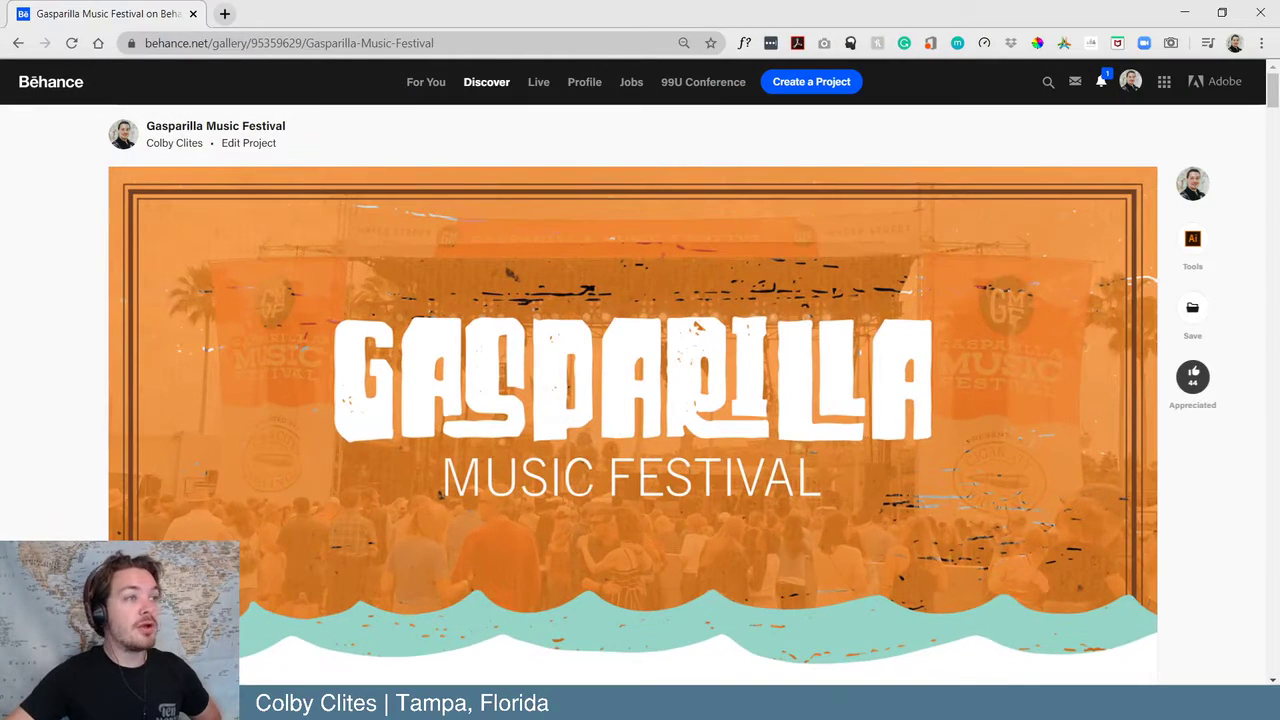
# - Examine the Gasparilla Music Festival project's header artwork and read its Challenge and Solution texts
pyautogui.scroll(-4, 922, 290)
pyautogui.scroll(4, 993, 307)
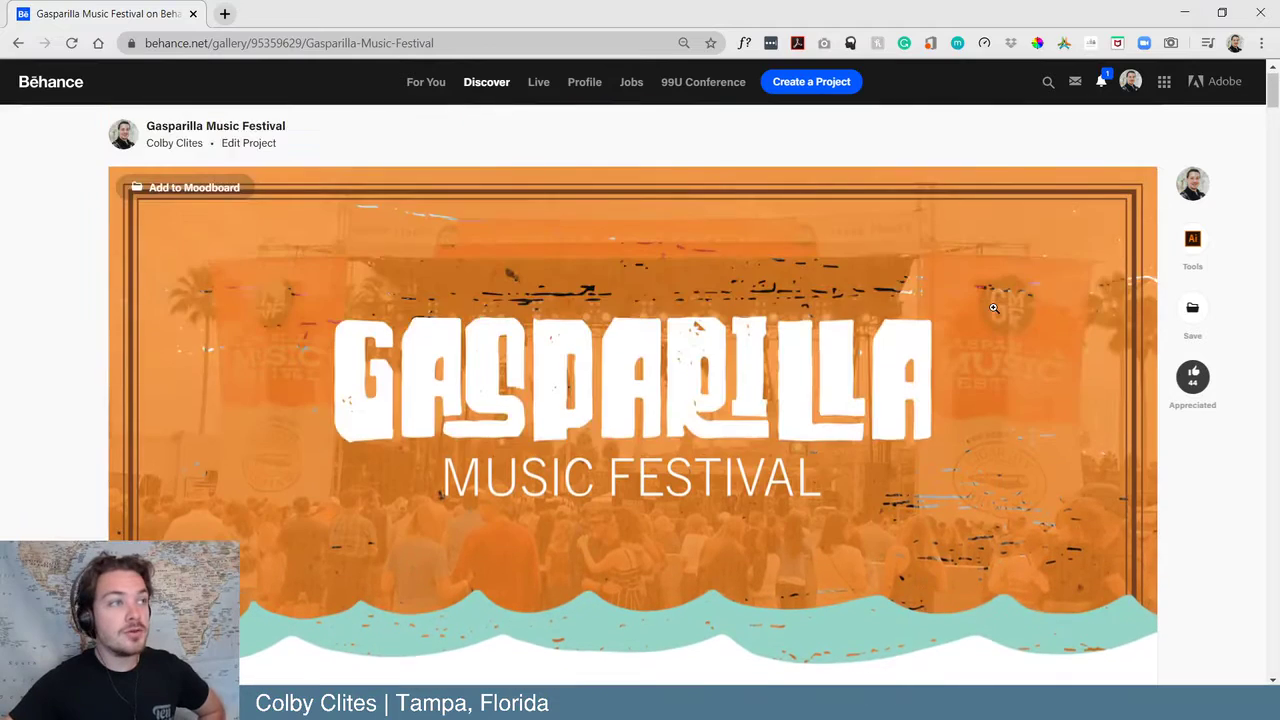
pyautogui.scroll(-6, 993, 307)
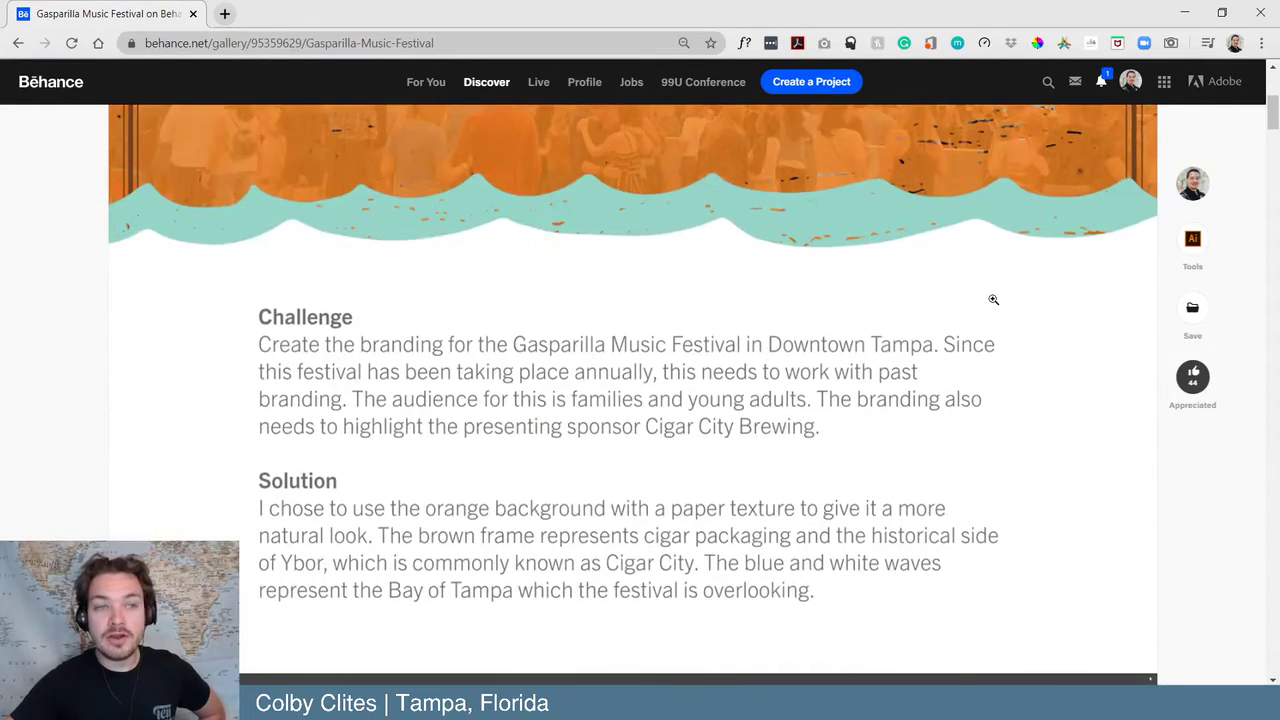
pyautogui.scroll(-1, 985, 292)
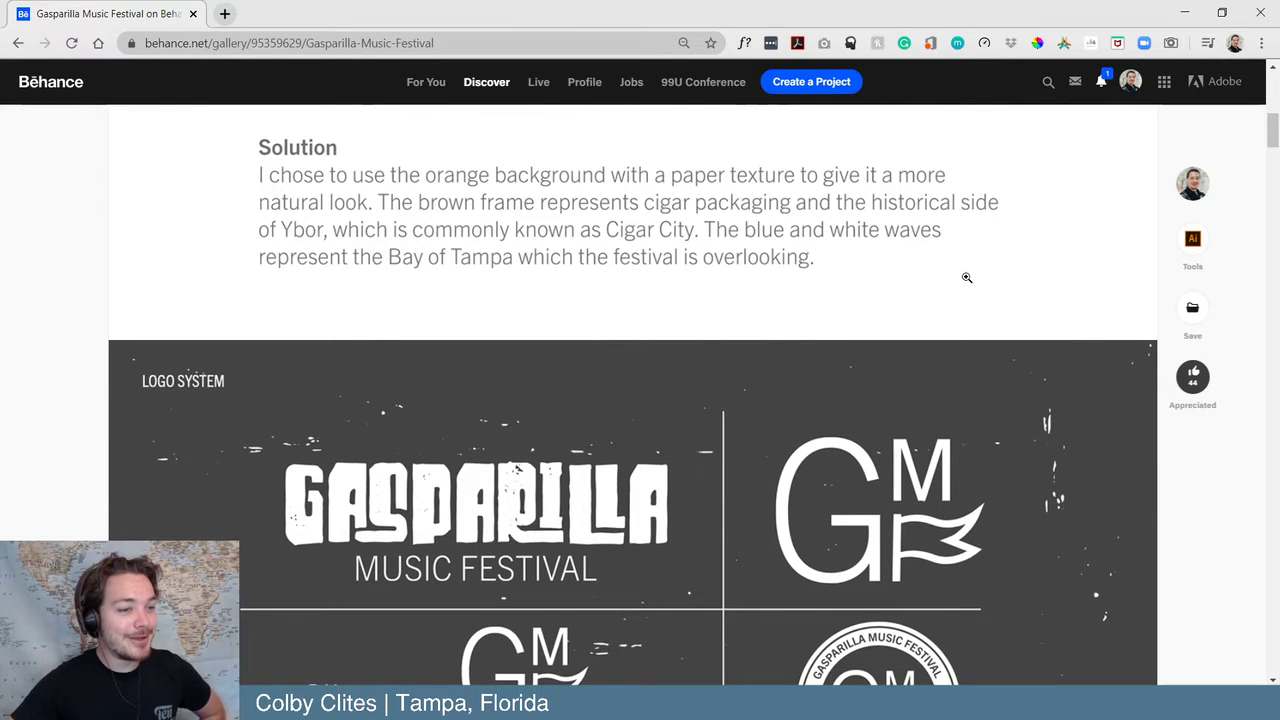
pyautogui.scroll(-6, 967, 277)
pyautogui.scroll(6, 967, 272)
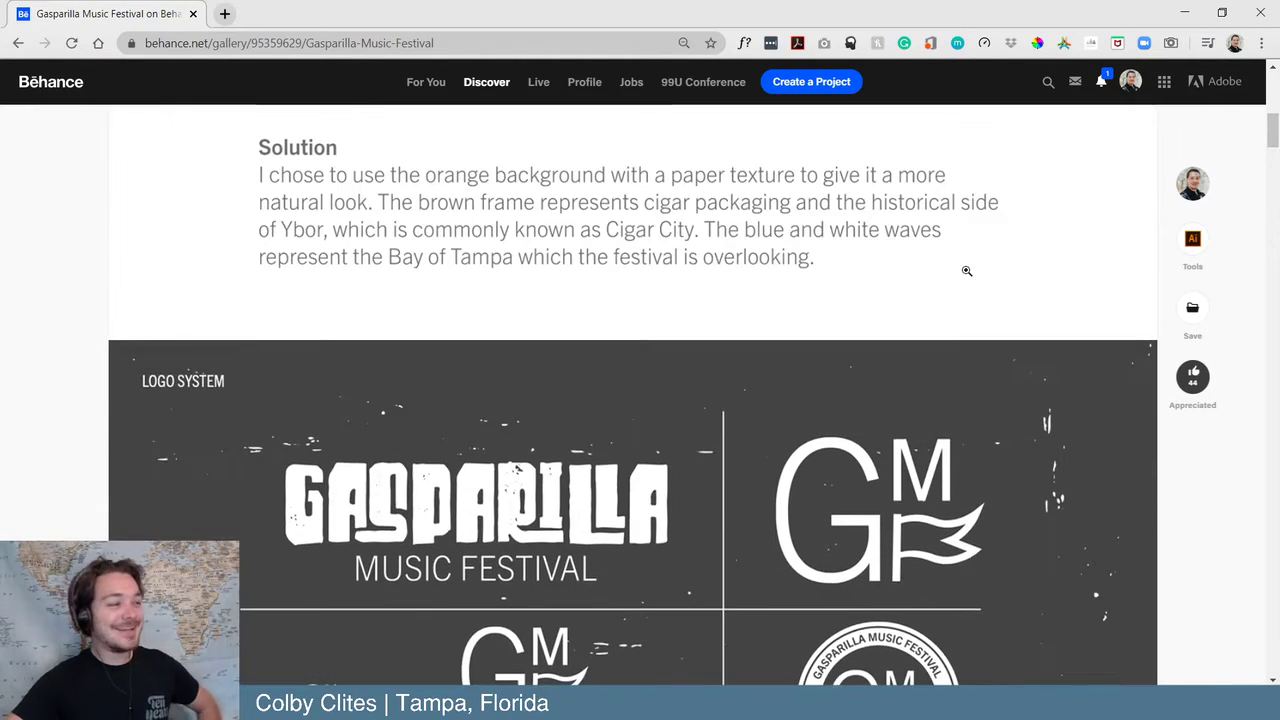
pyautogui.scroll(2, 967, 271)
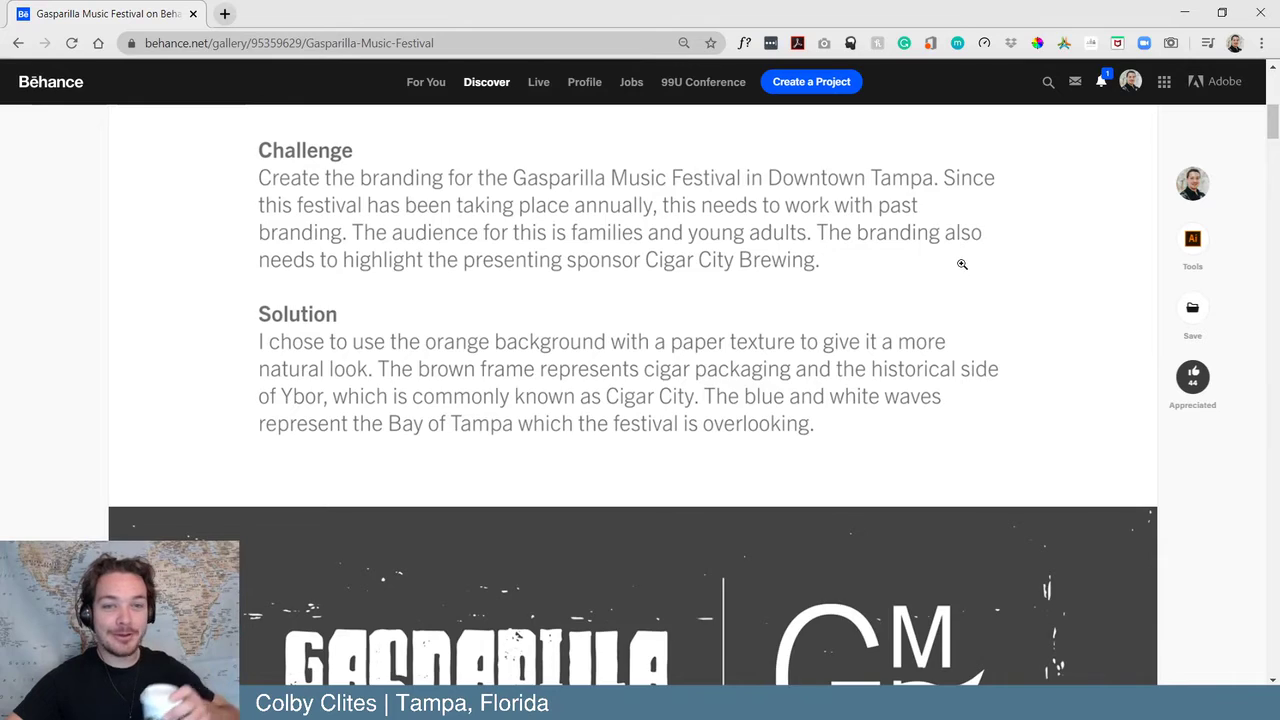
pyautogui.scroll(6, 962, 264)
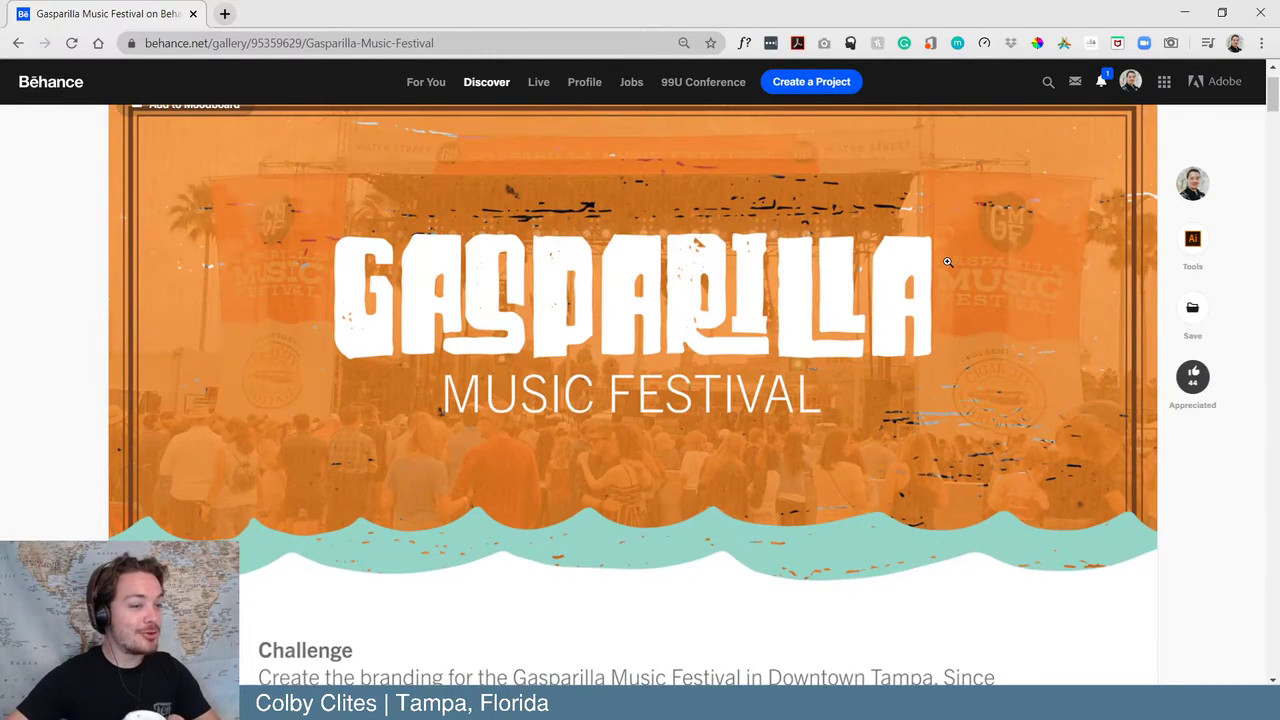
pyautogui.scroll(-3, 945, 261)
pyautogui.scroll(4, 941, 260)
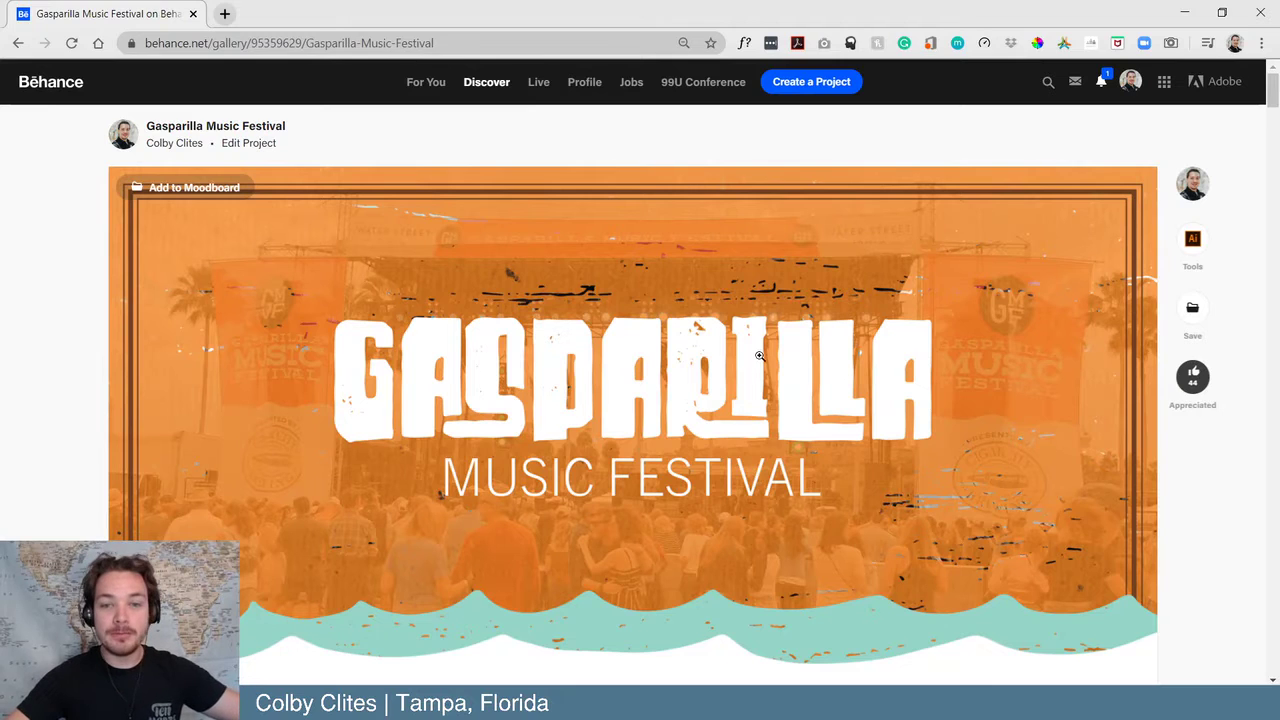
# - Examine the project's logo system, the symbol combinations and the typography samples below the Solution text
pyautogui.scroll(-7, 832, 335)
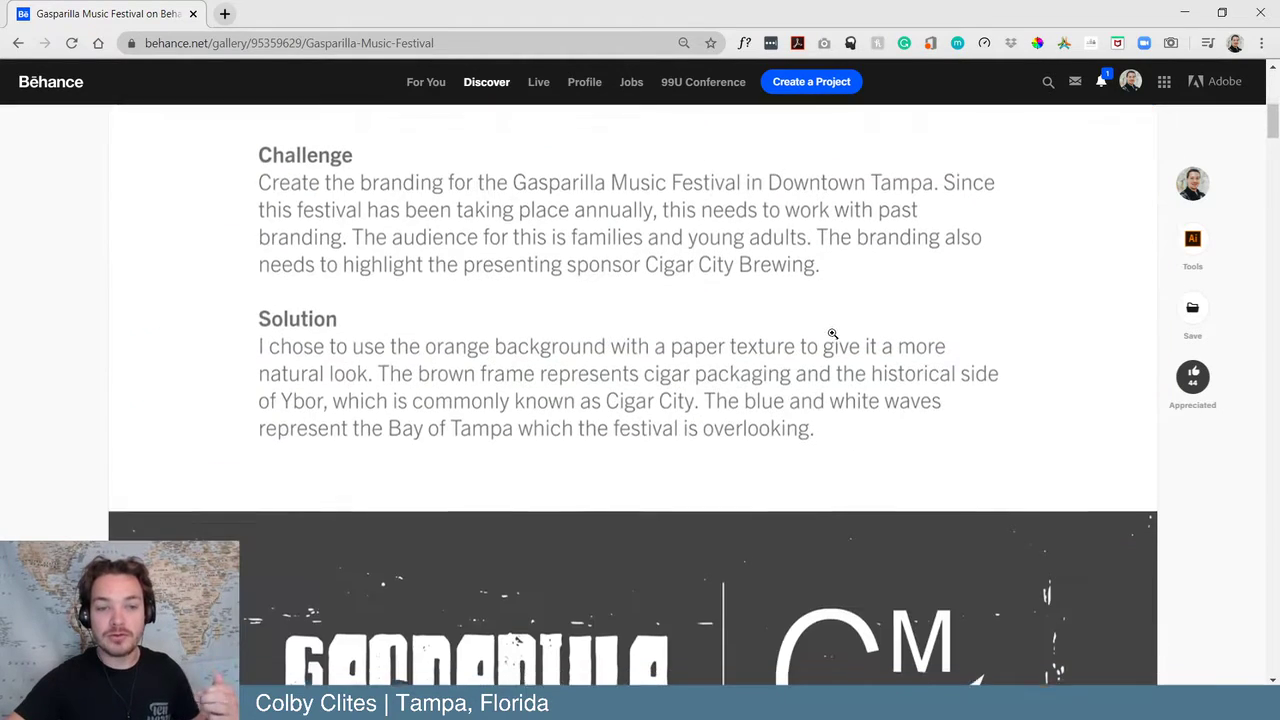
pyautogui.scroll(-2, 836, 330)
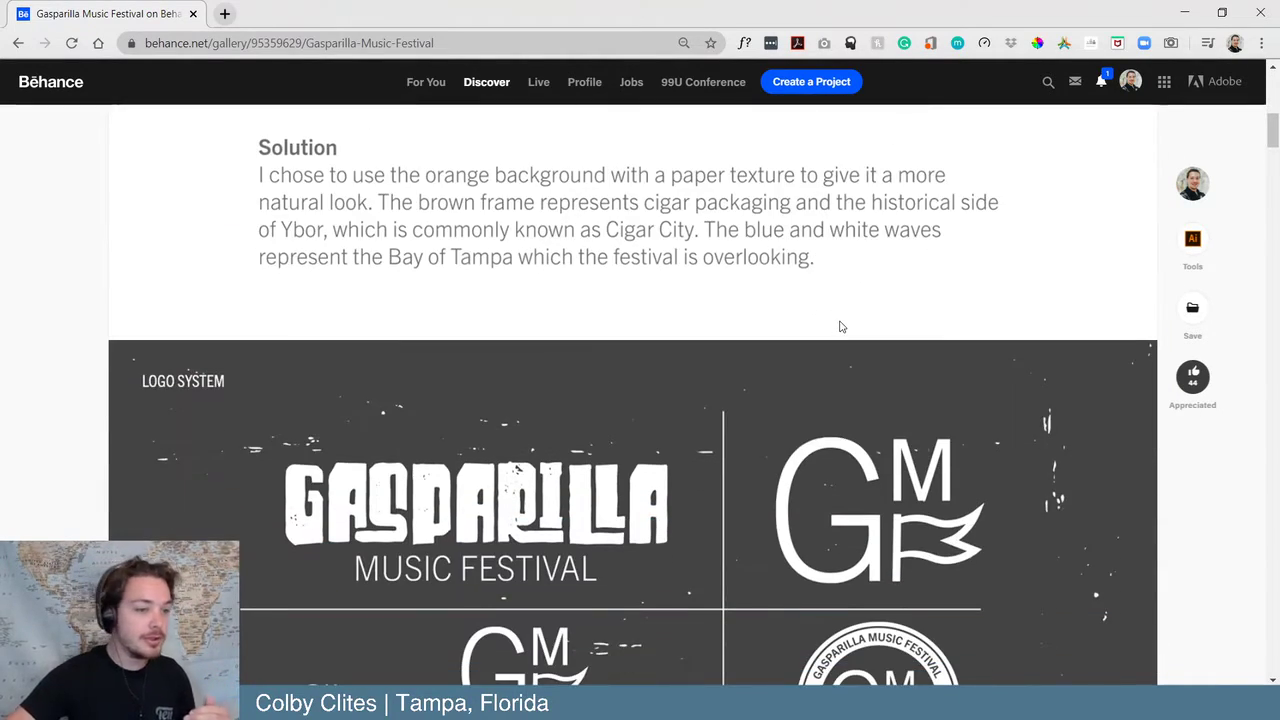
pyautogui.scroll(-3, 840, 320)
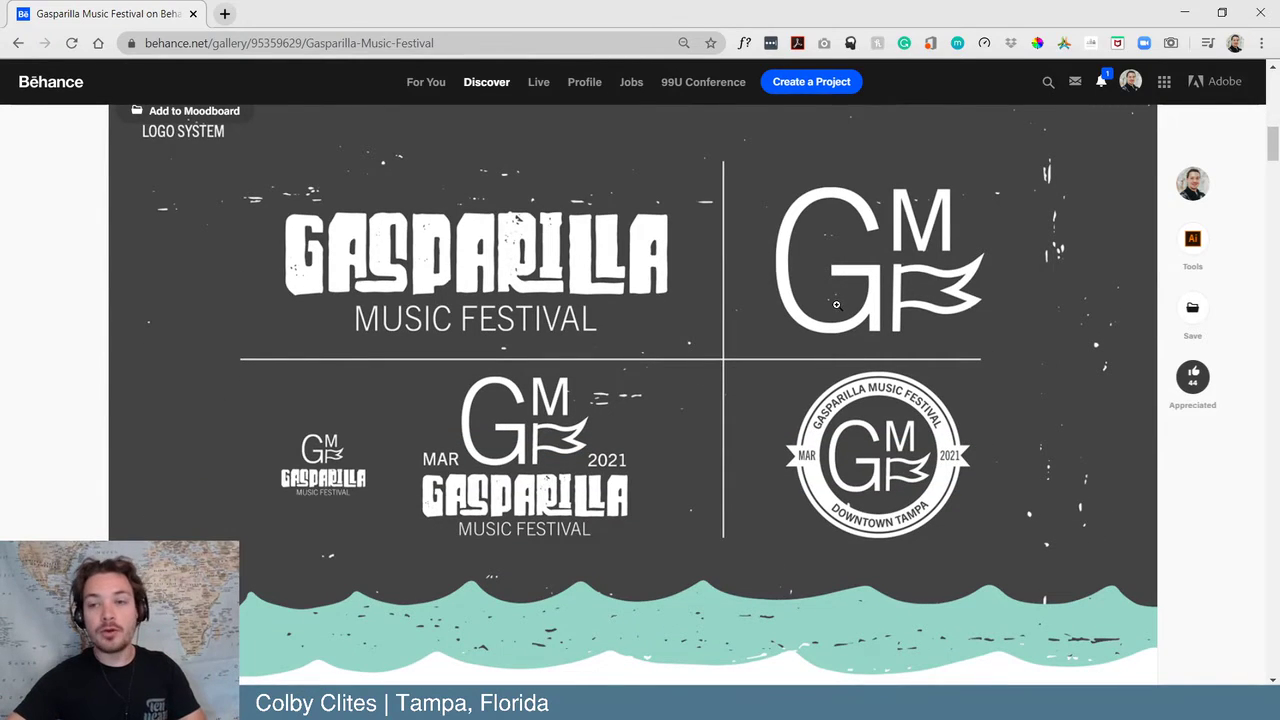
pyautogui.scroll(1, 836, 304)
pyautogui.scroll(-1, 838, 320)
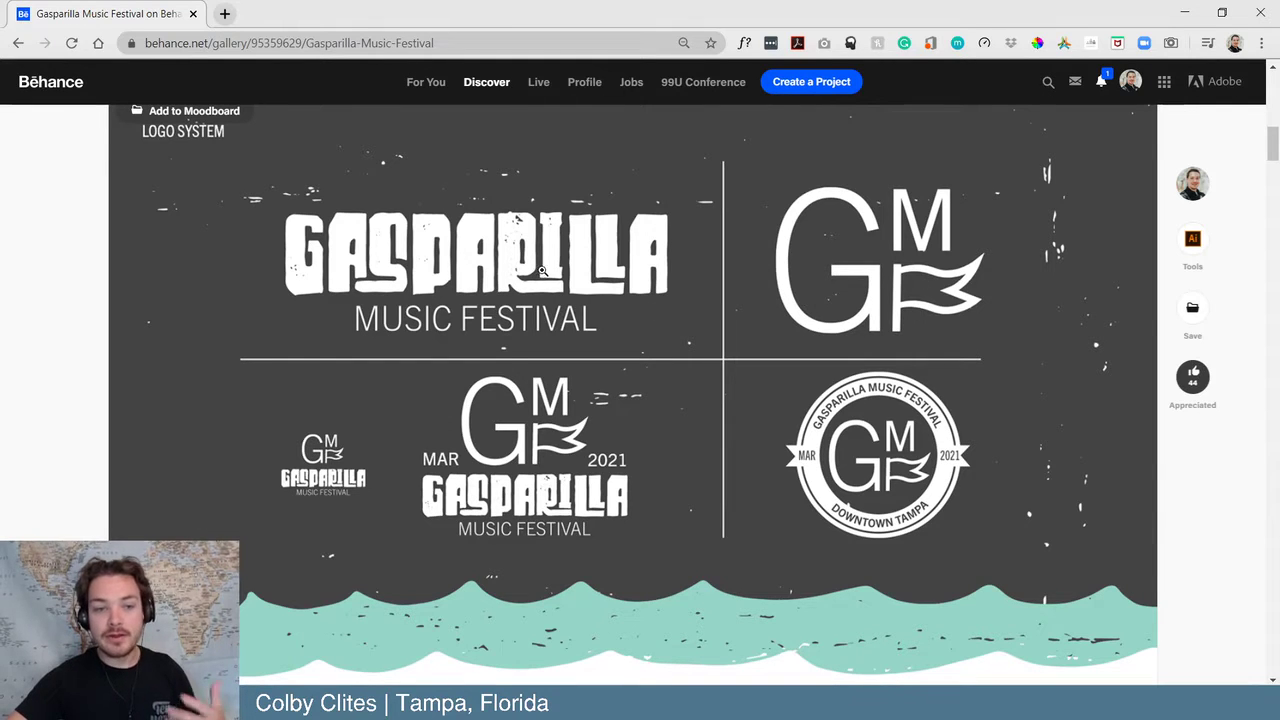
pyautogui.scroll(-7, 535, 265)
pyautogui.scroll(1, 532, 258)
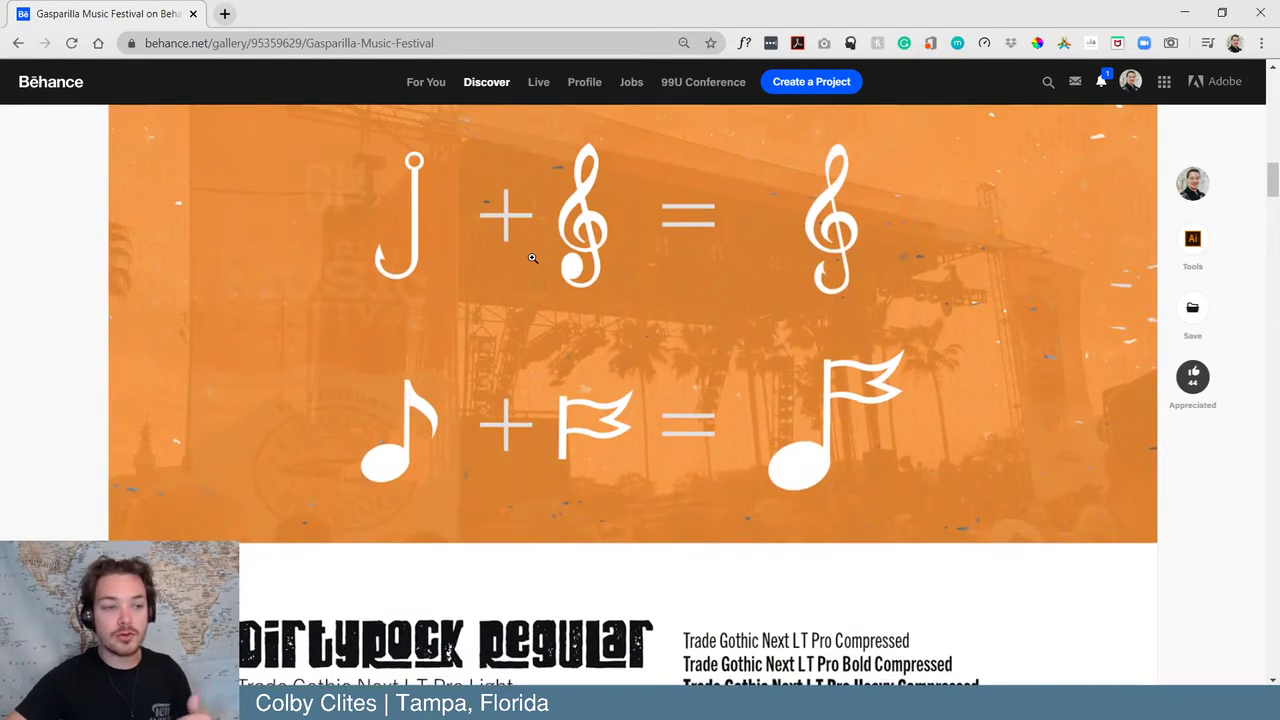
pyautogui.scroll(1, 539, 250)
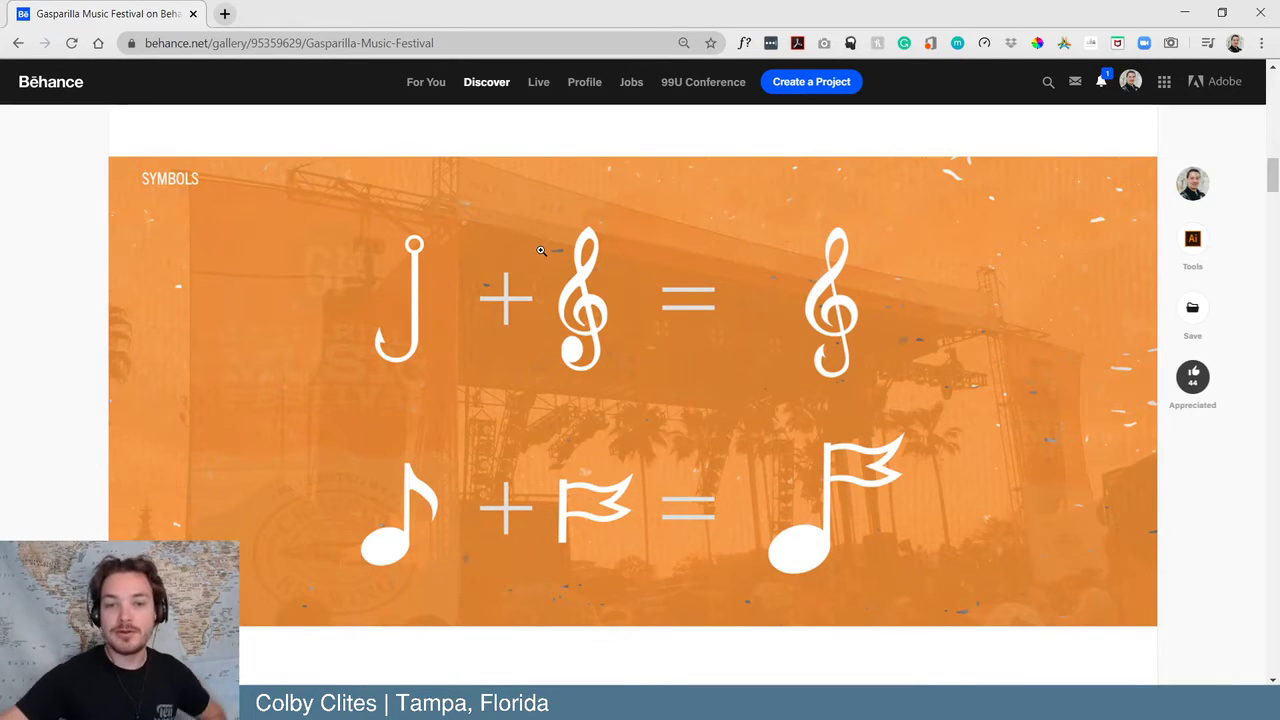
pyautogui.scroll(-4, 540, 250)
pyautogui.scroll(-3, 770, 338)
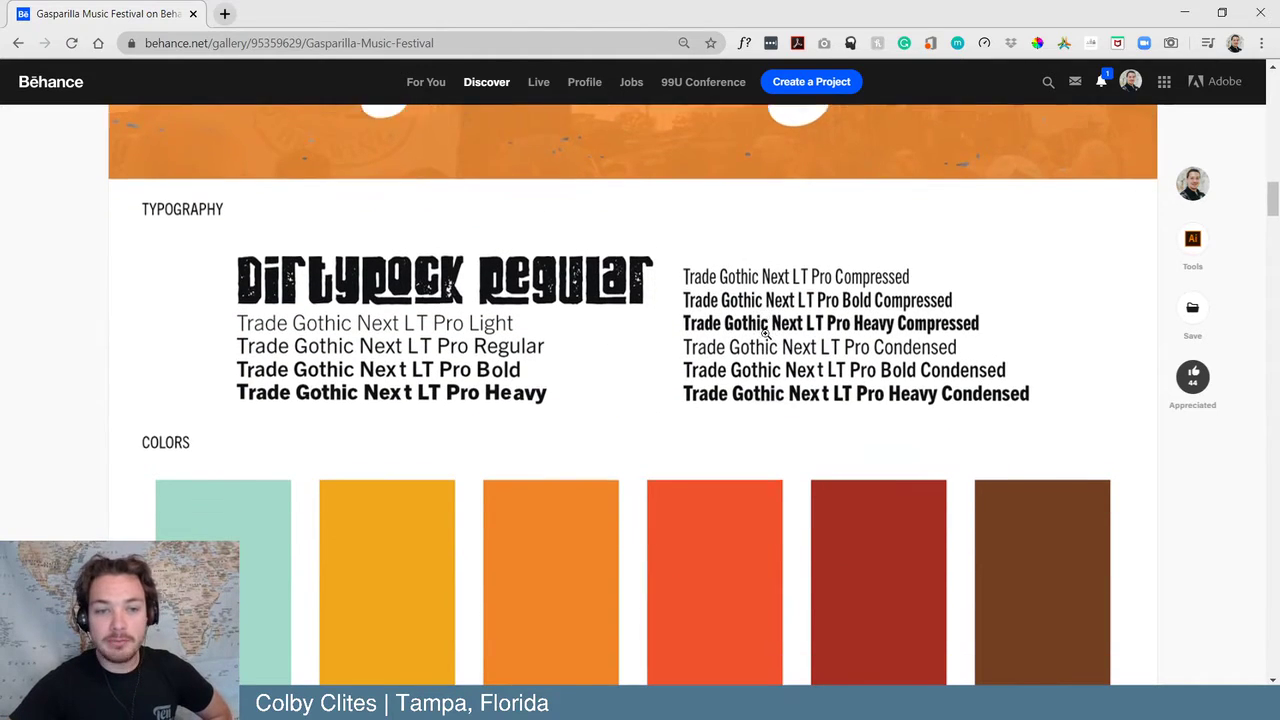
# - Leaf through the spreads of the embedded "Guide to the Fest" booklet below the color palette
pyautogui.scroll(-5, 740, 310)
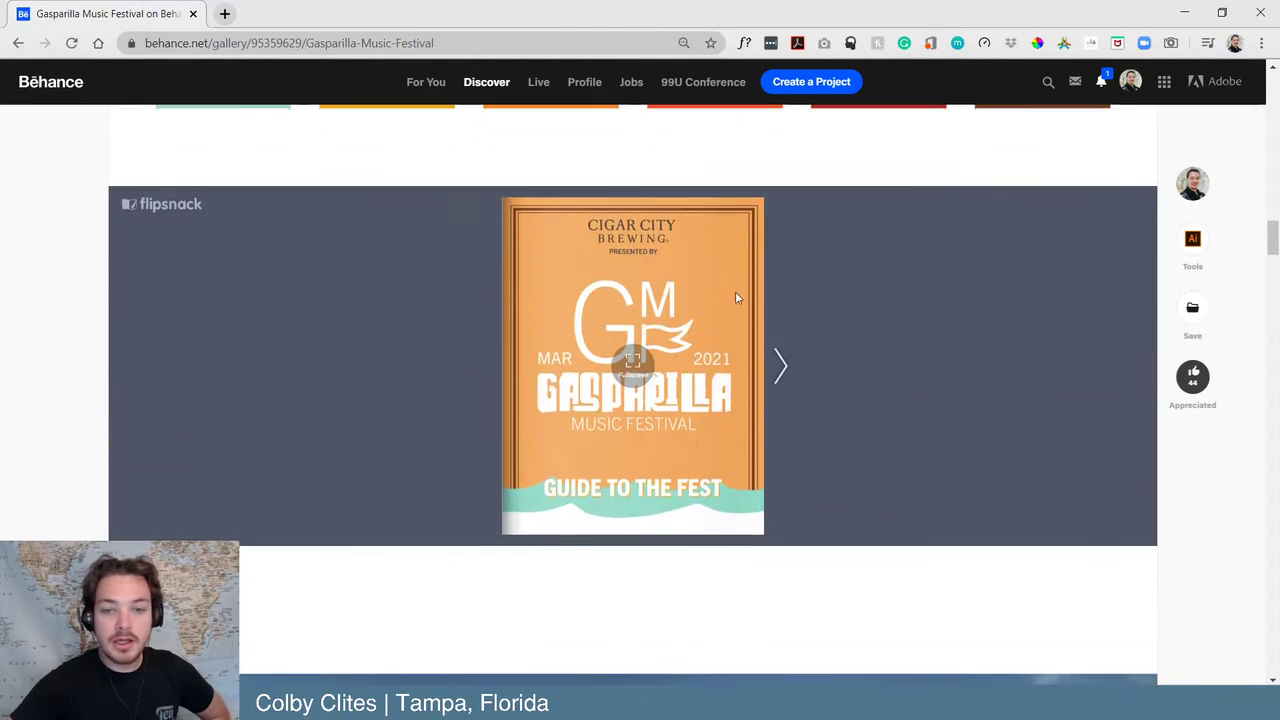
pyautogui.click(779, 365)
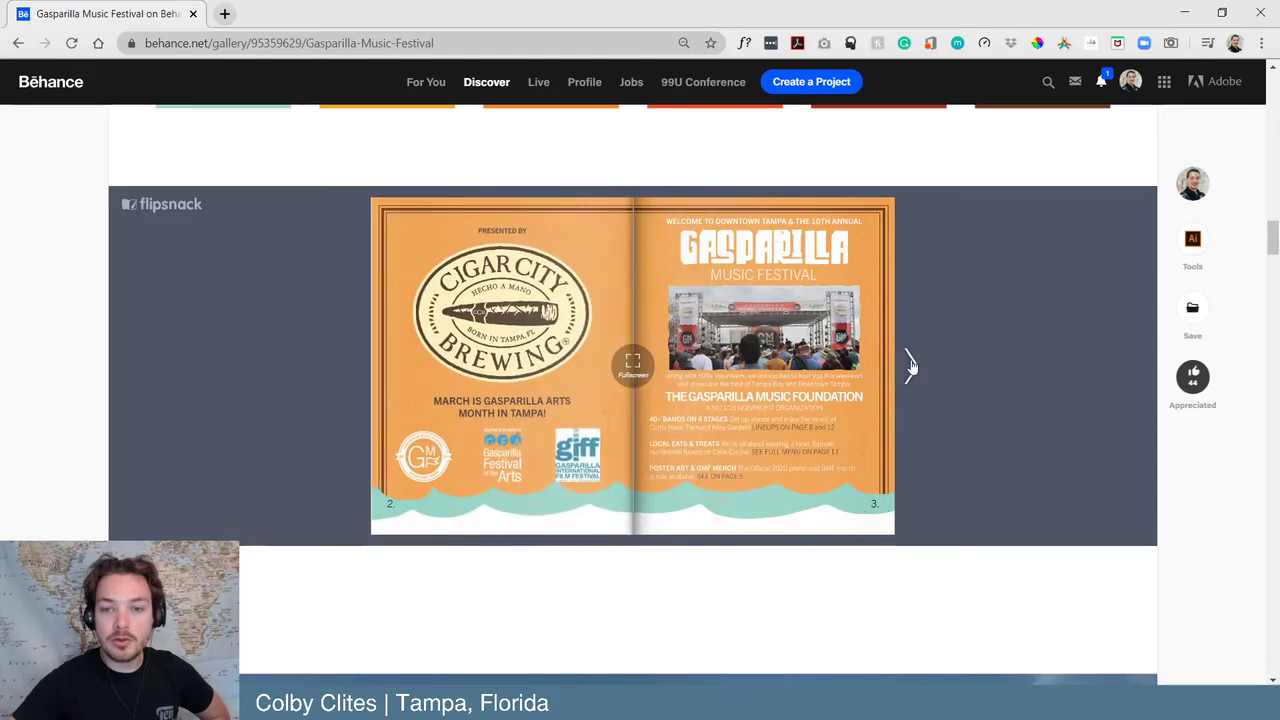
pyautogui.click(910, 365)
pyautogui.click(912, 366)
pyautogui.click(912, 366)
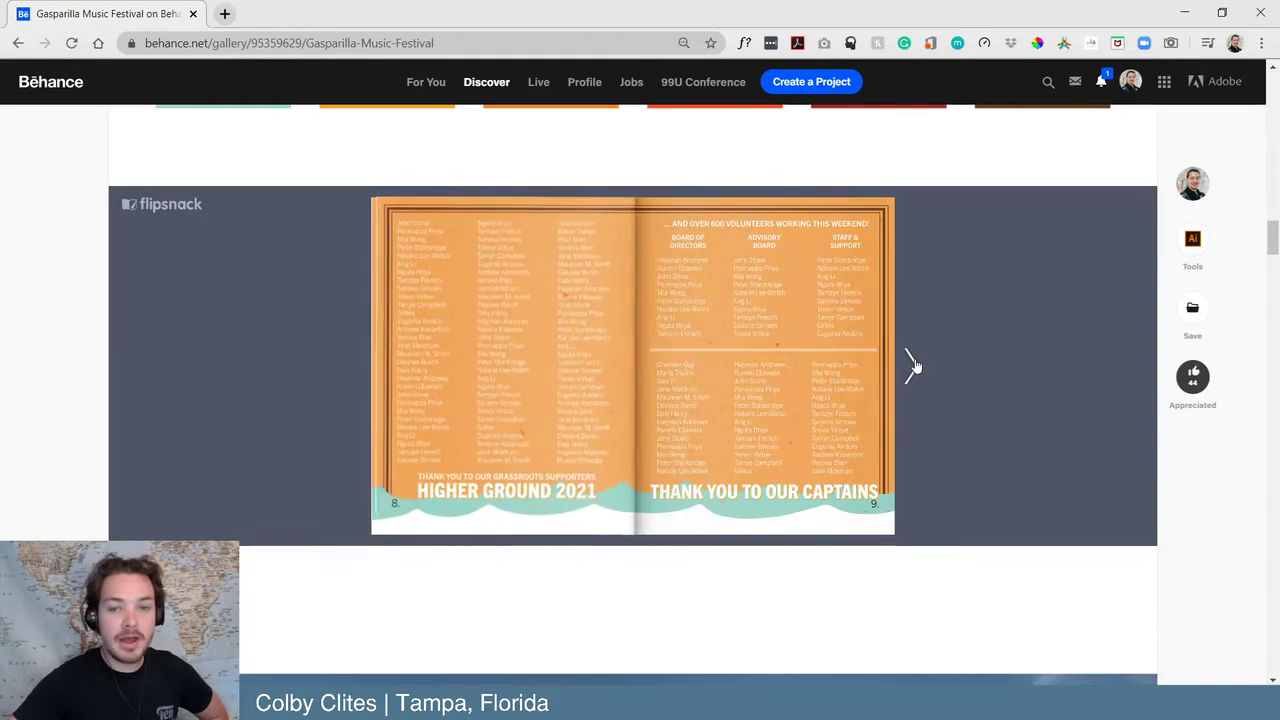
pyautogui.click(912, 366)
# - Examine the Mockups section with the downtown billboard, the 2021 wristband and the round festival badge
pyautogui.scroll(-4, 338, 250)
pyautogui.scroll(-3, 300, 248)
pyautogui.scroll(3, 186, 240)
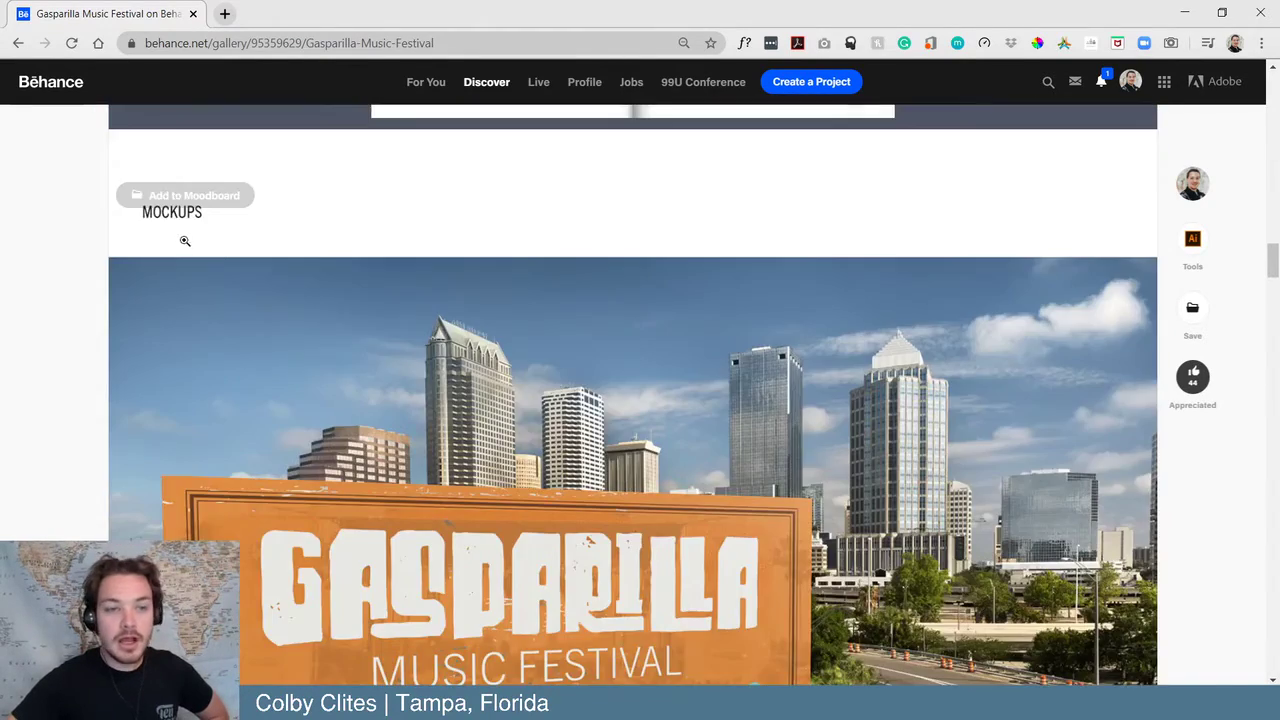
pyautogui.scroll(-3, 50, 245)
pyautogui.scroll(1, 52, 238)
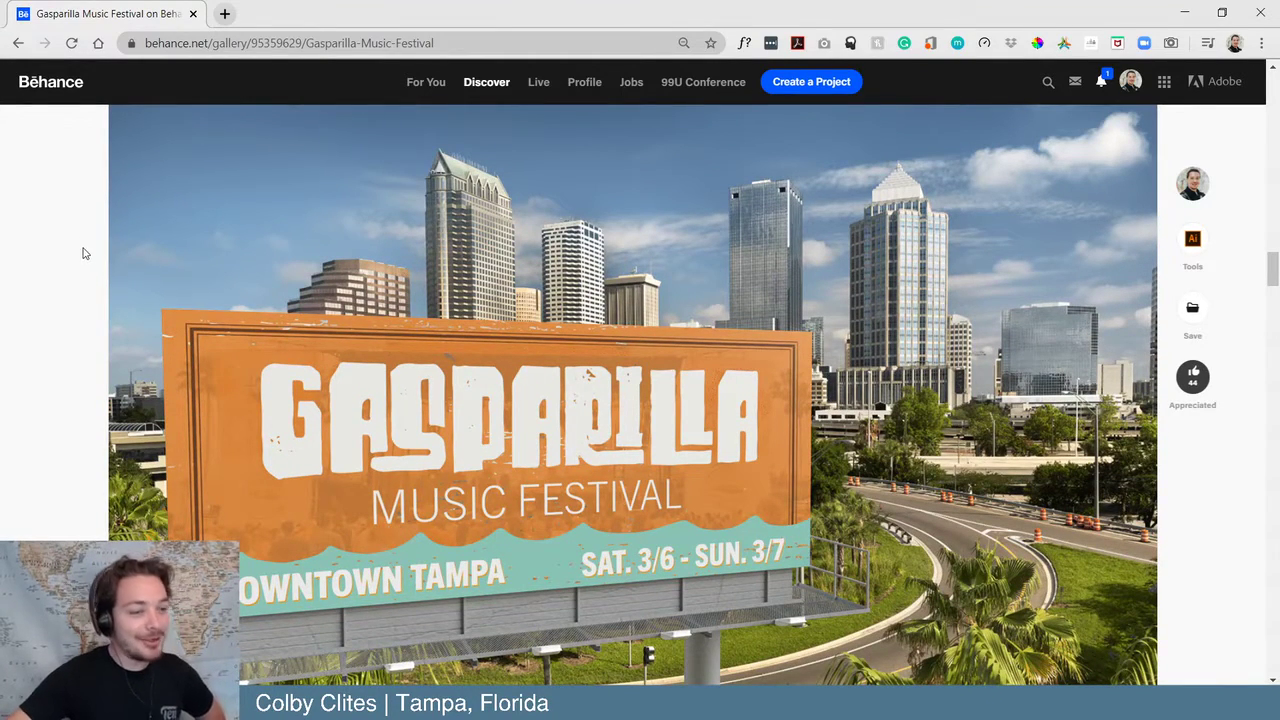
pyautogui.scroll(-3, 90, 250)
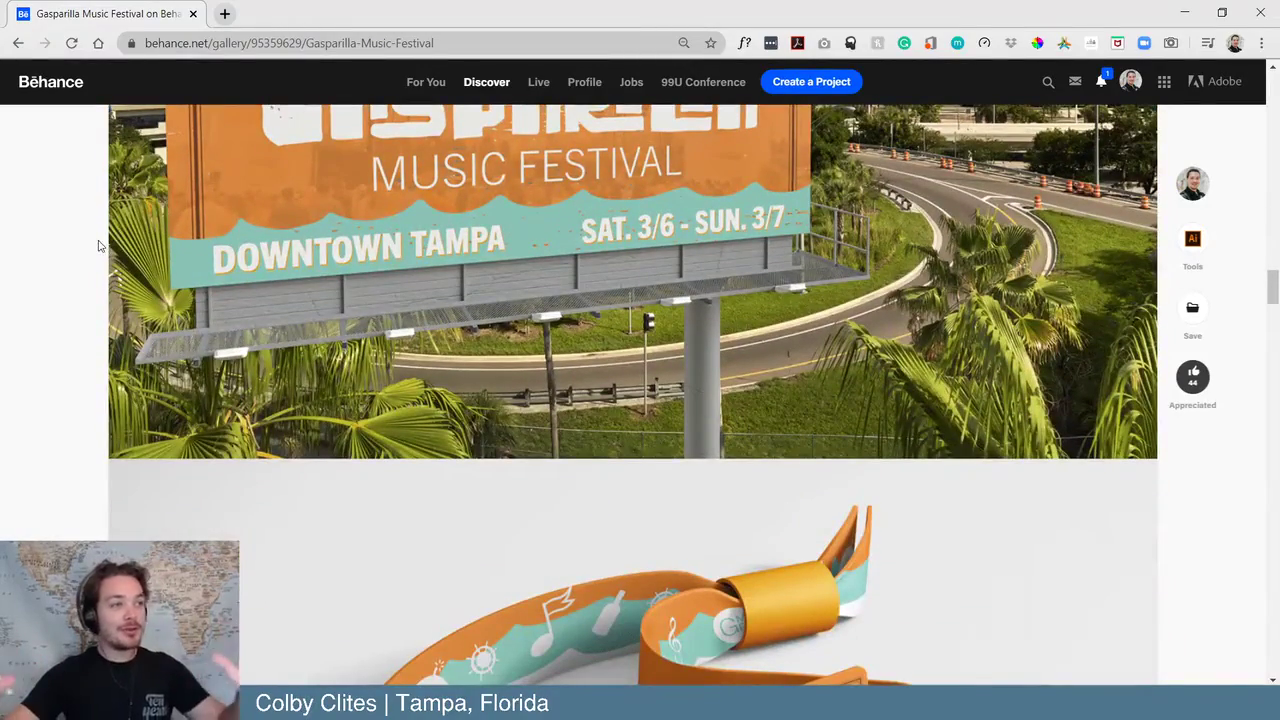
pyautogui.scroll(-3, 97, 244)
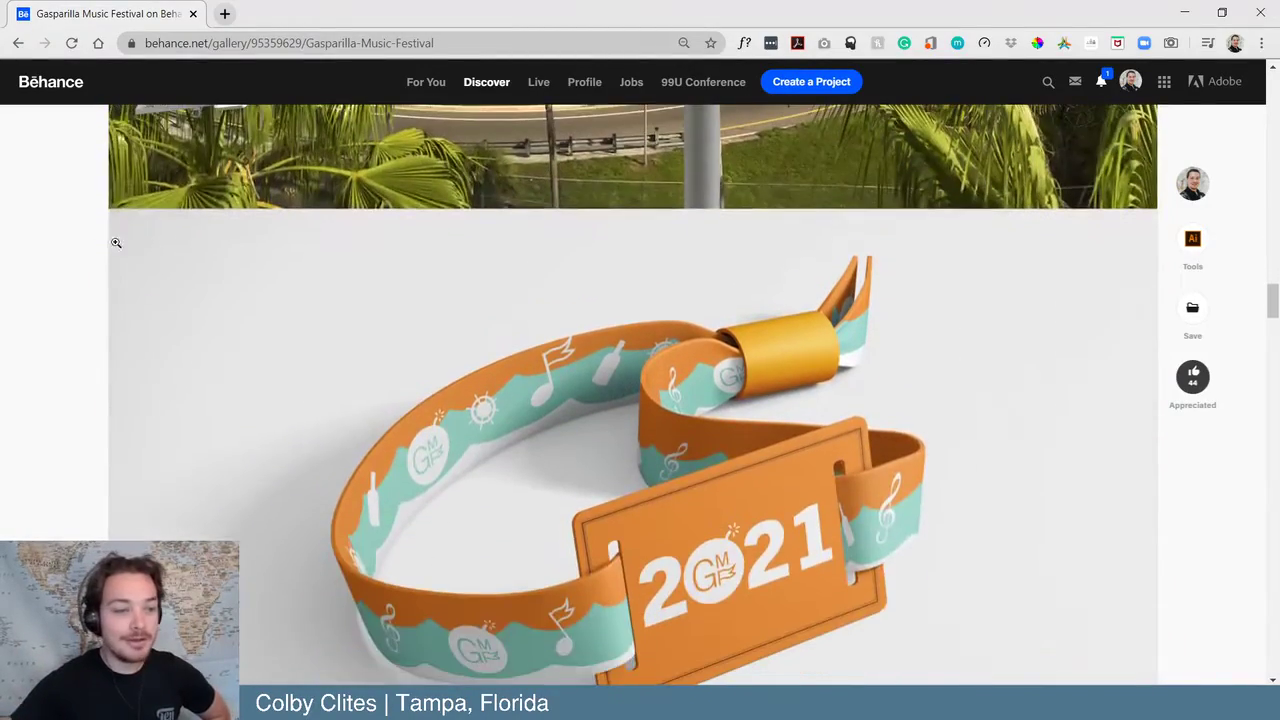
pyautogui.scroll(-1, 137, 246)
pyautogui.scroll(-2, 128, 244)
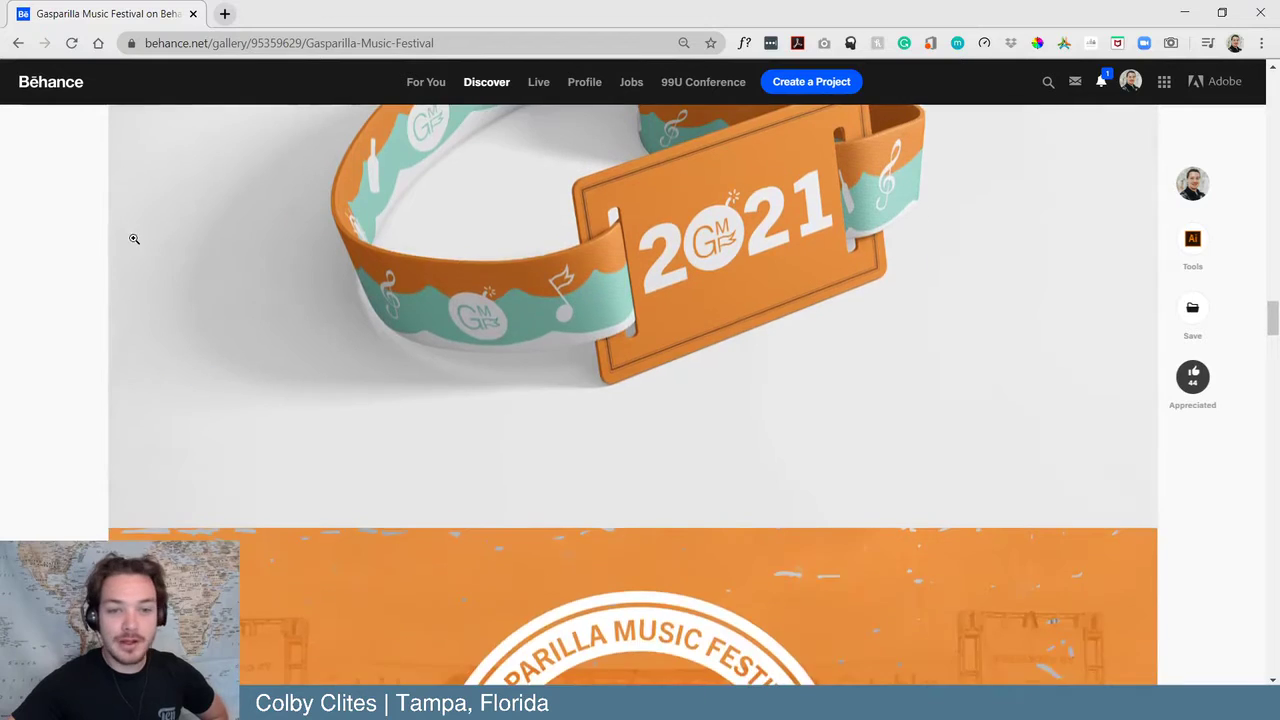
pyautogui.scroll(2, 131, 240)
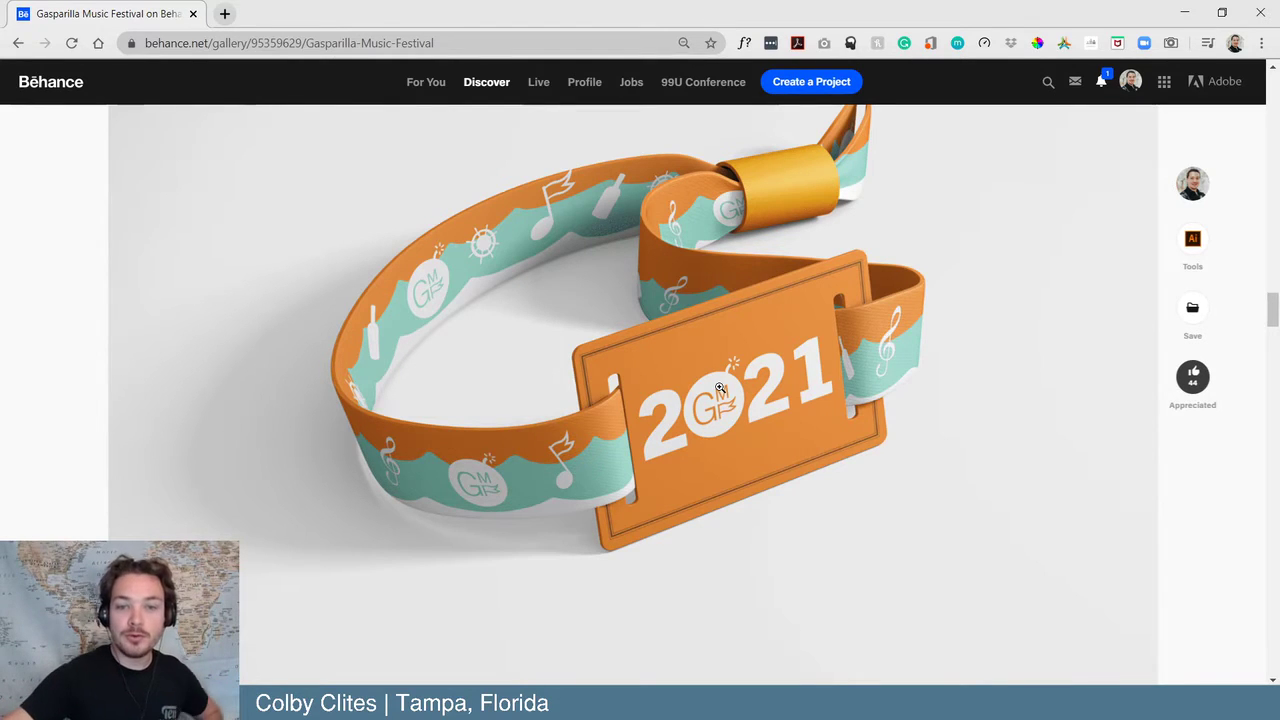
pyautogui.scroll(-1, 692, 346)
pyautogui.scroll(-5, 680, 335)
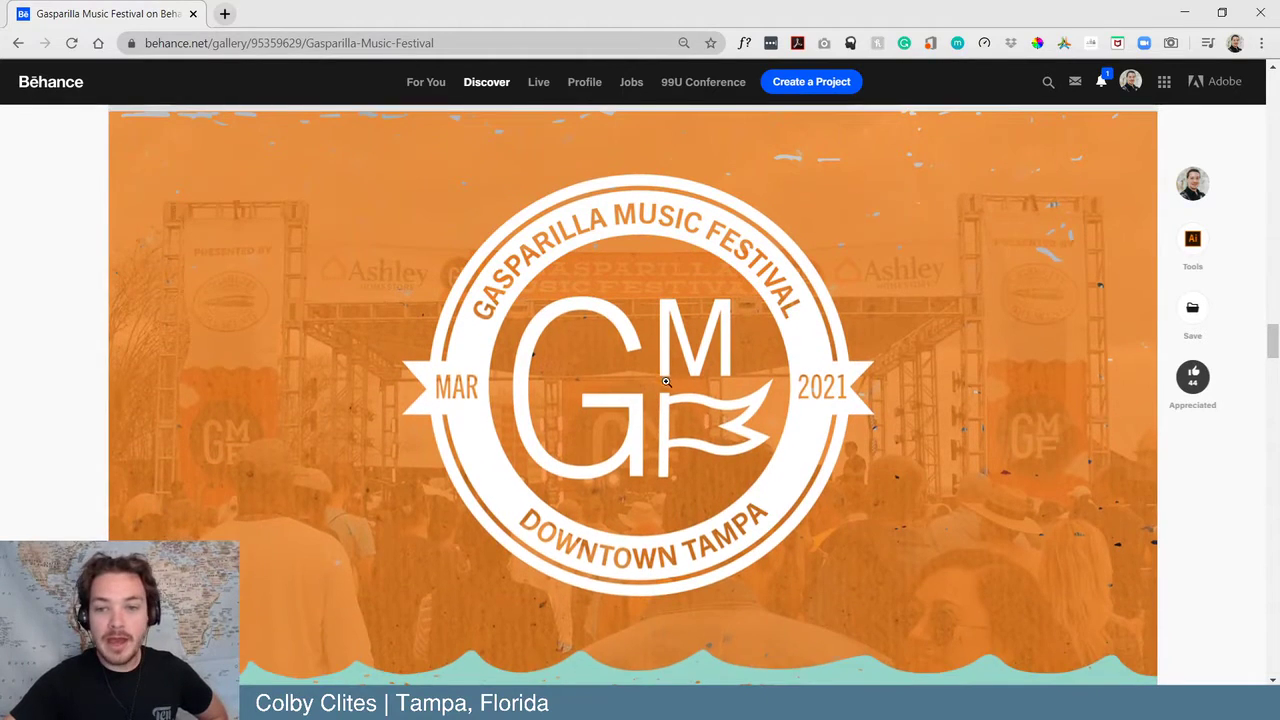
pyautogui.scroll(1, 665, 381)
pyautogui.scroll(-3, 668, 378)
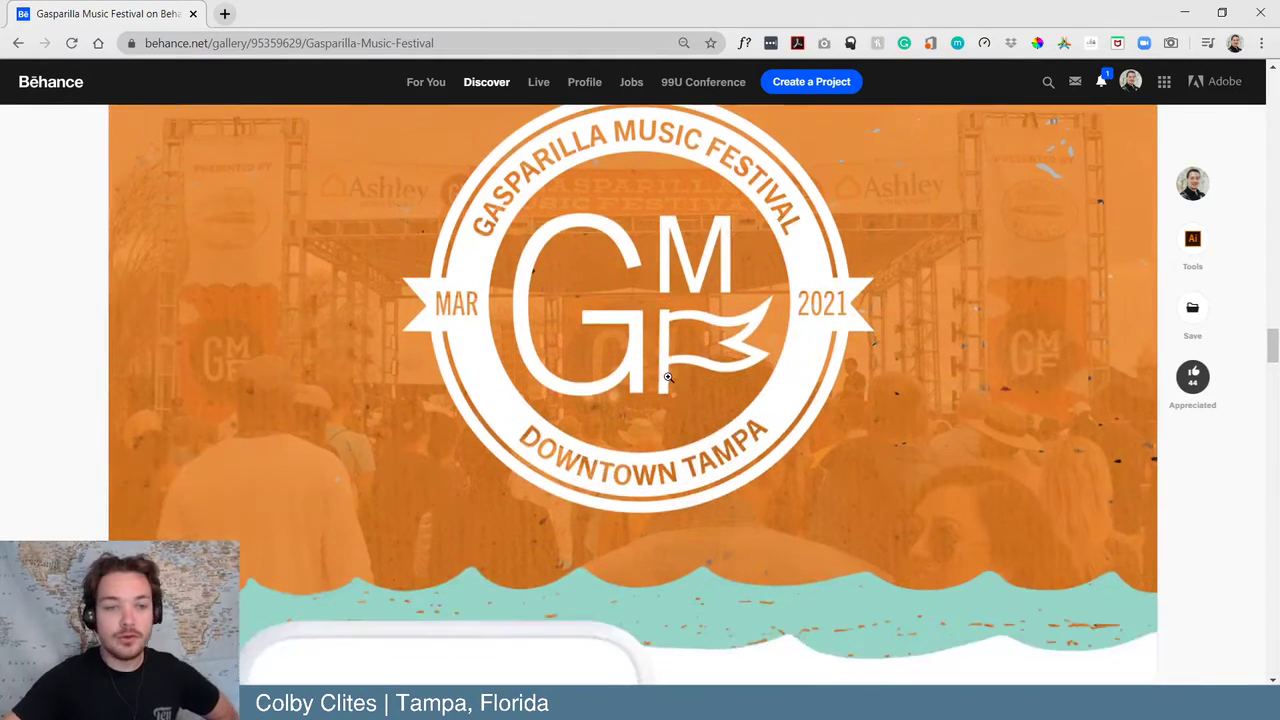
# - Look through the social media mockups, mobile website prototype, inspiration board, mind map and sketches
pyautogui.scroll(-9, 672, 374)
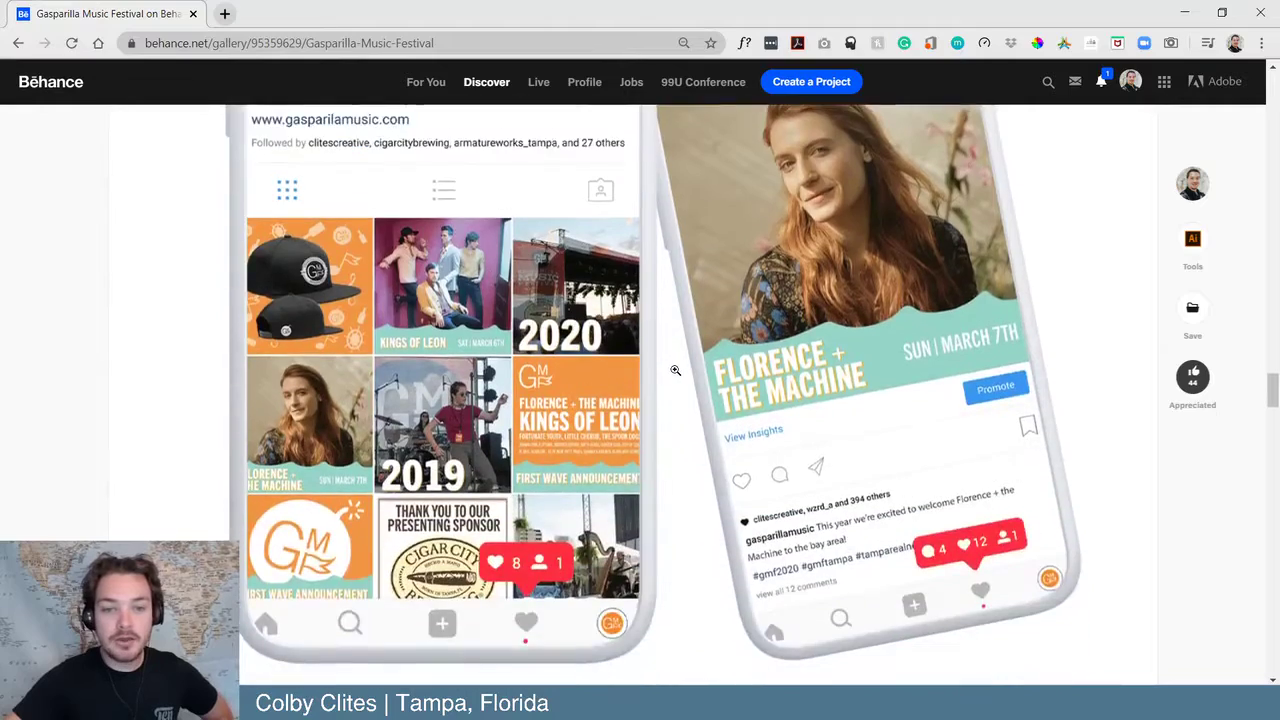
pyautogui.scroll(-4, 675, 370)
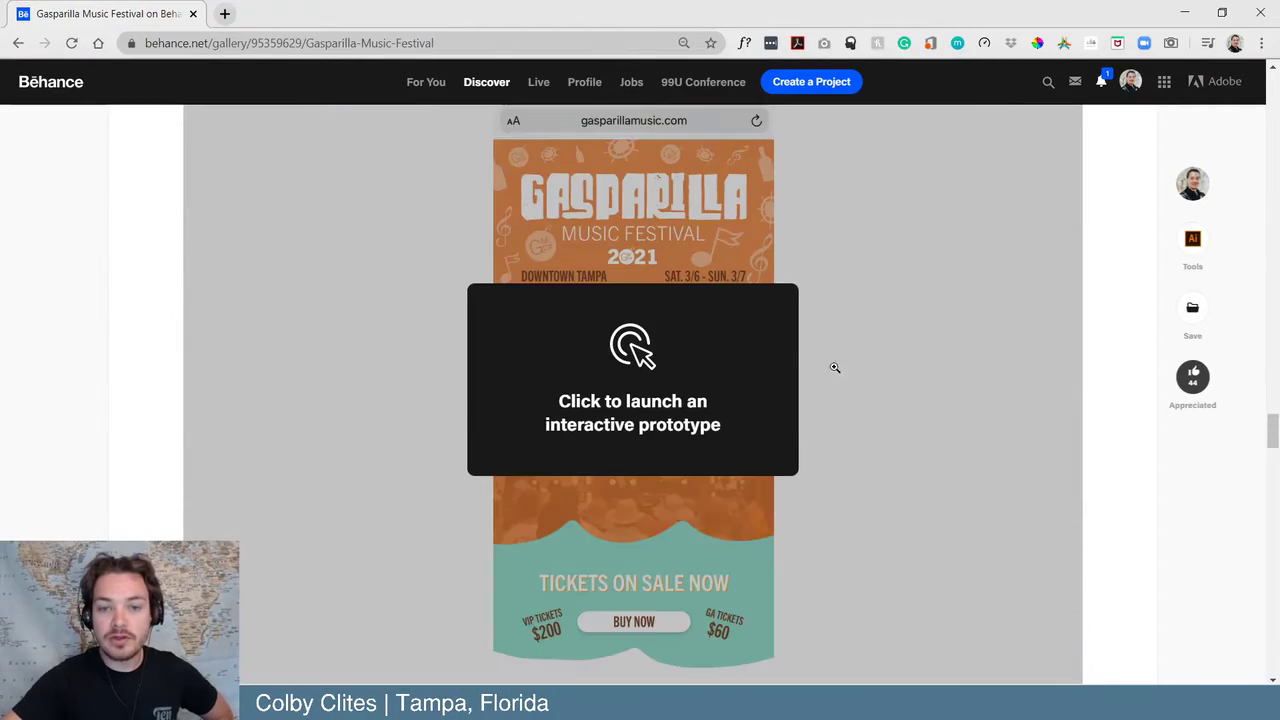
pyautogui.scroll(-1, 812, 348)
pyautogui.scroll(-7, 808, 383)
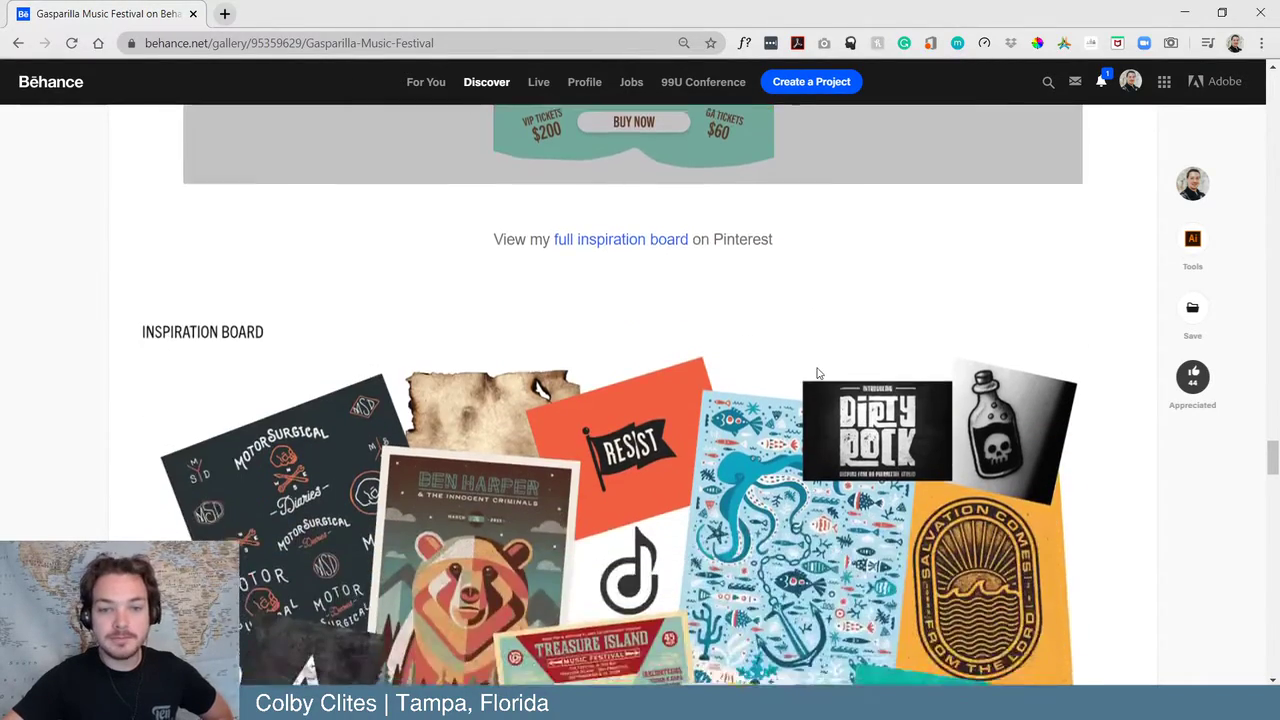
pyautogui.scroll(-7, 830, 376)
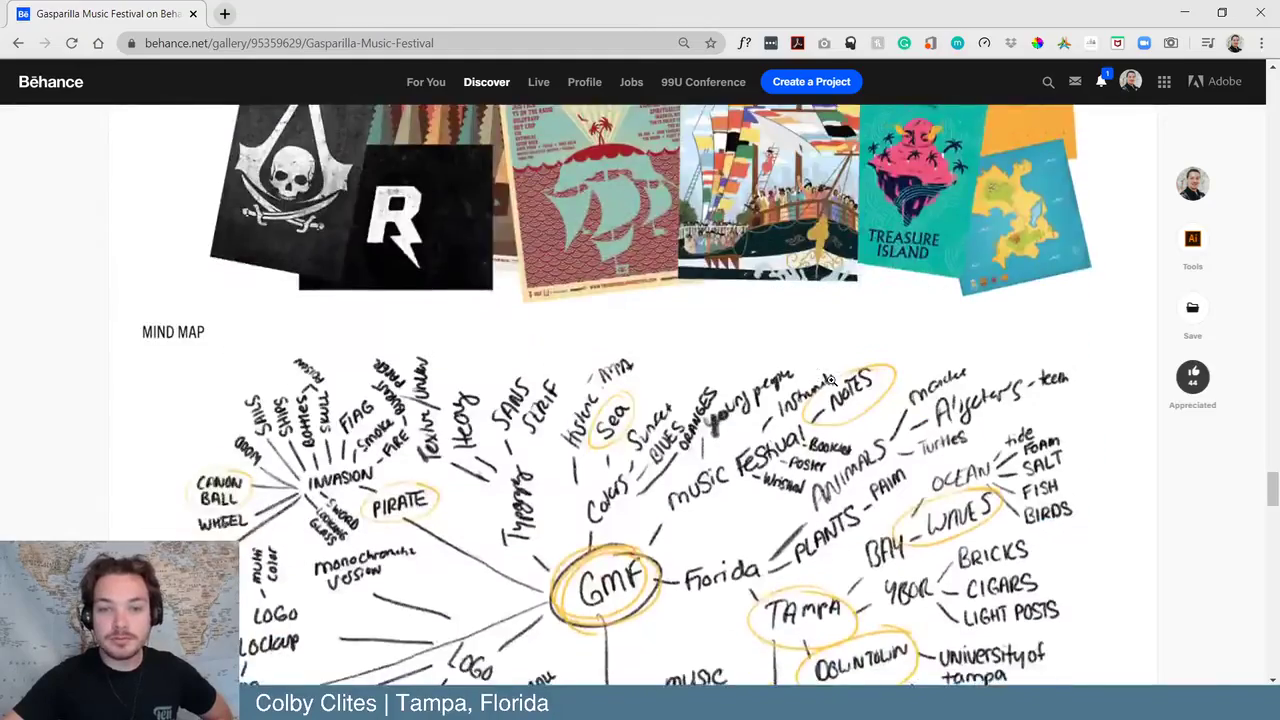
pyautogui.scroll(-9, 831, 378)
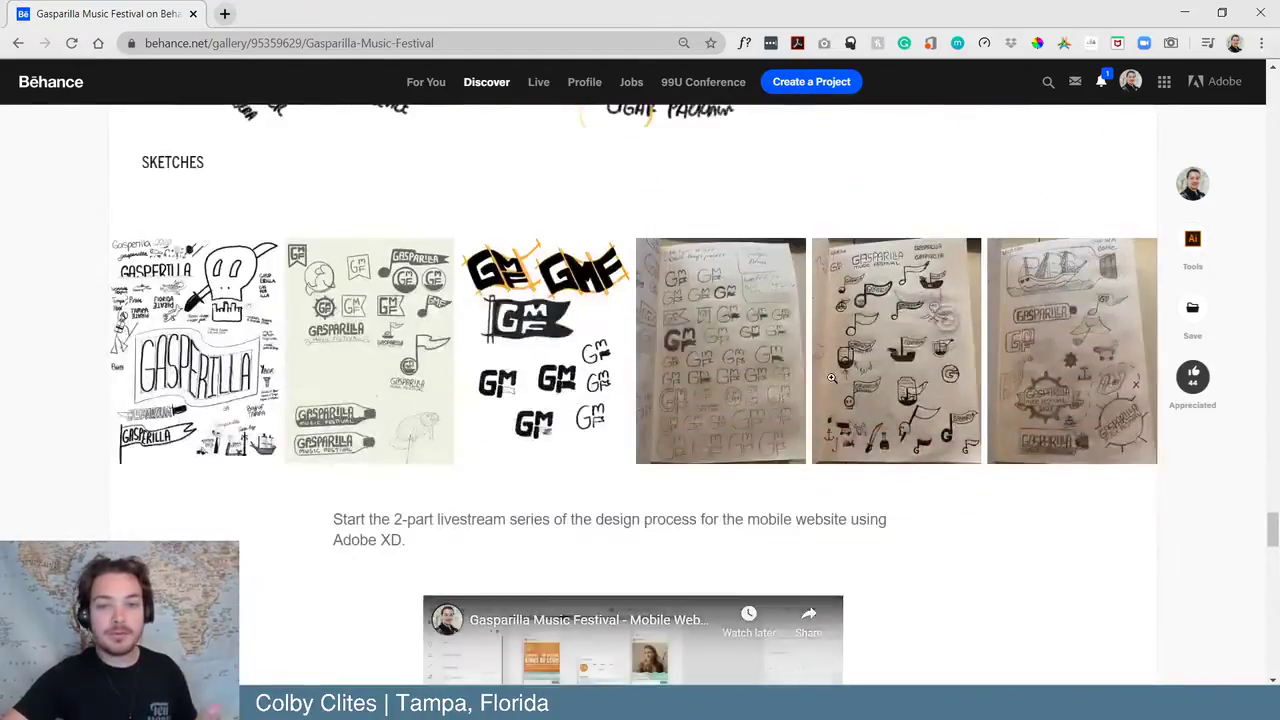
# - Go back up the project page from the sketches past the mockups and the color palette
pyautogui.scroll(15, 974, 426)
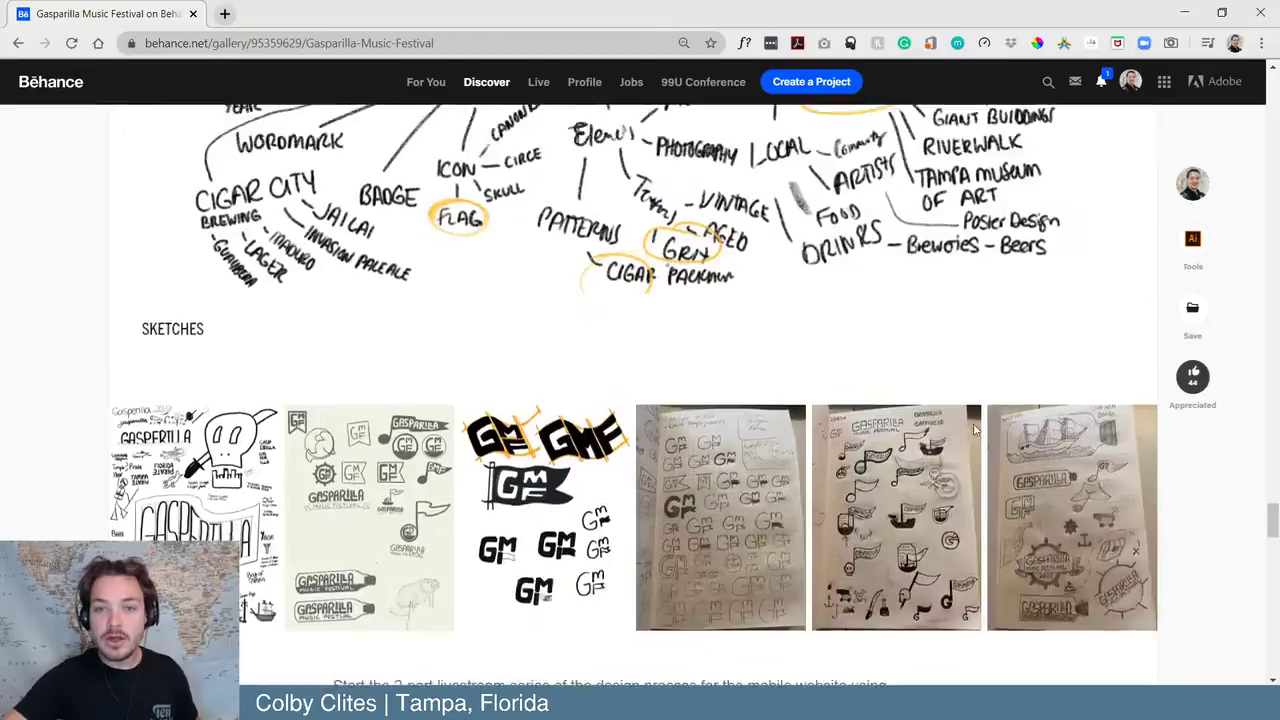
pyautogui.scroll(15, 973, 423)
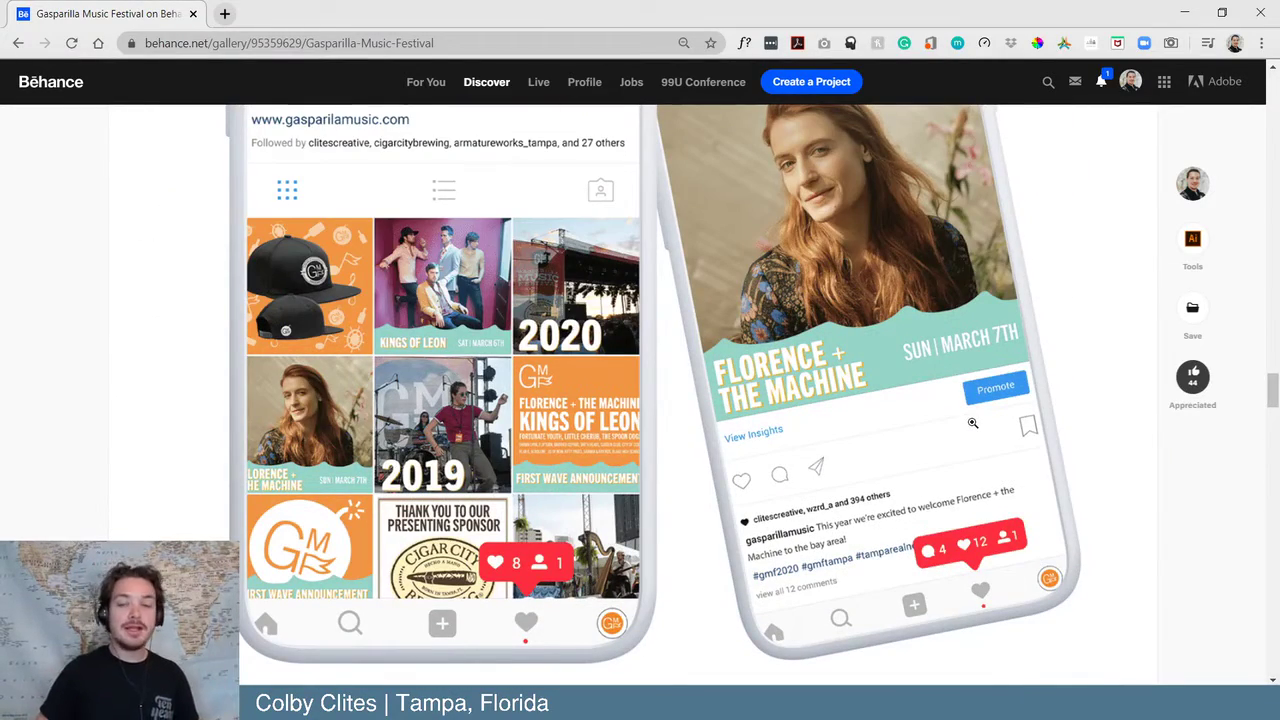
pyautogui.scroll(20, 783, 398)
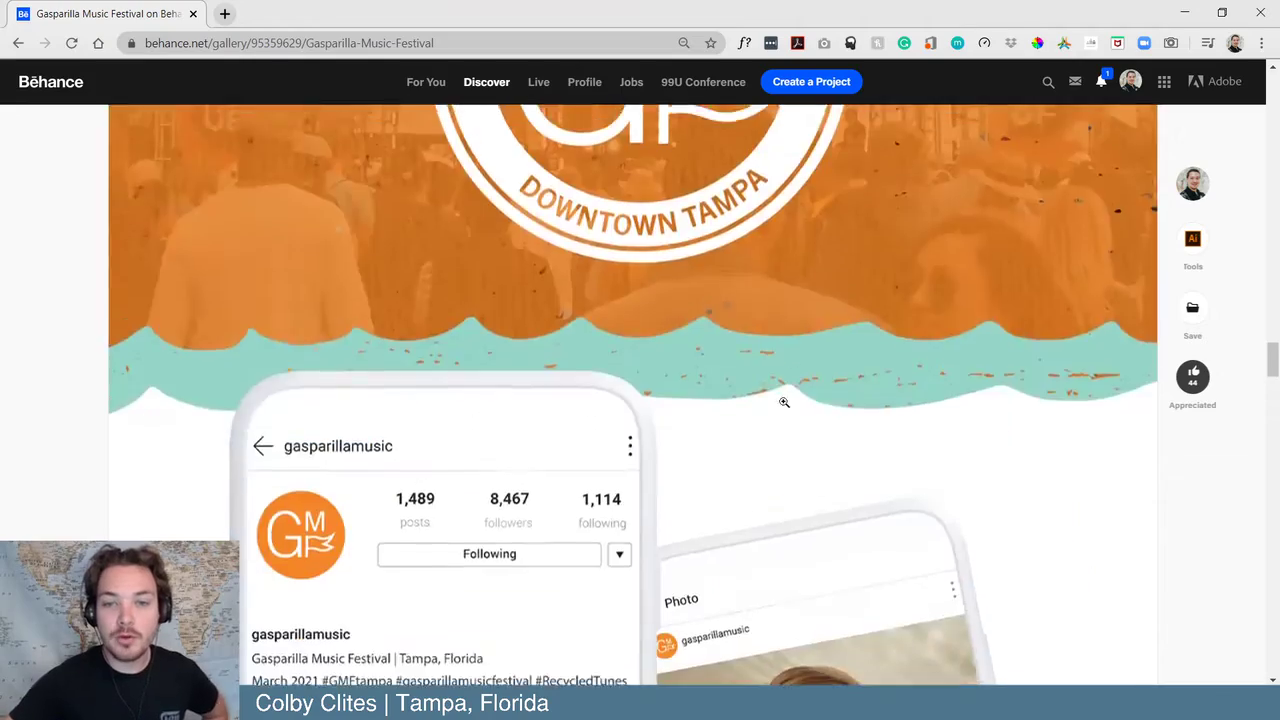
pyautogui.scroll(20, 783, 398)
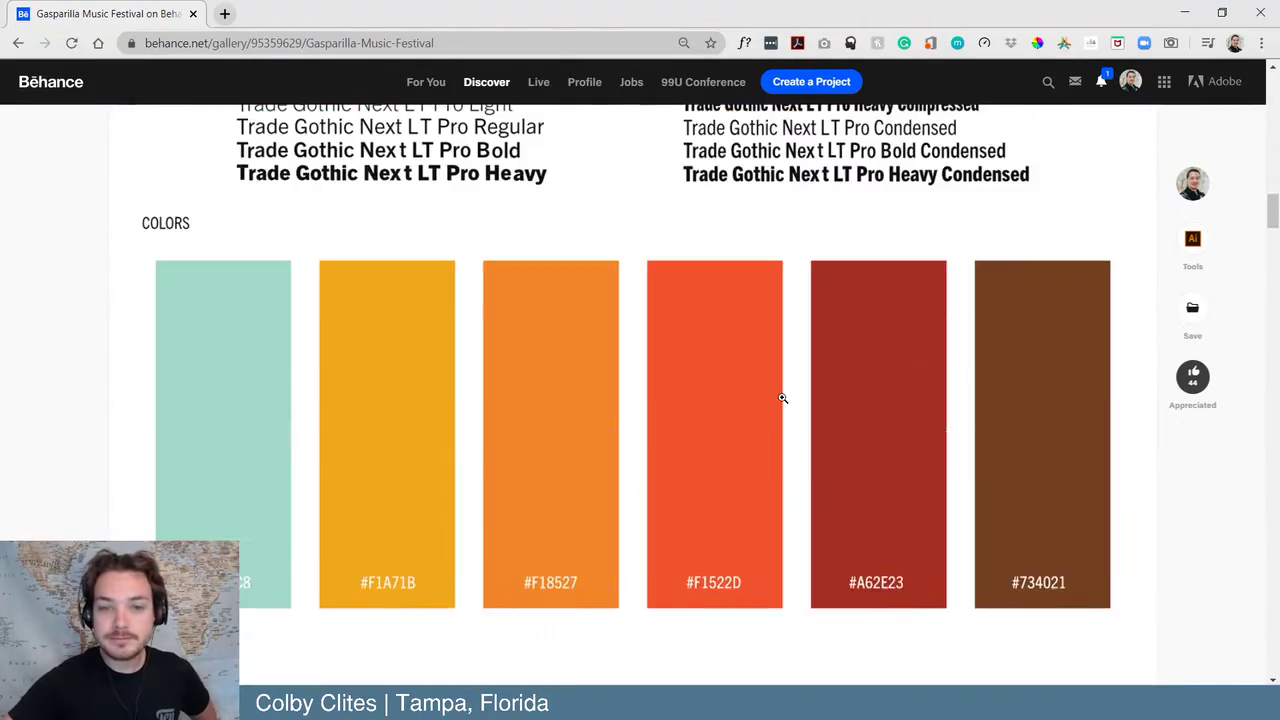
pyautogui.scroll(8, 783, 397)
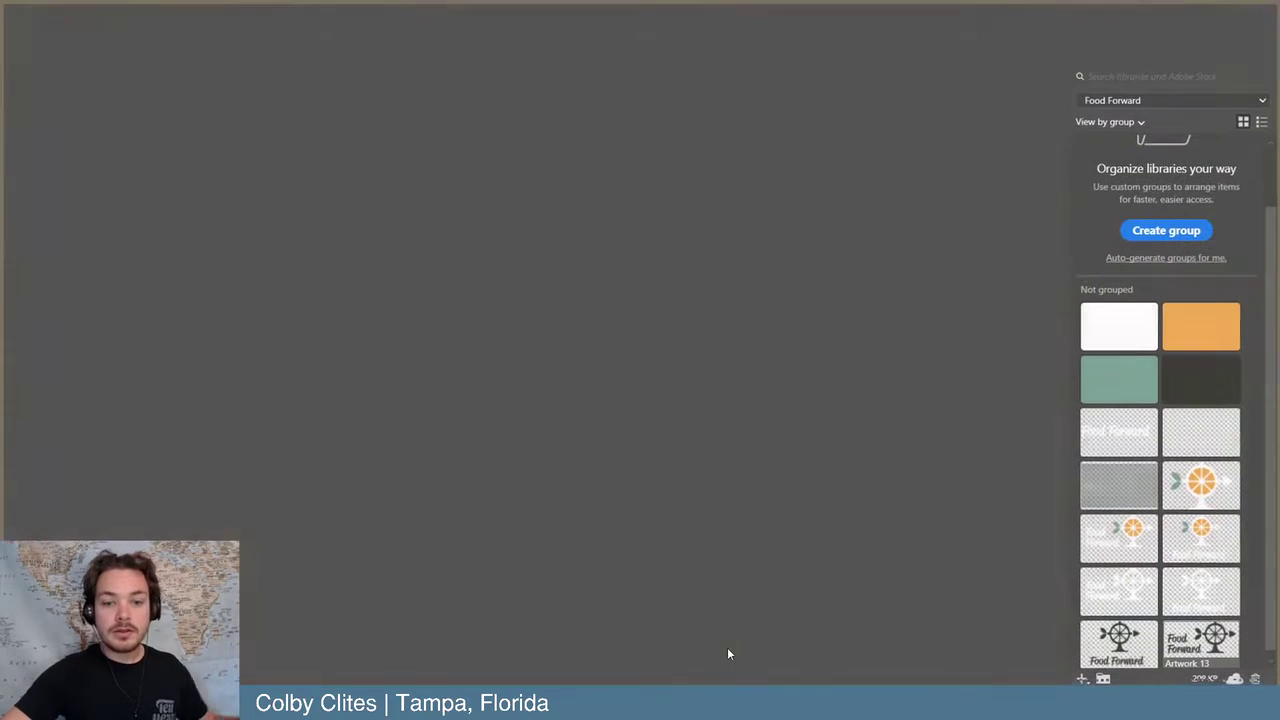
# - Switch to the GMF_logo.ai document in Illustrator and survey its full spread of logo variations, badges and icons
pyautogui.hotkey('ctrl', '-')
pyautogui.hotkey('ctrl', '-')
pyautogui.hotkey('ctrl', '-')
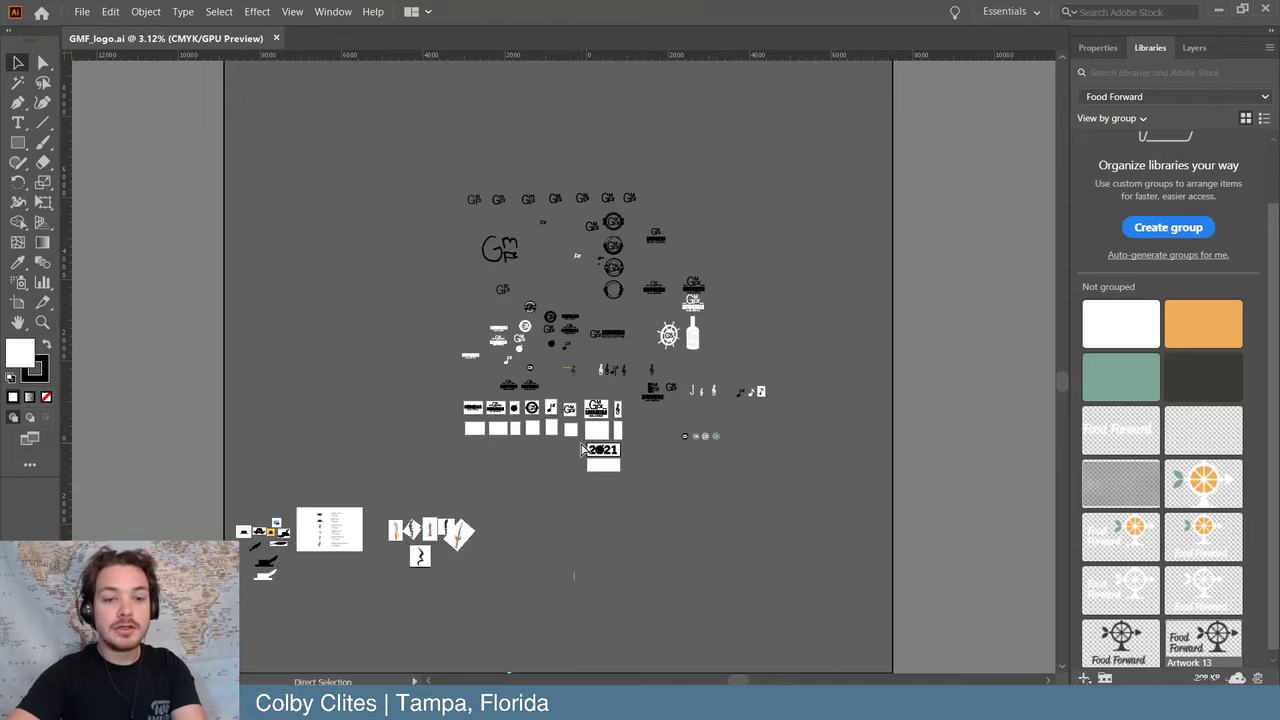
pyautogui.press('v')
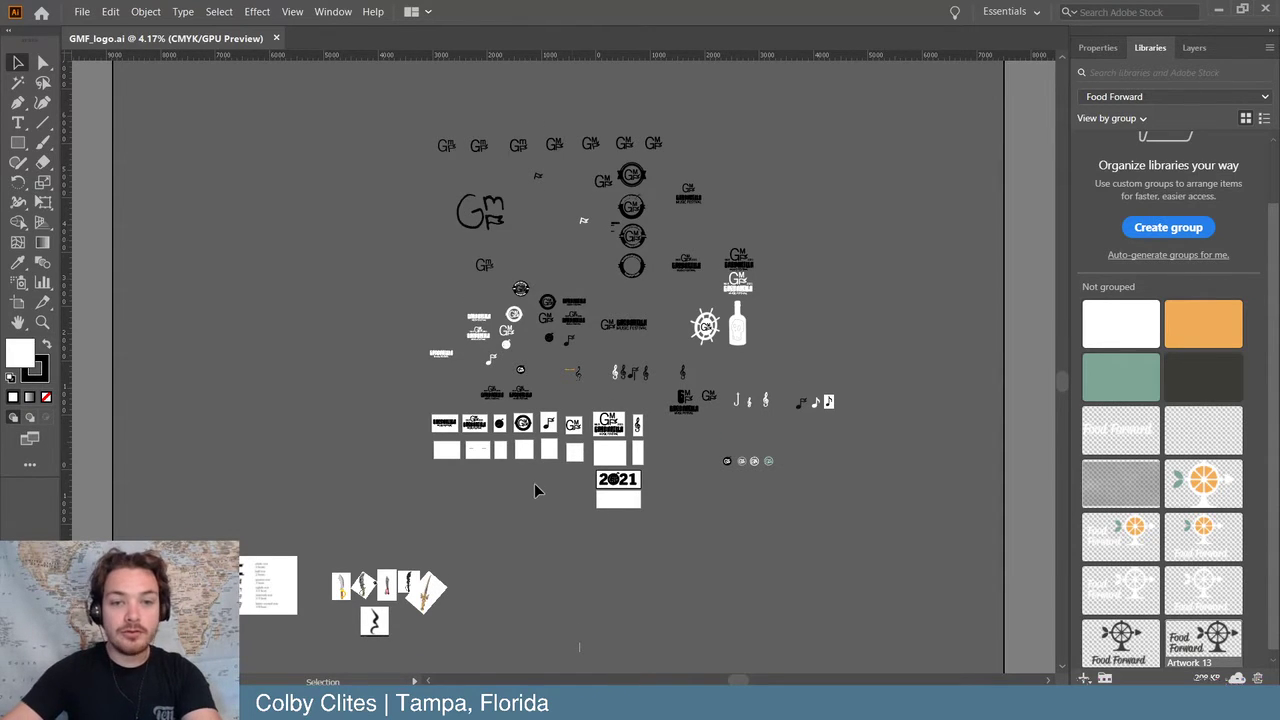
pyautogui.scroll(-5, 534, 485)
pyautogui.scroll(3, 521, 484)
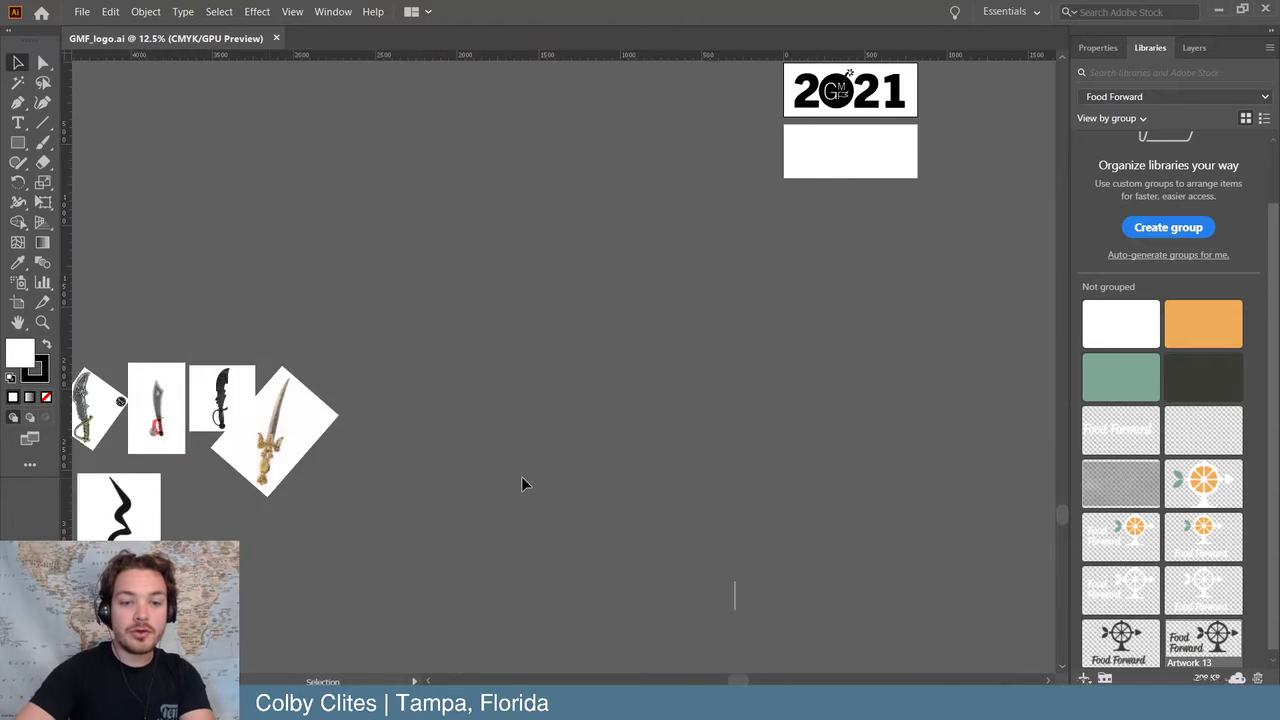
# - Examine the musical rest chart alongside the hat and feather reference images and the feathered-hat icon drafts
pyautogui.hscroll(-1, 521, 484)
pyautogui.scroll(1, 521, 484)
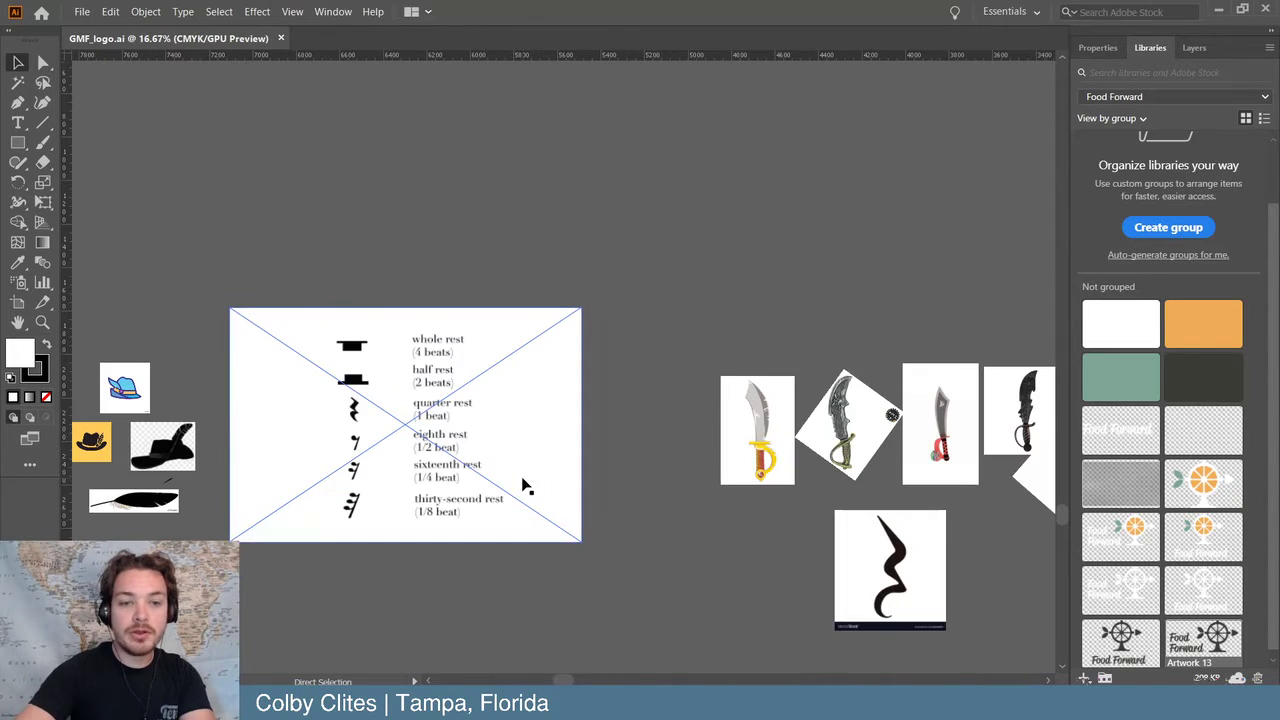
pyautogui.hscroll(-8, 522, 484)
pyautogui.scroll(-3, 521, 484)
pyautogui.hscroll(2, 521, 484)
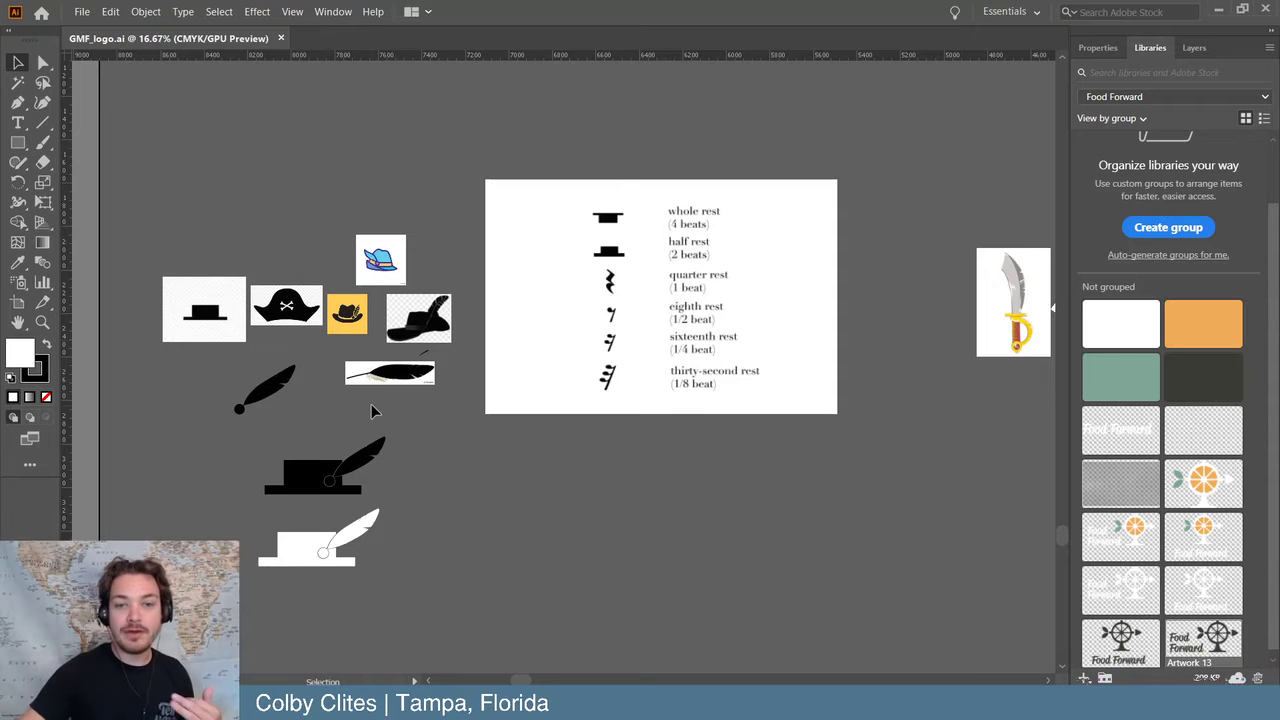
pyautogui.hscroll(-5, 516, 673)
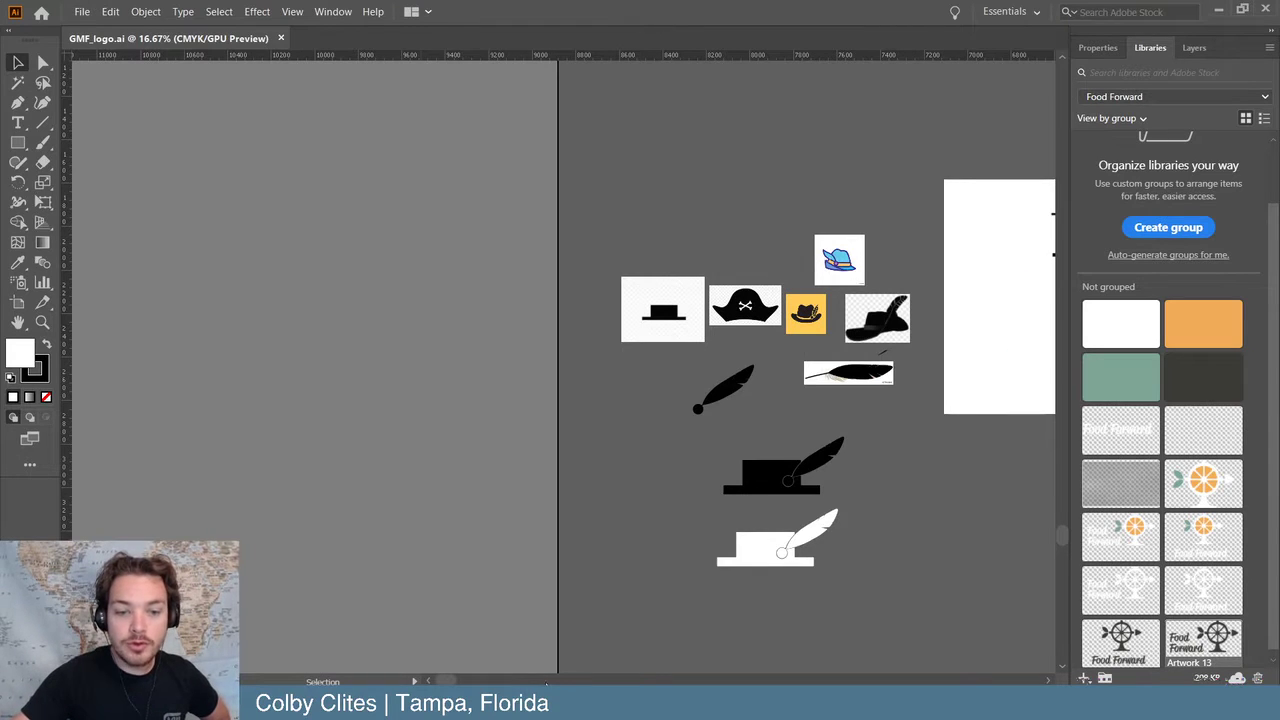
pyautogui.hscroll(5, 516, 673)
pyautogui.hscroll(5, 540, 665)
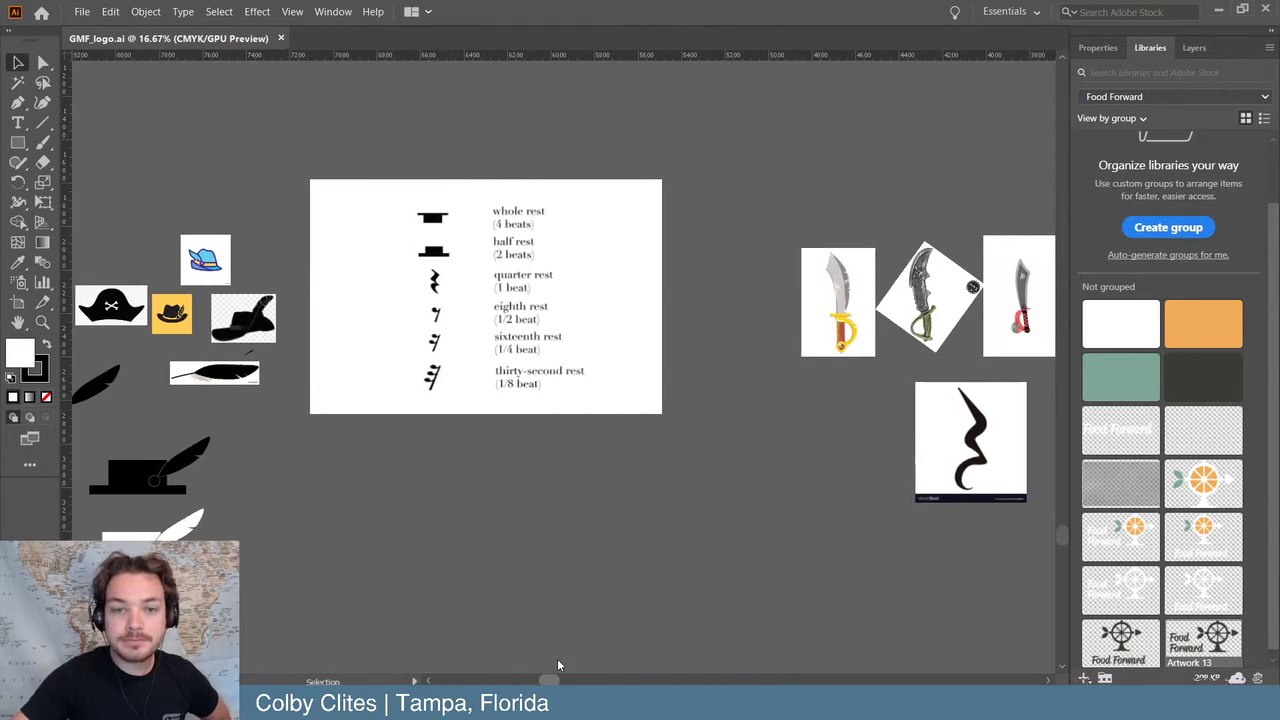
# - Compare the row of sword reference images with the quarter rest symbol beneath them and the rest chart
pyautogui.click(721, 396)
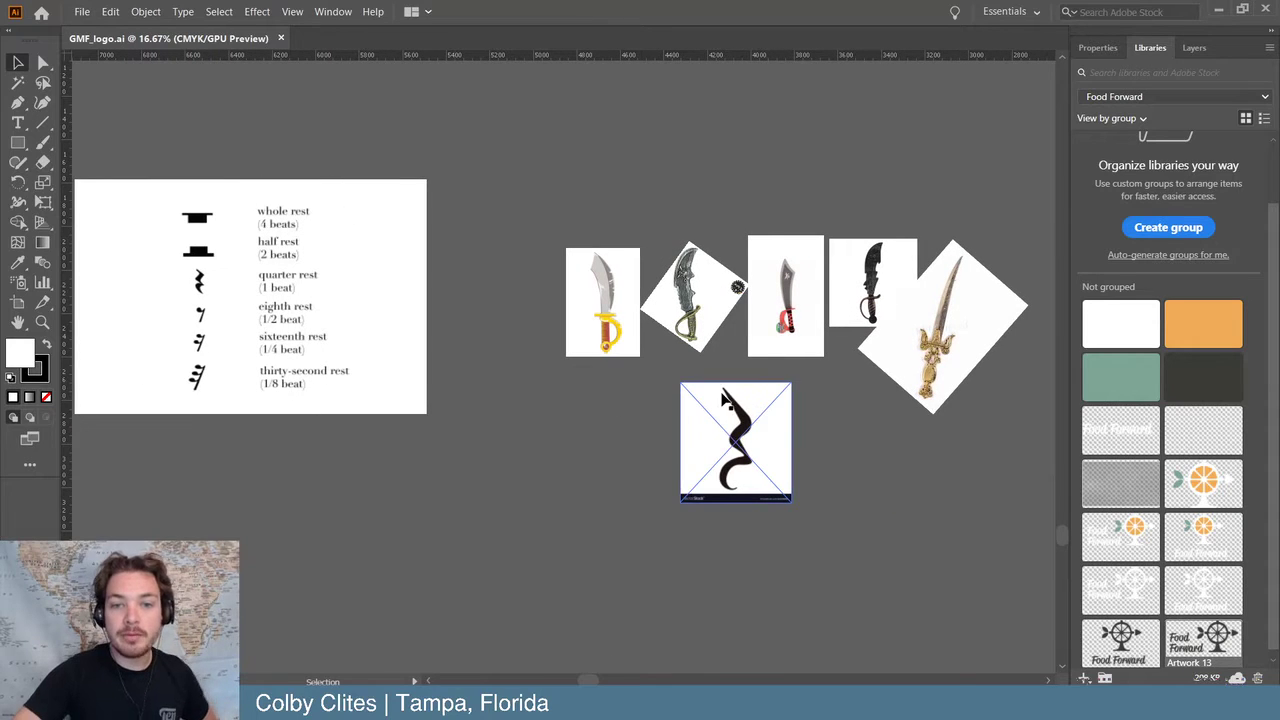
pyautogui.click(745, 505)
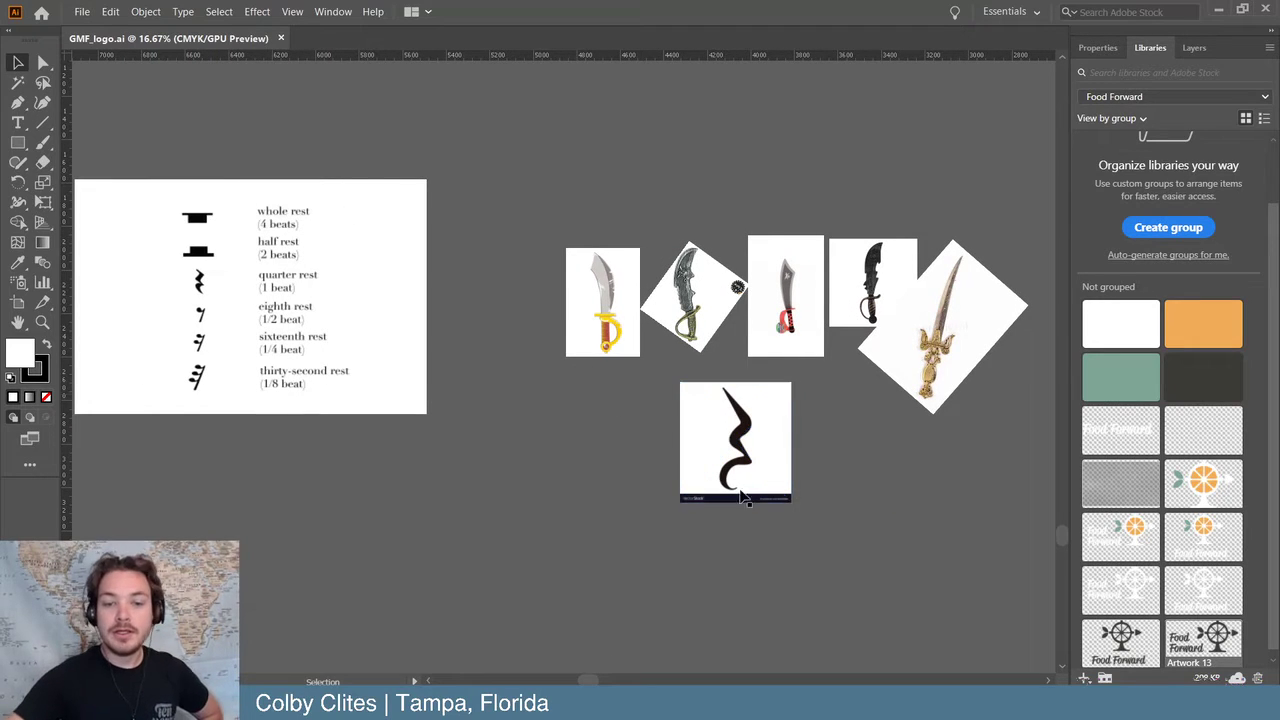
pyautogui.hscroll(1, 591, 681)
pyautogui.hscroll(-3, 567, 675)
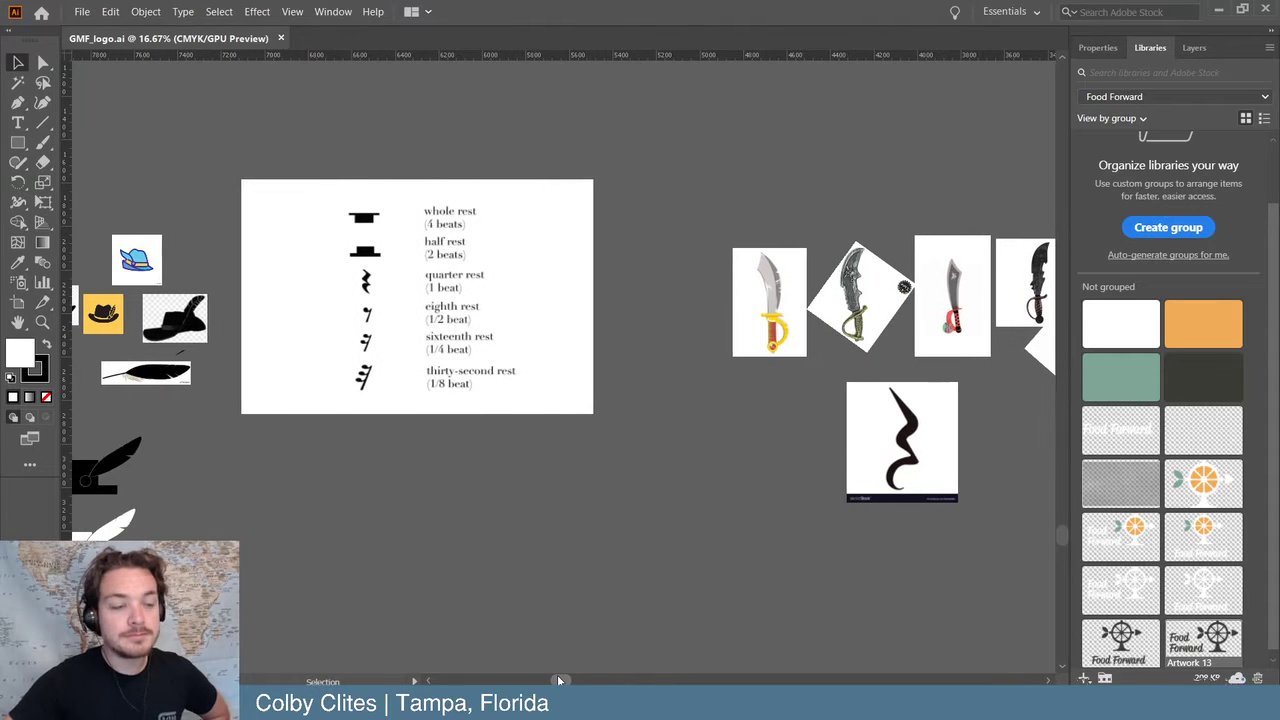
pyautogui.moveTo(559, 680)
pyautogui.mouseDown()
pyautogui.moveTo(590, 680)
pyautogui.moveTo(563, 679)
pyautogui.mouseUp()
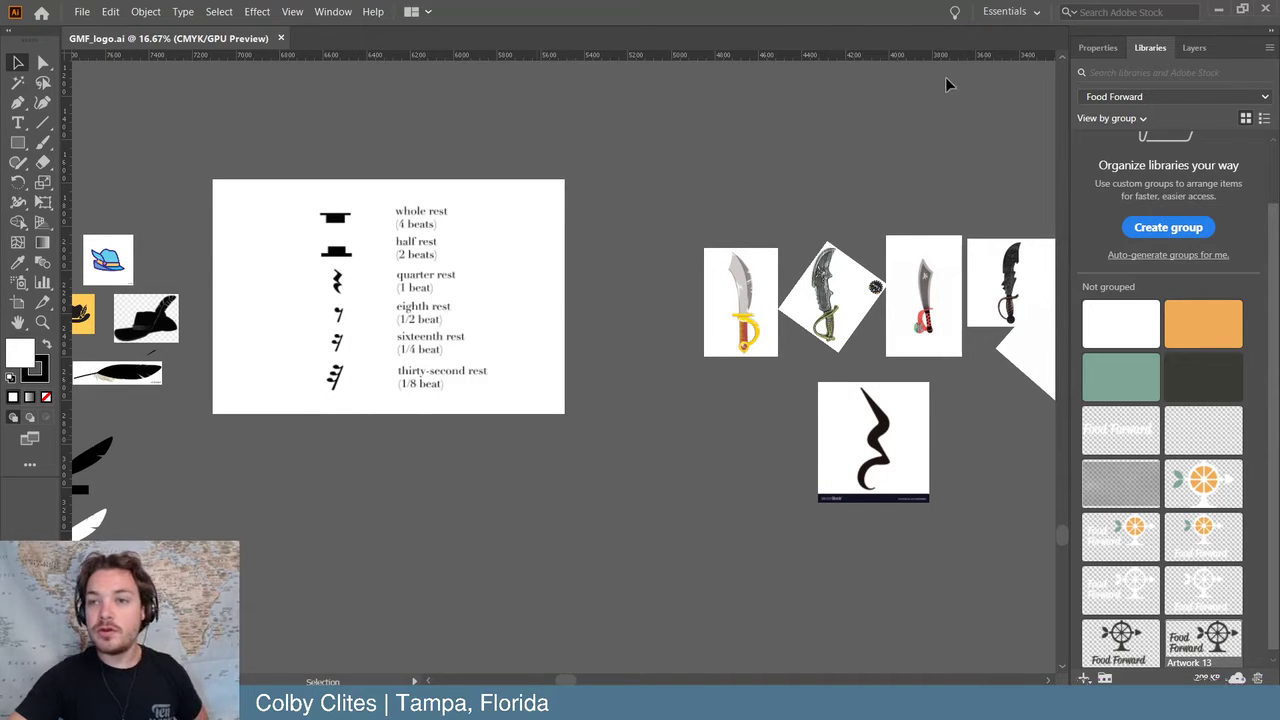
# - Minimize Illustrator and reposition the mirrored iPad window showing the blank Fresco document
pyautogui.click(1222, 12)
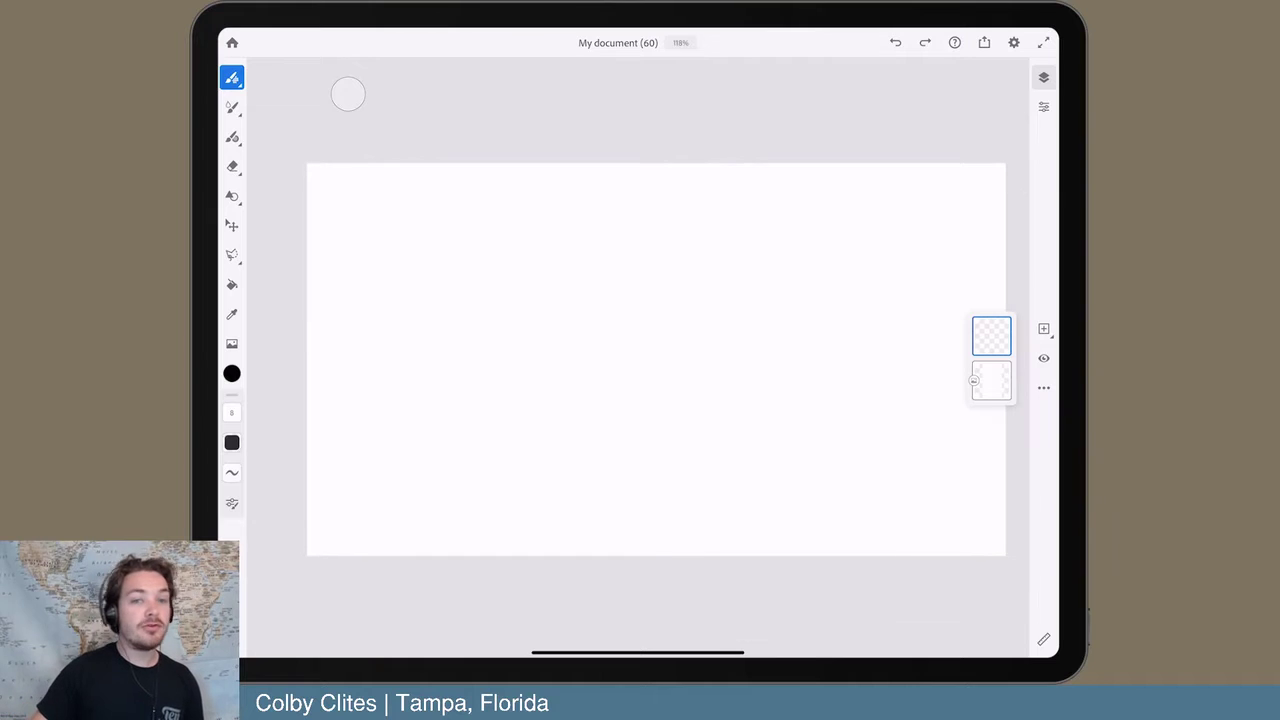
pyautogui.moveTo(380, 275)
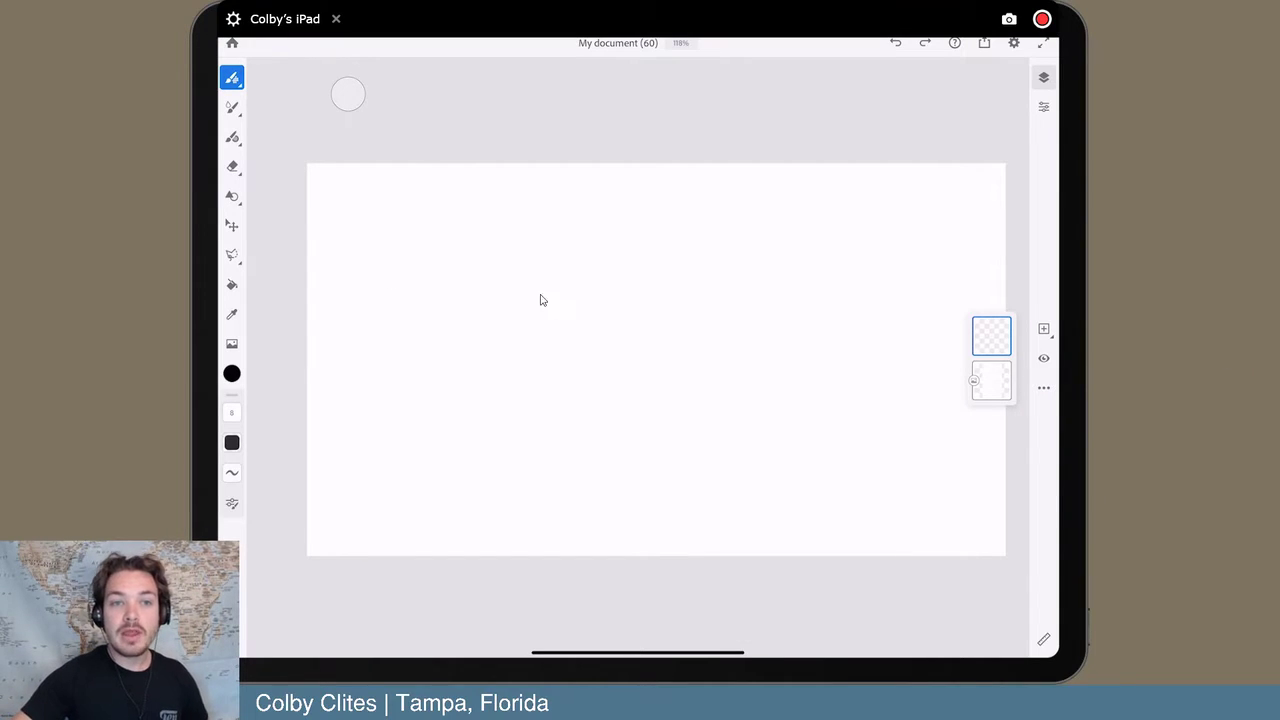
pyautogui.moveTo(543, 11); pyautogui.dragTo(676, 11)
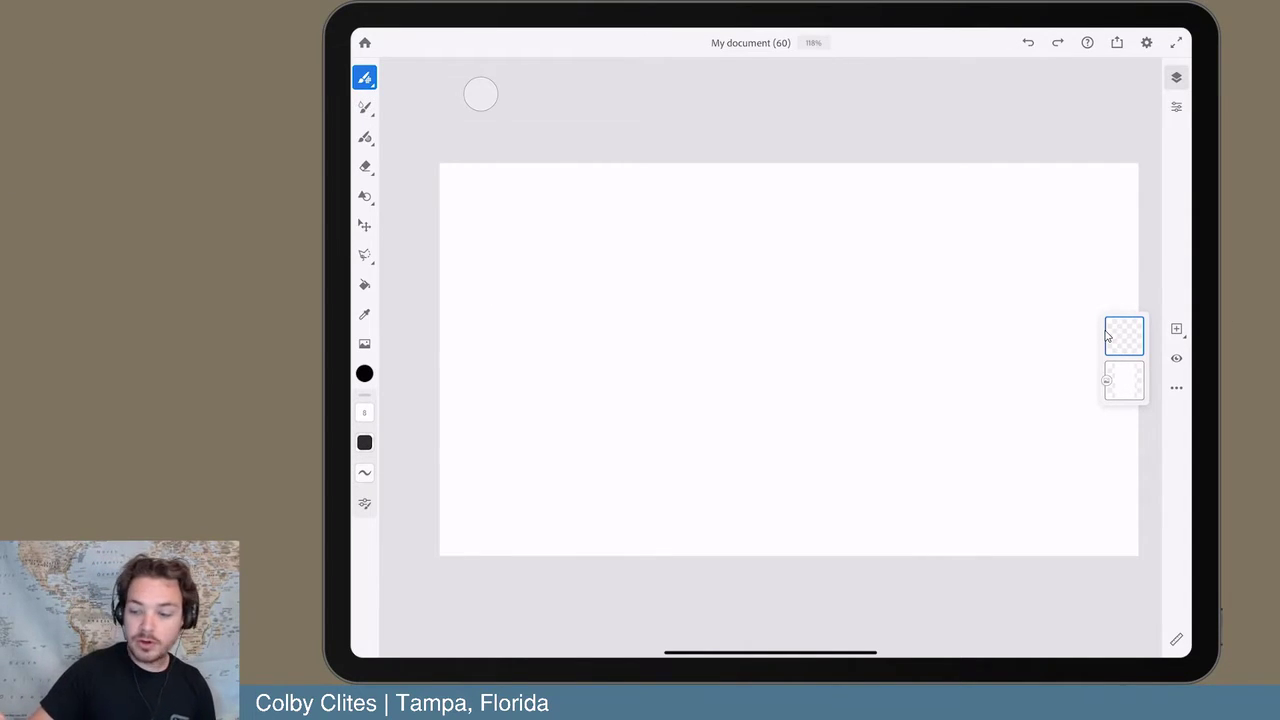
# - Open the Creative Cloud libraries as an image source for the Fresco document and browse the whole library collection
pyautogui.click(364, 344)
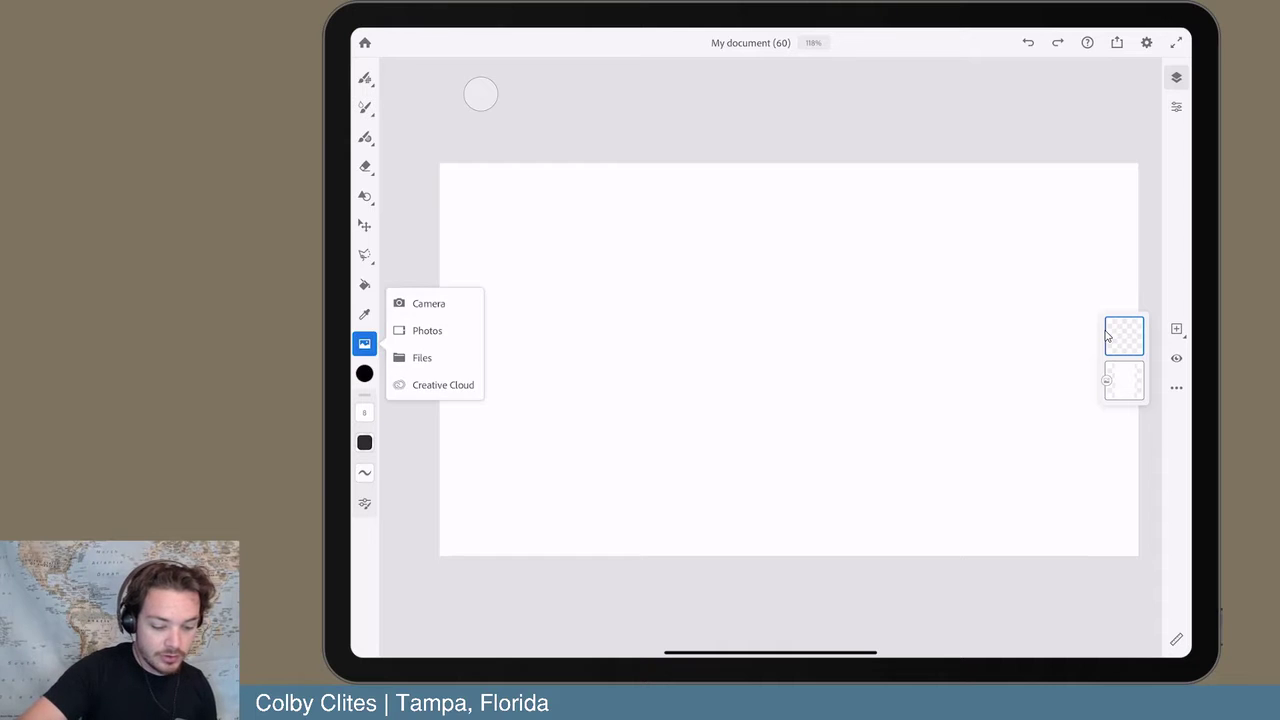
pyautogui.click(443, 385)
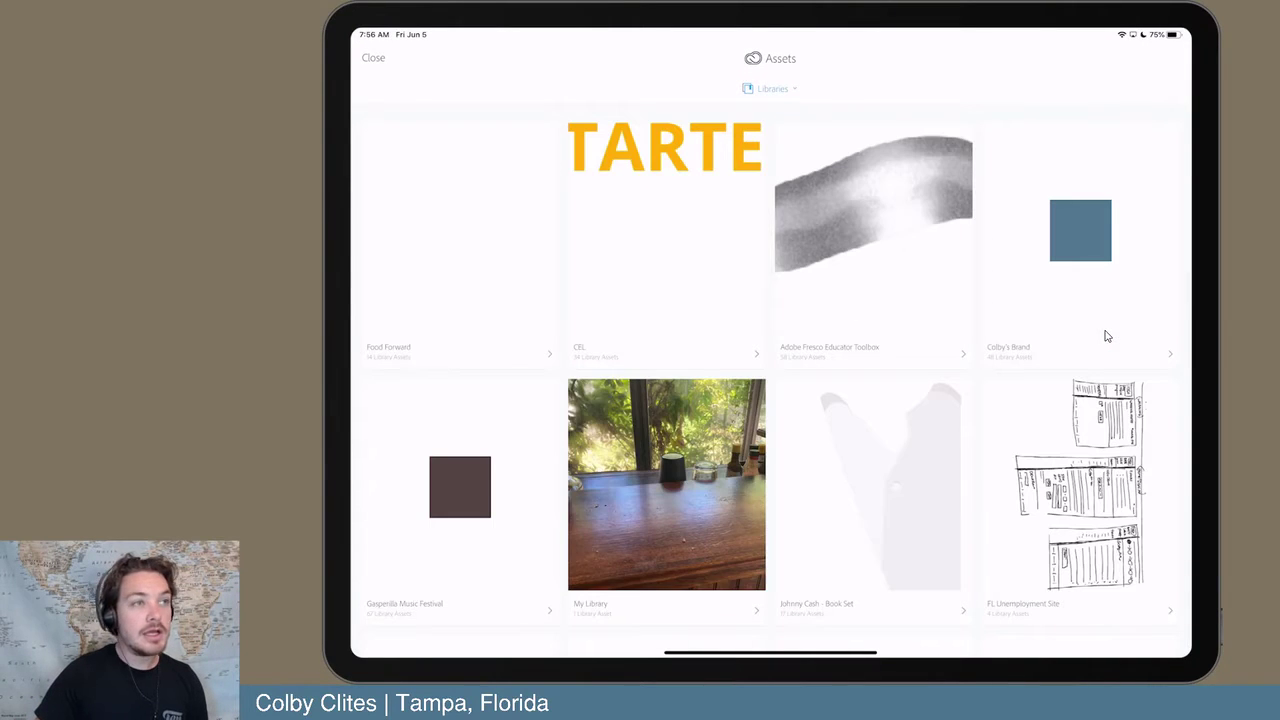
pyautogui.scroll(-5, 1107, 336)
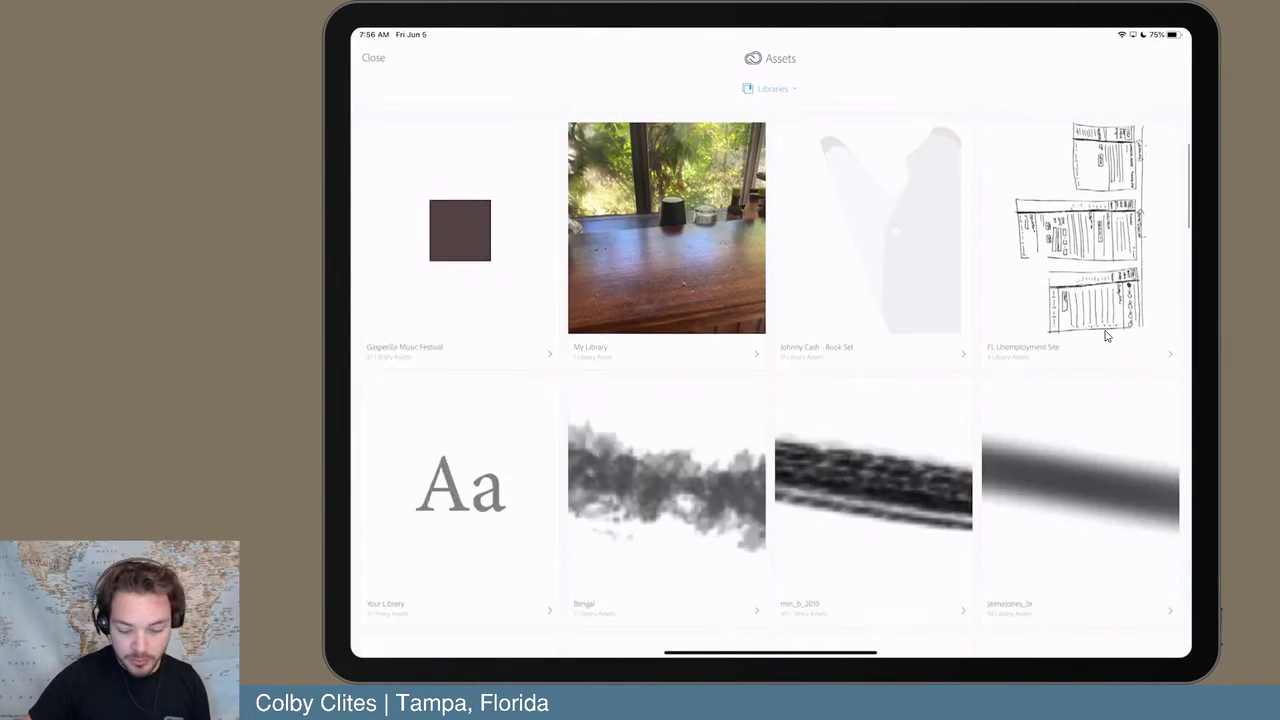
pyautogui.scroll(-3, 1106, 336)
pyautogui.scroll(6, 1106, 334)
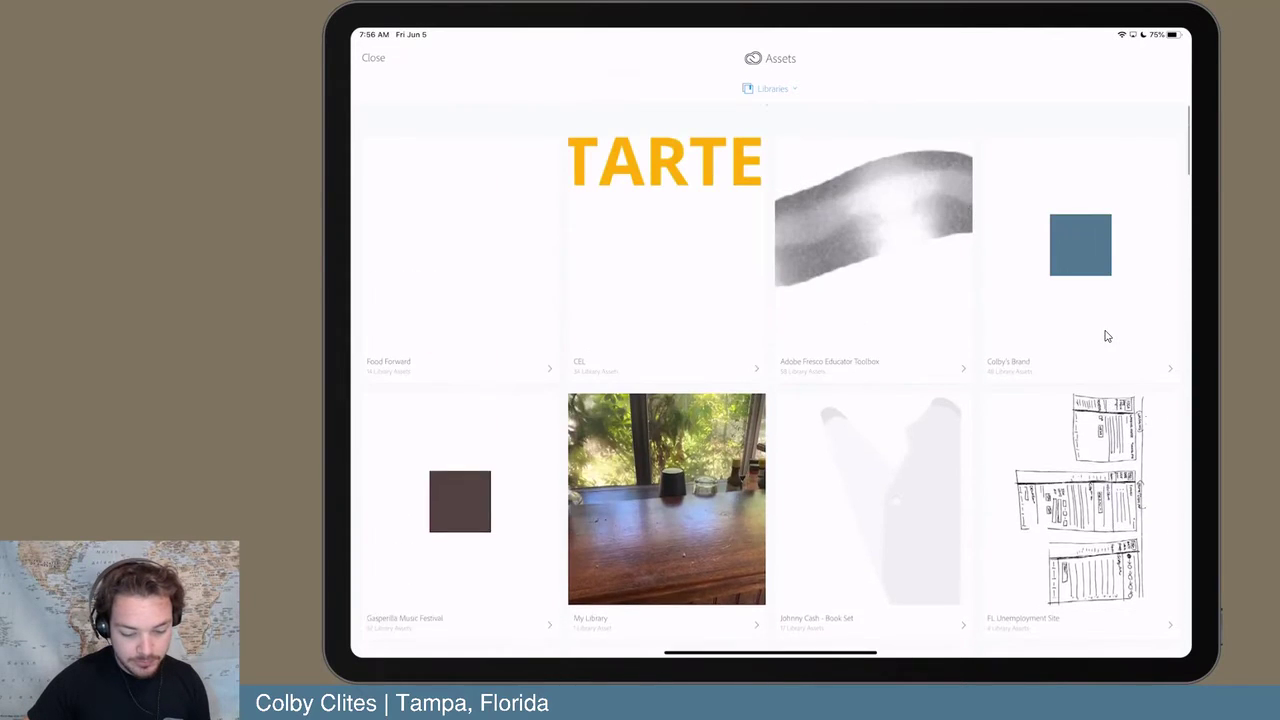
pyautogui.scroll(-10, 1106, 336)
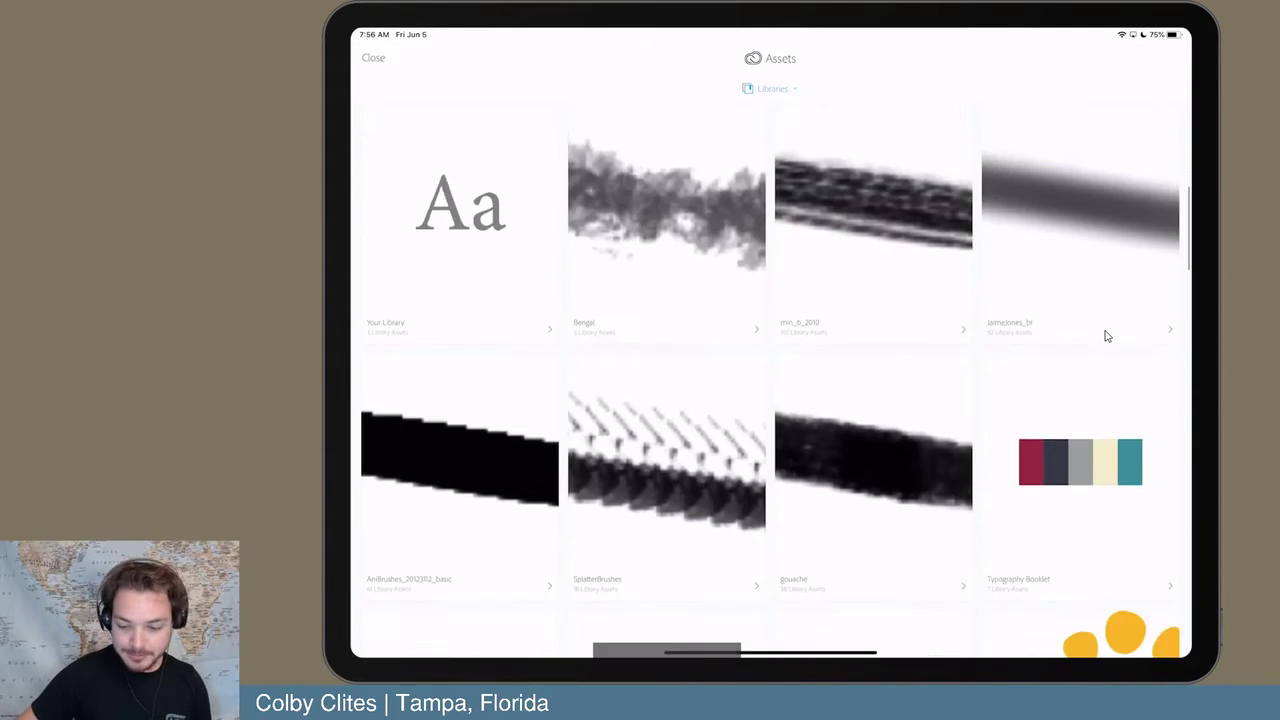
pyautogui.scroll(-5, 1107, 336)
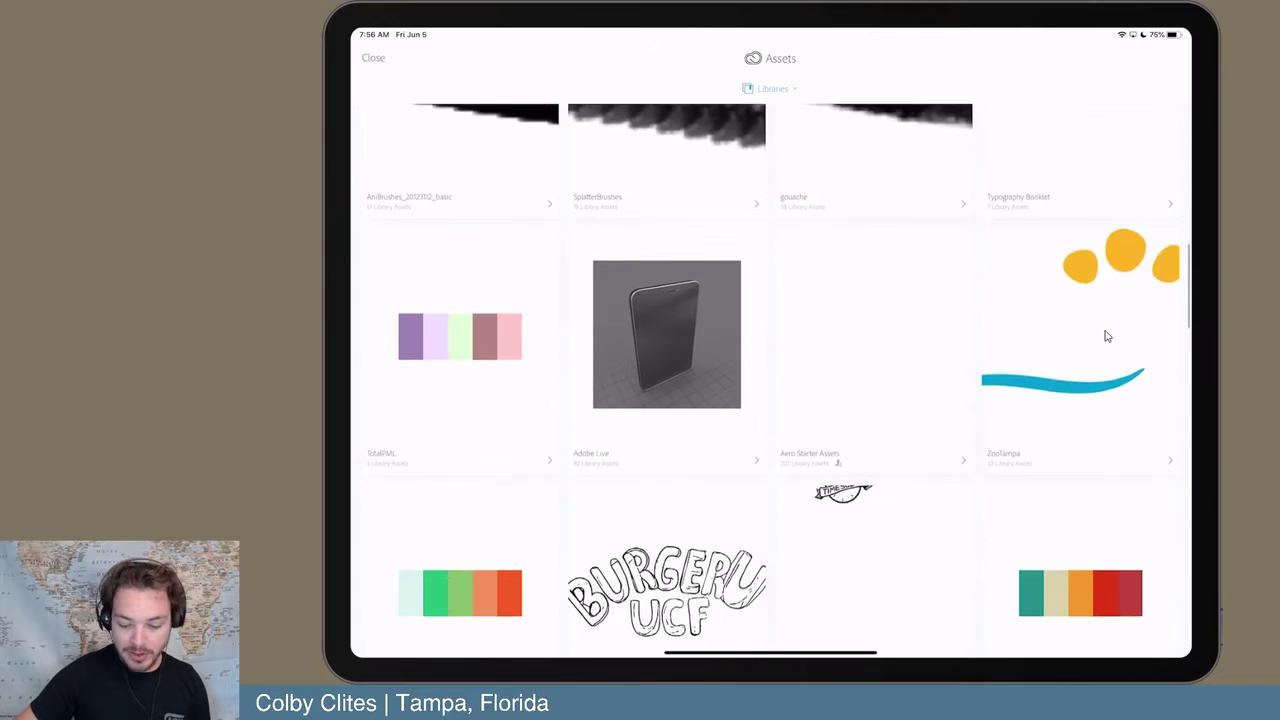
pyautogui.scroll(-6, 1106, 336)
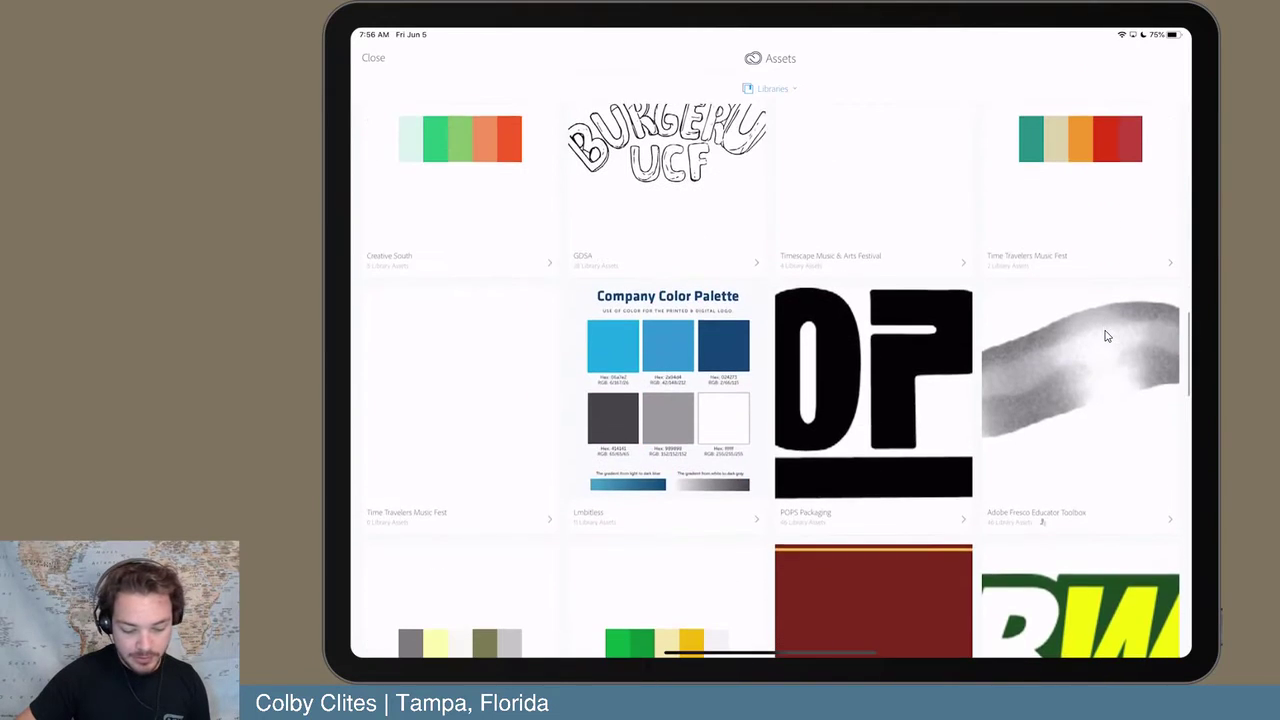
pyautogui.scroll(-6, 1106, 336)
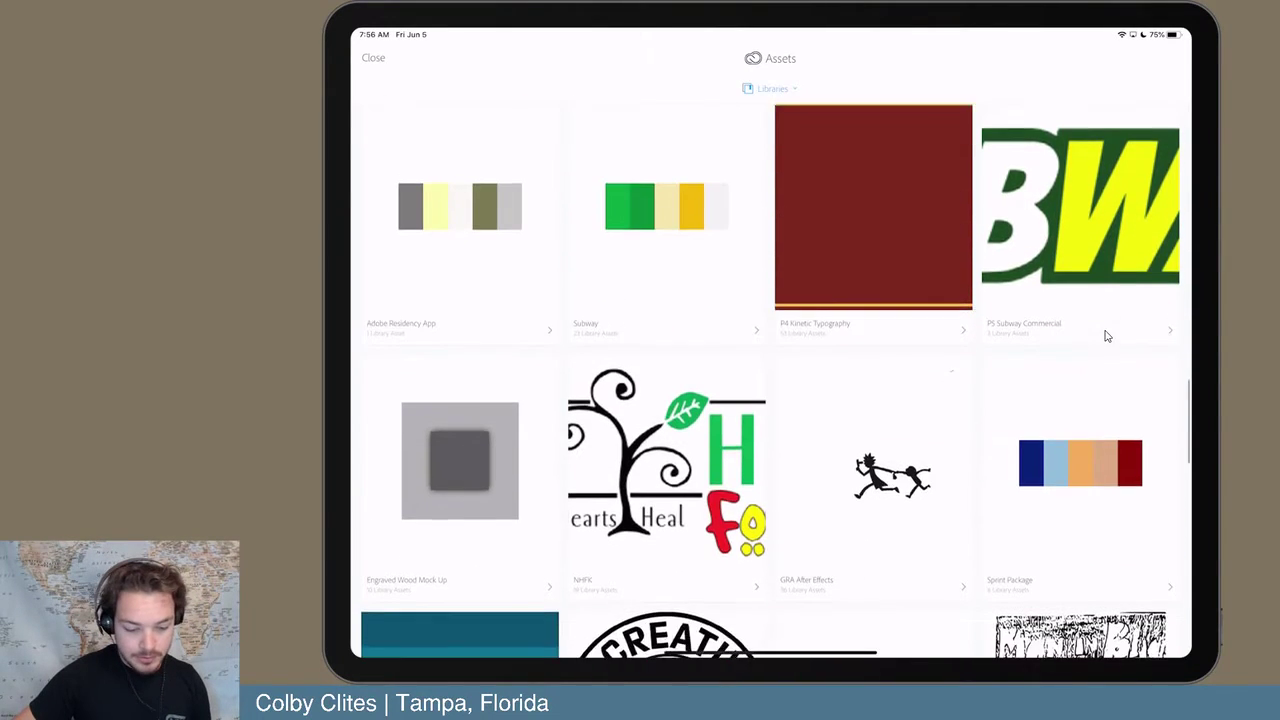
pyautogui.scroll(3, 1106, 336)
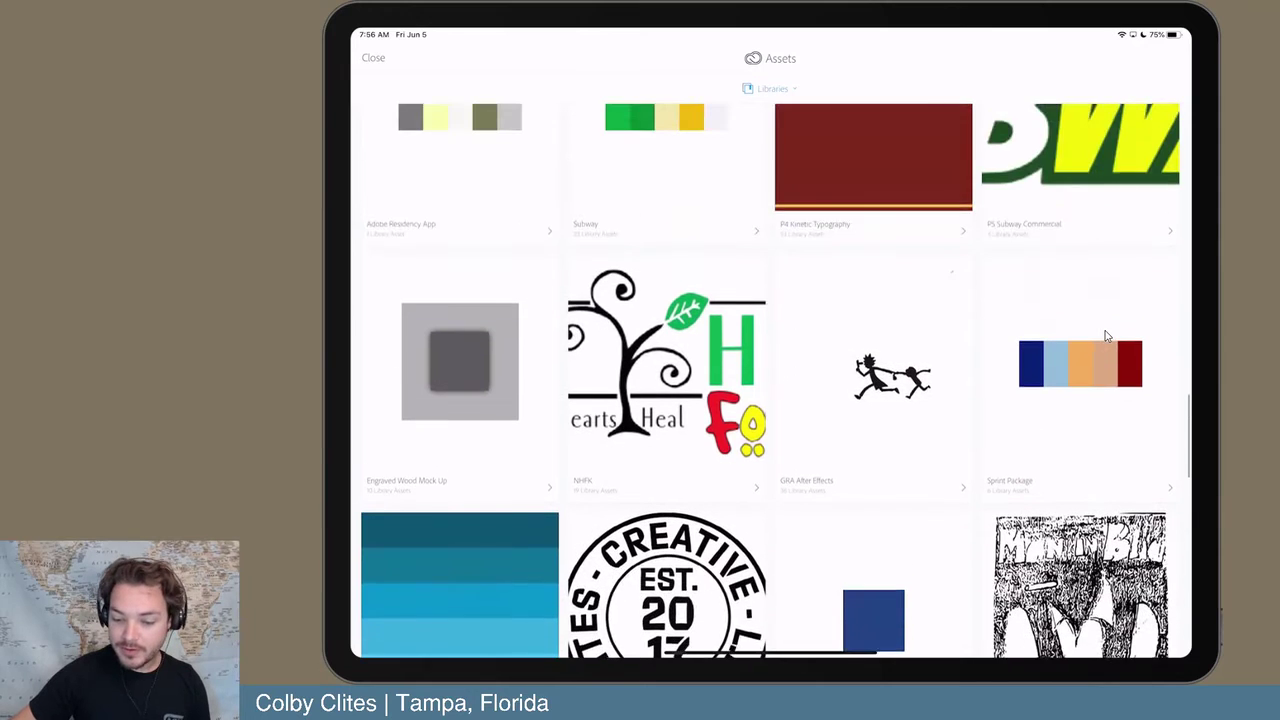
pyautogui.scroll(-2, 1107, 336)
pyautogui.scroll(-5, 1106, 336)
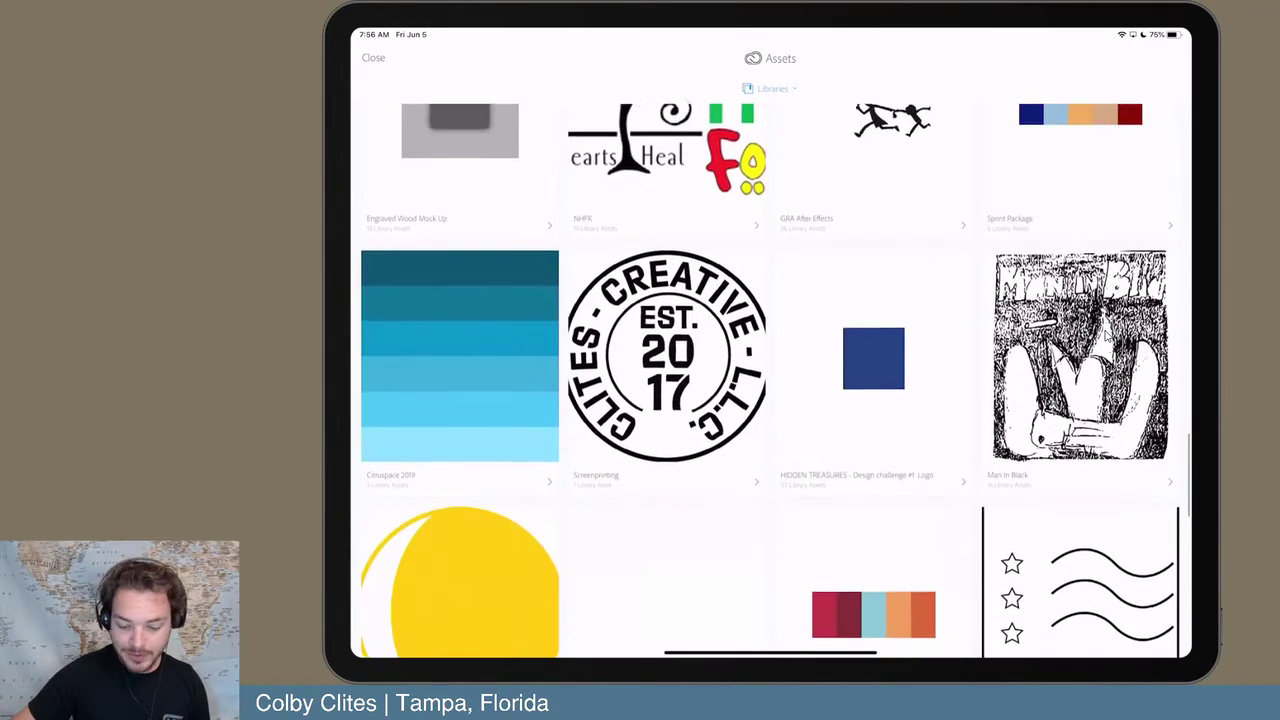
pyautogui.scroll(-10, 1106, 336)
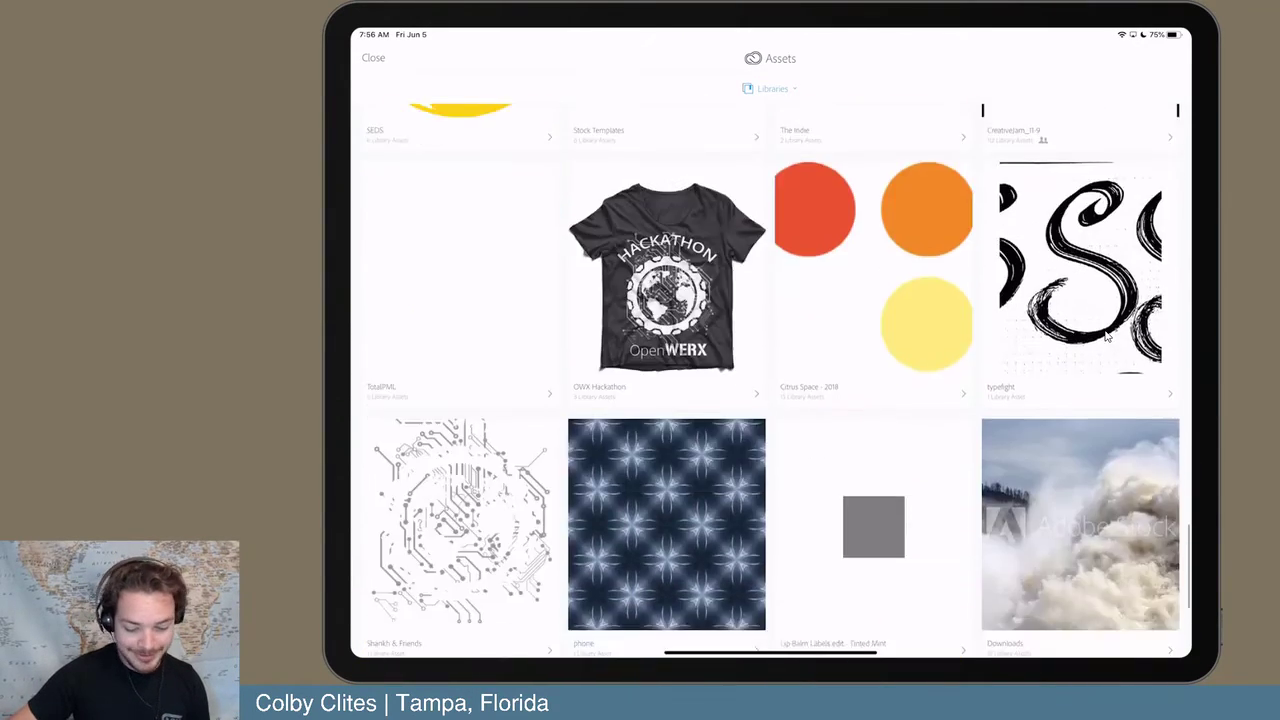
# - Go back through the Creative Cloud library collection from its end toward the first libraries
pyautogui.scroll(5, 1106, 336)
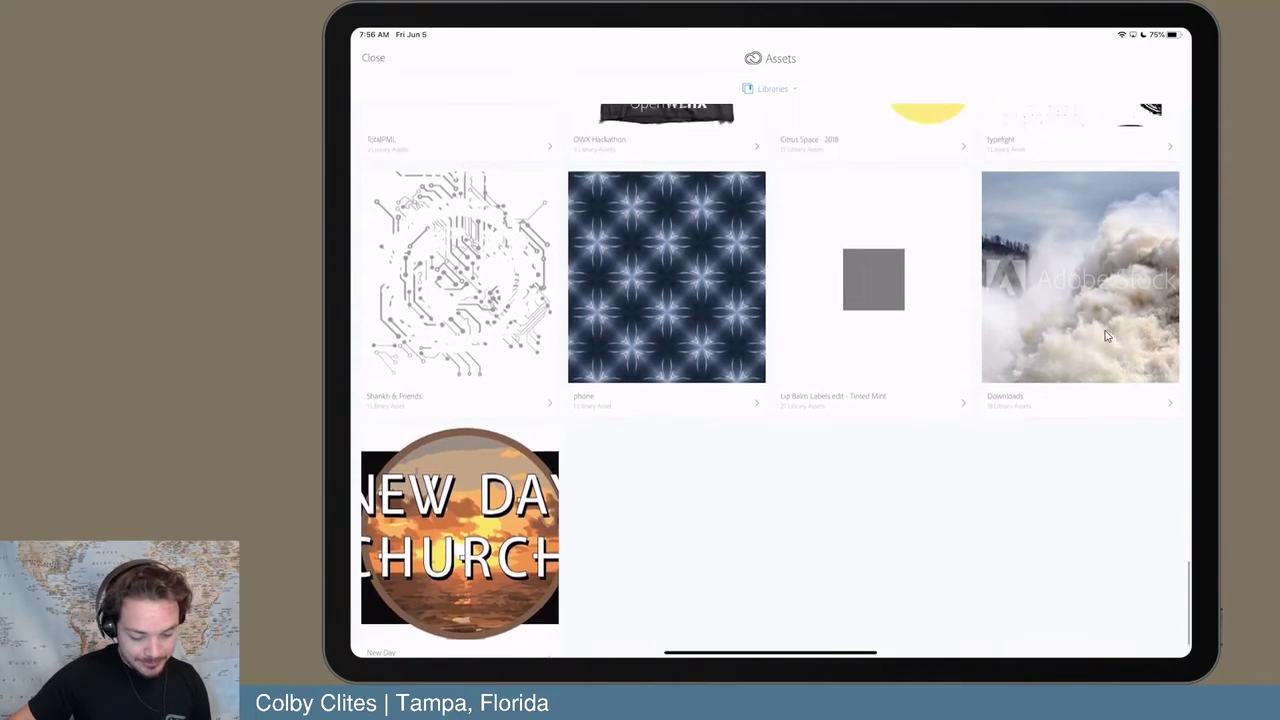
pyautogui.scroll(10, 1106, 336)
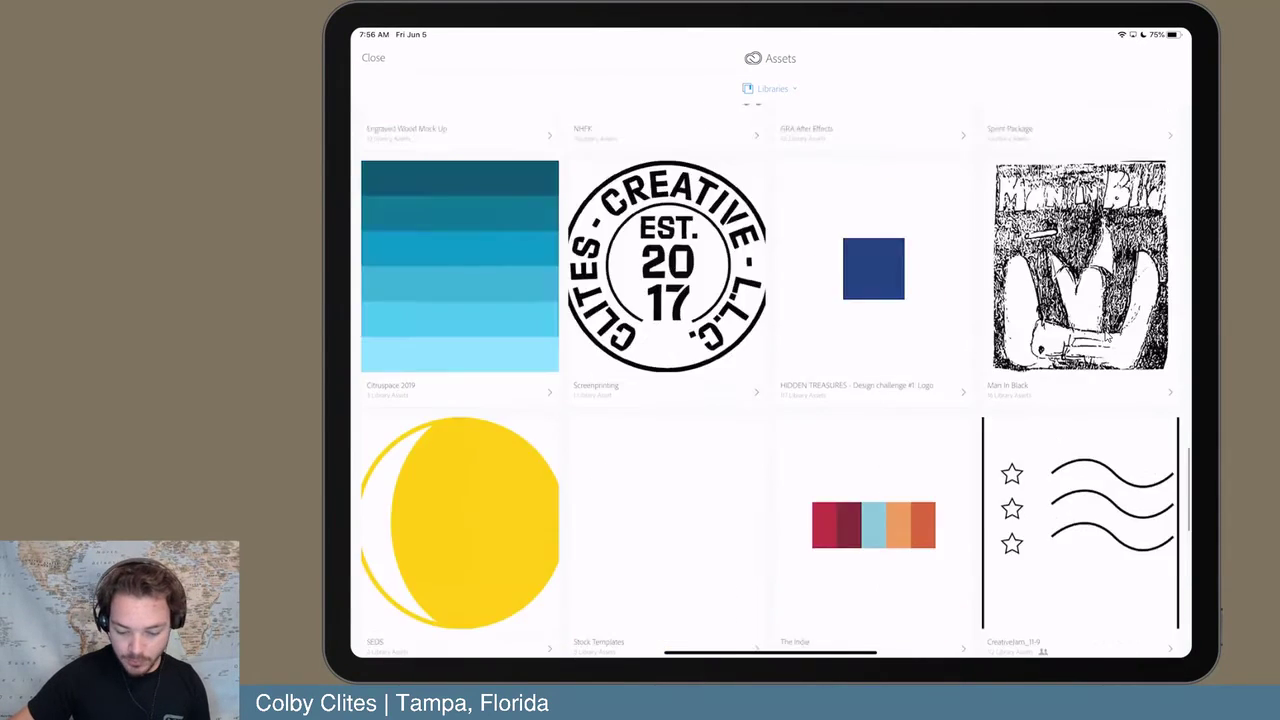
pyautogui.scroll(8, 1106, 336)
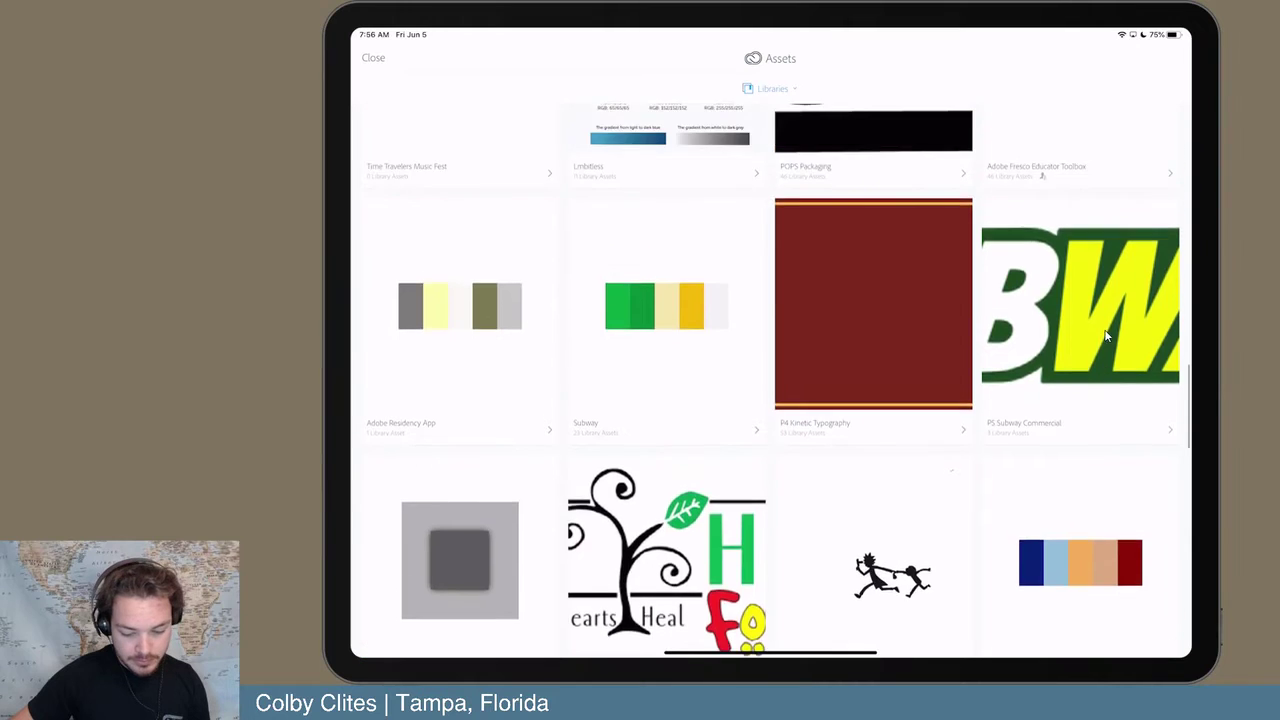
pyautogui.scroll(8, 1106, 336)
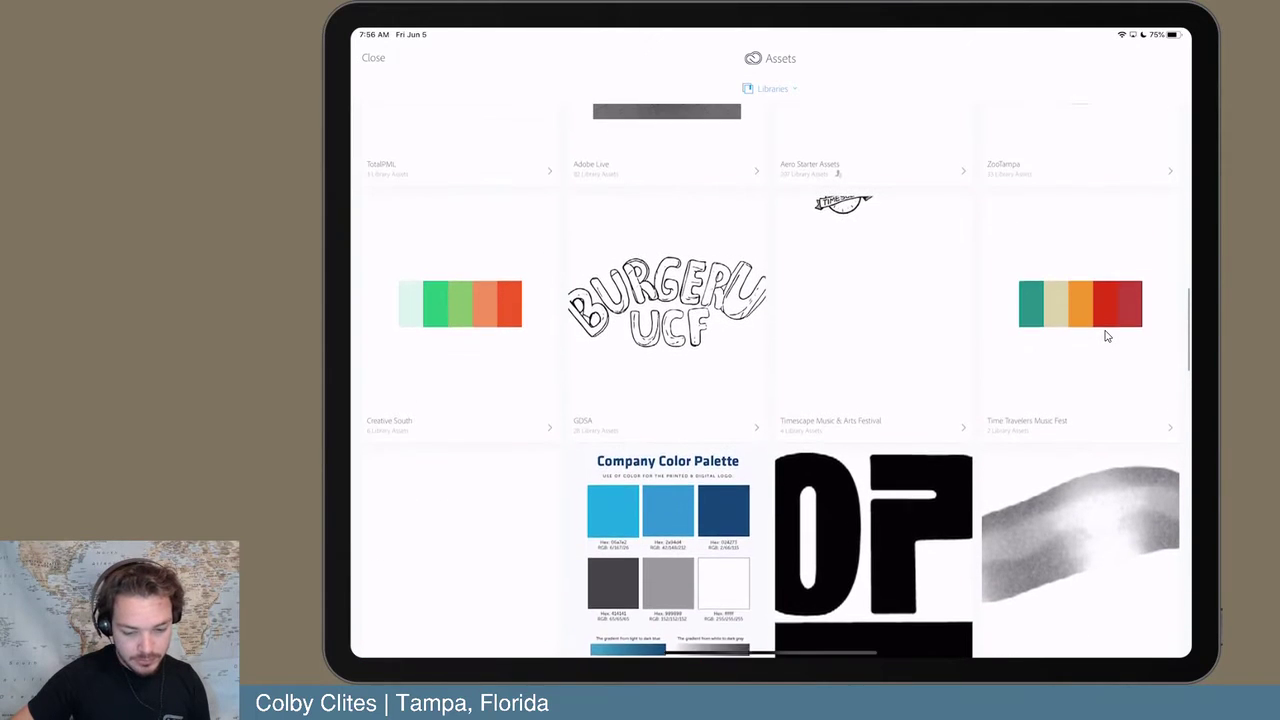
pyautogui.scroll(4, 1106, 336)
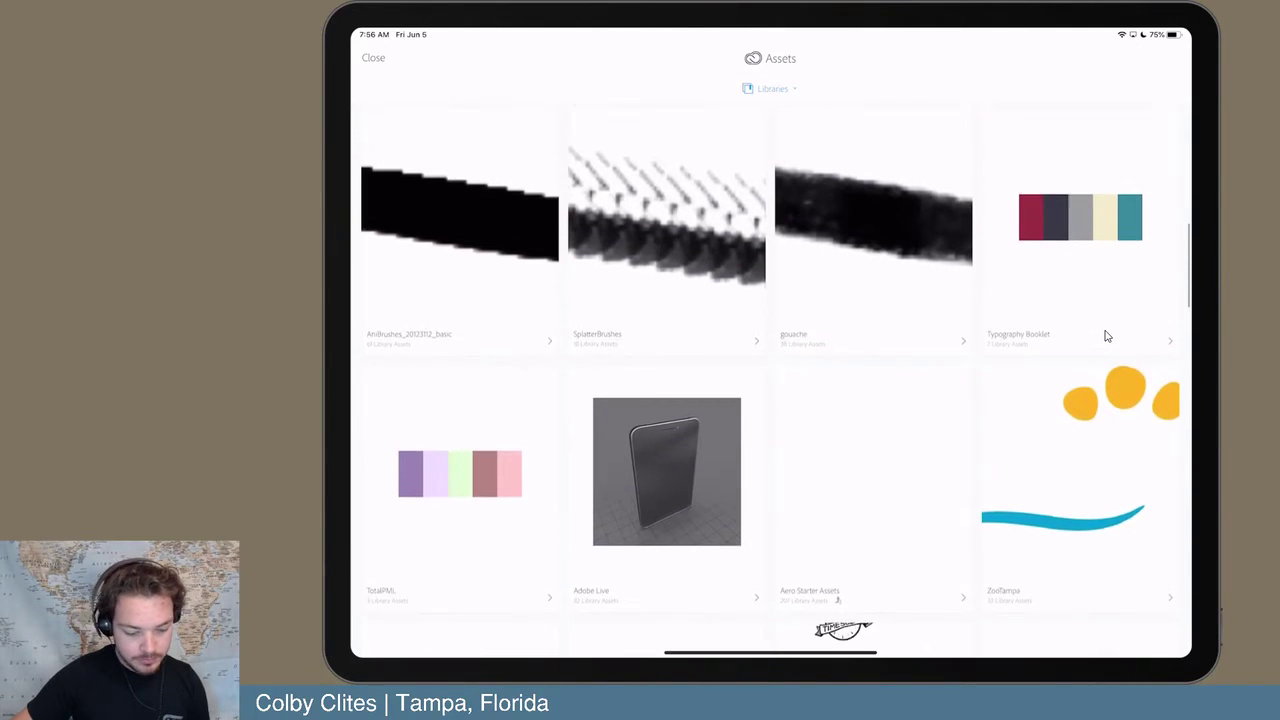
pyautogui.scroll(10, 1106, 336)
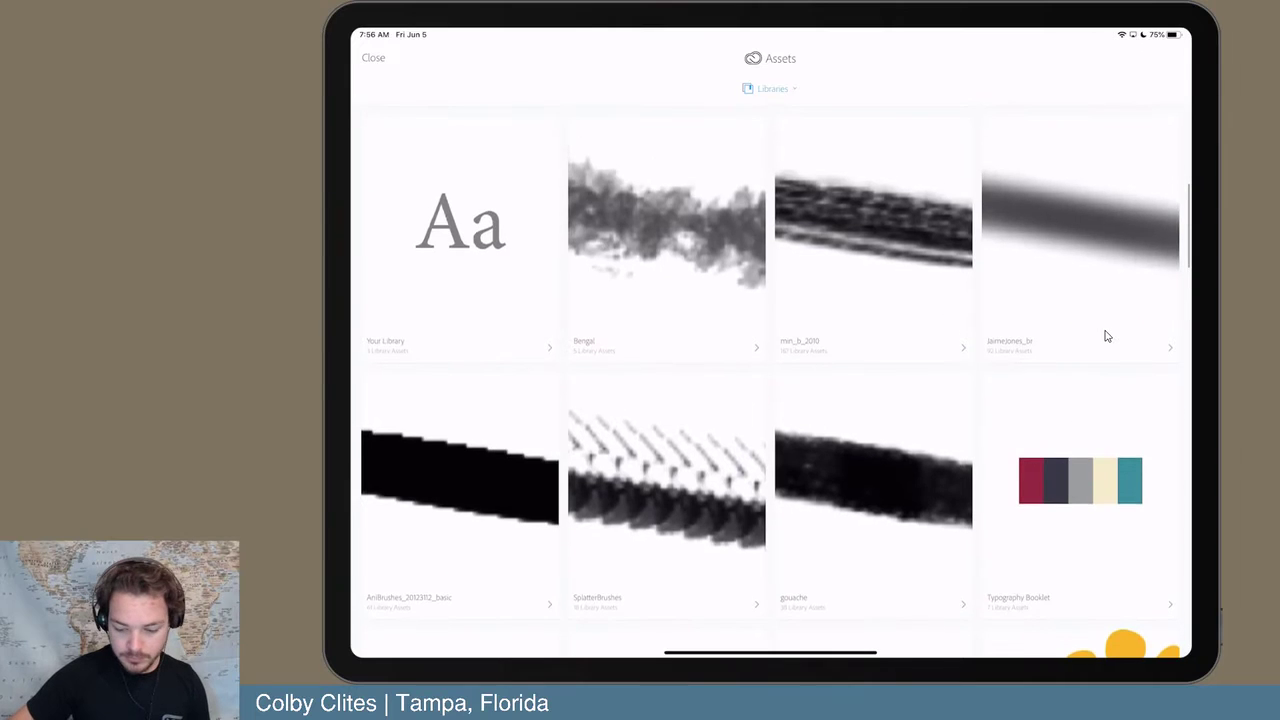
pyautogui.scroll(5, 1106, 336)
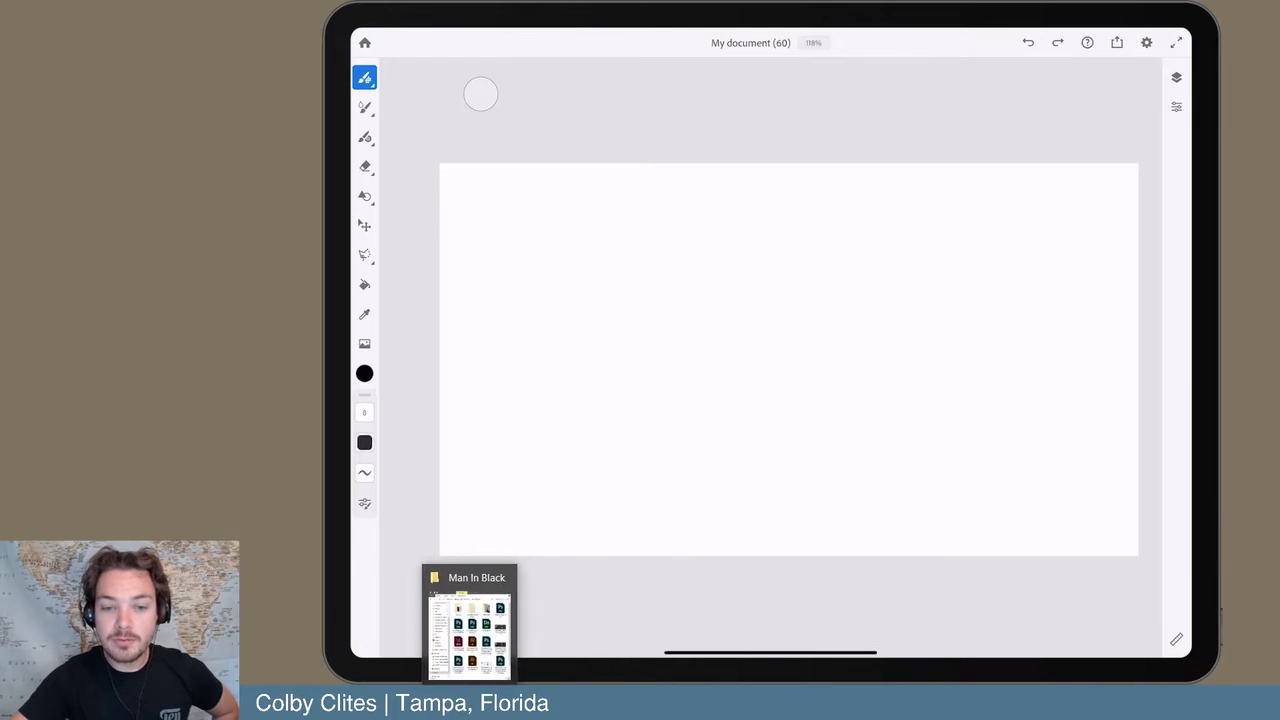
# - Switch back to Illustrator and display the Gasperilla Music Festival library in place of Food Forward
pyautogui.click(696, 608)
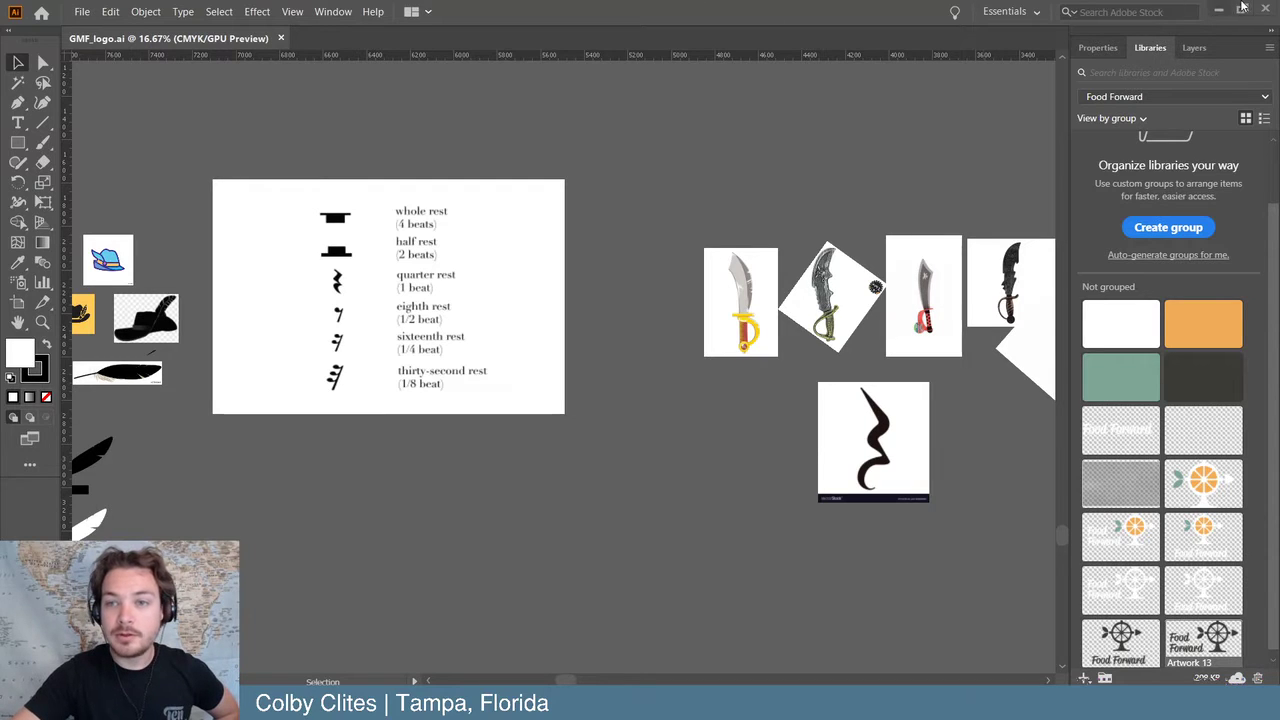
pyautogui.click(1243, 100)
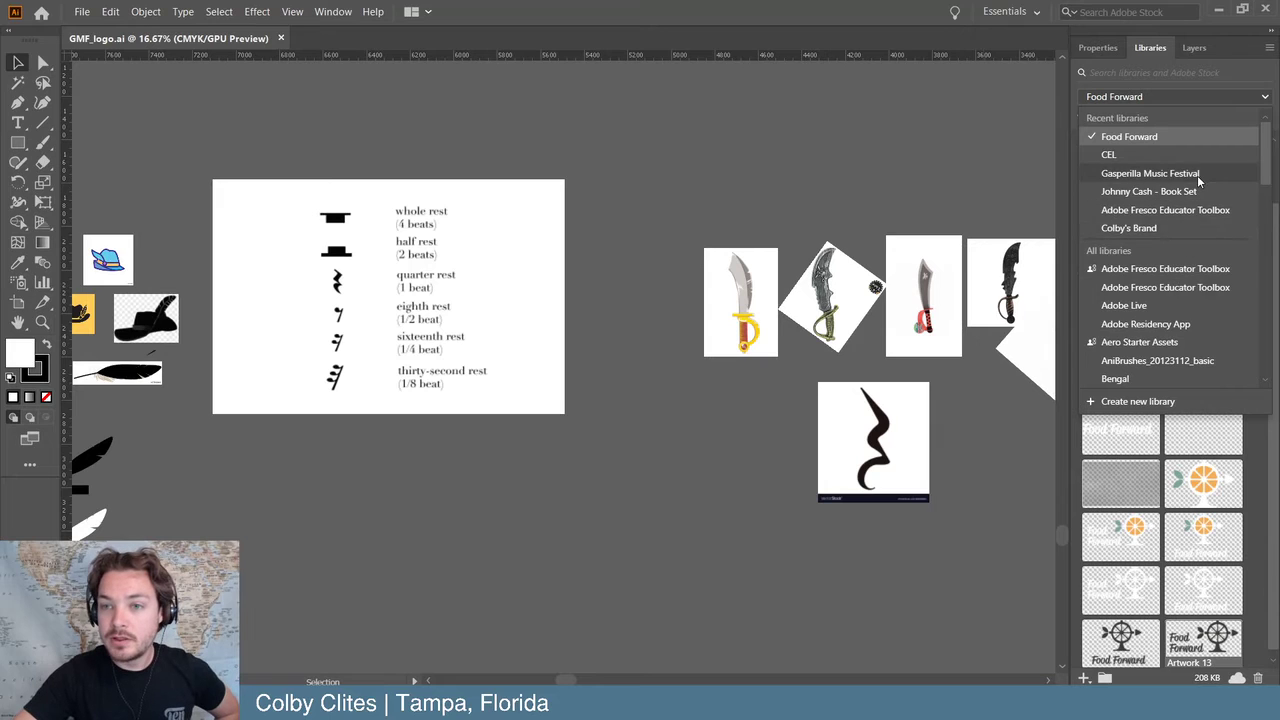
pyautogui.click(1199, 174)
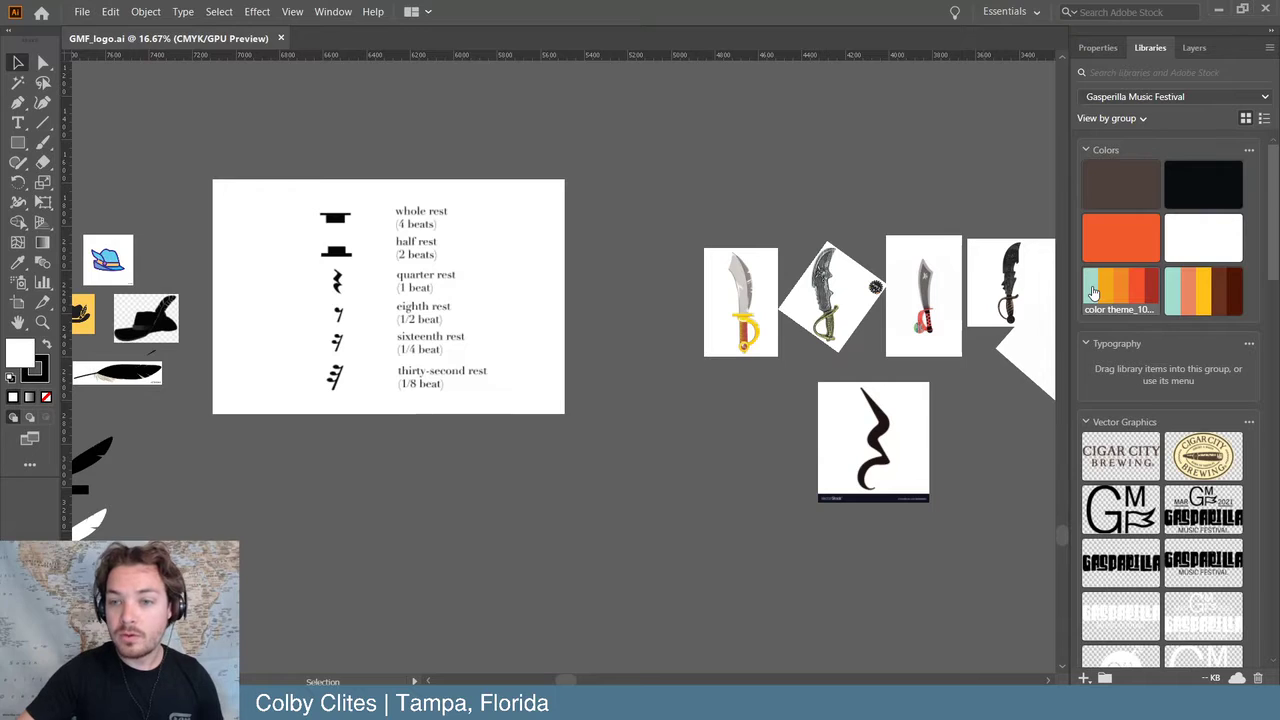
# - Draw a small rectangle on the empty area above the music-rest chart and fill it with teal from the library's color theme
pyautogui.click(18, 142)
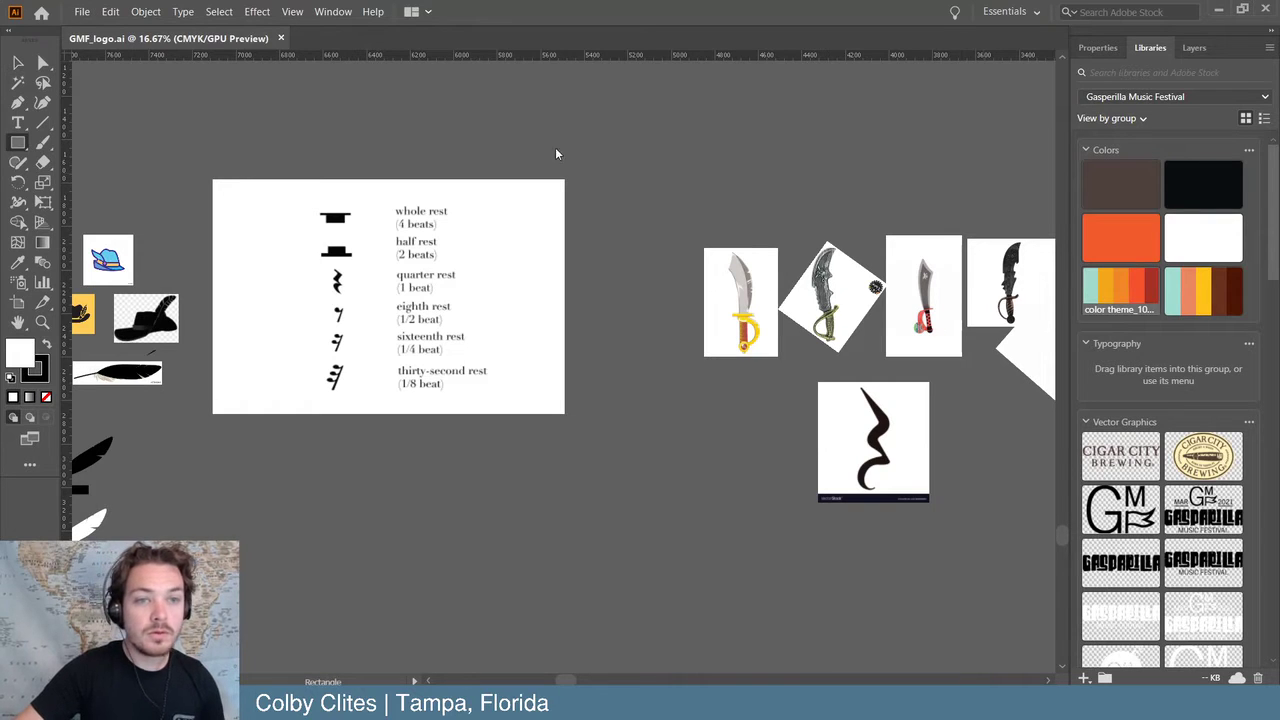
pyautogui.moveTo(608, 106); pyautogui.dragTo(669, 151)
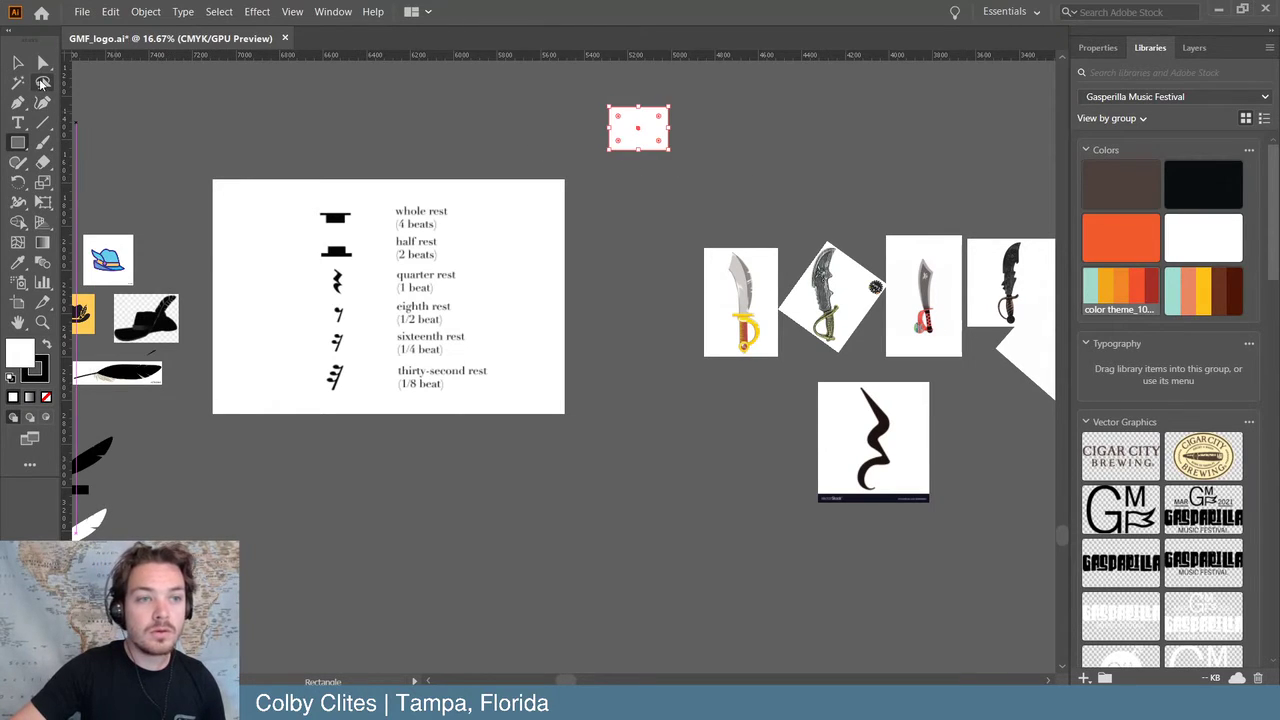
pyautogui.click(18, 62)
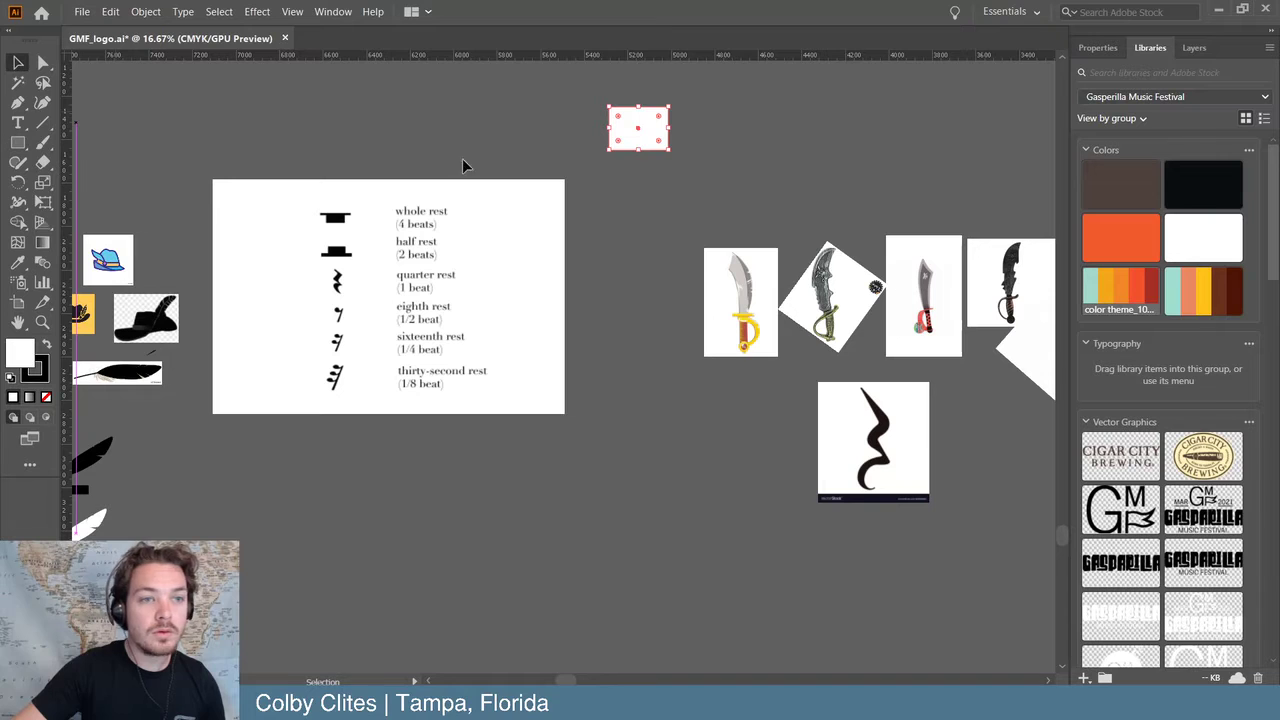
pyautogui.click(1092, 294)
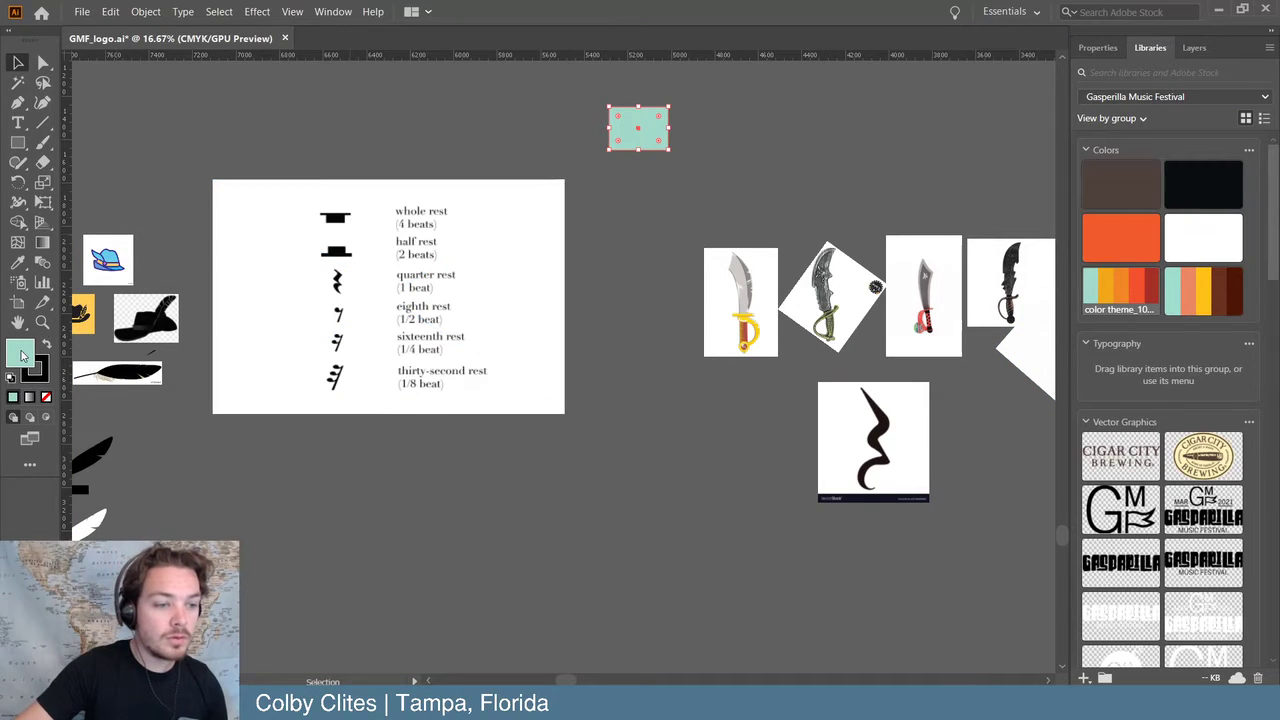
# - Compare the rectangle's teal fill in the Color Picker with the brush color in the mirrored Fresco document
pyautogui.doubleClick(20, 352)
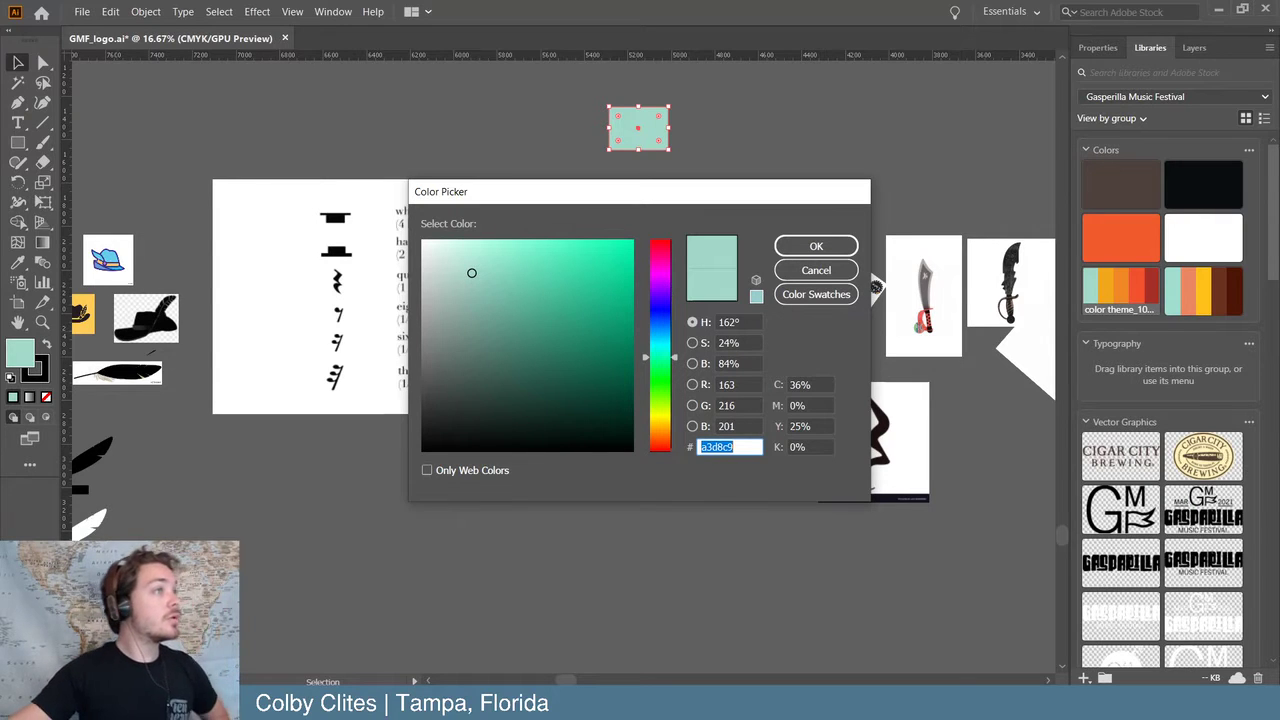
pyautogui.moveTo(890, 196); pyautogui.dragTo(739, 18)
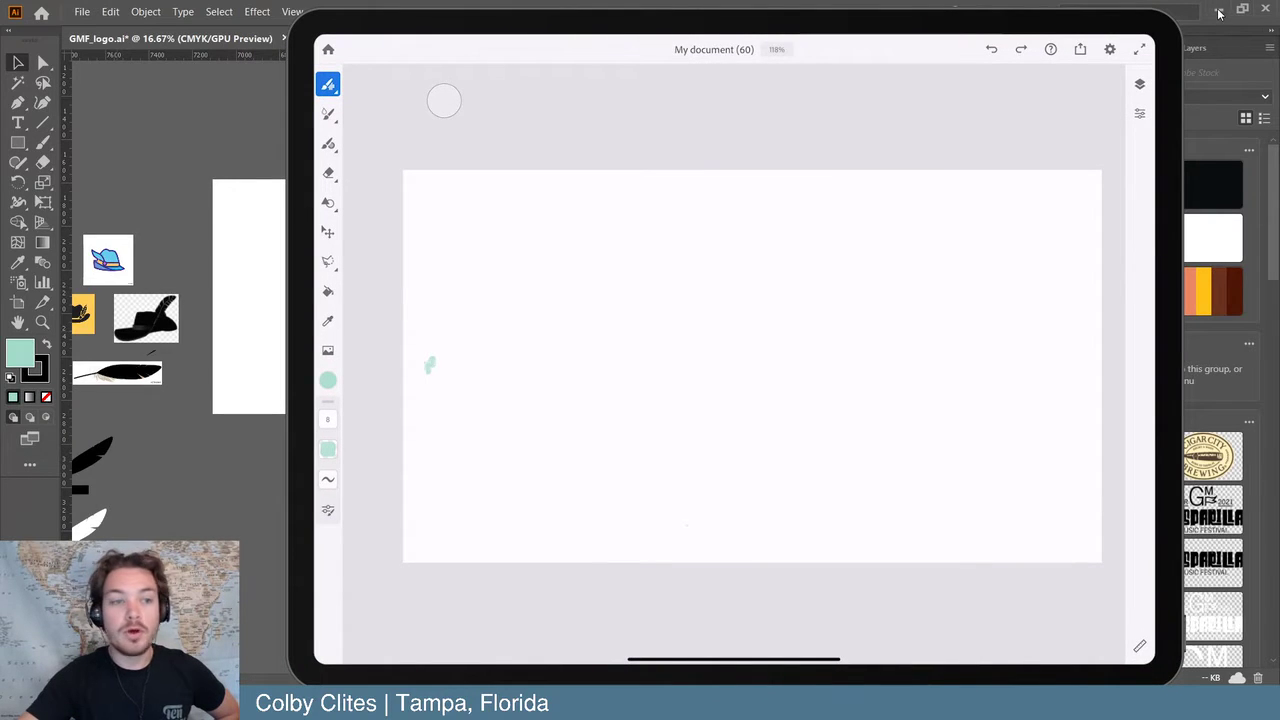
pyautogui.moveTo(818, 38)
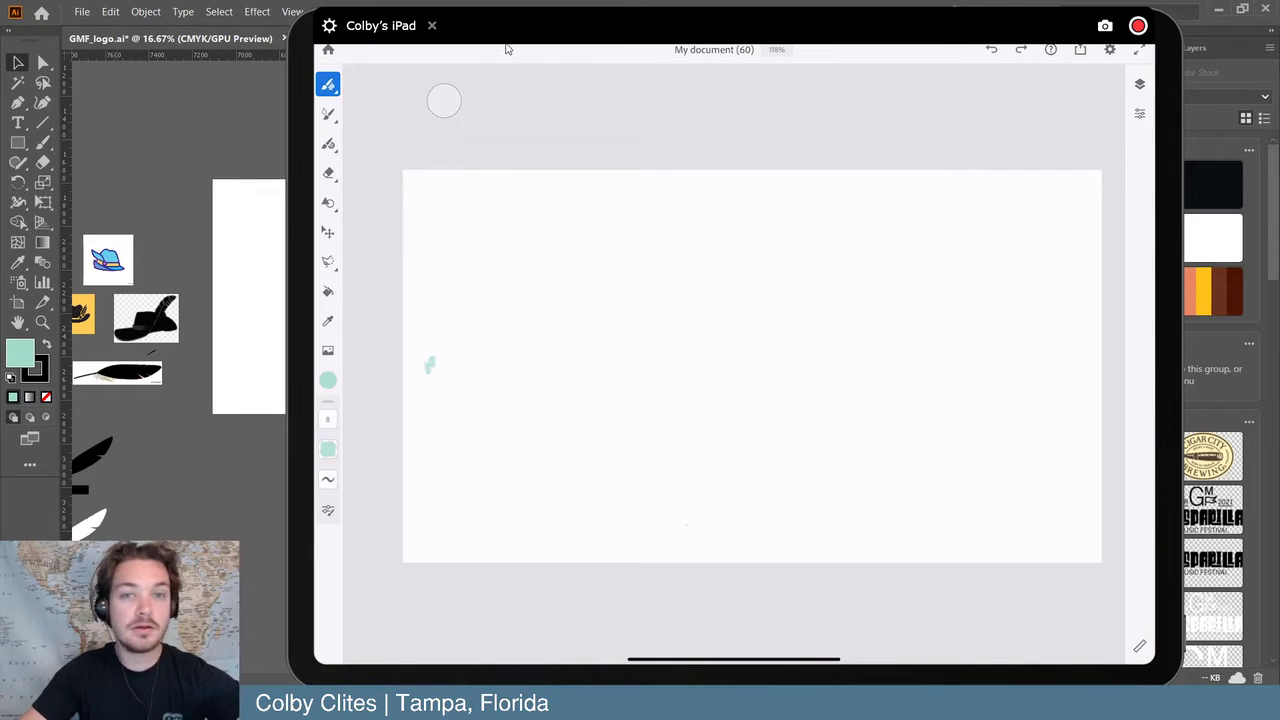
pyautogui.moveTo(1020, 25); pyautogui.dragTo(1279, 160)
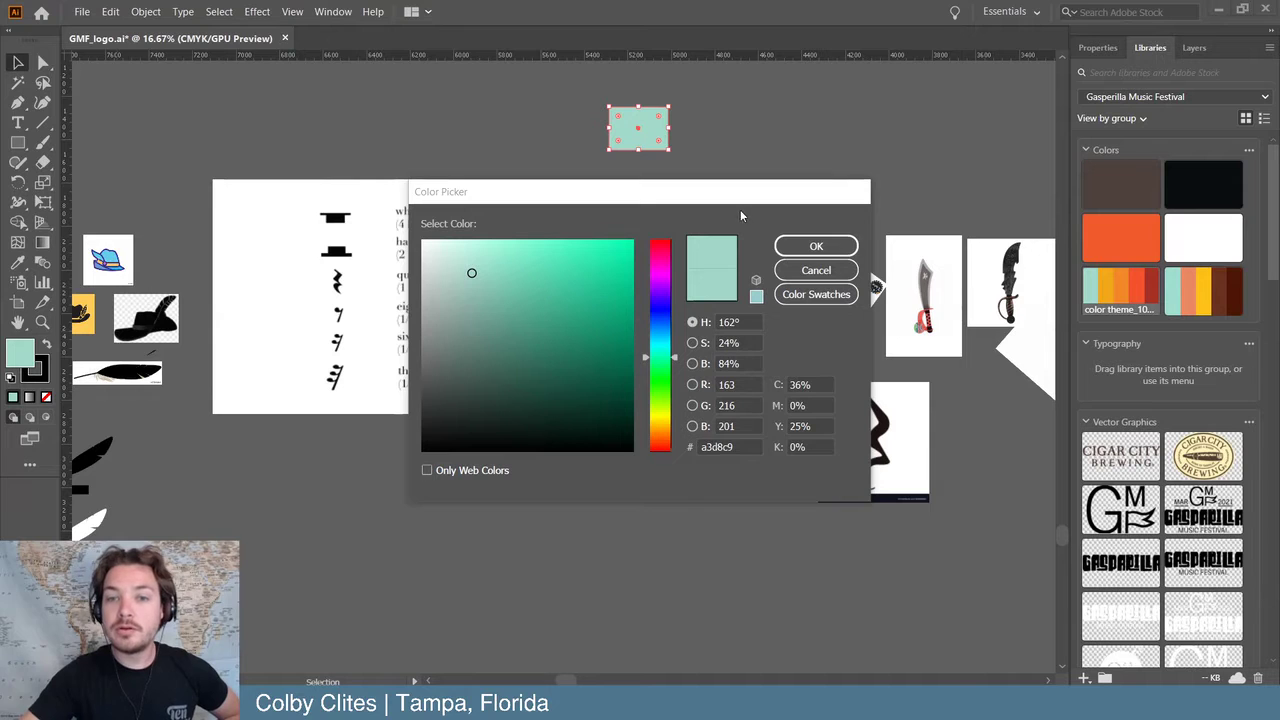
pyautogui.press('Return')
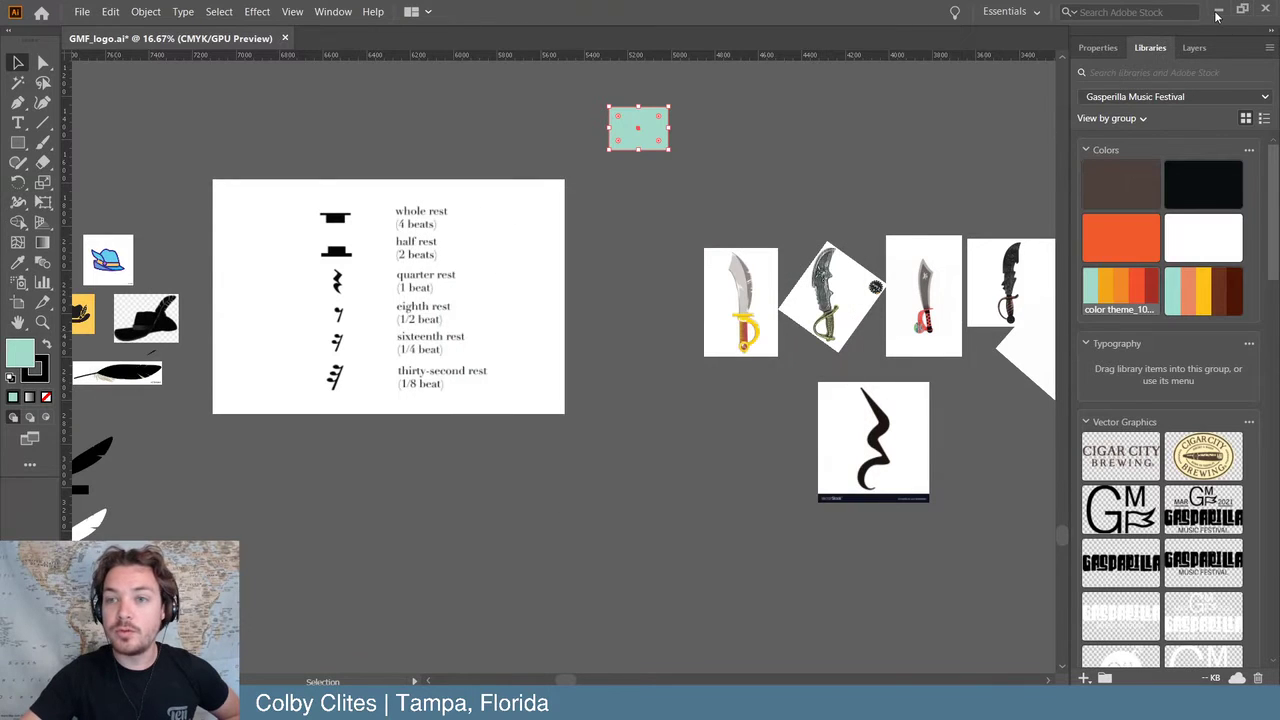
# - Minimize Illustrator and place the mirrored iPad window beside the Gasparilla Music Festival project in the browser
pyautogui.click(1218, 11)
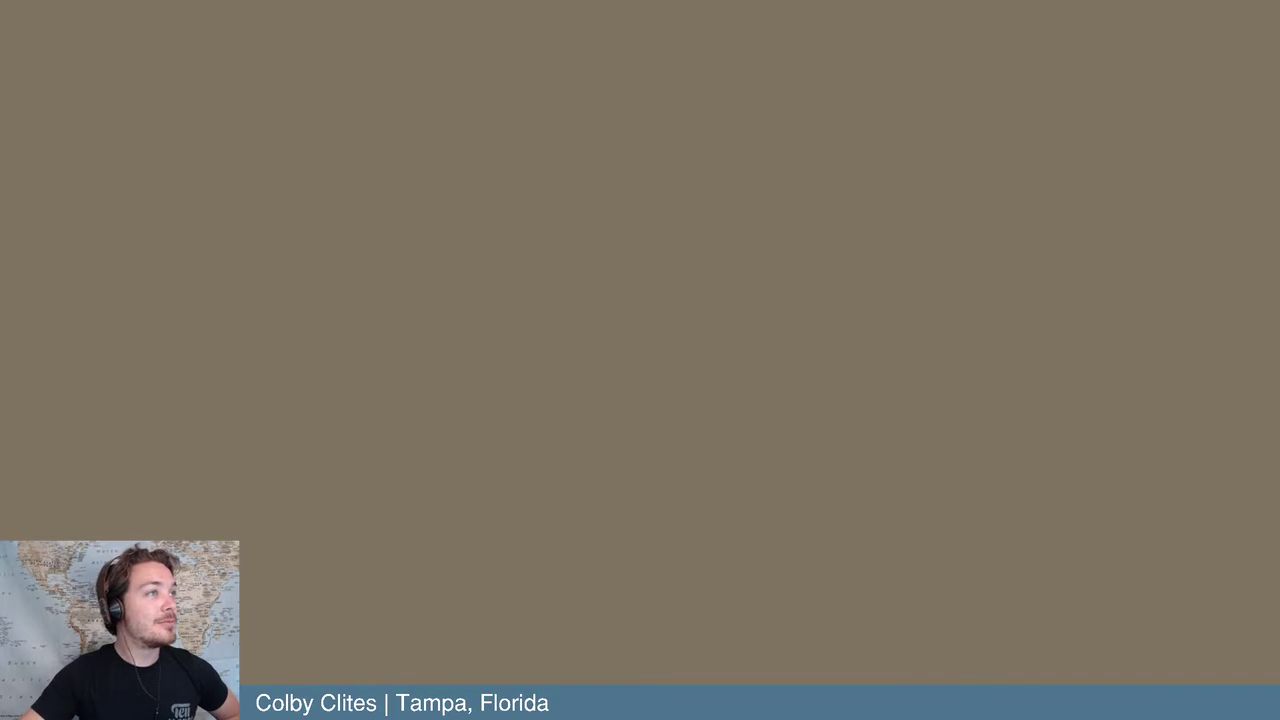
pyautogui.moveTo(1279, 143); pyautogui.dragTo(843, 17)
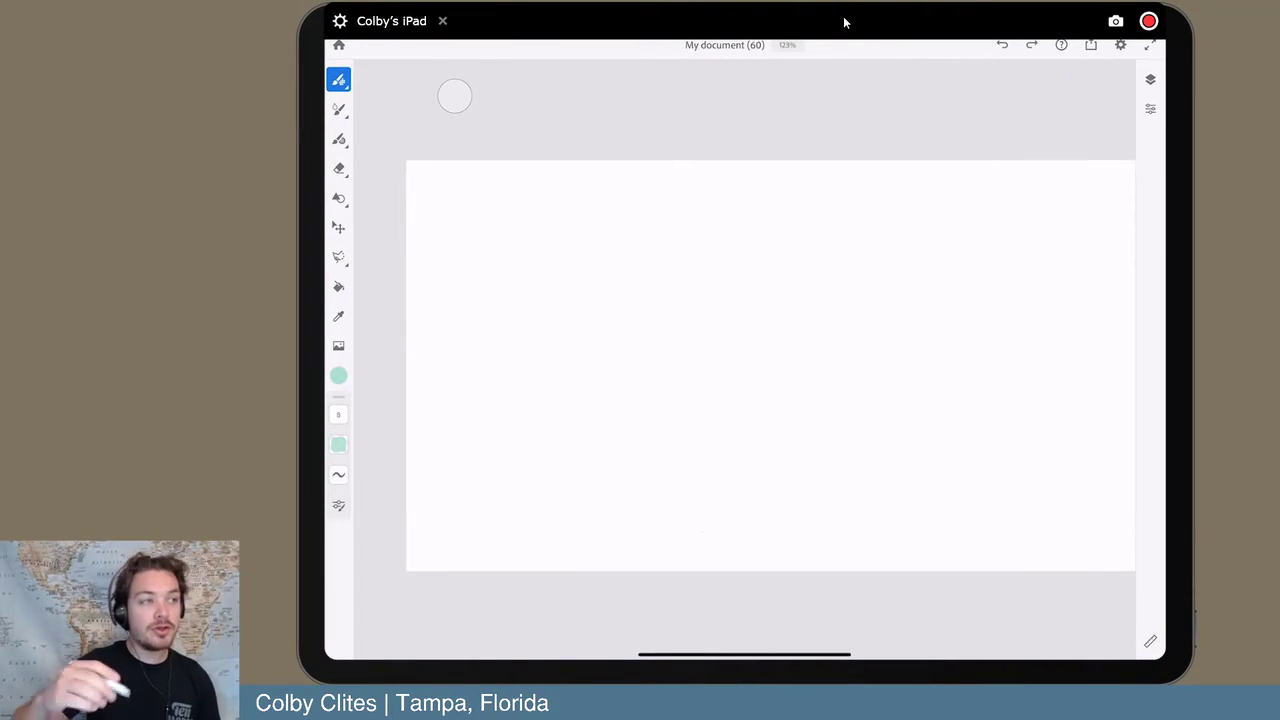
pyautogui.moveTo(513, 719)
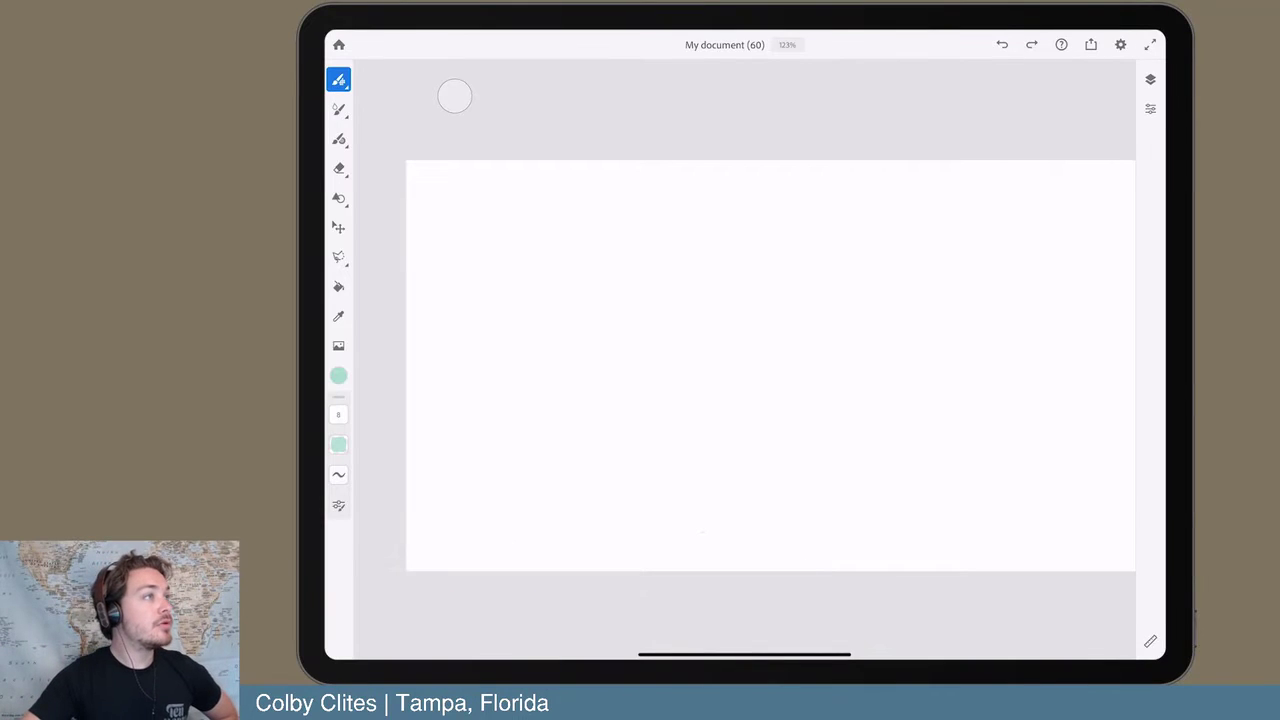
pyautogui.hotkey('alt', 'Tab')
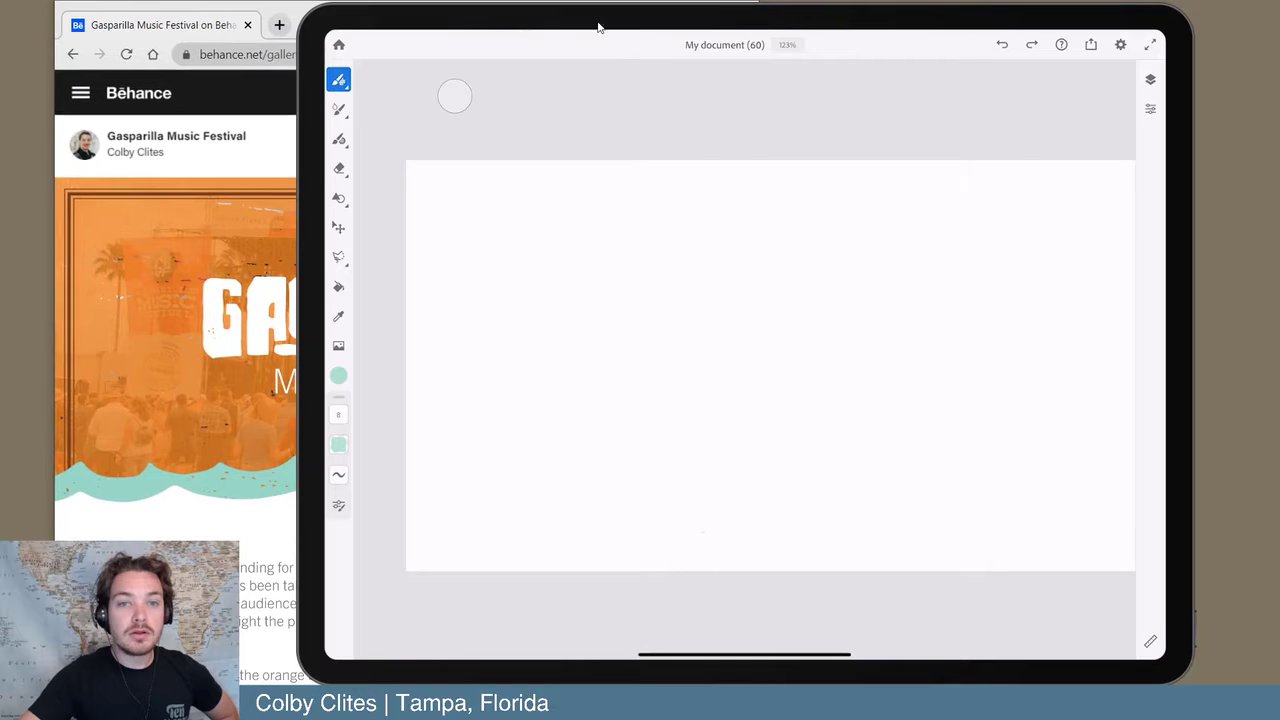
pyautogui.moveTo(640, 23); pyautogui.dragTo(1111, 23)
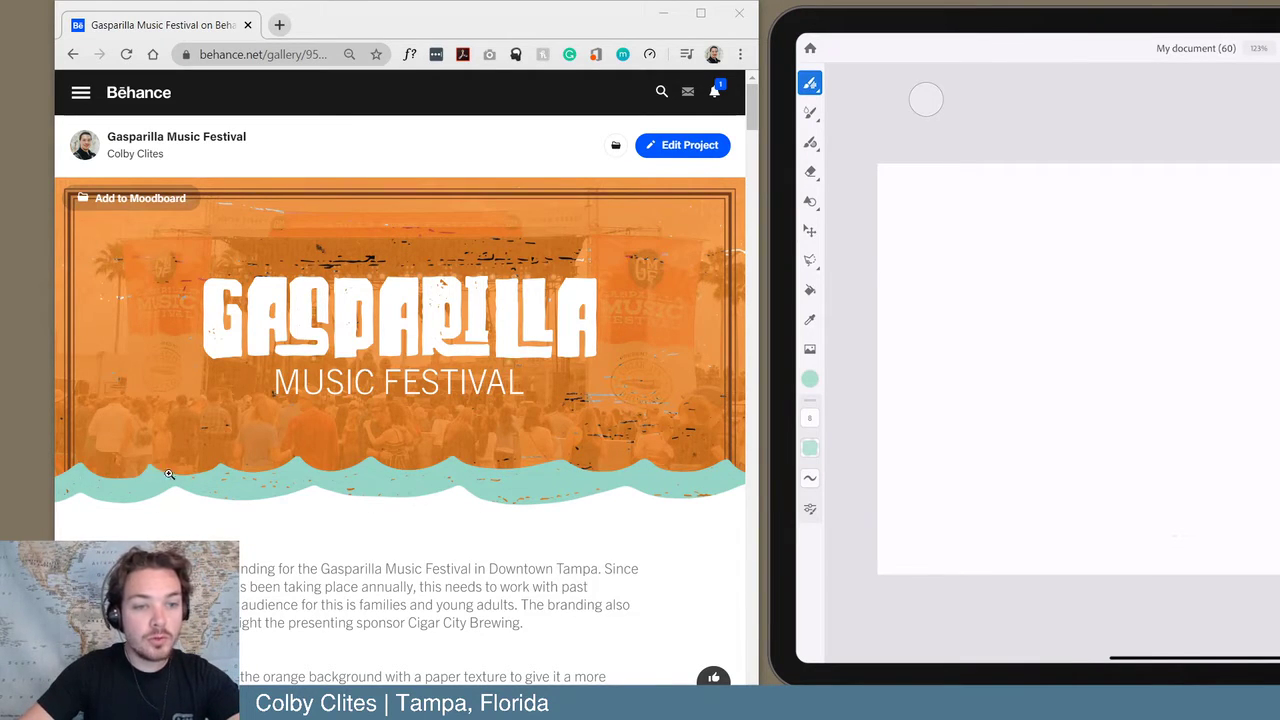
# - Review the wave artwork on the Behance project page, clear the browser away and re-centre the mirrored iPad window
pyautogui.scroll(-6, 557, 455)
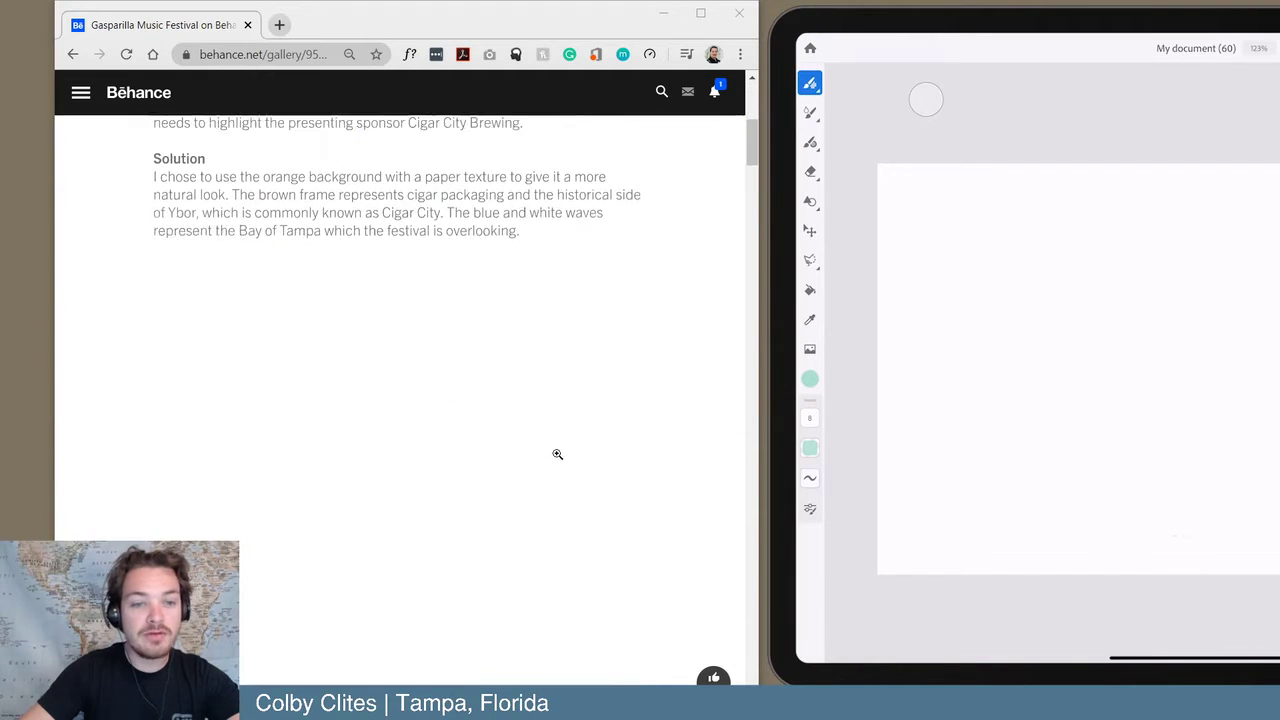
pyautogui.scroll(8, 557, 458)
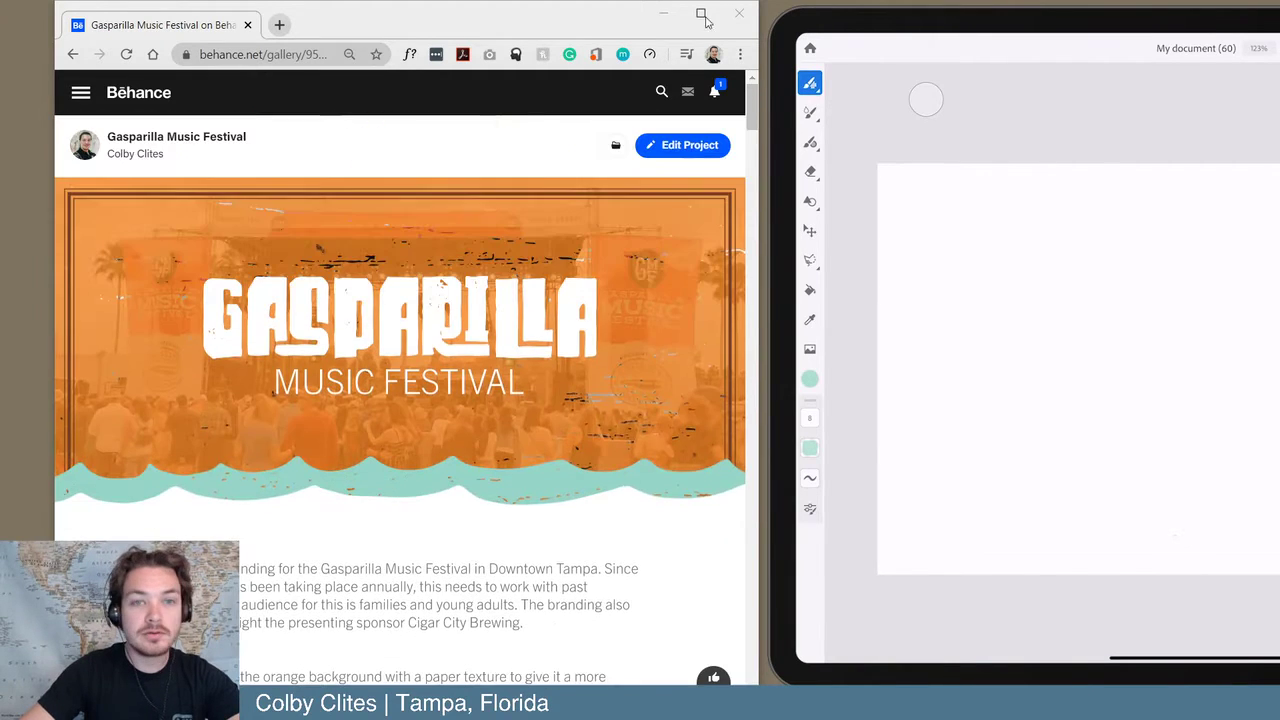
pyautogui.moveTo(510, 21); pyautogui.dragTo(1259, 447)
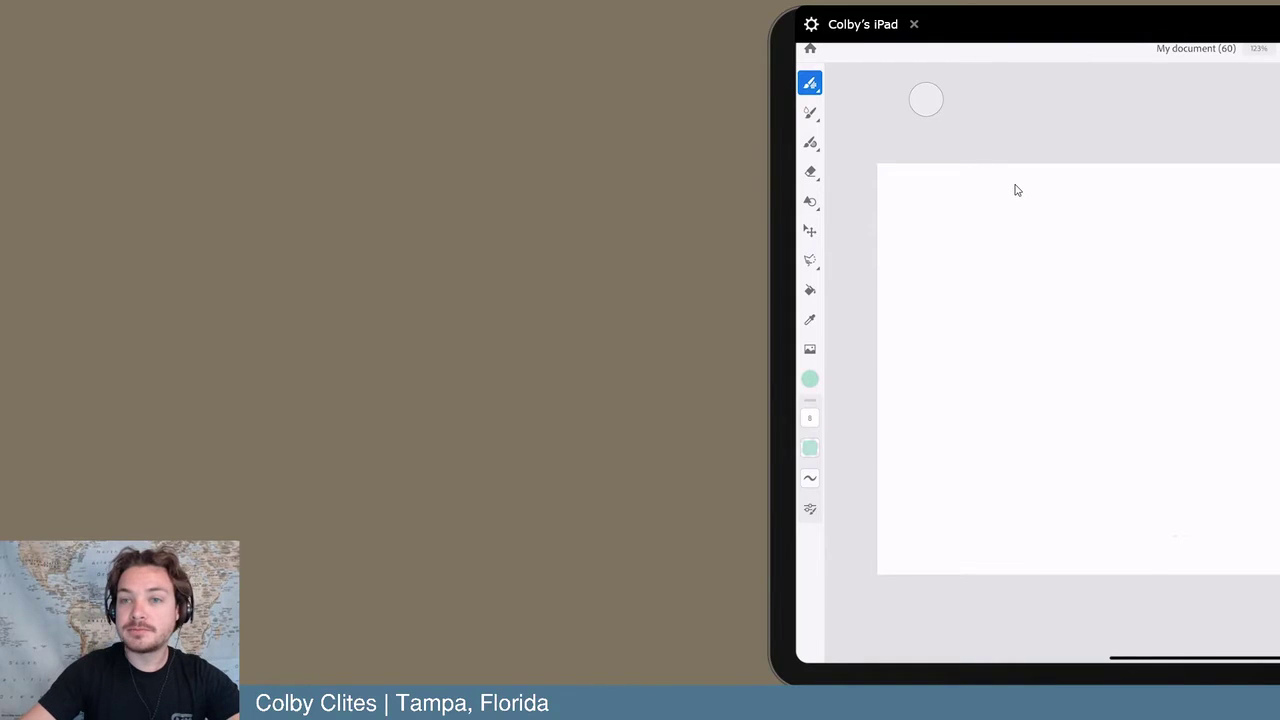
pyautogui.moveTo(1063, 16); pyautogui.dragTo(613, 13)
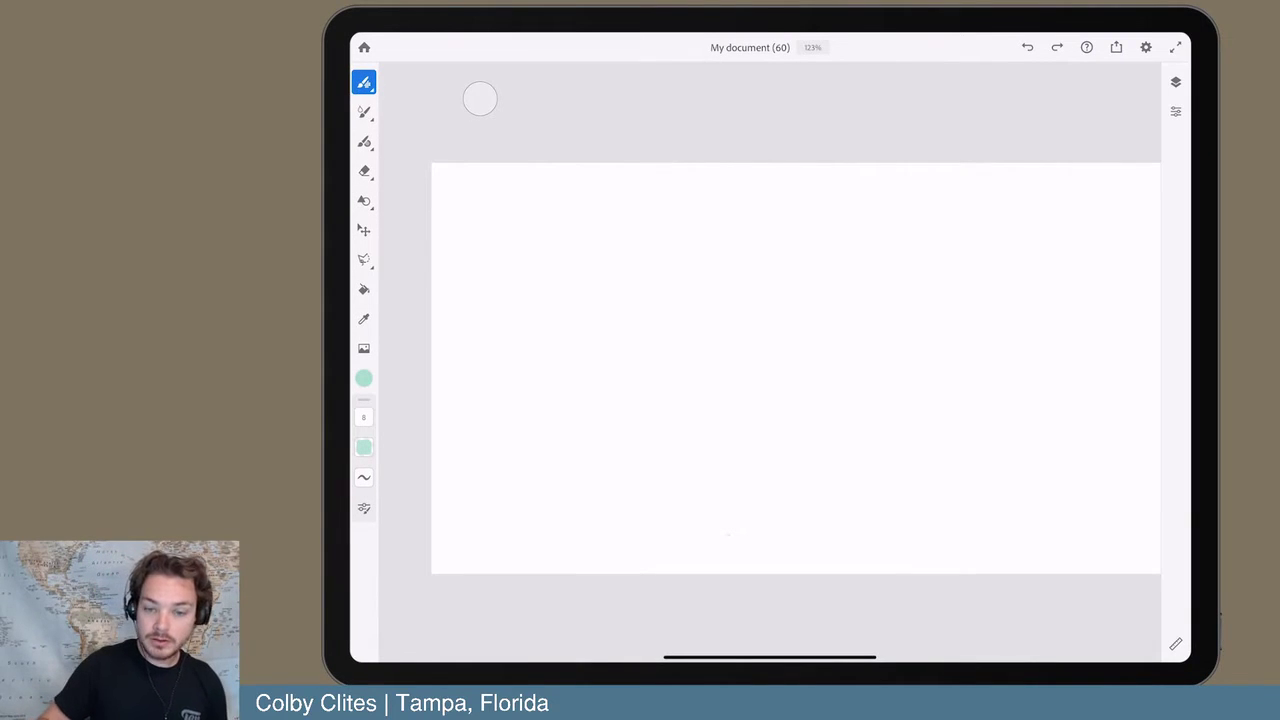
# - Look through Fresco's pixel brush categories and its live watercolor and oil brushes
pyautogui.moveTo(796, 368); pyautogui.dragTo(769, 341)
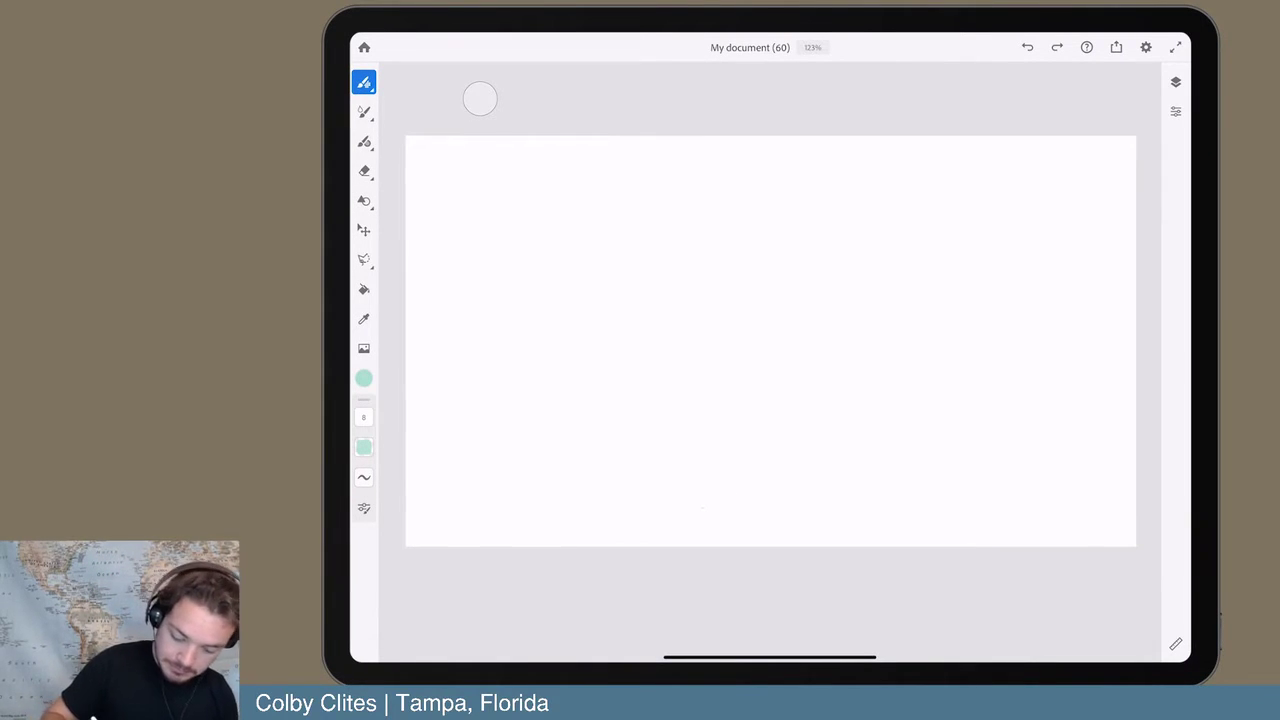
pyautogui.click(364, 82)
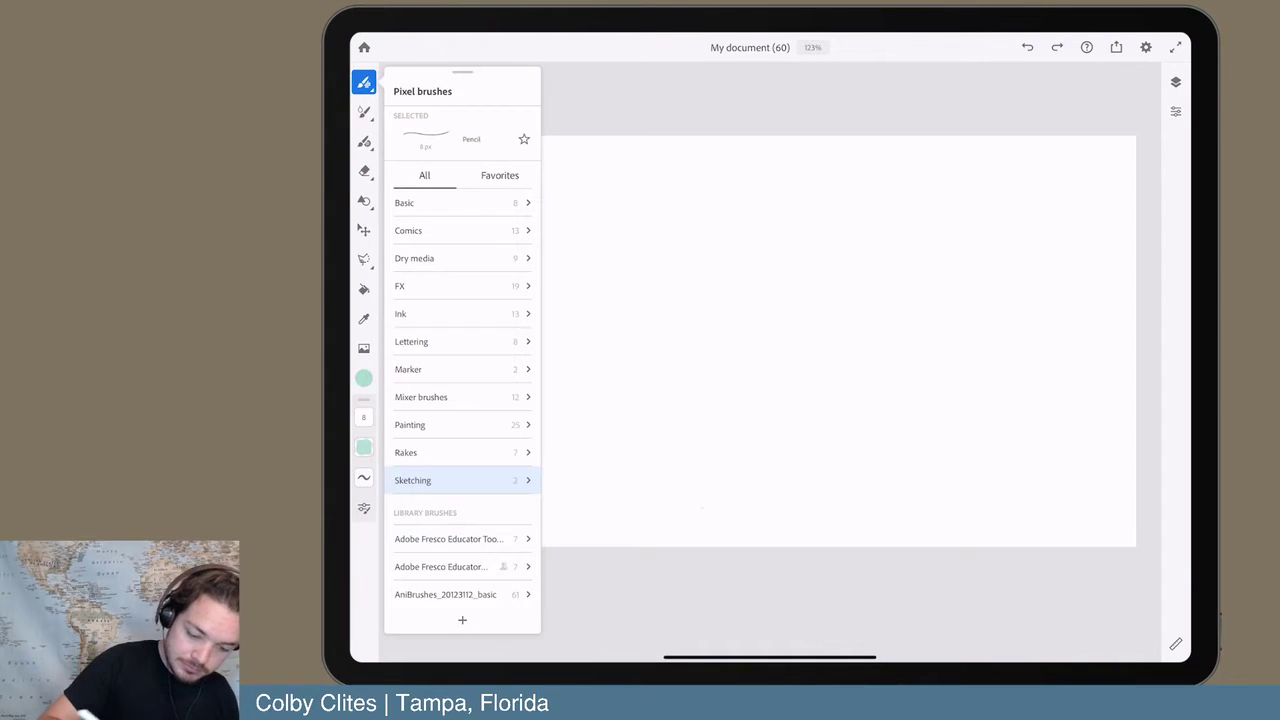
pyautogui.click(364, 111)
pyautogui.click(364, 141)
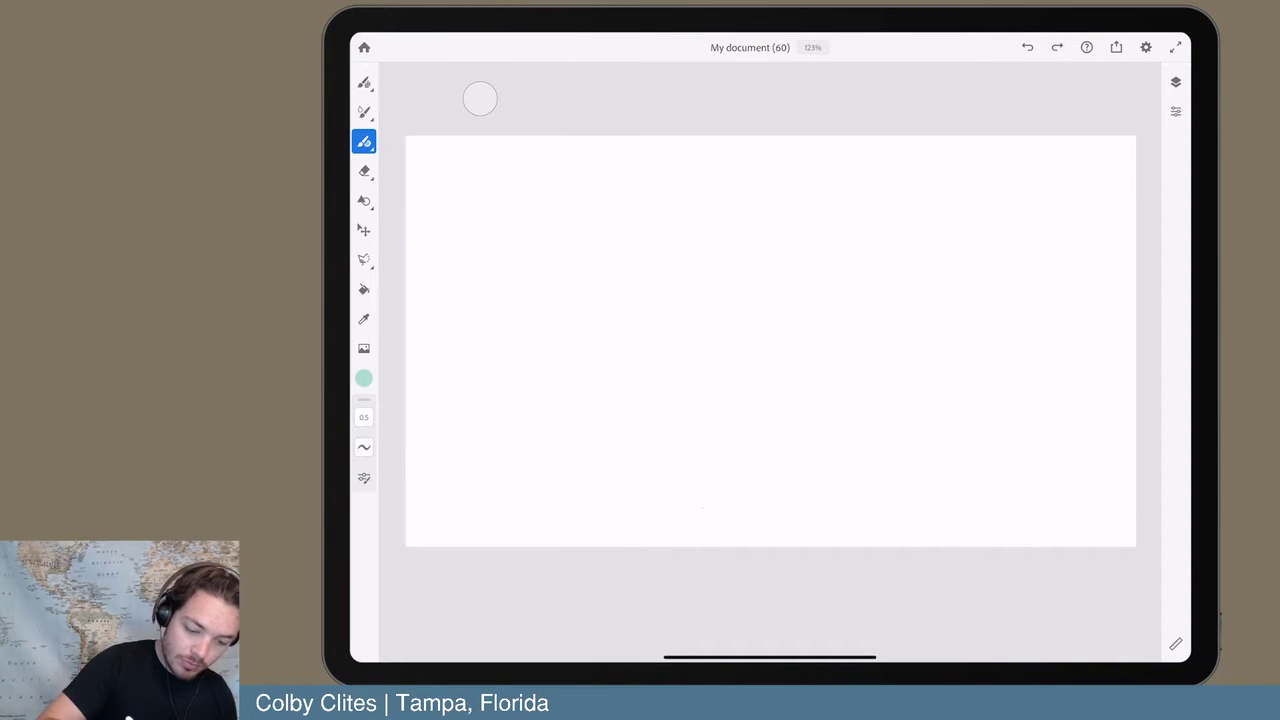
pyautogui.click(364, 111)
pyautogui.click(364, 111)
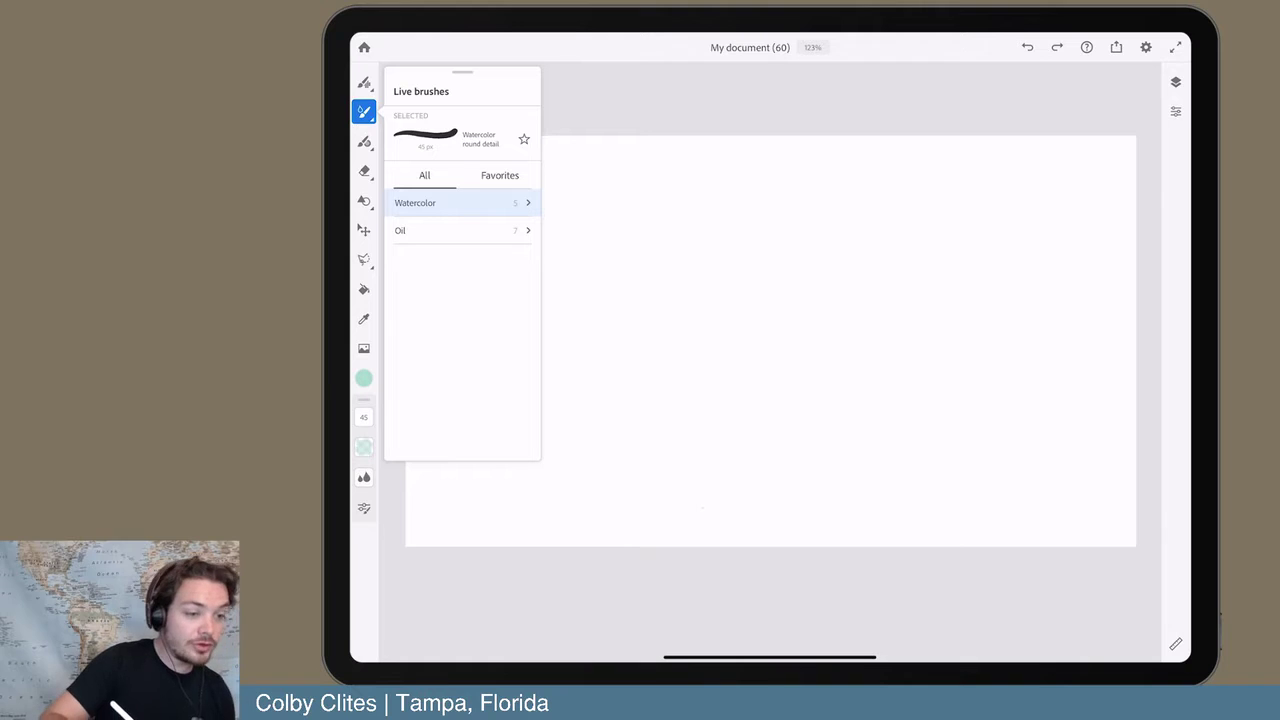
# - Choose the Basic taper brush from the vector brushes
pyautogui.click(364, 141)
pyautogui.click(364, 141)
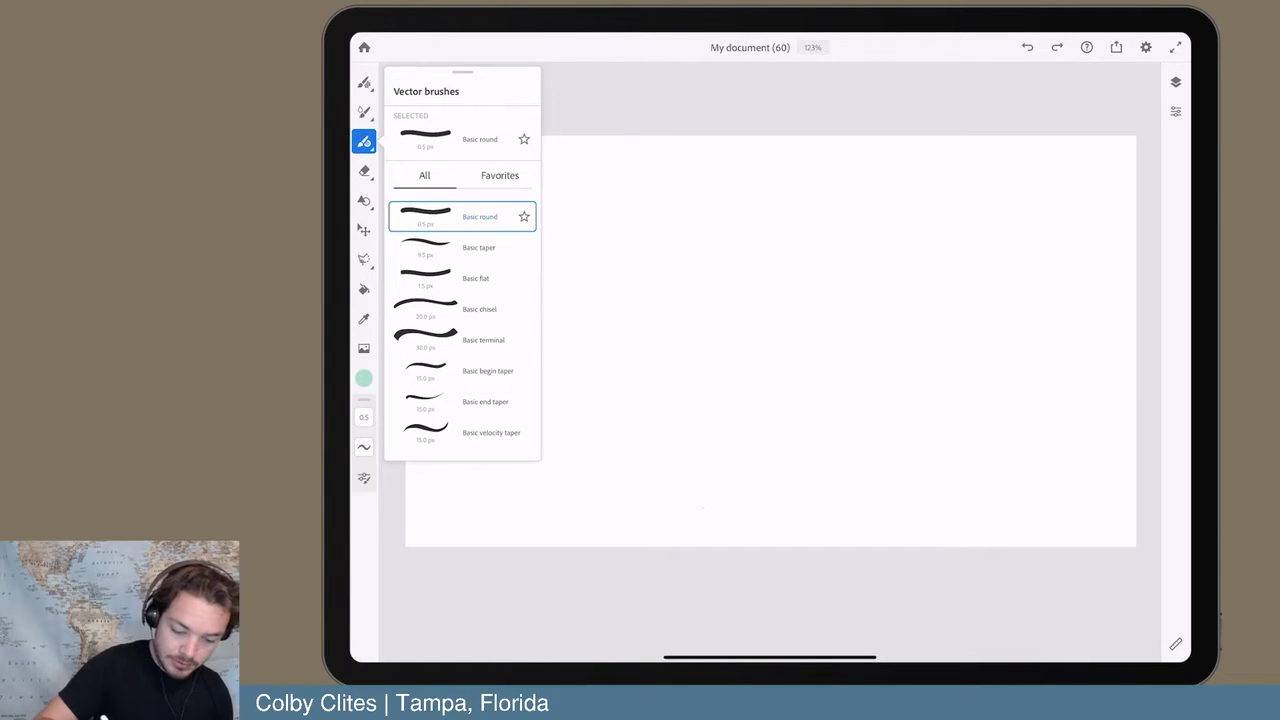
pyautogui.click(462, 247)
pyautogui.click(480, 98)
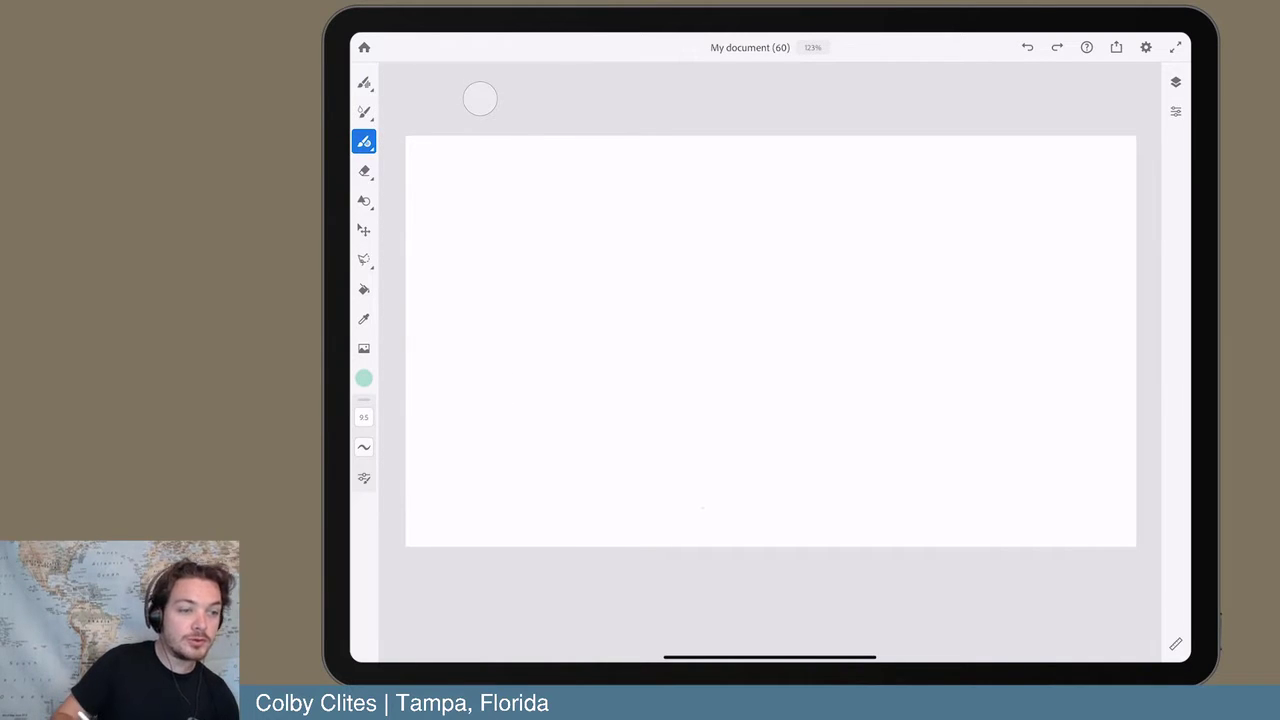
# - Draw three teal wave lines across the canvas: scalloped crests near the bottom, curling waves in the middle and a gentle swell above
pyautogui.moveTo(407, 496)
pyautogui.mouseDown()
pyautogui.moveTo(463, 463)
pyautogui.moveTo(680, 449)
pyautogui.moveTo(1150, 466)
pyautogui.mouseUp()
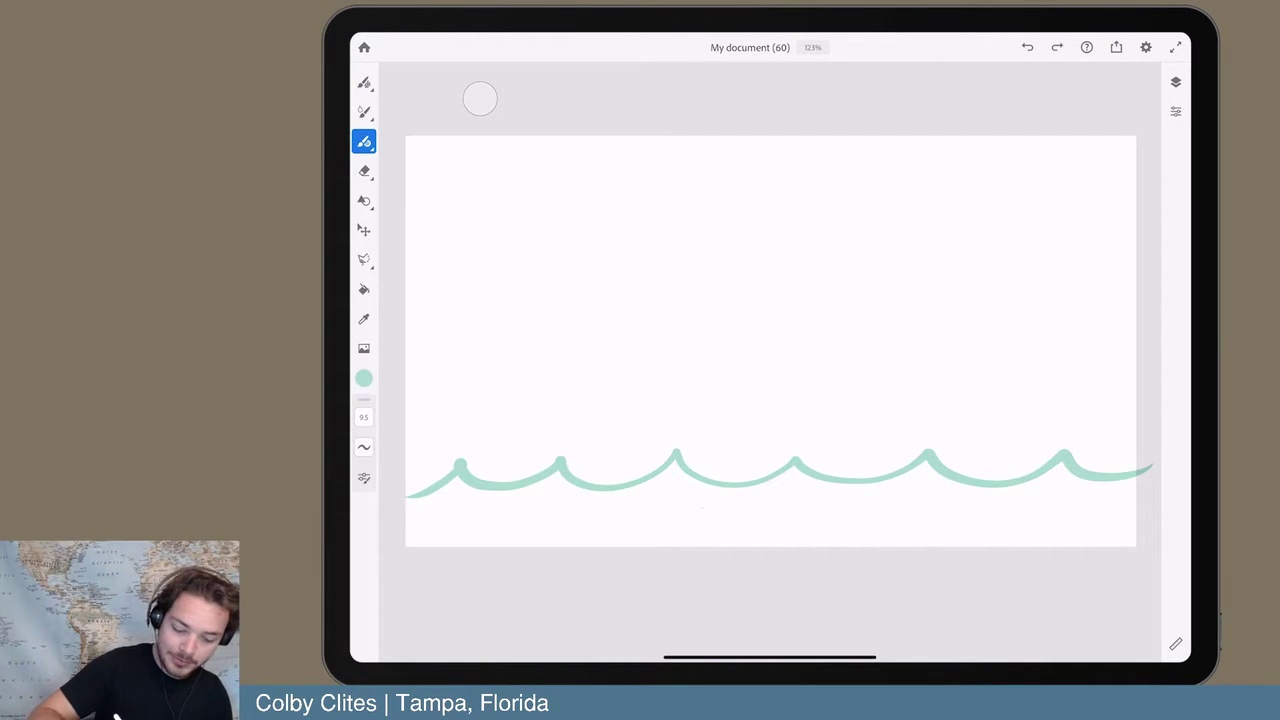
pyautogui.moveTo(432, 350)
pyautogui.mouseDown()
pyautogui.moveTo(512, 372)
pyautogui.moveTo(634, 349)
pyautogui.mouseUp()
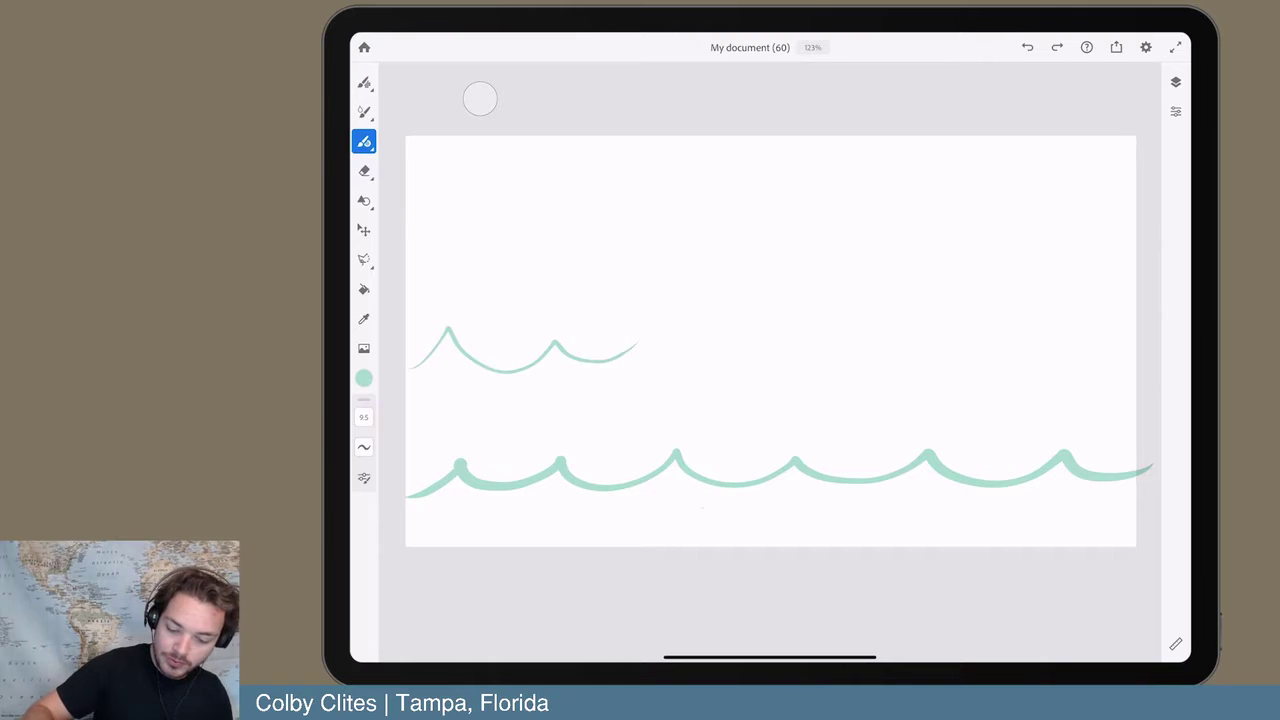
pyautogui.hotkey('ctrl', 'z')
pyautogui.moveTo(420, 416)
pyautogui.mouseDown()
pyautogui.moveTo(535, 335)
pyautogui.moveTo(510, 400)
pyautogui.moveTo(634, 337)
pyautogui.moveTo(958, 314)
pyautogui.moveTo(1078, 308)
pyautogui.moveTo(1133, 366)
pyautogui.mouseUp()
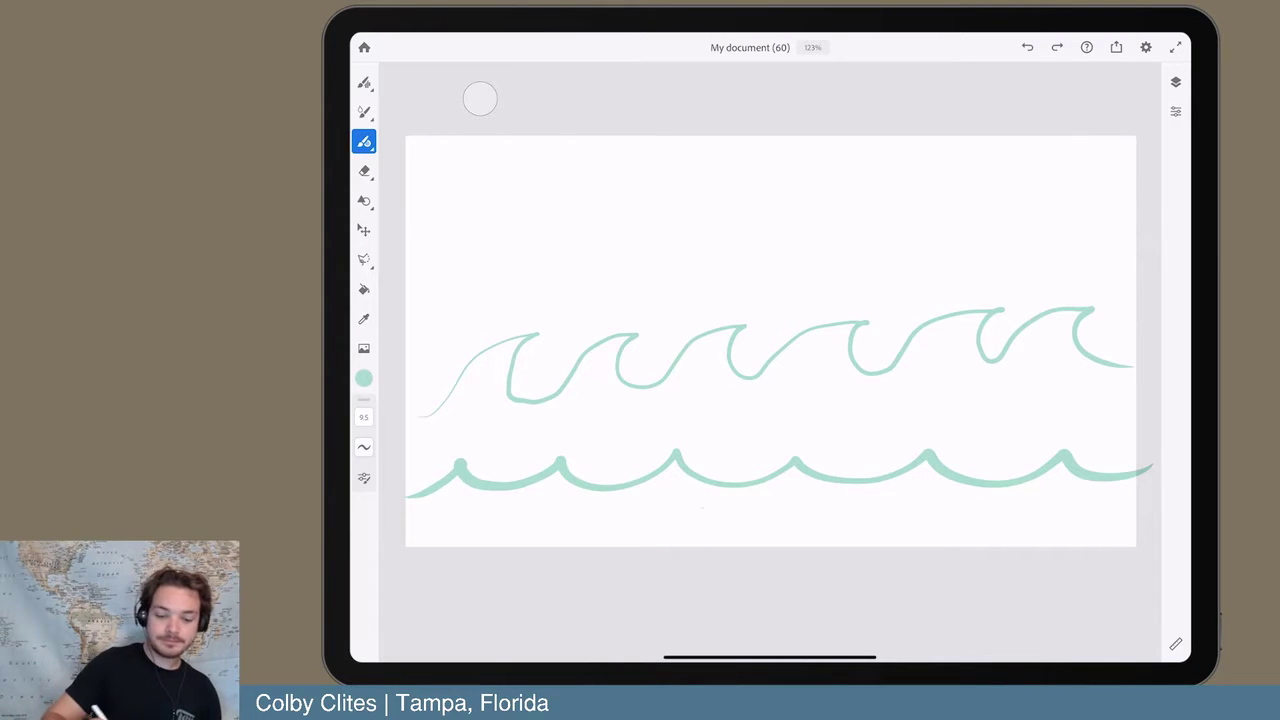
pyautogui.moveTo(408, 242)
pyautogui.mouseDown()
pyautogui.moveTo(1036, 190)
pyautogui.moveTo(1152, 215)
pyautogui.mouseUp()
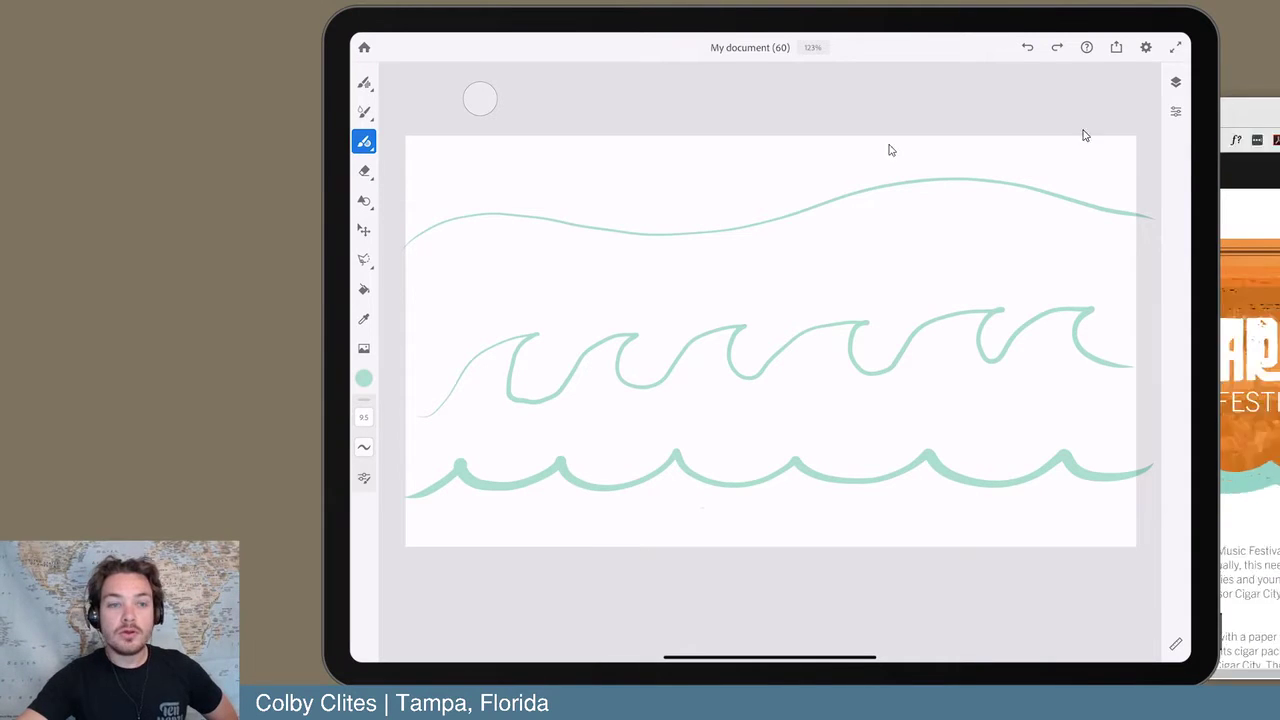
# - Bring the Behance page back and set the mirrored Fresco window next to it so the wave sketches and header artwork can be compared
pyautogui.moveTo(886, 149); pyautogui.dragTo(634, 141)
pyautogui.moveTo(430, 35)
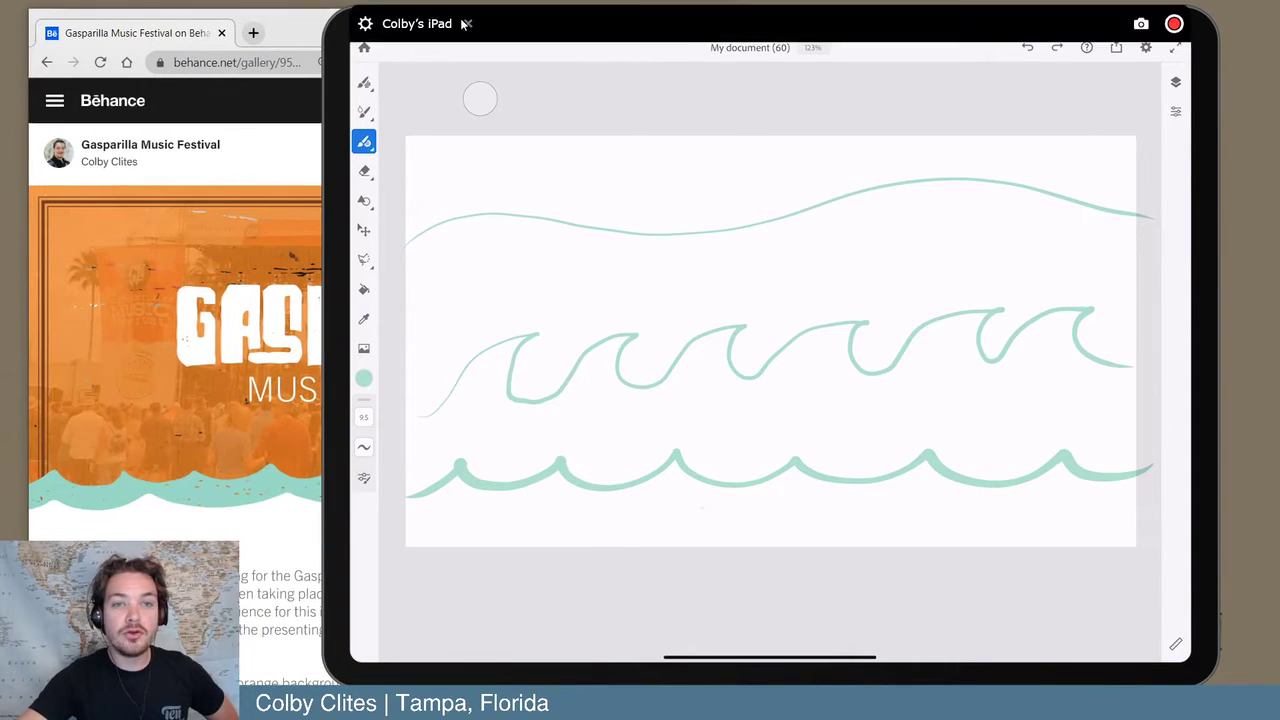
pyautogui.moveTo(539, 23); pyautogui.dragTo(979, 38)
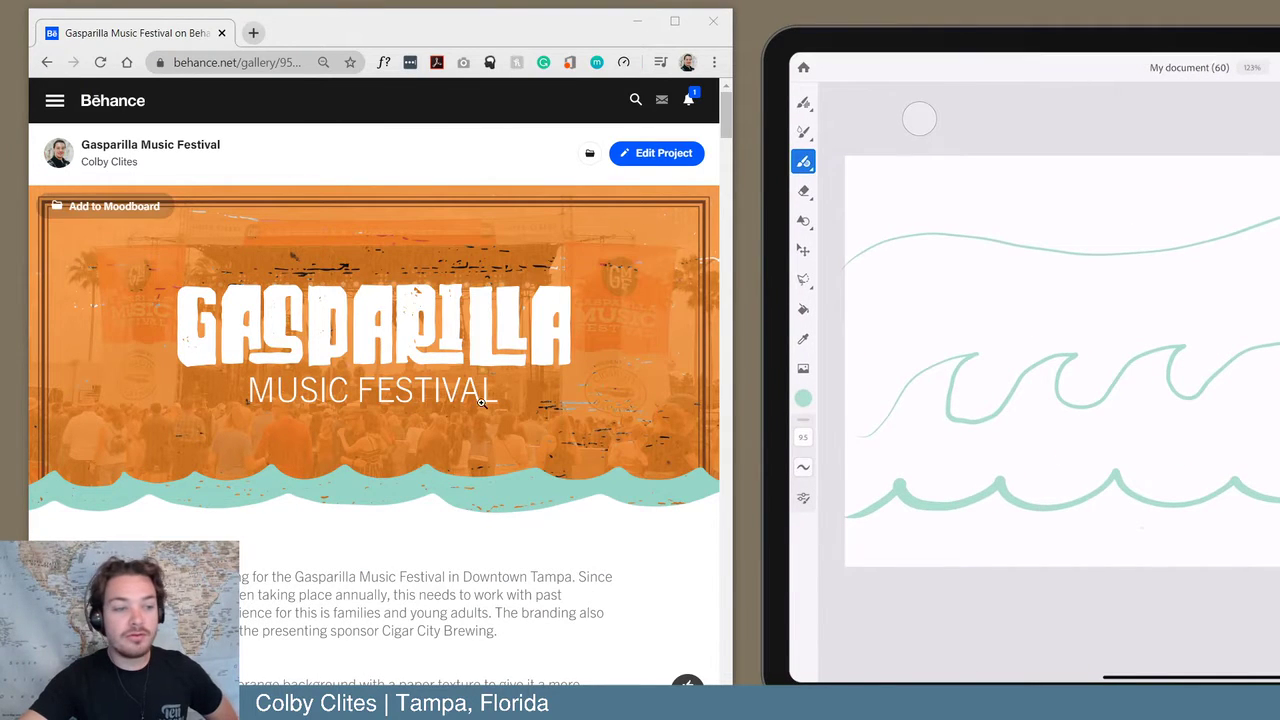
# - Look through the Gasparilla Music Festival project for wave usage across the header, logos, symbols, colors, festival schedule and product mockups
pyautogui.scroll(-3, 450, 344)
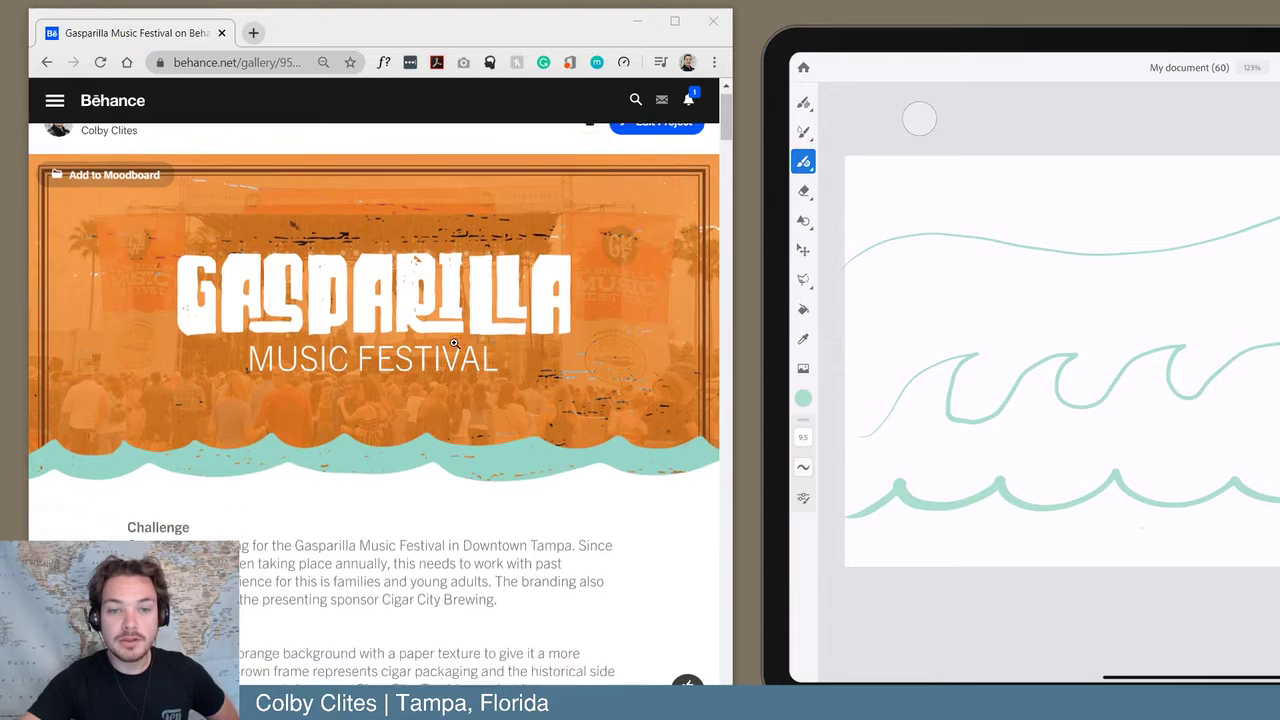
pyautogui.scroll(3, 455, 344)
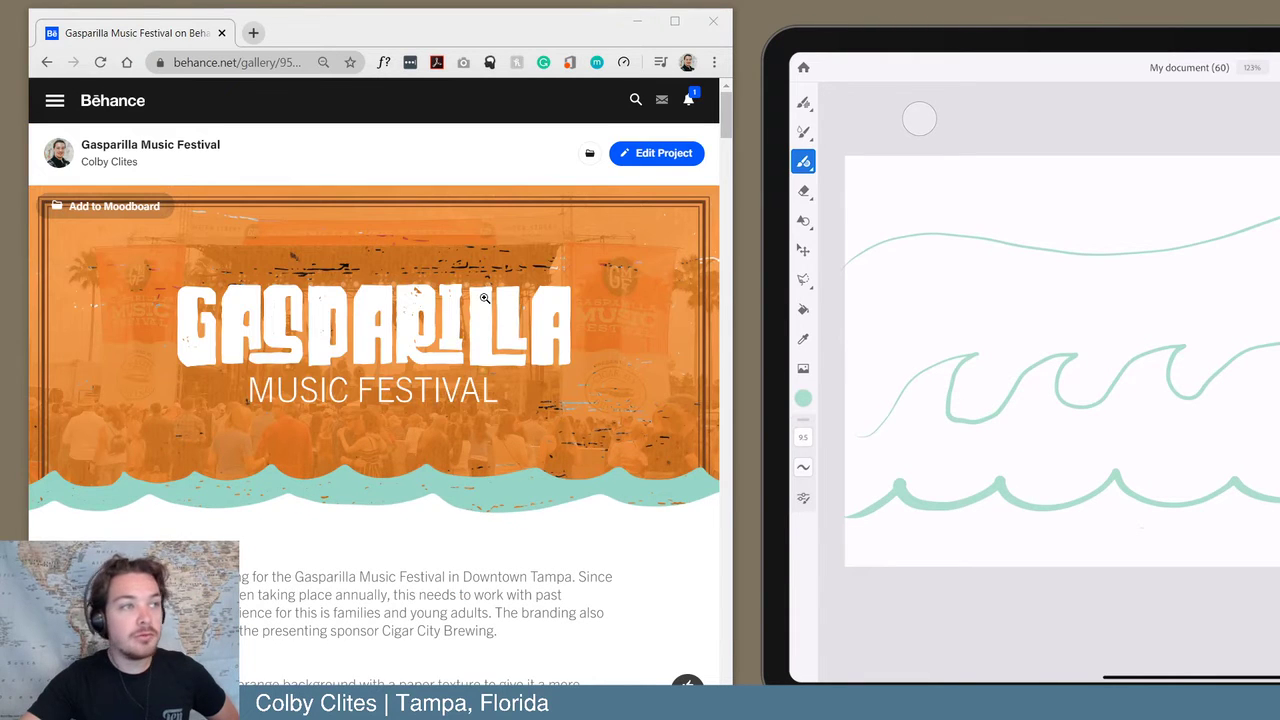
pyautogui.scroll(-10, 484, 298)
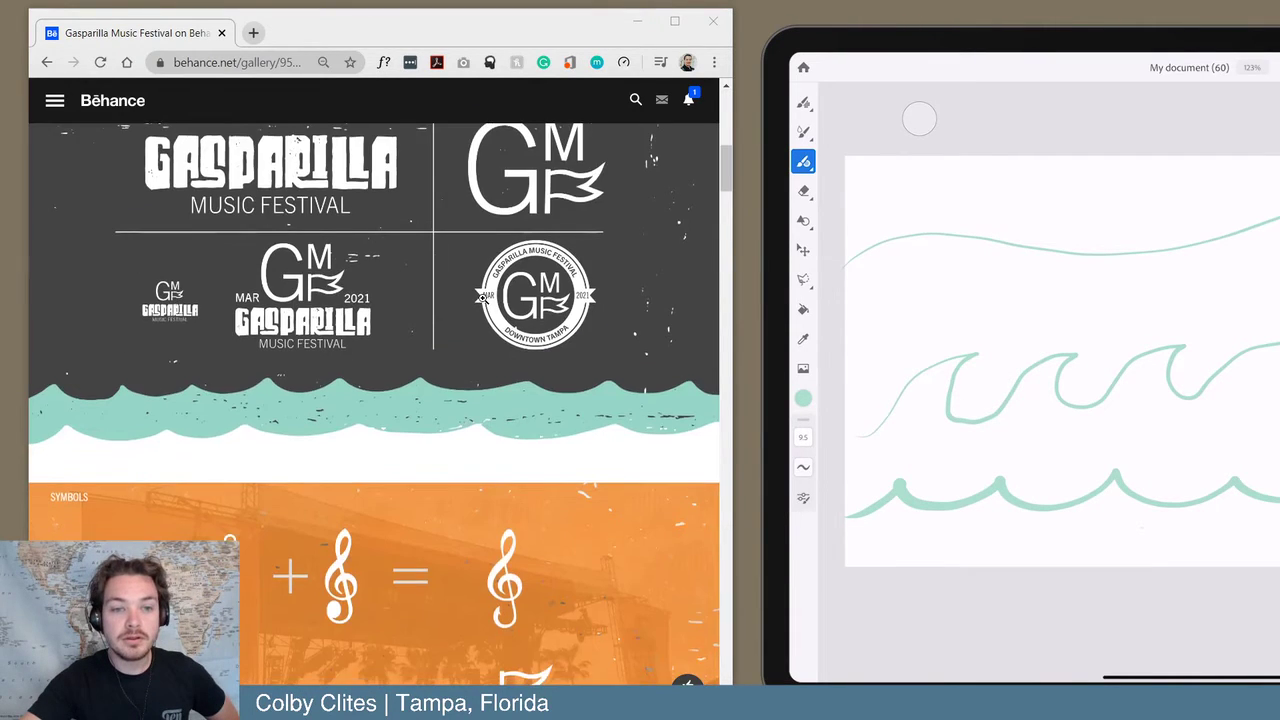
pyautogui.scroll(-1, 484, 298)
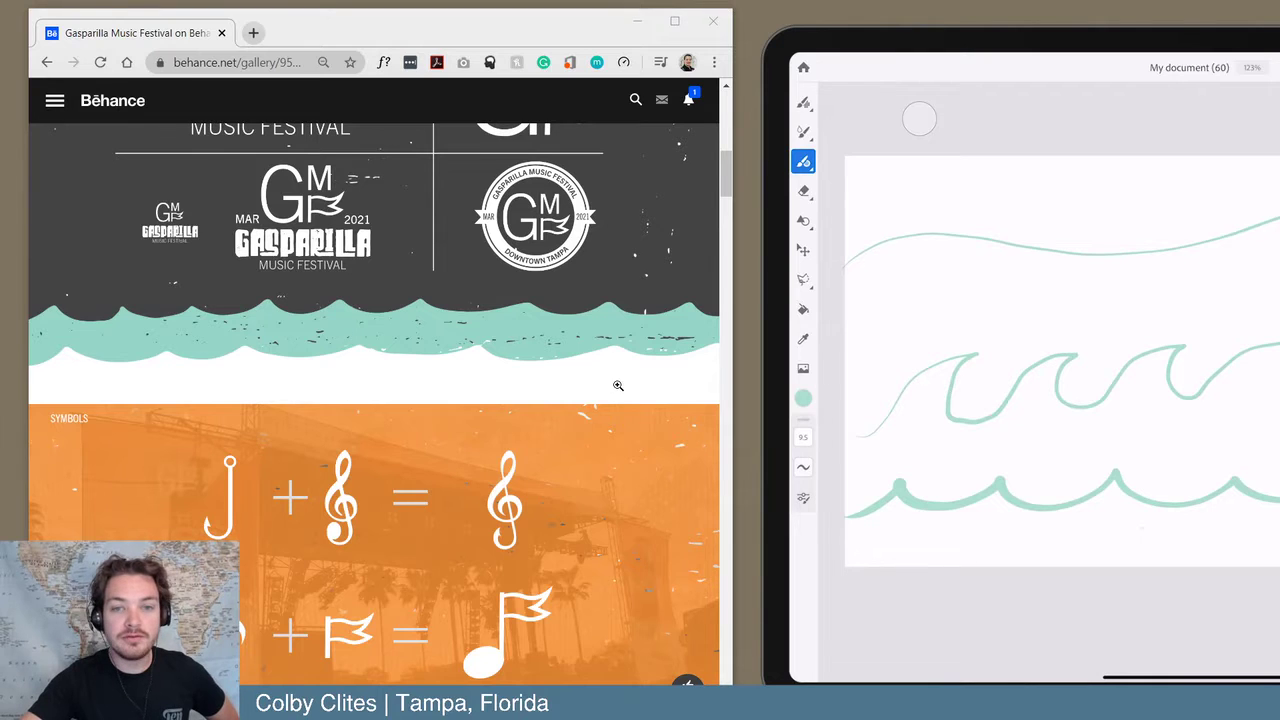
pyautogui.scroll(-15, 614, 391)
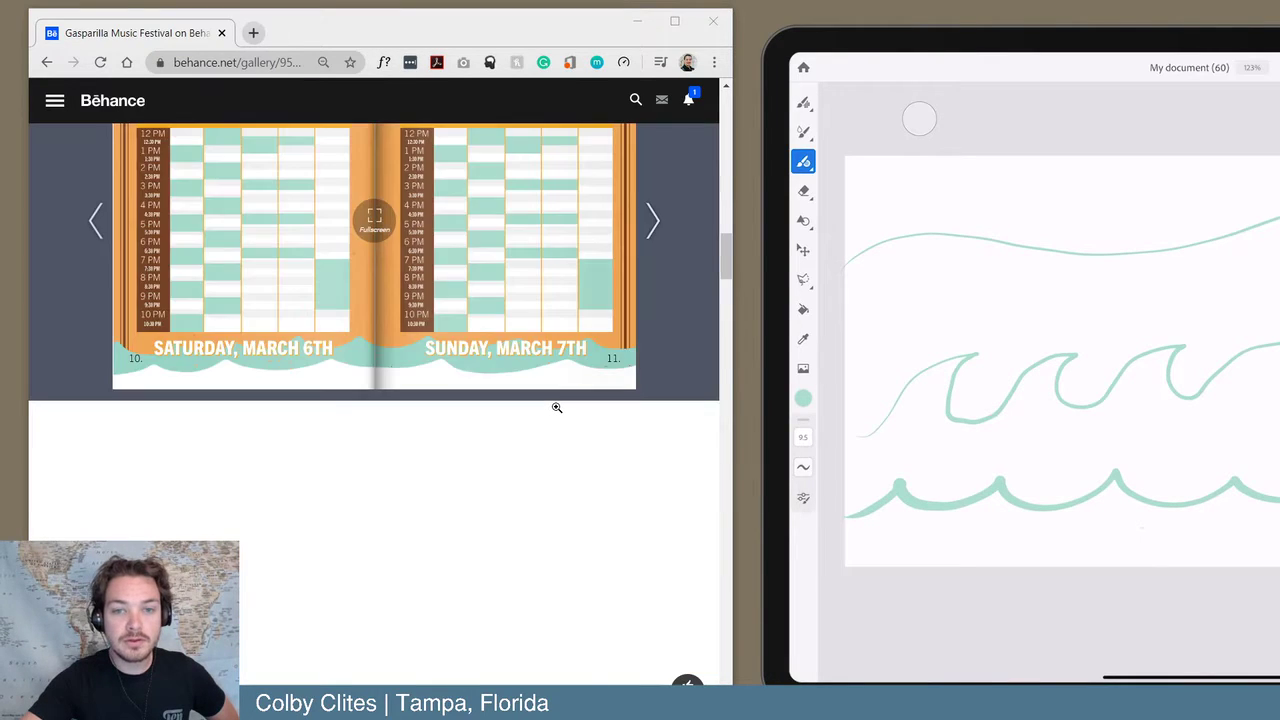
pyautogui.scroll(5, 557, 407)
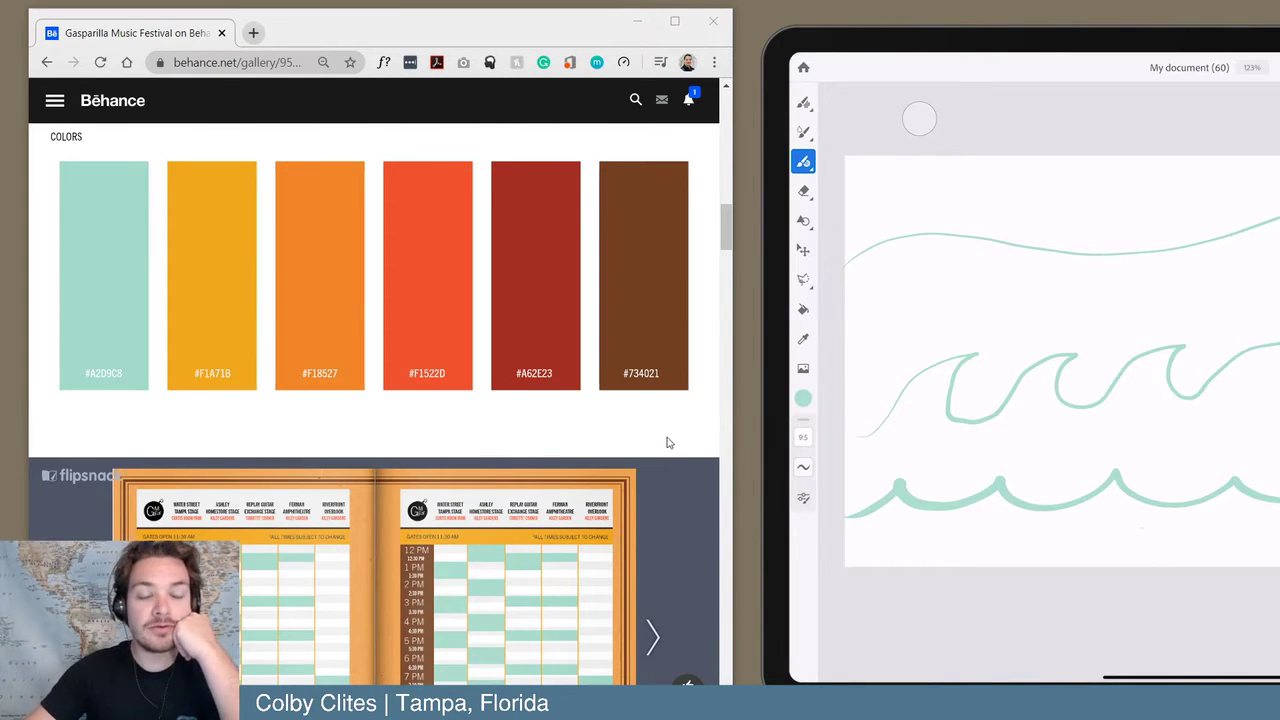
pyautogui.scroll(4, 667, 440)
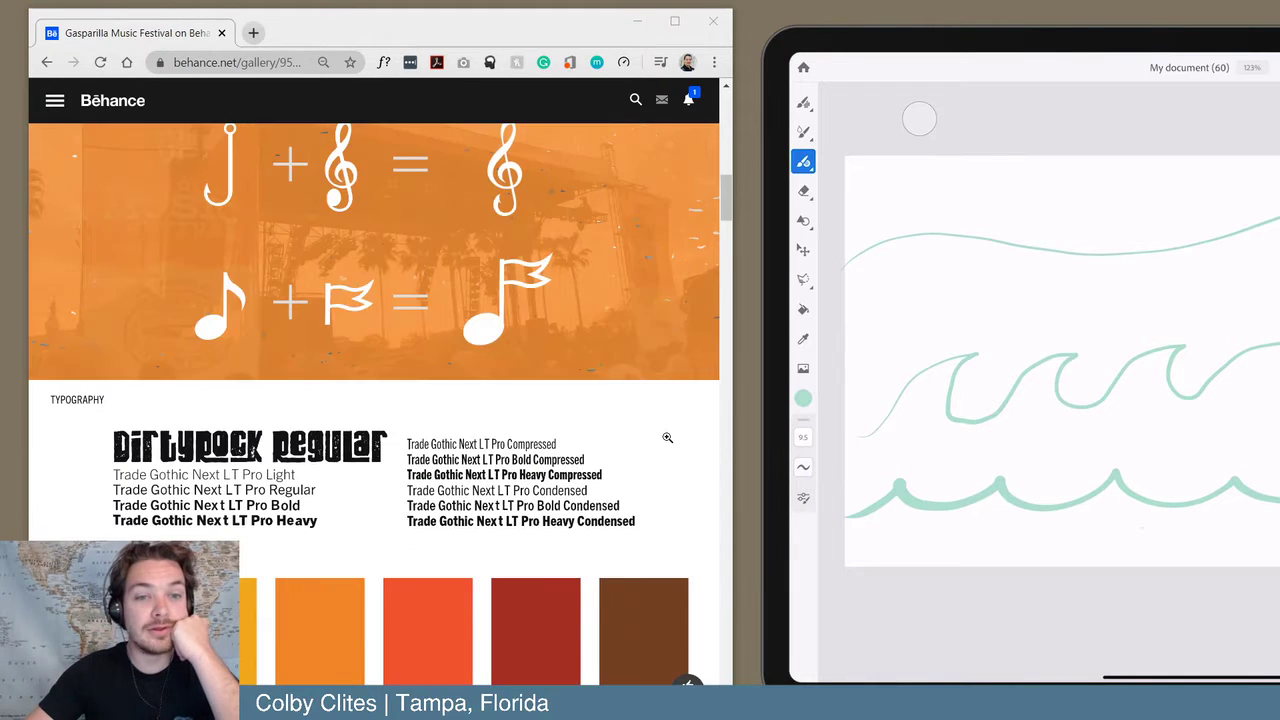
pyautogui.scroll(-15, 667, 437)
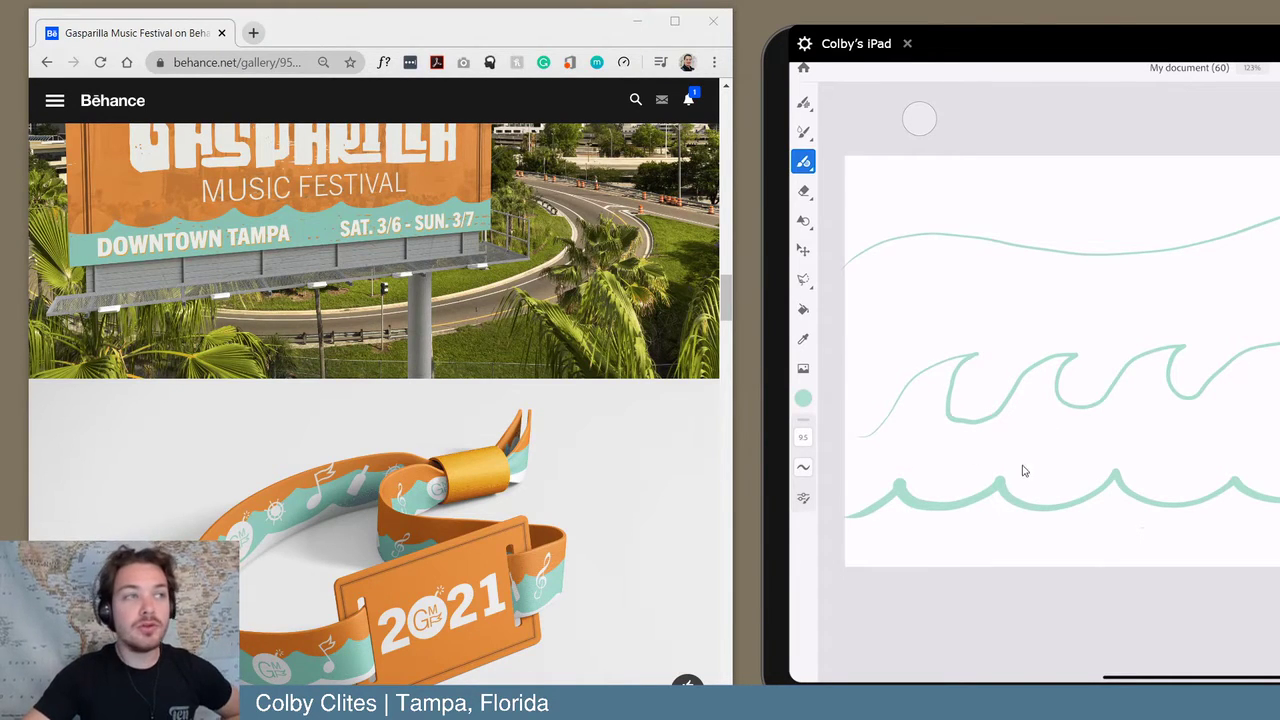
# - Hide the Behance page and move the mirrored Fresco window to the middle of the desktop
pyautogui.press('super+Down')
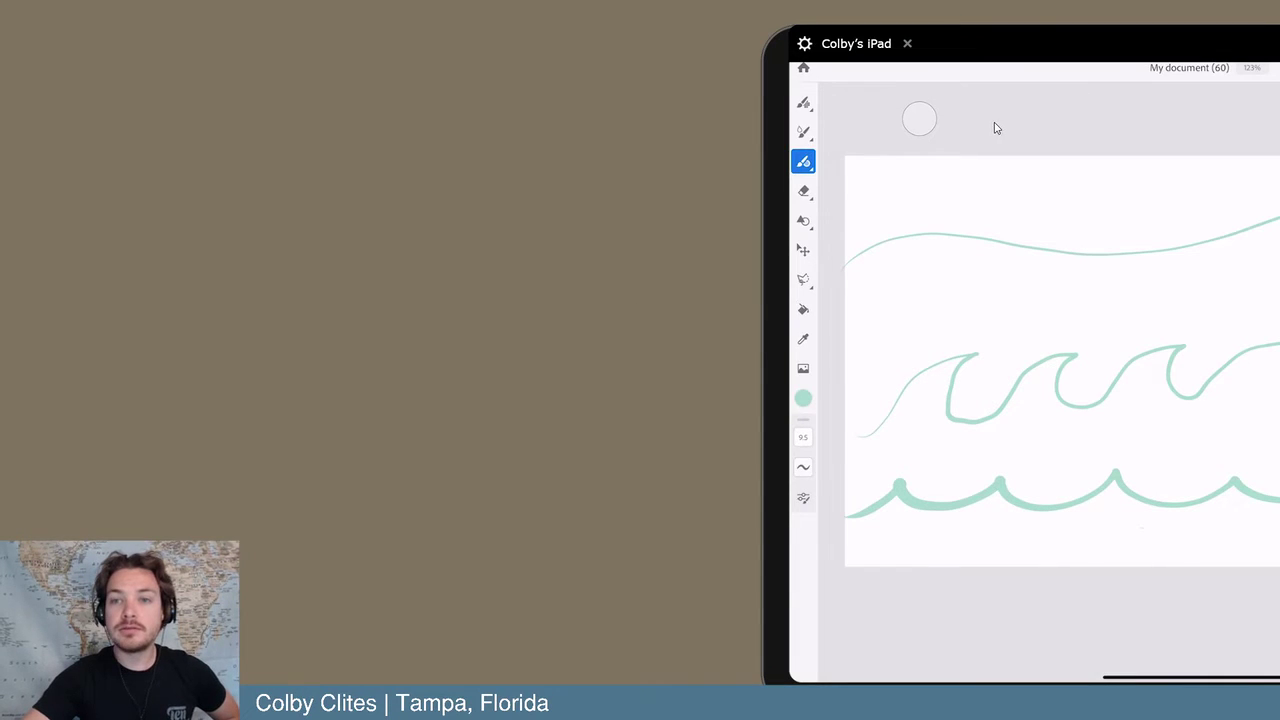
pyautogui.moveTo(1048, 43); pyautogui.dragTo(590, 15)
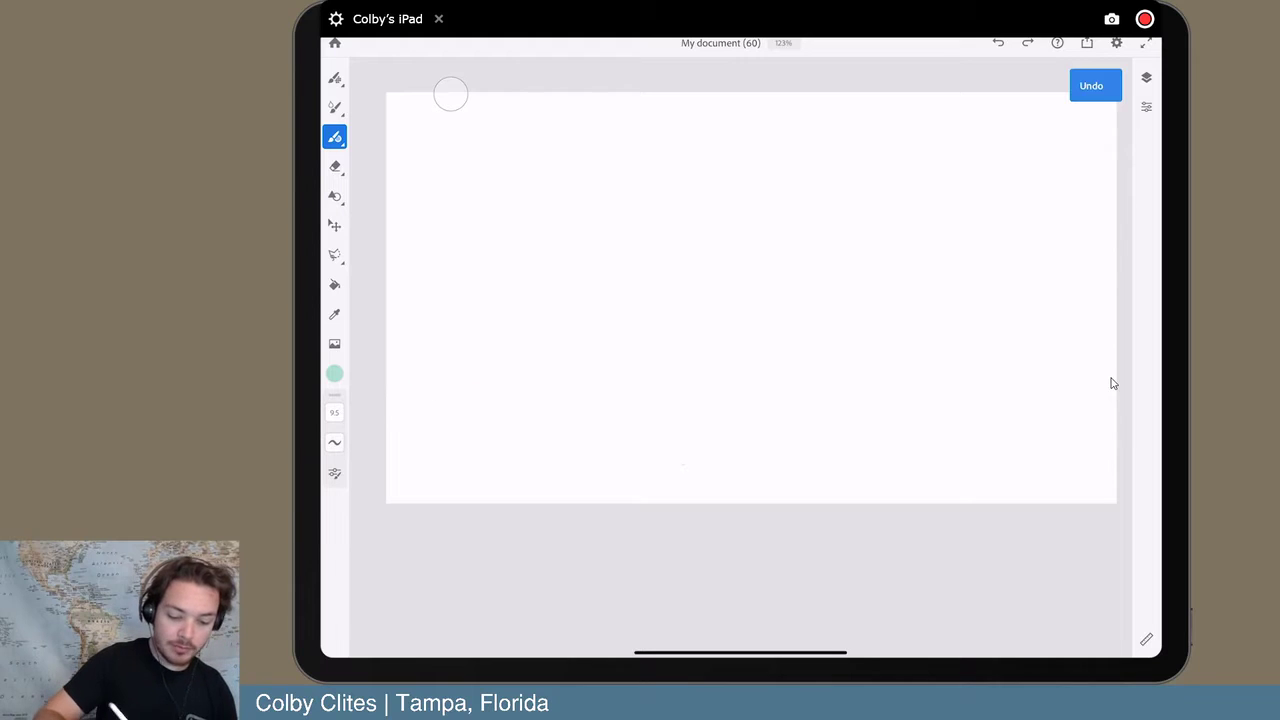
# - Undo the earlier wave sketches and choose the Basic velocity taper vector brush
pyautogui.click(440, 397)
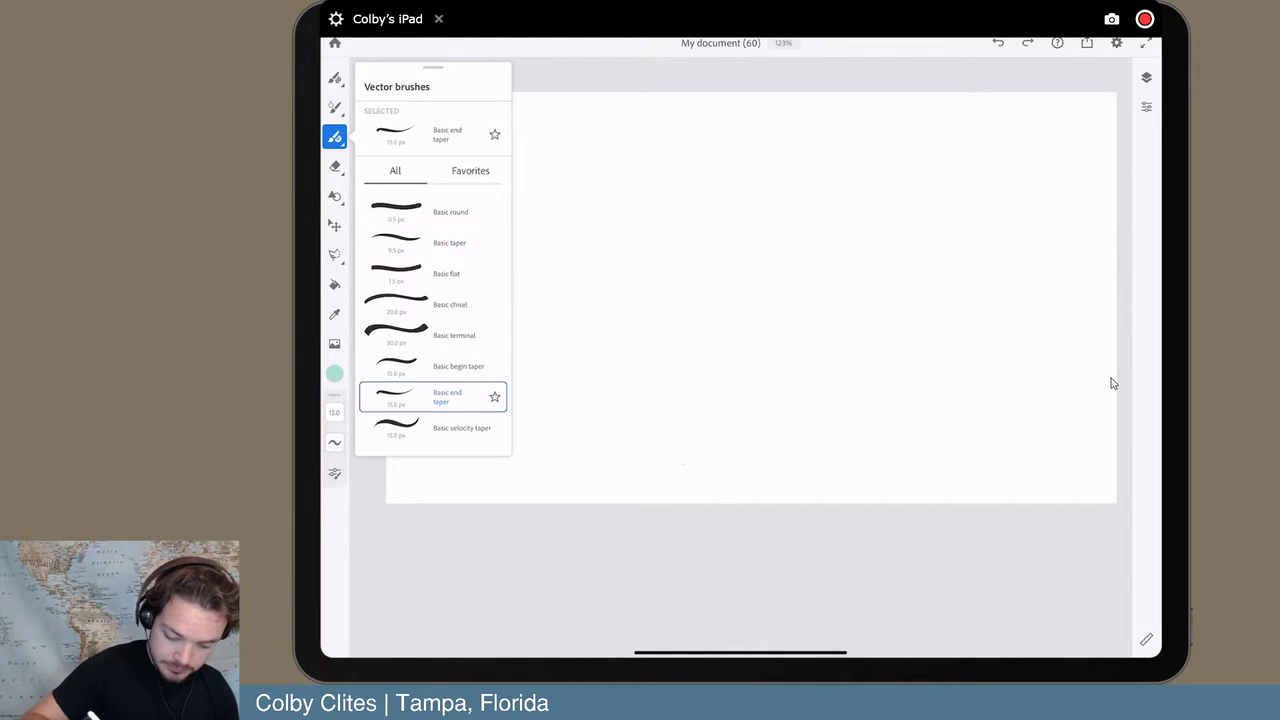
pyautogui.click(440, 427)
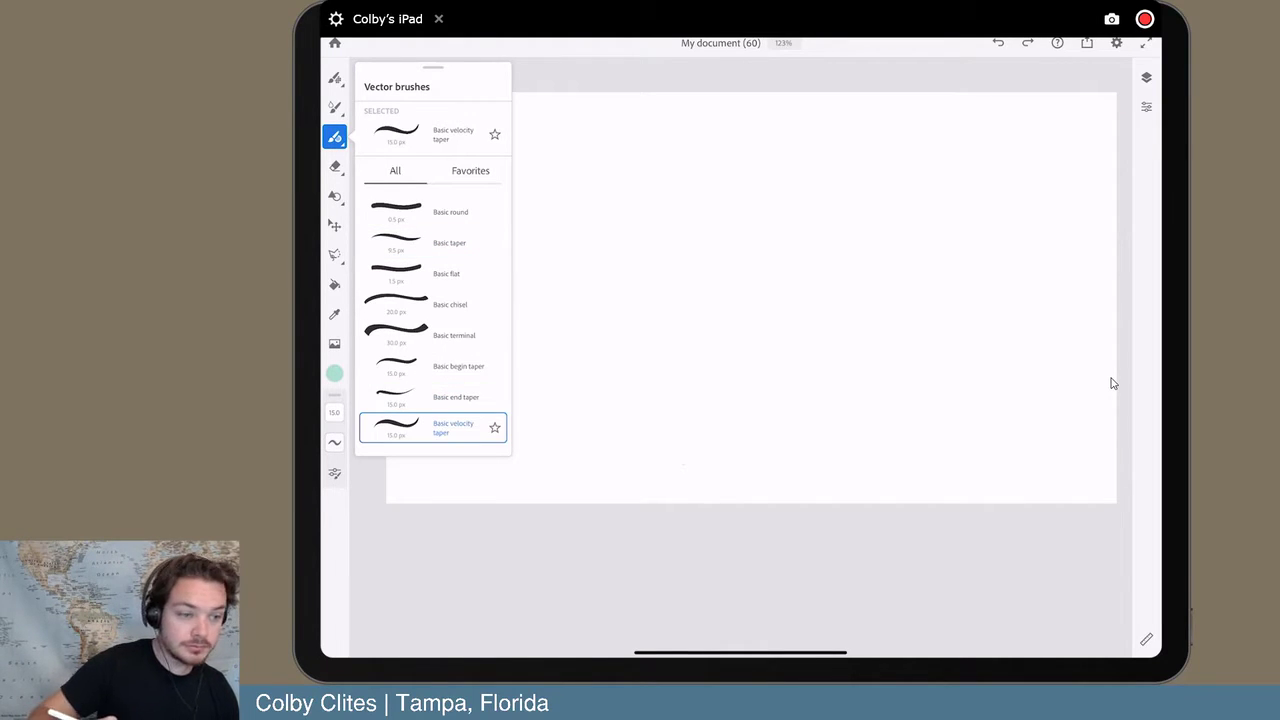
pyautogui.click(450, 94)
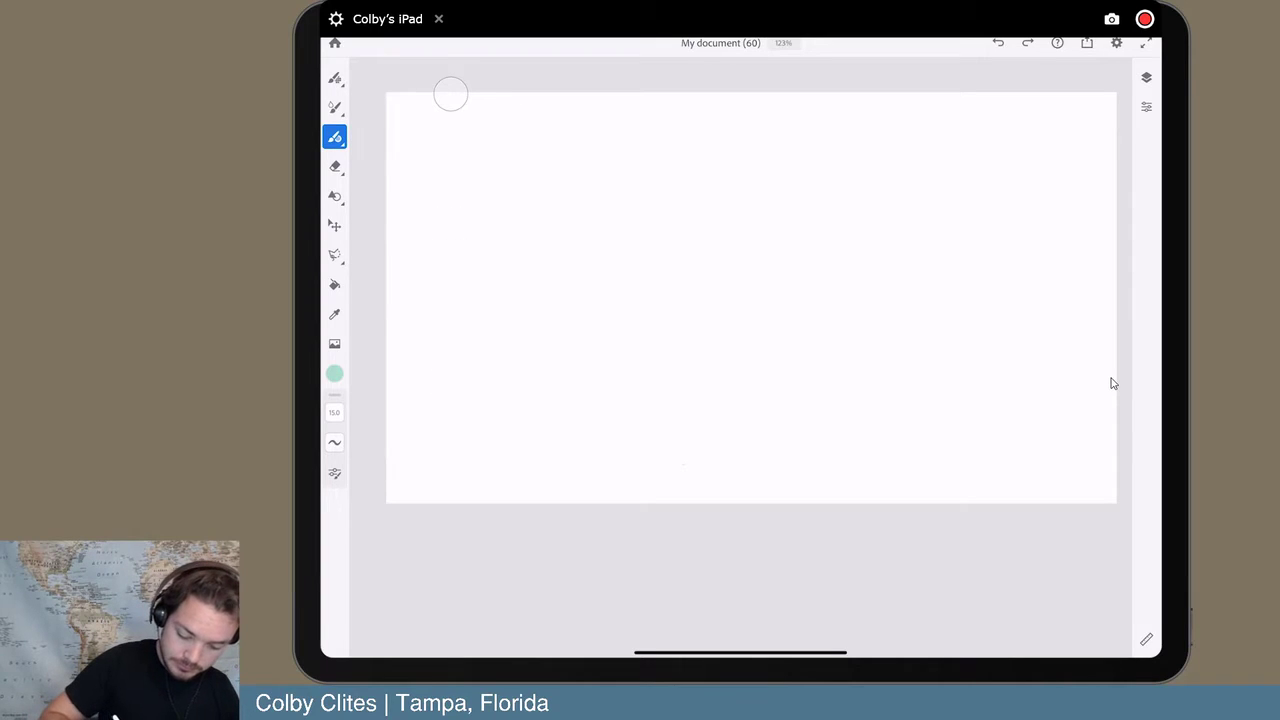
# - Try teal wave lines with gentle rounded crests across the lower part of the canvas, undoing each attempt
pyautogui.moveTo(386, 434)
pyautogui.mouseDown()
pyautogui.moveTo(578, 403)
pyautogui.moveTo(824, 414)
pyautogui.mouseUp()
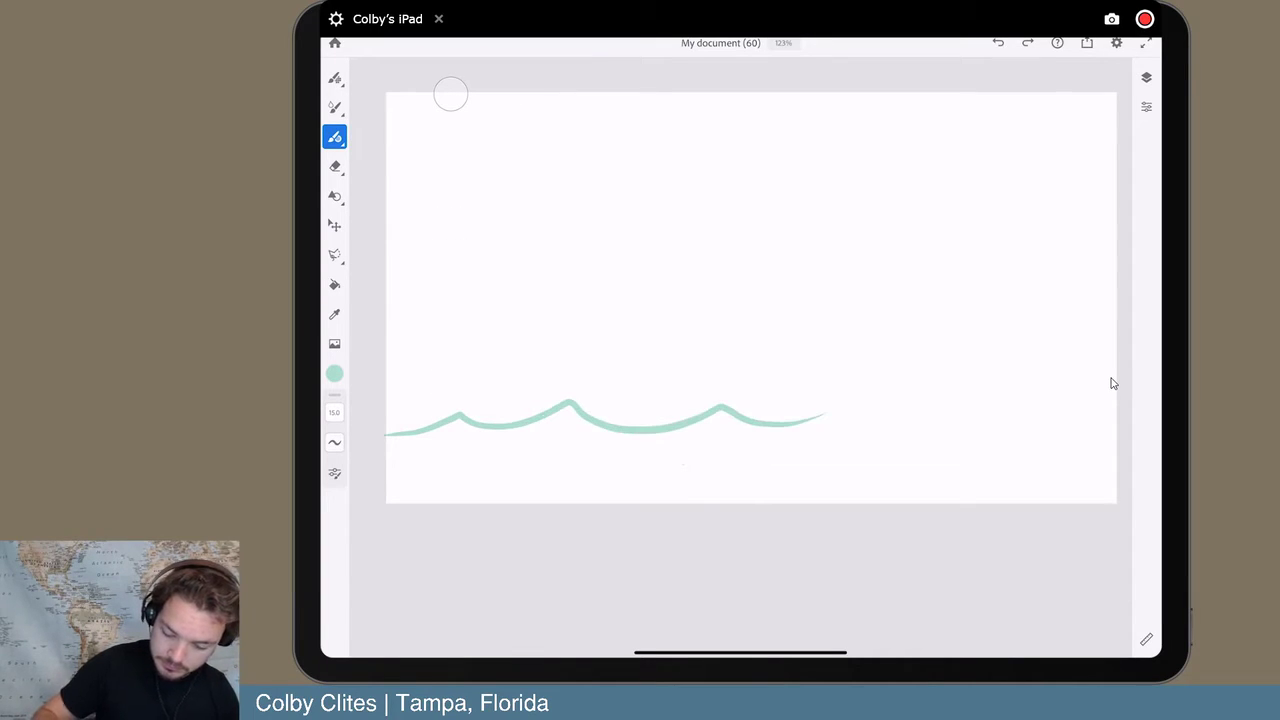
pyautogui.hotkey('ctrl', 'z')
pyautogui.moveTo(392, 424)
pyautogui.mouseDown()
pyautogui.moveTo(458, 401)
pyautogui.moveTo(904, 405)
pyautogui.moveTo(1057, 383)
pyautogui.mouseUp()
pyautogui.scroll(-2, 750, 298)
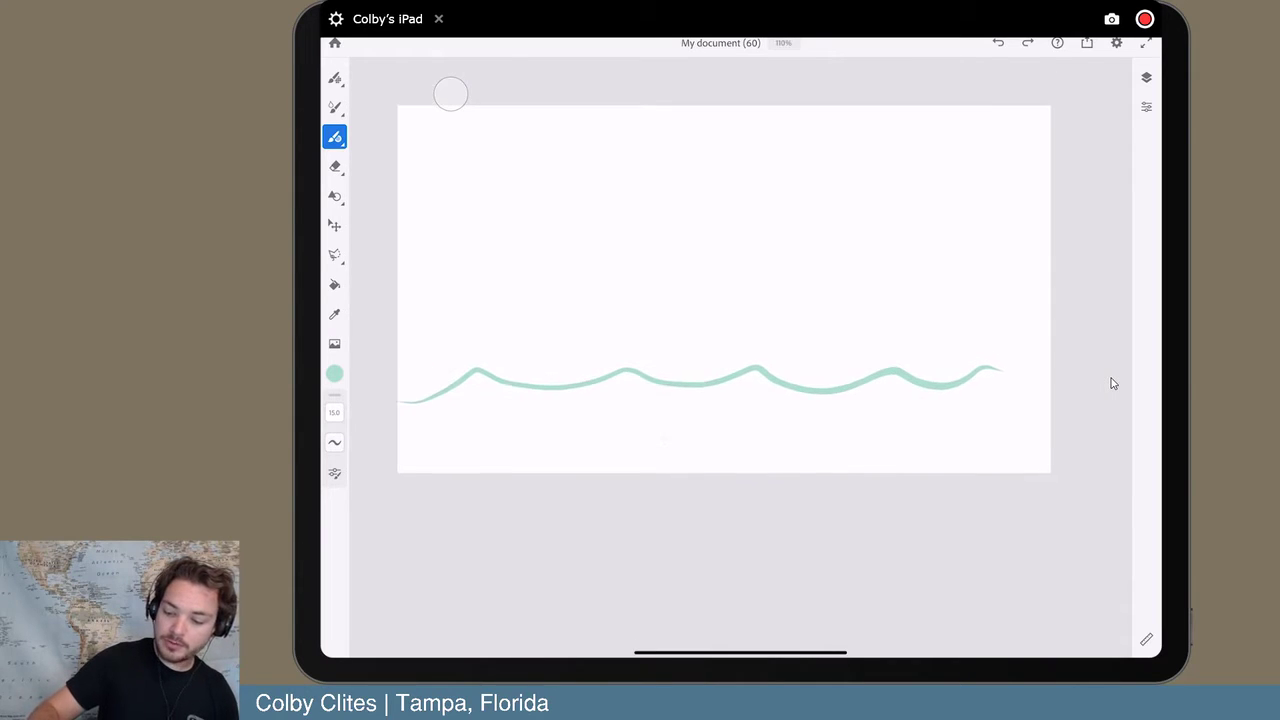
pyautogui.hotkey('ctrl', 'z')
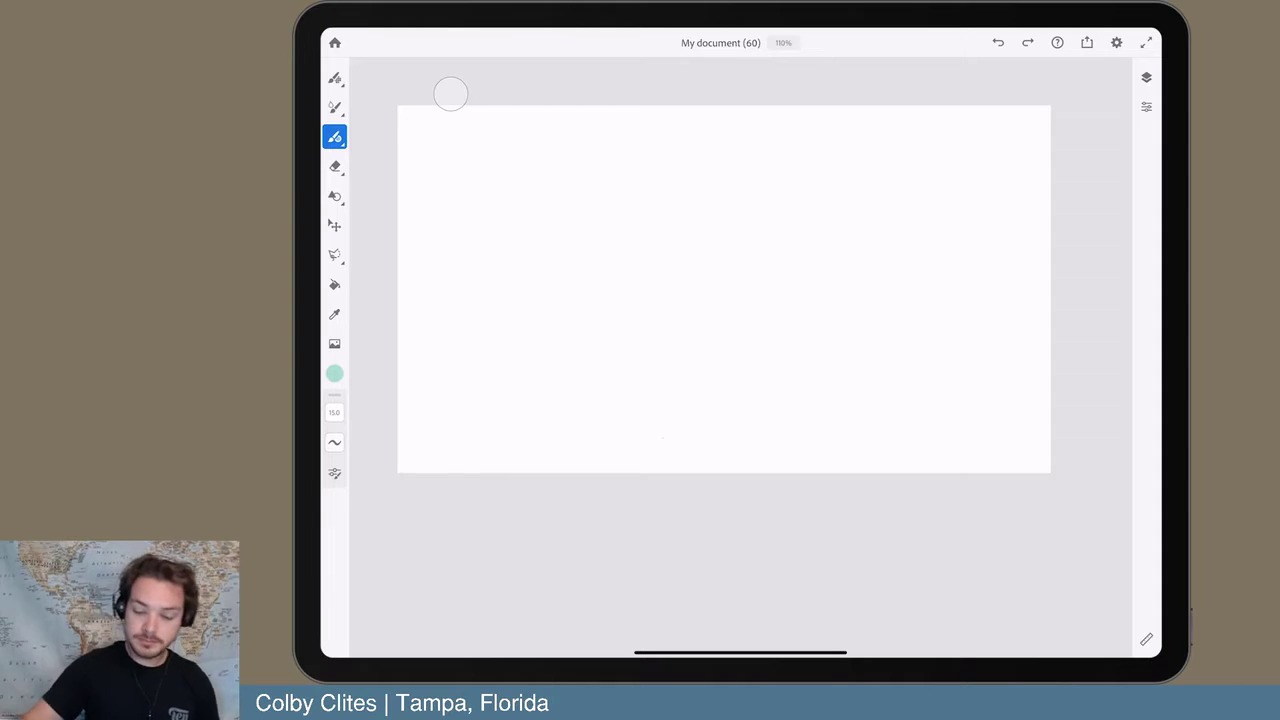
# - Try wave lines that run past both side edges of the canvas with varied crest spacing, undoing each attempt
pyautogui.moveTo(382, 402)
pyautogui.mouseDown()
pyautogui.moveTo(415, 381)
pyautogui.moveTo(471, 392)
pyautogui.moveTo(900, 377)
pyautogui.moveTo(1074, 385)
pyautogui.mouseUp()
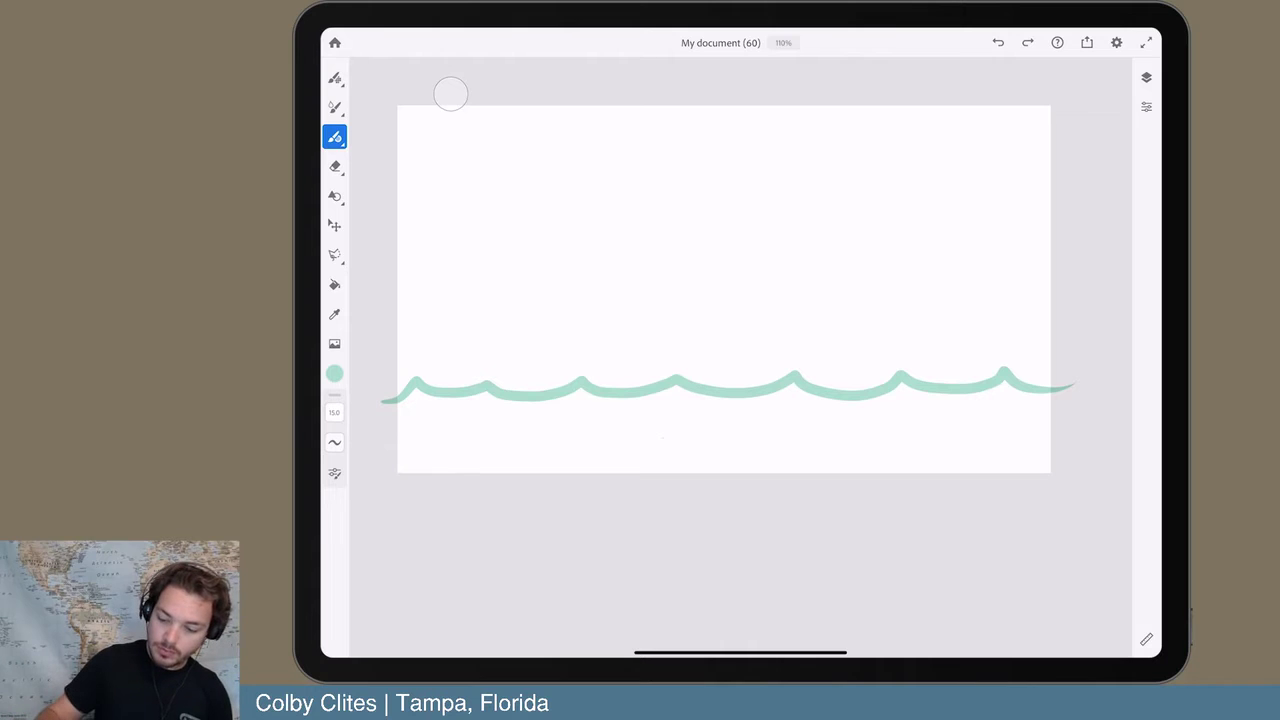
pyautogui.hotkey('ctrl', 'z')
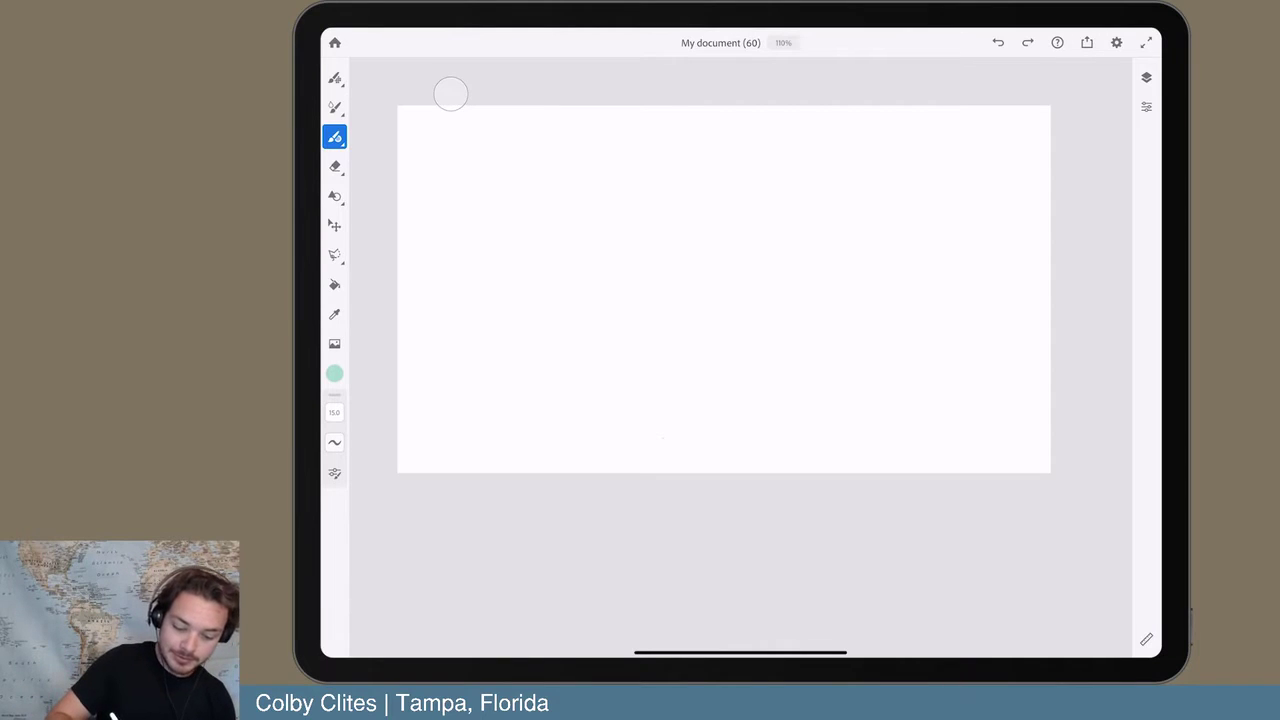
pyautogui.moveTo(382, 440)
pyautogui.mouseDown()
pyautogui.moveTo(471, 411)
pyautogui.moveTo(636, 424)
pyautogui.moveTo(1055, 401)
pyautogui.mouseUp()
pyautogui.hotkey('ctrl', 'z')
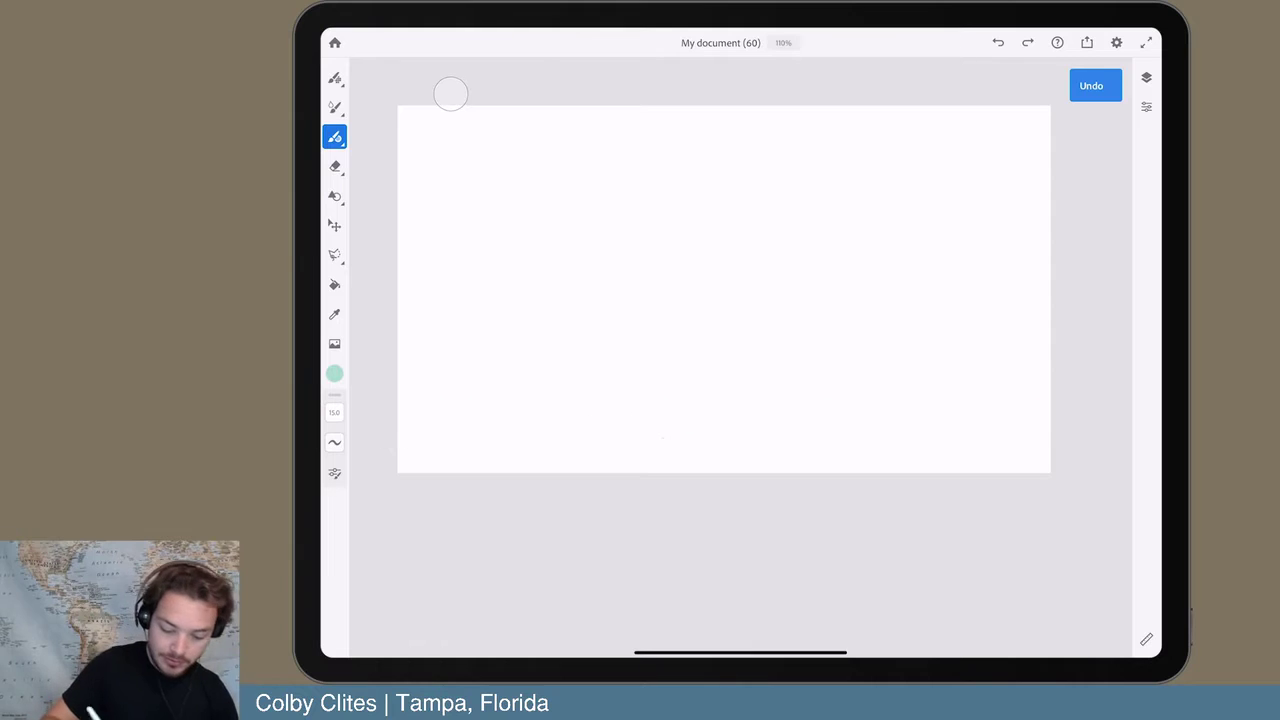
pyautogui.moveTo(383, 421)
pyautogui.mouseDown()
pyautogui.moveTo(537, 403)
pyautogui.moveTo(700, 409)
pyautogui.mouseUp()
pyautogui.hotkey('ctrl', 'z')
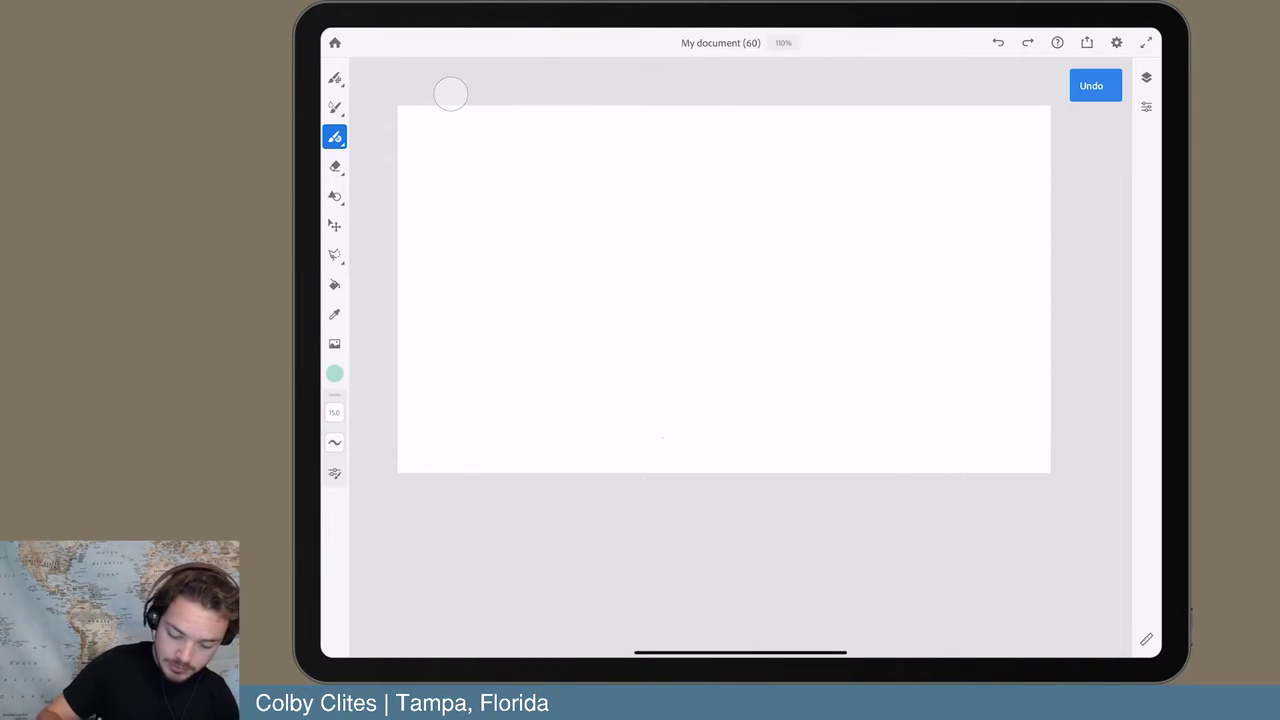
pyautogui.moveTo(381, 406)
pyautogui.mouseDown()
pyautogui.moveTo(666, 380)
pyautogui.moveTo(1018, 388)
pyautogui.moveTo(1078, 374)
pyautogui.mouseUp()
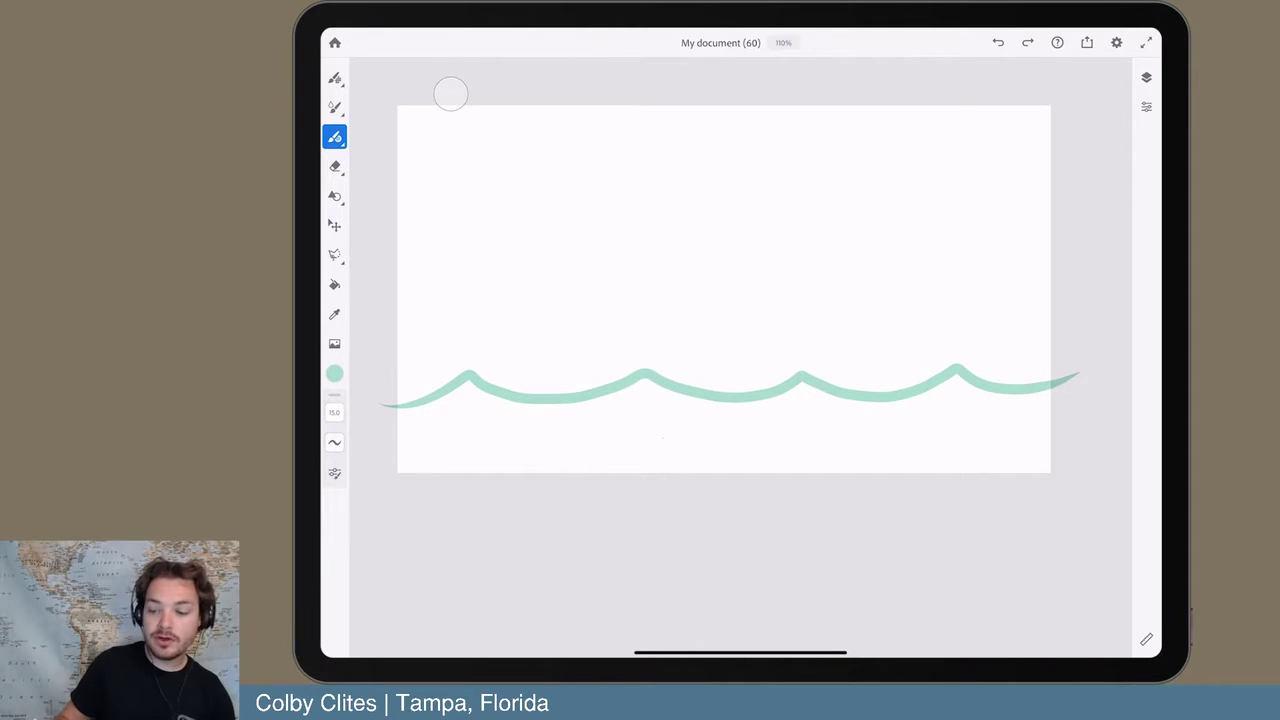
pyautogui.hotkey('ctrl', 'z')
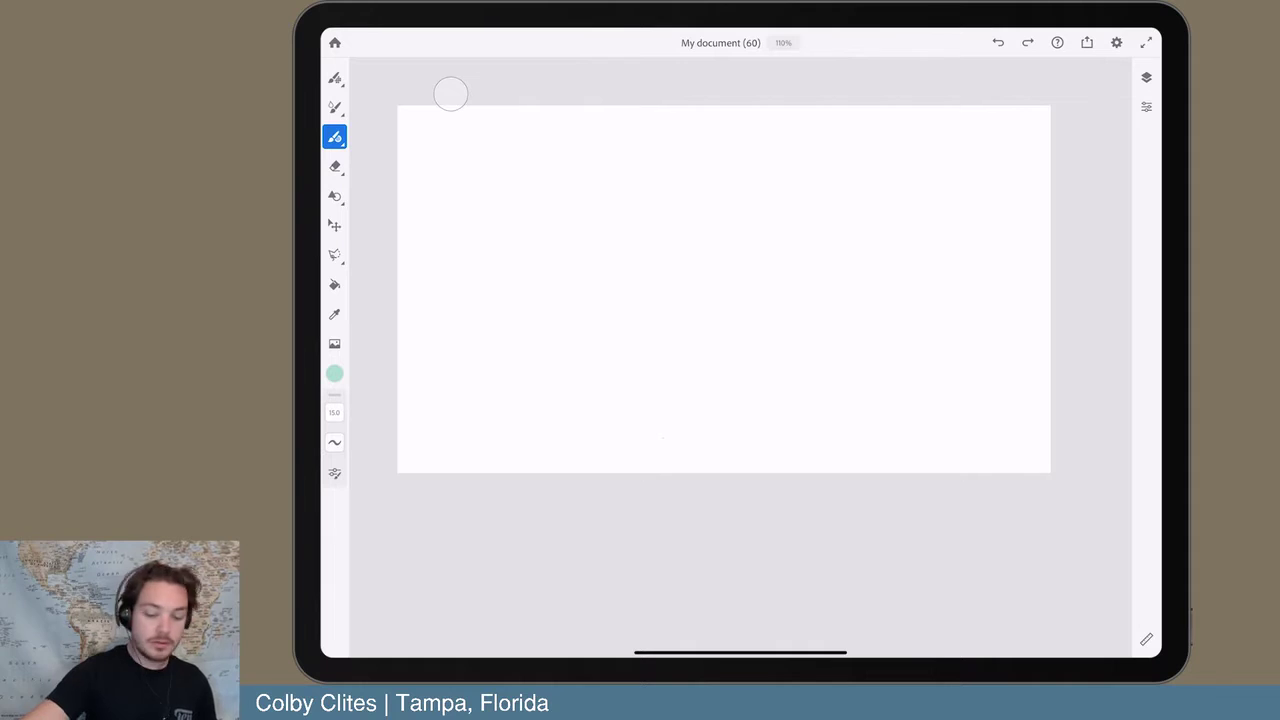
# - Try two wave lines with eight closely spaced crests near the canvas's lower edge, undoing both
pyautogui.moveTo(386, 412)
pyautogui.mouseDown()
pyautogui.moveTo(430, 398)
pyautogui.moveTo(874, 414)
pyautogui.moveTo(1048, 404)
pyautogui.mouseUp()
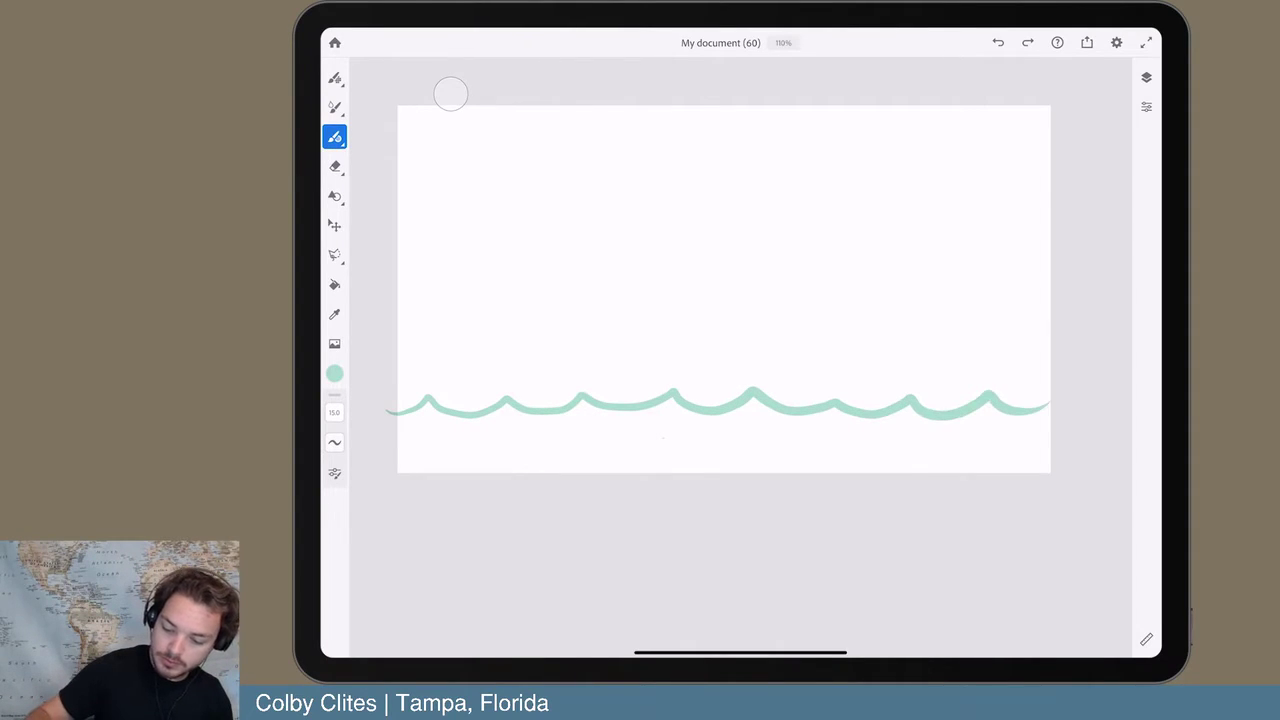
pyautogui.hotkey('ctrl', 'z')
pyautogui.moveTo(392, 423)
pyautogui.mouseDown()
pyautogui.moveTo(469, 407)
pyautogui.moveTo(631, 419)
pyautogui.moveTo(694, 405)
pyautogui.moveTo(857, 413)
pyautogui.moveTo(923, 401)
pyautogui.moveTo(1048, 410)
pyautogui.mouseUp()
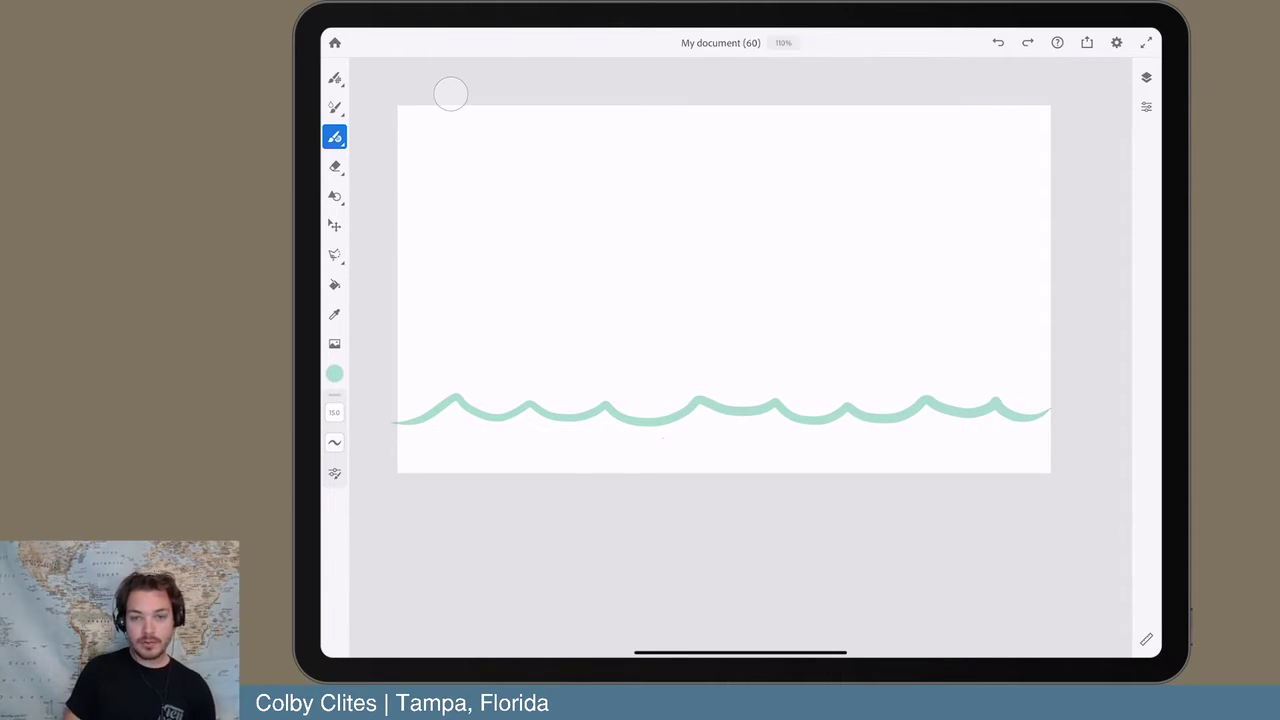
pyautogui.hotkey('ctrl', 'z')
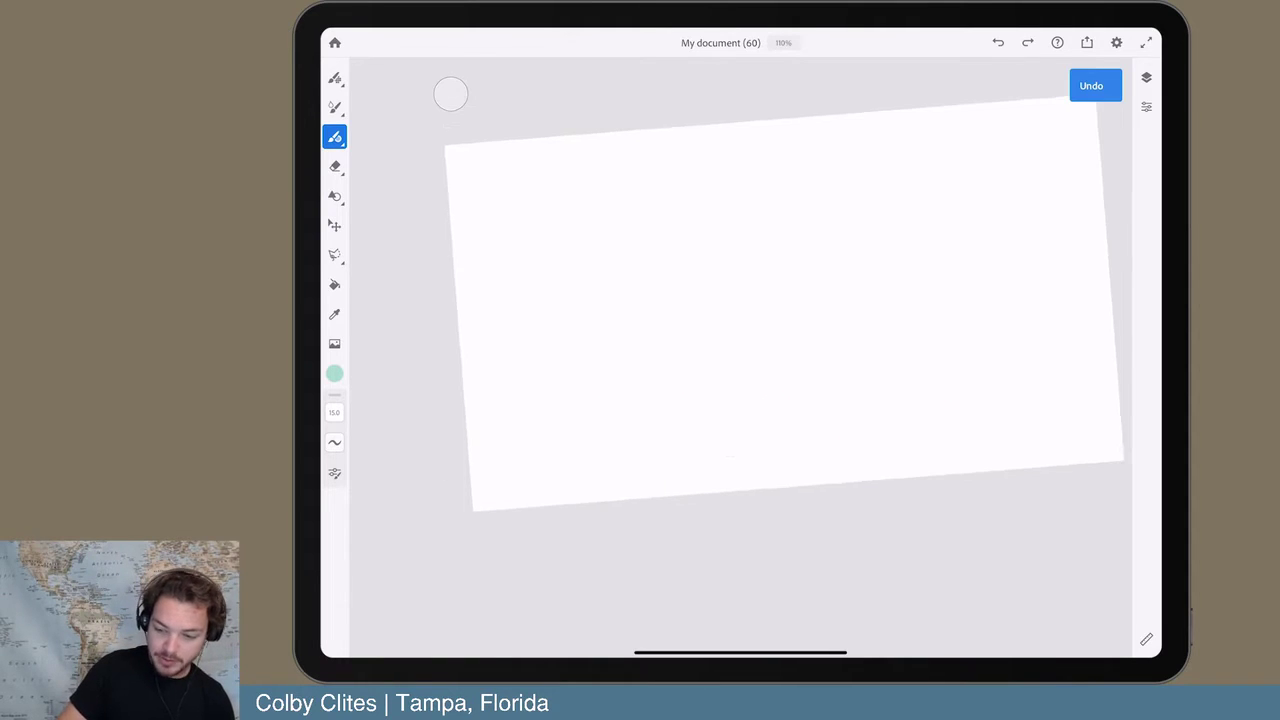
# - Try drawing the scalloped wave line with the canvas tilted slightly counterclockwise, undoing each attempt
pyautogui.scroll(2, 450, 94)
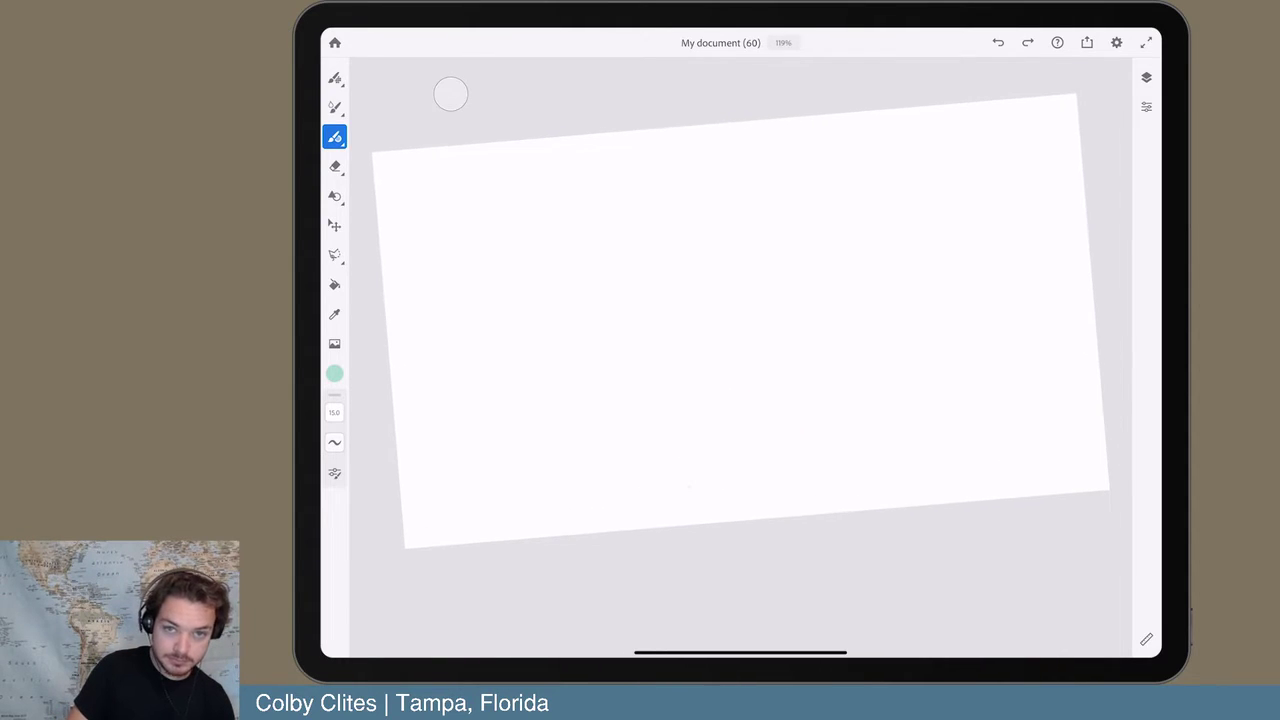
pyautogui.moveTo(392, 516)
pyautogui.mouseDown()
pyautogui.moveTo(600, 462)
pyautogui.moveTo(726, 446)
pyautogui.moveTo(835, 452)
pyautogui.mouseUp()
pyautogui.hotkey('ctrl', 'z')
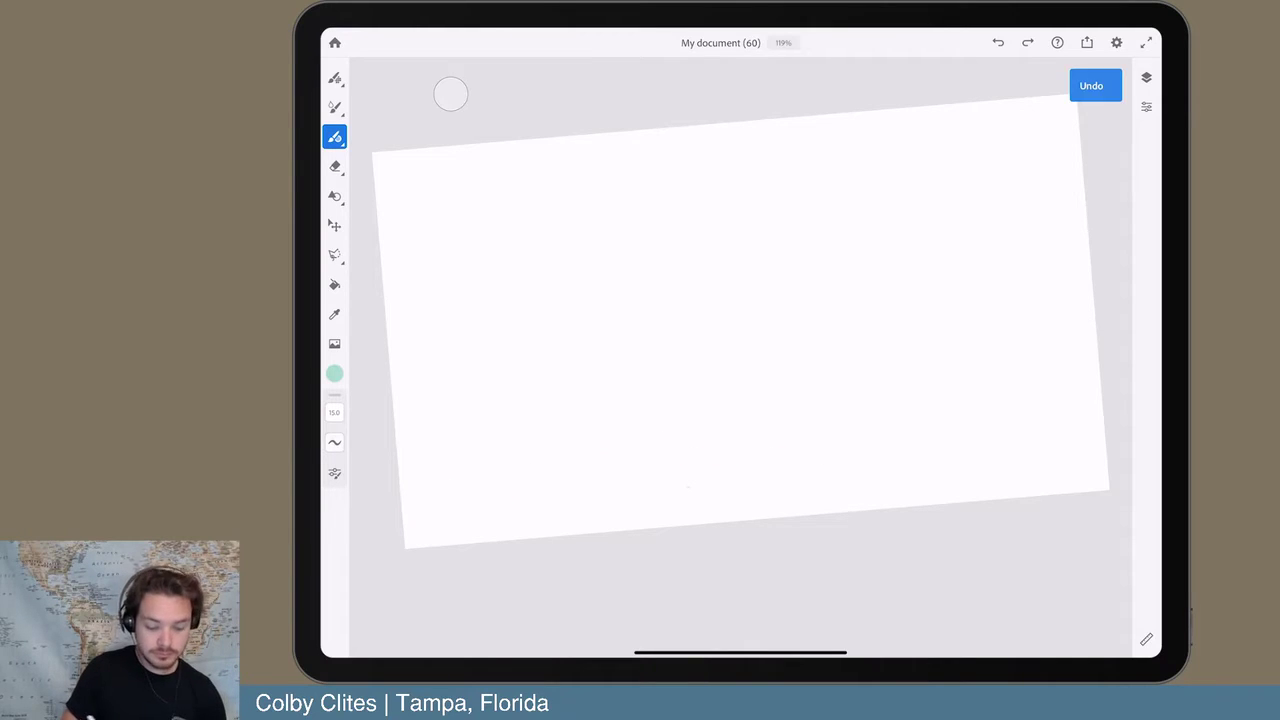
pyautogui.moveTo(386, 521); pyautogui.dragTo(518, 490)
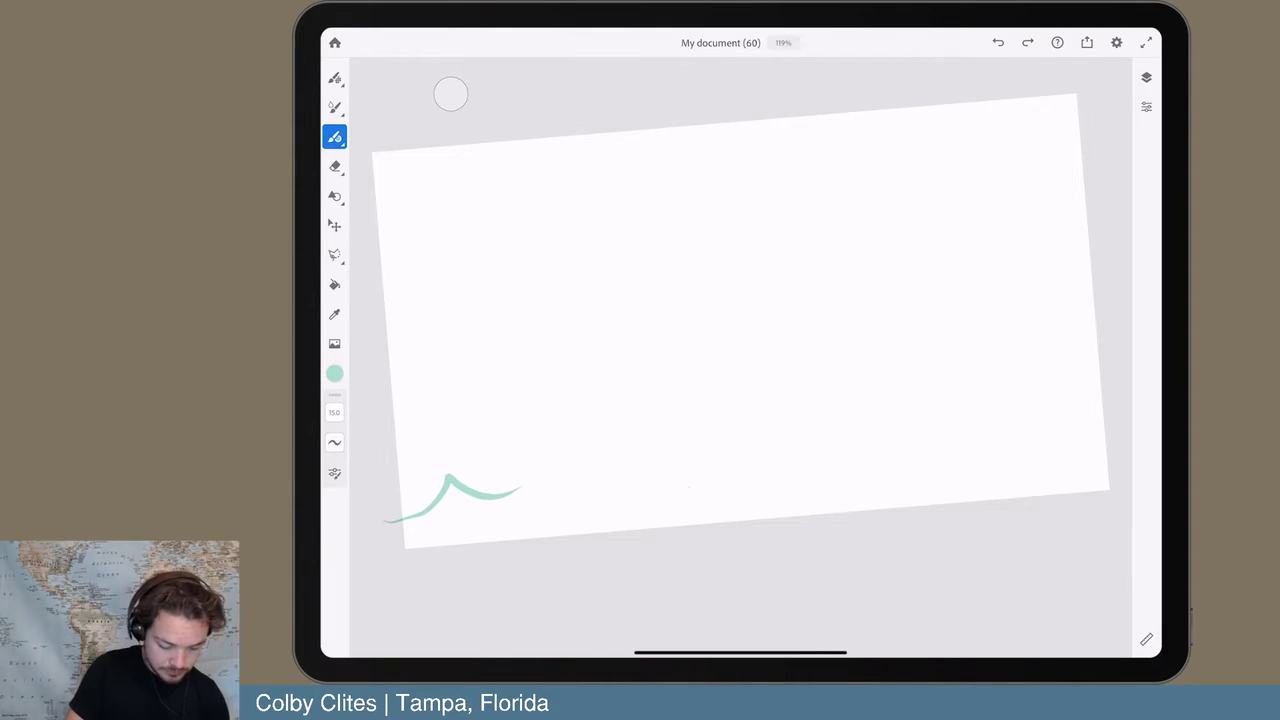
pyautogui.hotkey('ctrl', 'z')
pyautogui.moveTo(386, 512)
pyautogui.mouseDown()
pyautogui.moveTo(485, 499)
pyautogui.moveTo(524, 470)
pyautogui.moveTo(755, 470)
pyautogui.moveTo(910, 441)
pyautogui.moveTo(1130, 432)
pyautogui.mouseUp()
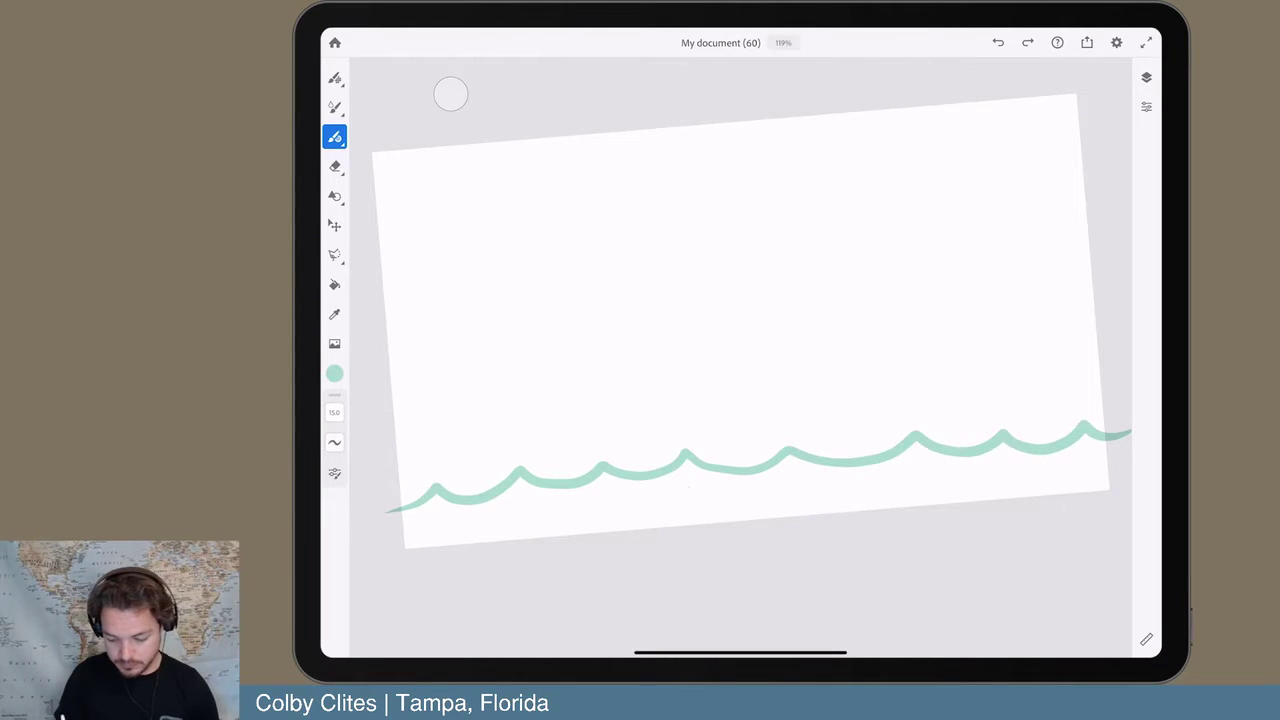
pyautogui.scroll(-3, 450, 94)
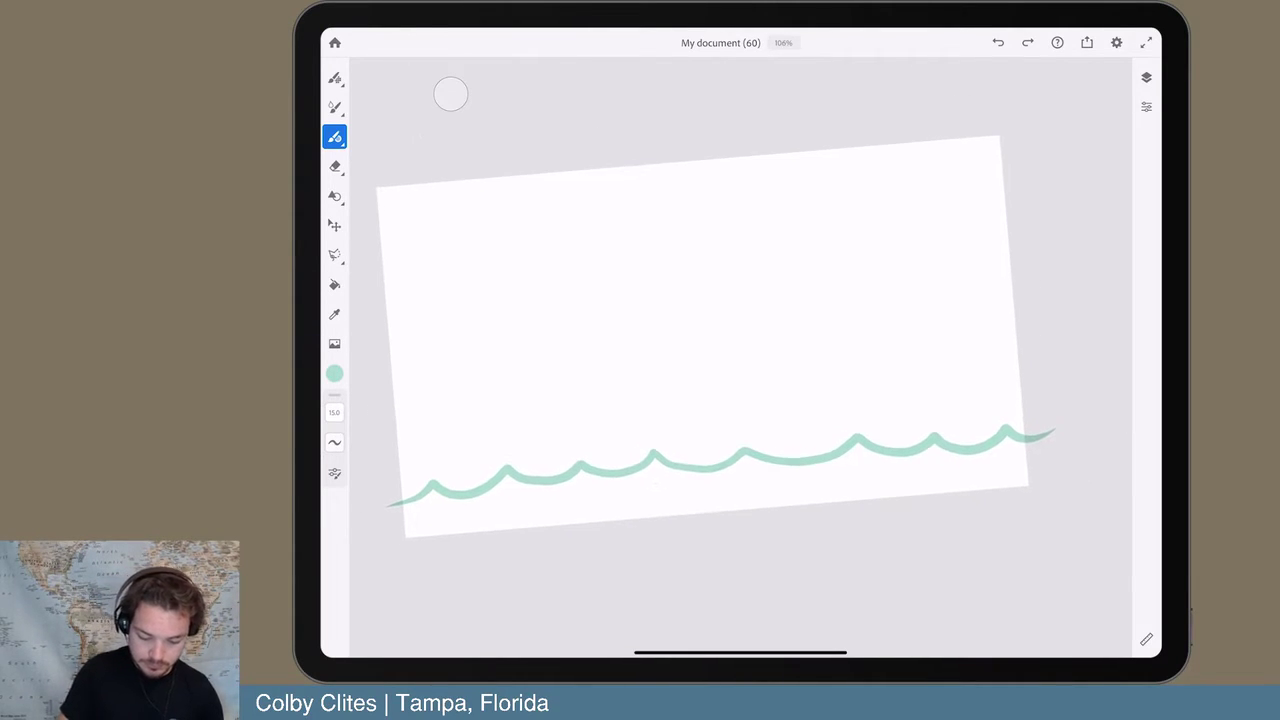
pyautogui.hotkey('ctrl', 'z')
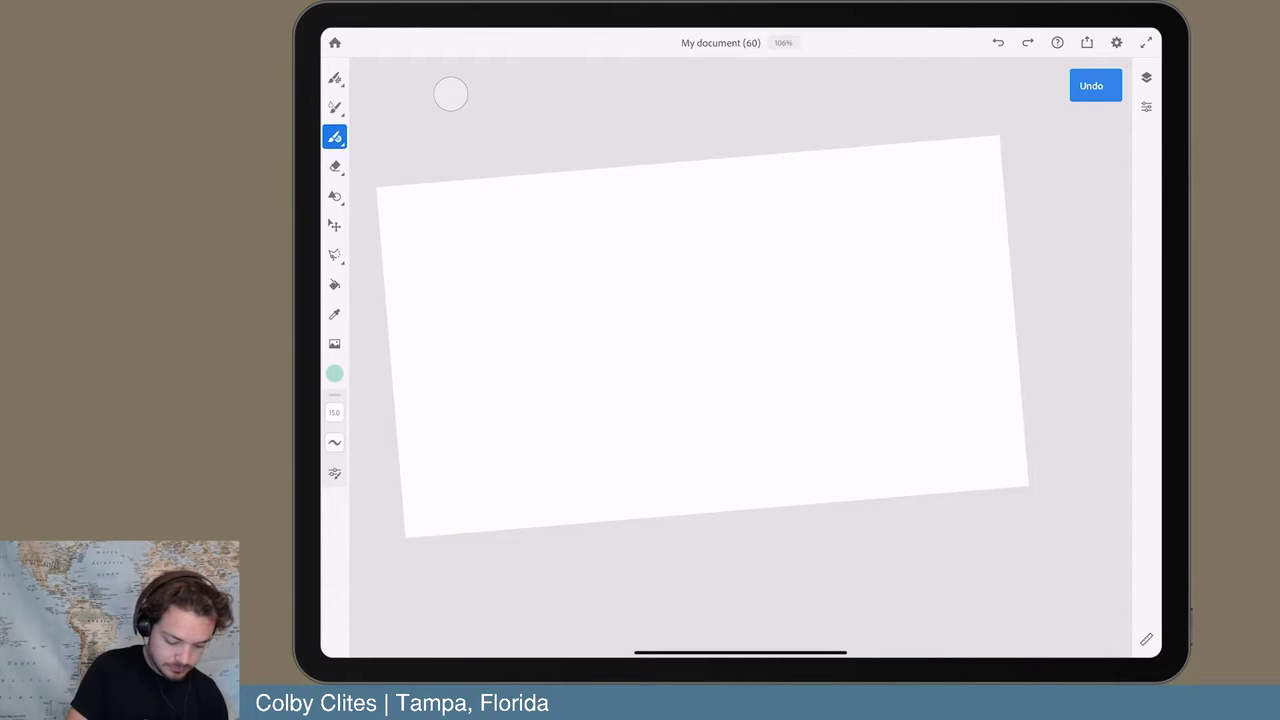
# - Try short opening crests at the tilted canvas's lower-left corner, inspect the tapered stroke up close, undo them and straighten the canvas
pyautogui.moveTo(392, 510)
pyautogui.mouseDown()
pyautogui.moveTo(432, 496)
pyautogui.moveTo(449, 450)
pyautogui.moveTo(571, 452)
pyautogui.mouseUp()
pyautogui.hotkey('ctrl', 'z')
pyautogui.hotkey('ctrl', 'z')
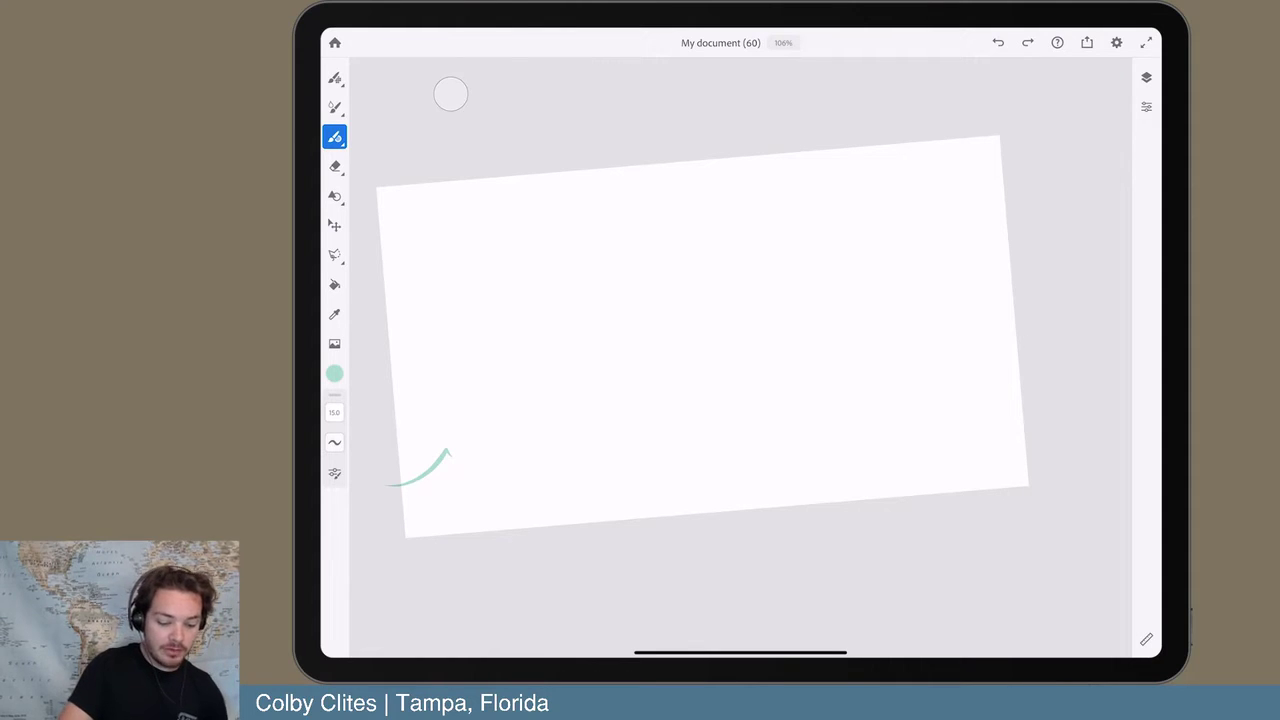
pyautogui.scroll(5, 450, 93)
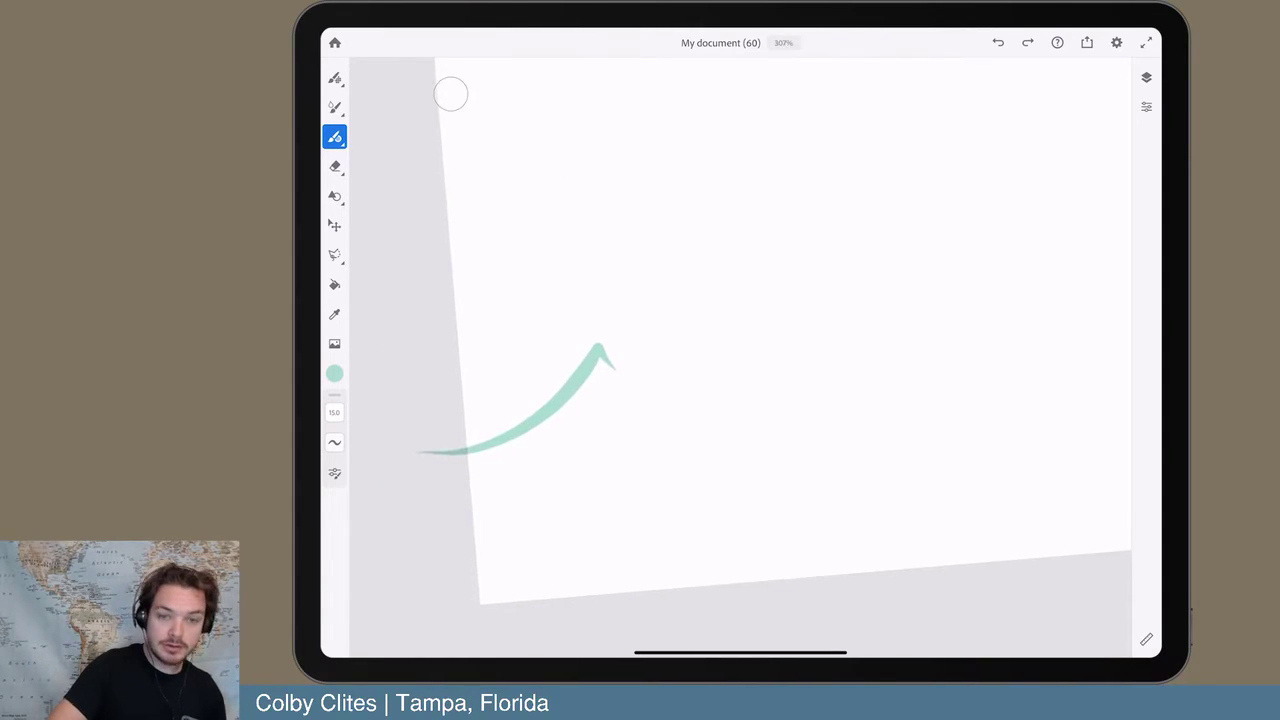
pyautogui.hotkey('ctrl', 'z')
pyautogui.scroll(-3, 450, 93)
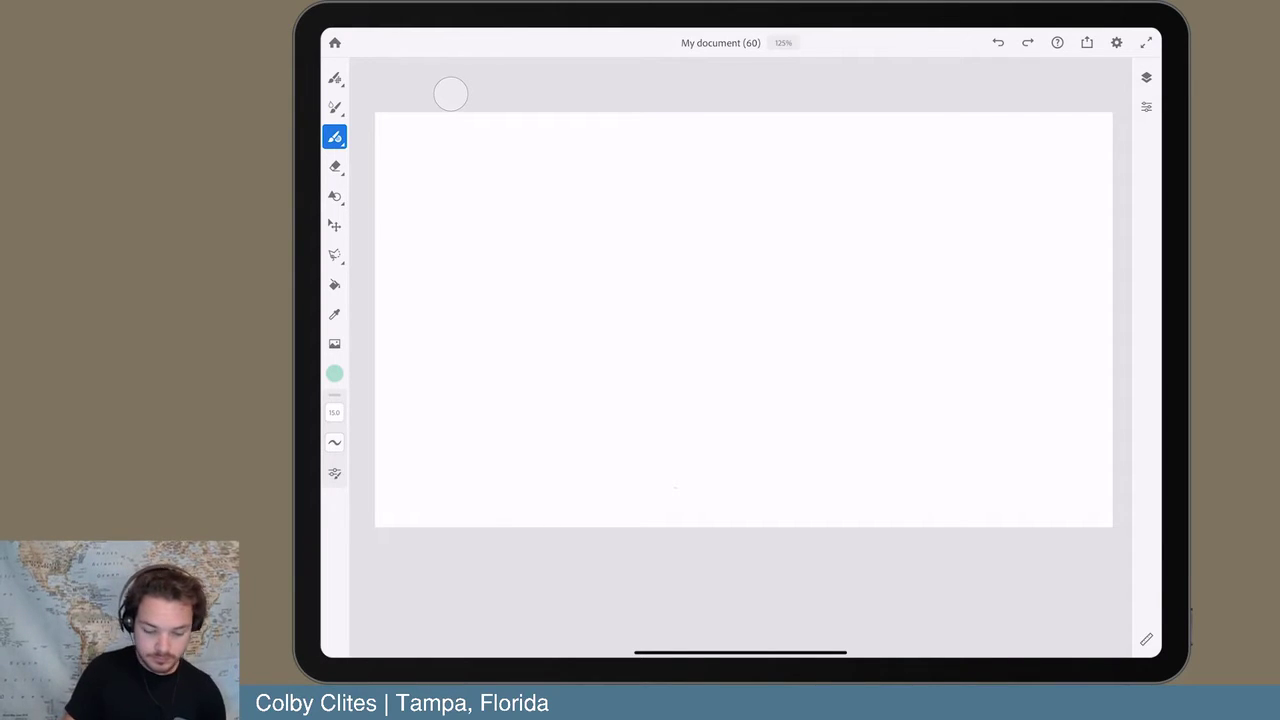
pyautogui.hscroll(1, 450, 93)
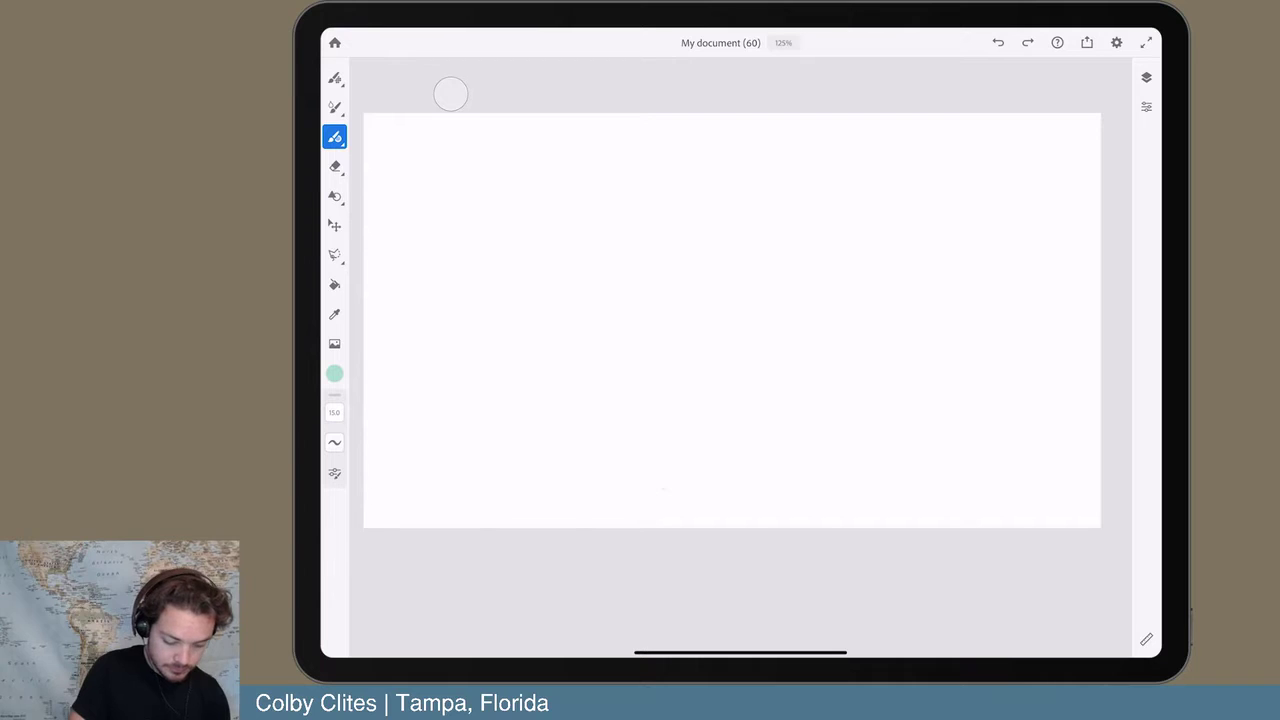
# - Try an eight-crest teal wave line across the lower part of the canvas, undoing it
pyautogui.moveTo(358, 461)
pyautogui.mouseDown()
pyautogui.moveTo(414, 434)
pyautogui.moveTo(1122, 427)
pyautogui.mouseUp()
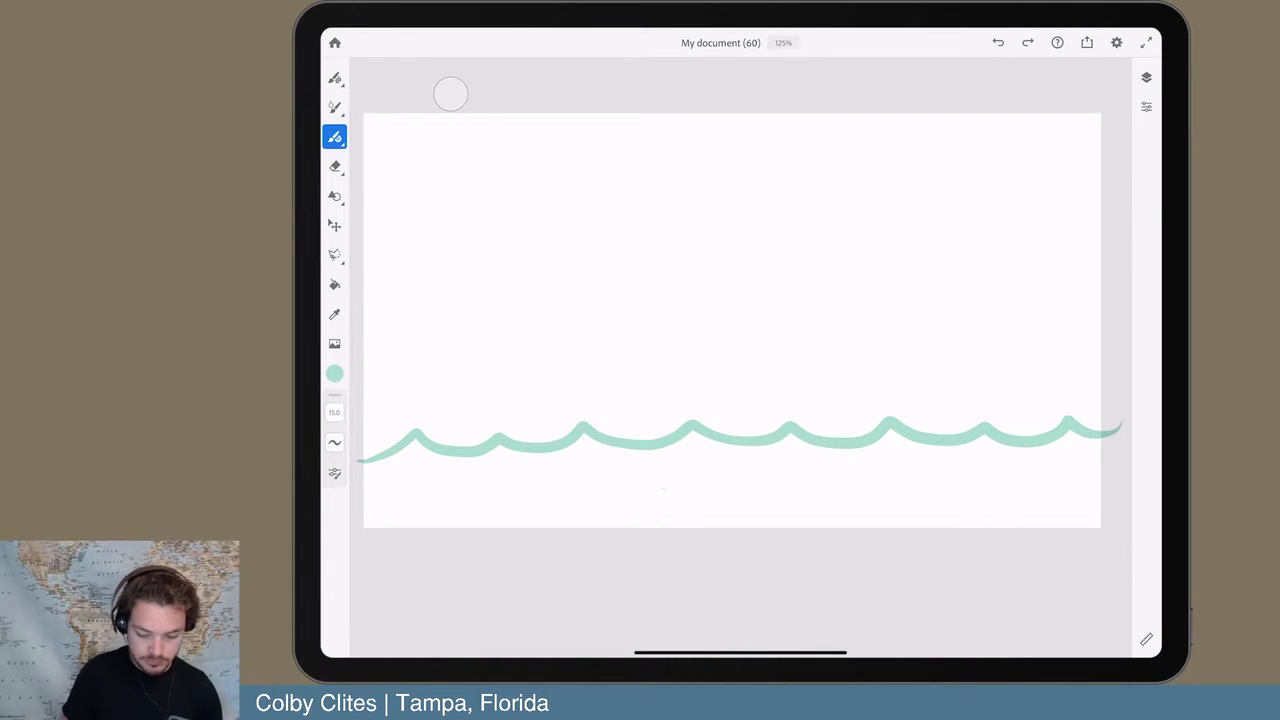
pyautogui.hotkey('ctrl', 'z')
# - Draw a nine-crest teal wave line past both canvas sides, close its outline below the canvas and fill the enclosed area with teal
pyautogui.scroll(-2, 450, 93)
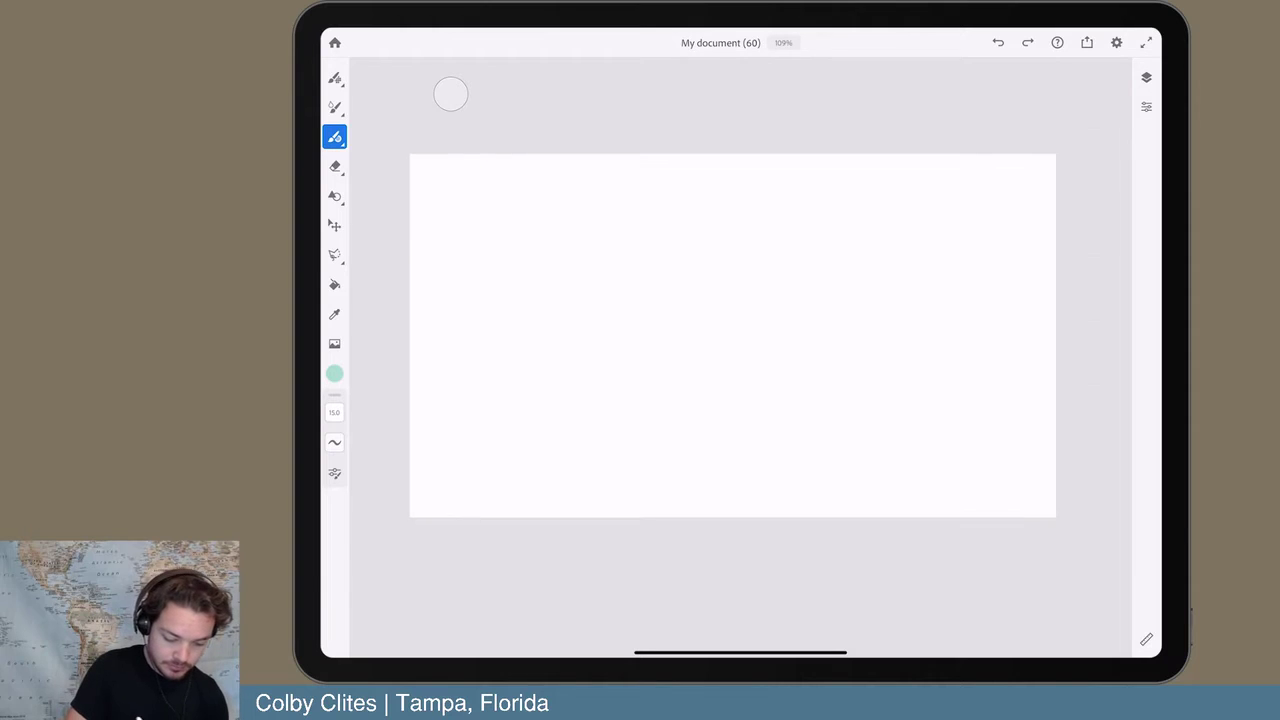
pyautogui.moveTo(386, 440)
pyautogui.mouseDown()
pyautogui.moveTo(490, 426)
pyautogui.moveTo(1076, 420)
pyautogui.mouseUp()
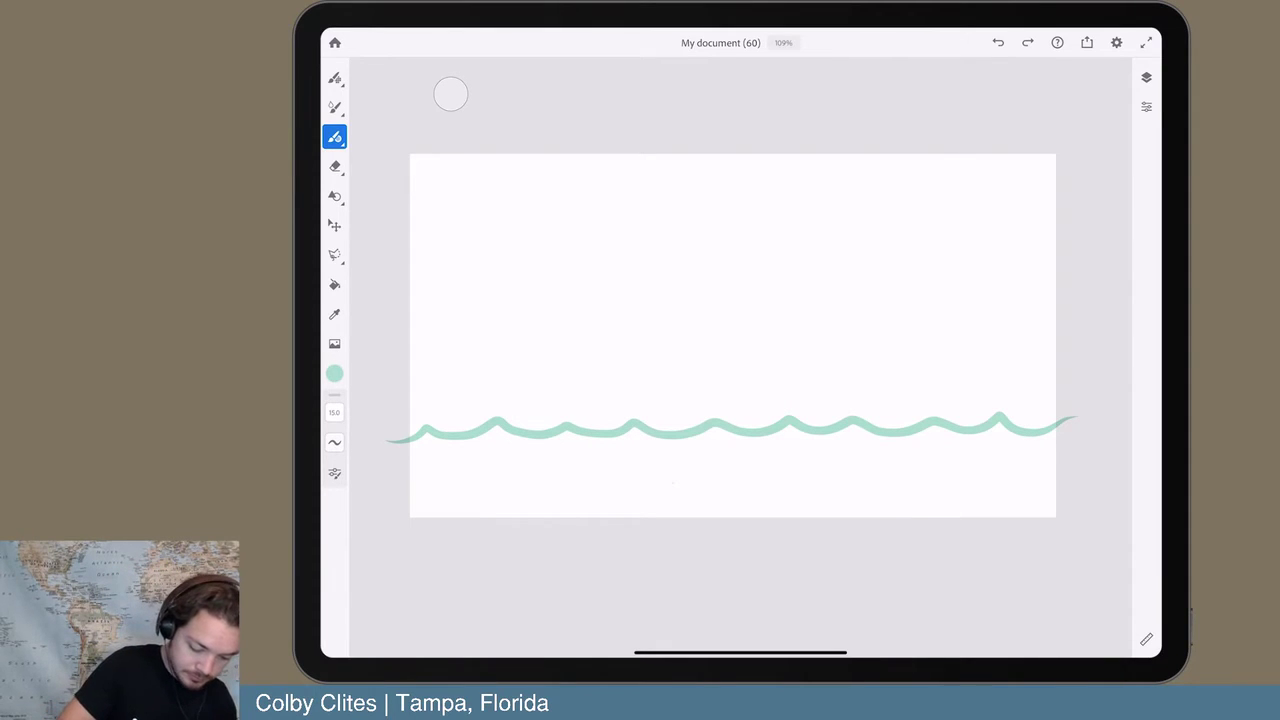
pyautogui.moveTo(387, 440); pyautogui.dragTo(382, 532)
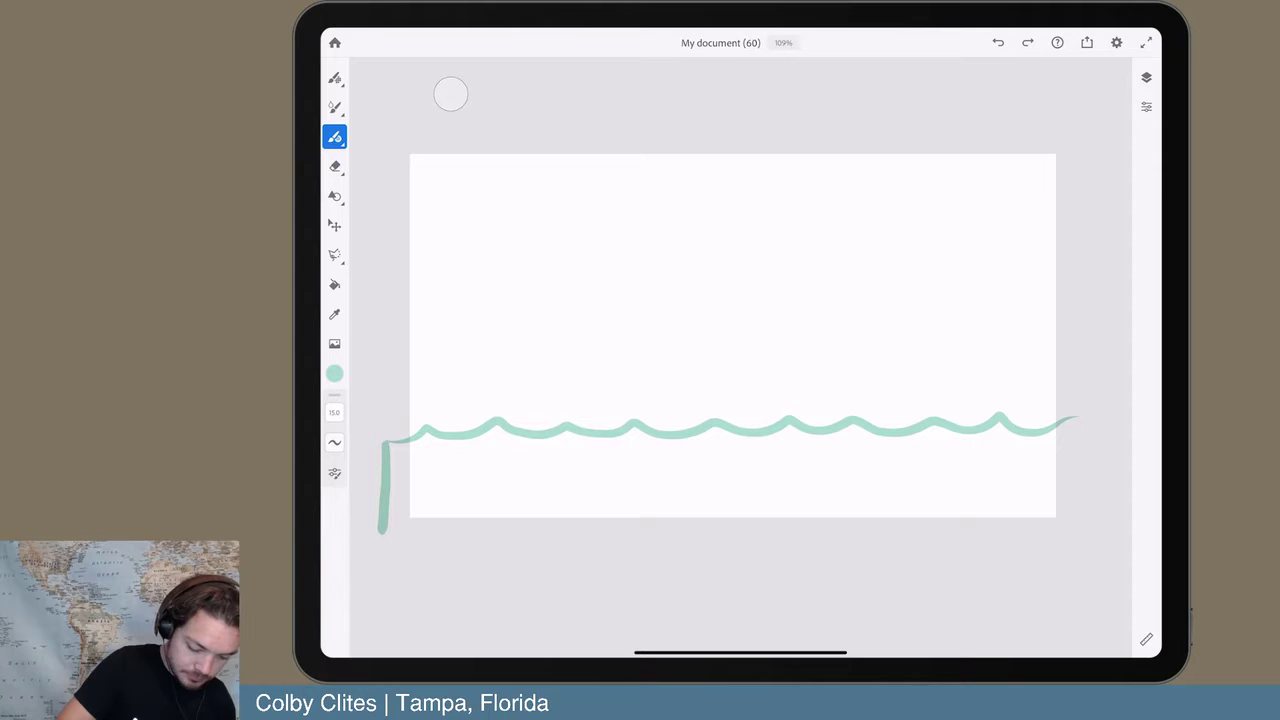
pyautogui.moveTo(382, 532)
pyautogui.mouseDown()
pyautogui.moveTo(714, 552)
pyautogui.moveTo(1072, 550)
pyautogui.moveTo(1090, 468)
pyautogui.moveTo(1076, 418)
pyautogui.mouseUp()
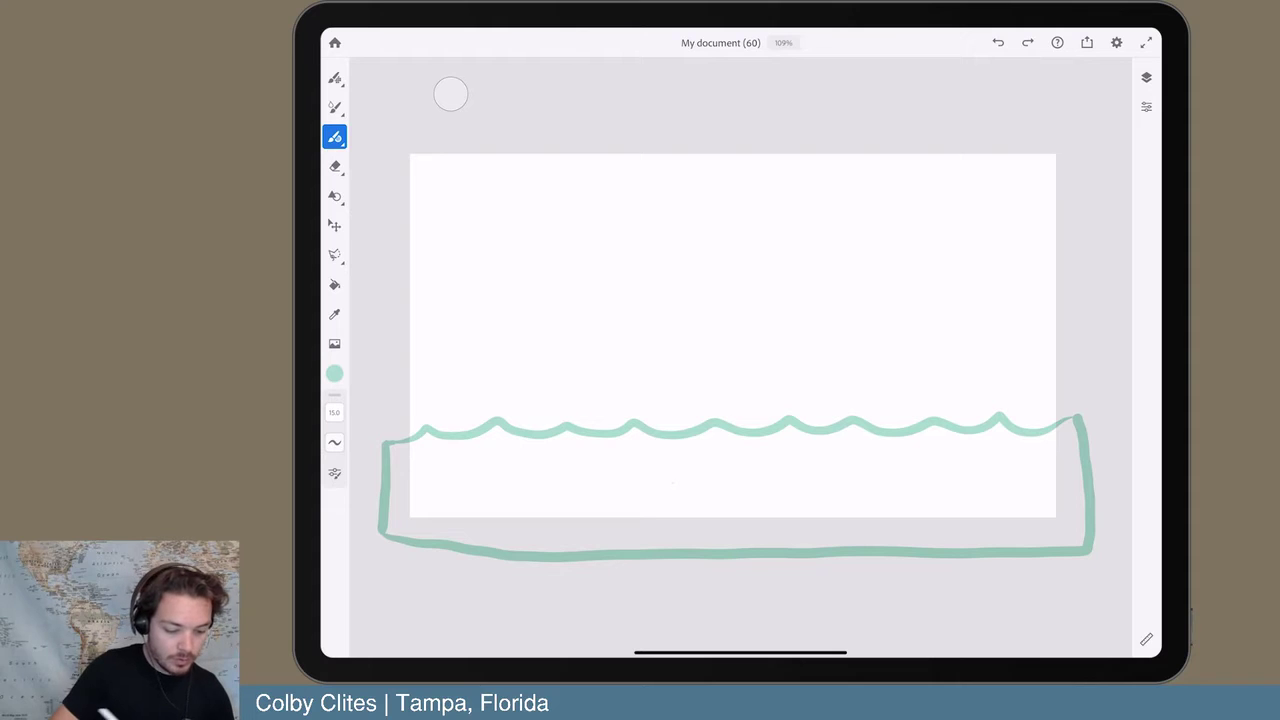
pyautogui.click(334, 285)
pyautogui.click(730, 475)
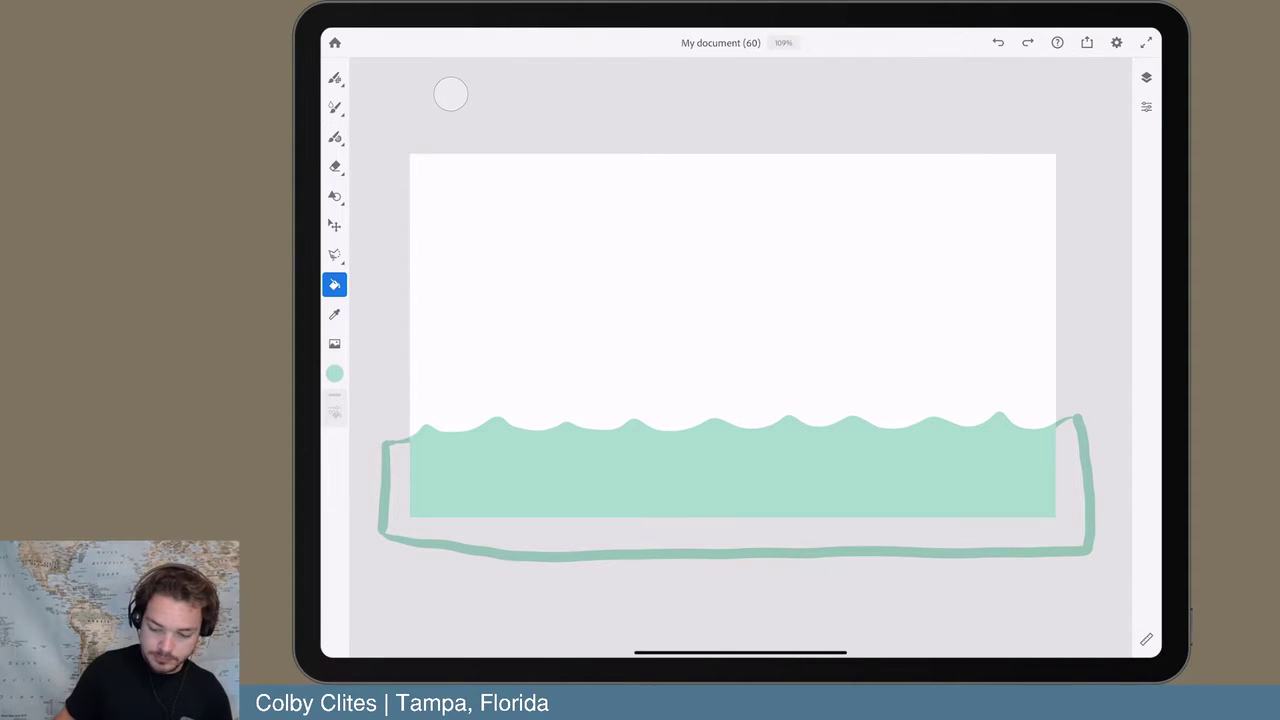
pyautogui.click(334, 166)
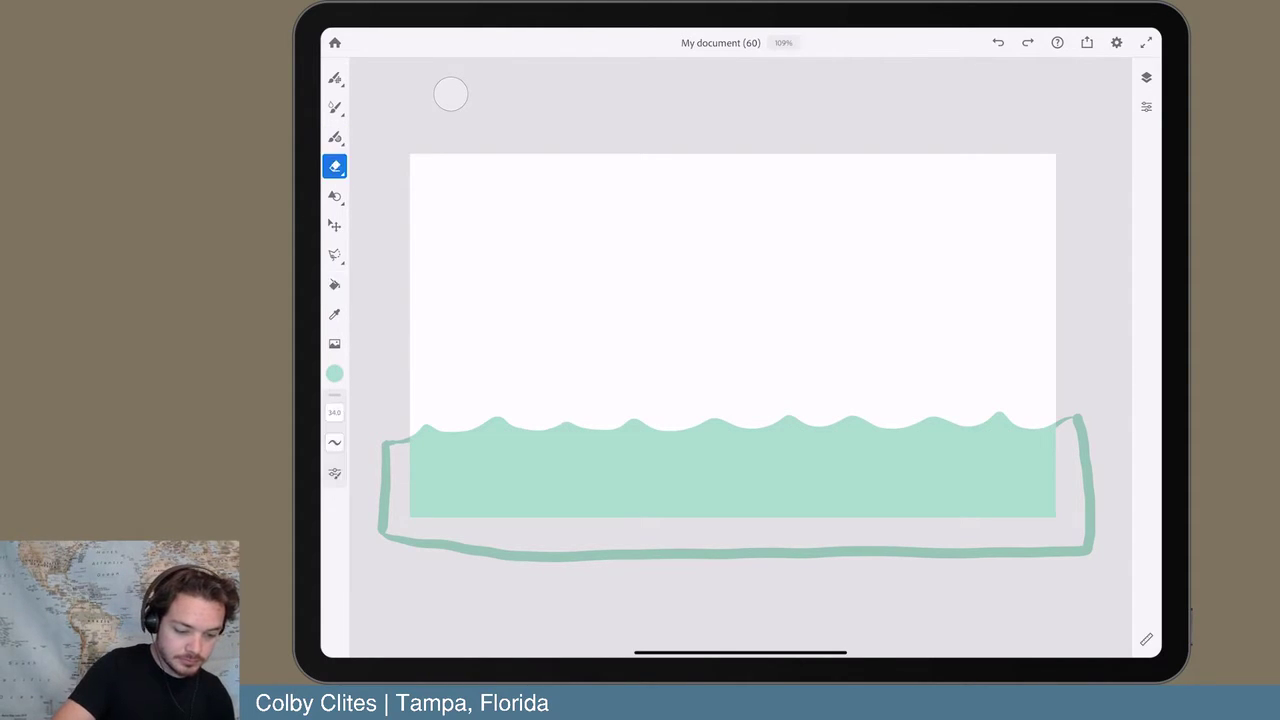
pyautogui.click(334, 137)
pyautogui.click(334, 137)
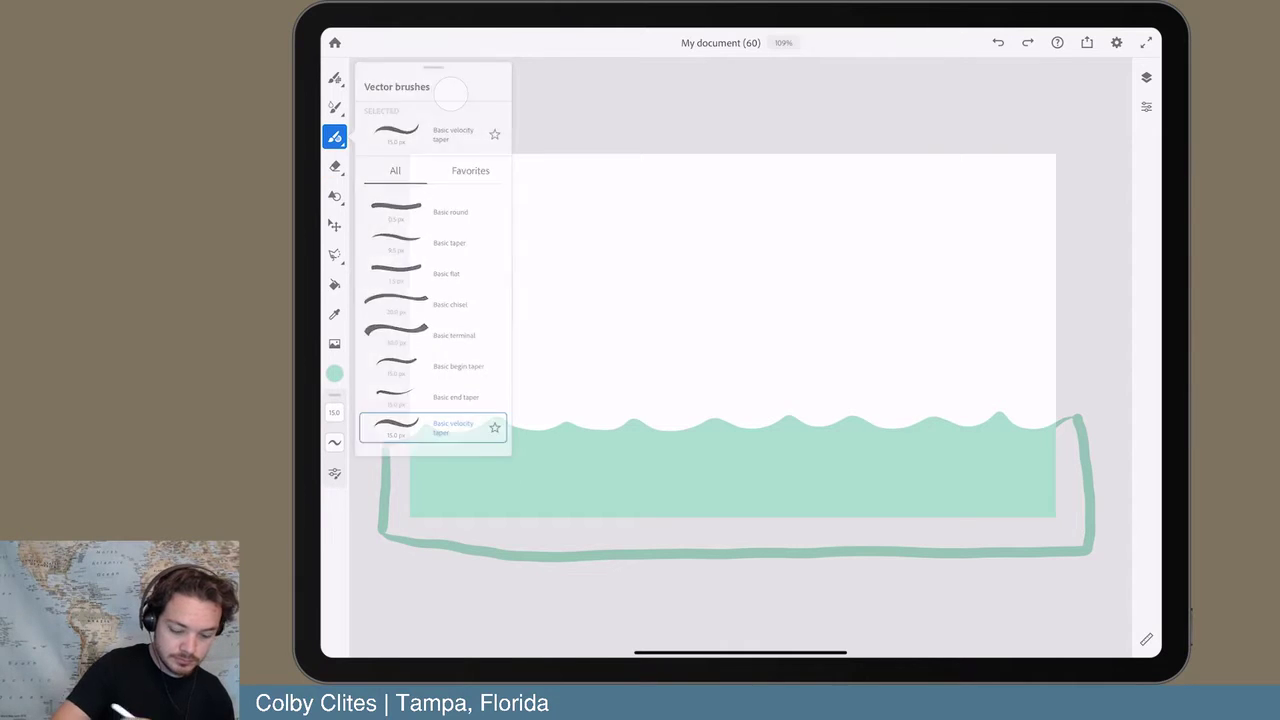
pyautogui.click(450, 94)
# - Try erasing the outline's upper corner beyond the canvas's right edge, undoing the stroke
pyautogui.scroll(5, 450, 94)
pyautogui.scroll(-4, 450, 94)
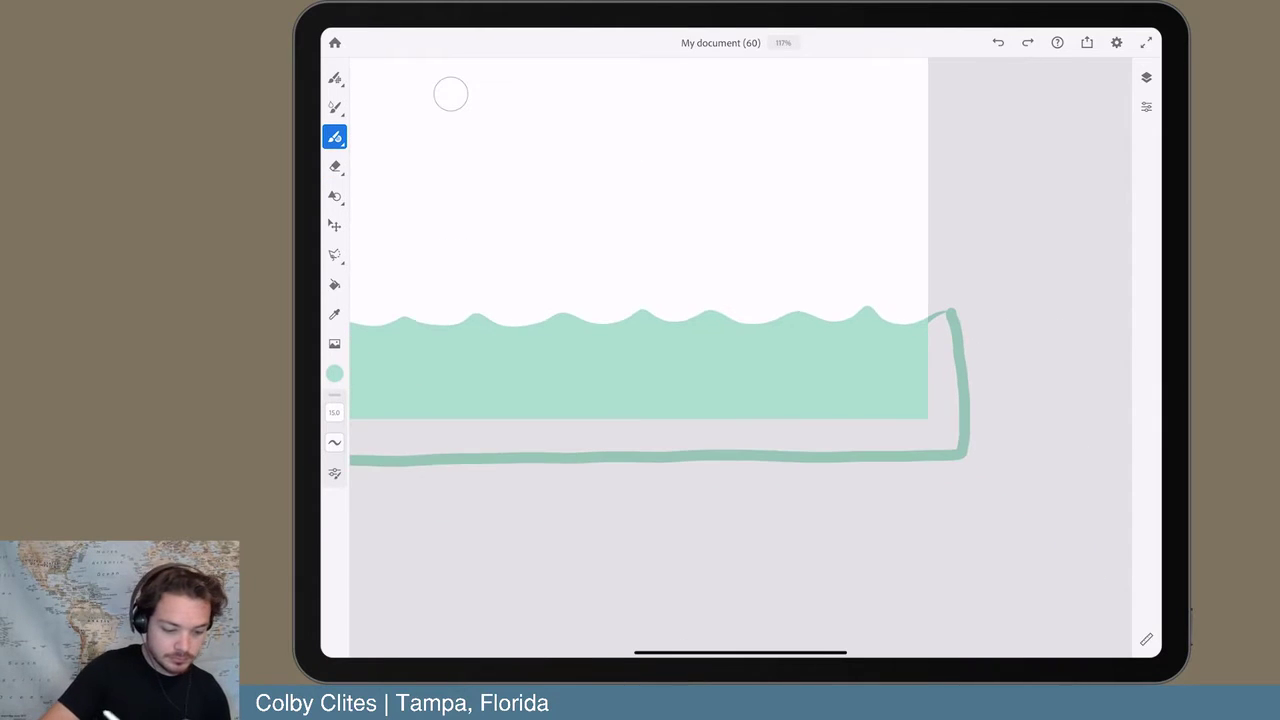
pyautogui.press('e')
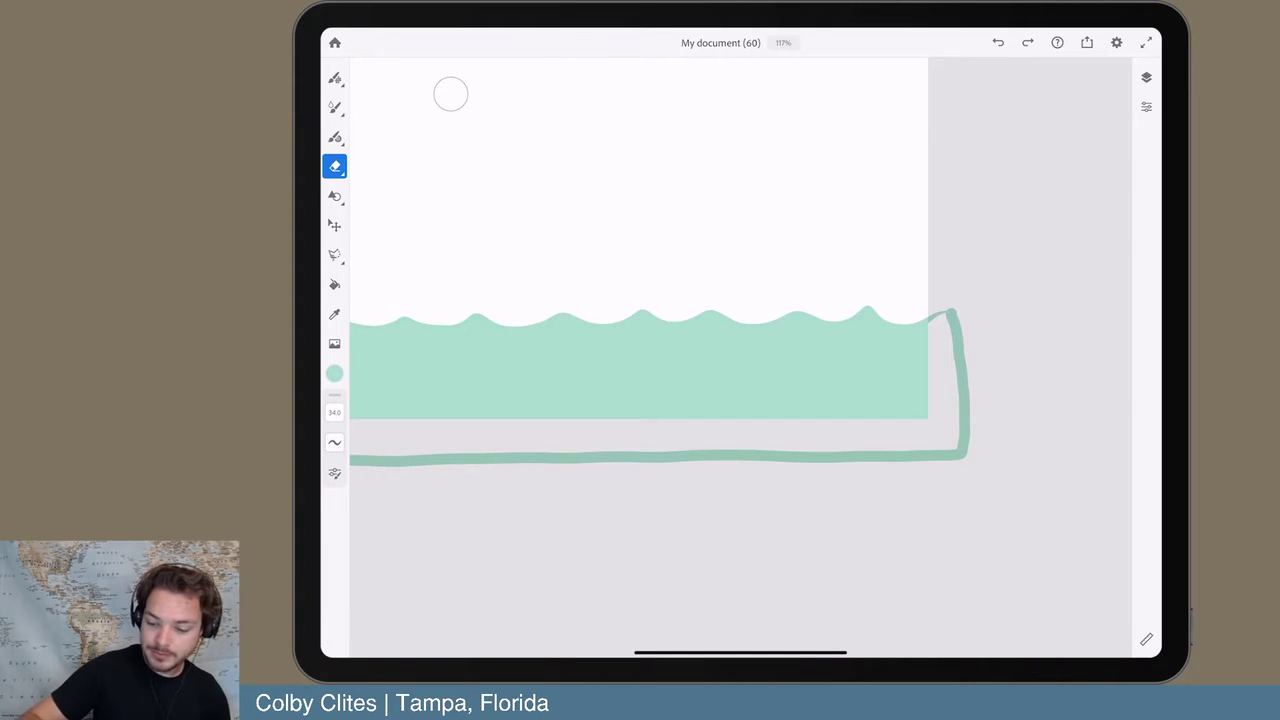
pyautogui.moveTo(958, 312)
pyautogui.mouseDown()
pyautogui.moveTo(958, 344)
pyautogui.moveTo(946, 315)
pyautogui.moveTo(932, 315)
pyautogui.mouseUp()
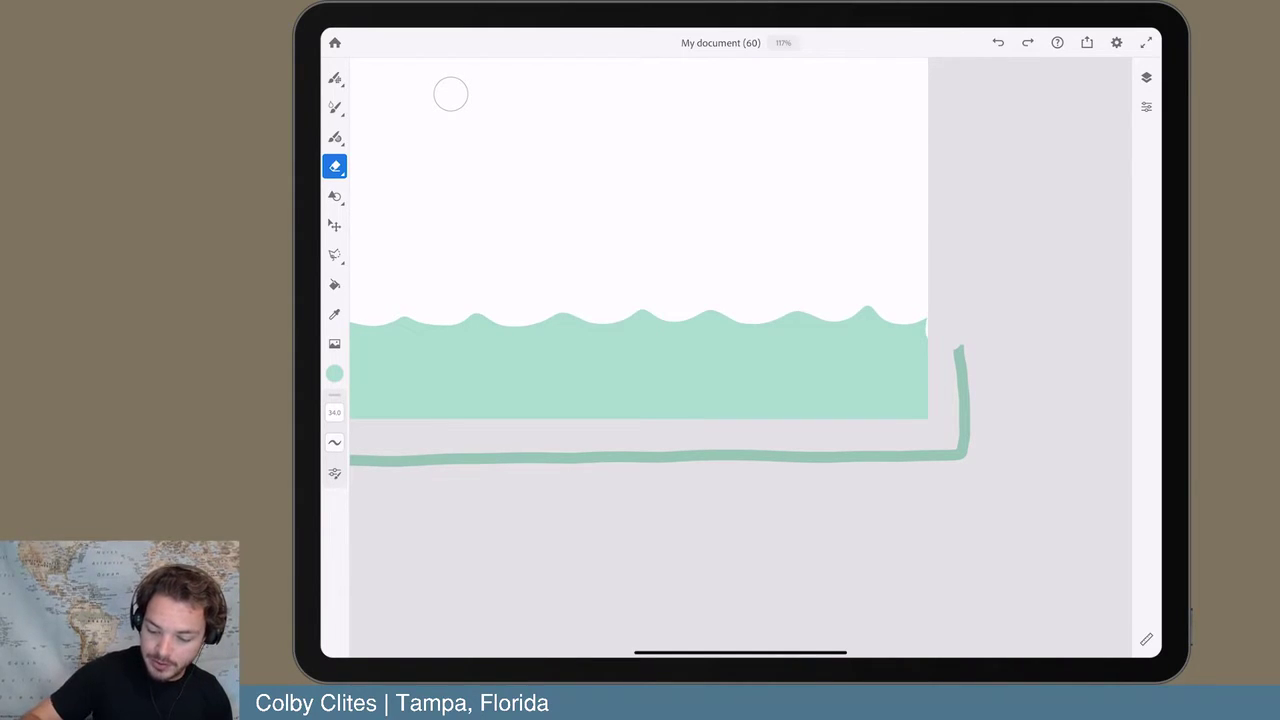
pyautogui.hotkey('ctrl', 'z')
# - Erase the overhanging wave end and vertical outline beside the canvas's right edge up close
pyautogui.scroll(5, 450, 94)
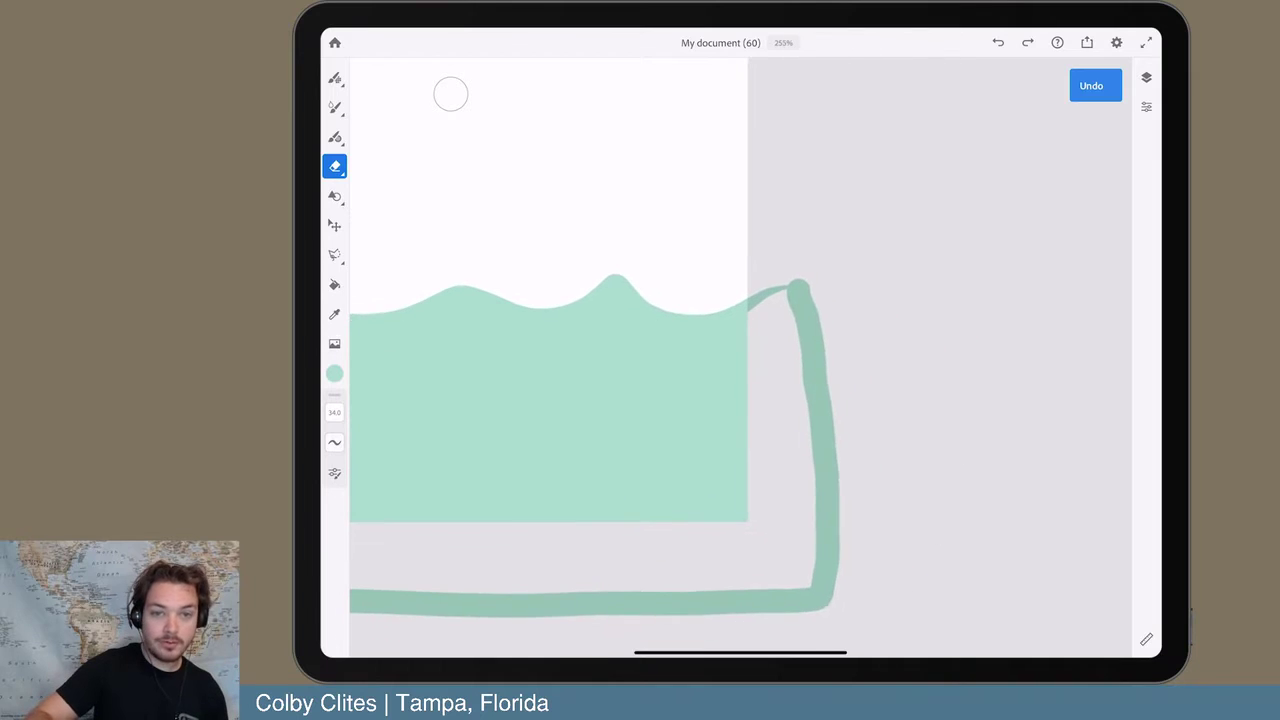
pyautogui.moveTo(805, 335)
pyautogui.mouseDown()
pyautogui.moveTo(766, 296)
pyautogui.moveTo(745, 302)
pyautogui.mouseUp()
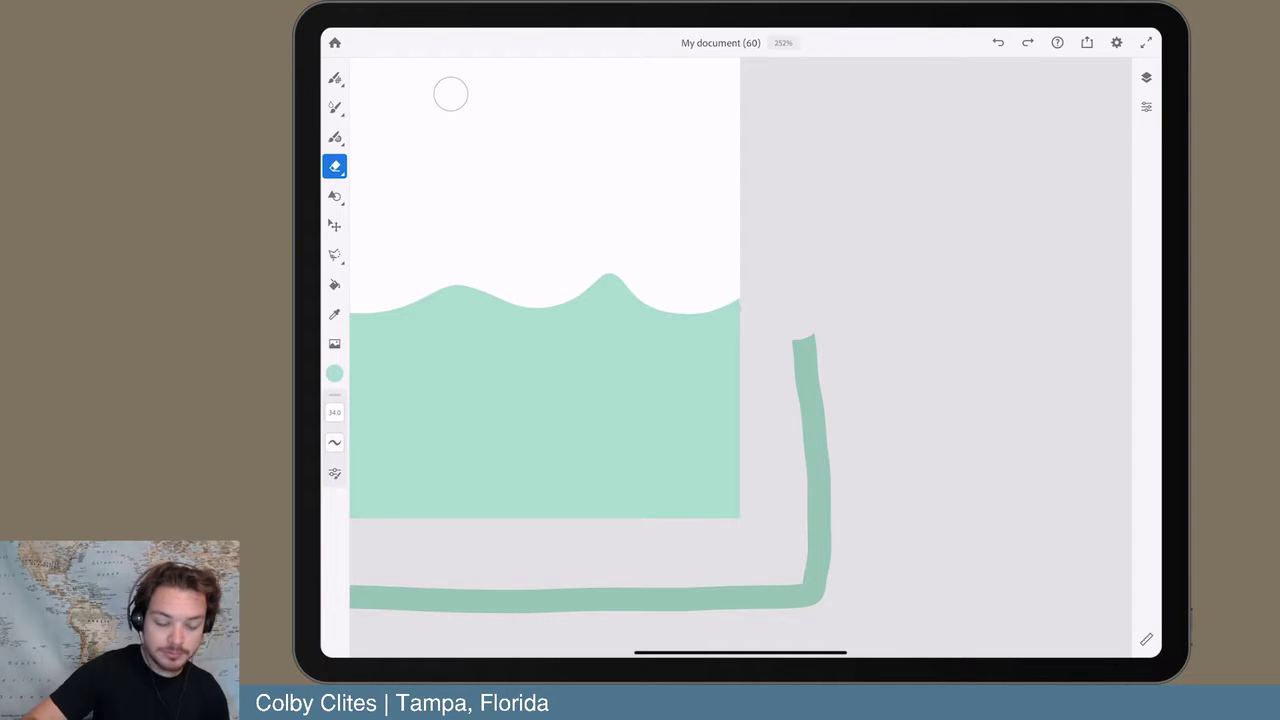
pyautogui.moveTo(805, 335); pyautogui.dragTo(818, 570)
pyautogui.scroll(-3, 590, 300)
pyautogui.scroll(-3, 590, 300)
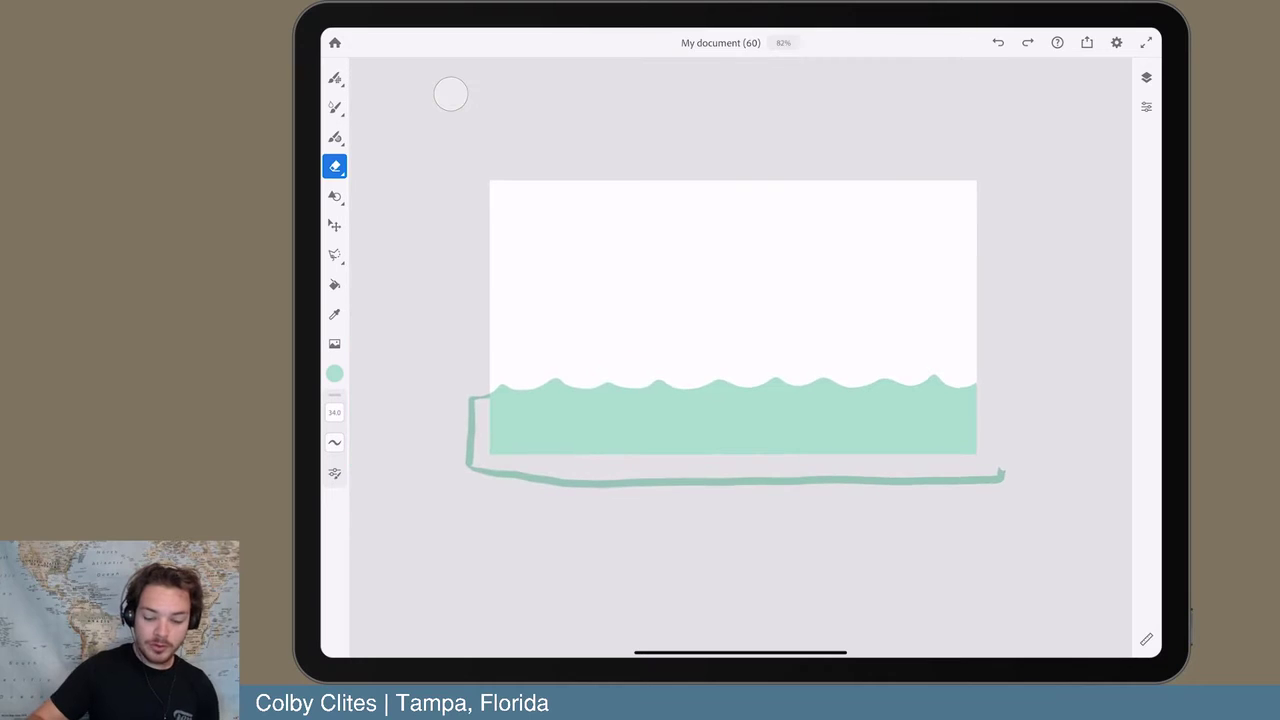
# - Erase the long outline segment that runs below the canvas, working from its right end to the left corner
pyautogui.scroll(5, 660, 320)
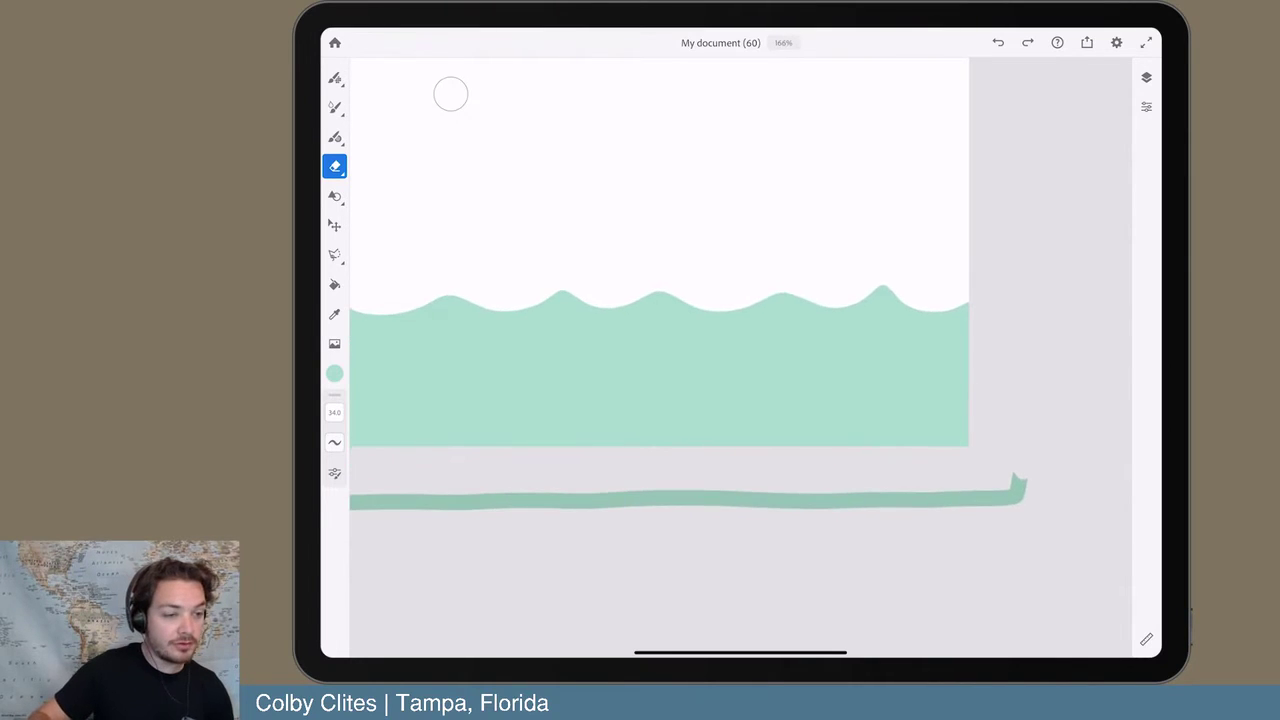
pyautogui.moveTo(1042, 366)
pyautogui.mouseDown()
pyautogui.moveTo(973, 413)
pyautogui.moveTo(588, 562)
pyautogui.mouseUp()
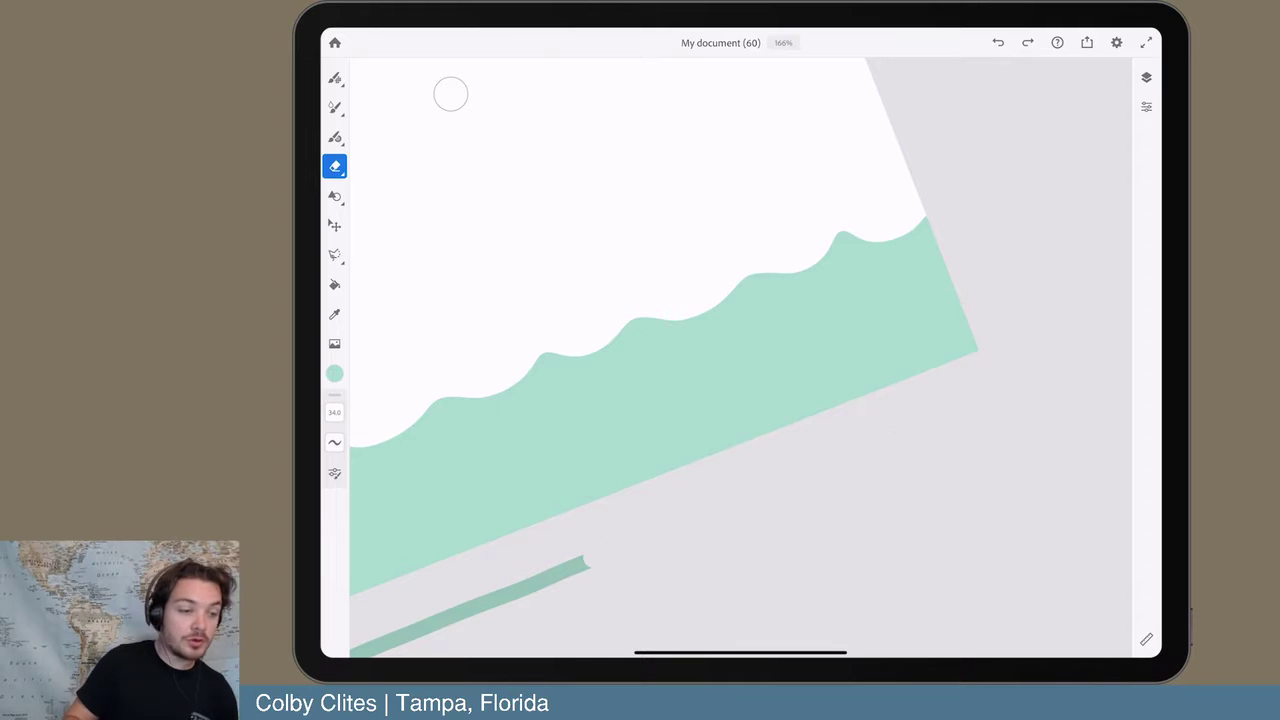
pyautogui.scroll(-3, 740, 350)
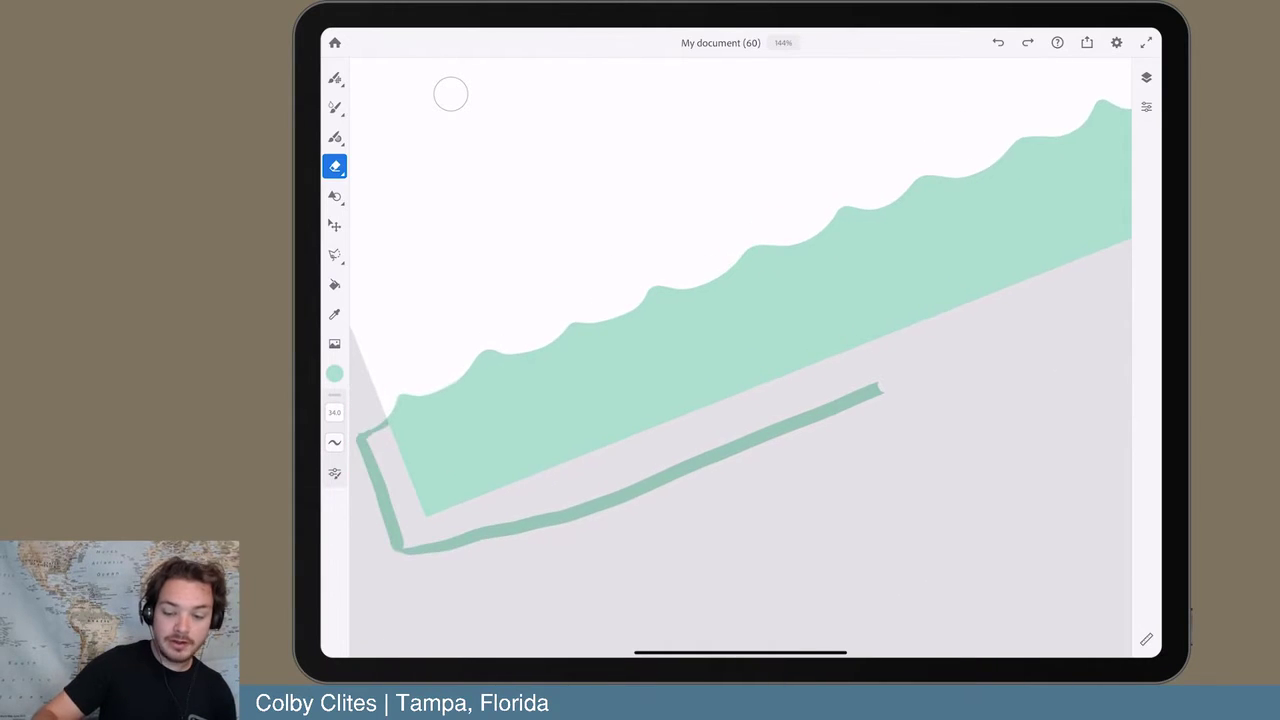
pyautogui.moveTo(890, 377)
pyautogui.mouseDown()
pyautogui.moveTo(630, 530)
pyautogui.moveTo(445, 604)
pyautogui.mouseUp()
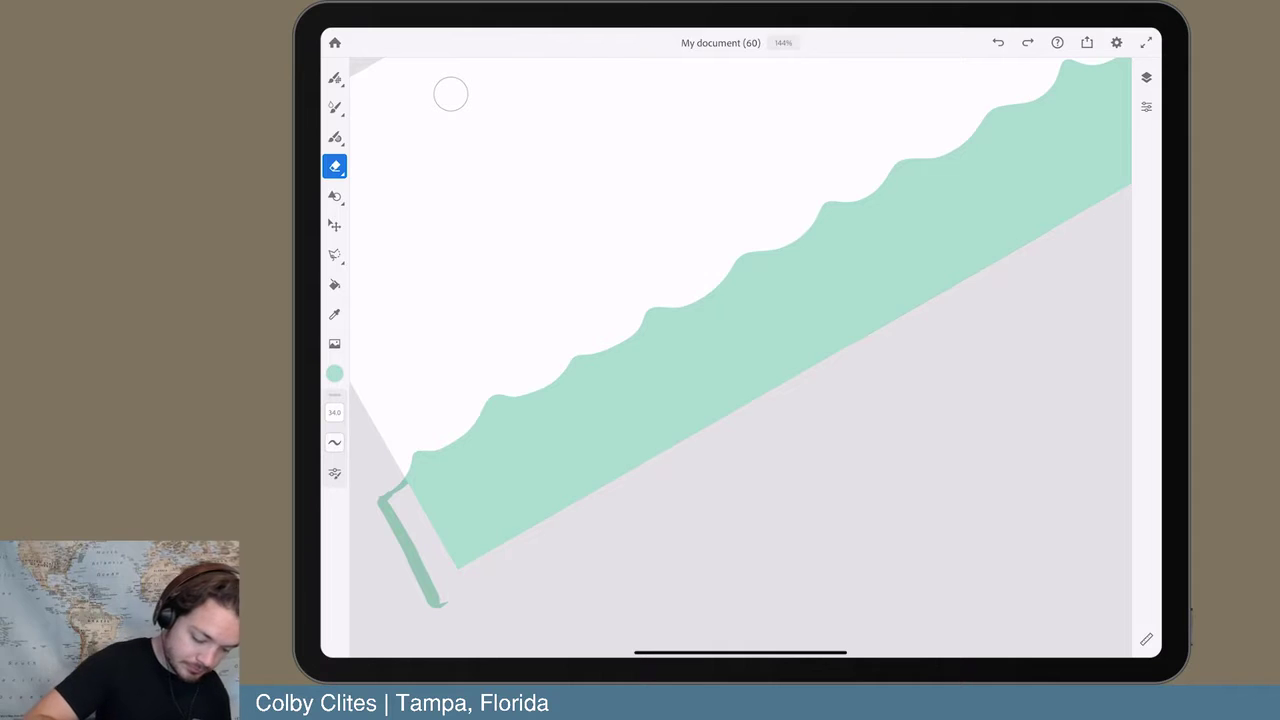
# - Erase the remaining outline and overhanging wave end beside the canvas's left edge
pyautogui.moveTo(400, 540)
pyautogui.mouseDown()
pyautogui.moveTo(384, 496)
pyautogui.moveTo(400, 486)
pyautogui.mouseUp()
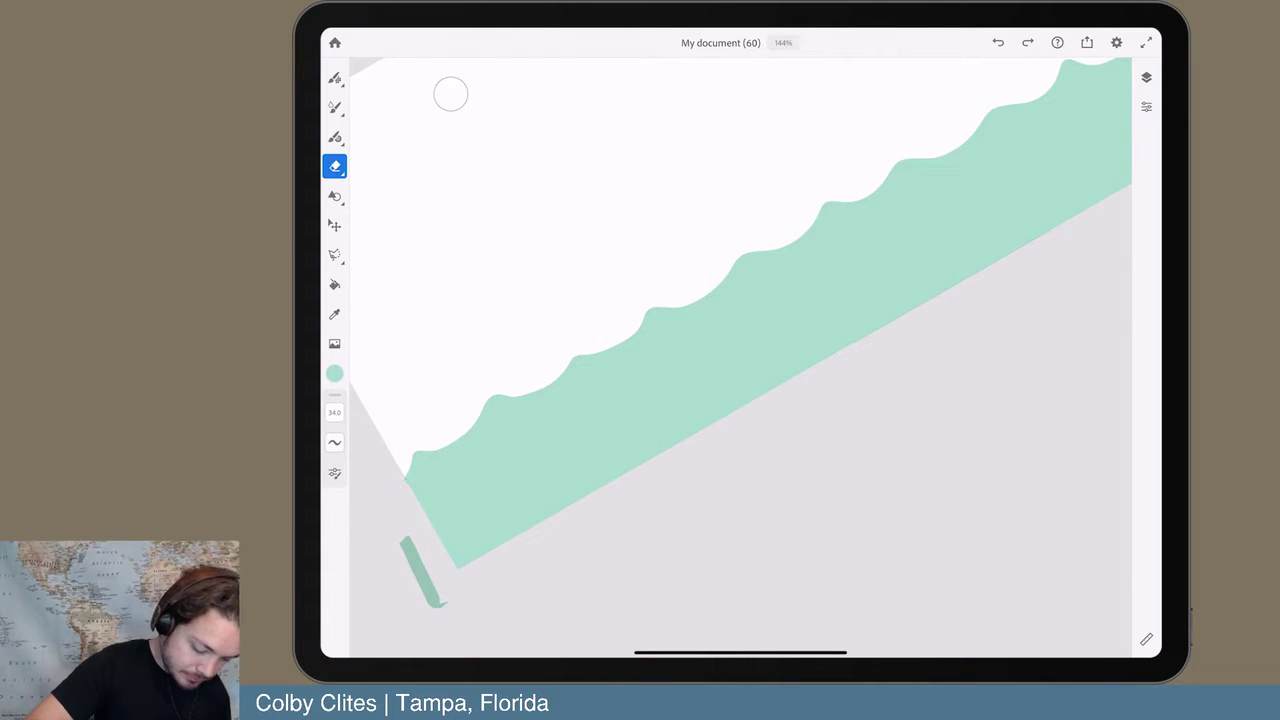
pyautogui.moveTo(406, 542); pyautogui.dragTo(438, 602)
pyautogui.scroll(-5, 740, 350)
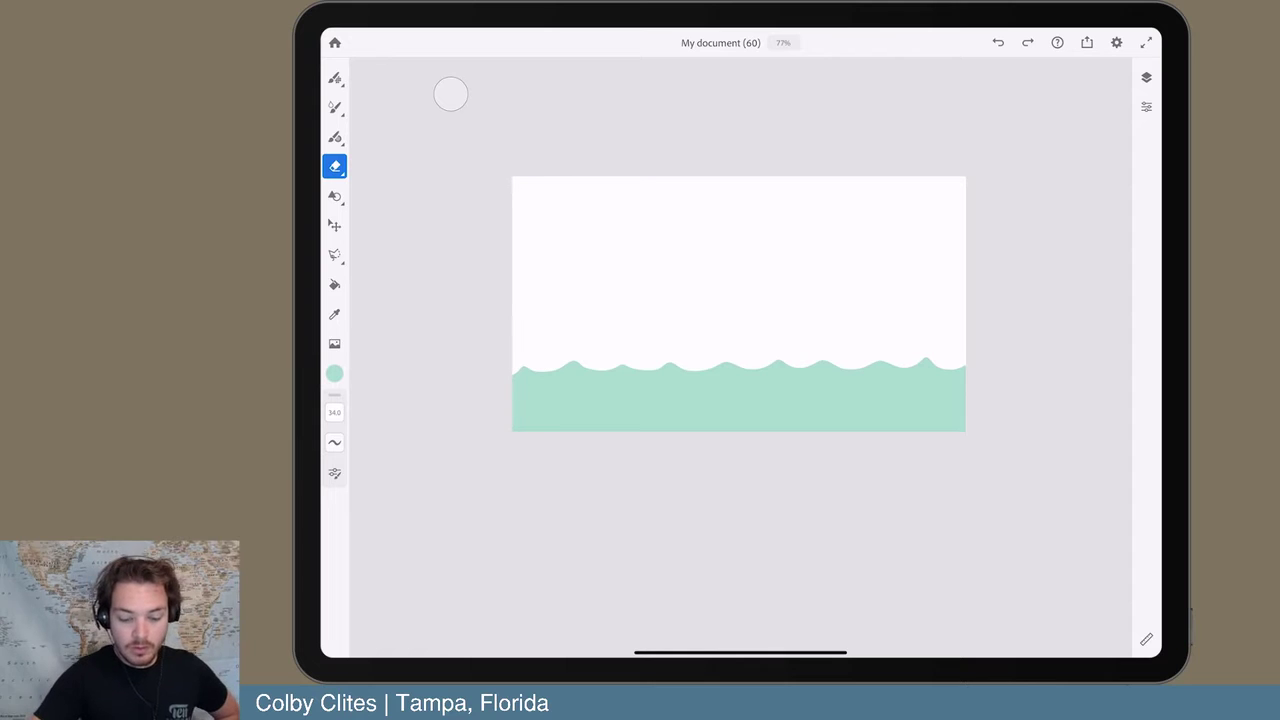
pyautogui.scroll(4, 718, 265)
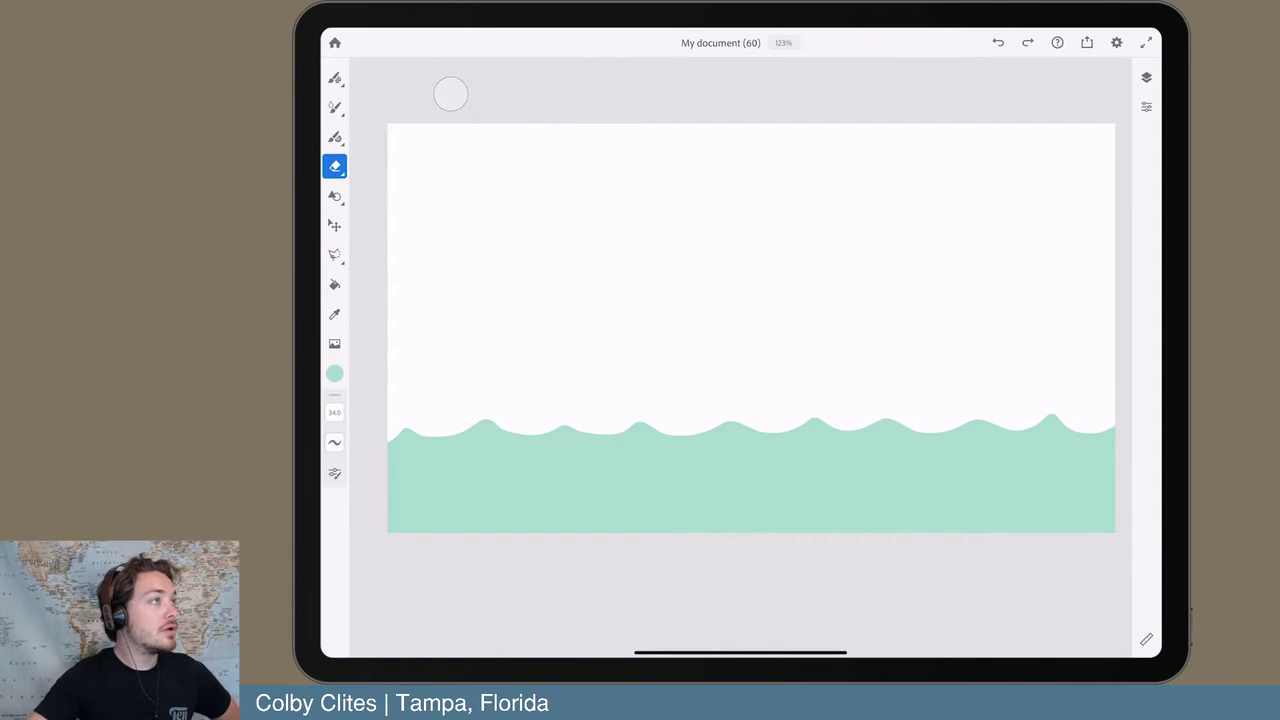
# - Place the iPad window beside the Gasparilla Music Festival page on Behance and examine its color palette and schedule artwork
pyautogui.moveTo(991, 346); pyautogui.dragTo(127, 118)
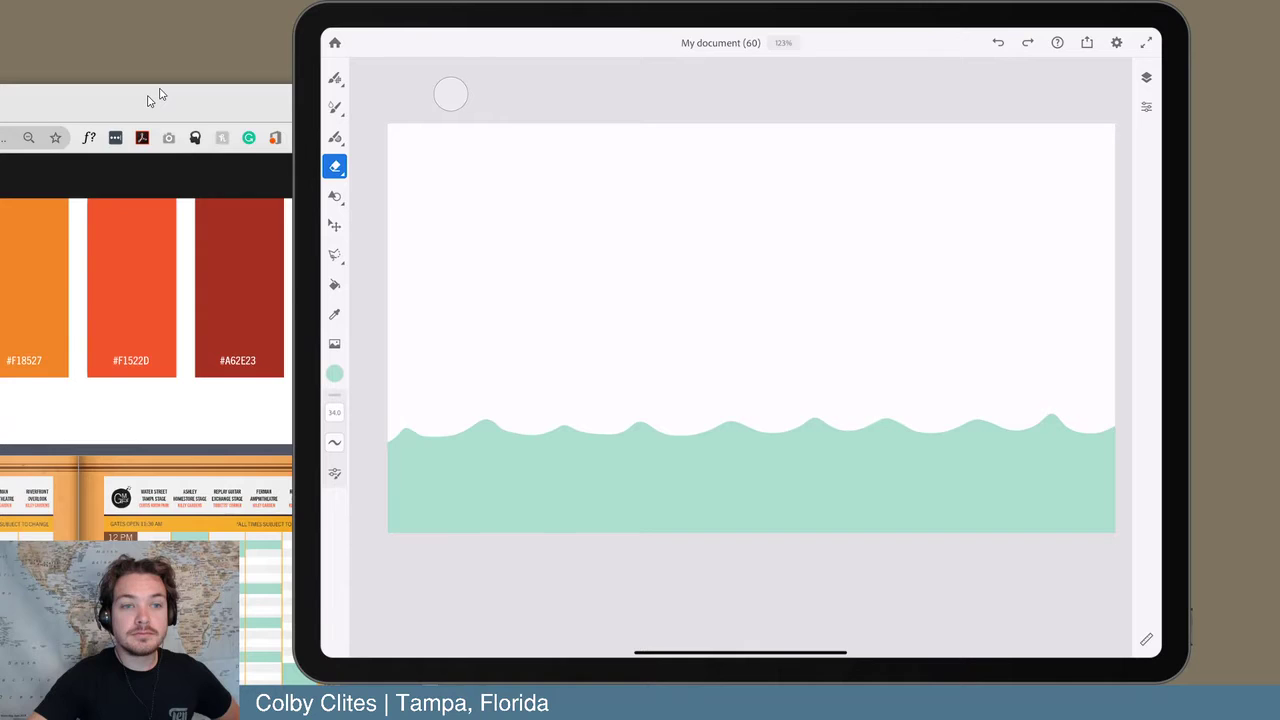
pyautogui.moveTo(148, 100); pyautogui.dragTo(758, 25)
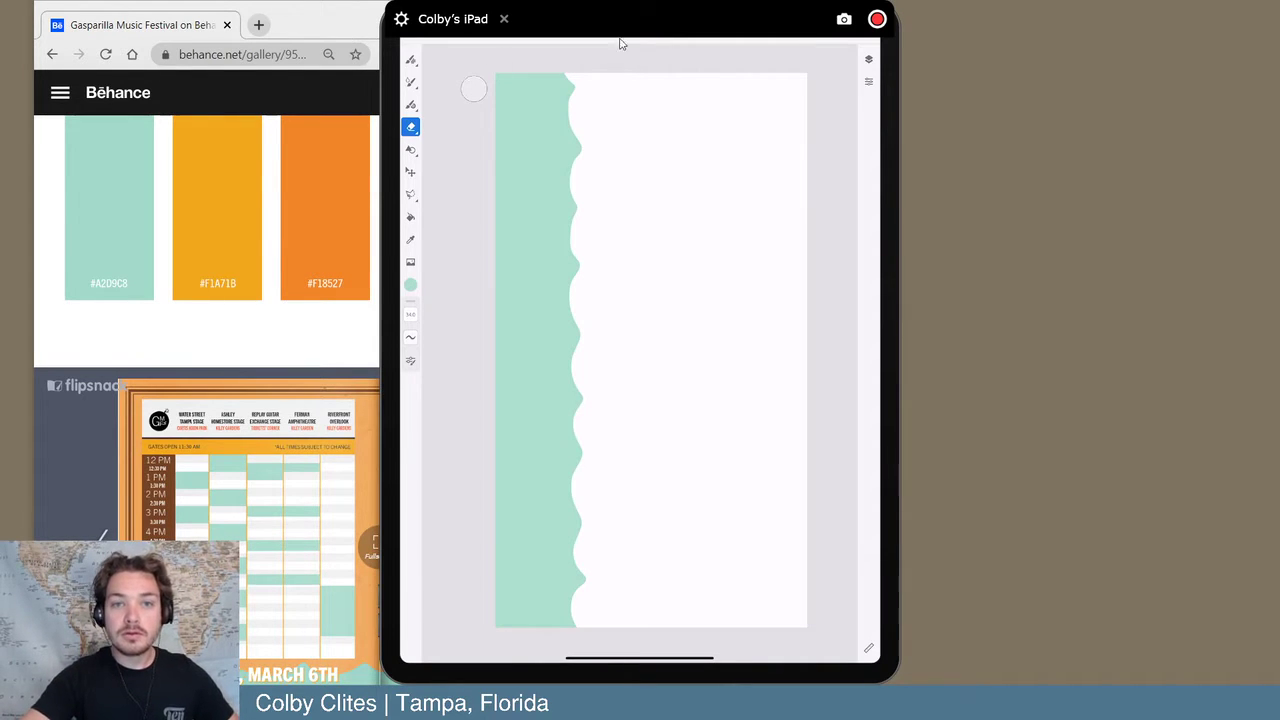
pyautogui.moveTo(637, 18); pyautogui.dragTo(985, 20)
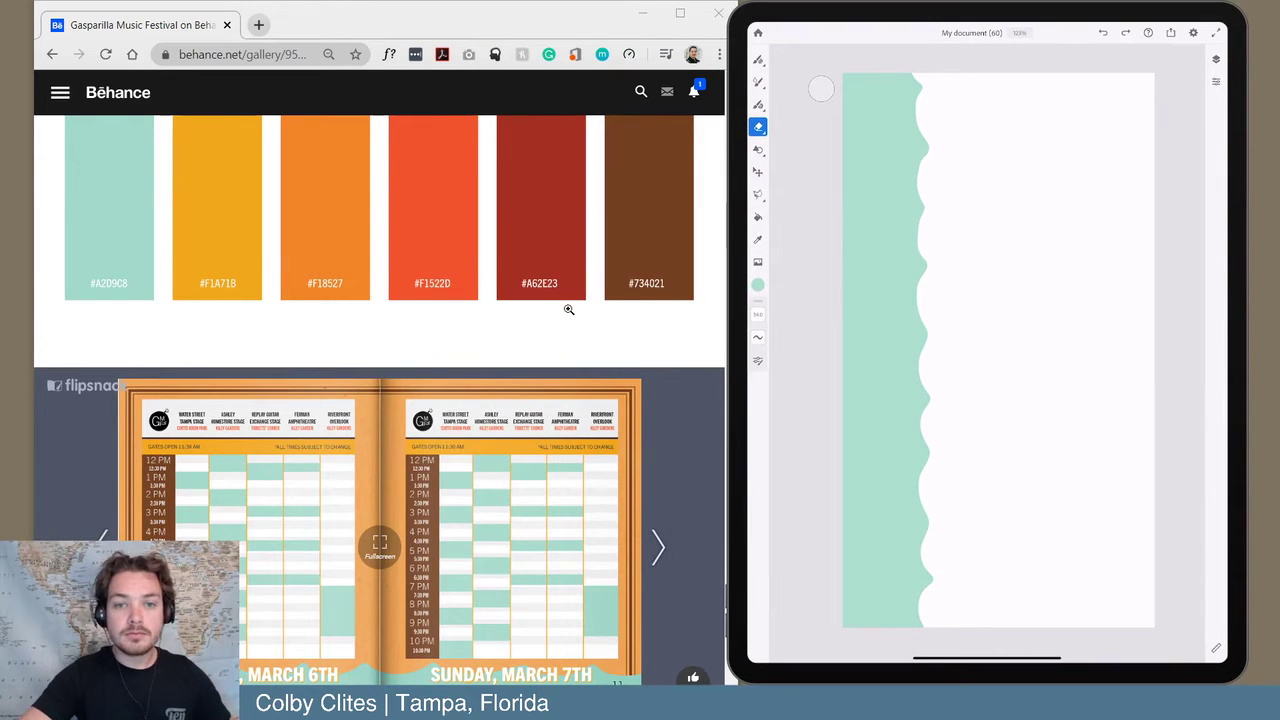
pyautogui.scroll(-5, 557, 305)
pyautogui.scroll(10, 557, 305)
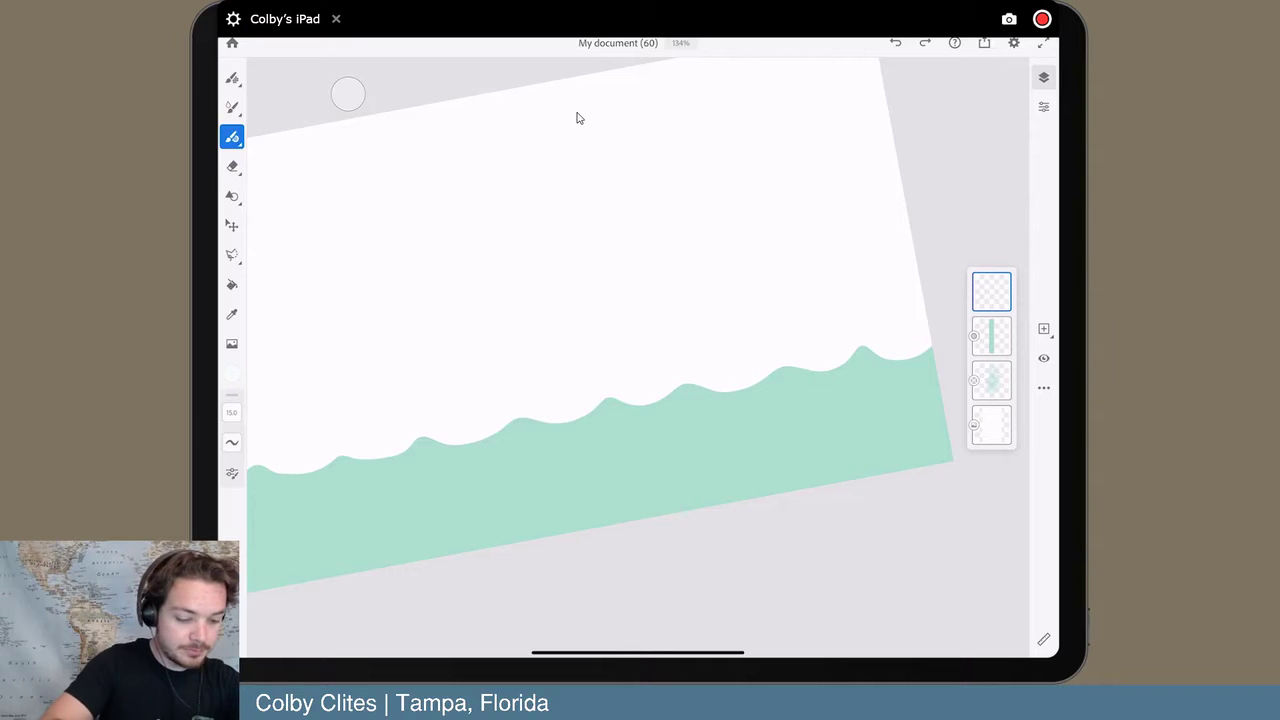
# - Paint a pale mint foam band along the wave crests on the top layer with the live brush at size 46
pyautogui.click(232, 137)
pyautogui.click(348, 93)
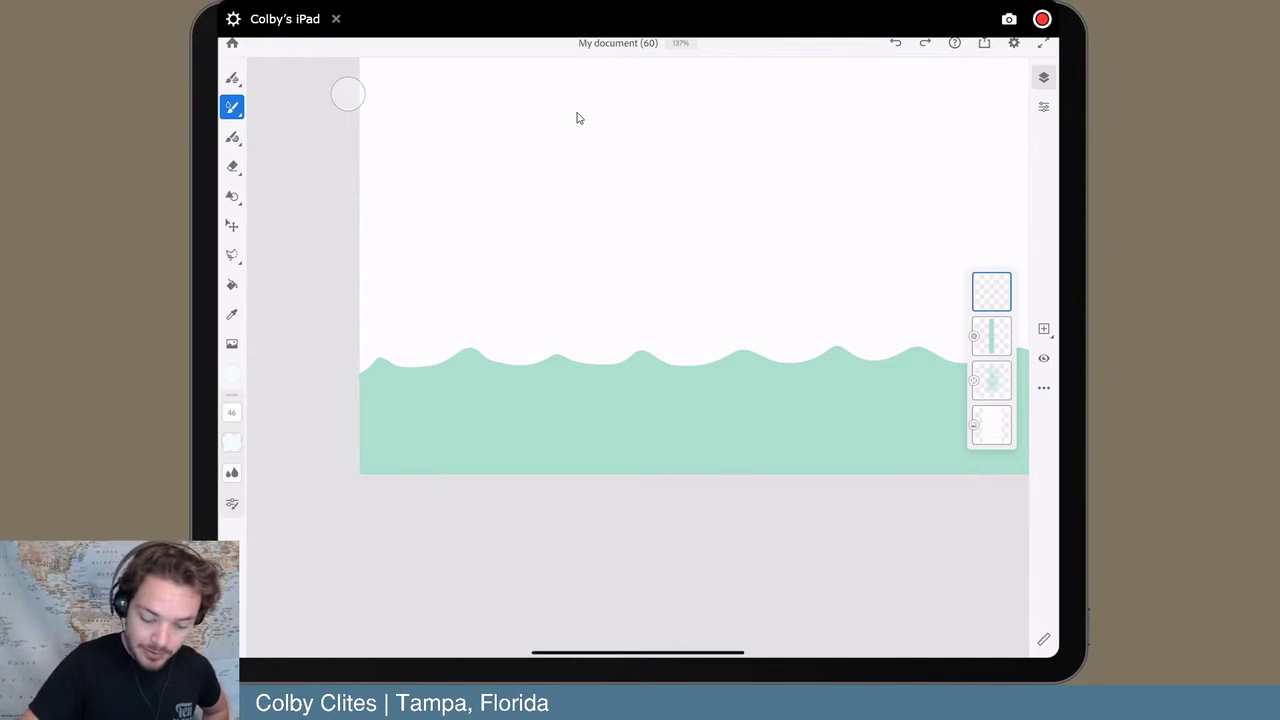
pyautogui.scroll(3, 577, 118)
pyautogui.moveTo(360, 385)
pyautogui.mouseDown()
pyautogui.moveTo(490, 375)
pyautogui.moveTo(525, 358)
pyautogui.moveTo(565, 373)
pyautogui.moveTo(800, 365)
pyautogui.mouseUp()
pyautogui.click(991, 291)
pyautogui.scroll(-5, 577, 118)
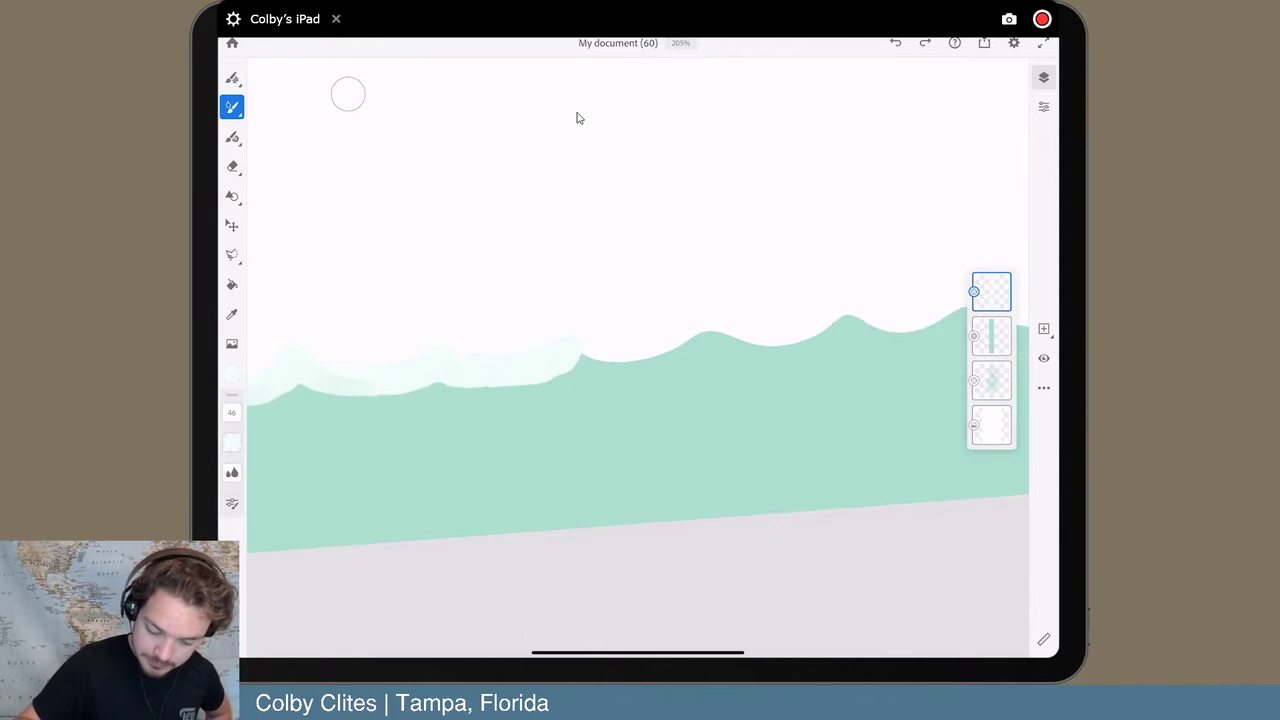
pyautogui.moveTo(616, 373)
pyautogui.mouseDown()
pyautogui.moveTo(886, 354)
pyautogui.moveTo(960, 343)
pyautogui.mouseUp()
pyautogui.hscroll(5, 577, 118)
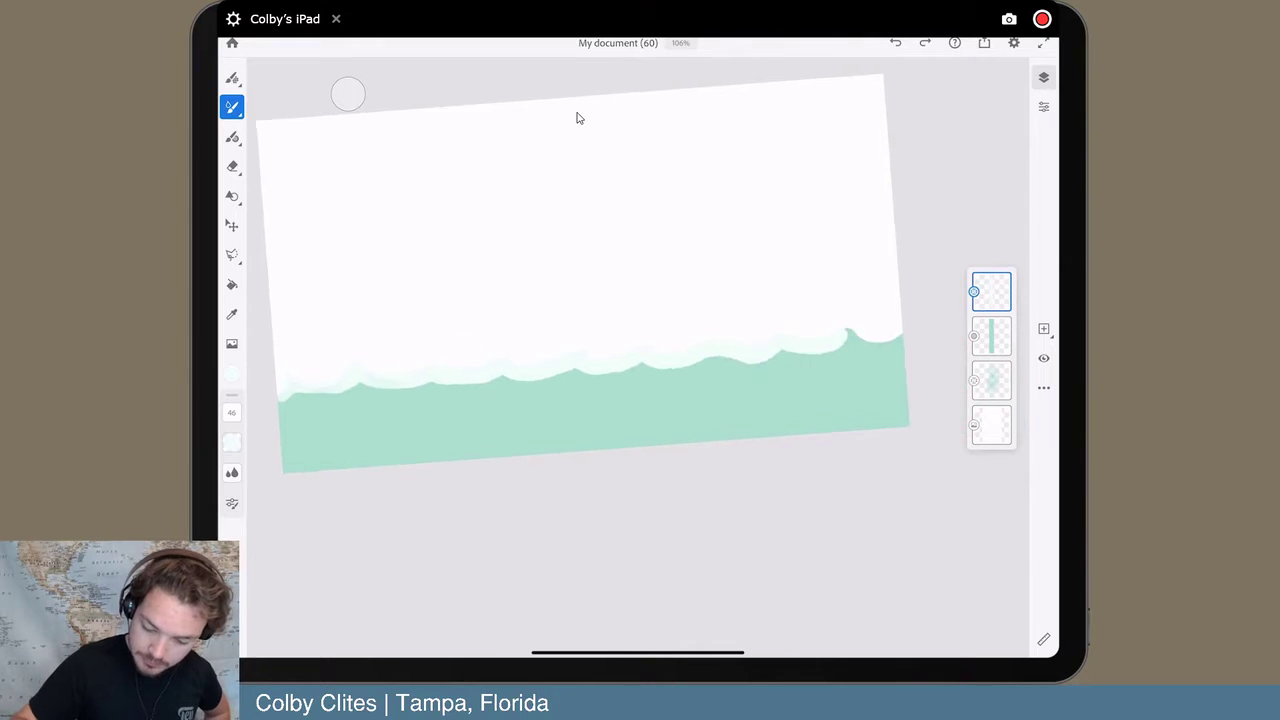
# - Try extending the pale foam to the canvas's right edge and layering extra washes over the crests, undoing strokes
pyautogui.scroll(10, 577, 118)
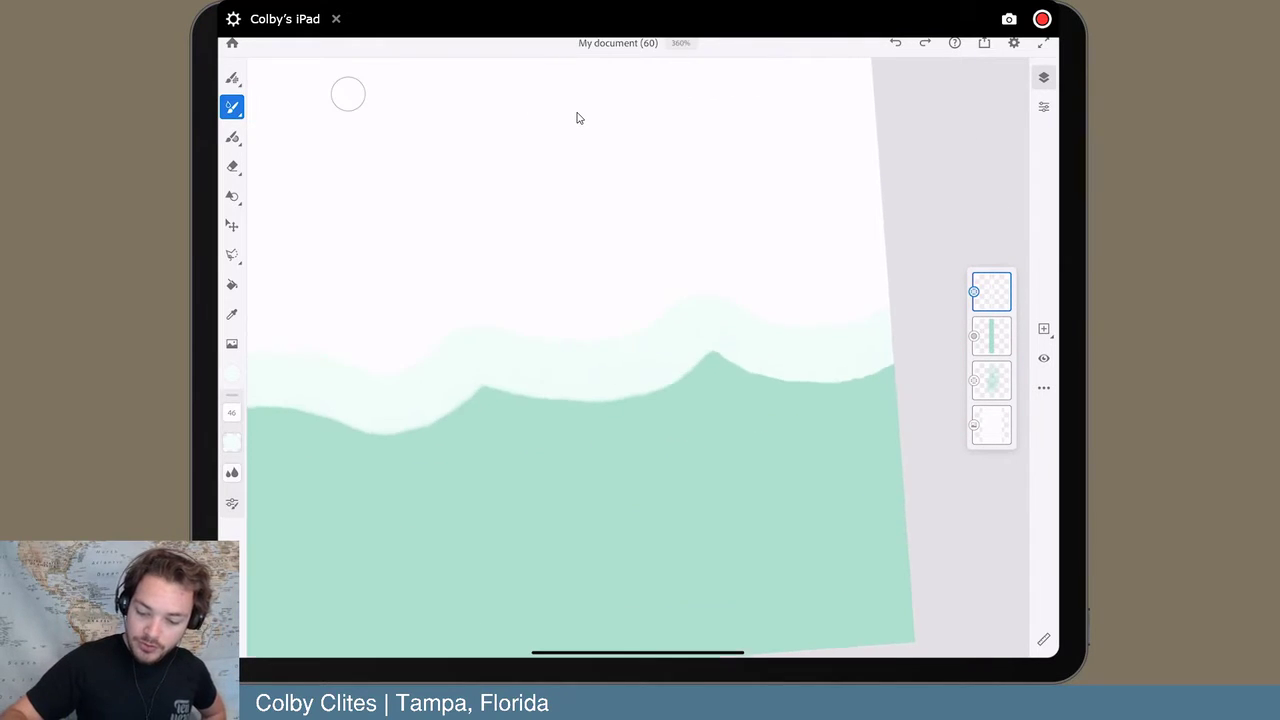
pyautogui.scroll(-10, 577, 118)
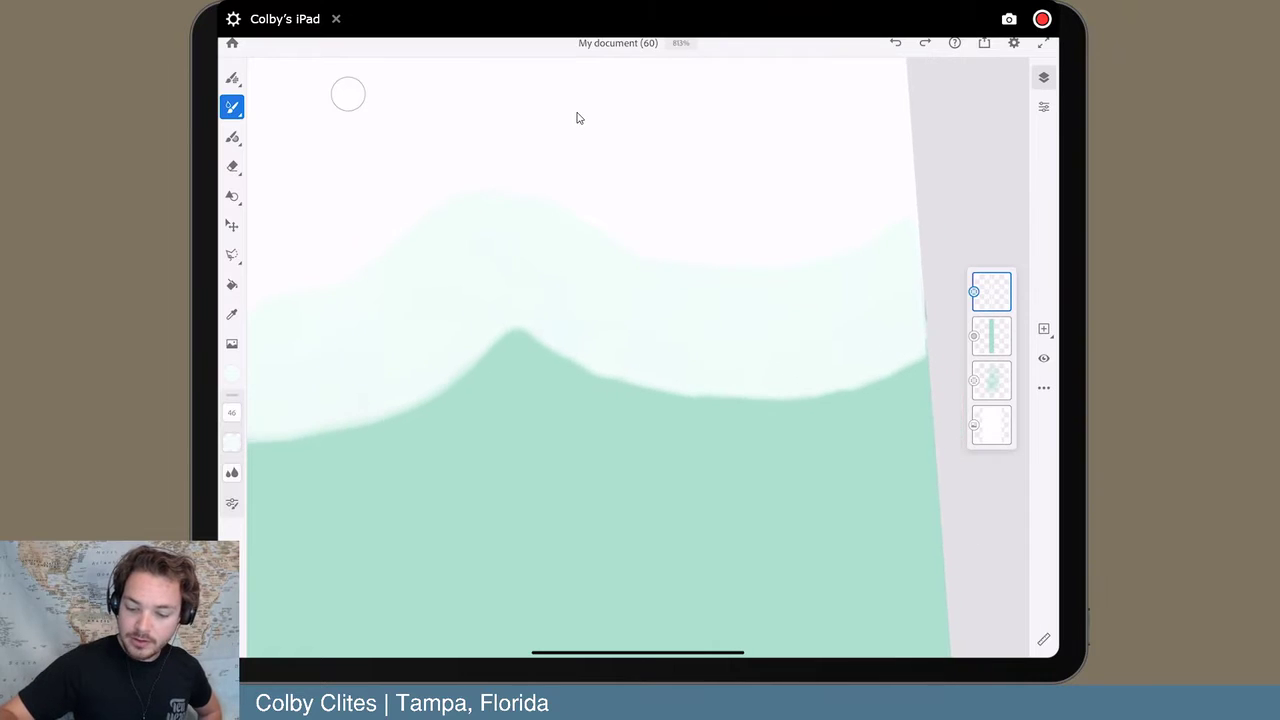
pyautogui.scroll(10, 577, 118)
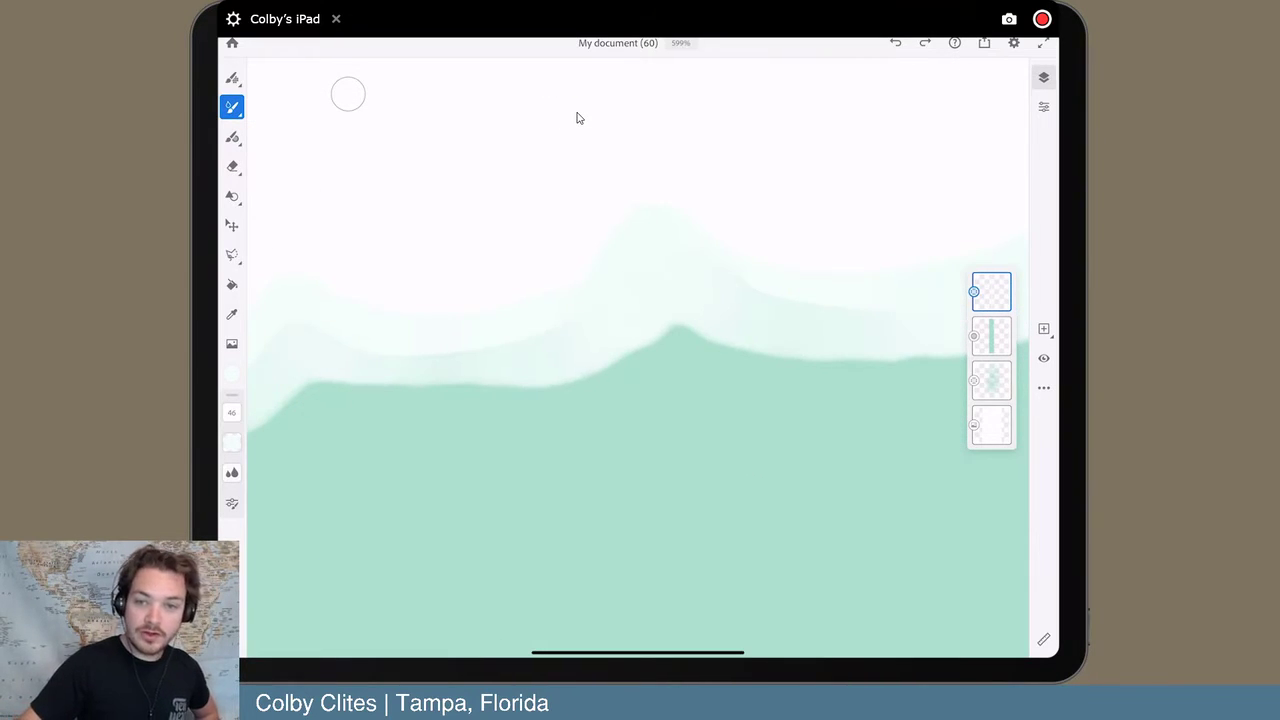
pyautogui.scroll(-5, 577, 118)
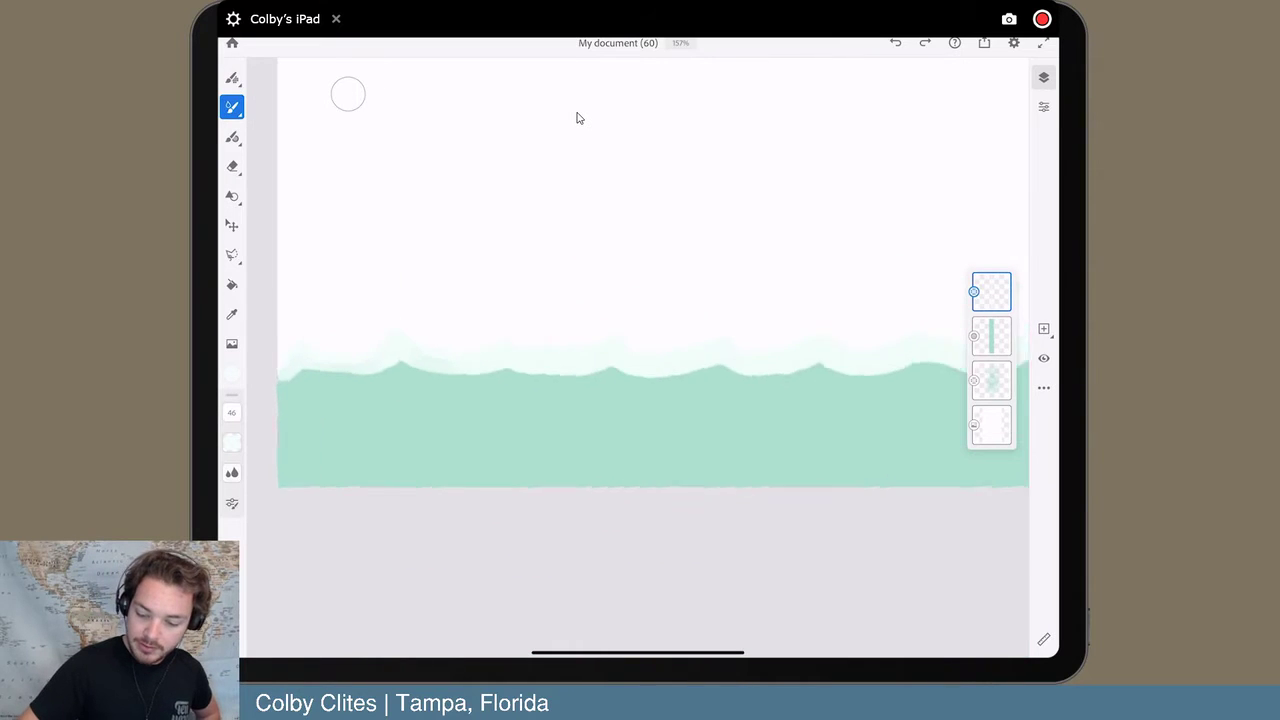
pyautogui.scroll(-2, 577, 118)
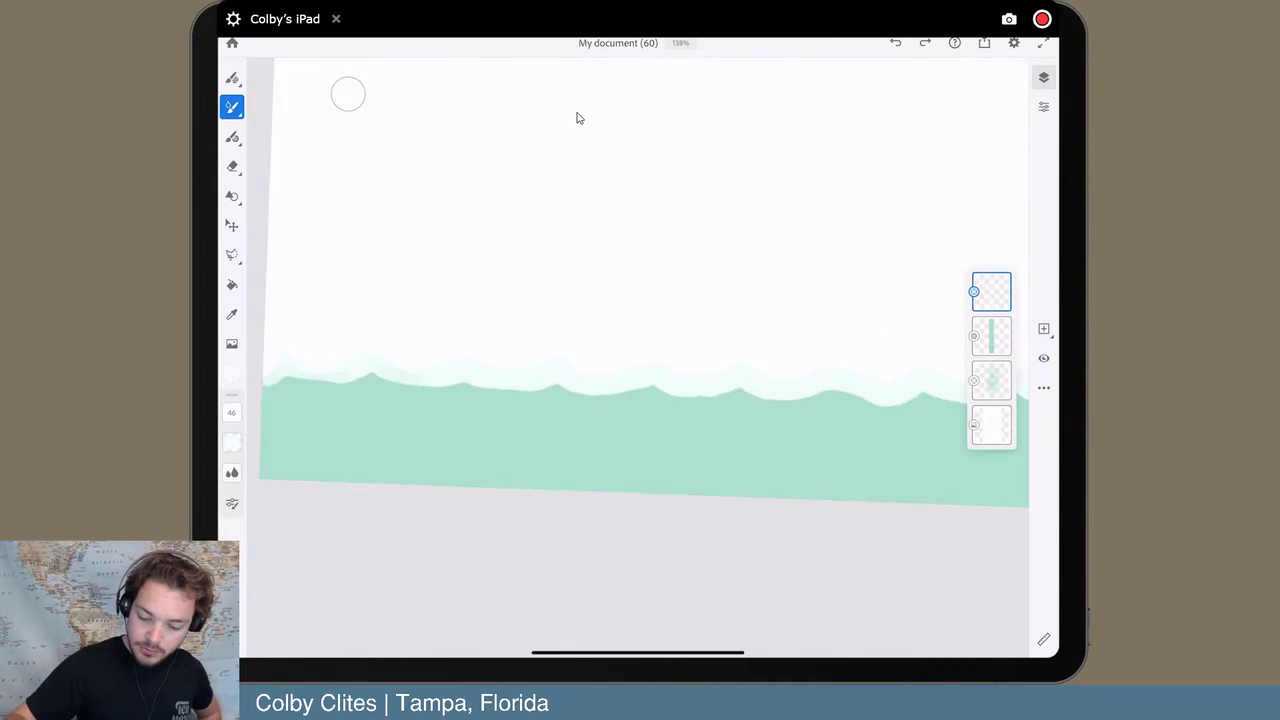
pyautogui.scroll(-3, 577, 118)
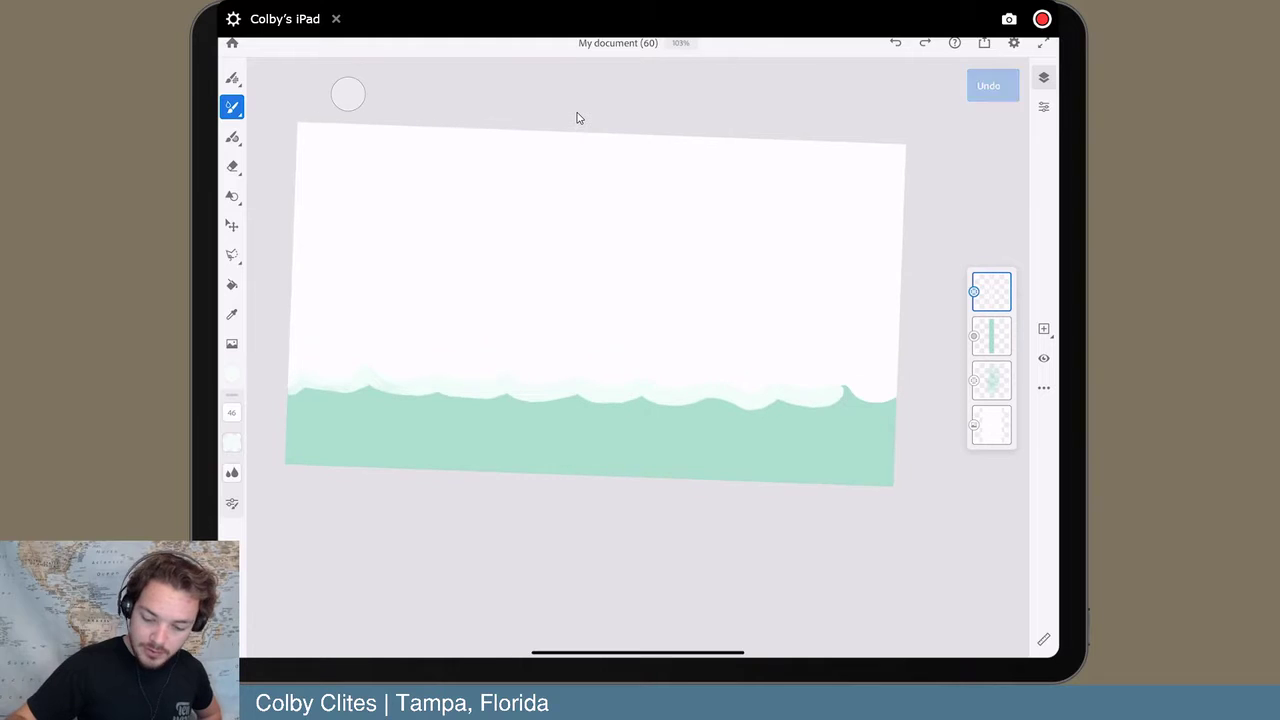
pyautogui.hotkey('ctrl', 'z')
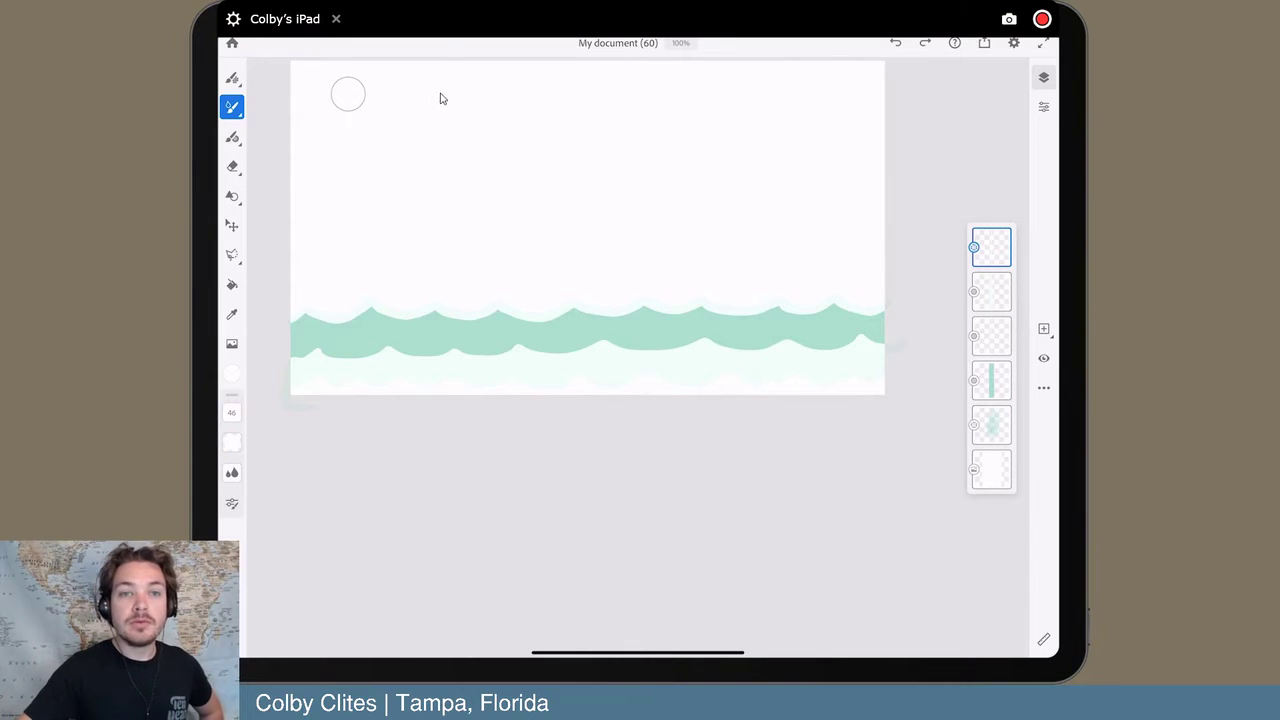
# - Move the iPad window aside, examine the teal wave banner on the Gasparilla Music Festival Behance page, and hide the browser
pyautogui.moveTo(449, 20); pyautogui.dragTo(643, 20)
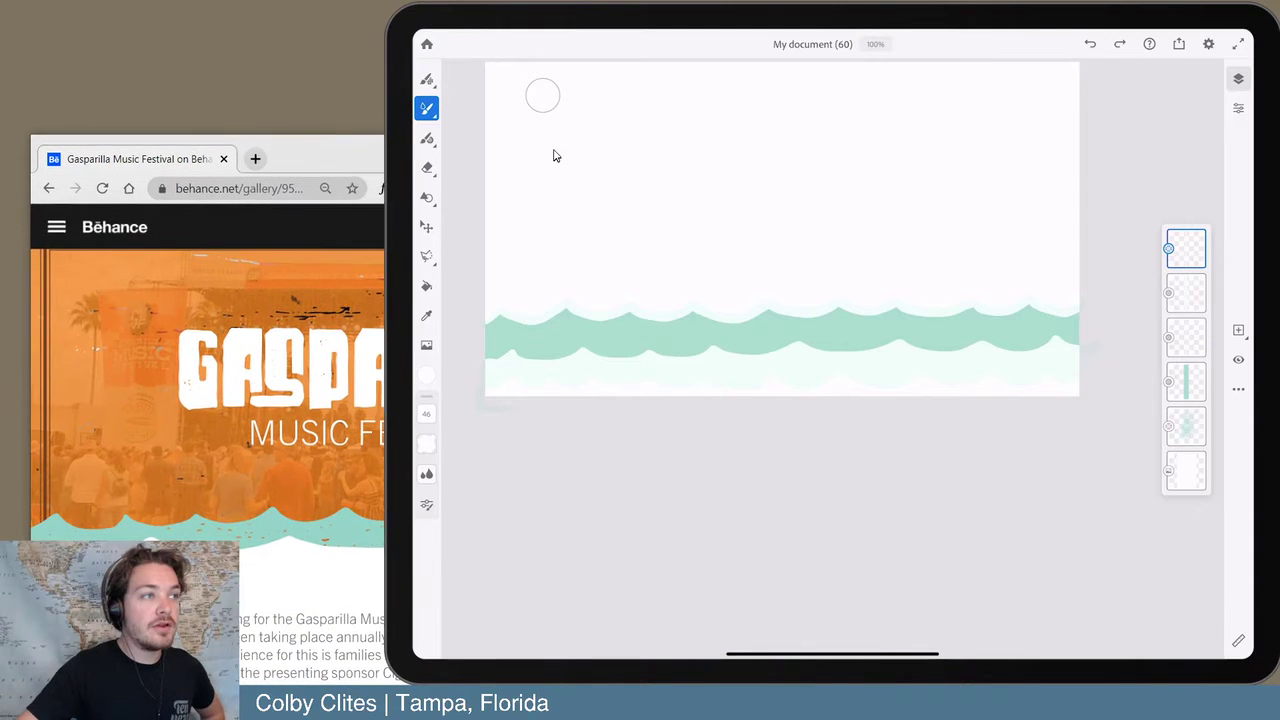
pyautogui.moveTo(320, 155); pyautogui.dragTo(308, 41)
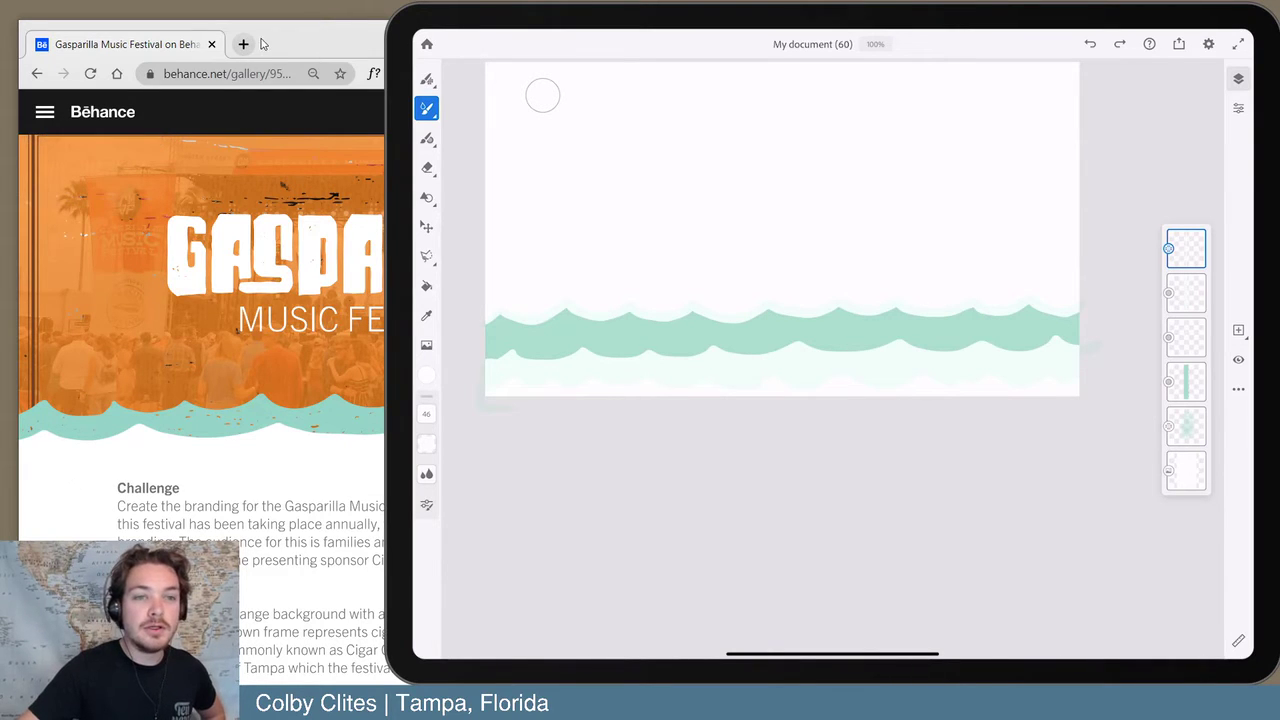
pyautogui.press('super+h')
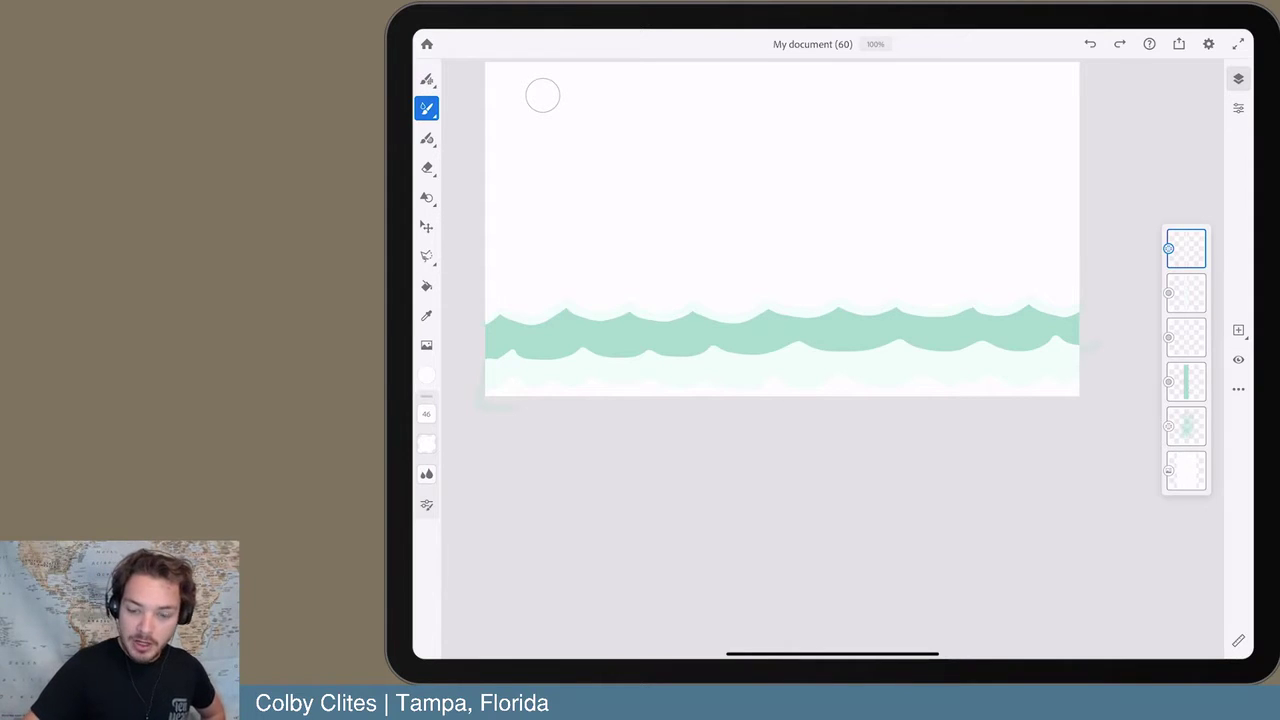
# - Examine the teal waves and their pale foam bands up close from one canvas edge to the other
pyautogui.scroll(5, 833, 231)
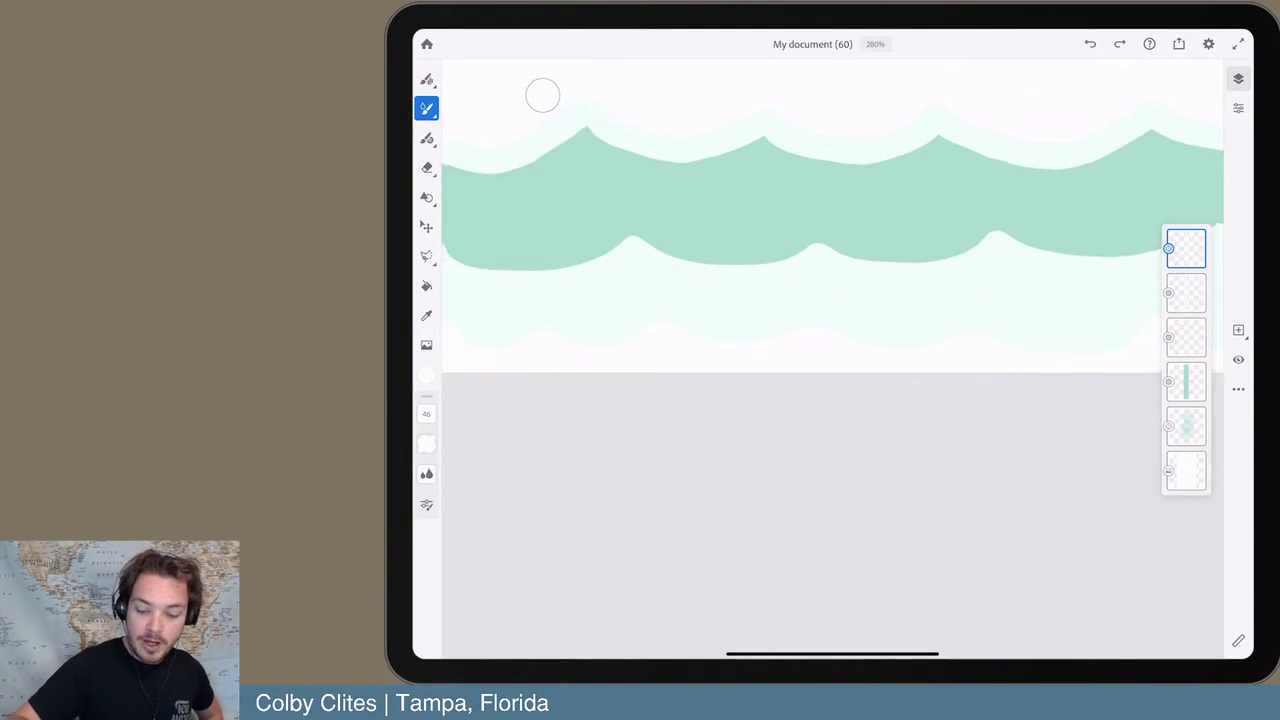
pyautogui.scroll(-5, 543, 95)
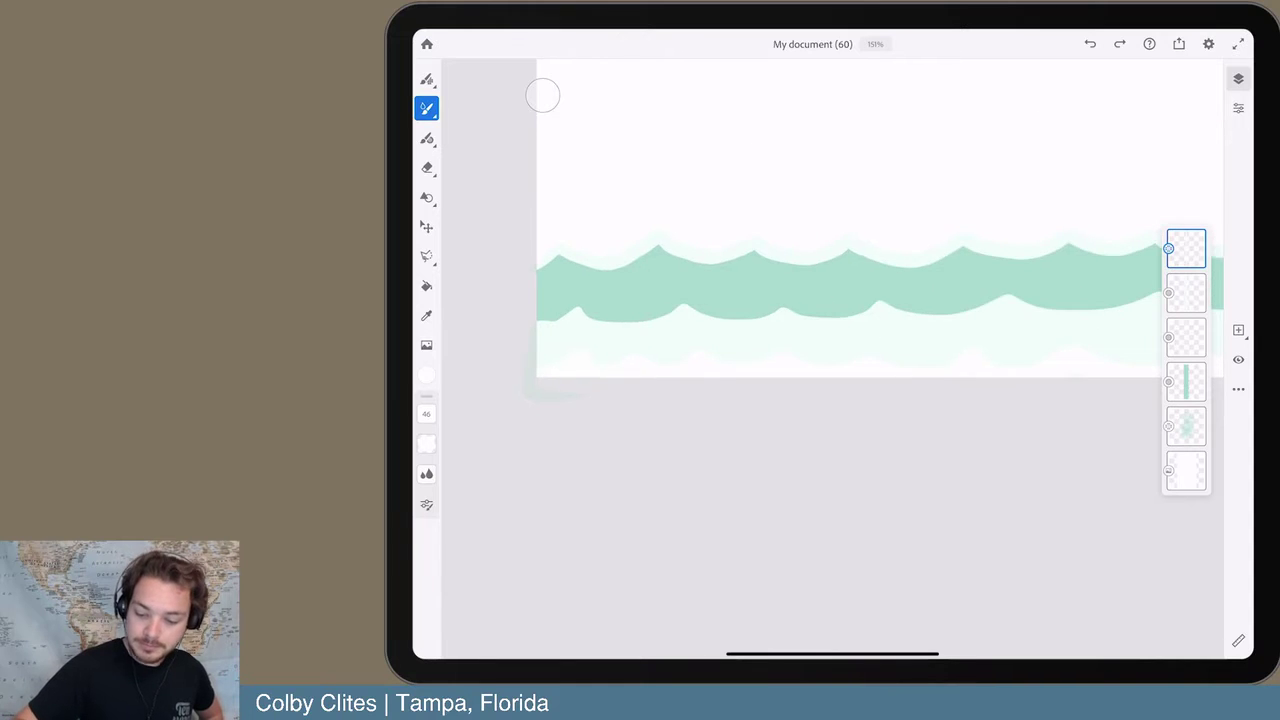
pyautogui.scroll(-1, 543, 95)
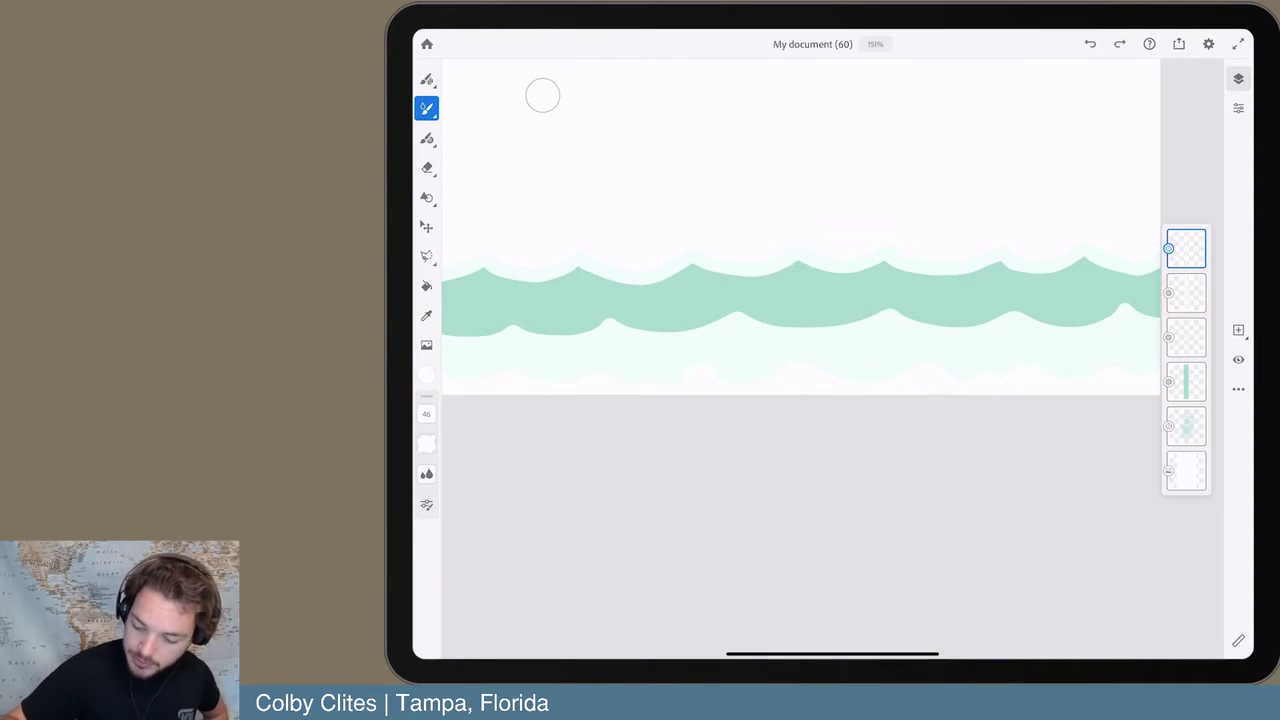
pyautogui.scroll(3, 543, 95)
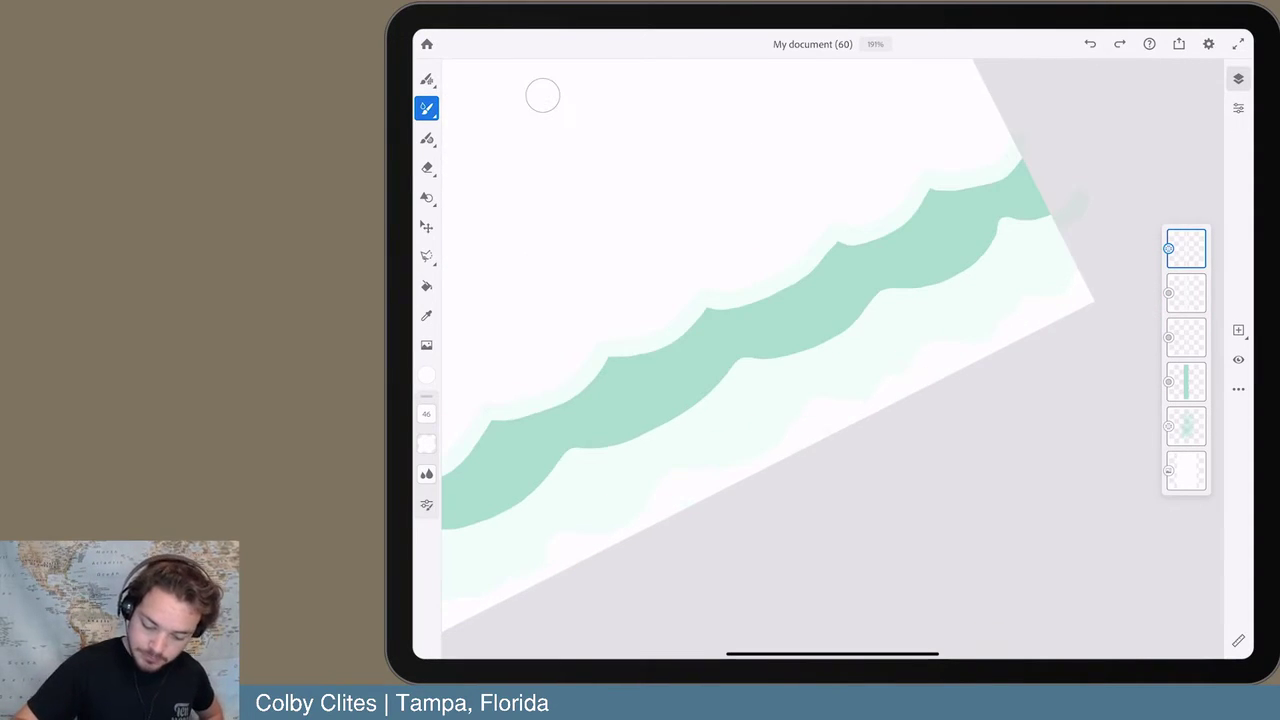
pyautogui.scroll(3, 543, 95)
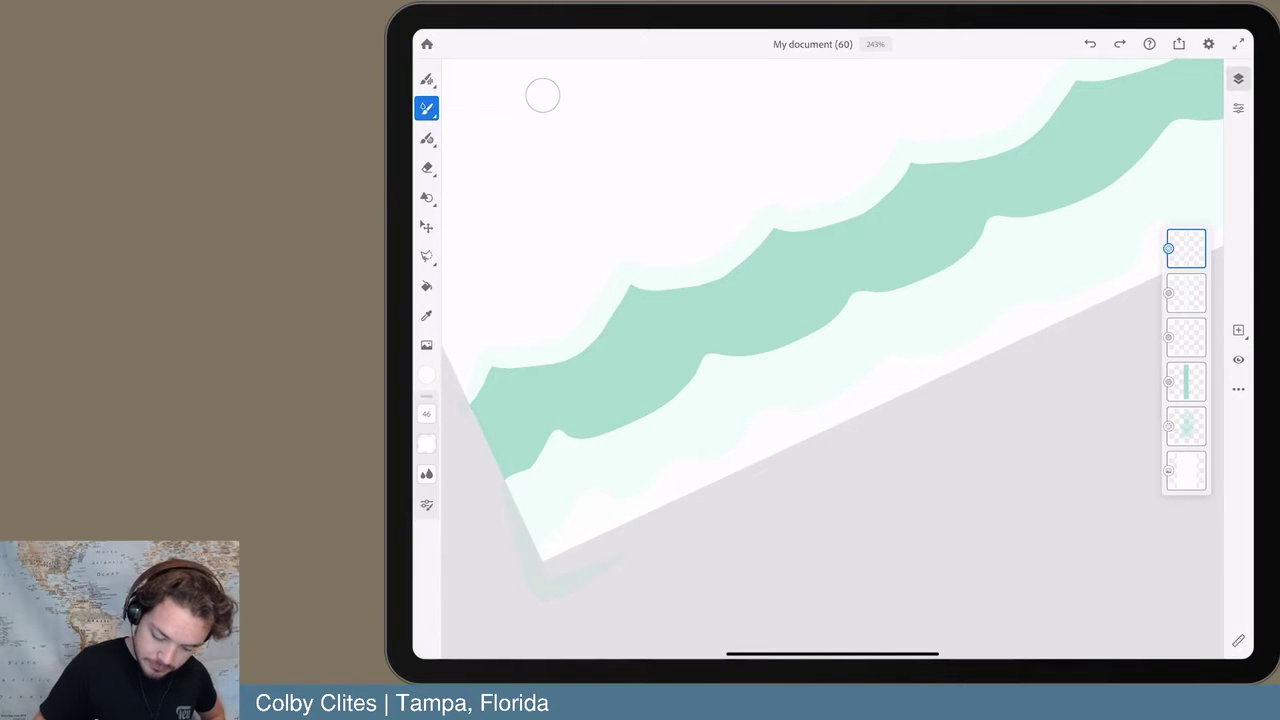
pyautogui.scroll(2, 543, 95)
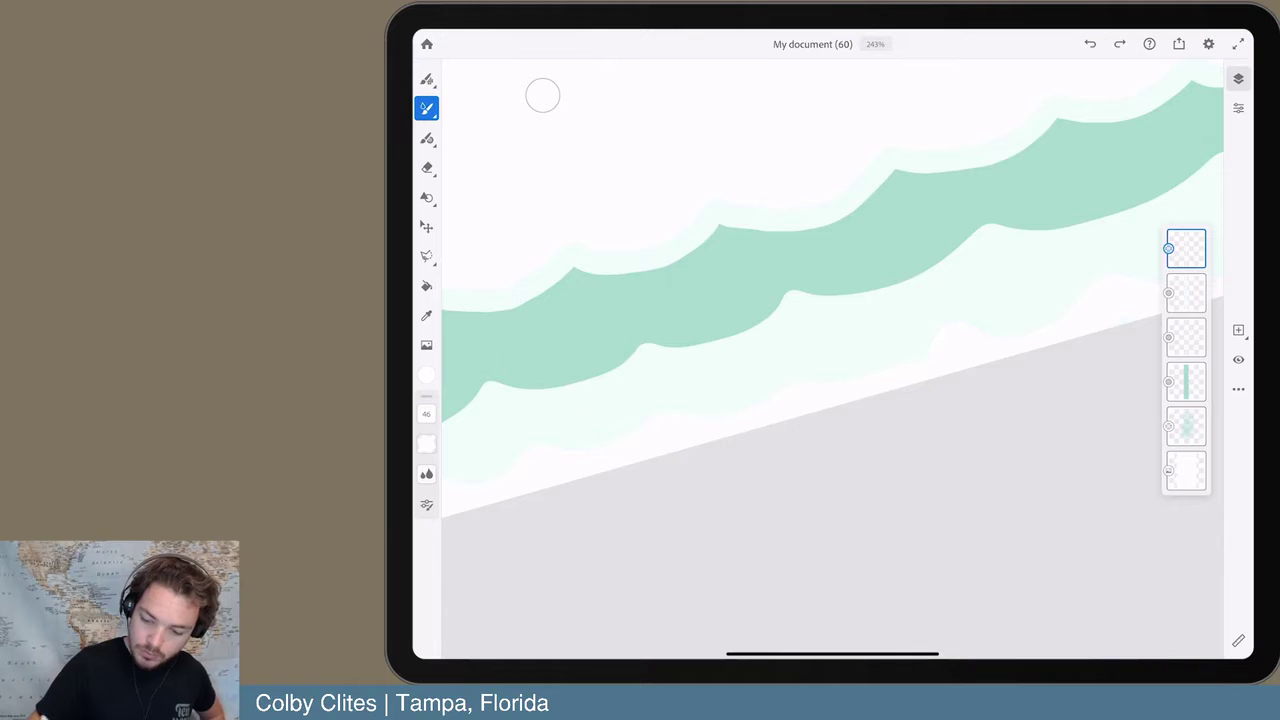
pyautogui.scroll(-3, 543, 95)
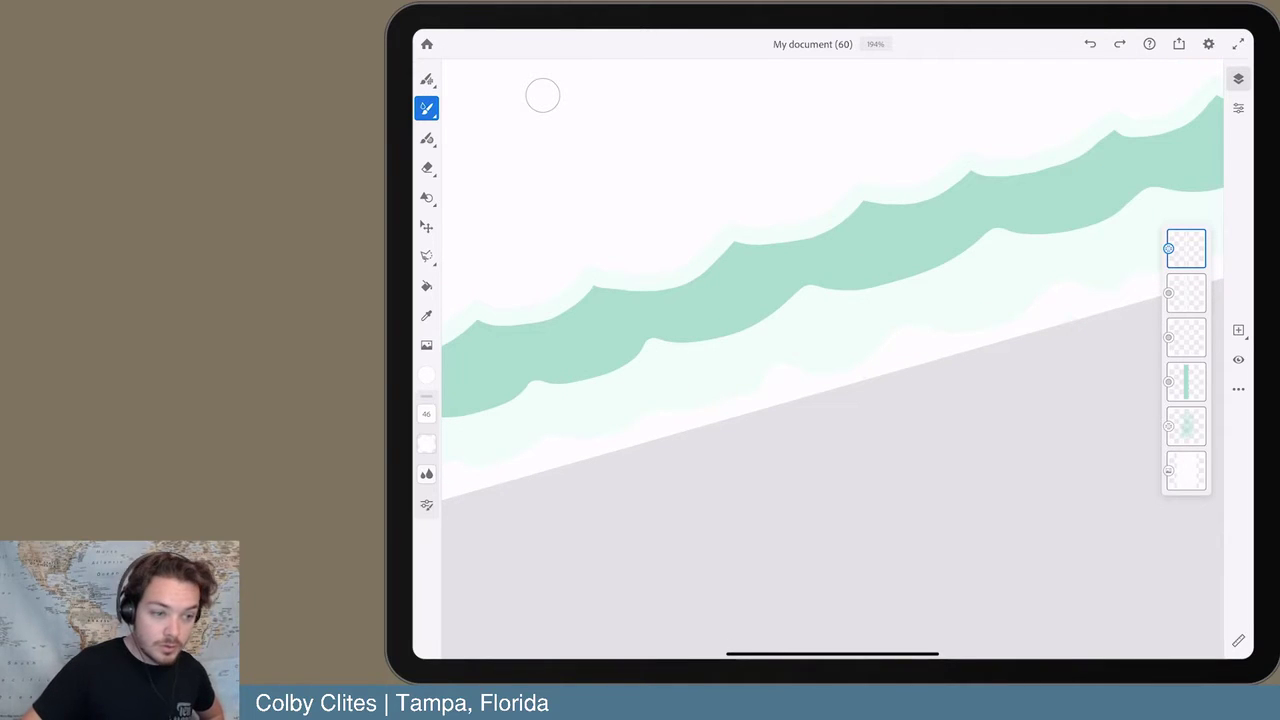
pyautogui.scroll(-2, 543, 95)
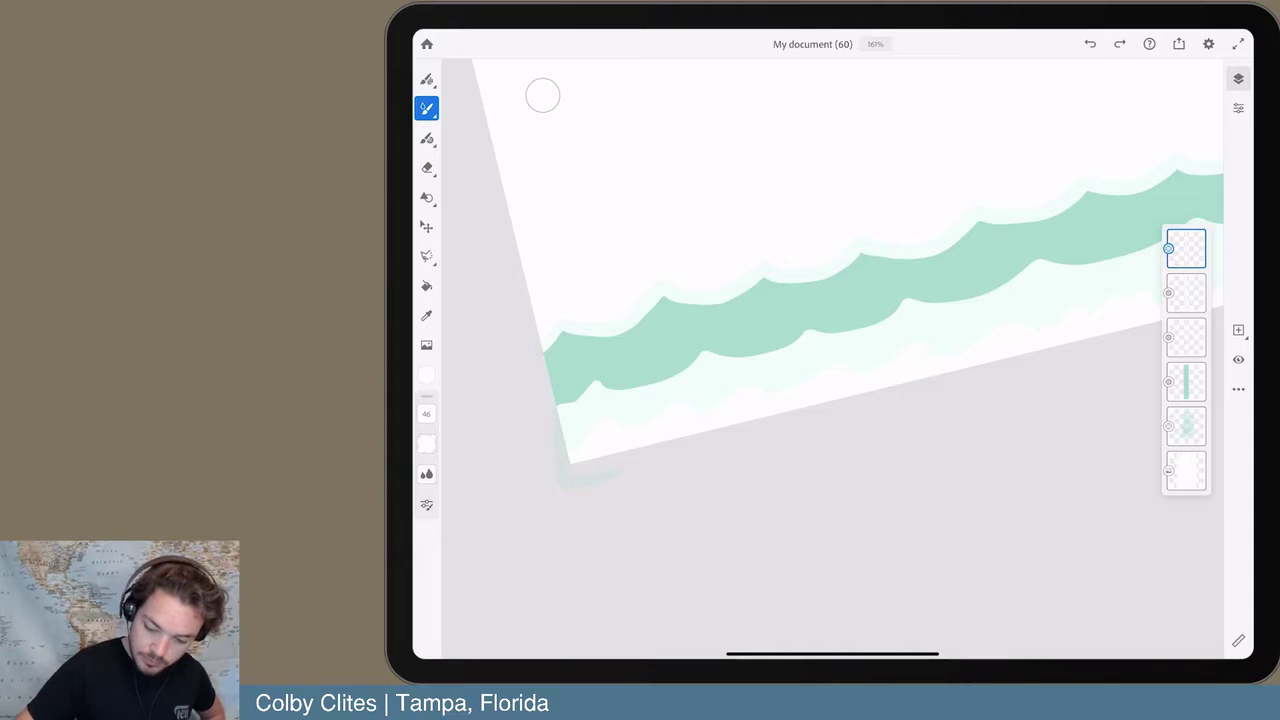
pyautogui.hscroll(2, 543, 95)
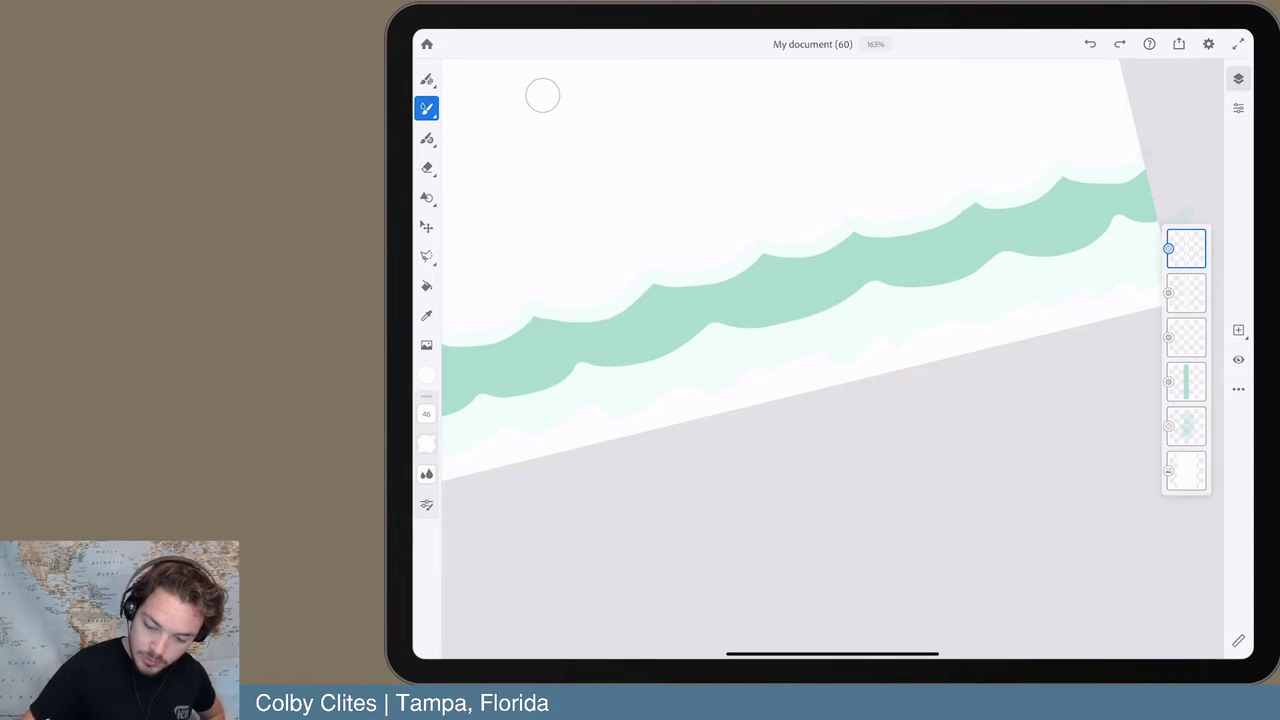
pyautogui.scroll(-1, 543, 95)
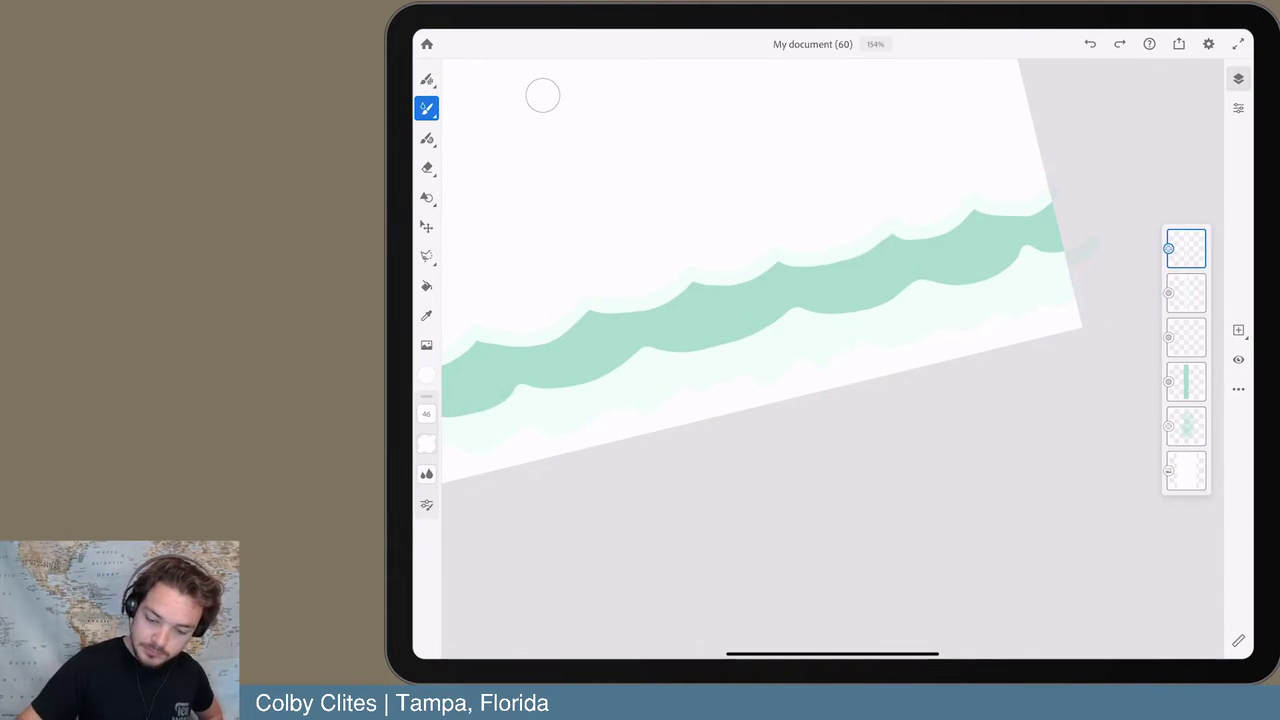
pyautogui.scroll(-1, 543, 95)
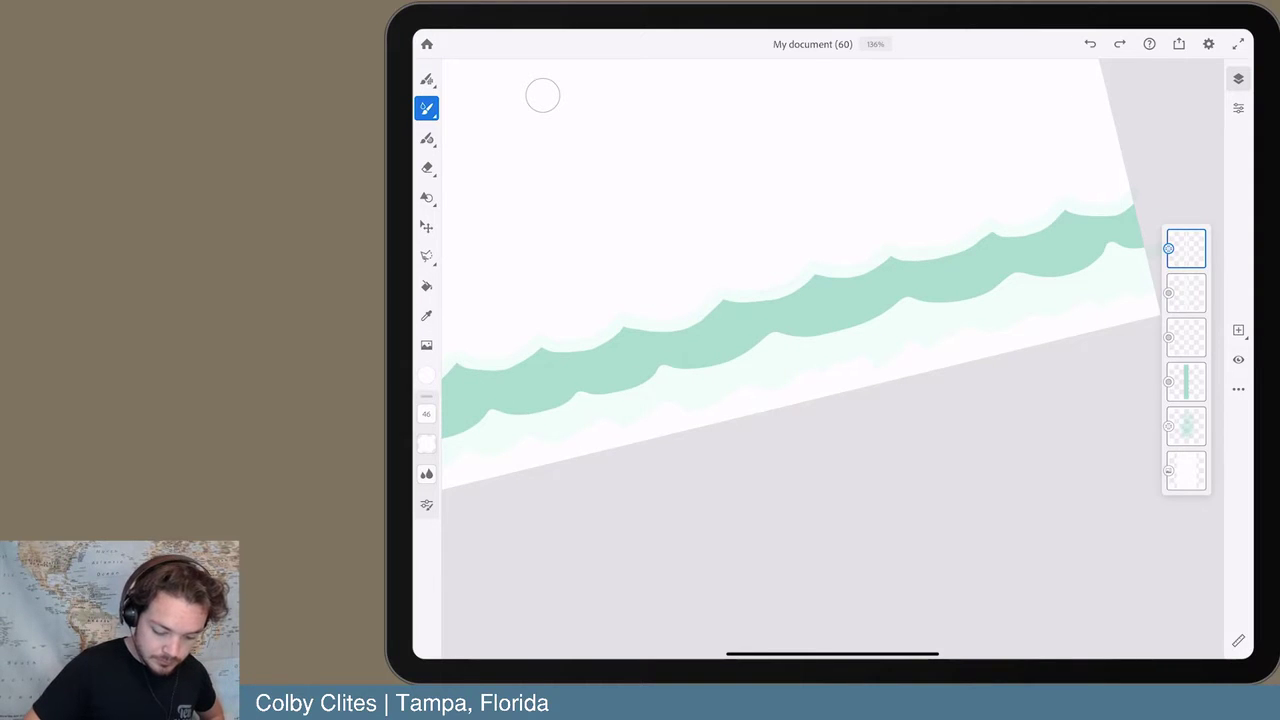
# - Lower the flow of the white Watercolor wash soft brush and undo the last stroke
pyautogui.moveTo(455, 390); pyautogui.dragTo(455, 455)
pyautogui.click(426, 374)
pyautogui.click(426, 108)
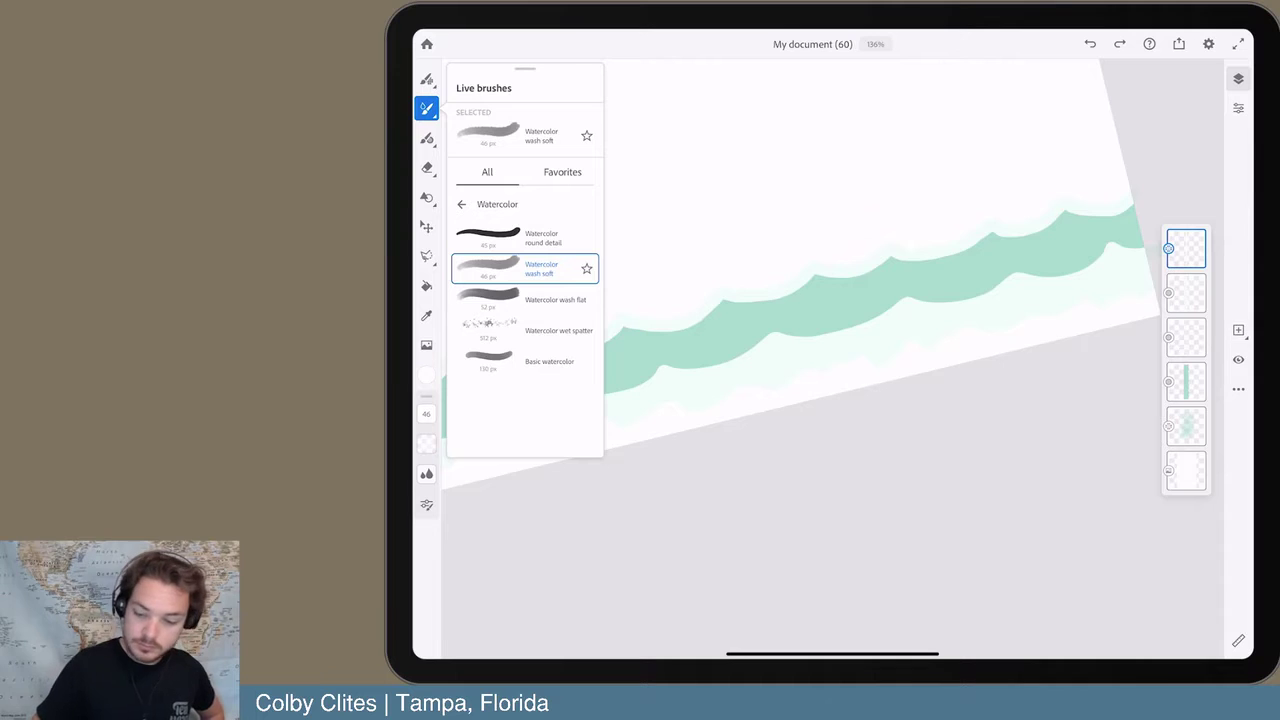
pyautogui.click(543, 95)
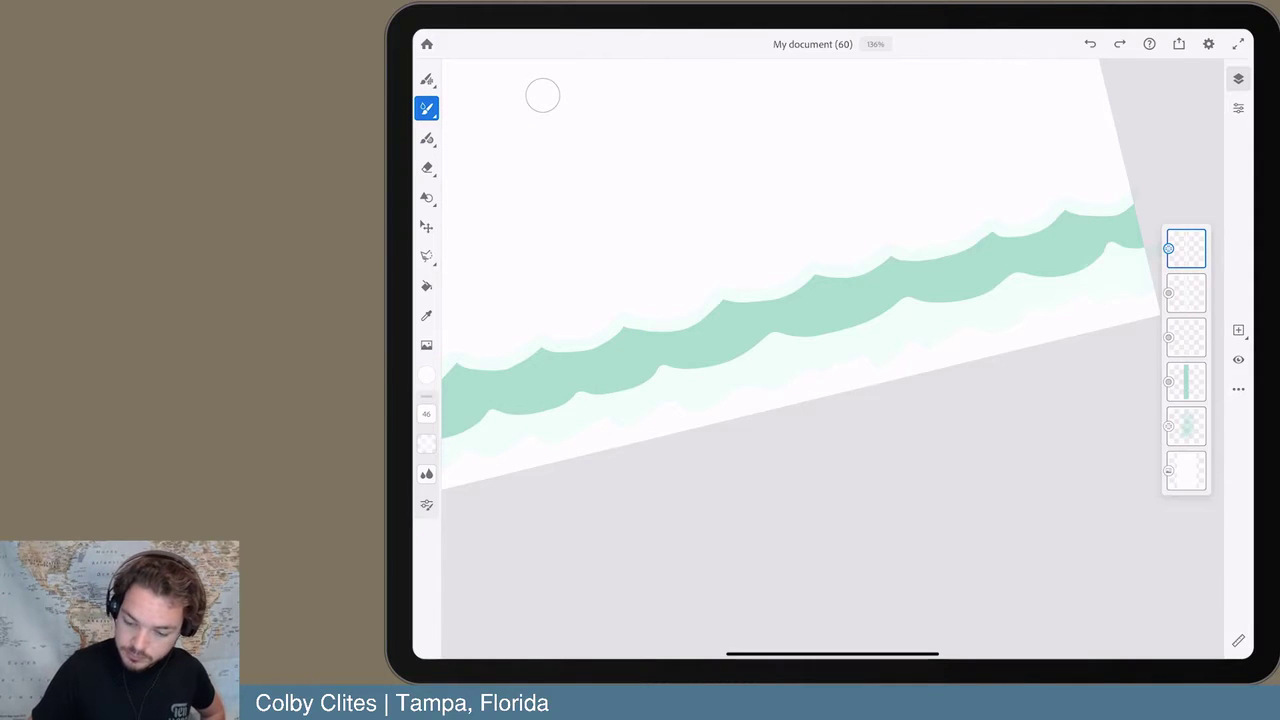
pyautogui.hotkey('ctrl', 'z')
pyautogui.scroll(-3, 543, 95)
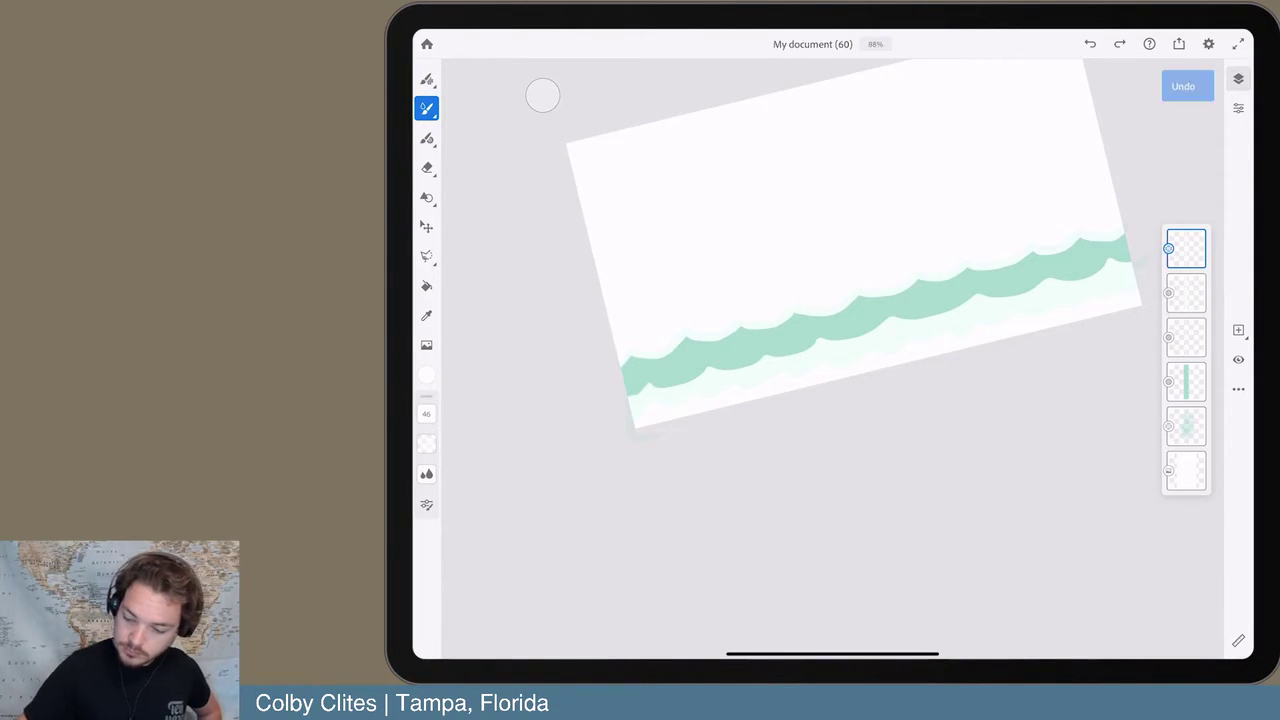
# - Hide the third layer from the top of the stack and make the top layer active
pyautogui.click(1186, 337)
pyautogui.click(1238, 359)
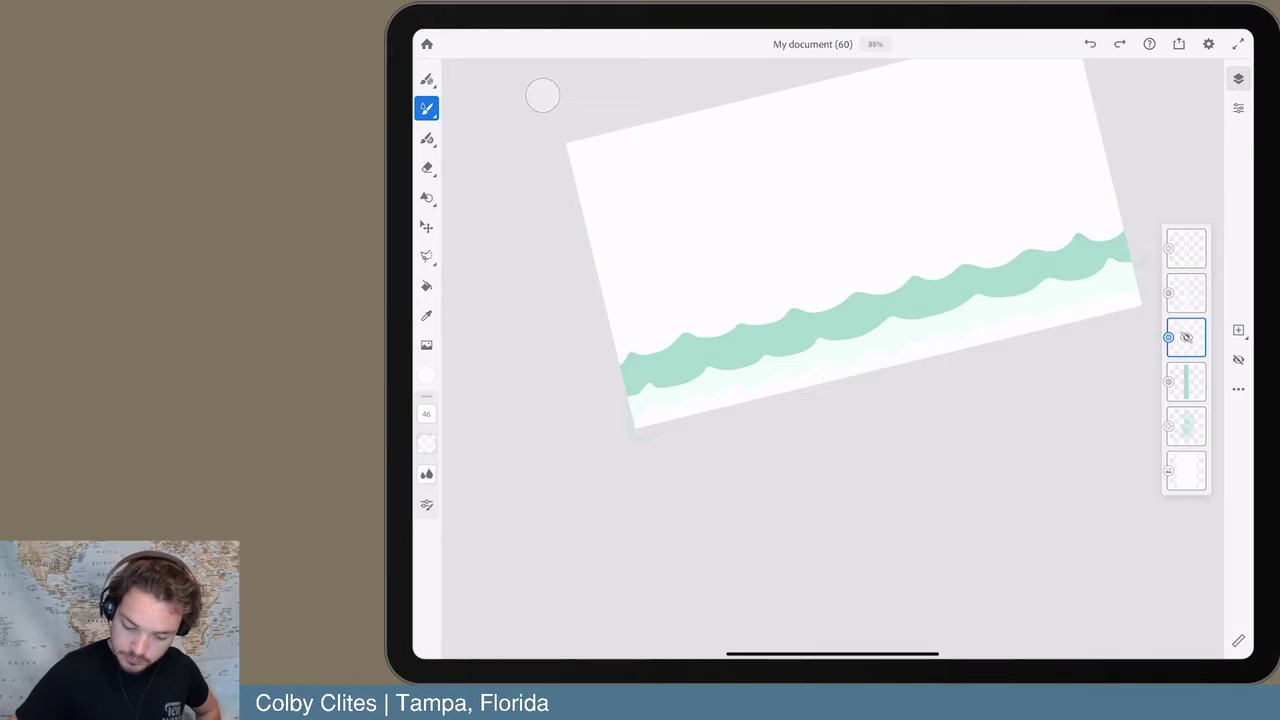
pyautogui.scroll(5, 543, 95)
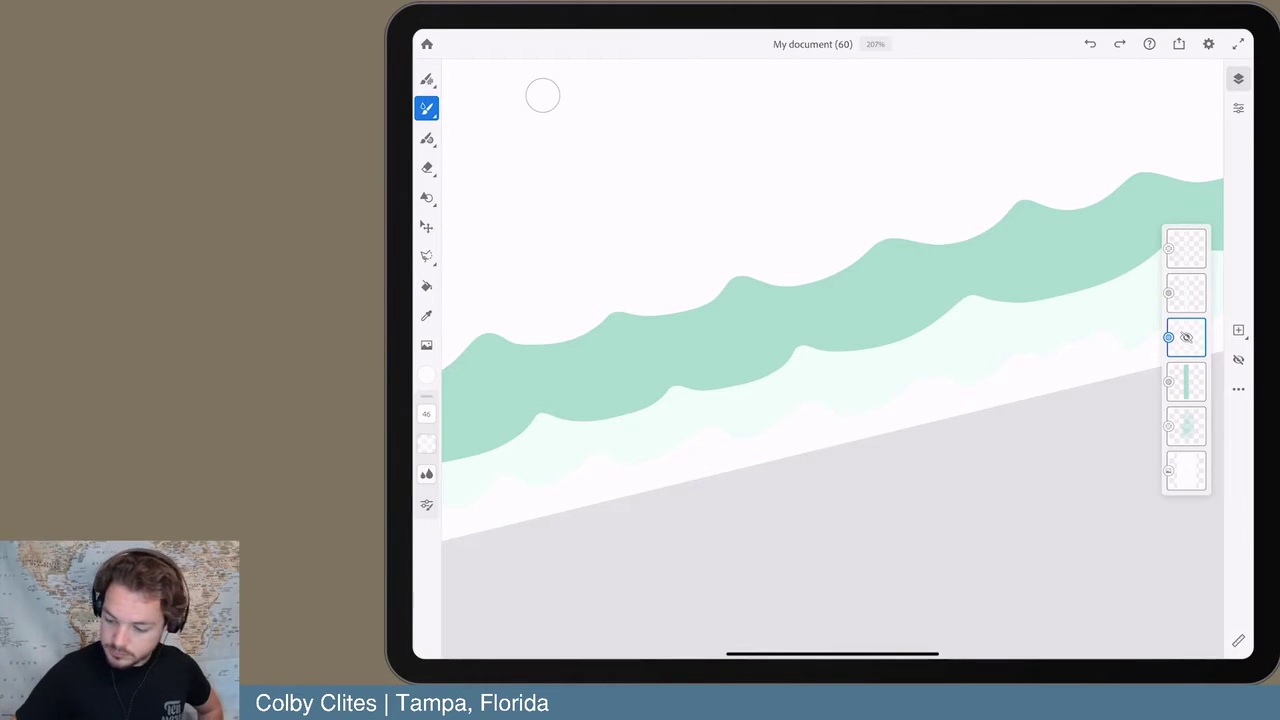
pyautogui.click(1186, 382)
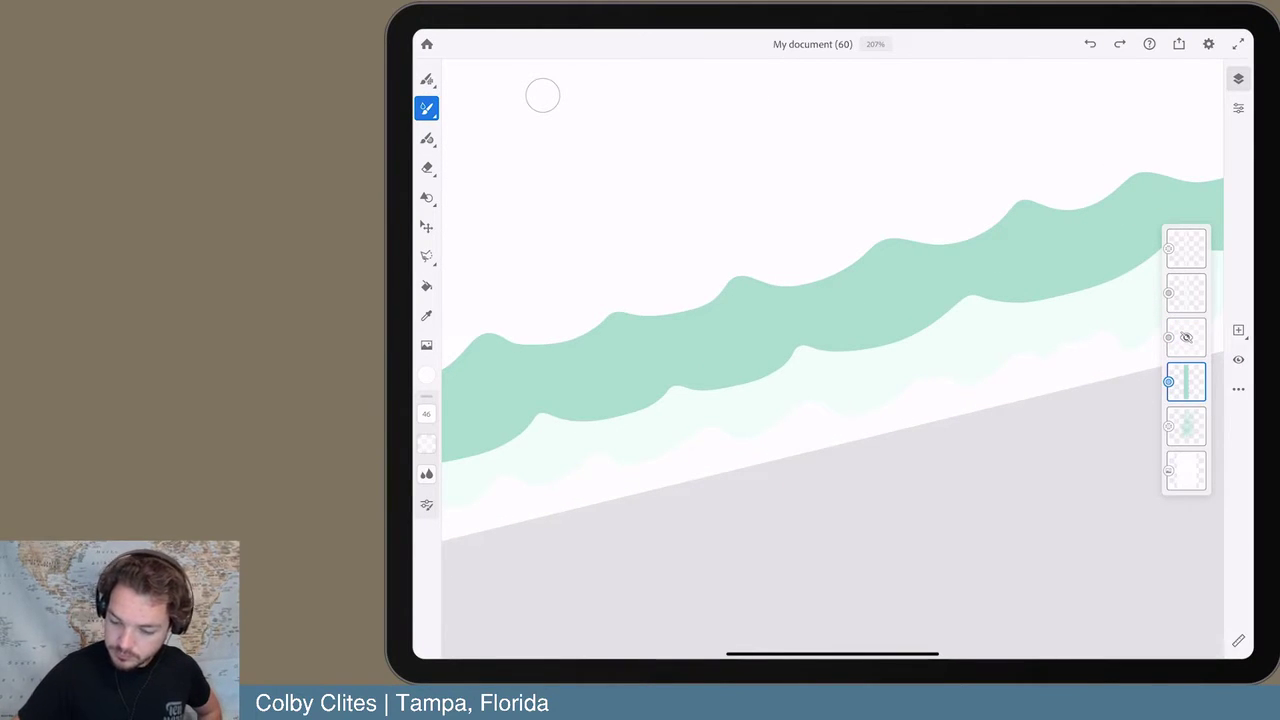
pyautogui.click(1186, 248)
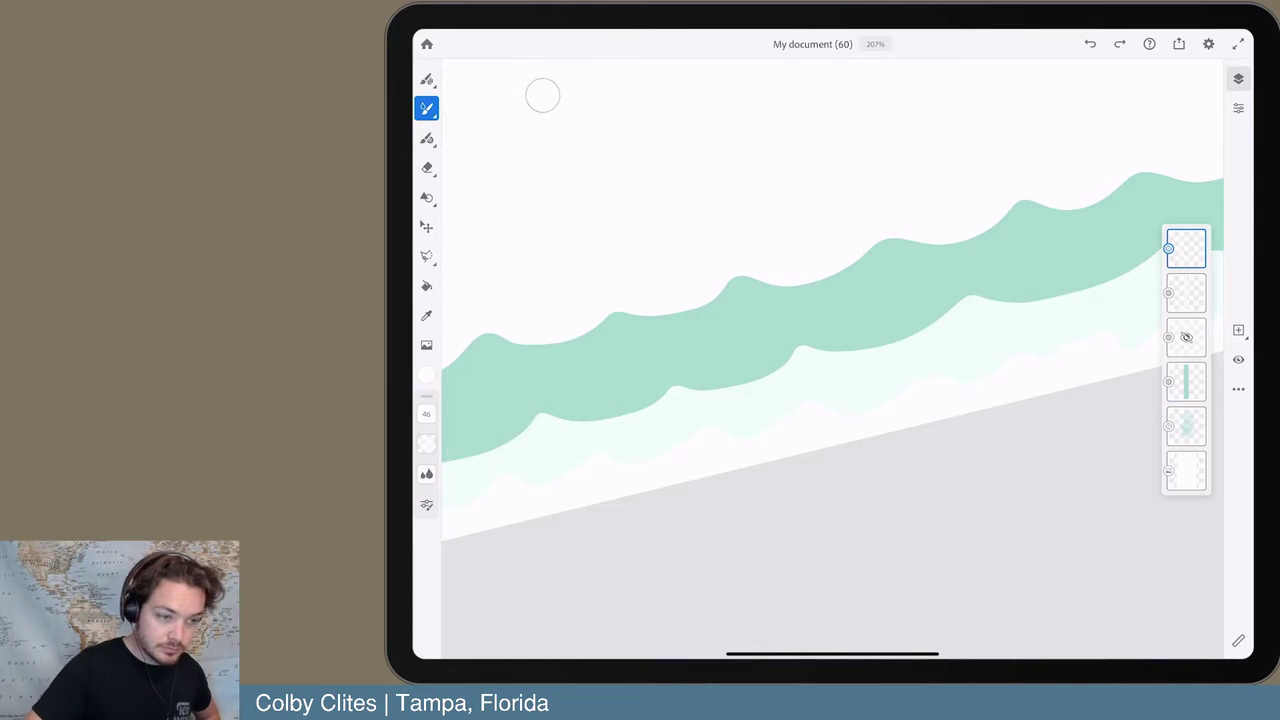
# - Try painting a thin white wash along the lower edge of the teal band at brush size 46
pyautogui.scroll(2, 543, 95)
pyautogui.scroll(2, 543, 95)
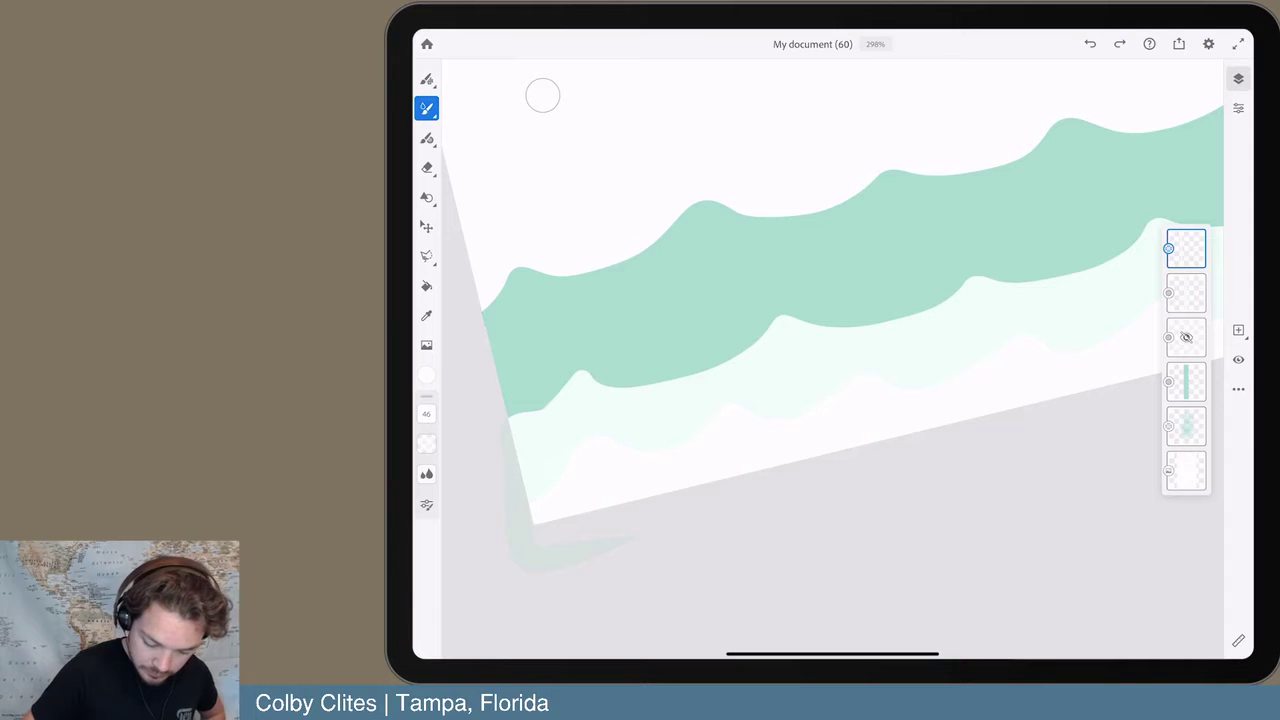
pyautogui.hotkey('ctrl', 'z')
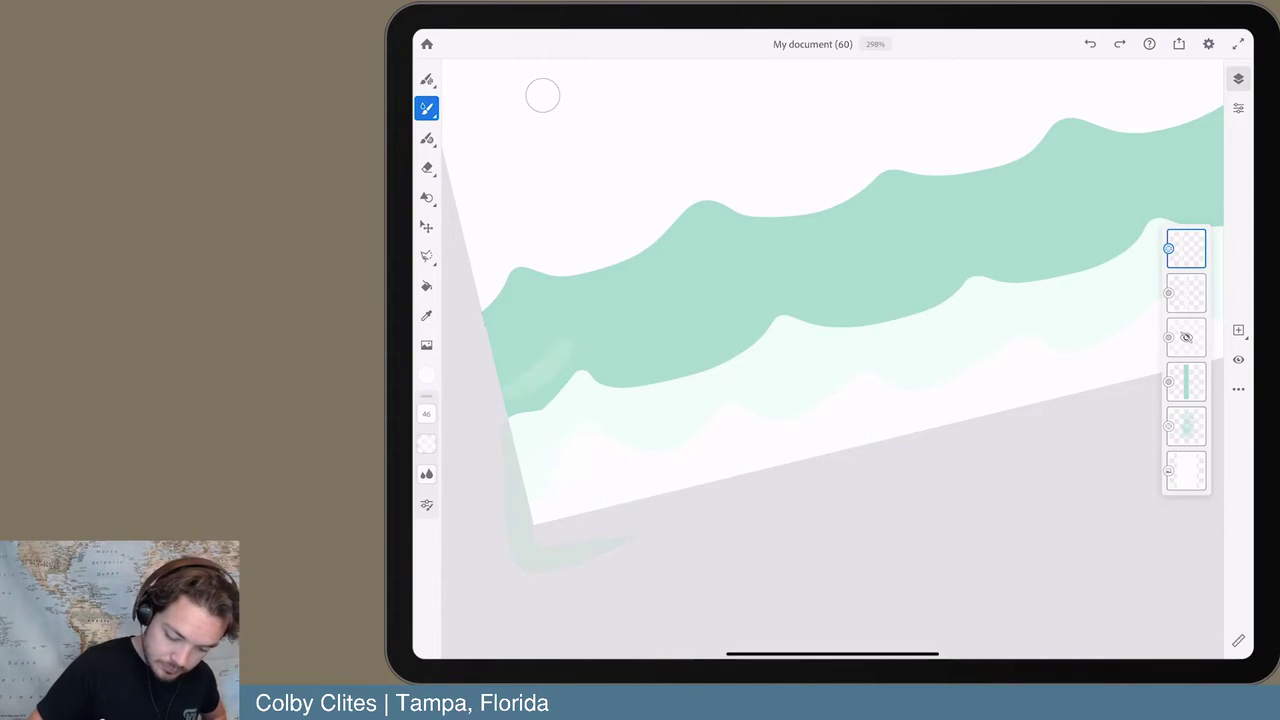
pyautogui.hotkey('ctrl', 'z')
pyautogui.moveTo(520, 405)
pyautogui.mouseDown()
pyautogui.moveTo(784, 318)
pyautogui.moveTo(1080, 250)
pyautogui.mouseUp()
pyautogui.scroll(-4, 543, 95)
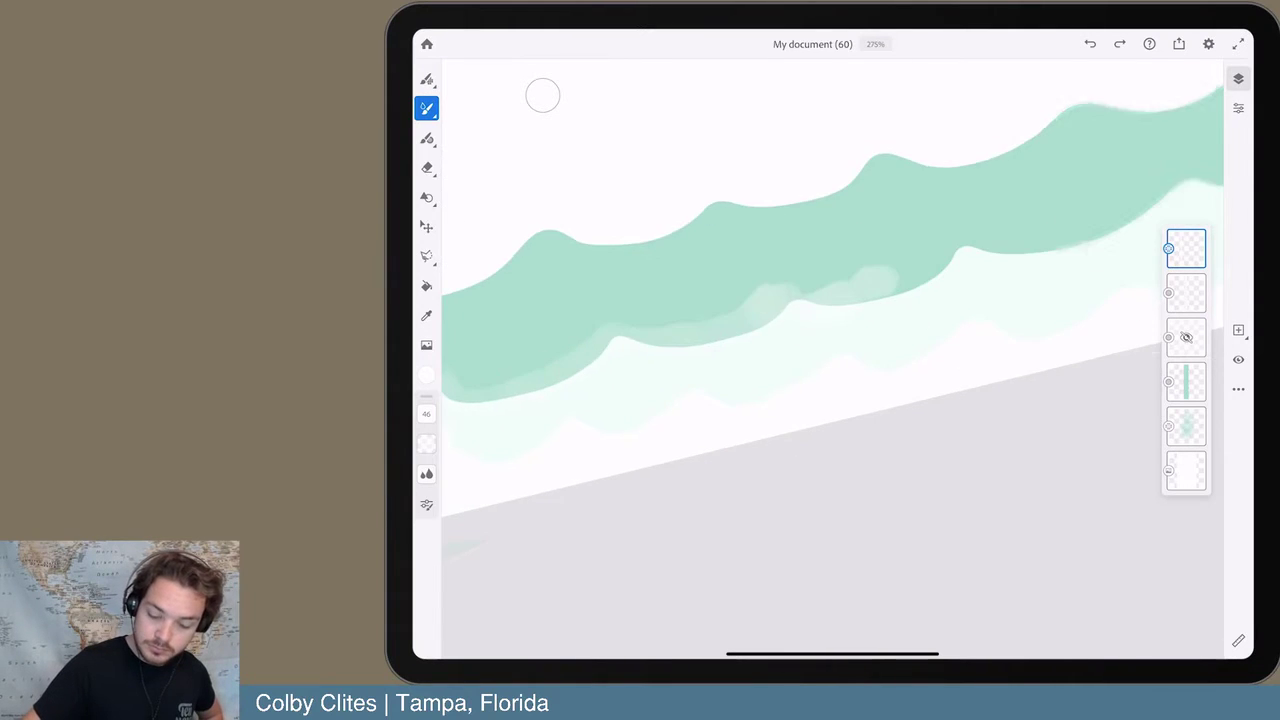
pyautogui.hotkey('ctrl', 'z')
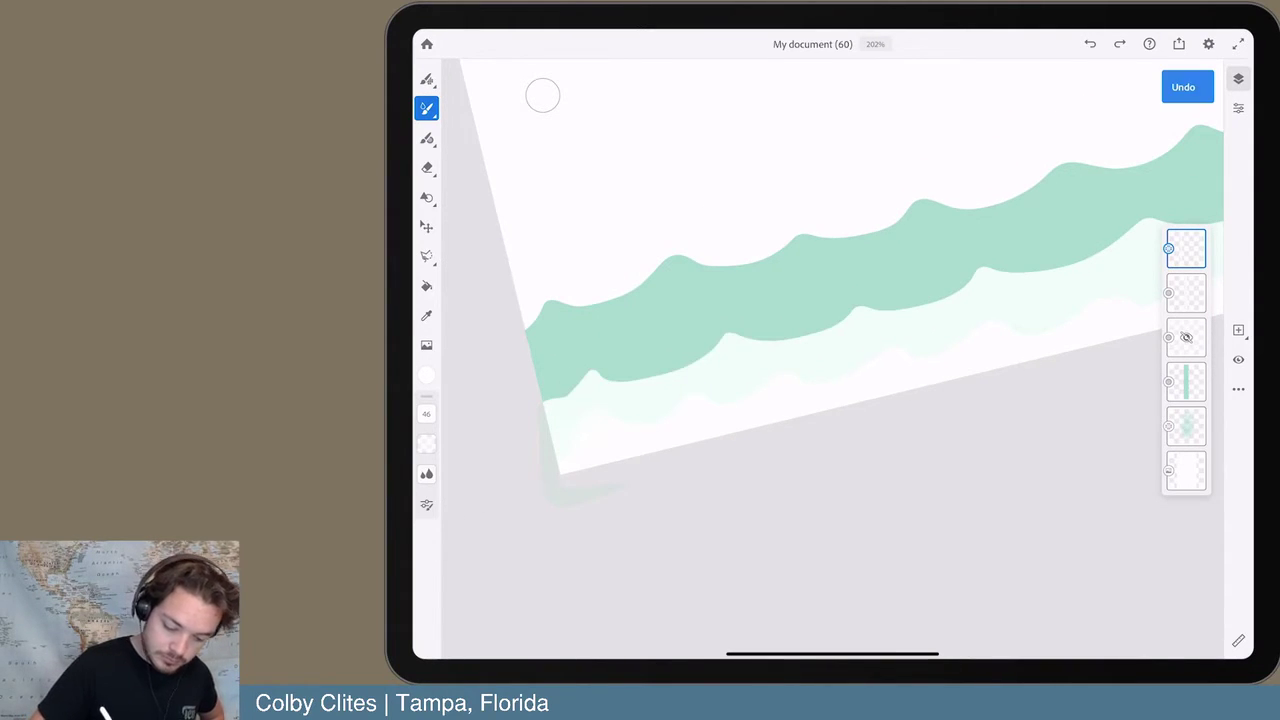
# - Paint a soft white watercolor wash over the teal band's lower part across the whole canvas at brush size 164
pyautogui.moveTo(451, 440); pyautogui.dragTo(451, 390)
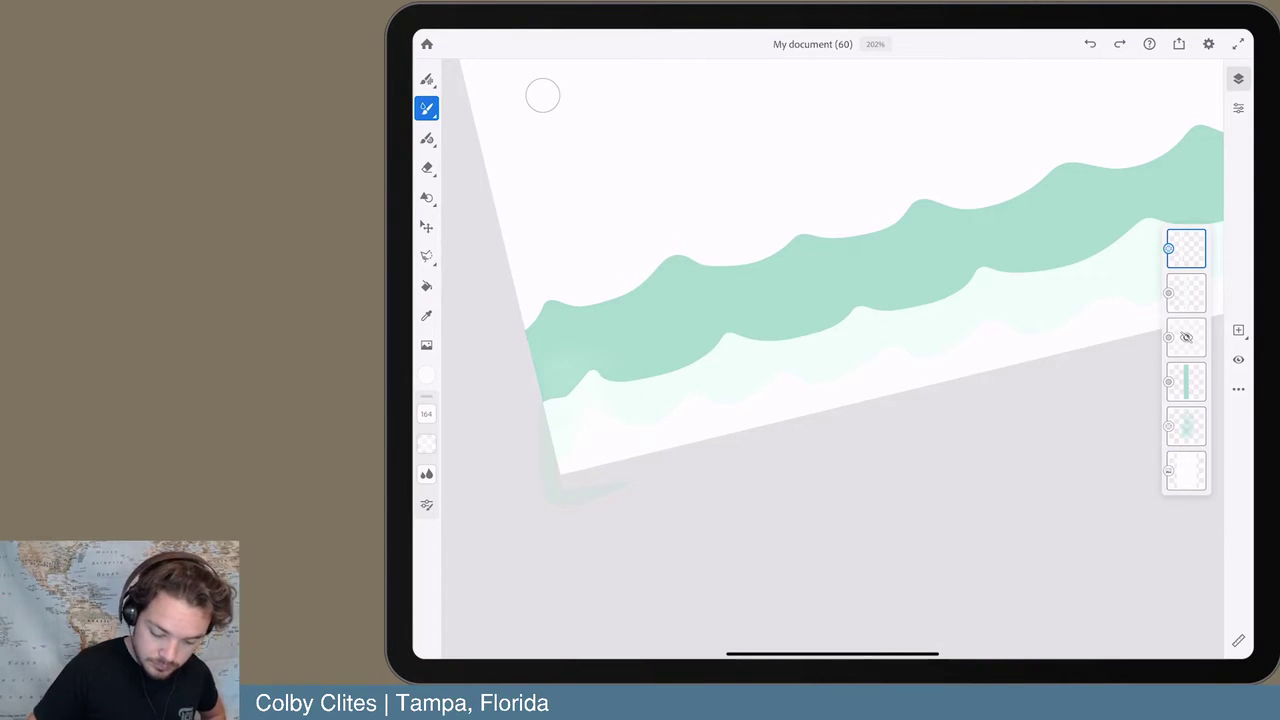
pyautogui.moveTo(600, 355)
pyautogui.mouseDown()
pyautogui.moveTo(760, 322)
pyautogui.moveTo(1160, 212)
pyautogui.mouseUp()
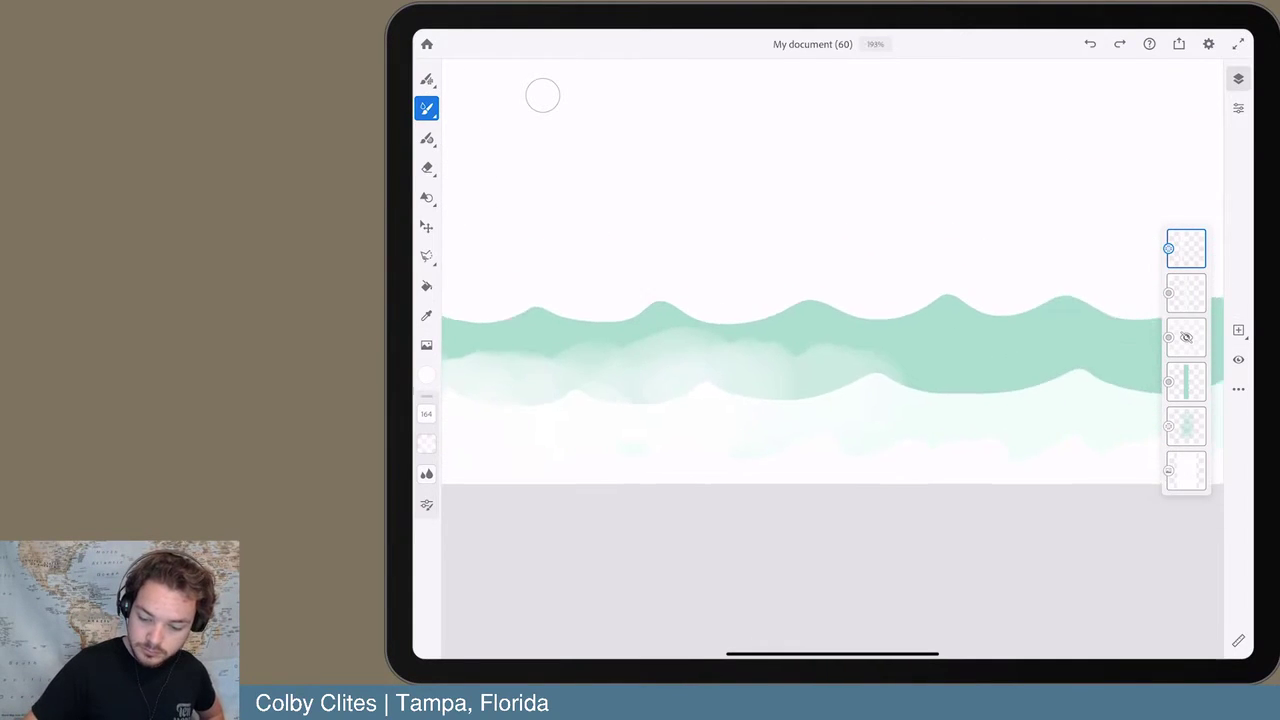
pyautogui.scroll(-5, 770, 270)
pyautogui.moveTo(1100, 355); pyautogui.dragTo(700, 365)
pyautogui.moveTo(1054, 360); pyautogui.dragTo(786, 360)
pyautogui.scroll(-3, 770, 240)
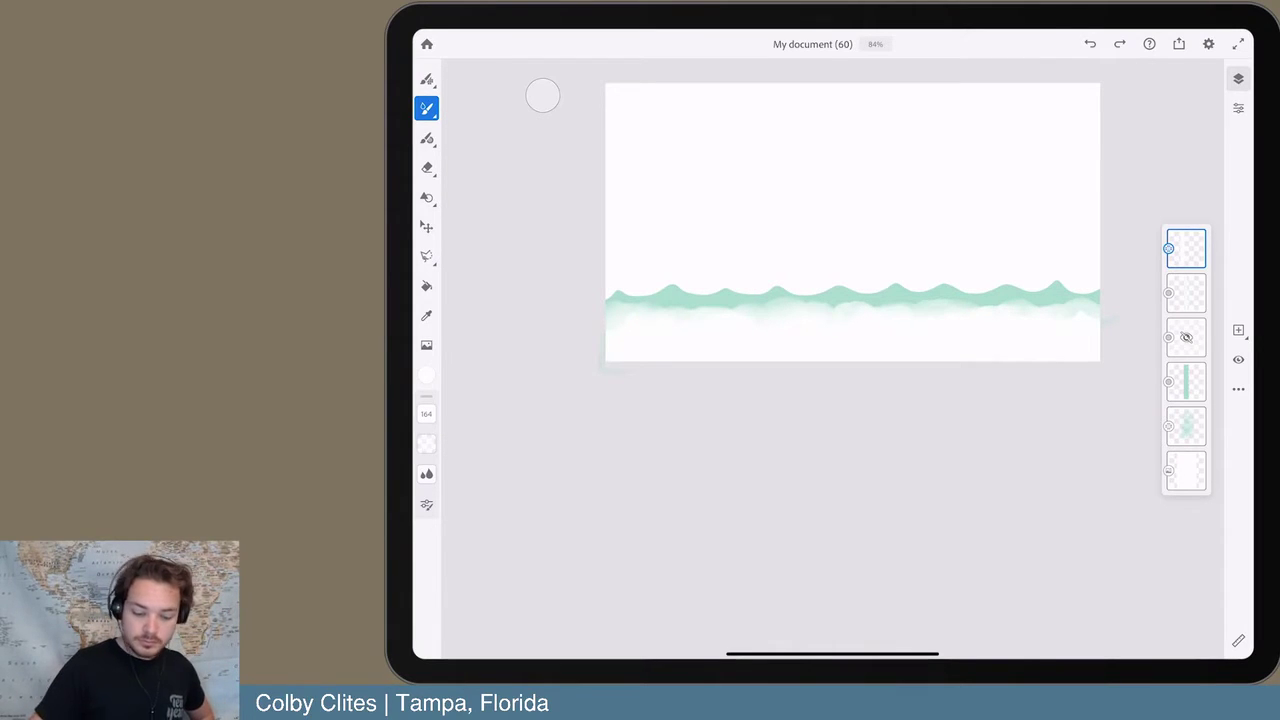
# - Set the Watercolor wash soft brush's color to the recently used teal
pyautogui.click(426, 374)
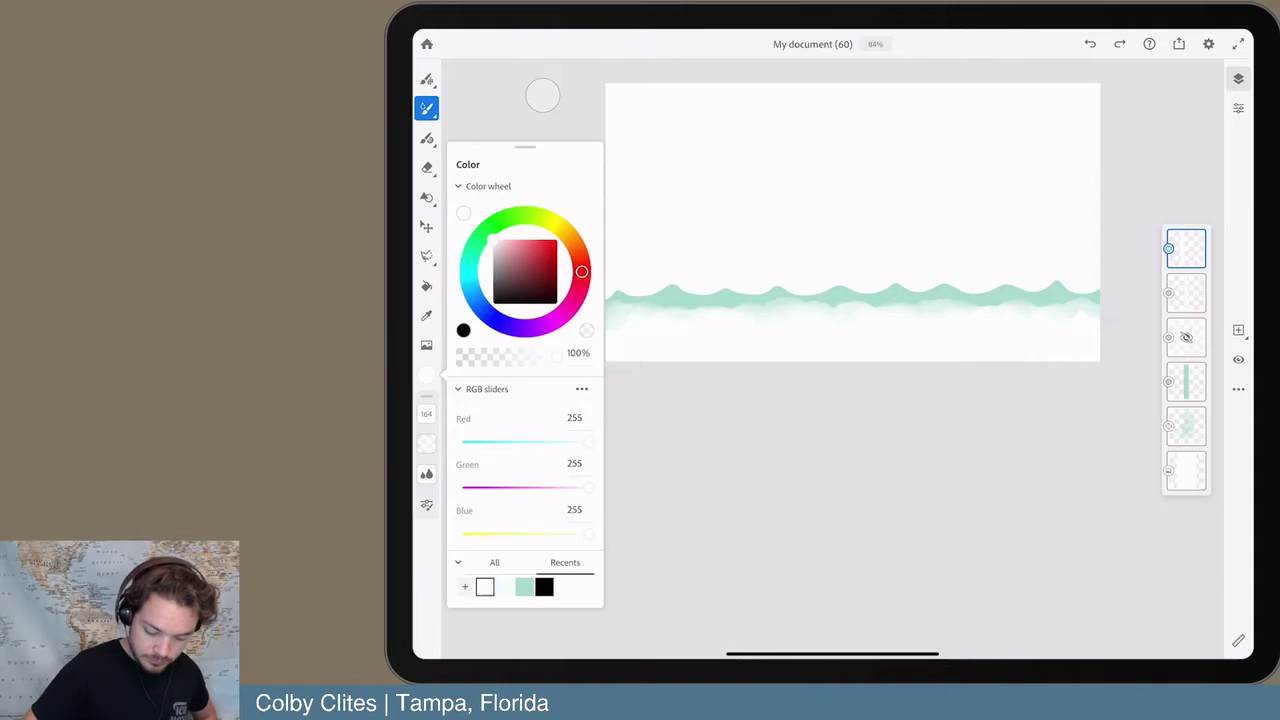
pyautogui.click(524, 586)
pyautogui.click(426, 108)
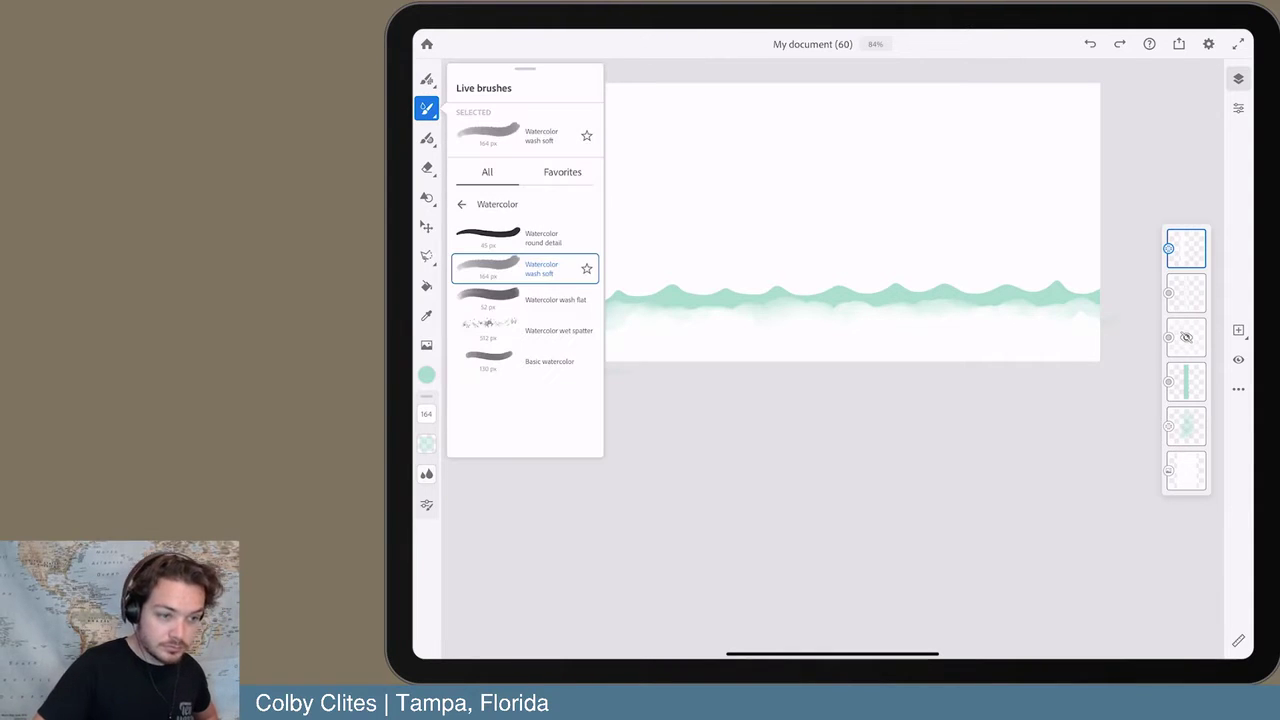
pyautogui.click(426, 374)
pyautogui.click(426, 108)
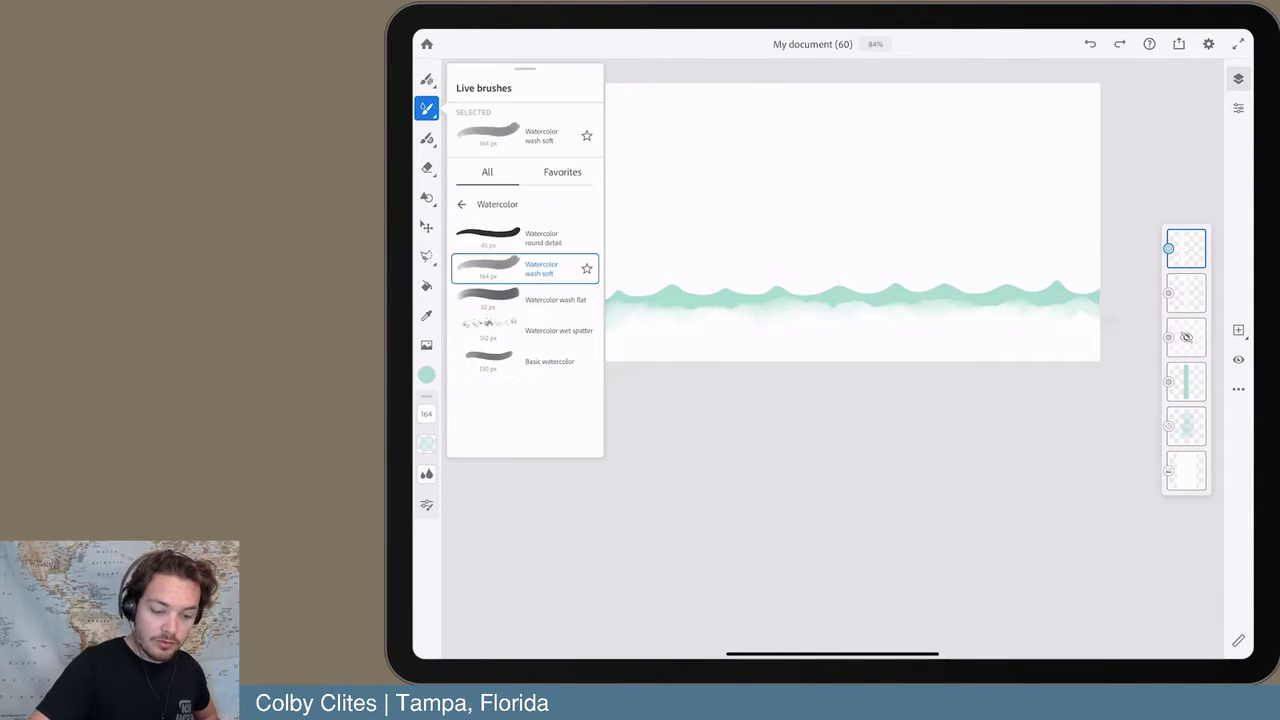
pyautogui.click(426, 108)
# - Add a new top layer and paint teal watercolor washes over the white area beneath the wave crests at size 164
pyautogui.scroll(1, 840, 265)
pyautogui.scroll(1, 543, 95)
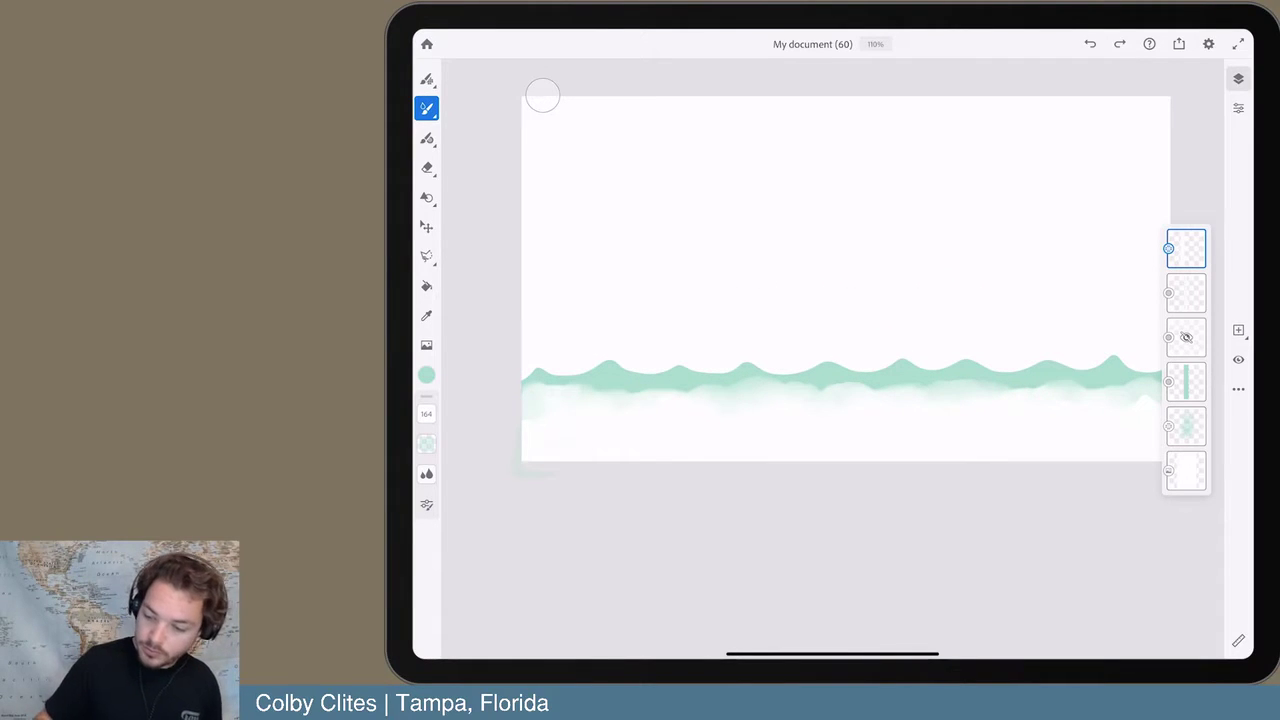
pyautogui.press('super+shift+n')
pyautogui.press('l')
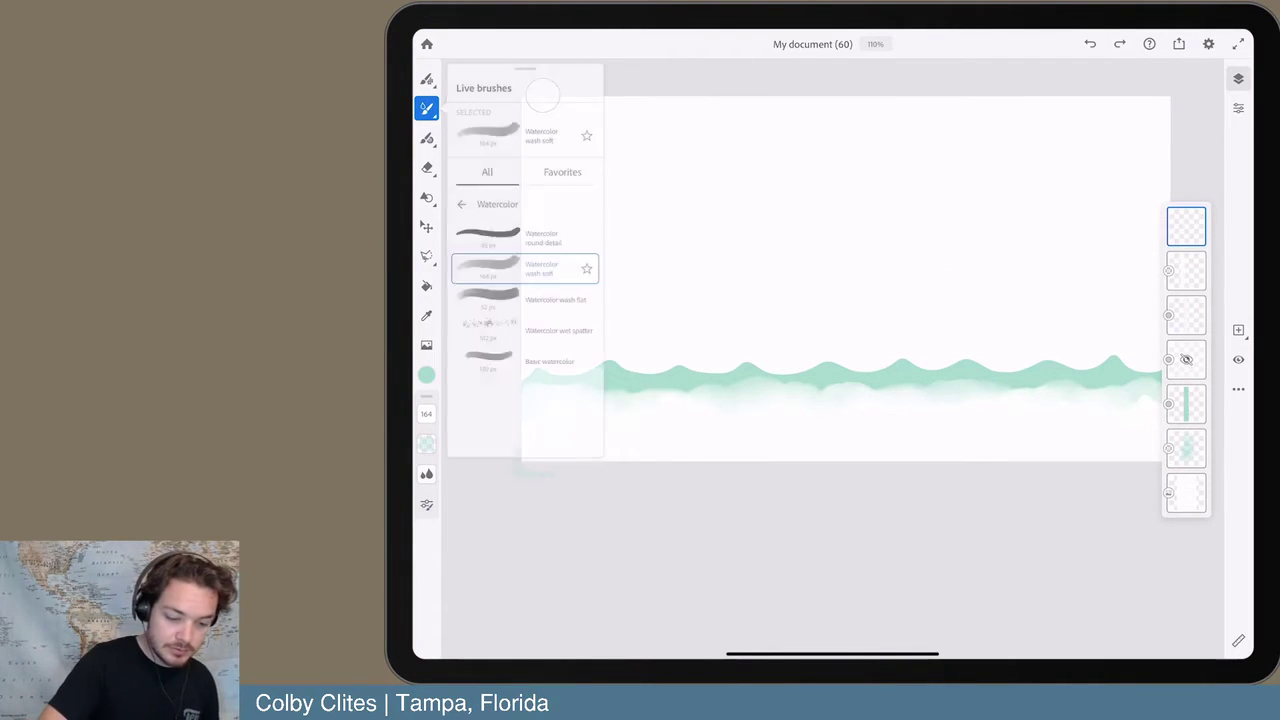
pyautogui.press('Escape')
pyautogui.moveTo(539, 450)
pyautogui.mouseDown()
pyautogui.moveTo(605, 410)
pyautogui.moveTo(625, 445)
pyautogui.moveTo(665, 448)
pyautogui.moveTo(880, 430)
pyautogui.moveTo(1120, 440)
pyautogui.moveTo(930, 435)
pyautogui.mouseUp()
pyautogui.scroll(-2, 845, 280)
pyautogui.scroll(-1, 780, 255)
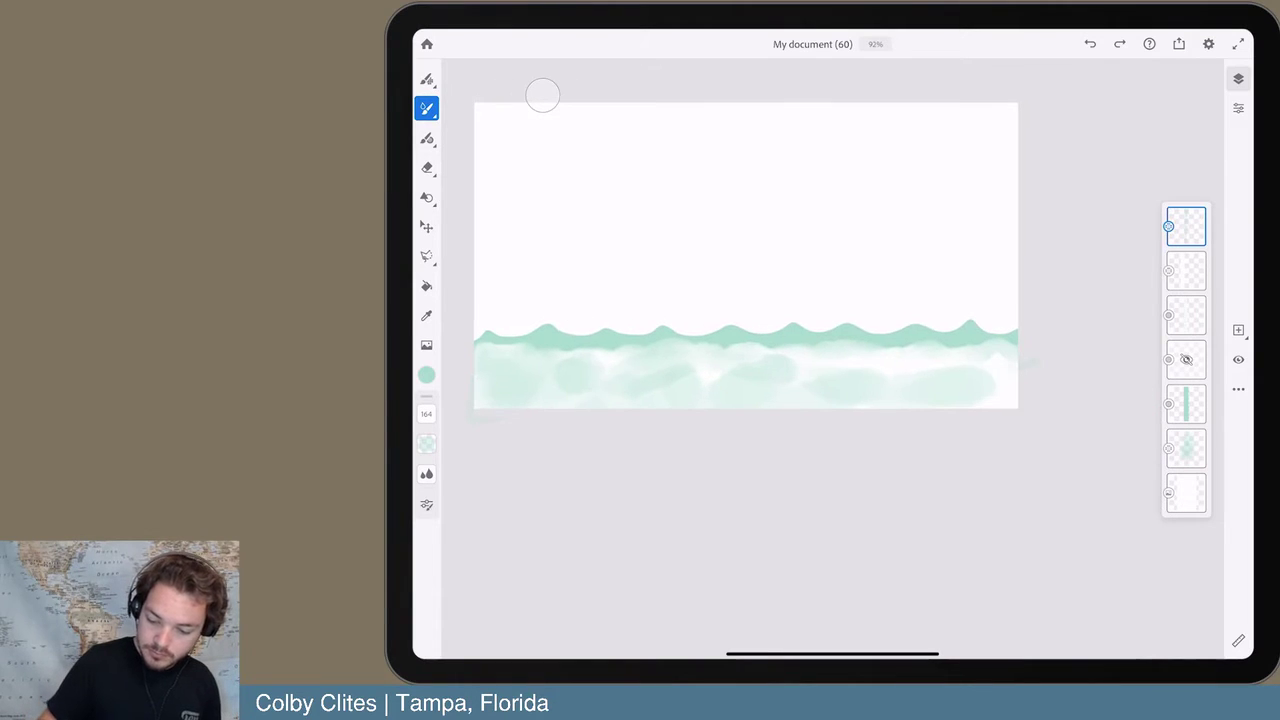
pyautogui.moveTo(1000, 370); pyautogui.dragTo(505, 368)
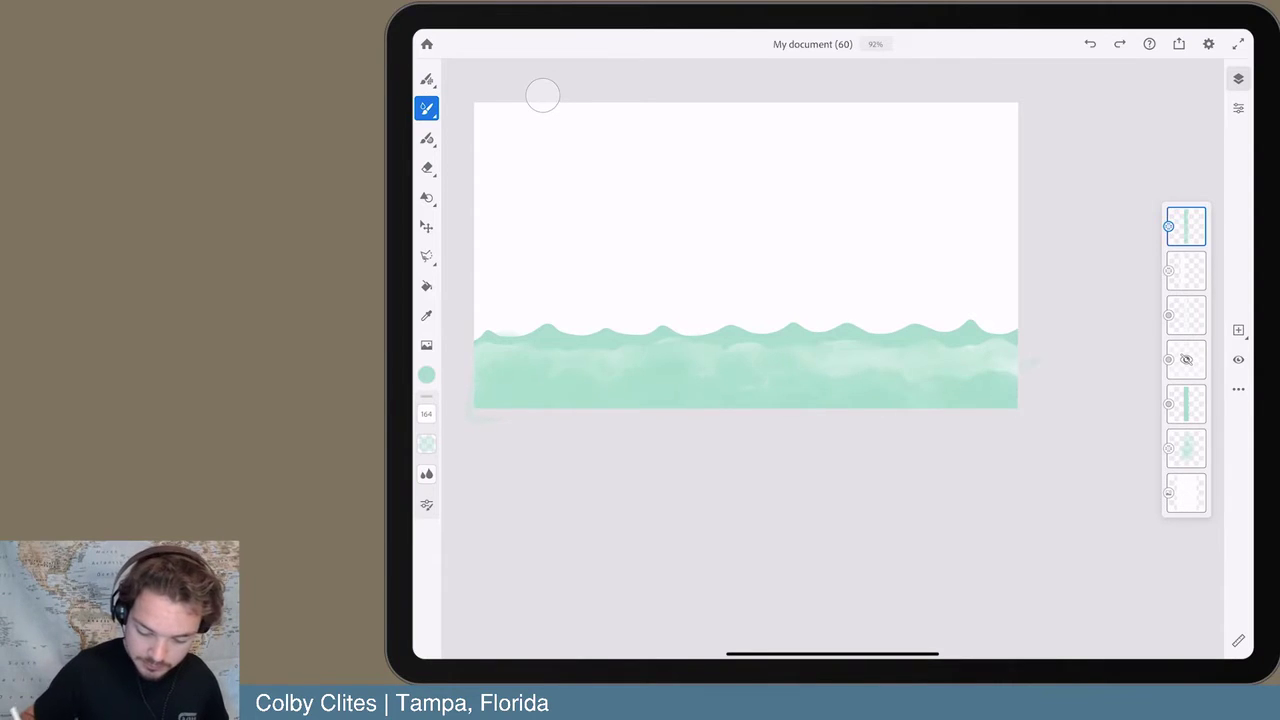
# - Try a black watercolor wash over the lower part of the teal band at brush size 164
pyautogui.scroll(5, 1007, 371)
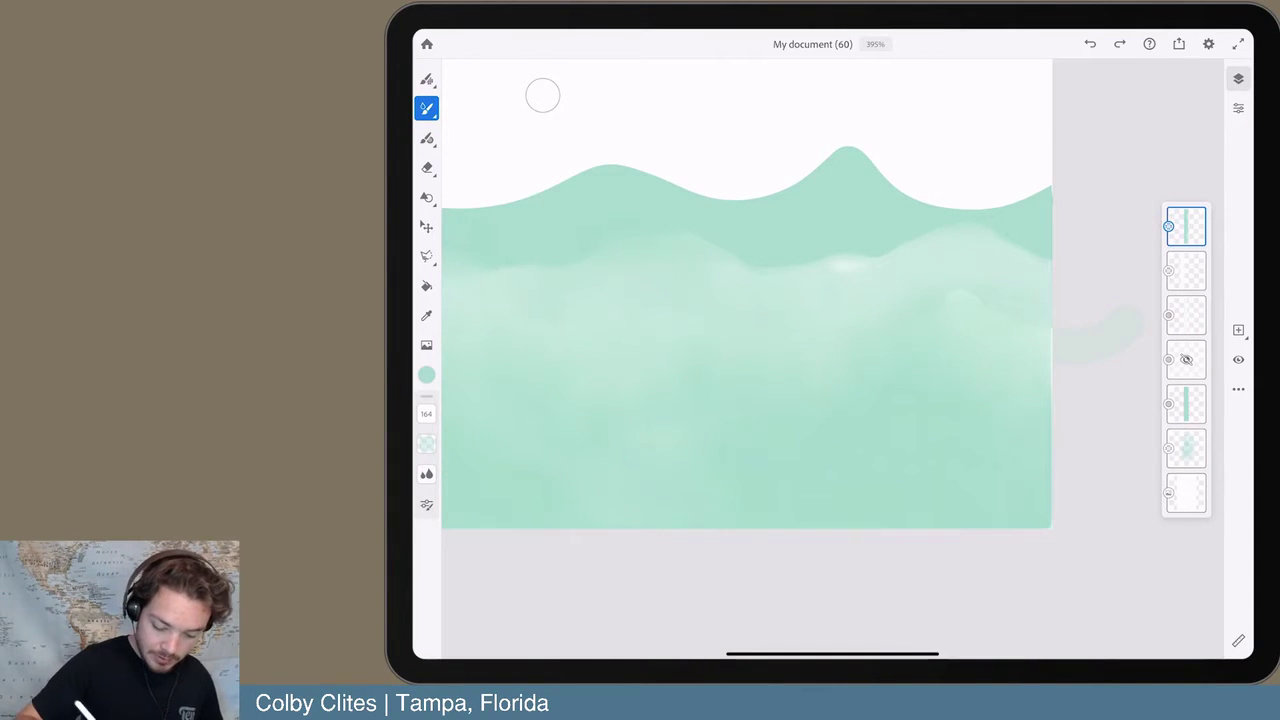
pyautogui.click(426, 374)
pyautogui.click(544, 586)
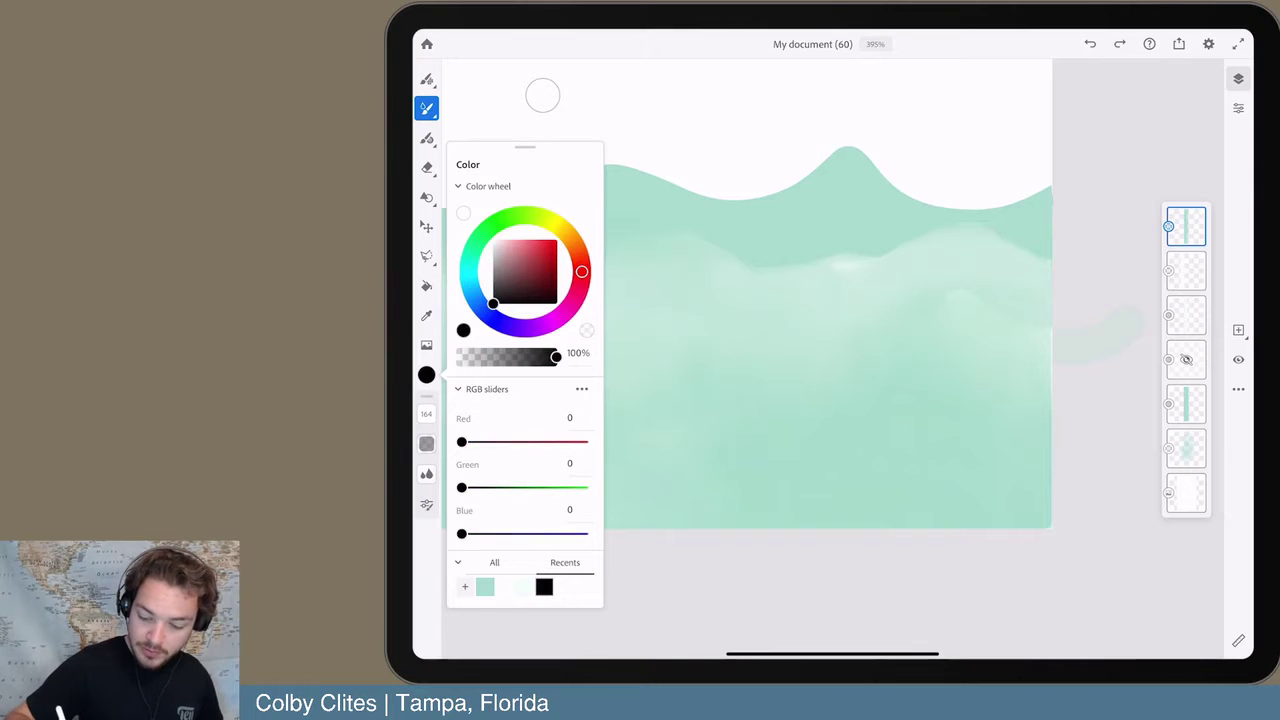
pyautogui.moveTo(800, 340); pyautogui.dragTo(900, 450)
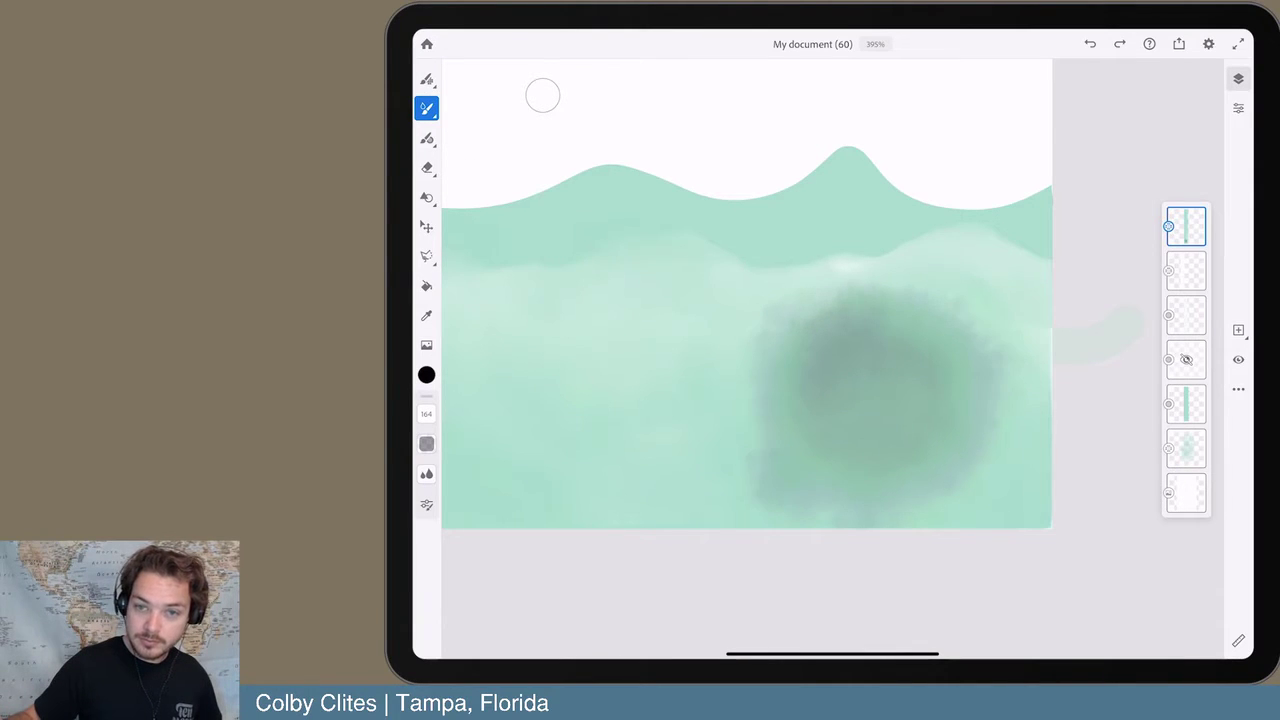
pyautogui.hotkey('ctrl', 'z')
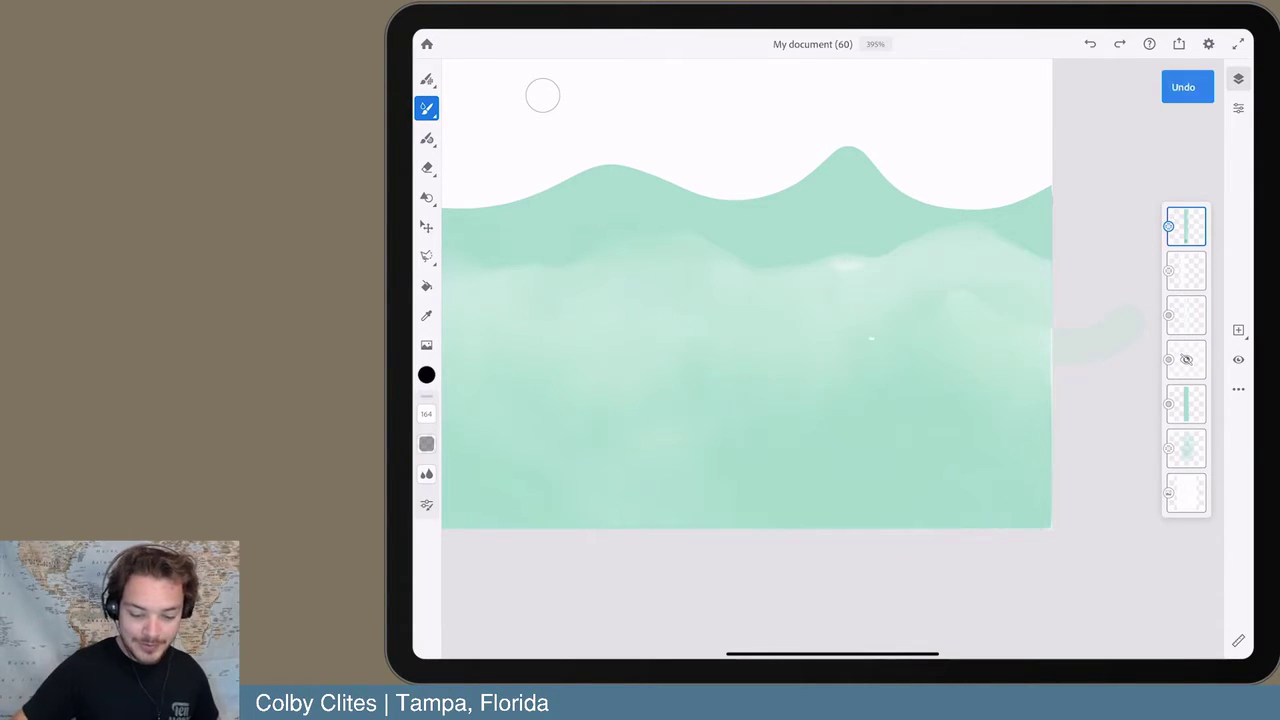
# - Set the watercolor brush's color back to the recently used teal (RGB 163, 216, 201)
pyautogui.scroll(-5, 765, 300)
pyautogui.click(426, 374)
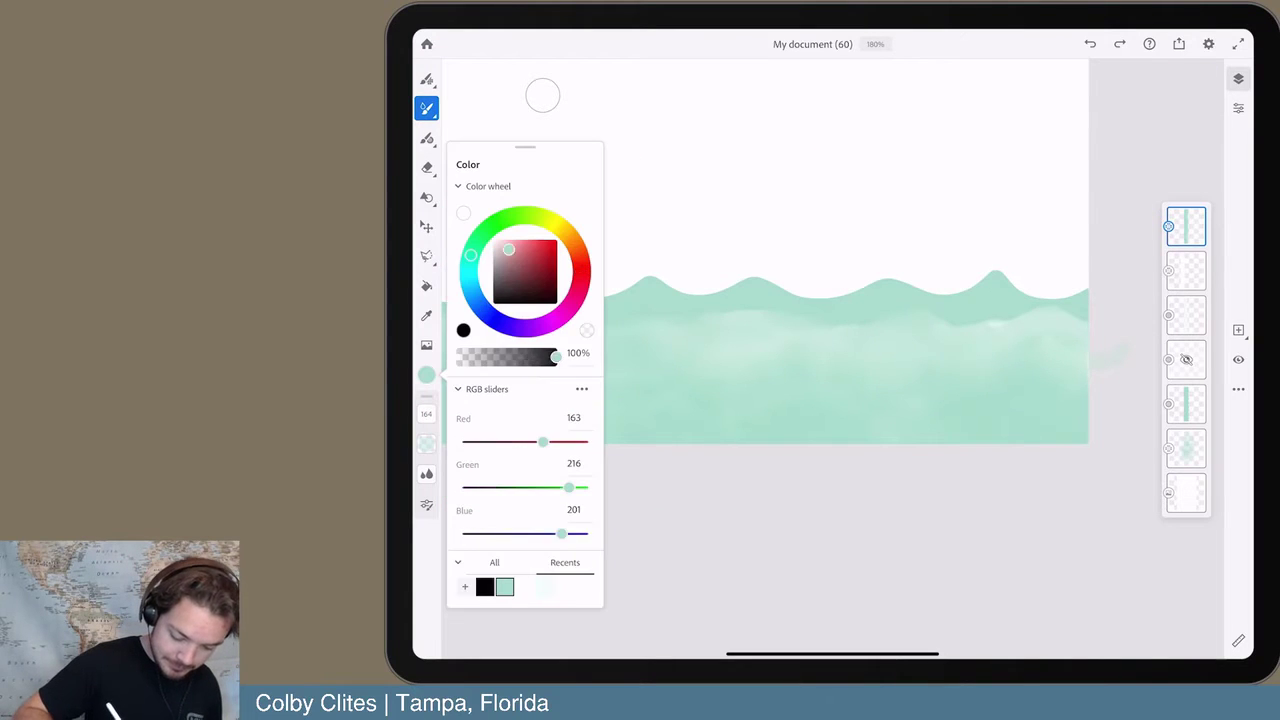
pyautogui.click(503, 586)
pyautogui.click(426, 374)
pyautogui.scroll(-3, 740, 250)
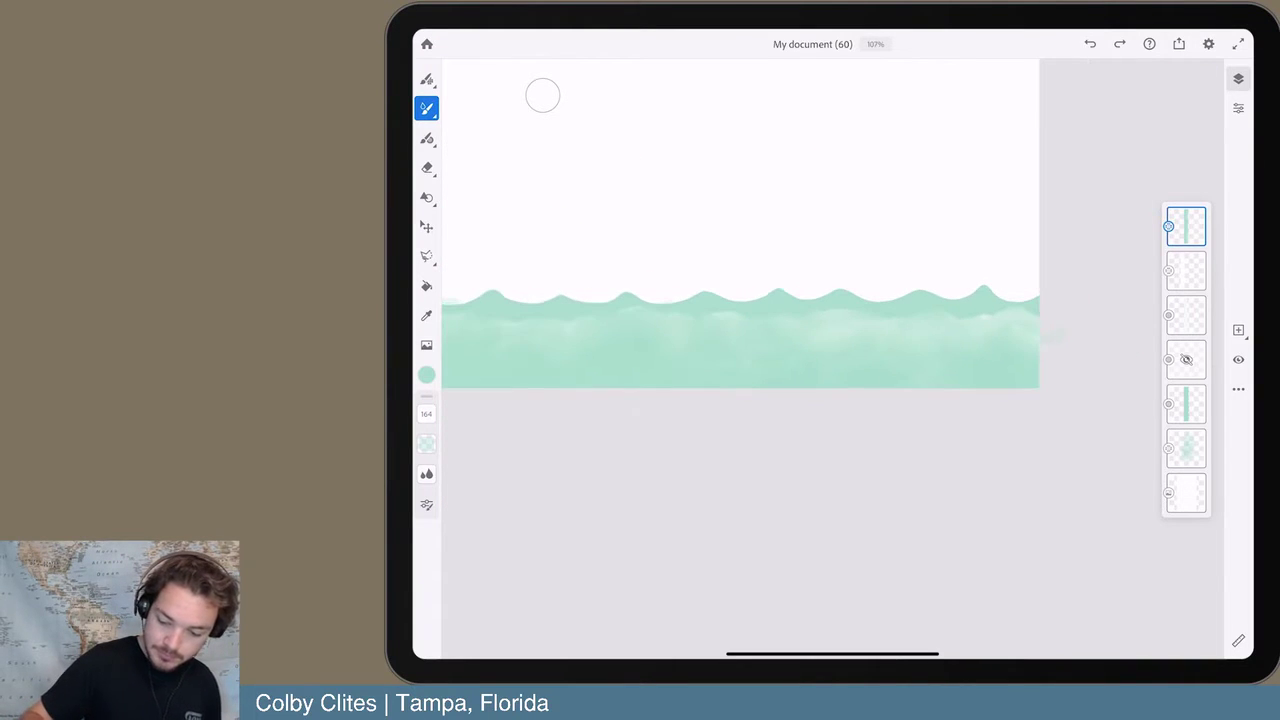
# - Paint teal watercolor washes over the pale areas of the wave band across the canvas at size 164
pyautogui.scroll(5, 725, 290)
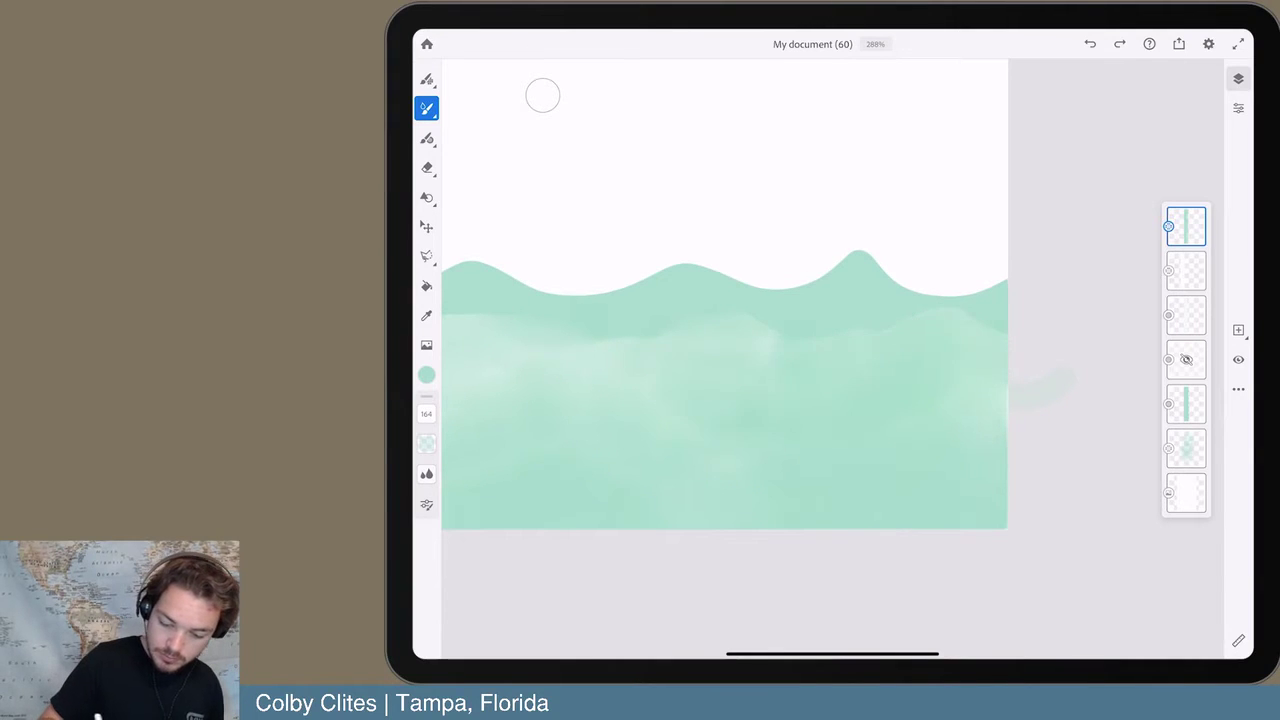
pyautogui.moveTo(725, 400); pyautogui.dragTo(1052, 310)
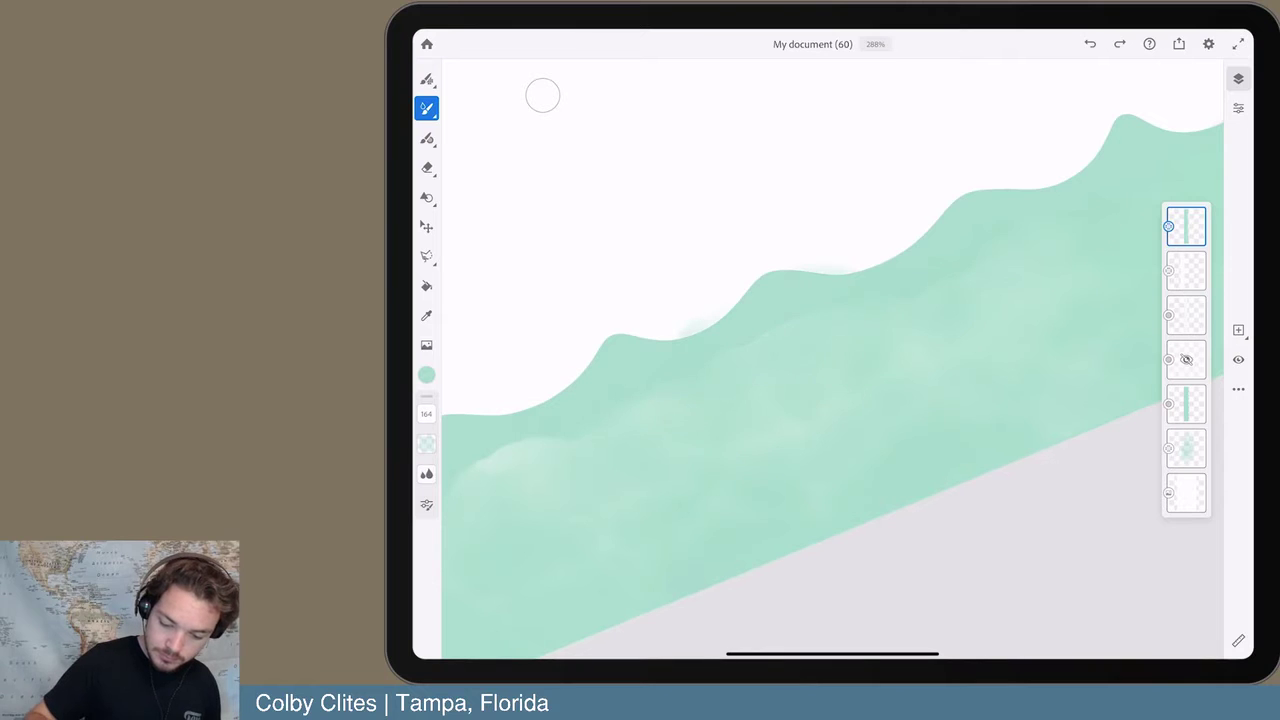
pyautogui.hotkey('ctrl', 'z')
pyautogui.hotkey('ctrl', 'shift', 'z')
pyautogui.hotkey('ctrl', 'z')
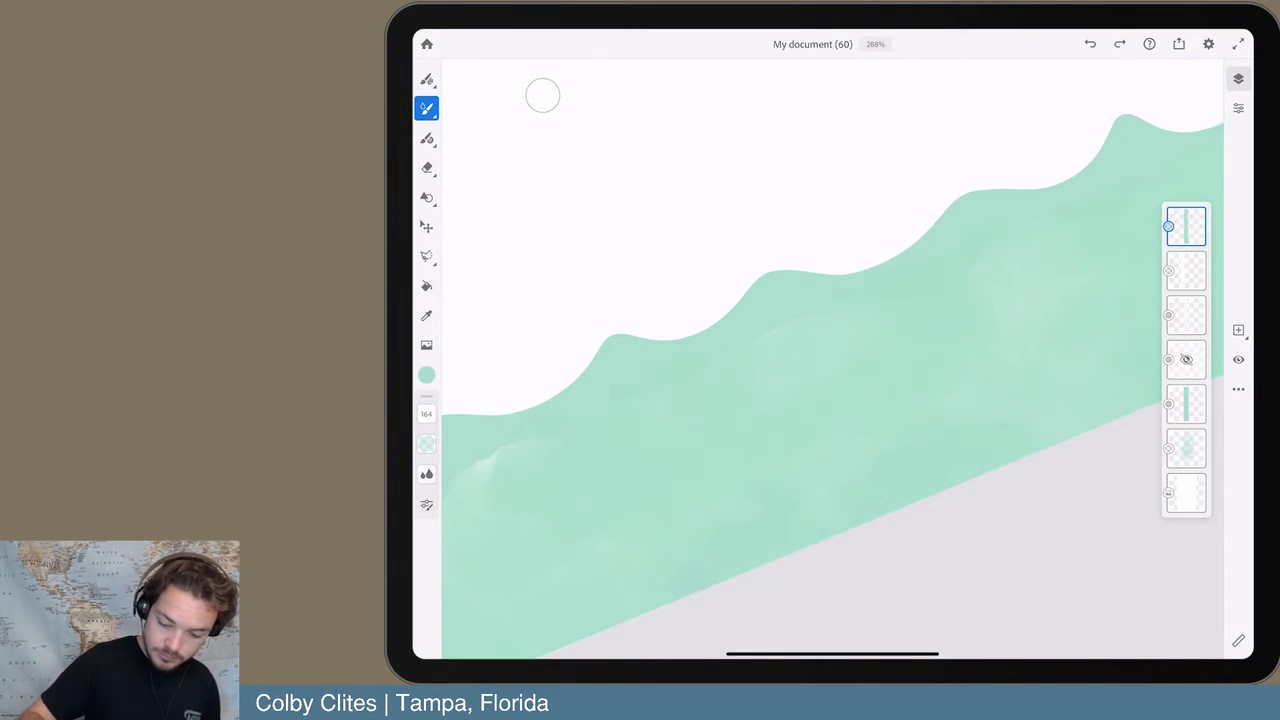
pyautogui.scroll(-3, 543, 95)
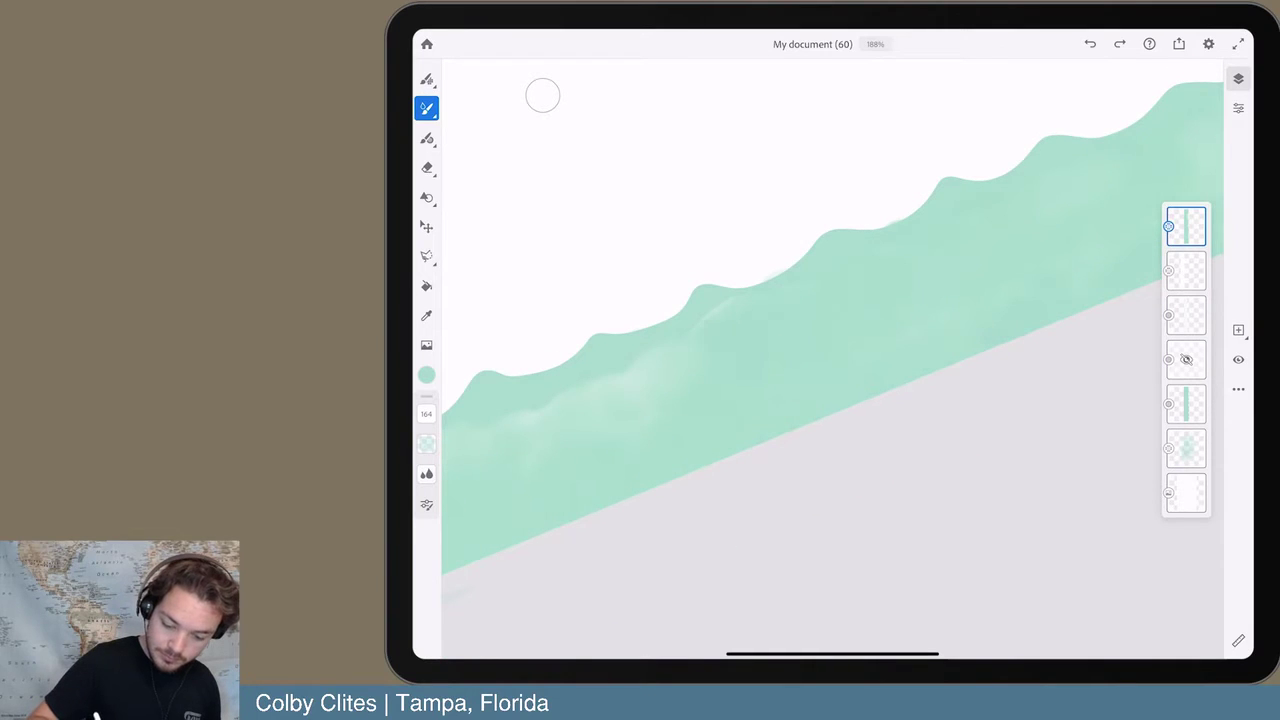
pyautogui.scroll(-2, 543, 95)
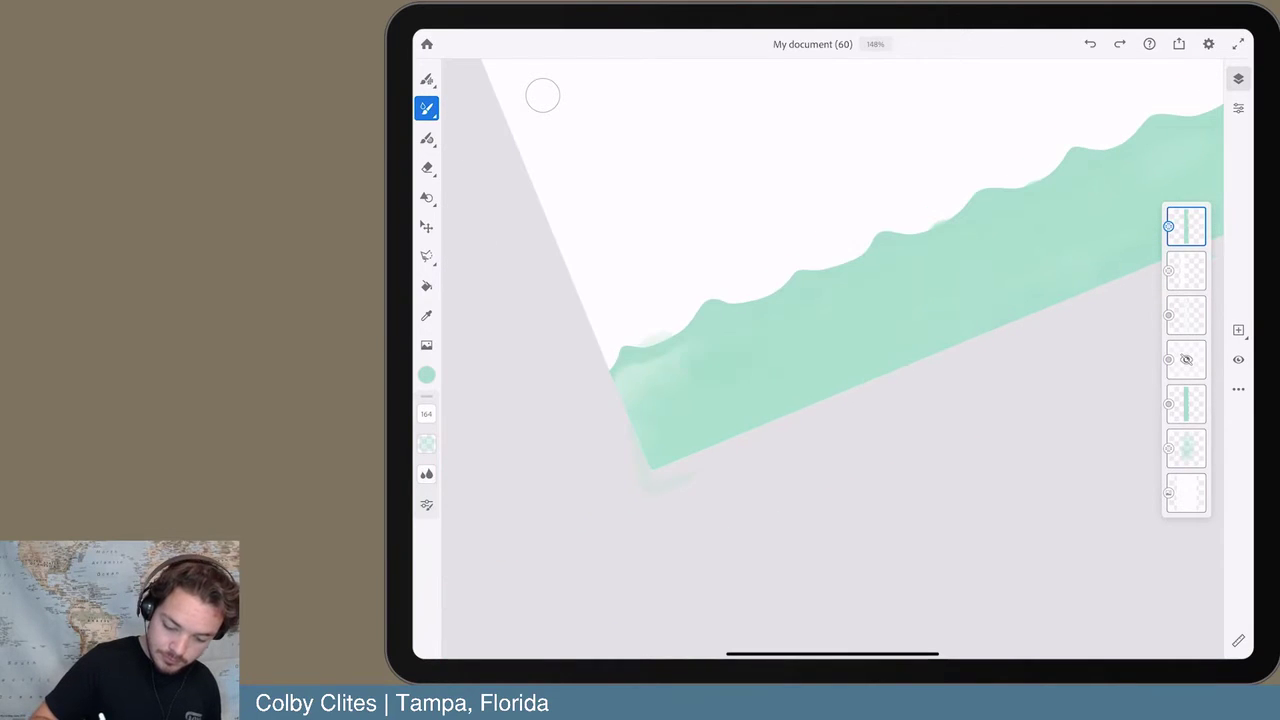
# - Try erasing the teal overspill above the leftmost waves at eraser size 320
pyautogui.scroll(5, 543, 95)
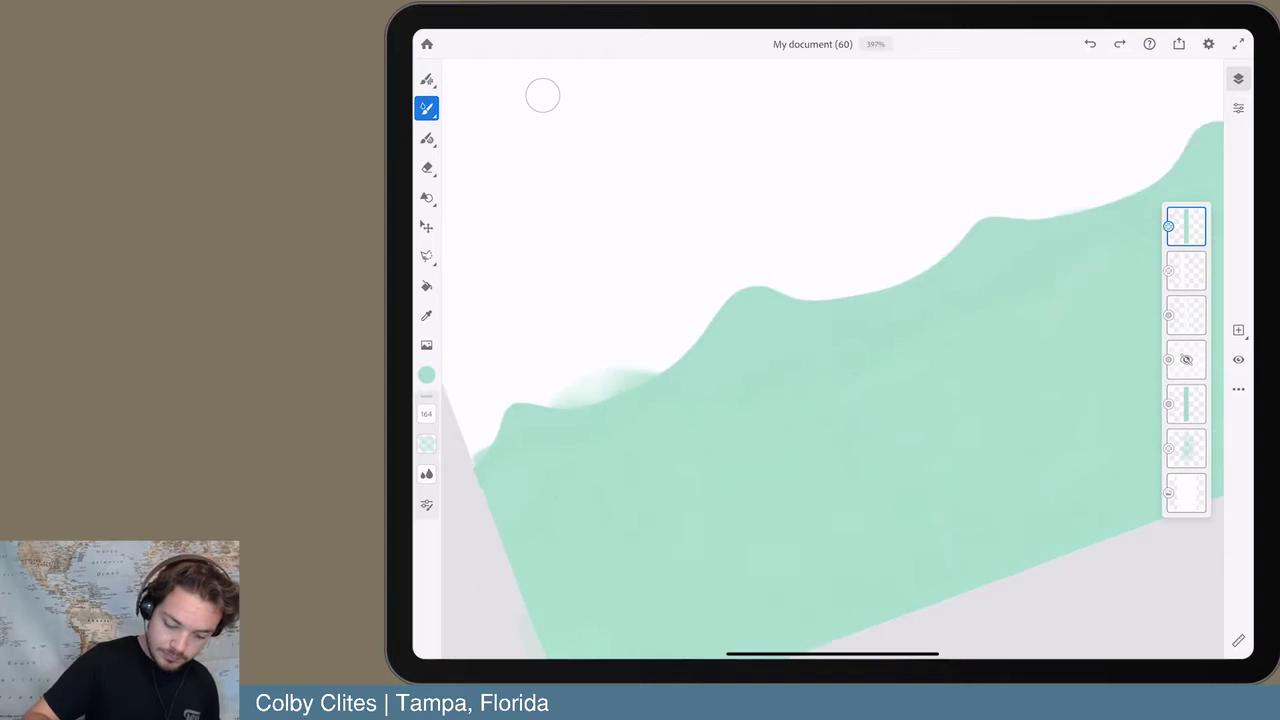
pyautogui.press('e')
pyautogui.moveTo(530, 465); pyautogui.dragTo(650, 385)
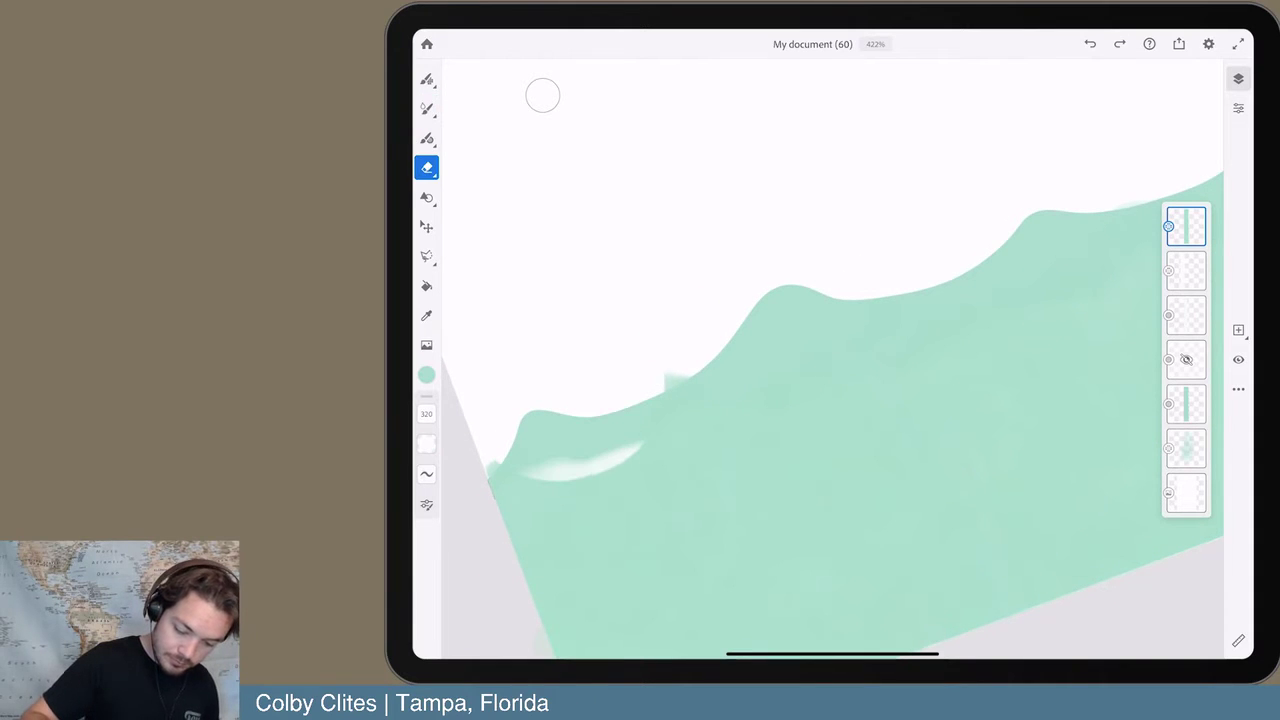
pyautogui.hotkey('ctrl', 'z')
pyautogui.moveTo(630, 448); pyautogui.dragTo(750, 405)
pyautogui.hotkey('ctrl', 'z')
pyautogui.moveTo(570, 410); pyautogui.dragTo(690, 372)
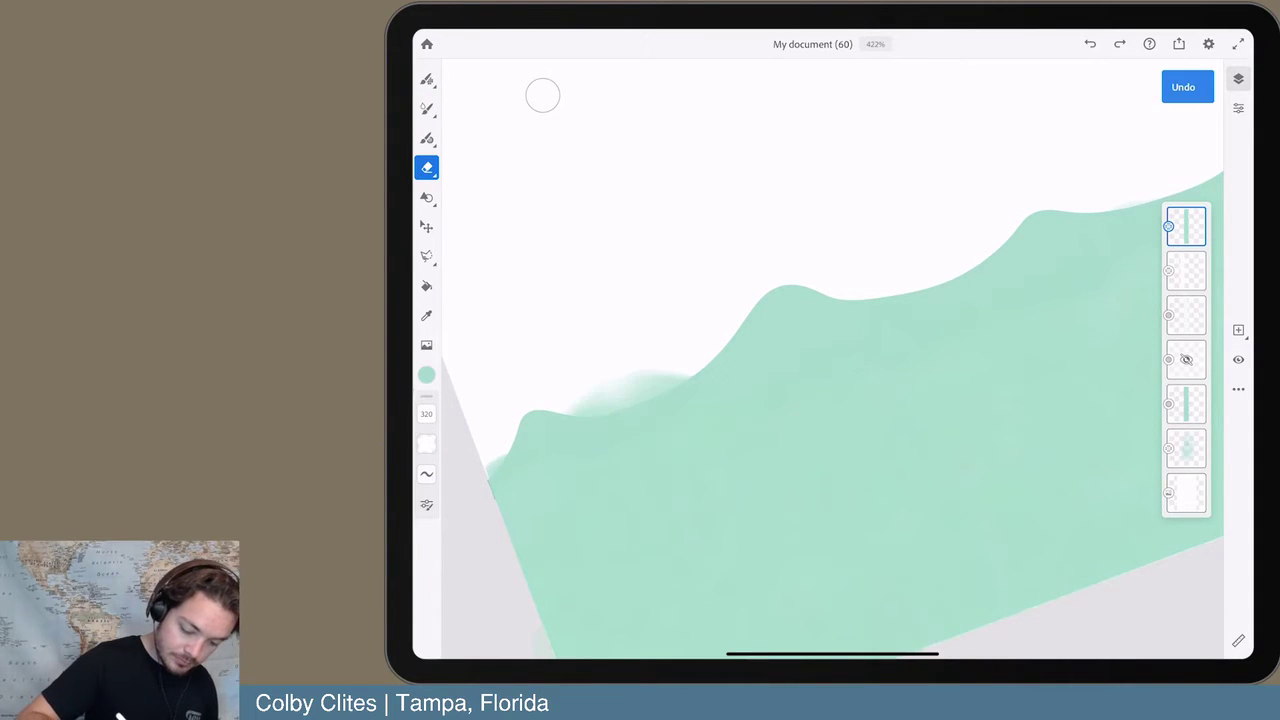
# - Set the eraser size to 55 and erase the teal overspill above the wave edge
pyautogui.moveTo(426, 413)
pyautogui.mouseDown()
pyautogui.moveTo(452, 386)
pyautogui.moveTo(455, 443)
pyautogui.mouseUp()
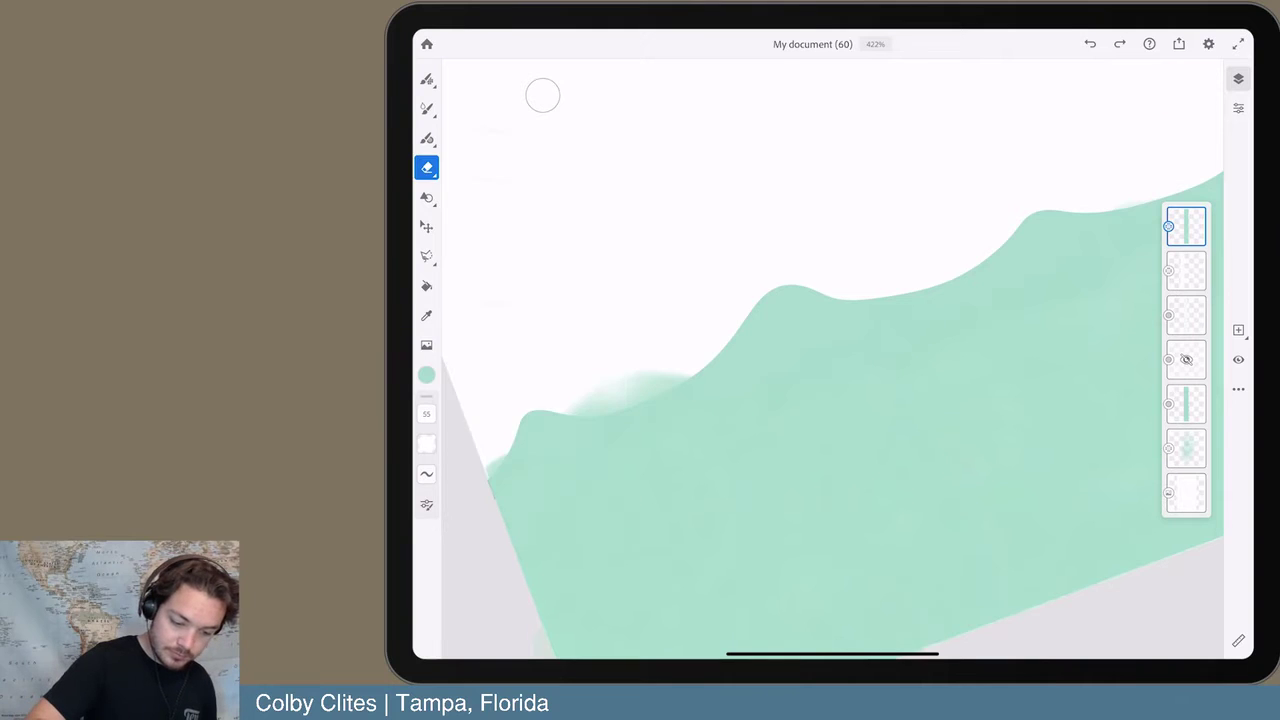
pyautogui.moveTo(690, 376); pyautogui.dragTo(570, 414)
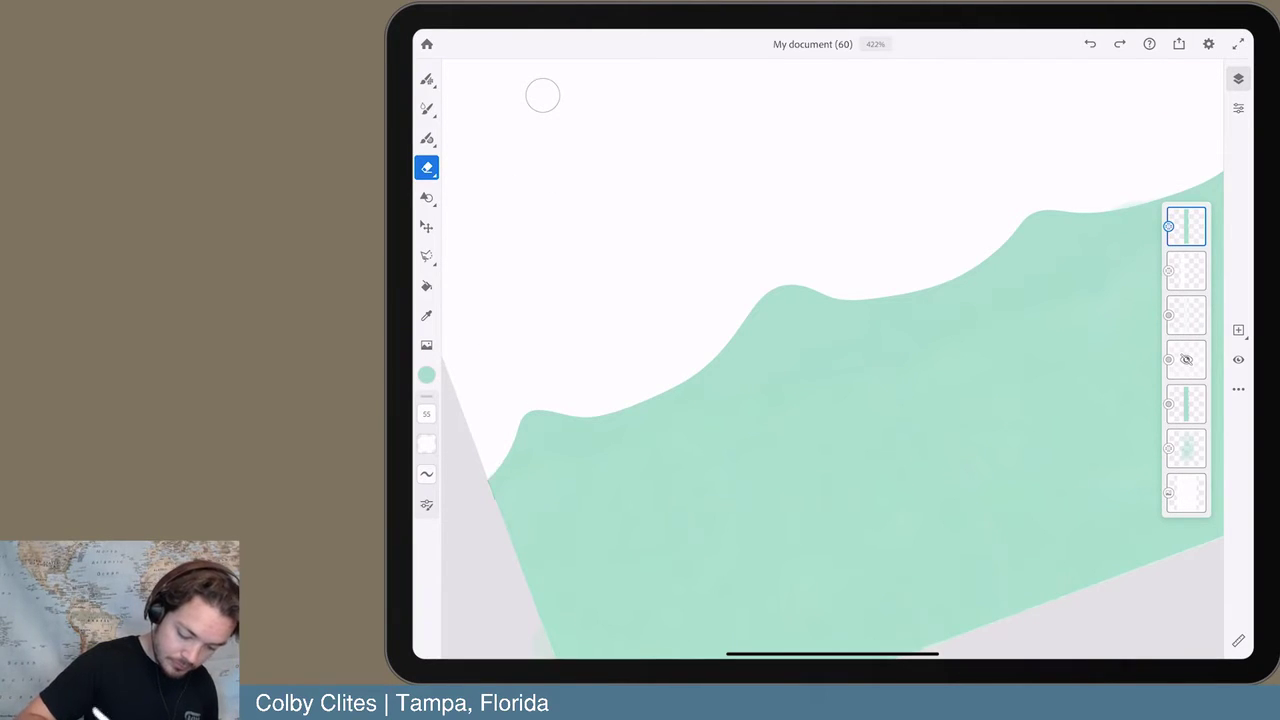
pyautogui.scroll(-5, 830, 380)
pyautogui.scroll(5, 830, 380)
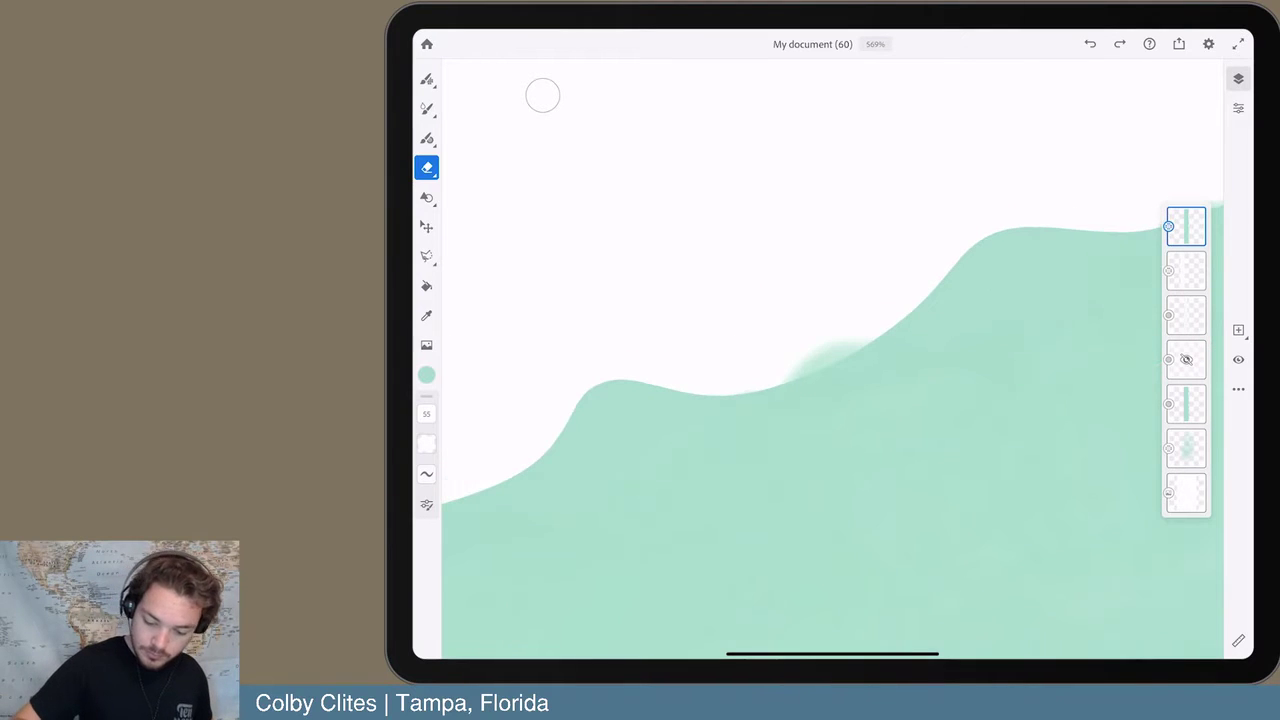
pyautogui.moveTo(790, 380); pyautogui.dragTo(865, 345)
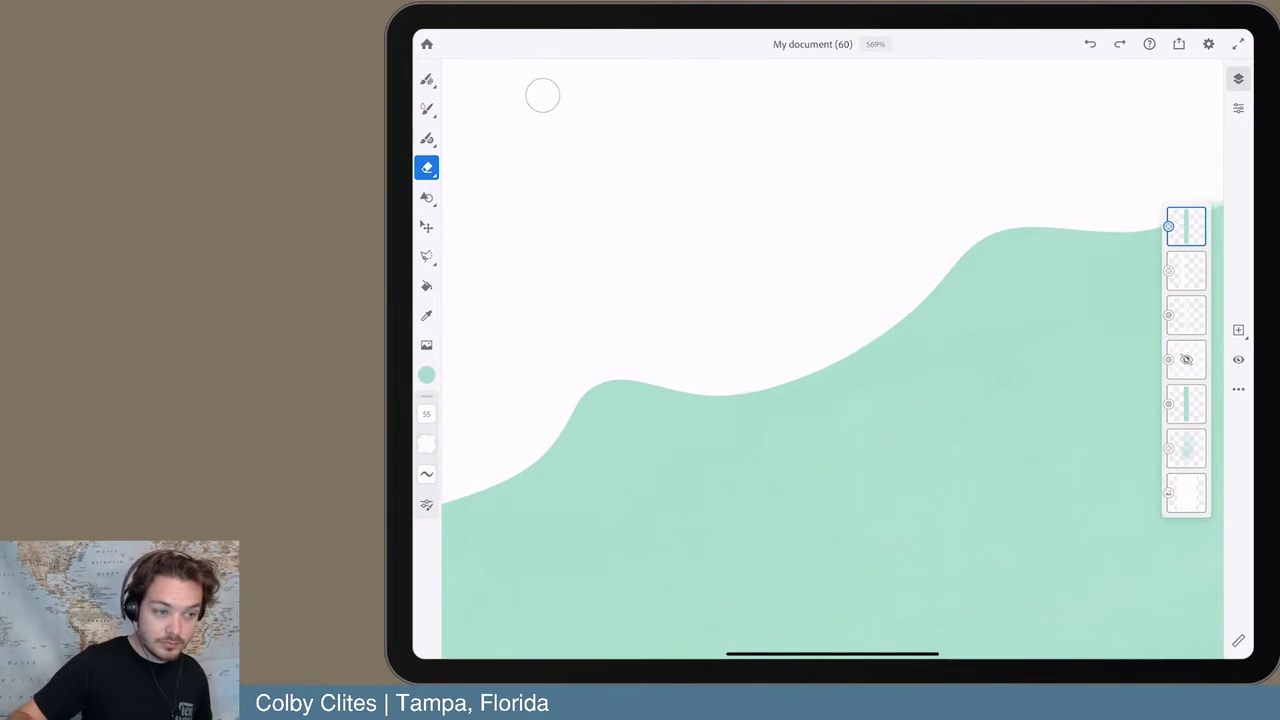
pyautogui.scroll(-5, 830, 380)
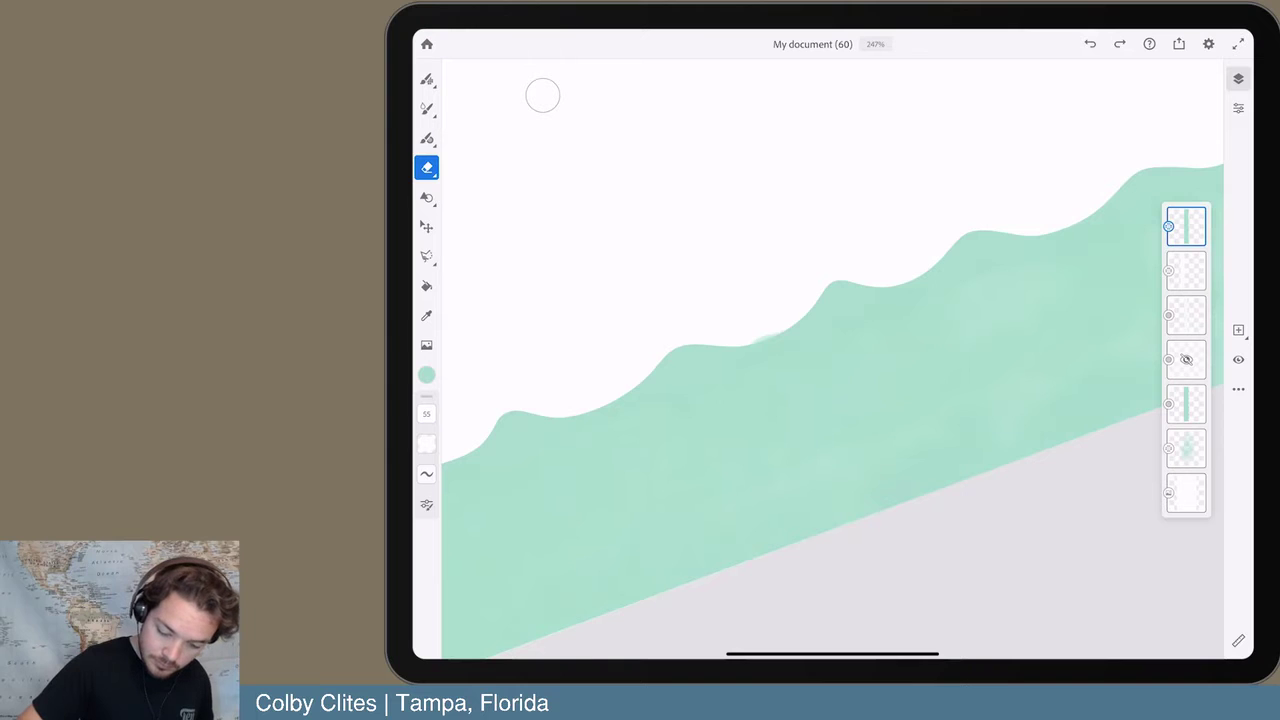
pyautogui.scroll(-4, 830, 380)
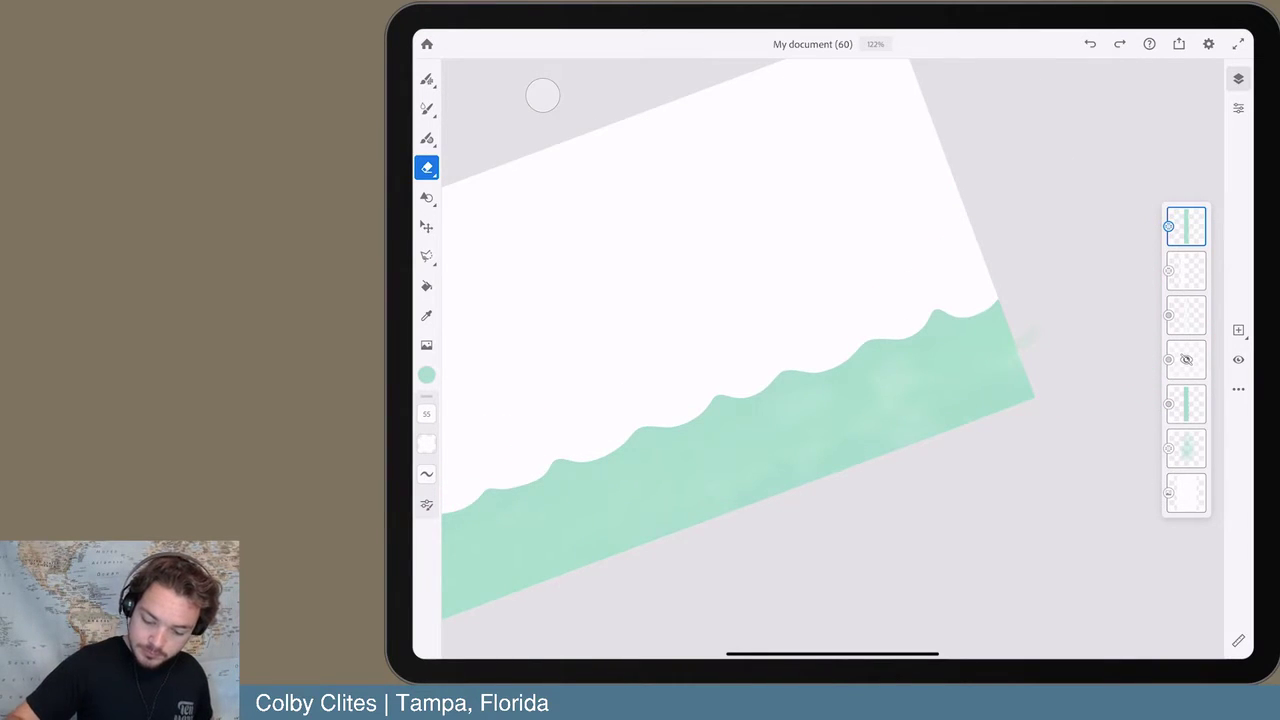
pyautogui.scroll(5, 830, 380)
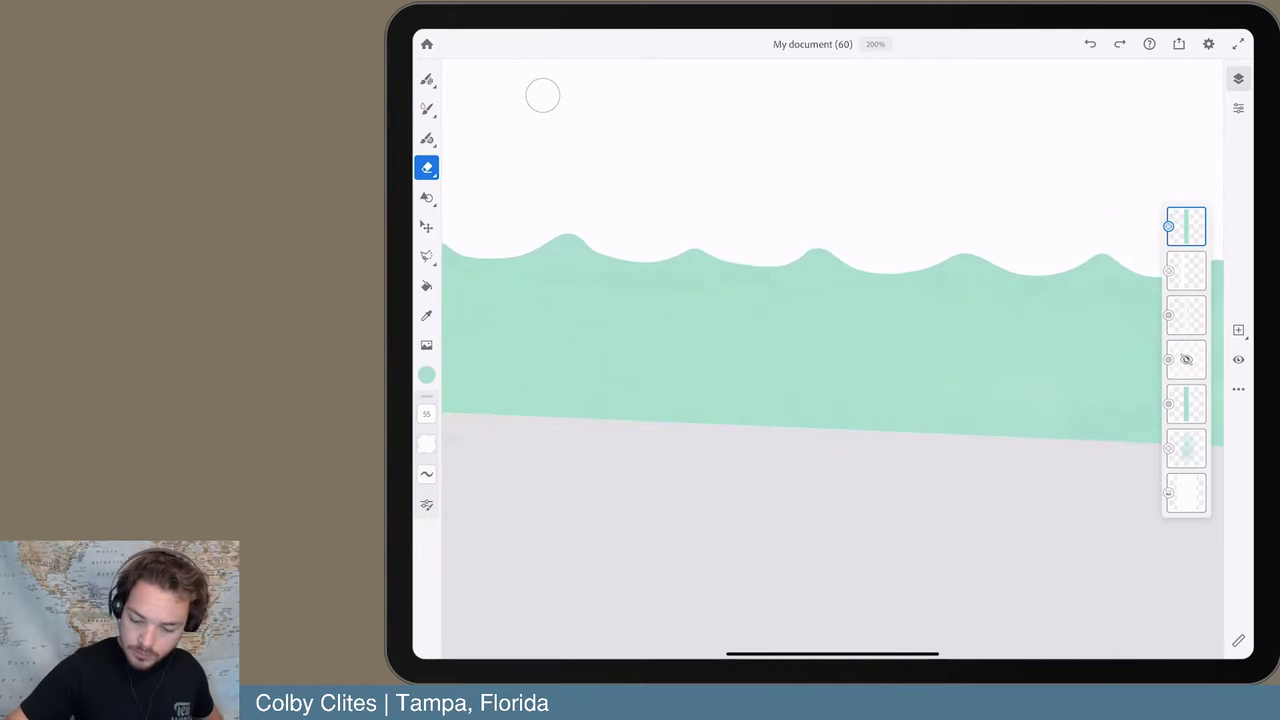
pyautogui.scroll(1, 830, 380)
pyautogui.scroll(-3, 830, 380)
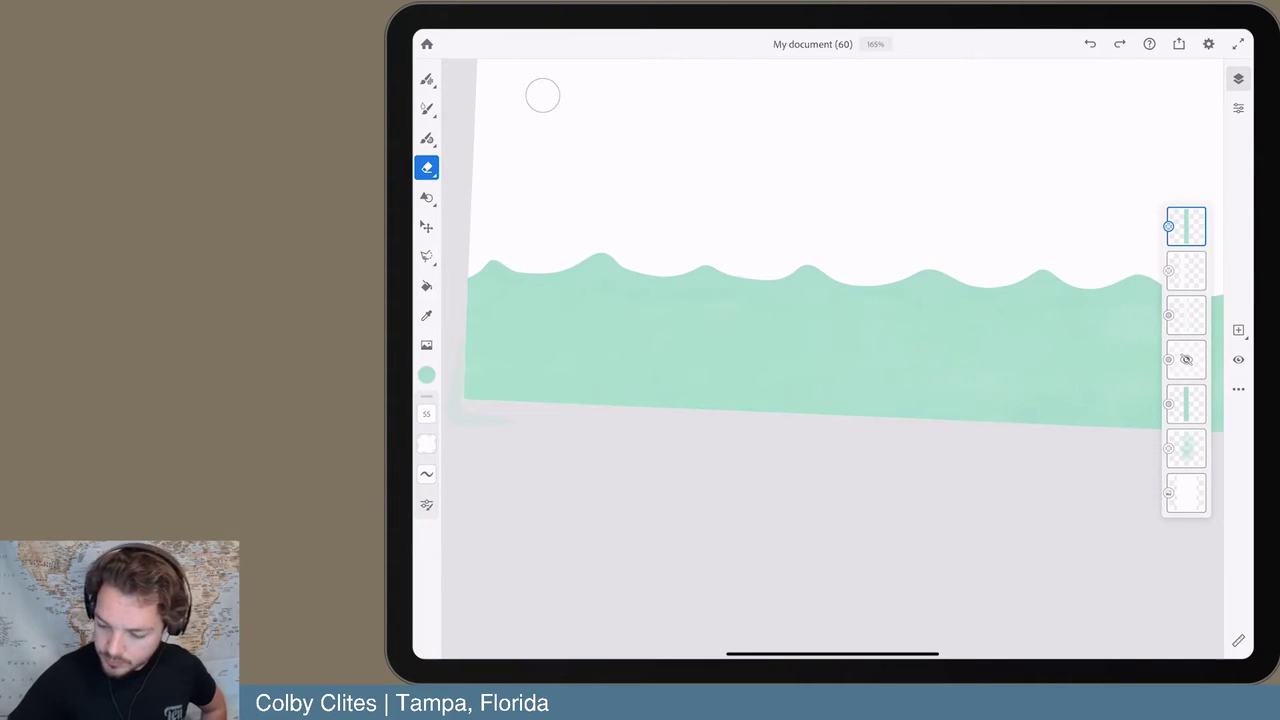
# - Add a new empty layer at the top of the layer stack
pyautogui.click(1186, 270)
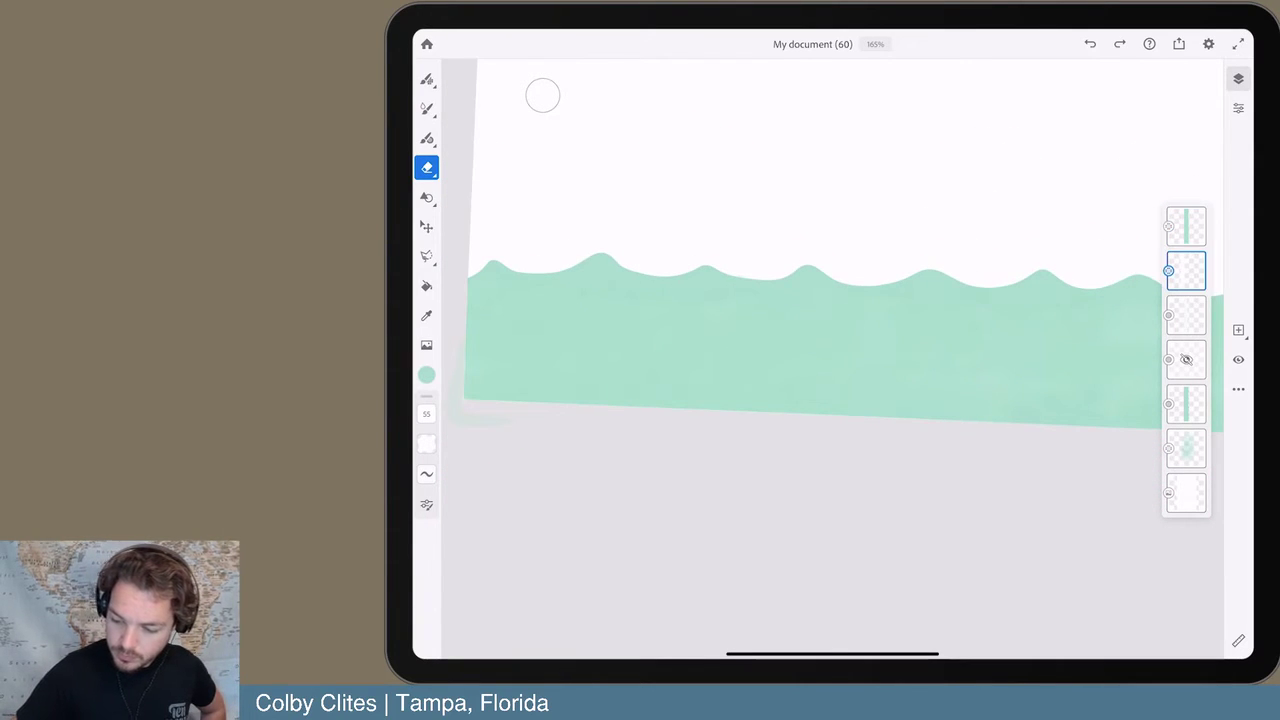
pyautogui.click(1238, 330)
pyautogui.scroll(-1, 830, 380)
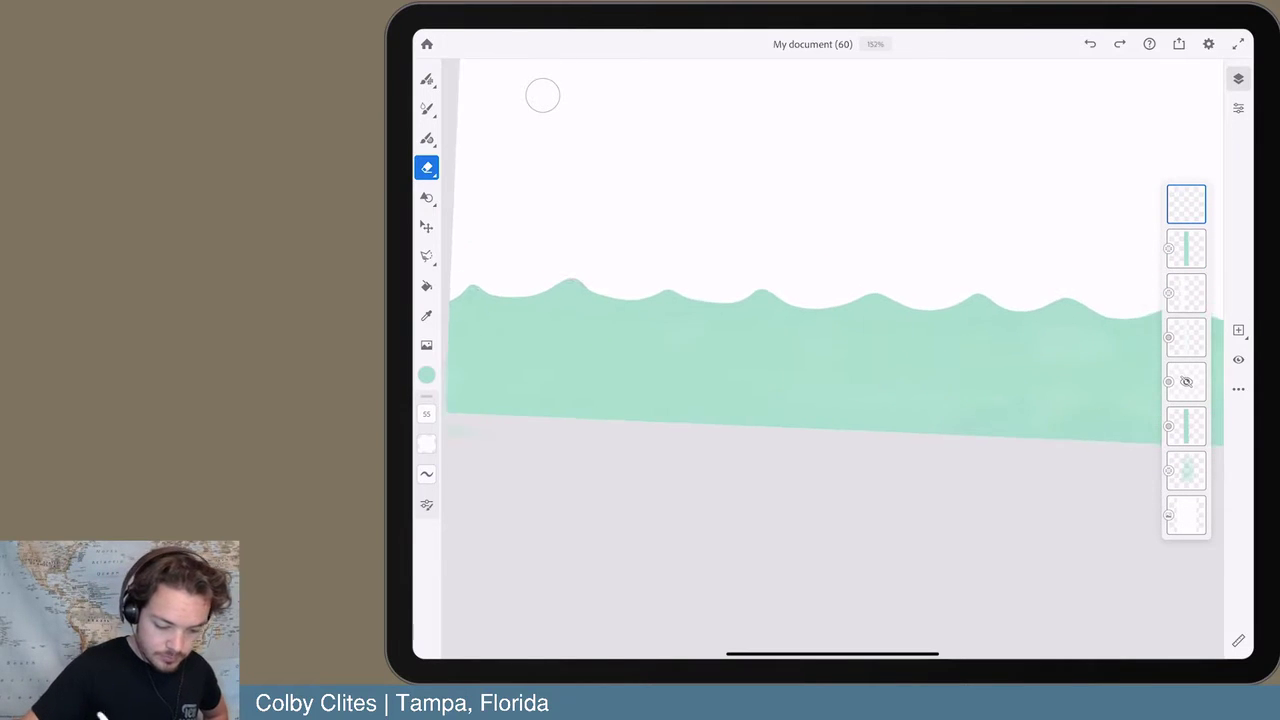
# - Select the Watercolor wash soft live brush and set its color to white
pyautogui.click(427, 108)
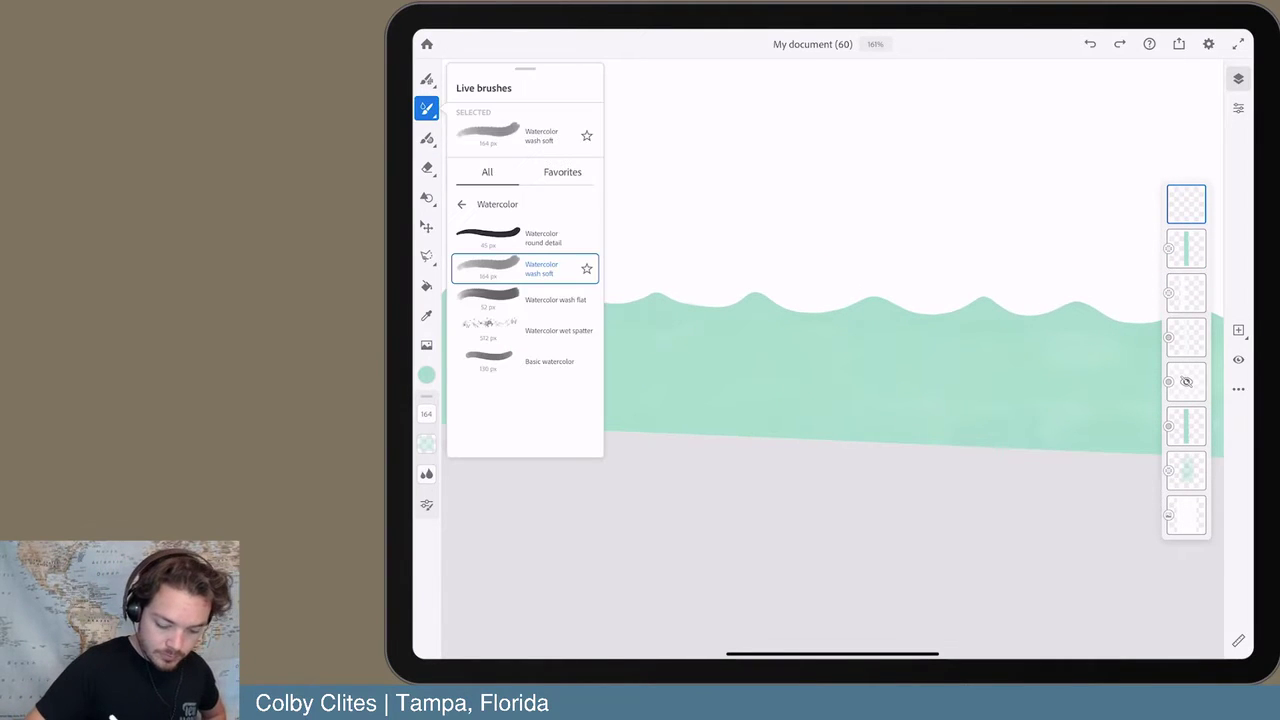
pyautogui.click(427, 374)
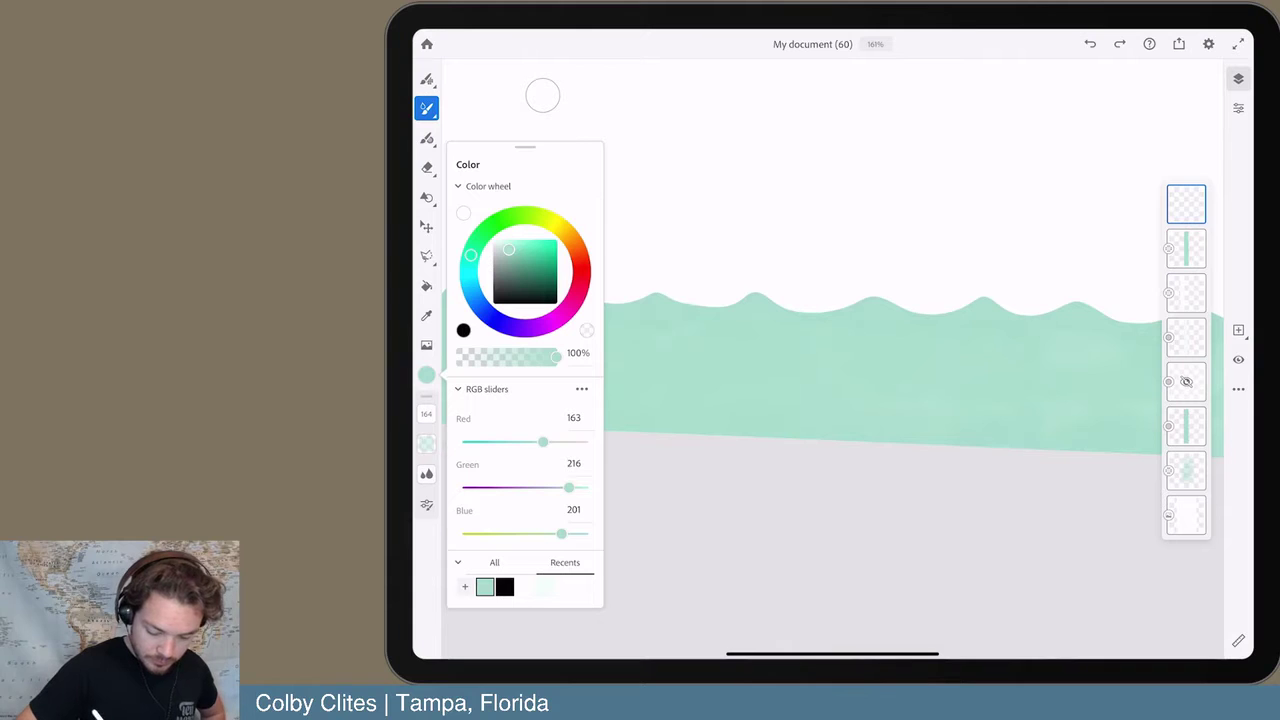
pyautogui.click(463, 213)
pyautogui.click(427, 108)
pyautogui.click(427, 108)
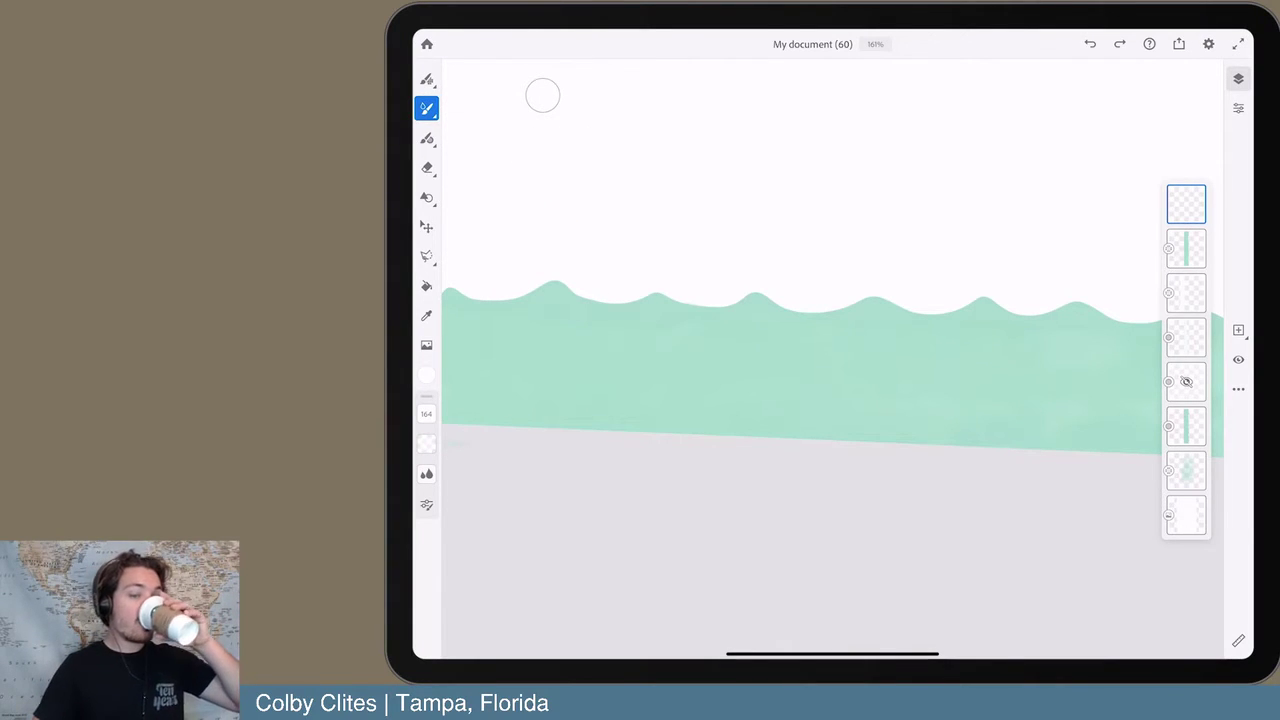
# - Try painting layered white watercolor washes along the band's lower edge on the new layer at brush size 164
pyautogui.scroll(-5, 800, 360)
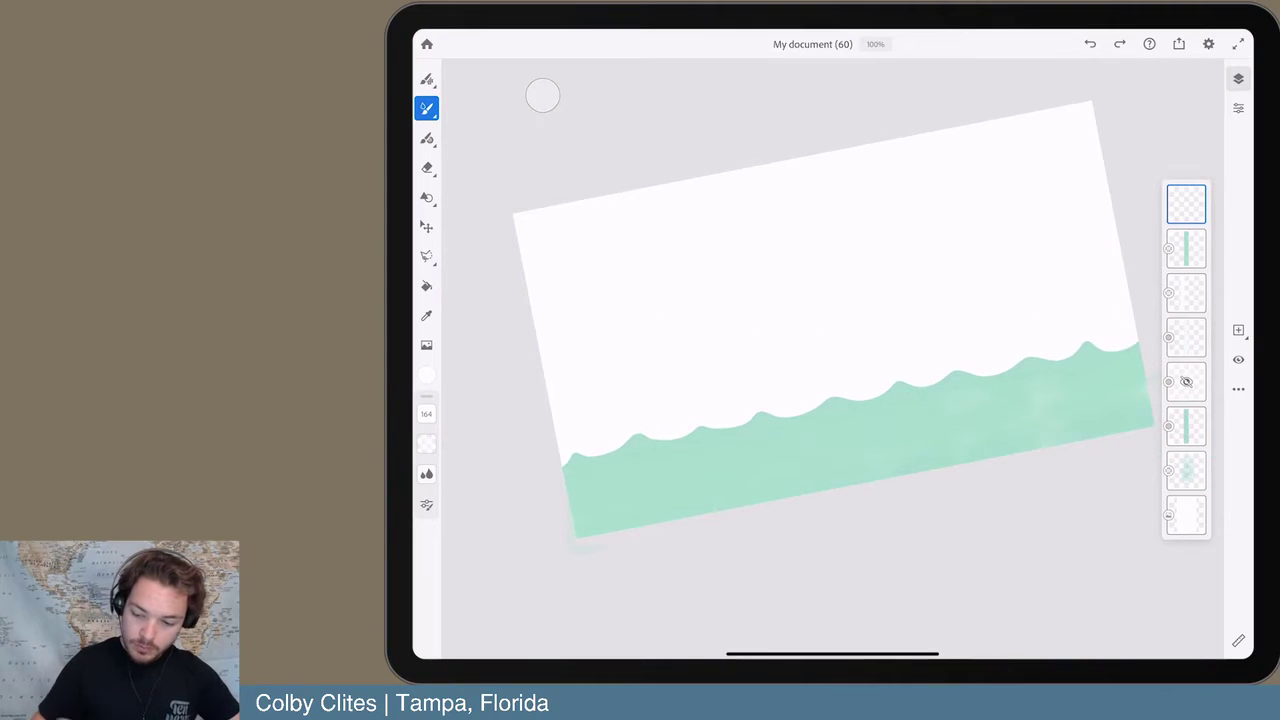
pyautogui.moveTo(582, 532)
pyautogui.mouseDown()
pyautogui.moveTo(650, 500)
pyautogui.moveTo(1020, 438)
pyautogui.moveTo(1150, 402)
pyautogui.mouseUp()
pyautogui.moveTo(575, 535)
pyautogui.mouseDown()
pyautogui.moveTo(642, 505)
pyautogui.moveTo(955, 455)
pyautogui.moveTo(1150, 395)
pyautogui.moveTo(1015, 445)
pyautogui.moveTo(710, 478)
pyautogui.moveTo(568, 510)
pyautogui.mouseUp()
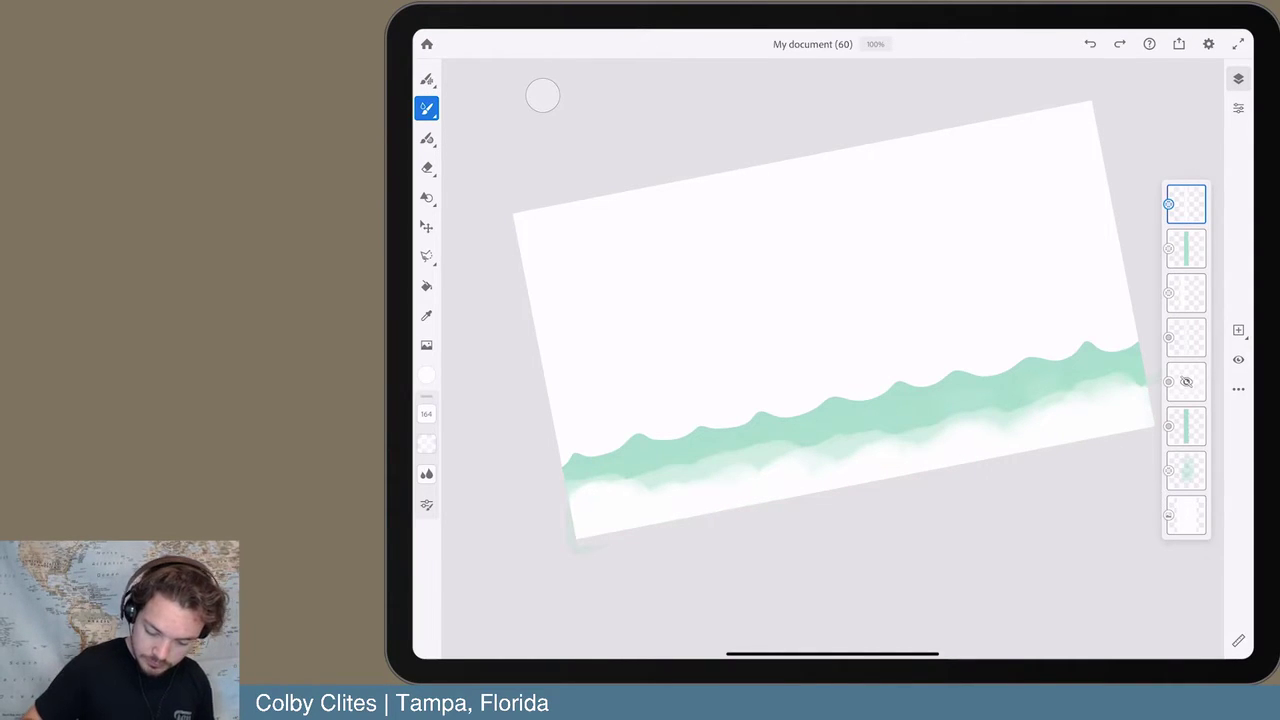
pyautogui.moveTo(650, 488); pyautogui.dragTo(790, 455)
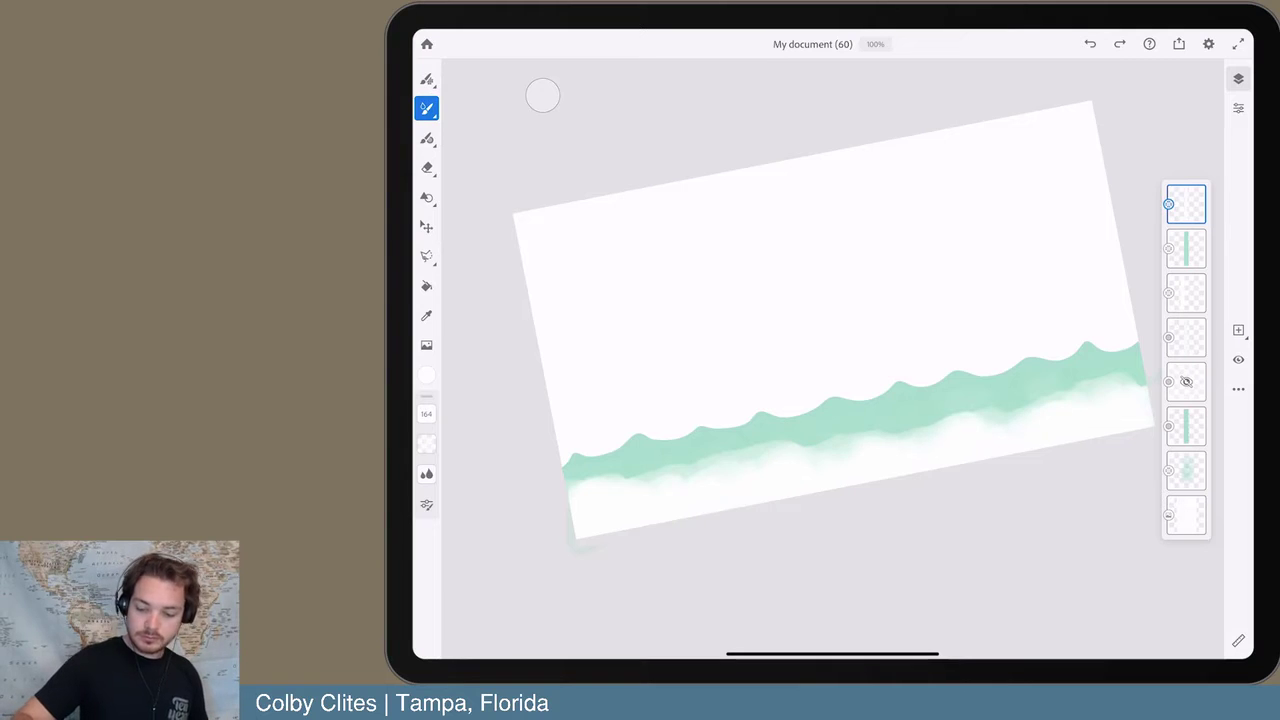
# - Undo all the white wash strokes on the top layer
pyautogui.moveTo(1000, 250); pyautogui.dragTo(960, 330)
pyautogui.hotkey('ctrl', 'z')
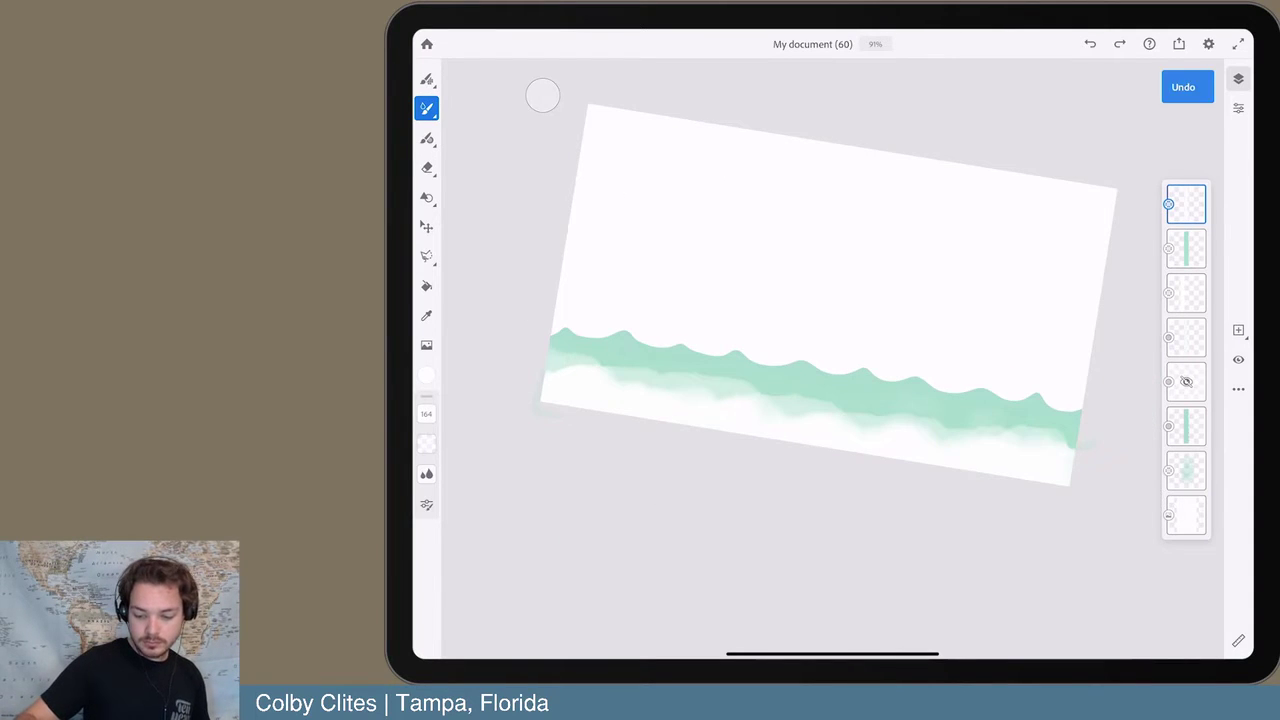
pyautogui.hotkey('ctrl', 'z')
pyautogui.hotkey('ctrl', 'z')
pyautogui.hotkey('ctrl', 'z')
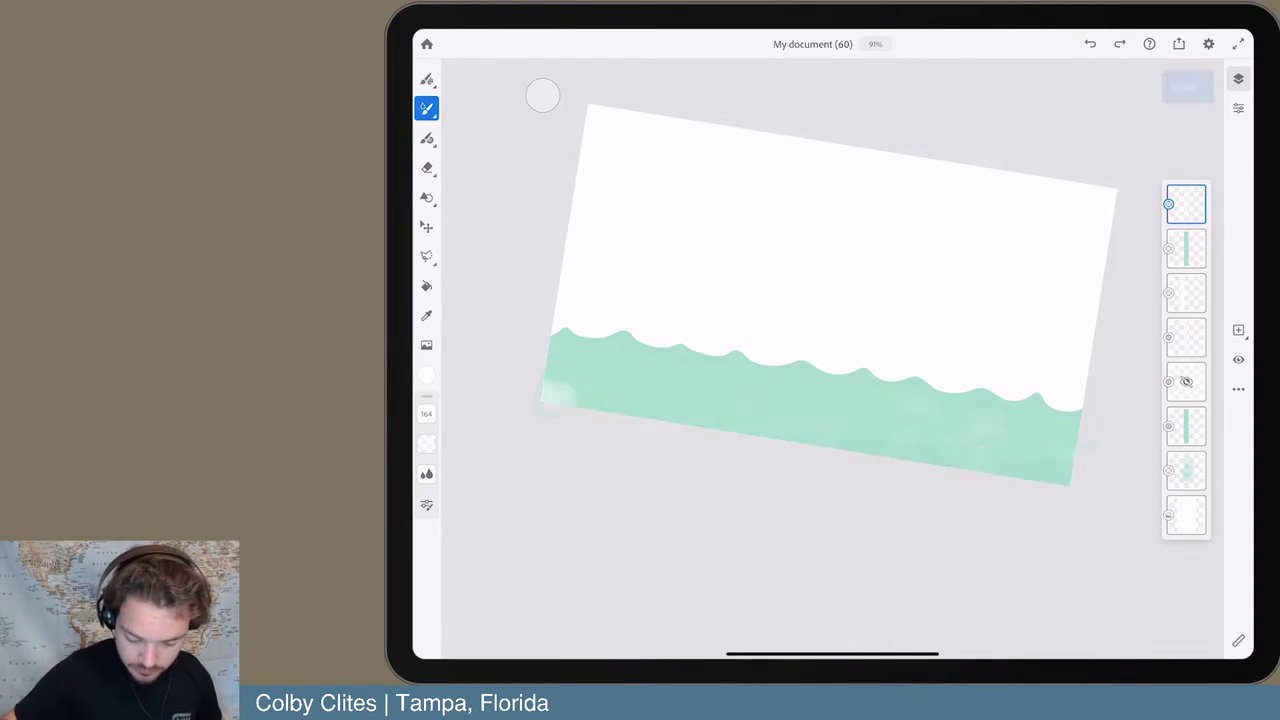
pyautogui.hotkey('ctrl', 'z')
# - Reduce the Watercolor wash soft brush's size to 57
pyautogui.moveTo(830, 295); pyautogui.dragTo(741, 358)
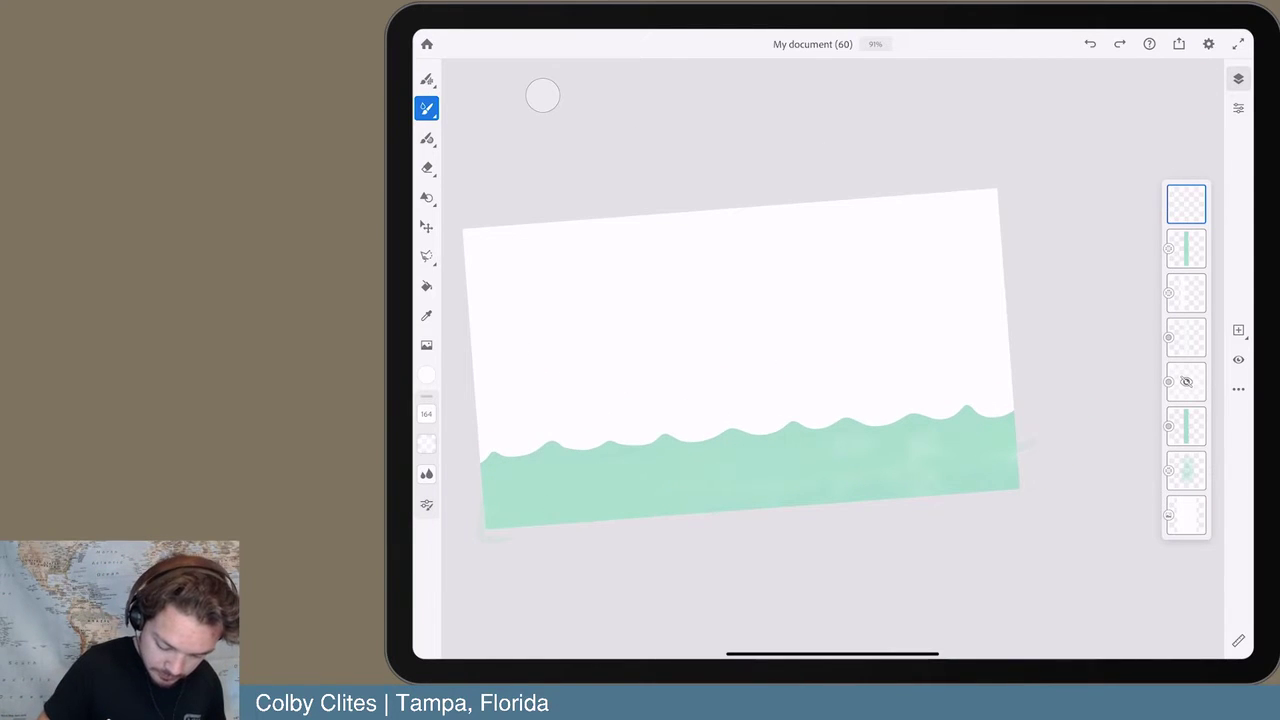
pyautogui.moveTo(455, 372); pyautogui.dragTo(455, 450)
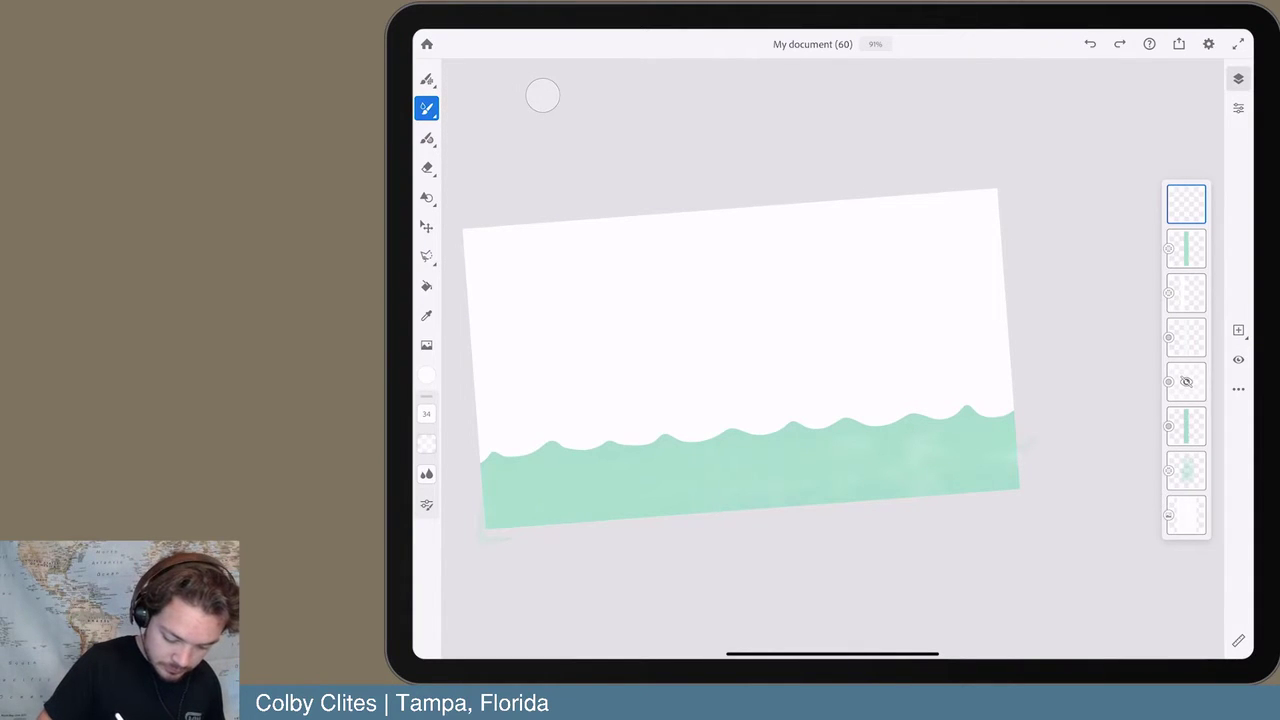
pyautogui.moveTo(455, 450); pyautogui.dragTo(455, 427)
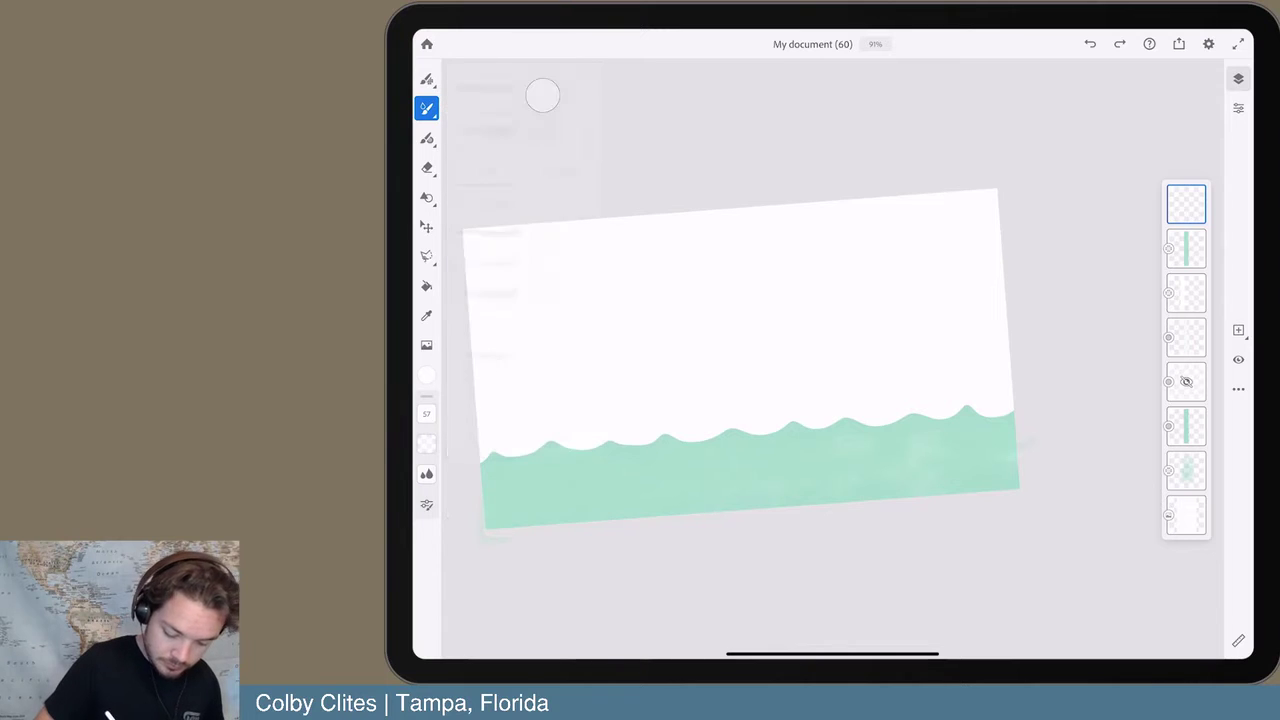
# - Try painting a white wavy line across the lower part of the teal band at brush size 57
pyautogui.moveTo(486, 514)
pyautogui.mouseDown()
pyautogui.moveTo(550, 495)
pyautogui.moveTo(1018, 458)
pyautogui.mouseUp()
pyautogui.moveTo(488, 516); pyautogui.dragTo(752, 502)
pyautogui.hotkey('ctrl', 'z')
pyautogui.hotkey('ctrl', 'z')
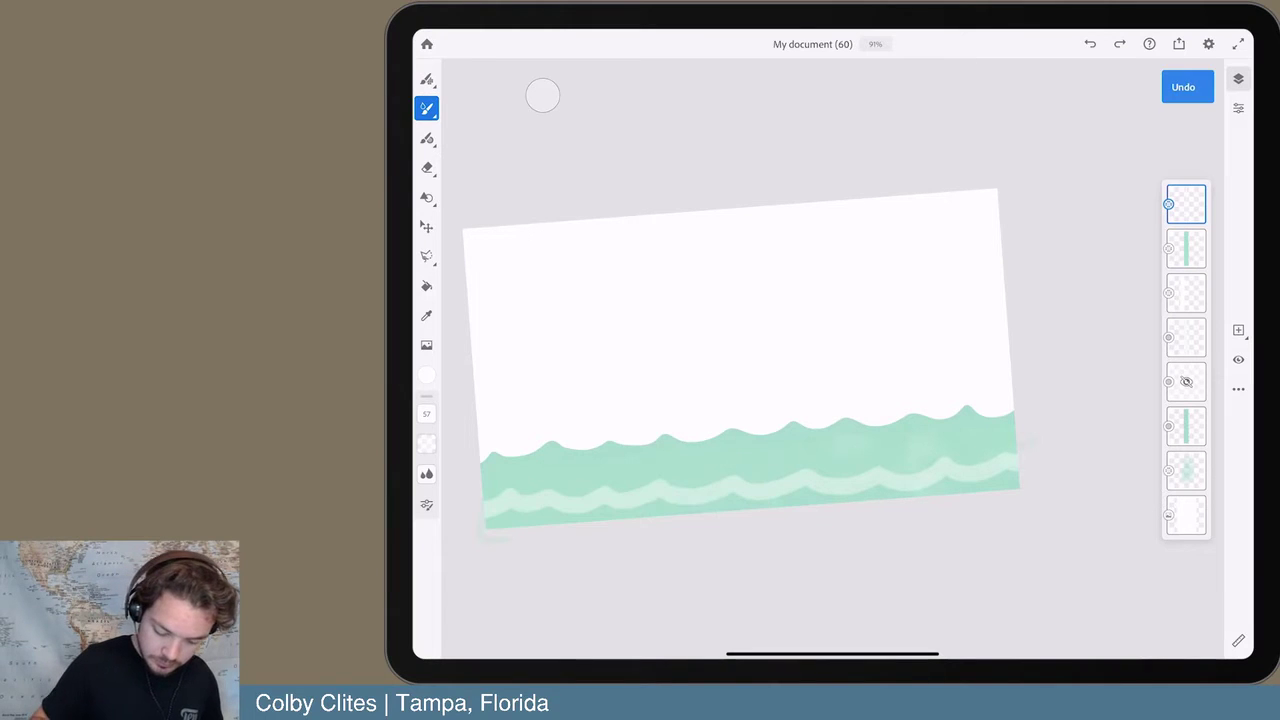
# - Try covering the teal band's lower edge with white watercolor wash at brush size 80
pyautogui.moveTo(451, 425); pyautogui.dragTo(451, 412)
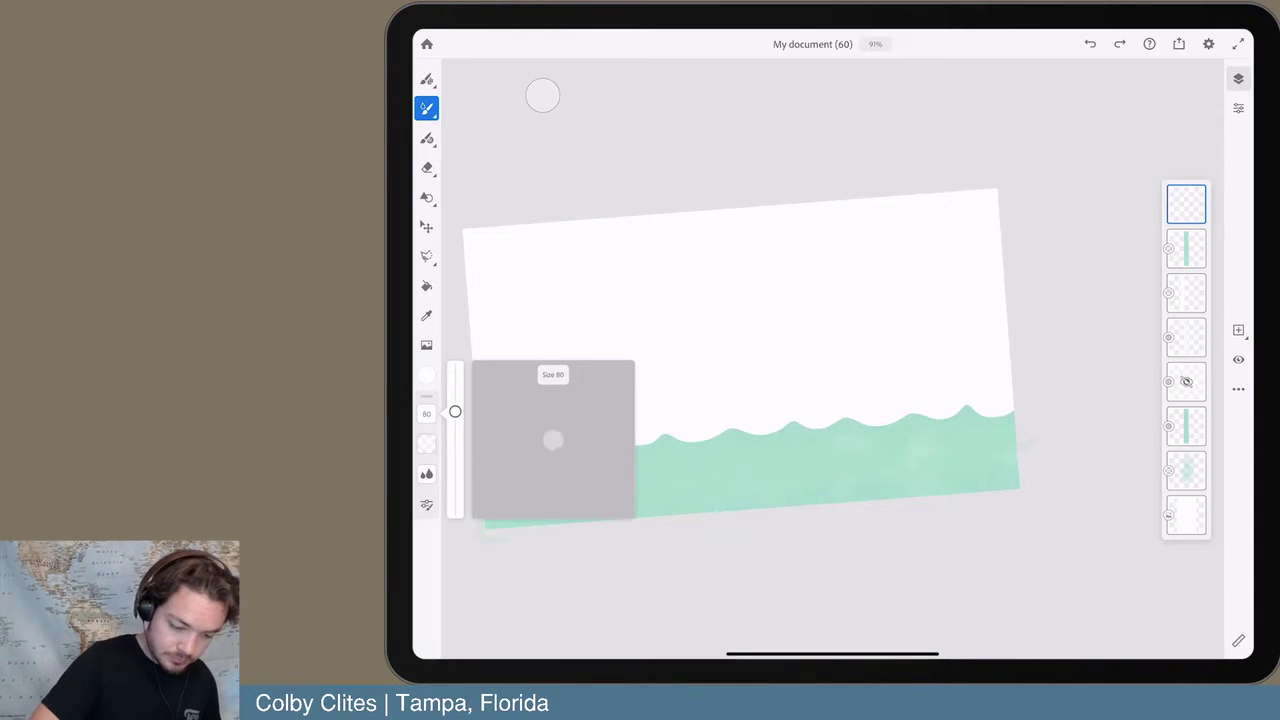
pyautogui.click(426, 108)
pyautogui.click(426, 108)
pyautogui.moveTo(488, 520)
pyautogui.mouseDown()
pyautogui.moveTo(1012, 478)
pyautogui.moveTo(490, 524)
pyautogui.moveTo(492, 508)
pyautogui.moveTo(1015, 480)
pyautogui.moveTo(880, 476)
pyautogui.moveTo(590, 508)
pyautogui.mouseUp()
pyautogui.click(1186, 204)
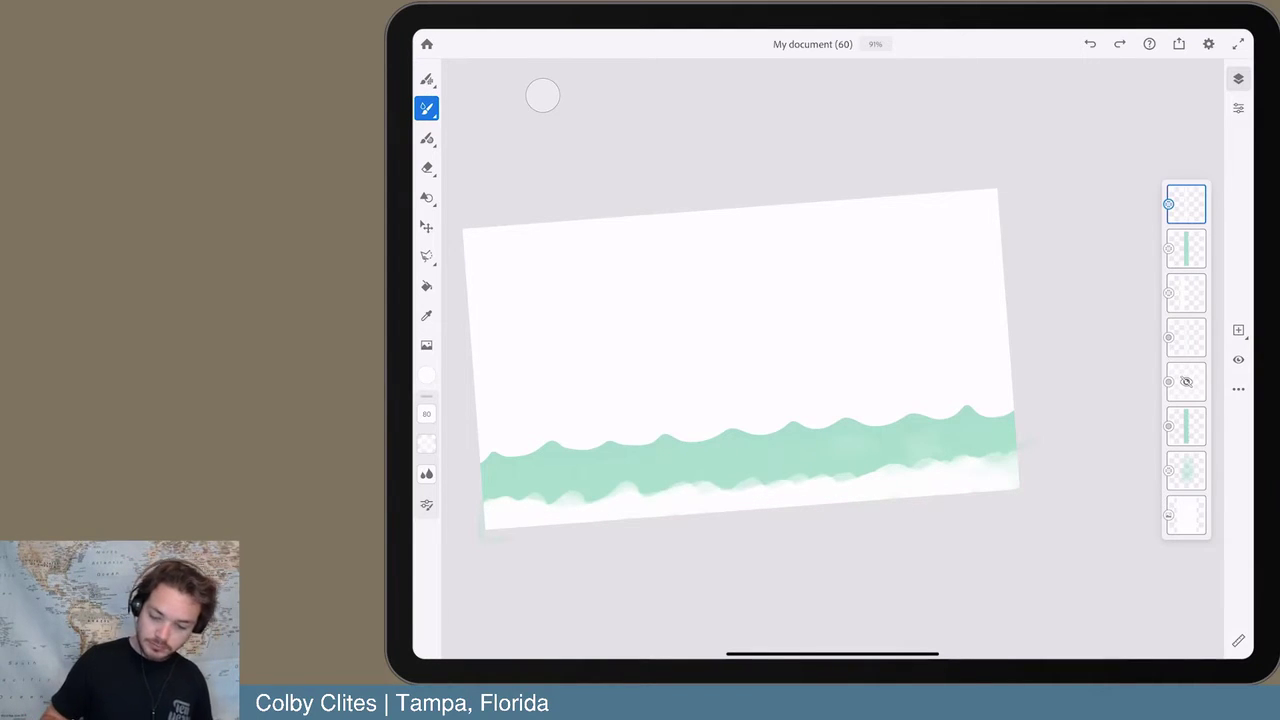
pyautogui.scroll(-3, 760, 360)
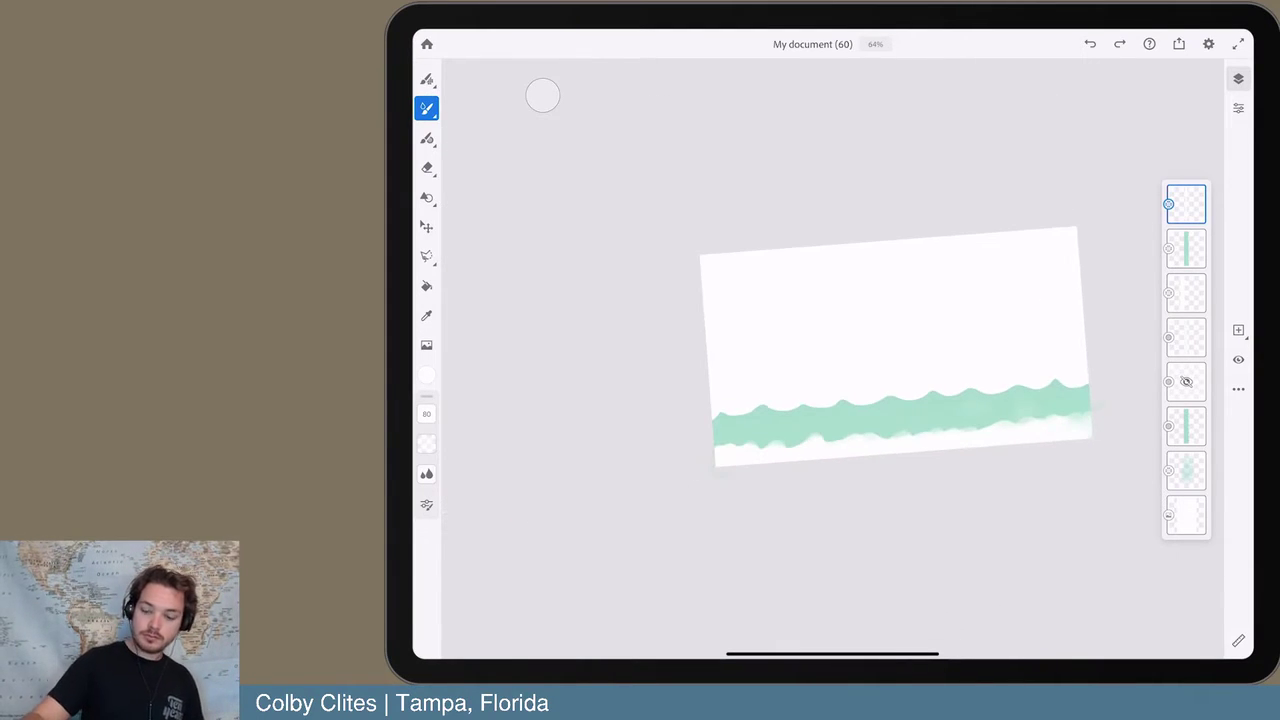
pyautogui.scroll(3, 900, 350)
pyautogui.hotkey('ctrl', 'z')
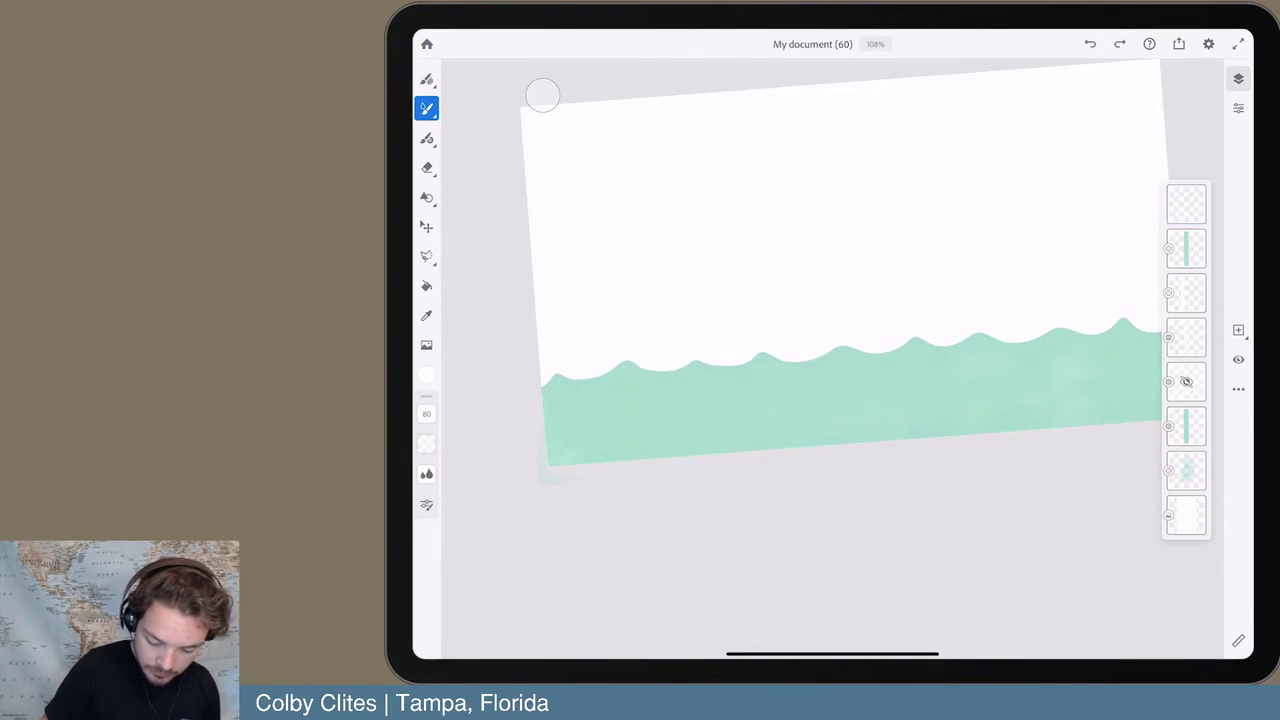
# - Try short white soft-wash strokes starting from the teal band's lower-left corner
pyautogui.moveTo(560, 455)
pyautogui.mouseDown()
pyautogui.moveTo(788, 434)
pyautogui.moveTo(570, 455)
pyautogui.mouseUp()
pyautogui.scroll(-2, 543, 95)
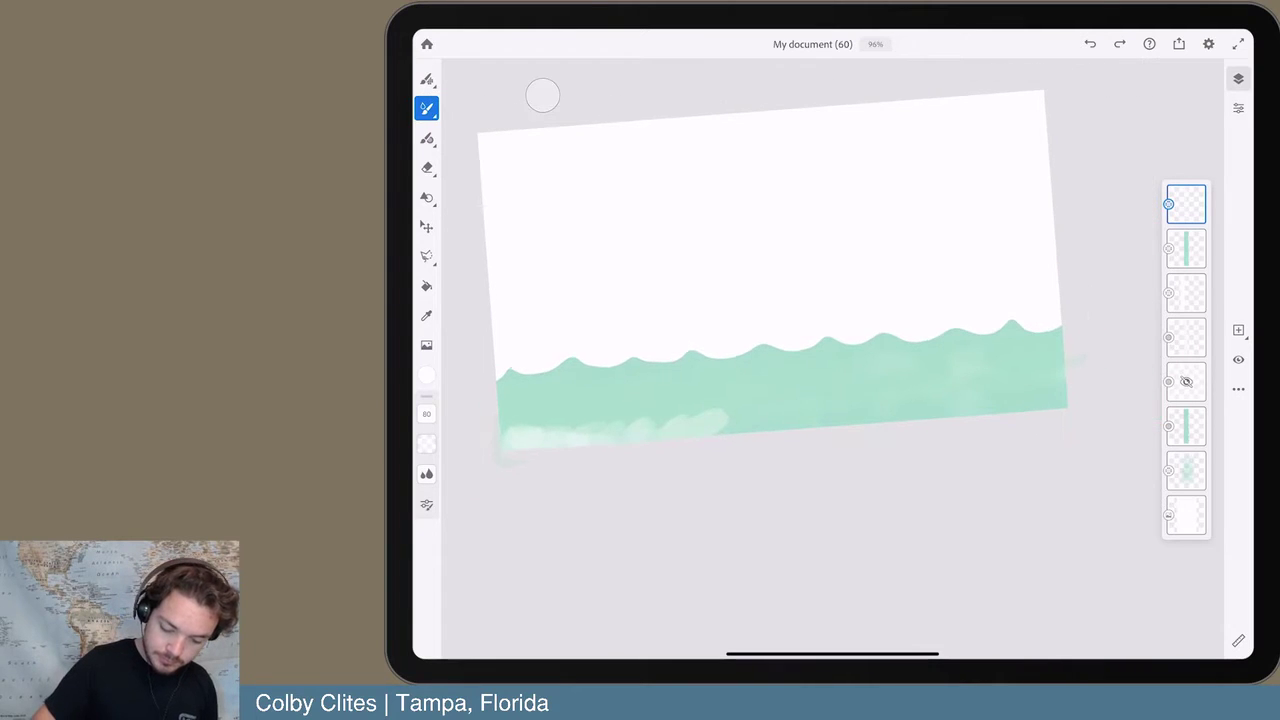
pyautogui.hotkey('ctrl', 'z')
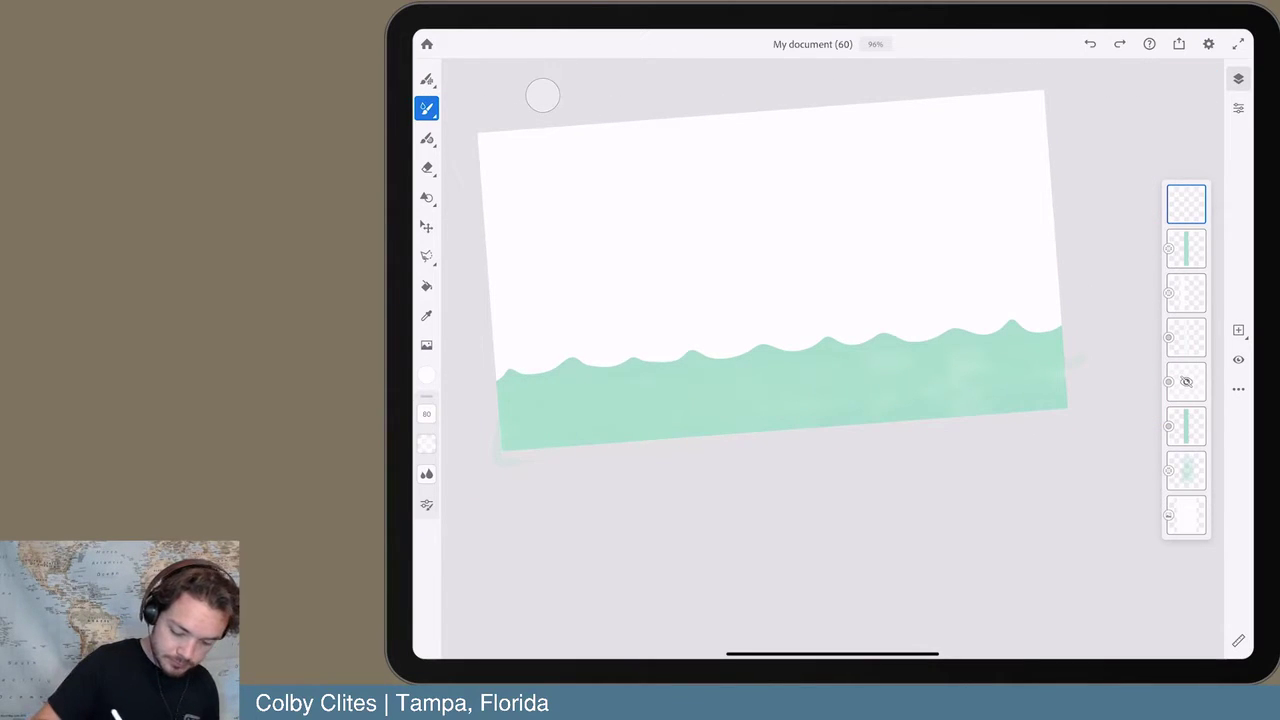
pyautogui.click(513, 440)
pyautogui.moveTo(513, 440); pyautogui.dragTo(674, 427)
pyautogui.hotkey('ctrl', 'z')
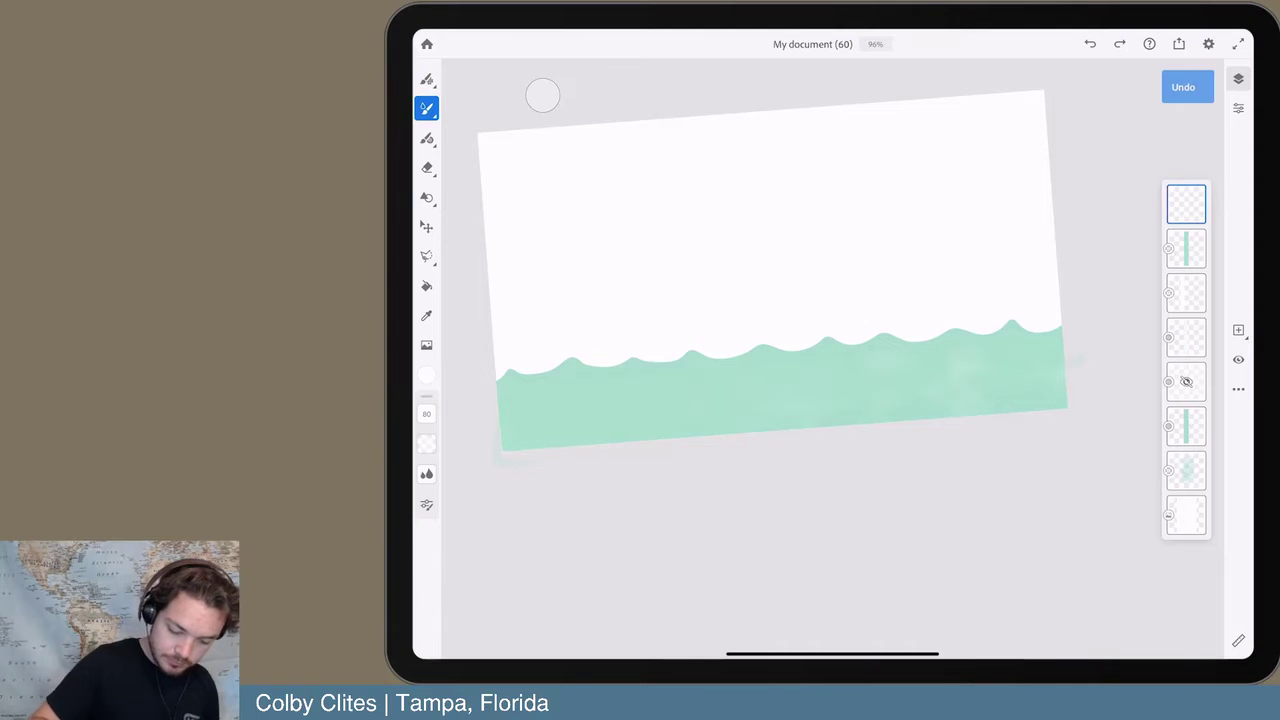
# - Switch to the Watercolor round detail live brush
pyautogui.click(427, 108)
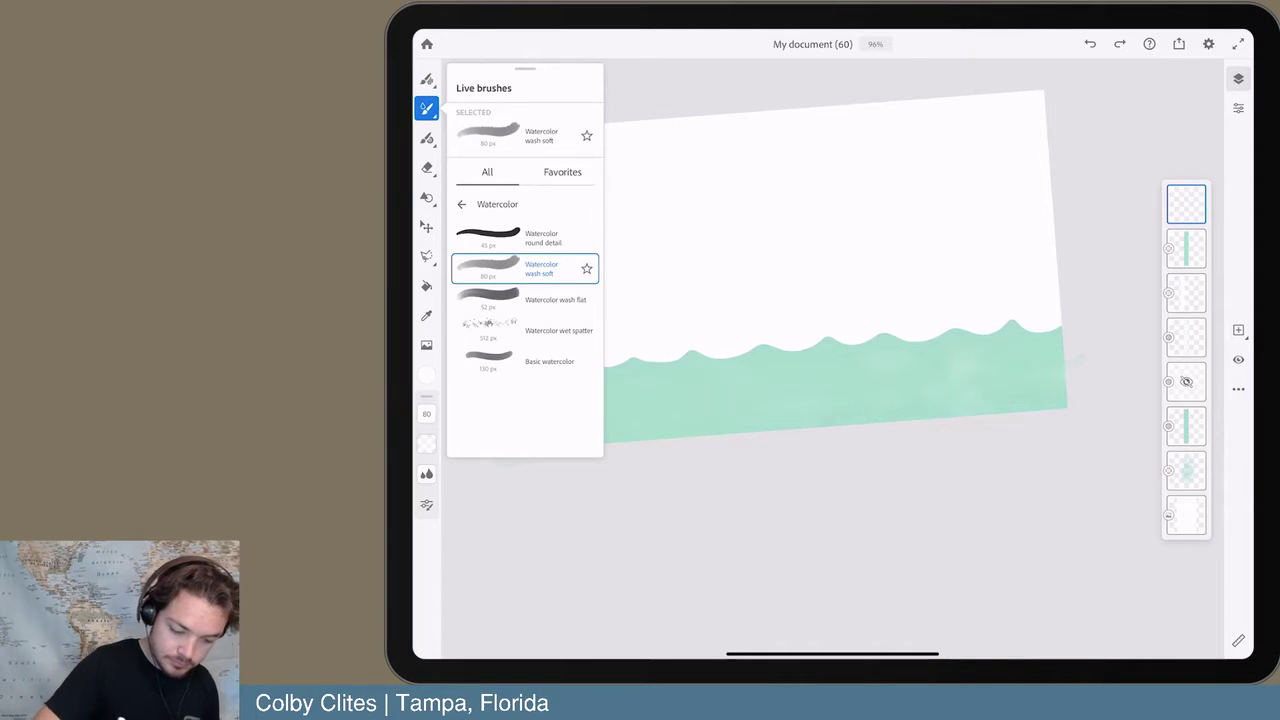
pyautogui.click(540, 237)
pyautogui.click(543, 95)
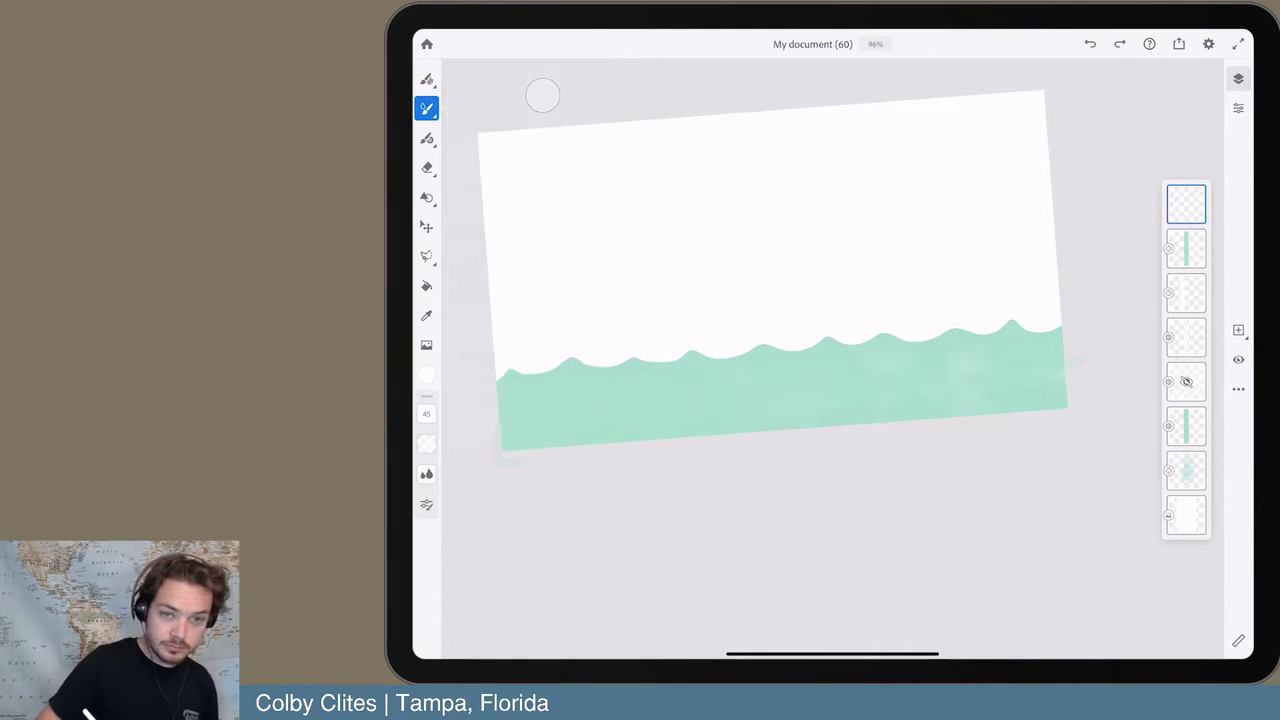
# - Try painting a thin white wavy line along the teal band's lower edge at brush size 45
pyautogui.moveTo(505, 448); pyautogui.dragTo(610, 430)
pyautogui.hotkey('ctrl', 'z')
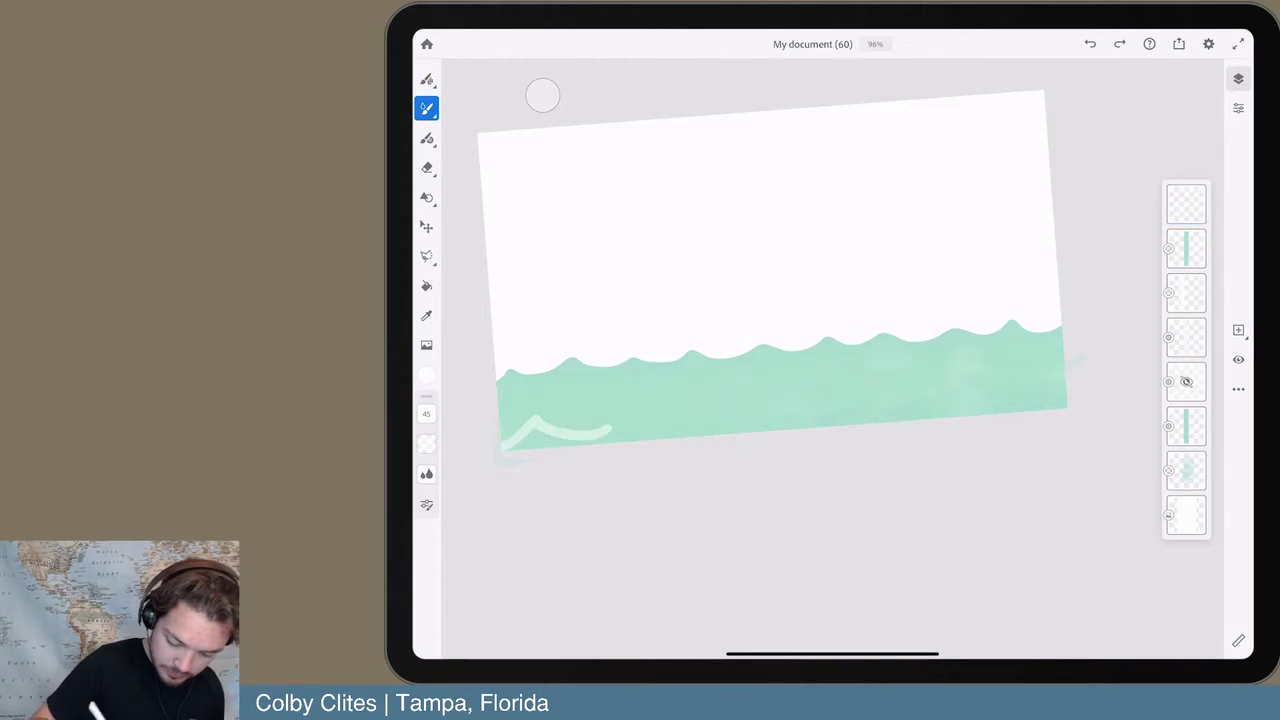
pyautogui.hotkey('ctrl', 'z')
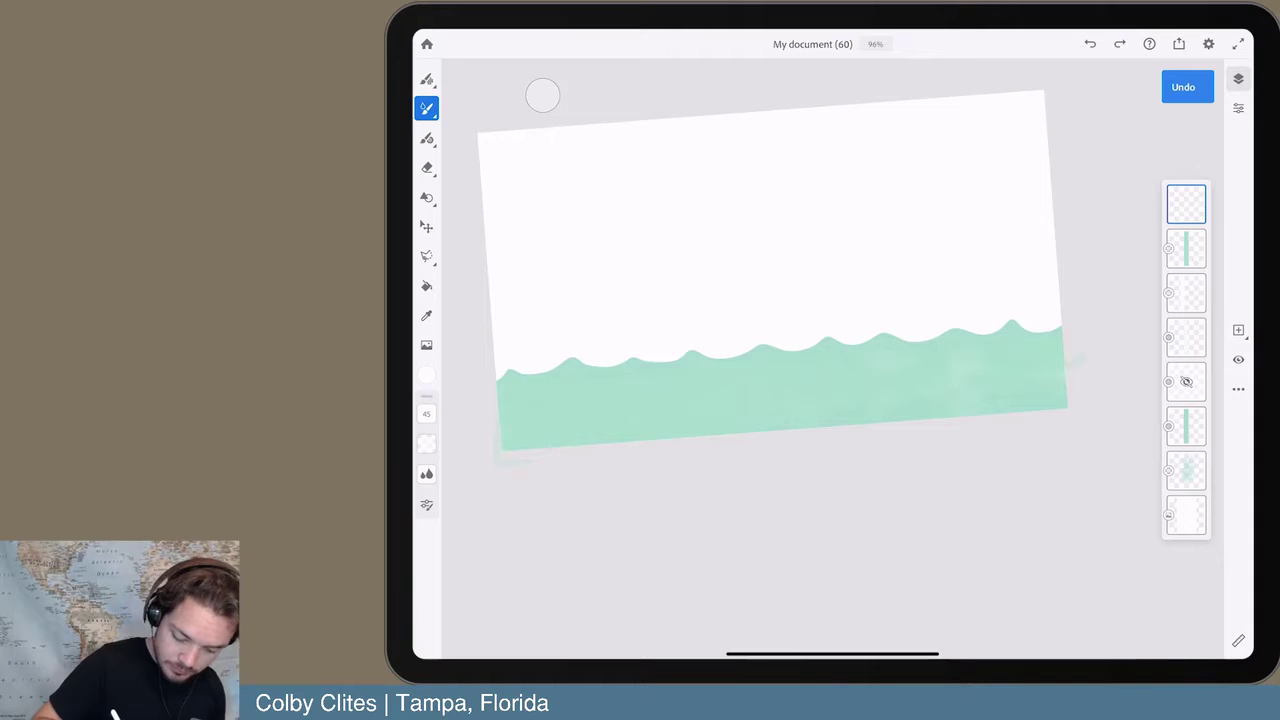
pyautogui.moveTo(503, 447)
pyautogui.mouseDown()
pyautogui.moveTo(539, 425)
pyautogui.moveTo(1064, 388)
pyautogui.mouseUp()
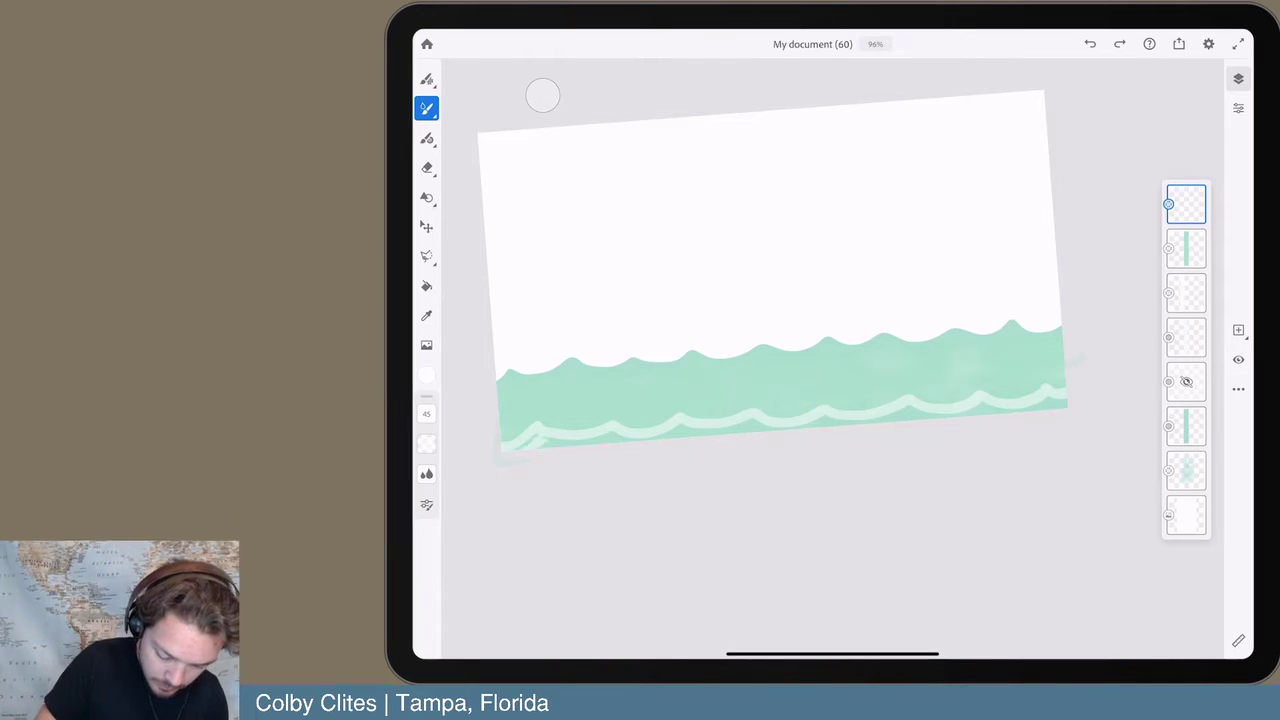
# - Increase the brush size to 96 and try filling the strip along the band's lower edge with white
pyautogui.moveTo(426, 413)
pyautogui.mouseDown()
pyautogui.moveTo(455, 434)
pyautogui.moveTo(455, 402)
pyautogui.mouseUp()
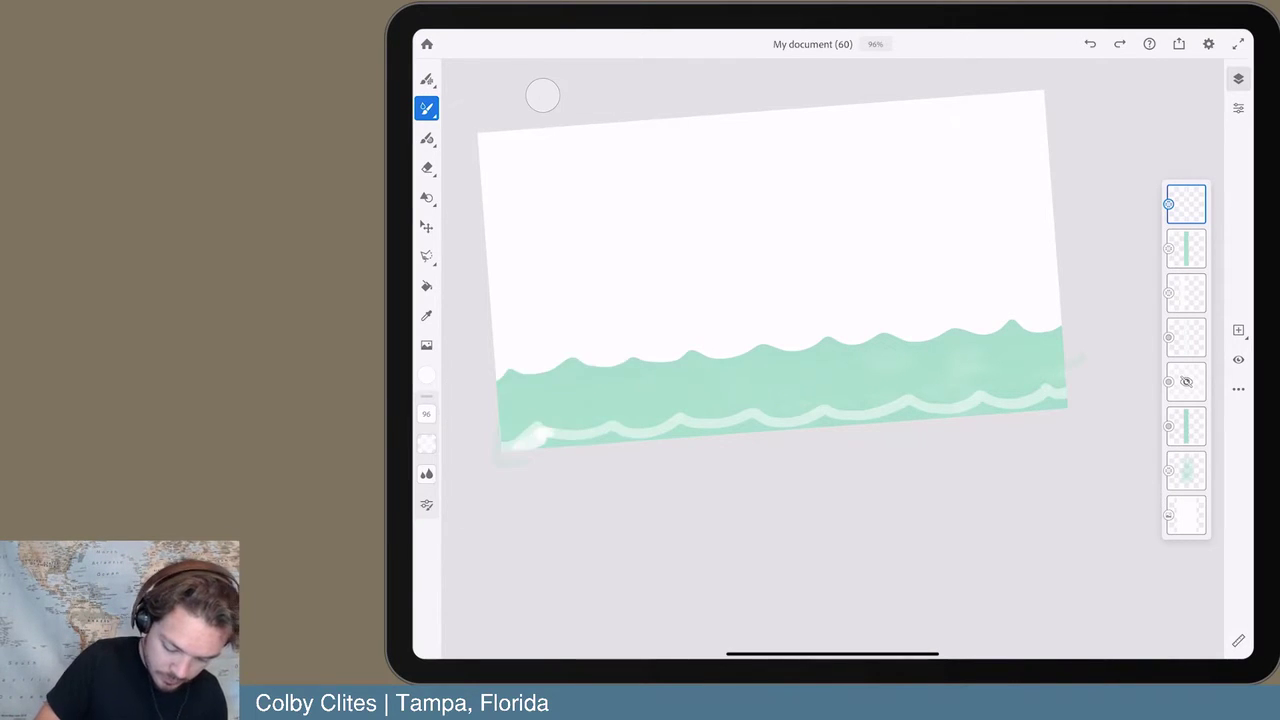
pyautogui.moveTo(508, 440)
pyautogui.mouseDown()
pyautogui.moveTo(1064, 394)
pyautogui.moveTo(504, 438)
pyautogui.moveTo(554, 420)
pyautogui.mouseUp()
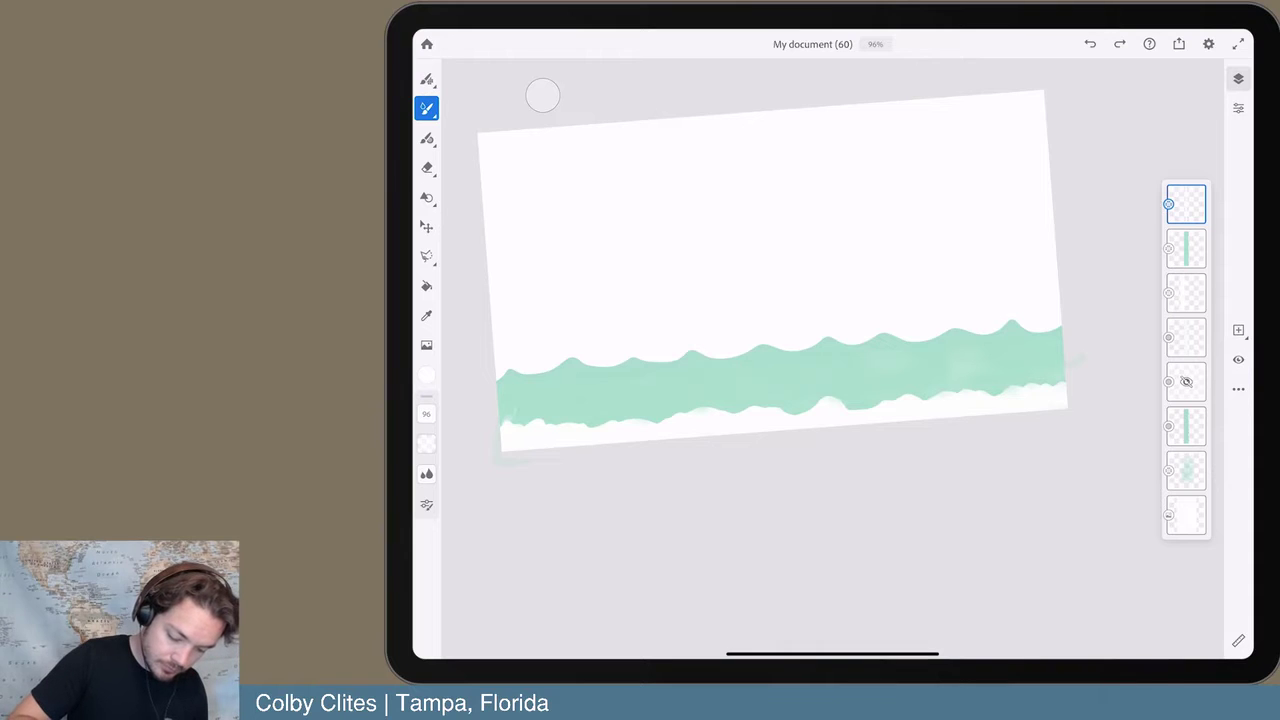
pyautogui.moveTo(506, 420); pyautogui.dragTo(632, 416)
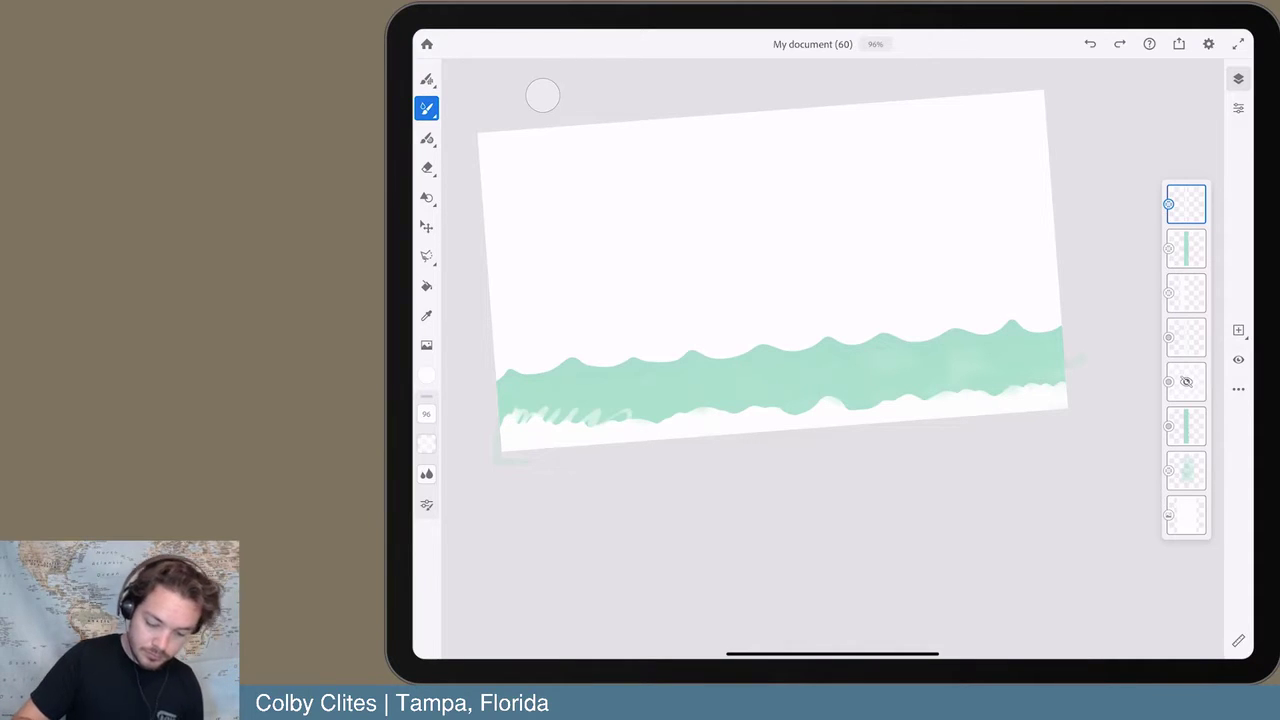
pyautogui.scroll(-5, 543, 95)
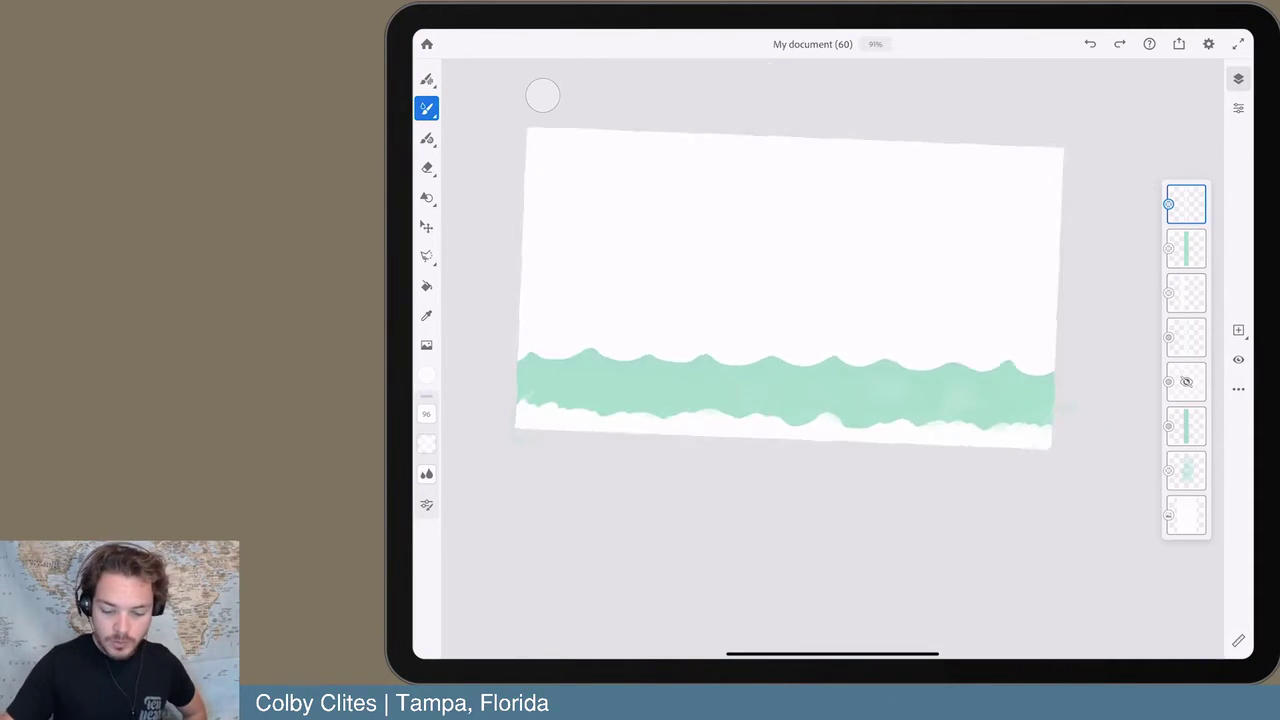
pyautogui.scroll(-2, 543, 95)
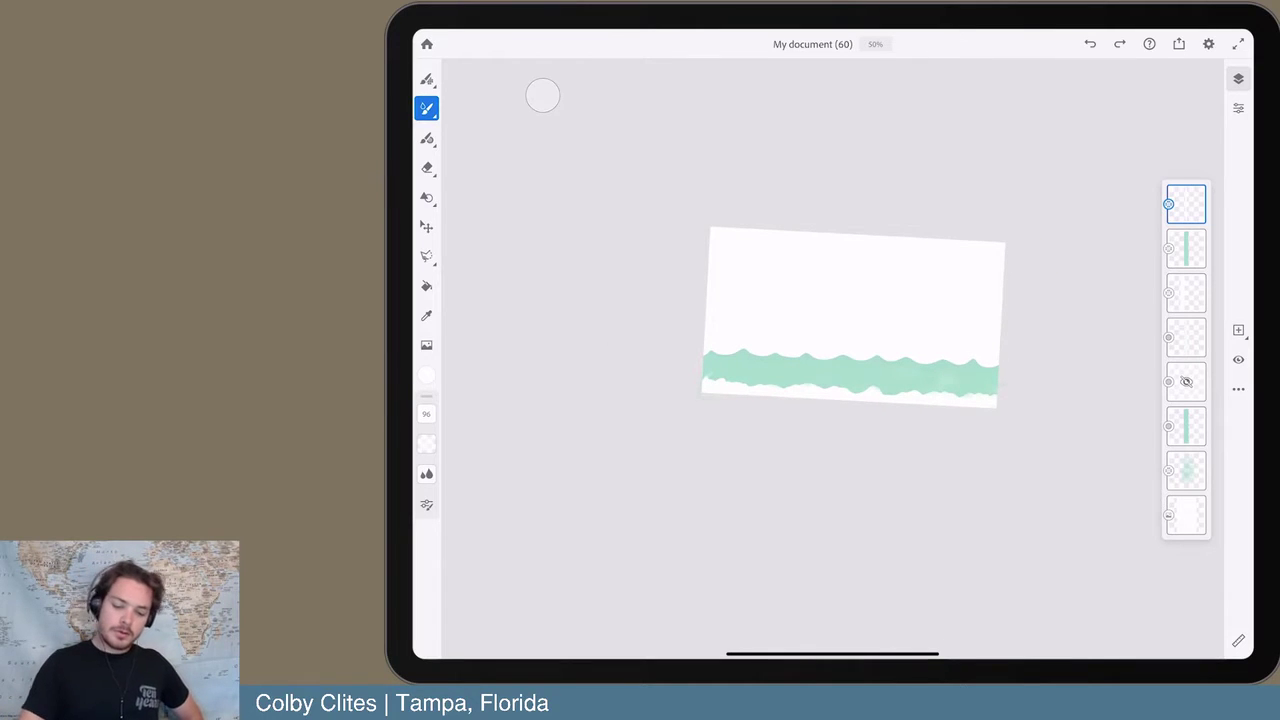
pyautogui.scroll(5, 543, 95)
pyautogui.scroll(-3, 543, 95)
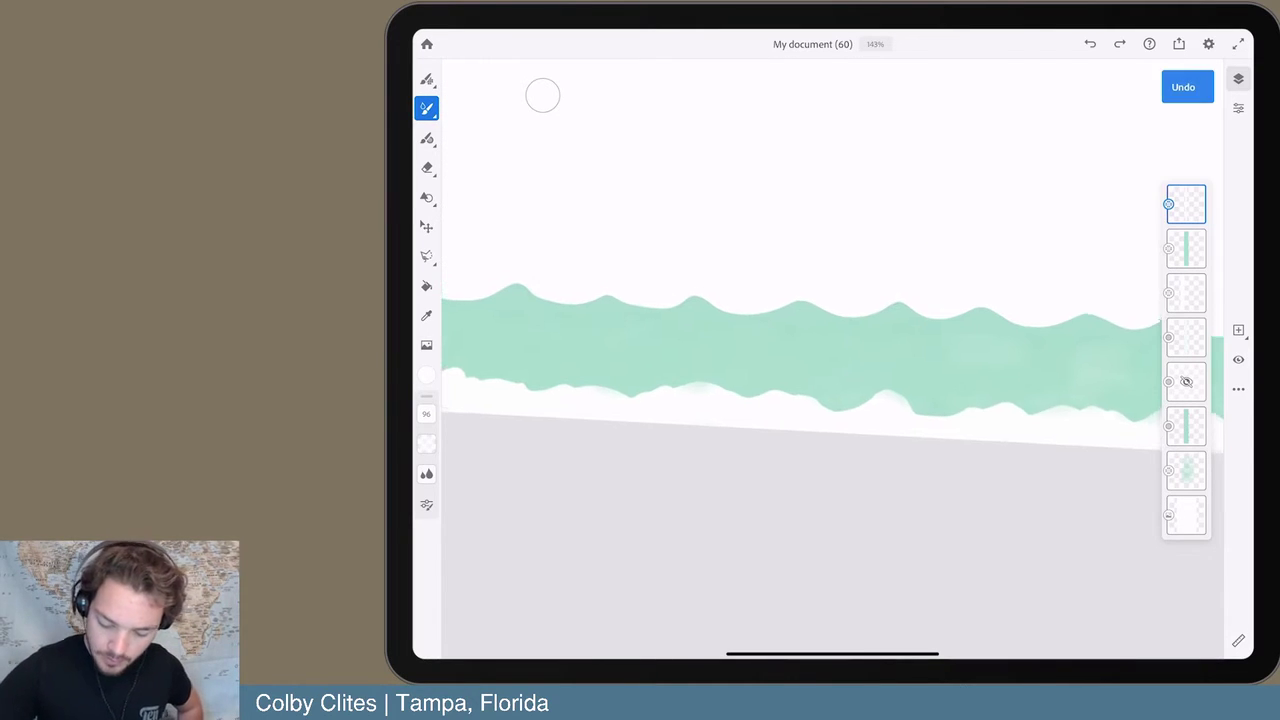
# - Undo all the white strokes along the band's lower edge on the top layer
pyautogui.hotkey('ctrl', 'z')
pyautogui.hotkey('ctrl', 'z')
pyautogui.hotkey('ctrl', 'z')
pyautogui.hotkey('ctrl', 'z')
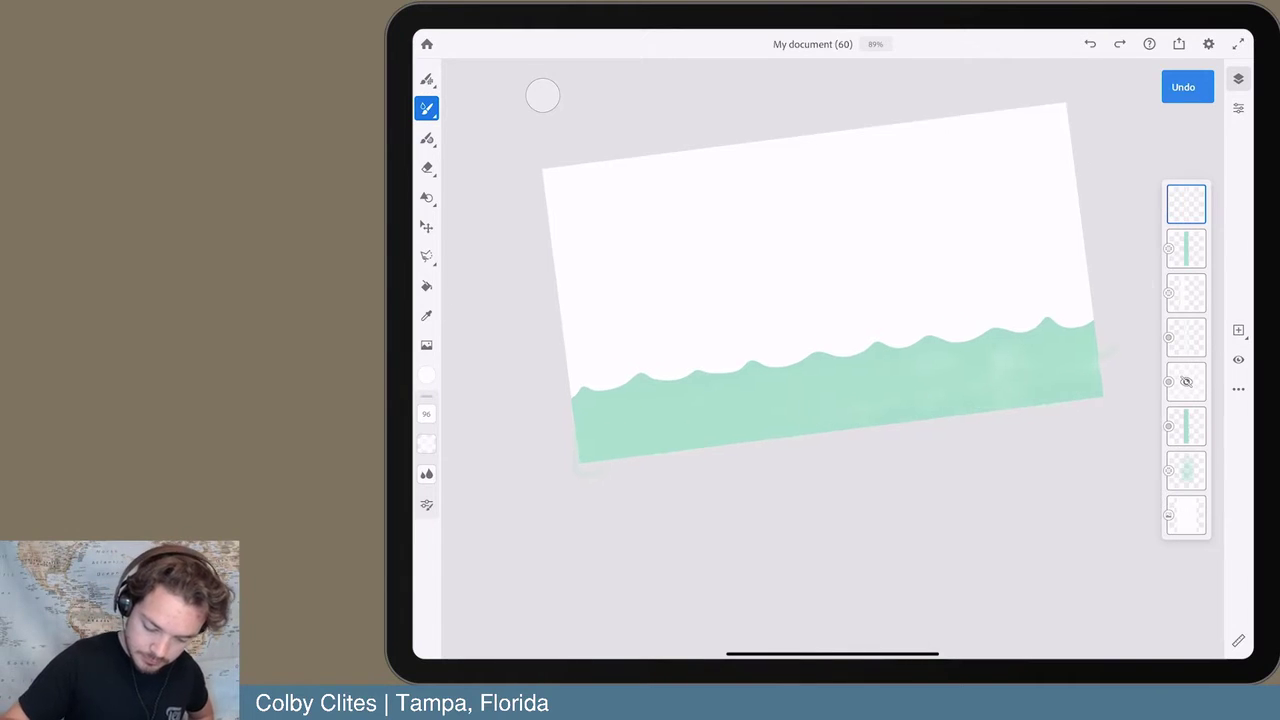
# - Try white wave strokes at the band's lower-left corner on the top layer at brush size 96
pyautogui.scroll(2, 543, 95)
pyautogui.moveTo(528, 488); pyautogui.dragTo(720, 450)
pyautogui.hotkey('ctrl', 'z')
pyautogui.click(1186, 293)
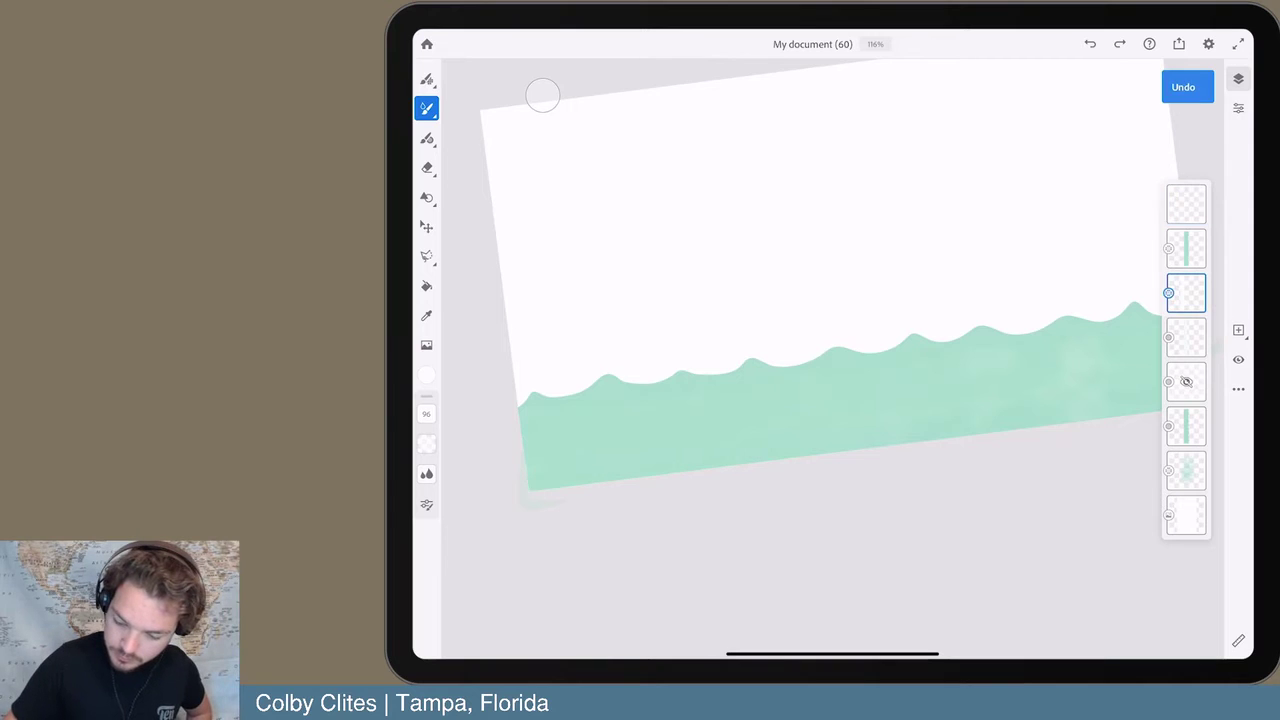
pyautogui.moveTo(1186, 293)
pyautogui.mouseDown()
pyautogui.moveTo(1186, 210)
pyautogui.moveTo(1186, 293)
pyautogui.mouseUp()
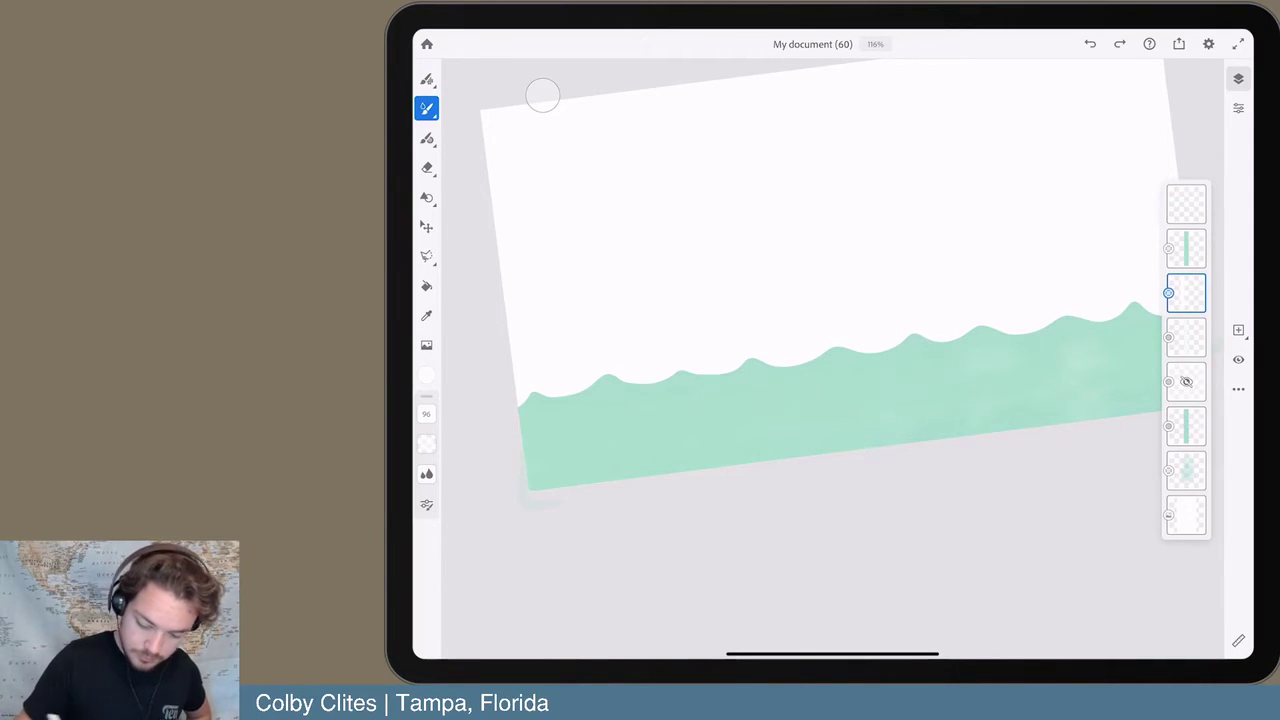
pyautogui.click(1186, 204)
pyautogui.moveTo(530, 488)
pyautogui.mouseDown()
pyautogui.moveTo(566, 461)
pyautogui.moveTo(642, 458)
pyautogui.mouseUp()
pyautogui.hotkey('ctrl', 'z')
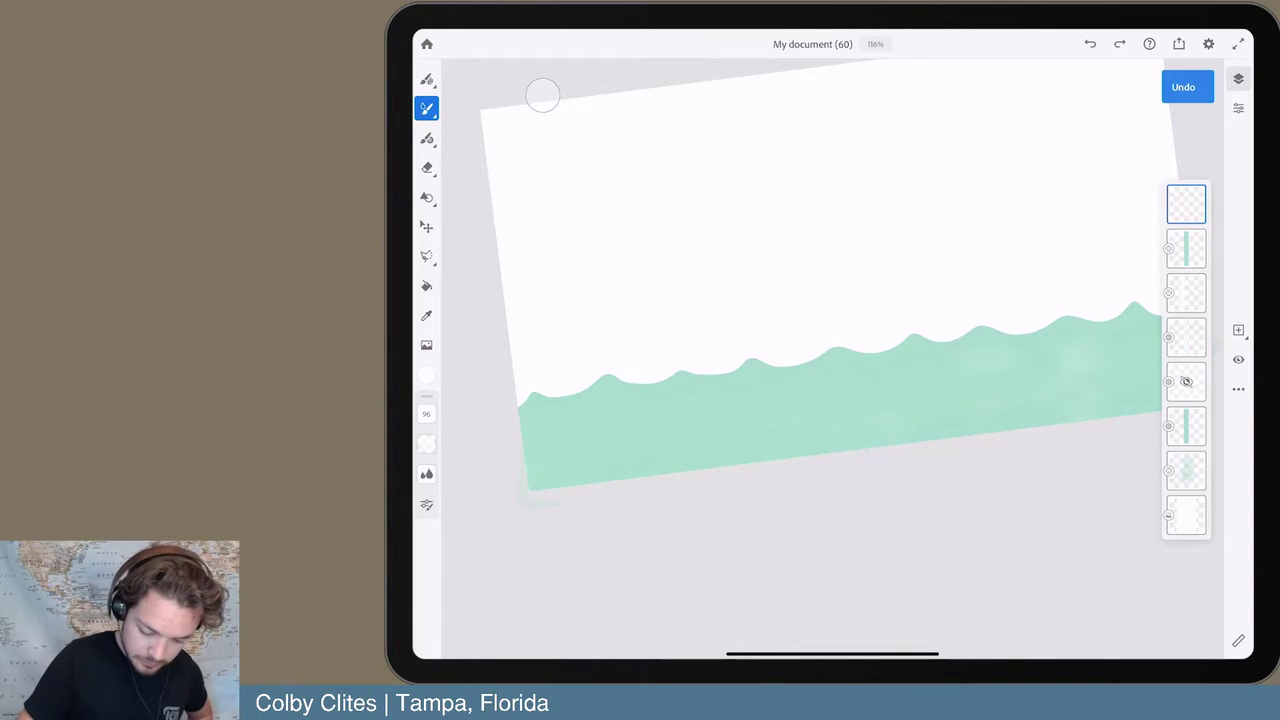
# - Paint a white wave-topped strip along the teal band's lower edge on the top layer, filling the gaps beneath the crests
pyautogui.hscroll(1, 800, 300)
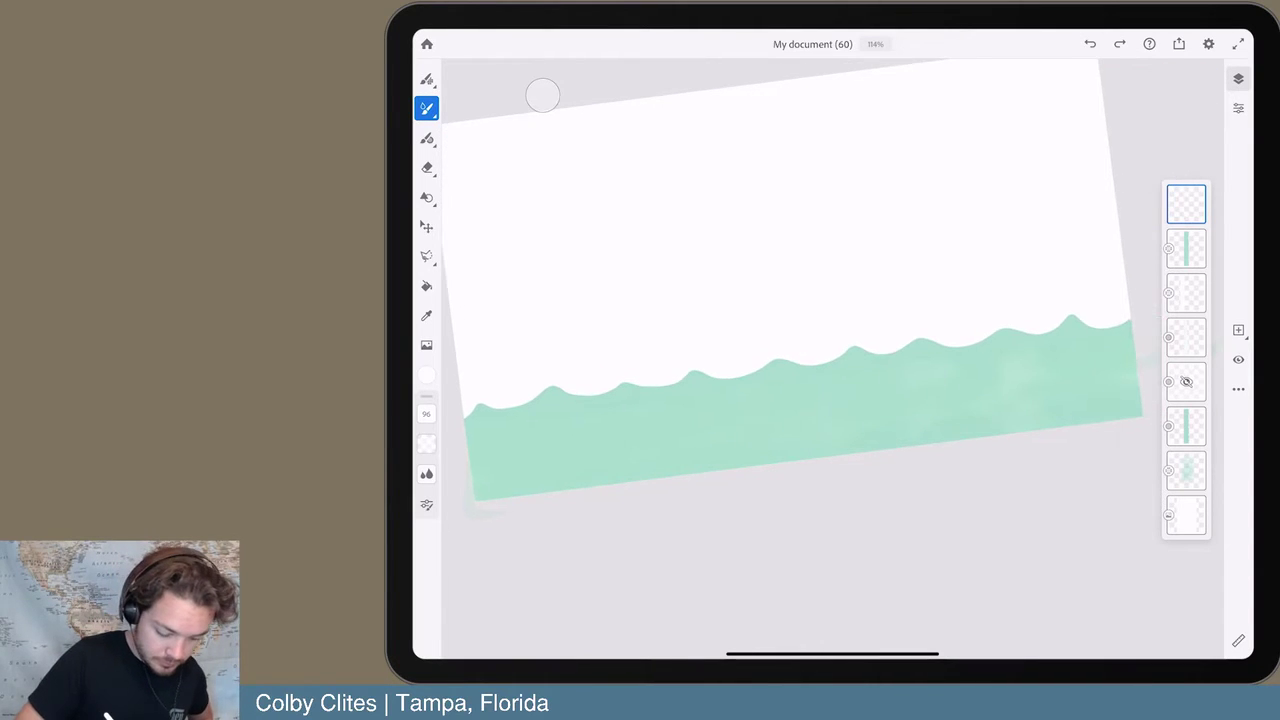
pyautogui.moveTo(478, 495)
pyautogui.mouseDown()
pyautogui.moveTo(555, 472)
pyautogui.moveTo(990, 415)
pyautogui.moveTo(1130, 378)
pyautogui.moveTo(1135, 400)
pyautogui.moveTo(478, 495)
pyautogui.moveTo(575, 485)
pyautogui.moveTo(480, 473)
pyautogui.moveTo(660, 476)
pyautogui.mouseUp()
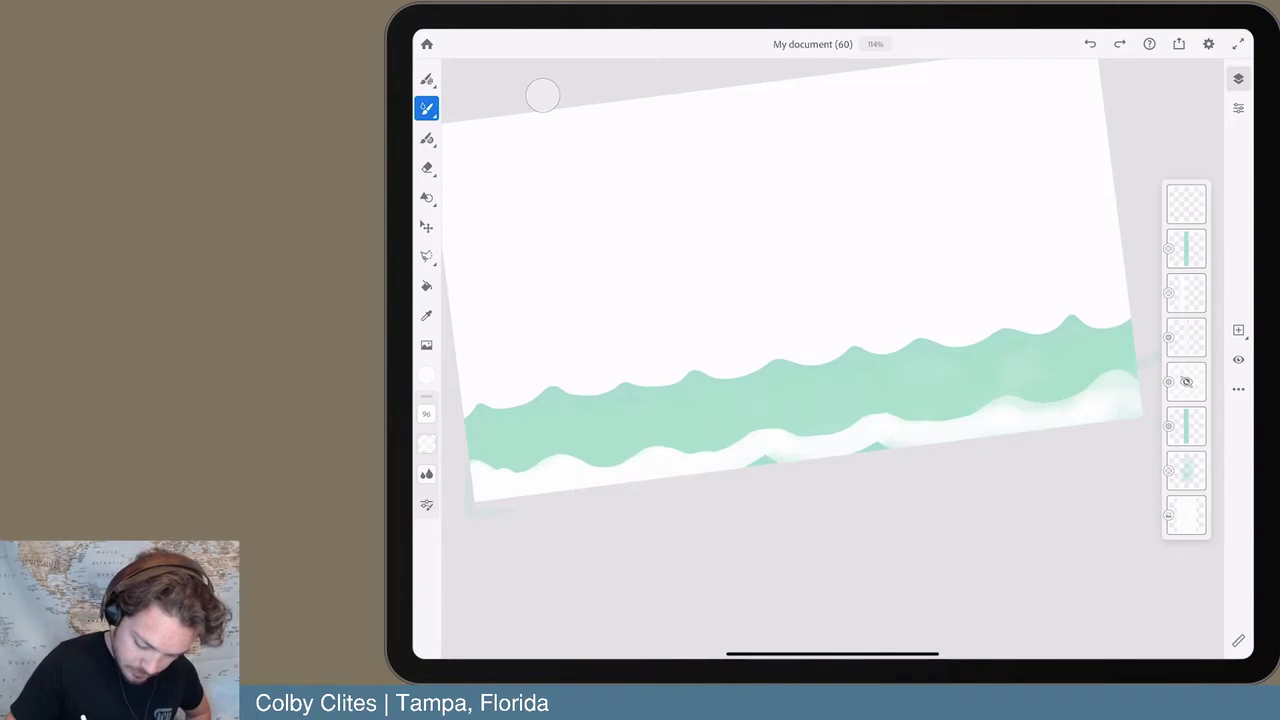
pyautogui.moveTo(746, 464); pyautogui.dragTo(910, 440)
pyautogui.moveTo(1108, 420); pyautogui.dragTo(1138, 400)
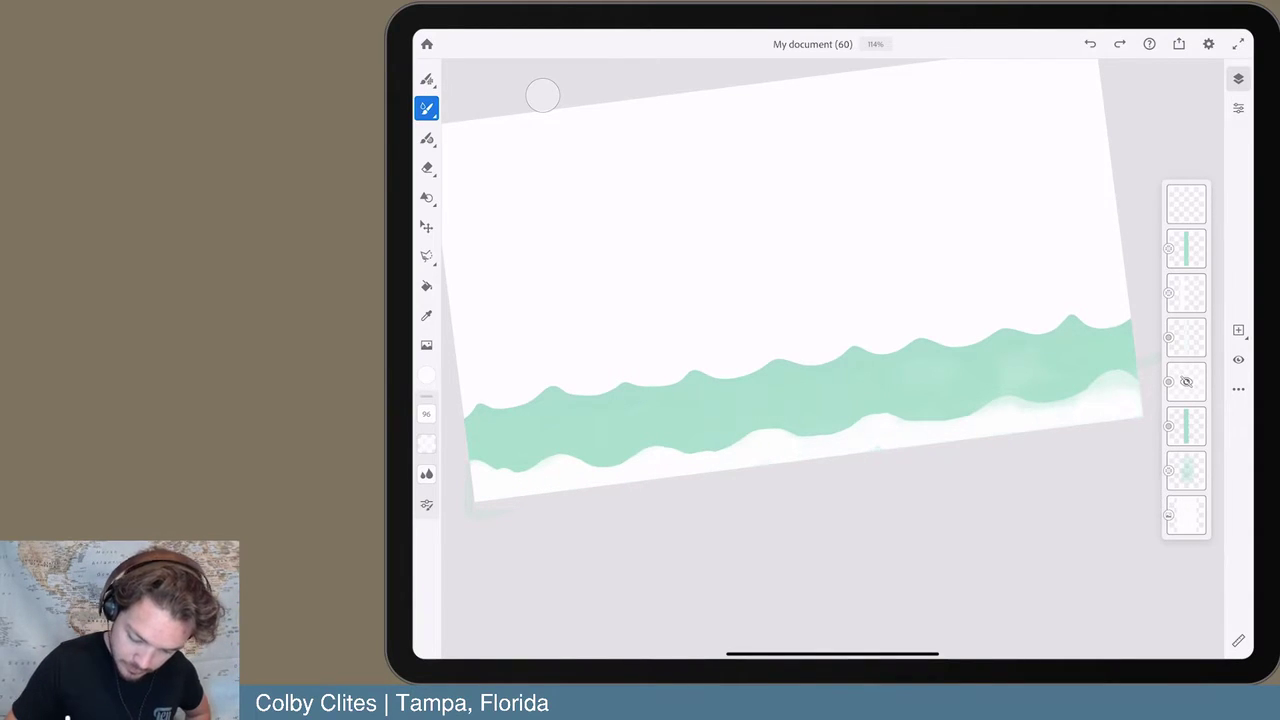
pyautogui.click(1186, 204)
pyautogui.scroll(-5, 800, 280)
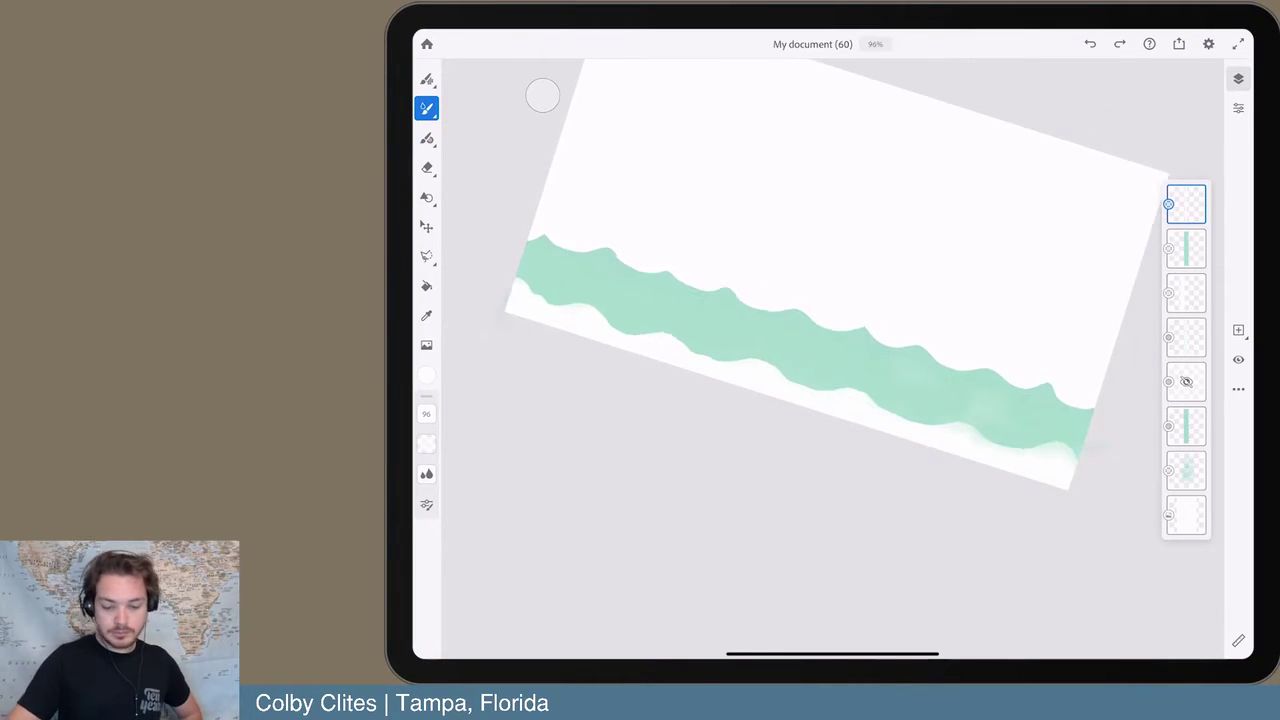
pyautogui.scroll(3, 543, 95)
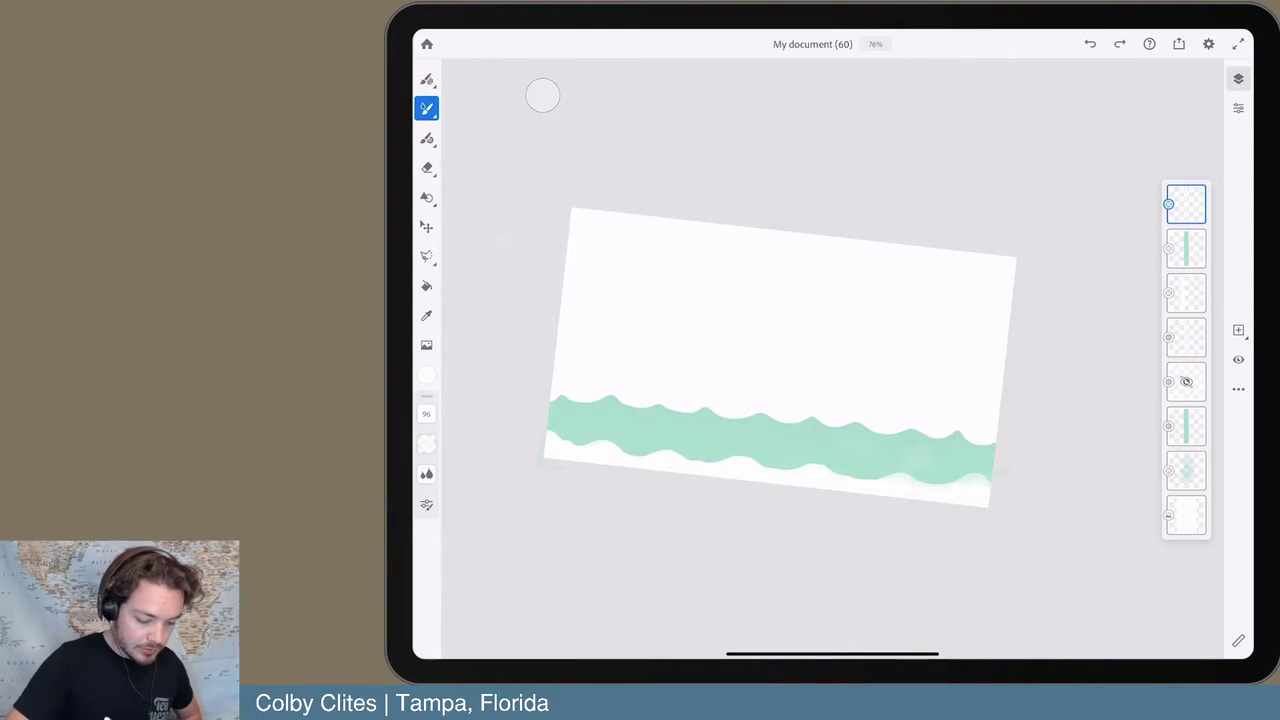
# - Set the brush color to the branding's teal and paint along the white strip's upper edge to blend it into the band
pyautogui.click(426, 375)
pyautogui.click(504, 586)
pyautogui.click(426, 375)
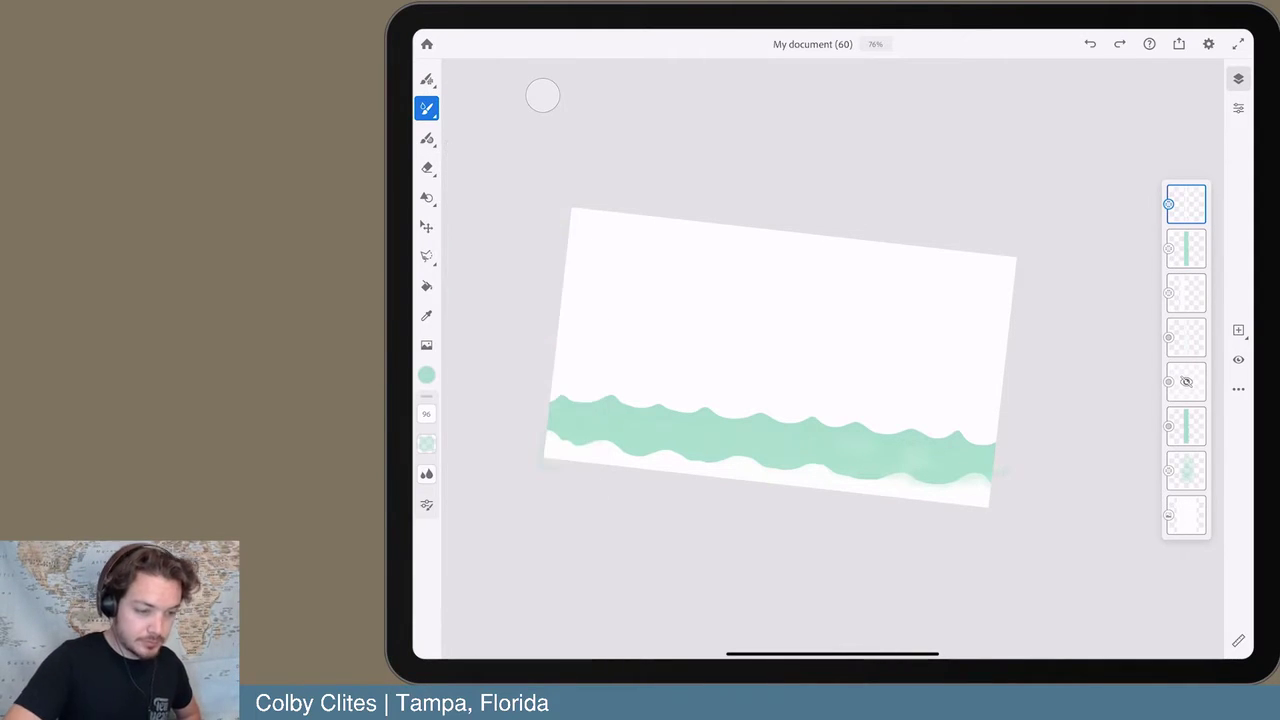
pyautogui.scroll(5, 832, 358)
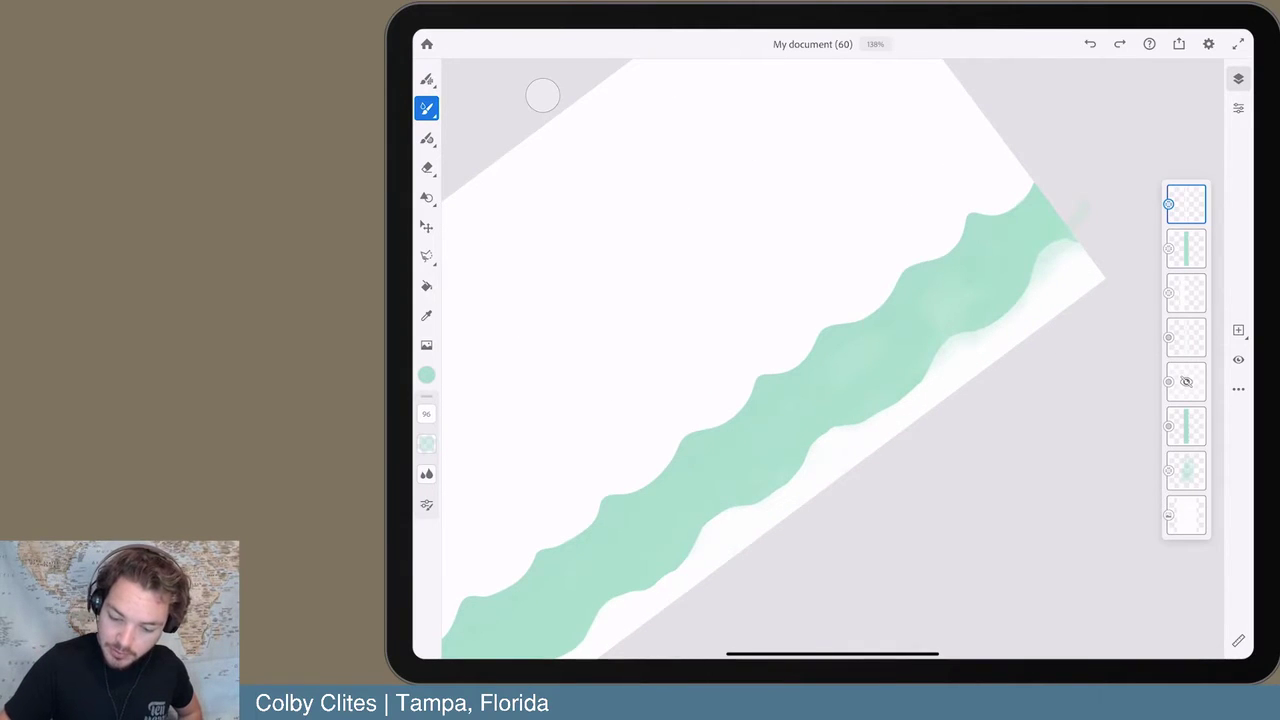
pyautogui.moveTo(1015, 300); pyautogui.dragTo(620, 590)
pyautogui.scroll(-3, 800, 360)
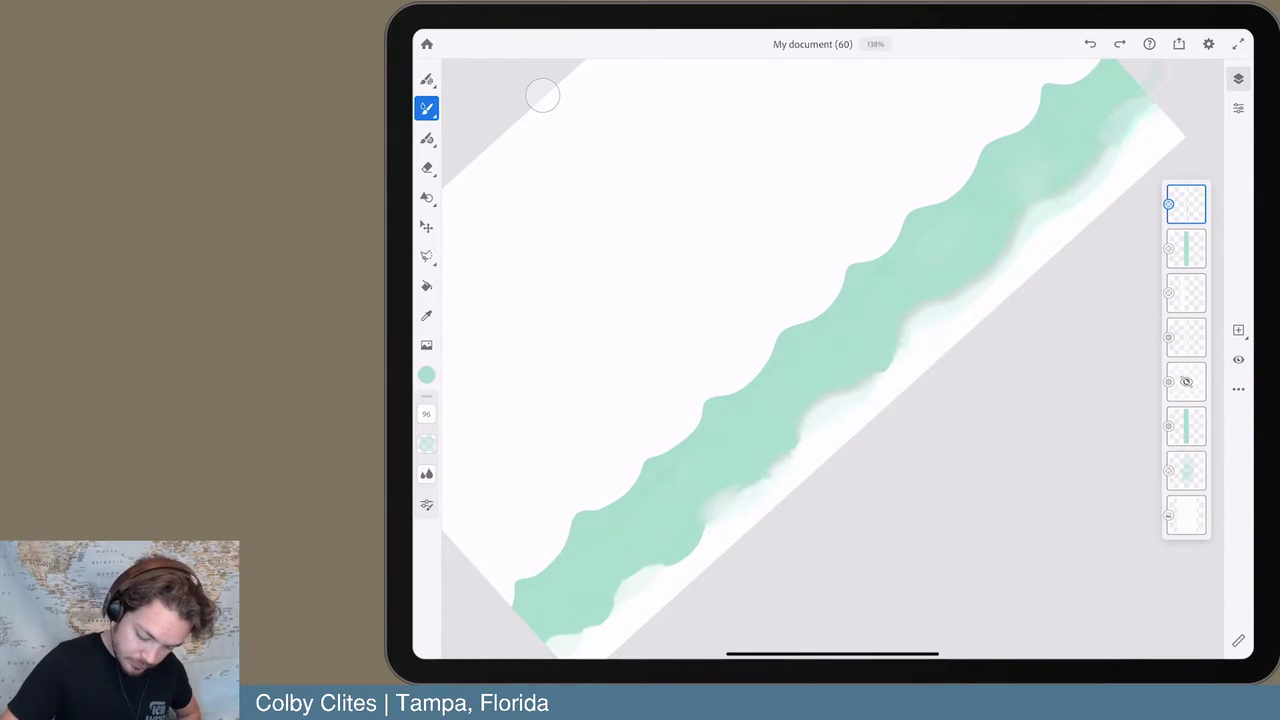
# - Soften the transition between the teal band and the white strip with more teal watercolor strokes along its full length
pyautogui.scroll(-3, 800, 360)
pyautogui.moveTo(640, 540); pyautogui.dragTo(1047, 171)
pyautogui.scroll(-3, 800, 360)
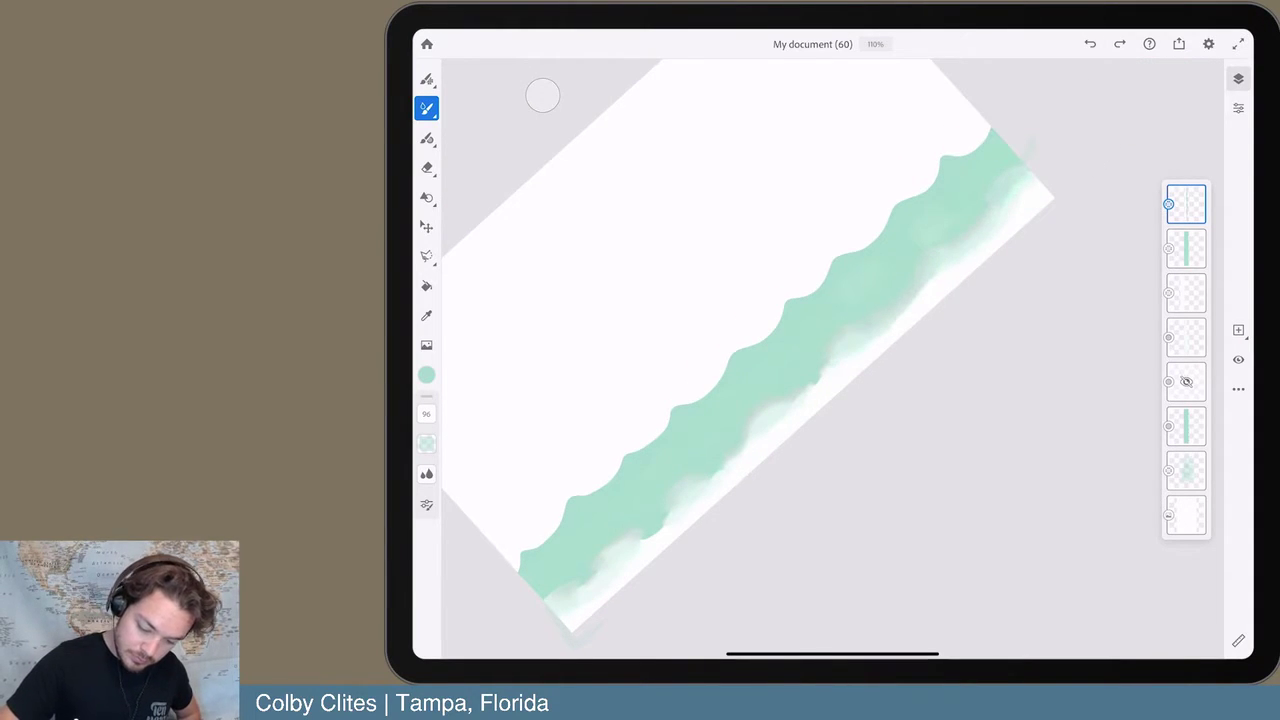
pyautogui.moveTo(545, 597); pyautogui.dragTo(700, 486)
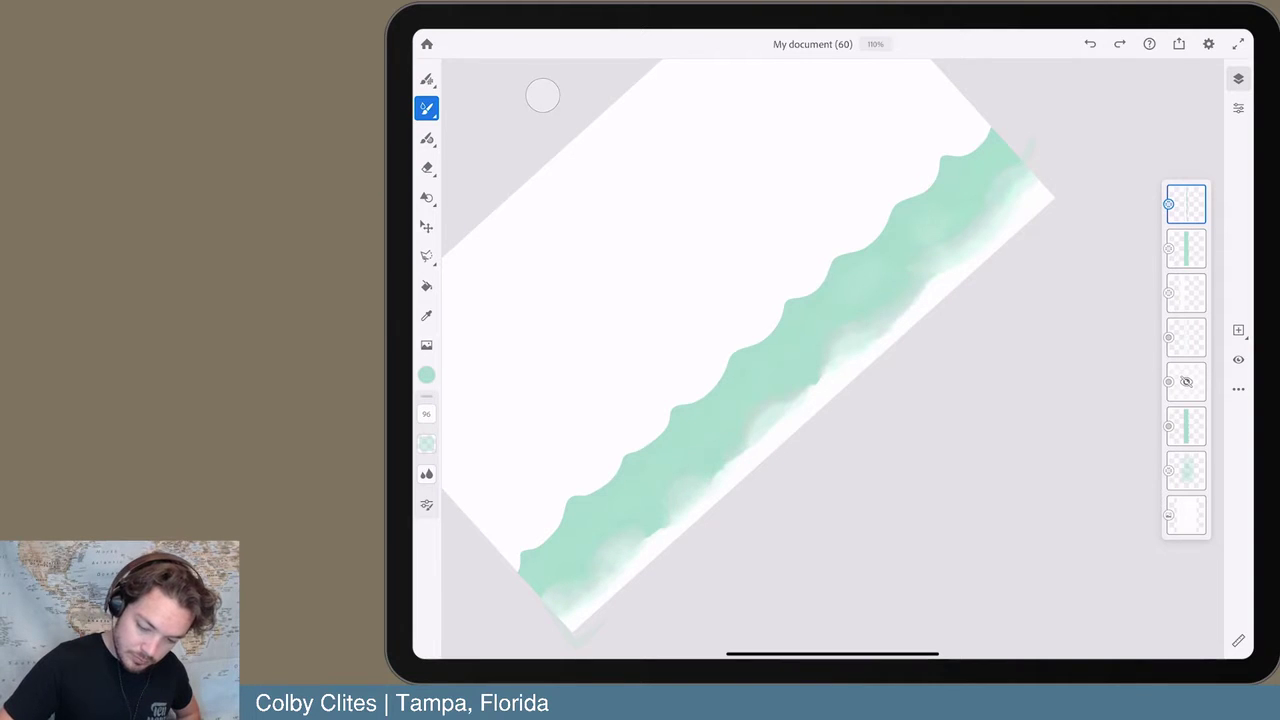
pyautogui.moveTo(760, 420); pyautogui.dragTo(815, 370)
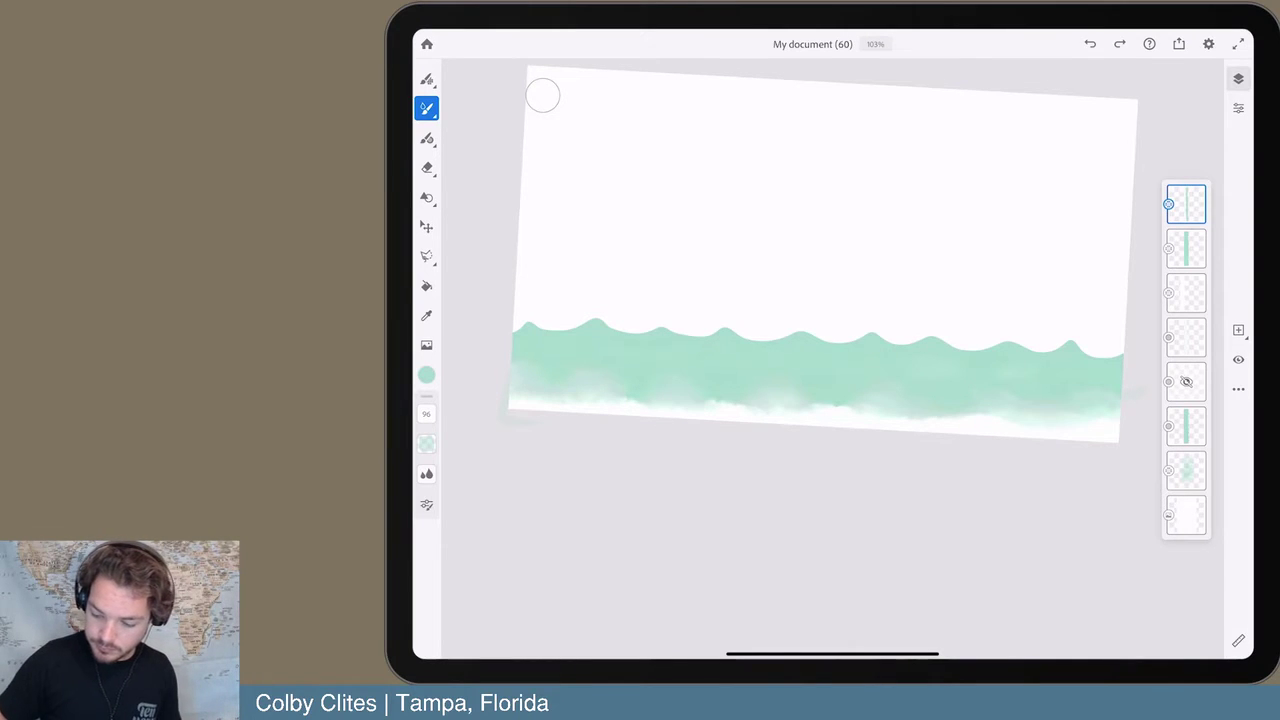
# - Hide the white background layer at the base of the layer stack
pyautogui.click(1186, 515)
pyautogui.click(1238, 360)
pyautogui.moveTo(823, 254); pyautogui.dragTo(822, 375)
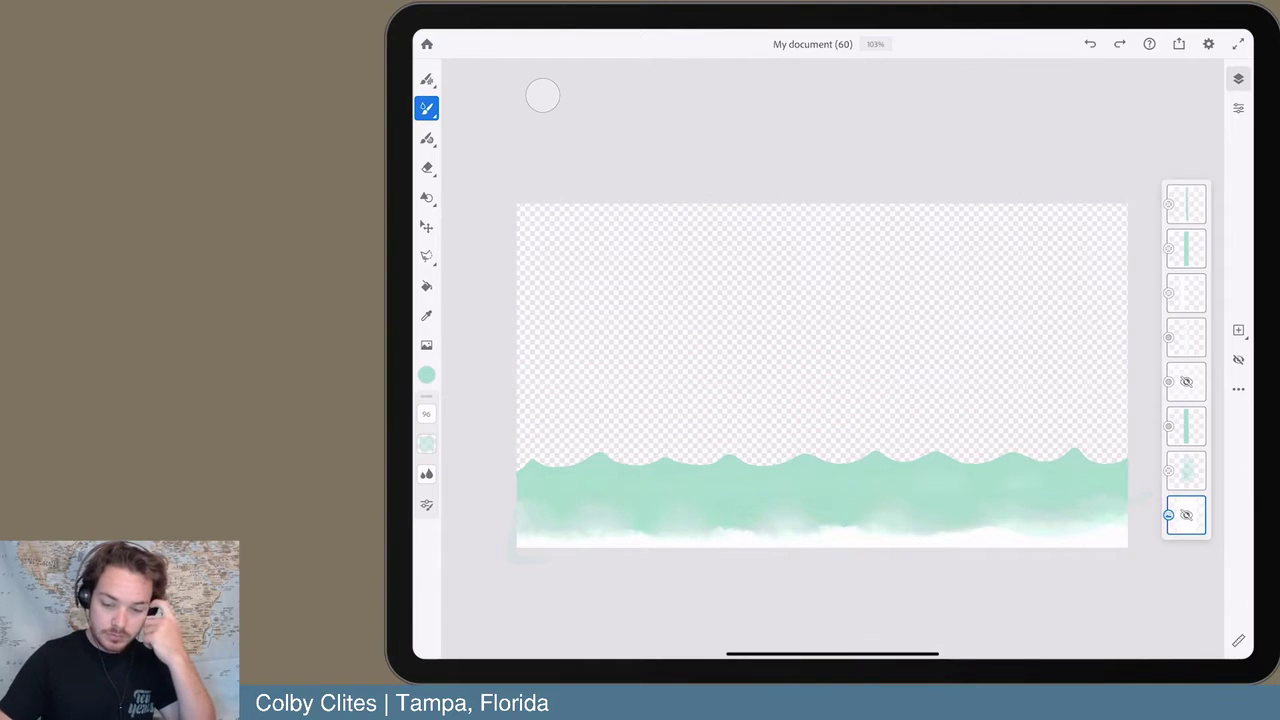
# - Start exporting the wave artwork as a file and name it GMF wave
pyautogui.click(1179, 44)
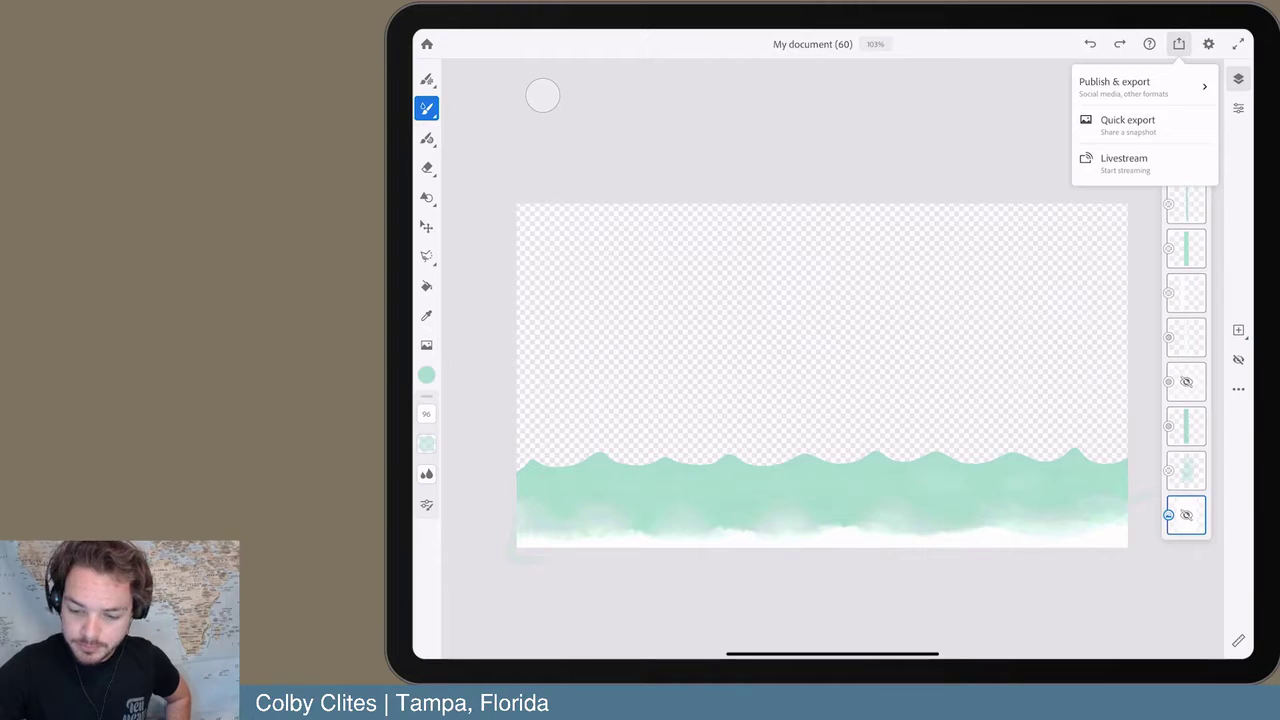
pyautogui.click(1114, 85)
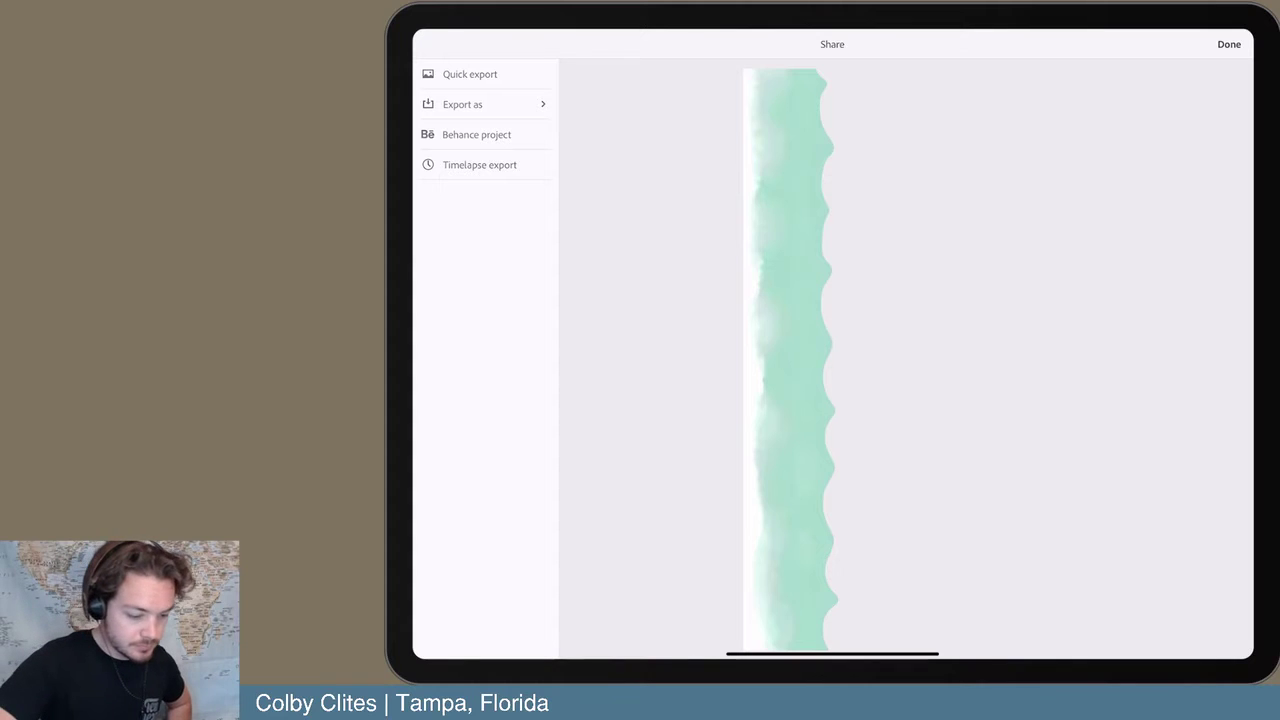
pyautogui.click(470, 104)
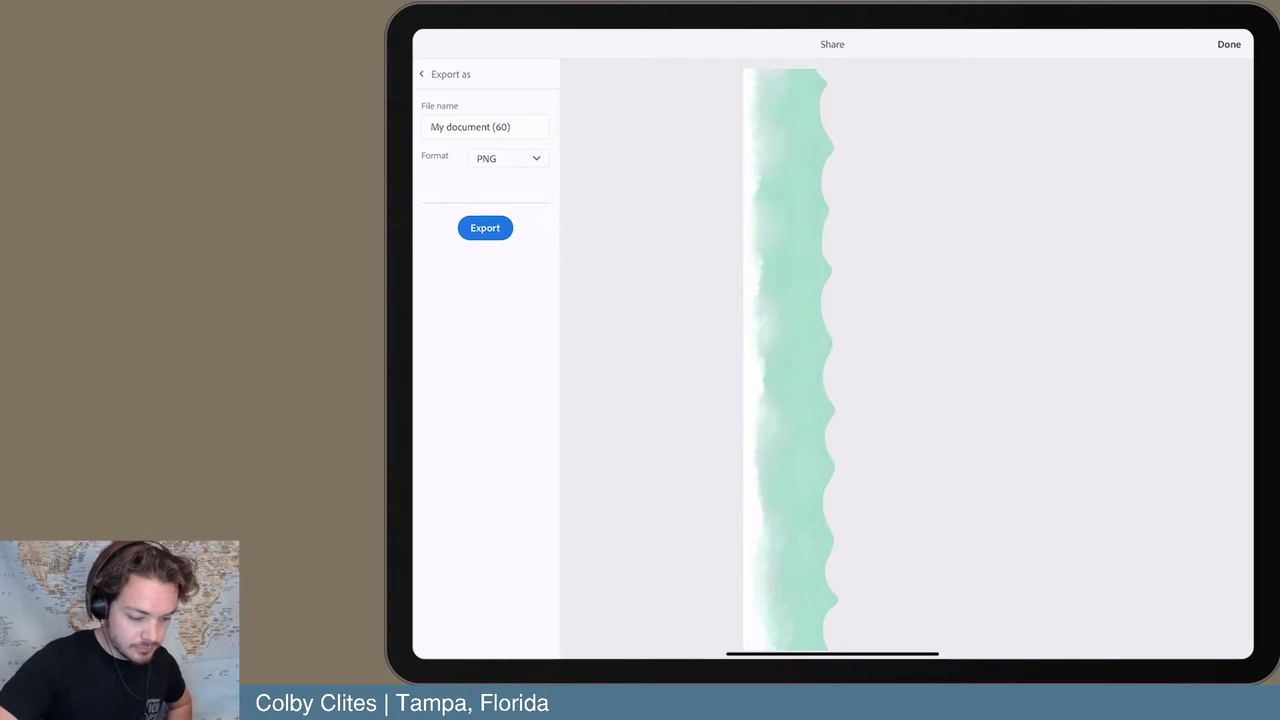
pyautogui.click(485, 127)
pyautogui.press('BackSpace')
pyautogui.press('BackSpace')
pyautogui.press('BackSpace')
pyautogui.press('BackSpace')
pyautogui.press('BackSpace')
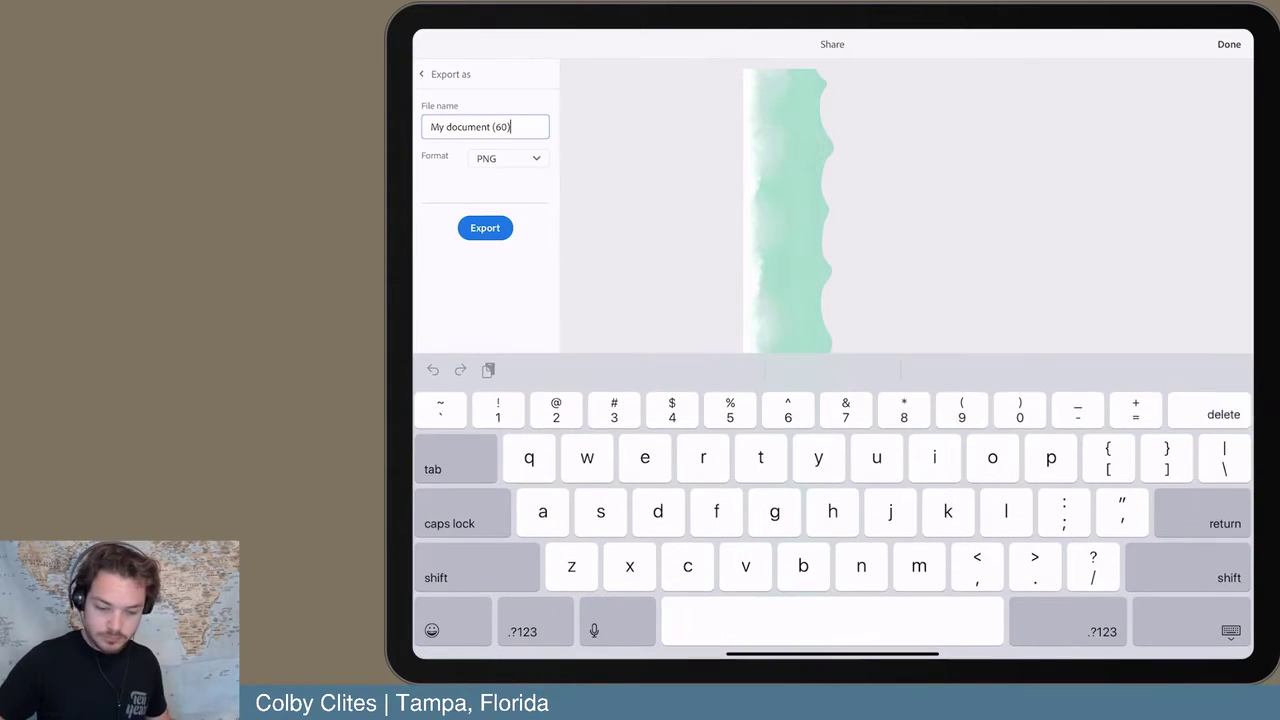
pyautogui.press('BackSpace')
pyautogui.press('BackSpace')
pyautogui.press('BackSpace')
pyautogui.press('BackSpace')
pyautogui.press('BackSpace')
pyautogui.press('BackSpace')
pyautogui.press('BackSpace')
pyautogui.press('BackSpace')
pyautogui.press('BackSpace')
pyautogui.press('BackSpace')
pyautogui.press('BackSpace')
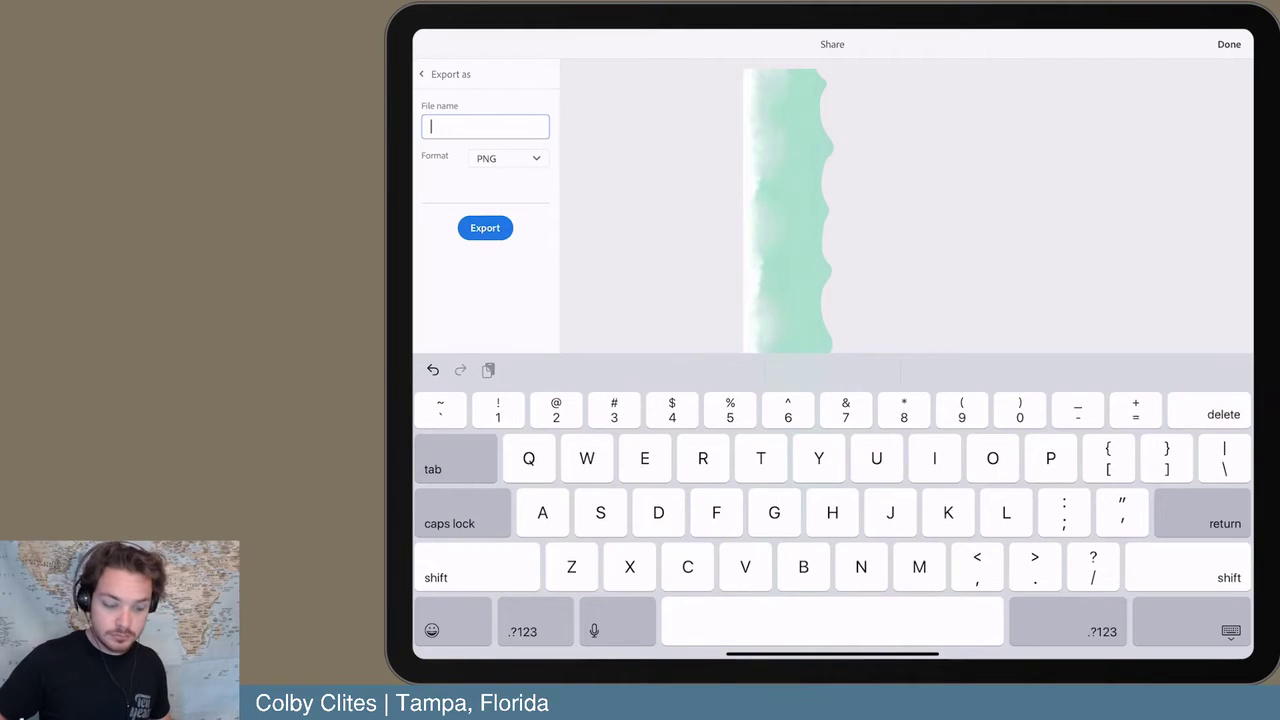
pyautogui.write('G')
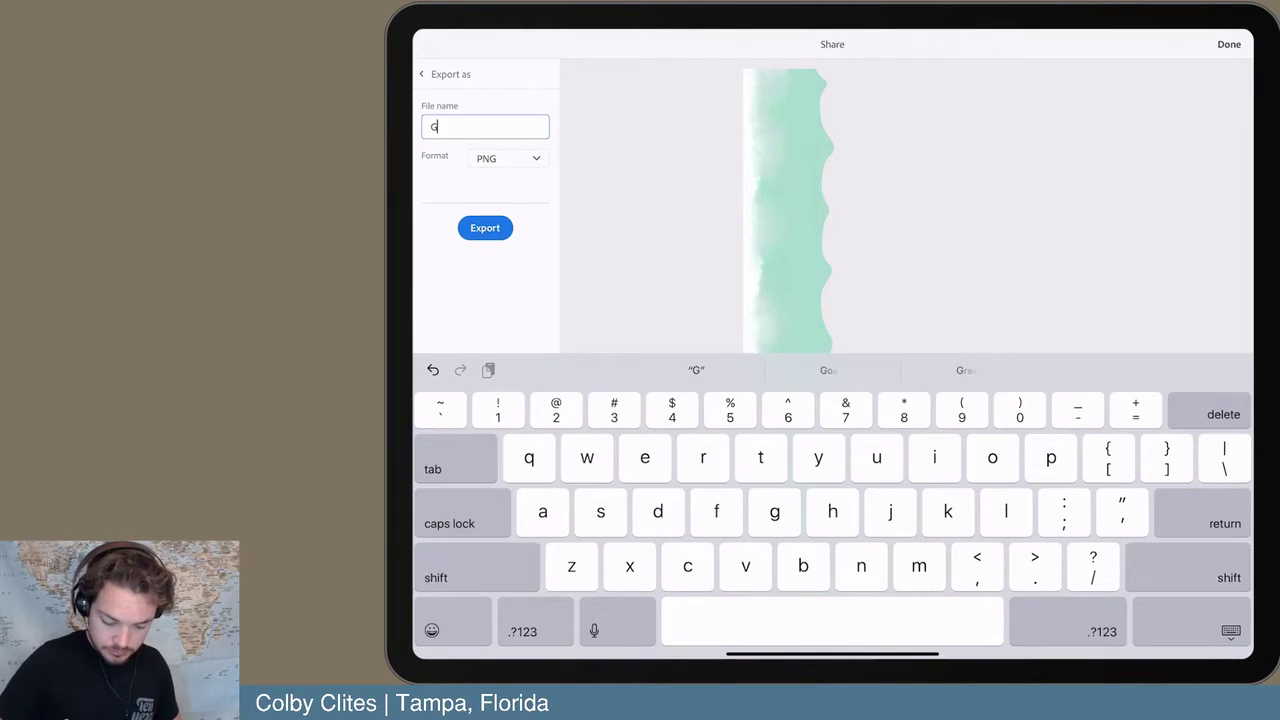
pyautogui.write('MF wave')
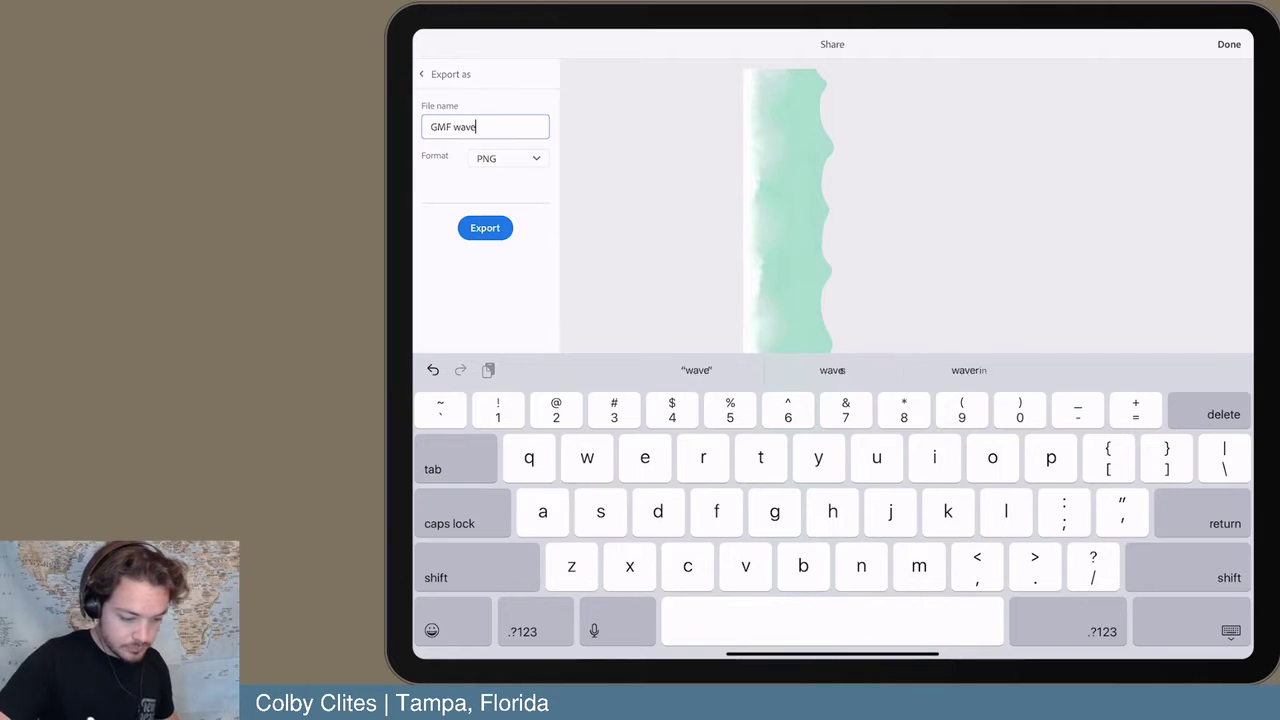
# - Set the export format to PSD, export the file and look through the available share destinations
pyautogui.click(508, 158)
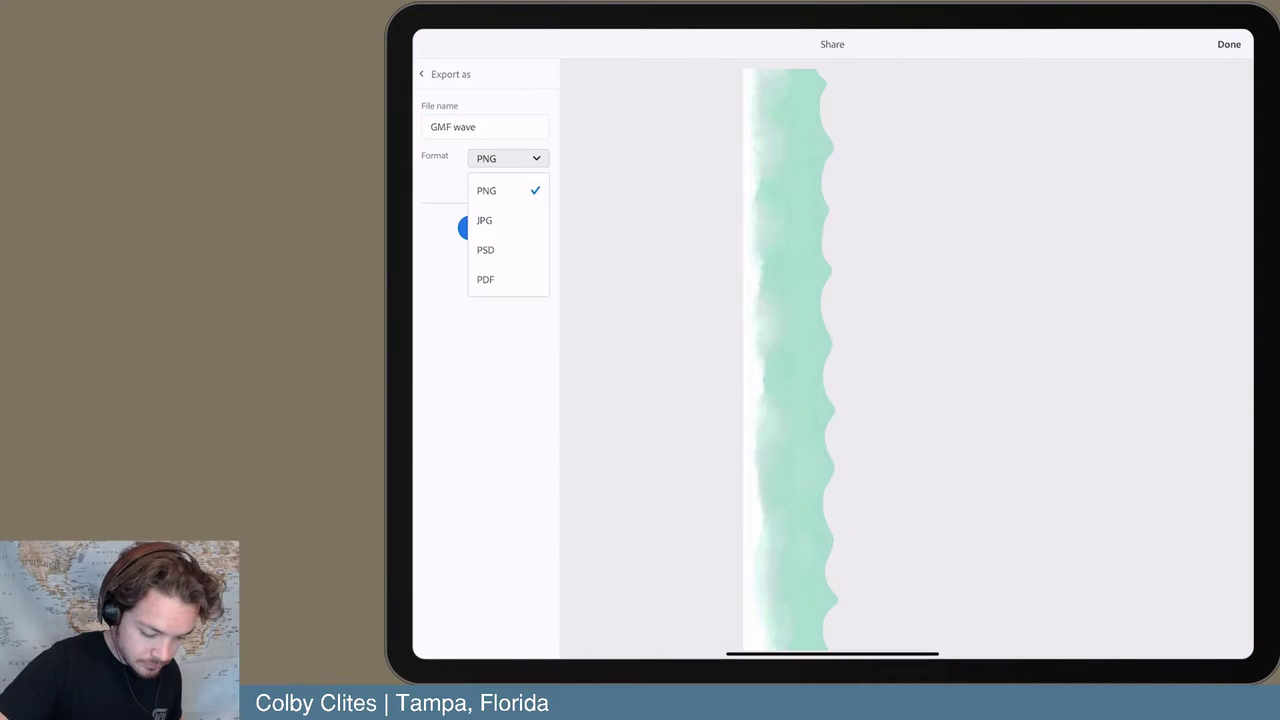
pyautogui.click(485, 250)
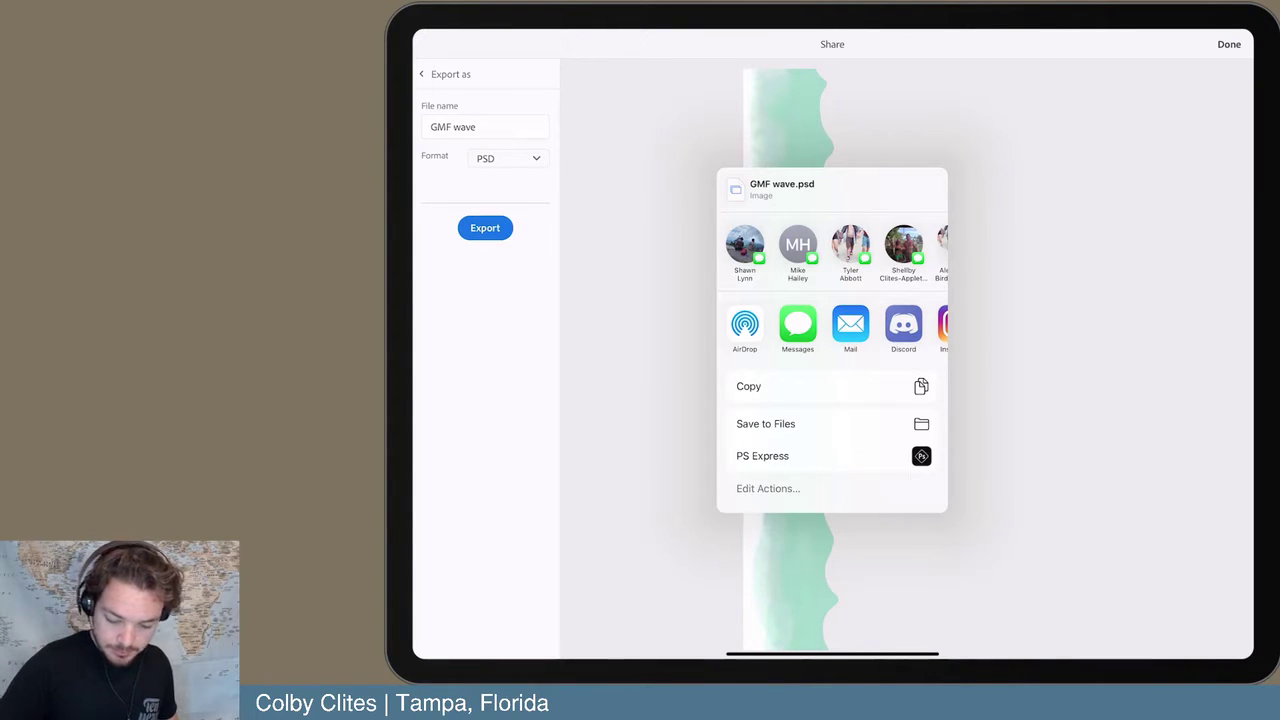
pyautogui.hscroll(4, 832, 325)
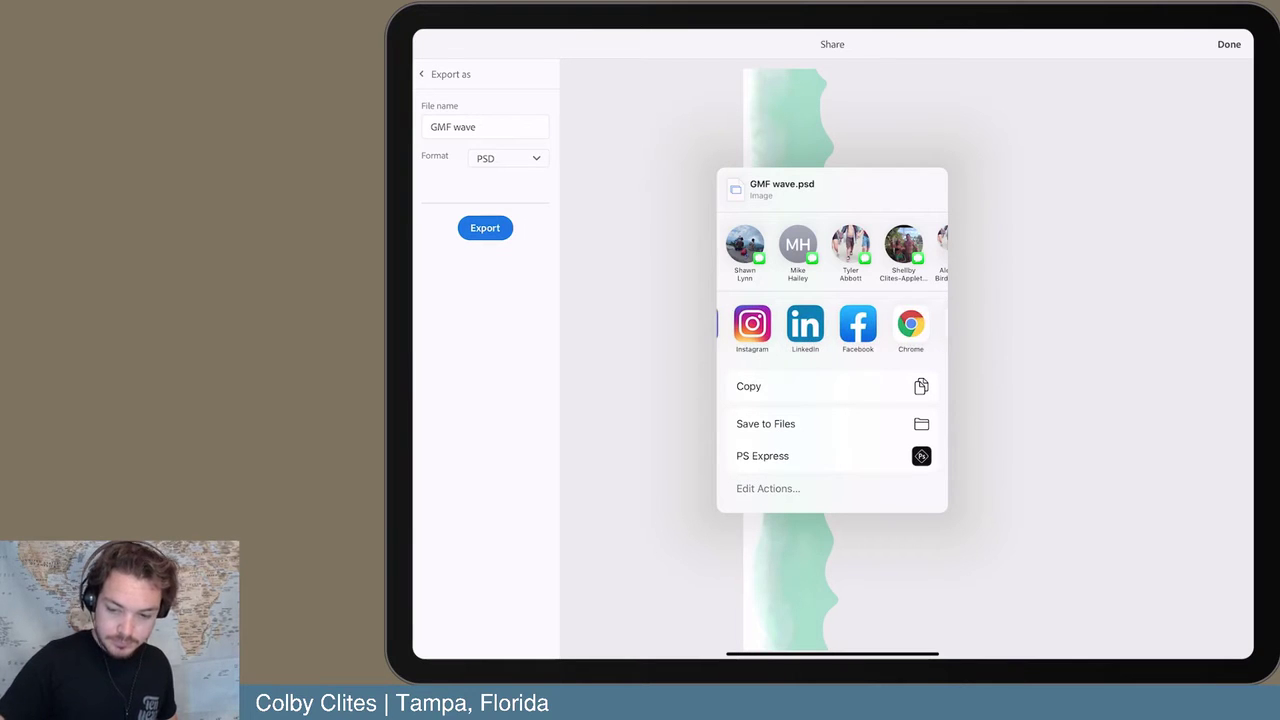
# - Stop mirroring the iPad screen to the desktop computer
pyautogui.moveTo(1200, 32); pyautogui.dragTo(1190, 250)
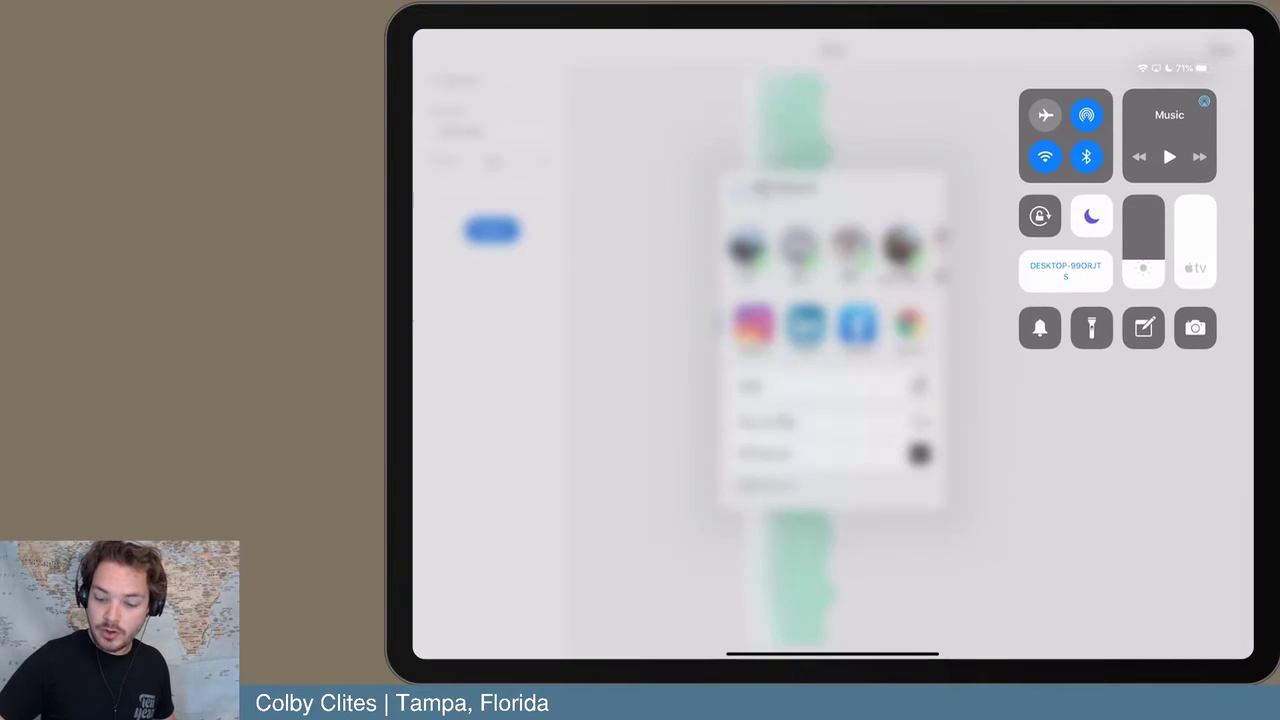
pyautogui.click(1065, 266)
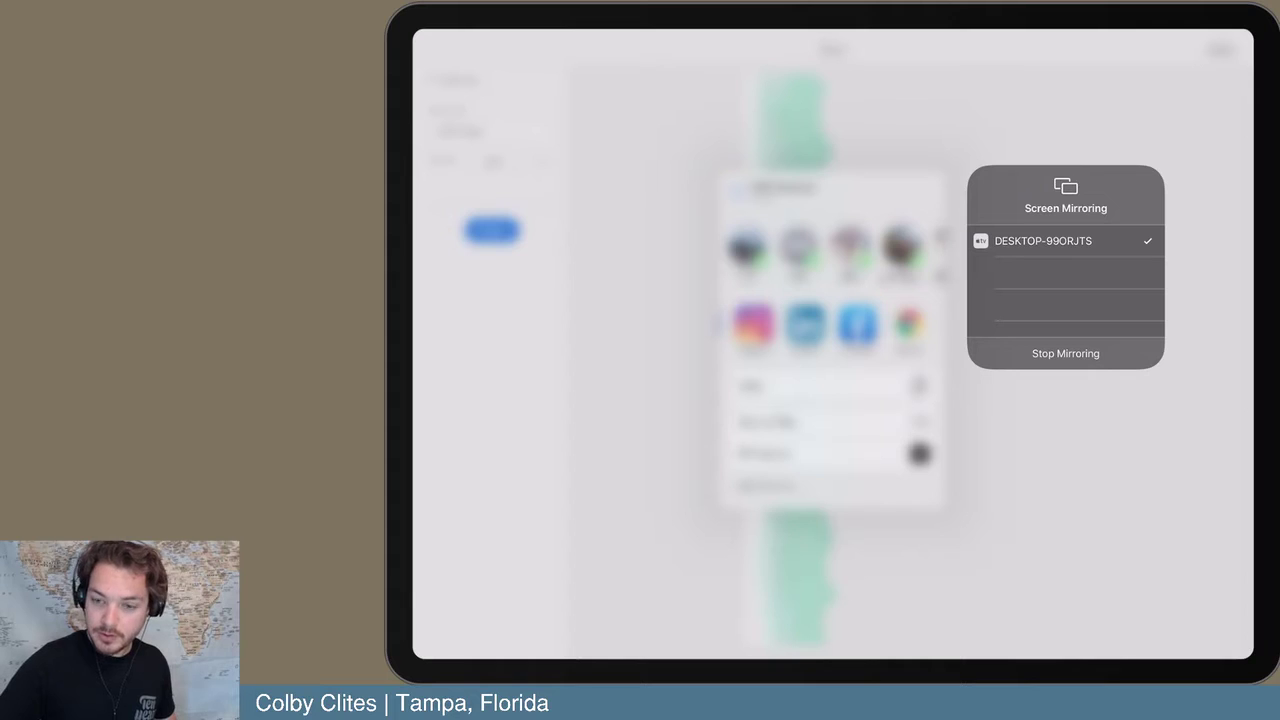
pyautogui.click(1065, 353)
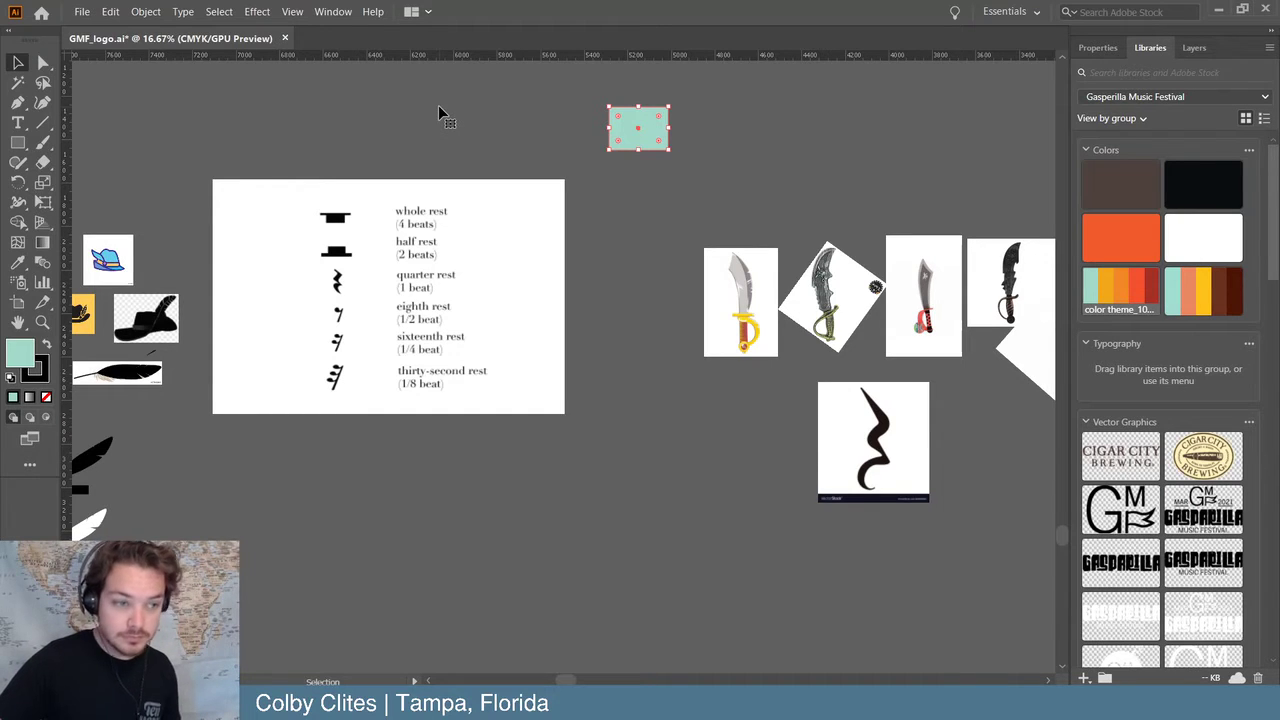
pyautogui.hotkey('ctrl', 'a')
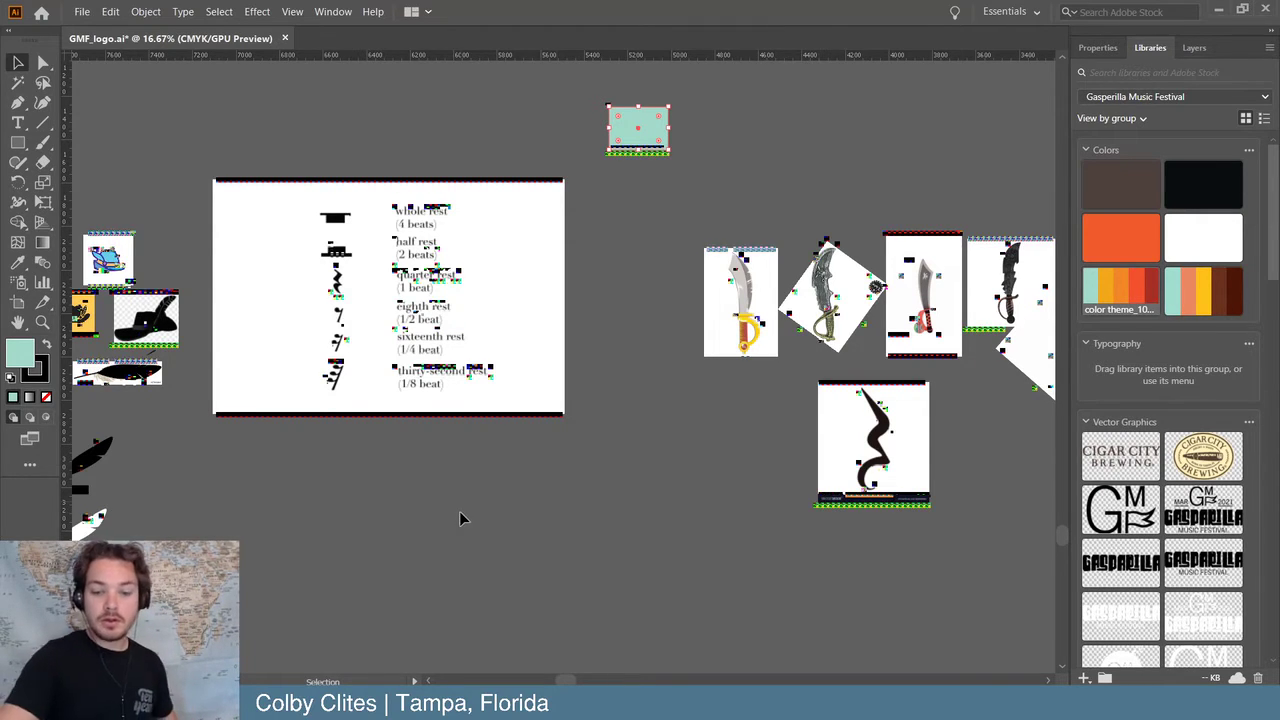
pyautogui.hotkey('ctrl', '-')
pyautogui.hotkey('ctrl', '+')
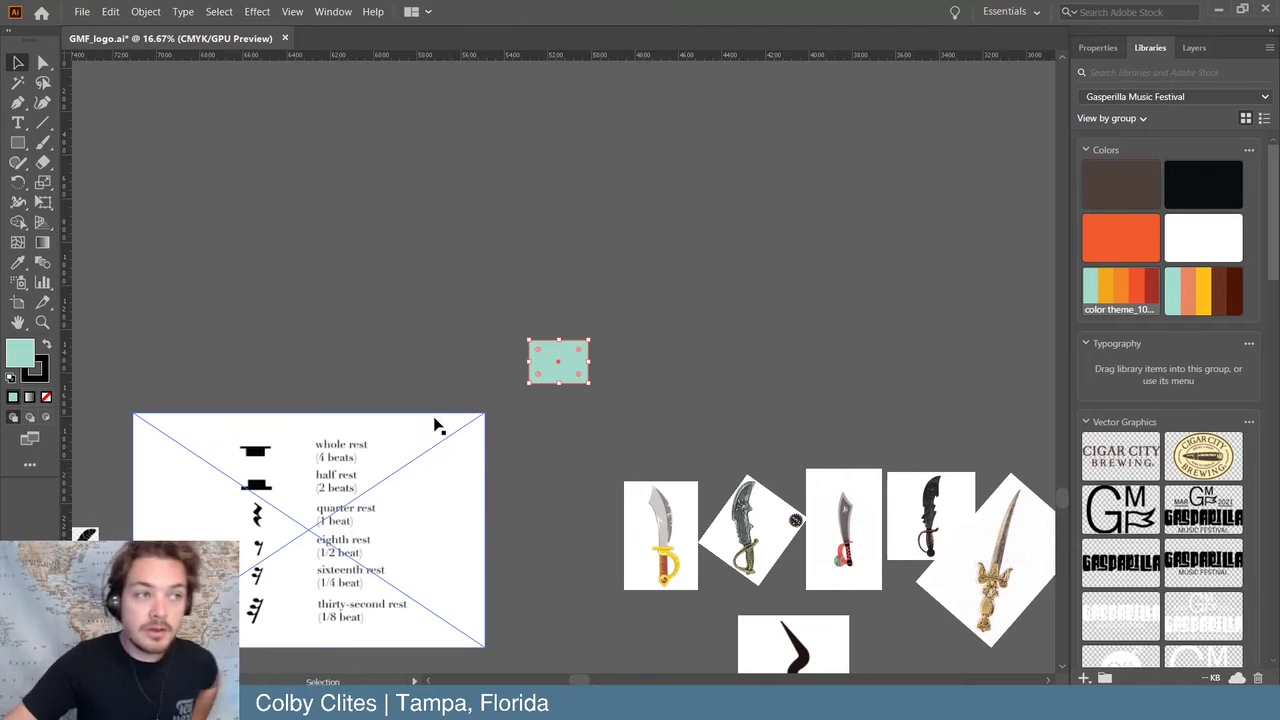
pyautogui.moveTo(512, 710)
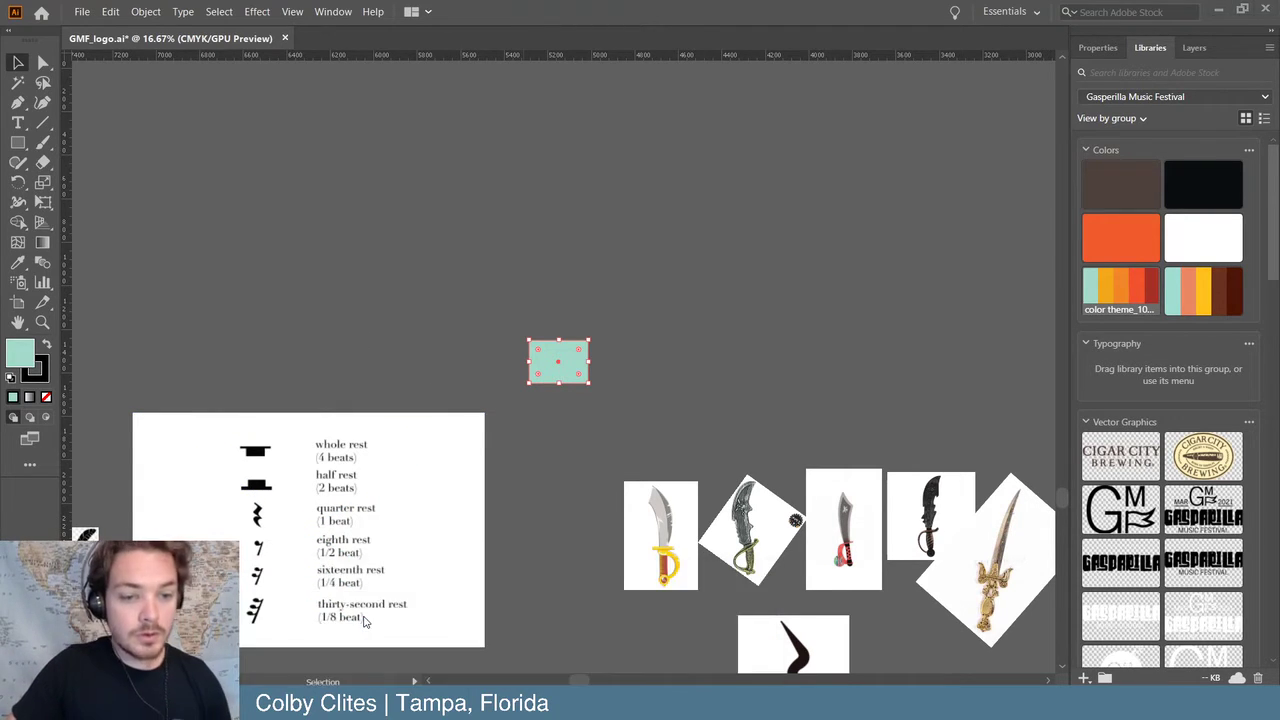
pyautogui.hotkey('alt', 'Tab')
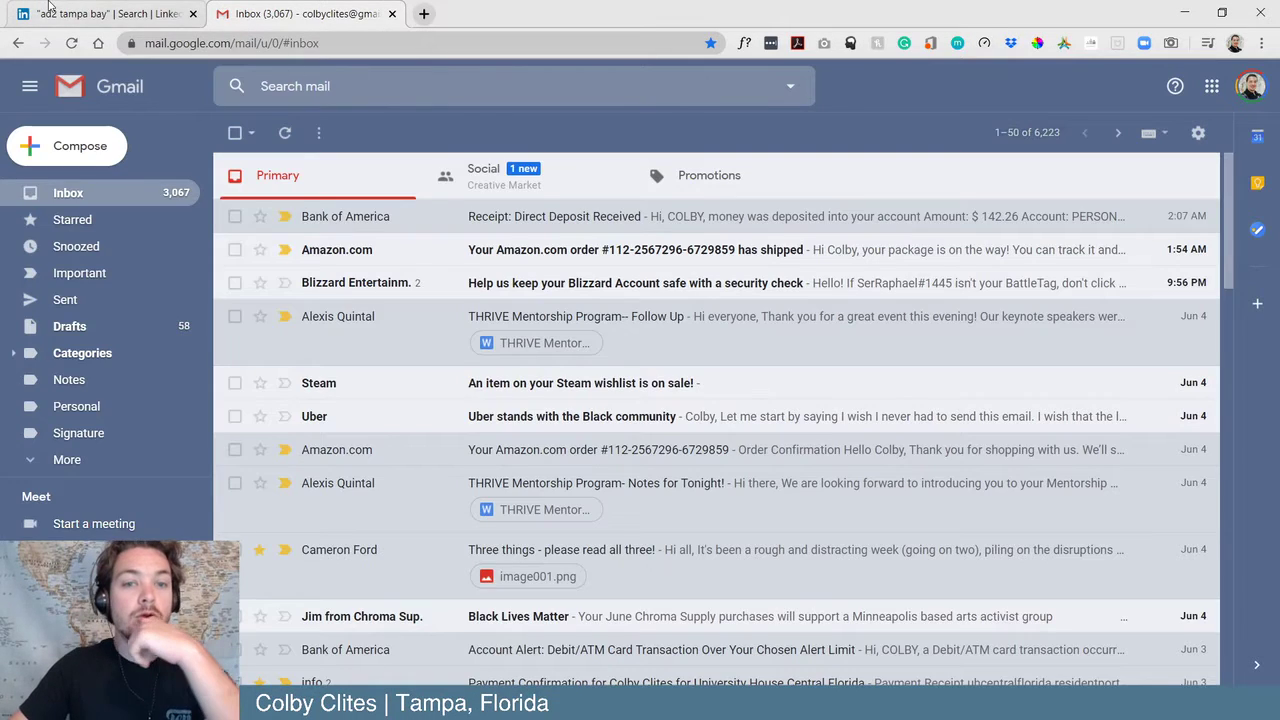
pyautogui.click(48, 8)
pyautogui.hotkey('alt', 'Tab')
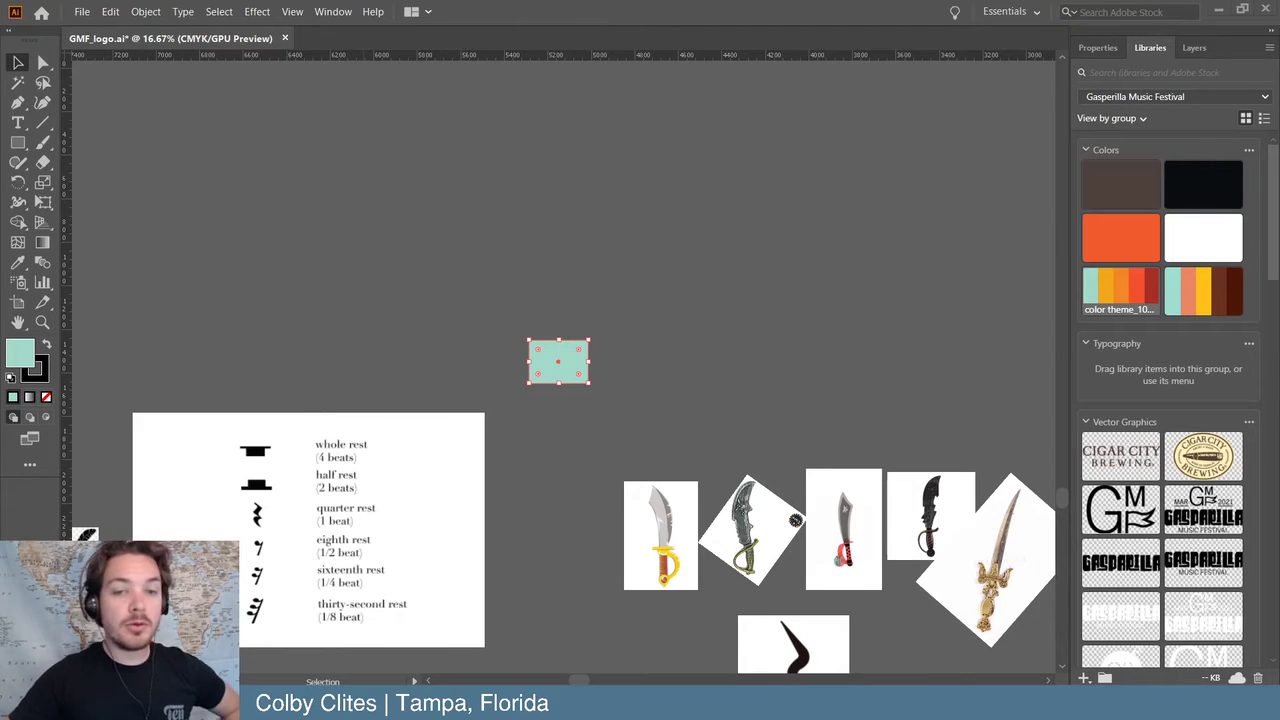
pyautogui.scroll(5, 414, 276)
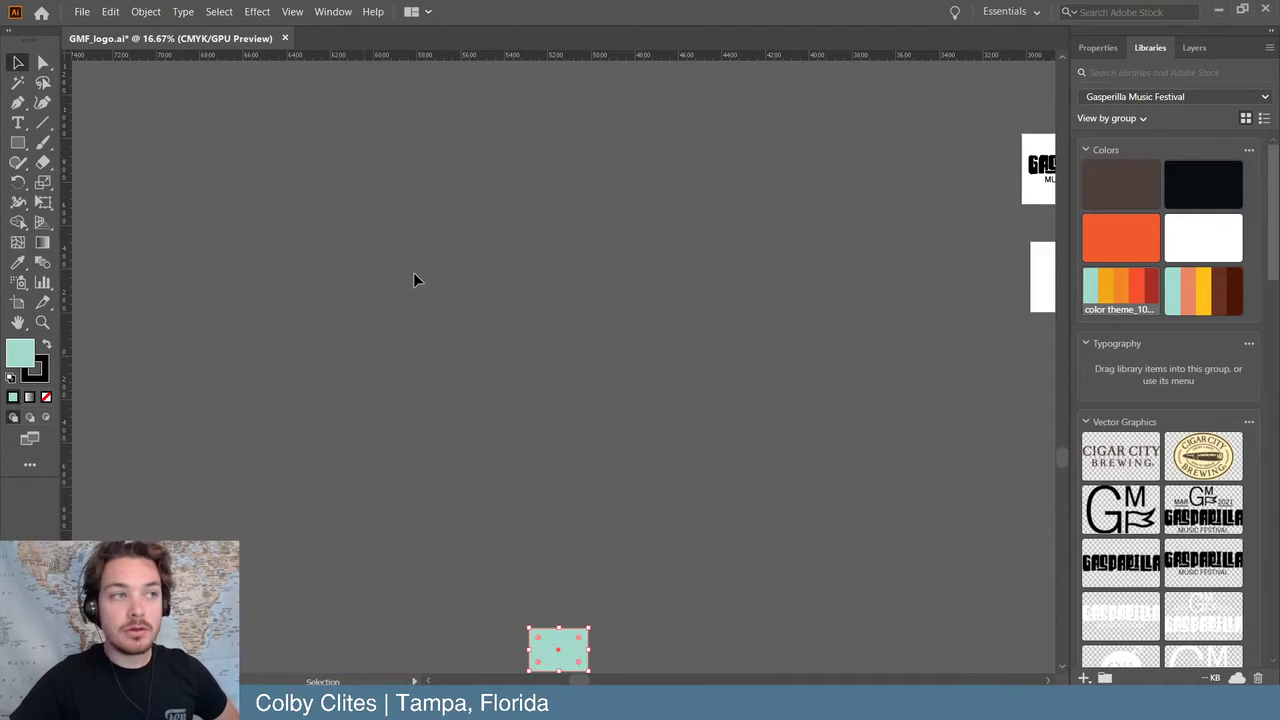
pyautogui.scroll(2, 414, 279)
pyautogui.press('a')
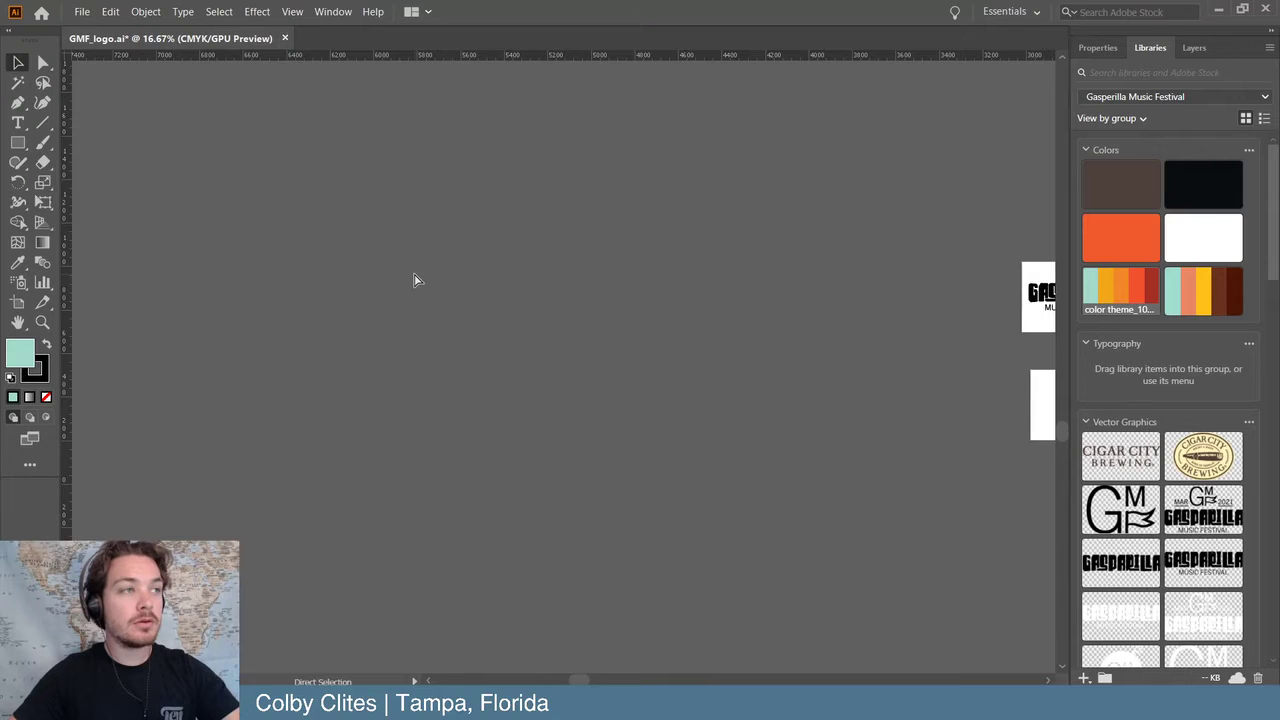
pyautogui.press('v')
pyautogui.hscroll(-5, 417, 280)
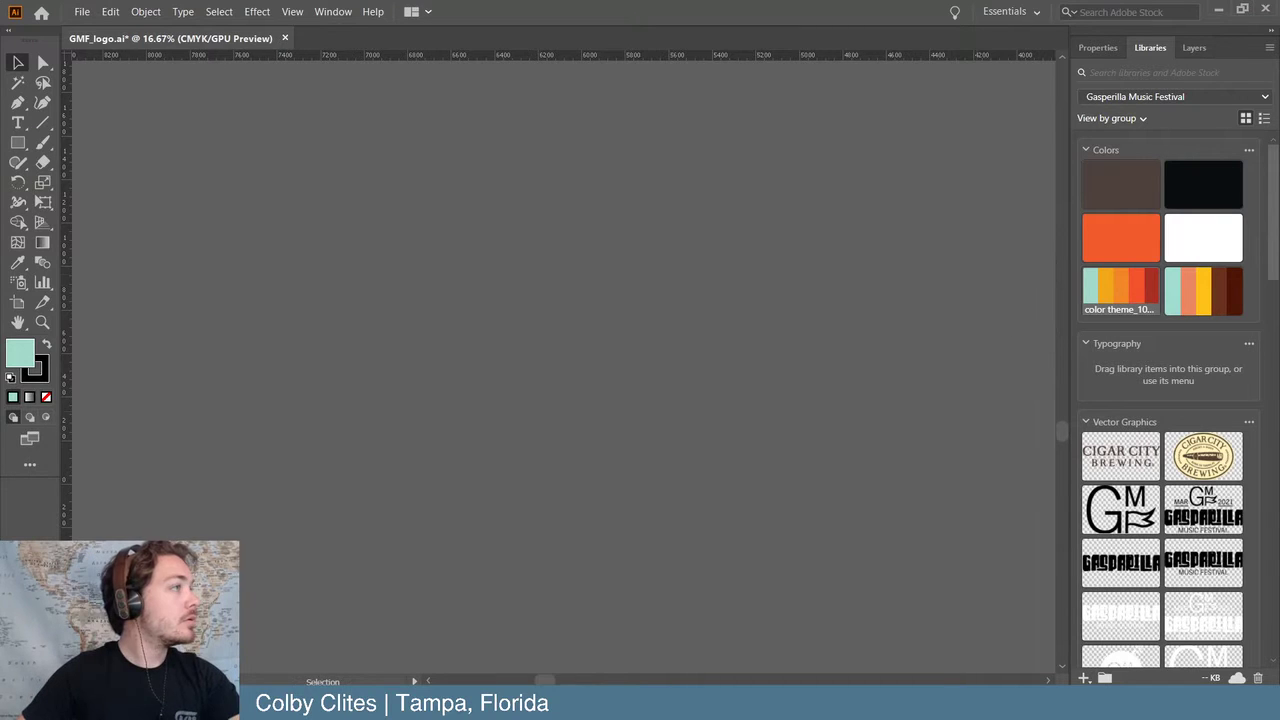
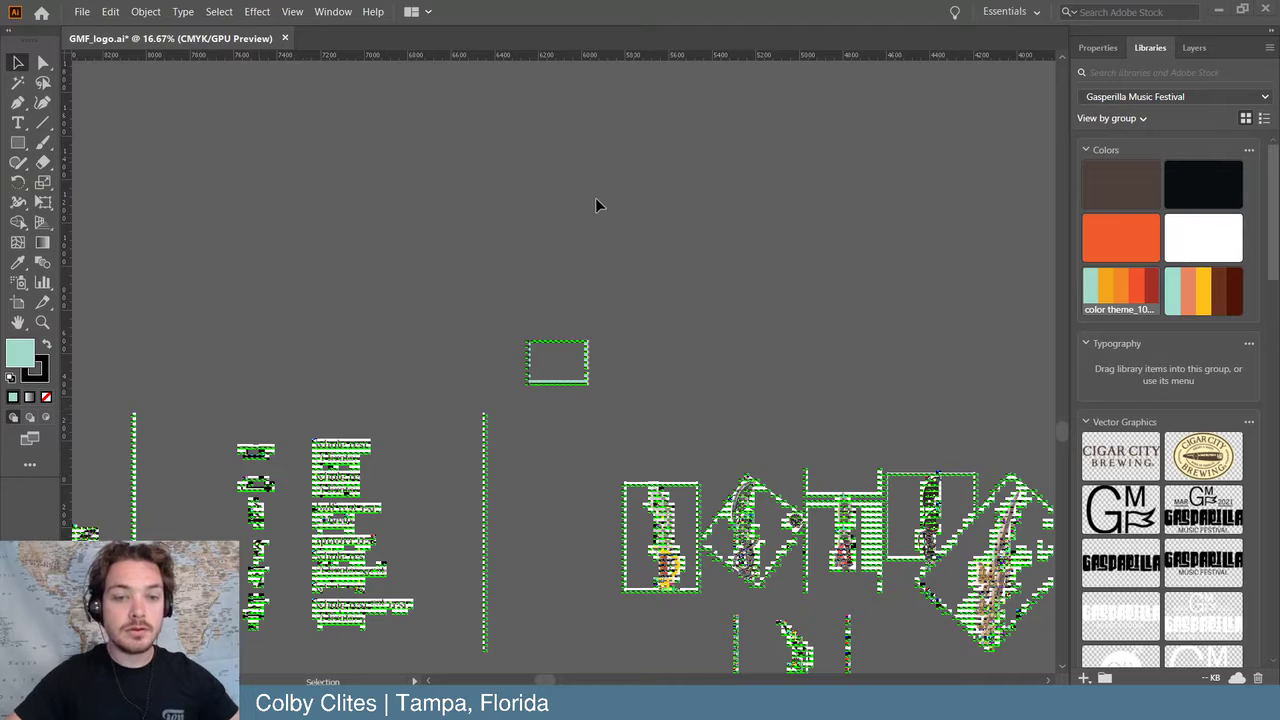
pyautogui.hotkey('ctrl', '-')
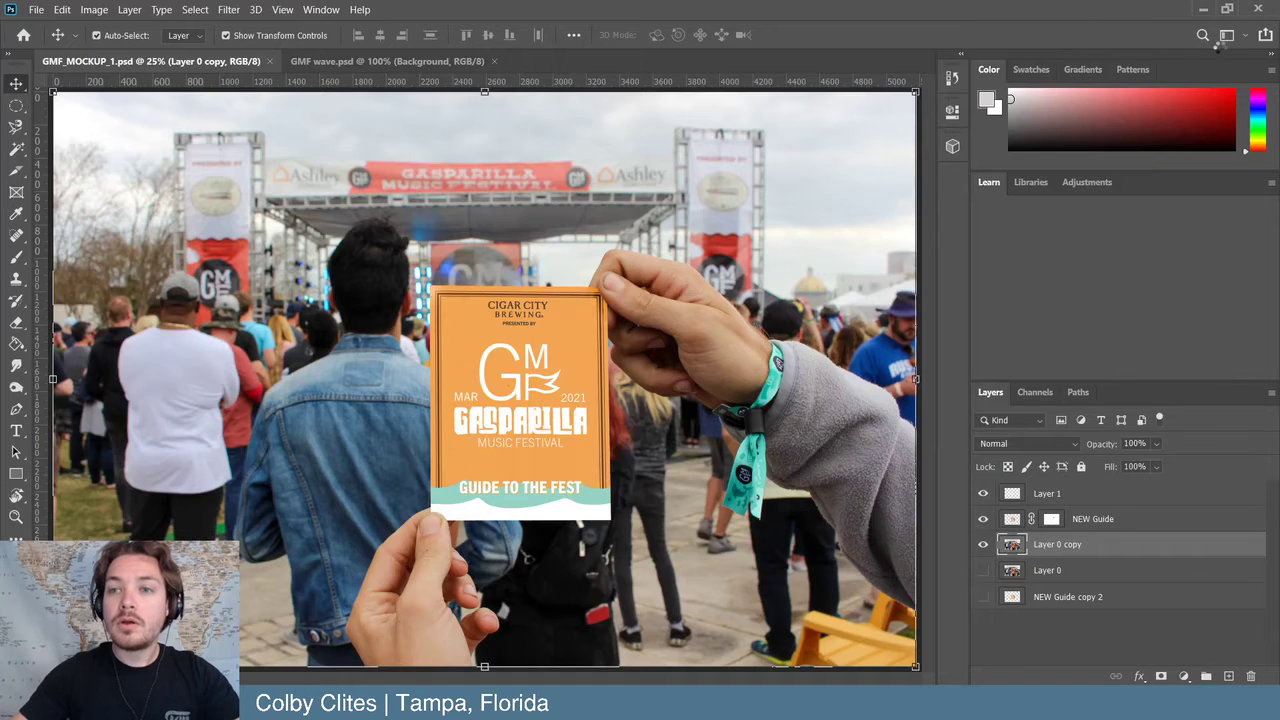
# - Switch to GMF wave.psd in Photoshop and toggle the topmost pixel layer's visibility to compare the wave with and without it
pyautogui.hotkey('ctrl', 'Tab')
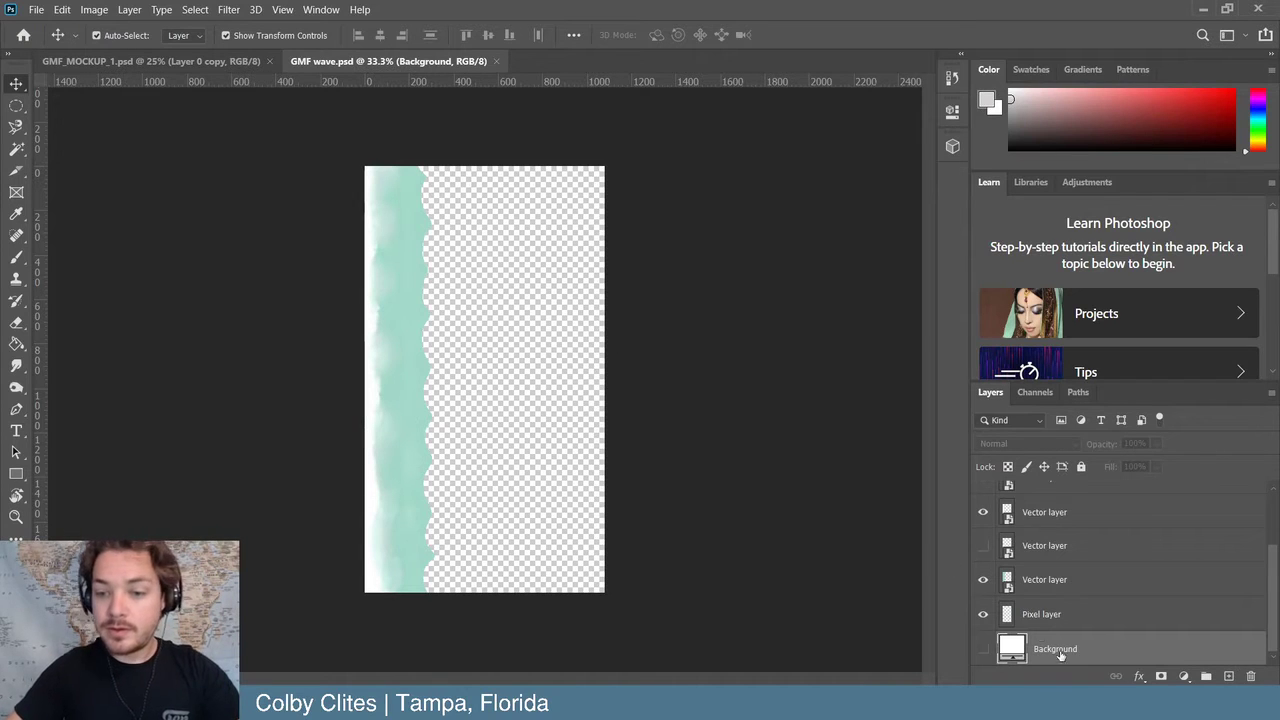
pyautogui.scroll(1, 1043, 617)
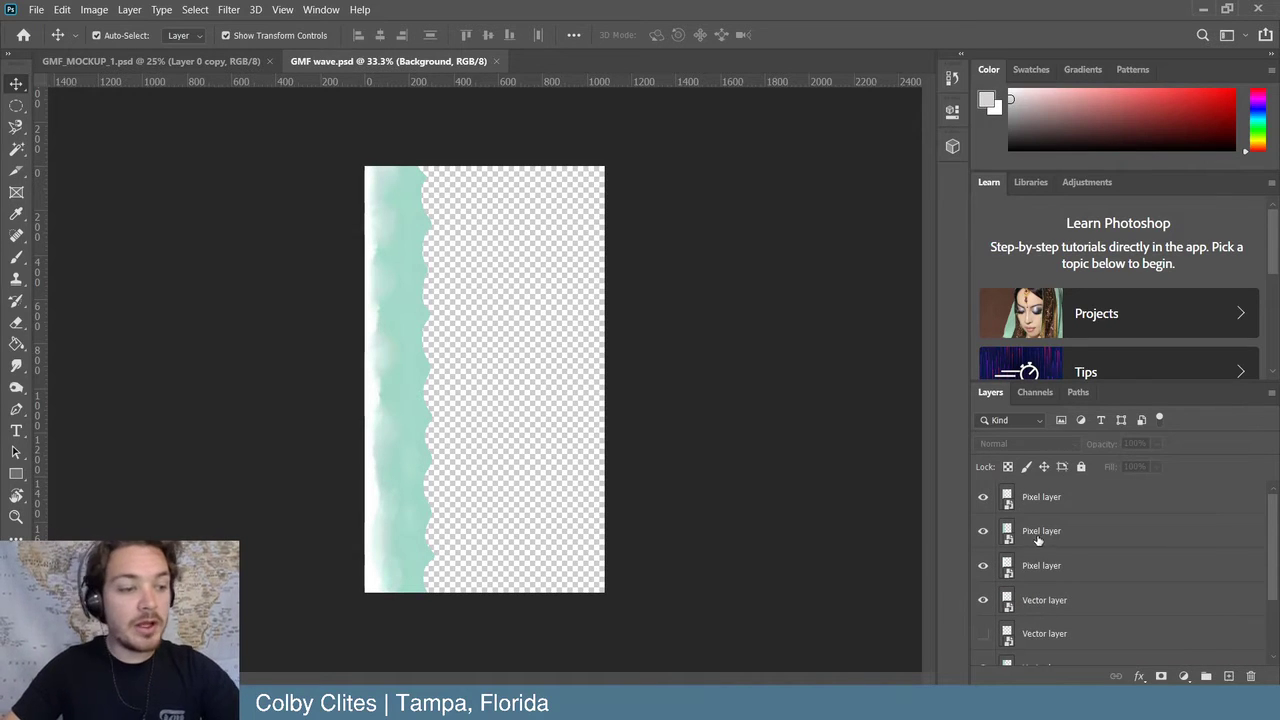
pyautogui.scroll(2, 1055, 517)
pyautogui.click(983, 497)
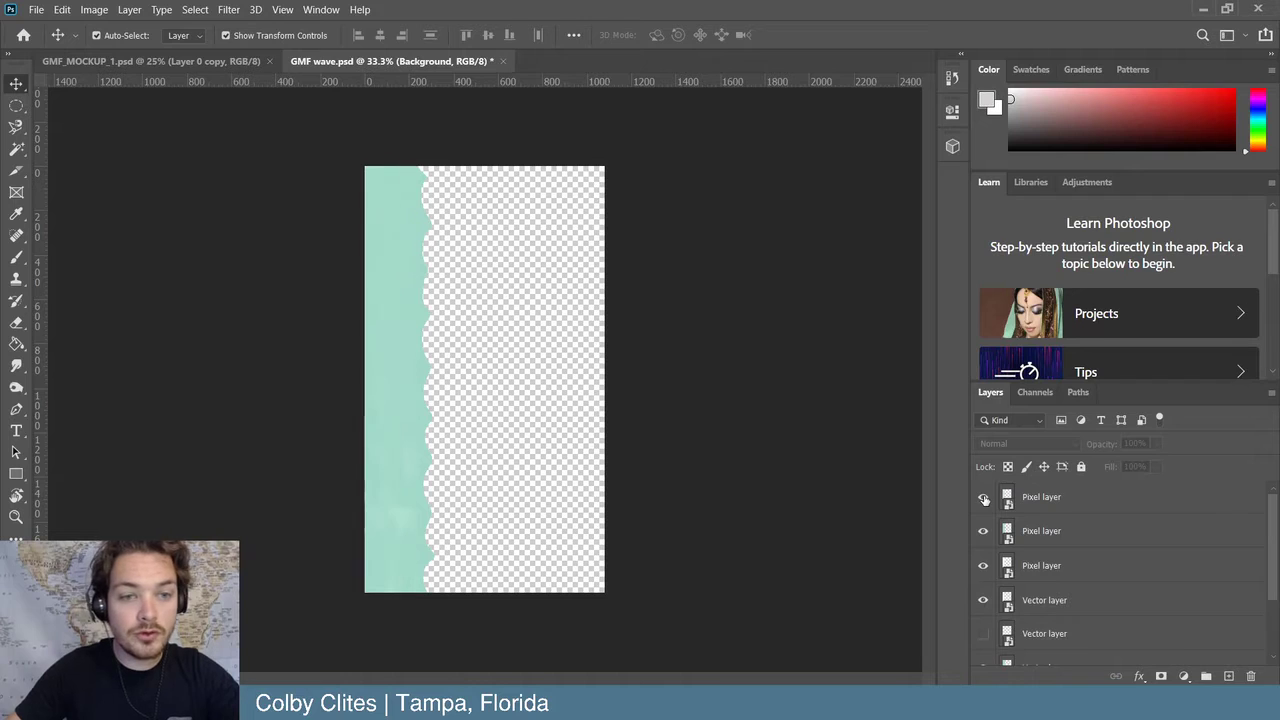
pyautogui.click(983, 497)
pyautogui.click(984, 498)
pyautogui.click(984, 498)
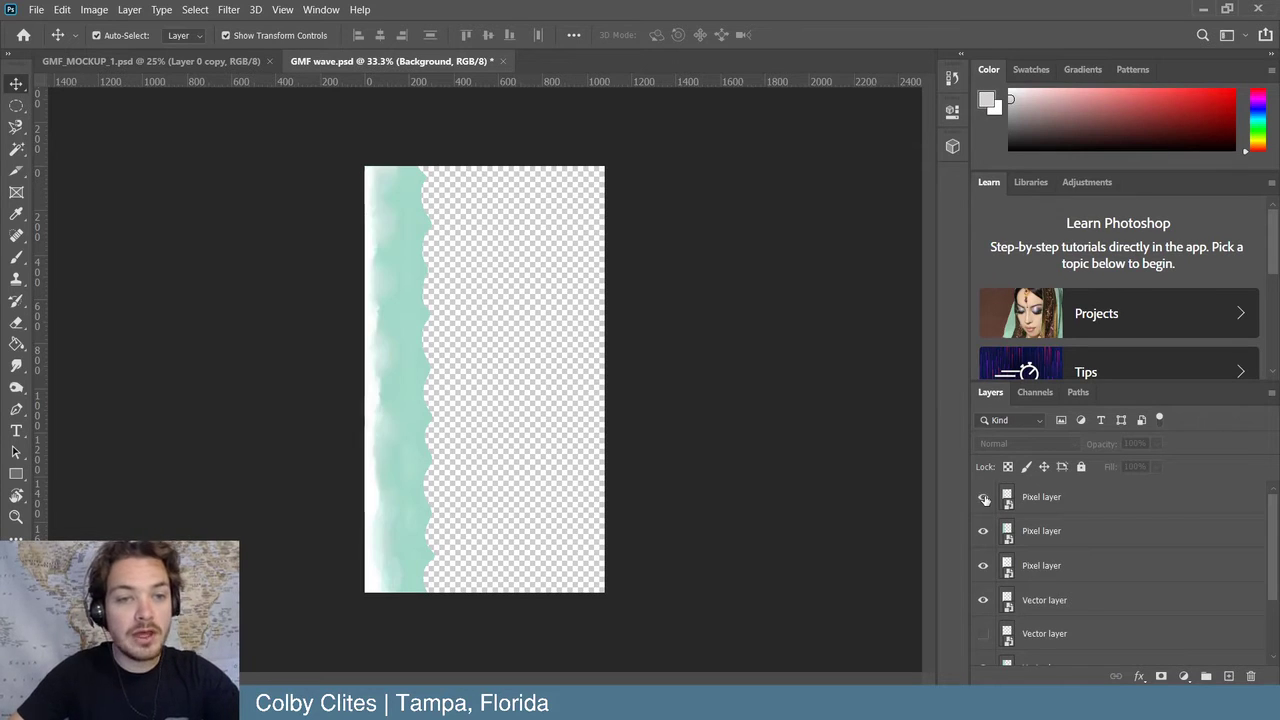
pyautogui.click(984, 498)
pyautogui.click(984, 498)
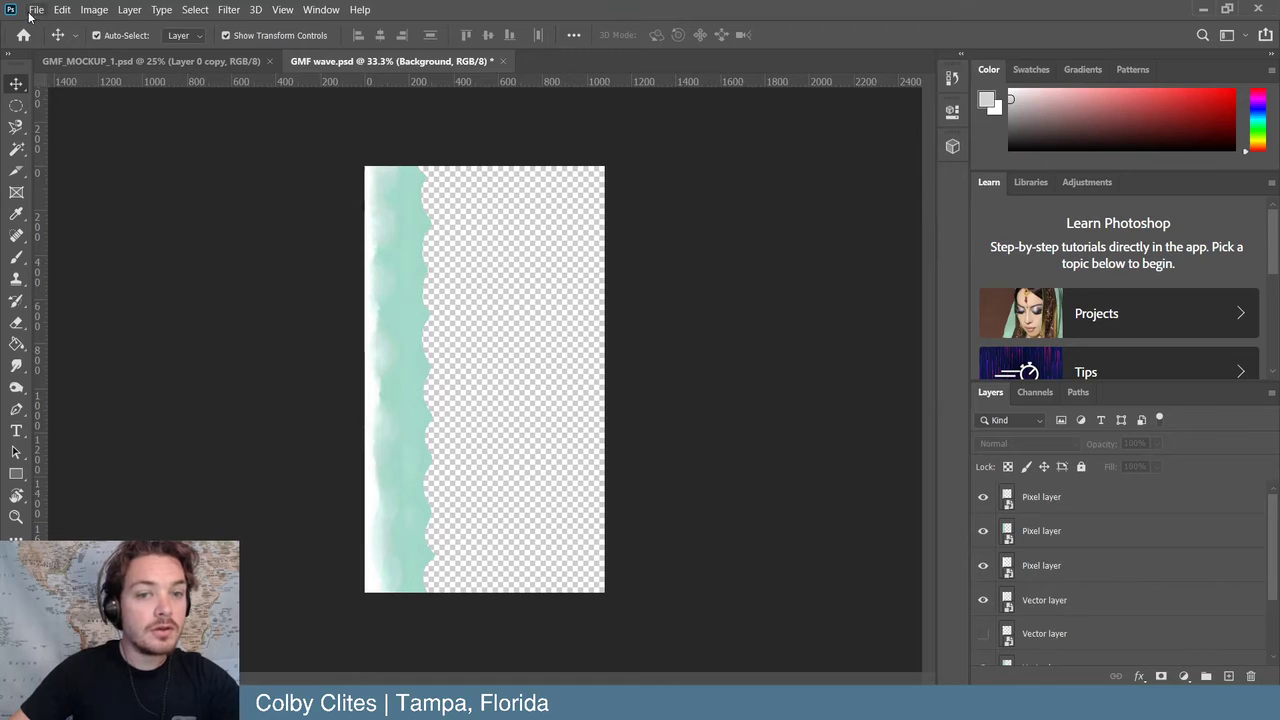
# - Delete the hidden Background layer and the hidden vector layer from the wave document
pyautogui.scroll(-3, 1075, 622)
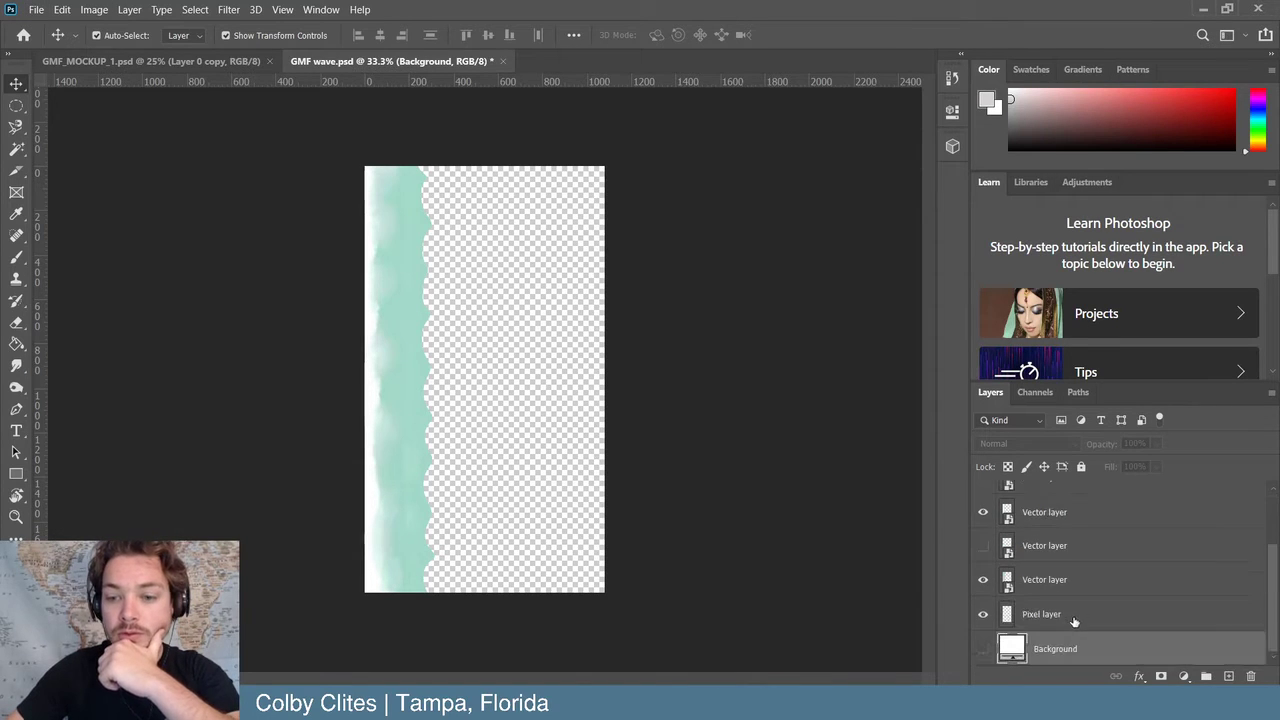
pyautogui.press('Delete')
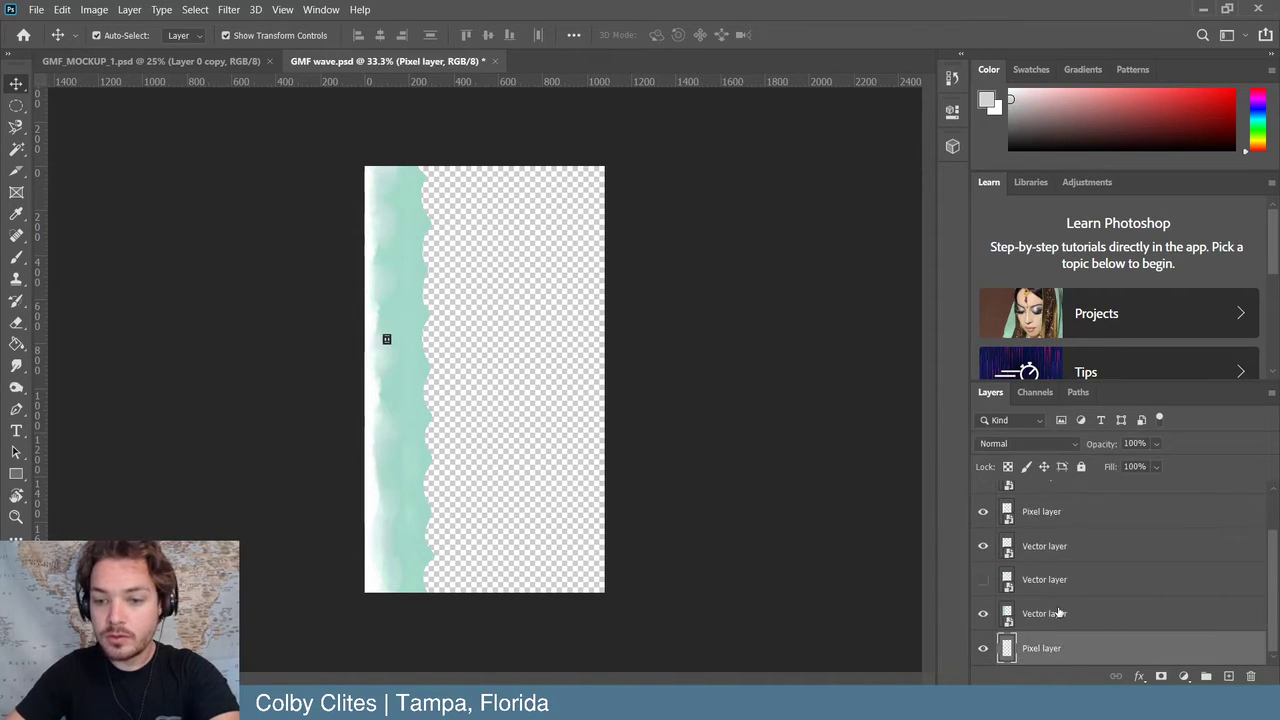
pyautogui.click(1057, 580)
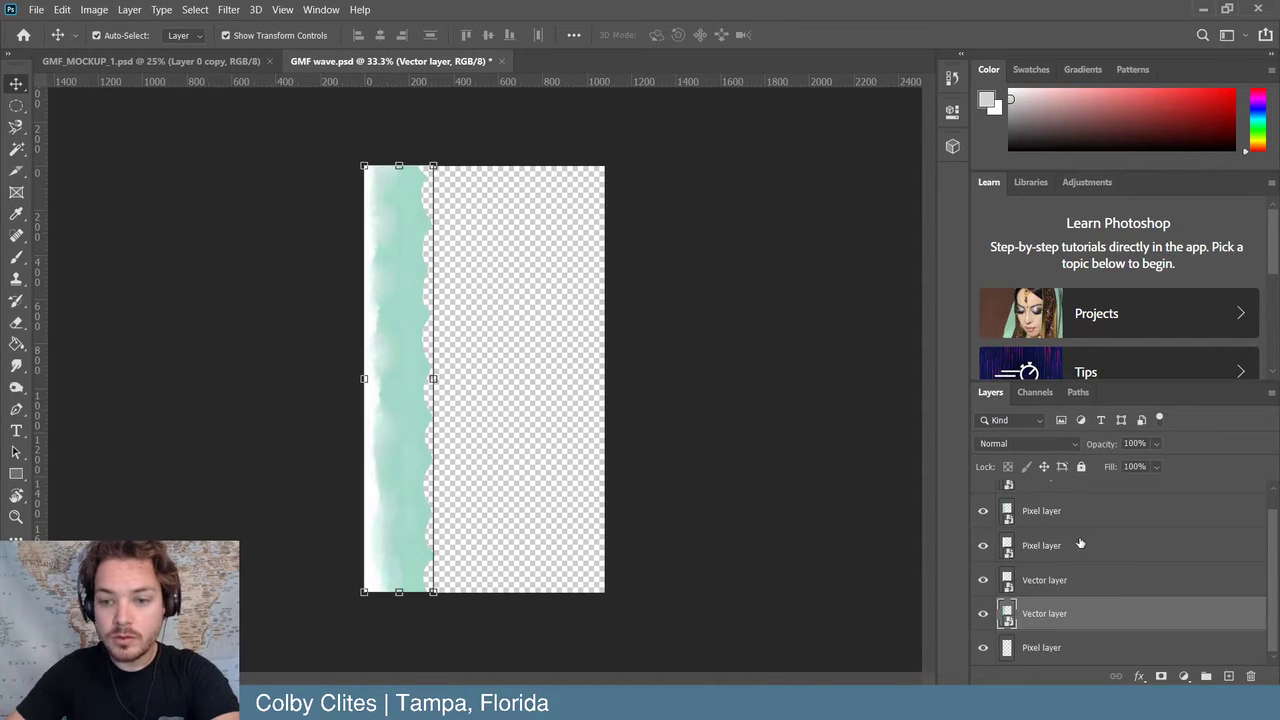
# - Toggle the two uppermost pixel layers off and on to check what each contributes to the wave
pyautogui.scroll(1, 1077, 584)
pyautogui.click(983, 497)
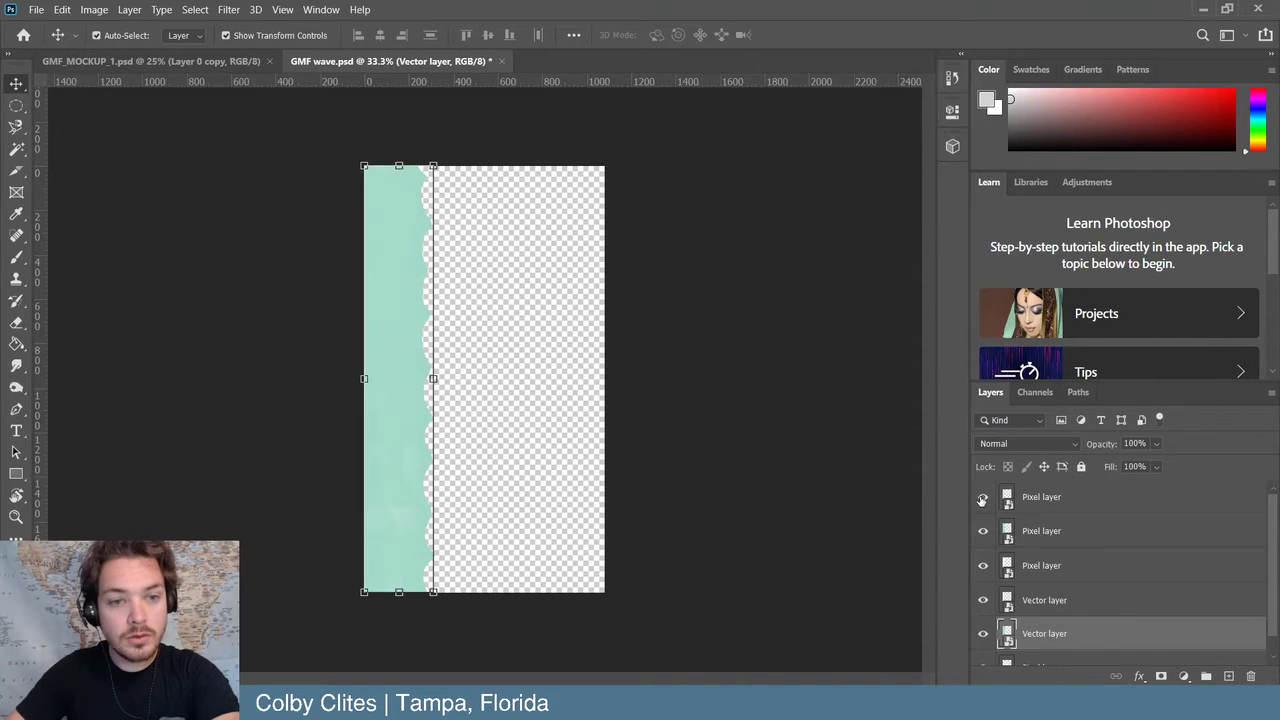
pyautogui.click(983, 497)
pyautogui.click(983, 531)
pyautogui.click(983, 531)
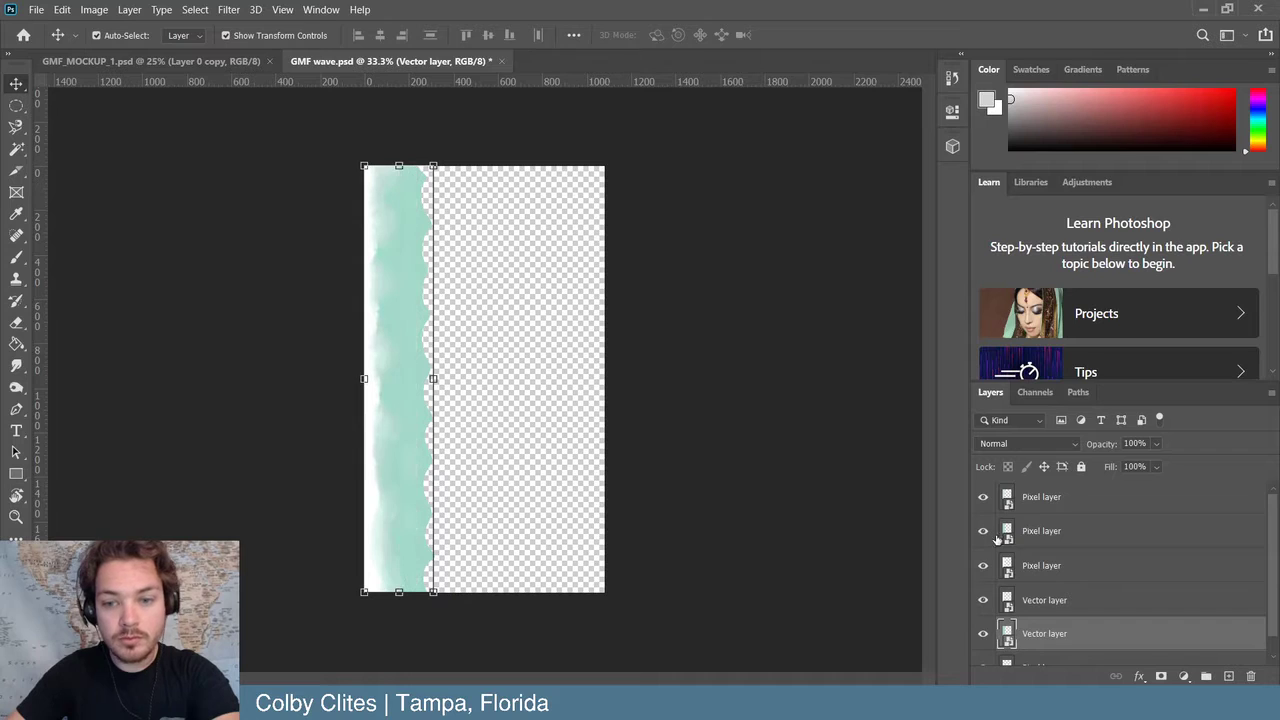
pyautogui.click(983, 531)
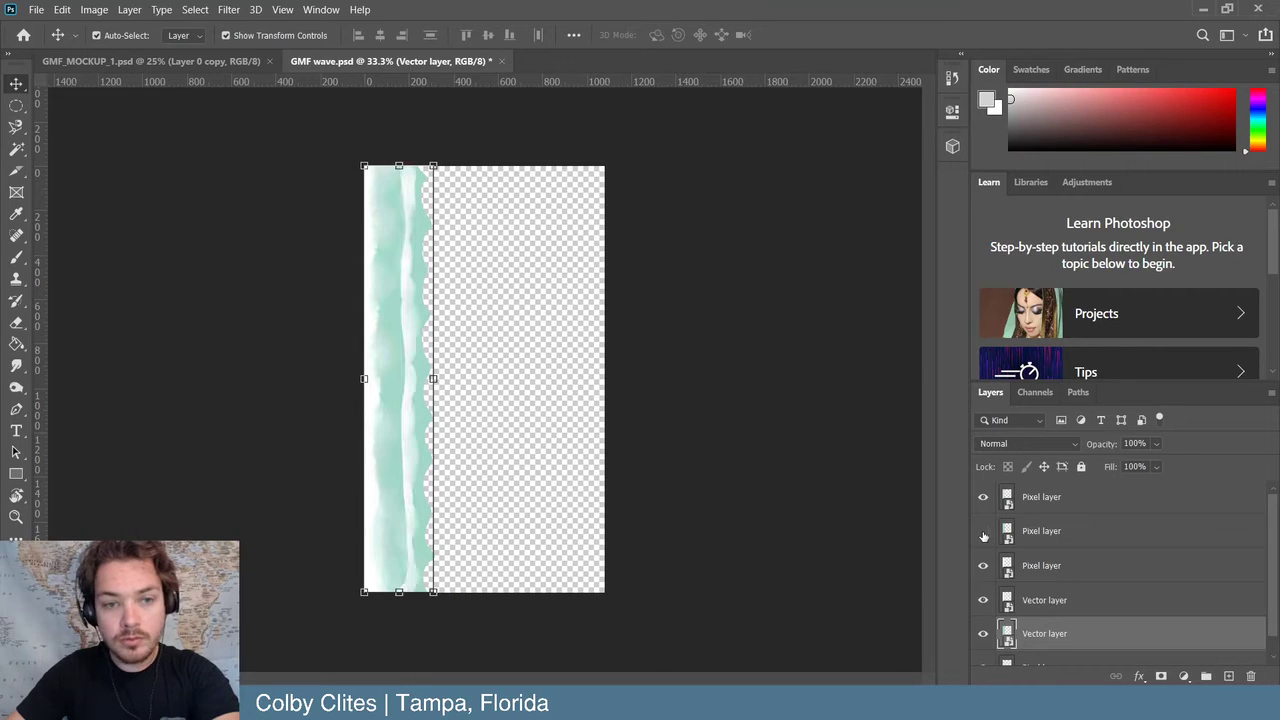
pyautogui.click(983, 533)
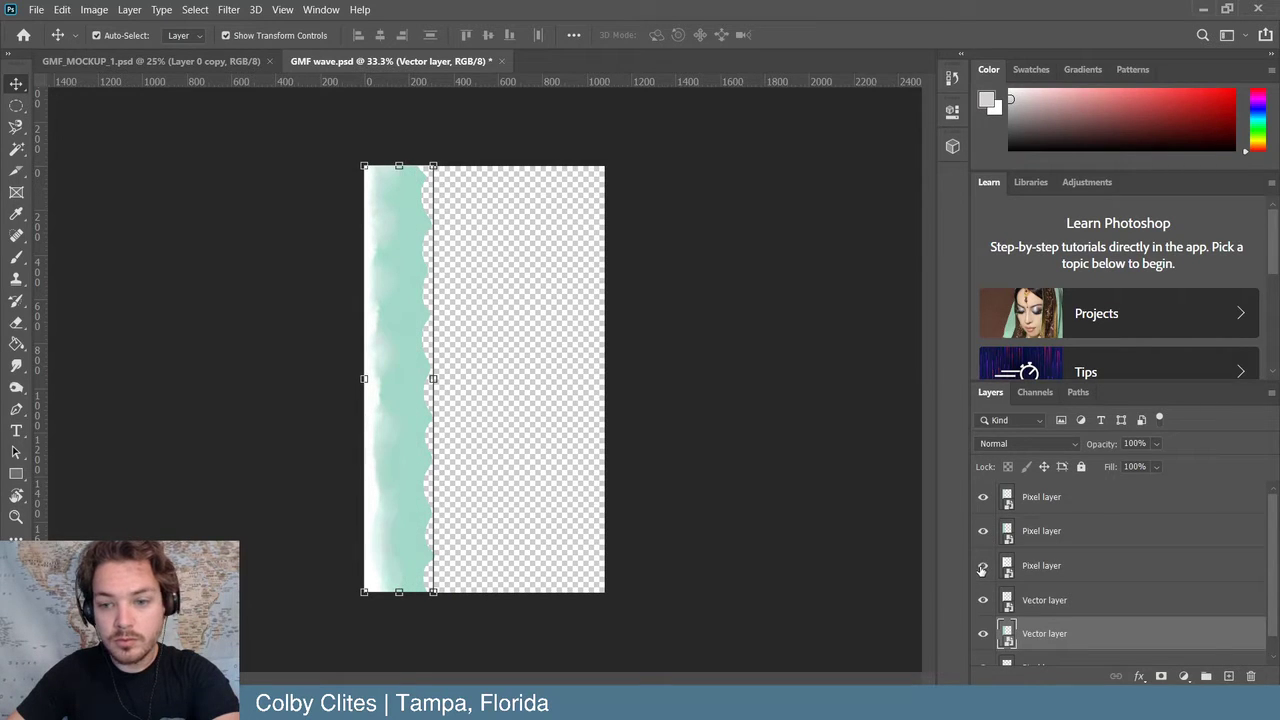
# - Deselect the vector layer, show the Gasperilla Music Festival library and select the topmost pixel layer of the wave
pyautogui.scroll(-1, 1040, 610)
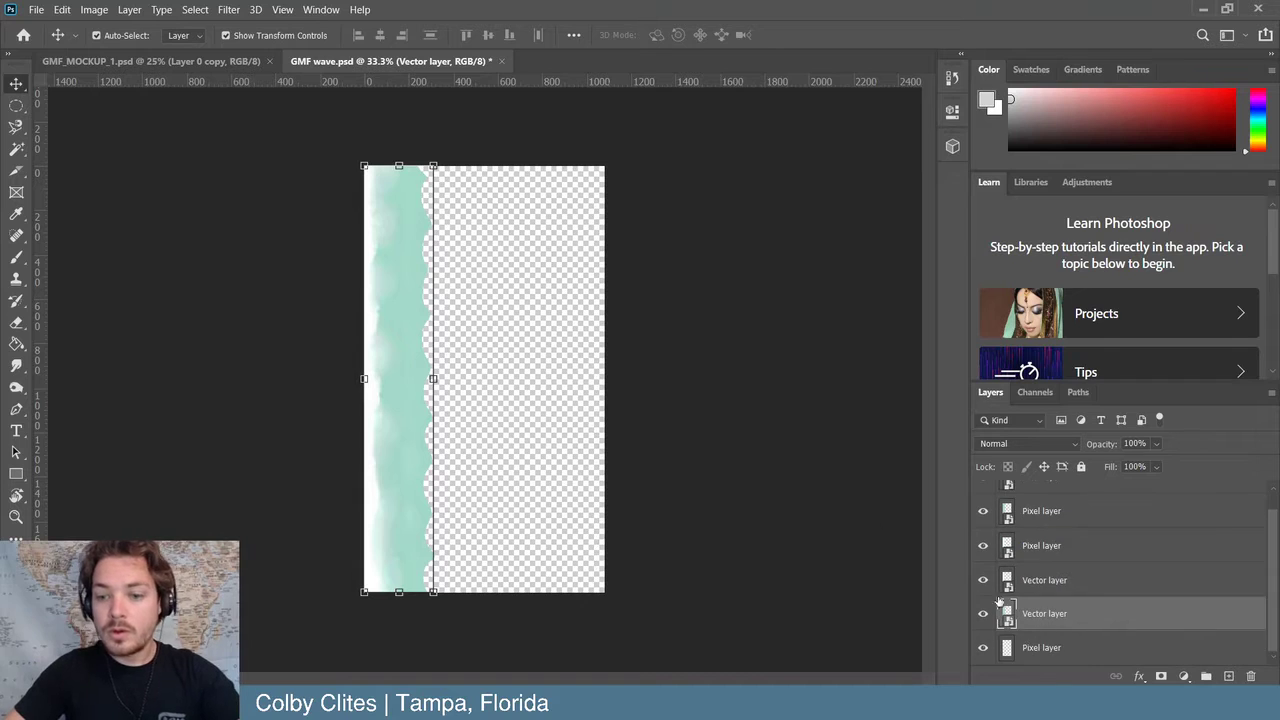
pyautogui.click(765, 341)
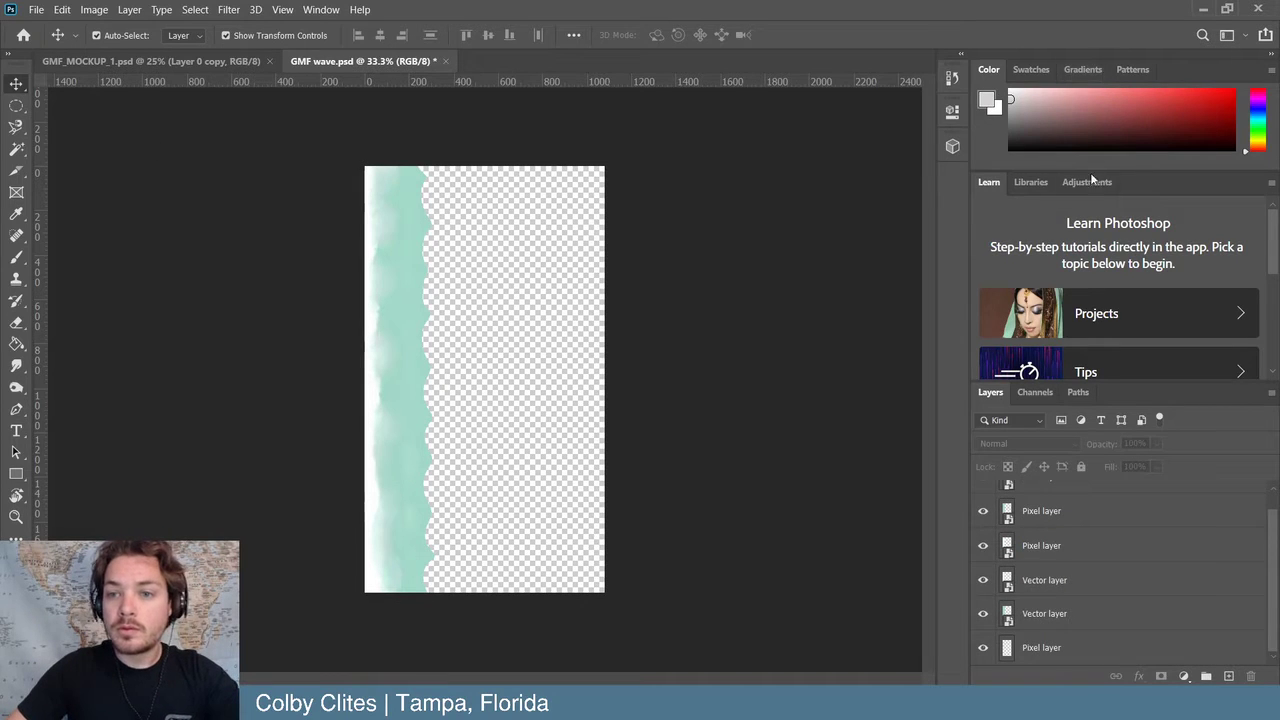
pyautogui.click(1037, 182)
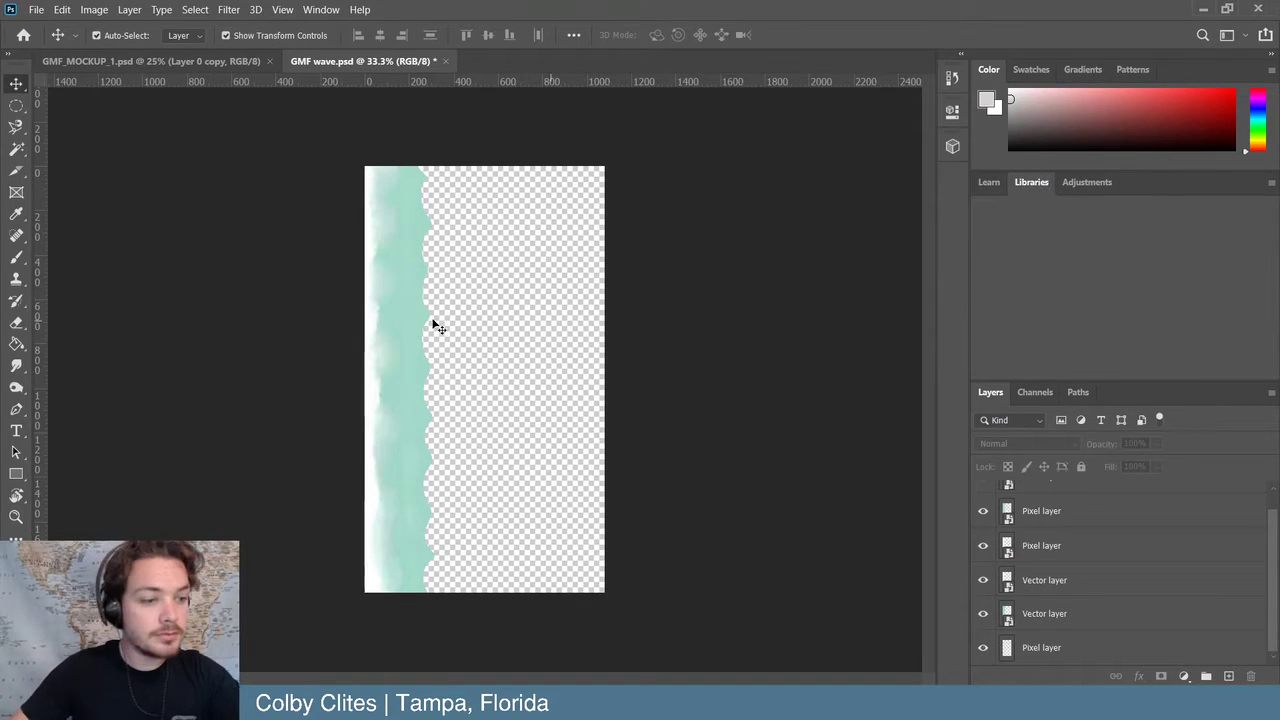
pyautogui.scroll(1, 1172, 528)
pyautogui.click(1149, 520)
pyautogui.click(1086, 497)
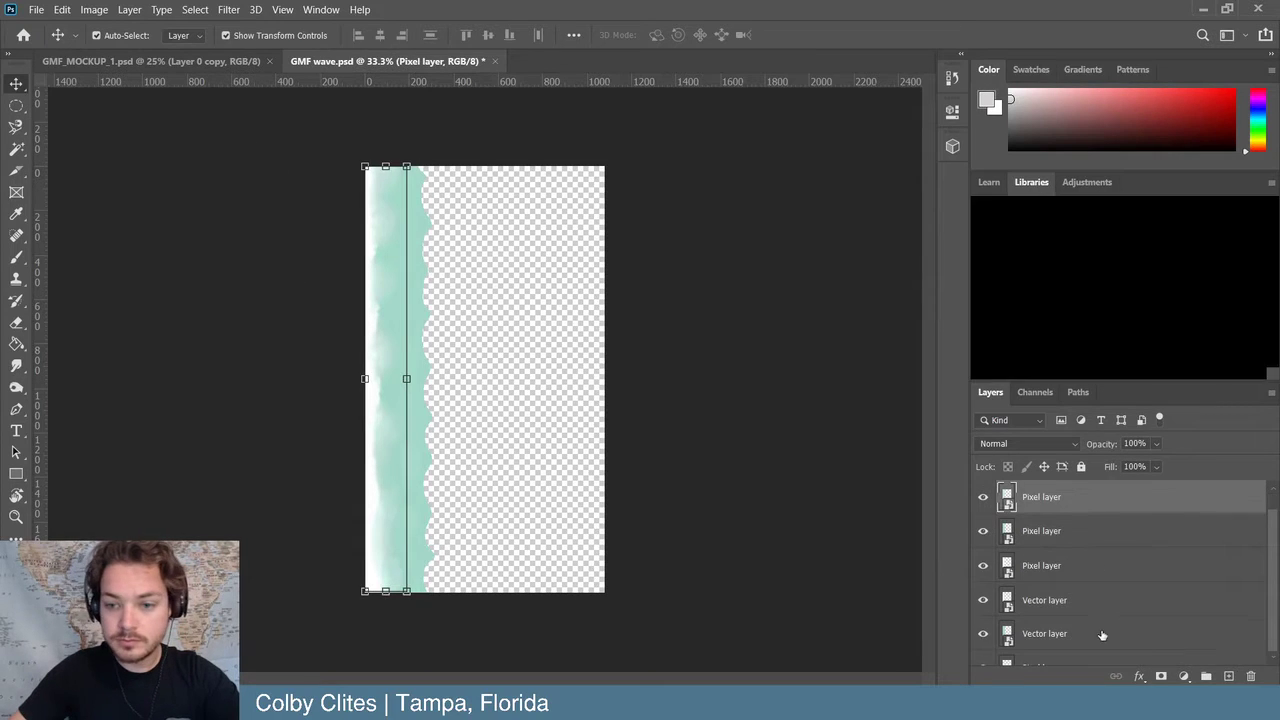
pyautogui.scroll(-1, 1102, 635)
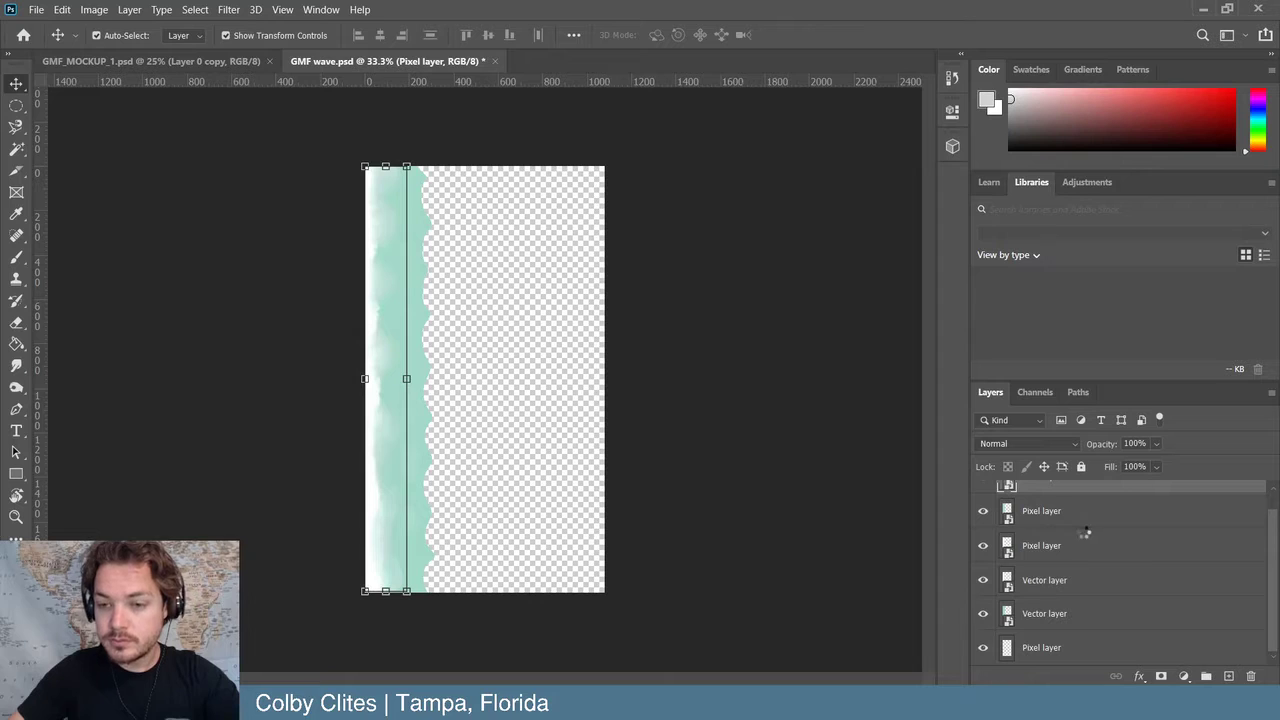
pyautogui.scroll(1, 1045, 545)
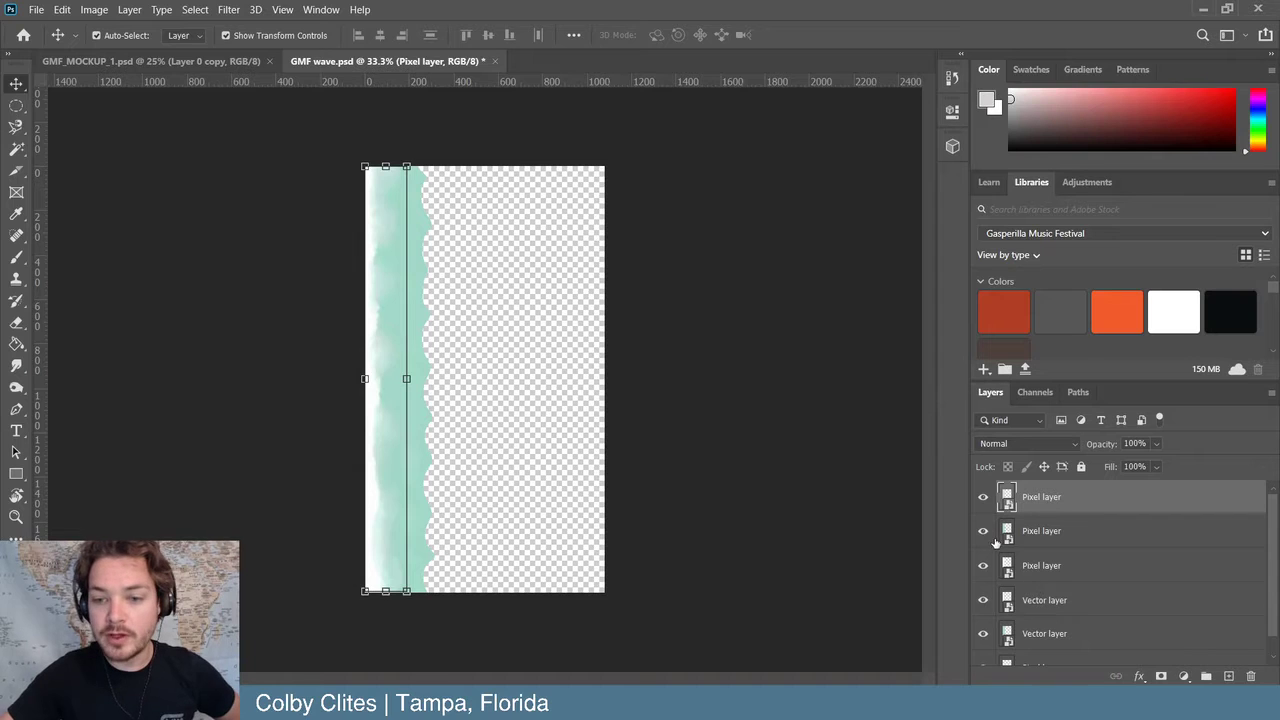
# - Hide the upper pixel layers and the upper vector layer to isolate the solid teal vector layer, and select that layer
pyautogui.moveTo(983, 497); pyautogui.dragTo(983, 531)
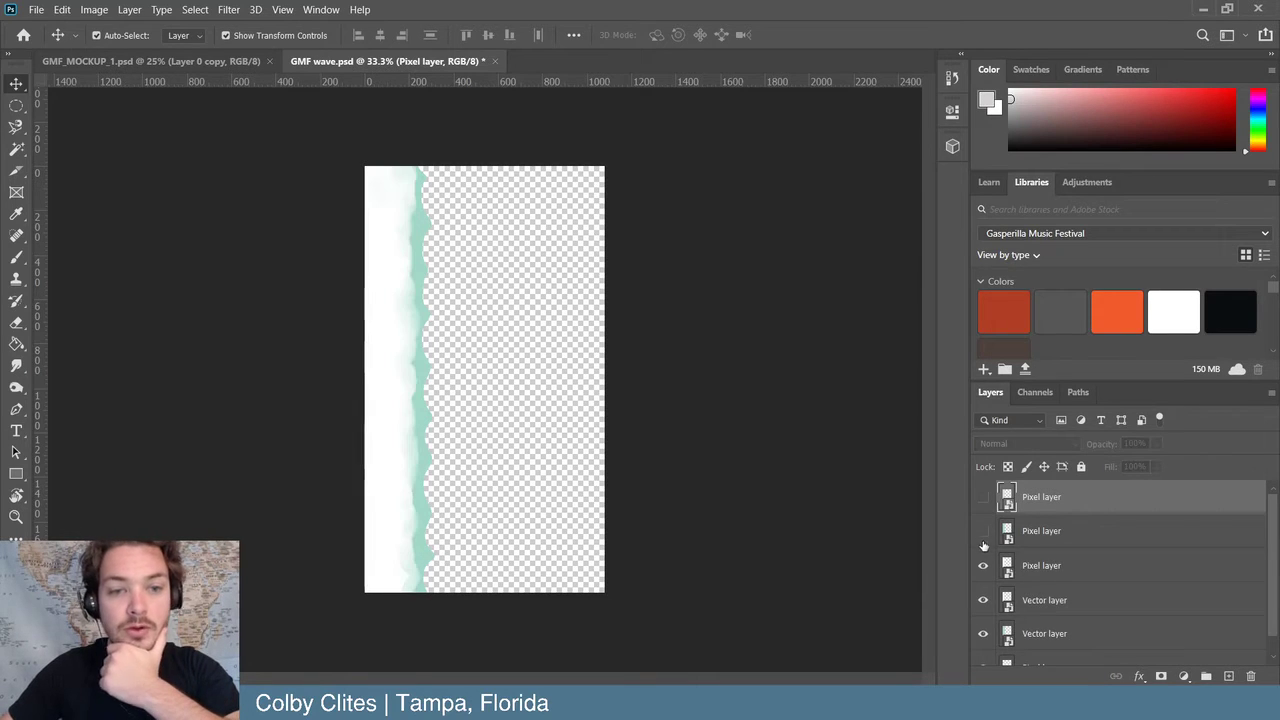
pyautogui.click(983, 566)
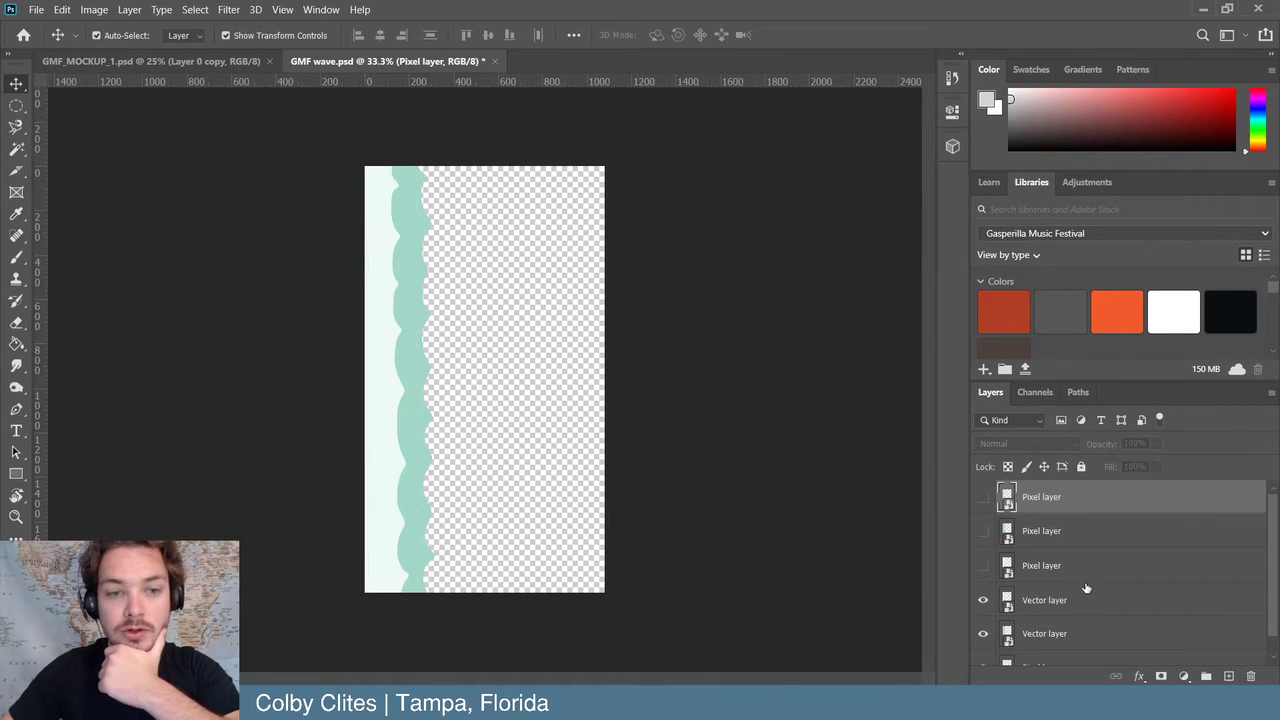
pyautogui.click(983, 600)
pyautogui.scroll(-1, 1070, 618)
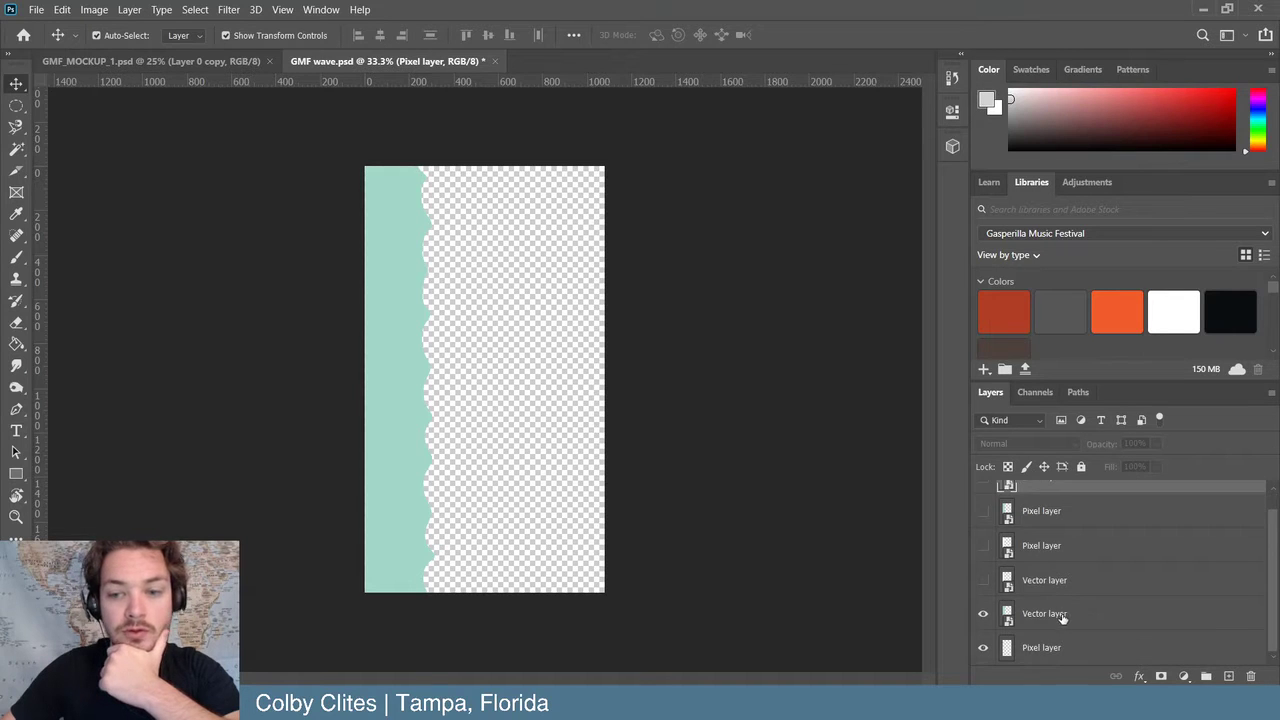
pyautogui.click(1060, 617)
pyautogui.click(983, 614)
pyautogui.click(983, 614)
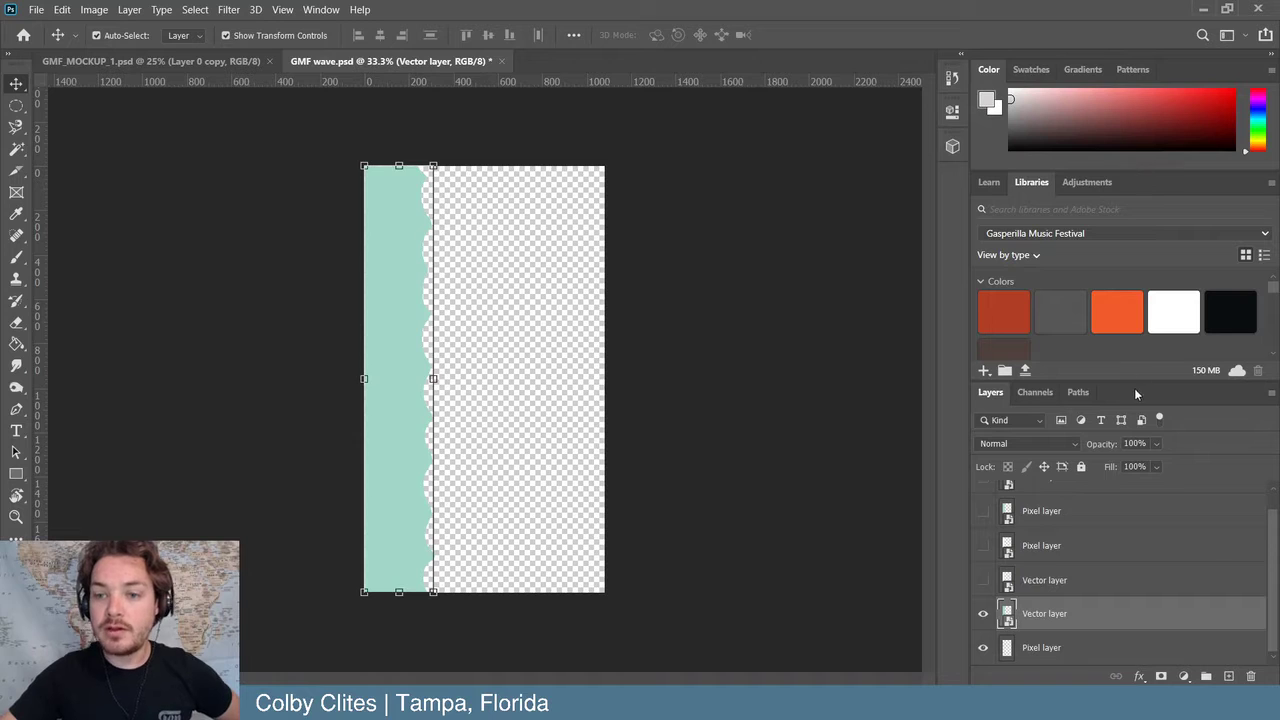
# - Enlarge the library view, browse its assets and add the selected teal vector layer to the library as a graphic
pyautogui.moveTo(1114, 380); pyautogui.dragTo(1114, 492)
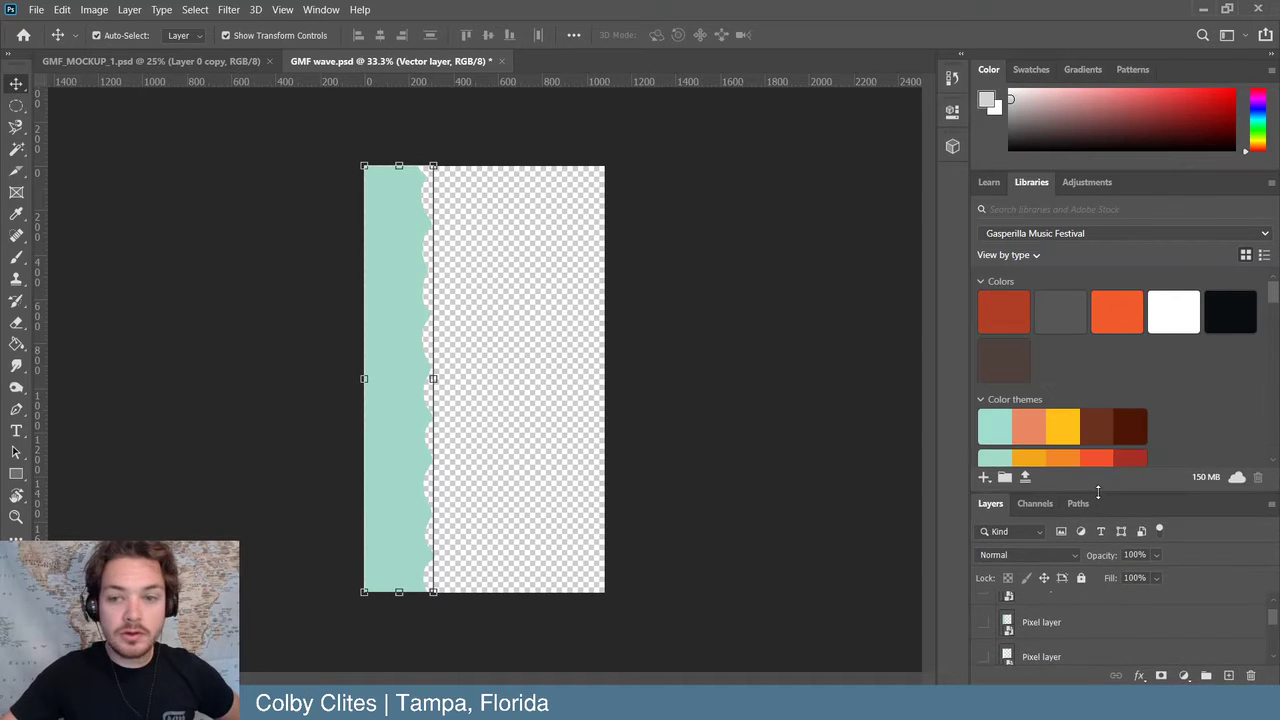
pyautogui.scroll(-3, 1148, 354)
pyautogui.scroll(-2, 1148, 354)
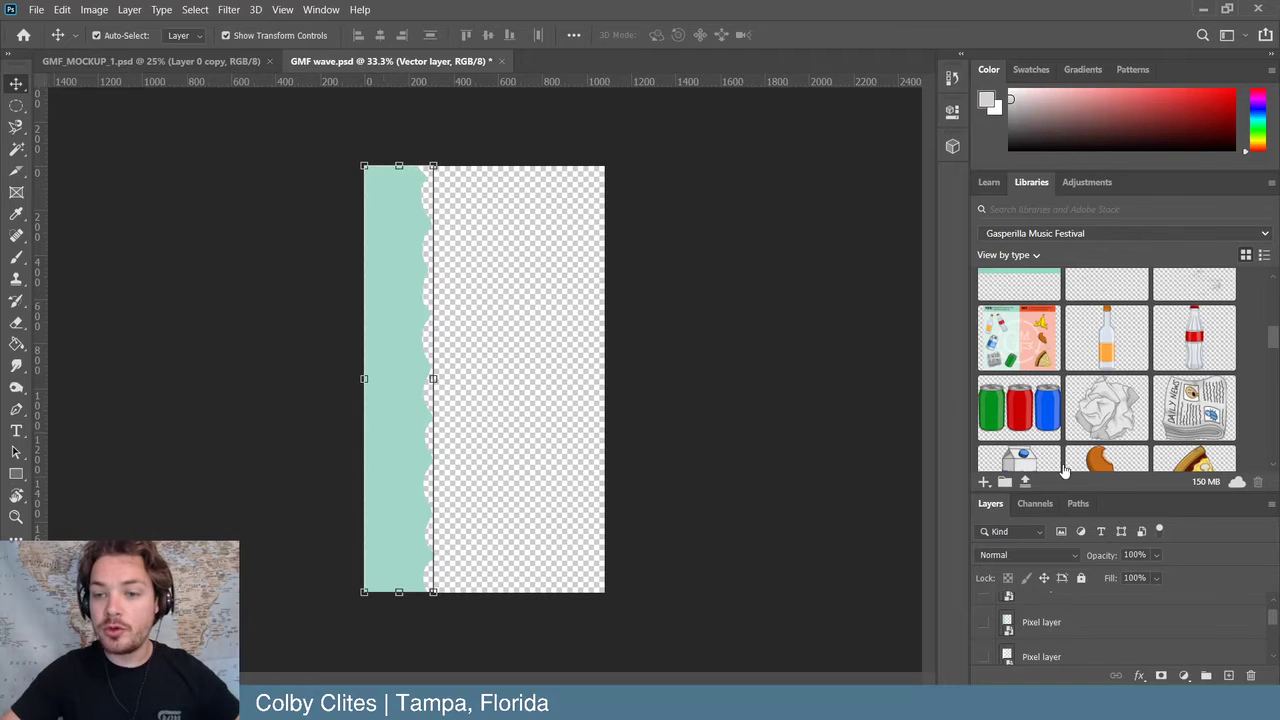
pyautogui.scroll(5, 1098, 370)
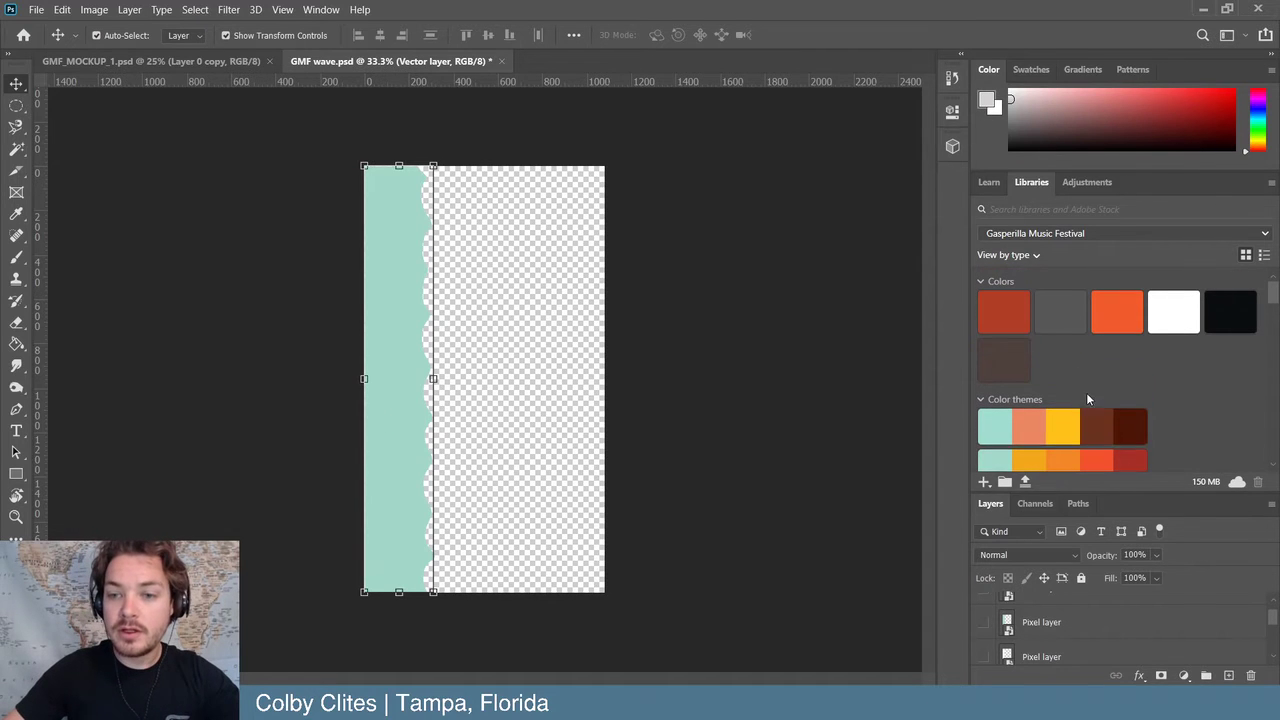
pyautogui.click(985, 481)
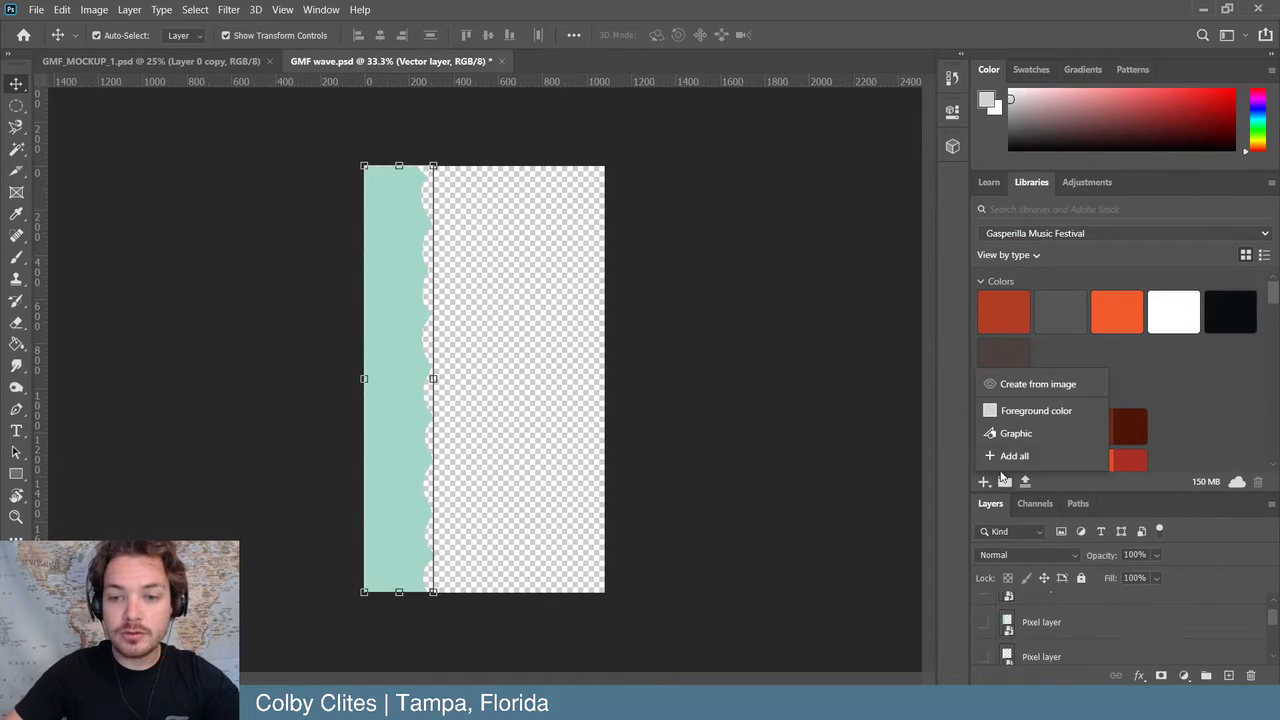
pyautogui.click(1038, 433)
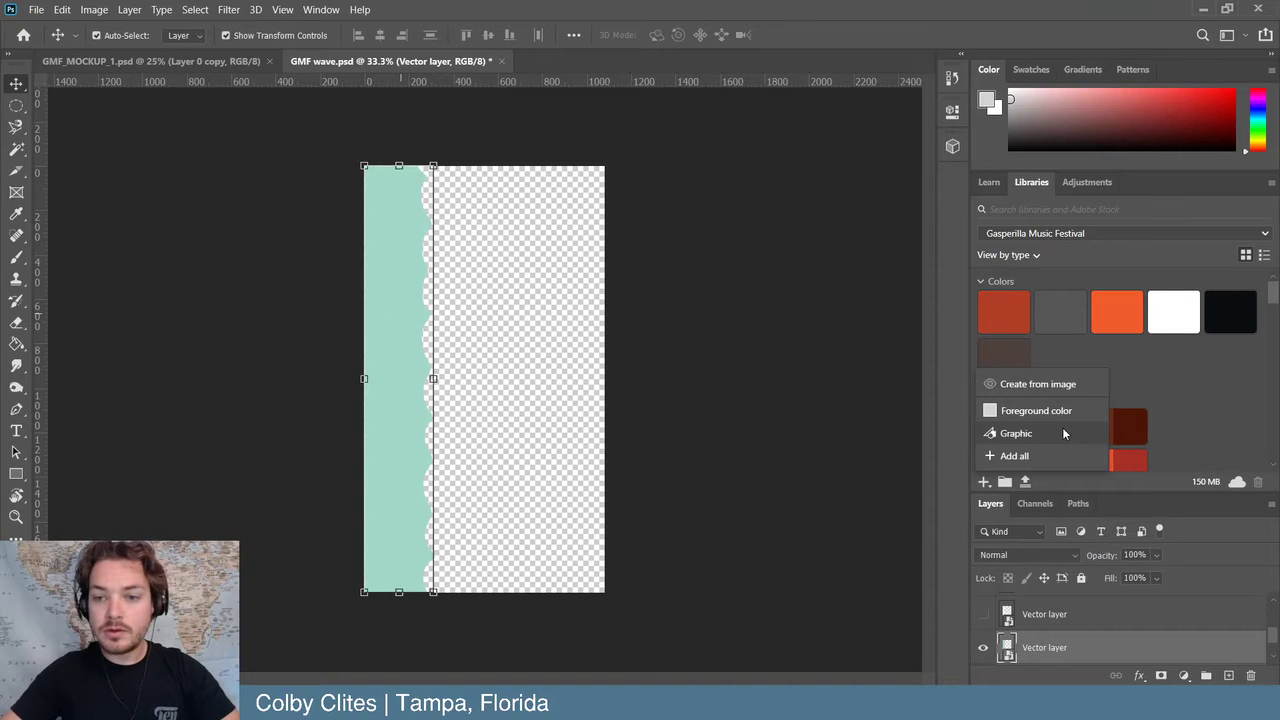
pyautogui.click(1185, 321)
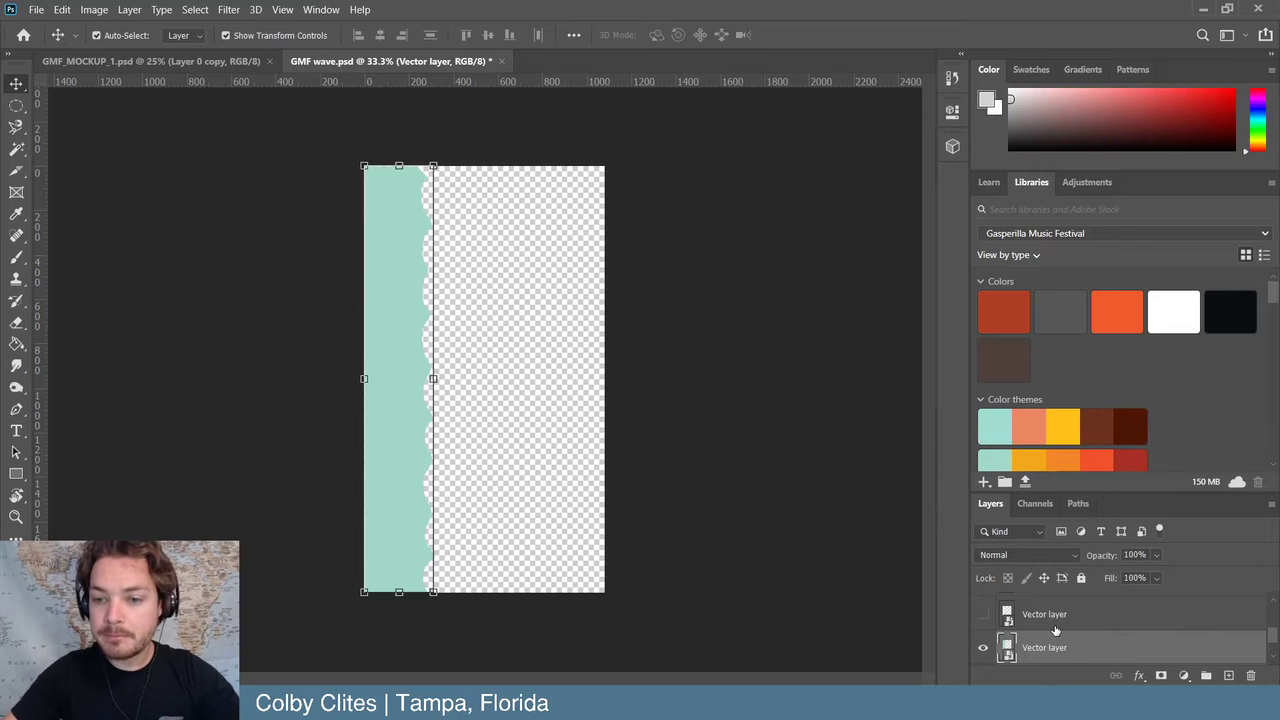
# - Make the hidden pixel and vector layers of the wave visible again and give the layer list more room
pyautogui.scroll(2, 1054, 625)
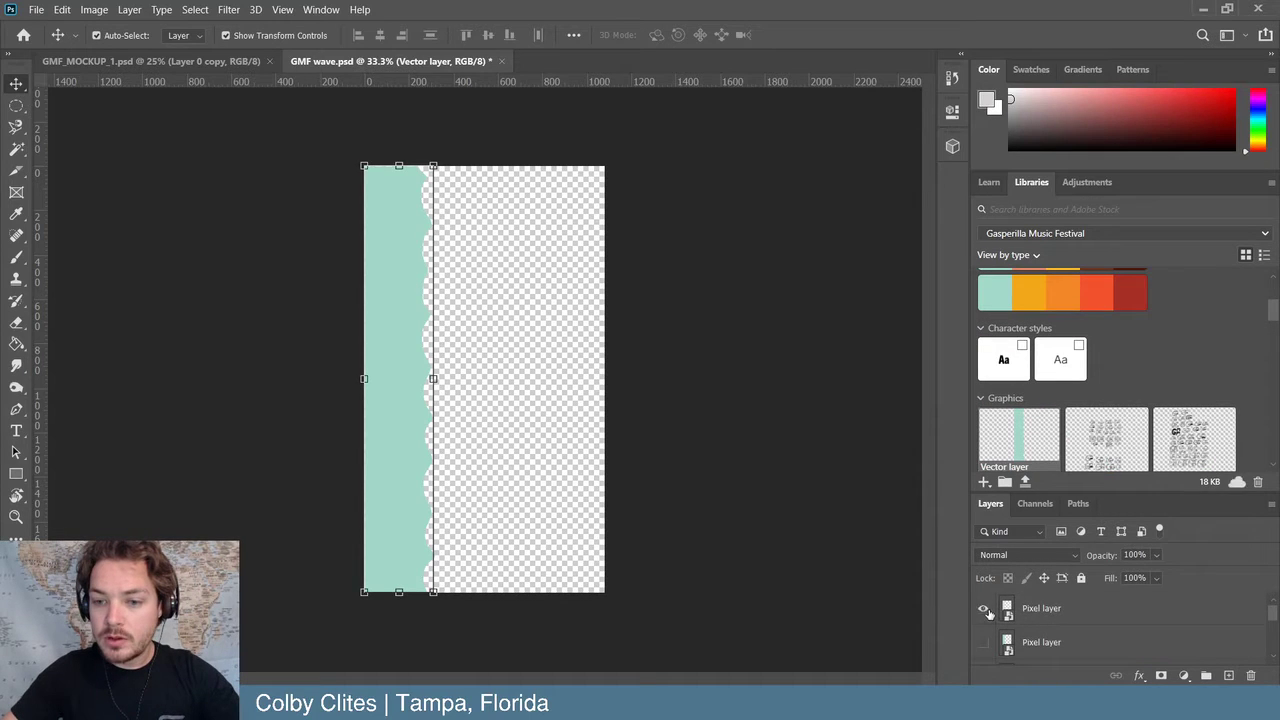
pyautogui.click(987, 645)
pyautogui.scroll(-1, 1054, 625)
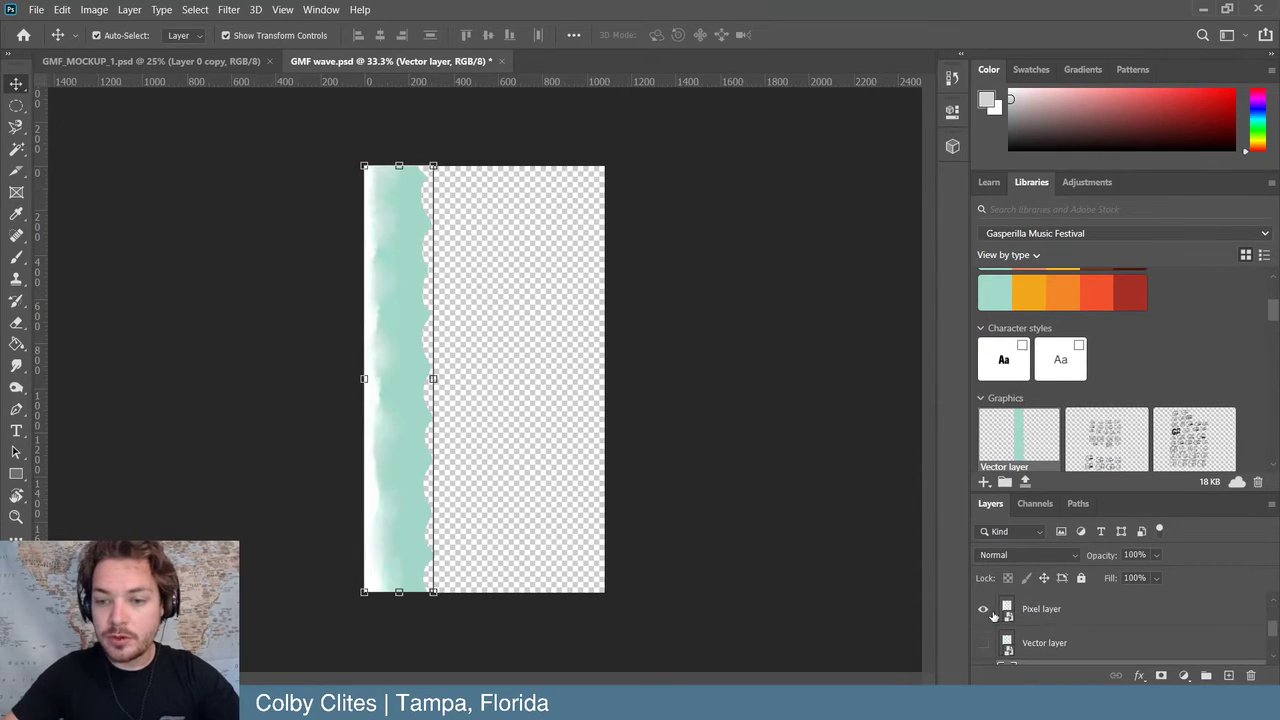
pyautogui.moveTo(1108, 493); pyautogui.dragTo(1115, 400)
pyautogui.scroll(1, 1100, 527)
pyautogui.scroll(-1, 1100, 527)
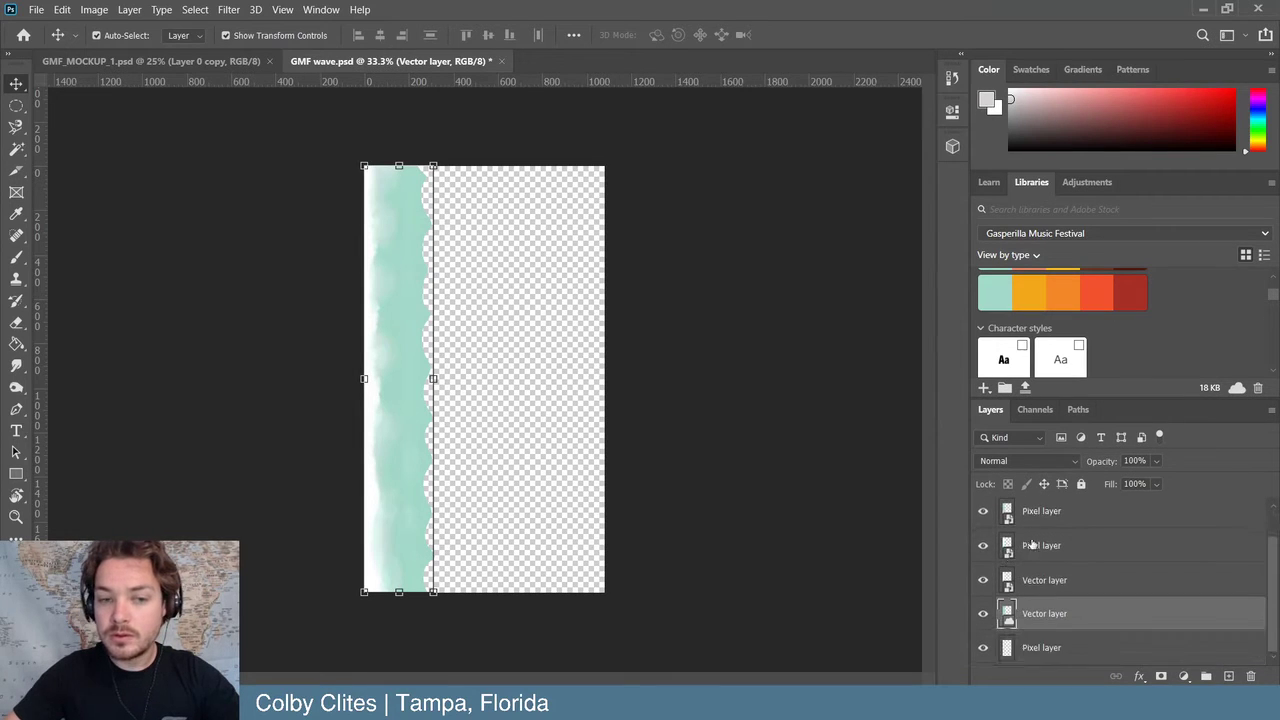
# - Select all layers of the wave from top to bottom, add them to the library as one graphic, and clear the selection
pyautogui.scroll(1, 1100, 527)
pyautogui.click(1095, 520)
pyautogui.scroll(-1, 1094, 520)
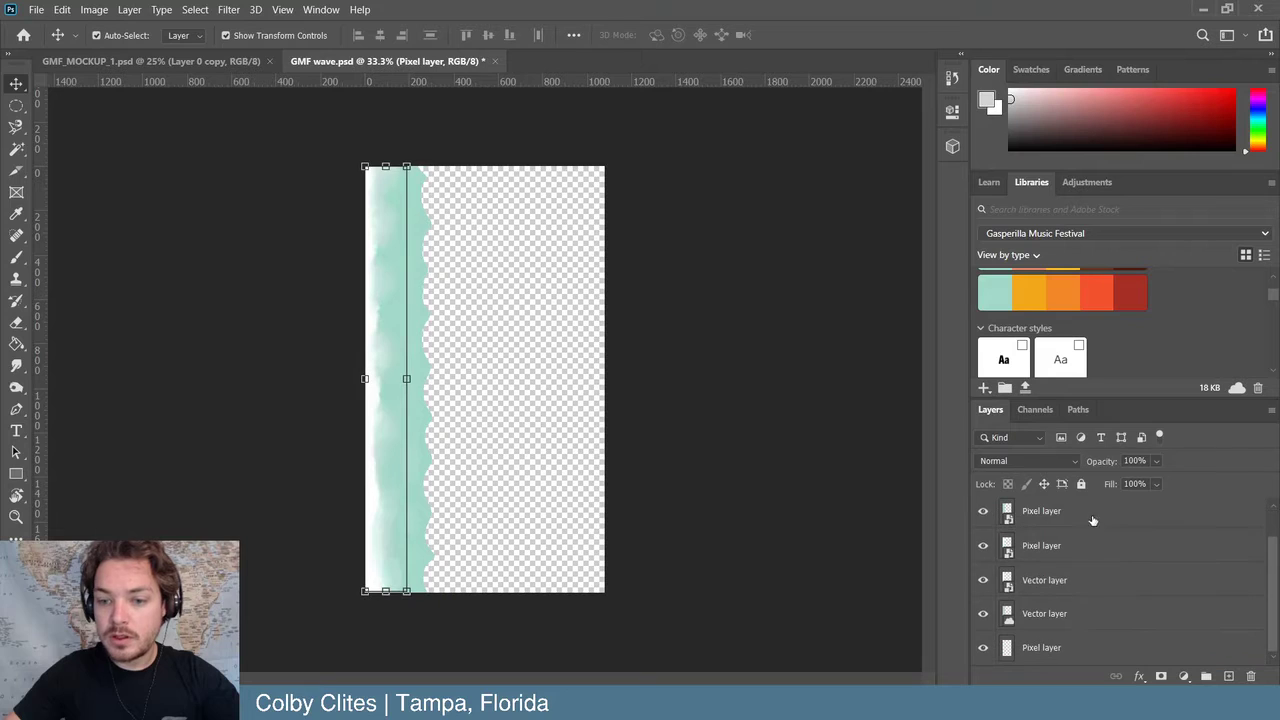
pyautogui.keyDown('shift'); pyautogui.click(1076, 638); pyautogui.keyUp('shift')
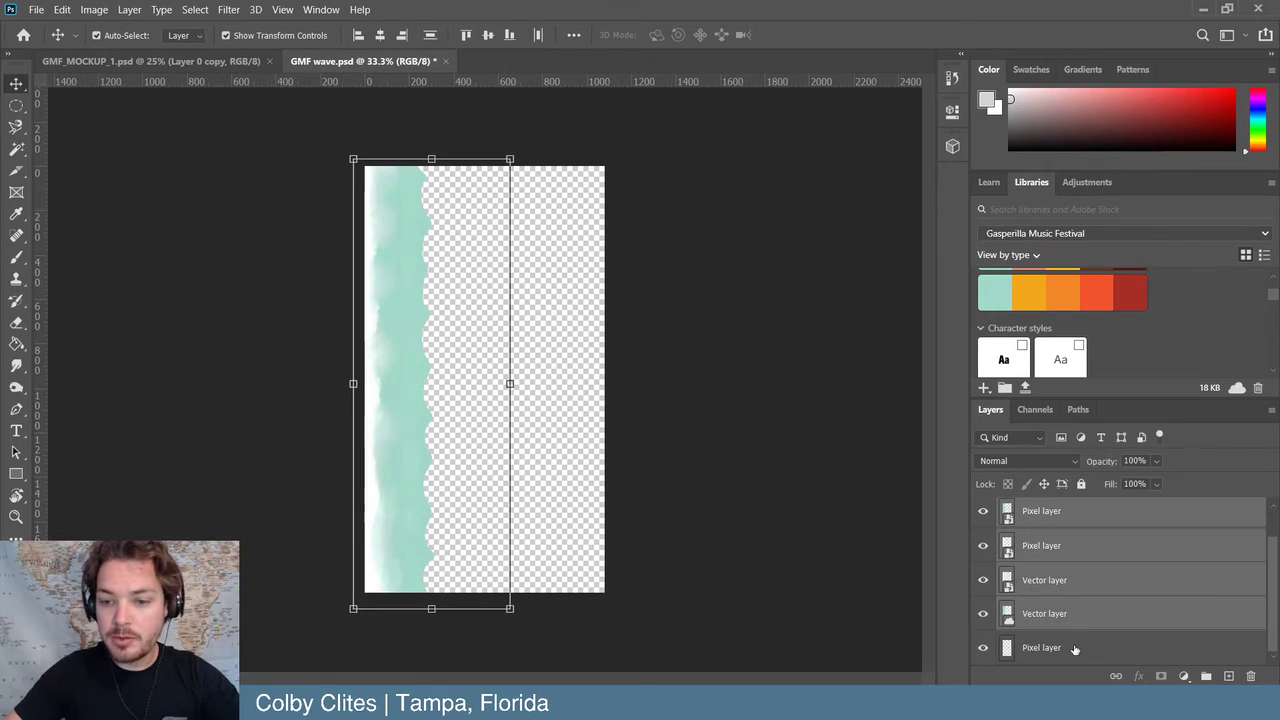
pyautogui.keyDown('shift'); pyautogui.click(1071, 652); pyautogui.keyUp('shift')
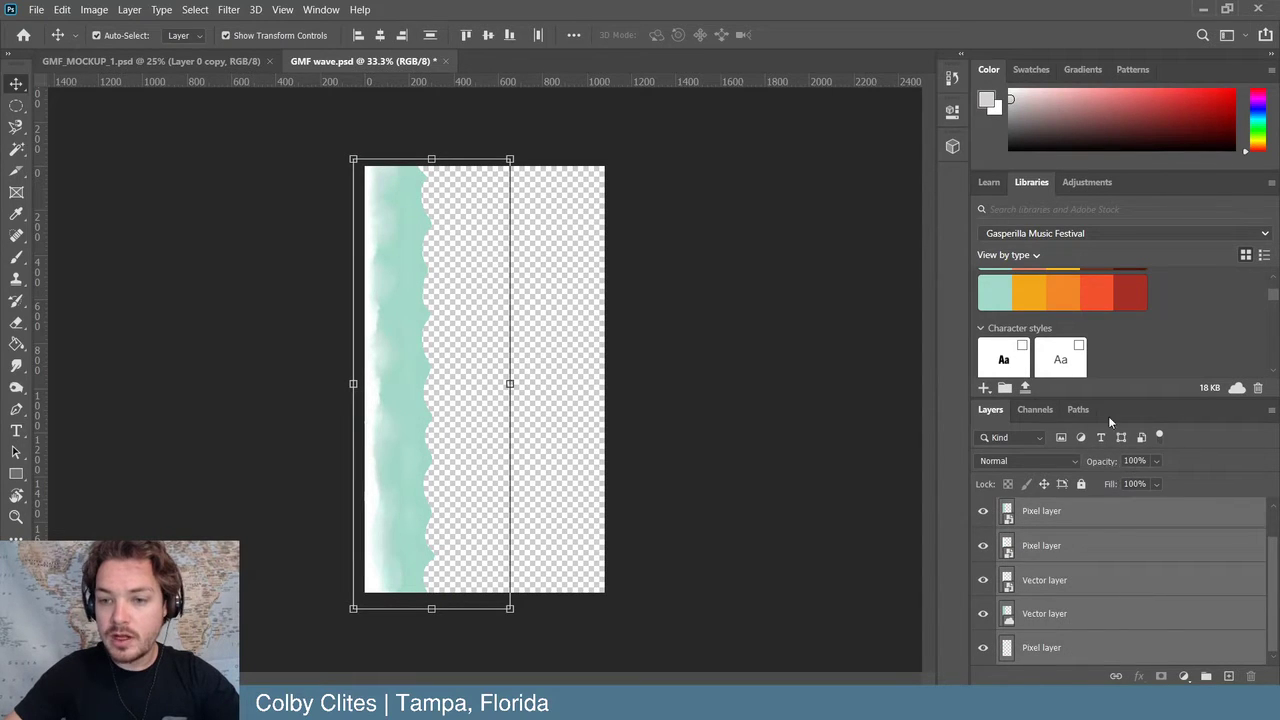
pyautogui.click(990, 391)
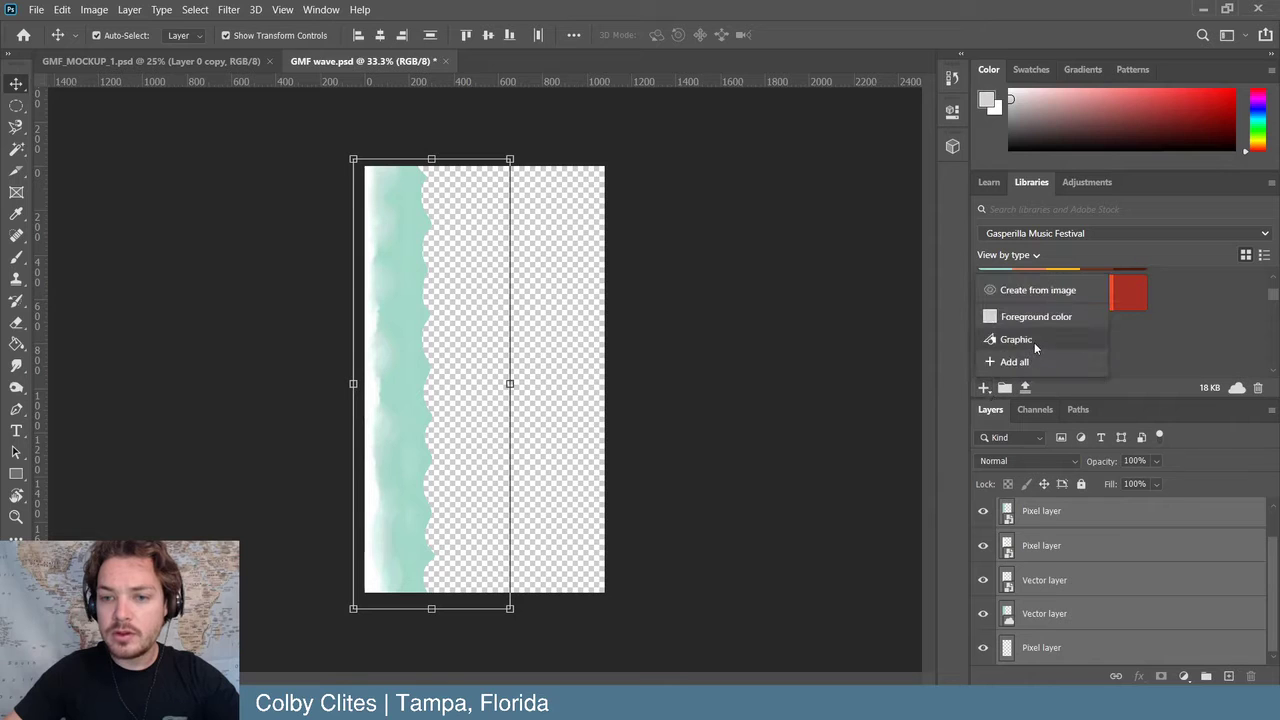
pyautogui.click(1035, 343)
pyautogui.scroll(-3, 1138, 338)
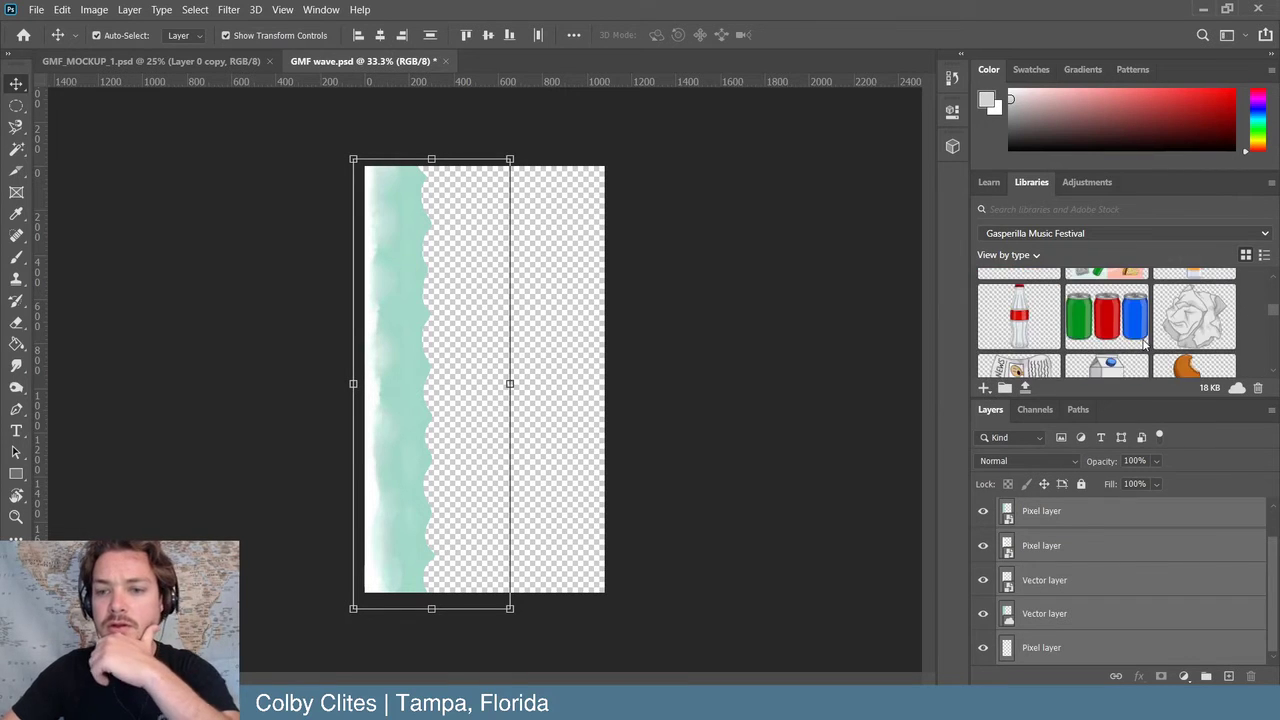
pyautogui.scroll(-2, 1125, 340)
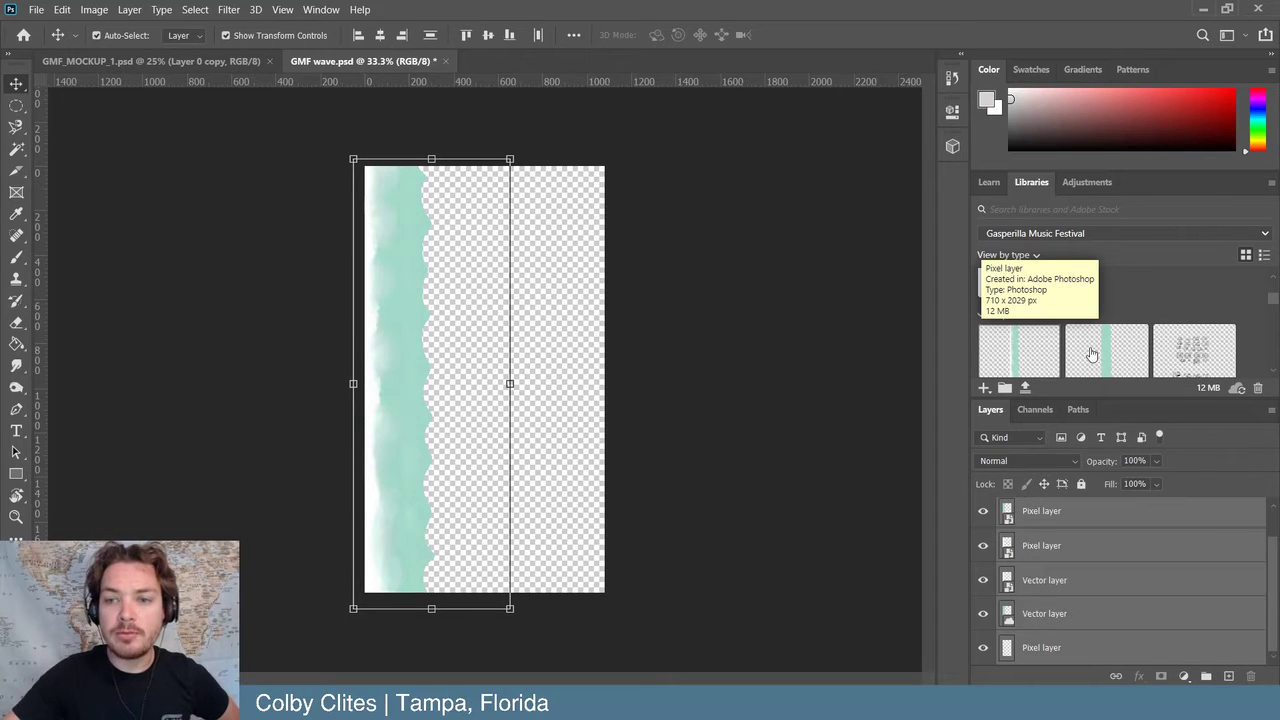
pyautogui.click(730, 290)
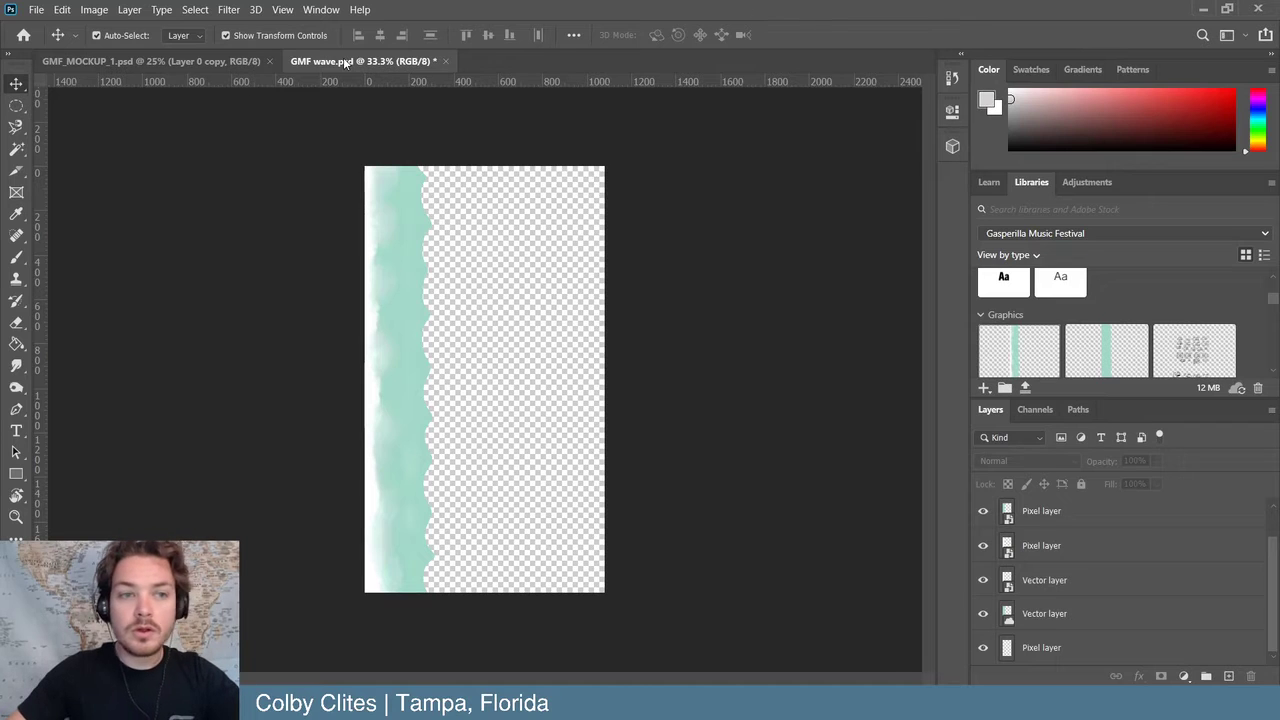
# - Switch to GMF_logo.ai in Illustrator and find an empty area of the canvas above the reference images
pyautogui.click(1203, 9)
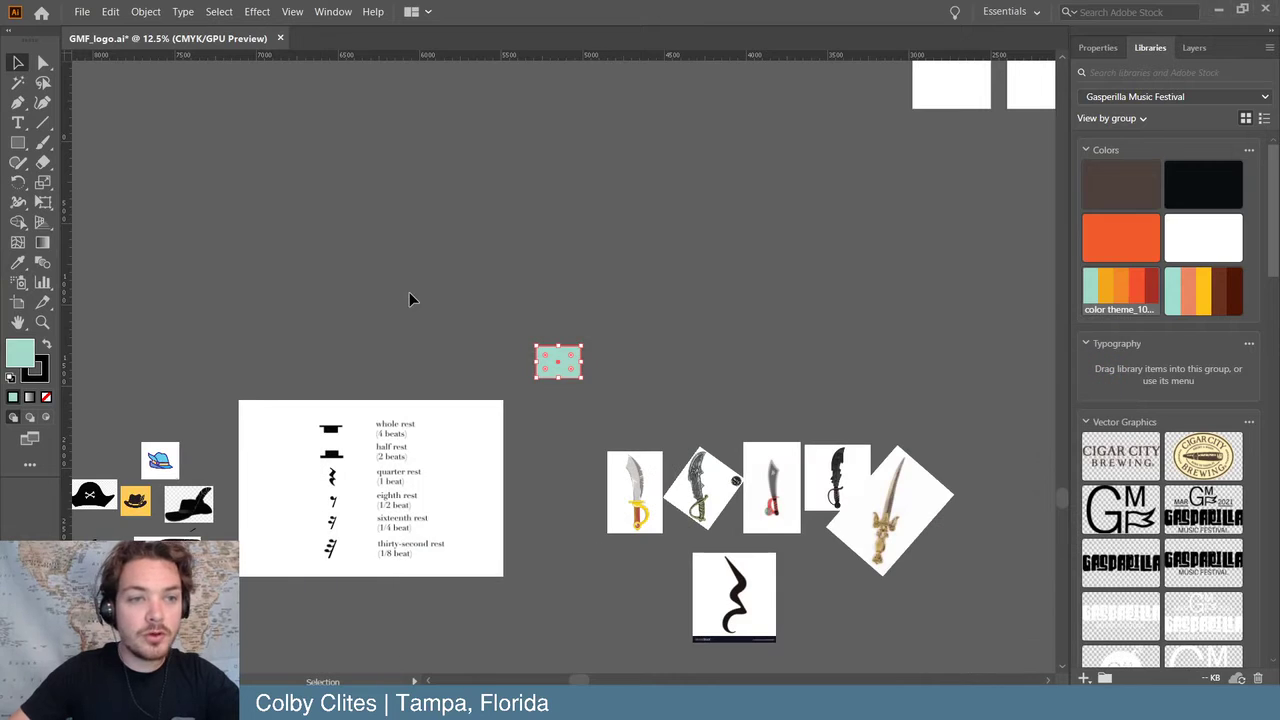
pyautogui.scroll(3, 409, 292)
pyautogui.hotkey('ctrl', '-')
pyautogui.scroll(5, 409, 299)
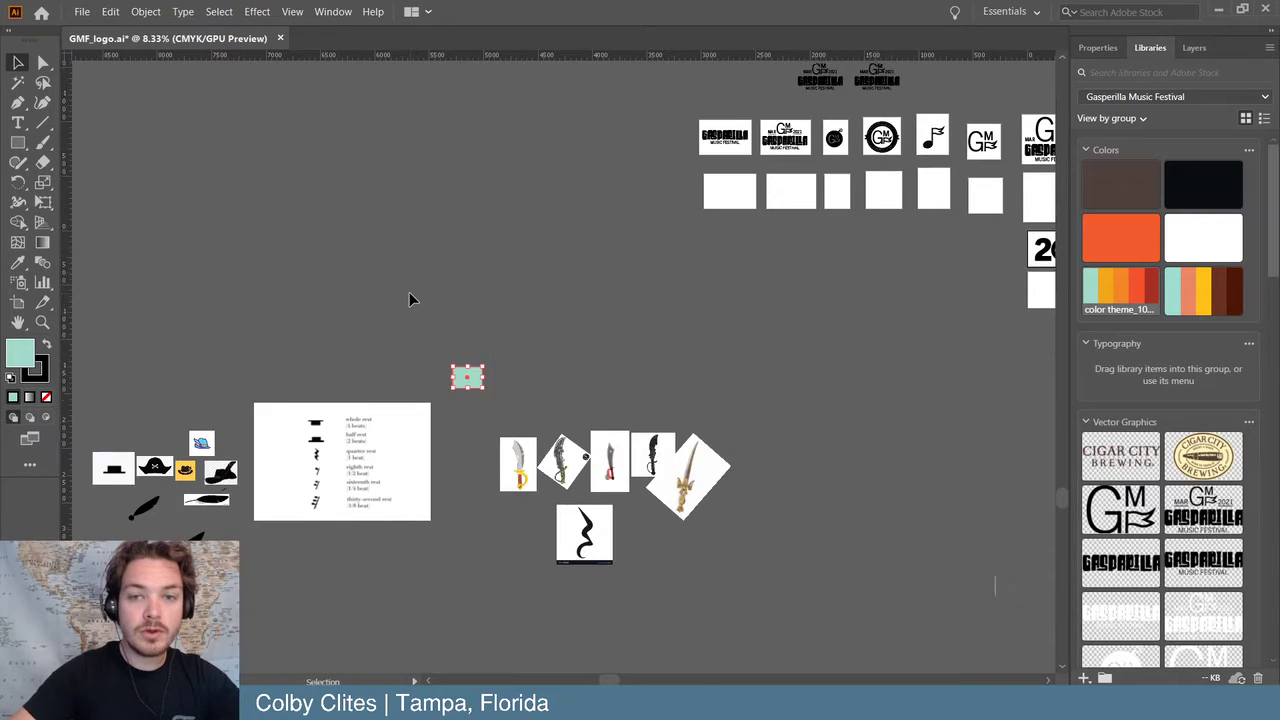
pyautogui.hscroll(-5, 409, 299)
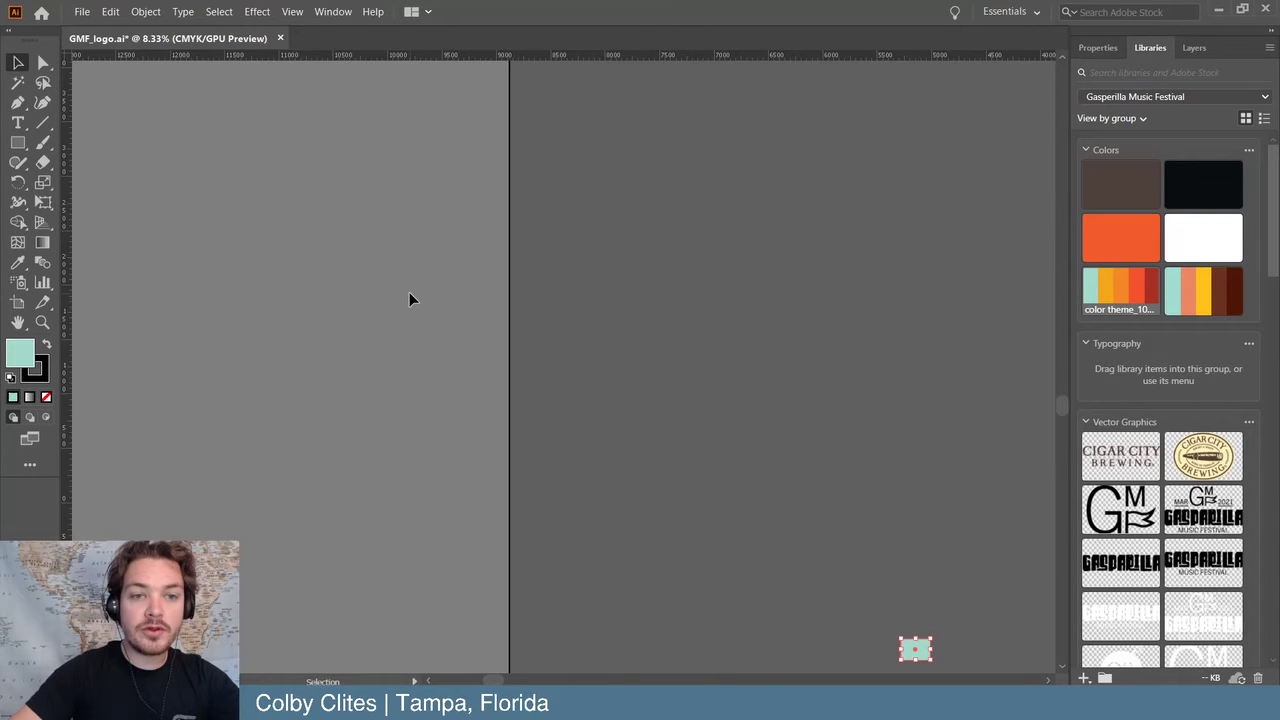
pyautogui.hotkey('ctrl', '+')
pyautogui.scroll(6, 409, 299)
pyautogui.hscroll(-4, 409, 299)
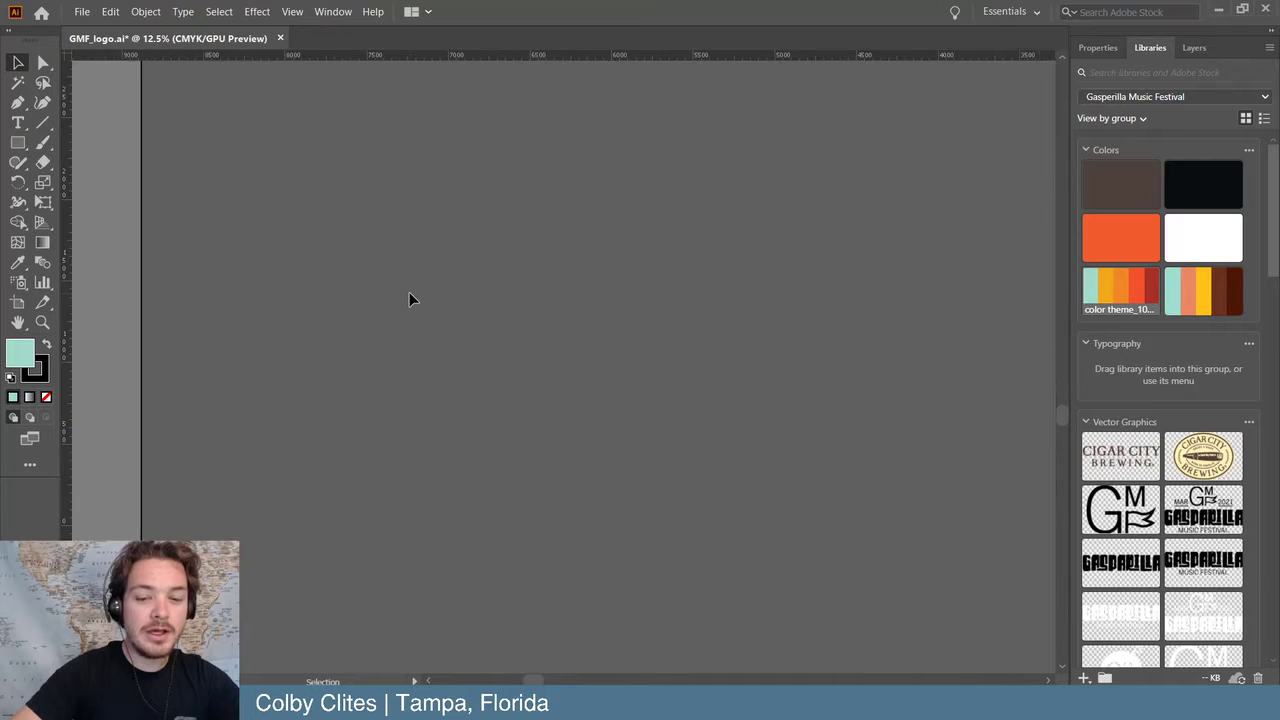
pyautogui.hscroll(3, 409, 299)
pyautogui.hotkey('ctrl', '+')
# - Find the Pixel layer wave graphic in the Gasperilla Music Festival library and place it on the empty canvas
pyautogui.scroll(-5, 1165, 400)
pyautogui.scroll(2, 1170, 450)
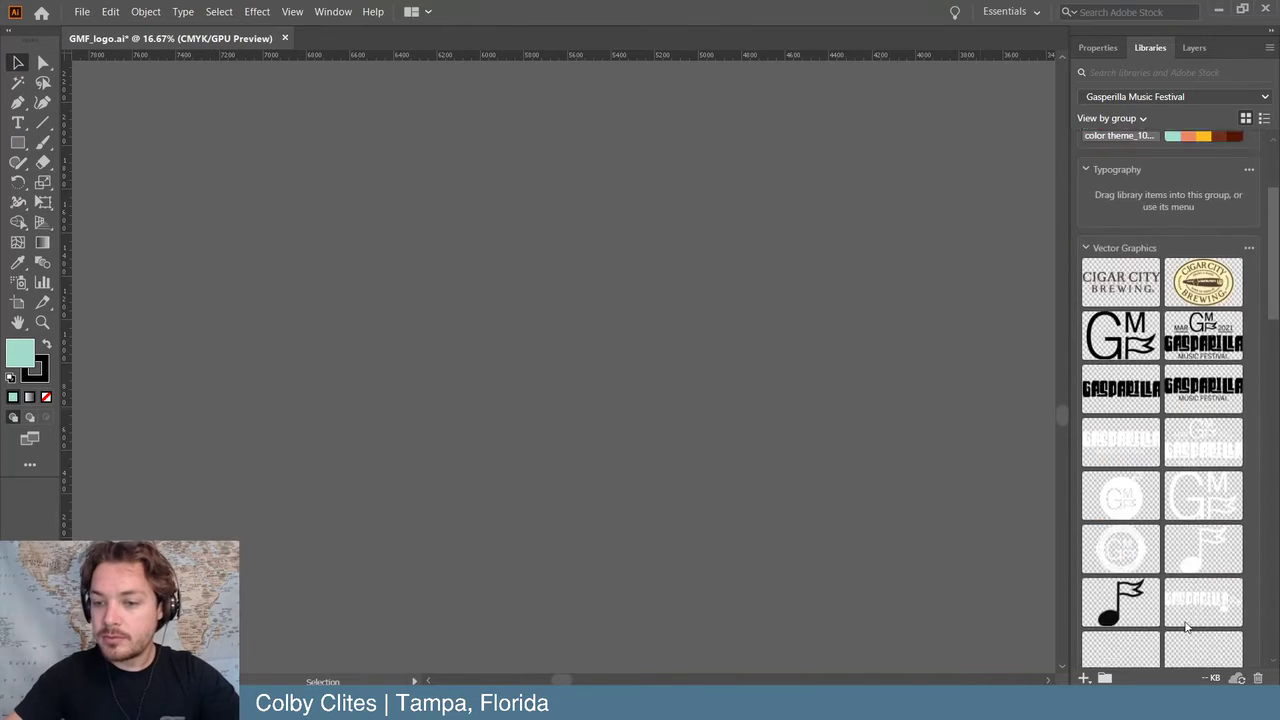
pyautogui.scroll(-5, 1180, 622)
pyautogui.scroll(3, 1180, 622)
pyautogui.scroll(-10, 1182, 620)
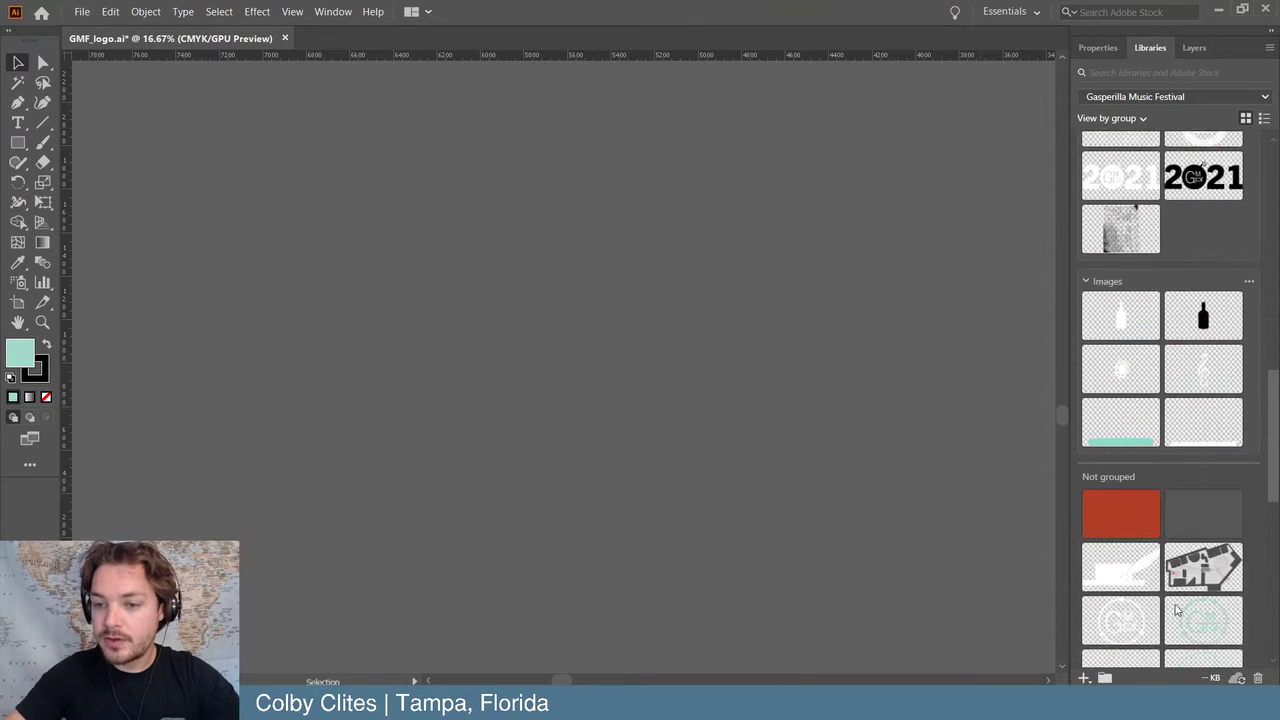
pyautogui.scroll(-5, 1178, 610)
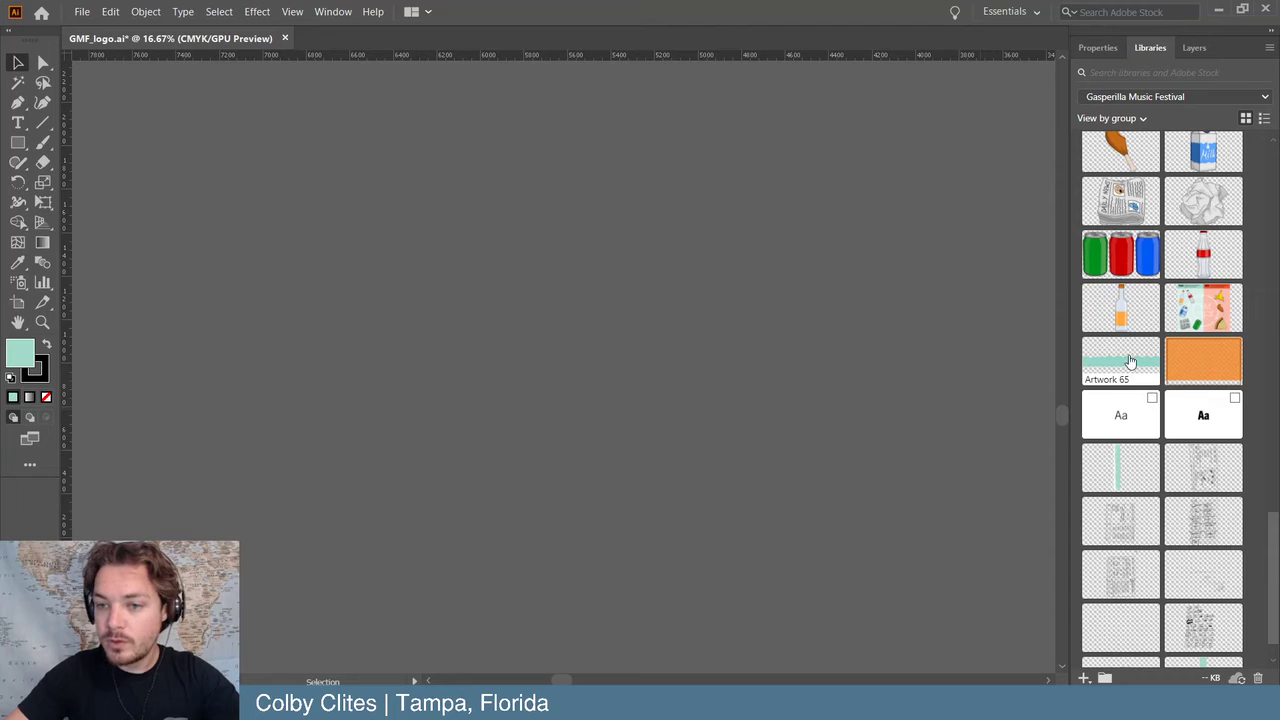
pyautogui.moveTo(1130, 370)
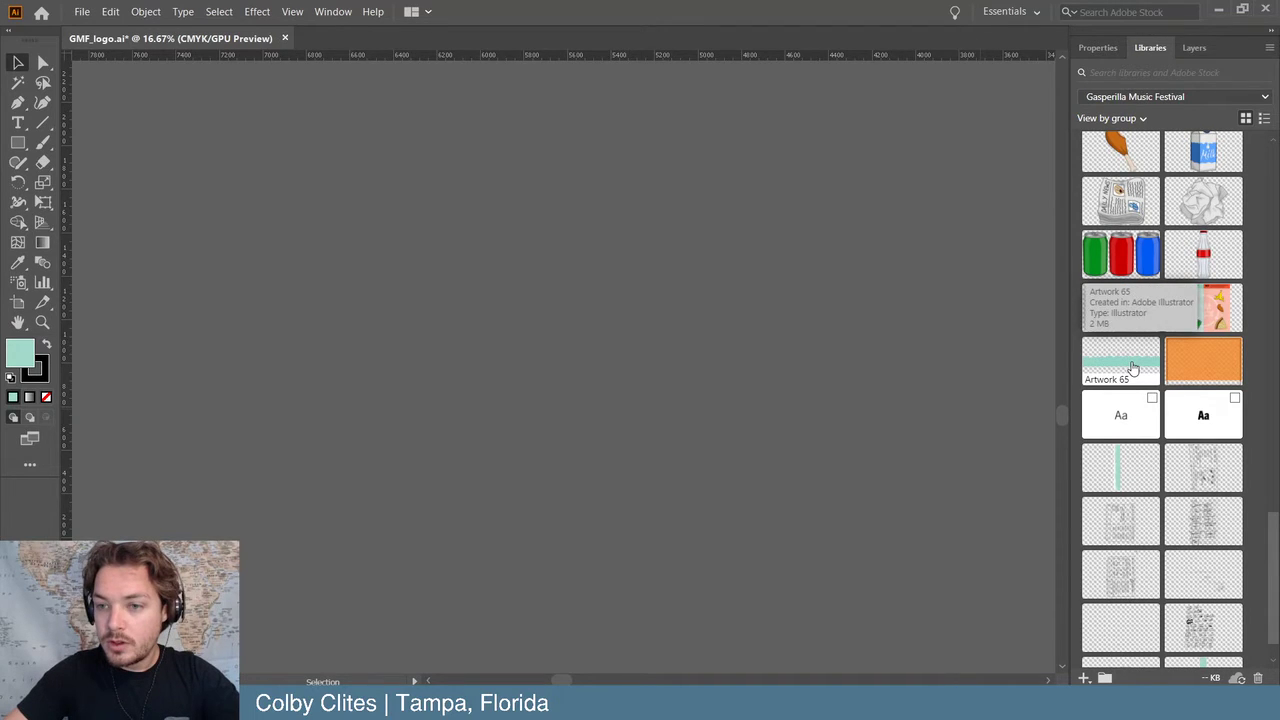
pyautogui.moveTo(1133, 369); pyautogui.dragTo(1028, 457)
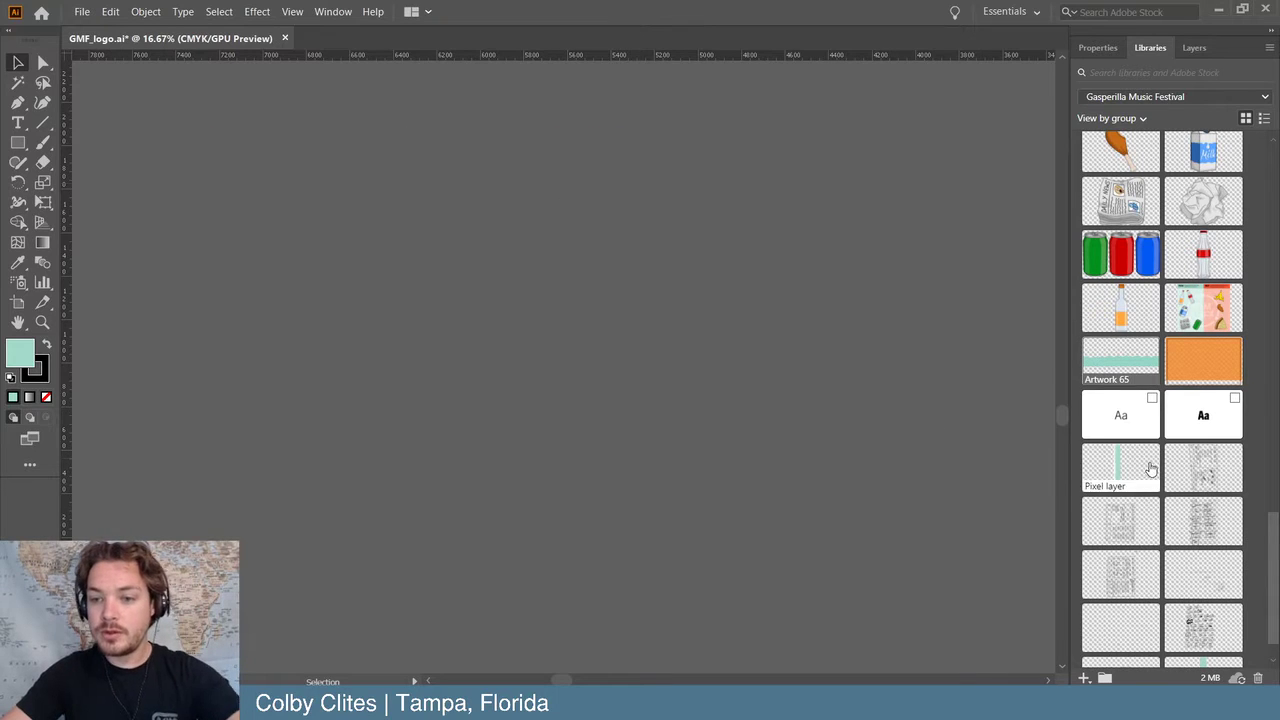
pyautogui.moveTo(1151, 466); pyautogui.dragTo(418, 220)
# - Rotate the placed pixel wave so it lies horizontally, move it up toward the middle of the canvas and deselect it
pyautogui.moveTo(260, 160); pyautogui.dragTo(417, 222)
pyautogui.moveTo(418, 153); pyautogui.dragTo(186, 253)
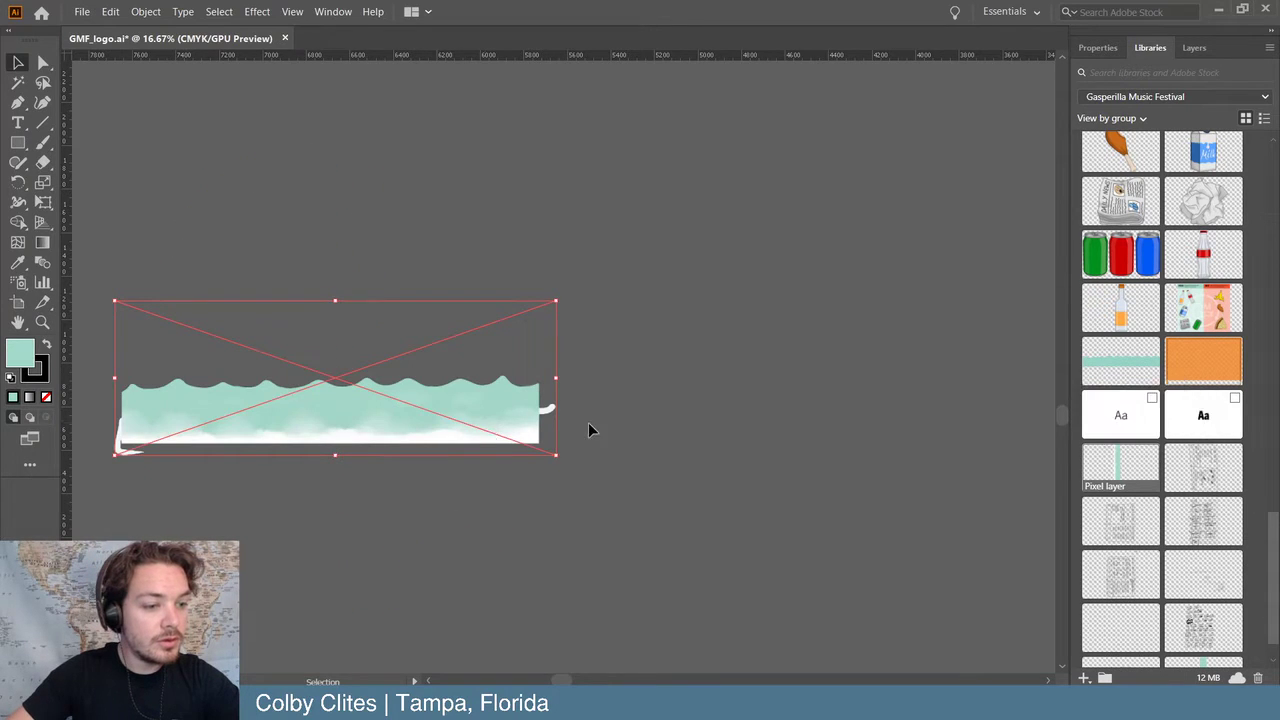
pyautogui.moveTo(429, 429); pyautogui.dragTo(551, 325)
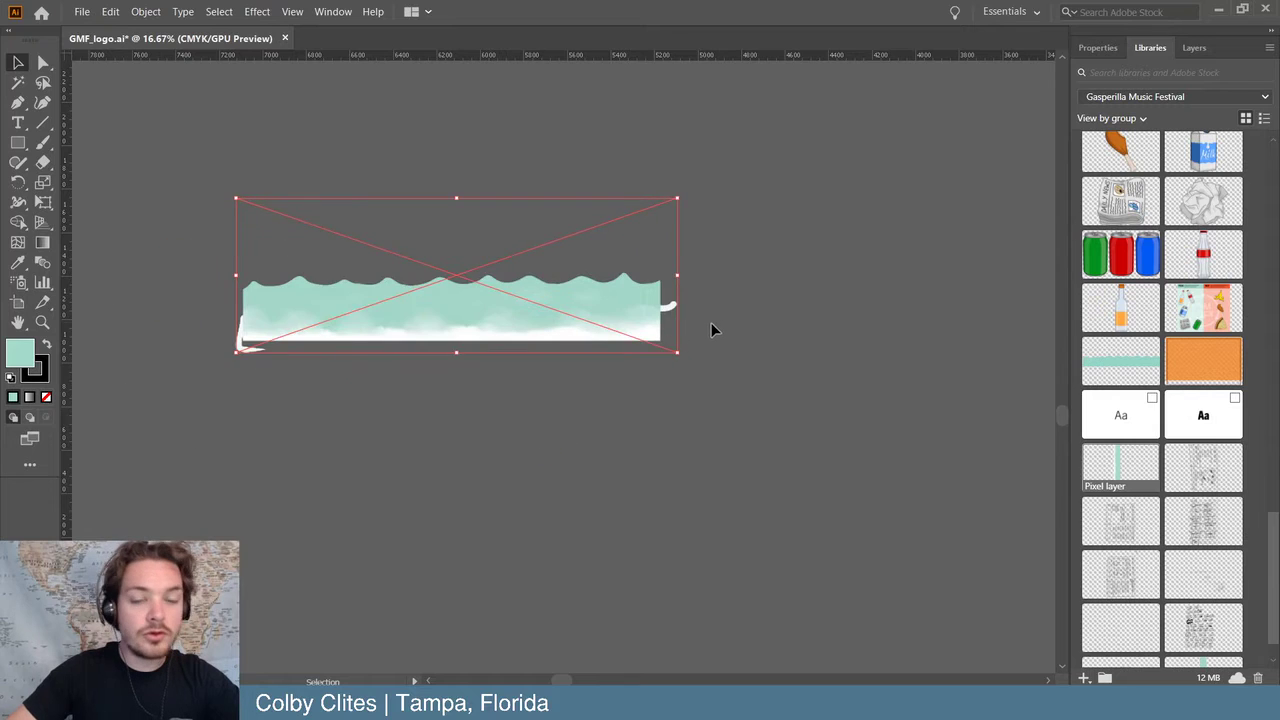
pyautogui.click(593, 394)
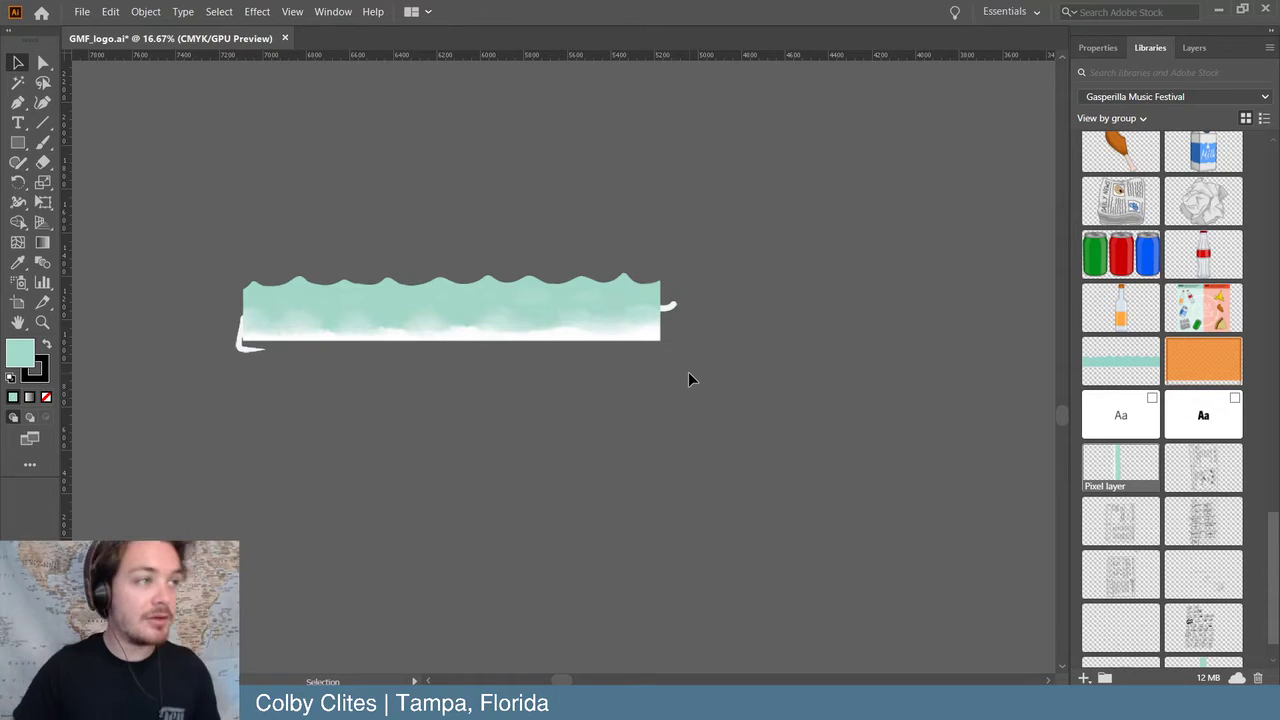
pyautogui.click(570, 342)
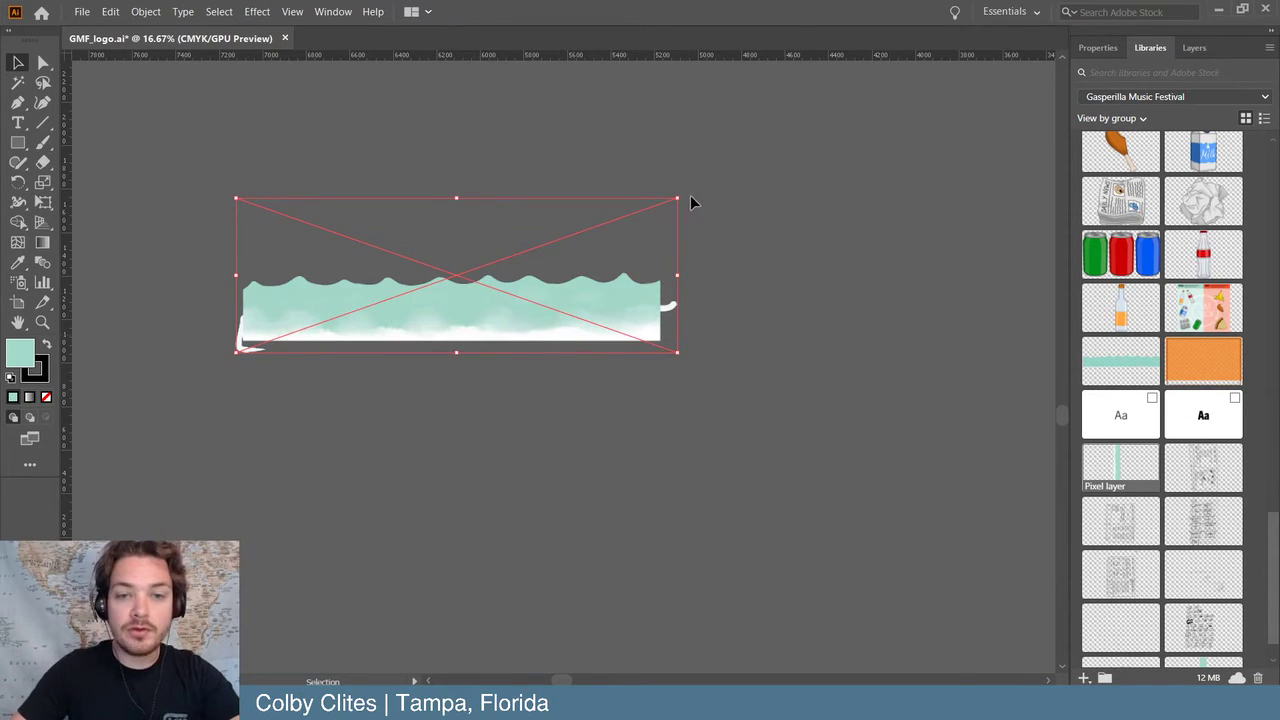
pyautogui.click(809, 204)
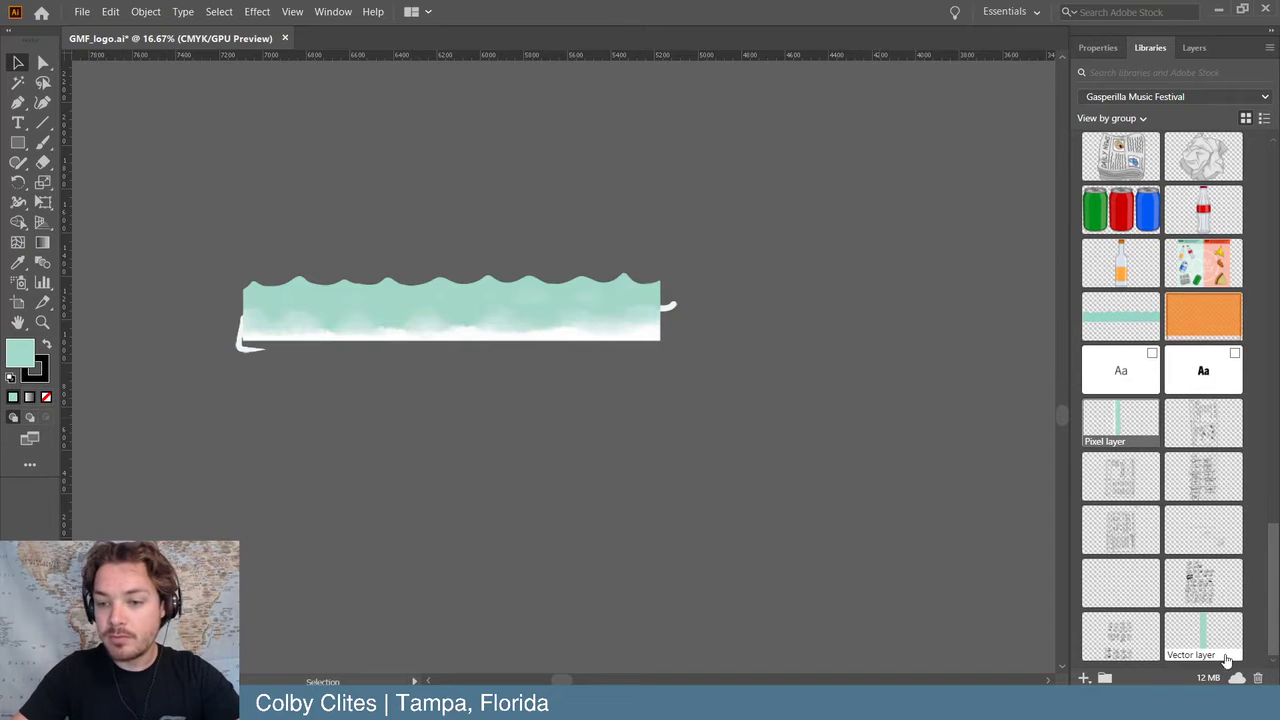
# - Place the Vector layer graphic from the library, rotate it horizontally and position it directly below the pixel wave
pyautogui.moveTo(1203, 630); pyautogui.dragTo(419, 448)
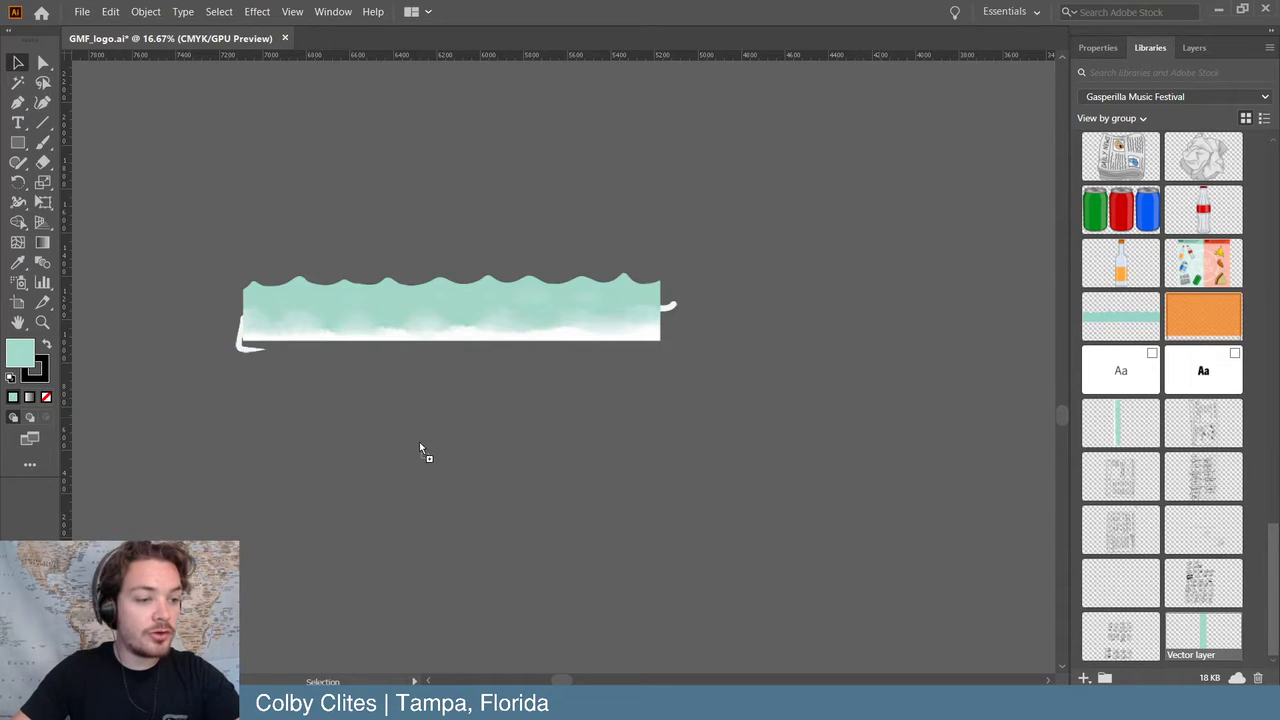
pyautogui.click(168, 347)
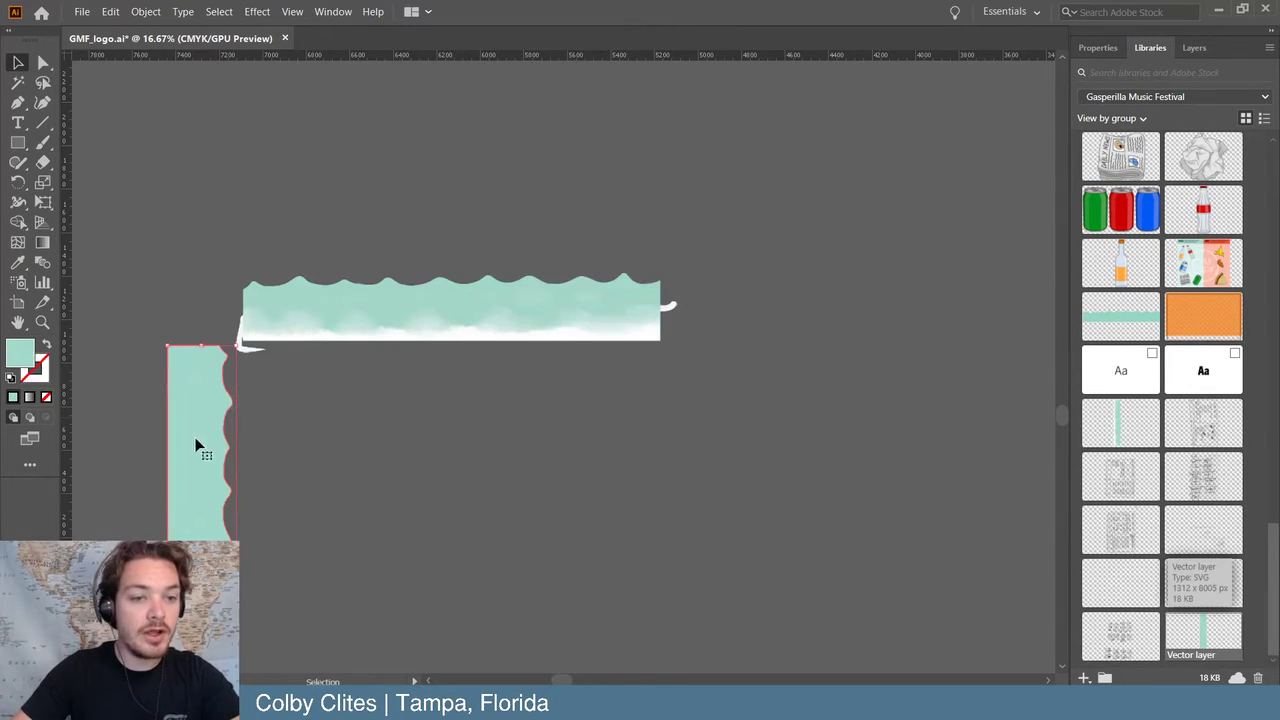
pyautogui.moveTo(197, 447); pyautogui.dragTo(388, 452)
pyautogui.moveTo(424, 374); pyautogui.dragTo(233, 500)
pyautogui.moveTo(404, 592); pyautogui.dragTo(487, 448)
# - Compare which object commands, such as Expand, are available for the vector wave and for the pixel wave
pyautogui.click(527, 313)
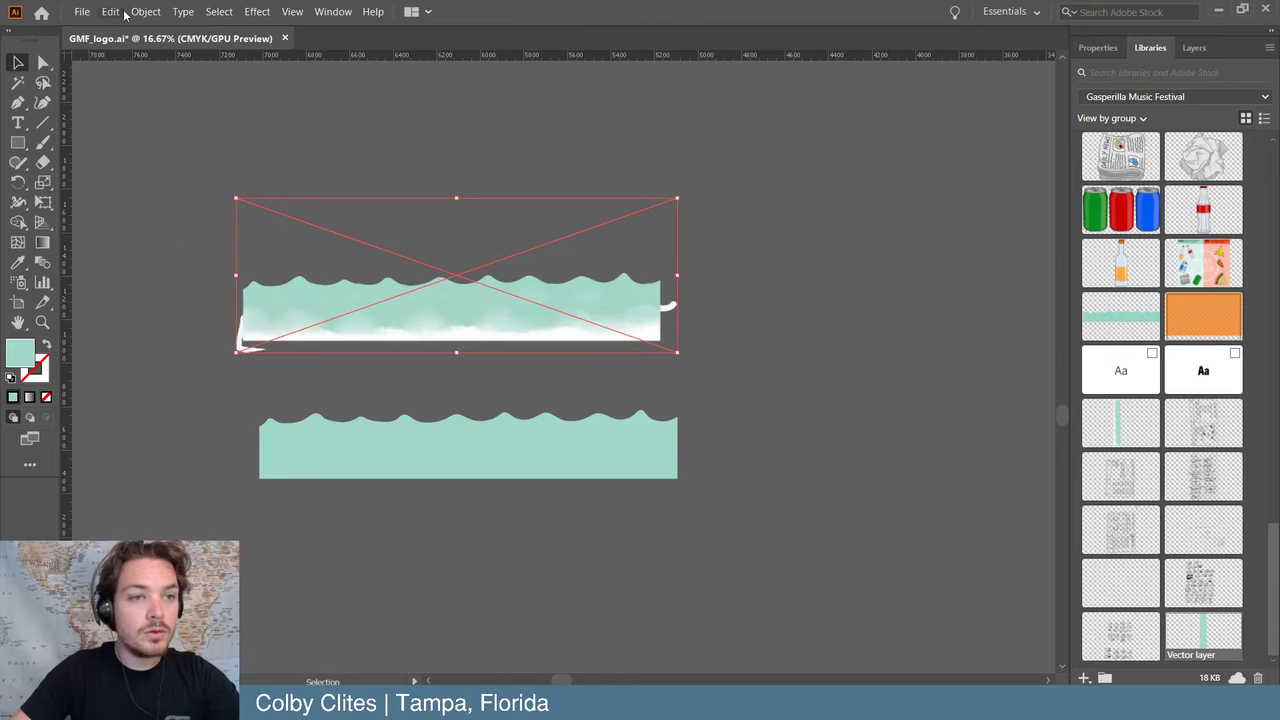
pyautogui.click(320, 452)
pyautogui.click(145, 11)
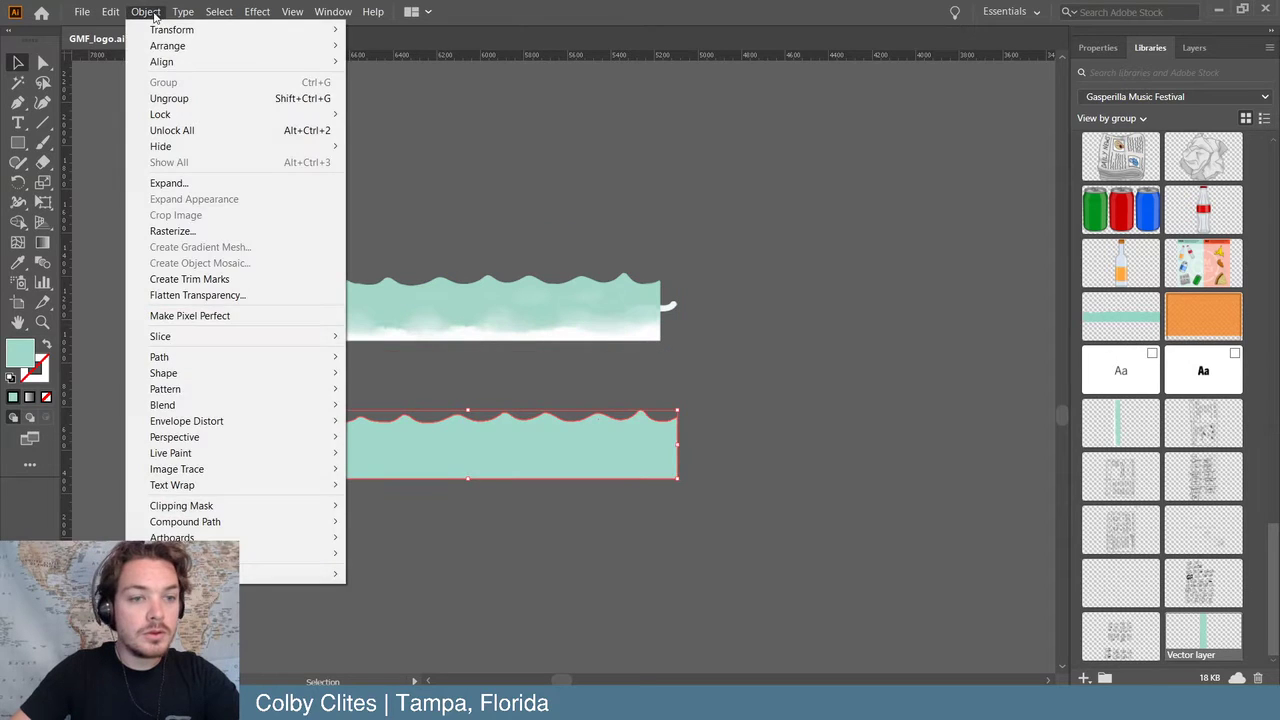
pyautogui.click(185, 184)
pyautogui.click(313, 281)
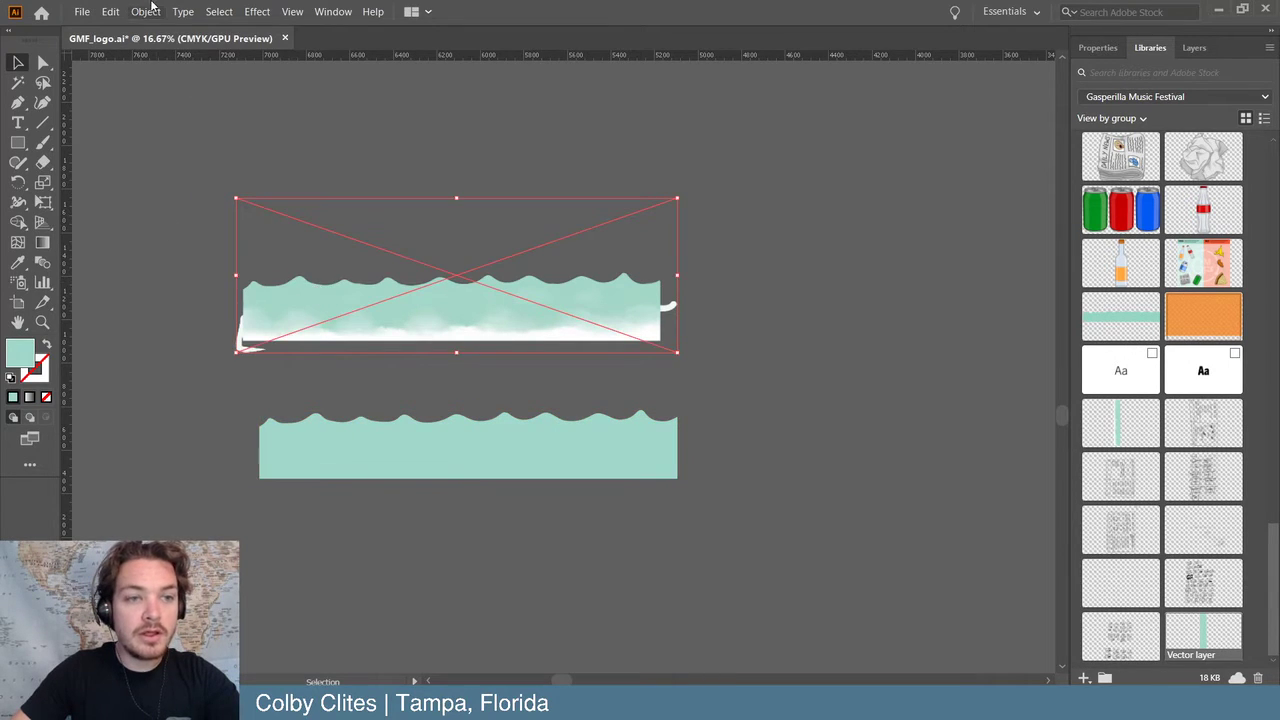
pyautogui.click(145, 11)
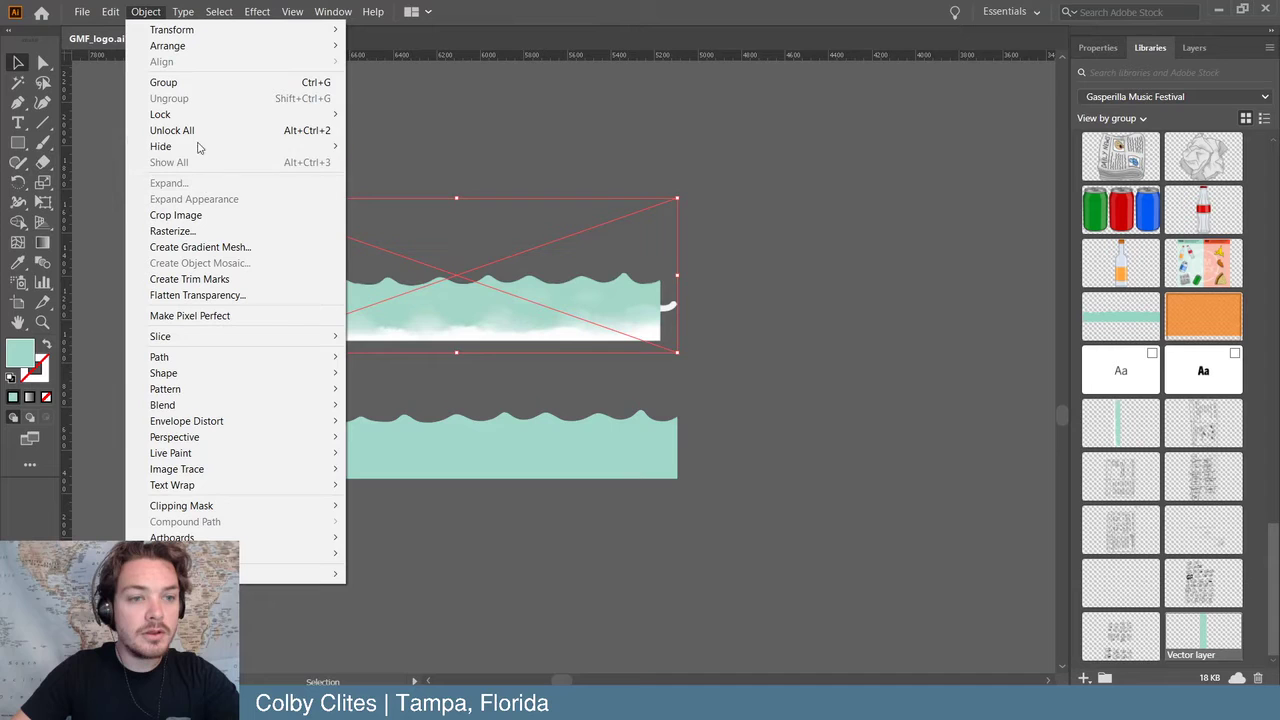
pyautogui.click(466, 131)
# - Try the Eraser on the stray white stroke at the pixel wave's right end and return to the Selection tool
pyautogui.hotkey('ctrl', '=')
pyautogui.hotkey('ctrl', '=')
pyautogui.hotkey('ctrl', '=')
pyautogui.hotkey('ctrl', '=')
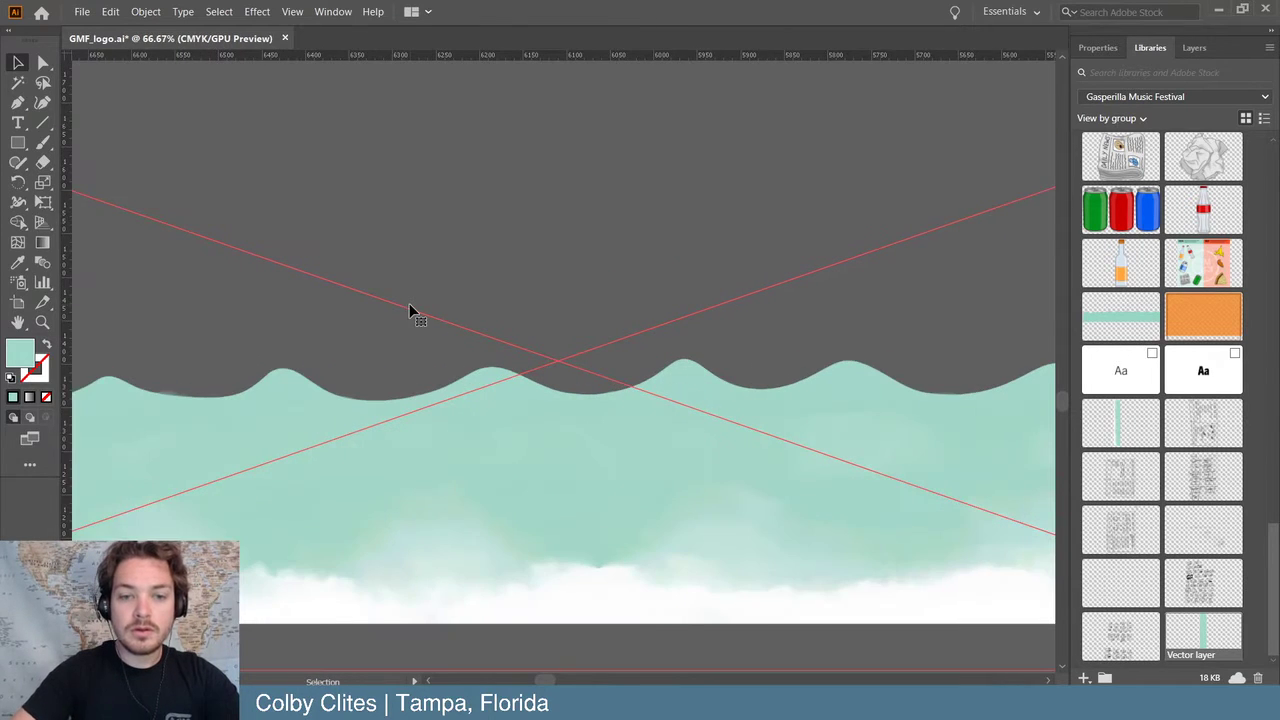
pyautogui.hscroll(5, 409, 305)
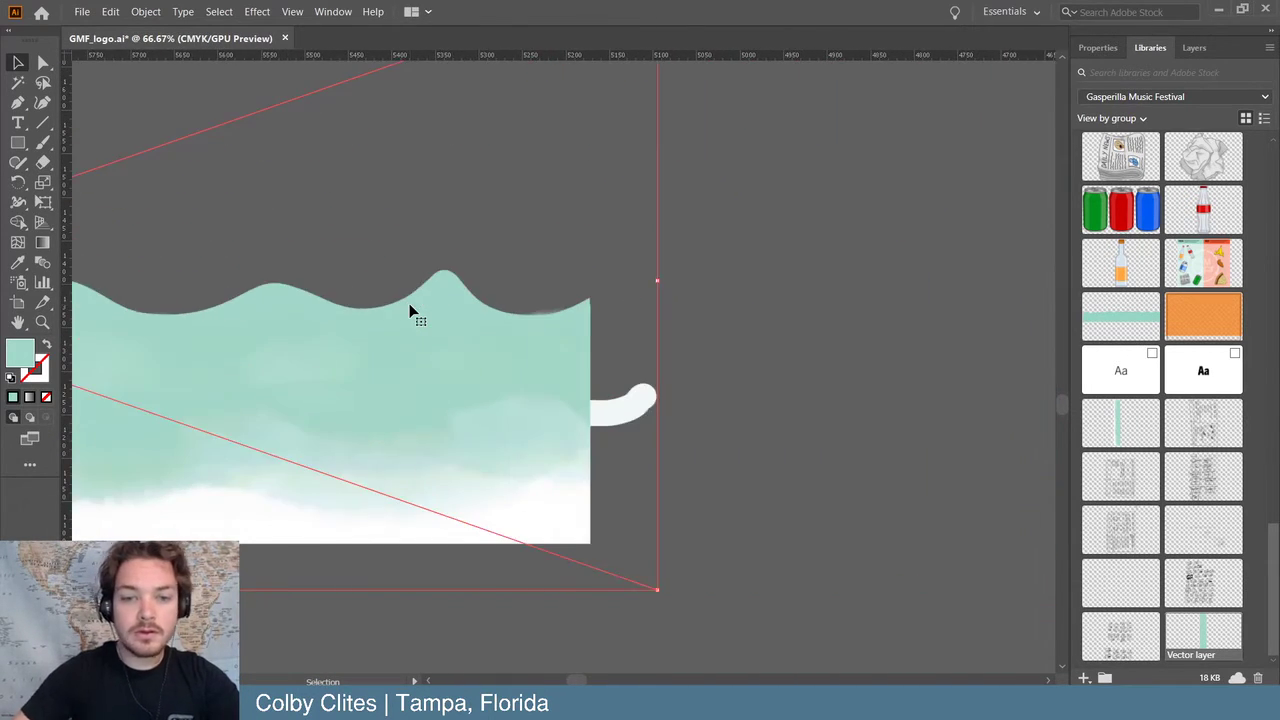
pyautogui.click(40, 162)
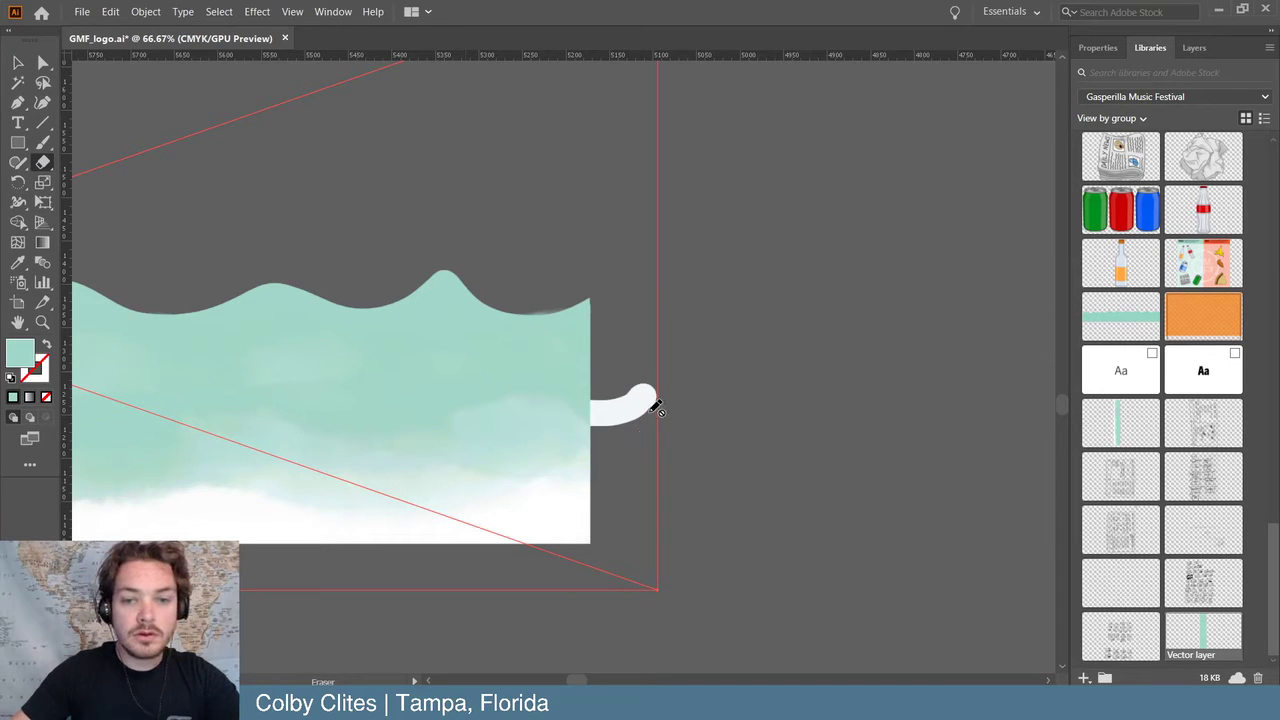
pyautogui.click(16, 64)
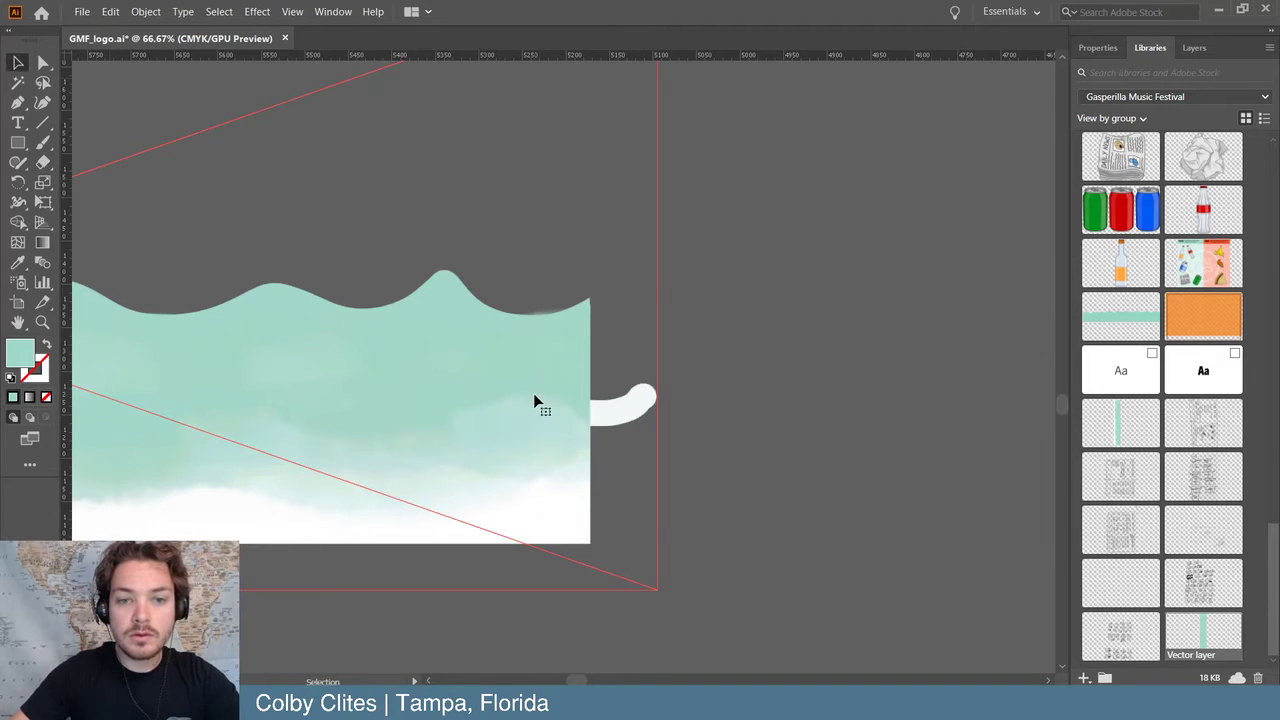
# - Unlock all objects in the document and check the object commands again with the artwork selected
pyautogui.click(146, 11)
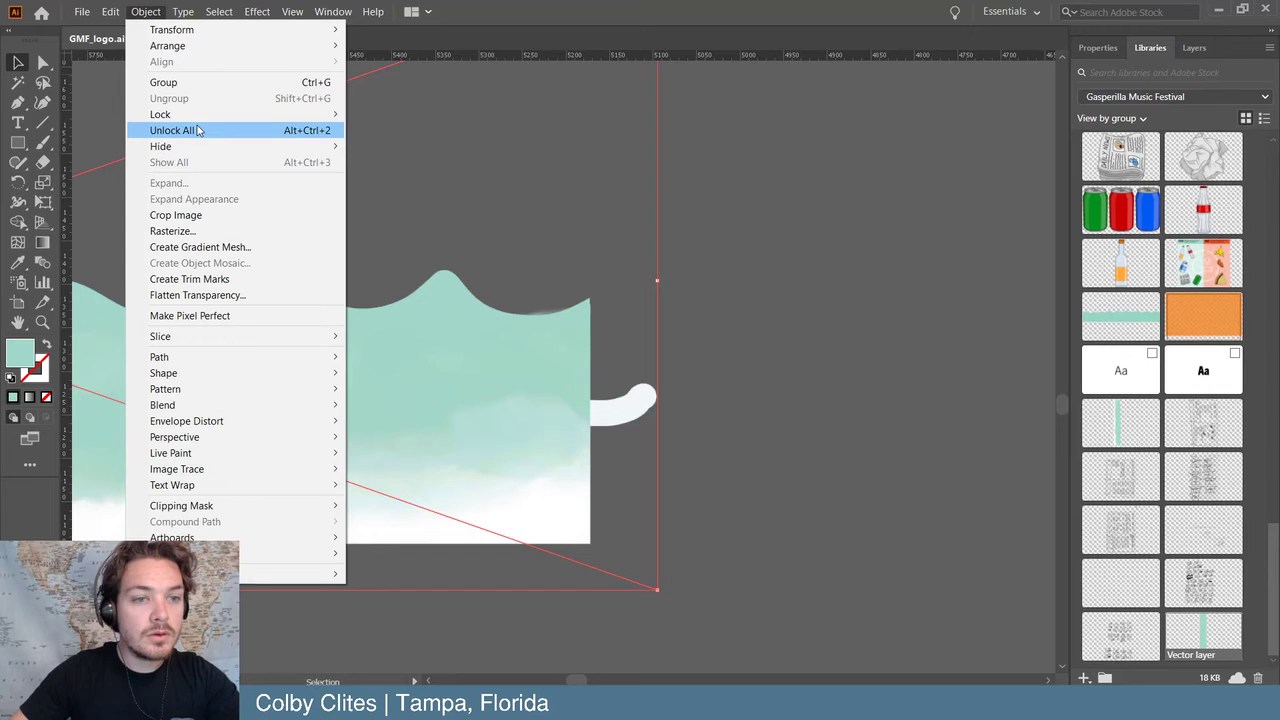
pyautogui.click(195, 130)
pyautogui.click(146, 11)
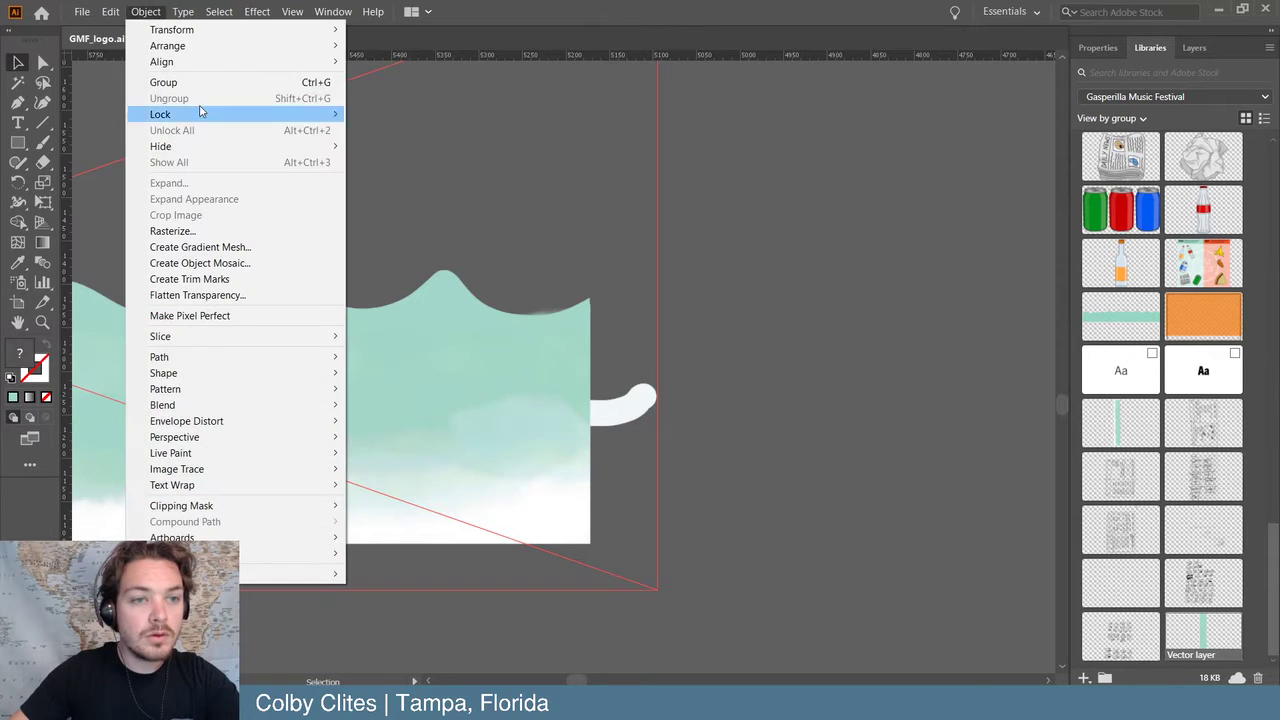
pyautogui.click(634, 262)
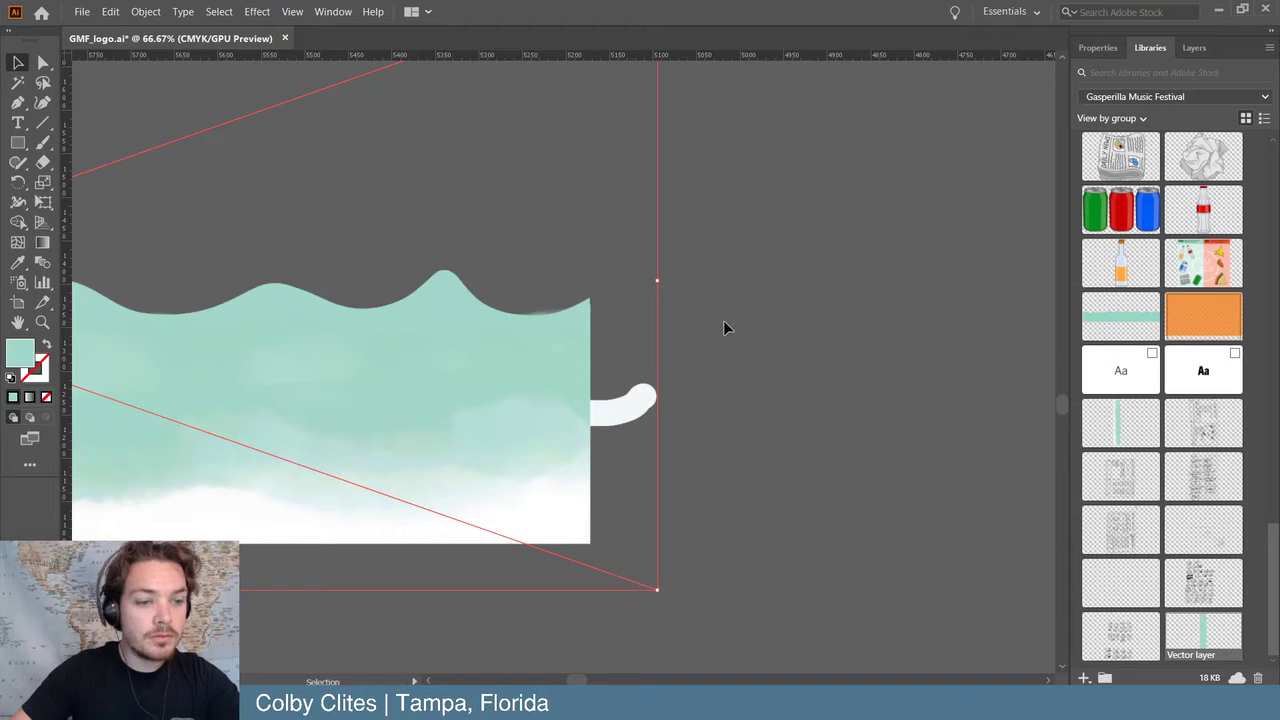
# - Place the Shape 6 texture from the library and rotate and position it so it overlaps both waves
pyautogui.scroll(-4, 723, 320)
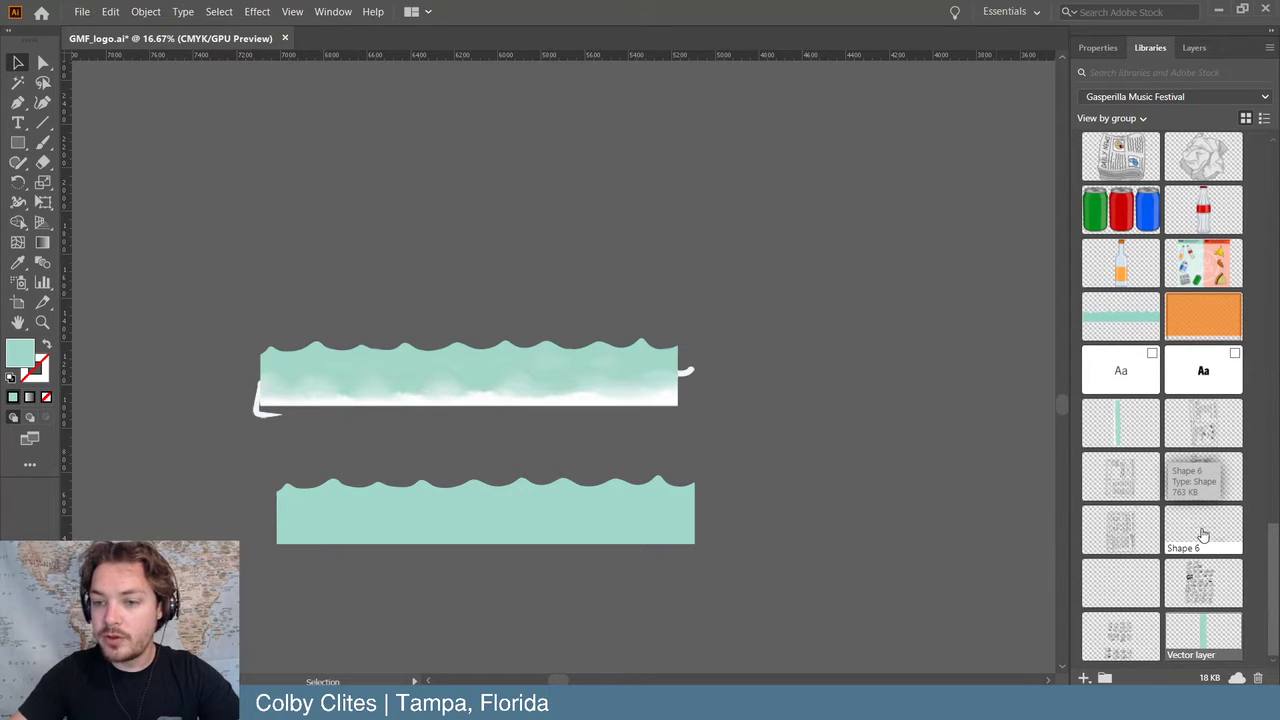
pyautogui.moveTo(1203, 537); pyautogui.dragTo(451, 126)
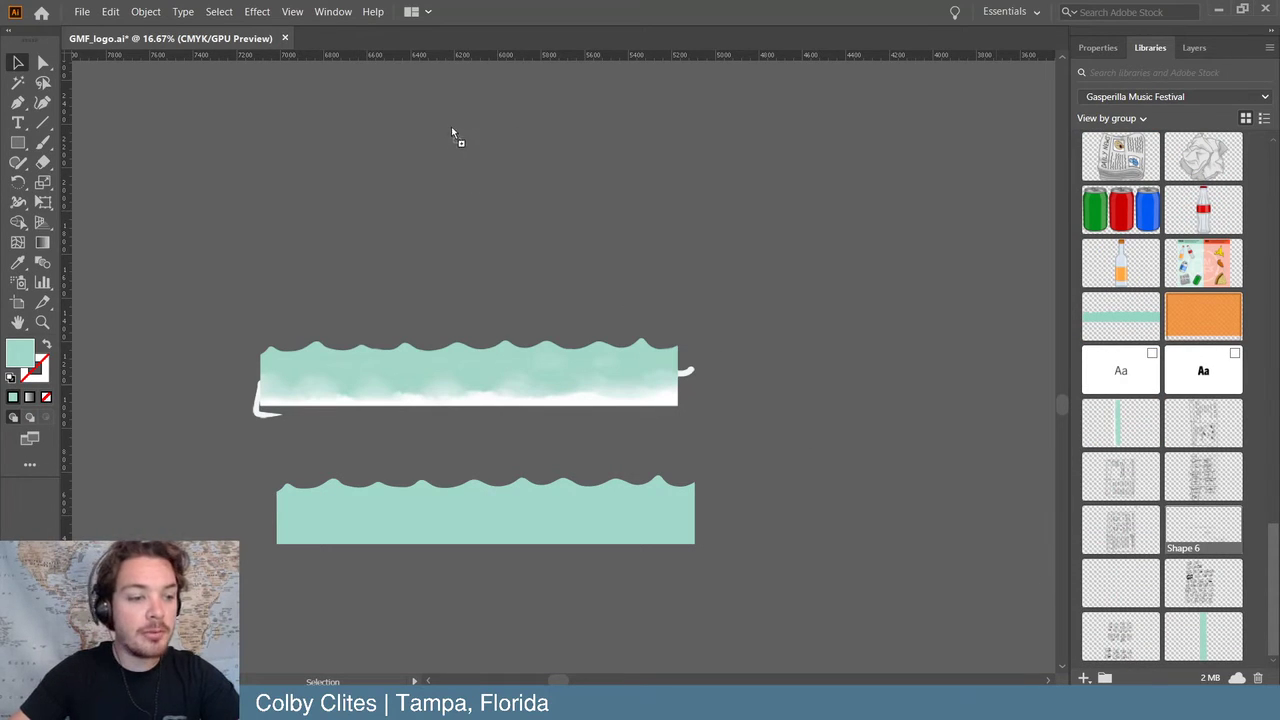
pyautogui.click(292, 114)
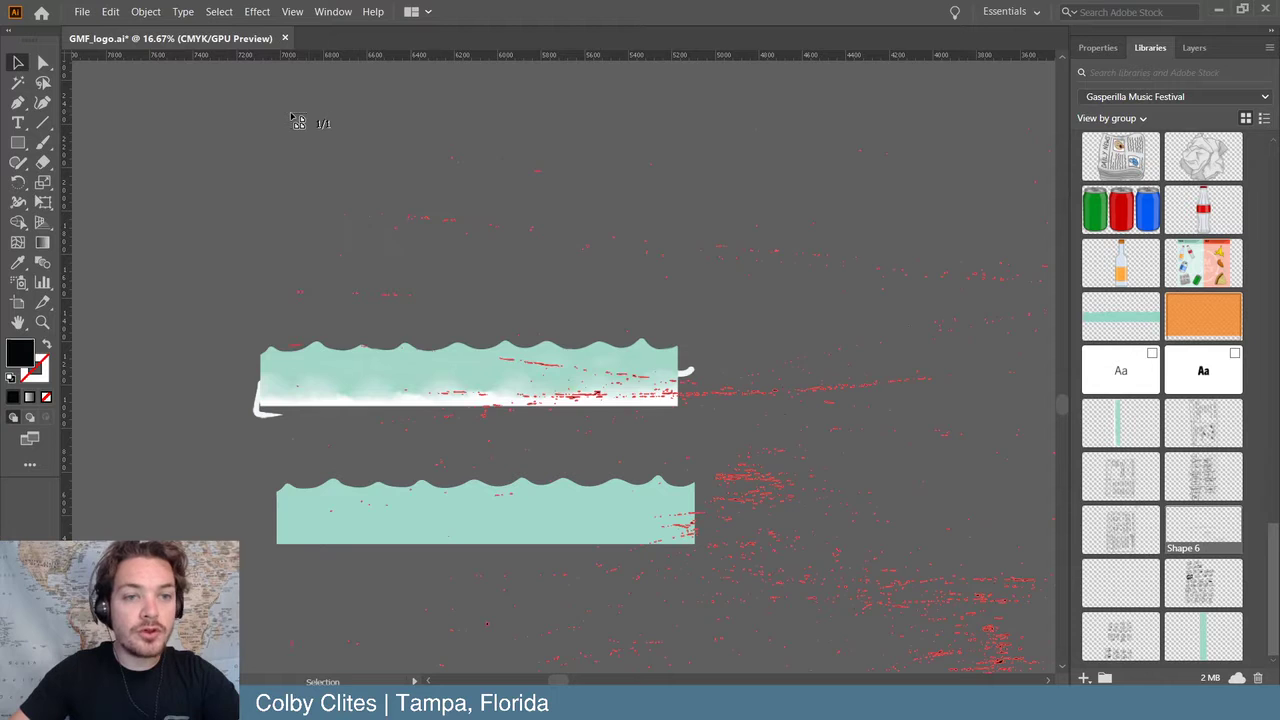
pyautogui.moveTo(795, 400); pyautogui.dragTo(843, 228)
pyautogui.moveTo(779, 162); pyautogui.dragTo(853, 407)
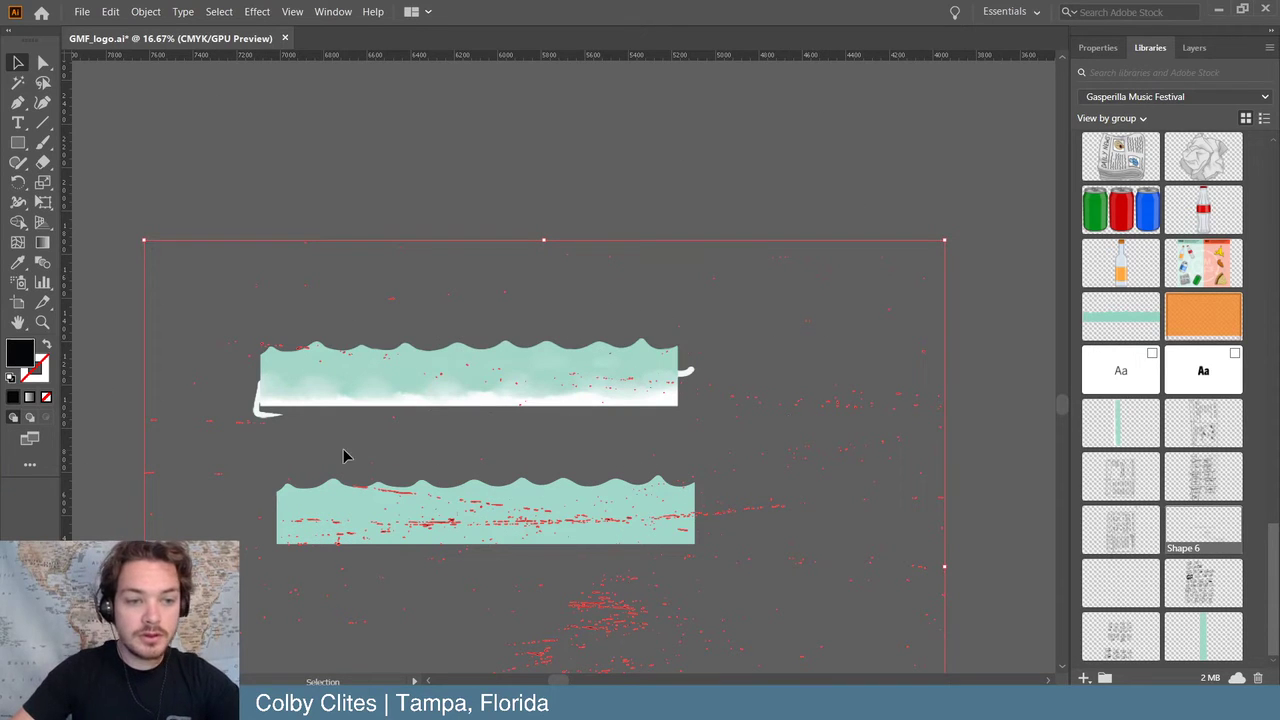
# - Expand the black texture artwork, ungroup it and clear the selection
pyautogui.click(145, 11)
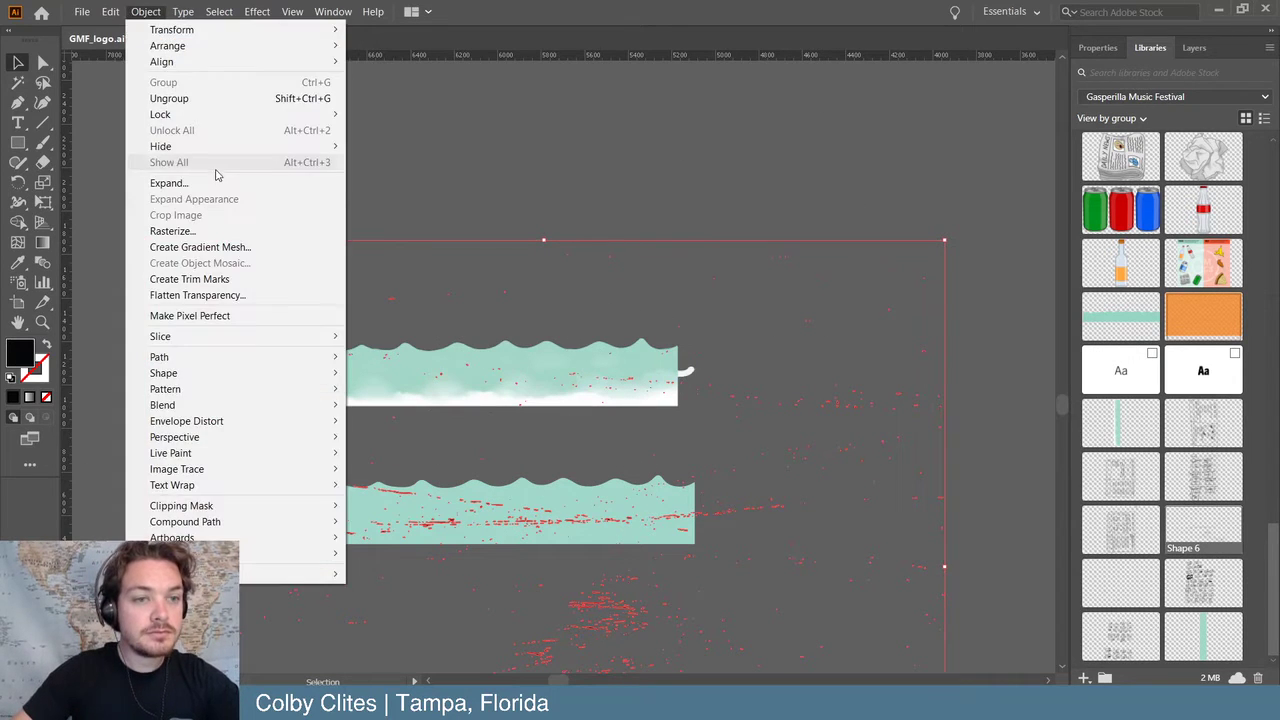
pyautogui.click(210, 182)
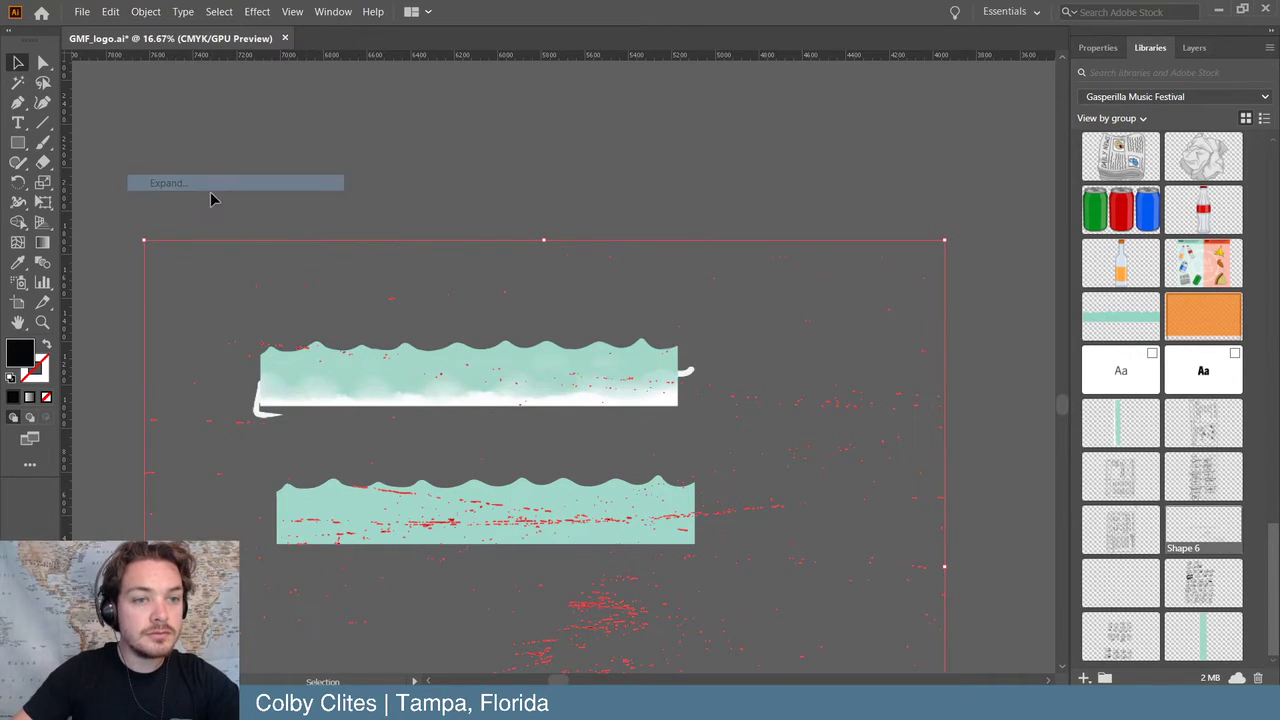
pyautogui.click(145, 11)
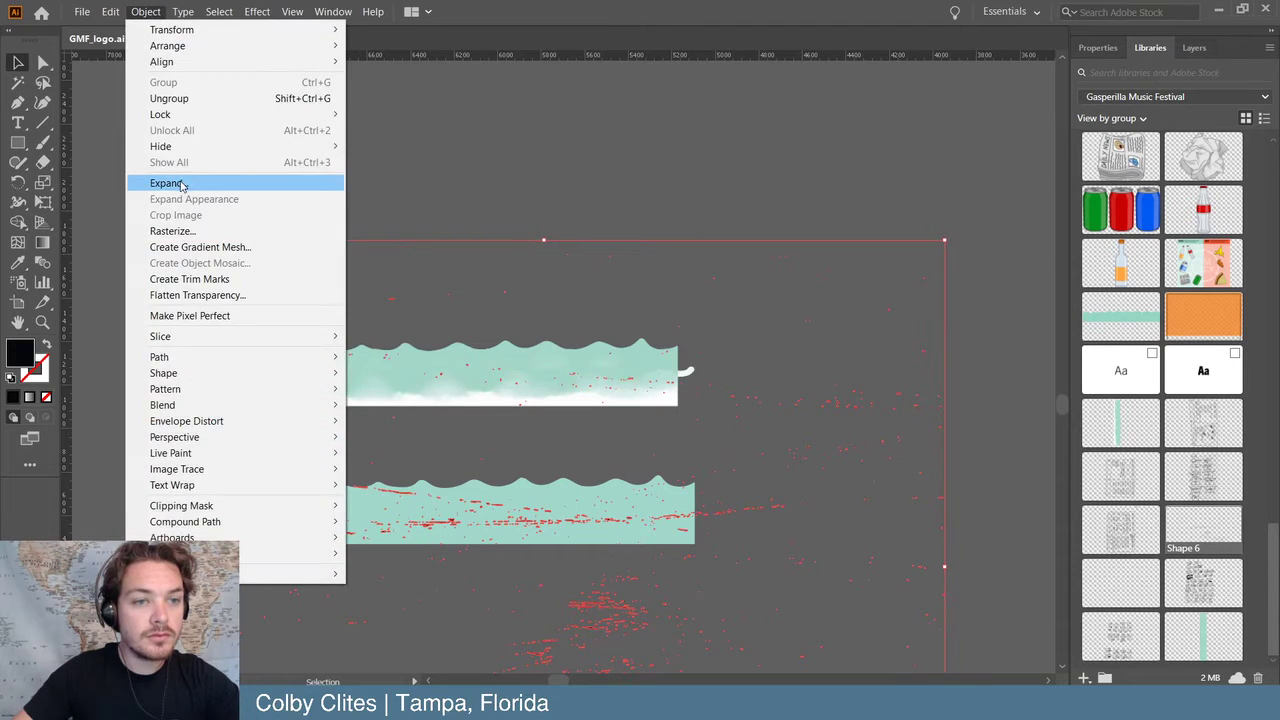
pyautogui.click(165, 183)
pyautogui.click(145, 11)
pyautogui.click(168, 98)
pyautogui.click(491, 149)
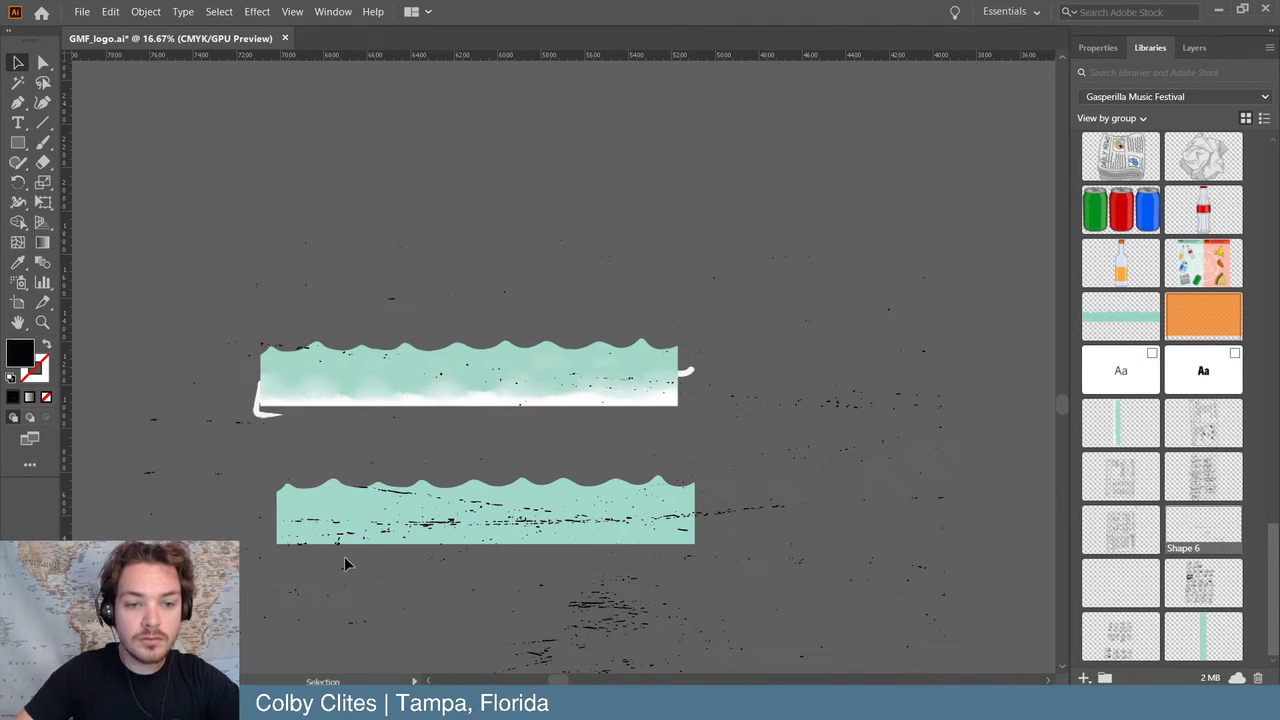
# - Select the lower vector wave together with the overlapping texture and show the Pathfinder options for them
pyautogui.click(194, 517)
pyautogui.click(482, 518)
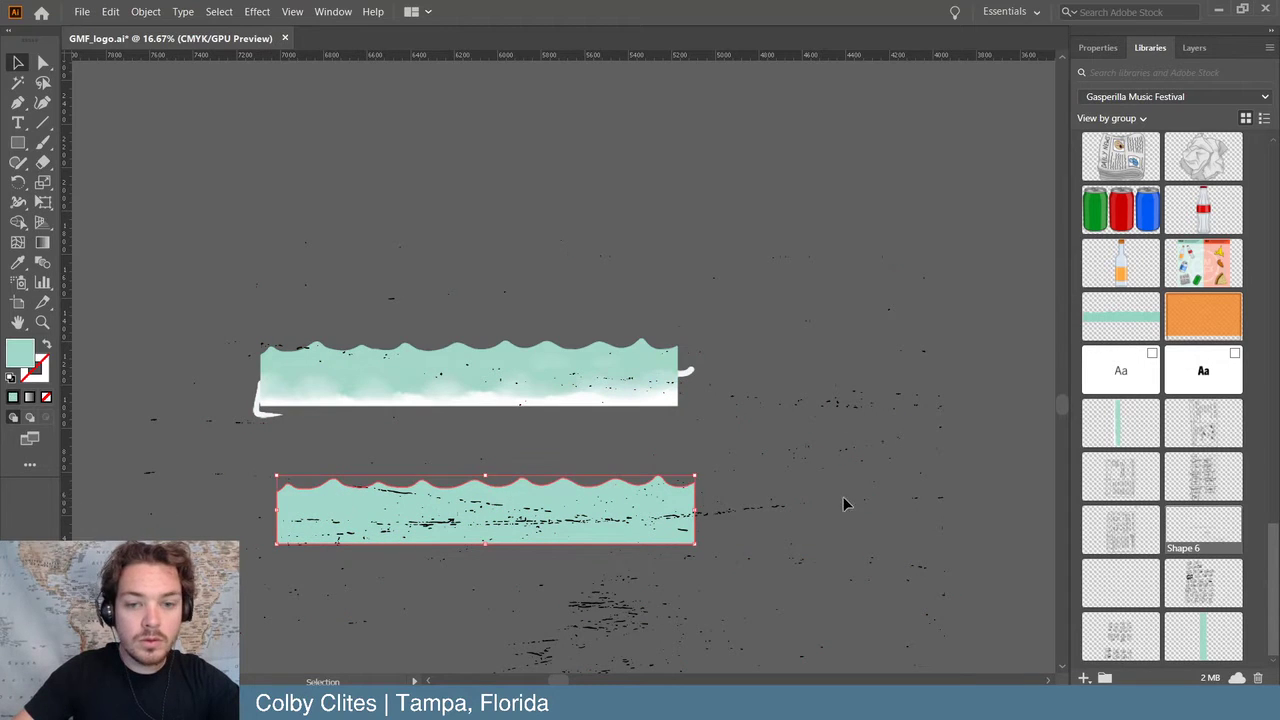
pyautogui.keyDown('shift'); pyautogui.click(734, 506); pyautogui.keyUp('shift')
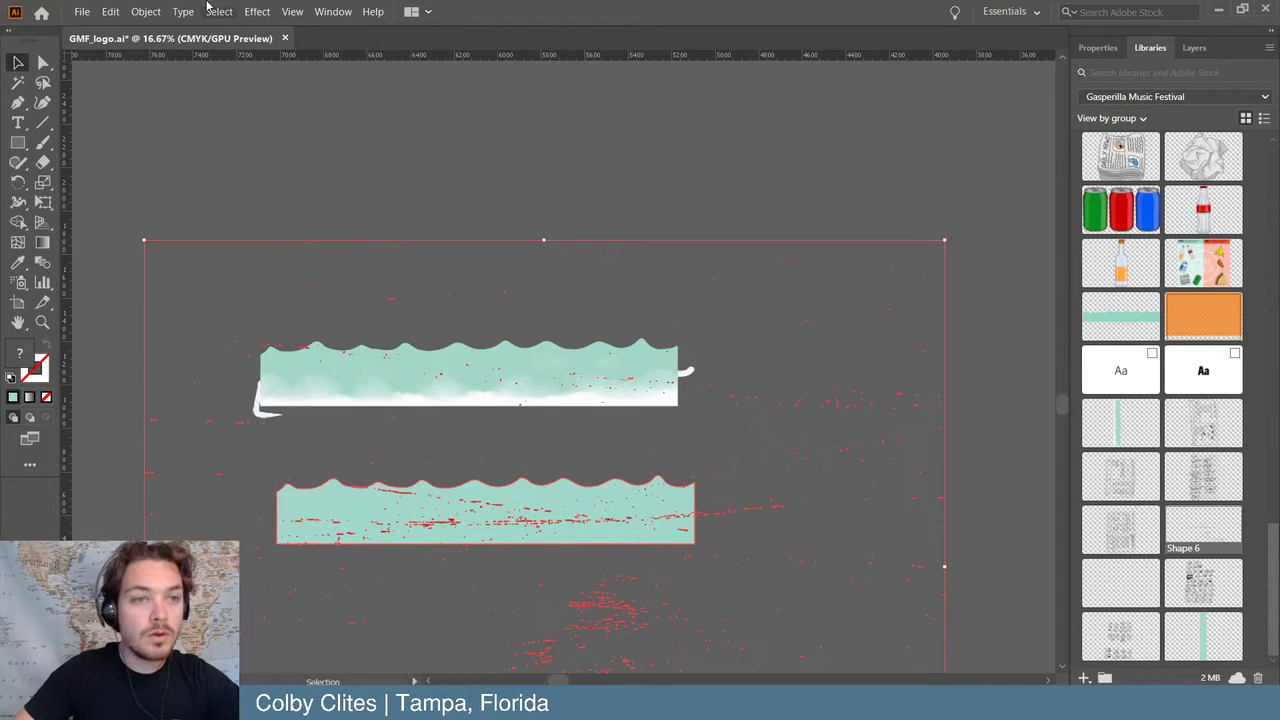
pyautogui.click(1098, 47)
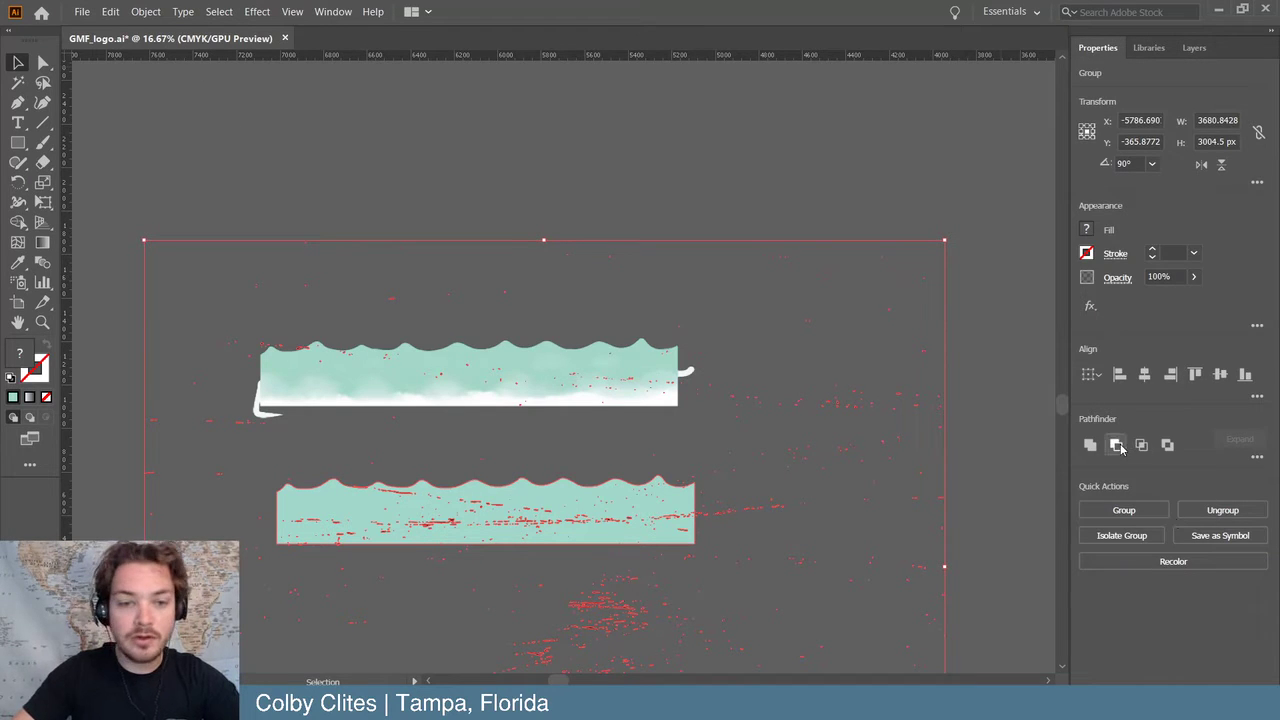
# - Select the black distress texture group with the lower wave and subtract it from the wave using Minus Front
pyautogui.click(677, 217)
pyautogui.click(881, 458)
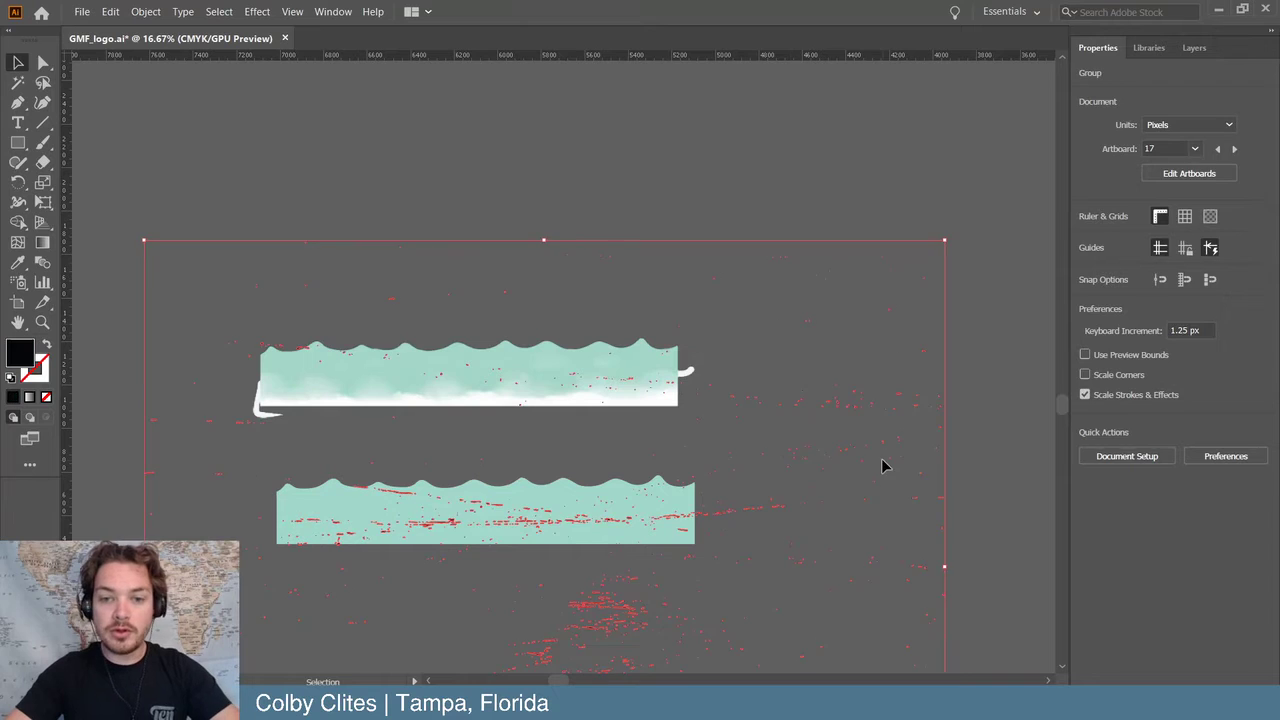
pyautogui.click(516, 234)
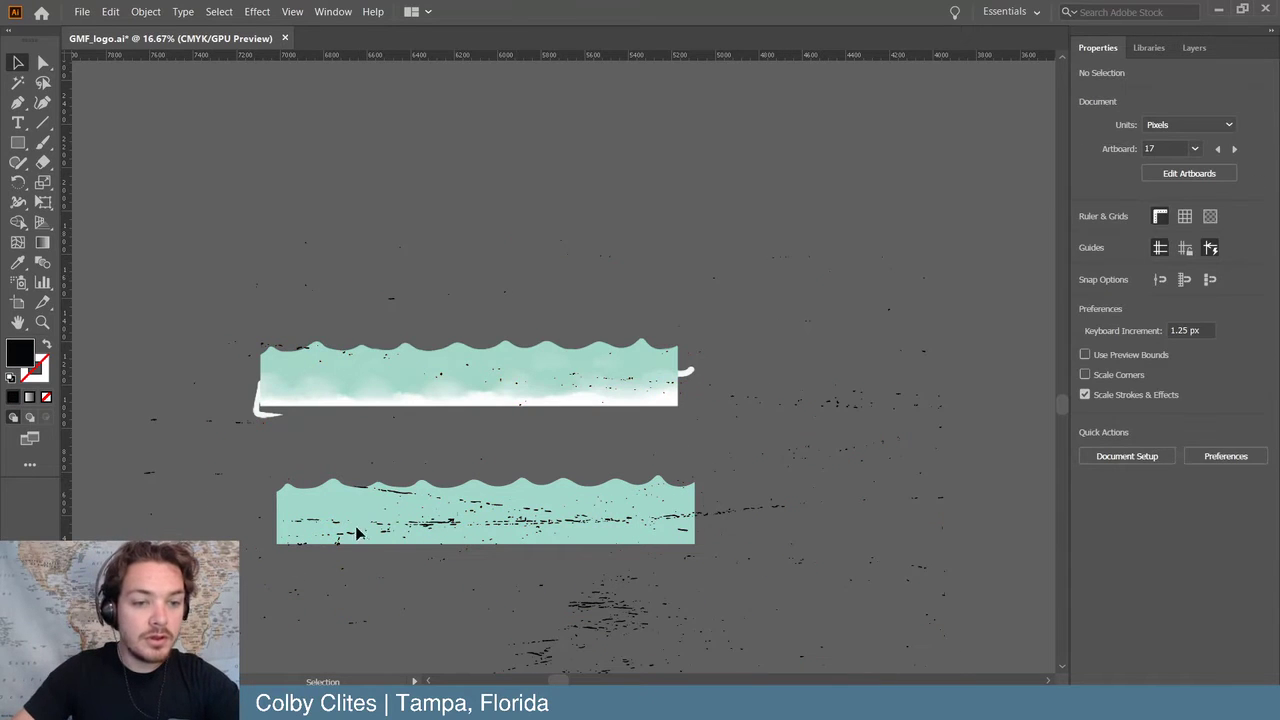
pyautogui.click(507, 544)
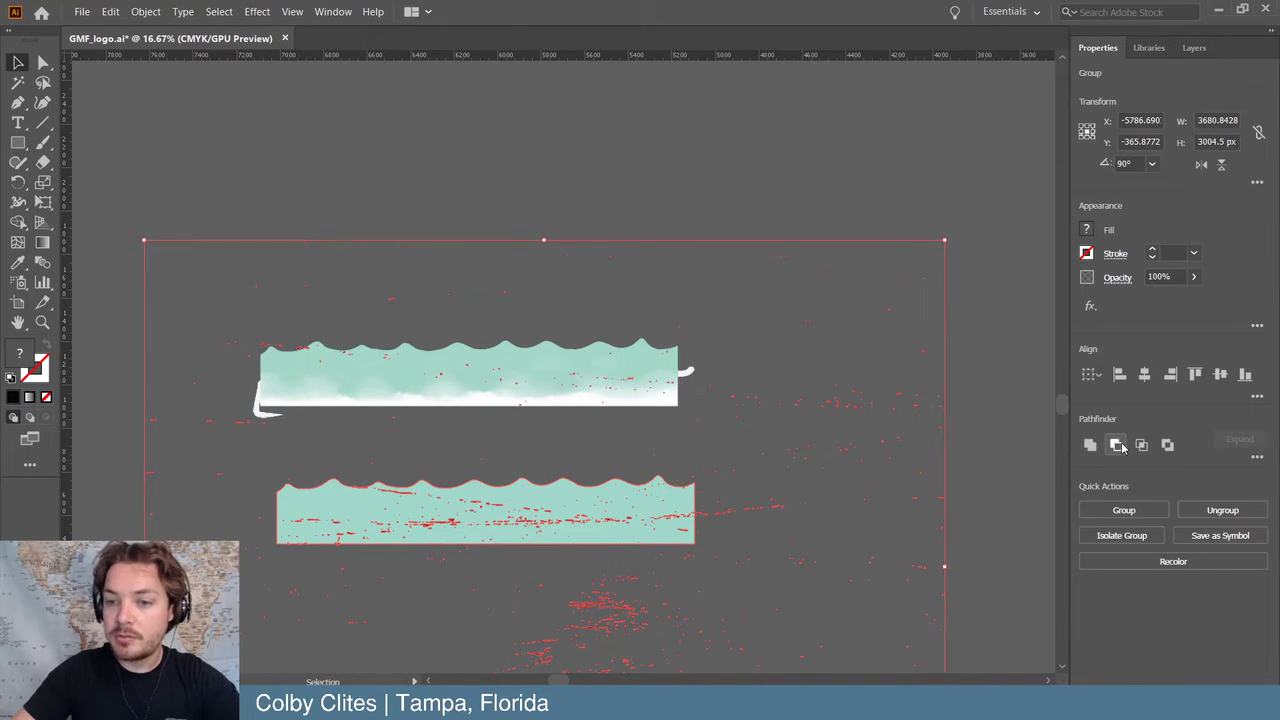
pyautogui.click(1101, 447)
pyautogui.click(637, 254)
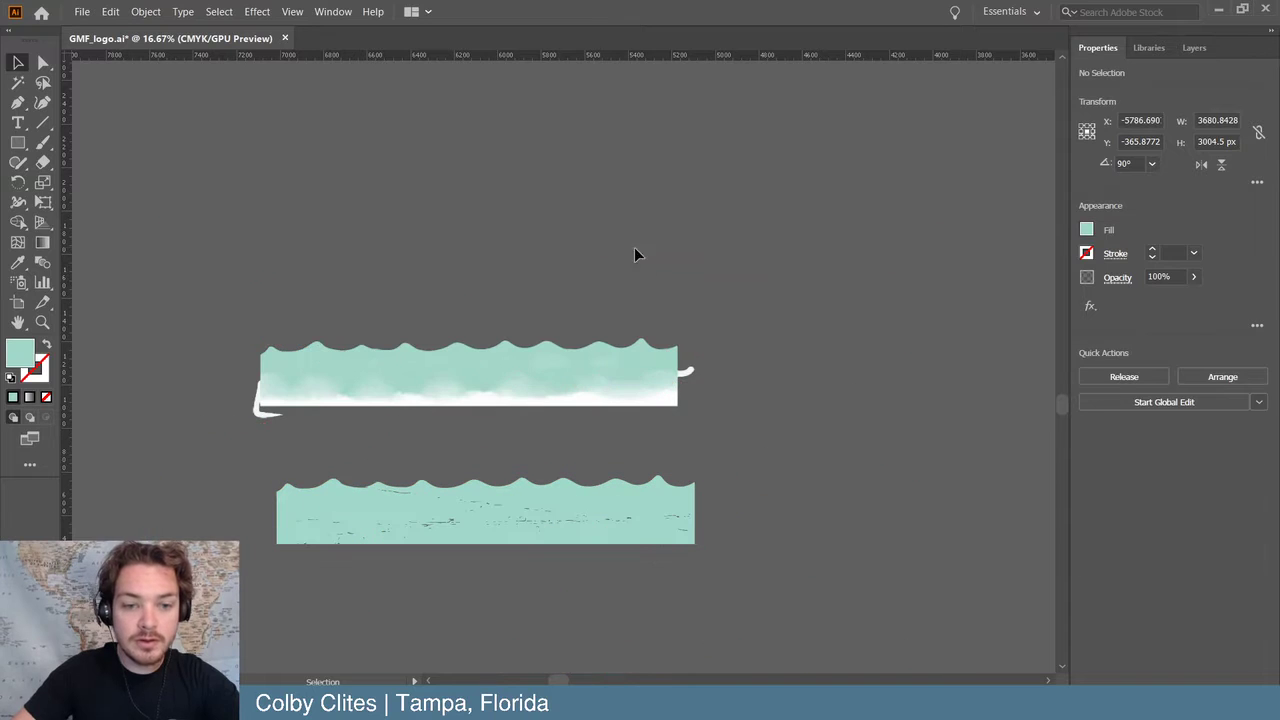
# - Examine the cut-out distress marks across the lower wave and compare them with the painted wave above
pyautogui.hotkey('ctrl', '-')
pyautogui.hotkey('ctrl', '+')
pyautogui.hotkey('ctrl', '+')
pyautogui.hotkey('ctrl', '+')
pyautogui.hotkey('ctrl', '+')
pyautogui.hotkey('ctrl', '+')
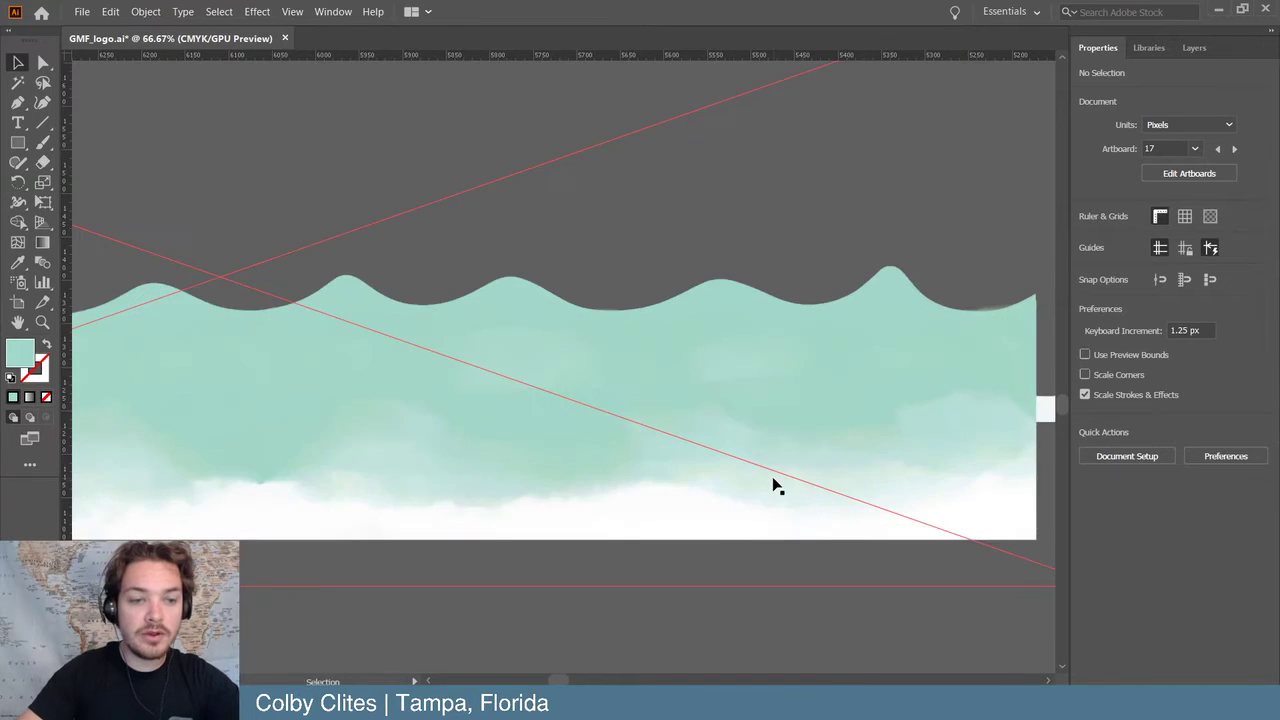
pyautogui.scroll(-5, 772, 485)
pyautogui.hotkey('ctrl', '-')
pyautogui.hotkey('ctrl', '-')
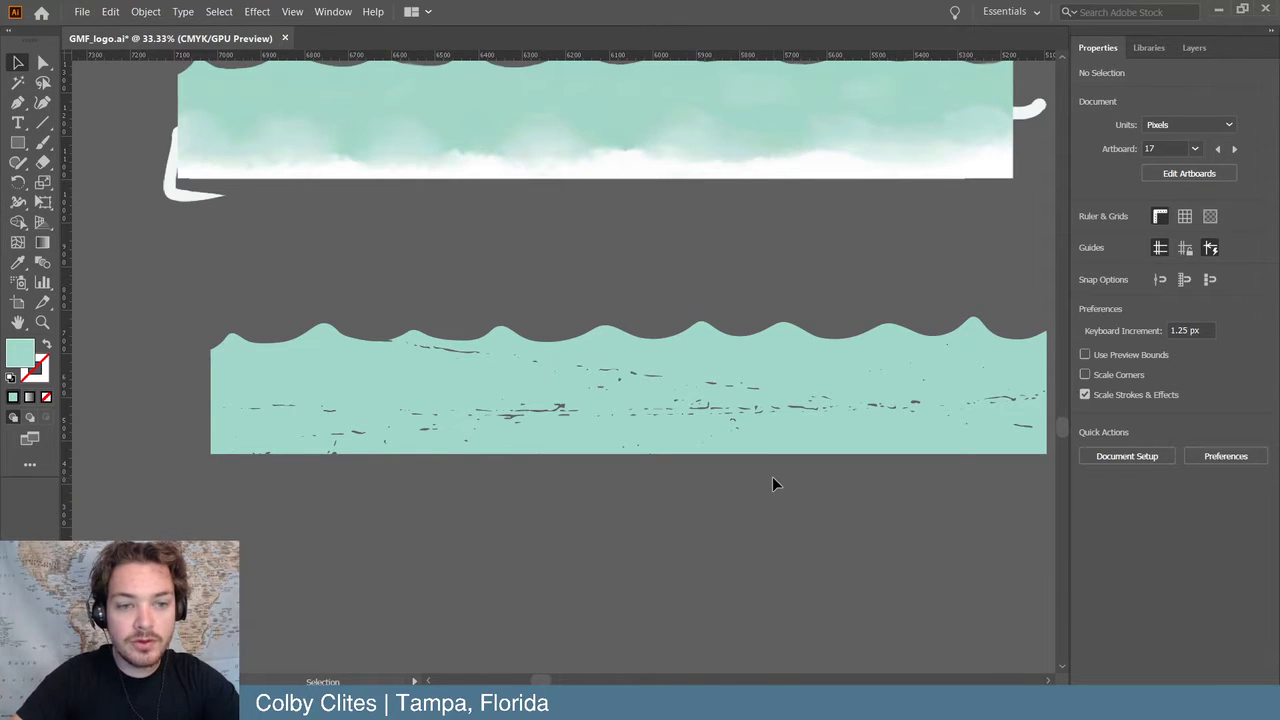
pyautogui.hscroll(3, 772, 479)
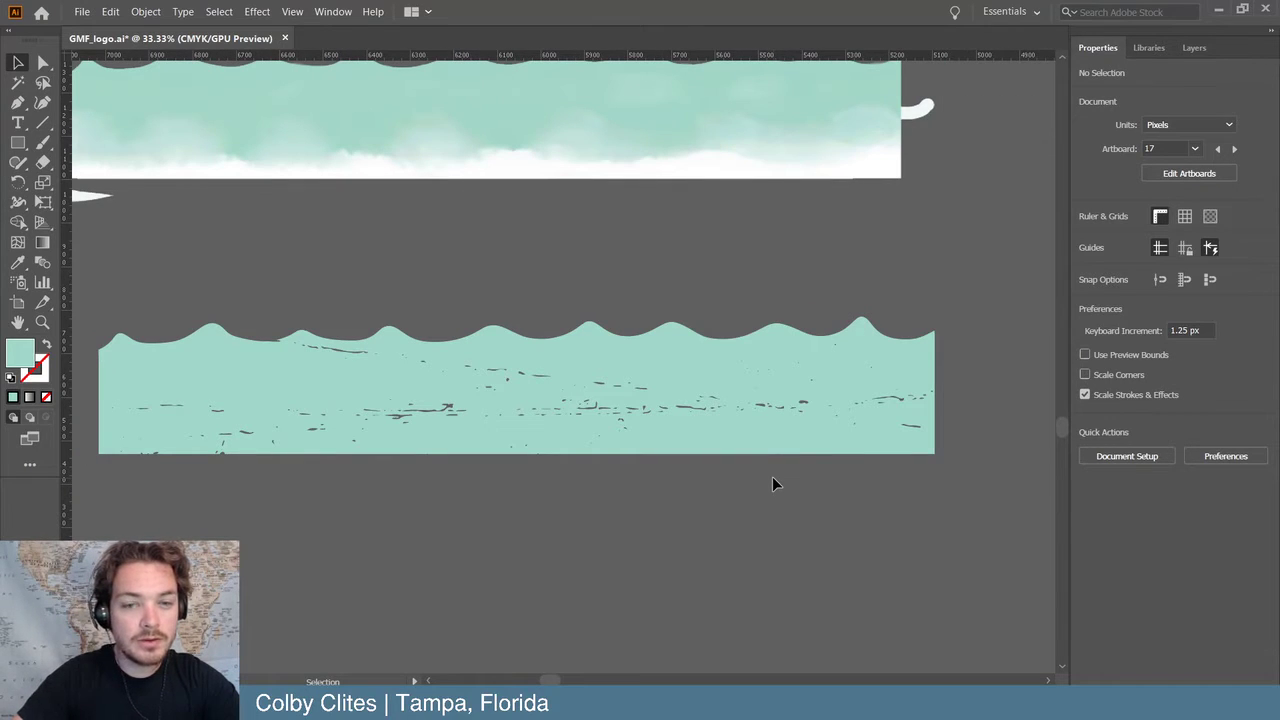
pyautogui.hotkey('ctrl', '-')
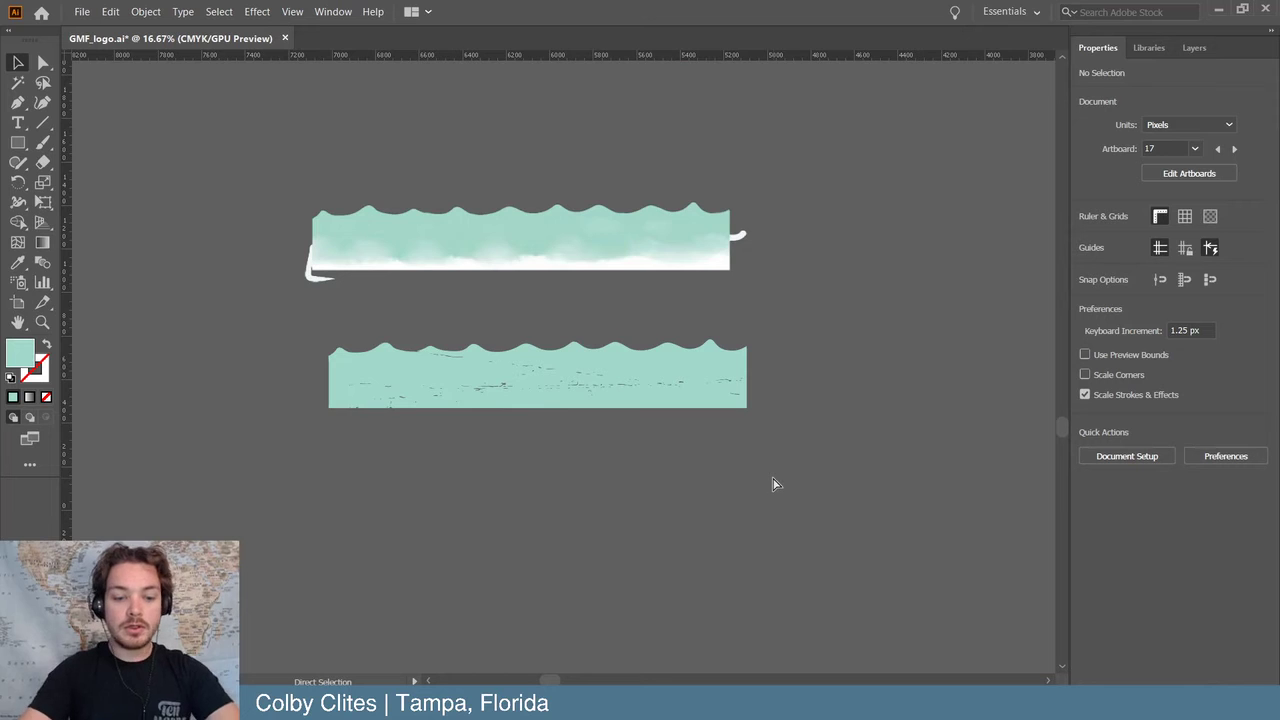
# - Undo the texture cut and reposition the texture group over the lower wave at about X -6833 px, Y -1277 px
pyautogui.hotkey('ctrl', 'v')
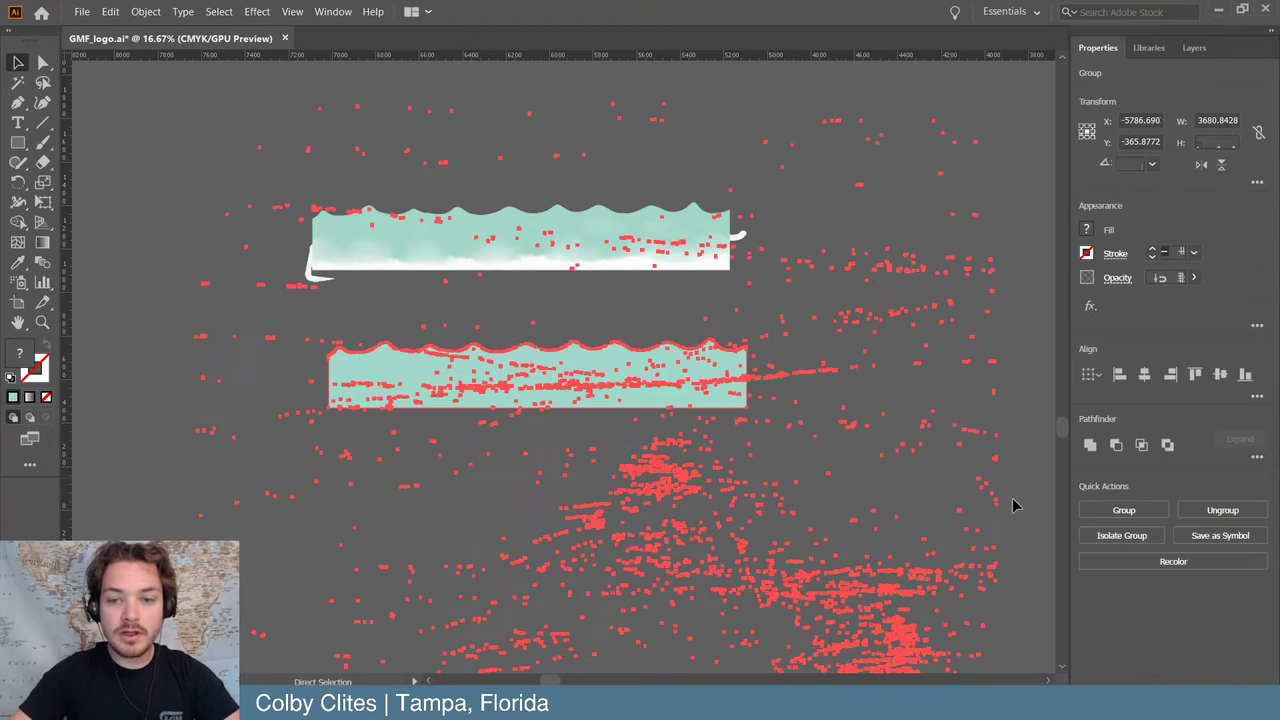
pyautogui.press('v')
pyautogui.click(914, 557)
pyautogui.moveTo(863, 591); pyautogui.dragTo(672, 388)
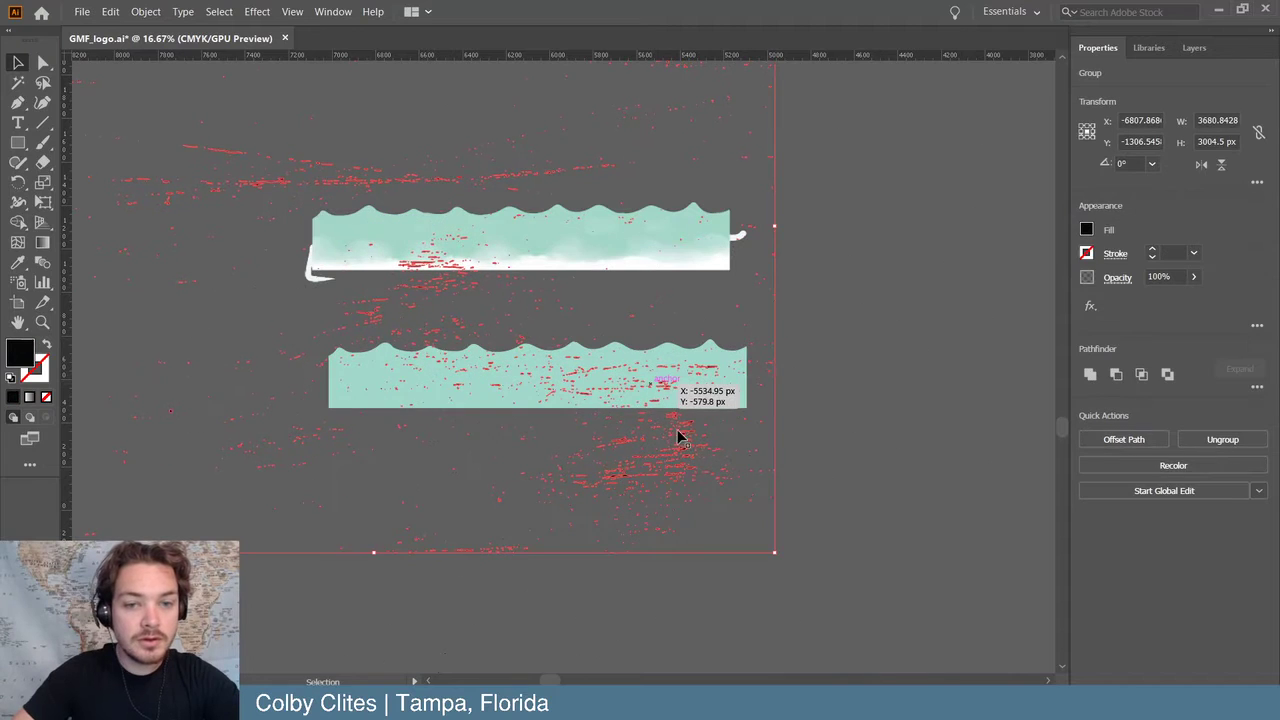
pyautogui.moveTo(680, 437)
pyautogui.mouseDown()
pyautogui.moveTo(678, 532)
pyautogui.moveTo(679, 458)
pyautogui.mouseUp()
# - Subtract the repositioned texture group from the lower wave with Minus Front and check the resulting cut-outs
pyautogui.keyDown('shift'); pyautogui.click(650, 395); pyautogui.keyUp('shift')
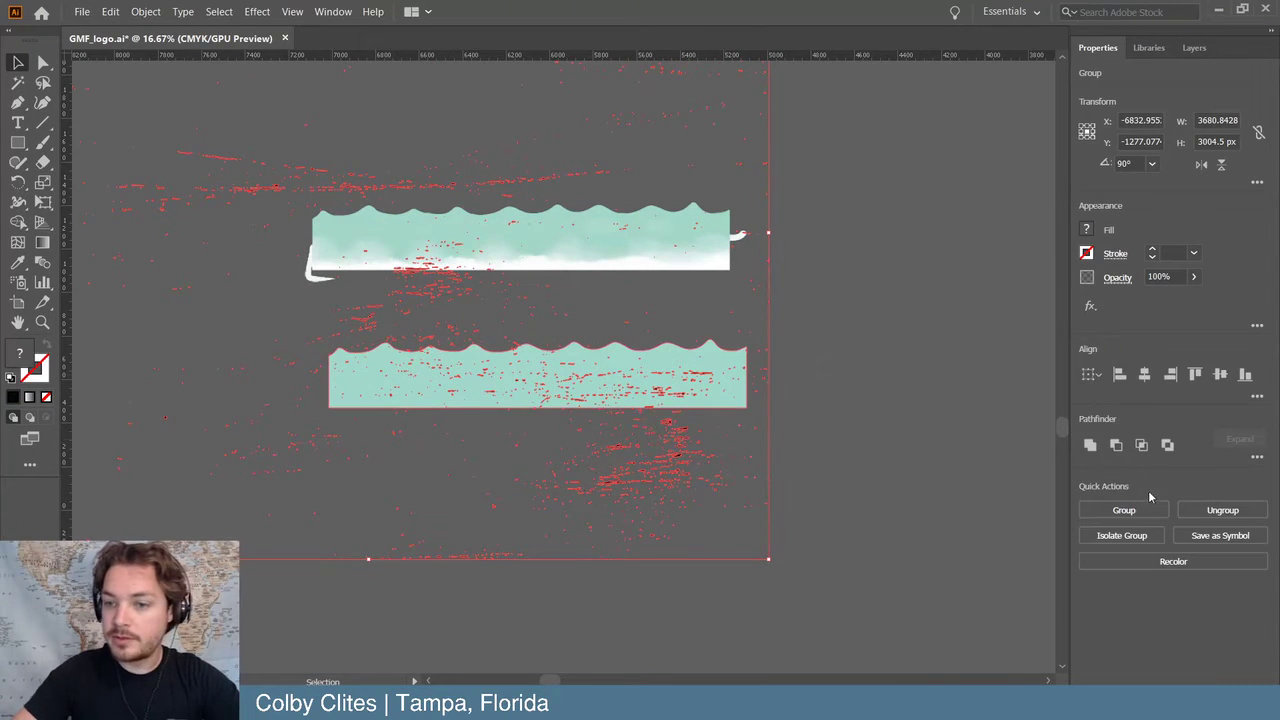
pyautogui.click(957, 351)
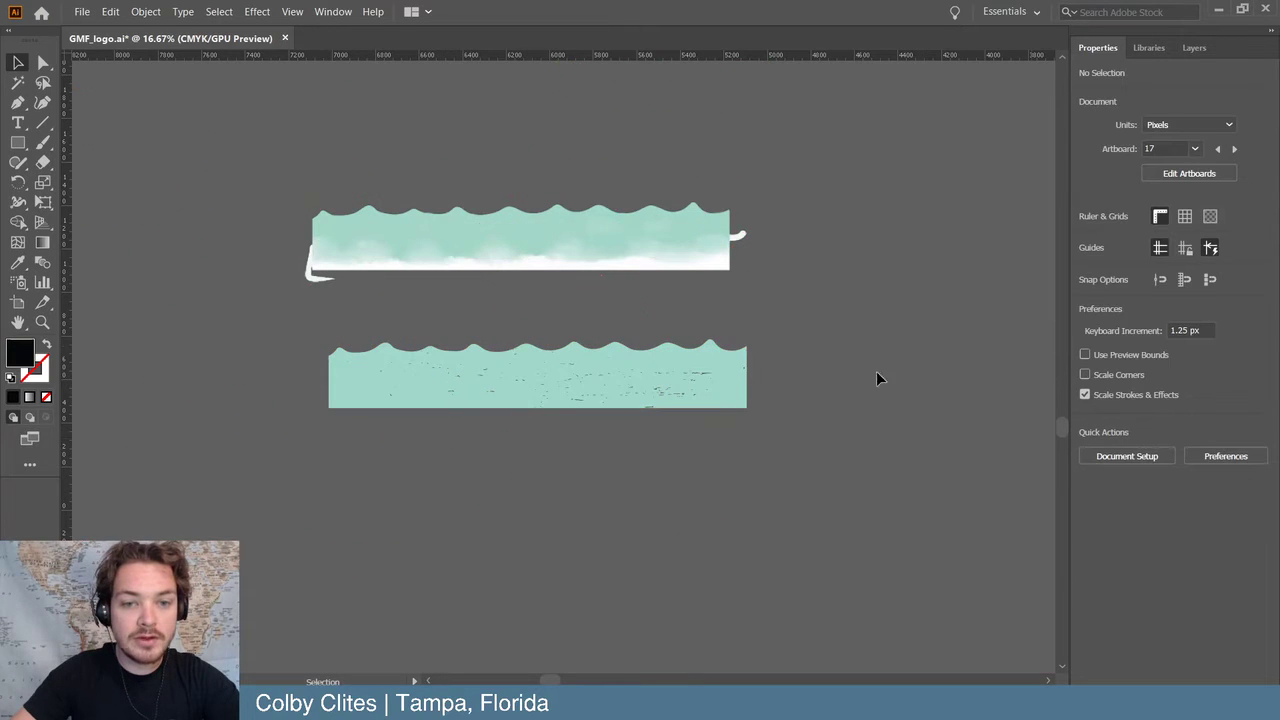
pyautogui.hotkey('ctrl', '+')
pyautogui.hotkey('ctrl', '+')
pyautogui.hotkey('ctrl', '+')
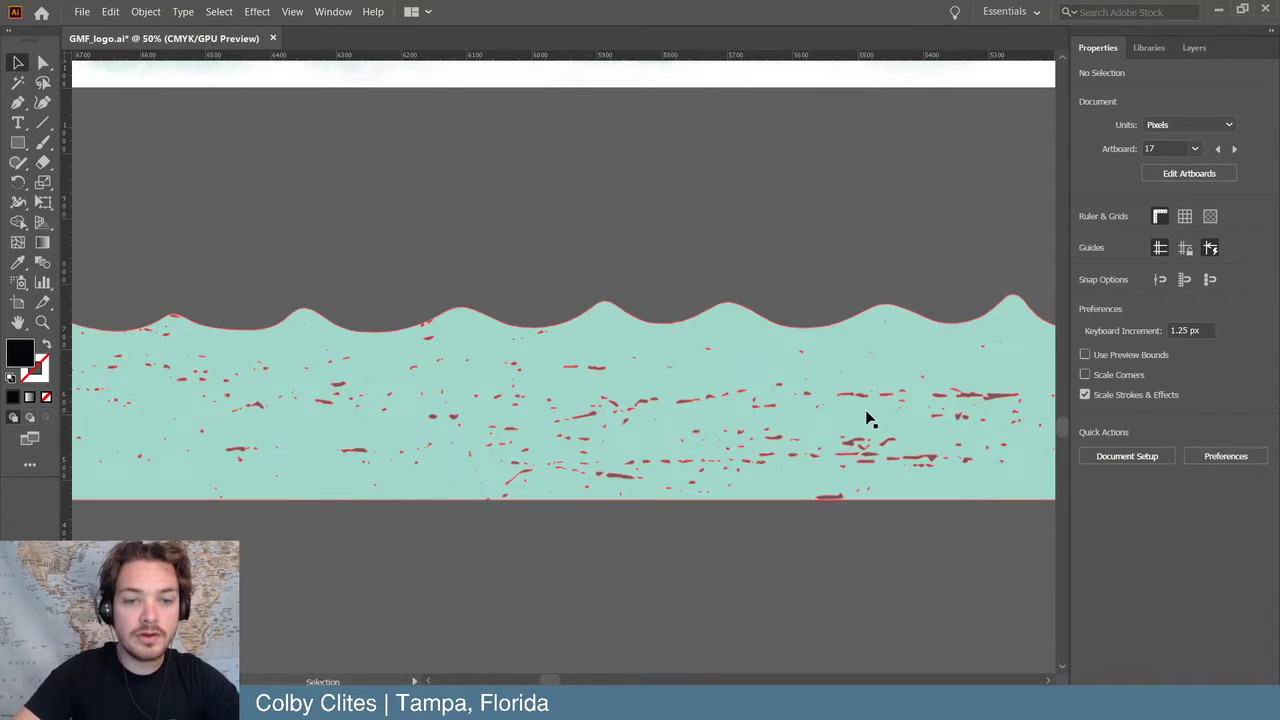
pyautogui.hotkey('ctrl', '-')
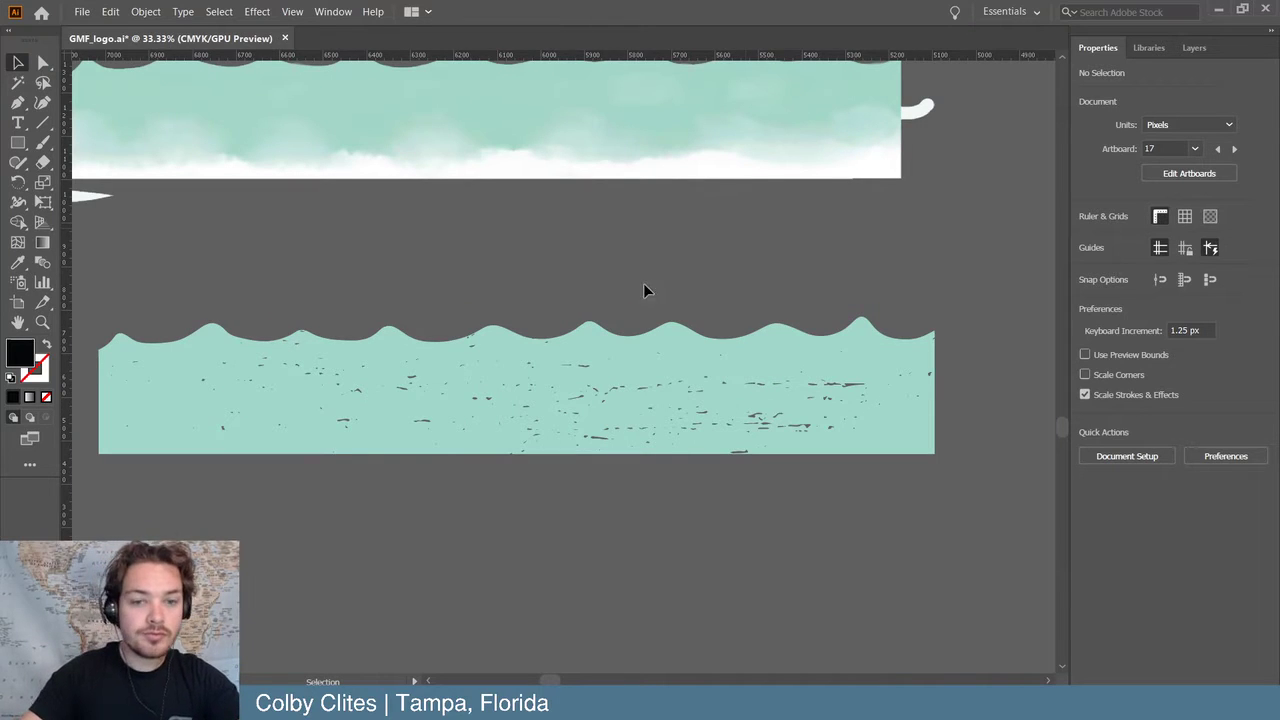
# - Paste another copy of the texture group and place it over the upper painted wave at about X -6049 px, Y -1043 px
pyautogui.scroll(5, 643, 288)
pyautogui.scroll(-2, 640, 385)
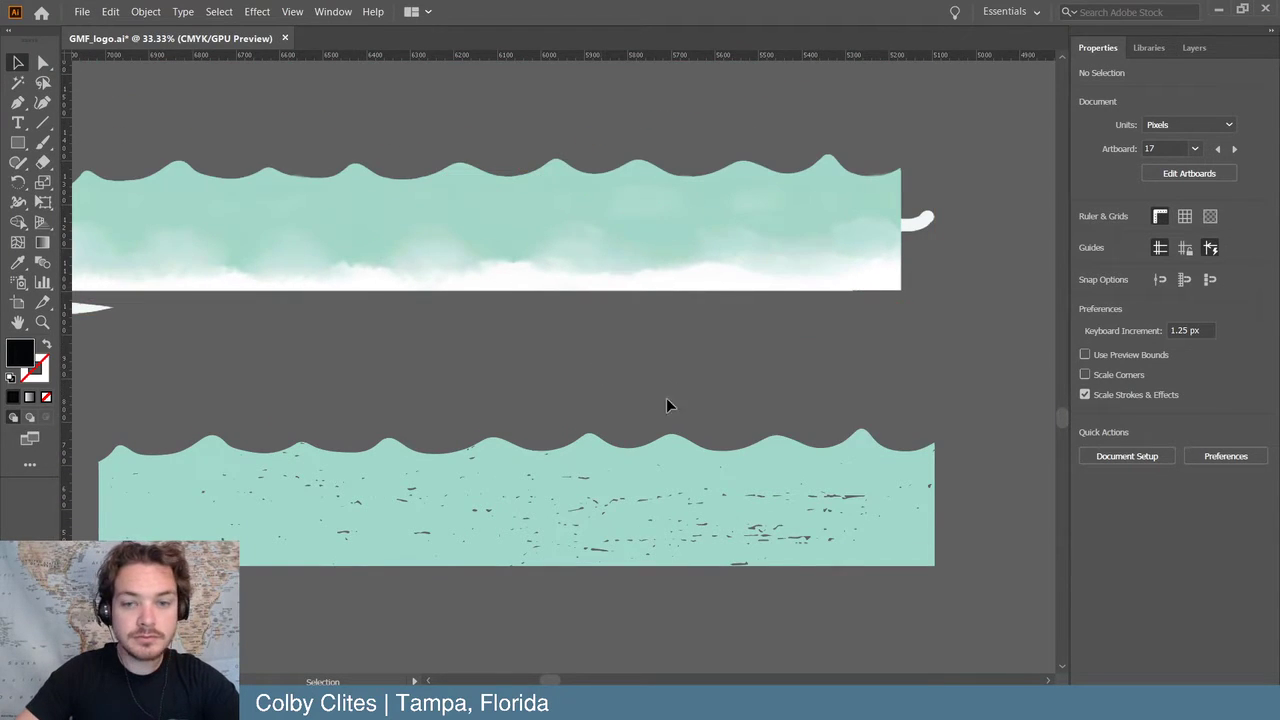
pyautogui.scroll(3, 700, 380)
pyautogui.moveTo(717, 465); pyautogui.dragTo(683, 500)
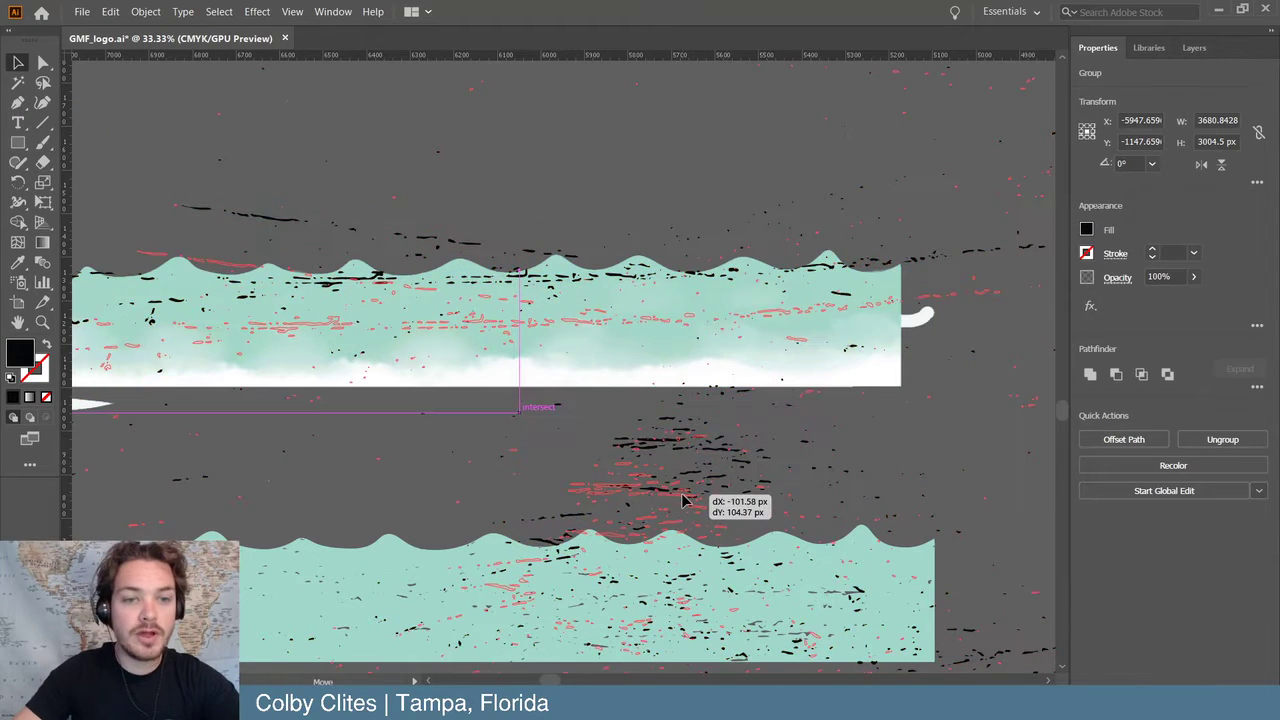
pyautogui.click(872, 278)
pyautogui.keyDown('shift'); pyautogui.click(978, 296); pyautogui.keyUp('shift')
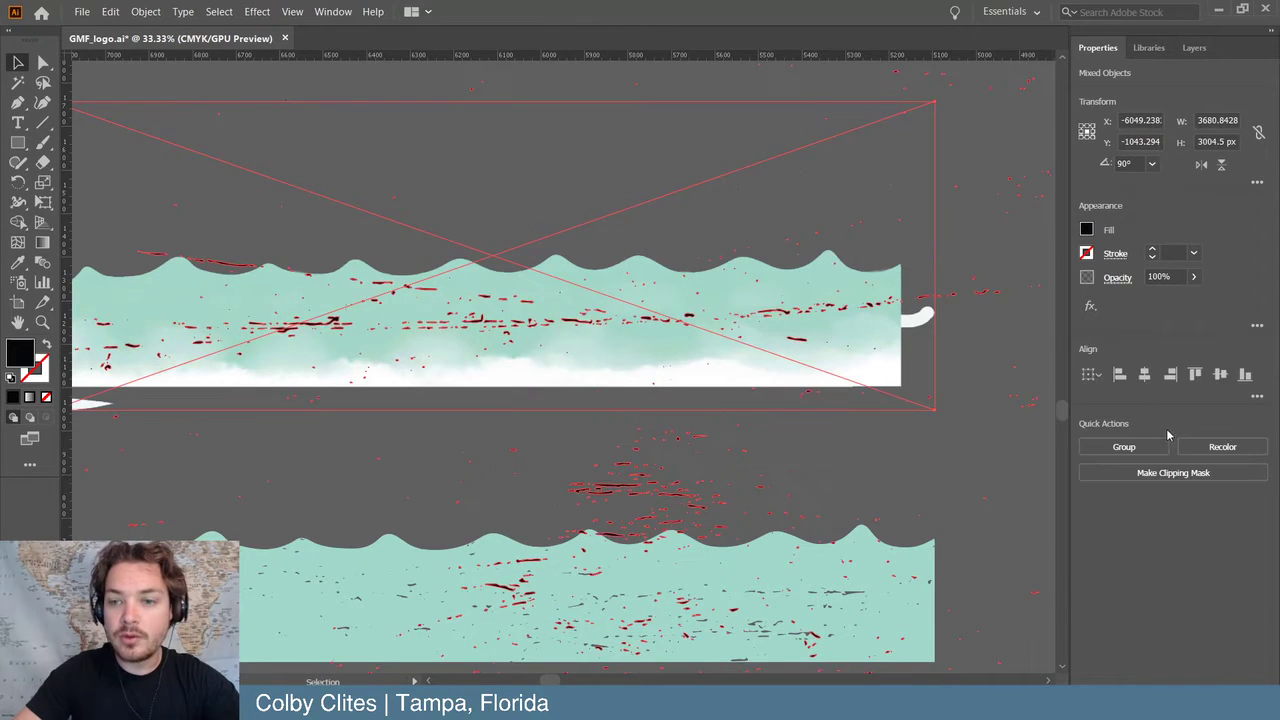
pyautogui.click(957, 222)
# - Image-trace the linked upper wave picture with the High Fidelity Photo preset and close the trace settings
pyautogui.click(806, 314)
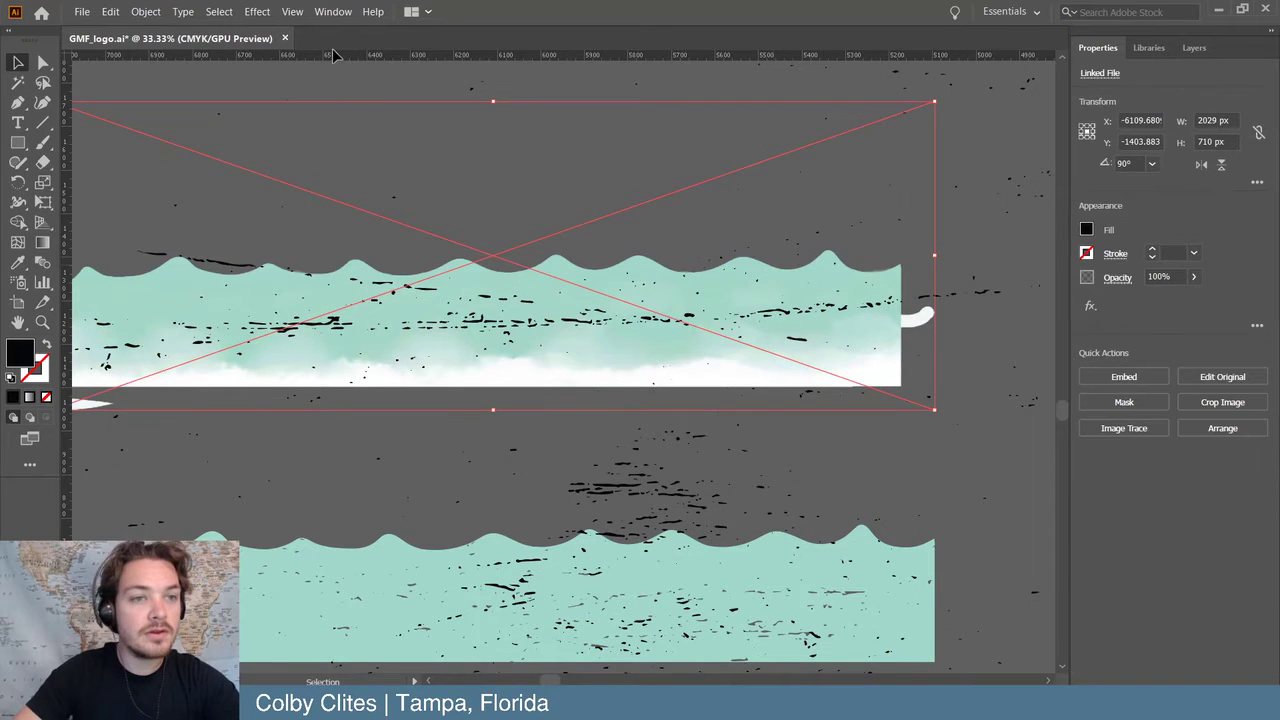
pyautogui.click(146, 11)
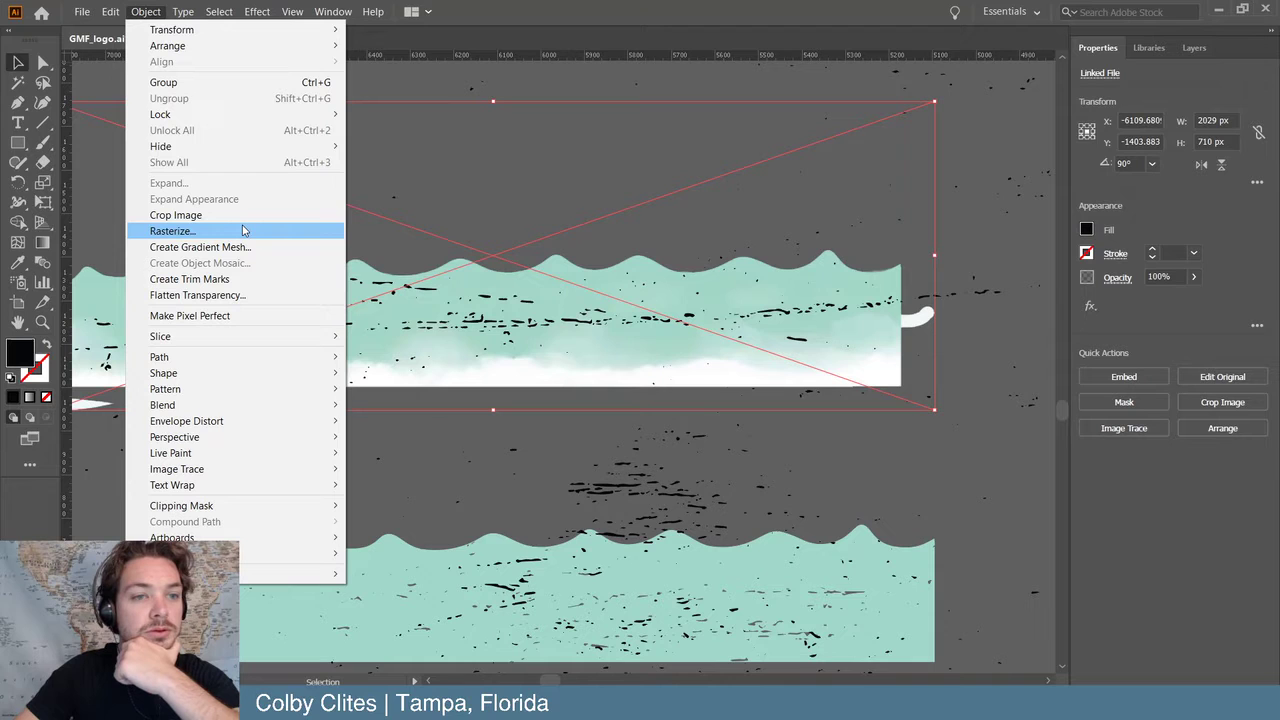
pyautogui.moveTo(333, 11)
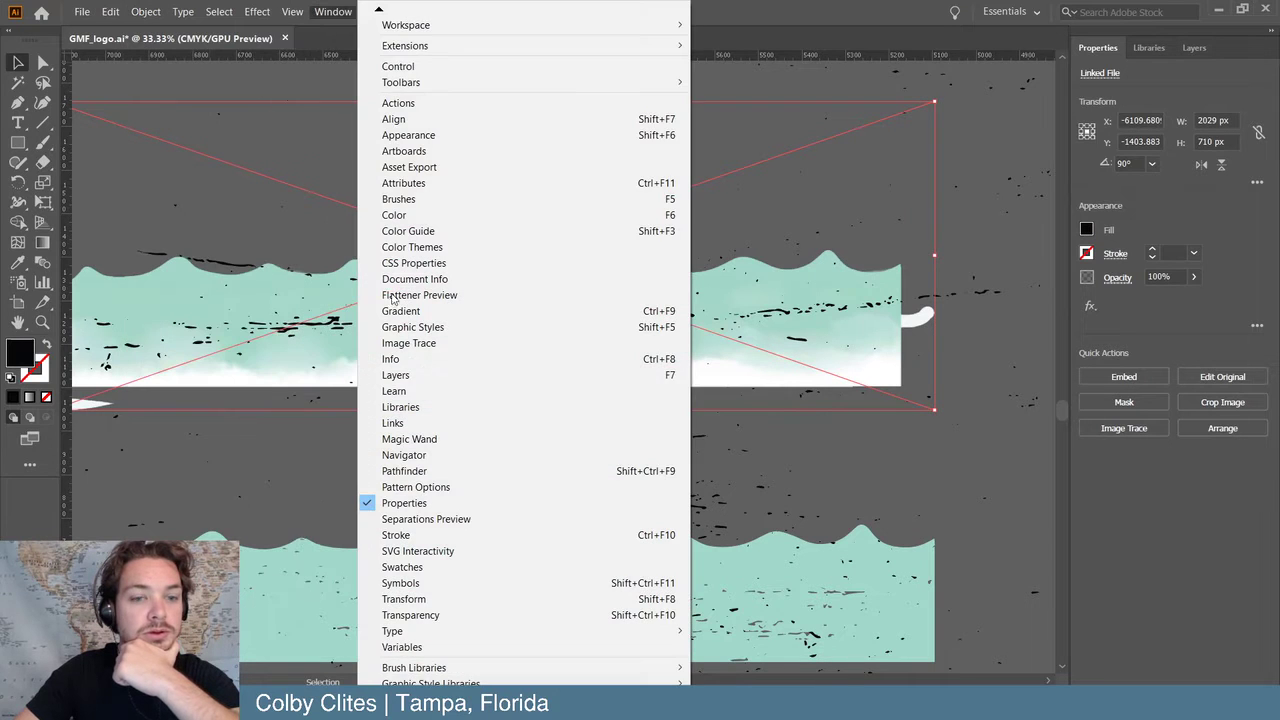
pyautogui.click(451, 342)
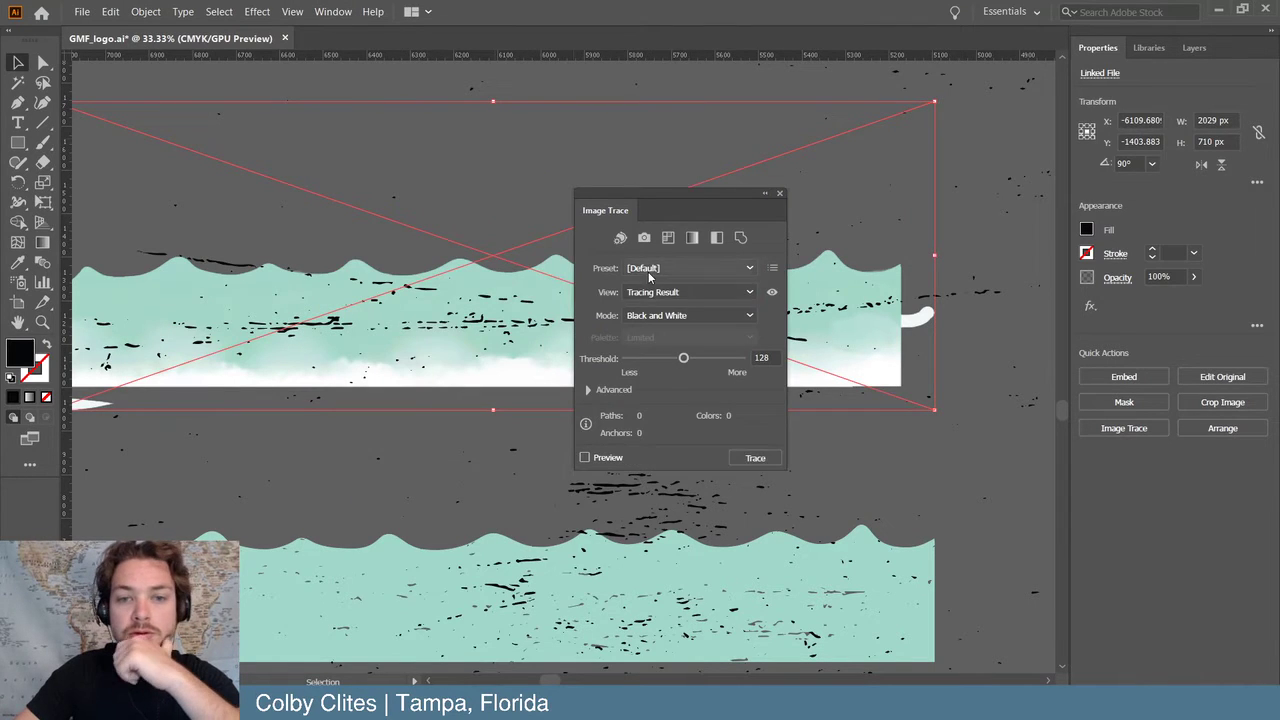
pyautogui.click(648, 269)
pyautogui.click(708, 323)
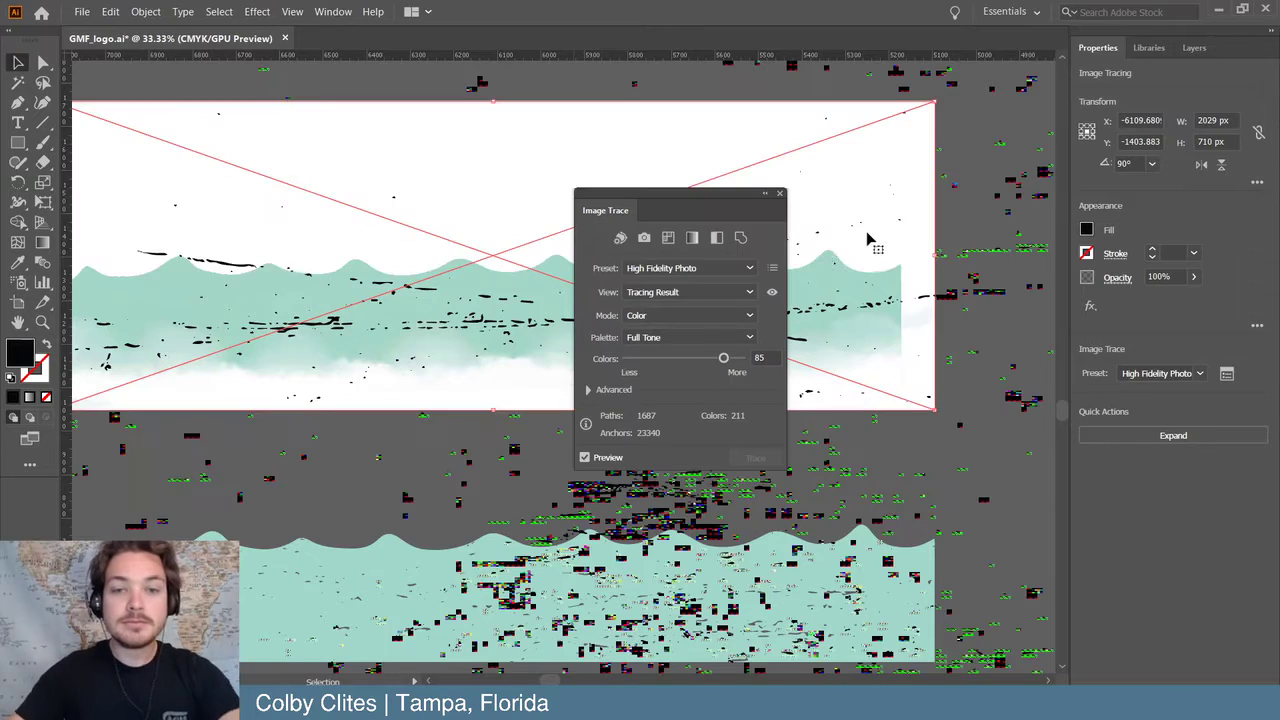
pyautogui.hotkey('ctrl', 'shift', 'a')
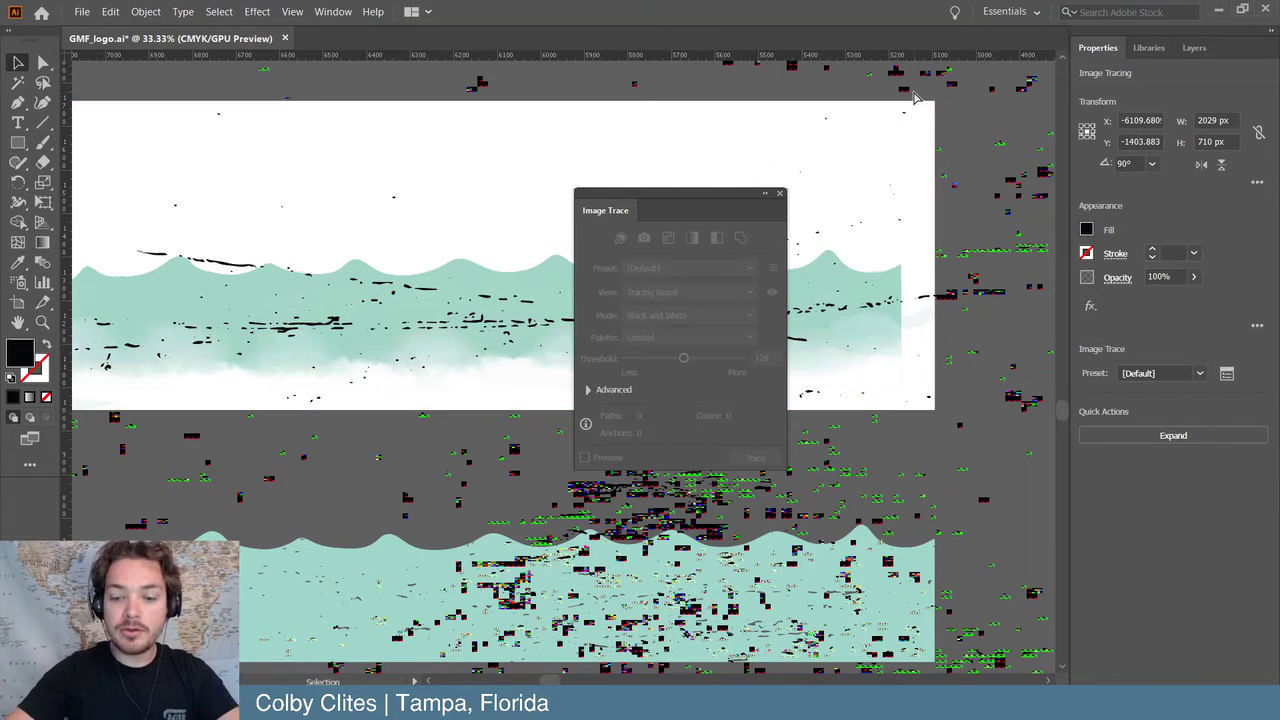
pyautogui.hotkey('ctrl', '-')
pyautogui.hotkey('ctrl', '+')
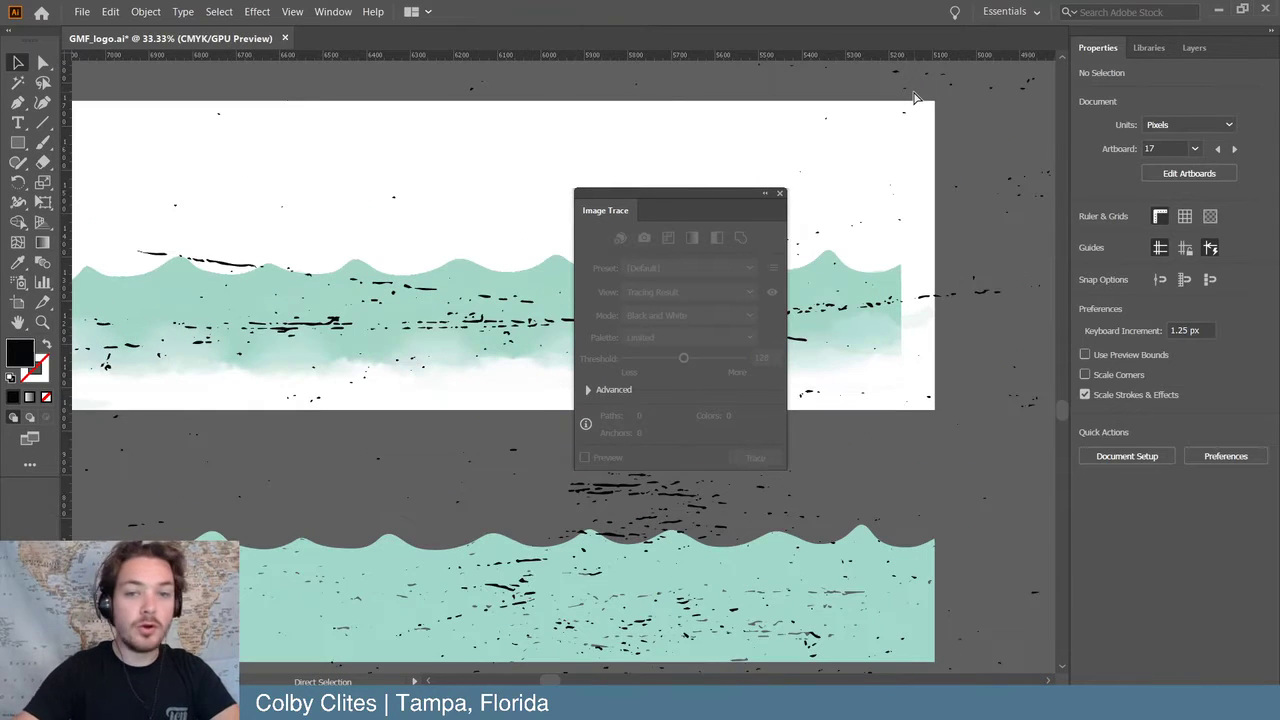
pyautogui.scroll(2, 932, 224)
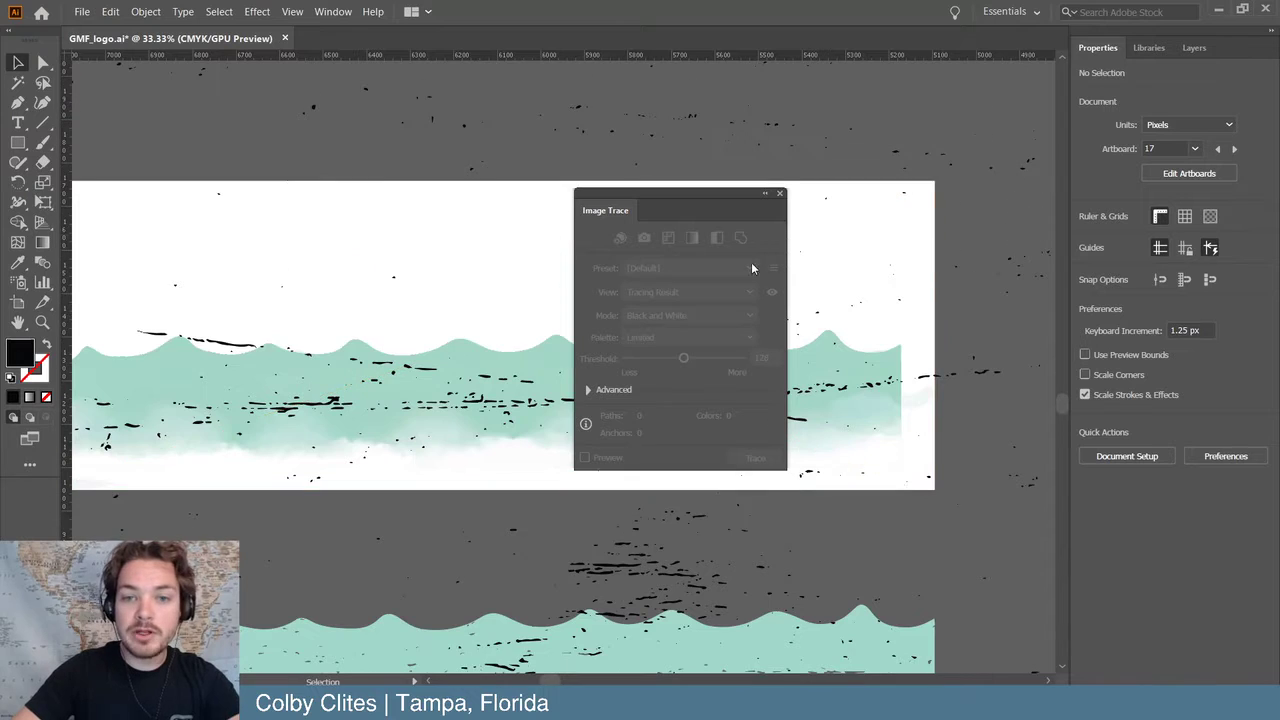
pyautogui.click(779, 193)
# - Expand the traced upper wave image into vector paths with Object and Fill enabled
pyautogui.hscroll(-5, 340, 149)
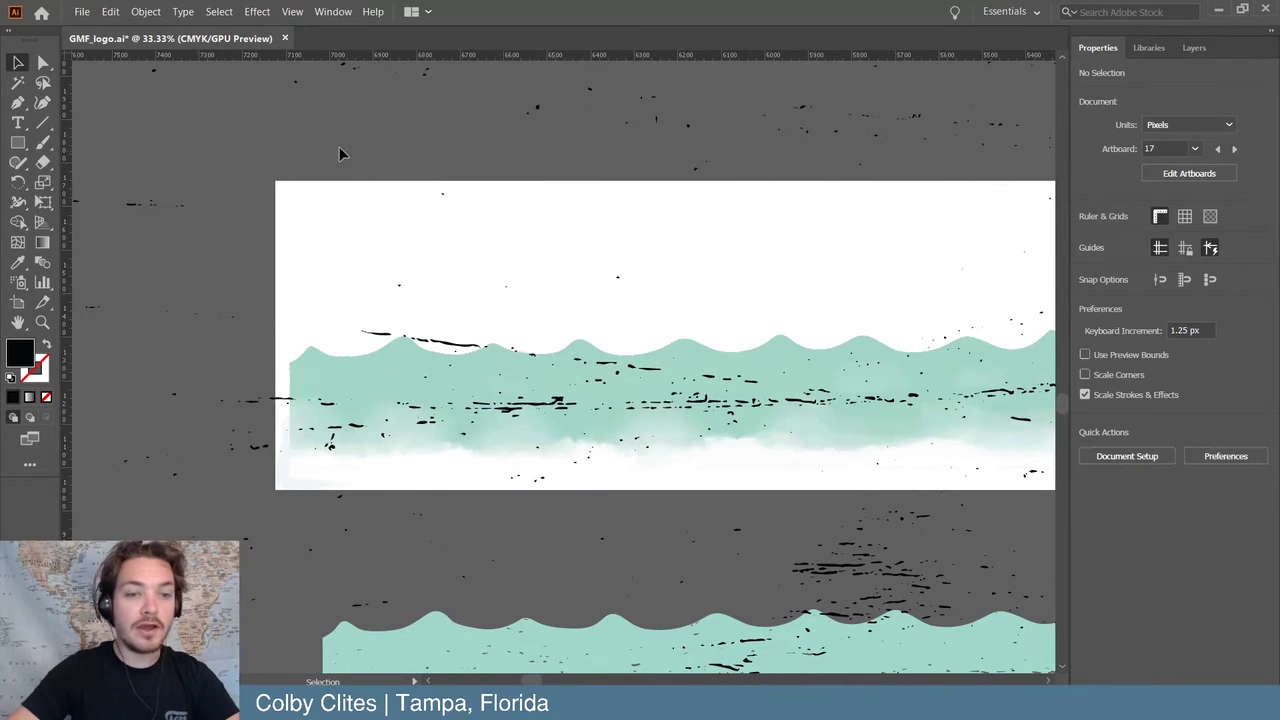
pyautogui.hscroll(3, 737, 371)
pyautogui.click(702, 252)
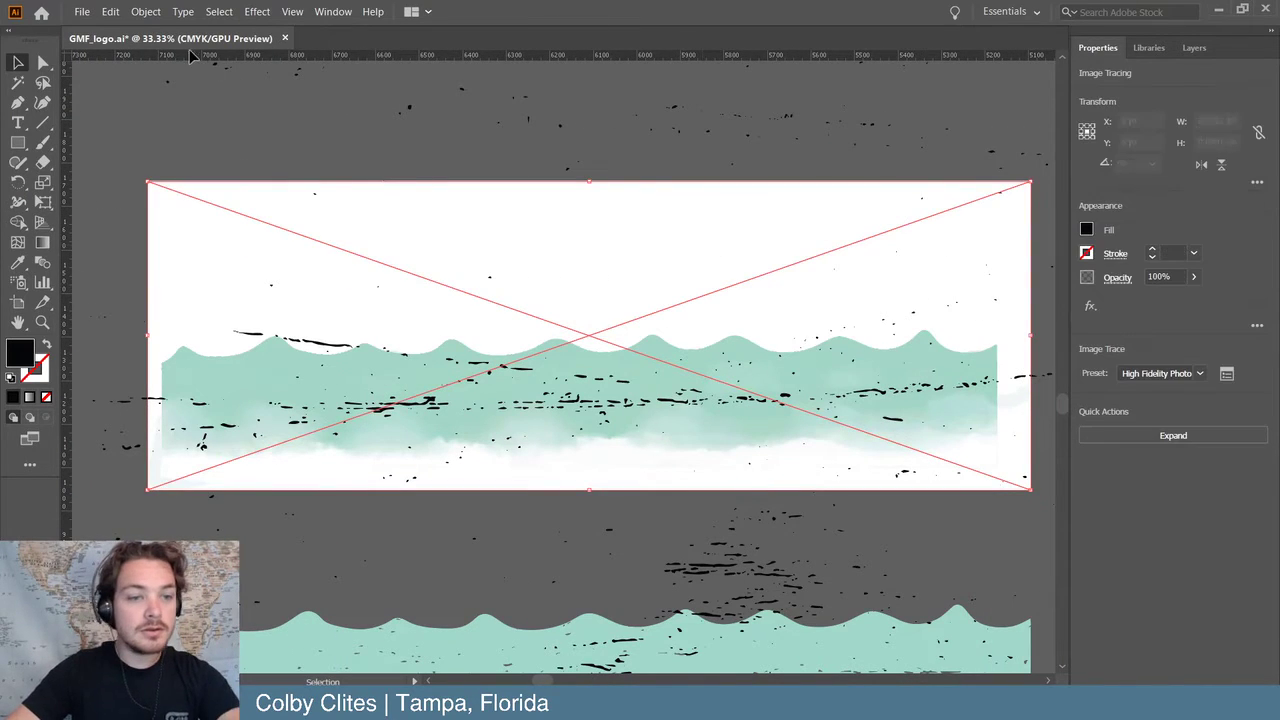
pyautogui.click(147, 11)
pyautogui.click(219, 190)
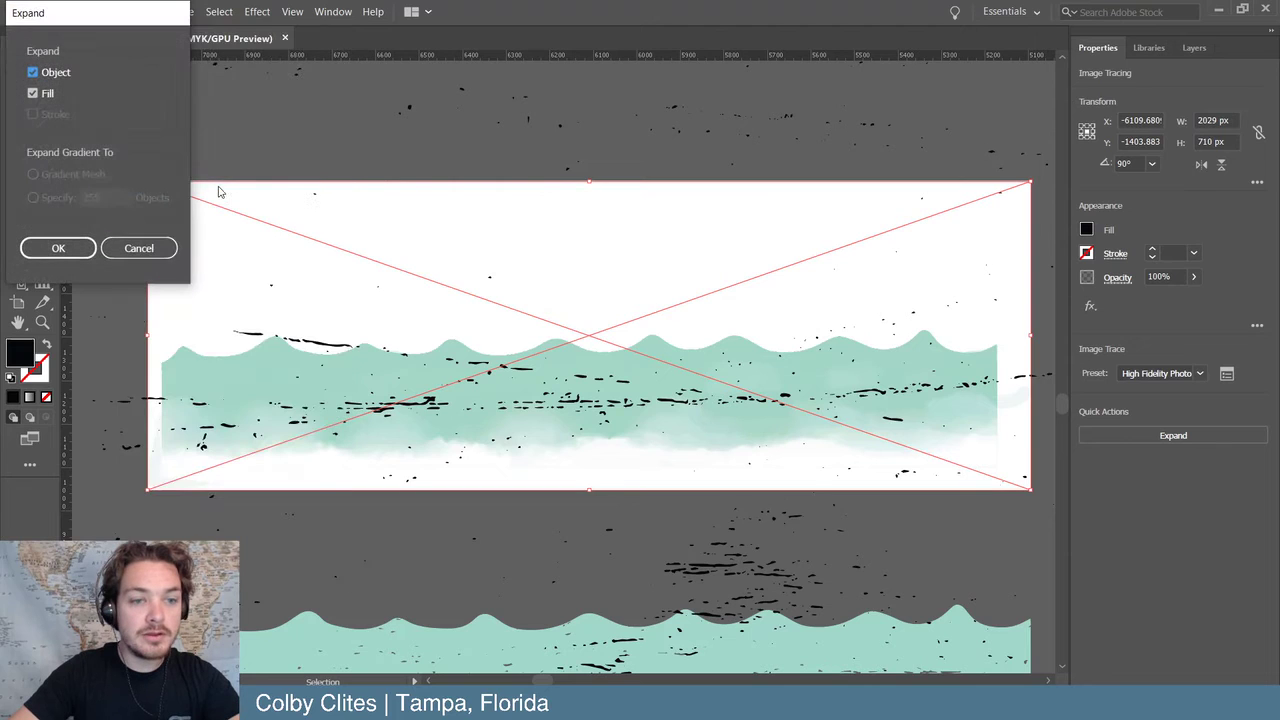
pyautogui.click(57, 247)
# - Ungroup the expanded tracing and delete the white background shape behind the upper wave
pyautogui.click(150, 12)
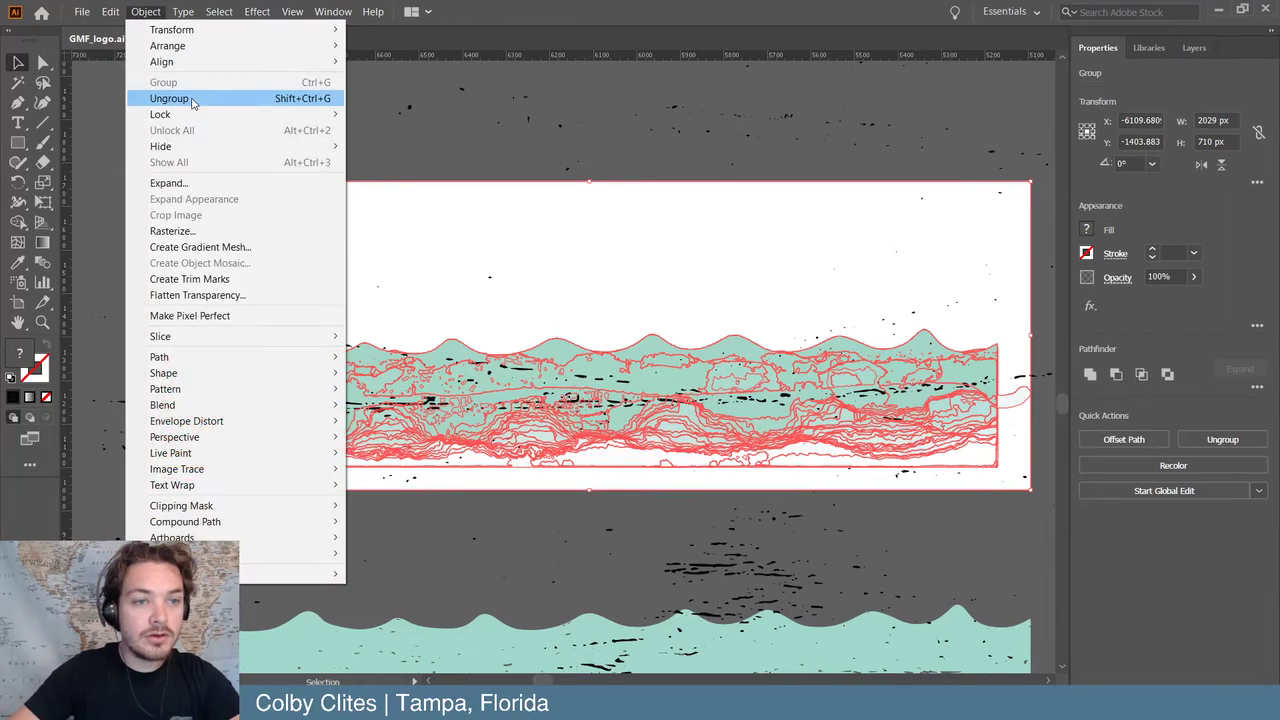
pyautogui.click(165, 98)
pyautogui.click(145, 11)
pyautogui.click(165, 98)
pyautogui.click(505, 172)
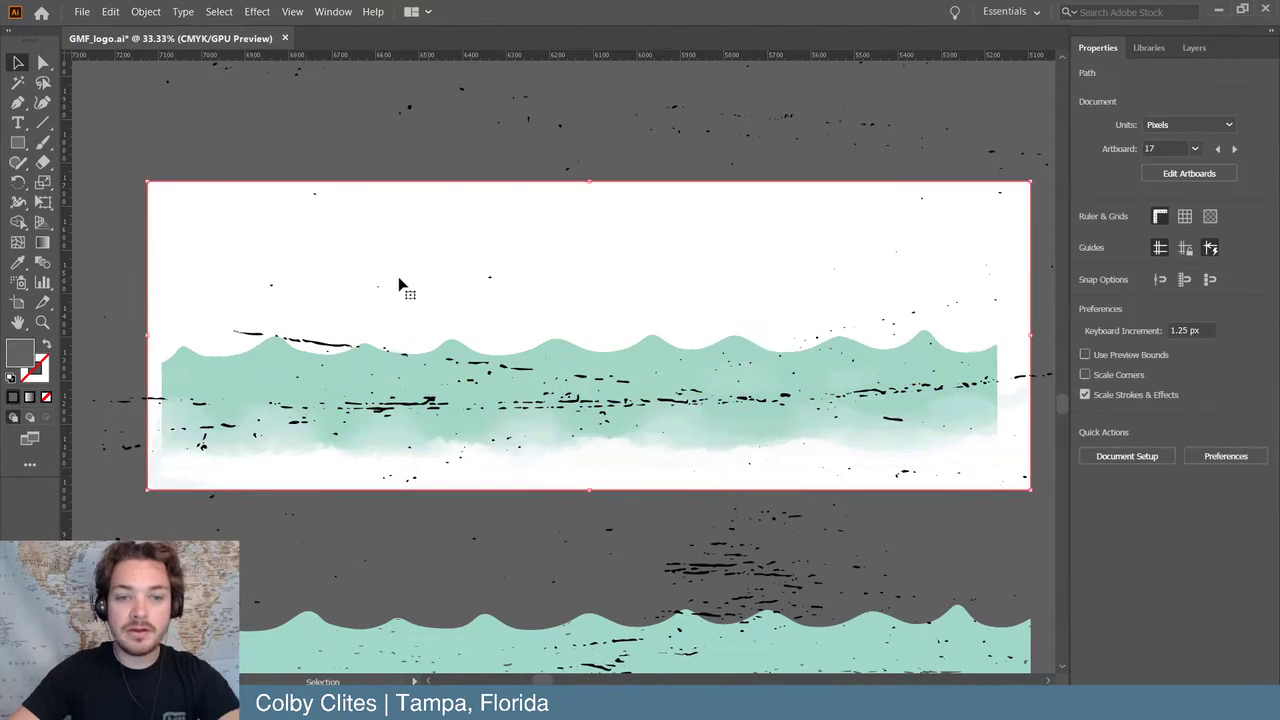
pyautogui.click(398, 276)
pyautogui.press('Delete')
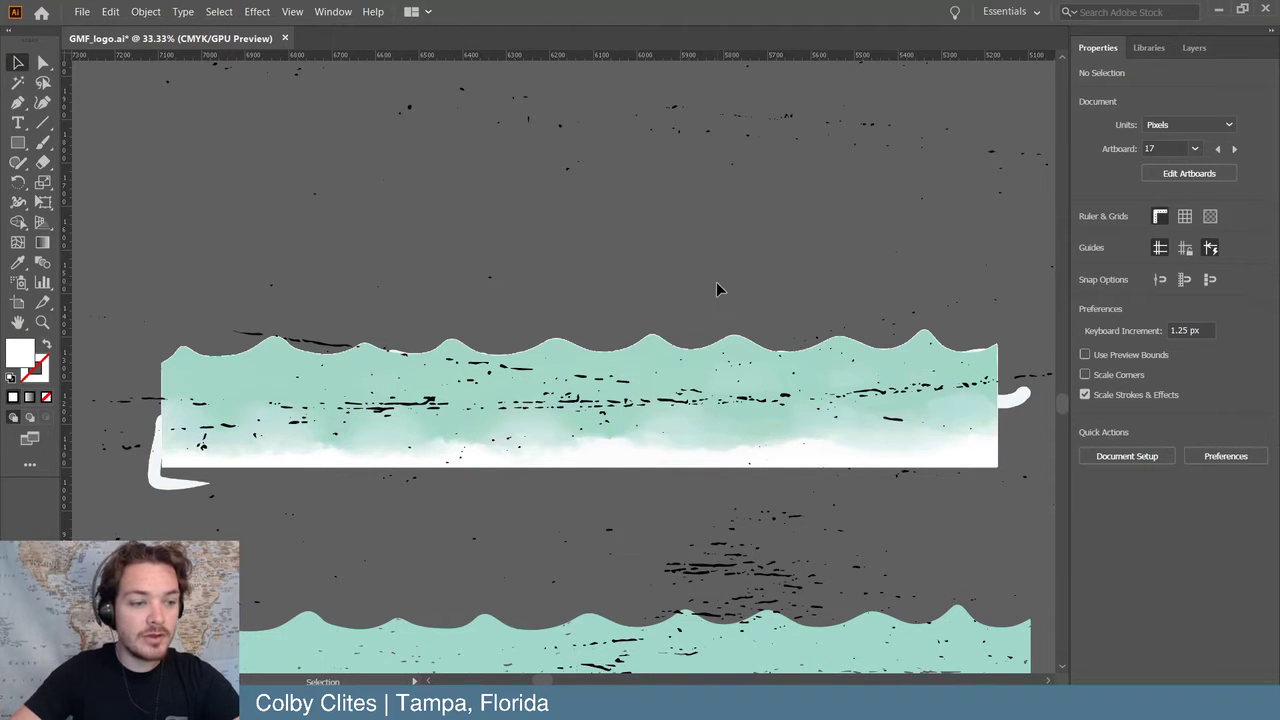
# - Inspect the traced upper wave's crest outline and its right end up close
pyautogui.hscroll(3, 716, 285)
pyautogui.hotkey('ctrl', '+')
pyautogui.hotkey('ctrl', '+')
pyautogui.hotkey('ctrl', '+')
pyautogui.hotkey('ctrl', '+')
pyautogui.hotkey('ctrl', '+')
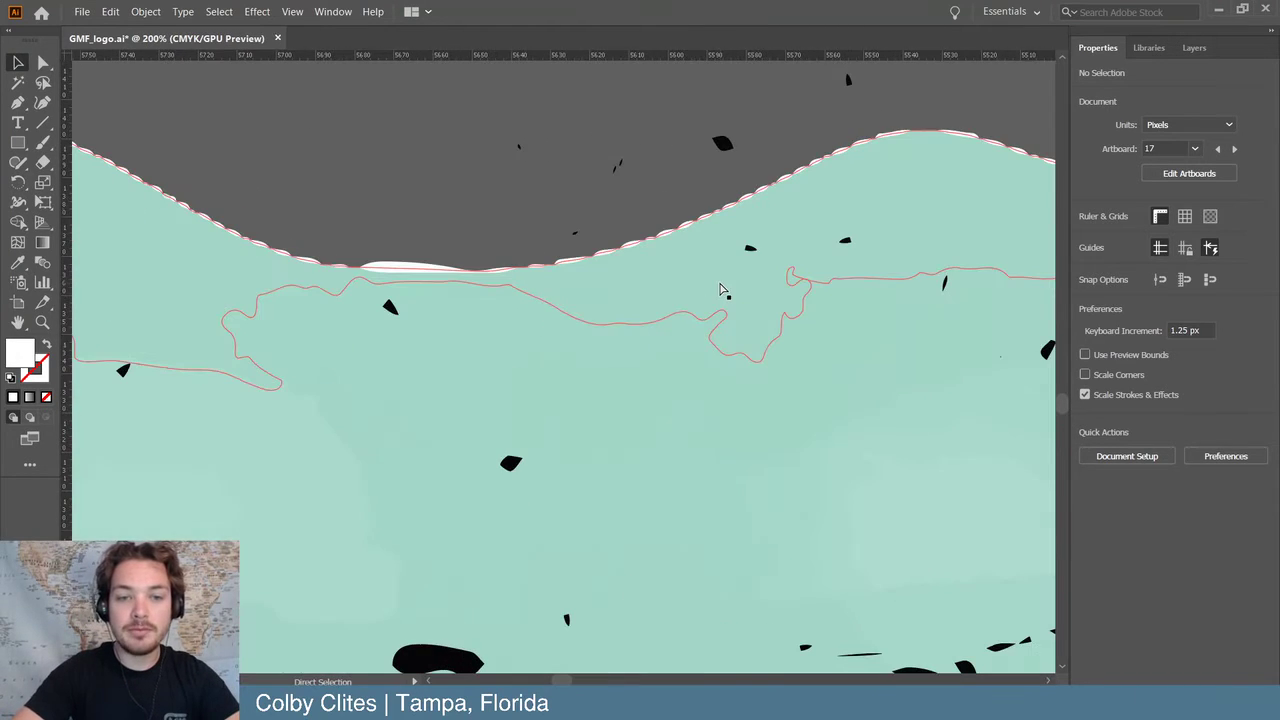
pyautogui.hscroll(10, 744, 97)
pyautogui.scroll(-2, 744, 97)
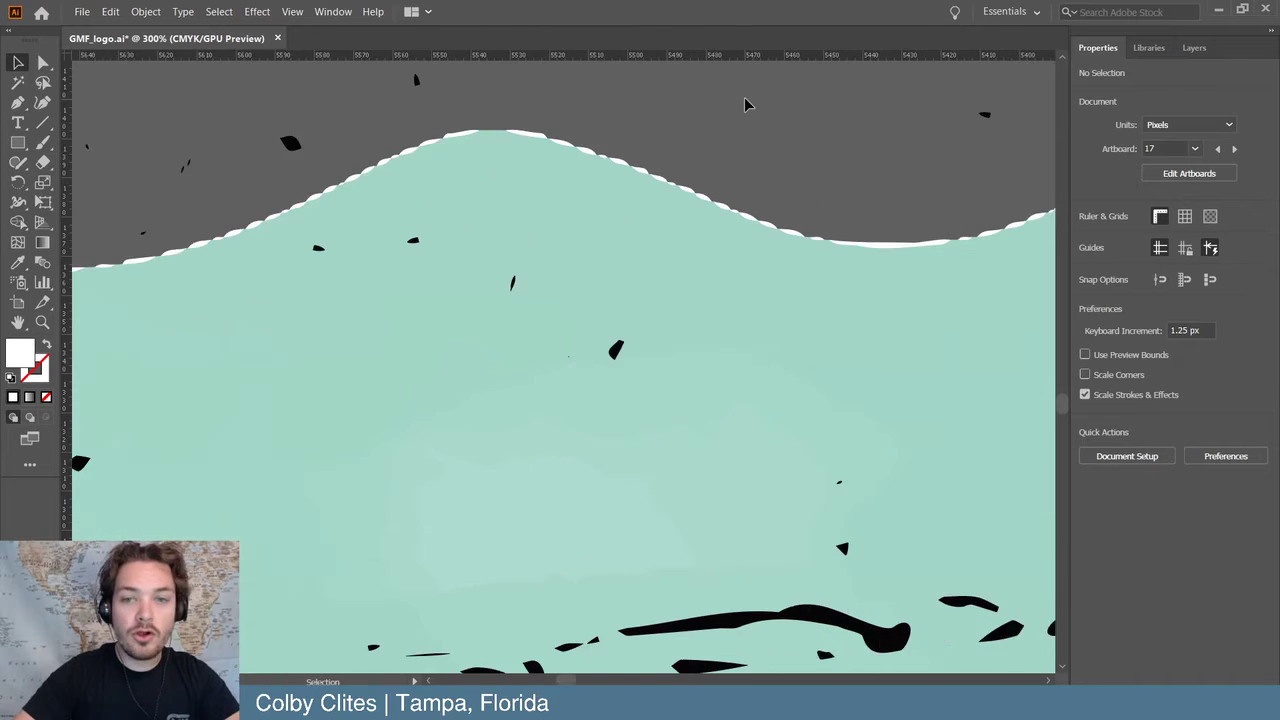
pyautogui.hotkey('ctrl', '-')
pyautogui.hotkey('ctrl', '-')
pyautogui.hotkey('ctrl', '-')
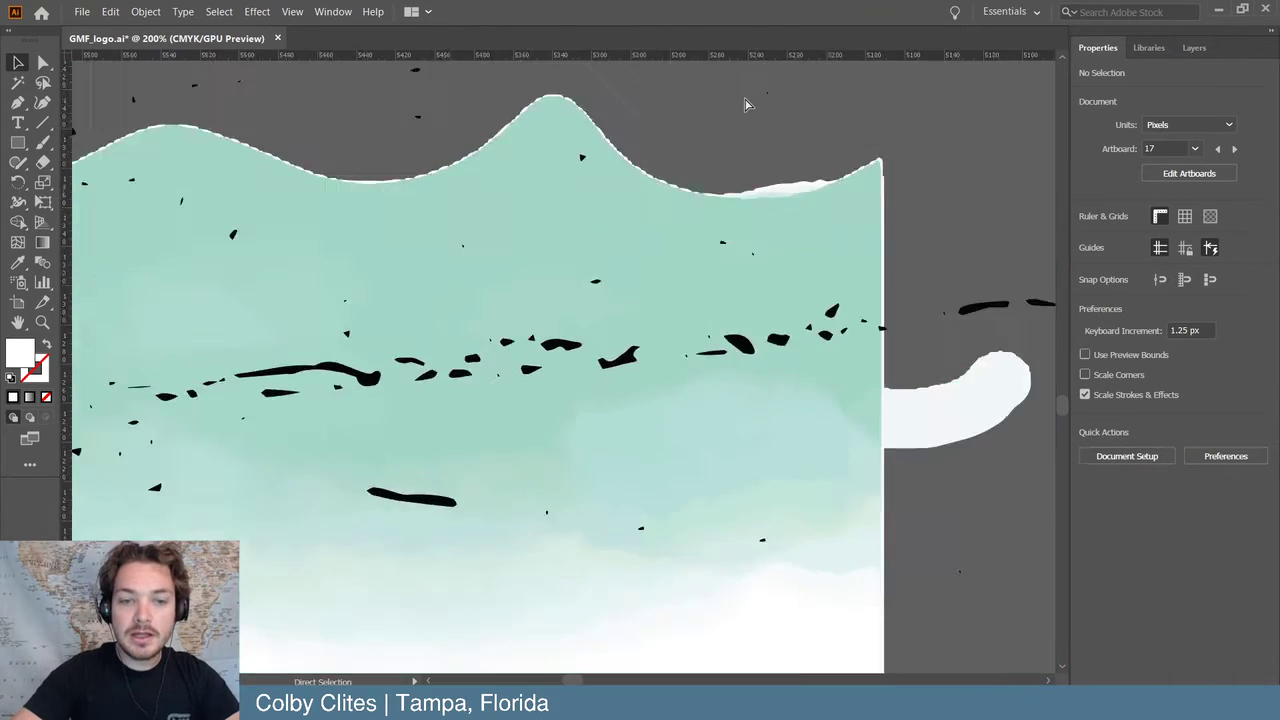
pyautogui.hotkey('ctrl', '-')
pyautogui.hscroll(-6, 745, 104)
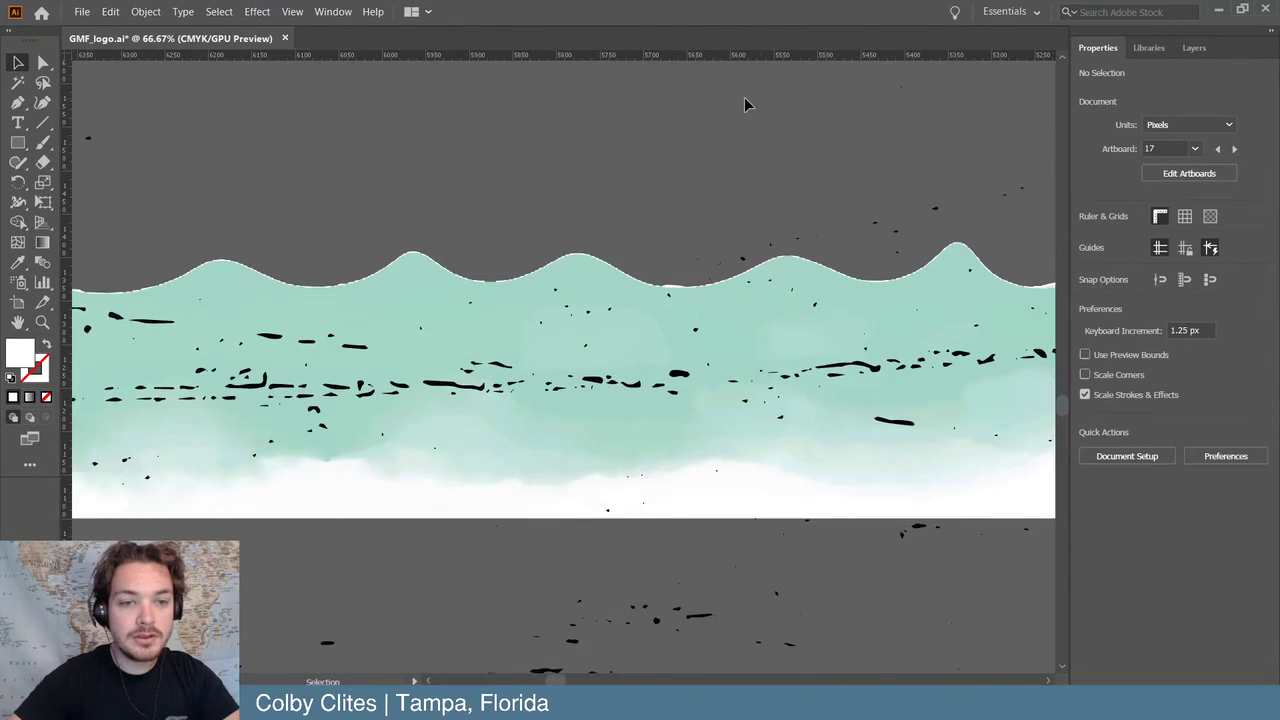
# - Delete the stray white shapes sticking out beyond the right and left ends of the traced upper wave
pyautogui.hotkey('ctrl', '-')
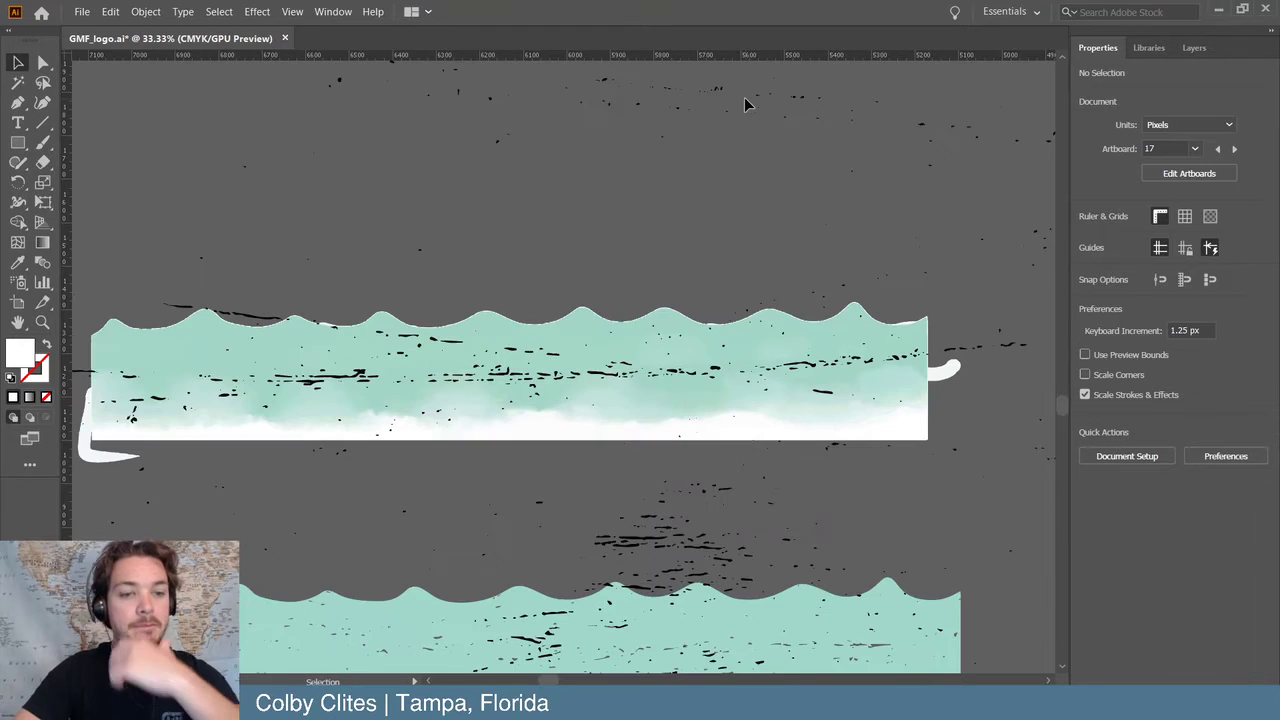
pyautogui.click(952, 374)
pyautogui.press('Delete')
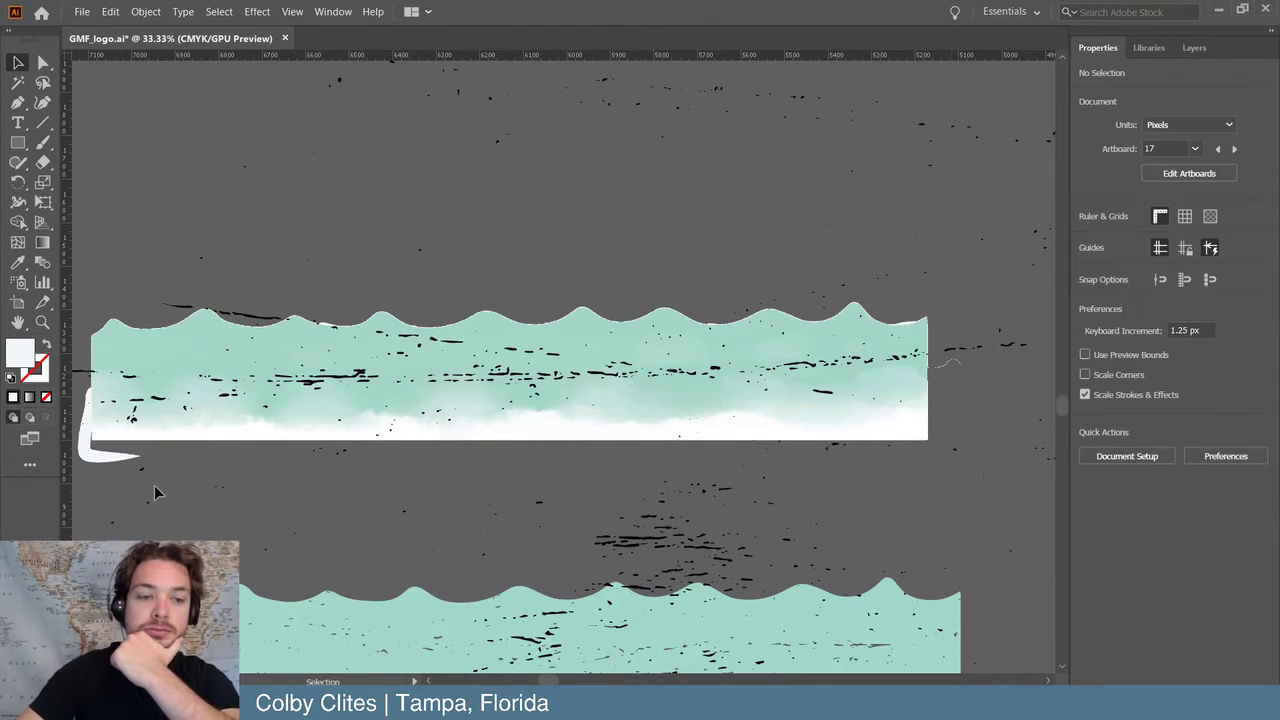
pyautogui.click(118, 455)
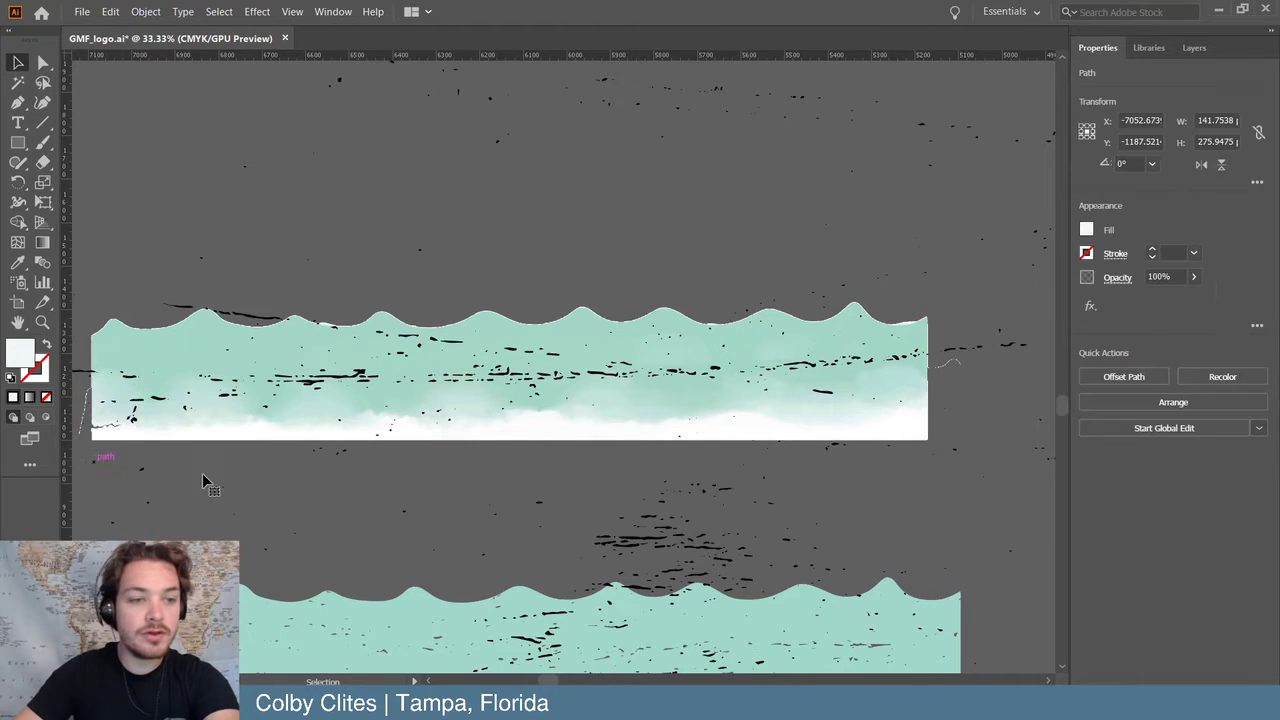
pyautogui.press('Delete')
pyautogui.click(945, 367)
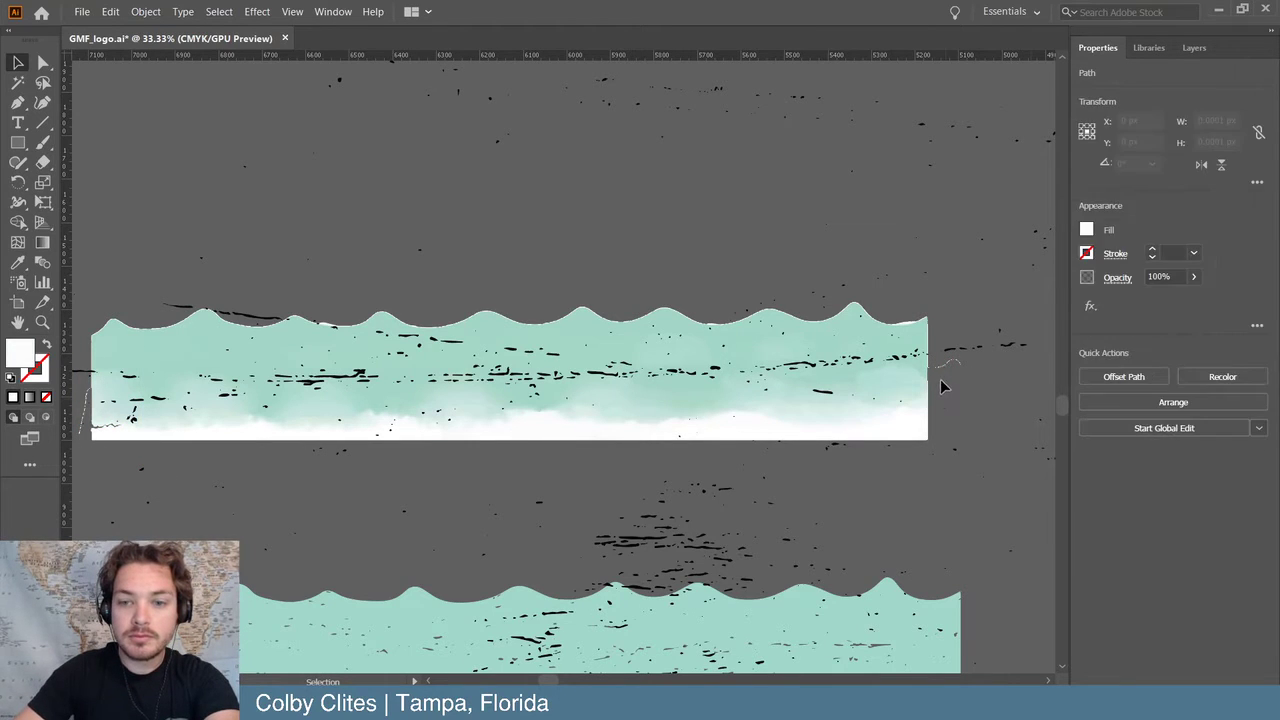
pyautogui.press('Delete')
pyautogui.press('Delete')
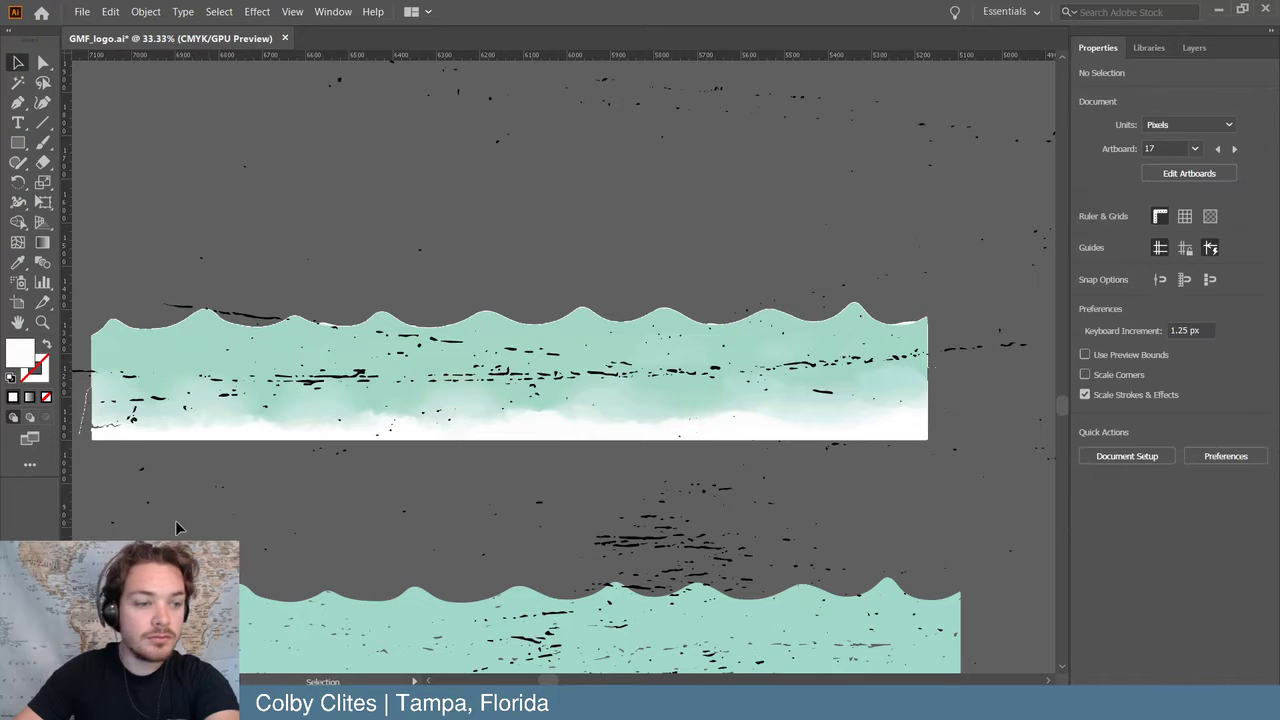
# - Move the black distress texture group off both waves into the empty area below the logo artboards
pyautogui.hscroll(-5, 149, 510)
pyautogui.hotkey('ctrl', '+')
pyautogui.hotkey('ctrl', '+')
pyautogui.hotkey('ctrl', '+')
pyautogui.hotkey('ctrl', '+')
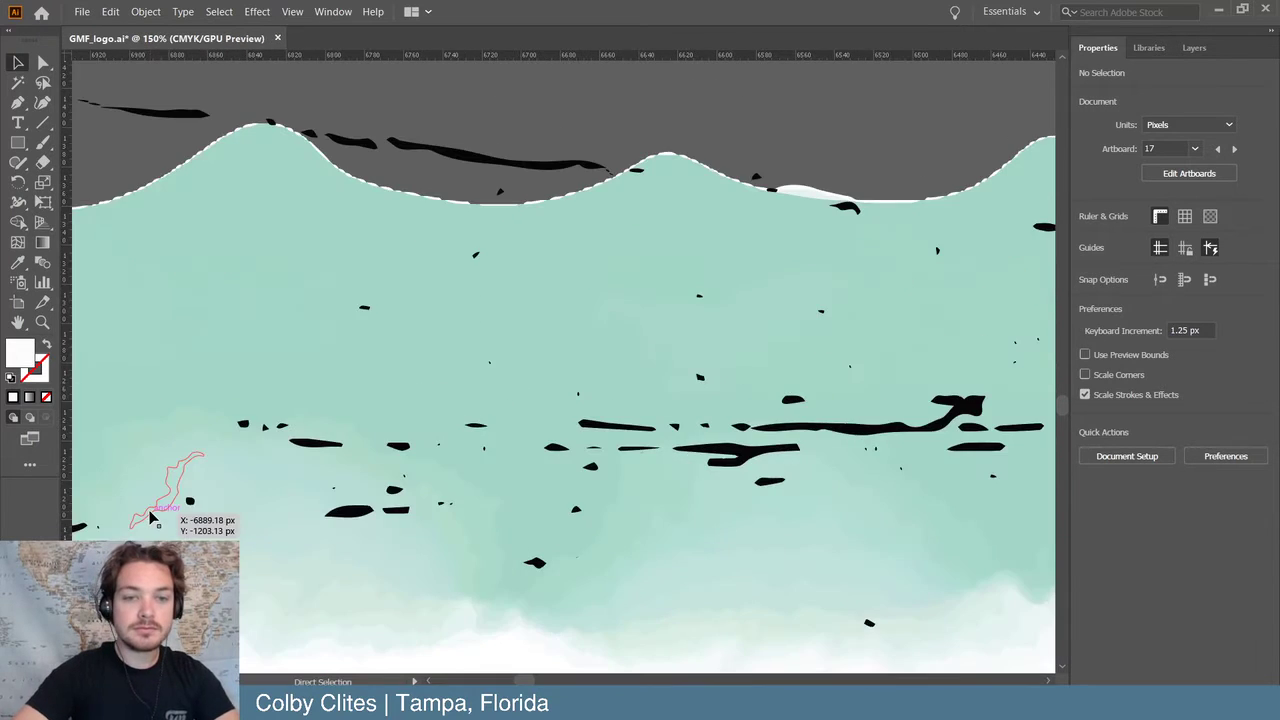
pyautogui.scroll(-5, 149, 510)
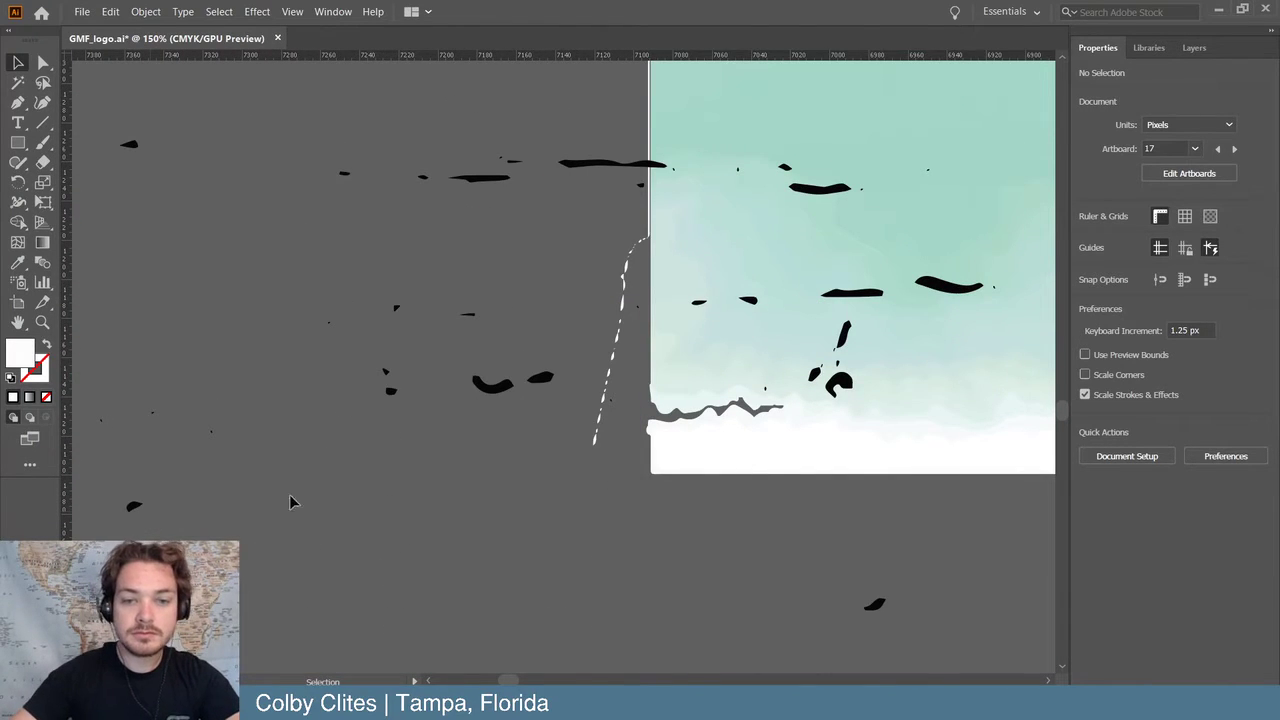
pyautogui.click(550, 382)
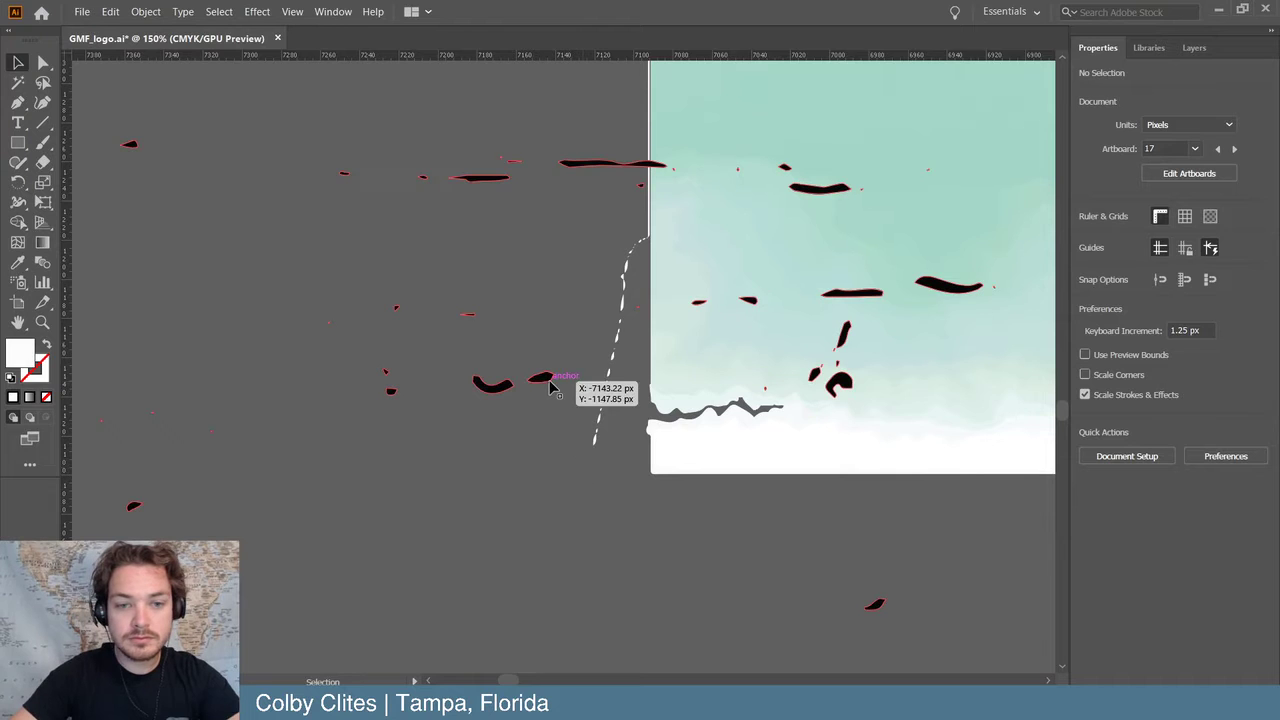
pyautogui.hotkey('ctrl', '1')
pyautogui.hotkey('ctrl', '-')
pyautogui.hotkey('ctrl', '-')
pyautogui.hotkey('ctrl', '-')
pyautogui.hotkey('ctrl', '-')
pyautogui.hotkey('ctrl', '-')
pyautogui.hotkey('ctrl', '-')
pyautogui.hotkey('ctrl', '-')
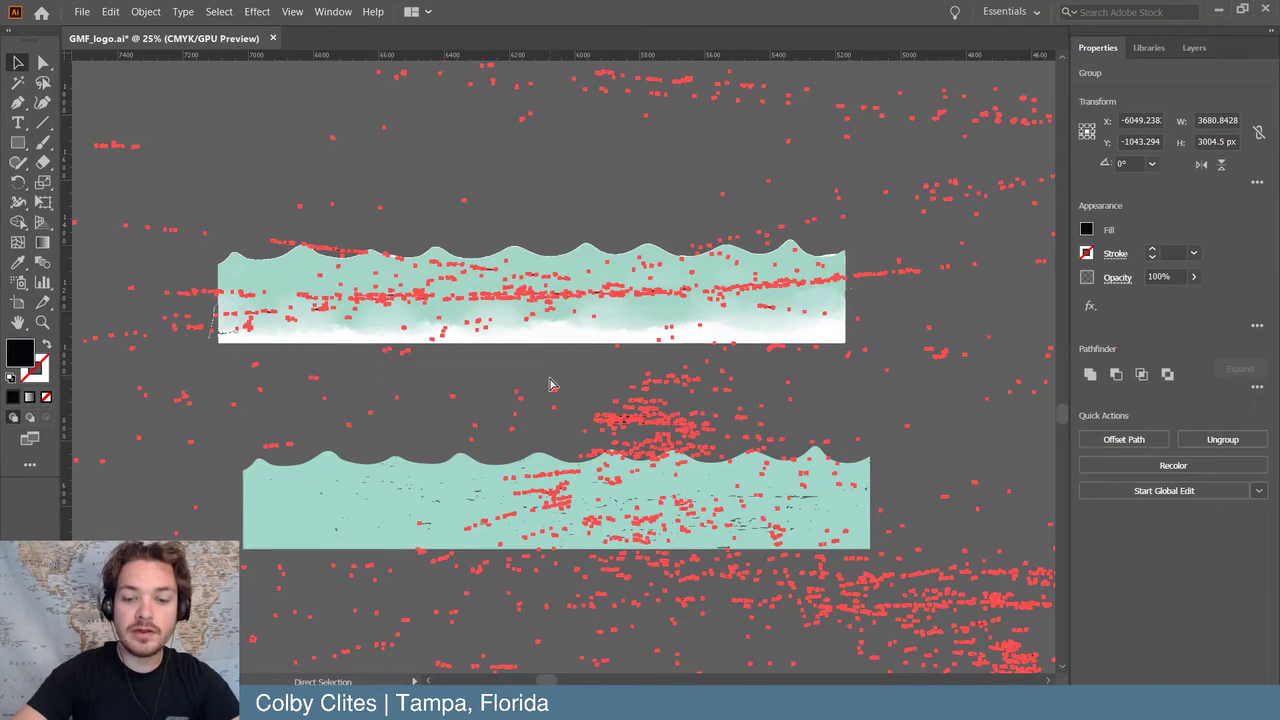
pyautogui.moveTo(488, 286); pyautogui.dragTo(380, 350)
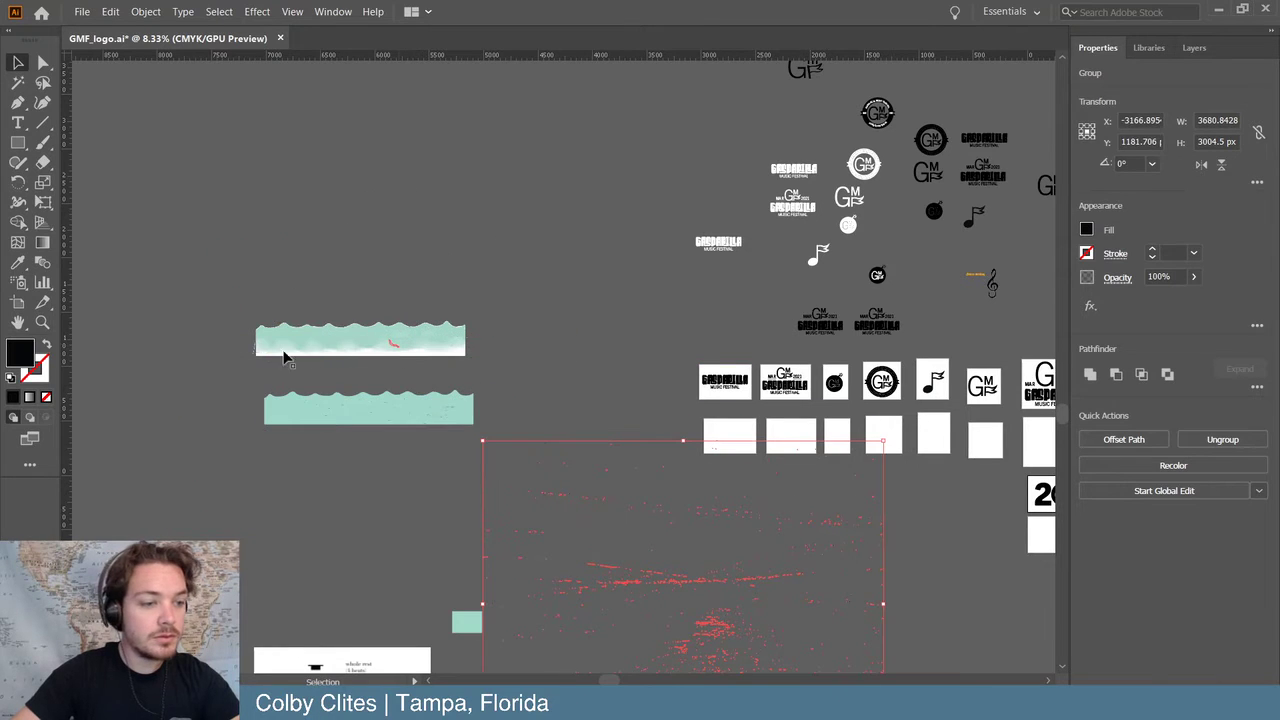
# - Delete the dashed line of white specks just outside the upper wave's left end
pyautogui.click(205, 314)
pyautogui.click(465, 356)
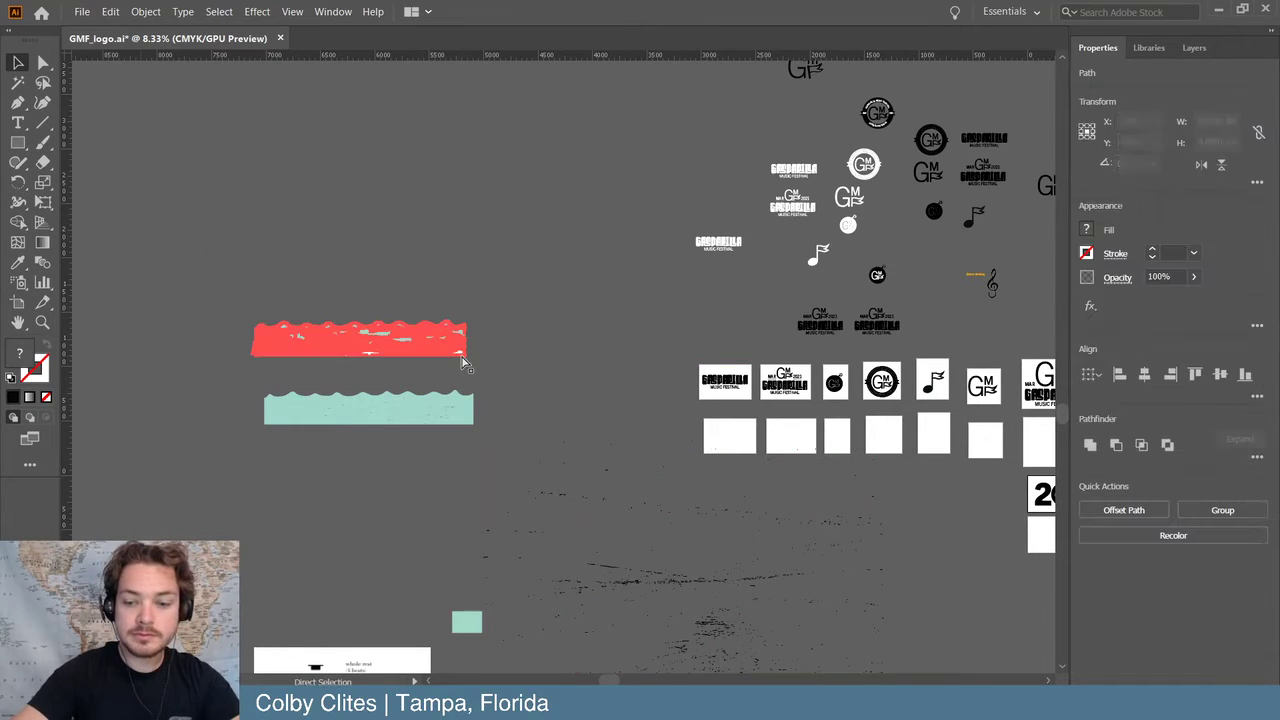
pyautogui.hotkey('ctrl', '+')
pyautogui.hotkey('ctrl', '+')
pyautogui.hotkey('ctrl', '+')
pyautogui.hotkey('ctrl', '+')
pyautogui.hotkey('ctrl', '+')
pyautogui.hotkey('ctrl', '+')
pyautogui.hscroll(-4, 463, 362)
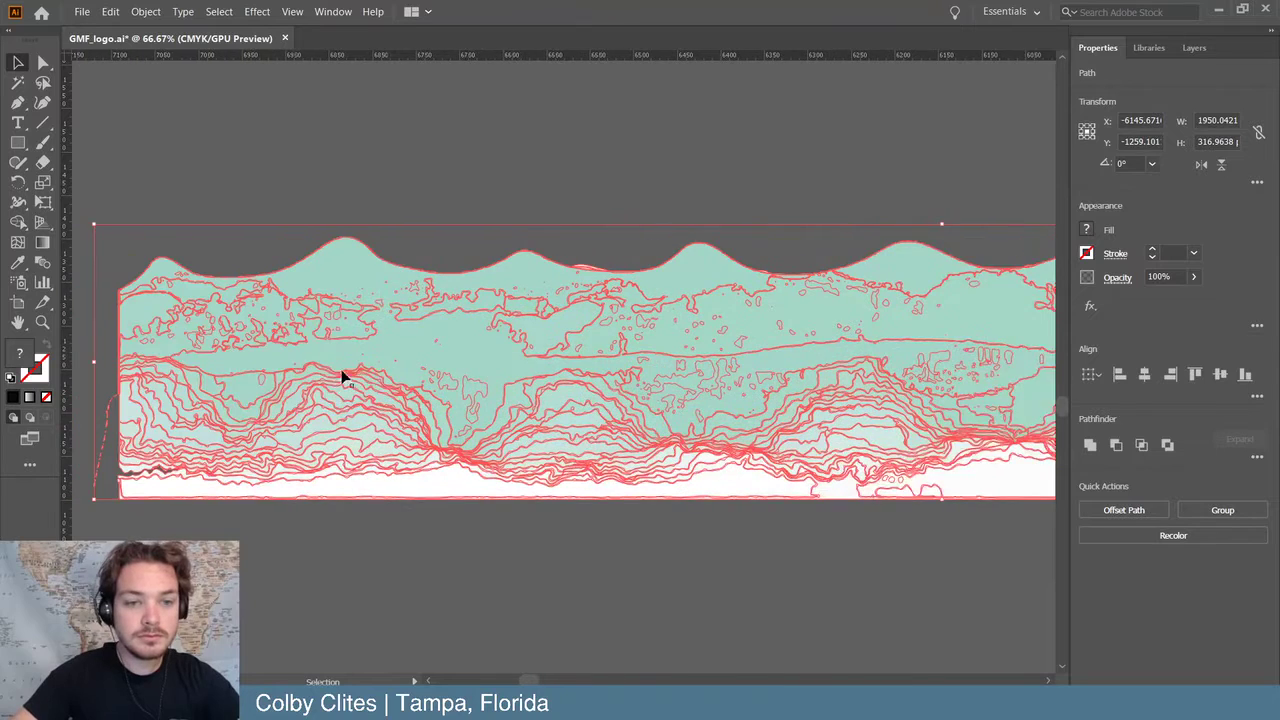
pyautogui.click(205, 495)
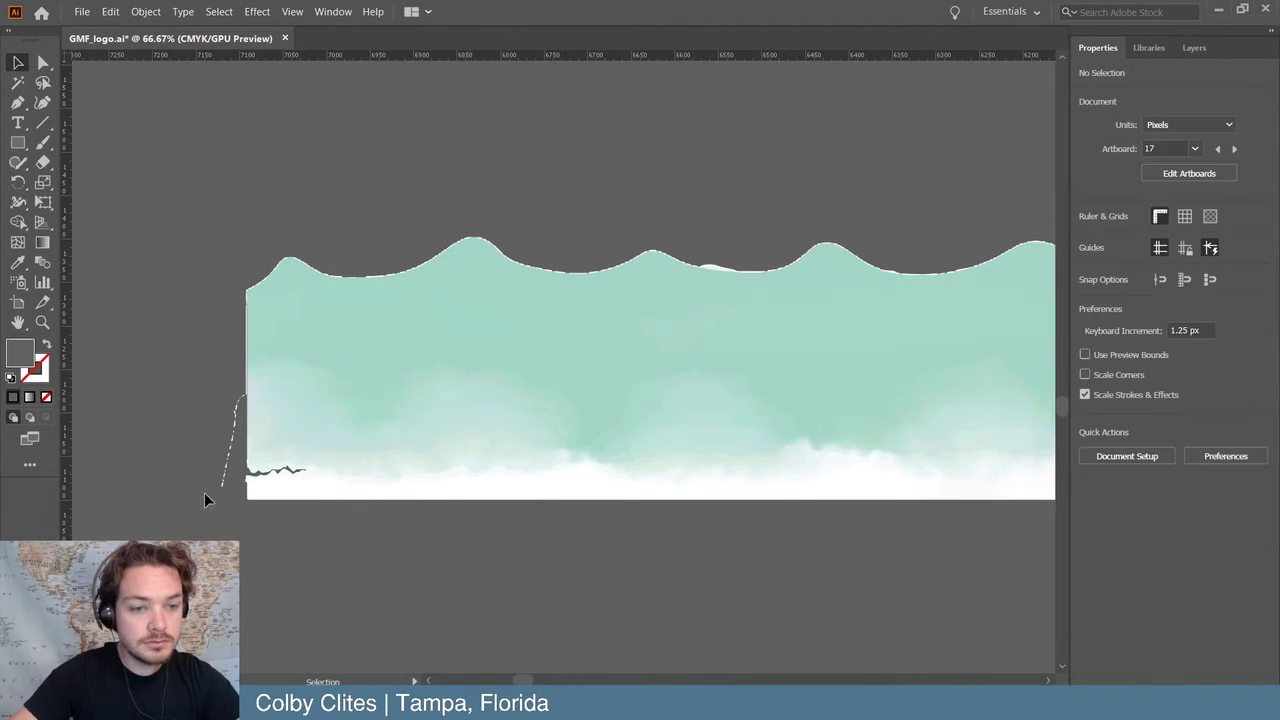
pyautogui.click(243, 398)
pyautogui.moveTo(294, 460); pyautogui.dragTo(326, 494)
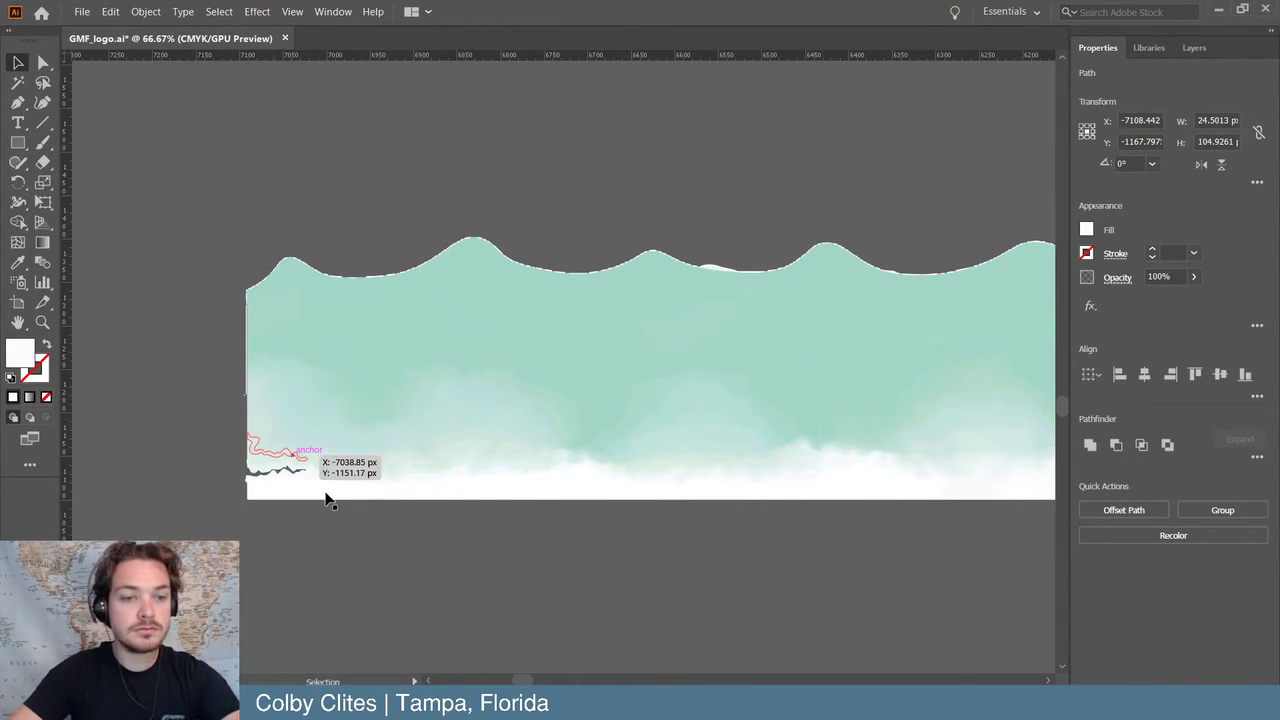
# - Delete the white and pale slivers lying in the last trough near the upper wave's right end
pyautogui.scroll(2, 671, 544)
pyautogui.scroll(2, 668, 534)
pyautogui.hscroll(6, 635, 263)
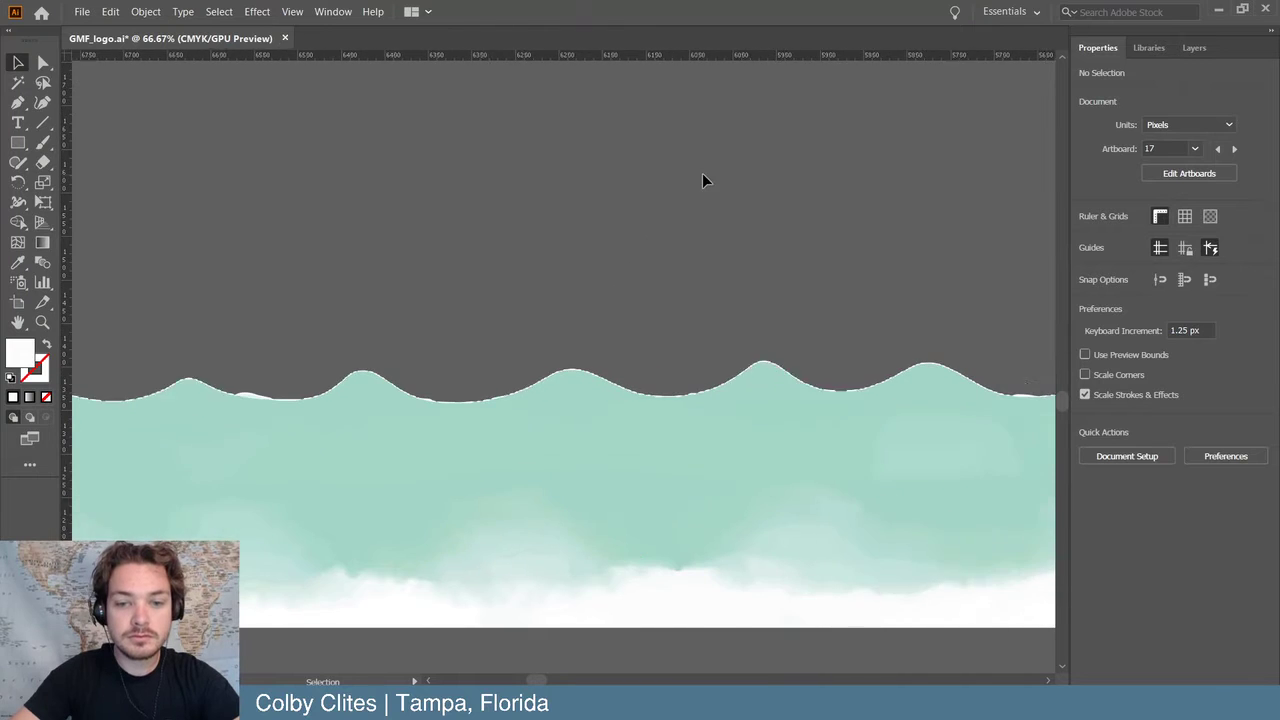
pyautogui.hscroll(5, 674, 323)
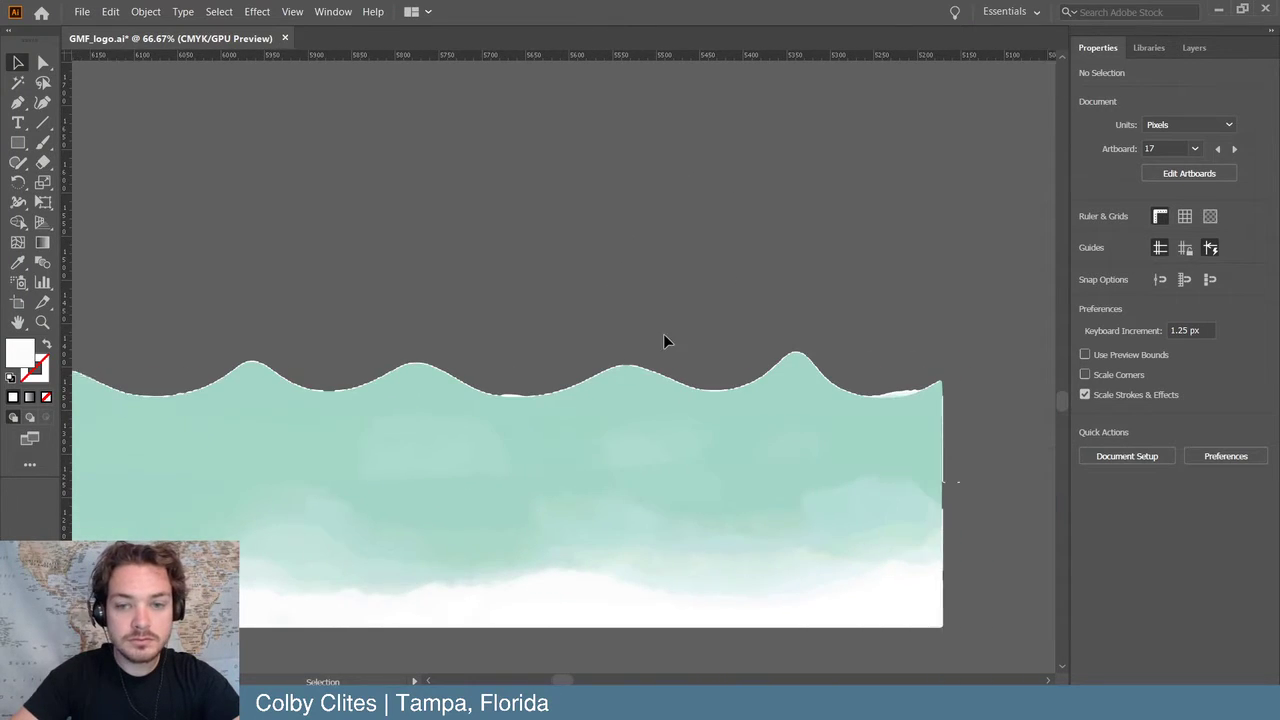
pyautogui.press('a')
pyautogui.moveTo(862, 395); pyautogui.dragTo(884, 396)
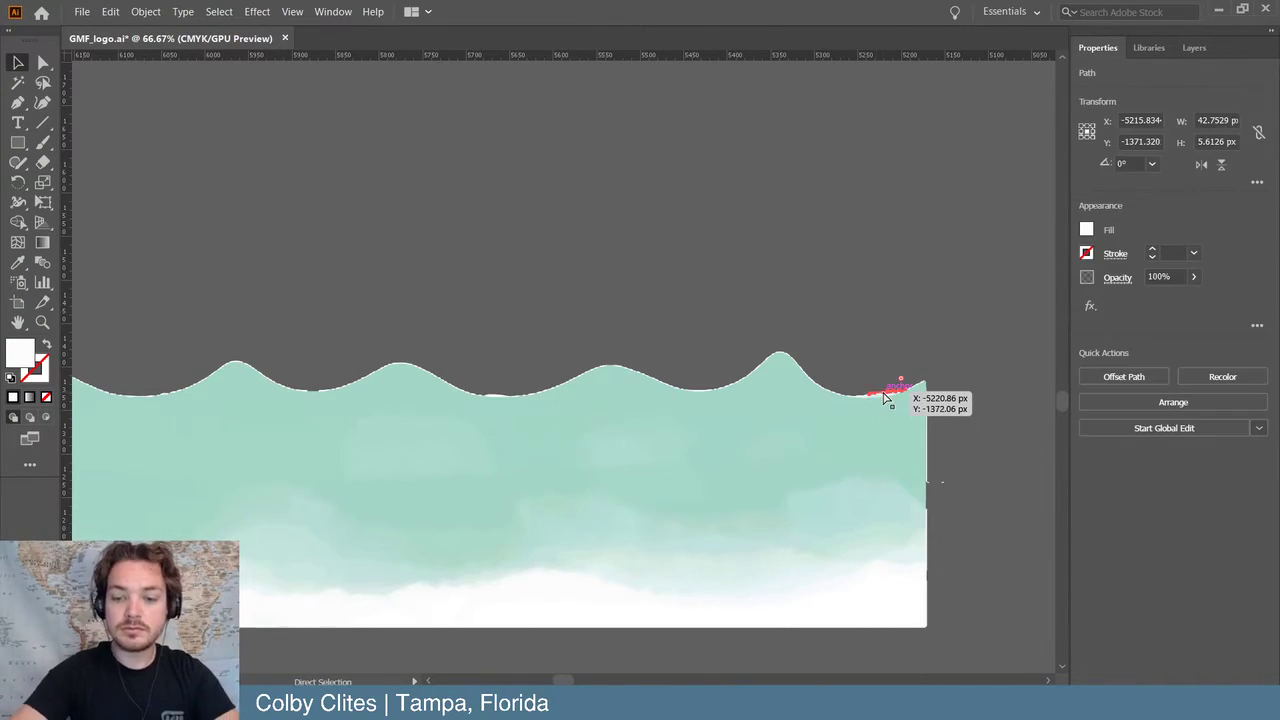
pyautogui.hotkey('ctrl', '+')
pyautogui.hotkey('ctrl', '+')
pyautogui.hotkey('ctrl', '+')
pyautogui.hotkey('ctrl', '+')
pyautogui.hotkey('ctrl', '+')
pyautogui.press('v')
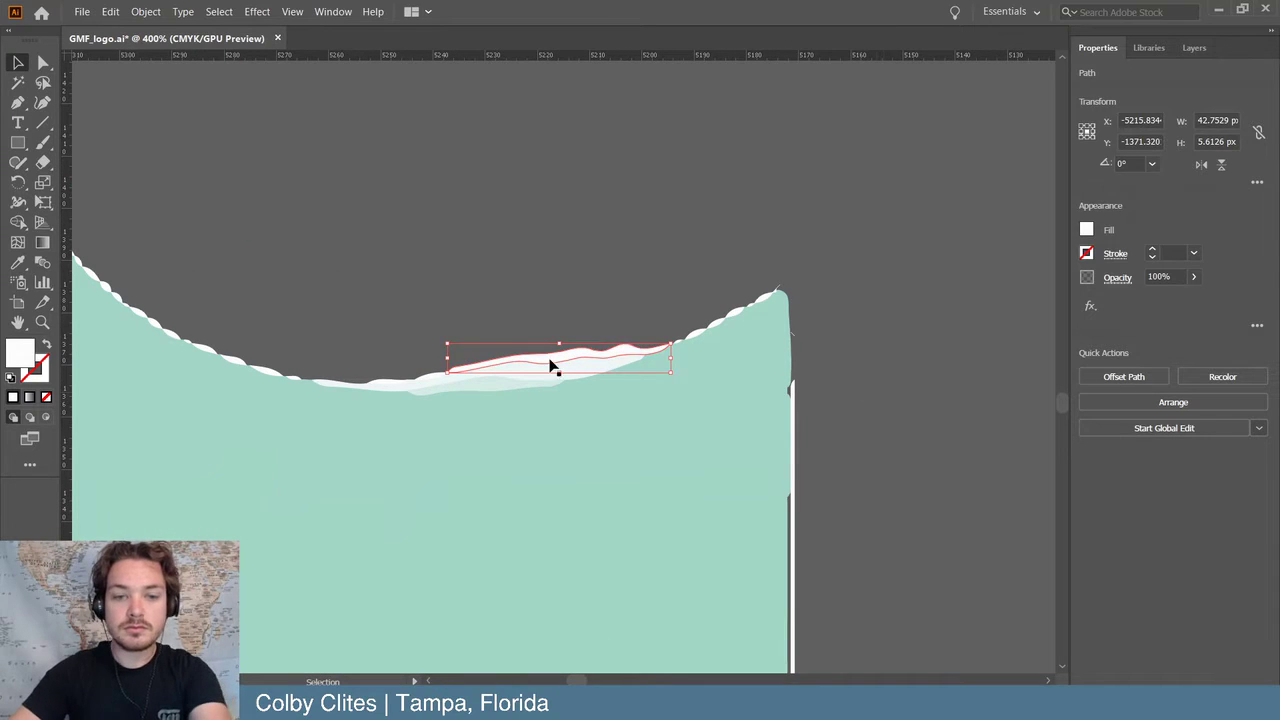
pyautogui.press('Delete')
pyautogui.click(486, 388)
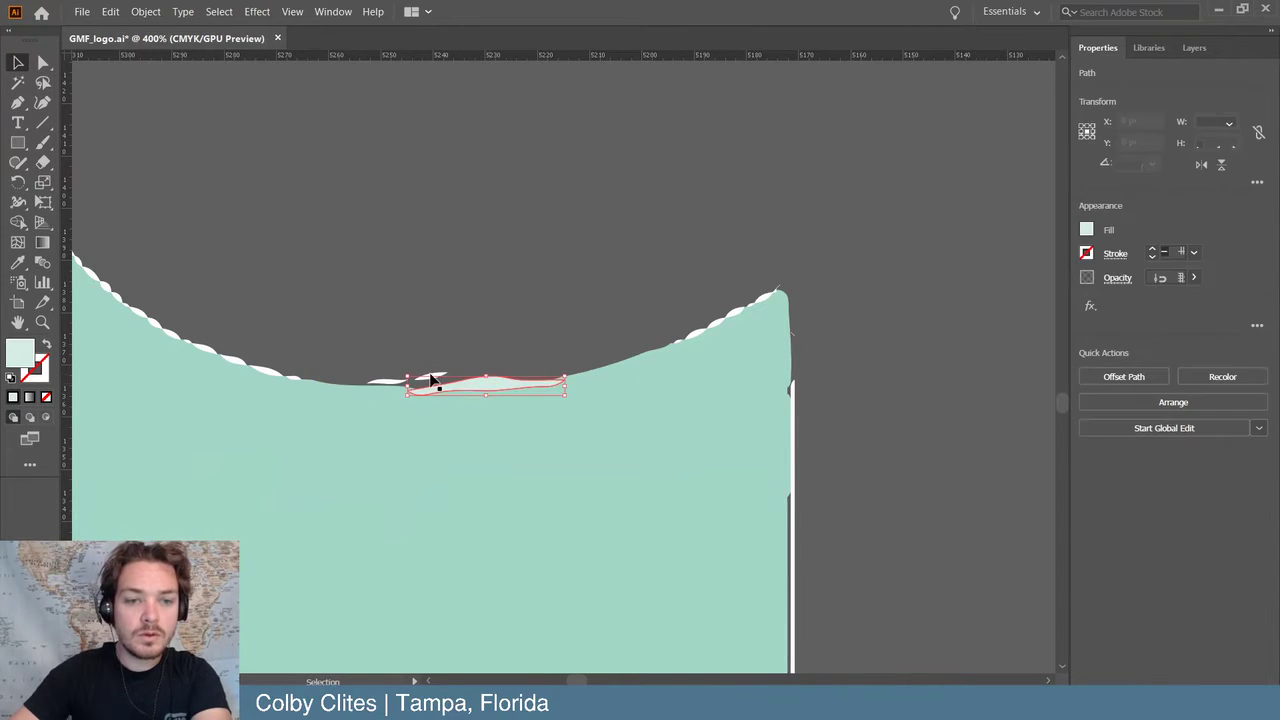
pyautogui.press('Delete')
# - Delete the remaining white specks along the rising edge between the last trough and the wave's right tip
pyautogui.click(735, 318)
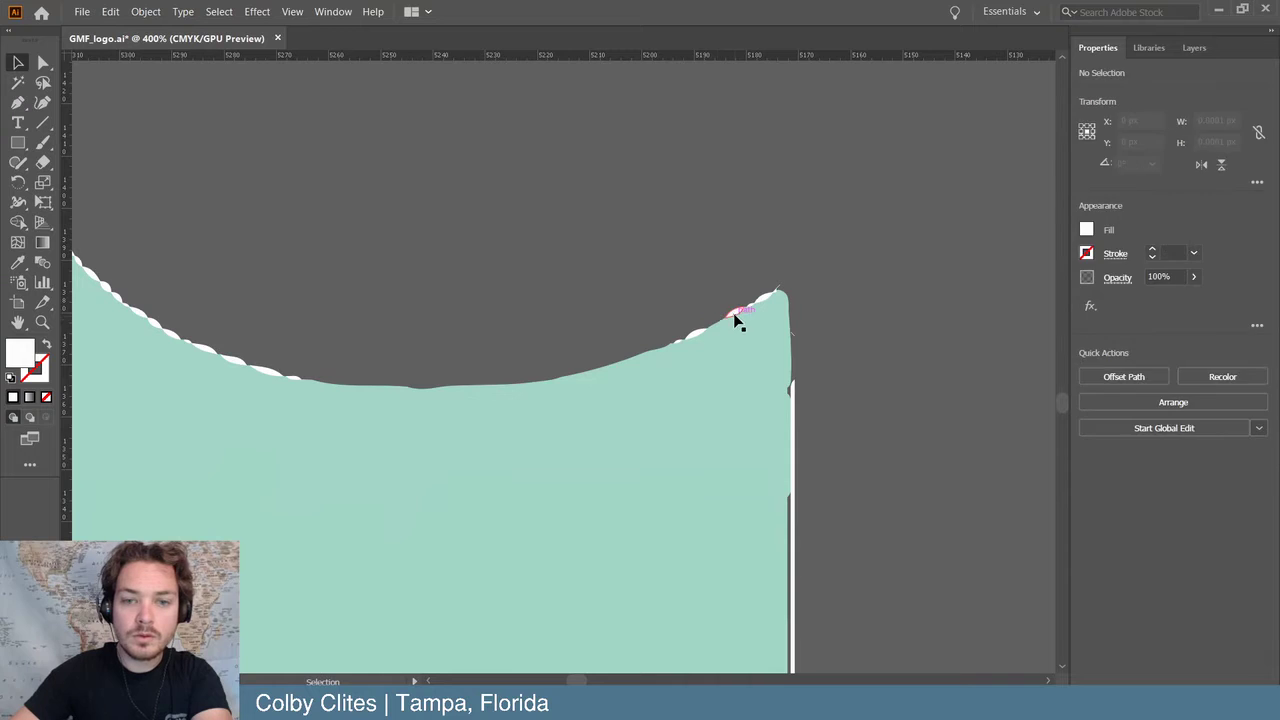
pyautogui.press('Delete')
pyautogui.click(763, 300)
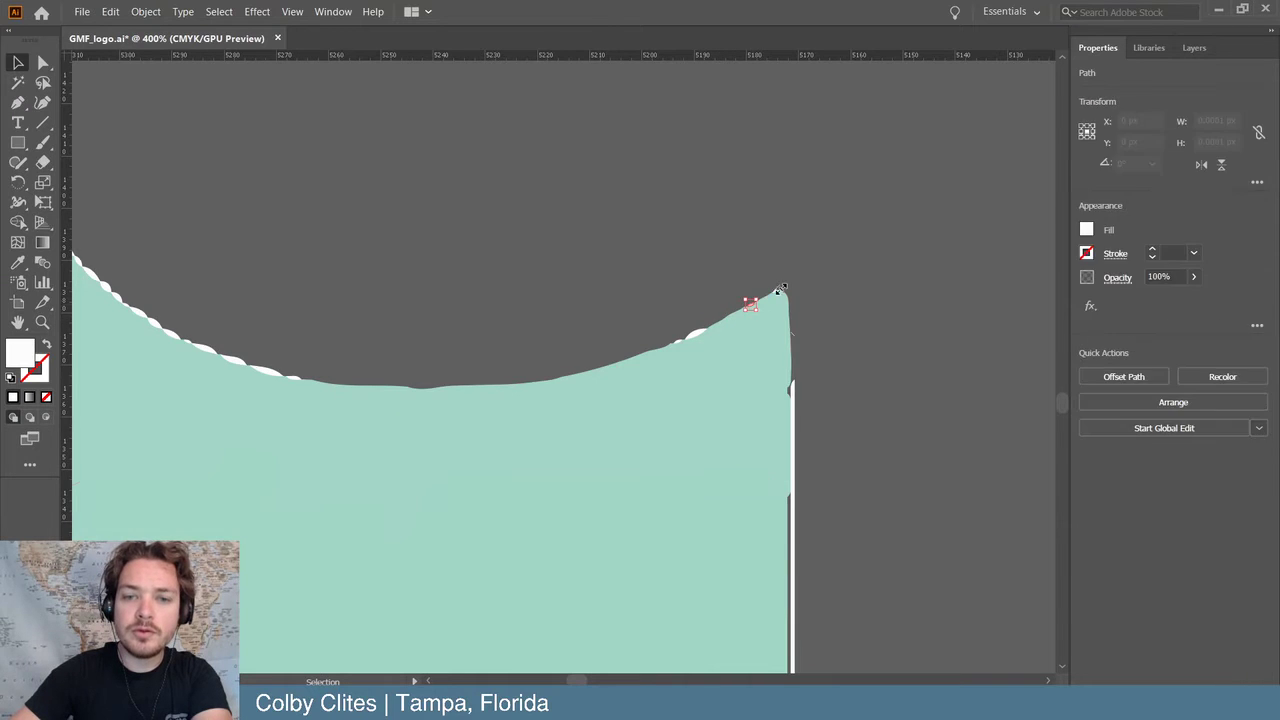
pyautogui.press('Delete')
pyautogui.click(700, 335)
pyautogui.press('Delete')
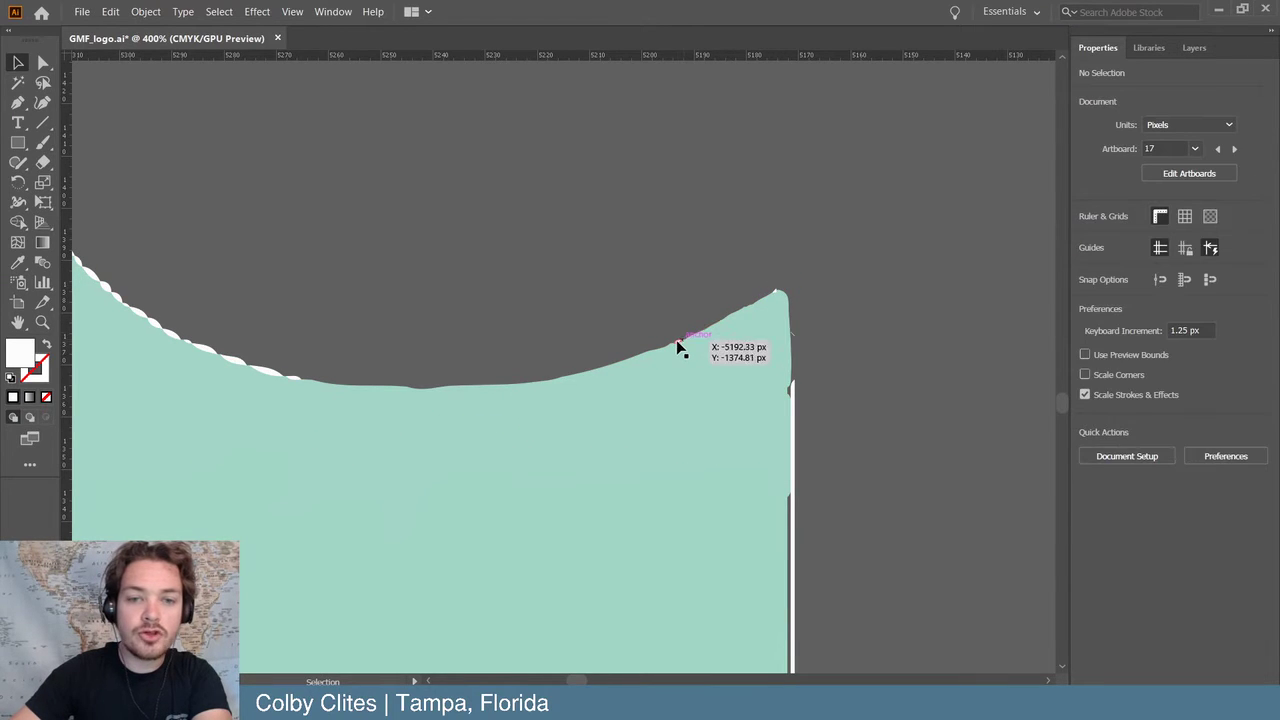
# - Delete the white strip along the upper wave's right edge and the two small specks floating beside it
pyautogui.click(792, 390)
pyautogui.press('Delete')
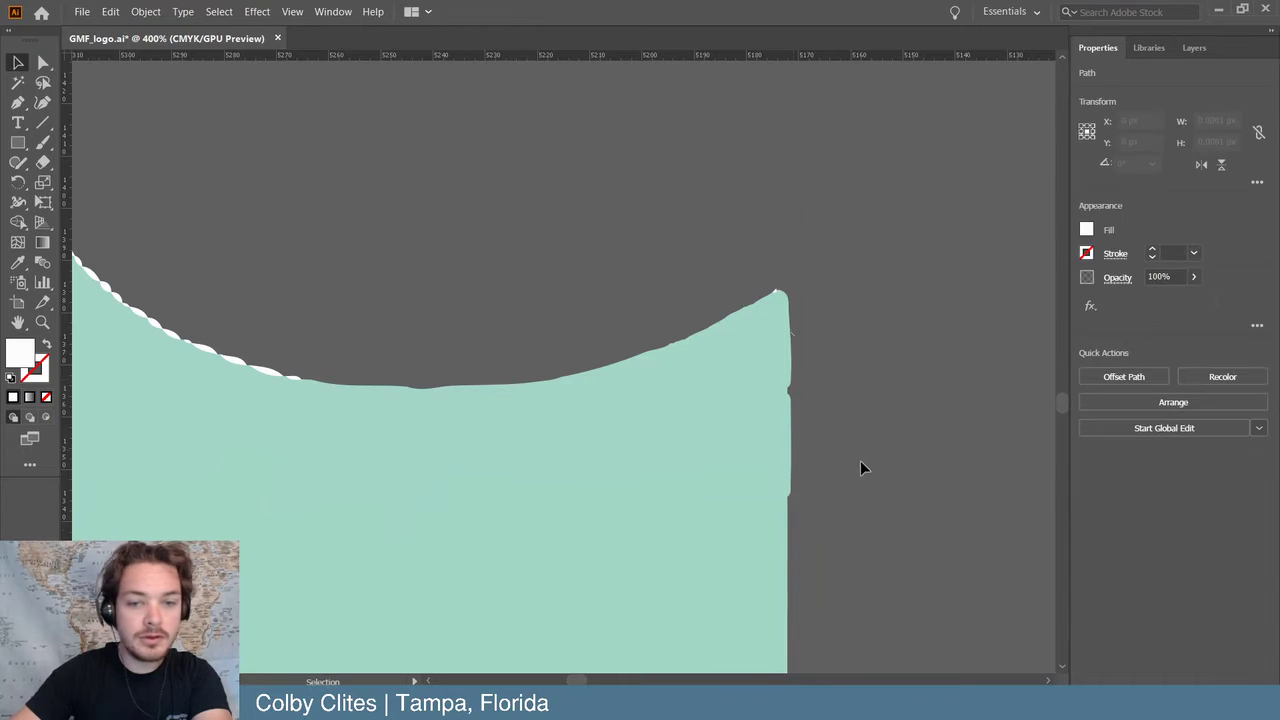
pyautogui.scroll(-6, 856, 464)
pyautogui.moveTo(817, 541); pyautogui.dragTo(903, 562)
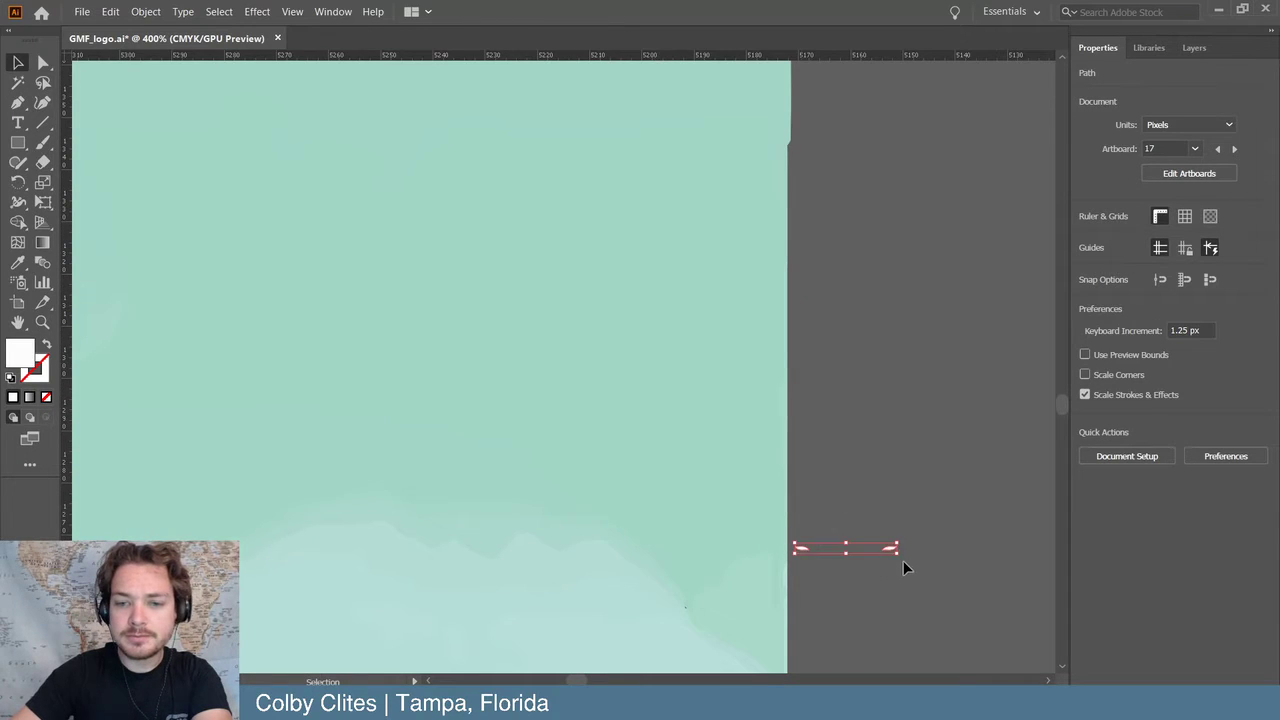
pyautogui.scroll(6, 760, 565)
pyautogui.press('Delete')
# - Select and delete all the white fringe pieces along both slopes of the upper wave's rightmost full crest
pyautogui.hscroll(-8, 377, 363)
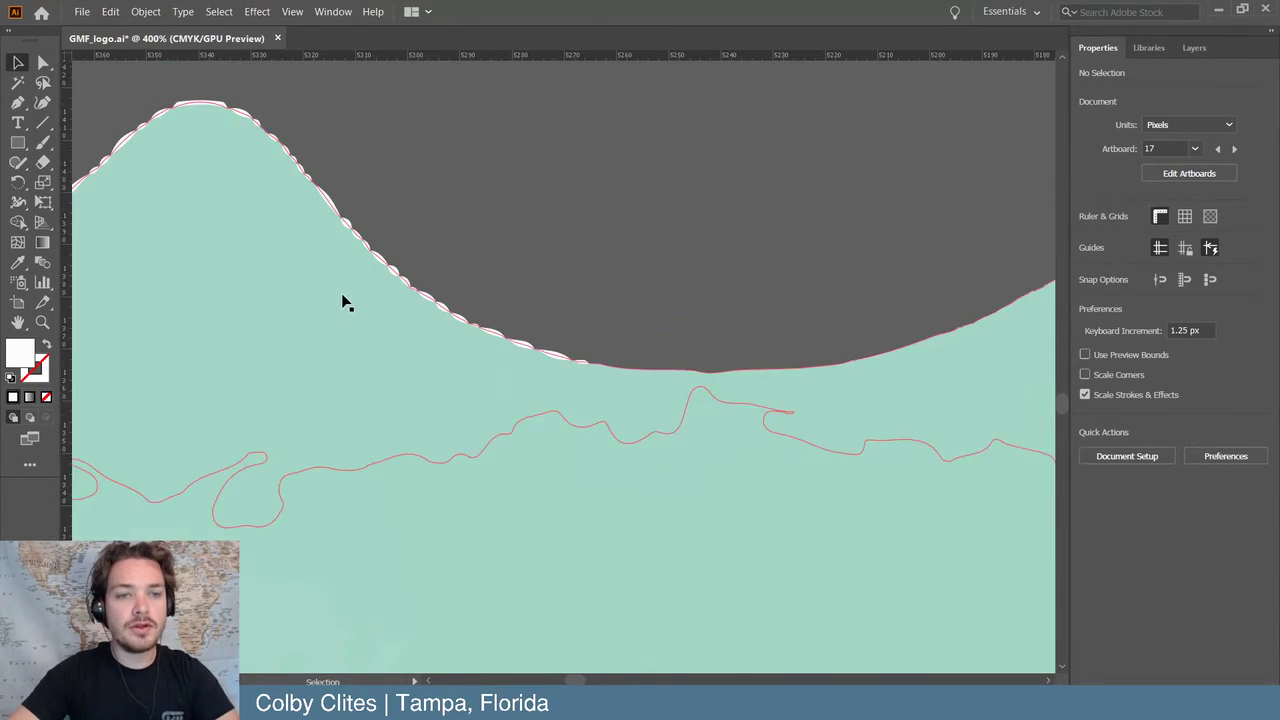
pyautogui.hscroll(-5, 349, 298)
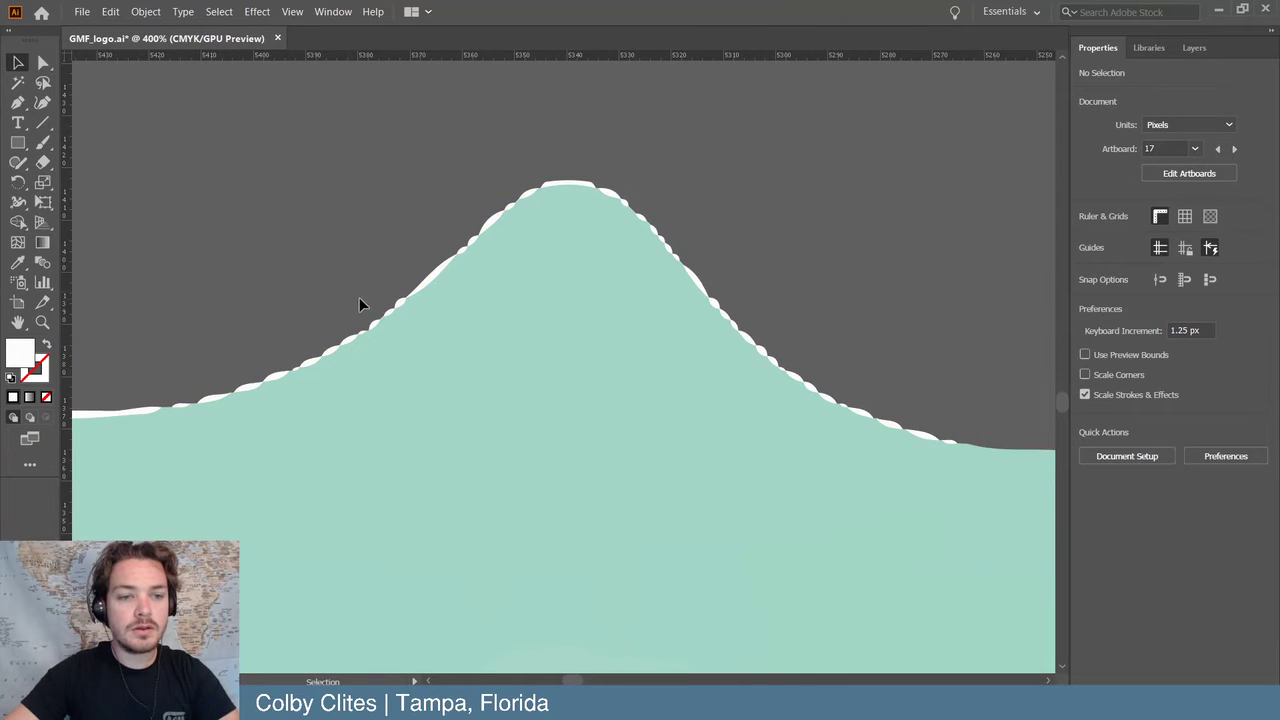
pyautogui.click(136, 407)
pyautogui.keyDown('shift'); pyautogui.click(186, 405); pyautogui.keyUp('shift')
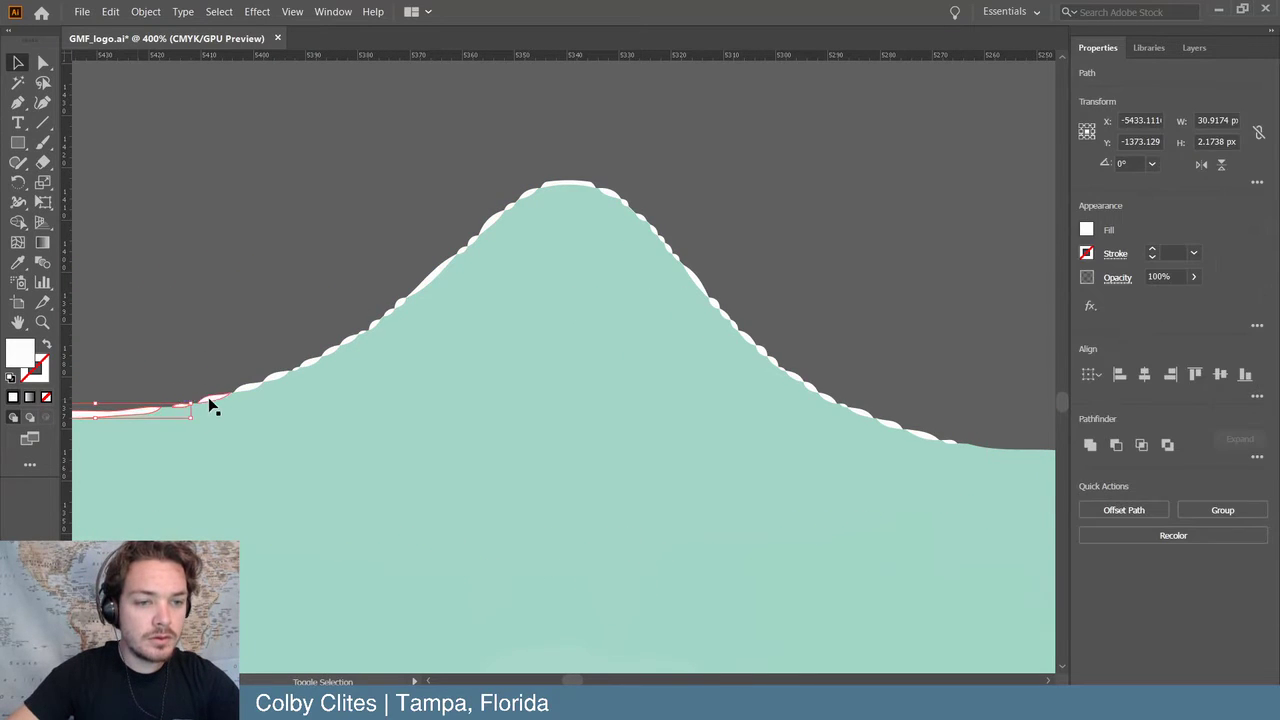
pyautogui.keyDown('shift'); pyautogui.click(210, 400); pyautogui.keyUp('shift')
pyautogui.keyDown('shift'); pyautogui.click(248, 389); pyautogui.keyUp('shift')
pyautogui.keyDown('shift'); pyautogui.click(289, 372); pyautogui.keyUp('shift')
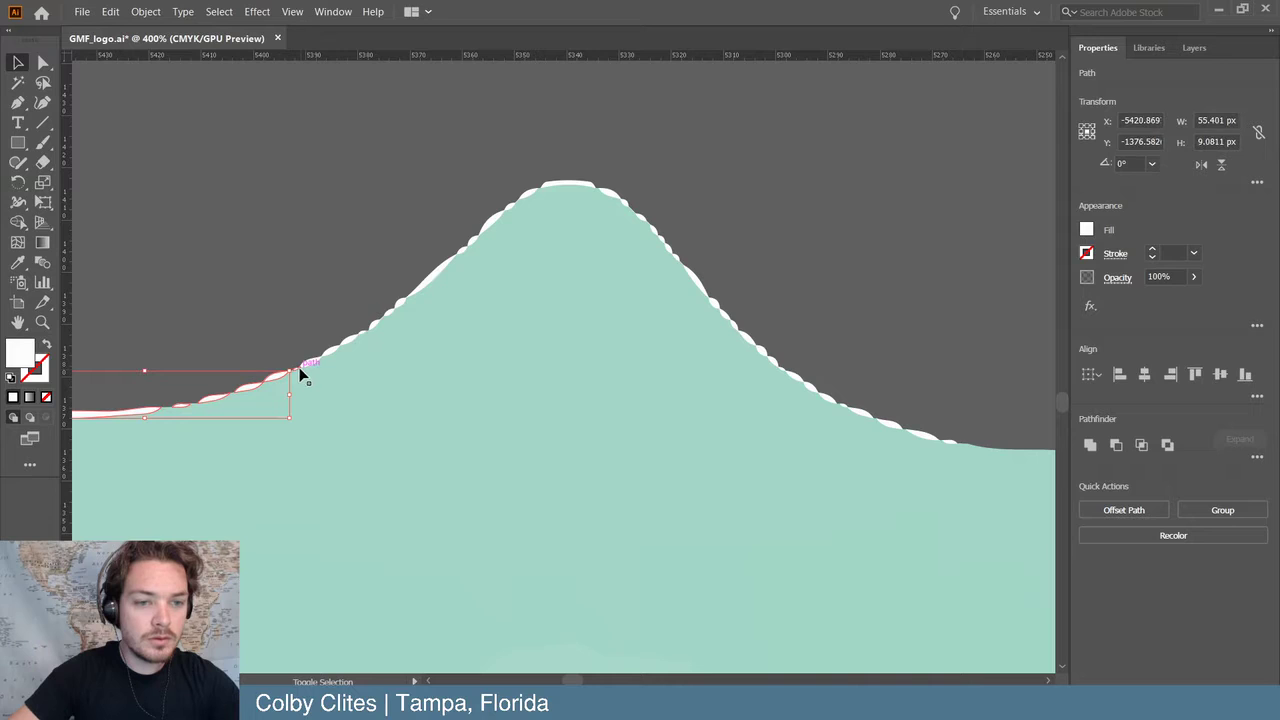
pyautogui.keyDown('shift'); pyautogui.click(299, 367); pyautogui.keyUp('shift')
pyautogui.keyDown('shift'); pyautogui.click(333, 358); pyautogui.keyUp('shift')
pyautogui.keyDown('shift'); pyautogui.click(345, 337); pyautogui.keyUp('shift')
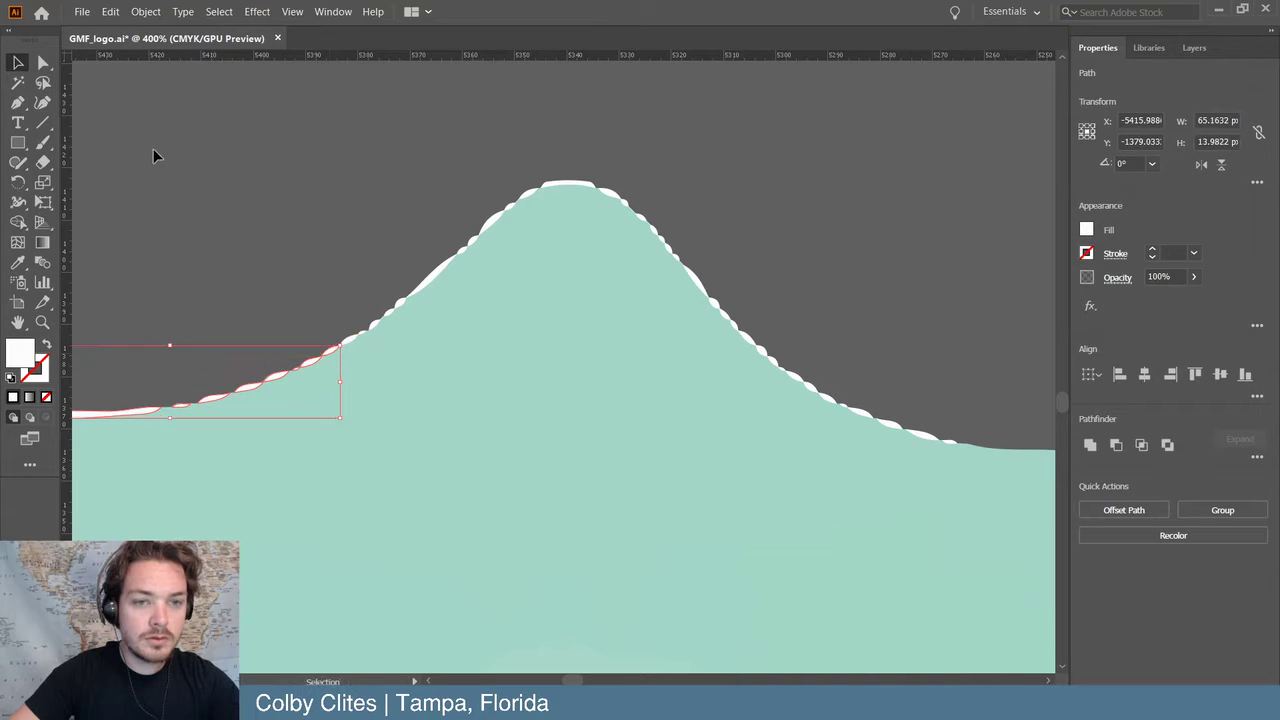
pyautogui.keyDown('shift'); pyautogui.click(968, 443); pyautogui.keyUp('shift')
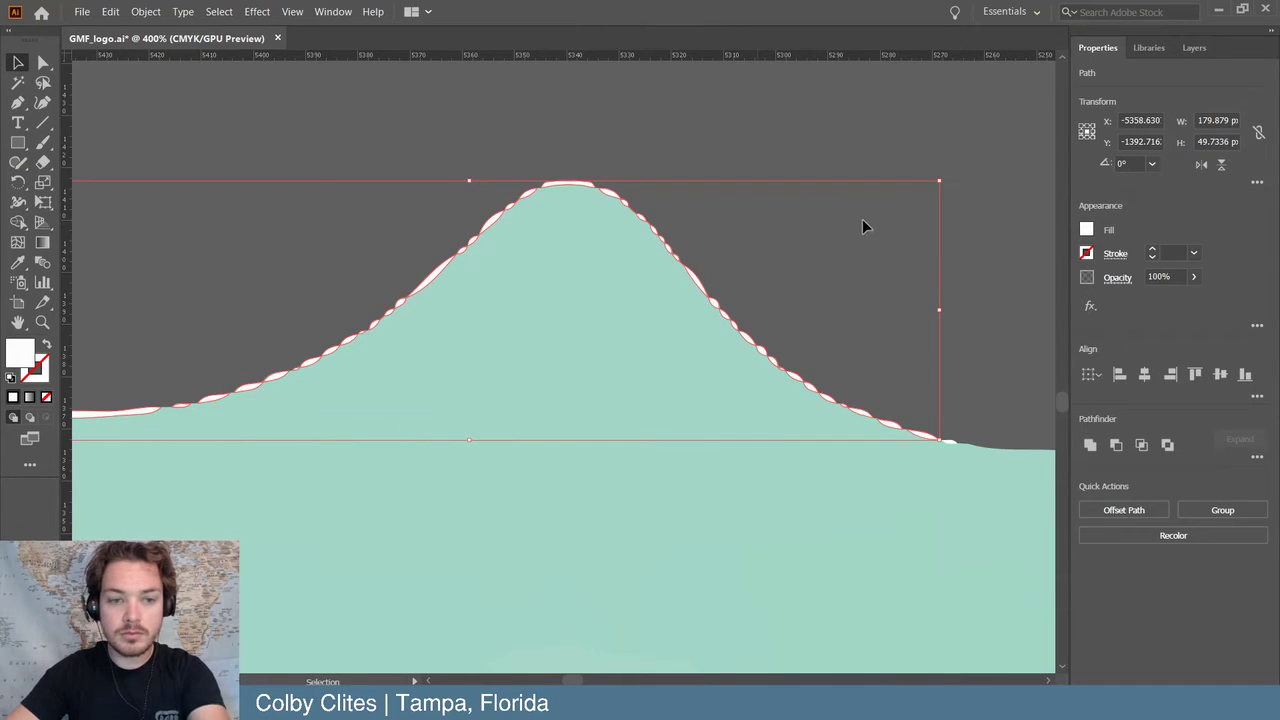
pyautogui.press('Delete')
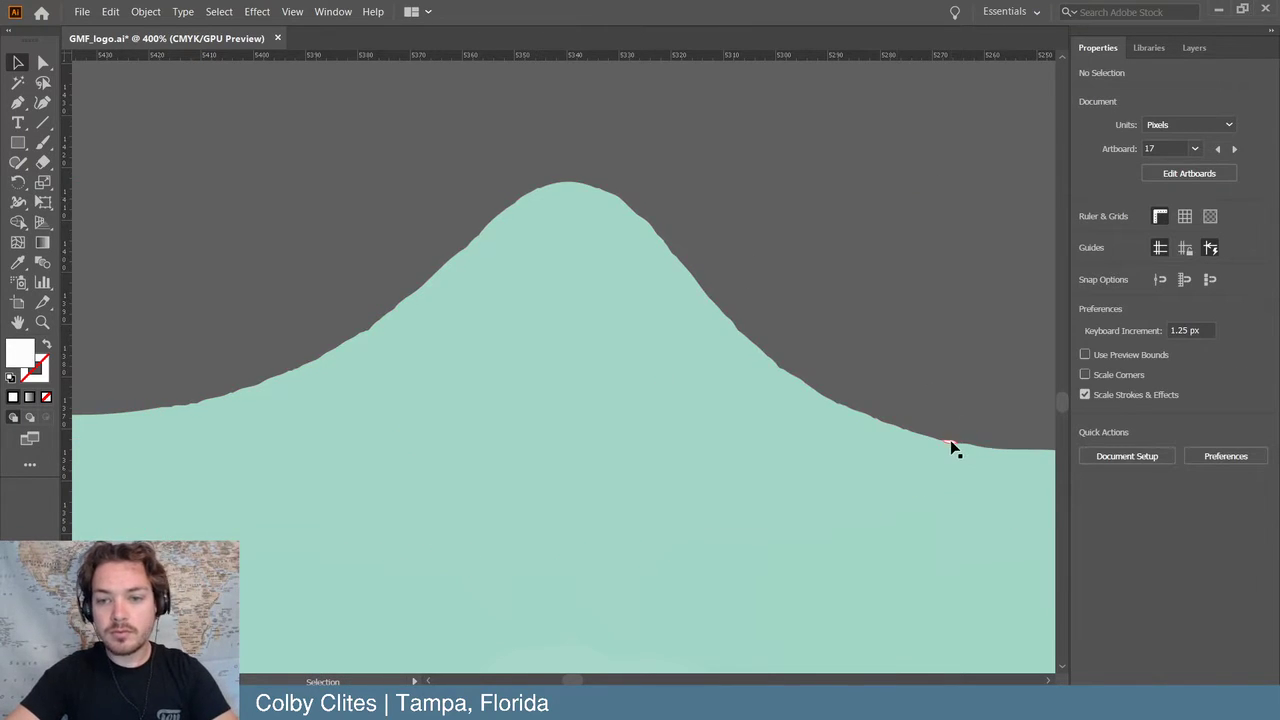
pyautogui.click(950, 447)
pyautogui.press('Delete')
# - Select and delete the white fringe along the next two crests to the left and the trough between them, excluding the large mint shapes
pyautogui.hscroll(-10, 691, 460)
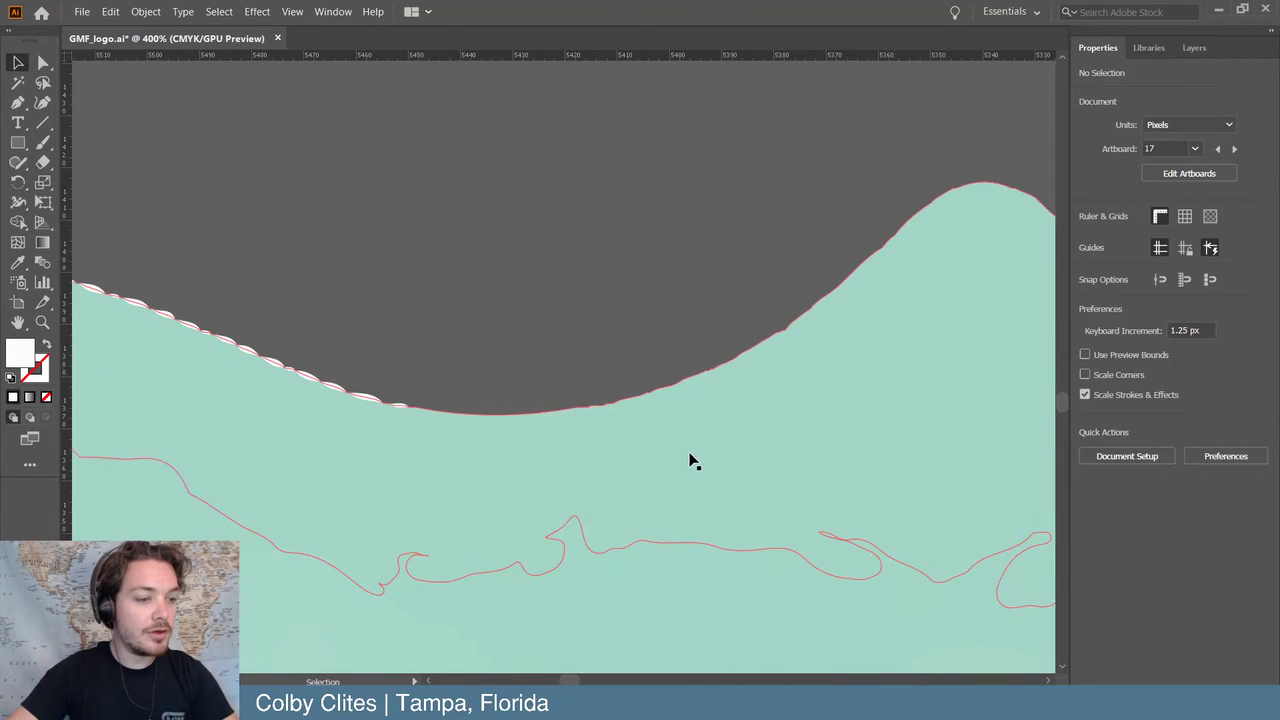
pyautogui.scroll(-3, 680, 457)
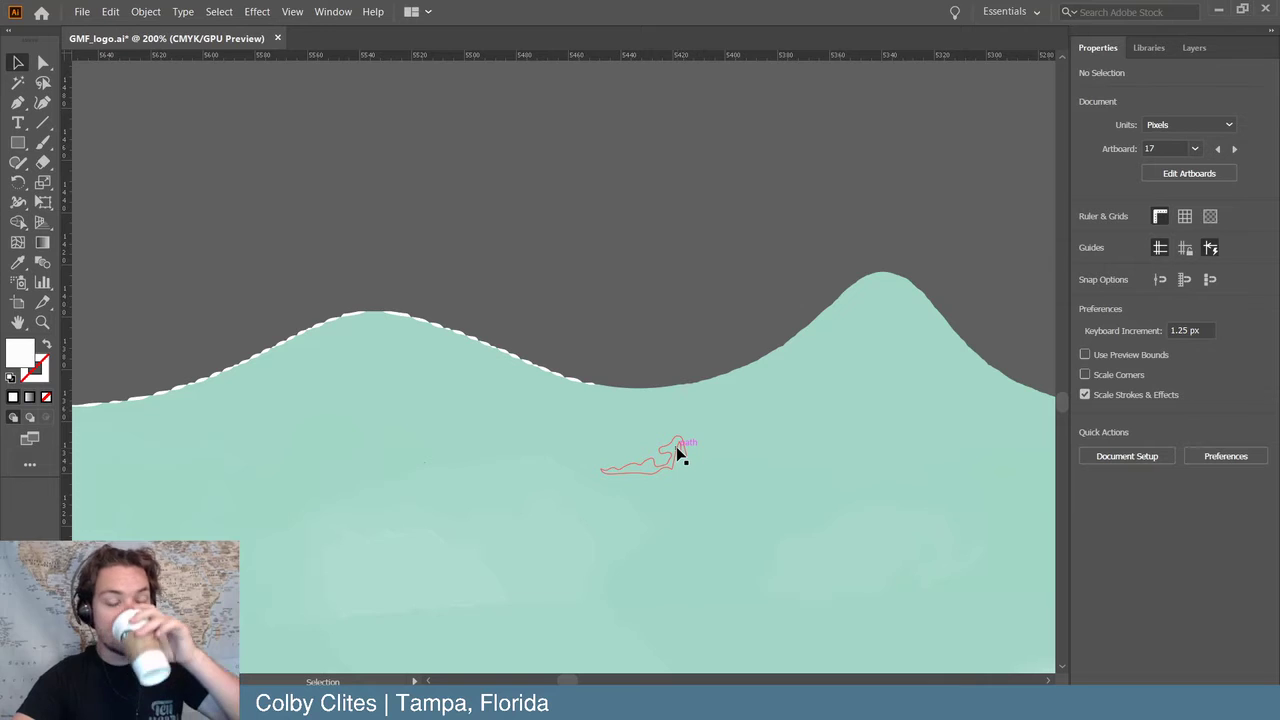
pyautogui.hscroll(-8, 676, 446)
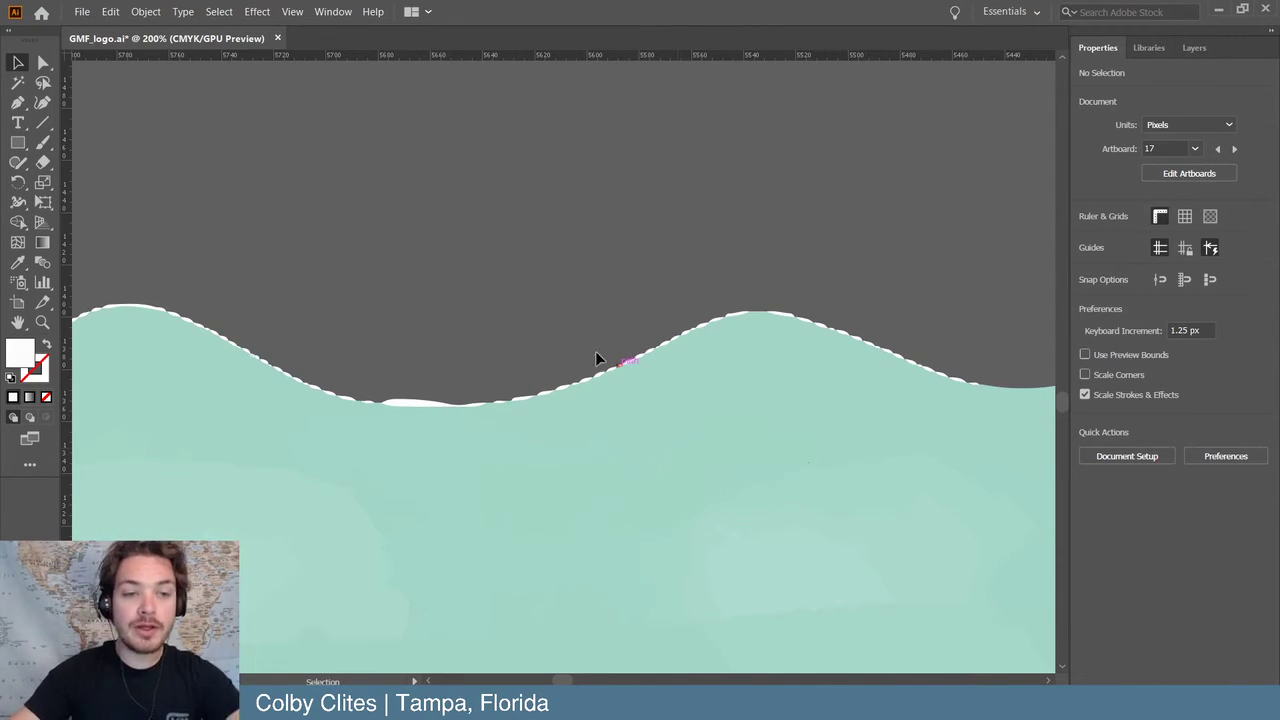
pyautogui.click(985, 420)
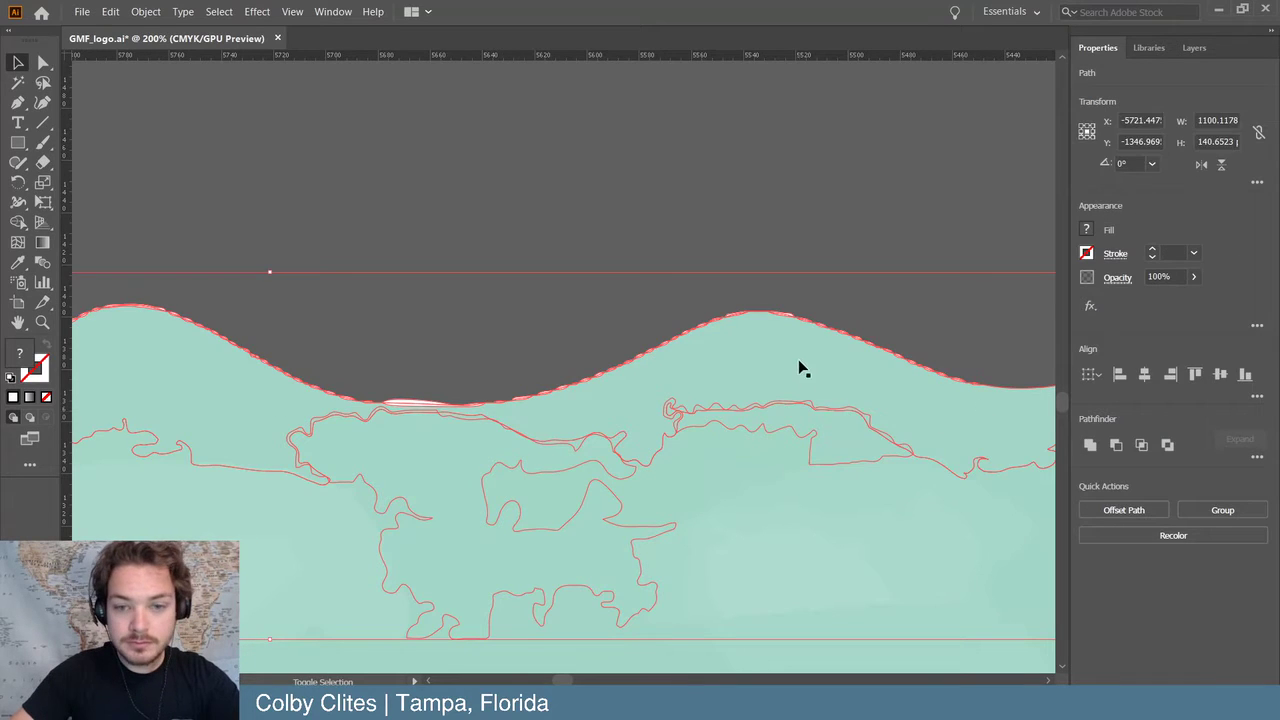
pyautogui.keyDown('shift'); pyautogui.click(530, 470); pyautogui.keyUp('shift')
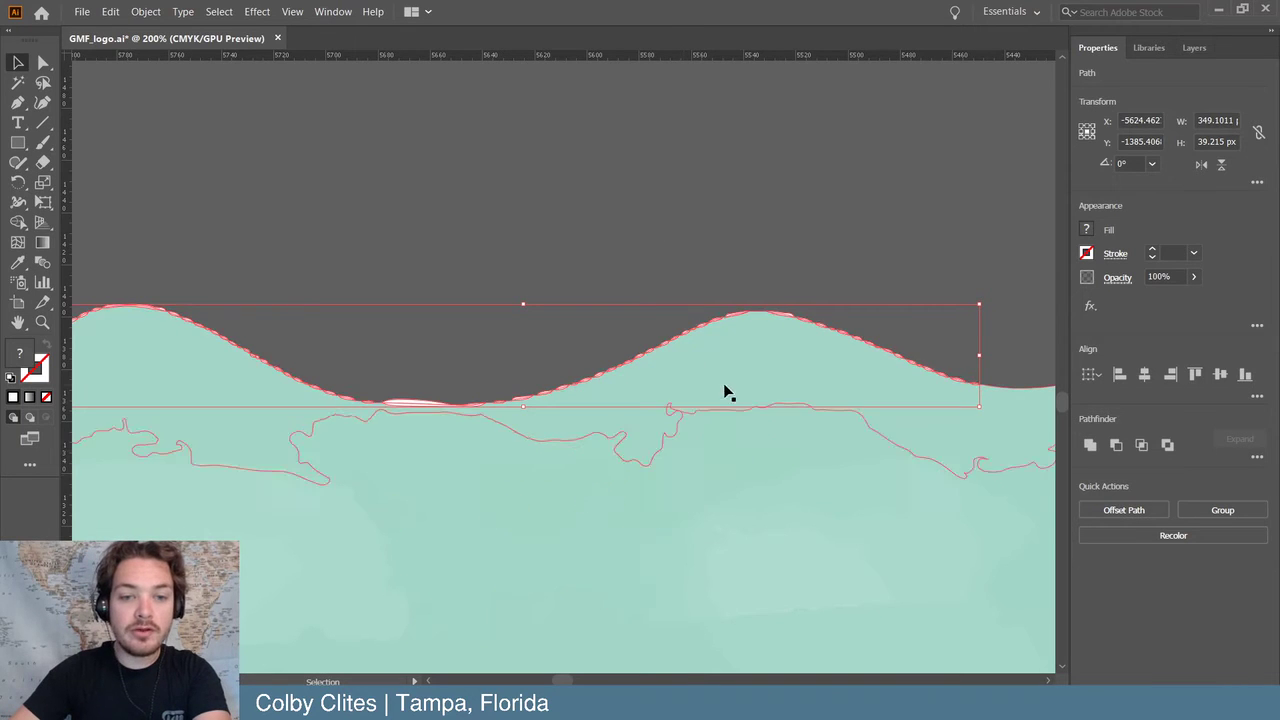
pyautogui.hotkey('ctrl', 'shift', 'a')
# - Delete the white fringe along the third crest left of the cleaned rightmost one, including the troughs on both sides
pyautogui.hscroll(-10, 430, 467)
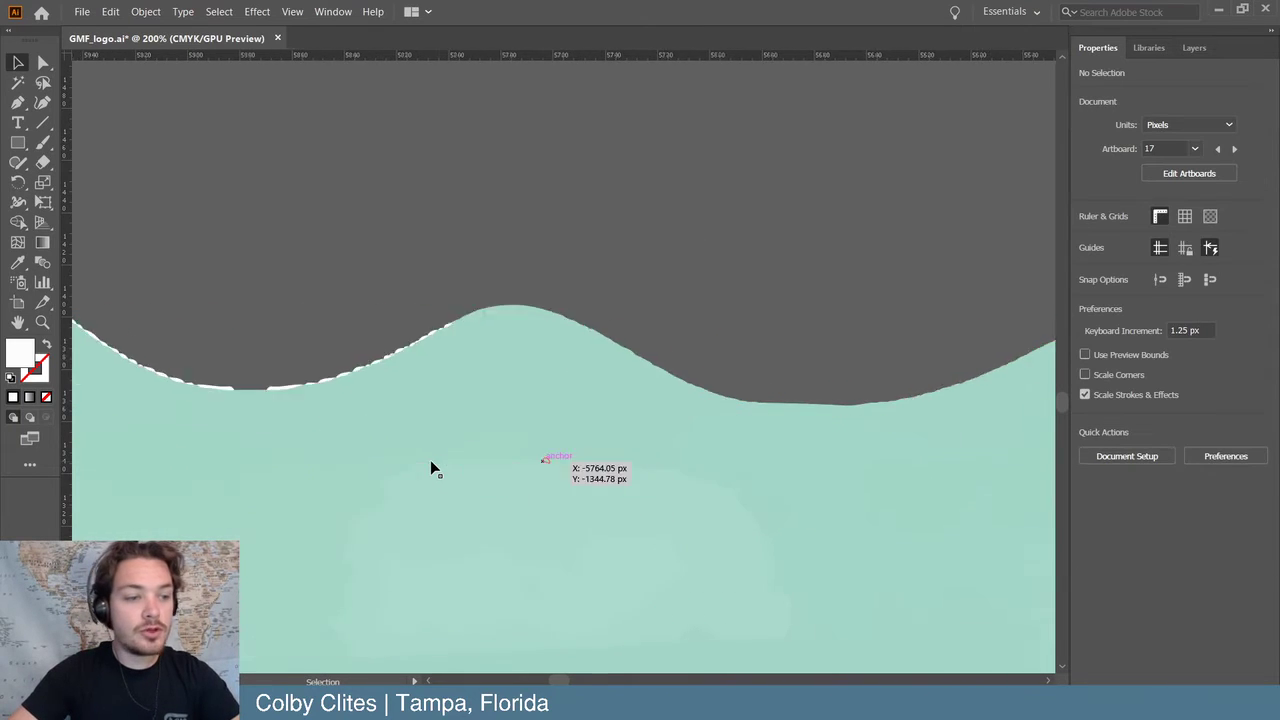
pyautogui.hscroll(-4, 430, 467)
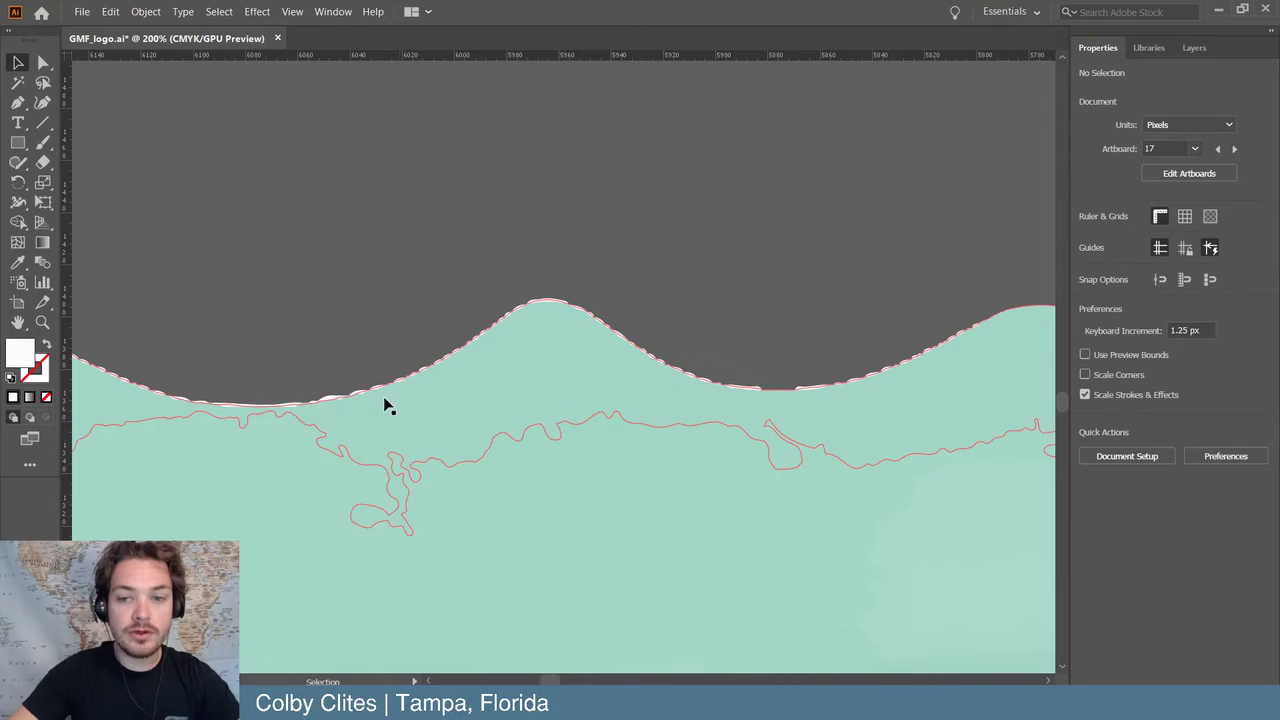
pyautogui.click(995, 415)
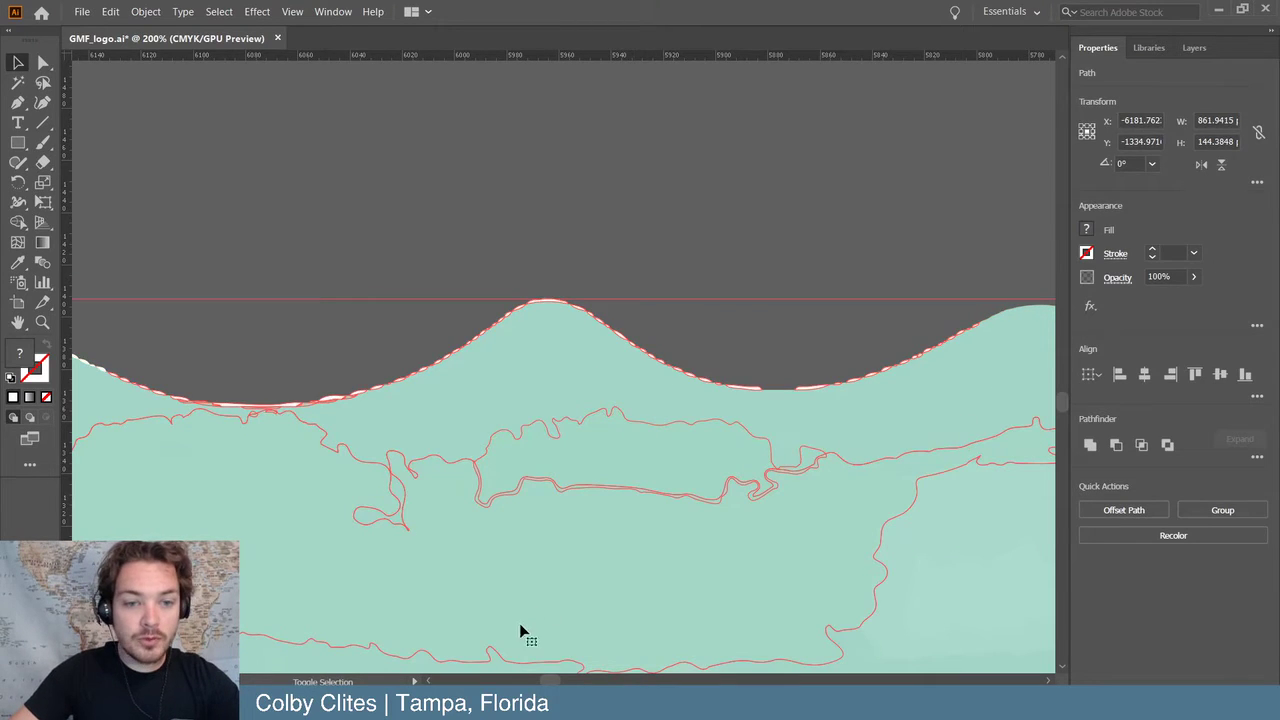
pyautogui.keyDown('shift'); pyautogui.click(684, 557); pyautogui.keyUp('shift')
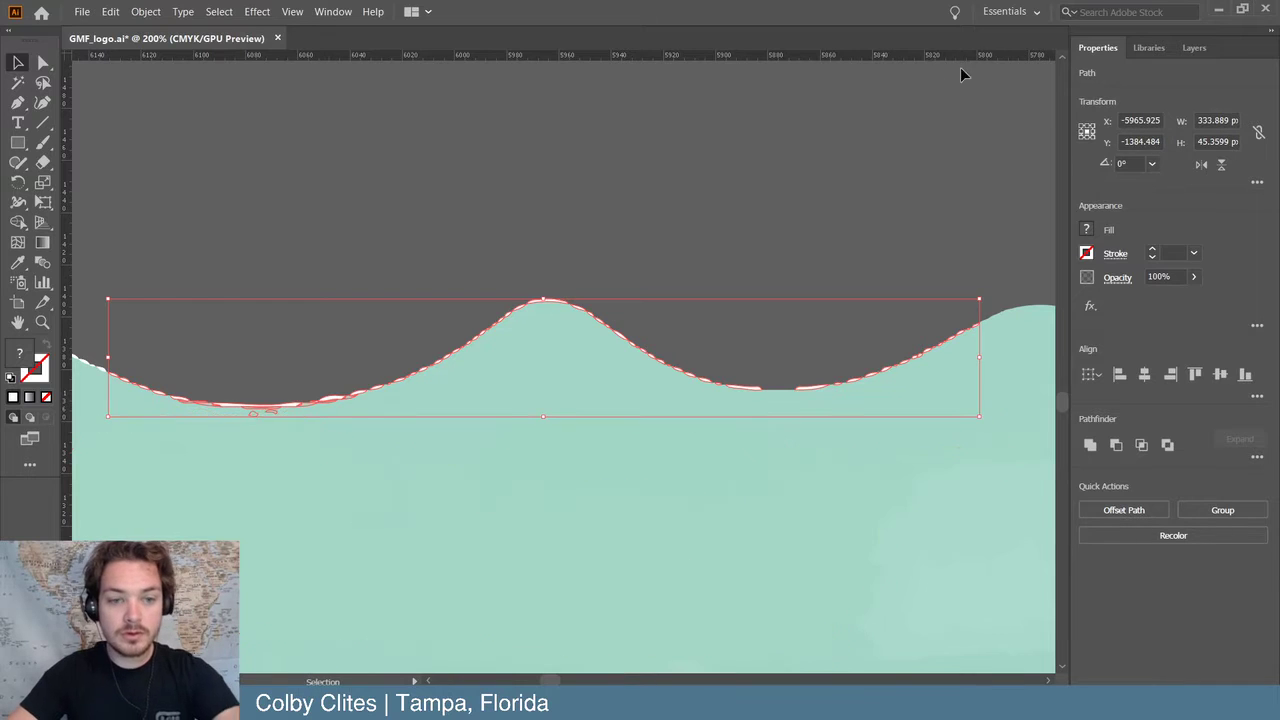
pyautogui.click(798, 295)
pyautogui.hscroll(-10, 789, 295)
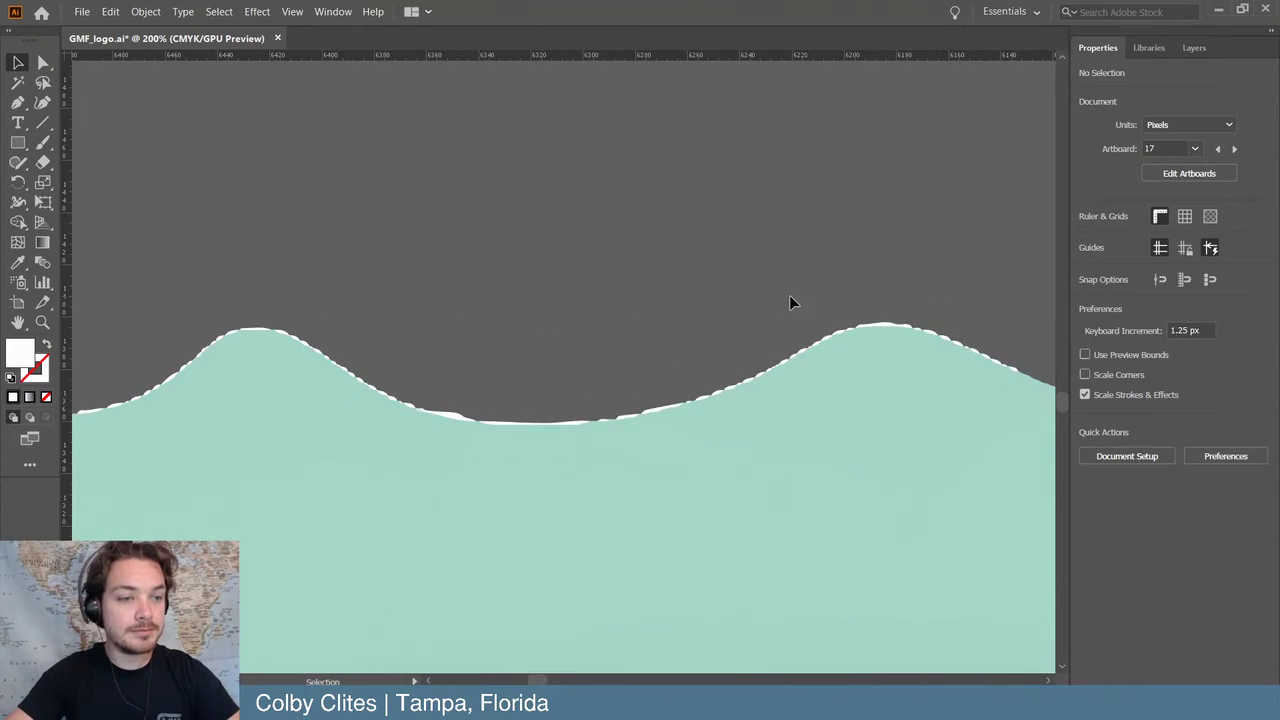
pyautogui.click(991, 460)
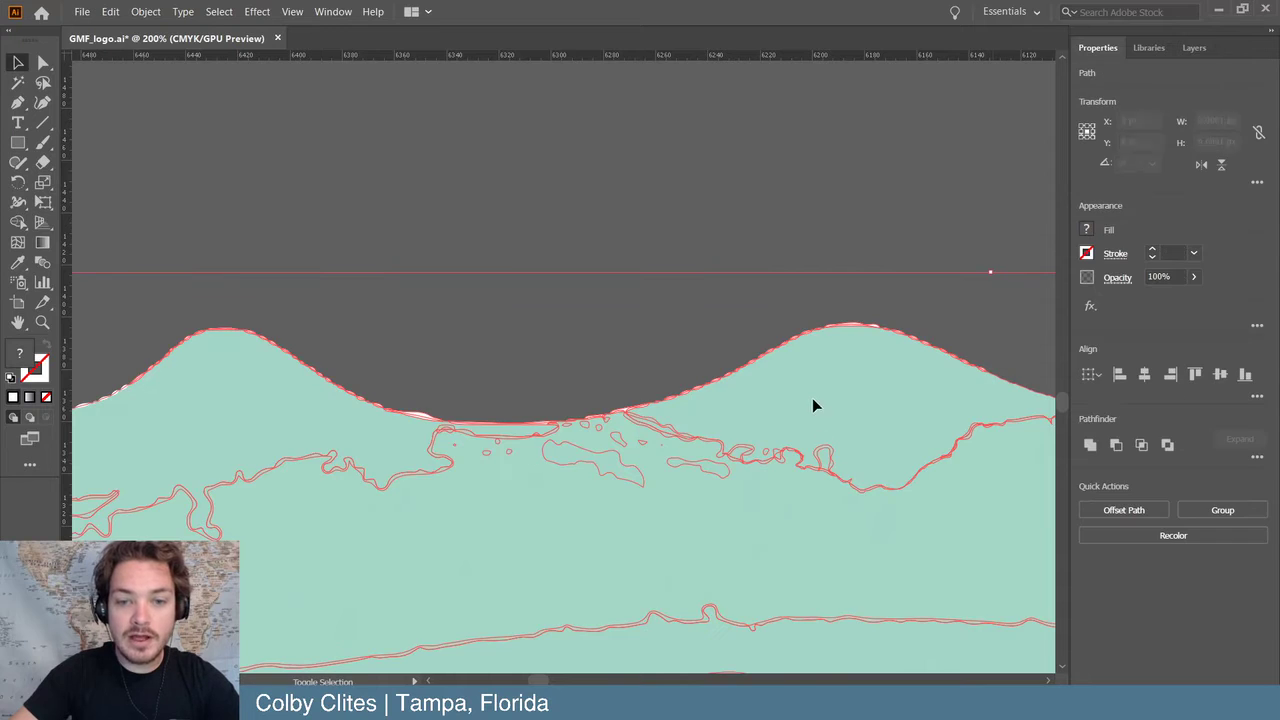
pyautogui.click(332, 443)
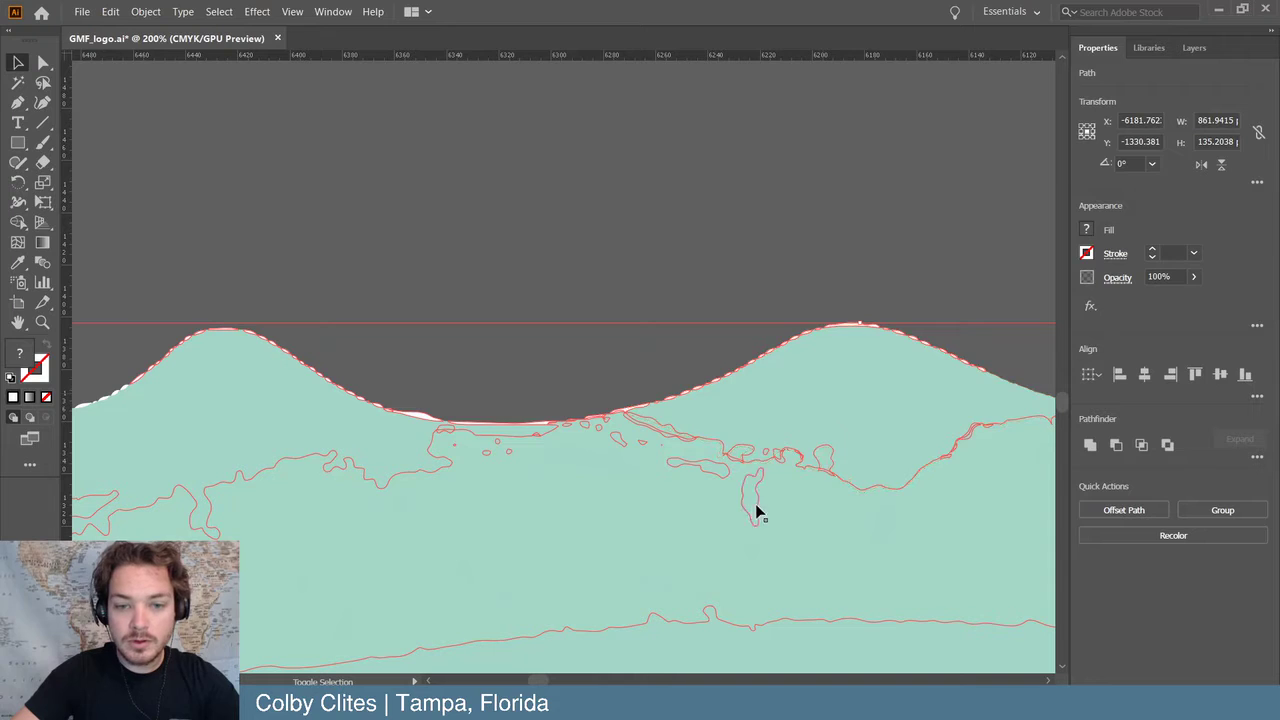
pyautogui.click(632, 265)
# - Select and delete the white fringe pieces over both slopes of the fringed crest directly left of the cleaned section
pyautogui.hscroll(2, 993, 400)
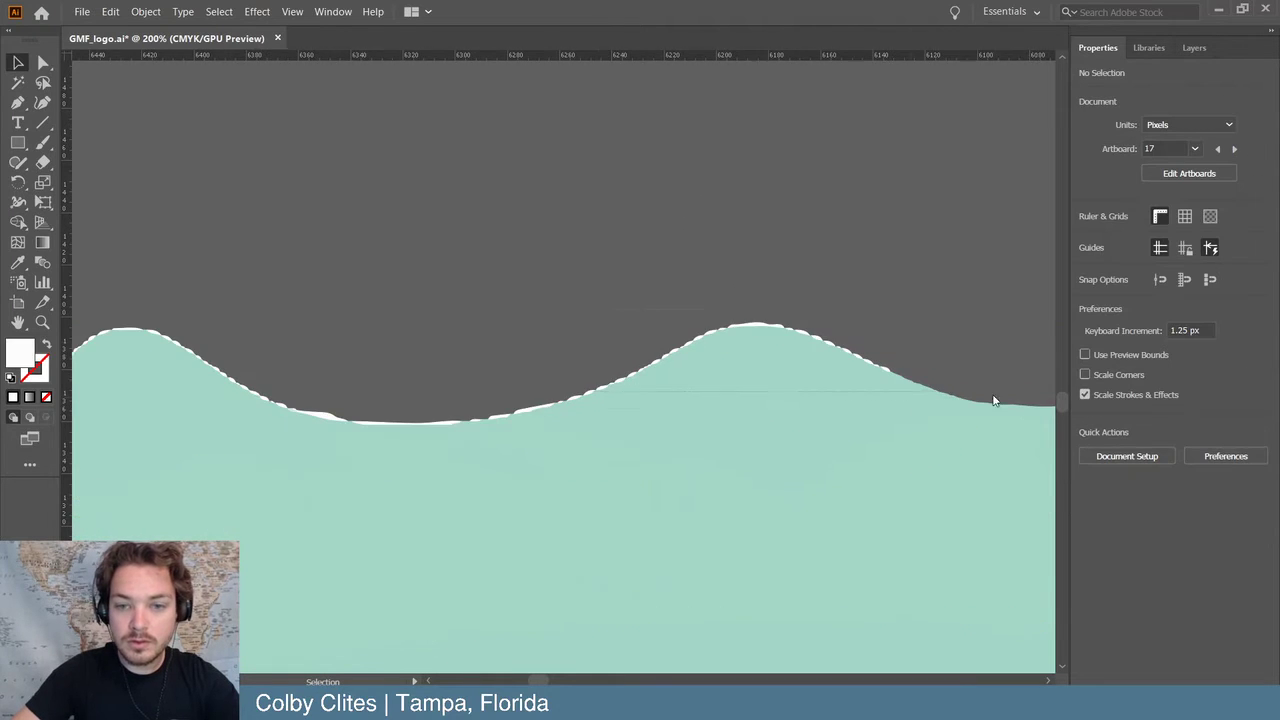
pyautogui.click(791, 380)
pyautogui.click(690, 341)
pyautogui.press('Delete')
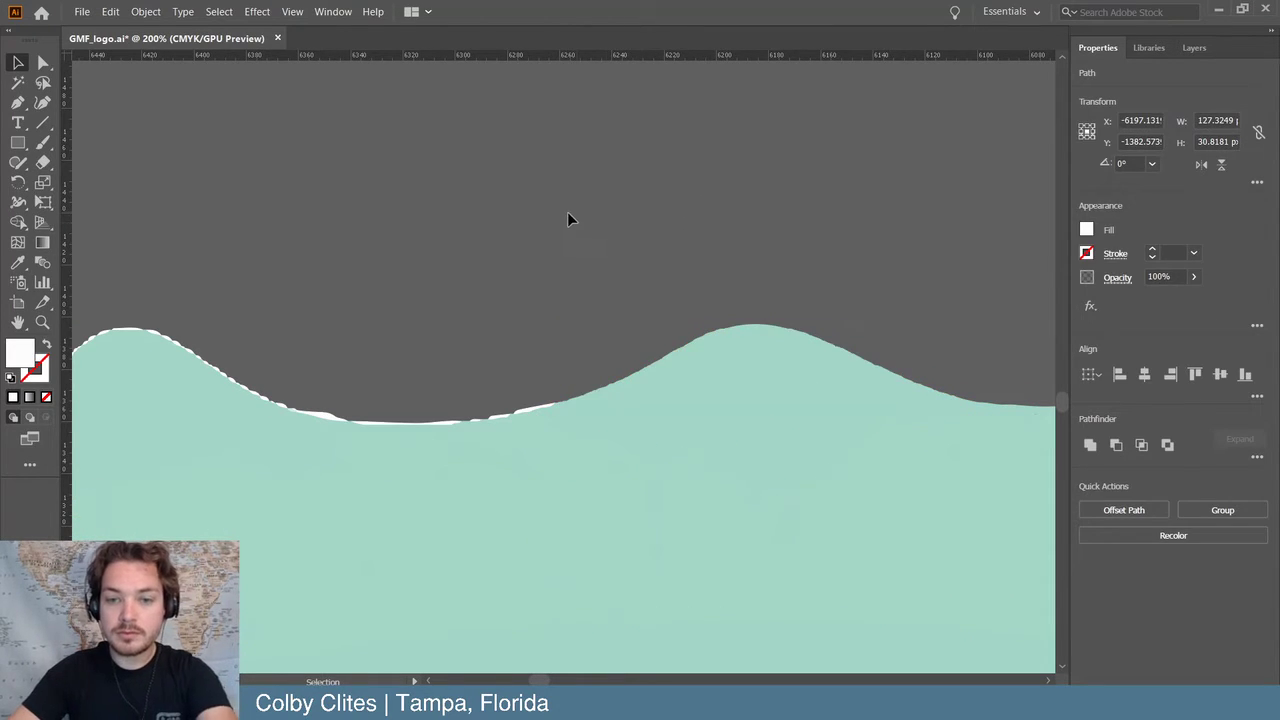
# - Delete the white fringe over the next crest's top and right slope down into the trough, keeping the mint pieces beneath it
pyautogui.click(556, 420)
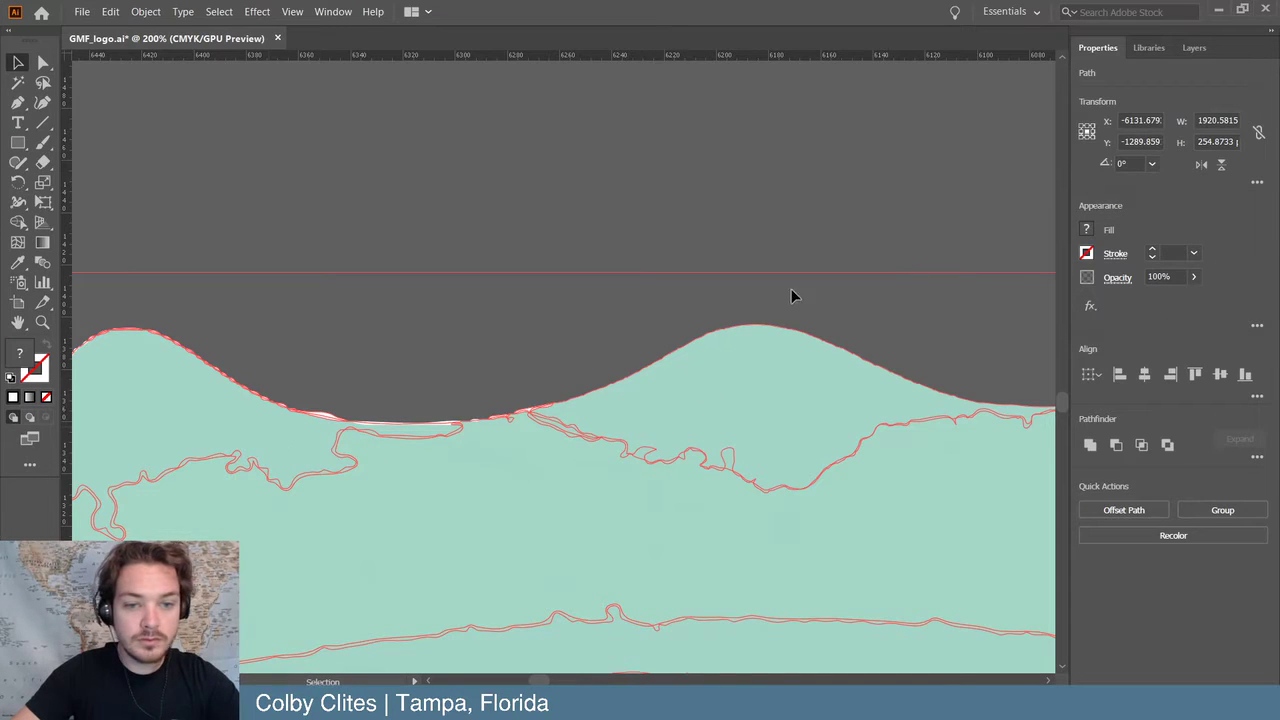
pyautogui.click(647, 418)
pyautogui.click(548, 278)
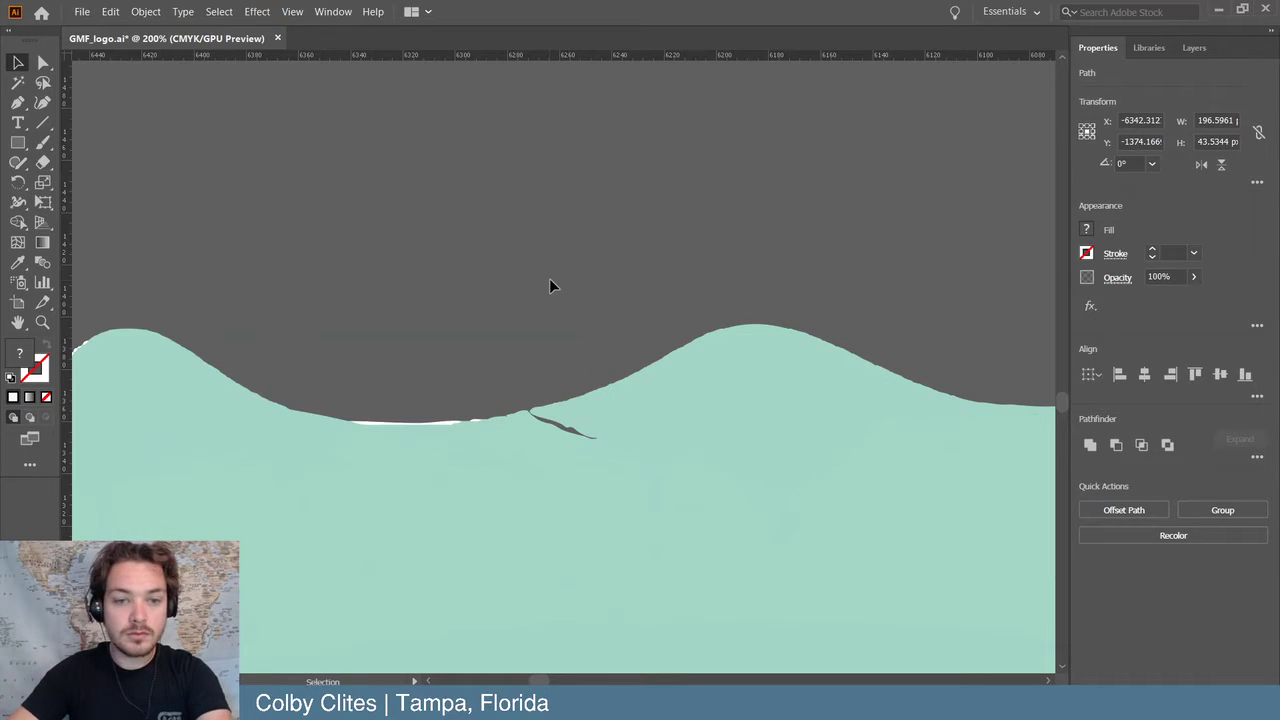
pyautogui.click(569, 406)
pyautogui.click(506, 421)
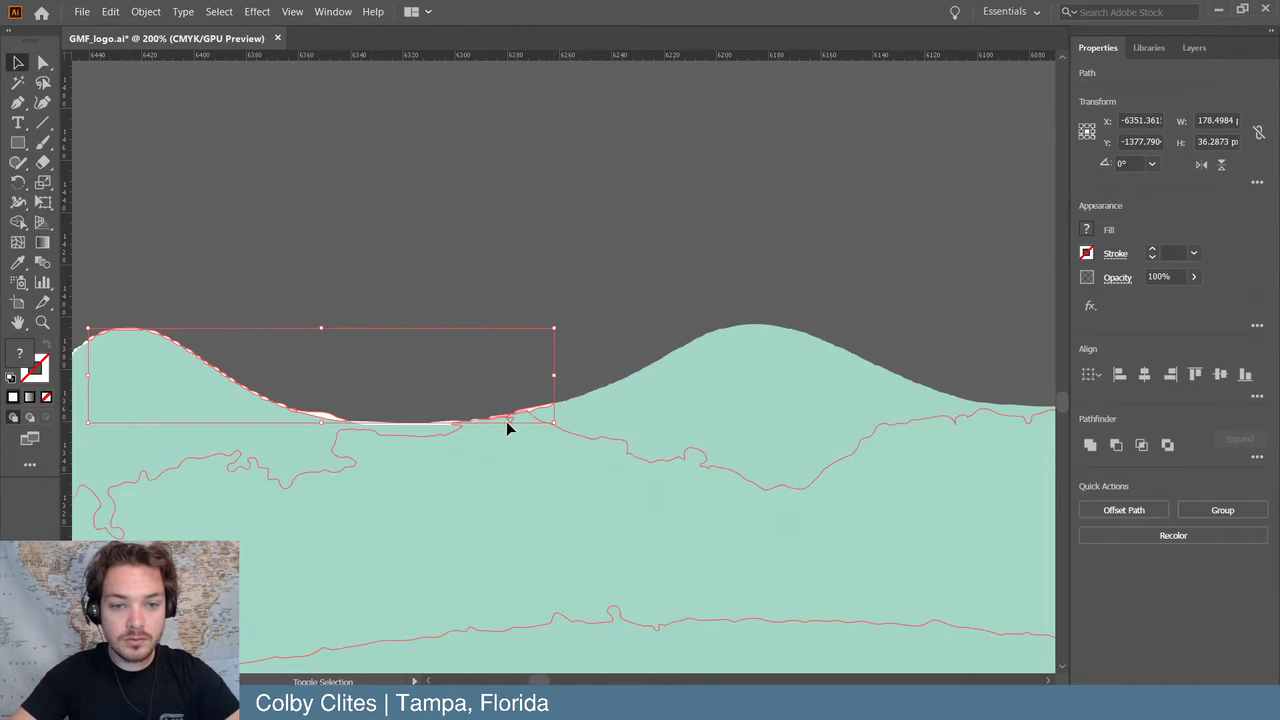
pyautogui.click(657, 260)
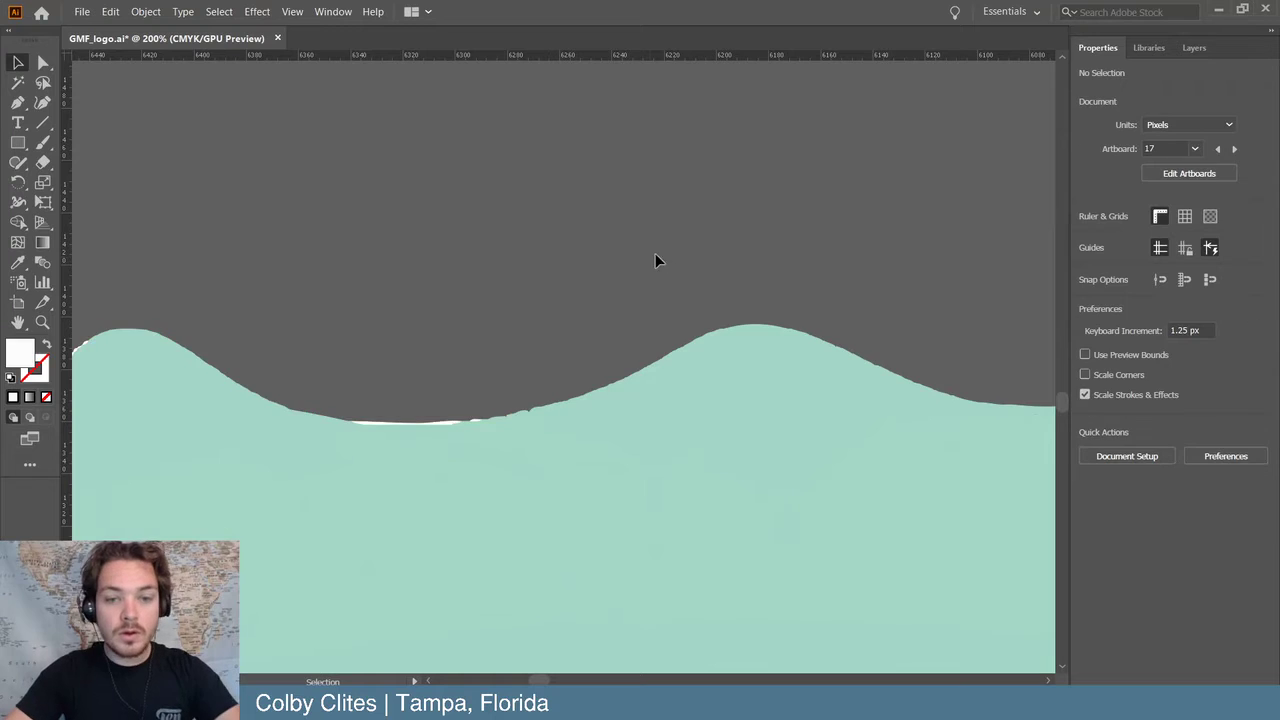
# - Delete the thin white sliver at the bottom of that trough and the small specks on its right side
pyautogui.hscroll(-5, 643, 263)
pyautogui.click(586, 423)
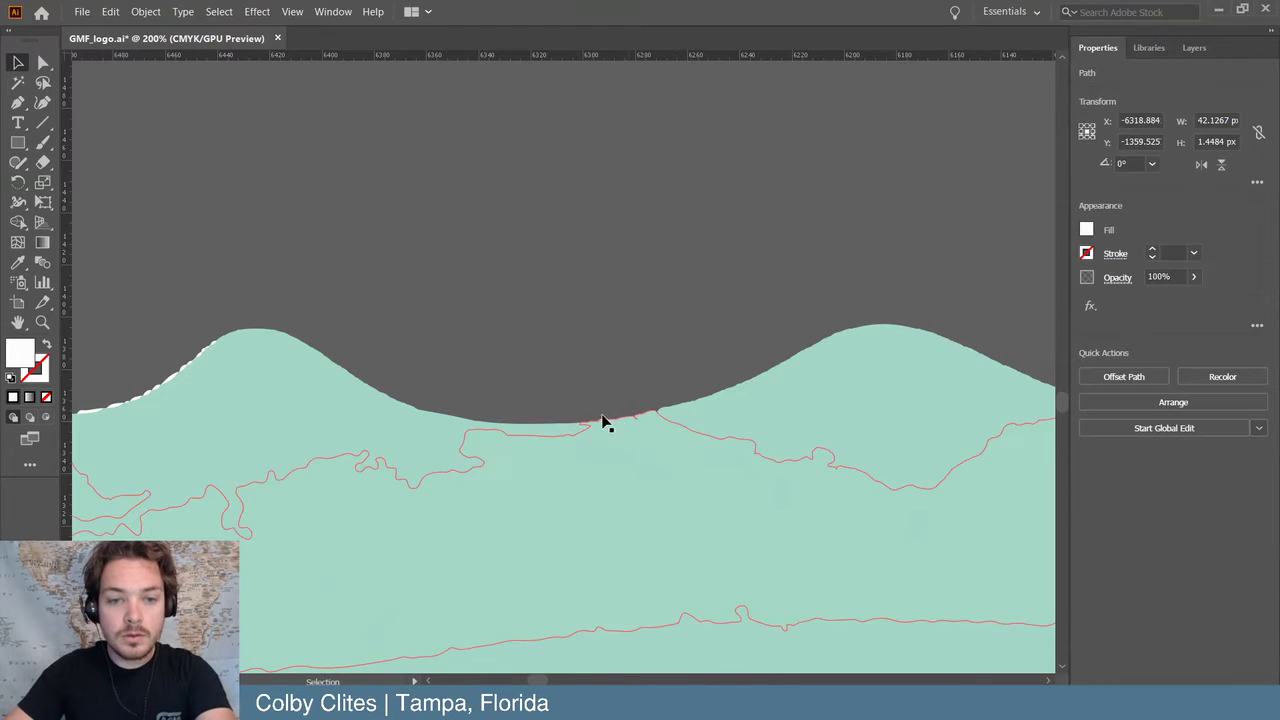
pyautogui.click(605, 422)
pyautogui.click(604, 420)
# - Delete the white fringe across the next trough and crest to the left, including the large white hump, while deselecting the underlying mint shapes
pyautogui.hscroll(-15, 540, 343)
pyautogui.click(531, 339)
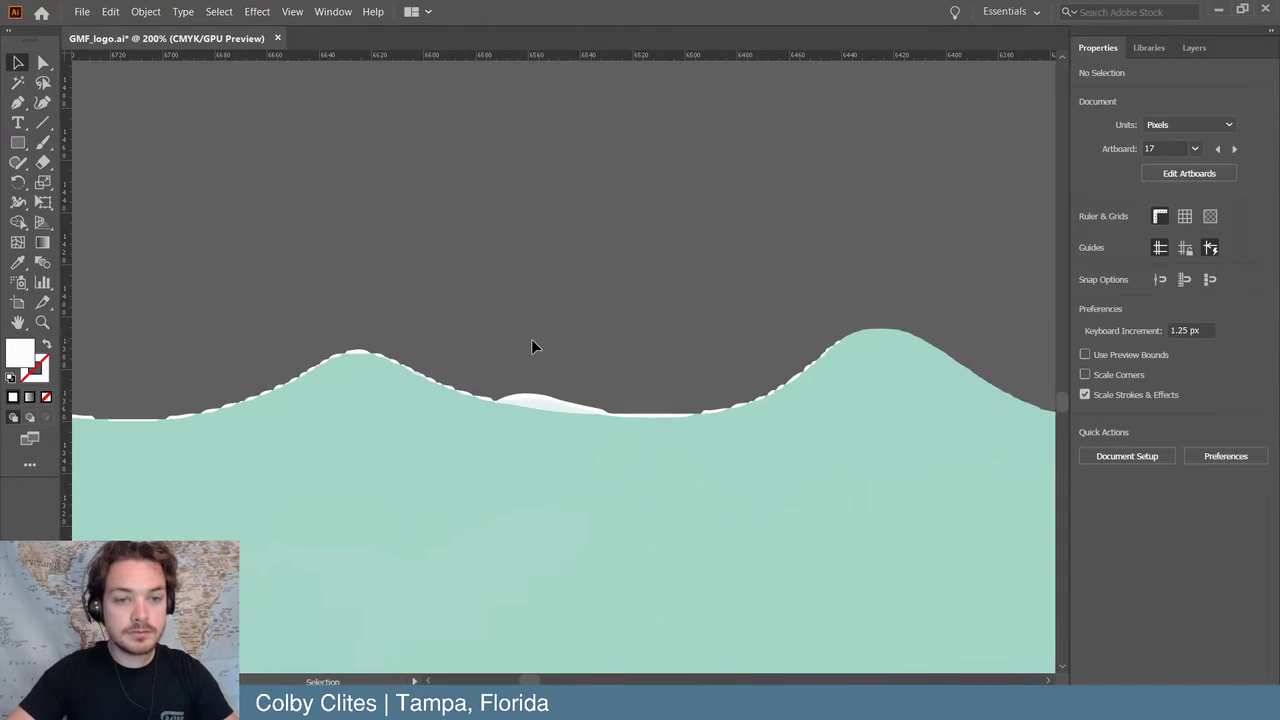
pyautogui.click(834, 420)
pyautogui.click(640, 415)
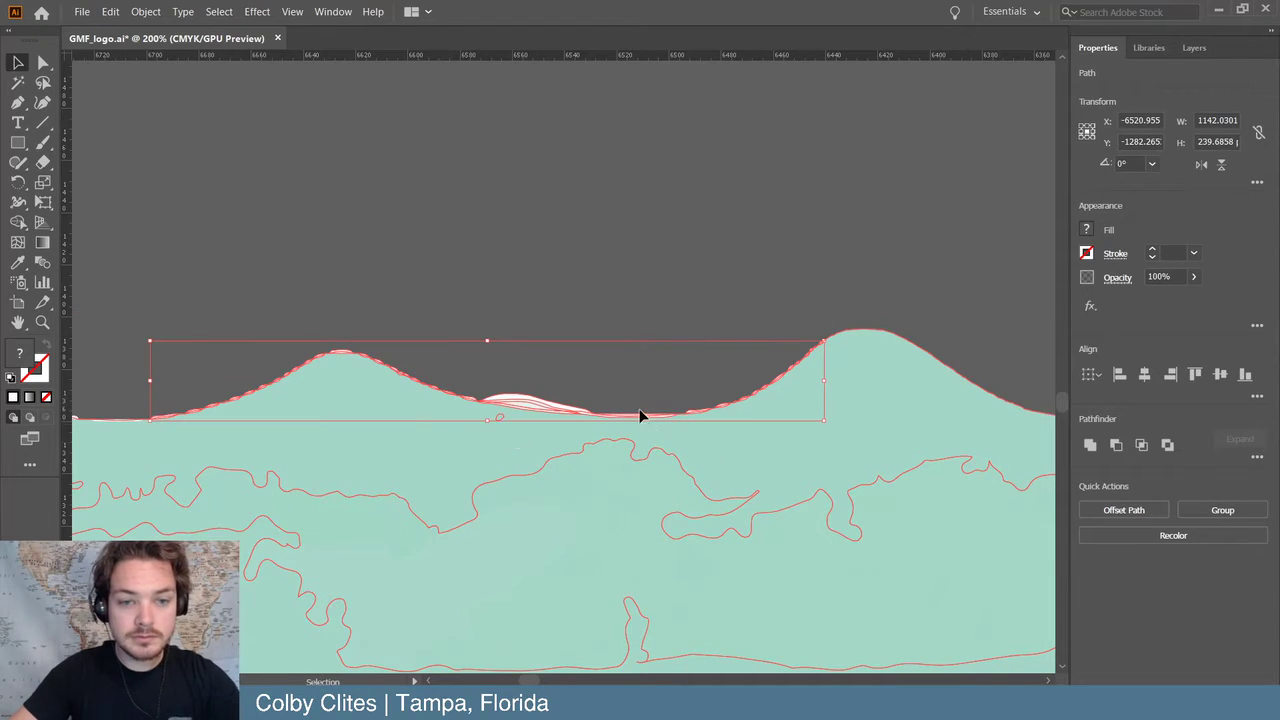
pyautogui.keyDown('shift'); pyautogui.click(496, 440); pyautogui.keyUp('shift')
pyautogui.moveTo(507, 420); pyautogui.dragTo(503, 421)
pyautogui.click(731, 196)
# - Delete the white fringe along both slopes of the second crest from the wave's left end, deselecting the inner mint shapes first
pyautogui.hscroll(-8, 955, 212)
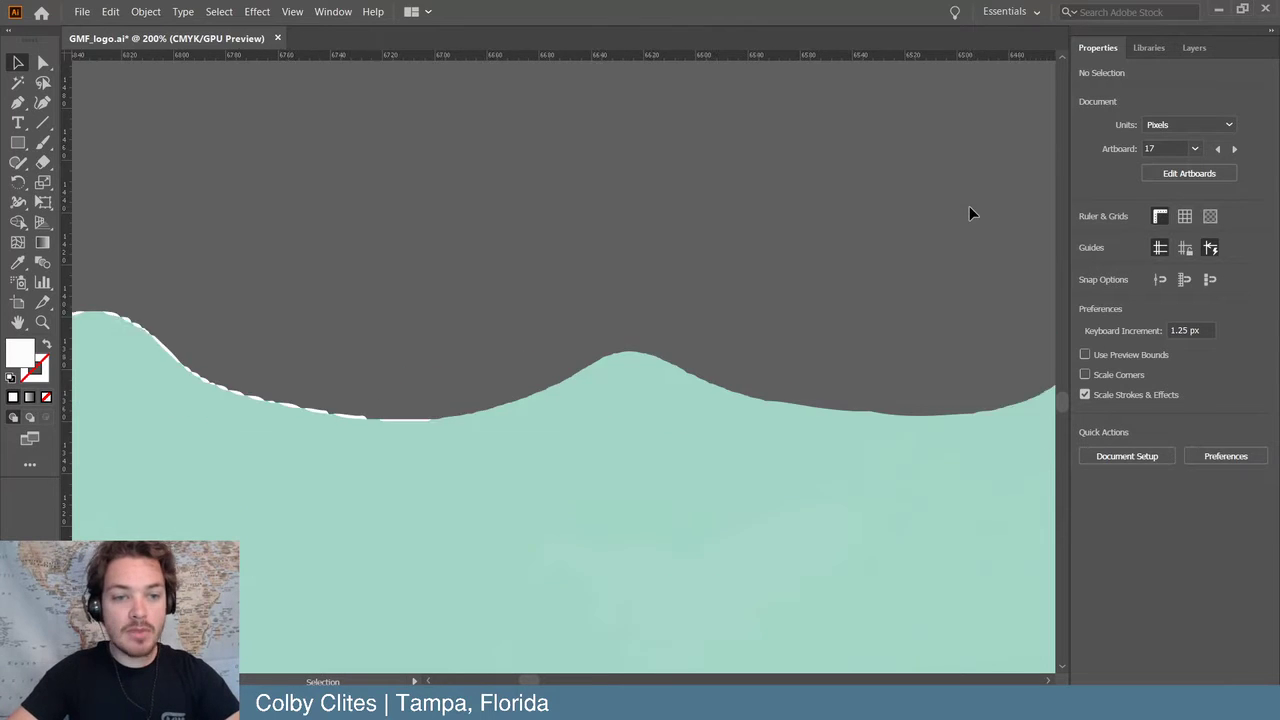
pyautogui.hscroll(-3, 949, 216)
pyautogui.scroll(-1, 857, 248)
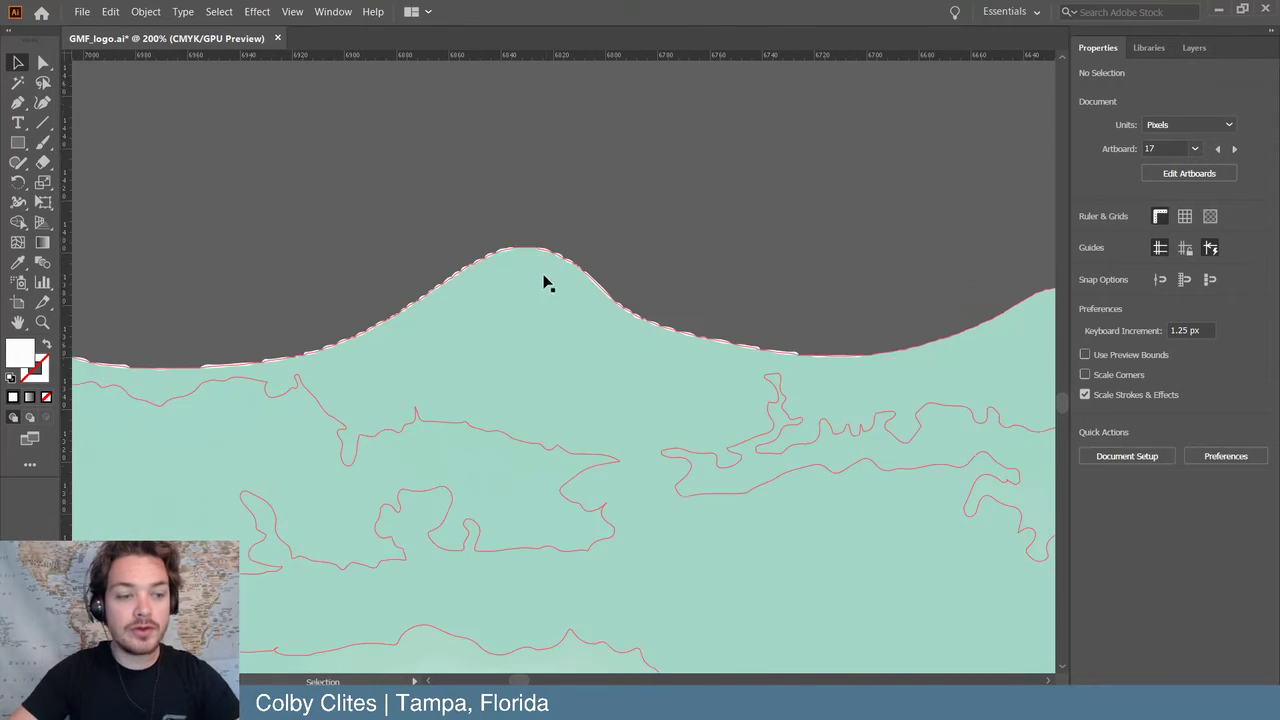
pyautogui.scroll(3, 400, 275)
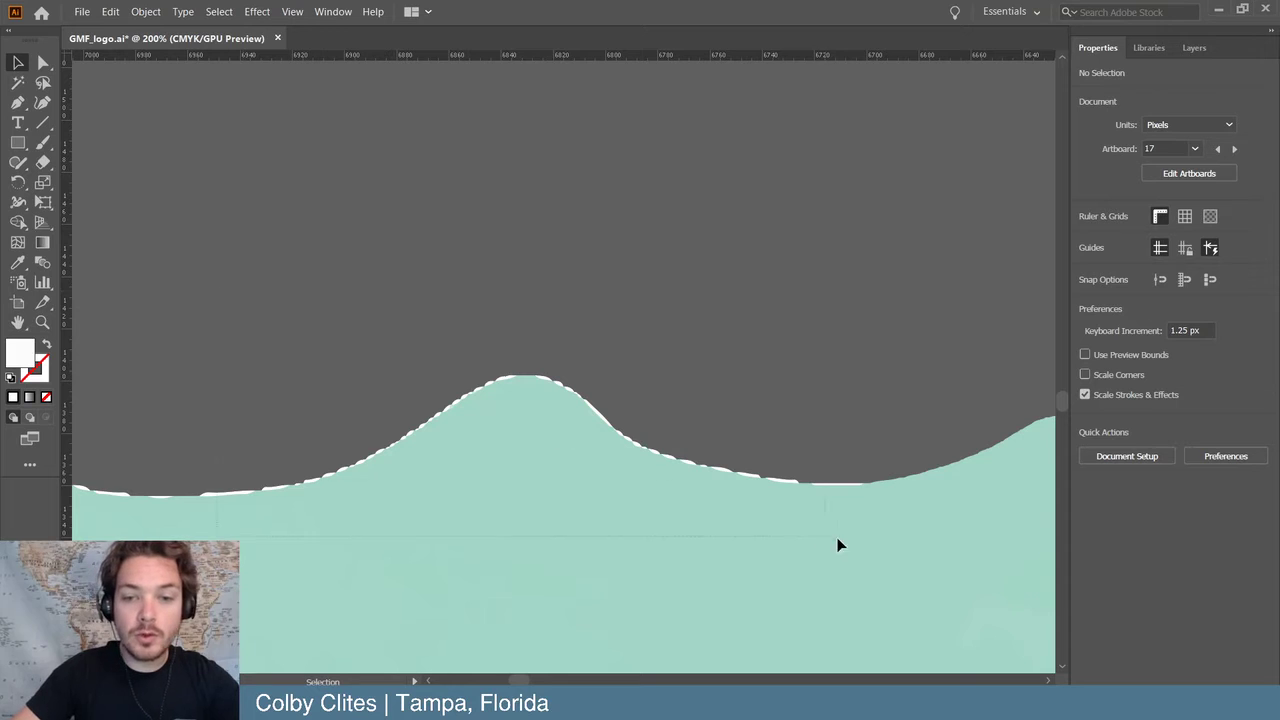
pyautogui.click(879, 518)
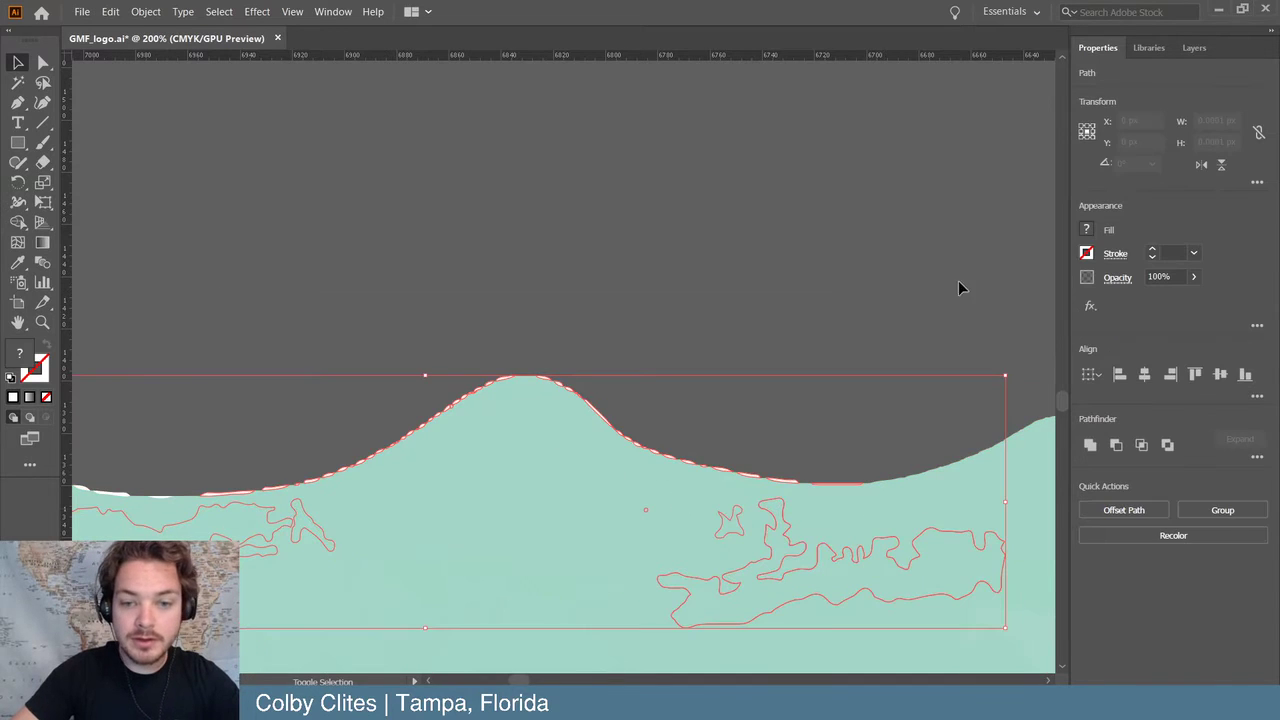
pyautogui.keyDown('shift'); pyautogui.click(784, 590); pyautogui.keyUp('shift')
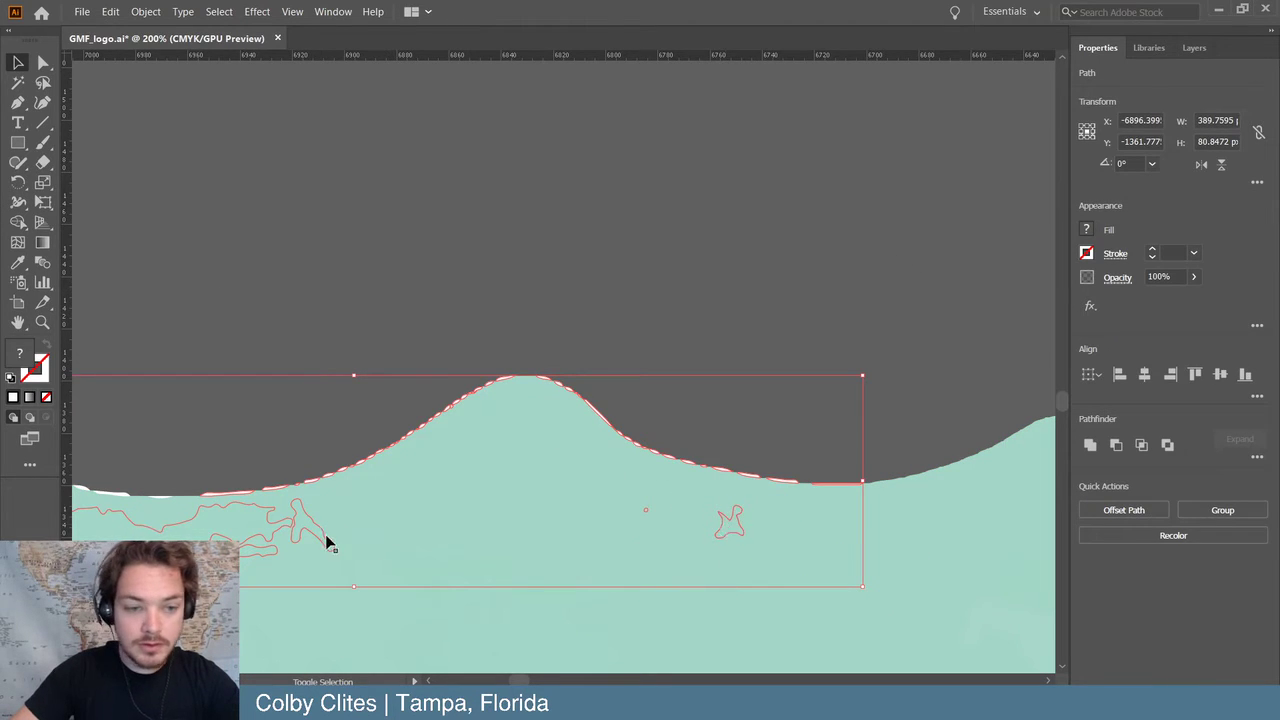
pyautogui.keyDown('shift'); pyautogui.click(283, 532); pyautogui.keyUp('shift')
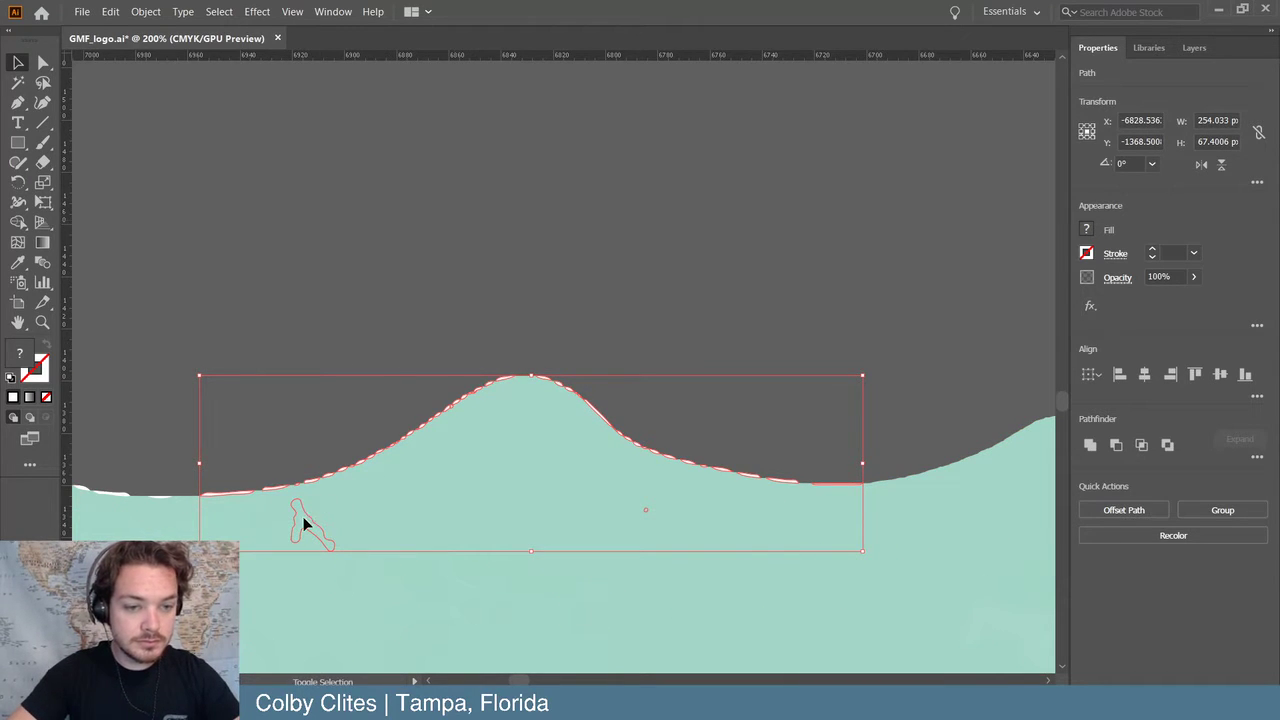
pyautogui.click(463, 230)
# - Delete the long white strip running down the upper wave's left vertical edge
pyautogui.hscroll(-5, 463, 236)
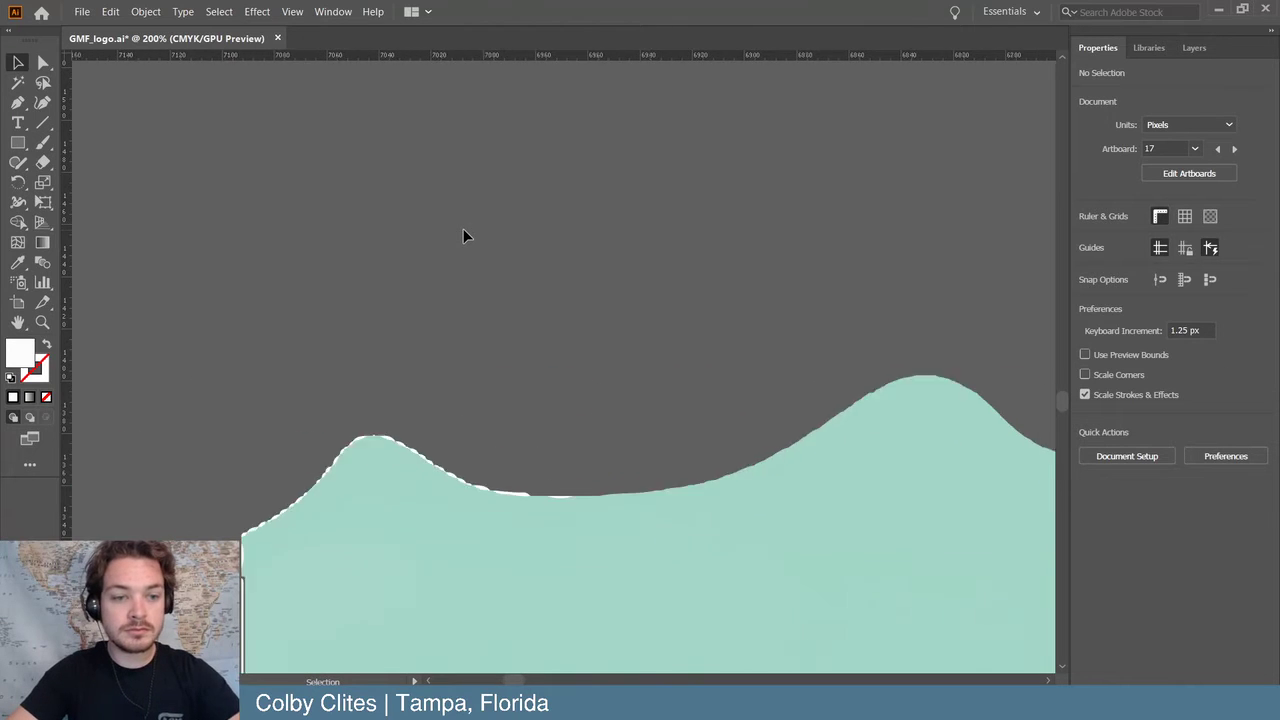
pyautogui.rightClick(302, 472)
pyautogui.click(269, 497)
pyautogui.scroll(-5, 269, 489)
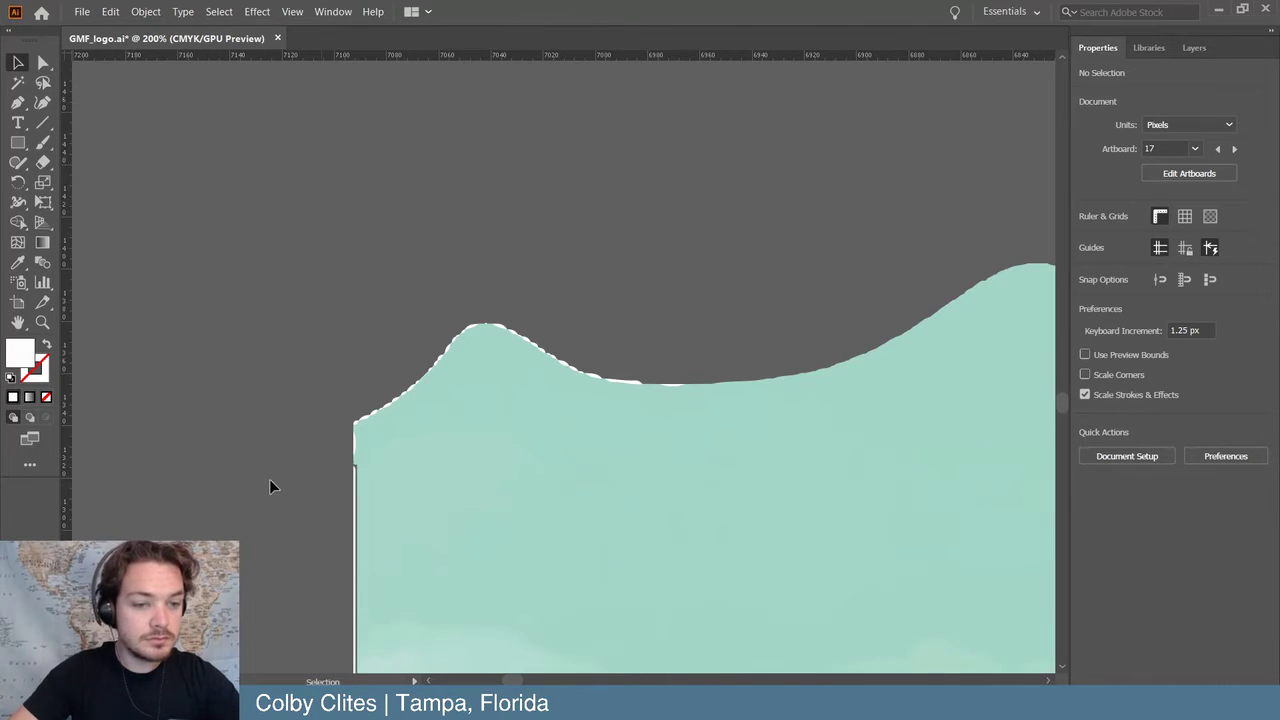
pyautogui.click(352, 474)
pyautogui.click(341, 470)
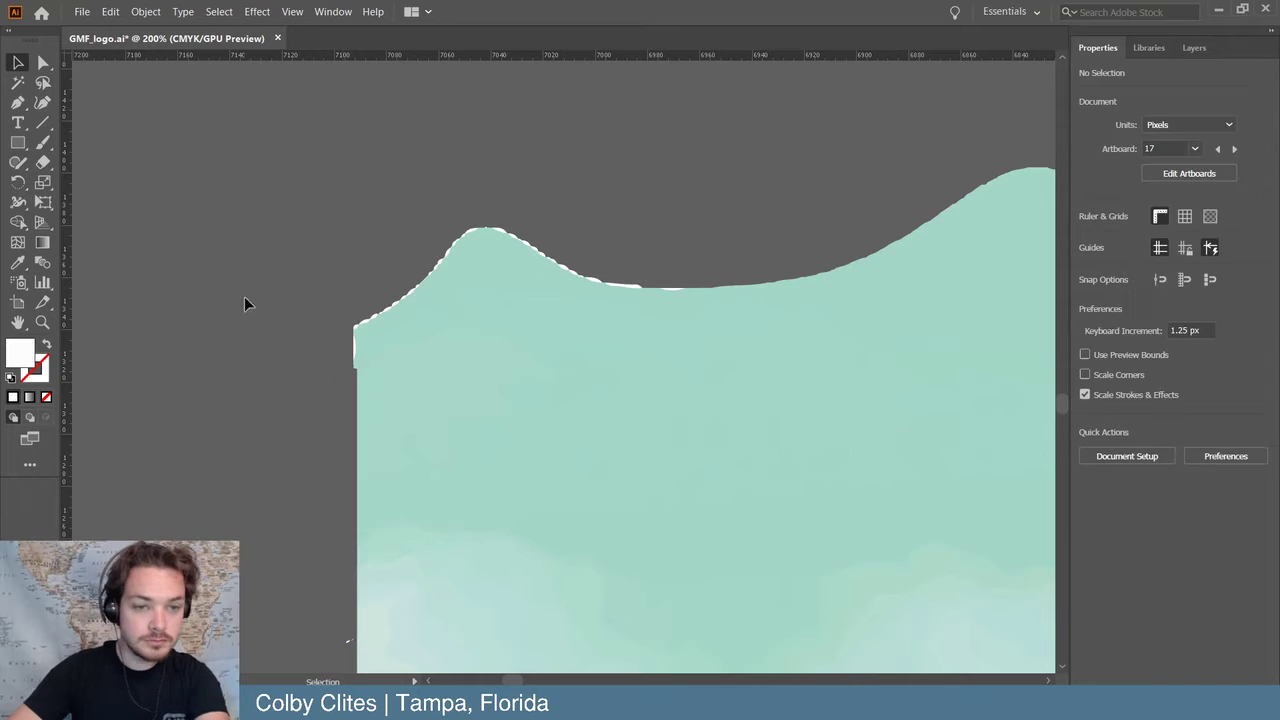
# - Select and delete the white fringe over the wave's leftmost crest and the trough beside it, leaving the inner mint shapes out
pyautogui.click(612, 340)
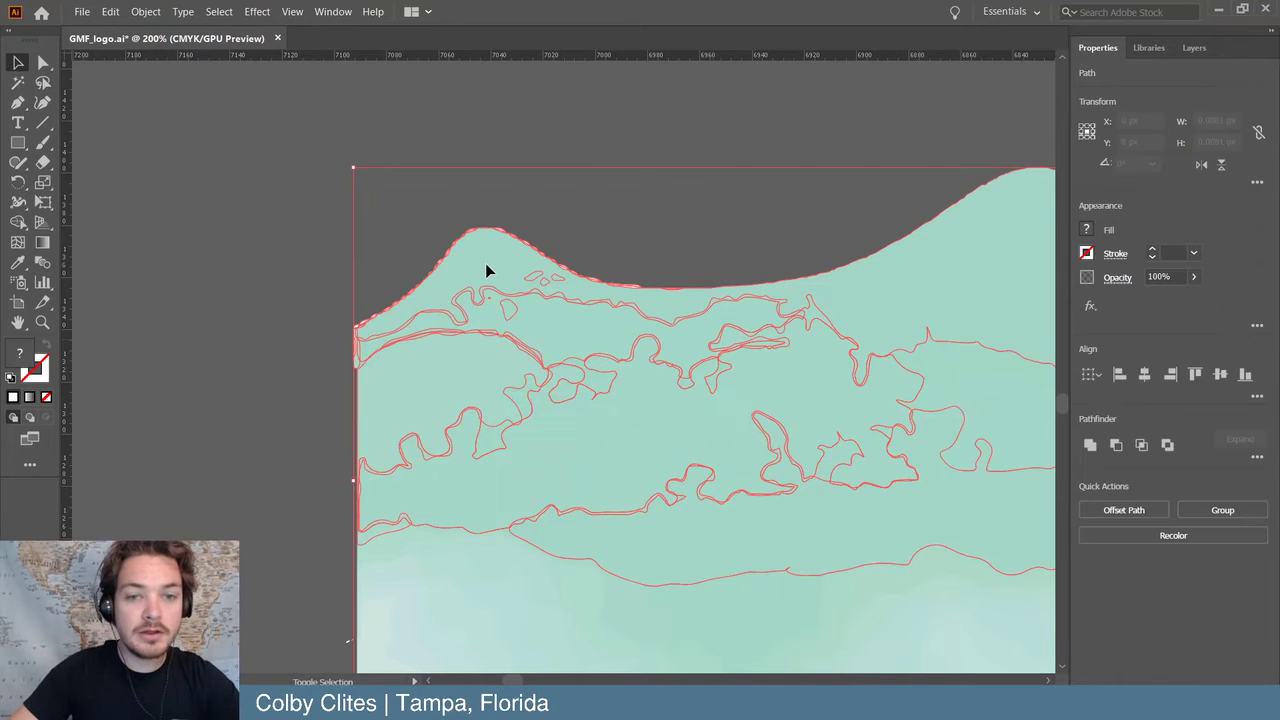
pyautogui.click(266, 211)
pyautogui.click(683, 297)
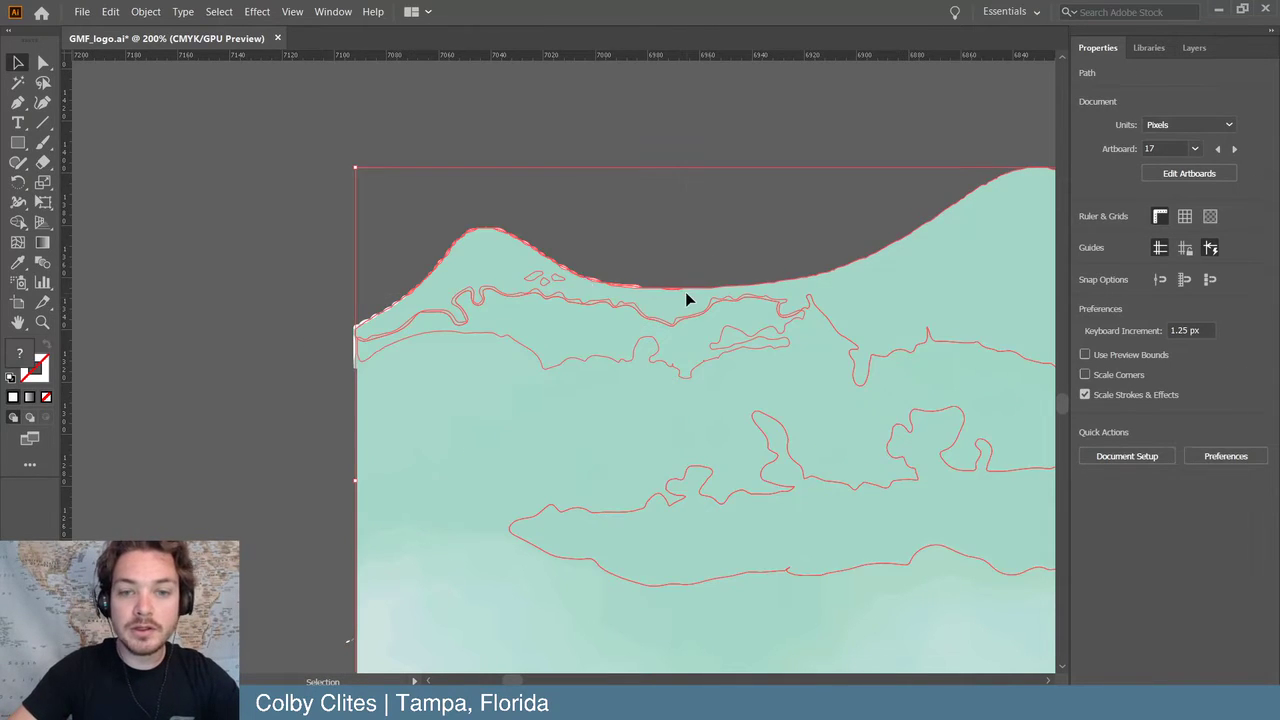
pyautogui.click(491, 266)
pyautogui.click(554, 291)
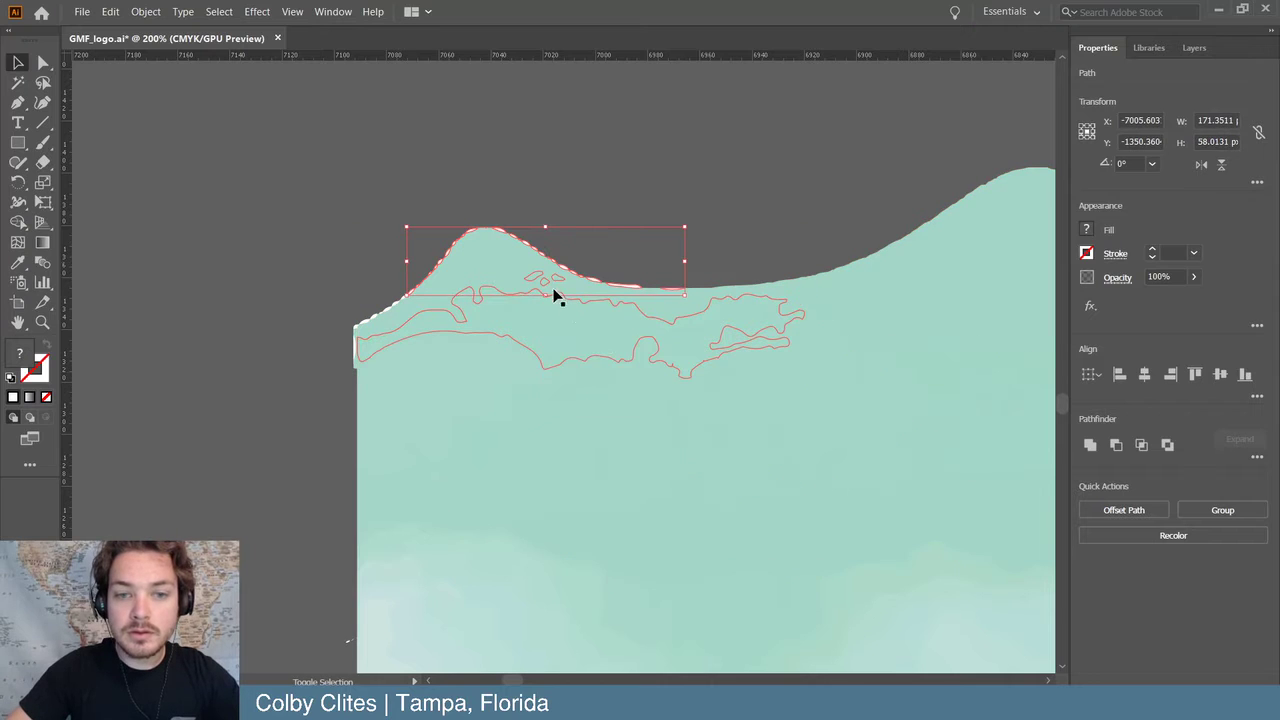
pyautogui.click(557, 283)
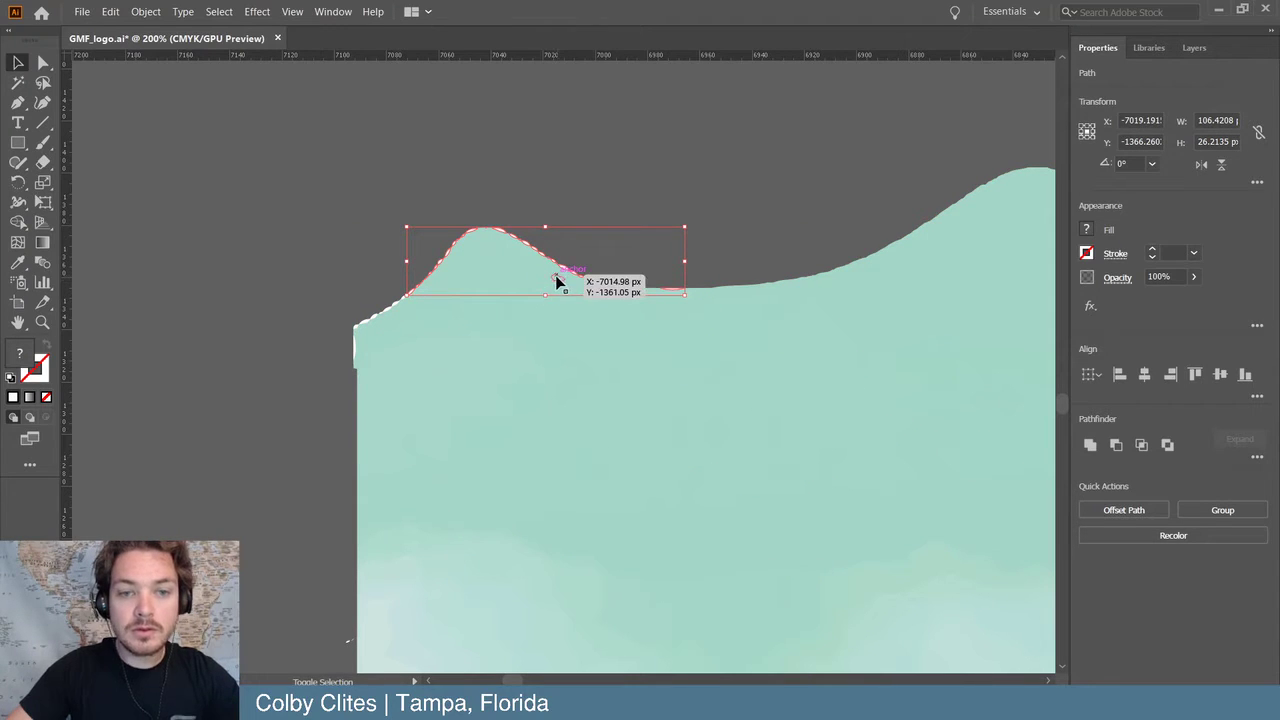
pyautogui.click(354, 323)
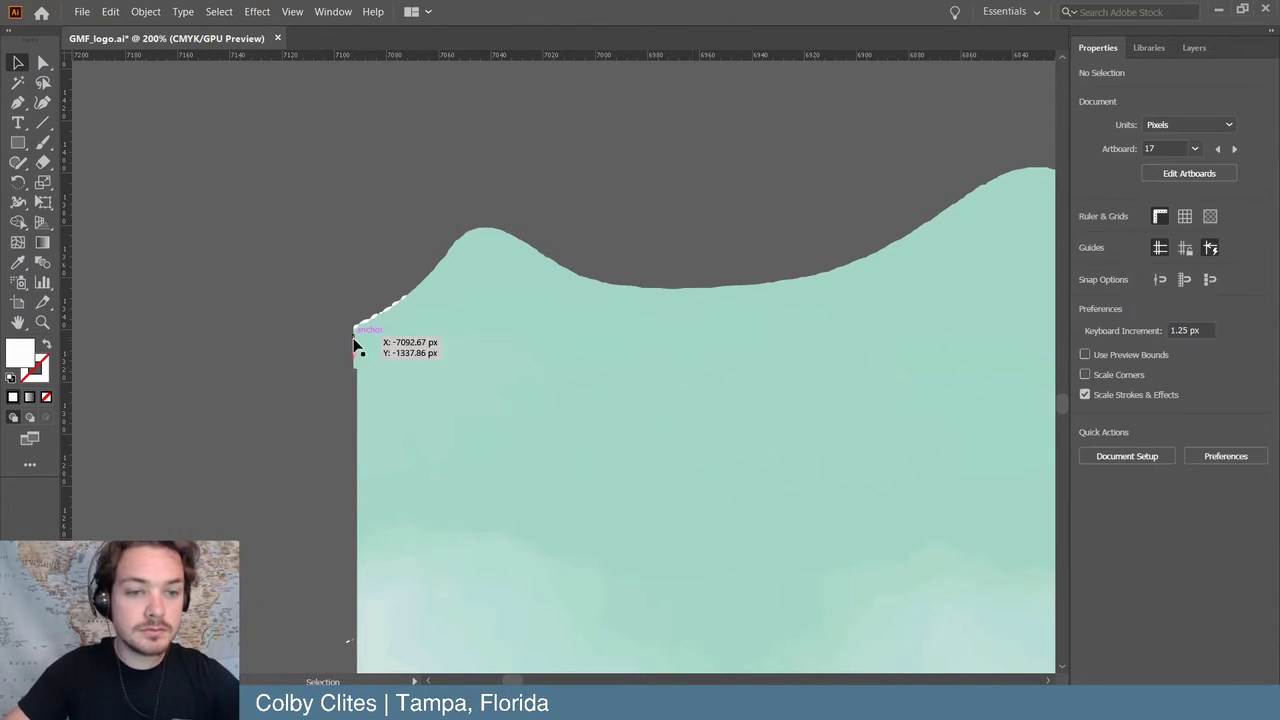
# - Delete the white tracing fragment at the upper wave's top-left corner
pyautogui.click(360, 306)
pyautogui.click(326, 291)
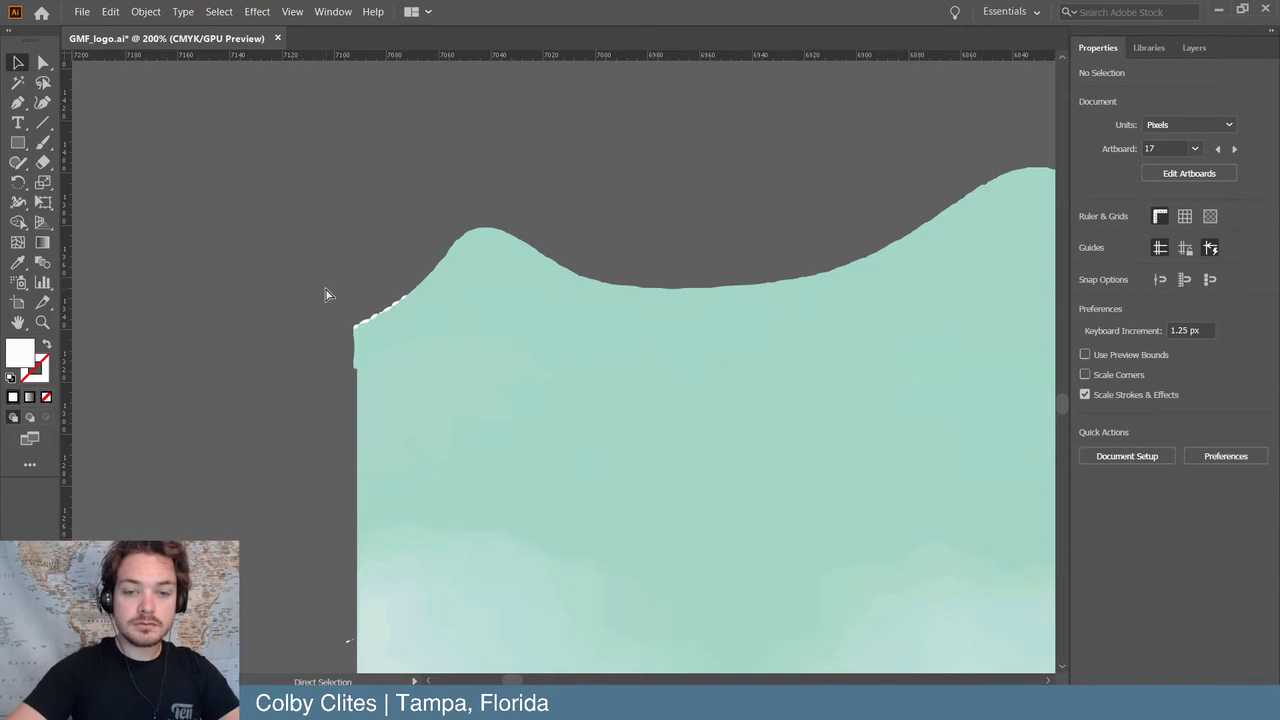
pyautogui.hotkey('ctrl', '=')
pyautogui.hotkey('ctrl', '=')
pyautogui.hotkey('ctrl', '=')
pyautogui.hscroll(-5, 330, 295)
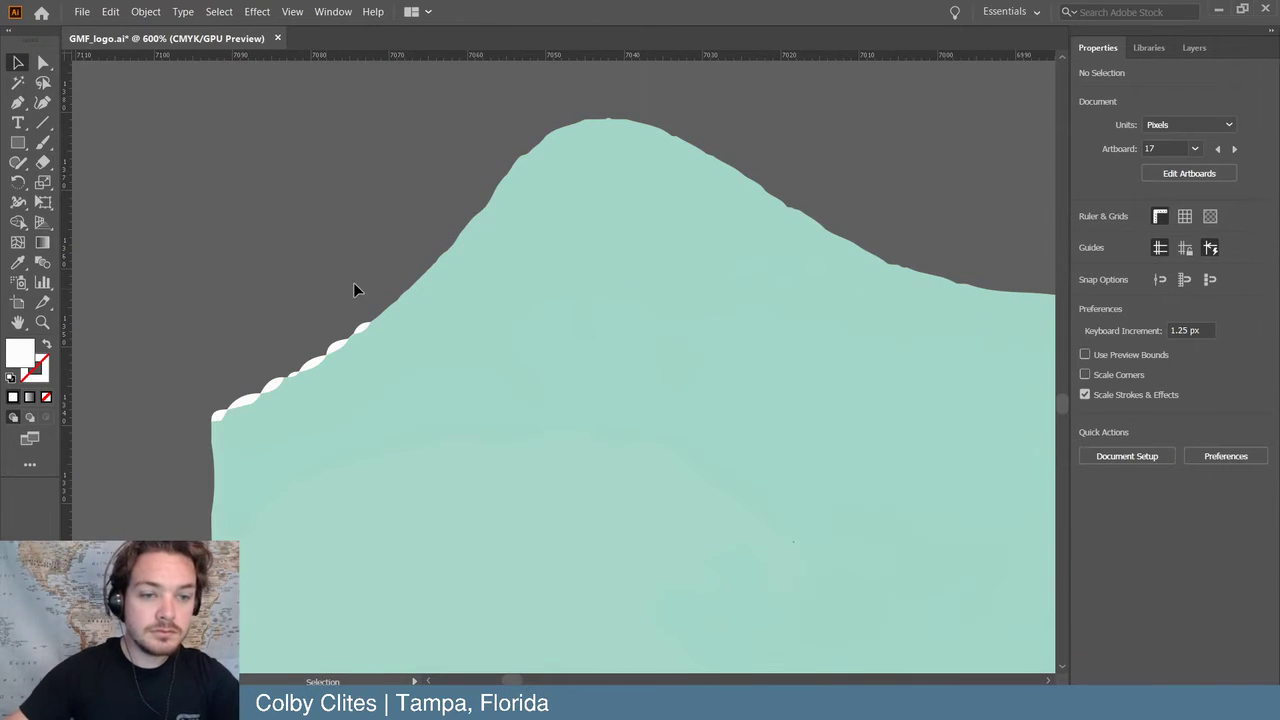
pyautogui.click(214, 423)
pyautogui.click(218, 412)
pyautogui.press('Delete')
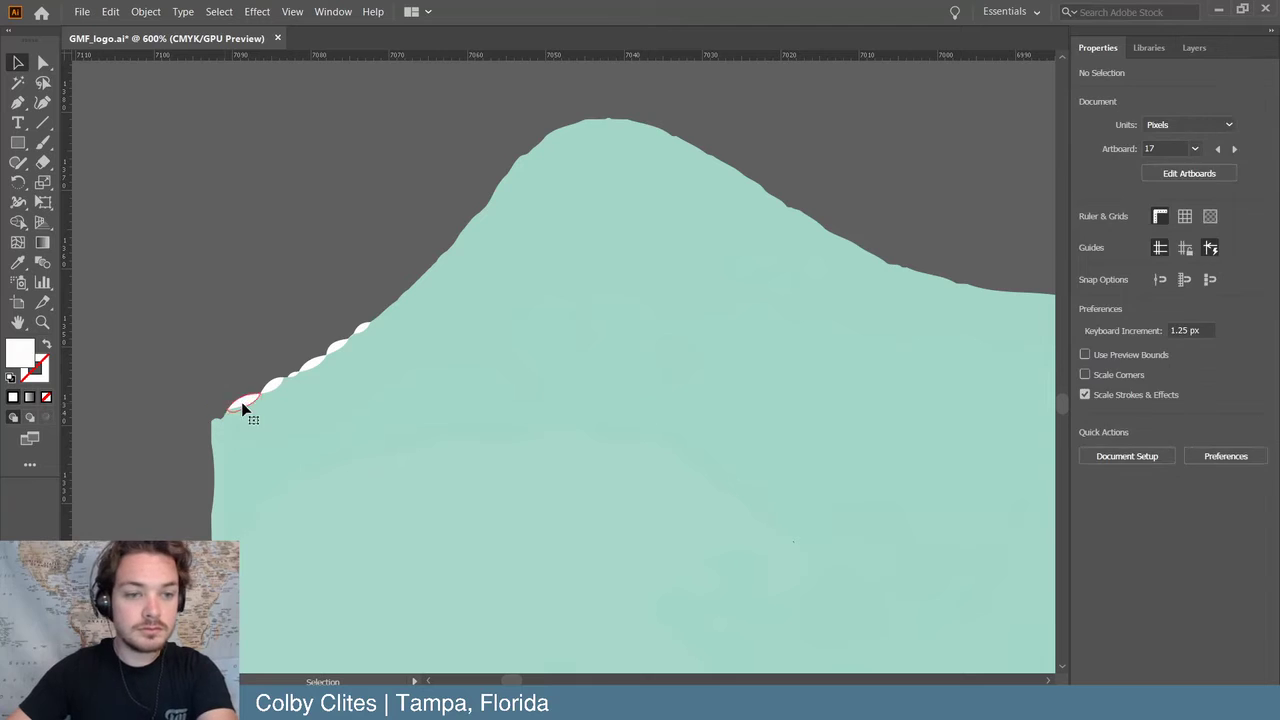
# - Delete the remaining white fragments one by one up the outer slope of the wave's leftmost crest
pyautogui.click(272, 388)
pyautogui.press('Delete')
pyautogui.click(302, 368)
pyautogui.press('Delete')
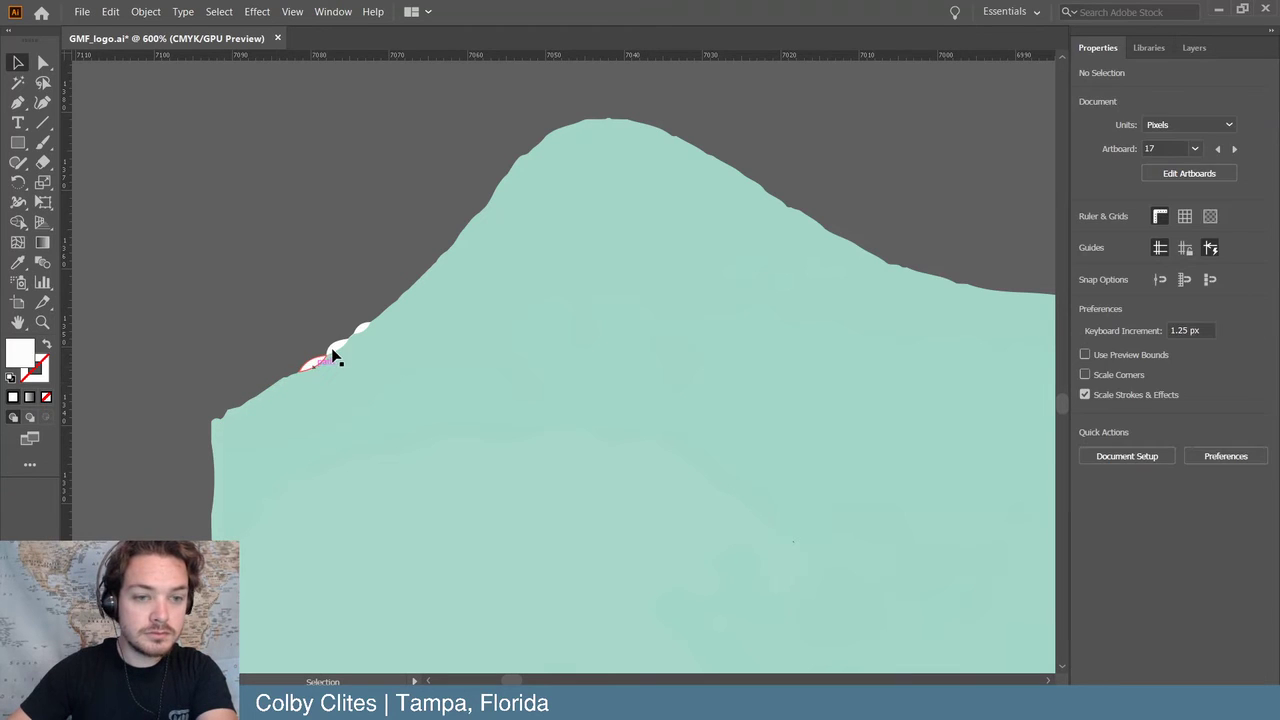
pyautogui.click(337, 345)
pyautogui.press('Delete')
pyautogui.click(361, 327)
pyautogui.press('Delete')
# - Select all the traced paths of the upper wave and group them into one object
pyautogui.hotkey('ctrl', '-')
pyautogui.hotkey('ctrl', '-')
pyautogui.hotkey('ctrl', '-')
pyautogui.hotkey('ctrl', '-')
pyautogui.hotkey('ctrl', '-')
pyautogui.hotkey('ctrl', '-')
pyautogui.hotkey('ctrl', '-')
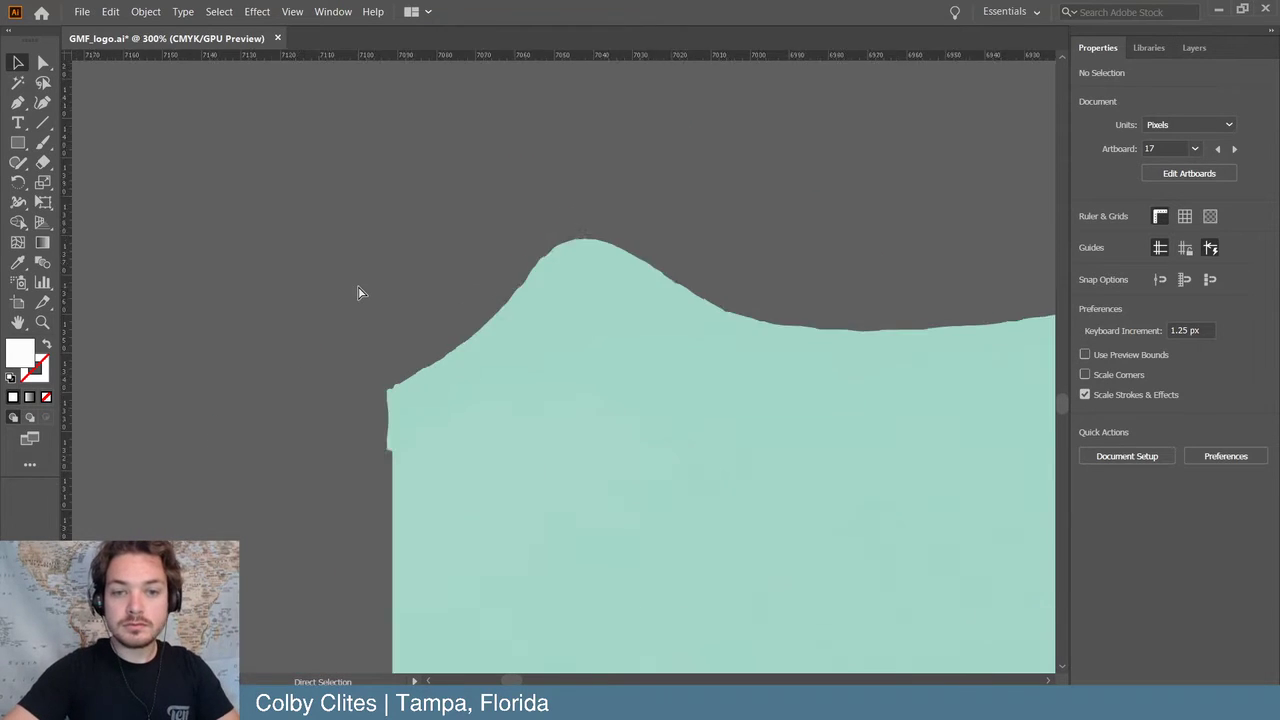
pyautogui.hscroll(6, 358, 290)
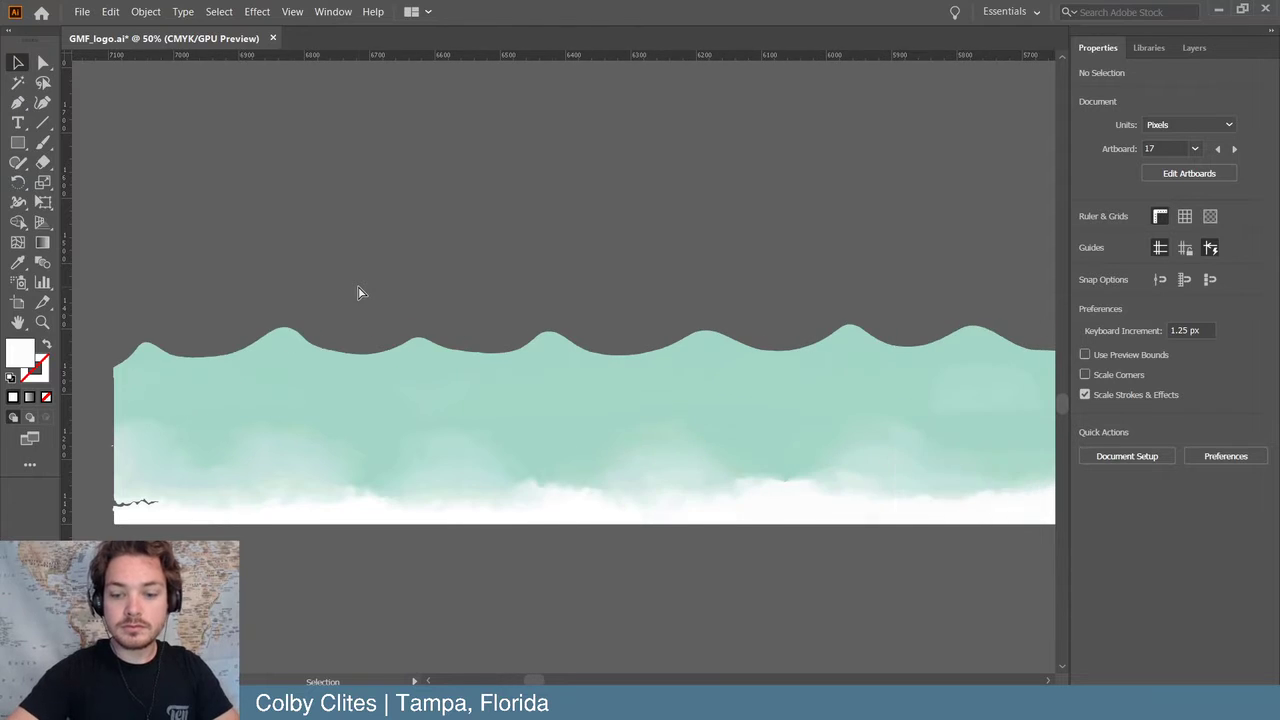
pyautogui.hotkey('ctrl', '-')
pyautogui.hscroll(3, 170, 341)
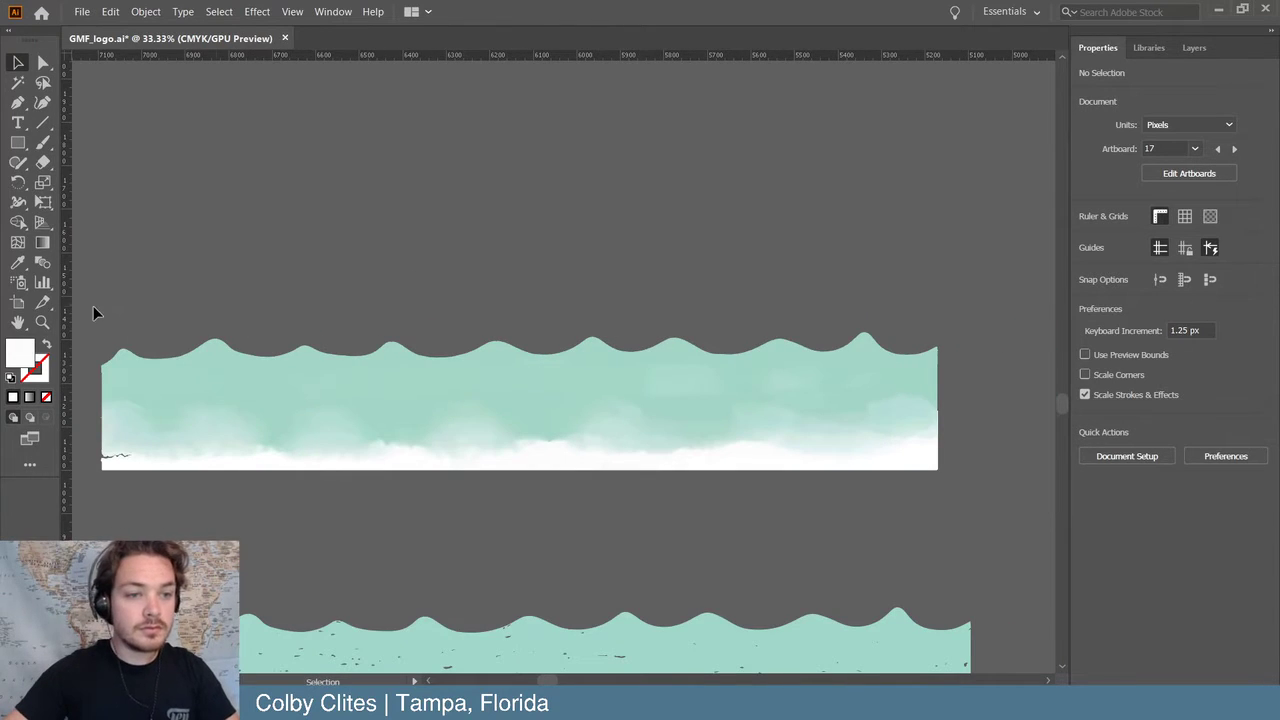
pyautogui.hotkey('ctrl', 'a')
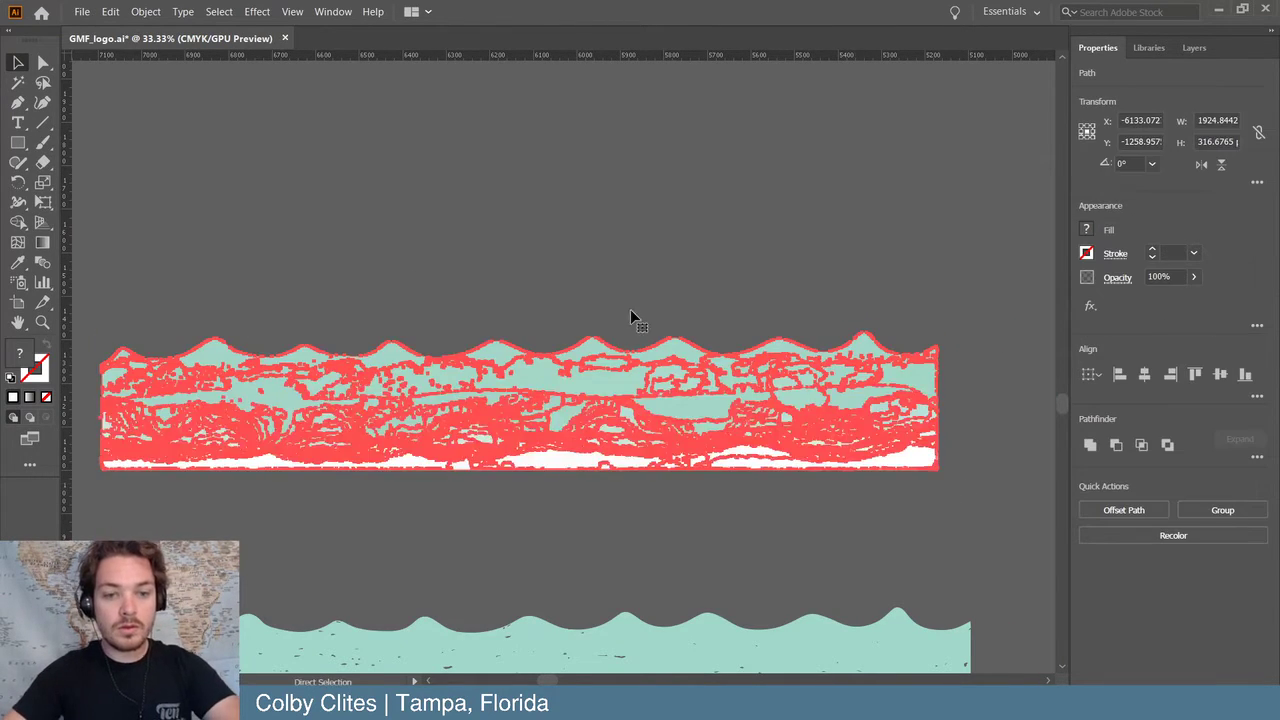
pyautogui.hotkey('ctrl', 'g')
pyautogui.click(574, 226)
# - Move the black distress texture over the upper wave and adjust its position until the marks spread across the painted area
pyautogui.hotkey('ctrl', '-')
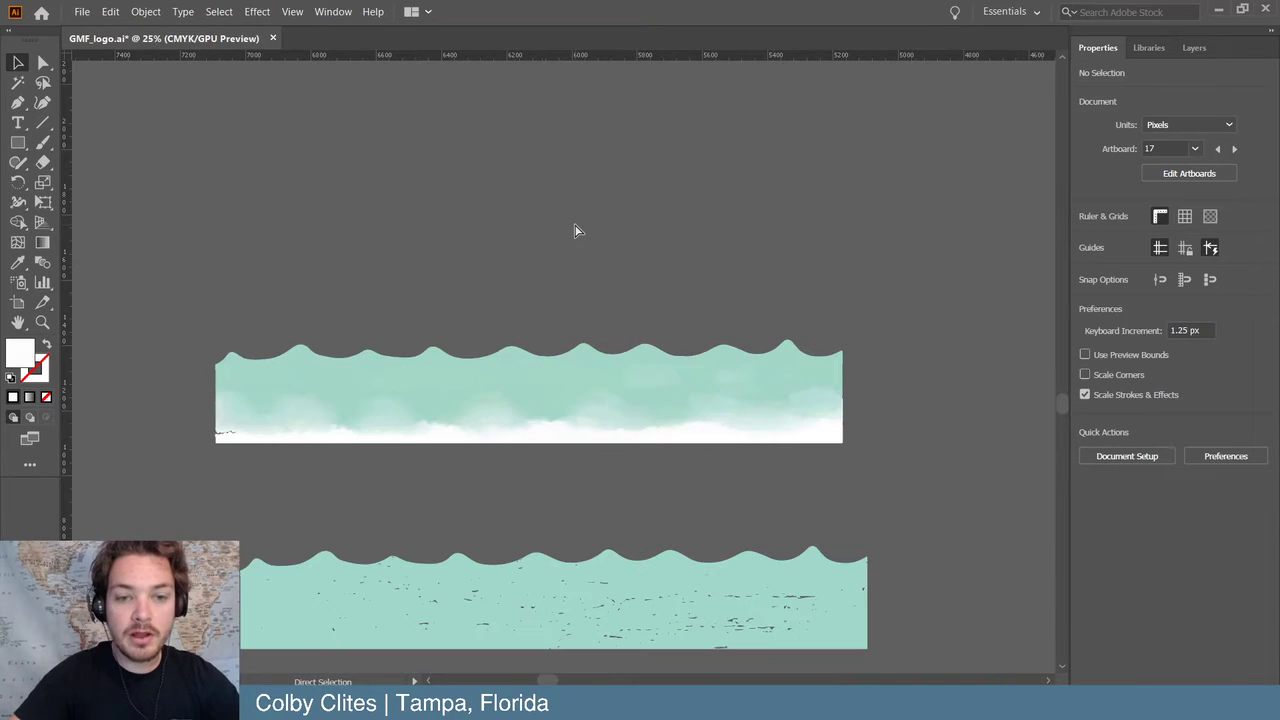
pyautogui.hotkey('ctrl', '-')
pyautogui.hotkey('ctrl', '-')
pyautogui.hotkey('ctrl', '-')
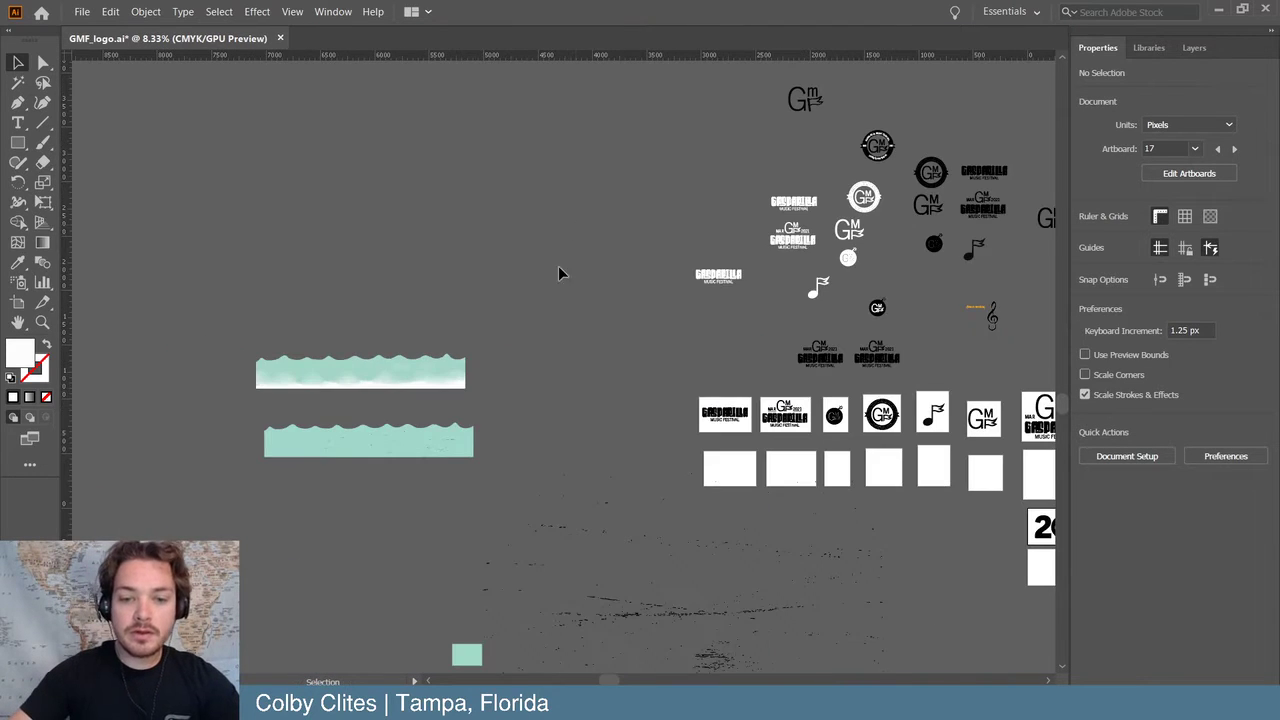
pyautogui.moveTo(672, 620); pyautogui.dragTo(358, 376)
pyautogui.hotkey('ctrl', '+')
pyautogui.hotkey('ctrl', '+')
pyautogui.hotkey('ctrl', '+')
pyautogui.hotkey('ctrl', '+')
pyautogui.hotkey('ctrl', '+')
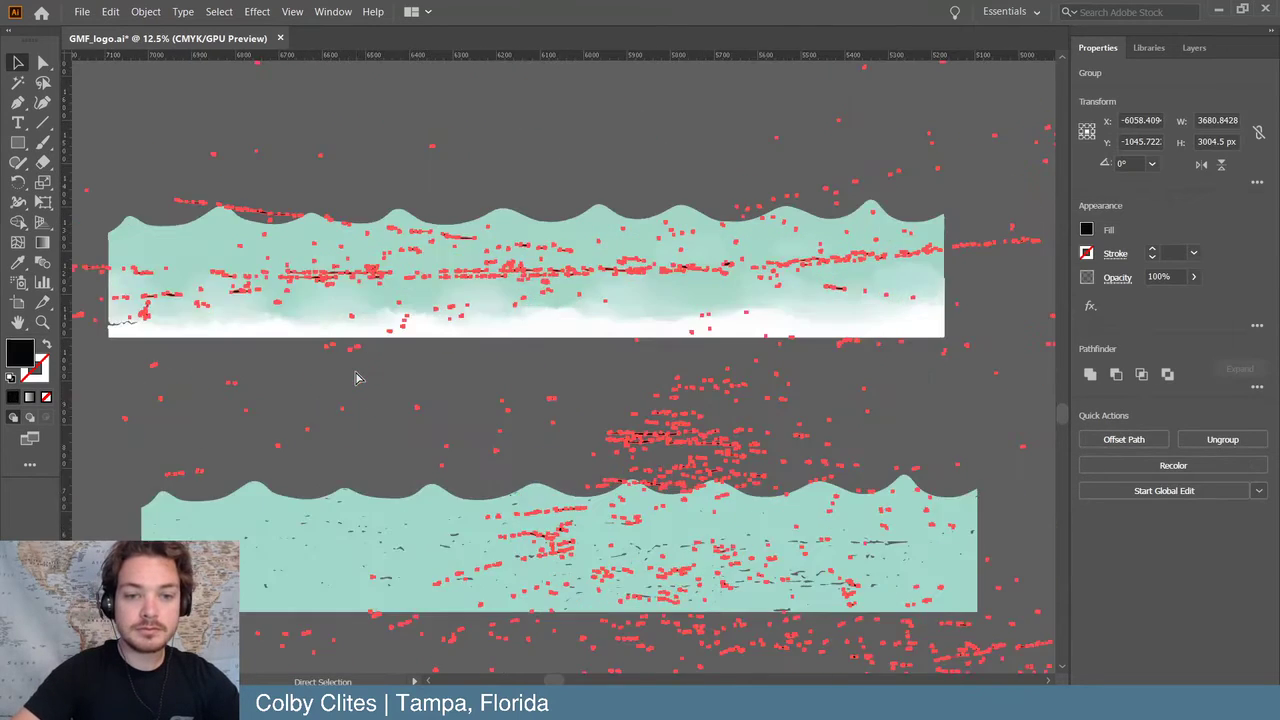
pyautogui.scroll(2, 358, 378)
pyautogui.hotkey('ctrl', '-')
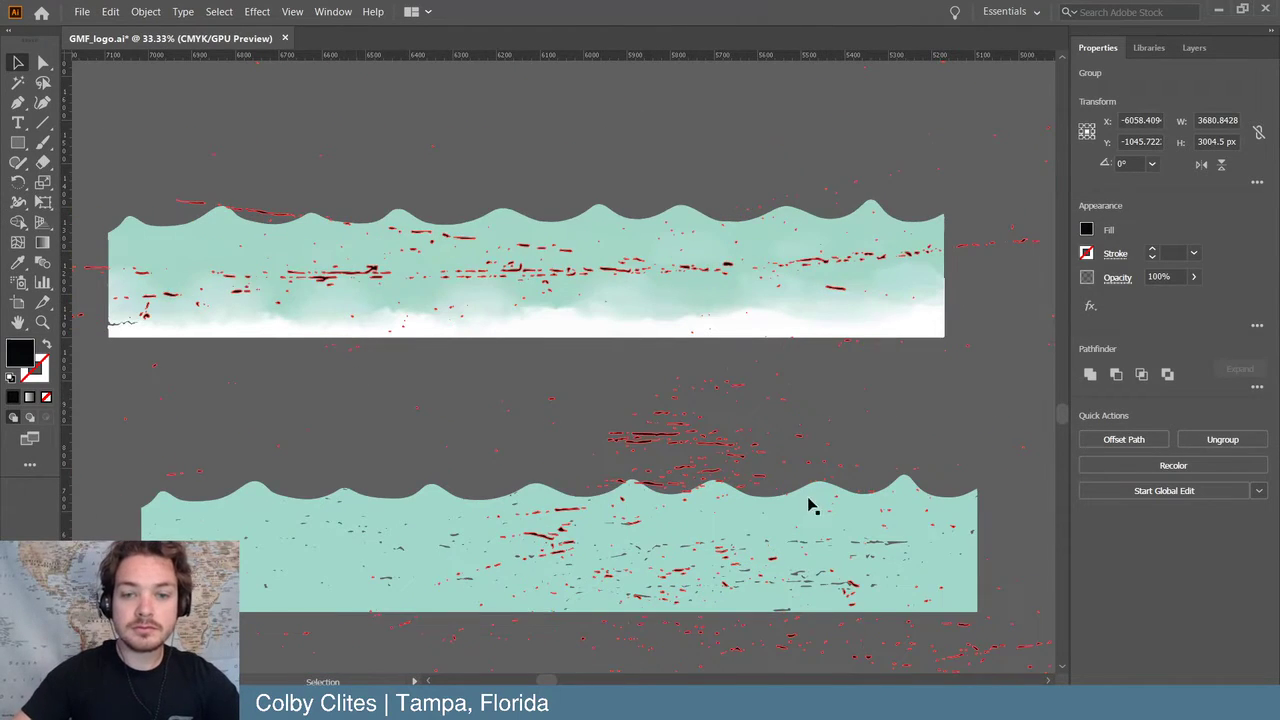
pyautogui.moveTo(670, 438); pyautogui.dragTo(791, 354)
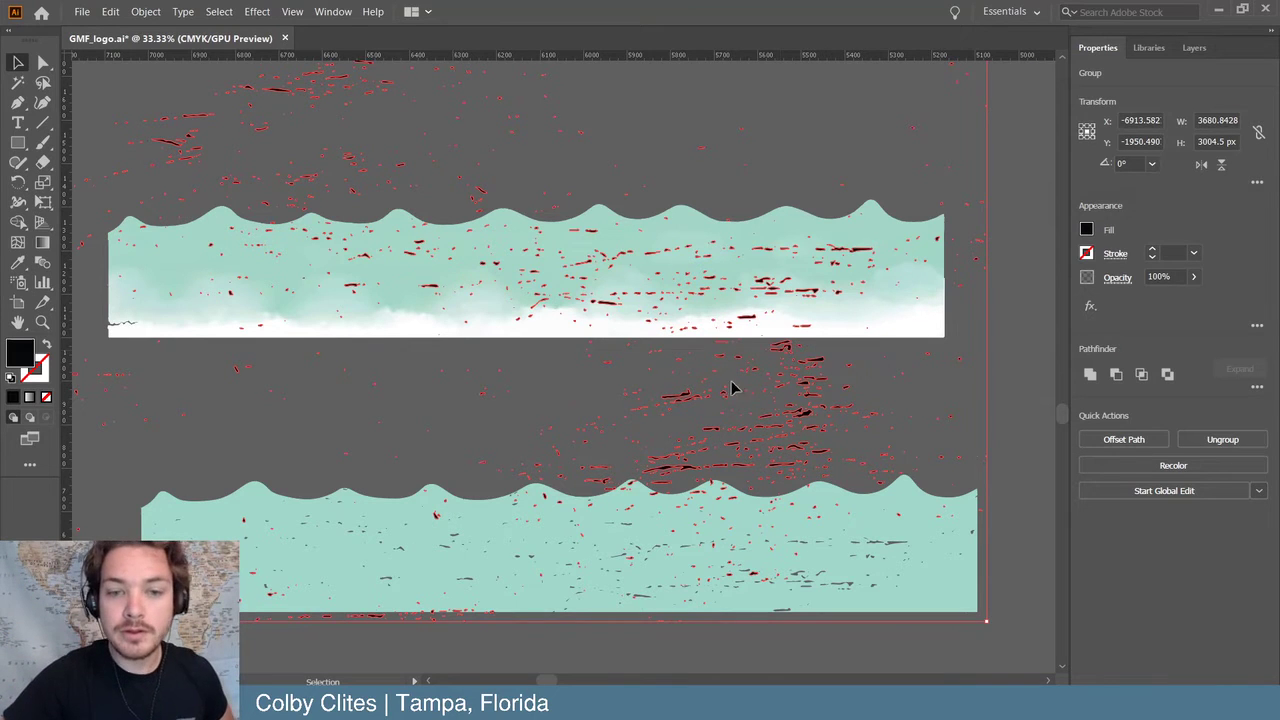
pyautogui.moveTo(690, 405); pyautogui.dragTo(699, 416)
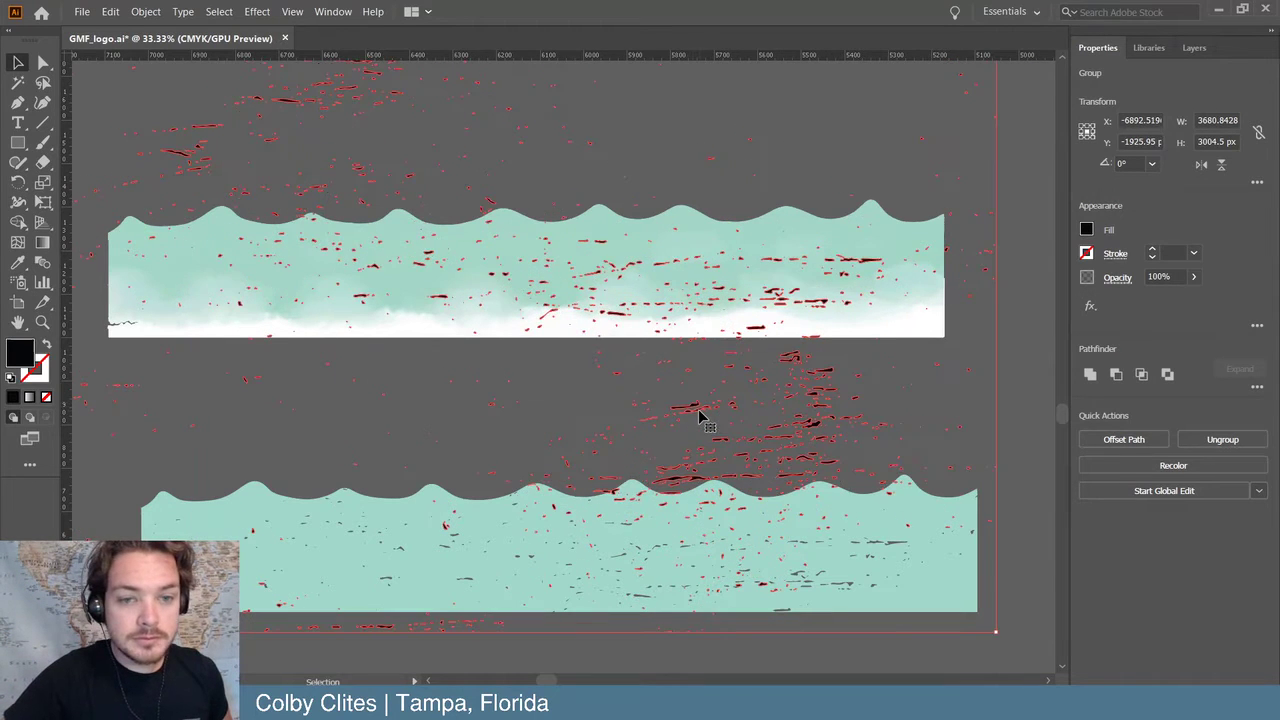
pyautogui.moveTo(822, 427); pyautogui.dragTo(790, 407)
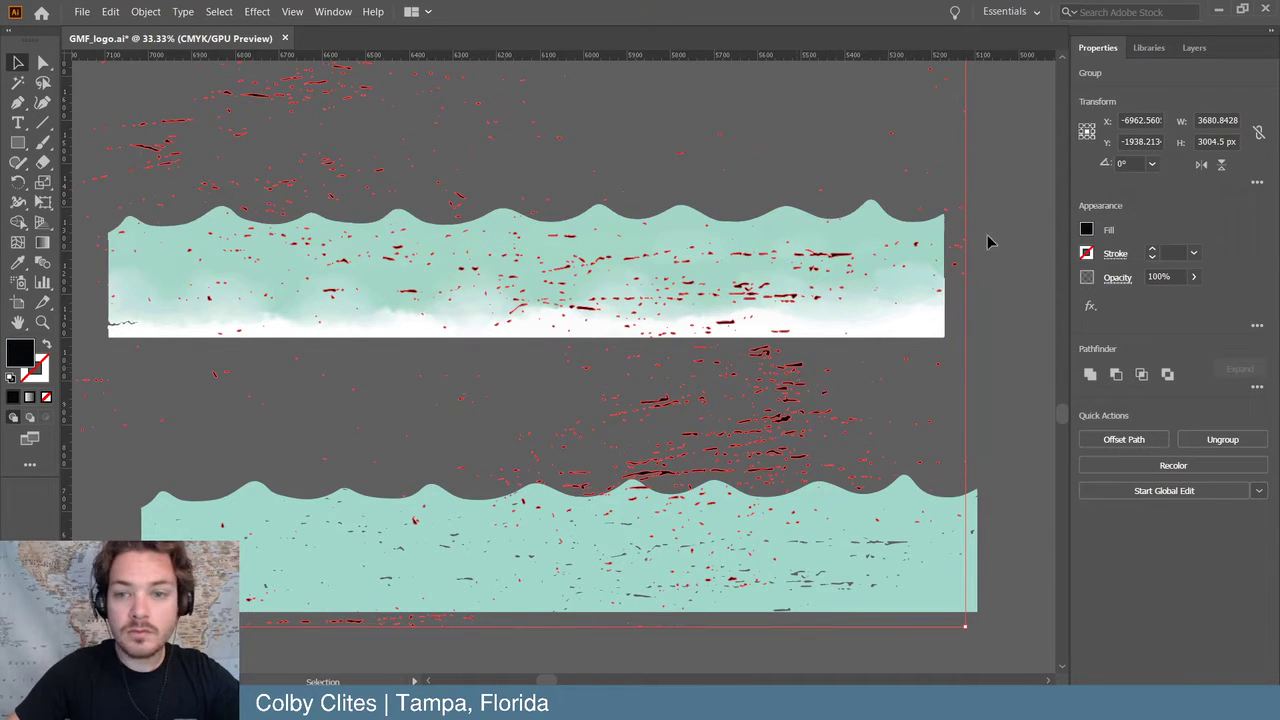
# - Try to subtract the distress texture from the grouped upper wave with Minus Front, and undo the subtraction
pyautogui.click(1014, 366)
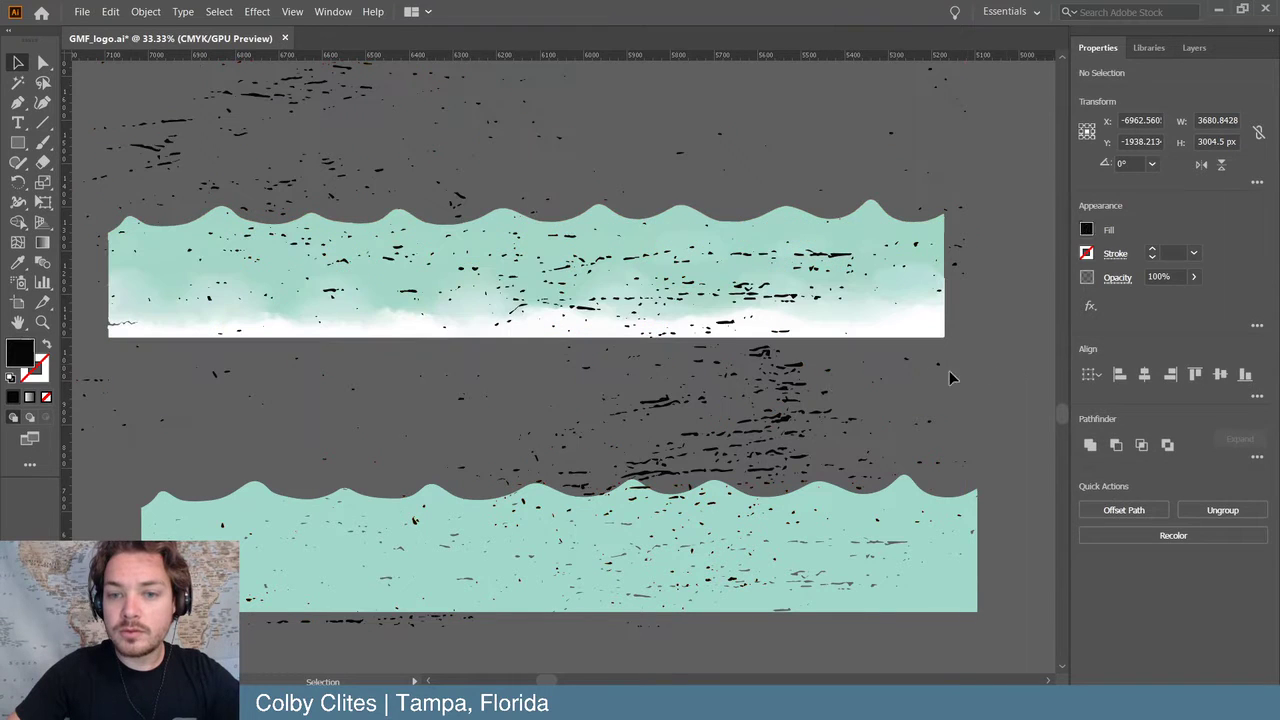
pyautogui.click(790, 366)
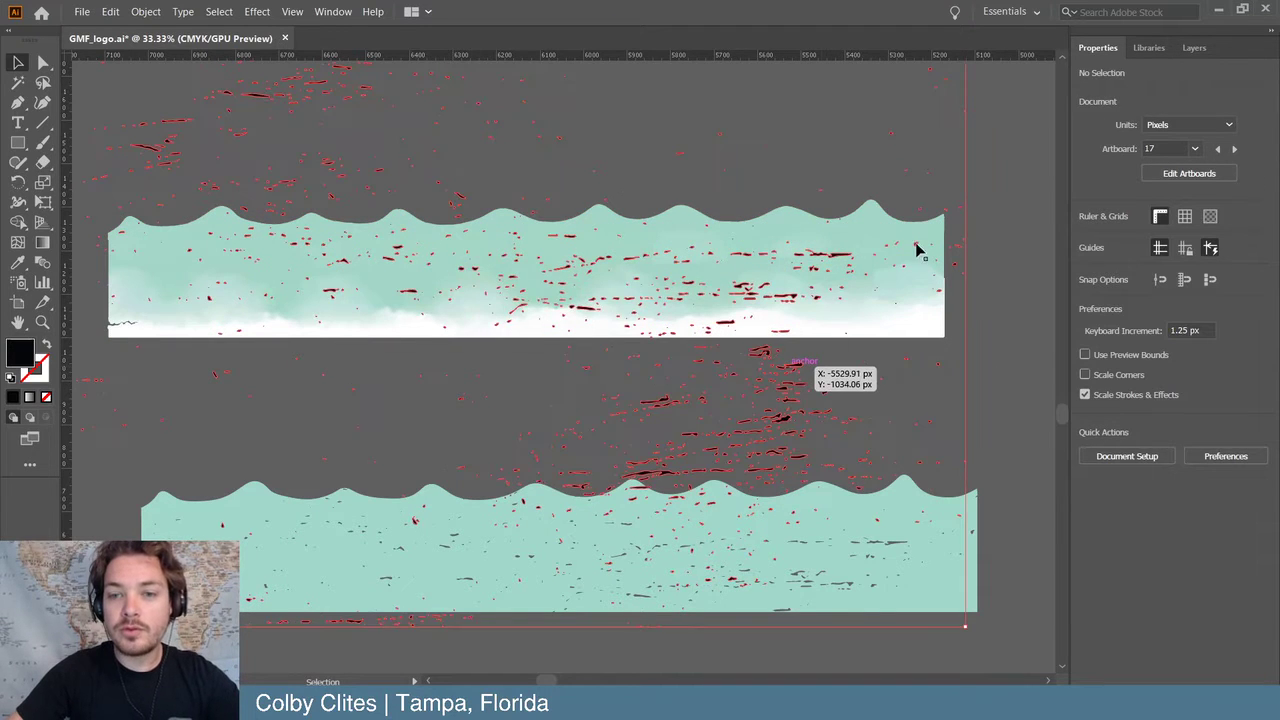
pyautogui.keyDown('shift'); pyautogui.click(871, 210); pyautogui.keyUp('shift')
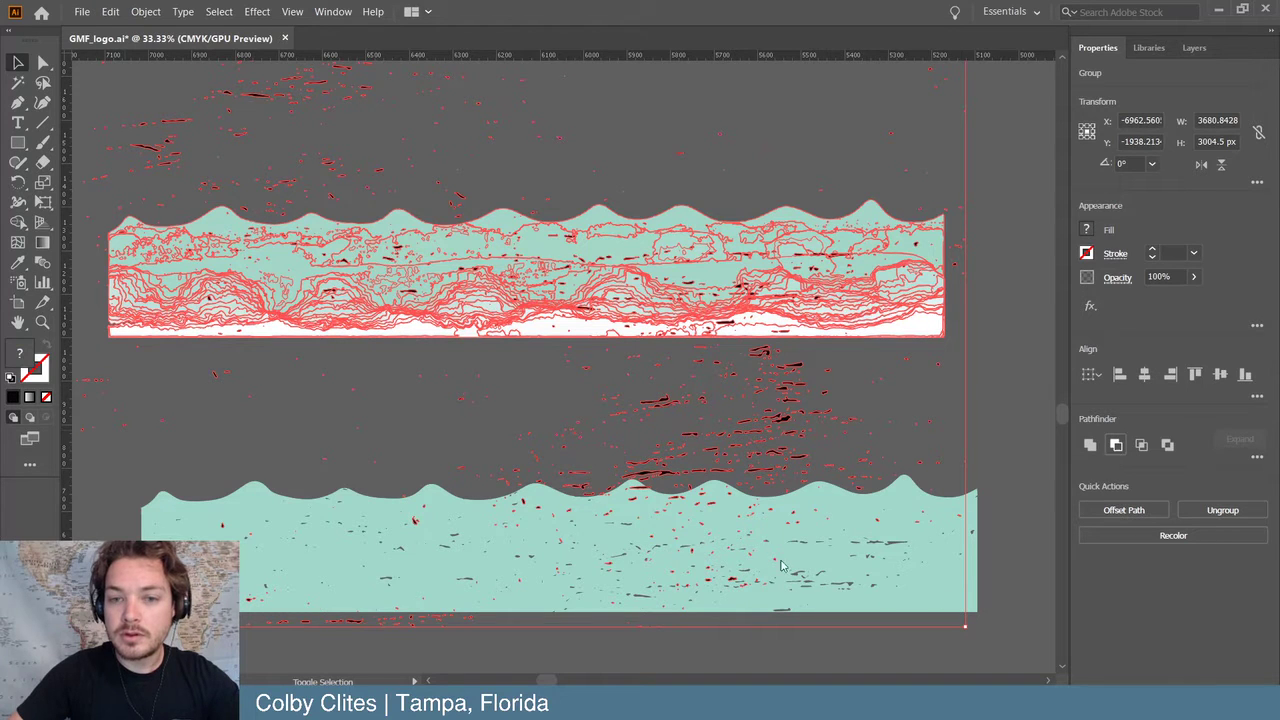
pyautogui.click(985, 320)
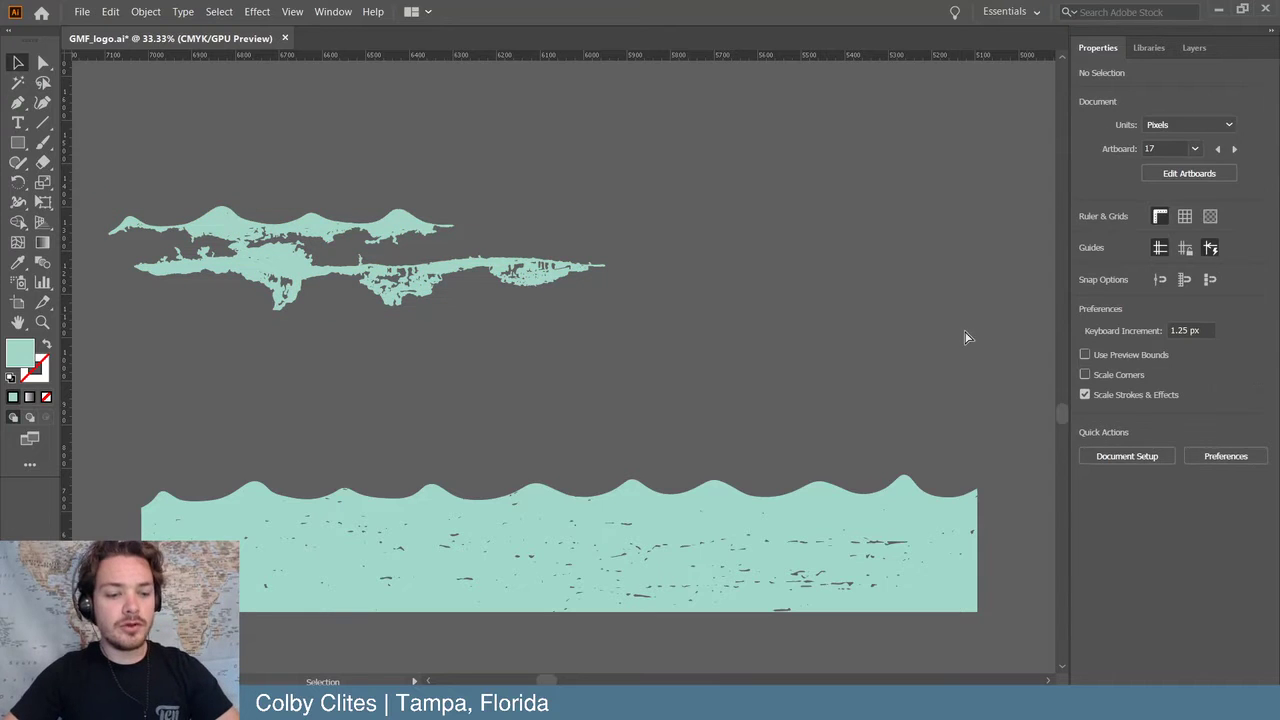
pyautogui.press('ctrl')
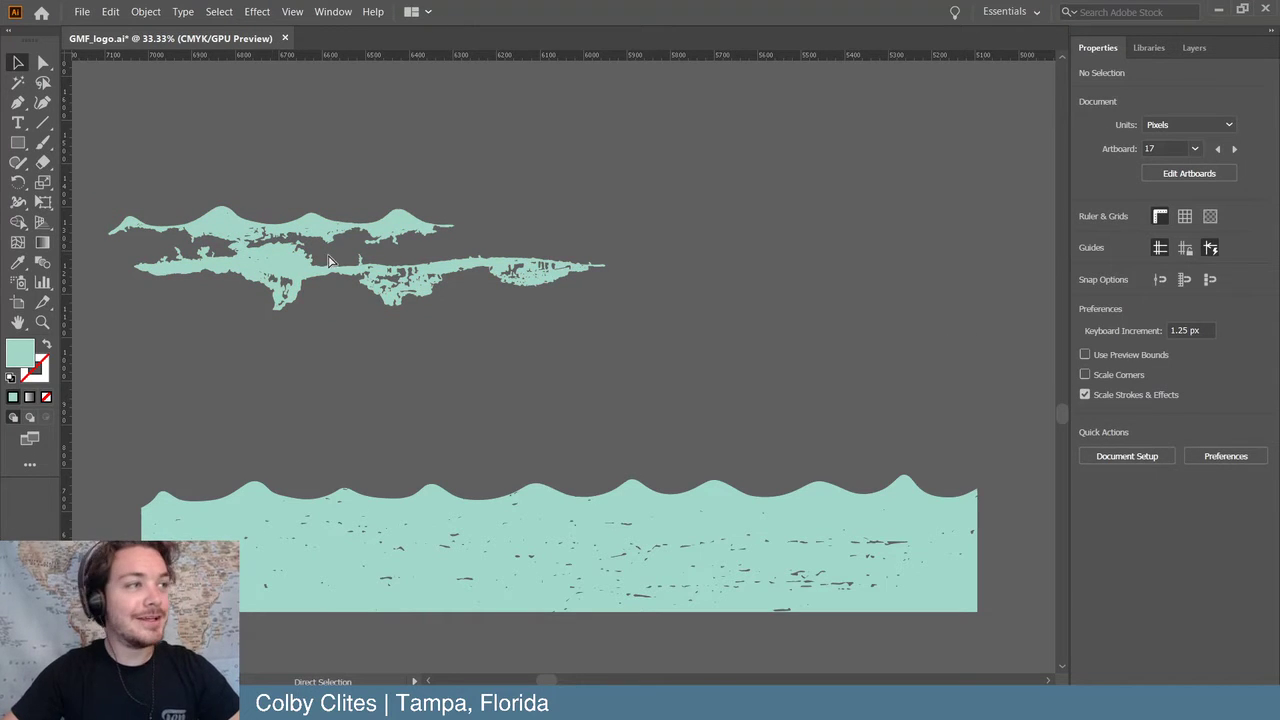
pyautogui.hotkey('ctrl', 'z')
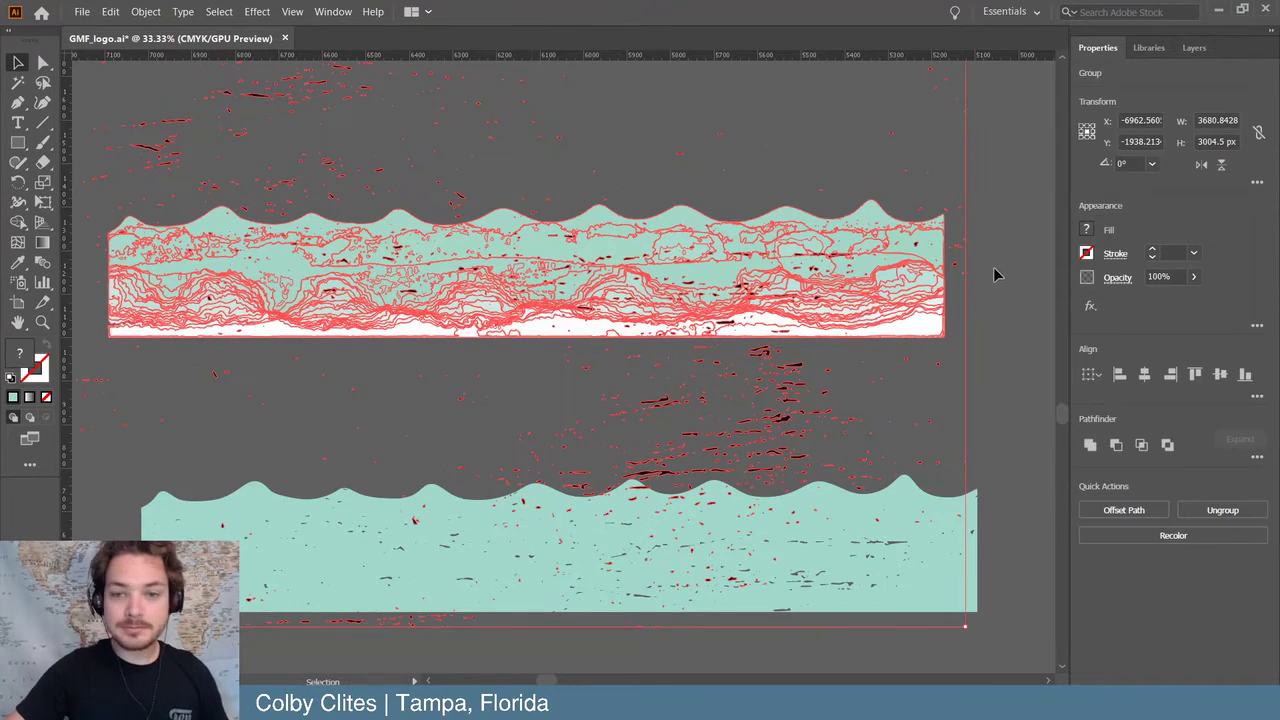
# - Move the black distress texture down, clear of both wave graphics
pyautogui.click(995, 275)
pyautogui.moveTo(815, 385); pyautogui.dragTo(795, 628)
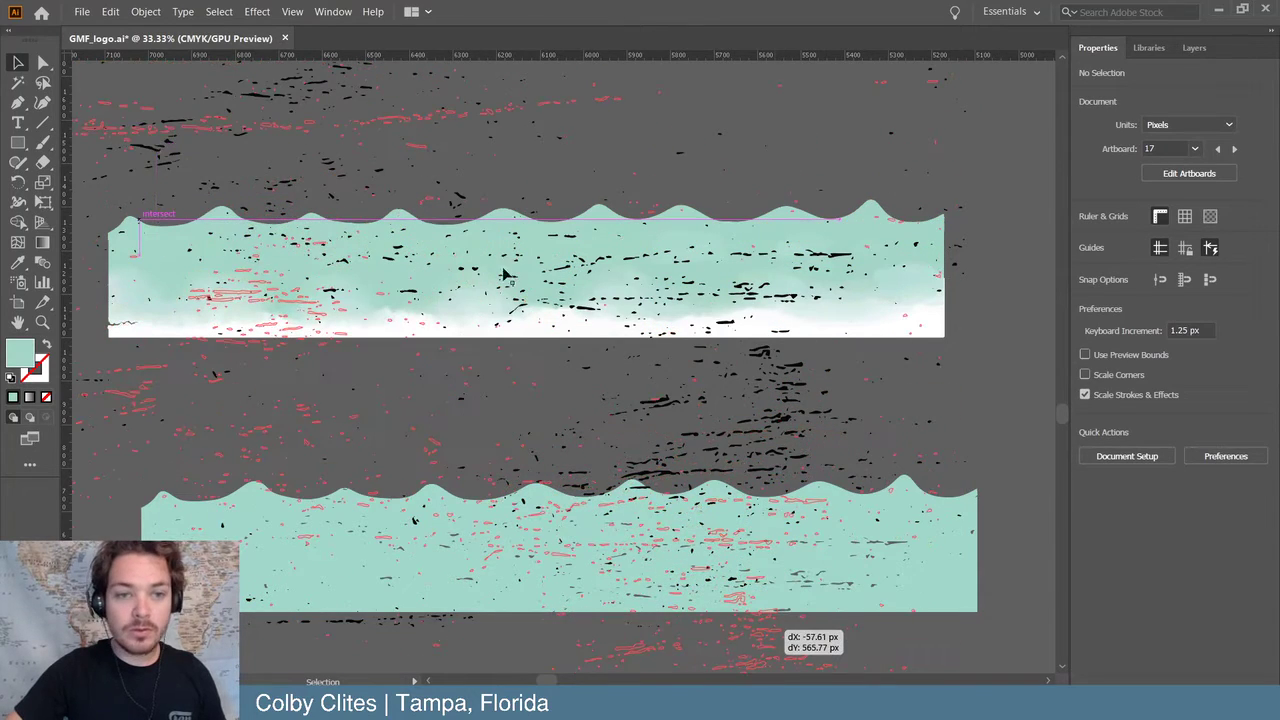
pyautogui.moveTo(475, 170); pyautogui.dragTo(720, 600)
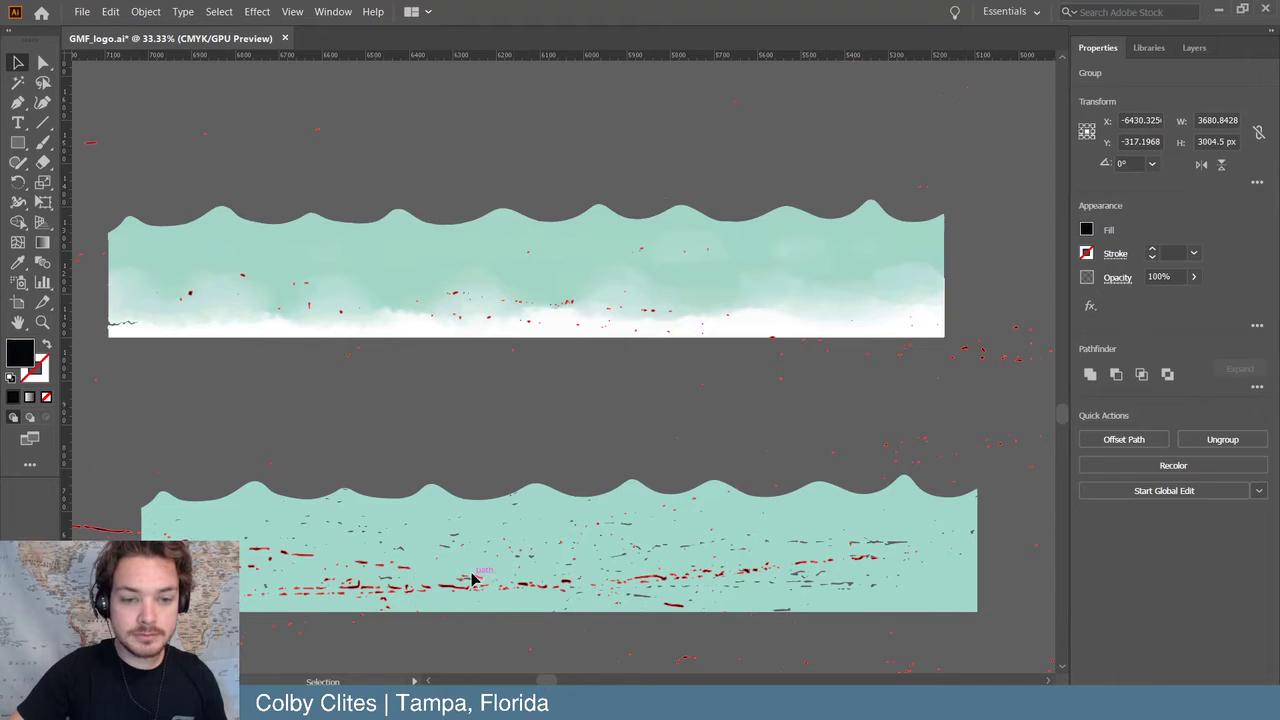
pyautogui.scroll(-3, 560, 663)
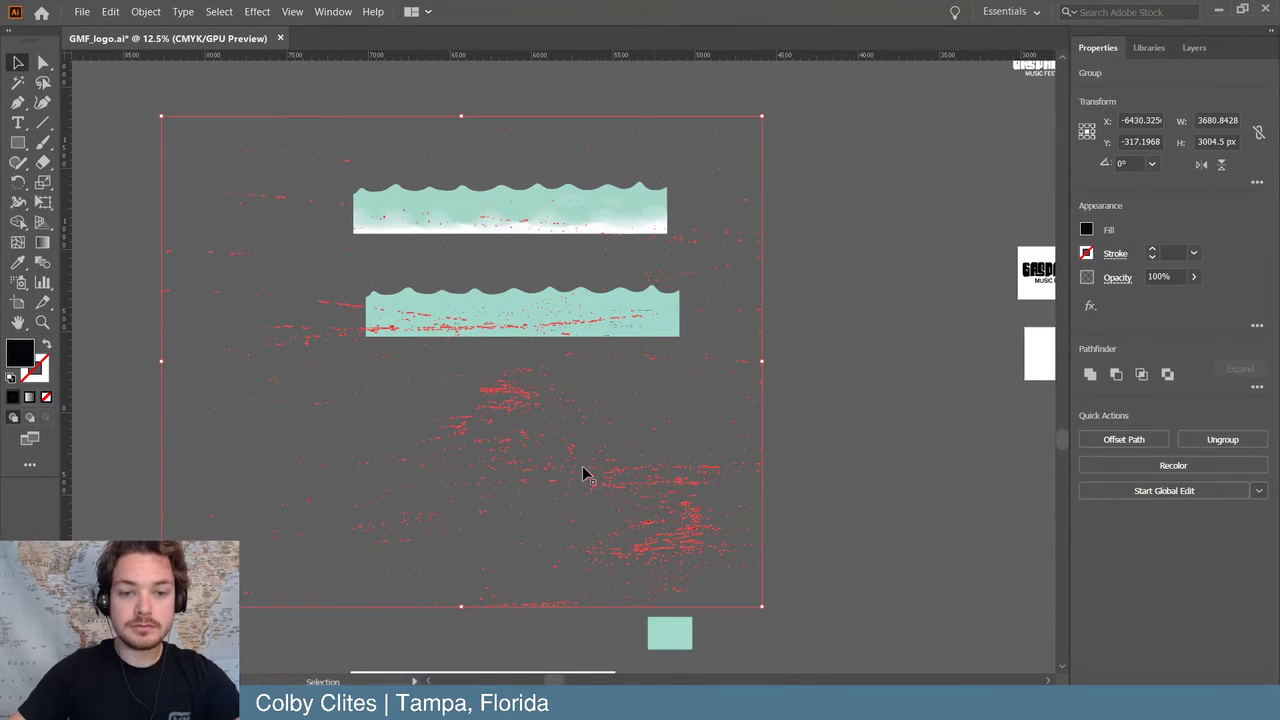
pyautogui.moveTo(698, 514); pyautogui.dragTo(789, 504)
pyautogui.keyDown('ctrl'); pyautogui.click(564, 198); pyautogui.keyUp('ctrl')
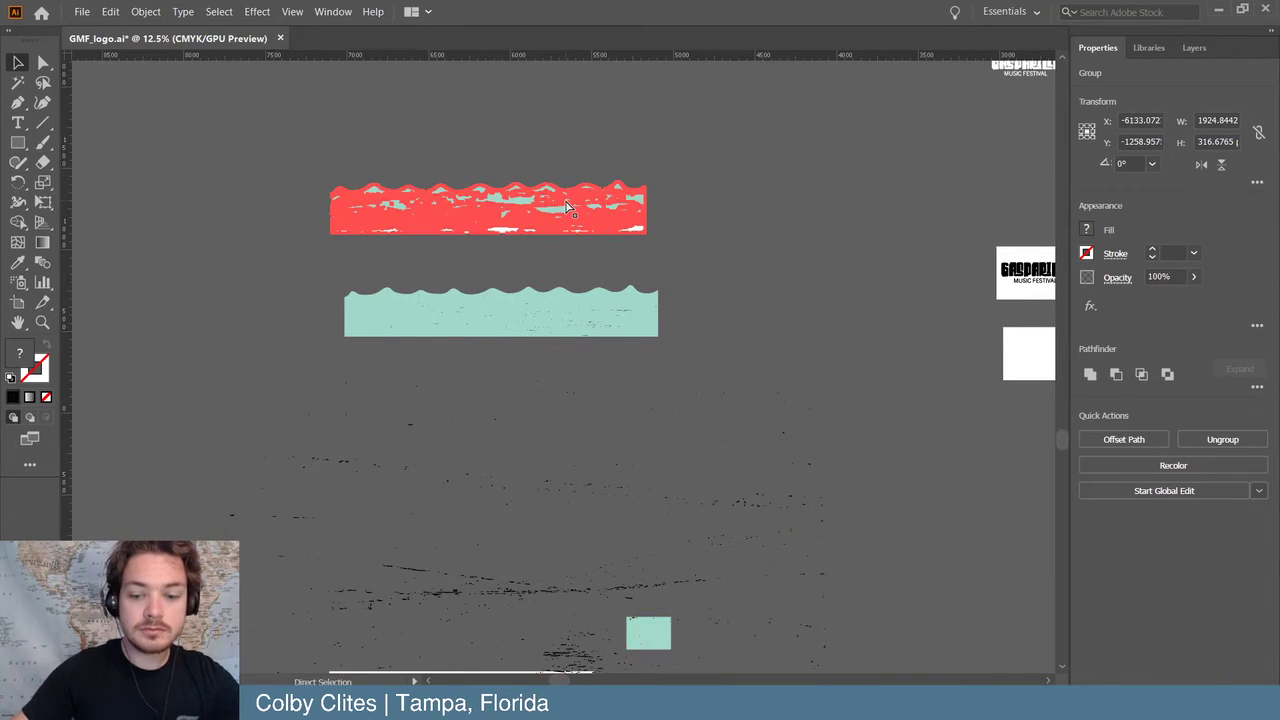
pyautogui.hotkey('ctrl', '=')
pyautogui.hotkey('ctrl', '=')
pyautogui.hotkey('ctrl', '=')
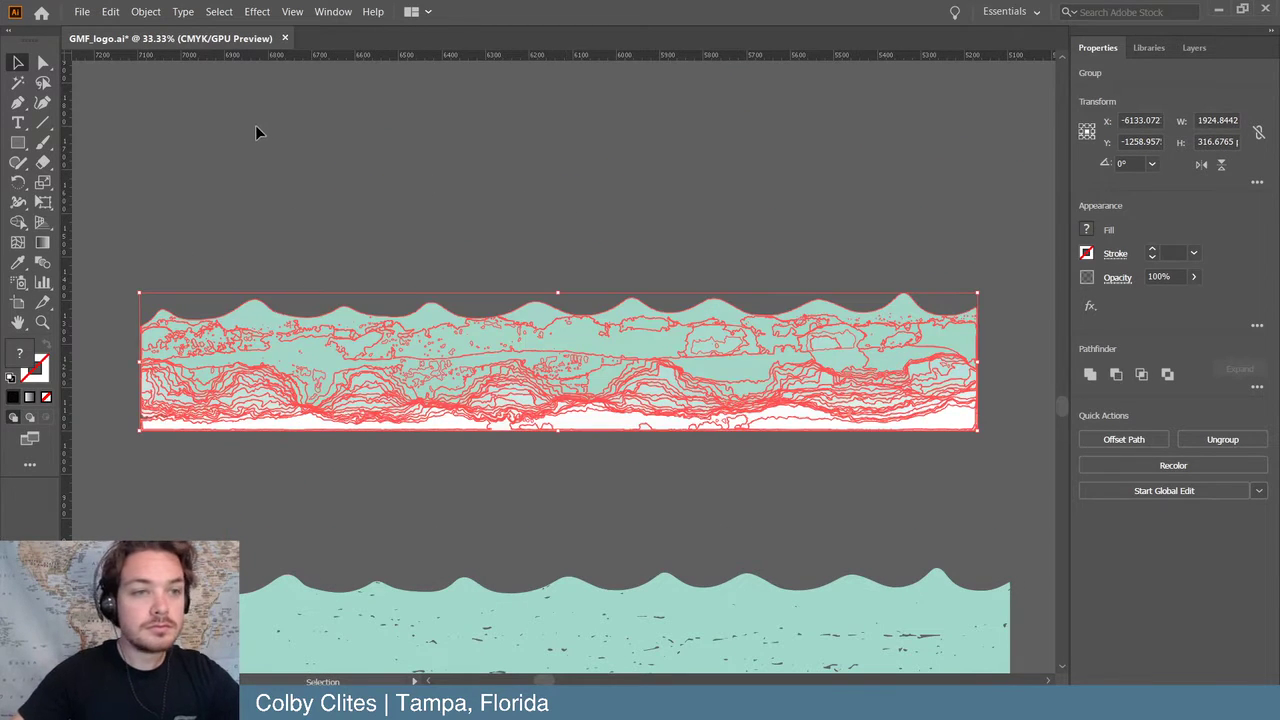
pyautogui.click(145, 11)
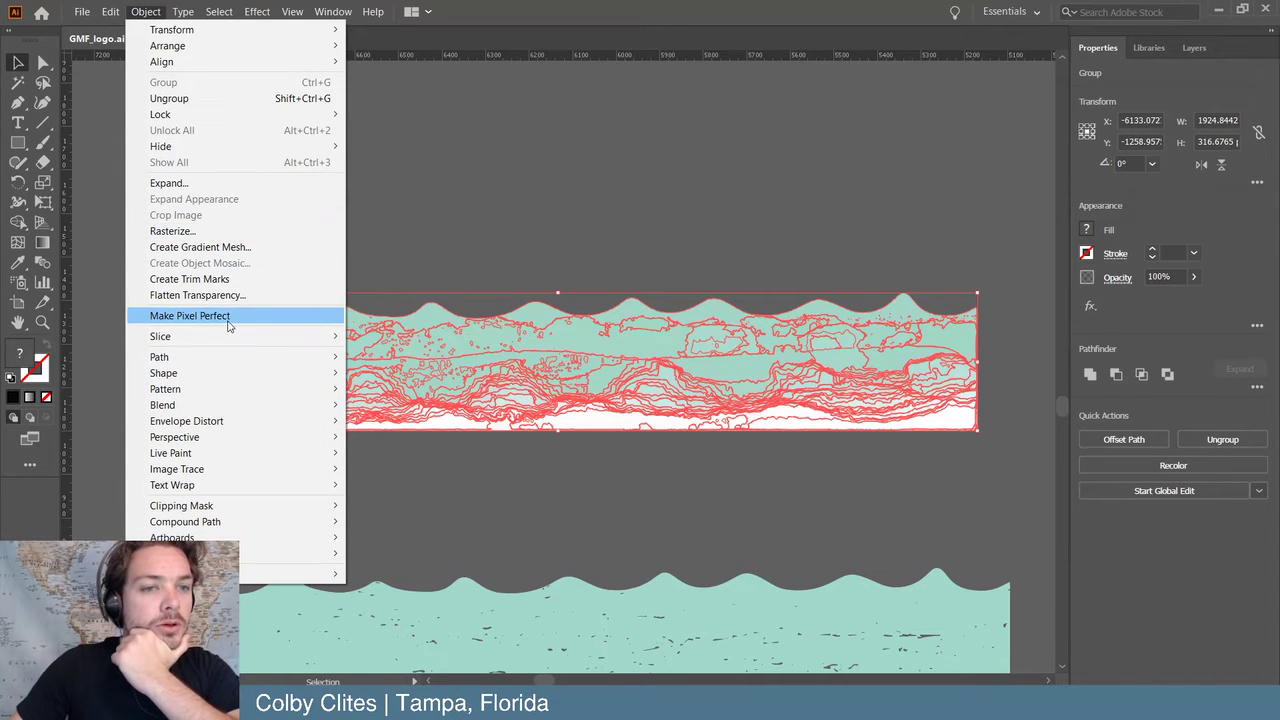
pyautogui.click(232, 184)
pyautogui.click(145, 12)
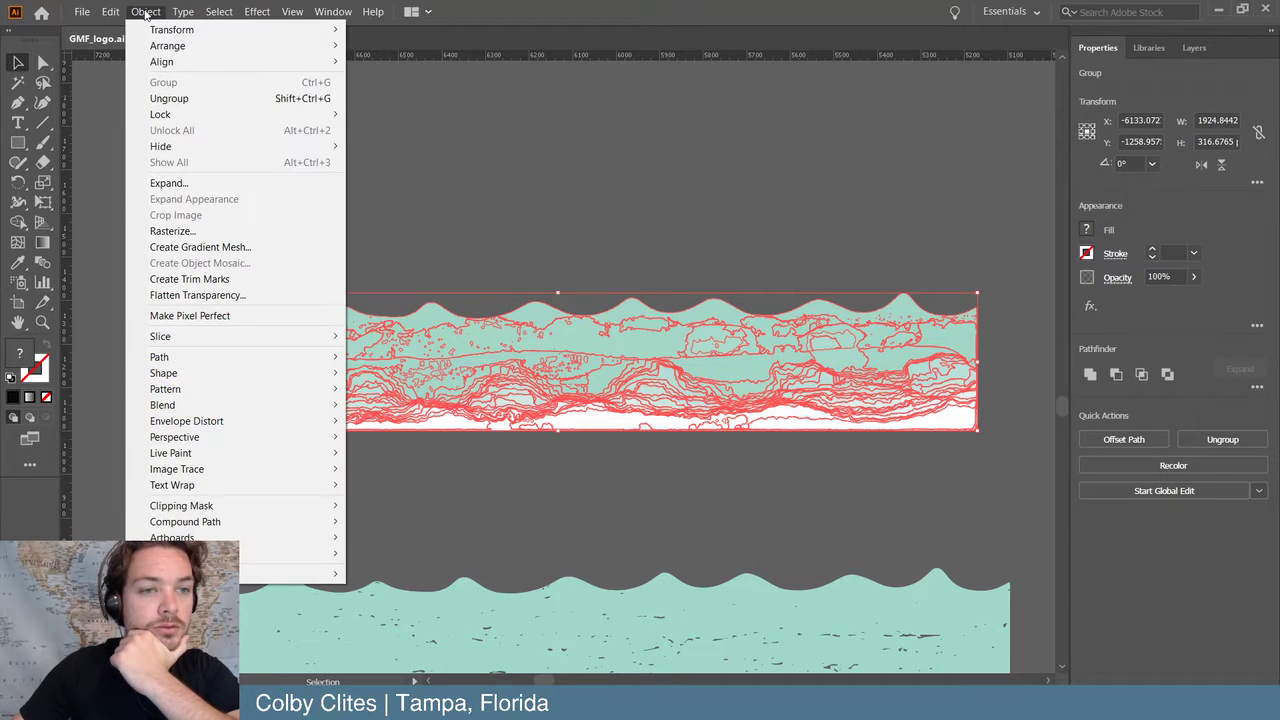
pyautogui.click(574, 190)
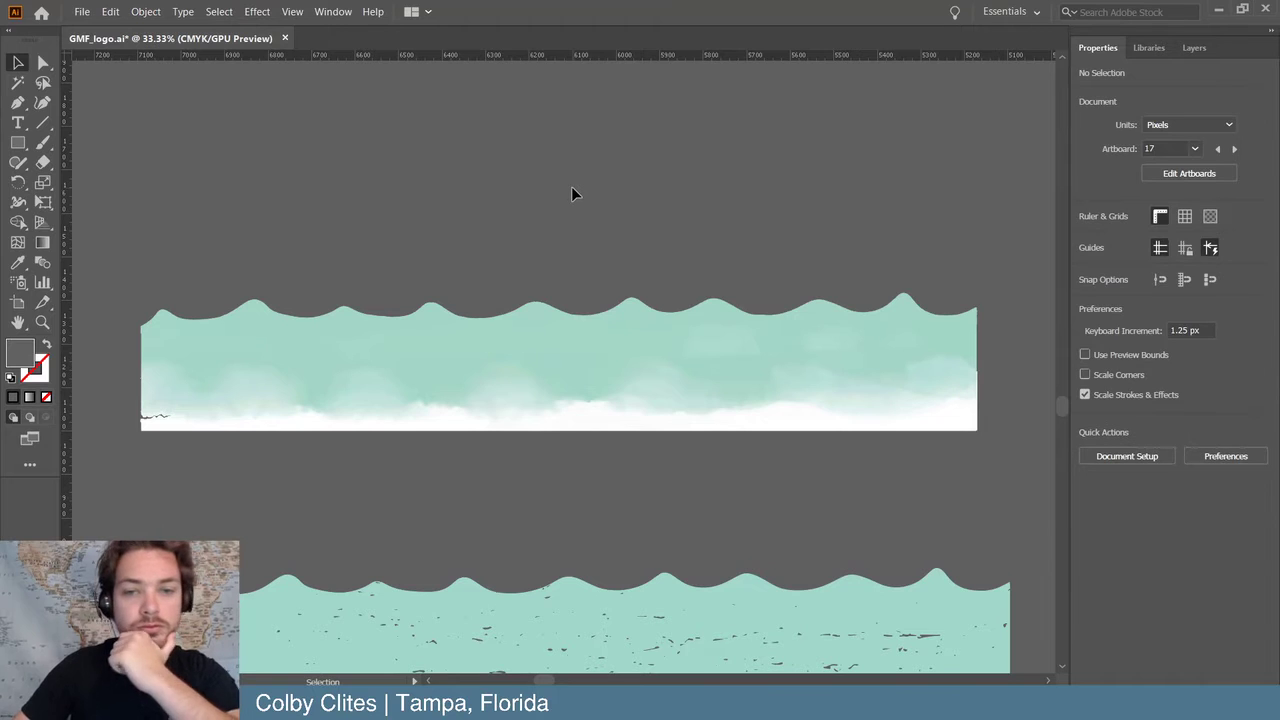
# - Save the GMF_logo.ai document
pyautogui.scroll(-3, 575, 192)
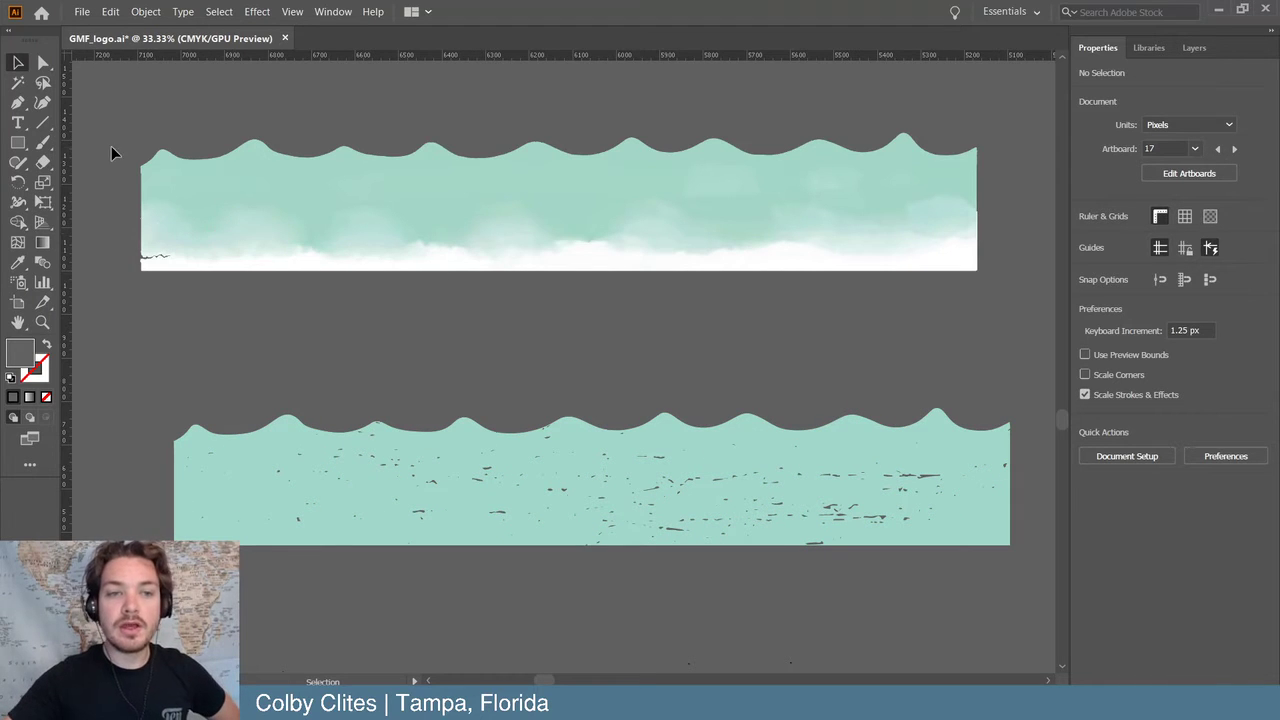
pyautogui.click(79, 12)
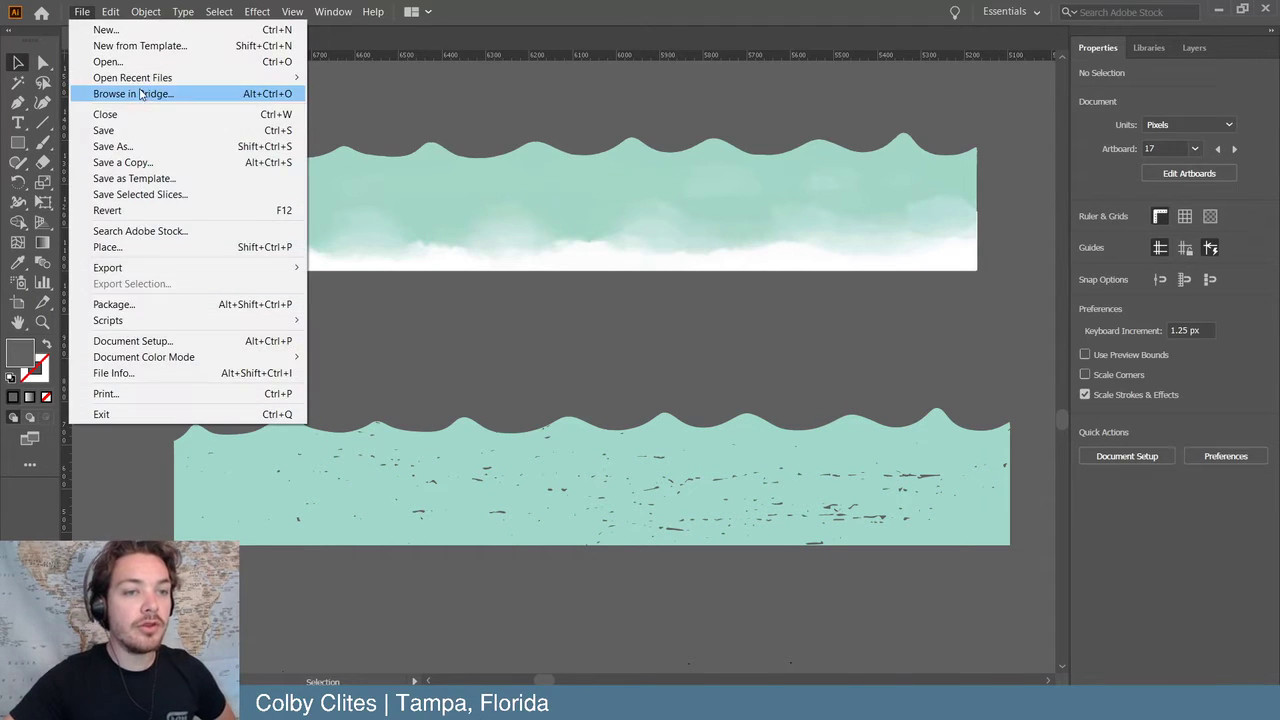
pyautogui.click(137, 128)
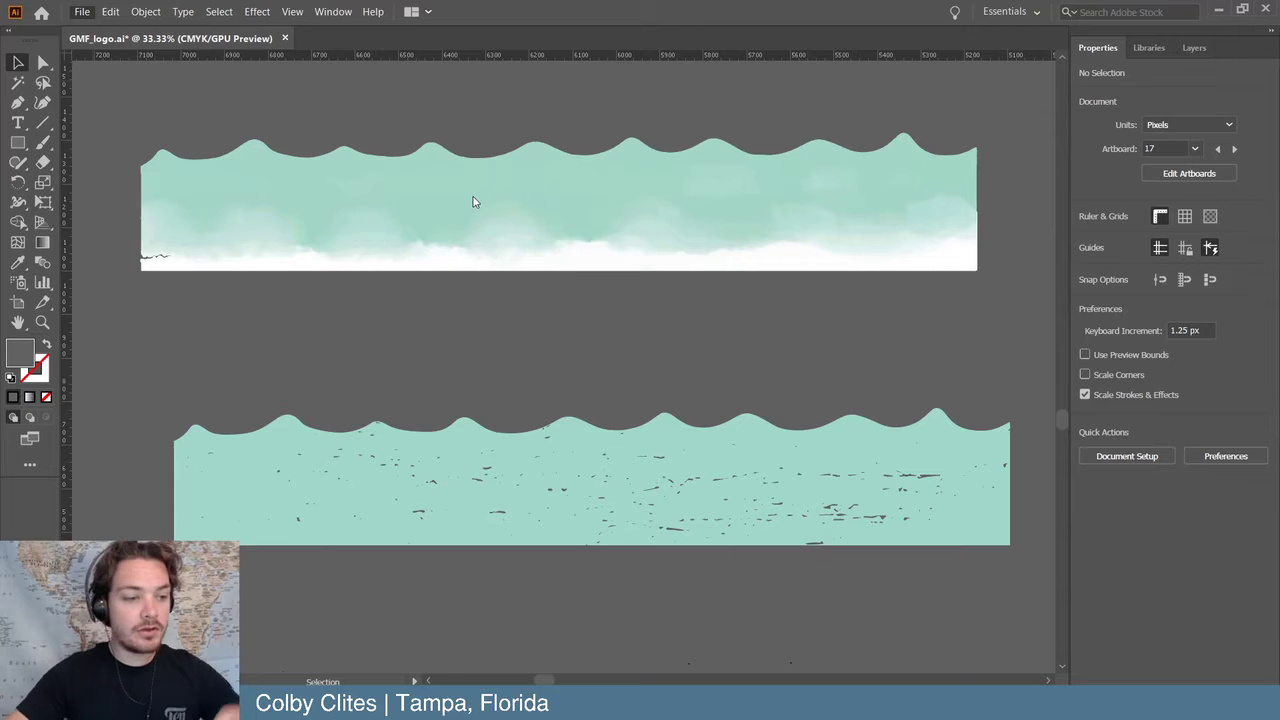
# - Switch to the gmf_CASESTUDY document in Adobe XD and examine the orange festival badge section with its wave border
pyautogui.moveTo(714, 719)
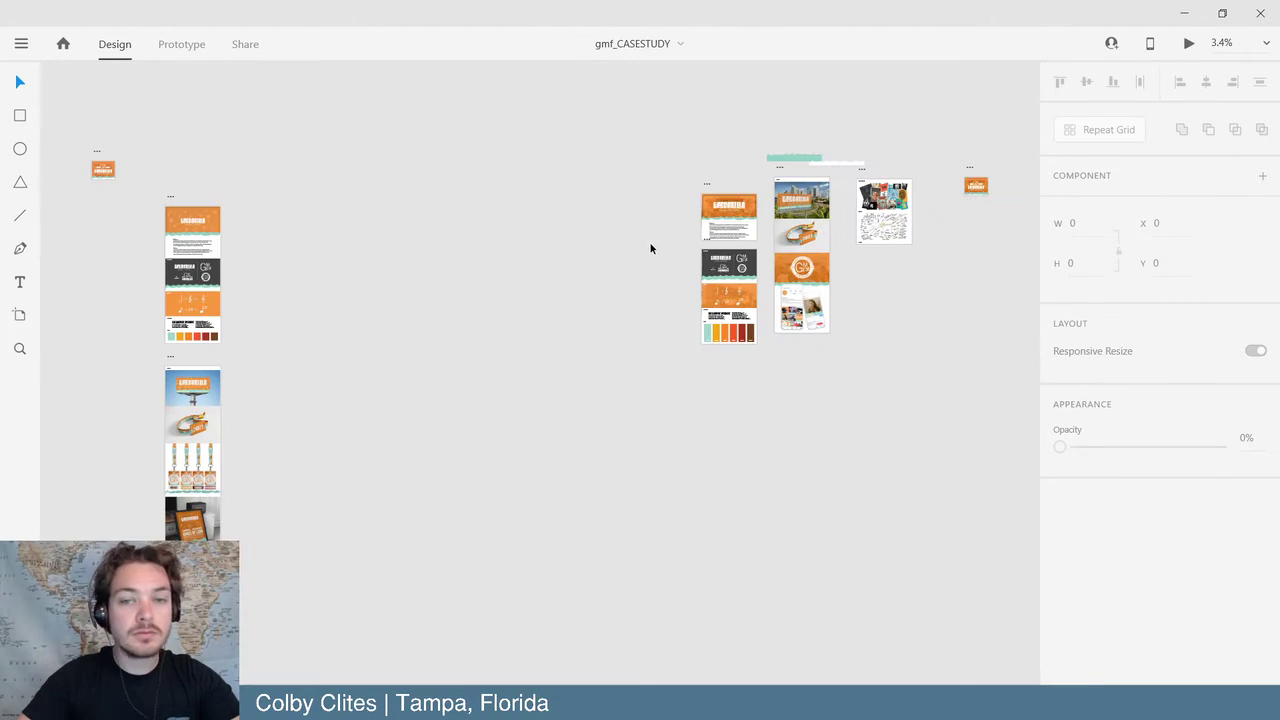
pyautogui.scroll(-1, 650, 248)
pyautogui.scroll(2, 643, 257)
pyautogui.hscroll(5, 640, 260)
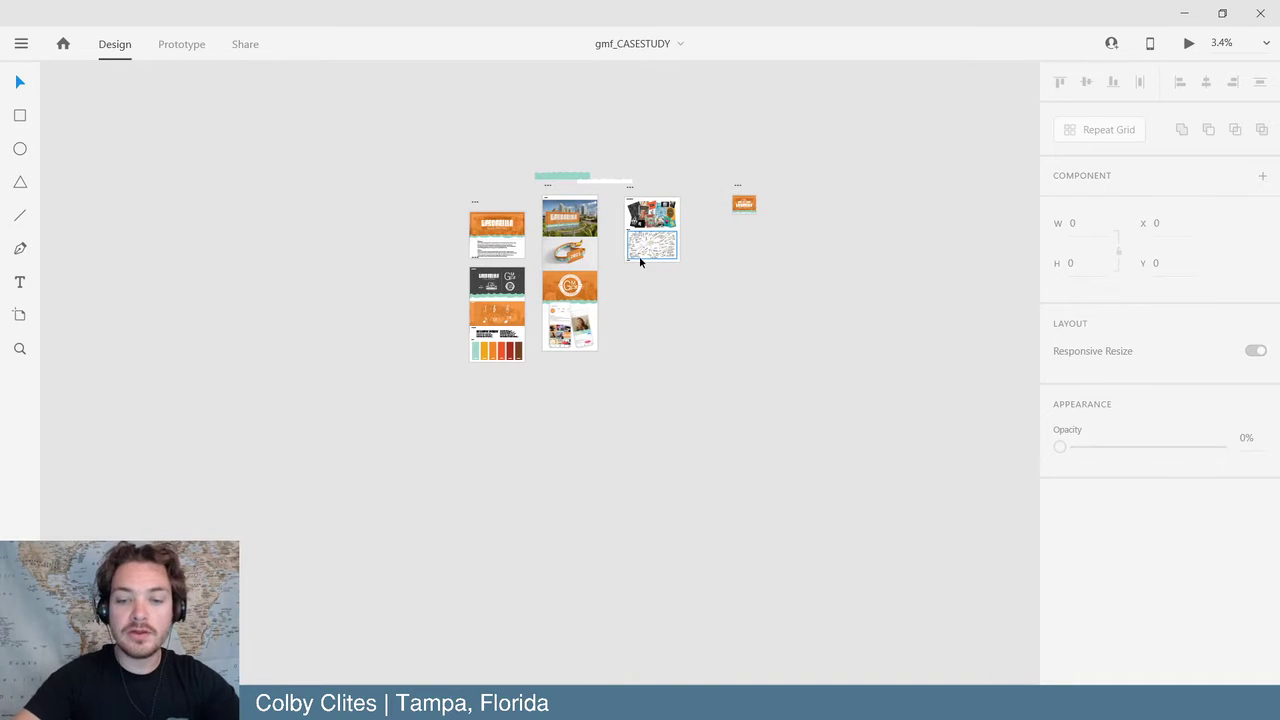
pyautogui.scroll(10, 640, 262)
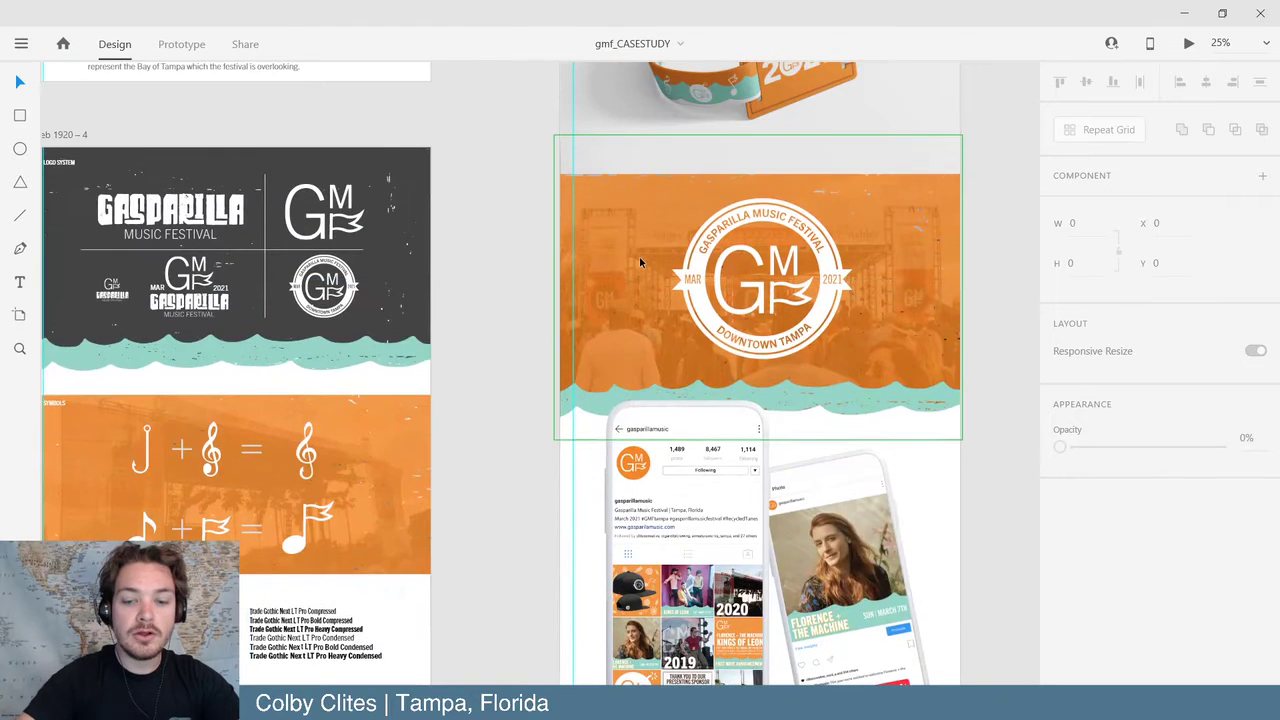
# - Switch to the published Gasparilla Music Festival project on Behance and review its logo system, typography and mockup sections
pyautogui.scroll(-3, 640, 262)
pyautogui.scroll(2, 640, 262)
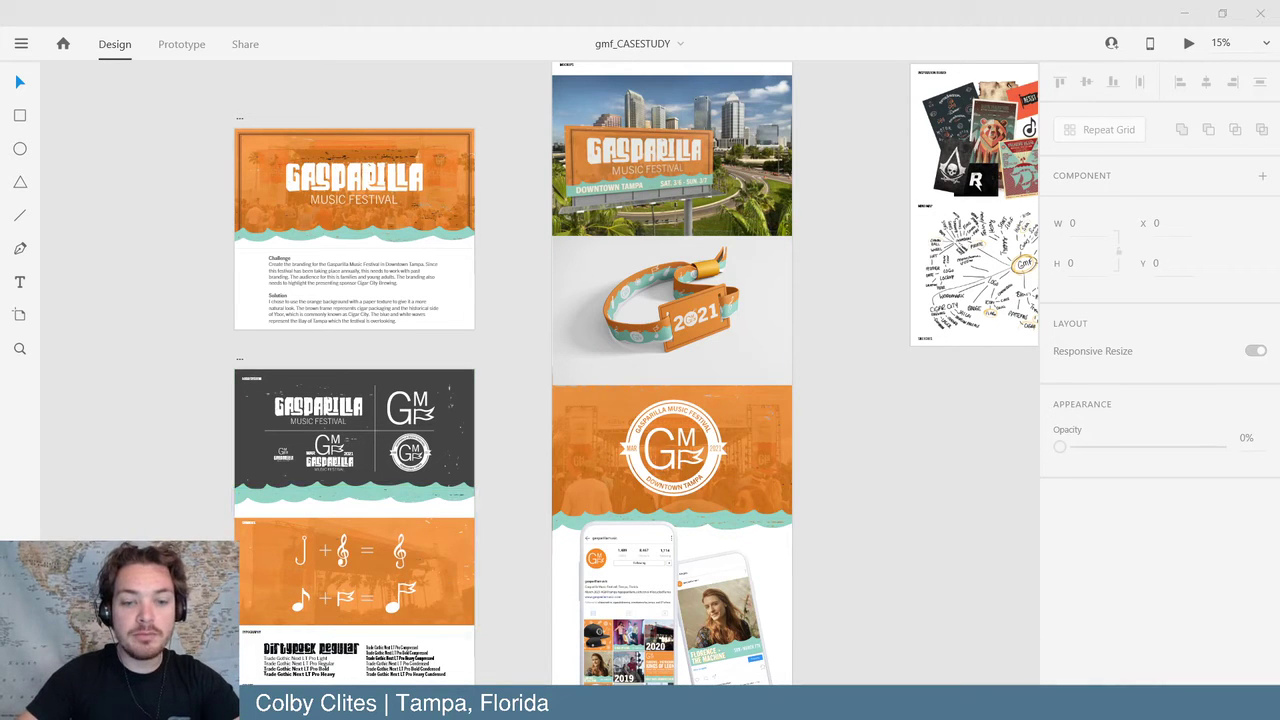
pyautogui.moveTo(512, 705)
pyautogui.click(686, 632)
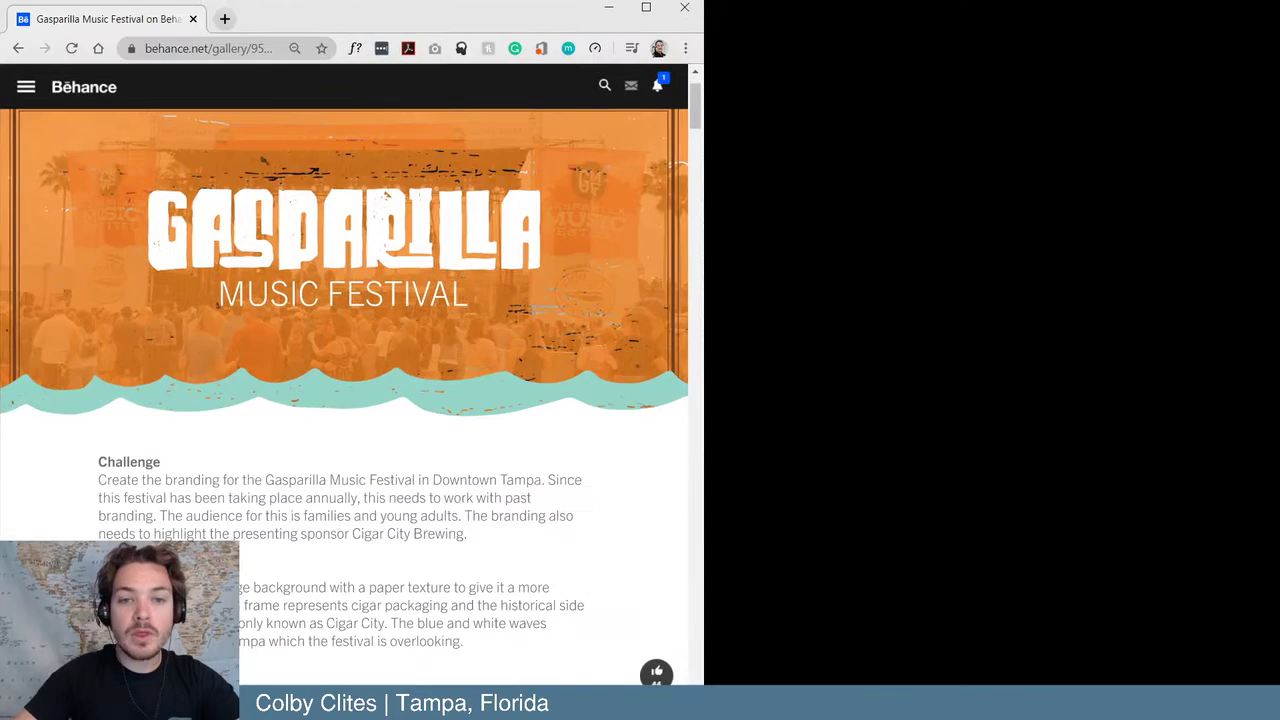
pyautogui.scroll(-7, 695, 336)
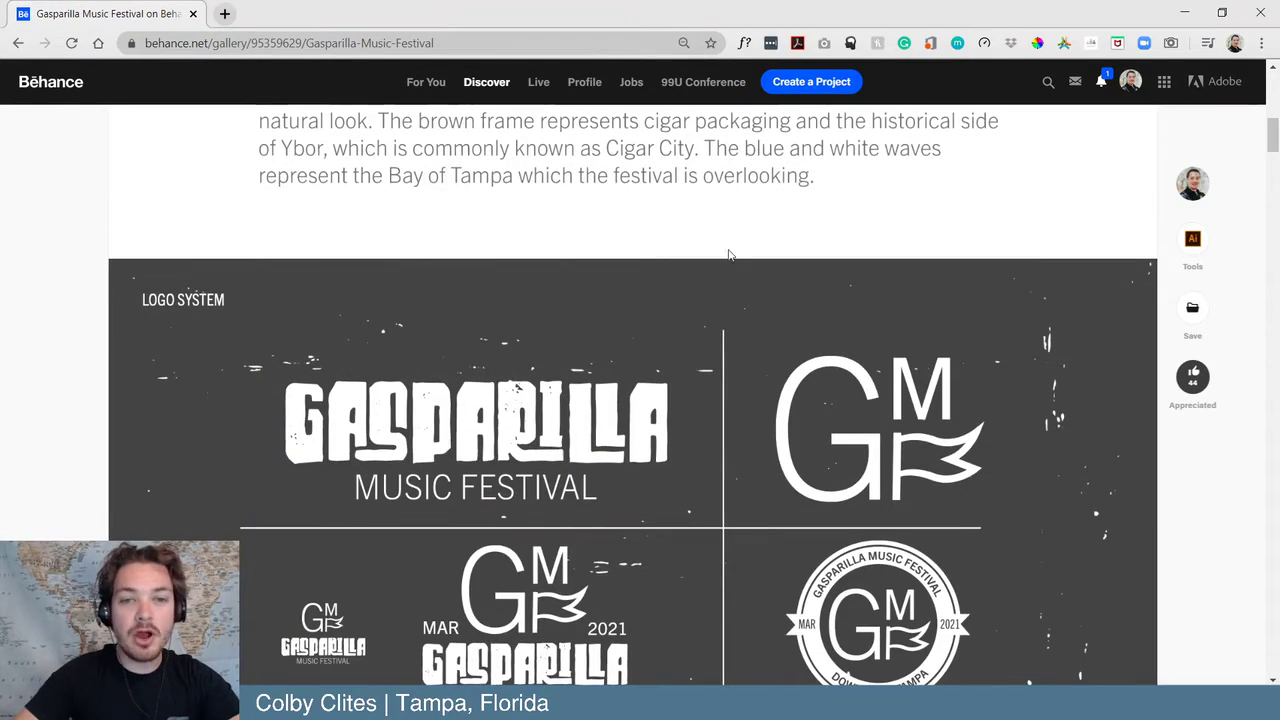
pyautogui.scroll(-8, 729, 240)
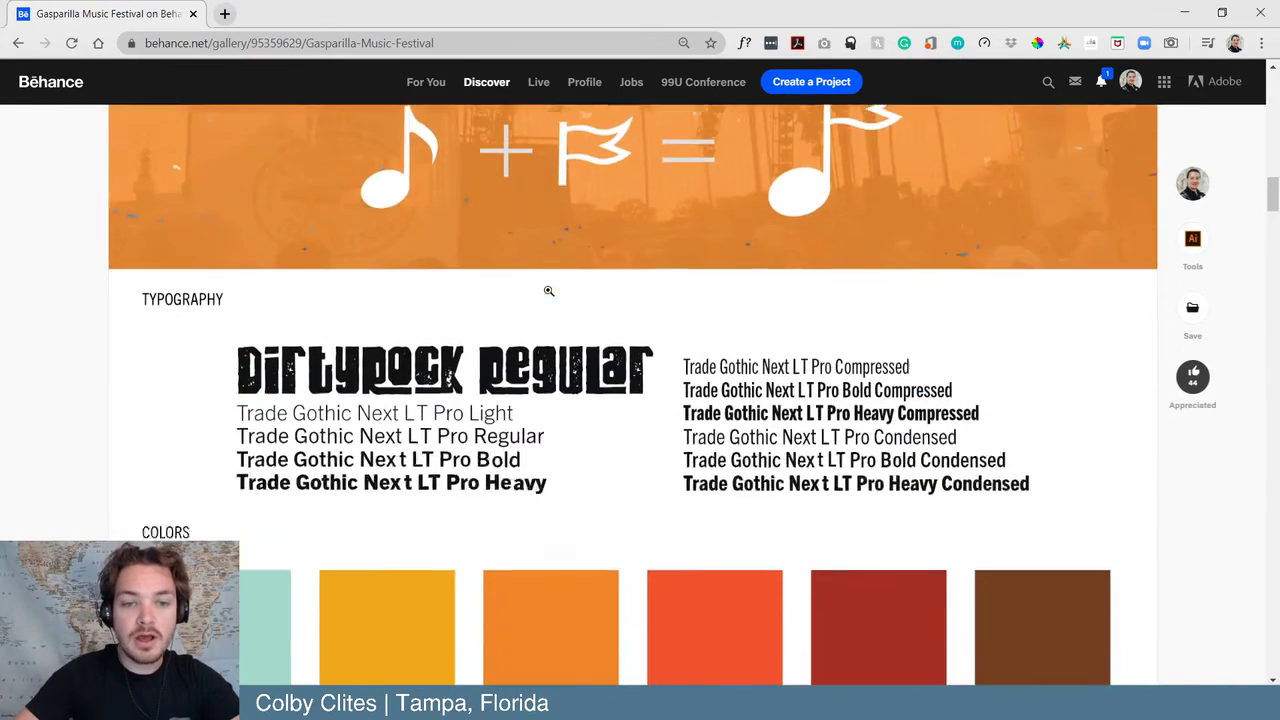
pyautogui.scroll(-12, 548, 290)
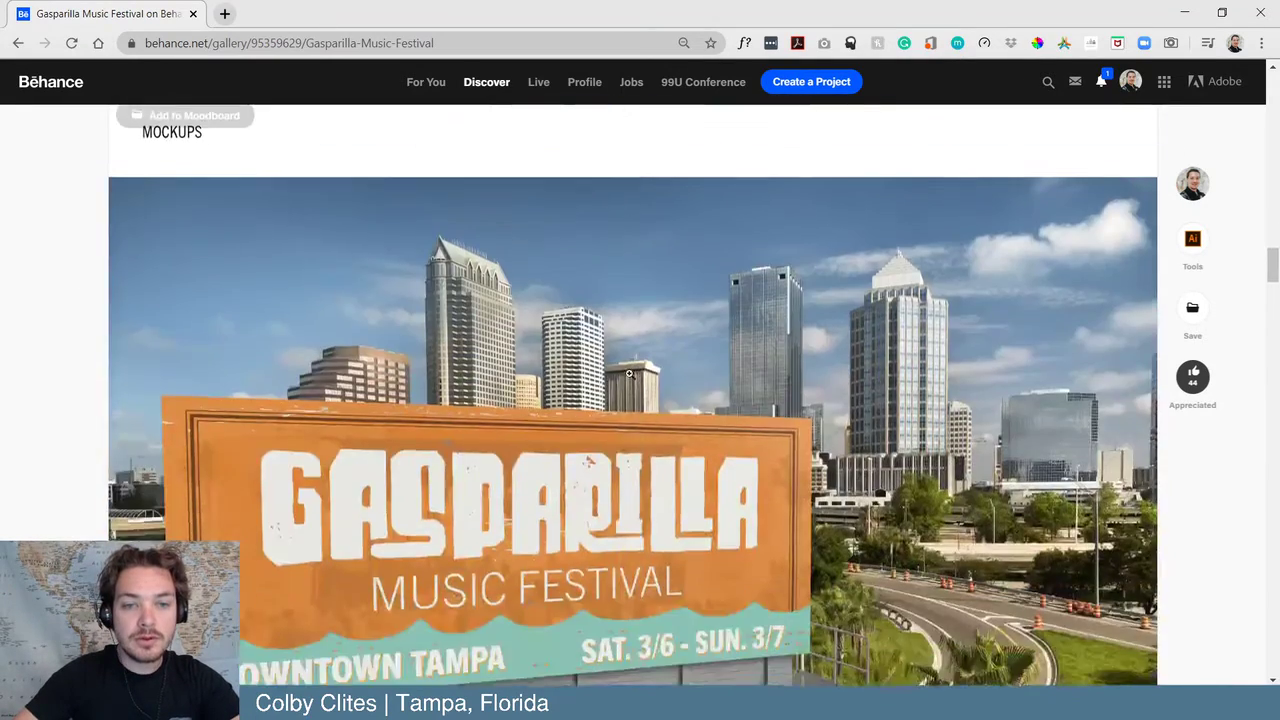
pyautogui.scroll(14, 635, 372)
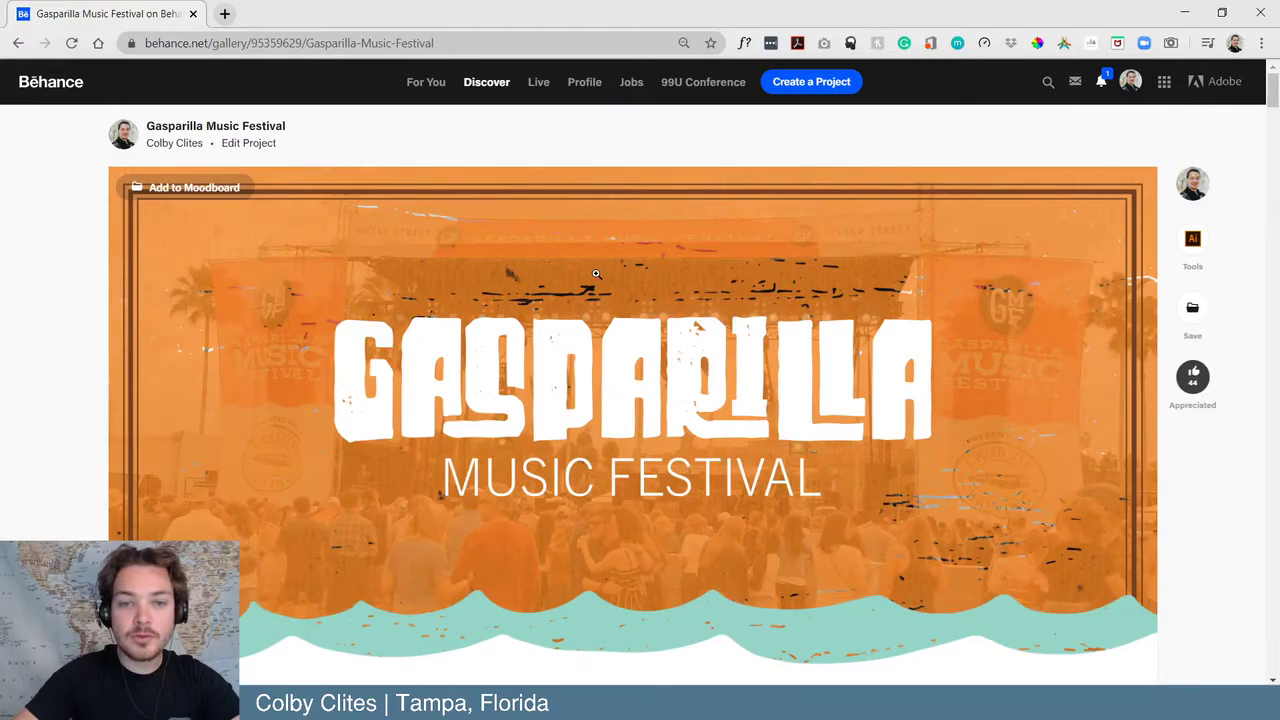
# - Open the project's header image in the full-screen viewer, view the two images that follow it, and close the viewer
pyautogui.click(598, 274)
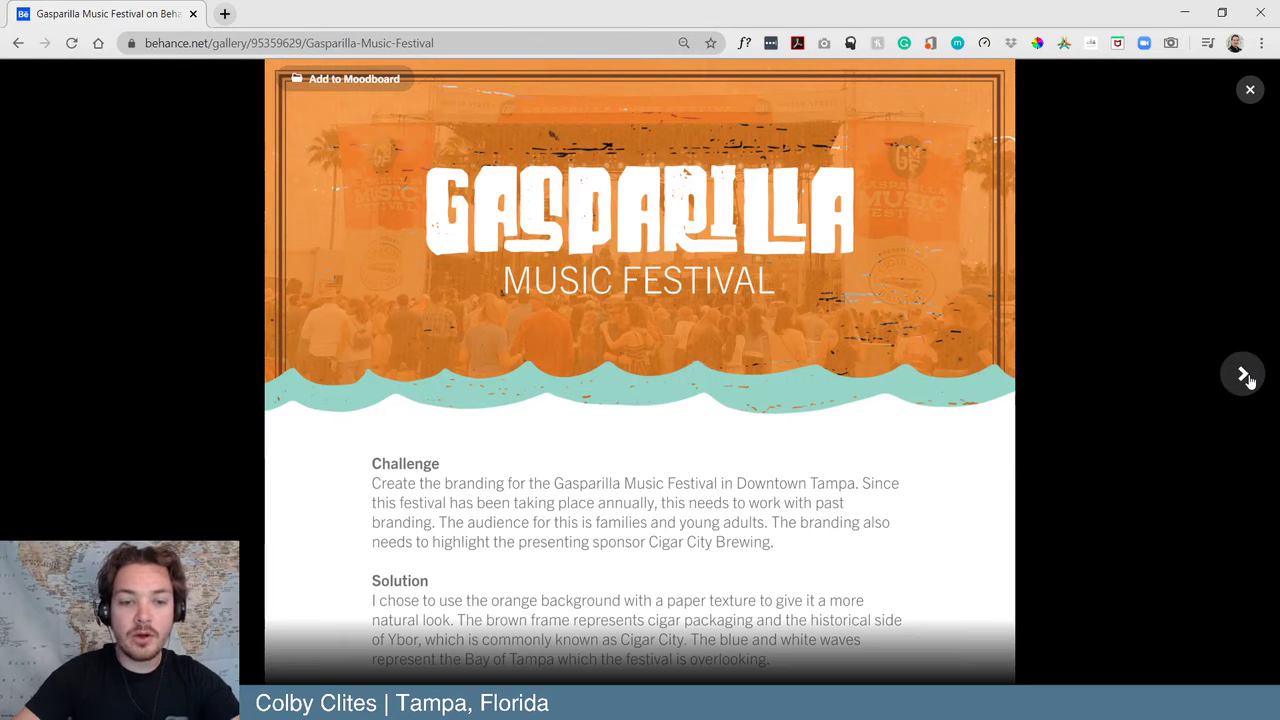
pyautogui.click(1243, 376)
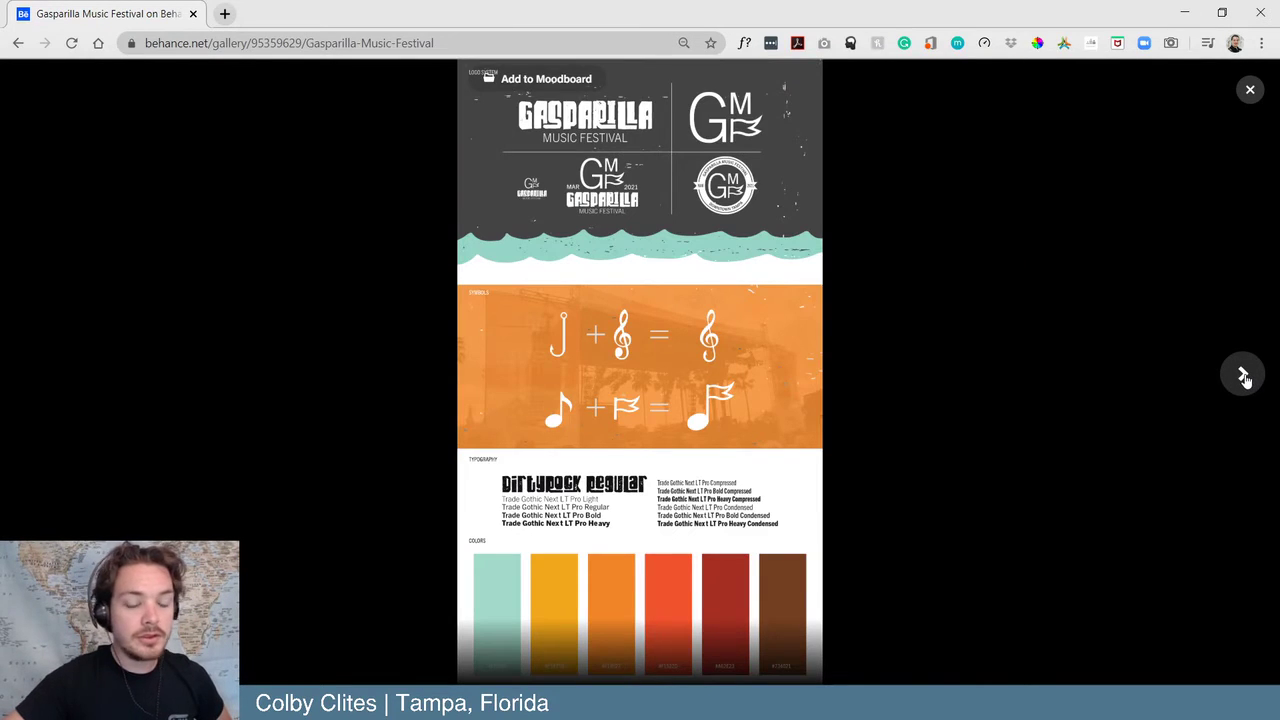
pyautogui.click(1243, 376)
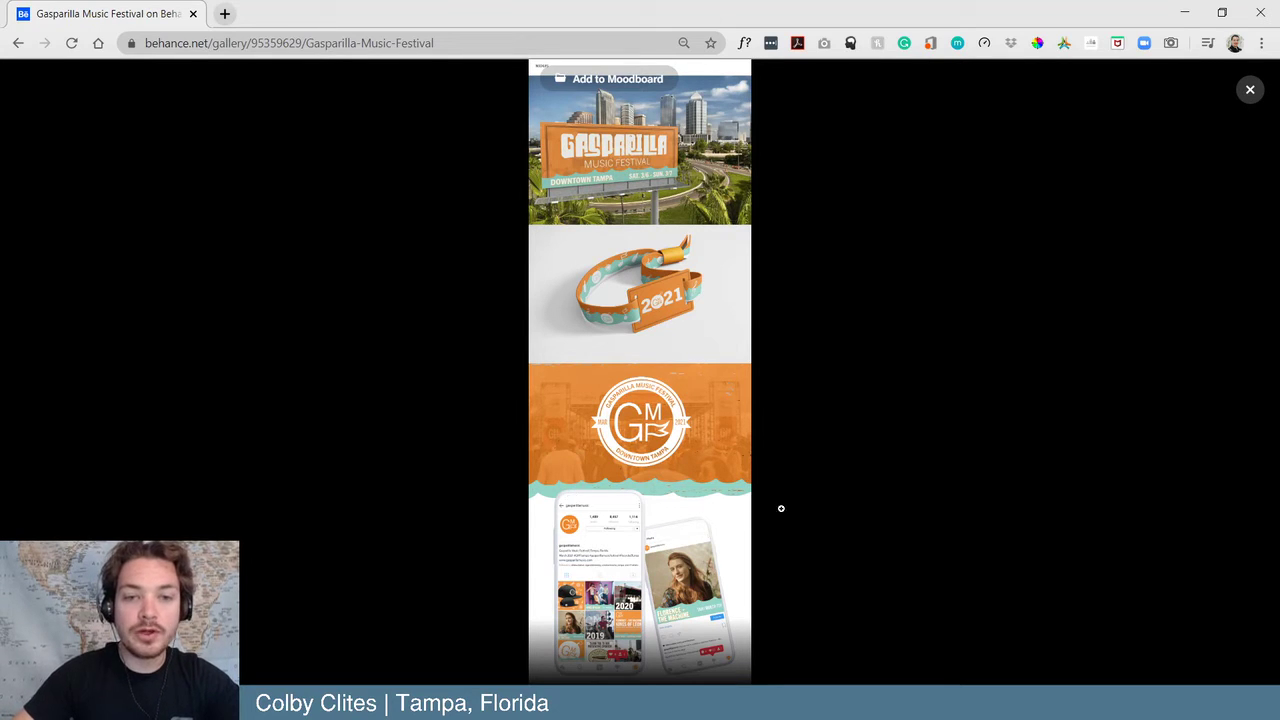
pyautogui.click(1250, 92)
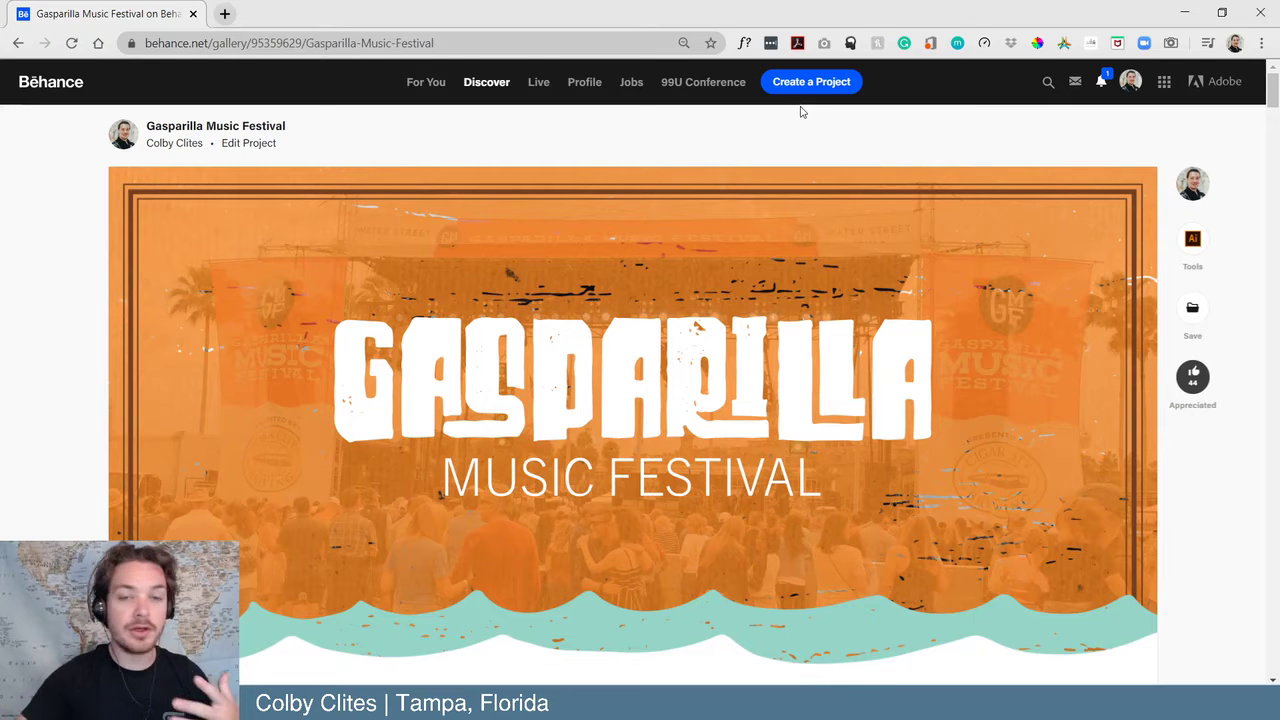
# - Return to the gmf_CASESTUDY document in Adobe XD and delete the old teal and white wave graphics above the artboards
pyautogui.click(1184, 12)
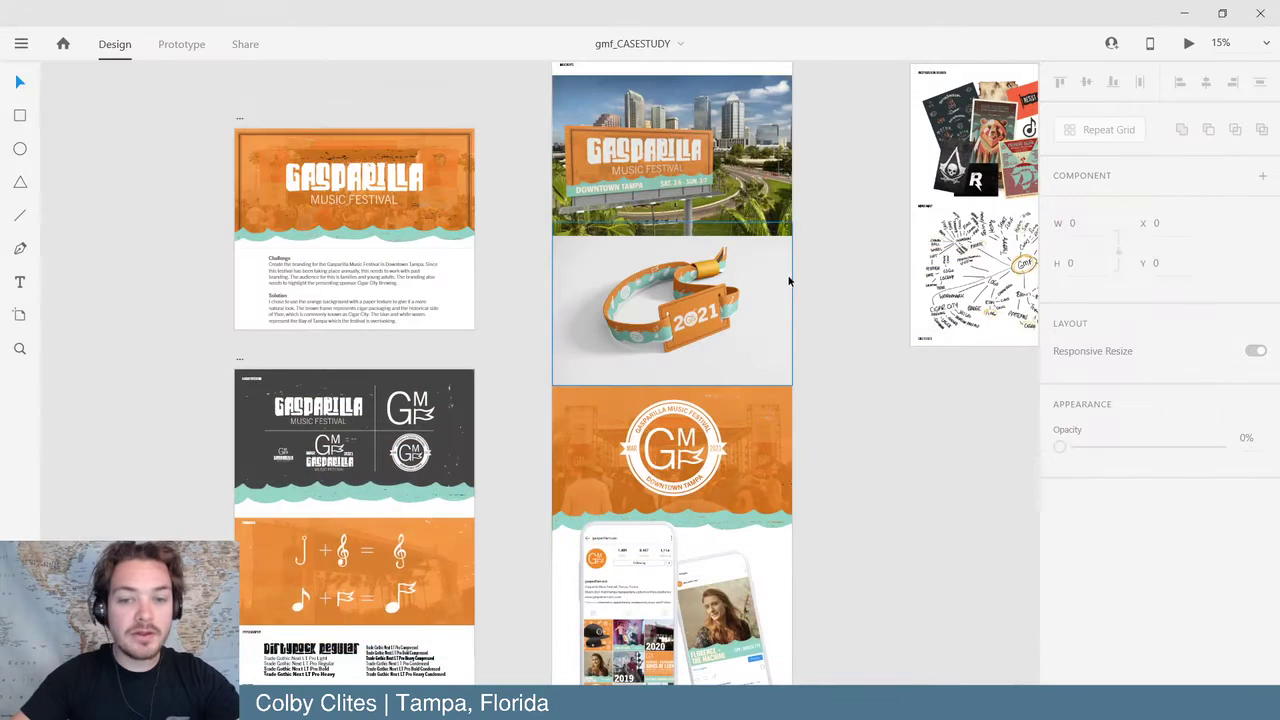
pyautogui.scroll(2, 832, 282)
pyautogui.scroll(2, 840, 290)
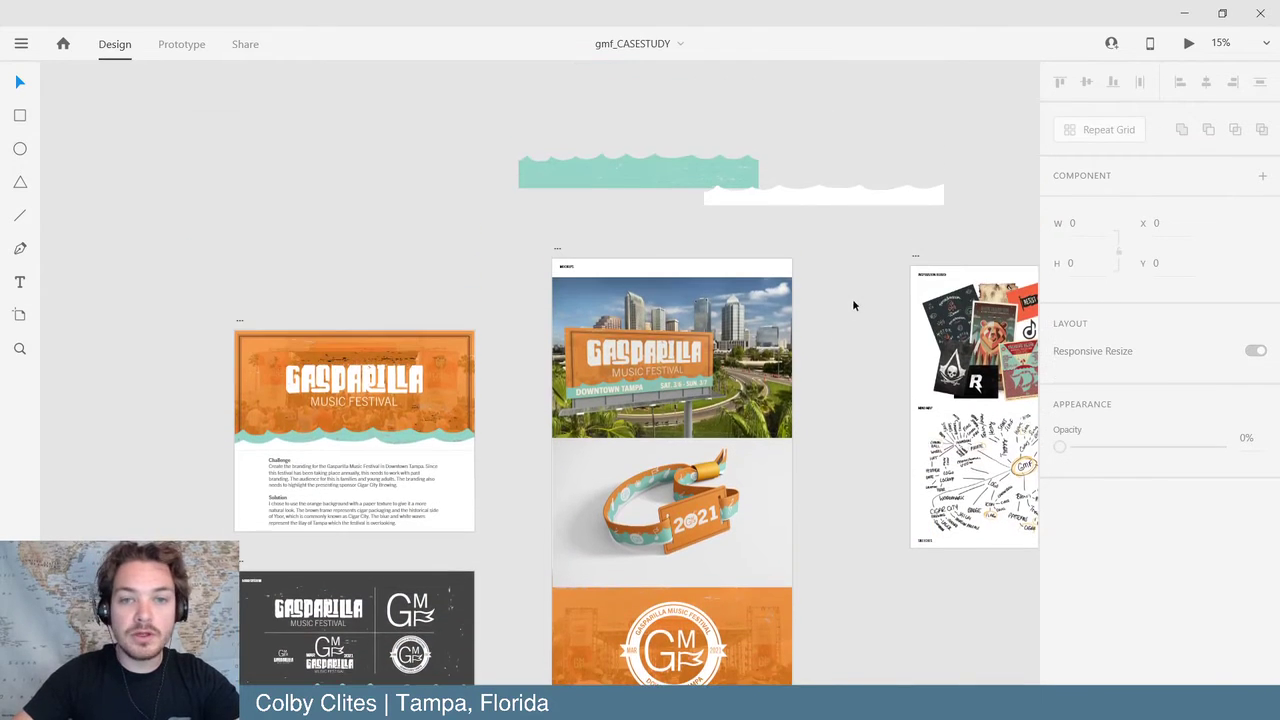
pyautogui.scroll(-2, 852, 304)
pyautogui.scroll(2, 800, 270)
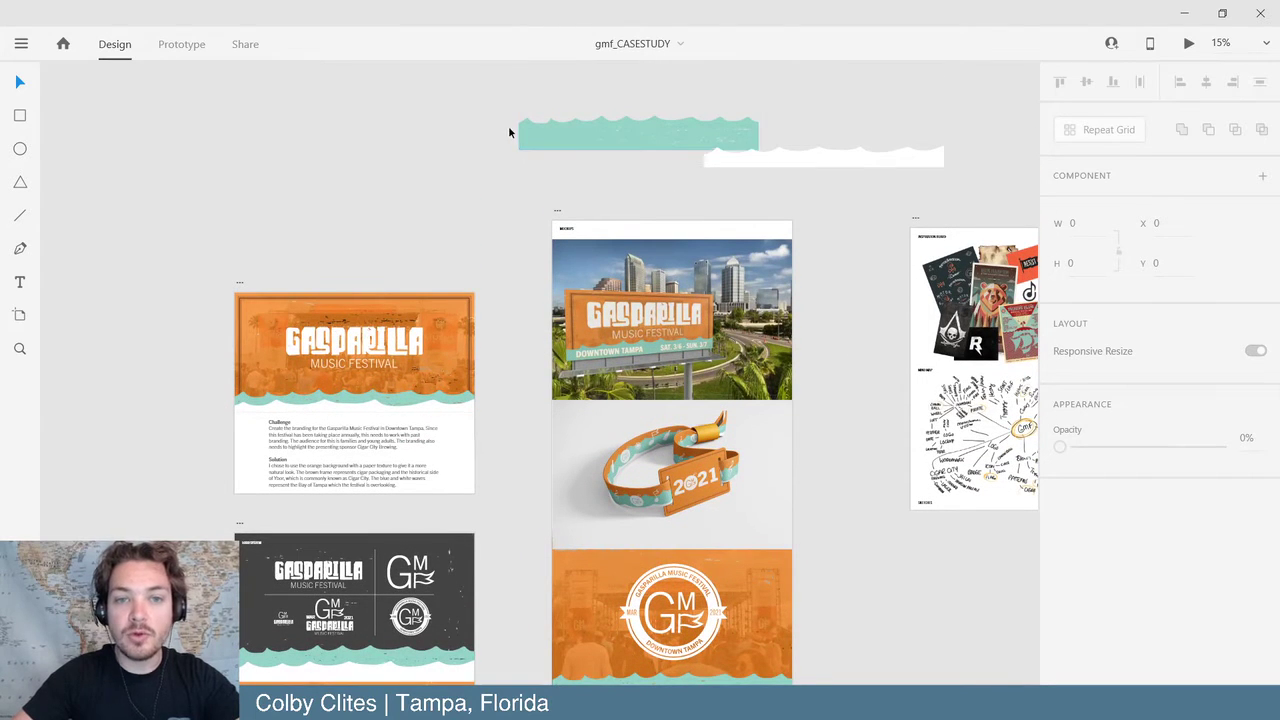
pyautogui.moveTo(508, 132); pyautogui.dragTo(782, 167)
pyautogui.press('Delete')
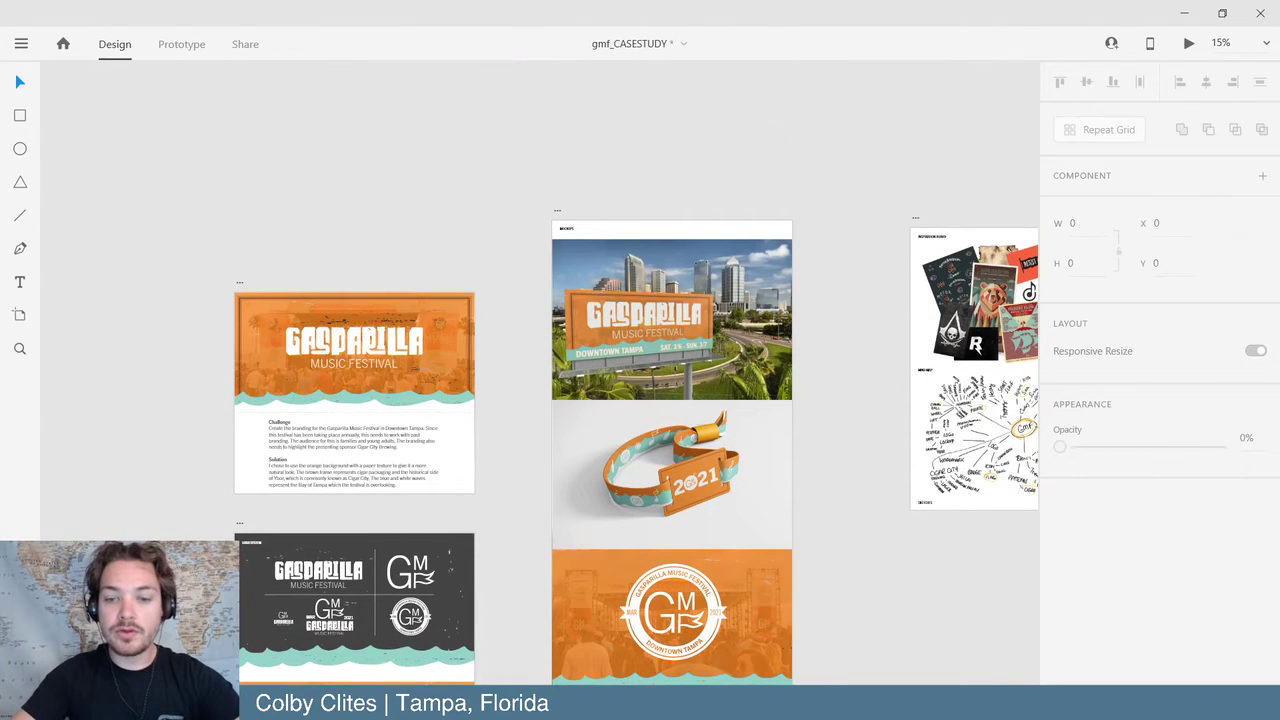
# - Copy the distressed teal wave from GMF_logo.ai in Illustrator into the XD case study and place it above the first artboard
pyautogui.hotkey('alt', 'Tab')
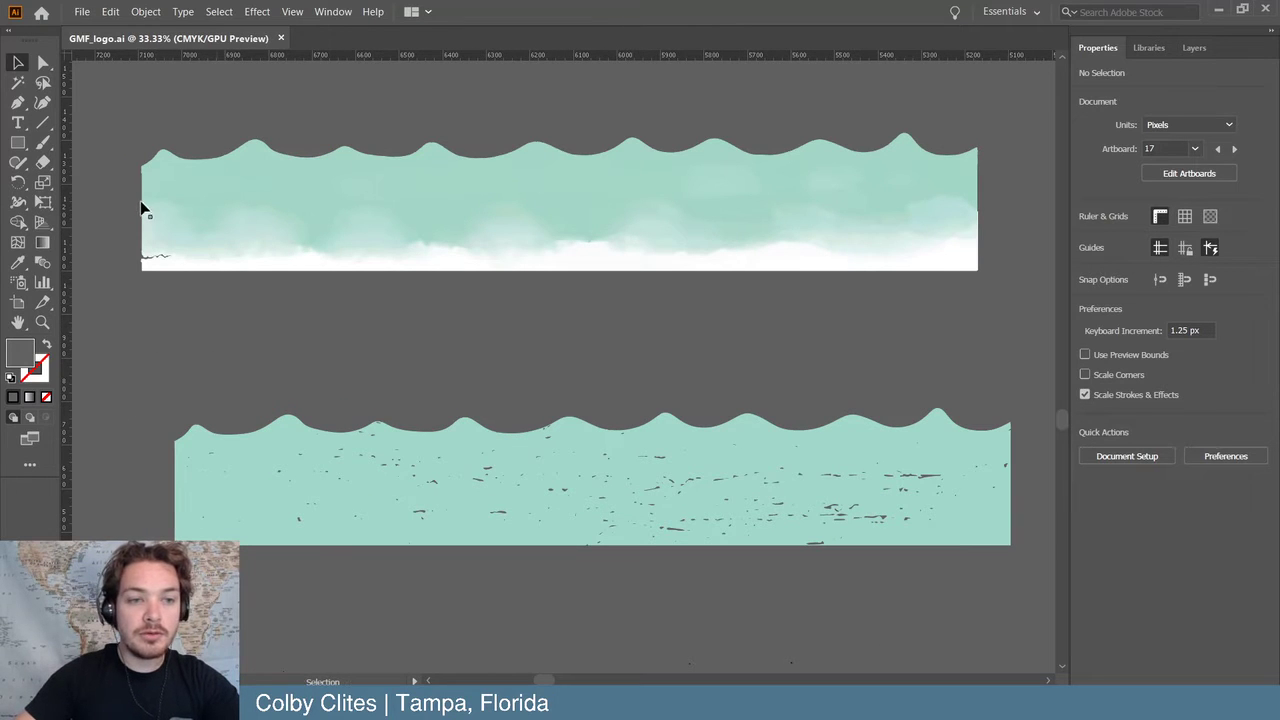
pyautogui.moveTo(1033, 594); pyautogui.dragTo(995, 530)
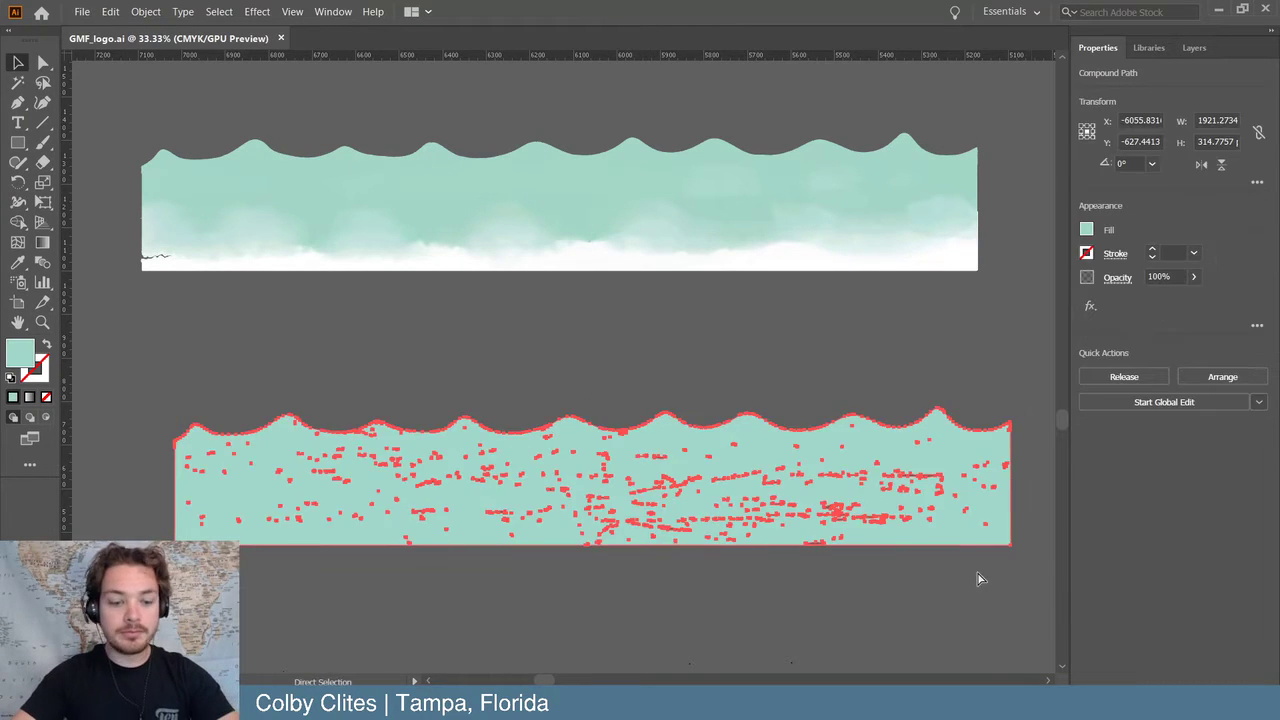
pyautogui.click(1218, 10)
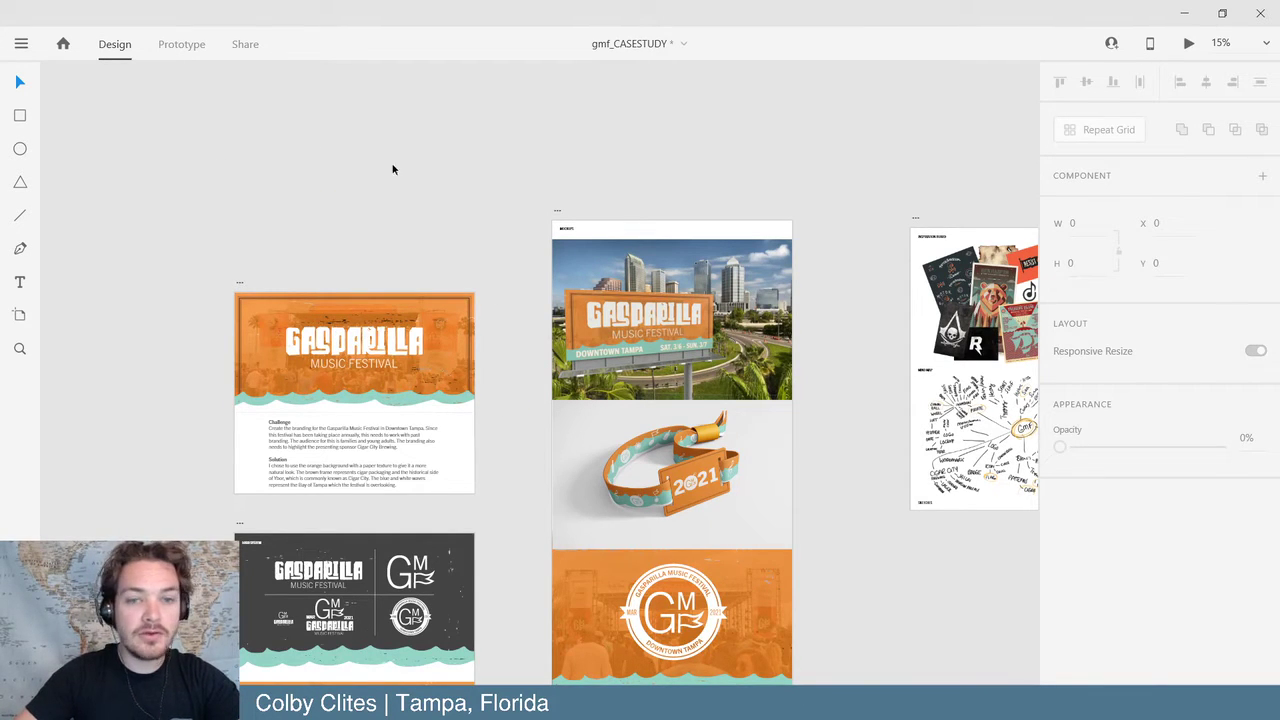
pyautogui.hotkey('ctrl', 'v')
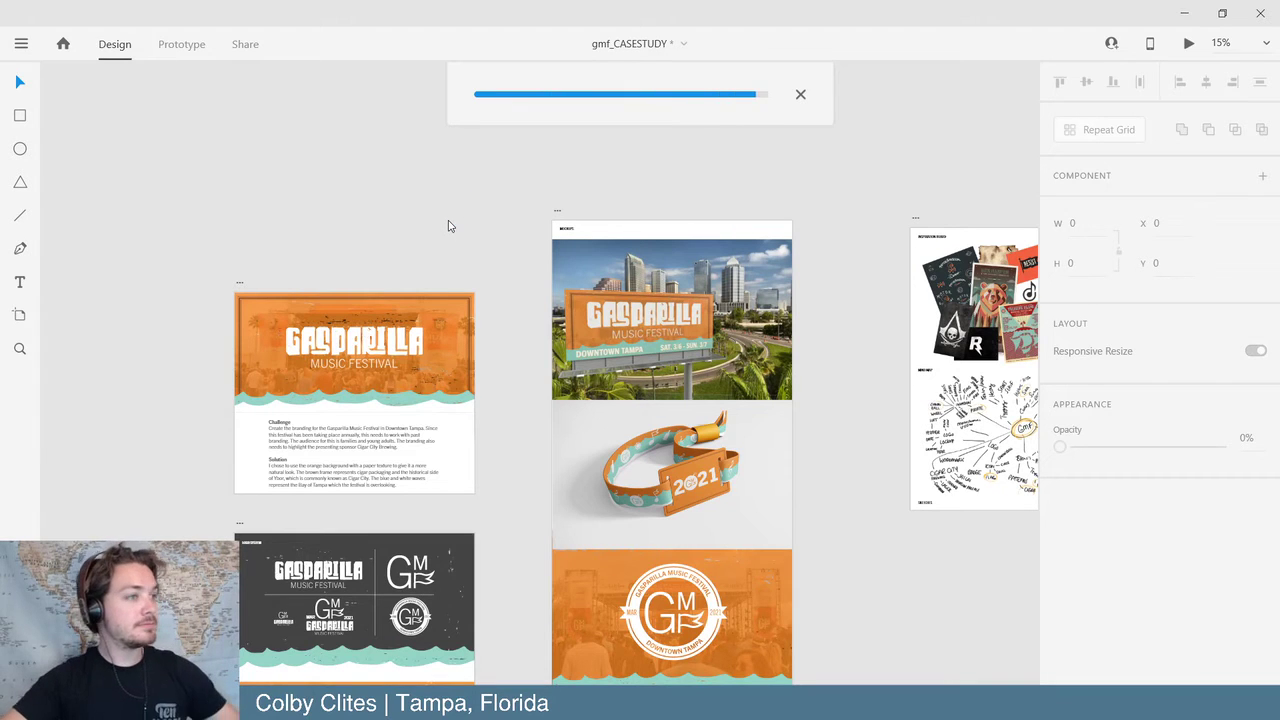
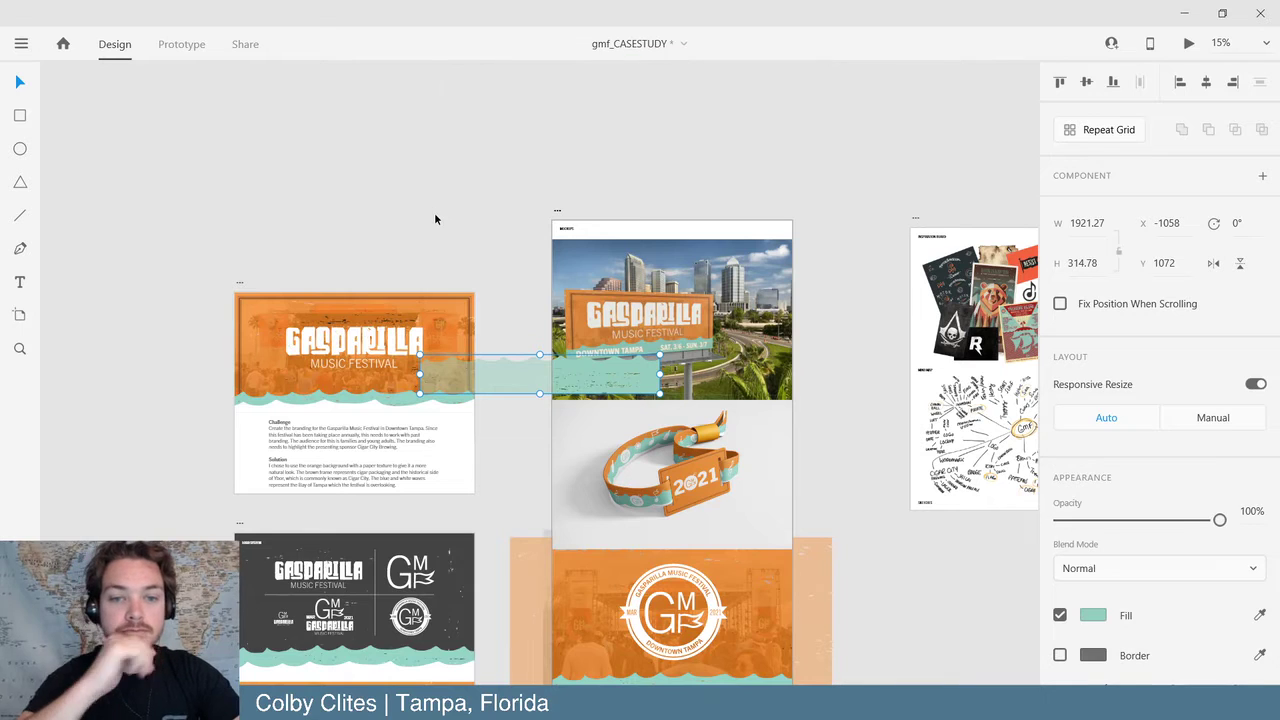
pyautogui.moveTo(543, 359); pyautogui.dragTo(384, 119)
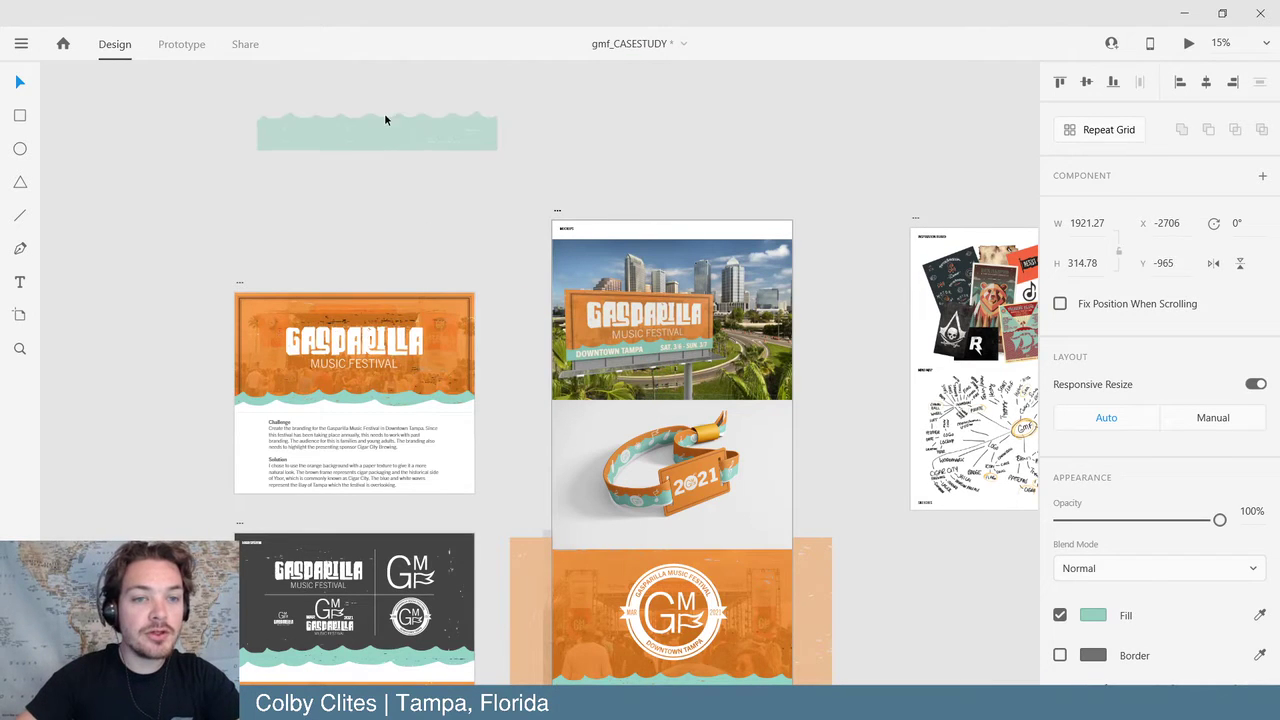
pyautogui.click(508, 148)
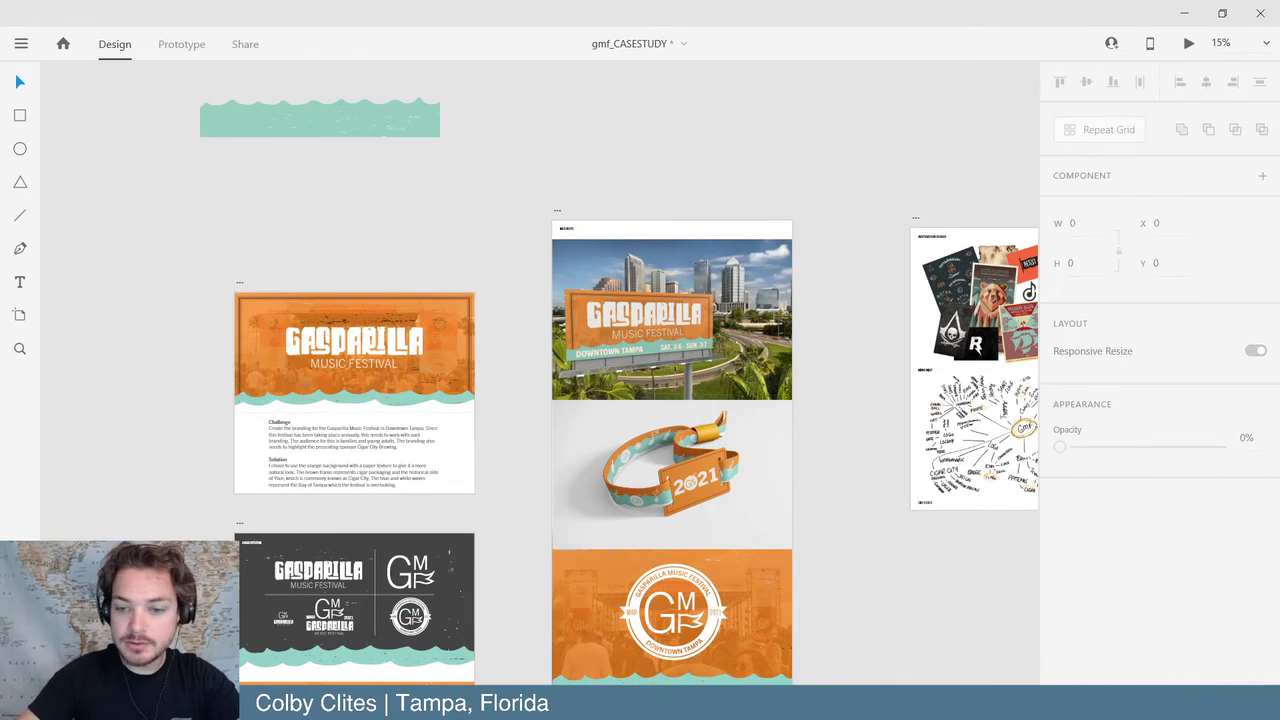
# - Copy the painted wave group from Illustrator into the XD case study and place it just below the distressed wave
pyautogui.moveTo(890, 612); pyautogui.dragTo(367, 700)
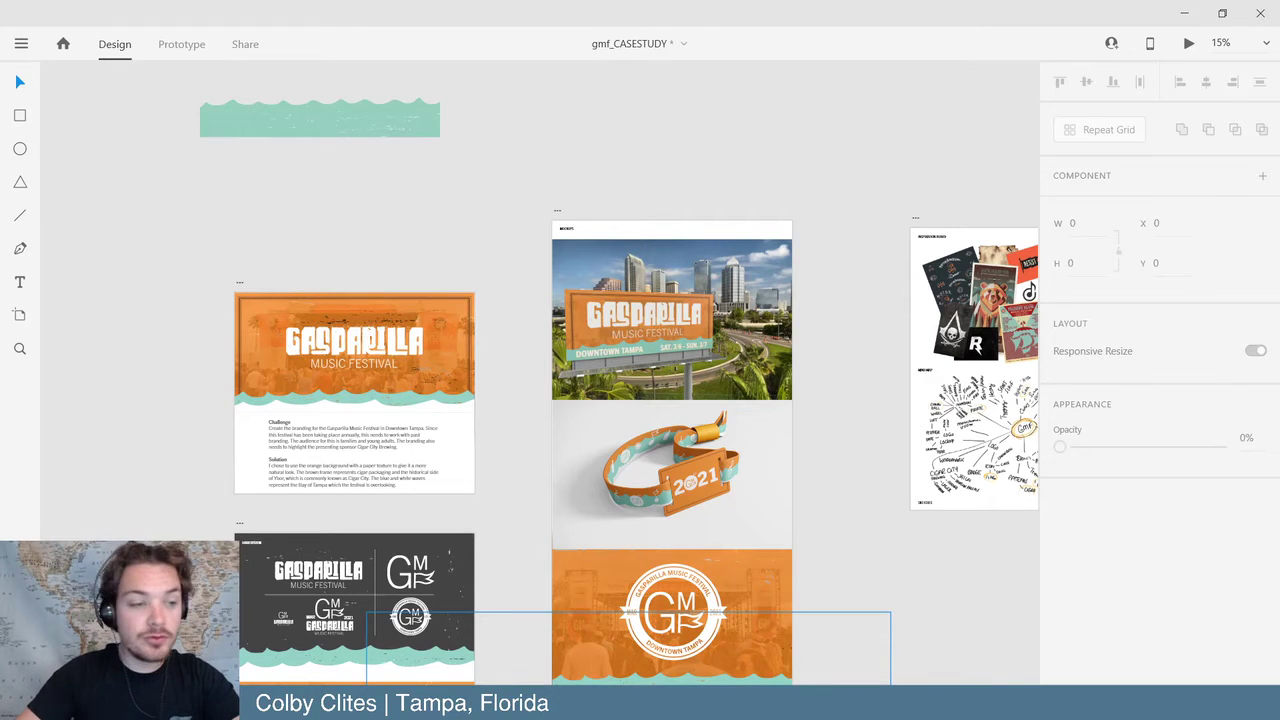
pyautogui.moveTo(633, 704)
pyautogui.click(633, 628)
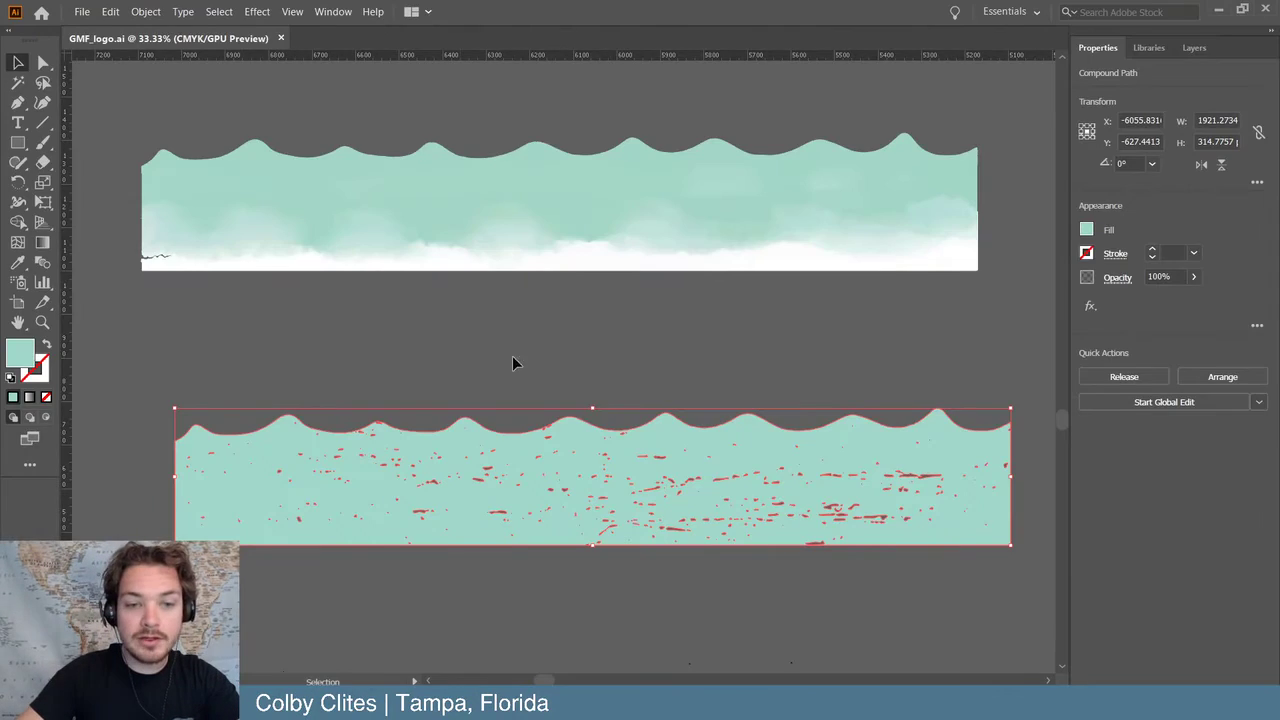
pyautogui.click(252, 215)
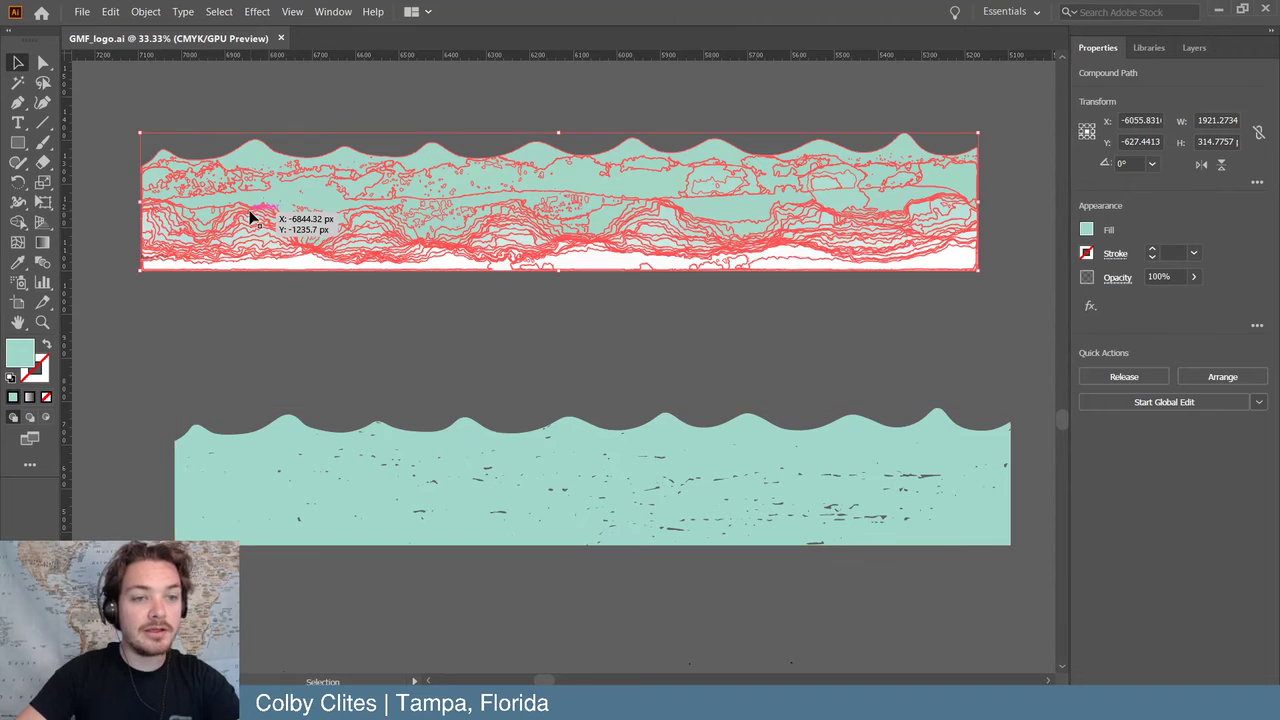
pyautogui.click(1219, 10)
pyautogui.hotkey('ctrl', 'v')
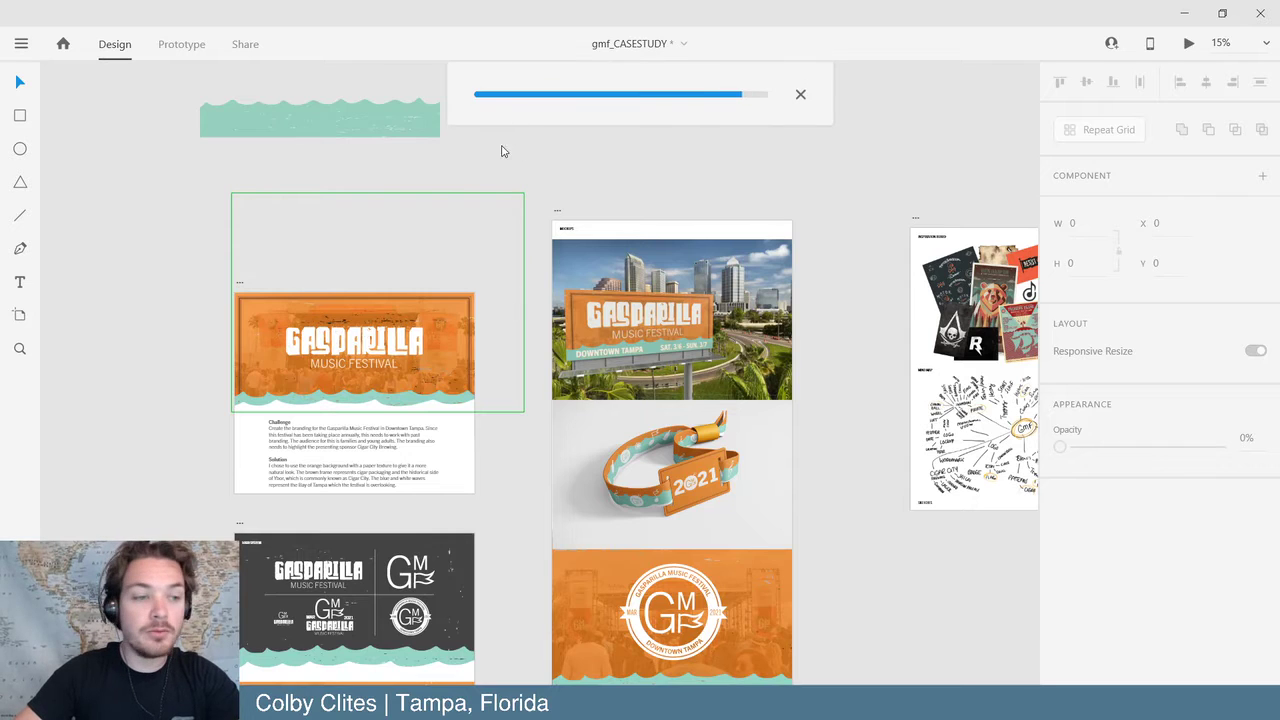
pyautogui.moveTo(470, 380); pyautogui.dragTo(523, 377)
pyautogui.moveTo(334, 190); pyautogui.dragTo(300, 183)
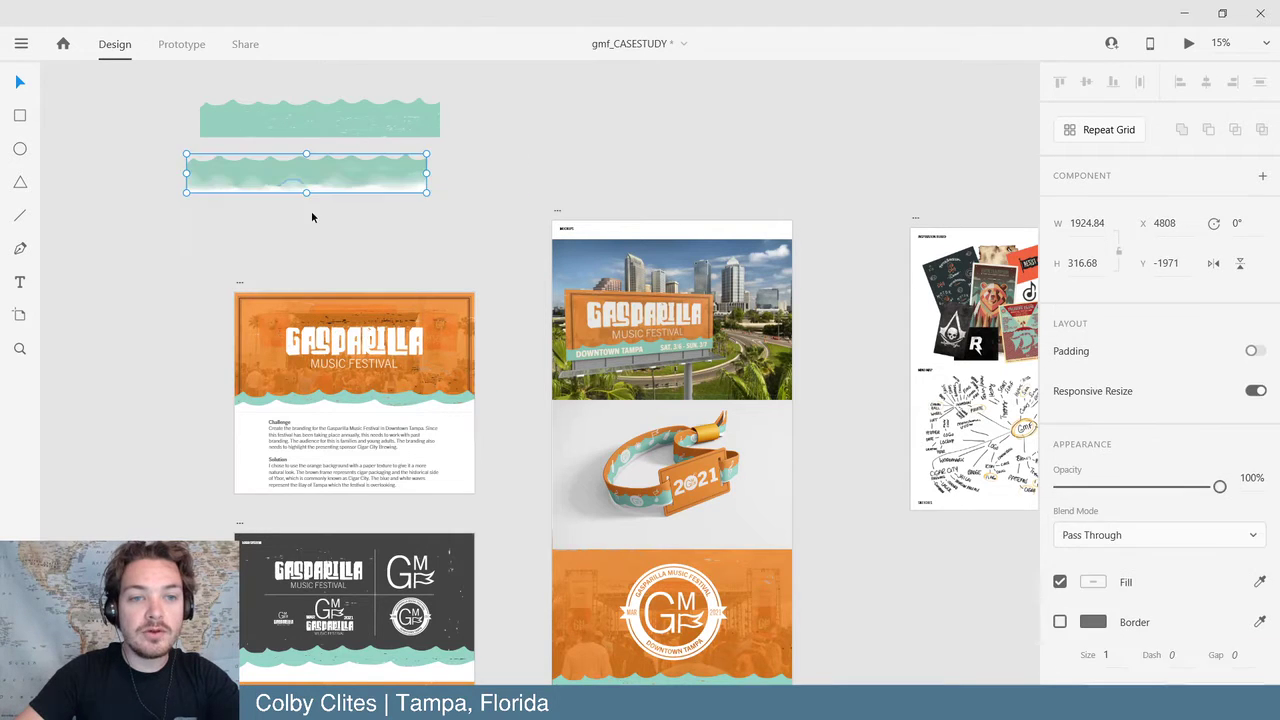
# - Examine the header artwork and its wave border on the Web 1920 – 3 artboard
pyautogui.click(557, 206)
pyautogui.scroll(2, 556, 207)
pyautogui.scroll(2, 557, 206)
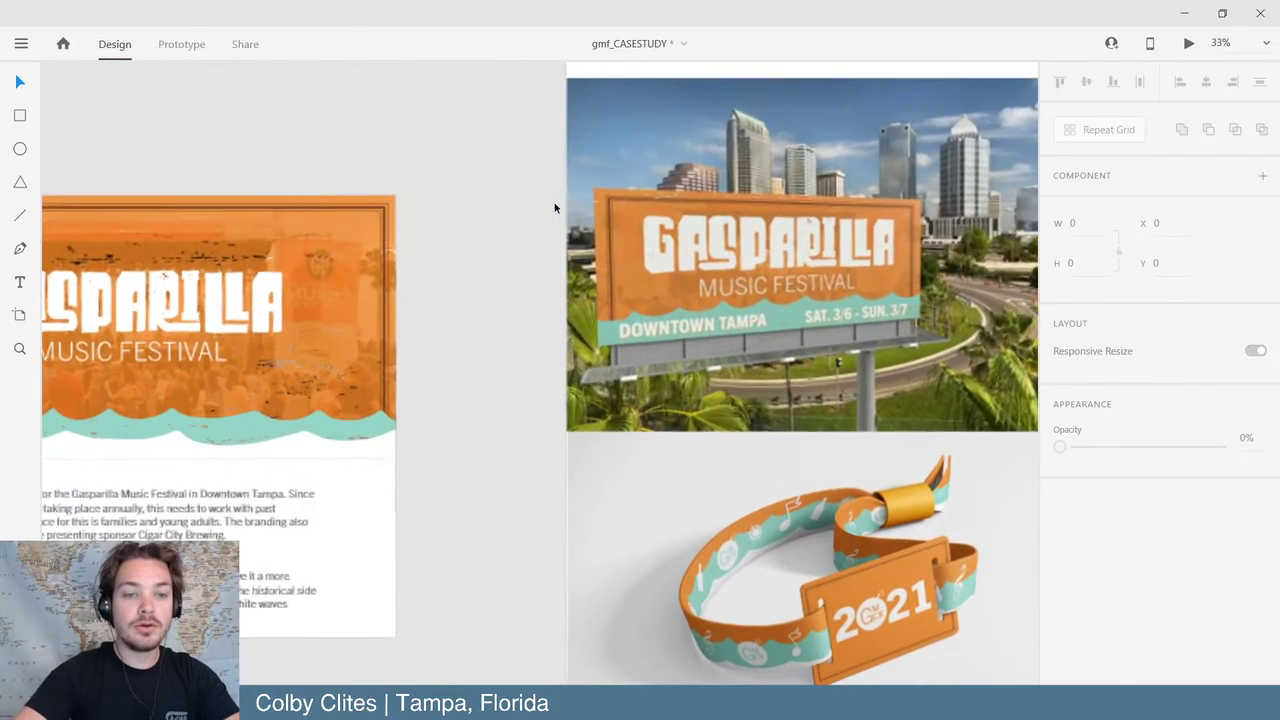
pyautogui.hscroll(-5, 788, 167)
pyautogui.scroll(1, 788, 167)
pyautogui.click(724, 487)
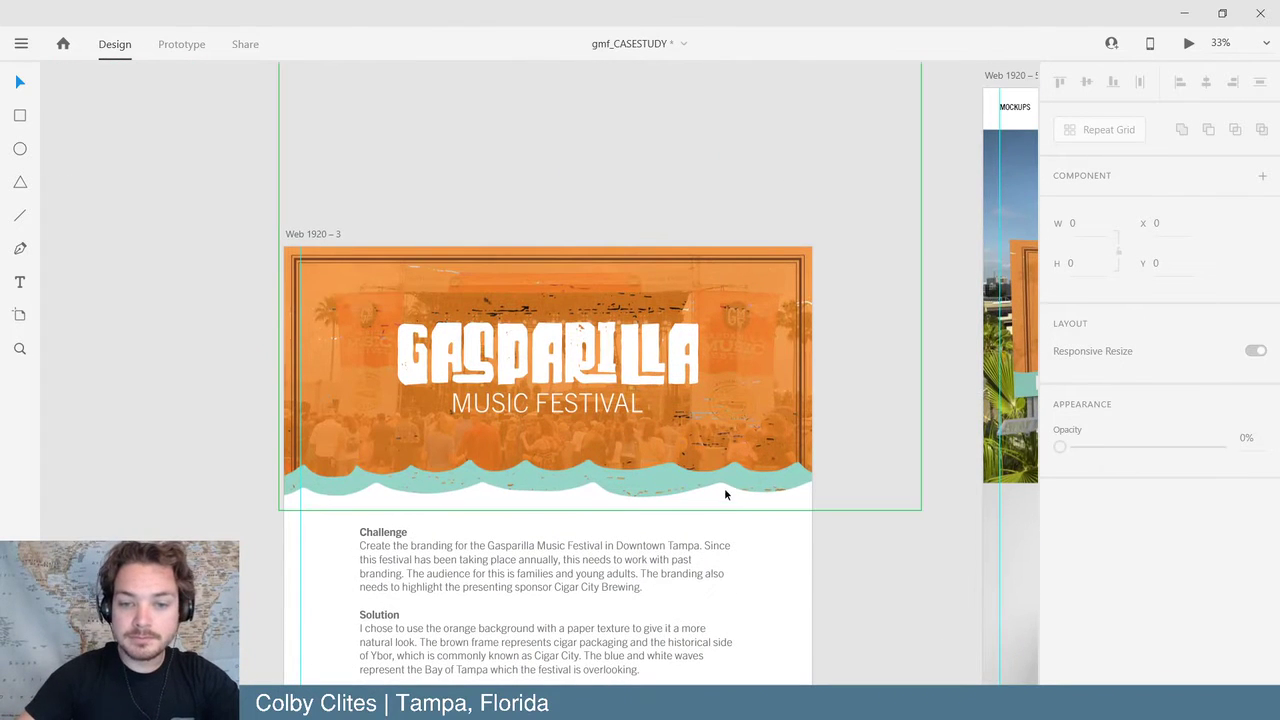
pyautogui.moveTo(721, 493); pyautogui.dragTo(439, 355)
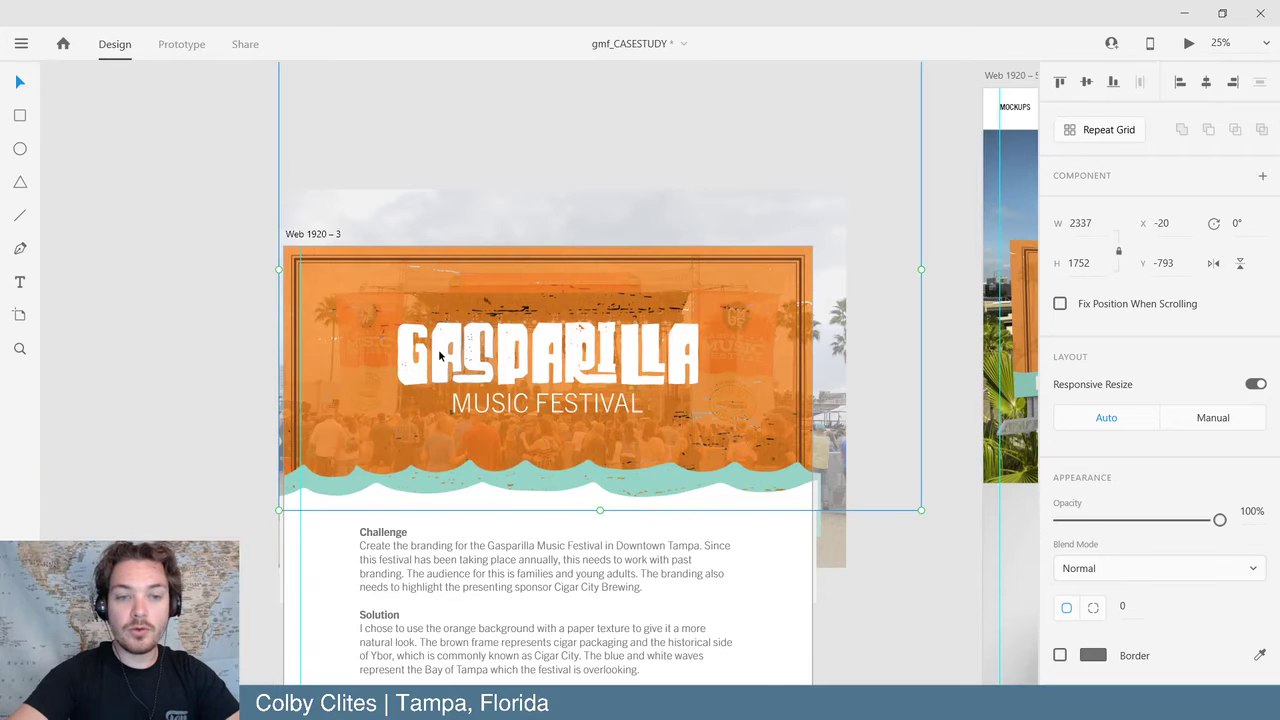
# - Duplicate the Web 1920 – 3 artboard and place the copy in the empty canvas area left of the other artboards
pyautogui.hotkey('ctrl', '0')
pyautogui.click(498, 348)
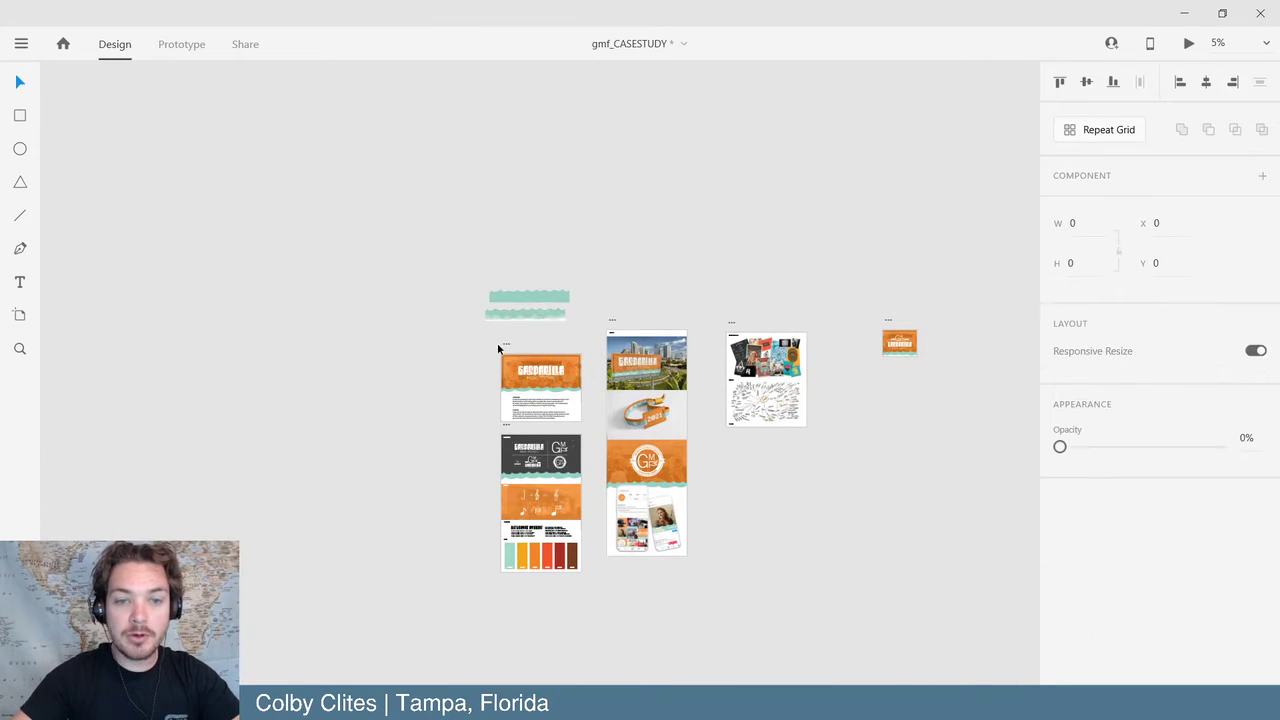
pyautogui.moveTo(506, 348); pyautogui.dragTo(183, 314)
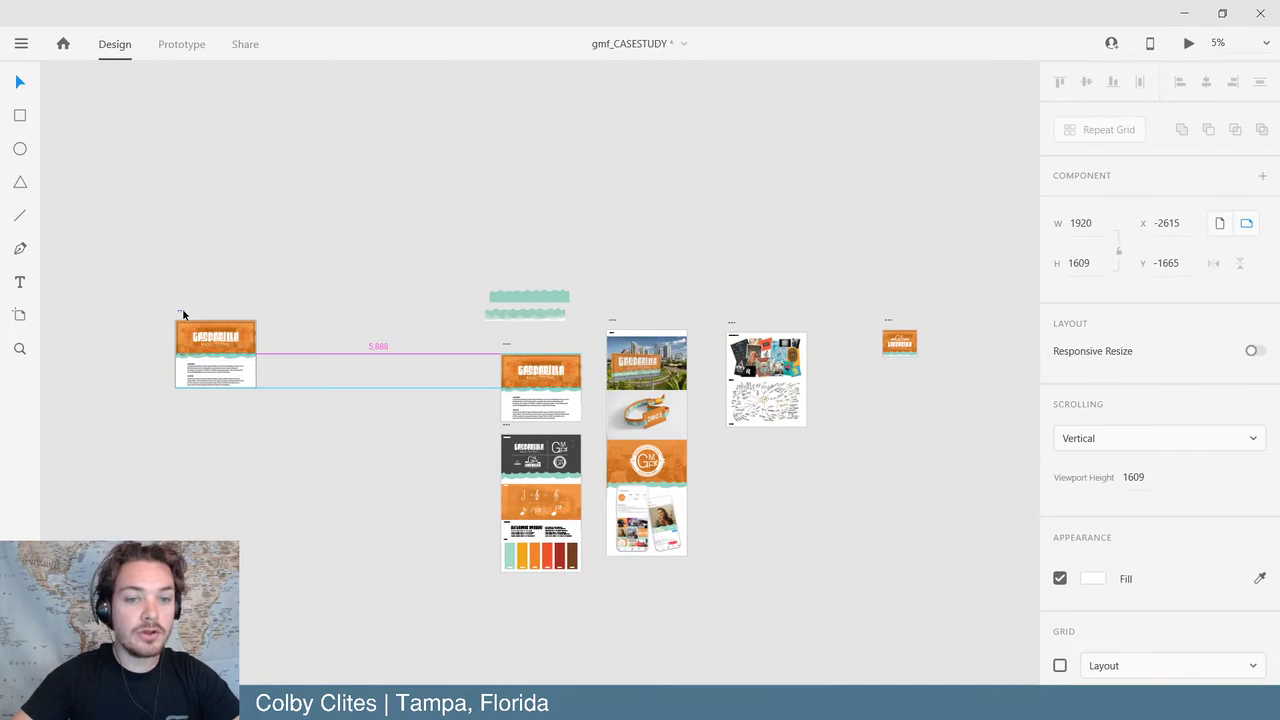
pyautogui.moveTo(340, 263); pyautogui.dragTo(340, 263)
pyautogui.click(340, 277)
# - Move the distressed and painted wave graphics together to the right side of the duplicated artboard and deselect them
pyautogui.hotkey('ctrl', '=')
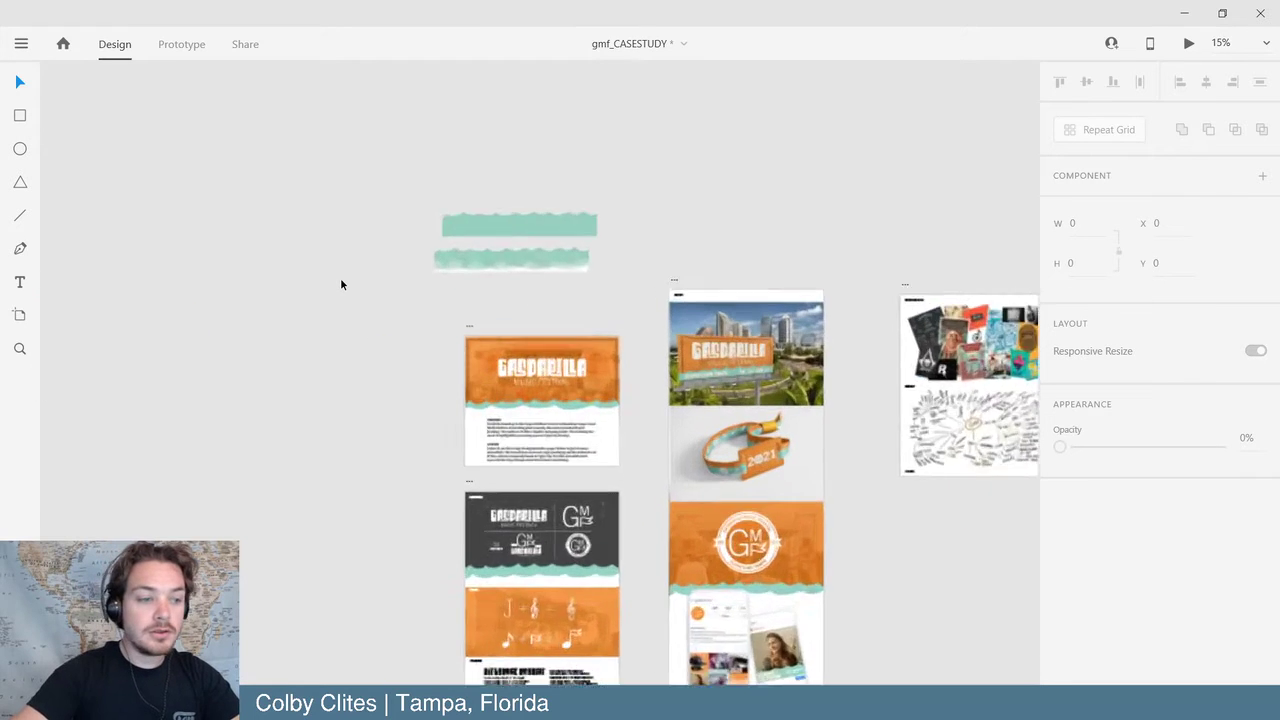
pyautogui.moveTo(306, 109); pyautogui.dragTo(623, 223)
pyautogui.moveTo(583, 150); pyautogui.dragTo(177, 217)
pyautogui.hotkey('ctrl', 'z')
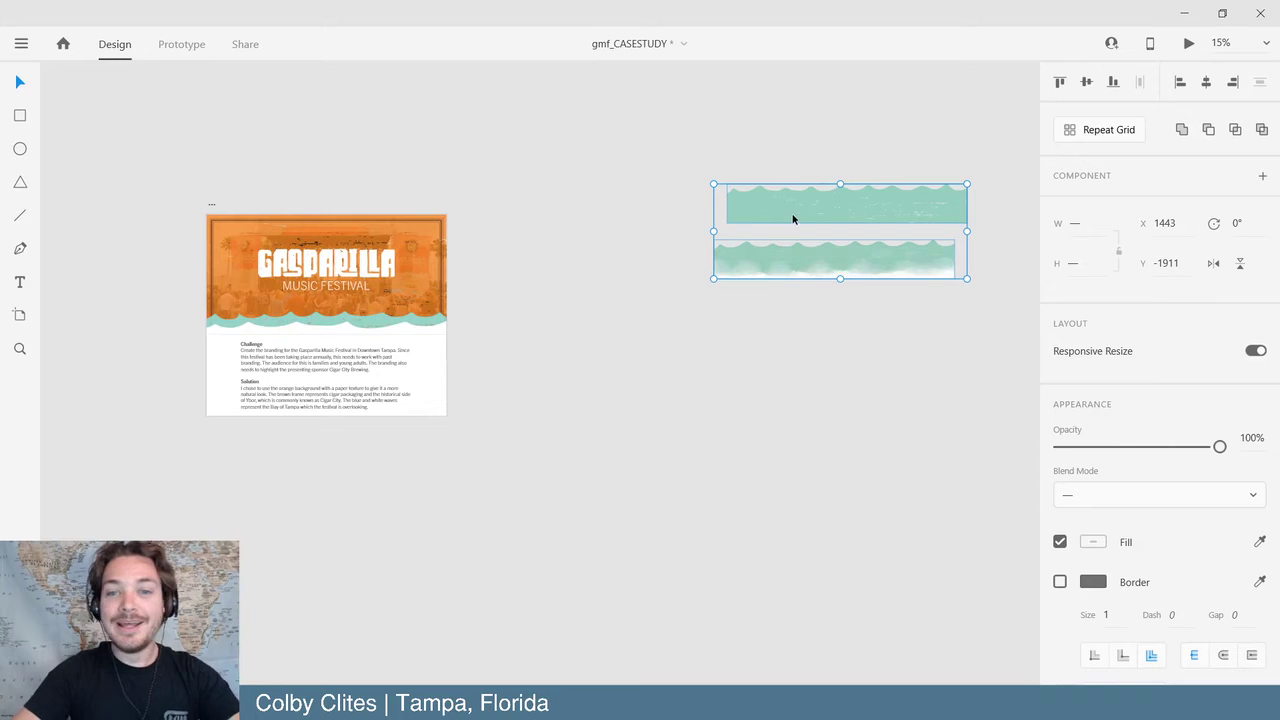
pyautogui.hotkey('ctrl', 'z')
pyautogui.scroll(2, 566, 174)
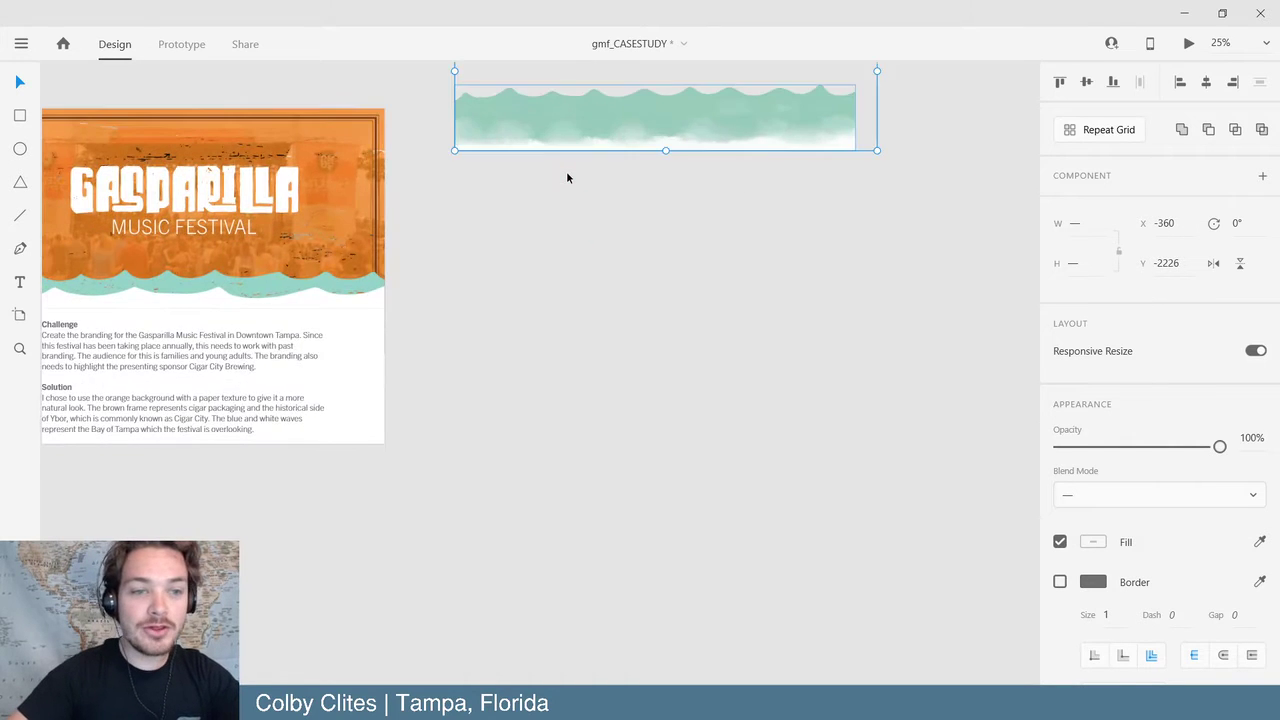
pyautogui.hscroll(-3, 566, 174)
pyautogui.scroll(3, 566, 177)
pyautogui.hscroll(3, 566, 177)
pyautogui.press('Escape')
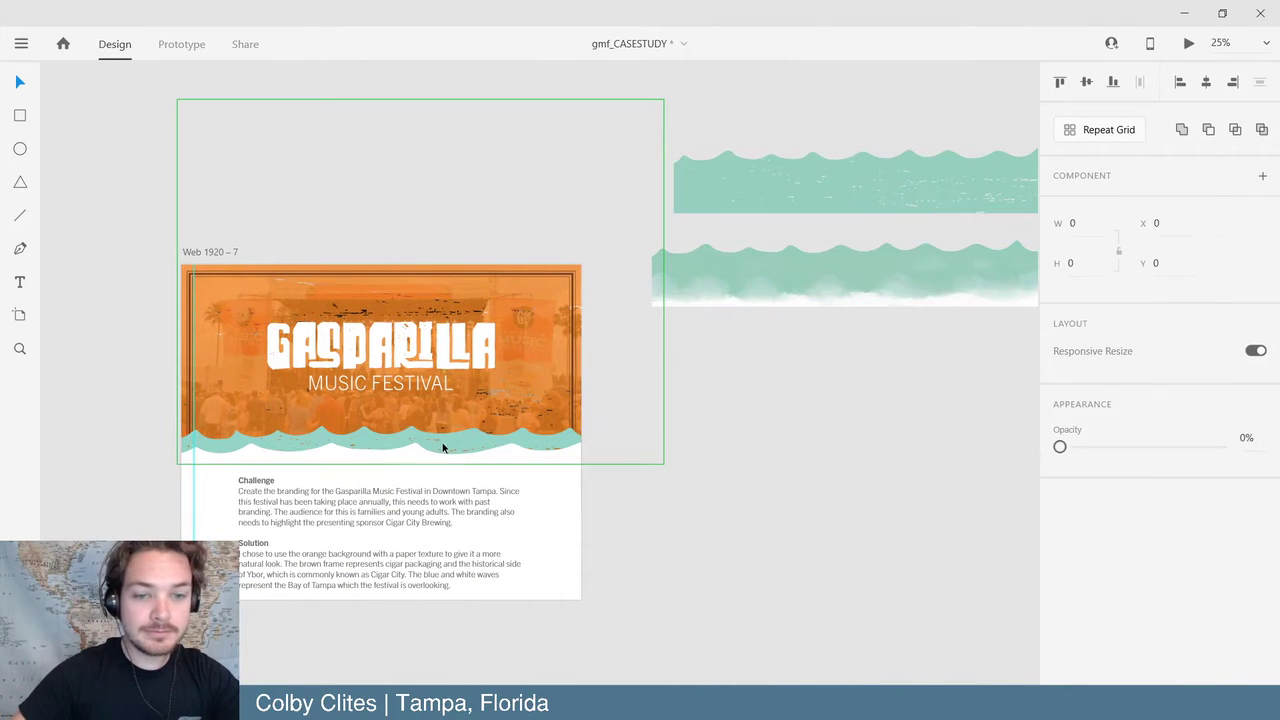
# - Move the old white and teal wave shapes off the Web 1920 – 7 artboard onto the empty canvas to its lower right
pyautogui.click(458, 462)
pyautogui.moveTo(458, 462); pyautogui.dragTo(949, 472)
pyautogui.moveTo(518, 463); pyautogui.dragTo(857, 488)
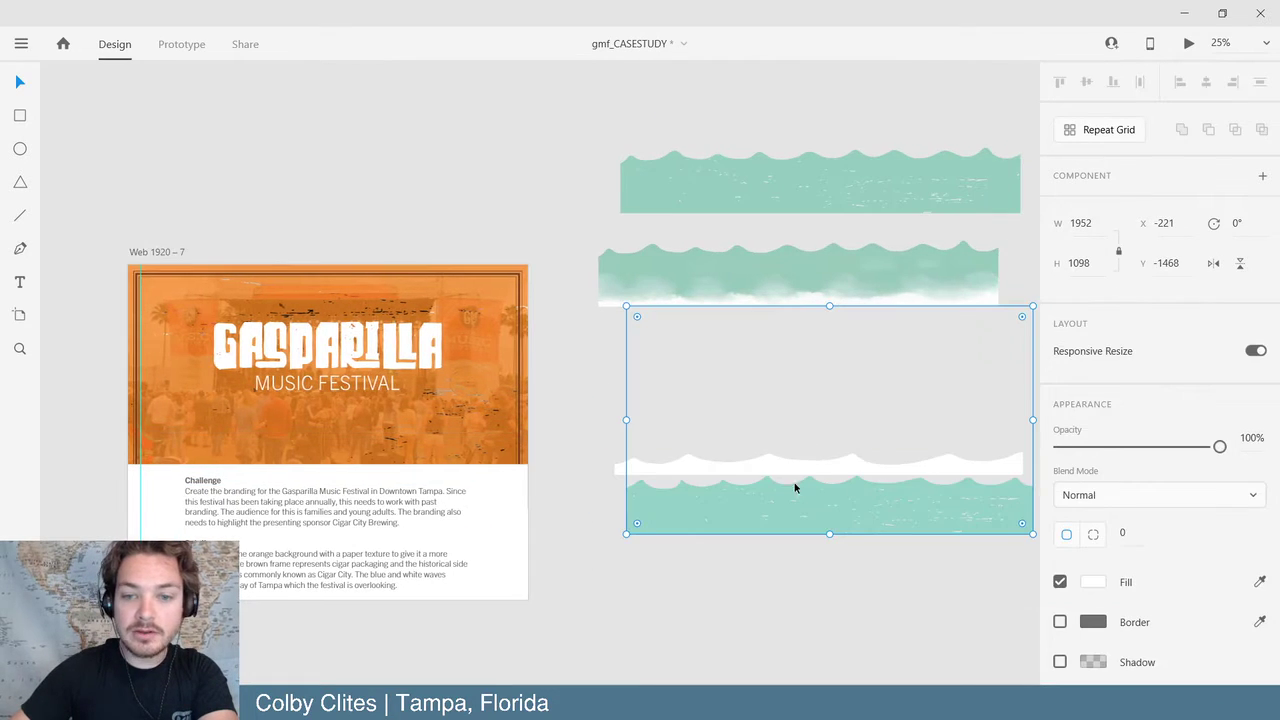
pyautogui.click(797, 176)
pyautogui.moveTo(800, 176); pyautogui.dragTo(833, 403)
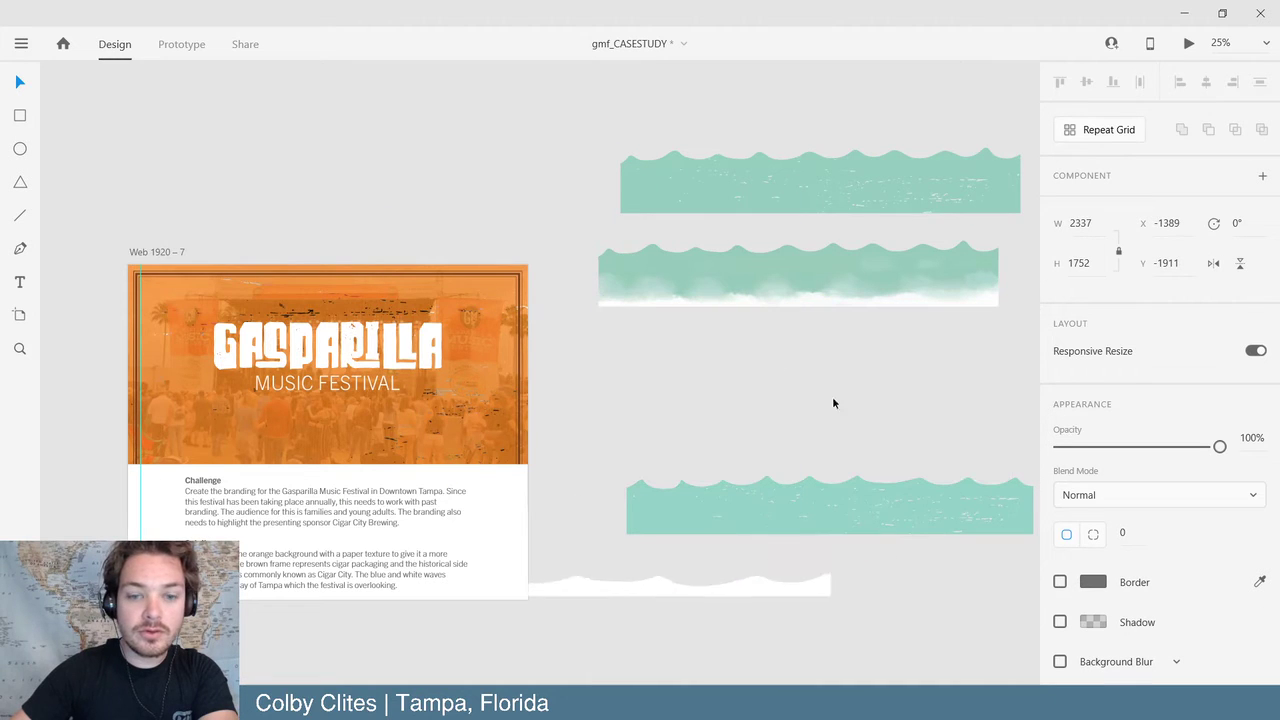
pyautogui.click(866, 451)
pyautogui.moveTo(666, 486); pyautogui.dragTo(726, 476)
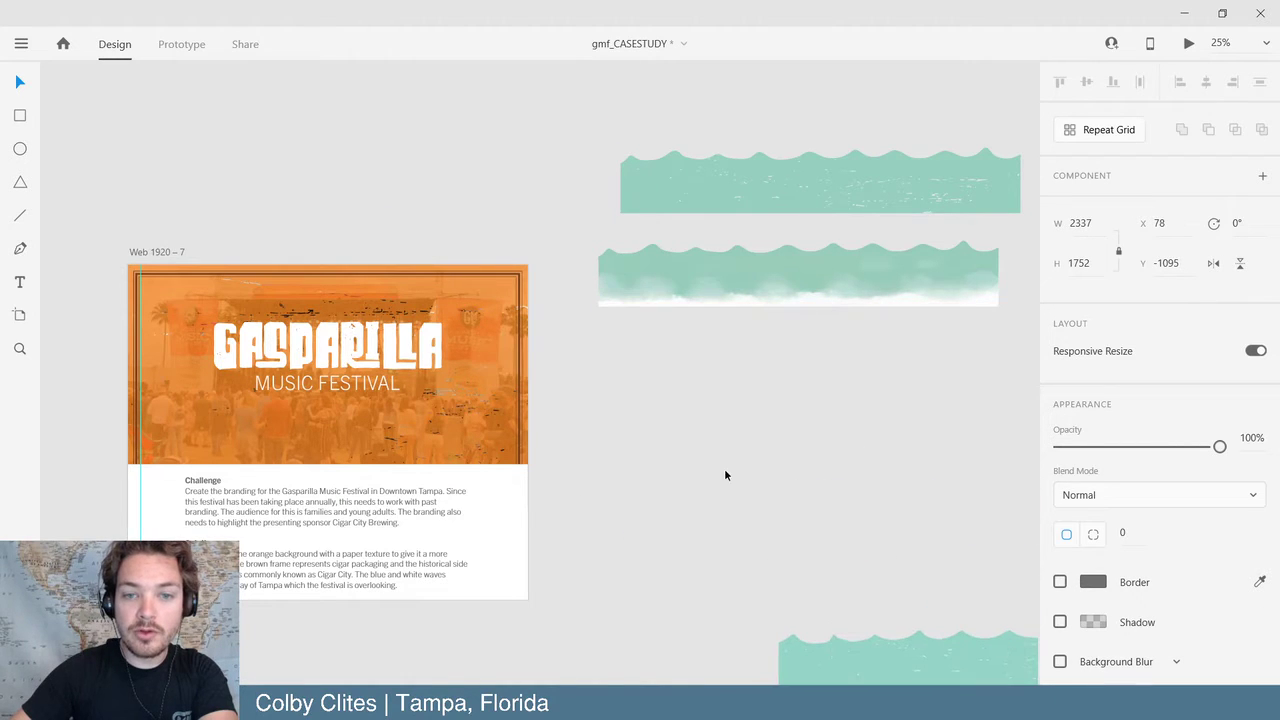
# - Place the painted wave graphic across the bottom of the orange header on Web 1920 – 7 at X 0, Y 737
pyautogui.click(743, 266)
pyautogui.moveTo(743, 266); pyautogui.dragTo(322, 404)
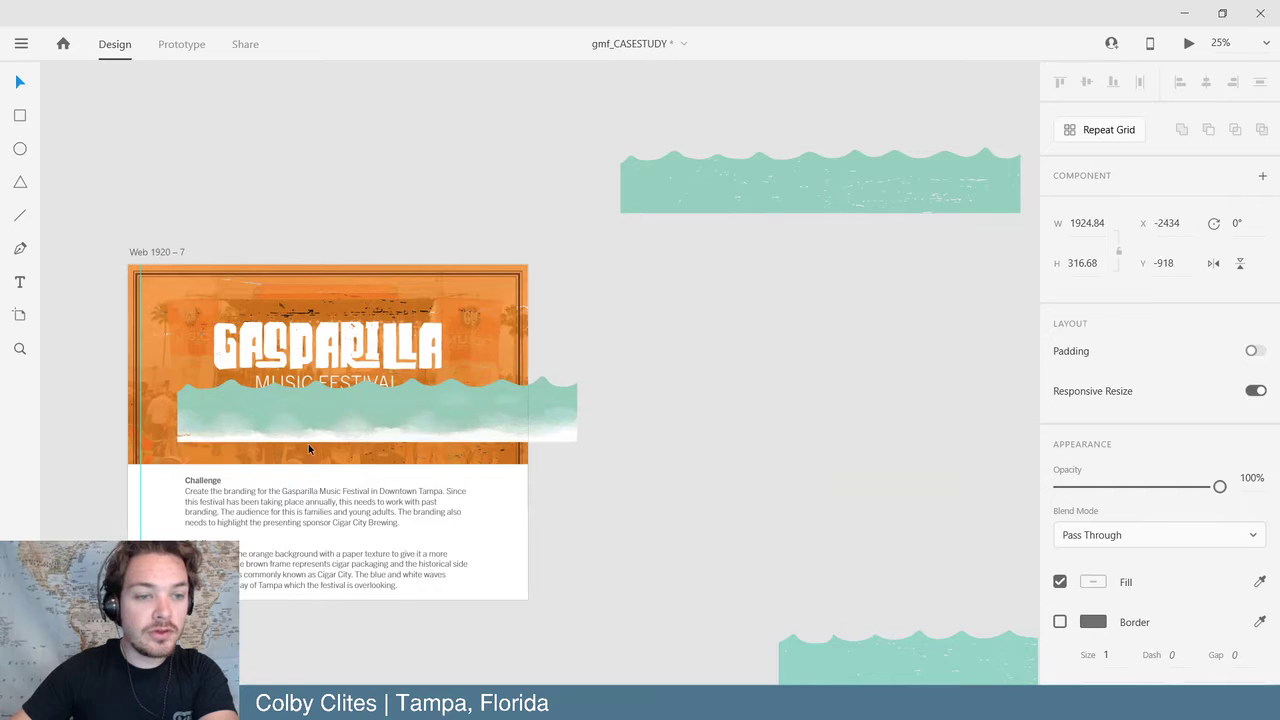
pyautogui.moveTo(309, 449); pyautogui.dragTo(273, 445)
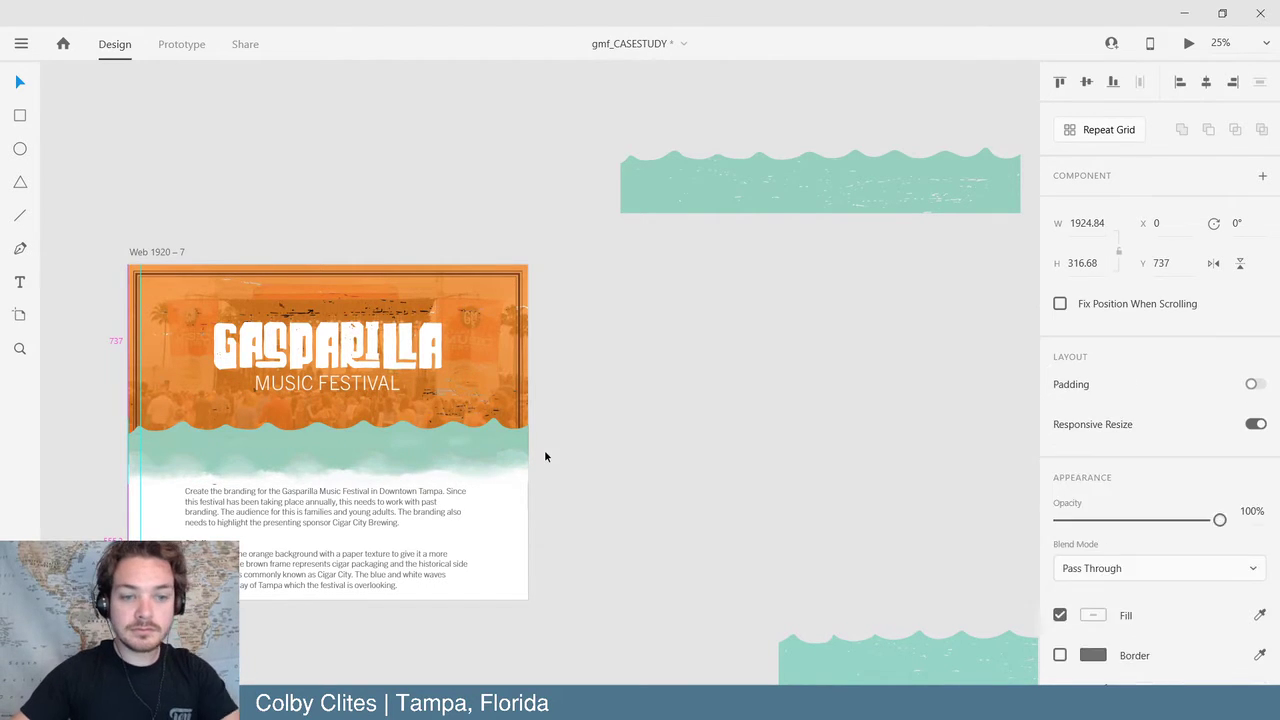
# - Bring the Challenge and Solution text block in front of the painted wave and deselect it
pyautogui.click(306, 497)
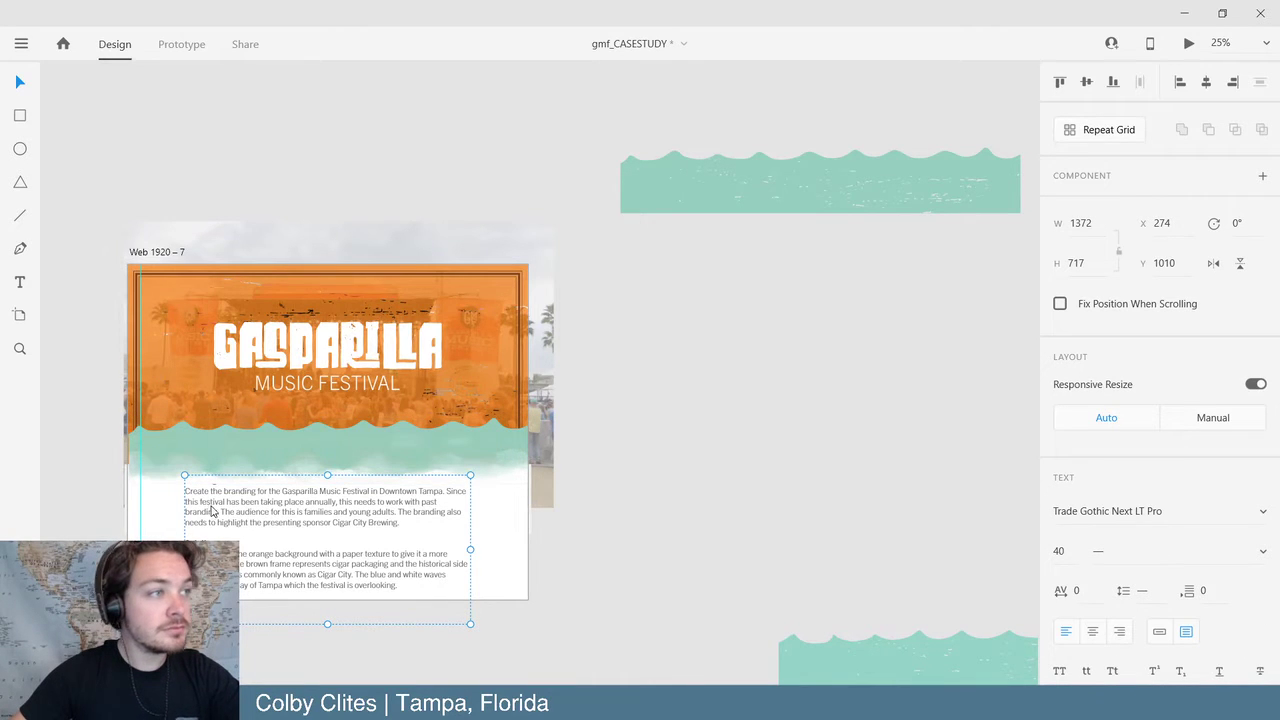
pyautogui.rightClick(211, 511)
pyautogui.moveTo(309, 423)
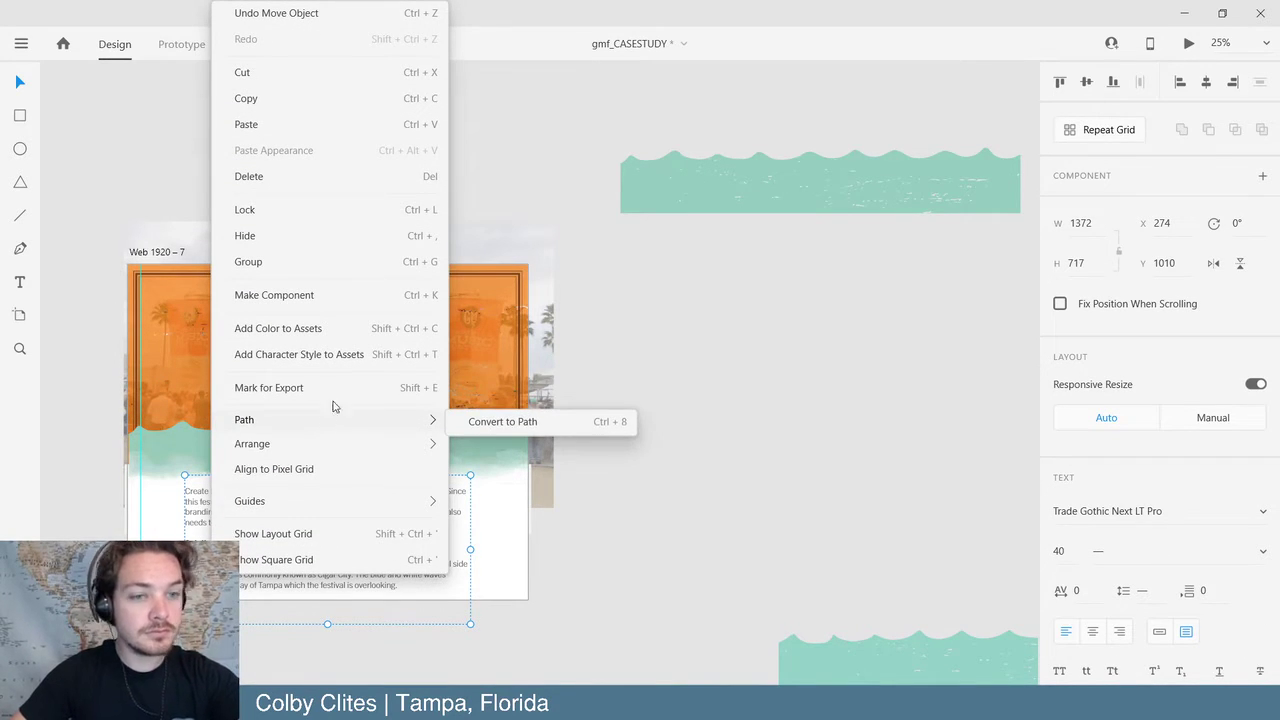
pyautogui.click(540, 457)
# - Enlarge the painted wave to about 2038 by 395 and shift it slightly up and right to X -81, Y 615
pyautogui.hotkey('ctrl', '=')
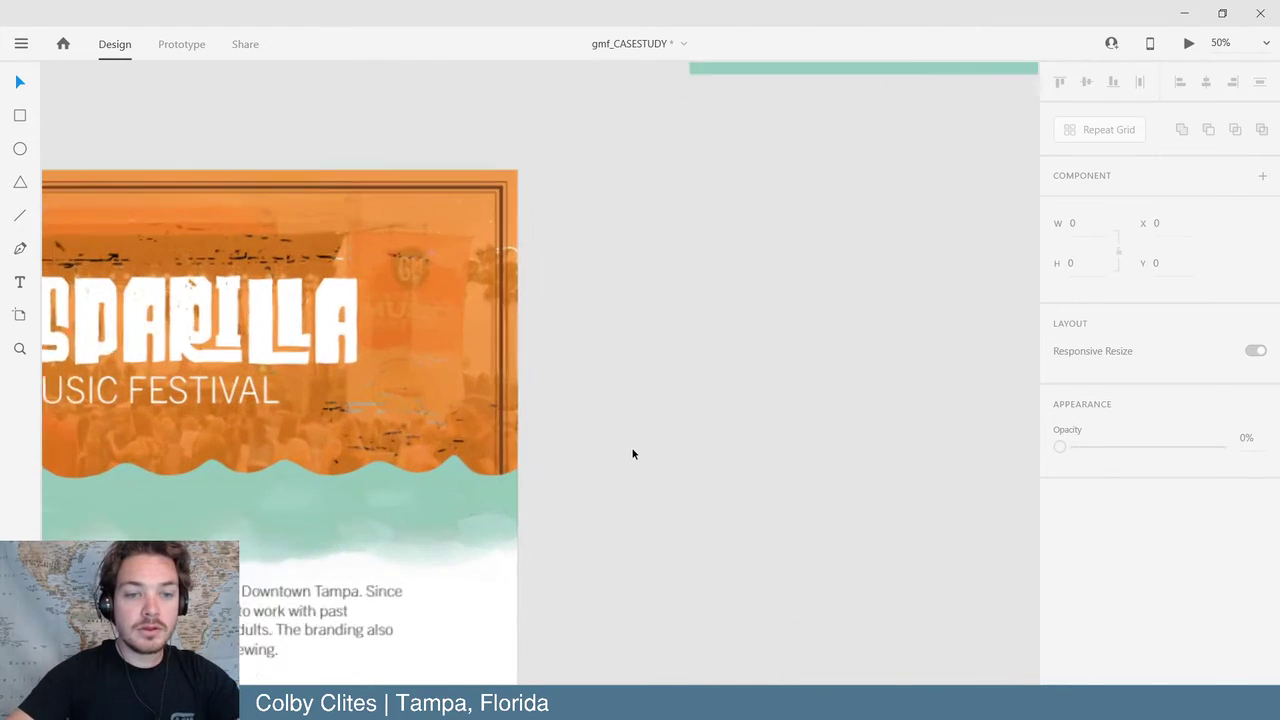
pyautogui.hscroll(-5, 632, 453)
pyautogui.scroll(-3, 632, 453)
pyautogui.hscroll(3, 632, 453)
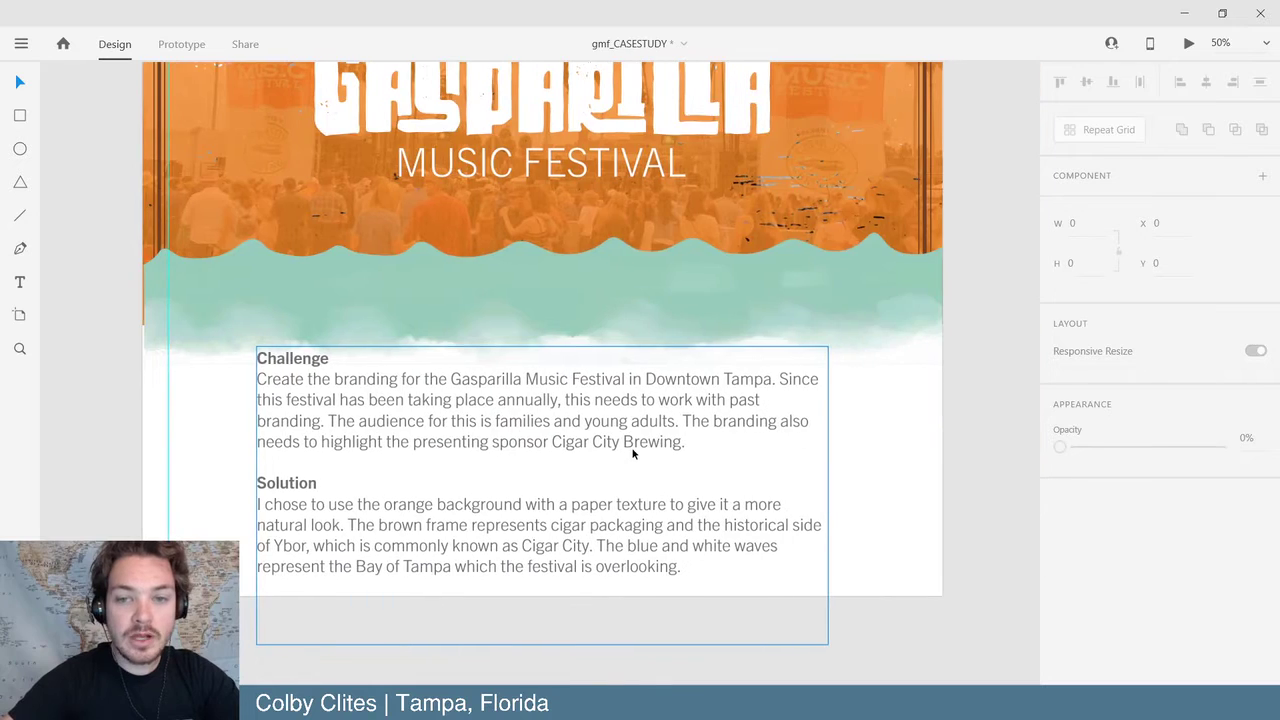
pyautogui.scroll(5, 632, 453)
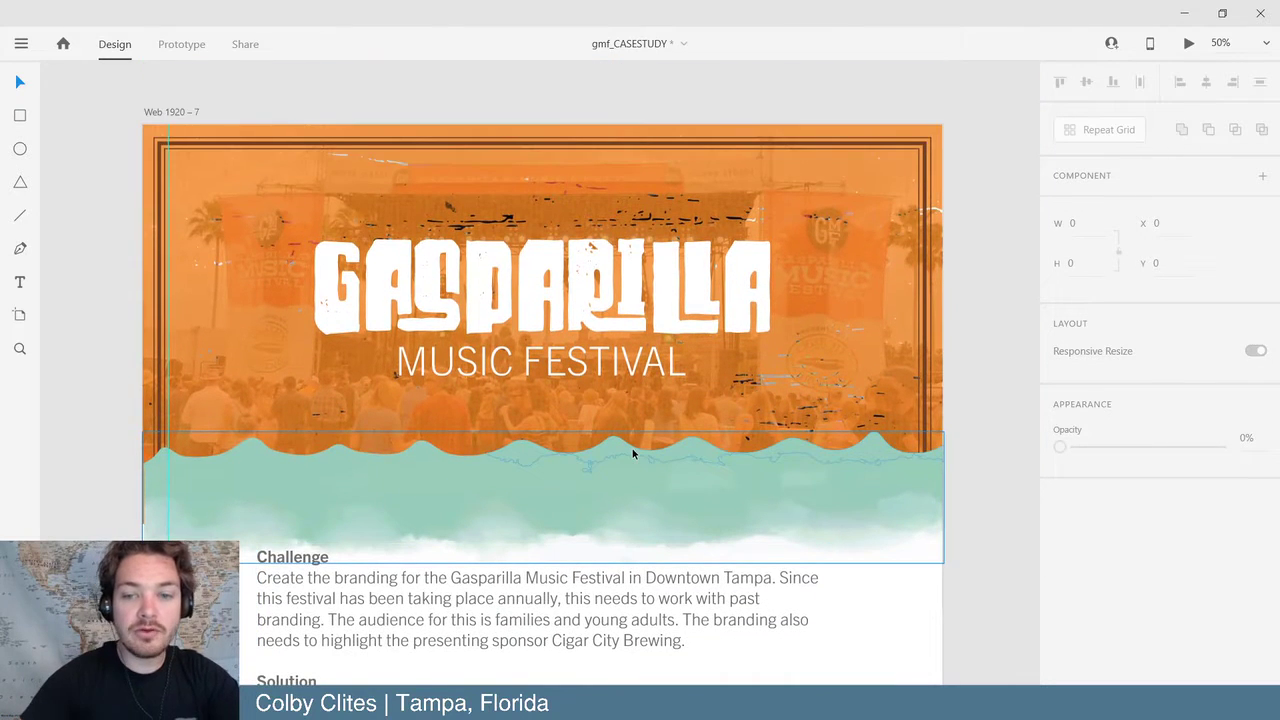
pyautogui.click(656, 515)
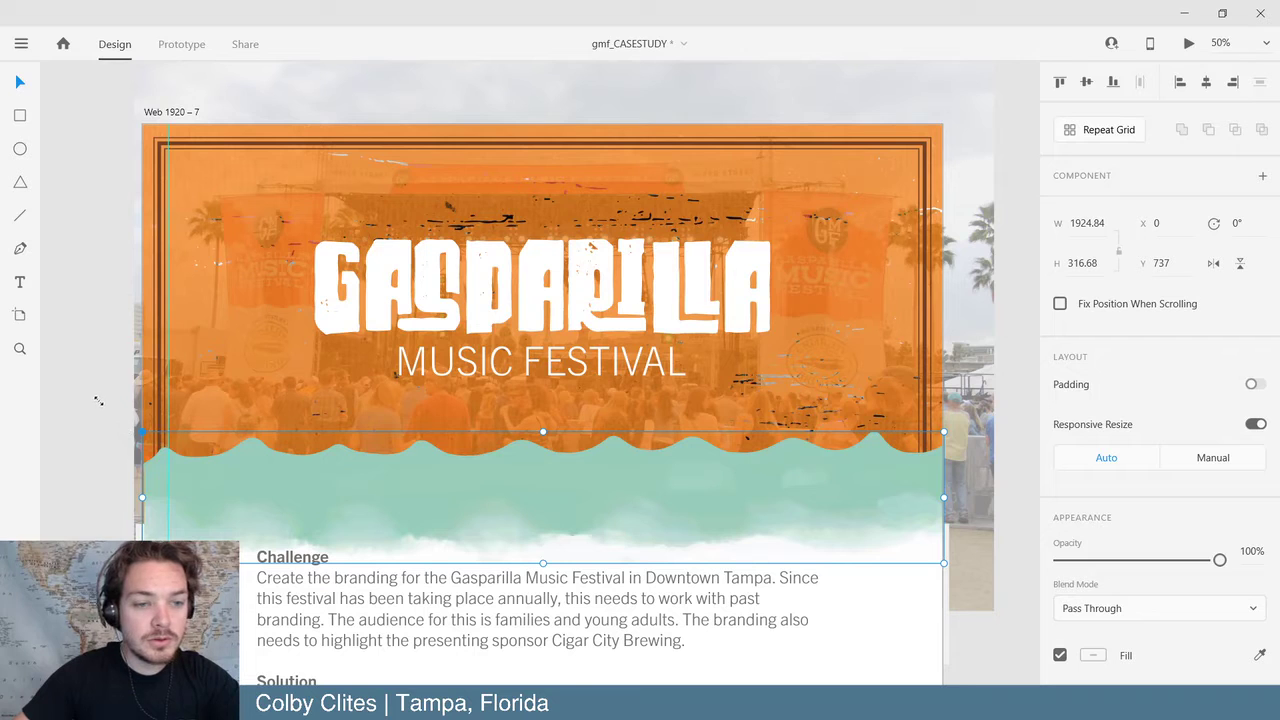
pyautogui.moveTo(98, 400); pyautogui.dragTo(145, 444)
pyautogui.click(668, 551)
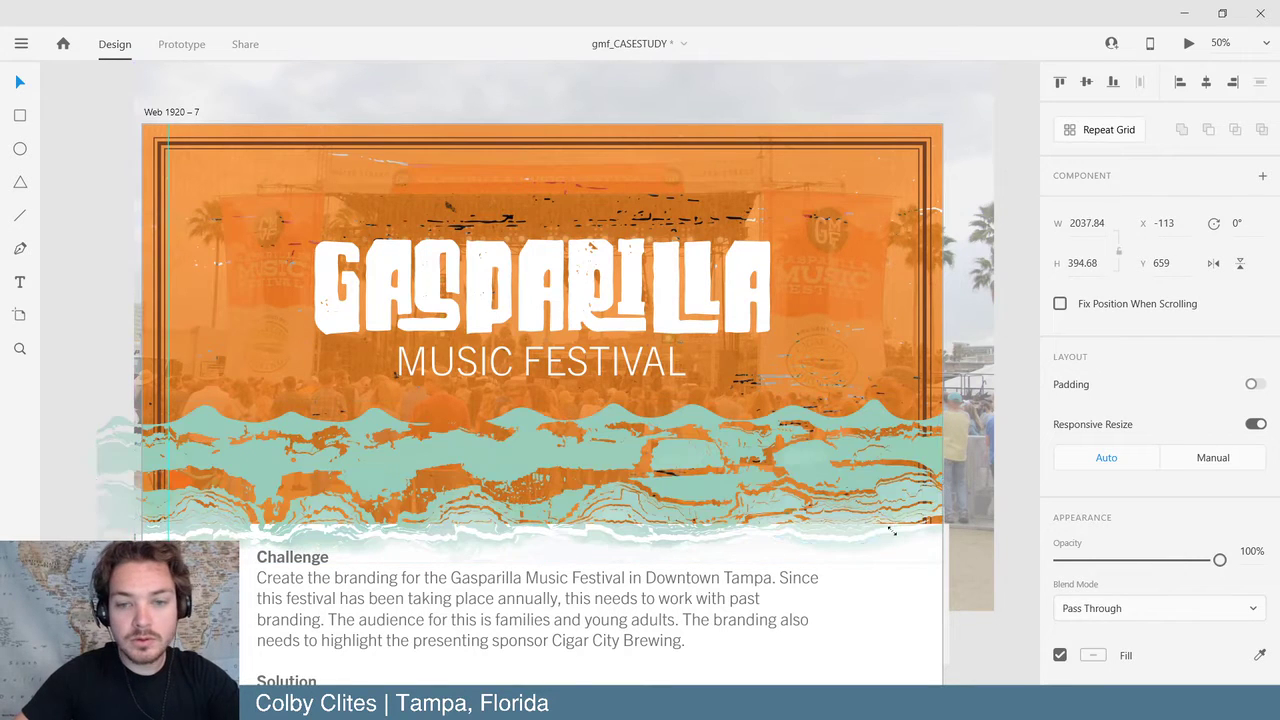
pyautogui.click(982, 636)
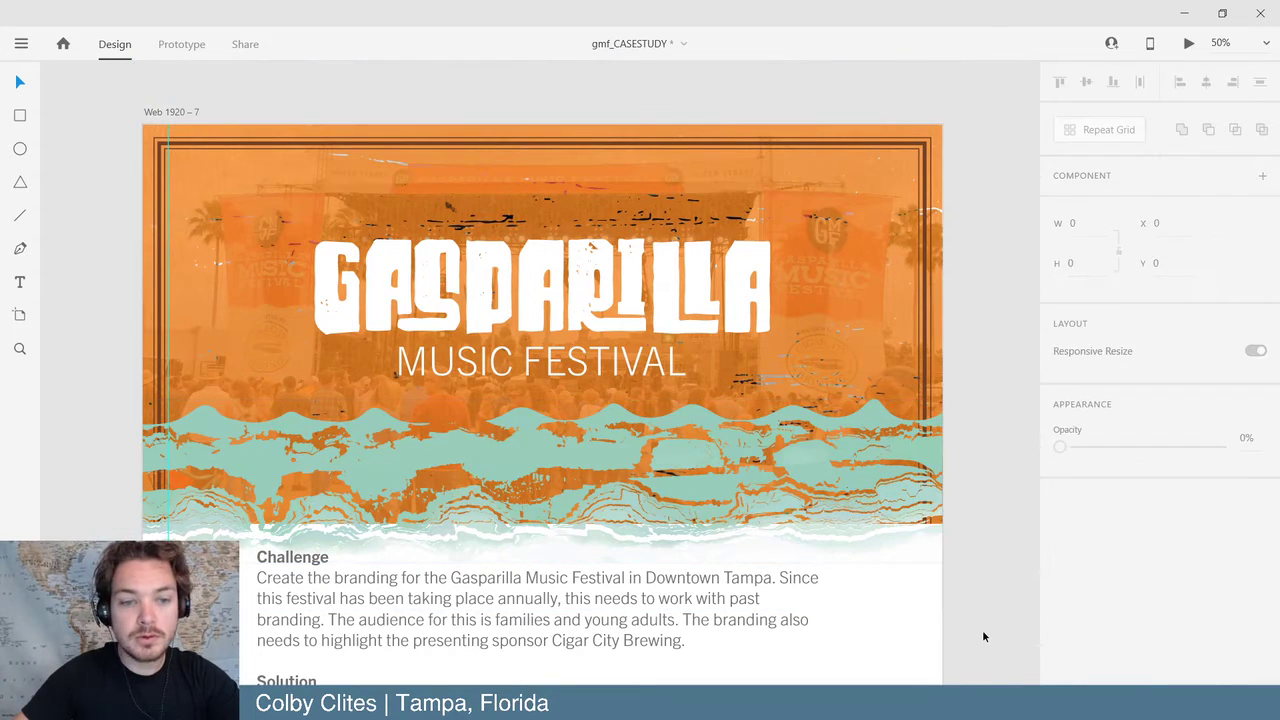
pyautogui.click(879, 453)
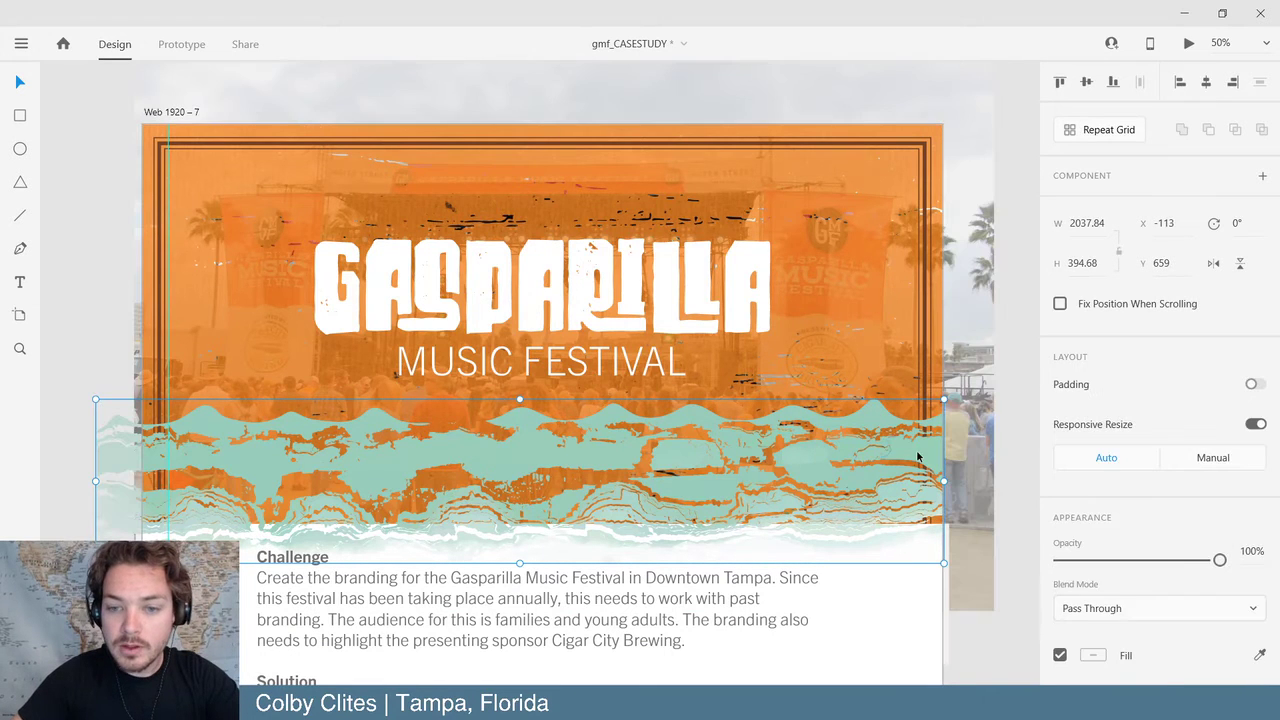
pyautogui.moveTo(913, 455)
pyautogui.mouseDown()
pyautogui.moveTo(927, 459)
pyautogui.moveTo(926, 440)
pyautogui.mouseUp()
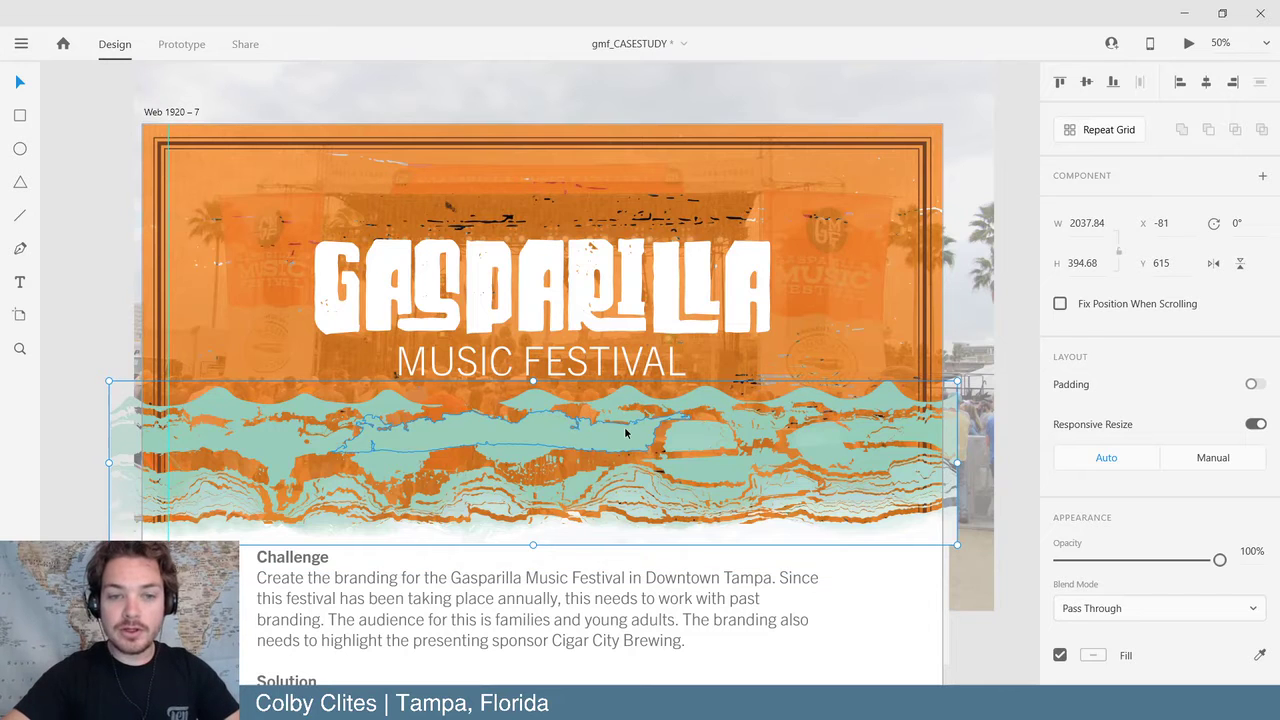
# - Undo the move and the enlargement of the painted wave on the Web 1920 – 7 artboard
pyautogui.hotkey('ctrl', '-')
pyautogui.scroll(3, 630, 440)
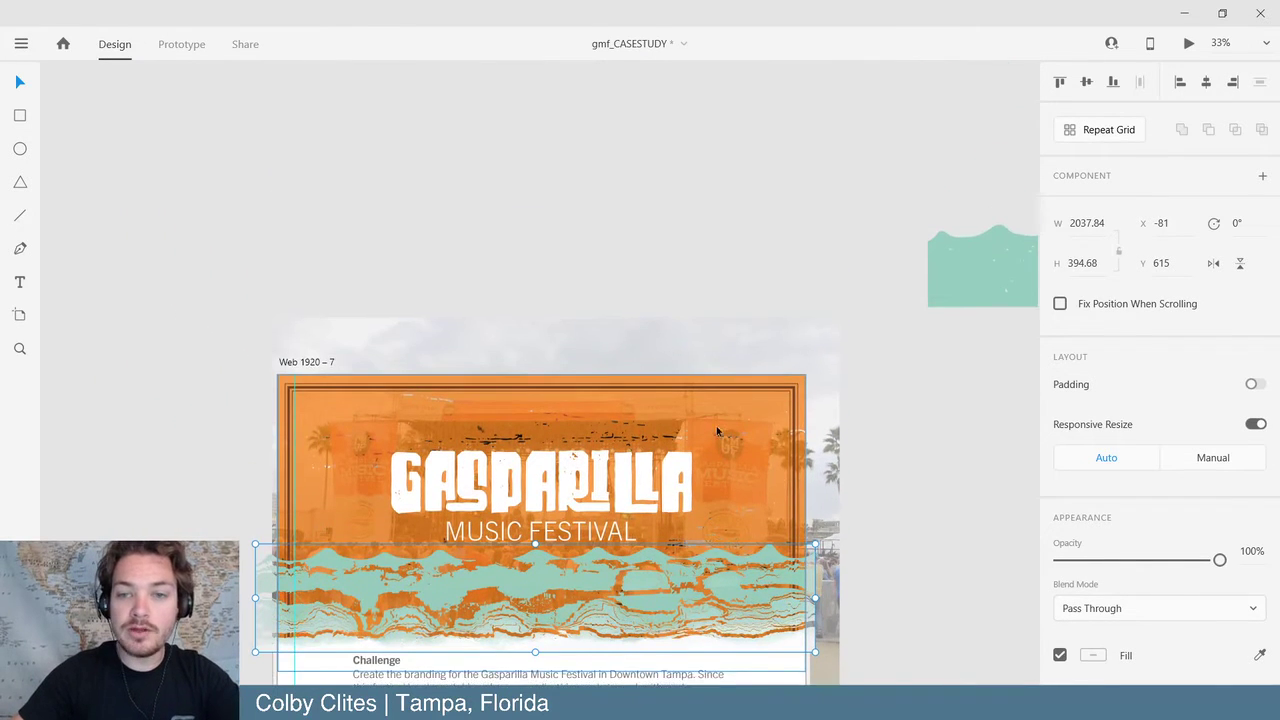
pyautogui.scroll(-2, 648, 465)
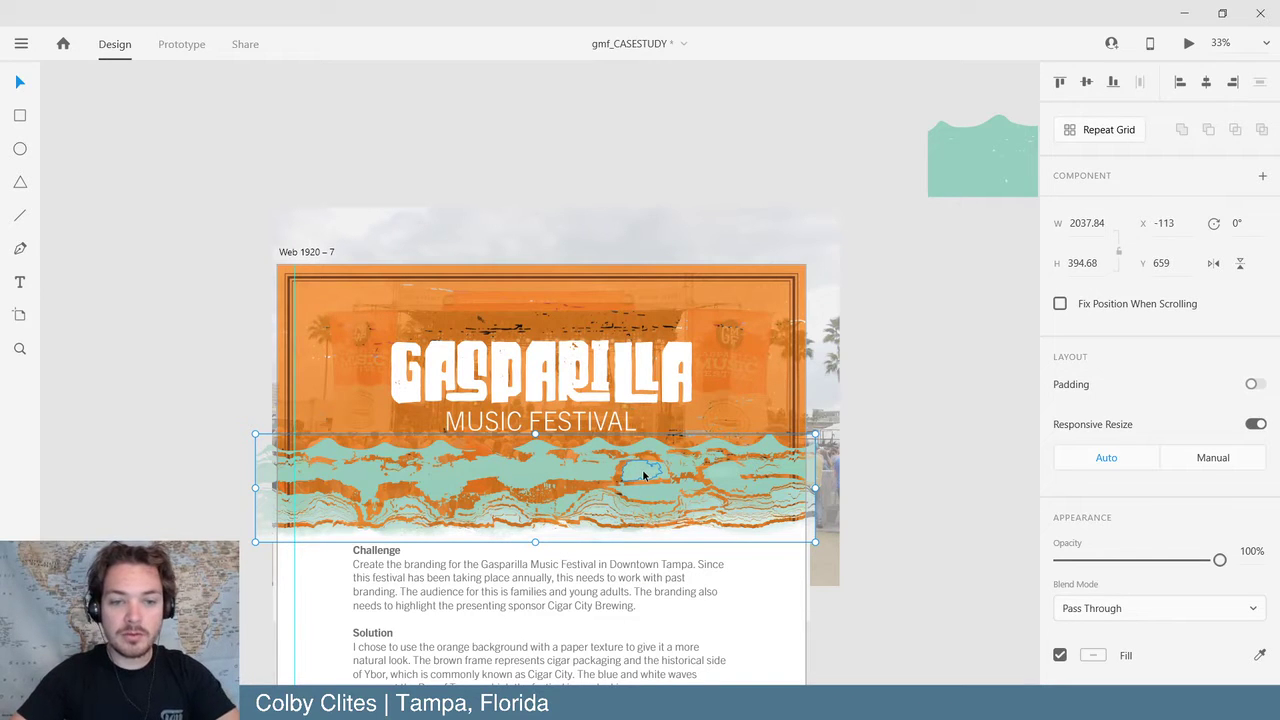
pyautogui.moveTo(643, 476); pyautogui.dragTo(634, 488)
pyautogui.hotkey('ctrl', 'z')
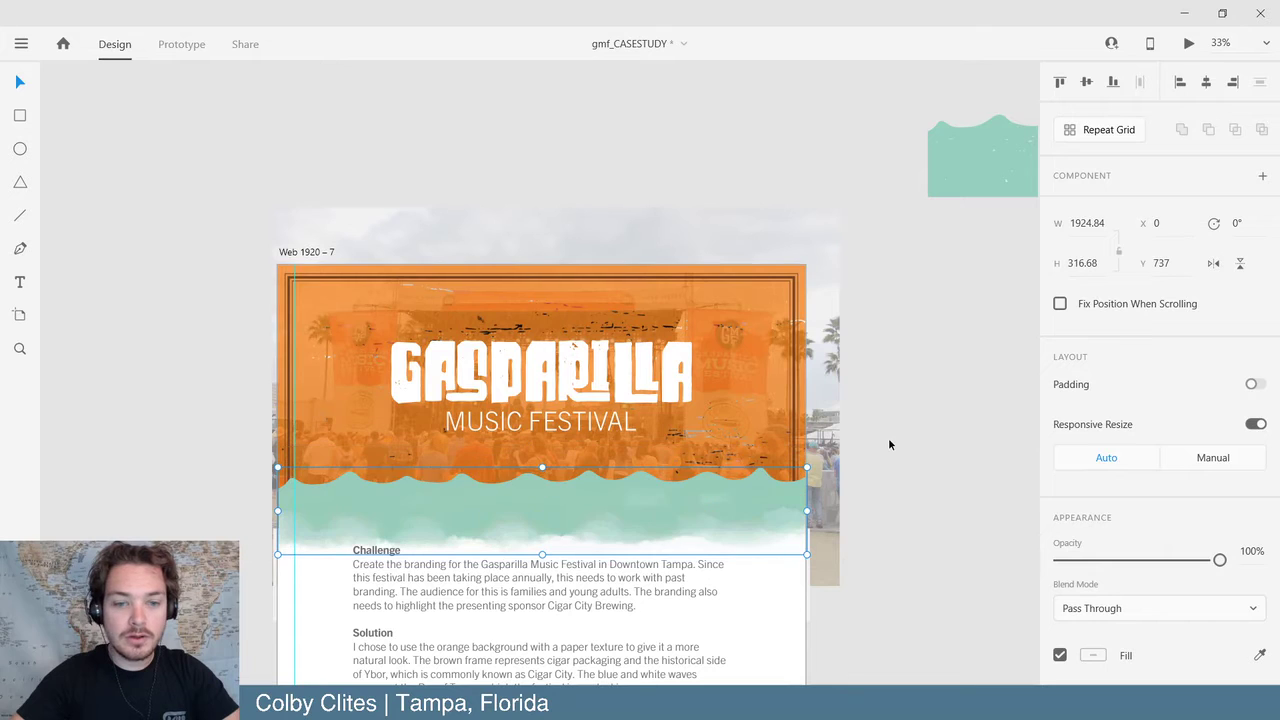
# - Move the painted wave off the artboard onto the empty canvas above it and deselect it
pyautogui.moveTo(707, 523); pyautogui.dragTo(587, 95)
pyautogui.scroll(2, 594, 148)
pyautogui.scroll(6, 600, 180)
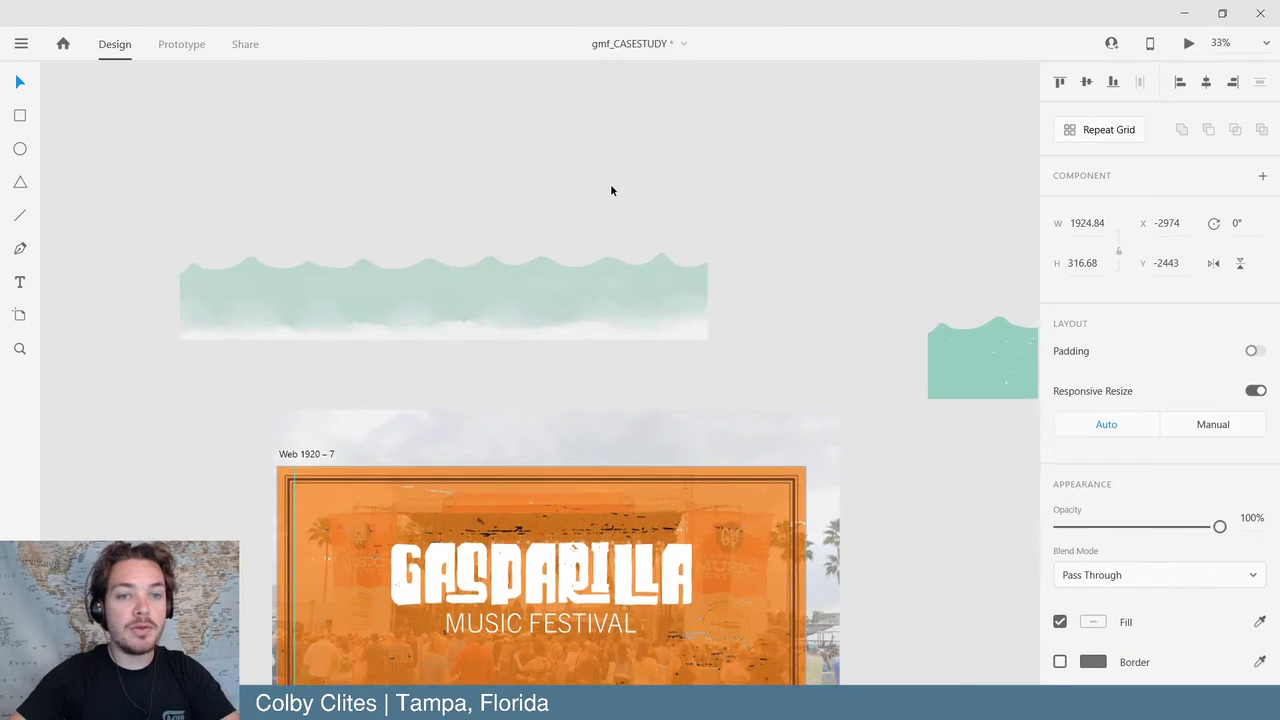
pyautogui.click(597, 210)
# - Paste the enlarged, broken-up version of the wave and place it just above the painted wave on the canvas
pyautogui.hscroll(4, 599, 212)
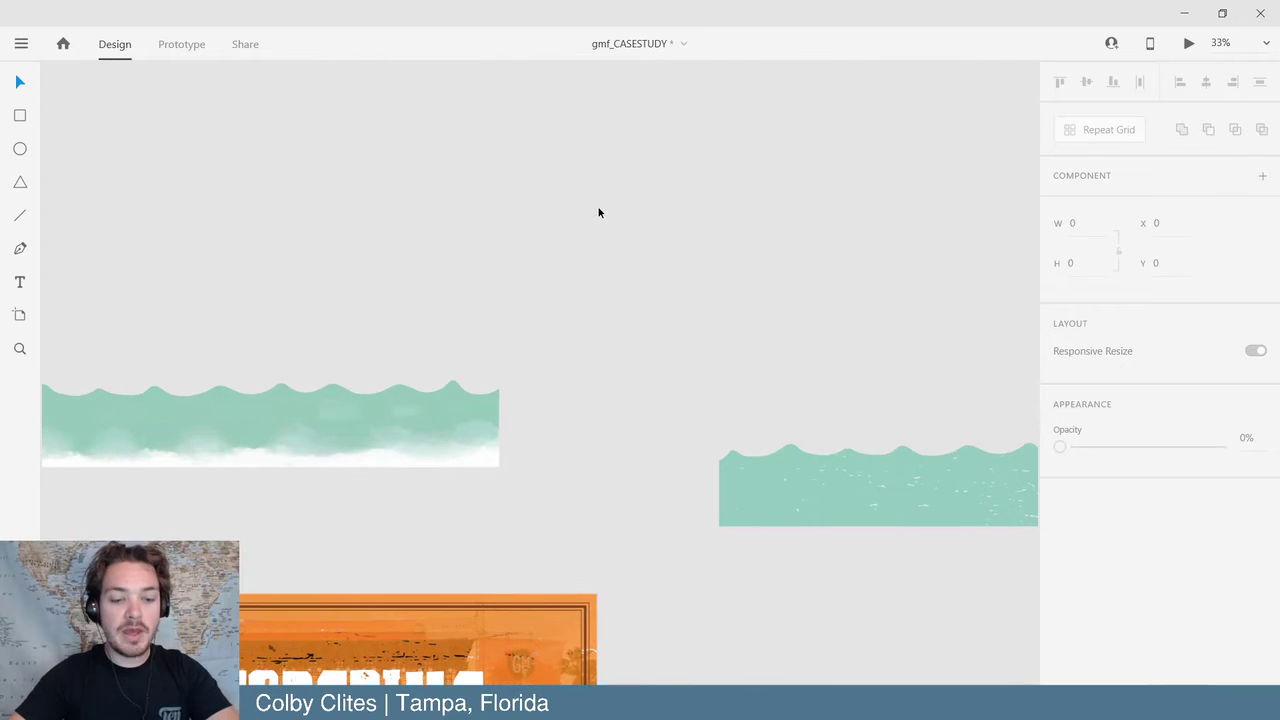
pyautogui.hotkey('ctrl', 'v')
pyautogui.click(420, 276)
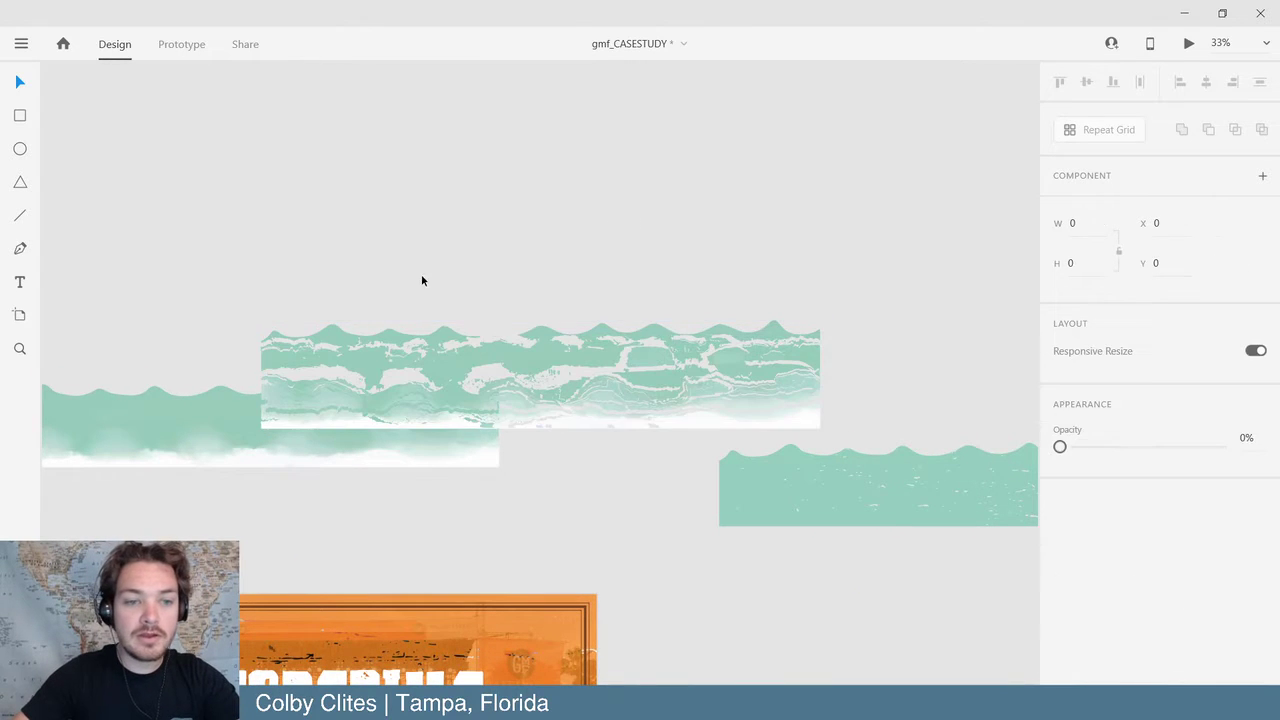
pyautogui.click(505, 347)
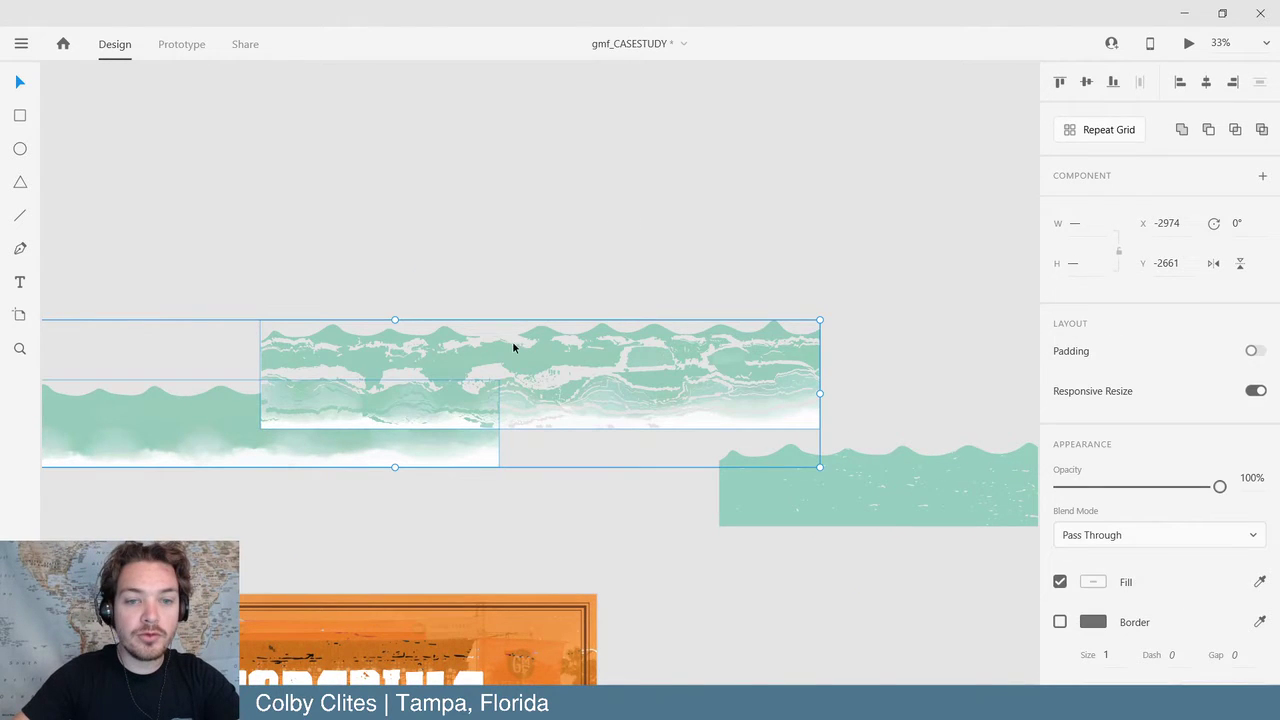
pyautogui.click(680, 222)
pyautogui.click(699, 337)
pyautogui.hotkey('ctrl', 'z')
pyautogui.hotkey('ctrl', 'z')
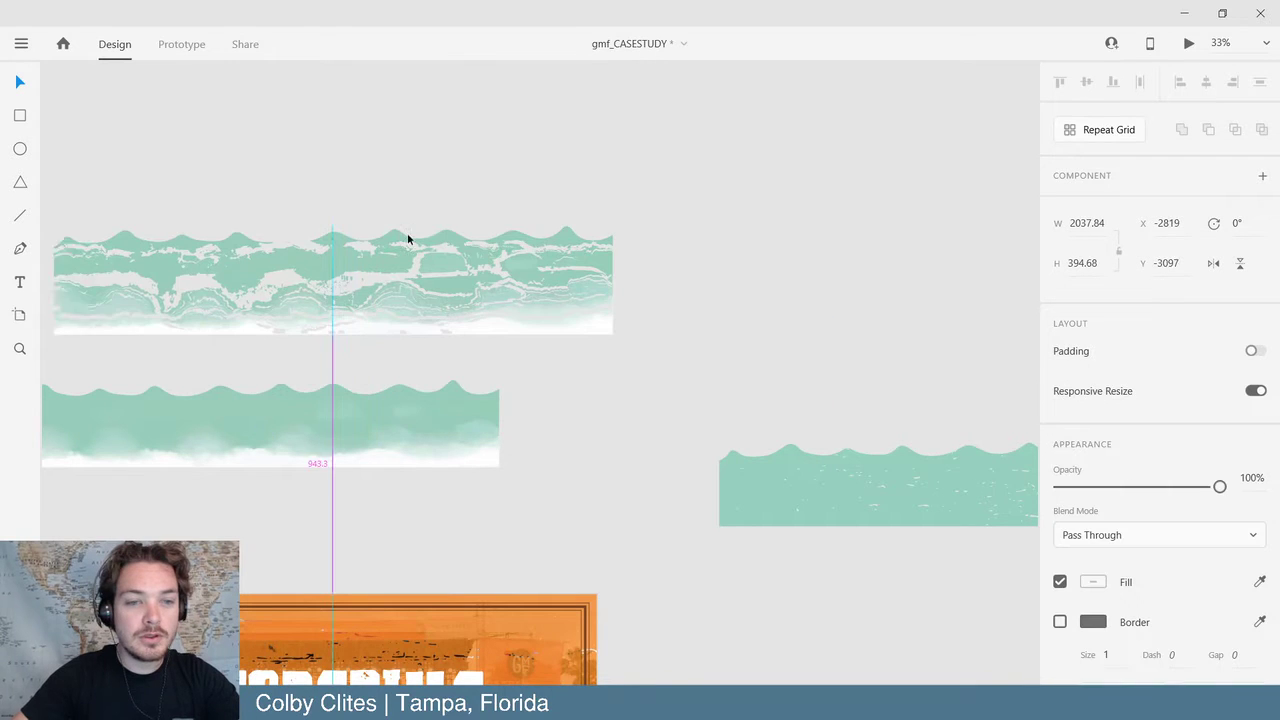
pyautogui.hotkey('ctrl', 'z')
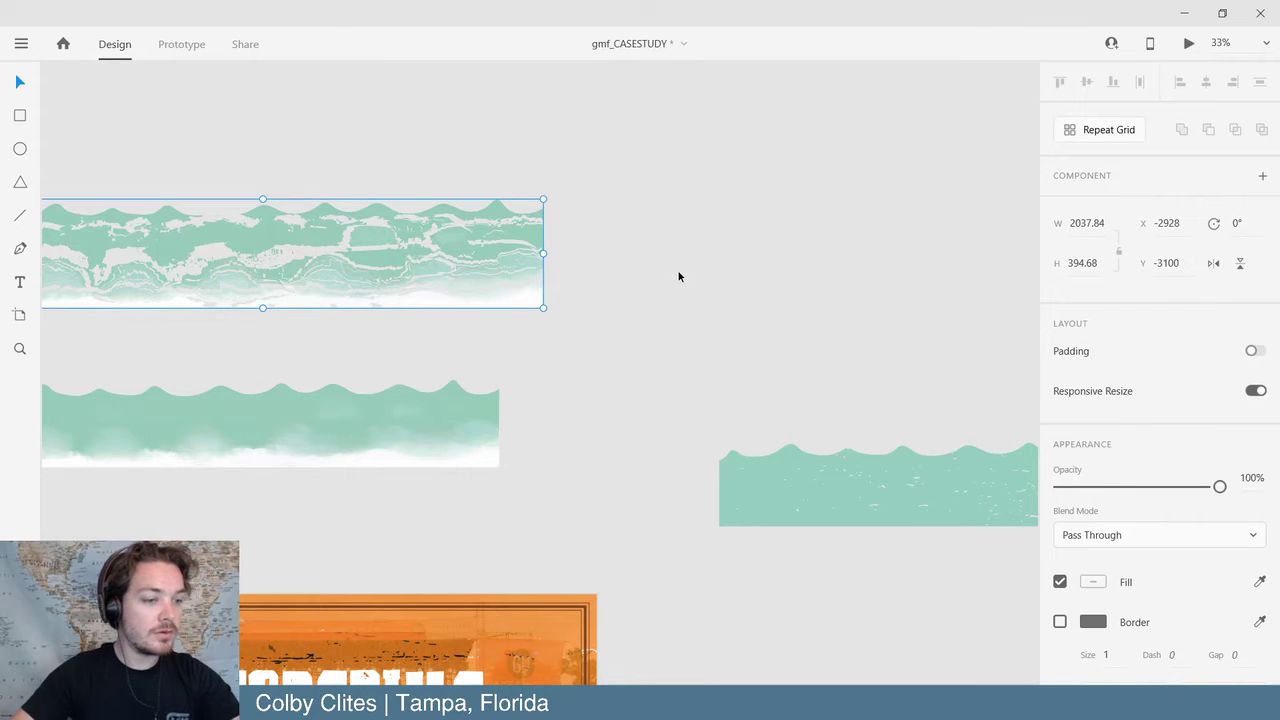
# - Examine how the waves are used across the finished artboards, including the header, logo system, symbols, colour palette and mockups
pyautogui.hscroll(-5, 678, 276)
pyautogui.hscroll(1, 678, 276)
pyautogui.hotkey('ctrl', '-')
pyautogui.hotkey('ctrl', '-')
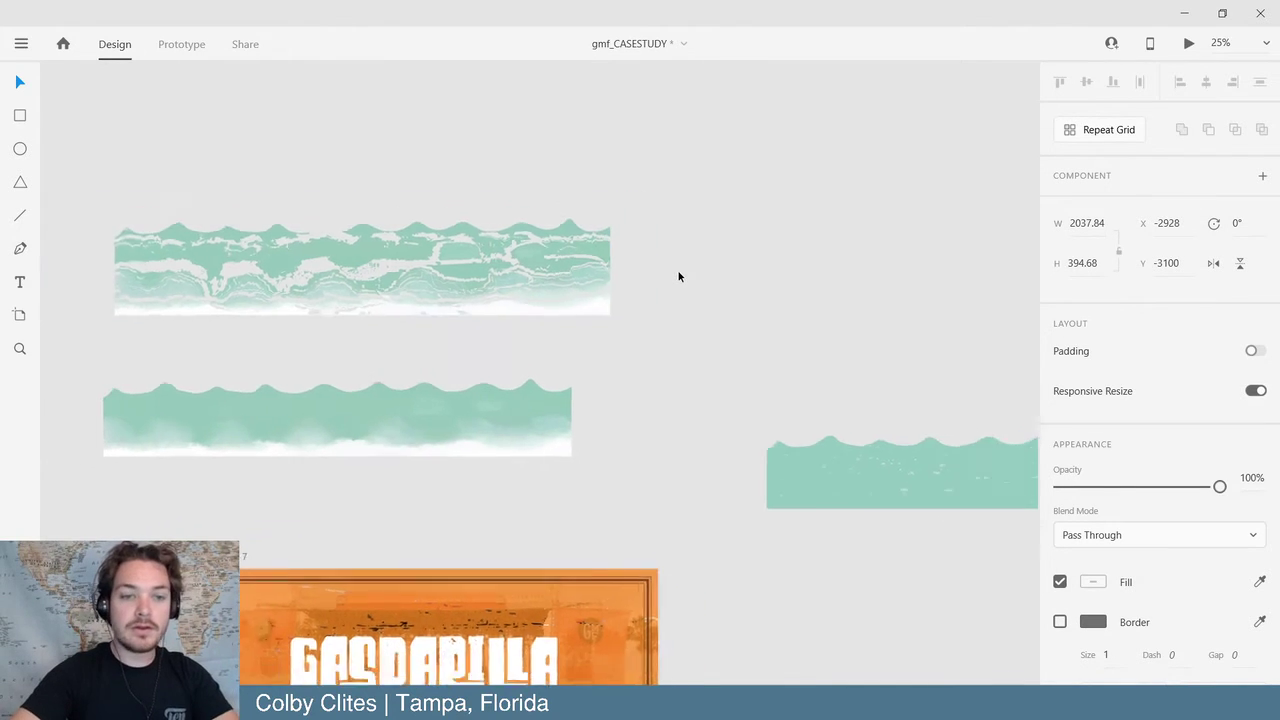
pyautogui.scroll(-5, 678, 276)
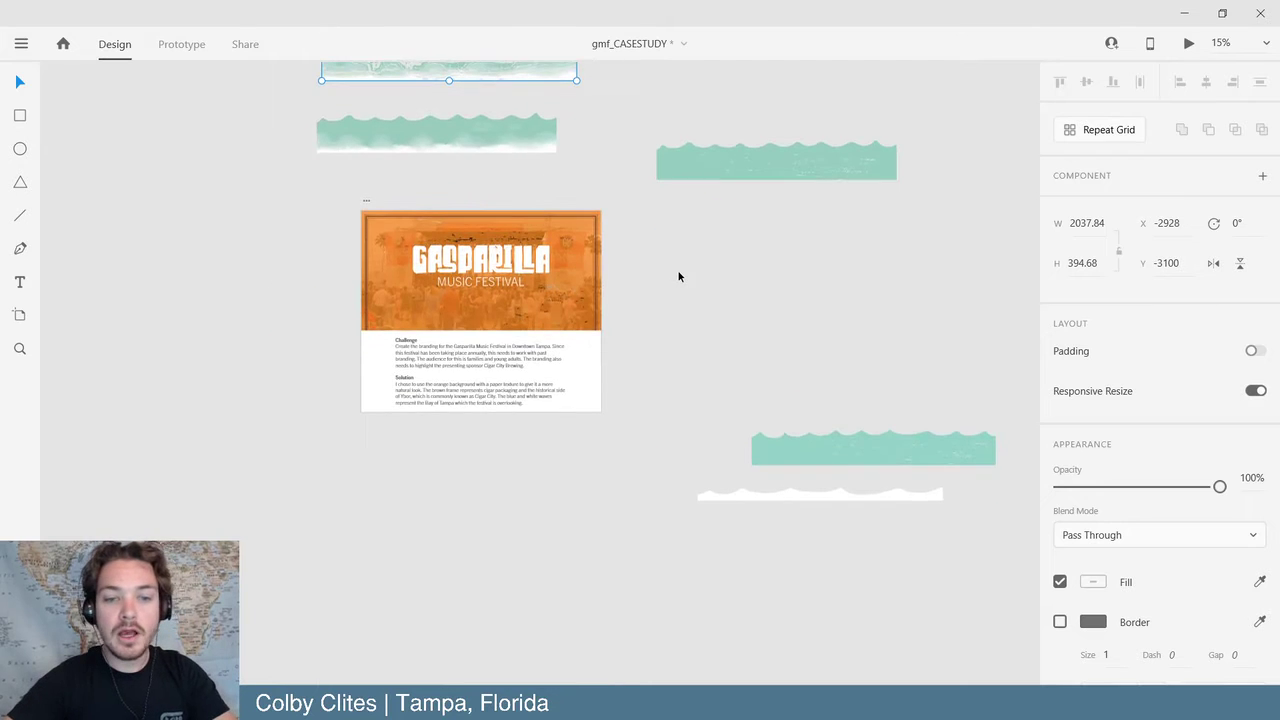
pyautogui.hscroll(6, 678, 276)
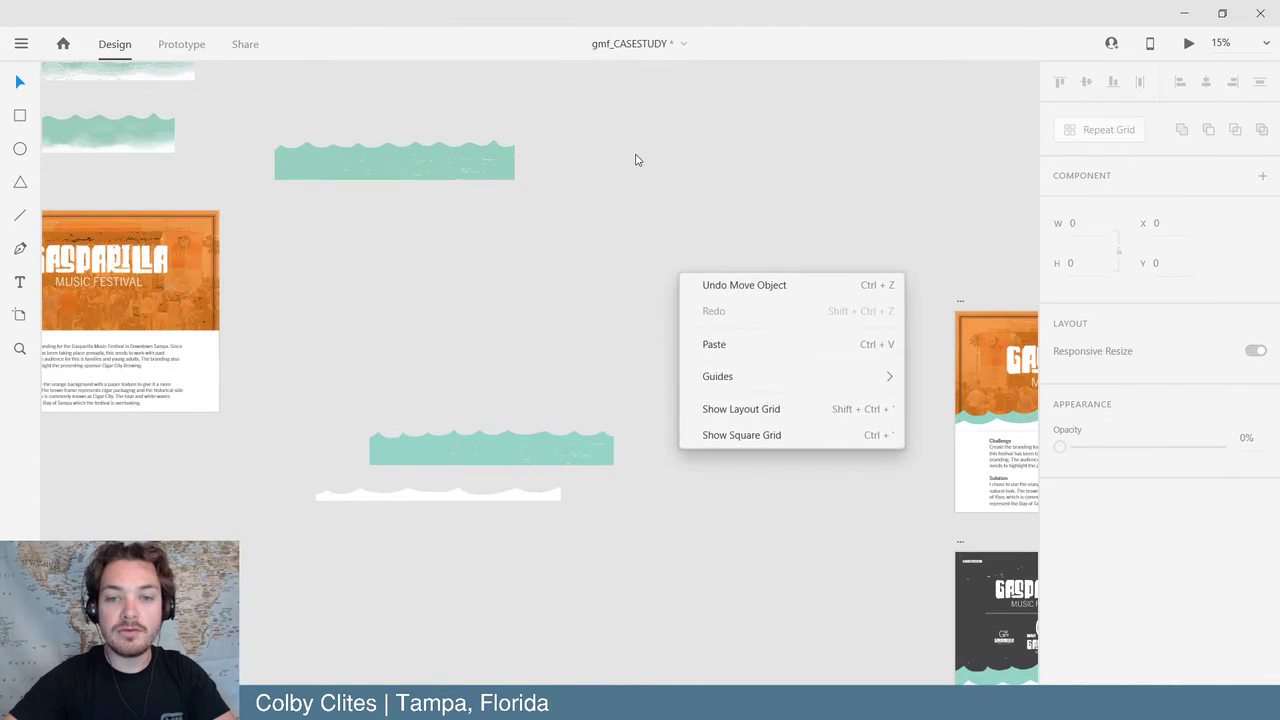
pyautogui.hscroll(10, 634, 151)
pyautogui.scroll(-1, 635, 153)
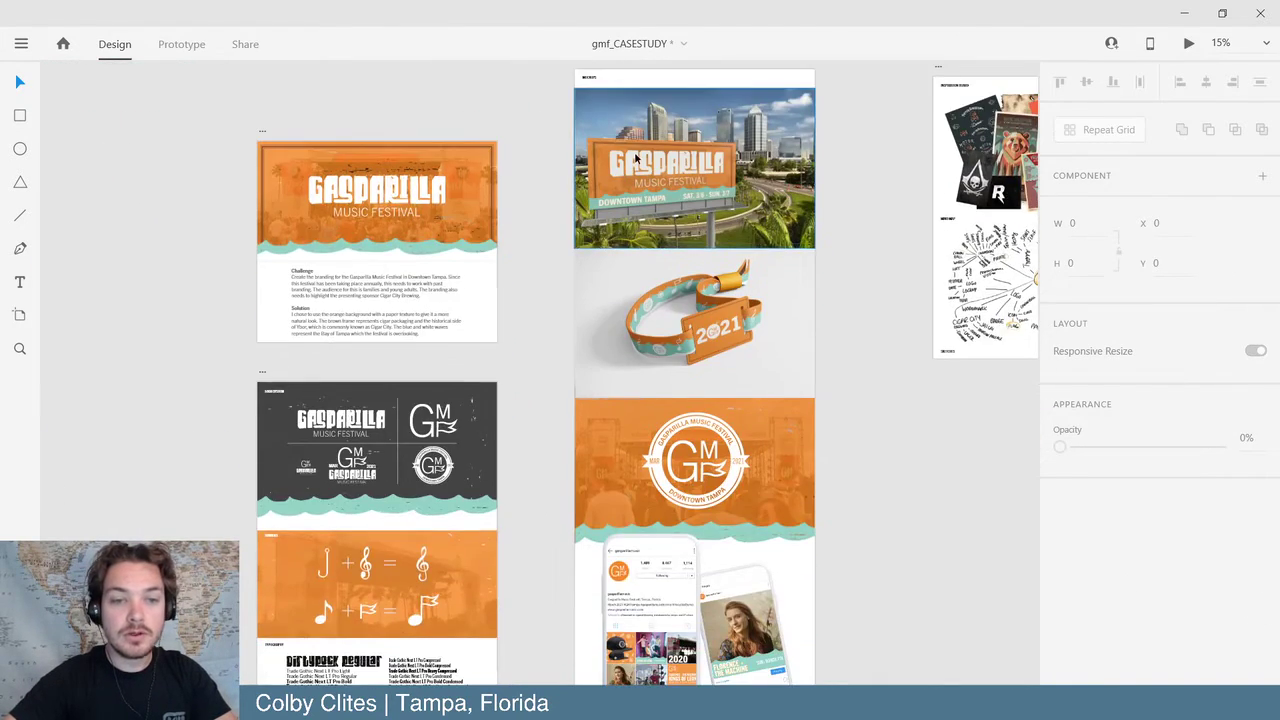
pyautogui.scroll(3, 635, 153)
pyautogui.scroll(-1, 636, 157)
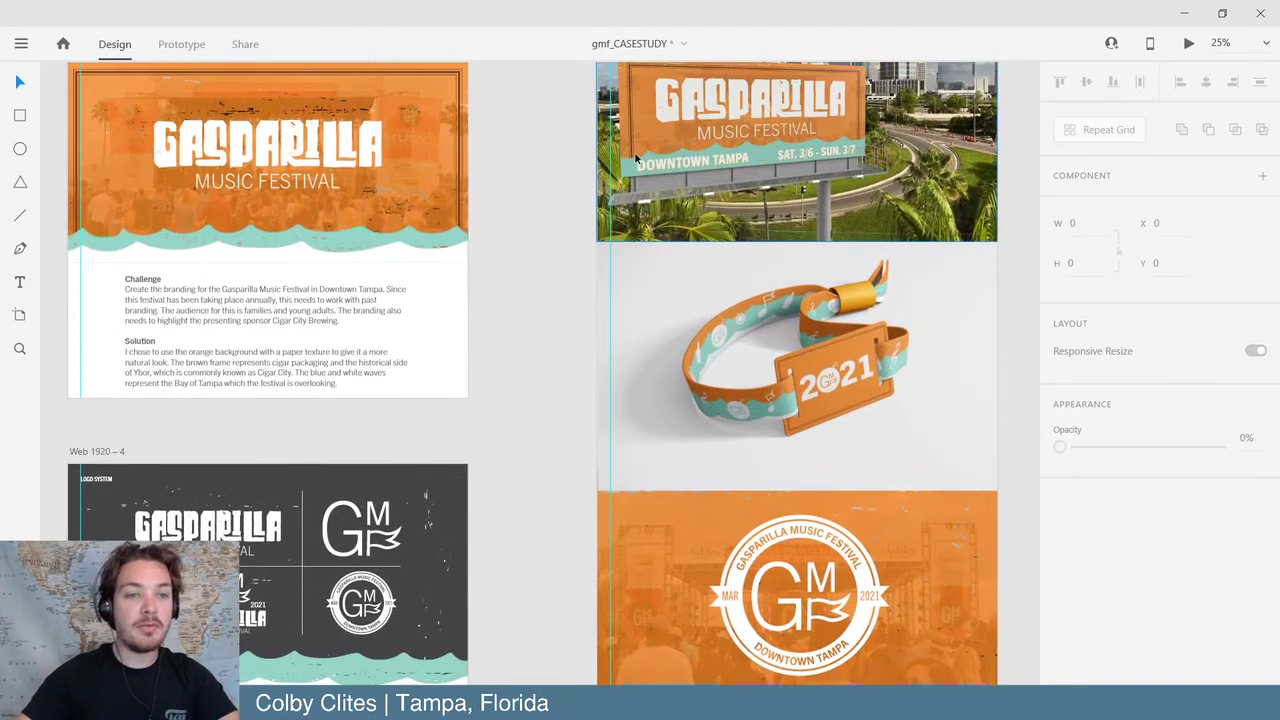
pyautogui.scroll(2, 430, 176)
pyautogui.hscroll(-1, 430, 176)
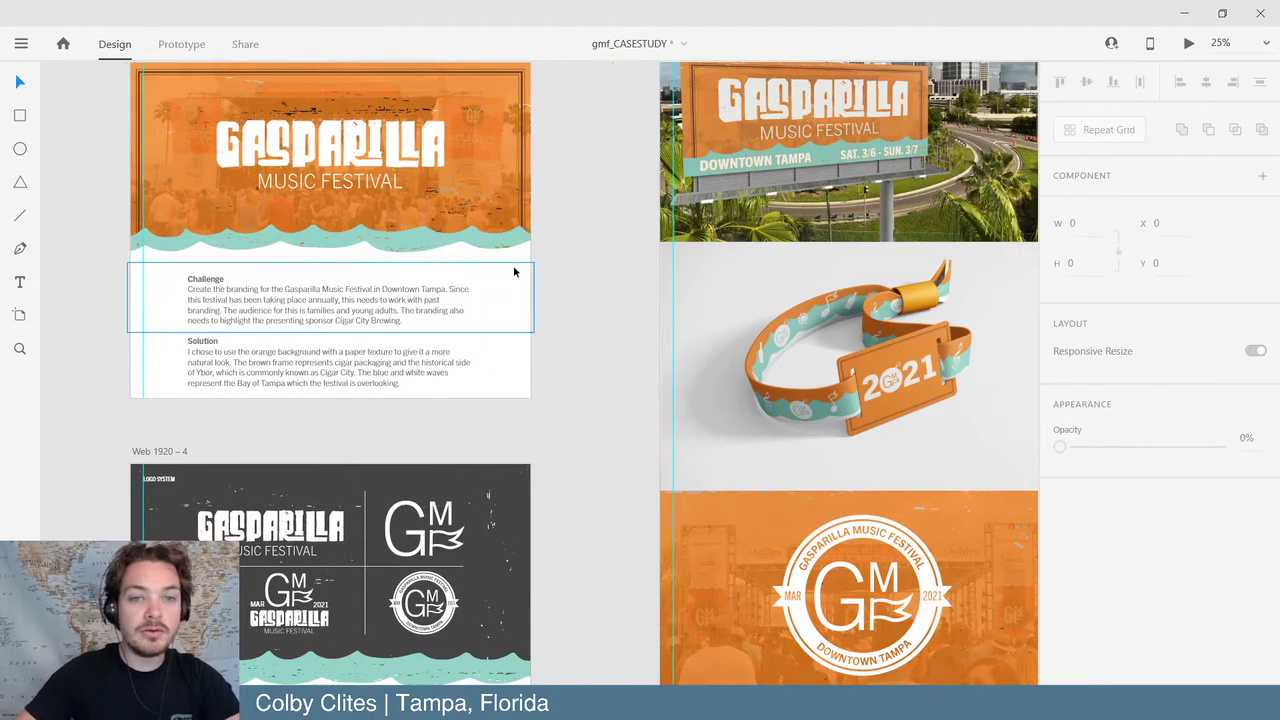
pyautogui.scroll(1, 513, 265)
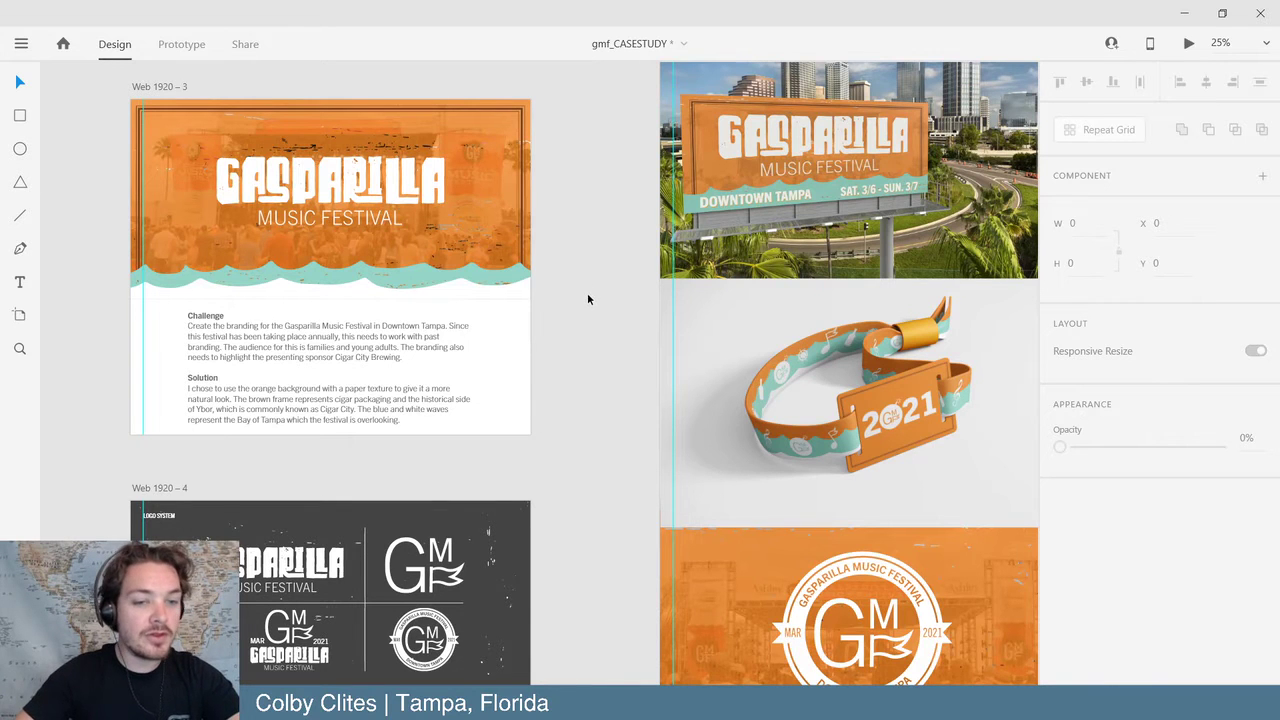
pyautogui.scroll(-5, 587, 292)
pyautogui.scroll(-2, 587, 284)
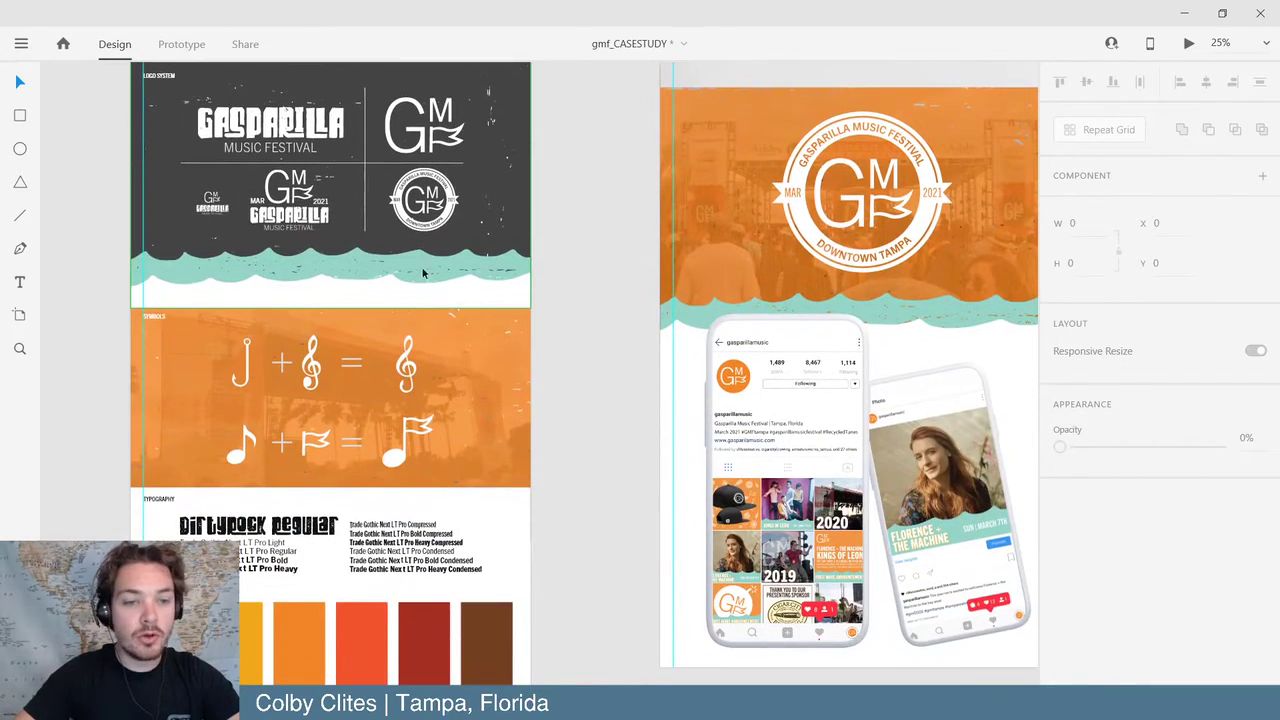
pyautogui.scroll(-2, 500, 473)
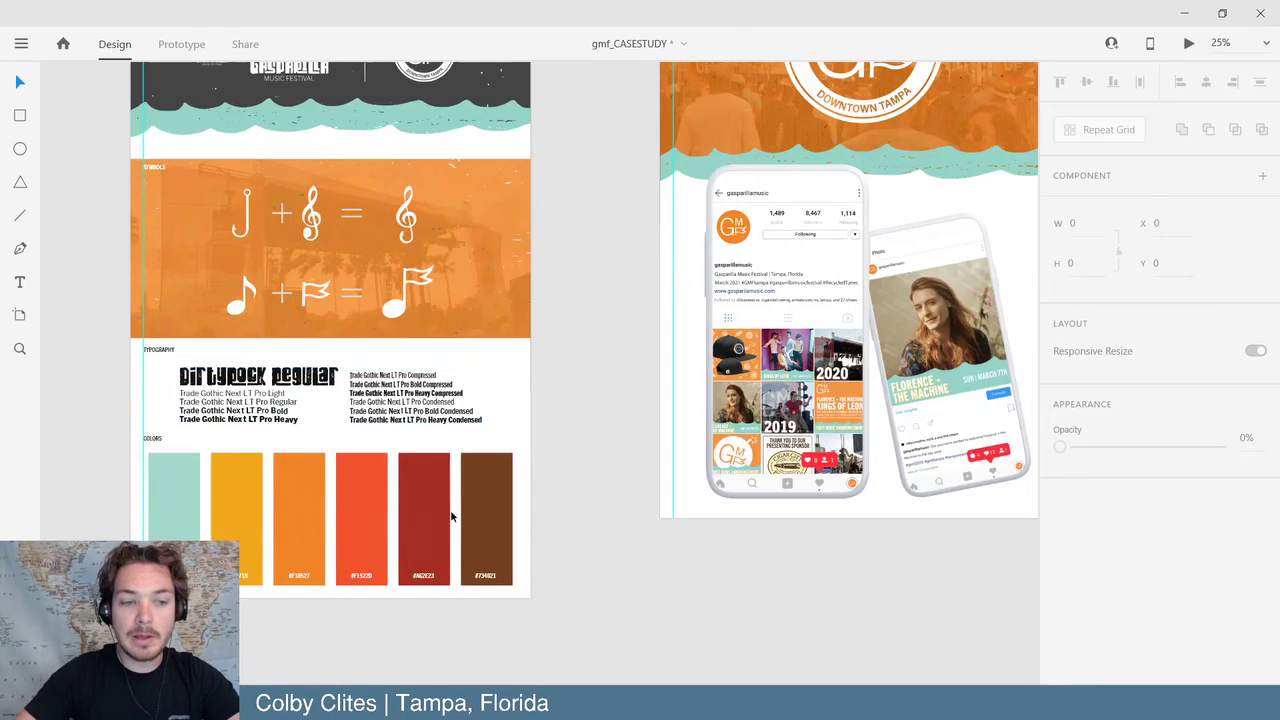
pyautogui.scroll(8, 588, 424)
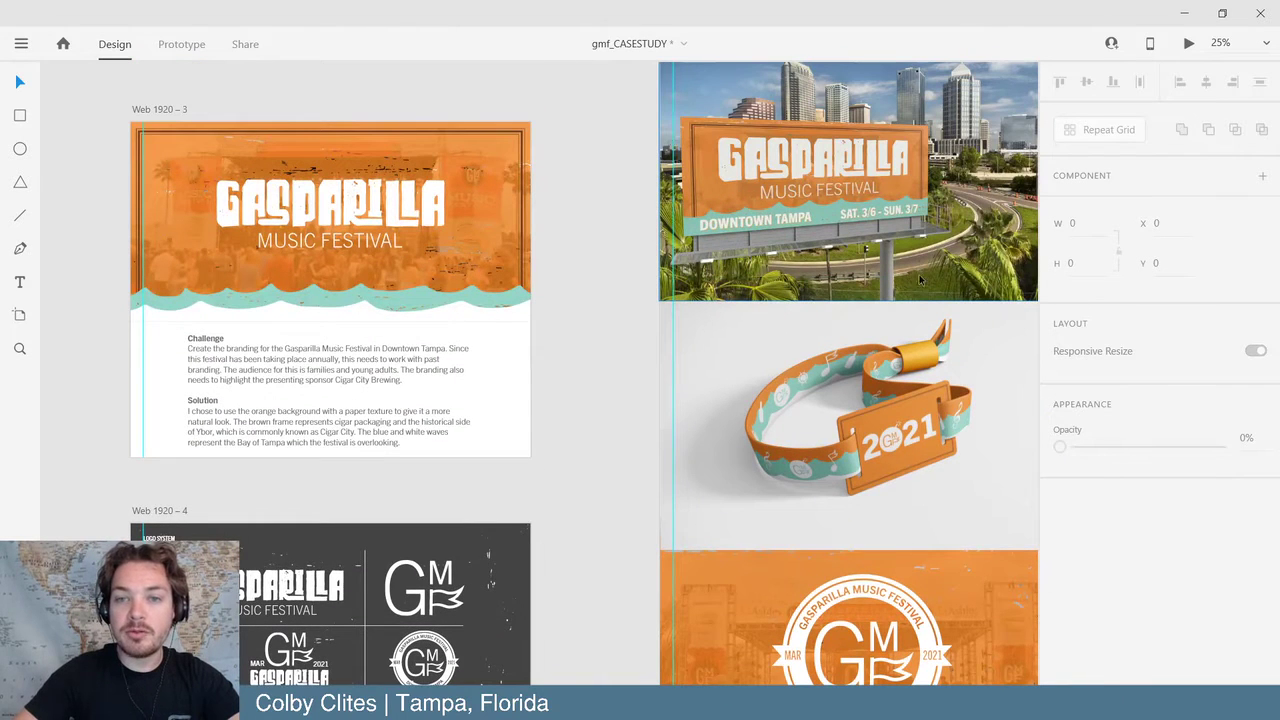
pyautogui.scroll(1, 942, 286)
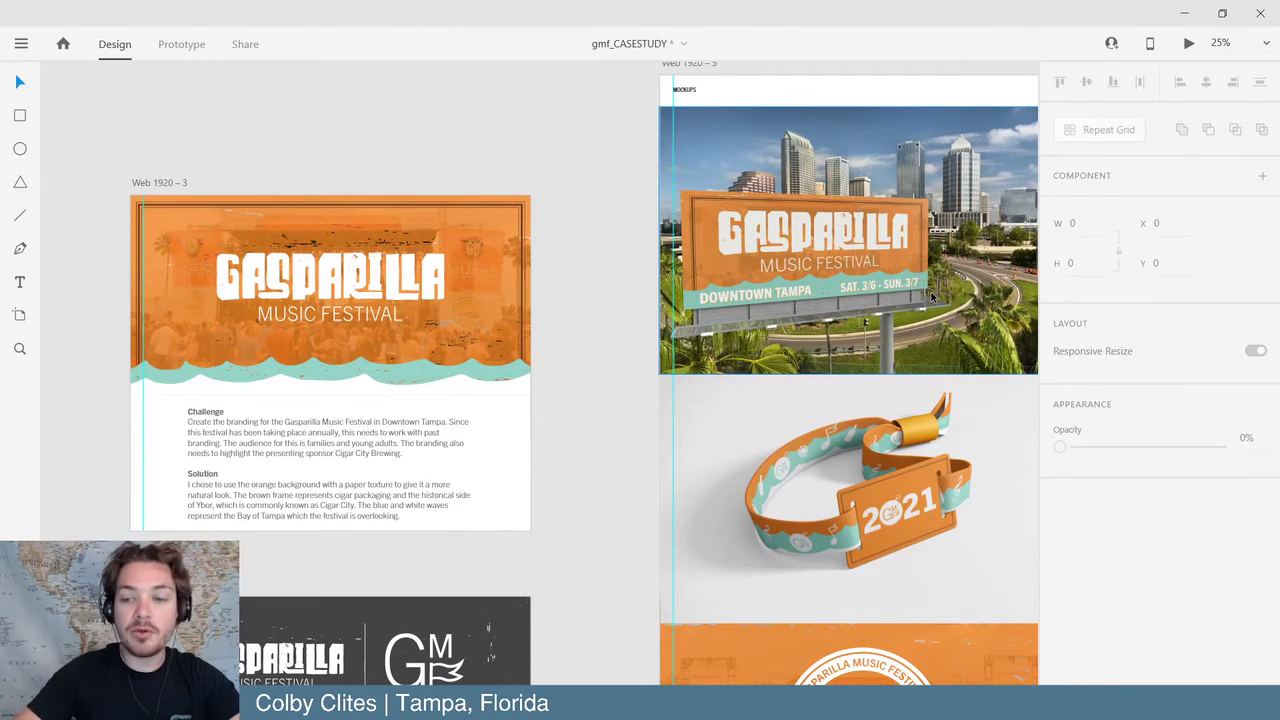
# - Place the flat distressed wave across the lower edge of the orange header on the Web 1920 – 7 artboard, at X 0, Y 647
pyautogui.scroll(-7, 924, 312)
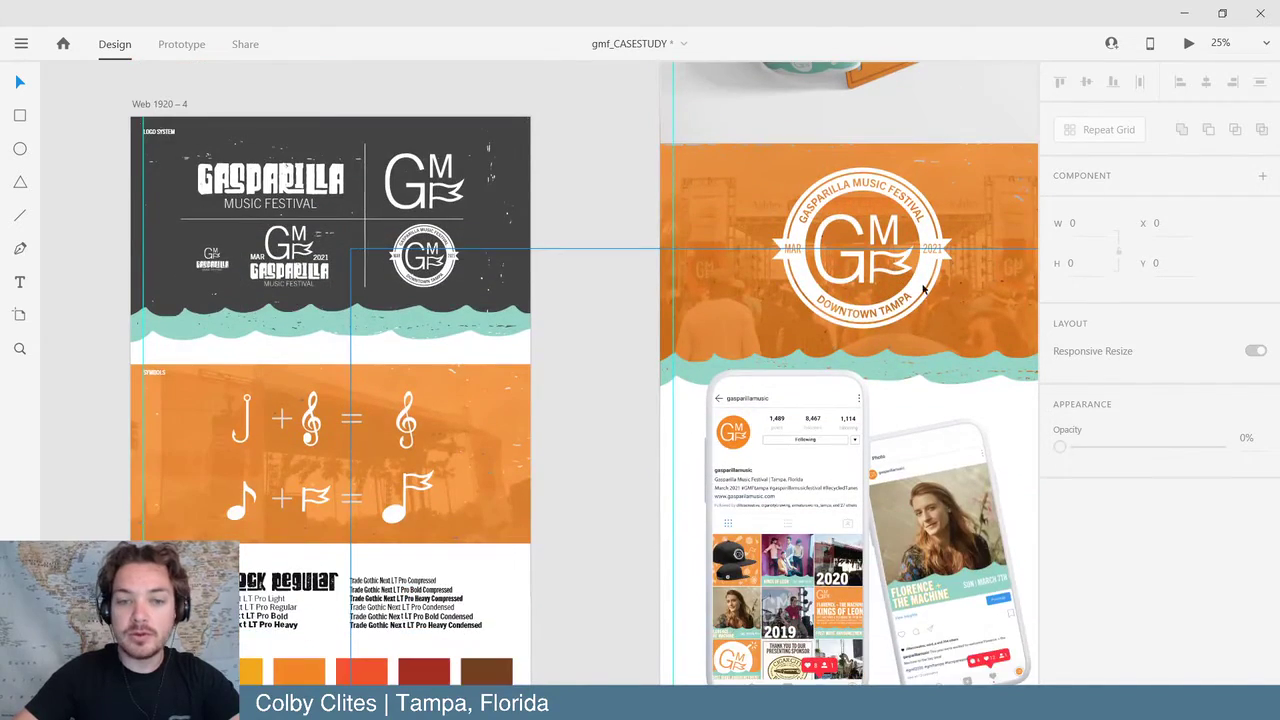
pyautogui.scroll(-2, 700, 335)
pyautogui.scroll(5, 660, 335)
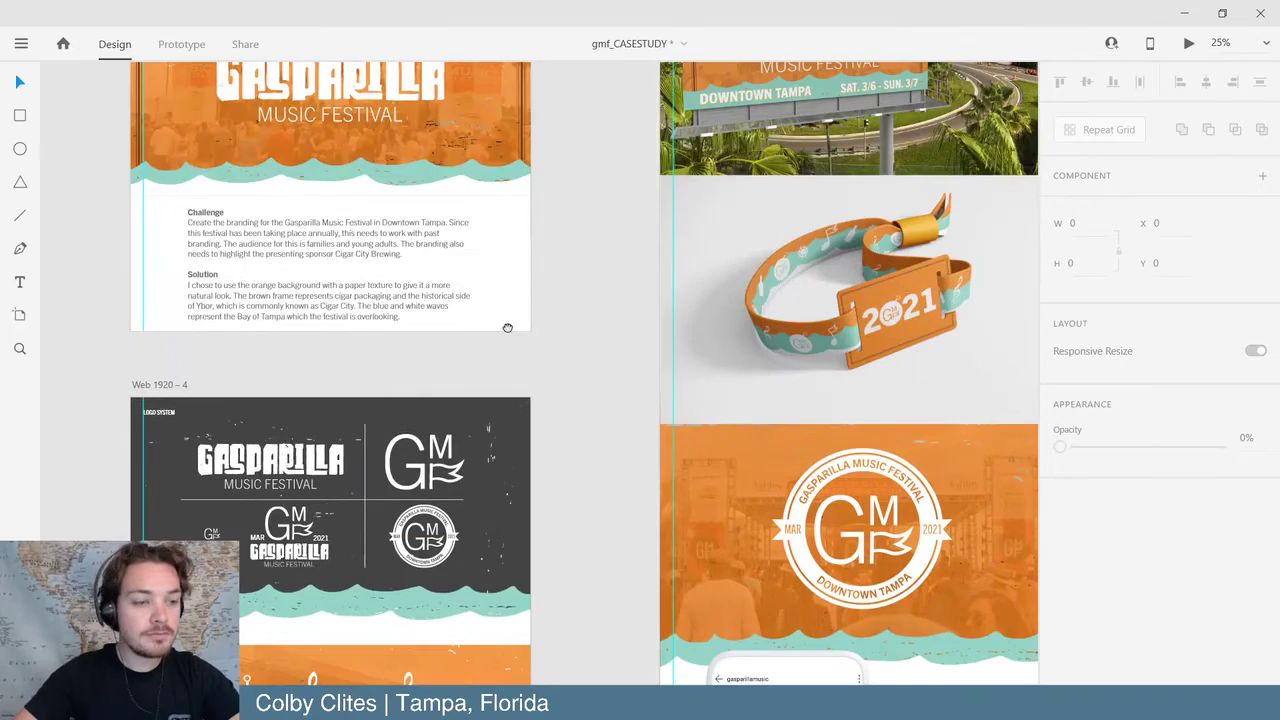
pyautogui.hscroll(-7, 540, 360)
pyautogui.scroll(2, 560, 390)
pyautogui.moveTo(558, 403); pyautogui.dragTo(1094, 374)
pyautogui.moveTo(664, 357); pyautogui.dragTo(944, 381)
pyautogui.moveTo(437, 375); pyautogui.dragTo(857, 400)
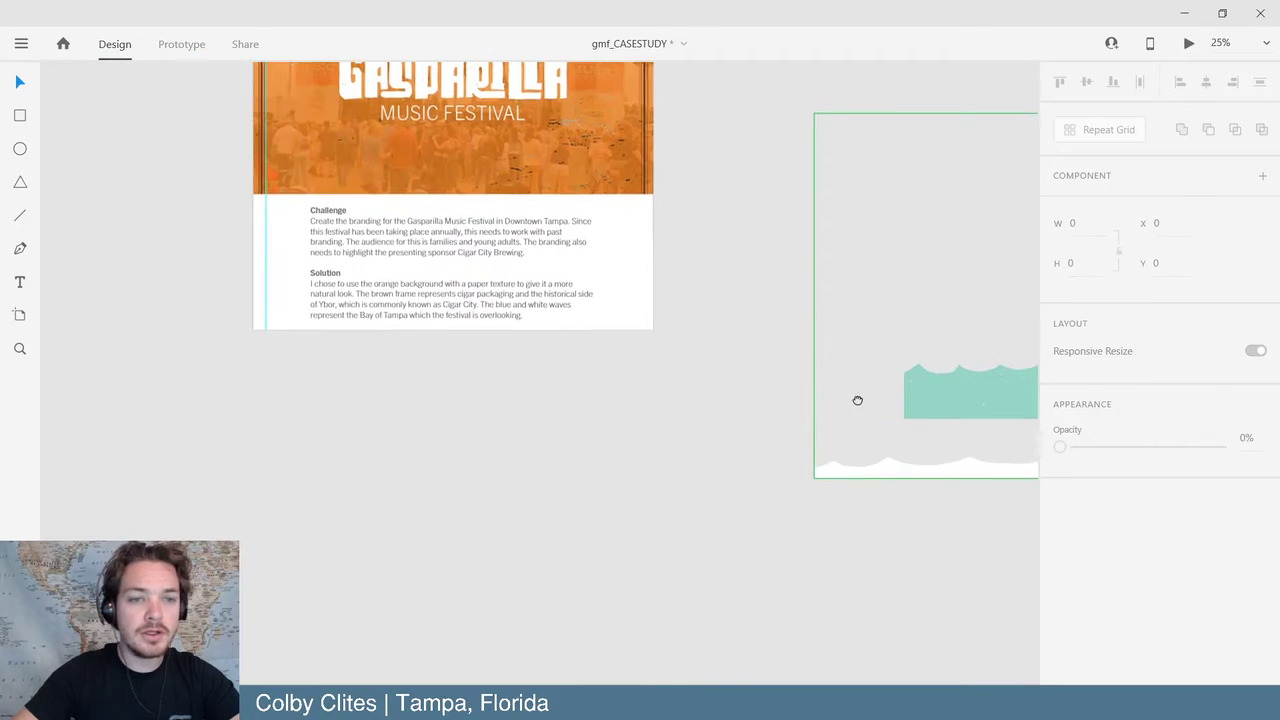
pyautogui.moveTo(598, 415); pyautogui.dragTo(593, 520)
pyautogui.scroll(4, 766, 363)
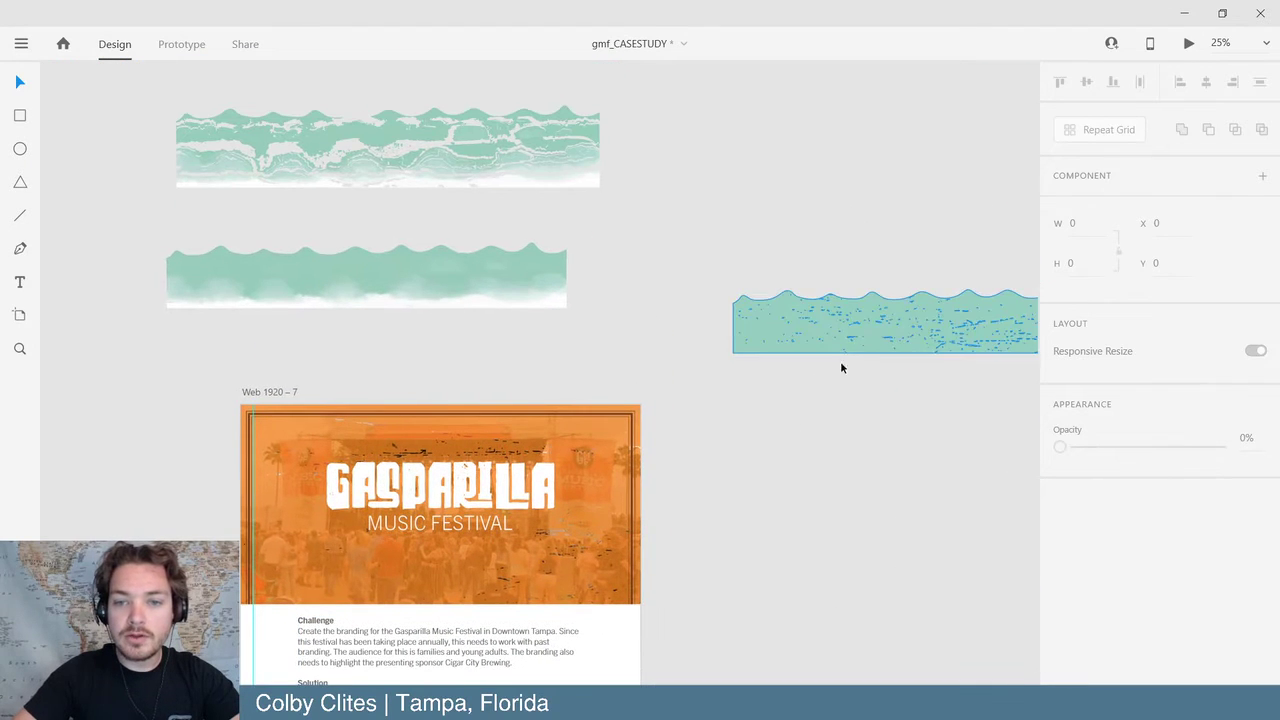
pyautogui.moveTo(834, 322); pyautogui.dragTo(372, 564)
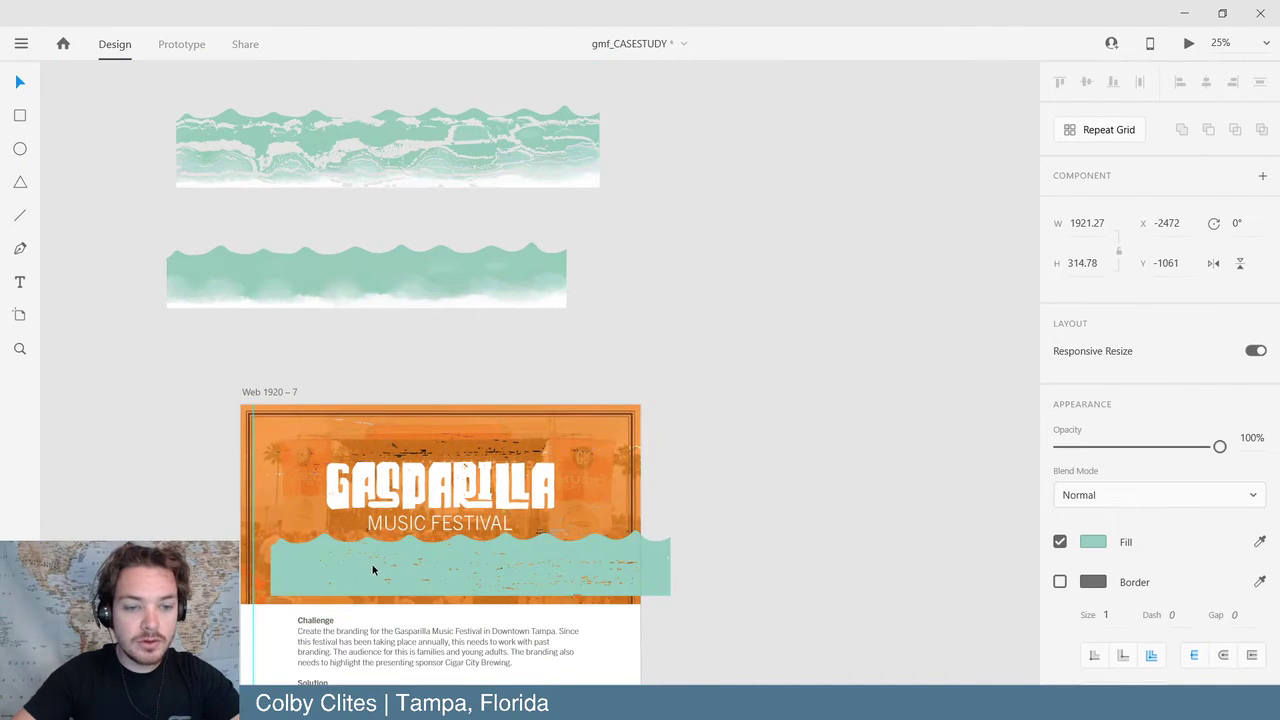
pyautogui.scroll(-4, 837, 474)
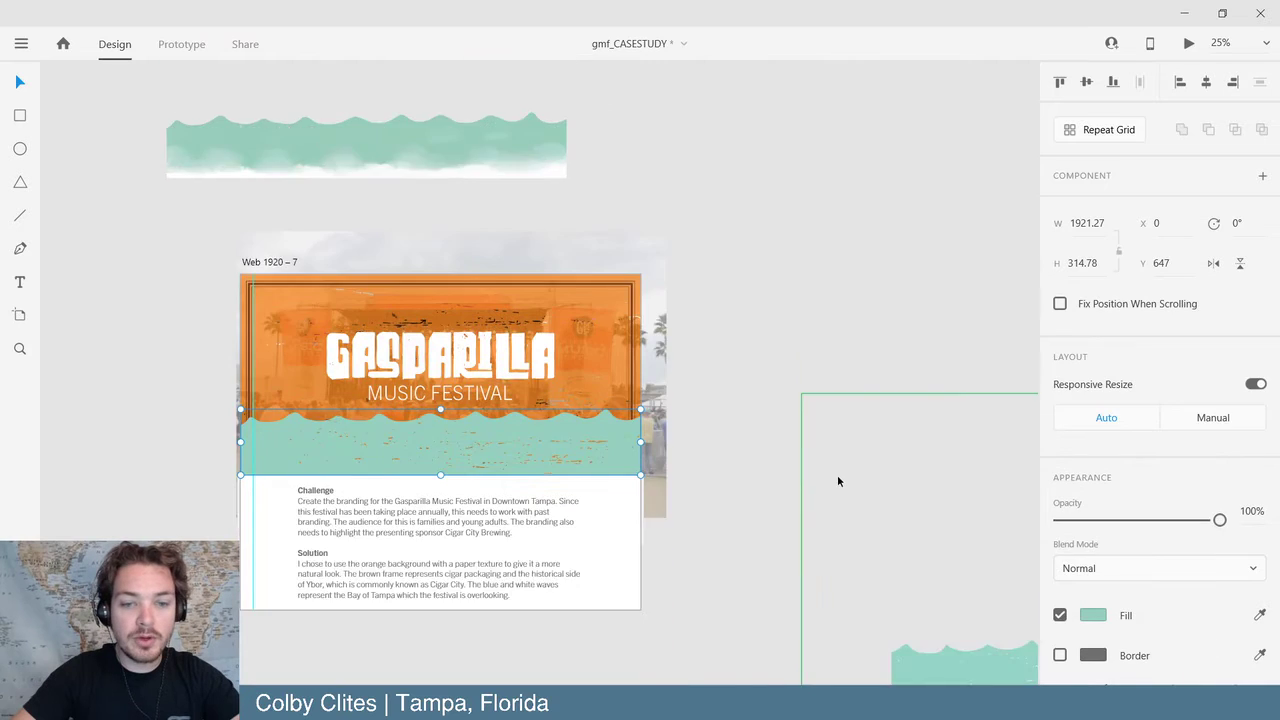
# - Place the white wave along the bottom of the distressed wave on the Web 1920 – 7 artboard and deselect it
pyautogui.click(730, 459)
pyautogui.moveTo(878, 588); pyautogui.dragTo(310, 297)
pyautogui.click(792, 371)
pyautogui.scroll(2, 754, 418)
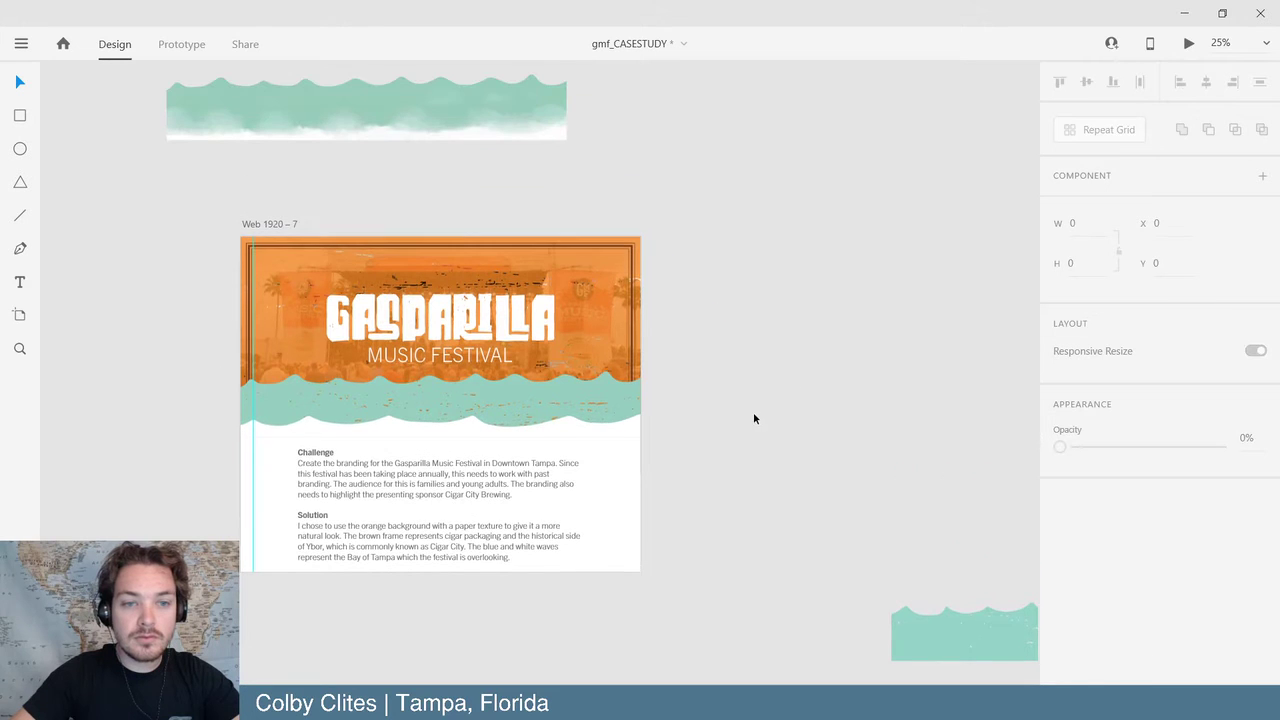
# - Shift the spare teal wave graphic farther from the artboard and move the white wave off the header onto the empty canvas
pyautogui.moveTo(980, 655); pyautogui.dragTo(768, 369)
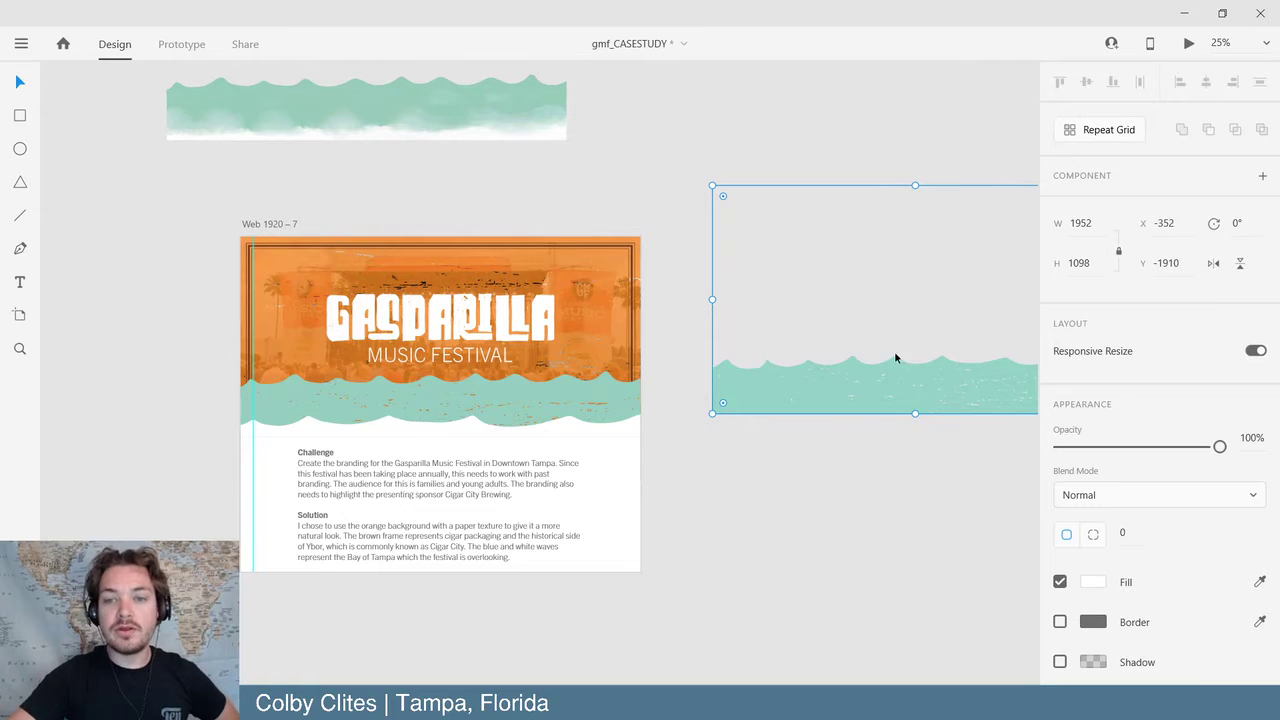
pyautogui.moveTo(894, 357); pyautogui.dragTo(1046, 393)
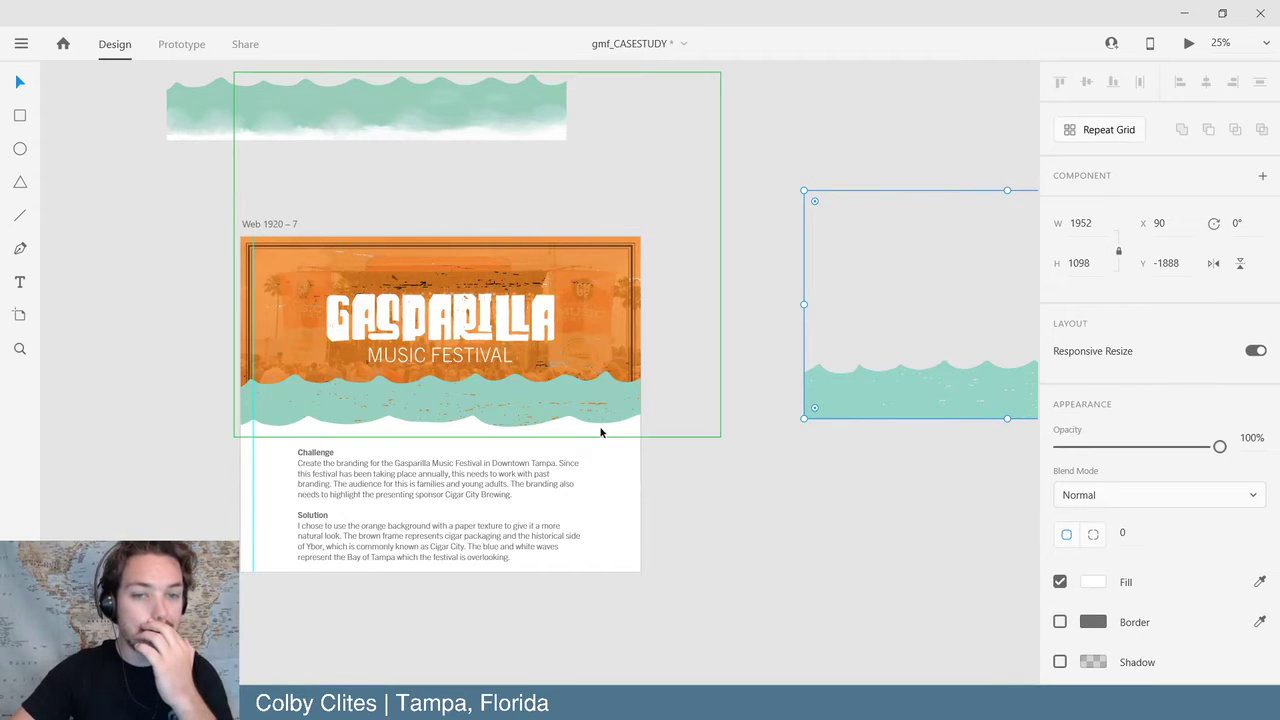
pyautogui.moveTo(625, 389); pyautogui.dragTo(691, 534)
pyautogui.hscroll(-5, 894, 551)
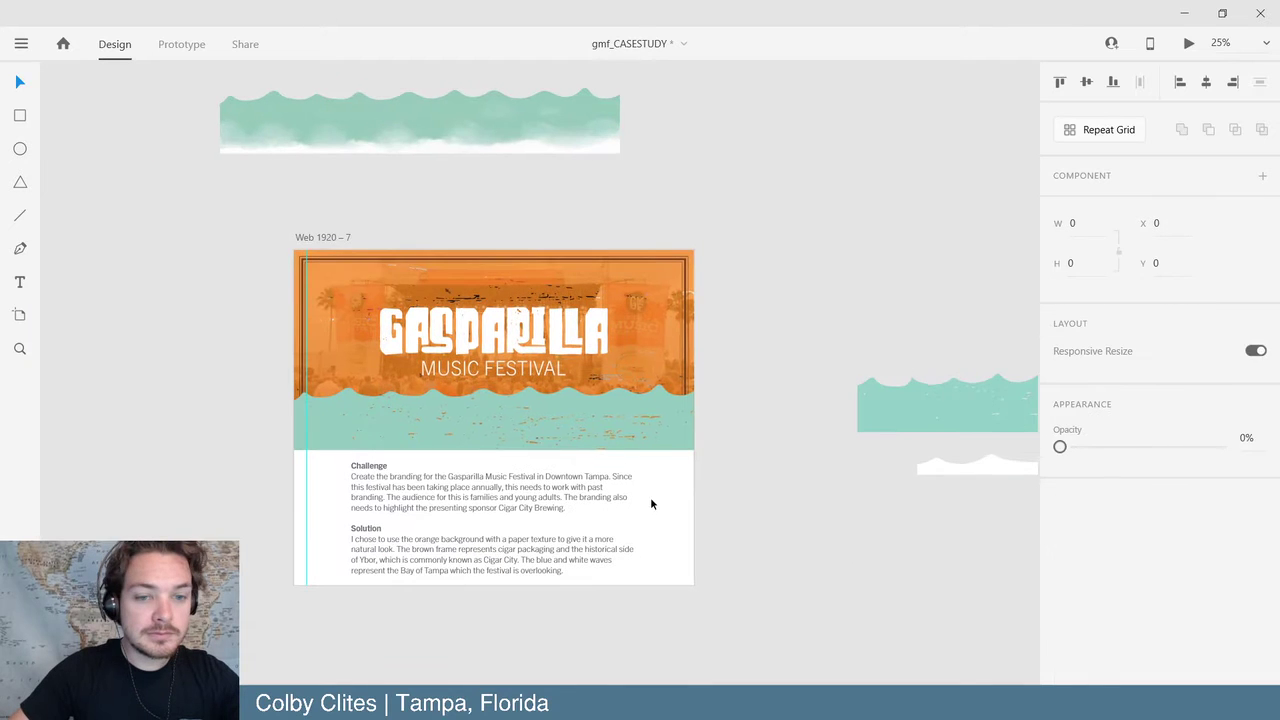
# - Reduce the distressed wave's height to about 223 and move it off the artboard, above the spare teal wave
pyautogui.click(590, 406)
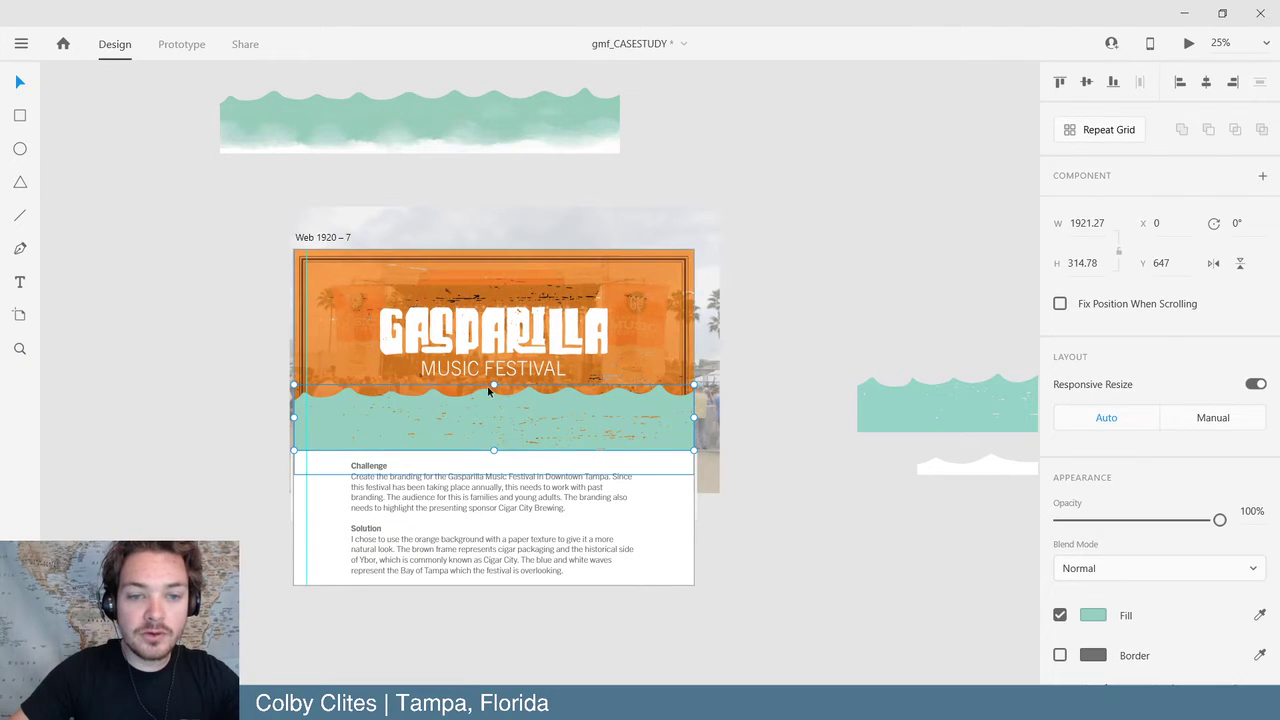
pyautogui.moveTo(492, 386); pyautogui.dragTo(492, 414)
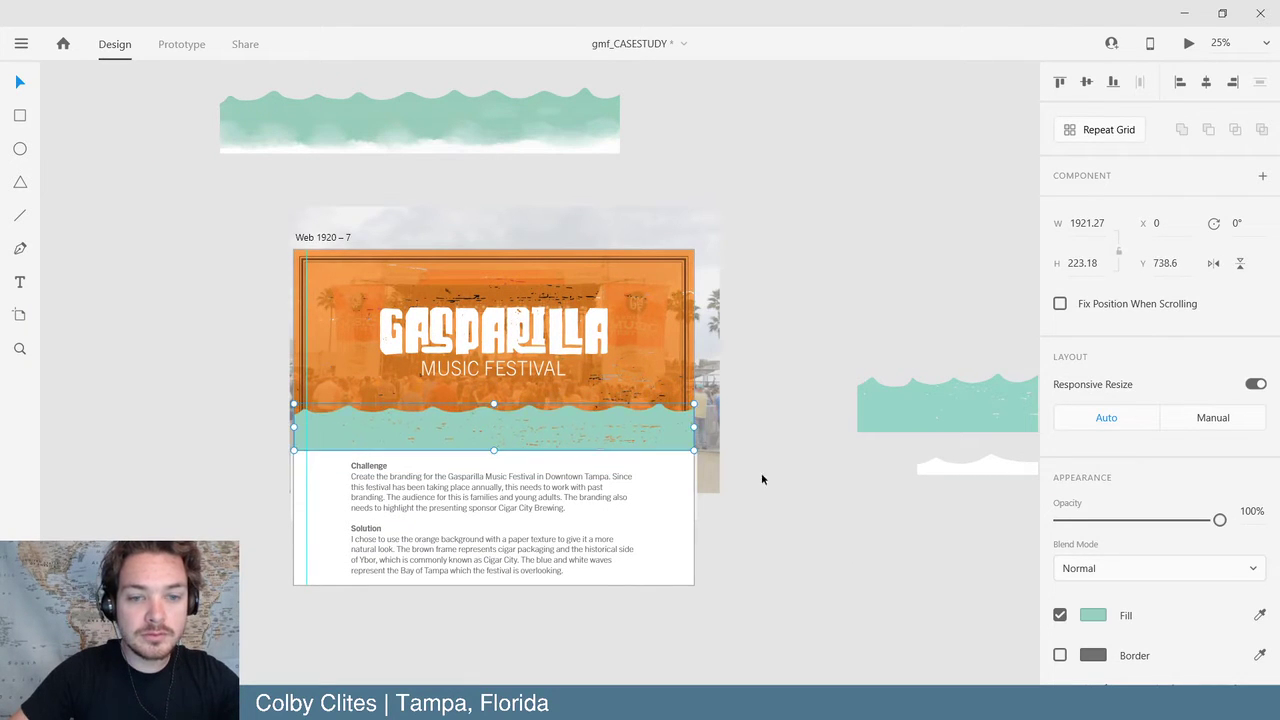
pyautogui.click(779, 479)
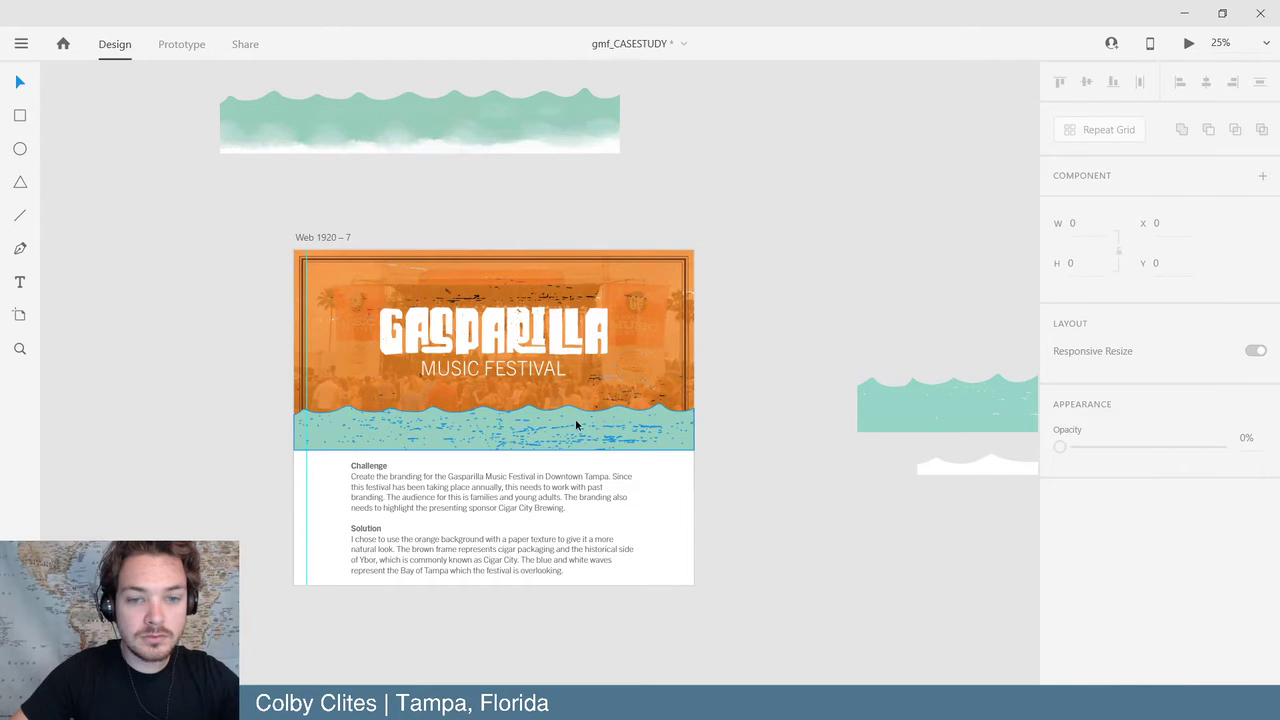
pyautogui.moveTo(576, 425); pyautogui.dragTo(970, 201)
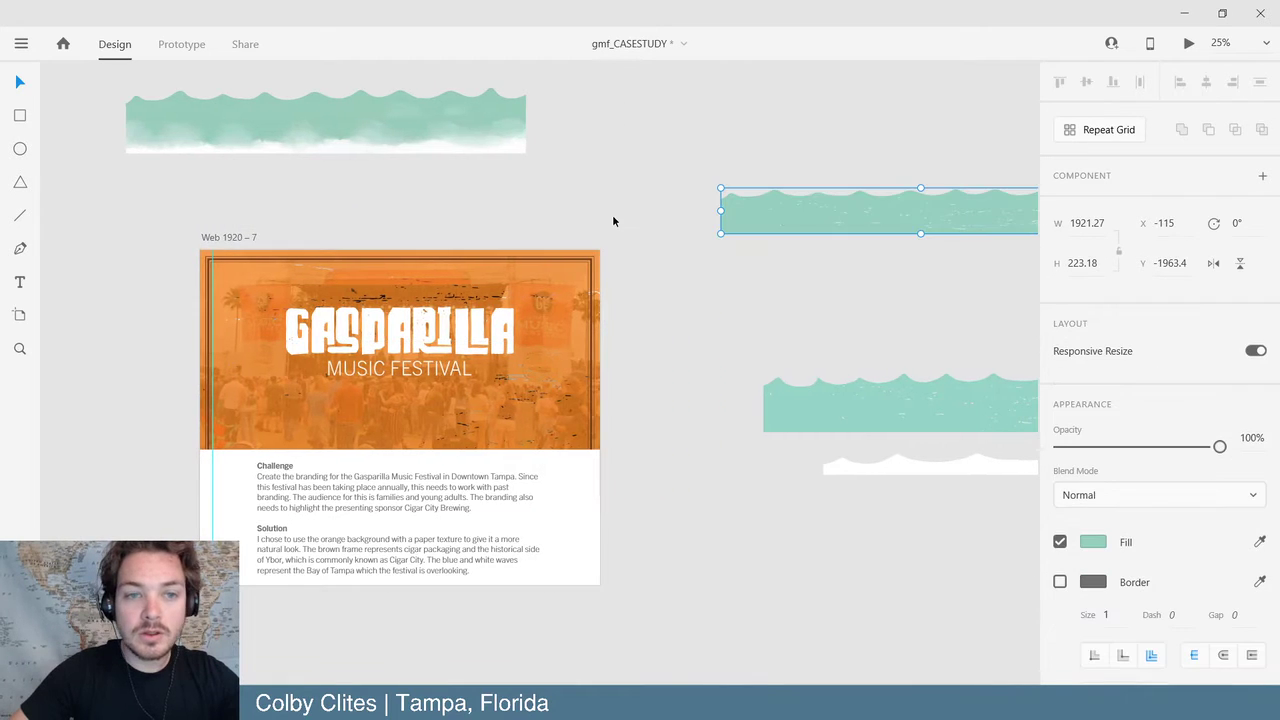
# - Place the painted wave across the lower edge of the Web 1920 – 7 header and inspect it at close range
pyautogui.moveTo(461, 120); pyautogui.dragTo(535, 427)
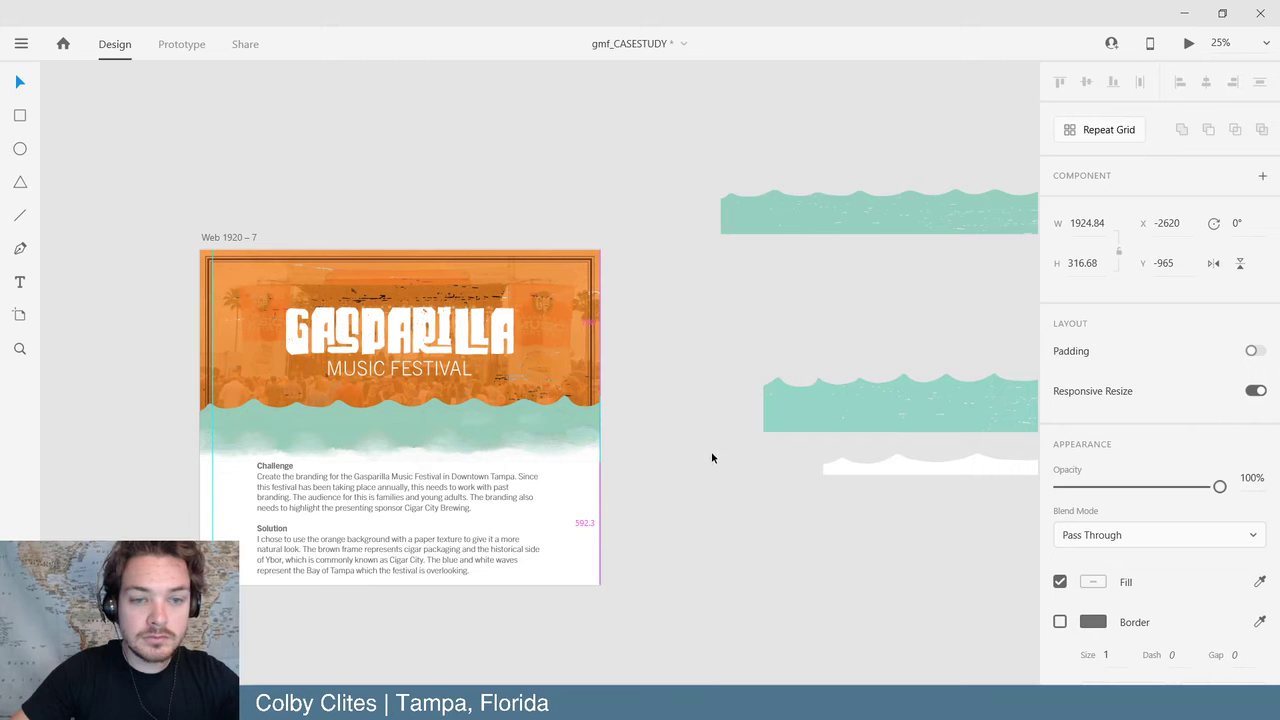
pyautogui.click(691, 454)
pyautogui.hotkey('ctrl', '=')
pyautogui.scroll(5, 649, 460)
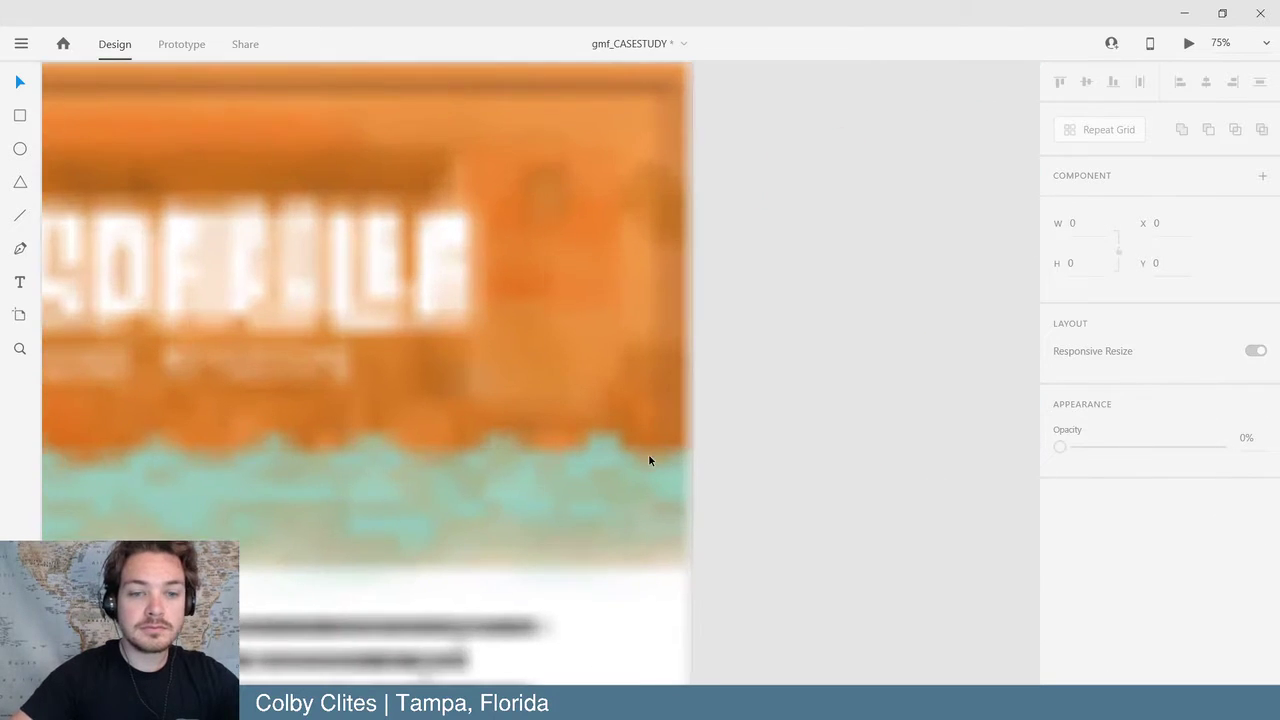
pyautogui.hscroll(-5, 649, 460)
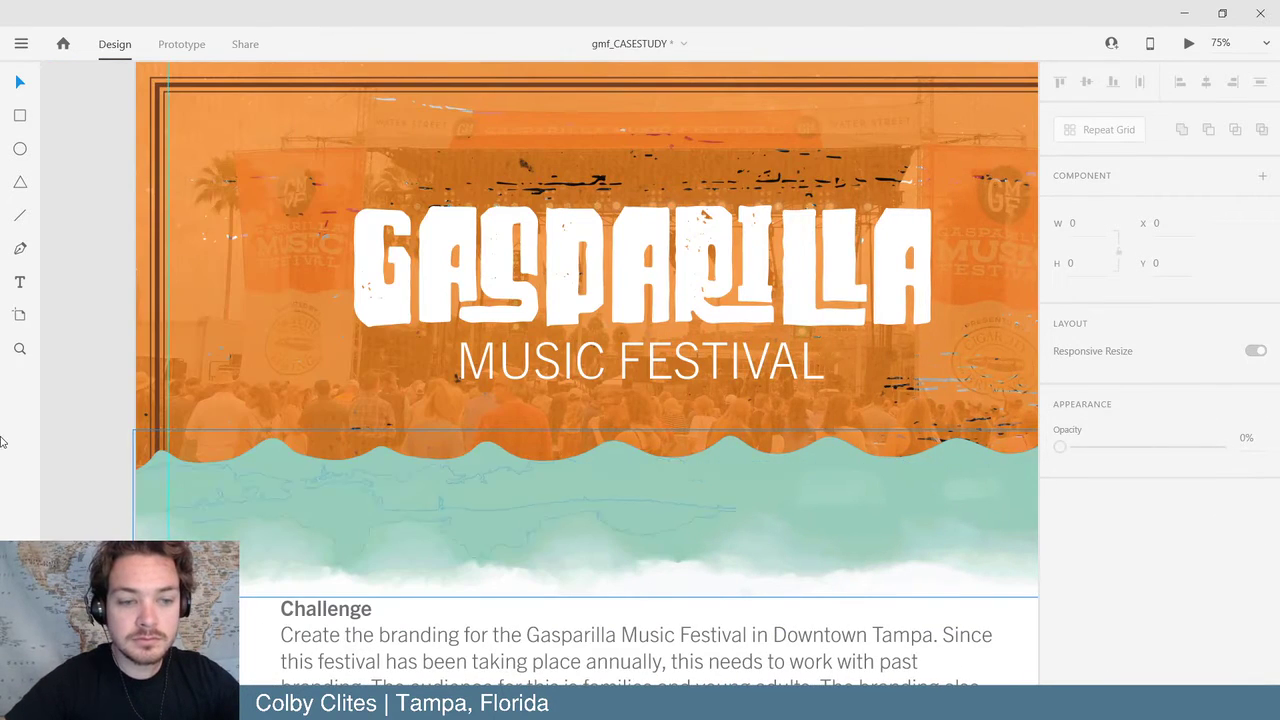
pyautogui.hscroll(2, 44, 438)
pyautogui.hotkey('ctrl', '0')
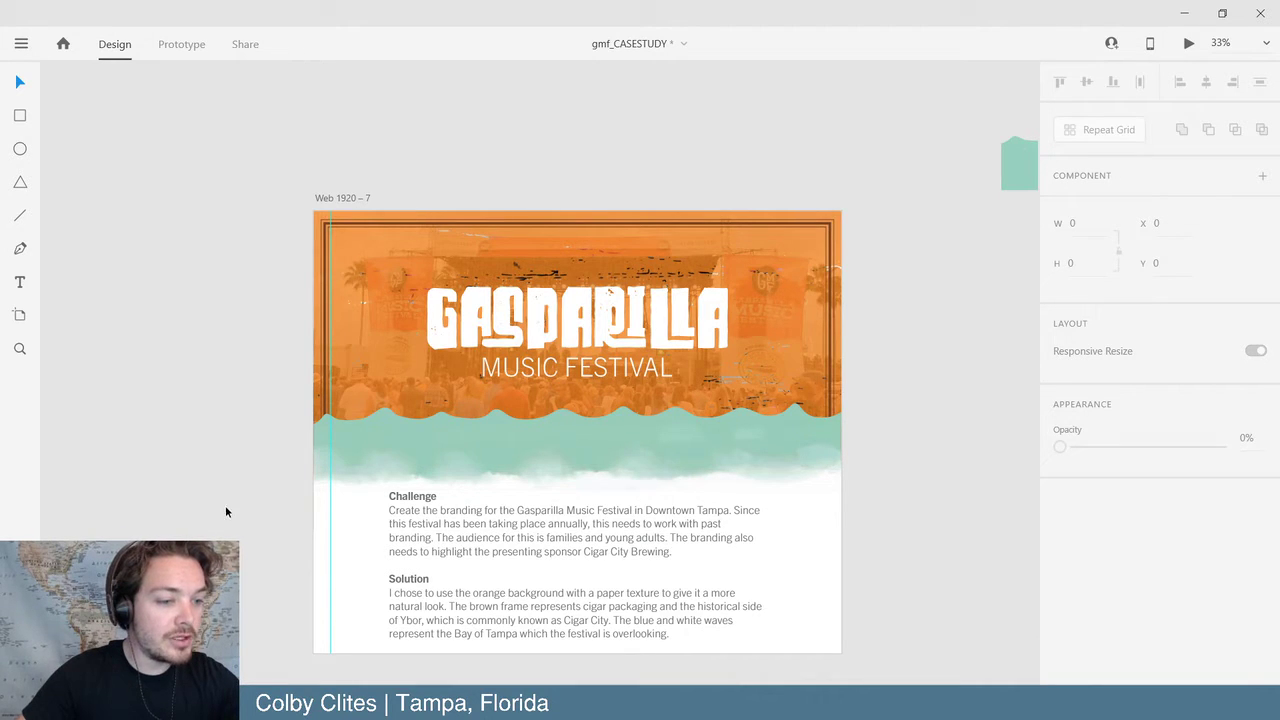
# - Move the painted wave off the artboard and place the broken-up wave across the header's lower edge at X -59, Y 685
pyautogui.moveTo(531, 459); pyautogui.dragTo(202, 101)
pyautogui.scroll(5, 566, 233)
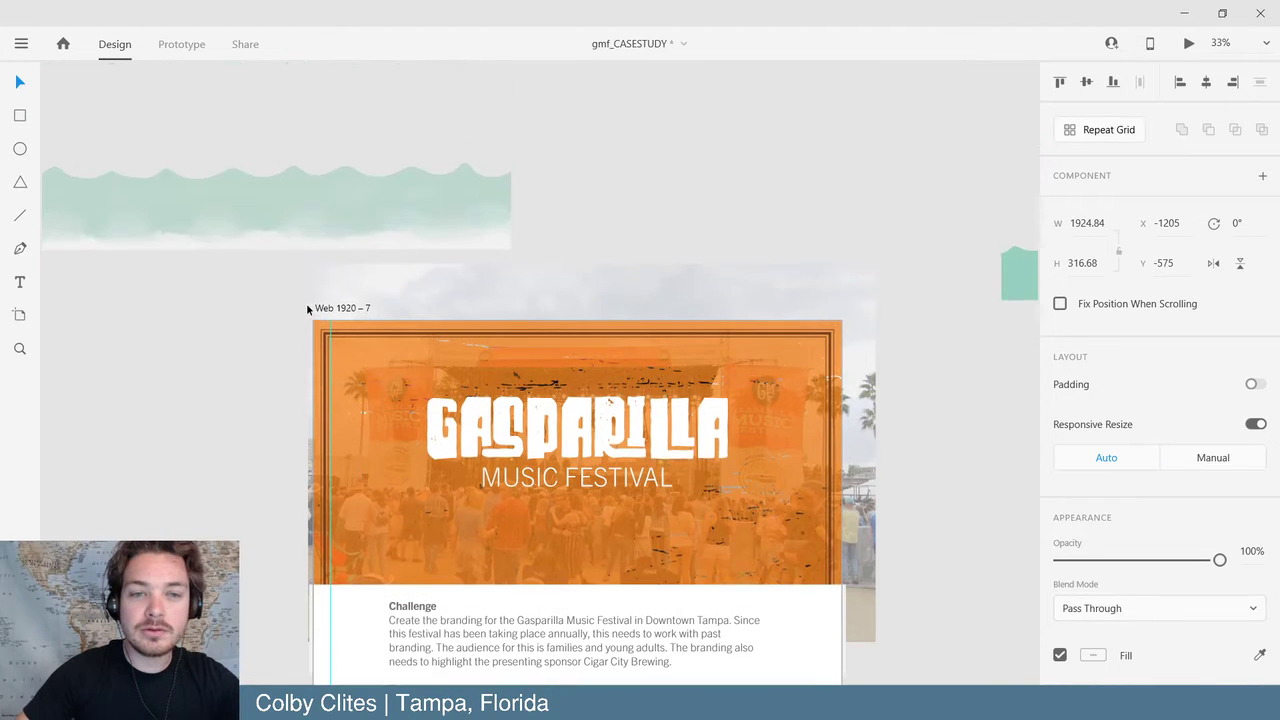
pyautogui.click(554, 217)
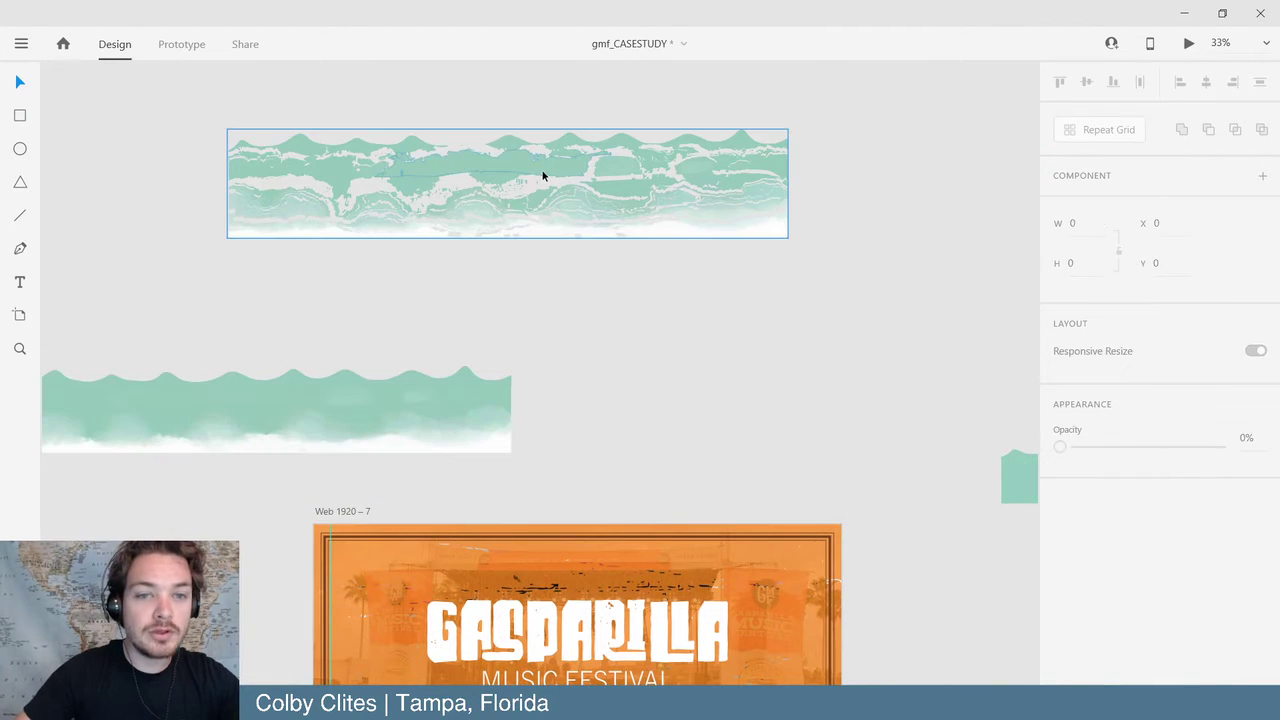
pyautogui.click(545, 176)
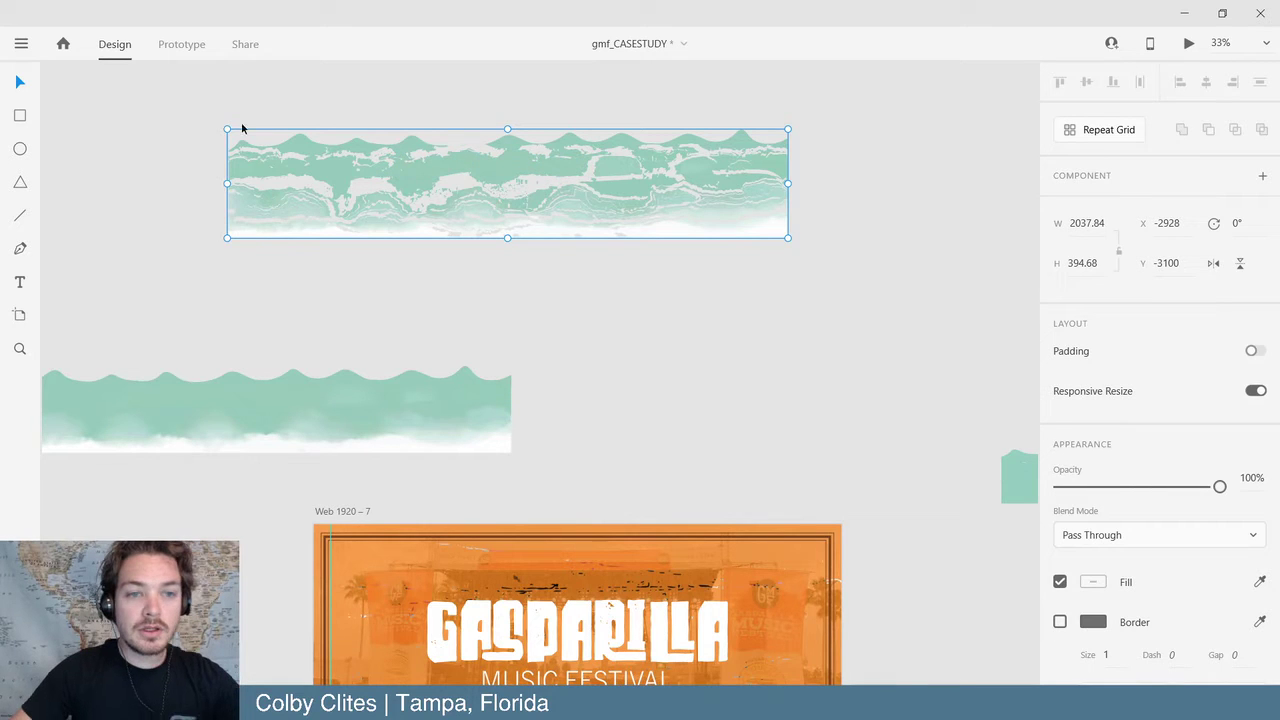
pyautogui.click(868, 289)
pyautogui.hotkey('ctrl', 'z')
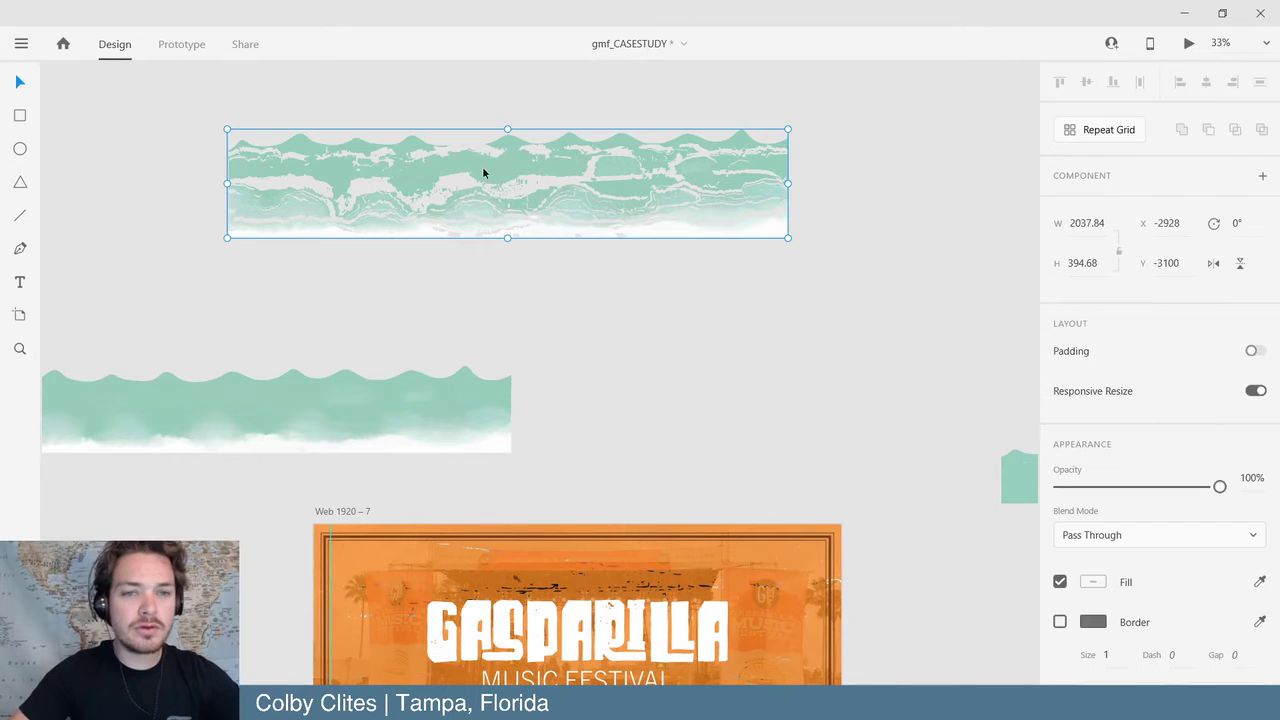
pyautogui.moveTo(482, 166); pyautogui.dragTo(561, 495)
pyautogui.scroll(-4, 561, 495)
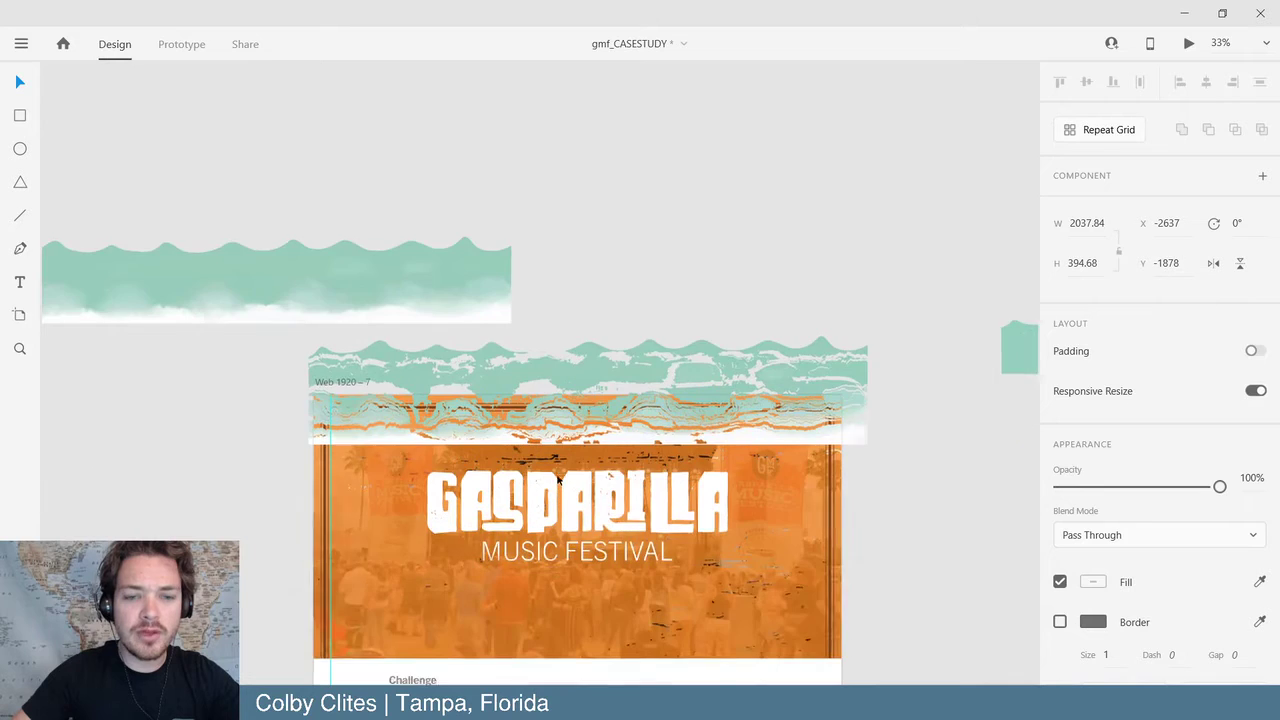
pyautogui.moveTo(573, 274); pyautogui.dragTo(562, 521)
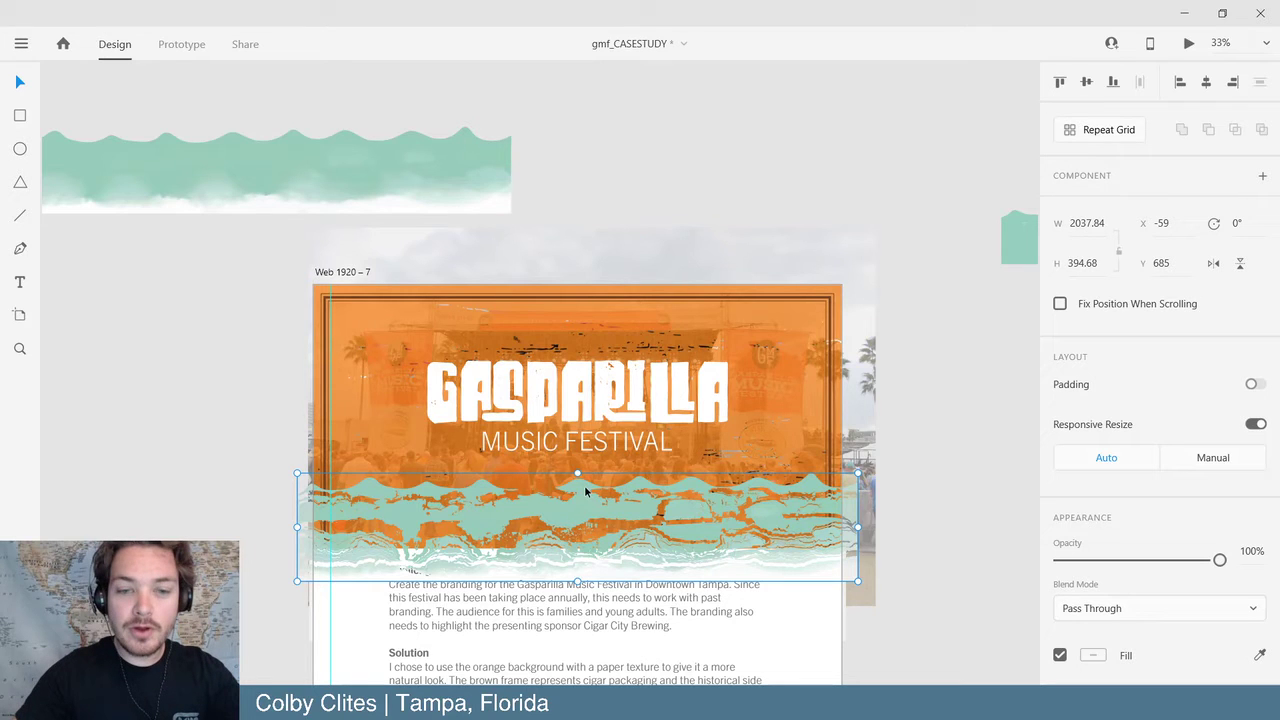
# - Squash the broken-up wave from its top edge to a height of about 298 and deselect it
pyautogui.moveTo(577, 473); pyautogui.dragTo(576, 517)
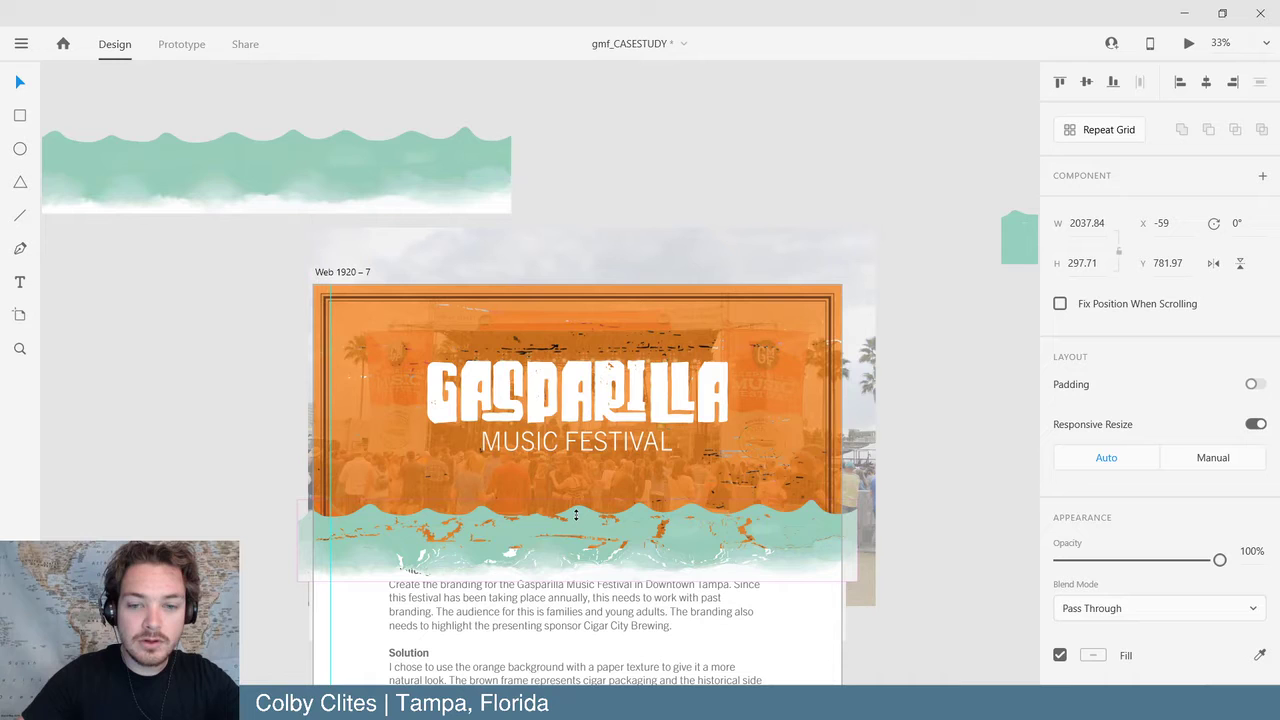
pyautogui.moveTo(576, 514); pyautogui.dragTo(576, 510)
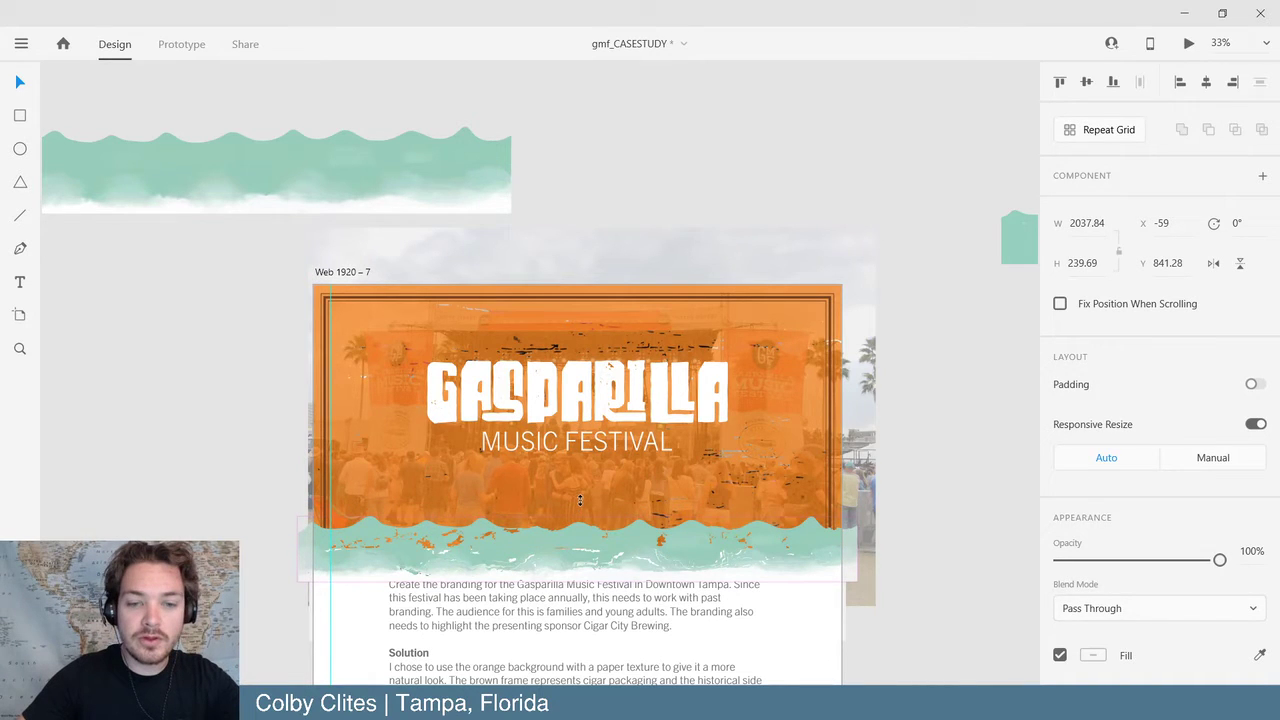
pyautogui.moveTo(579, 500); pyautogui.dragTo(579, 497)
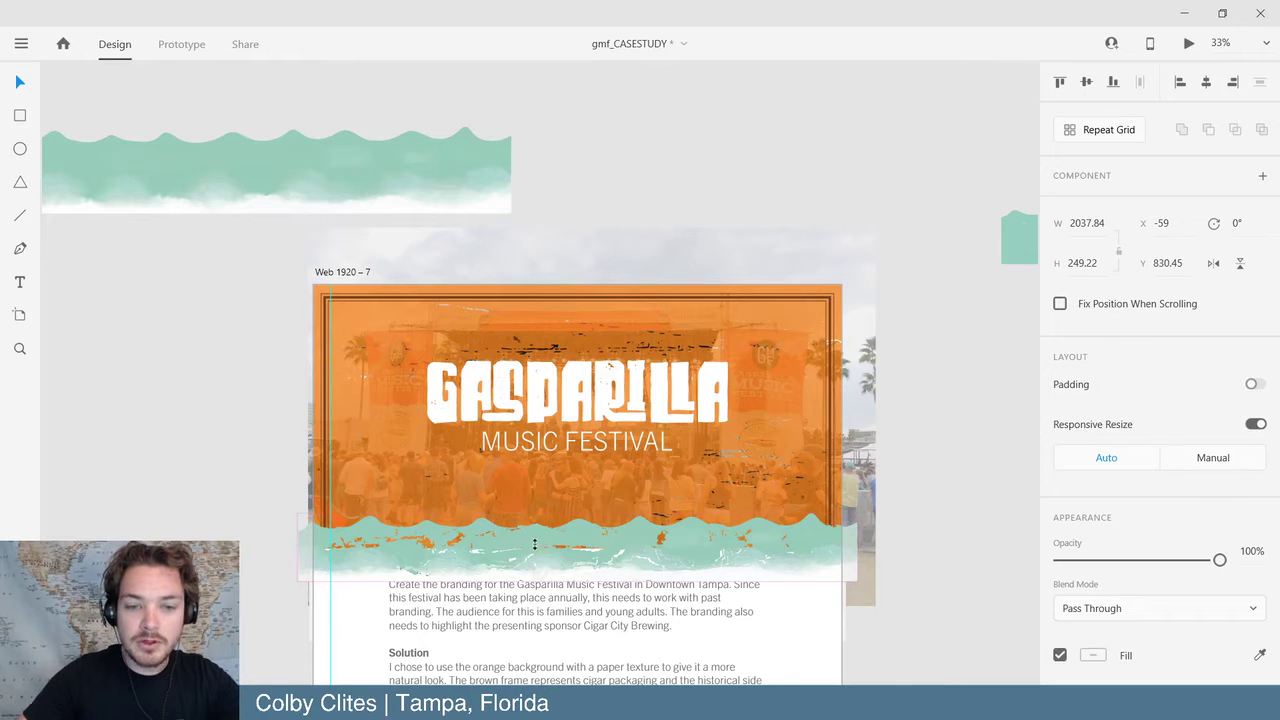
pyautogui.moveTo(540, 540); pyautogui.dragTo(541, 529)
pyautogui.hotkey('ctrl', '=')
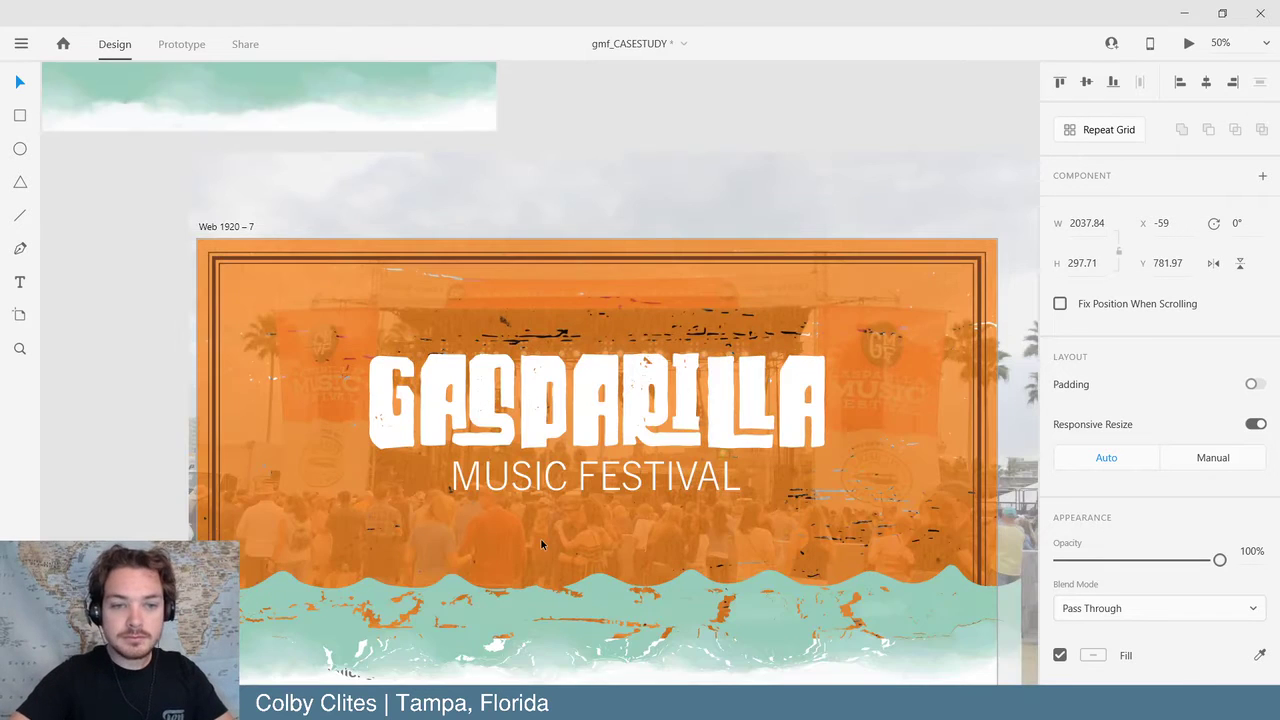
pyautogui.scroll(-3, 541, 544)
pyautogui.hscroll(1, 541, 544)
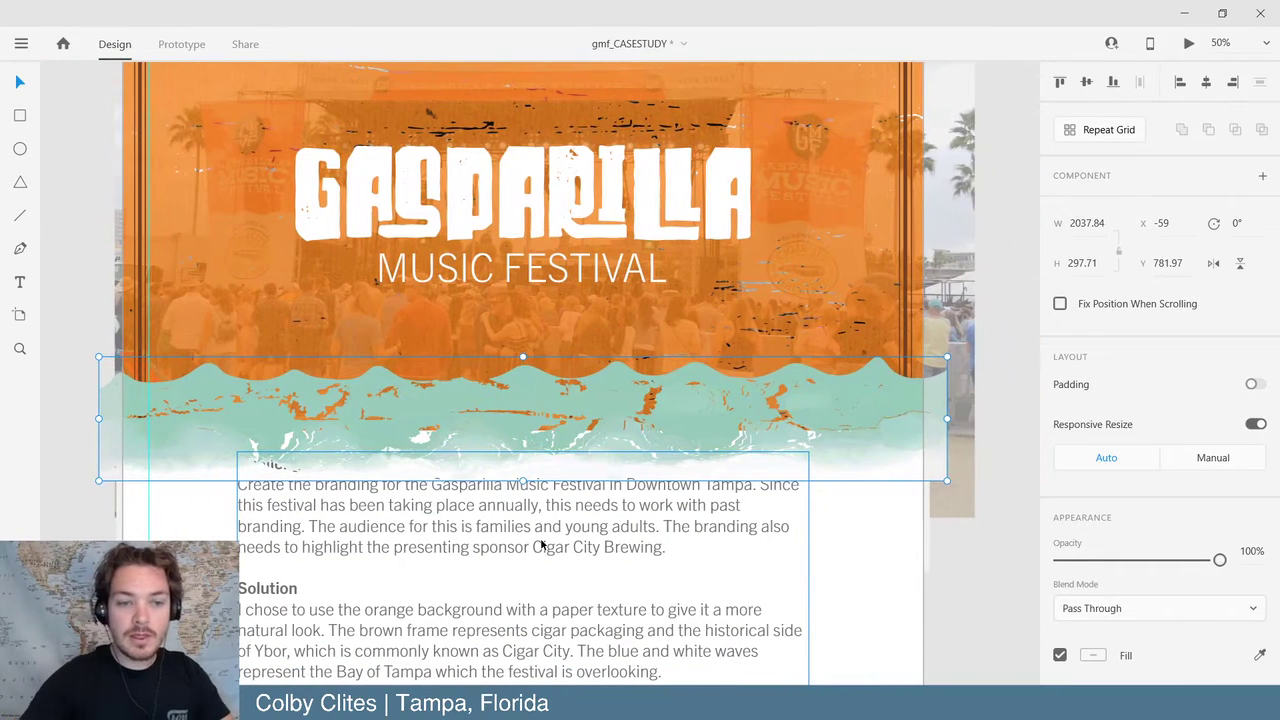
pyautogui.click(975, 549)
pyautogui.scroll(1, 900, 572)
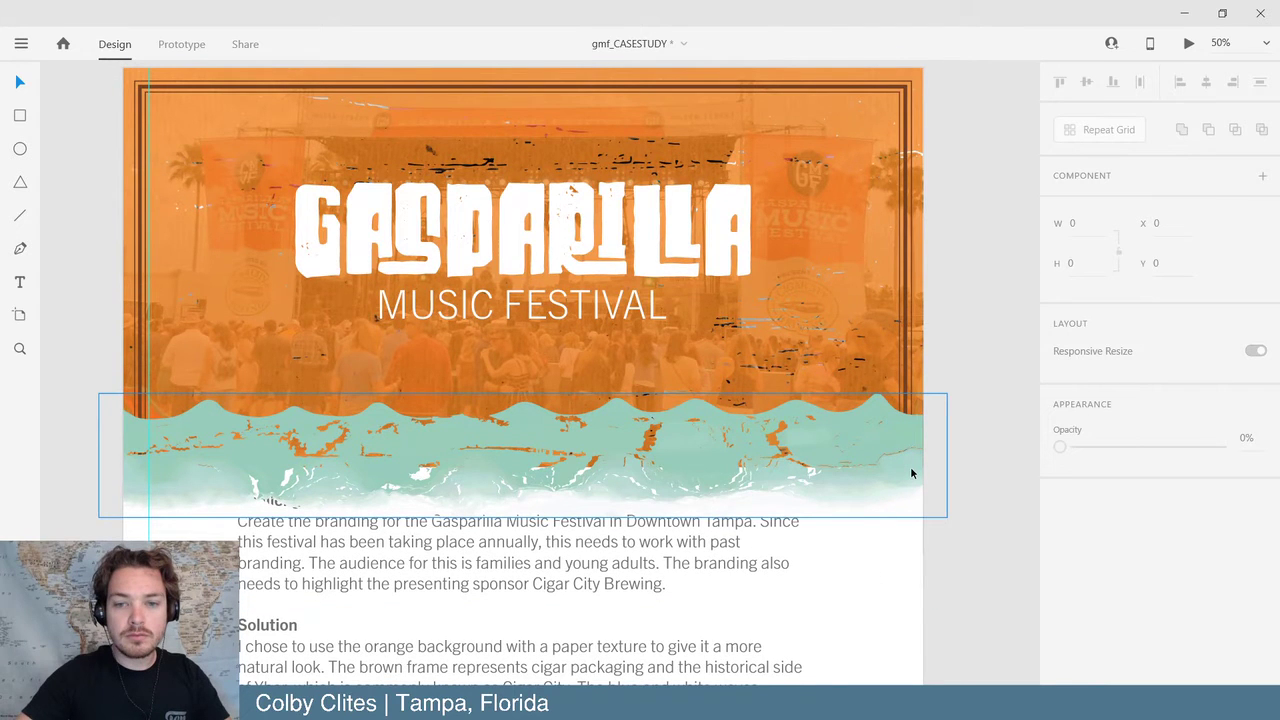
# - Move the broken-up wave up to about Y 712 so its bottom aligns with the header's lower edge, clear of the Challenge text
pyautogui.moveTo(910, 473); pyautogui.dragTo(857, 461)
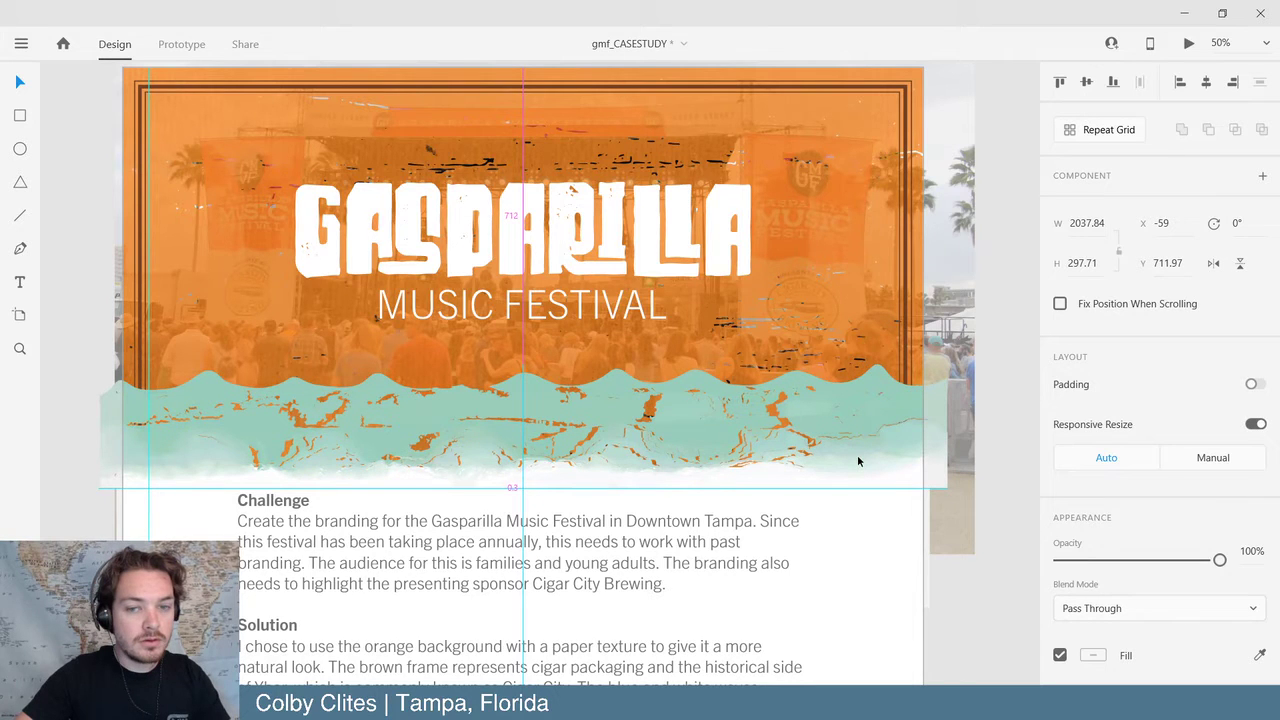
pyautogui.click(973, 614)
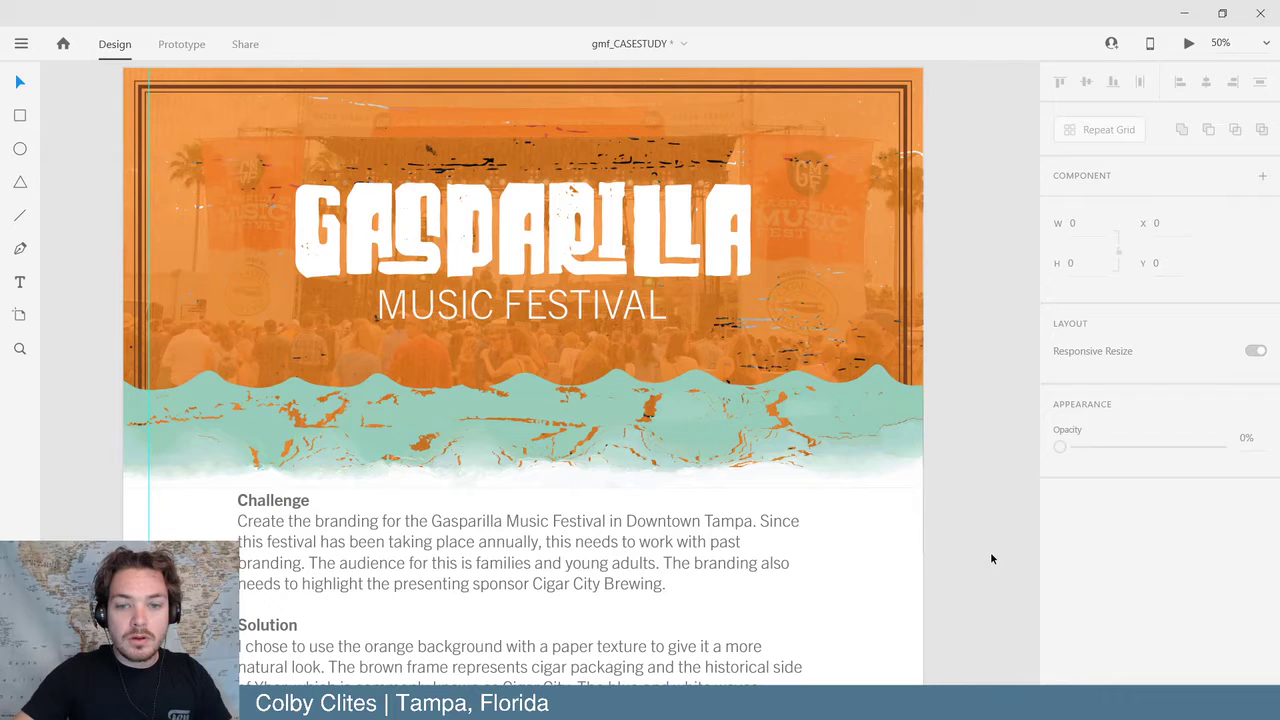
pyautogui.hotkey('ctrl', 'z')
pyautogui.click(1014, 527)
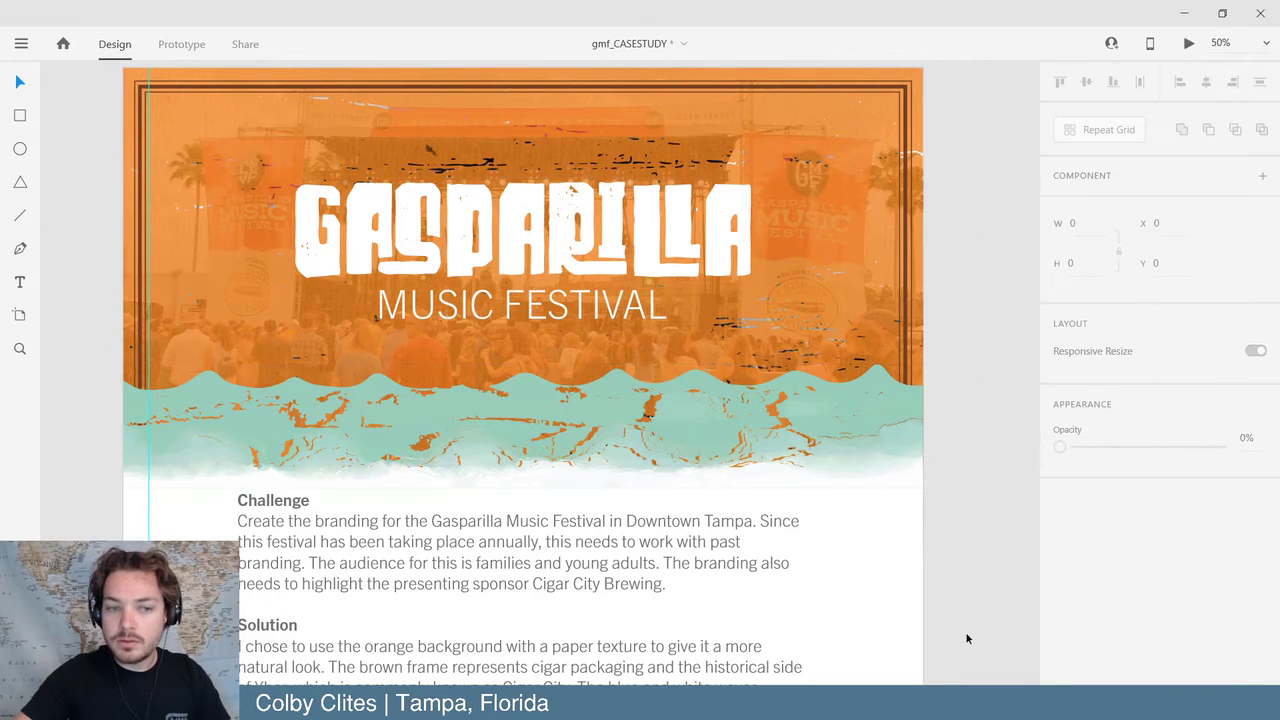
# - Examine the broken-up wave's crests, cracks and faded lower edge at 300% zoom
pyautogui.hotkey('ctrl', '=')
pyautogui.hotkey('ctrl', '=')
pyautogui.hotkey('ctrl', '=')
pyautogui.hotkey('ctrl', '=')
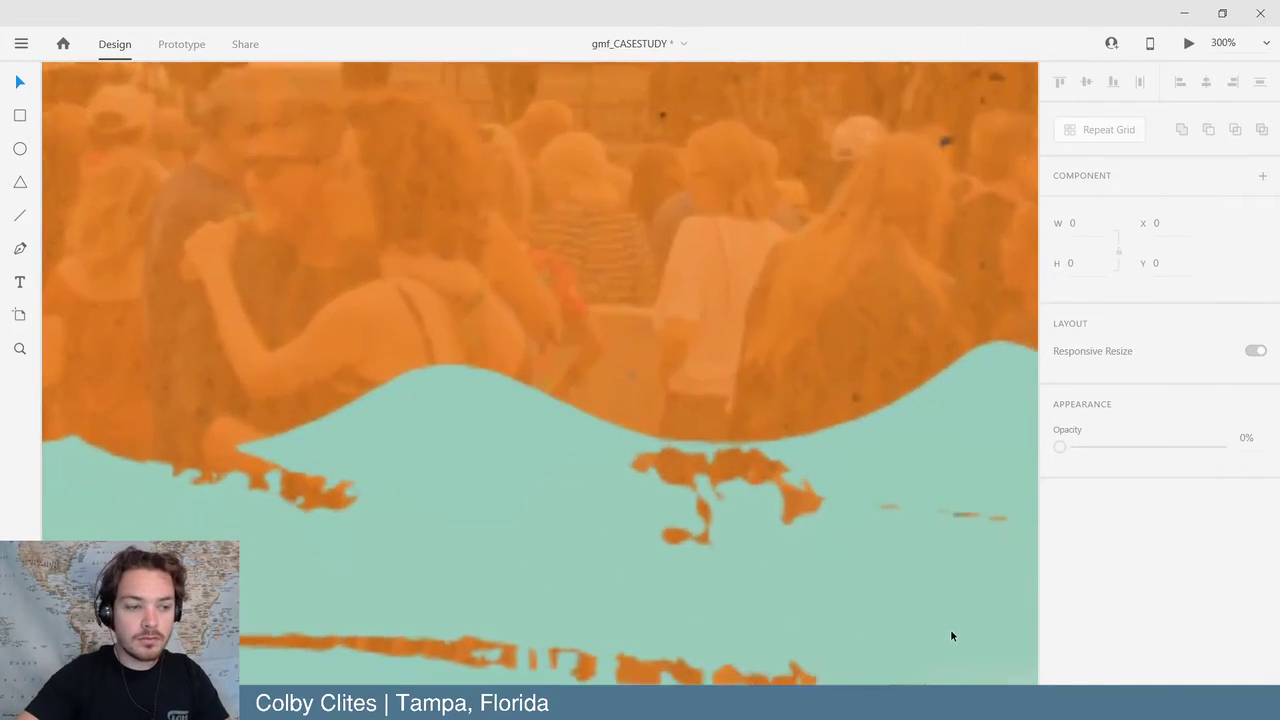
pyautogui.scroll(-5, 951, 633)
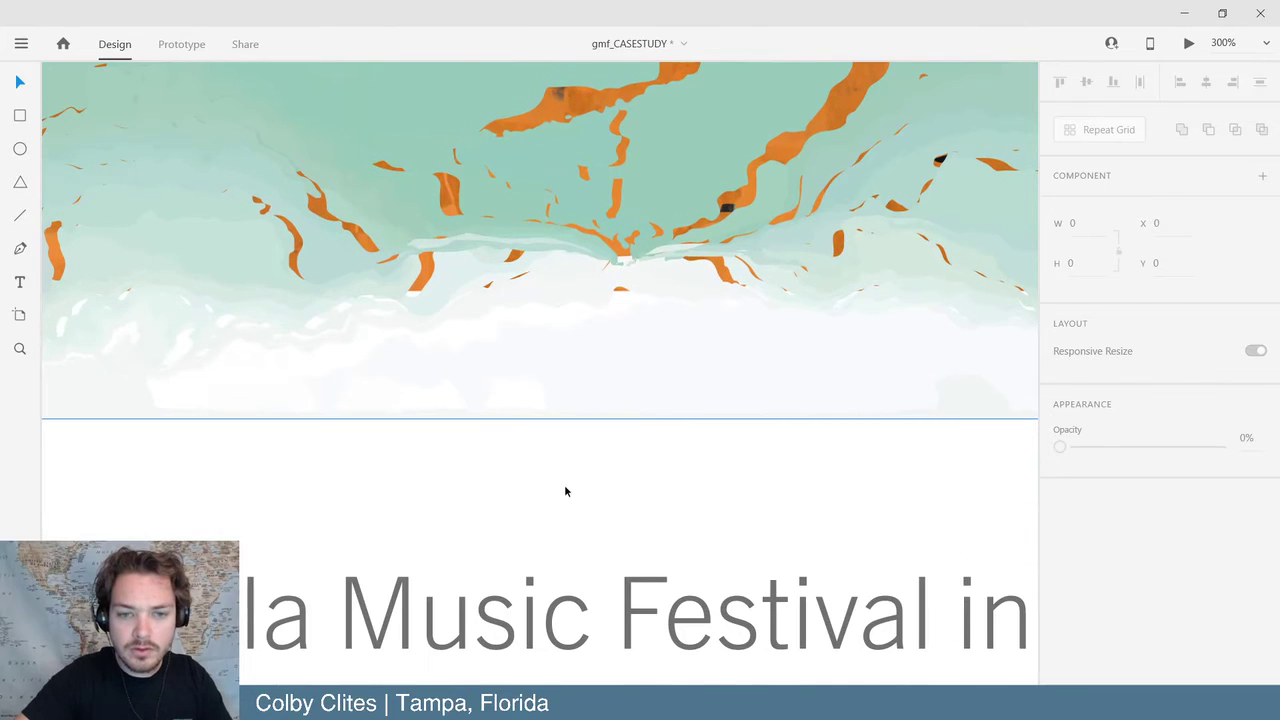
# - Examine the seam below the broken-up wave out to the artboard's right side, and the whole header at 50% zoom
pyautogui.click(840, 439)
pyautogui.hscroll(15, 878, 425)
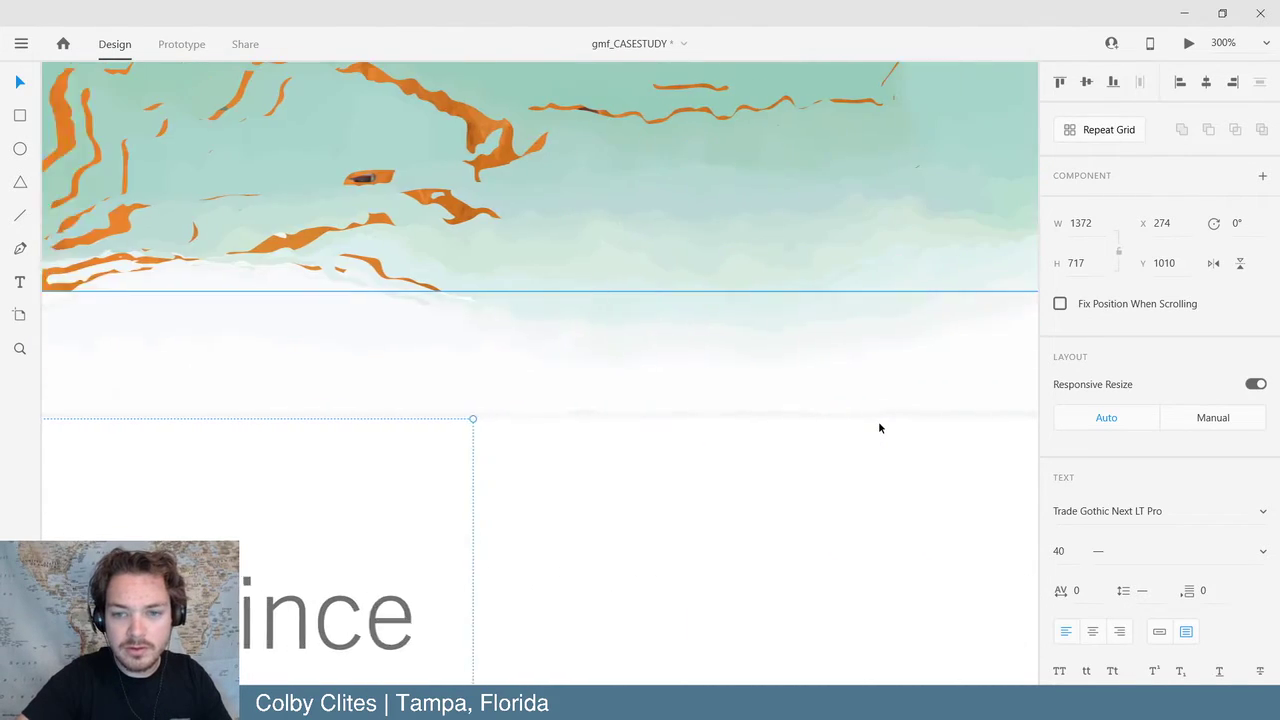
pyautogui.hscroll(5, 878, 428)
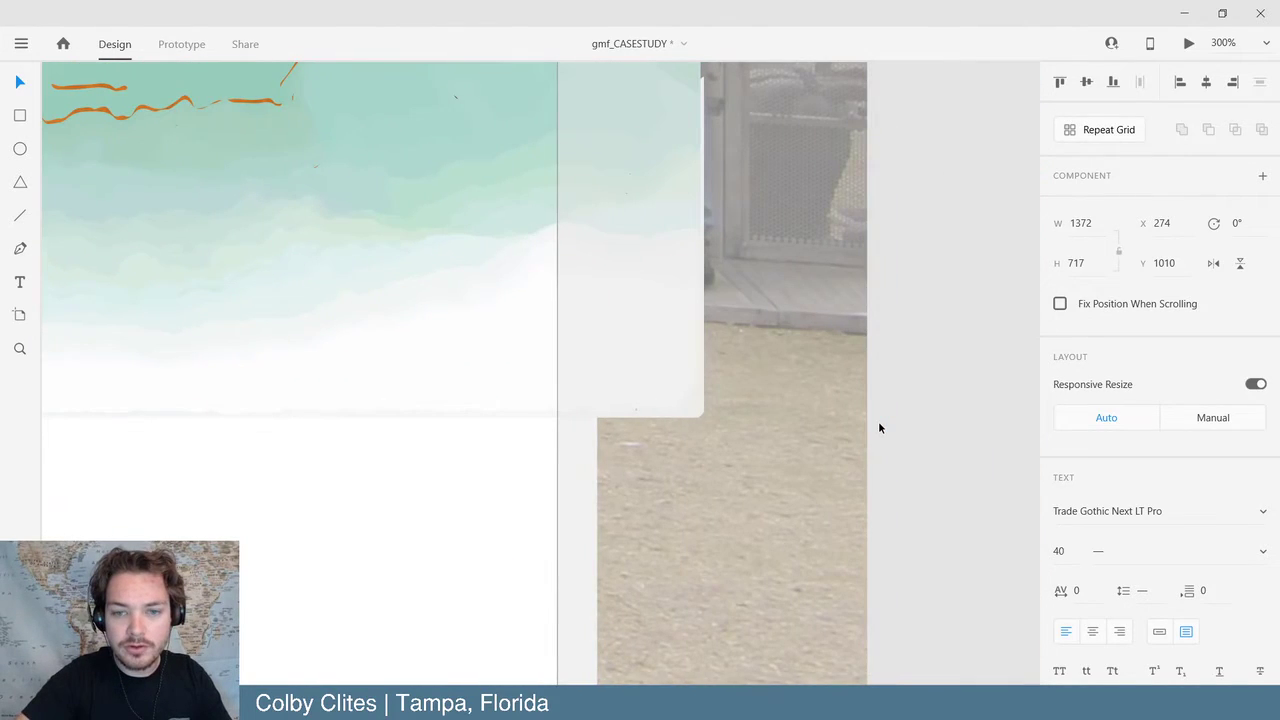
pyautogui.click(943, 376)
pyautogui.scroll(-6, 943, 376)
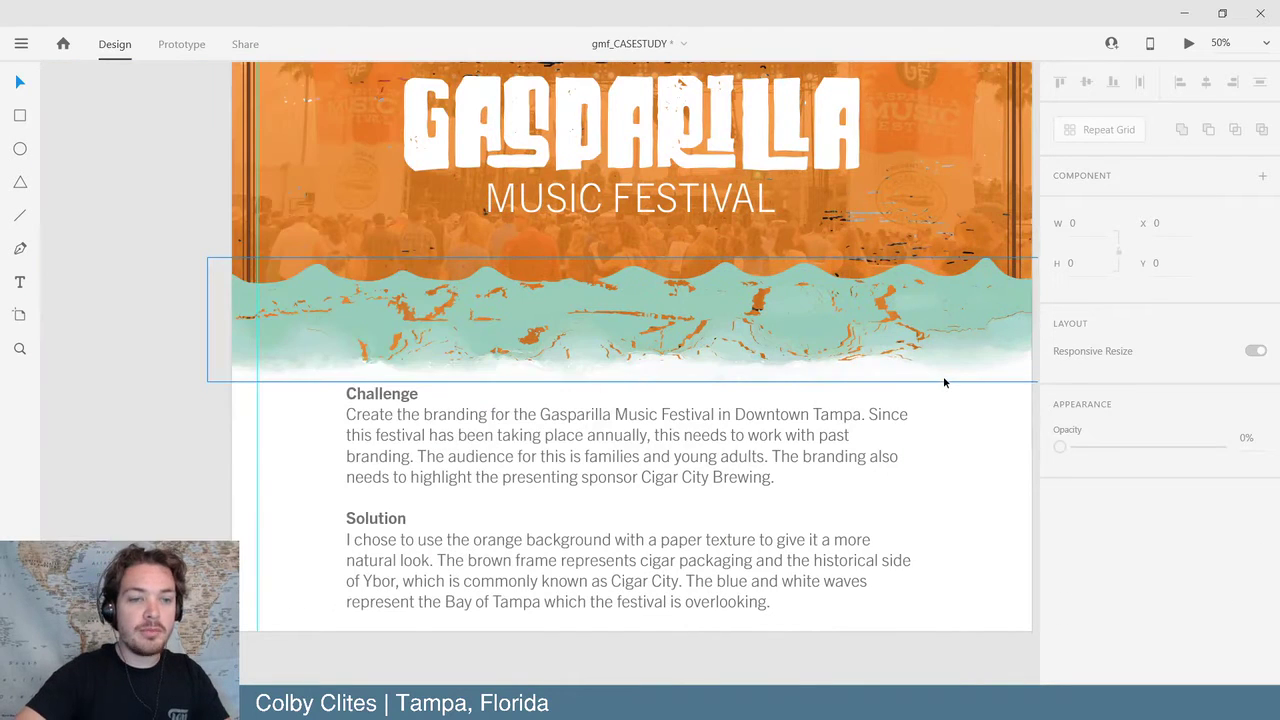
pyautogui.scroll(3, 857, 380)
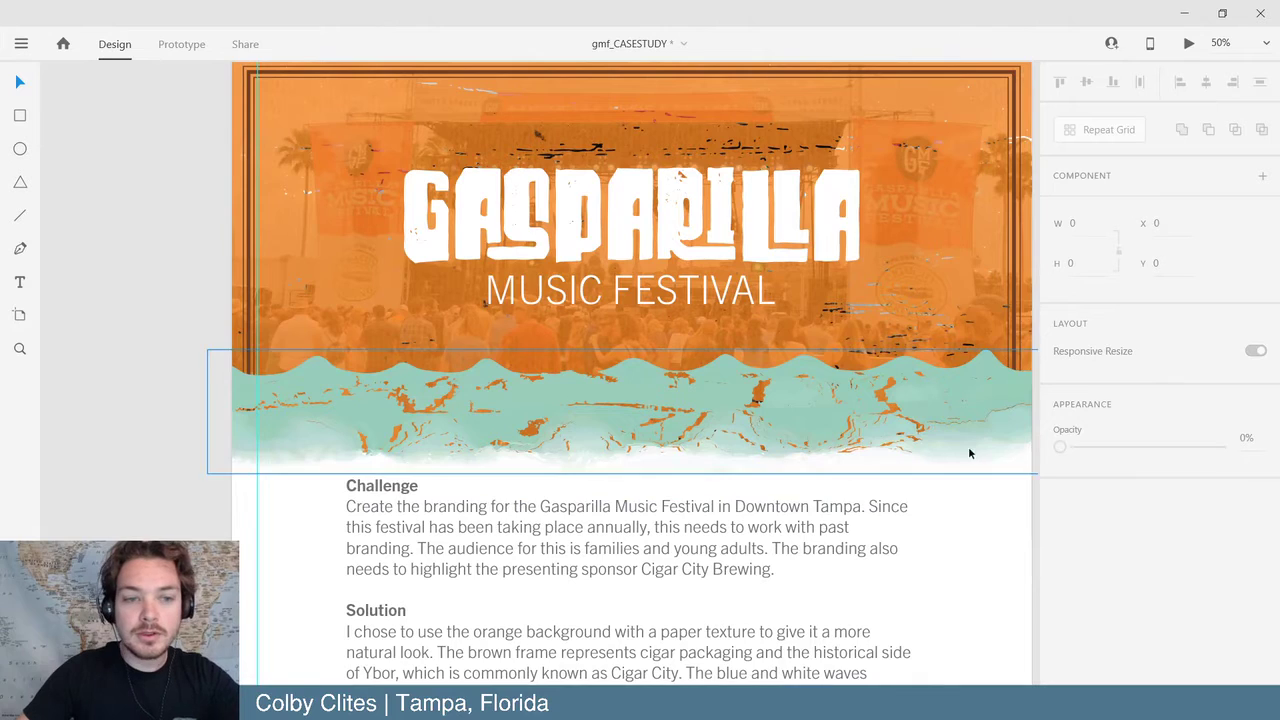
pyautogui.hscroll(5, 969, 453)
pyautogui.scroll(2, 957, 443)
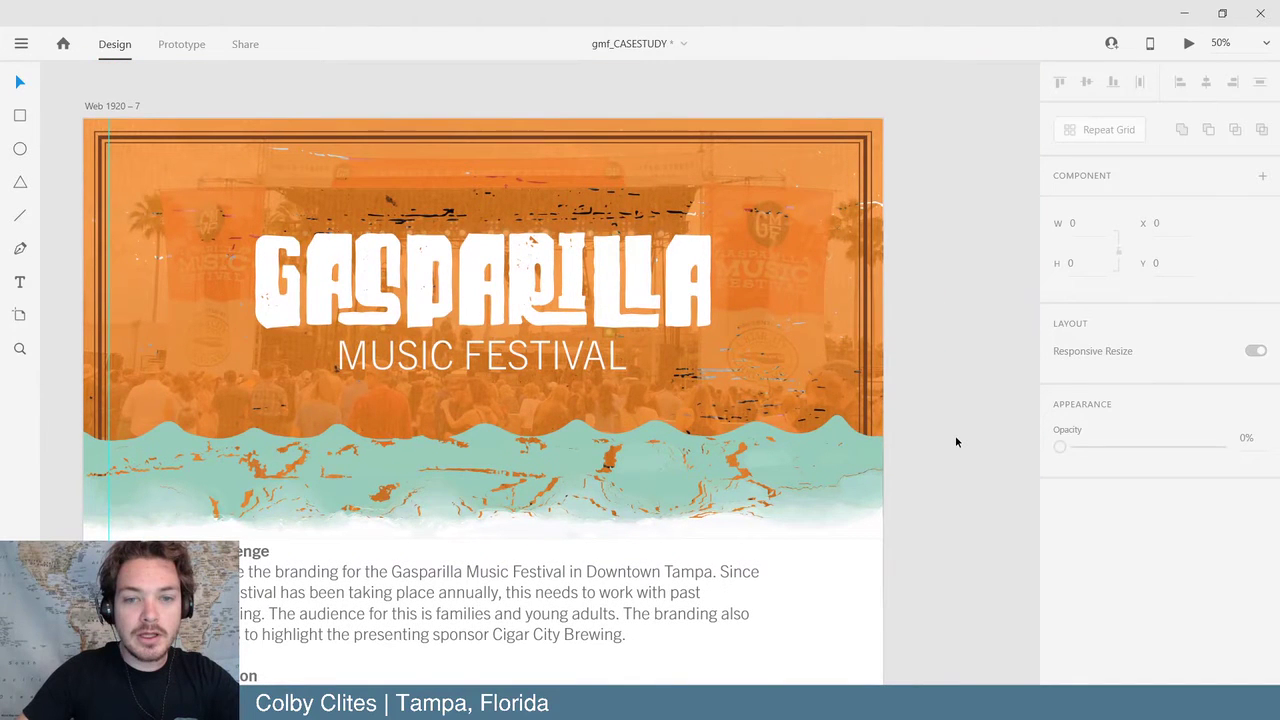
# - Draw a borderless white rectangle about 2022 by 67 across the wave's lower edge at X -43, Y 982
pyautogui.hscroll(-1, 955, 441)
pyautogui.press('r')
pyautogui.moveTo(98, 529); pyautogui.dragTo(938, 554)
pyautogui.scroll(-3, 1128, 580)
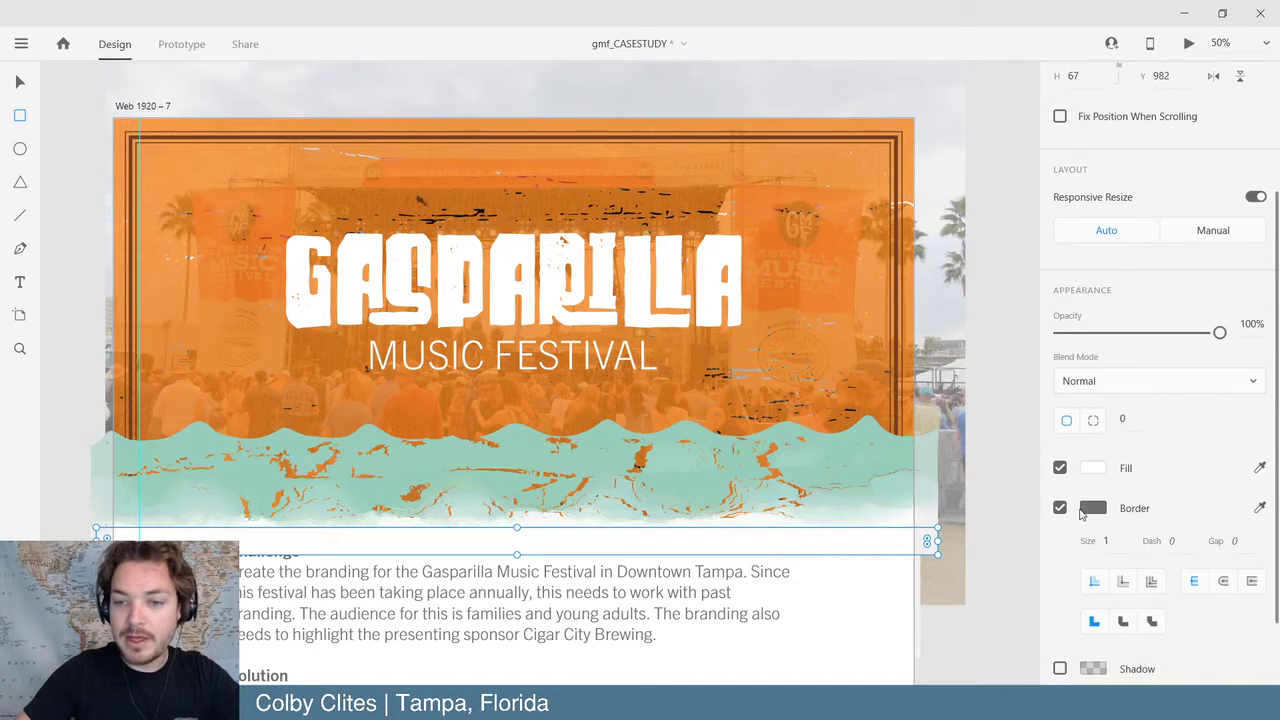
pyautogui.click(1060, 508)
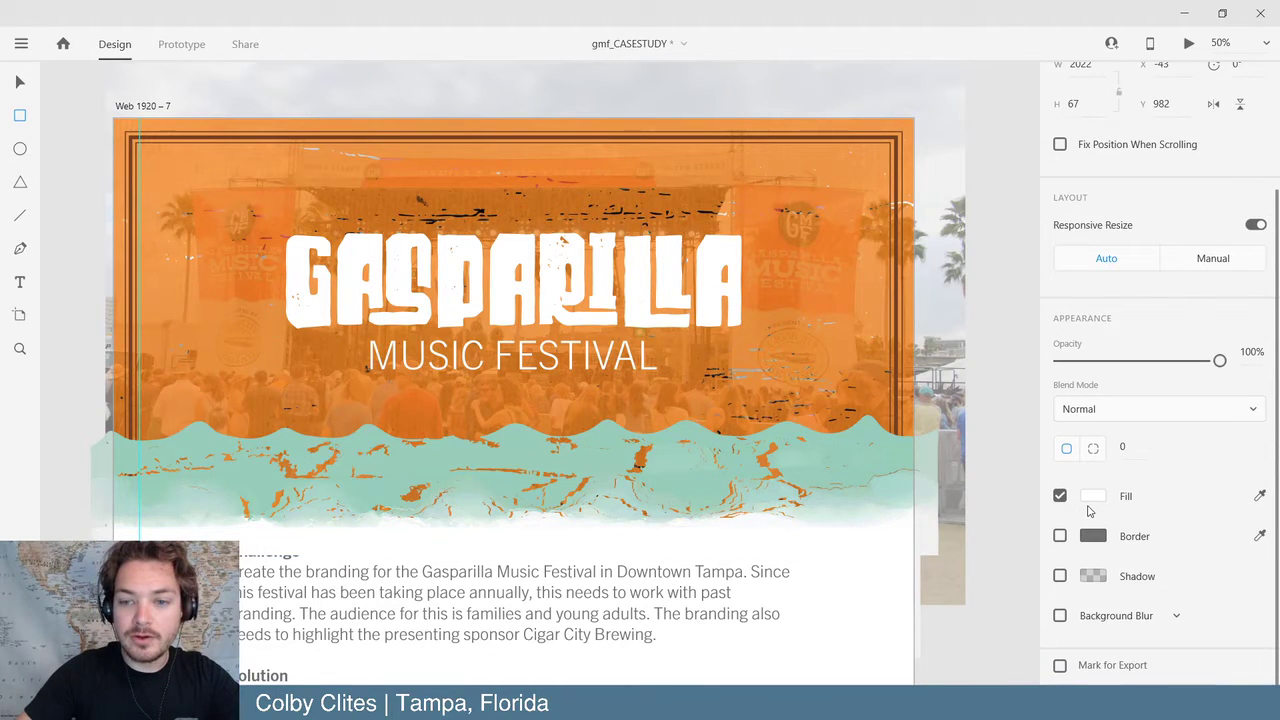
pyautogui.press('v')
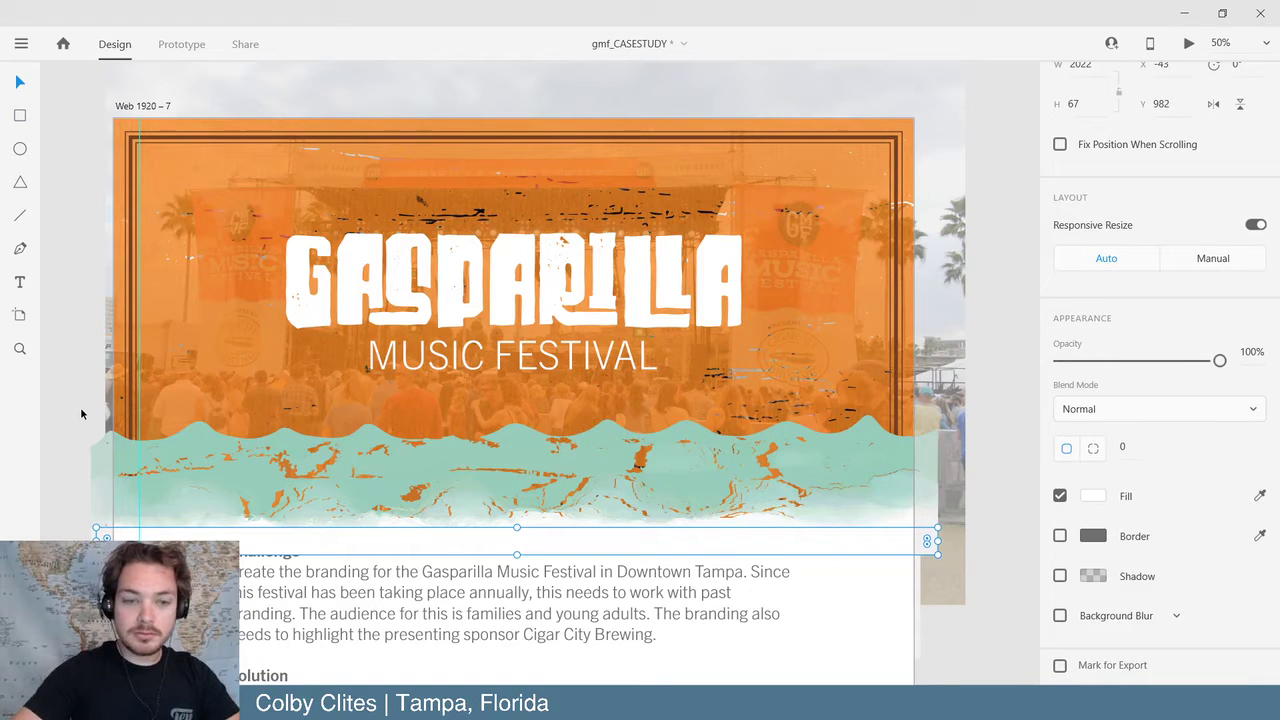
# - Bring the Challenge and Solution text block in front of the white rectangle and deselect it
pyautogui.click(318, 606)
pyautogui.scroll(-1, 316, 600)
pyautogui.scroll(-2, 316, 600)
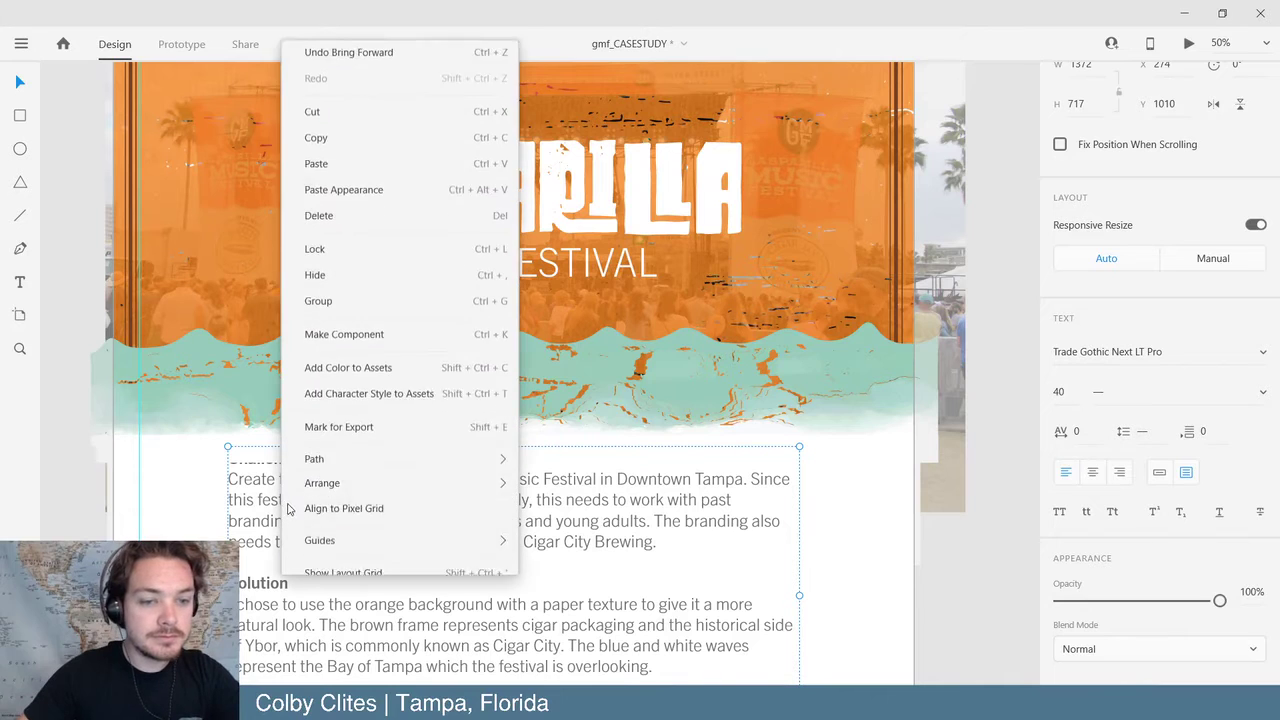
pyautogui.rightClick(283, 450)
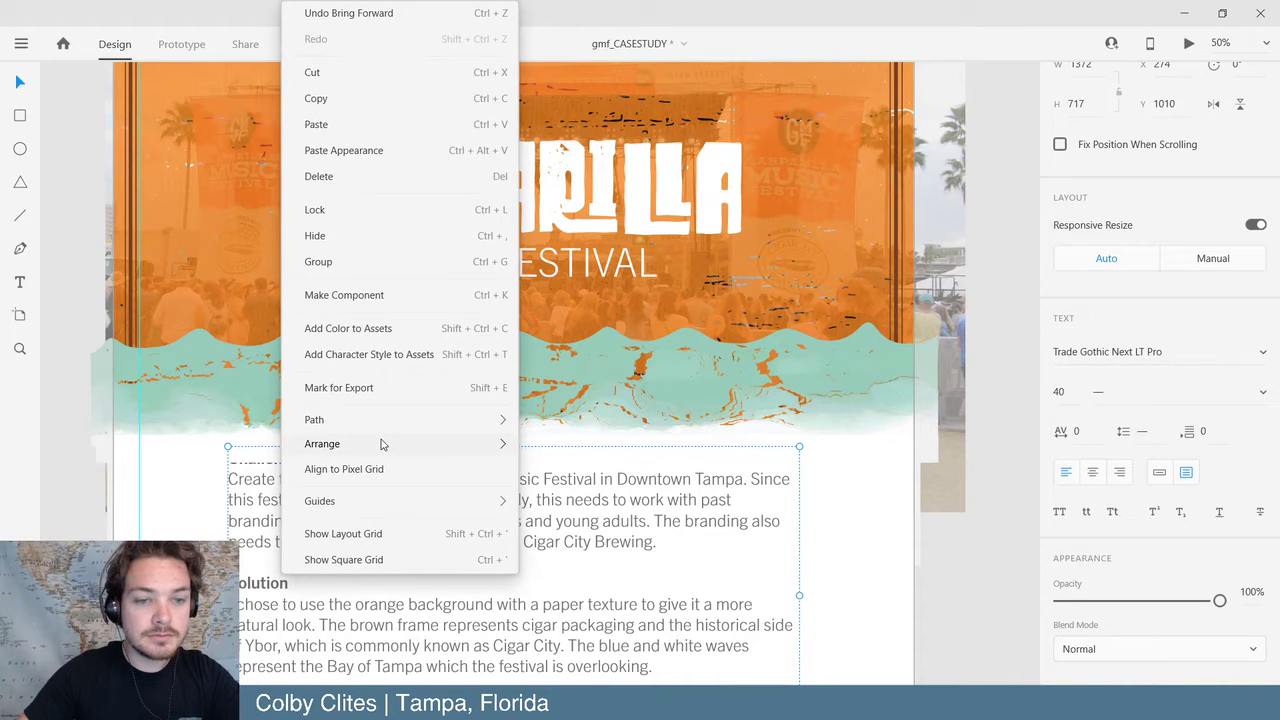
pyautogui.click(77, 331)
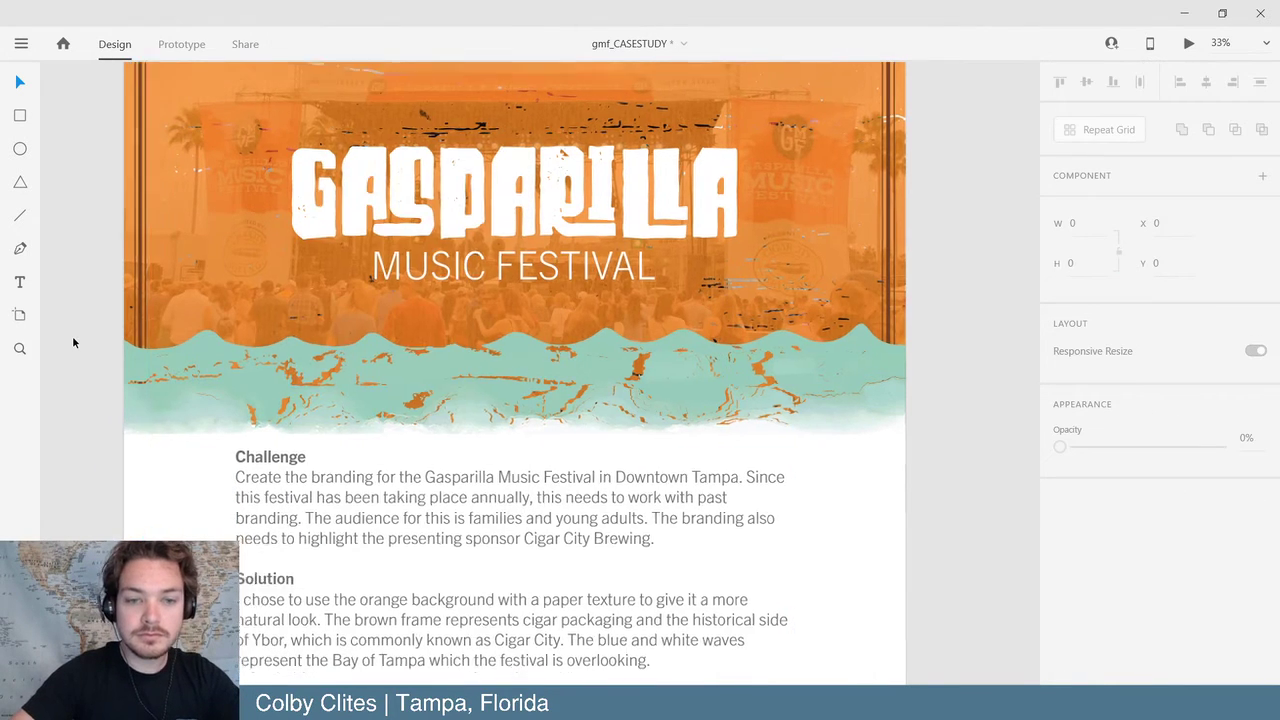
# - Squash the broken-up wave from its top edge to a height of about 217 at Y 792 and deselect it
pyautogui.hotkey('ctrl', '-')
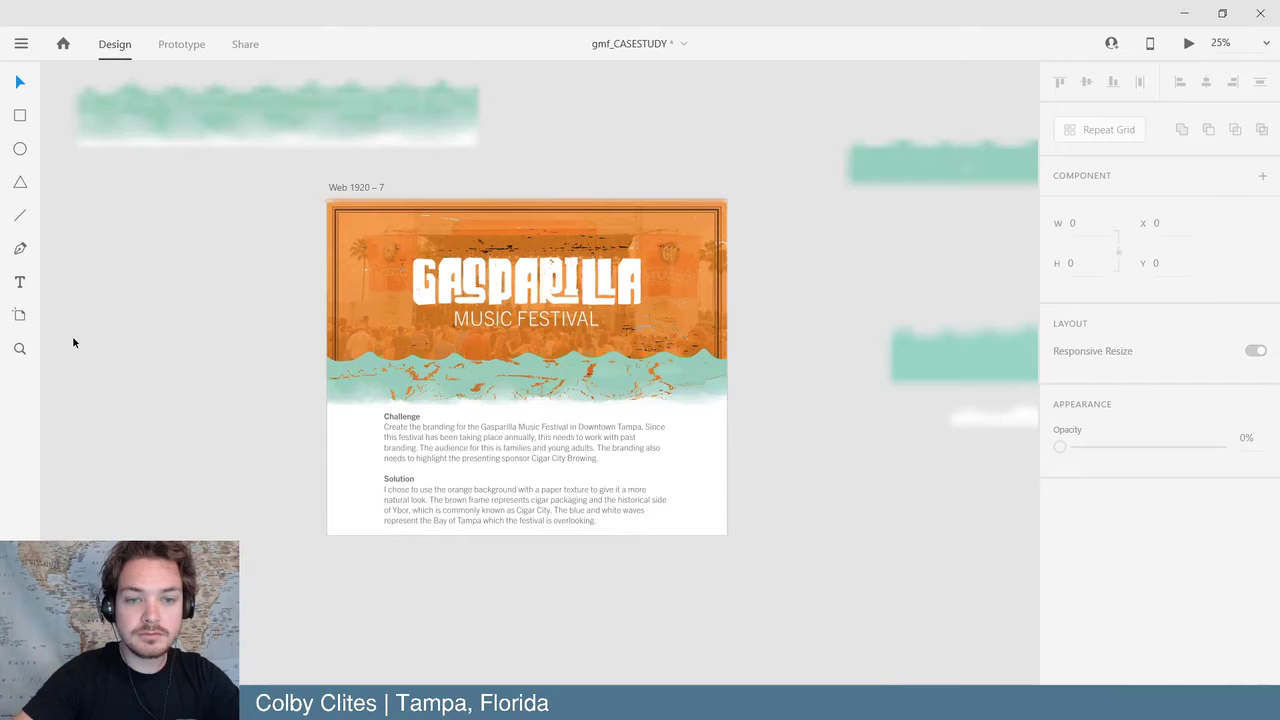
pyautogui.hotkey('ctrl', '+')
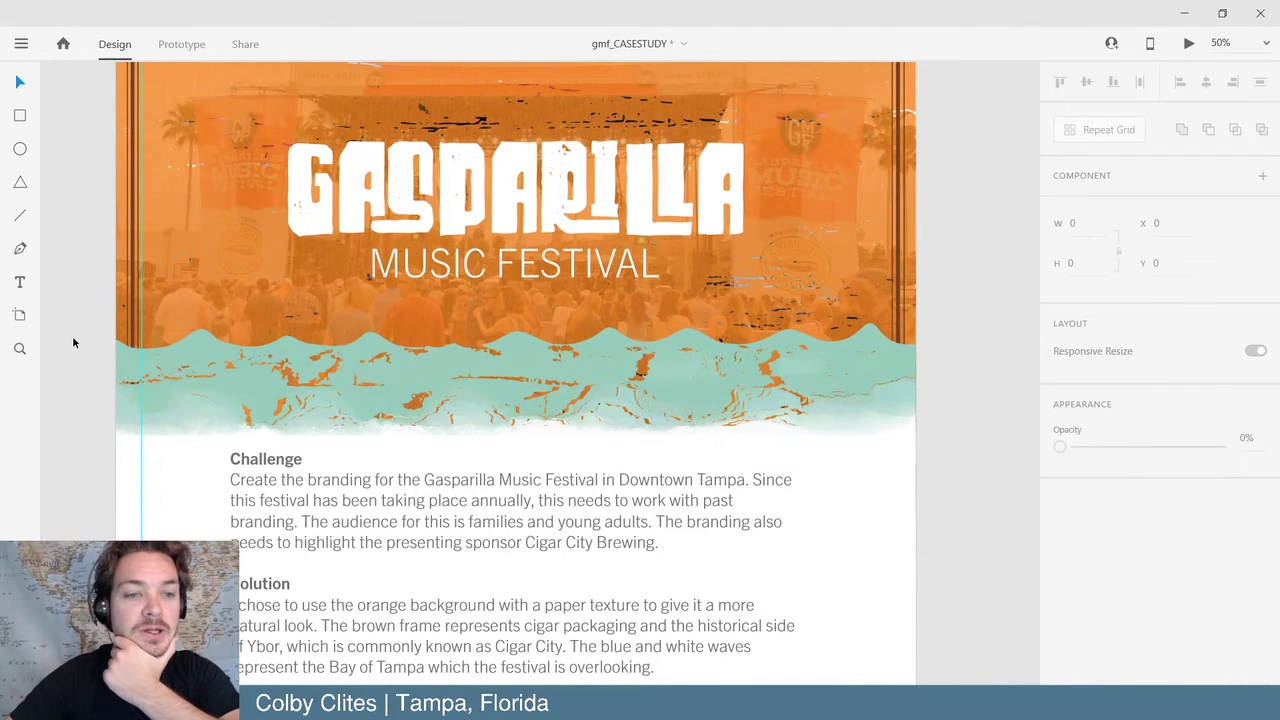
pyautogui.scroll(1, 49, 366)
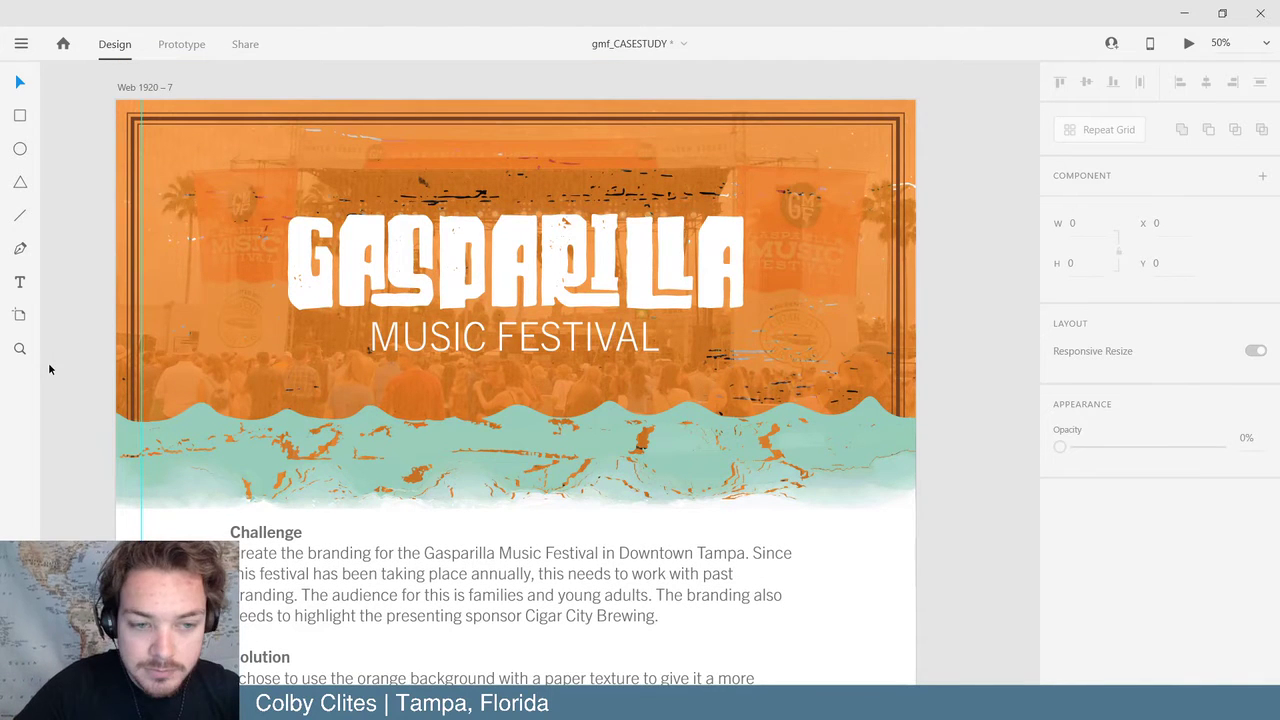
pyautogui.click(513, 400)
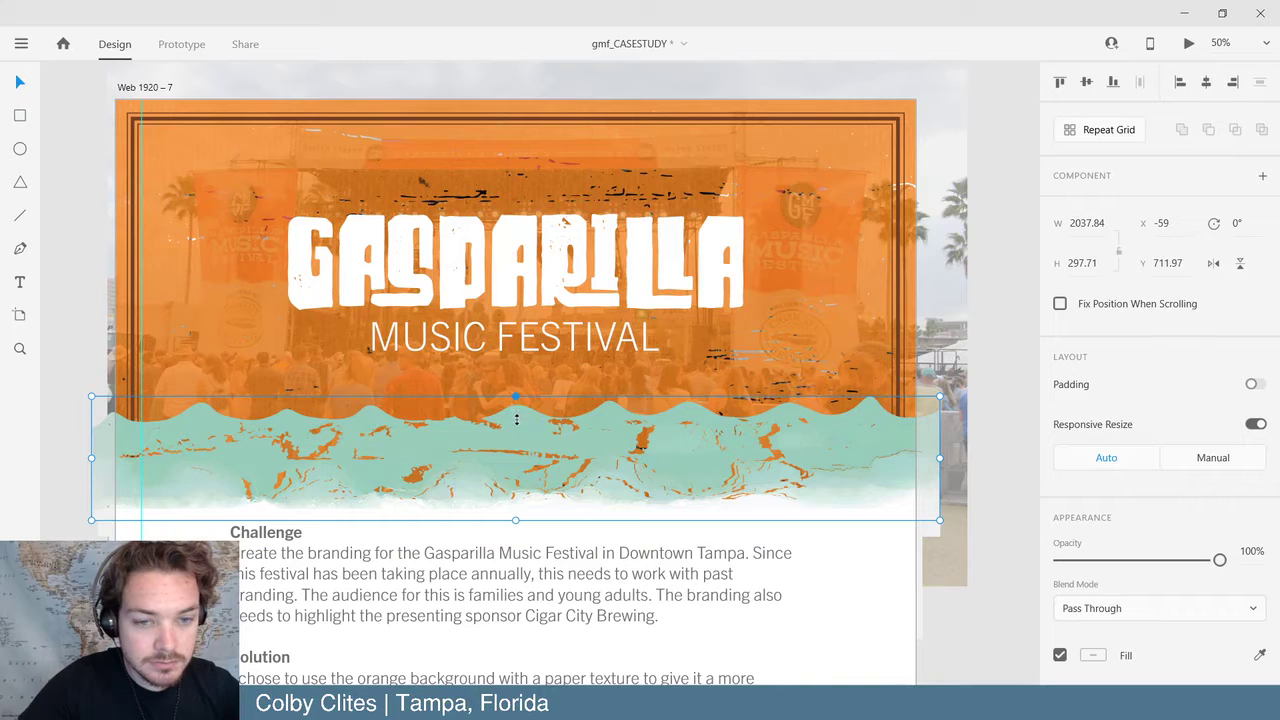
pyautogui.moveTo(516, 420); pyautogui.dragTo(517, 431)
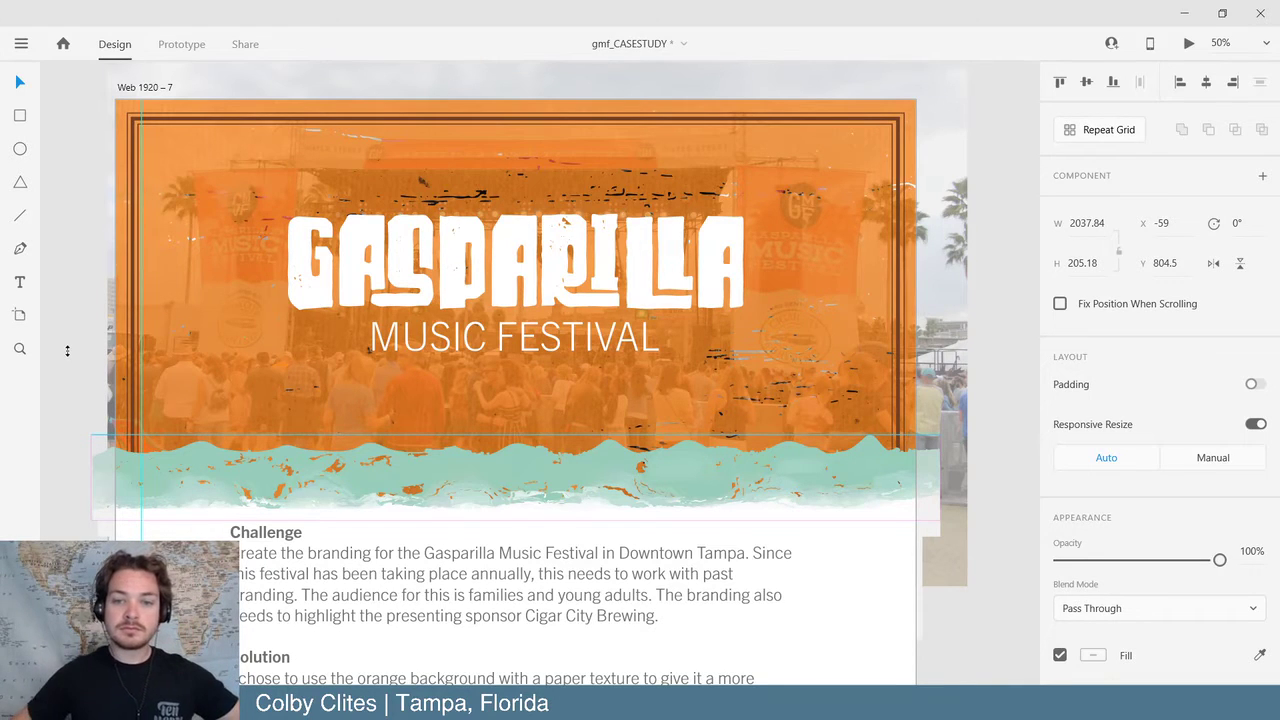
pyautogui.moveTo(517, 437); pyautogui.dragTo(517, 431)
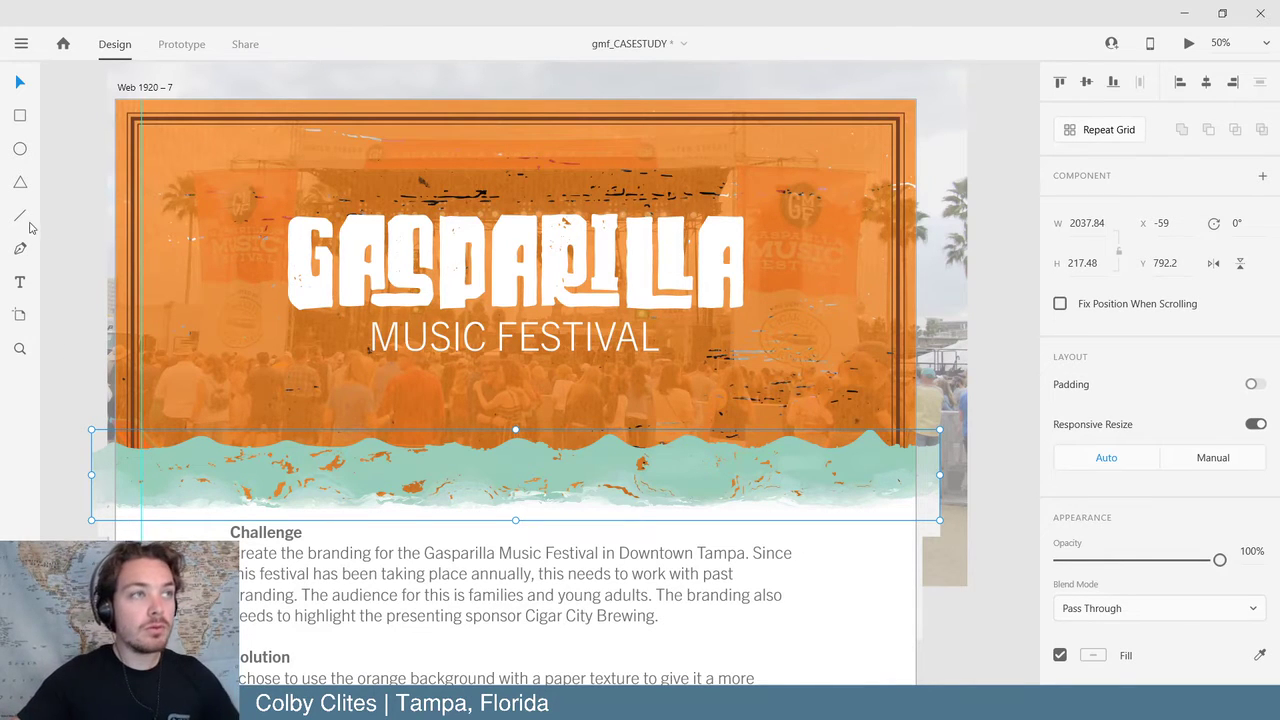
pyautogui.click(95, 271)
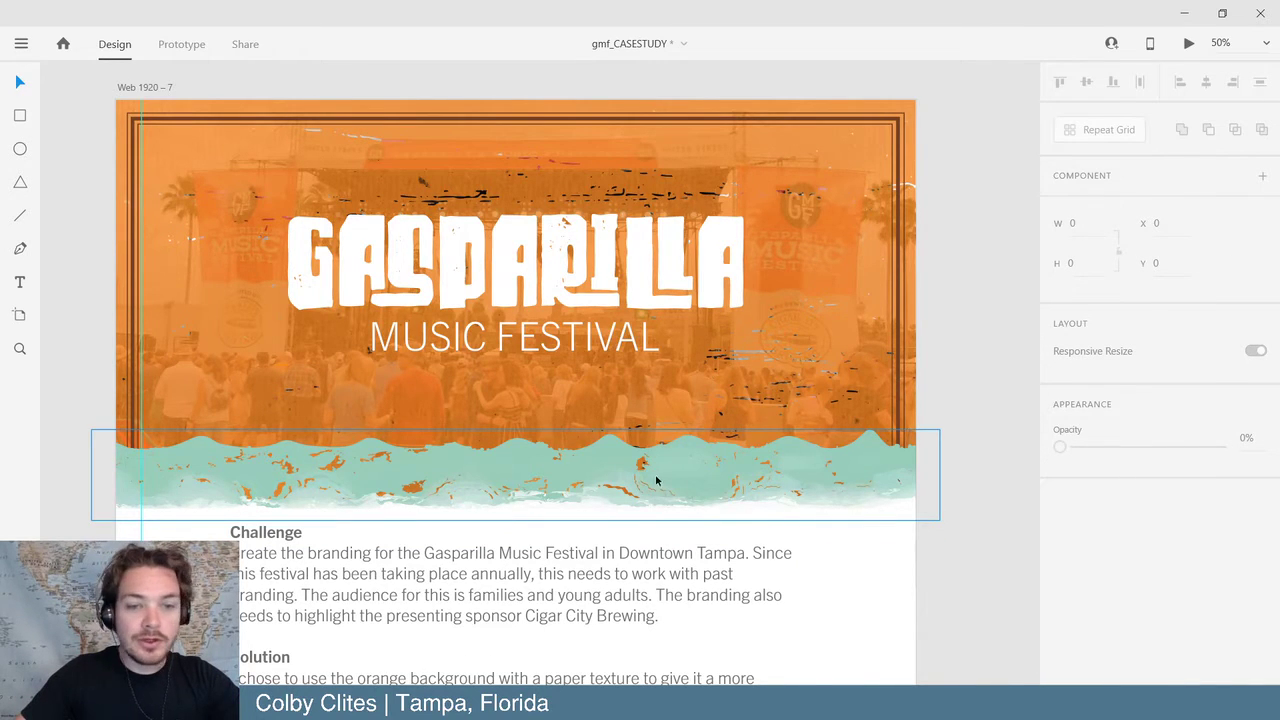
# - Select the broken-up wave, open CC Libraries and place its window clear of the header artwork
pyautogui.scroll(-3, 905, 488)
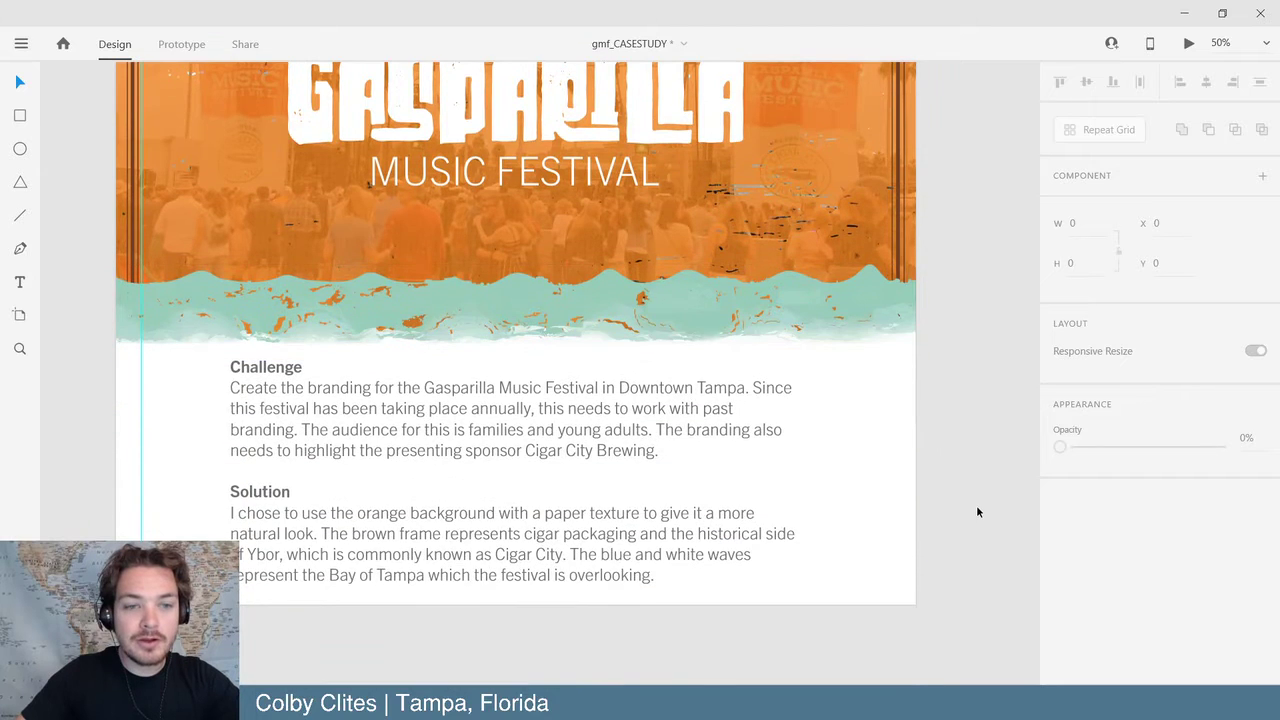
pyautogui.scroll(1, 977, 511)
pyautogui.scroll(1, 976, 512)
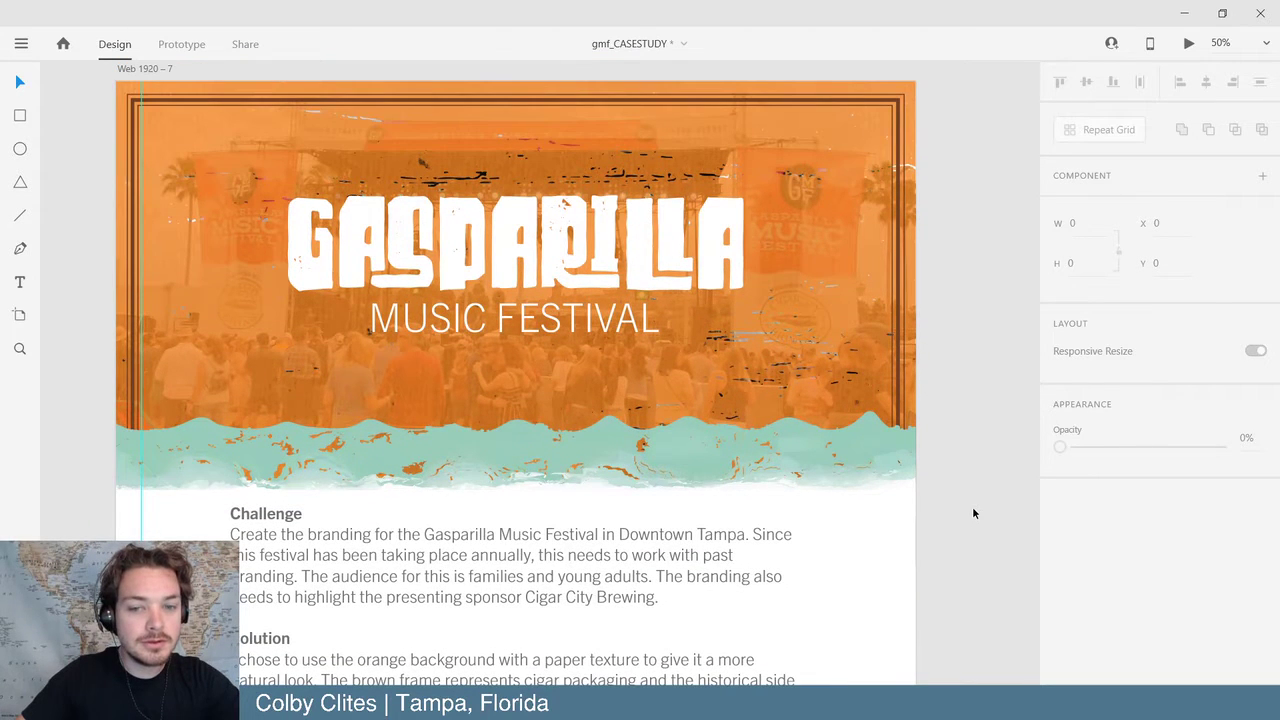
pyautogui.click(829, 474)
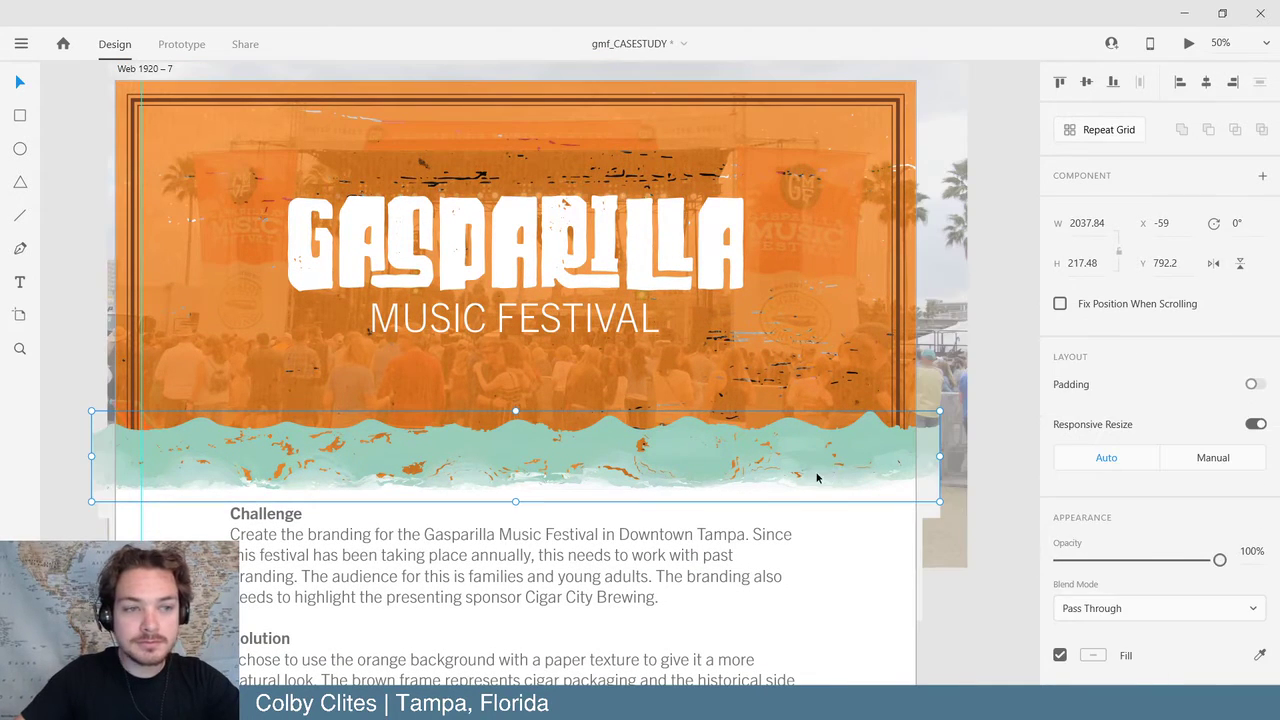
pyautogui.click(21, 43)
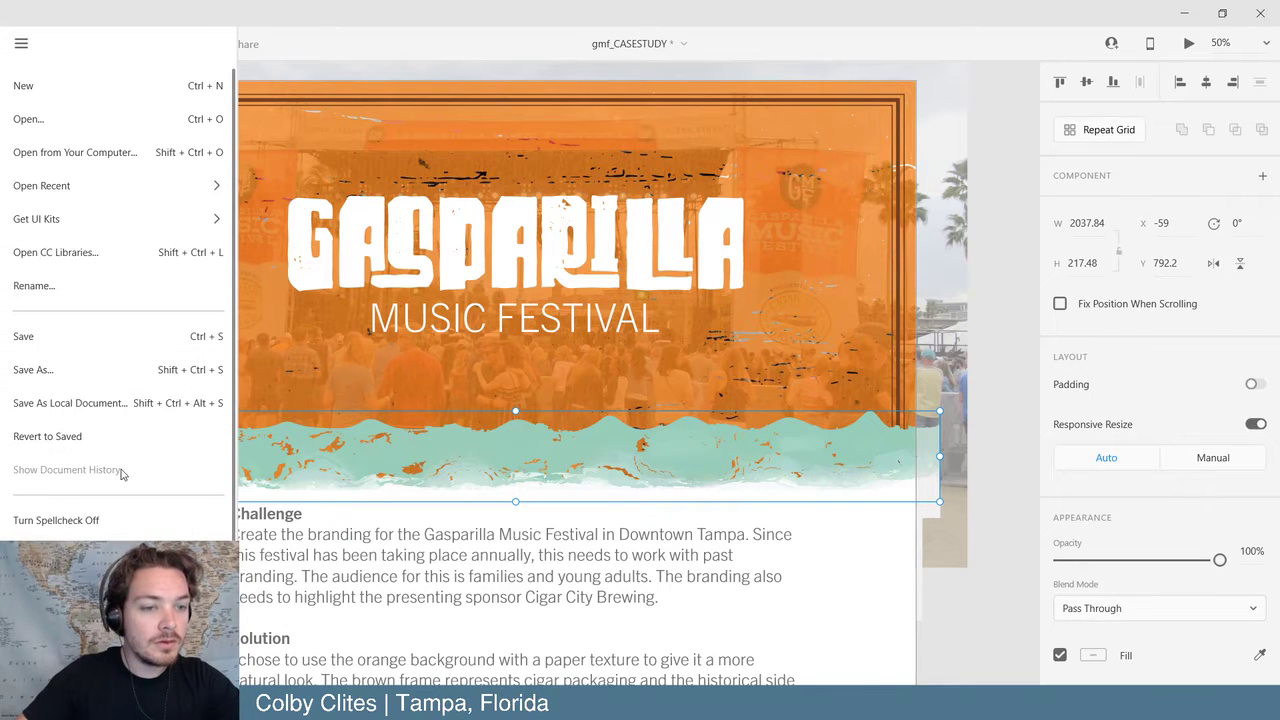
pyautogui.click(115, 266)
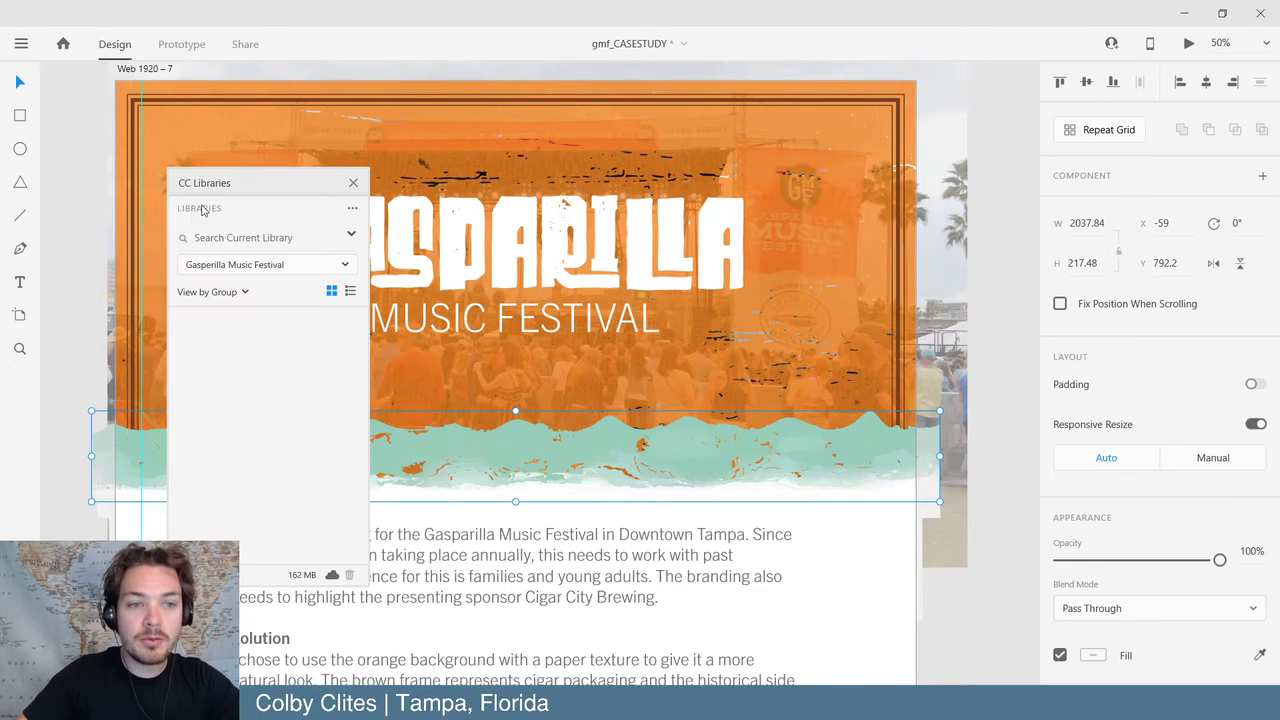
pyautogui.moveTo(308, 183); pyautogui.dragTo(1065, 148)
# - Browse the Gasperilla Music Festival library's colors and vector graphics, and close the library window
pyautogui.click(967, 531)
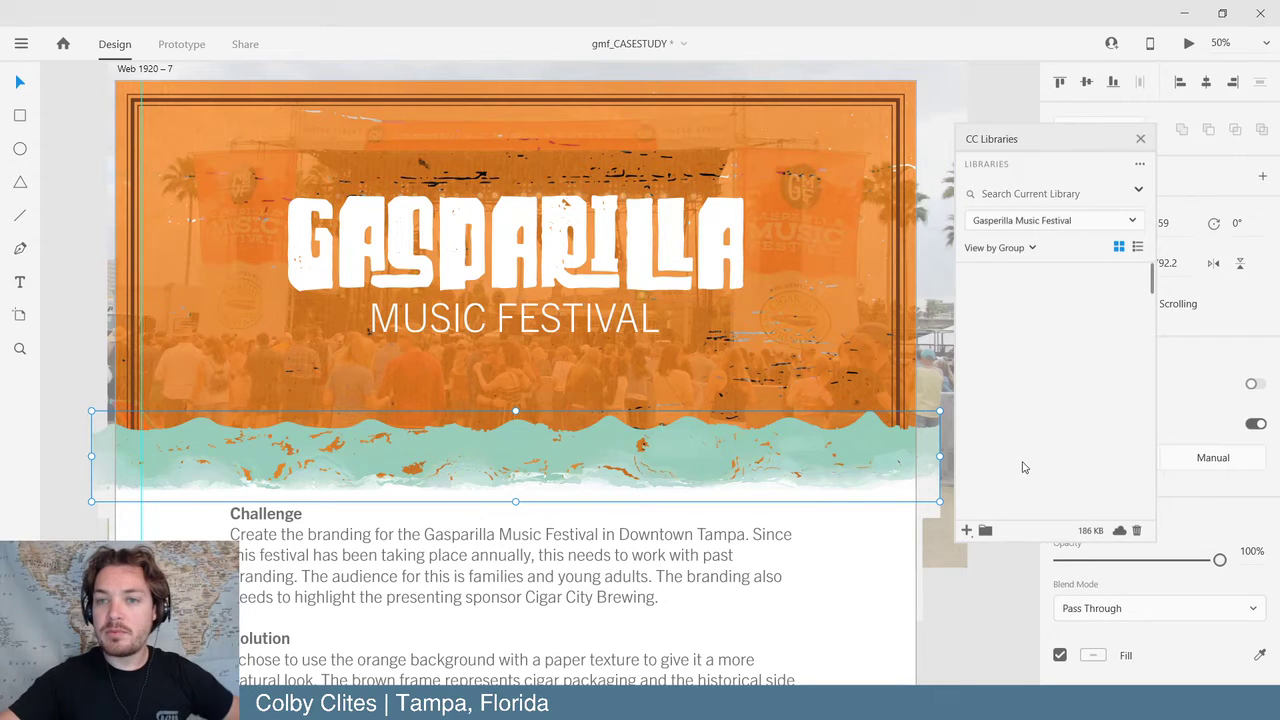
pyautogui.scroll(-2, 1053, 405)
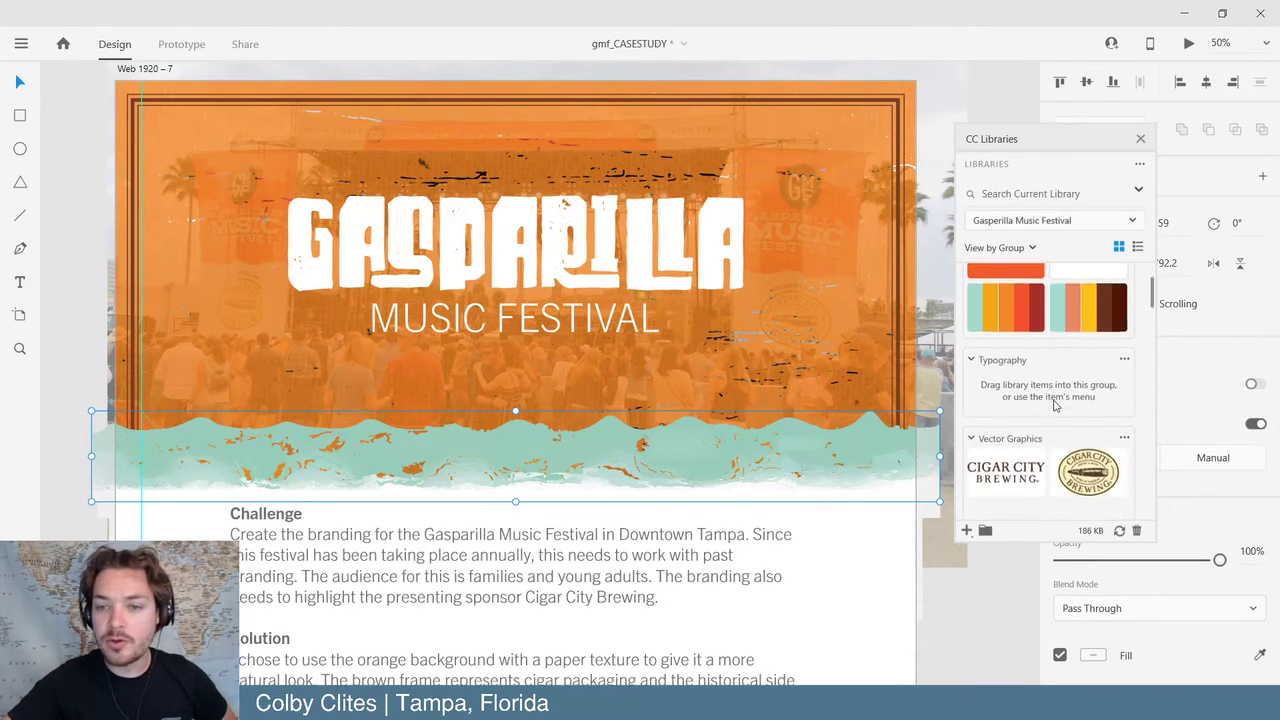
pyautogui.scroll(-2, 1053, 405)
pyautogui.scroll(-3, 1053, 405)
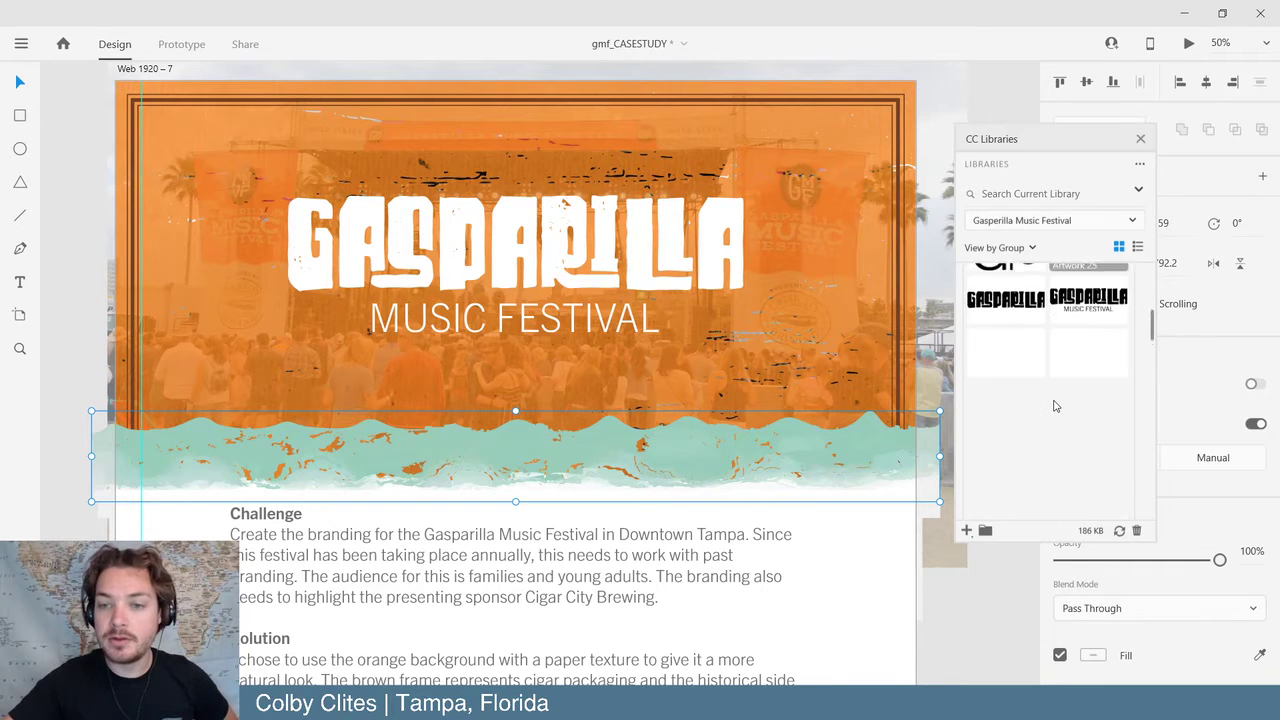
pyautogui.scroll(-1, 1053, 405)
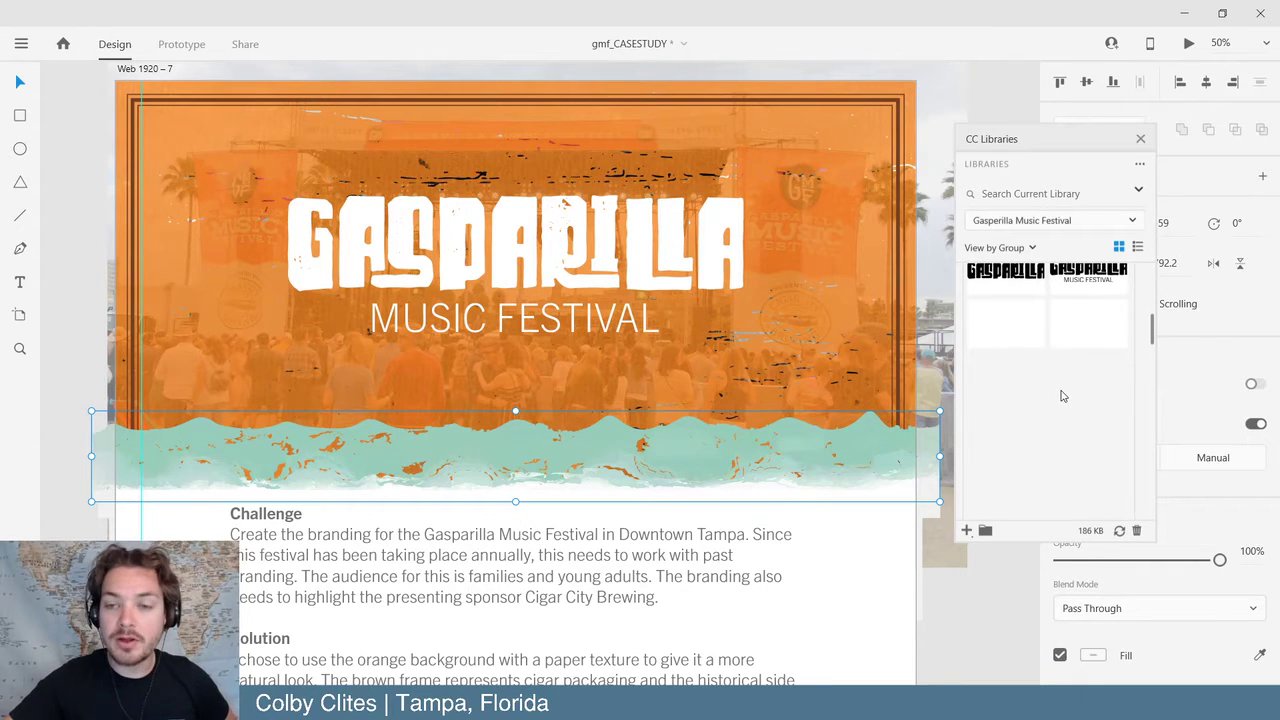
pyautogui.scroll(5, 1062, 396)
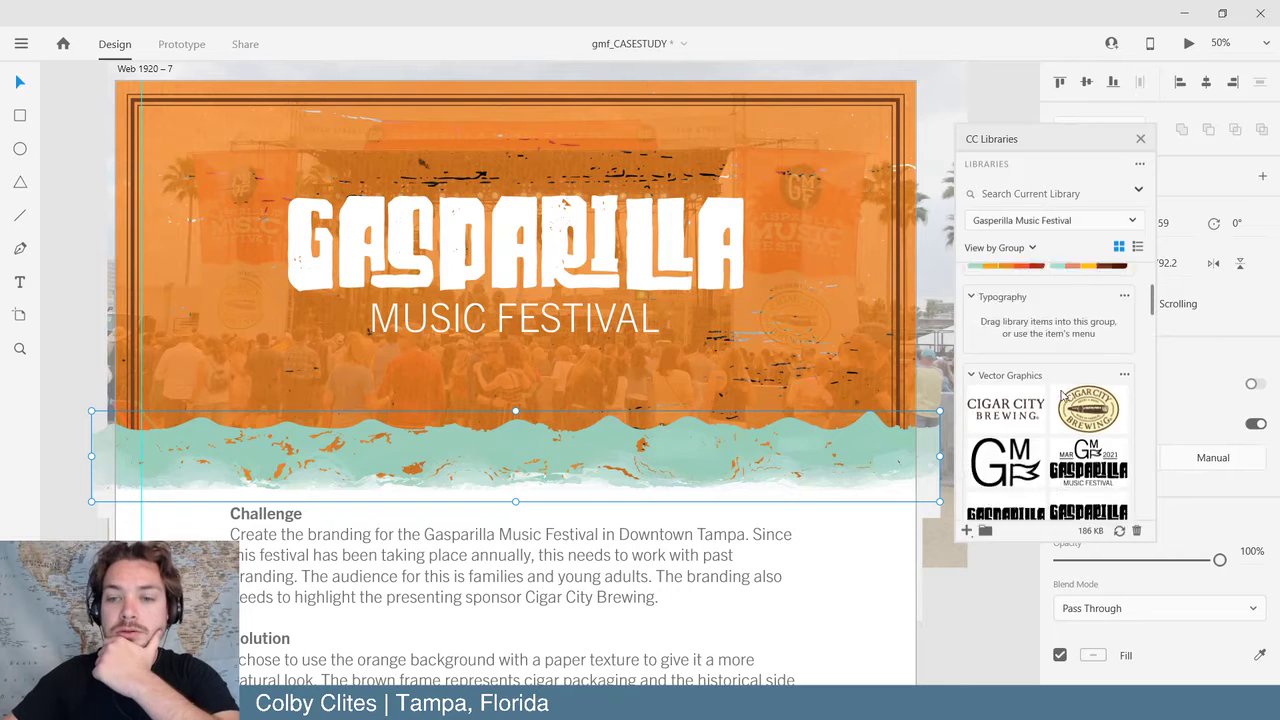
pyautogui.scroll(-3, 1061, 393)
pyautogui.scroll(-5, 1062, 396)
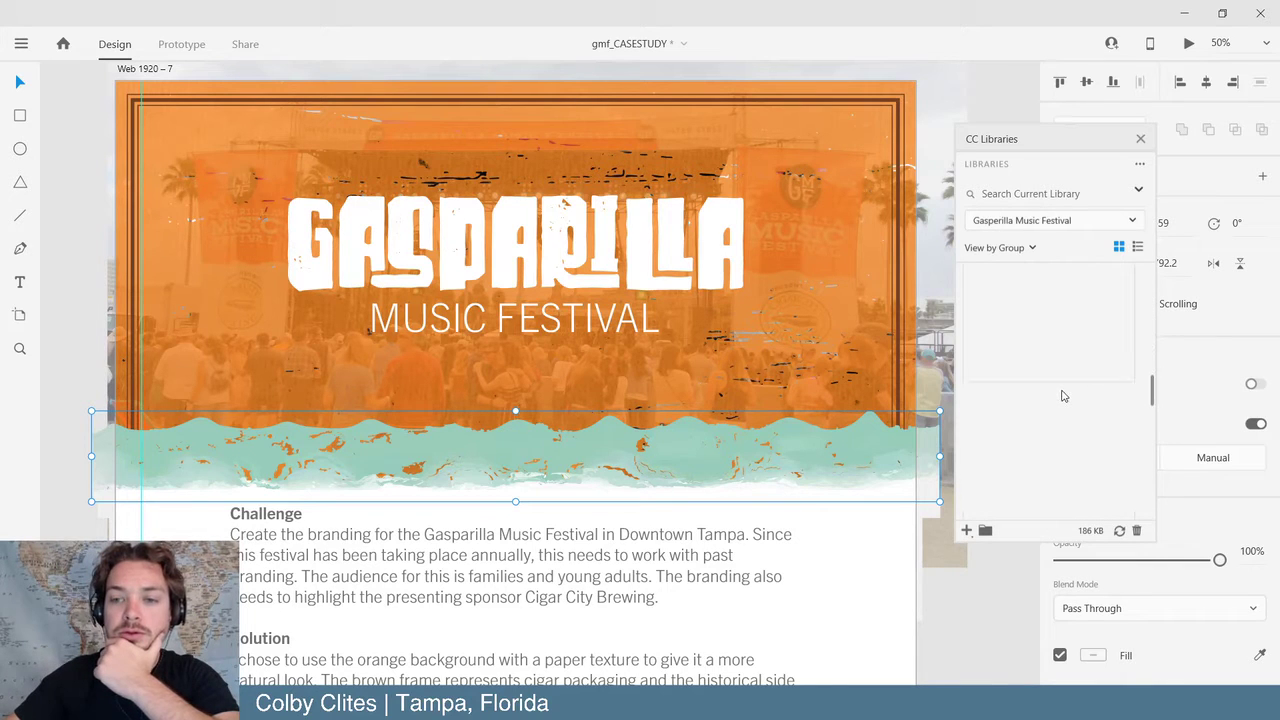
pyautogui.scroll(3, 1064, 397)
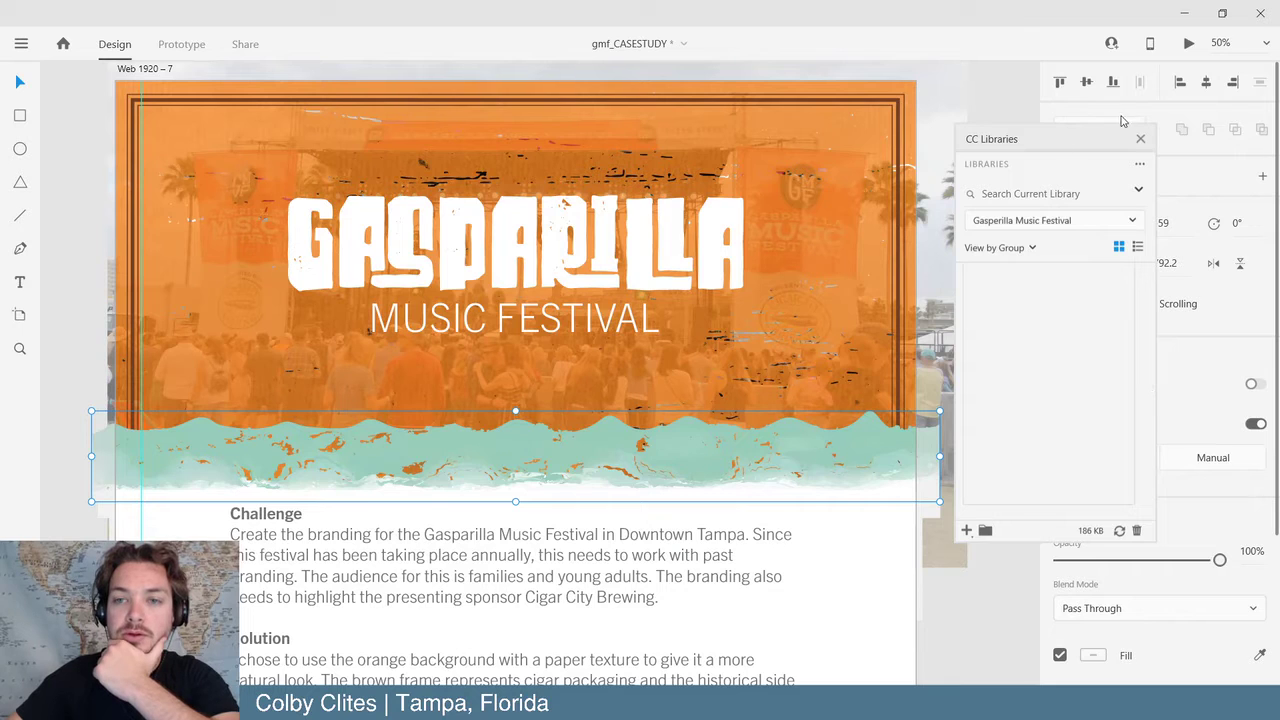
pyautogui.click(1140, 140)
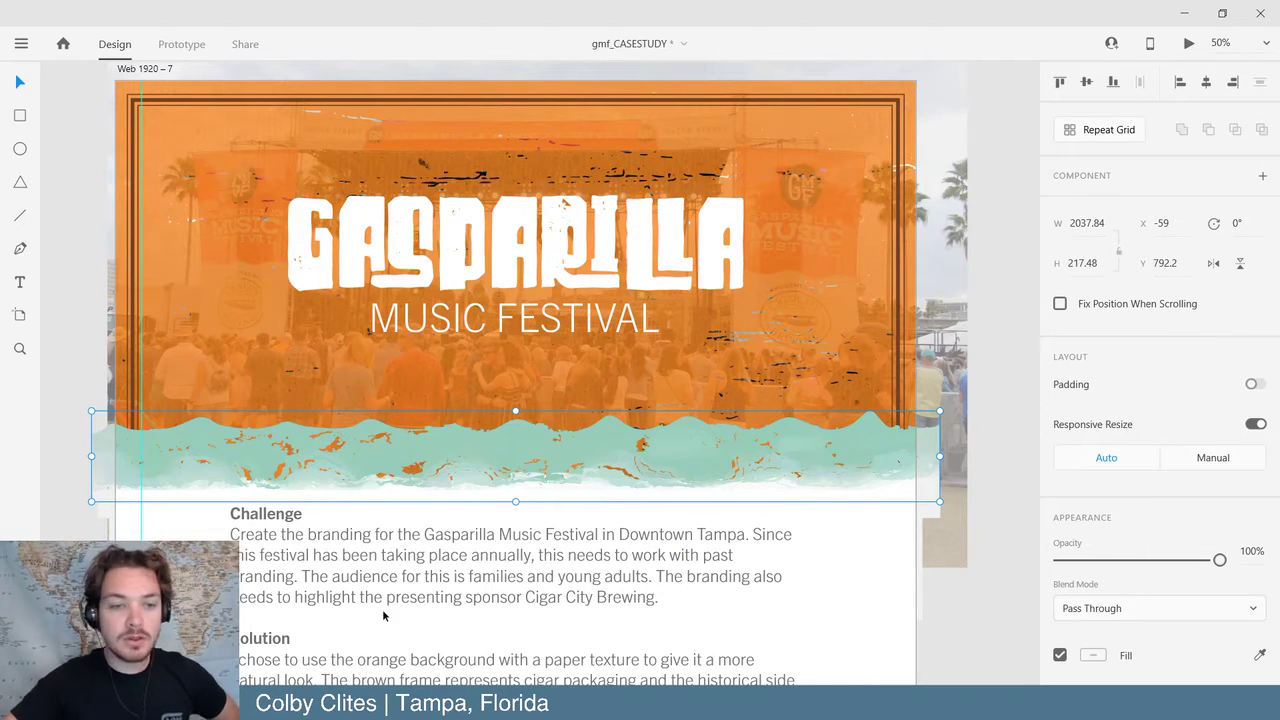
# - Switch to GMF_logo.ai in Illustrator, deselect the painted wave group and show both waves with the speckle texture at 16.67% zoom
pyautogui.click(106, 514)
pyautogui.click(193, 470)
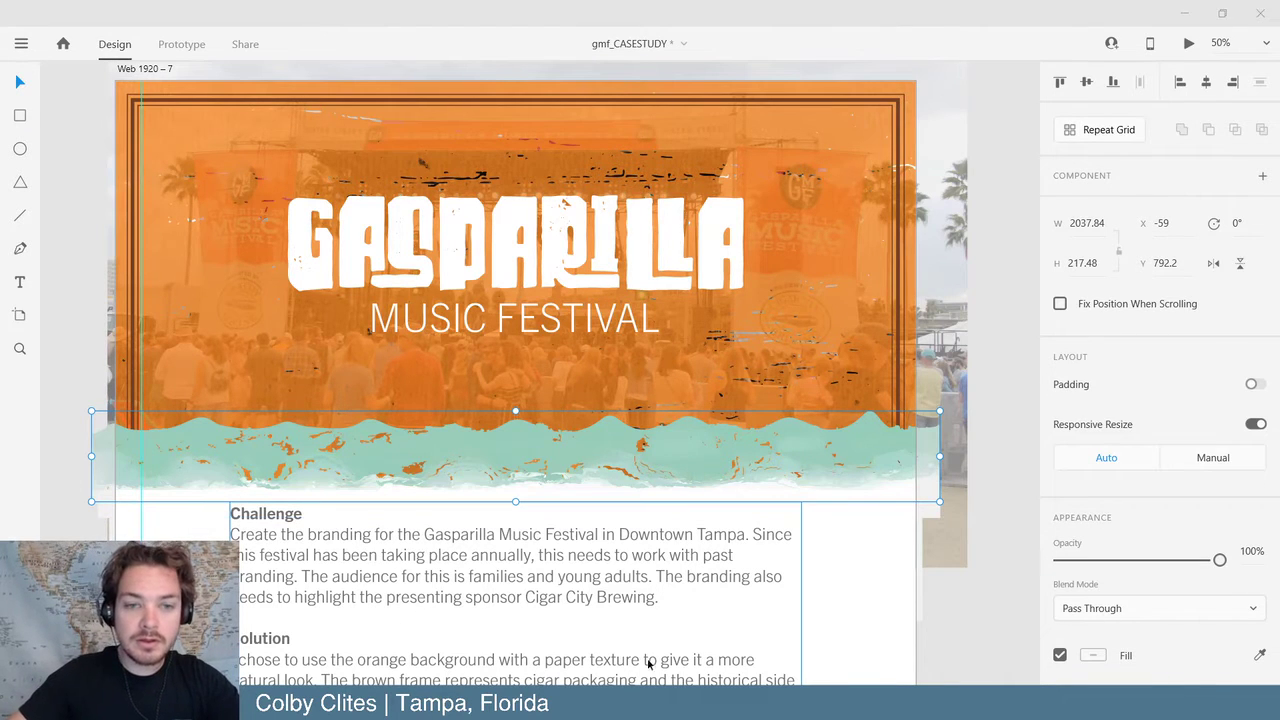
pyautogui.hotkey('alt', 'Tab')
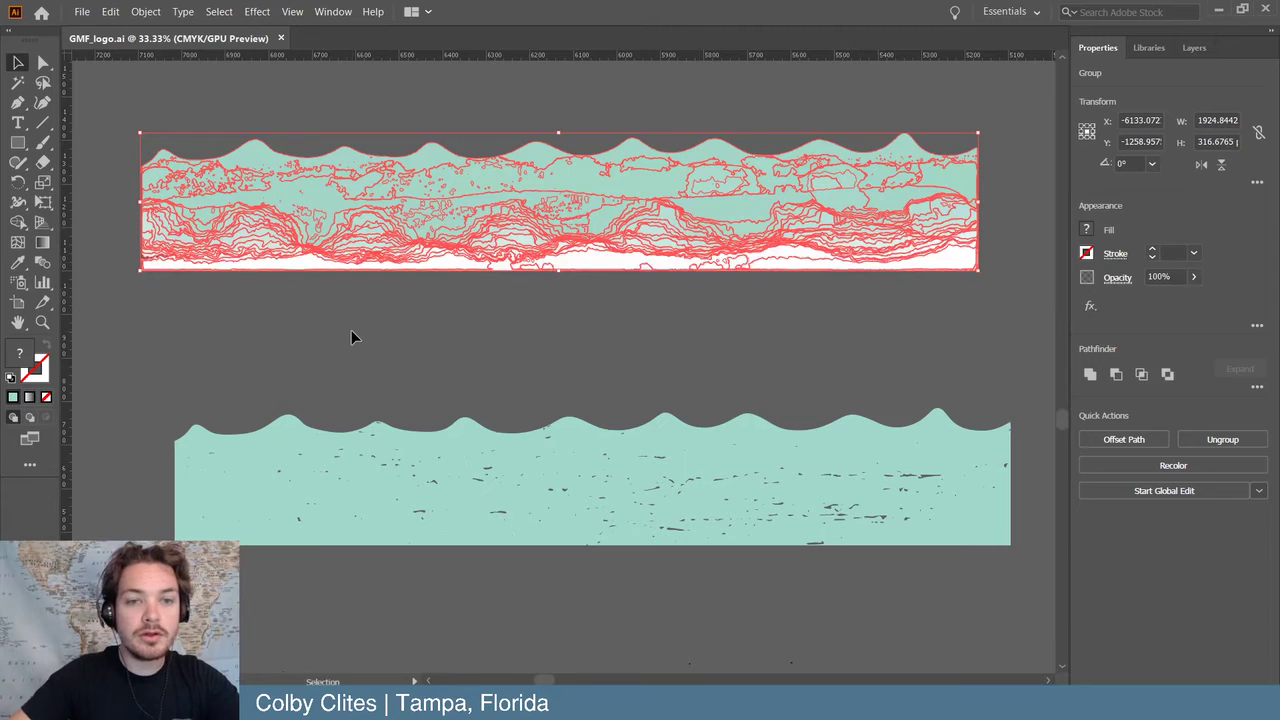
pyautogui.click(351, 332)
pyautogui.hotkey('ctrl', '-')
pyautogui.hotkey('ctrl', '-')
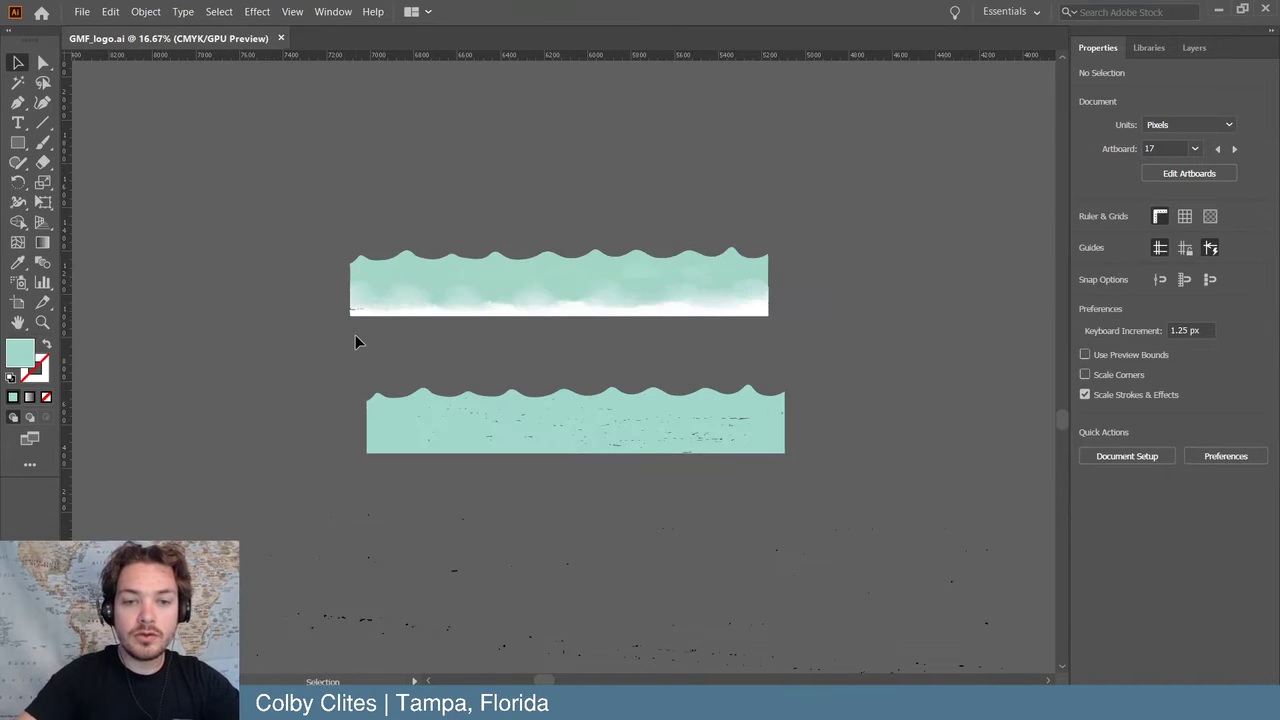
pyautogui.scroll(-2, 355, 338)
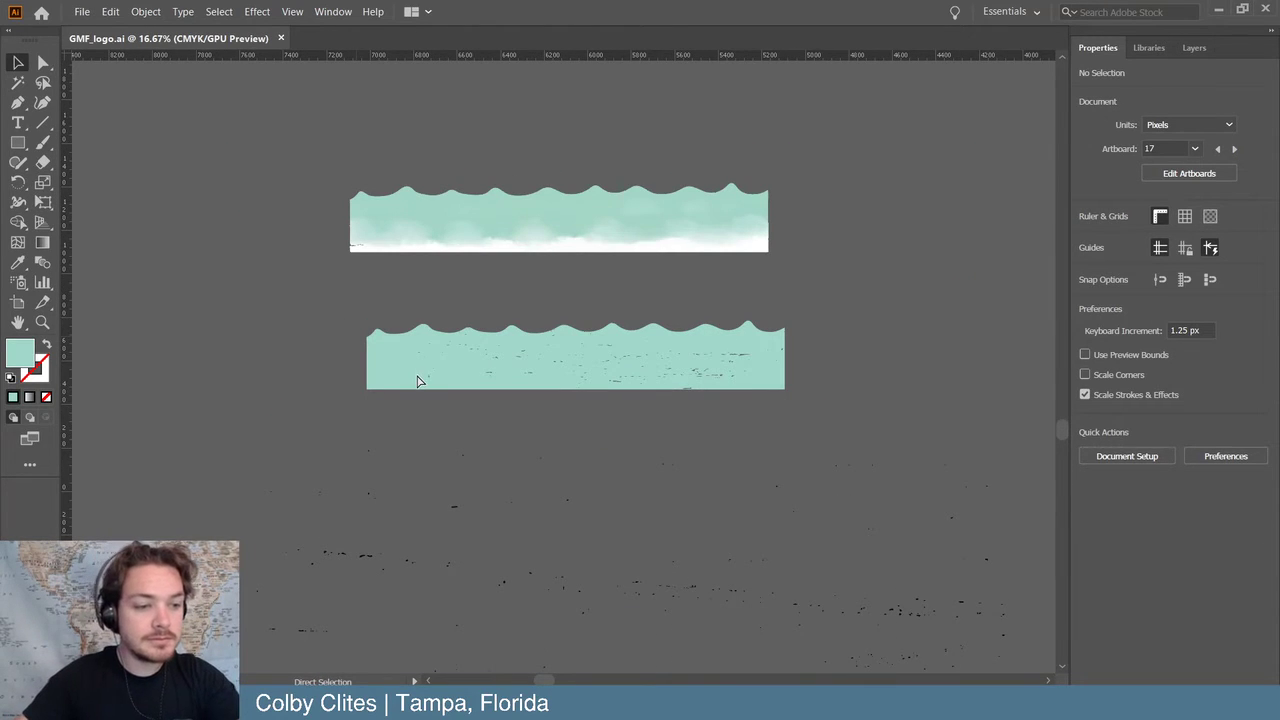
# - Place the broken-up wave below the two waves in GMF_logo.ai and add it as a graphic to the Gasperilla Music Festival library
pyautogui.moveTo(419, 378); pyautogui.dragTo(250, 405)
pyautogui.click(250, 405)
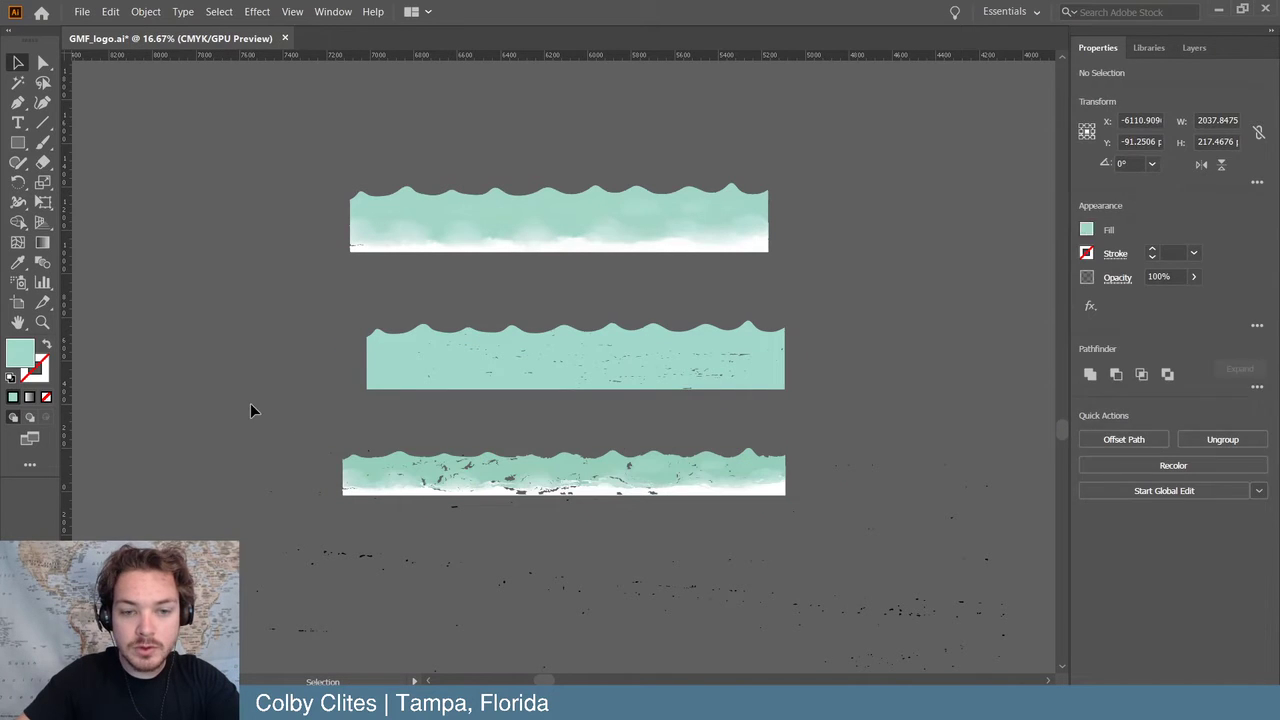
pyautogui.click(668, 462)
pyautogui.click(1150, 47)
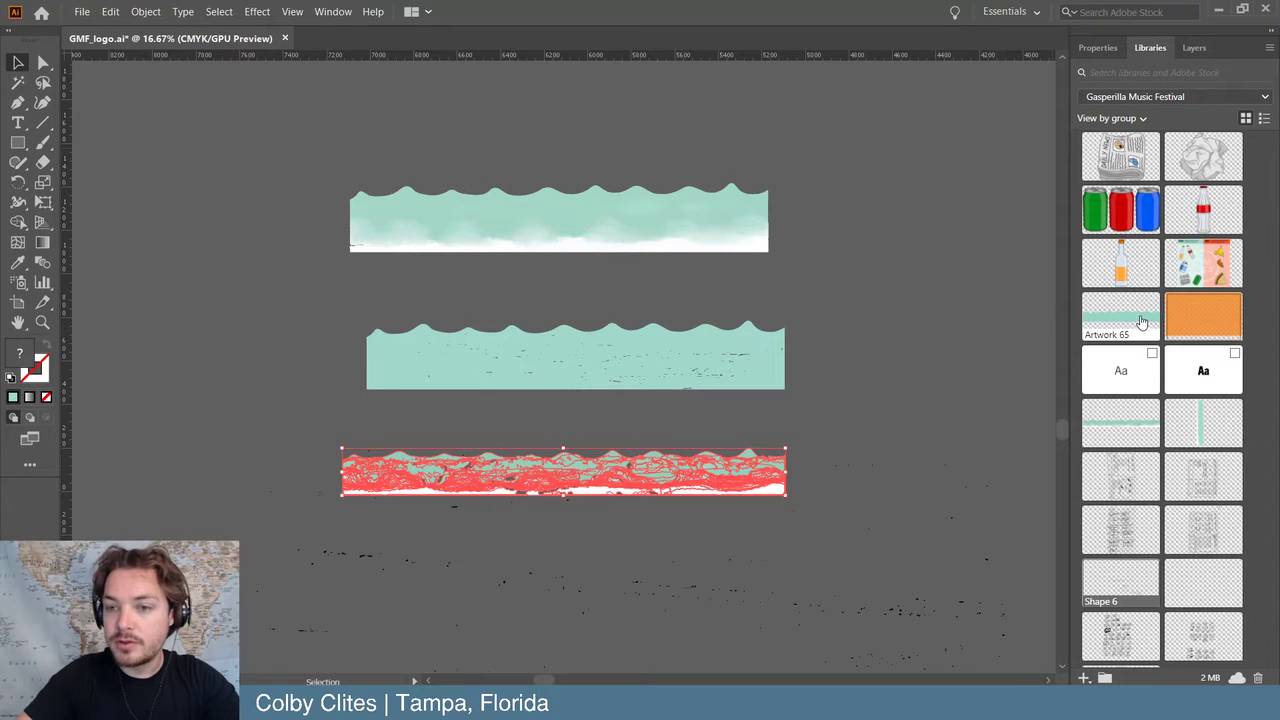
pyautogui.scroll(-1, 1142, 320)
pyautogui.click(1086, 678)
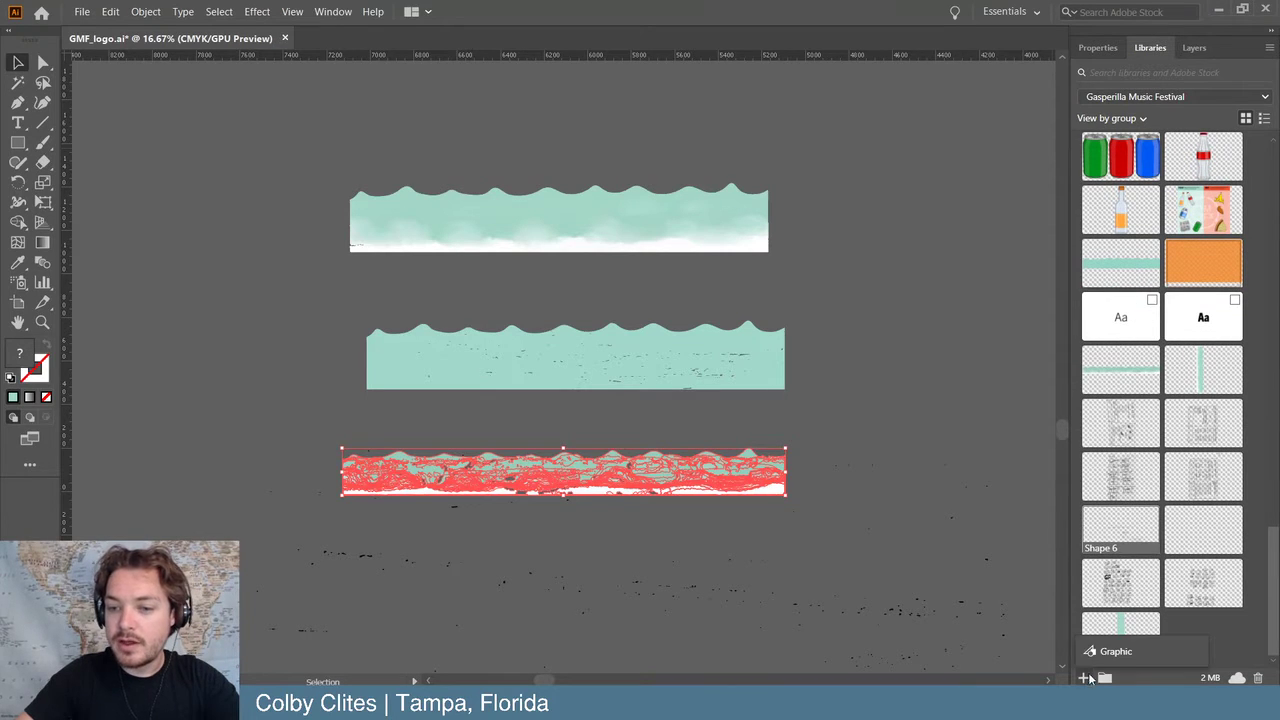
pyautogui.click(1116, 651)
pyautogui.scroll(6, 1140, 372)
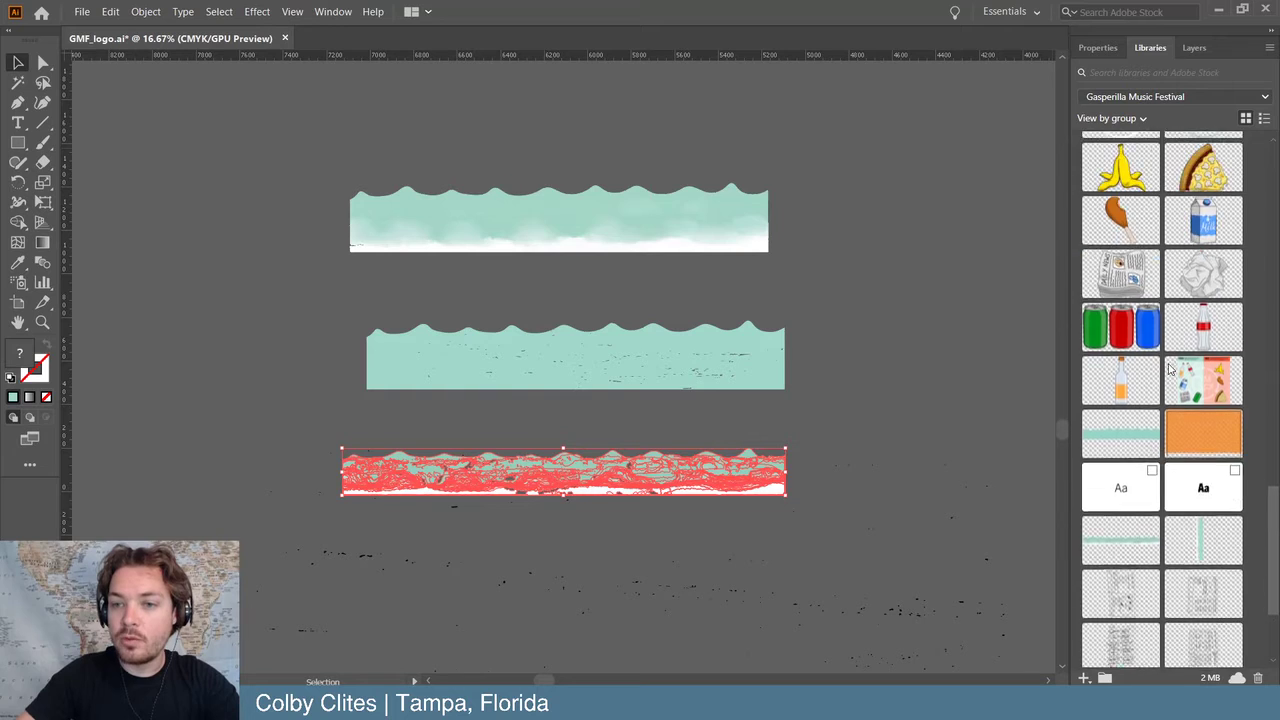
pyautogui.scroll(-2, 1176, 388)
pyautogui.scroll(10, 1180, 405)
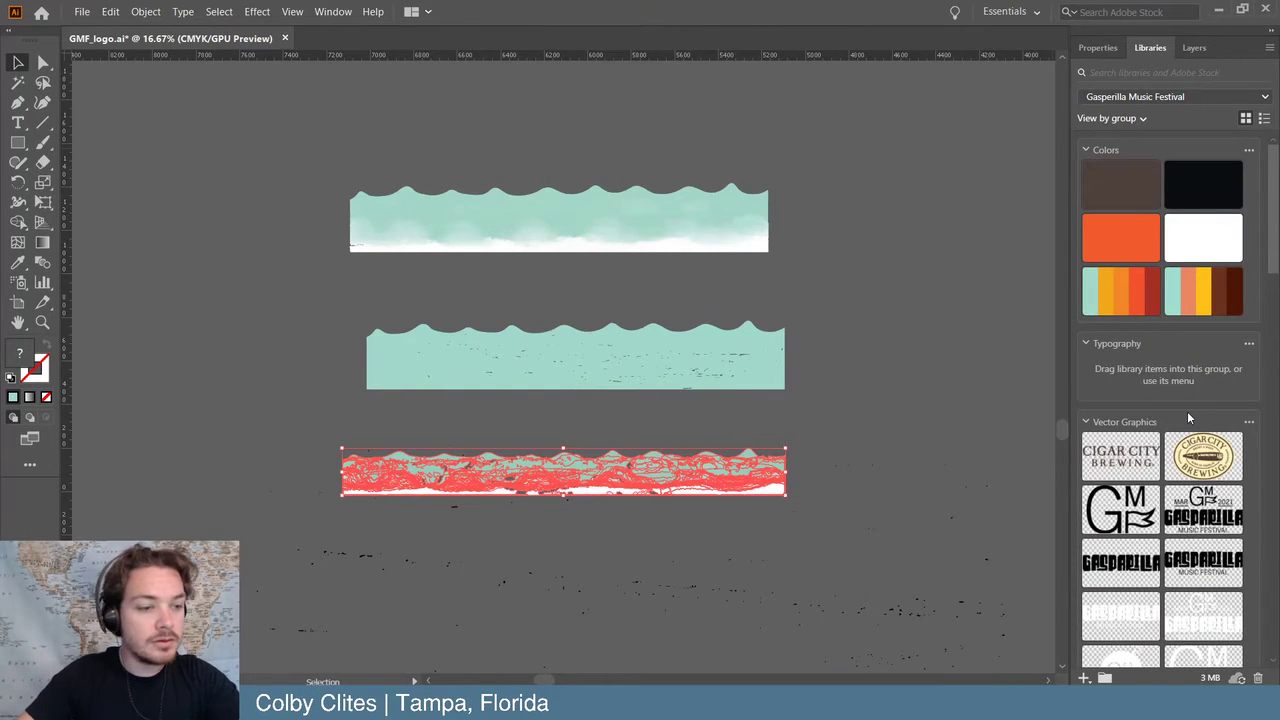
pyautogui.scroll(-8, 1187, 418)
pyautogui.click(908, 397)
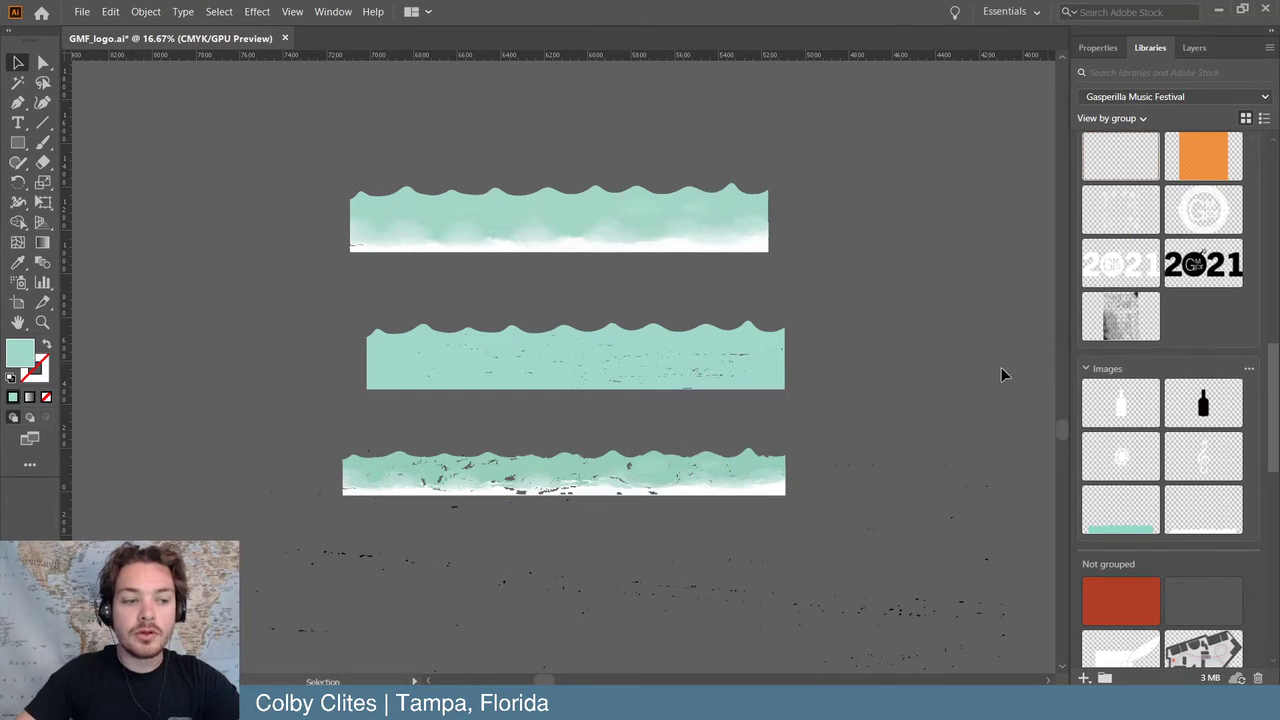
# - Switch to gmf_CASESTUDY in Adobe XD and gather the spare wave graphics in the empty canvas area up and left of the Web 1920 – 7 artboard
pyautogui.click(1218, 11)
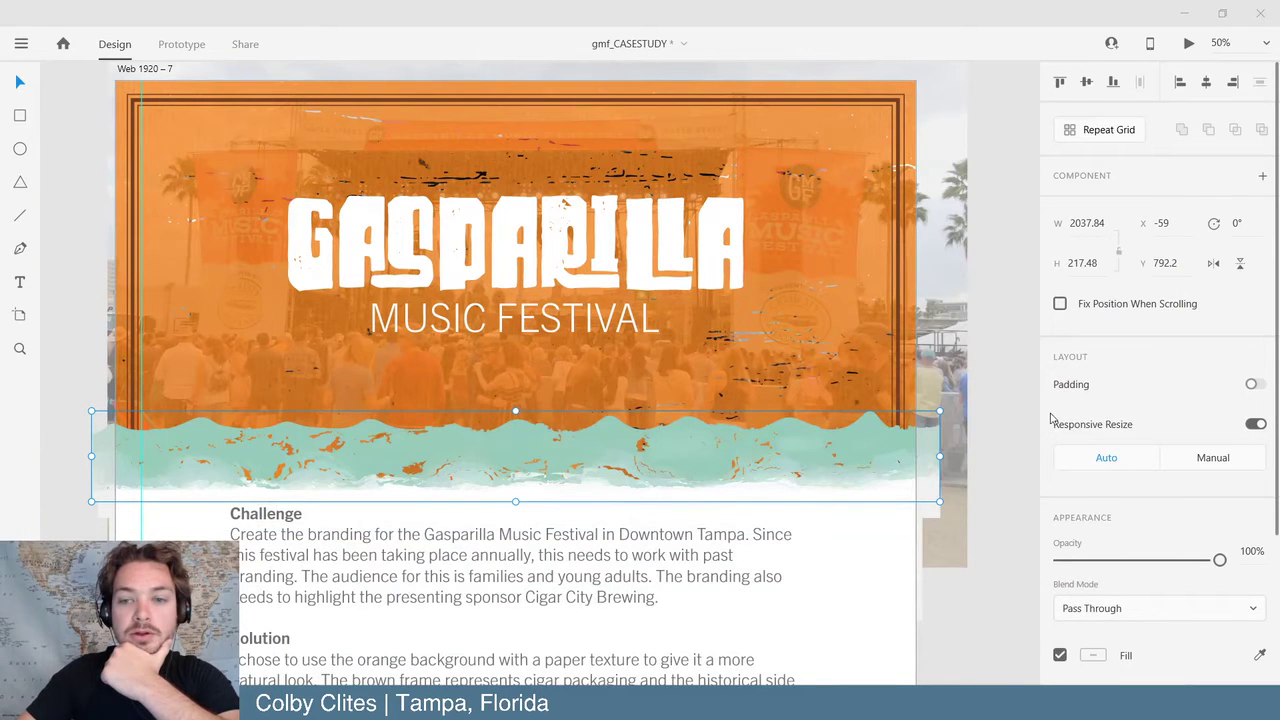
pyautogui.click(989, 421)
pyautogui.hotkey('ctrl', '0')
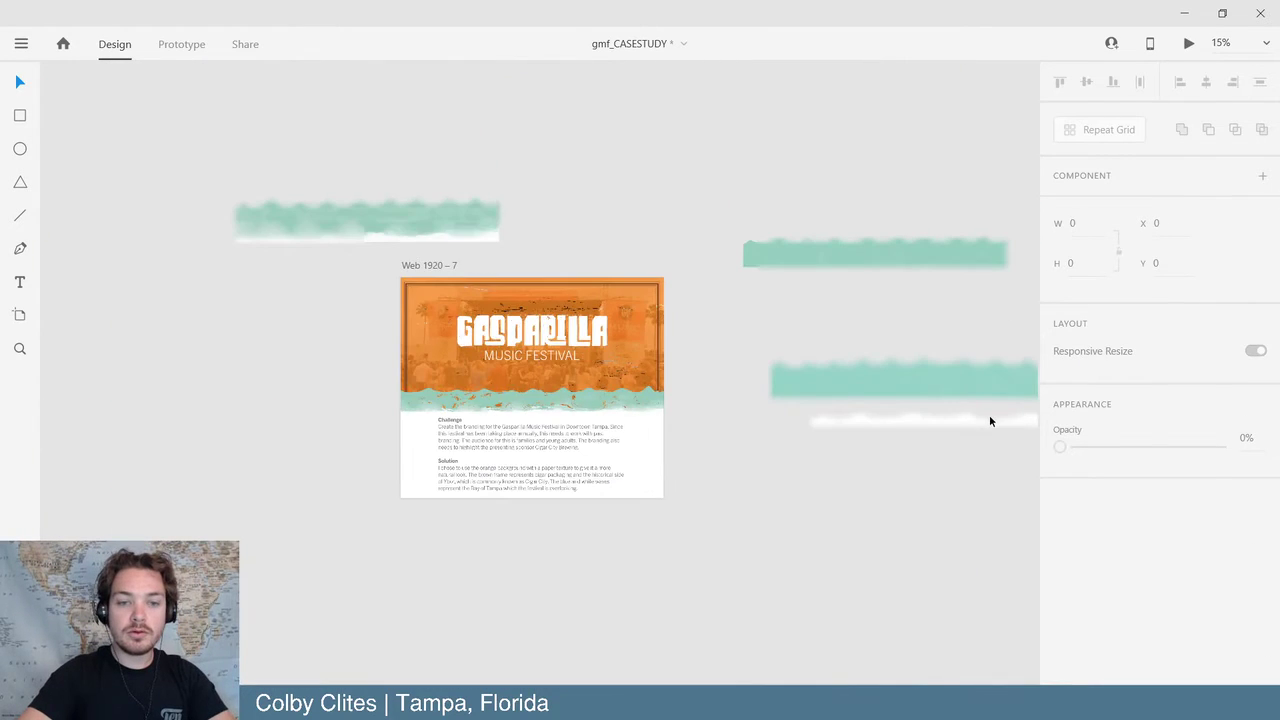
pyautogui.moveTo(650, 254); pyautogui.dragTo(837, 490)
pyautogui.press('Delete')
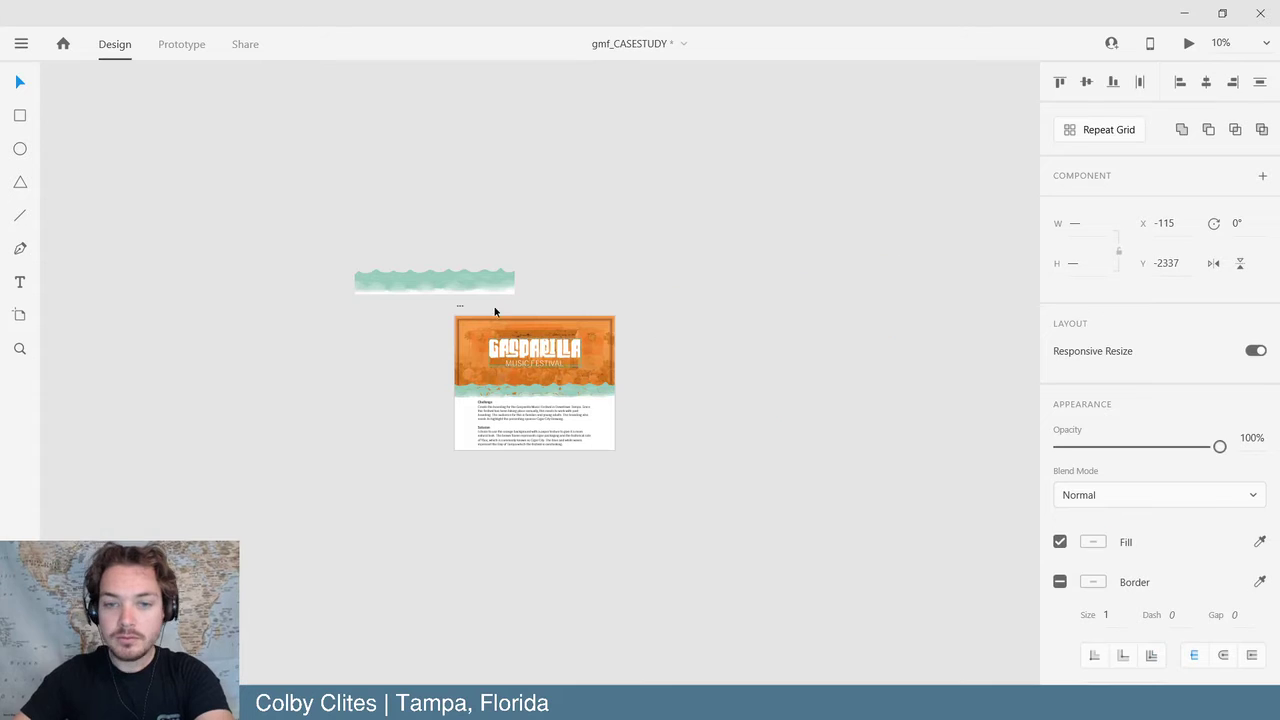
pyautogui.hotkey('ctrl', 'z')
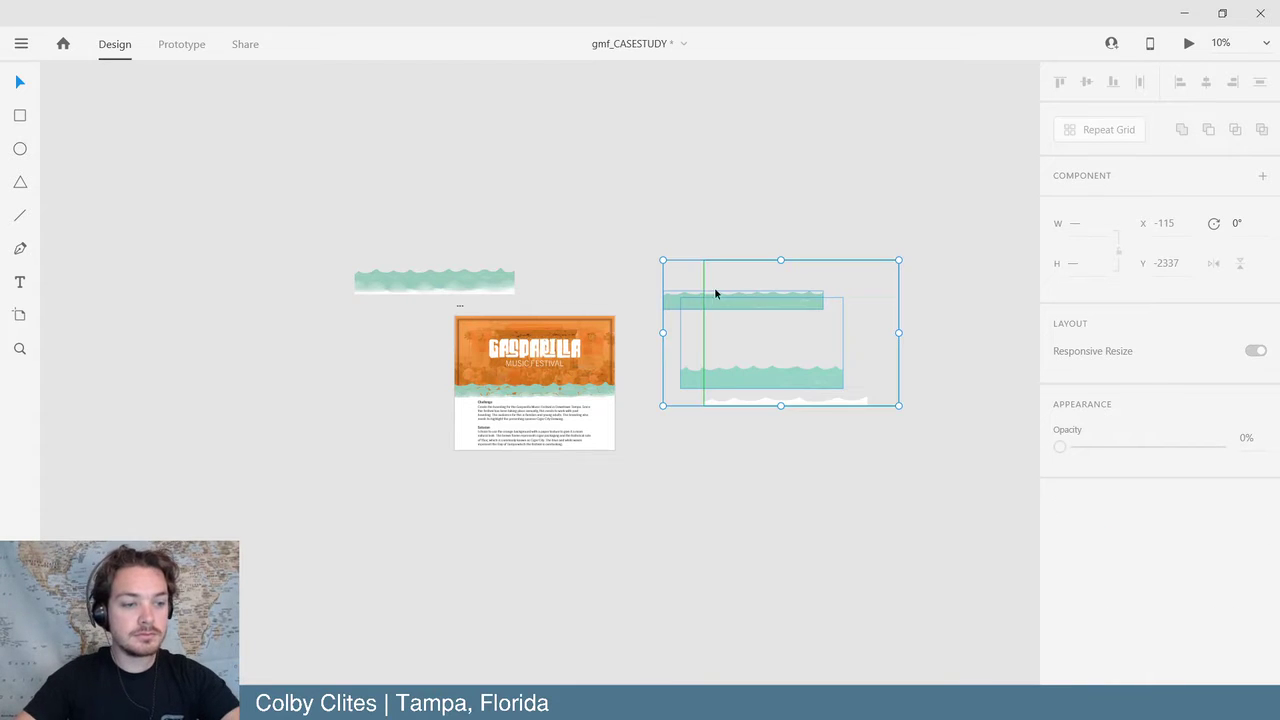
pyautogui.moveTo(779, 313); pyautogui.dragTo(263, 134)
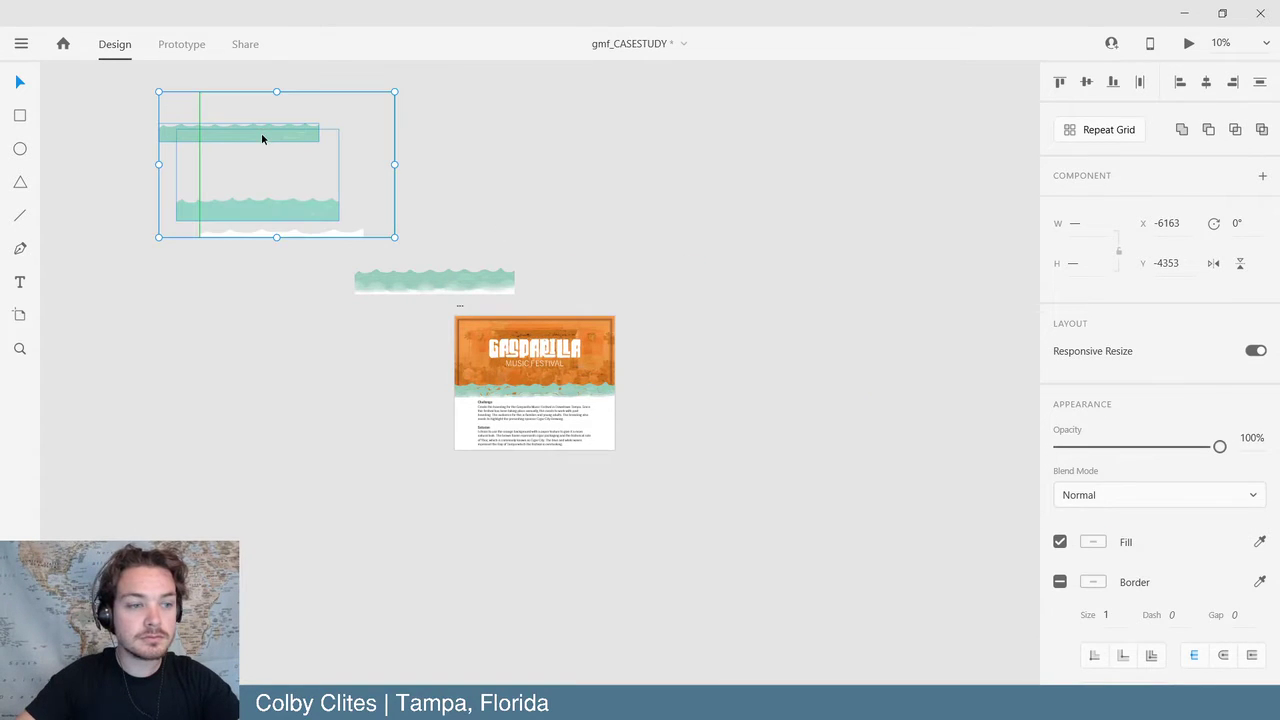
pyautogui.moveTo(415, 286); pyautogui.dragTo(192, 270)
pyautogui.click(570, 221)
# - Move the Web 1920 – 7 header artboard beyond the other artboards, to X 17433, Y -5086
pyautogui.hotkey('ctrl', '-')
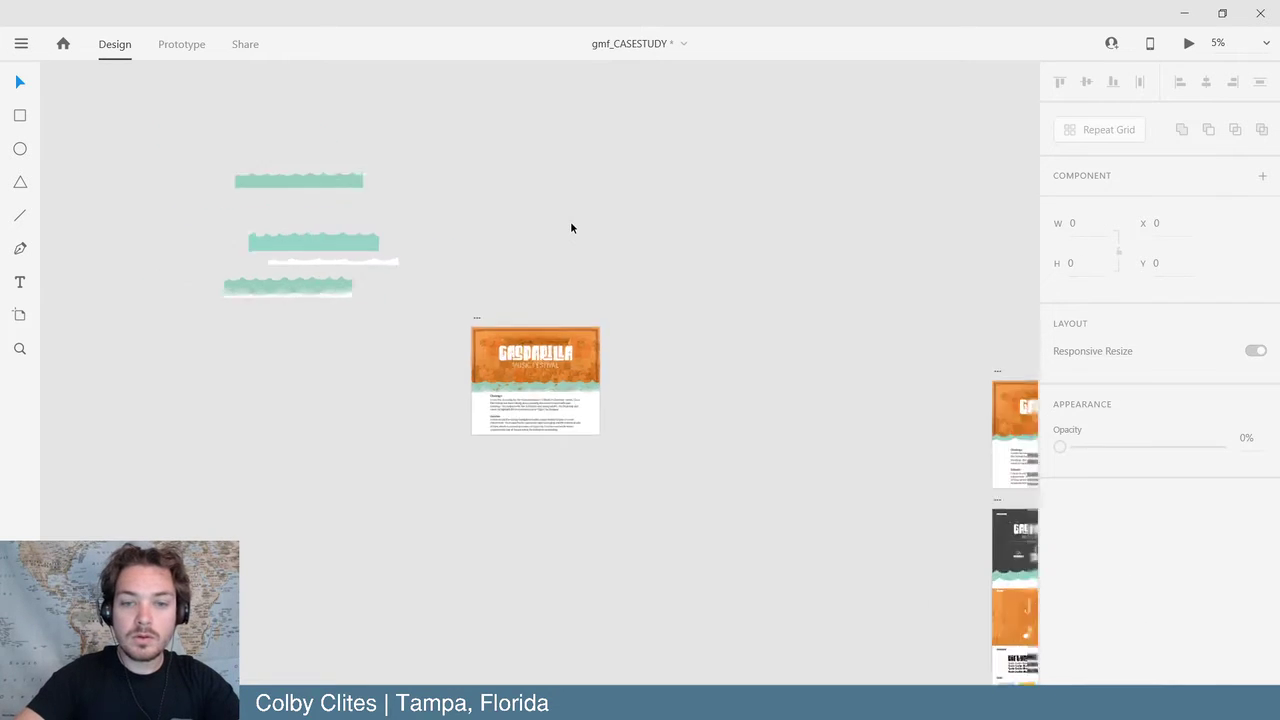
pyautogui.hscroll(5, 571, 228)
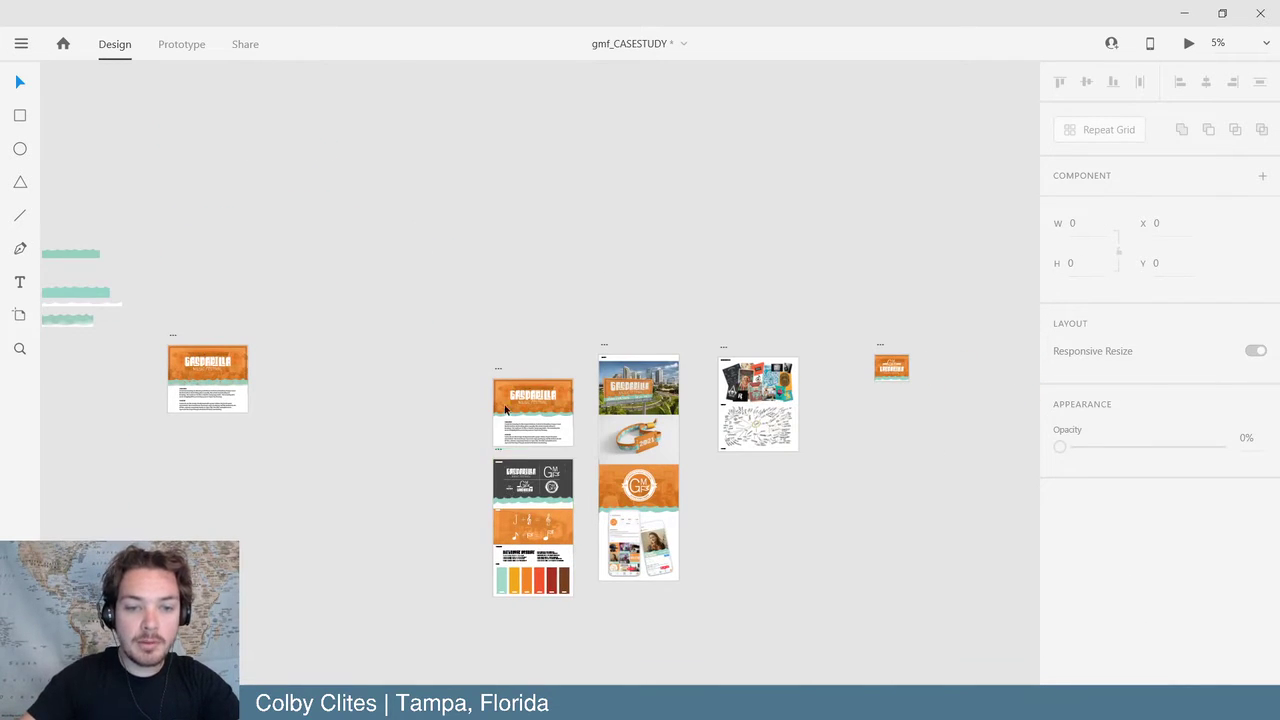
pyautogui.moveTo(174, 340); pyautogui.dragTo(1008, 196)
pyautogui.hscroll(4, 958, 204)
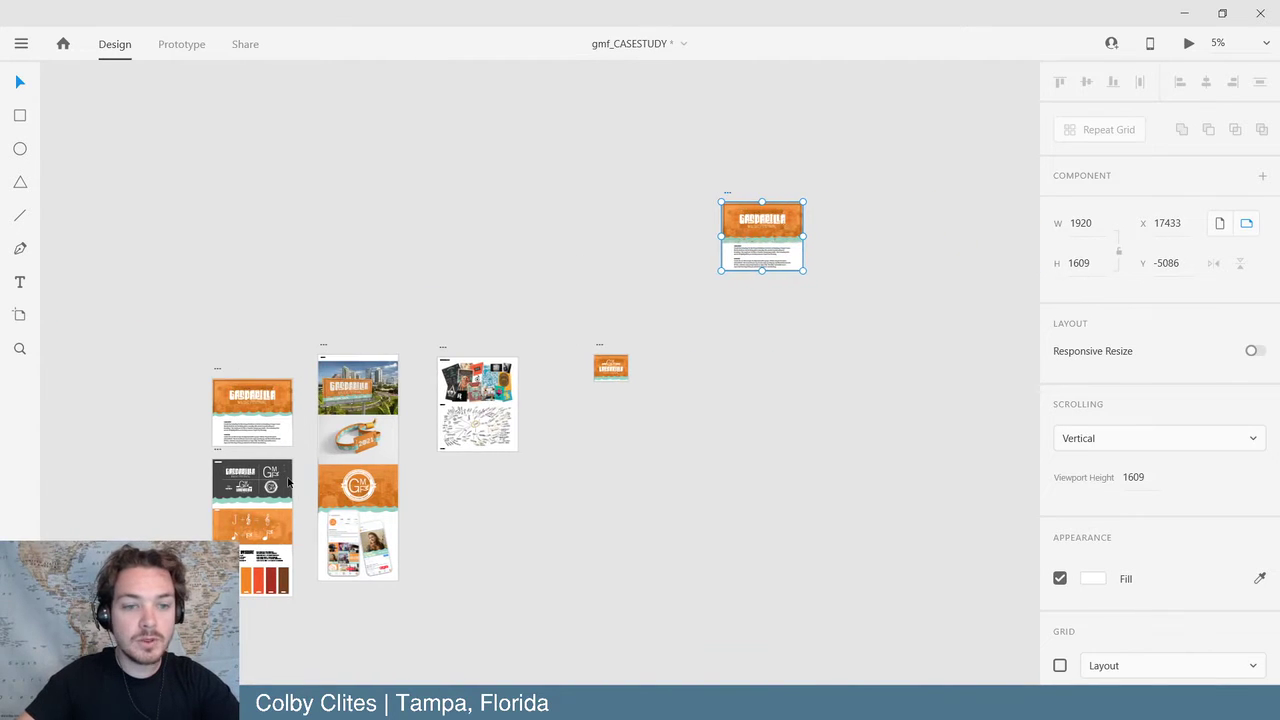
# - Duplicate the logo system, billboard mockup and mind map artboards in a column under the header artboard, at X 17433 and Y -3086, 483 and 6169
pyautogui.click(217, 452)
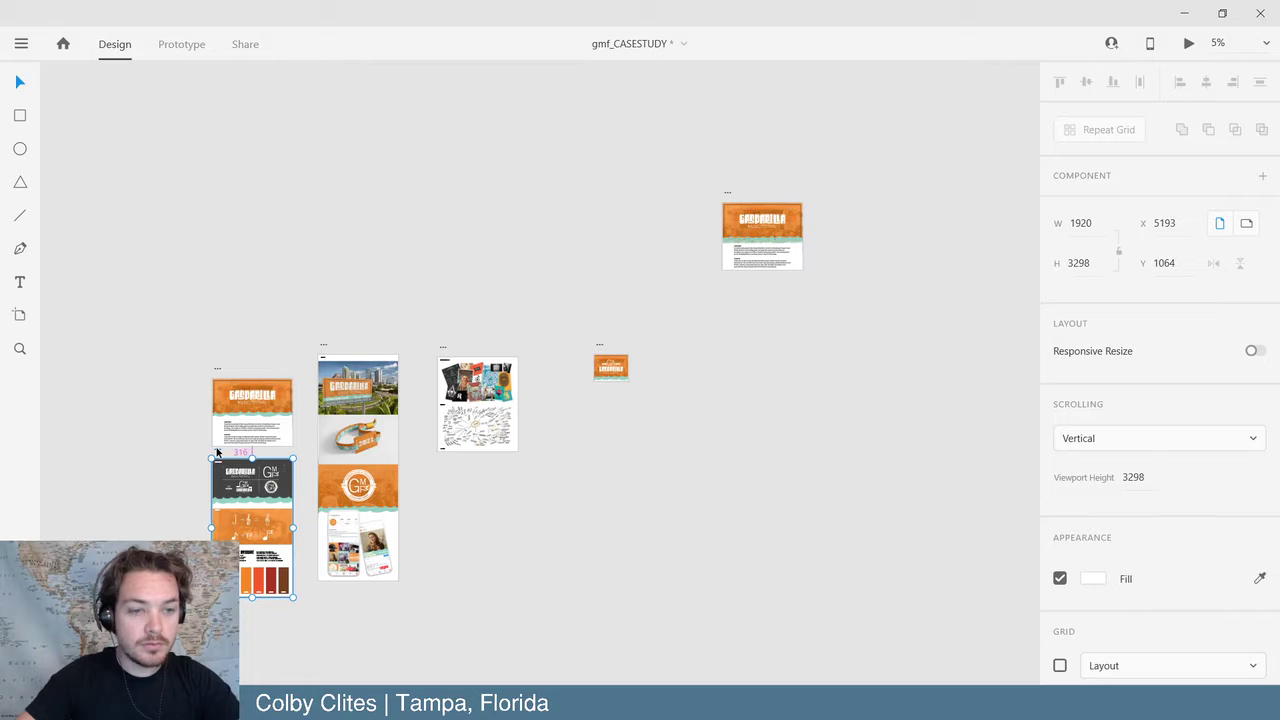
pyautogui.moveTo(217, 452); pyautogui.dragTo(727, 277)
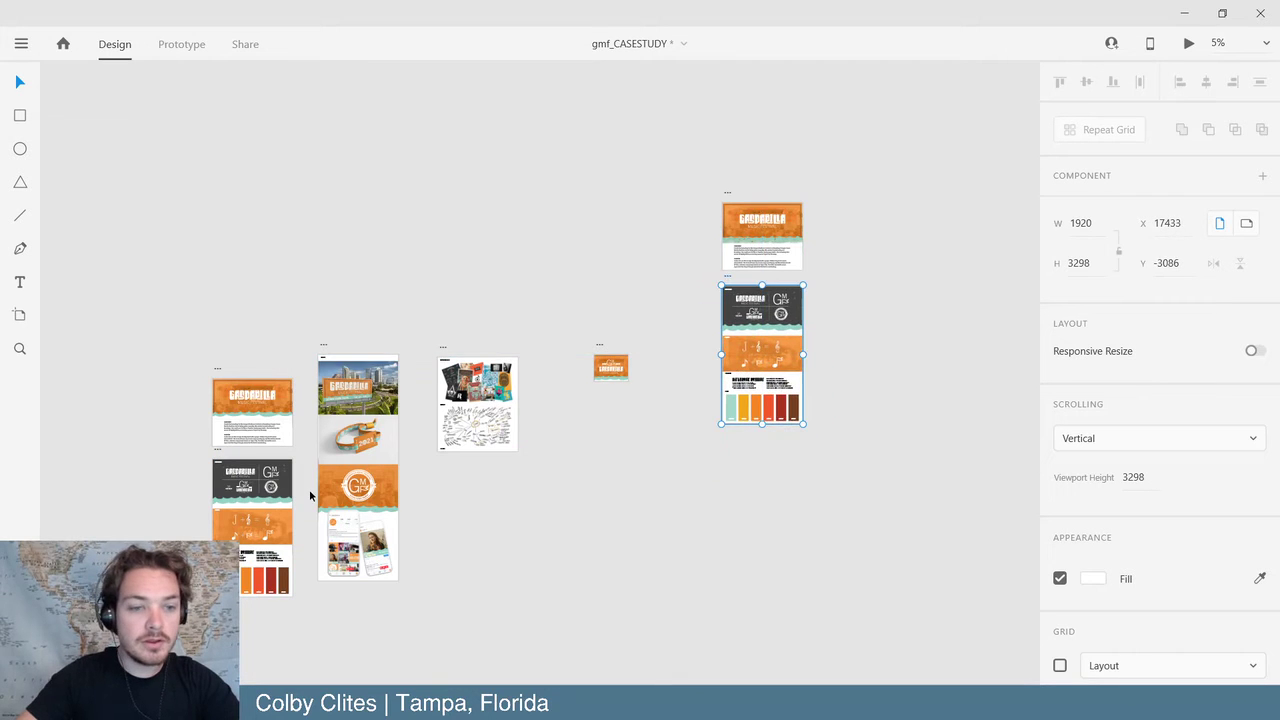
pyautogui.moveTo(325, 346); pyautogui.dragTo(726, 428)
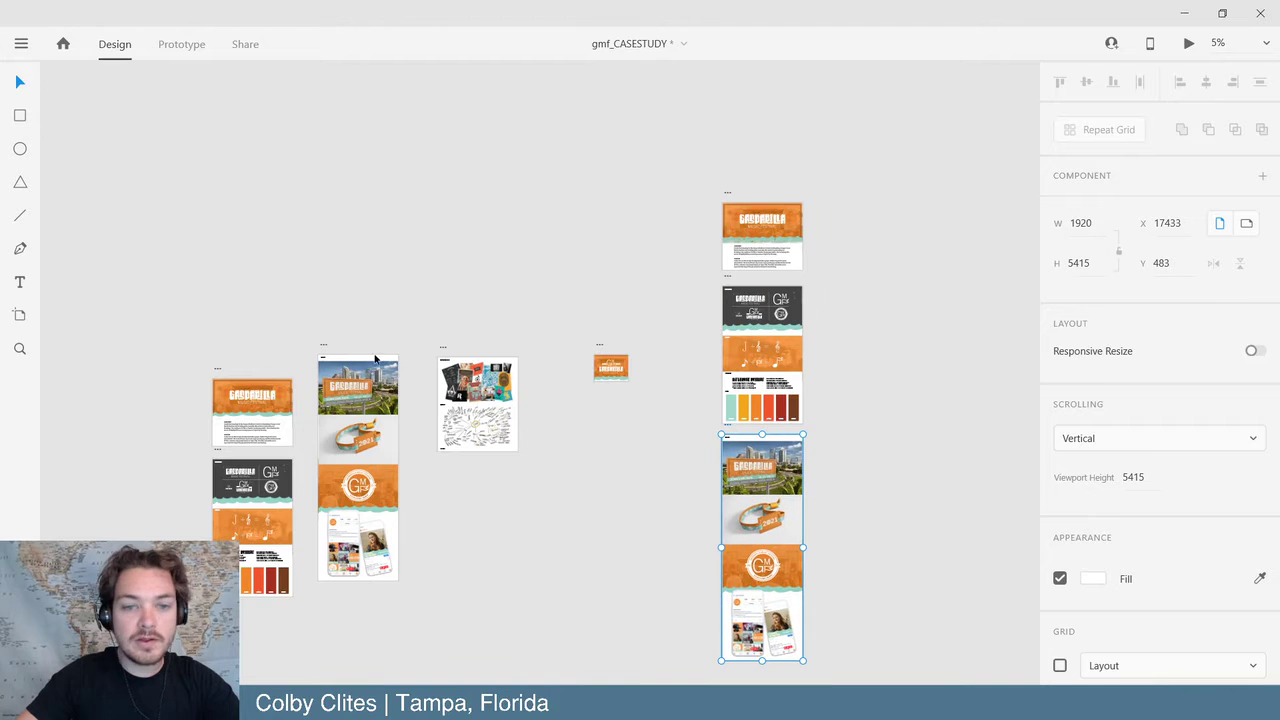
pyautogui.moveTo(443, 349); pyautogui.dragTo(721, 659)
pyautogui.scroll(-3, 891, 584)
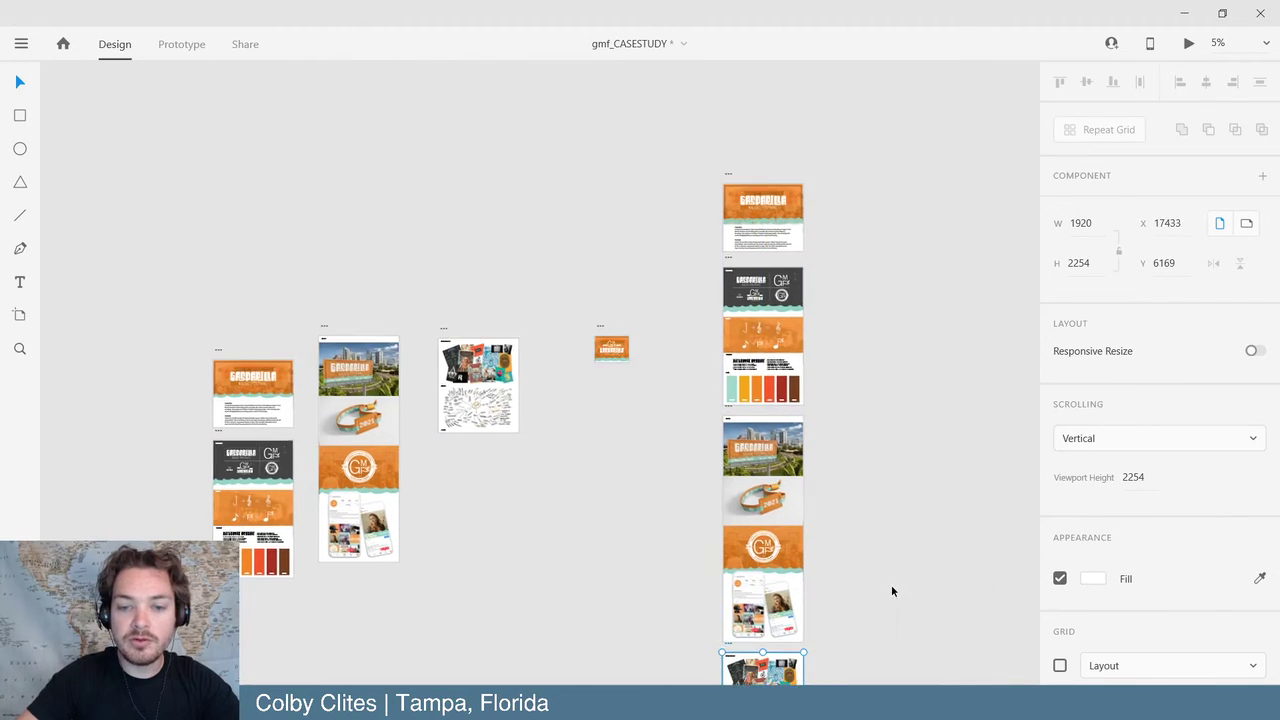
# - Copy the broken-up wave from the header artboard at the head of the new column
pyautogui.scroll(4, 935, 495)
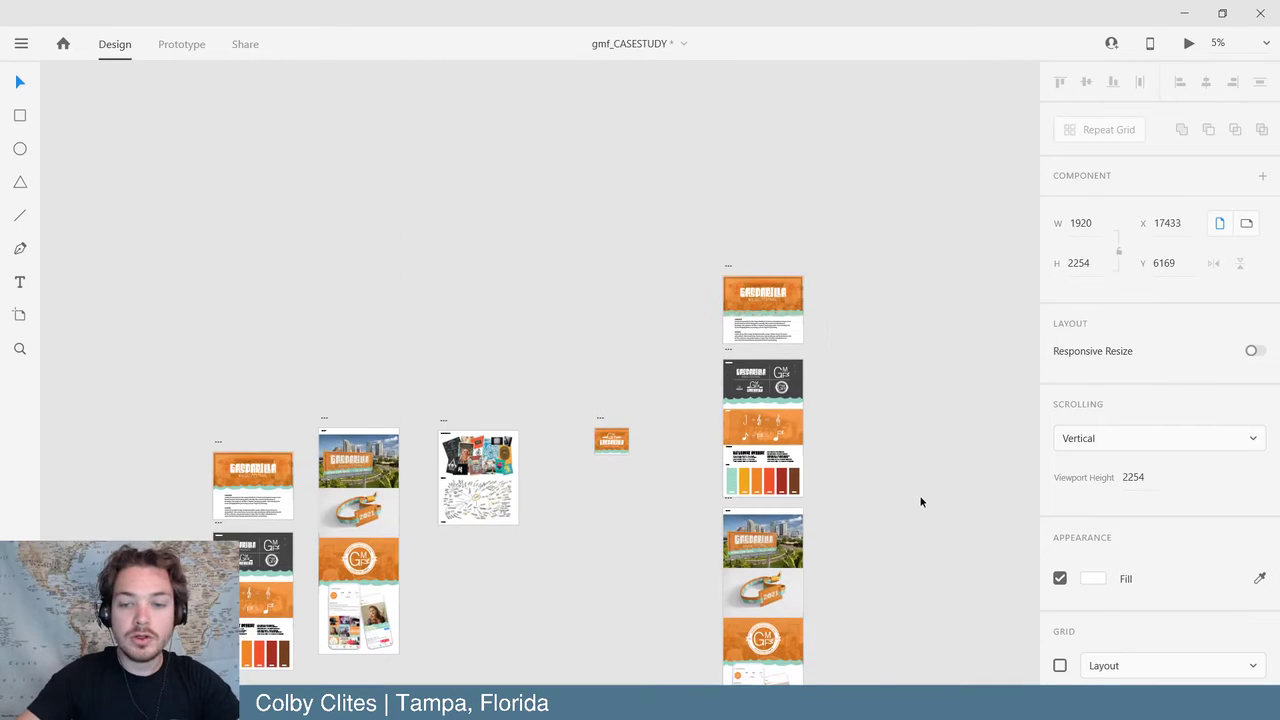
pyautogui.scroll(5, 921, 497)
pyautogui.hscroll(3, 921, 497)
pyautogui.scroll(-10, 921, 497)
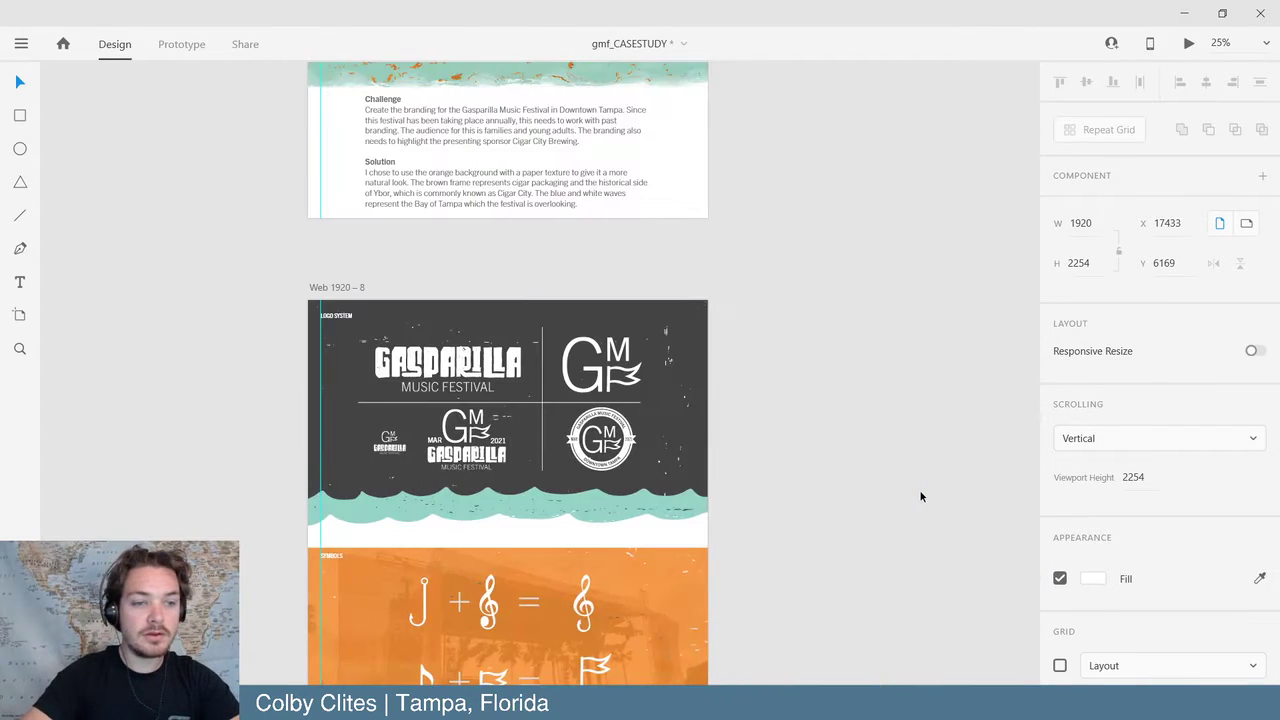
pyautogui.hscroll(-2, 921, 497)
pyautogui.hotkey('ctrl', '=')
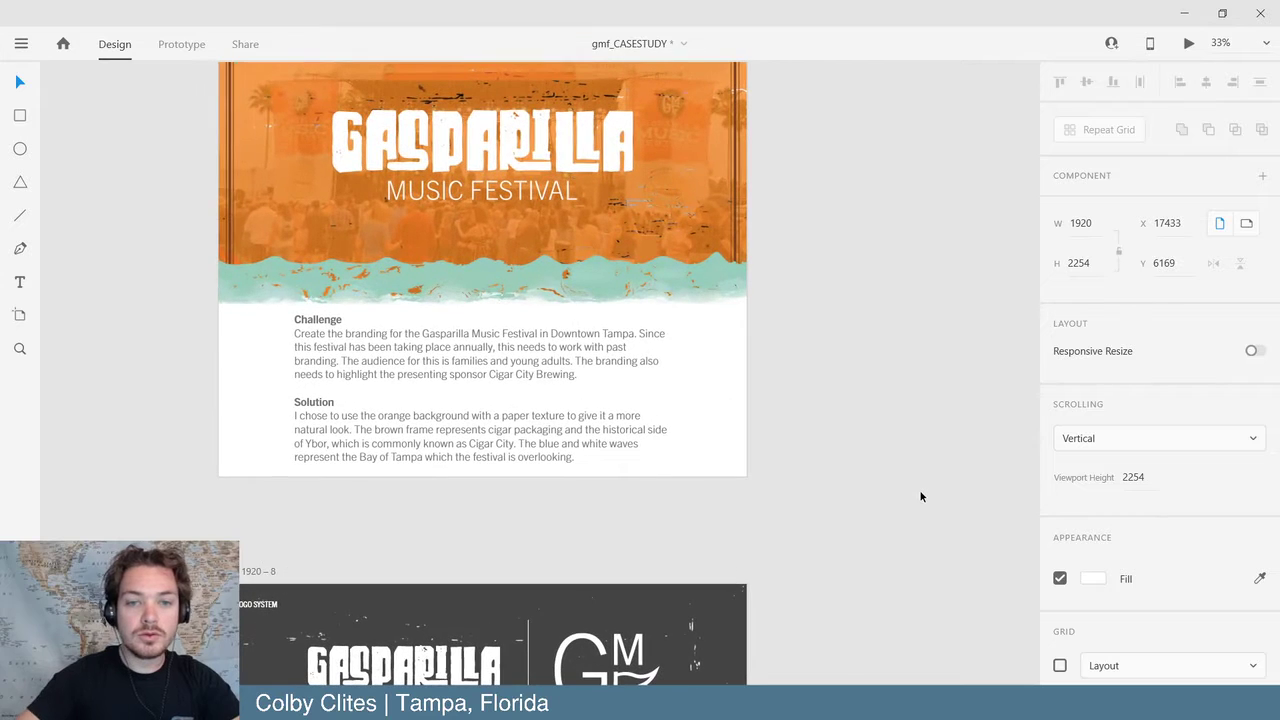
pyautogui.click(720, 288)
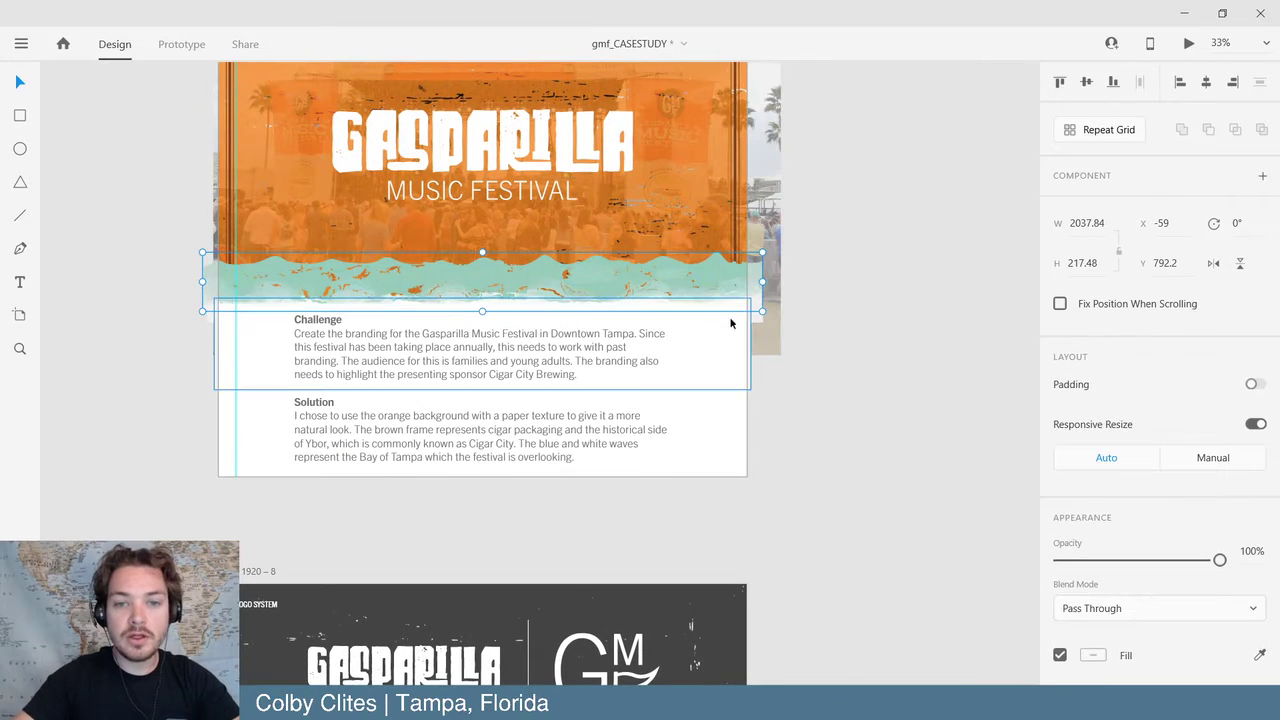
# - Delete the old white wave and the teal wave below the logo system section on the Web 1920 – 8 artboard
pyautogui.scroll(-5, 900, 408)
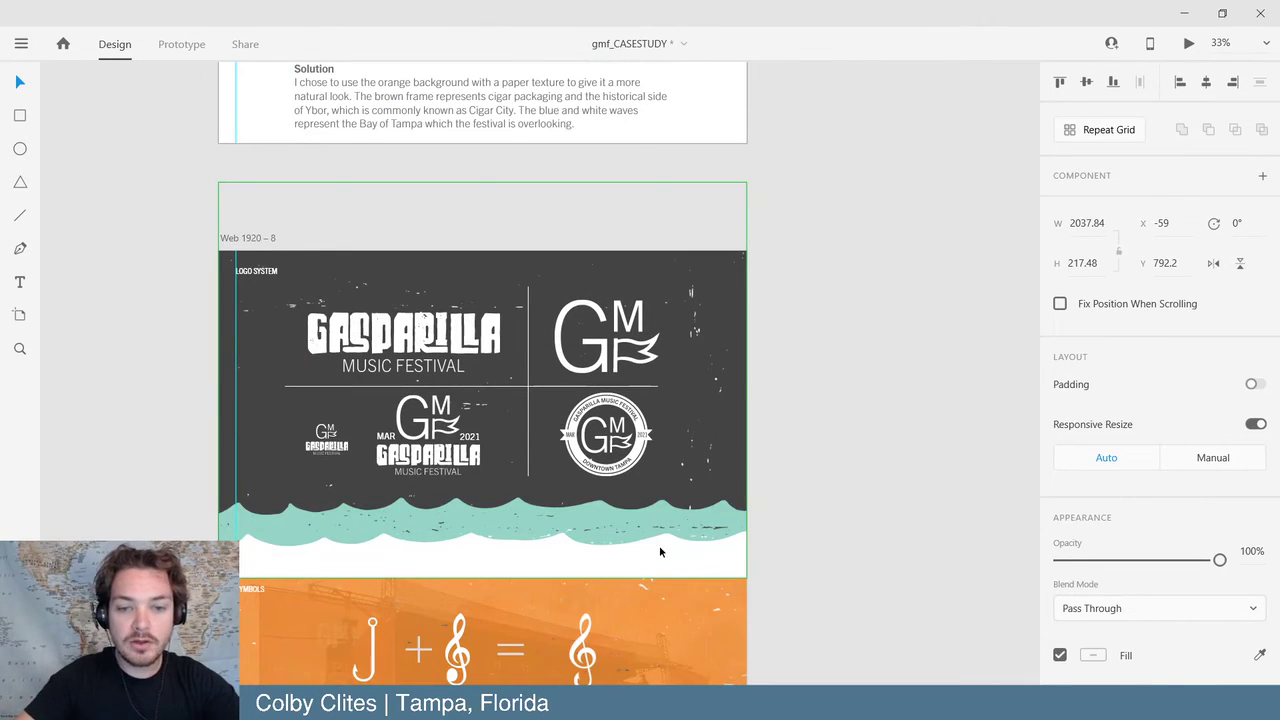
pyautogui.moveTo(660, 549); pyautogui.dragTo(737, 549)
pyautogui.press('Delete')
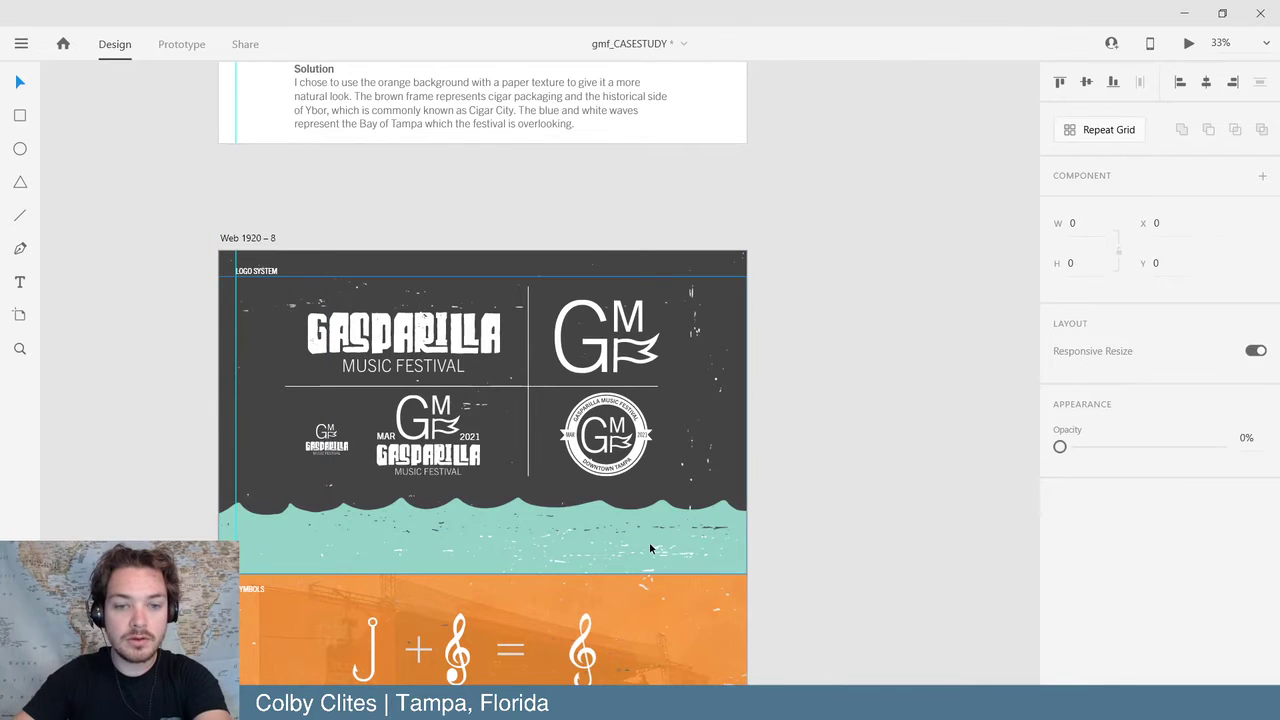
pyautogui.click(648, 549)
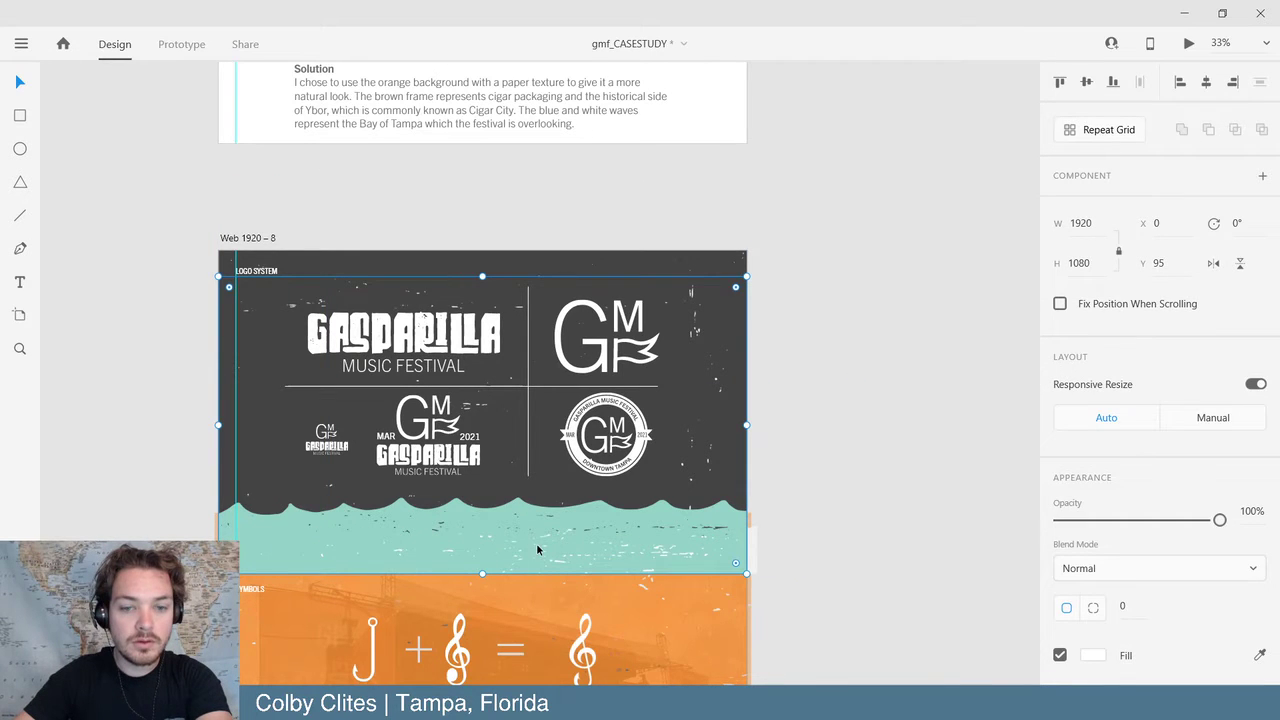
pyautogui.hotkey('ctrl', 'z')
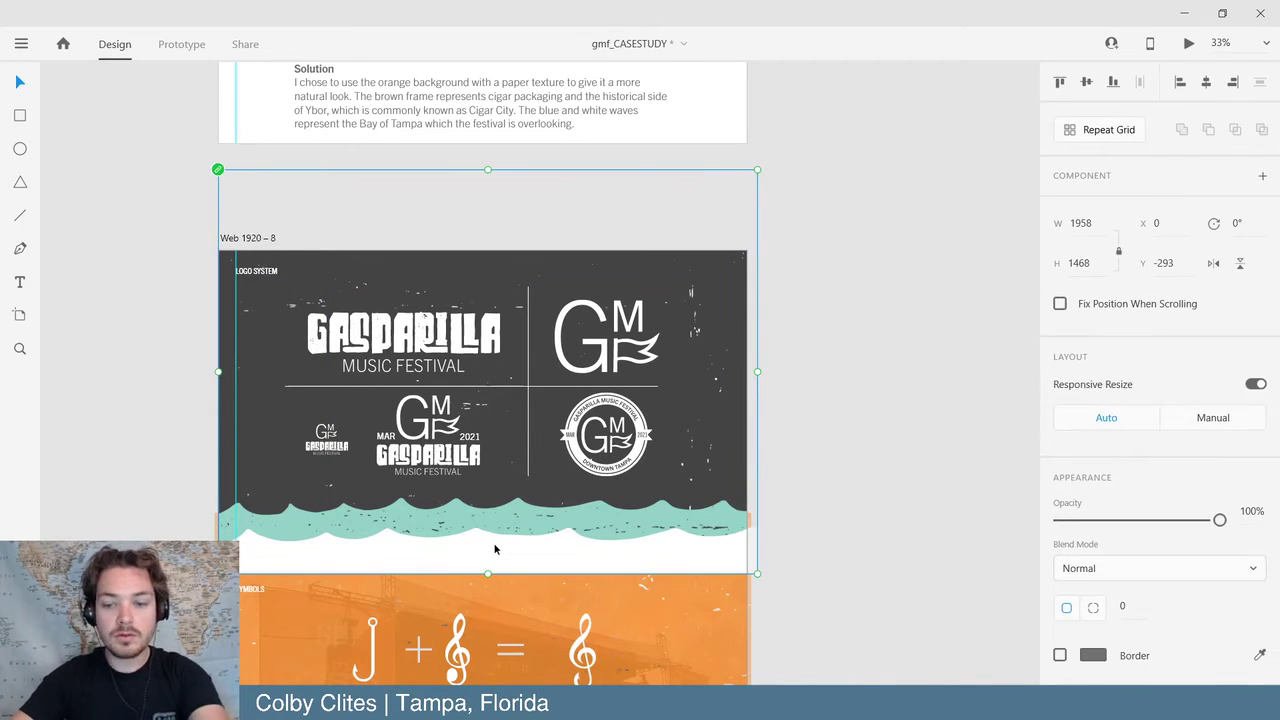
pyautogui.press('Delete')
pyautogui.click(523, 543)
pyautogui.press('Delete')
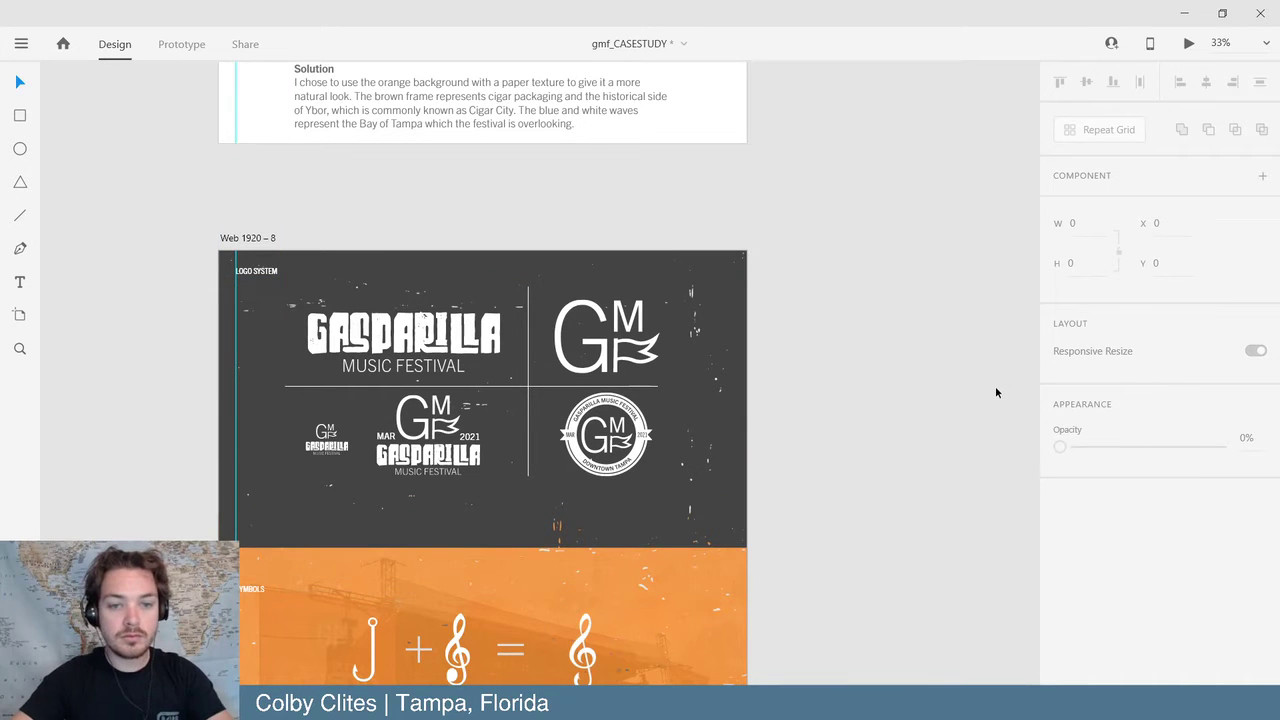
# - Paste the broken-up wave into Web 1920 – 8 and position it at X -82, Y about 863, directly above the orange Symbols section
pyautogui.hotkey('ctrl', 'z')
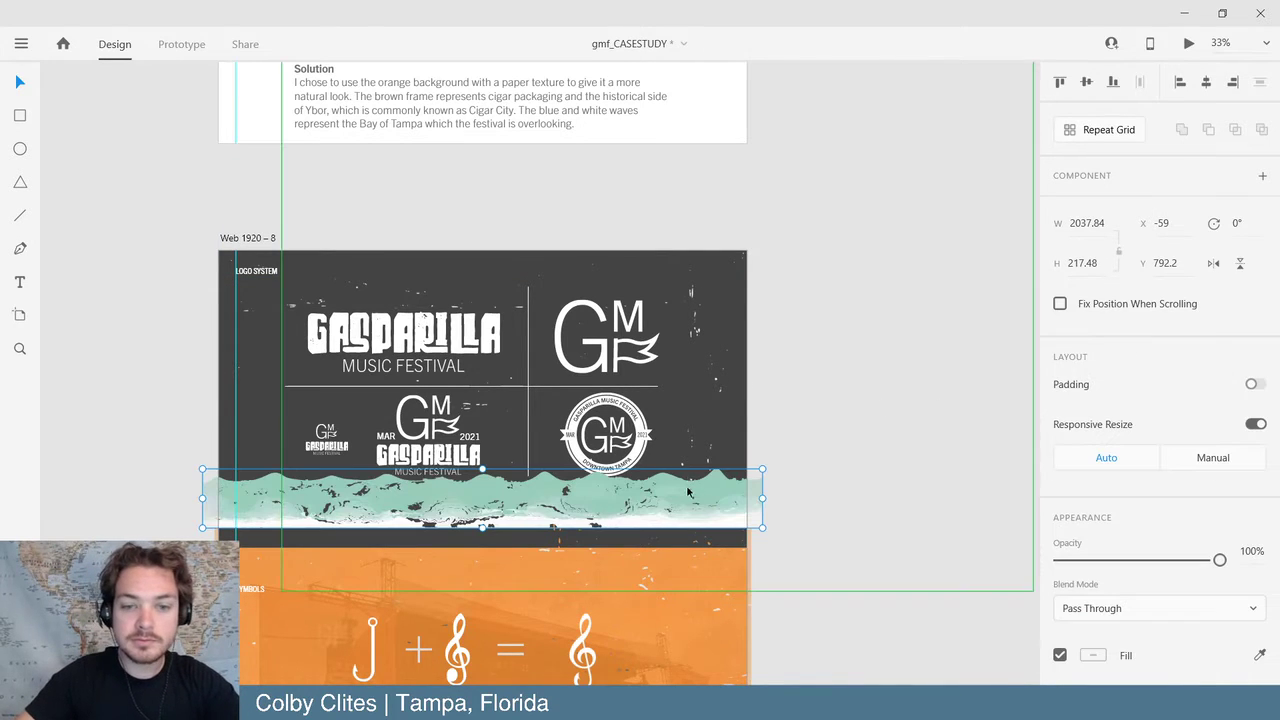
pyautogui.moveTo(688, 492); pyautogui.dragTo(674, 527)
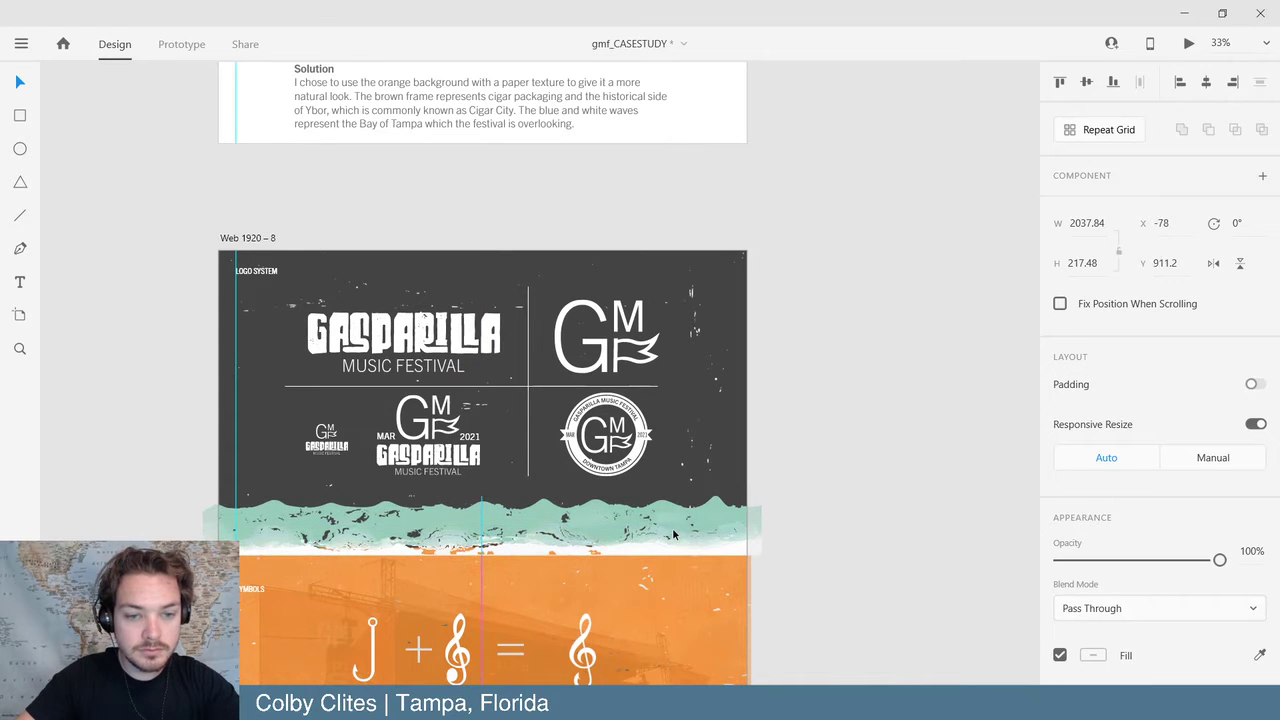
pyautogui.hotkey('ctrl', 'z')
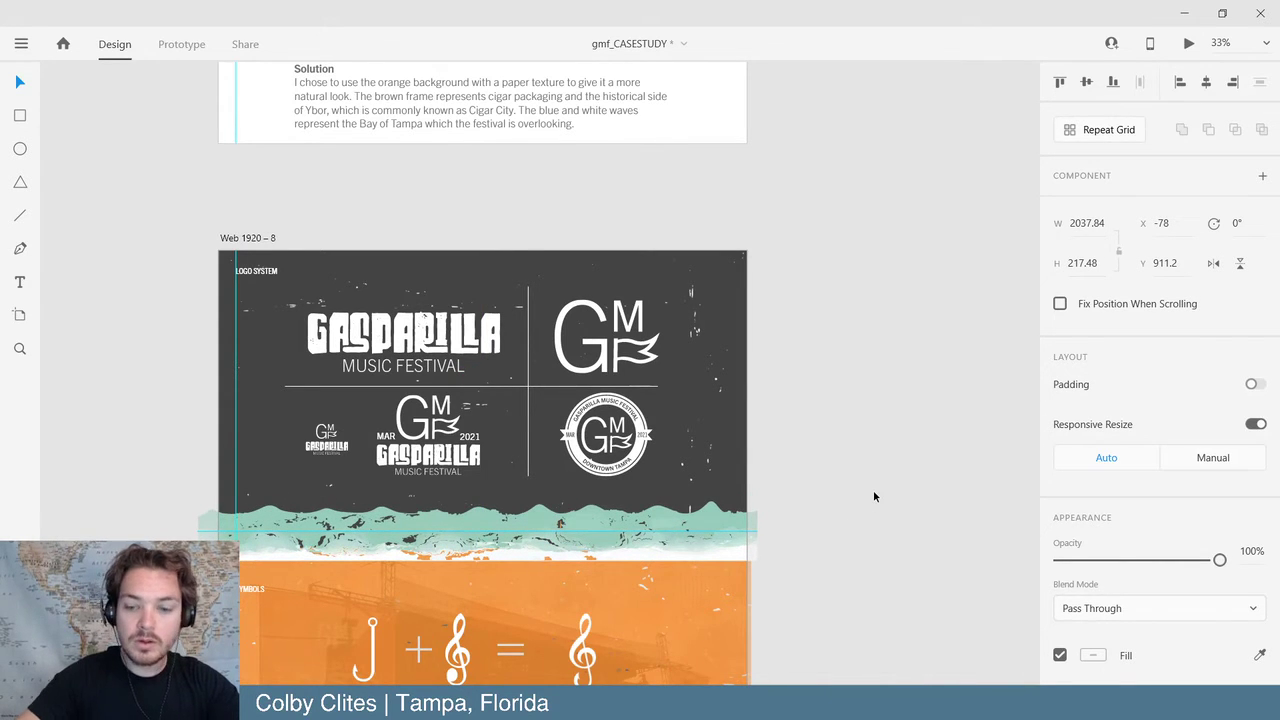
pyautogui.hotkey('ctrl', '1')
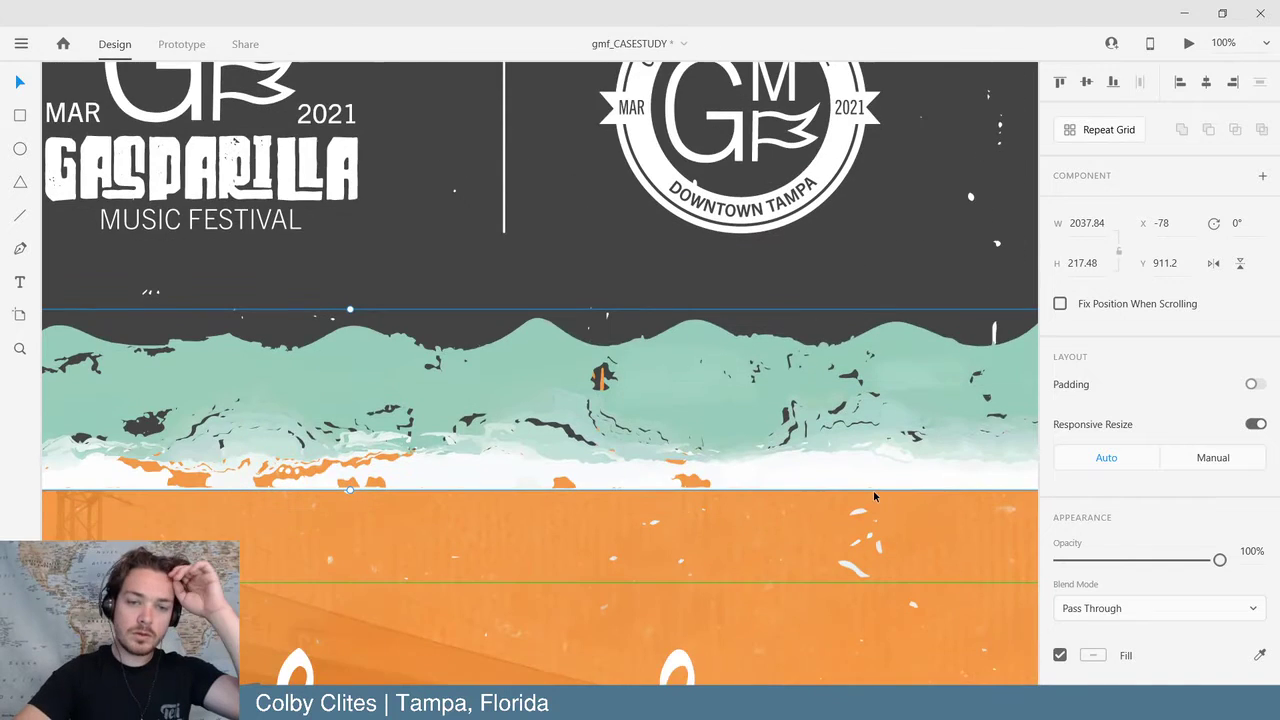
pyautogui.hscroll(-10, 873, 495)
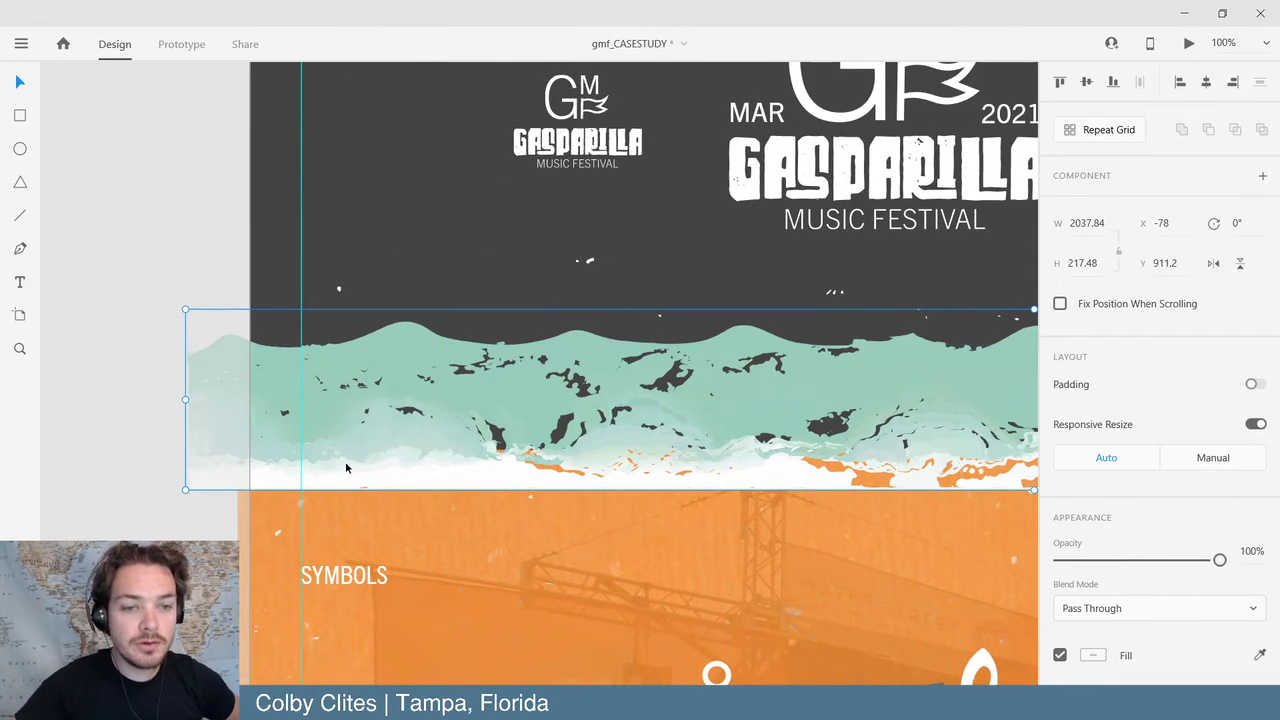
pyautogui.moveTo(346, 468); pyautogui.dragTo(331, 424)
pyautogui.hotkey('ctrl', '-')
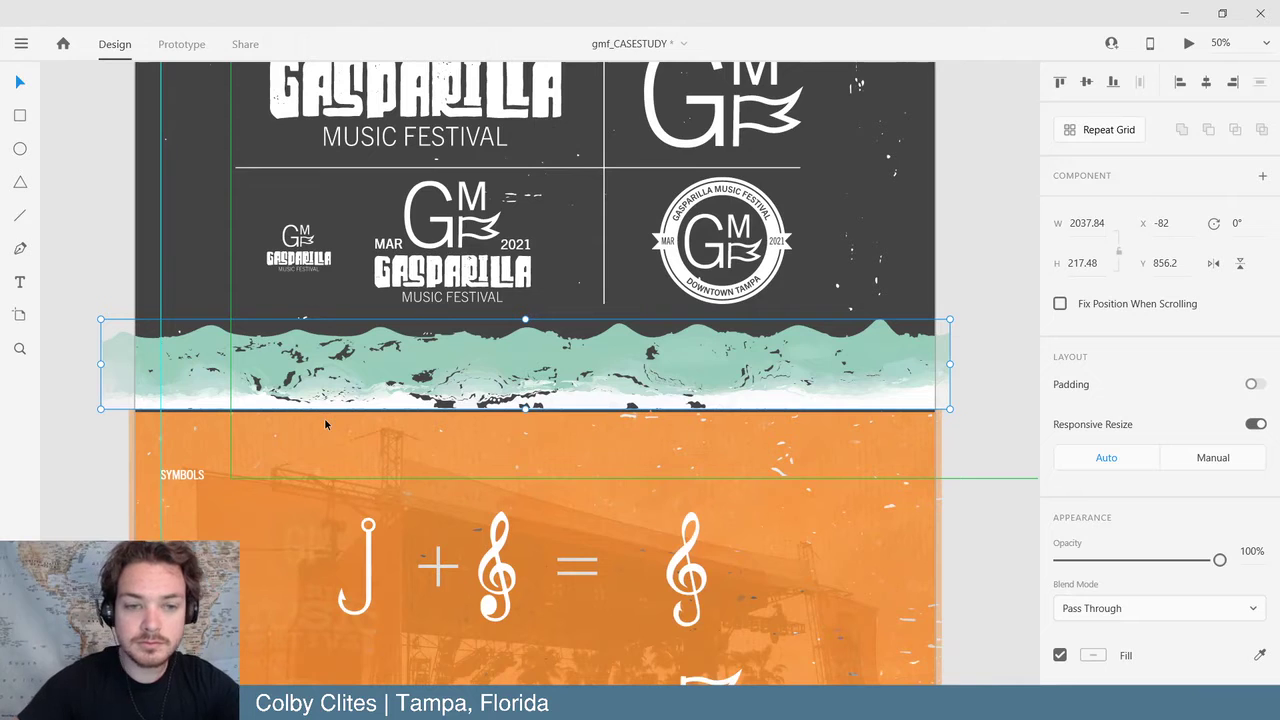
pyautogui.moveTo(414, 387); pyautogui.dragTo(414, 386)
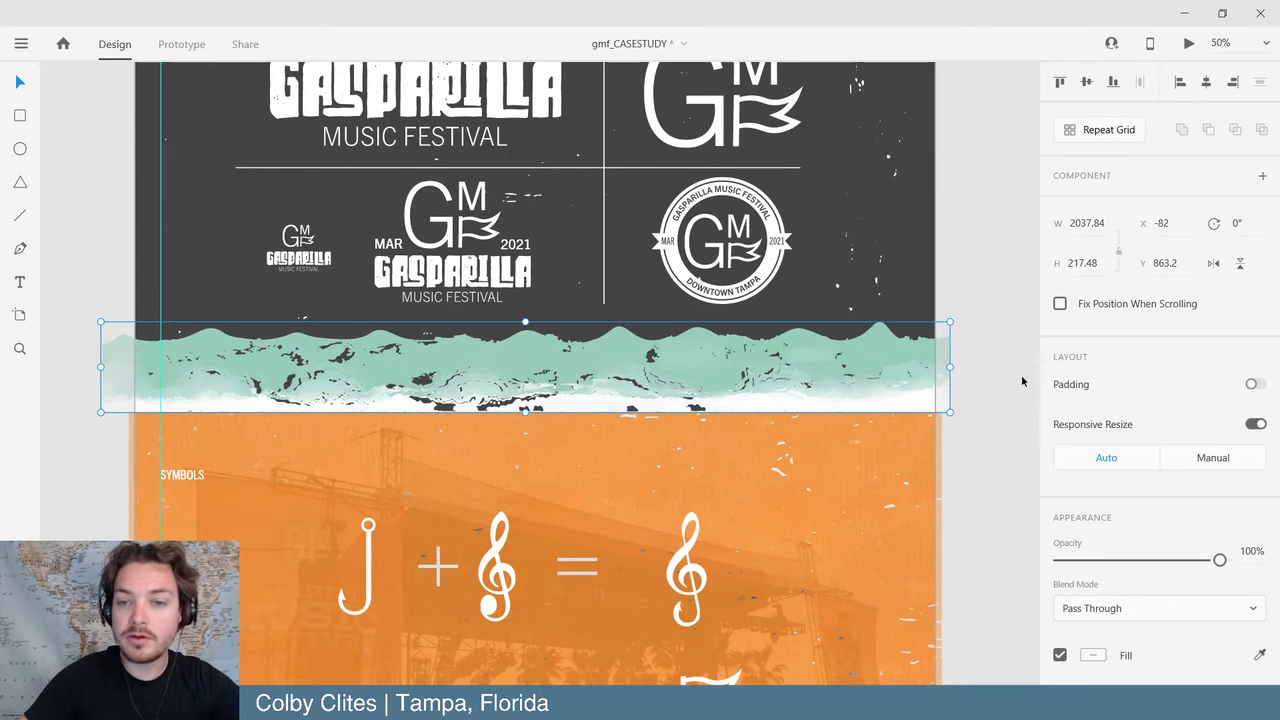
pyautogui.click(997, 520)
pyautogui.scroll(1, 994, 524)
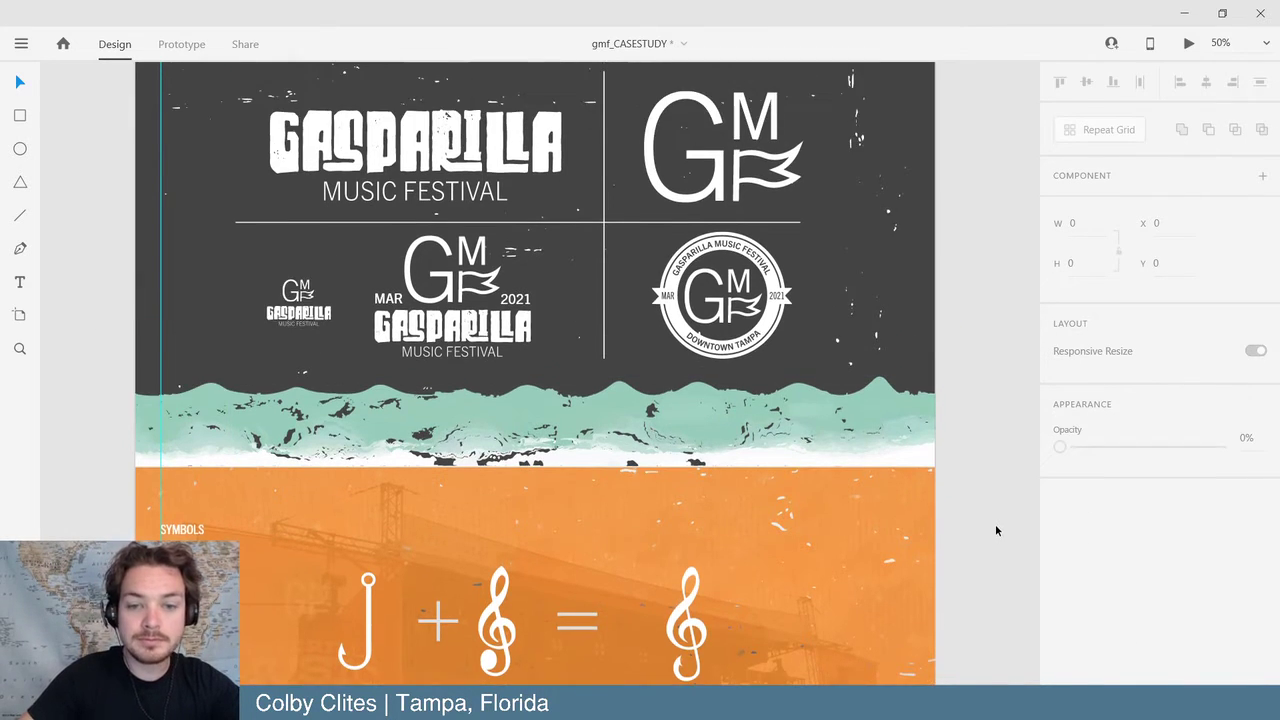
# - Examine how the pasted wave meets the orange Symbols section on Web 1920 – 8, both close up and from afar
pyautogui.hotkey('ctrl', '=')
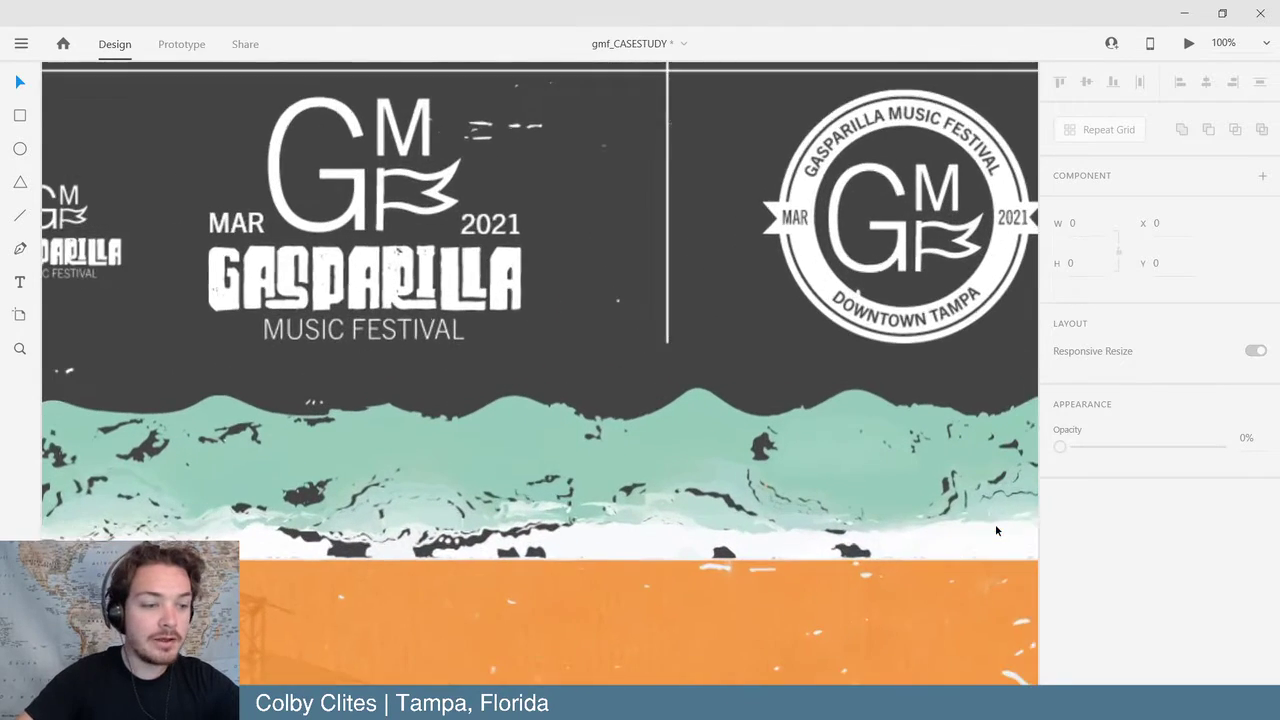
pyautogui.scroll(-2, 996, 530)
pyautogui.hotkey('ctrl', '-')
pyautogui.hotkey('ctrl', '-')
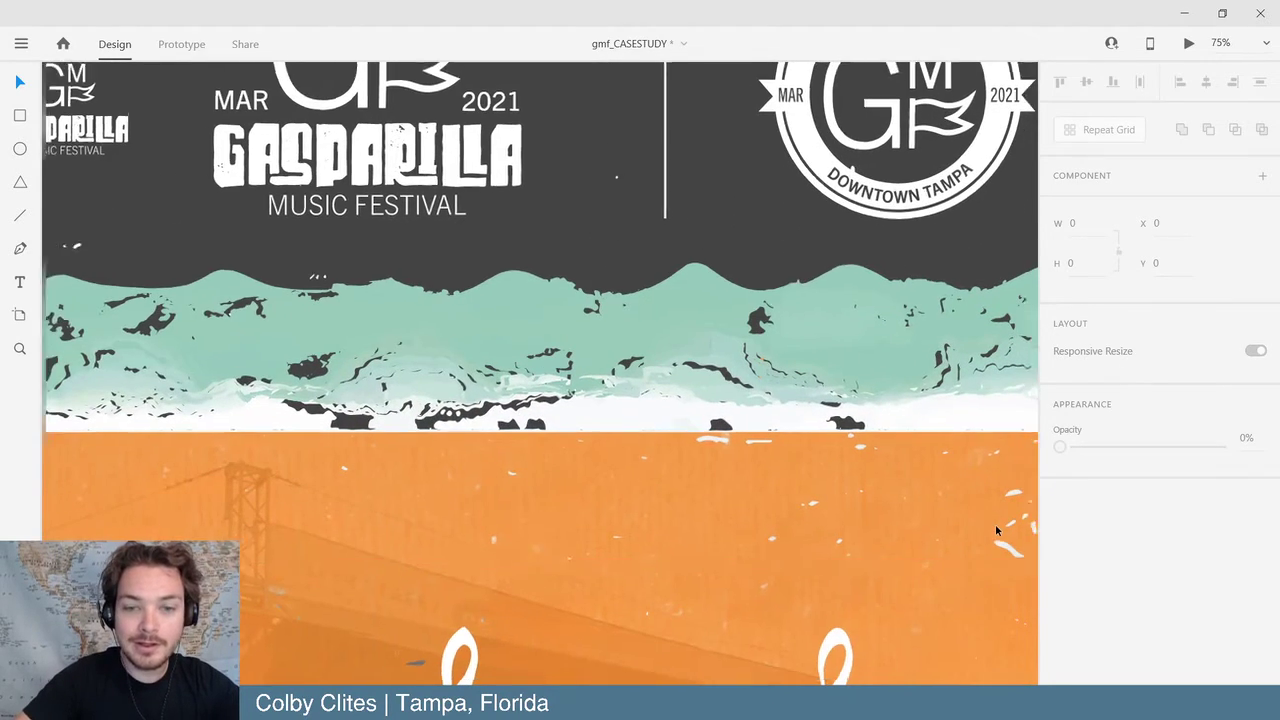
pyautogui.hotkey('ctrl', '-')
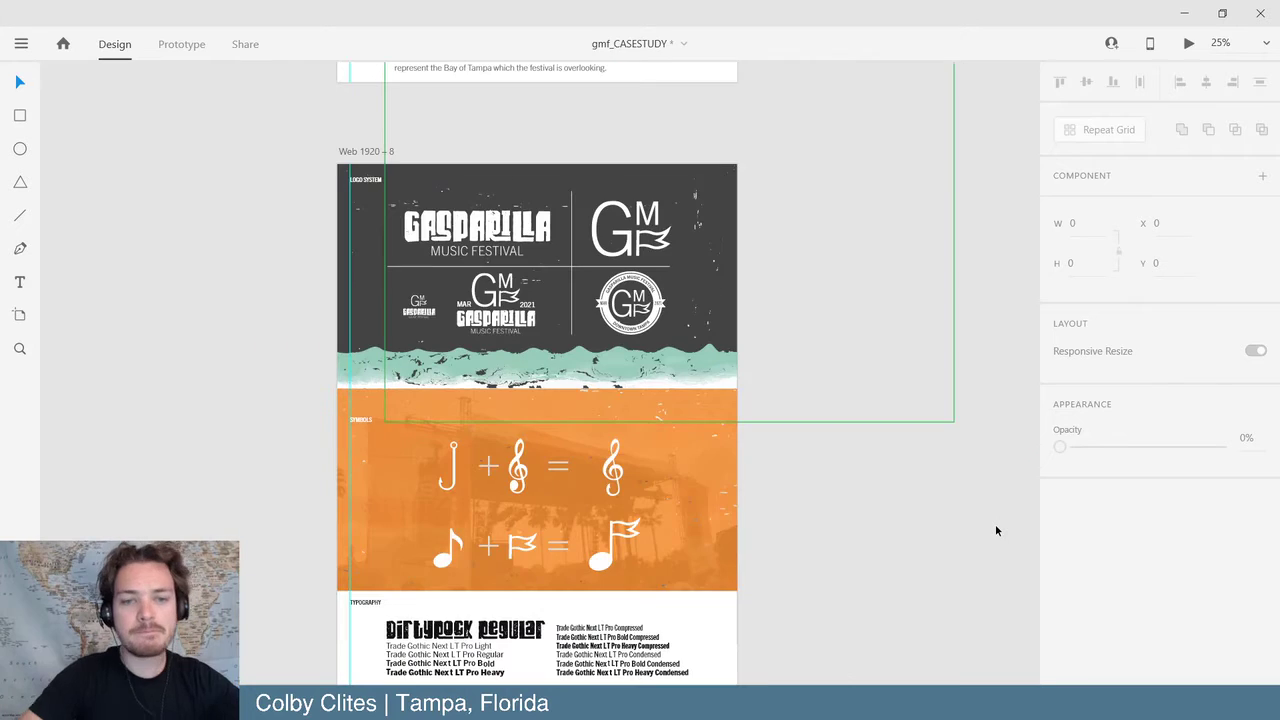
pyautogui.hotkey('ctrl', '-')
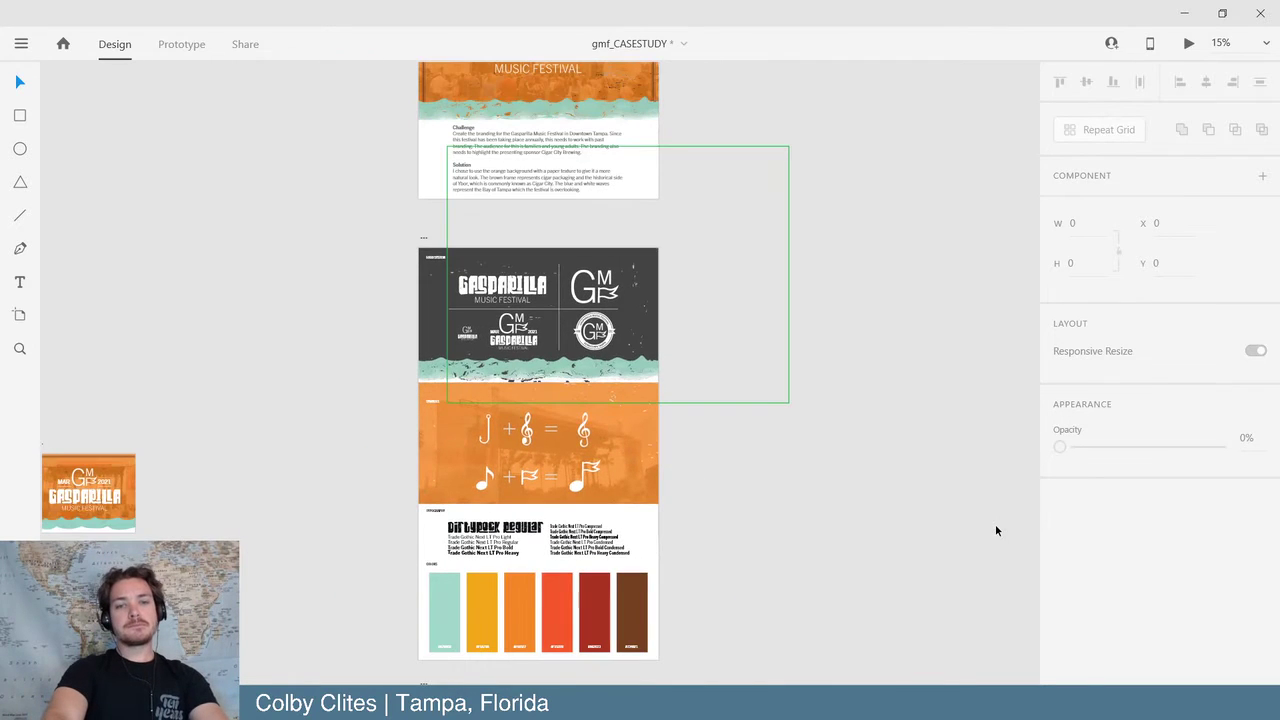
pyautogui.hotkey('ctrl', '=')
pyautogui.hotkey('ctrl', '=')
pyautogui.hotkey('ctrl', '=')
pyautogui.hotkey('ctrl', '-')
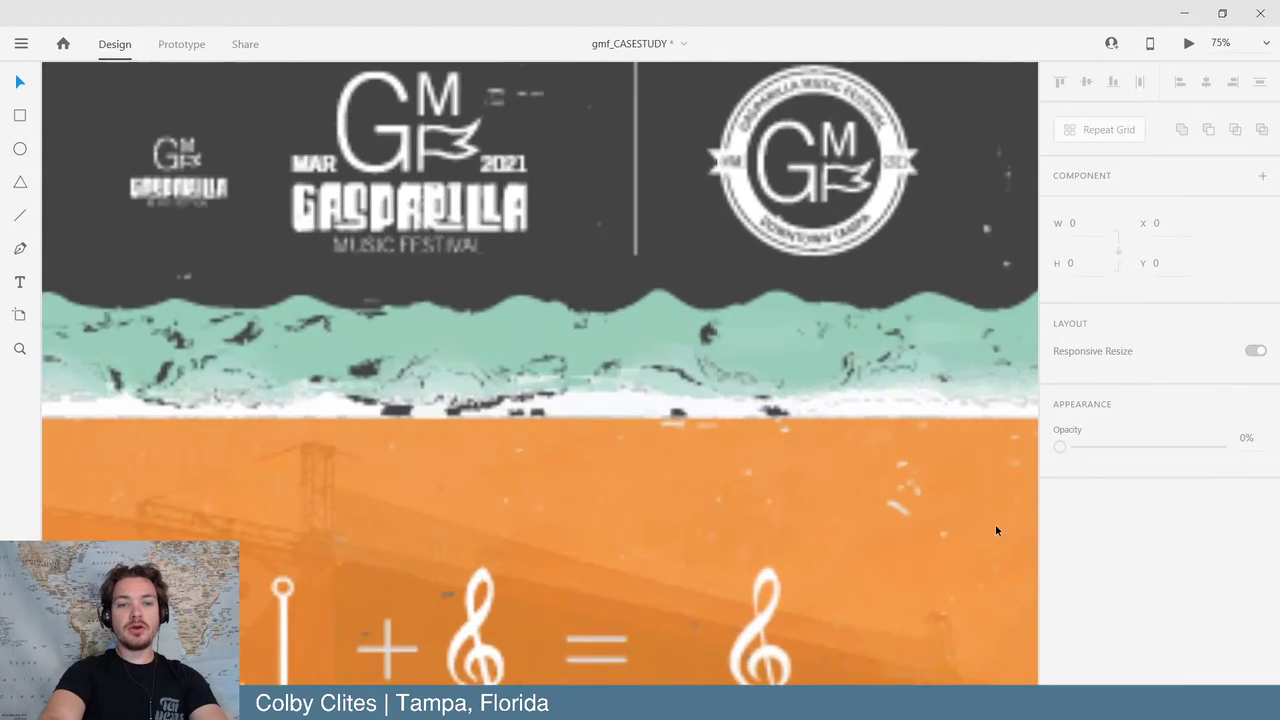
# - Nudge the broken-up wave straight down to Y 892.2 so it overlaps the orange Symbols section on Web 1920 – 8
pyautogui.click(655, 358)
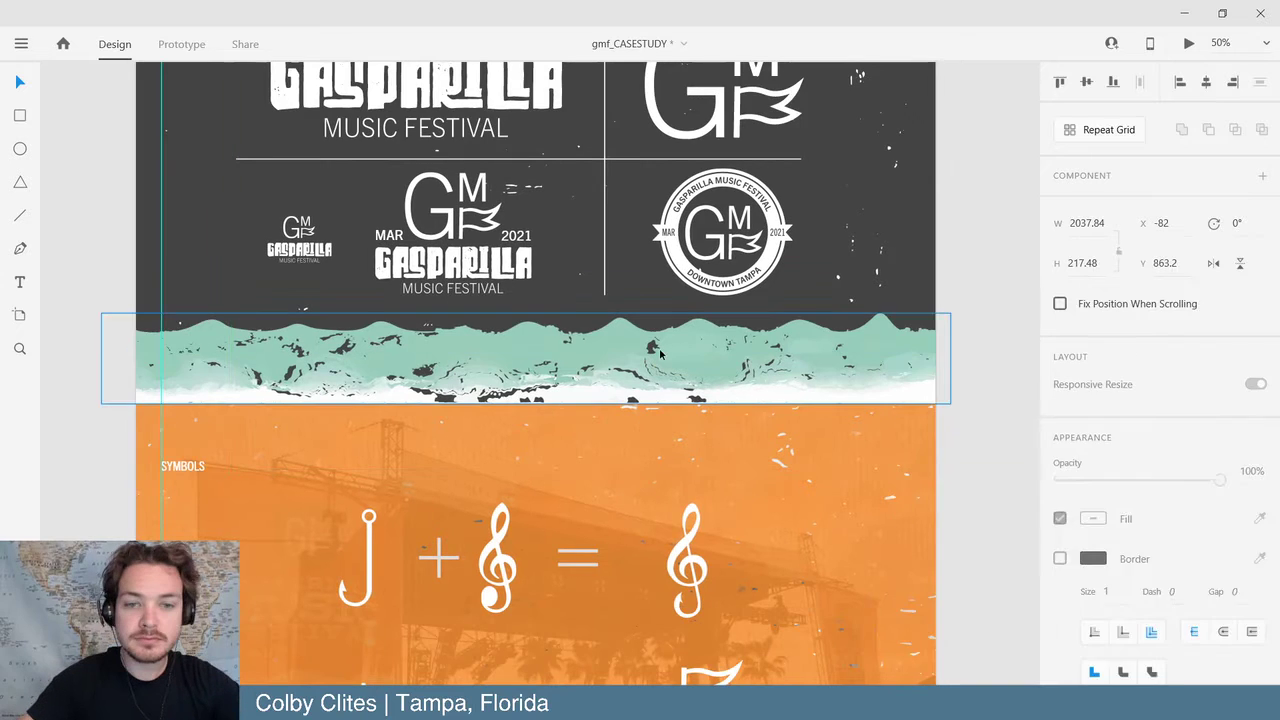
pyautogui.press('Down')
pyautogui.press('Down')
pyautogui.press('Down')
pyautogui.press('Down')
pyautogui.press('Down')
pyautogui.press('Down')
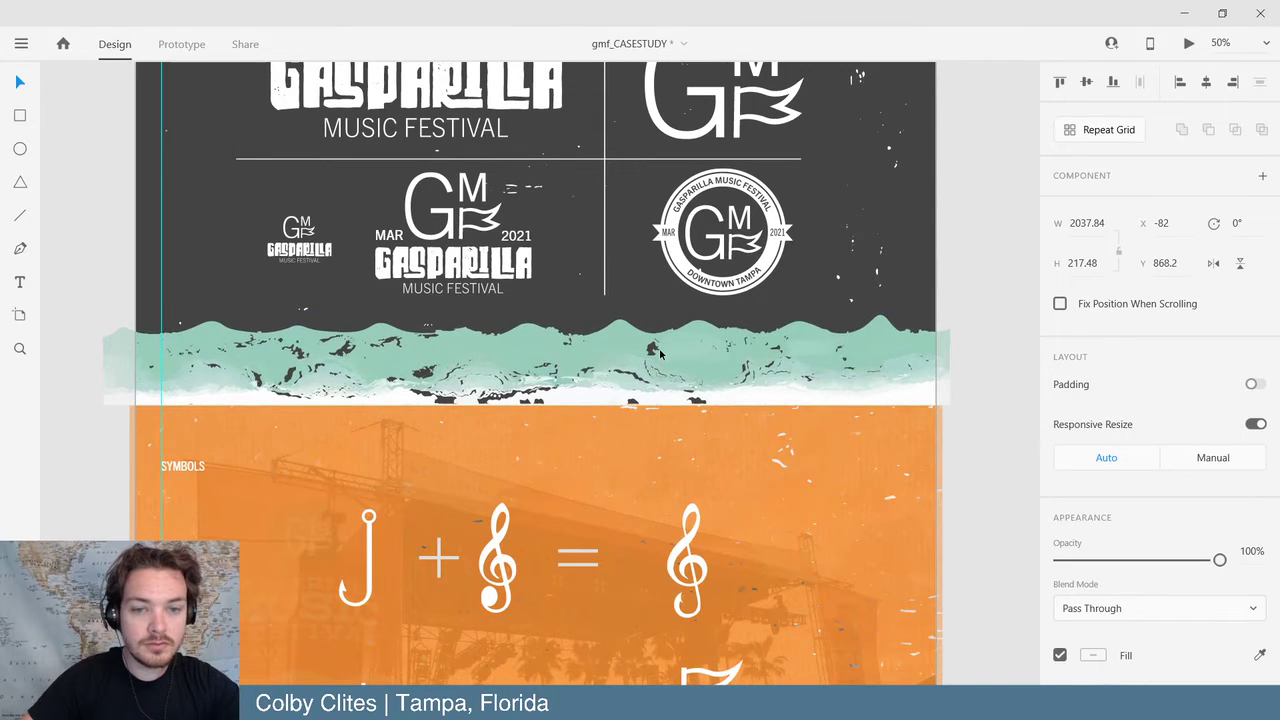
pyautogui.press('Down')
pyautogui.press('Down')
pyautogui.press('Down')
pyautogui.press('Down')
pyautogui.press('Down')
pyautogui.press('Down')
pyautogui.press('Down')
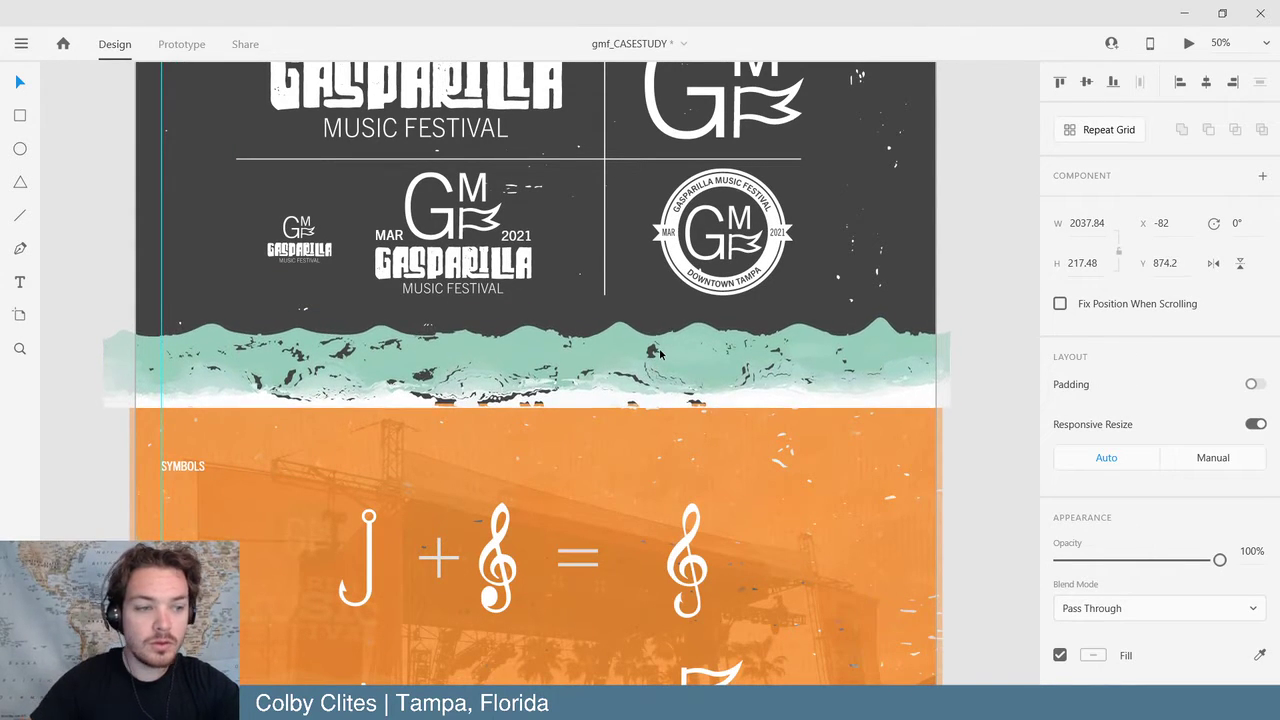
pyautogui.press('Down')
pyautogui.press('Down')
pyautogui.press('Down')
pyautogui.press('Down')
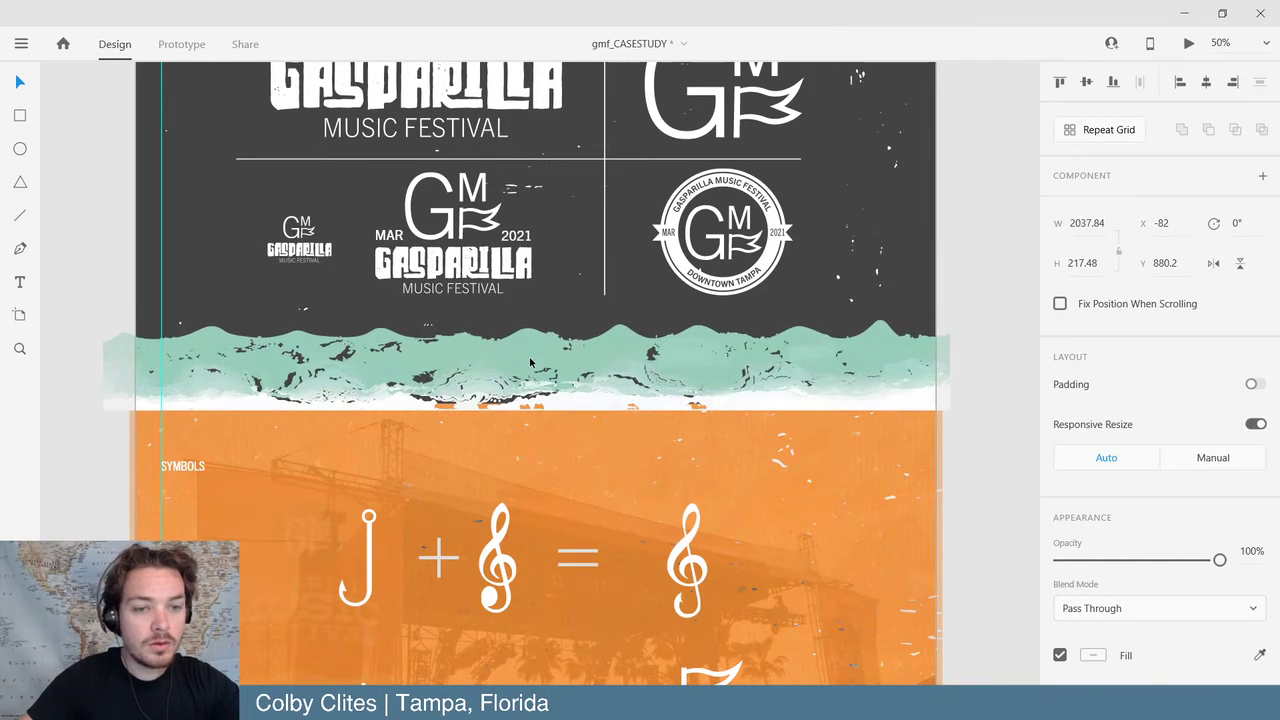
pyautogui.press('Down')
pyautogui.press('Down')
pyautogui.press('Down')
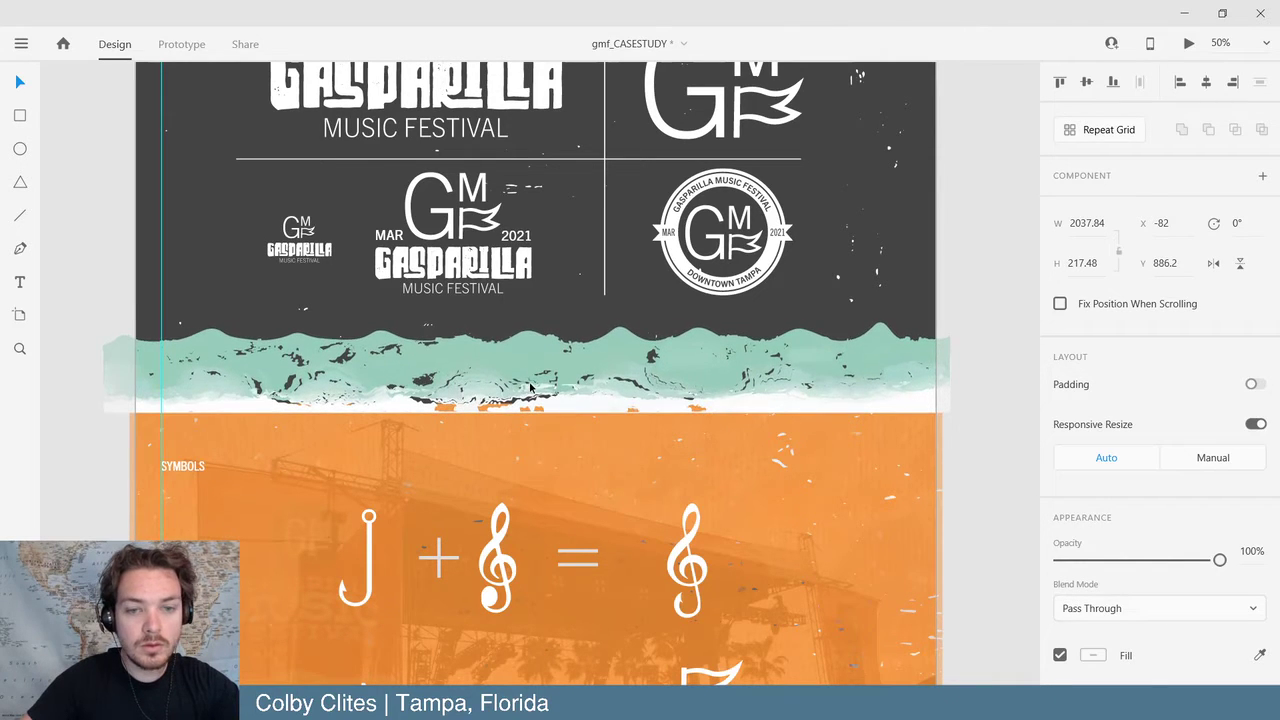
pyautogui.press('Down')
pyautogui.press('Down')
pyautogui.press('Down')
pyautogui.press('Down')
pyautogui.press('Down')
pyautogui.press('Down')
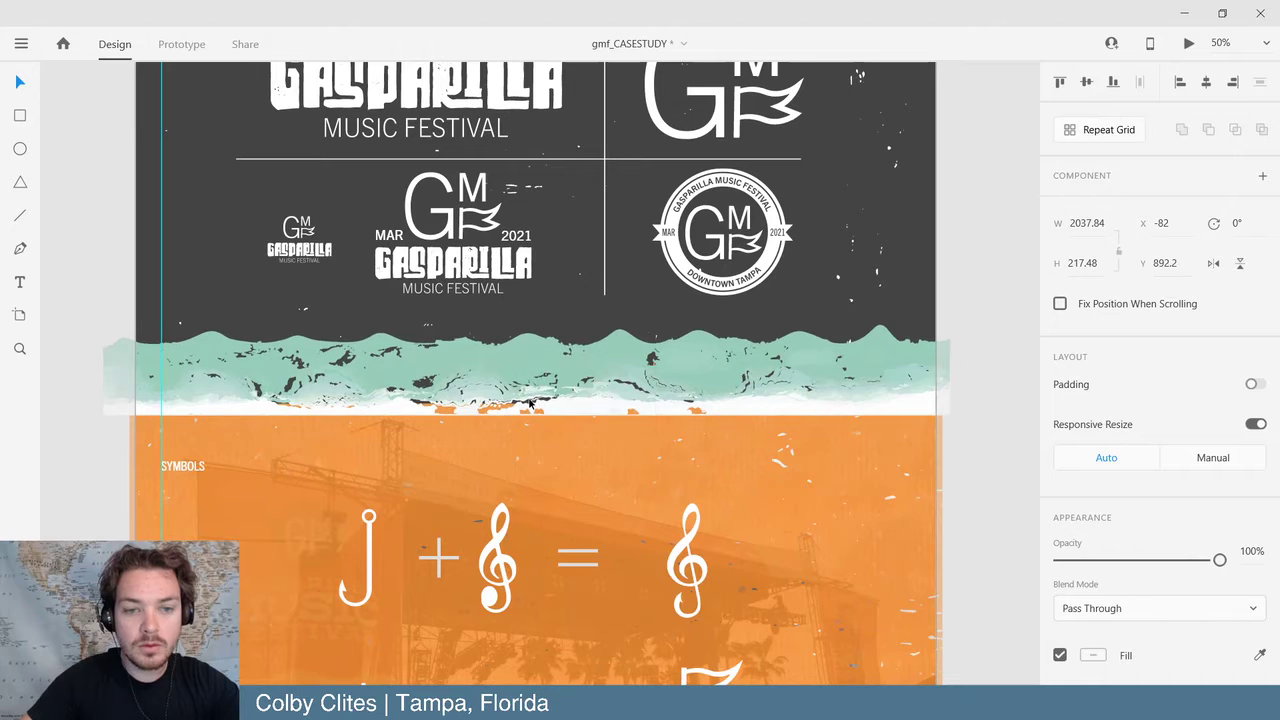
# - Reposition the wave at X -97, Y 962.2, overlapping the orange Symbols background just above its heading
pyautogui.moveTo(530, 403); pyautogui.dragTo(590, 440)
pyautogui.click(110, 278)
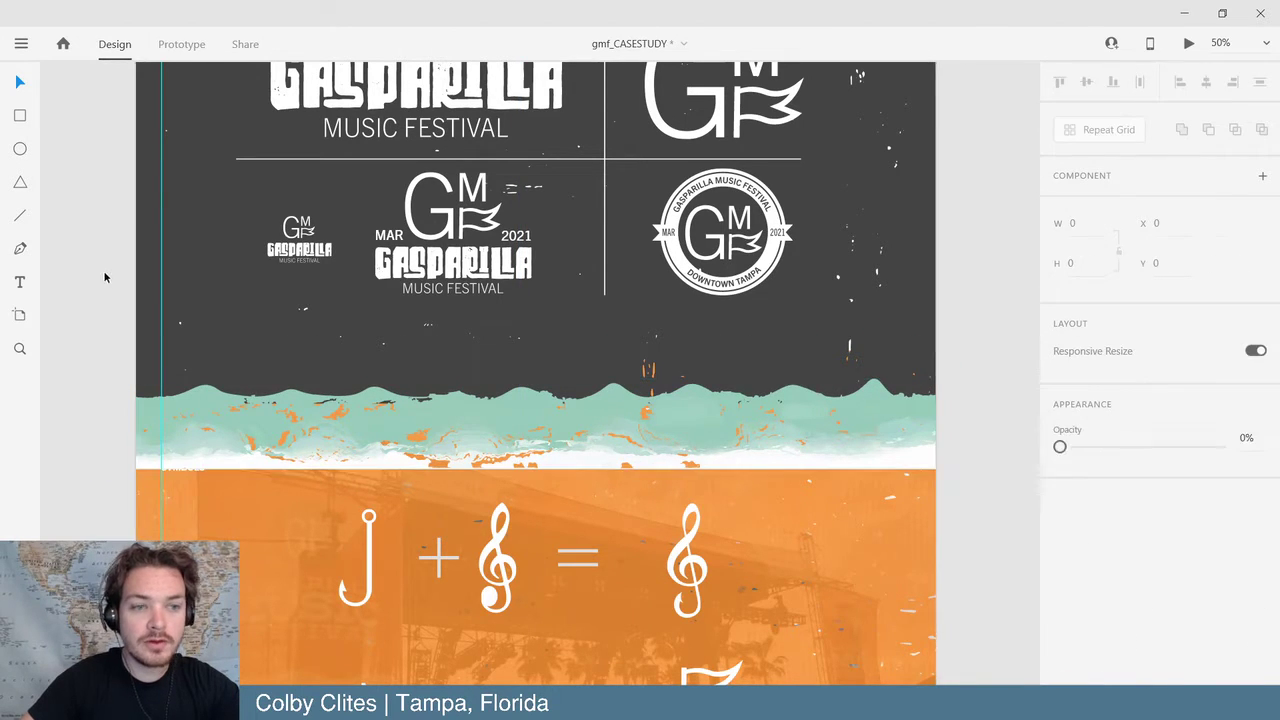
pyautogui.moveTo(728, 430); pyautogui.dragTo(733, 405)
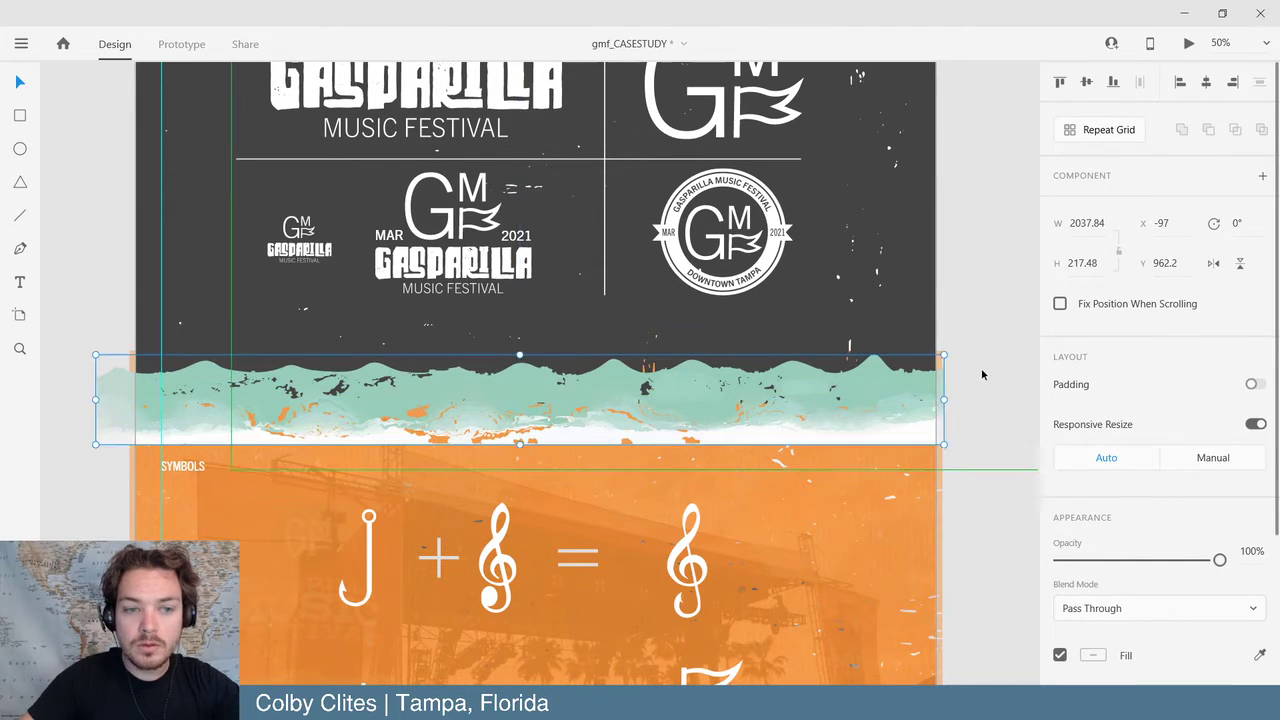
pyautogui.click(1012, 552)
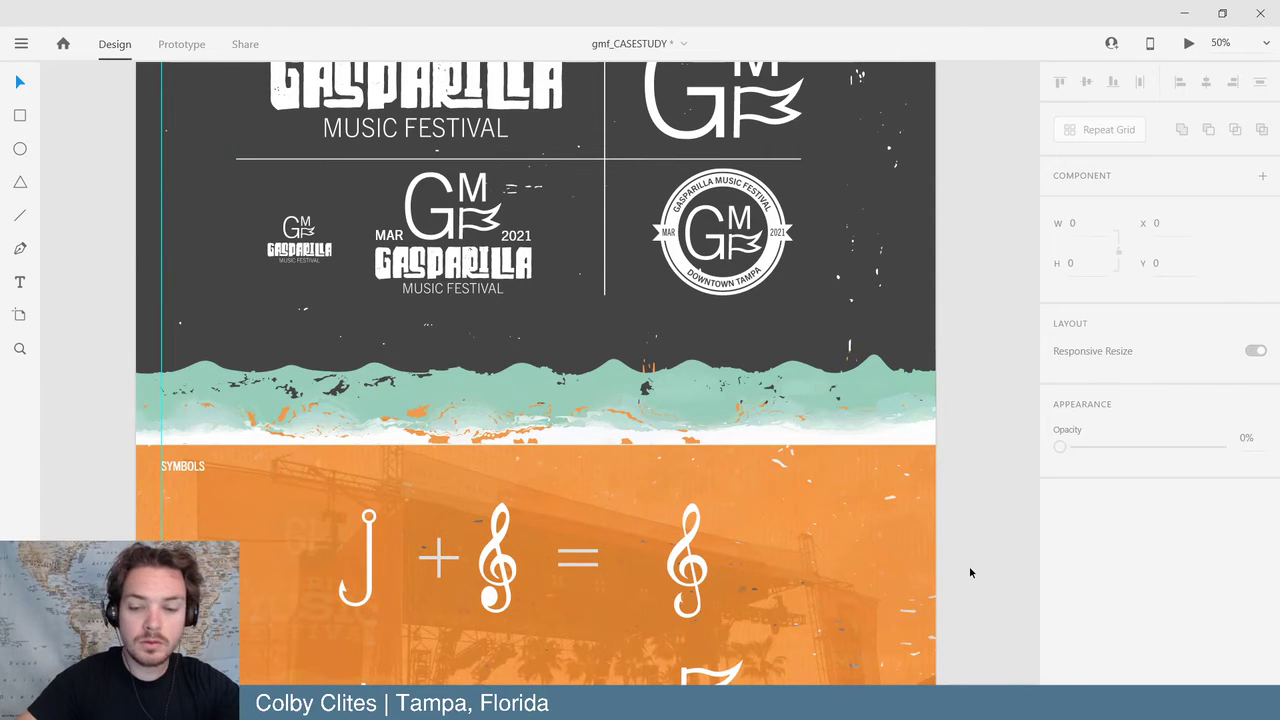
# - Copy the repositioned wave from Web 1920 – 8 and find the old waves below the round badge on Web 1920 – 9
pyautogui.hotkey('ctrl', '-')
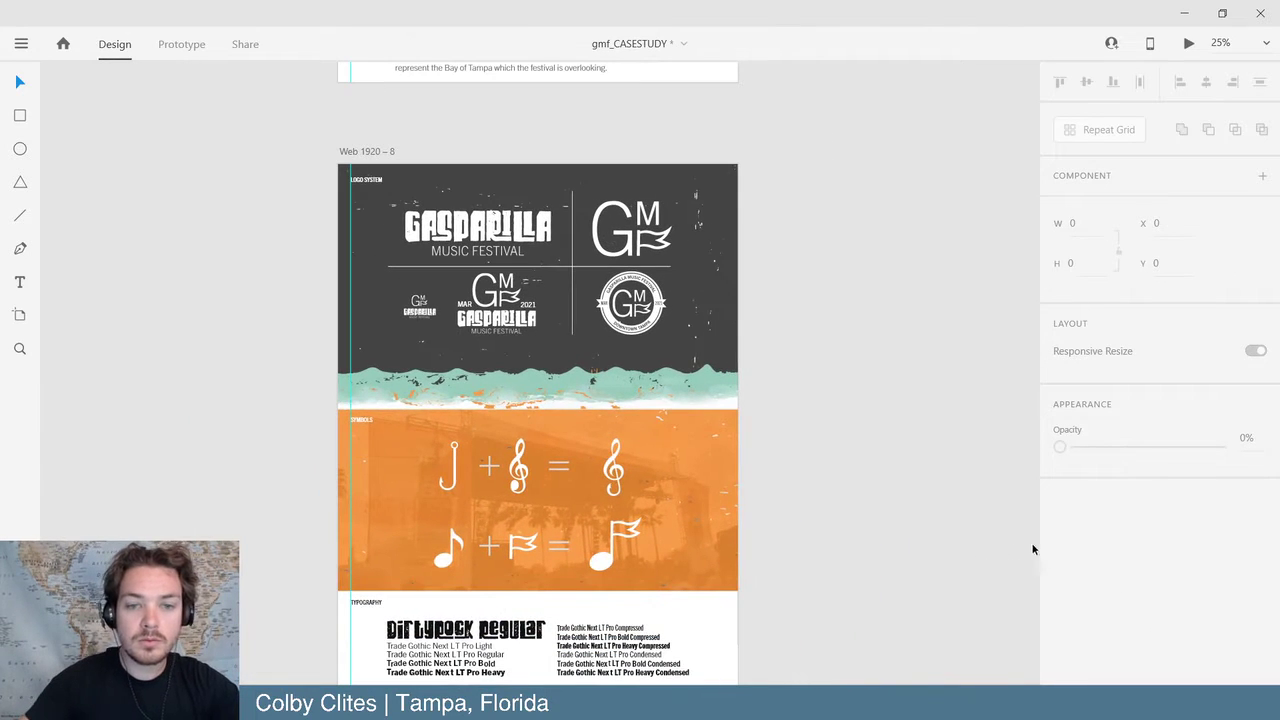
pyautogui.click(508, 384)
pyautogui.scroll(-1, 777, 500)
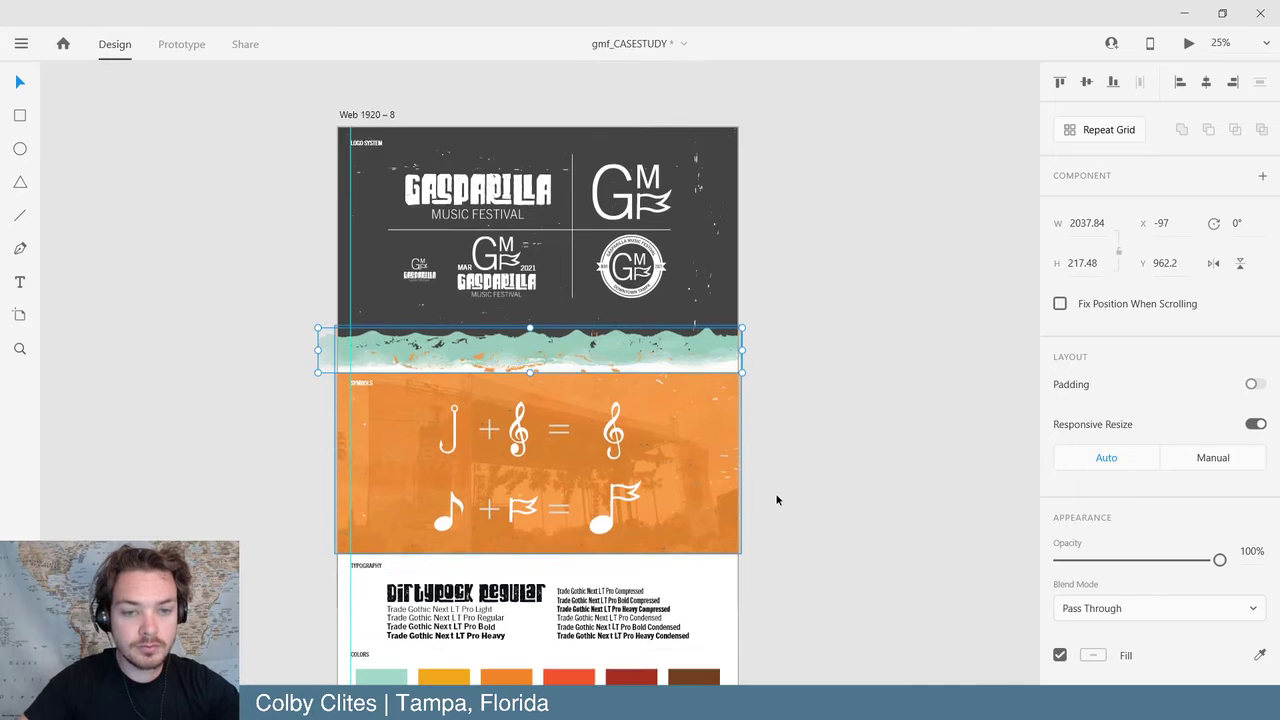
pyautogui.scroll(-10, 777, 500)
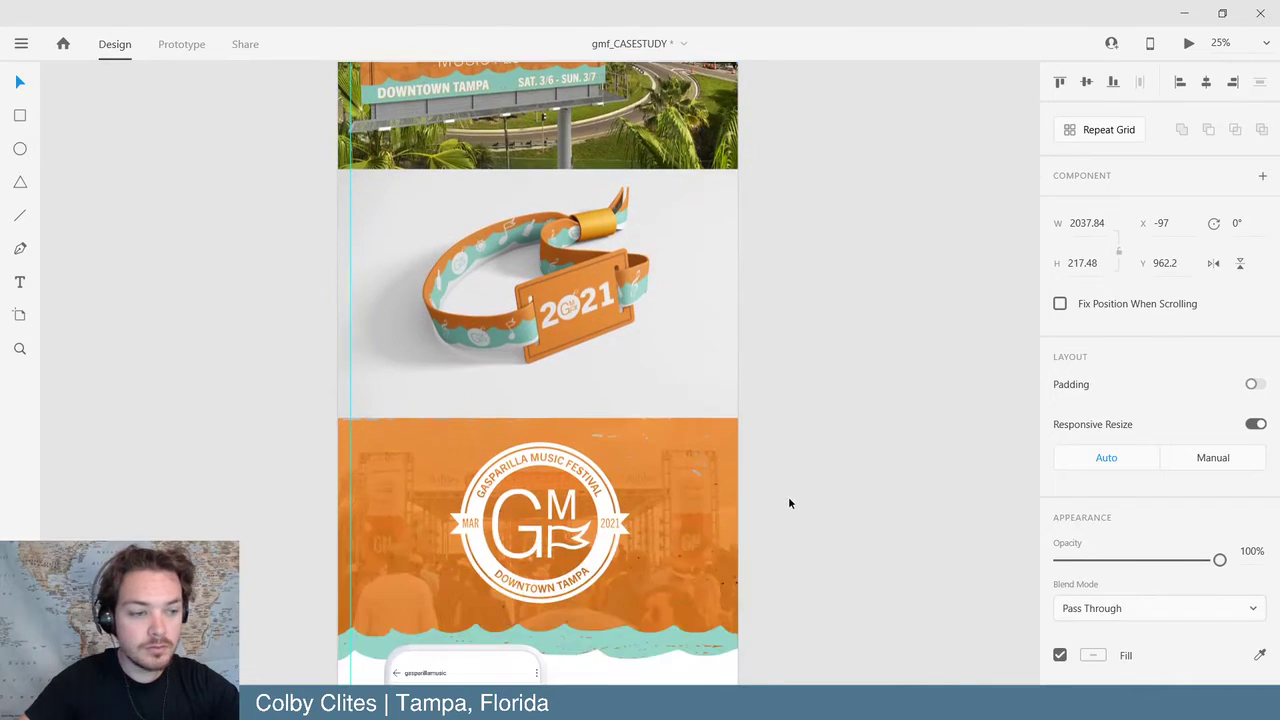
pyautogui.scroll(-10, 788, 503)
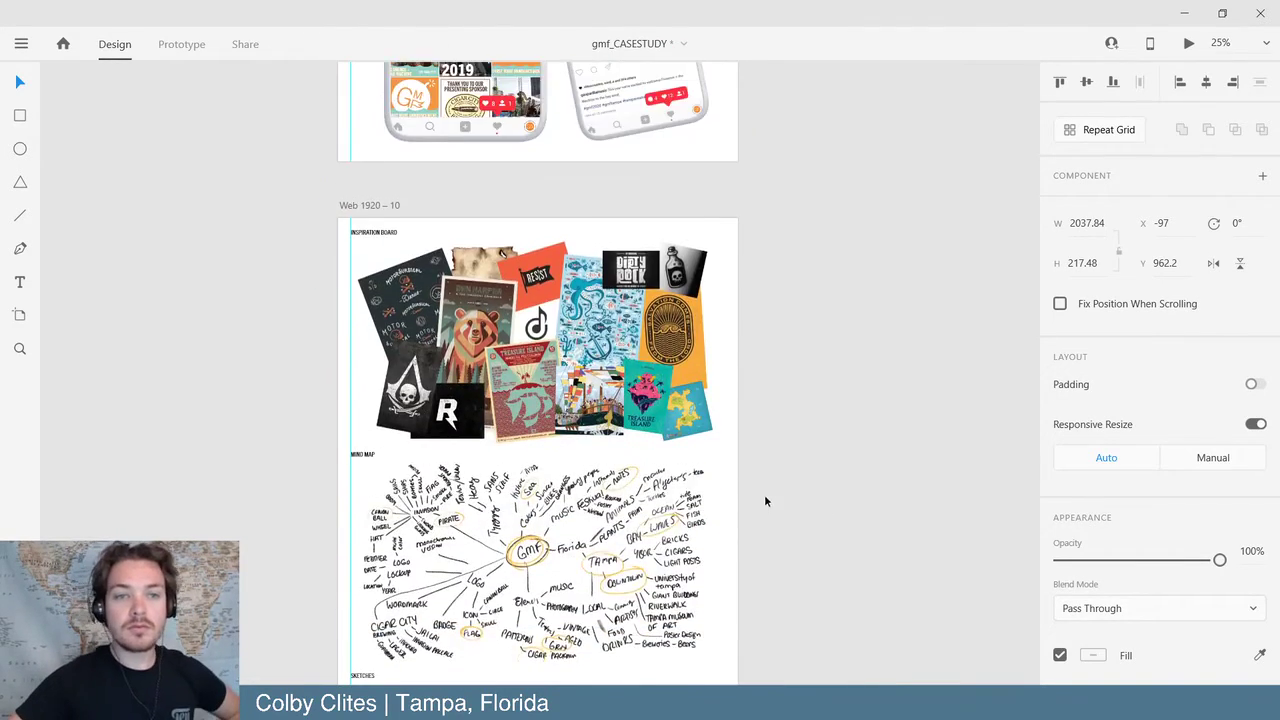
pyautogui.scroll(7, 765, 500)
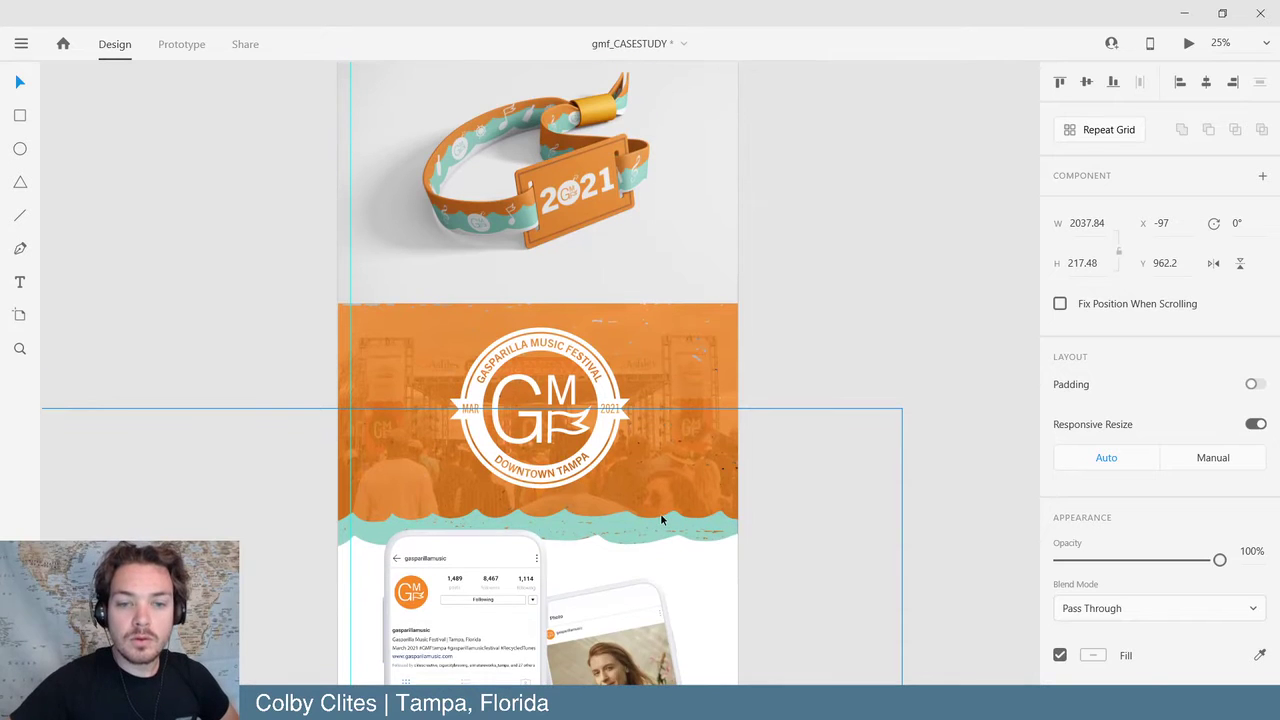
# - Lock the large phone mockup image on Web 1920 – 9 so it cannot be moved by accident
pyautogui.click(660, 513)
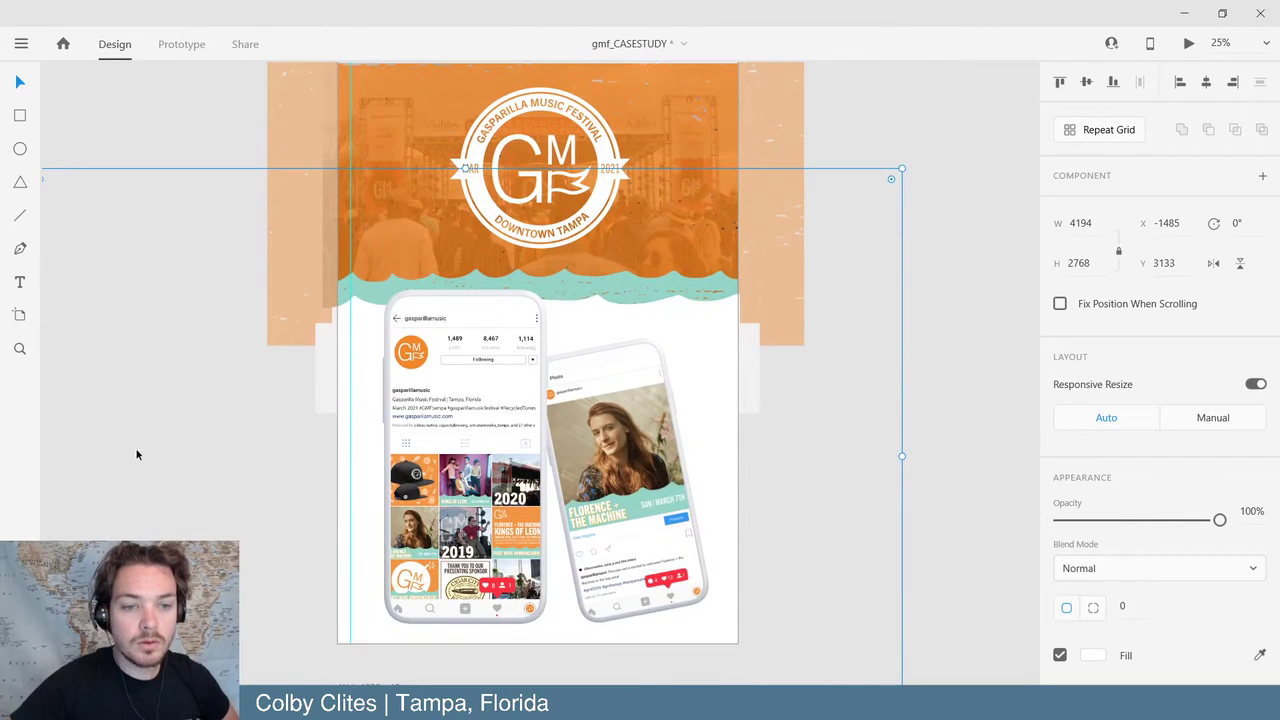
pyautogui.hotkey('ctrl', 'z')
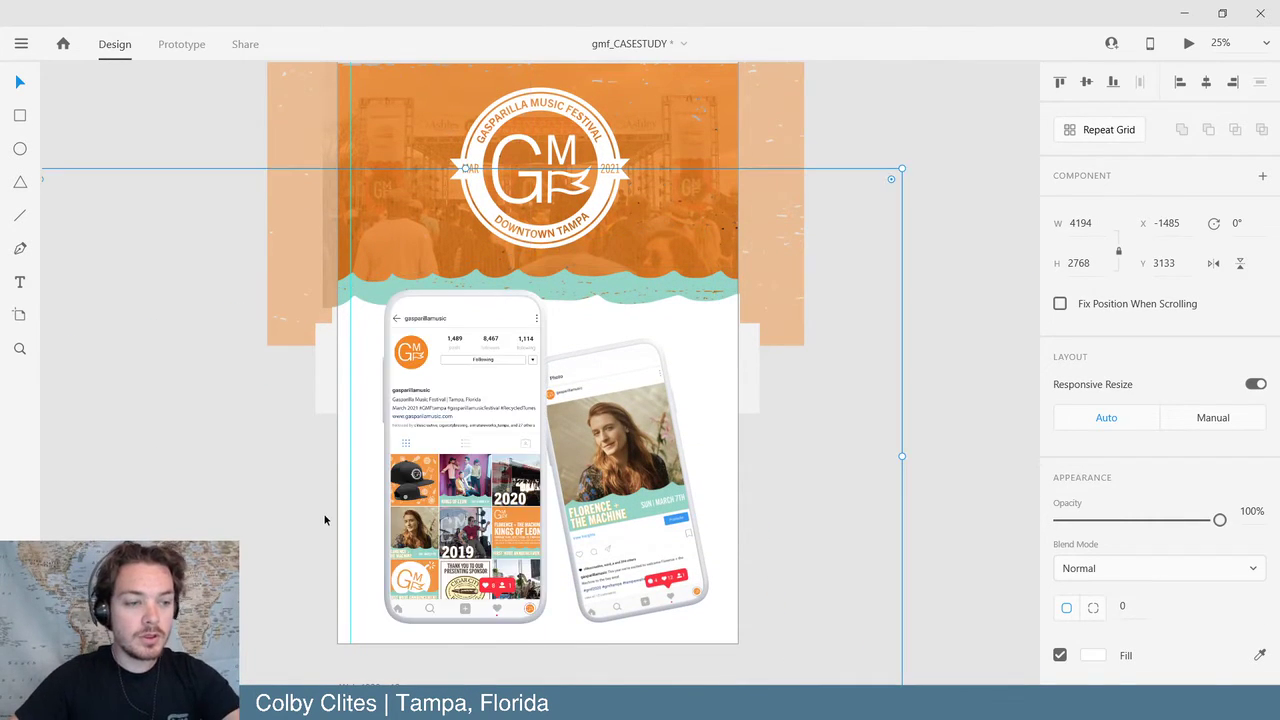
pyautogui.rightClick(406, 468)
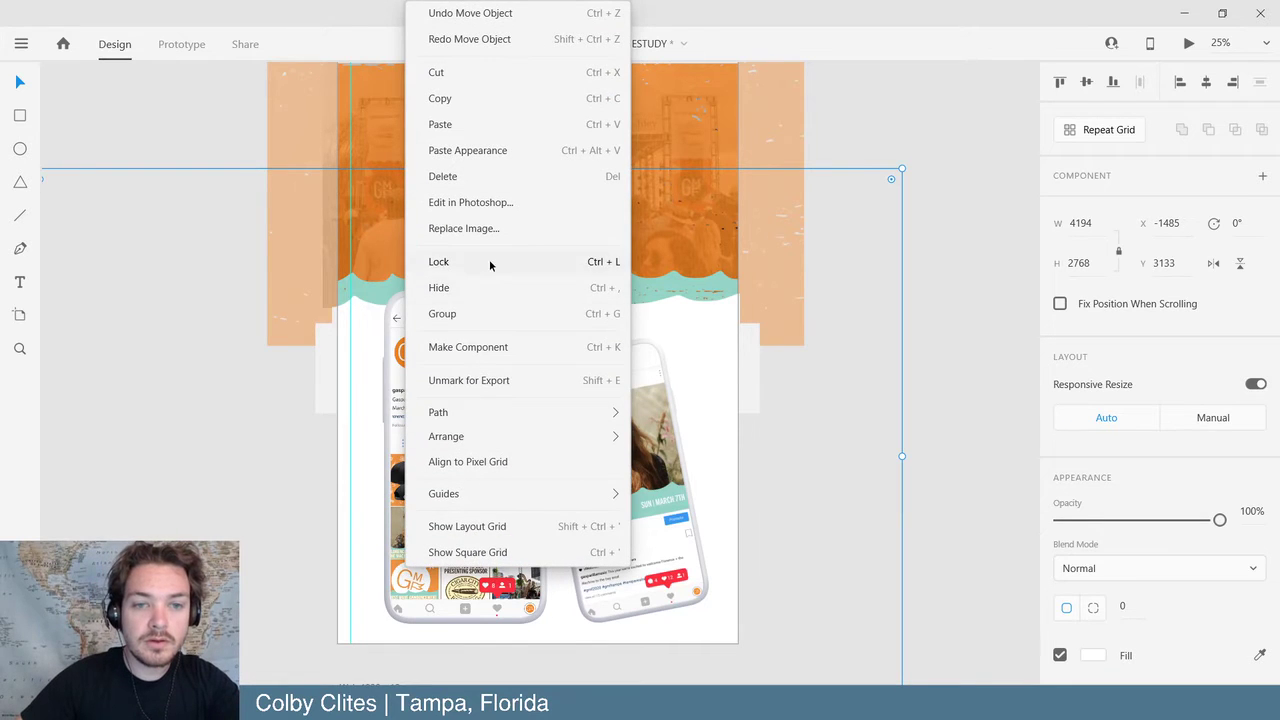
pyautogui.click(489, 263)
pyautogui.click(954, 276)
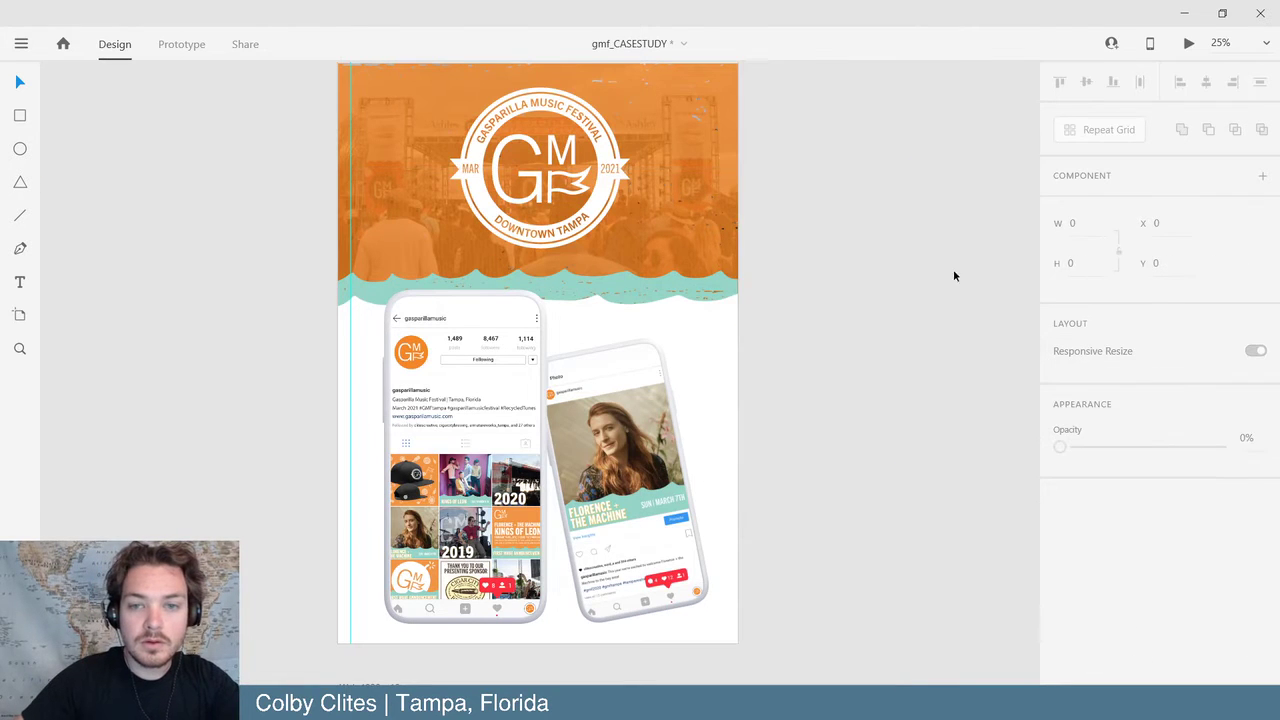
# - Delete the old white wave below the round badge section on Web 1920 – 9
pyautogui.click(563, 162)
pyautogui.scroll(2, 700, 300)
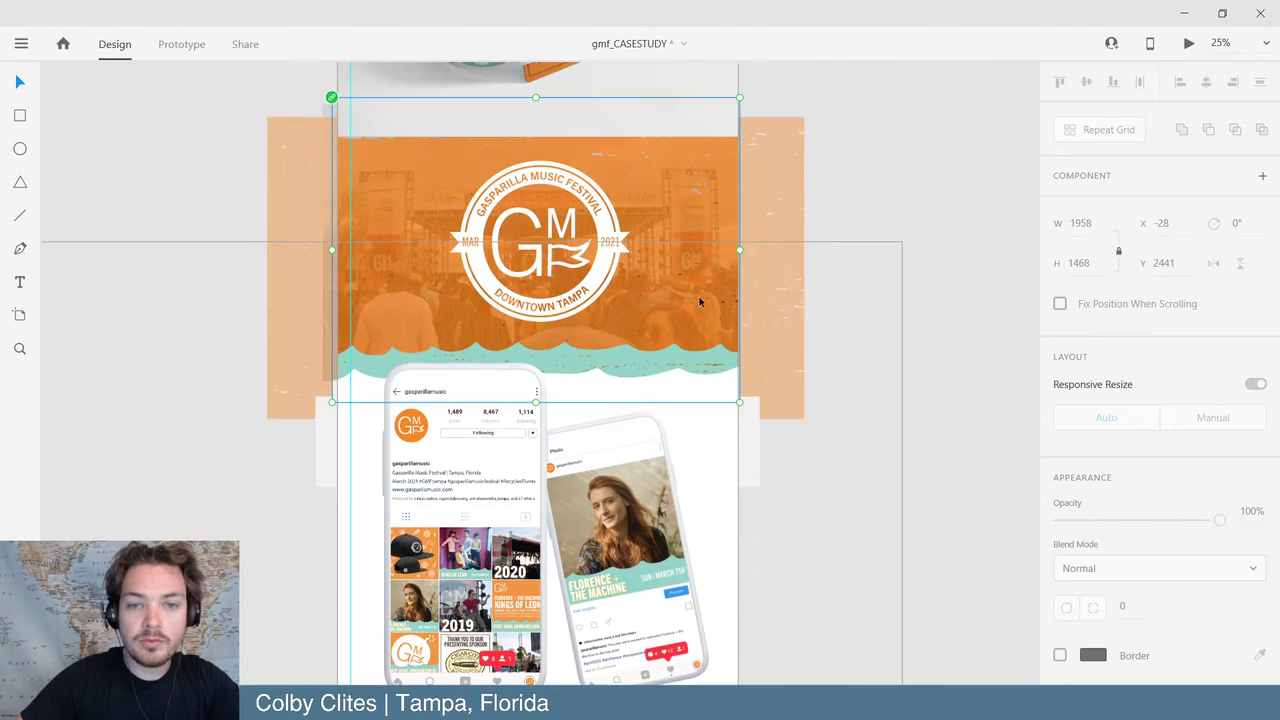
pyautogui.click(718, 388)
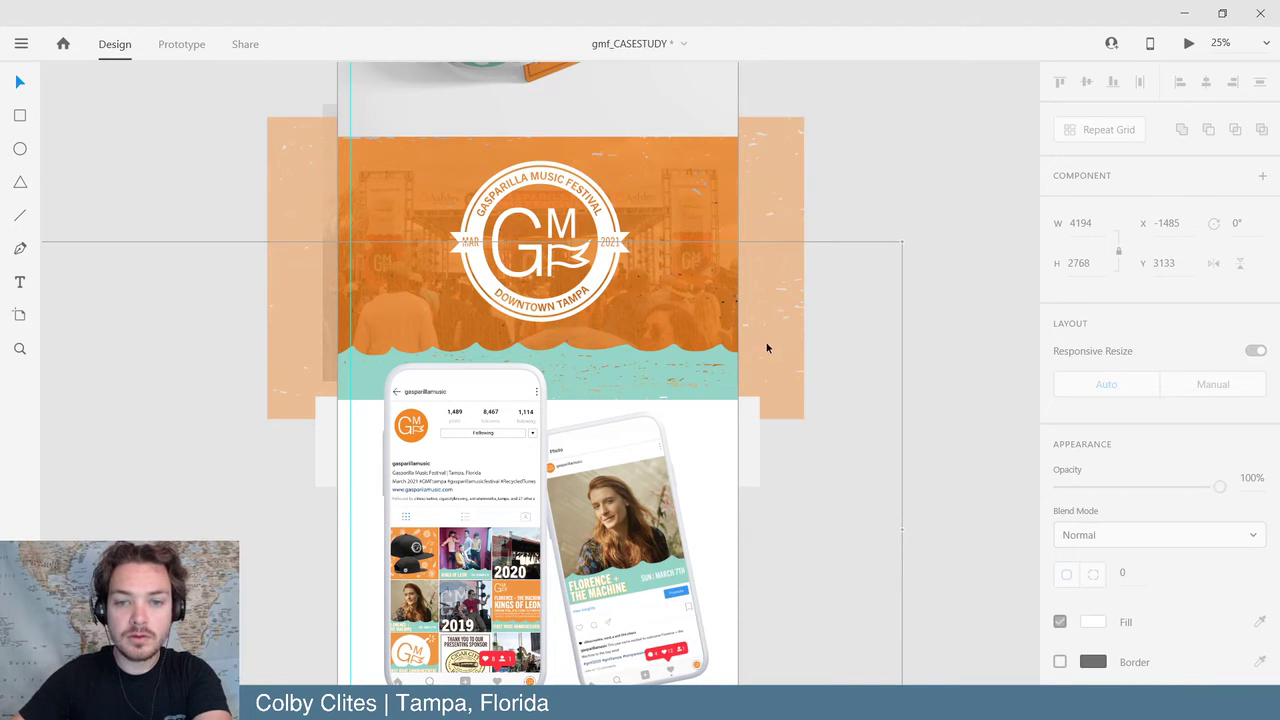
# - Delete the old teal wave layer GMF_waves-01 behind the phone mockups on Web 1920 – 9
pyautogui.click(694, 376)
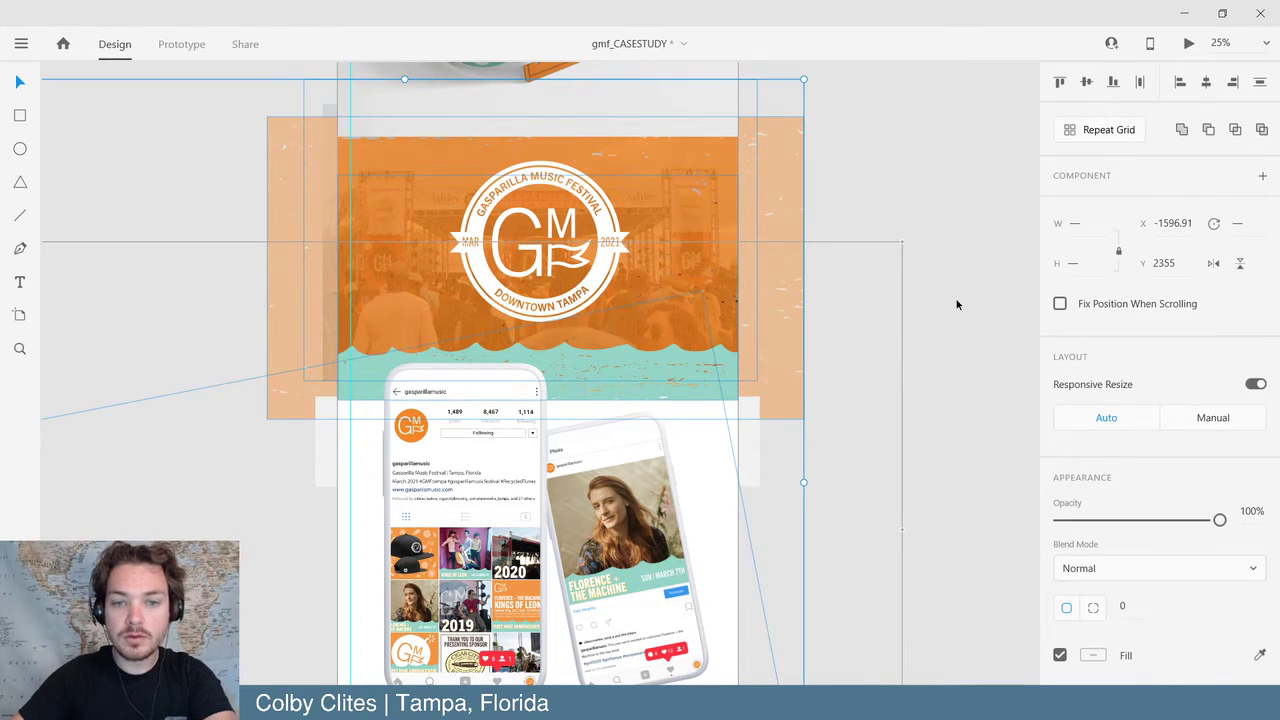
pyautogui.click(594, 369)
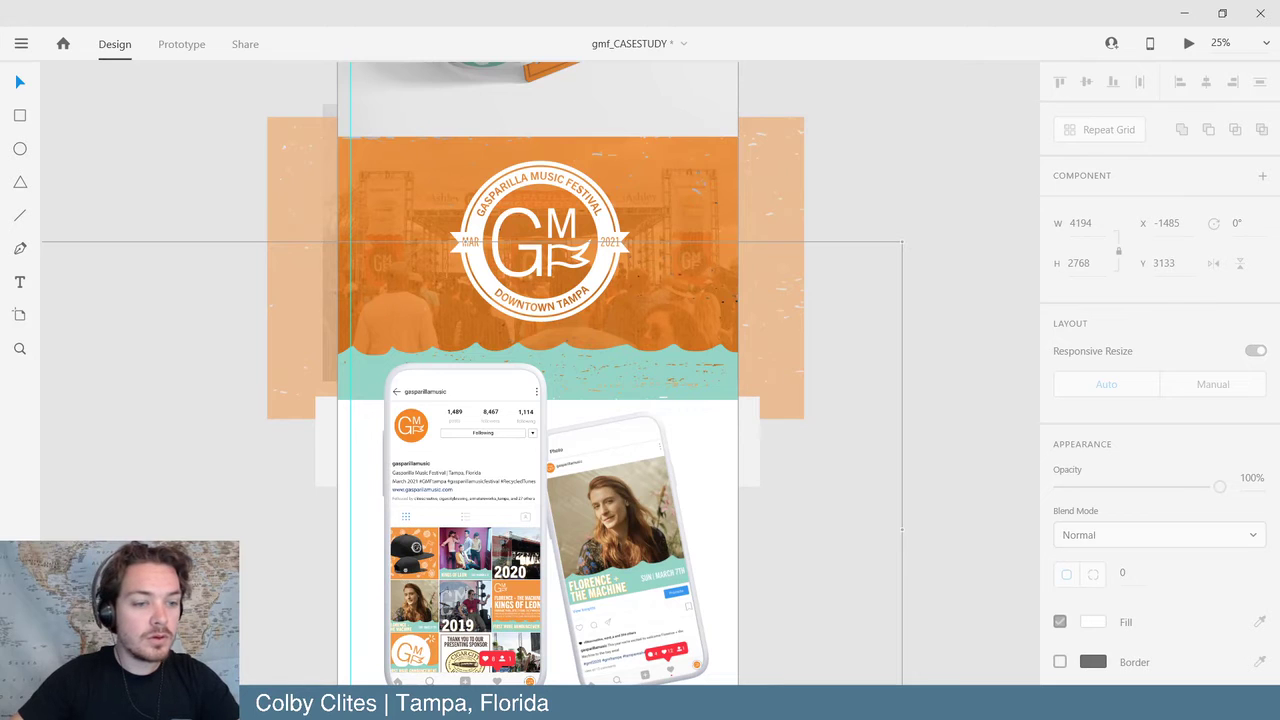
pyautogui.hotkey('ctrl', 'y')
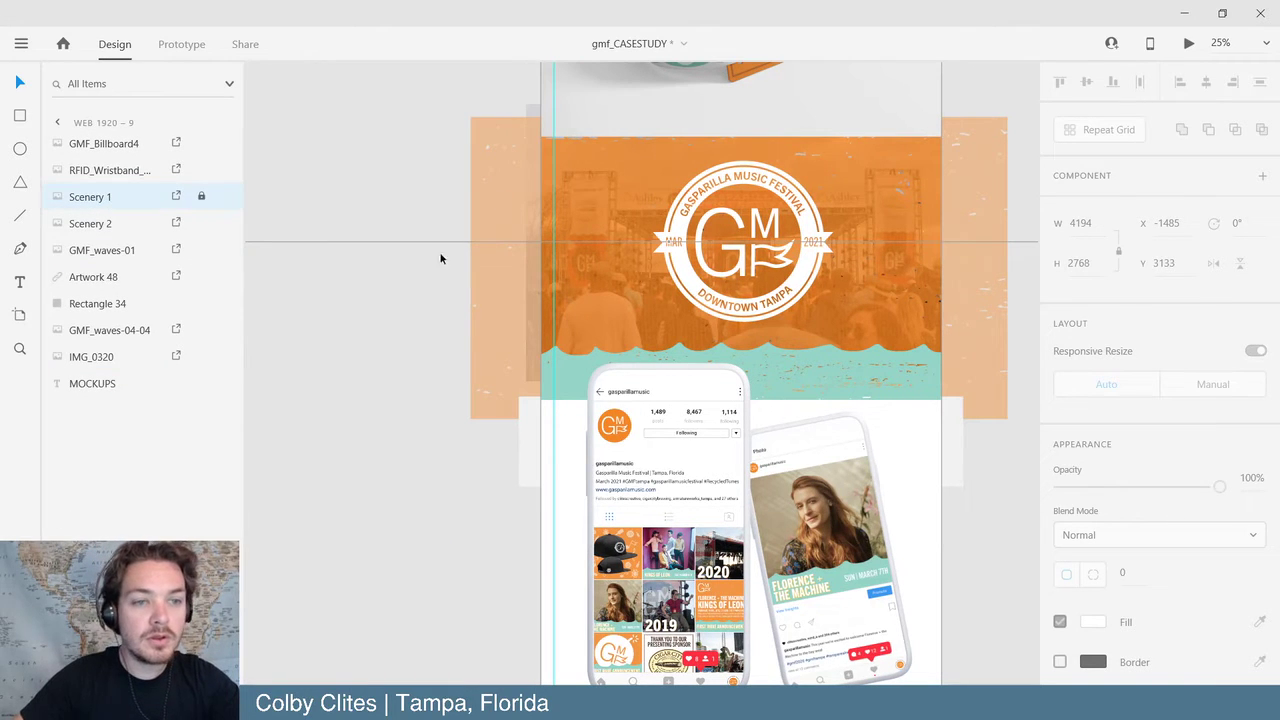
pyautogui.scroll(2, 479, 318)
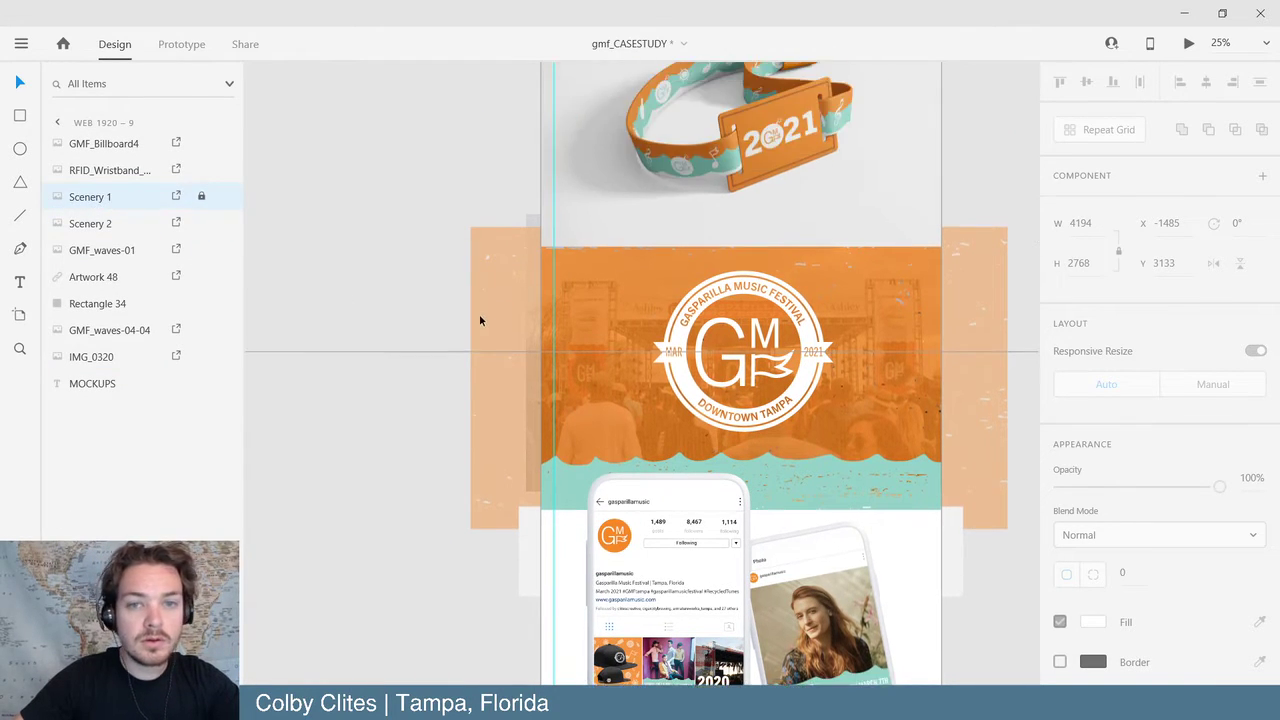
pyautogui.scroll(10, 480, 319)
pyautogui.click(555, 285)
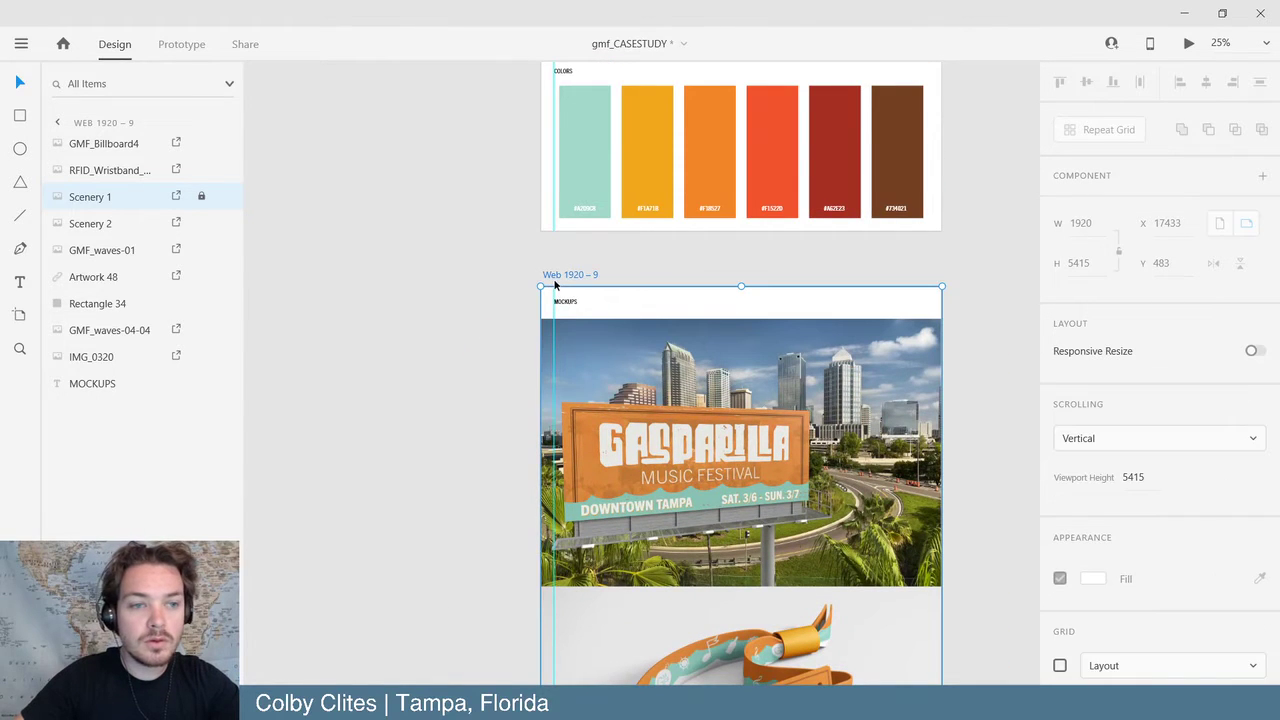
pyautogui.doubleClick(67, 197)
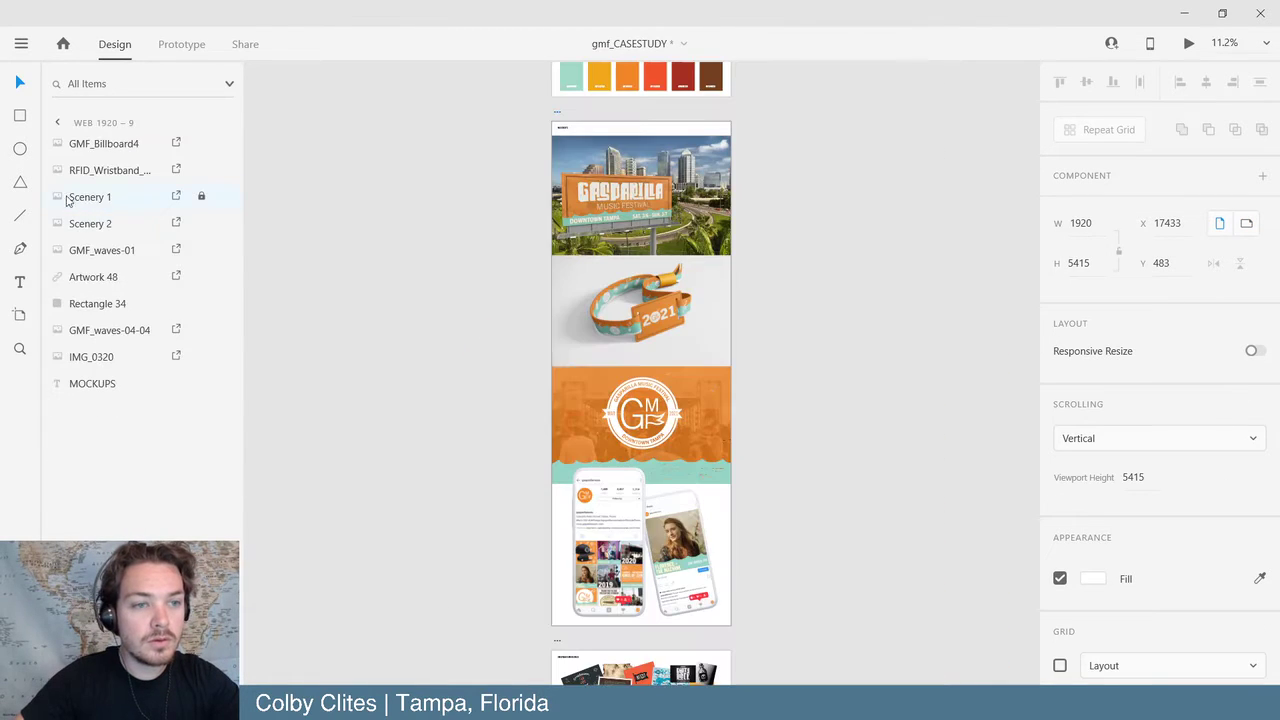
pyautogui.click(90, 248)
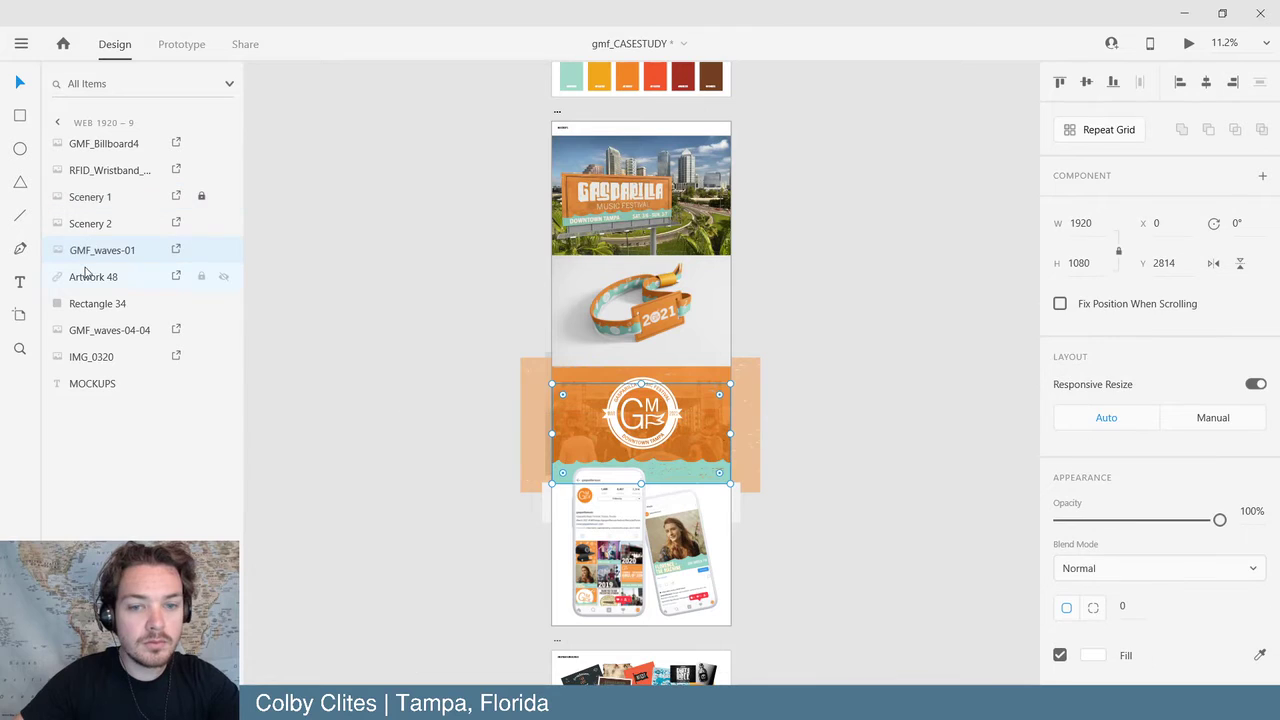
pyautogui.press('Delete')
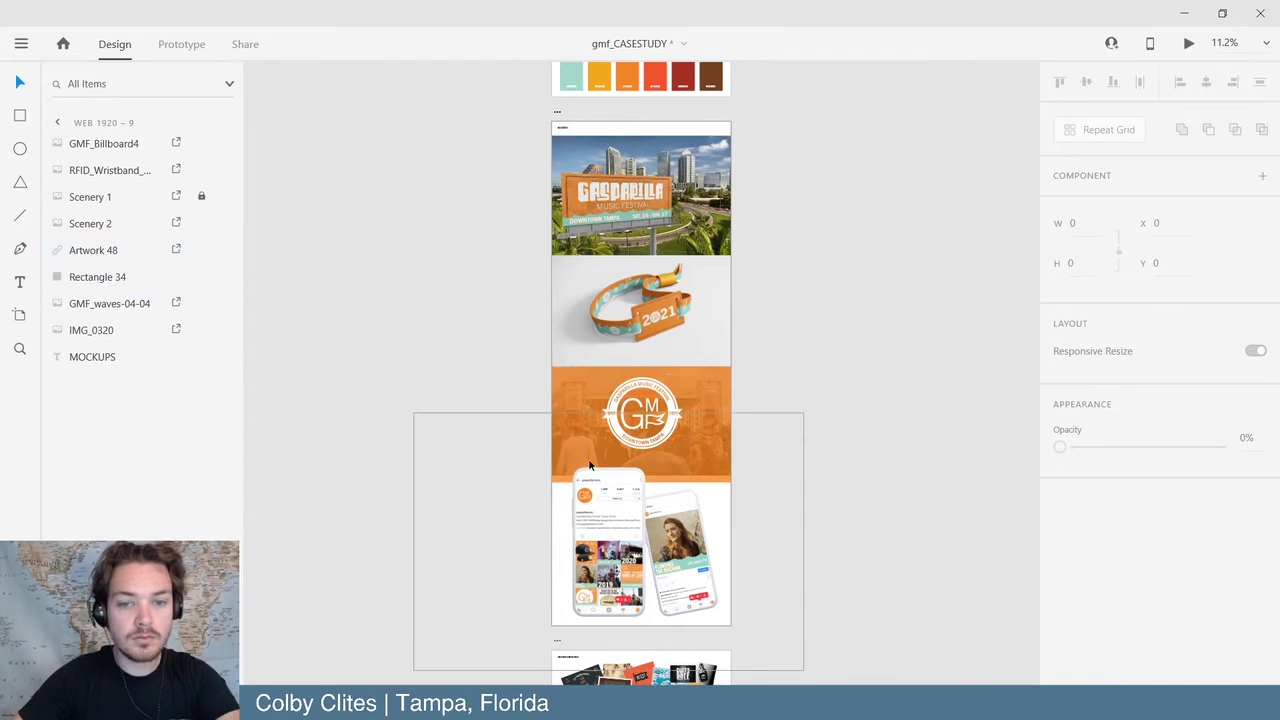
# - Paste the copied wave onto Web 1920 – 9 and position it below the round badge at X -49, Y 3696.2
pyautogui.hotkey('ctrl', '=')
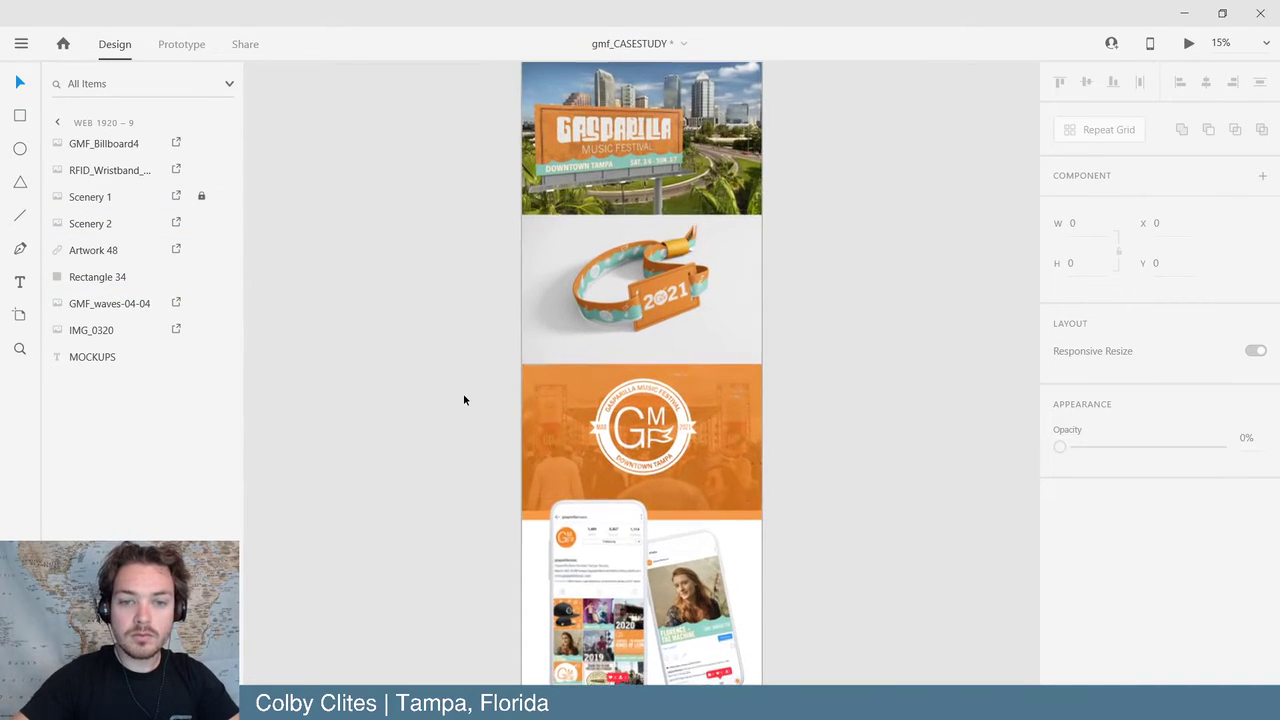
pyautogui.hotkey('ctrl', 'v')
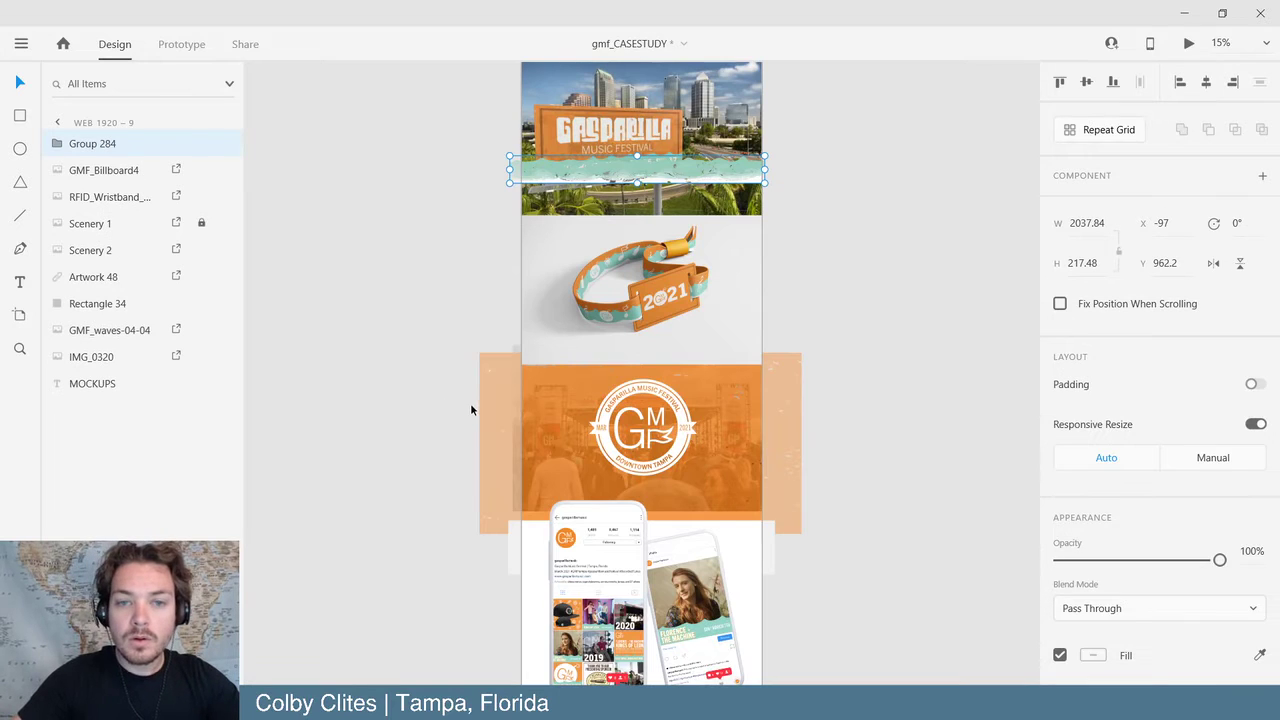
pyautogui.moveTo(663, 171); pyautogui.dragTo(674, 510)
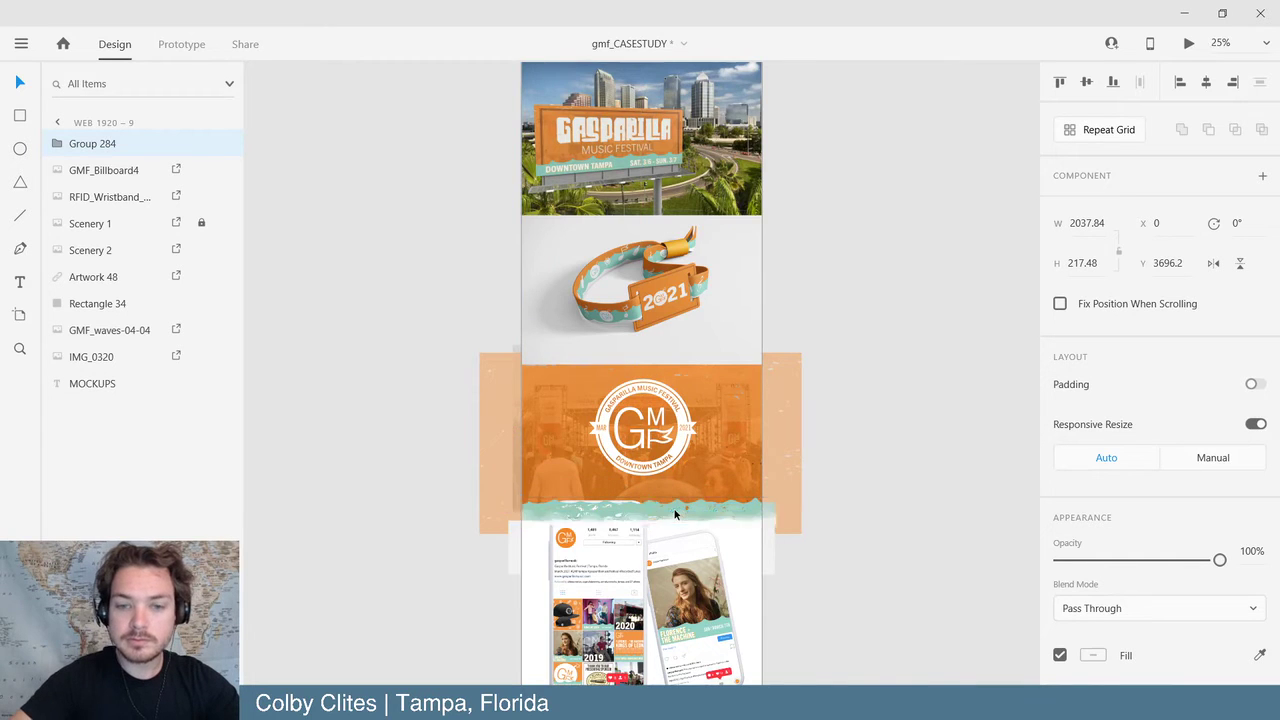
pyautogui.hotkey('ctrl', '=')
pyautogui.scroll(-3, 674, 513)
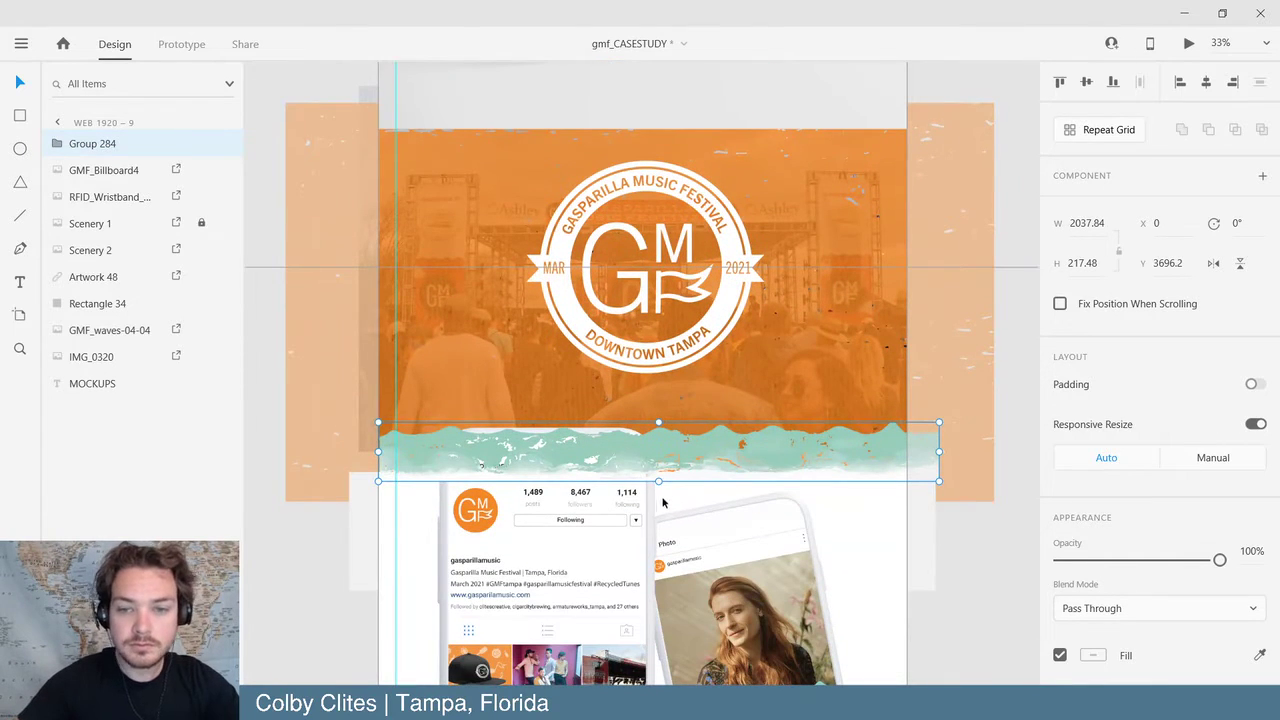
pyautogui.moveTo(758, 457); pyautogui.dragTo(748, 457)
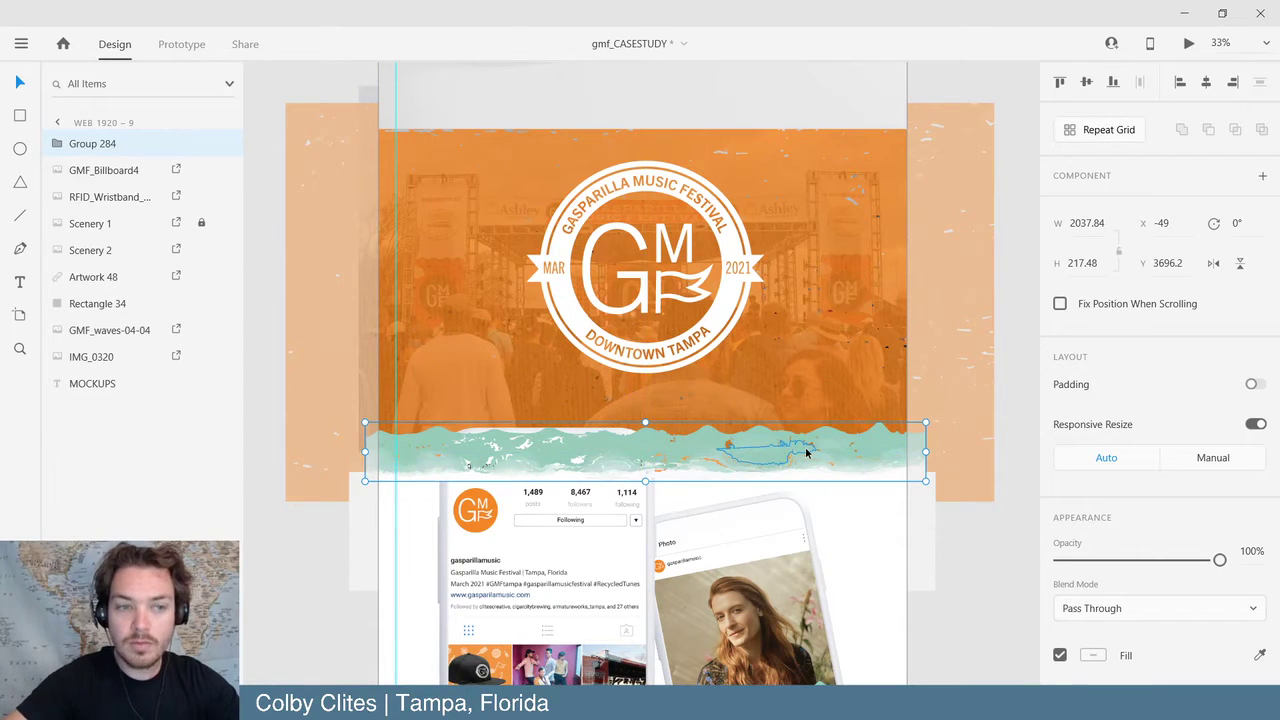
# - Send the pasted wave group backward so it sits directly behind the large phone mockup Scenery 1
pyautogui.hotkey('ctrl', '[')
pyautogui.hotkey('ctrl', '[')
pyautogui.hotkey('ctrl', '[')
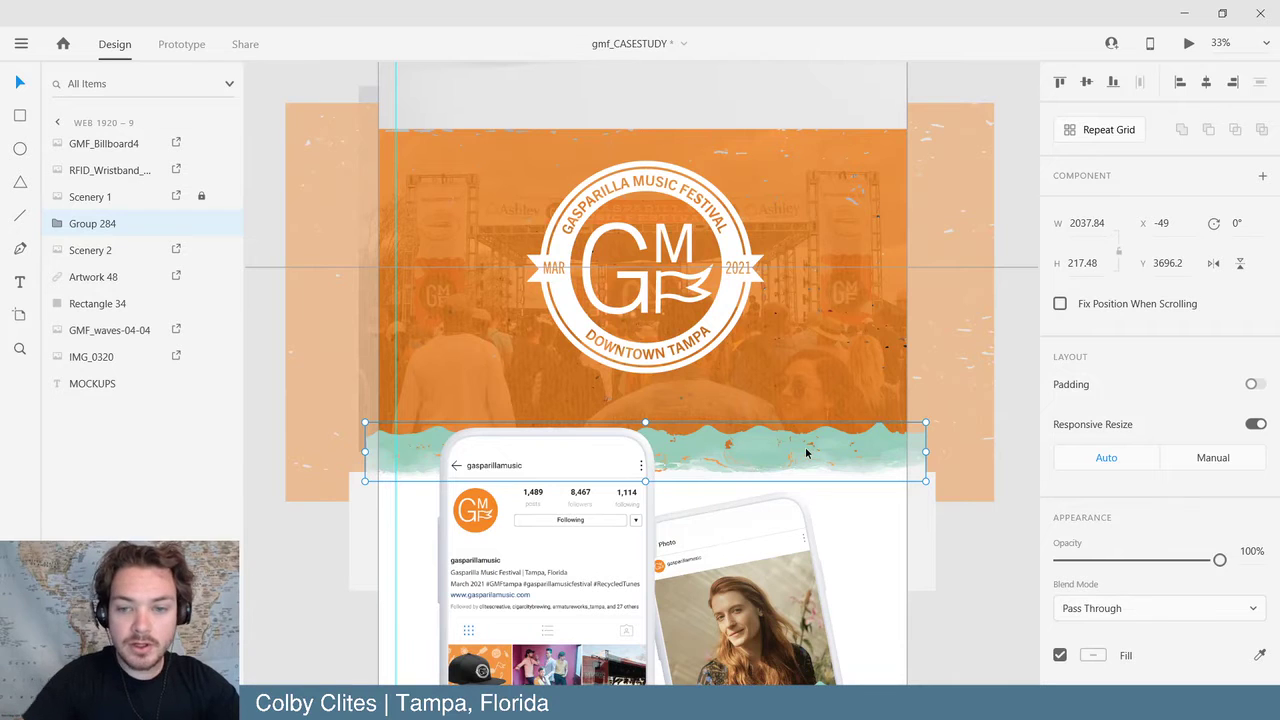
pyautogui.click(1028, 546)
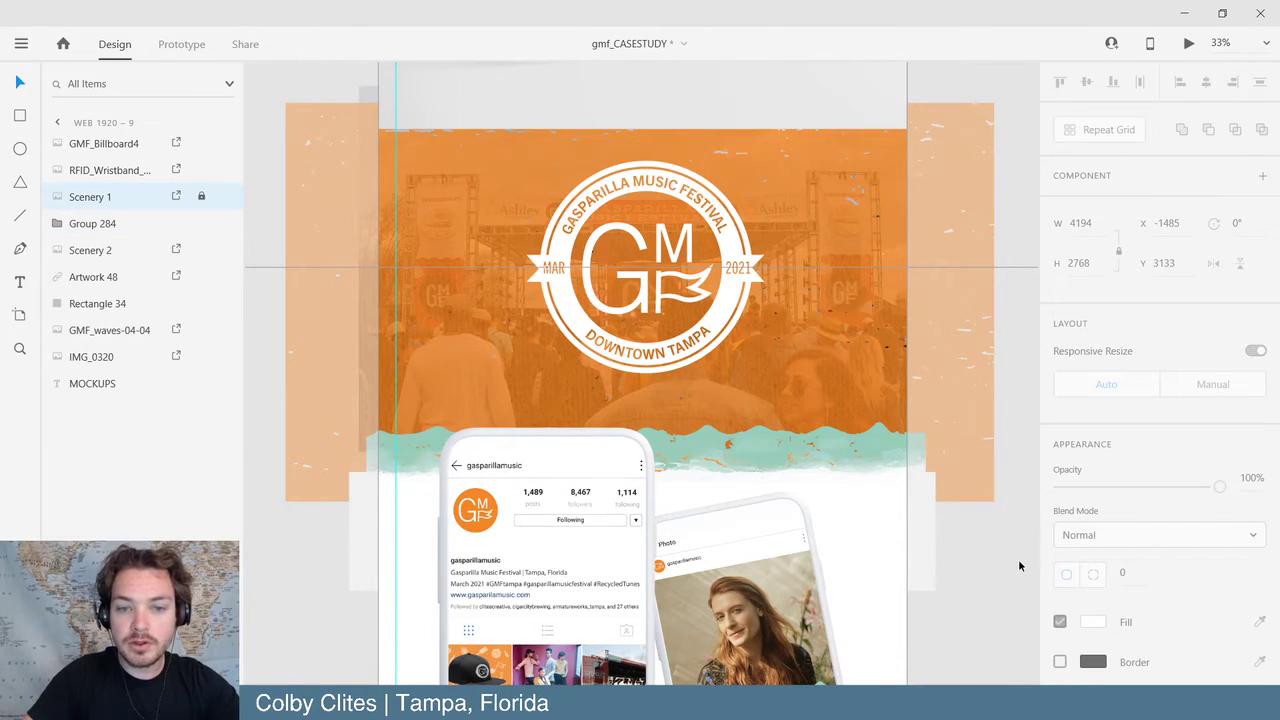
# - Draw a borderless white rectangle about 2196 by 323 px just below the wave, spanning the artboard width
pyautogui.scroll(-3, 1019, 566)
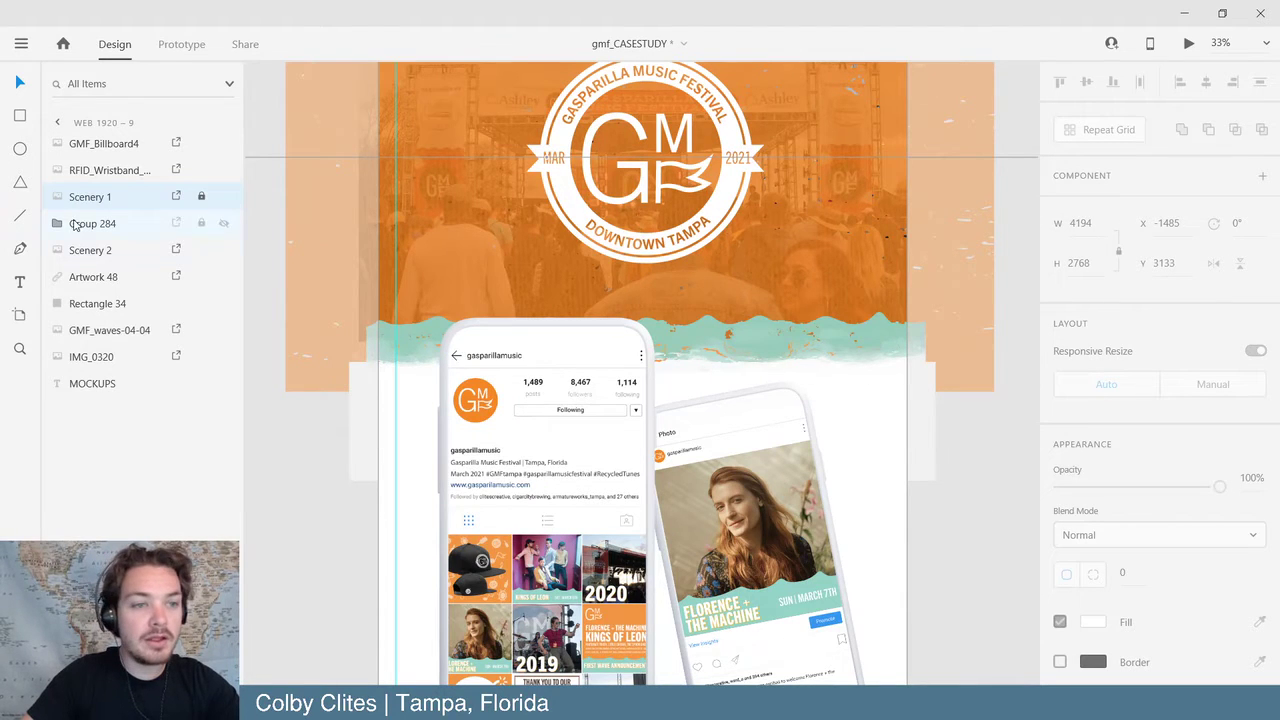
pyautogui.click(20, 118)
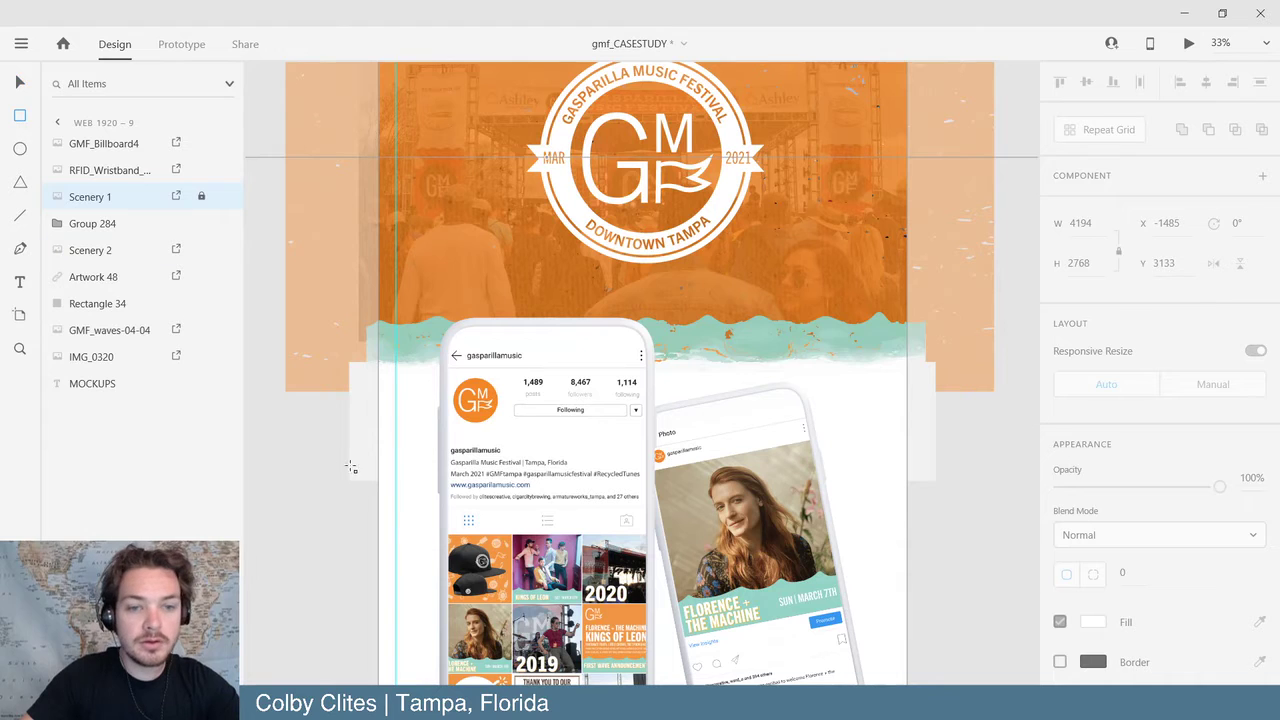
pyautogui.moveTo(314, 452); pyautogui.dragTo(918, 366)
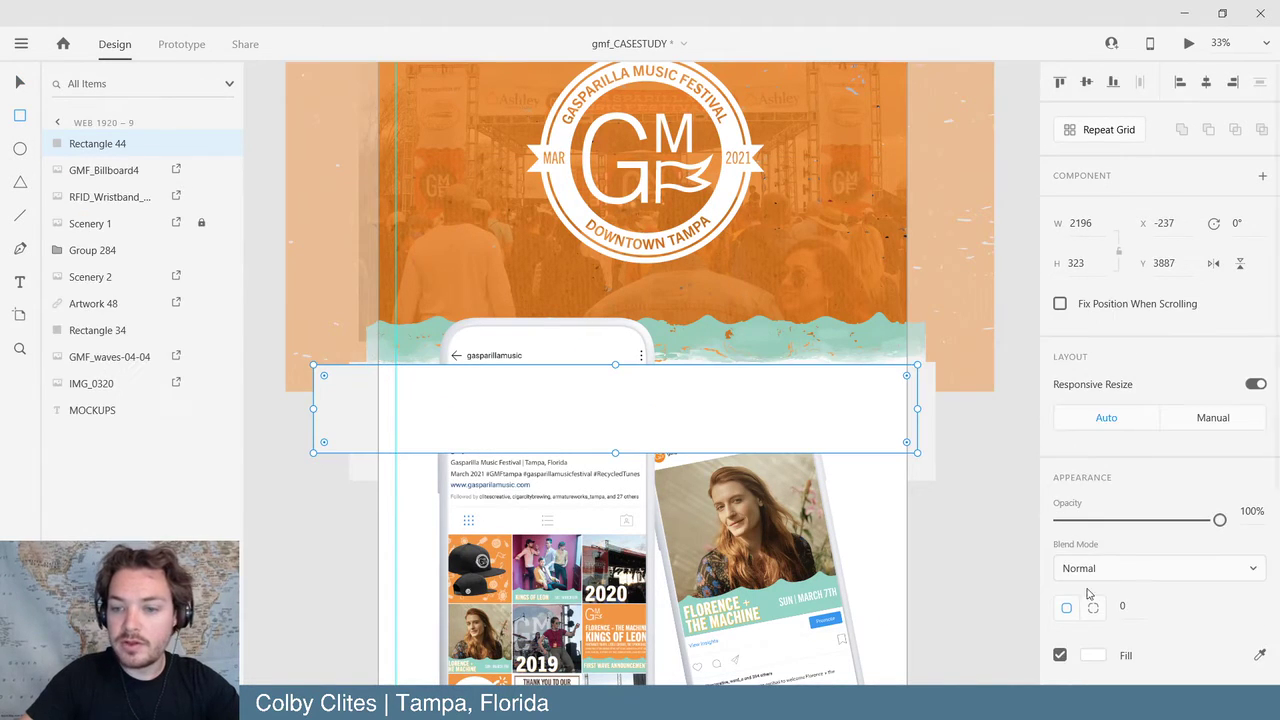
pyautogui.scroll(-3, 1147, 612)
pyautogui.click(1060, 536)
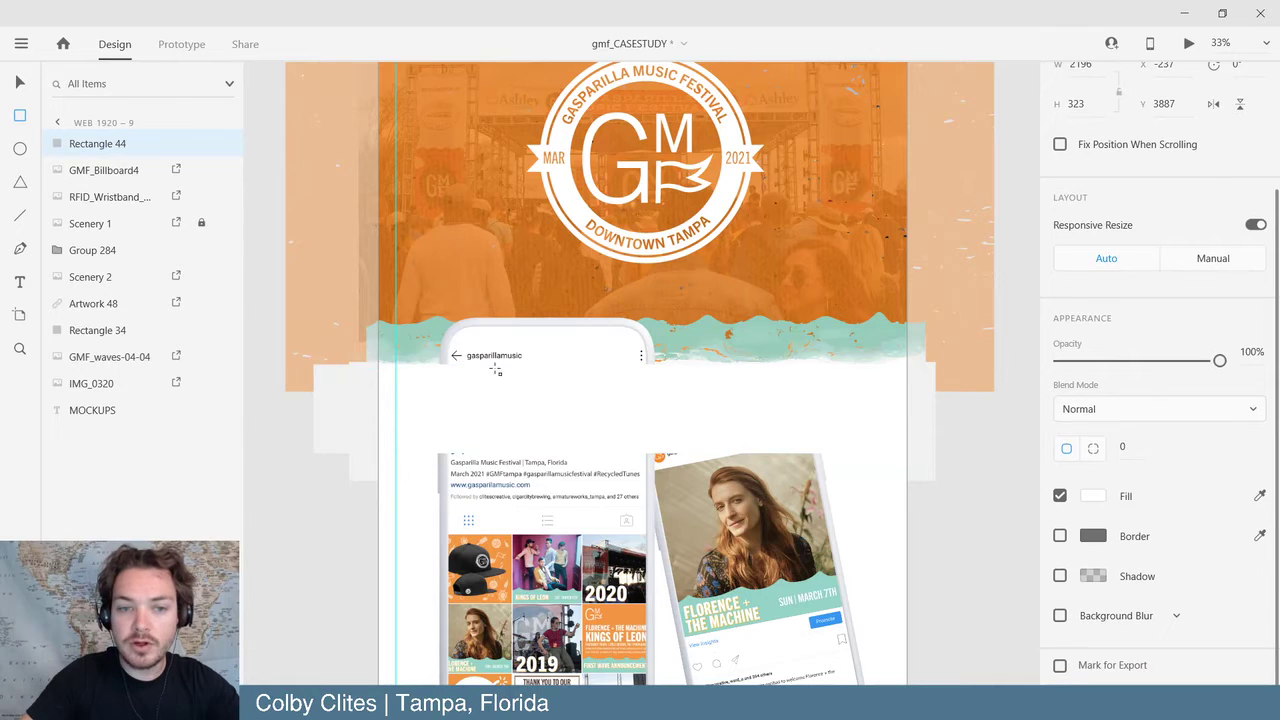
pyautogui.press('v')
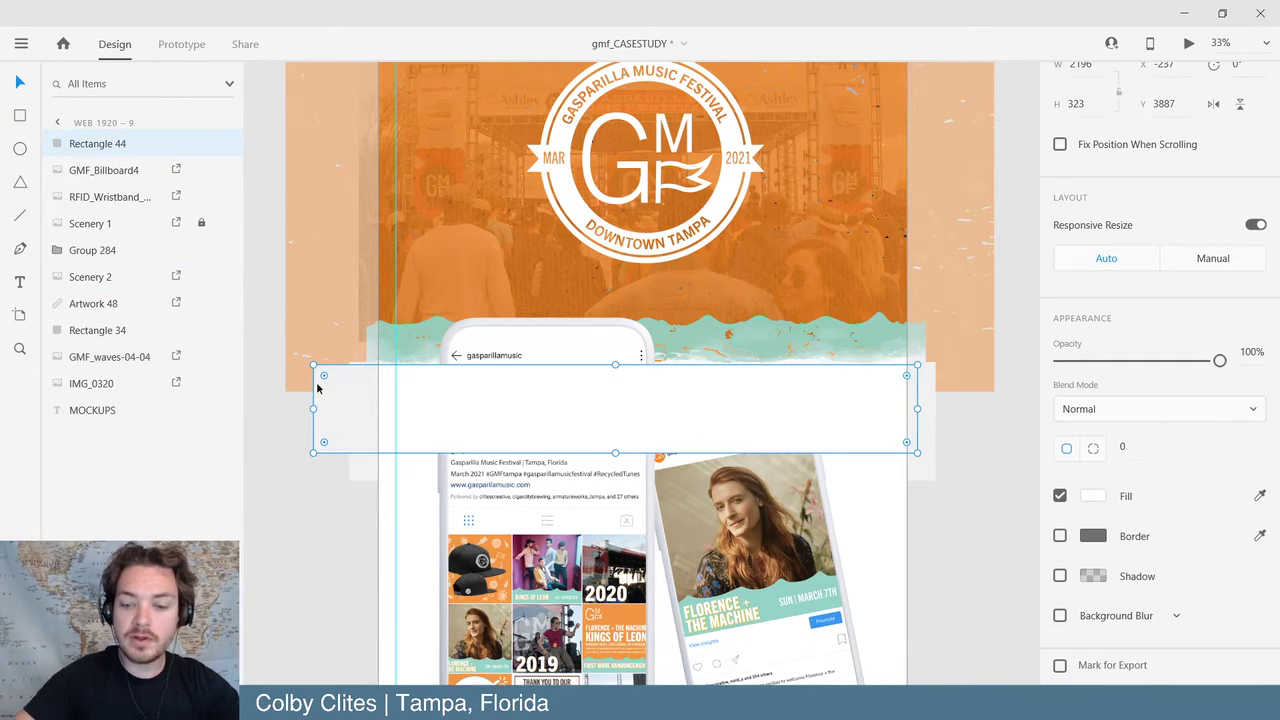
# - Send the white rectangle behind both phone mockups and the wave, placing it directly above Artwork 48 in the layer order
pyautogui.hotkey('ctrl', '[')
pyautogui.hotkey('ctrl', '[')
pyautogui.hotkey('ctrl', '[')
pyautogui.hotkey('ctrl', '[')
pyautogui.hotkey('ctrl', '[')
pyautogui.hotkey('ctrl', '[')
pyautogui.hotkey('ctrl', '[')
pyautogui.hotkey('ctrl', '[')
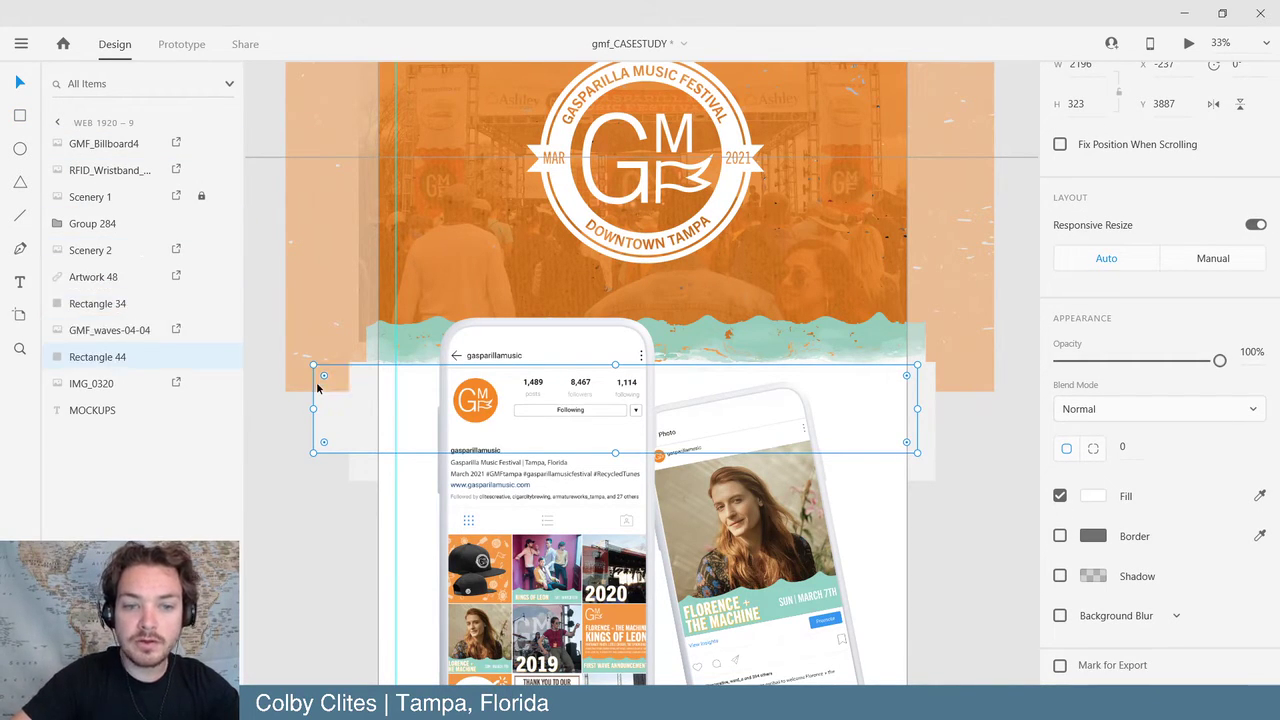
pyautogui.hotkey('ctrl', ']')
pyautogui.hotkey('ctrl', ']')
pyautogui.hotkey('ctrl', ']')
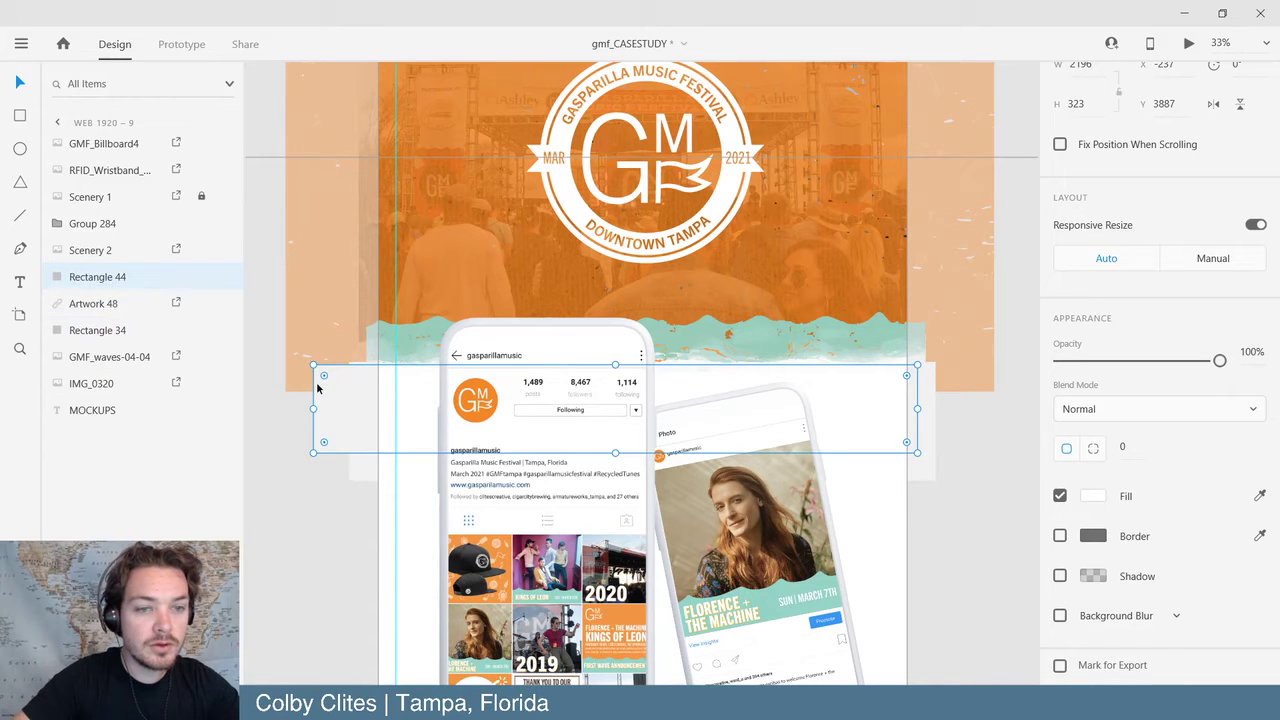
pyautogui.hotkey('ctrl', ']')
pyautogui.hotkey('ctrl', '[')
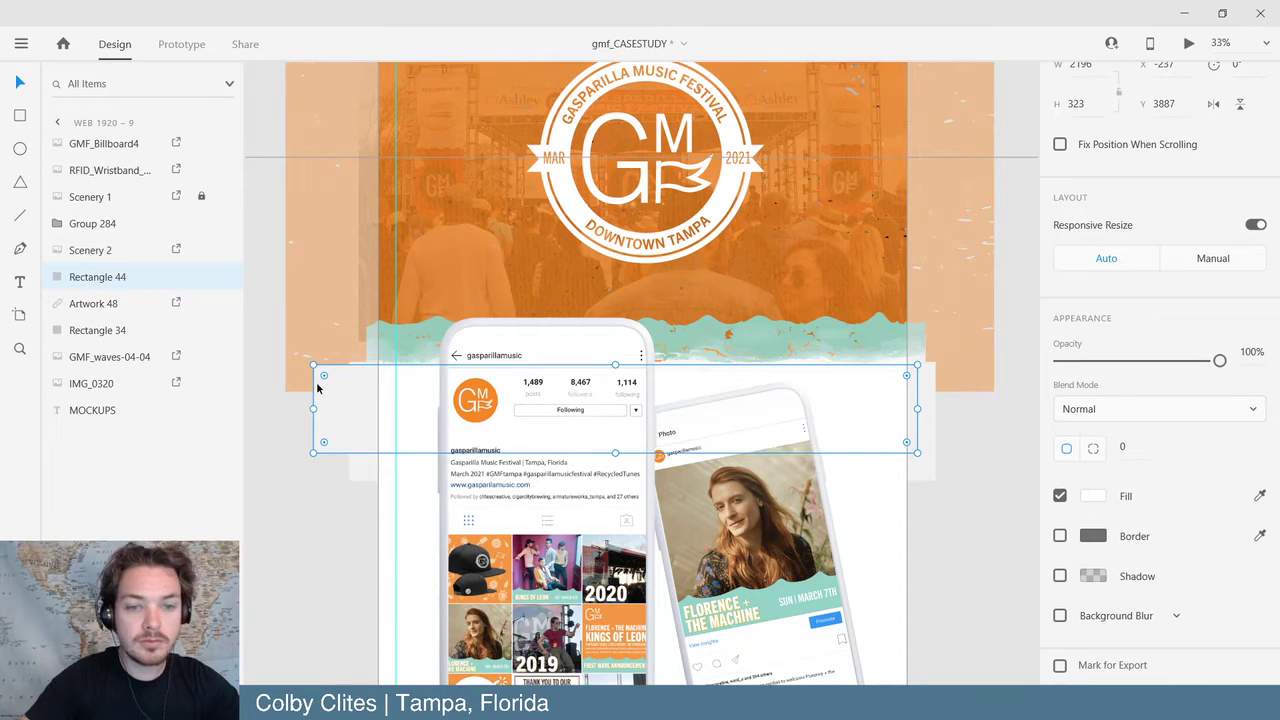
# - Shift the white rectangle up to Y 3886 and bring it in front of the wave group, directly behind Scenery 1
pyautogui.hotkey('ctrl', '1')
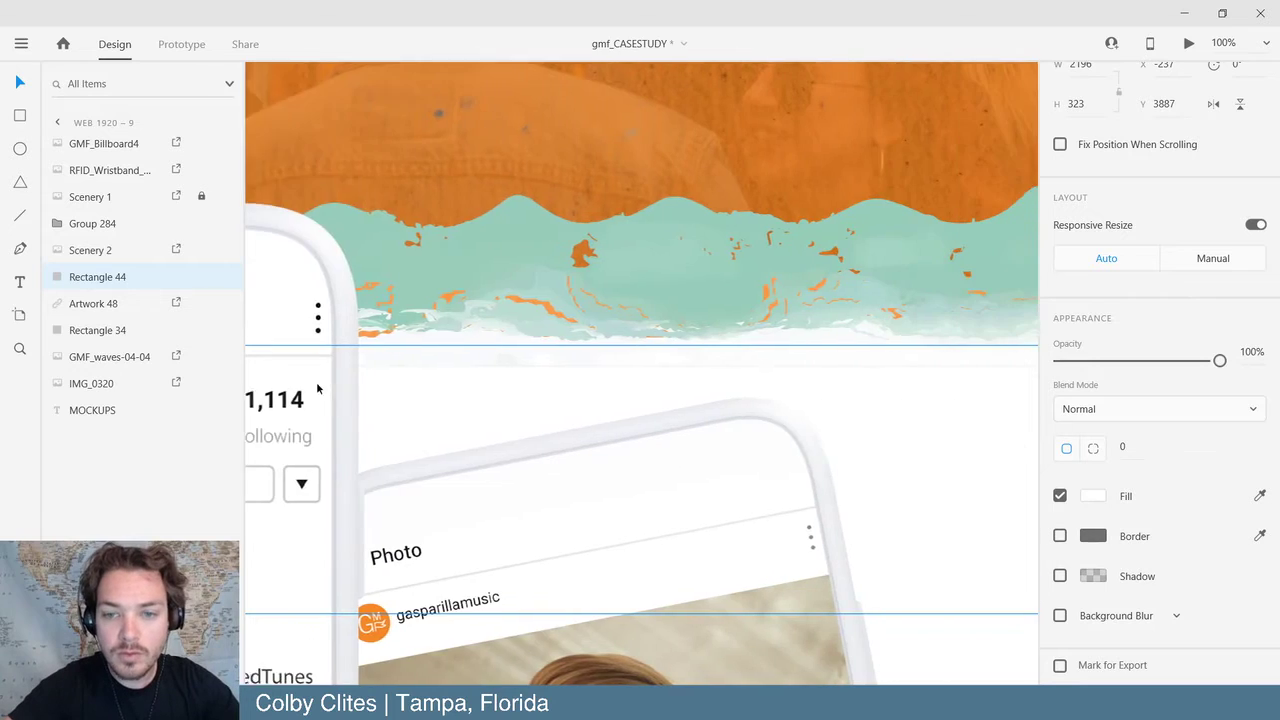
pyautogui.hscroll(5, 317, 388)
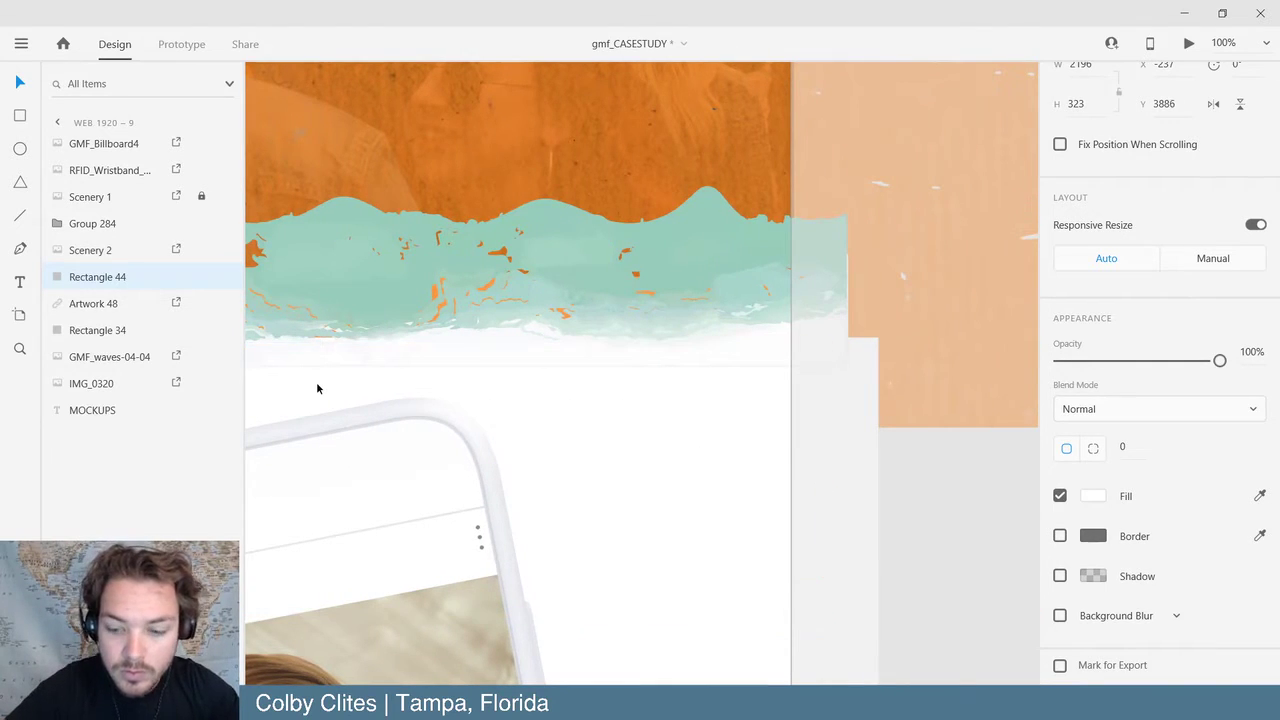
pyautogui.hotkey('ctrl', ']')
pyautogui.hotkey('ctrl', ']')
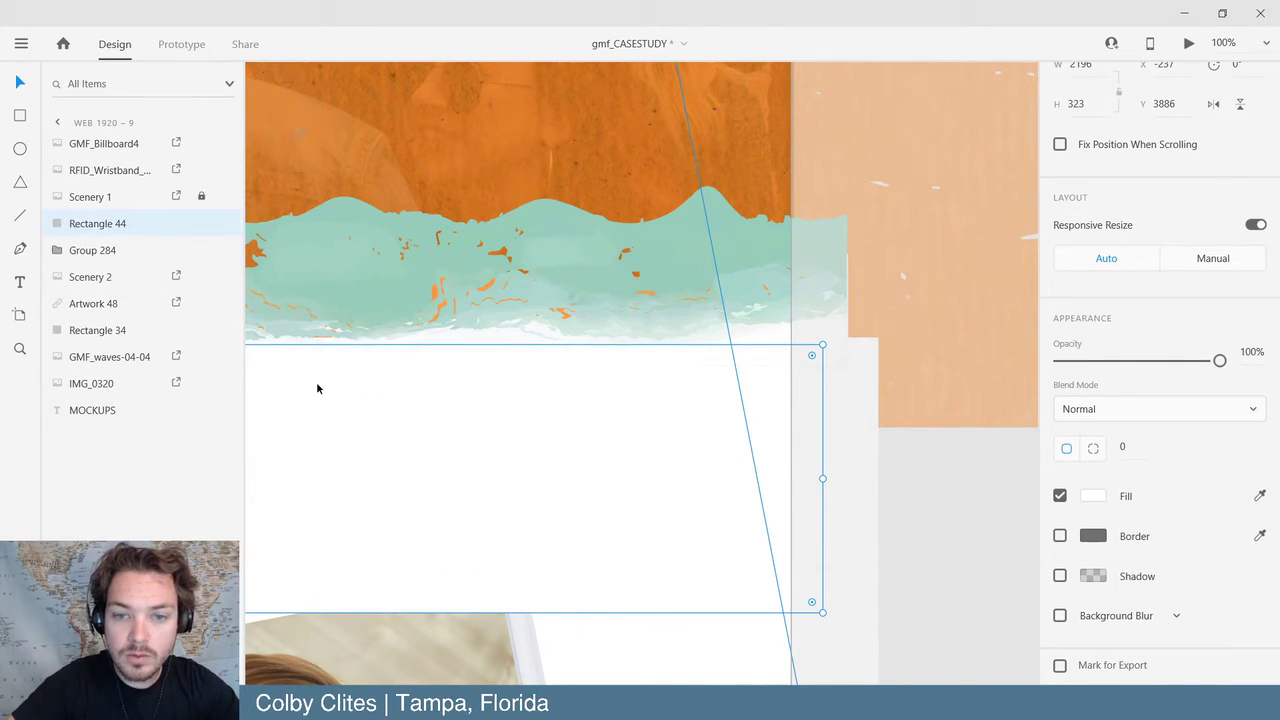
pyautogui.hotkey('ctrl', 'z')
pyautogui.hotkey('ctrl', 'z')
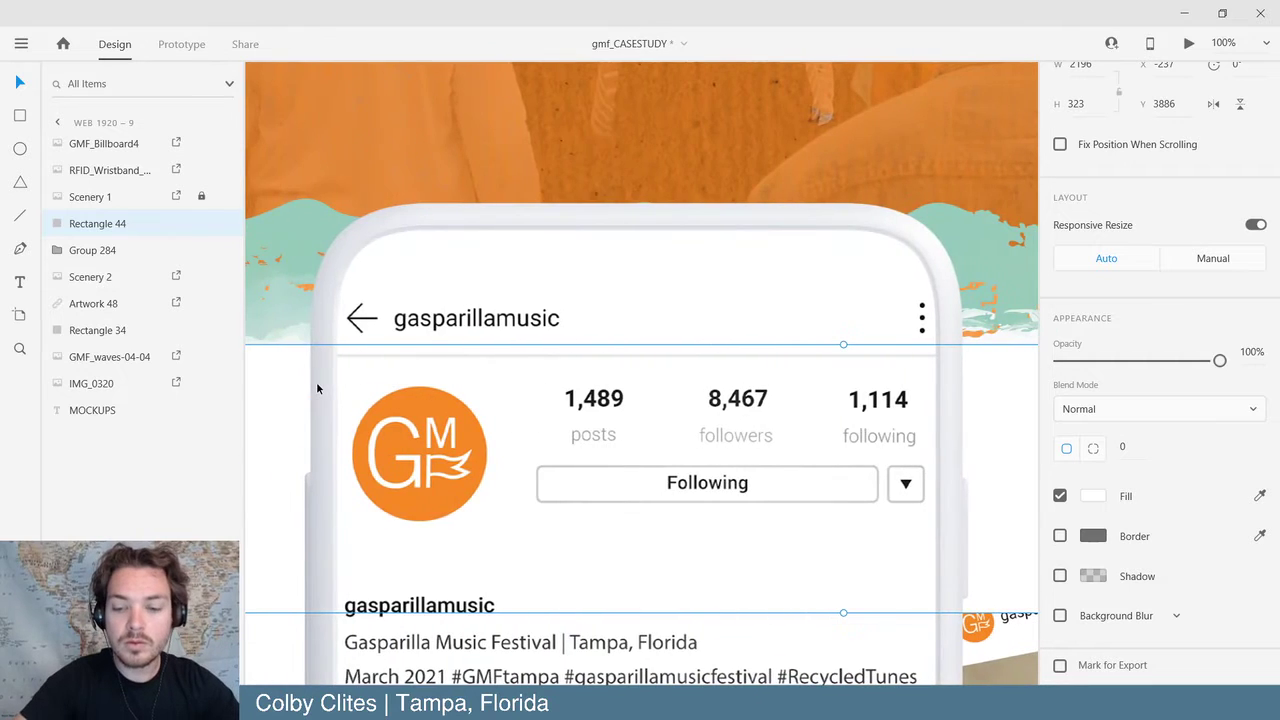
pyautogui.hotkey('ctrl', '-')
pyautogui.hotkey('ctrl', '-')
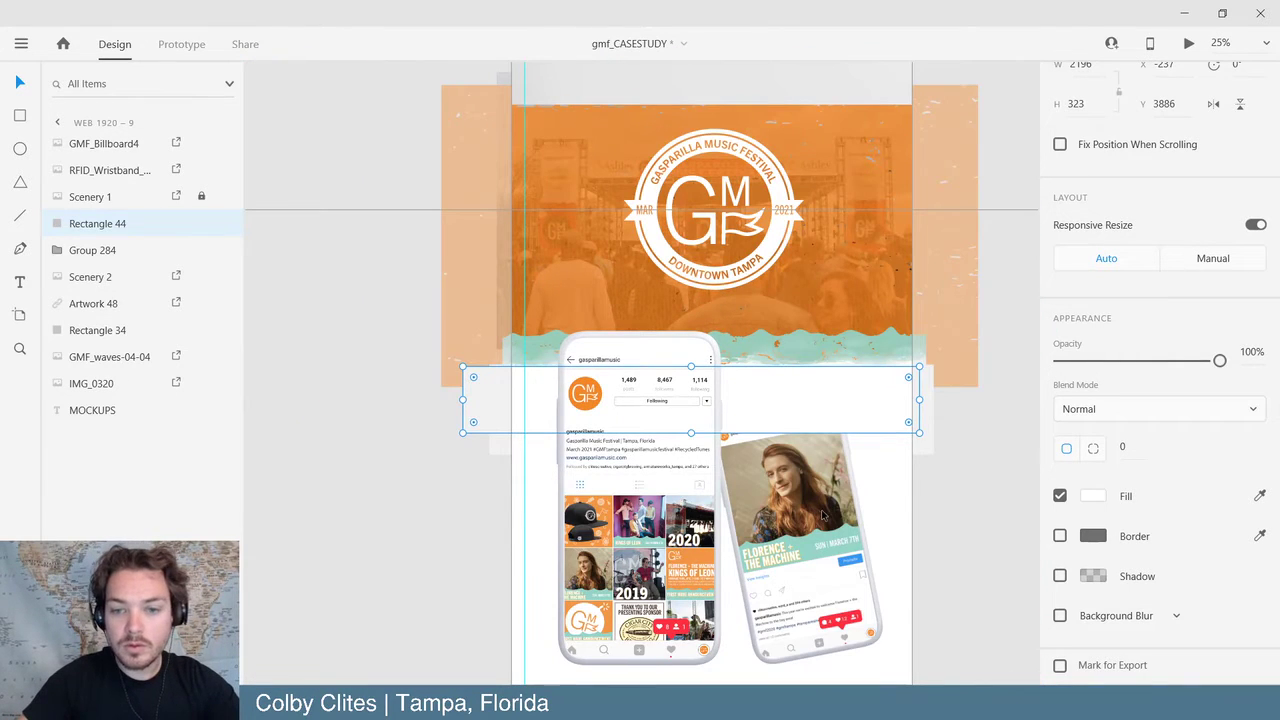
# - Unlock the large phone mockup Scenery 1 and move the tilted phone Scenery 2 above the white rectangle in the layer order
pyautogui.click(822, 515)
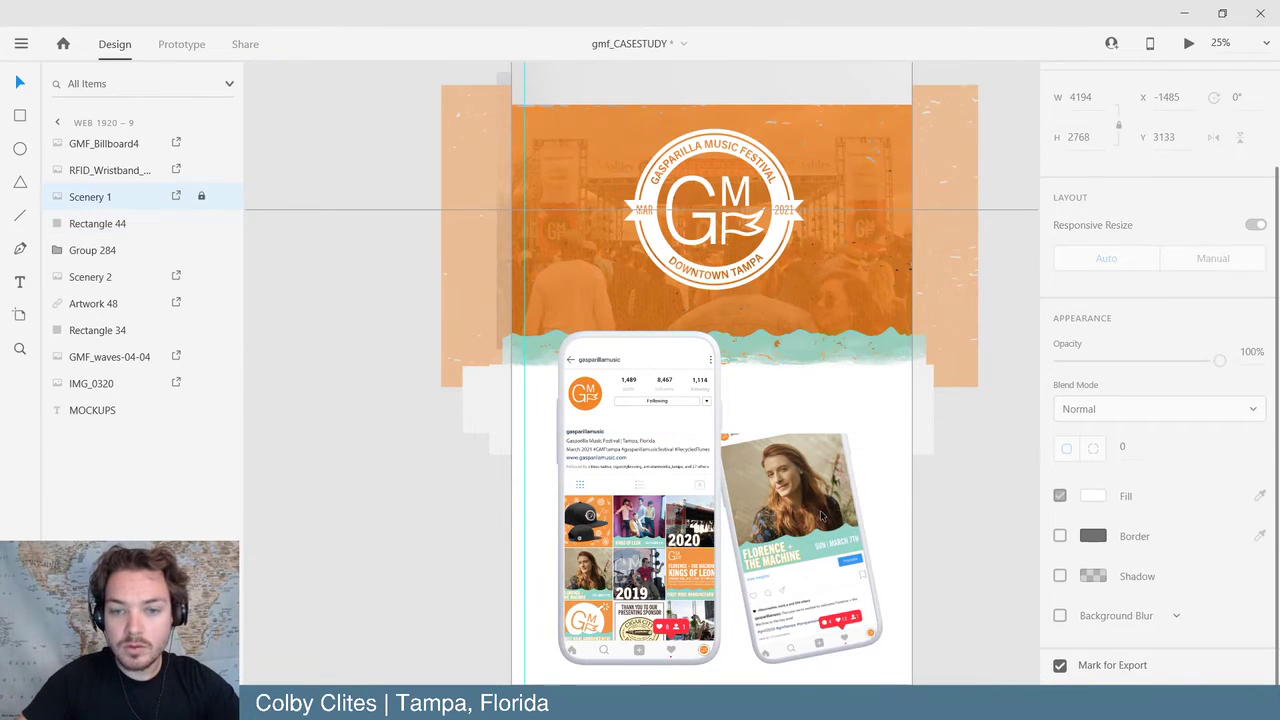
pyautogui.click(201, 196)
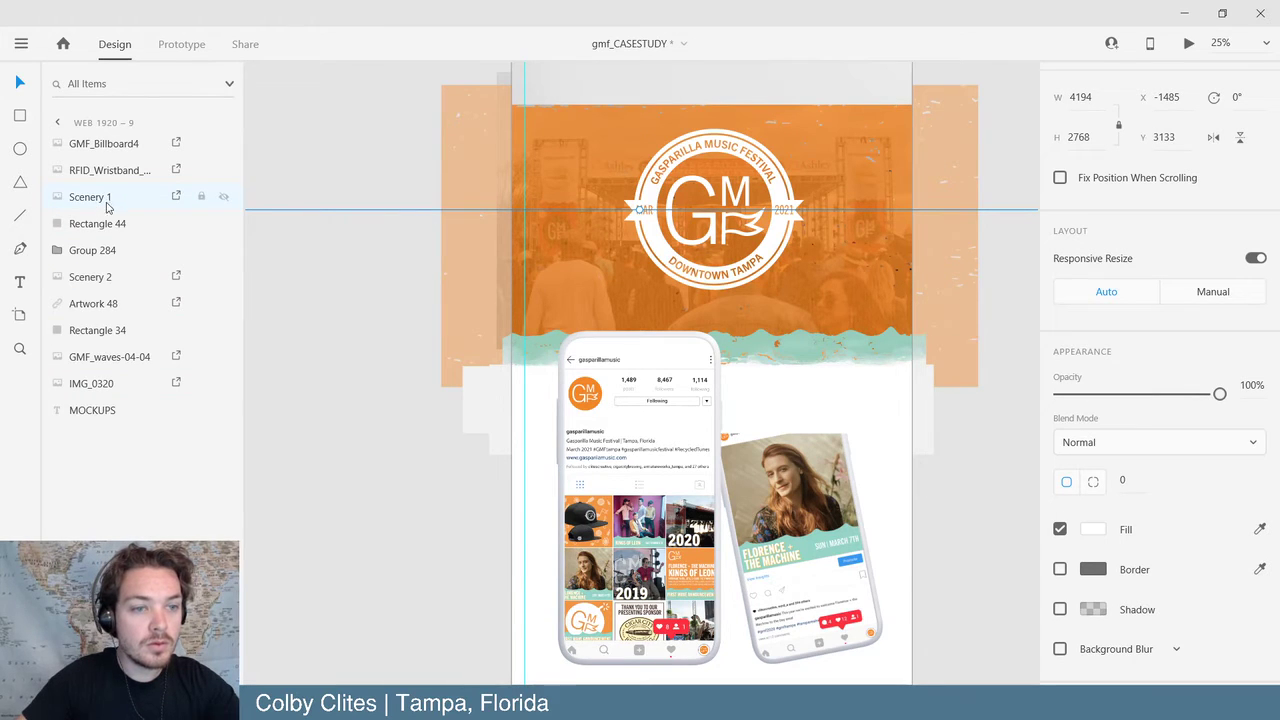
pyautogui.click(108, 277)
pyautogui.moveTo(104, 225); pyautogui.dragTo(106, 216)
pyautogui.click(349, 293)
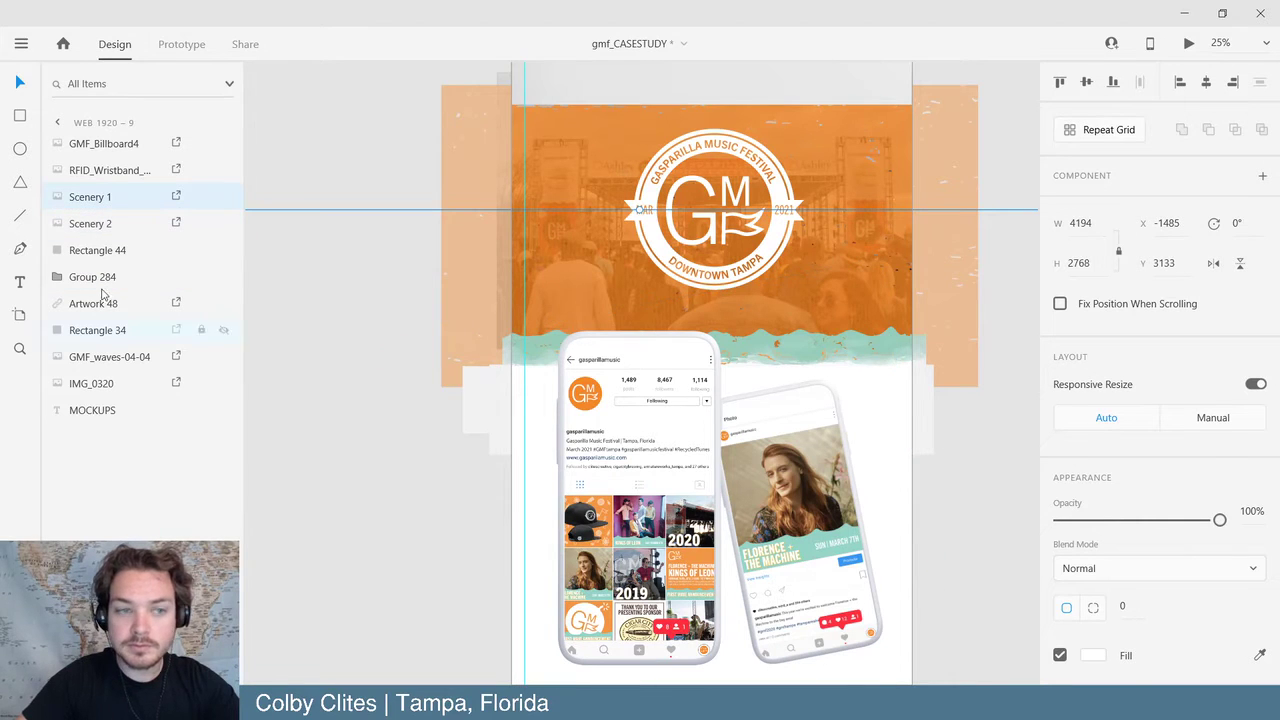
# - Nudge the tilted phone mockup Scenery 2 to the right, to X -1544.91
pyautogui.click(102, 224)
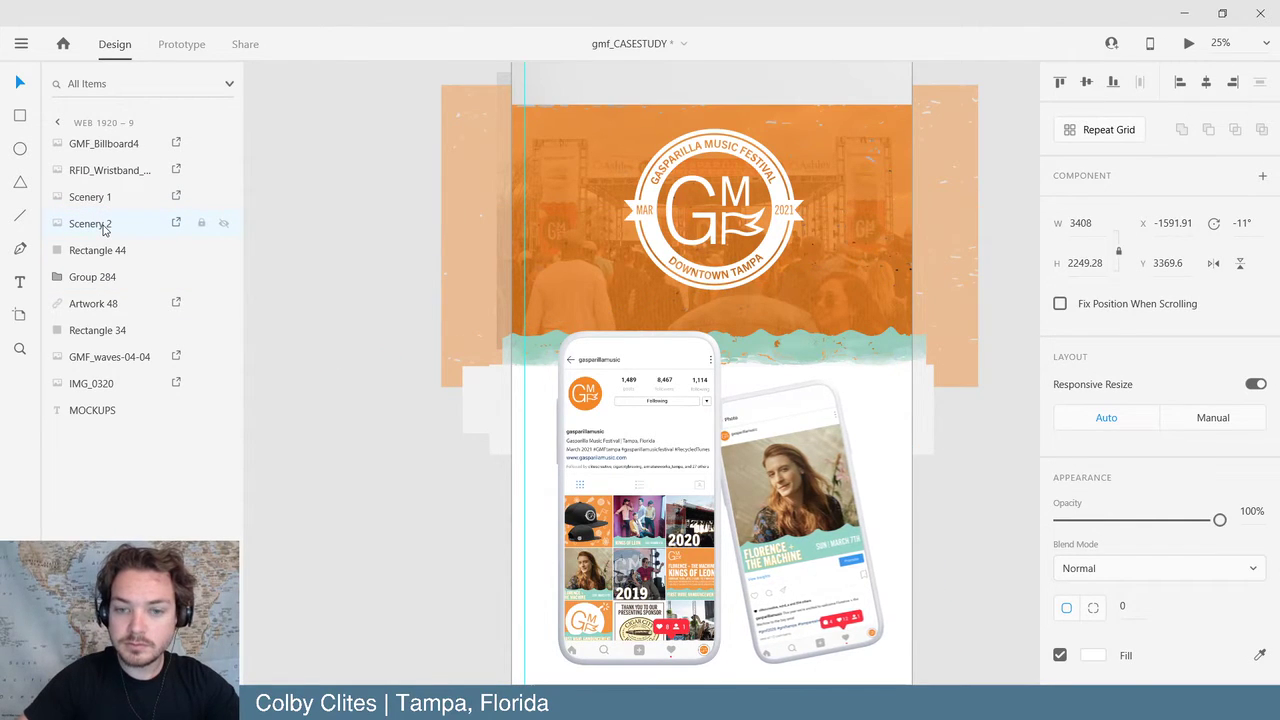
pyautogui.hotkey('shift', 'Right')
pyautogui.hotkey('shift', 'Right')
pyautogui.hotkey('shift', 'Right')
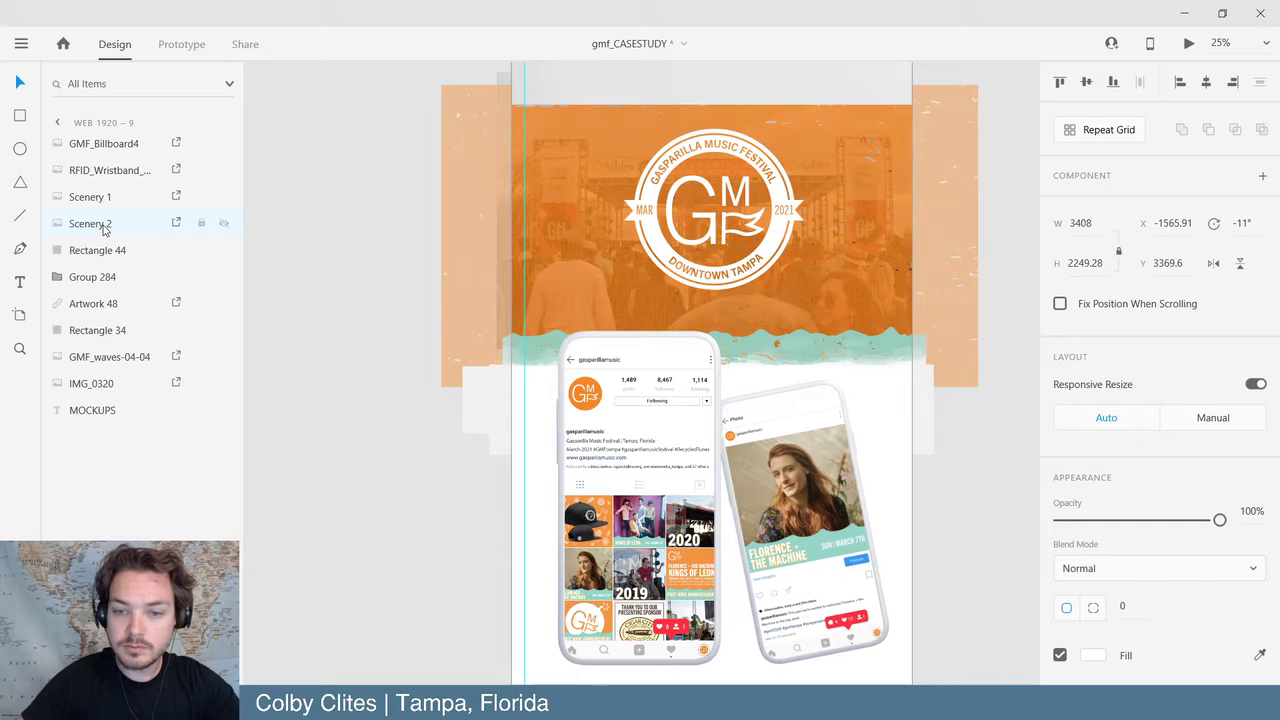
pyautogui.hotkey('shift', 'Right')
pyautogui.hotkey('shift', 'Right')
pyautogui.hotkey('ctrl', '=')
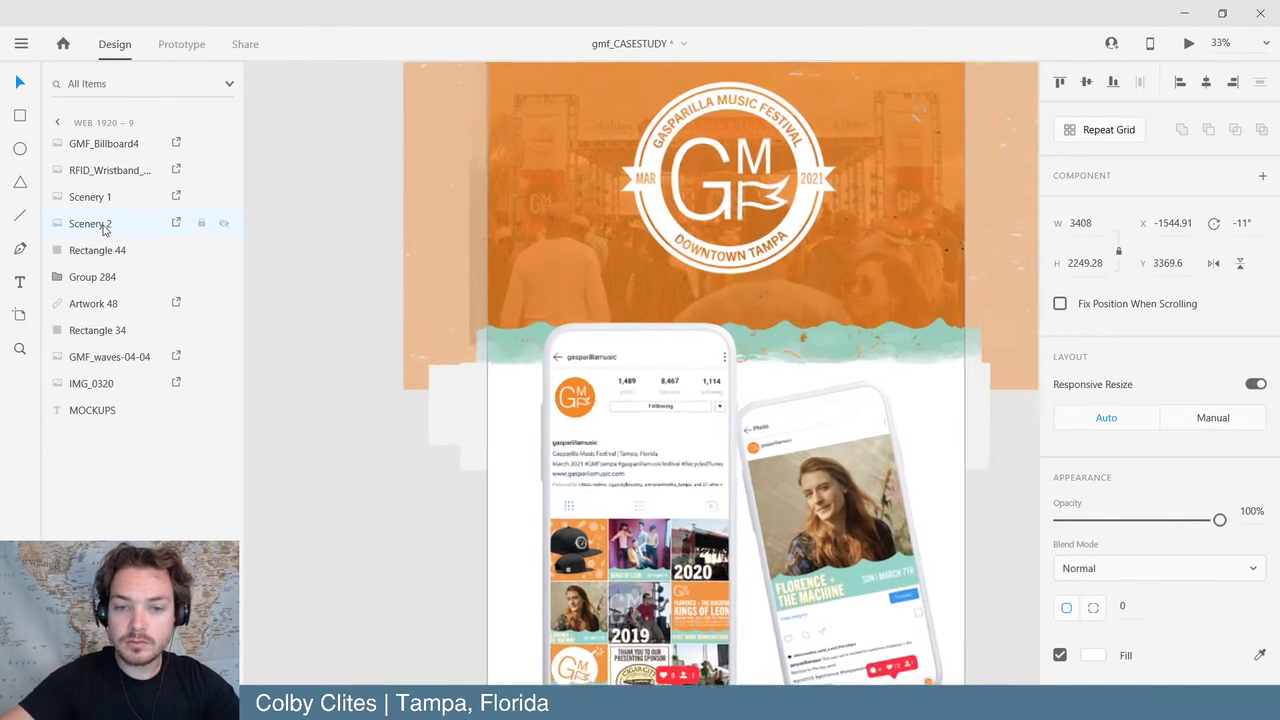
pyautogui.scroll(-1, 103, 229)
pyautogui.scroll(1, 103, 229)
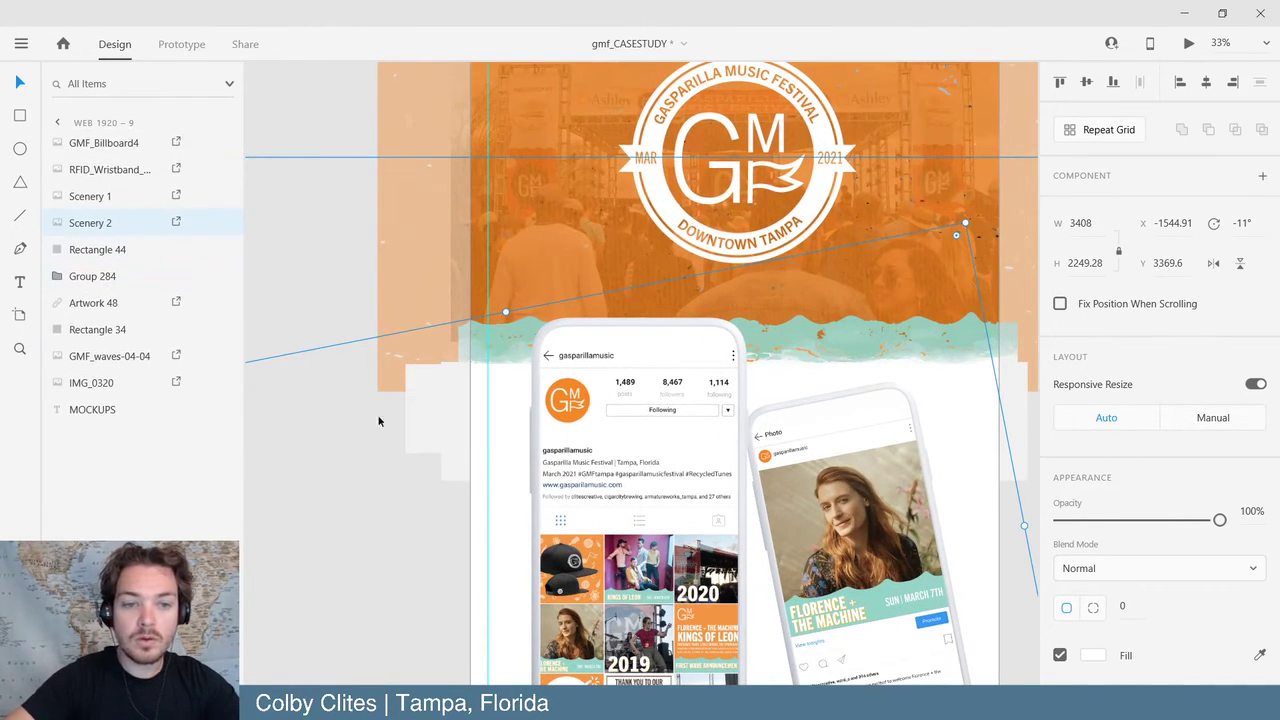
# - Nudge the large phone mockup Scenery 1 slightly to the left, to X -1488
pyautogui.click(370, 571)
pyautogui.scroll(-4, 370, 571)
pyautogui.hscroll(2, 370, 571)
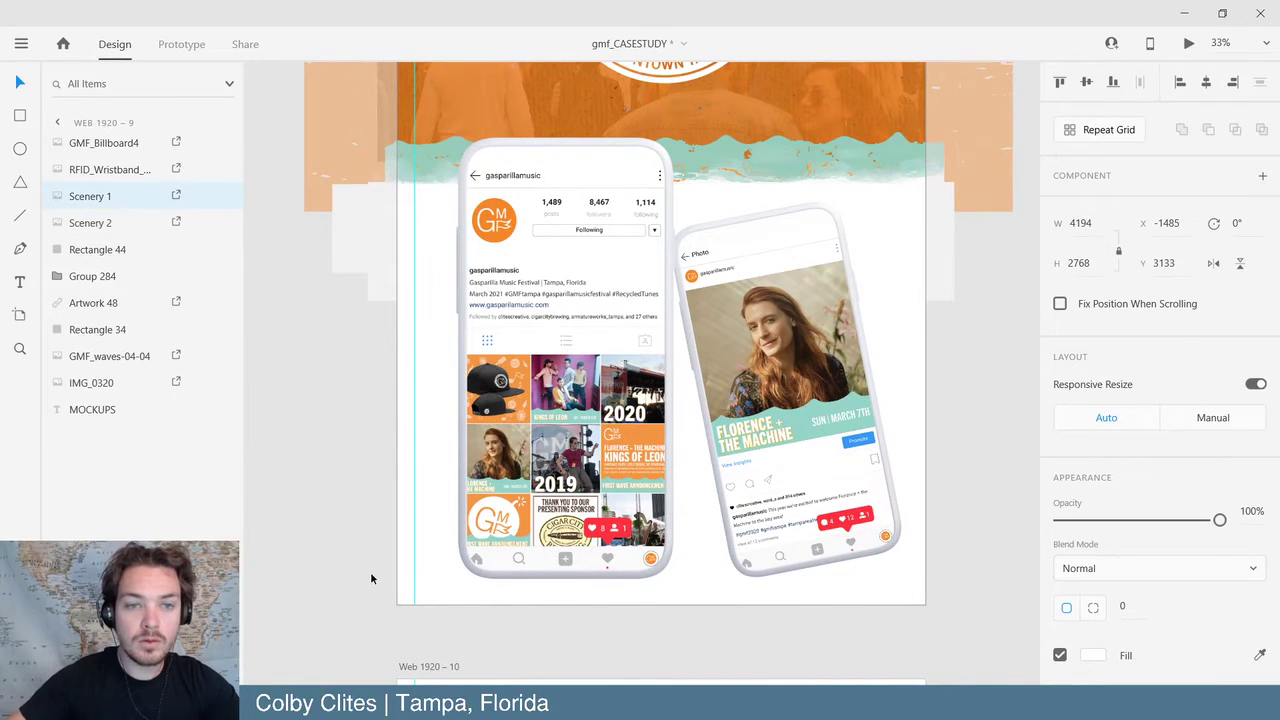
pyautogui.click(124, 226)
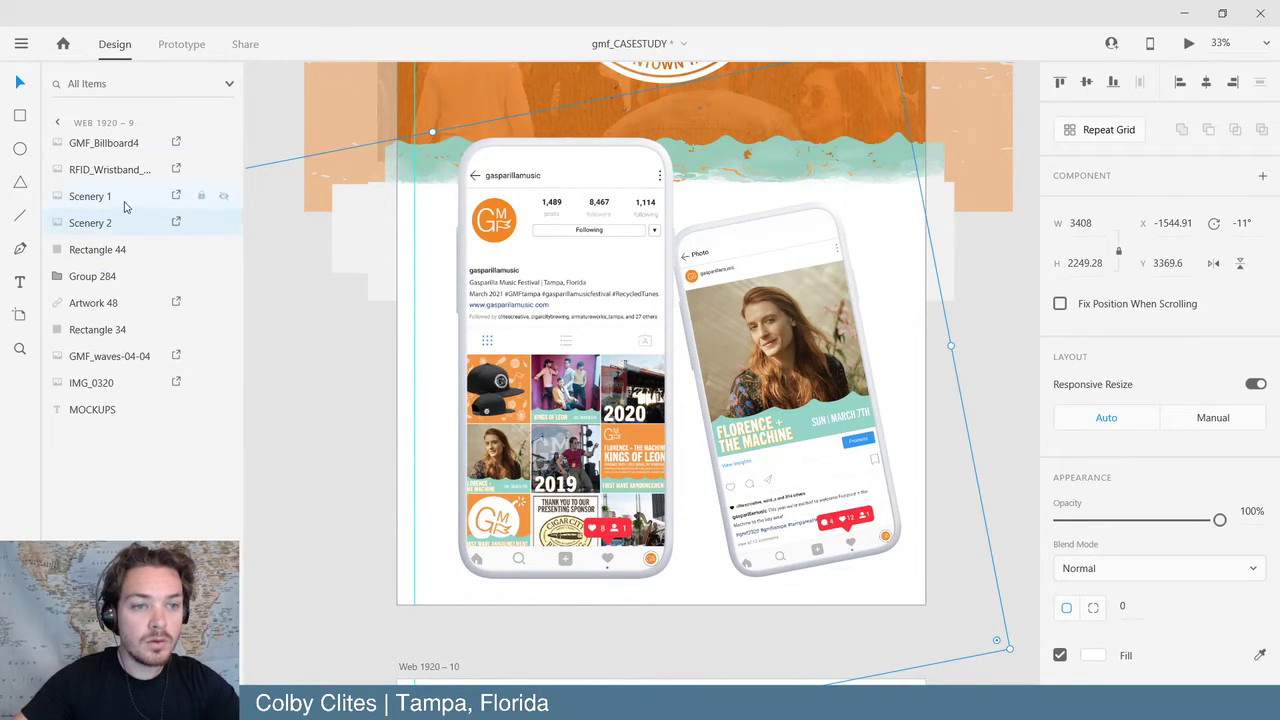
pyautogui.click(125, 206)
pyautogui.press('Left')
pyautogui.press('Left')
pyautogui.press('Left')
pyautogui.press('Left')
pyautogui.press('Left')
pyautogui.press('Left')
pyautogui.press('Left')
pyautogui.press('Left')
pyautogui.press('Left')
pyautogui.press('Left')
pyautogui.press('Left')
pyautogui.press('Left')
pyautogui.press('Left')
pyautogui.press('Left')
pyautogui.press('Left')
pyautogui.press('Left')
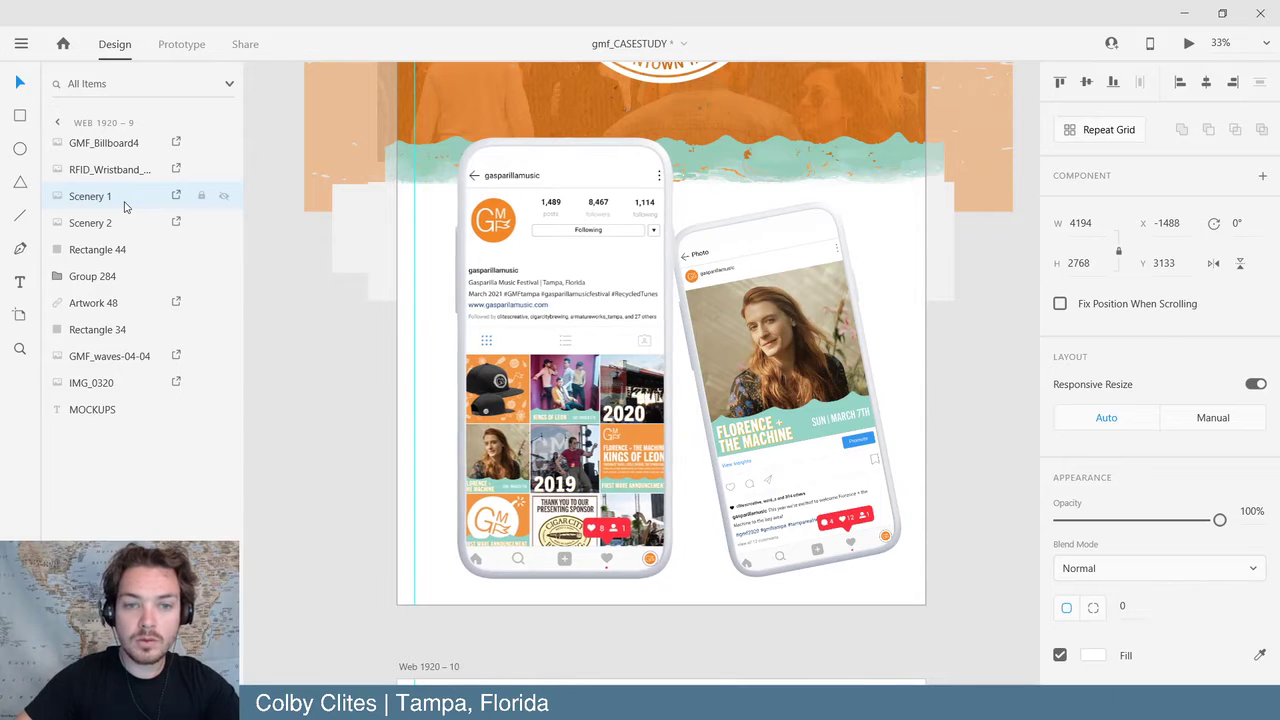
# - Nudge the Scenery 1 phone mockup on the Web 1920 – 9 artboard left to X -1531
pyautogui.press('Left')
pyautogui.press('Left')
pyautogui.press('Left')
pyautogui.press('Left')
pyautogui.press('Left')
pyautogui.press('Left')
pyautogui.press('Left')
pyautogui.press('Left')
pyautogui.press('Left')
pyautogui.press('Left')
pyautogui.press('Left')
pyautogui.press('Left')
pyautogui.press('Left')
pyautogui.press('Left')
pyautogui.press('Left')
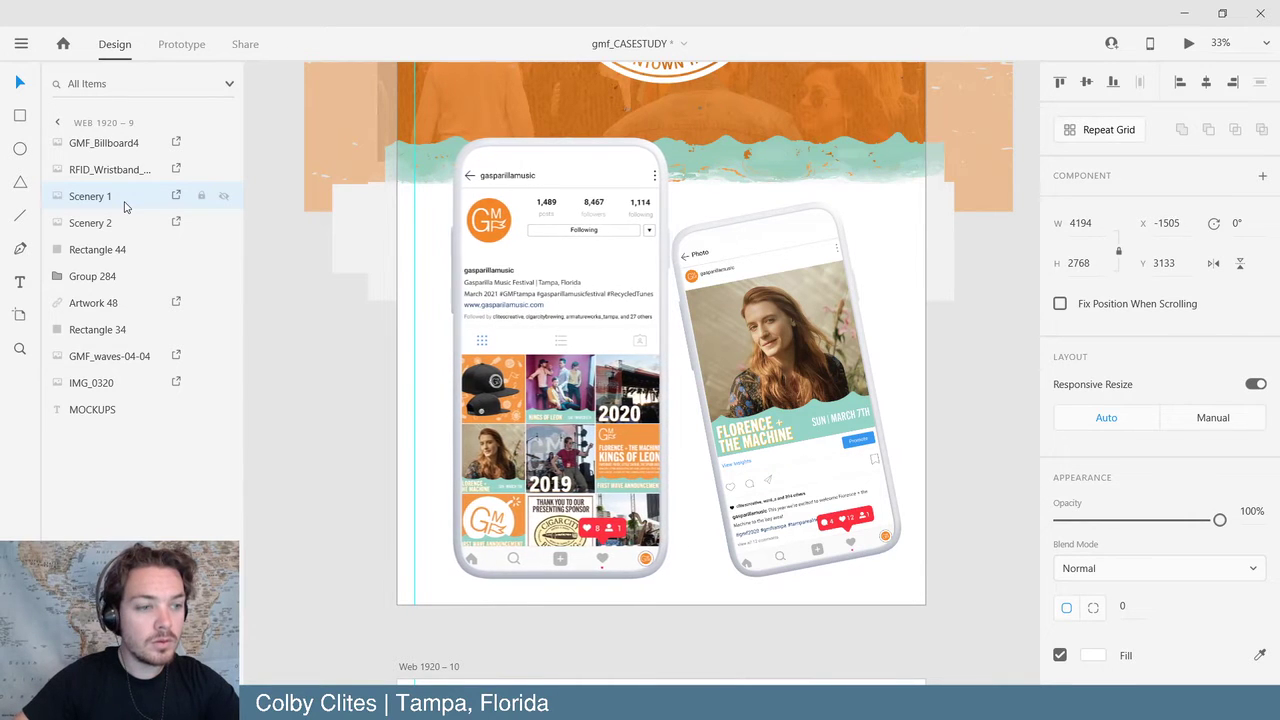
pyautogui.press('Left')
pyautogui.press('Left')
pyautogui.press('Left')
pyautogui.press('Left')
pyautogui.press('Left')
pyautogui.press('Left')
pyautogui.press('Left')
pyautogui.press('Left')
pyautogui.press('Left')
pyautogui.press('Left')
pyautogui.press('Left')
pyautogui.press('Left')
pyautogui.press('Left')
pyautogui.press('Left')
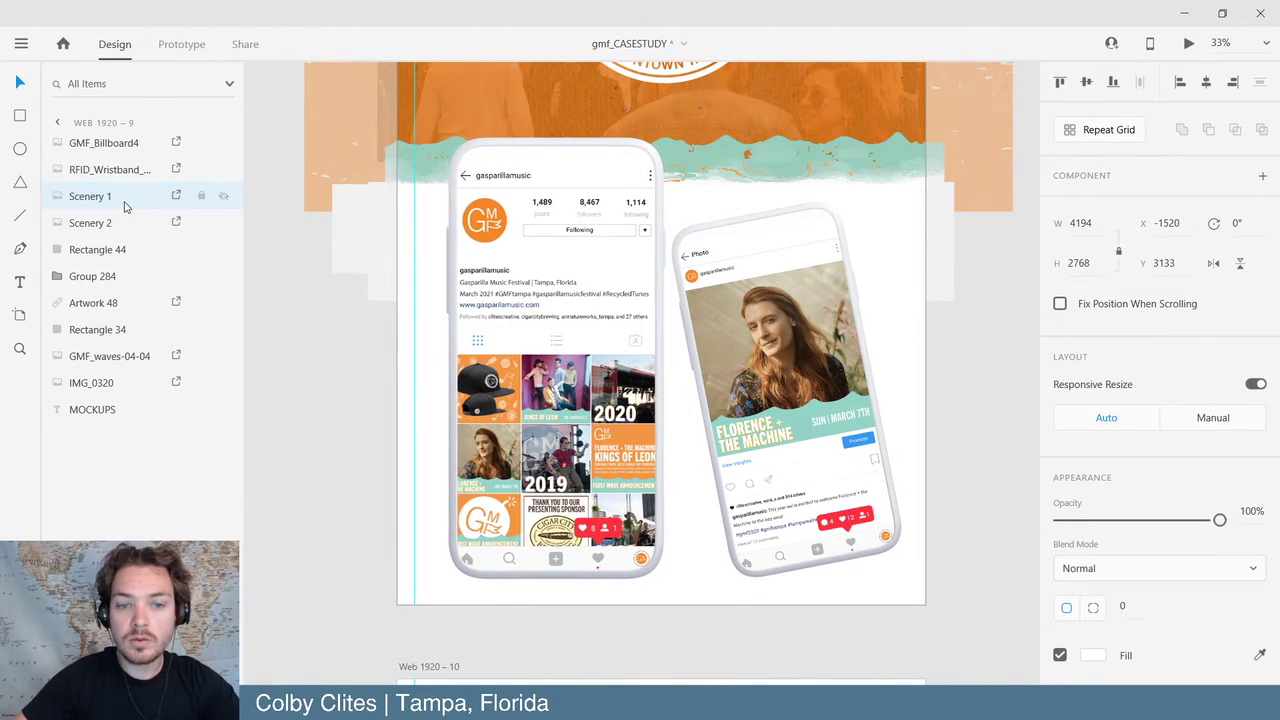
pyautogui.press('Left')
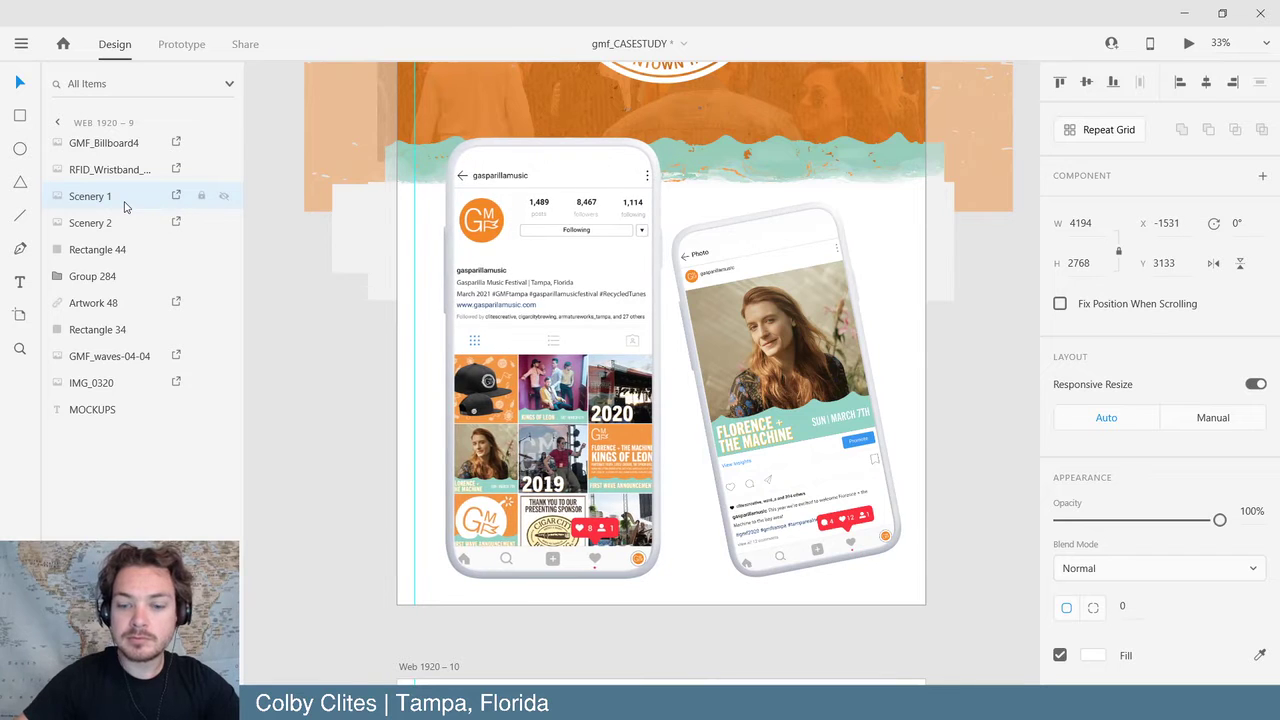
# - Deselect the phone mockup and review the case study artboards from the mockups up to the symbols and logo system sections
pyautogui.hotkey('ctrl', '-')
pyautogui.hotkey('ctrl', '-')
pyautogui.hotkey('ctrl', '-')
pyautogui.hotkey('ctrl', '3')
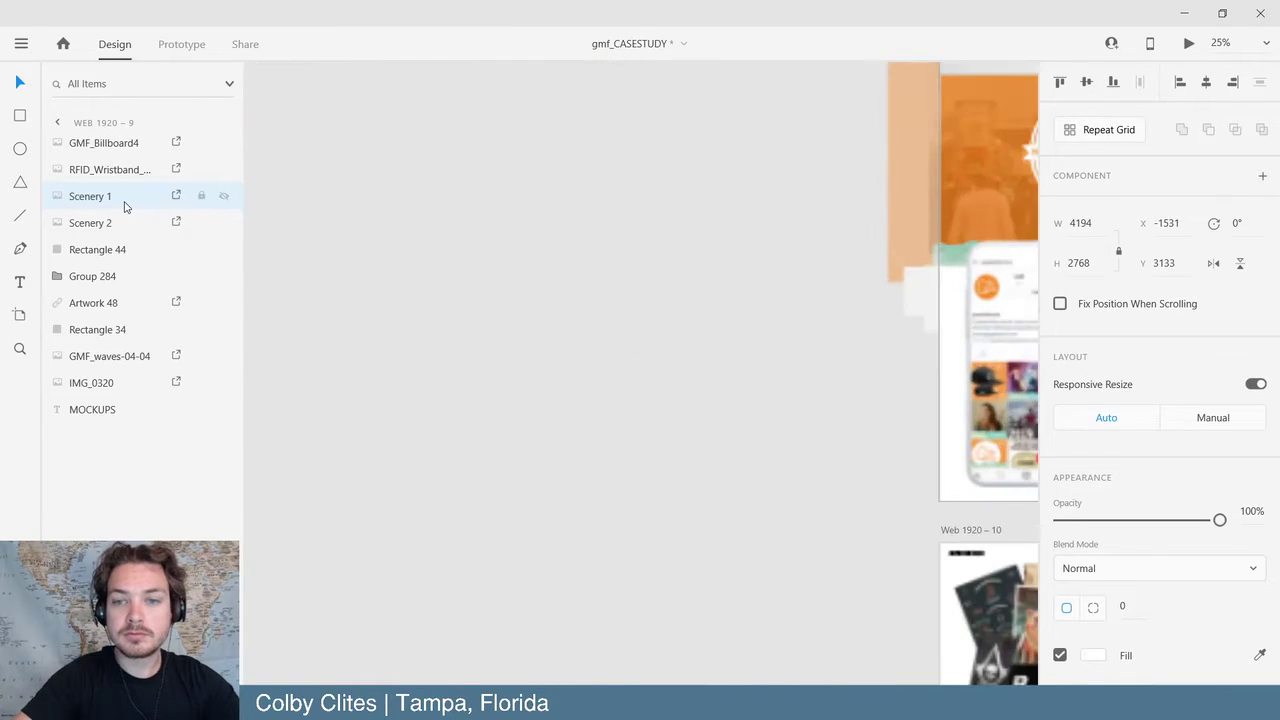
pyautogui.click(634, 340)
pyautogui.scroll(-3, 634, 340)
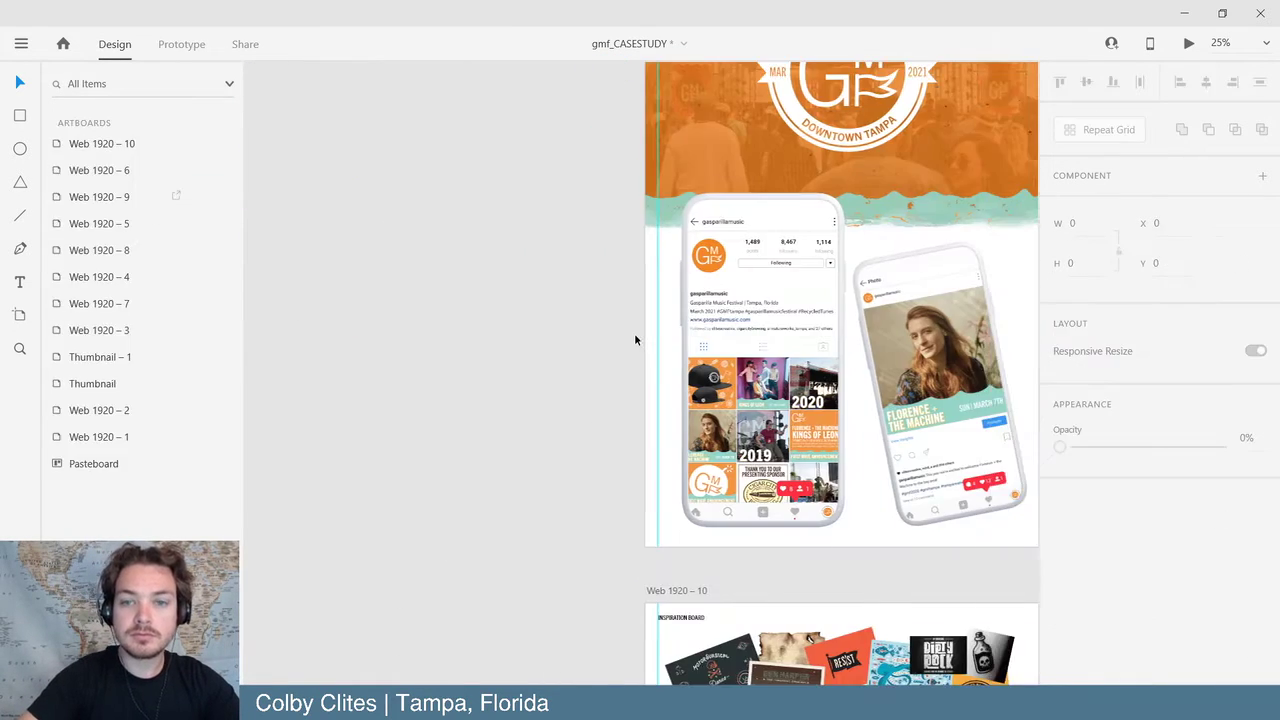
pyautogui.hscroll(3, 634, 340)
pyautogui.scroll(3, 634, 340)
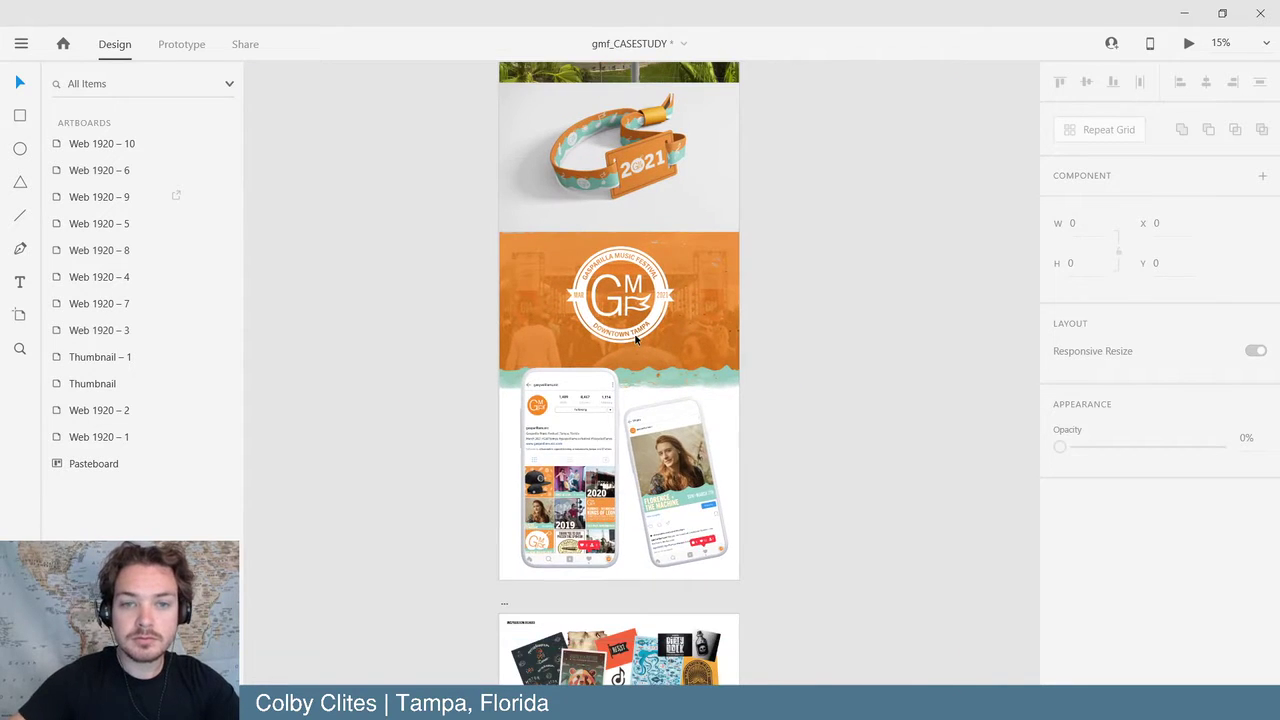
pyautogui.scroll(5, 837, 382)
pyautogui.scroll(3, 840, 403)
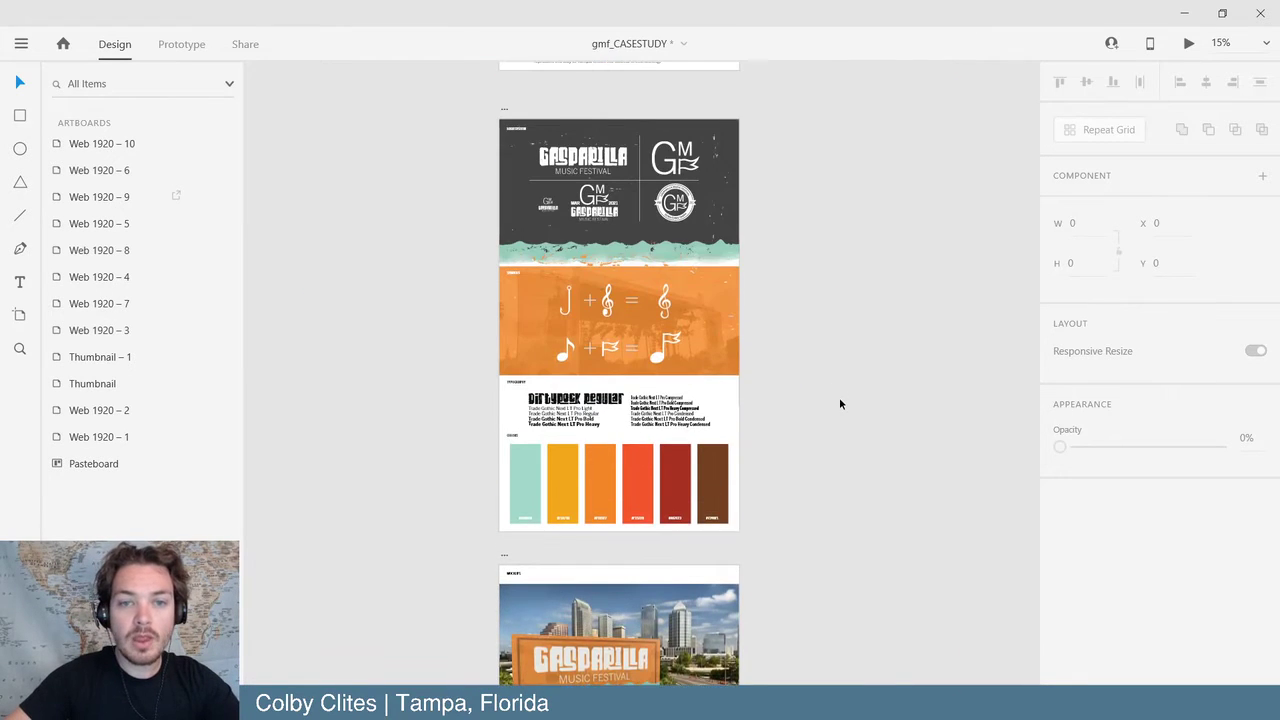
pyautogui.scroll(5, 840, 403)
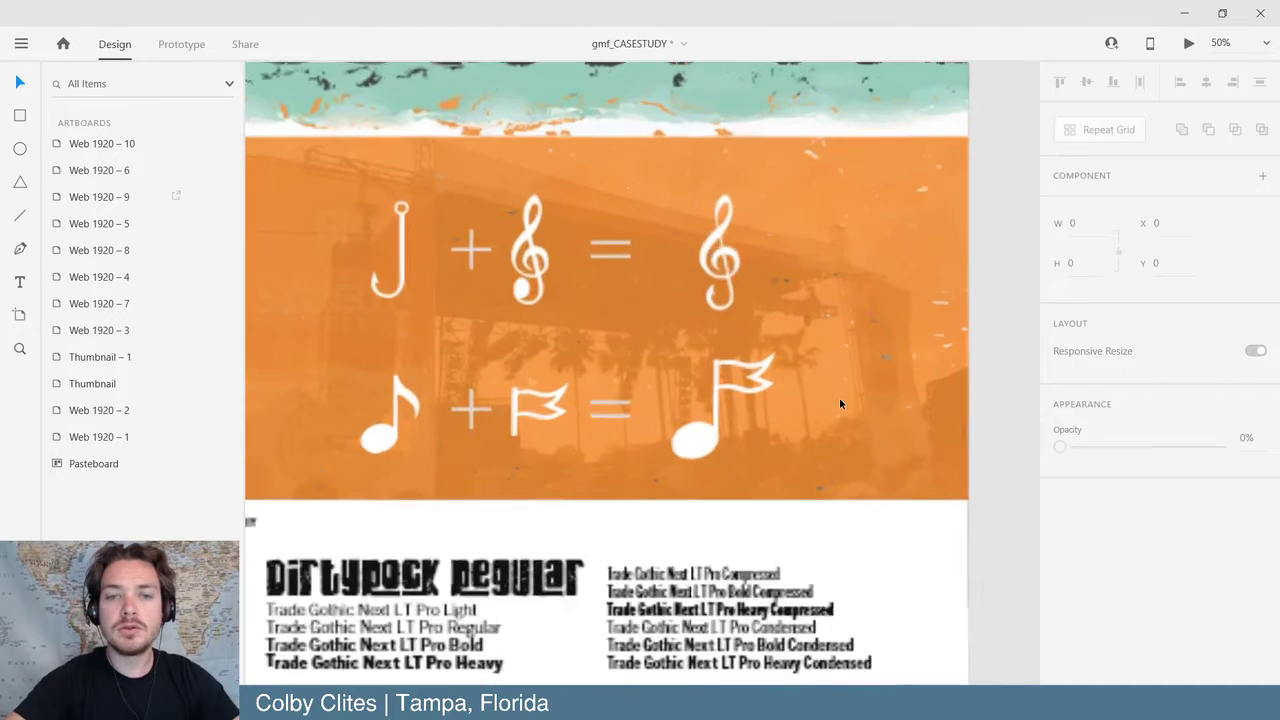
pyautogui.hscroll(-3, 839, 403)
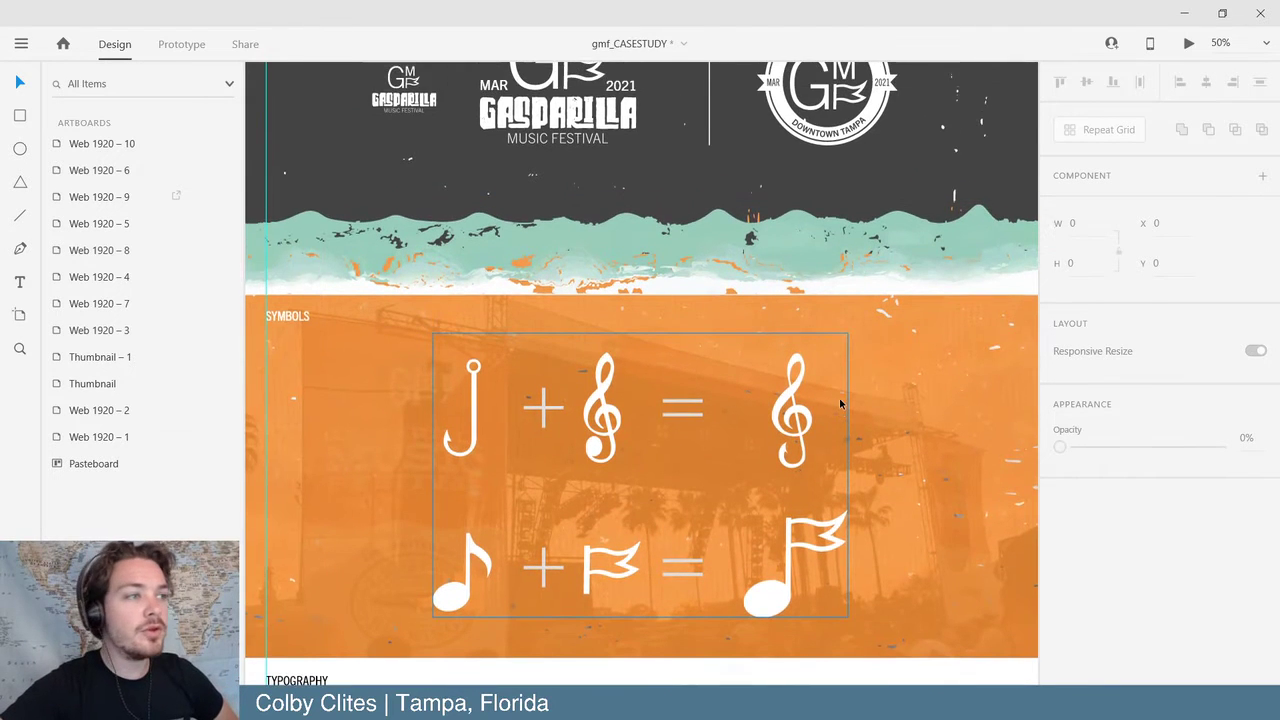
pyautogui.hscroll(3, 839, 403)
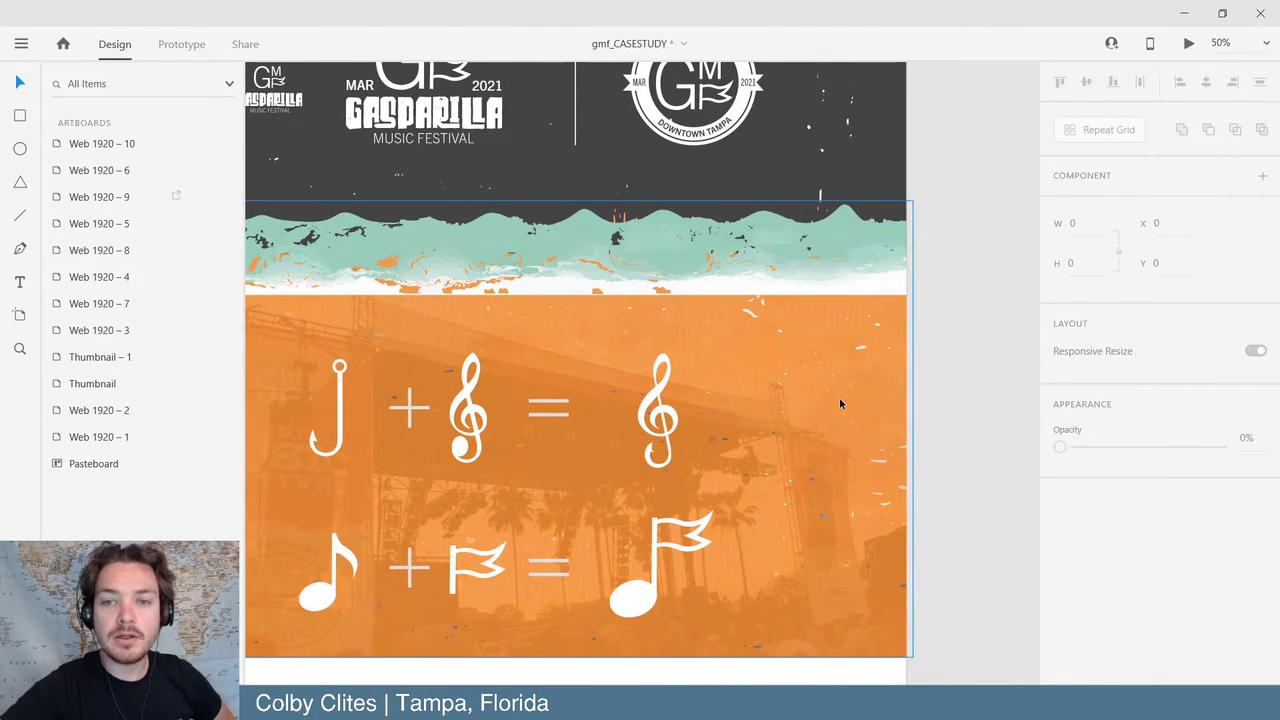
pyautogui.hscroll(-3, 839, 403)
pyautogui.hscroll(-1, 839, 400)
pyautogui.hscroll(2, 841, 400)
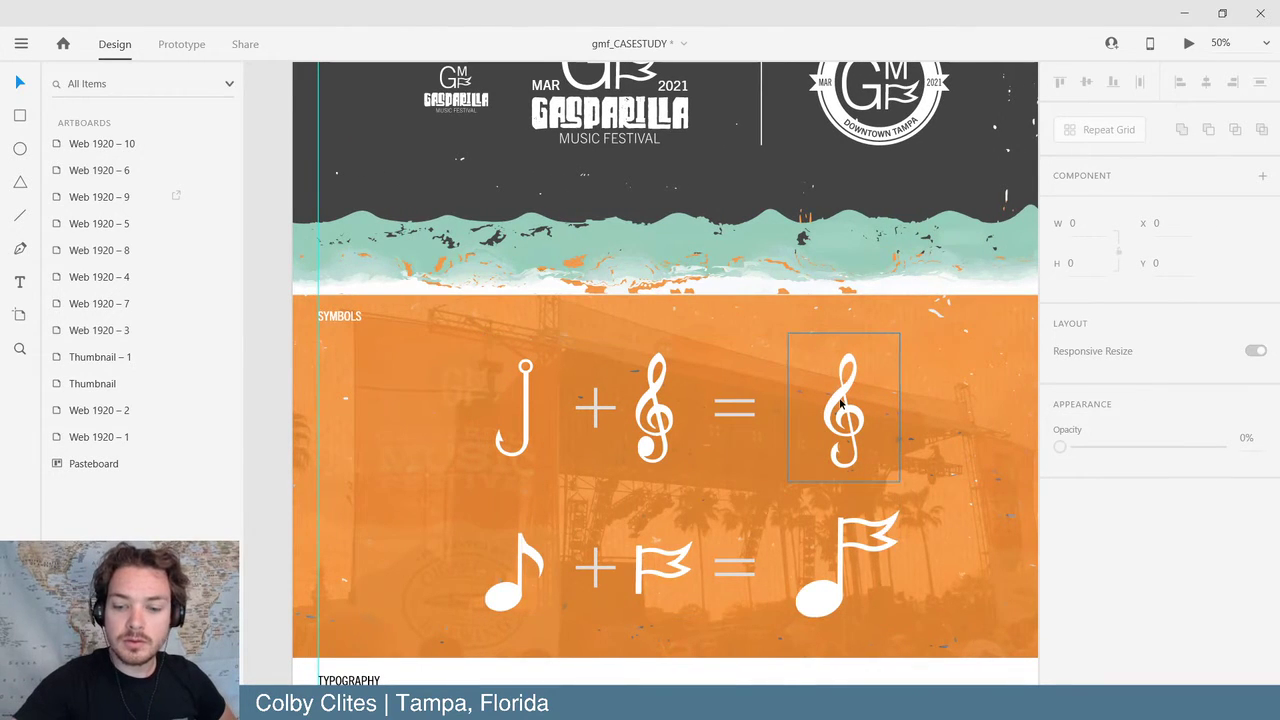
pyautogui.keyDown('ctrl'); pyautogui.scroll(-3, 839, 403); pyautogui.keyUp('ctrl')
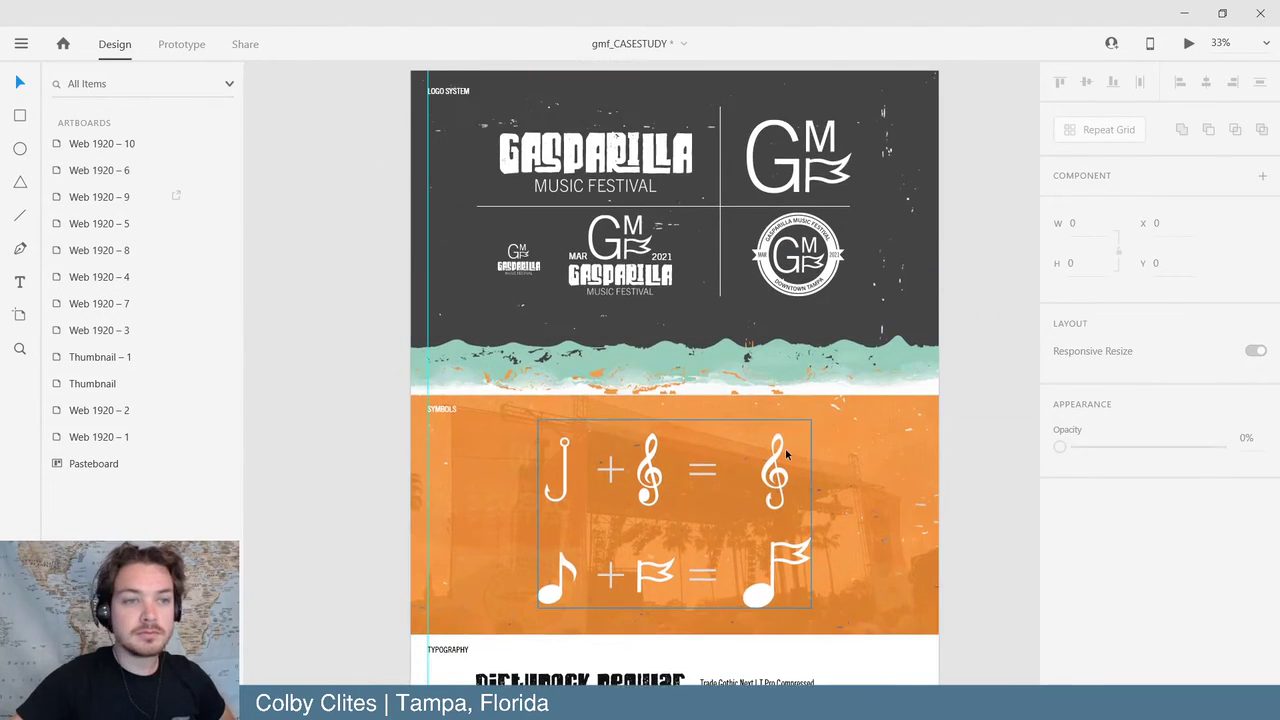
# - Save the gmf_CASESTUDY document
pyautogui.click(20, 48)
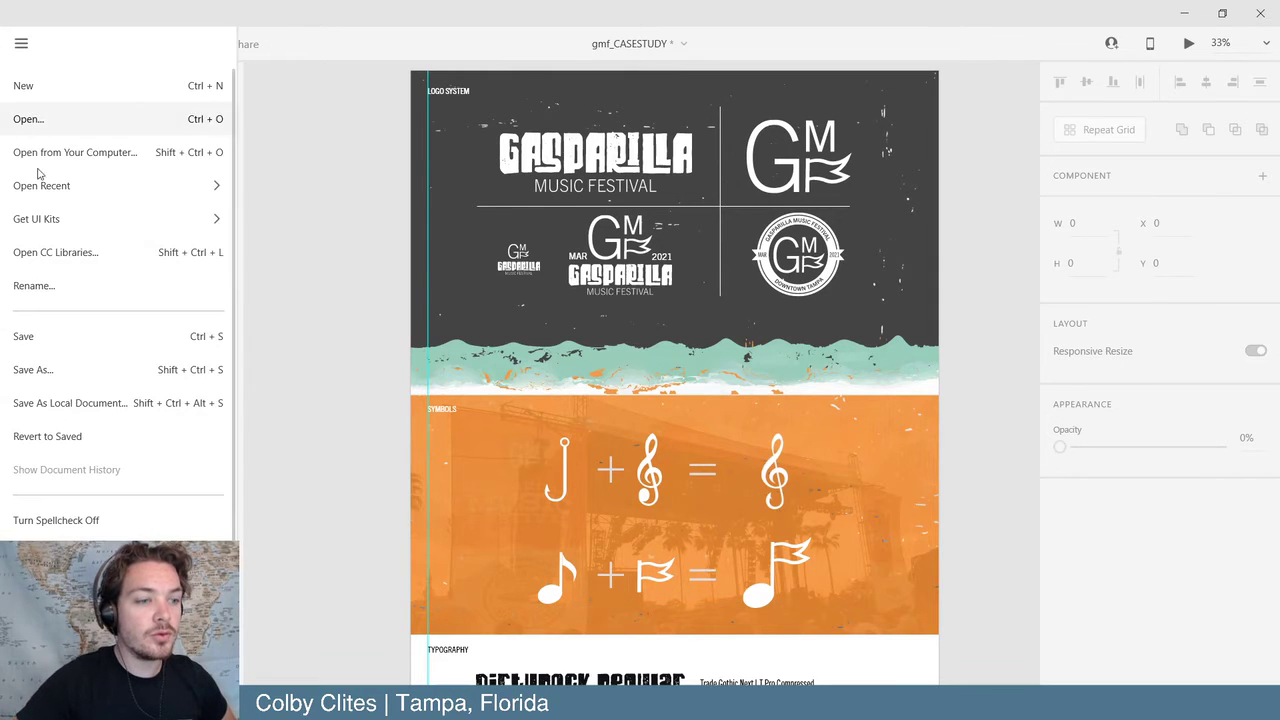
pyautogui.click(64, 348)
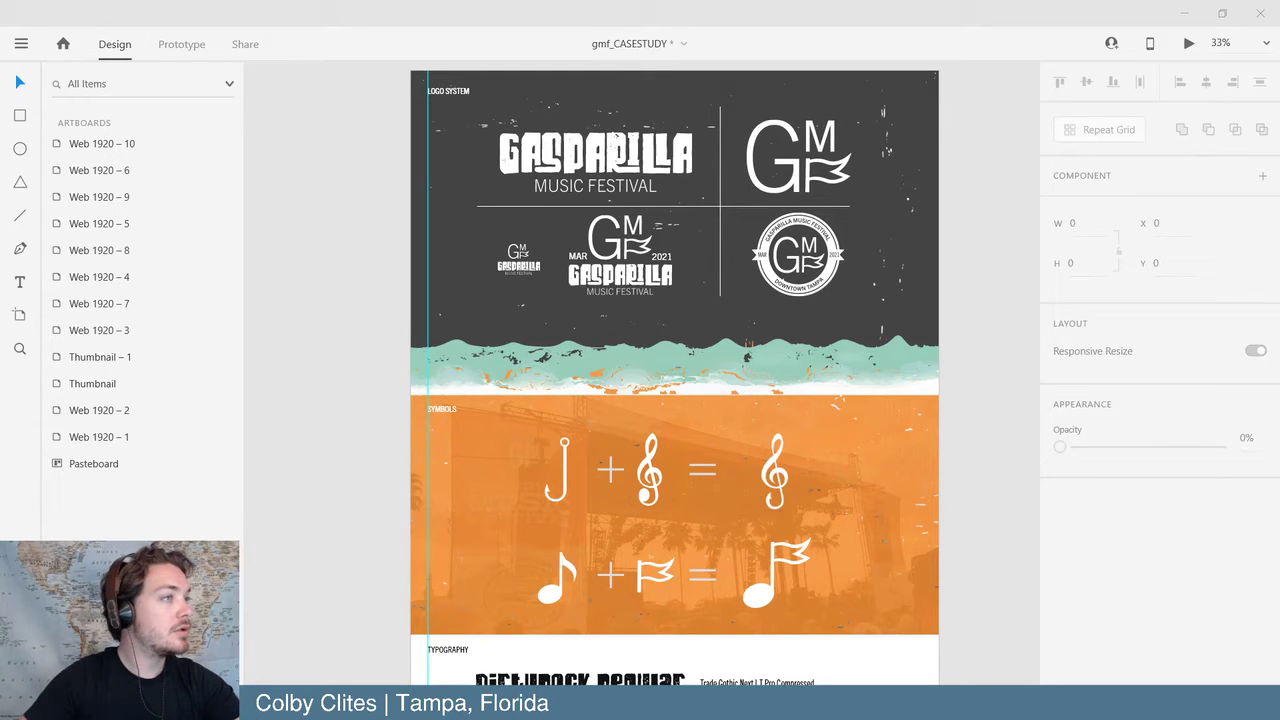
pyautogui.hotkey('ctrl', 's')
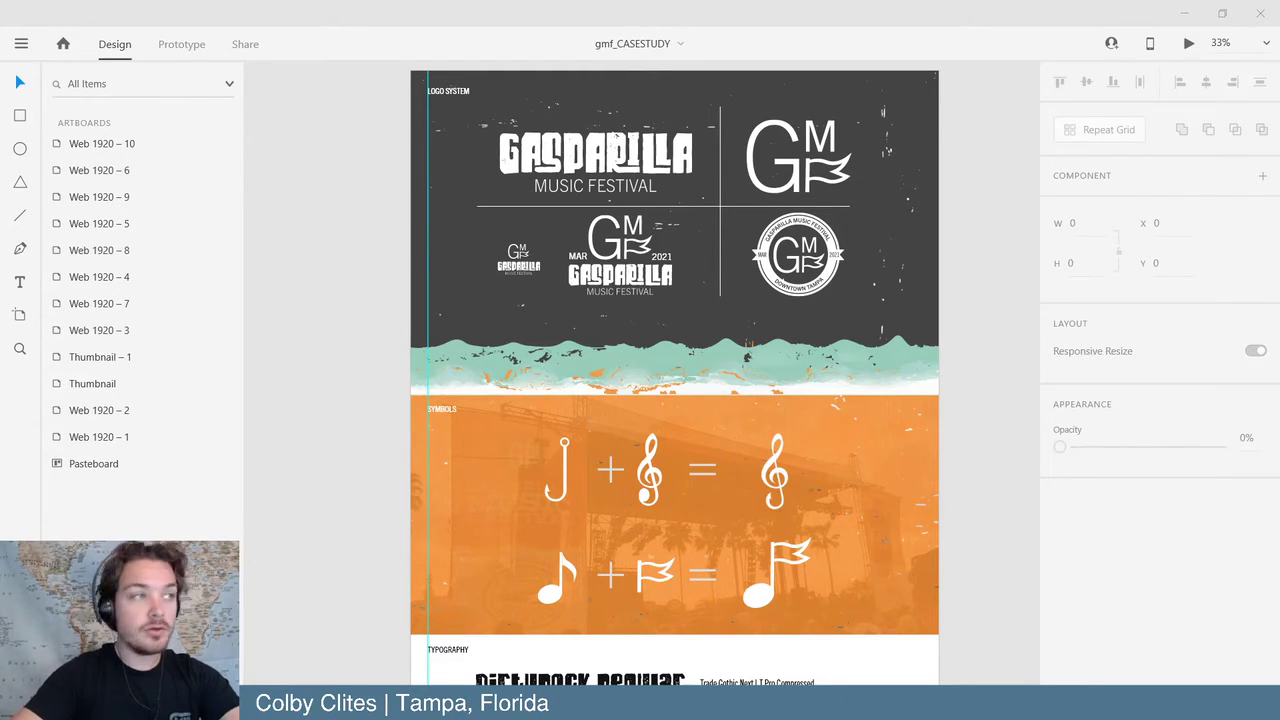
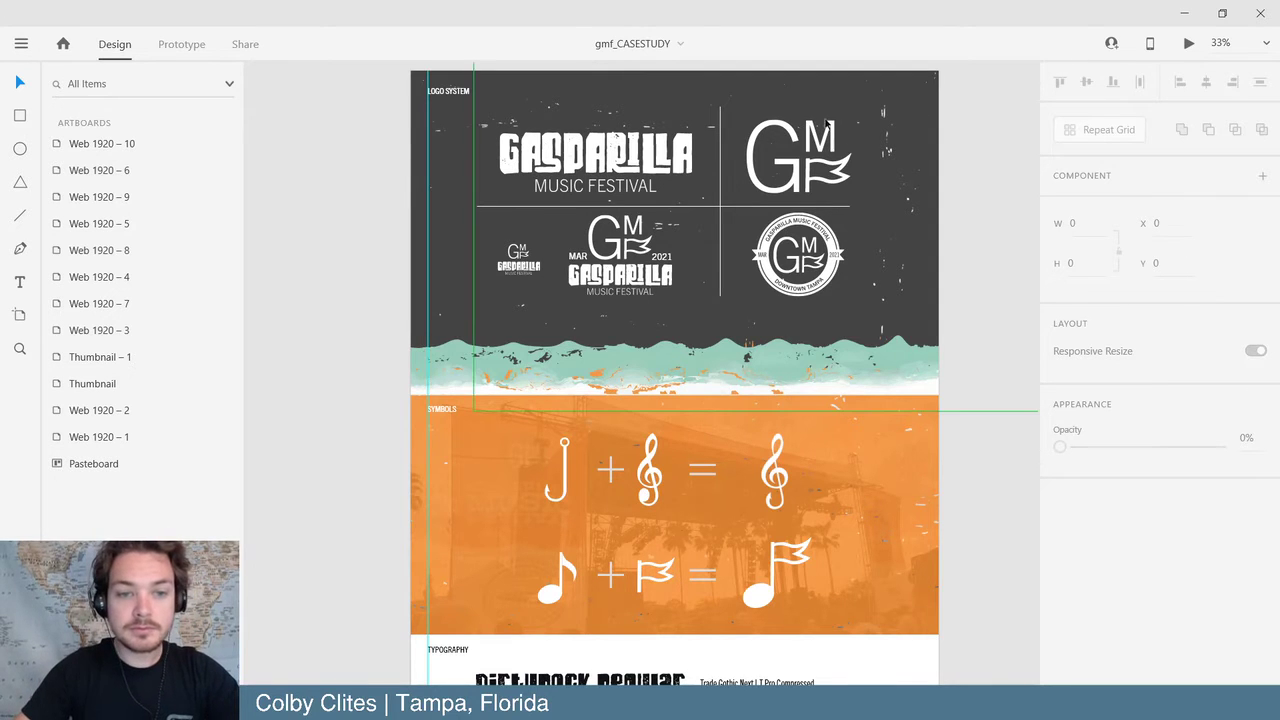
pyautogui.hotkey('ctrl', '-')
pyautogui.hotkey('ctrl', '-')
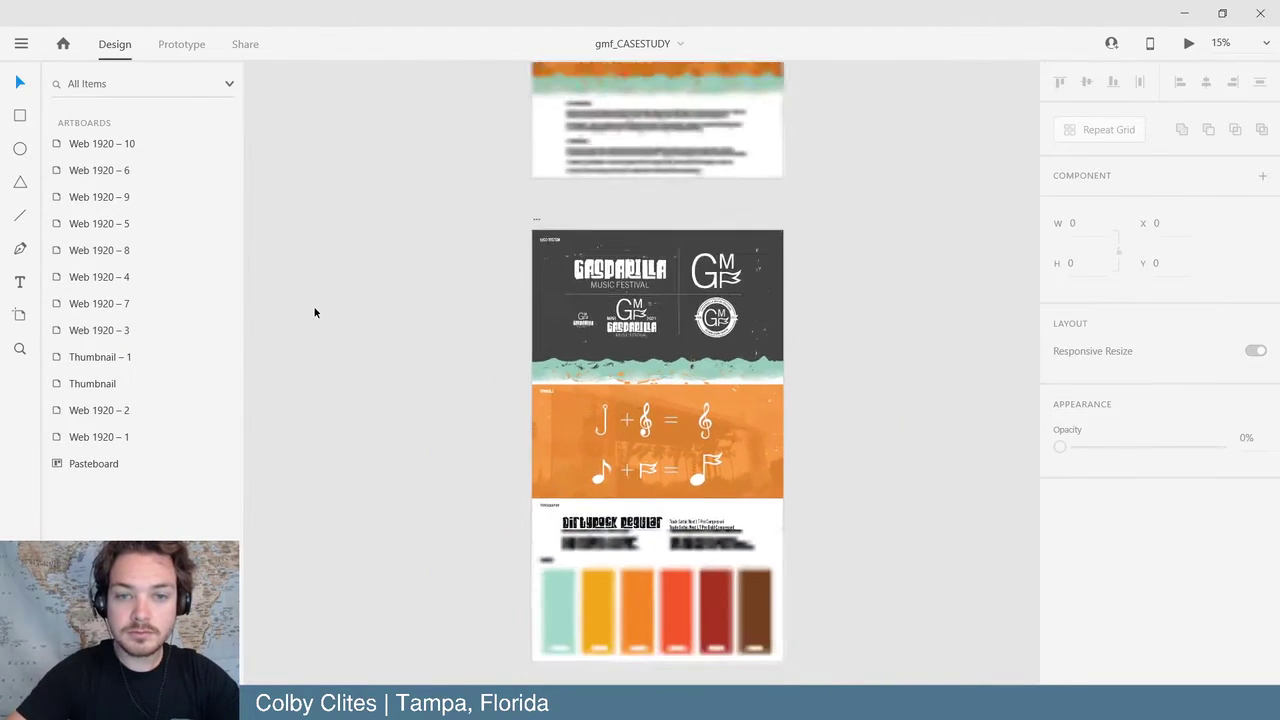
pyautogui.scroll(-10, 314, 312)
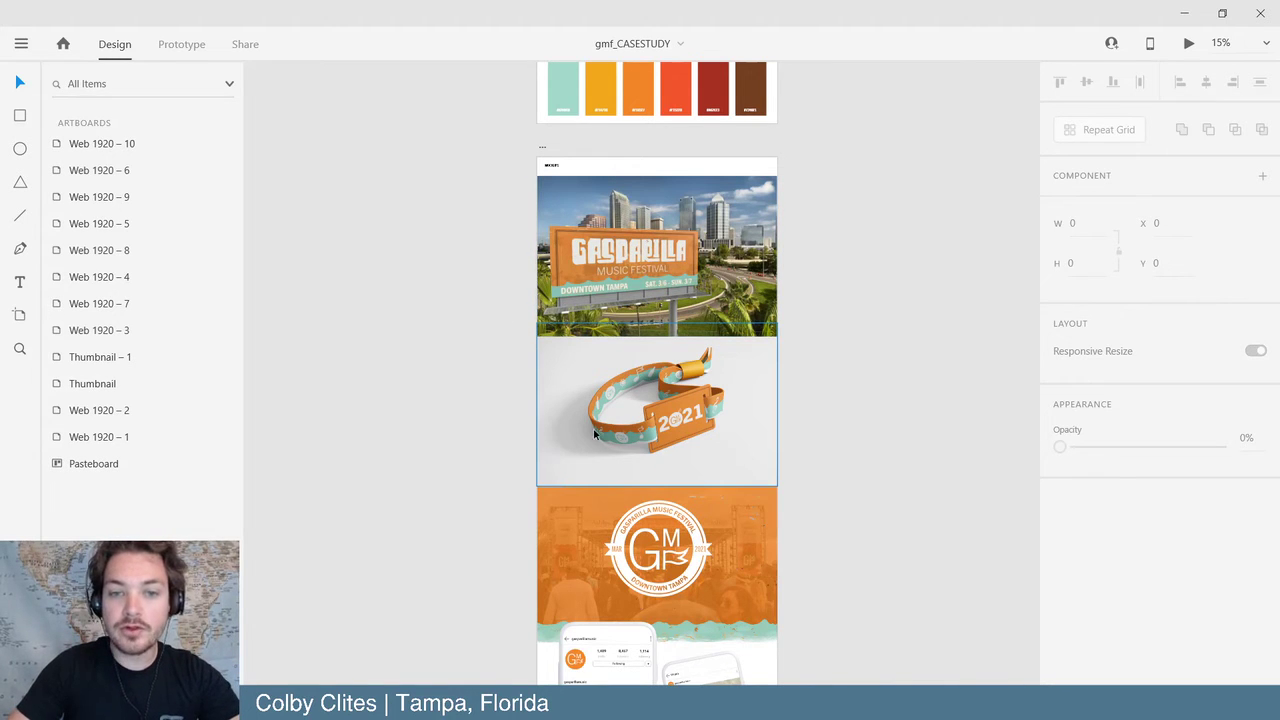
pyautogui.scroll(-3, 594, 433)
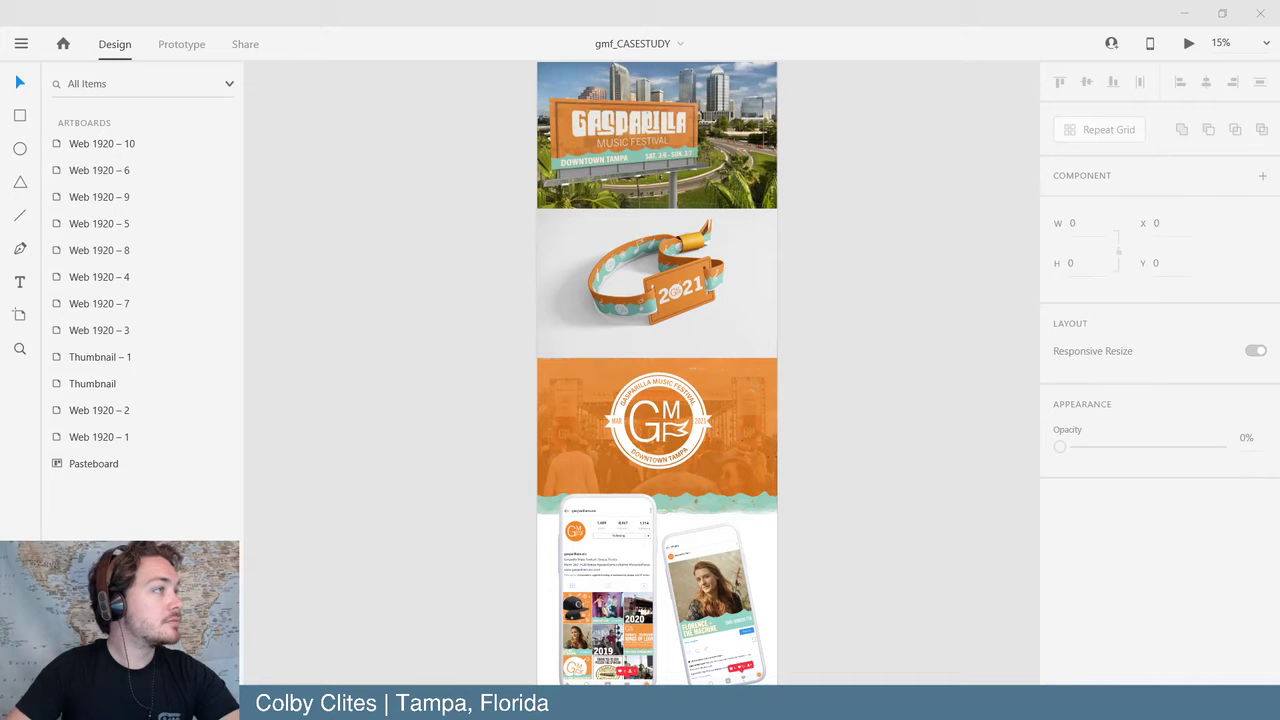
# - Switch to Photoshop and close GMF wave.psd, saving its changes
pyautogui.hotkey('alt', 'Tab')
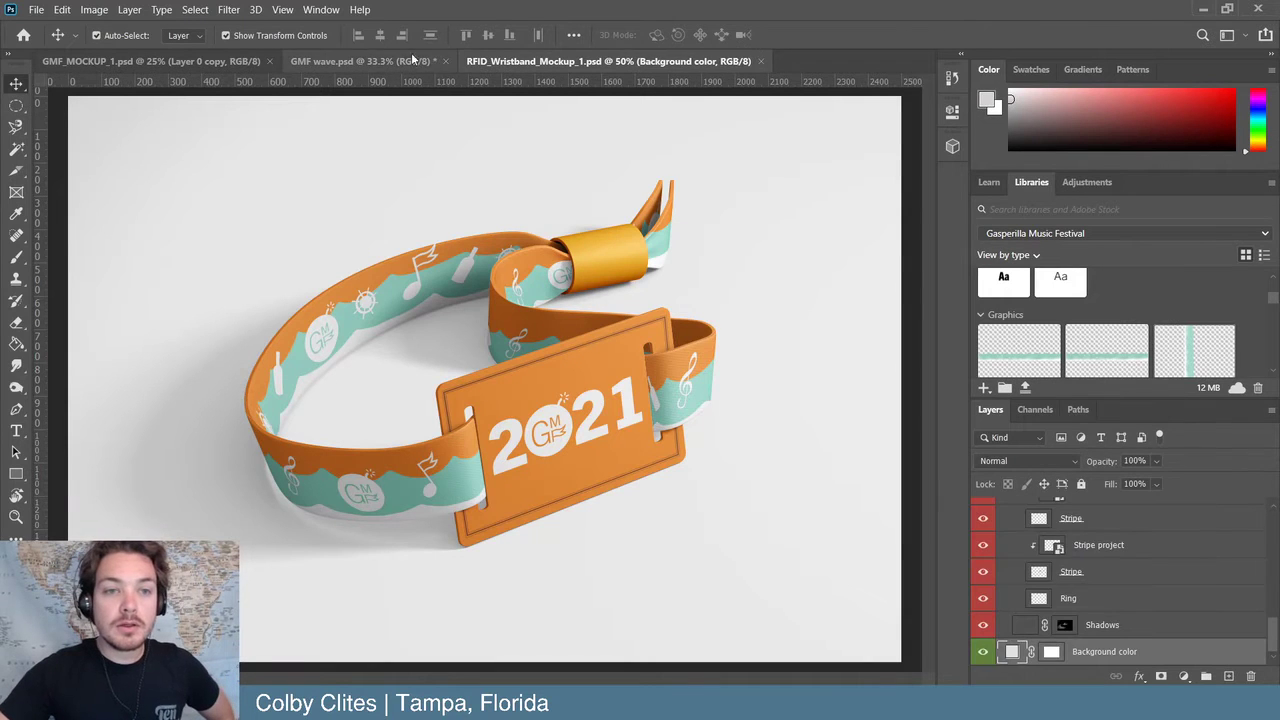
pyautogui.click(408, 62)
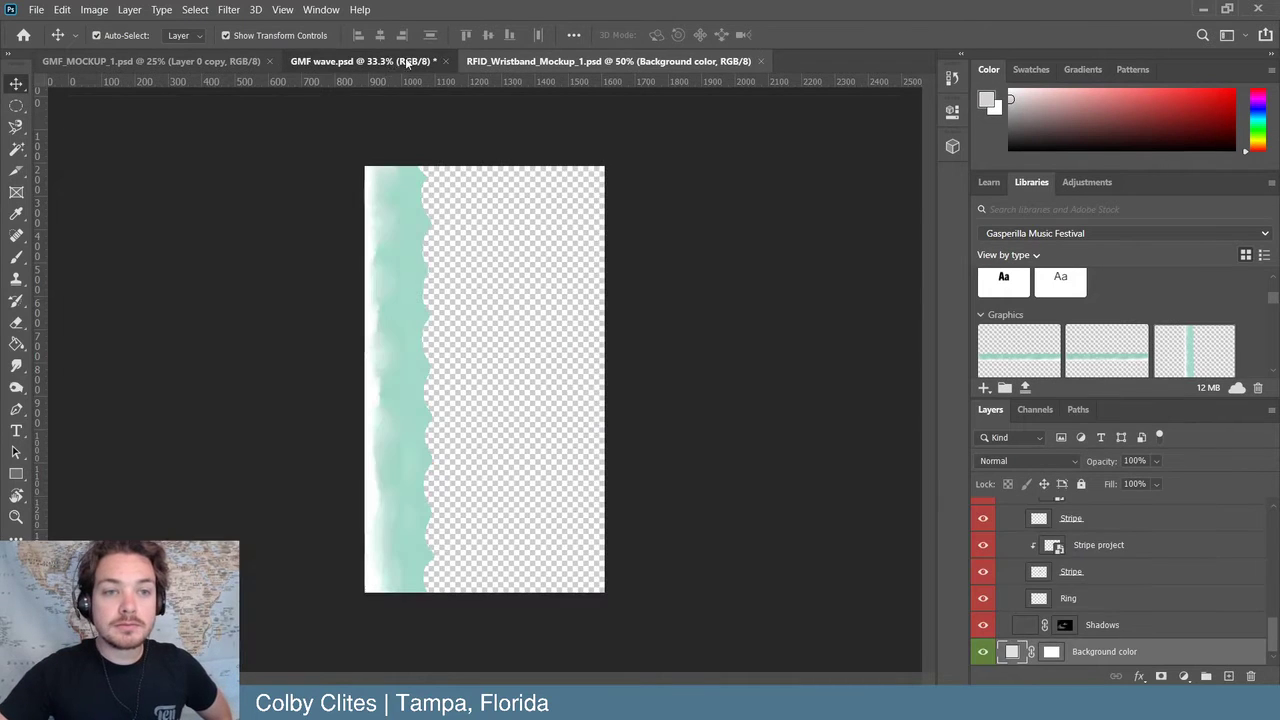
pyautogui.click(445, 61)
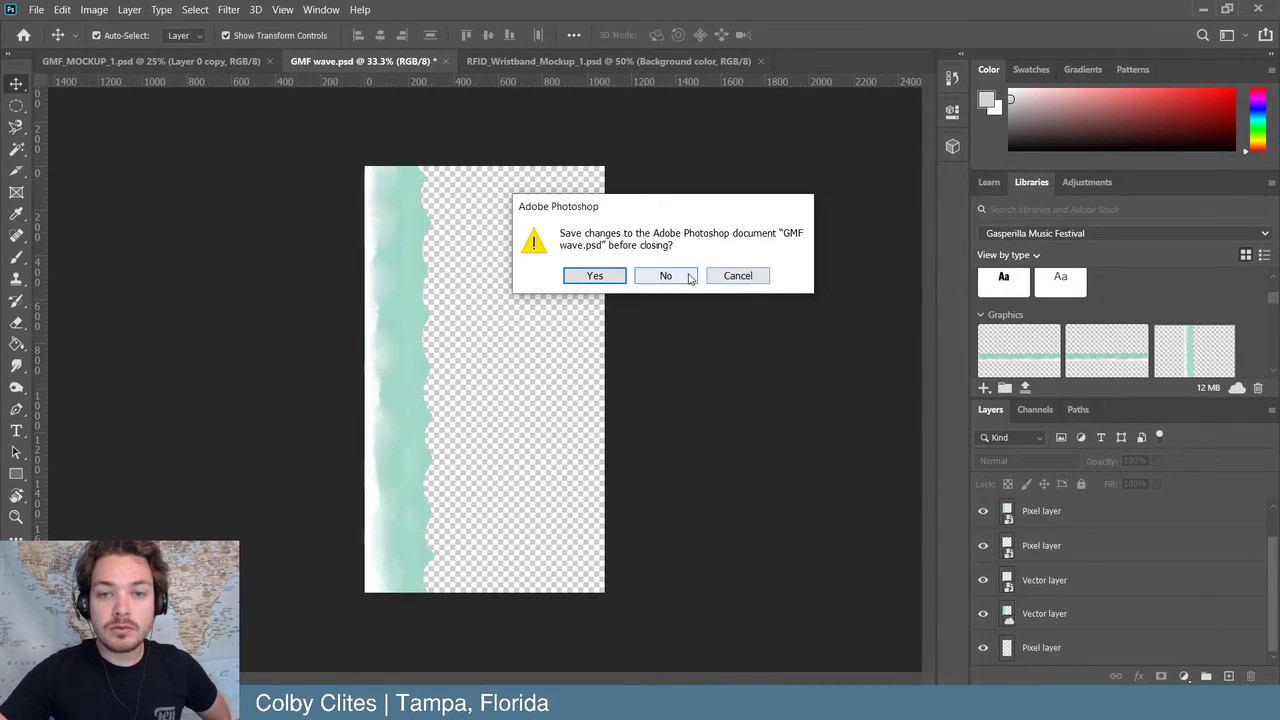
pyautogui.click(607, 277)
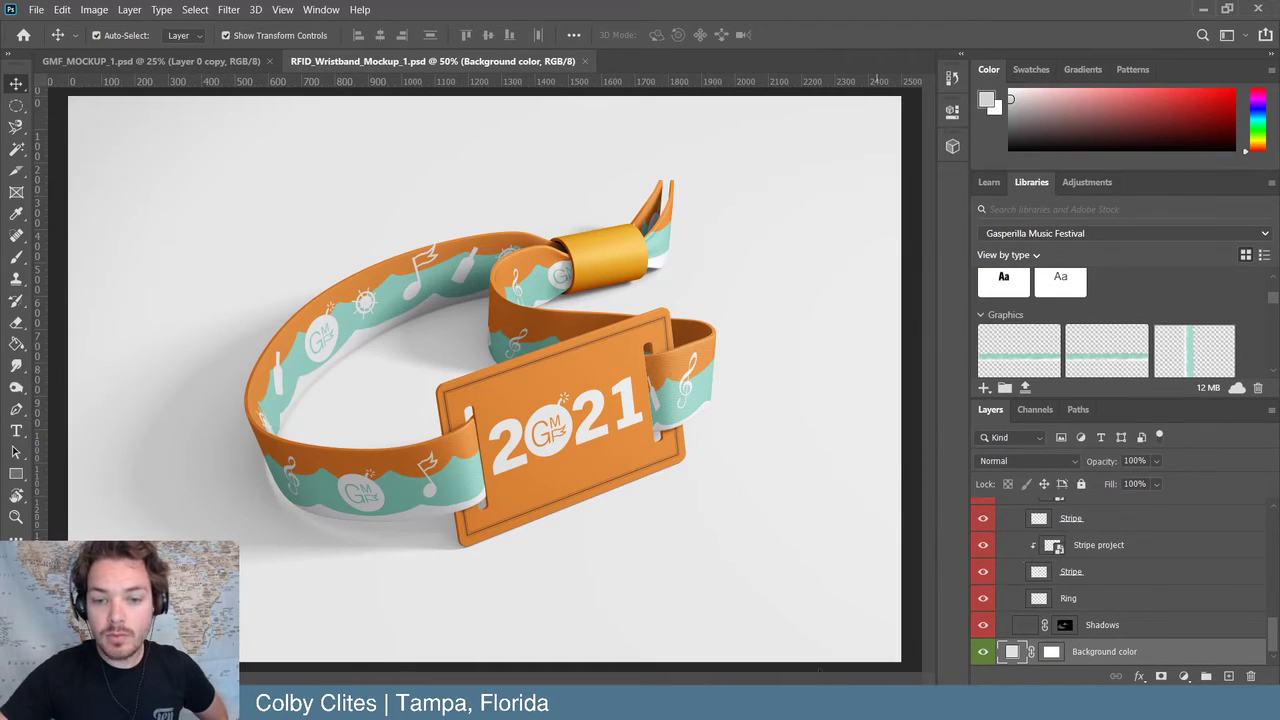
# - Open the Plastic project smart object of RFID_Wristband_Mockup_1.psd for editing
pyautogui.hotkey('alt', 'Tab')
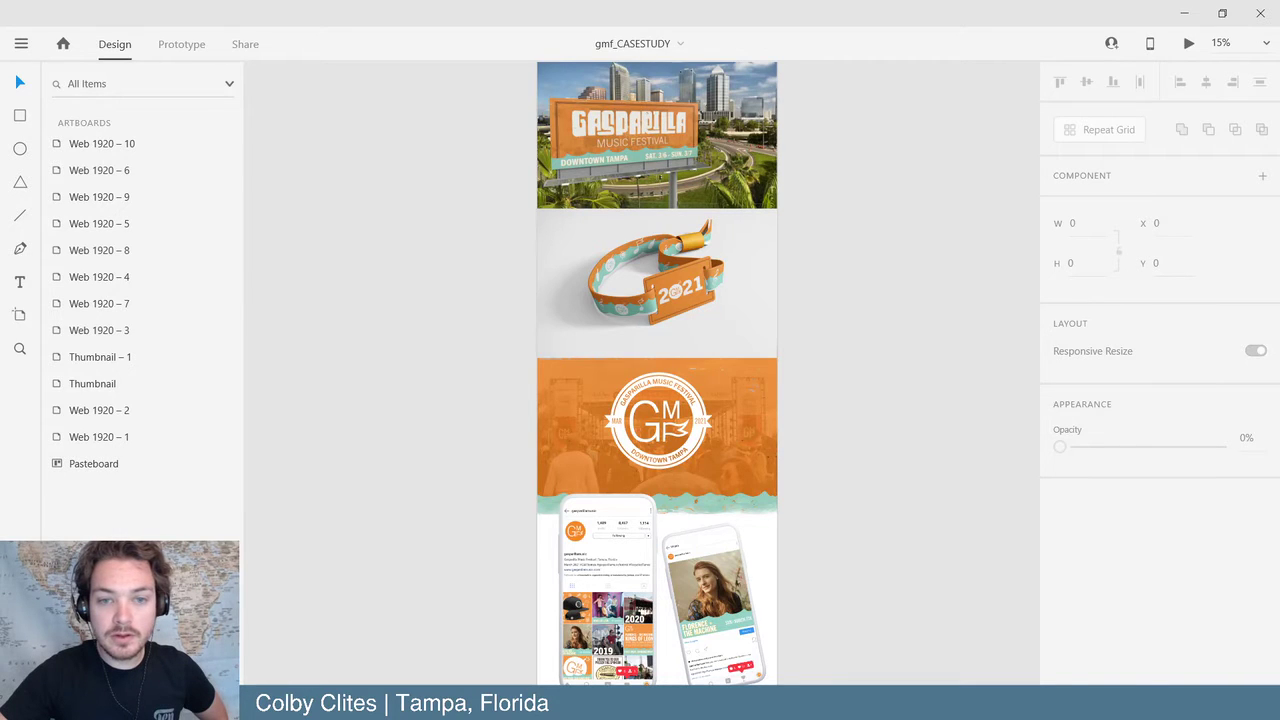
pyautogui.hotkey('alt', 'Tab')
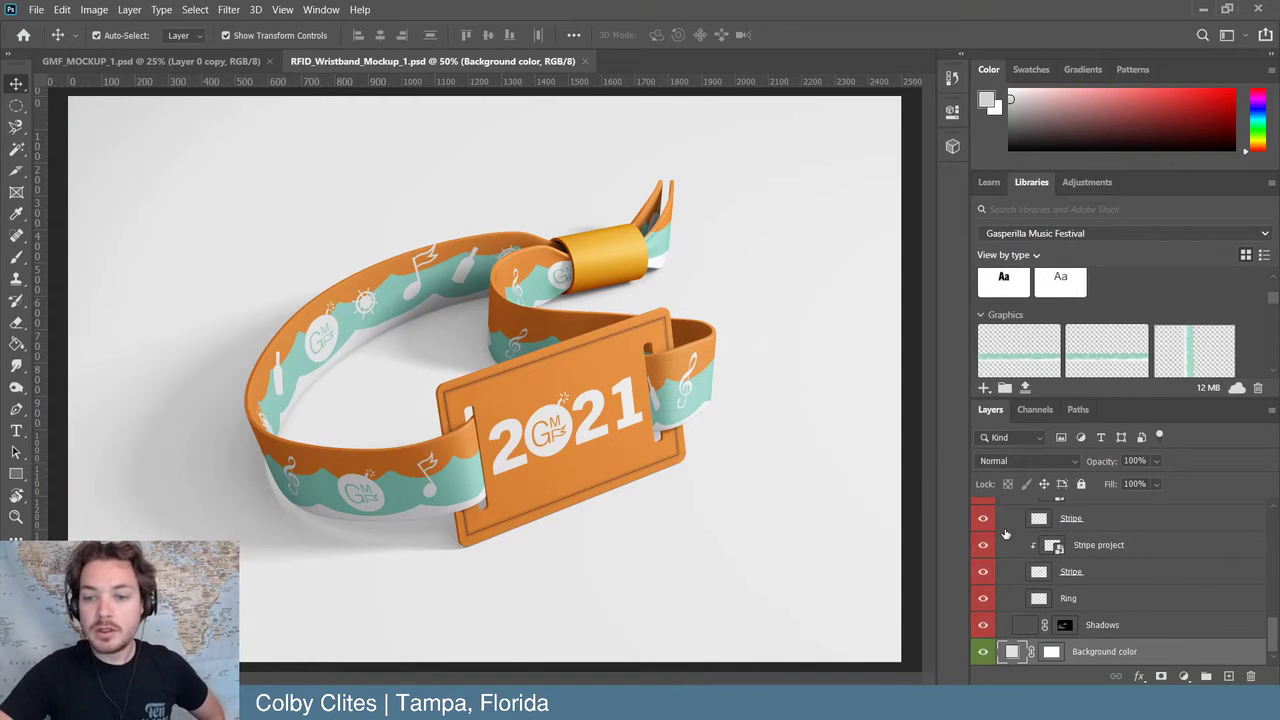
pyautogui.scroll(2, 1052, 625)
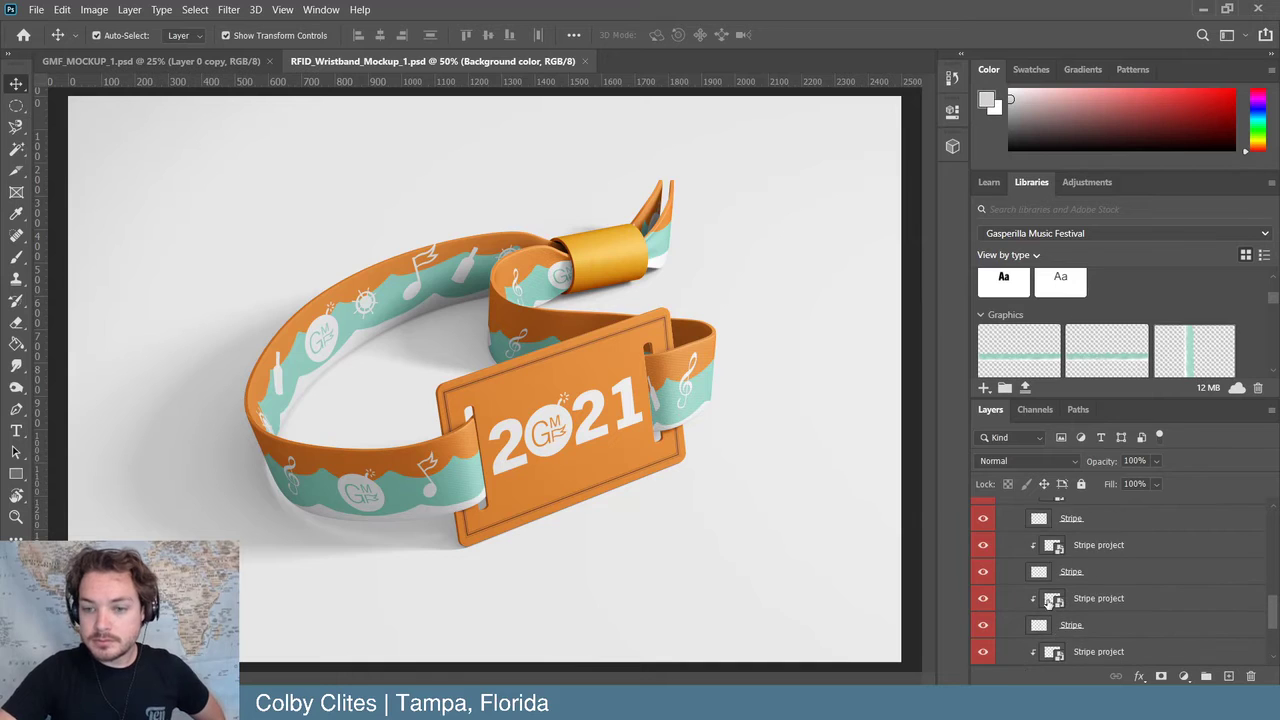
pyautogui.scroll(-5, 1048, 600)
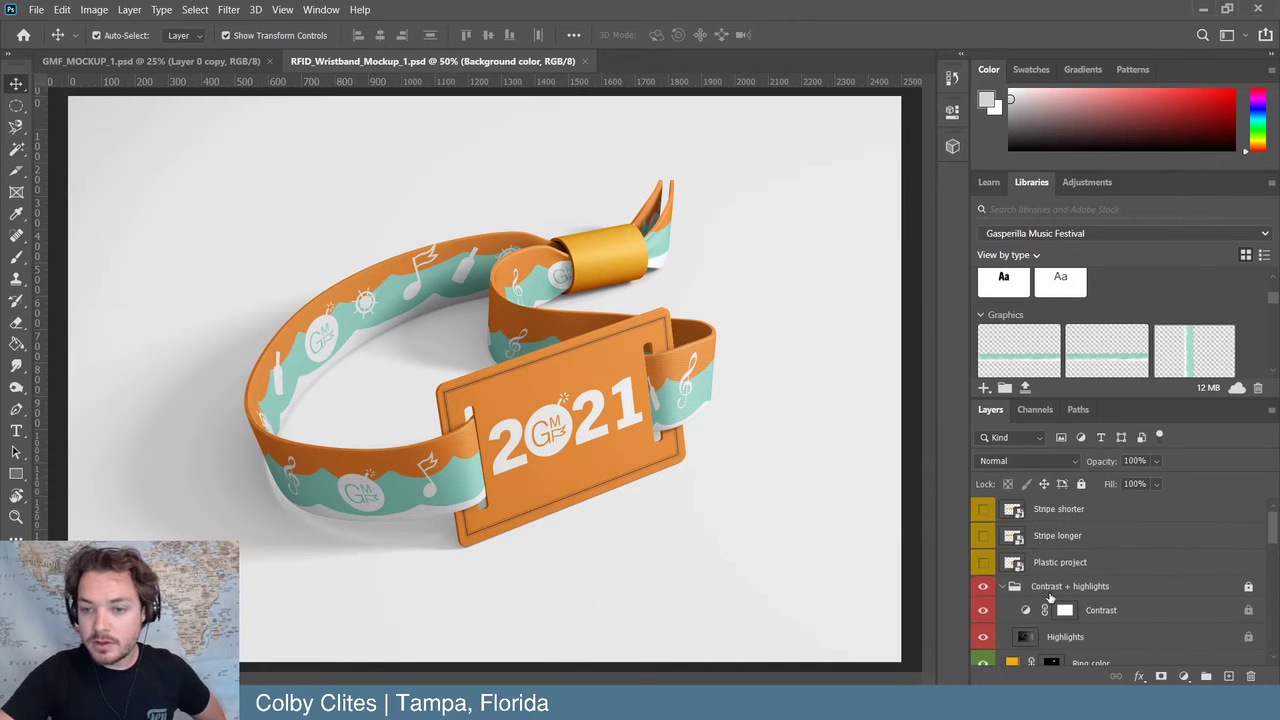
pyautogui.scroll(-2, 1143, 584)
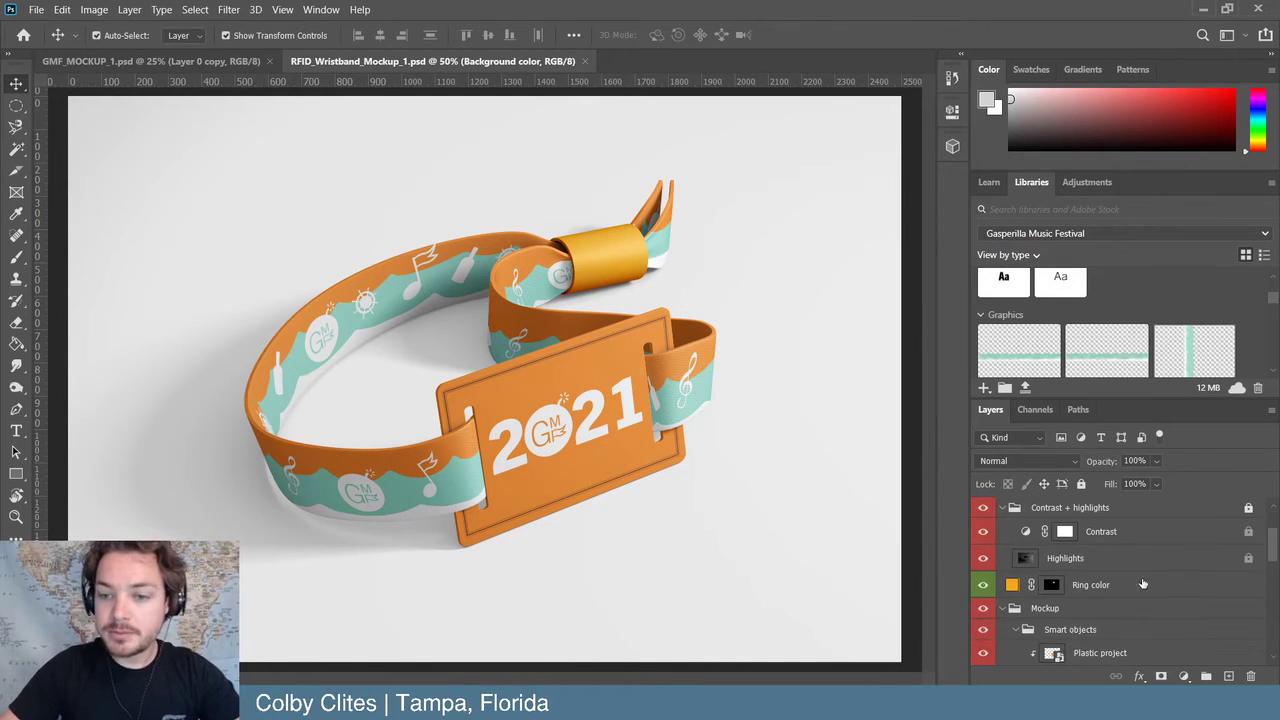
pyautogui.scroll(-1, 1049, 640)
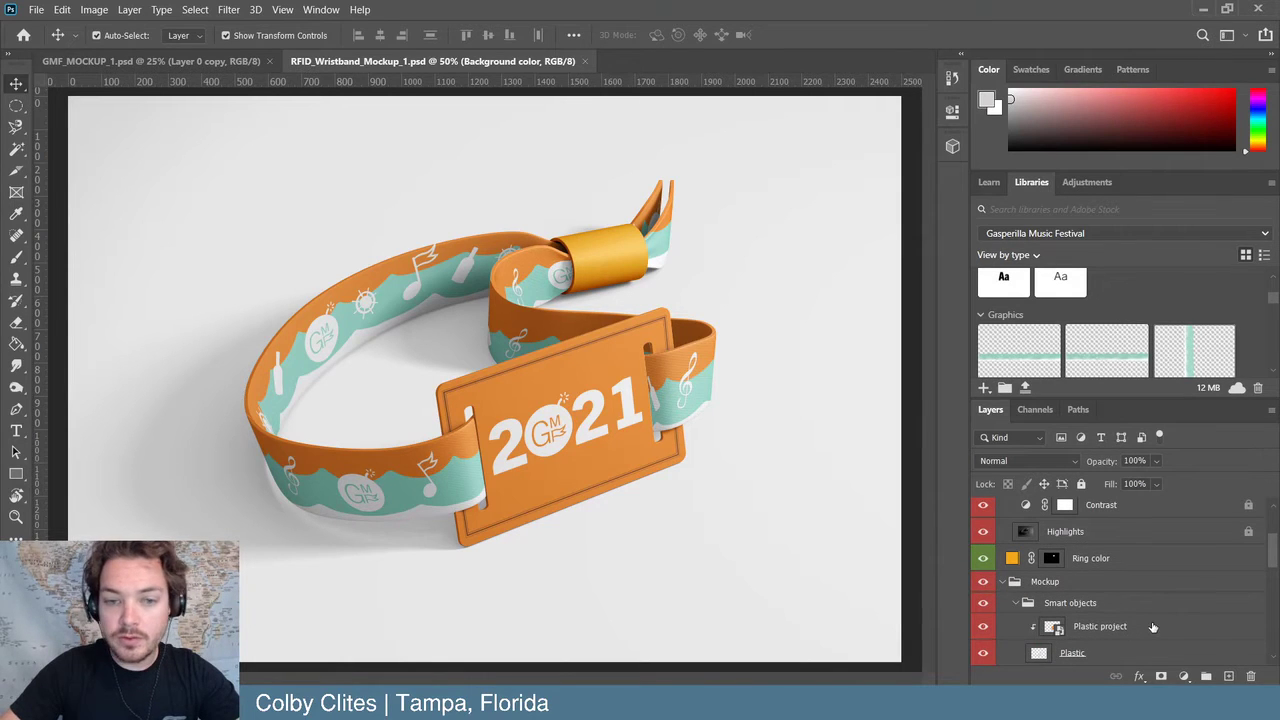
pyautogui.hotkey('alt', 'shift', 'm')
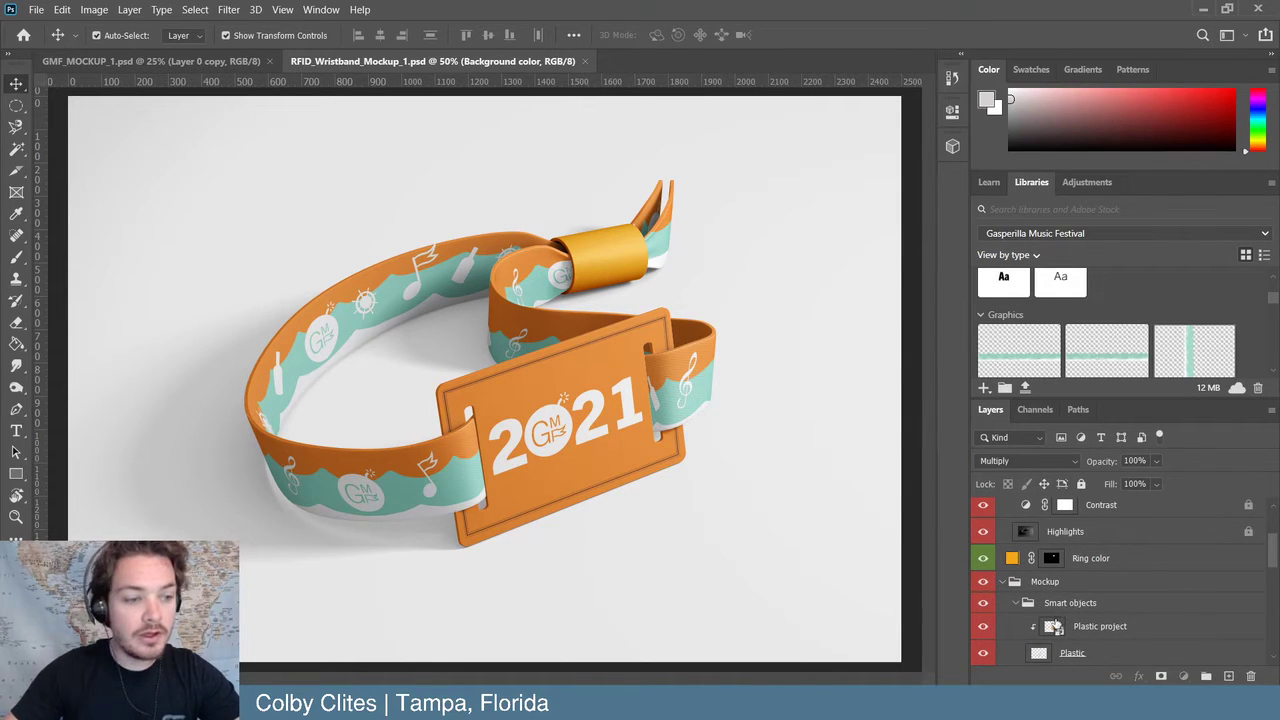
pyautogui.click(1055, 626)
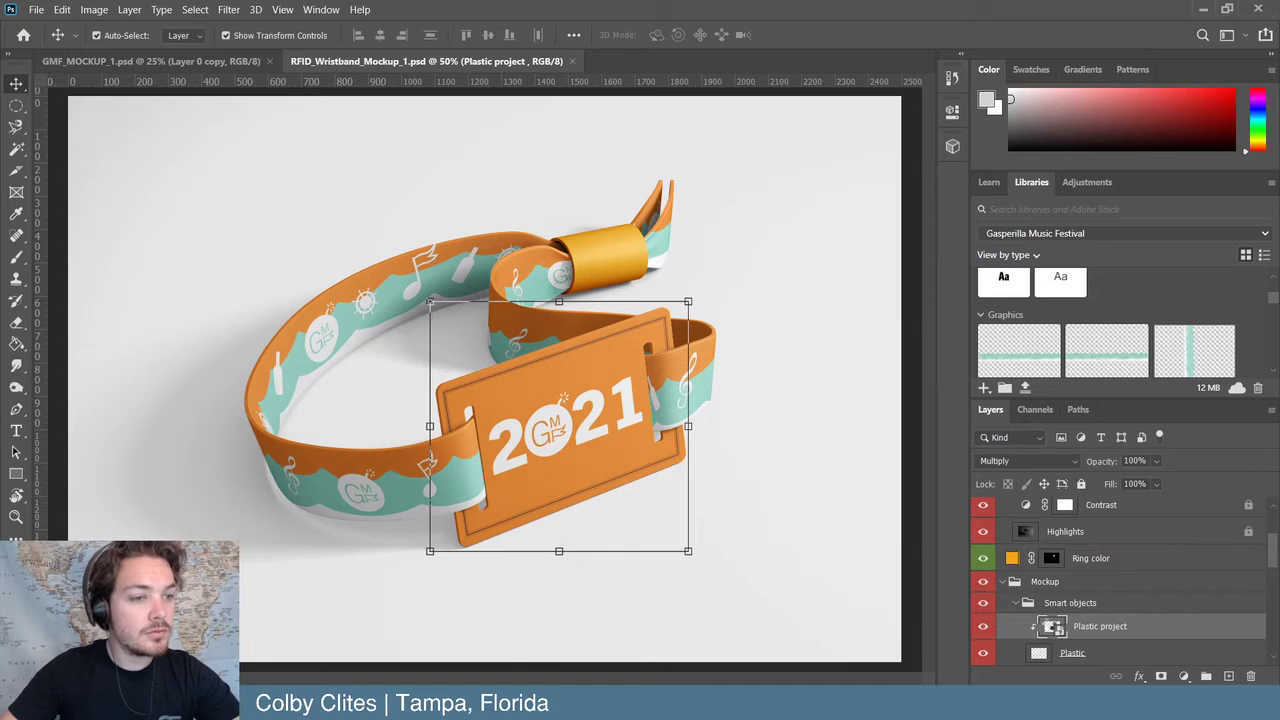
pyautogui.doubleClick(1050, 626)
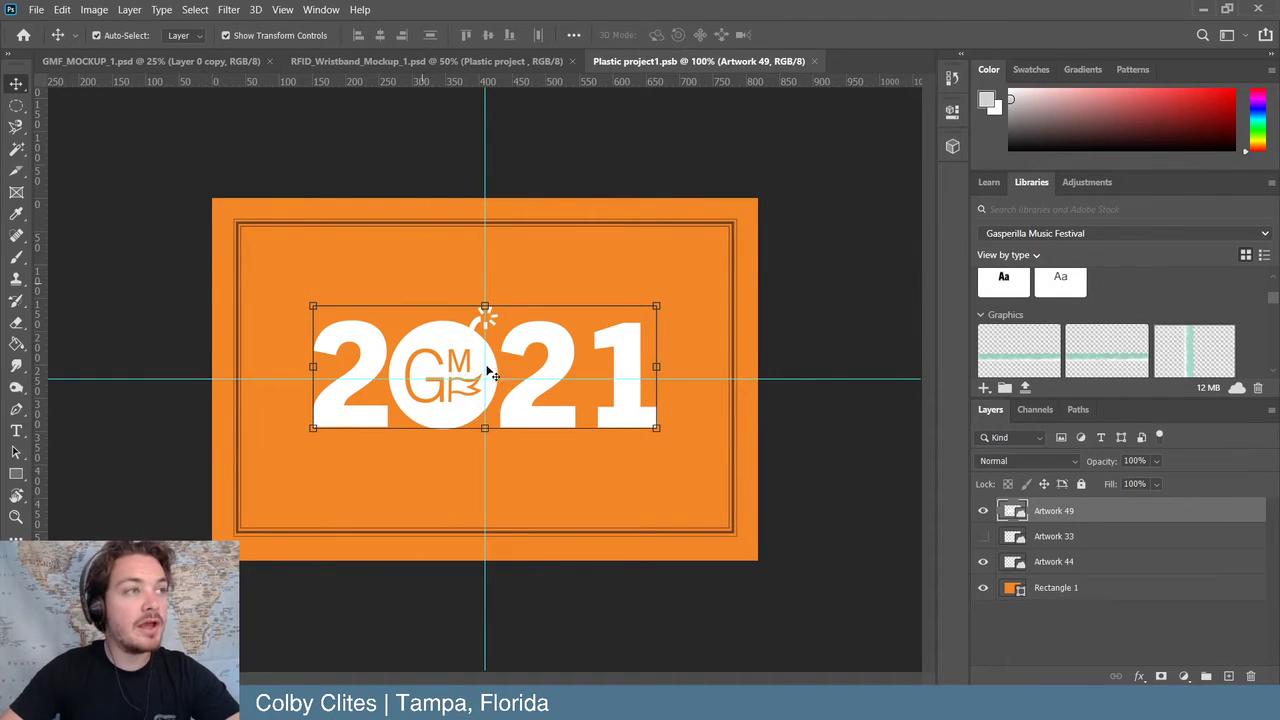
# - Check the wristband mockup, then browse the colors and graphics in the Gasparilla Music Festival library from the Plastic project artwork
pyautogui.click(432, 60)
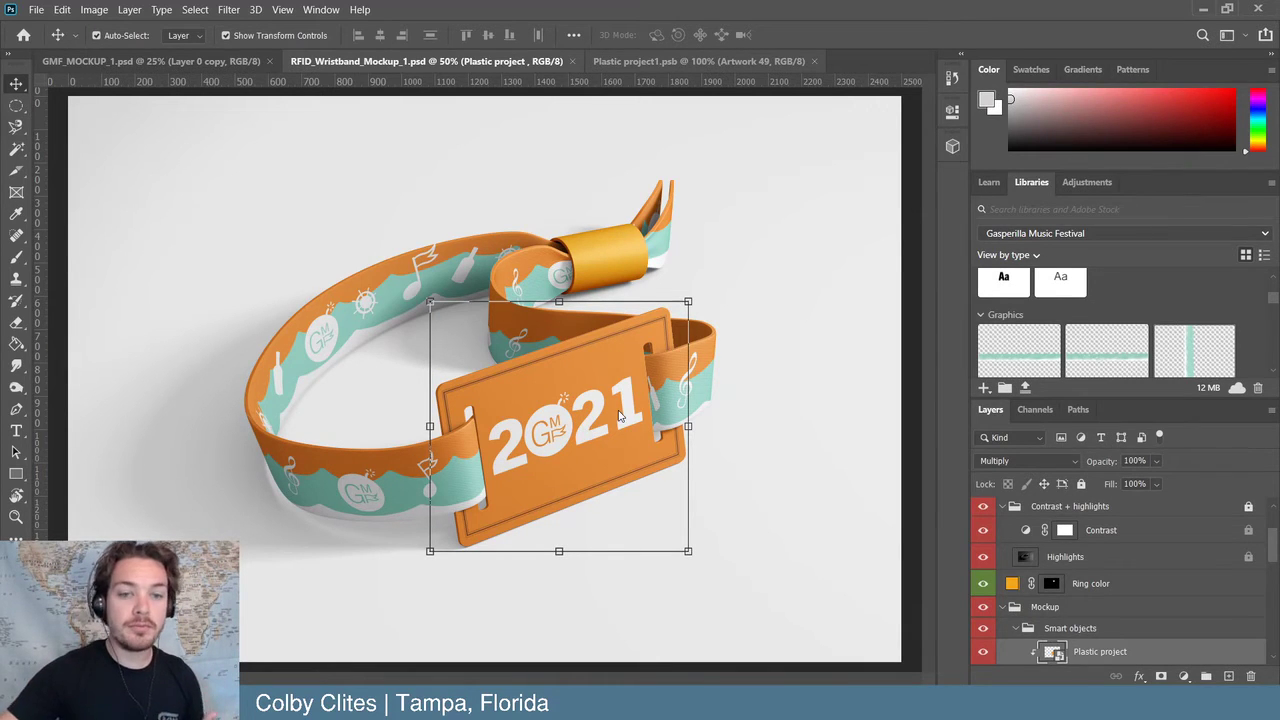
pyautogui.click(663, 61)
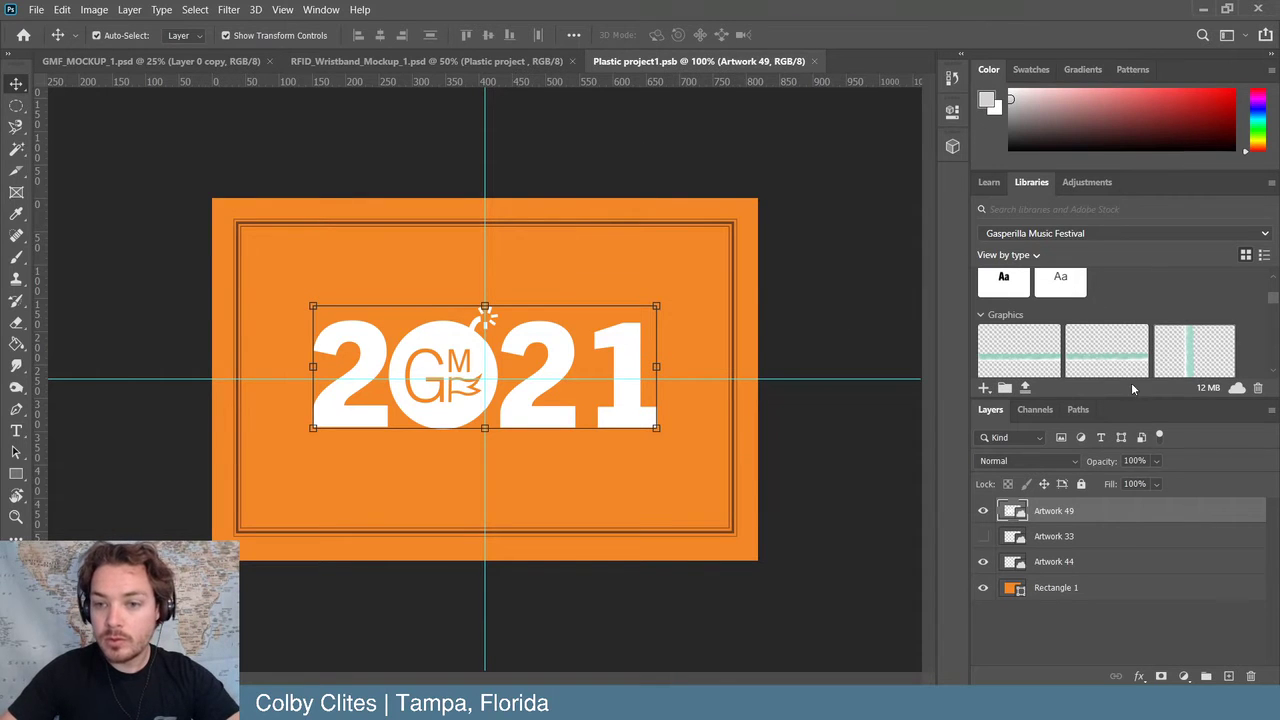
pyautogui.scroll(-10, 1120, 349)
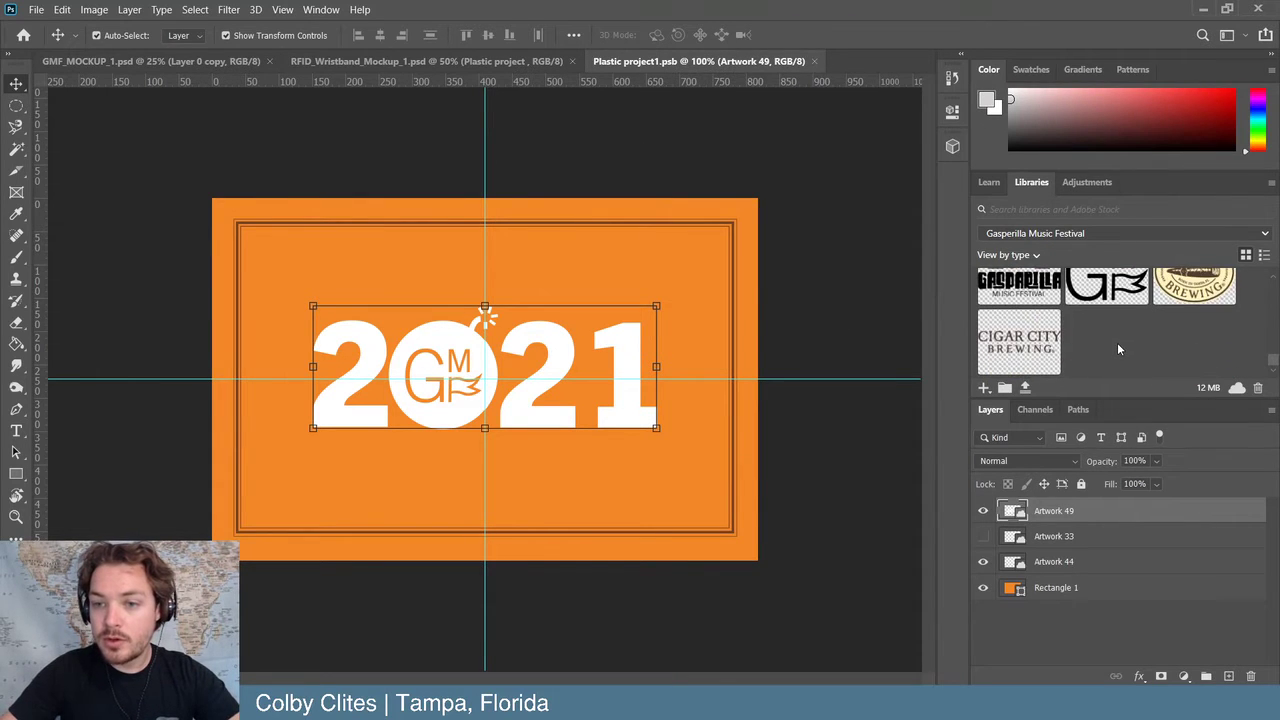
pyautogui.scroll(6, 1120, 349)
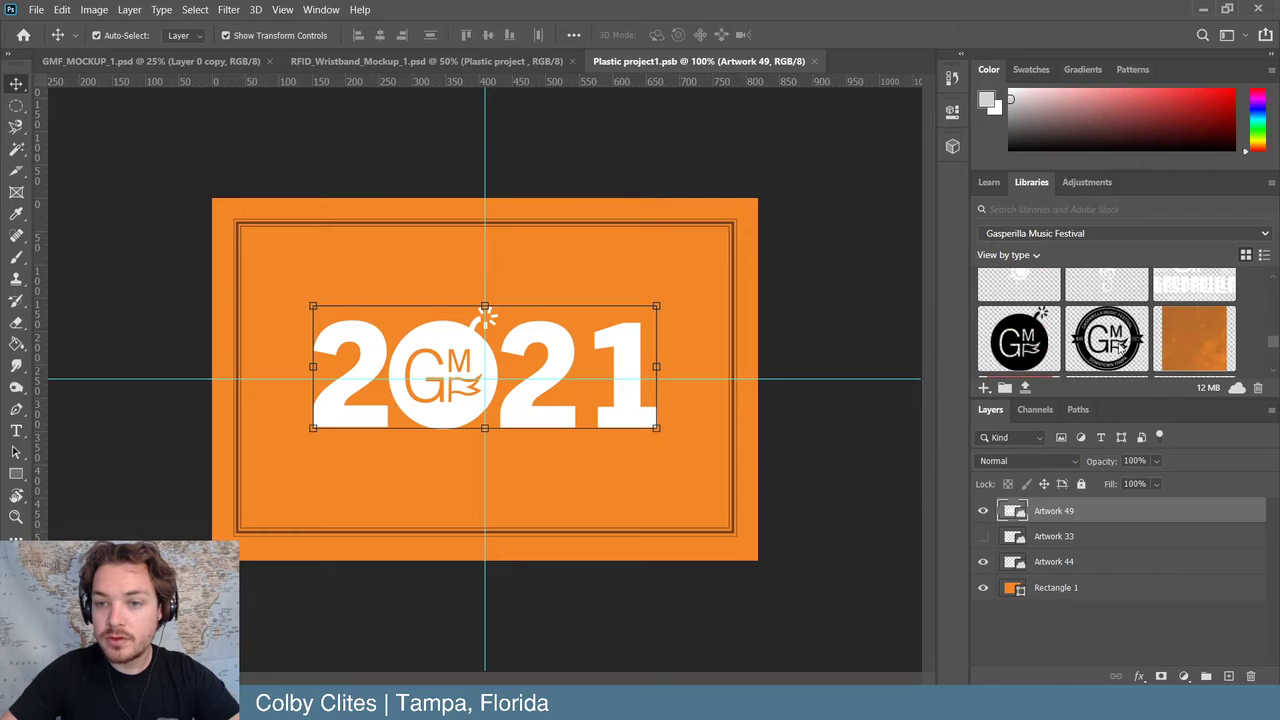
pyautogui.scroll(-6, 1120, 349)
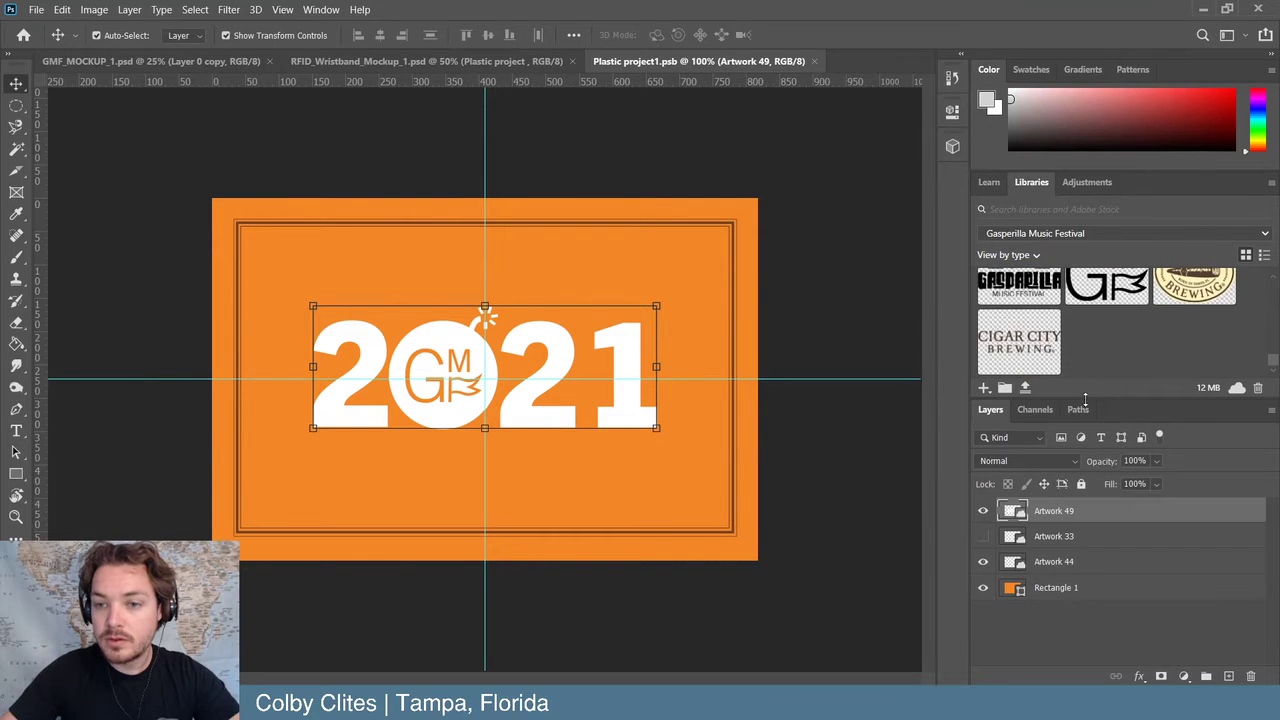
pyautogui.moveTo(1087, 450); pyautogui.dragTo(1087, 512)
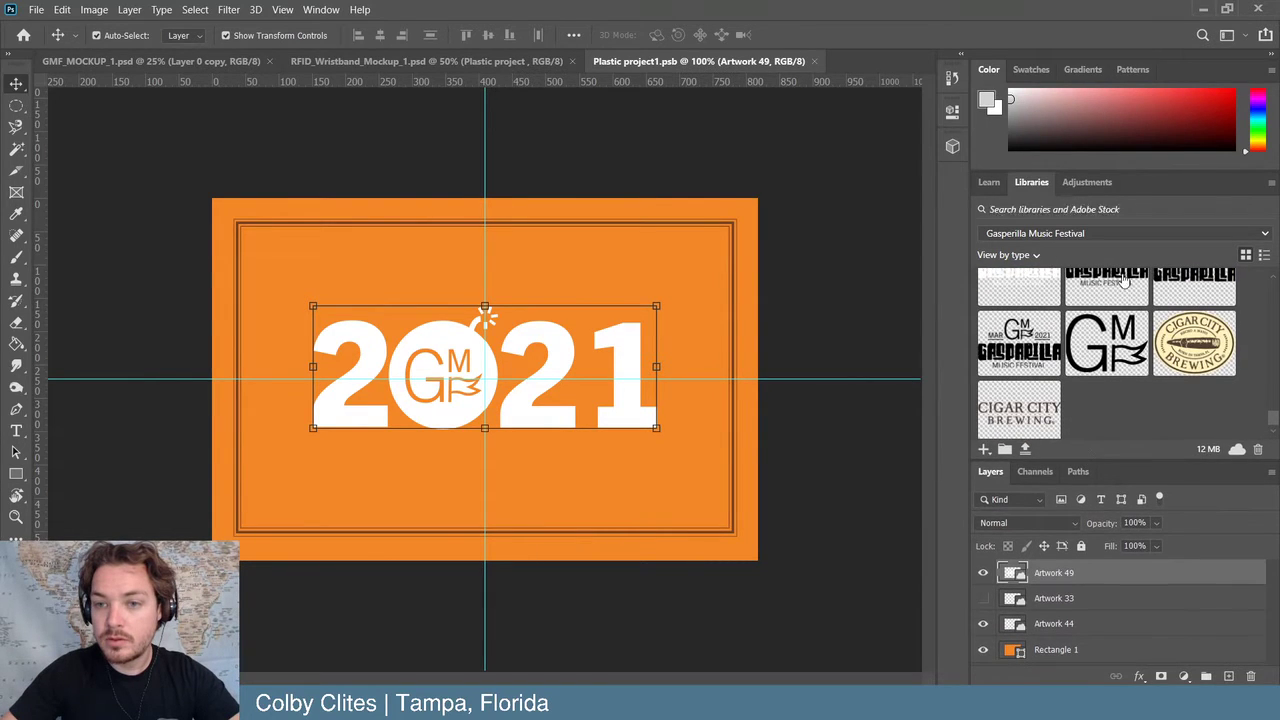
pyautogui.scroll(3, 1108, 330)
pyautogui.scroll(5, 1108, 330)
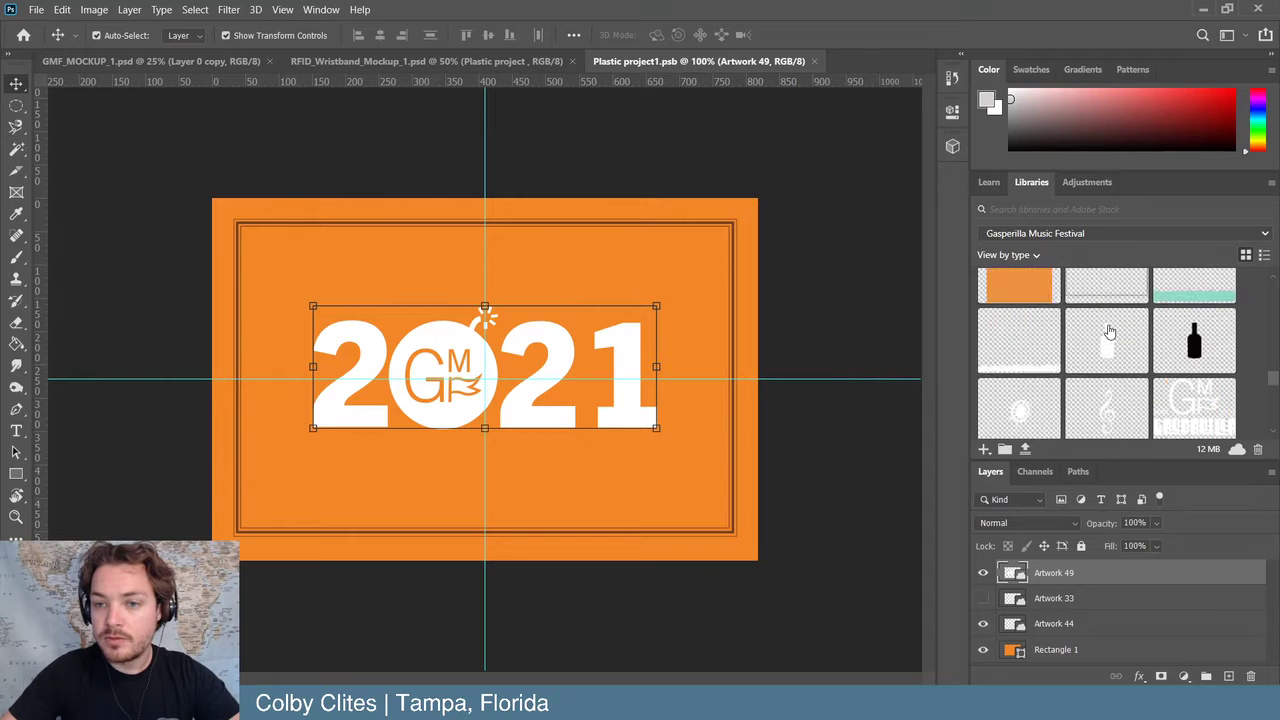
pyautogui.scroll(1, 1095, 326)
pyautogui.scroll(2, 1100, 325)
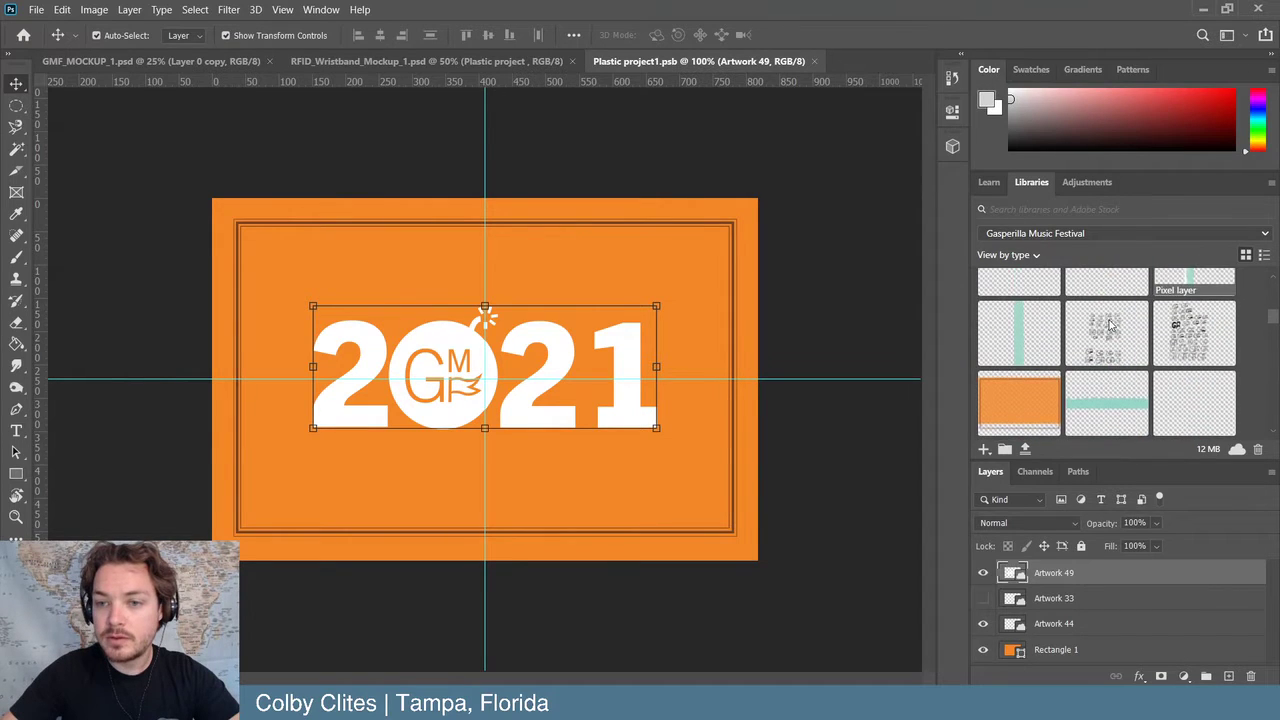
pyautogui.scroll(5, 1108, 323)
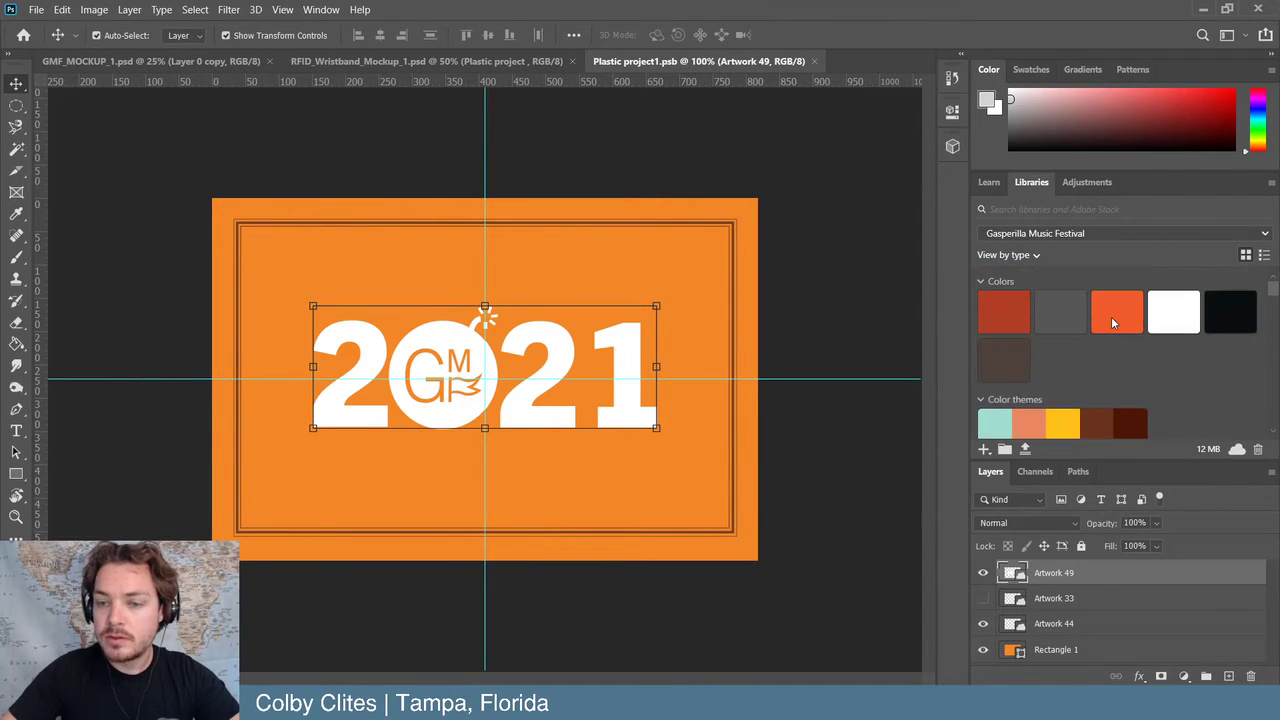
pyautogui.scroll(-5, 1111, 316)
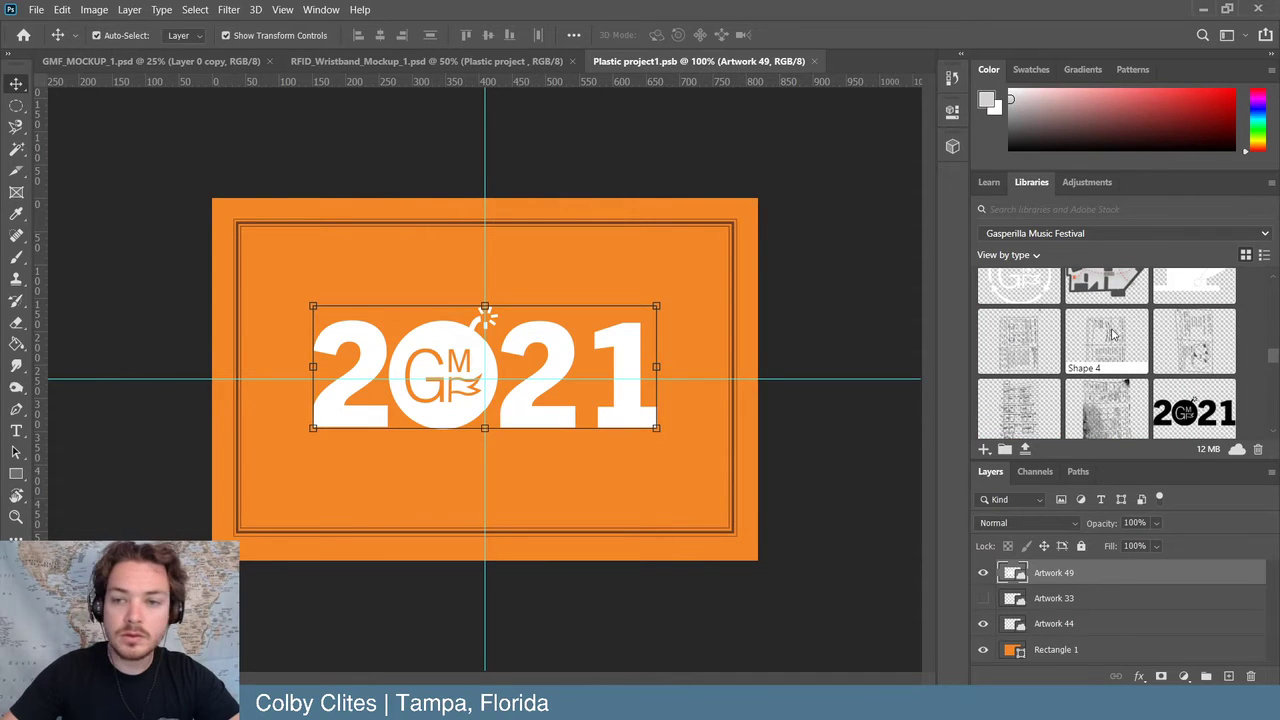
pyautogui.scroll(-3, 1111, 335)
pyautogui.scroll(-2, 1108, 343)
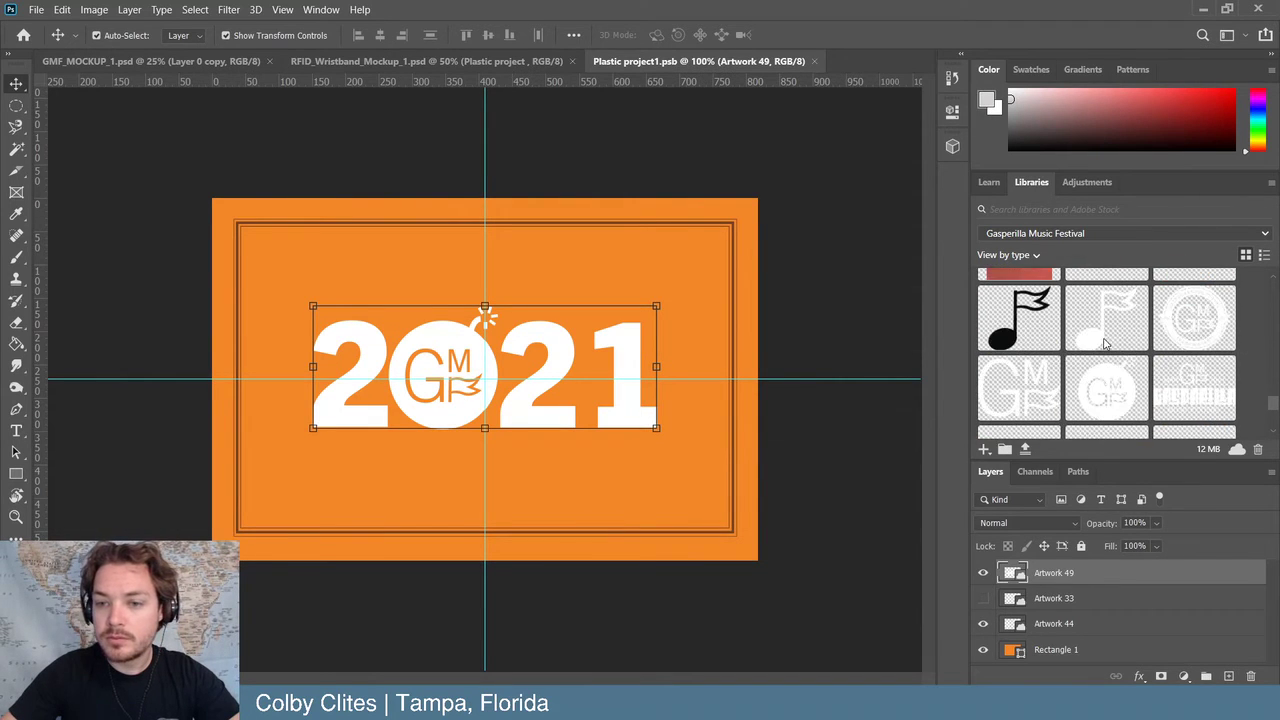
pyautogui.scroll(-2, 1108, 343)
pyautogui.scroll(3, 1108, 343)
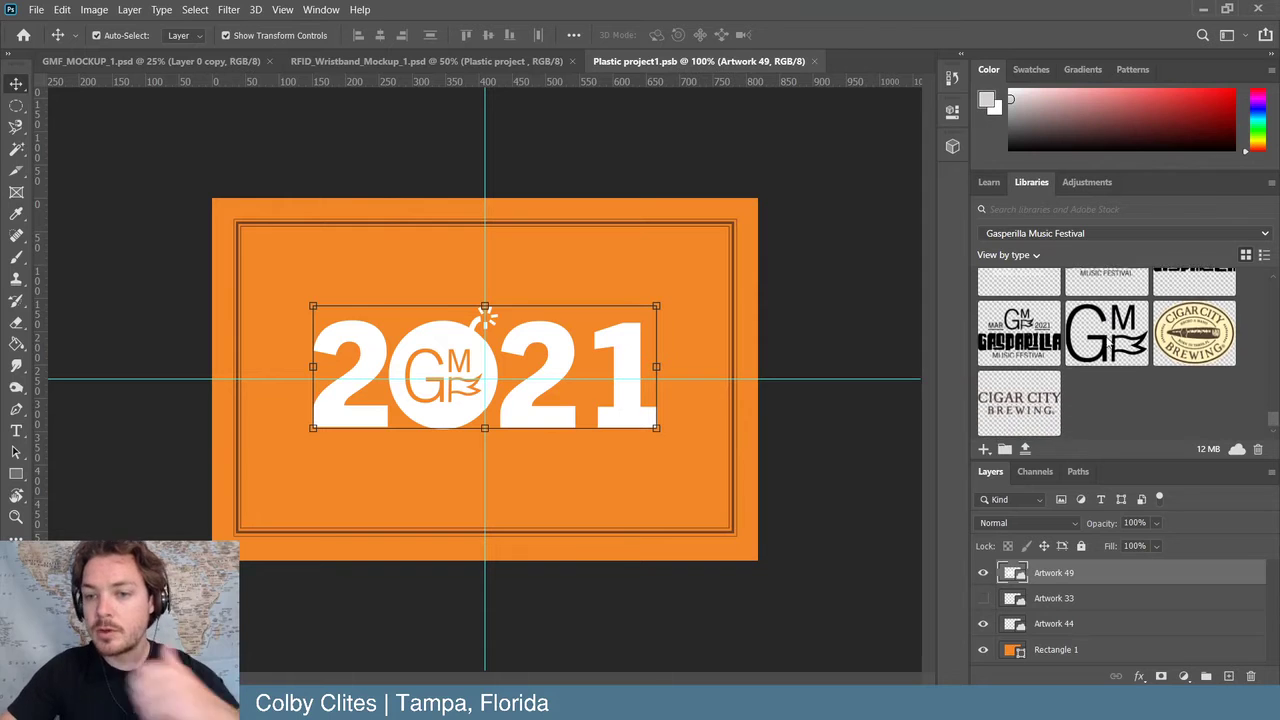
pyautogui.scroll(2, 1100, 347)
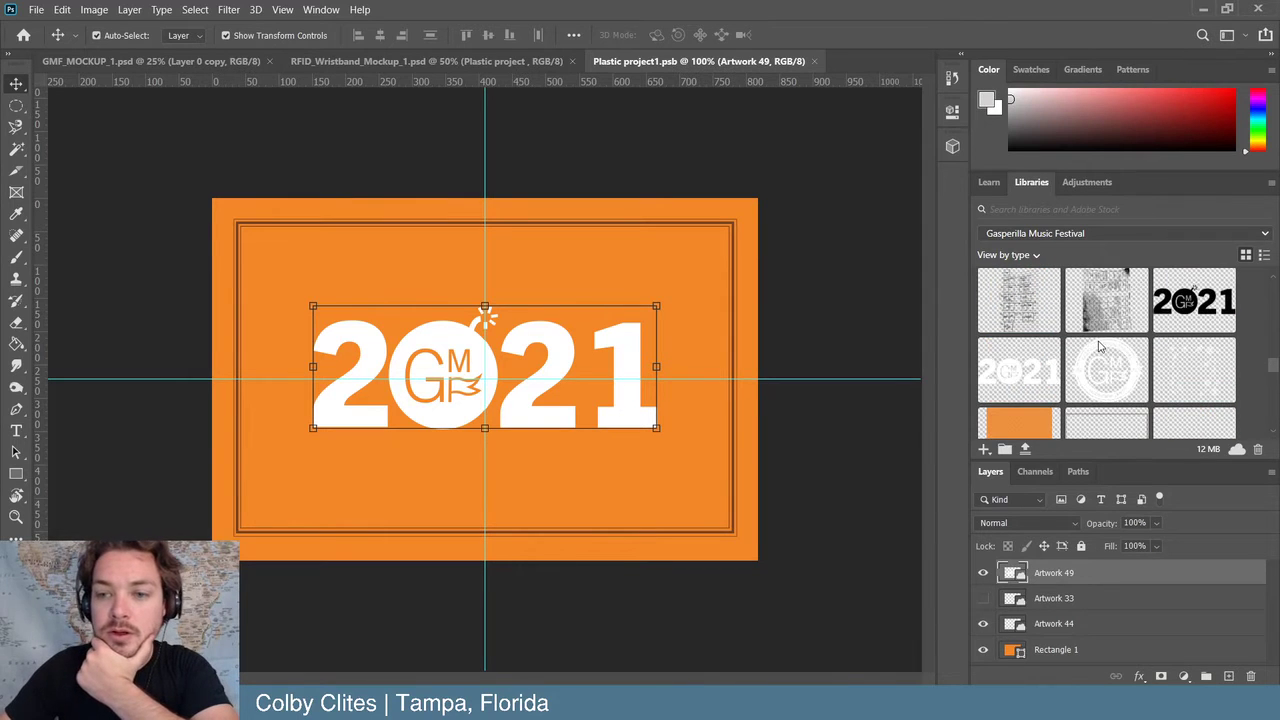
pyautogui.scroll(2, 1100, 347)
pyautogui.scroll(2, 1100, 347)
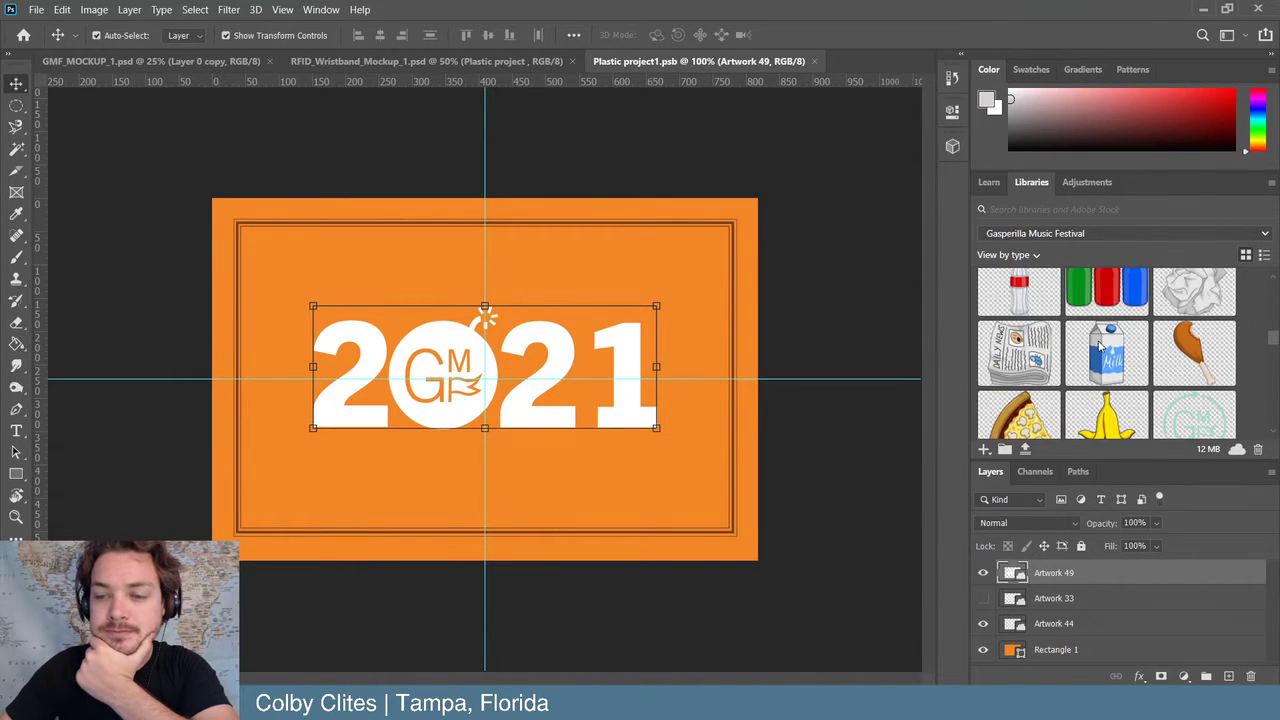
pyautogui.scroll(6, 1100, 347)
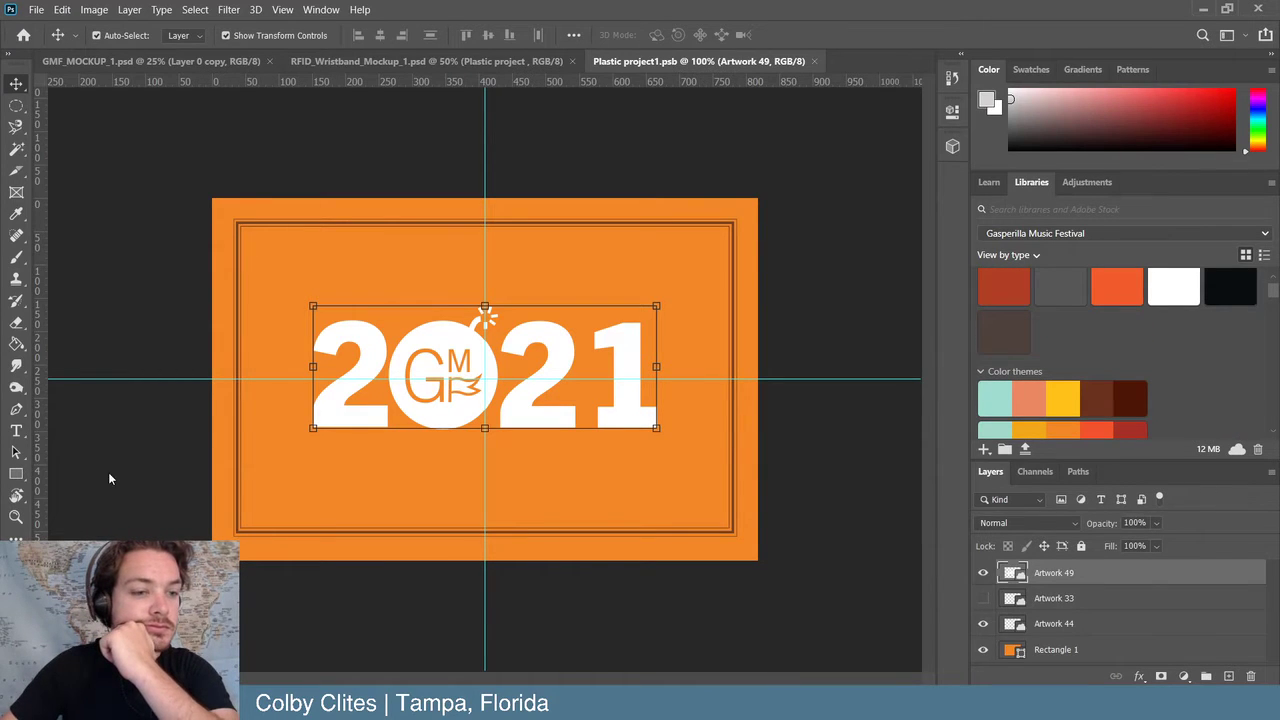
# - Draw a rectangle of about 819 by 551 px covering the whole orange wristband tag artwork
pyautogui.click(16, 474)
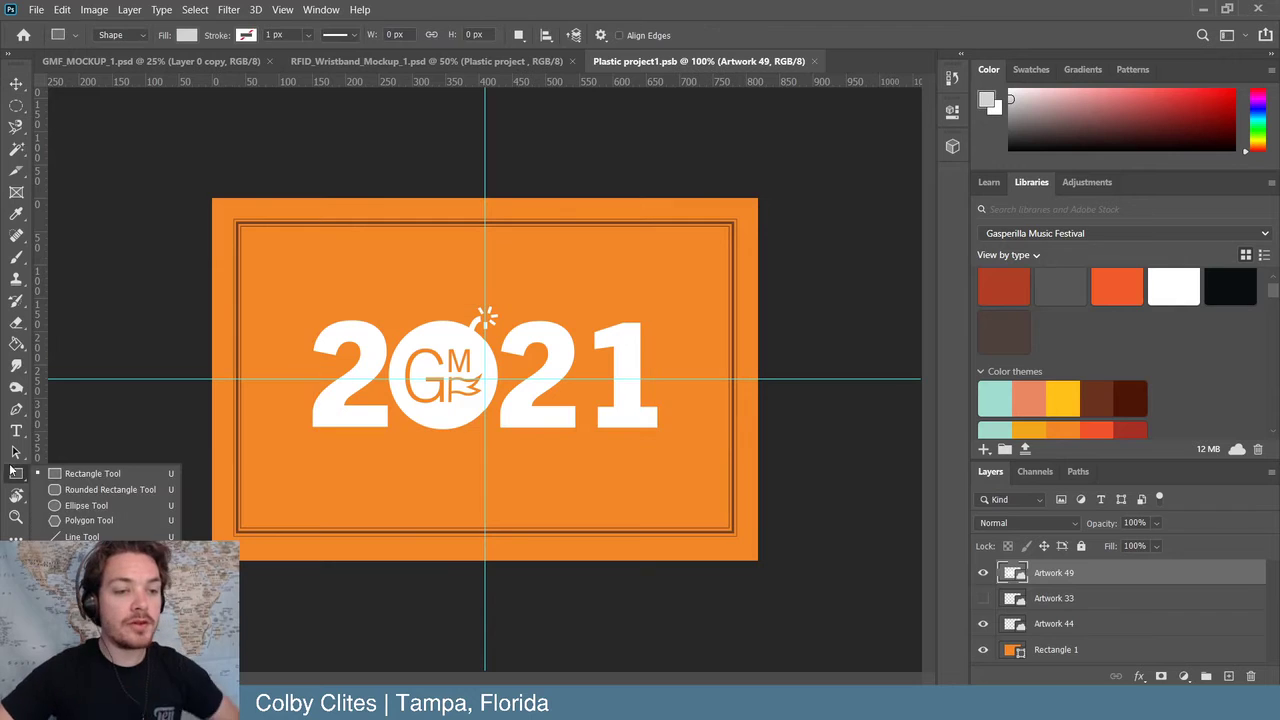
pyautogui.click(213, 202)
pyautogui.moveTo(400, 400); pyautogui.dragTo(758, 561)
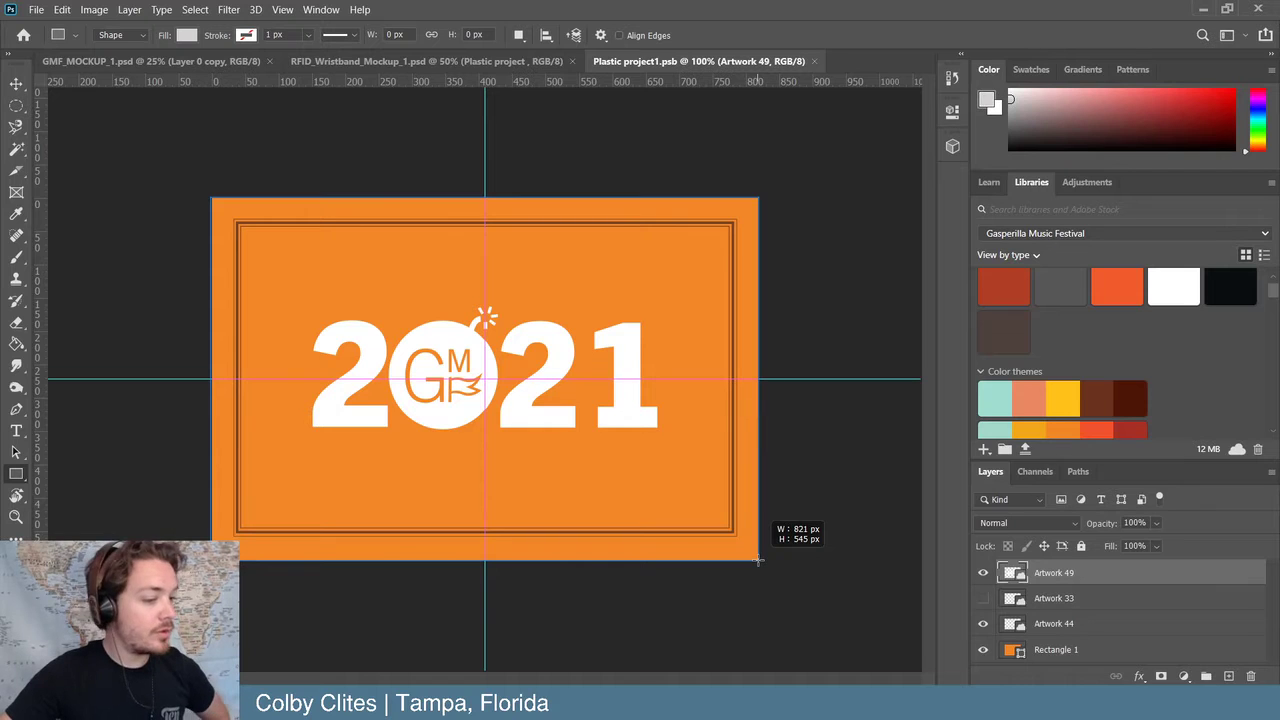
pyautogui.moveTo(758, 561)
pyautogui.mouseDown()
pyautogui.moveTo(753, 551)
pyautogui.moveTo(757, 566)
pyautogui.mouseUp()
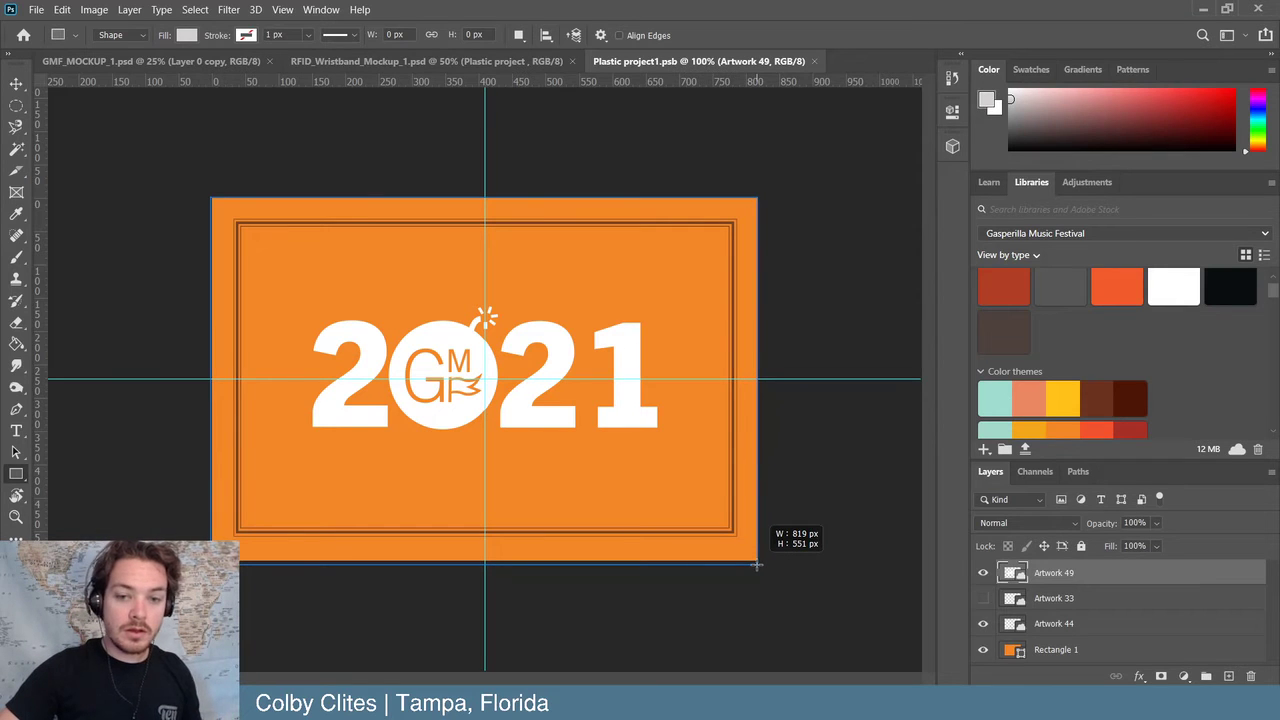
pyautogui.moveTo(757, 565); pyautogui.dragTo(757, 566)
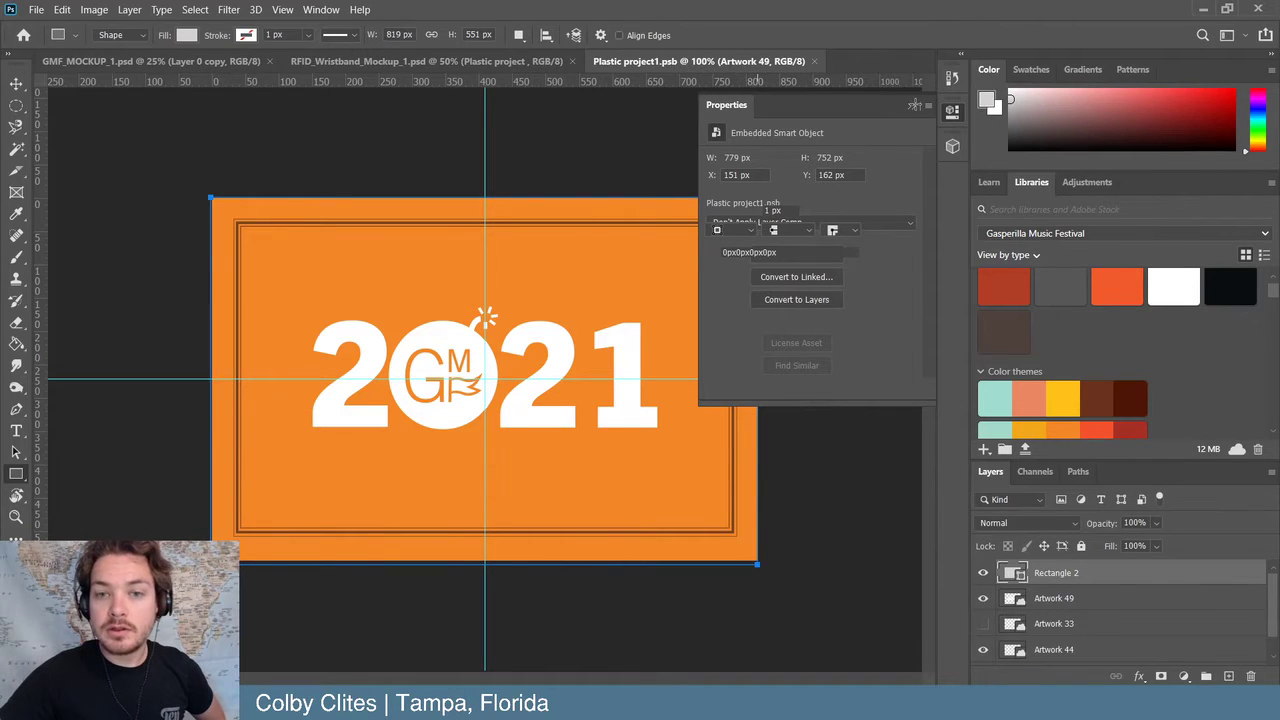
pyautogui.press('v')
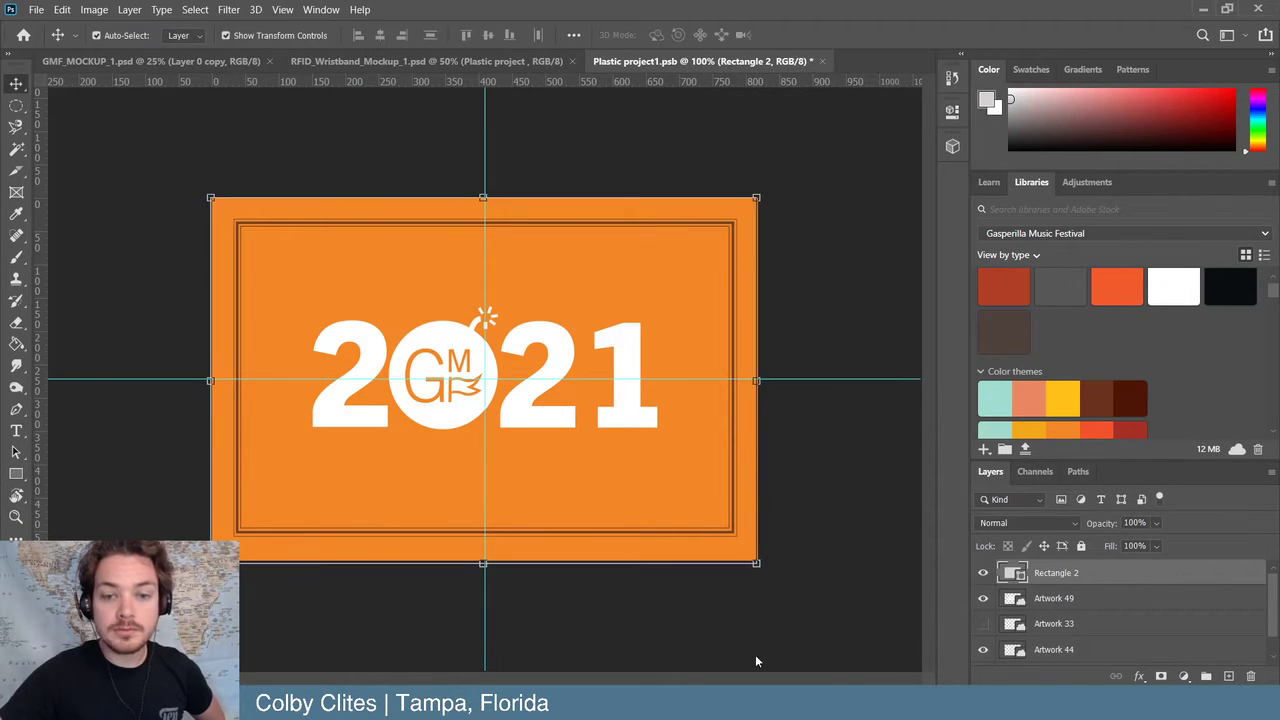
pyautogui.hotkey('ctrl', 'v')
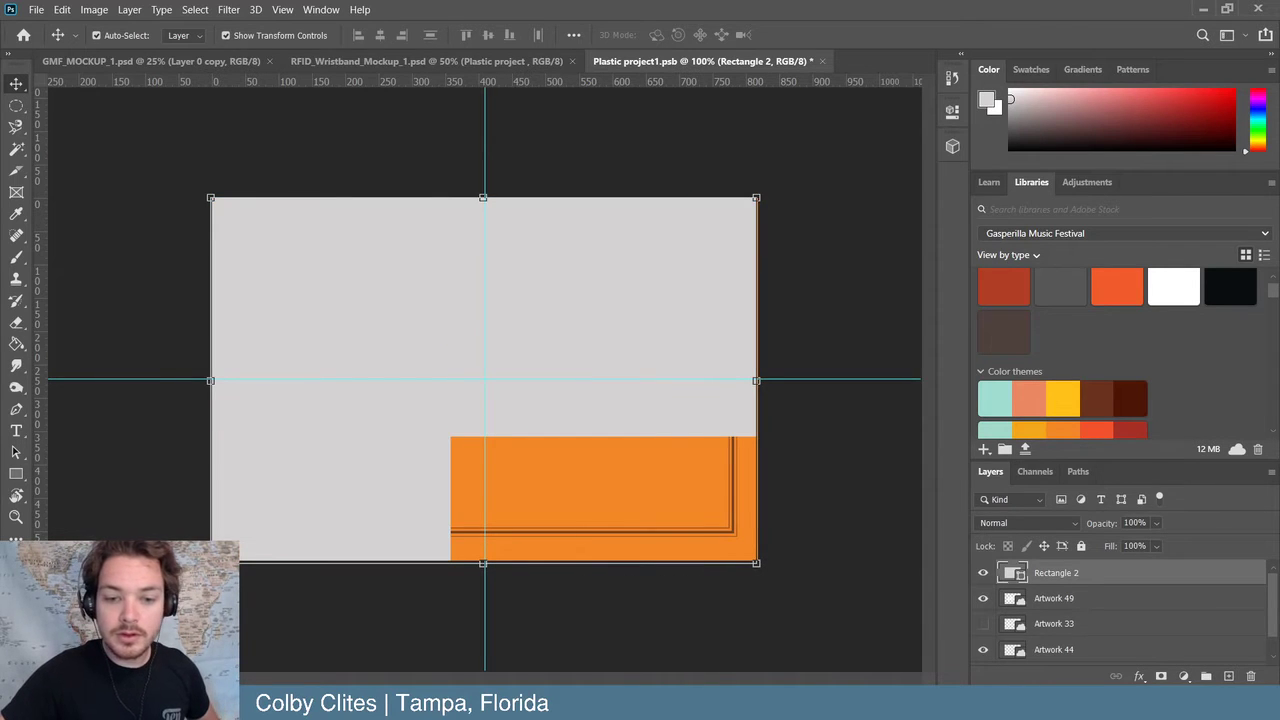
# - Switch to GMF_logo.ai in Illustrator and draw a rectangle about 1495 by 596 px in the empty area above the wave strips
pyautogui.moveTo(632, 712)
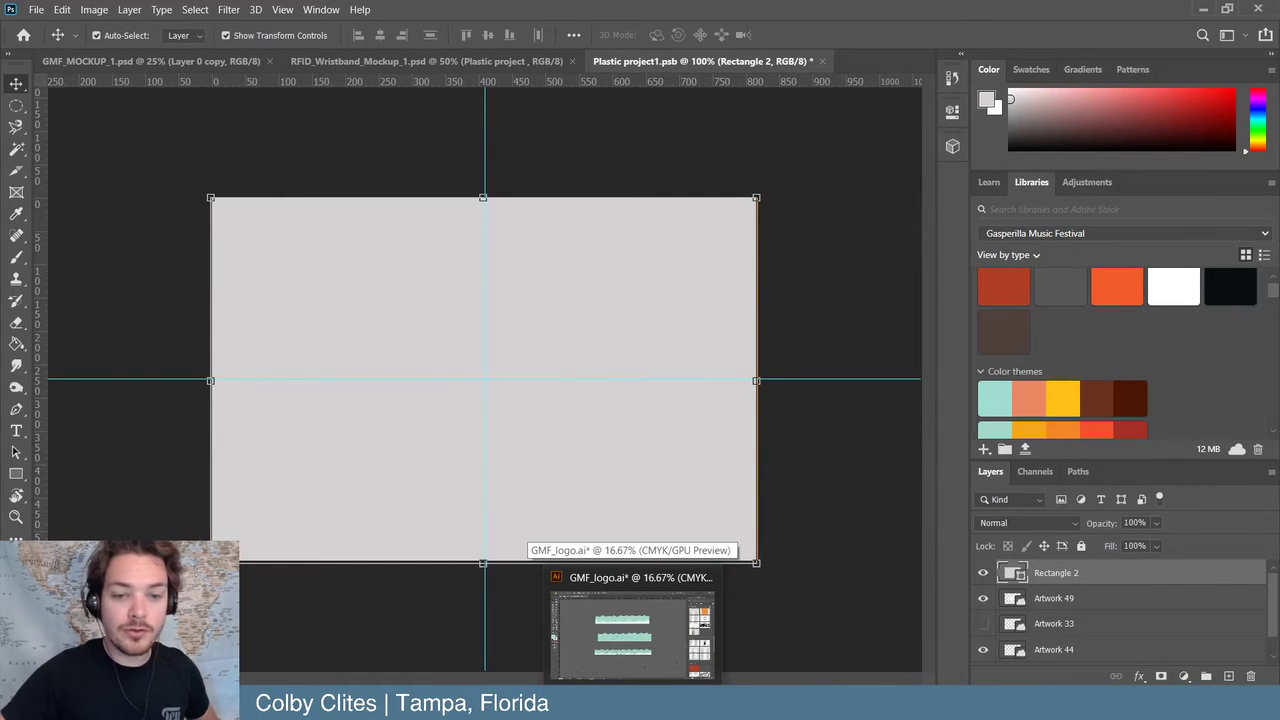
pyautogui.click(632, 630)
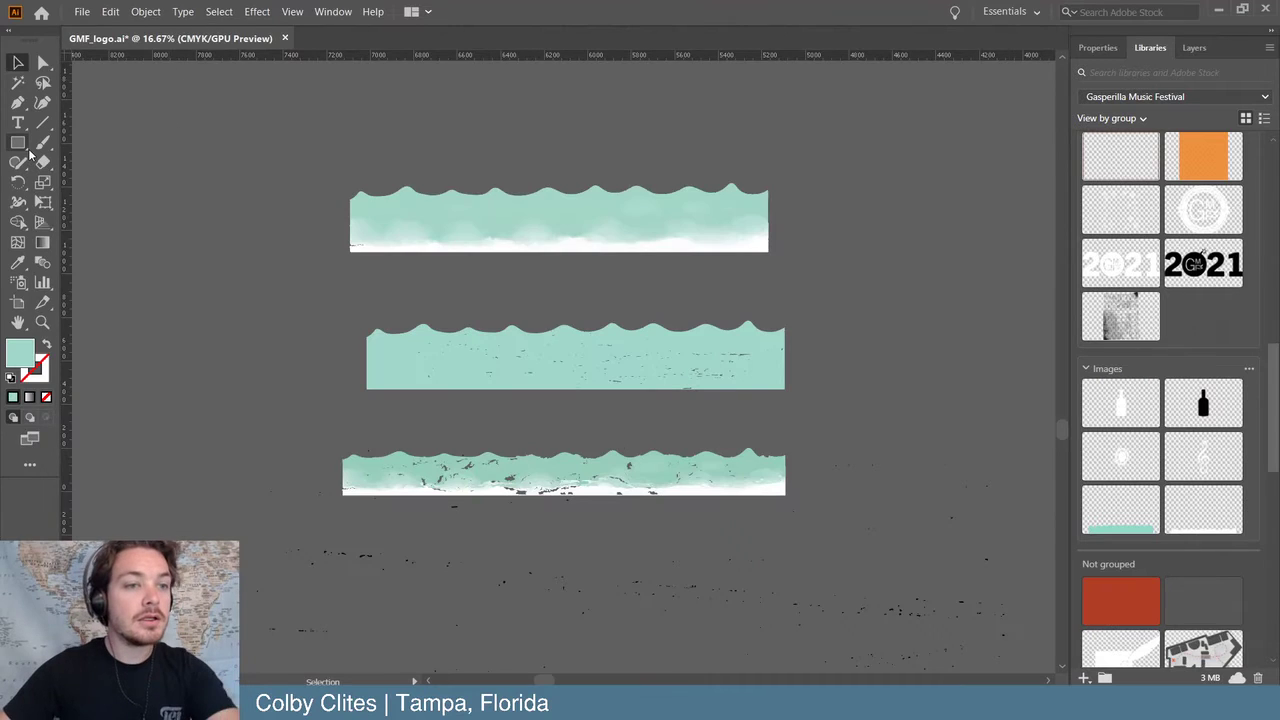
pyautogui.click(27, 149)
pyautogui.hscroll(10, 1006, 177)
pyautogui.scroll(2, 709, 149)
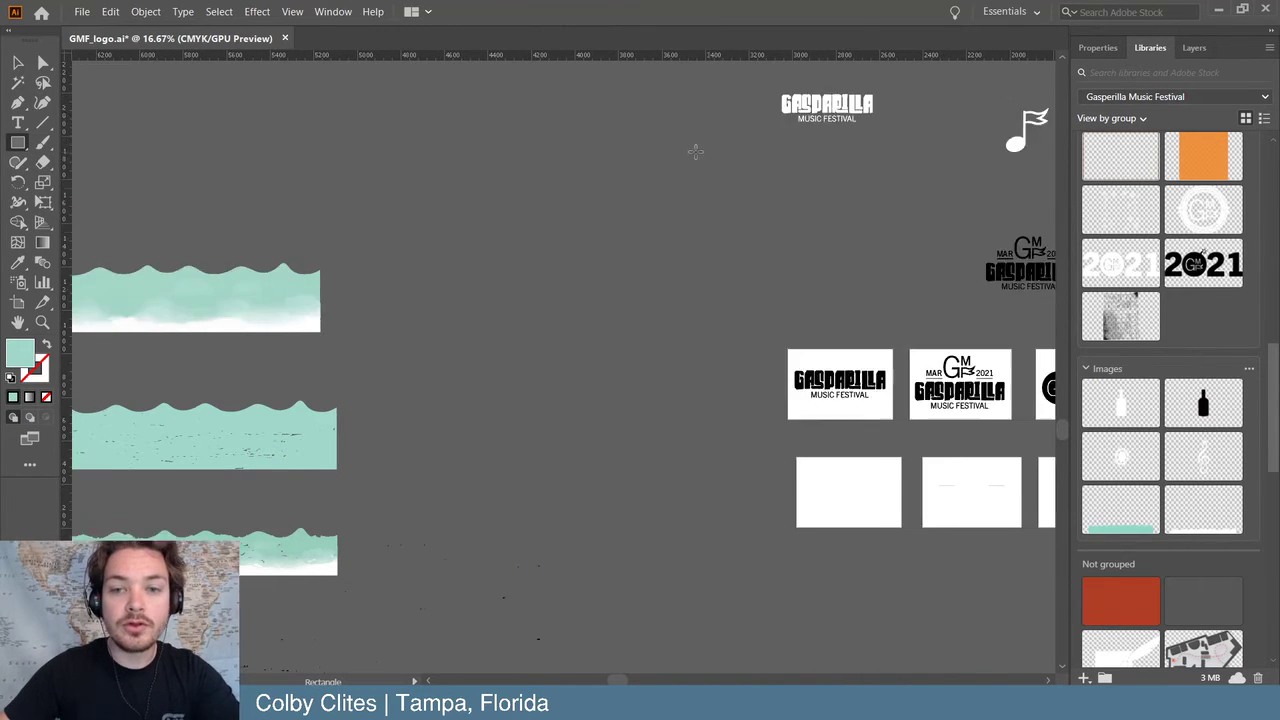
pyautogui.scroll(3, 429, 171)
pyautogui.hscroll(-5, 294, 129)
pyautogui.moveTo(278, 114); pyautogui.dragTo(604, 243)
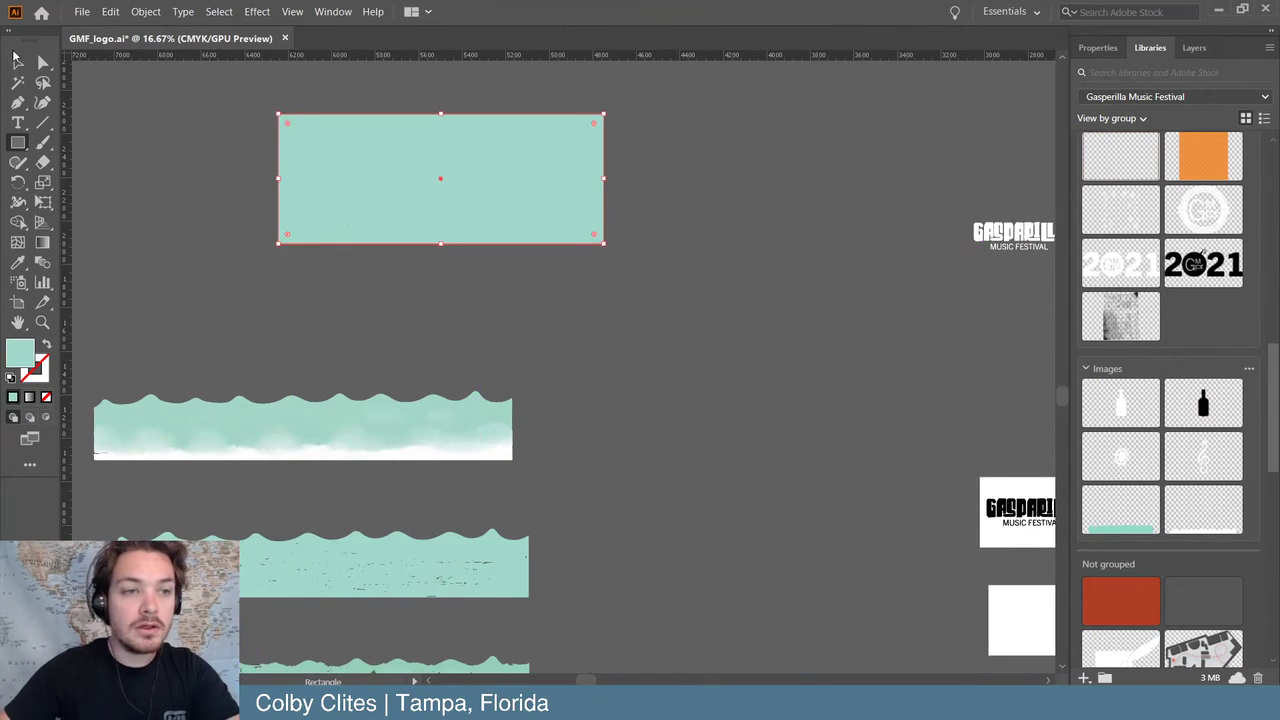
# - Set the new rectangle's width to 820 px and its height to 550 px
pyautogui.click(17, 61)
pyautogui.click(1100, 47)
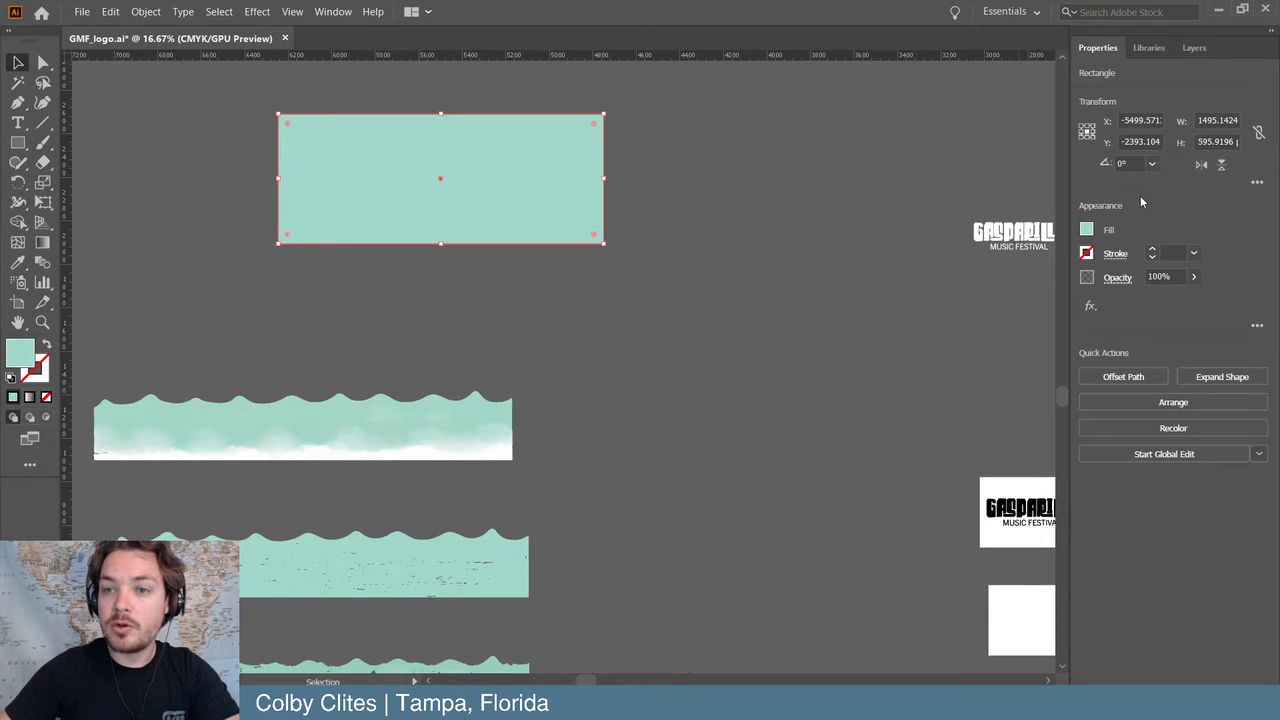
pyautogui.click(1211, 120)
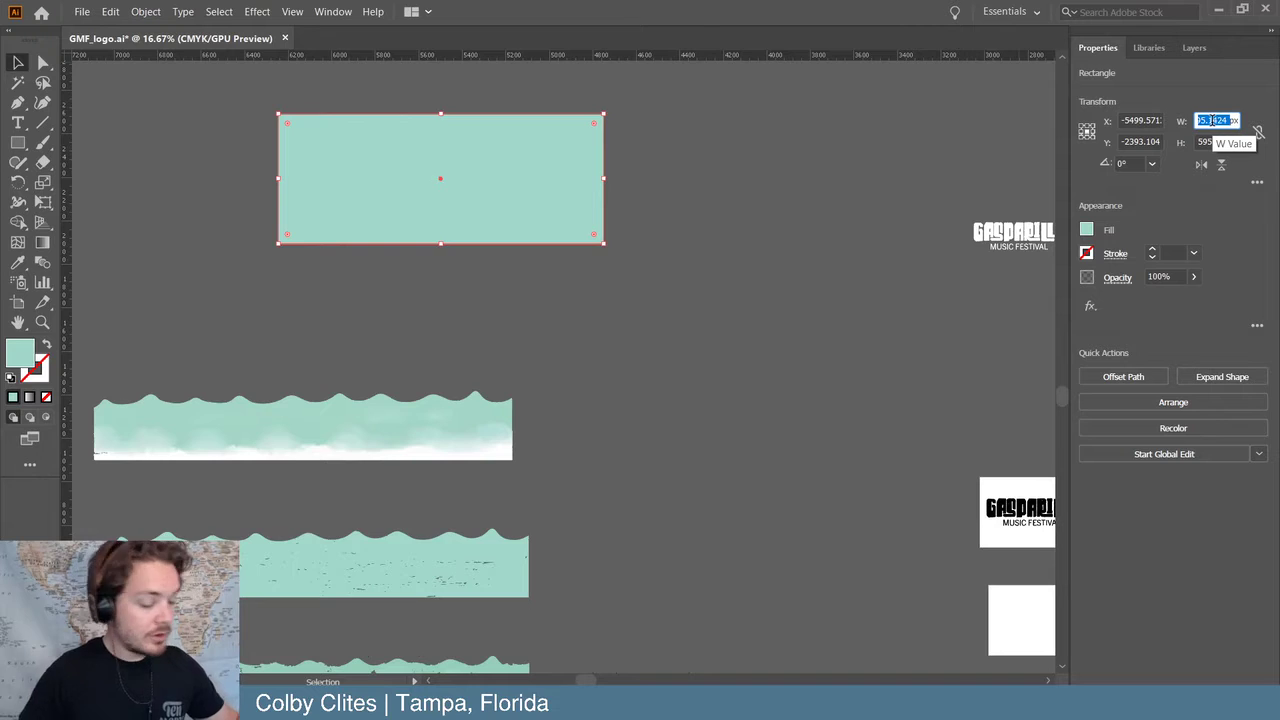
pyautogui.write('8')
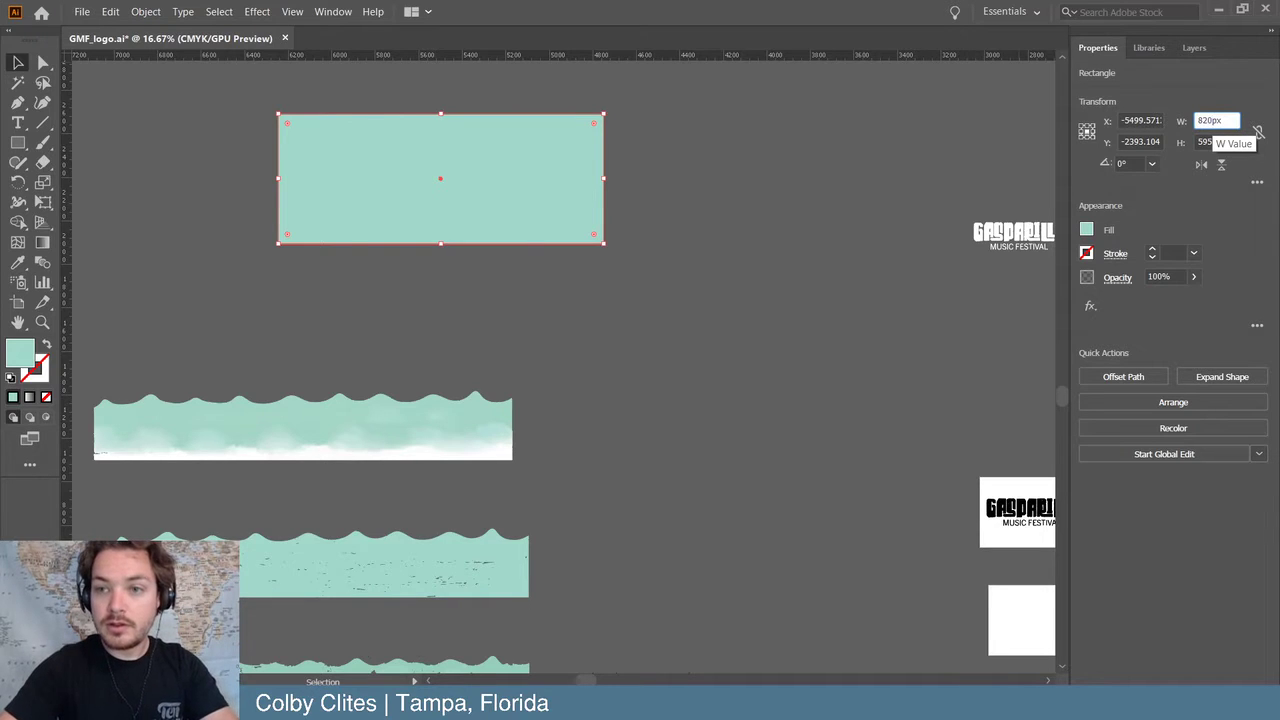
pyautogui.write('20 px')
pyautogui.press('Tab')
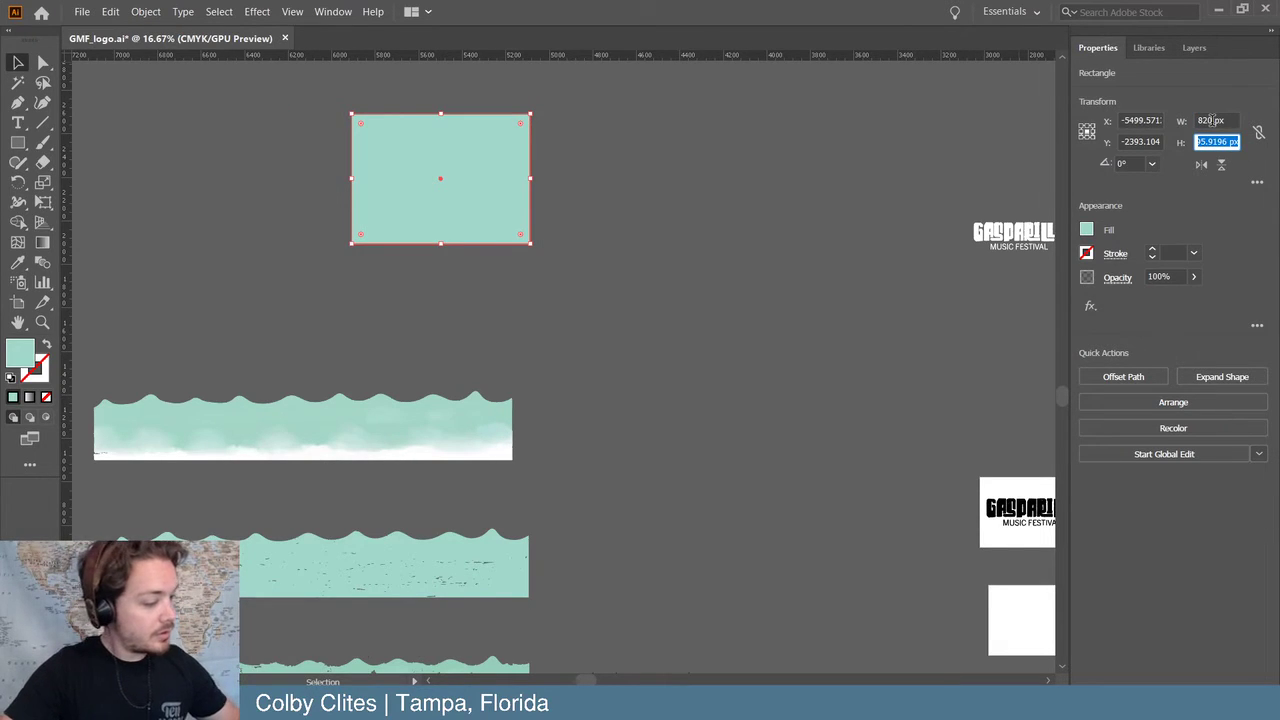
pyautogui.write('550')
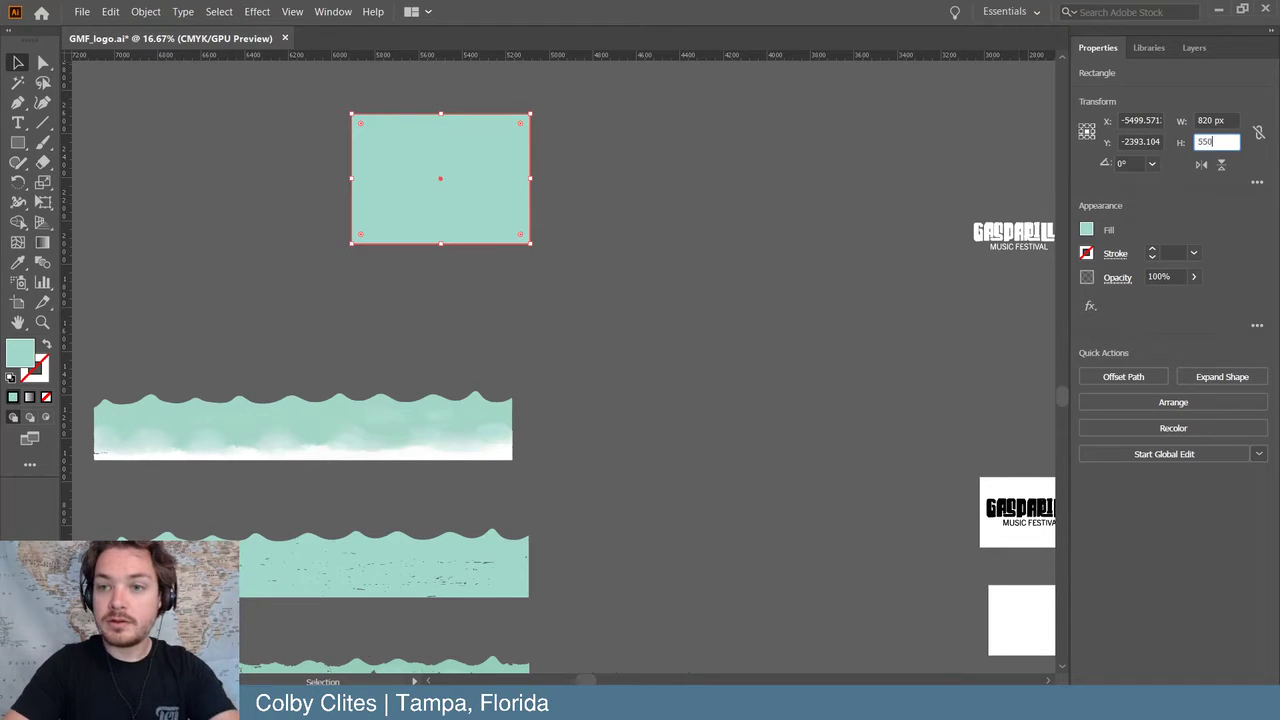
pyautogui.press('Return')
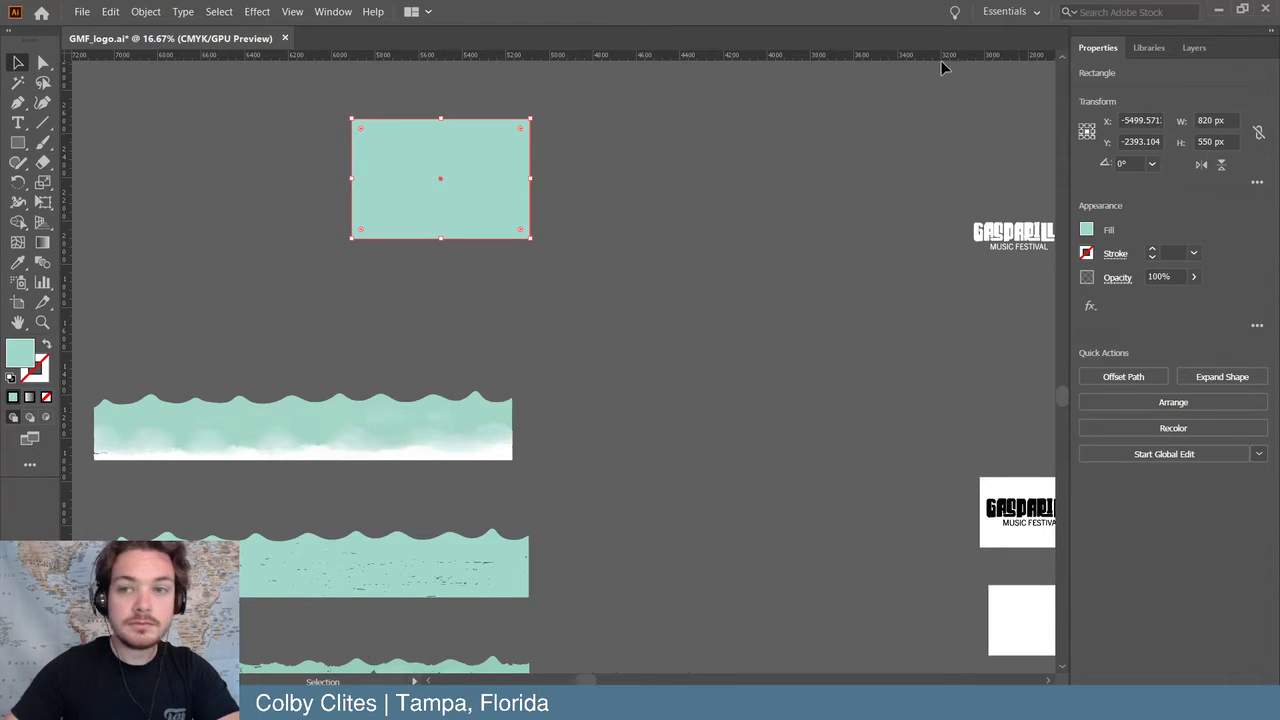
# - Fill the rectangle with the orange from the first color theme in the Gasparilla Music Festival library
pyautogui.click(1149, 47)
pyautogui.scroll(-5, 1152, 296)
pyautogui.scroll(5, 1152, 296)
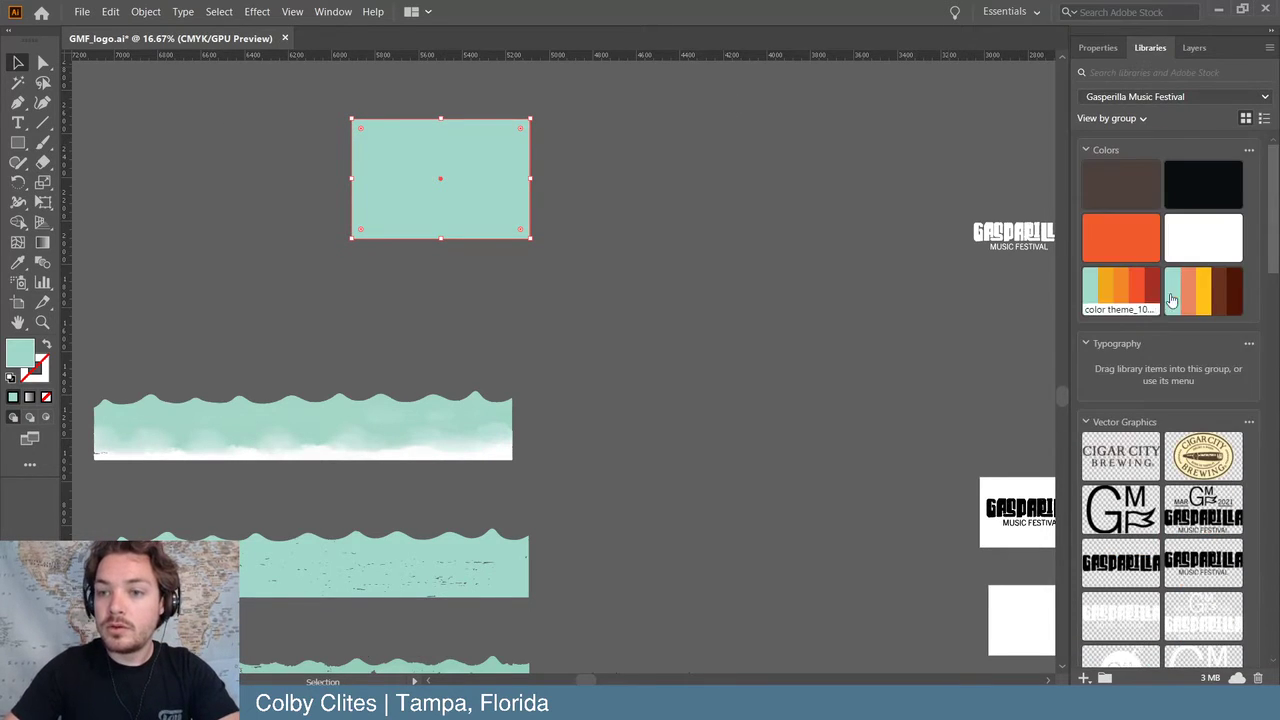
pyautogui.click(1121, 288)
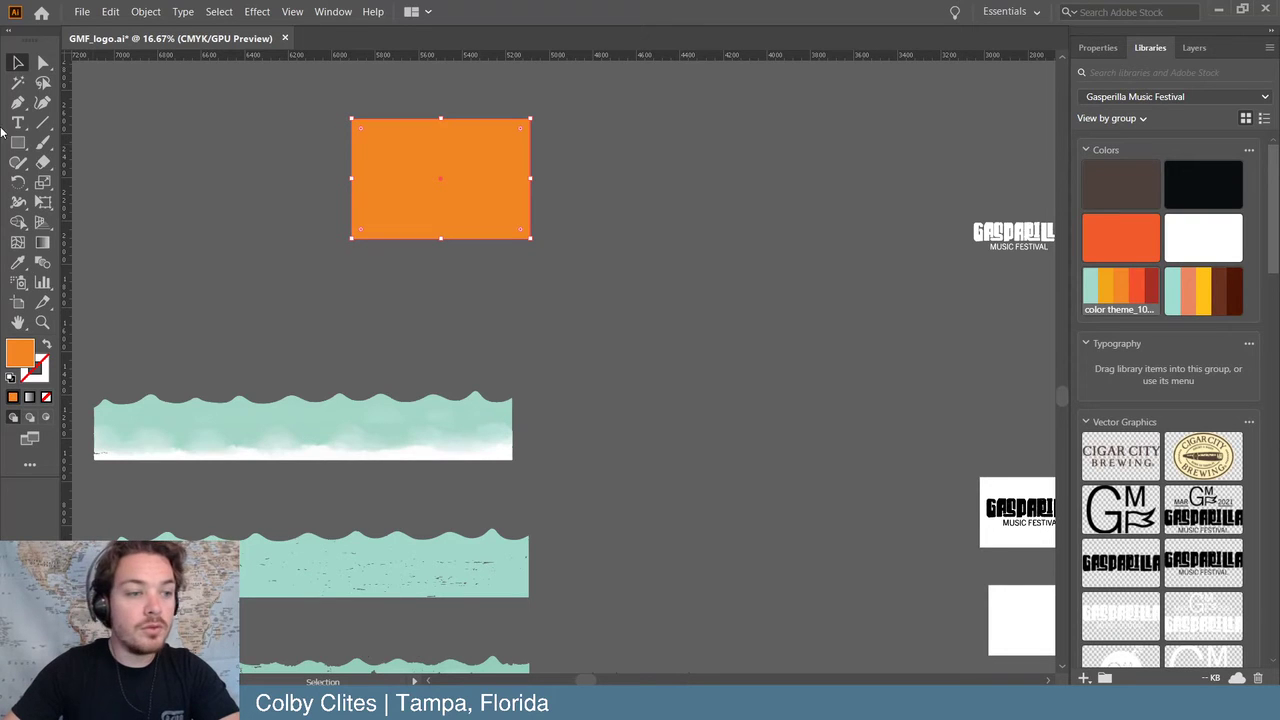
# - Place the Shape 6 scratch texture from the Gasperilla Music Festival library near the upper-left corner of the orange rectangle
pyautogui.click(31, 62)
pyautogui.scroll(-10, 1200, 450)
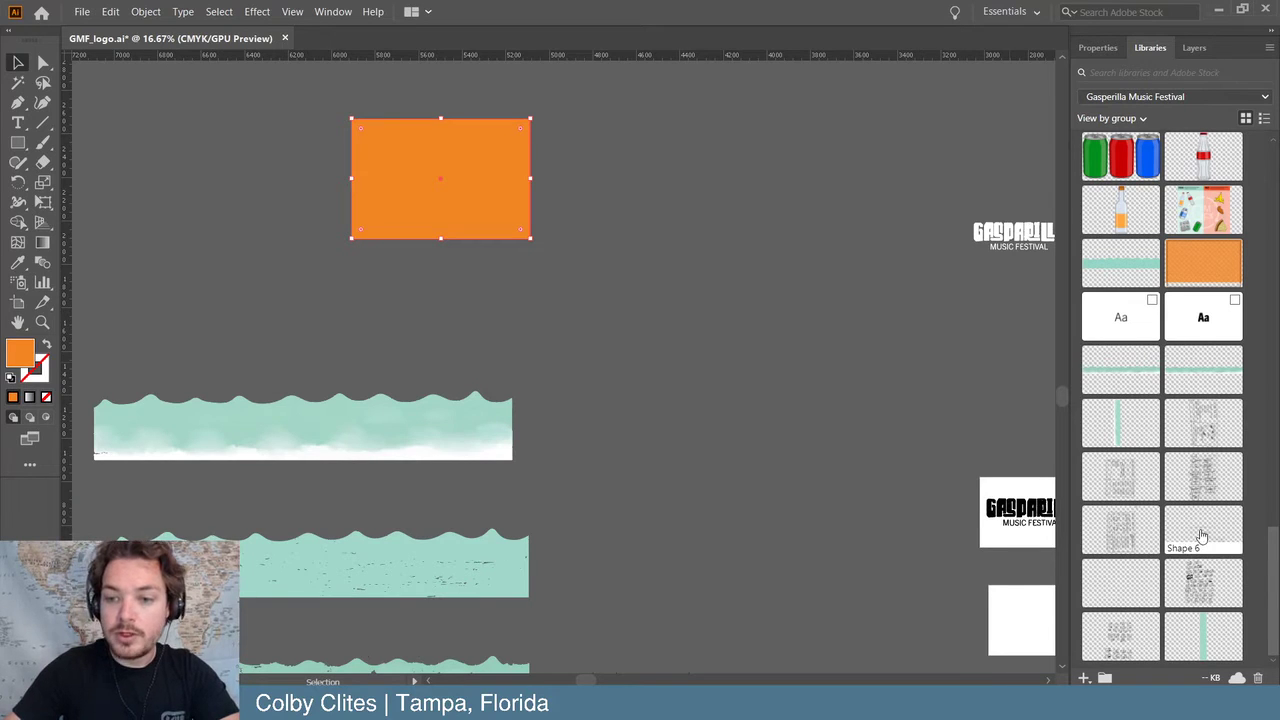
pyautogui.moveTo(1200, 537); pyautogui.dragTo(353, 177)
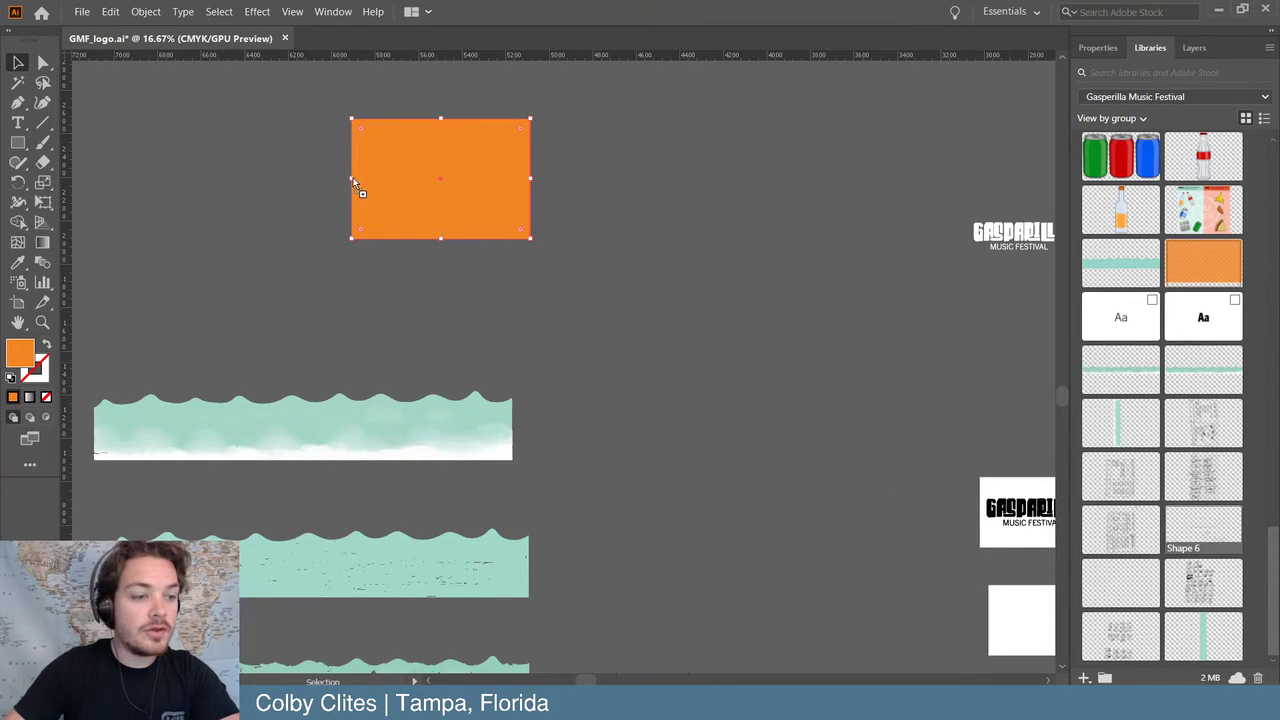
pyautogui.click(247, 133)
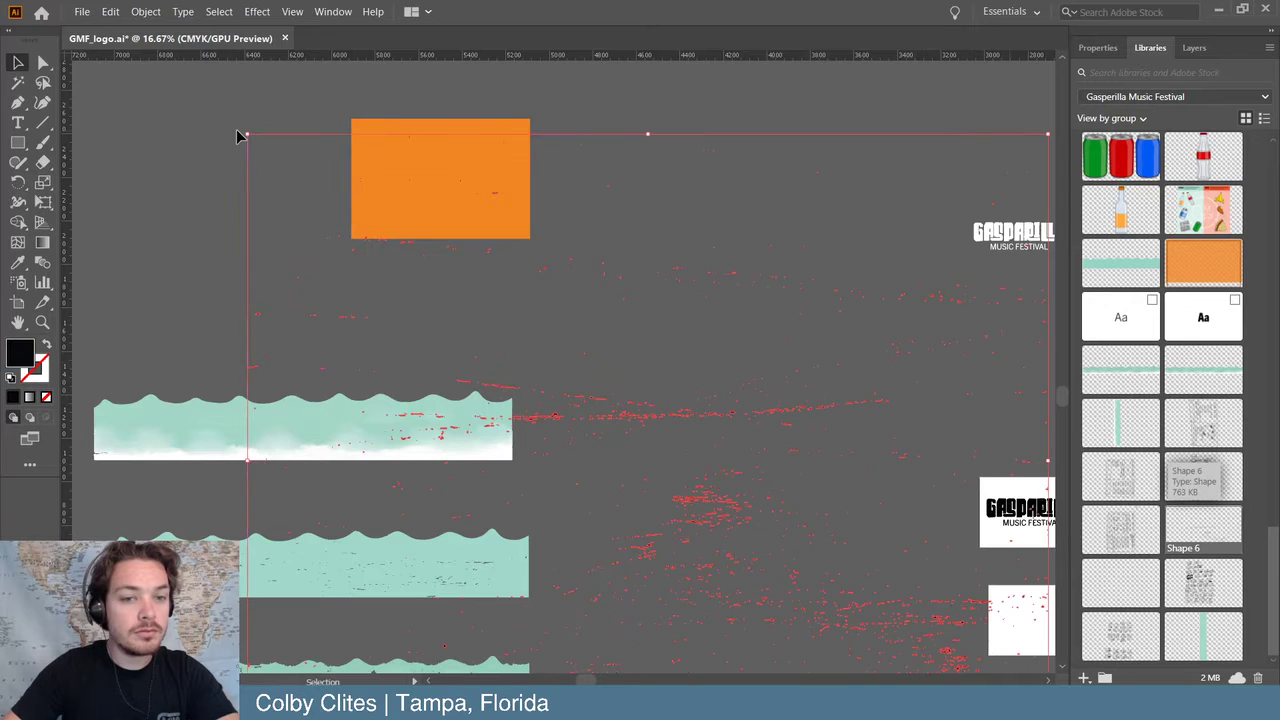
# - Move the scratch texture so that its dense marks lie across the orange rectangle
pyautogui.moveTo(714, 506); pyautogui.dragTo(434, 172)
pyautogui.moveTo(626, 303); pyautogui.dragTo(445, 150)
pyautogui.click(642, 256)
pyautogui.hotkey('ctrl', '=')
pyautogui.hotkey('ctrl', '=')
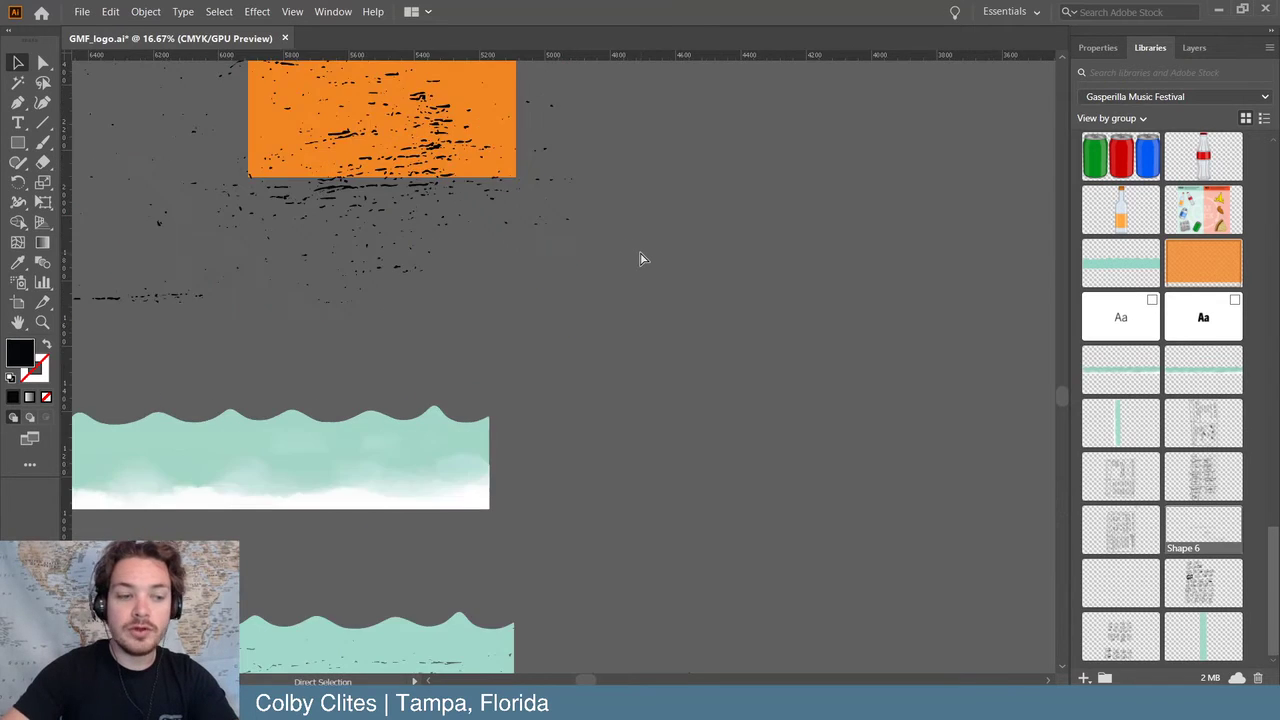
pyautogui.scroll(5, 642, 259)
pyautogui.hscroll(-3, 640, 257)
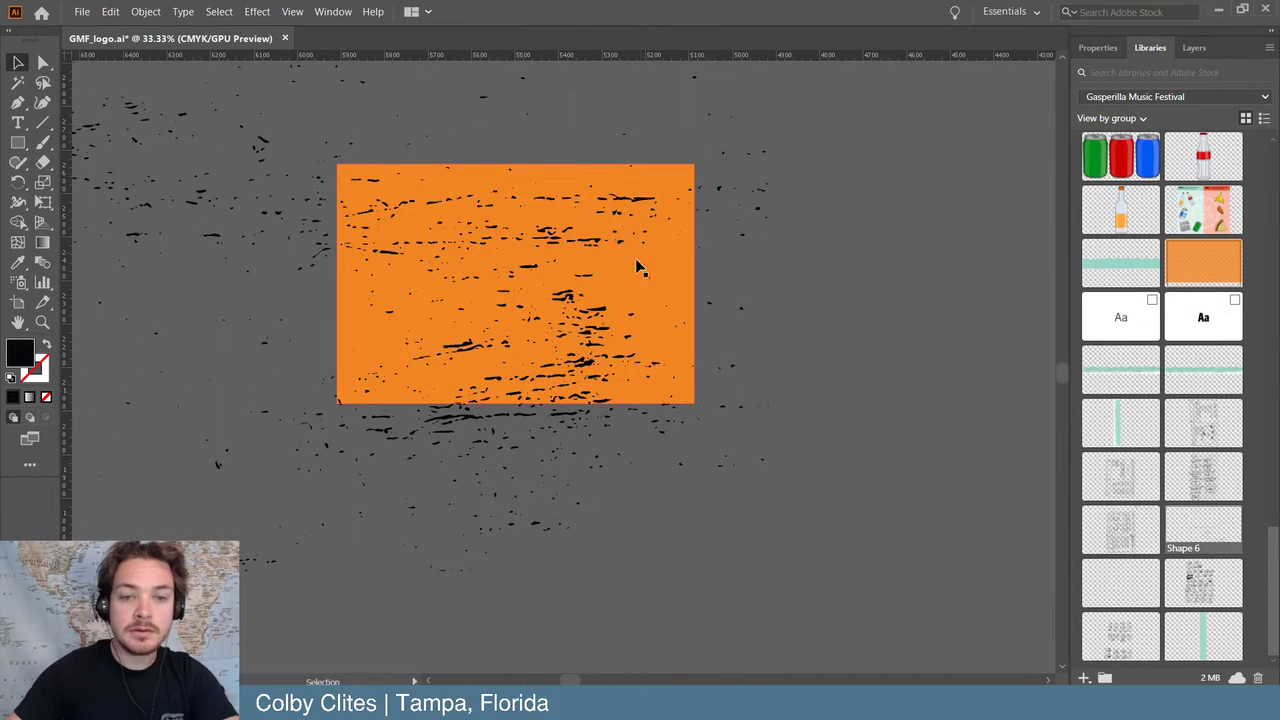
pyautogui.click(580, 368)
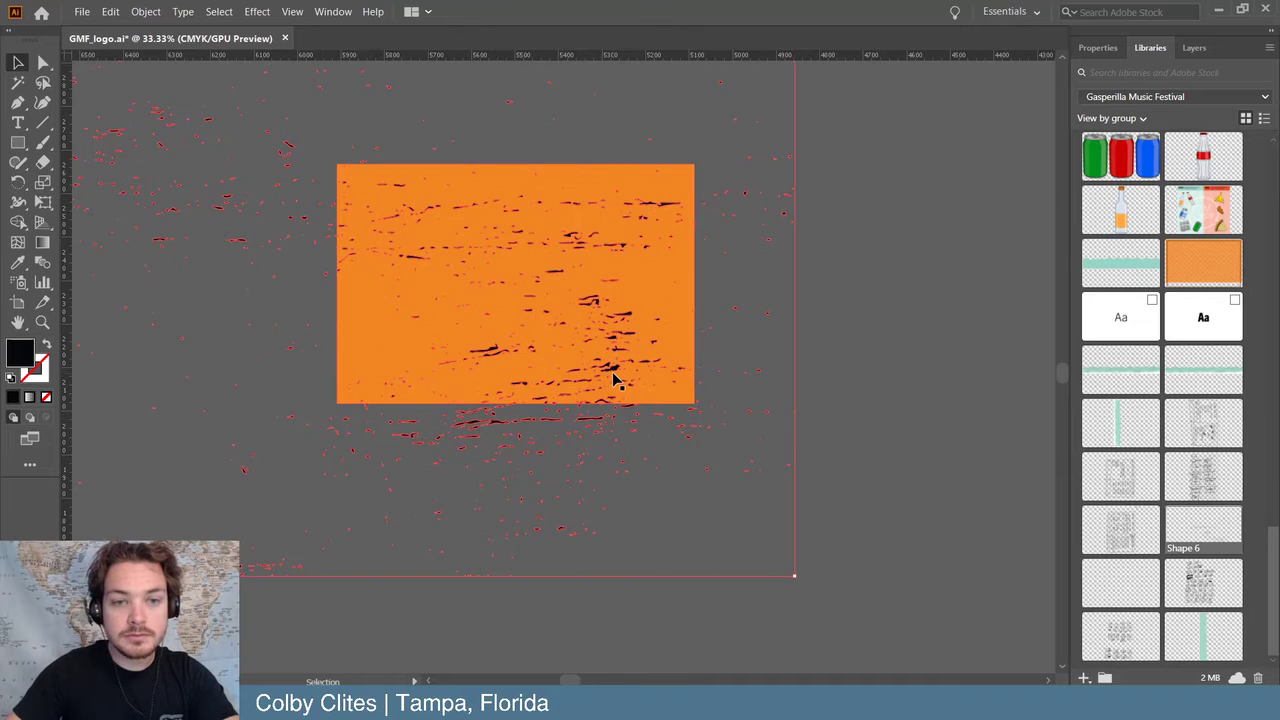
pyautogui.click(890, 333)
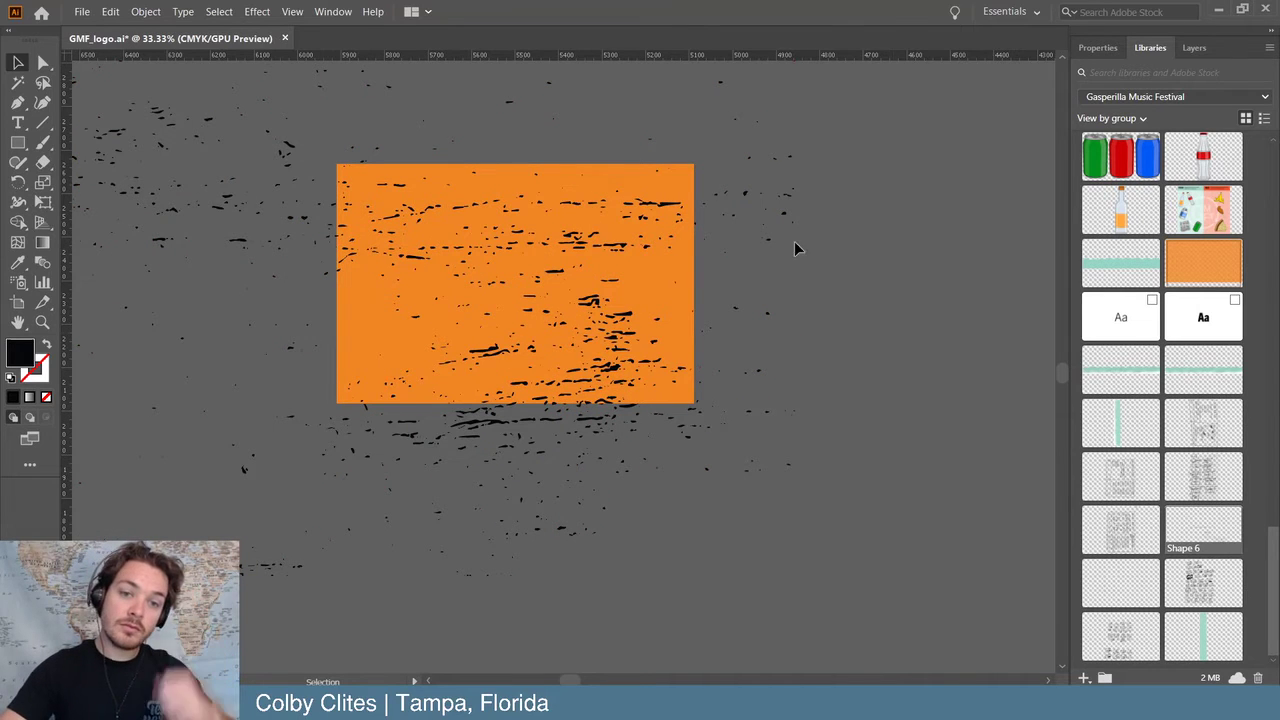
# - Cut the scratch texture out of the orange rectangle with Minus Front and undo the cut
pyautogui.click(598, 430)
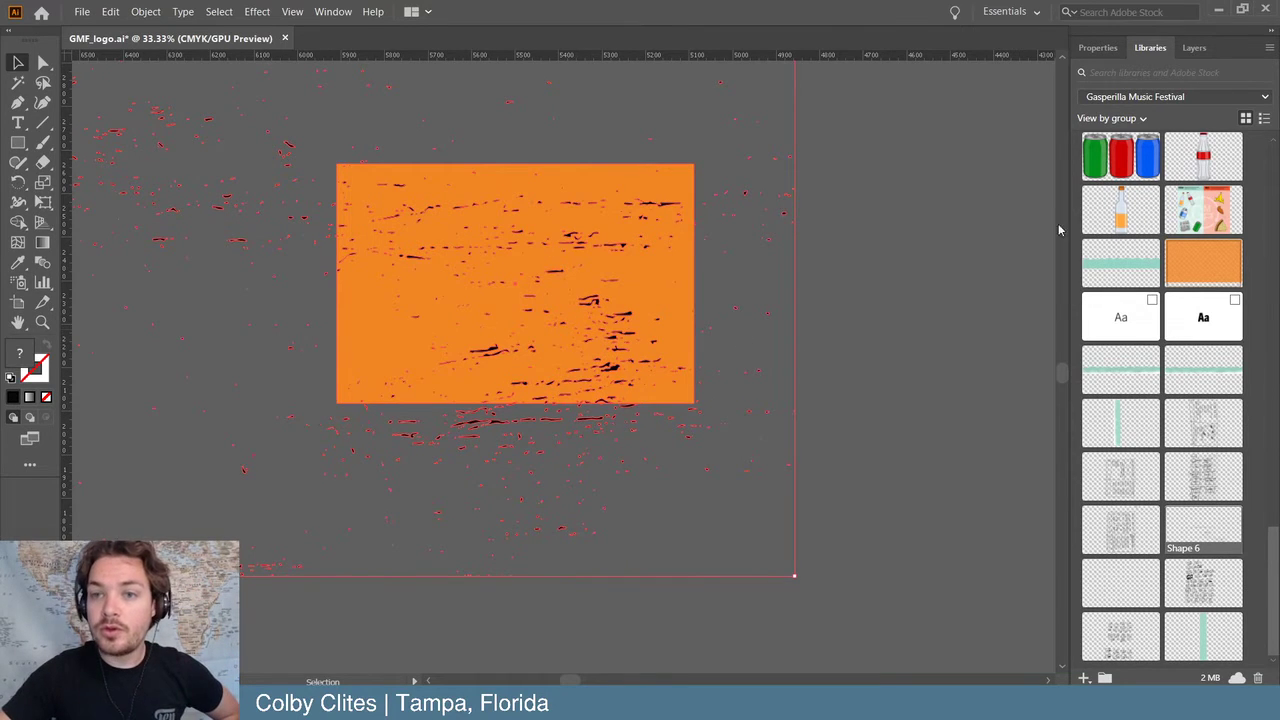
pyautogui.click(1098, 48)
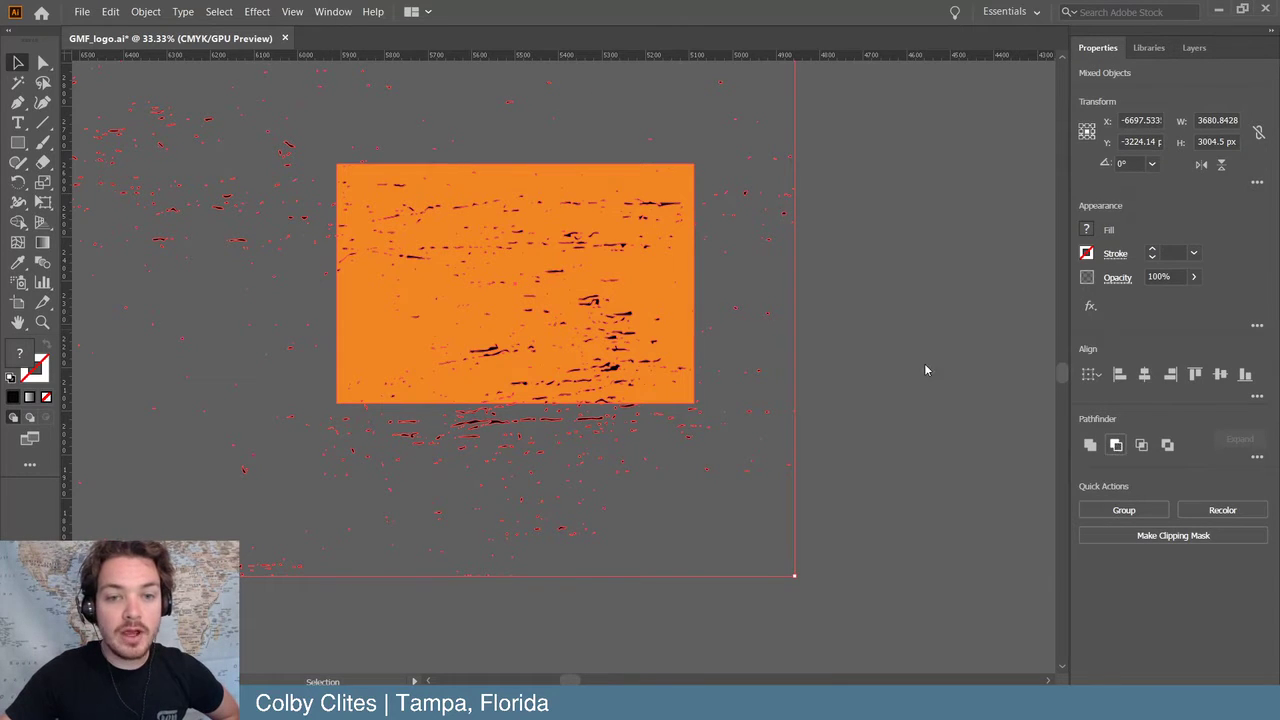
pyautogui.click(888, 304)
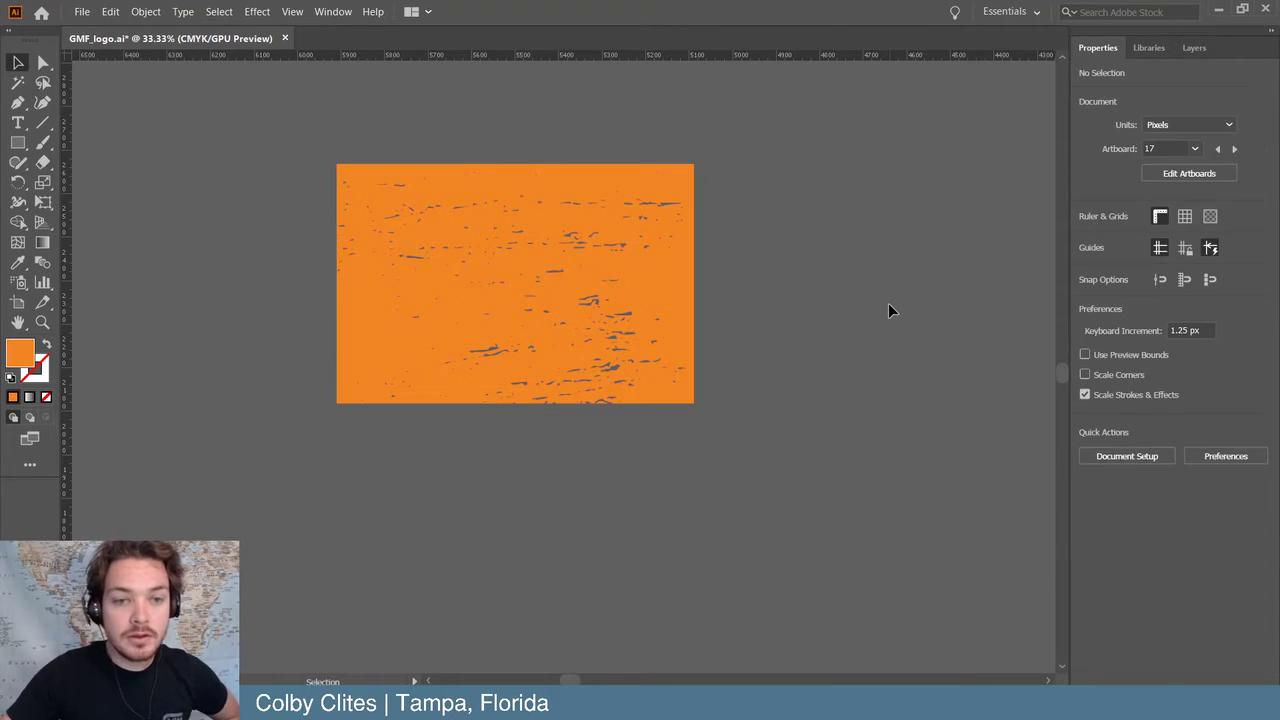
pyautogui.hotkey('ctrl', 'a')
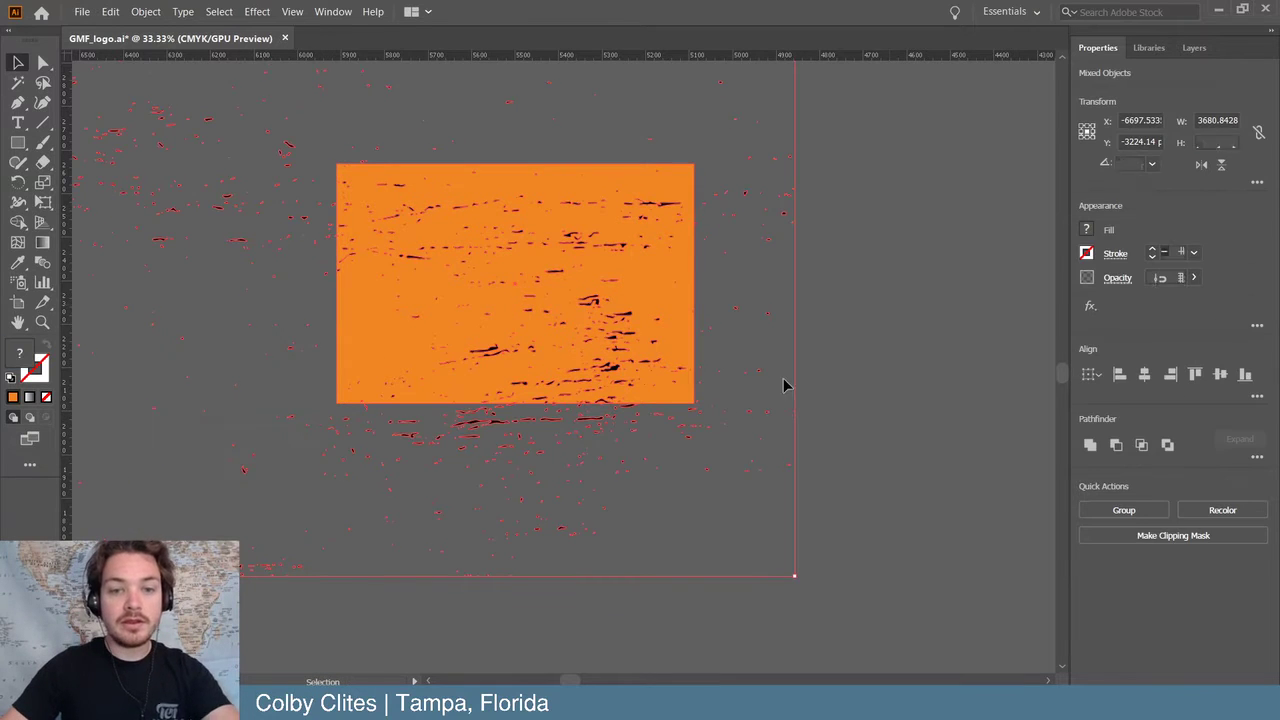
pyautogui.click(936, 405)
# - Shift the scratch texture group around over the orange rectangle to try other placements of its marks
pyautogui.moveTo(613, 421); pyautogui.dragTo(550, 402)
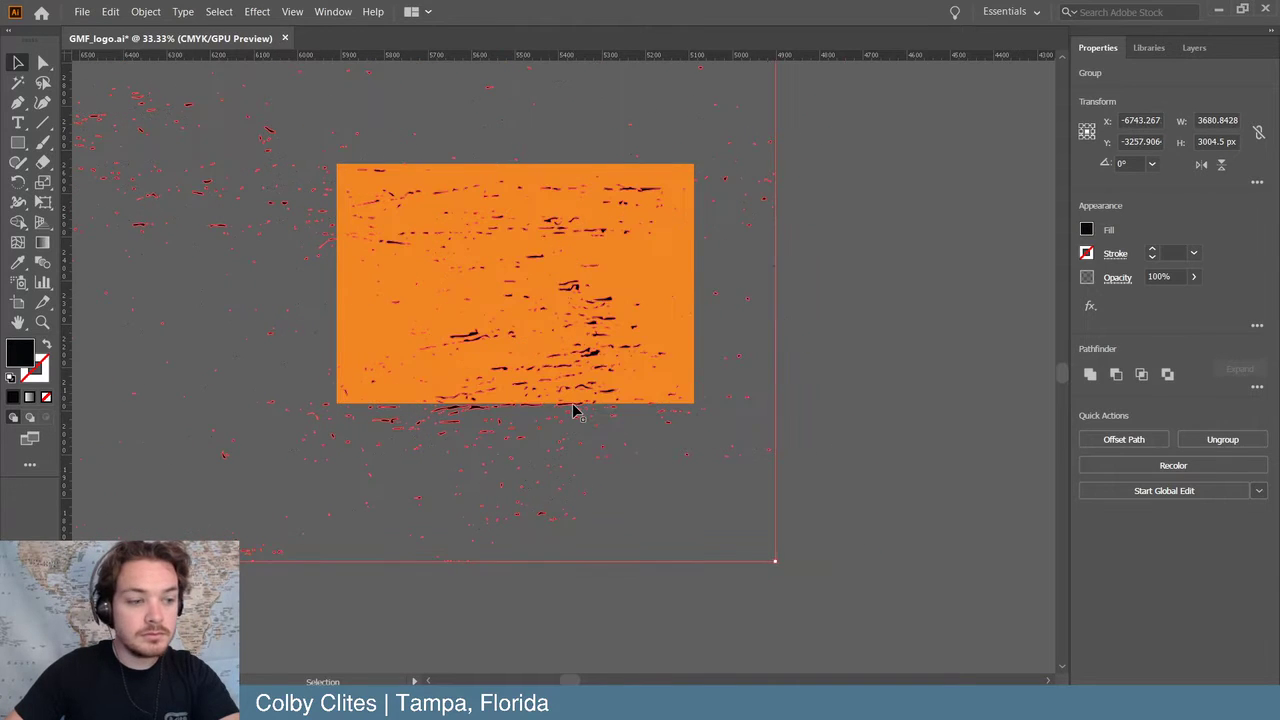
pyautogui.click(819, 380)
pyautogui.moveTo(612, 362); pyautogui.dragTo(632, 364)
pyautogui.click(895, 345)
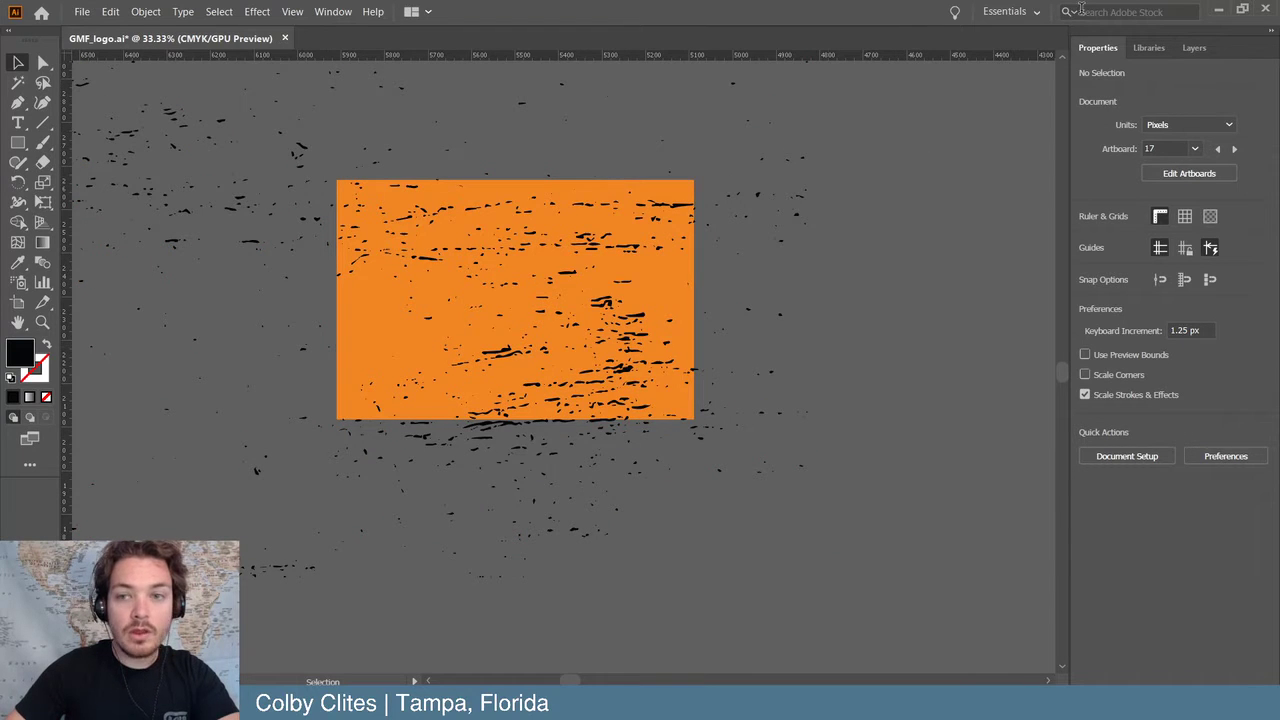
pyautogui.moveTo(614, 314); pyautogui.dragTo(836, 416)
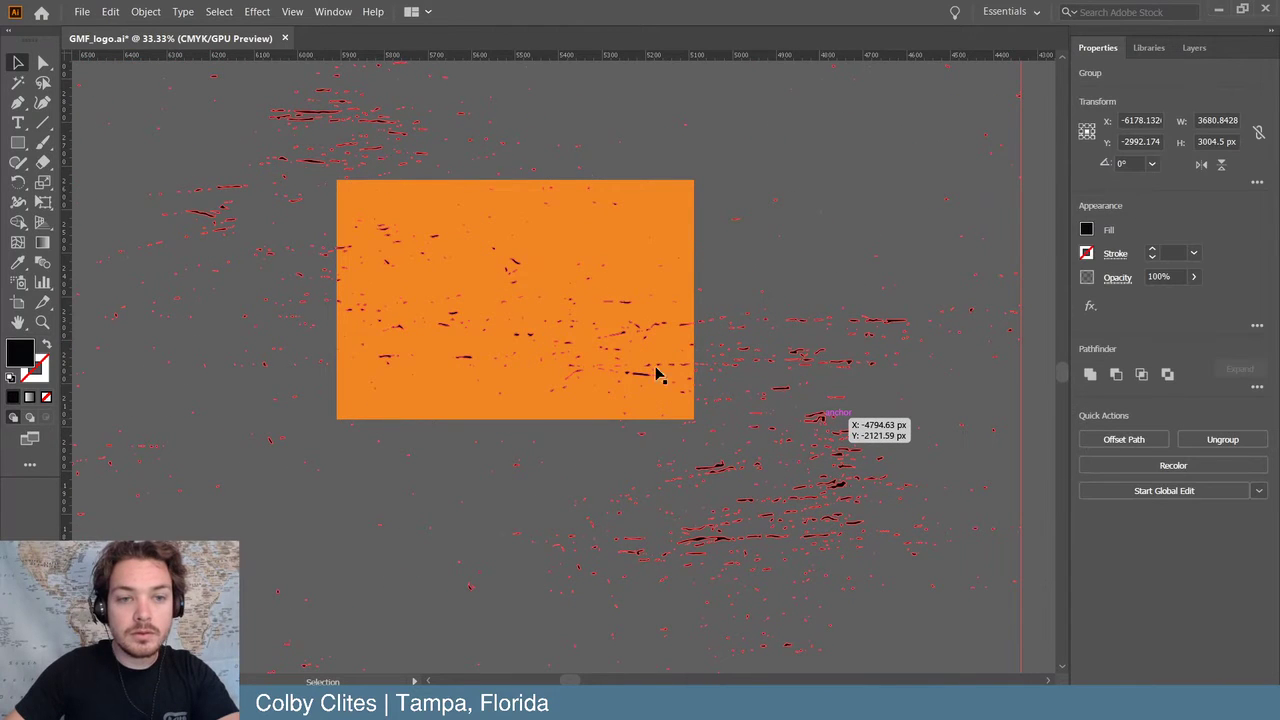
pyautogui.moveTo(711, 326); pyautogui.dragTo(714, 327)
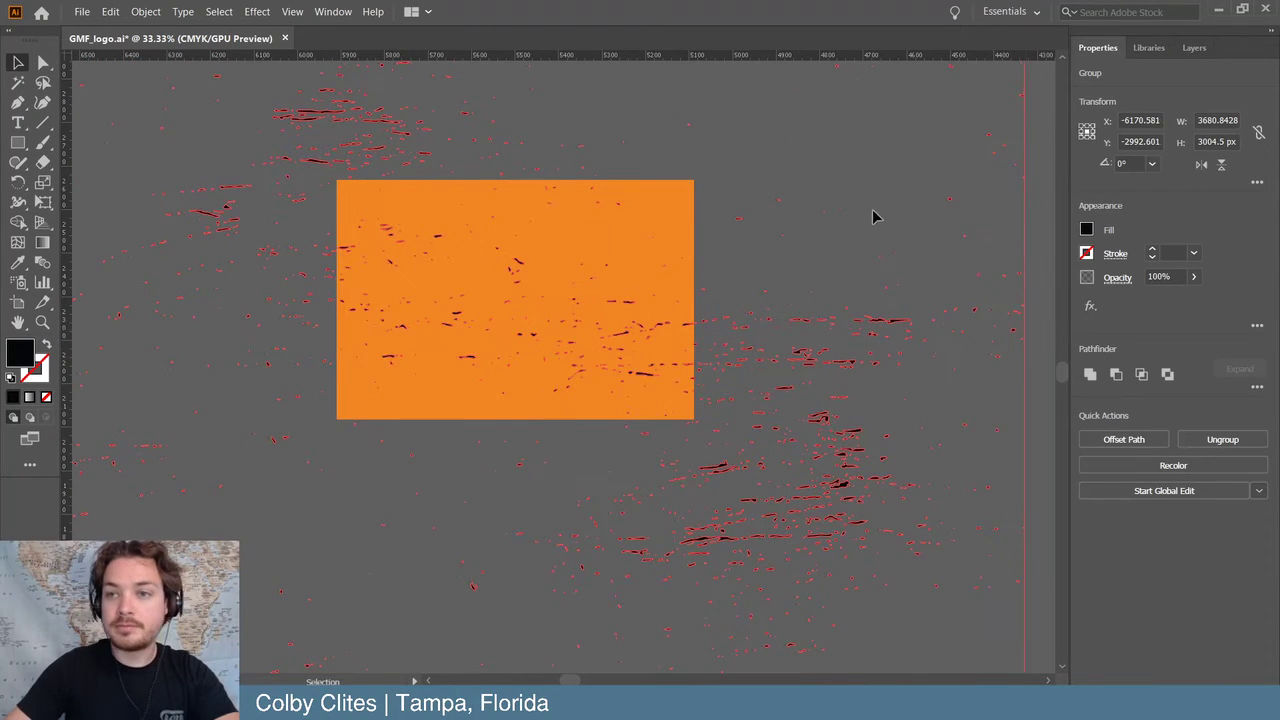
# - Switch to Adobe Capture on the mirrored iPad and save Shape 2 to the Gasperilla Music Festival library
pyautogui.click(1218, 11)
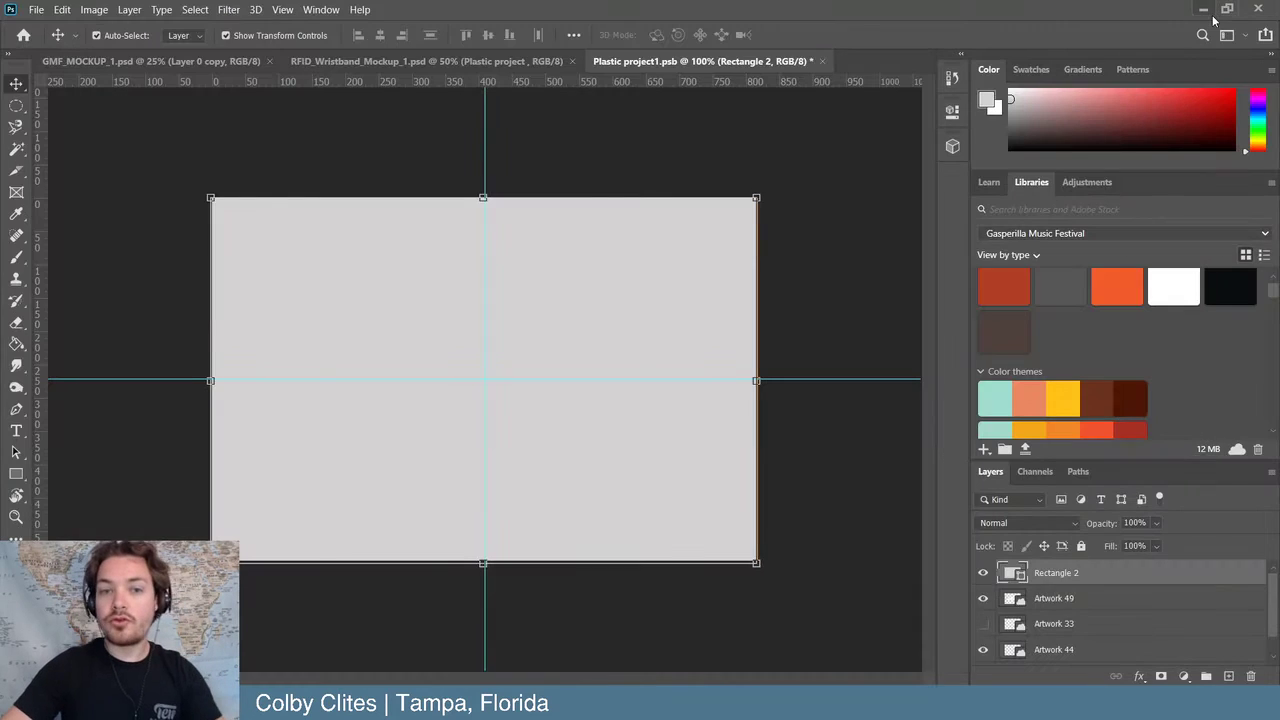
pyautogui.click(1206, 10)
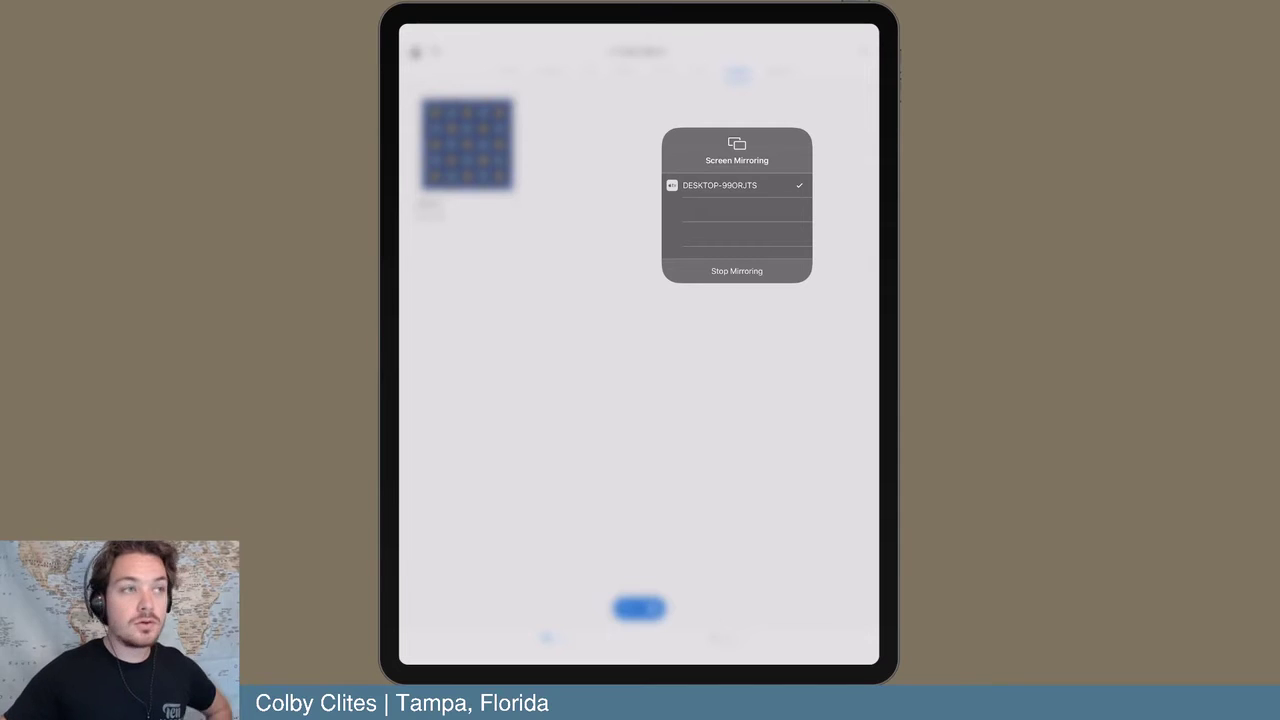
pyautogui.moveTo(801, 75)
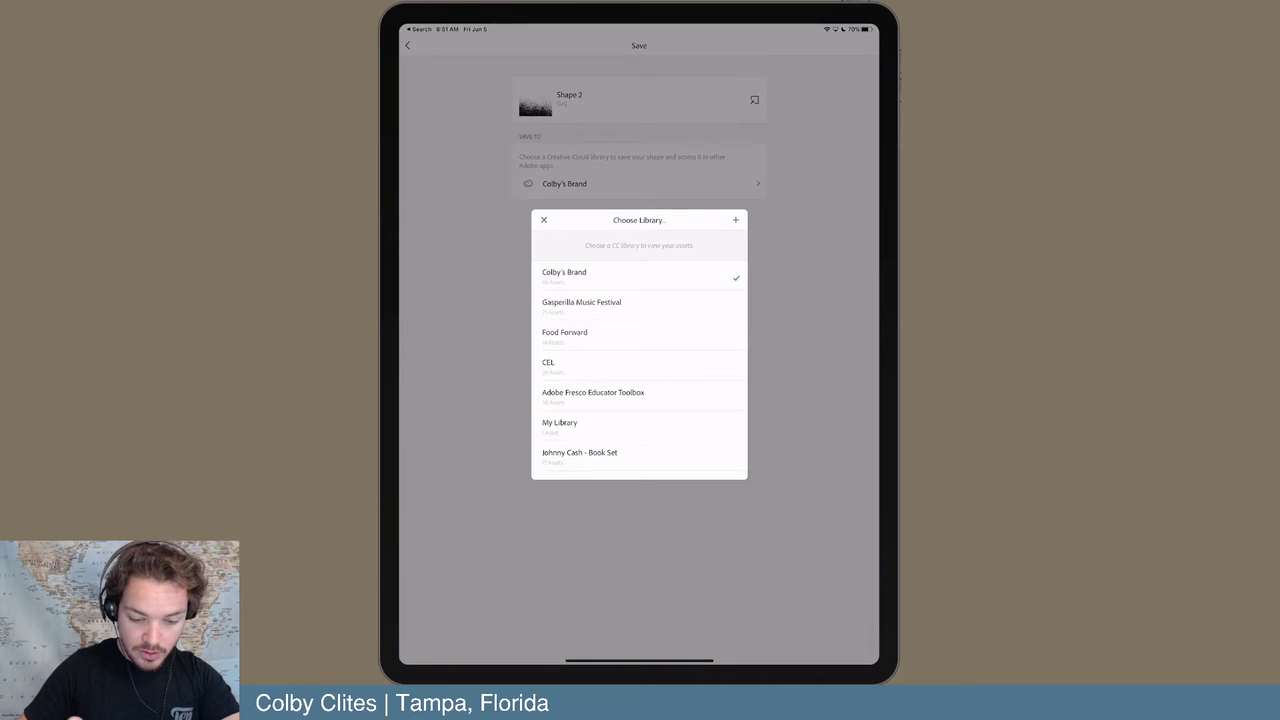
pyautogui.click(581, 302)
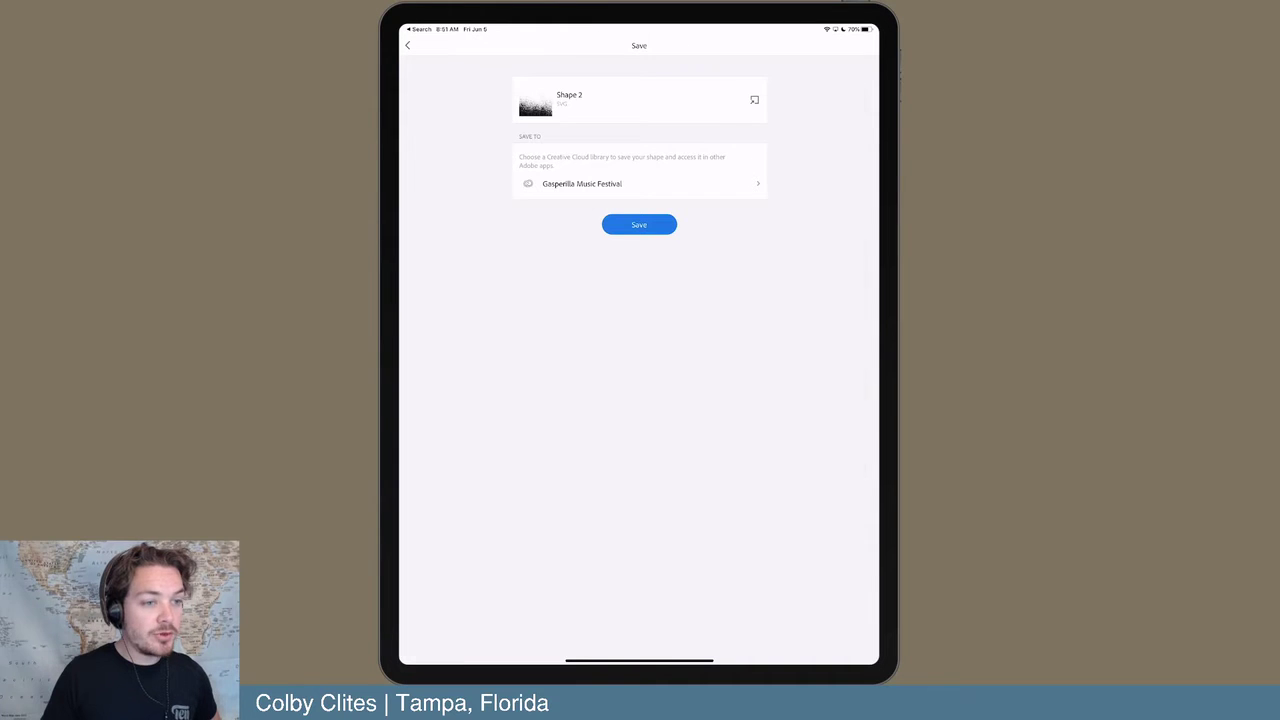
pyautogui.click(639, 224)
pyautogui.click(600, 431)
pyautogui.moveTo(639, 660); pyautogui.dragTo(639, 420)
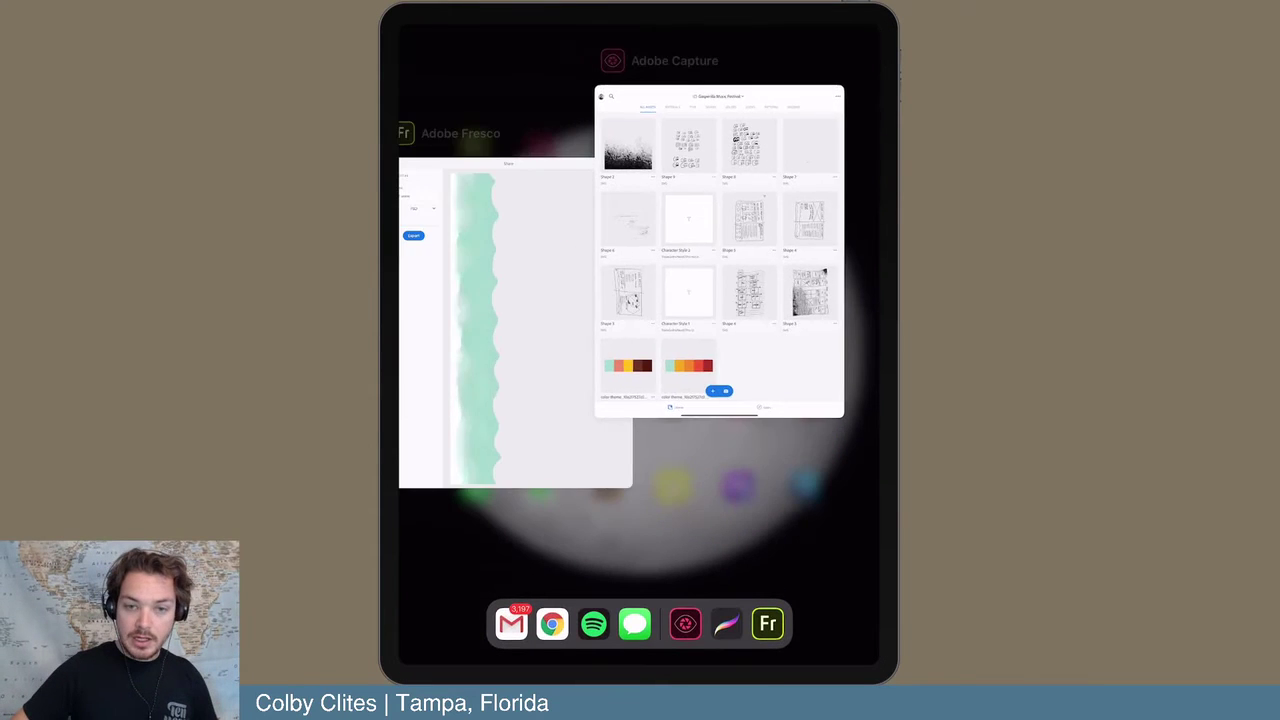
pyautogui.moveTo(766, 225); pyautogui.dragTo(830, 260)
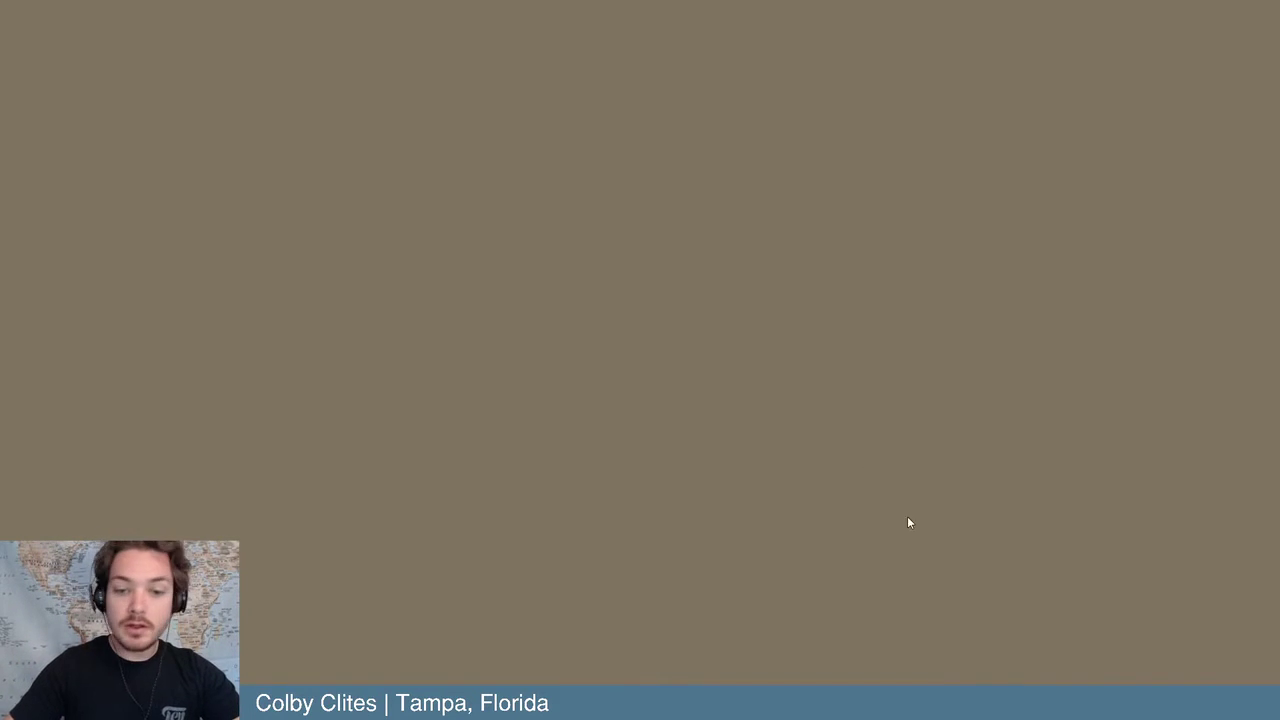
# - Switch back to GMF_logo.ai in Illustrator and delete the scratch texture group around the orange rectangle
pyautogui.hotkey('alt', 'Tab')
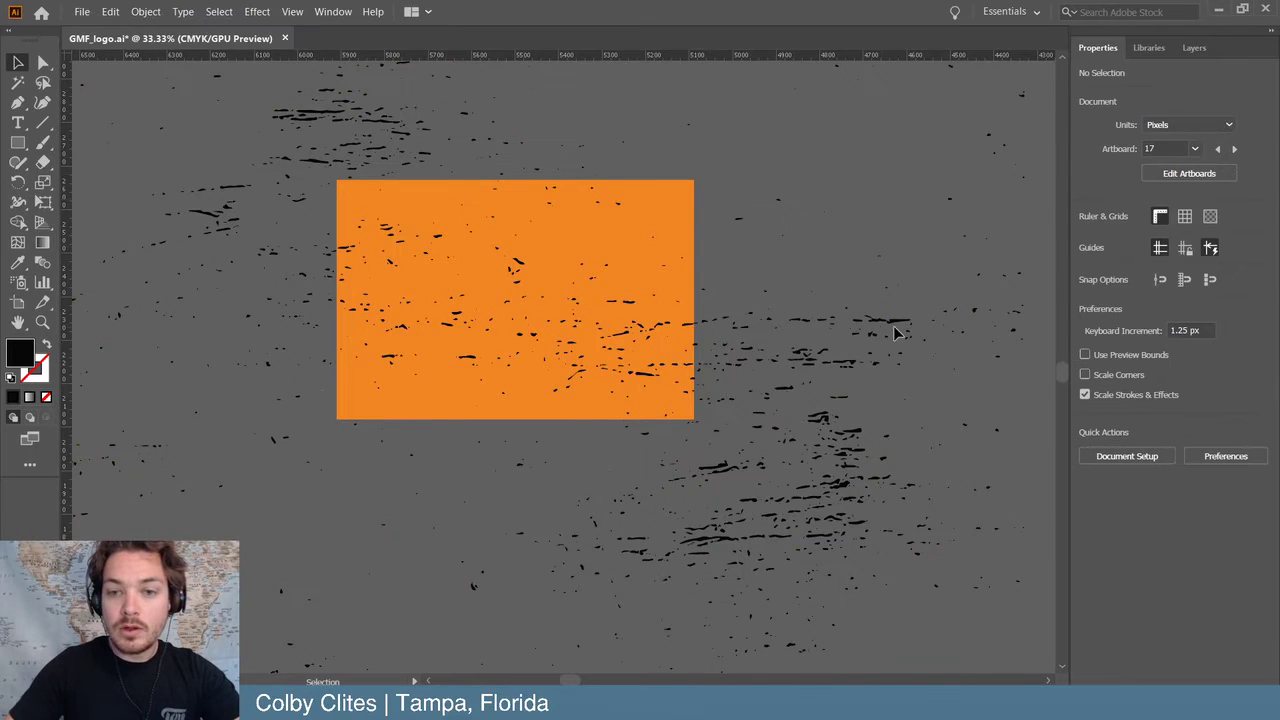
pyautogui.click(897, 328)
pyautogui.press('Delete')
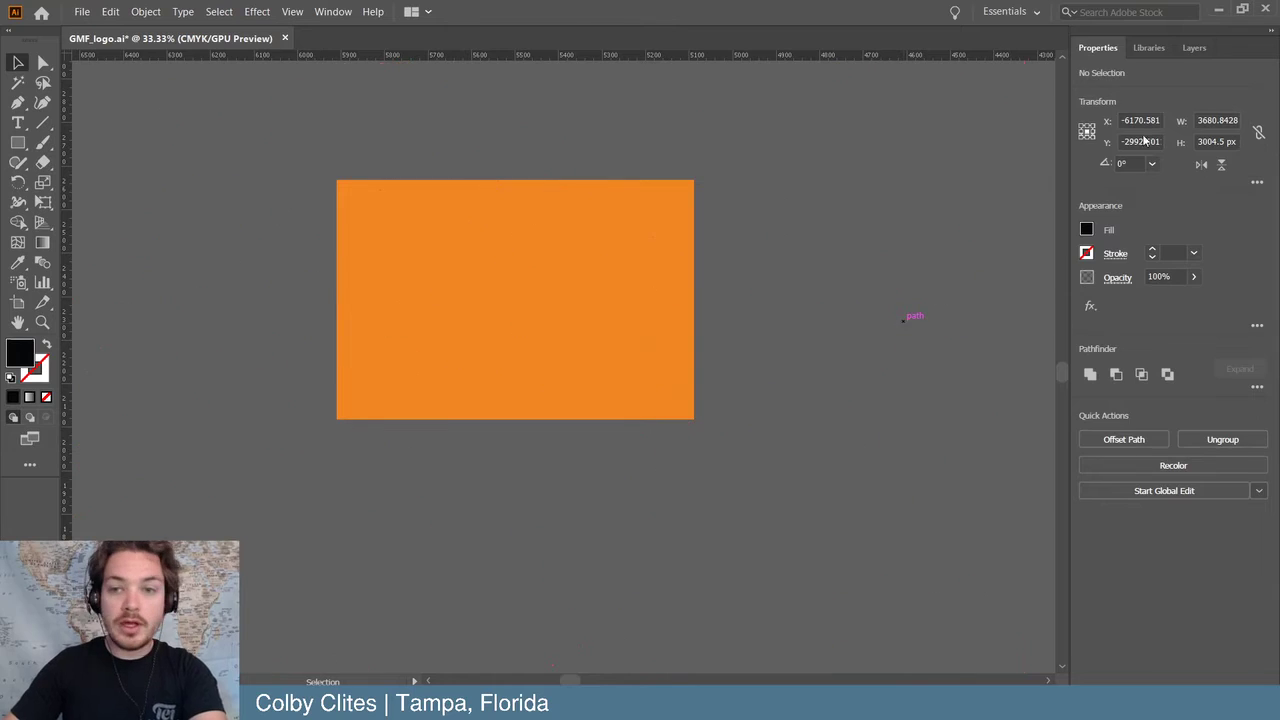
# - Look through the Gasperilla Music Festival library for the texture shapes saved from Capture
pyautogui.click(1155, 47)
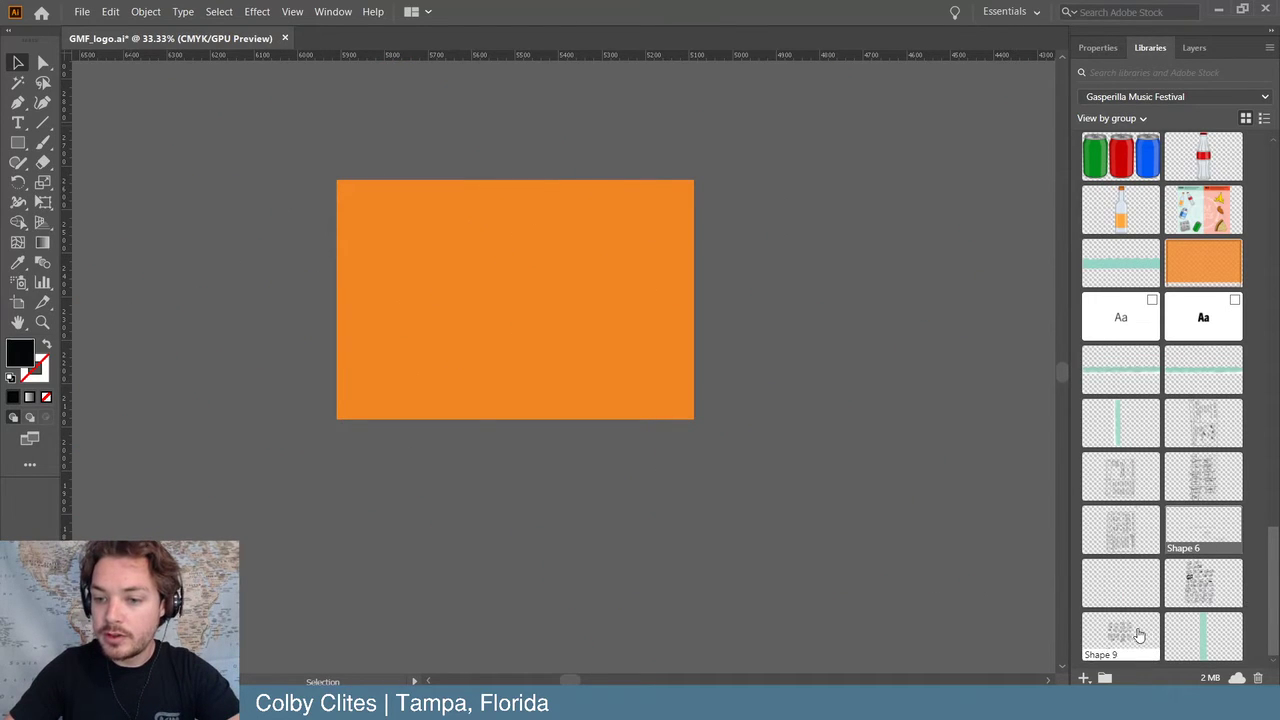
pyautogui.scroll(5, 1181, 420)
pyautogui.scroll(5, 1180, 418)
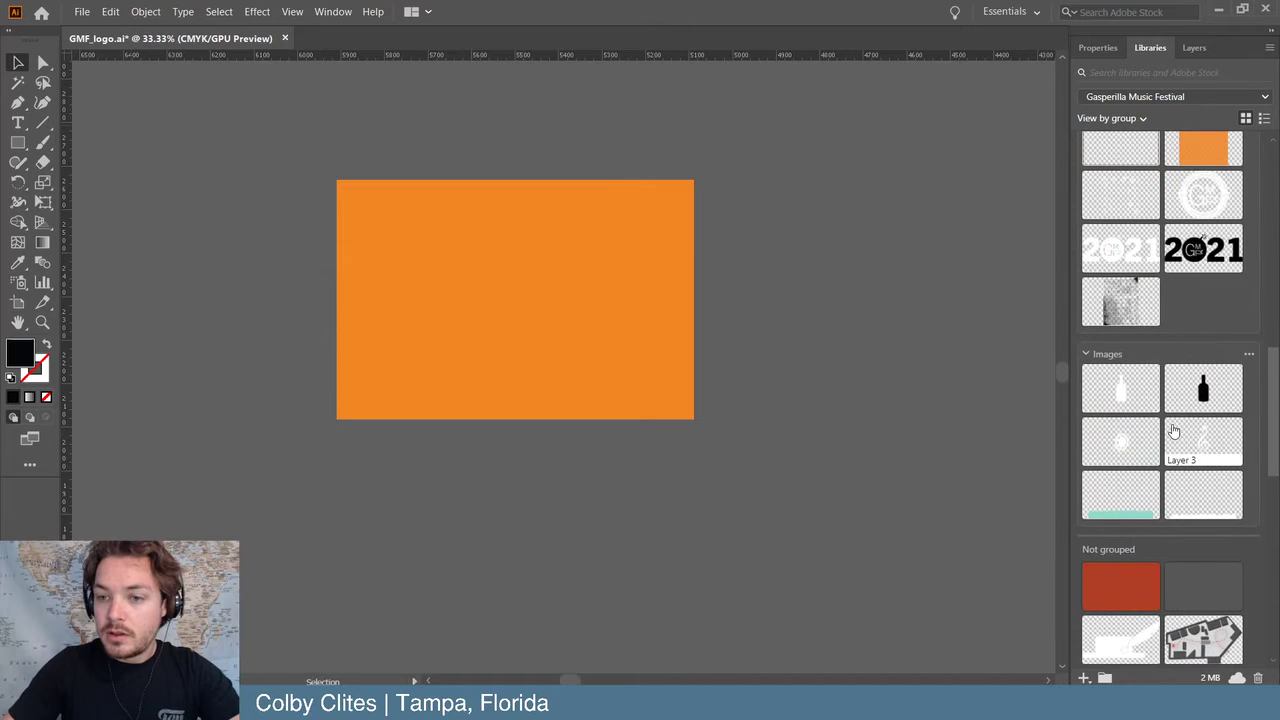
pyautogui.scroll(10, 1165, 415)
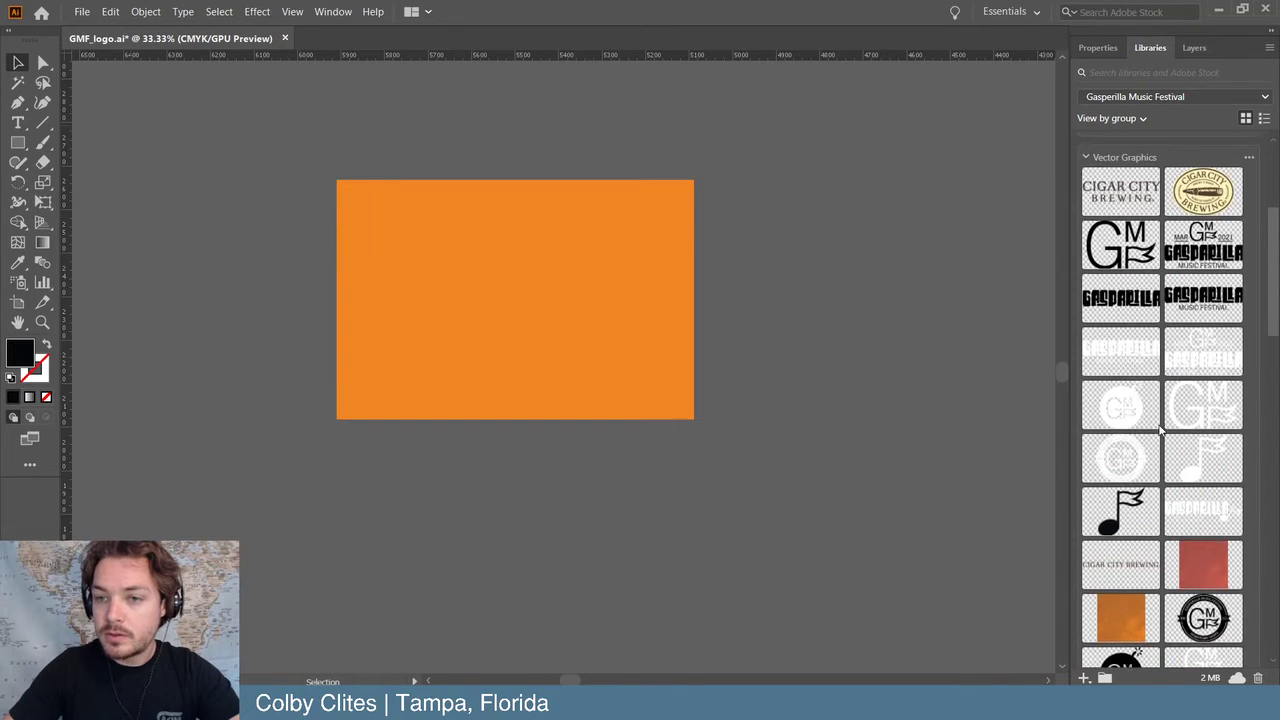
pyautogui.scroll(-8, 1162, 430)
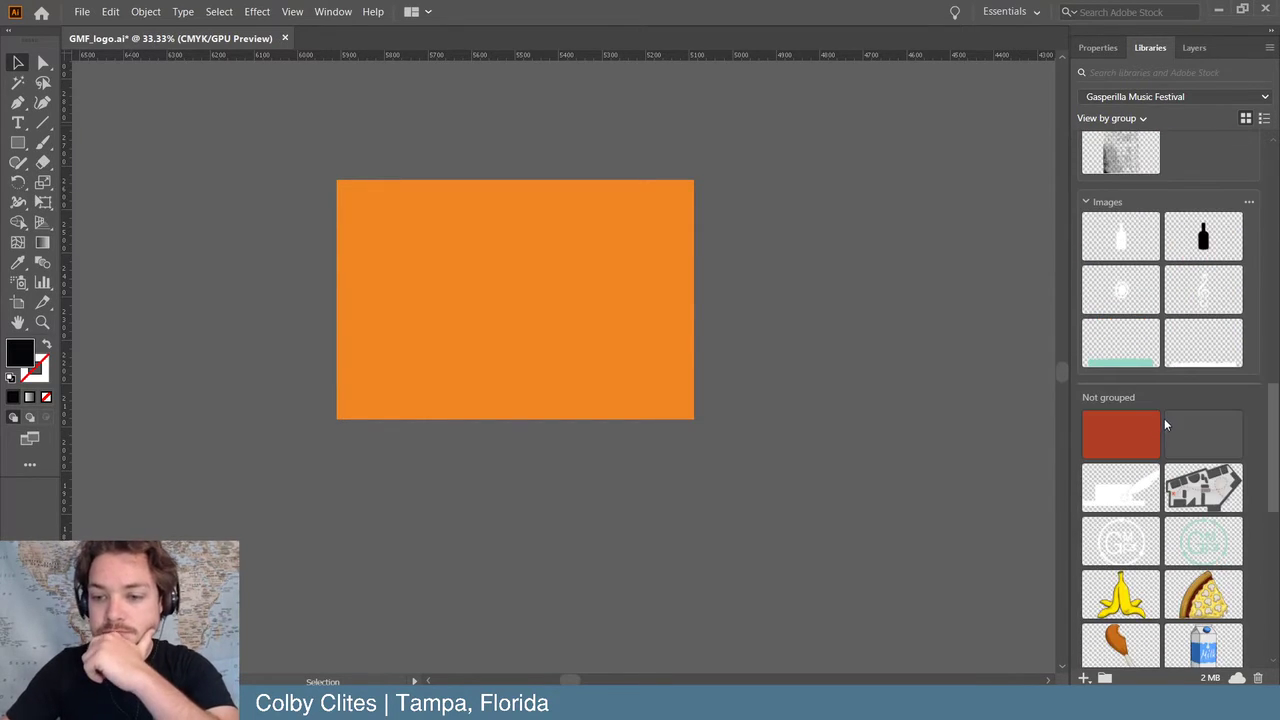
pyautogui.scroll(-10, 1130, 485)
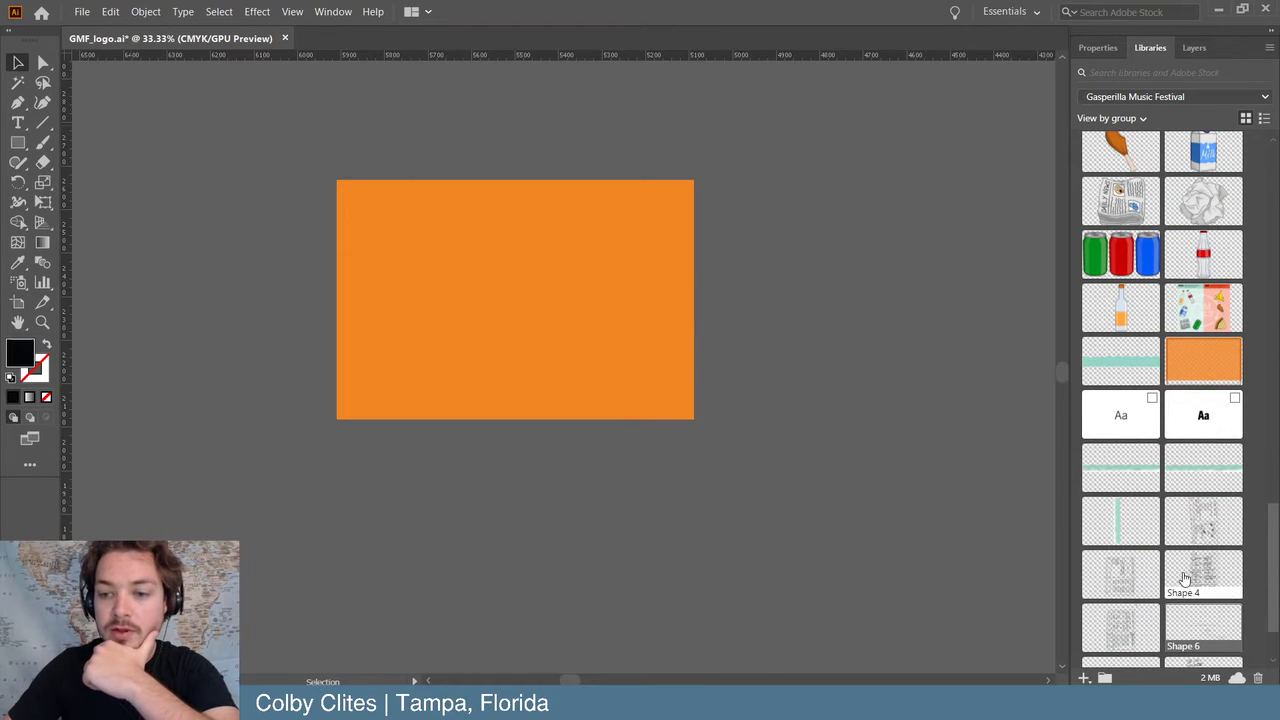
pyautogui.scroll(-3, 1148, 572)
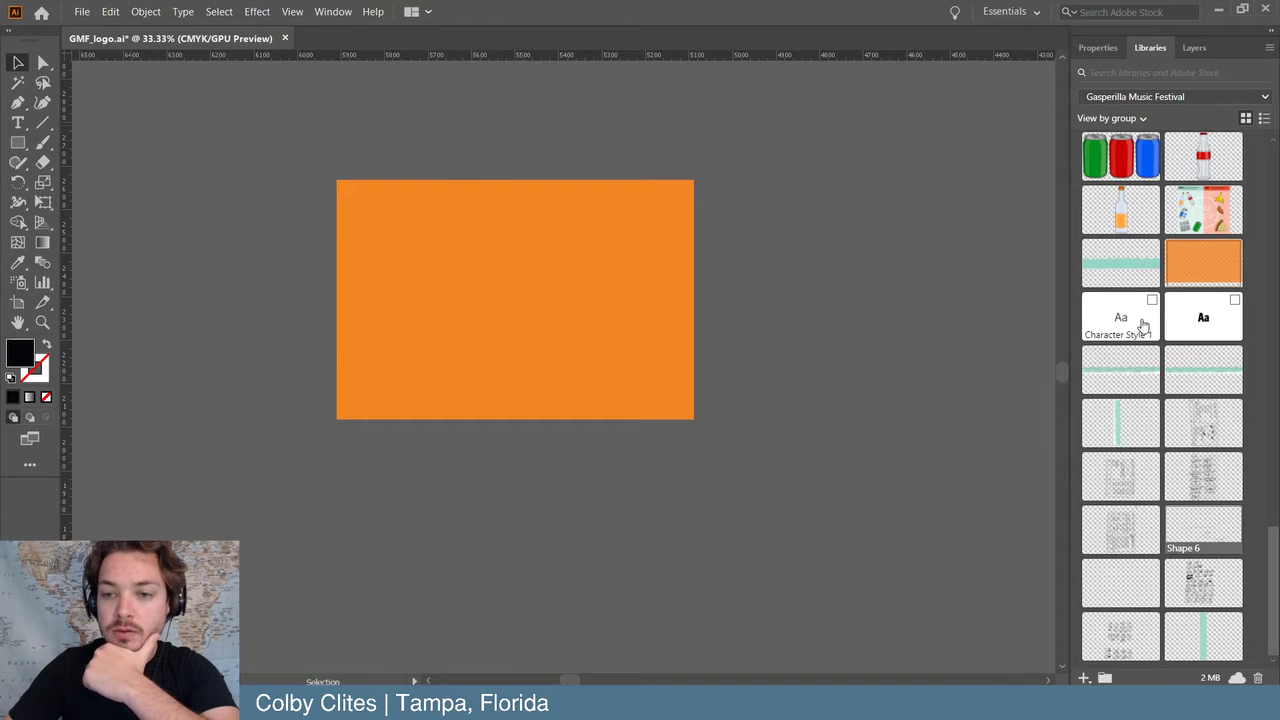
pyautogui.scroll(5, 1183, 383)
pyautogui.scroll(10, 1140, 420)
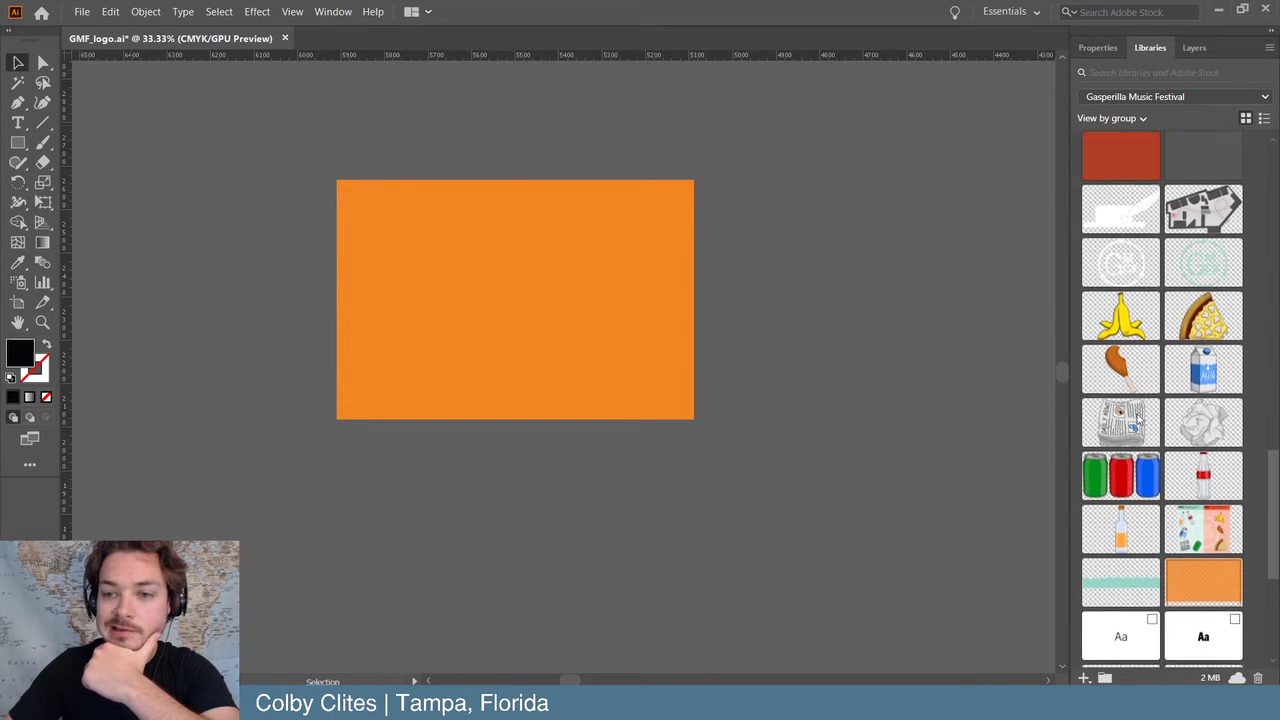
pyautogui.scroll(10, 1140, 420)
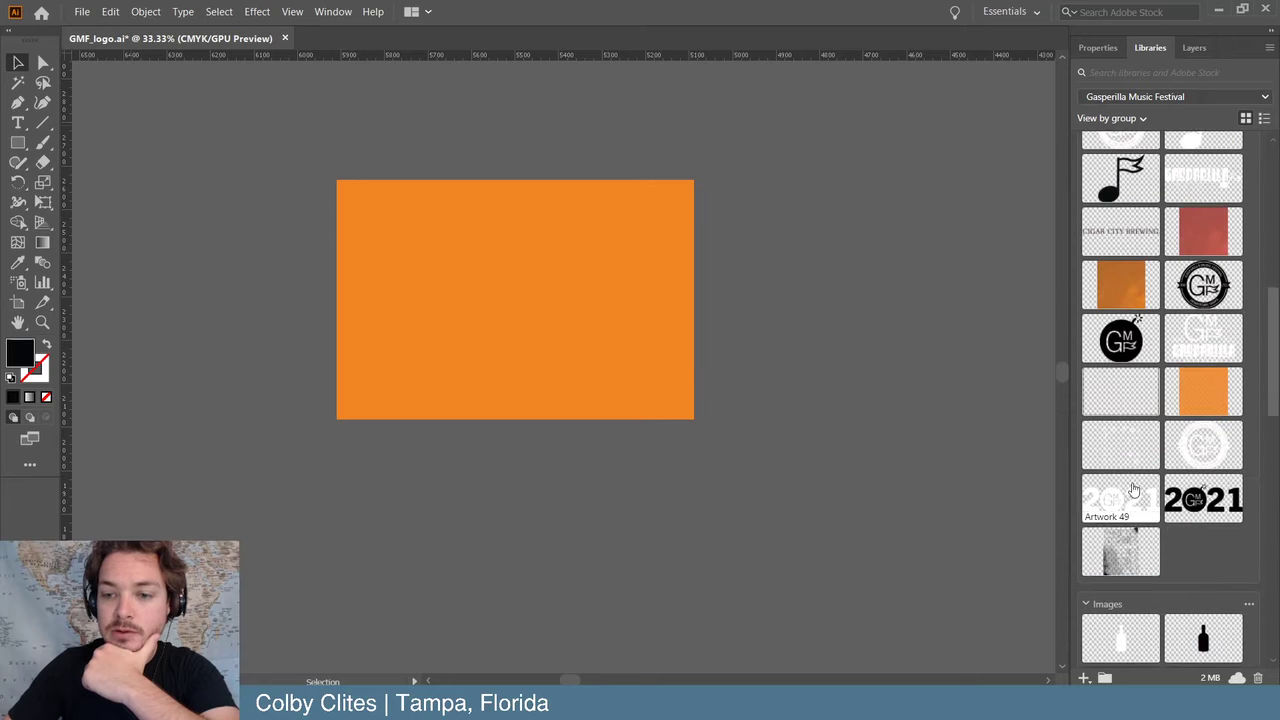
pyautogui.scroll(5, 1135, 300)
pyautogui.scroll(3, 1135, 265)
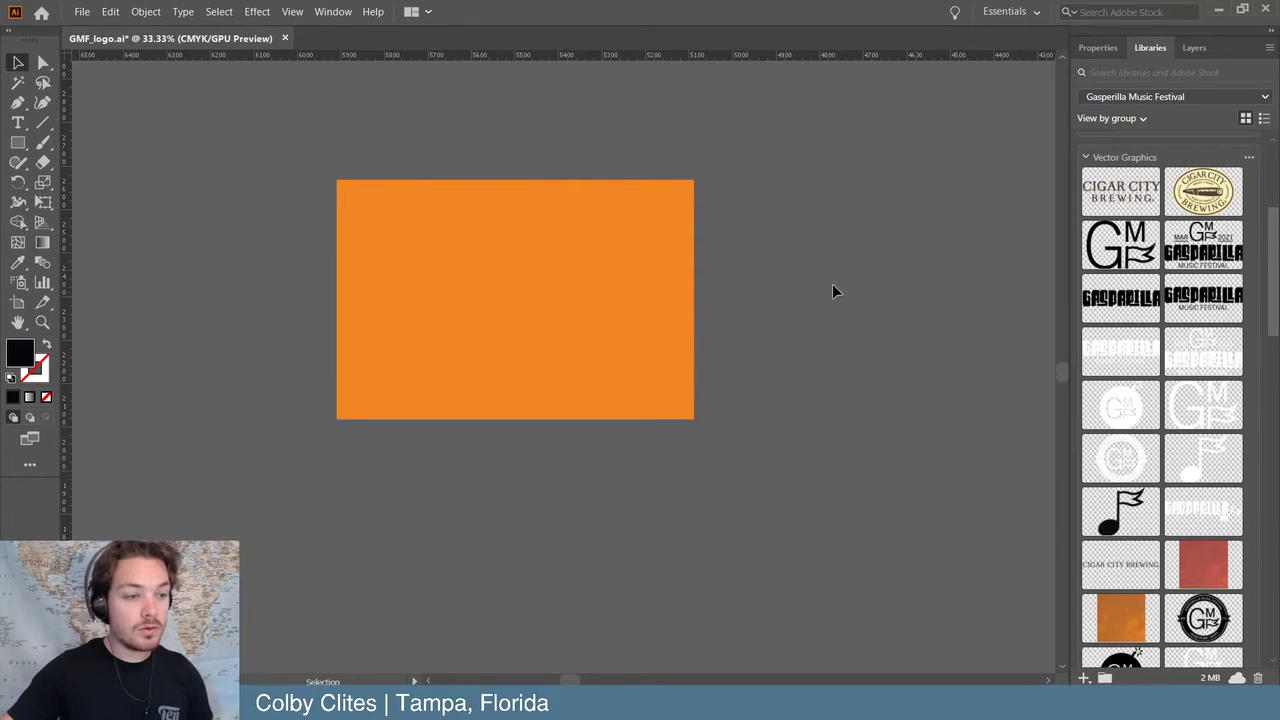
pyautogui.scroll(5, 1166, 481)
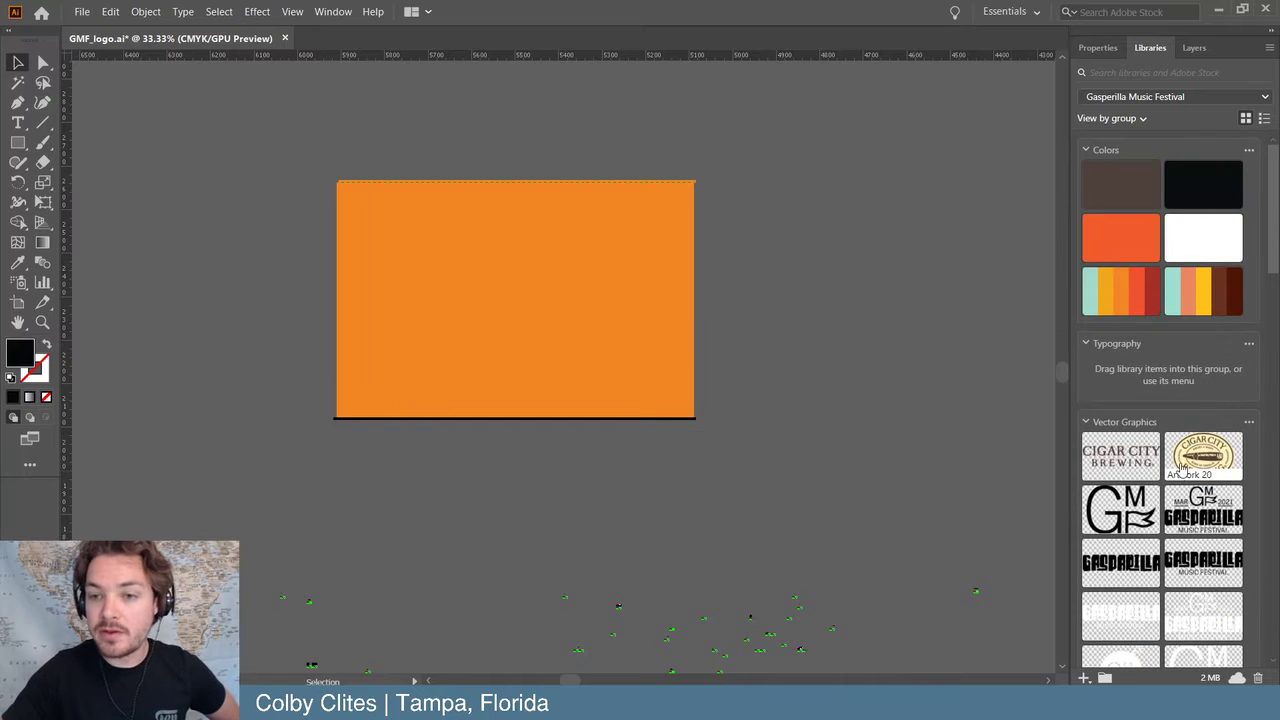
pyautogui.hotkey('ctrl', '-')
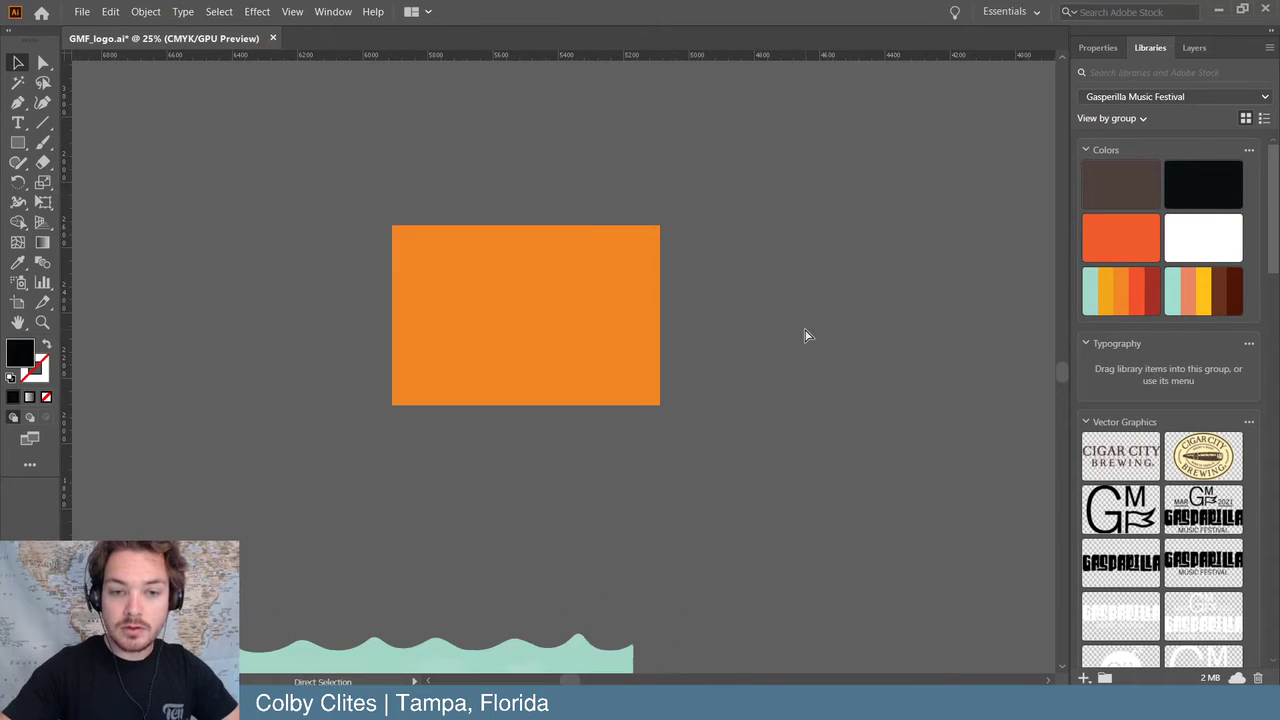
pyautogui.hotkey('ctrl', '+')
pyautogui.scroll(-10, 1183, 458)
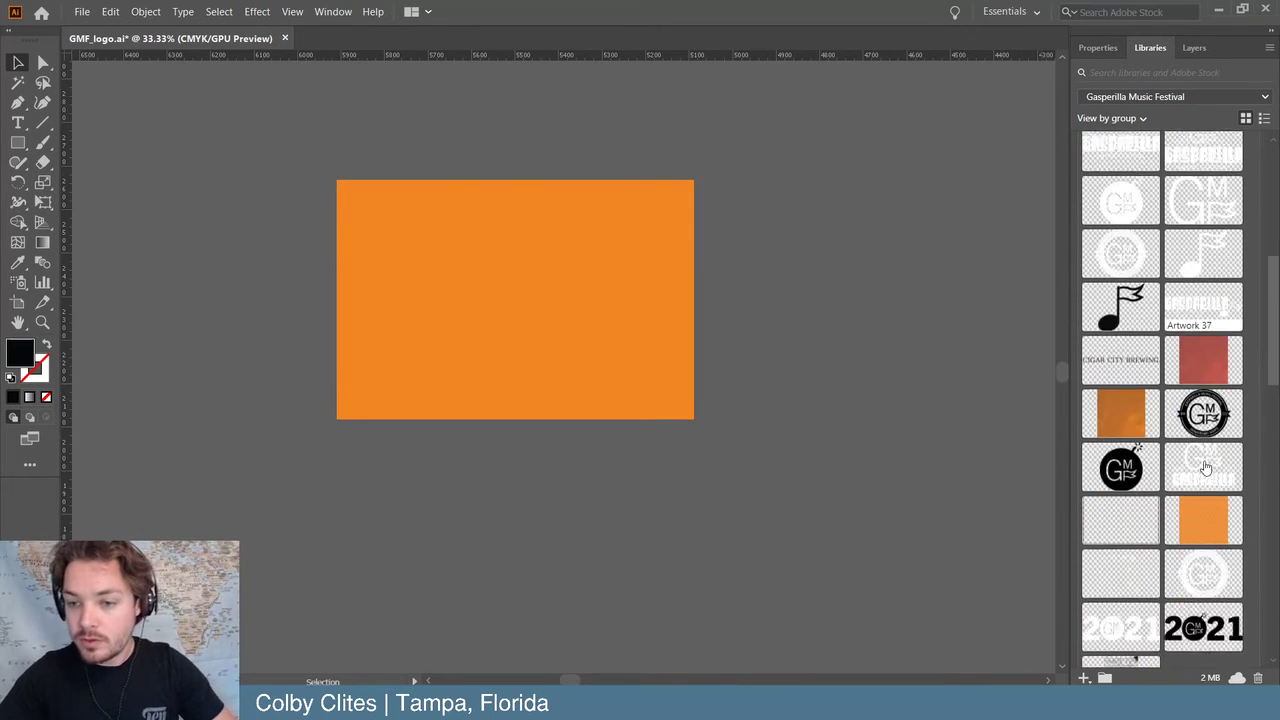
pyautogui.scroll(-15, 1203, 440)
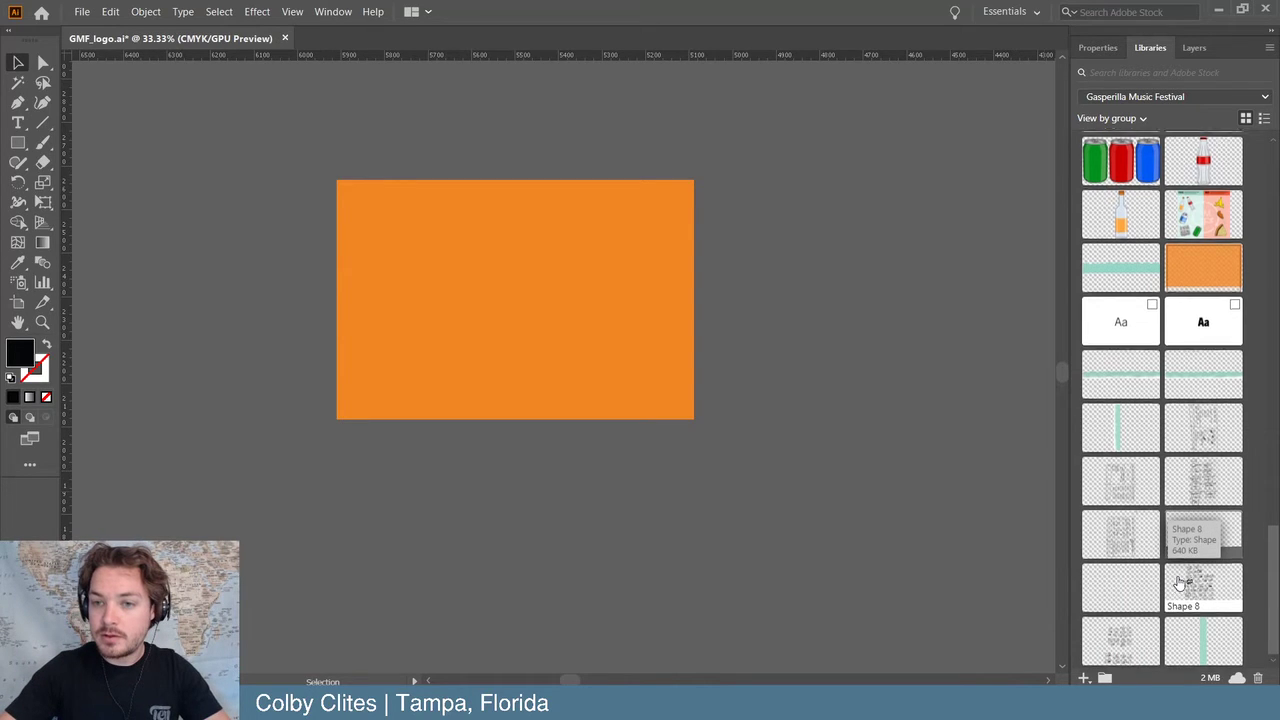
pyautogui.scroll(15, 1180, 583)
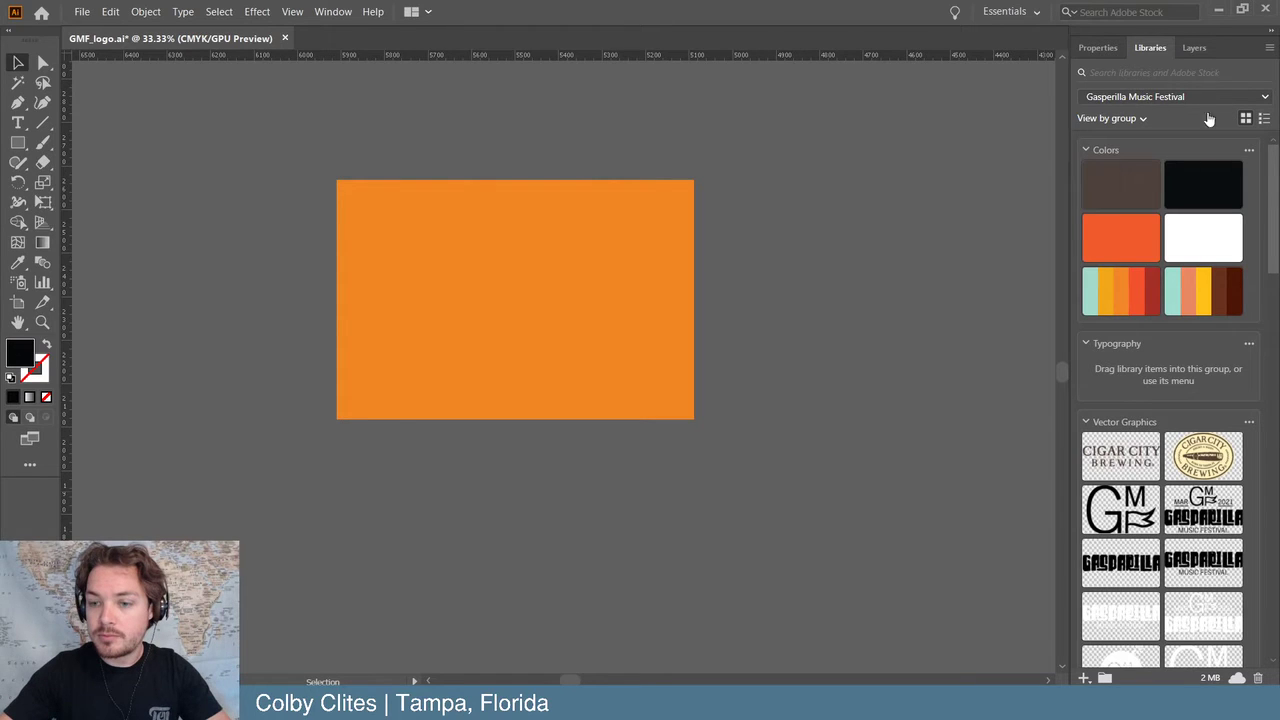
pyautogui.scroll(-15, 1200, 400)
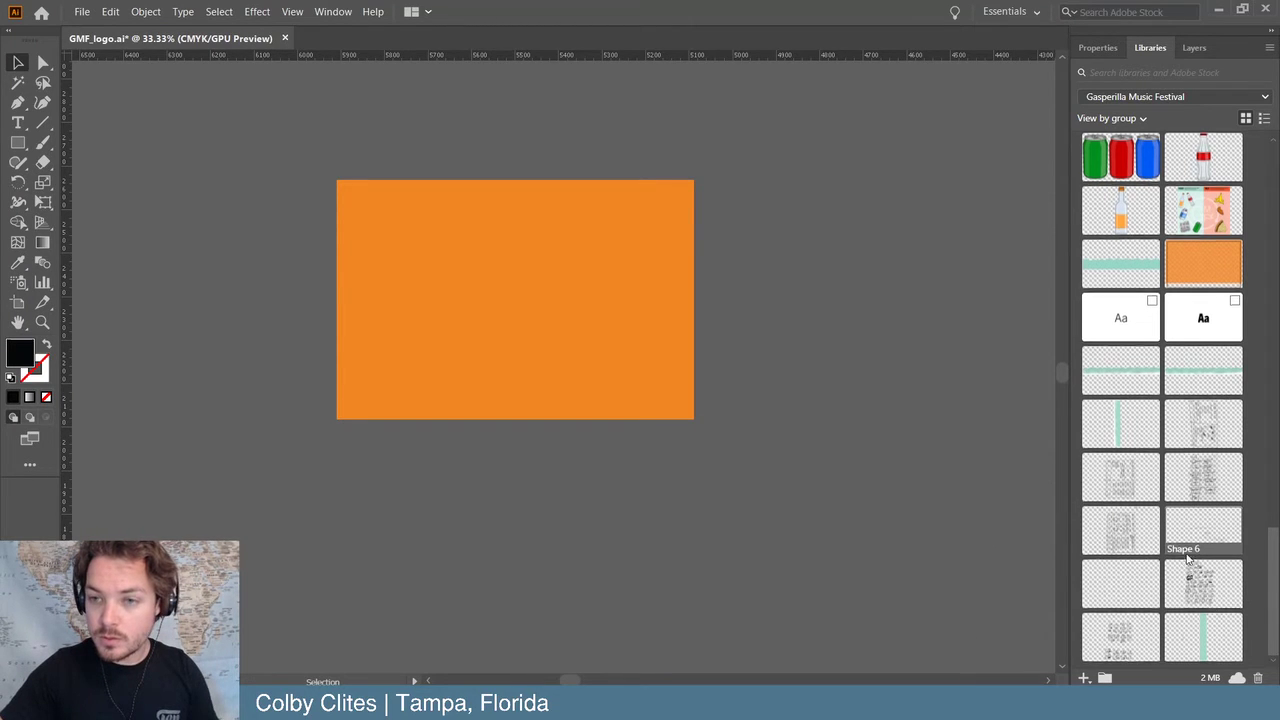
pyautogui.scroll(15, 1188, 560)
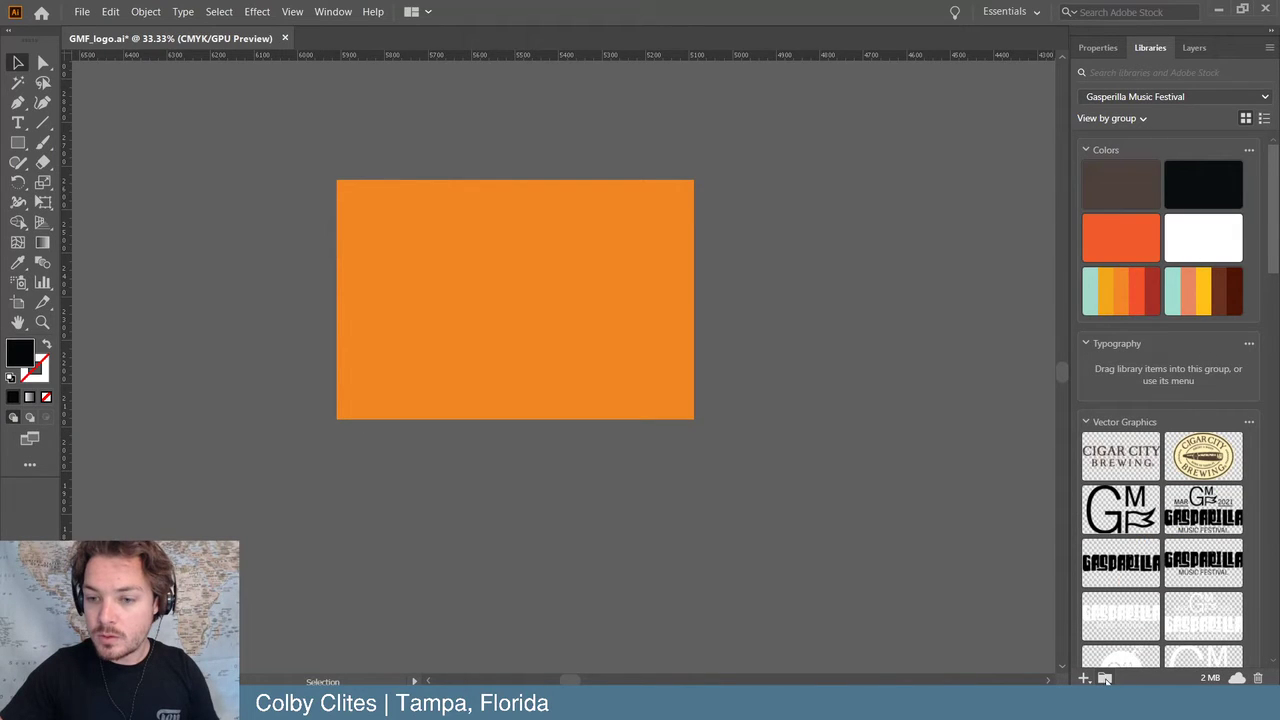
pyautogui.scroll(-10, 1120, 560)
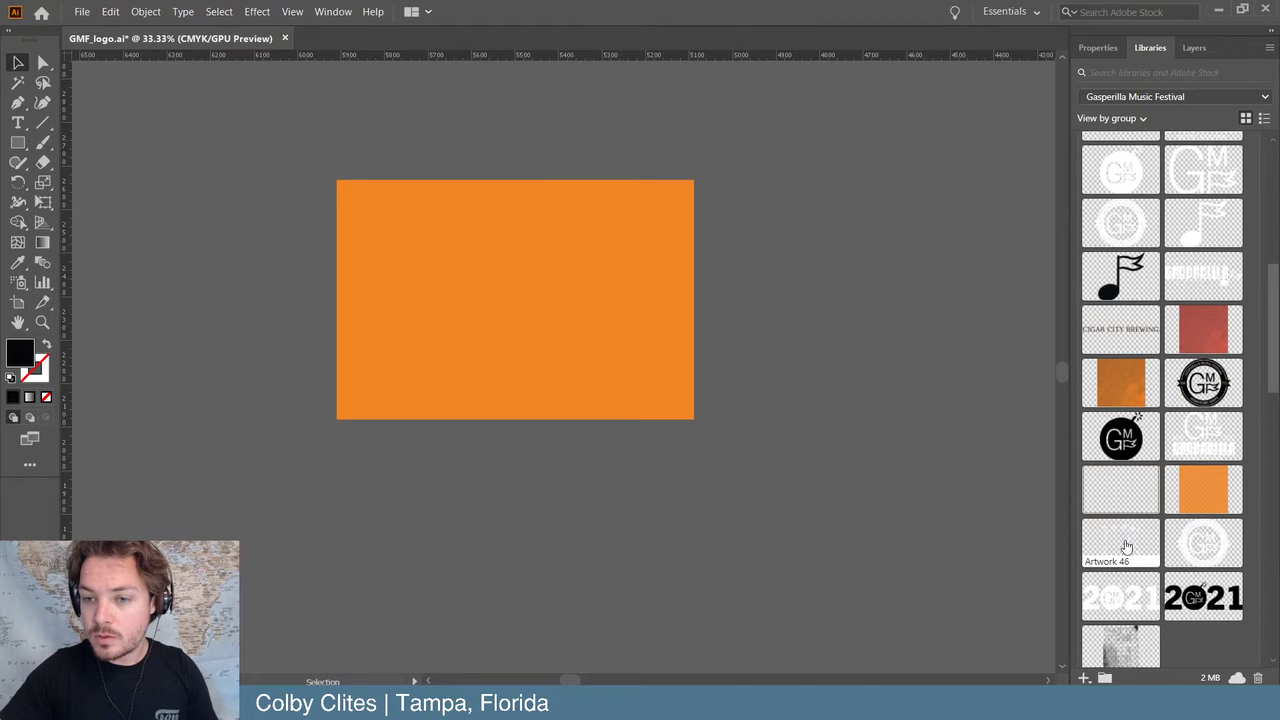
pyautogui.scroll(-10, 1126, 546)
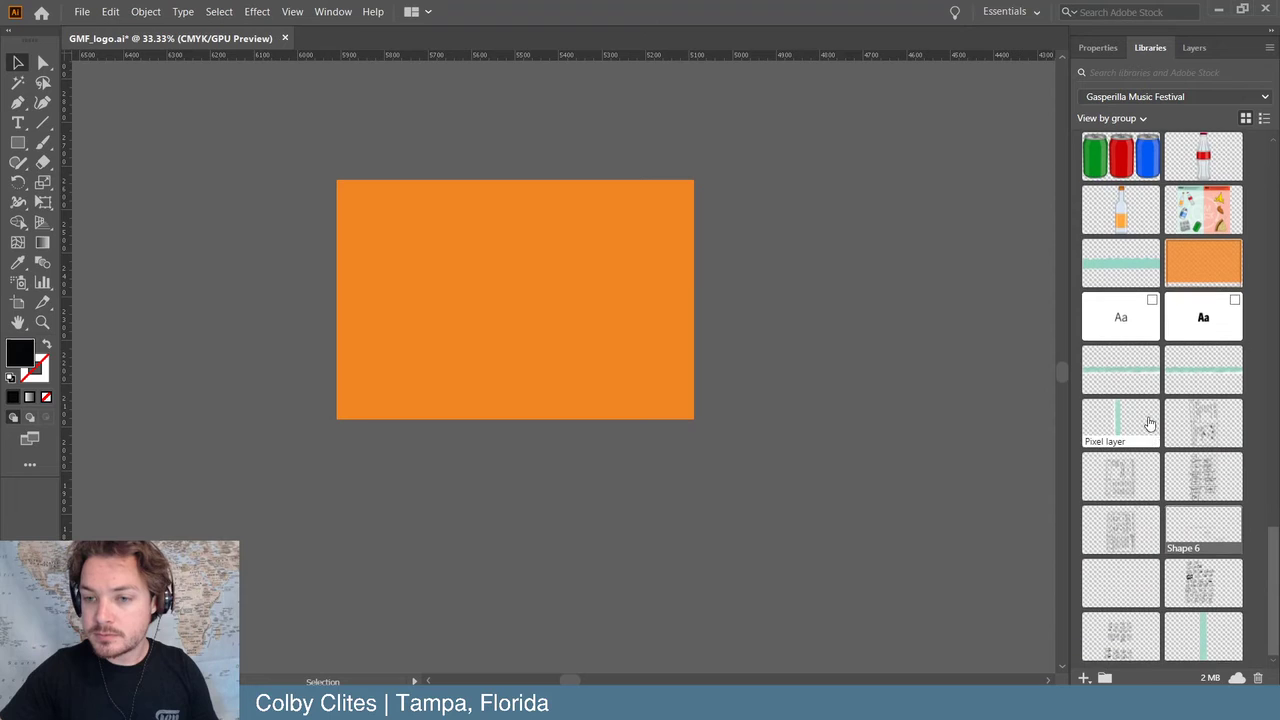
# - Place the Shape 6 texture from the library and shift it so its scratches lie over the orange rectangle
pyautogui.moveTo(1200, 530); pyautogui.dragTo(320, 280)
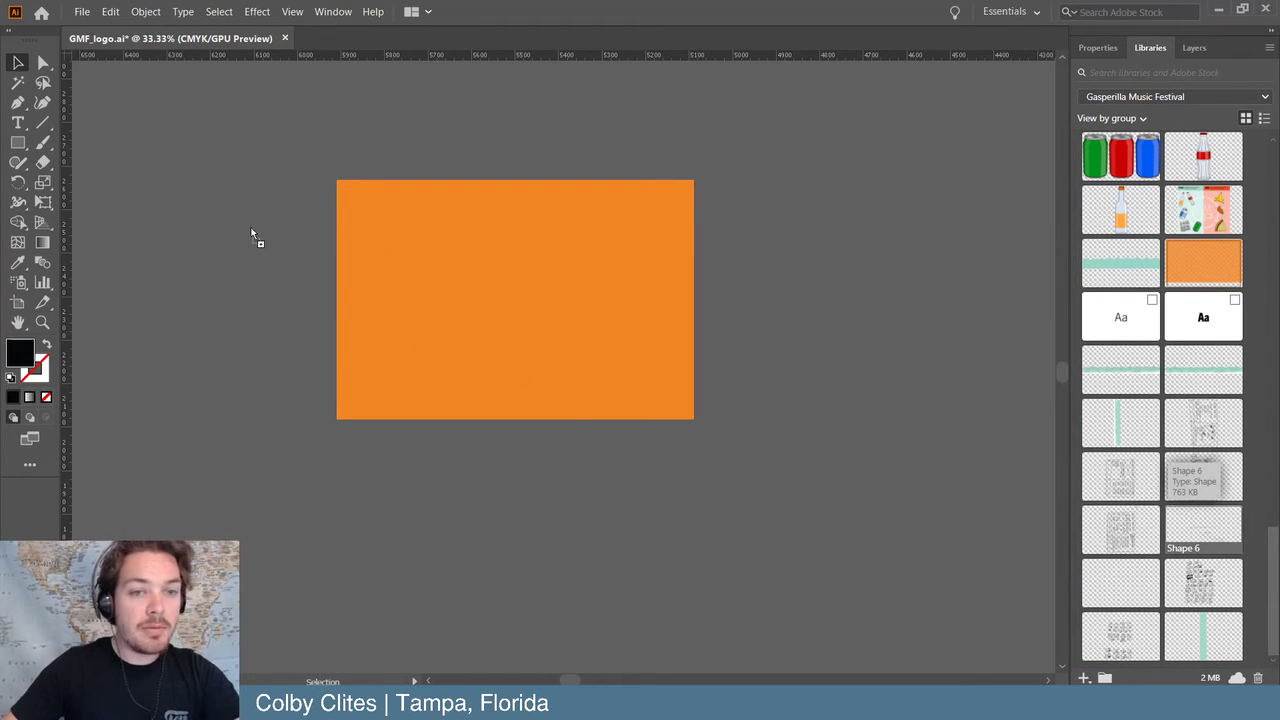
pyautogui.click(229, 155)
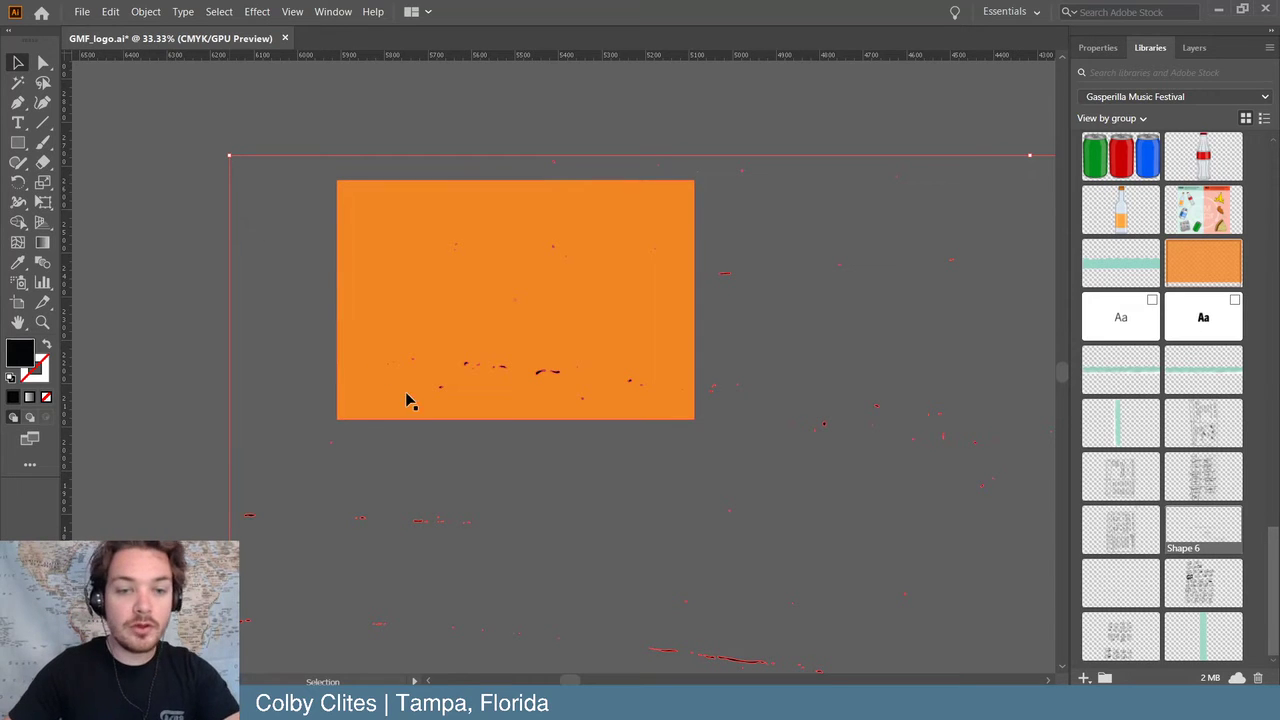
pyautogui.moveTo(566, 369); pyautogui.dragTo(778, 465)
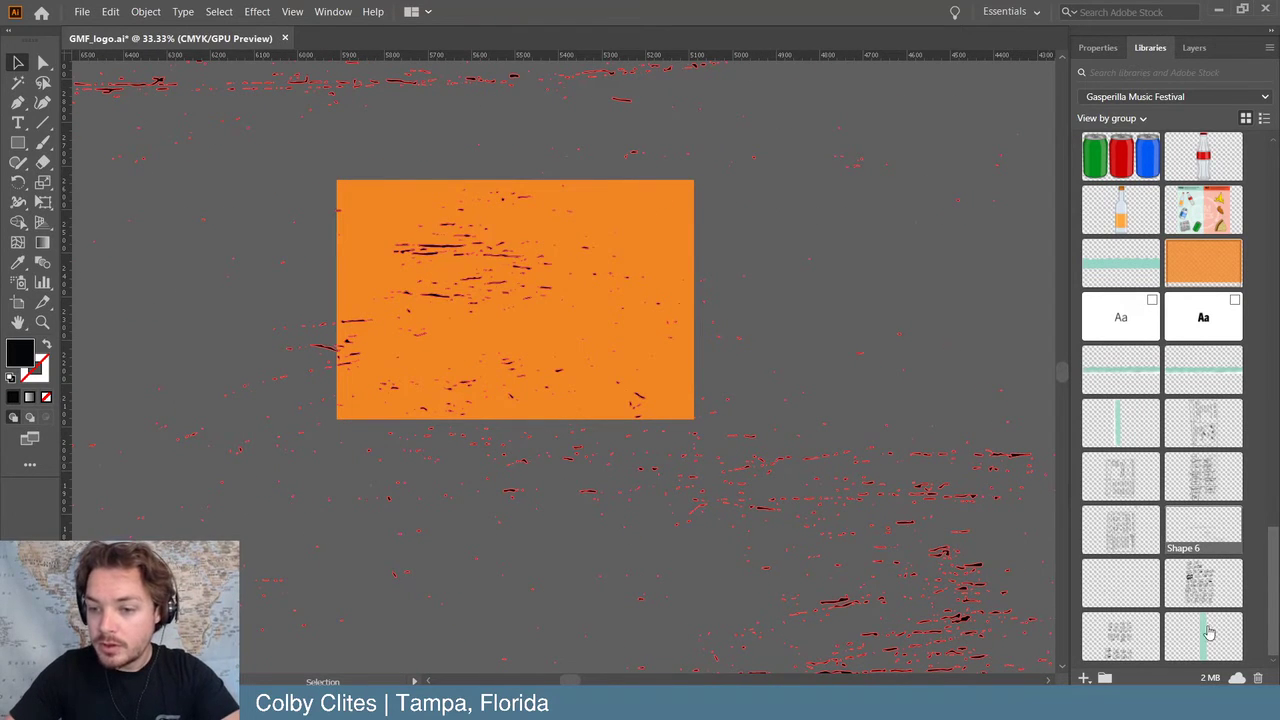
# - Remove the scratch texture from the orange rectangle and place the newly captured Shape 2 texture from the library
pyautogui.scroll(6, 1205, 320)
pyautogui.scroll(6, 1203, 297)
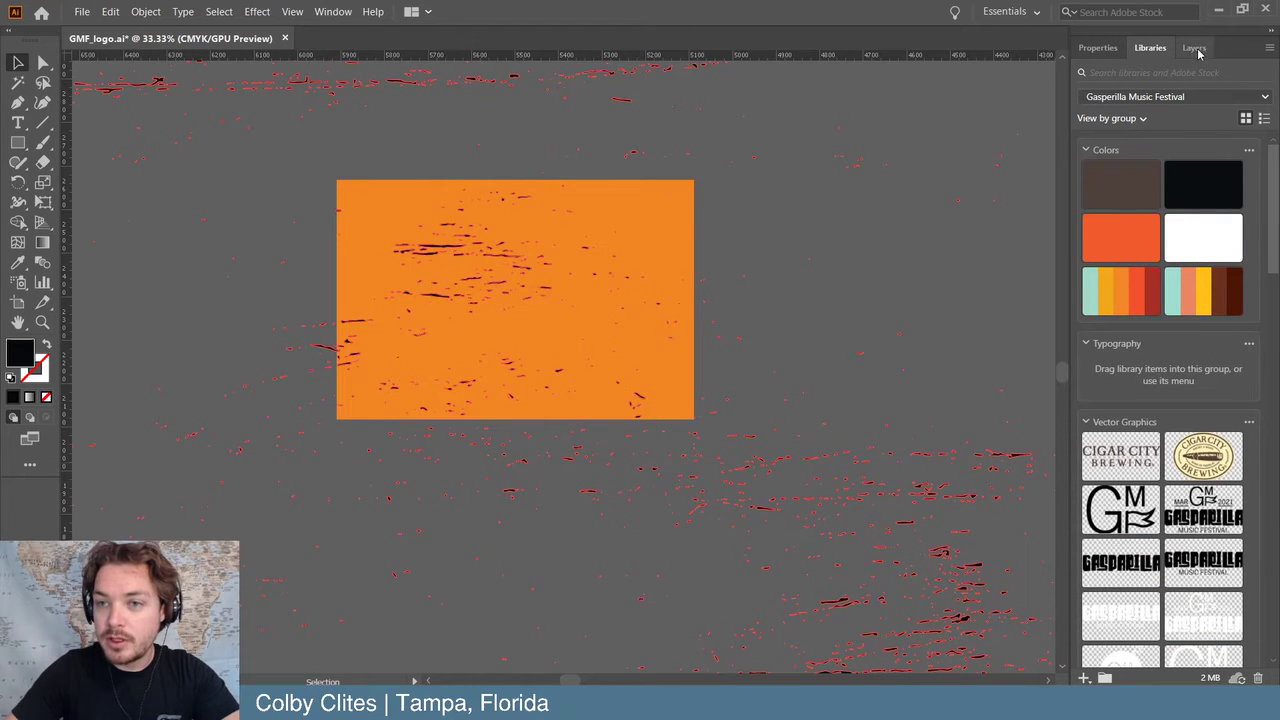
pyautogui.click(1149, 48)
pyautogui.scroll(-15, 1206, 346)
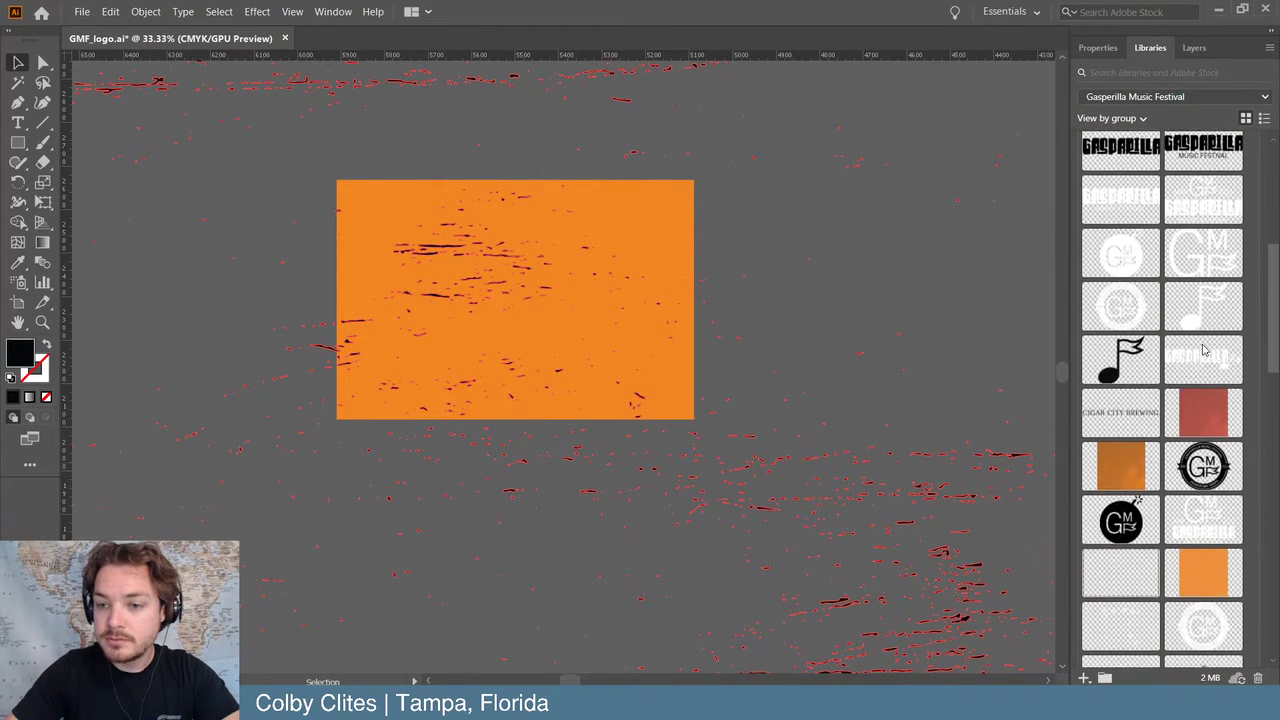
pyautogui.scroll(-5, 1203, 345)
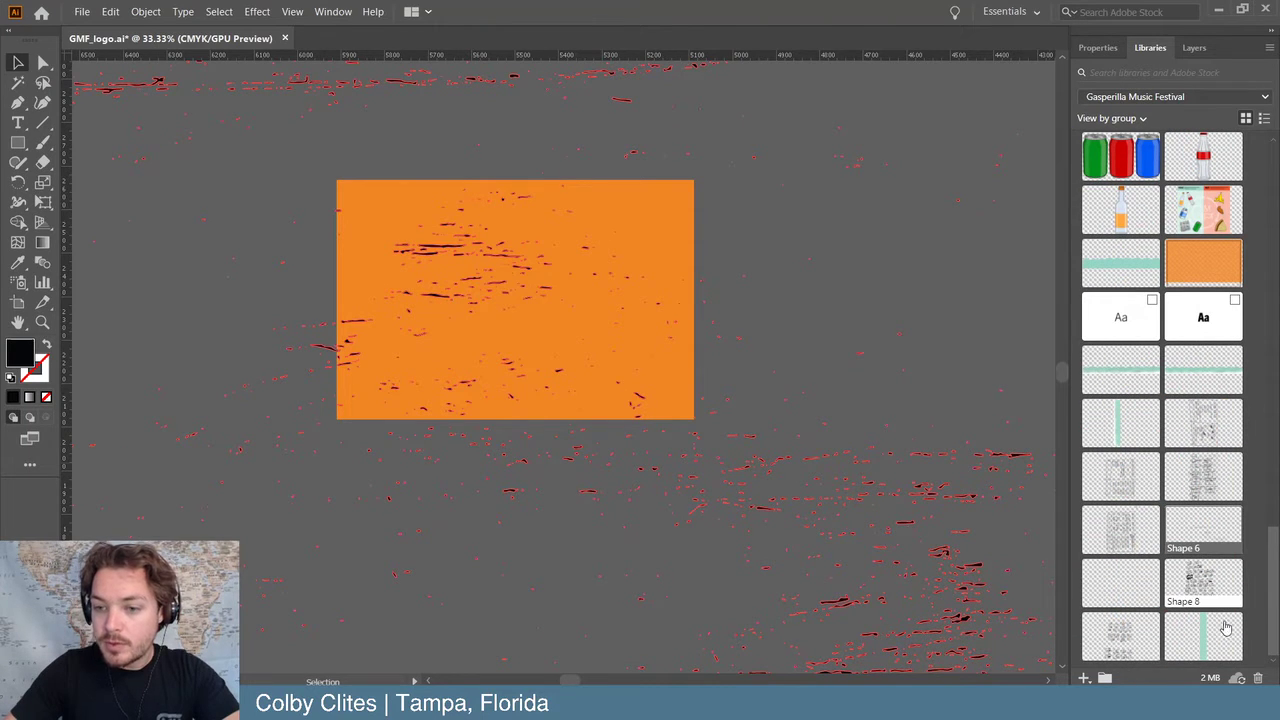
pyautogui.moveTo(1238, 680)
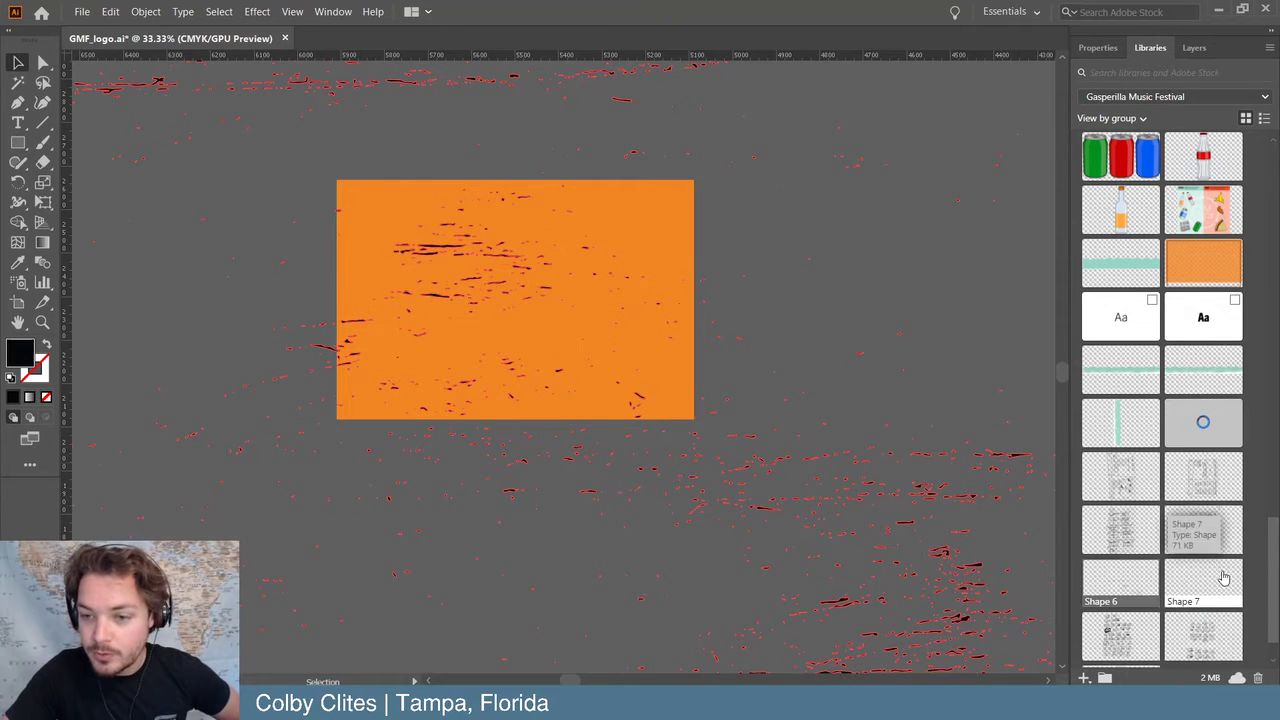
pyautogui.scroll(-1, 1225, 600)
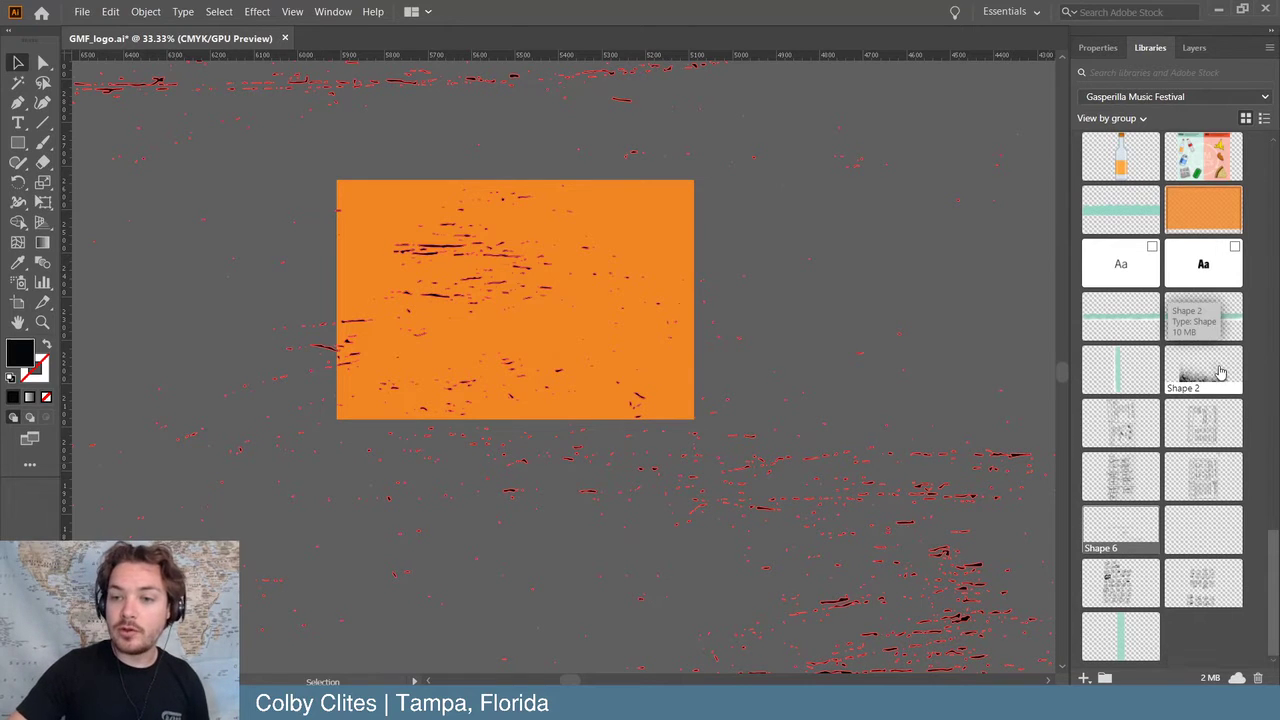
pyautogui.click(763, 341)
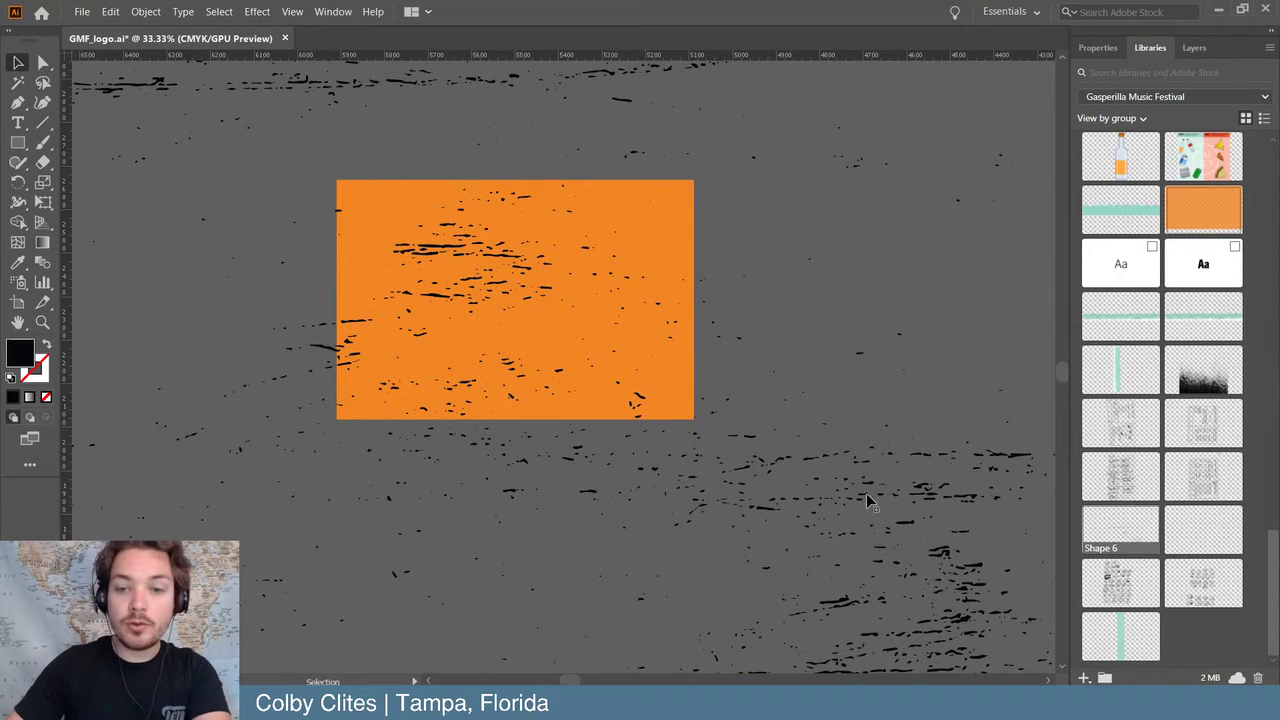
pyautogui.moveTo(873, 484); pyautogui.dragTo(196, 119)
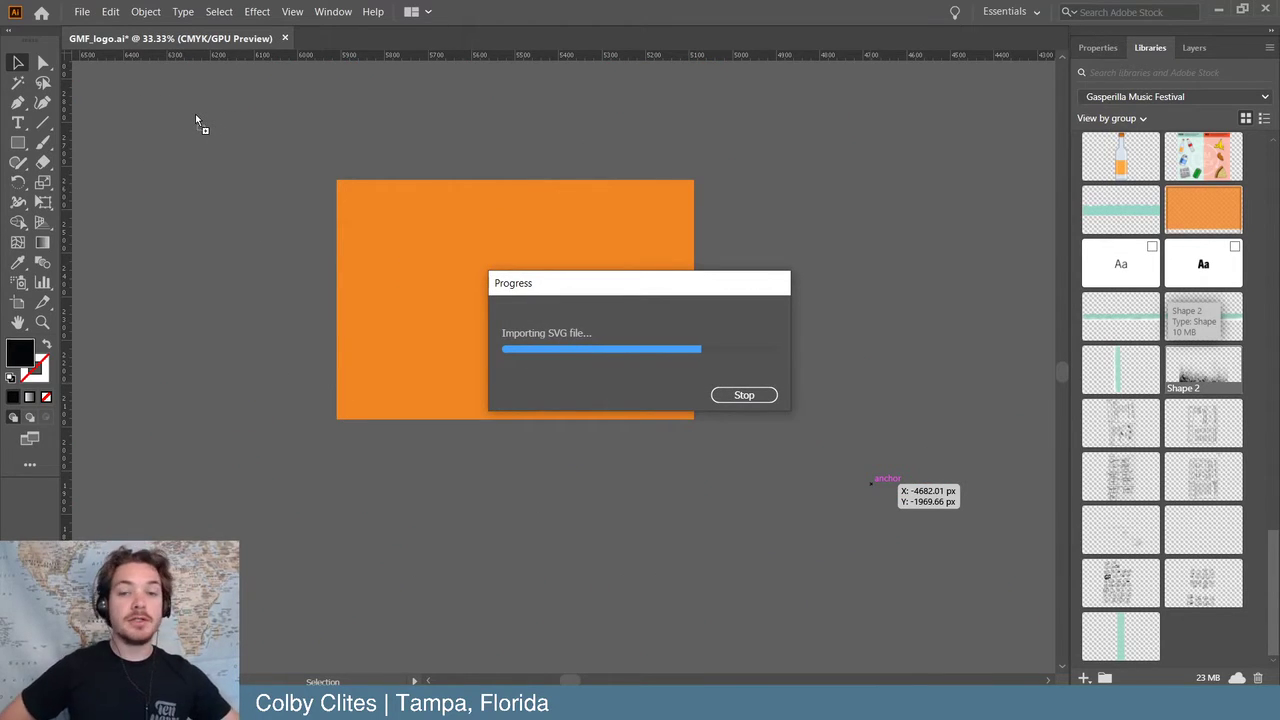
pyautogui.click(196, 117)
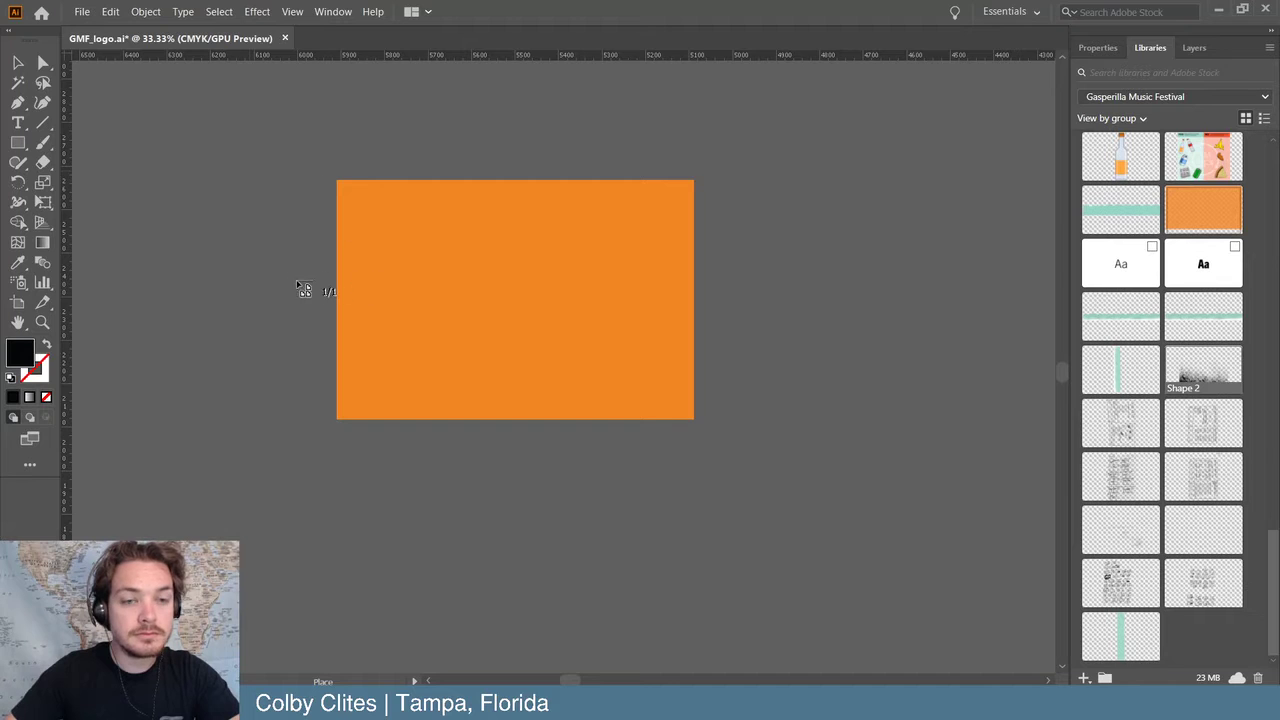
pyautogui.click(246, 170)
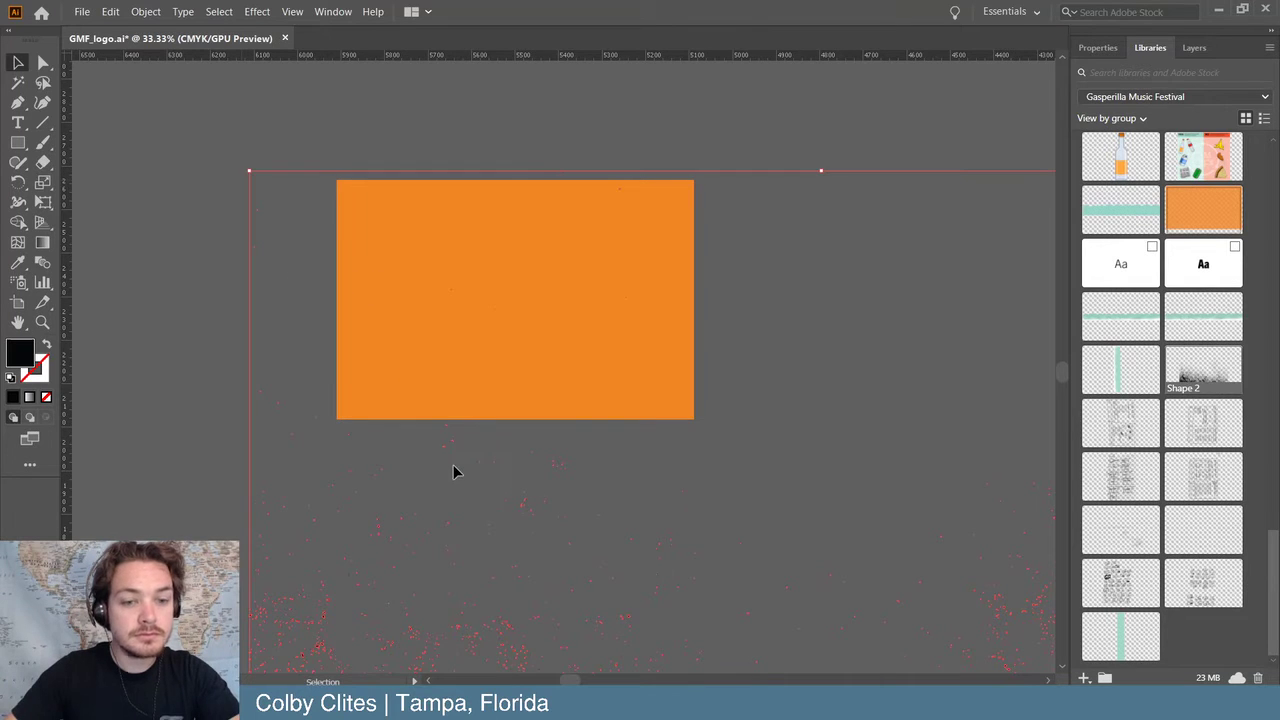
# - Move the Shape 2 texture about 424 px left and 1388 px up so its speckles cover the orange rectangle
pyautogui.hotkey('ctrl', '-')
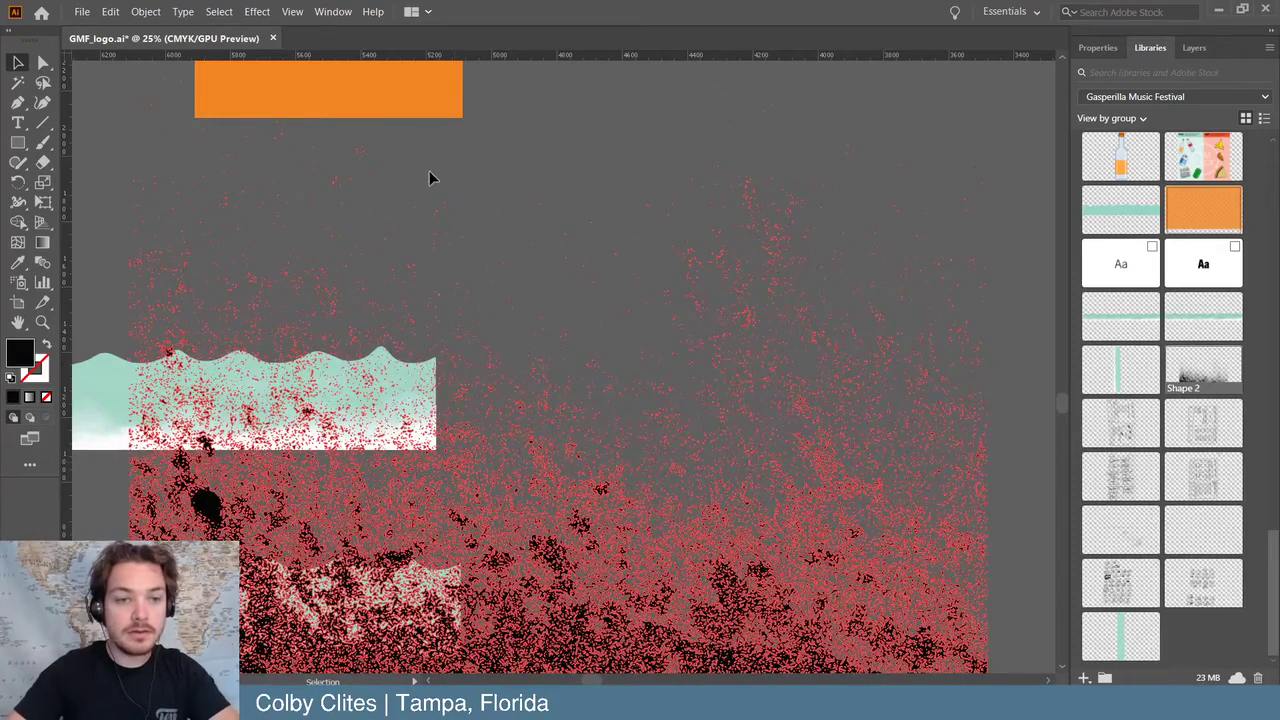
pyautogui.moveTo(429, 178); pyautogui.dragTo(420, 106)
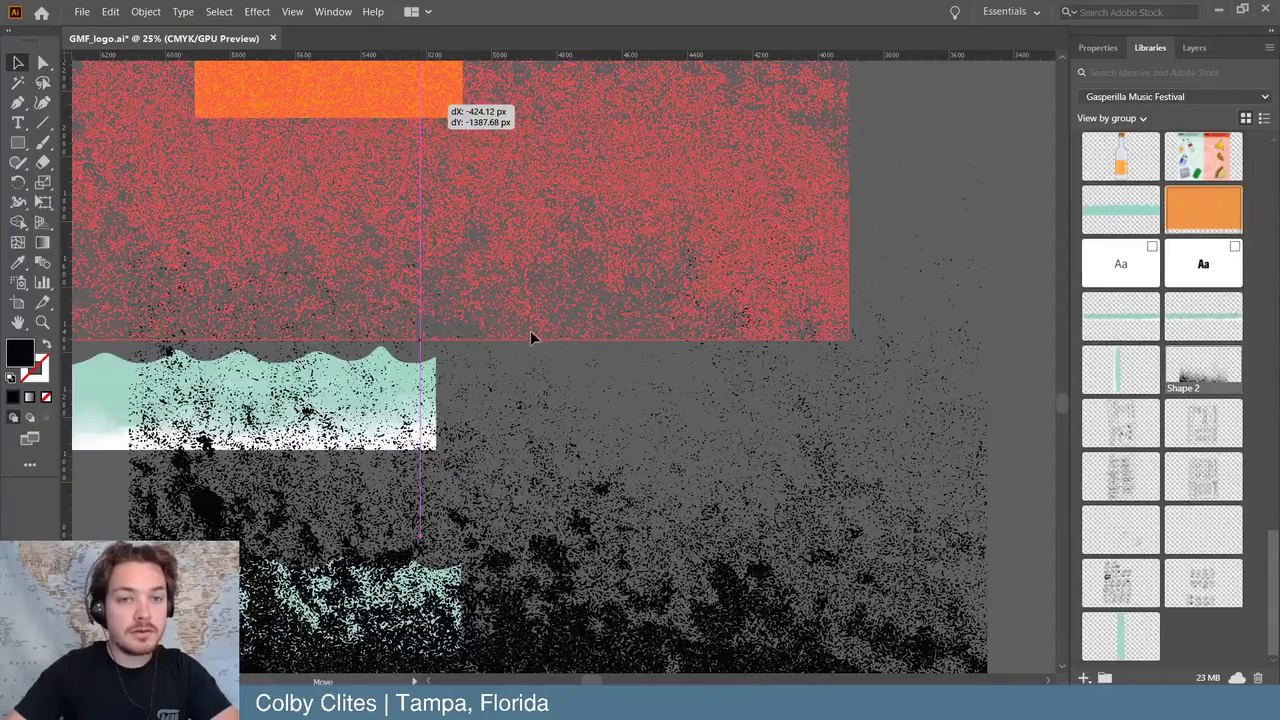
pyautogui.scroll(3, 530, 337)
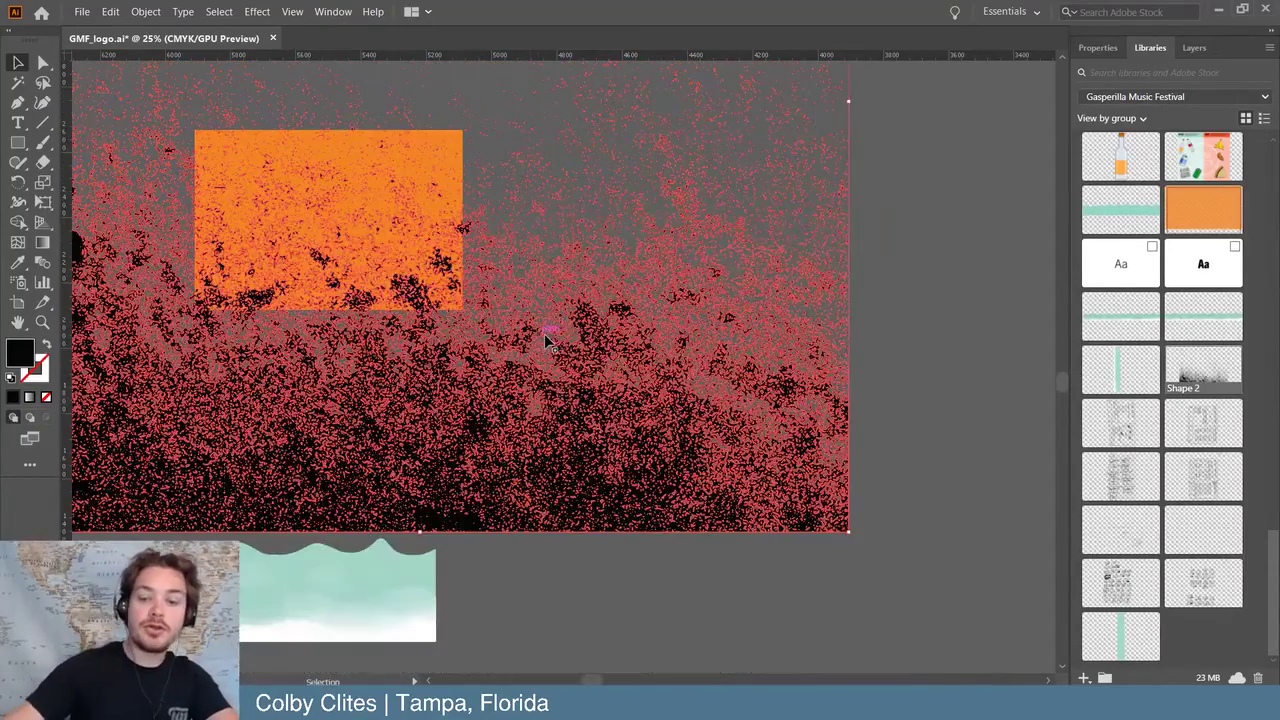
pyautogui.press('ctrl')
pyautogui.scroll(1, 545, 342)
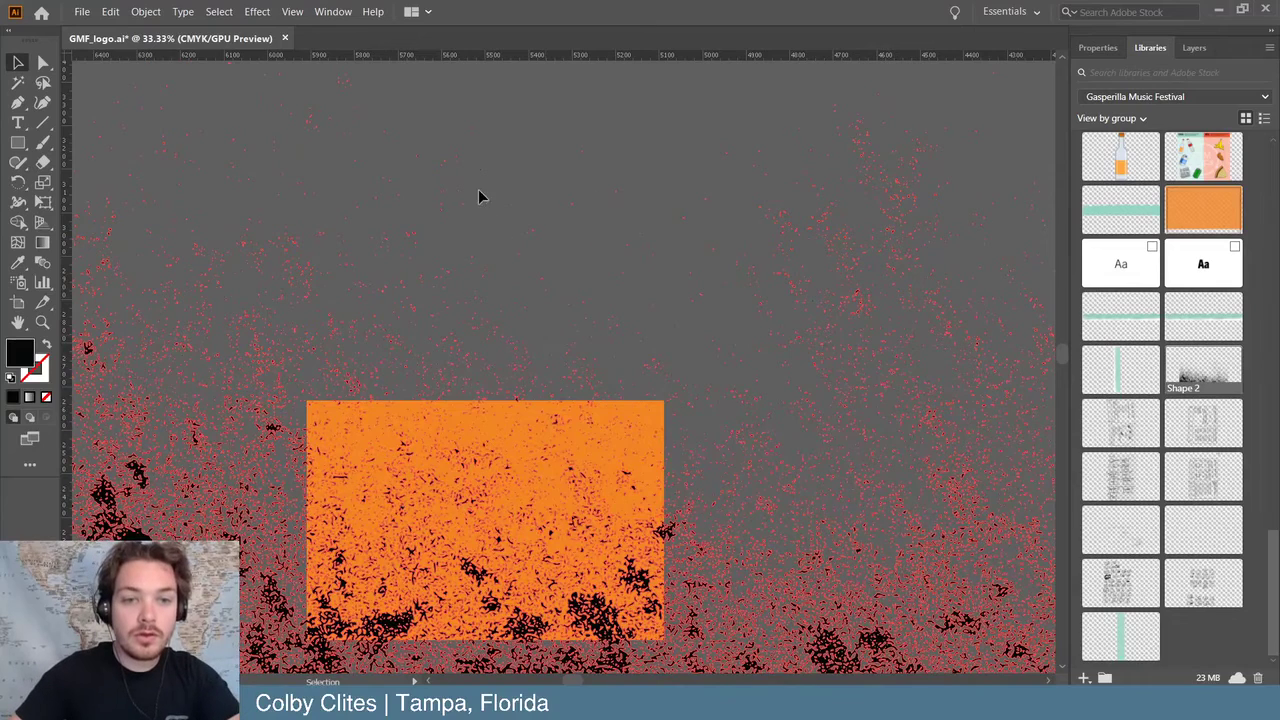
# - Cut the Shape 2 texture out of the orange rectangle with Minus Front and check the distressed result up close
pyautogui.click(1096, 50)
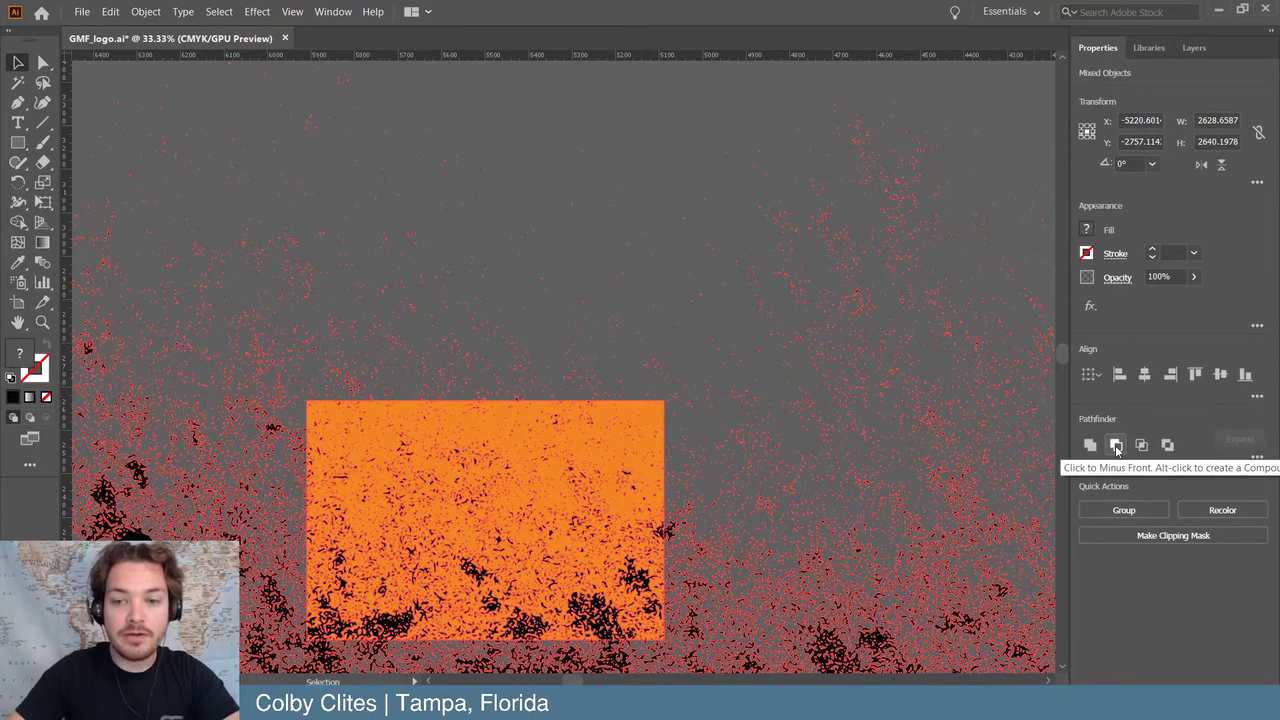
pyautogui.click(1117, 447)
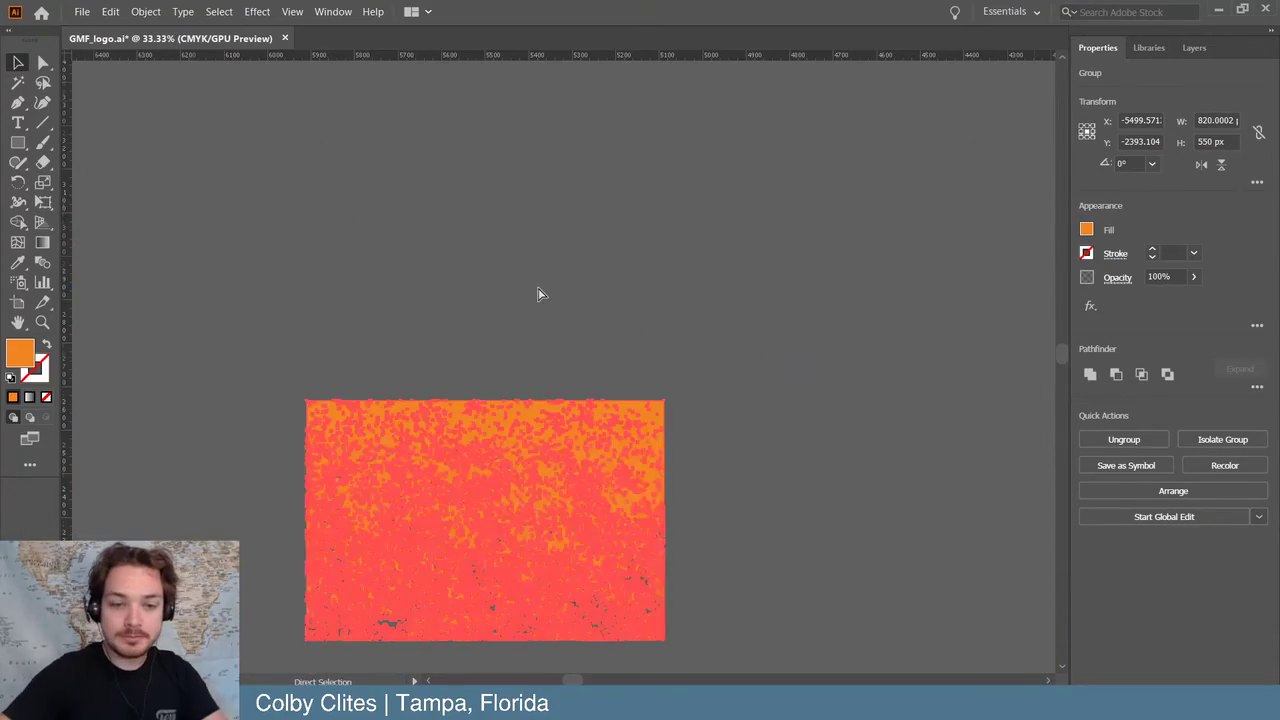
pyautogui.hotkey('ctrl', '1')
pyautogui.hotkey('ctrl', '-')
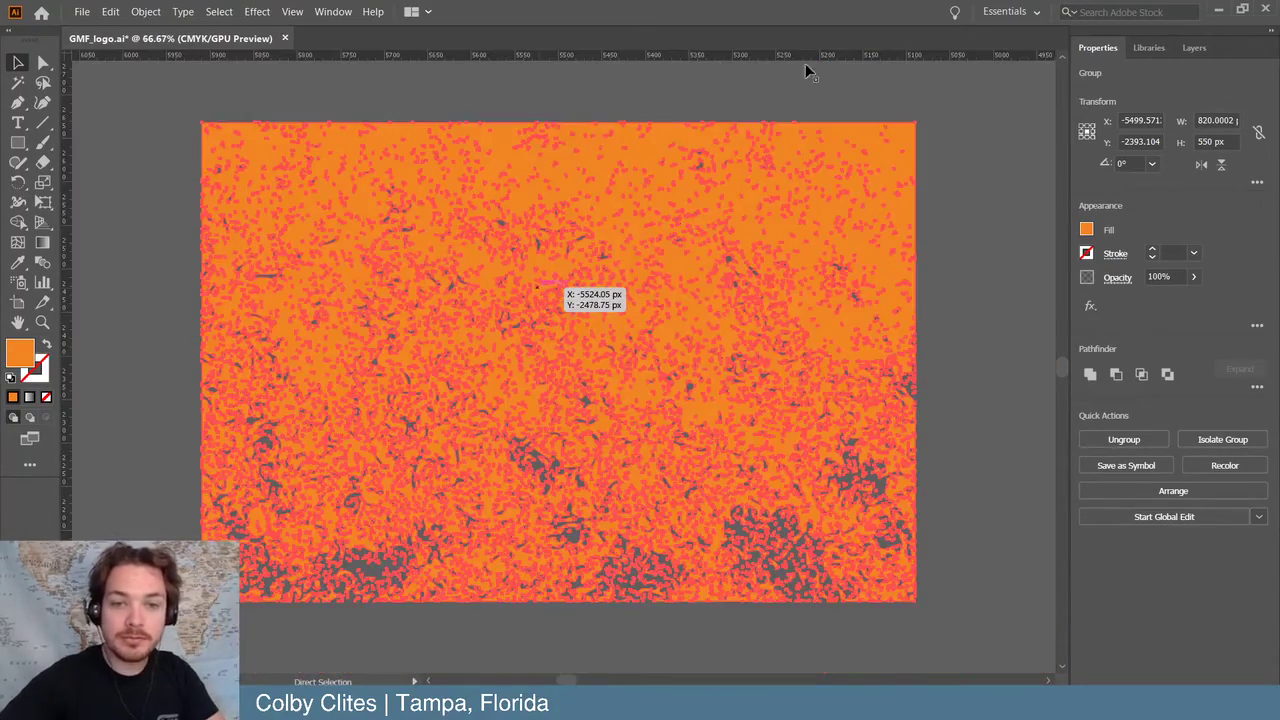
pyautogui.click(880, 90)
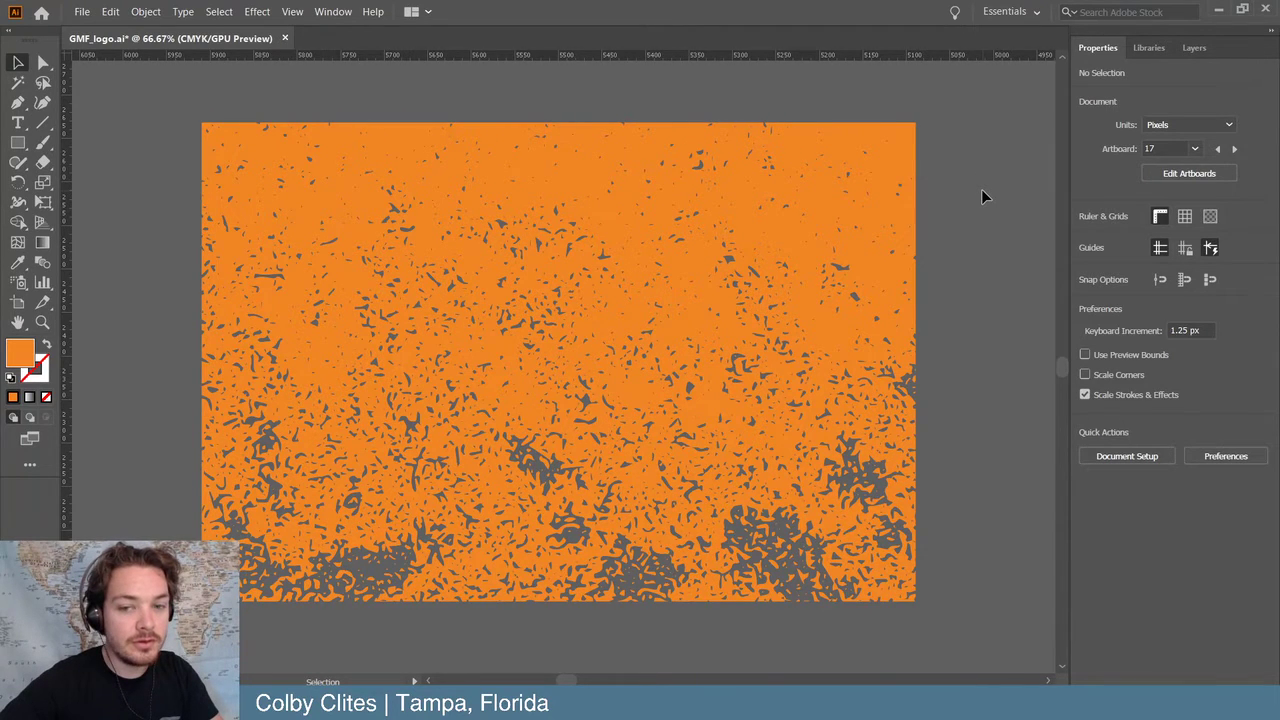
pyautogui.hscroll(-4, 981, 190)
pyautogui.hscroll(2, 981, 190)
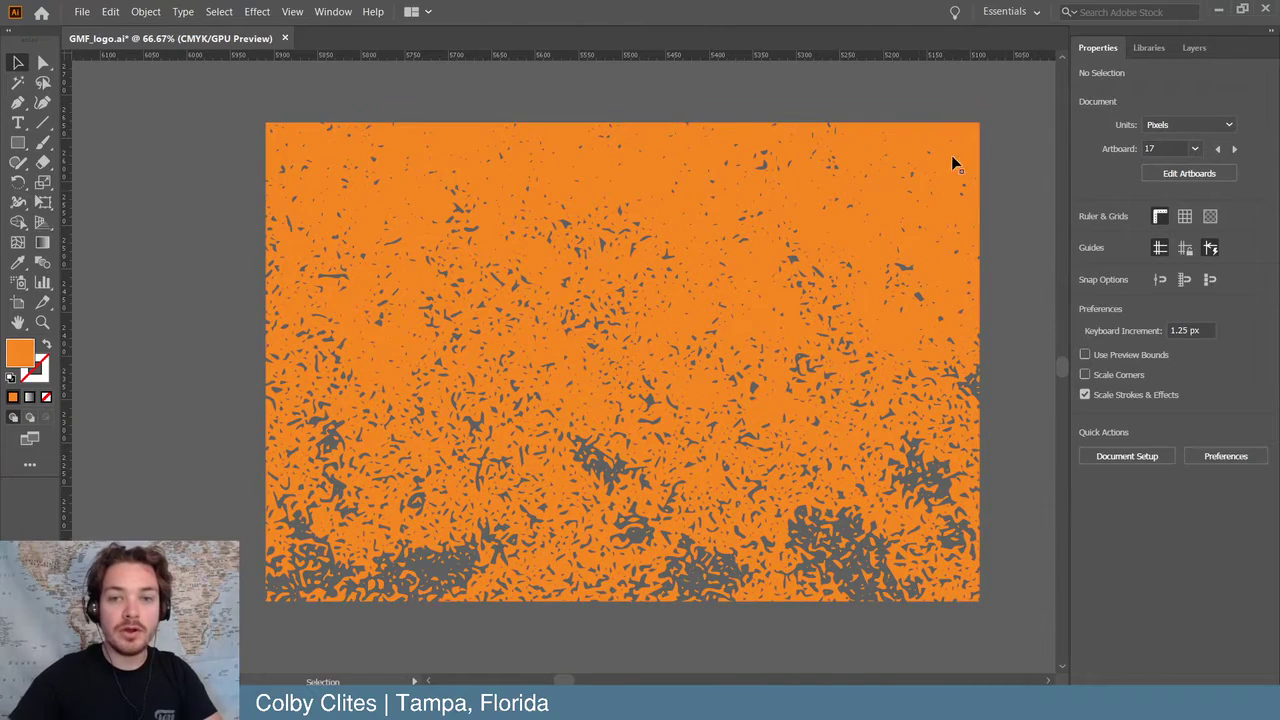
# - Copy the distressed orange rectangle and paste it as pixels into Plastic project1.psb in Photoshop, accepting the placement
pyautogui.click(899, 137)
pyautogui.click(878, 170)
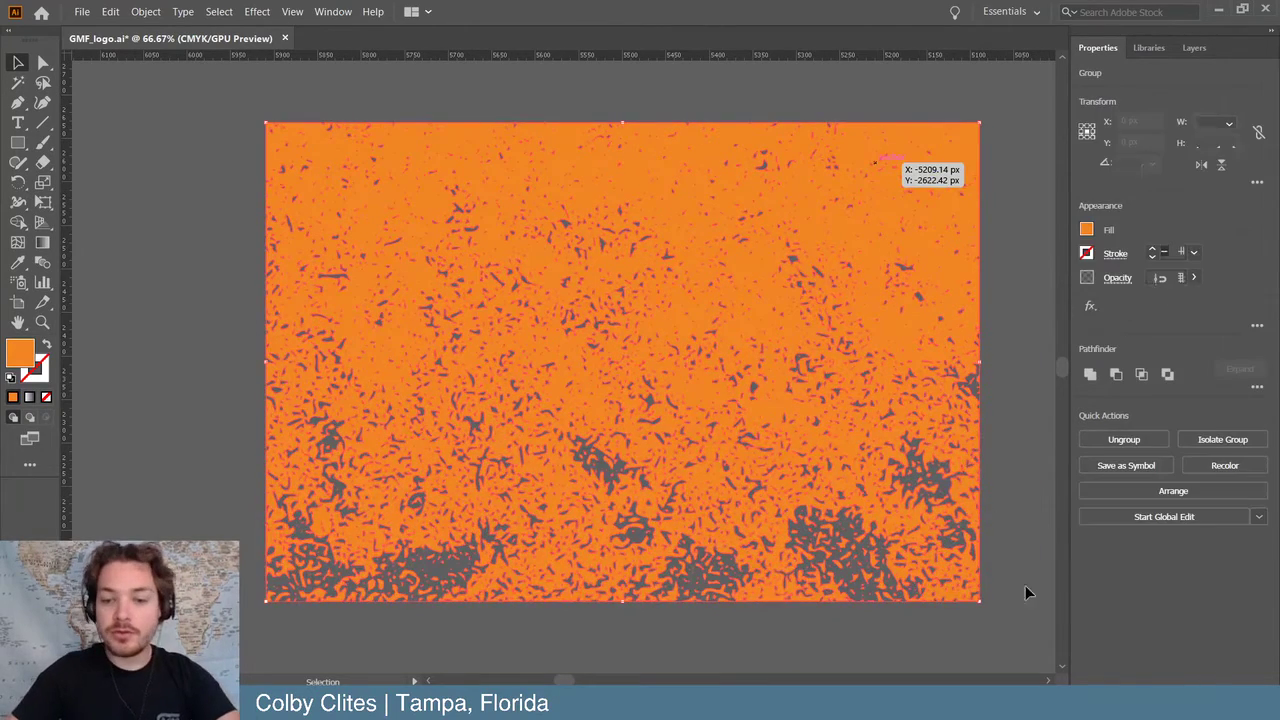
pyautogui.moveTo(712, 710)
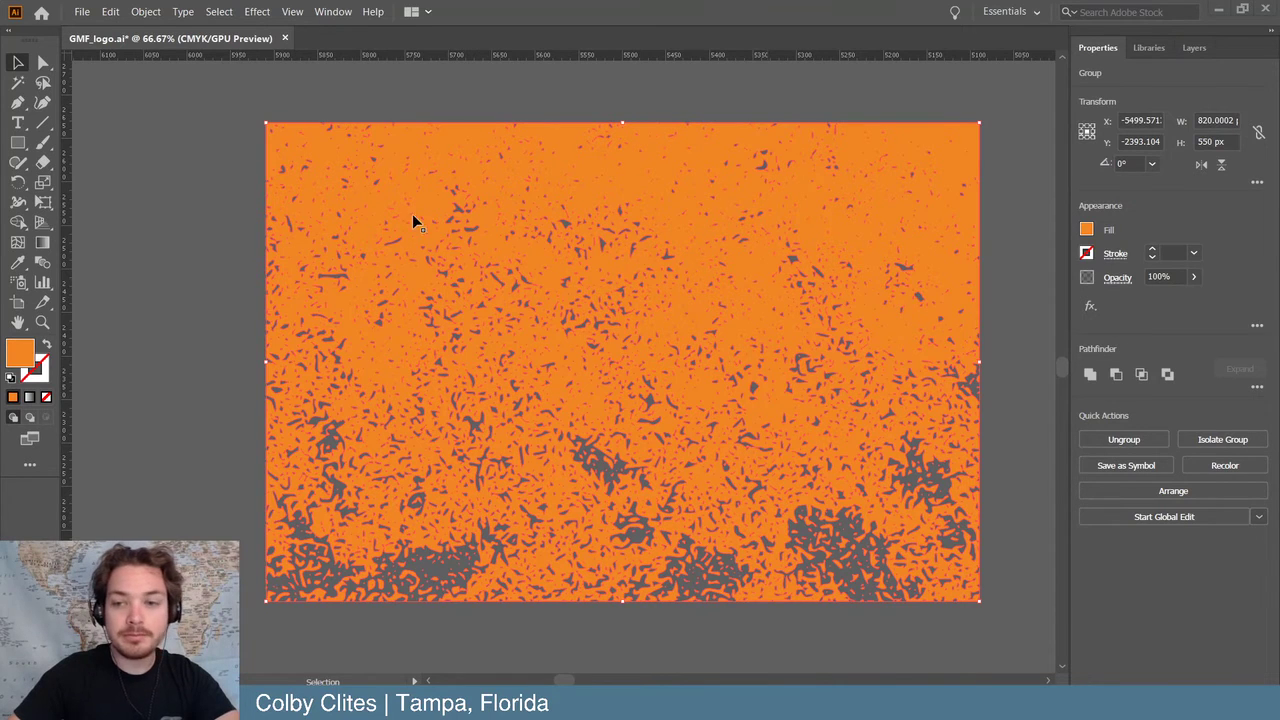
pyautogui.hotkey('alt', 'Tab')
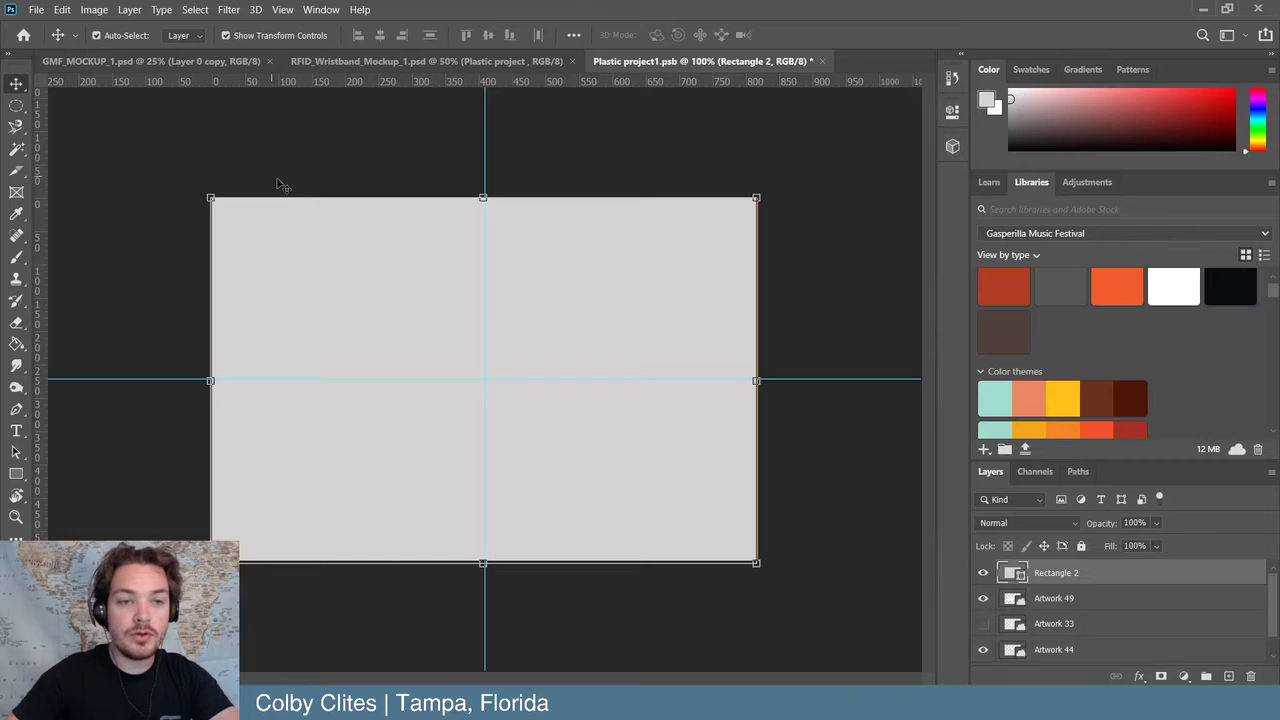
pyautogui.hotkey('ctrl', 'v')
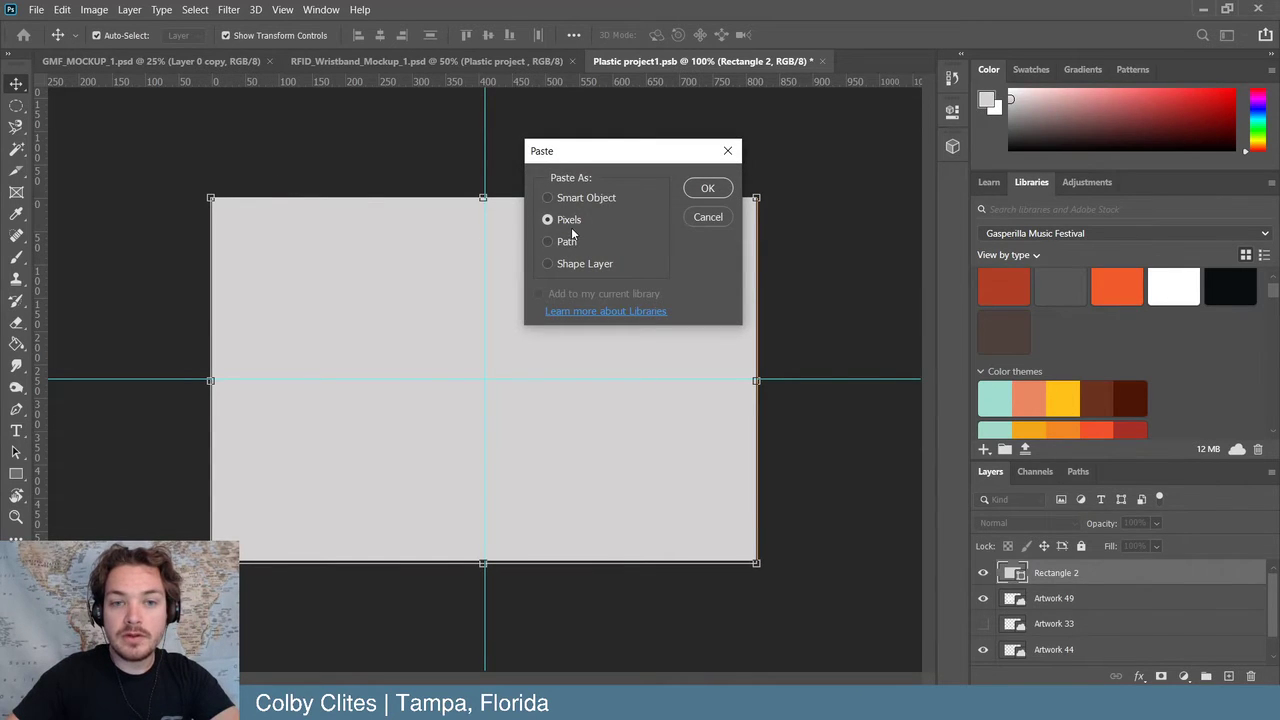
pyautogui.click(708, 189)
pyautogui.hotkey('ctrl', 'v')
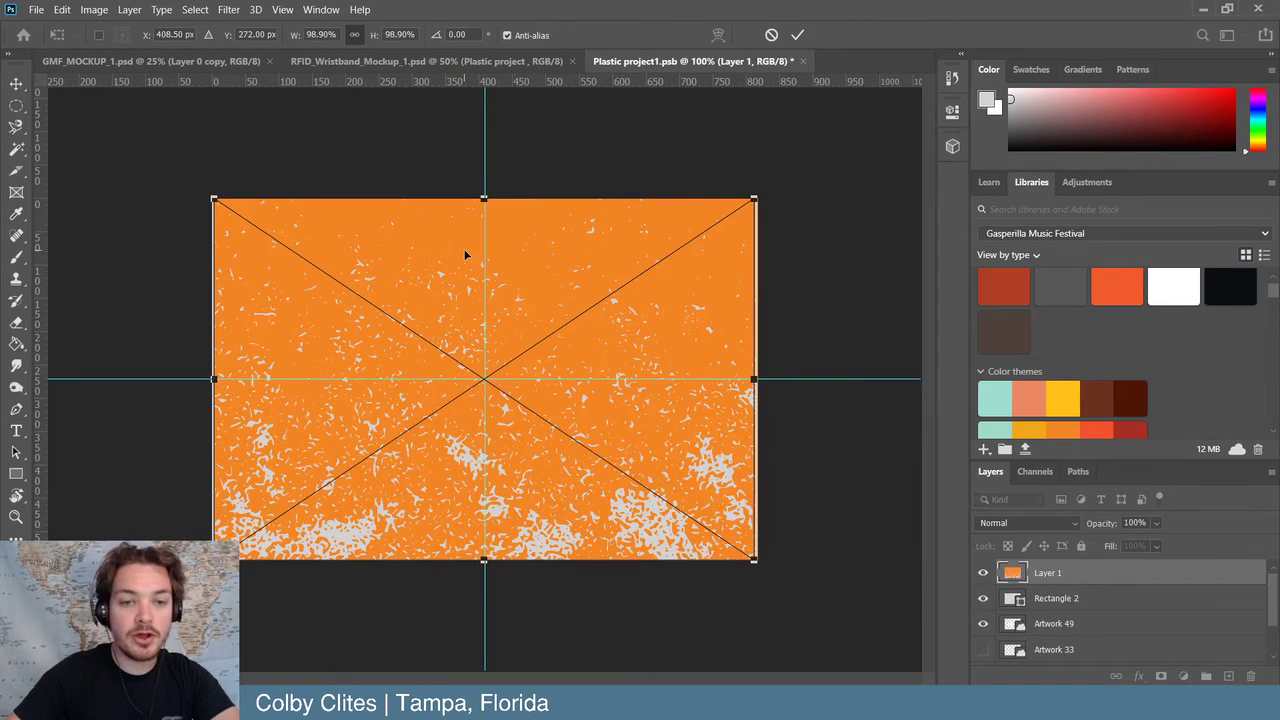
pyautogui.click(797, 36)
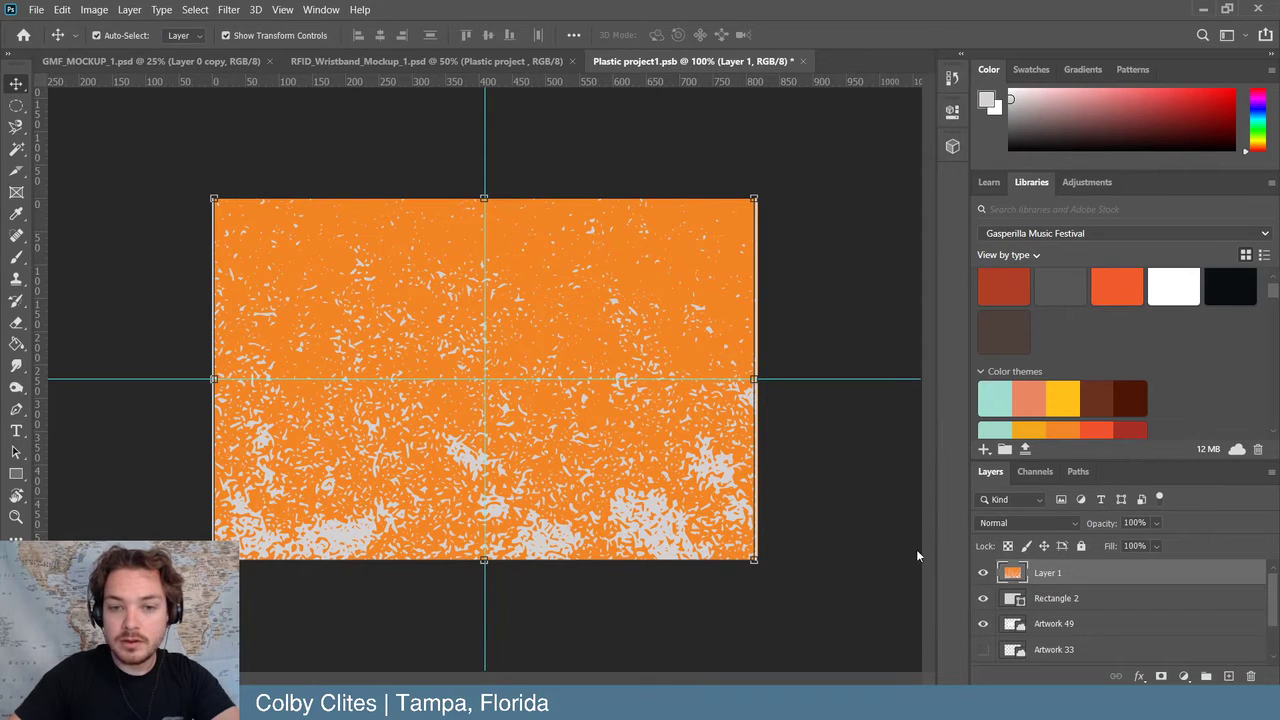
# - Enlarge the pasted orange texture slightly so it covers the whole tag canvas
pyautogui.click(806, 320)
pyautogui.moveTo(694, 316)
pyautogui.mouseDown()
pyautogui.moveTo(668, 313)
pyautogui.moveTo(680, 313)
pyautogui.mouseUp()
pyautogui.moveTo(752, 199); pyautogui.dragTo(764, 191)
pyautogui.click(825, 36)
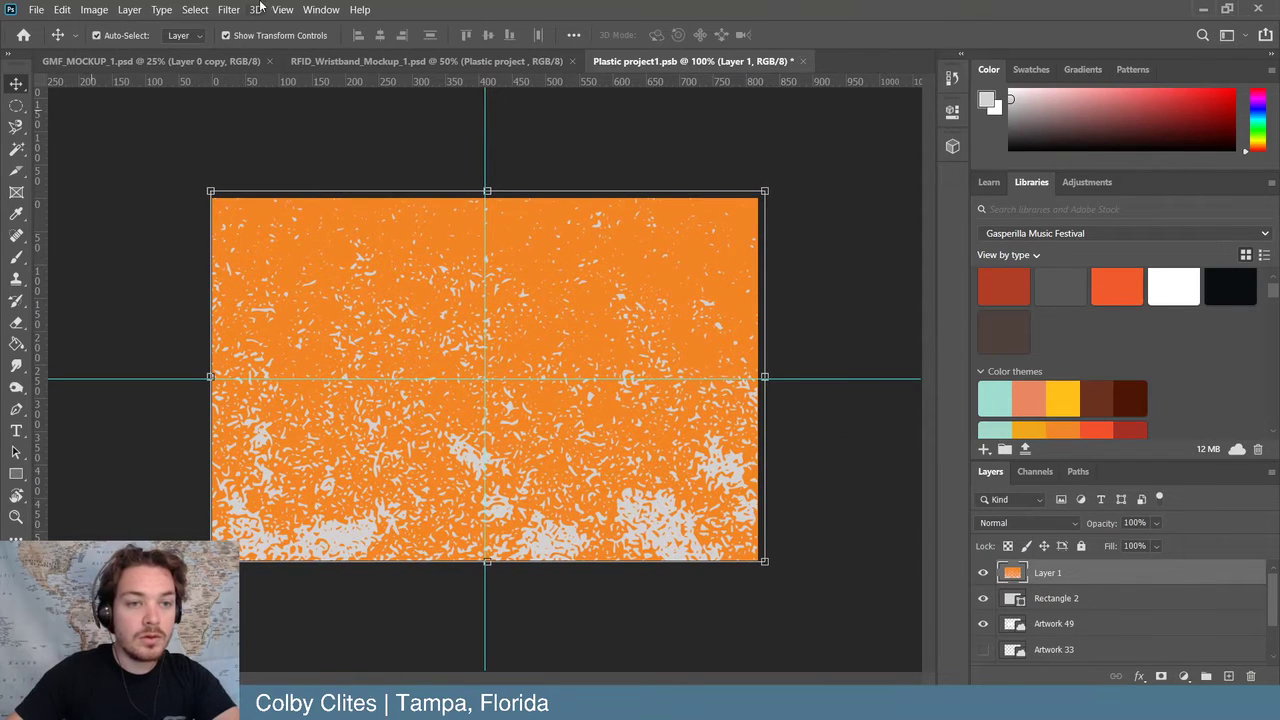
# - Save Plastic project1.psb with the orange texture and view it on the wristband mockup
pyautogui.click(40, 10)
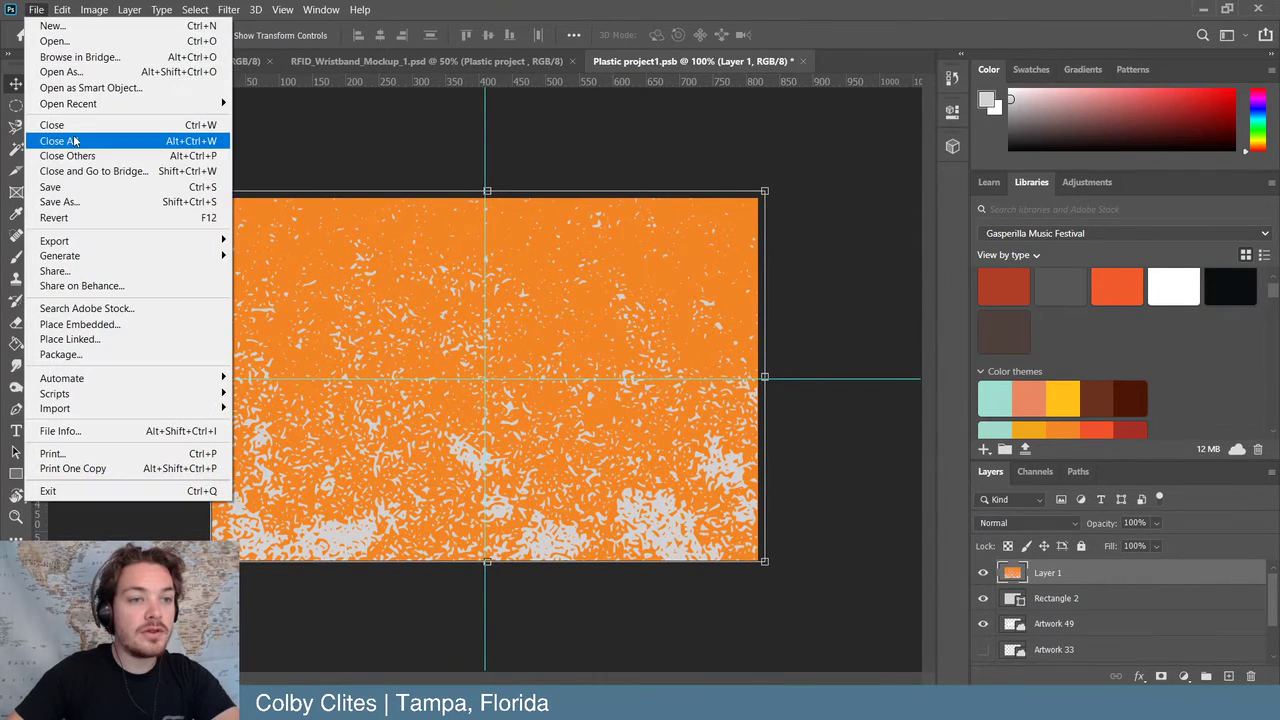
pyautogui.click(77, 189)
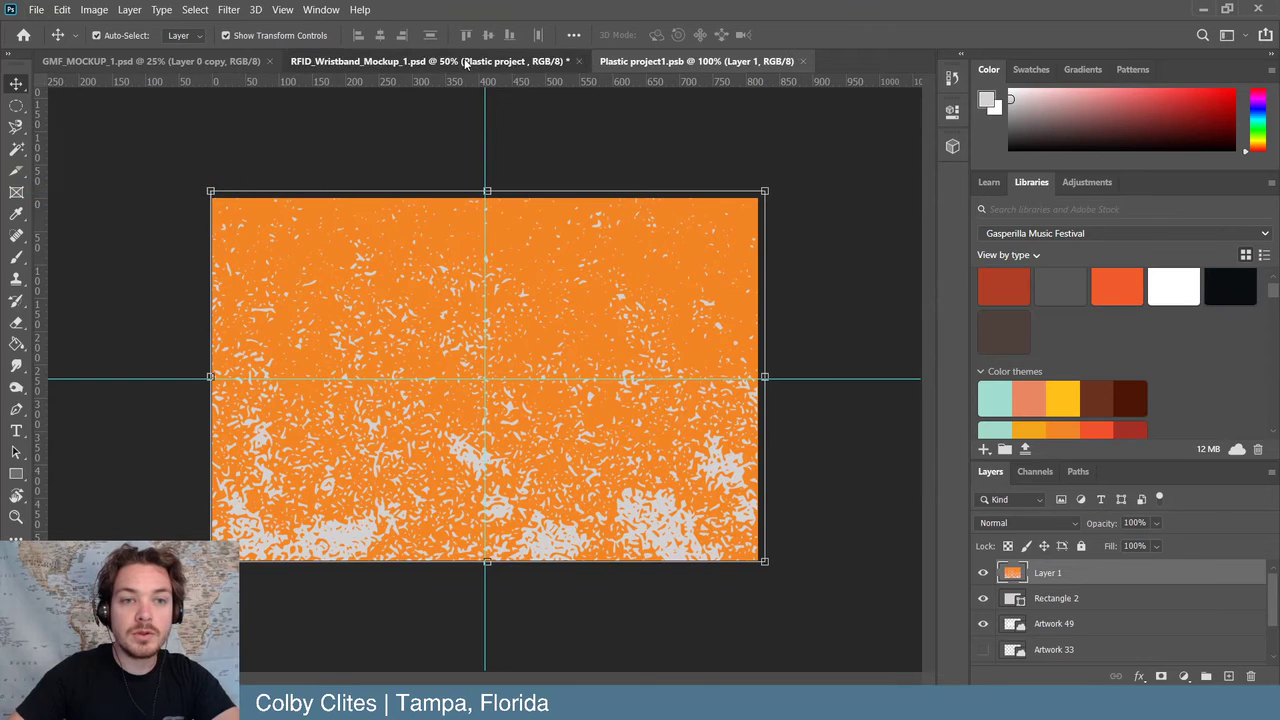
pyautogui.click(477, 61)
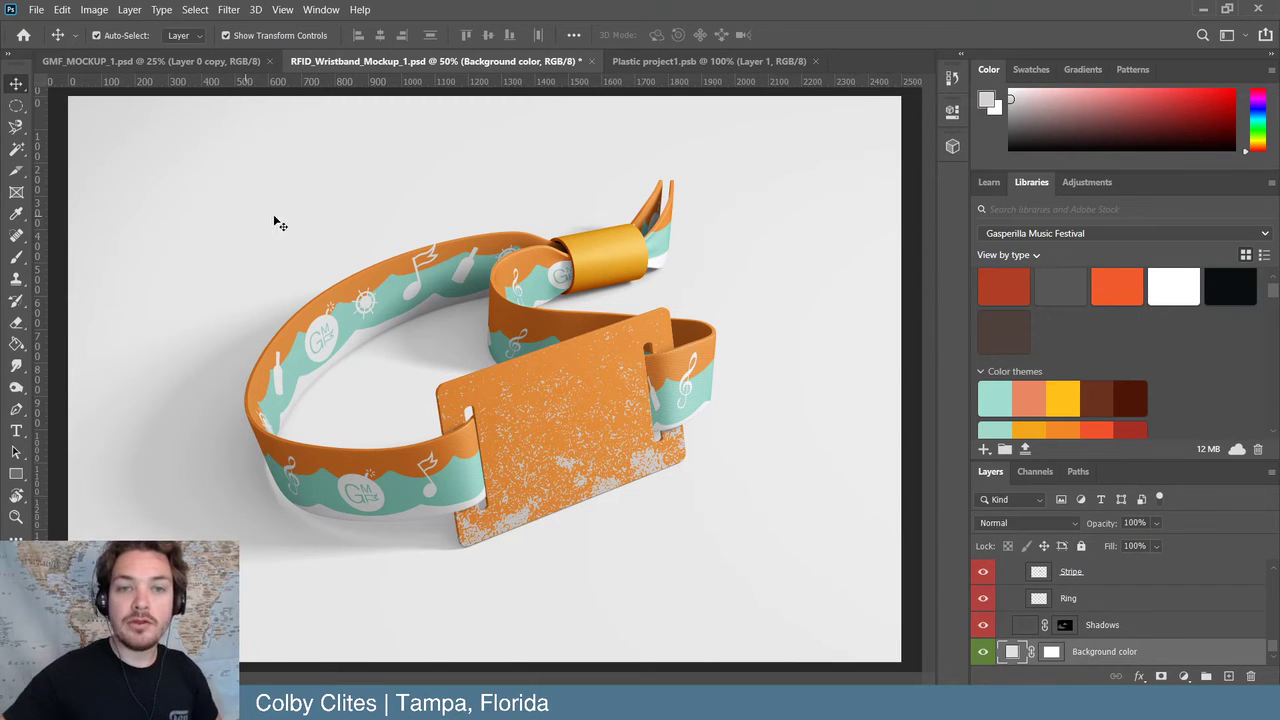
# - Place the white 2021 logo (Artwork 49) from the Gasperilla Music Festival library onto the tag artwork, centred at about X 409.5, Y 254.5 px
pyautogui.click(690, 62)
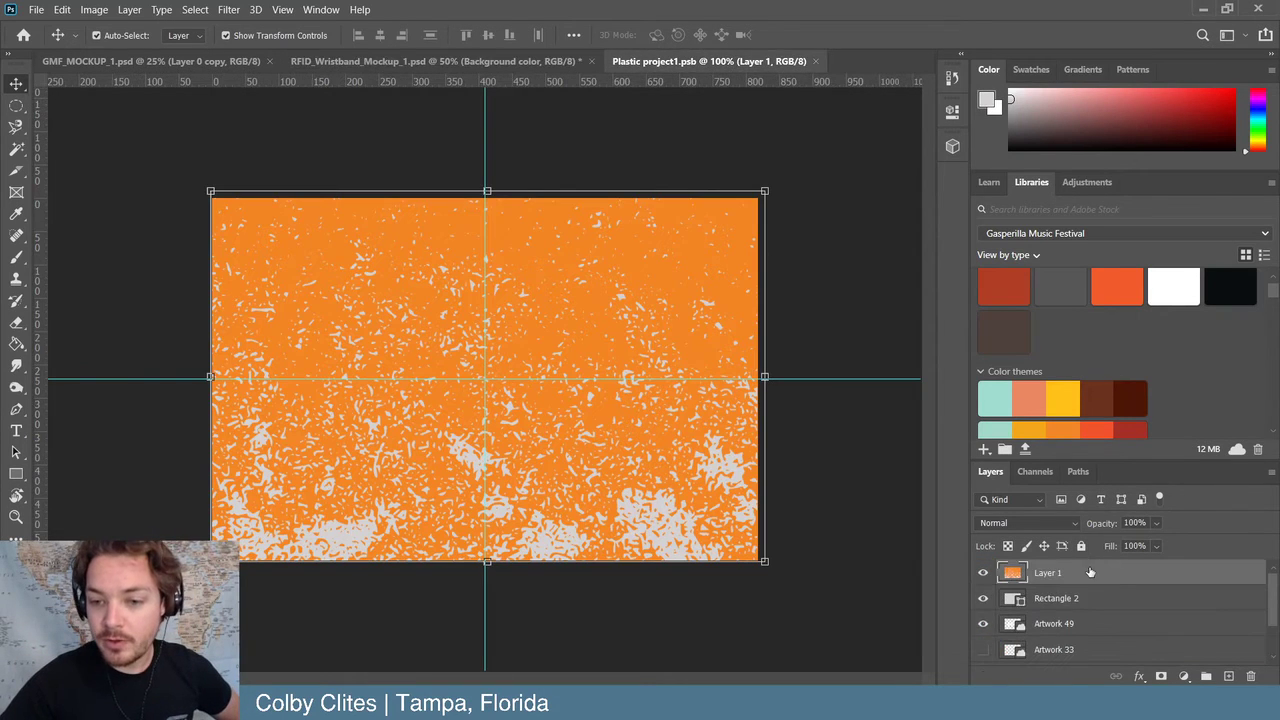
pyautogui.scroll(-2, 1085, 590)
pyautogui.scroll(1, 1077, 625)
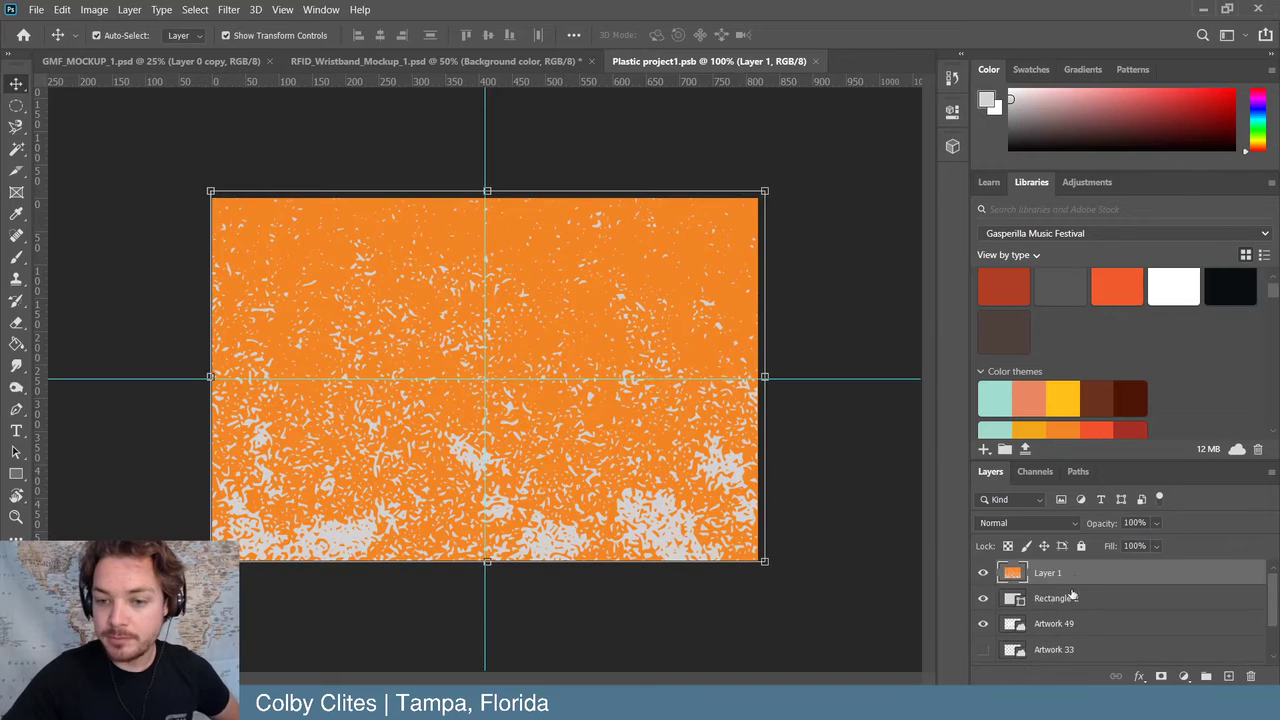
pyautogui.moveTo(1075, 578)
pyautogui.mouseDown()
pyautogui.moveTo(1088, 648)
pyautogui.moveTo(1060, 566)
pyautogui.mouseUp()
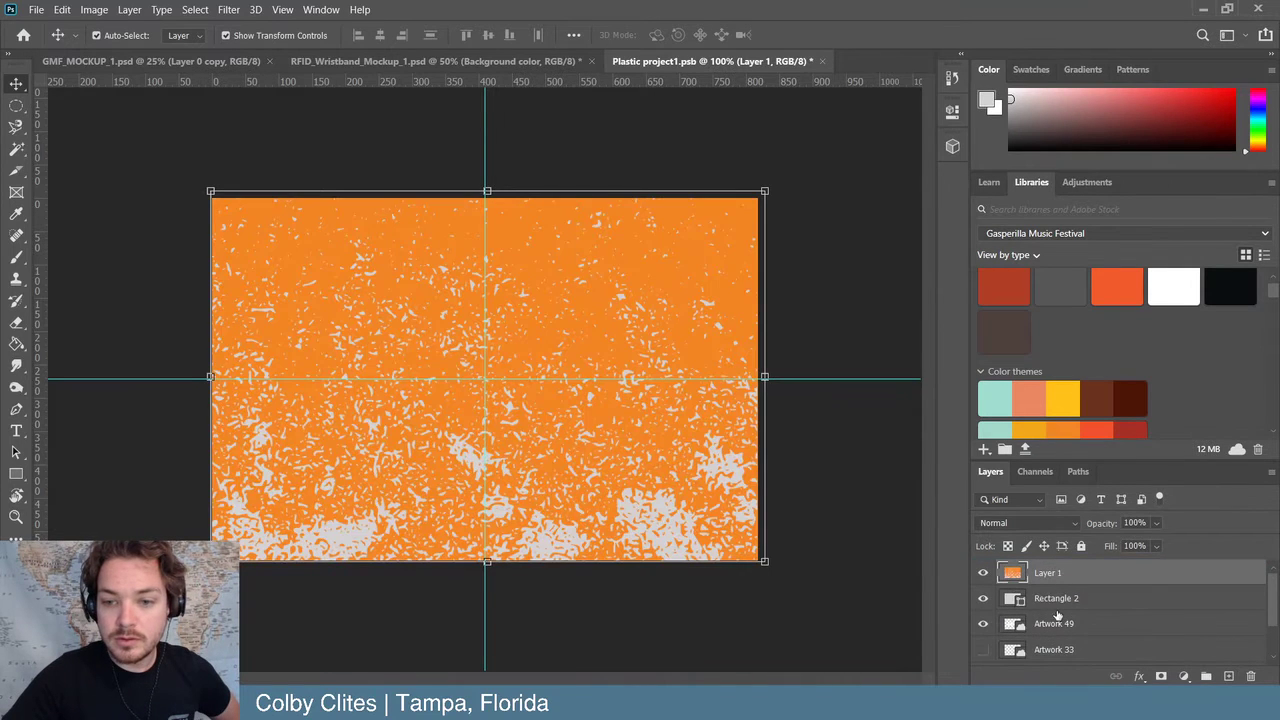
pyautogui.click(846, 288)
pyautogui.scroll(-5, 1180, 390)
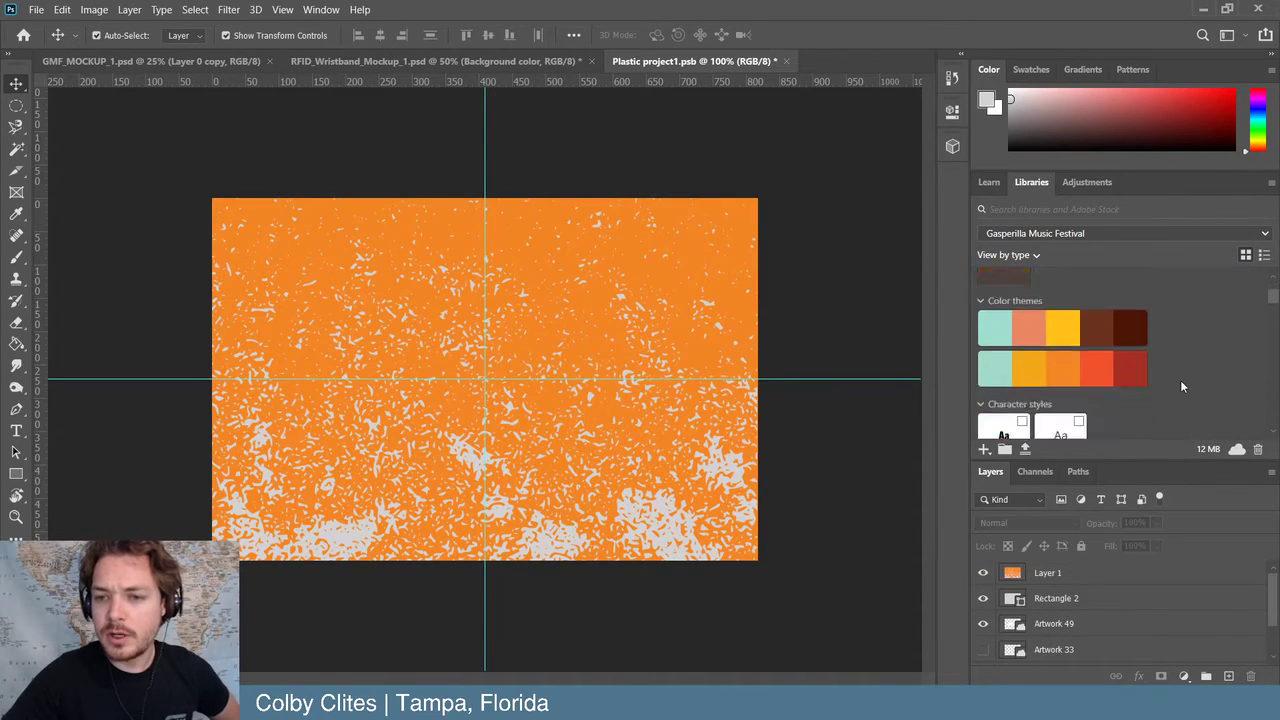
pyautogui.scroll(-10, 1181, 397)
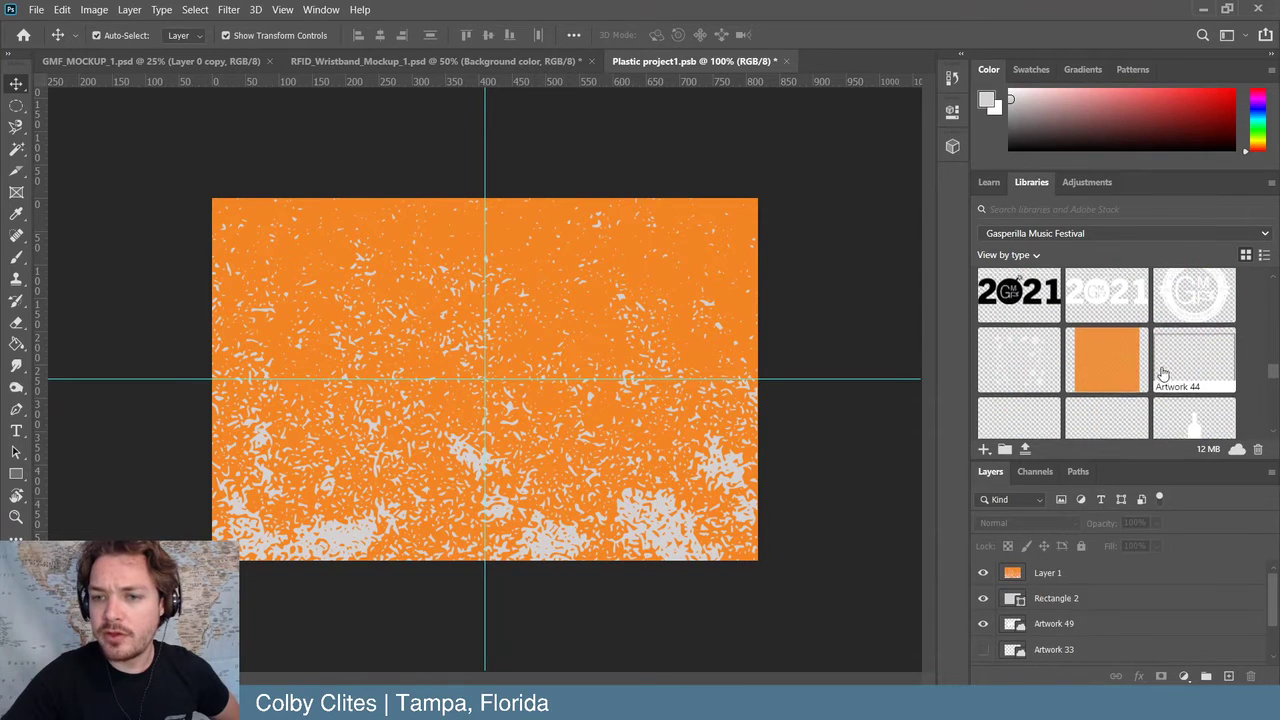
pyautogui.scroll(-3, 1122, 378)
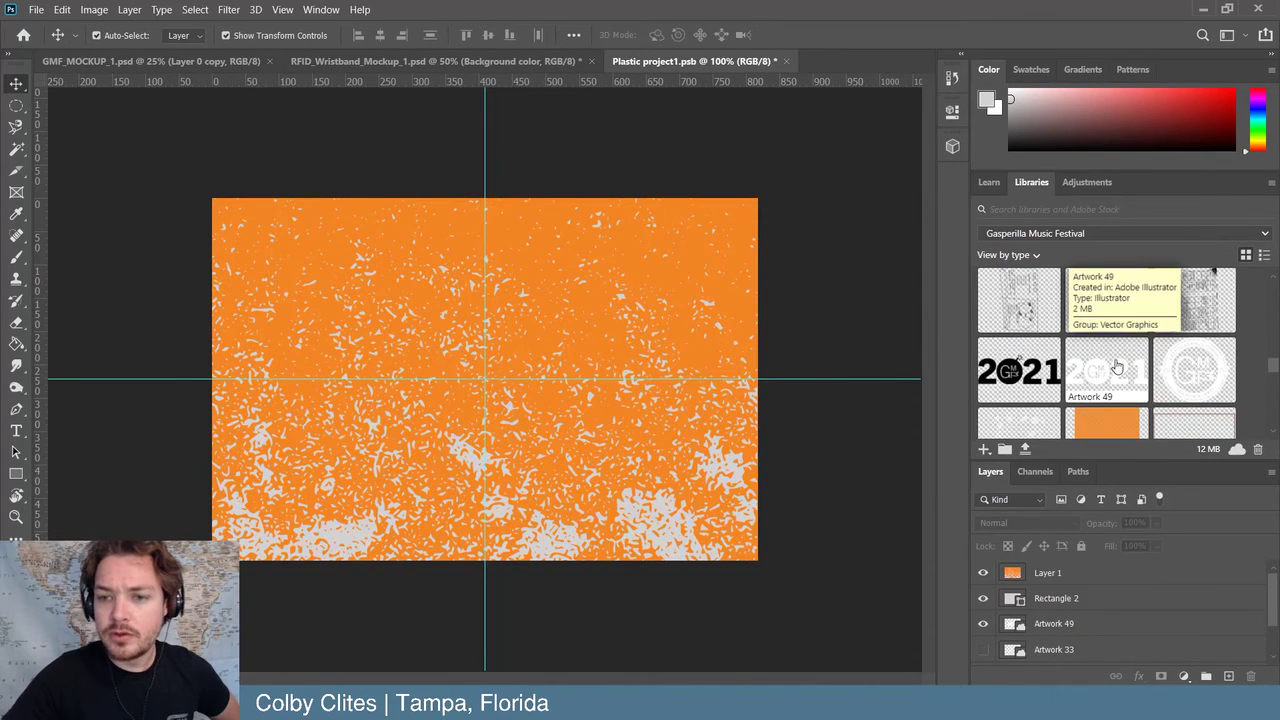
pyautogui.moveTo(1122, 374); pyautogui.dragTo(209, 194)
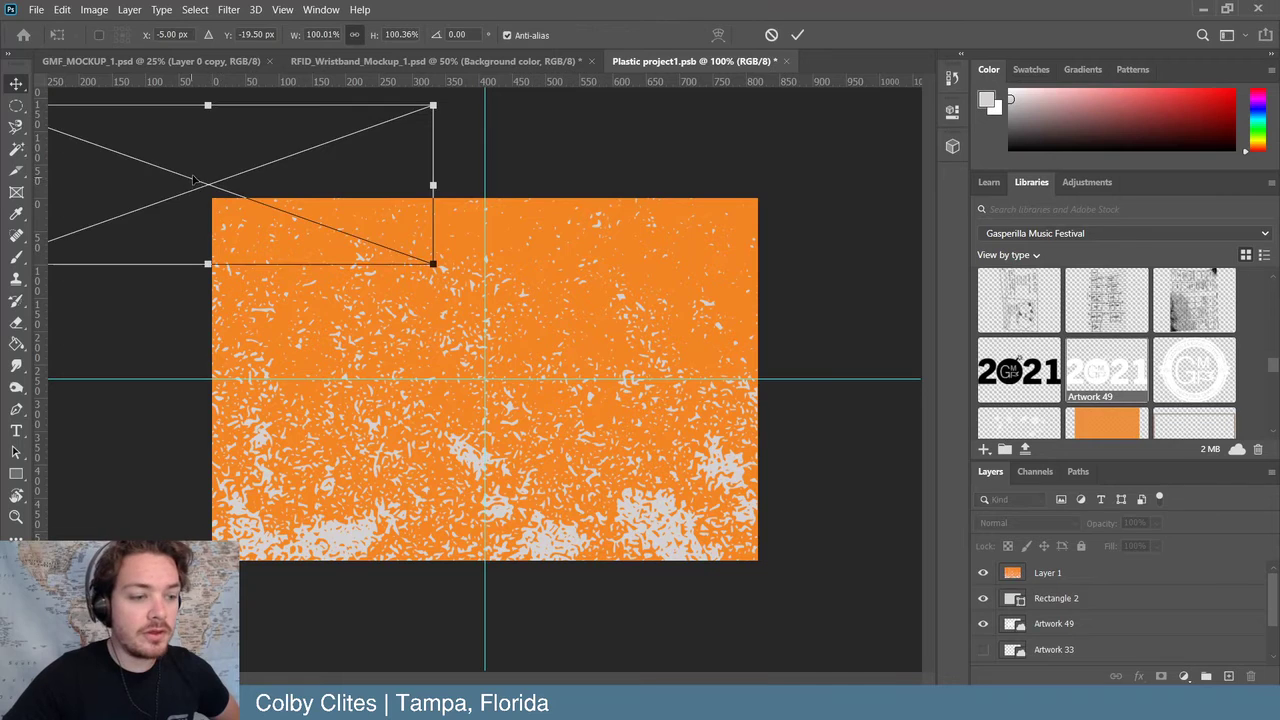
pyautogui.moveTo(483, 413); pyautogui.dragTo(559, 412)
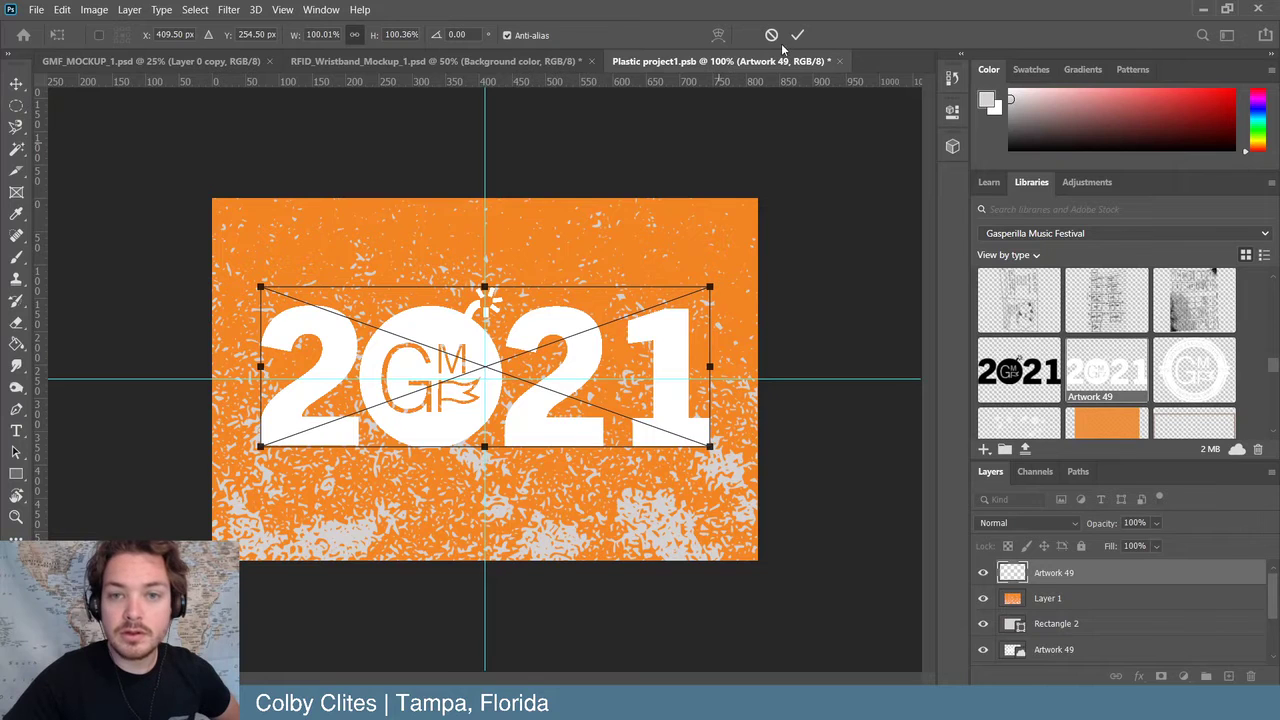
pyautogui.click(797, 35)
# - Save the tag artwork with the 2021 logo added and switch to RFID_Wristband_Mockup_1.psd to check it
pyautogui.click(35, 9)
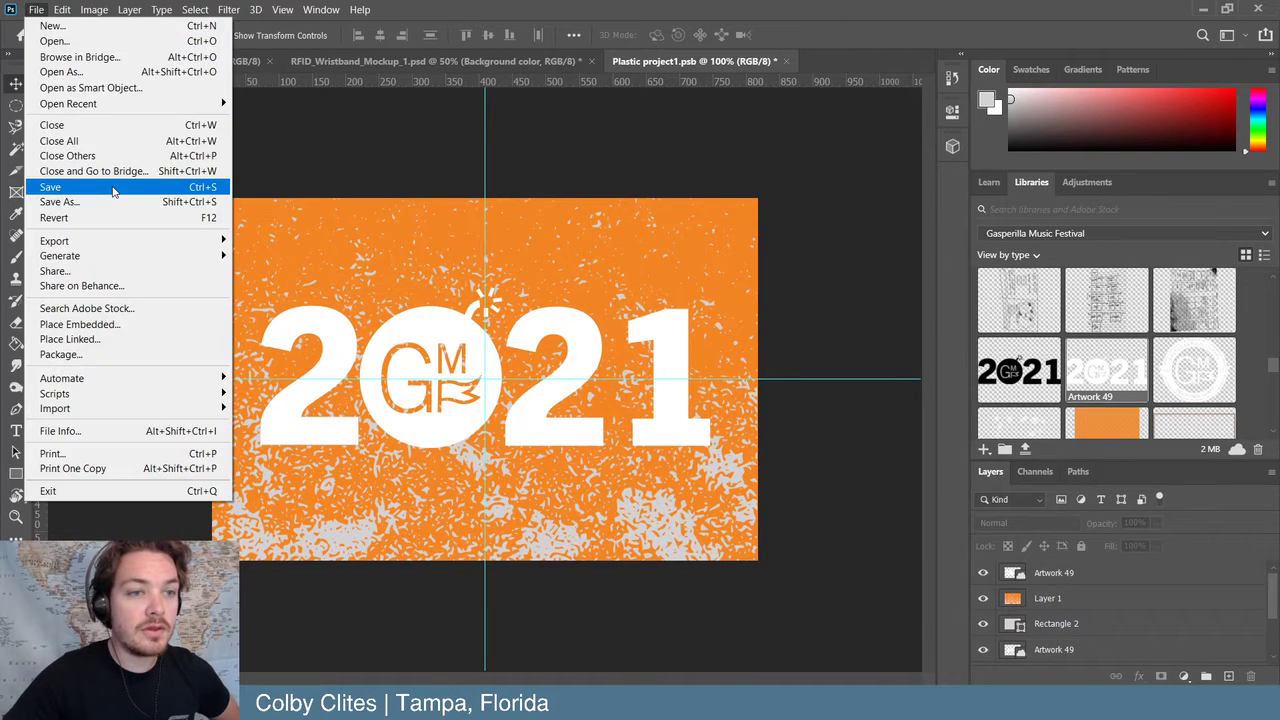
pyautogui.click(60, 187)
pyautogui.click(414, 66)
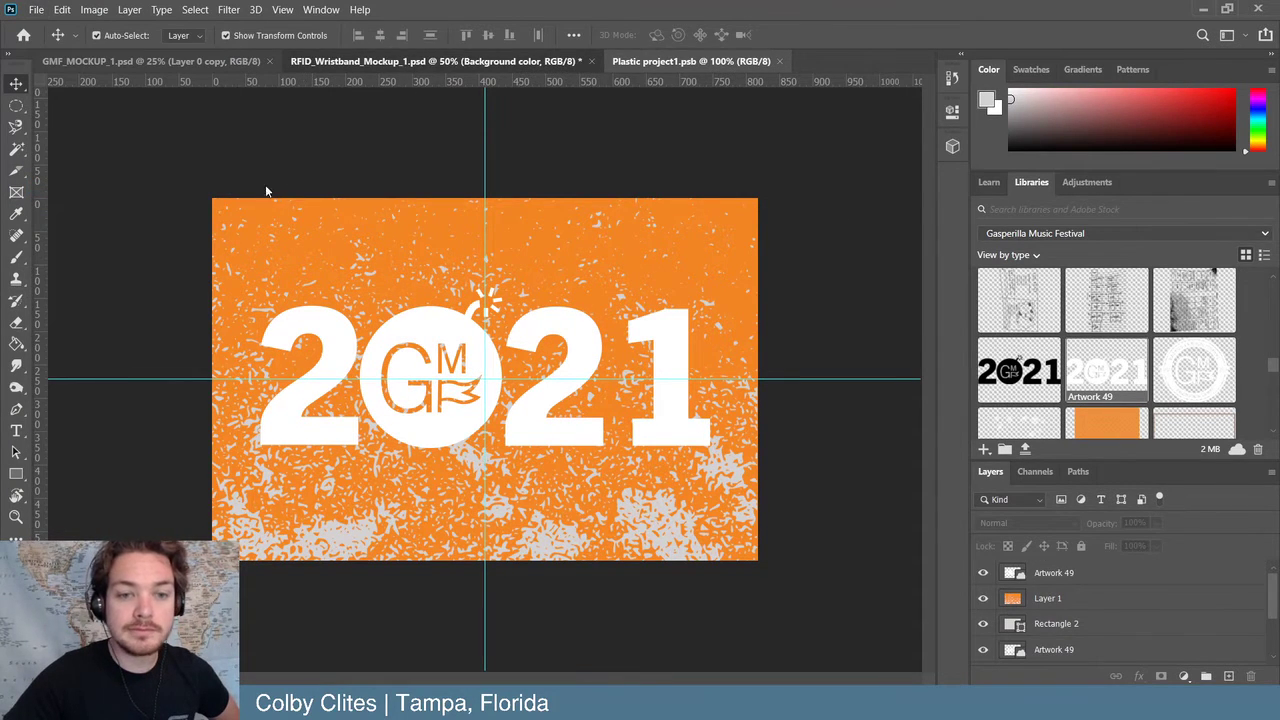
# - Return to Plastic project1.psb, scale the 2021 logo down to about 66% and recentre it on the tag
pyautogui.click(655, 61)
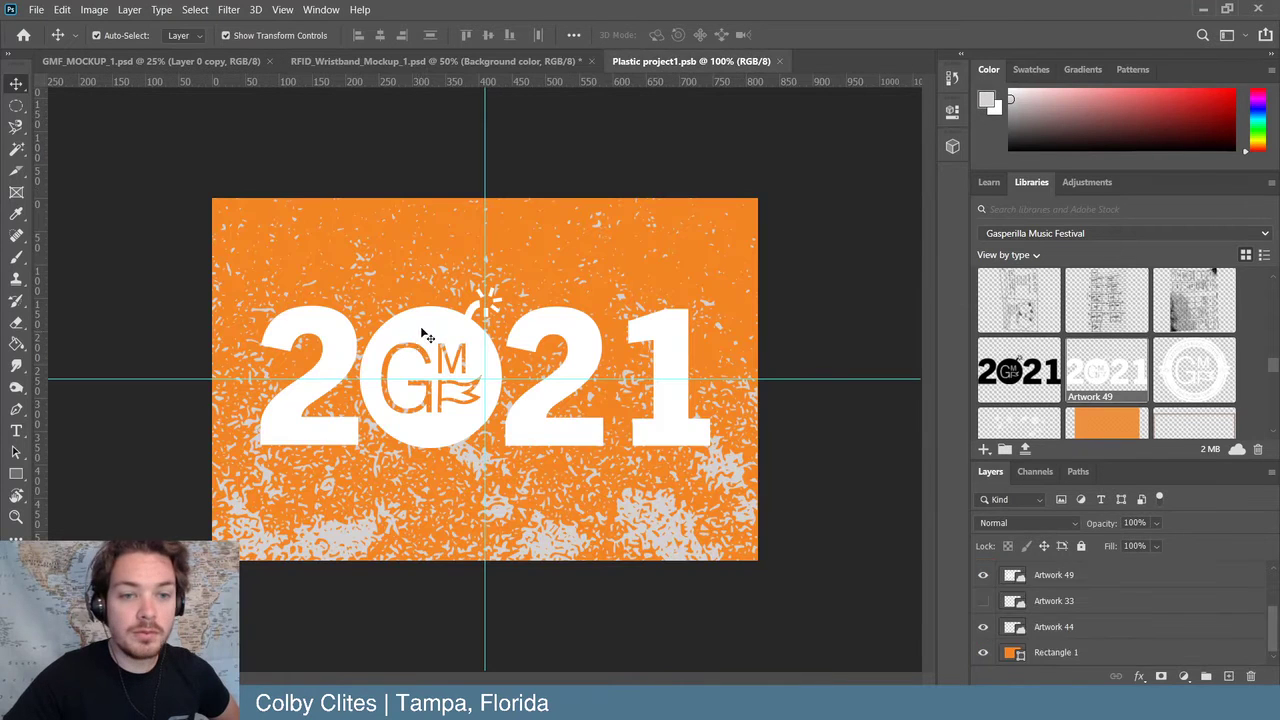
pyautogui.click(395, 337)
pyautogui.moveTo(251, 284); pyautogui.dragTo(444, 347)
pyautogui.moveTo(544, 366); pyautogui.dragTo(466, 348)
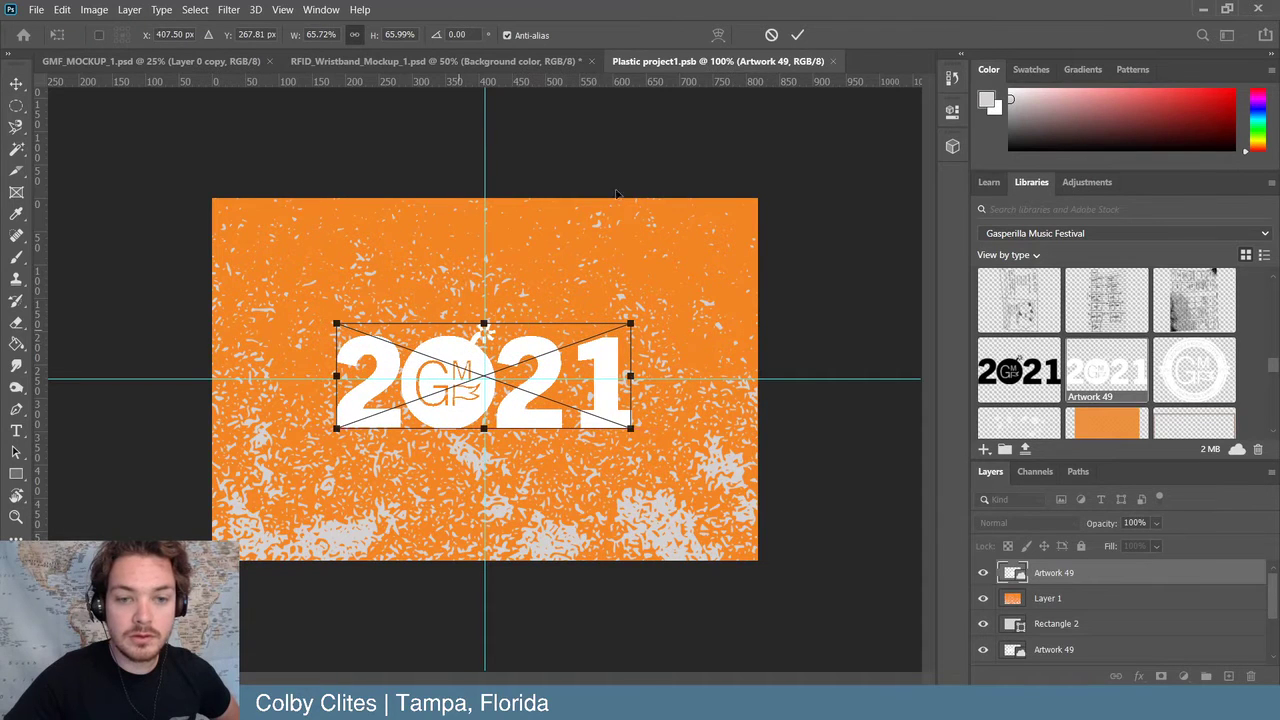
pyautogui.click(797, 35)
# - Save the tag artwork with the reduced 2021 logo and inspect the updated wristband mockup
pyautogui.click(36, 9)
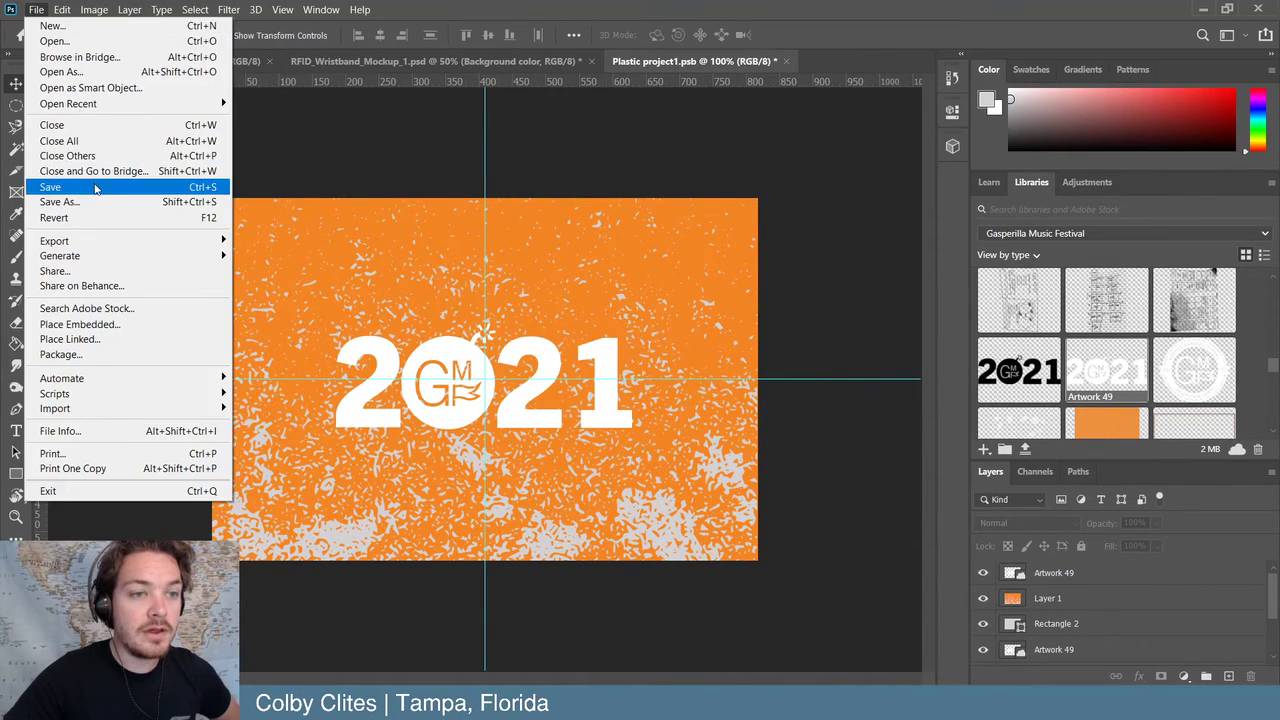
pyautogui.click(50, 187)
pyautogui.click(419, 63)
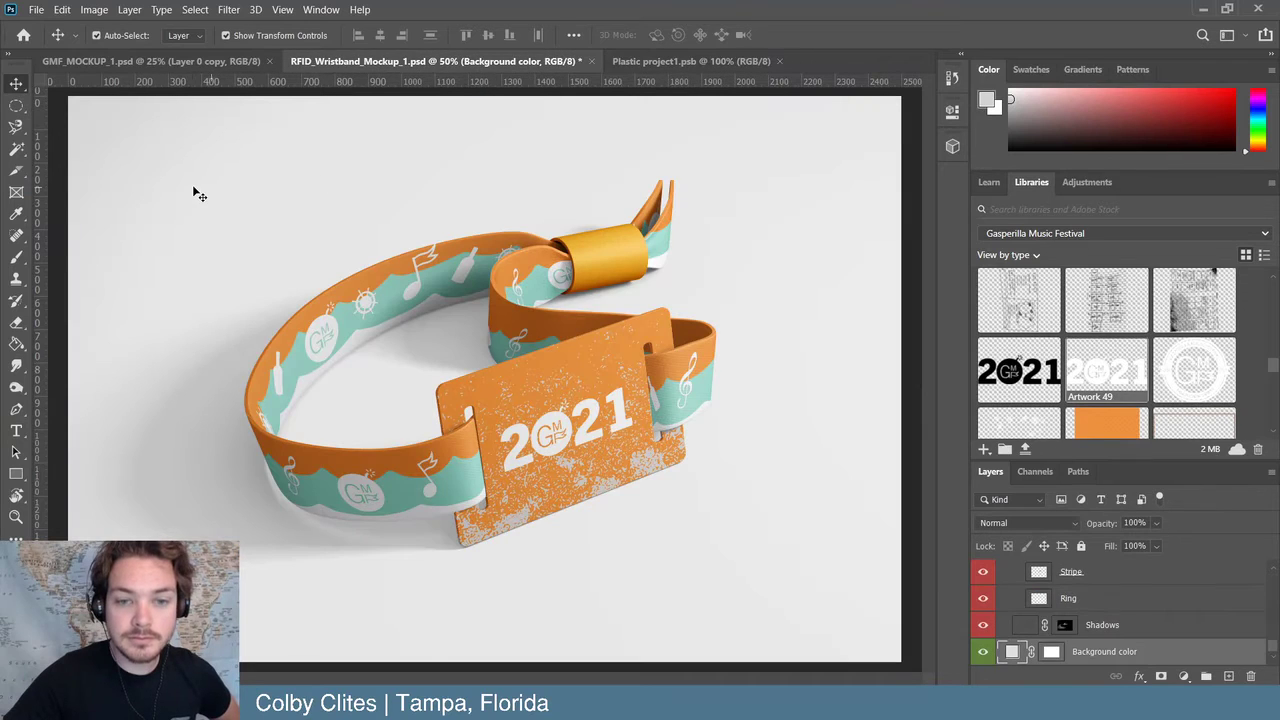
# - Reopen the tag artwork, enlarge the 2021 logo to about 73% and shift it left to recentre it
pyautogui.click(653, 64)
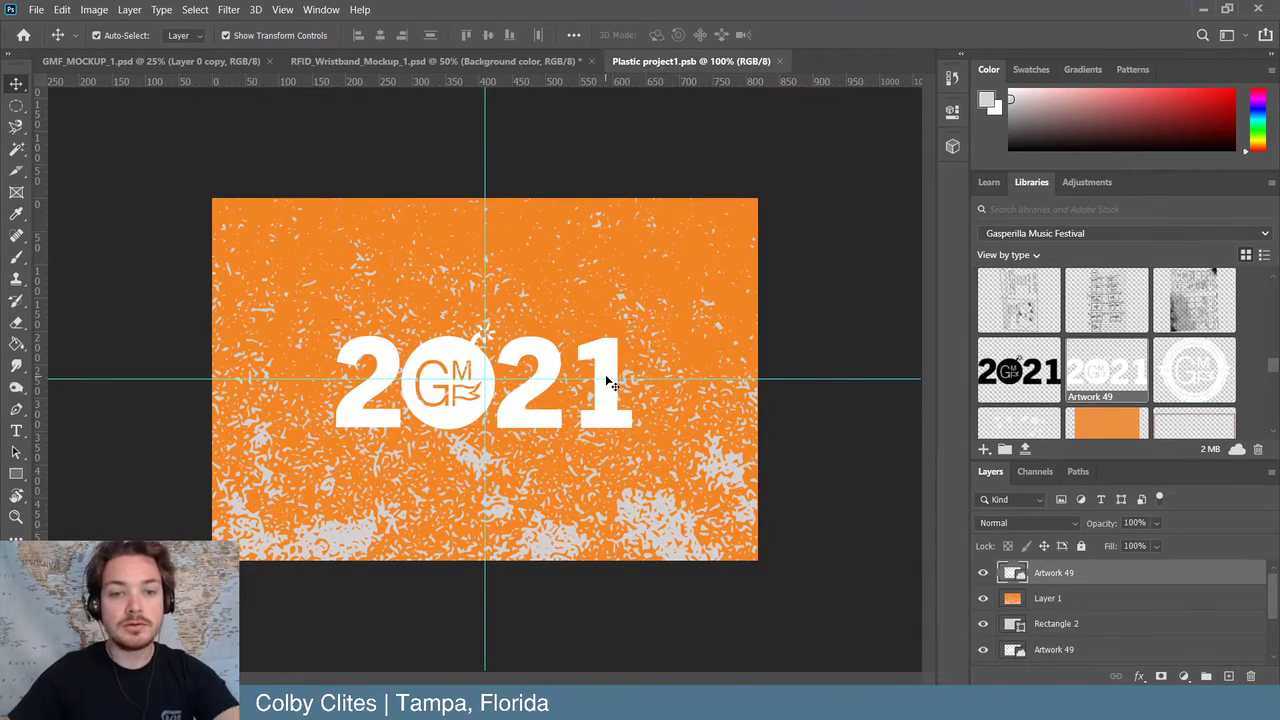
pyautogui.hotkey('ctrl', 't')
pyautogui.moveTo(637, 320); pyautogui.dragTo(666, 312)
pyautogui.moveTo(577, 351); pyautogui.dragTo(563, 352)
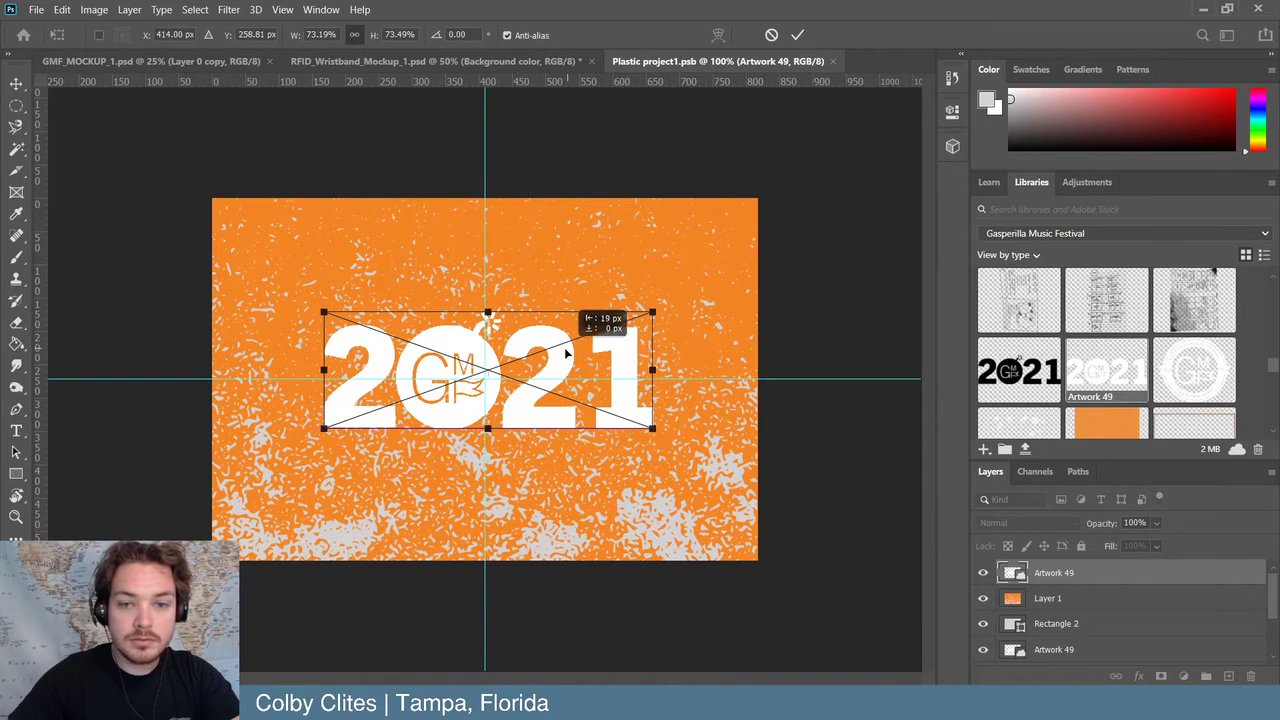
pyautogui.click(797, 35)
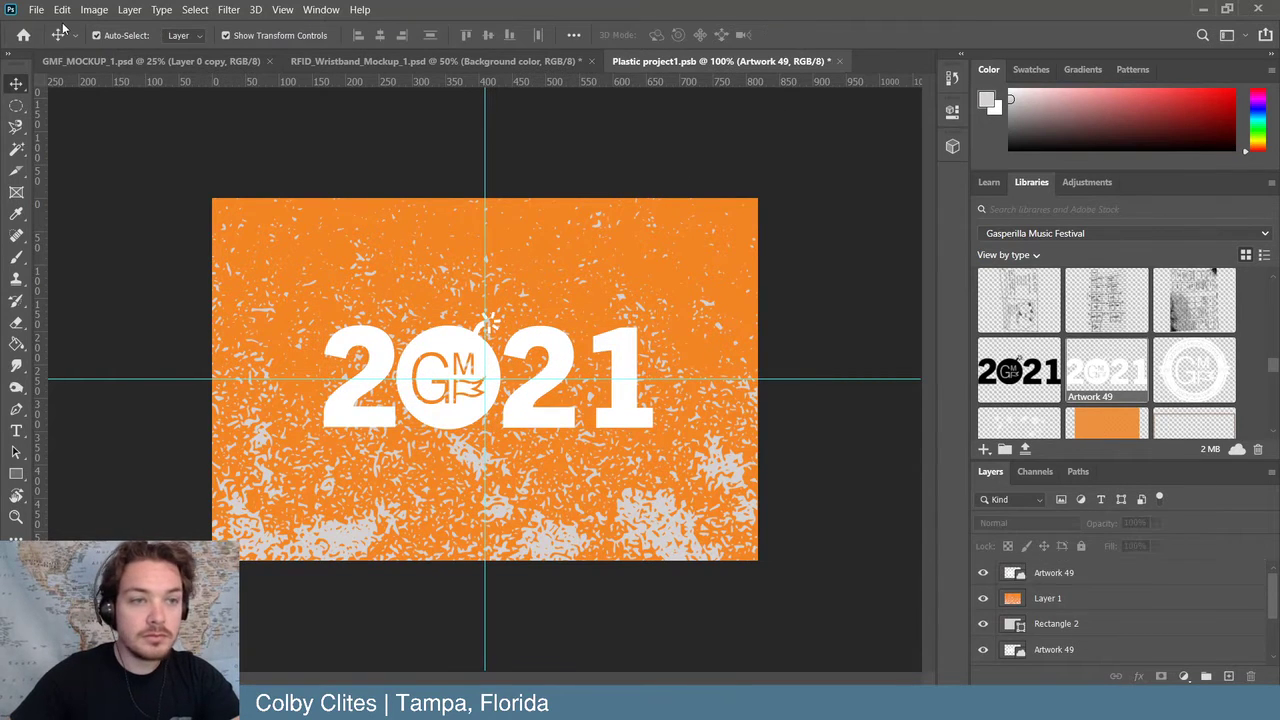
# - Save the tag artwork with the enlarged 2021 logo and show the result on the wristband mockup
pyautogui.click(35, 9)
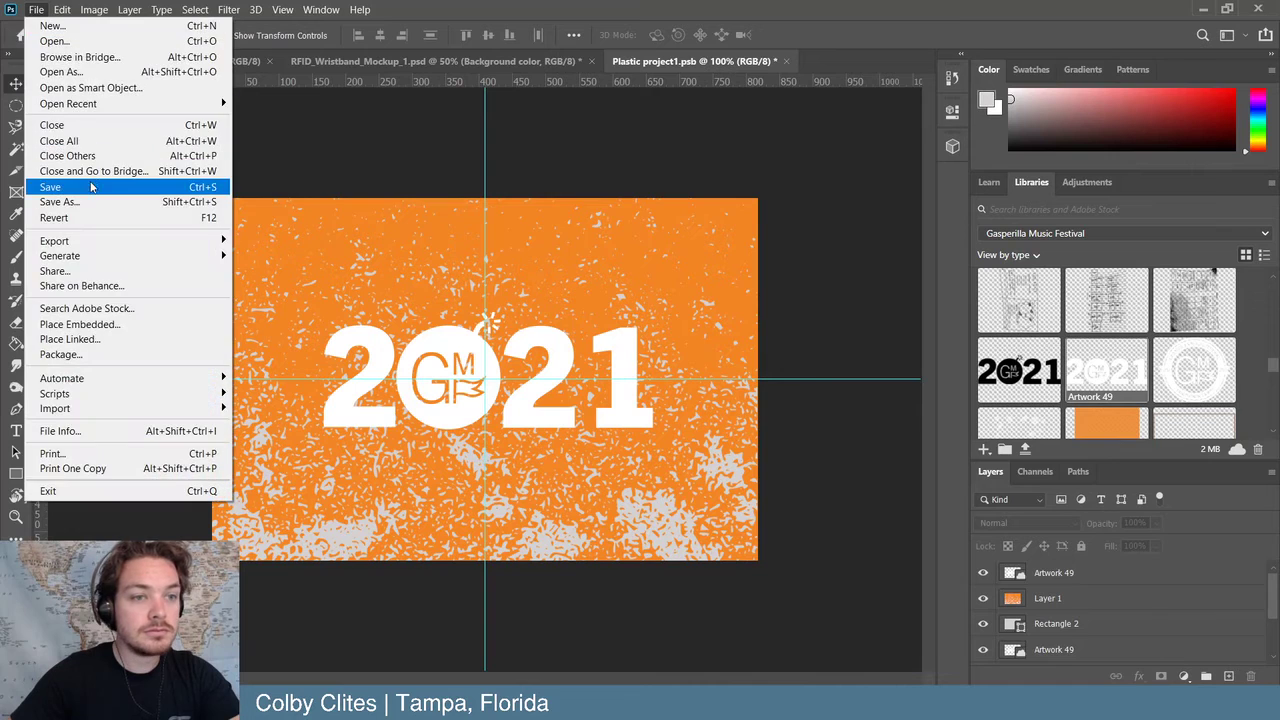
pyautogui.click(92, 184)
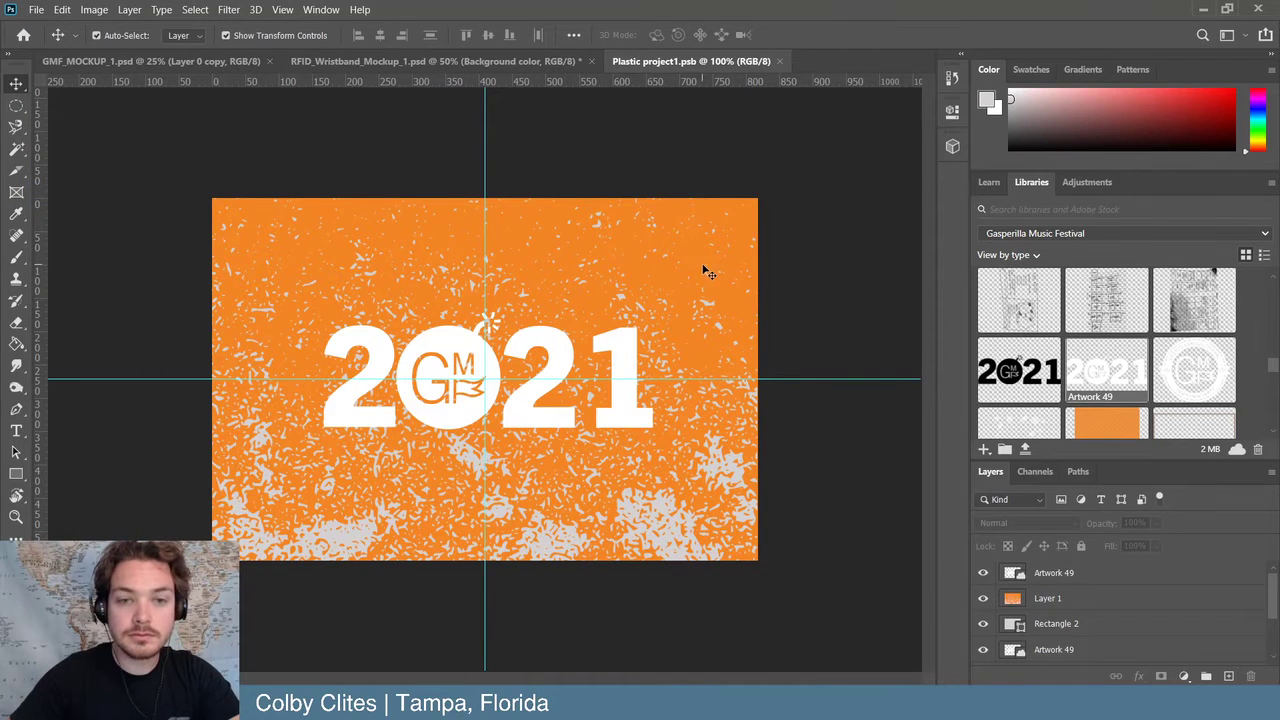
pyautogui.click(439, 63)
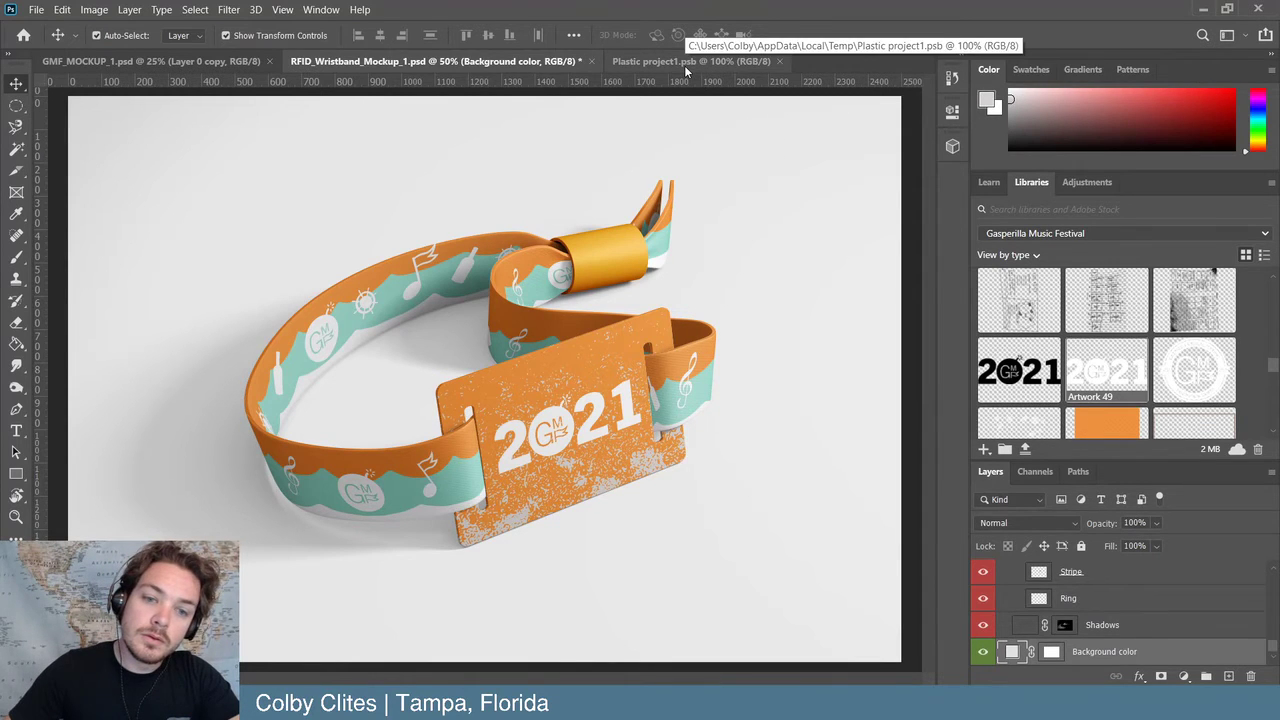
# - Return to Plastic project1.psb and enlarge the 2021 logo to about 75%, extending it toward the tag's upper-left corner
pyautogui.click(684, 62)
pyautogui.click(411, 344)
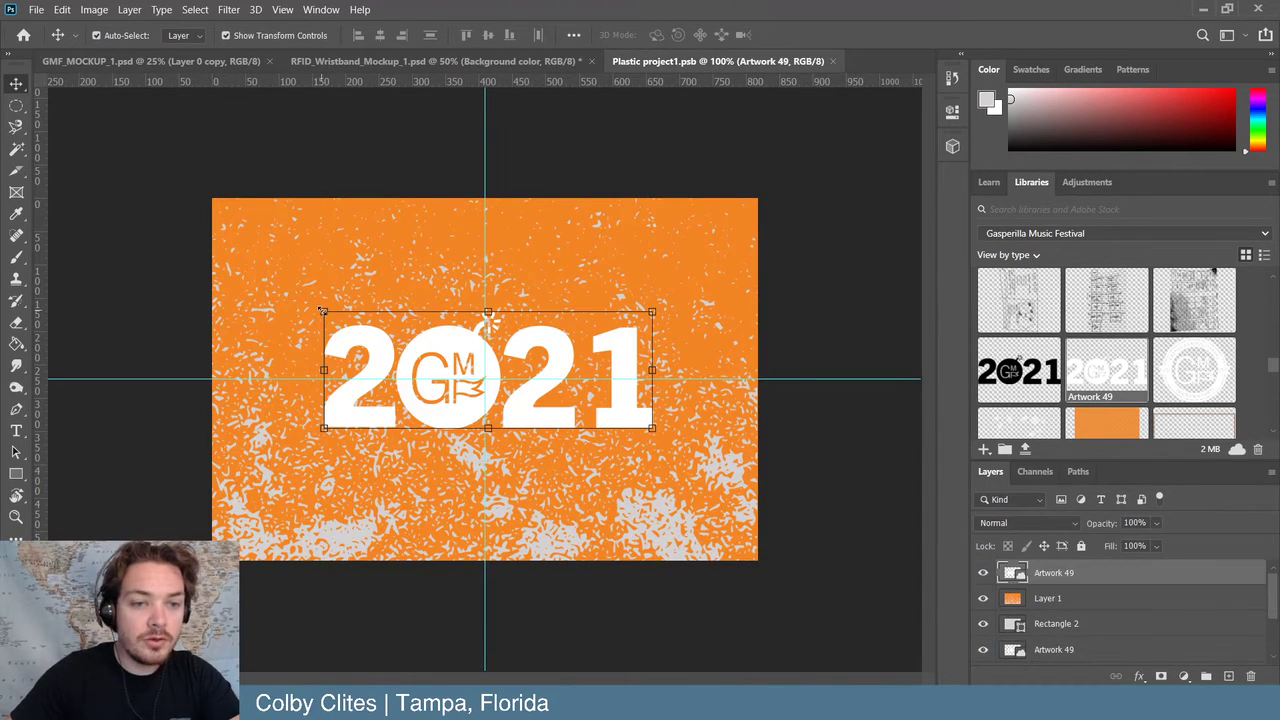
pyautogui.moveTo(322, 311); pyautogui.dragTo(316, 310)
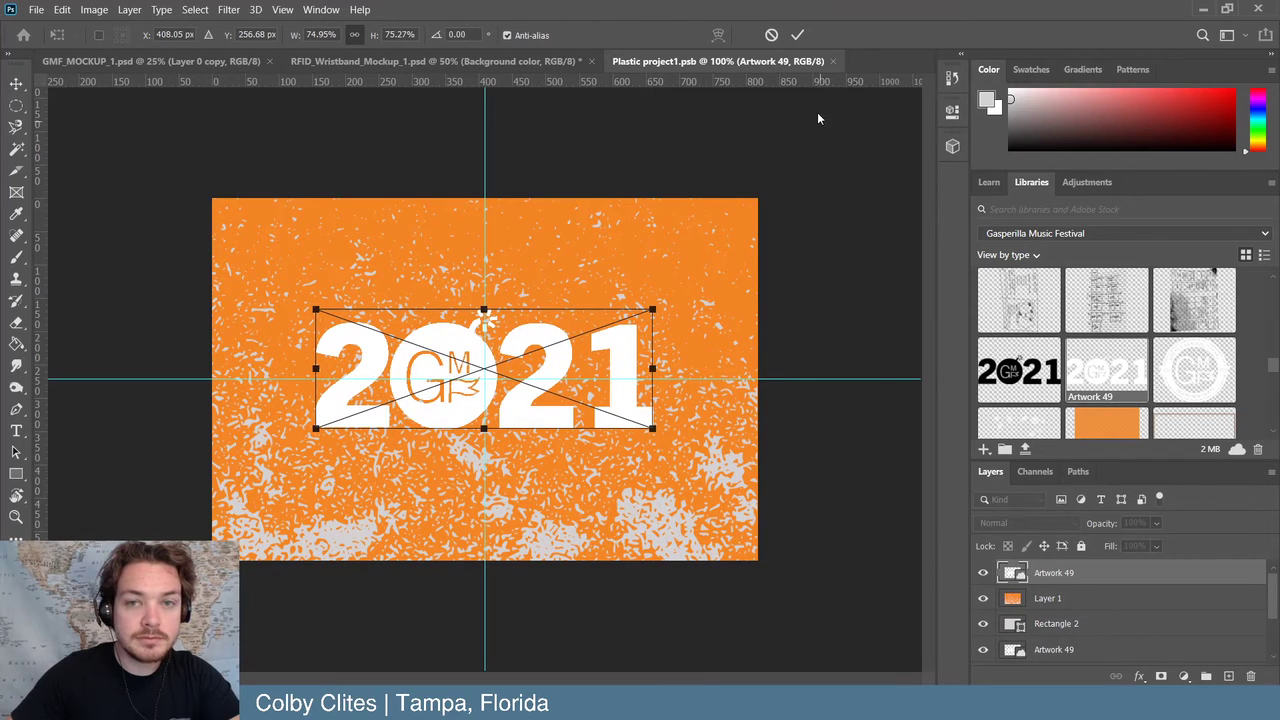
pyautogui.click(797, 35)
# - Save the tag artwork with the 75% logo and check it on the RFID wristband mockup
pyautogui.click(36, 9)
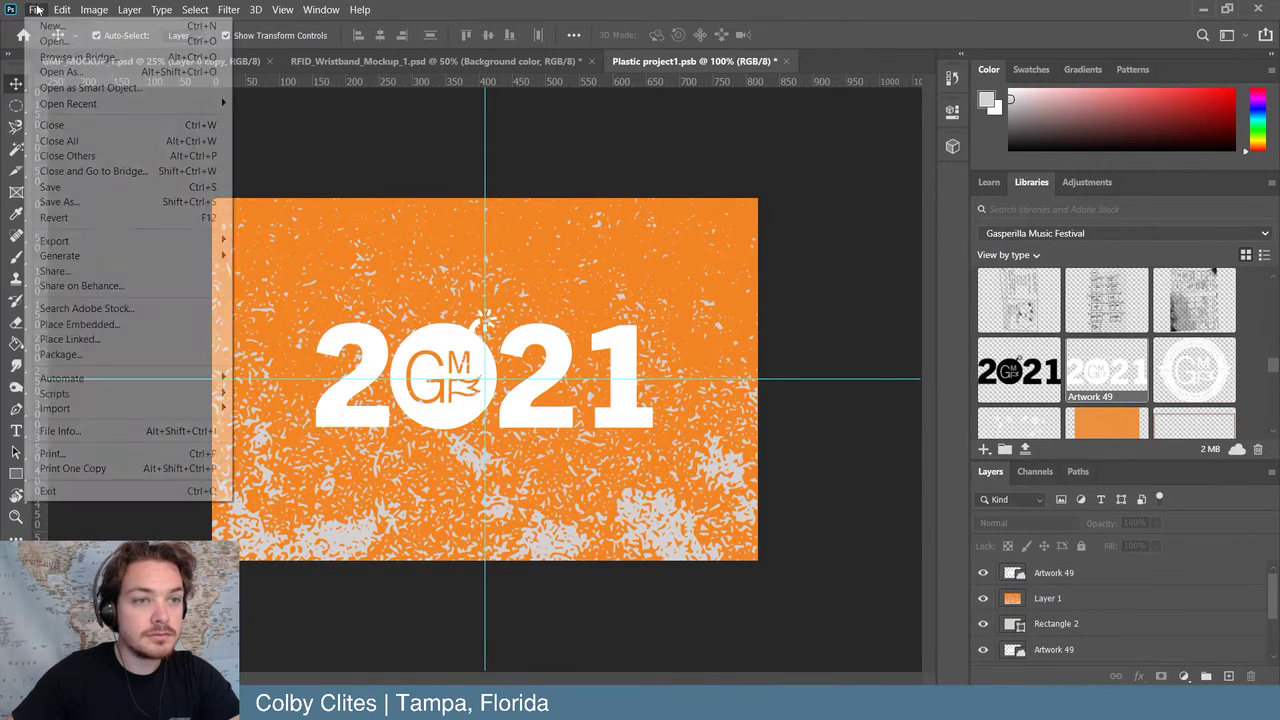
pyautogui.press('Escape')
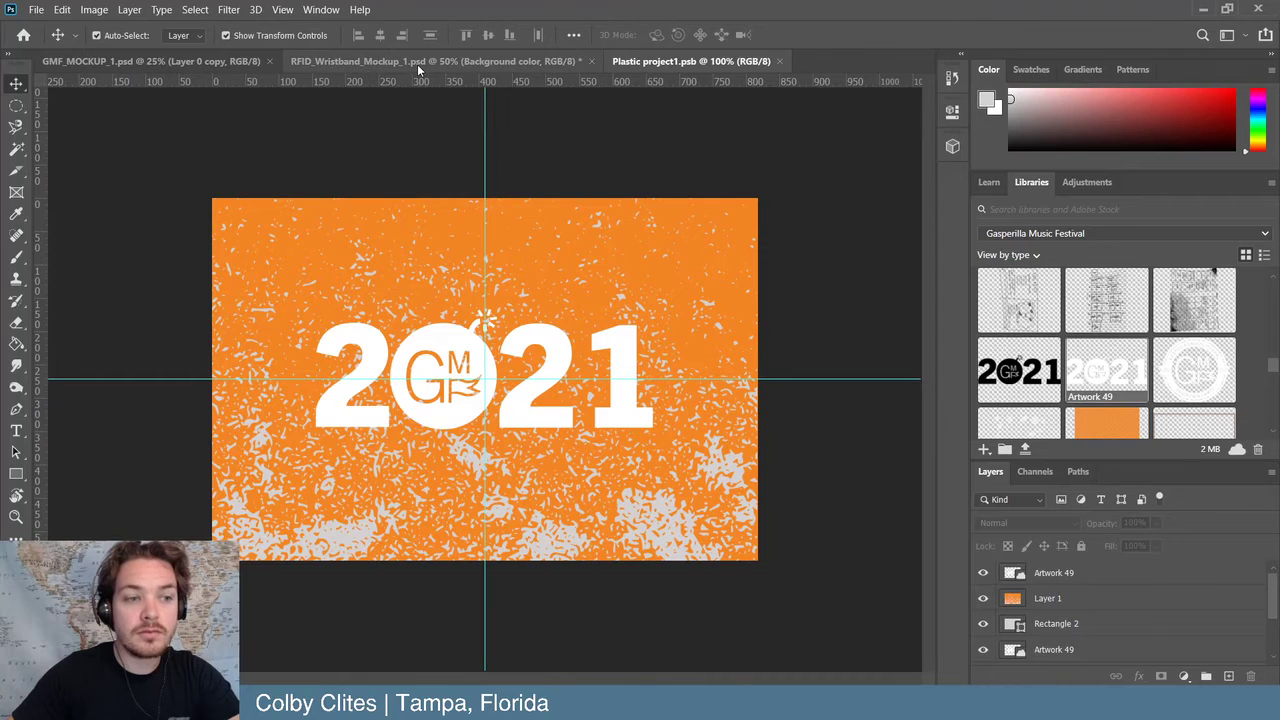
pyautogui.click(417, 62)
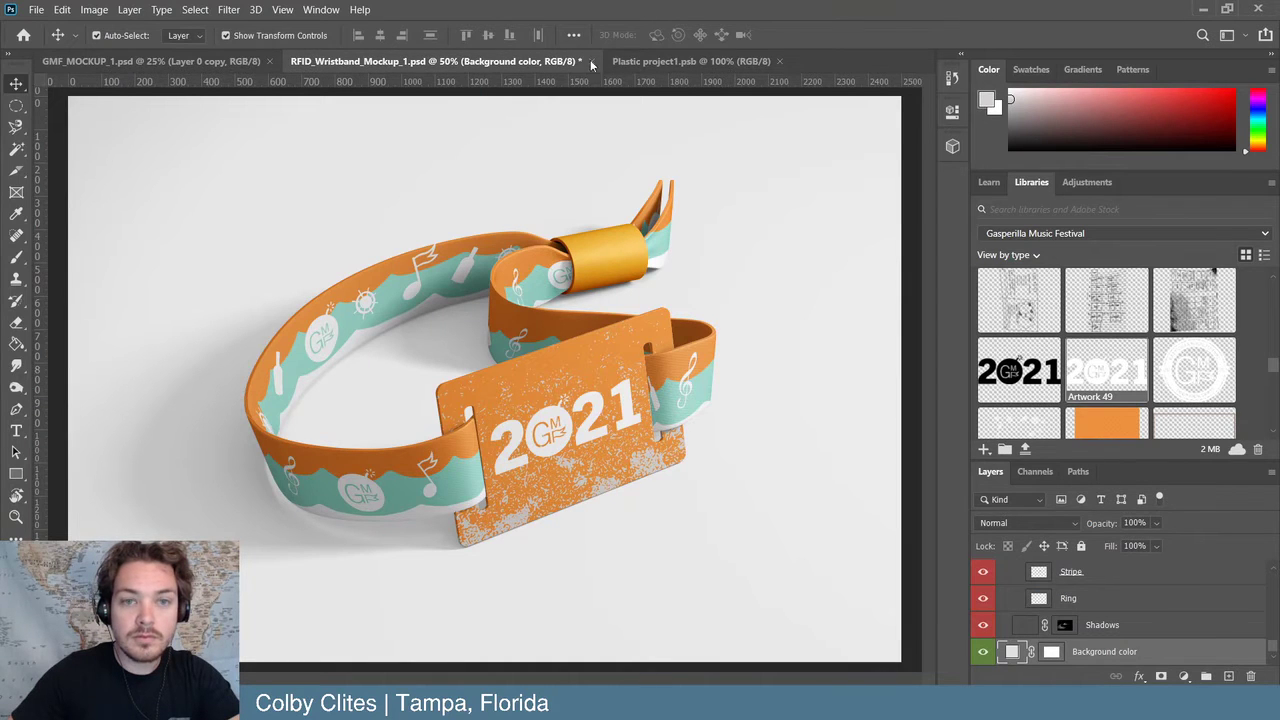
# - Place the double-line border graphic Artwork 44 from the library into Plastic project1.psb, scaled and positioned to frame the tag just inside its edges
pyautogui.click(640, 61)
pyautogui.scroll(-3, 1150, 343)
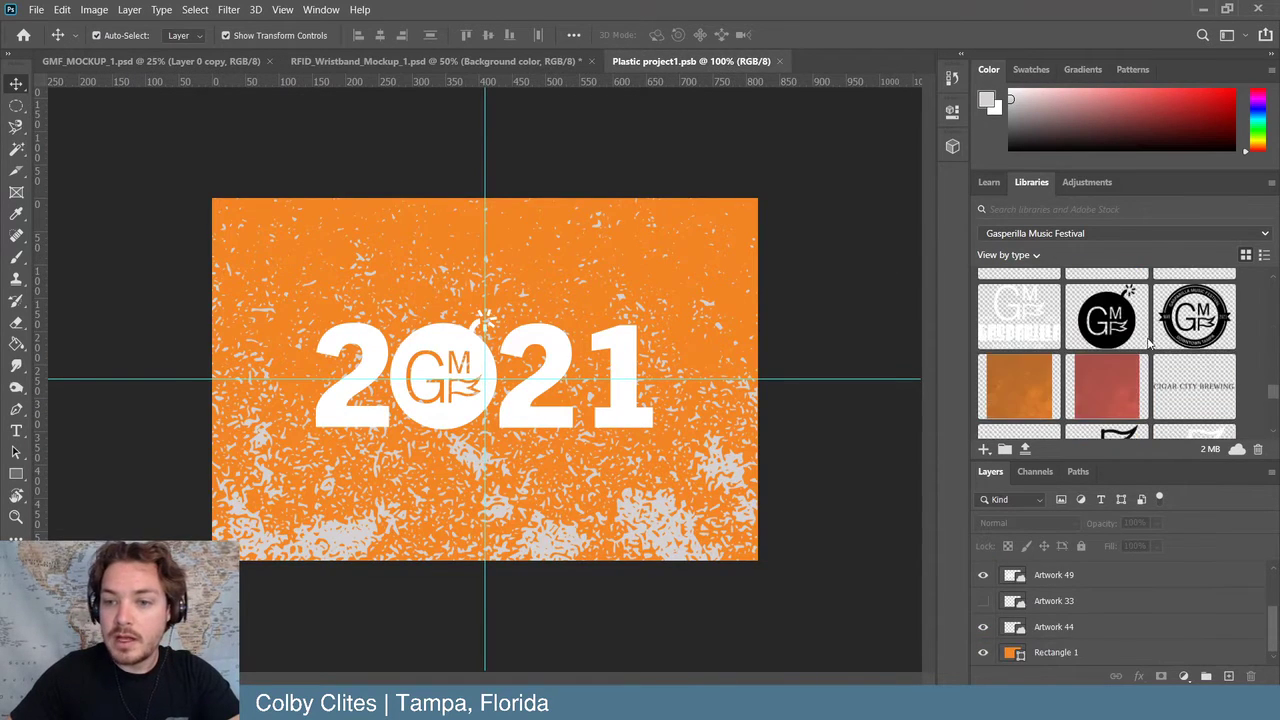
pyautogui.scroll(-3, 1150, 343)
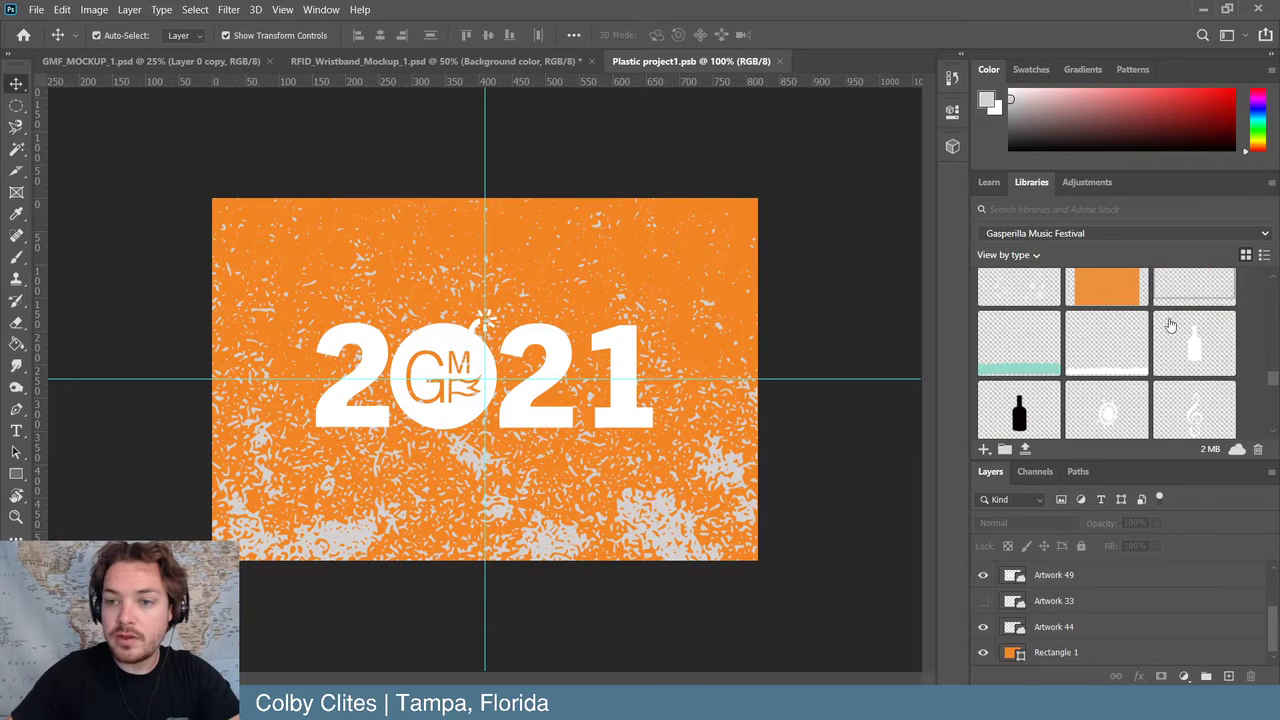
pyautogui.moveTo(1178, 290); pyautogui.dragTo(217, 160)
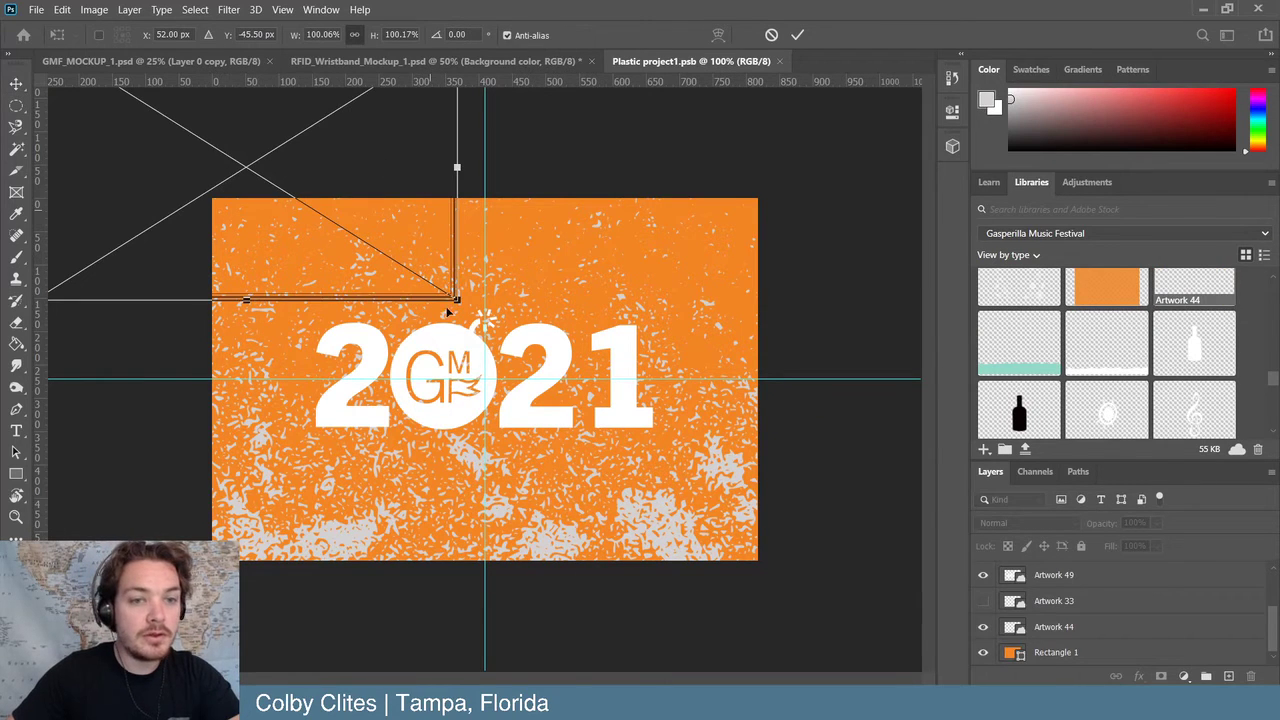
pyautogui.moveTo(403, 295); pyautogui.dragTo(740, 557)
pyautogui.moveTo(581, 211); pyautogui.dragTo(581, 215)
pyautogui.click(798, 35)
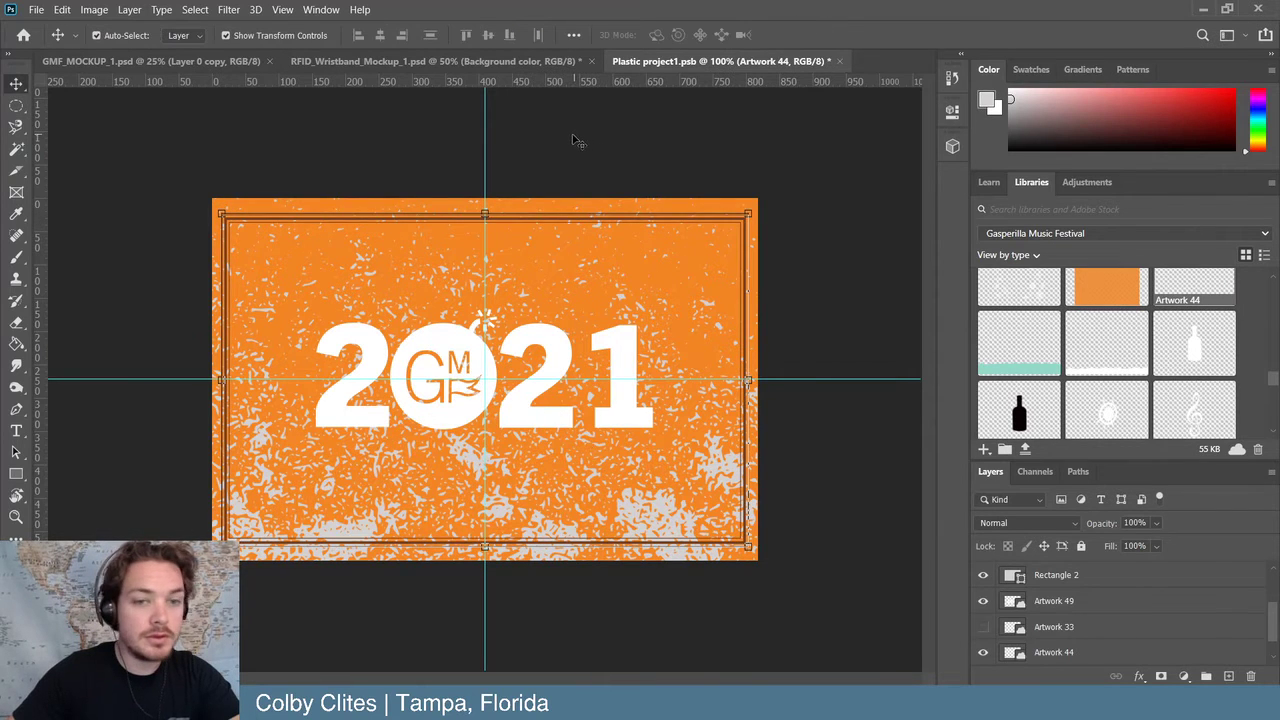
# - Save the tag artwork with the added border and check it on the wristband mockup
pyautogui.click(35, 9)
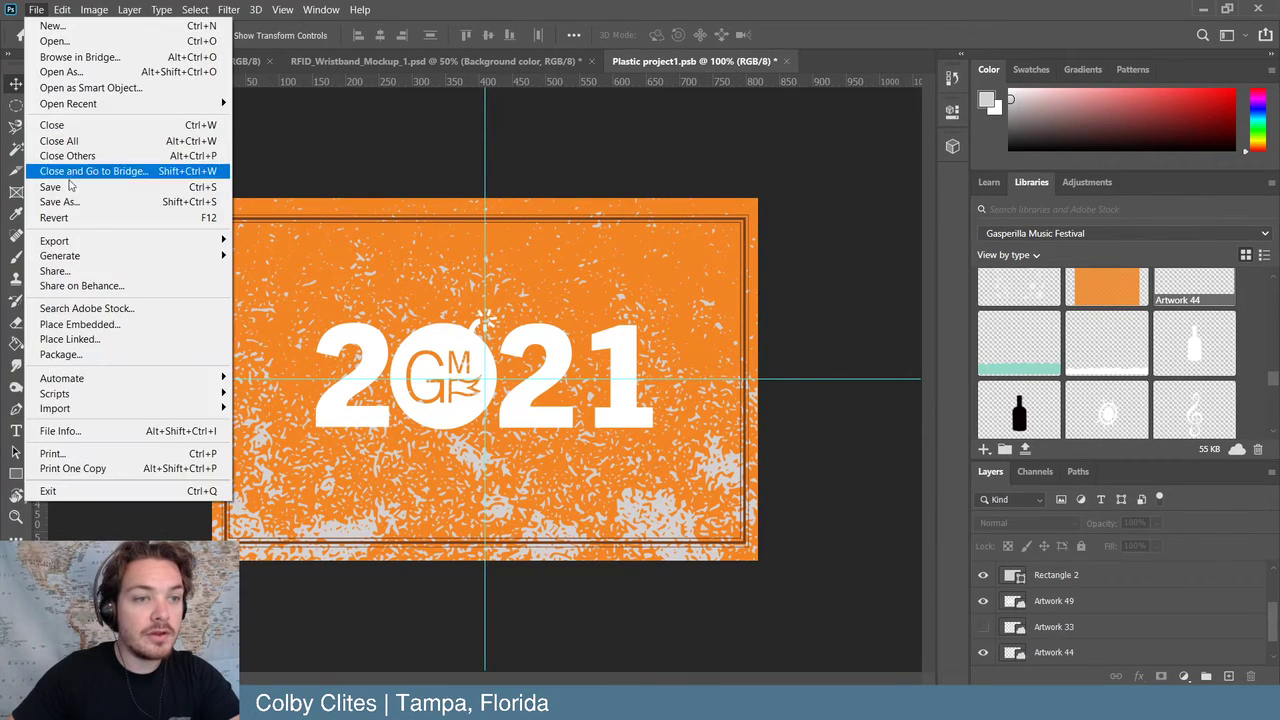
pyautogui.click(45, 188)
pyautogui.click(404, 60)
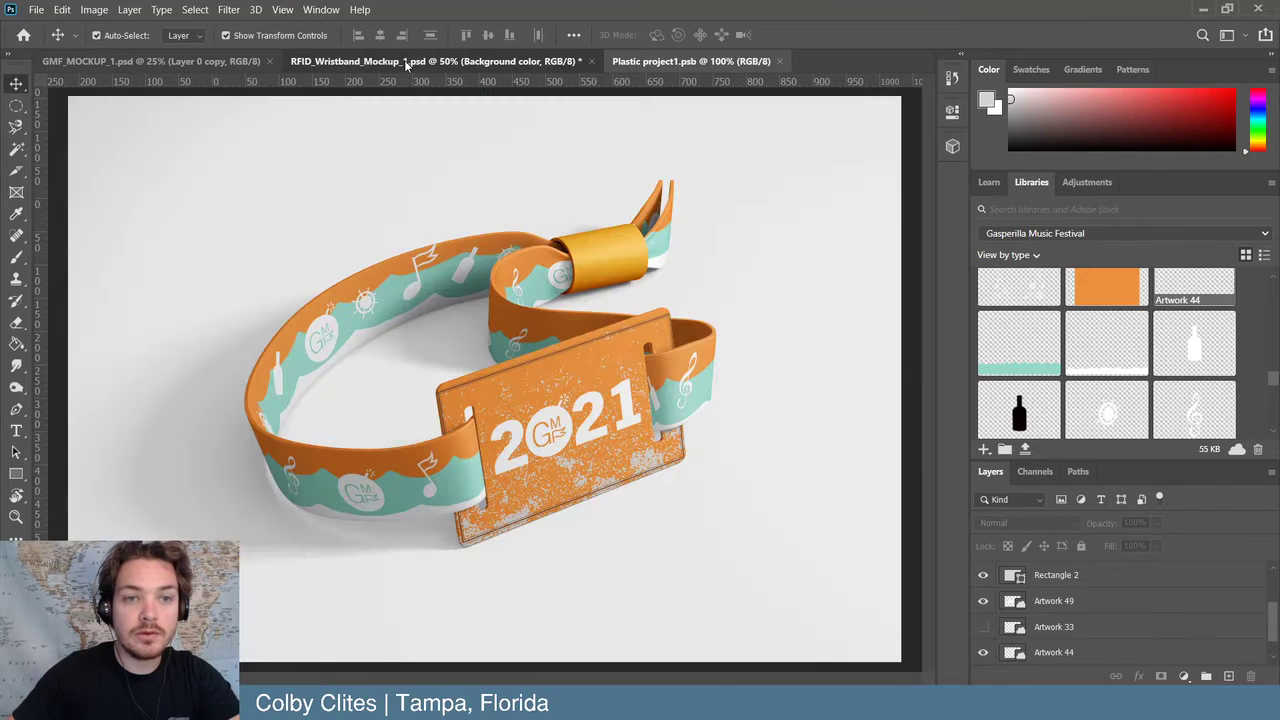
# - Reopen the tag artwork, scale the border down to about 119% and centre it horizontally at X 411 px
pyautogui.click(665, 60)
pyautogui.click(260, 222)
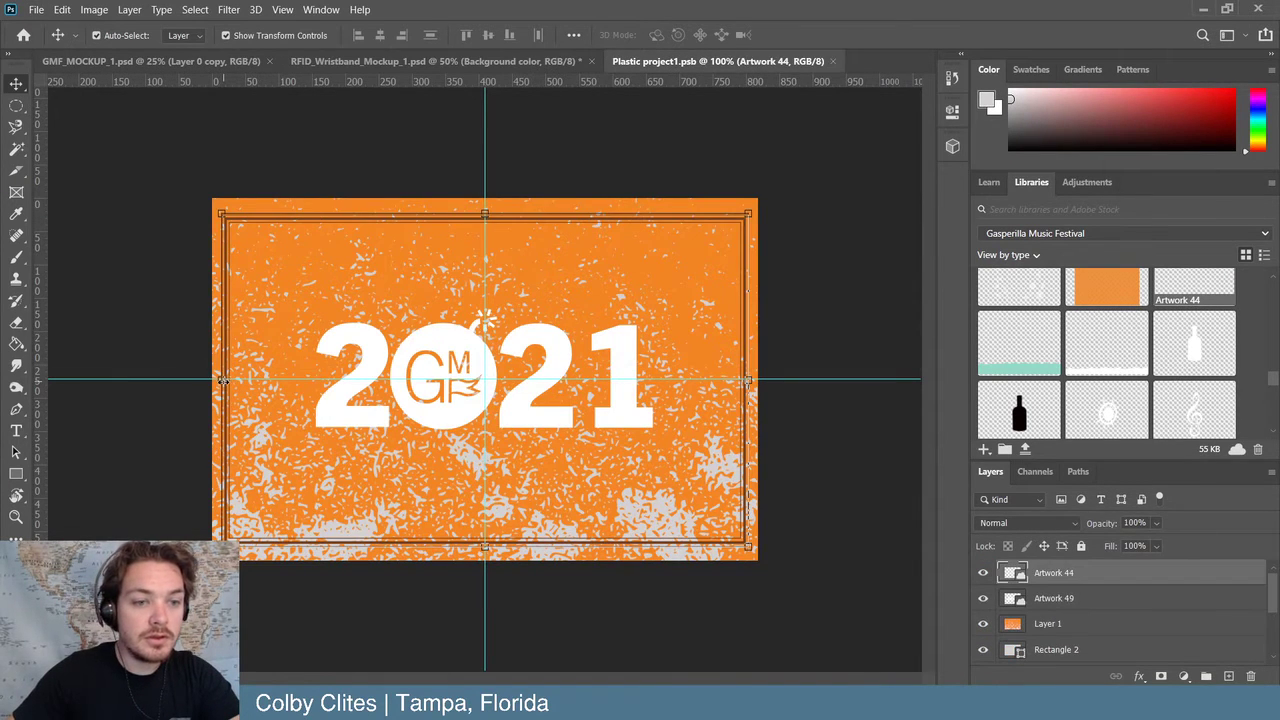
pyautogui.moveTo(222, 378); pyautogui.dragTo(243, 380)
pyautogui.moveTo(591, 218); pyautogui.dragTo(583, 219)
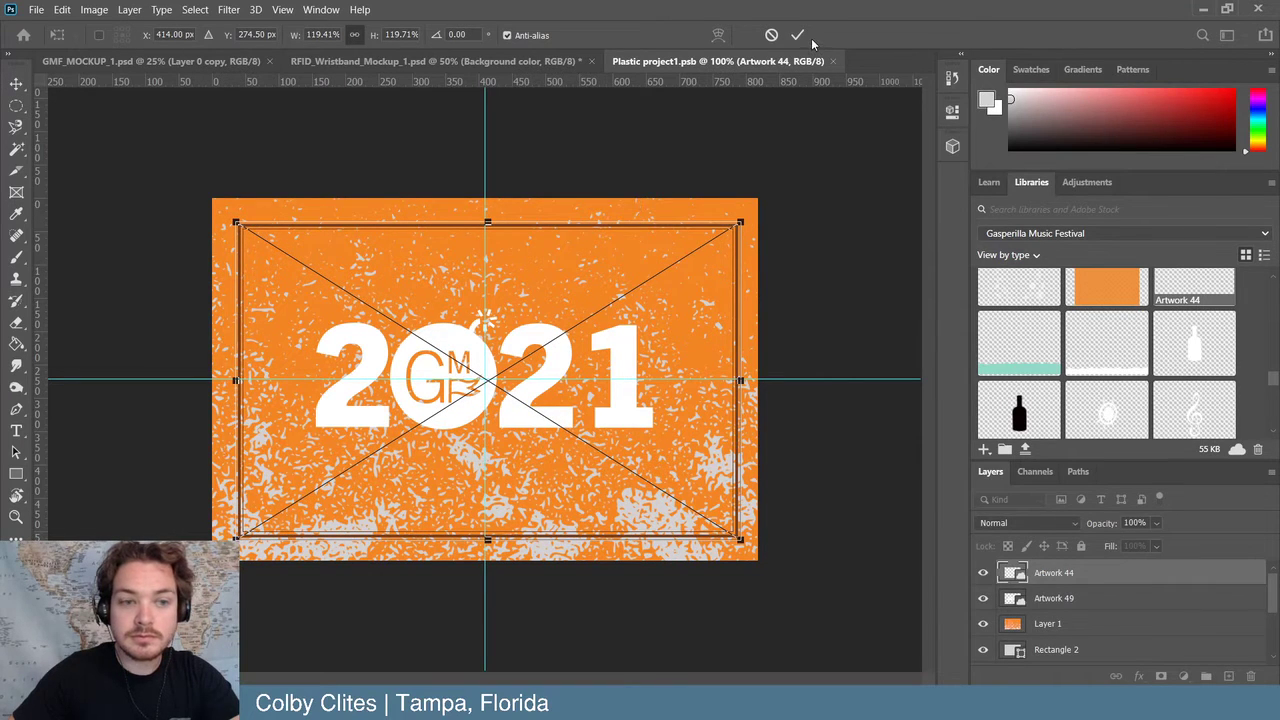
pyautogui.press('Left')
pyautogui.press('Left')
pyautogui.press('Left')
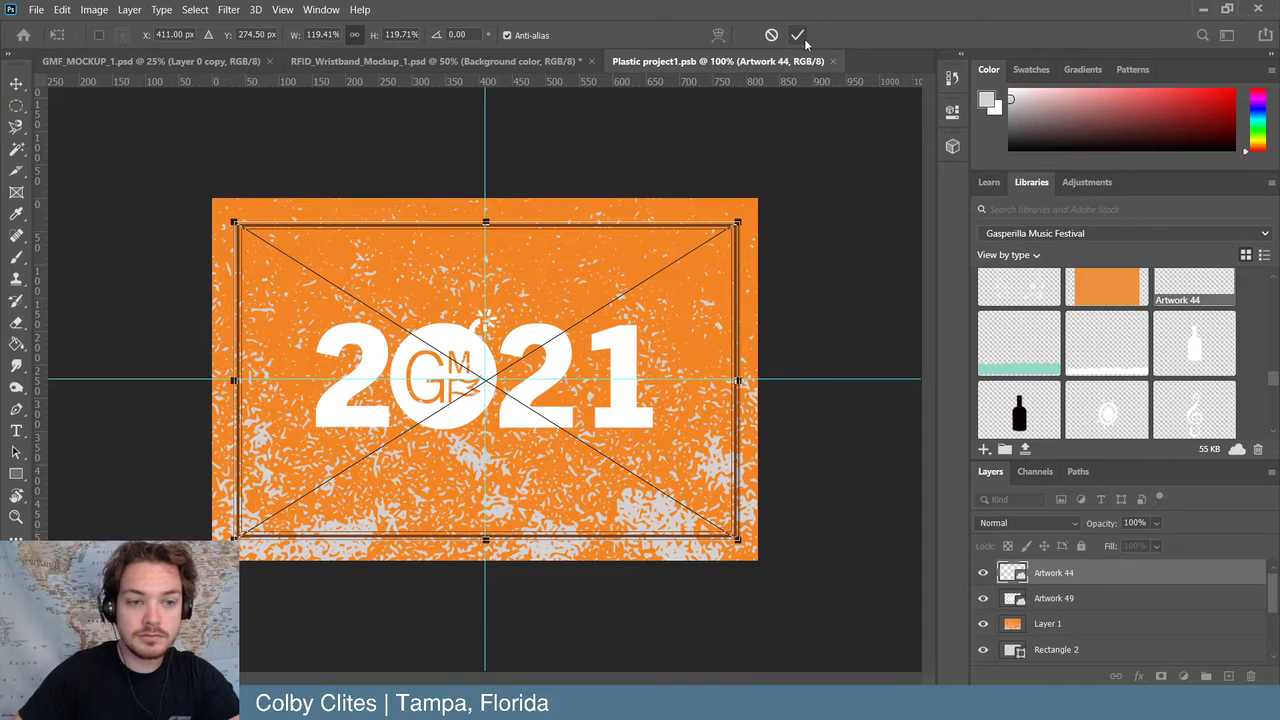
pyautogui.click(798, 36)
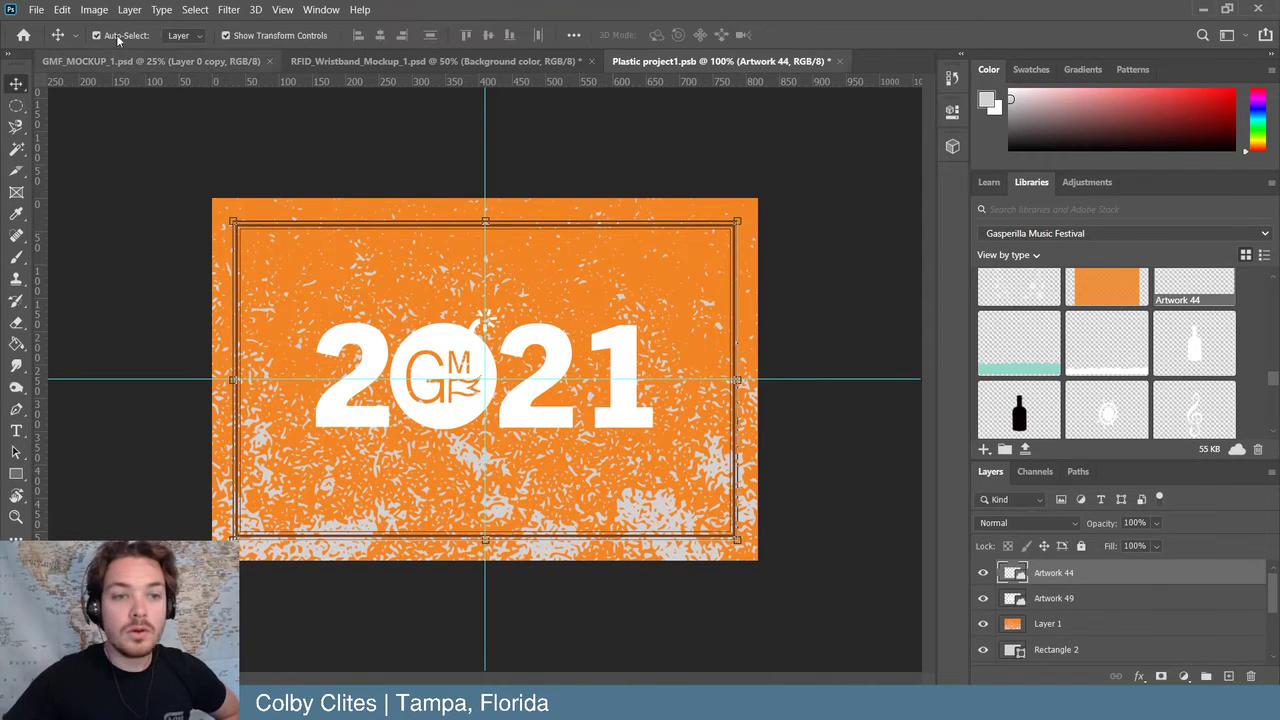
# - Save the tag artwork with the border at 119% and inspect the wristband mockup
pyautogui.click(157, 166)
pyautogui.click(36, 9)
pyautogui.click(75, 190)
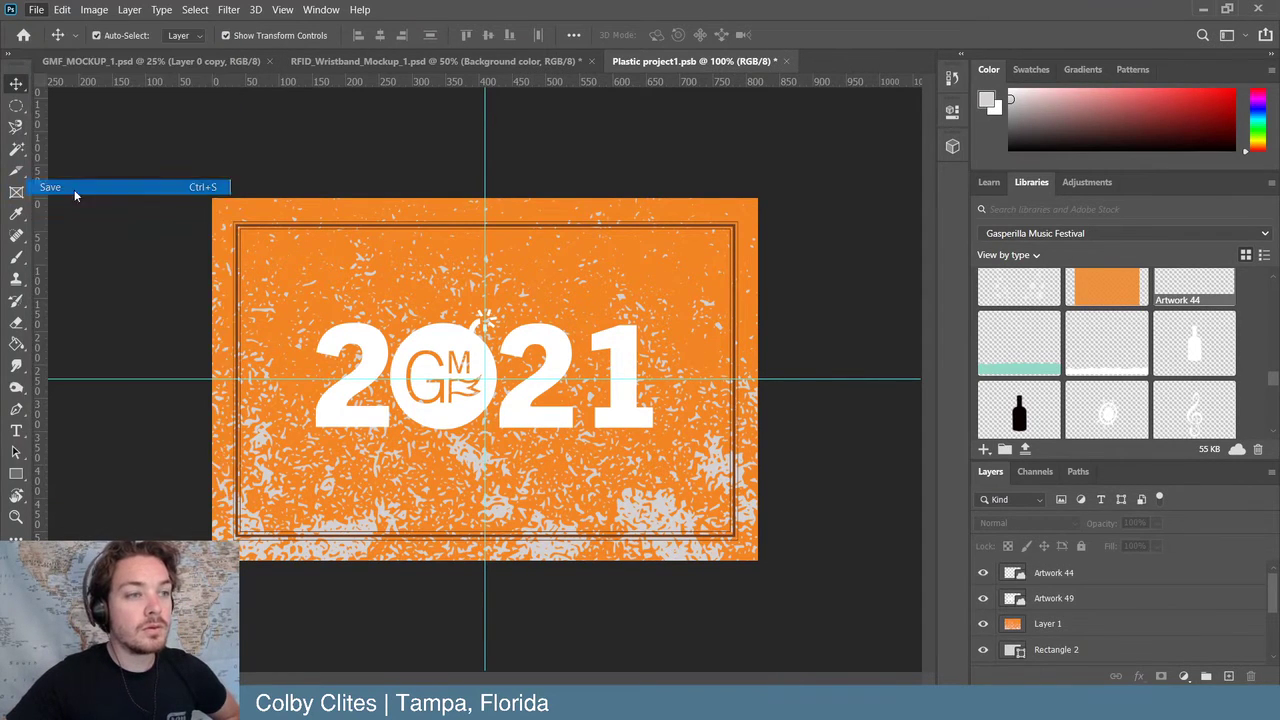
pyautogui.click(519, 61)
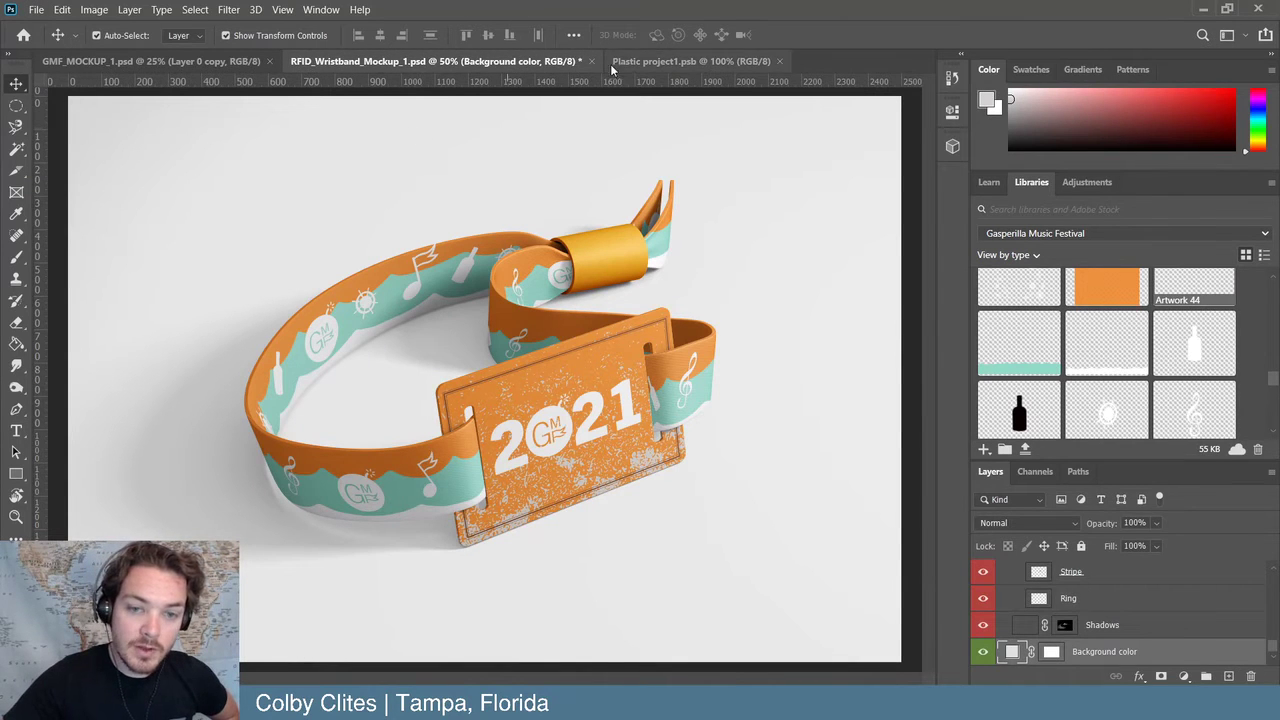
# - Return to the tag artwork and shrink the border further to about 116%, keeping it centred around the 2021 logo
pyautogui.click(648, 62)
pyautogui.click(735, 262)
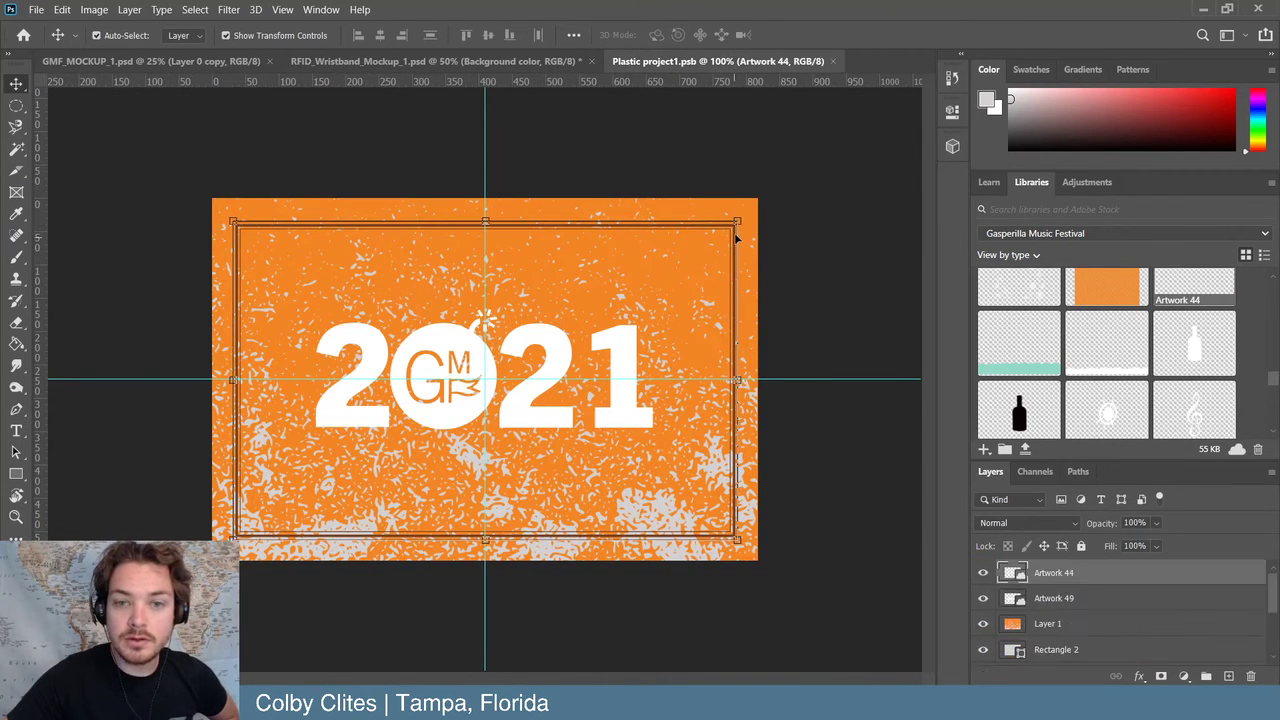
pyautogui.moveTo(737, 220); pyautogui.dragTo(691, 236)
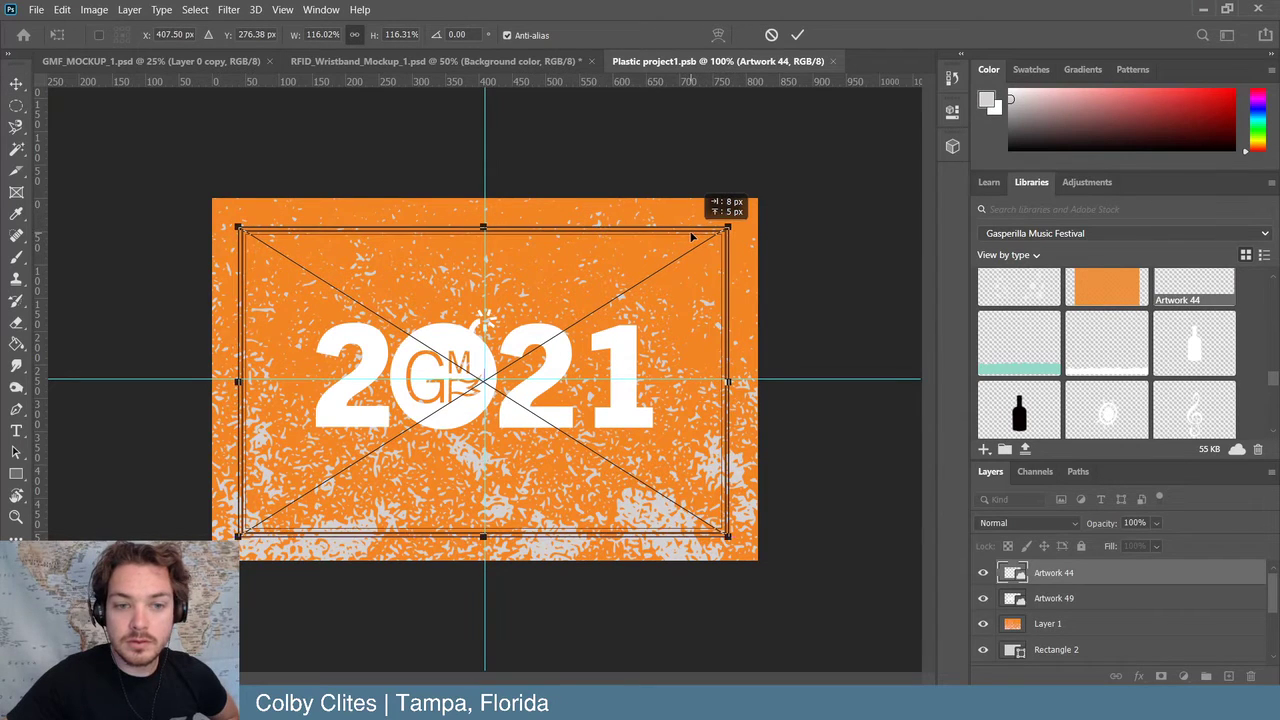
pyautogui.click(797, 36)
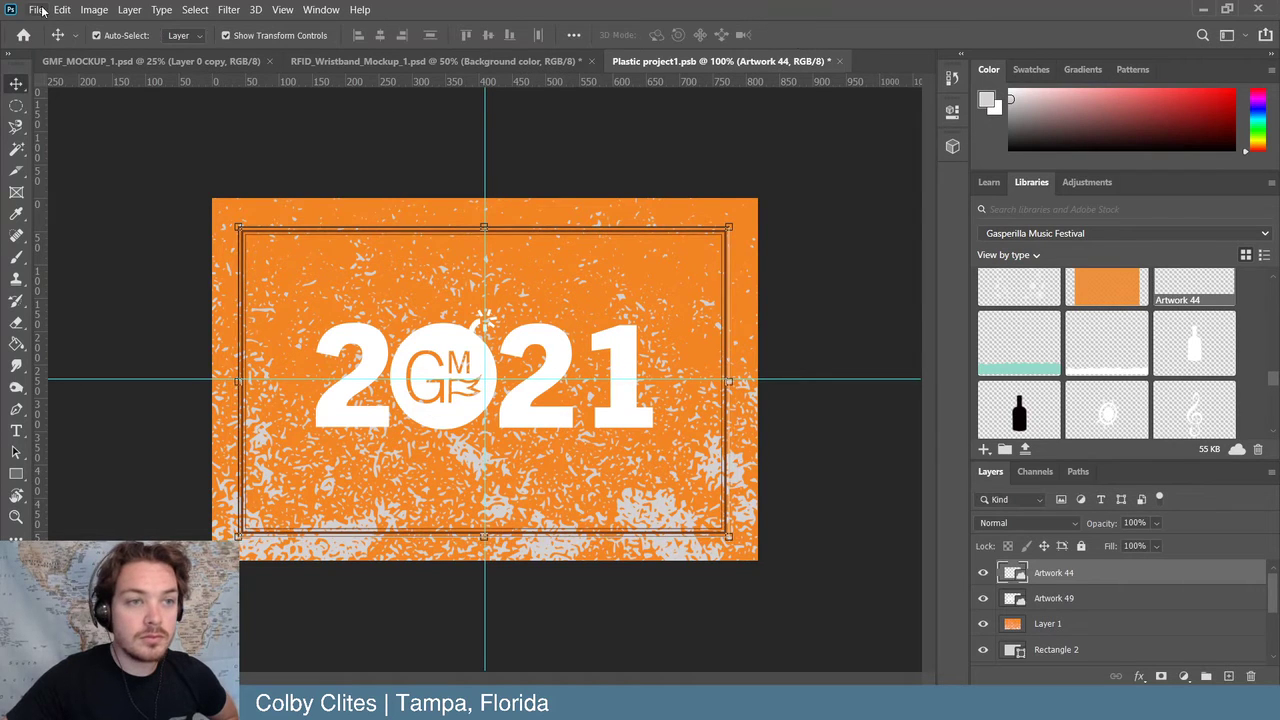
# - Save the tag artwork with the border at 116% and show the result on the wristband mockup
pyautogui.click(37, 10)
pyautogui.click(60, 186)
pyautogui.click(429, 59)
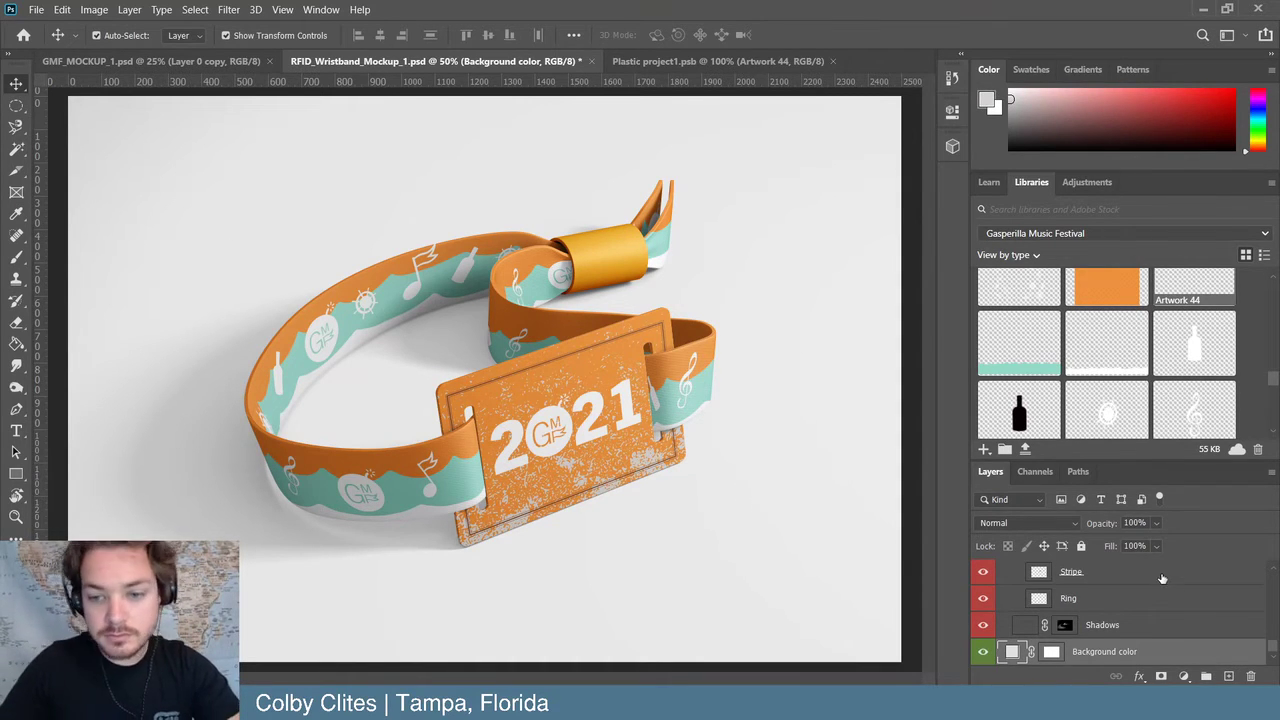
# - Find the front strap's Stripe project smart object in the mockup, open its contents and select the teal wave layer
pyautogui.scroll(3, 1103, 624)
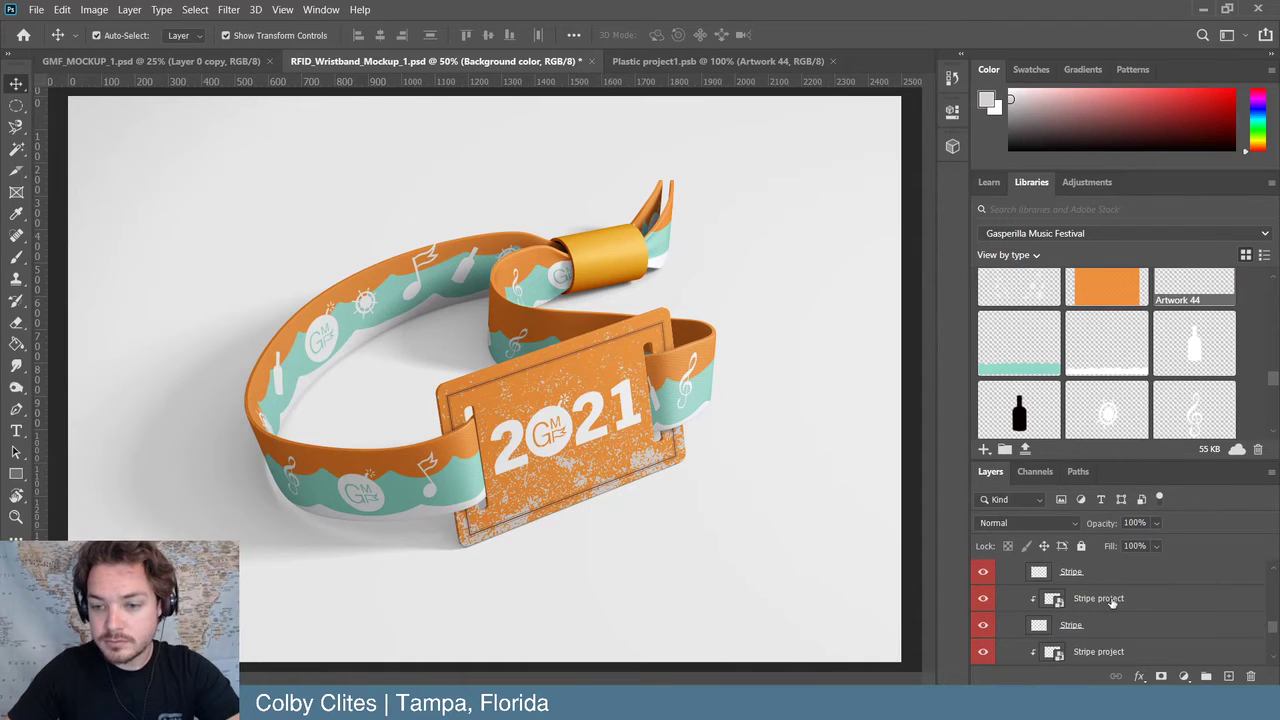
pyautogui.scroll(3, 1096, 598)
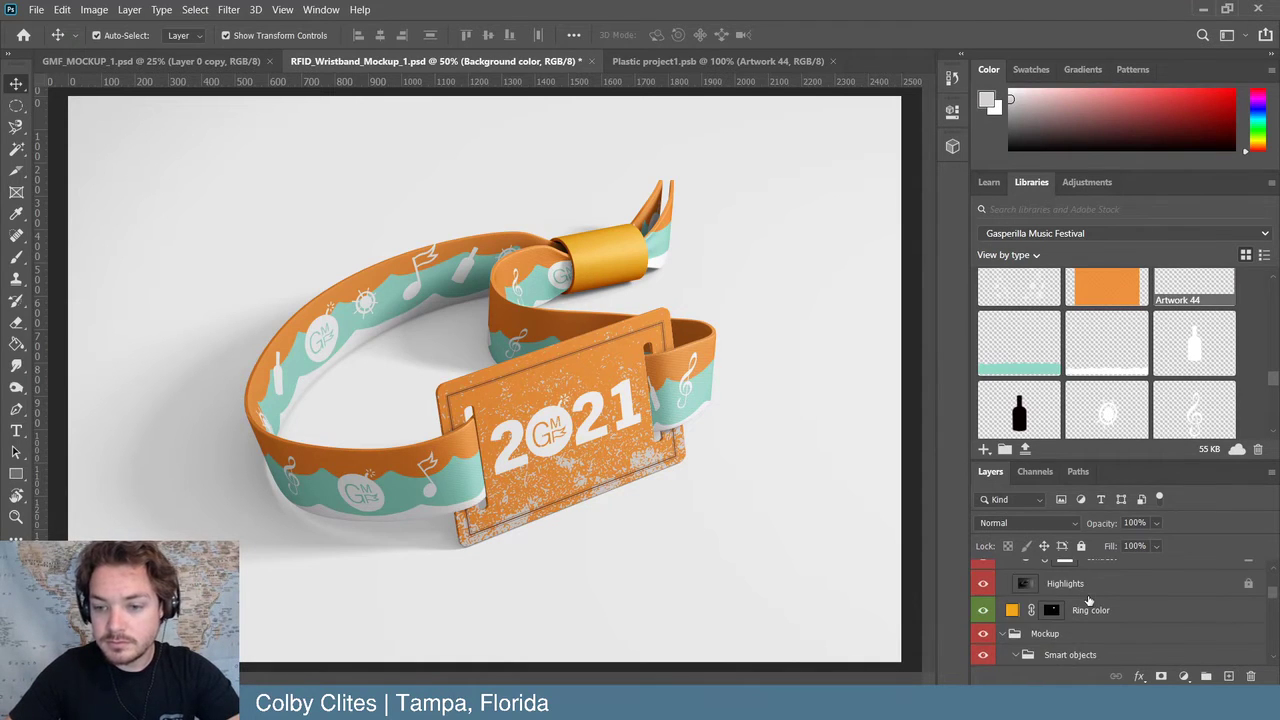
pyautogui.scroll(-2, 1088, 600)
pyautogui.scroll(-2, 1081, 606)
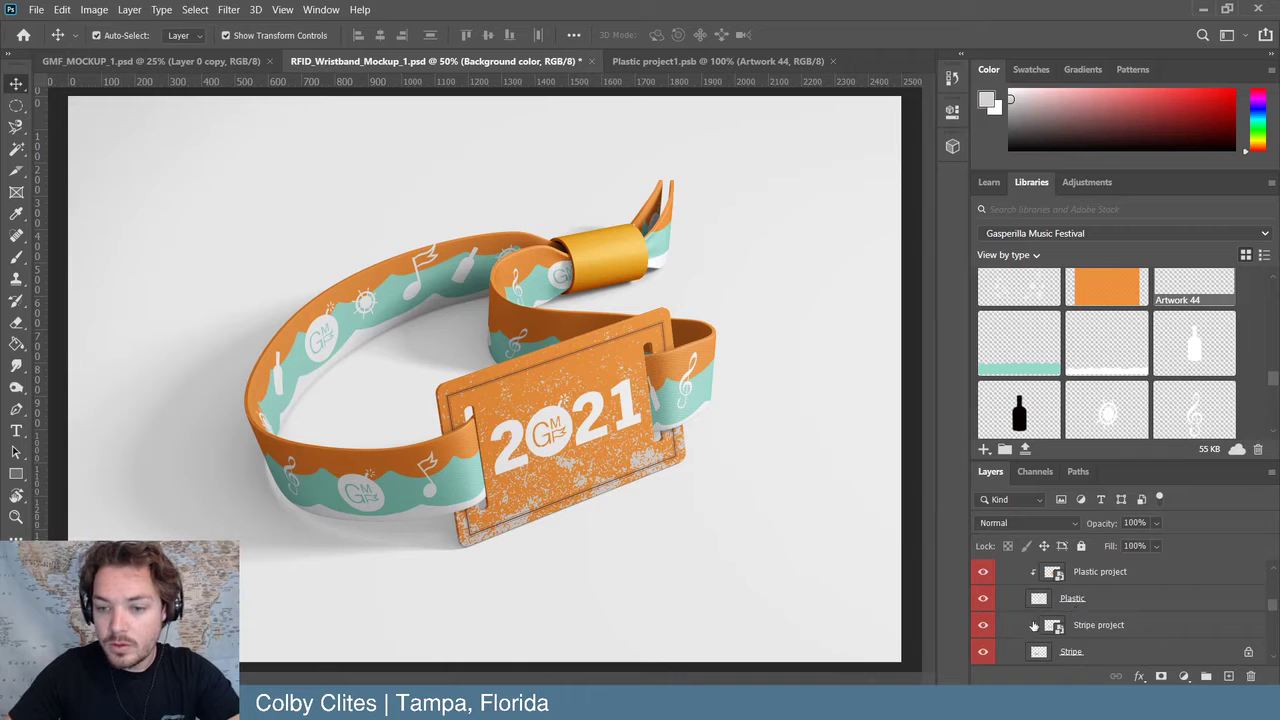
pyautogui.click(983, 627)
pyautogui.click(983, 627)
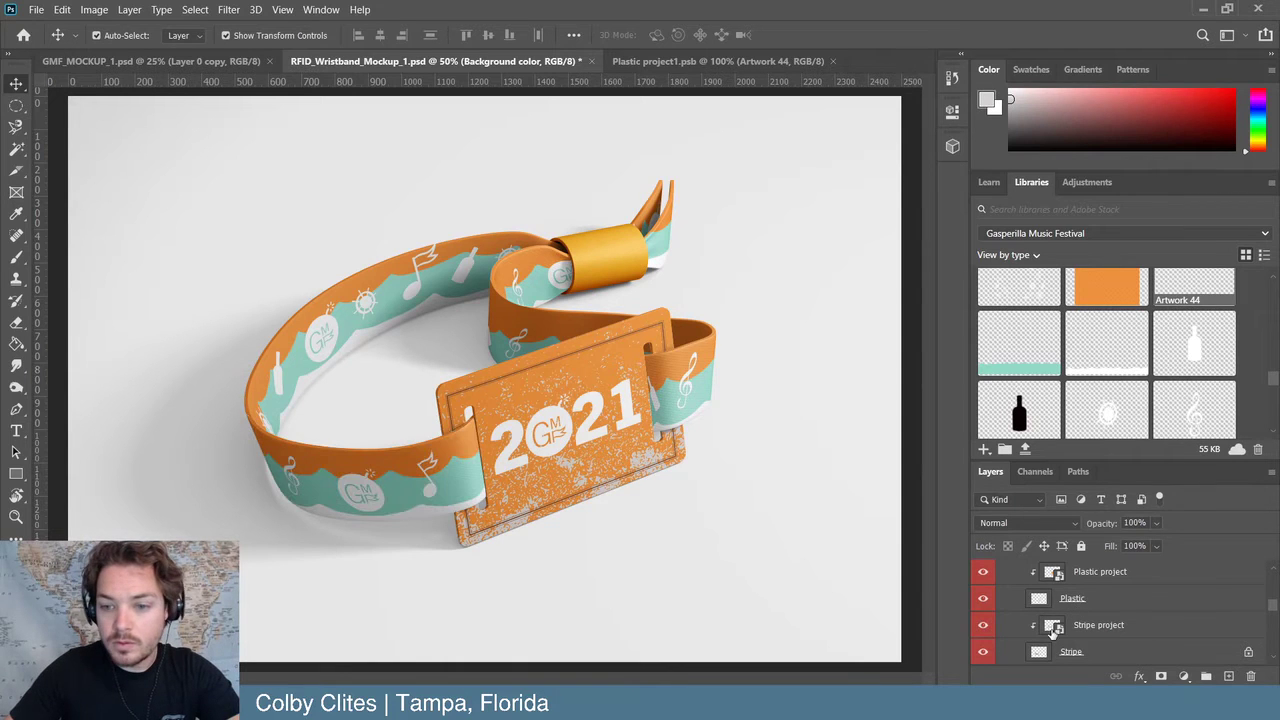
pyautogui.doubleClick(1053, 624)
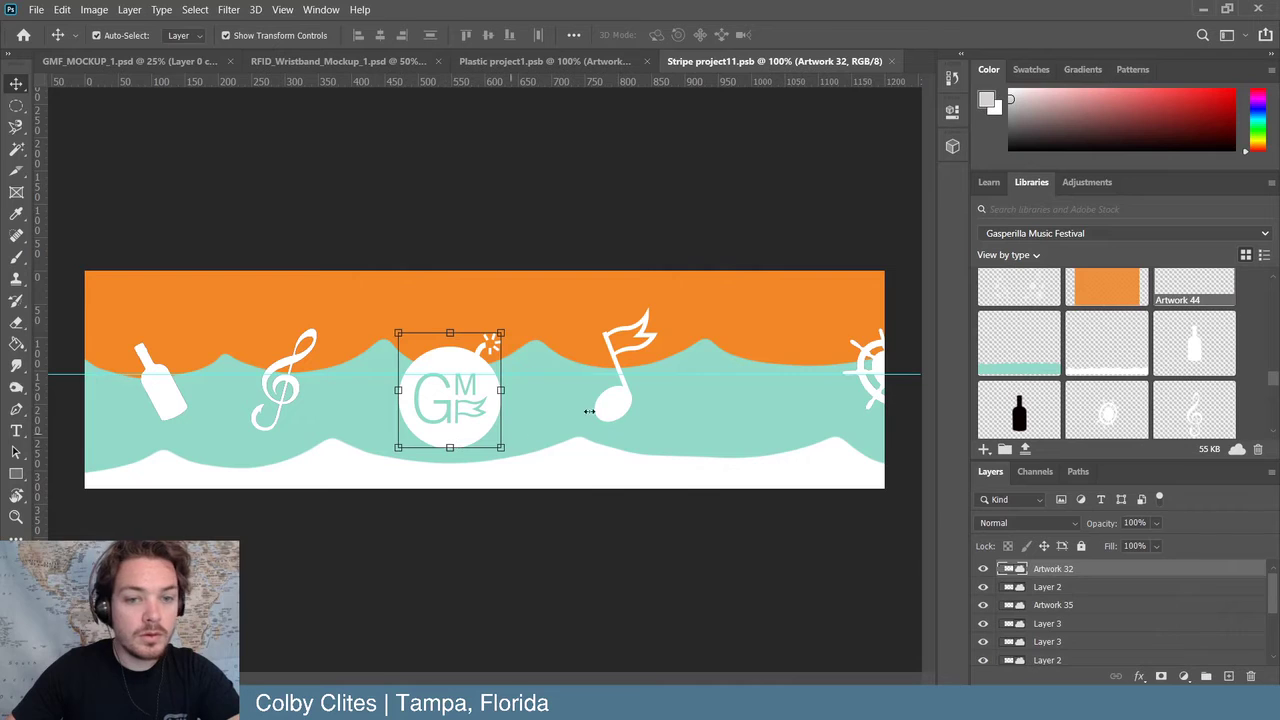
pyautogui.click(745, 413)
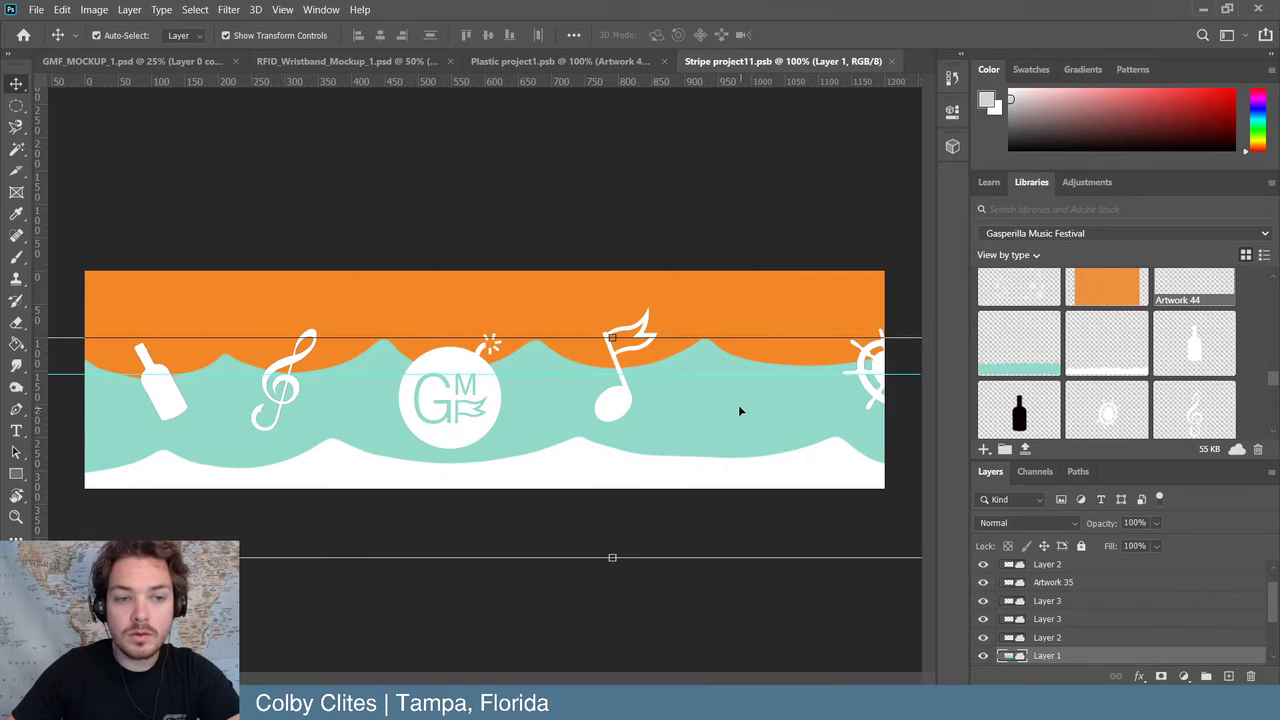
# - Compare the tag artwork with the wristband mockup, ending in the stripe artwork Stripe project11.psb
pyautogui.click(551, 61)
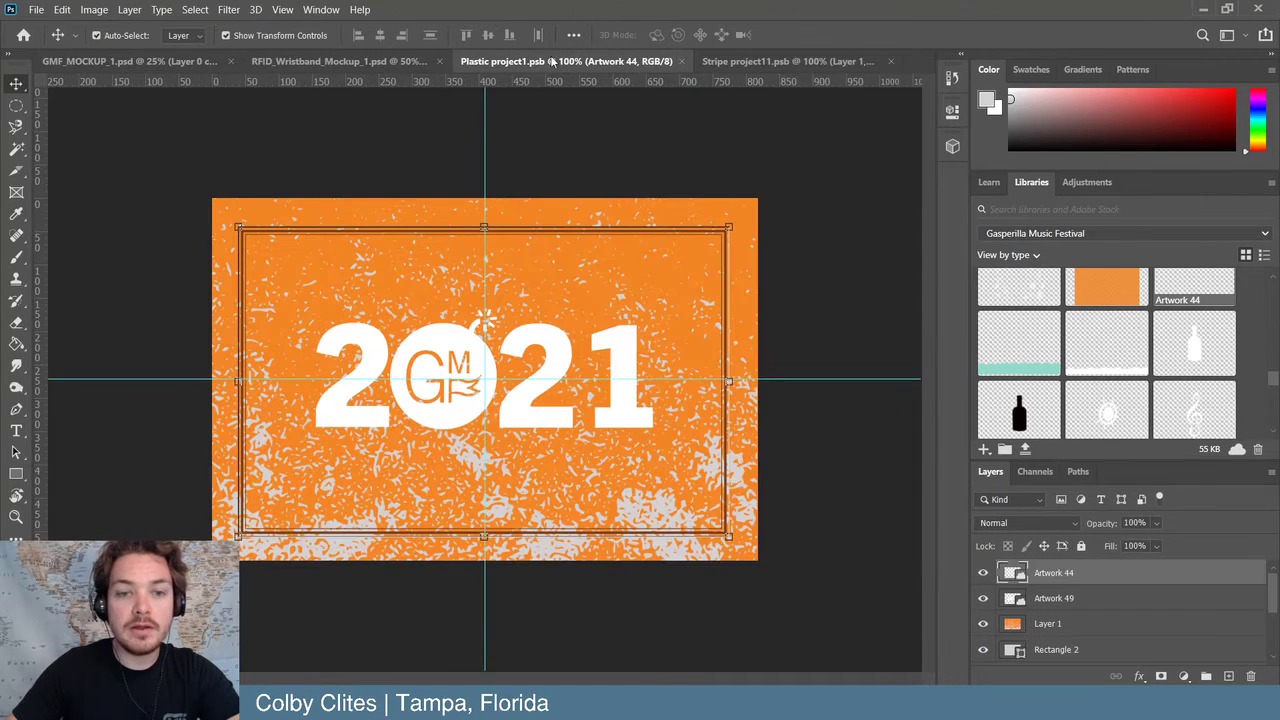
pyautogui.click(340, 61)
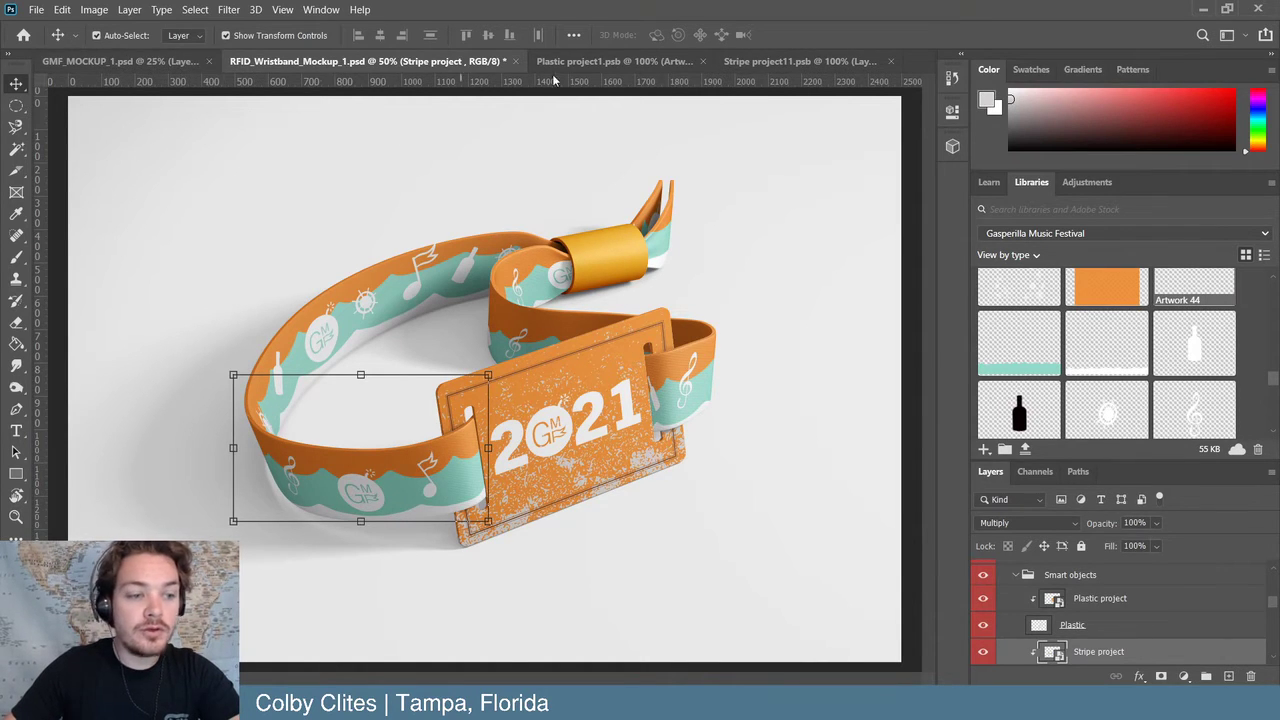
pyautogui.click(620, 61)
pyautogui.click(800, 61)
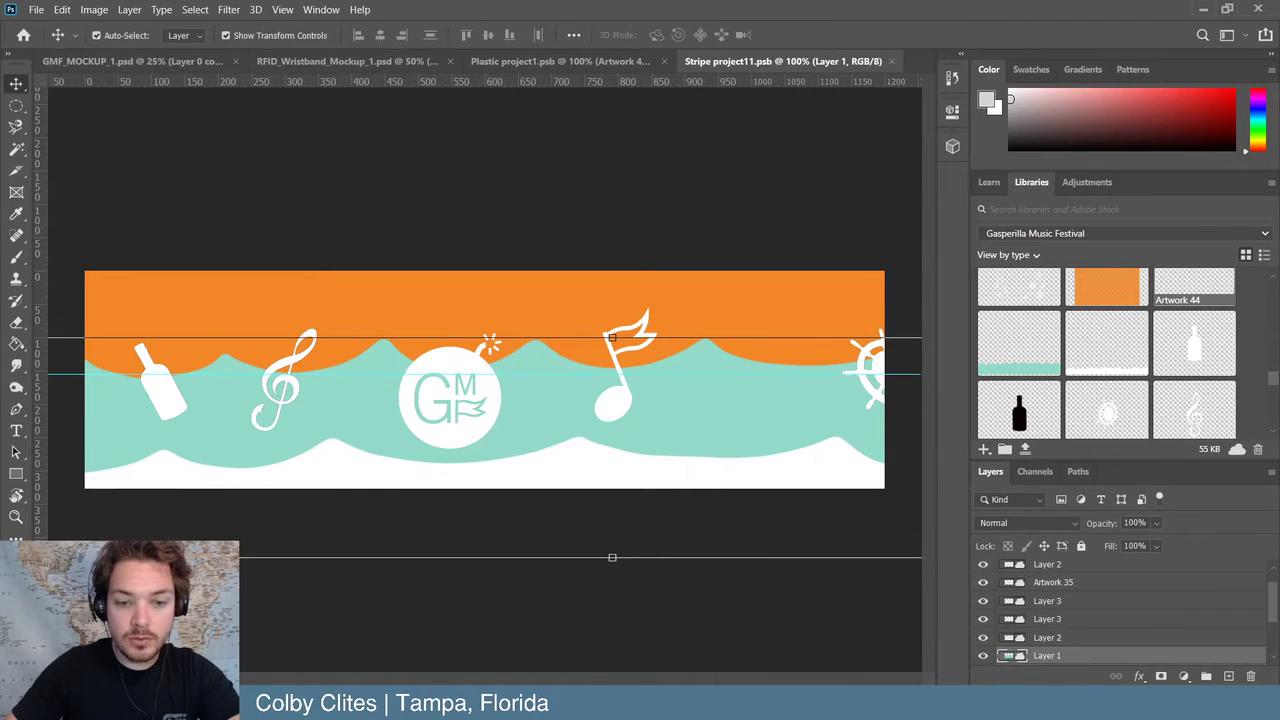
# - Switch to GMF_logo.ai in Illustrator and examine the plain and distressed teal wave strips below the orange tag rectangle
pyautogui.click(790, 705)
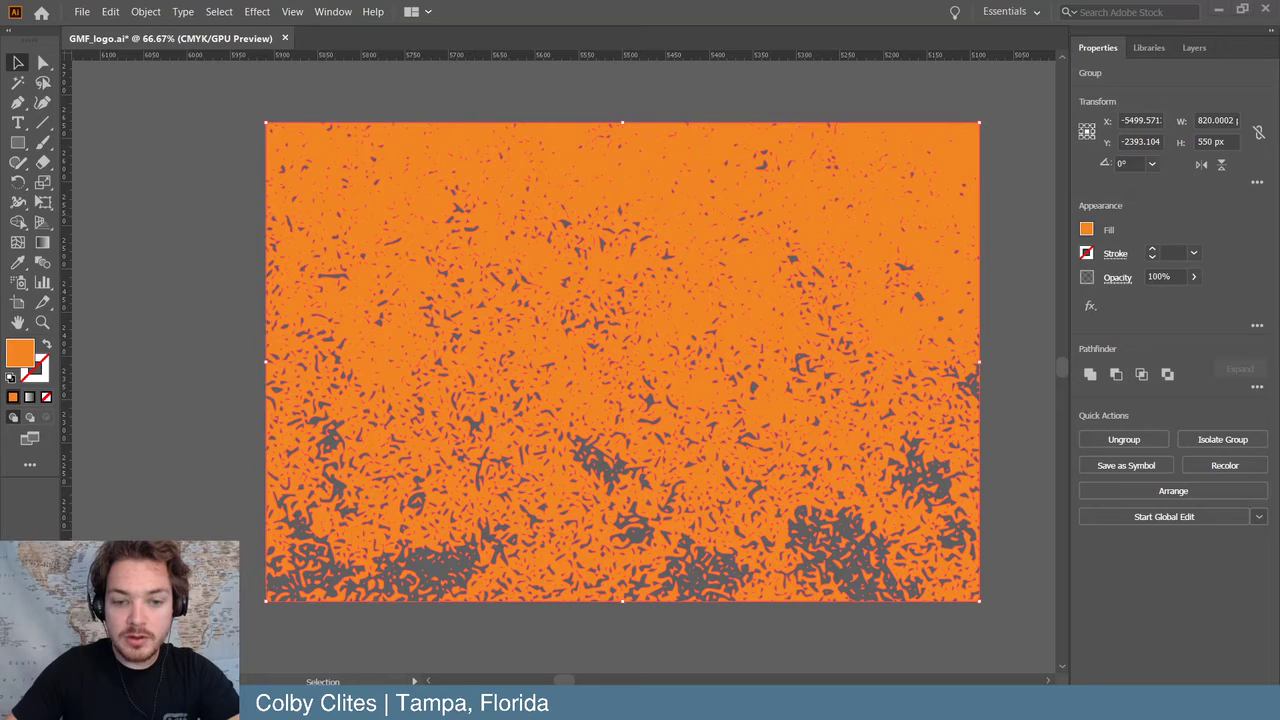
pyautogui.click(243, 121)
pyautogui.hotkey('ctrl', '-')
pyautogui.hotkey('ctrl', '-')
pyautogui.hotkey('ctrl', '-')
pyautogui.hotkey('ctrl', '-')
pyautogui.hotkey('ctrl', '-')
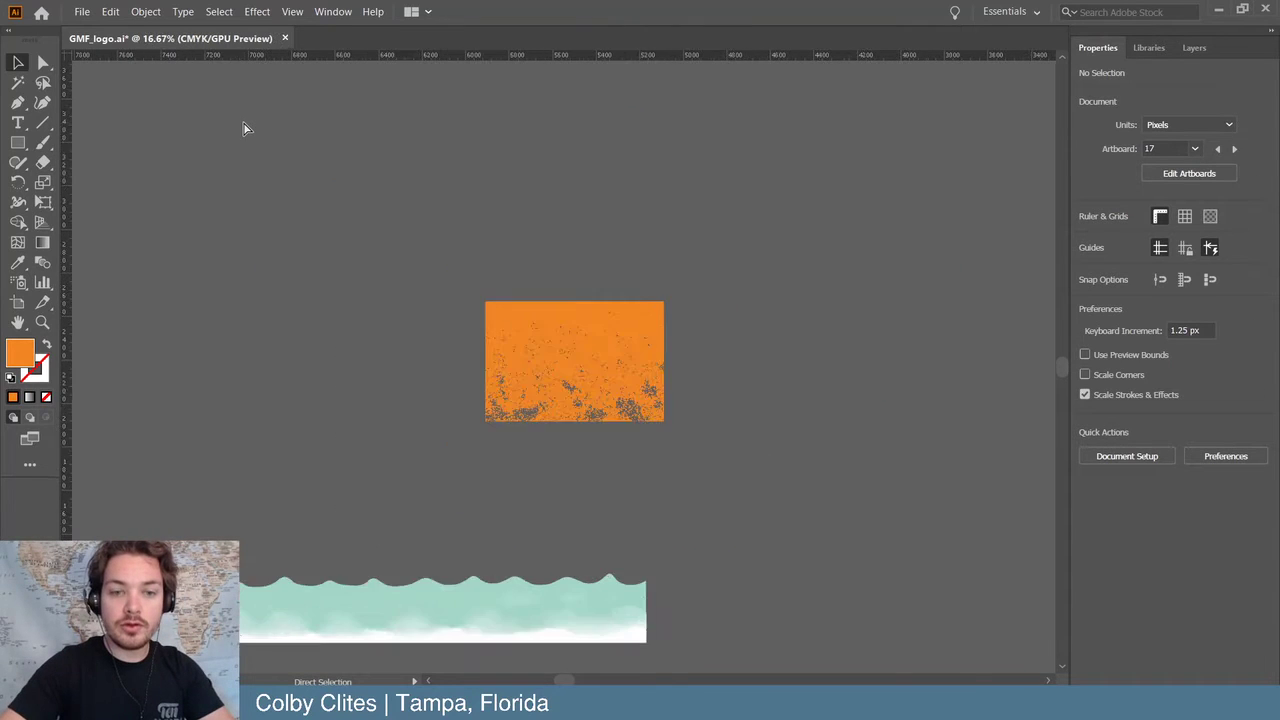
pyautogui.scroll(-5, 315, 345)
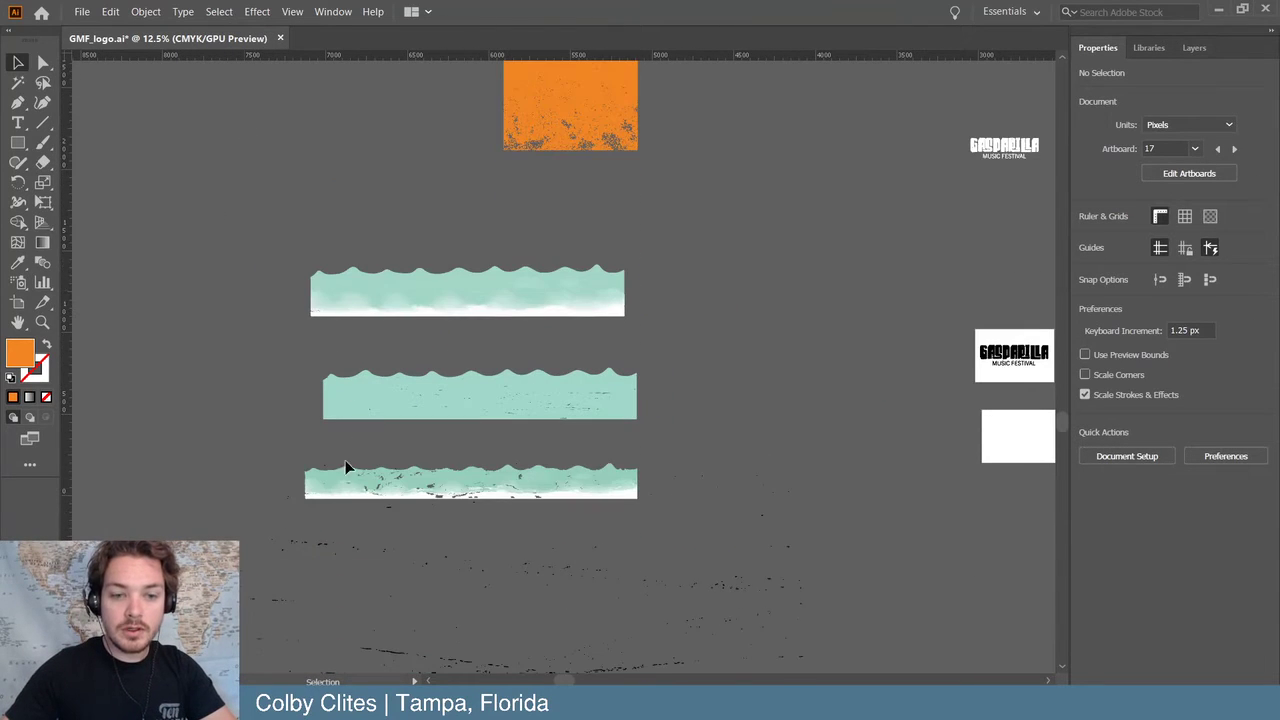
pyautogui.click(386, 489)
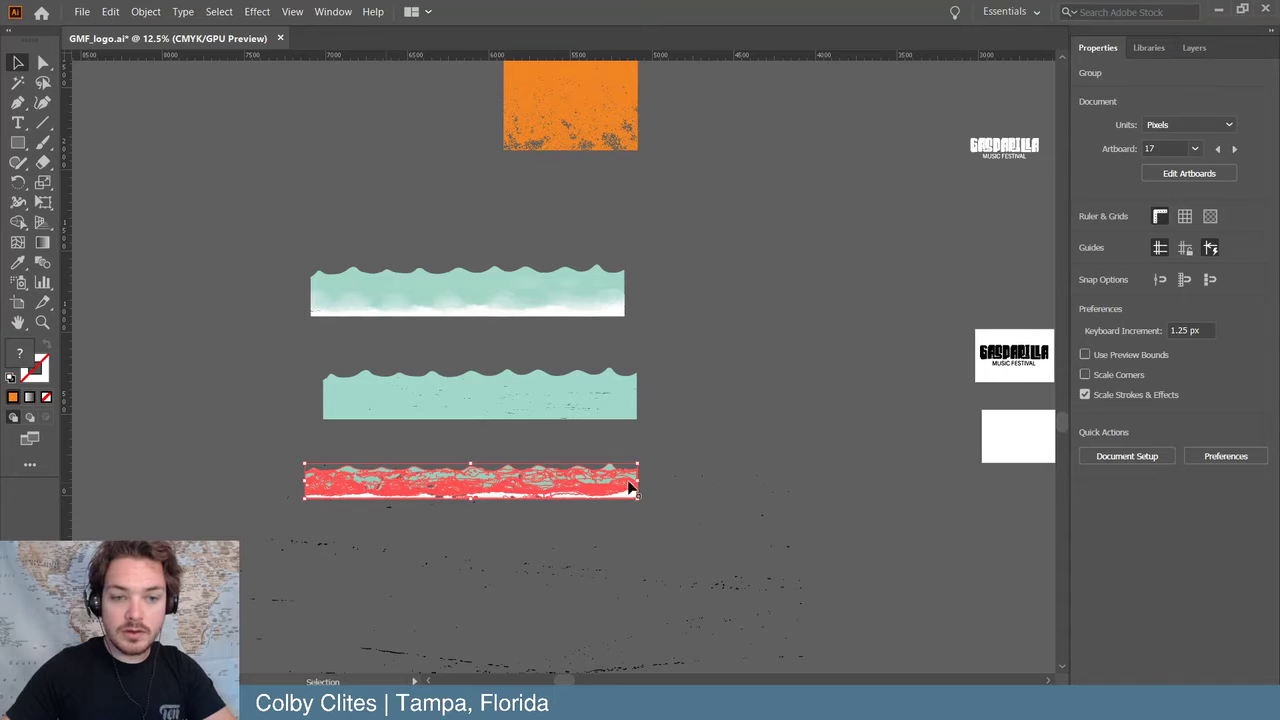
pyautogui.click(767, 417)
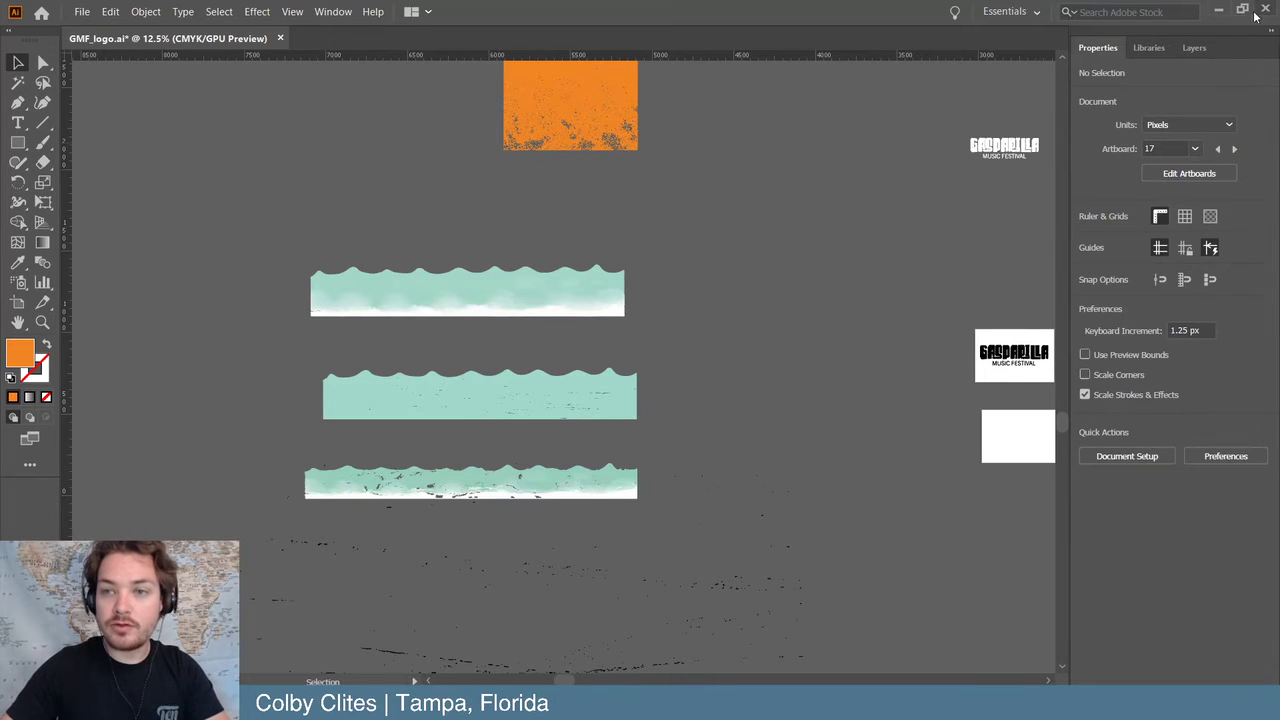
# - Switch to Photoshop and delete the teal and white wave layers from the Stripe project11.psb artwork
pyautogui.click(1218, 9)
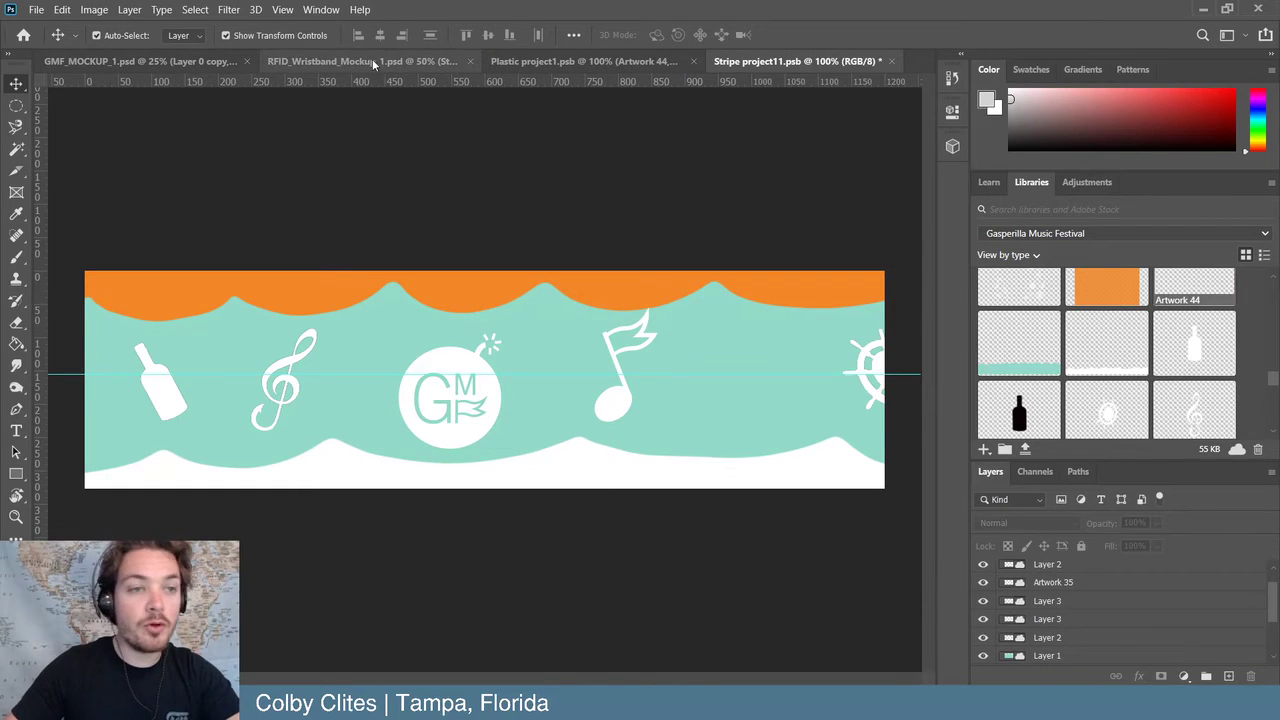
pyautogui.moveTo(733, 316); pyautogui.dragTo(731, 343)
pyautogui.press('Delete')
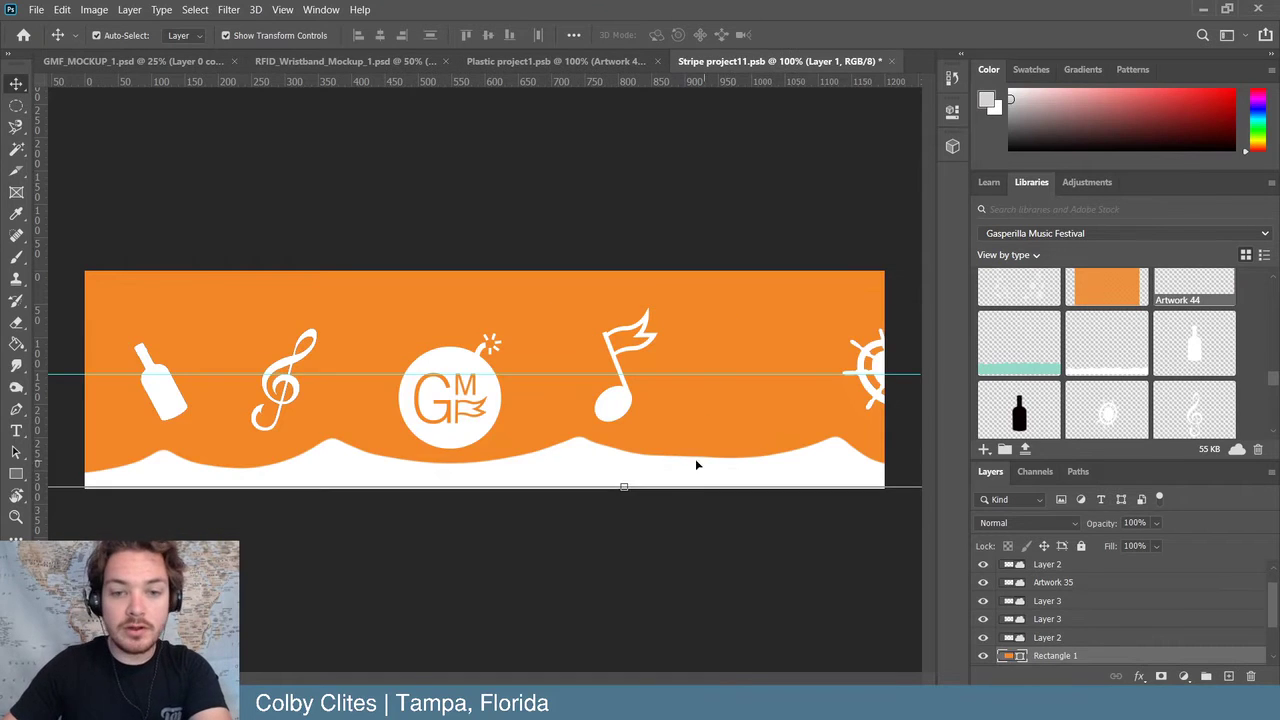
pyautogui.click(614, 466)
pyautogui.press('Delete')
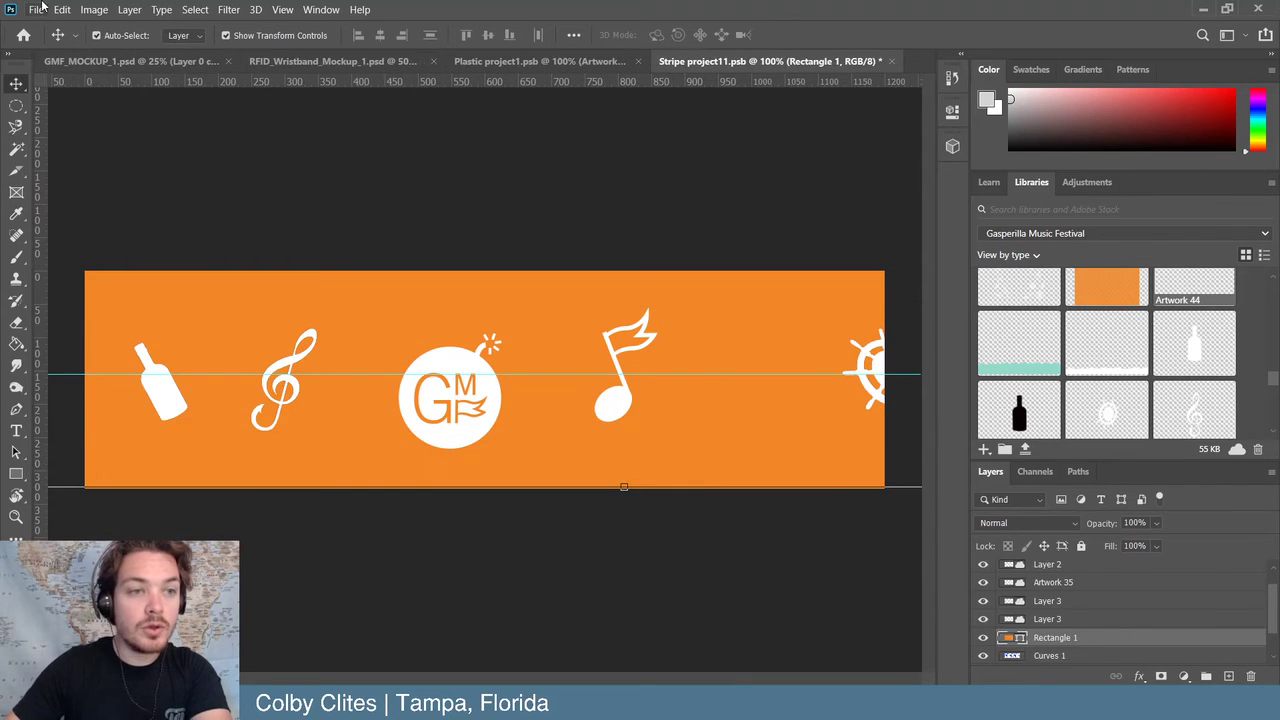
# - Create a folder named Wristband2 inside GMF_Final's wRISTBAND folder while saving the stripe artwork under a new name, and cancel that save
pyautogui.click(35, 9)
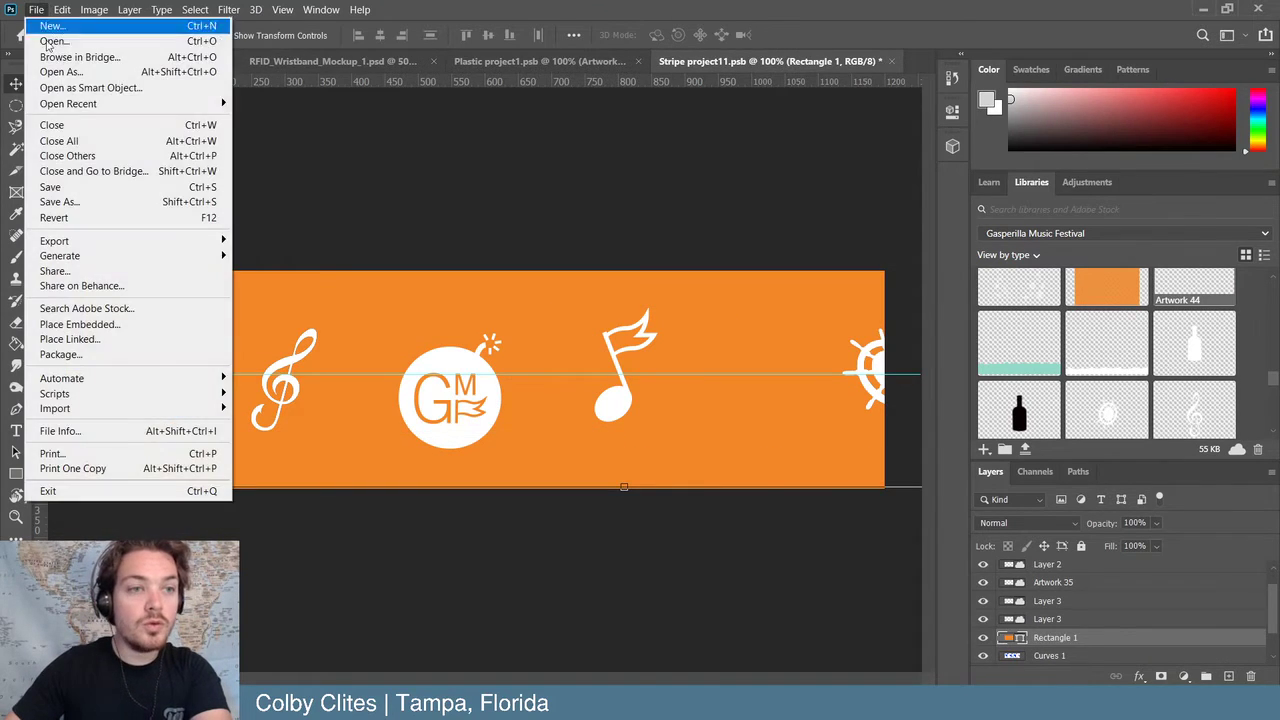
pyautogui.click(68, 201)
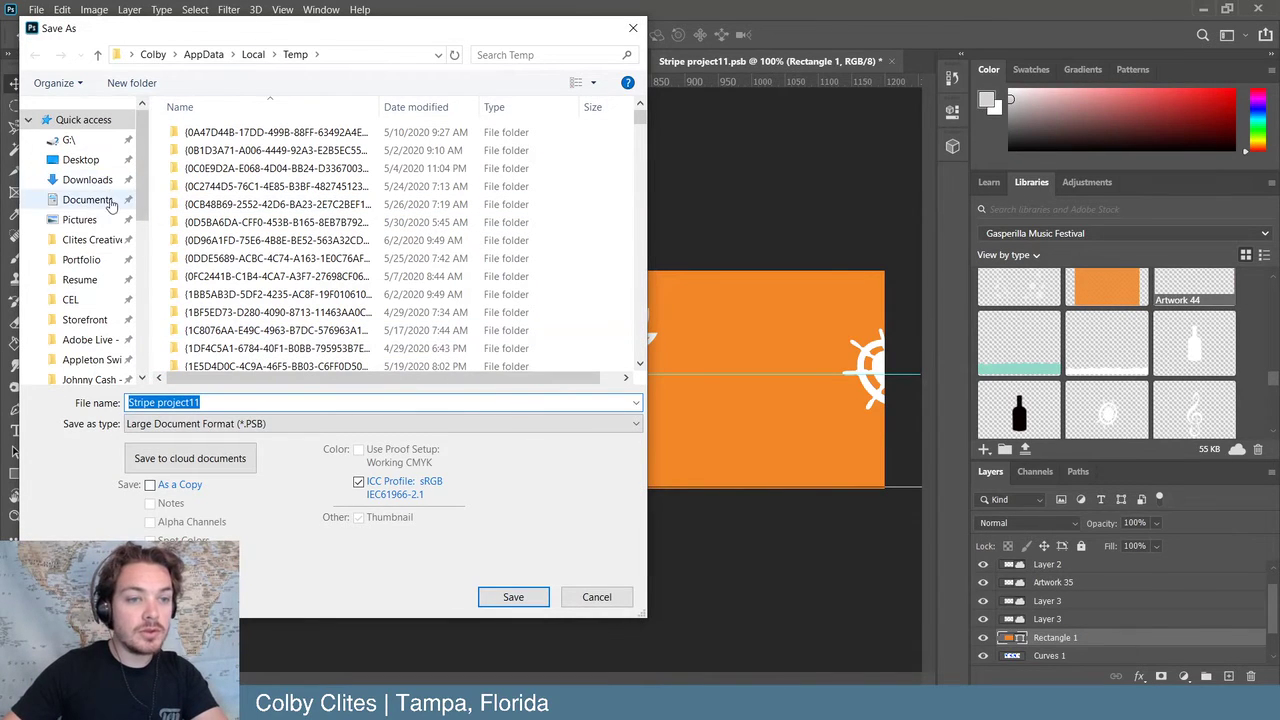
pyautogui.scroll(-2, 80, 210)
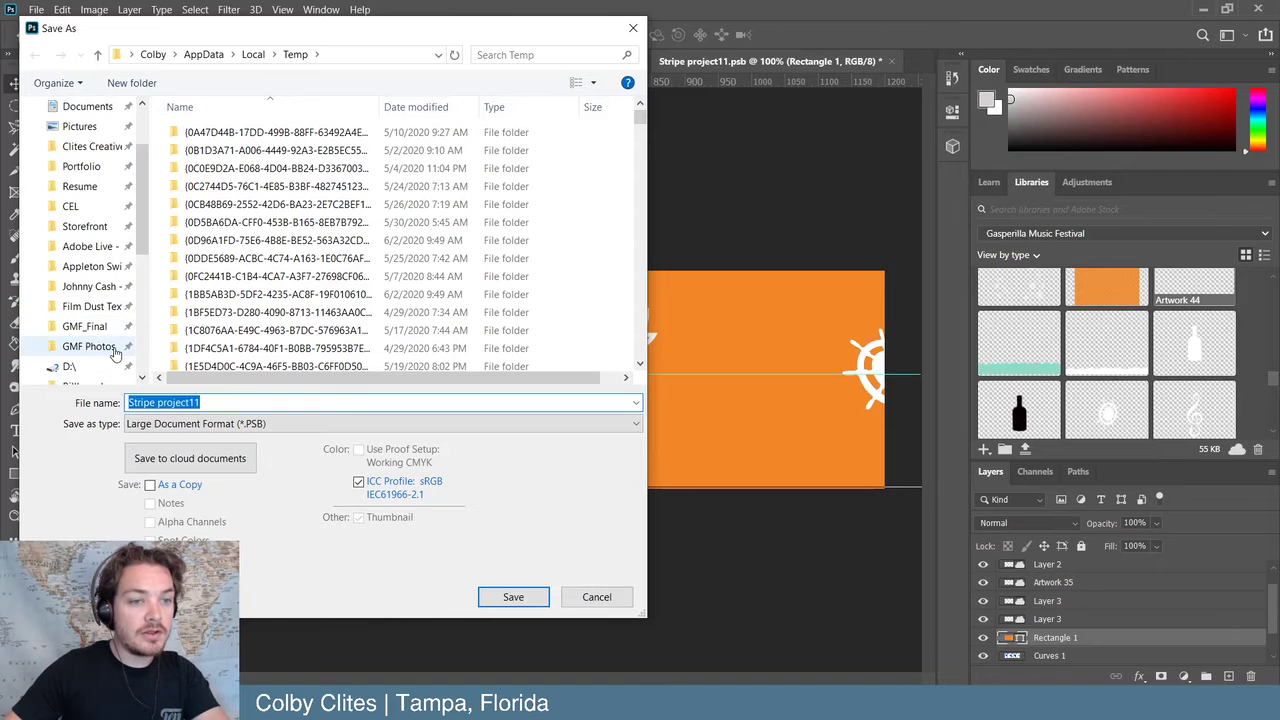
pyautogui.click(90, 326)
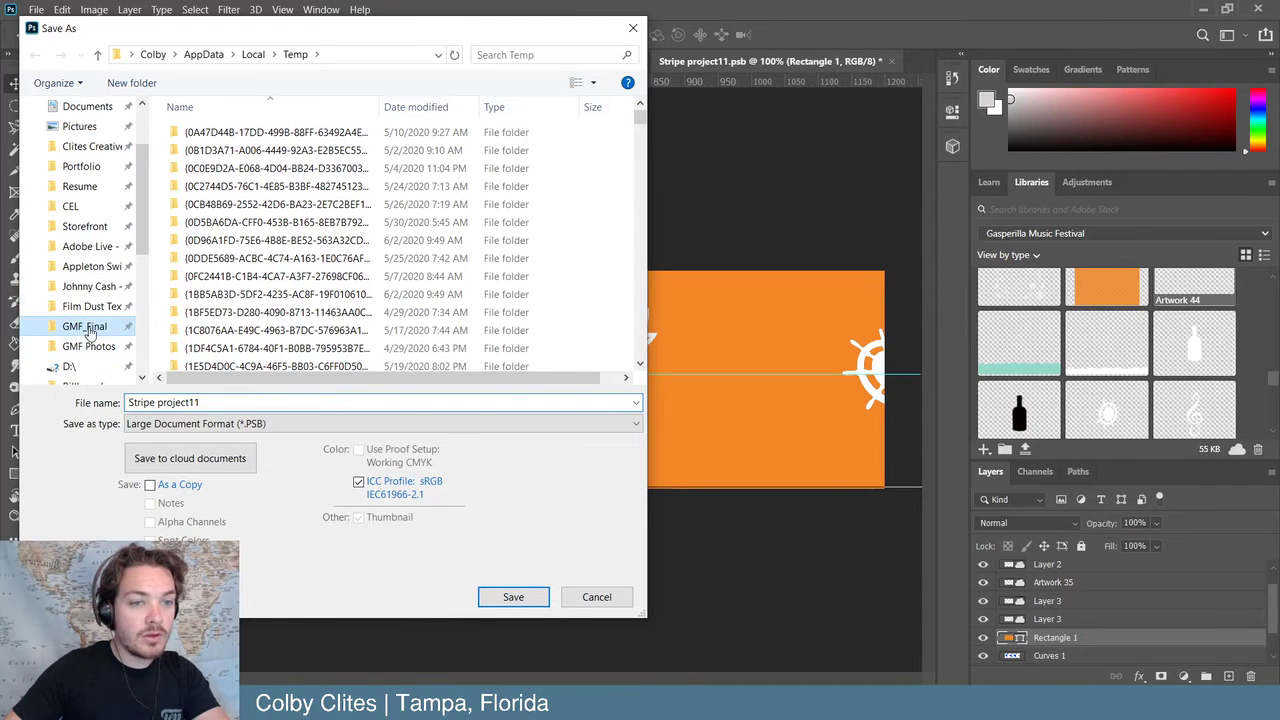
pyautogui.scroll(-5, 275, 290)
pyautogui.scroll(-3, 283, 303)
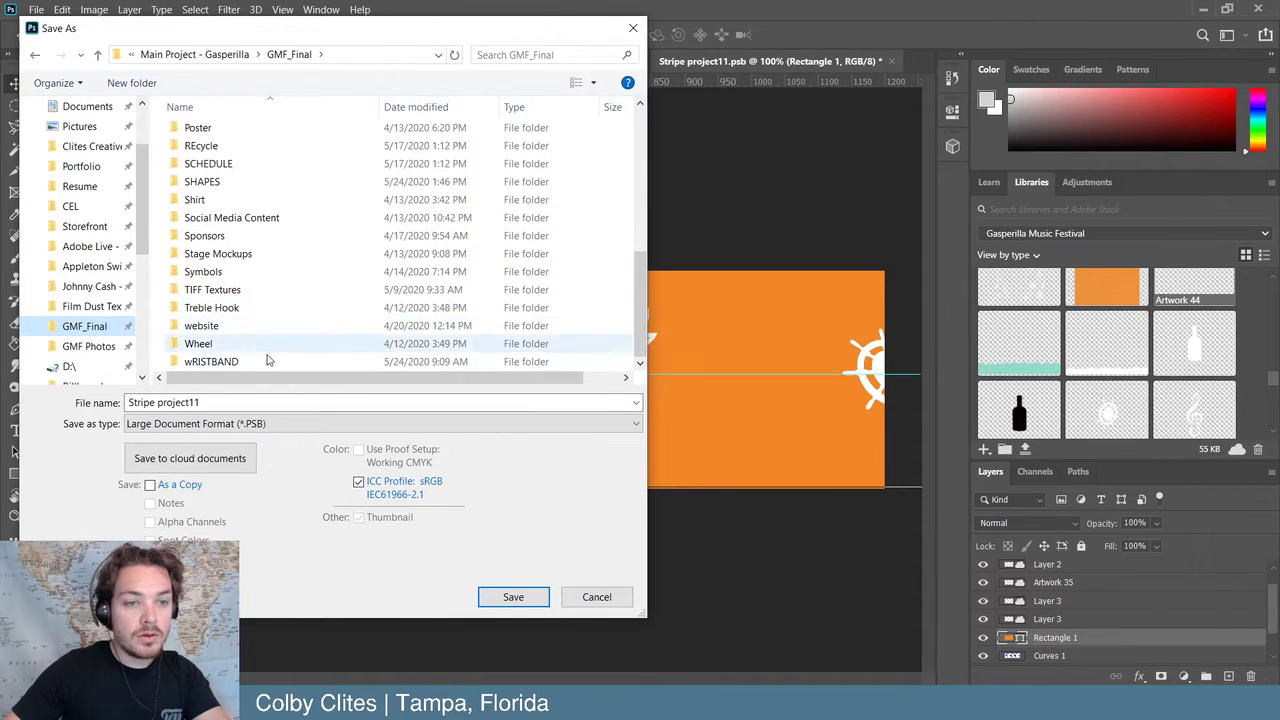
pyautogui.doubleClick(266, 365)
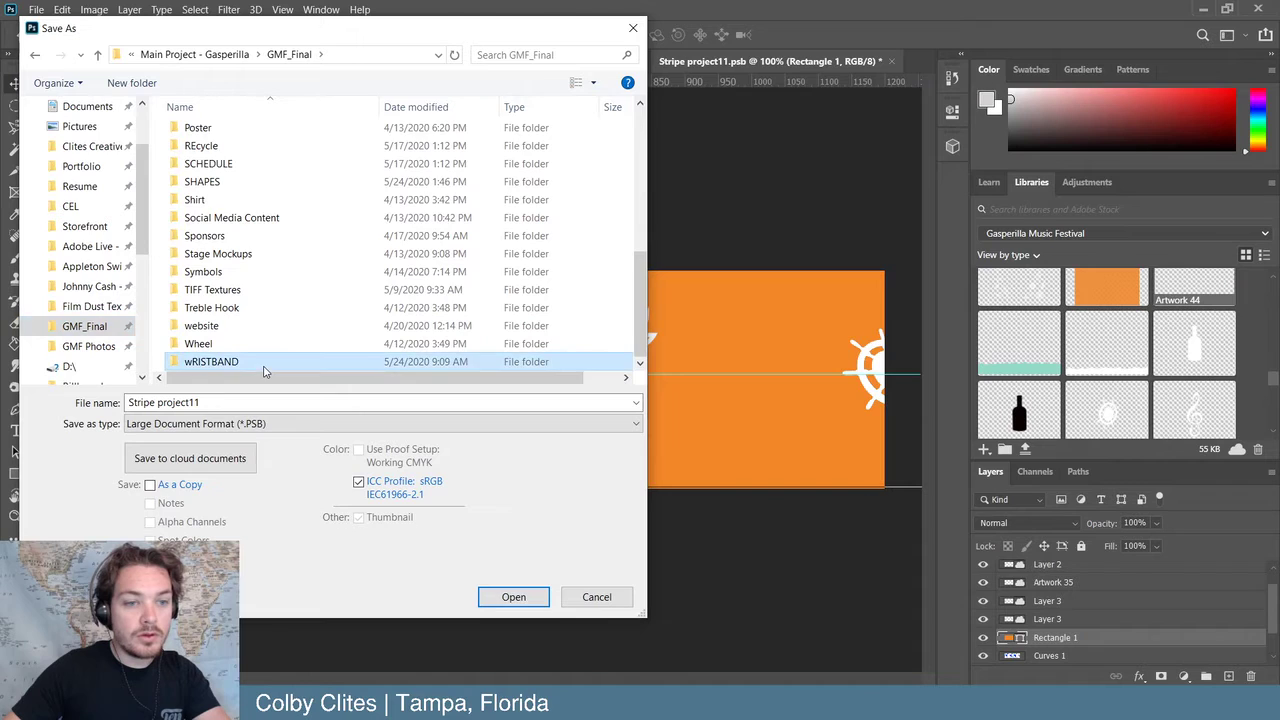
pyautogui.click(143, 80)
pyautogui.write('Wrist')
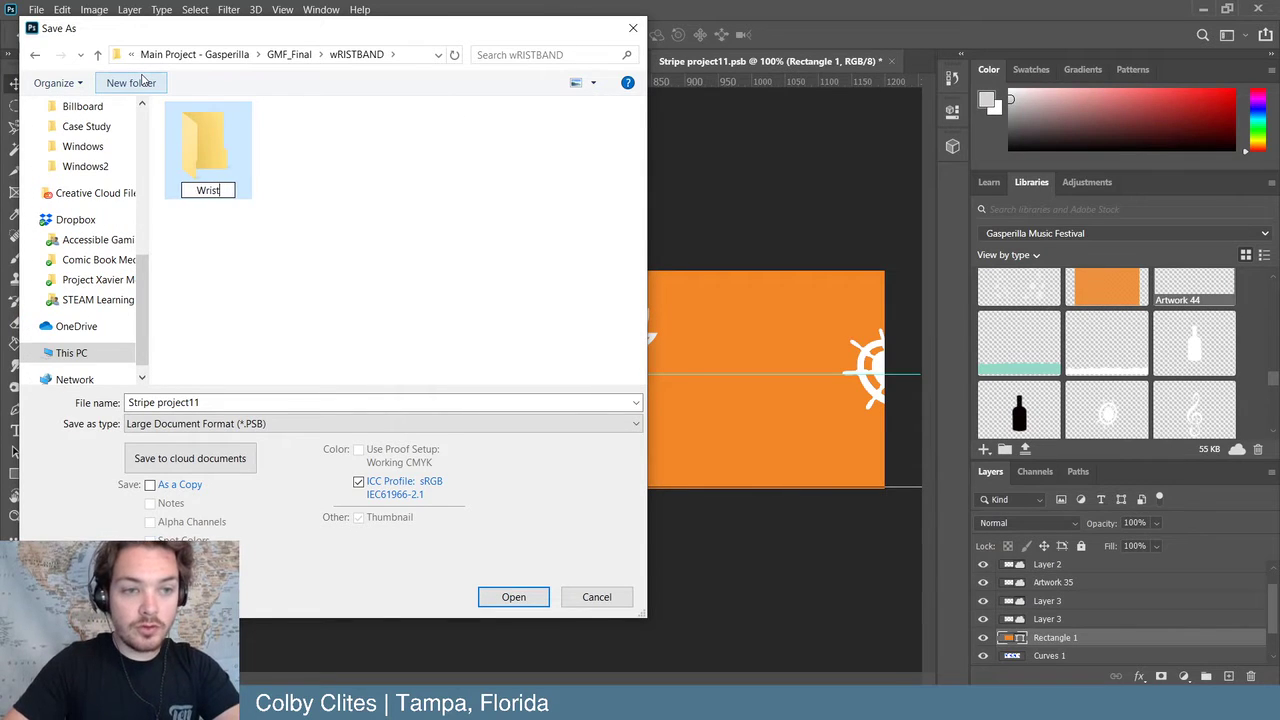
pyautogui.write('band2')
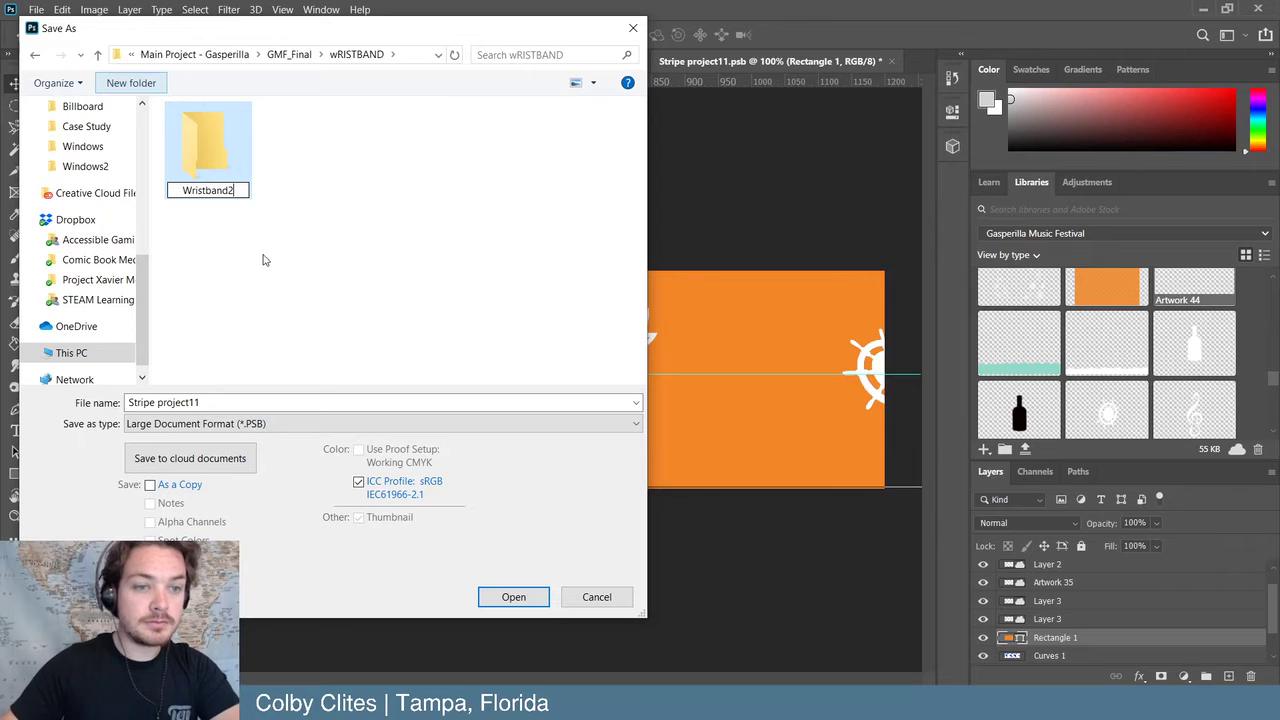
pyautogui.click(228, 402)
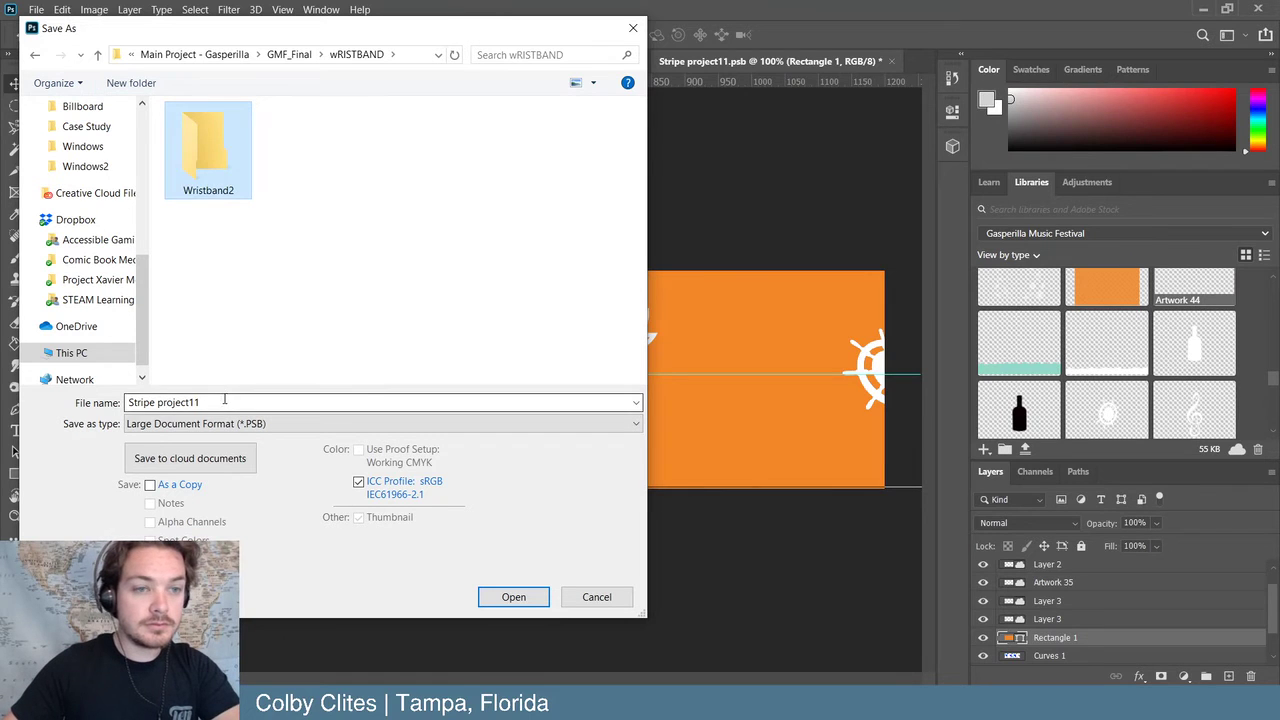
pyautogui.click(586, 597)
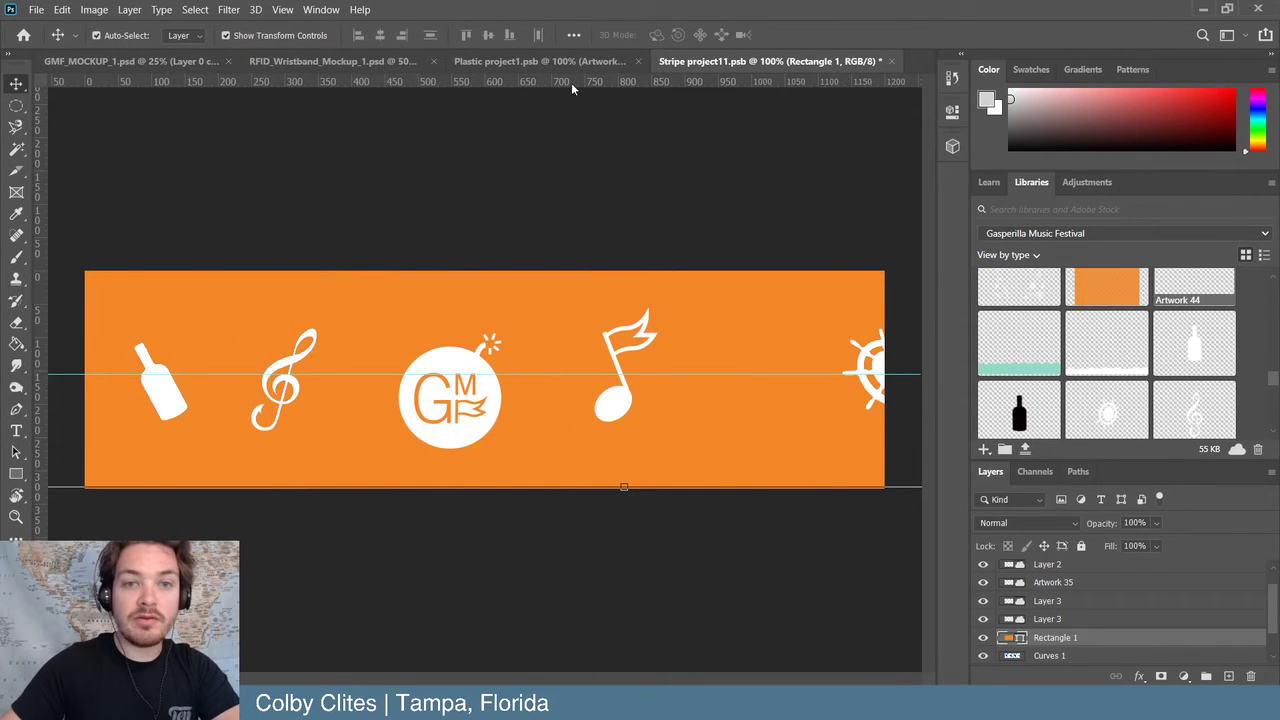
# - Save the wristband mockup as RFID_Wristband_Mockup_2 in the Wristband2 folder, accepting the Photoshop format options
pyautogui.click(278, 63)
pyautogui.click(42, 10)
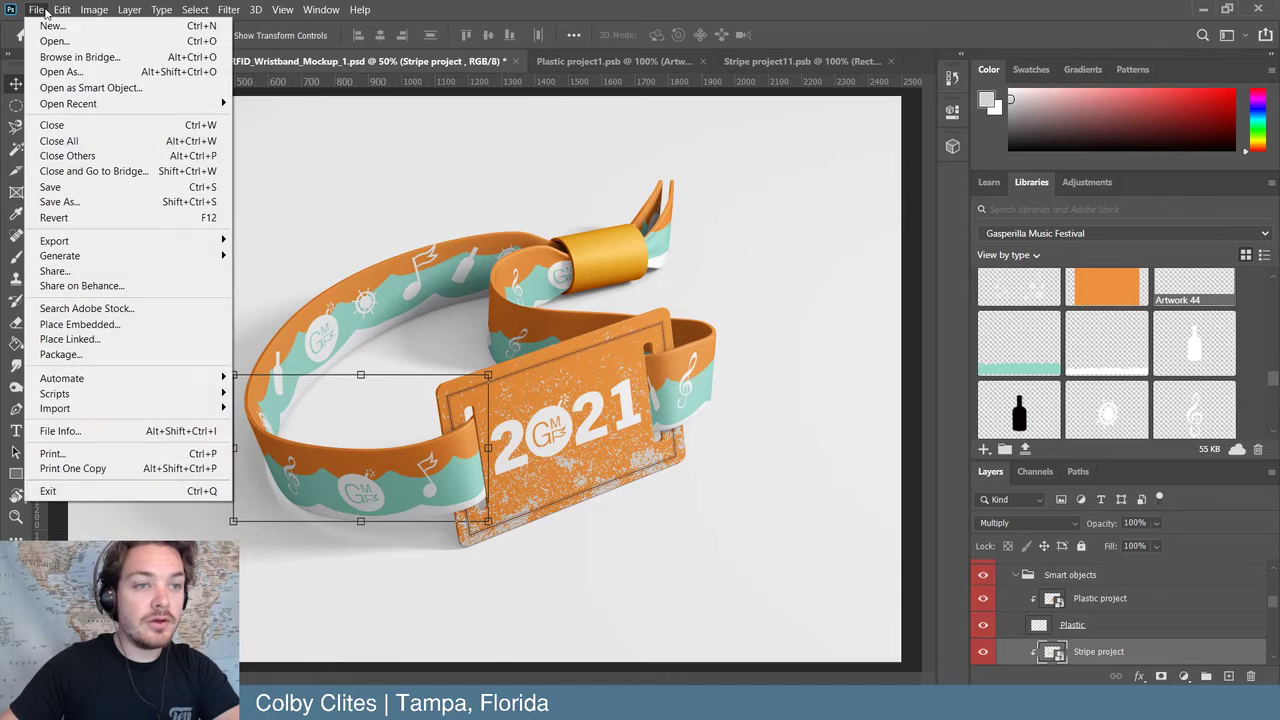
pyautogui.click(80, 201)
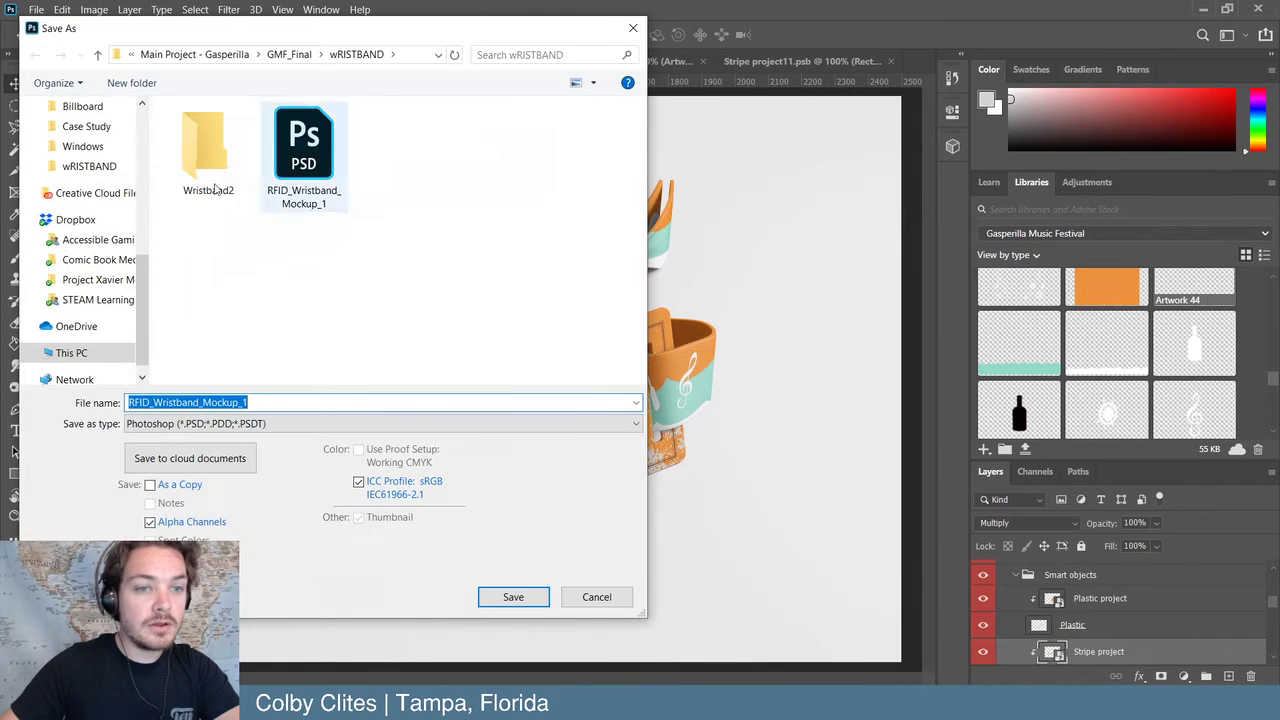
pyautogui.doubleClick(206, 166)
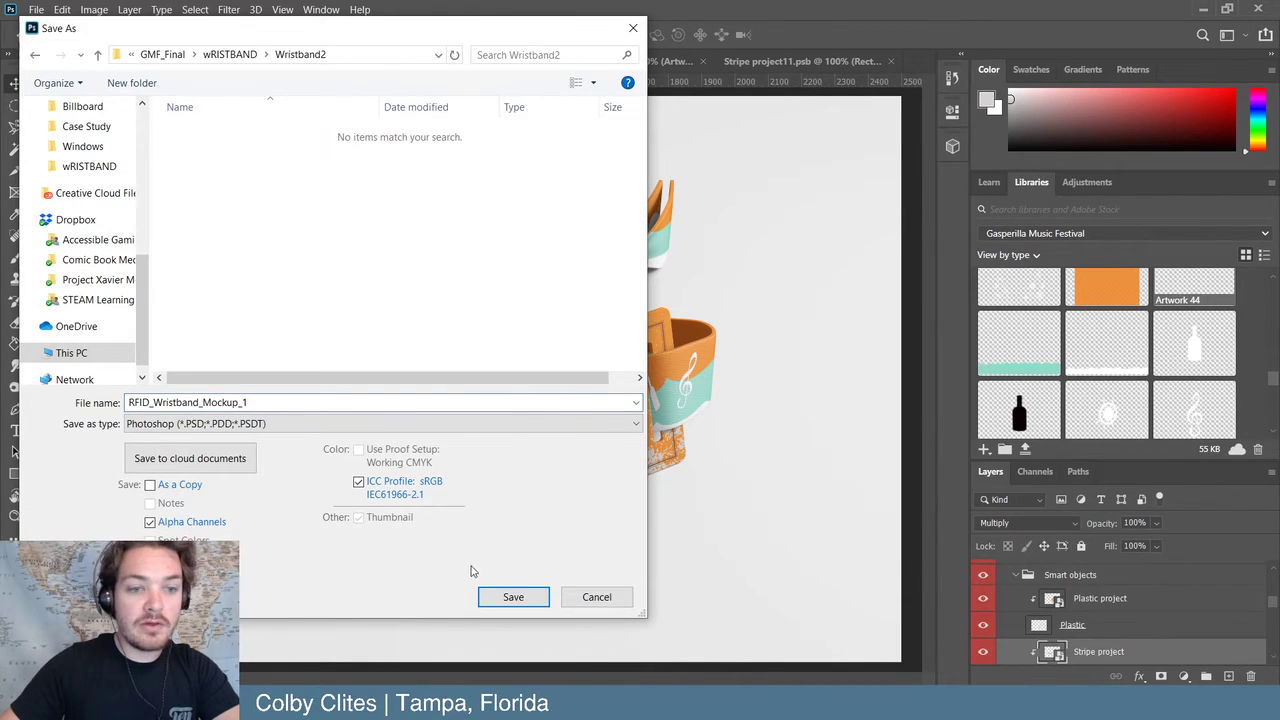
pyautogui.click(296, 402)
pyautogui.write('1')
pyautogui.press('Return')
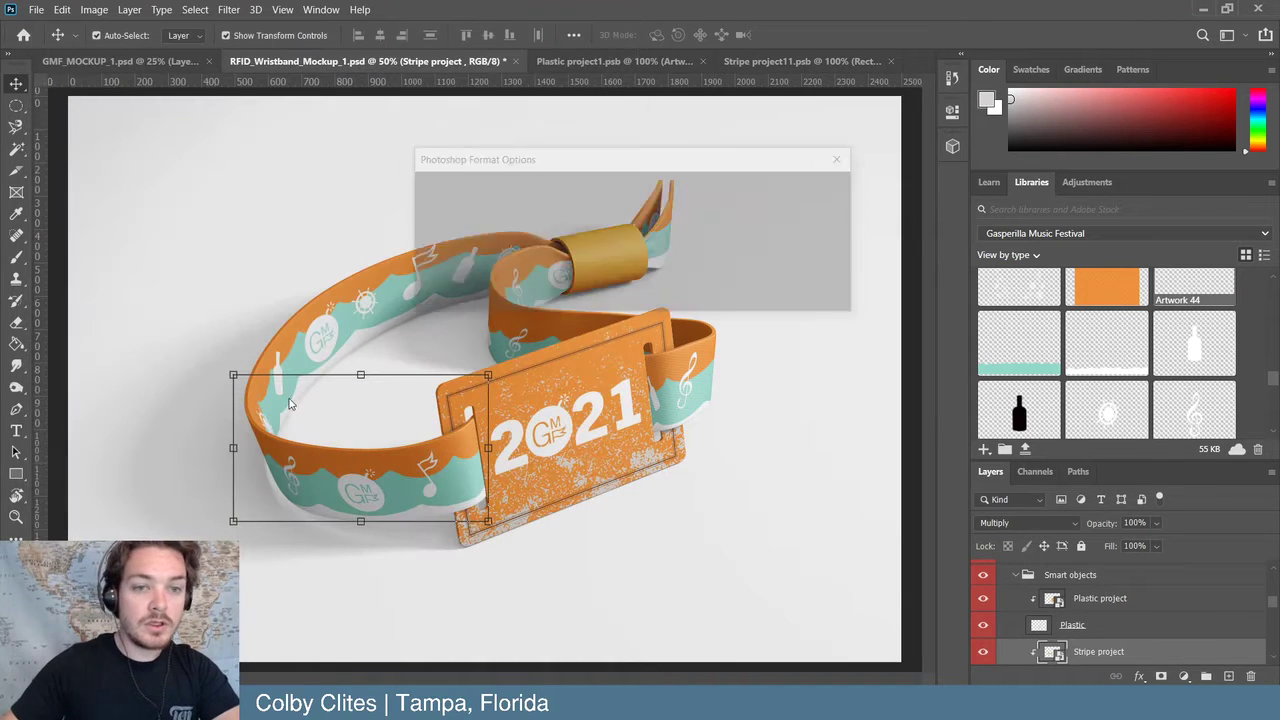
pyautogui.click(818, 190)
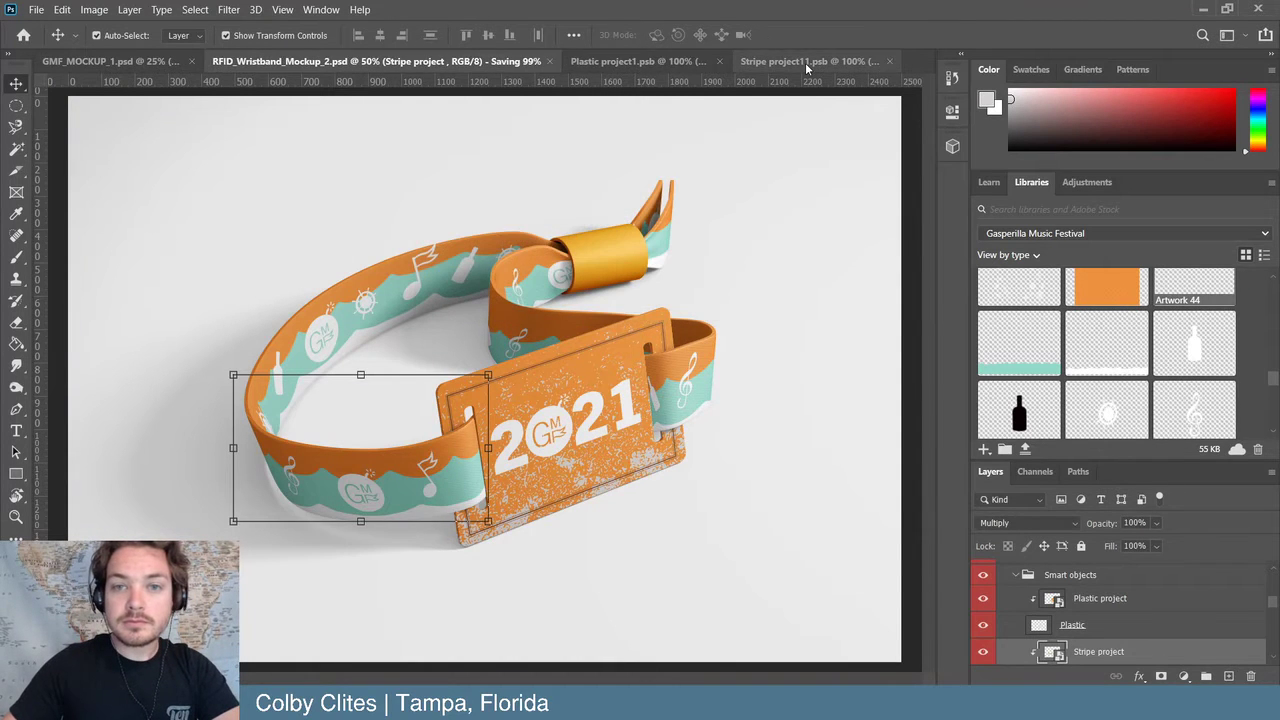
# - Paste the distressed teal wave as pixels into Stripe project11.psb and scale it to 86.86% across the stripe's lower half
pyautogui.click(805, 62)
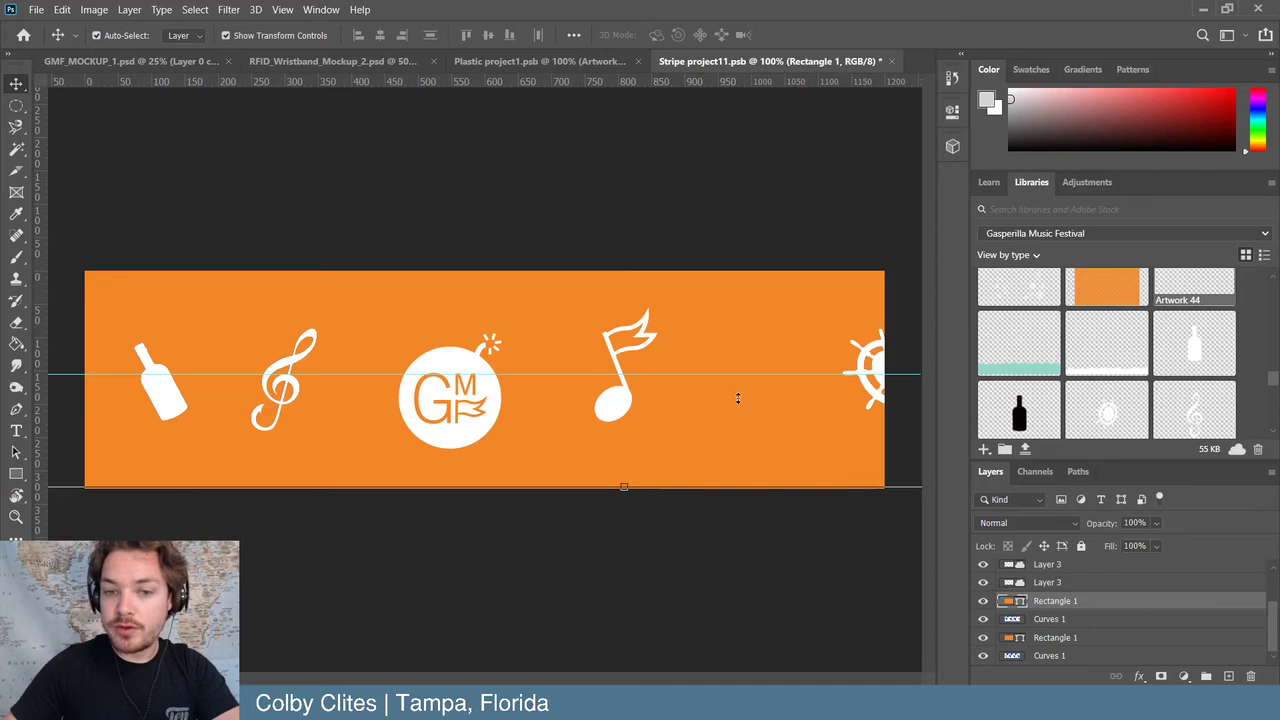
pyautogui.click(335, 207)
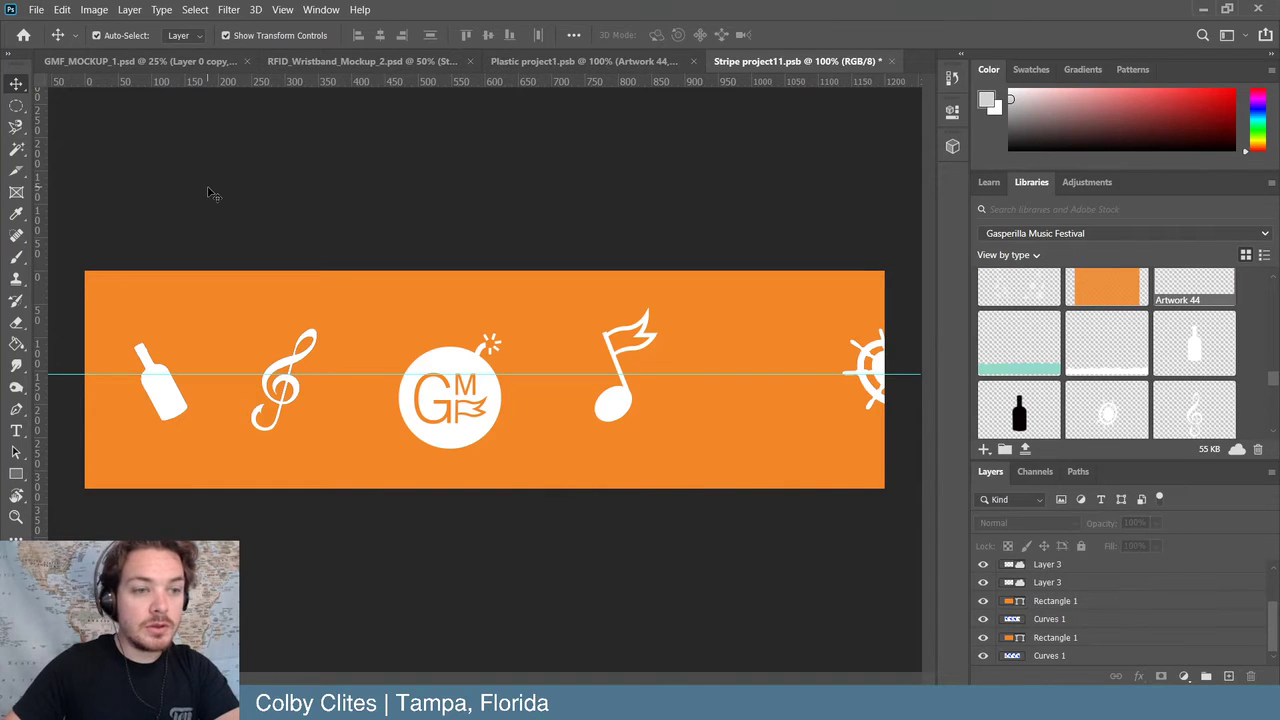
pyautogui.hotkey('ctrl', 'v')
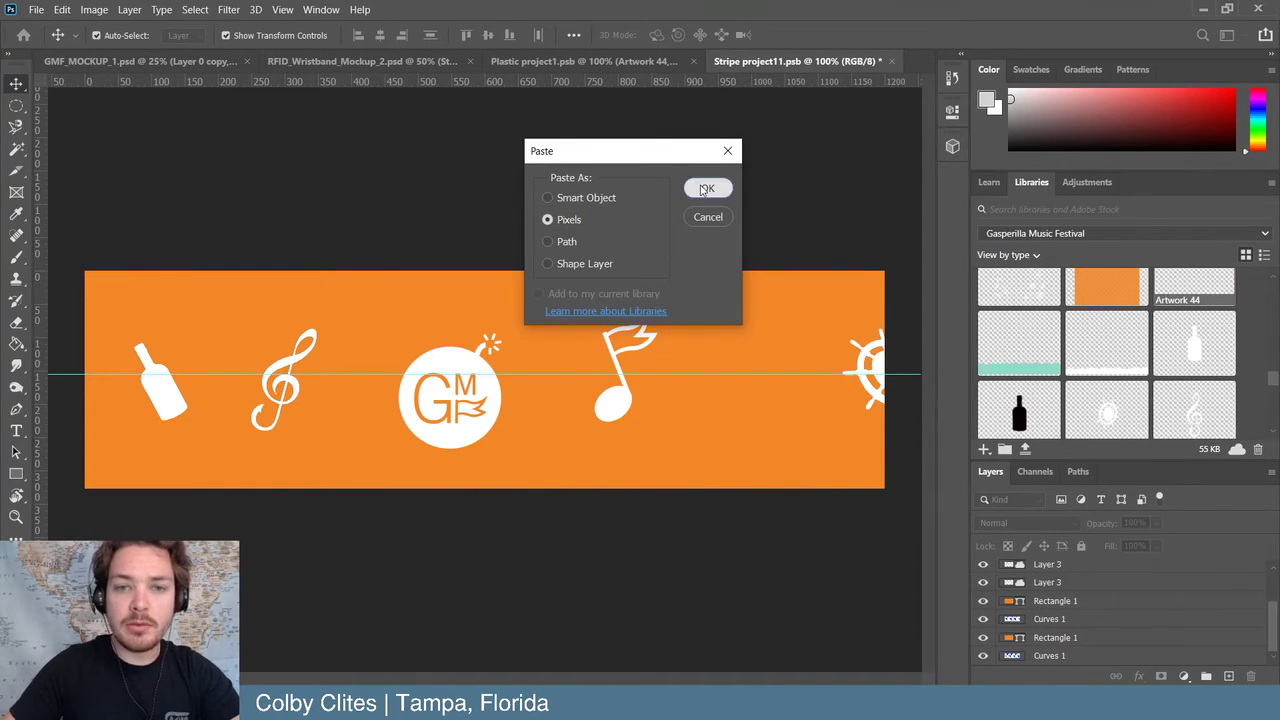
pyautogui.click(706, 190)
pyautogui.moveTo(553, 398); pyautogui.dragTo(375, 480)
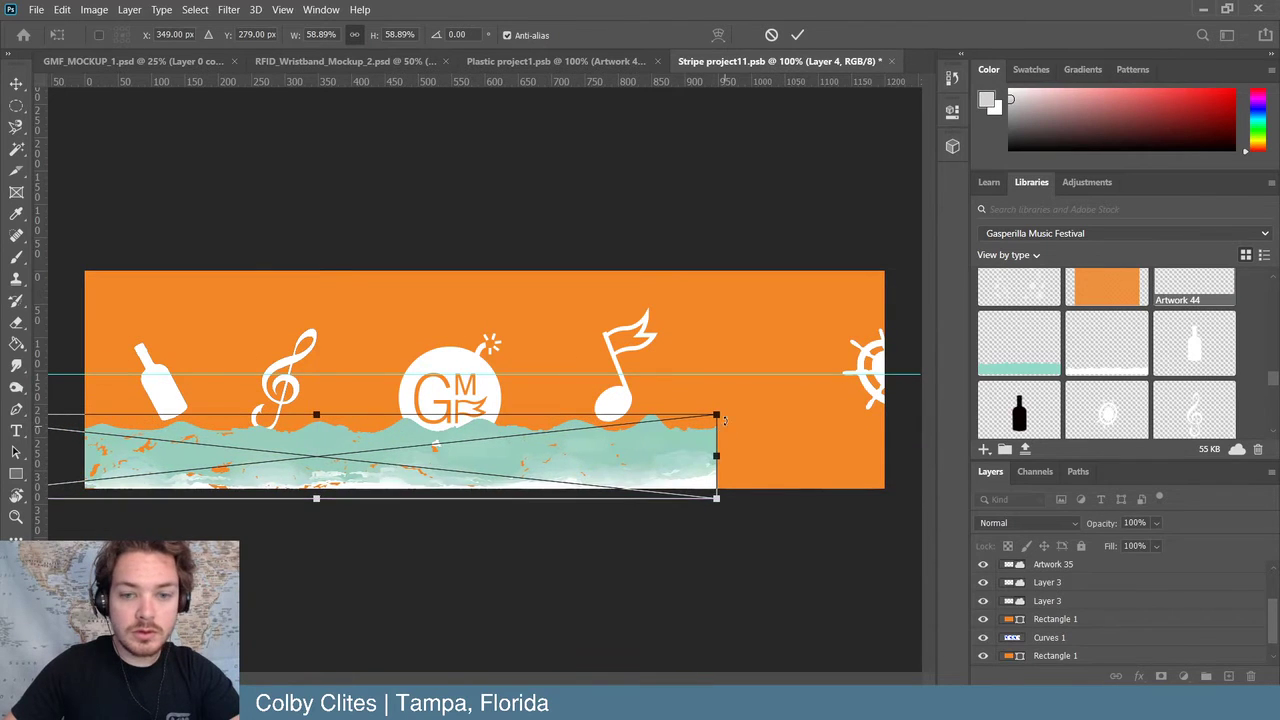
pyautogui.moveTo(715, 413); pyautogui.dragTo(1086, 351)
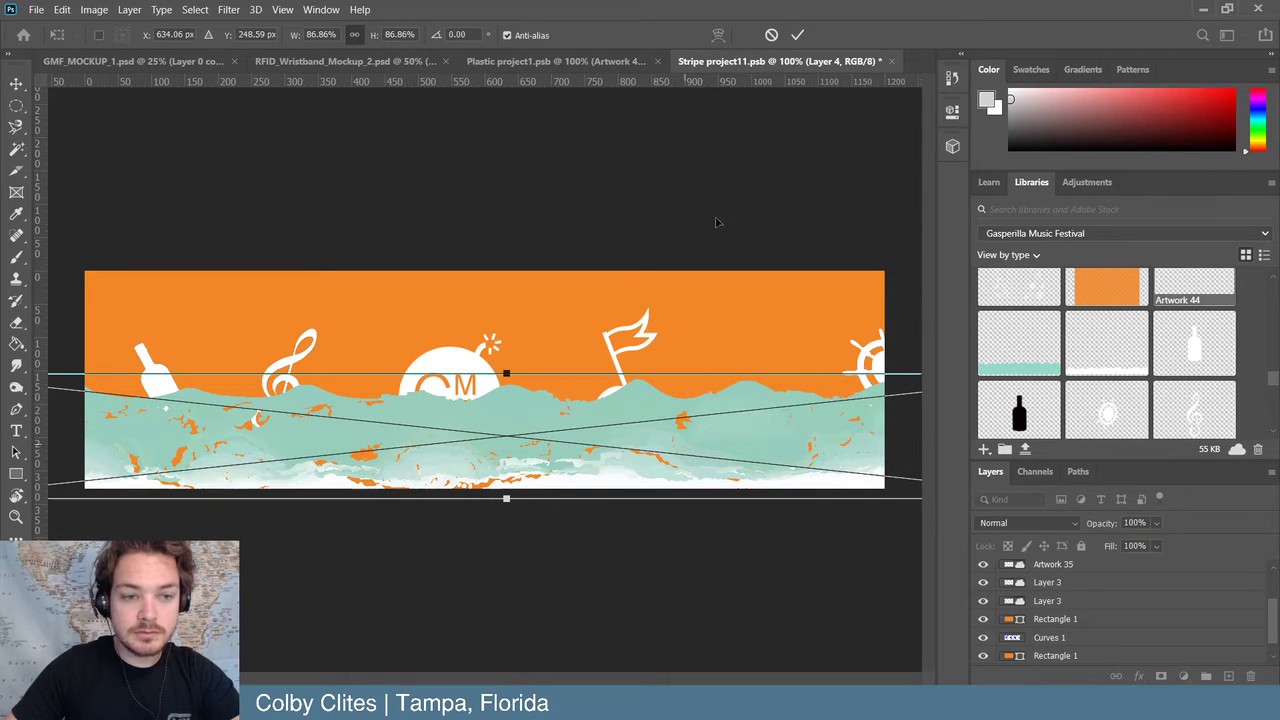
# - Place the pasted wave layer beneath the white icon layers, just above Rectangle 1, and shift the wave slightly lower on the stripe
pyautogui.scroll(3, 1070, 605)
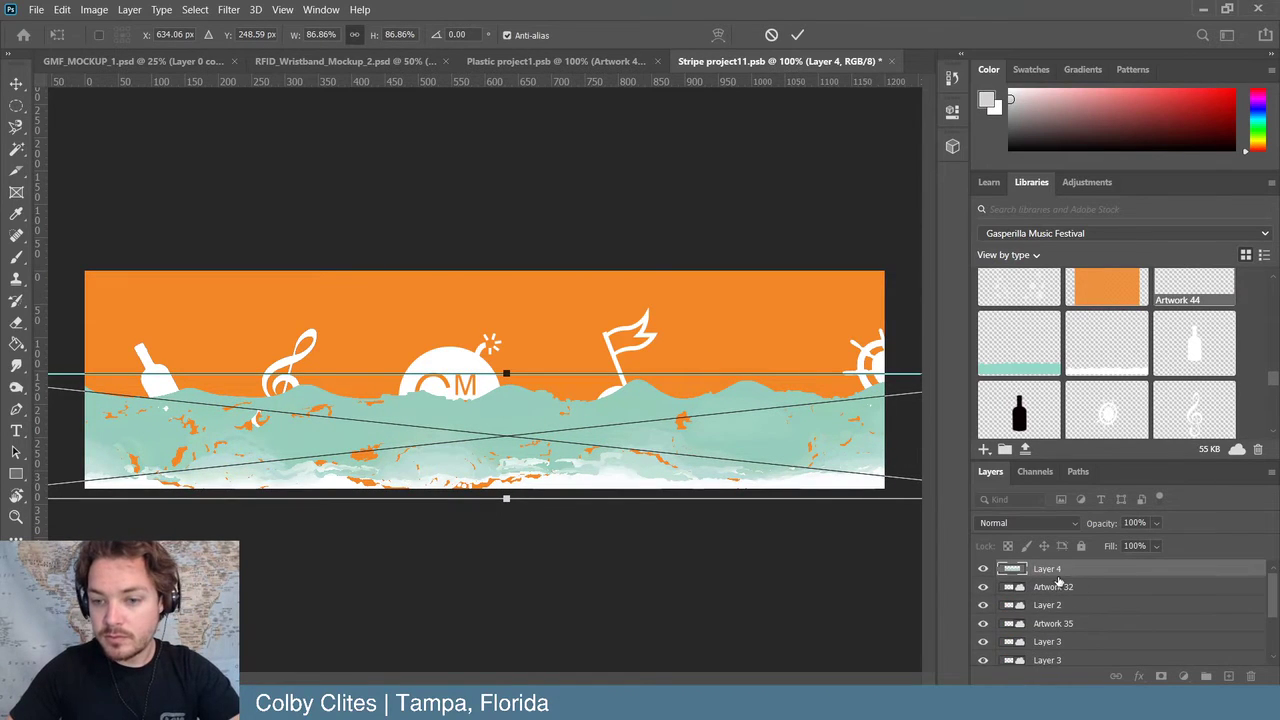
pyautogui.moveTo(1056, 569); pyautogui.dragTo(1069, 655)
pyautogui.click(566, 586)
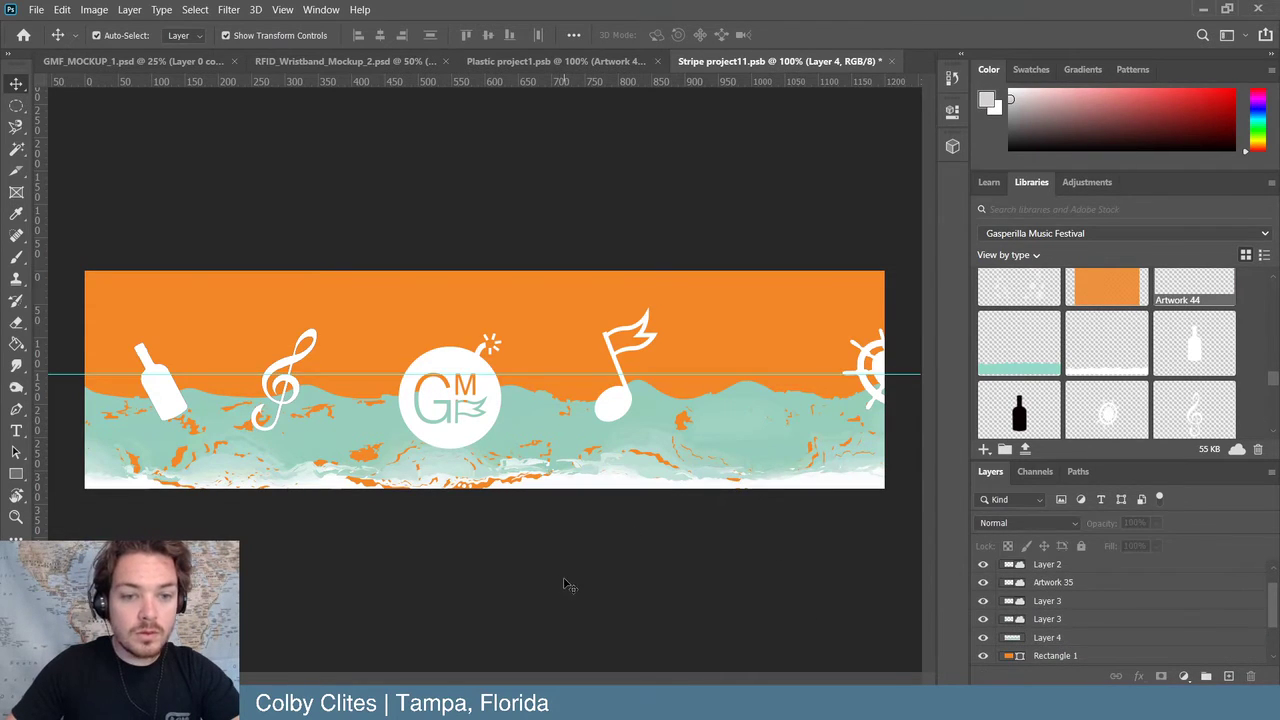
pyautogui.moveTo(565, 466)
pyautogui.mouseDown()
pyautogui.moveTo(550, 486)
pyautogui.moveTo(551, 471)
pyautogui.mouseUp()
pyautogui.click(175, 193)
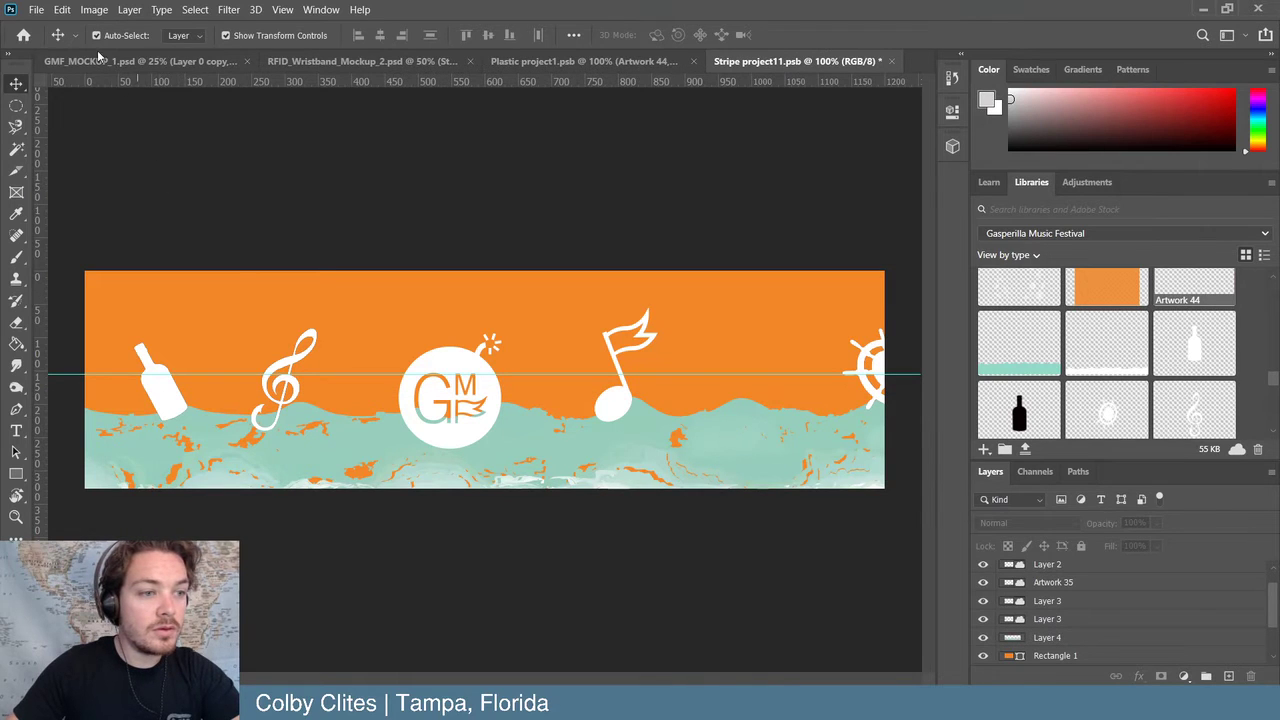
# - Save the stripe artwork, check it on the wristband mockup, and go to the tag artwork Plastic project1.psb
pyautogui.click(40, 12)
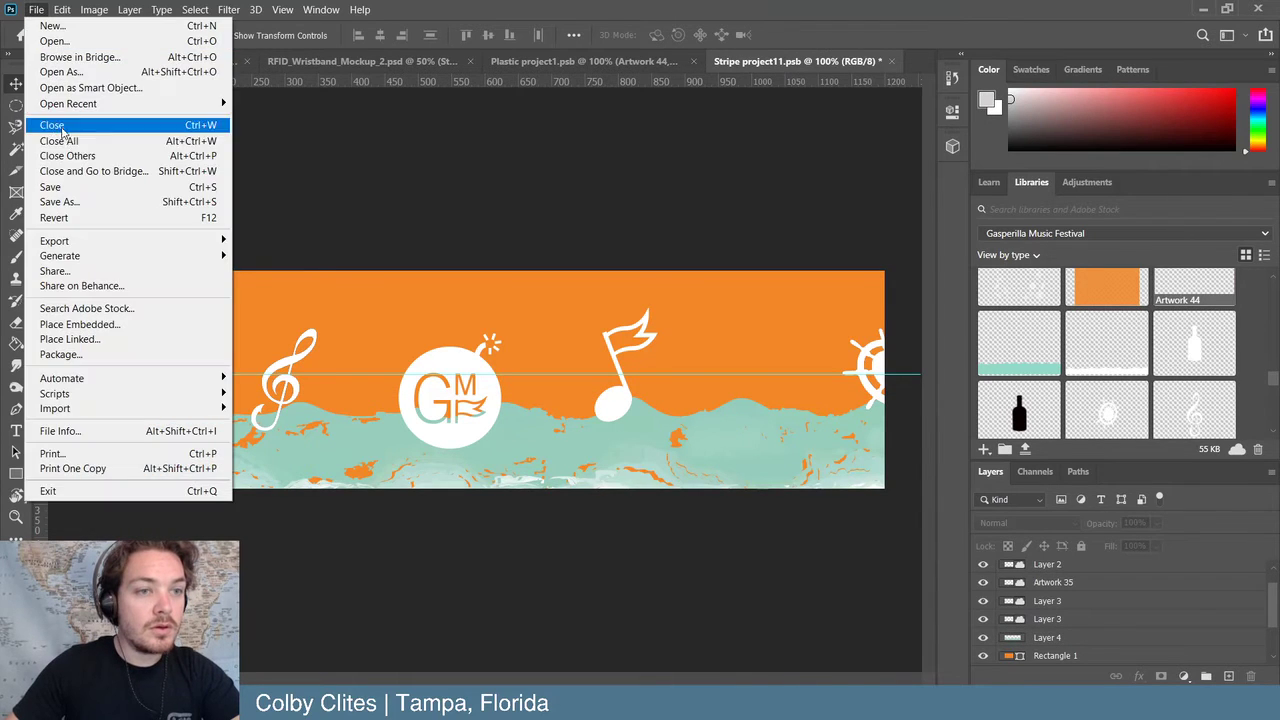
pyautogui.click(65, 188)
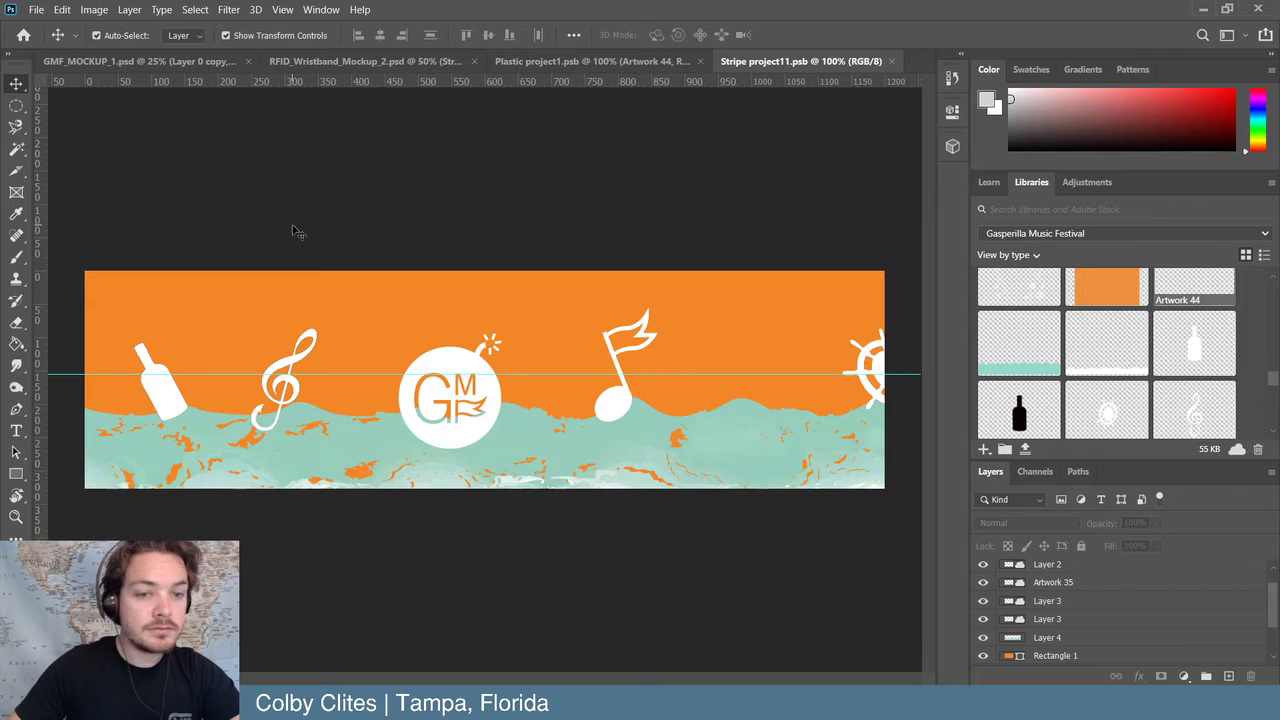
pyautogui.click(595, 61)
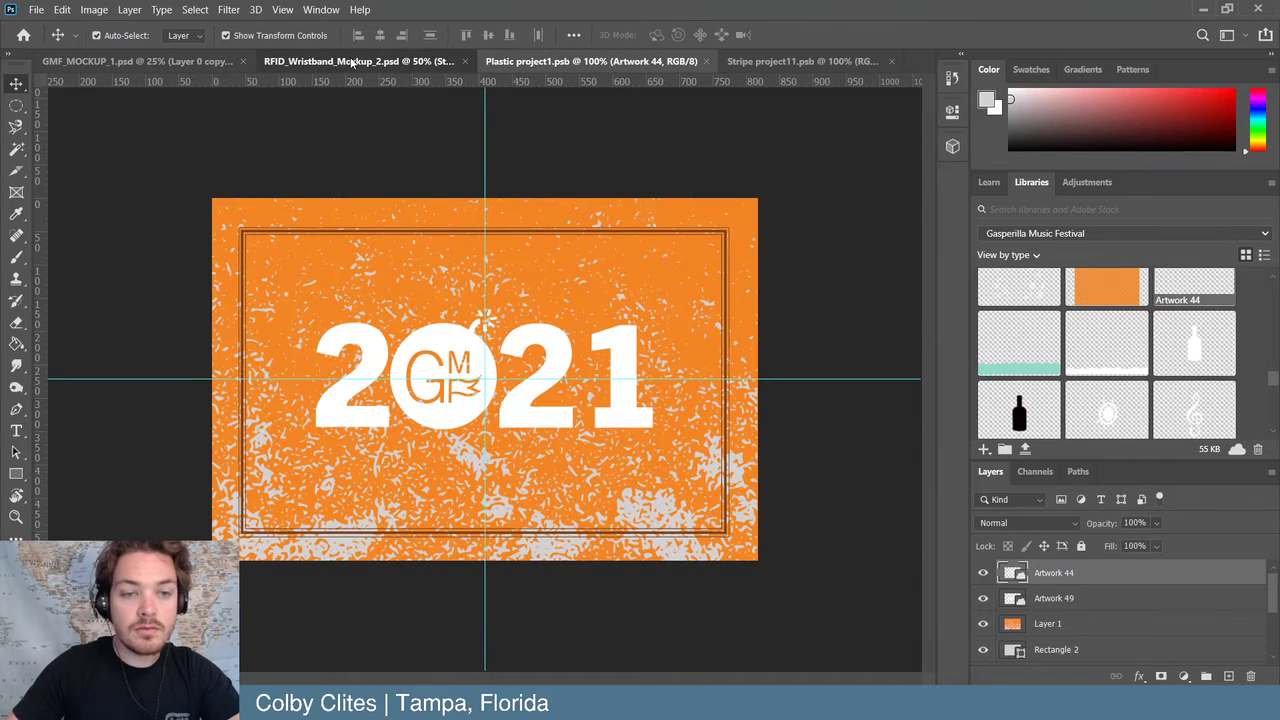
pyautogui.click(352, 61)
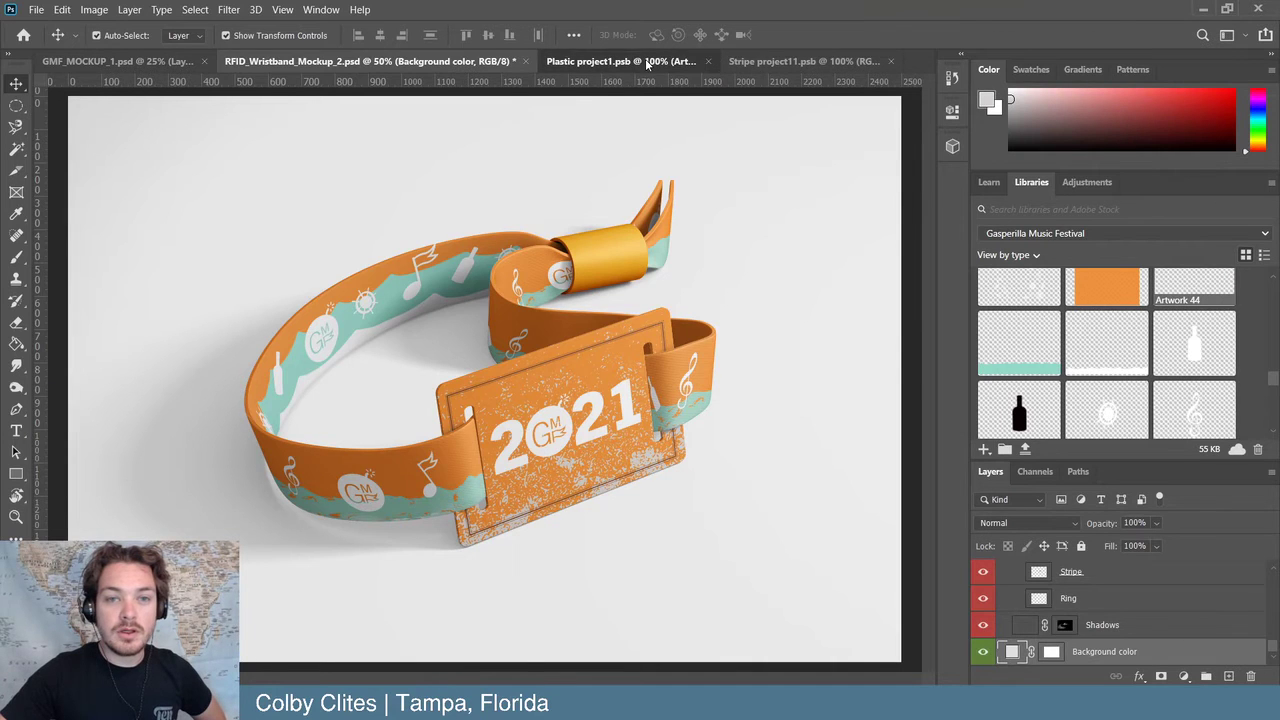
pyautogui.click(620, 61)
pyautogui.moveTo(657, 263)
pyautogui.mouseDown()
pyautogui.moveTo(659, 274)
pyautogui.moveTo(658, 262)
pyautogui.mouseUp()
pyautogui.press('Delete')
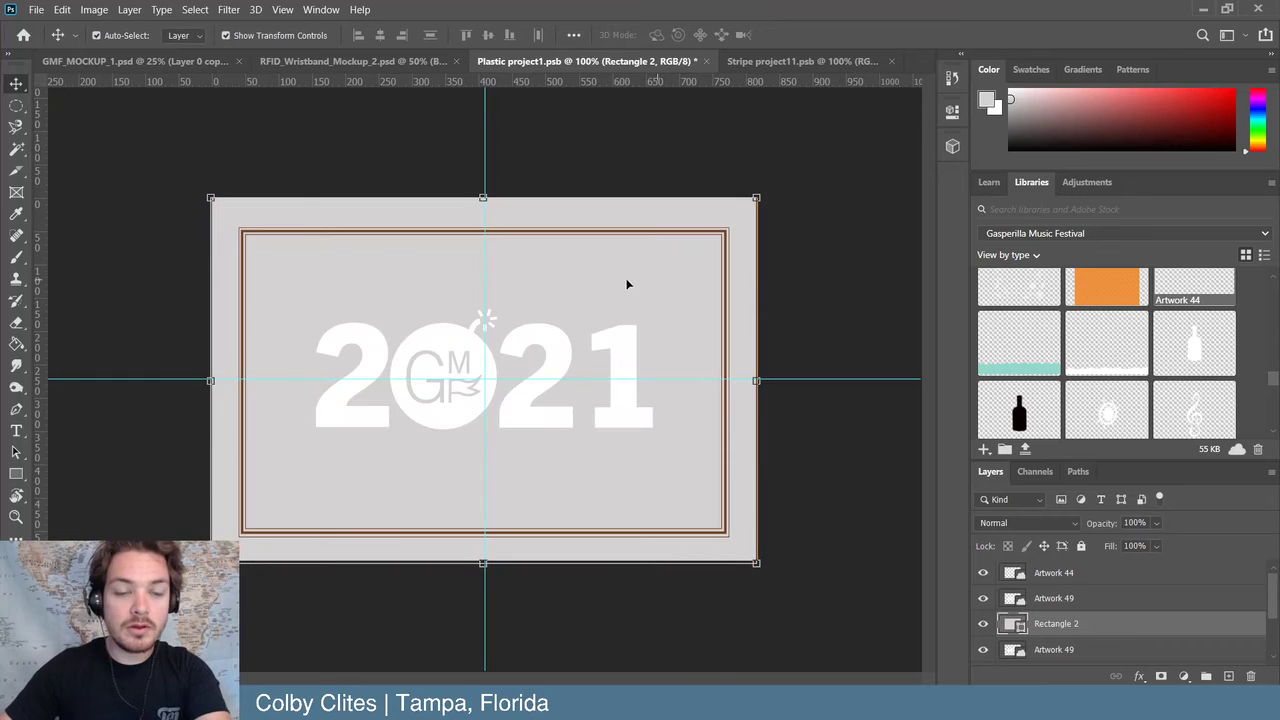
pyautogui.hotkey('ctrl', 'z')
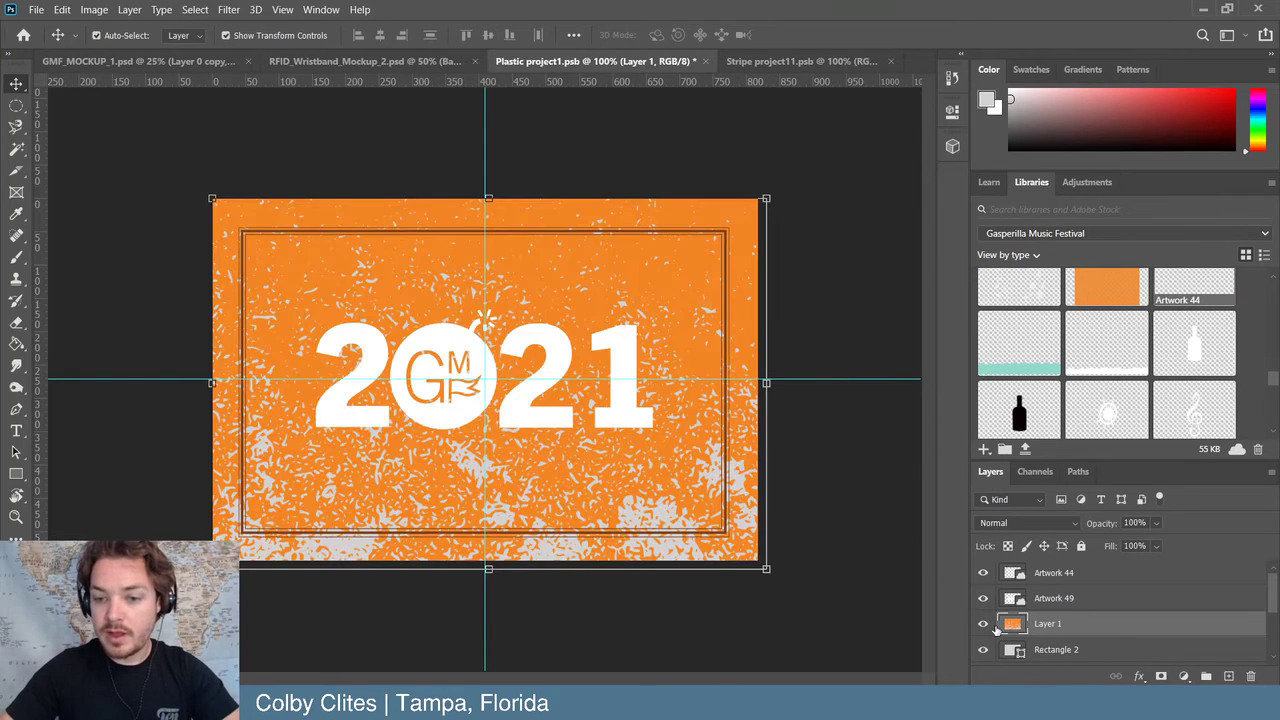
# - Hide the tag's distressed Layer 1 in favour of the solid orange Rectangle 1, moved above Rectangle 2, and save the tag artwork
pyautogui.click(983, 624)
pyautogui.scroll(-2, 1100, 625)
pyautogui.moveTo(1048, 655); pyautogui.dragTo(1086, 617)
pyautogui.click(842, 306)
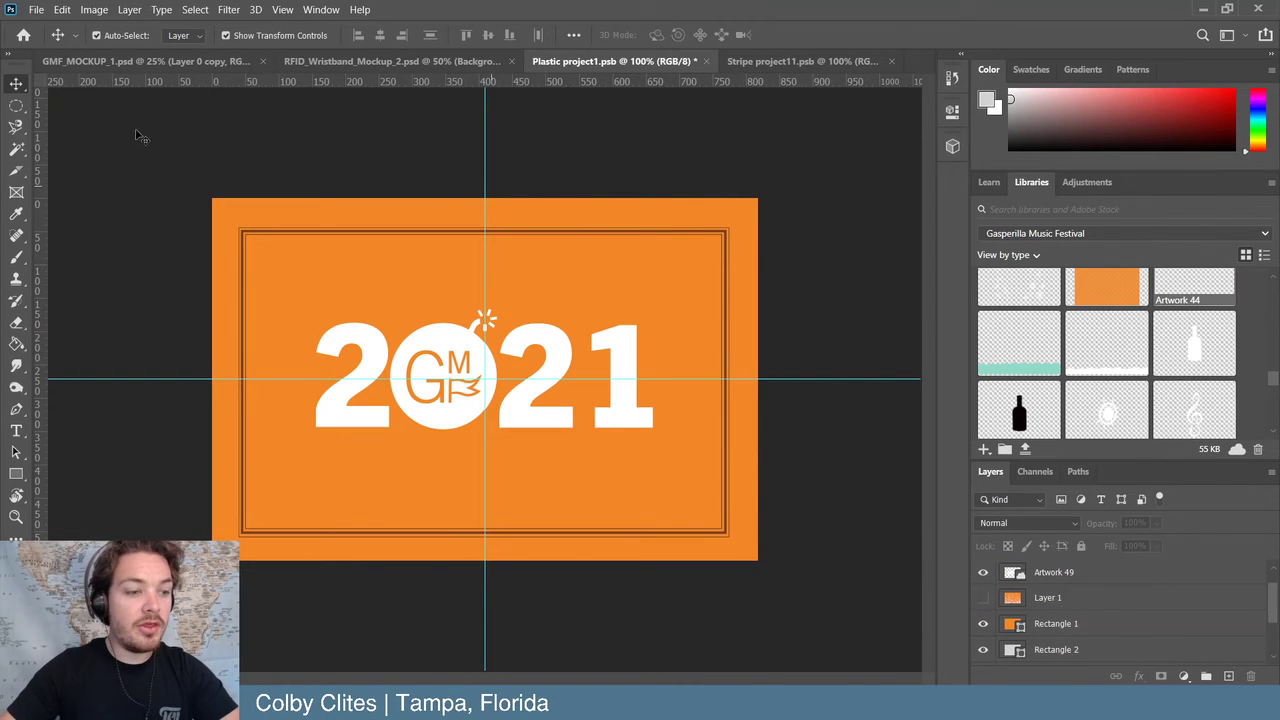
pyautogui.click(35, 9)
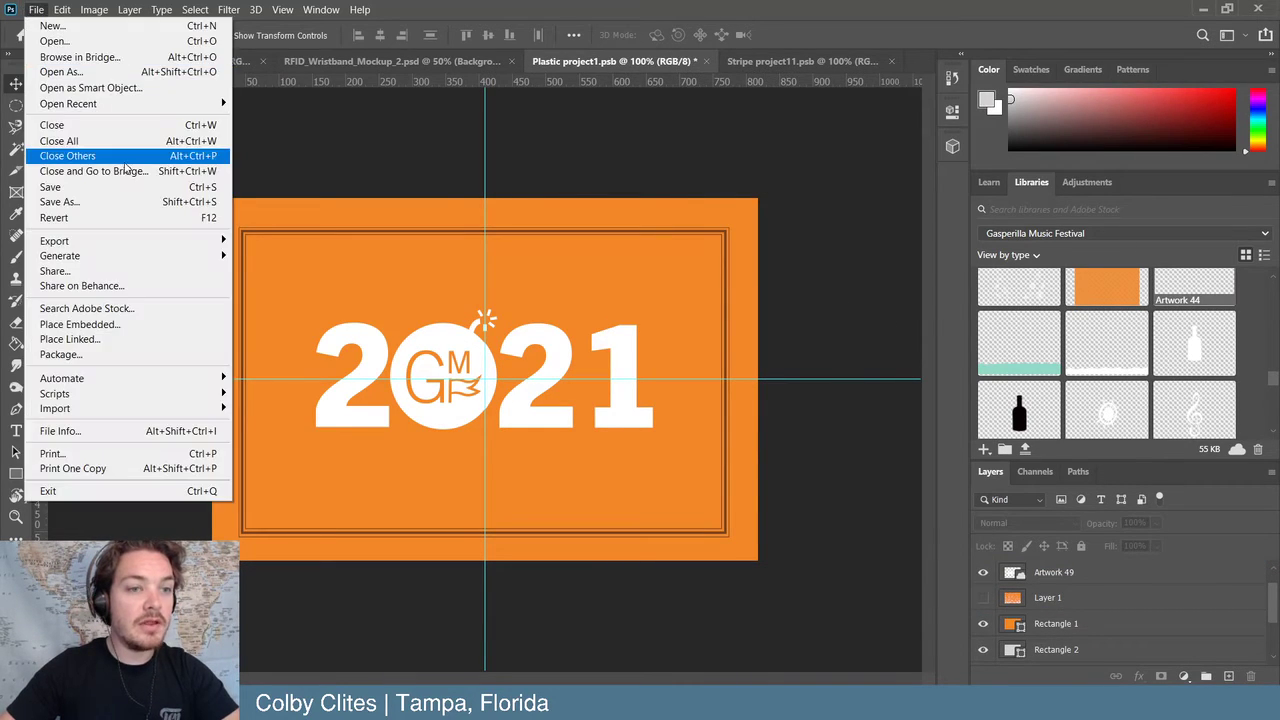
pyautogui.click(128, 184)
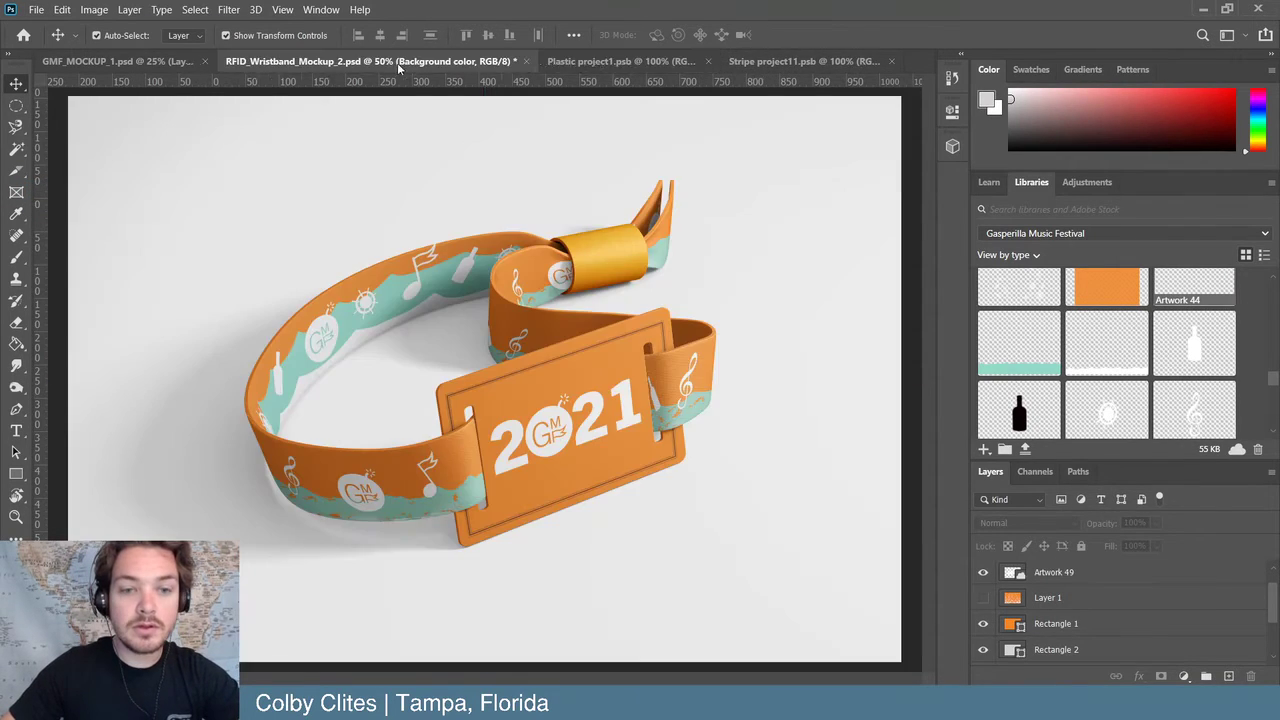
# - Enlarge the distressed wave layer in Stripe project11.psb to 135.94% and reposition it across the stripe's lower half
pyautogui.click(390, 61)
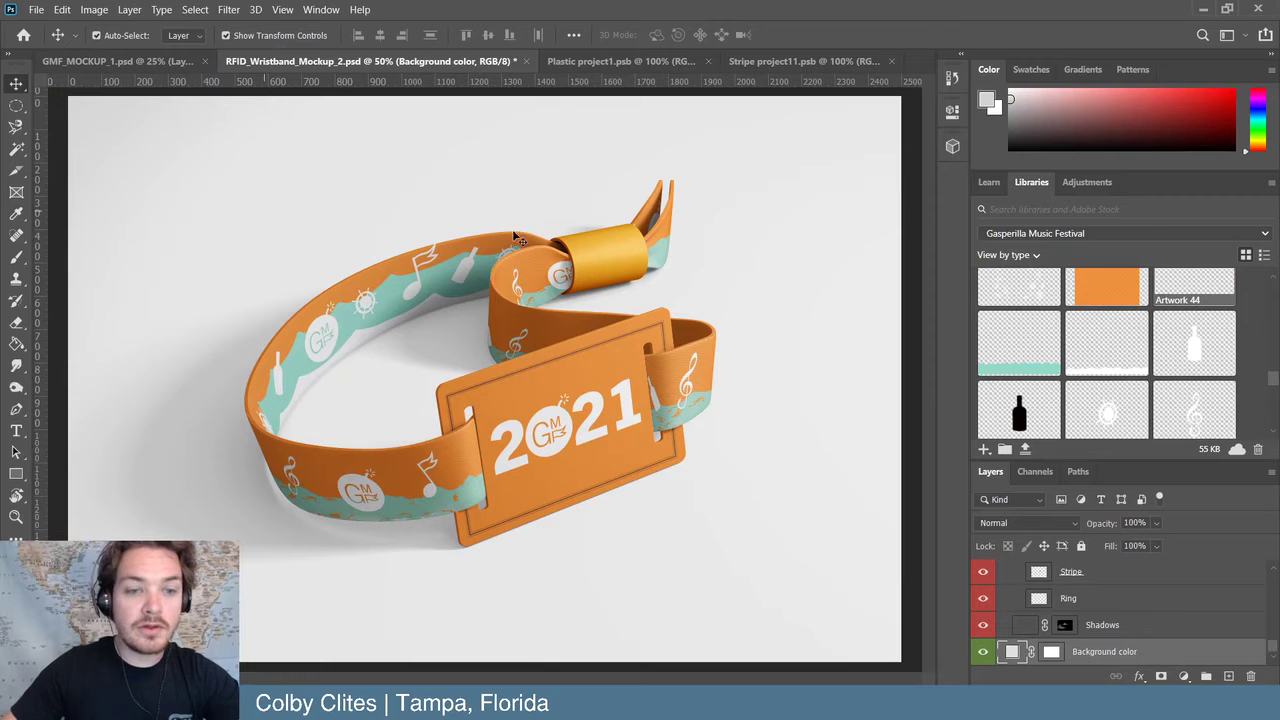
pyautogui.click(790, 61)
pyautogui.moveTo(537, 449); pyautogui.dragTo(855, 356)
pyautogui.moveTo(783, 413)
pyautogui.mouseDown()
pyautogui.moveTo(800, 414)
pyautogui.moveTo(797, 429)
pyautogui.mouseUp()
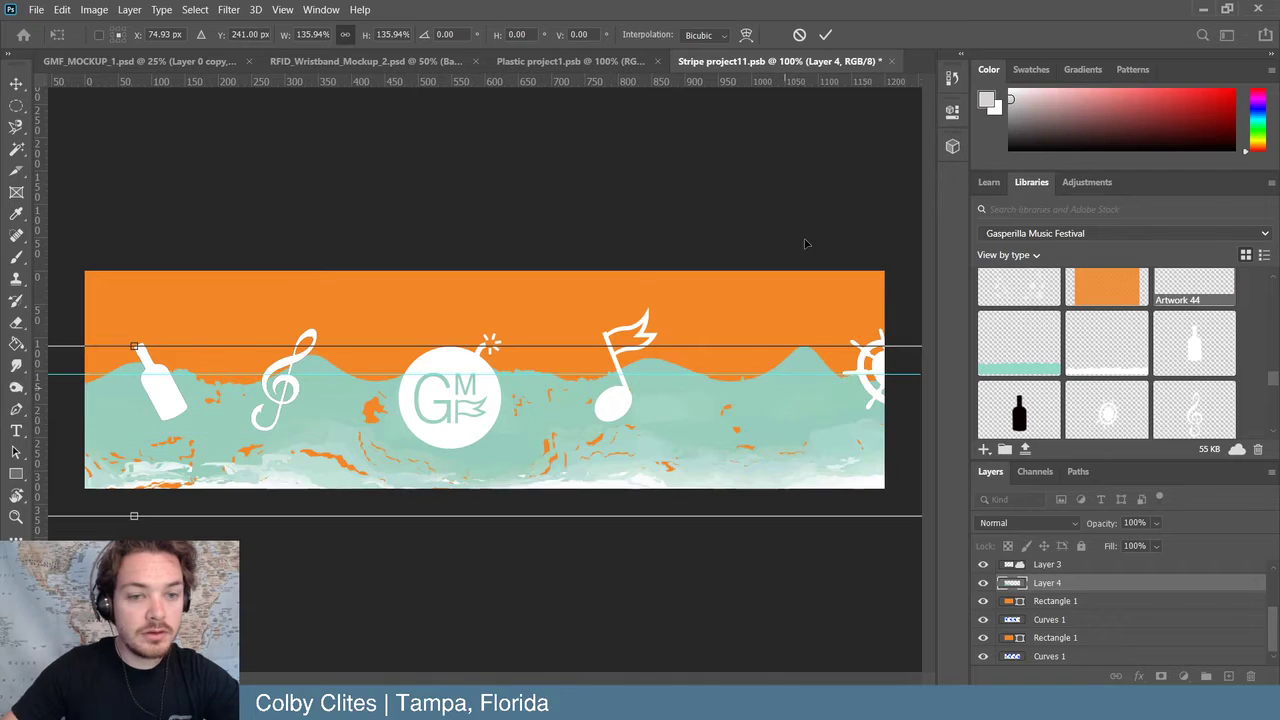
pyautogui.click(825, 34)
pyautogui.moveTo(783, 450)
pyautogui.mouseDown()
pyautogui.moveTo(812, 442)
pyautogui.moveTo(766, 450)
pyautogui.mouseUp()
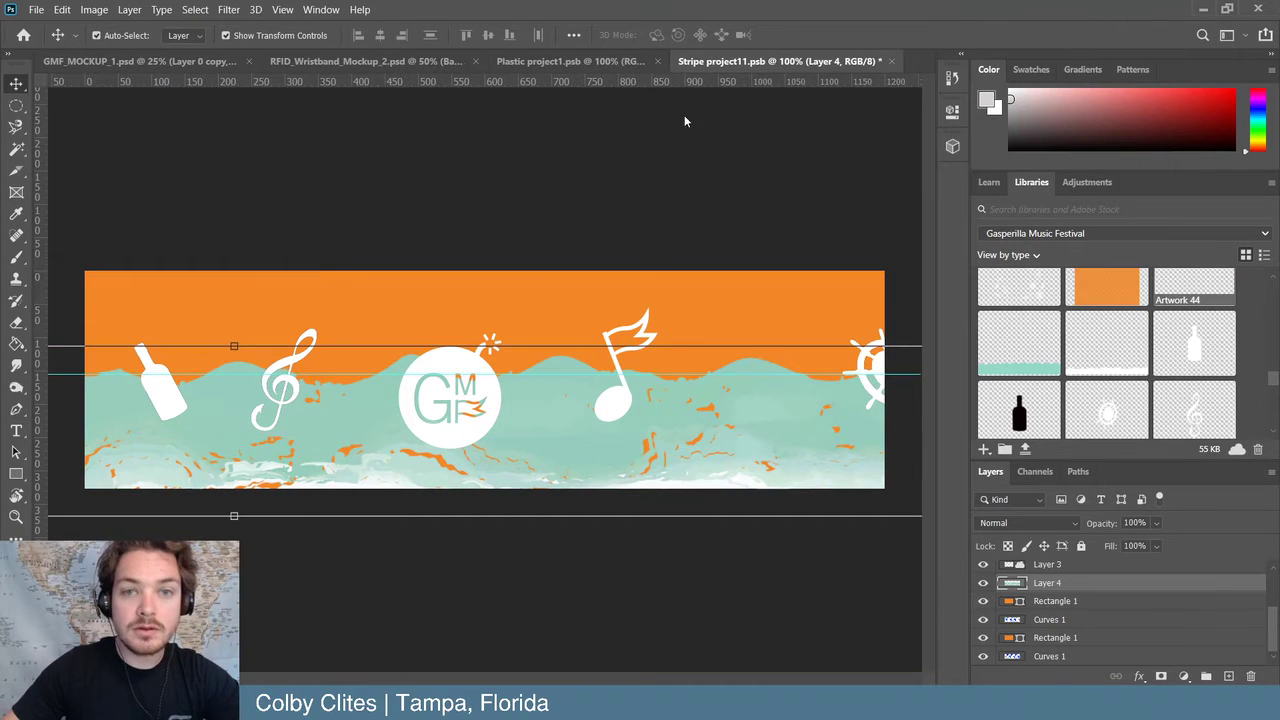
# - Save the Stripe project11.psb artwork, check it on the wristband mockup, and close the stripe artwork
pyautogui.click(571, 226)
pyautogui.click(62, 9)
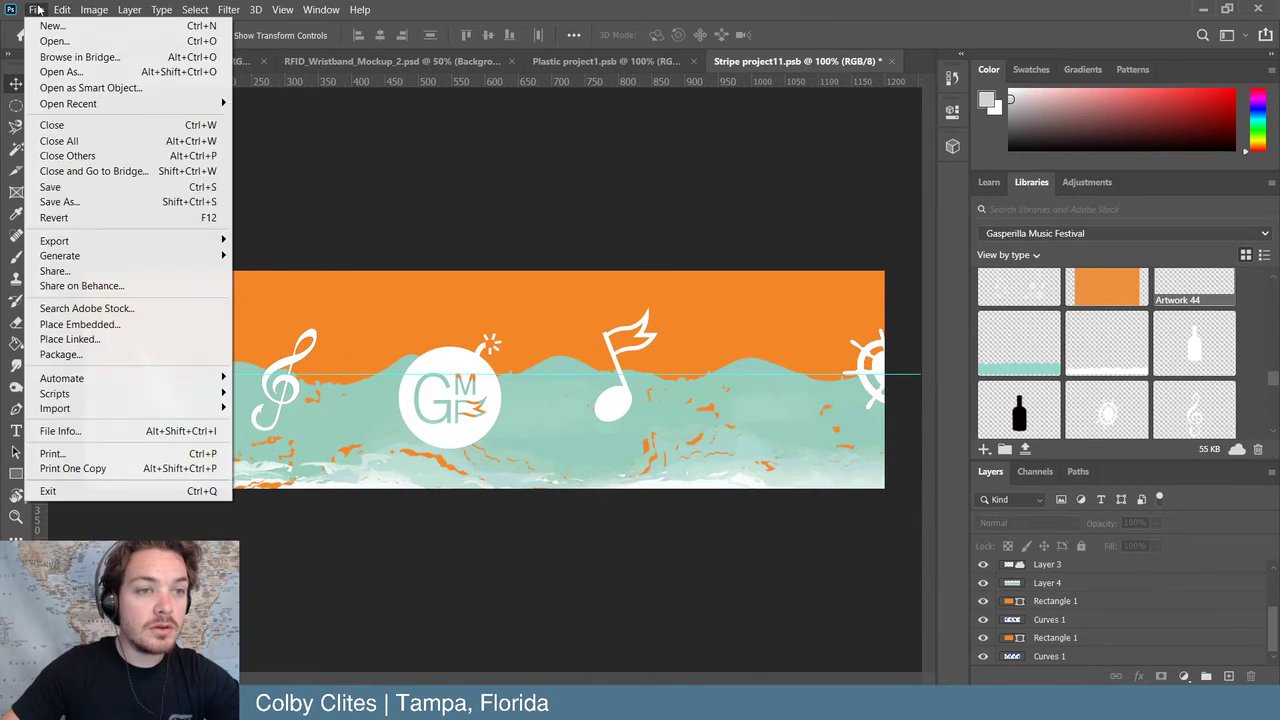
pyautogui.click(70, 187)
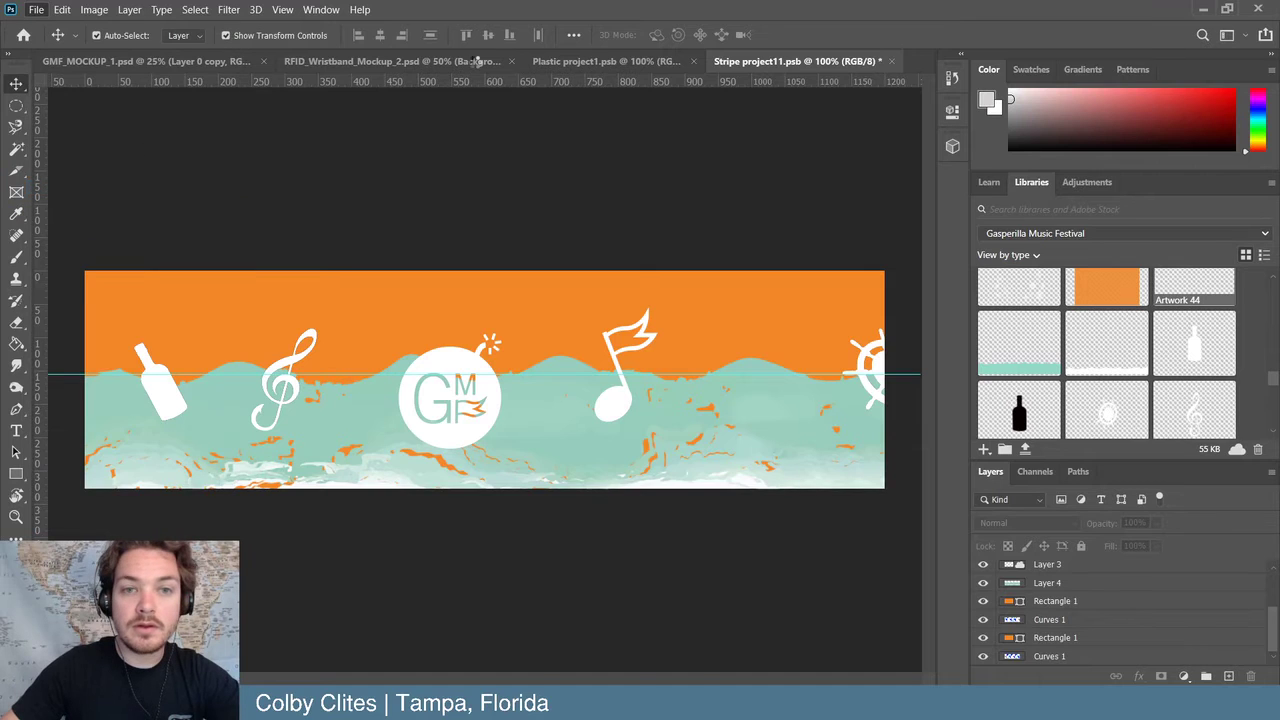
pyautogui.click(396, 63)
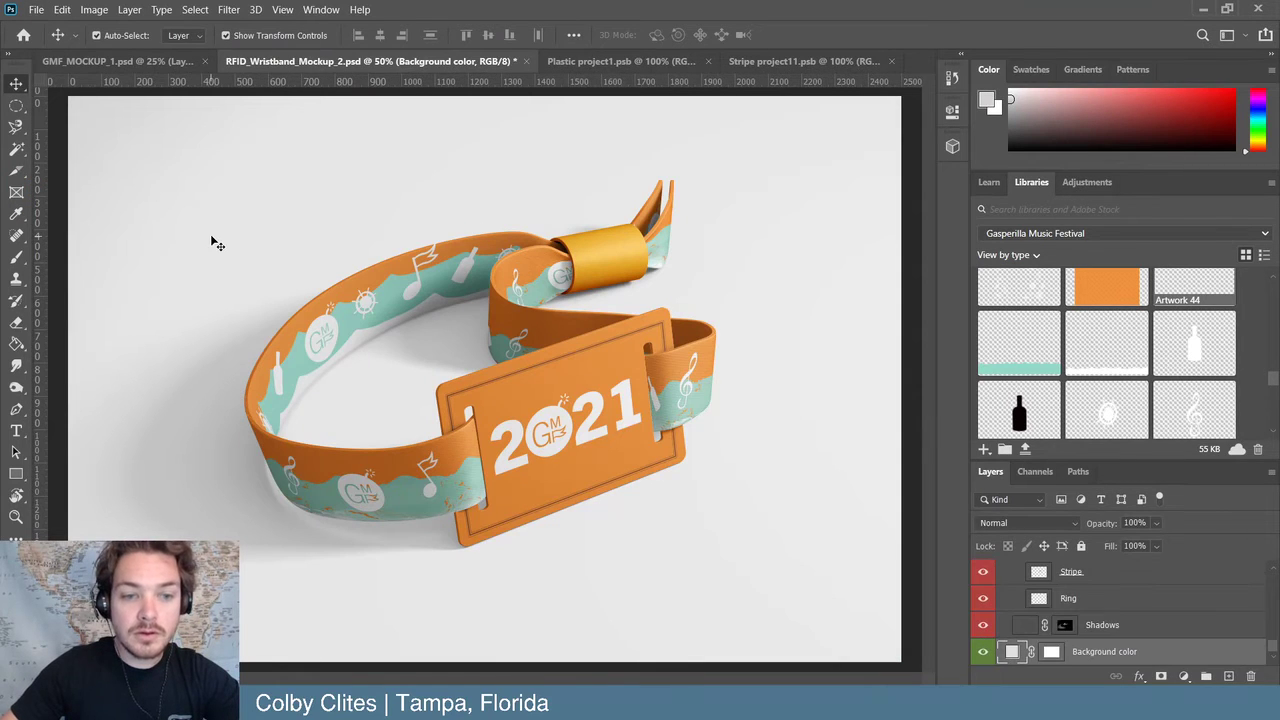
pyautogui.click(750, 60)
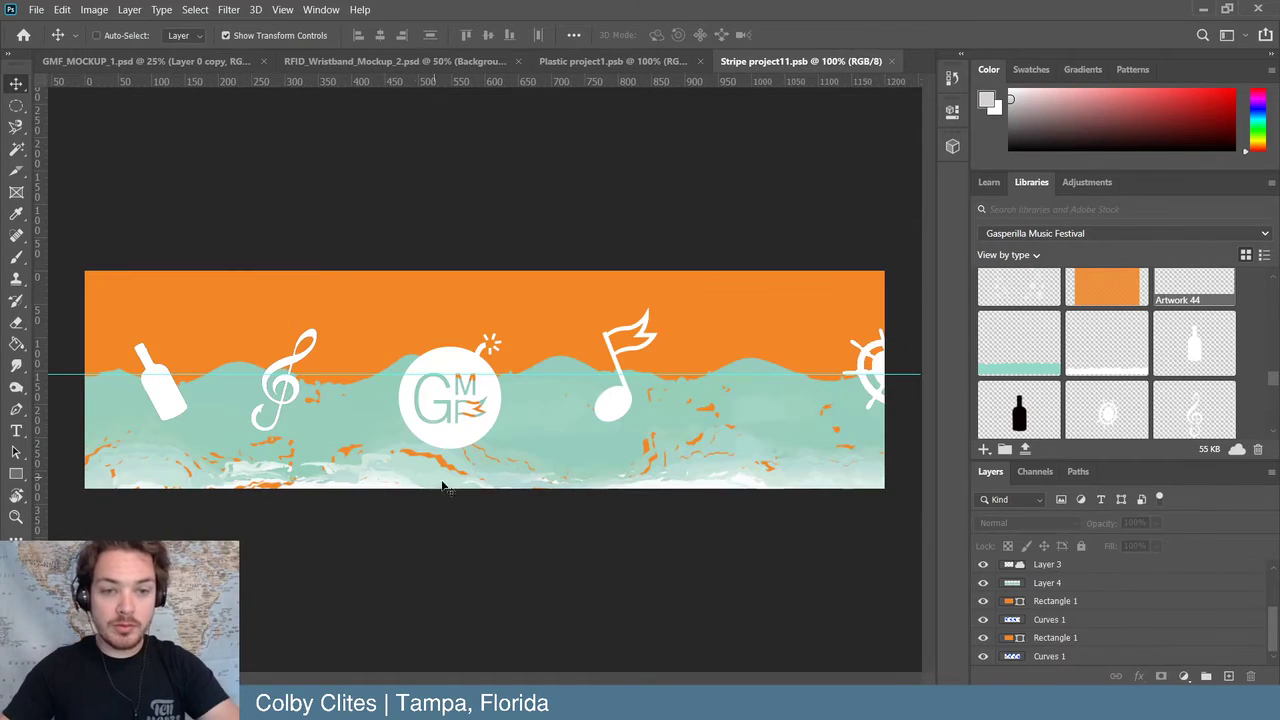
pyautogui.click(894, 61)
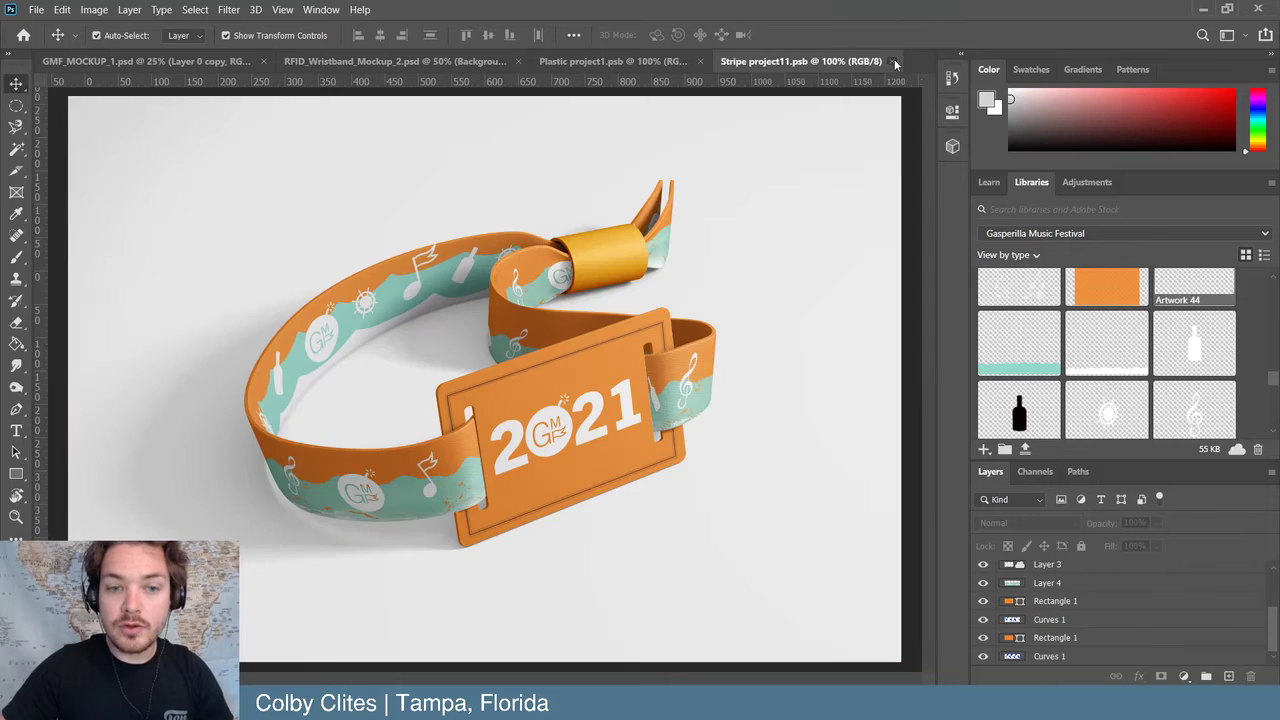
pyautogui.click(760, 64)
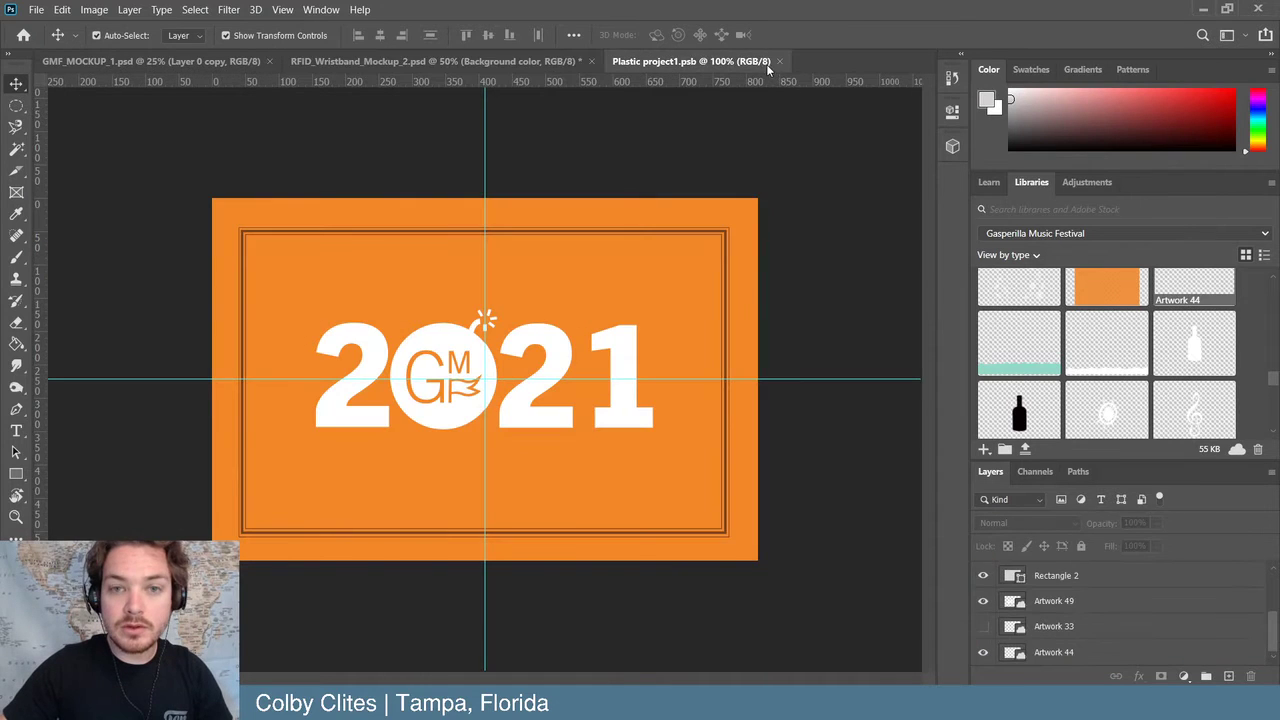
pyautogui.click(405, 57)
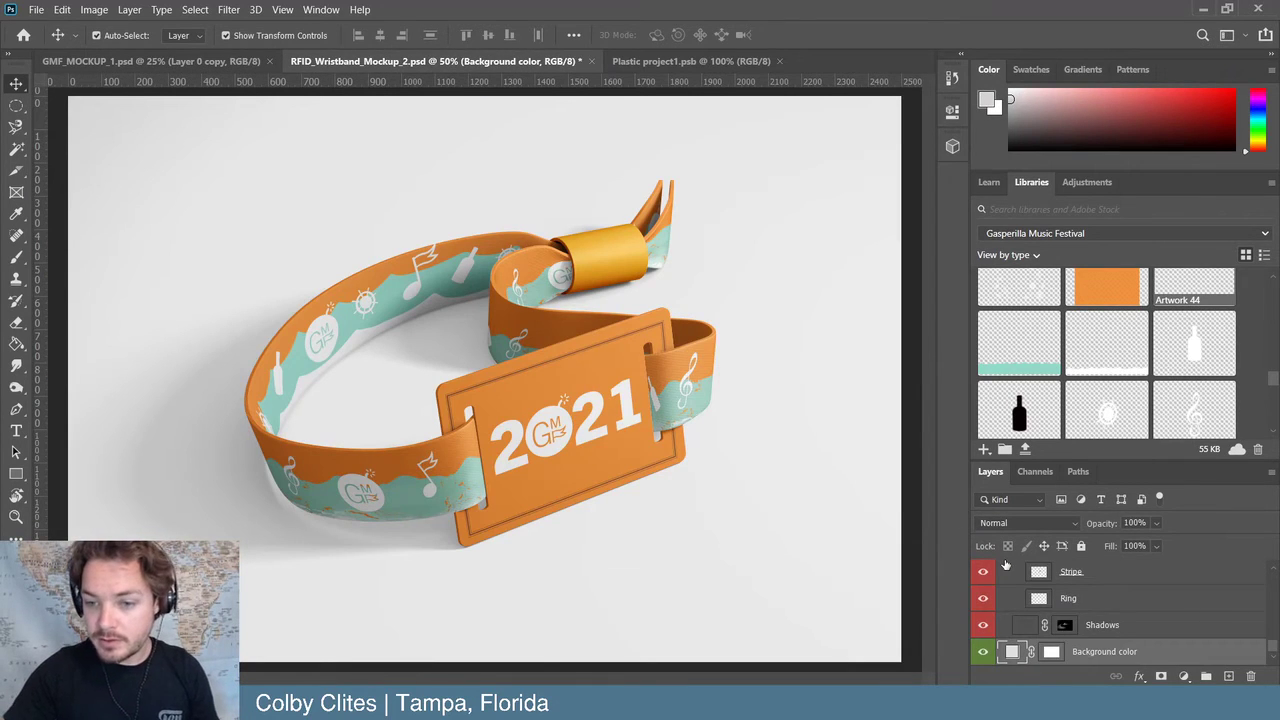
# - Open the Stripe project smart object that covers the inner back loop of the wristband
pyautogui.scroll(3, 1080, 612)
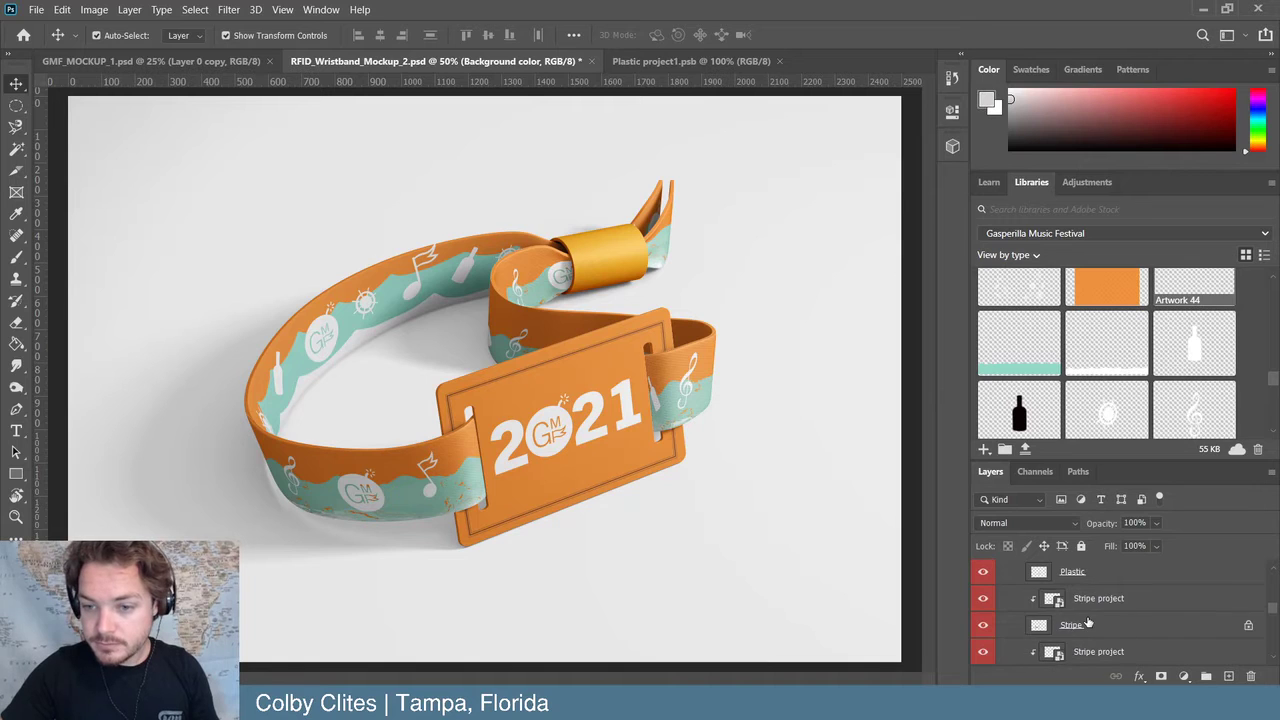
pyautogui.scroll(-3, 1088, 624)
pyautogui.scroll(5, 1100, 624)
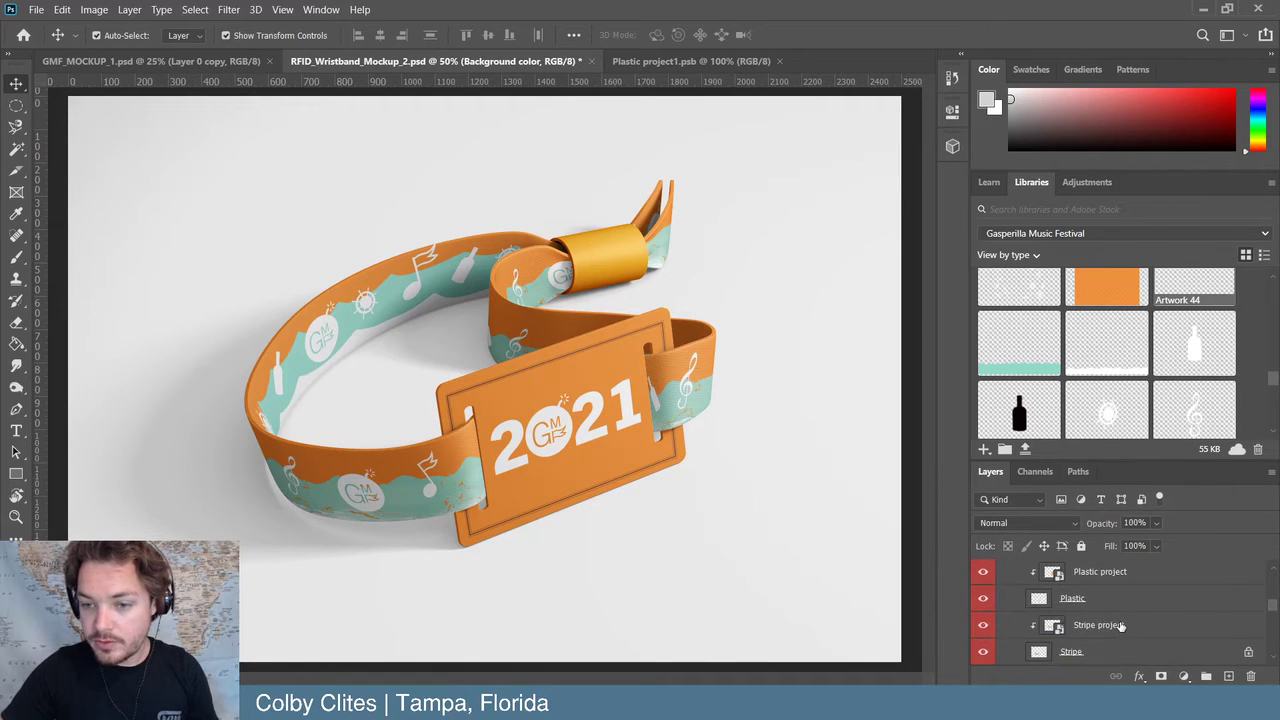
pyautogui.click(1122, 625)
pyautogui.scroll(-1, 1140, 624)
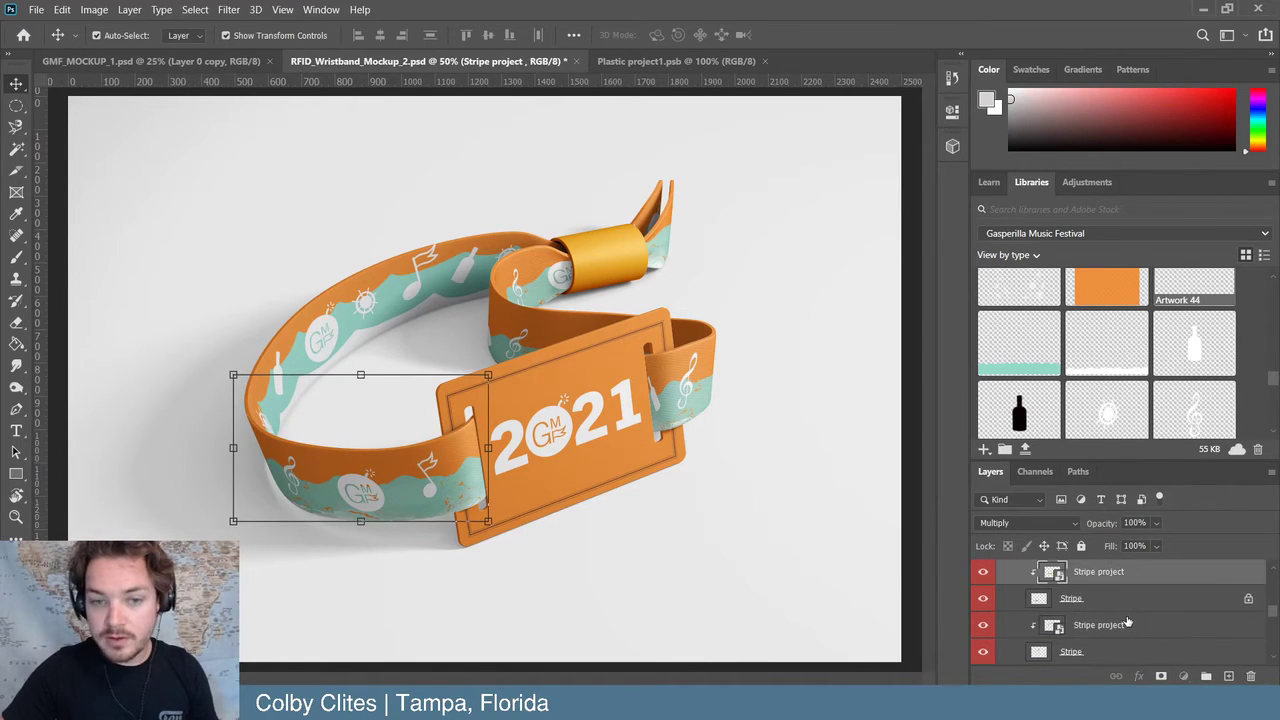
pyautogui.click(1127, 624)
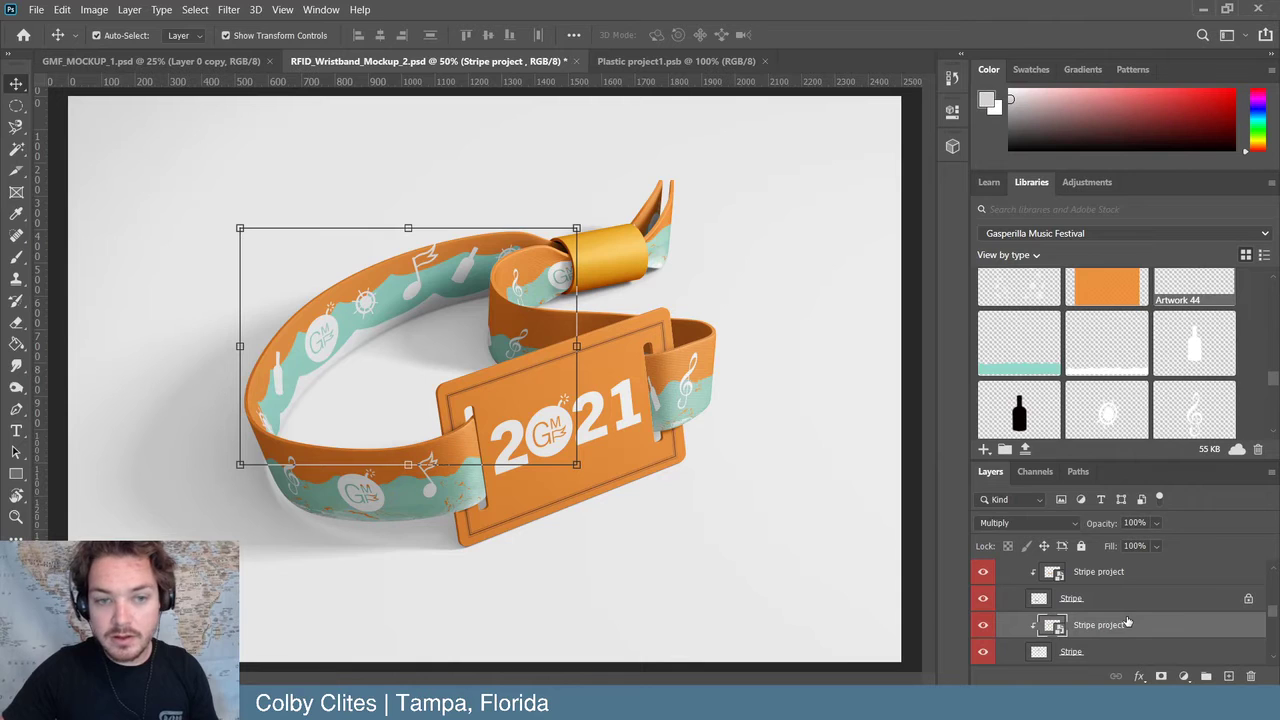
pyautogui.doubleClick(1053, 625)
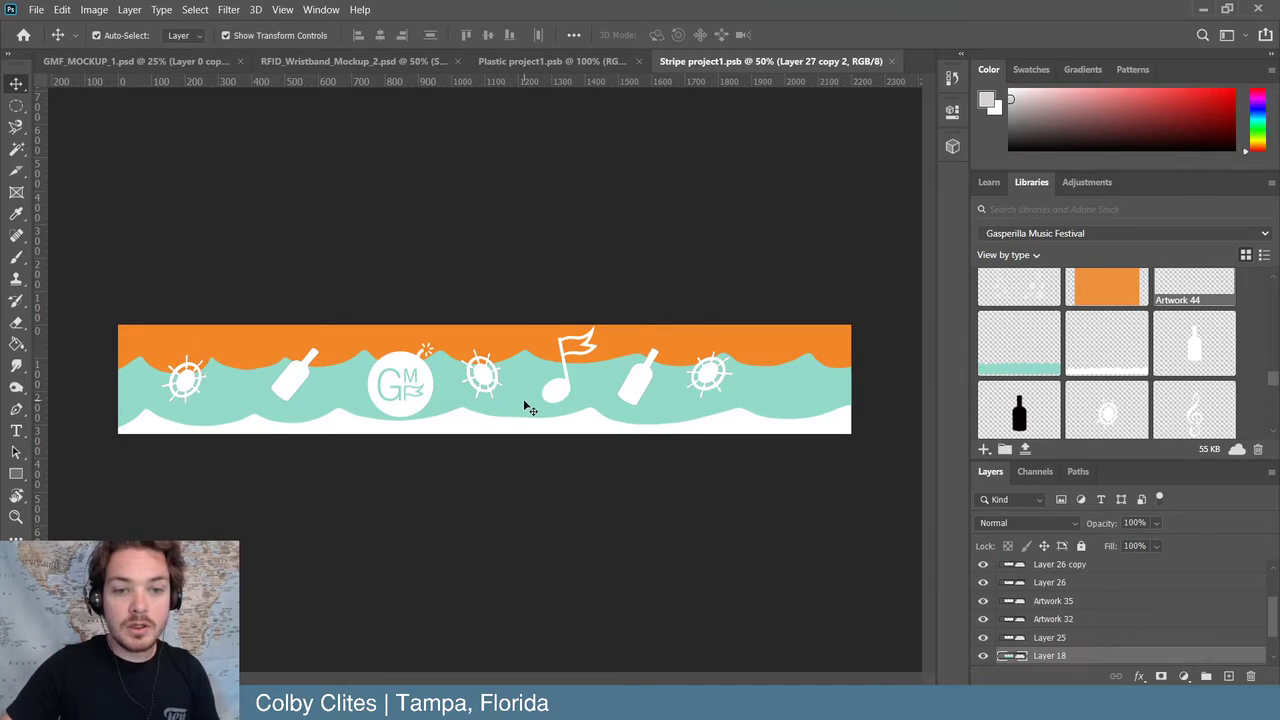
# - Delete the flat teal wave and the white wave layers from the Stripe project1.psb artwork
pyautogui.click(518, 400)
pyautogui.press('Delete')
pyautogui.click(507, 427)
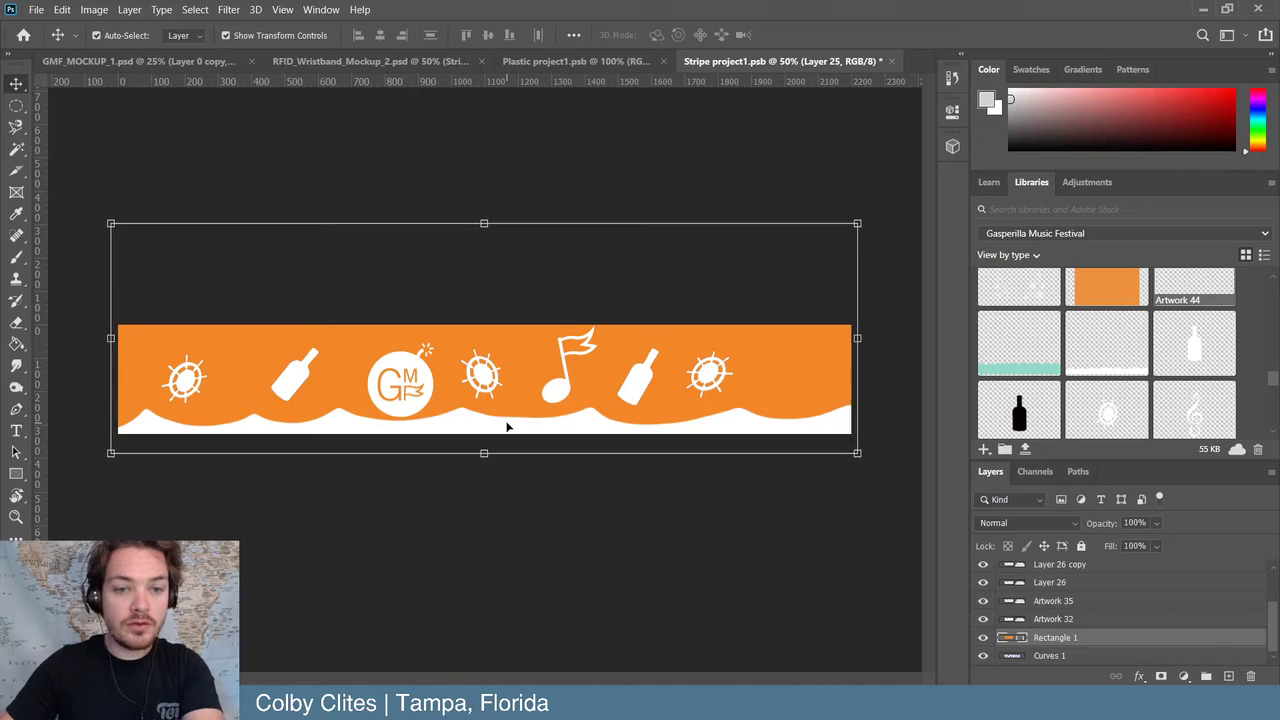
pyautogui.press('Delete')
# - Paste the distressed wave as pixels and scale it to 136.91% wide and 137.23% high across the stripe's lower part
pyautogui.hotkey('ctrl', 'v')
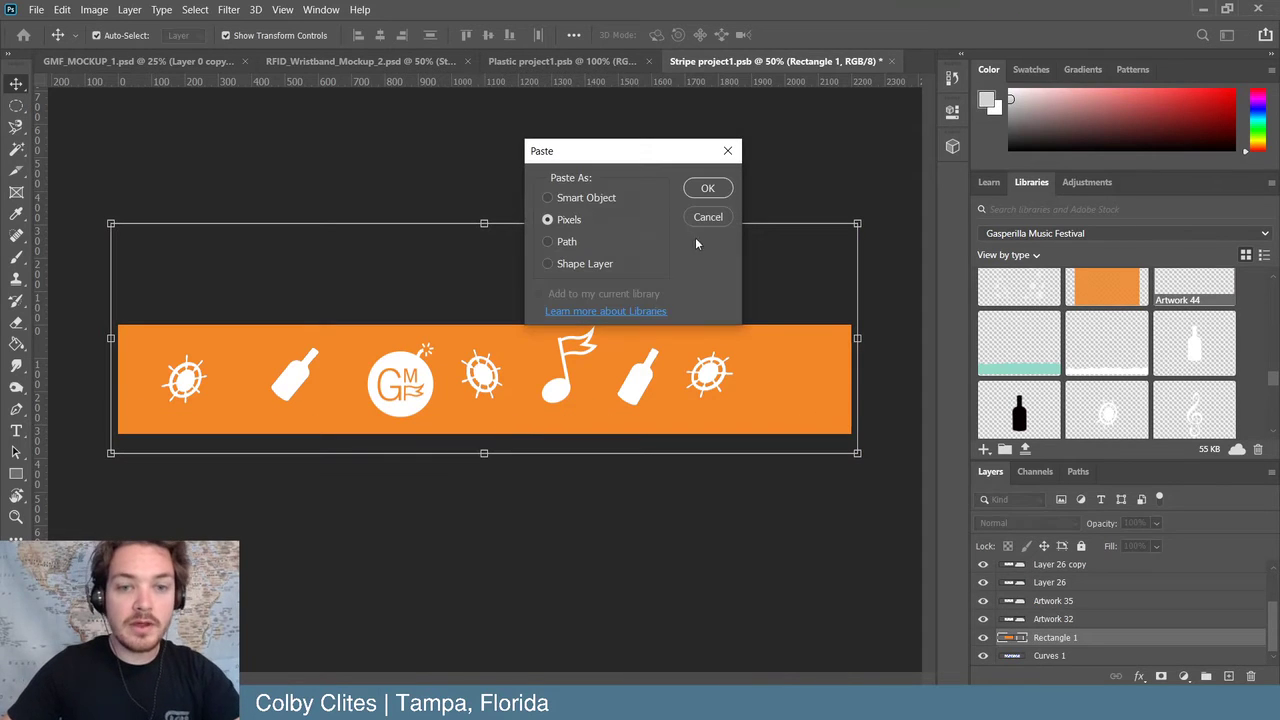
pyautogui.click(710, 189)
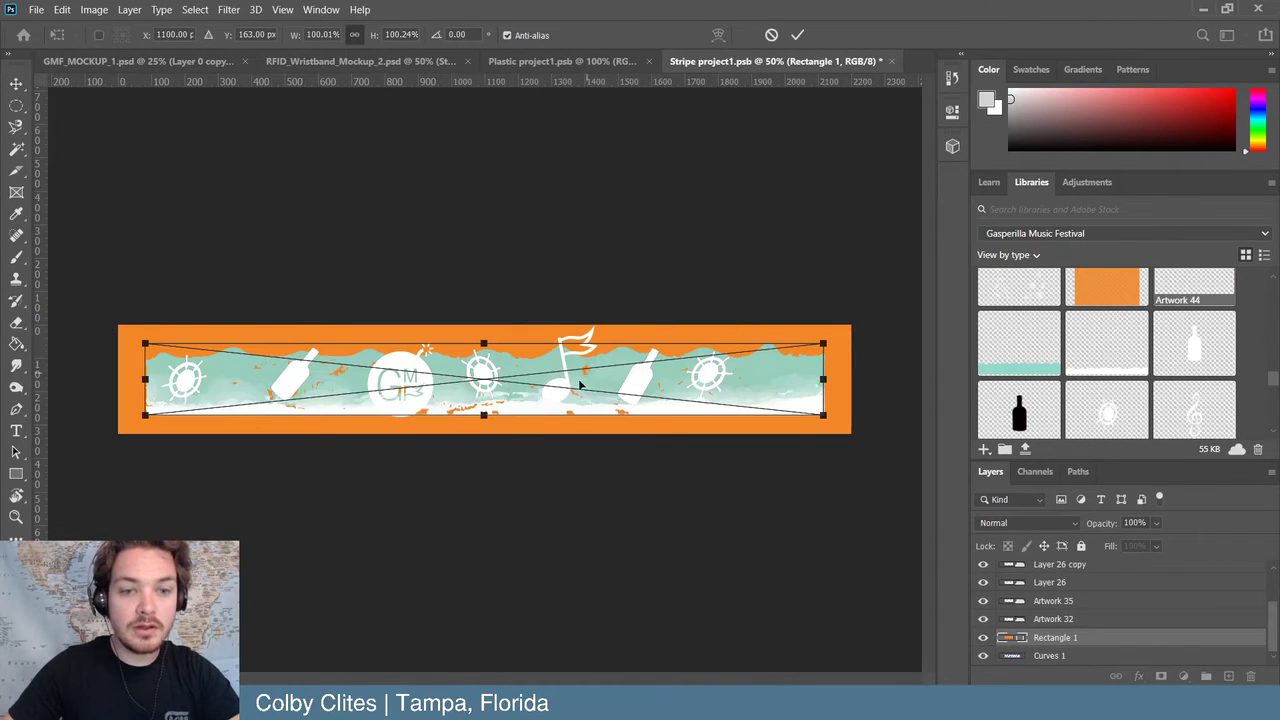
pyautogui.moveTo(478, 407); pyautogui.dragTo(388, 460)
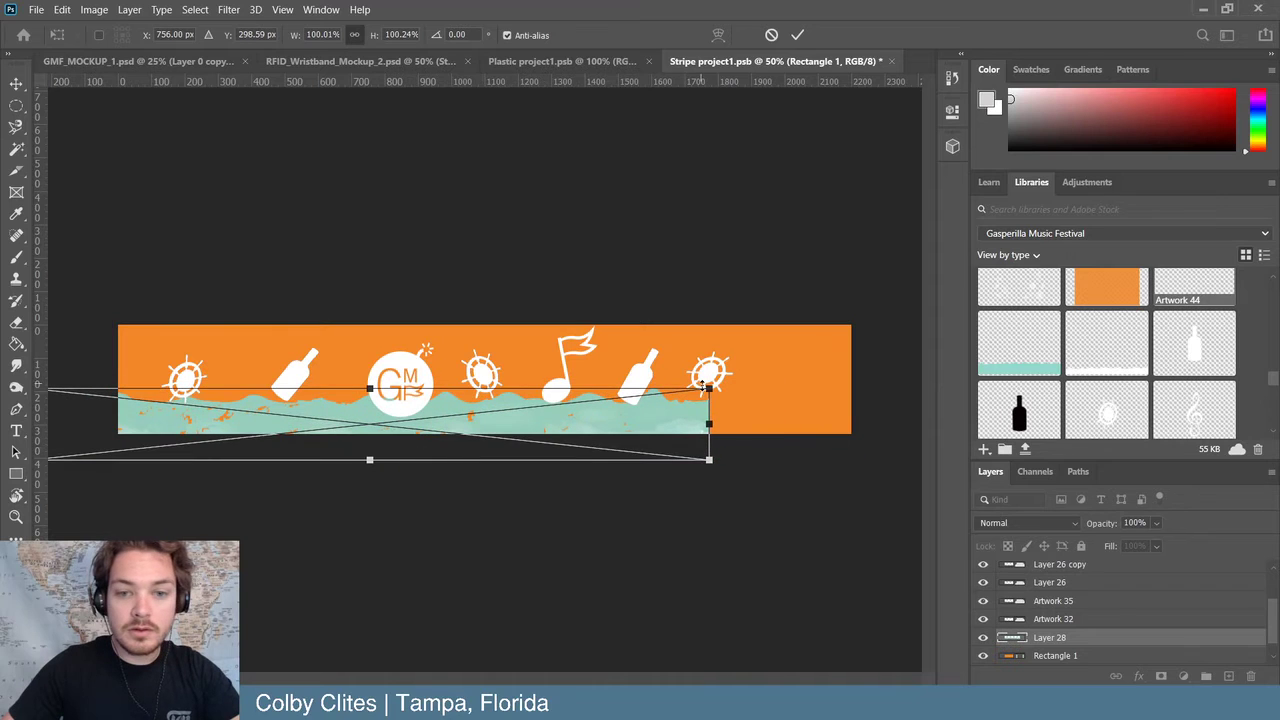
pyautogui.moveTo(703, 385); pyautogui.dragTo(951, 283)
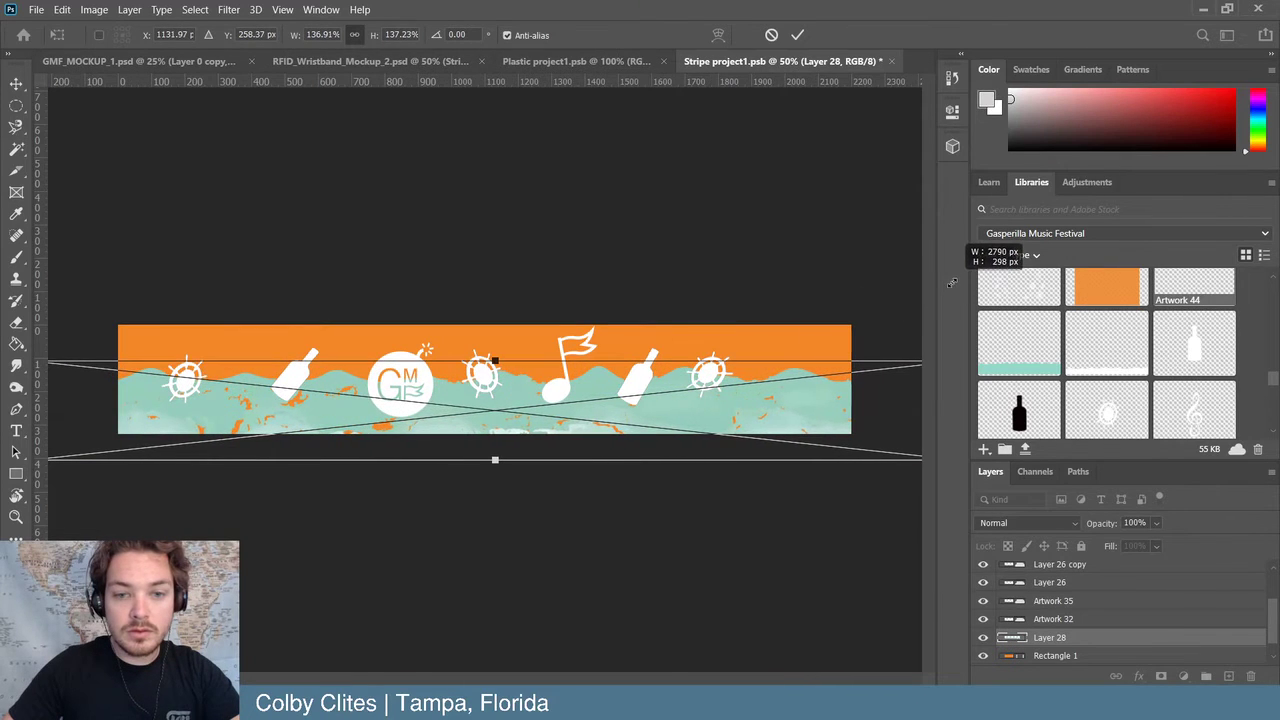
pyautogui.moveTo(777, 429); pyautogui.dragTo(780, 425)
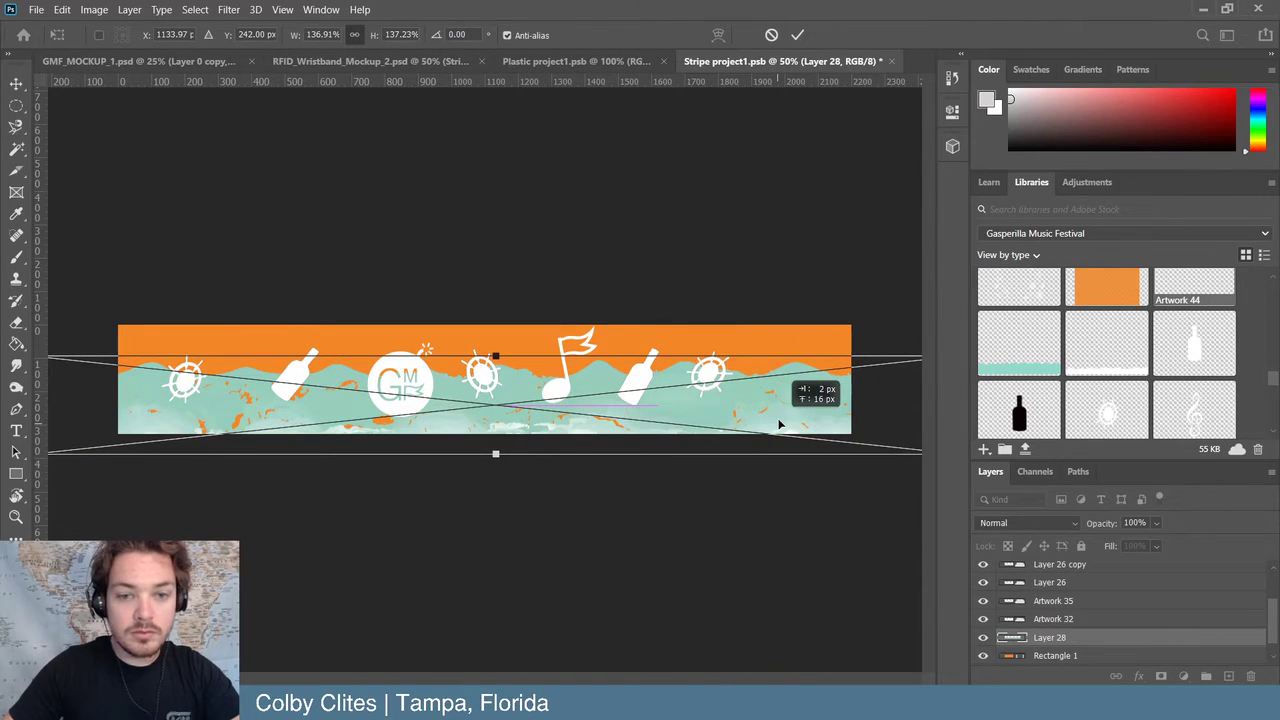
pyautogui.click(797, 36)
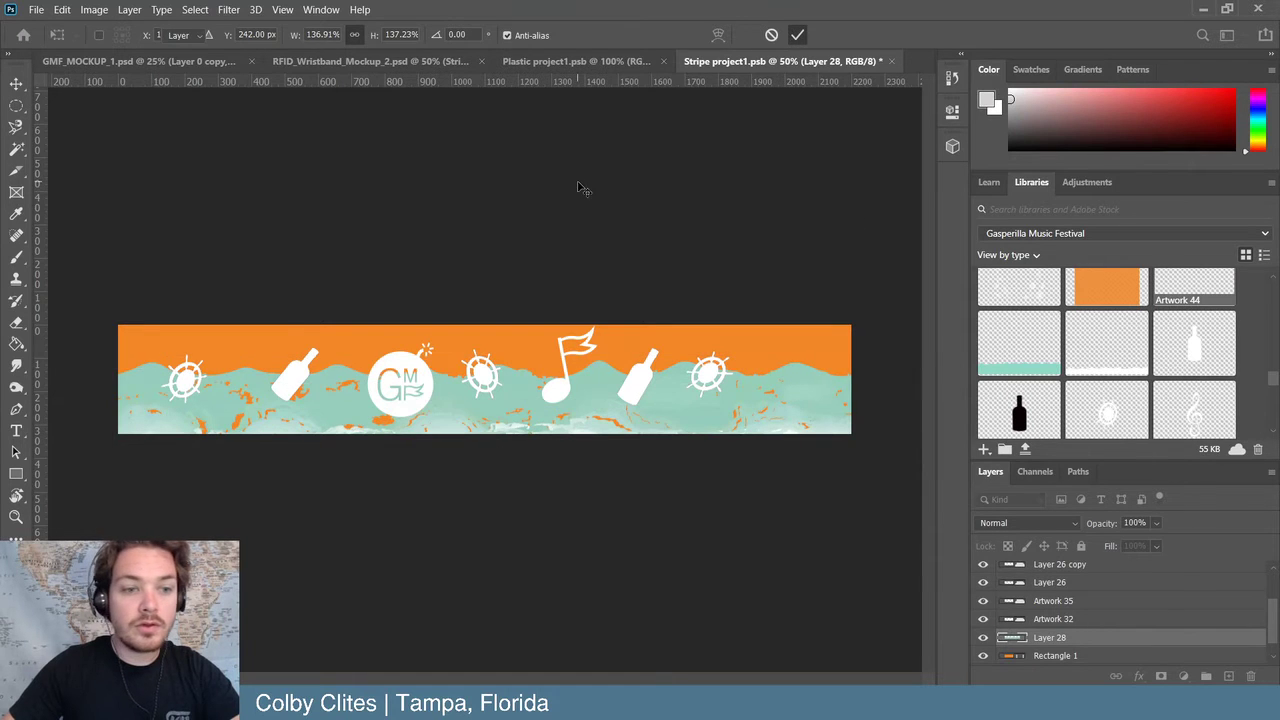
# - Save the Stripe project1.psb artwork and compare it and the tag artwork with the wristband mockup
pyautogui.click(37, 10)
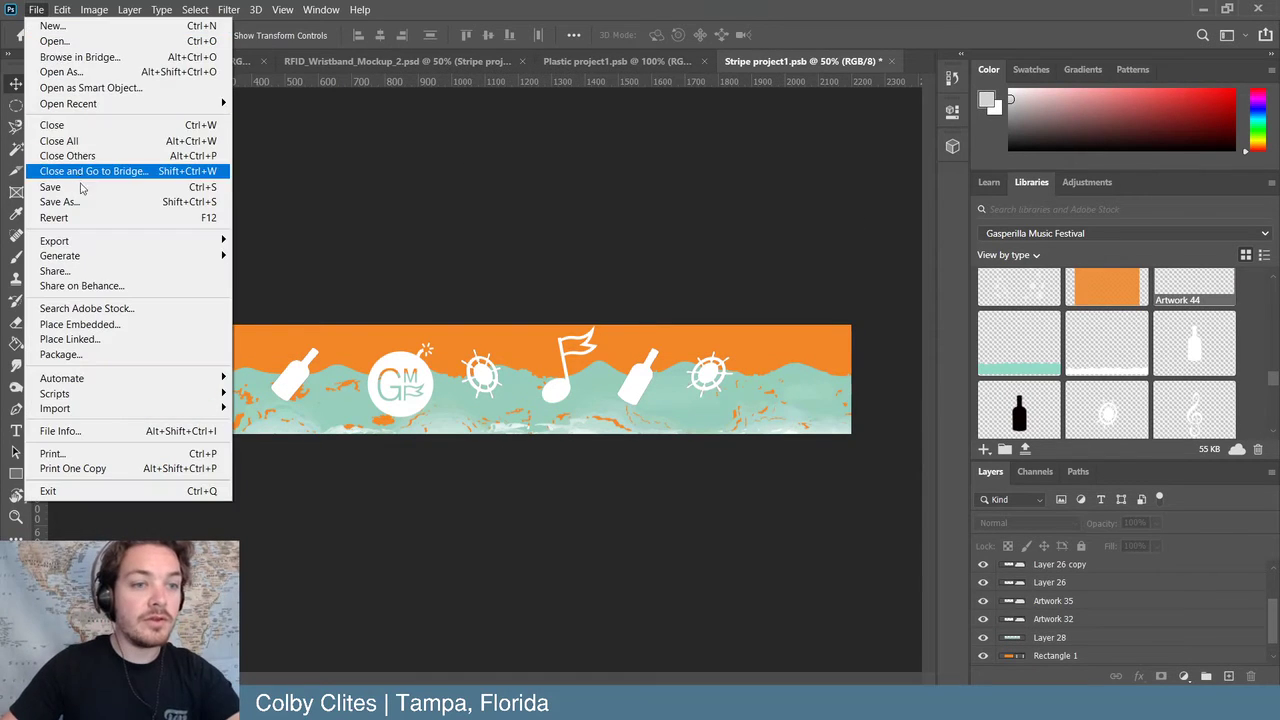
pyautogui.click(76, 189)
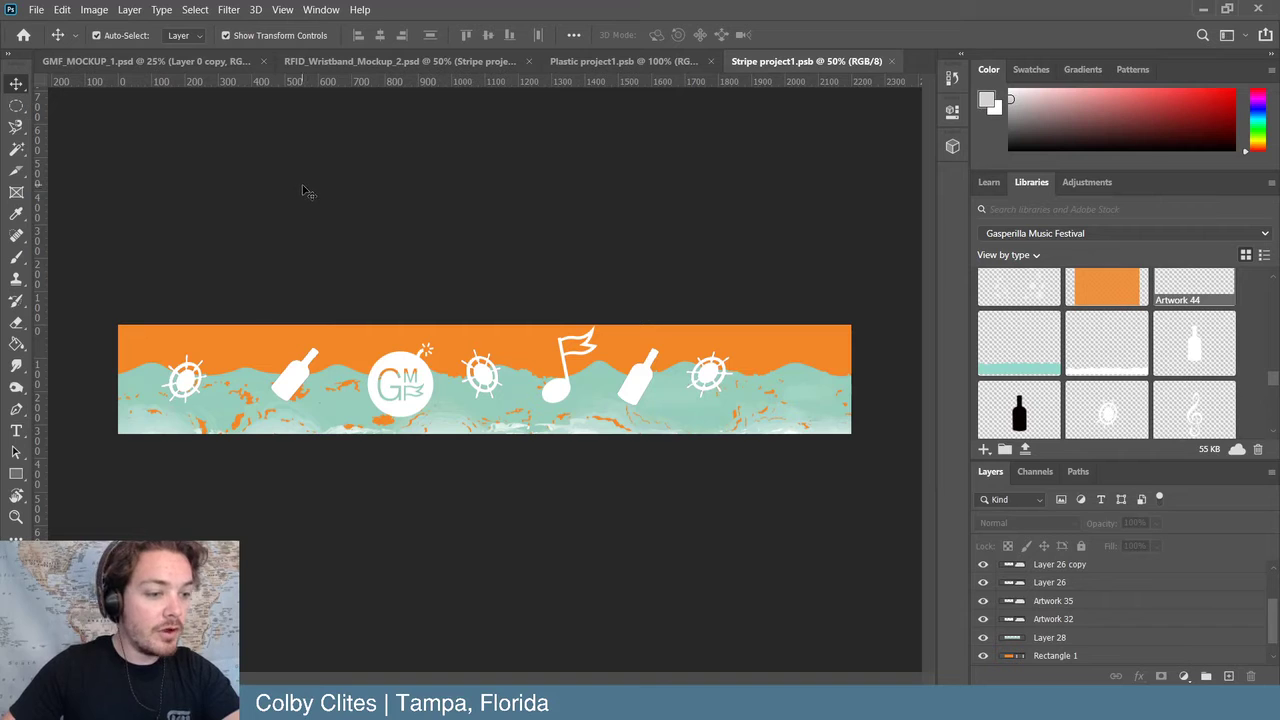
pyautogui.click(636, 64)
pyautogui.click(449, 65)
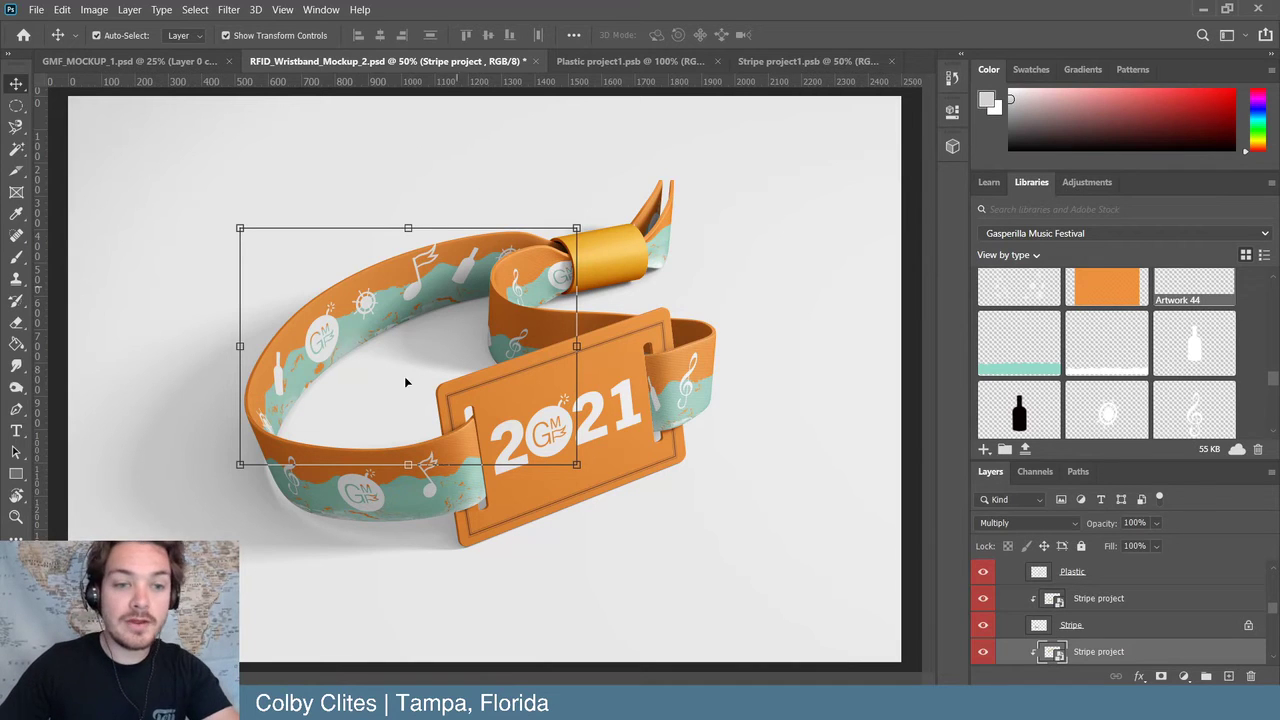
pyautogui.click(810, 60)
pyautogui.click(637, 64)
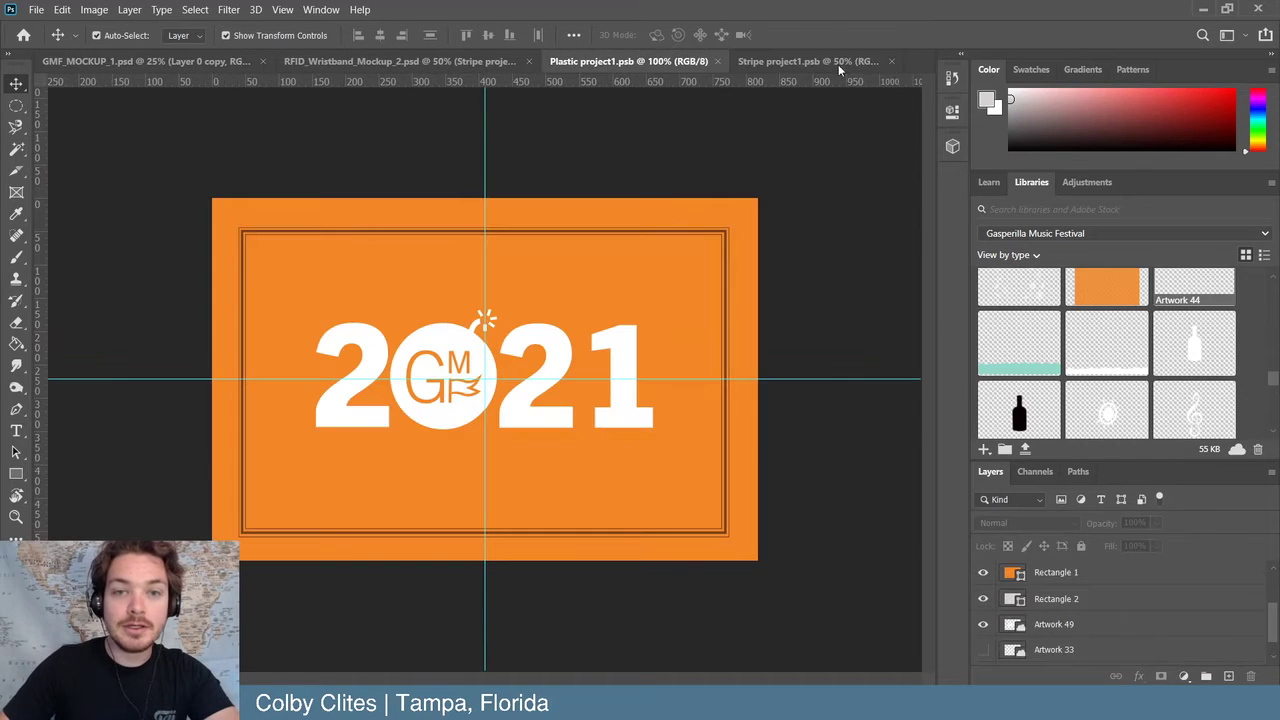
pyautogui.click(855, 62)
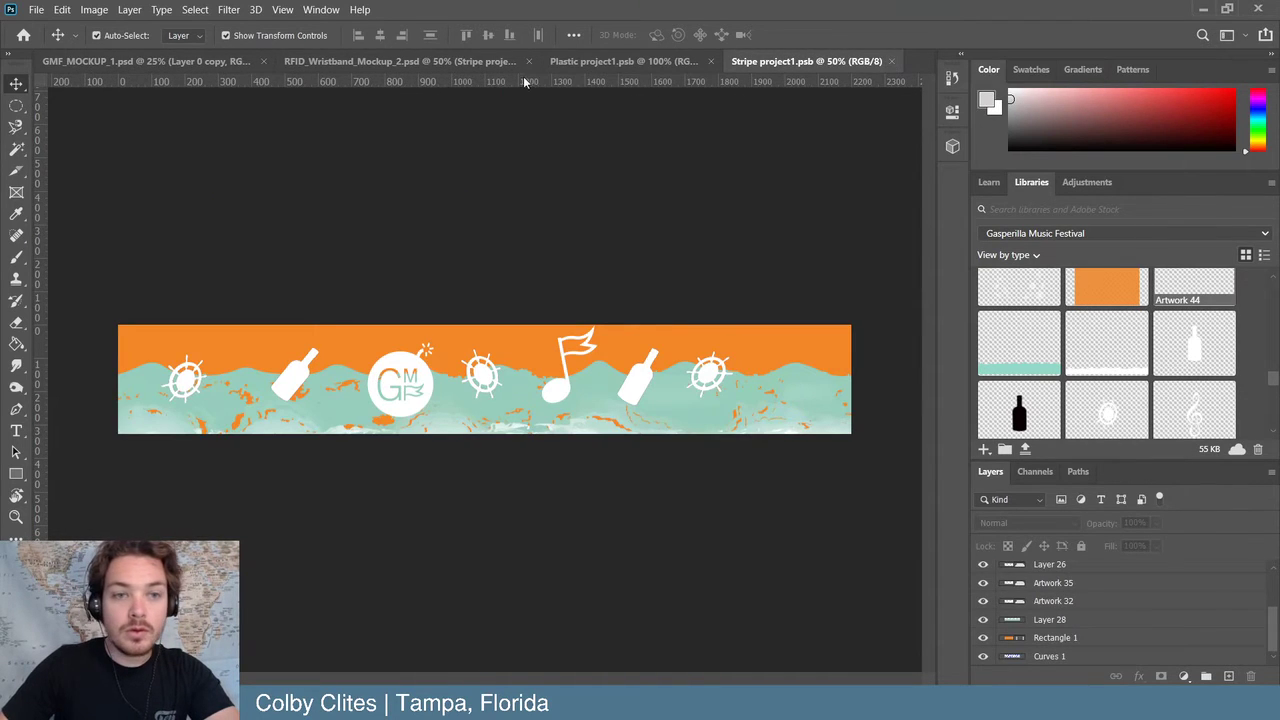
pyautogui.click(491, 62)
pyautogui.click(745, 295)
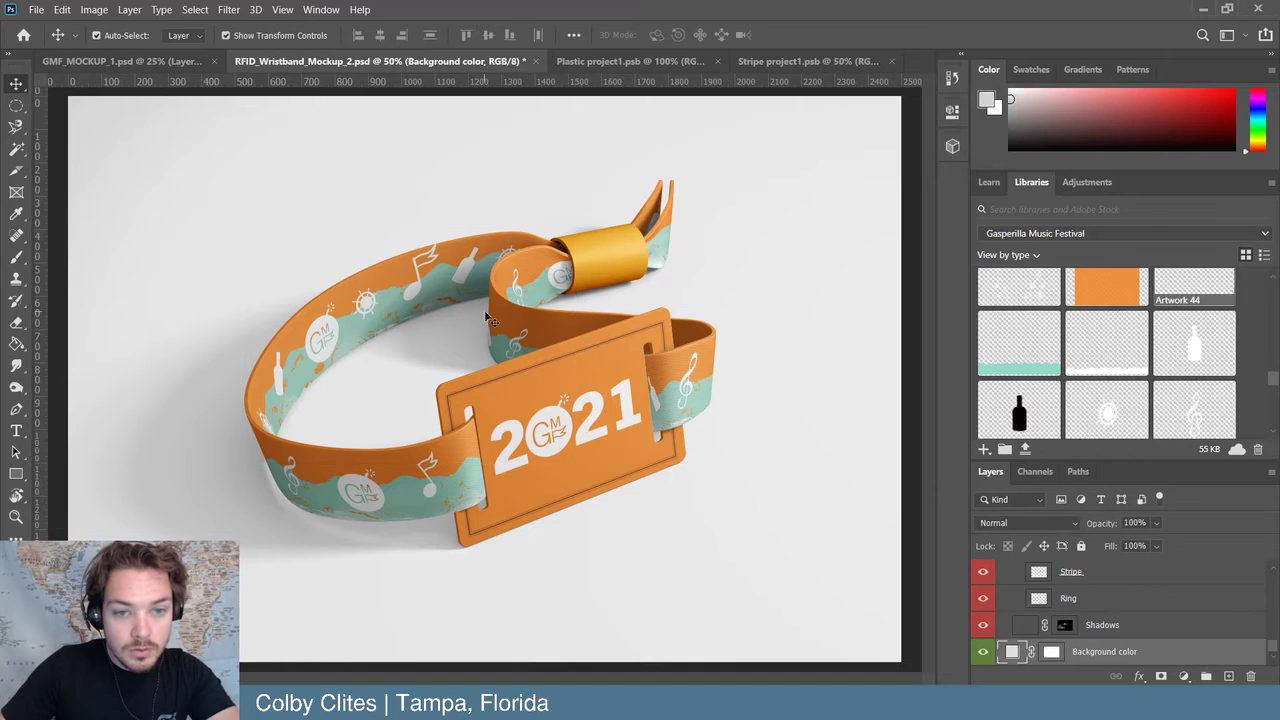
# - Open the Stripe project smart object of the band section behind the tag, examine its artwork, and close it
pyautogui.scroll(2, 1100, 640)
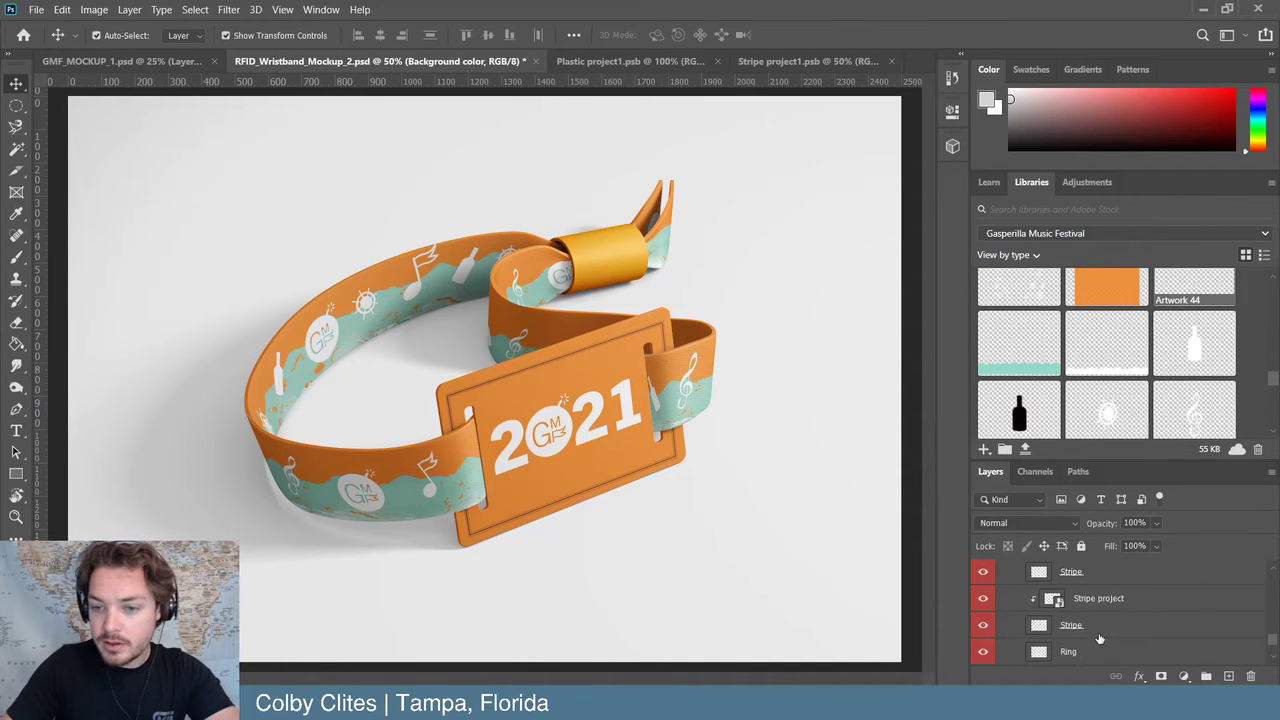
pyautogui.scroll(1, 1092, 632)
pyautogui.click(1125, 626)
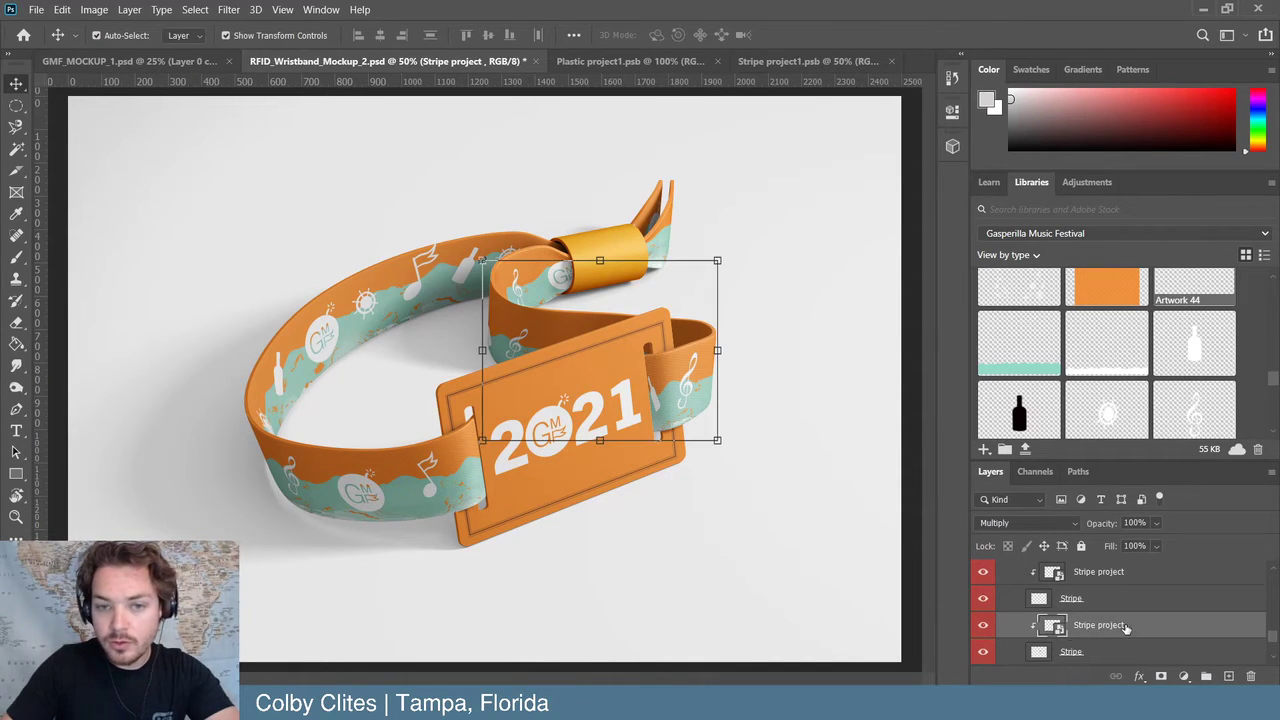
pyautogui.doubleClick(1053, 626)
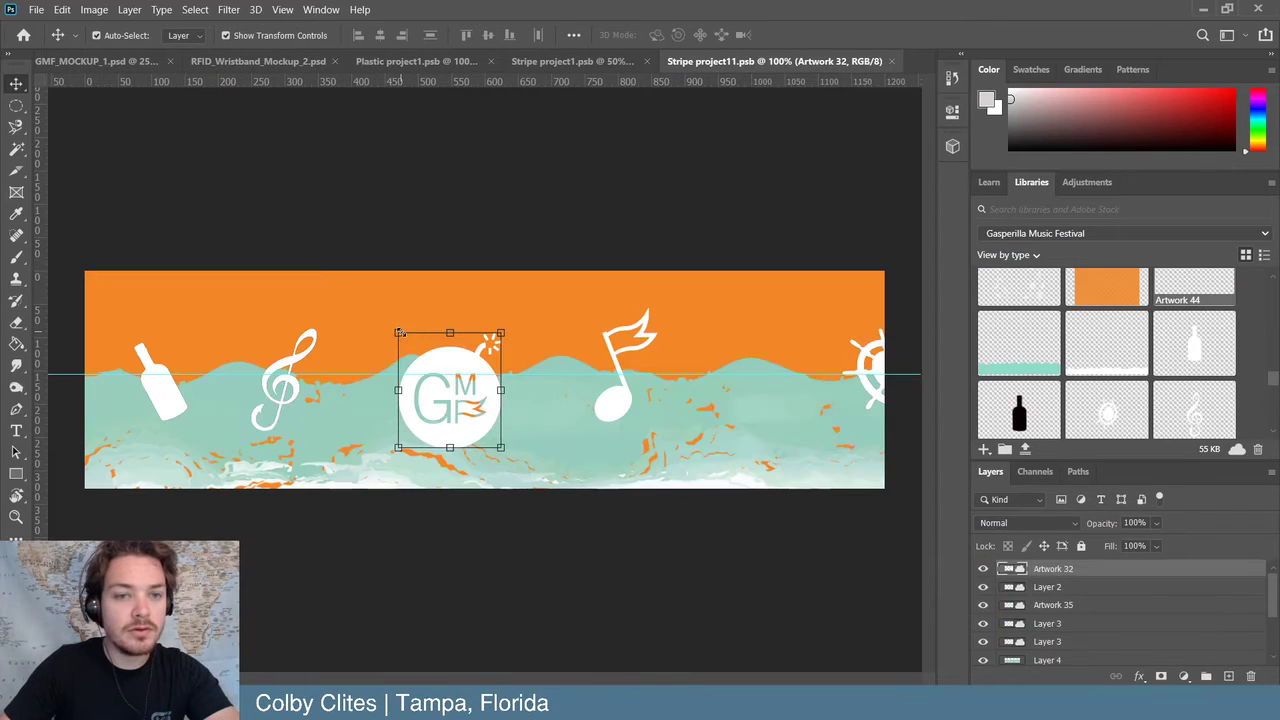
pyautogui.click(891, 61)
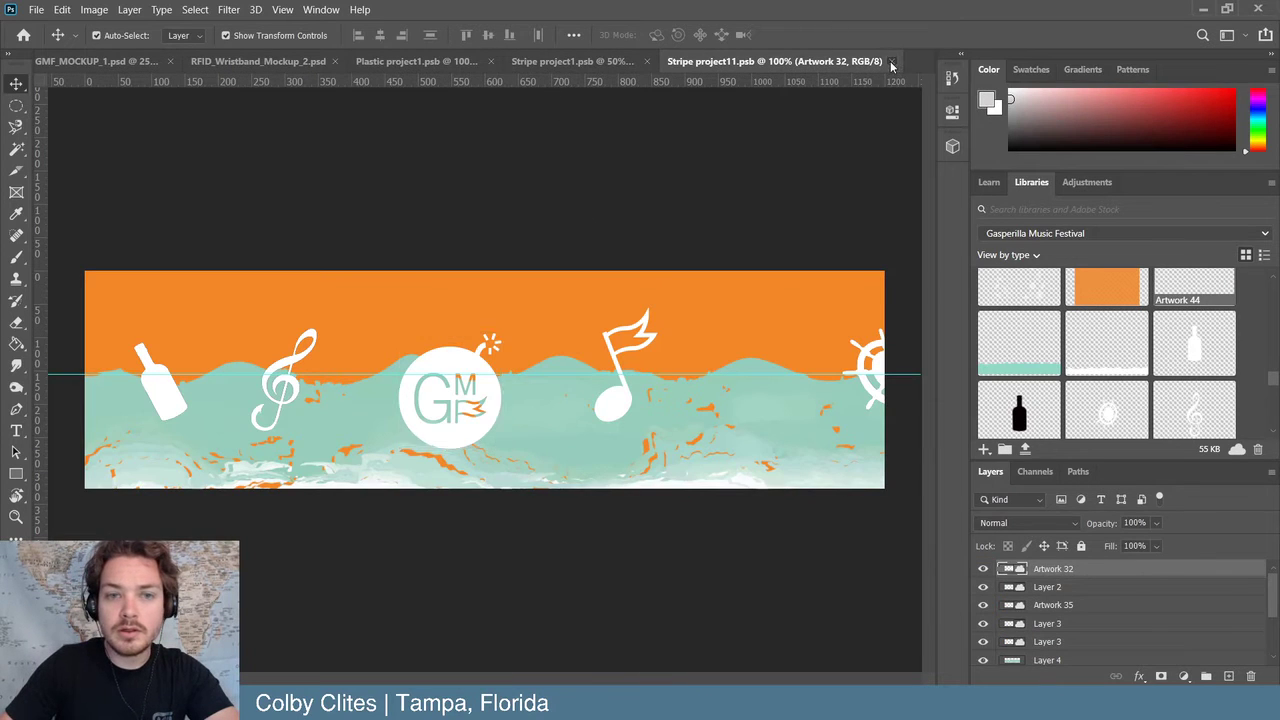
# - Save the RFID_Wristband_Mockup_2.psd wristband mockup
pyautogui.click(723, 163)
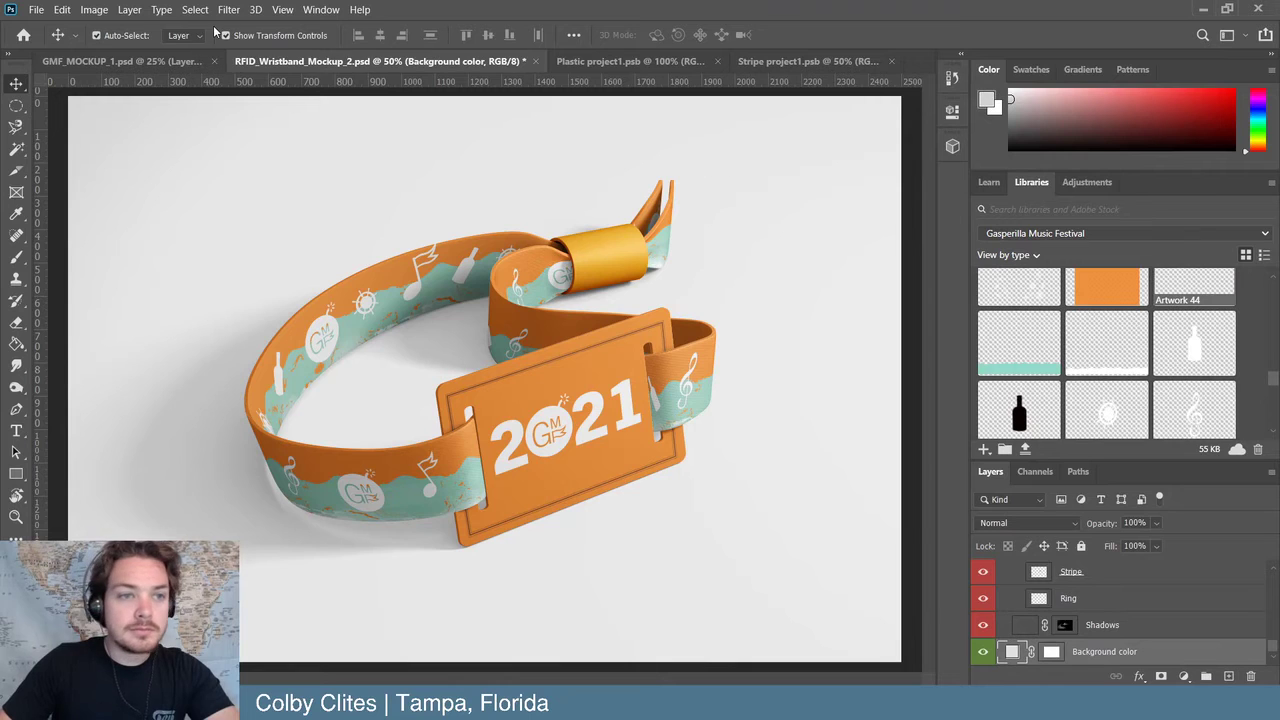
pyautogui.click(35, 9)
pyautogui.click(75, 190)
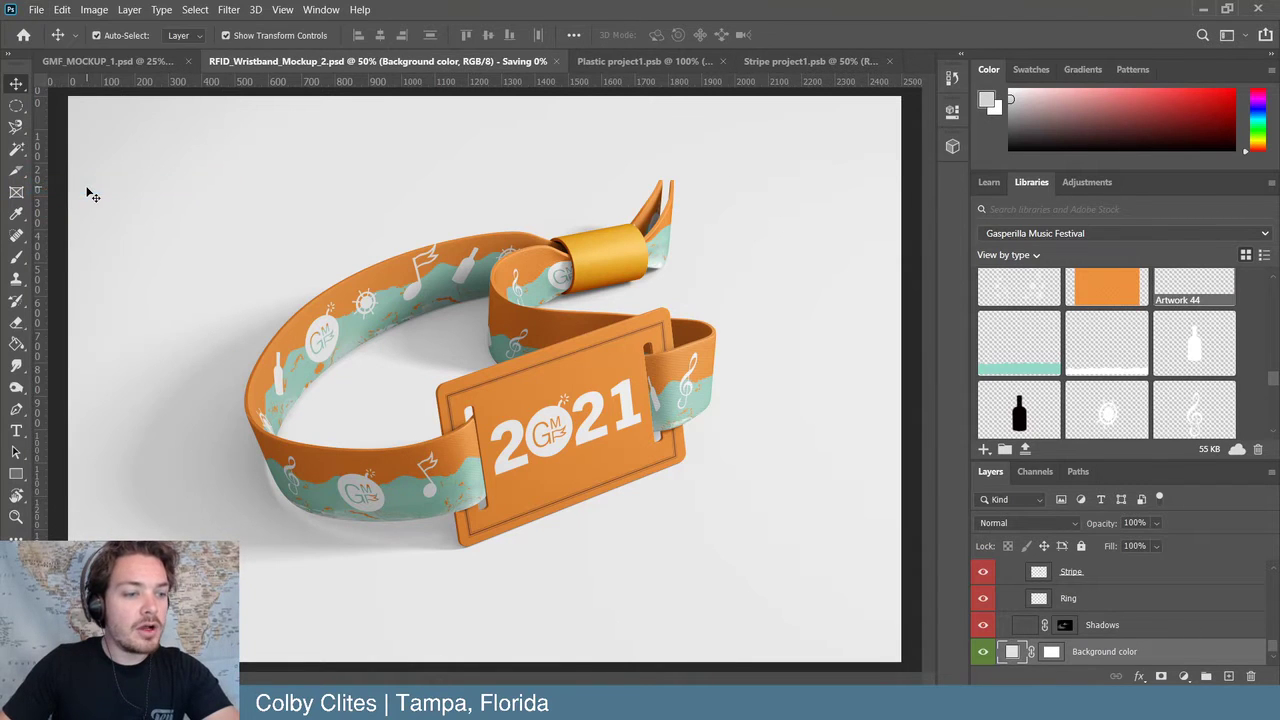
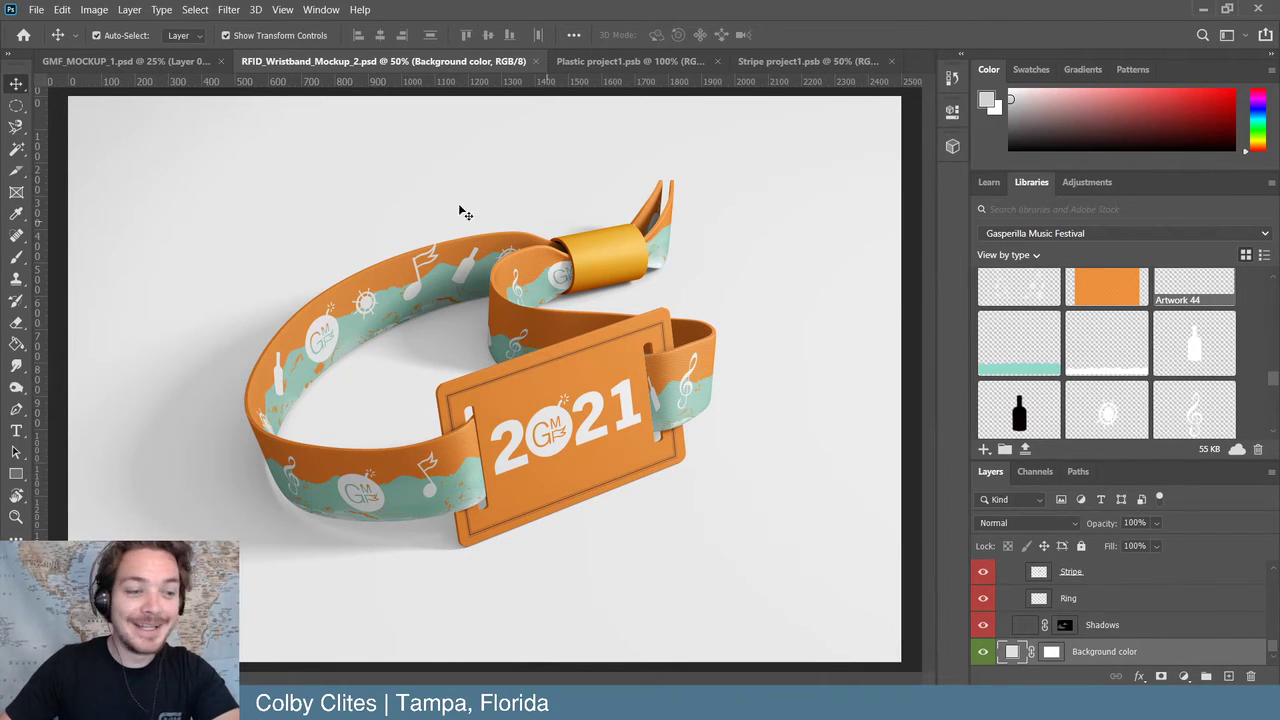
# - Review the Stripe project1.psb and Plastic project1.psb artworks
pyautogui.click(656, 61)
pyautogui.click(796, 61)
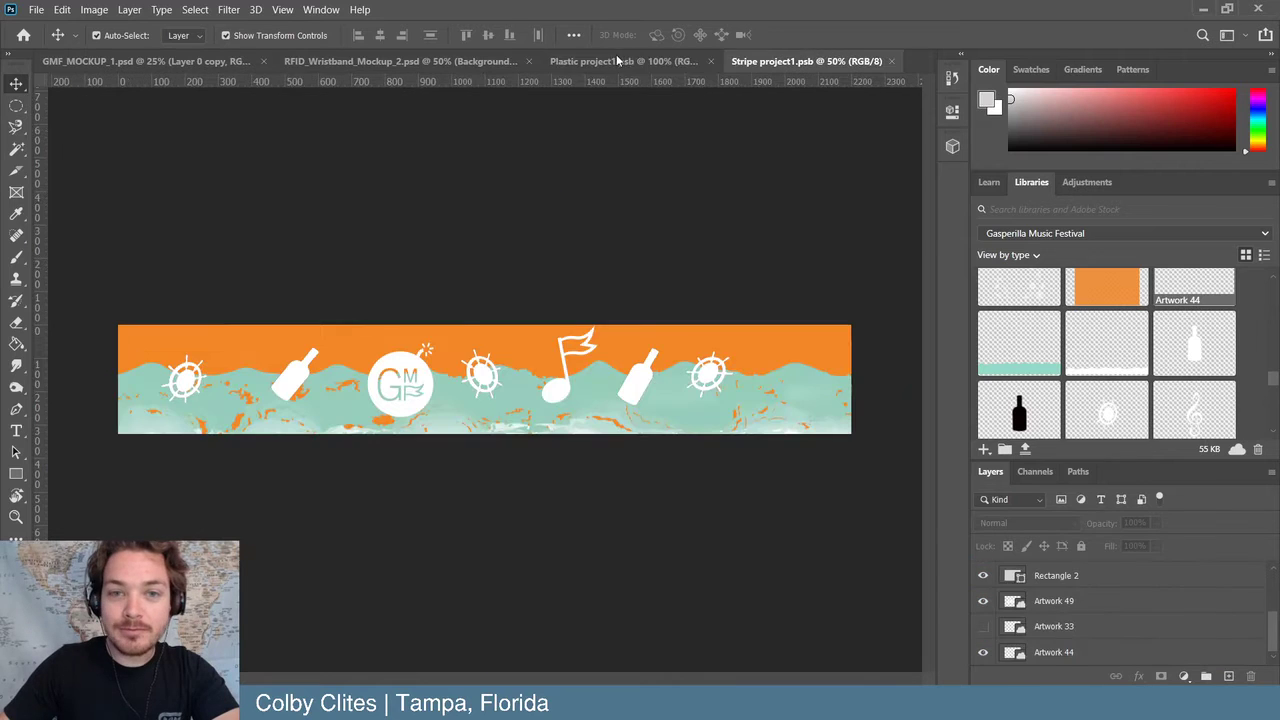
pyautogui.click(632, 61)
pyautogui.click(632, 61)
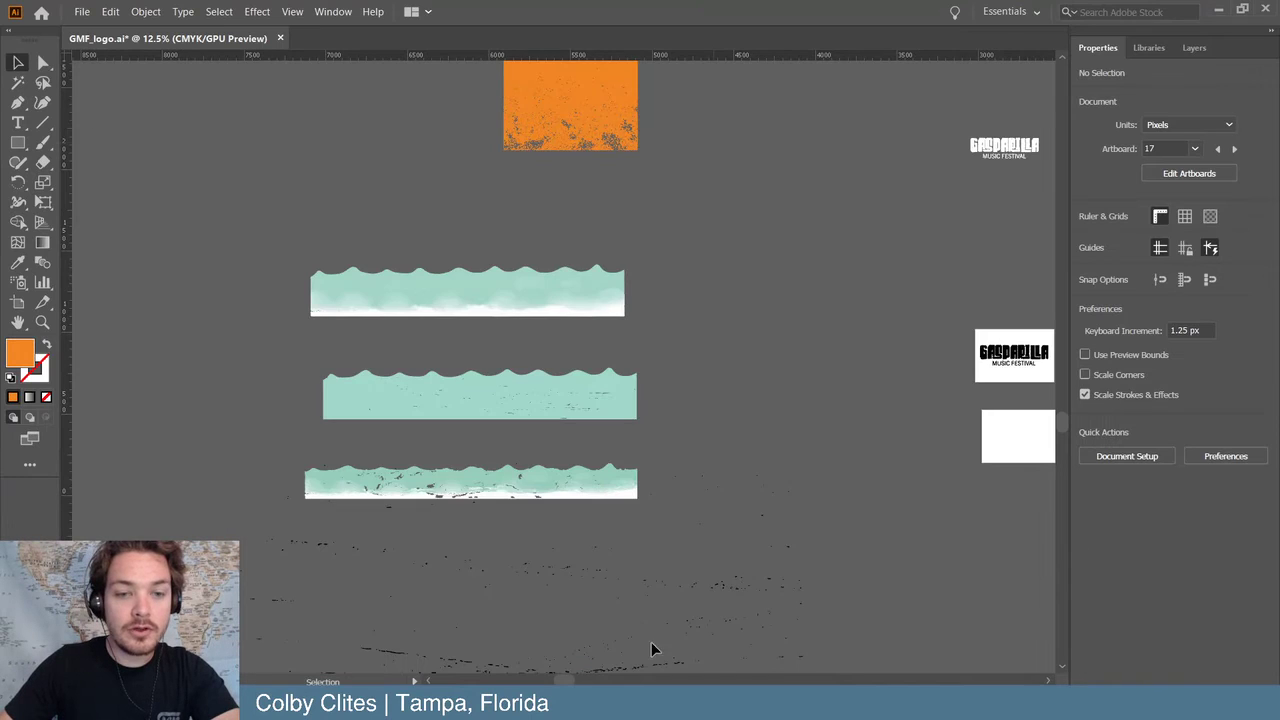
# - Switch to GMF_logo.ai in Illustrator, draw a plain orange rectangle about 820 by 541 px over the distressed one, and move it beside that one
pyautogui.scroll(5, 707, 346)
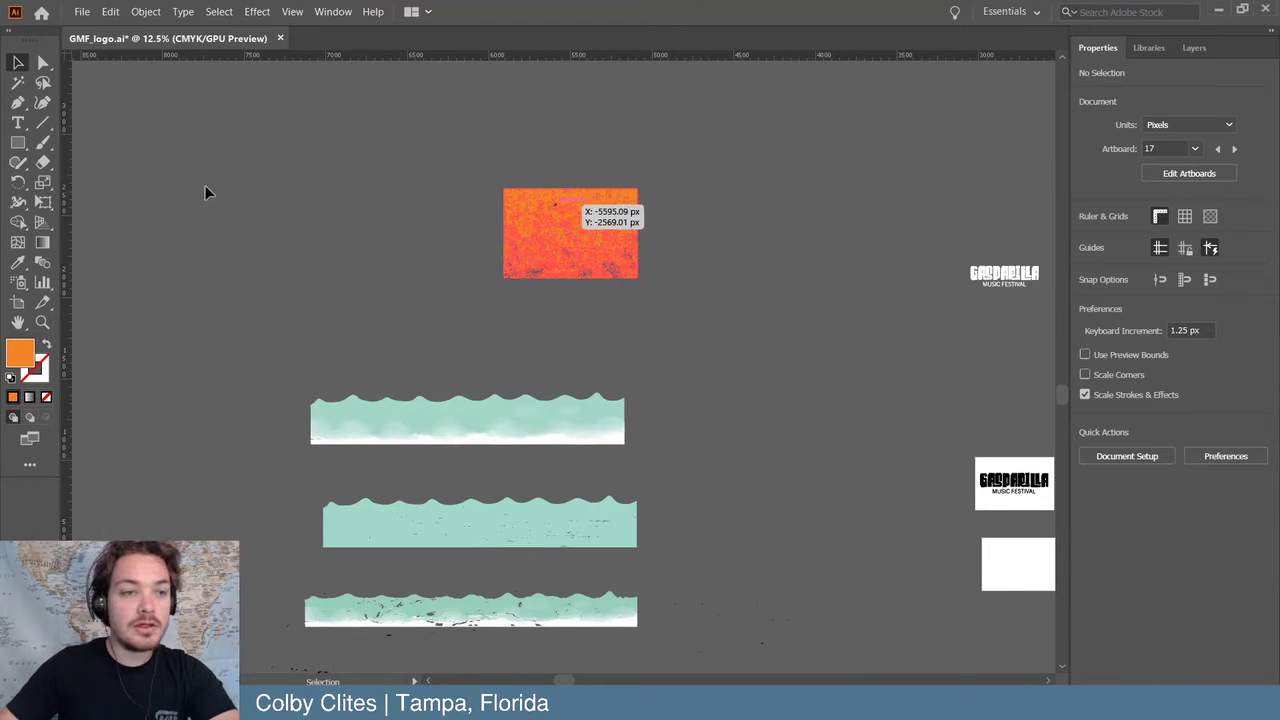
pyautogui.press('m')
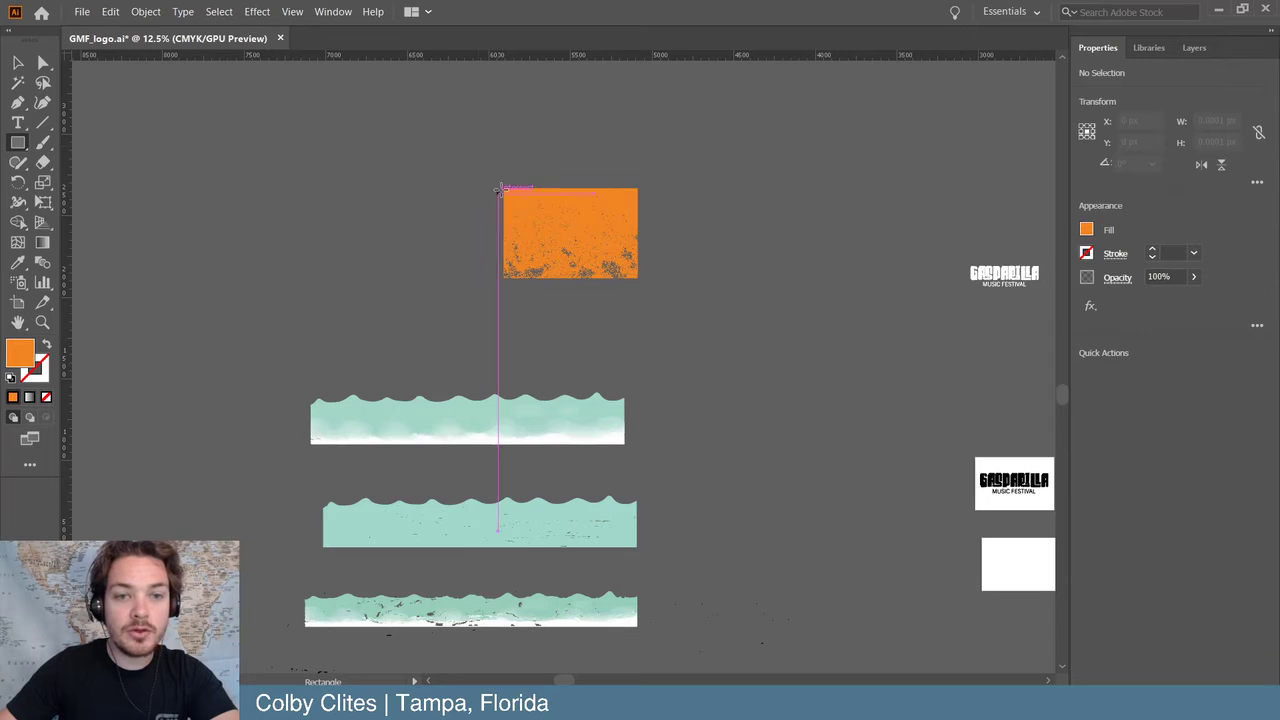
pyautogui.moveTo(499, 189); pyautogui.dragTo(637, 277)
pyautogui.press('v')
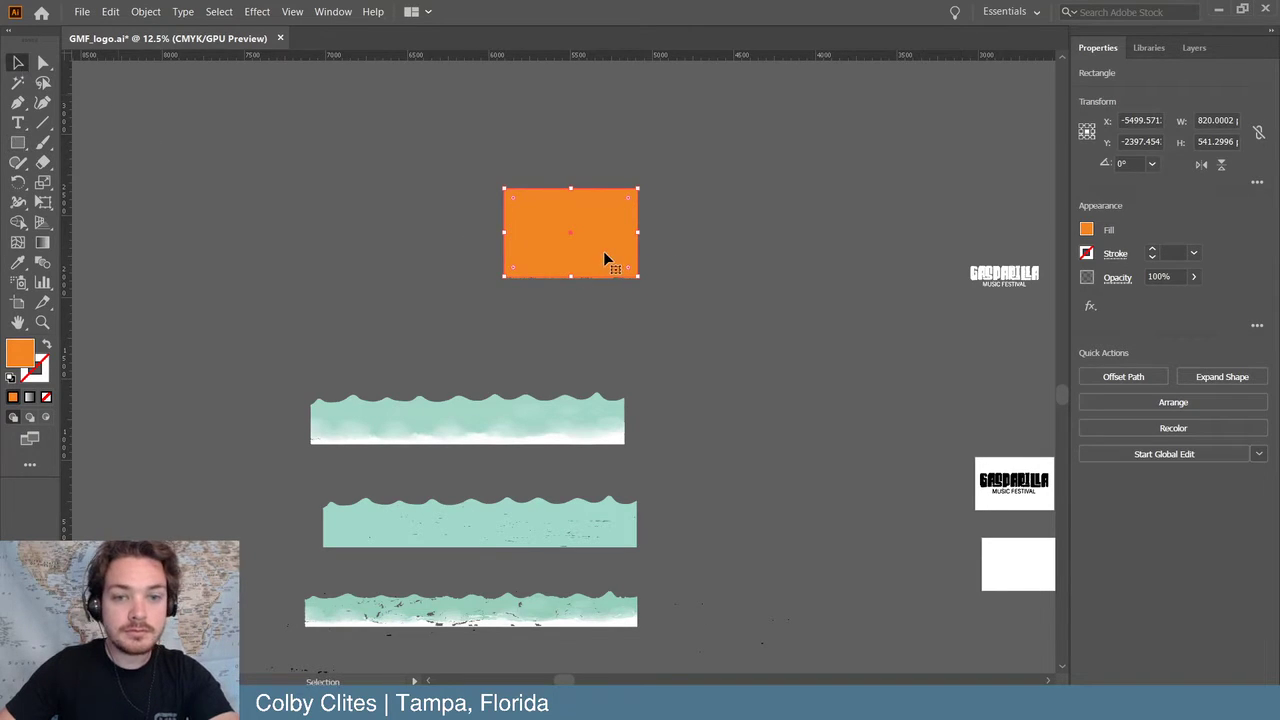
pyautogui.moveTo(349, 247); pyautogui.dragTo(390, 258)
pyautogui.hotkey('ctrl', 'shift', 'a')
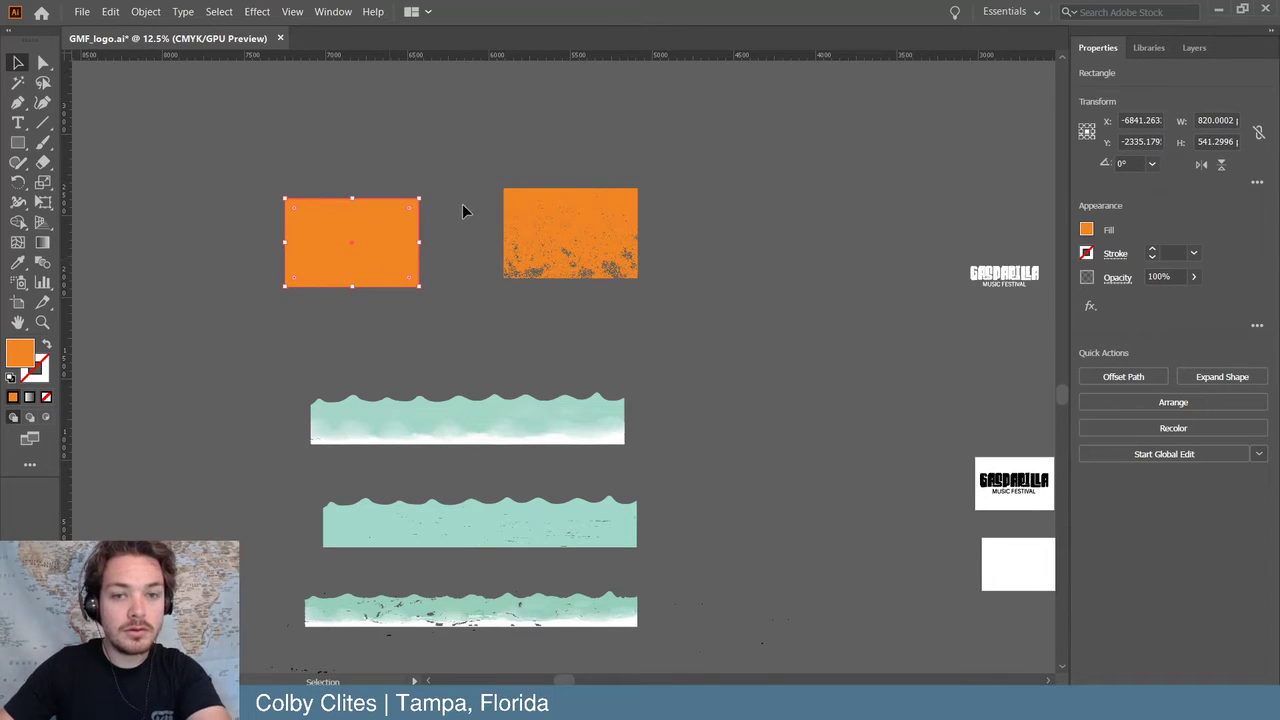
pyautogui.click(463, 176)
# - Place the Shape 6 texture from the Gasperilla Music Festival library over the artwork
pyautogui.click(1157, 50)
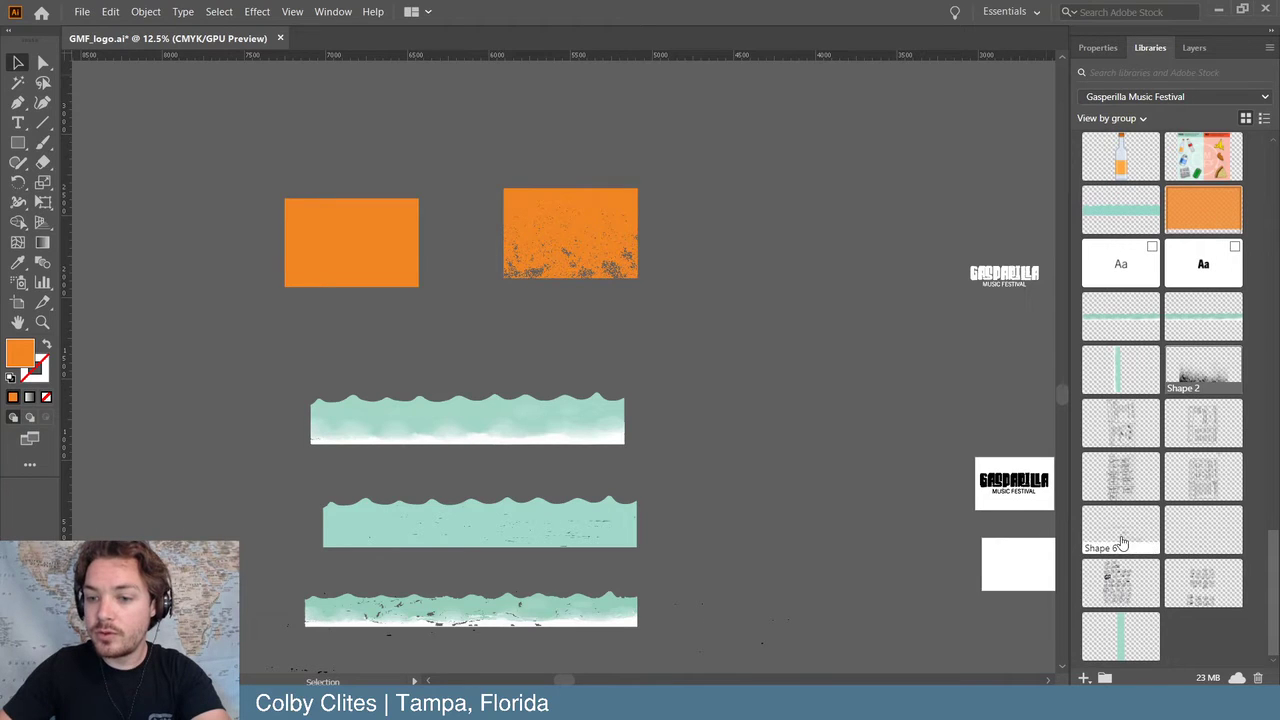
pyautogui.moveTo(1136, 532); pyautogui.dragTo(175, 111)
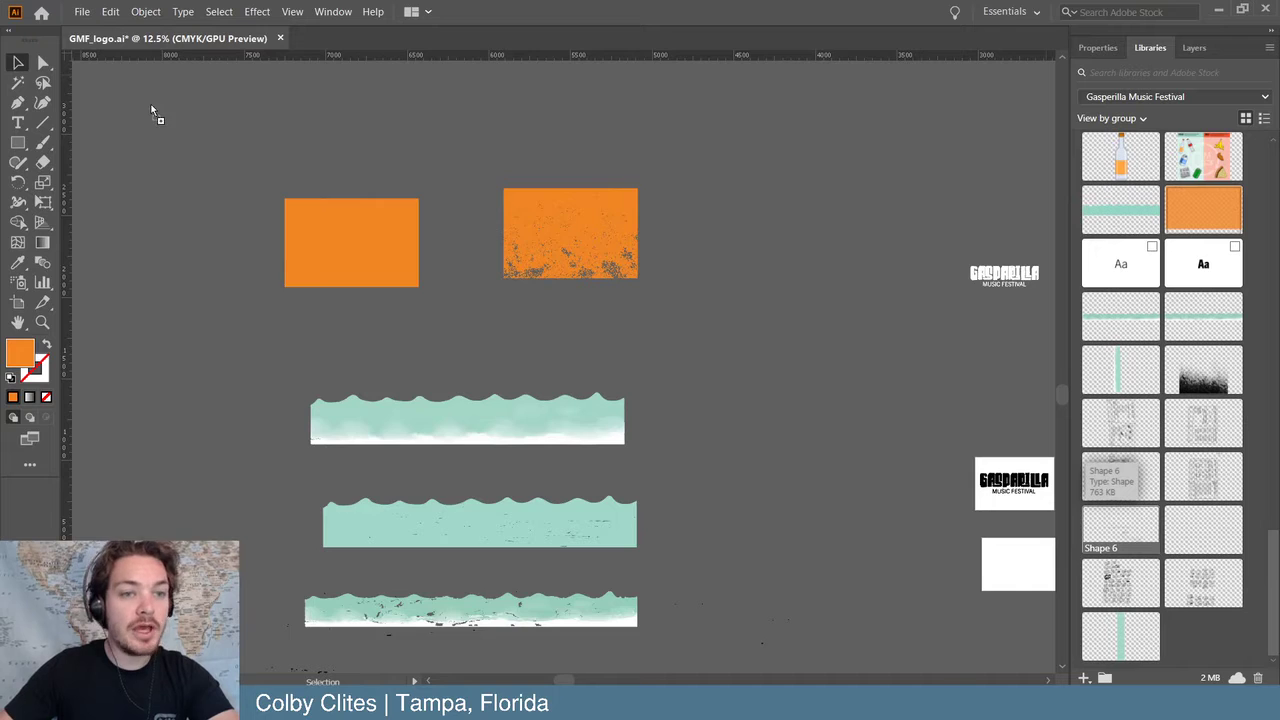
pyautogui.click(151, 104)
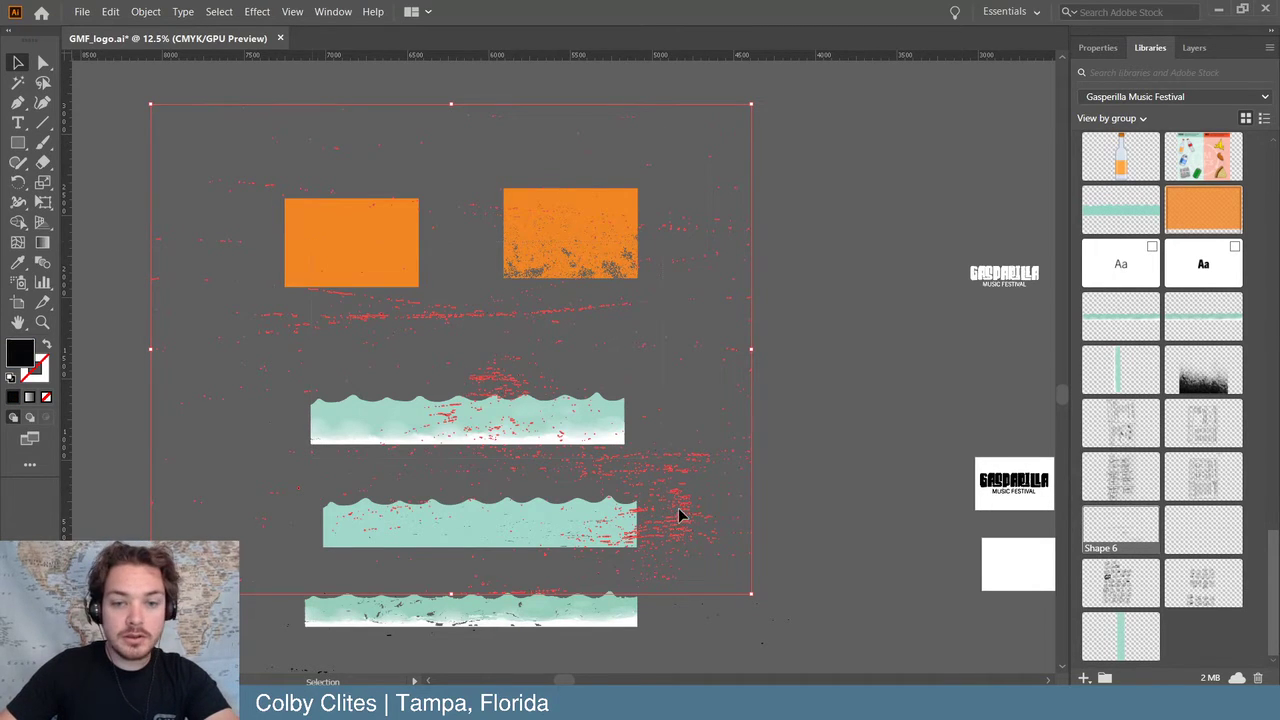
# - Rotate the Shape 6 texture 180° and move its dense scratches over the plain orange rectangle
pyautogui.moveTo(686, 521); pyautogui.dragTo(156, 262)
pyautogui.moveTo(357, 268)
pyautogui.mouseDown()
pyautogui.moveTo(477, 209)
pyautogui.moveTo(245, 258)
pyautogui.mouseUp()
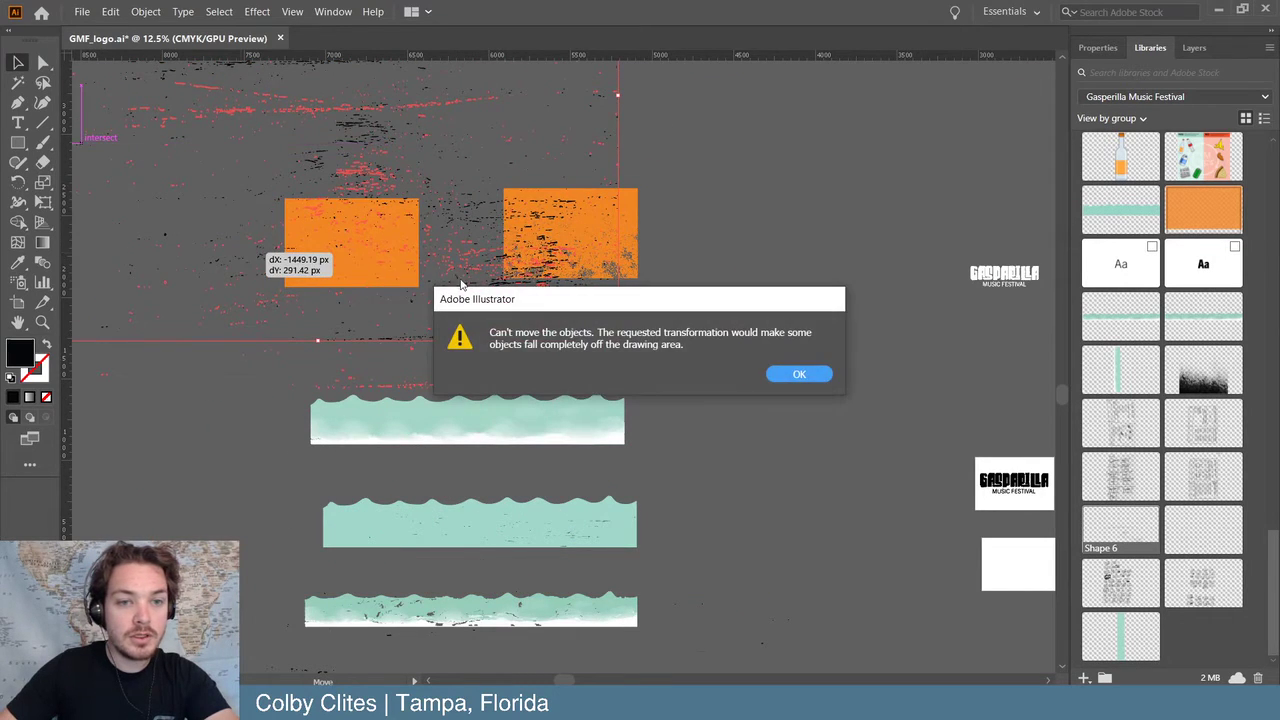
pyautogui.click(799, 375)
pyautogui.scroll(5, 712, 378)
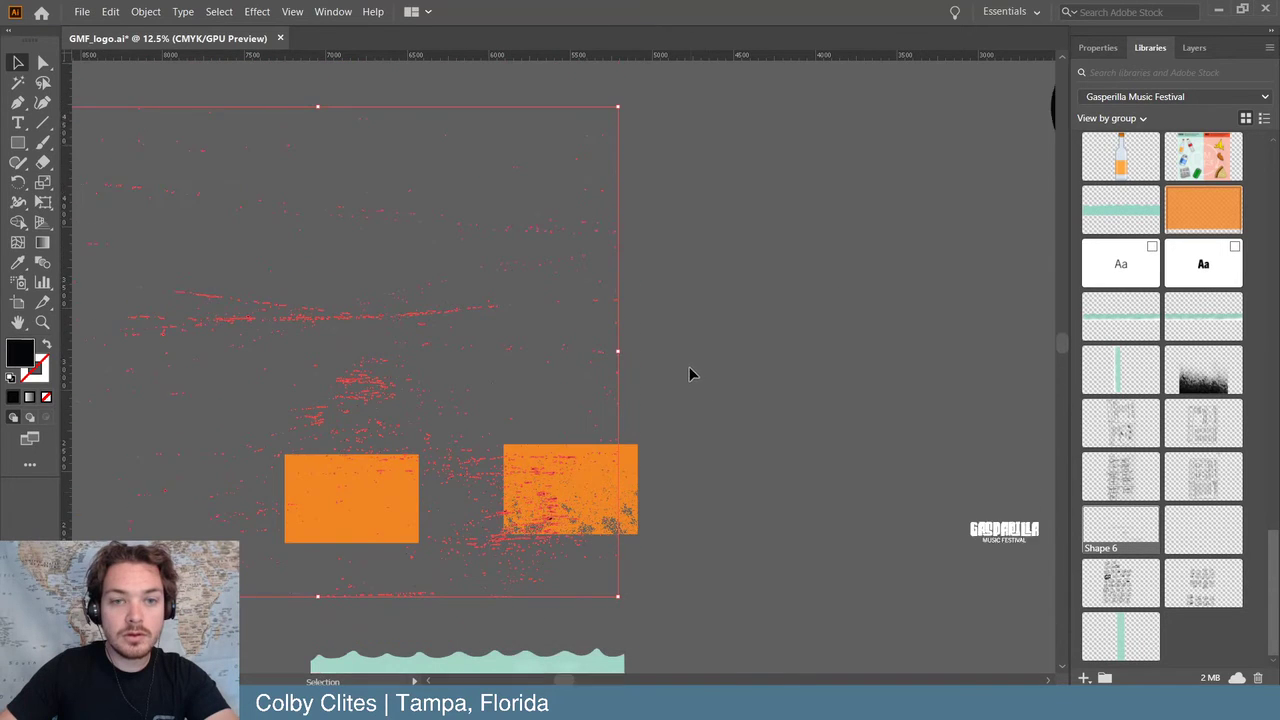
pyautogui.moveTo(624, 152); pyautogui.dragTo(254, 652)
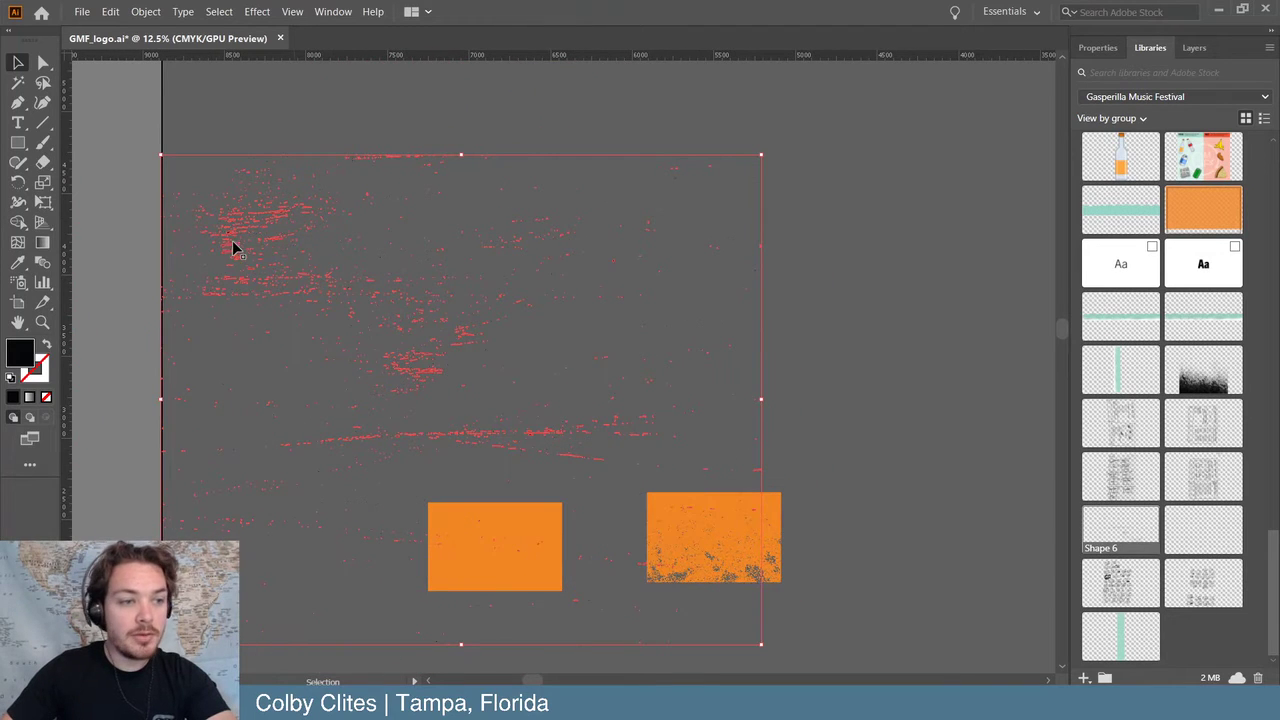
pyautogui.moveTo(233, 213); pyautogui.dragTo(468, 545)
pyautogui.click(311, 526)
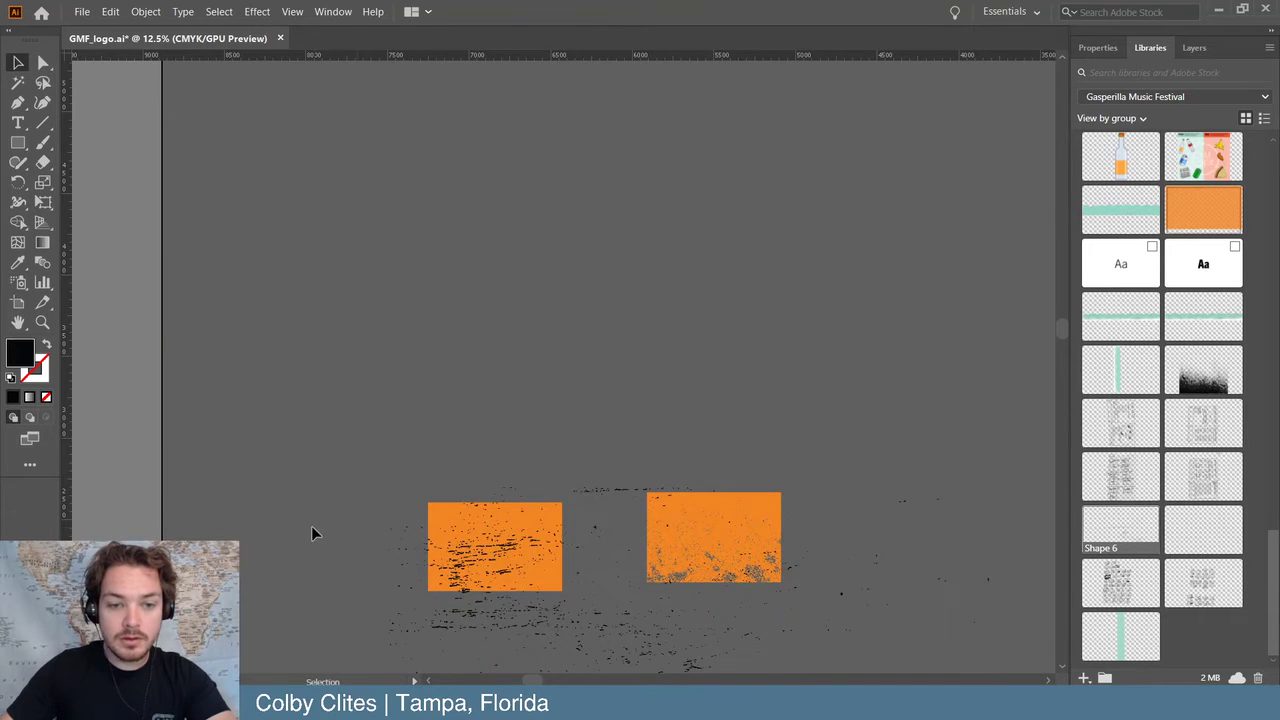
# - Reposition the Shape 6 texture so its lighter scratches spread across the plain orange rectangle
pyautogui.click(552, 582)
pyautogui.hotkey('ctrl', '=')
pyautogui.hotkey('ctrl', '=')
pyautogui.hotkey('ctrl', '=')
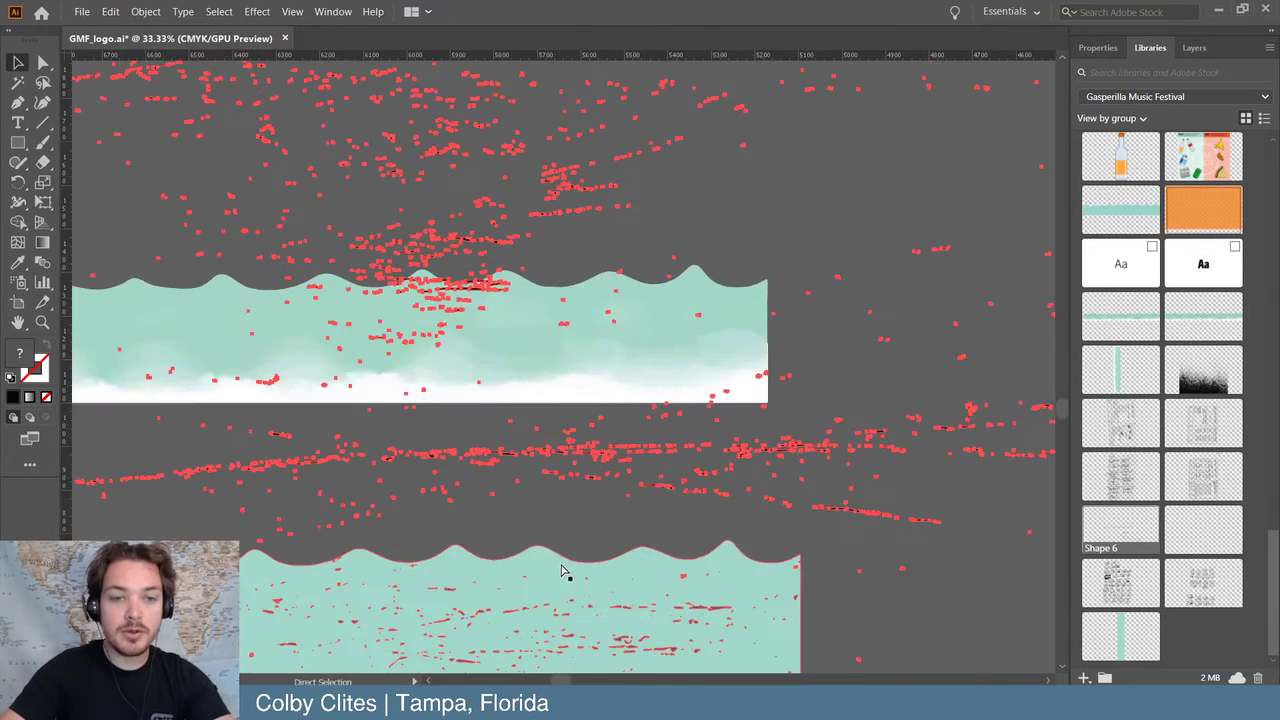
pyautogui.scroll(6, 560, 572)
pyautogui.hscroll(-5, 560, 572)
pyautogui.scroll(2, 560, 572)
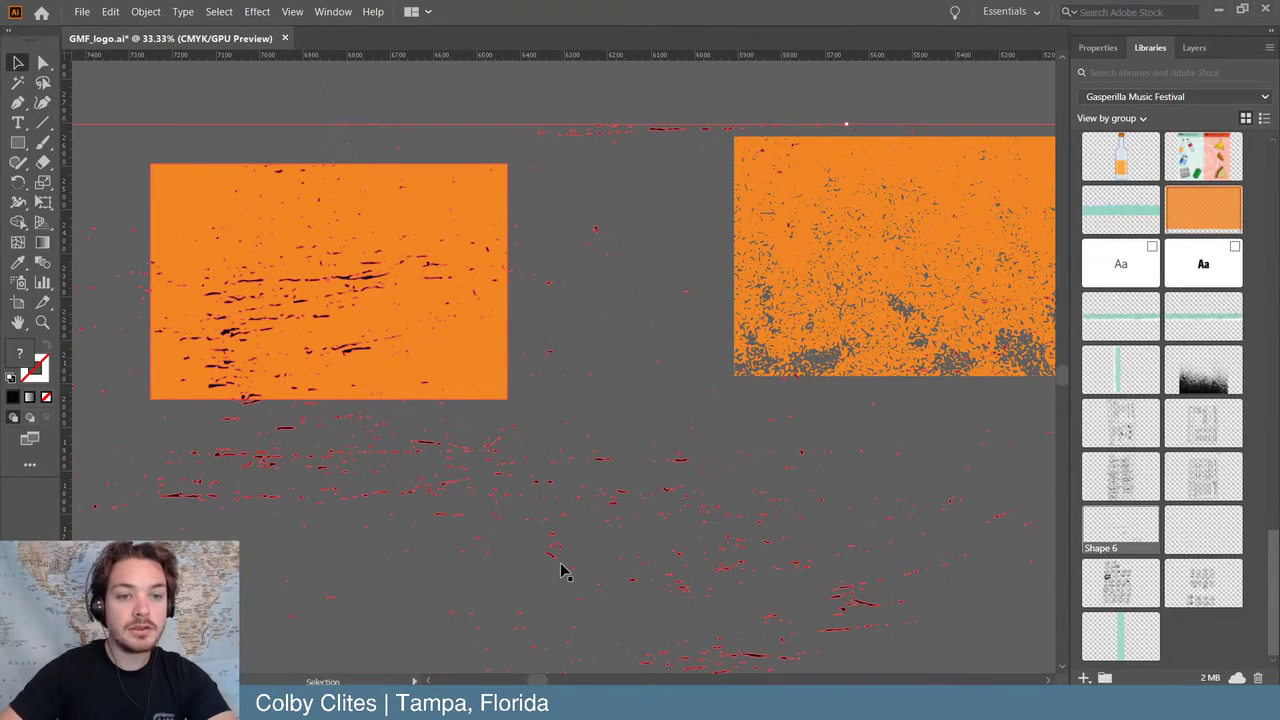
pyautogui.click(404, 523)
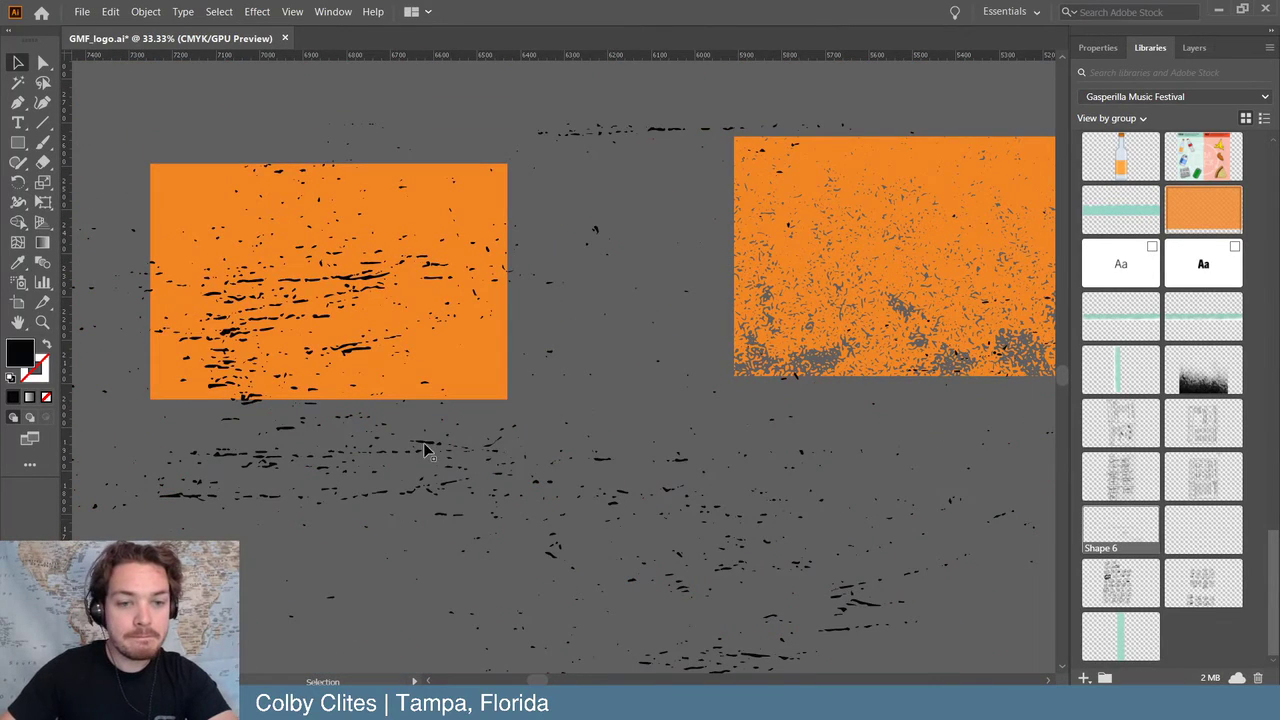
pyautogui.moveTo(424, 449); pyautogui.dragTo(322, 272)
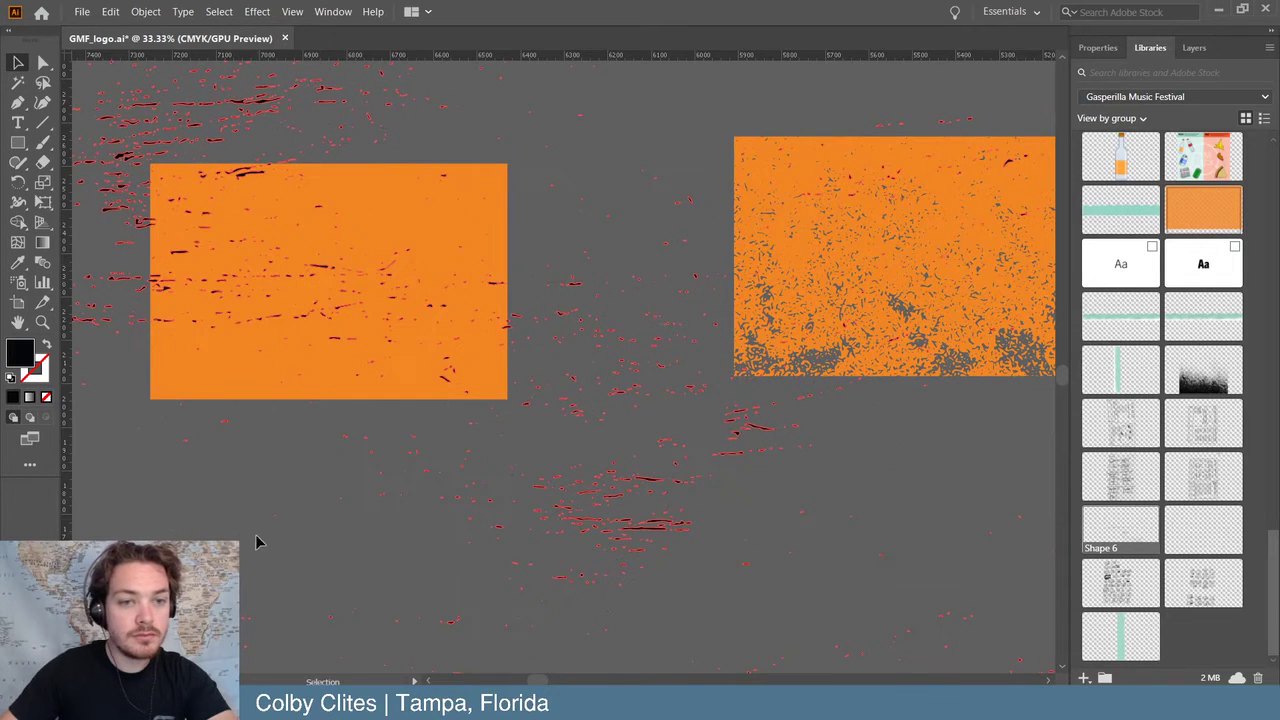
pyautogui.click(256, 540)
pyautogui.moveTo(510, 449); pyautogui.dragTo(279, 527)
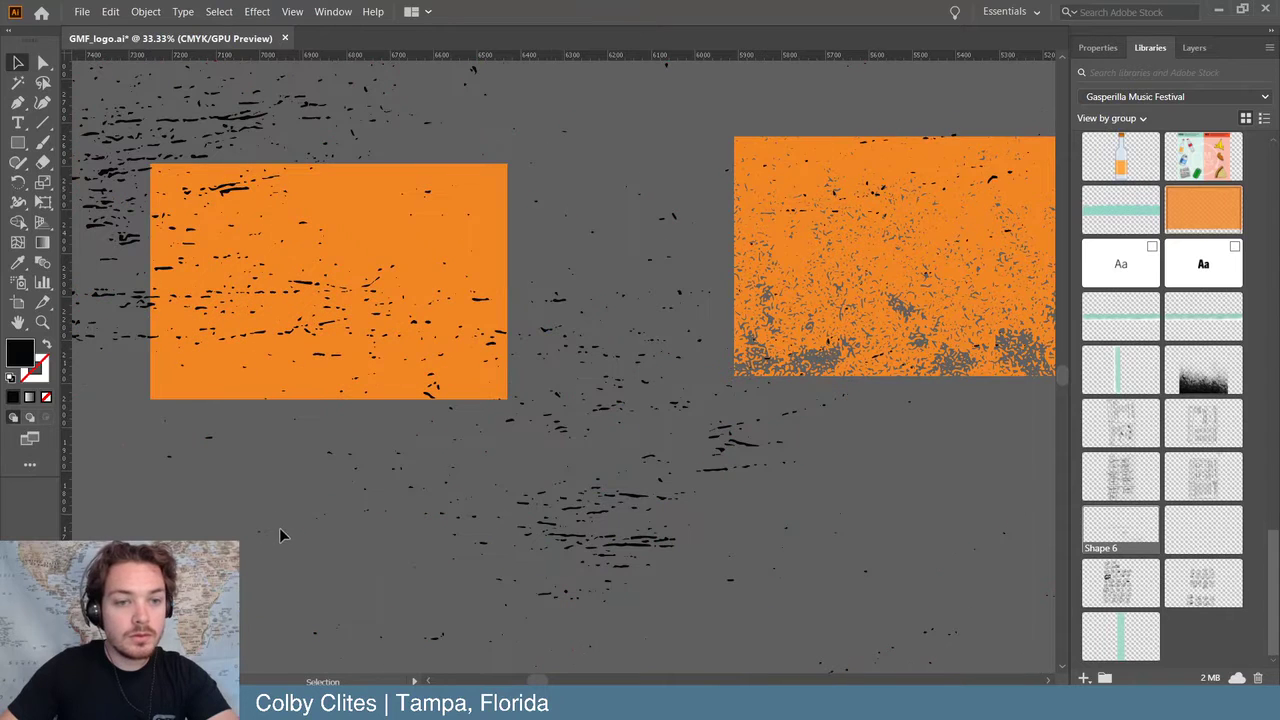
# - Subtract the Shape 6 texture from the plain orange rectangle and select the distressed shape
pyautogui.click(515, 224)
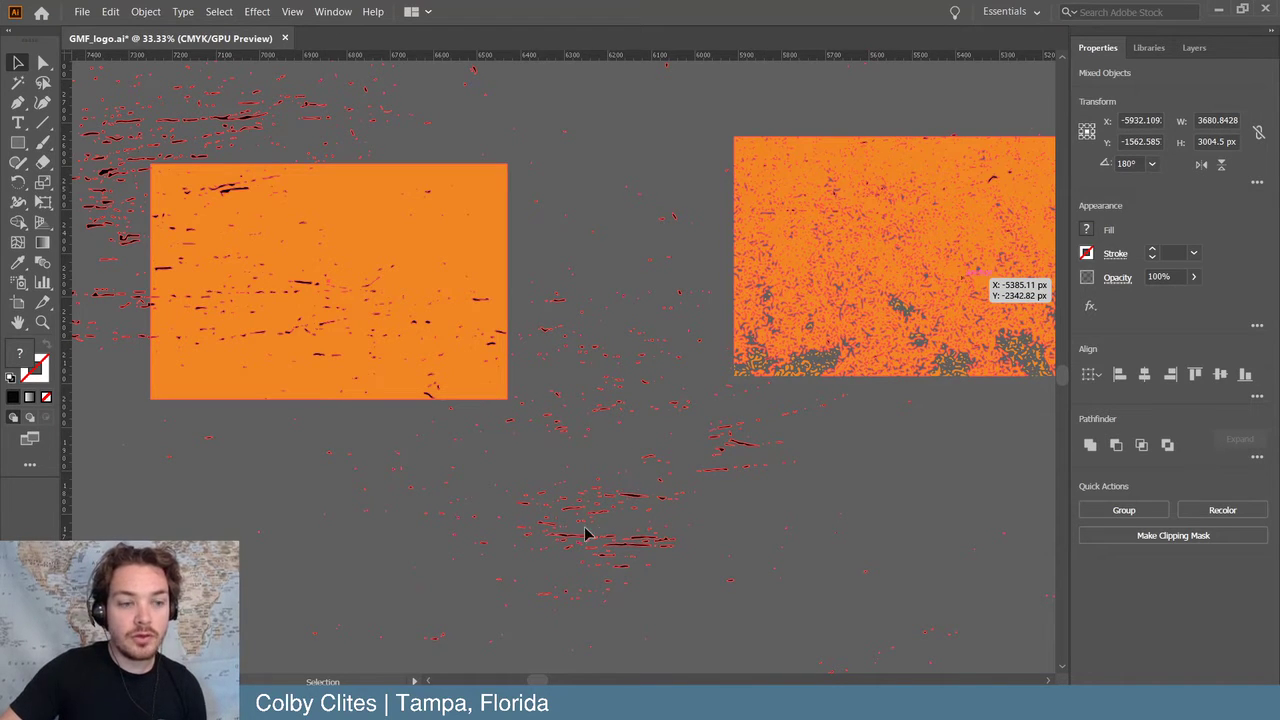
pyautogui.click(365, 470)
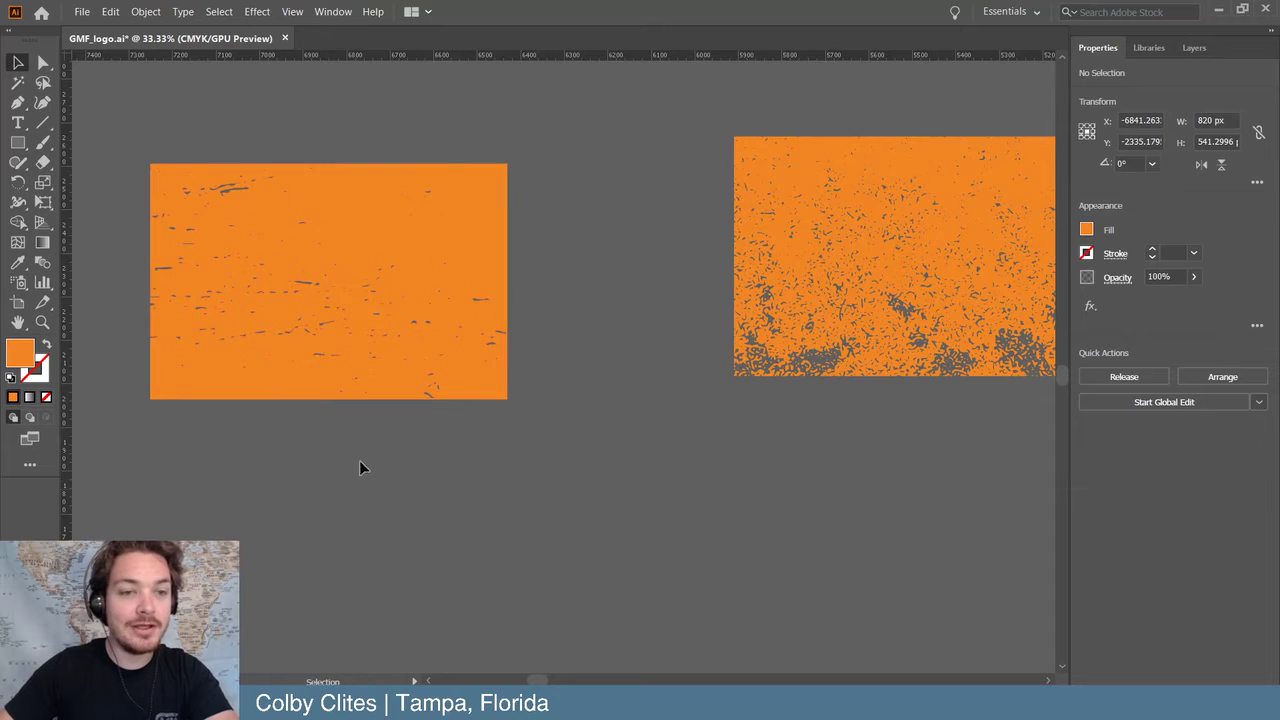
pyautogui.click(430, 253)
pyautogui.press('a')
pyautogui.press('v')
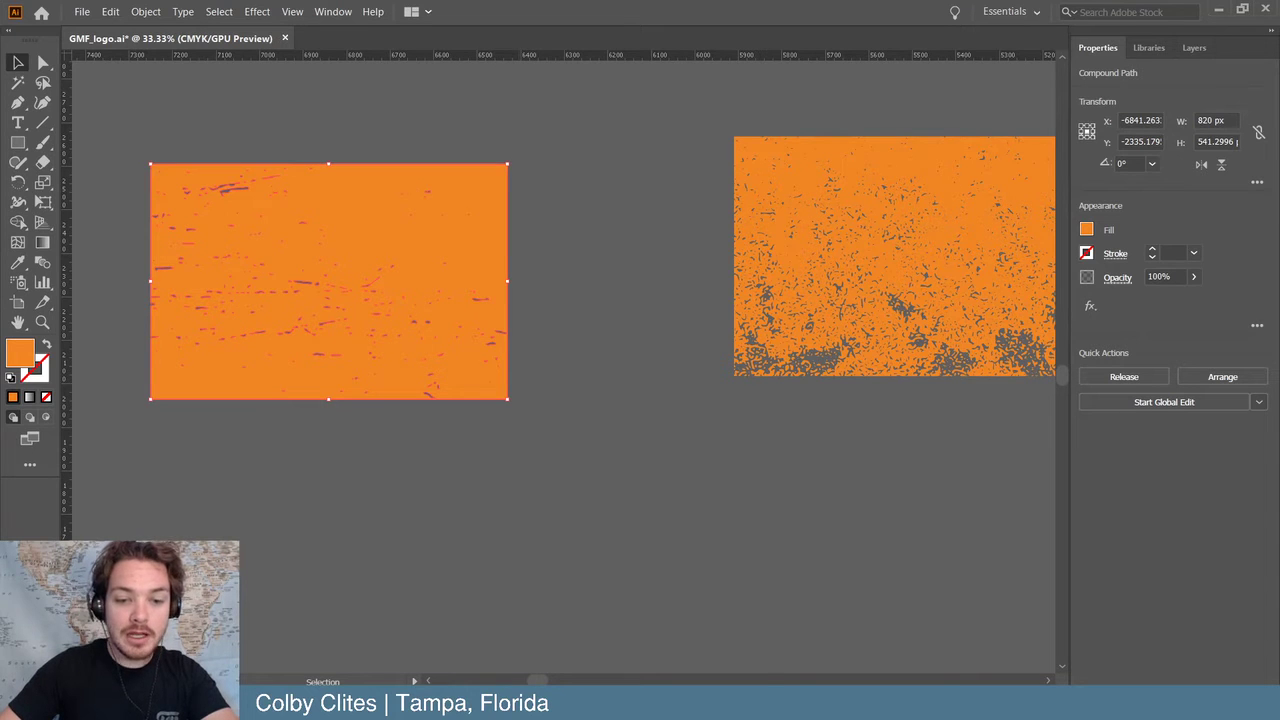
# - Copy the newly distressed orange rectangle and paste it as pixels into Plastic project1.psb in Photoshop
pyautogui.moveTo(511, 705)
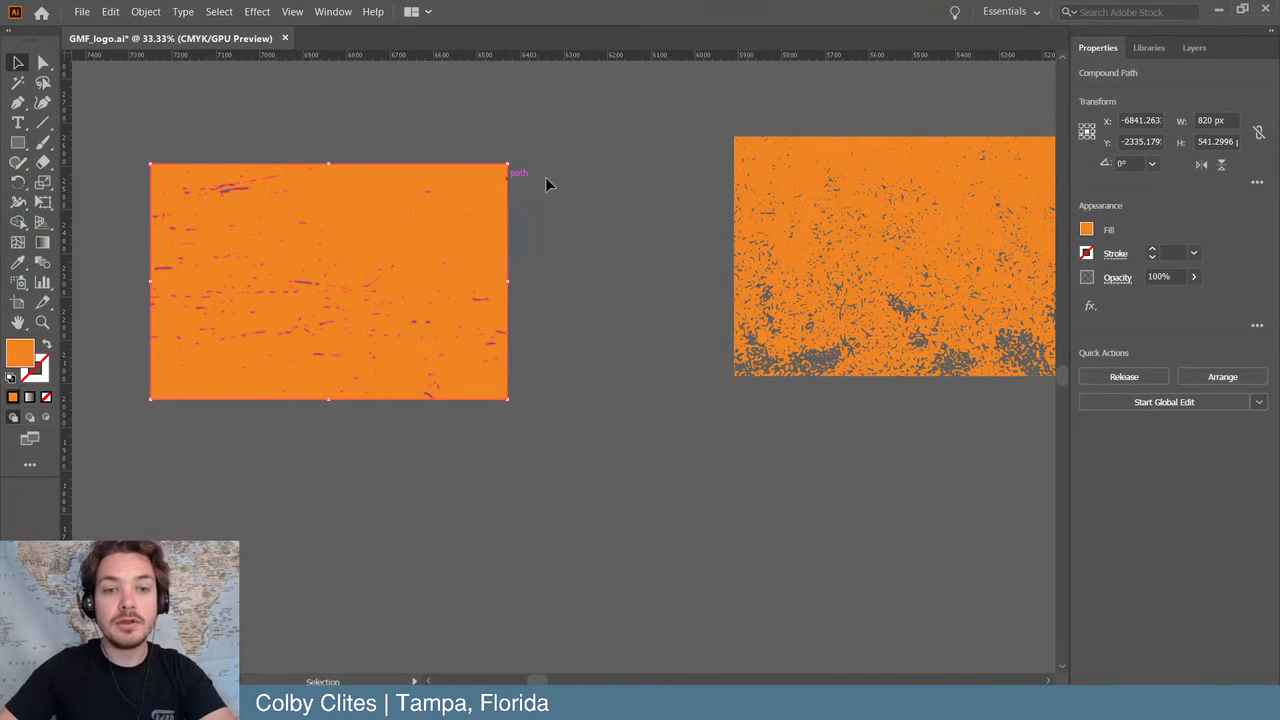
pyautogui.click(545, 178)
pyautogui.click(486, 213)
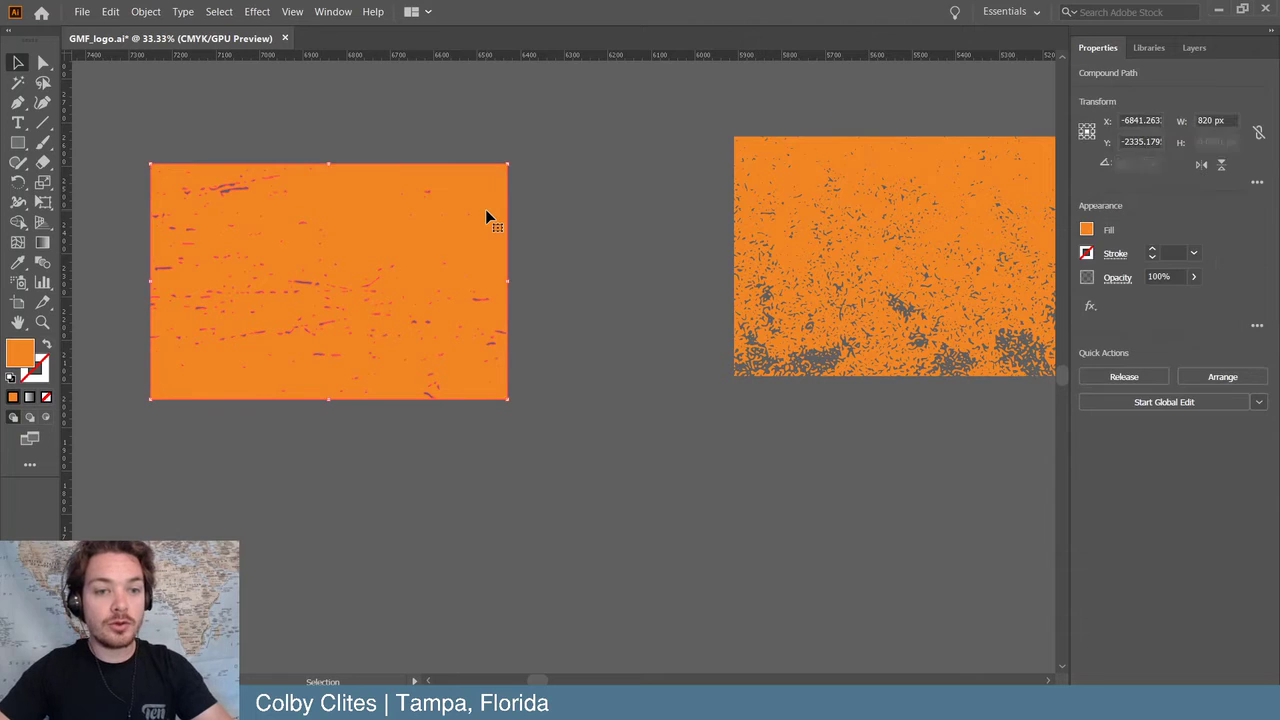
pyautogui.press('a')
pyautogui.press('v')
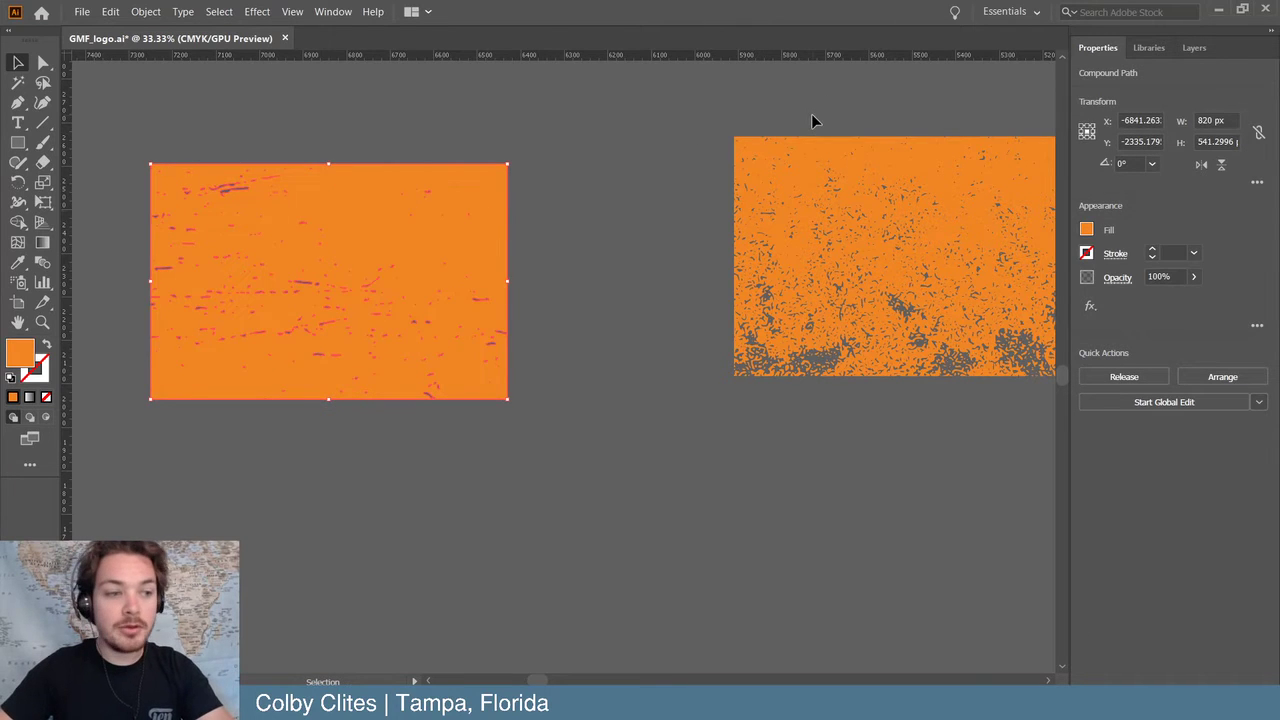
pyautogui.click(593, 117)
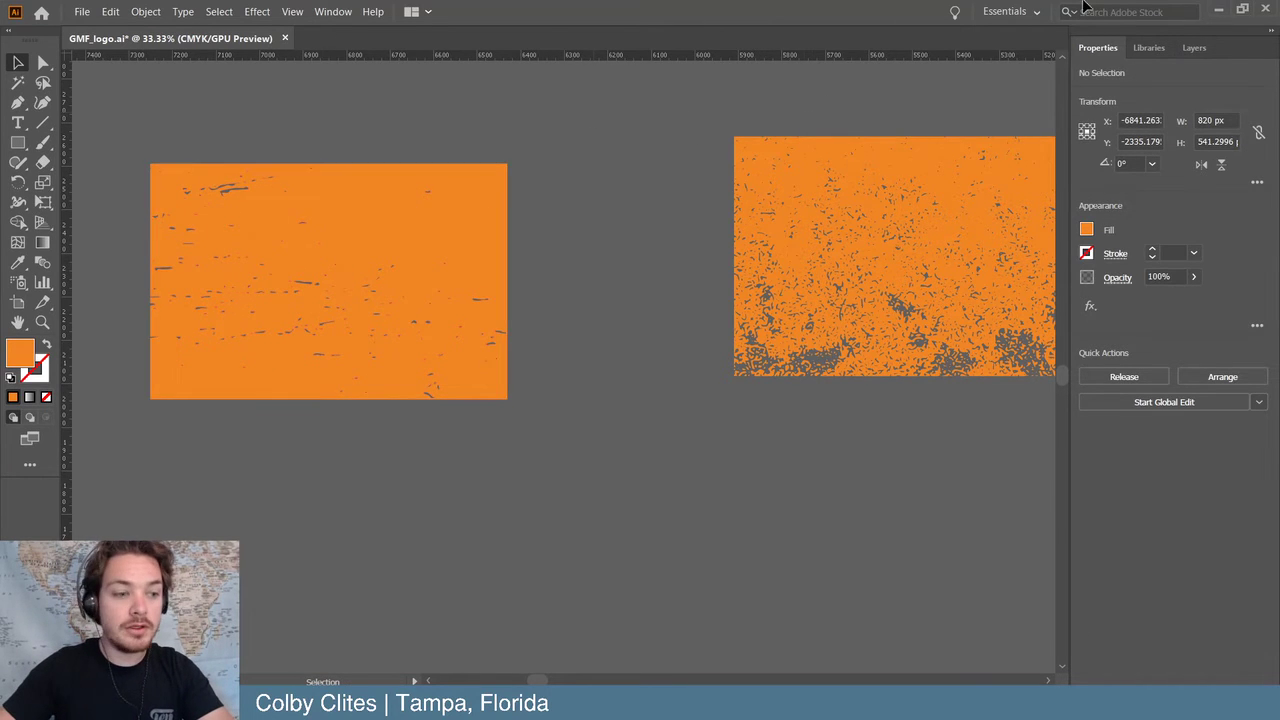
pyautogui.click(1218, 9)
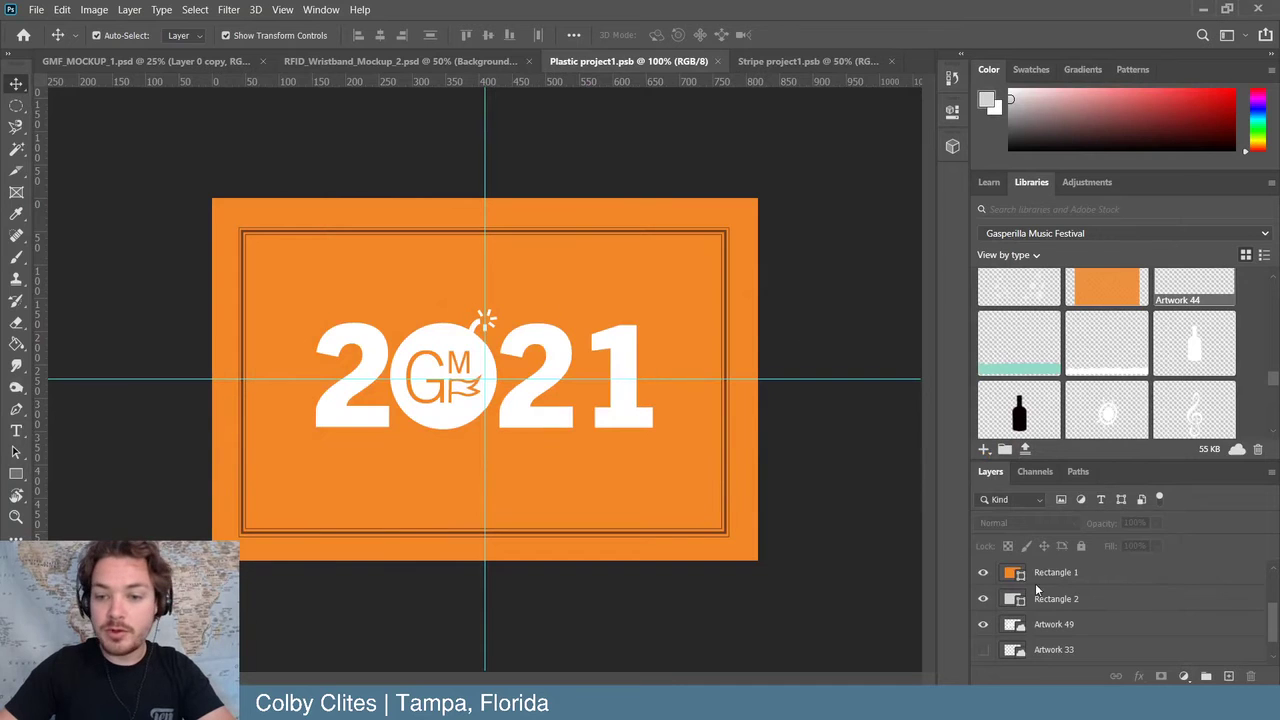
pyautogui.hotkey('ctrl', 'v')
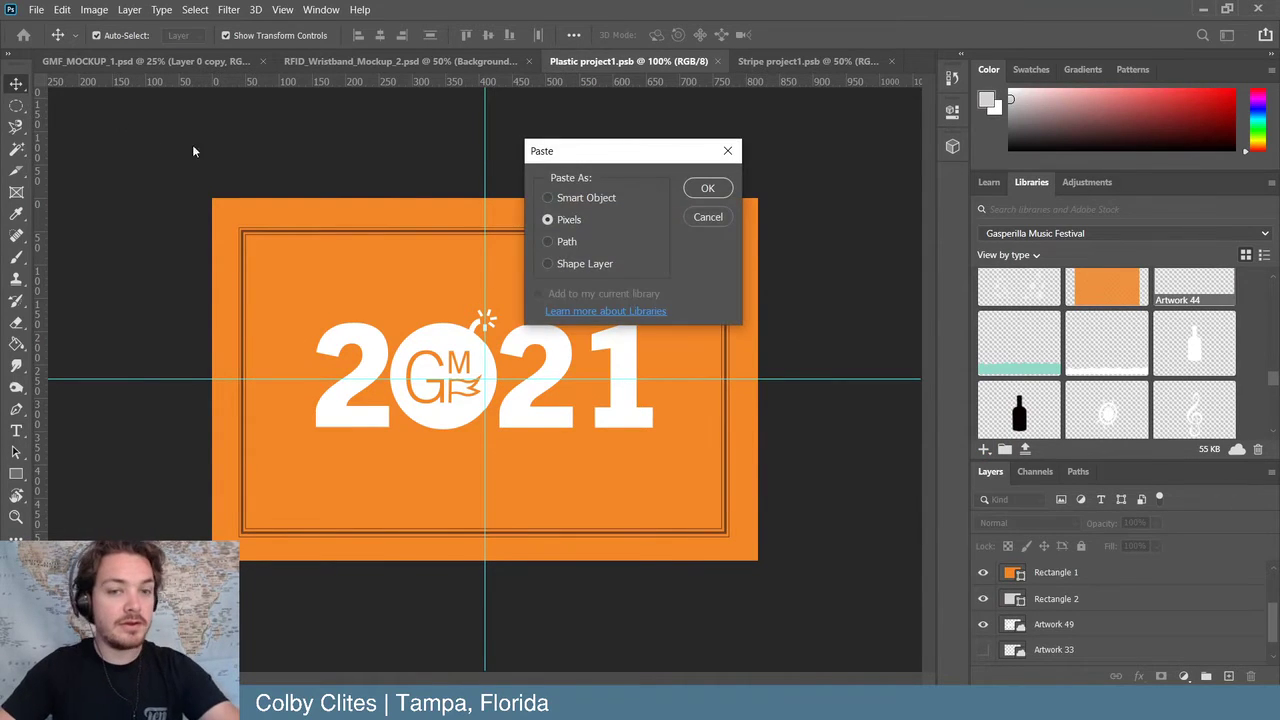
pyautogui.click(707, 189)
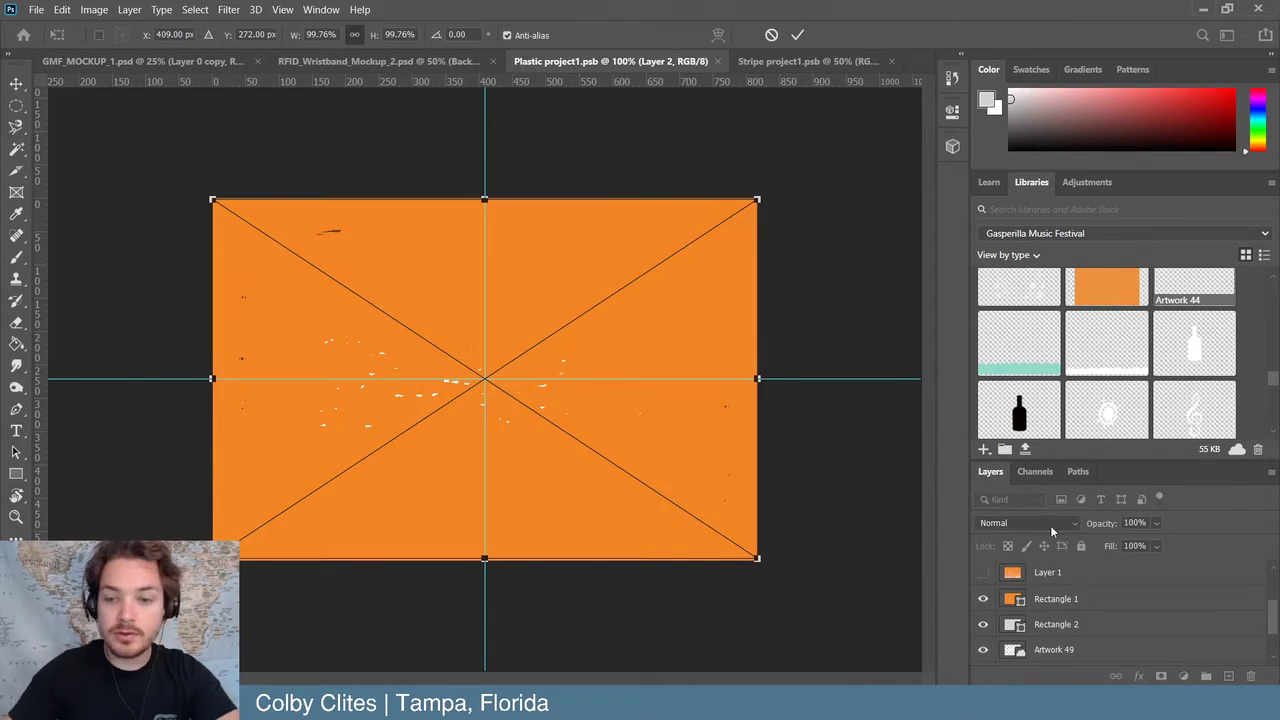
# - Hide the Rectangle 1 layer and move the pasted distressed layer directly above Rectangle 2, behind the border and 2021 artwork
pyautogui.click(983, 599)
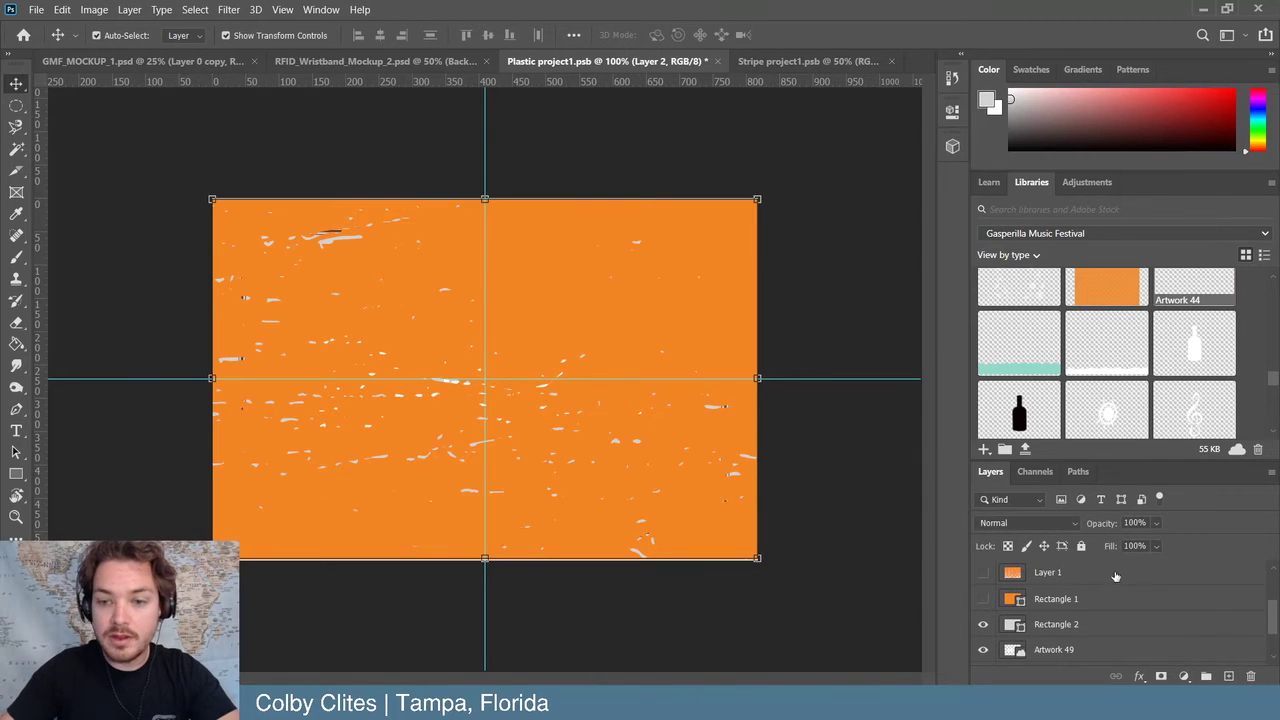
pyautogui.scroll(2, 1062, 599)
pyautogui.scroll(-3, 996, 580)
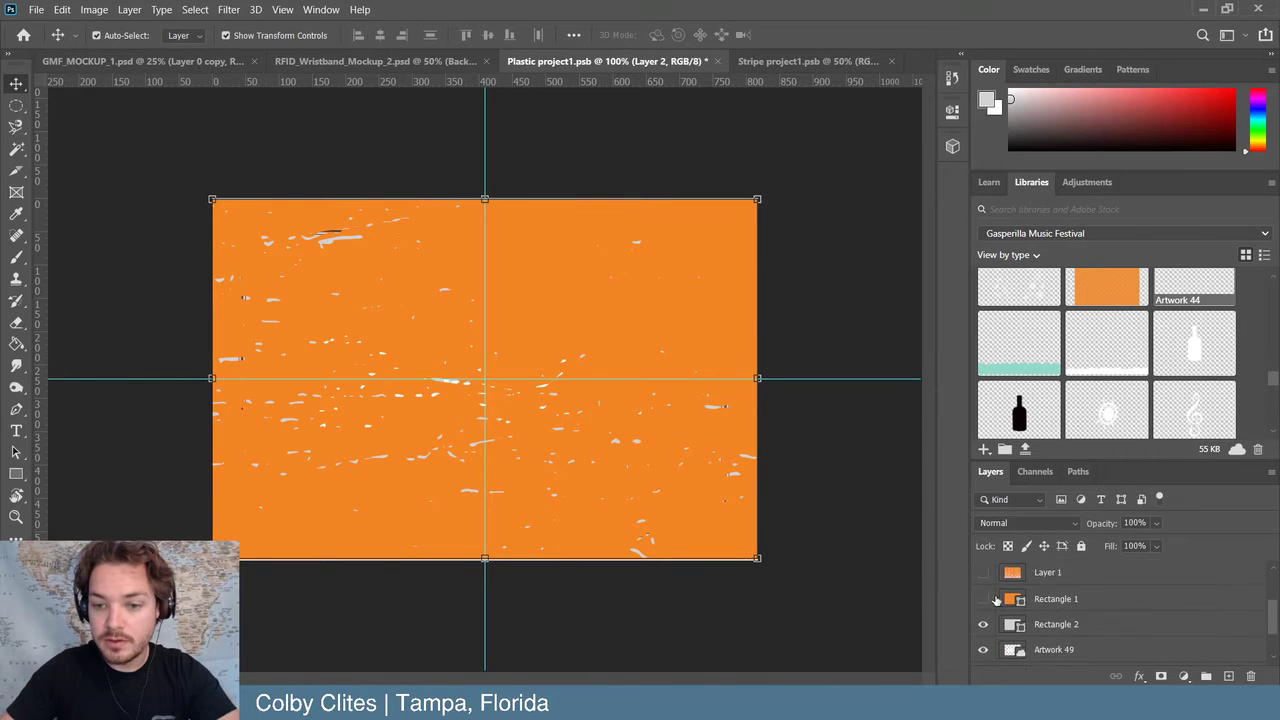
pyautogui.scroll(2, 1001, 614)
pyautogui.moveTo(1060, 578); pyautogui.dragTo(1062, 632)
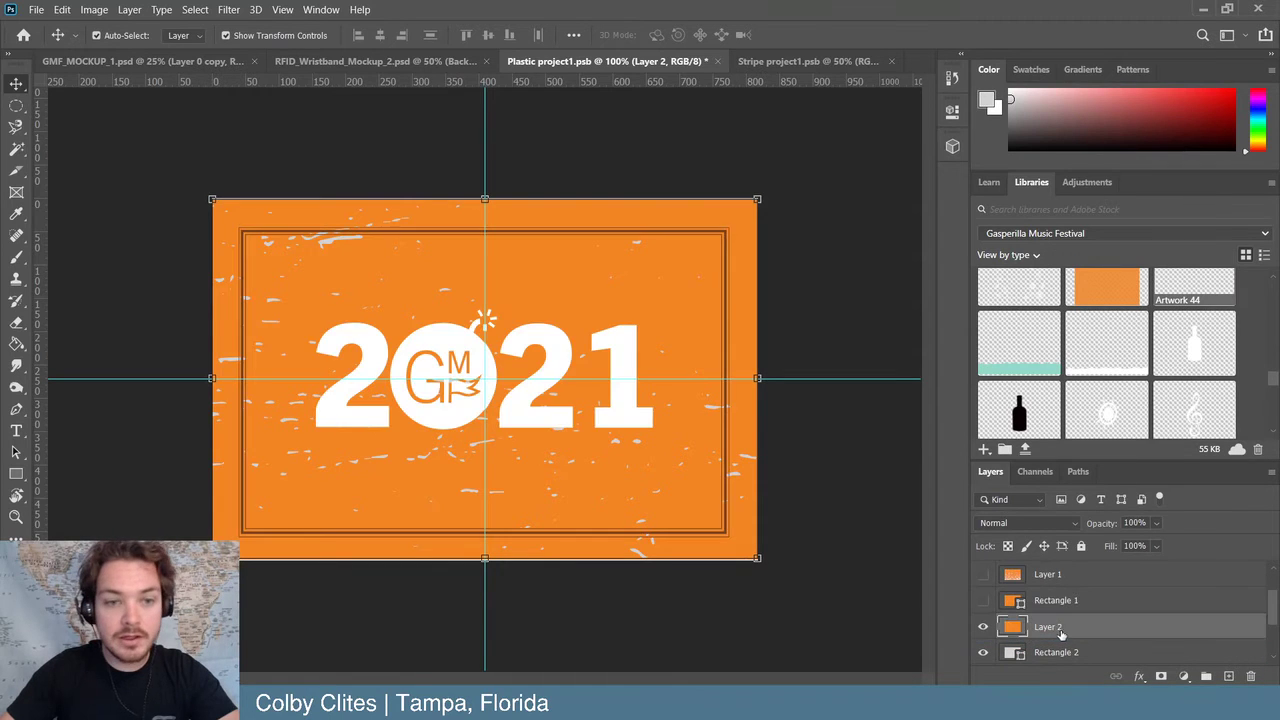
# - Scale the distressed orange layer to 102.96% and shift it about 11 px down to cover the tag
pyautogui.click(862, 224)
pyautogui.click(714, 212)
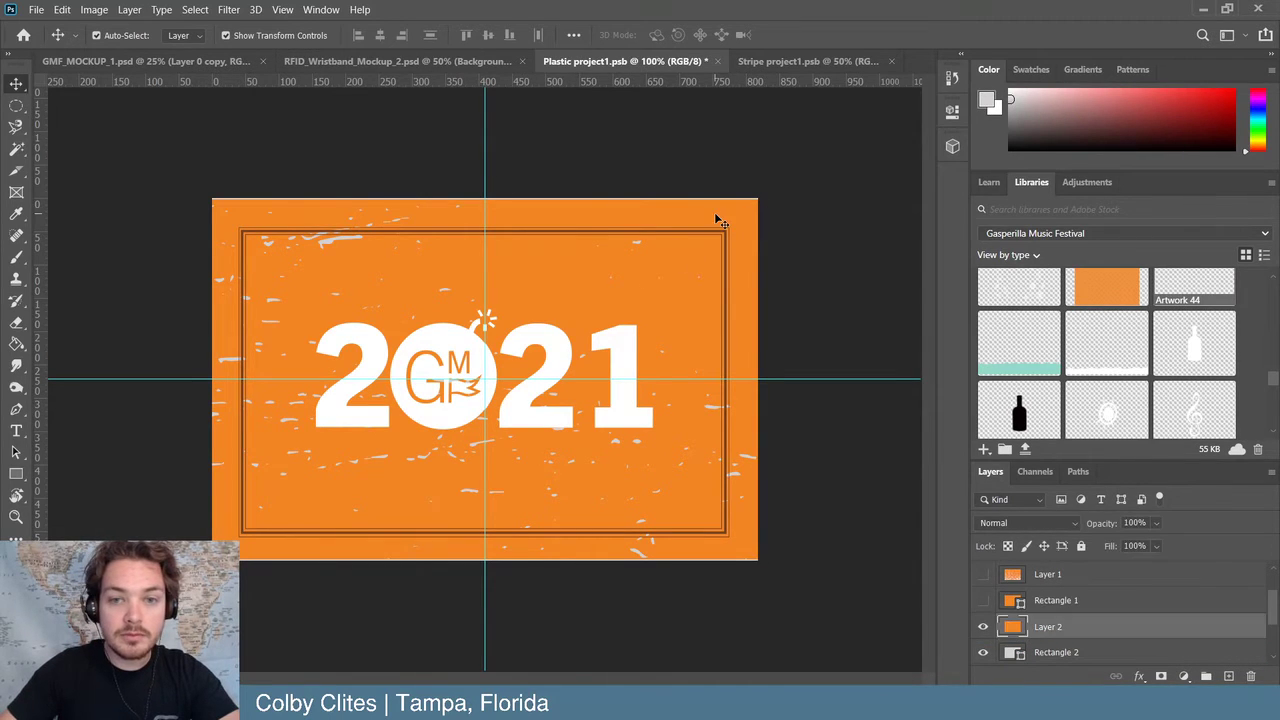
pyautogui.hotkey('ctrl', 't')
pyautogui.moveTo(487, 199); pyautogui.dragTo(487, 187)
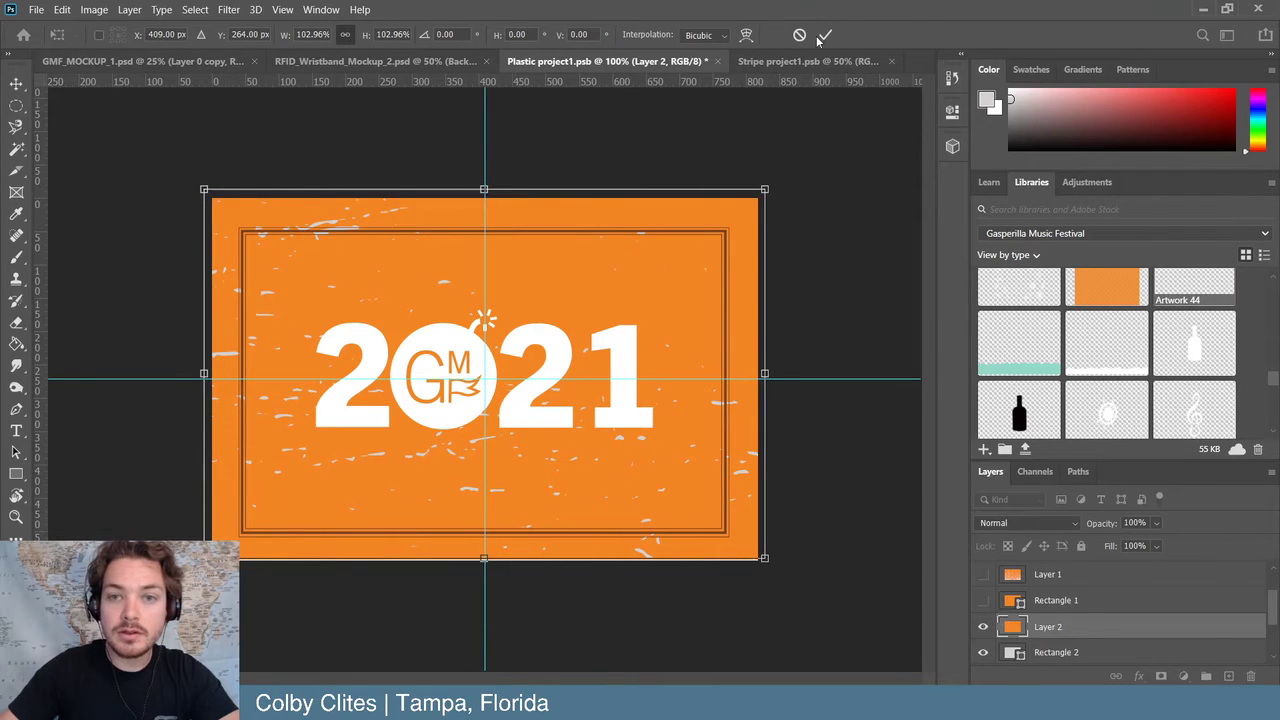
pyautogui.click(825, 34)
pyautogui.moveTo(650, 265); pyautogui.dragTo(652, 274)
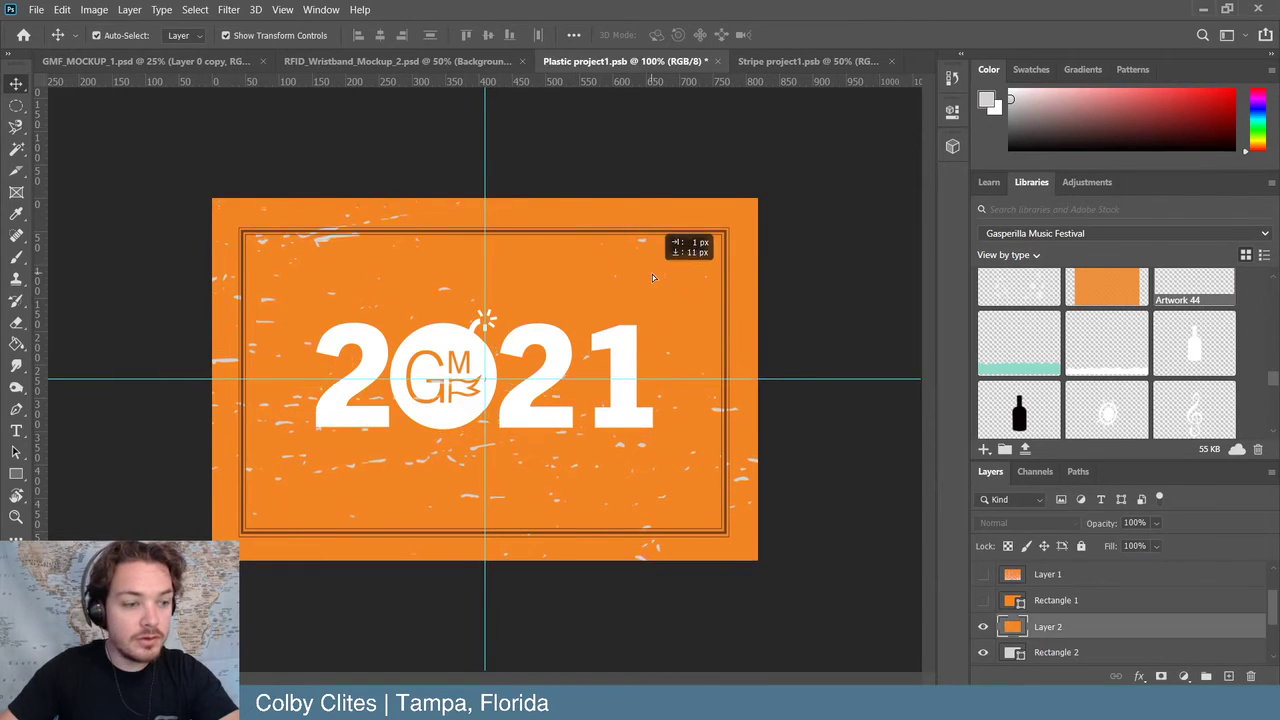
pyautogui.click(602, 137)
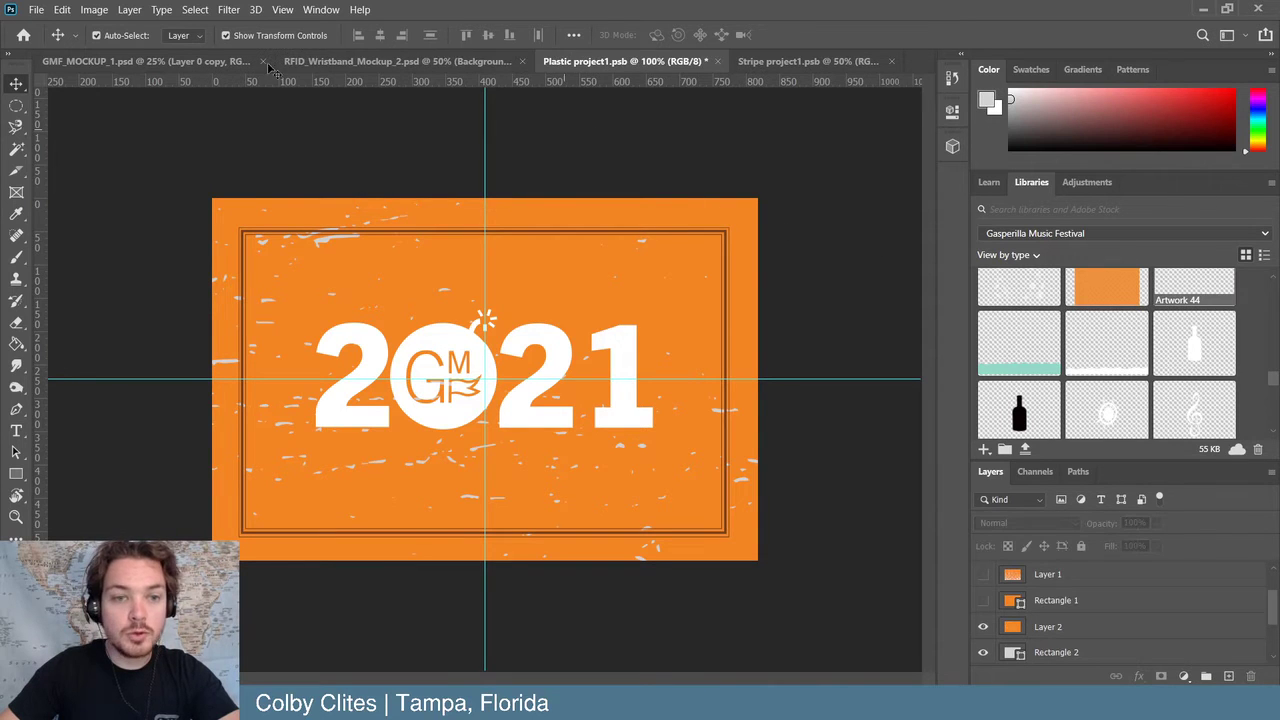
# - Save the distressed tag artwork in Plastic project1.psb and return to the RFID_Wristband_Mockup_2.psd document
pyautogui.click(35, 9)
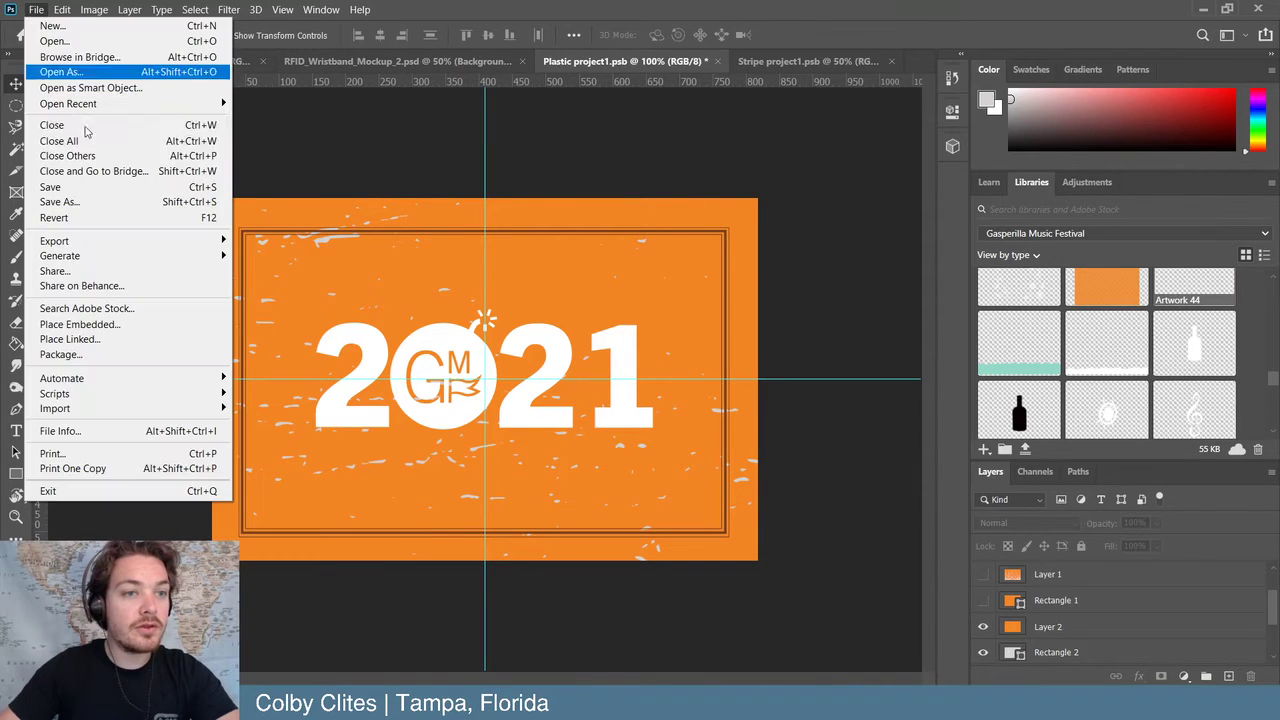
pyautogui.click(60, 184)
pyautogui.click(384, 62)
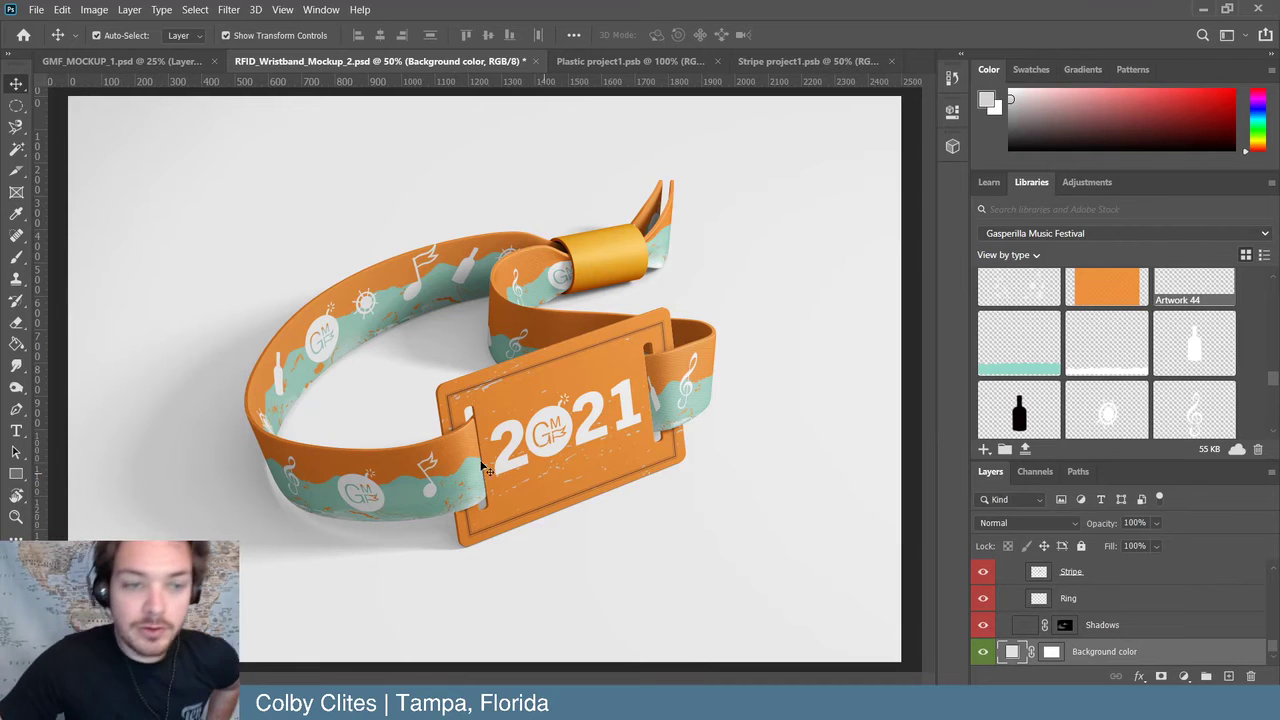
# - Export the wristband mockup as a JPG at 100% quality, named RFID_Wristband_Mockup_2, into the Wristband2 folder inside wRISTBAND
pyautogui.click(44, 9)
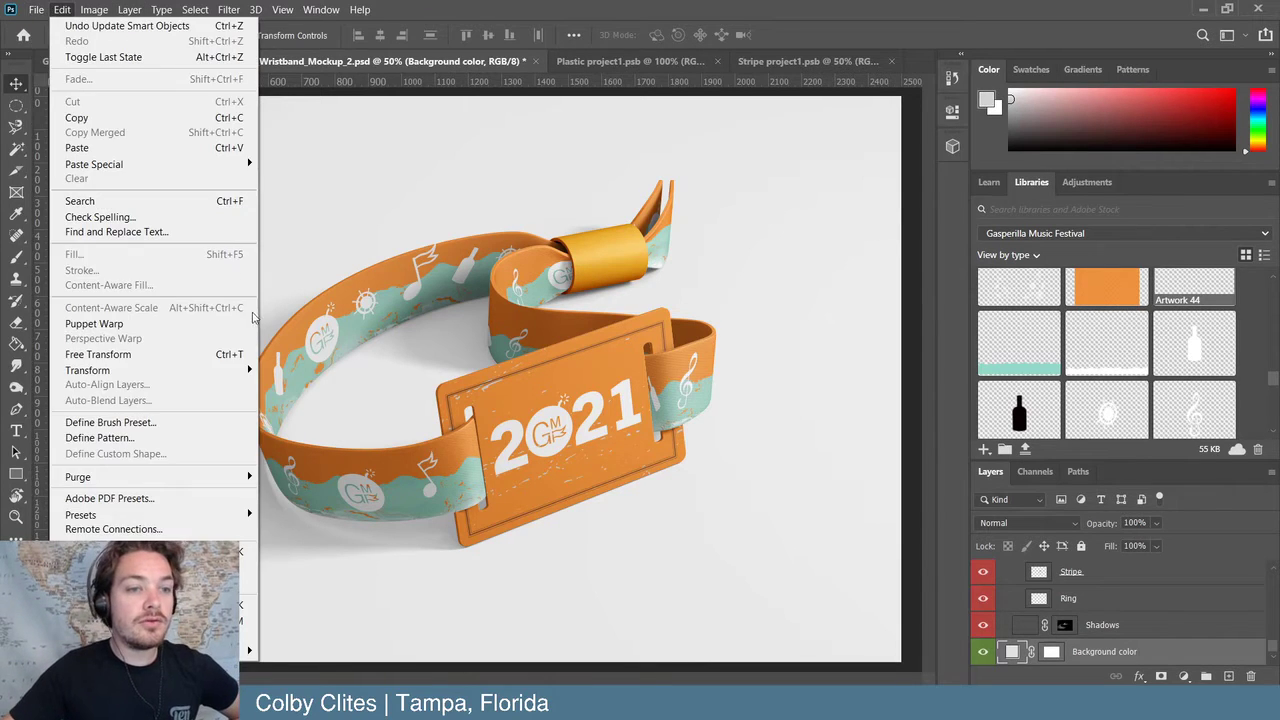
pyautogui.moveTo(35, 9)
pyautogui.moveTo(110, 241)
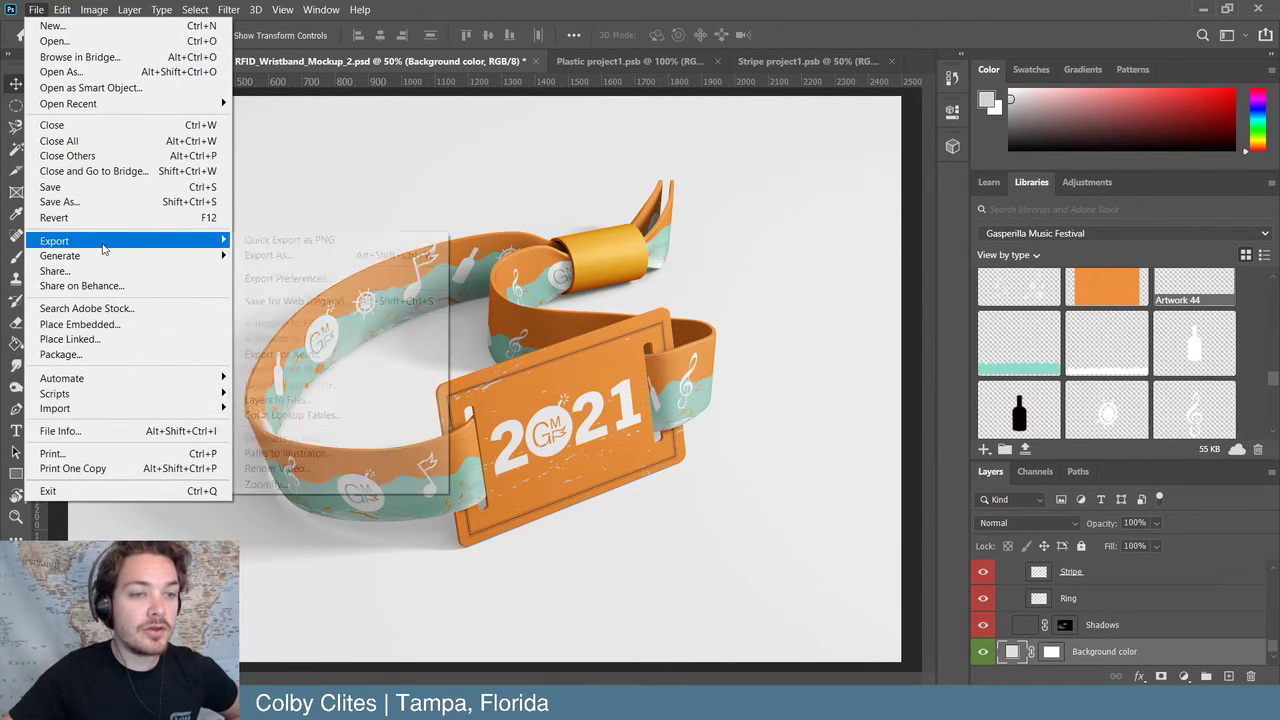
pyautogui.click(268, 255)
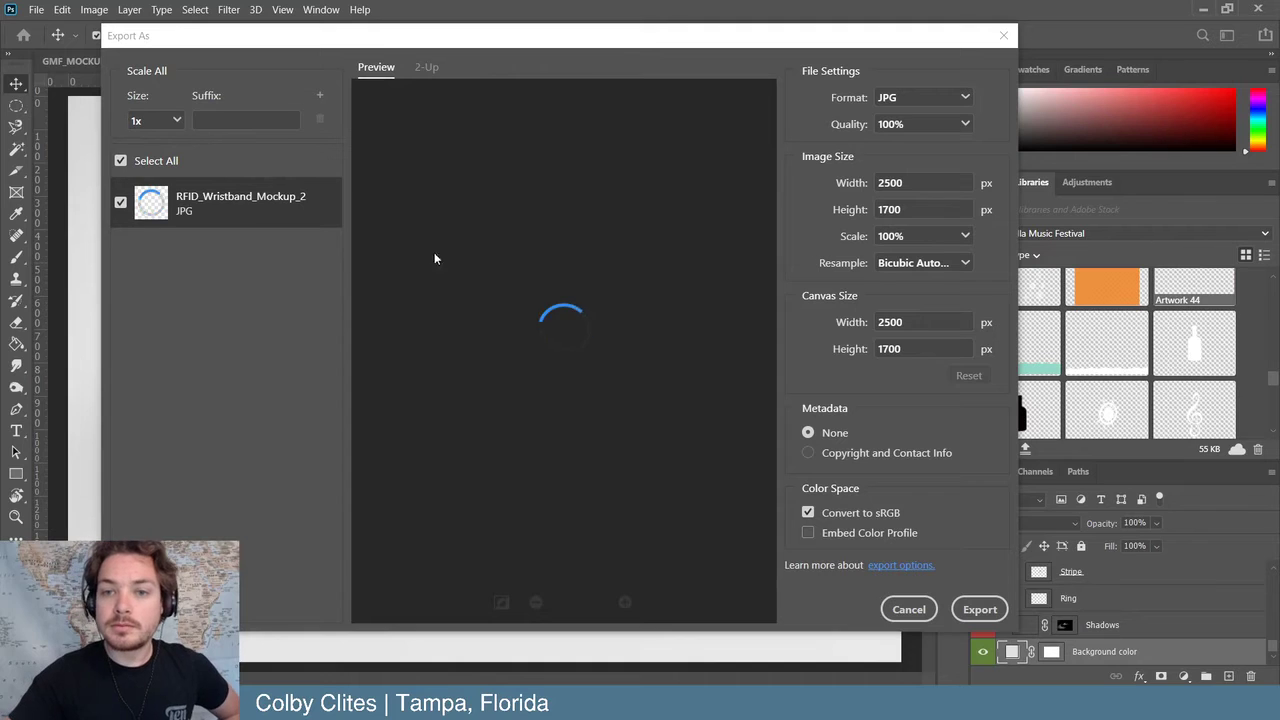
pyautogui.click(984, 610)
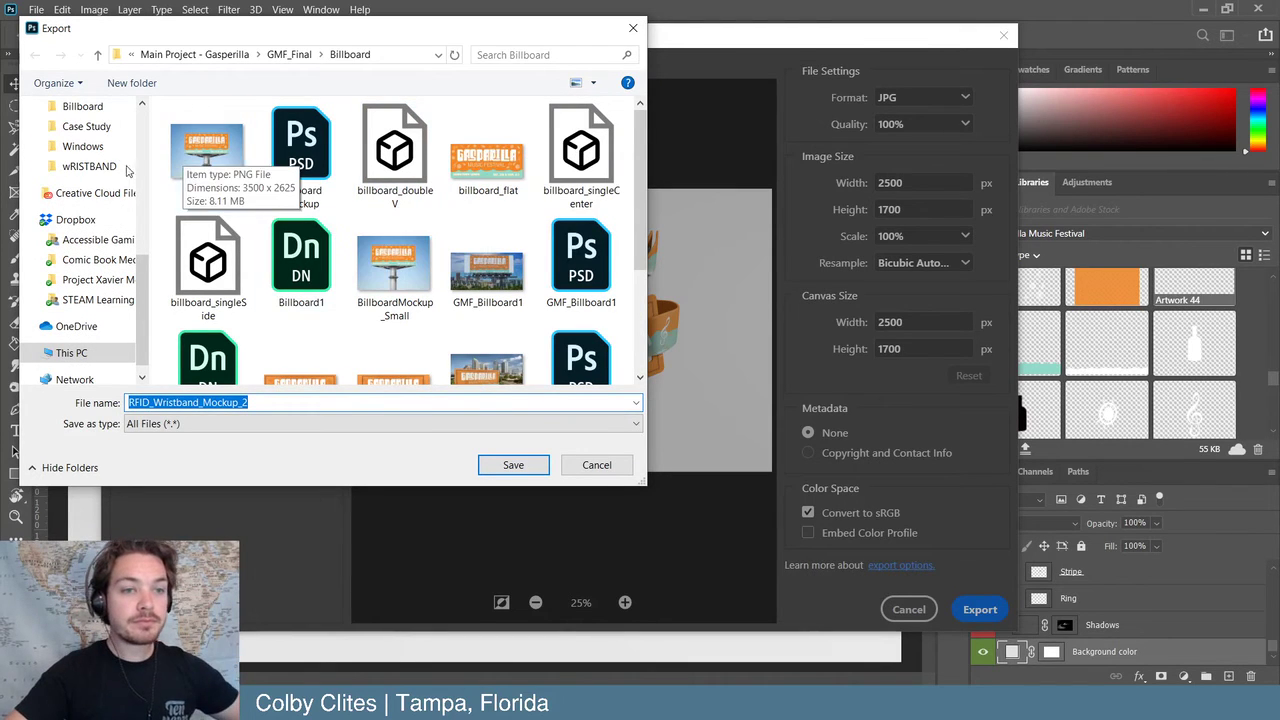
pyautogui.click(88, 166)
pyautogui.click(228, 158)
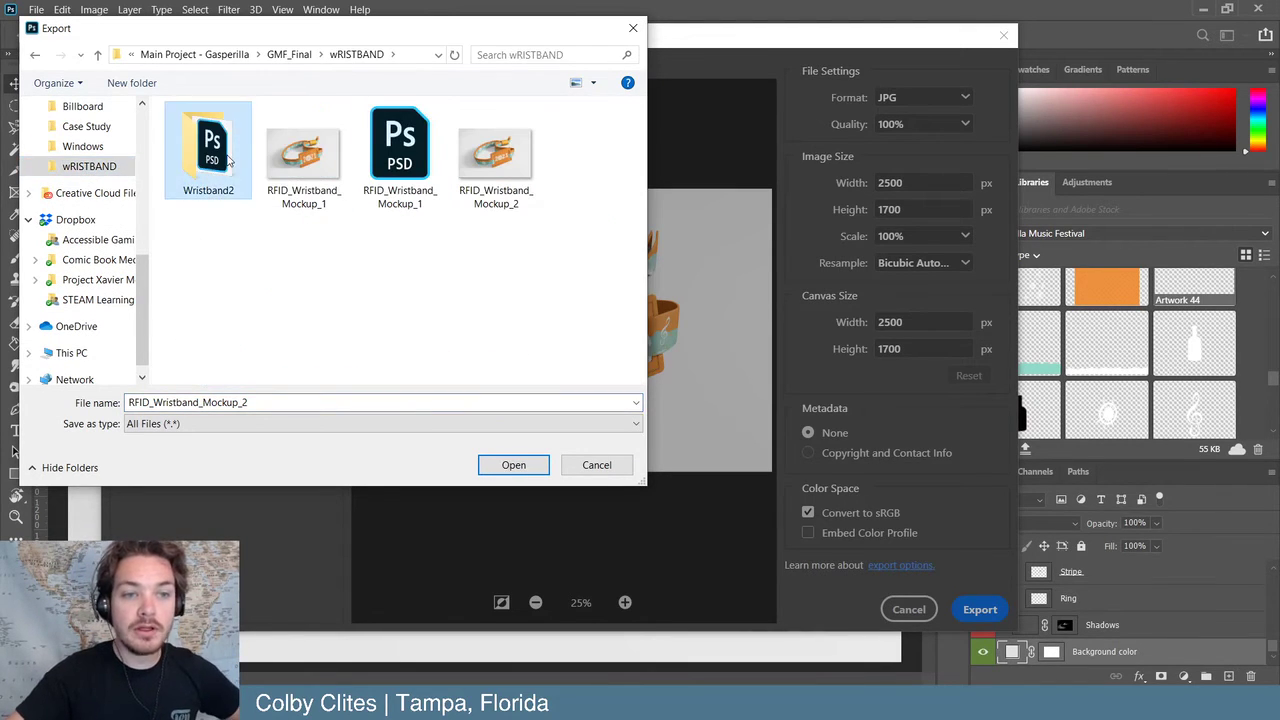
pyautogui.doubleClick(228, 158)
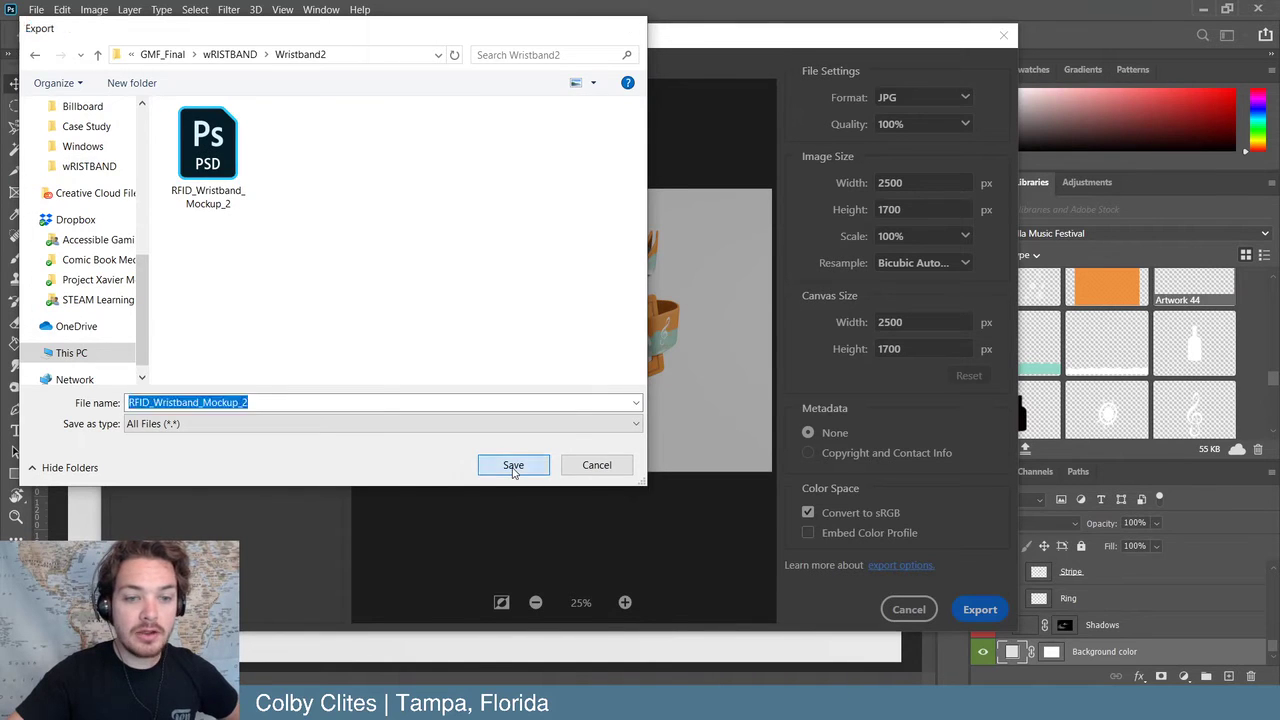
pyautogui.click(513, 467)
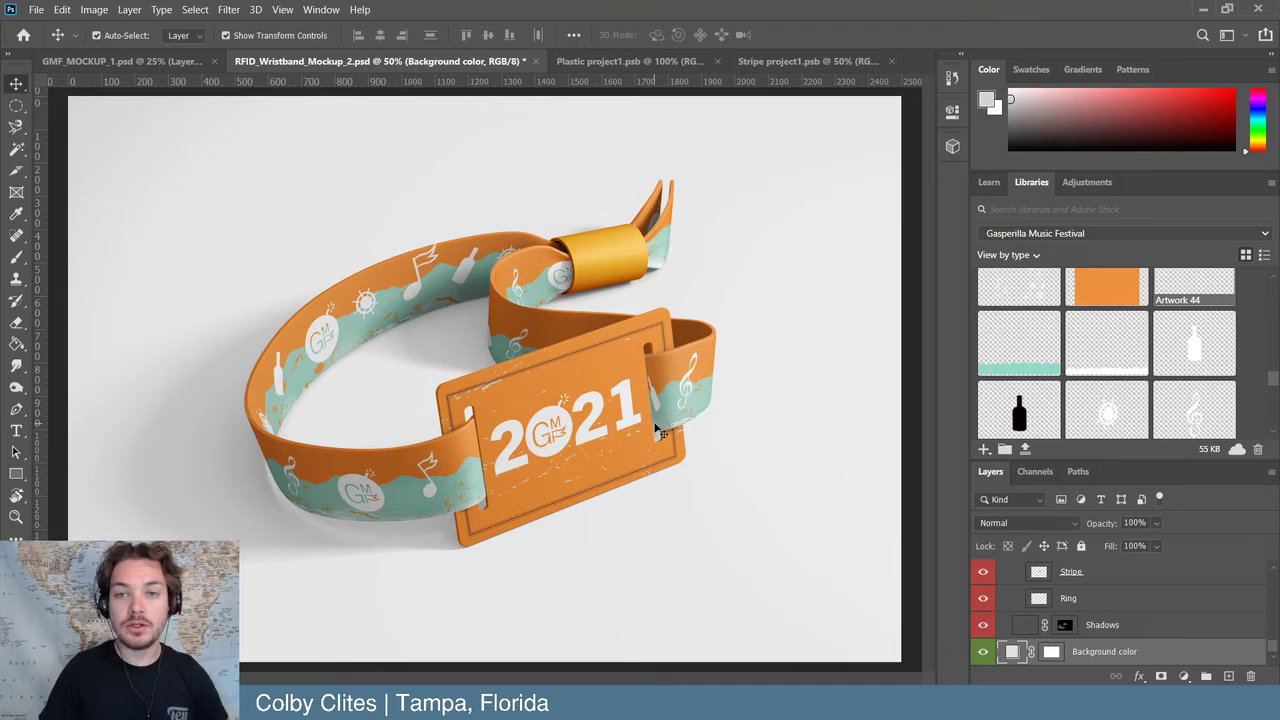
# - Close Plastic project1.psb and Stripe project1.psb, and return to RFID_Wristband_Mockup_2.psd
pyautogui.click(676, 62)
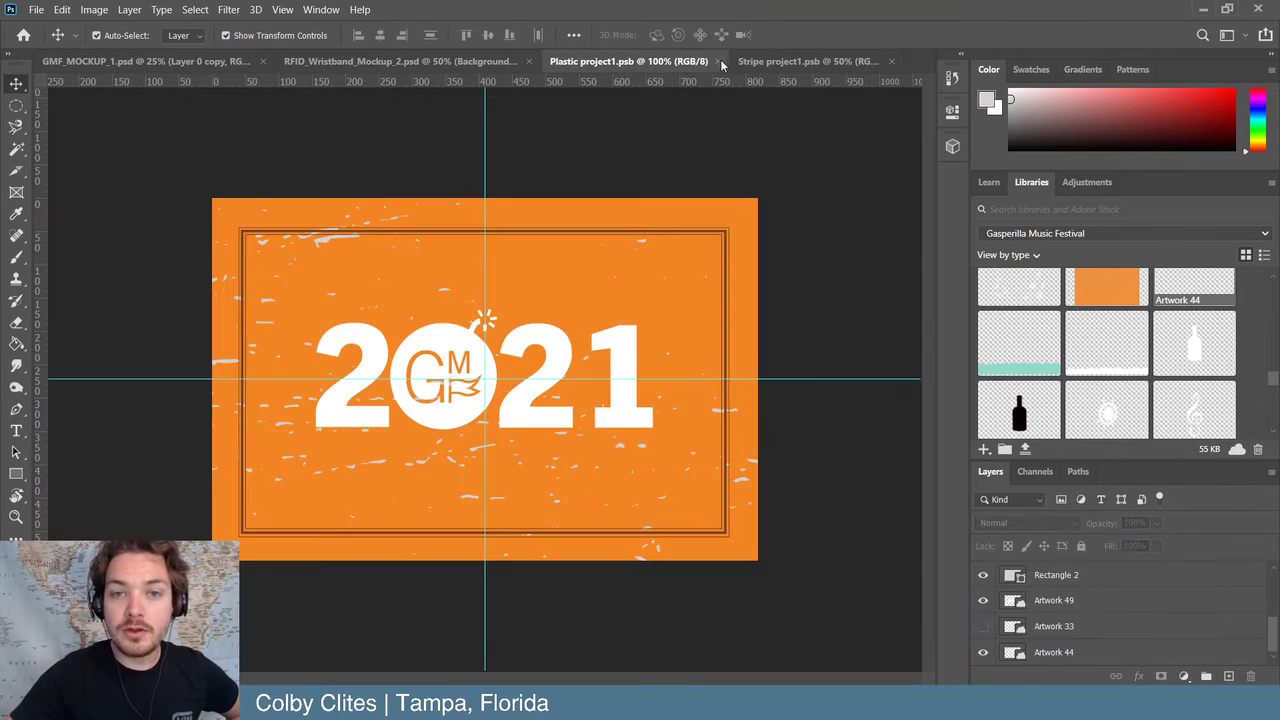
pyautogui.click(717, 61)
pyautogui.click(745, 63)
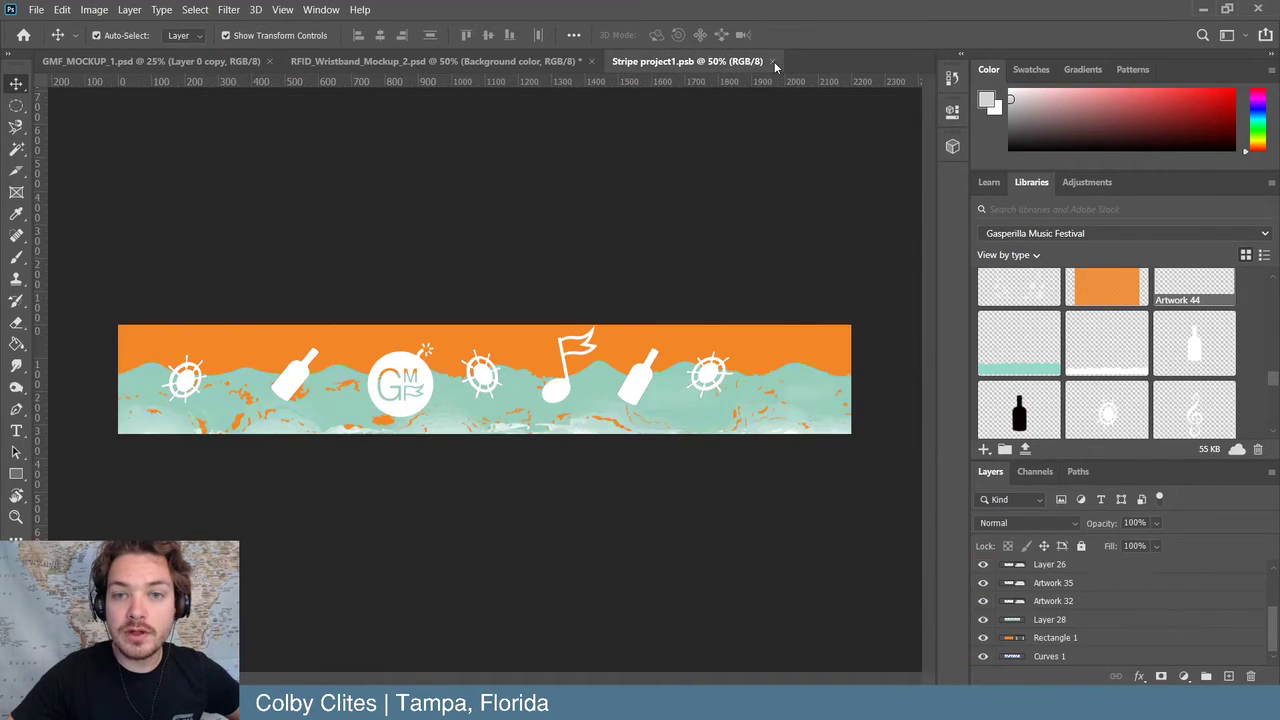
pyautogui.click(772, 61)
pyautogui.click(154, 61)
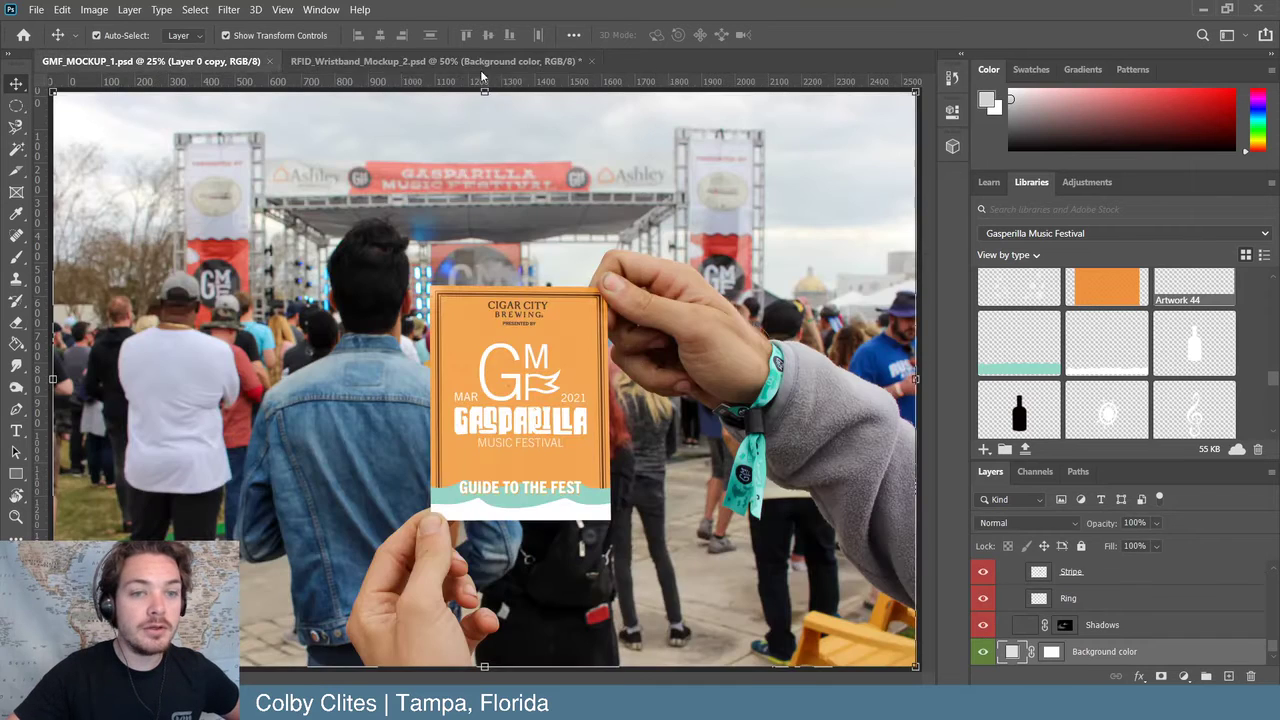
pyautogui.click(481, 60)
# - Switch to gmf_CASESTUDY in Adobe XD and import the exported wristband JPG beside the existing wristband mockup
pyautogui.click(1222, 15)
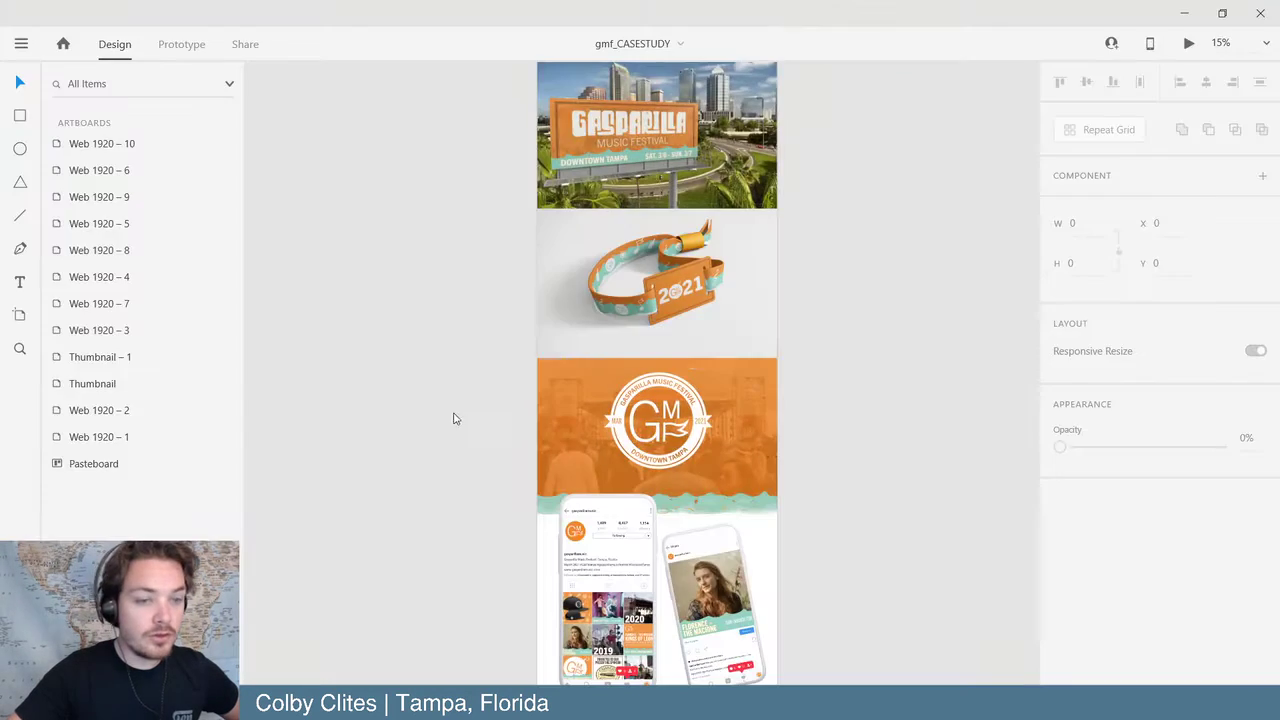
pyautogui.scroll(5, 405, 356)
pyautogui.scroll(-5, 403, 363)
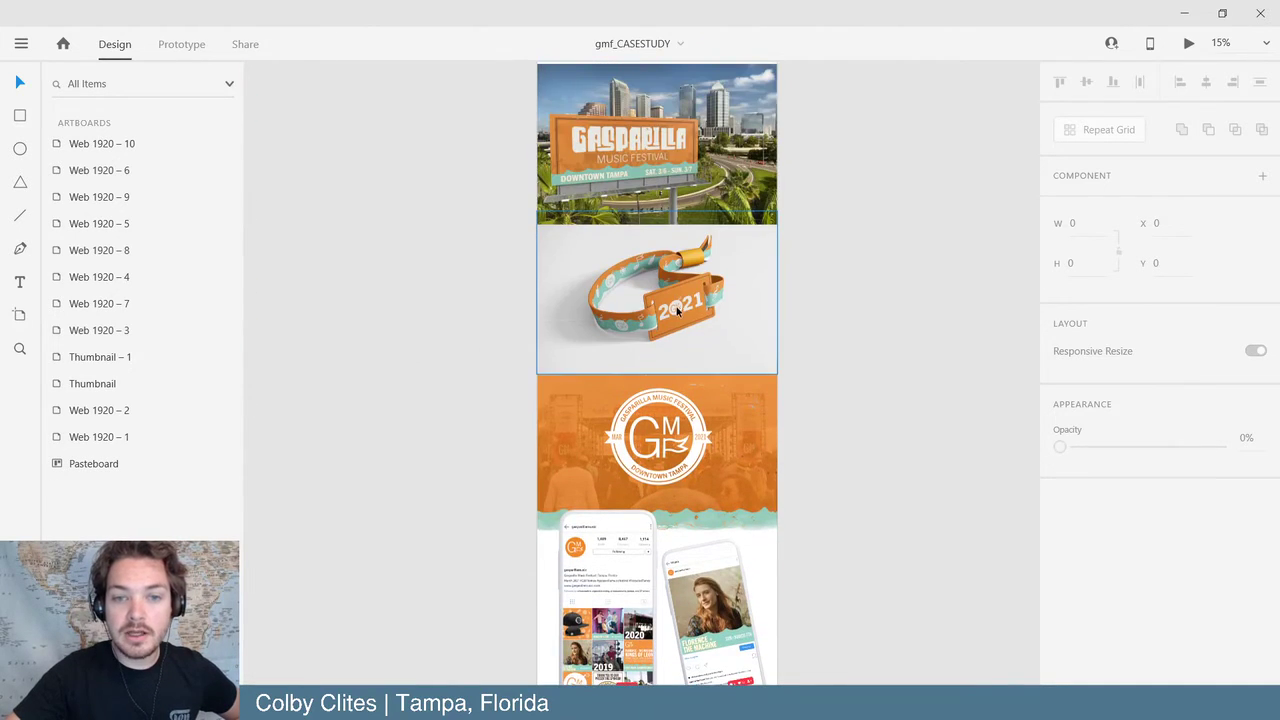
pyautogui.click(680, 312)
pyautogui.click(436, 309)
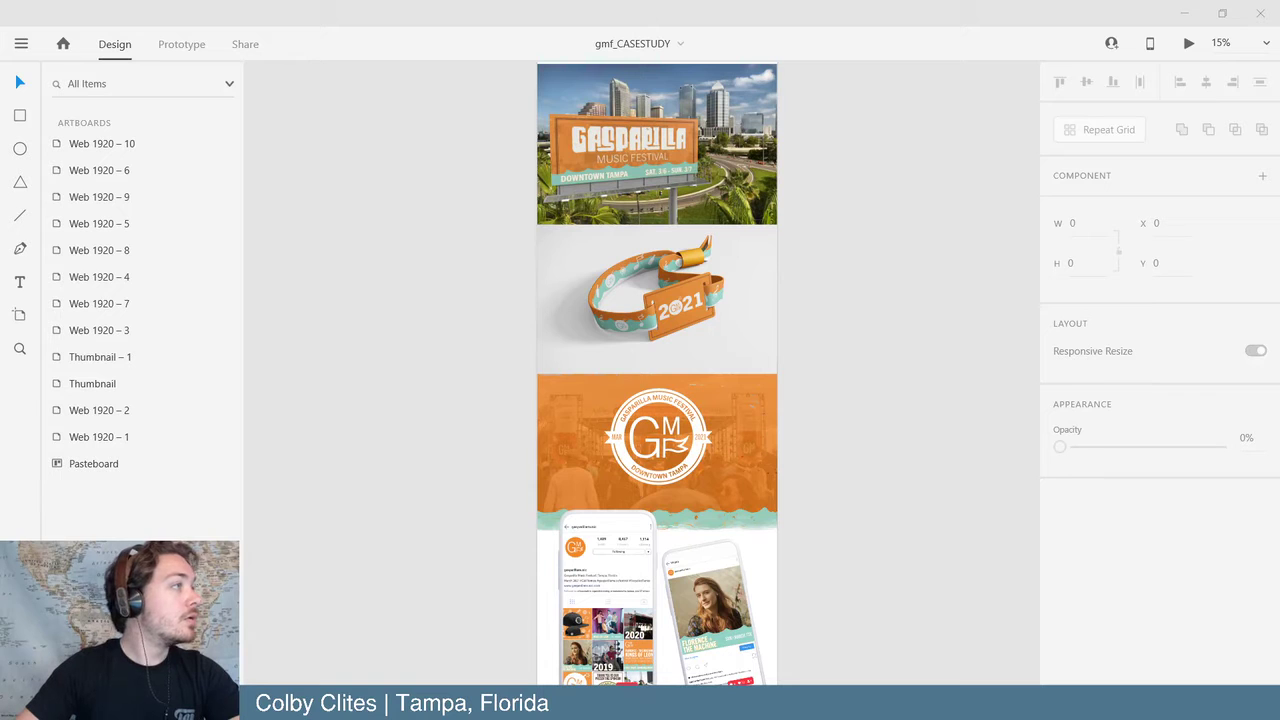
pyautogui.moveTo(1131, 323); pyautogui.dragTo(383, 200)
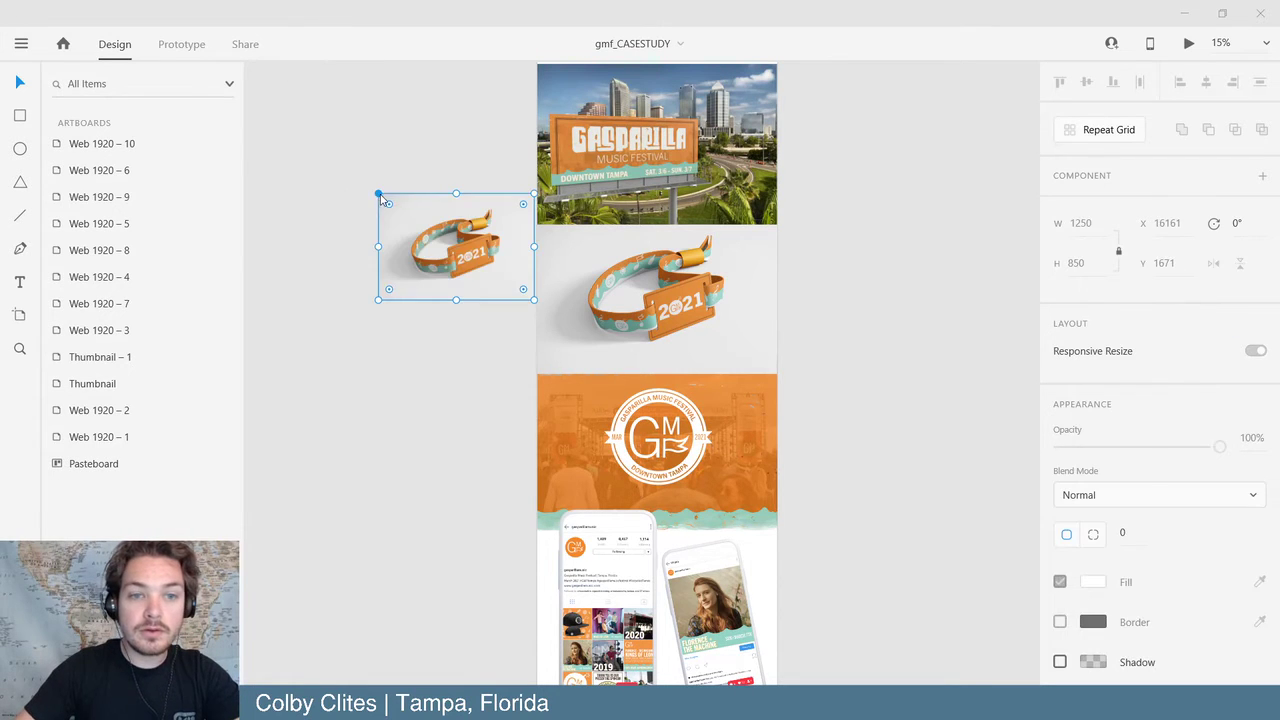
# - Place the new wristband image over the existing one and scale it to 1920 px wide at X 0, Y 1356
pyautogui.moveTo(486, 286); pyautogui.dragTo(632, 326)
pyautogui.moveTo(694, 271); pyautogui.dragTo(825, 222)
pyautogui.hotkey('ctrl', '=')
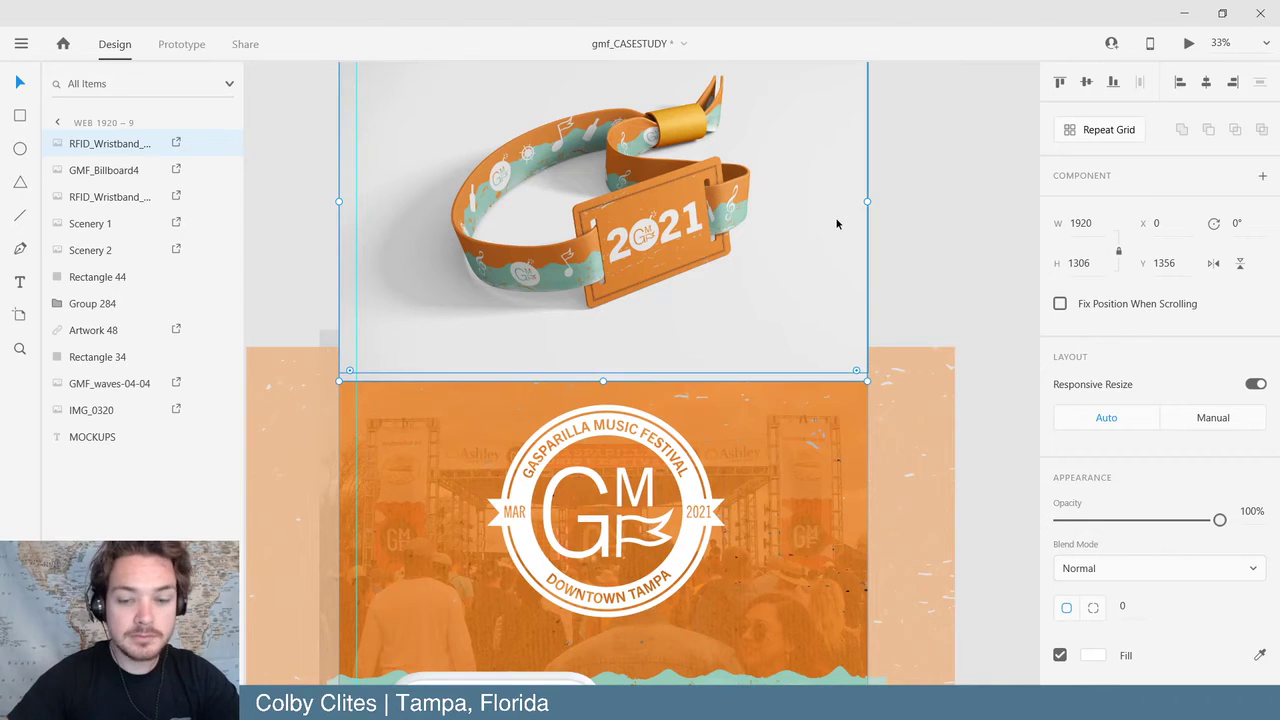
# - Compare the distressed wristband image with the old one beneath it by repeatedly removing and restoring the new image
pyautogui.hotkey('ctrl', '3')
pyautogui.scroll(3, 837, 223)
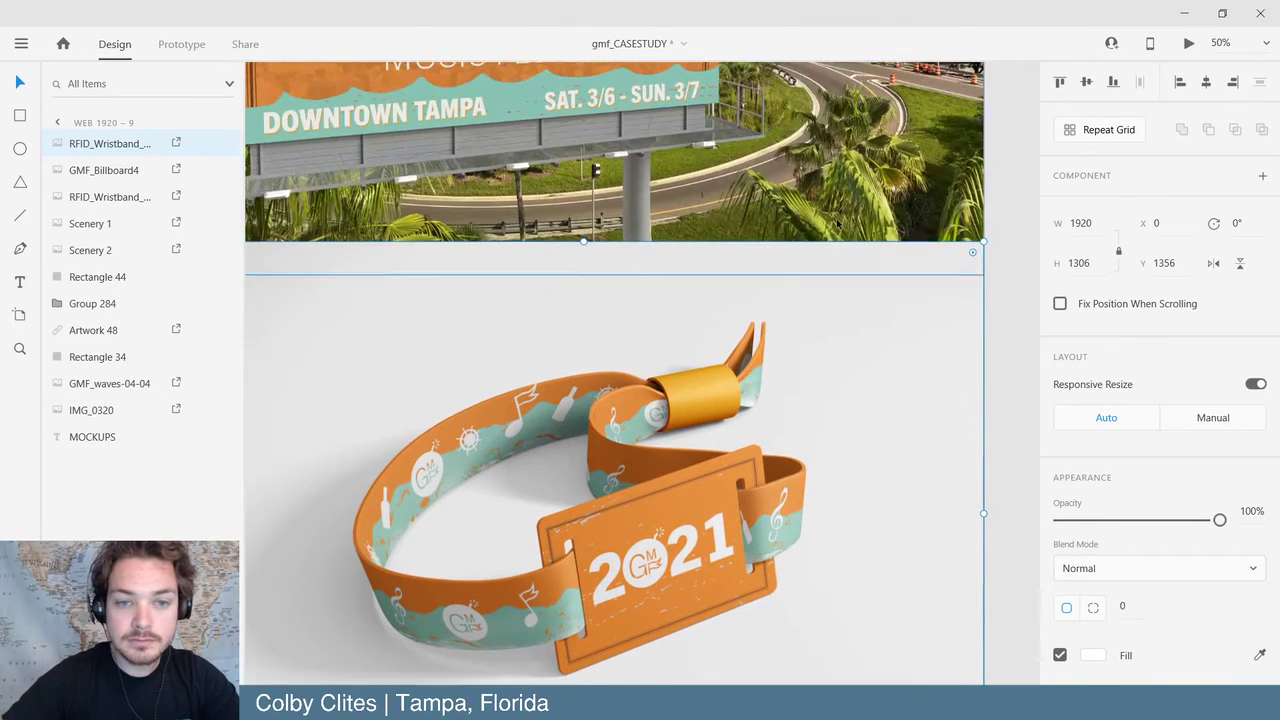
pyautogui.scroll(-3, 837, 223)
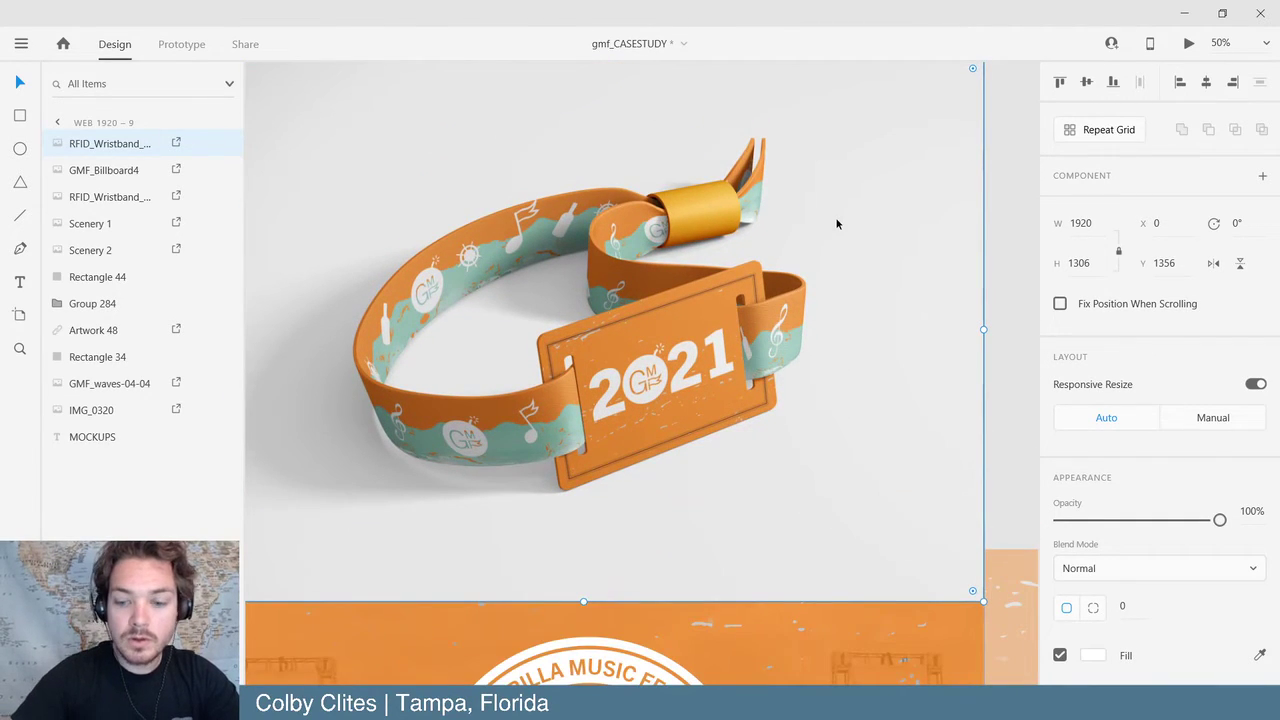
pyautogui.press('Delete')
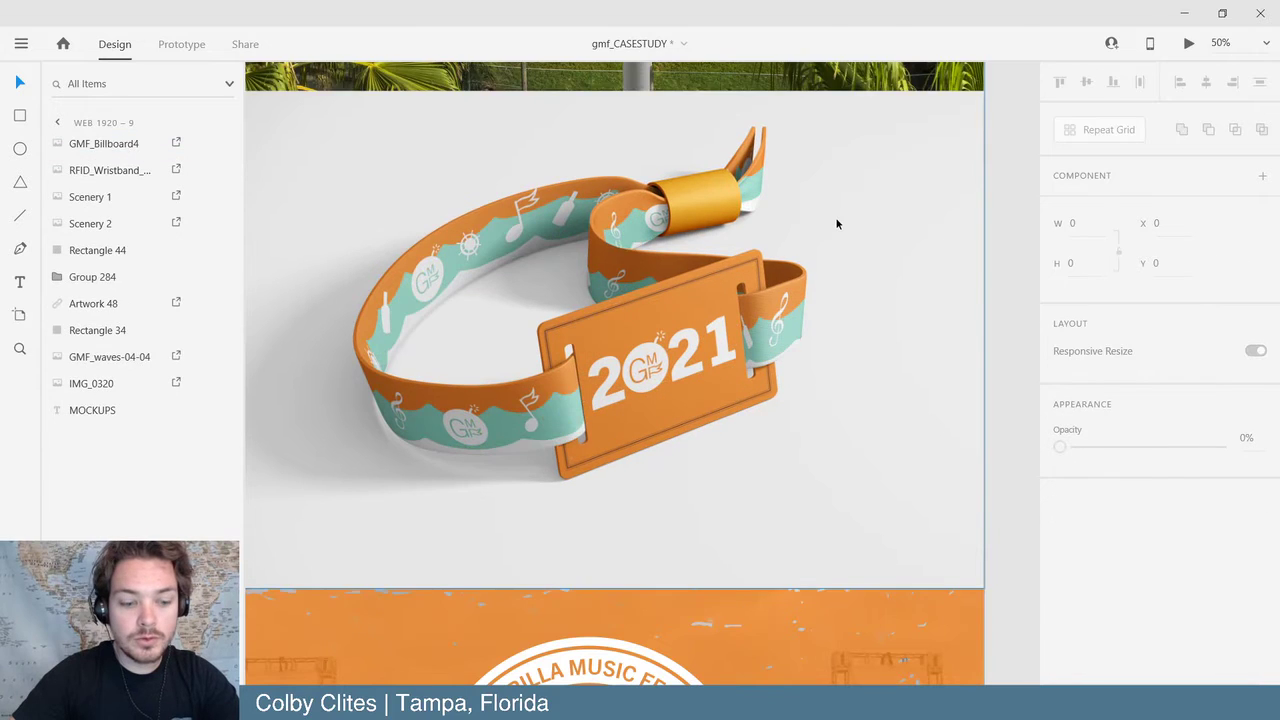
pyautogui.hotkey('ctrl', 'z')
pyautogui.hotkey('ctrl', 'shift', 'z')
pyautogui.hotkey('ctrl', 'z')
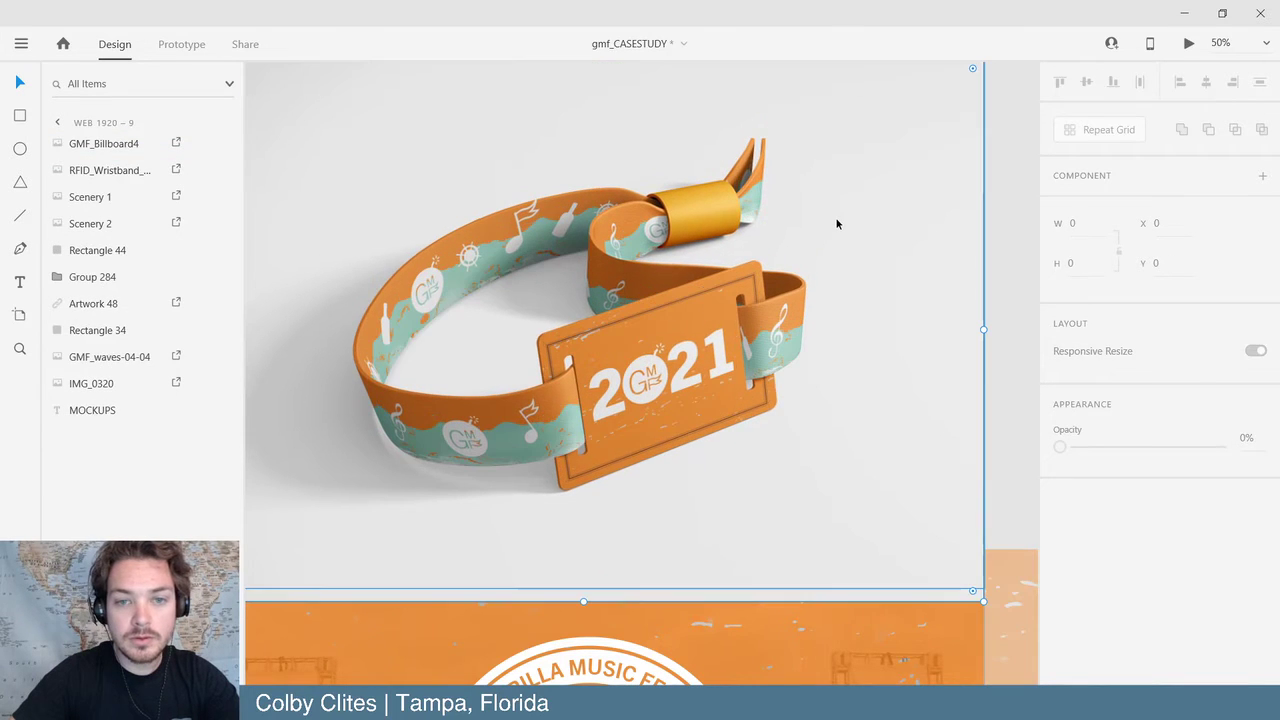
pyautogui.hotkey('ctrl', 'shift', 'z')
pyautogui.hotkey('ctrl', 'z')
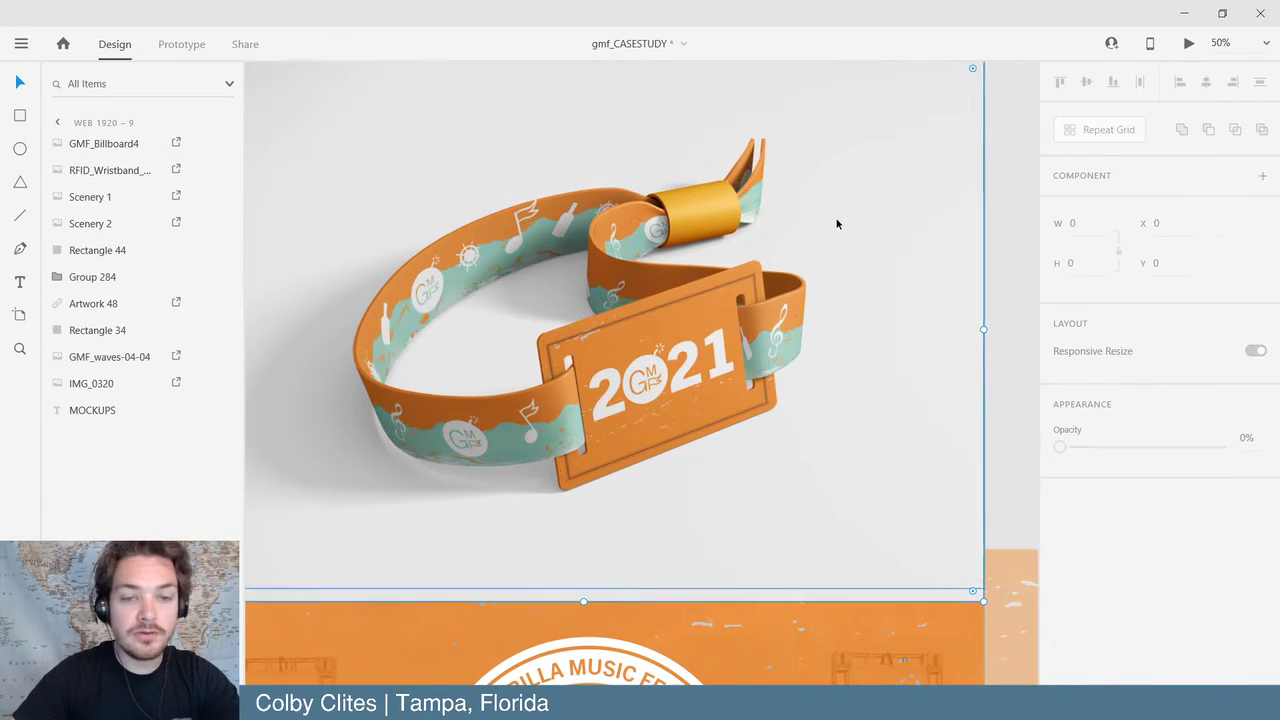
pyautogui.hotkey('ctrl', 'shift', 'z')
pyautogui.hotkey('ctrl', 'z')
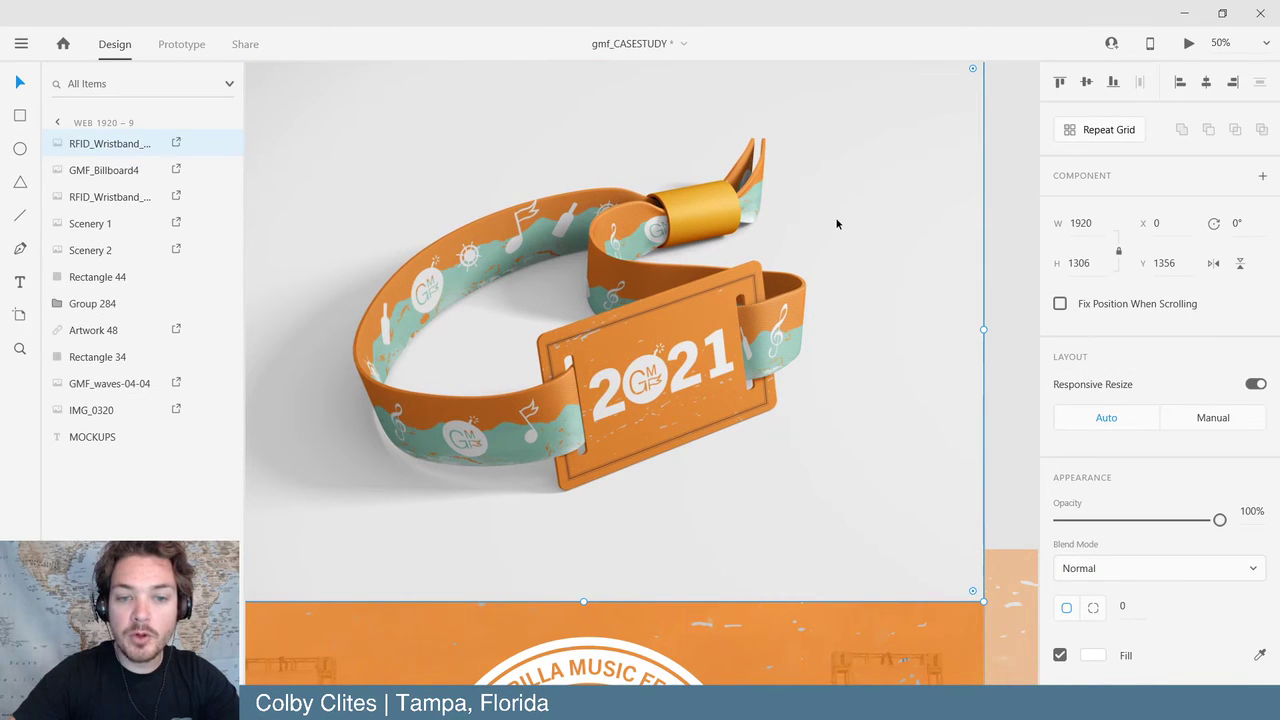
pyautogui.hotkey('ctrl', 'shift', 'z')
pyautogui.hotkey('ctrl', 'z')
pyautogui.hotkey('ctrl', 'shift', 'z')
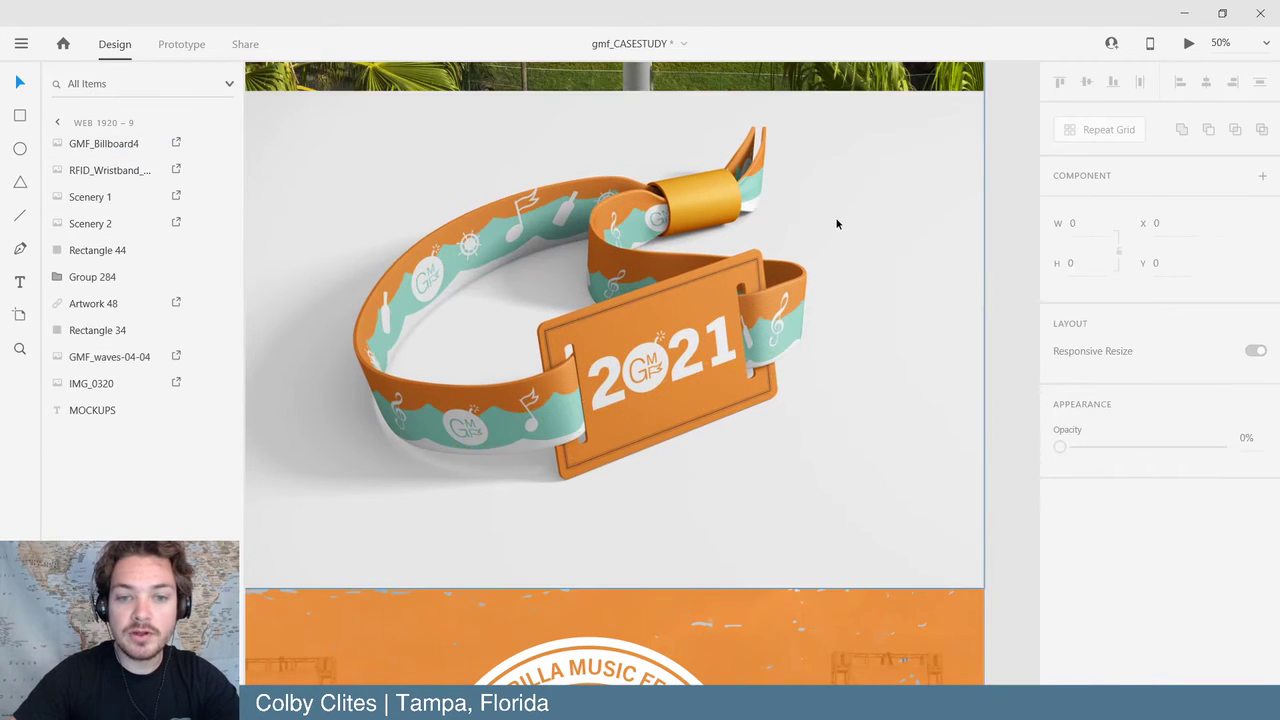
pyautogui.hotkey('ctrl', 'z')
pyautogui.hotkey('ctrl', 'shift', 'z')
pyautogui.hotkey('ctrl', 'z')
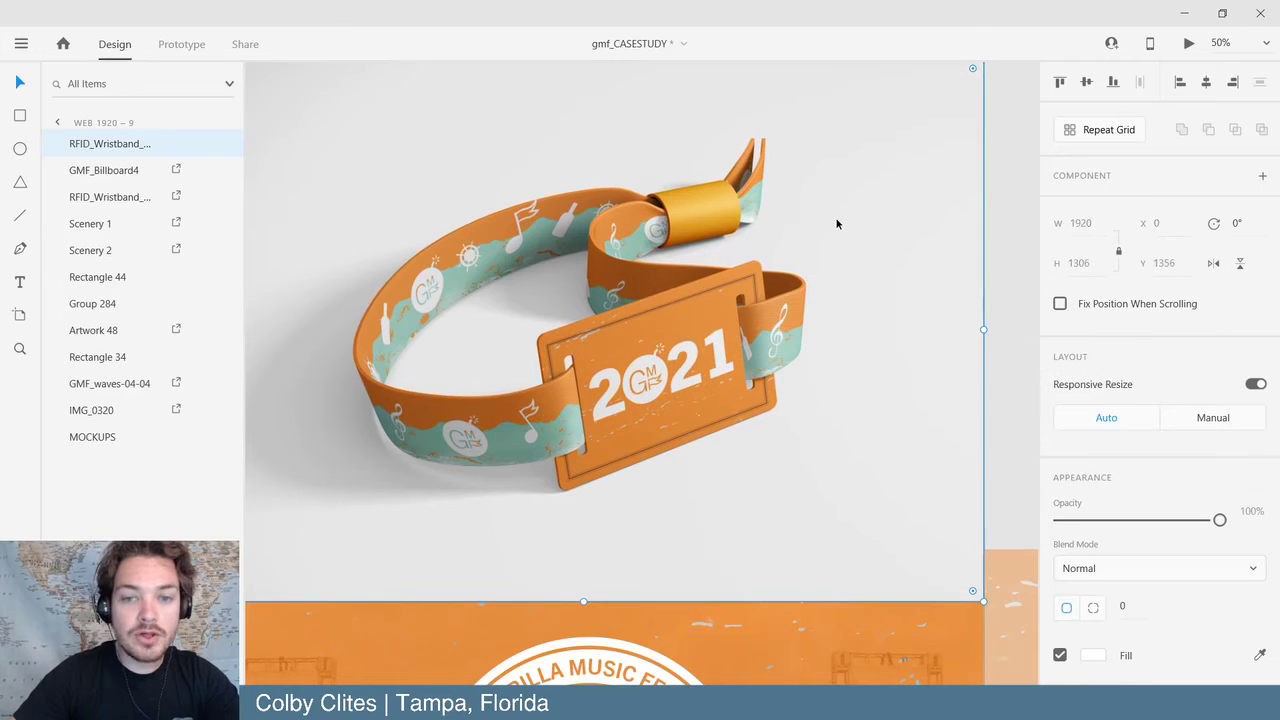
pyautogui.hotkey('ctrl', 'shift', 'z')
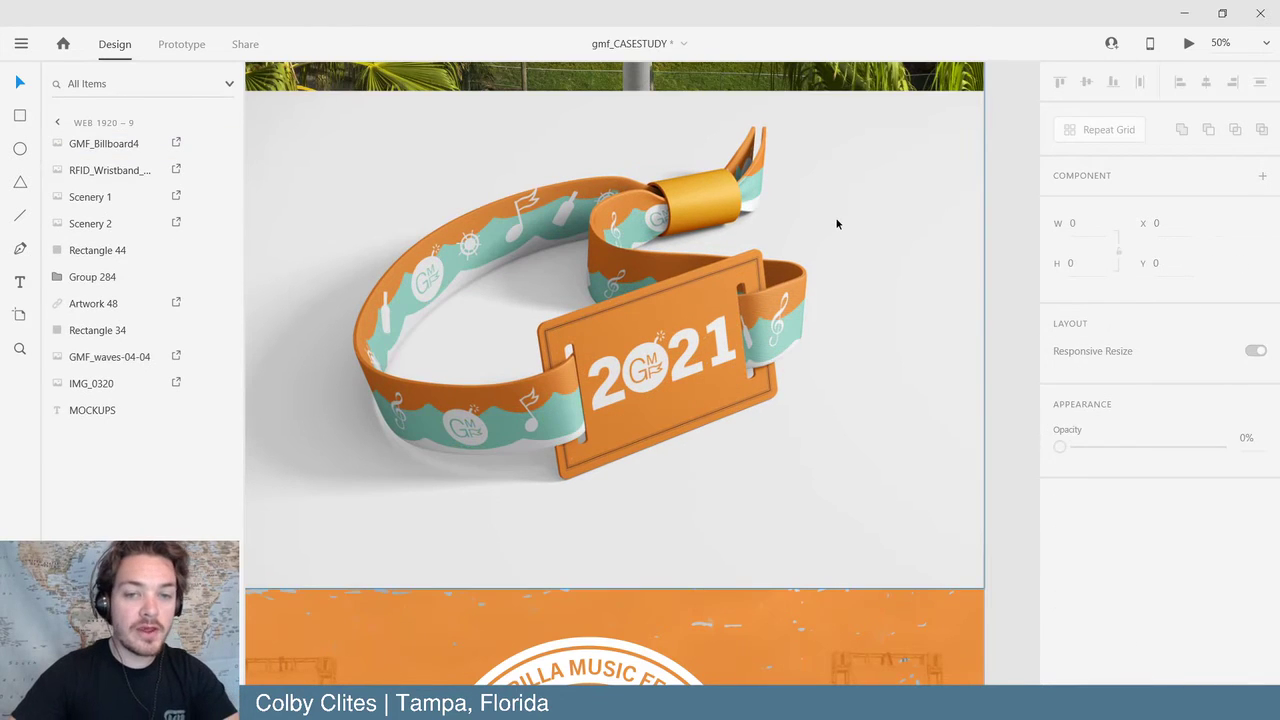
pyautogui.hotkey('ctrl', 'z')
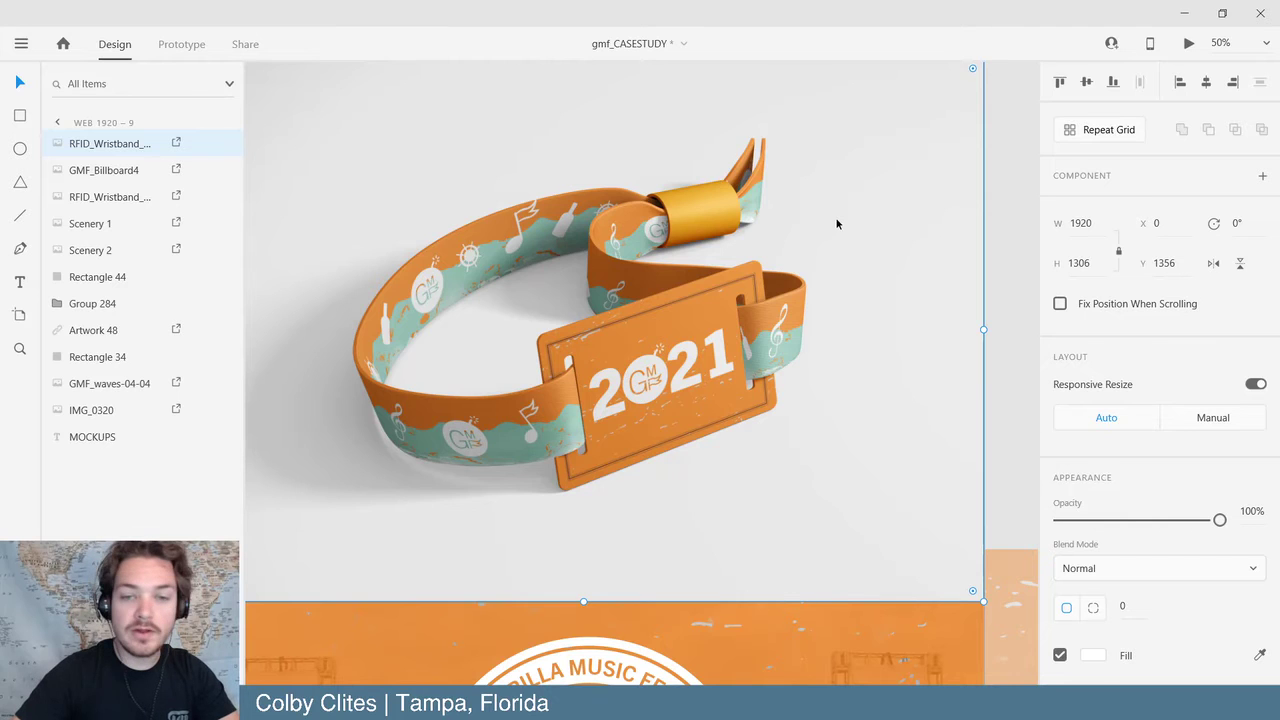
pyautogui.hotkey('ctrl', 'shift', 'z')
pyautogui.hotkey('ctrl', 'z')
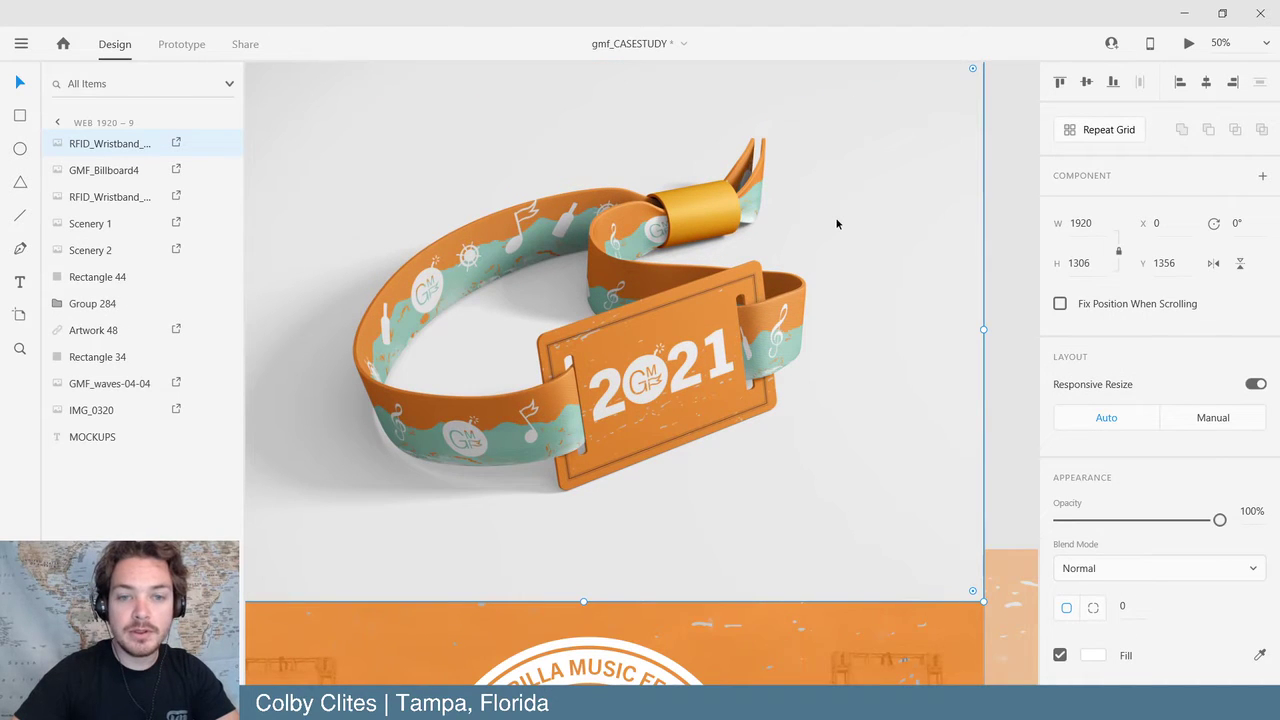
pyautogui.hotkey('ctrl', 'shift', 'z')
pyautogui.hotkey('ctrl', 'z')
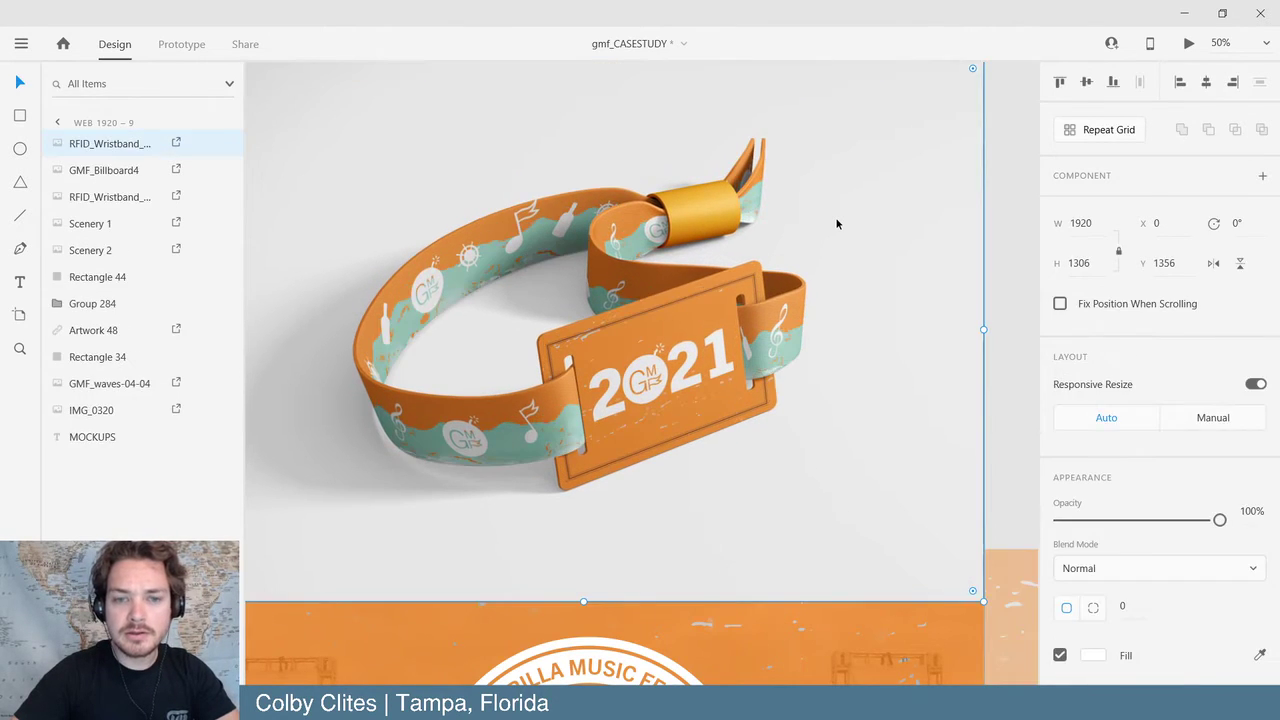
pyautogui.hotkey('ctrl', 'shift', 'z')
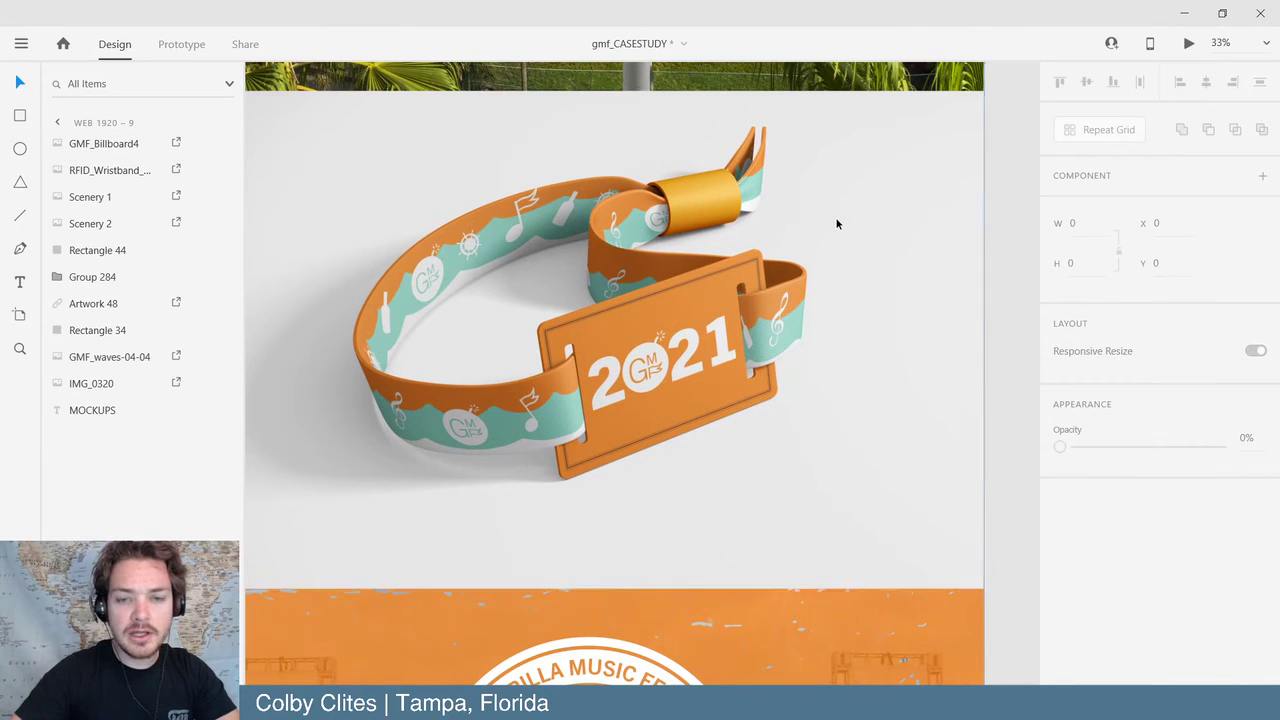
# - Restore the new wristband image, move it aside and delete the old wristband image underneath
pyautogui.hotkey('ctrl', '-')
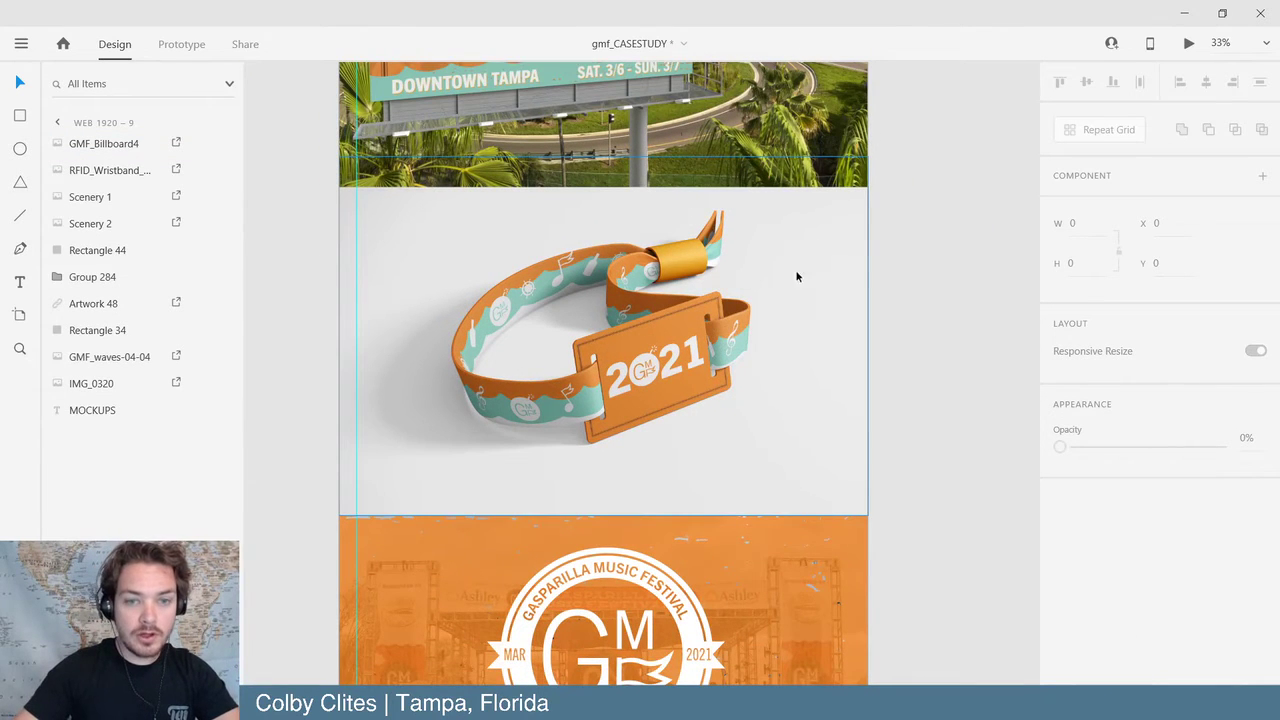
pyautogui.hotkey('ctrl', 'z')
pyautogui.hotkey('ctrl', 'z')
pyautogui.hotkey('ctrl', 'z')
pyautogui.hotkey('ctrl', 'z')
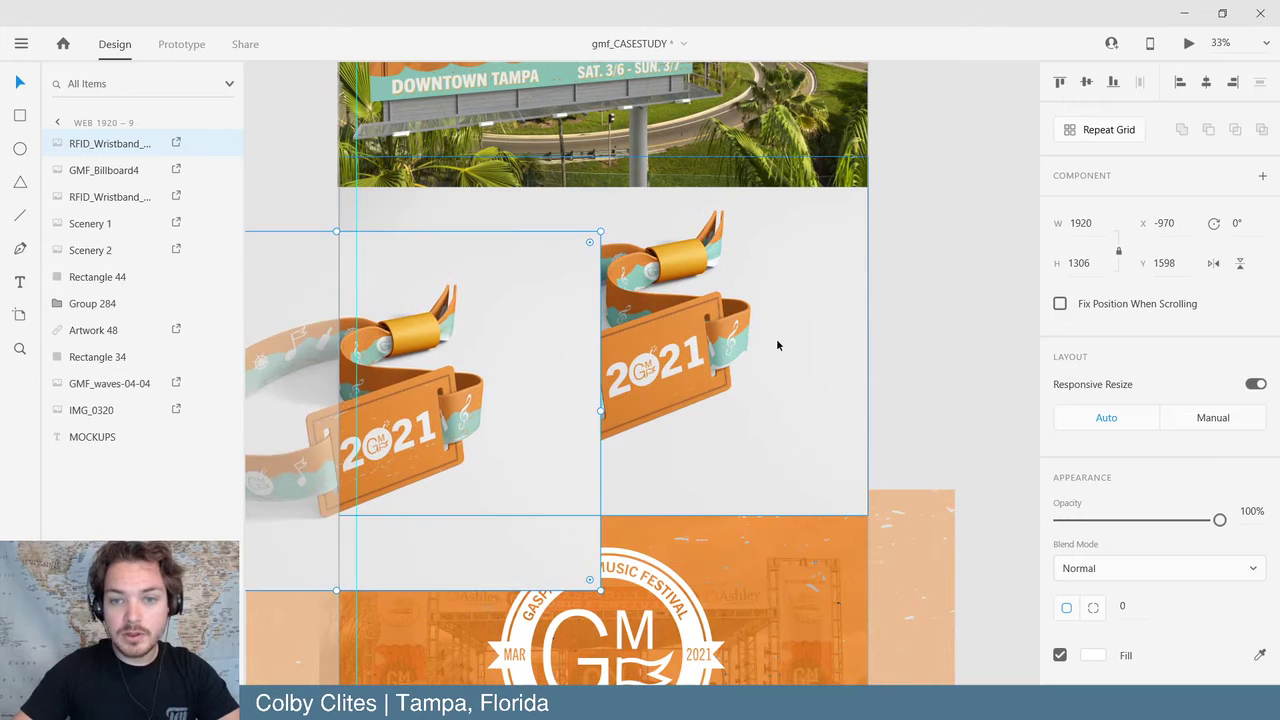
pyautogui.hotkey('ctrl', 'z')
pyautogui.hotkey('ctrl', 'z')
pyautogui.hotkey('ctrl', 'z')
pyautogui.hotkey('ctrl', 'z')
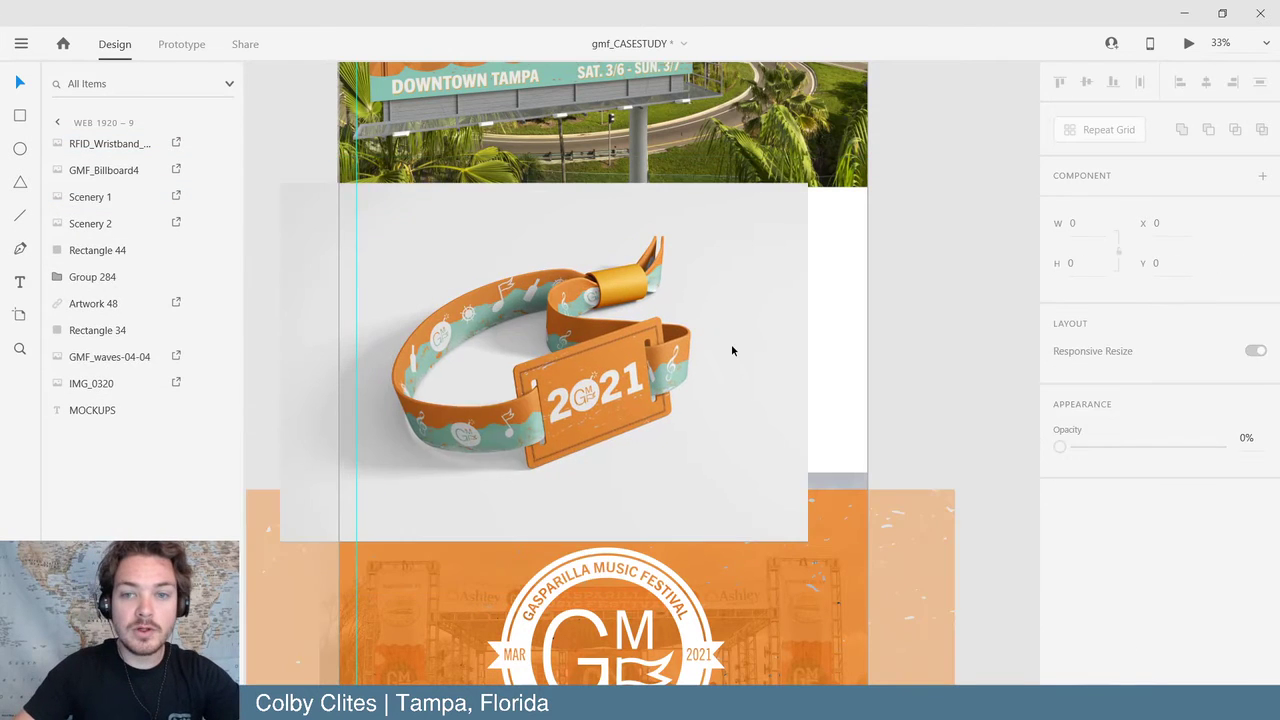
# - Move the new wristband image to X 0, Y 1302 so it fills the space between the billboard and the orange logo section
pyautogui.hotkey('ctrl', 'z')
pyautogui.hotkey('ctrl', 'z')
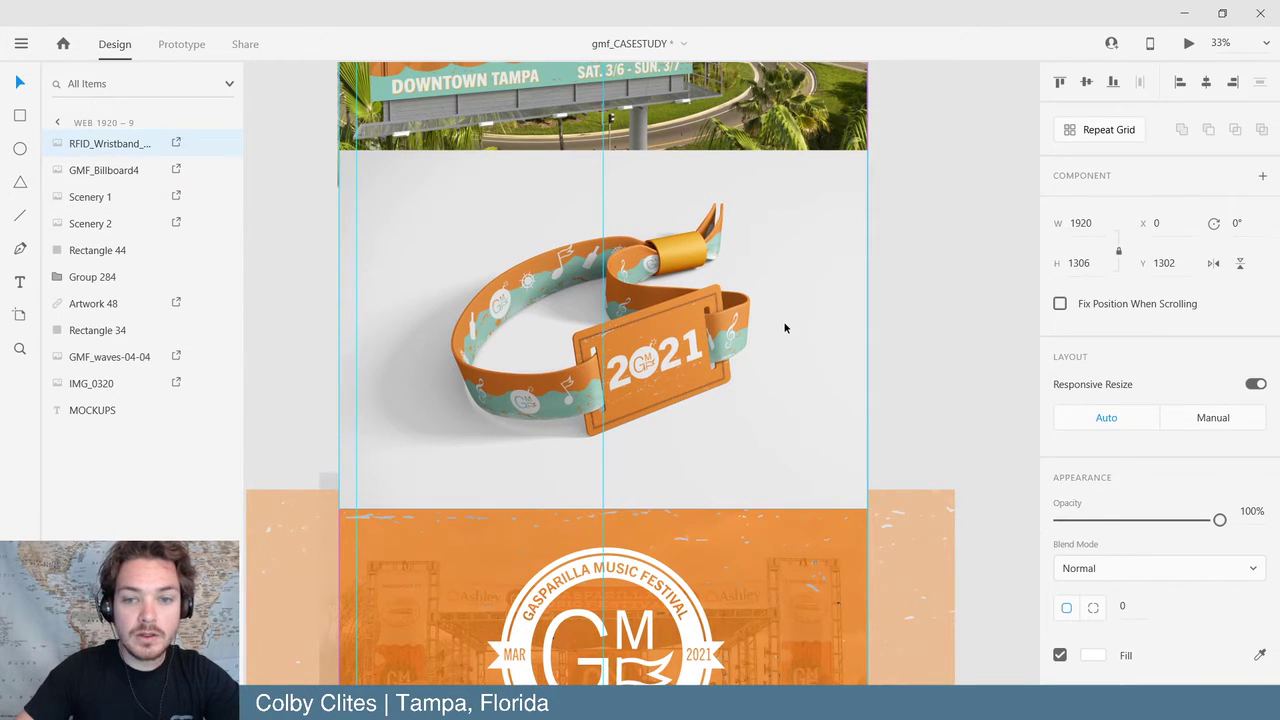
pyautogui.hotkey('ctrl', 'z')
pyautogui.hotkey('ctrl', 'z')
pyautogui.hotkey('ctrl', 'z')
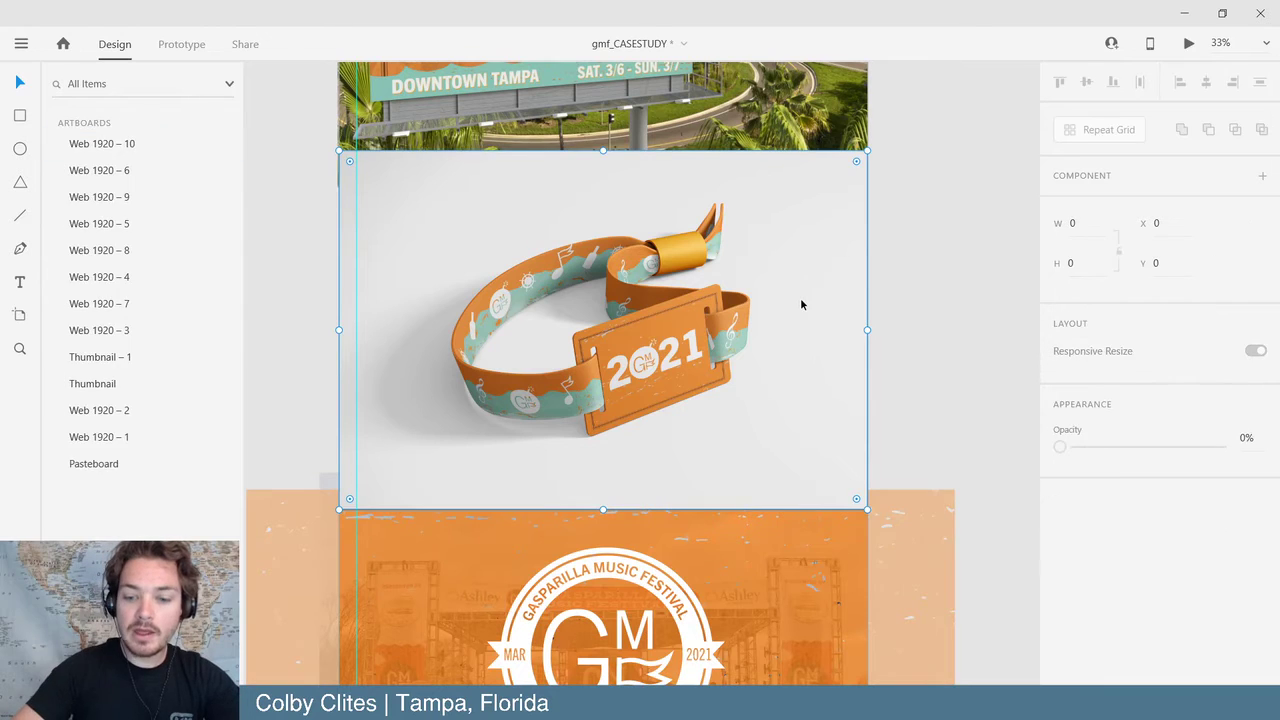
# - Rearrange the layer order so the new wristband image sits behind the billboard and orange logo section, directly above IMG_0320
pyautogui.hotkey('ctrl', 'z')
pyautogui.hotkey('ctrl', 'z')
pyautogui.hotkey('ctrl', 'z')
pyautogui.hotkey('ctrl', 'z')
pyautogui.hotkey('ctrl', 'z')
pyautogui.hotkey('ctrl', 'z')
pyautogui.hotkey('ctrl', 'z')
pyautogui.hotkey('ctrl', 'z')
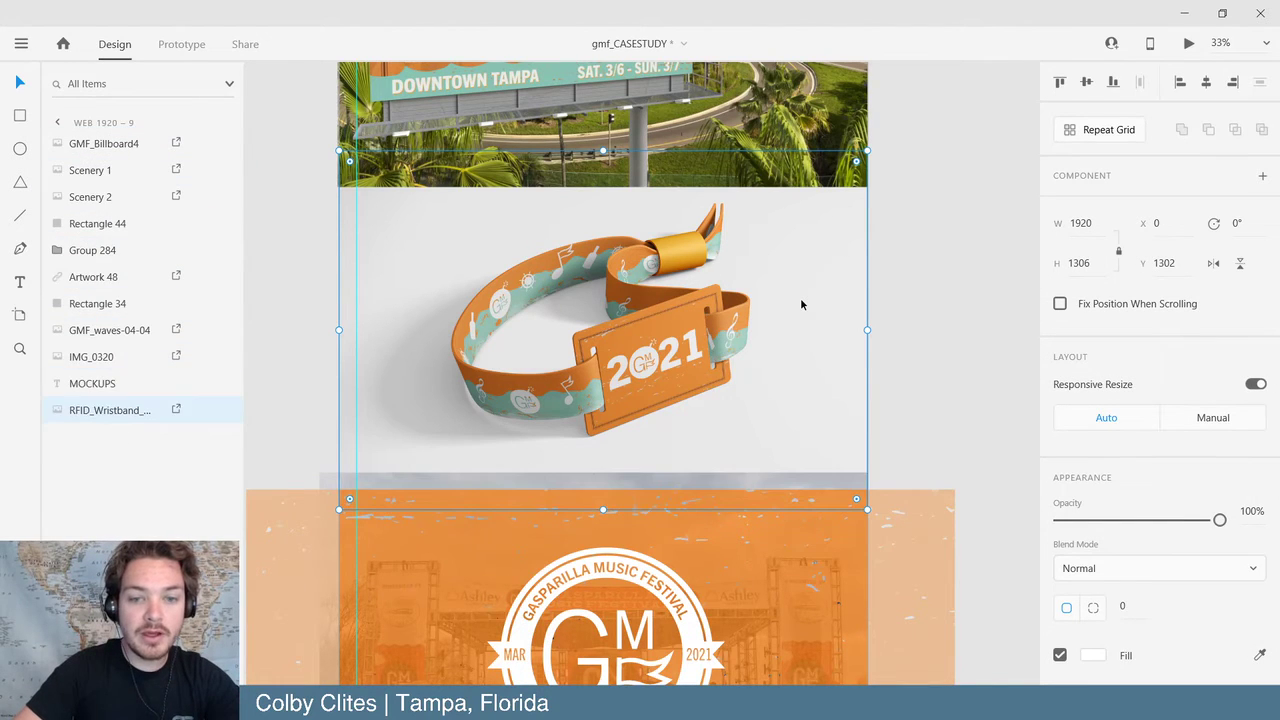
pyautogui.hotkey('ctrl', 'z')
pyautogui.hotkey('ctrl', 'z')
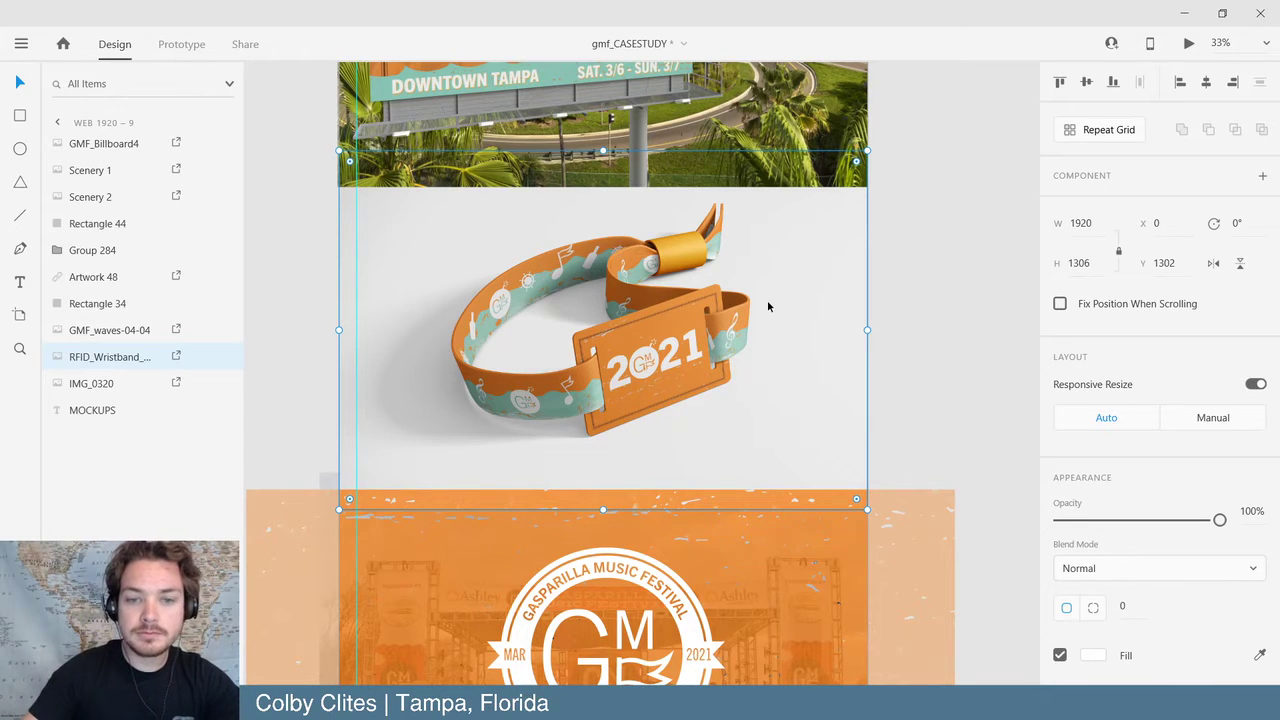
# - Reposition the wristband image vertically so the whole wristband shows between the billboard and the orange logo section
pyautogui.moveTo(766, 306)
pyautogui.mouseDown()
pyautogui.moveTo(766, 323)
pyautogui.moveTo(766, 286)
pyautogui.mouseUp()
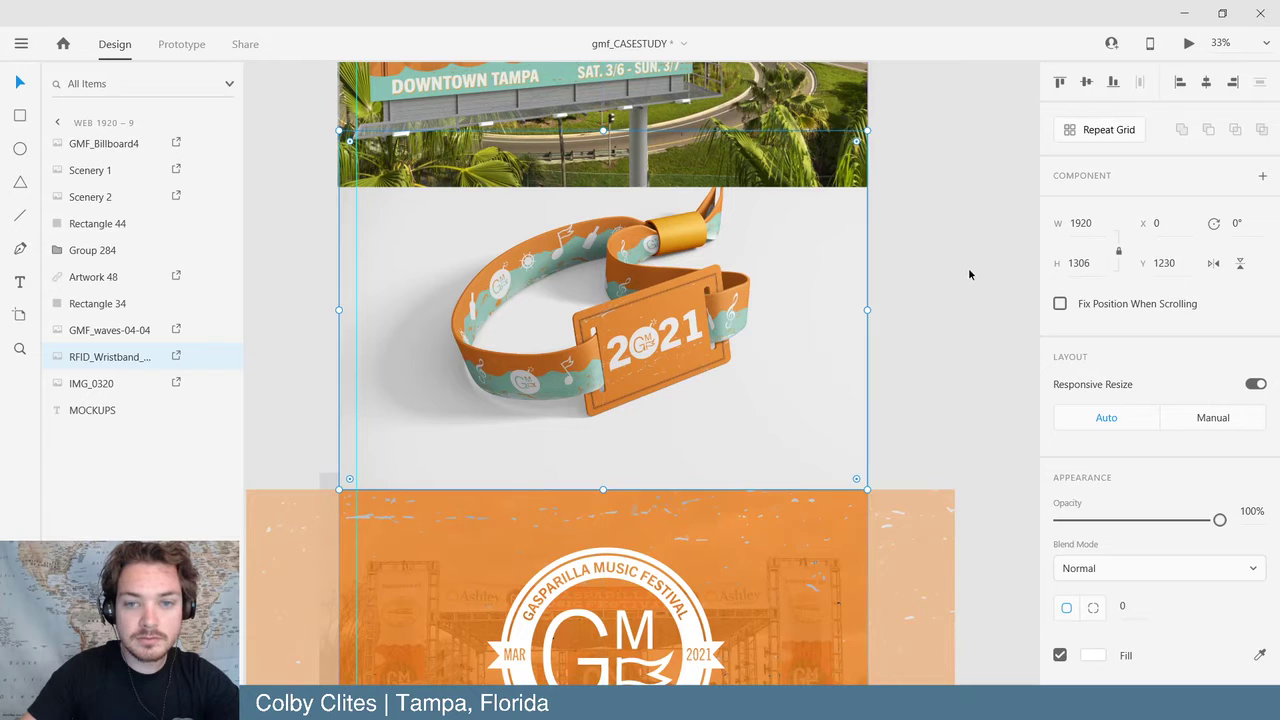
pyautogui.click(641, 288)
pyautogui.moveTo(641, 288); pyautogui.dragTo(645, 332)
pyautogui.click(907, 288)
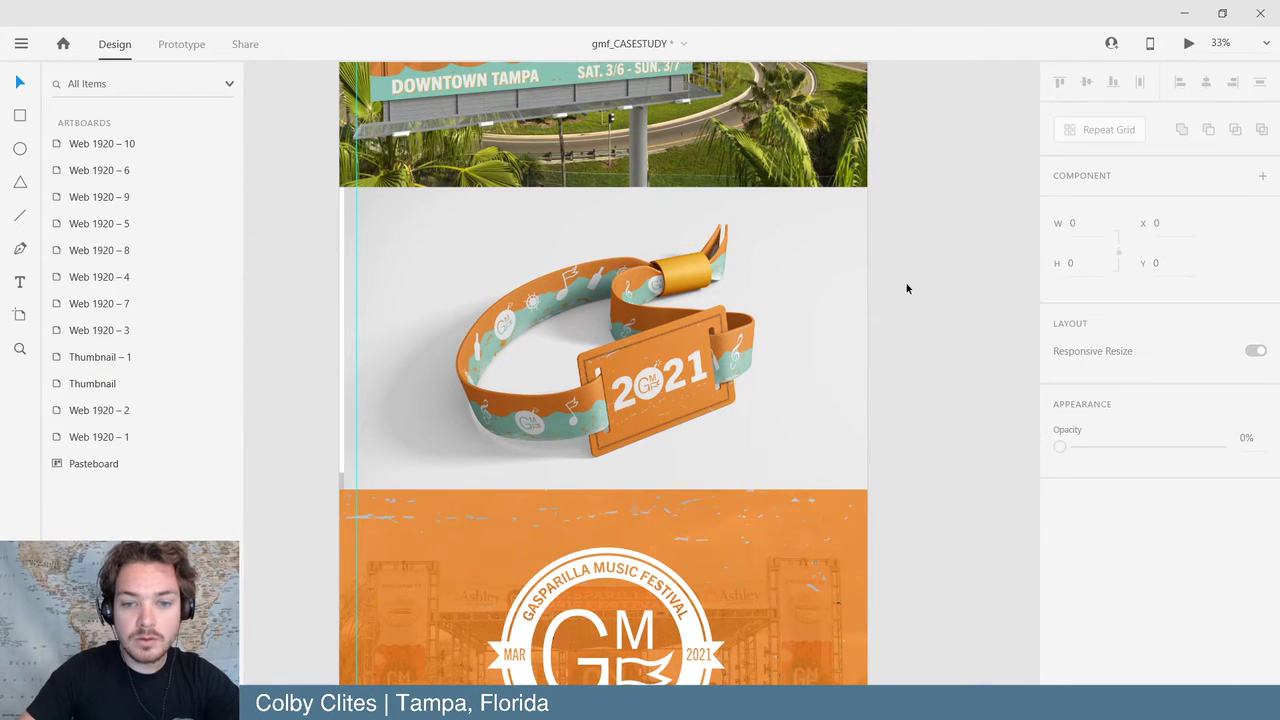
pyautogui.moveTo(722, 350); pyautogui.dragTo(728, 352)
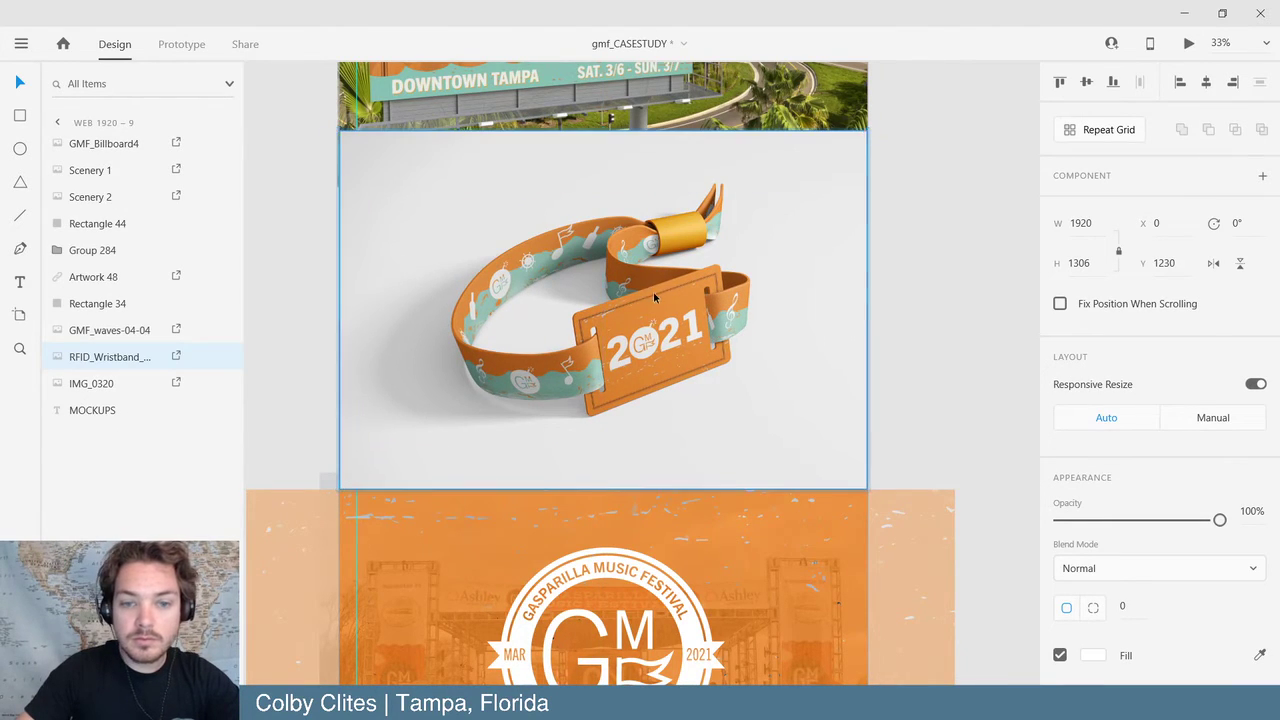
pyautogui.moveTo(648, 310); pyautogui.dragTo(648, 322)
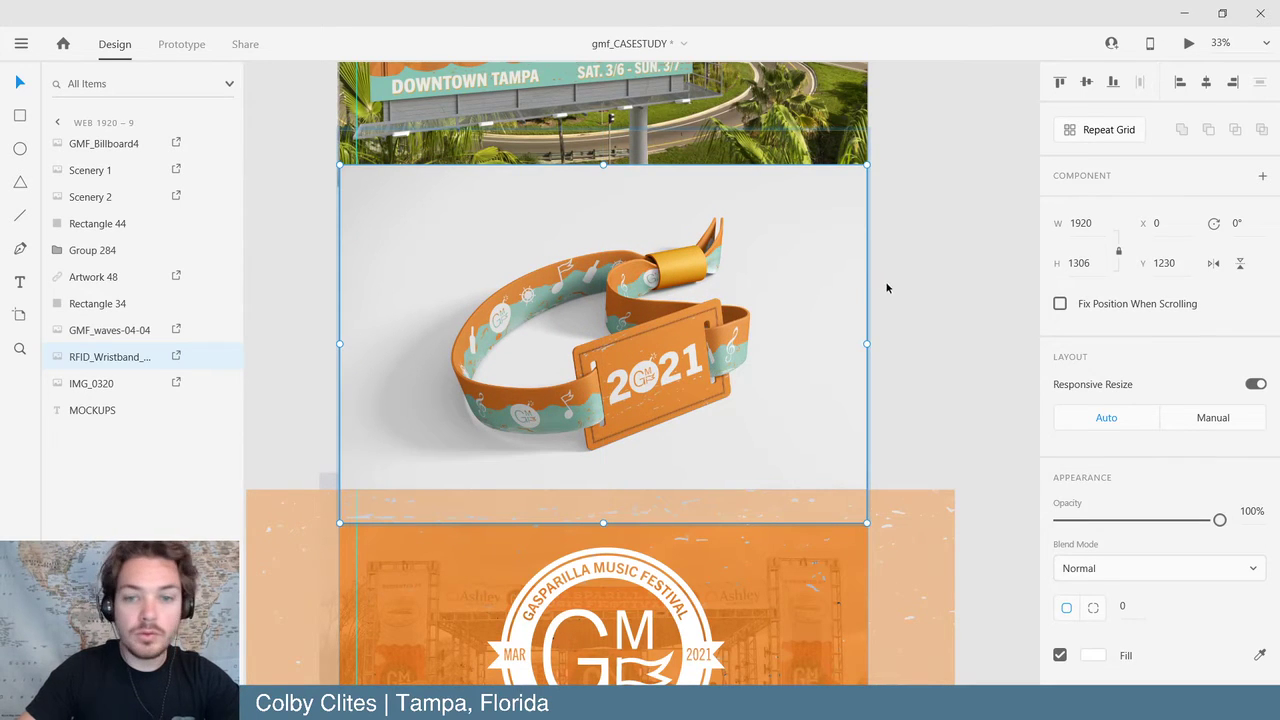
pyautogui.click(951, 261)
# - Check the wristband section against the neighbouring mockups and save the gmf_CASESTUDY document
pyautogui.scroll(2, 982, 285)
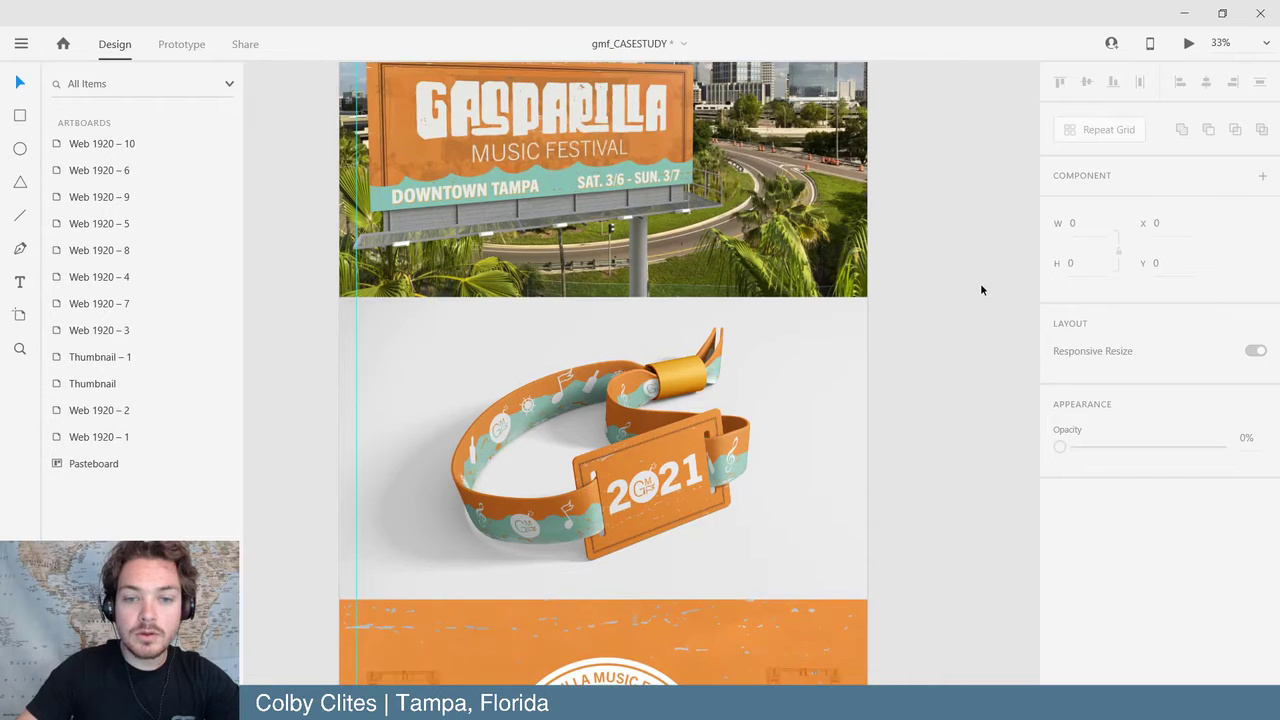
pyautogui.scroll(1, 980, 285)
pyautogui.scroll(-3, 985, 282)
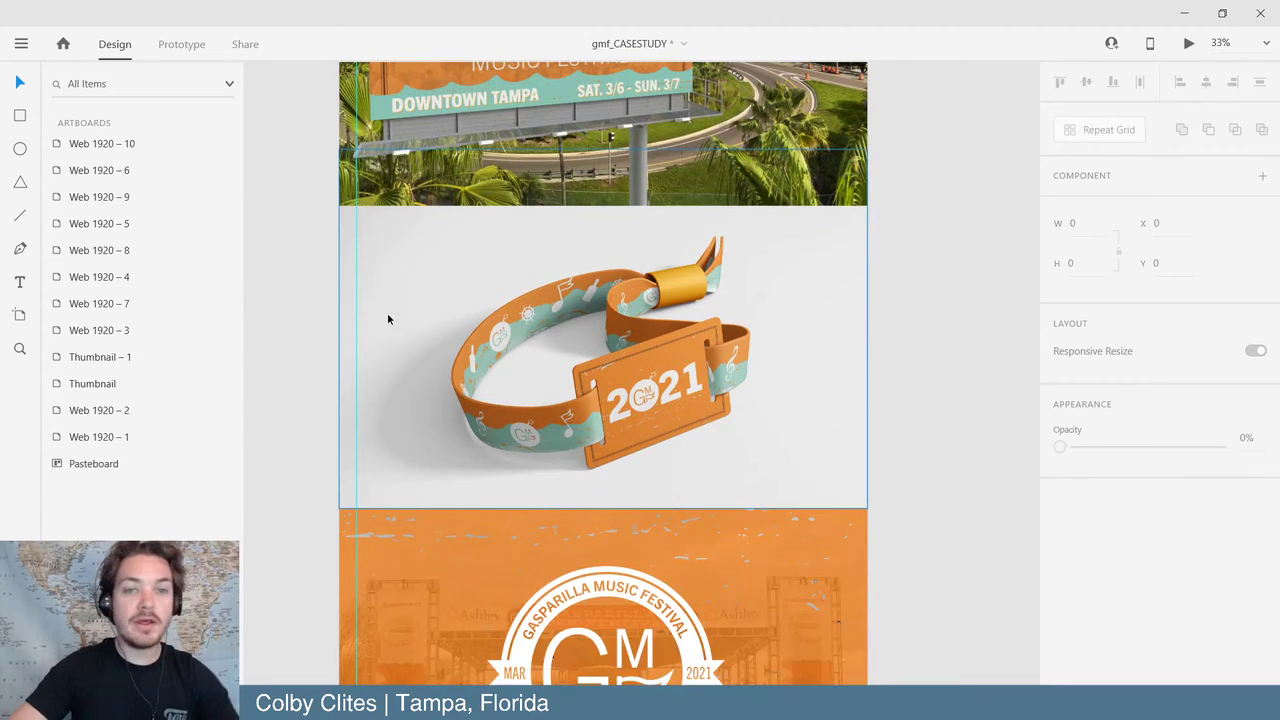
pyautogui.scroll(2, 388, 319)
pyautogui.click(22, 44)
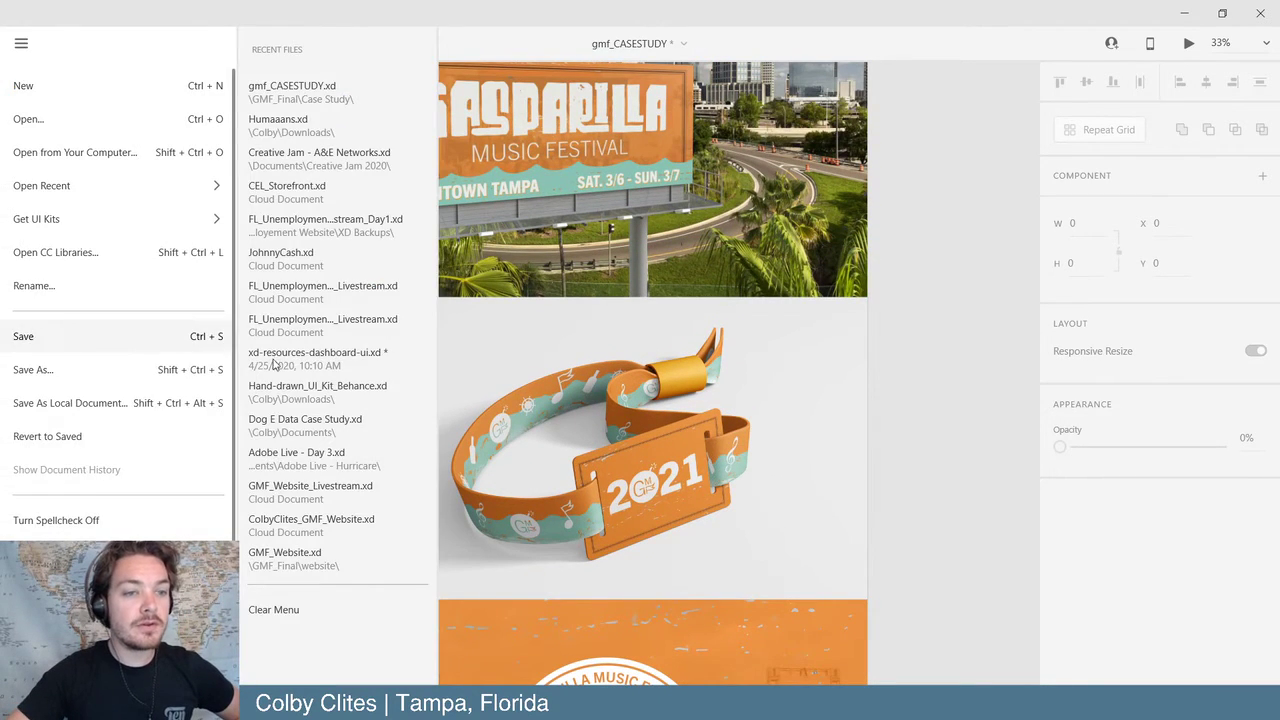
pyautogui.click(313, 338)
# - Review the case study's artboards, examining the billboard, wristband, logo section and phone mockups
pyautogui.hotkey('ctrl', '-')
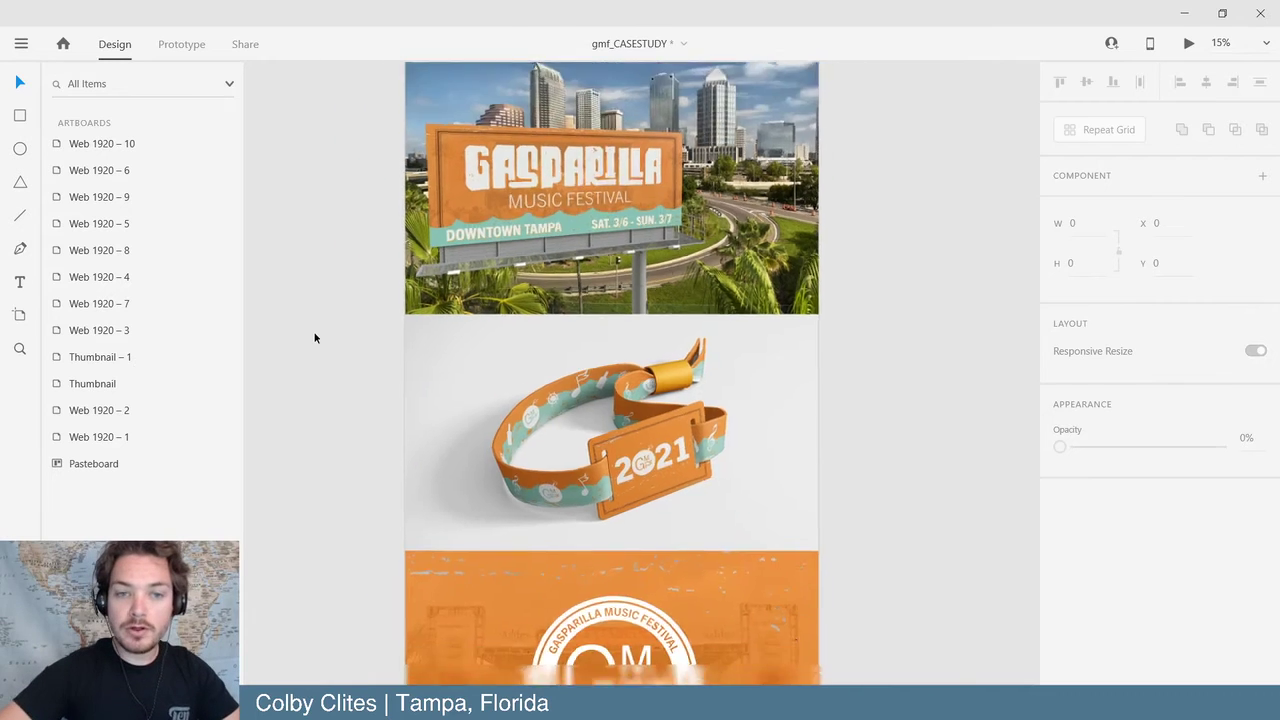
pyautogui.hotkey('ctrl', '+')
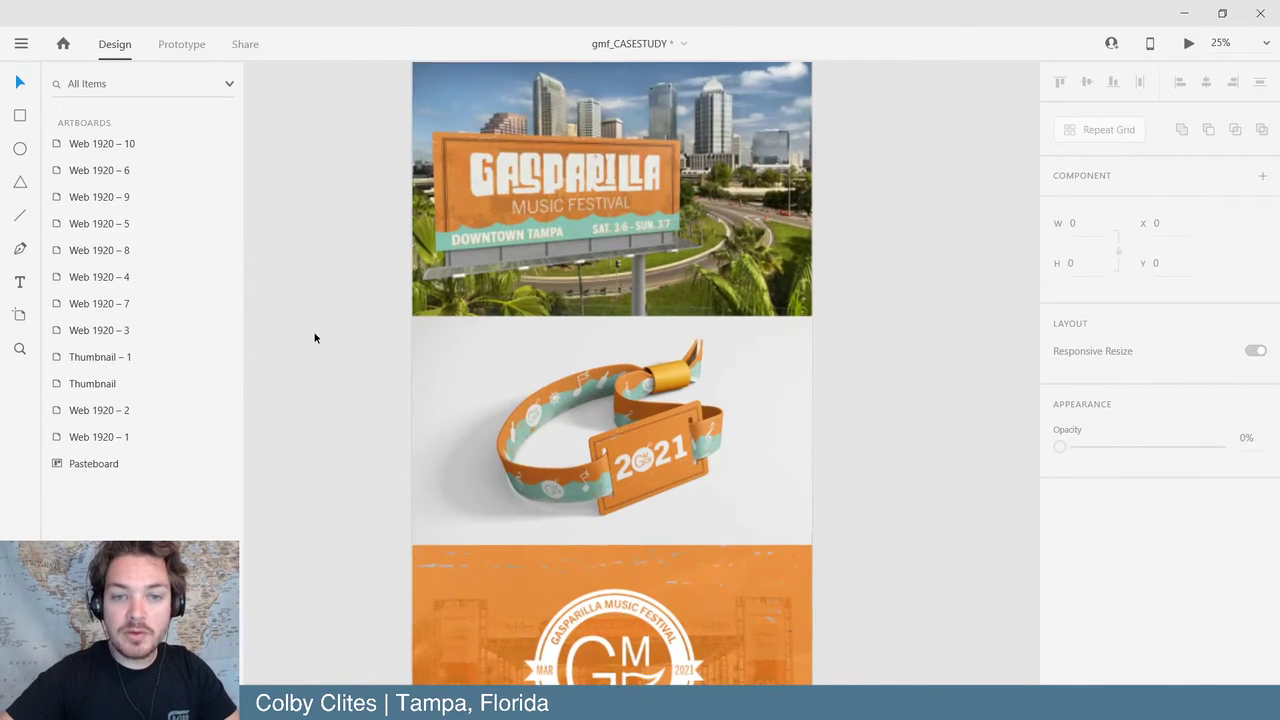
pyautogui.hotkey('ctrl', '+')
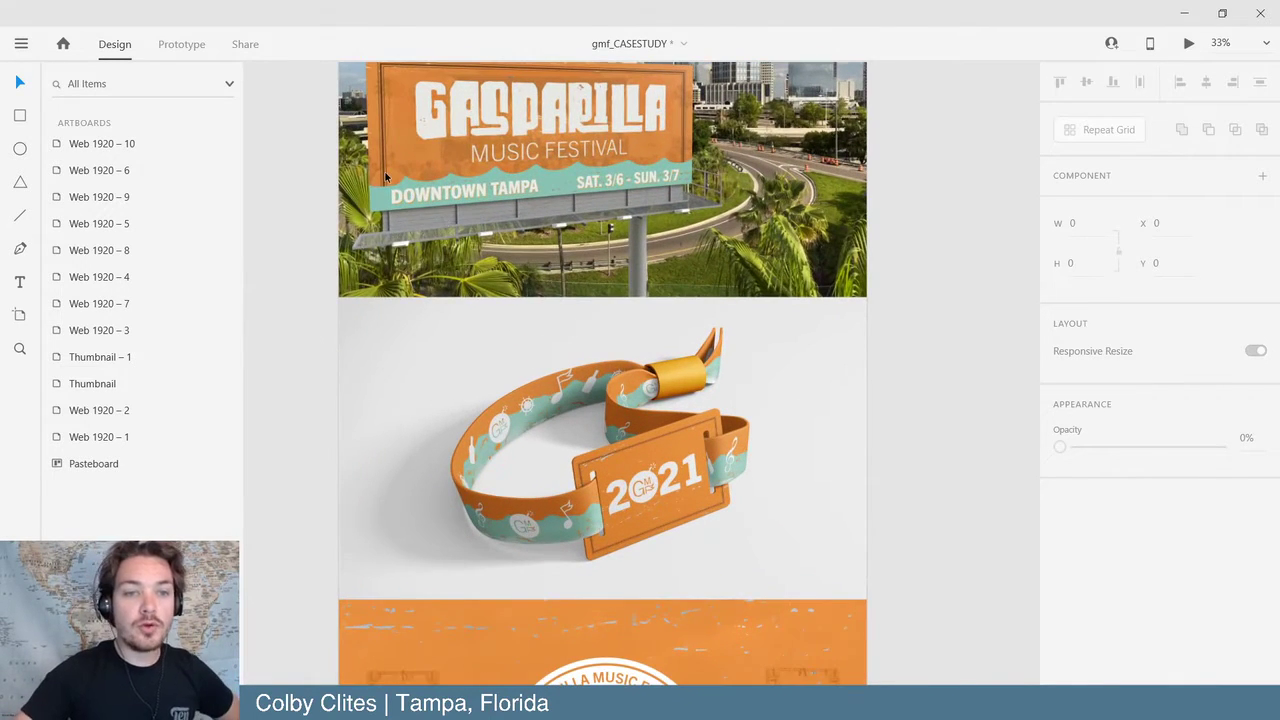
pyautogui.scroll(-8, 565, 190)
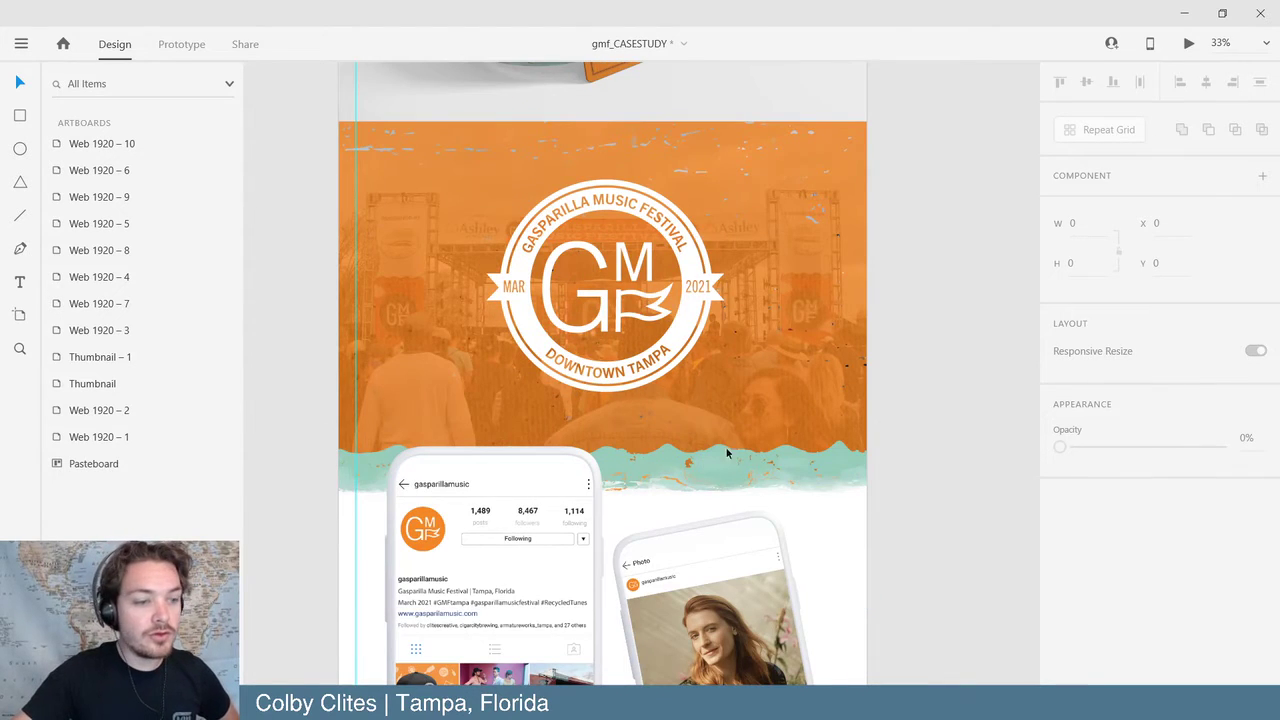
pyautogui.scroll(-10, 877, 480)
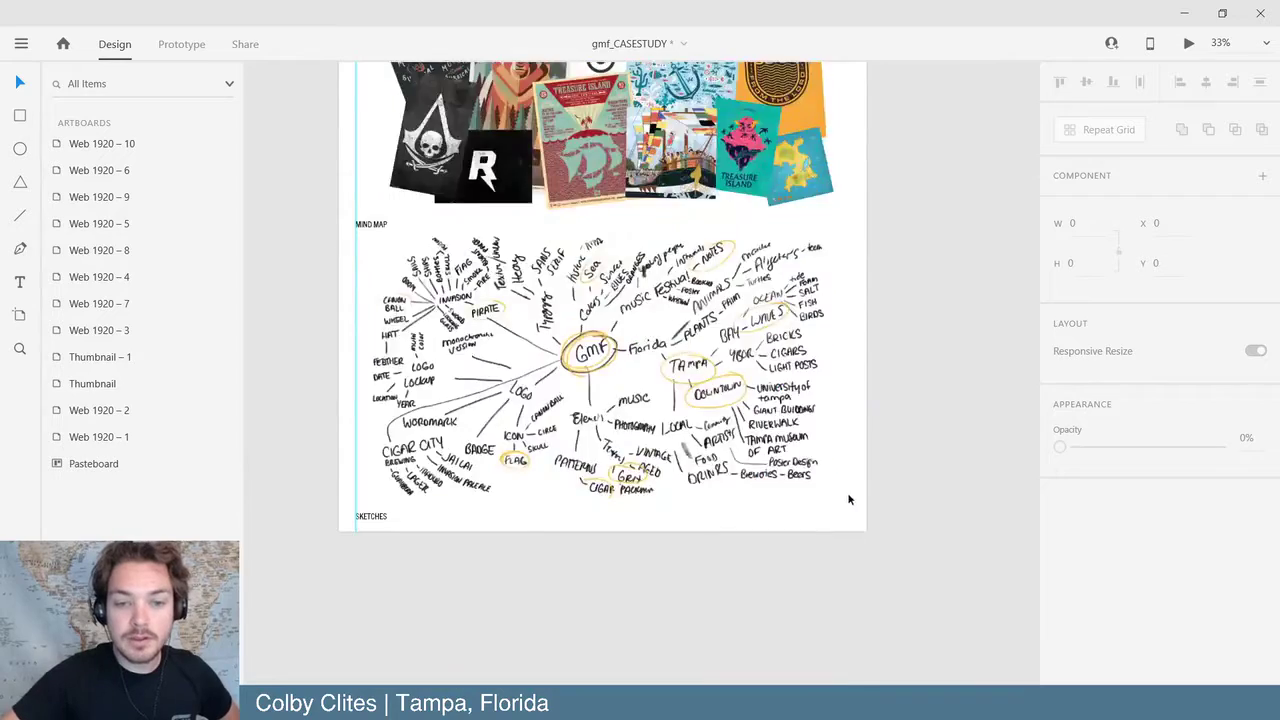
pyautogui.scroll(10, 845, 490)
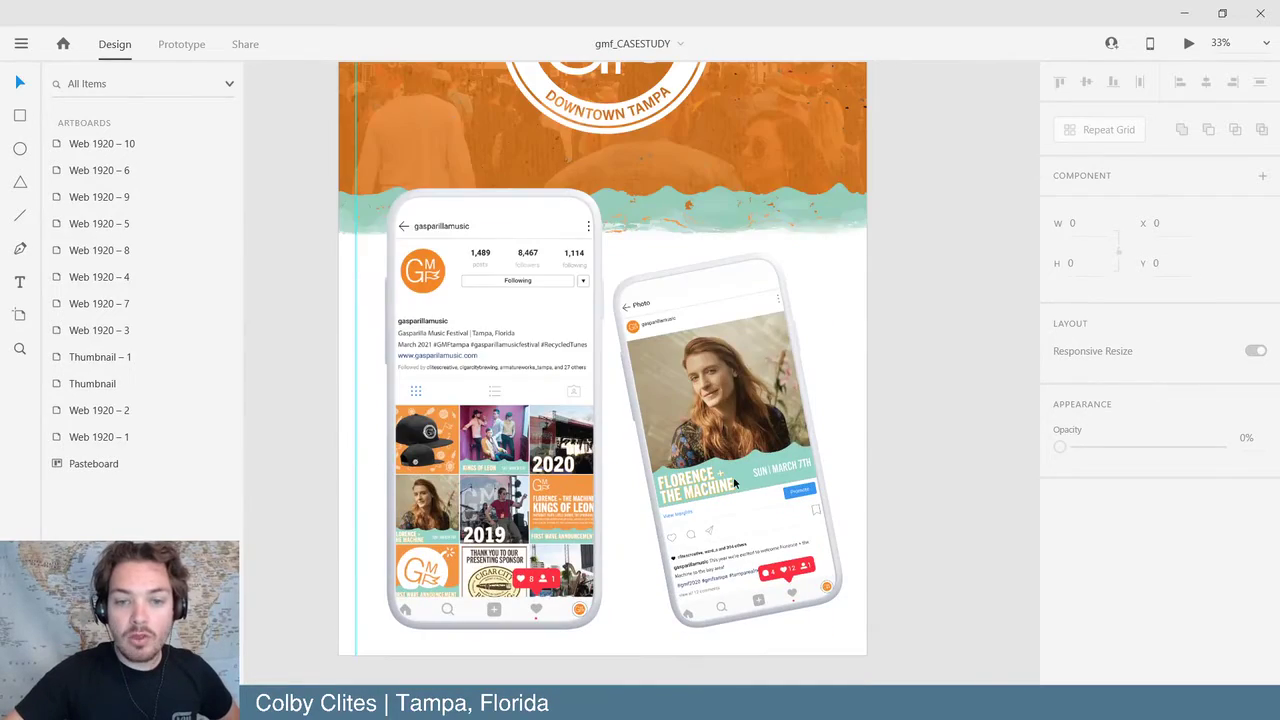
pyautogui.scroll(10, 705, 487)
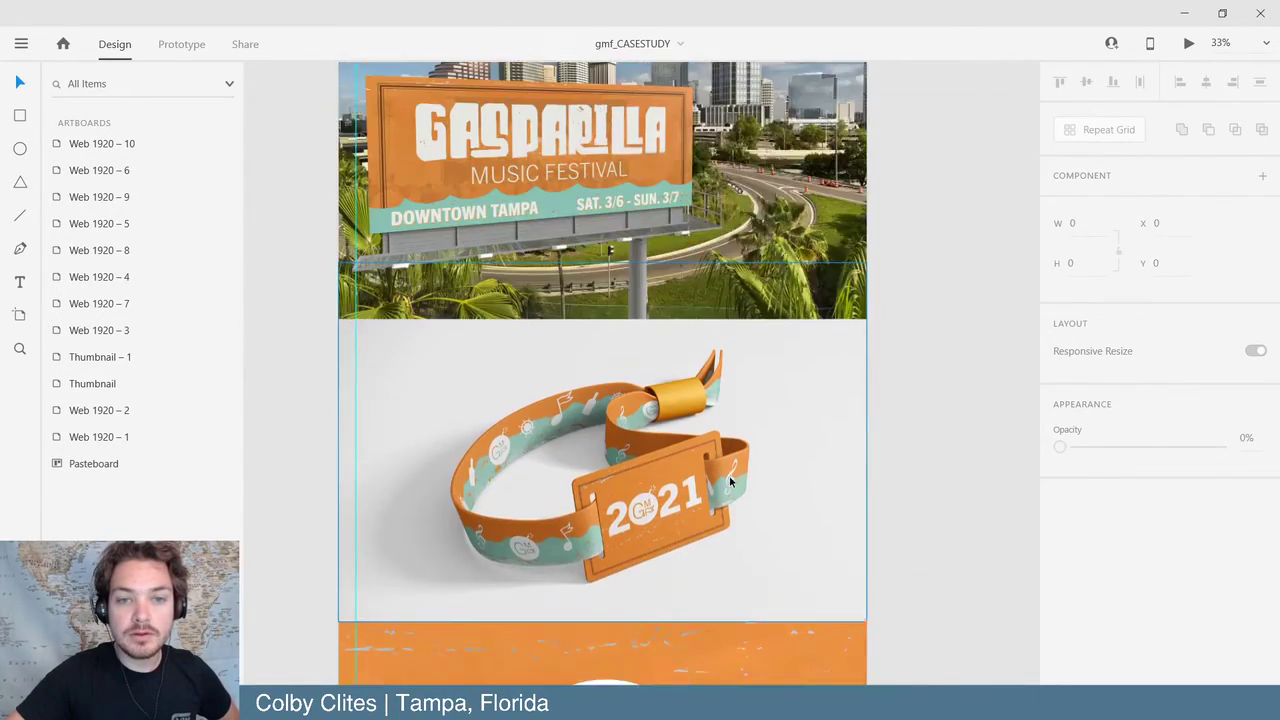
pyautogui.scroll(3, 738, 481)
pyautogui.scroll(-2, 569, 429)
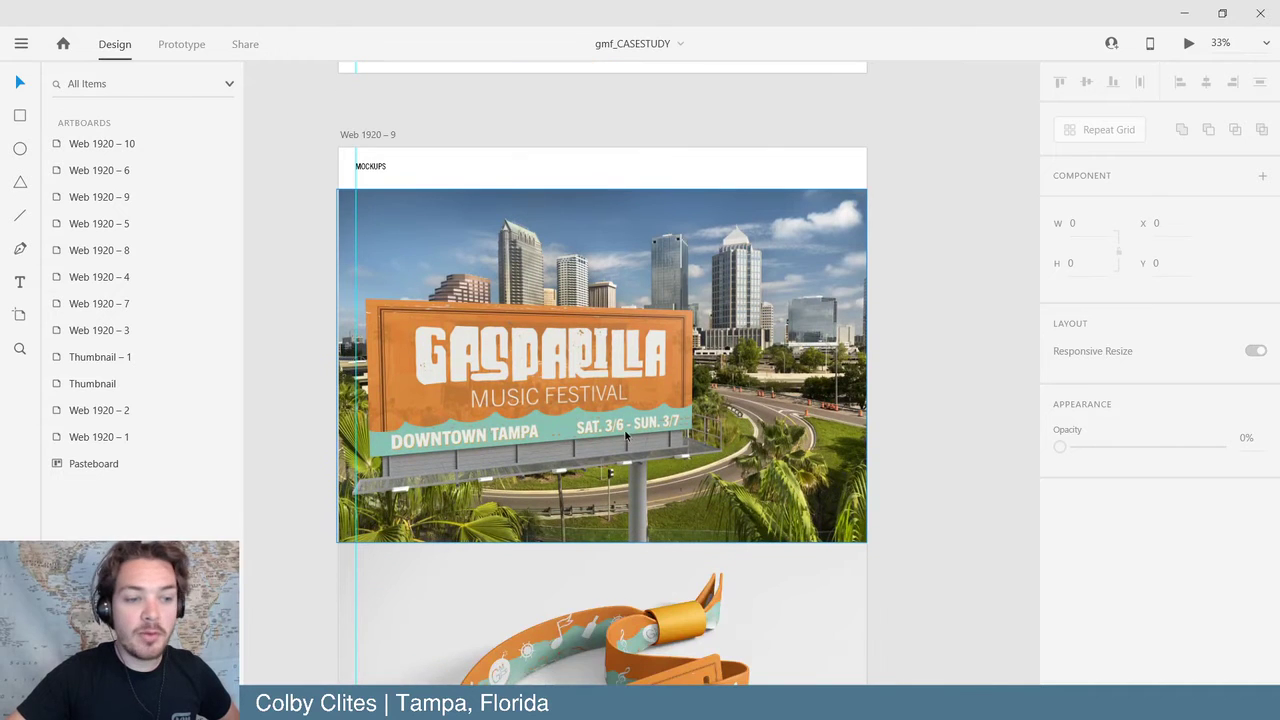
pyautogui.scroll(-1, 925, 540)
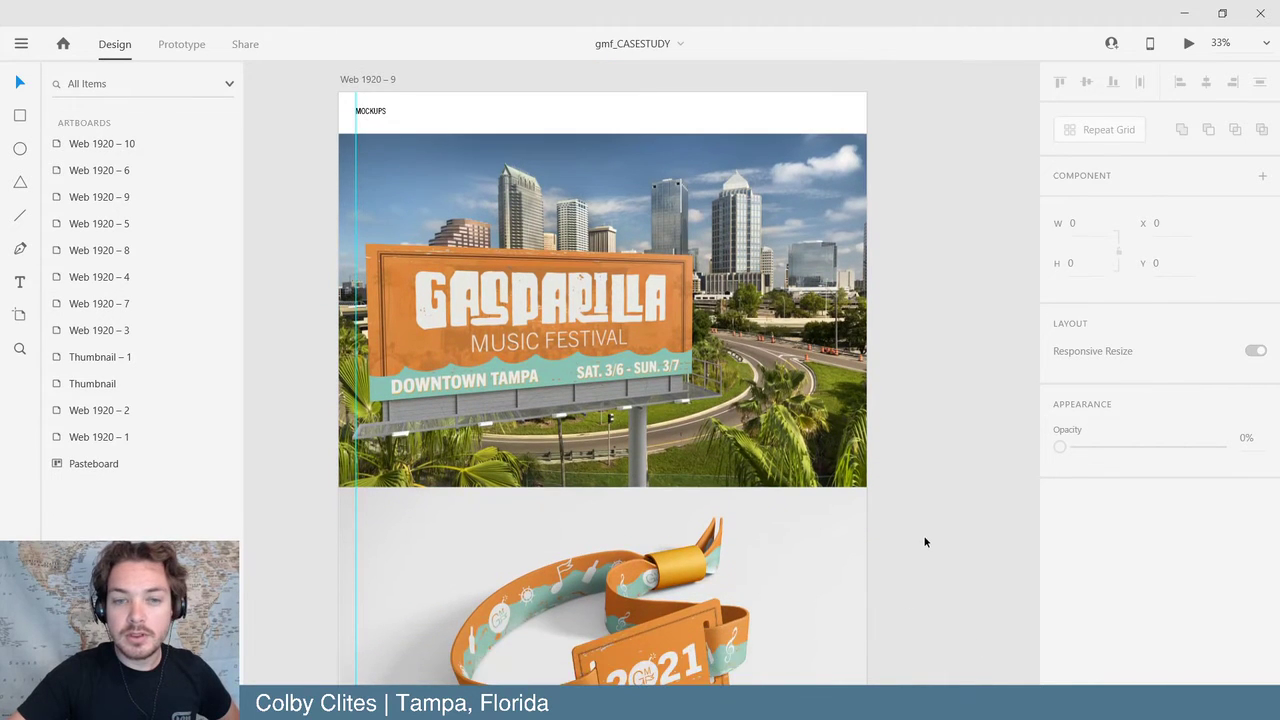
pyautogui.scroll(-18, 910, 550)
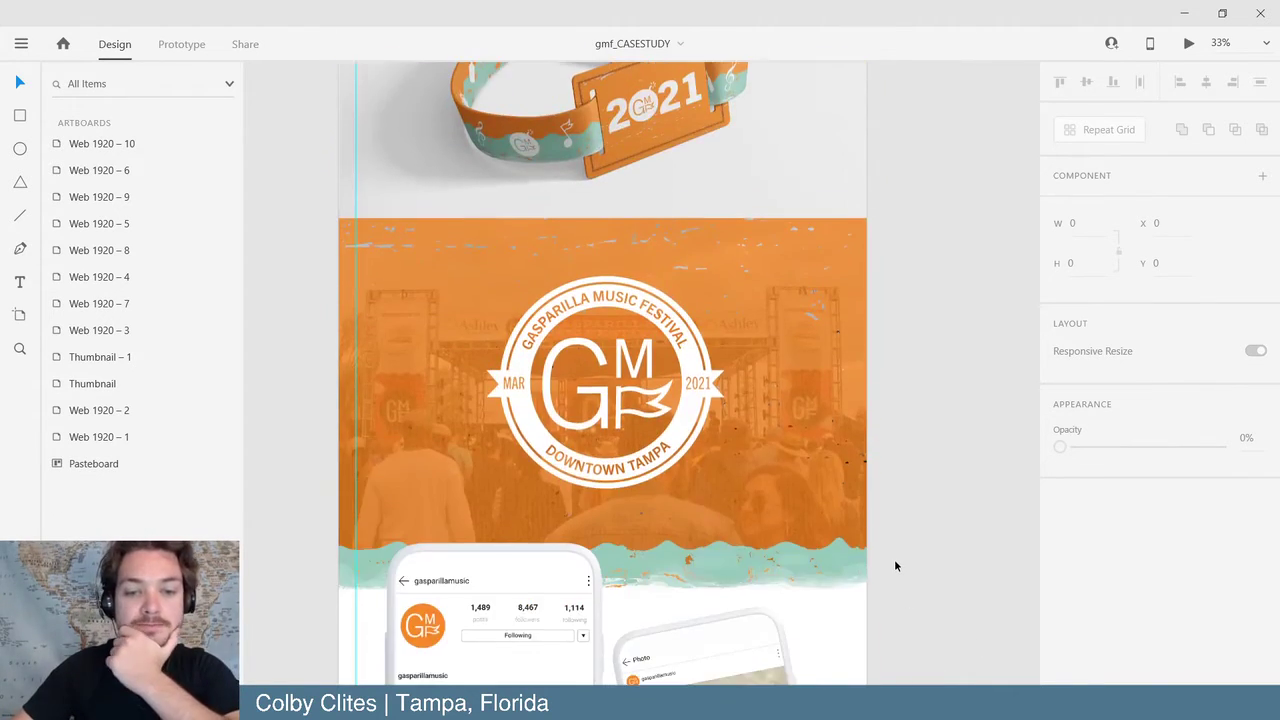
pyautogui.scroll(-1, 895, 565)
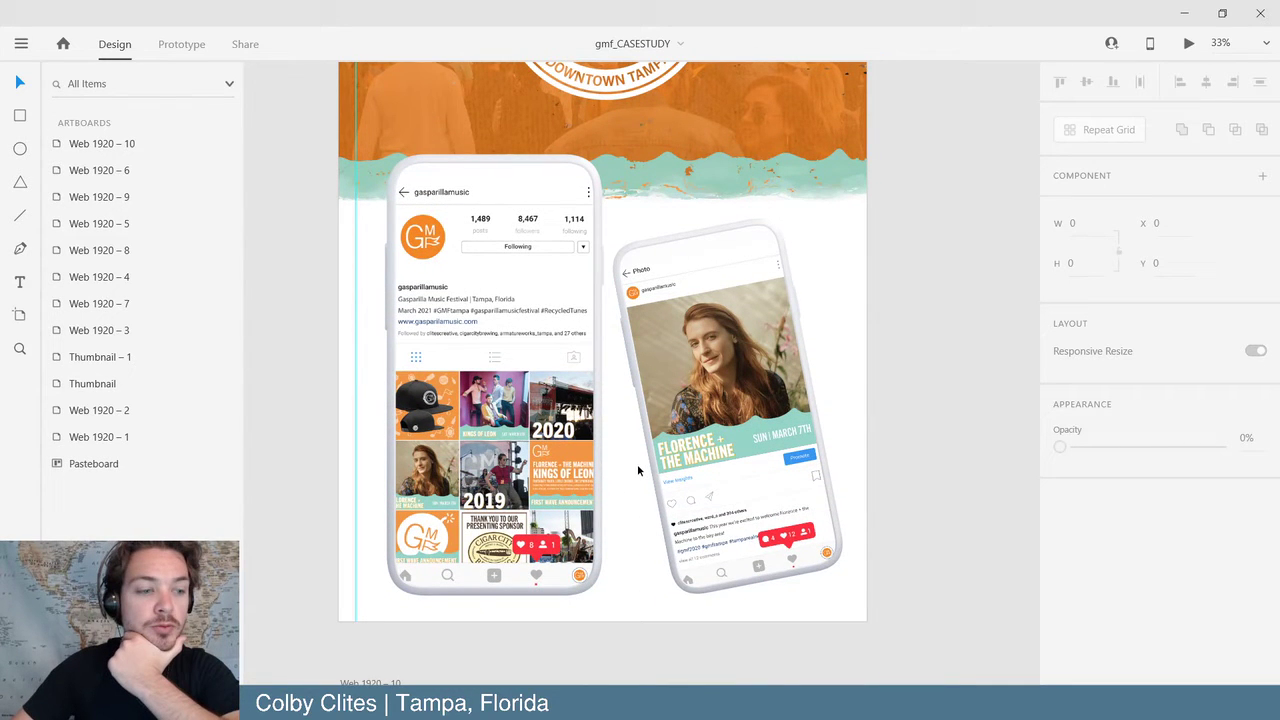
pyautogui.click(21, 43)
pyautogui.press('Escape')
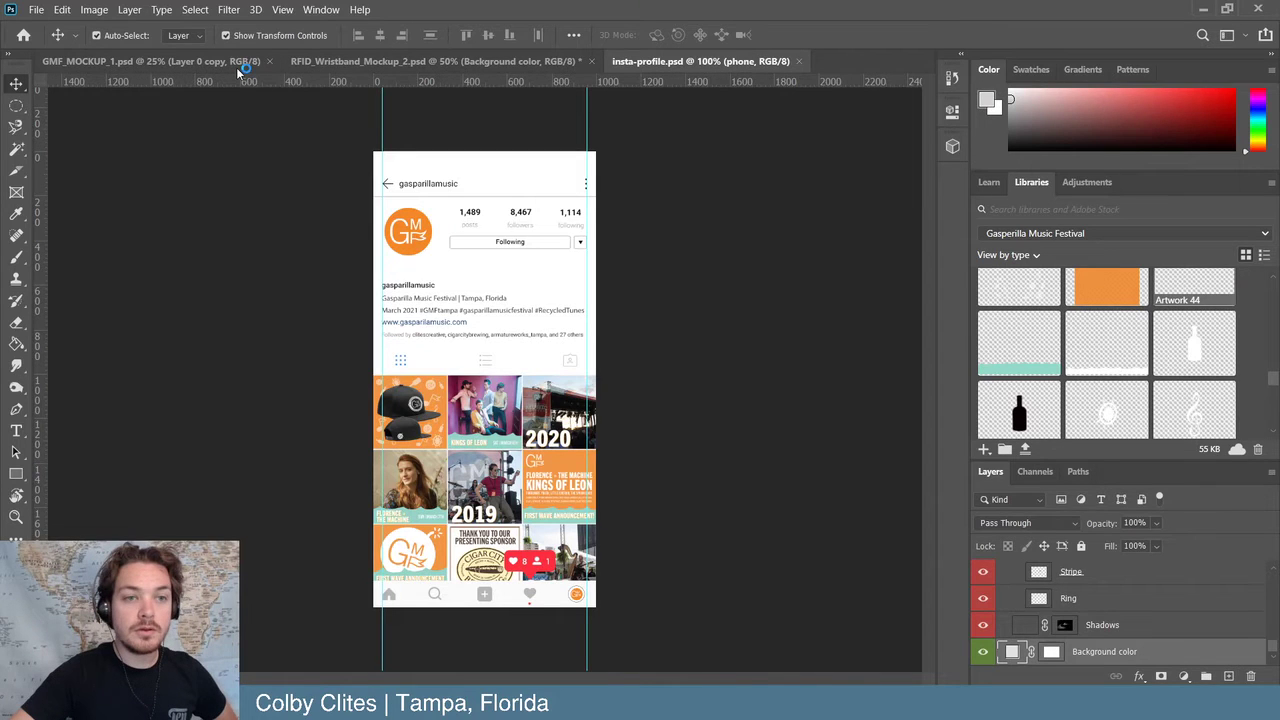
# - Switch to Photoshop and close RFID_Wristband_Mockup_2.psd, saving its changes
pyautogui.click(590, 61)
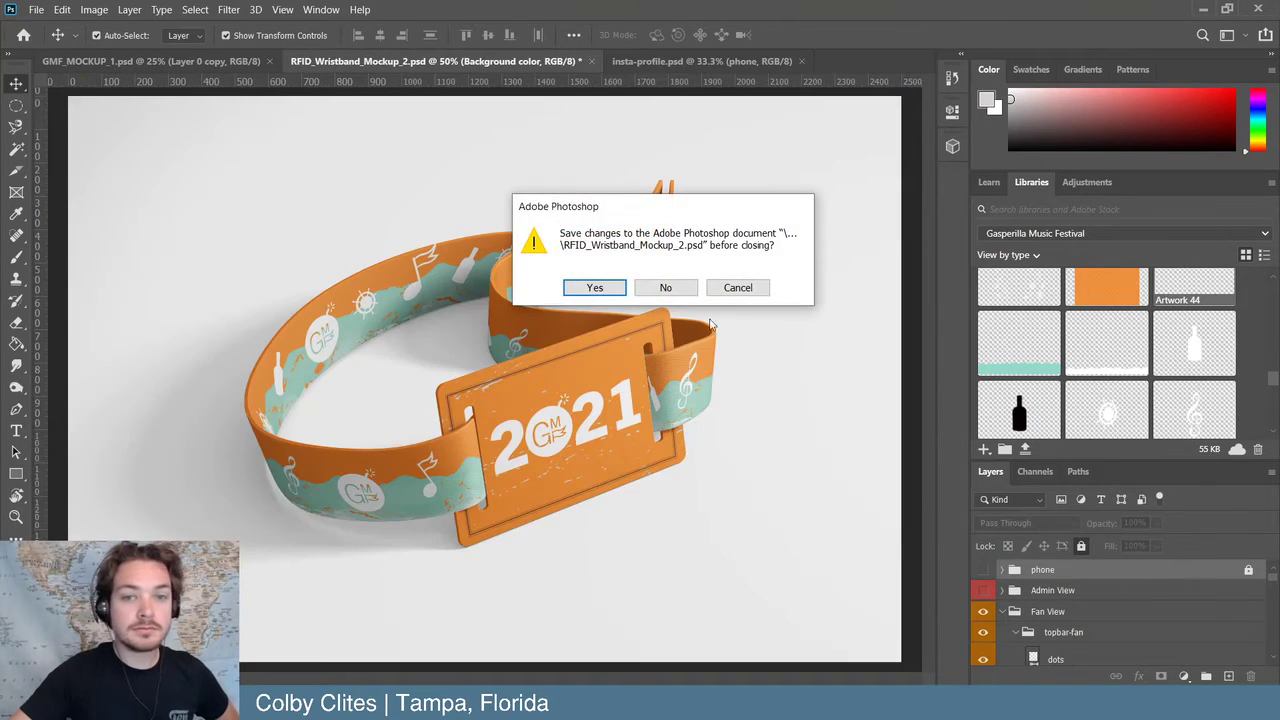
pyautogui.click(593, 287)
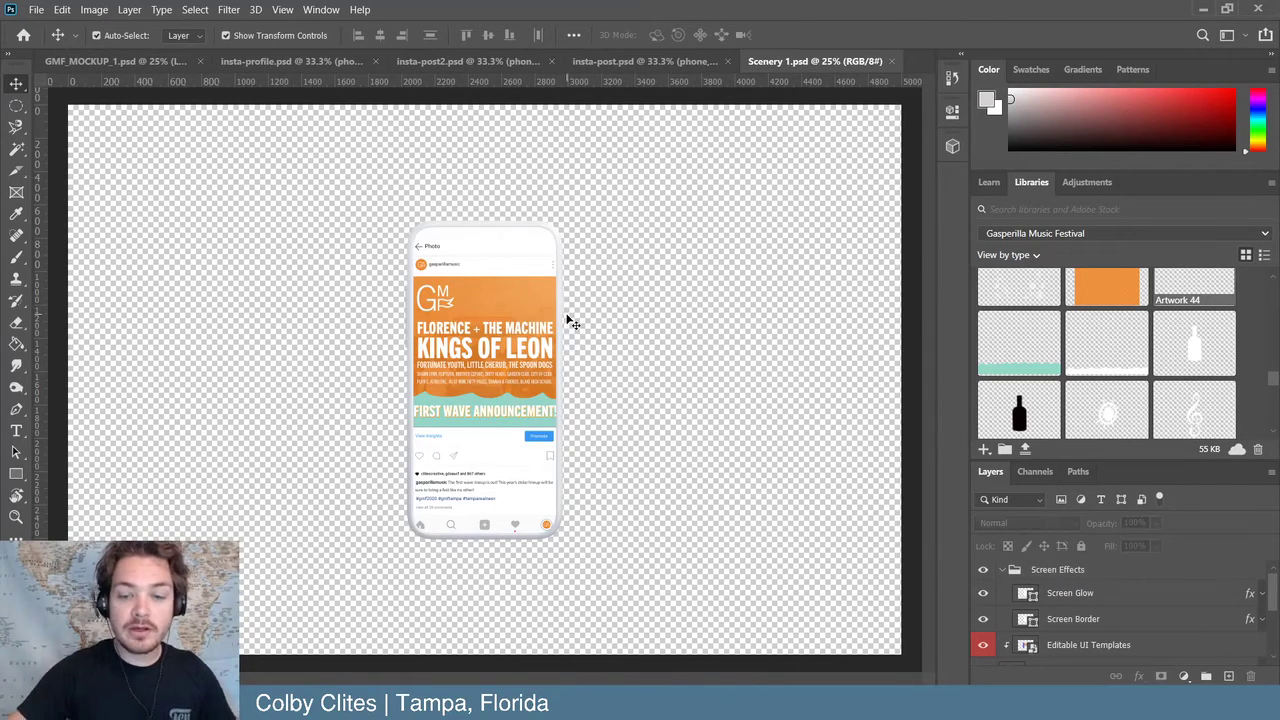
pyautogui.hotkey('ctrl', '+')
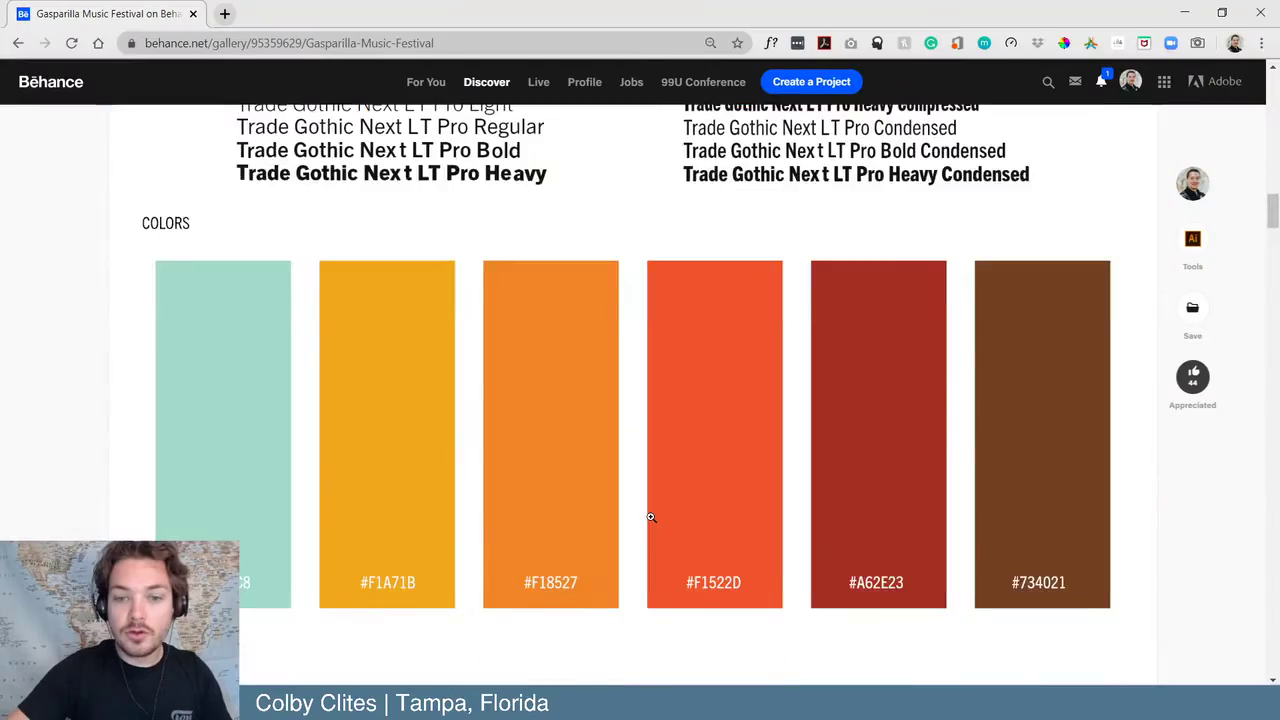
# - Switch to the Gasparilla Music Festival project on Behance and examine its published wristband, phone and billboard mockups
pyautogui.scroll(-15, 646, 512)
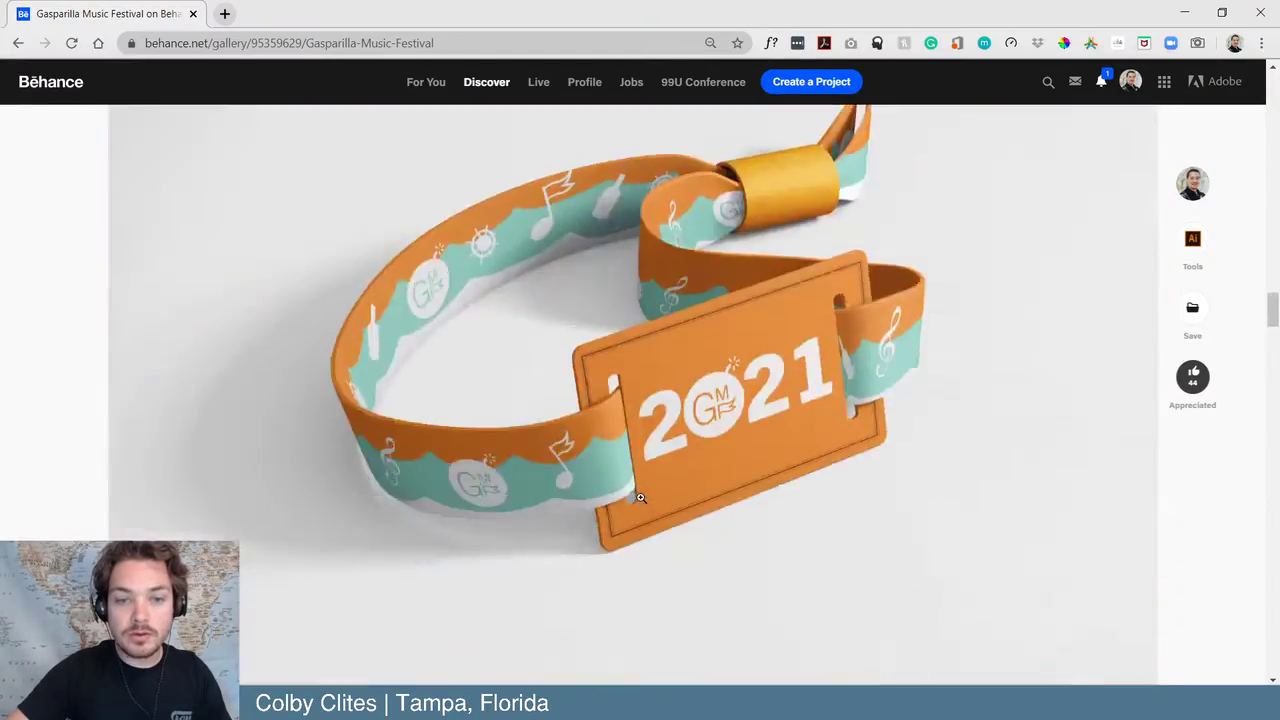
pyautogui.scroll(-12, 640, 497)
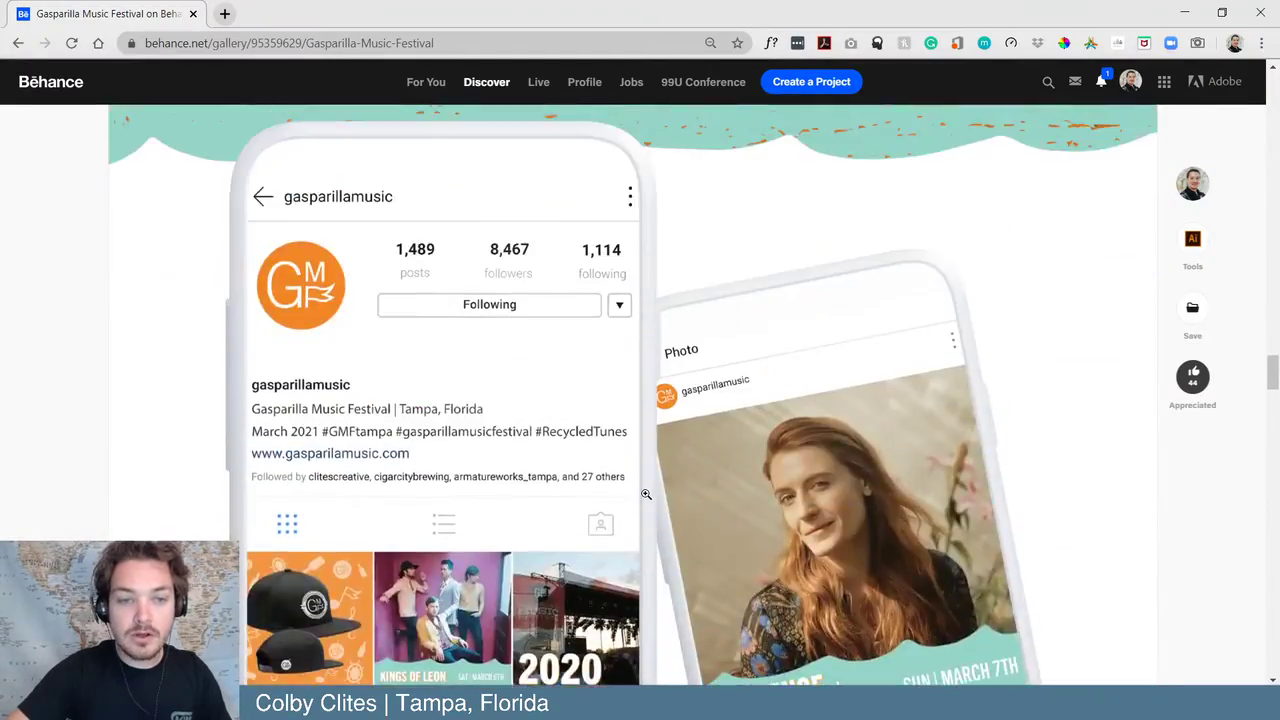
pyautogui.scroll(-3, 646, 494)
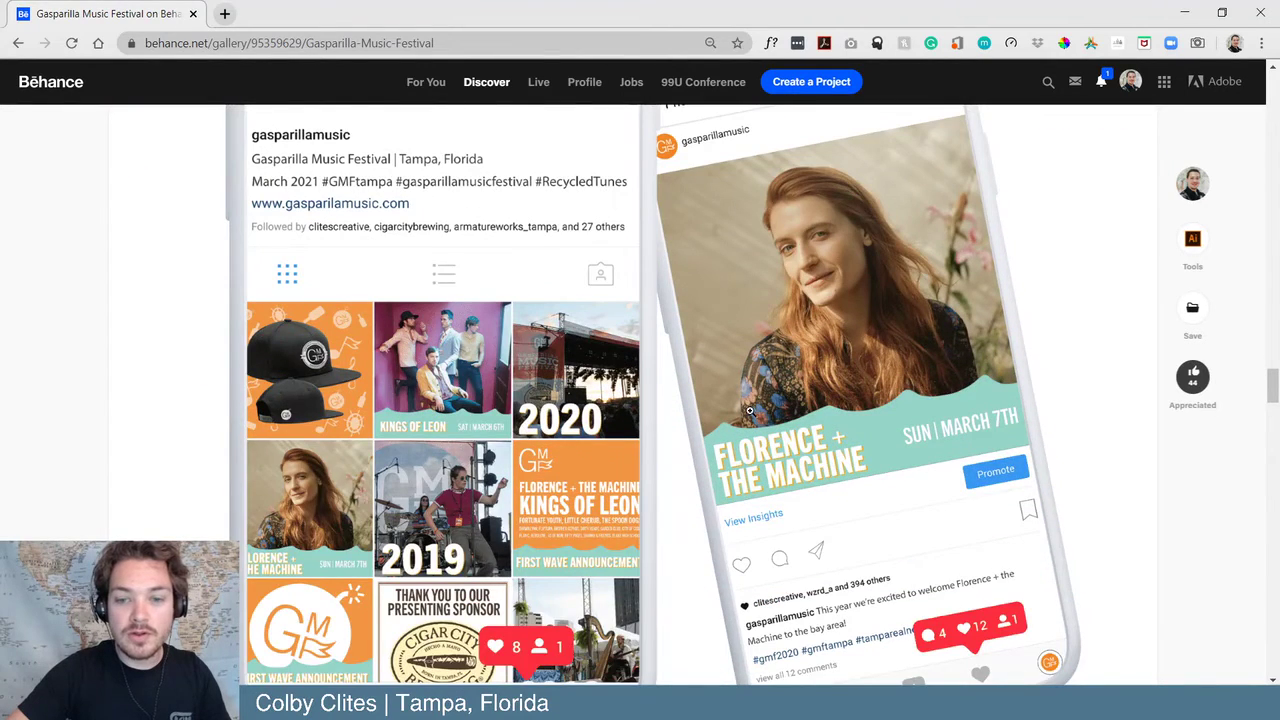
pyautogui.scroll(-2, 749, 410)
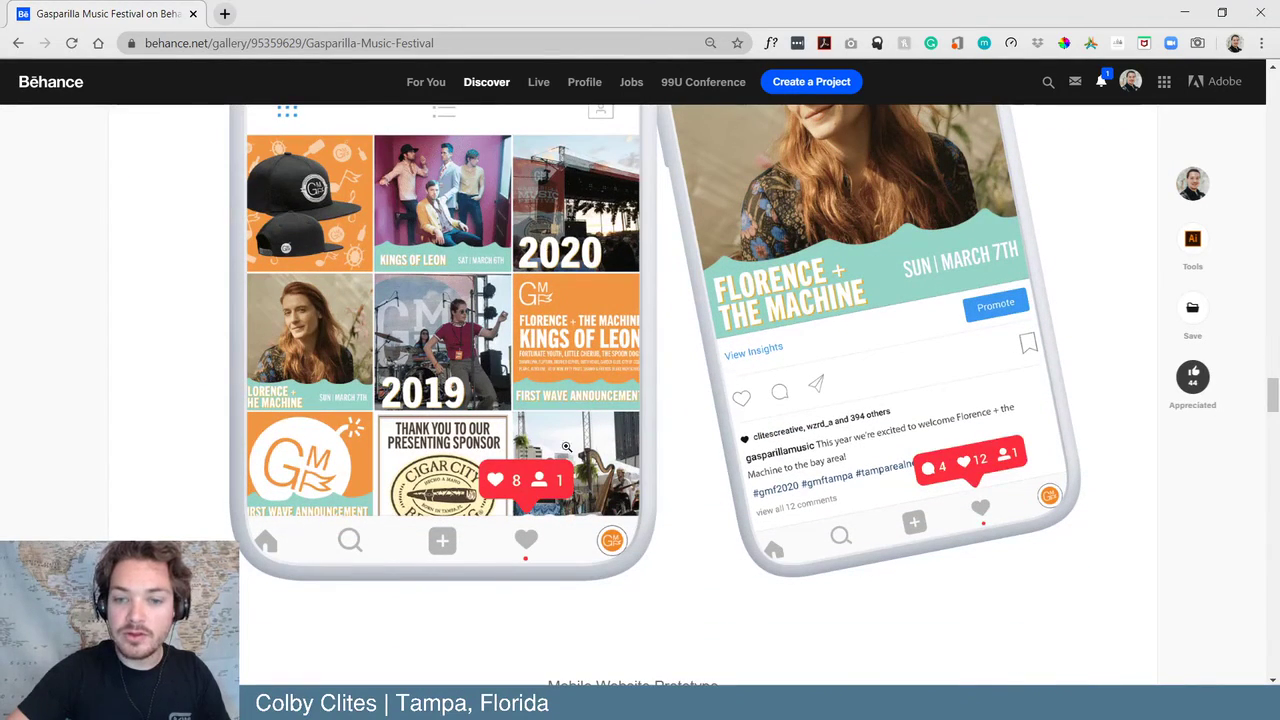
pyautogui.scroll(2, 505, 492)
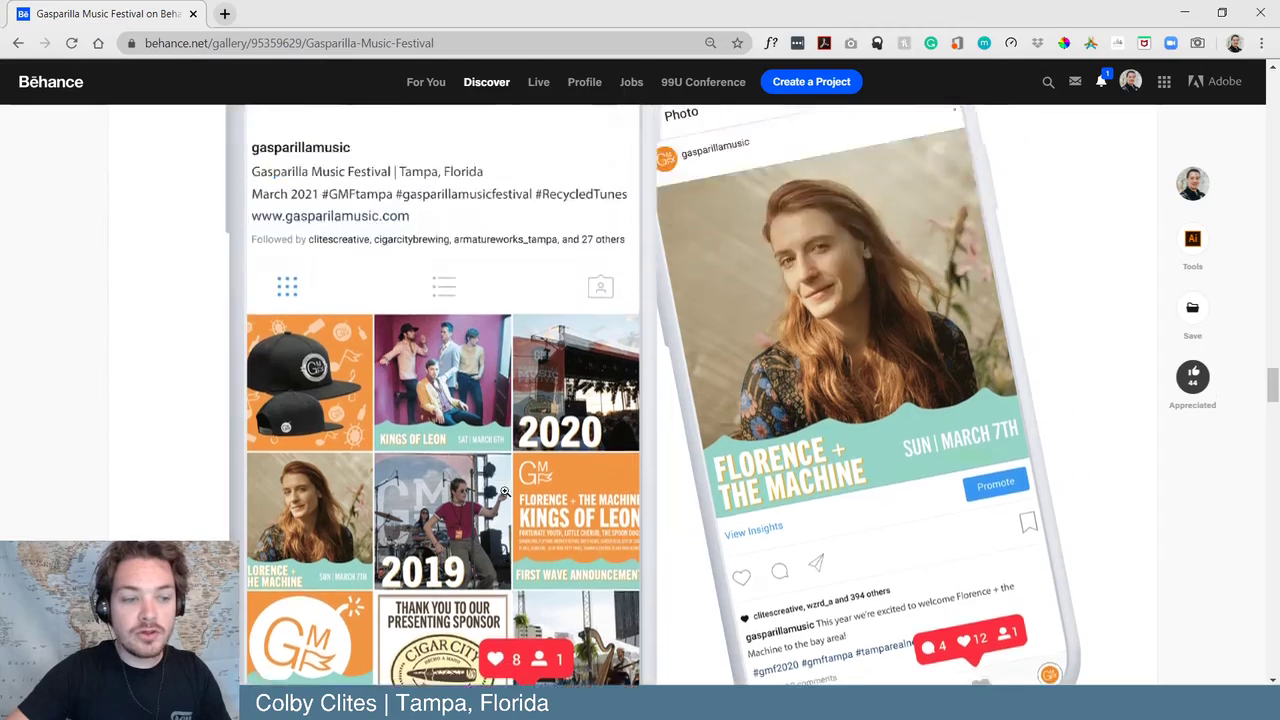
pyautogui.scroll(20, 505, 492)
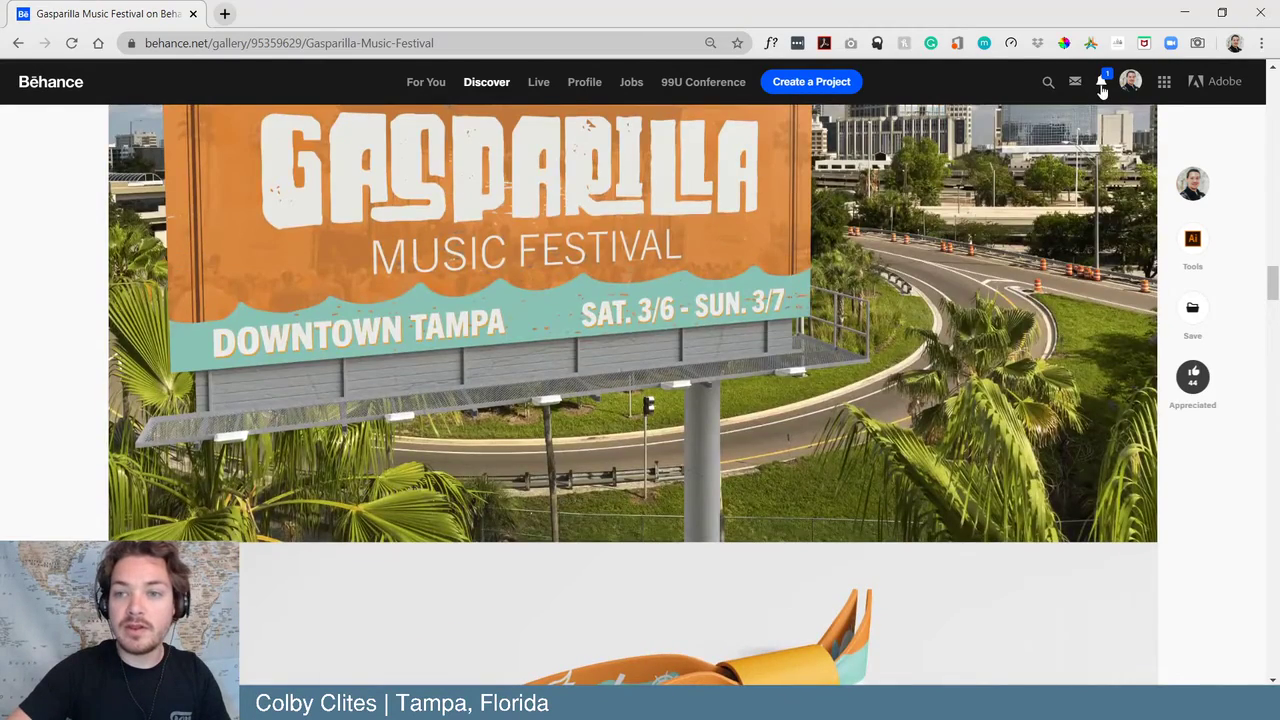
# - Check the Behance notifications, close them and minimize the browser
pyautogui.click(1101, 84)
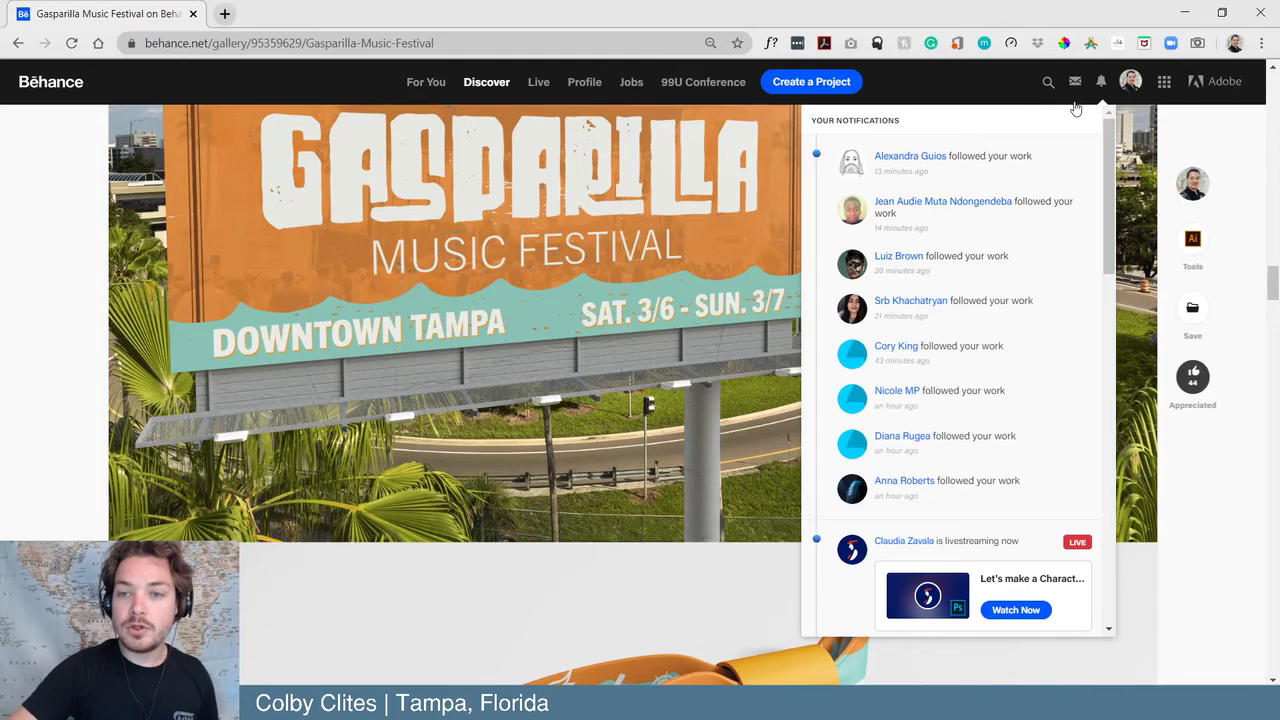
pyautogui.click(1101, 84)
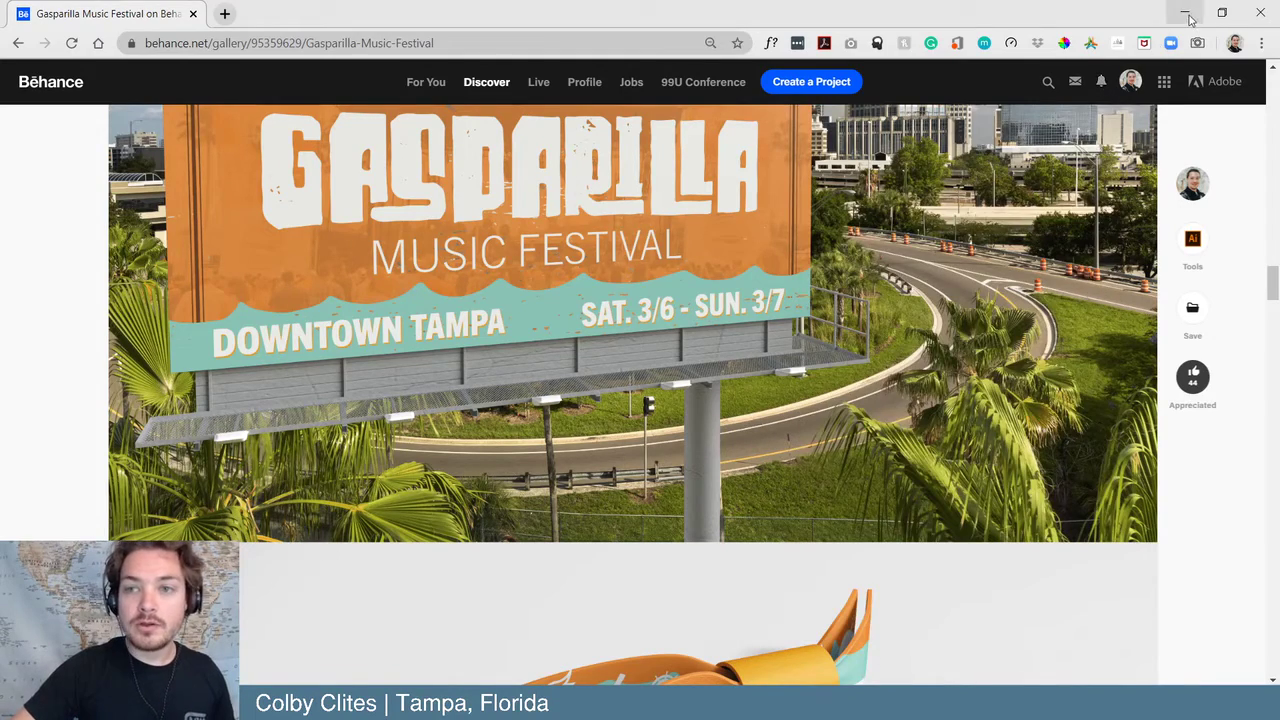
pyautogui.click(1184, 12)
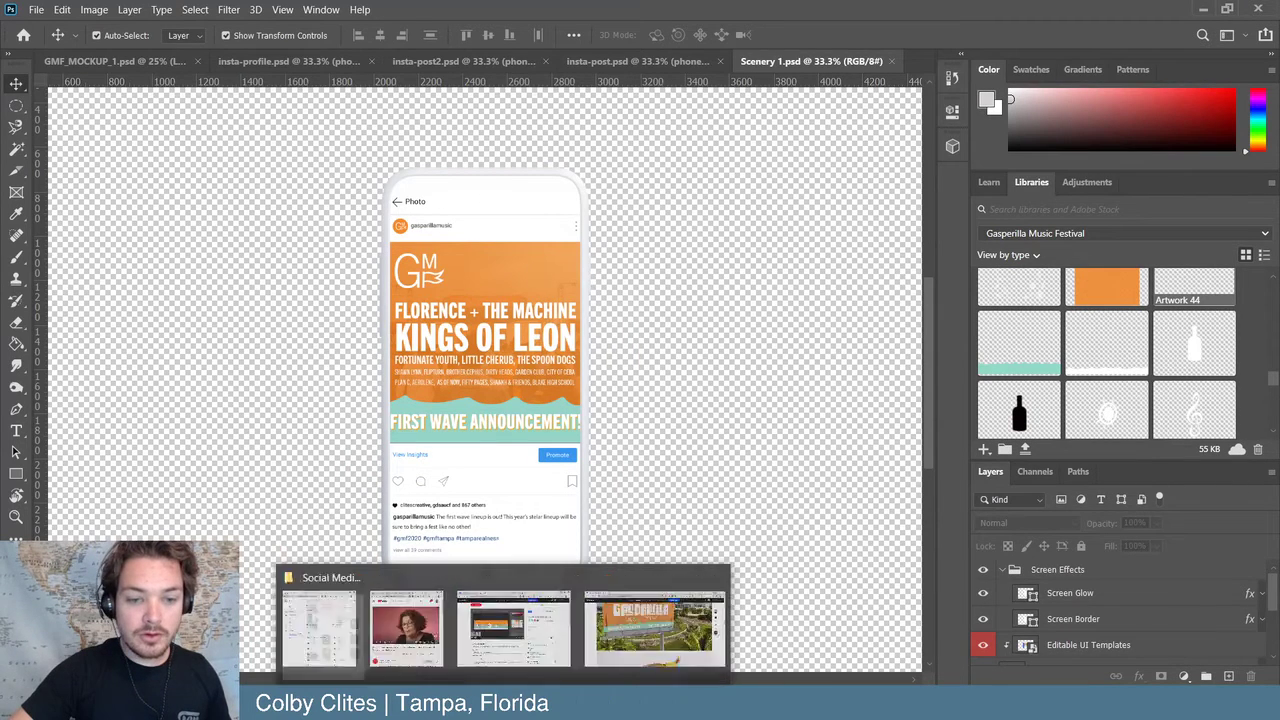
# - Open GMF_SocialMediaContent.ai in Illustrator, ignoring the missing linked file Snapback Cap PSD MockUp5.png
pyautogui.moveTo(468, 705)
pyautogui.click(468, 652)
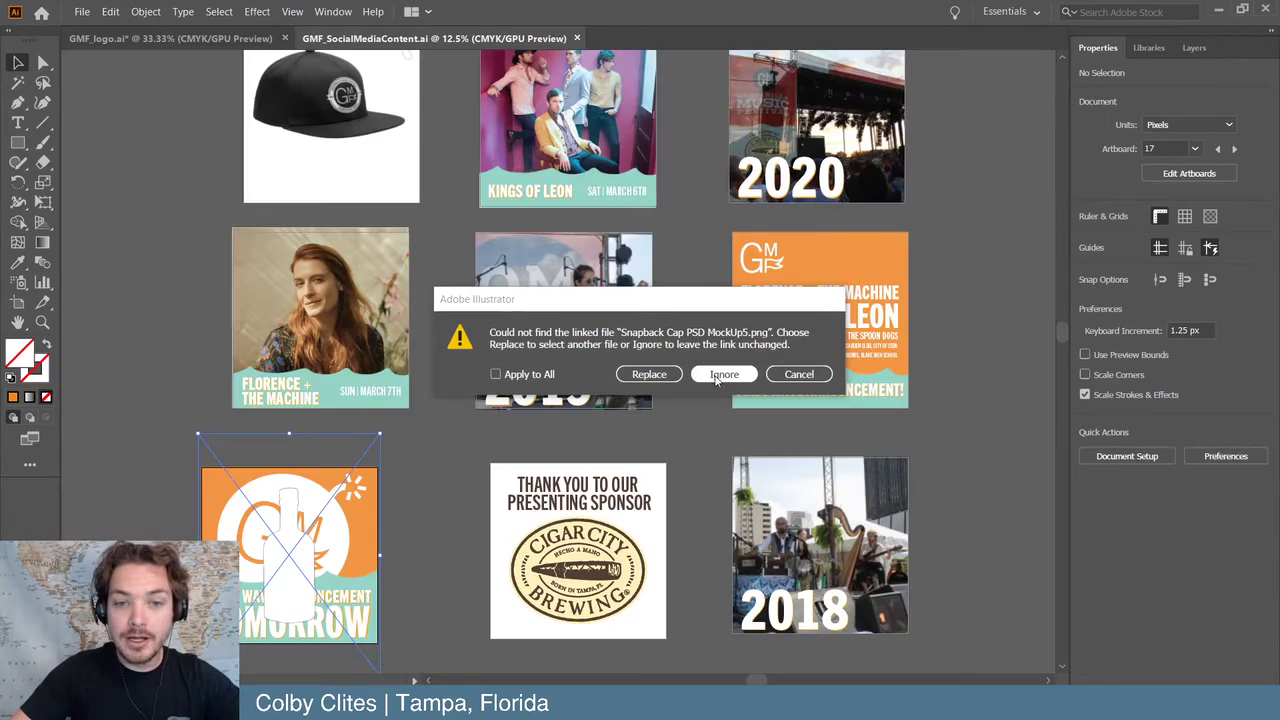
pyautogui.click(724, 374)
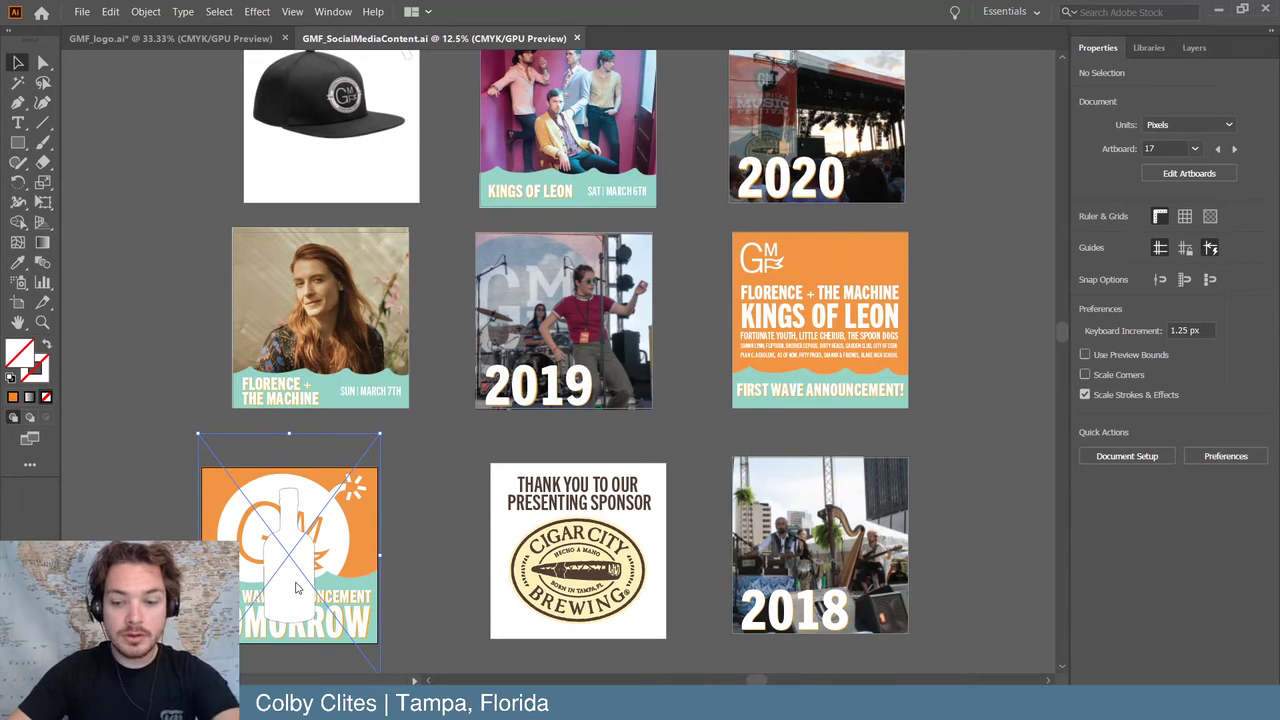
# - Undo the accidental change to the First Wave Announcement Tomorrow post, deselect it and examine the social media artboards
pyautogui.click(158, 498)
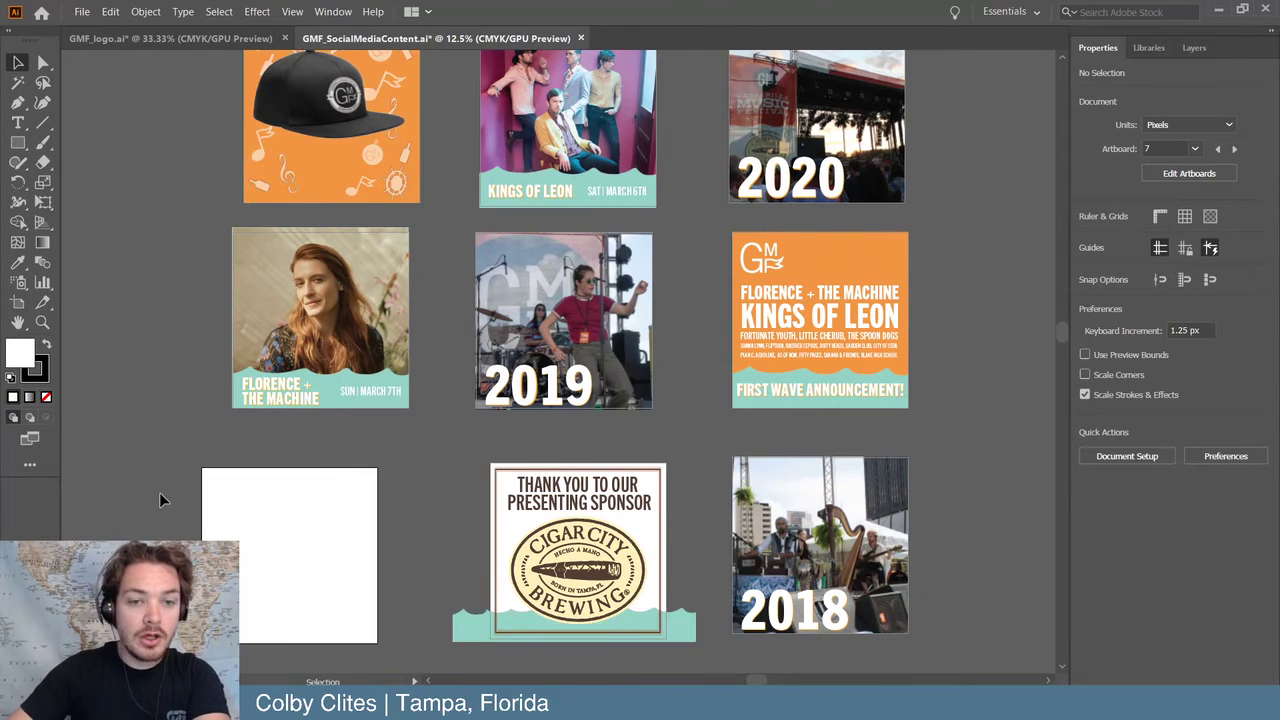
pyautogui.scroll(2, 159, 492)
pyautogui.hotkey('ctrl', 'z')
pyautogui.scroll(-2, 159, 492)
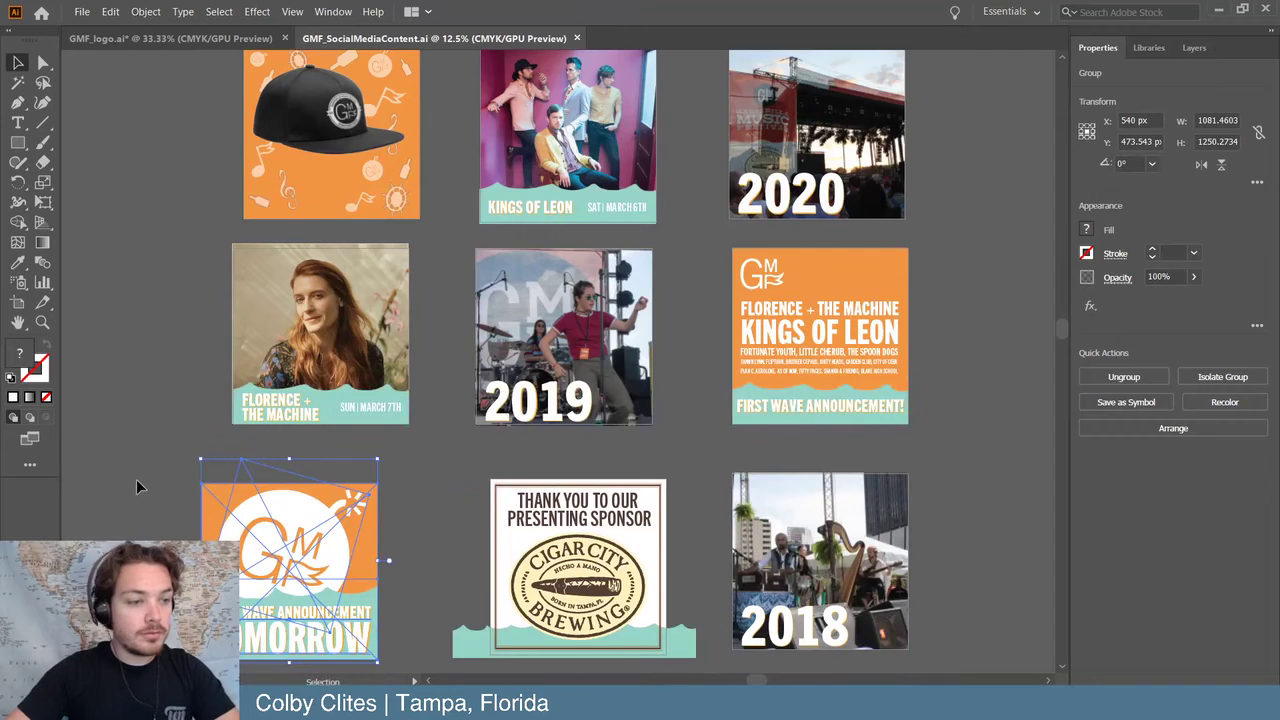
pyautogui.click(135, 463)
pyautogui.scroll(4, 142, 456)
pyautogui.scroll(-3, 149, 456)
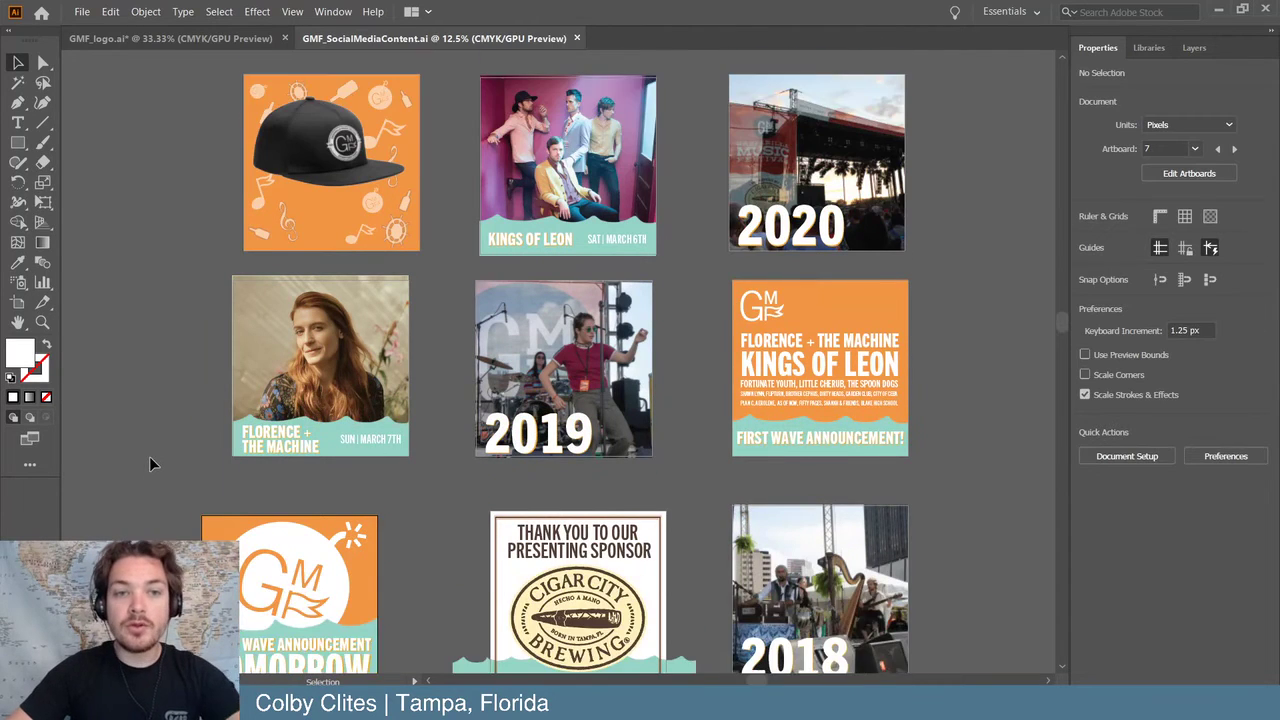
pyautogui.scroll(1, 166, 433)
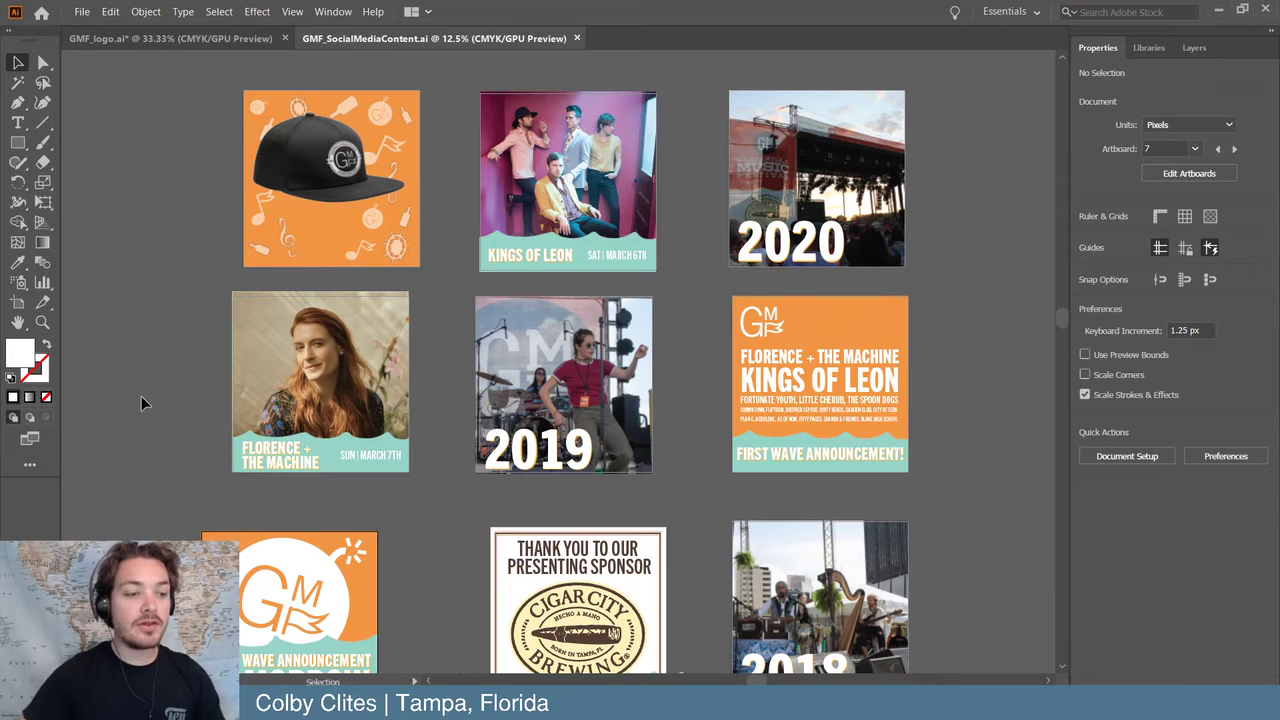
pyautogui.scroll(-2, 141, 396)
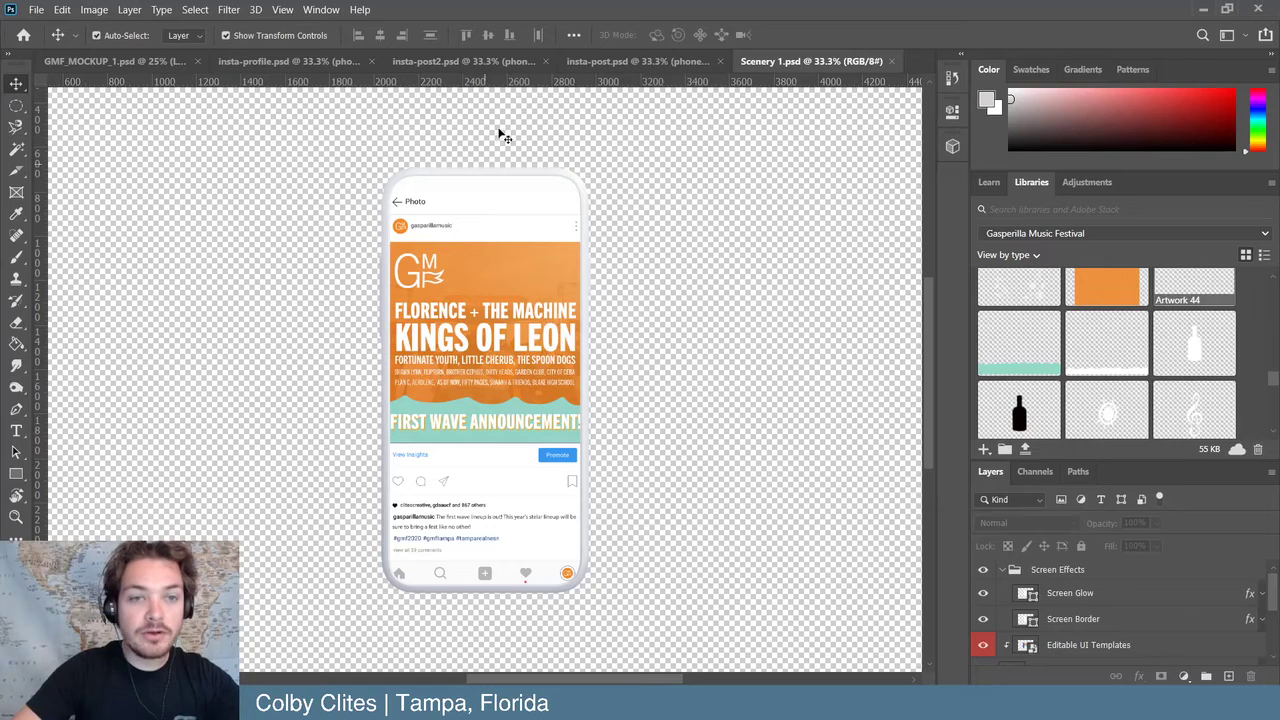
# - Switch to Photoshop, bring up insta-post2.psd and locate the caption text layer of the First Wave Announcement post
pyautogui.click(604, 65)
pyautogui.click(485, 61)
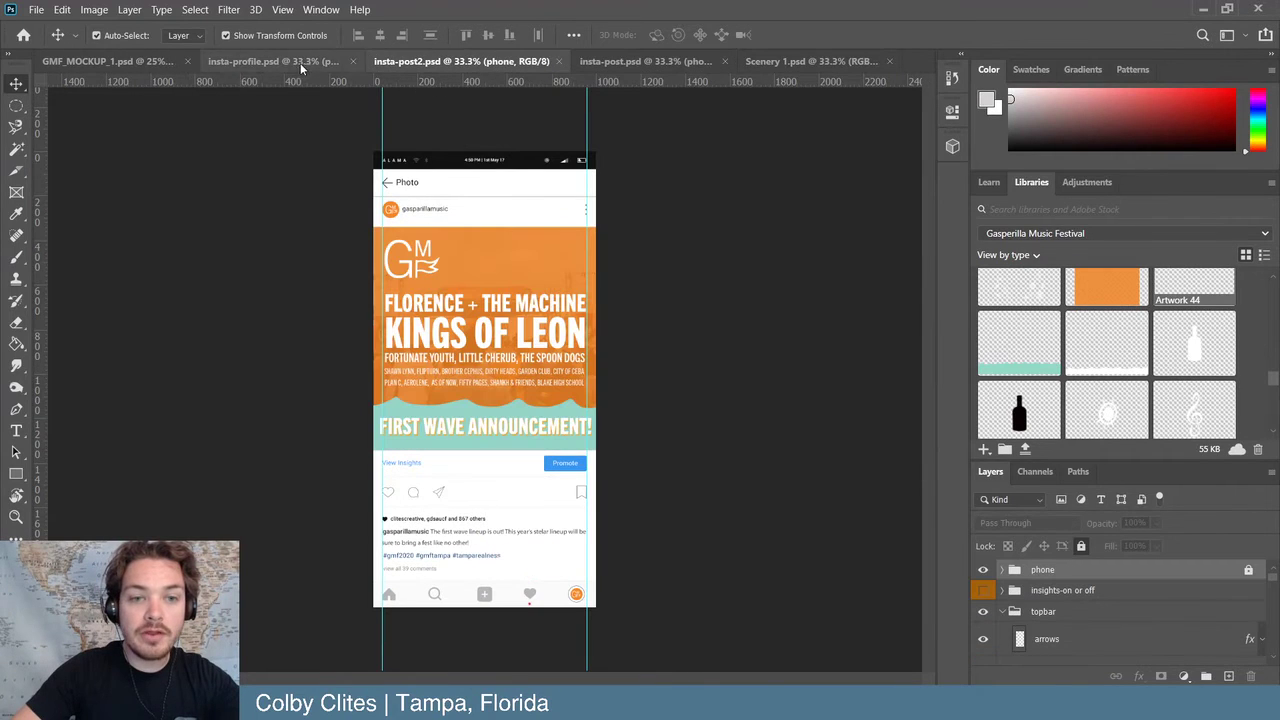
pyautogui.click(516, 542)
pyautogui.click(716, 484)
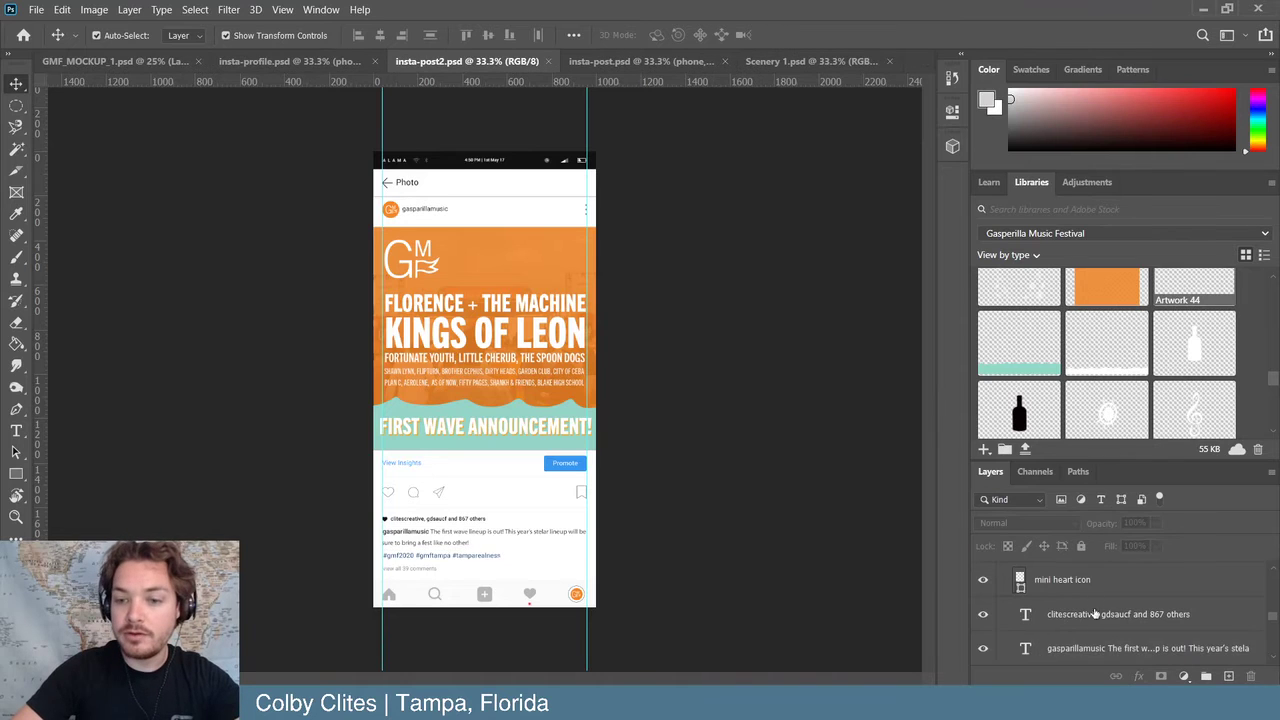
# - Review the layer groups that make up the insta-post2.psd phone post mockup
pyautogui.scroll(-4, 1094, 625)
pyautogui.scroll(-3, 1094, 641)
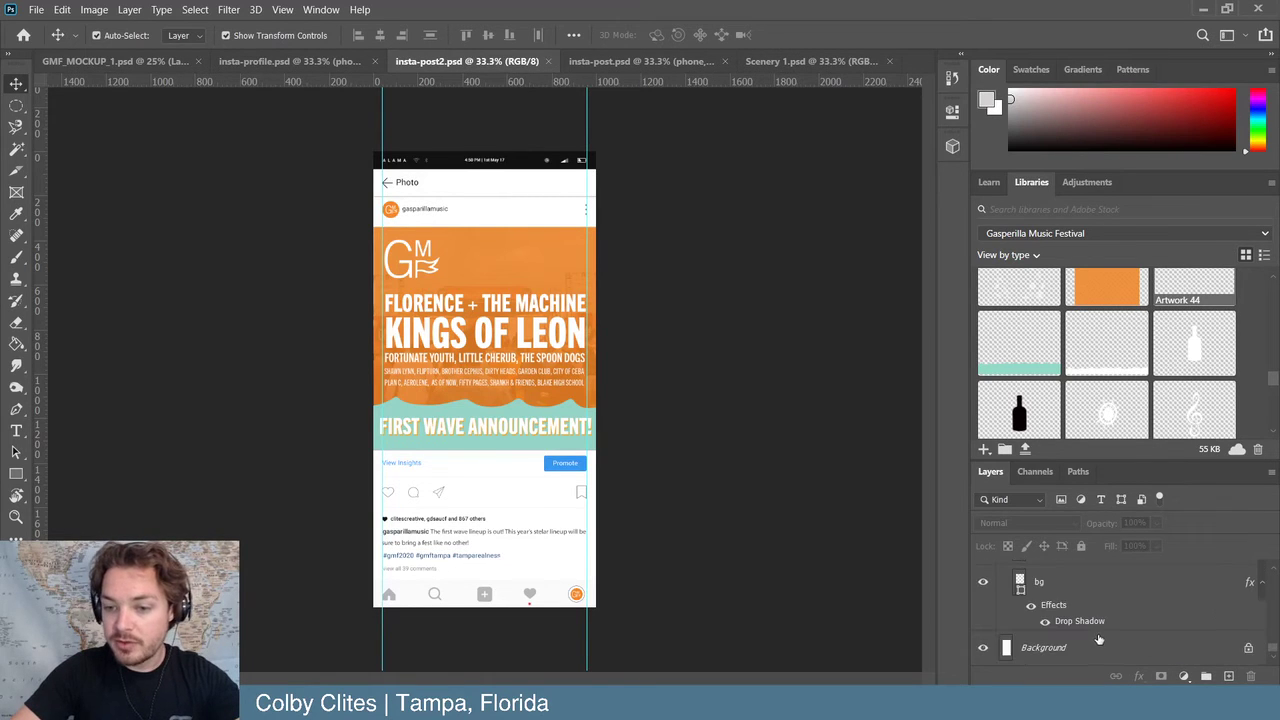
pyautogui.scroll(3, 1108, 643)
pyautogui.scroll(3, 1108, 643)
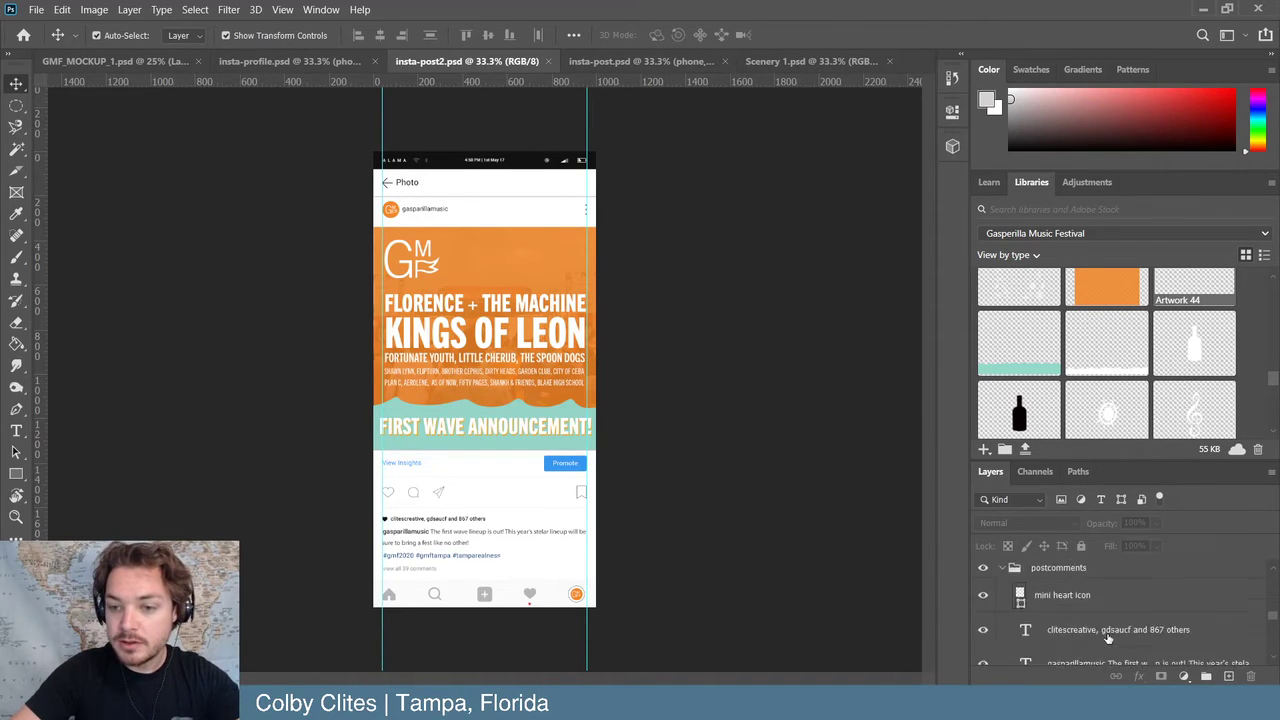
pyautogui.scroll(5, 1121, 645)
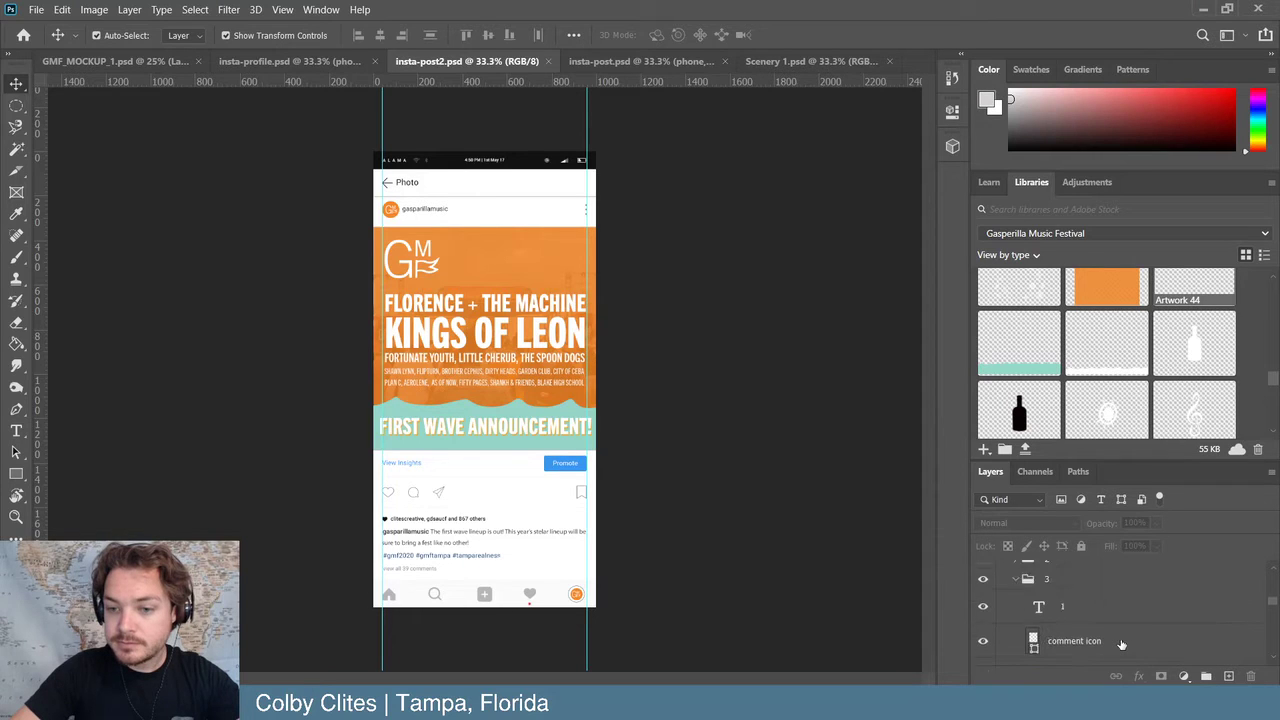
pyautogui.scroll(4, 1121, 645)
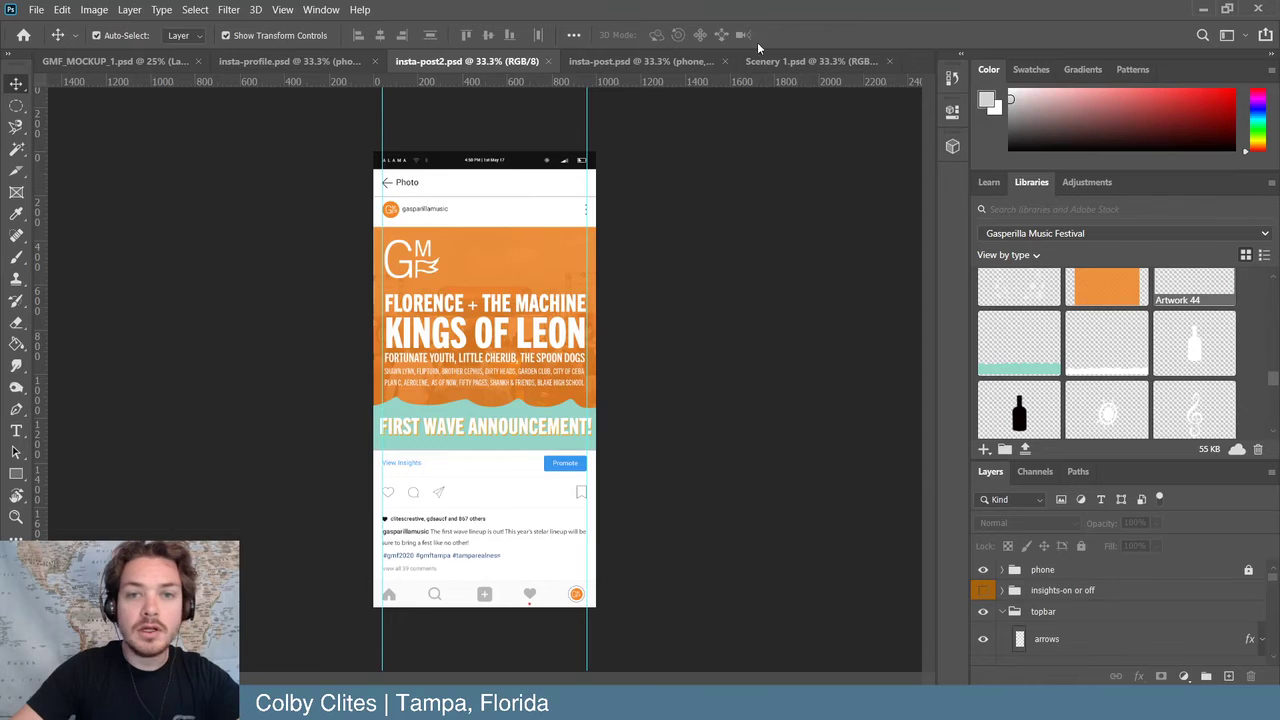
# - Look over the phone mockup in Scenery 1.psd and the gmf_CASESTUDY phone layout in Adobe XD
pyautogui.click(790, 61)
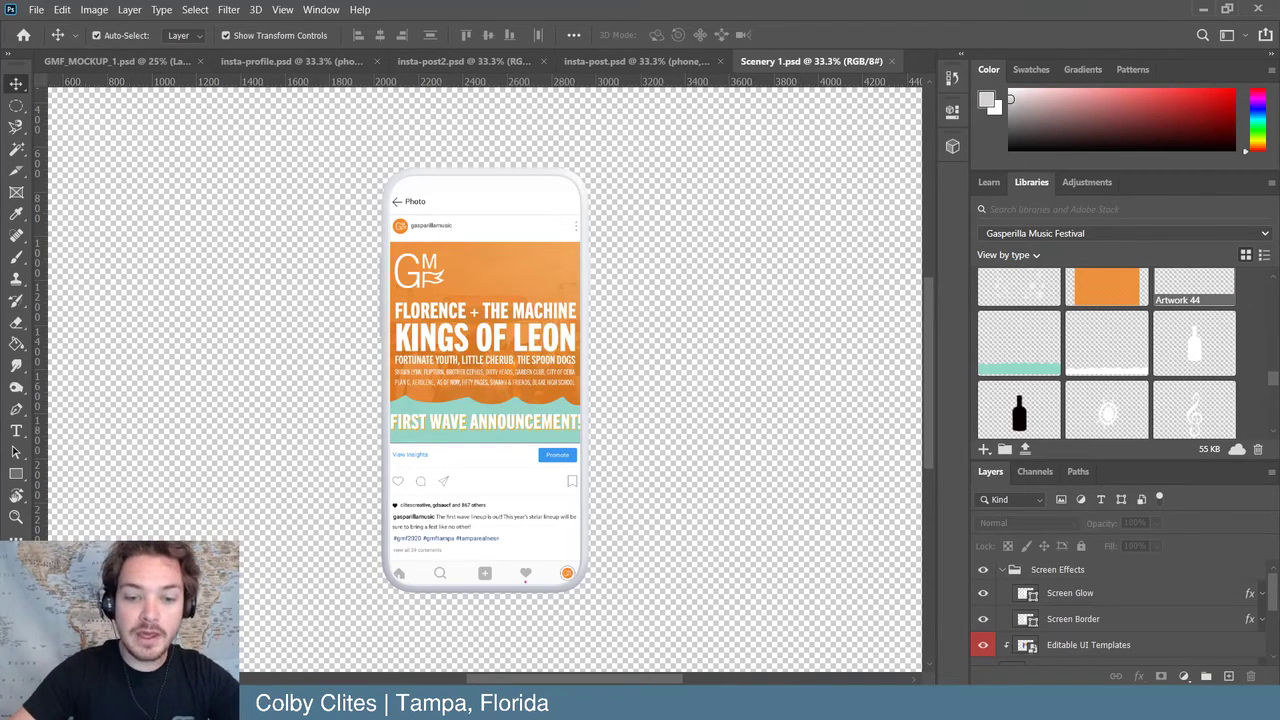
pyautogui.hotkey('alt', 'Tab')
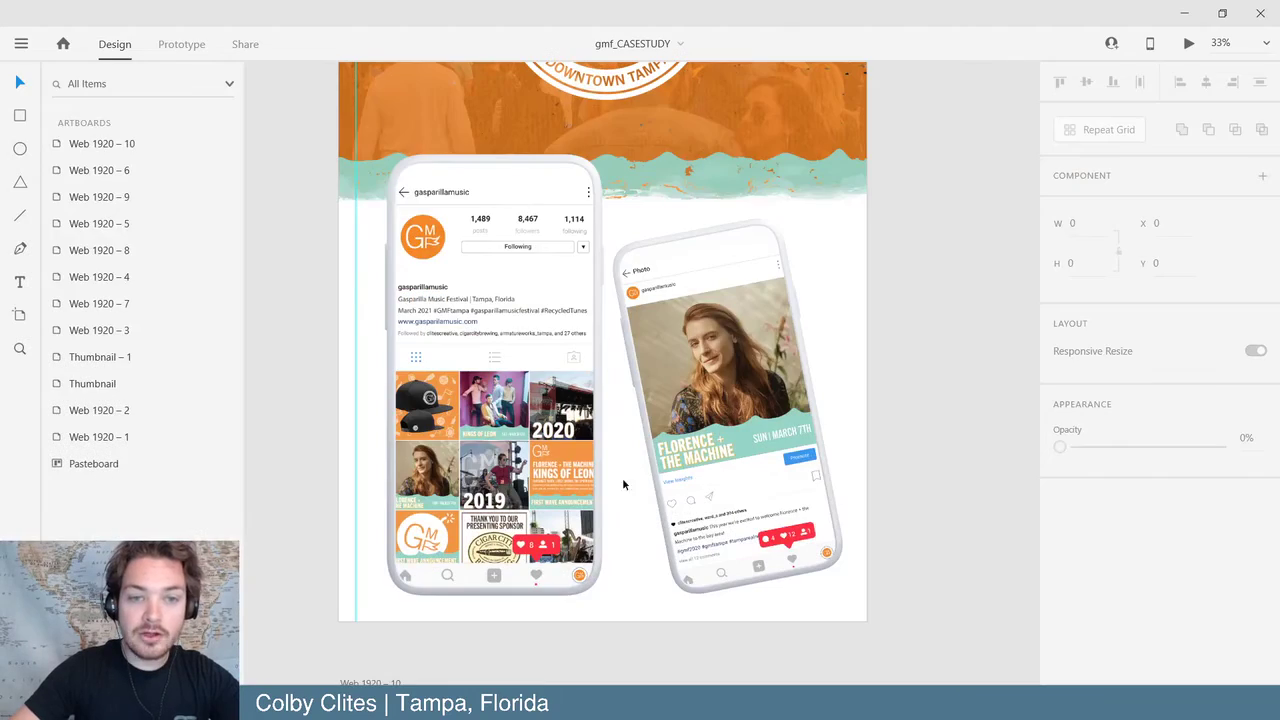
pyautogui.click(1184, 18)
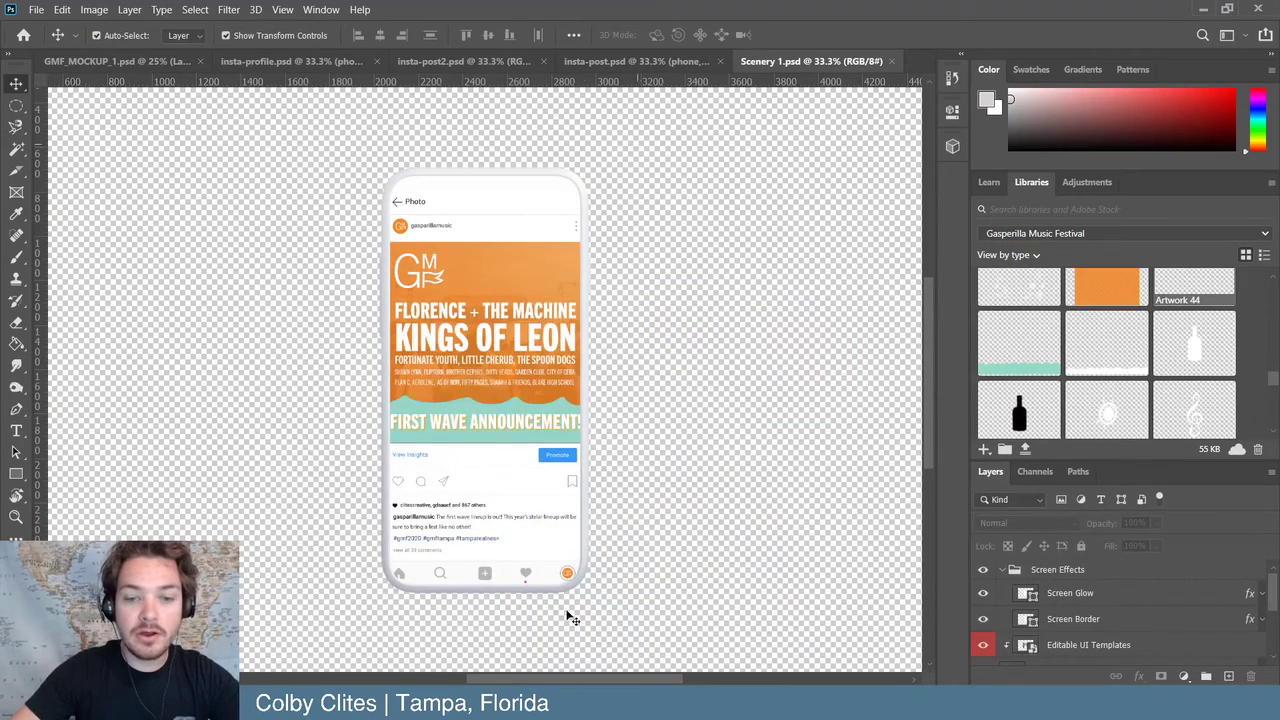
# - Switch to Illustrator and delete the flat green wave from the Kings of Leon post in GMF_SocialMediaContent.ai
pyautogui.hotkey('alt', 'Tab')
pyautogui.scroll(3, 957, 403)
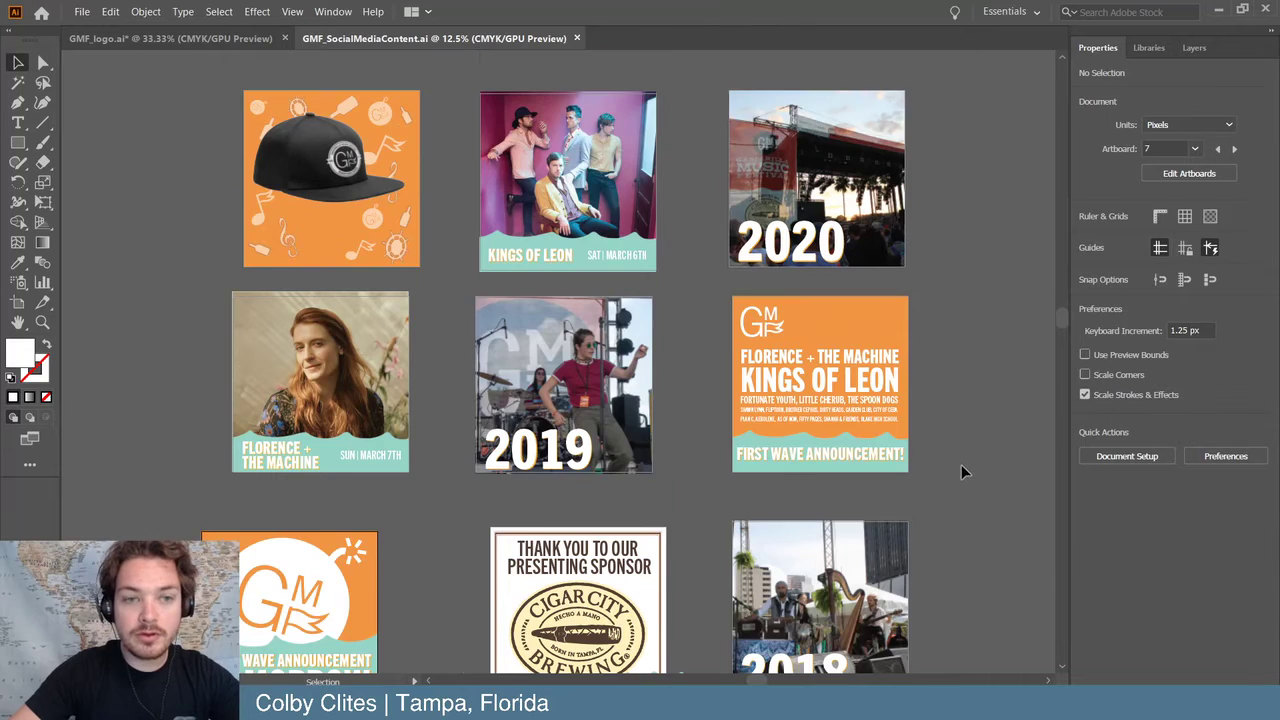
pyautogui.hotkey('ctrl', '=')
pyautogui.hotkey('ctrl', '=')
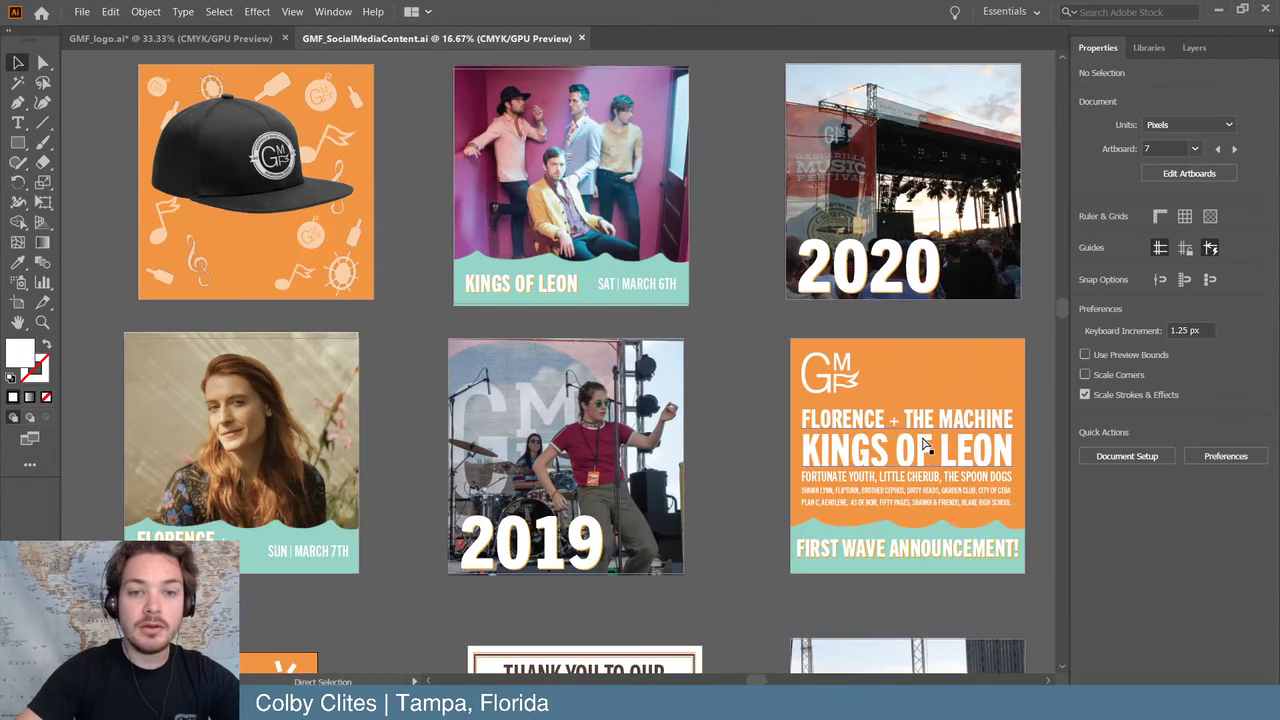
pyautogui.hscroll(-2, 920, 435)
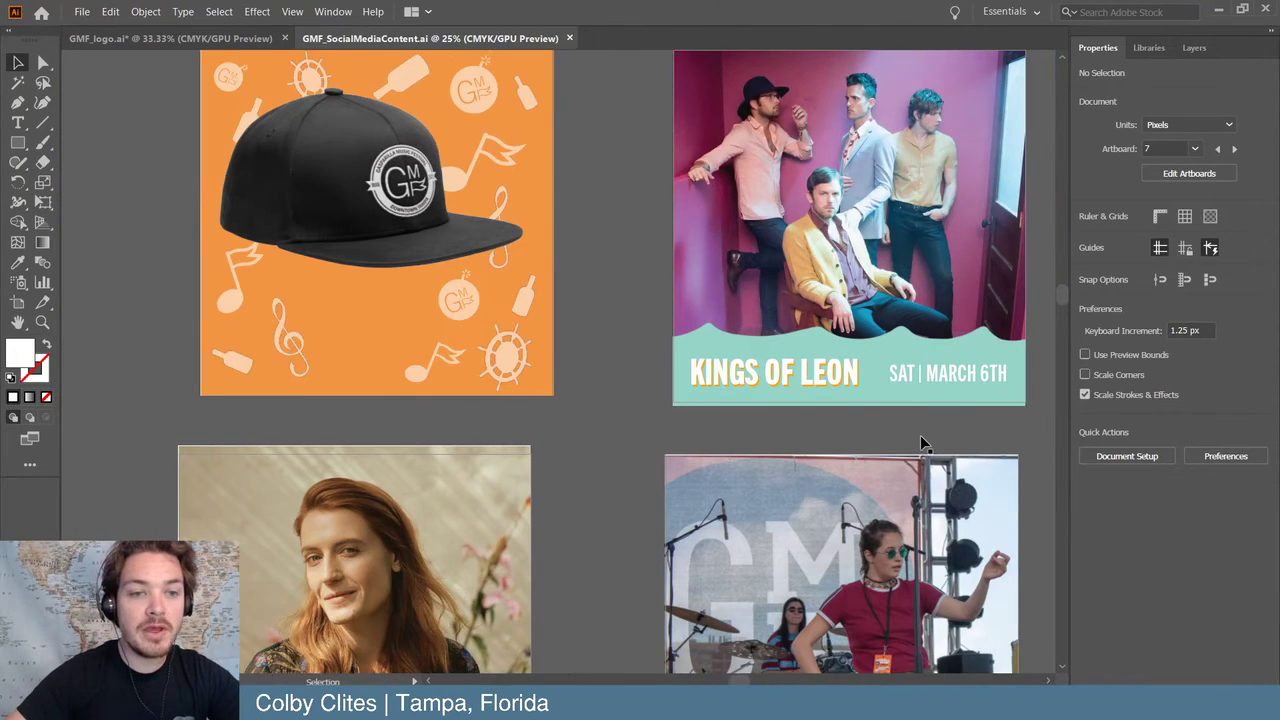
pyautogui.hscroll(3, 920, 435)
pyautogui.hscroll(1, 920, 438)
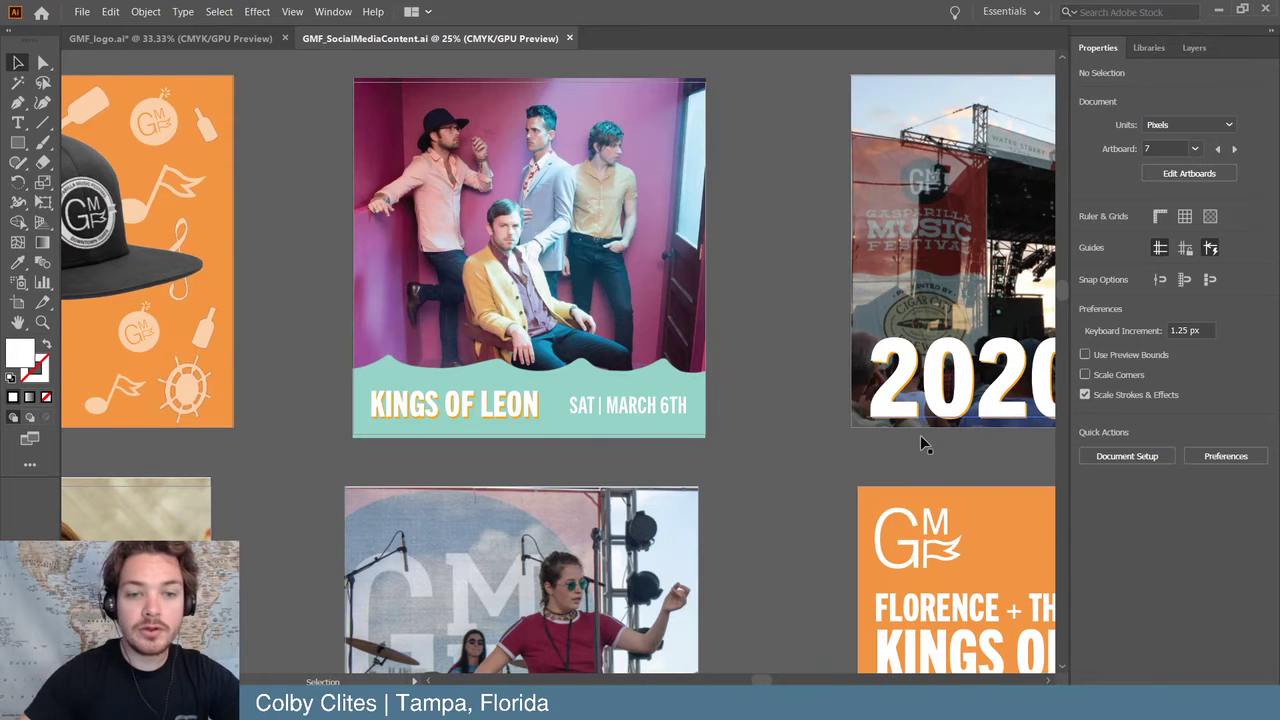
pyautogui.moveTo(573, 373); pyautogui.dragTo(690, 367)
pyautogui.press('Delete')
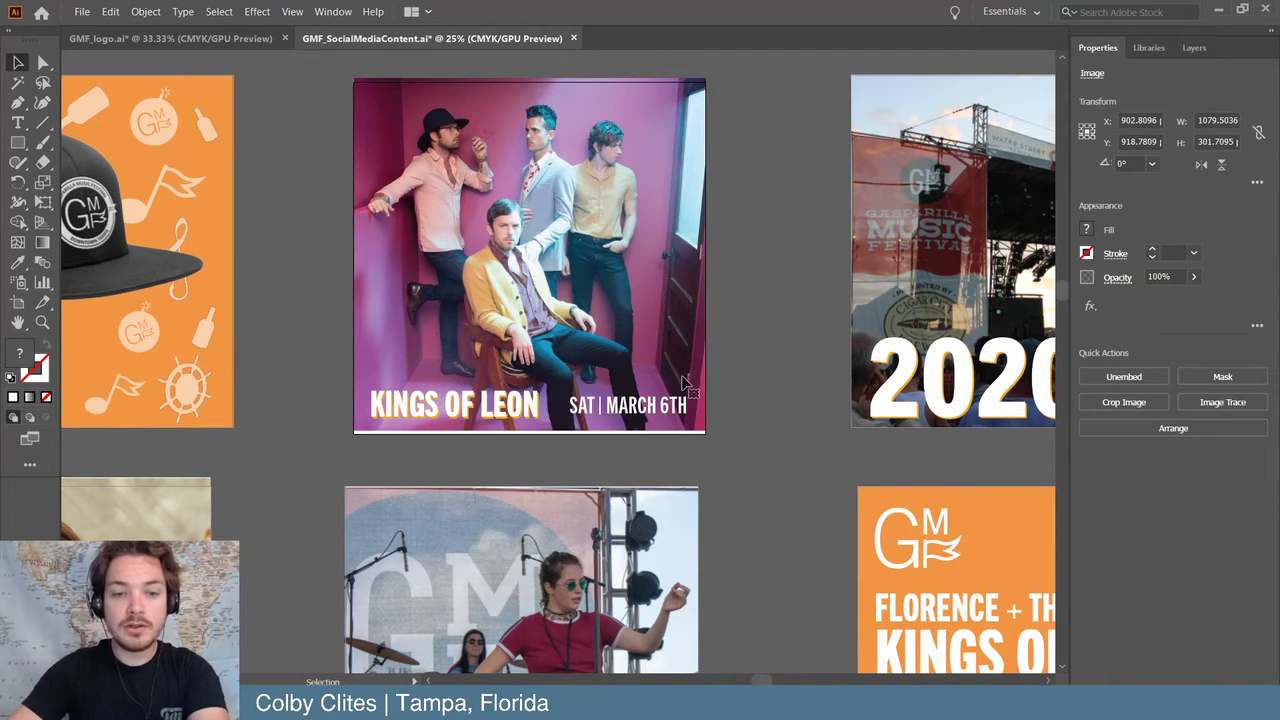
# - Copy the lowest distressed wave from GMF_logo.ai into GMF_SocialMediaContent.ai and place it over the Kings of Leon post's lower edge
pyautogui.click(210, 40)
pyautogui.hotkey('ctrl', '-')
pyautogui.hotkey('ctrl', '-')
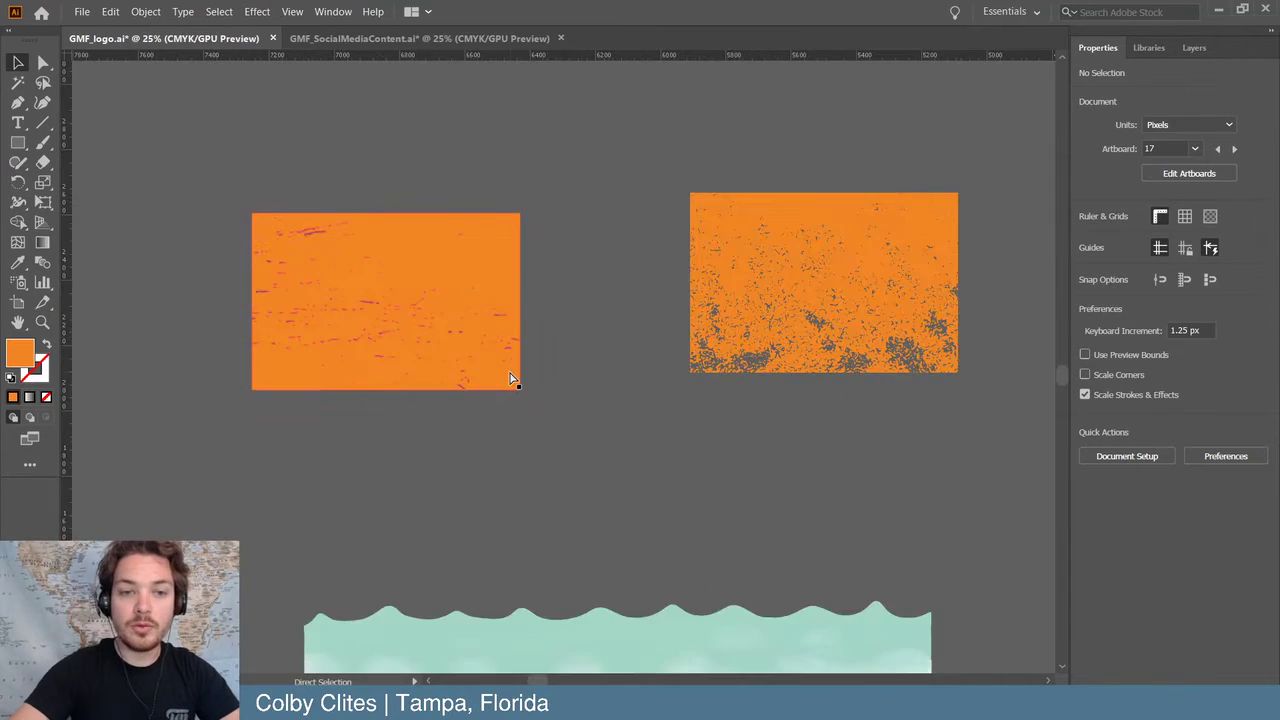
pyautogui.scroll(-5, 511, 377)
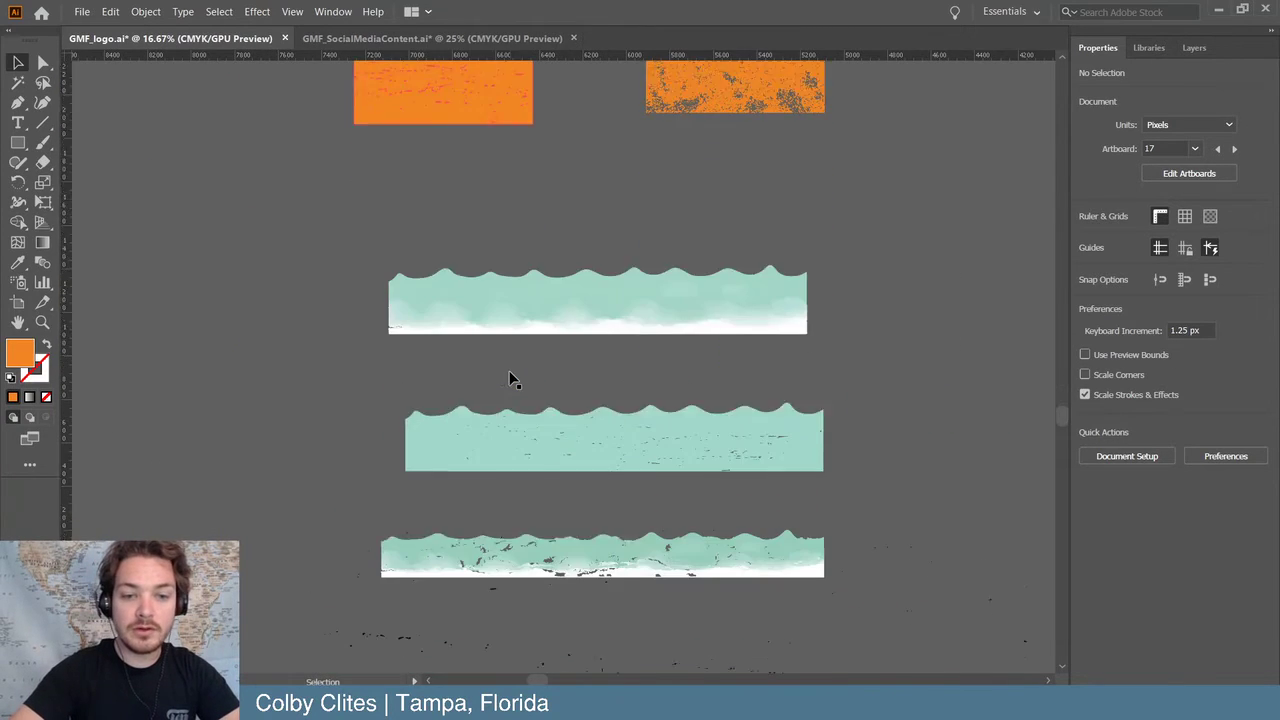
pyautogui.click(596, 568)
pyautogui.click(487, 41)
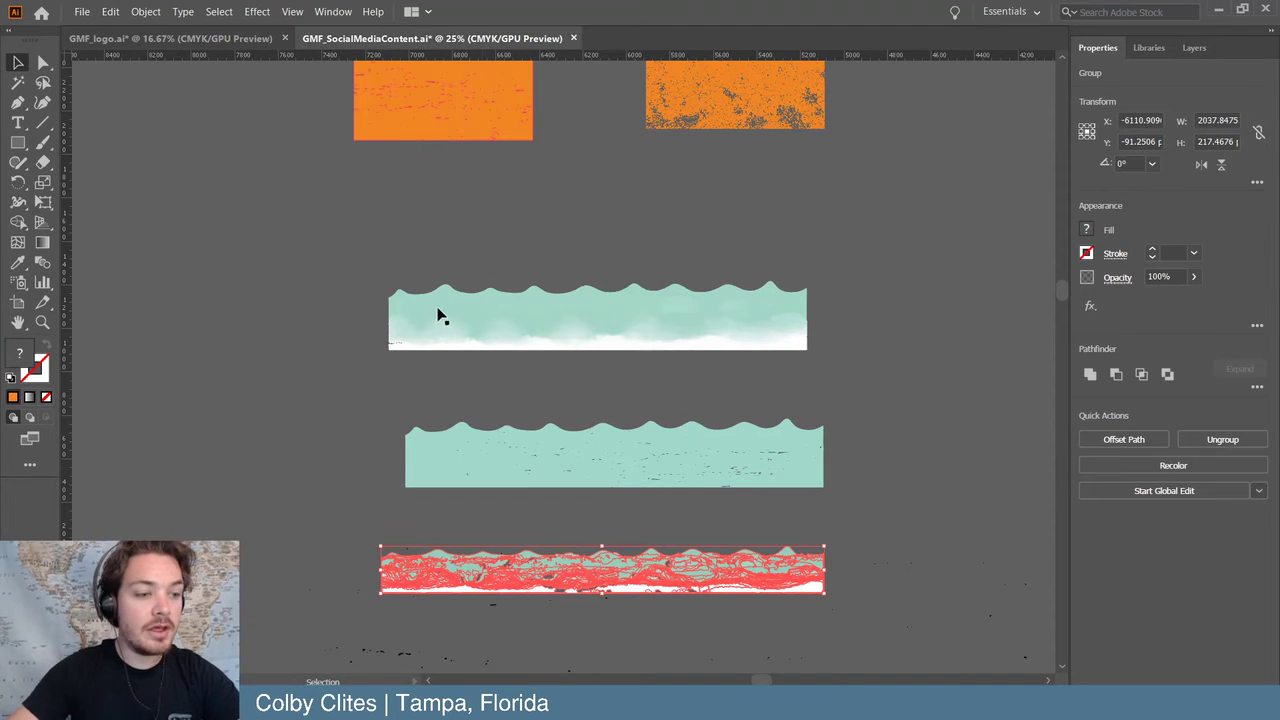
pyautogui.hotkey('ctrl', 'v')
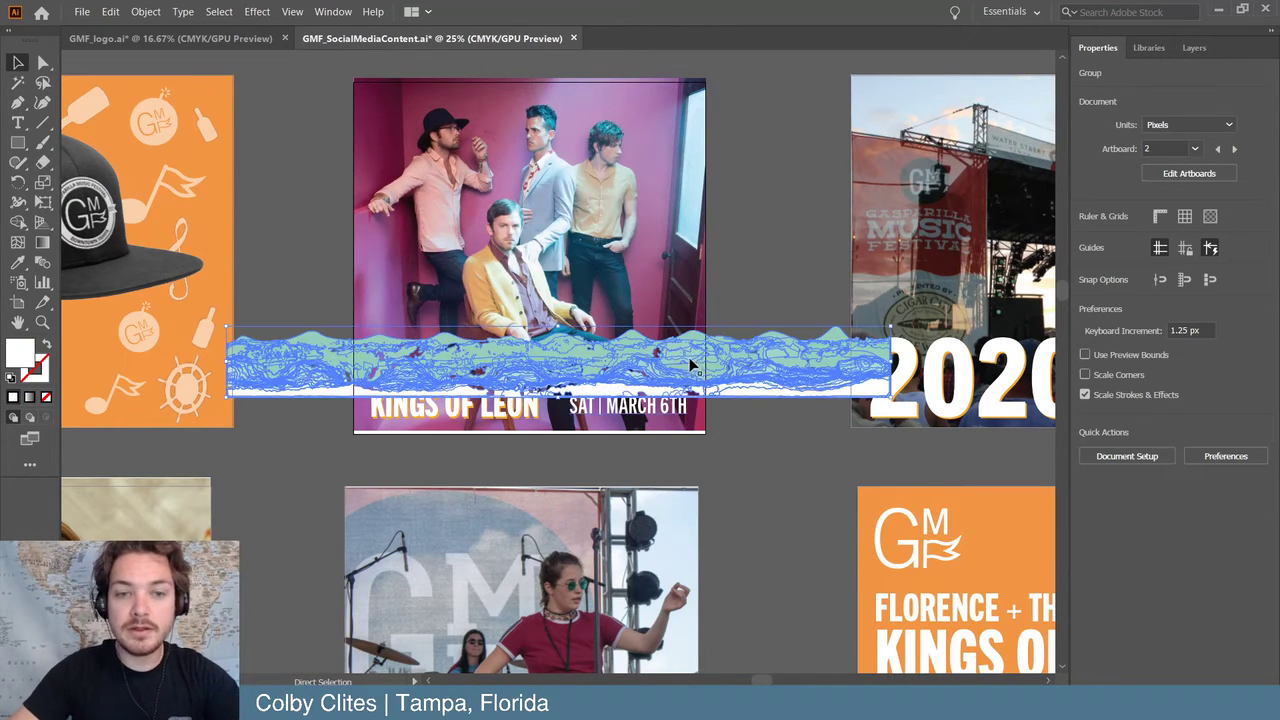
pyautogui.moveTo(688, 372); pyautogui.dragTo(620, 409)
# - Move Artboards 3, 6, 9 and 8 outward with their artwork to widen the gaps in the grid
pyautogui.hotkey('ctrl', '-')
pyautogui.hotkey('ctrl', '-')
pyautogui.hotkey('ctrl', '-')
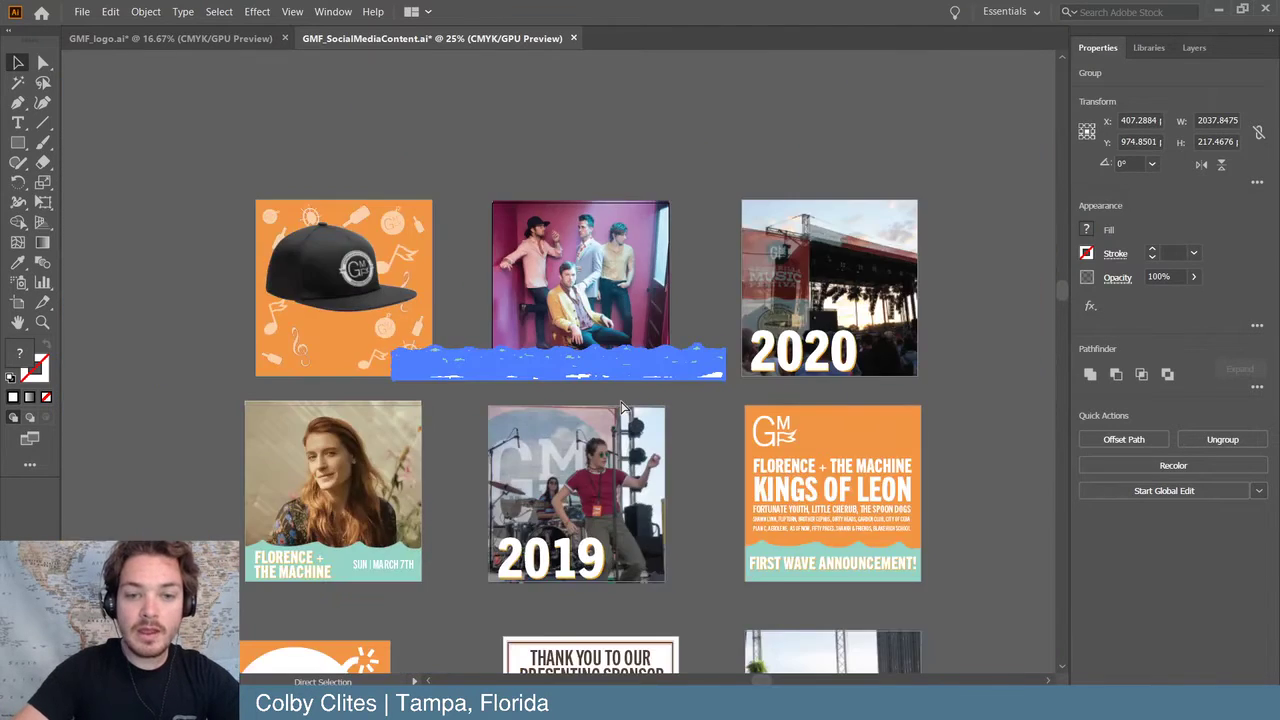
pyautogui.scroll(-2, 233, 405)
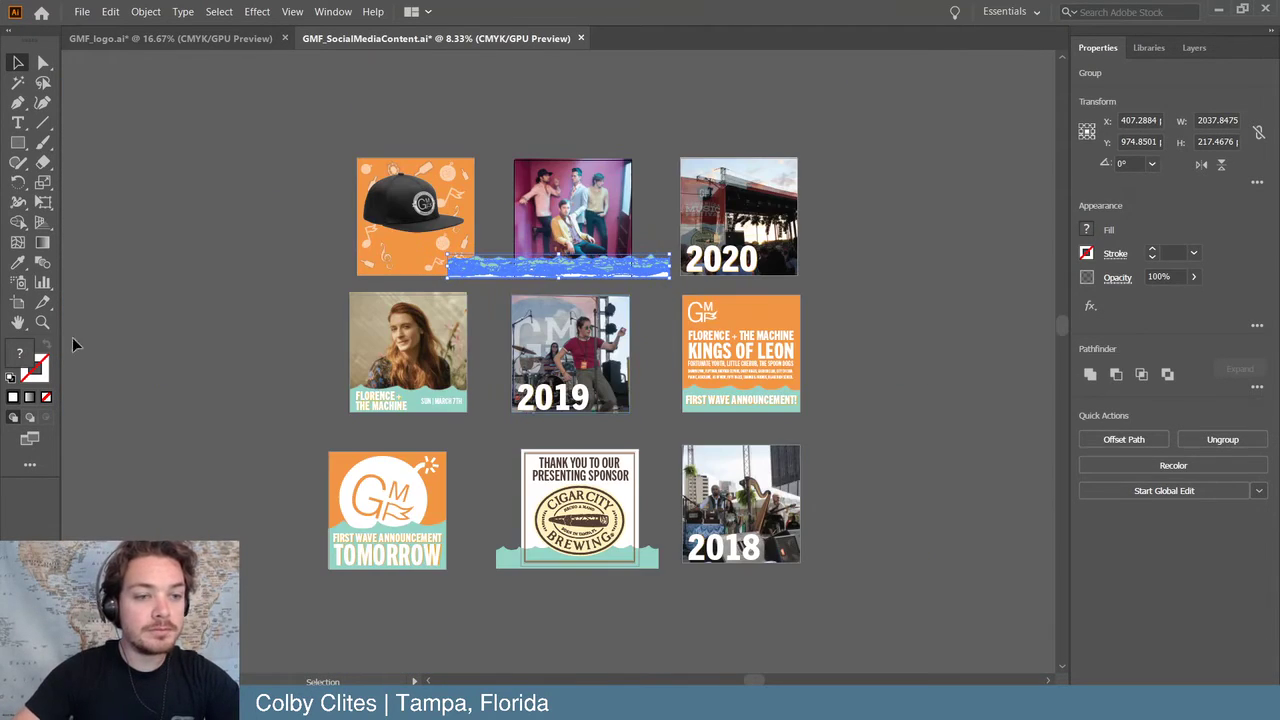
pyautogui.click(18, 305)
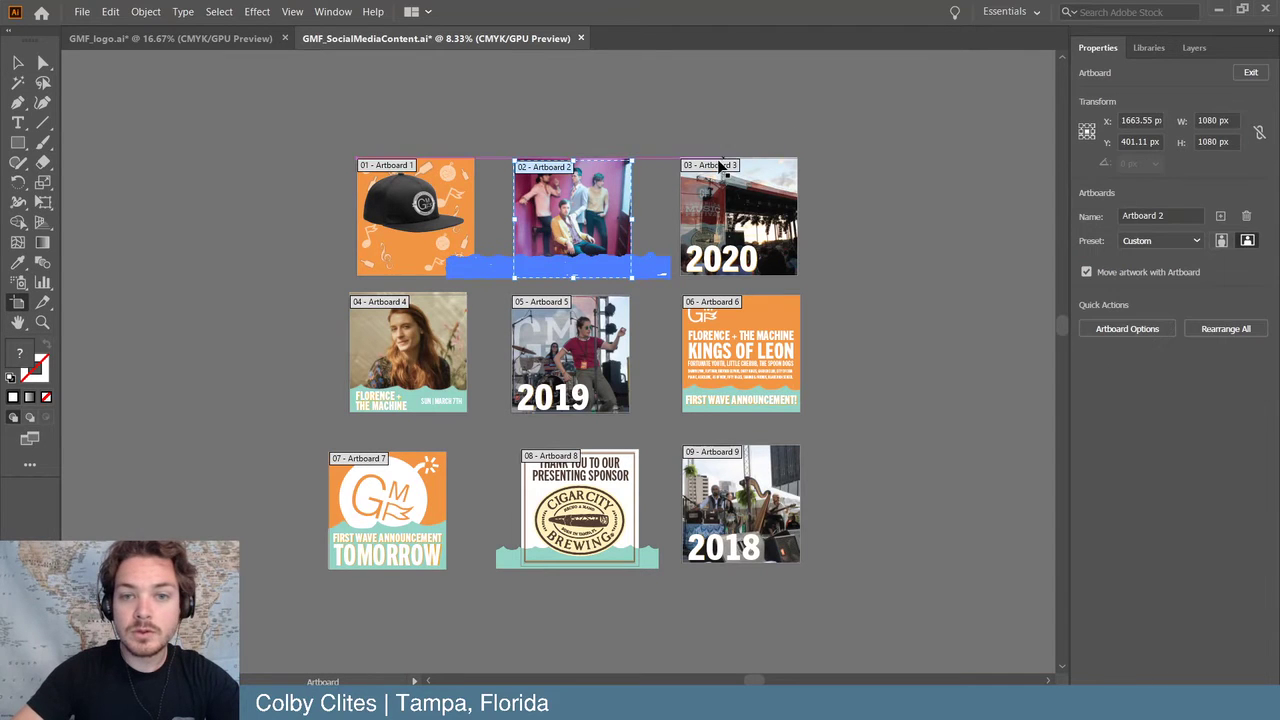
pyautogui.moveTo(710, 163); pyautogui.dragTo(864, 80)
pyautogui.moveTo(740, 350); pyautogui.dragTo(902, 360)
pyautogui.moveTo(713, 458); pyautogui.dragTo(894, 538)
pyautogui.moveTo(540, 456); pyautogui.dragTo(588, 544)
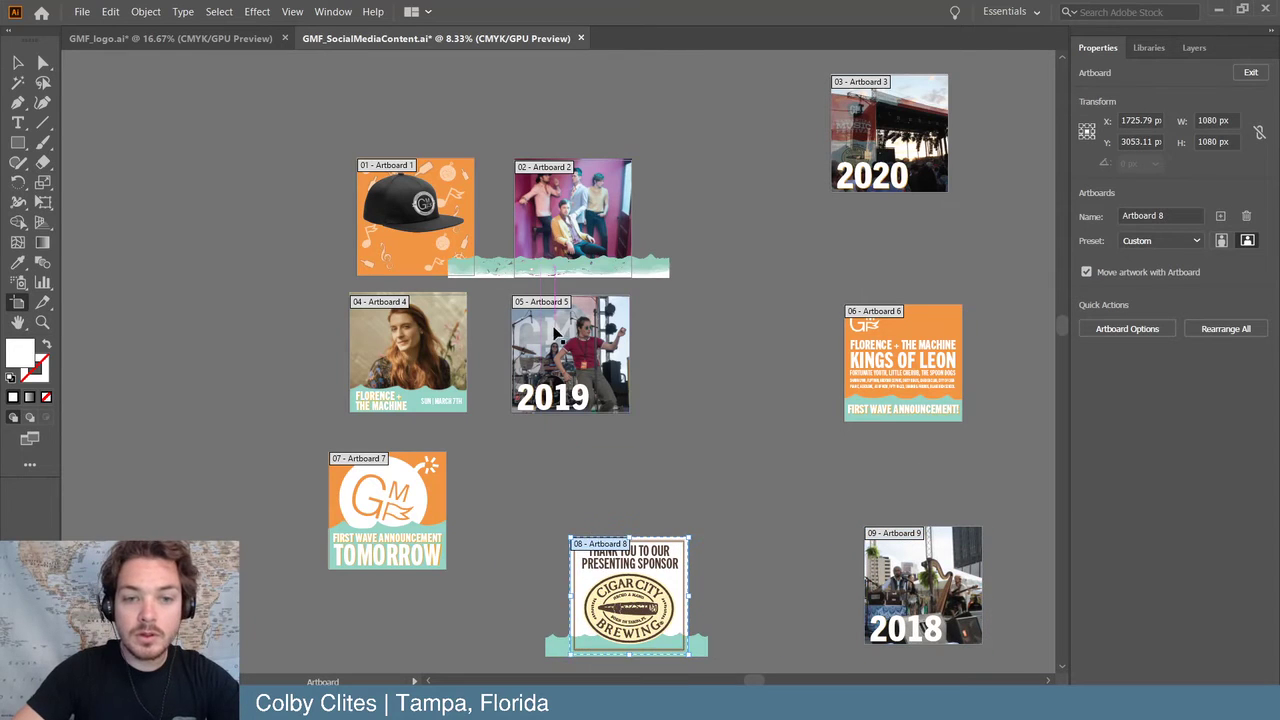
# - Spread Artboards 5, 2, 1, 4 and 7 apart so the Kings of Leon post has free space around it
pyautogui.moveTo(543, 305); pyautogui.dragTo(545, 328)
pyautogui.moveTo(543, 170); pyautogui.dragTo(571, 77)
pyautogui.moveTo(370, 165); pyautogui.dragTo(128, 111)
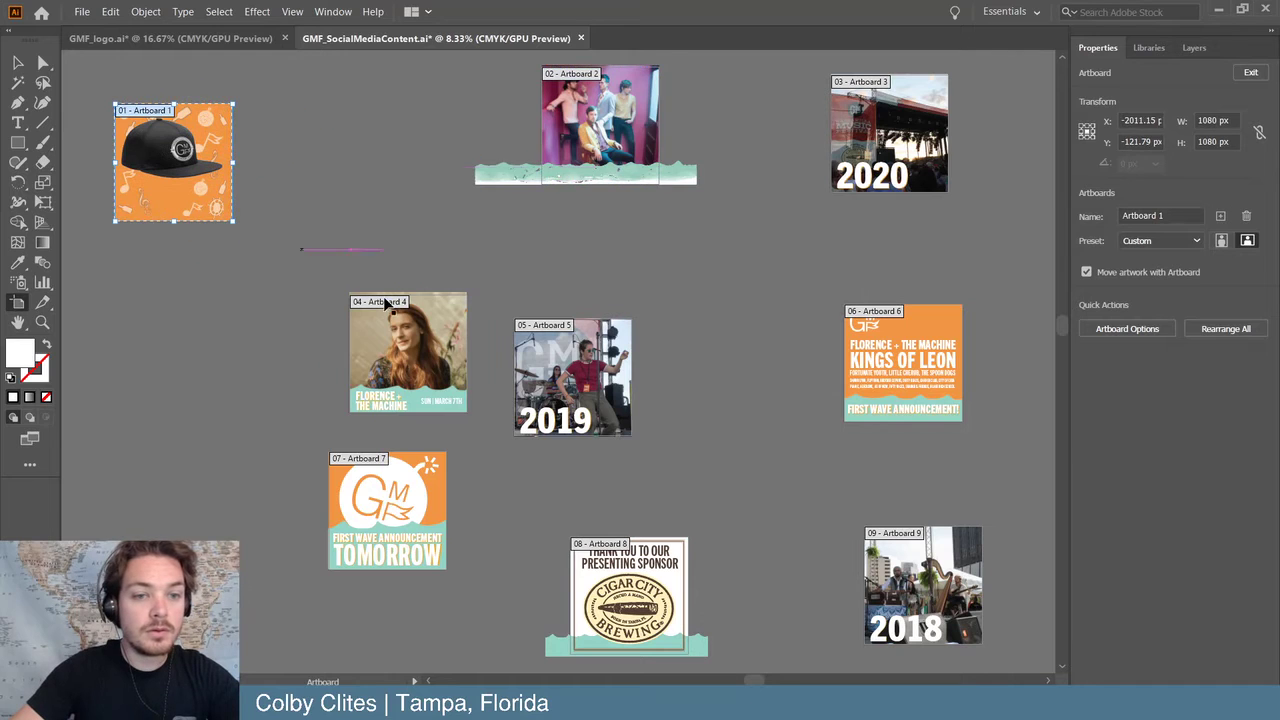
pyautogui.moveTo(395, 305); pyautogui.dragTo(171, 319)
pyautogui.moveTo(363, 462); pyautogui.dragTo(161, 526)
pyautogui.click(17, 64)
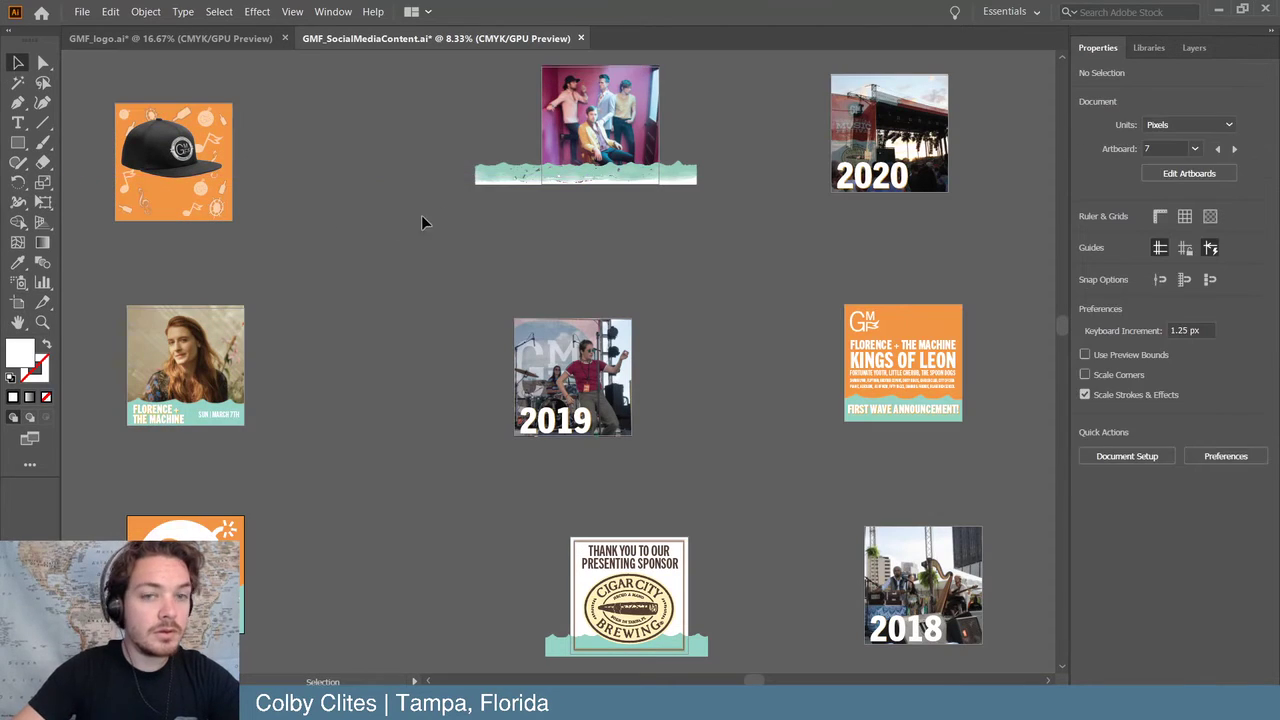
# - Enlarge the distressed wave on the Kings of Leon post to about 2394 by 380 px
pyautogui.click(500, 180)
pyautogui.hotkey('ctrl', '=')
pyautogui.hotkey('ctrl', '=')
pyautogui.hotkey('ctrl', '=')
pyautogui.hotkey('ctrl', '=')
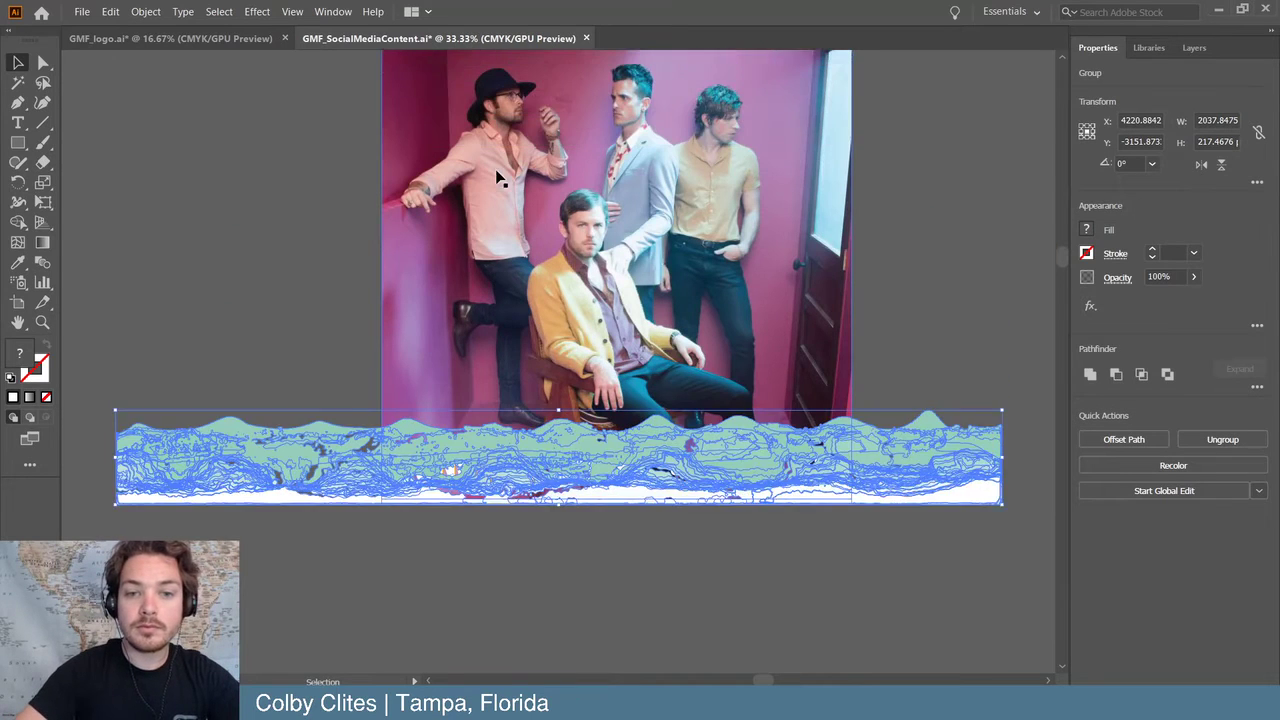
pyautogui.hotkey('ctrl', '-')
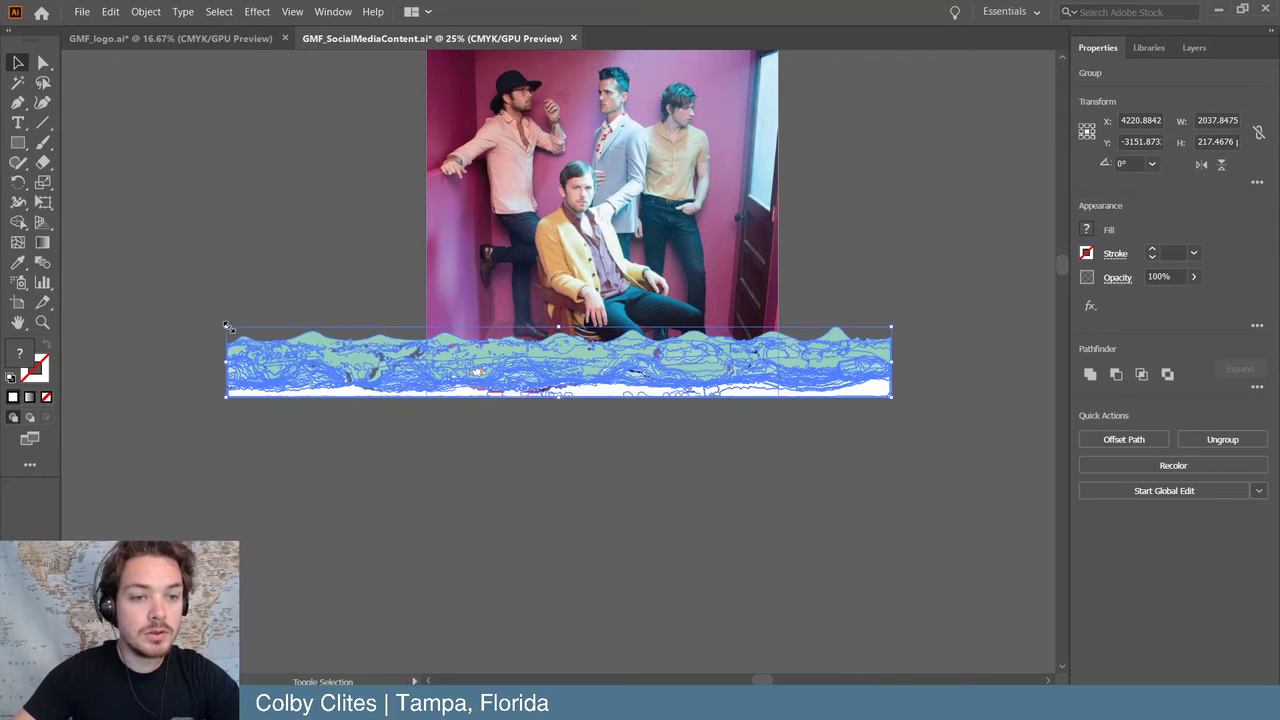
pyautogui.moveTo(212, 325); pyautogui.dragTo(111, 273)
pyautogui.click(470, 482)
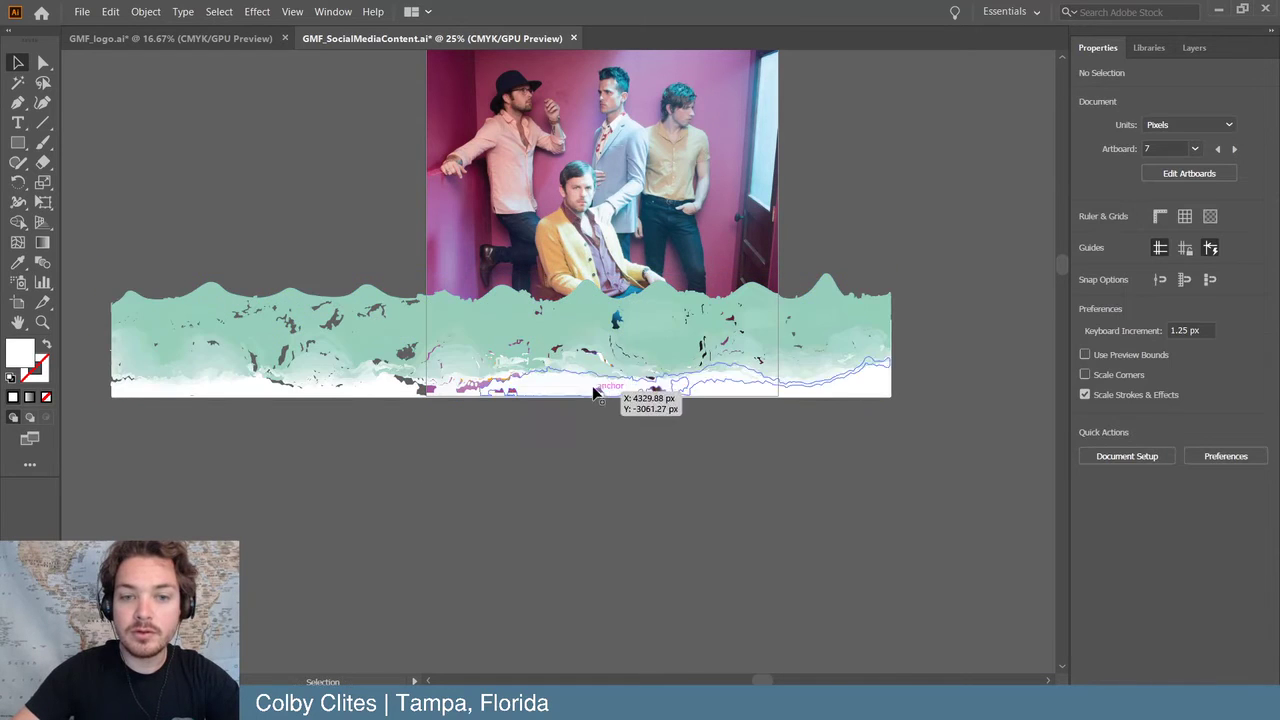
# - Send the wave to the back, and the Kings of Leon photo behind it, leaving the title and date text in front
pyautogui.click(537, 337)
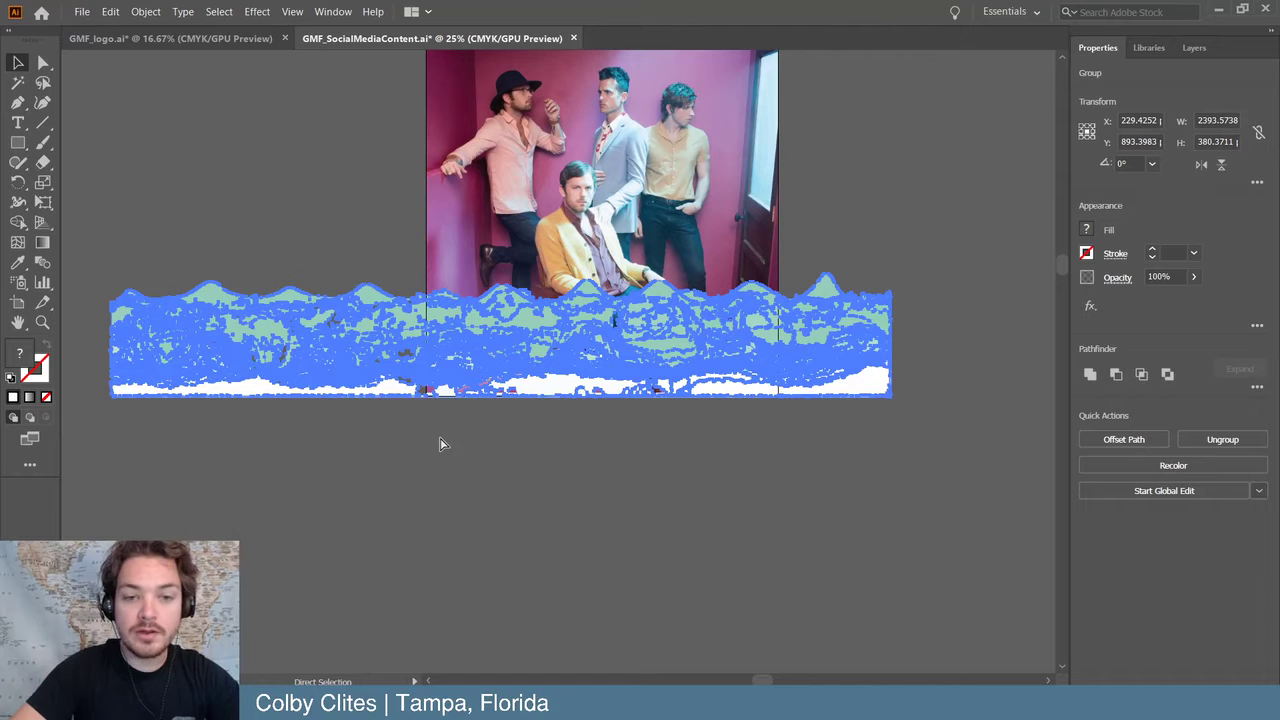
pyautogui.hotkey('ctrl', 'shift', '[')
pyautogui.click(545, 421)
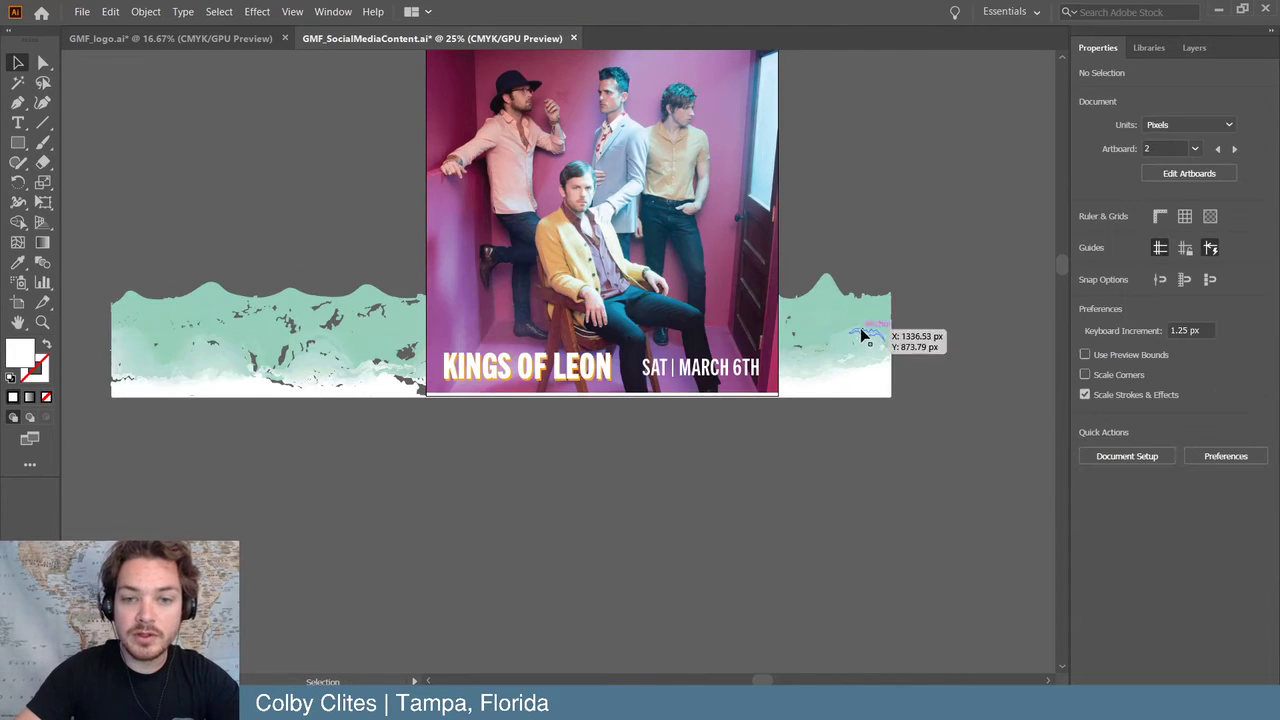
pyautogui.click(862, 333)
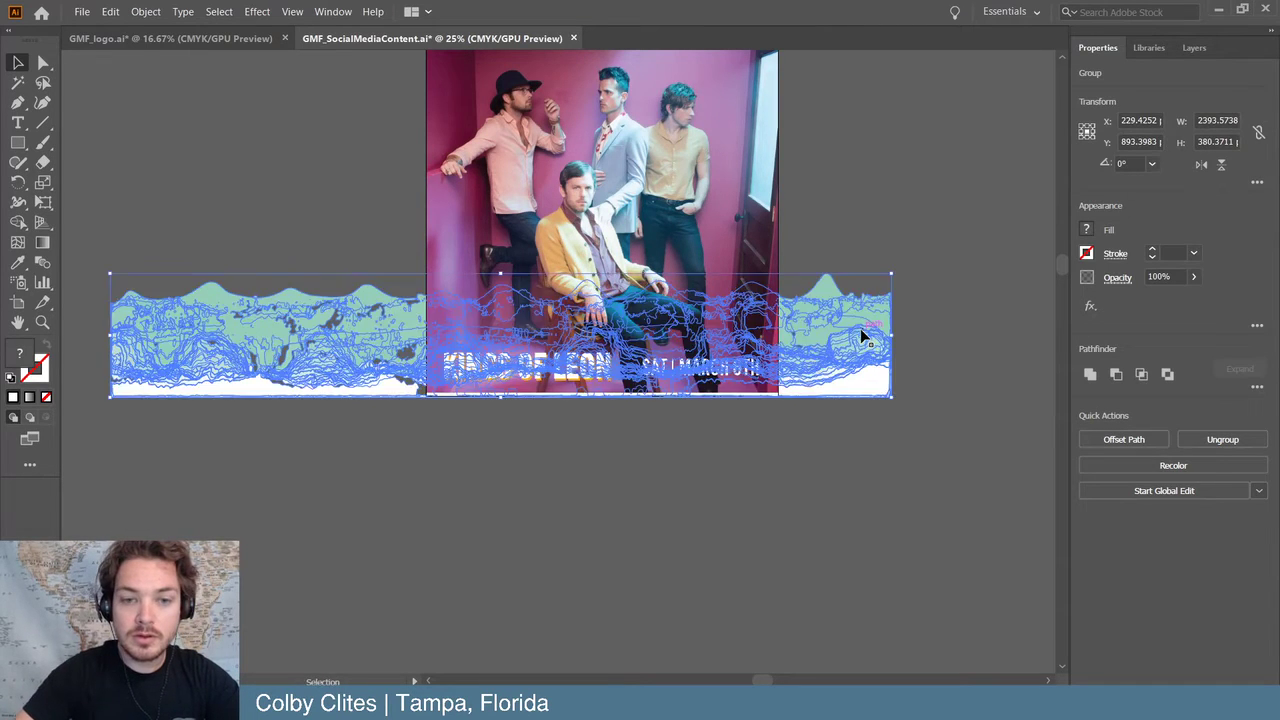
pyautogui.click(690, 166)
pyautogui.scroll(1, 672, 193)
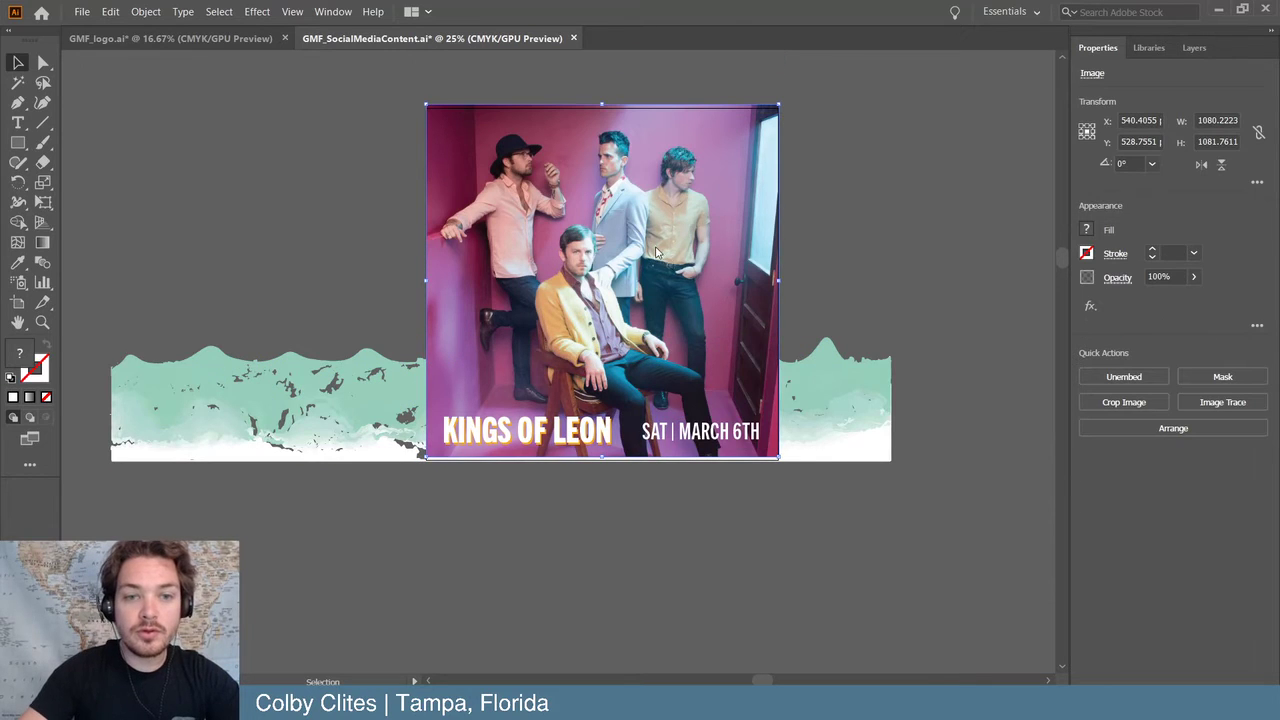
pyautogui.rightClick(656, 247)
pyautogui.moveTo(745, 368)
pyautogui.click(870, 406)
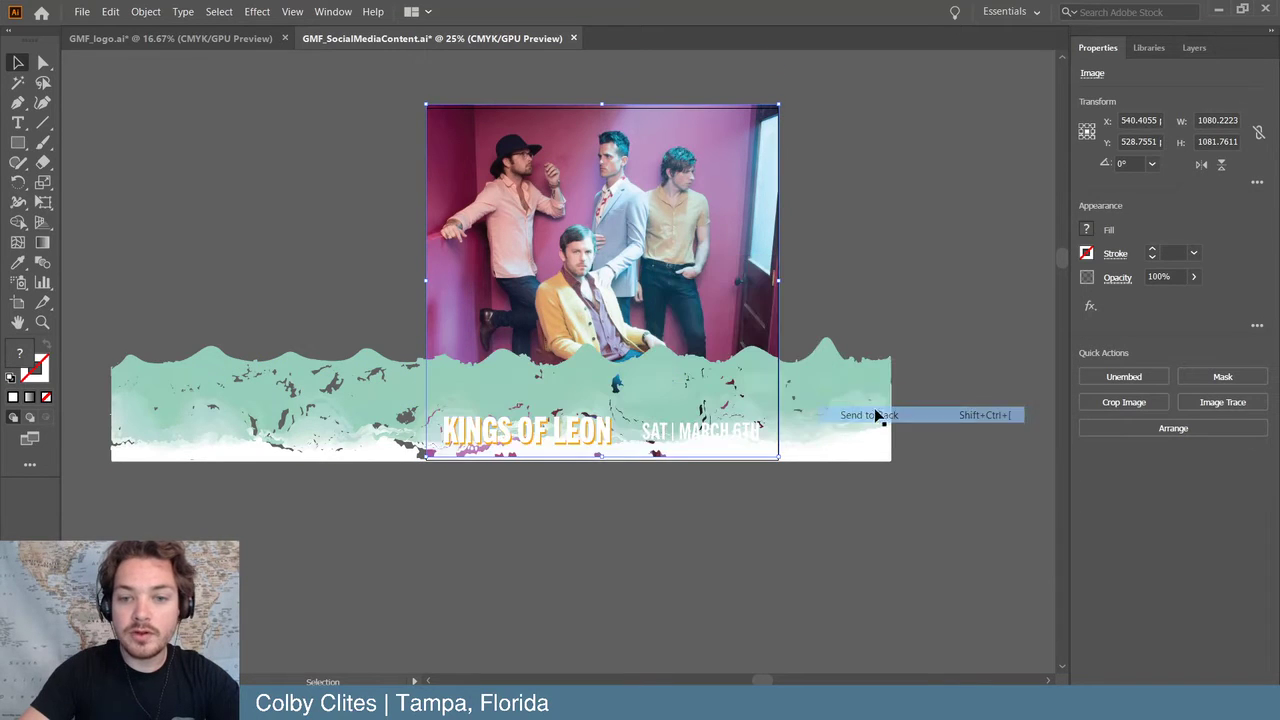
pyautogui.click(861, 240)
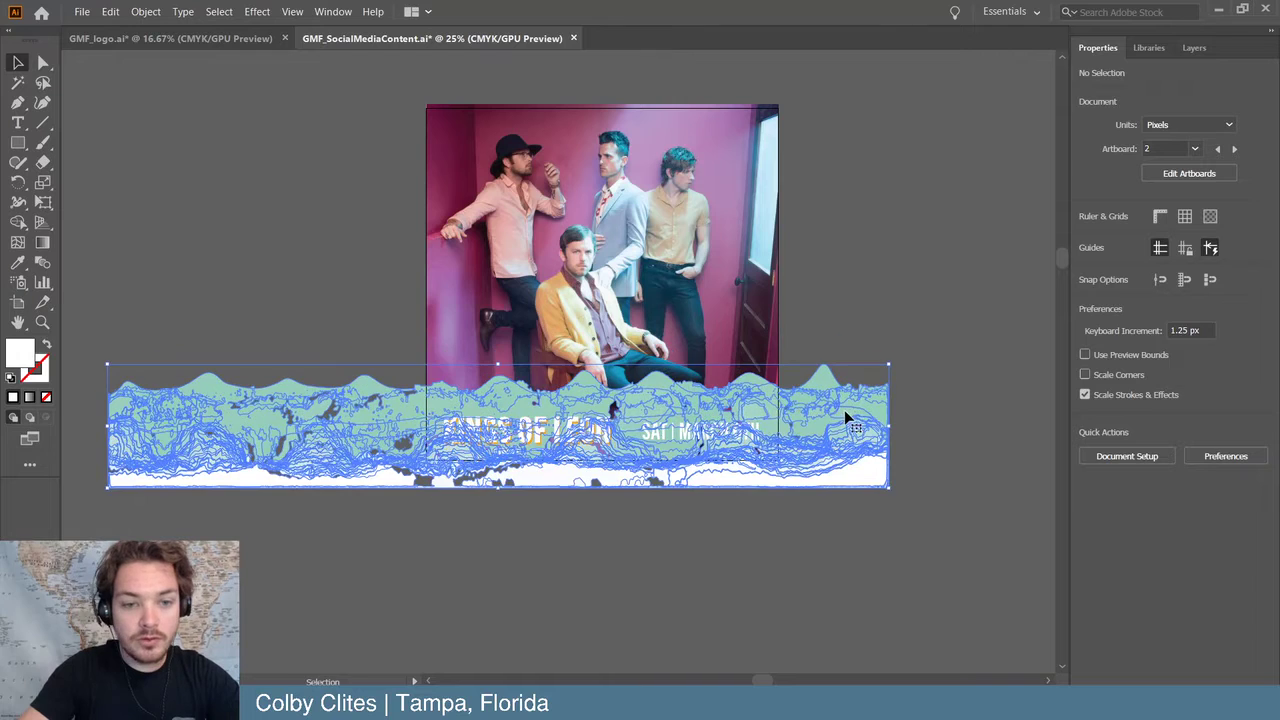
# - Lower the wave so its crests sit just above the Kings of Leon title and date
pyautogui.click(844, 409)
pyautogui.click(952, 264)
pyautogui.moveTo(868, 414); pyautogui.dragTo(871, 432)
pyautogui.click(905, 300)
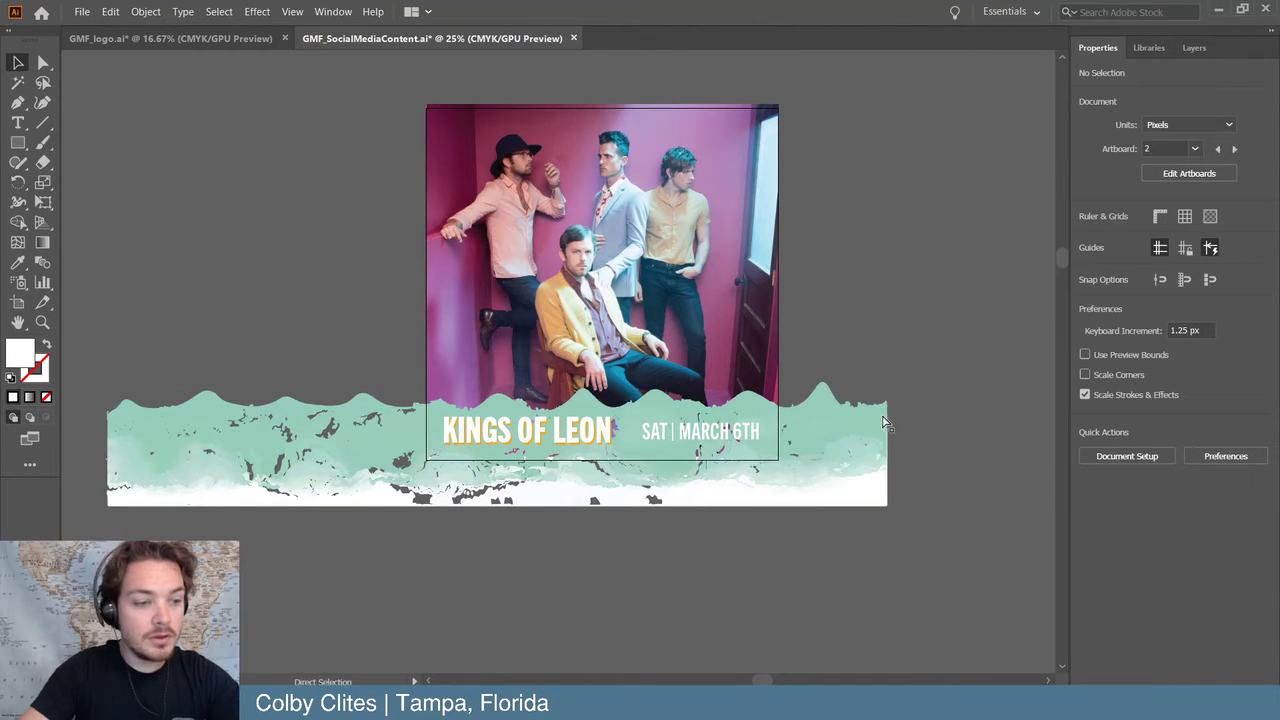
# - Reduce the wave's height slightly and shift it sideways so cleaner texture lies behind the title and date text
pyautogui.click(835, 478)
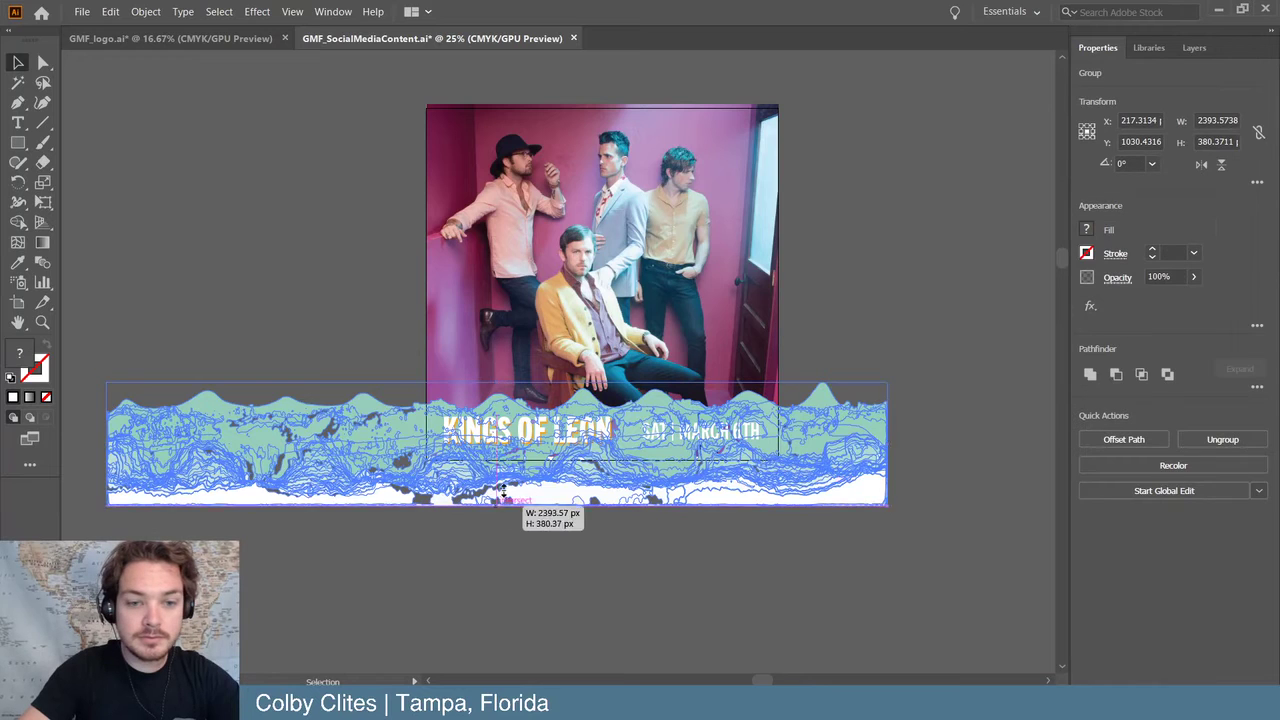
pyautogui.moveTo(500, 506); pyautogui.dragTo(502, 476)
pyautogui.moveTo(341, 422); pyautogui.dragTo(341, 425)
pyautogui.click(408, 368)
pyautogui.moveTo(800, 458); pyautogui.dragTo(882, 436)
pyautogui.moveTo(574, 385); pyautogui.dragTo(576, 366)
pyautogui.moveTo(888, 420); pyautogui.dragTo(895, 432)
pyautogui.click(737, 542)
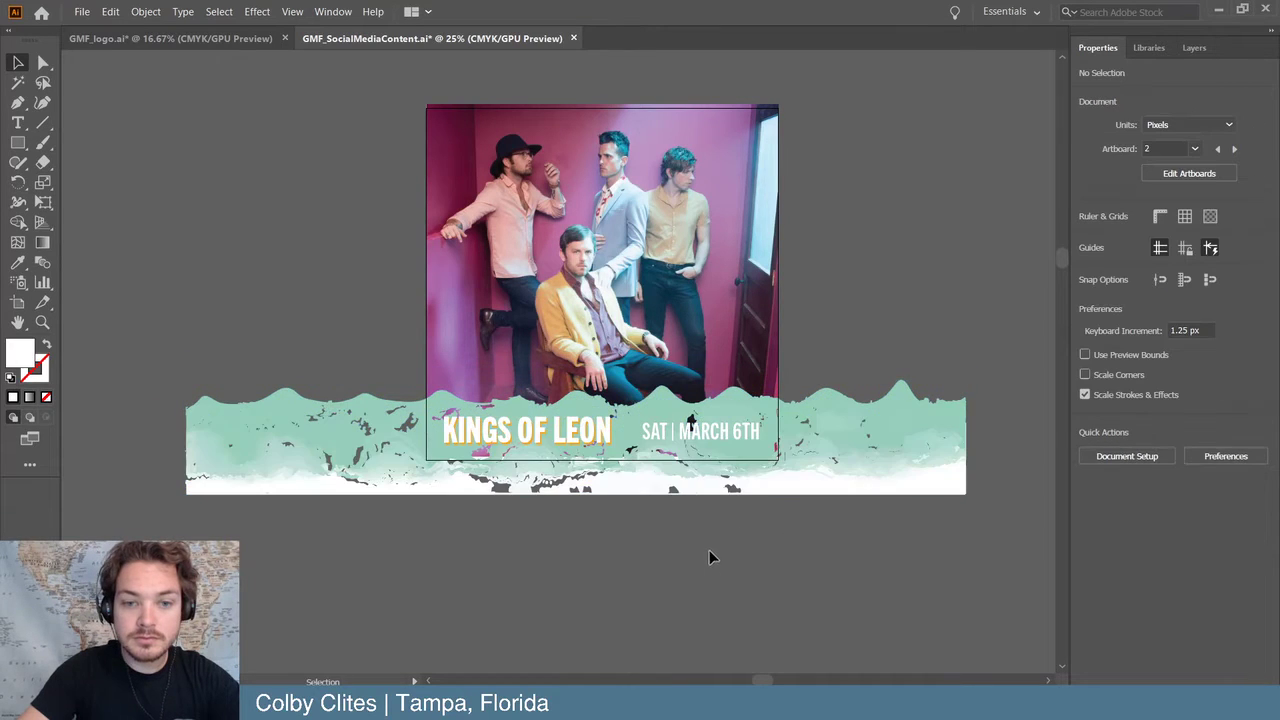
pyautogui.moveTo(651, 486); pyautogui.dragTo(684, 476)
pyautogui.click(677, 546)
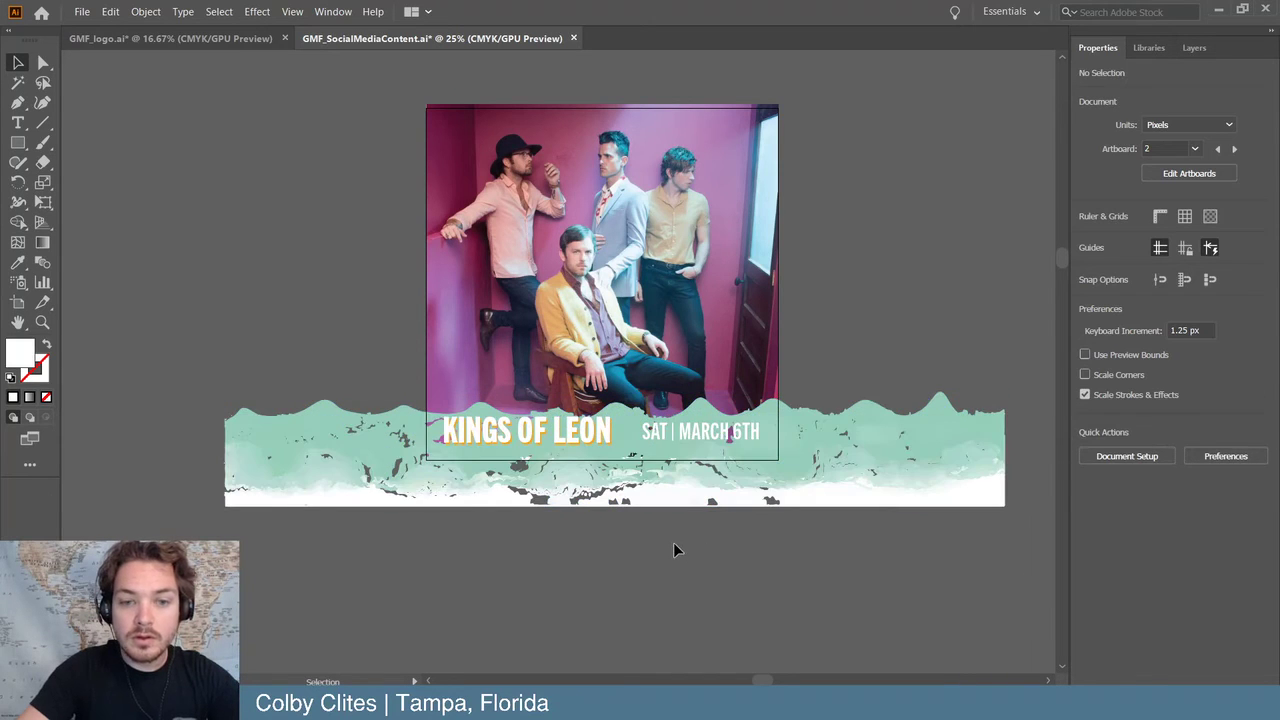
# - Shift the distressed wave about 505 px sideways so its other end lies behind the Kings of Leon title and date
pyautogui.hotkey('ctrl', '=')
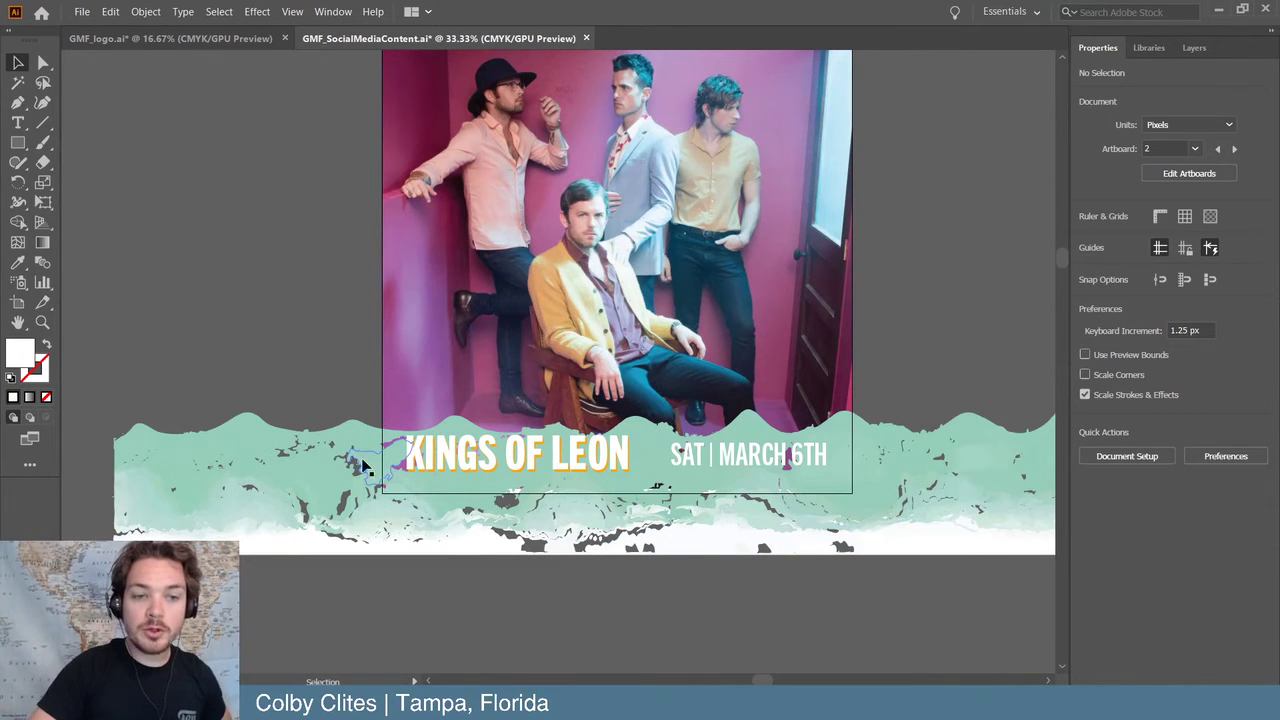
pyautogui.click(310, 451)
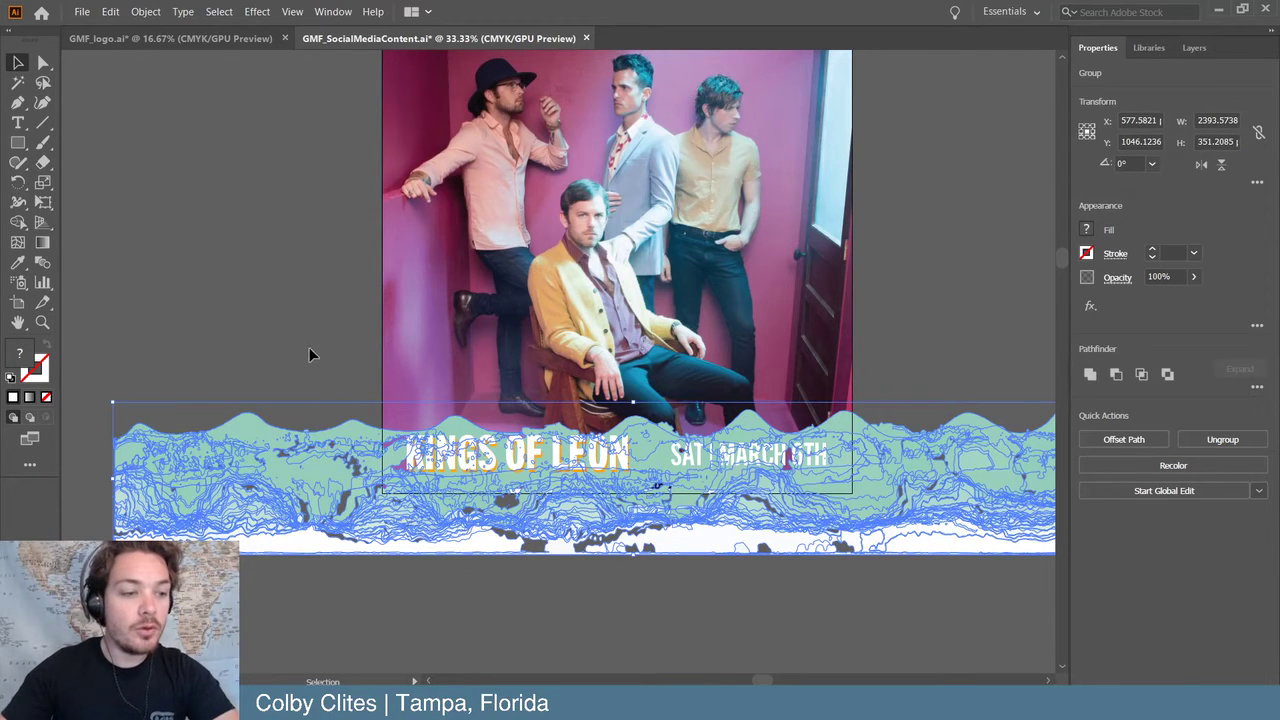
pyautogui.click(339, 370)
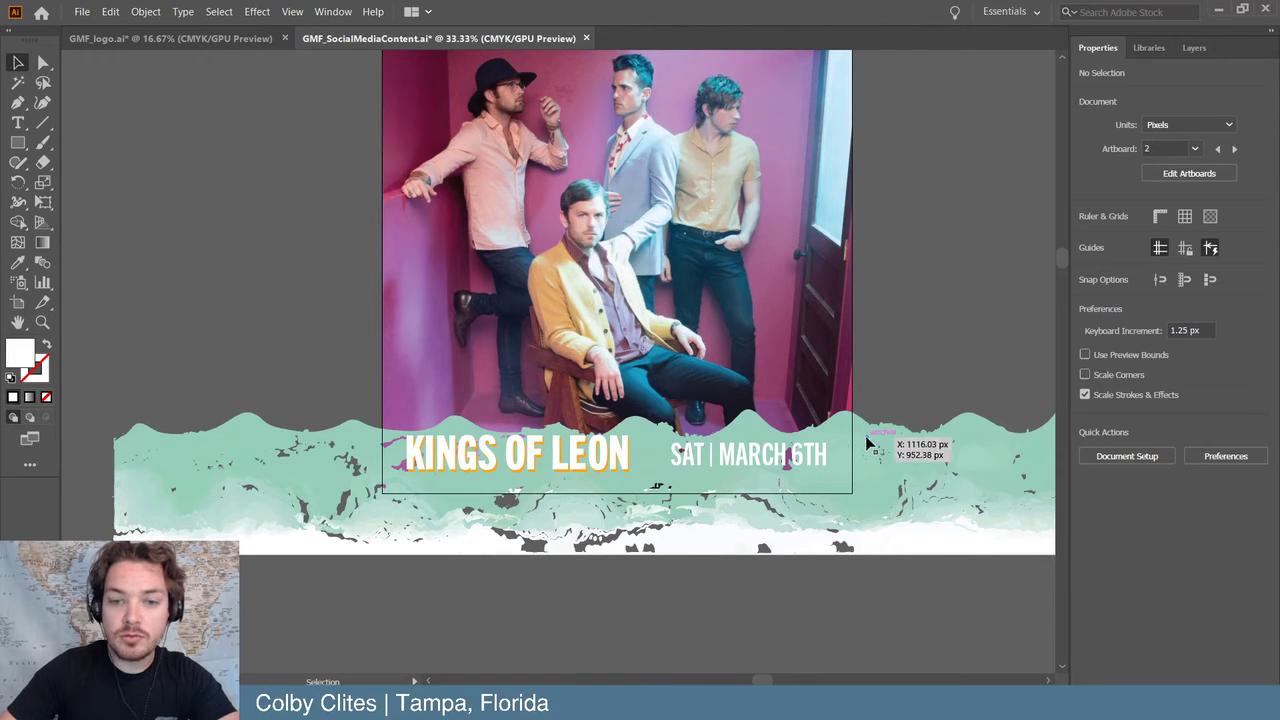
pyautogui.moveTo(880, 447); pyautogui.dragTo(657, 438)
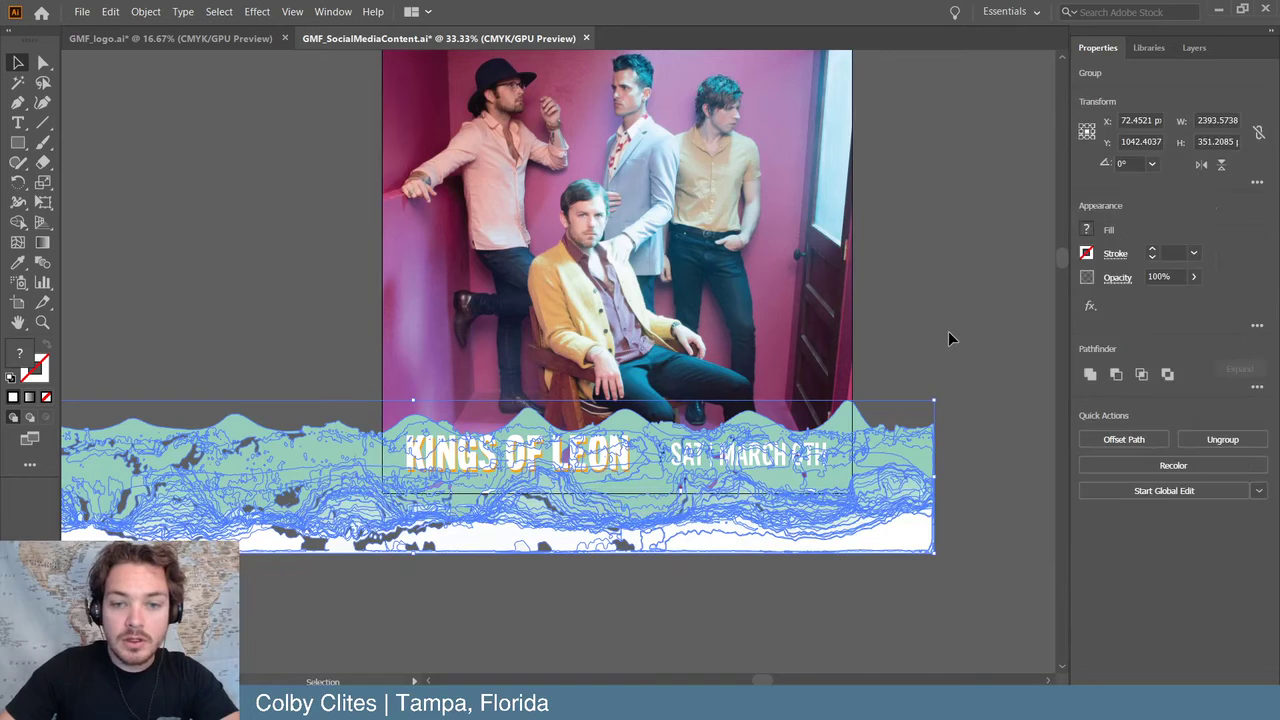
pyautogui.click(949, 331)
# - Draw a rectangle about 871 by 68 px over the title and date, filled with the wave's light green using the Eyedropper
pyautogui.hotkey('ctrl', '=')
pyautogui.hotkey('ctrl', '=')
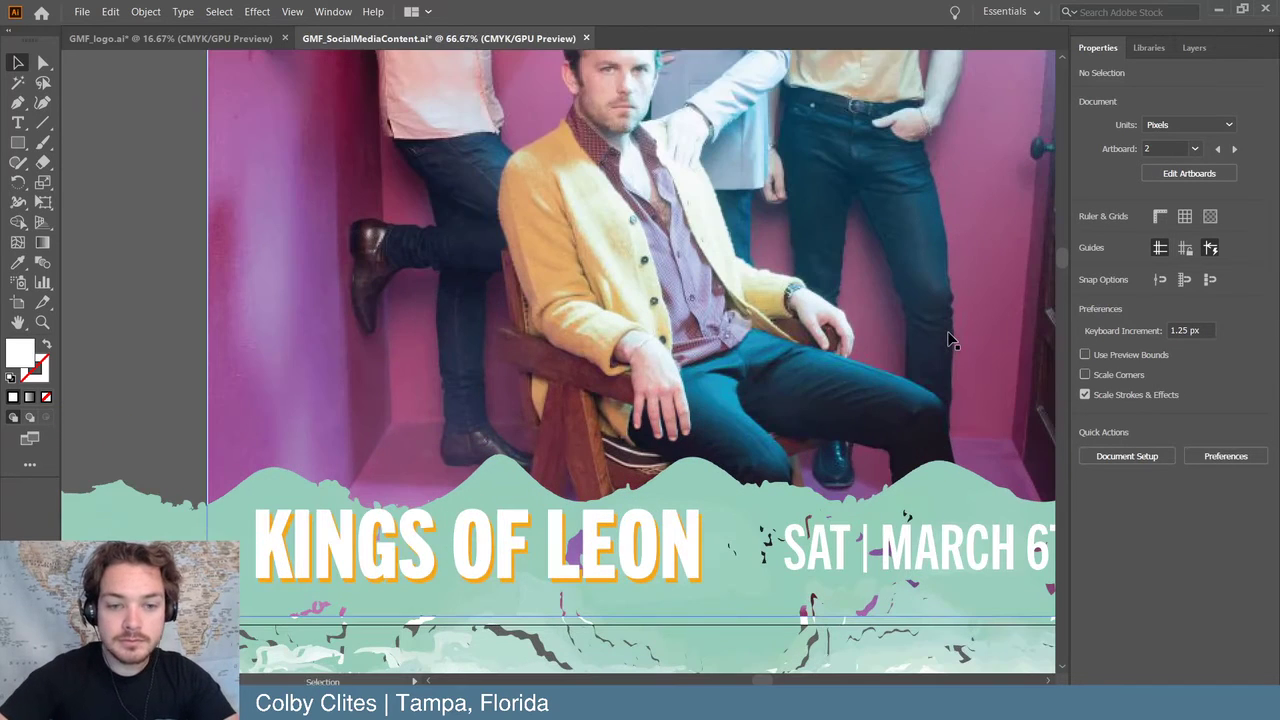
pyautogui.scroll(1, 949, 337)
pyautogui.hscroll(3, 949, 337)
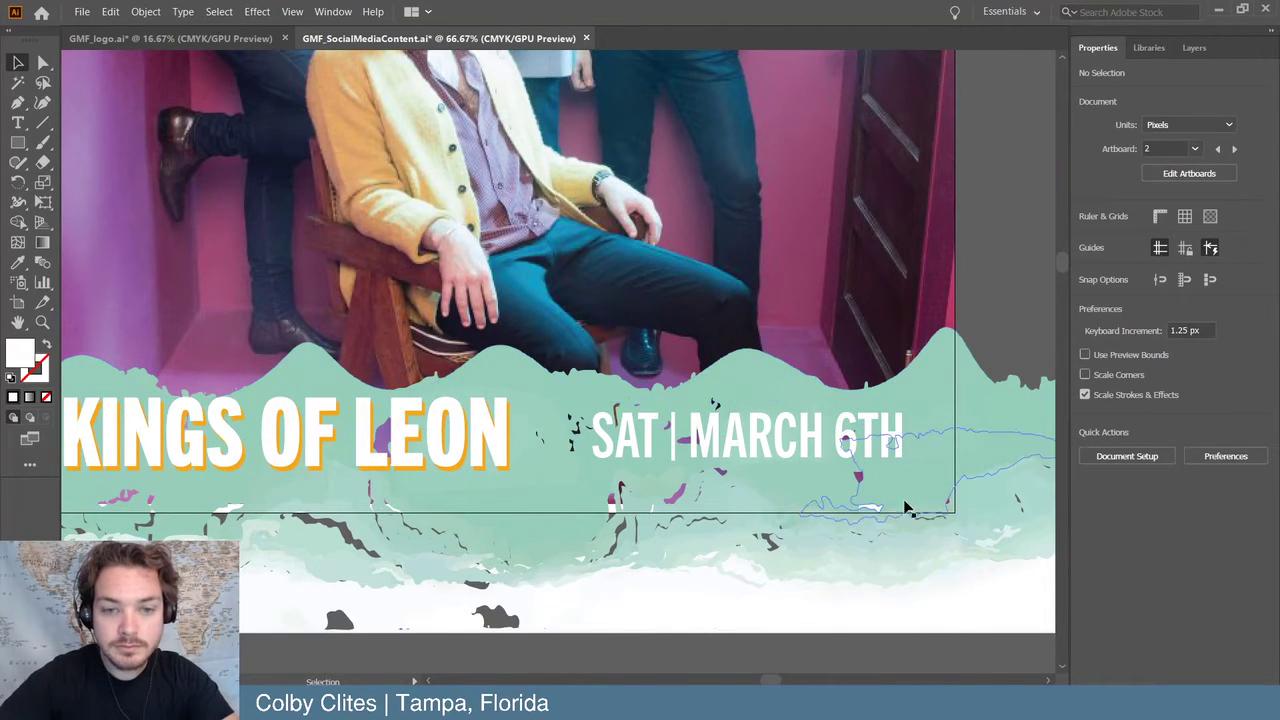
pyautogui.hscroll(-3, 924, 524)
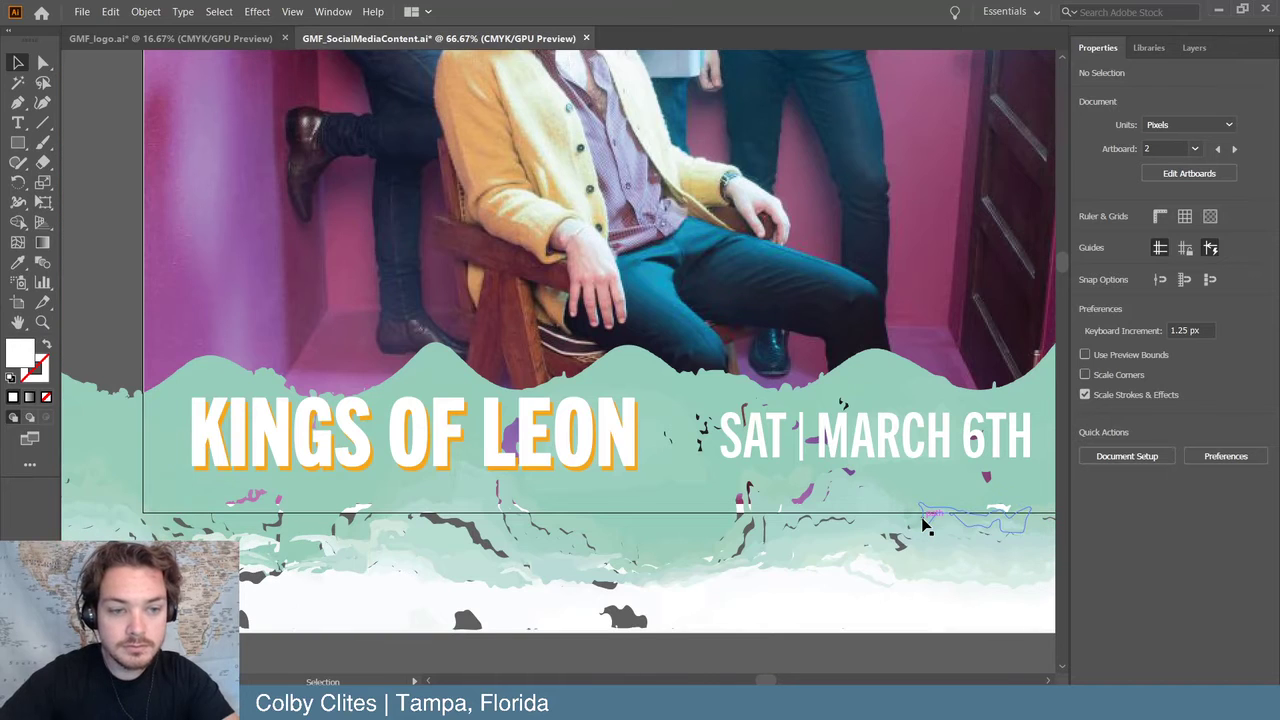
pyautogui.click(24, 143)
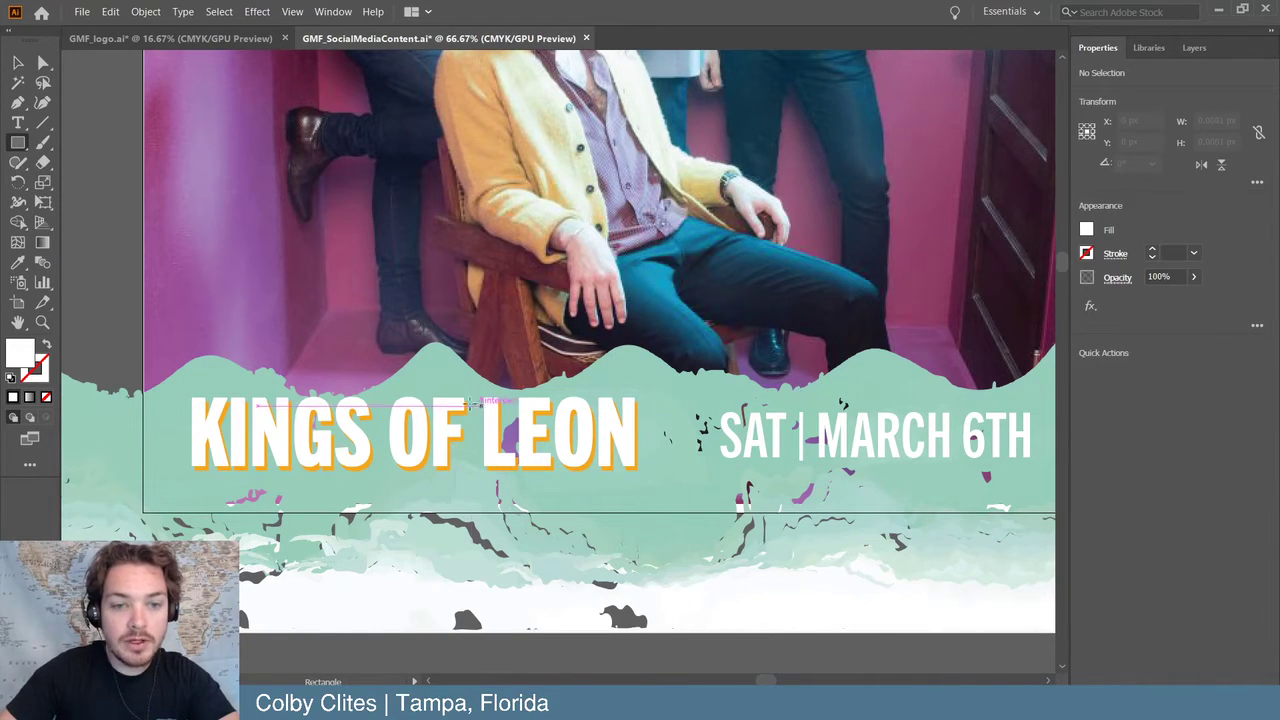
pyautogui.moveTo(282, 408); pyautogui.dragTo(1040, 468)
pyautogui.press('i')
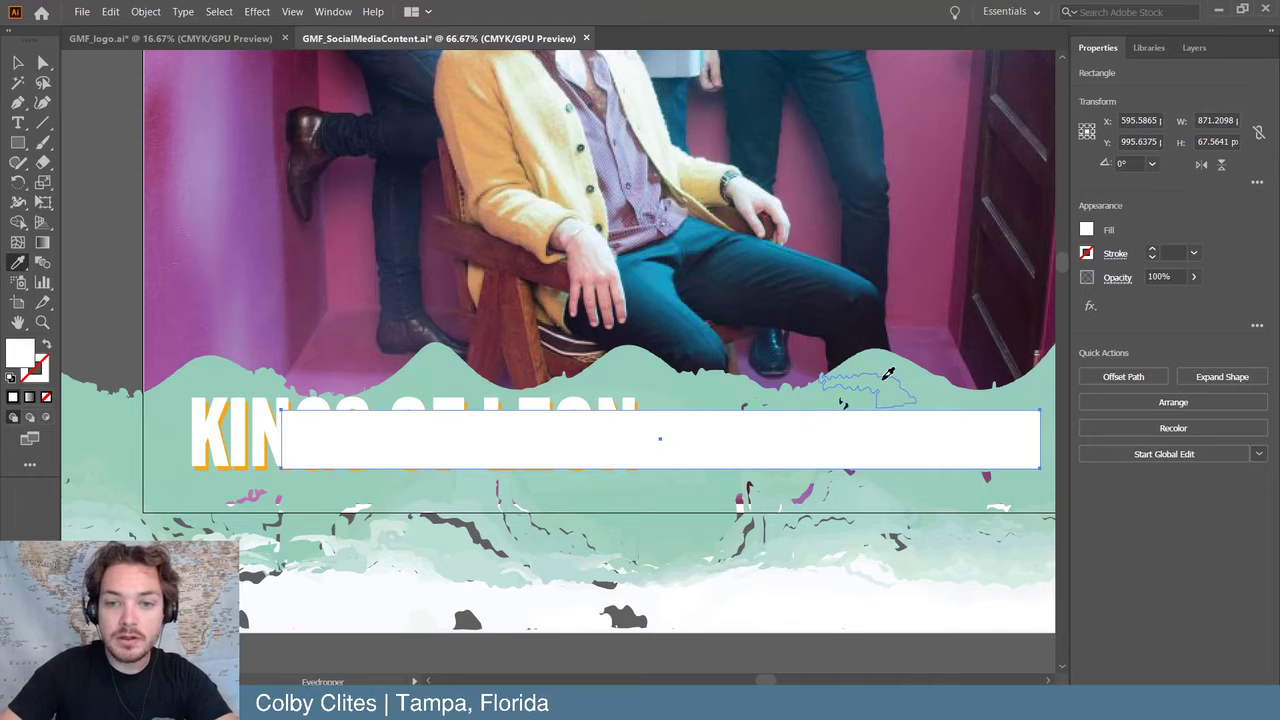
pyautogui.click(885, 378)
pyautogui.press('v')
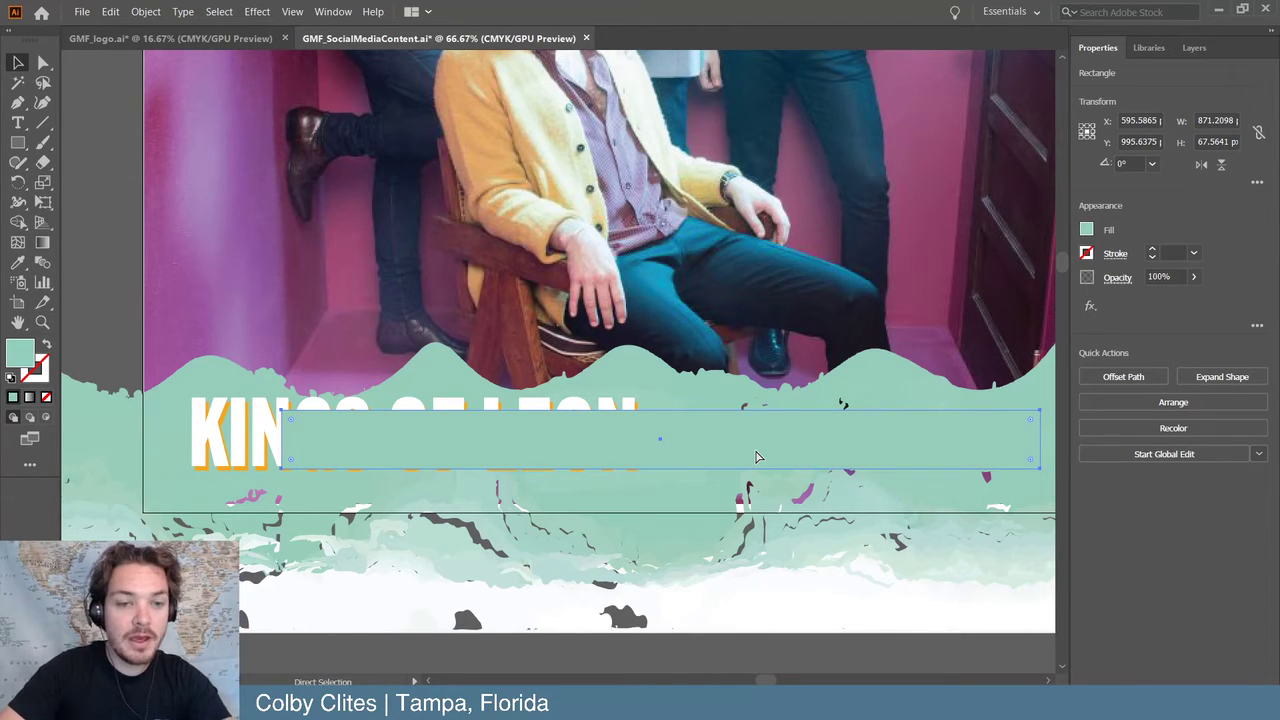
# - Send the green rectangle behind the wave but in front of the photo, filling the purple gaps around the title and date
pyautogui.click(145, 11)
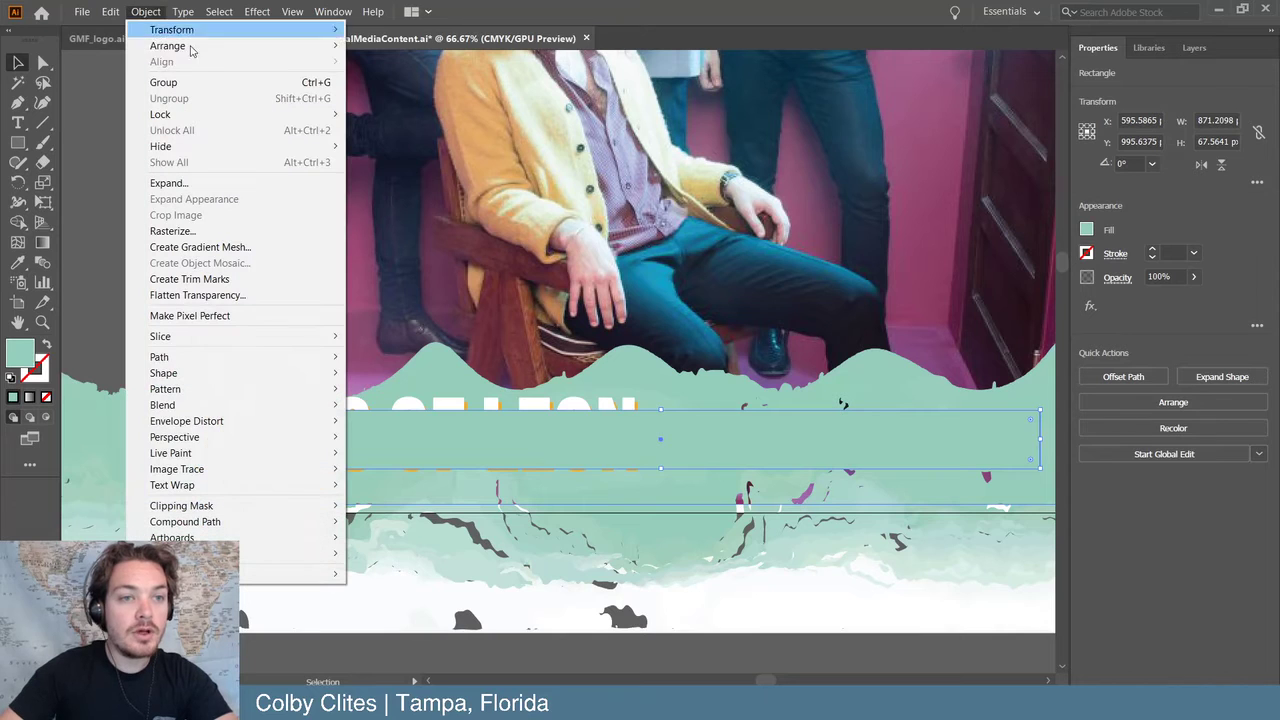
pyautogui.moveTo(198, 46)
pyautogui.click(420, 95)
pyautogui.press('a')
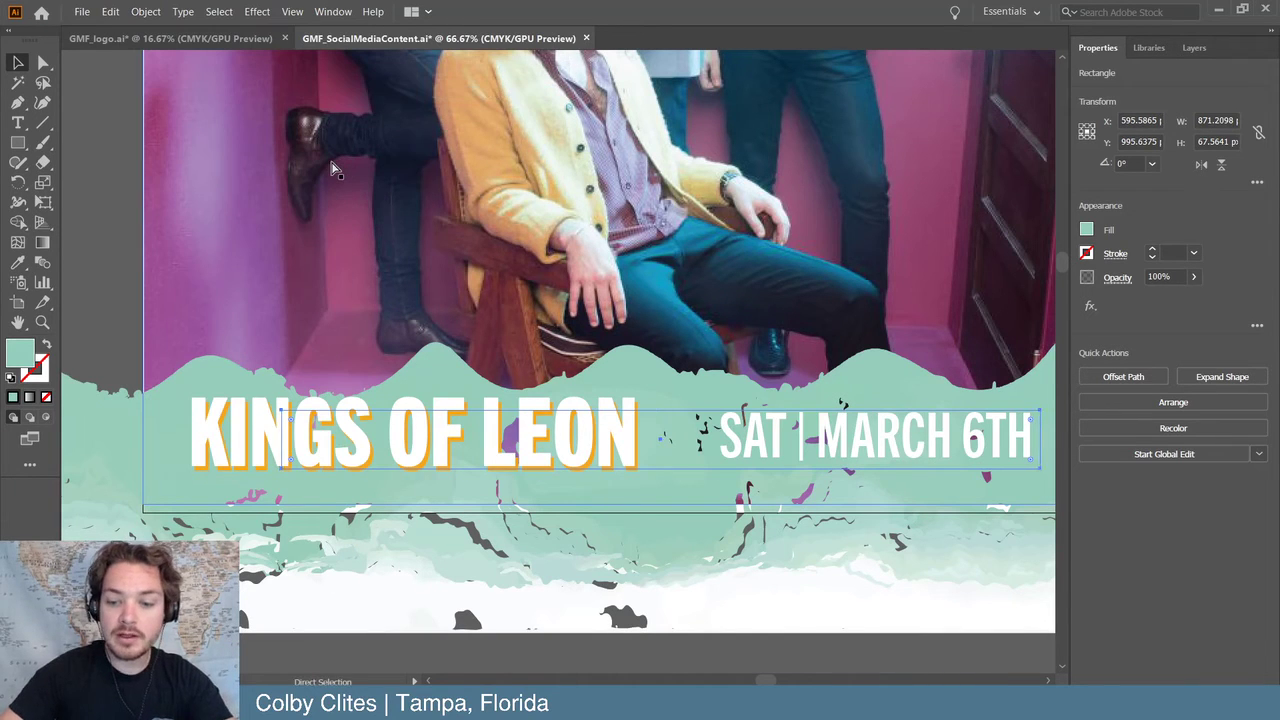
pyautogui.click(99, 227)
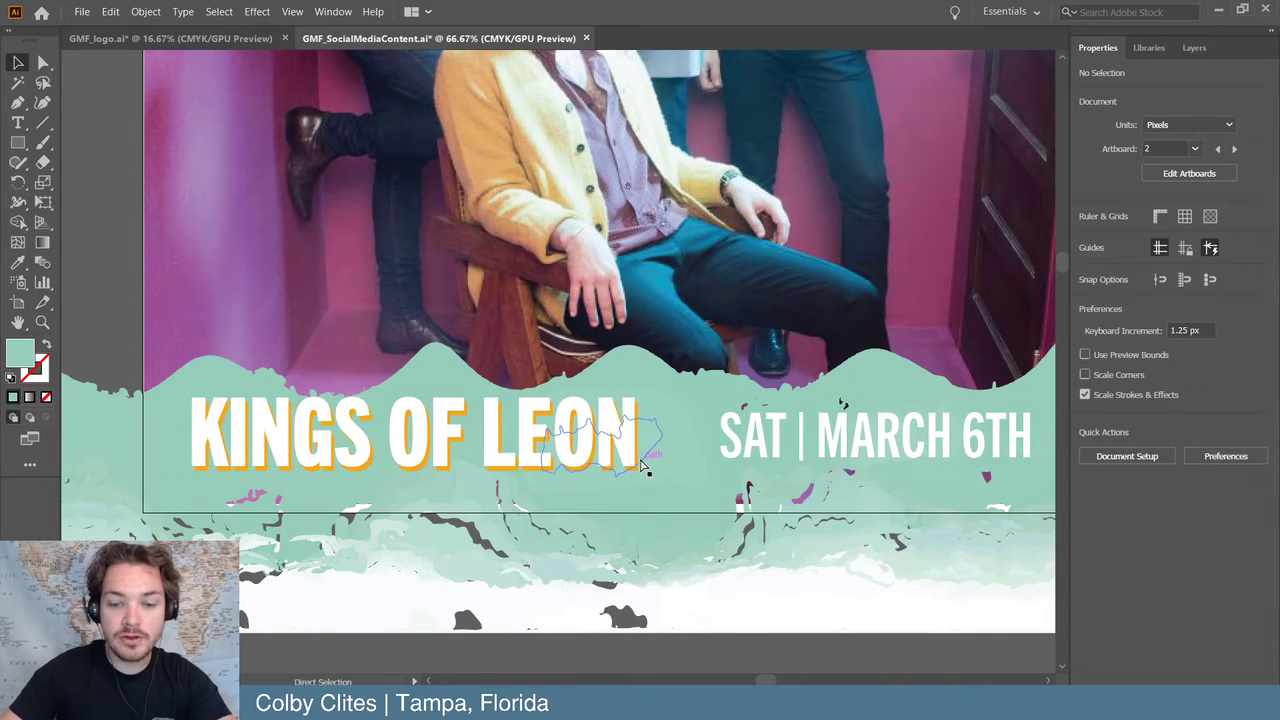
# - Place the brown frame, Artwork 44, from the Gasperilla Music Festival library onto the Kings of Leon post
pyautogui.hotkey('ctrl', '-')
pyautogui.hotkey('ctrl', '-')
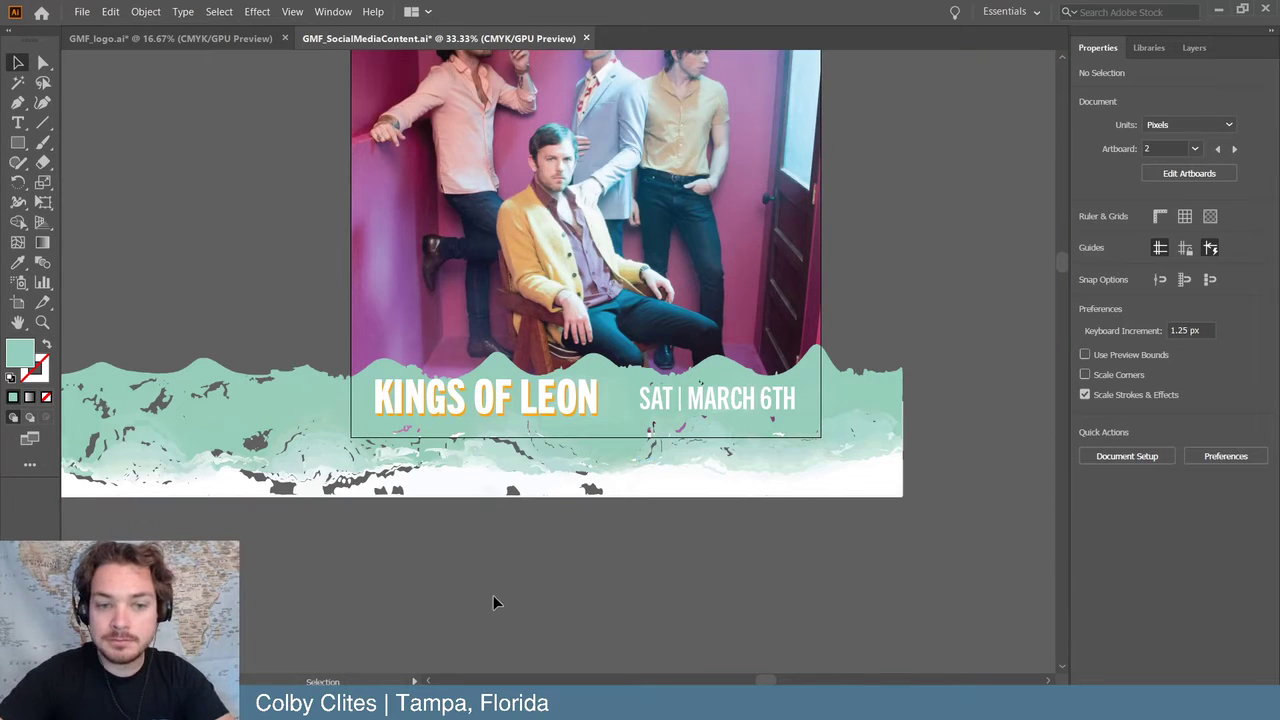
pyautogui.scroll(3, 493, 602)
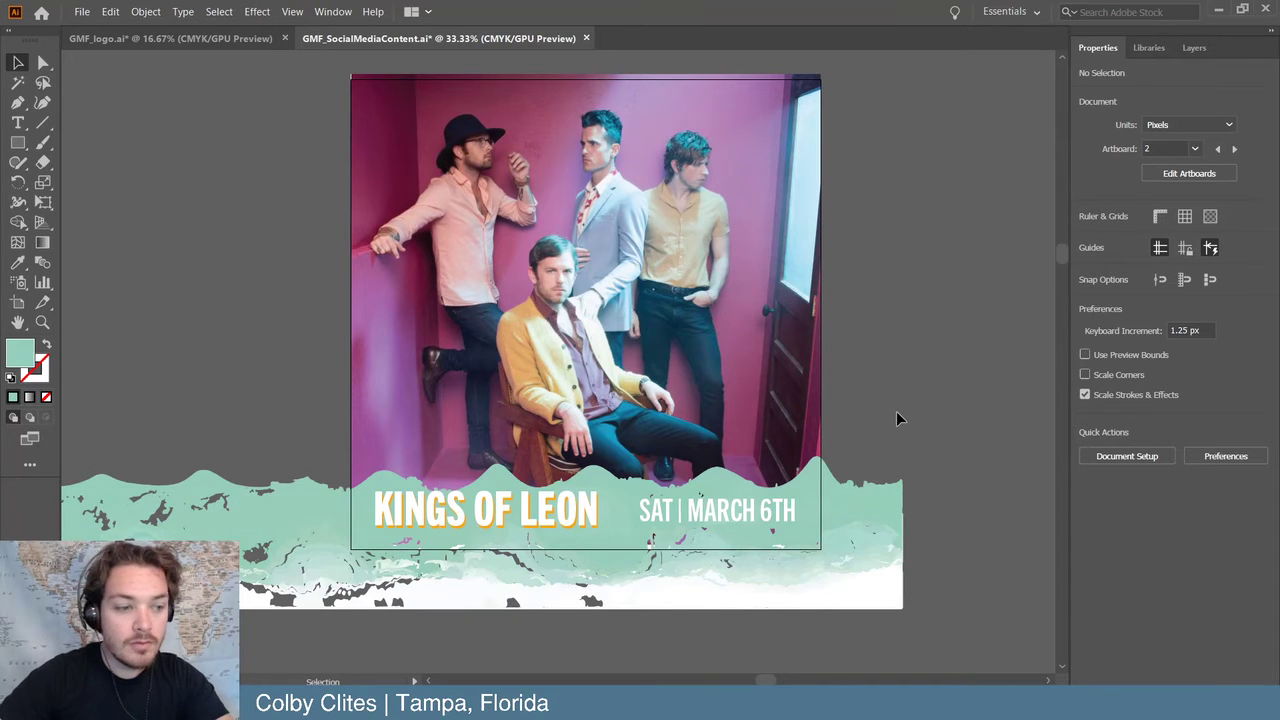
pyautogui.scroll(-4, 895, 414)
pyautogui.scroll(3, 897, 414)
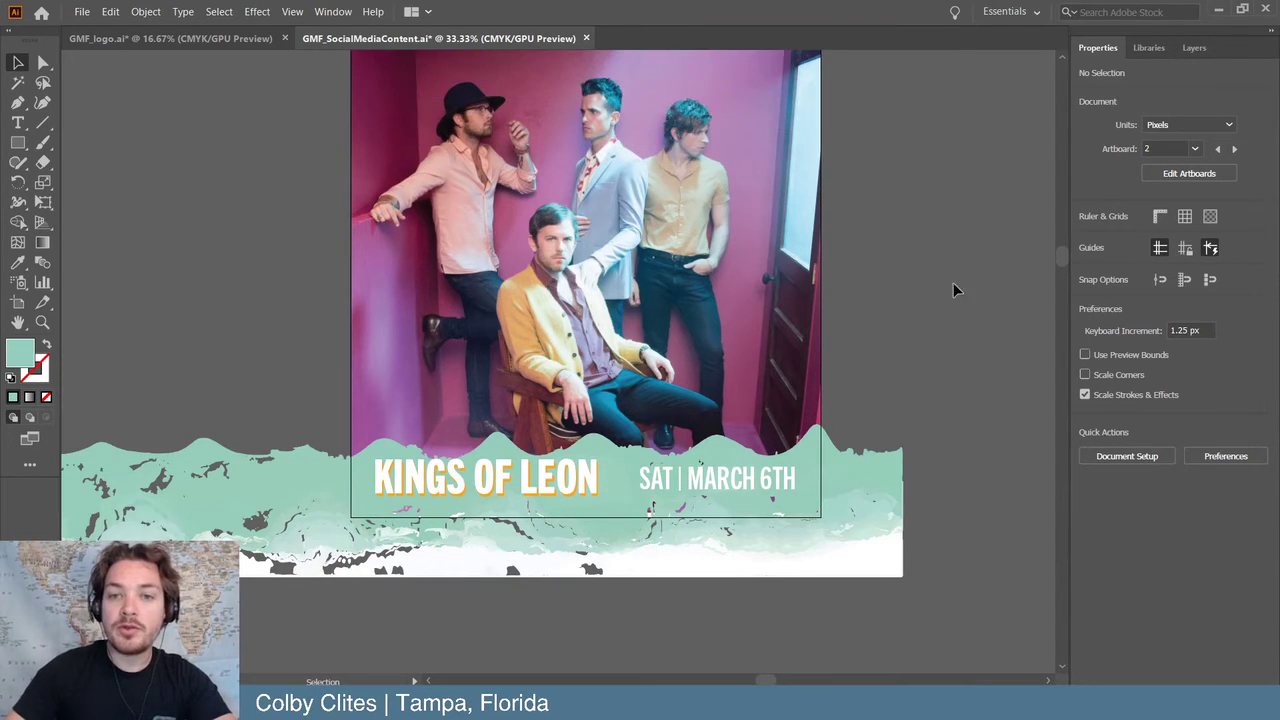
pyautogui.click(1149, 48)
pyautogui.scroll(5, 1183, 351)
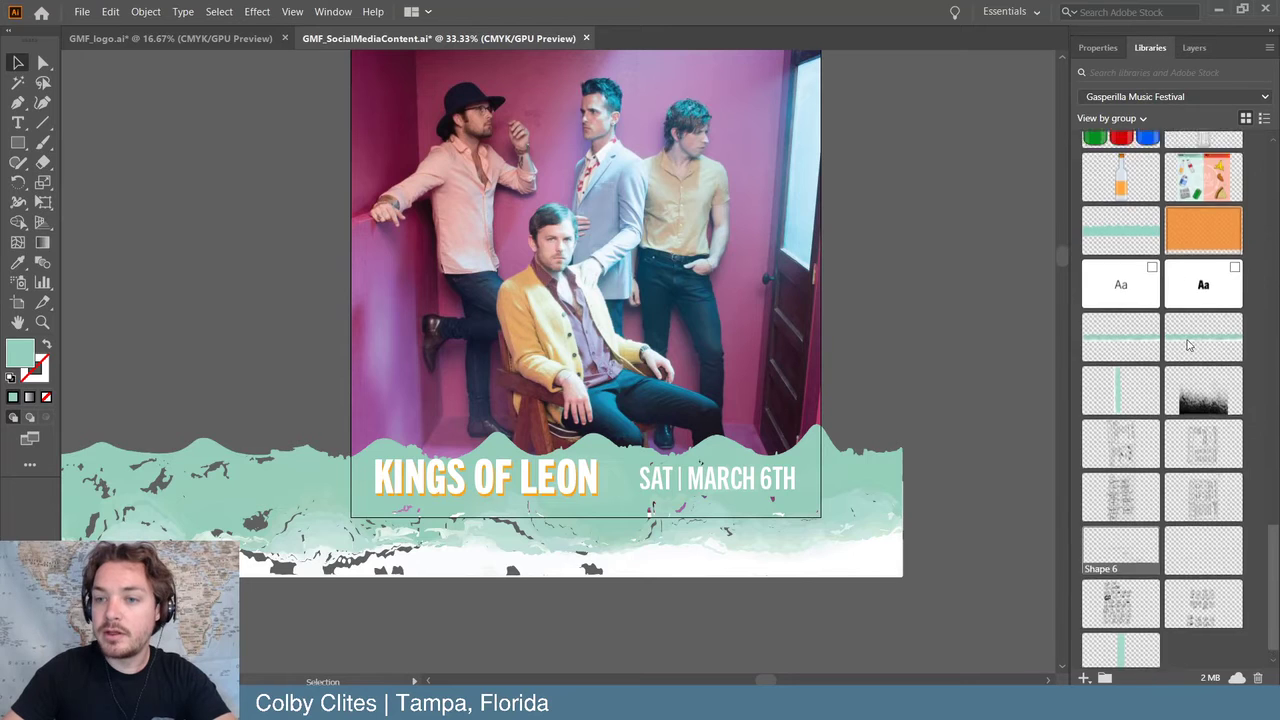
pyautogui.scroll(10, 1185, 360)
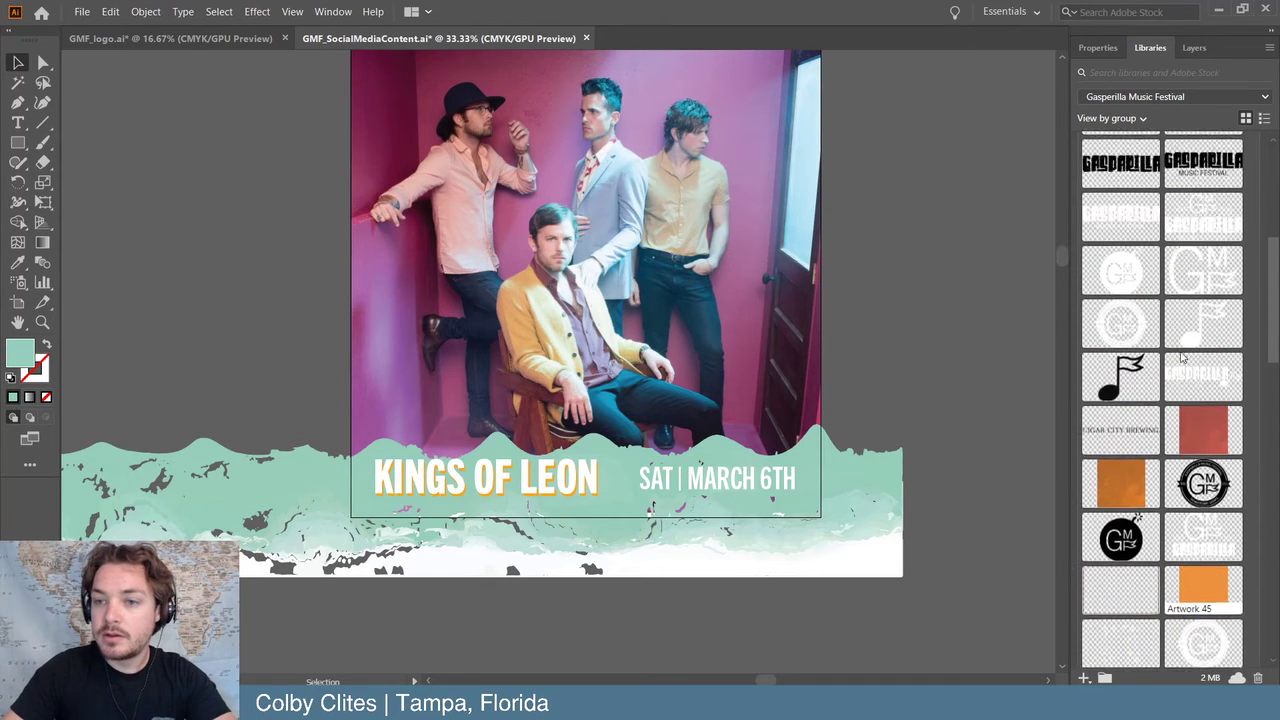
pyautogui.scroll(4, 1185, 410)
pyautogui.scroll(-8, 1180, 413)
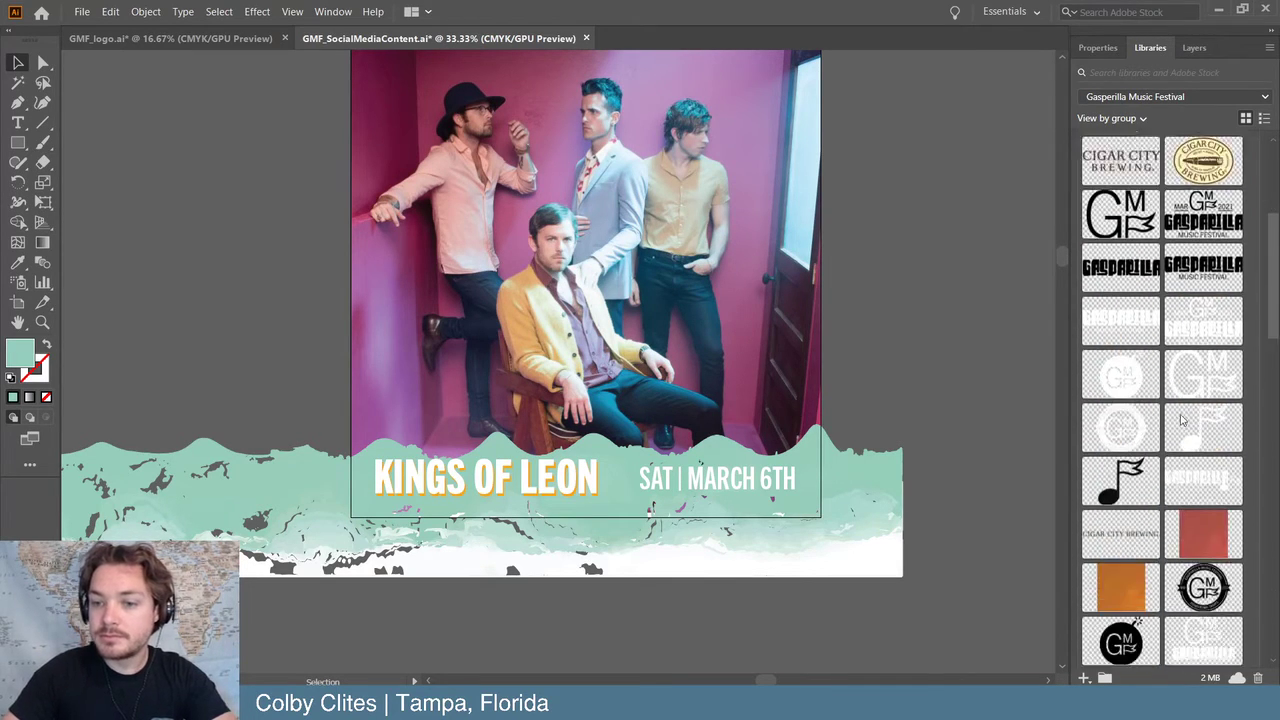
pyautogui.moveTo(1092, 410); pyautogui.dragTo(476, 248)
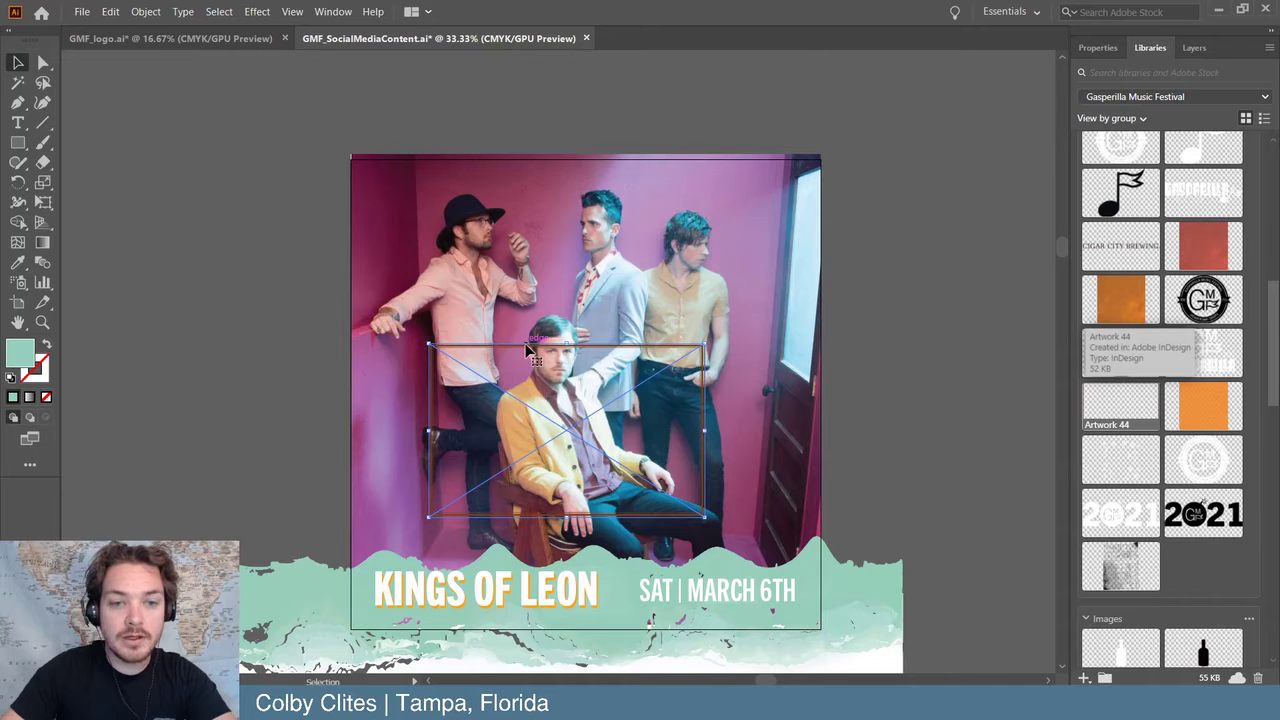
# - Move the frame to the post's upper-left corner and stretch it to nearly the full artboard
pyautogui.moveTo(541, 374); pyautogui.dragTo(458, 178)
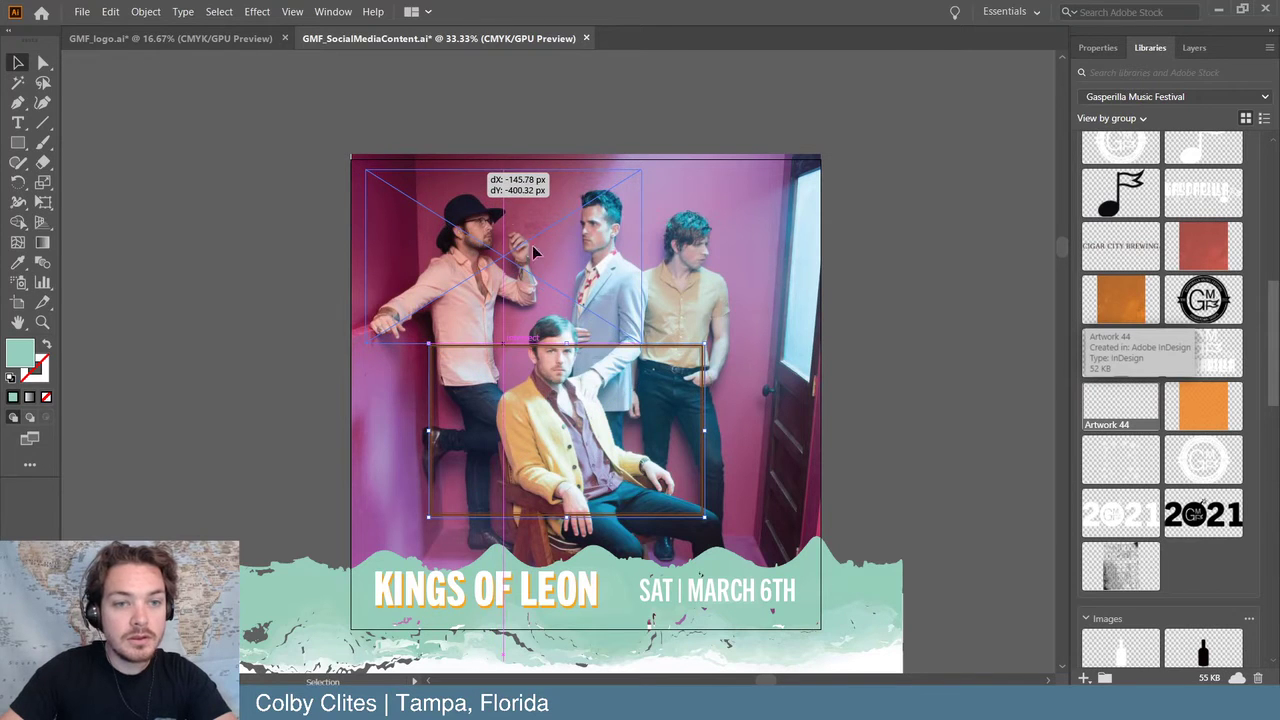
pyautogui.moveTo(638, 341); pyautogui.dragTo(808, 621)
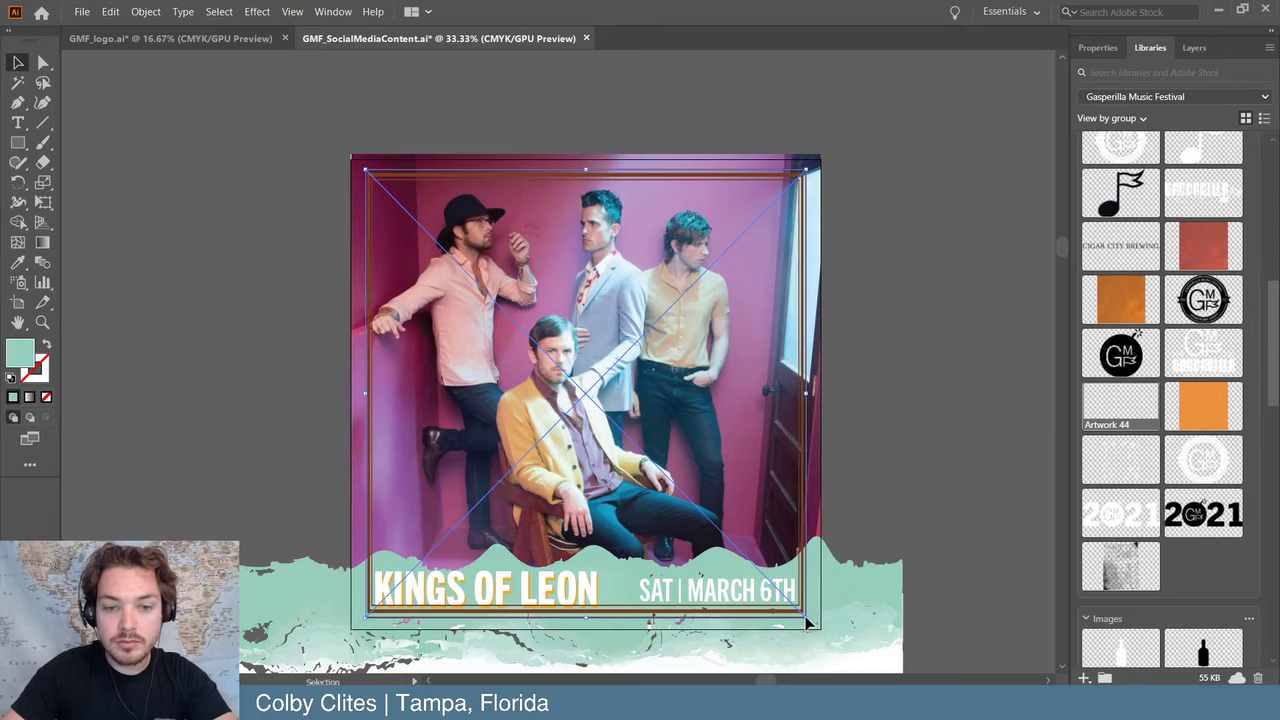
# - Send the frame behind the wave and text while keeping it in front of the band photo
pyautogui.click(705, 180)
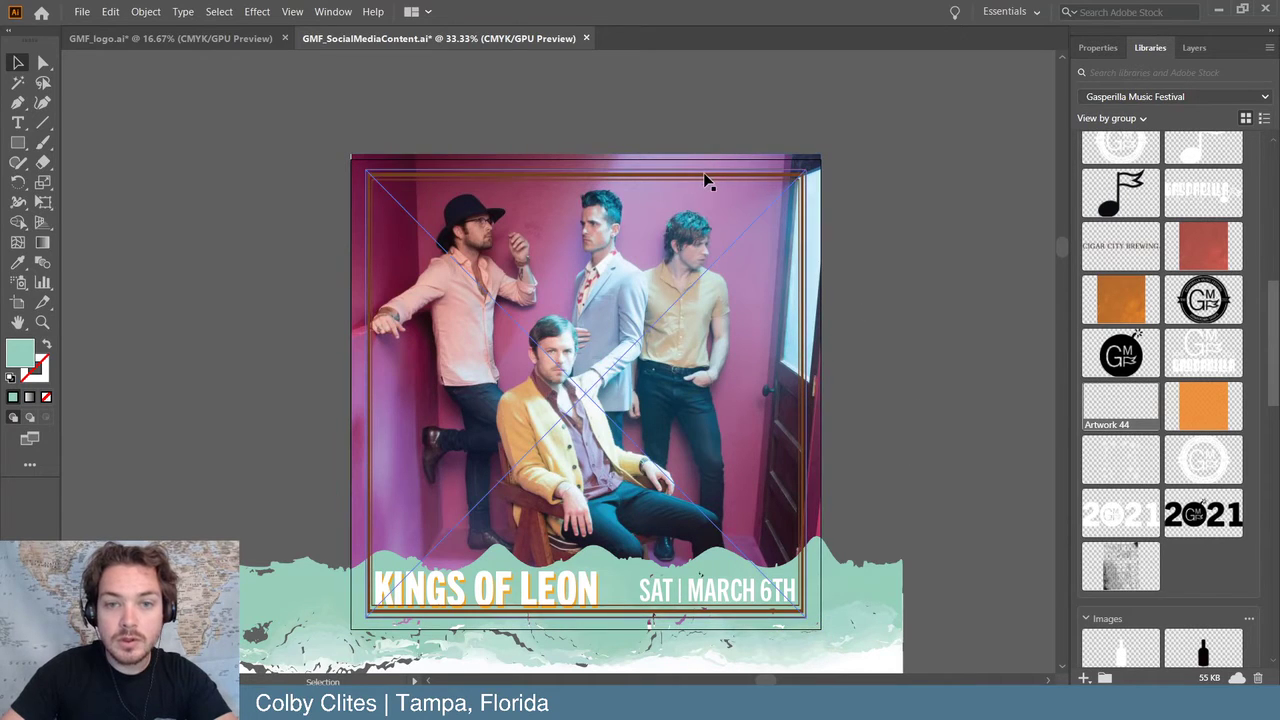
pyautogui.press('a')
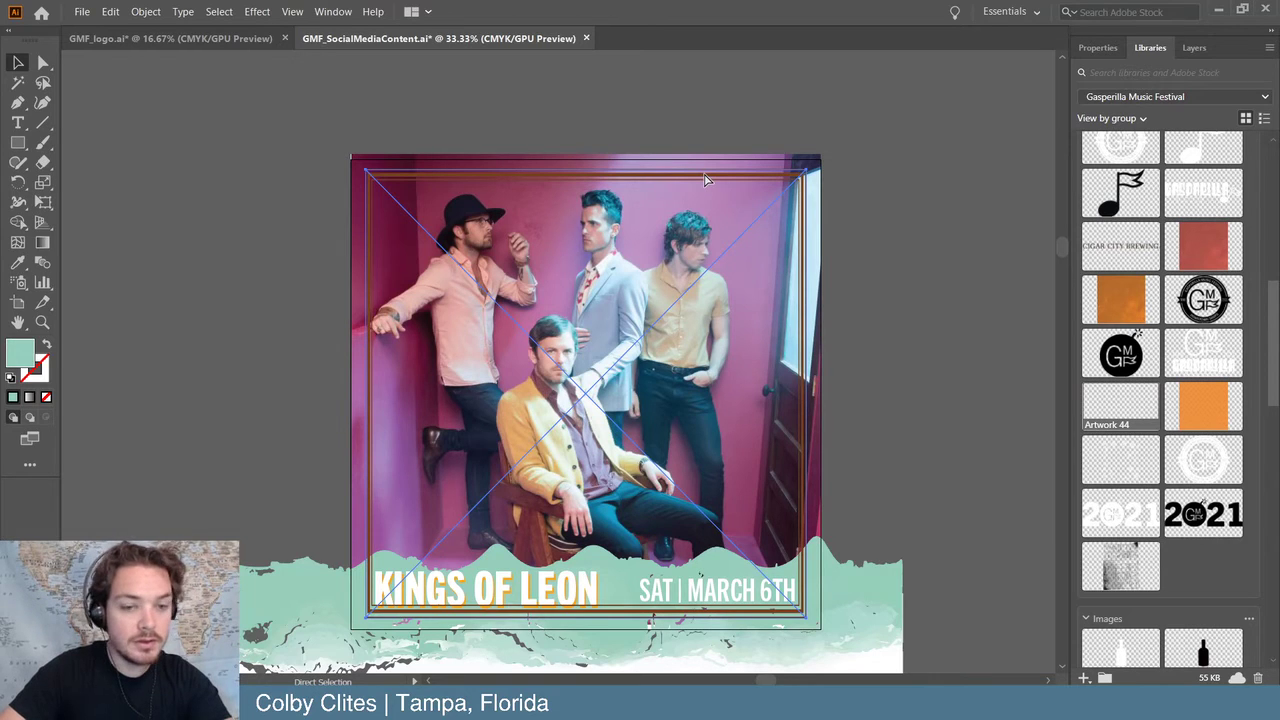
pyautogui.press('v')
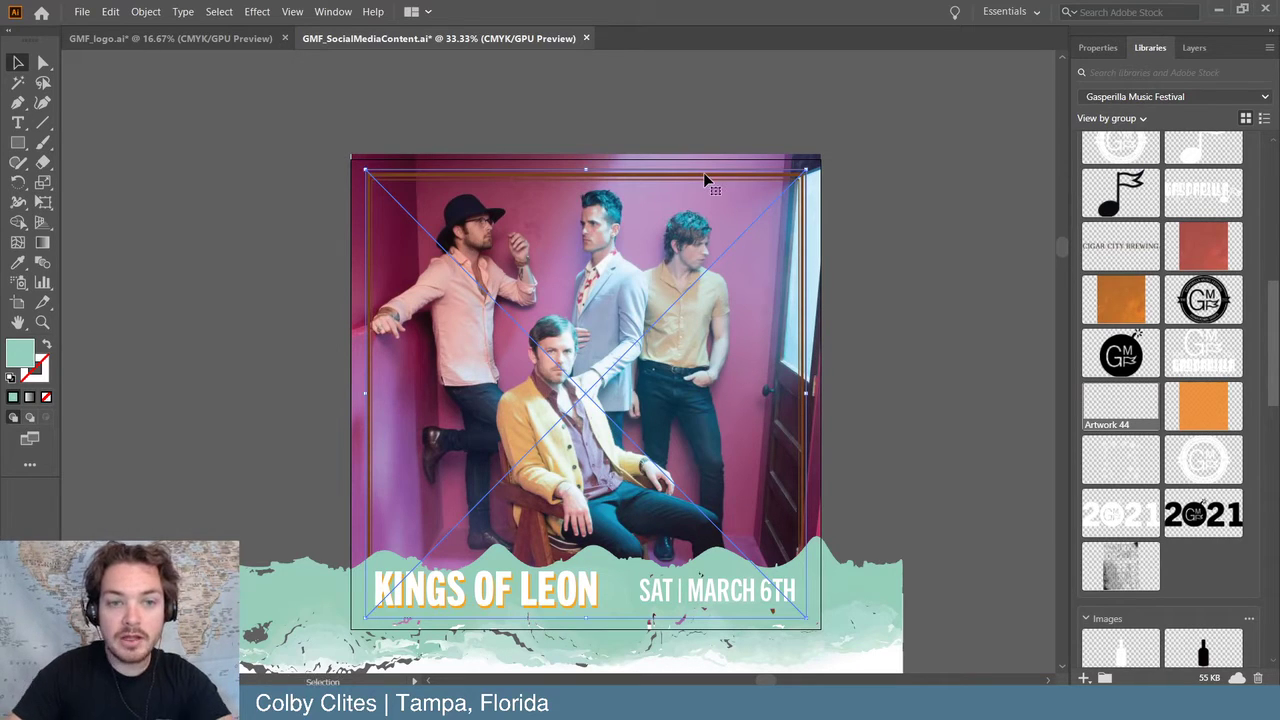
pyautogui.click(288, 279)
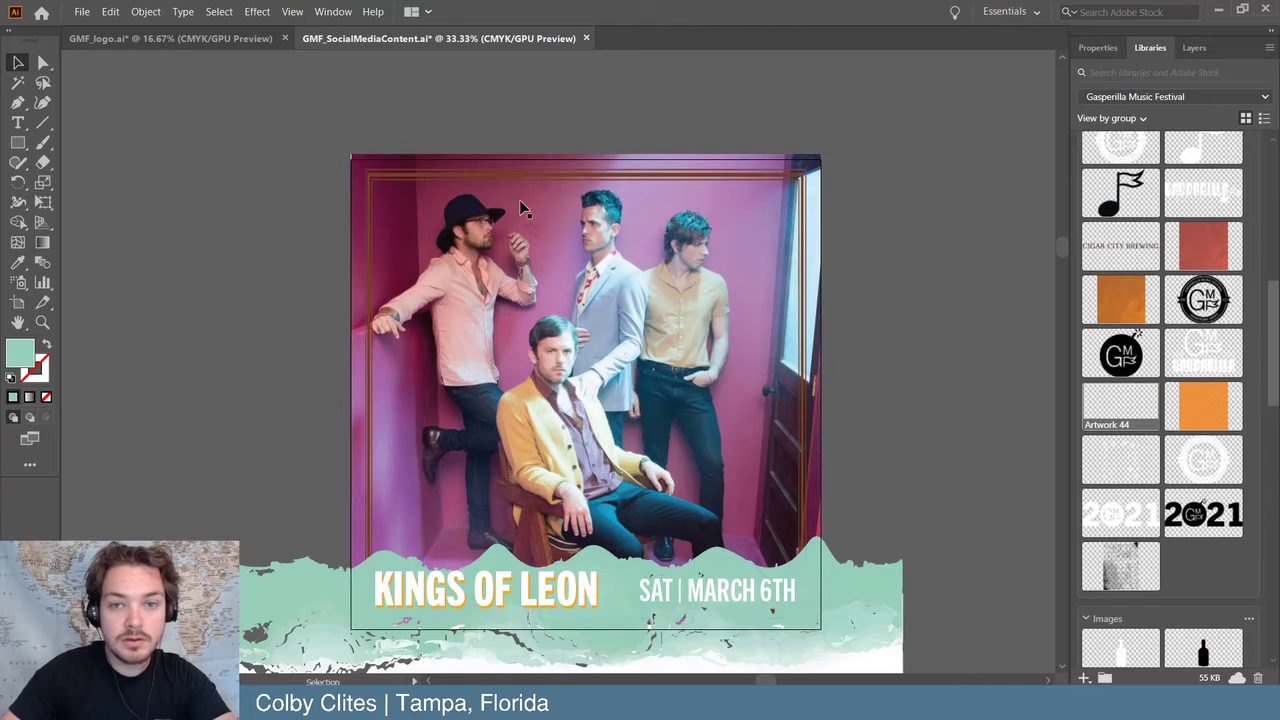
# - Widen the frame slightly on both sides so its side margins on the post match
pyautogui.moveTo(797, 398)
pyautogui.mouseDown()
pyautogui.moveTo(843, 394)
pyautogui.moveTo(813, 395)
pyautogui.mouseUp()
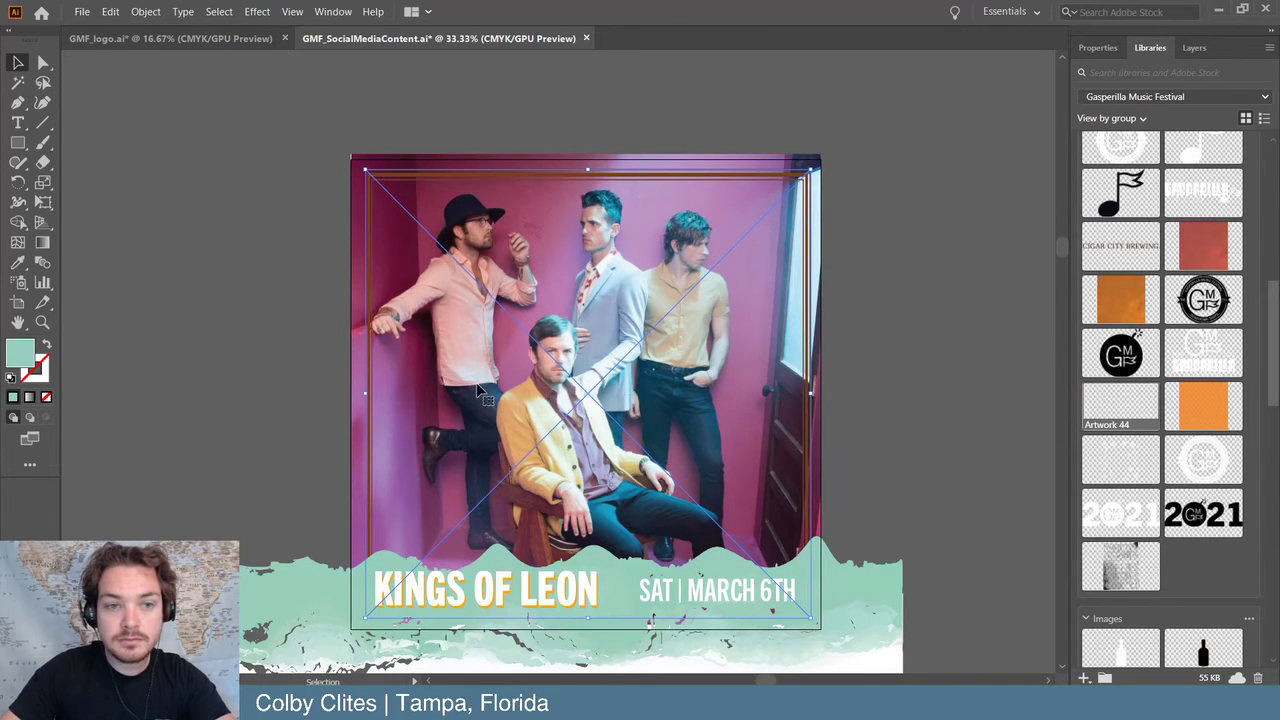
pyautogui.moveTo(352, 396); pyautogui.dragTo(356, 396)
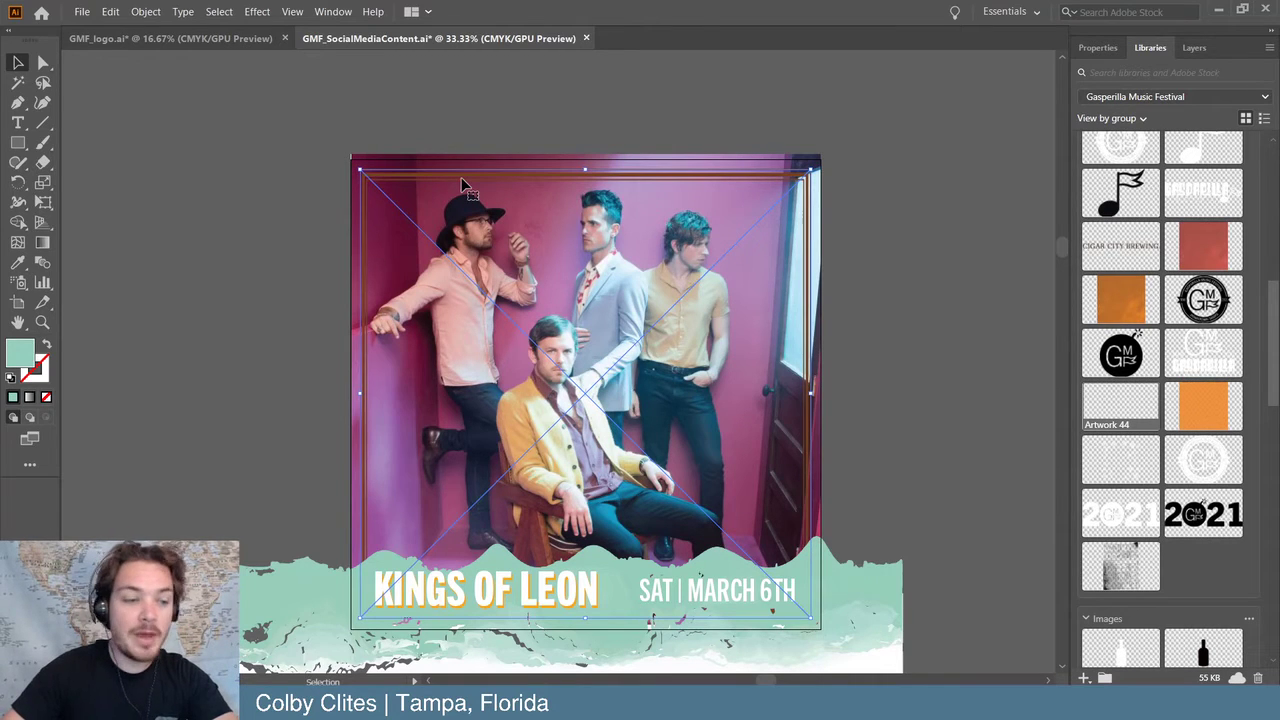
pyautogui.click(892, 294)
# - Reduce the frame's height slightly, keeping its lower edge hidden behind the wave
pyautogui.hotkey('ctrl', '=')
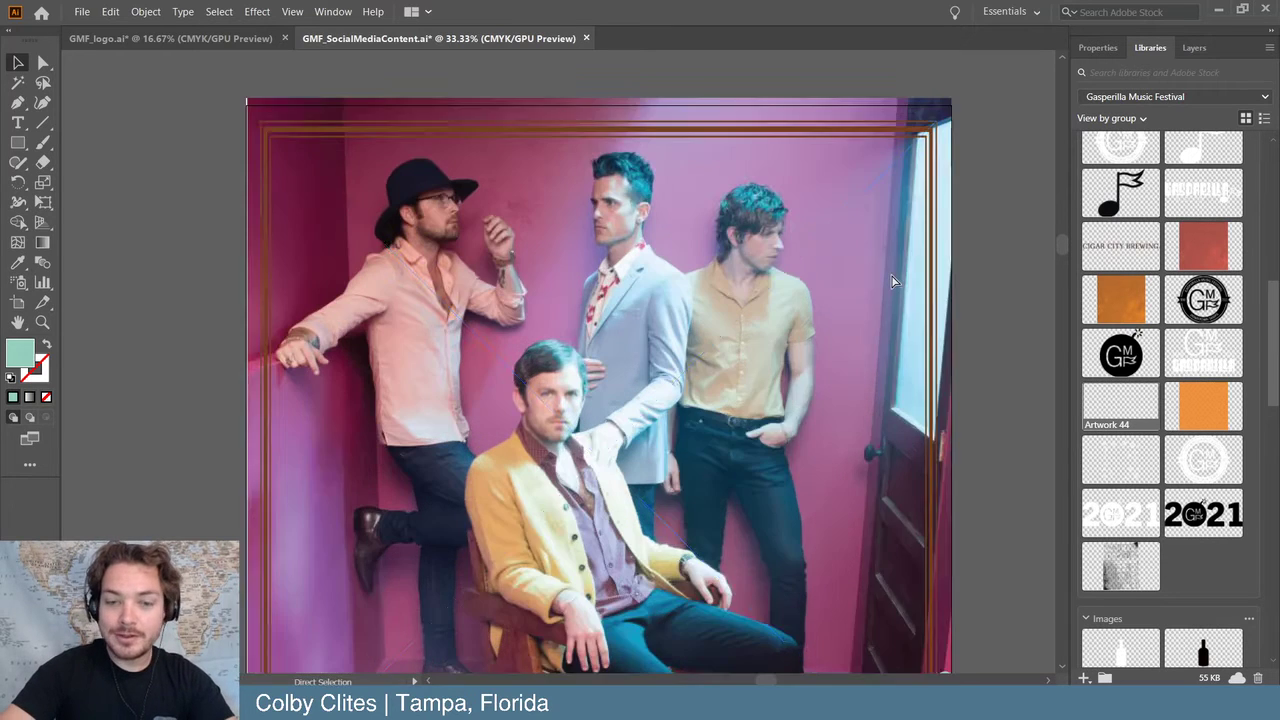
pyautogui.click(891, 281)
pyautogui.hotkey('ctrl', '=')
pyautogui.hotkey('ctrl', '=')
pyautogui.press('v')
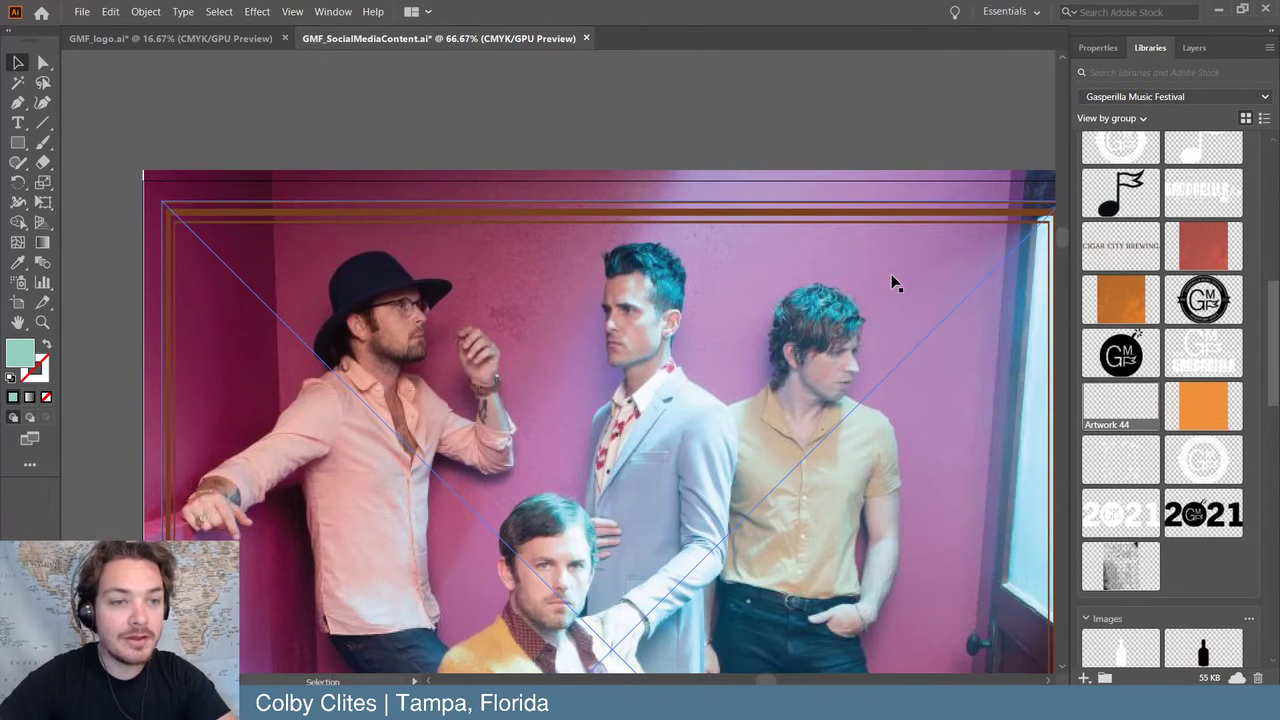
pyautogui.hotkey('ctrl', '-')
pyautogui.hotkey('ctrl', '-')
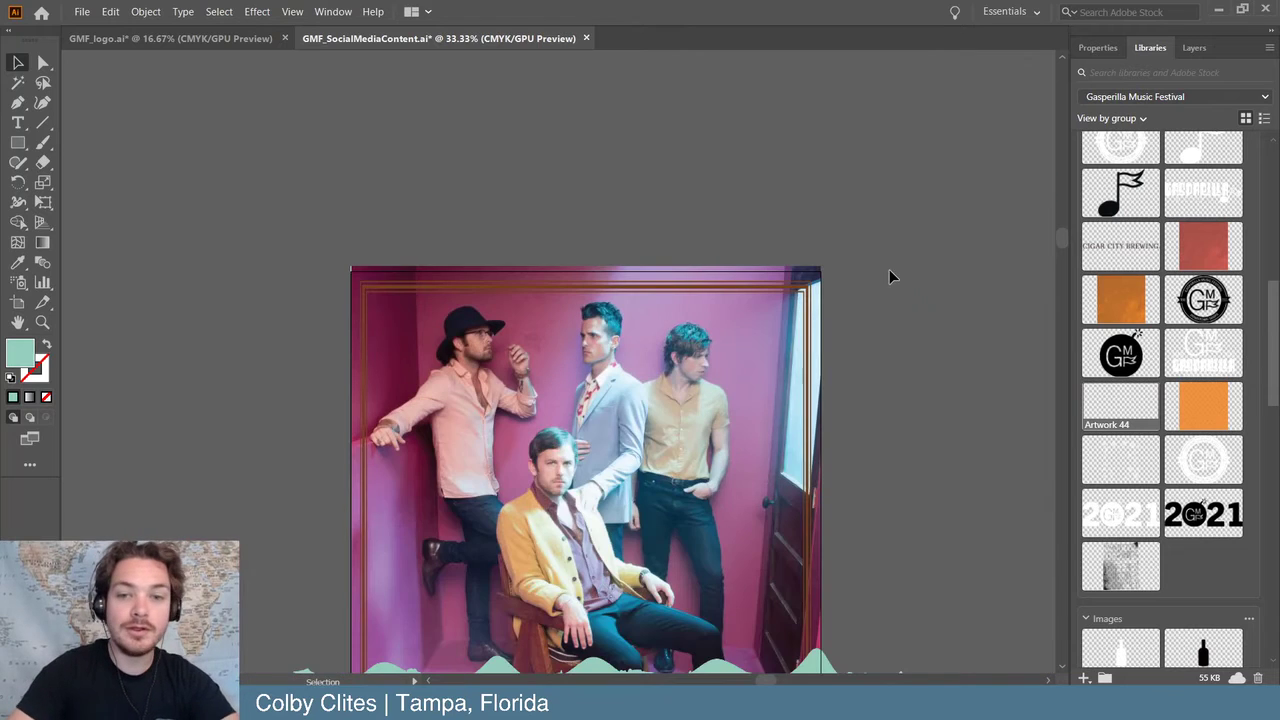
pyautogui.scroll(-3, 860, 300)
pyautogui.click(621, 172)
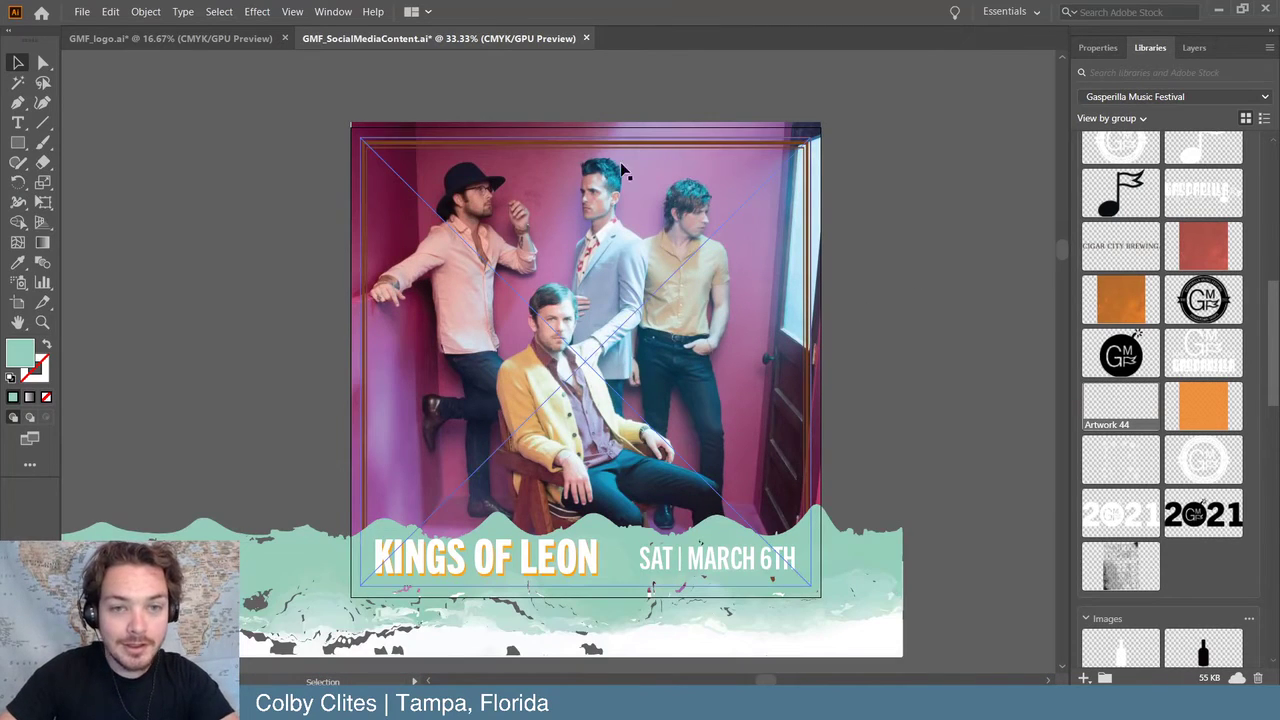
pyautogui.moveTo(583, 143); pyautogui.dragTo(622, 142)
pyautogui.click(928, 176)
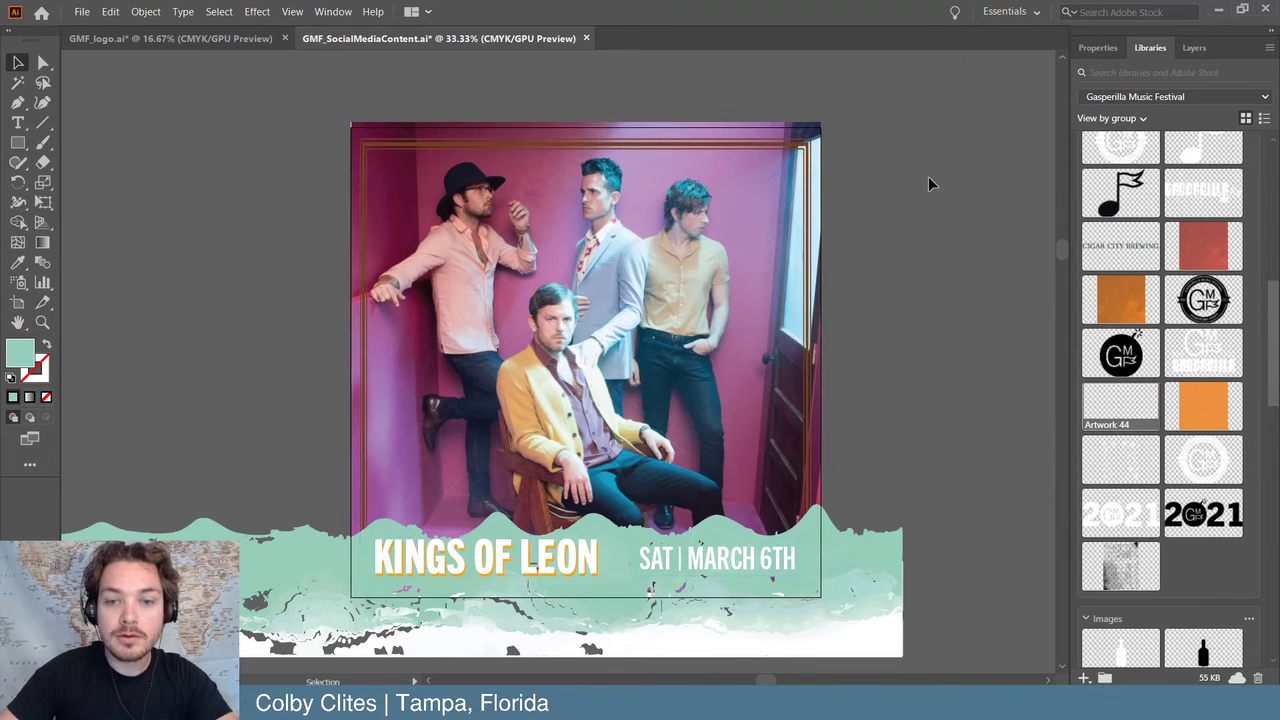
pyautogui.click(809, 258)
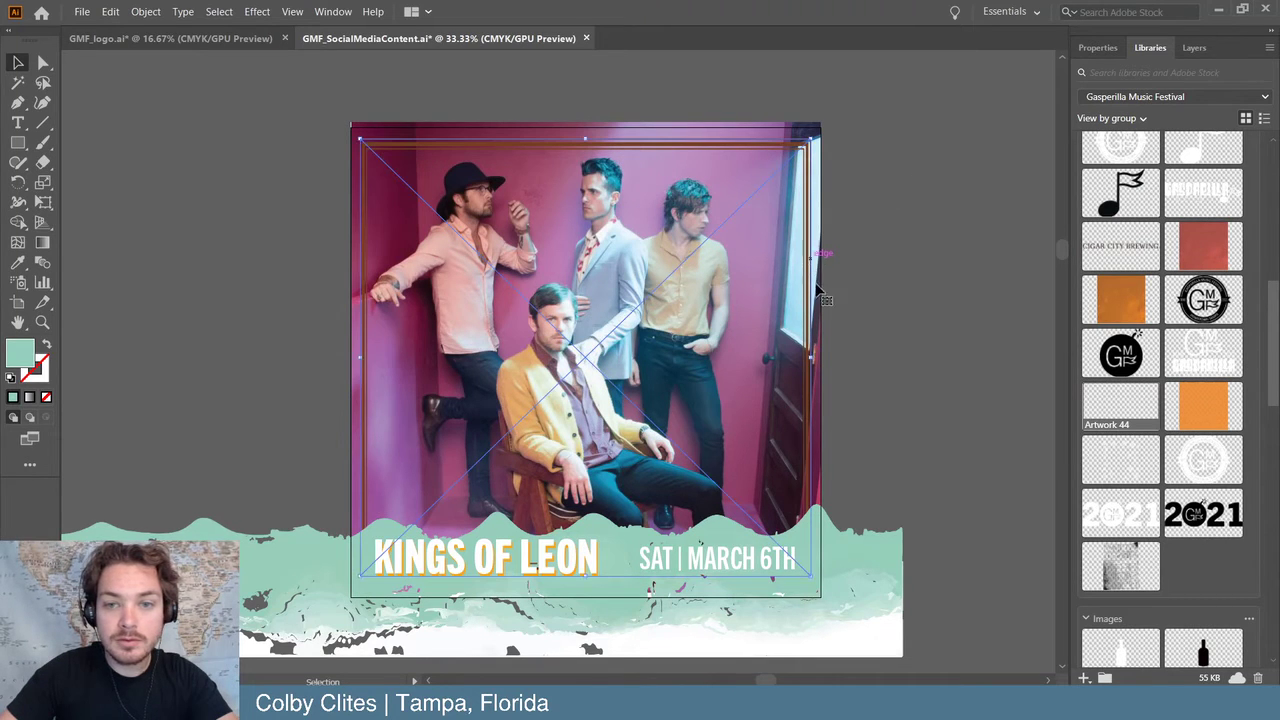
pyautogui.click(908, 293)
pyautogui.hotkey('ctrl', '-')
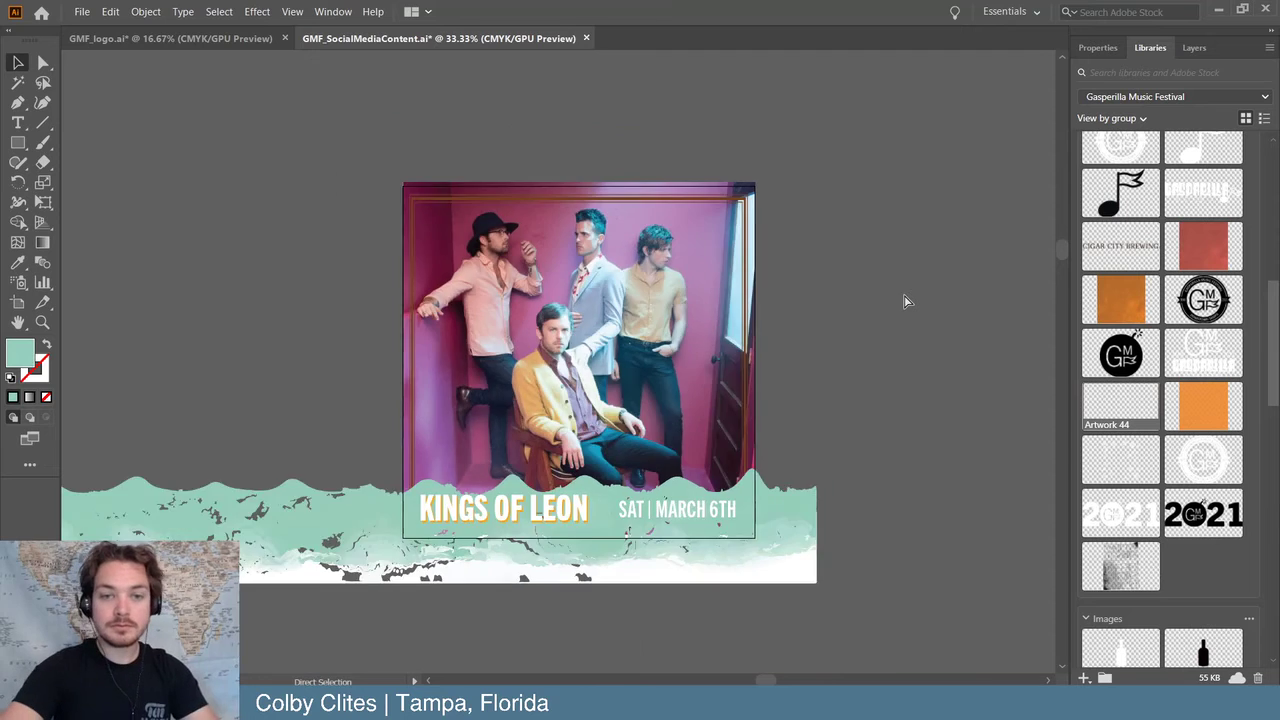
# - Copy the distressed wave artwork from the Kings of Leon post for use in the First Wave Announcement post
pyautogui.hotkey('ctrl', '+')
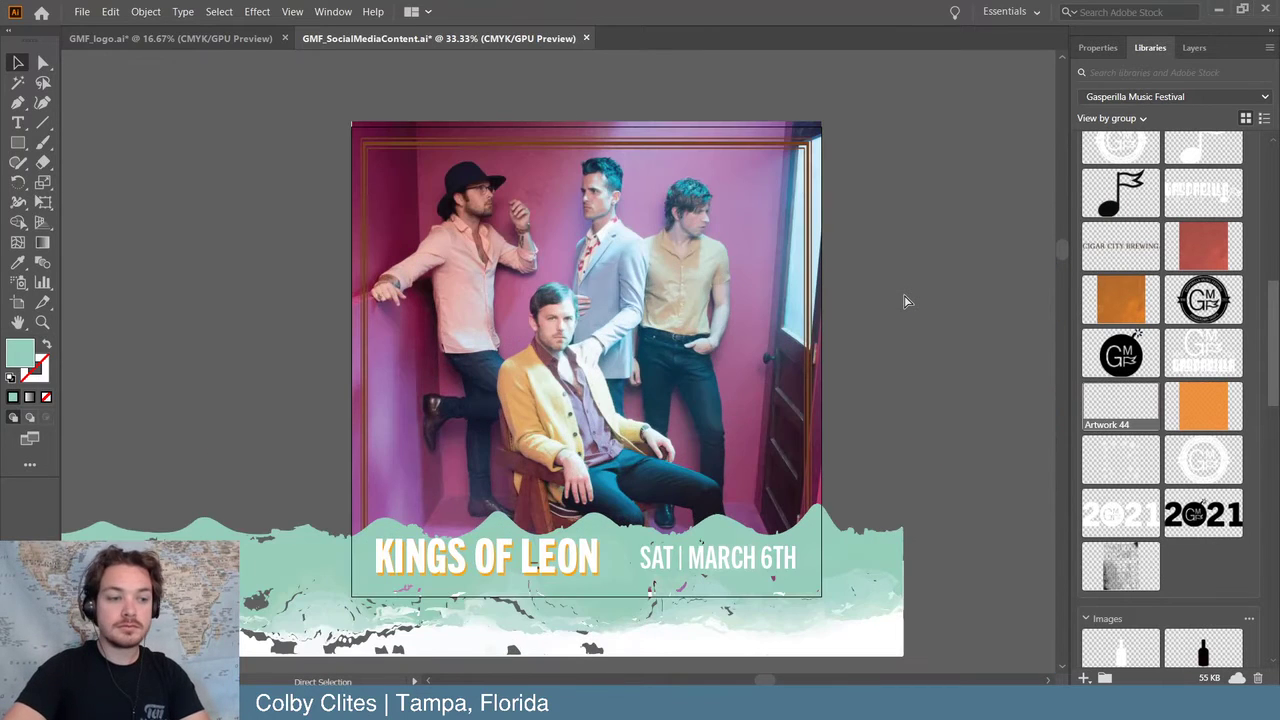
pyautogui.hotkey('ctrl', '-')
pyautogui.hotkey('ctrl', '-')
pyautogui.hotkey('ctrl', '-')
pyautogui.hscroll(4, 903, 293)
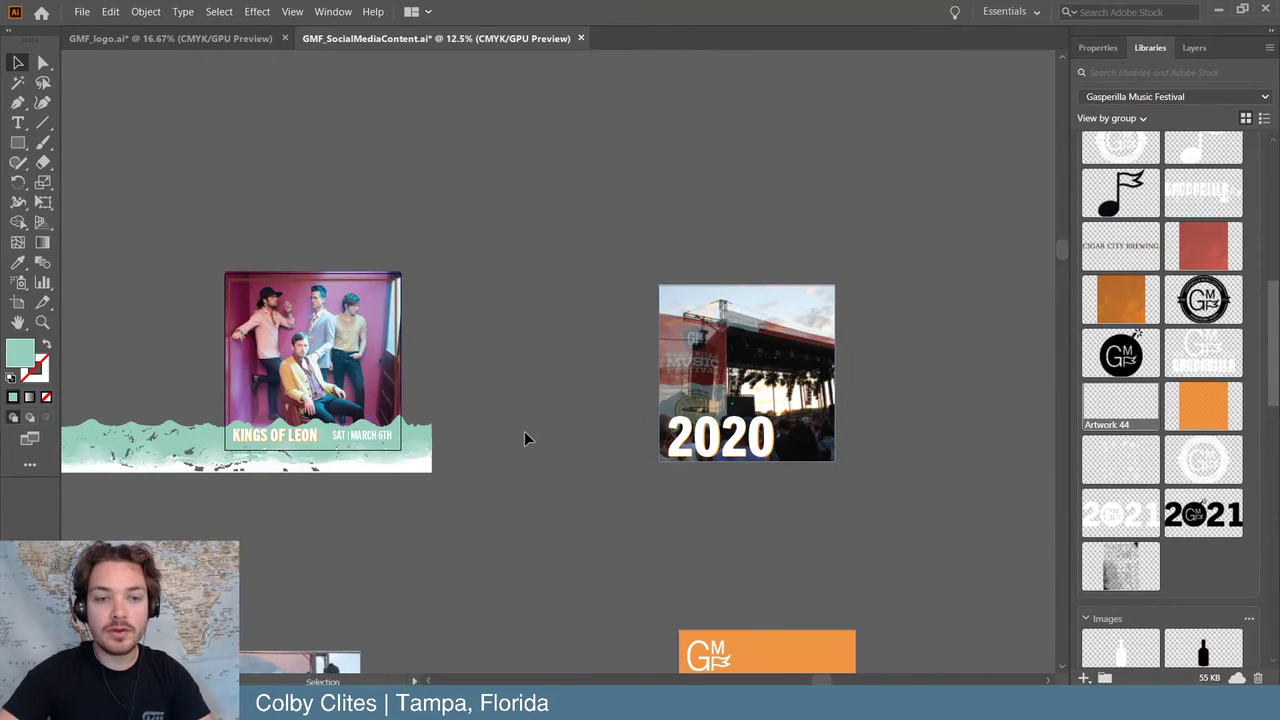
pyautogui.scroll(-5, 524, 438)
pyautogui.click(422, 245)
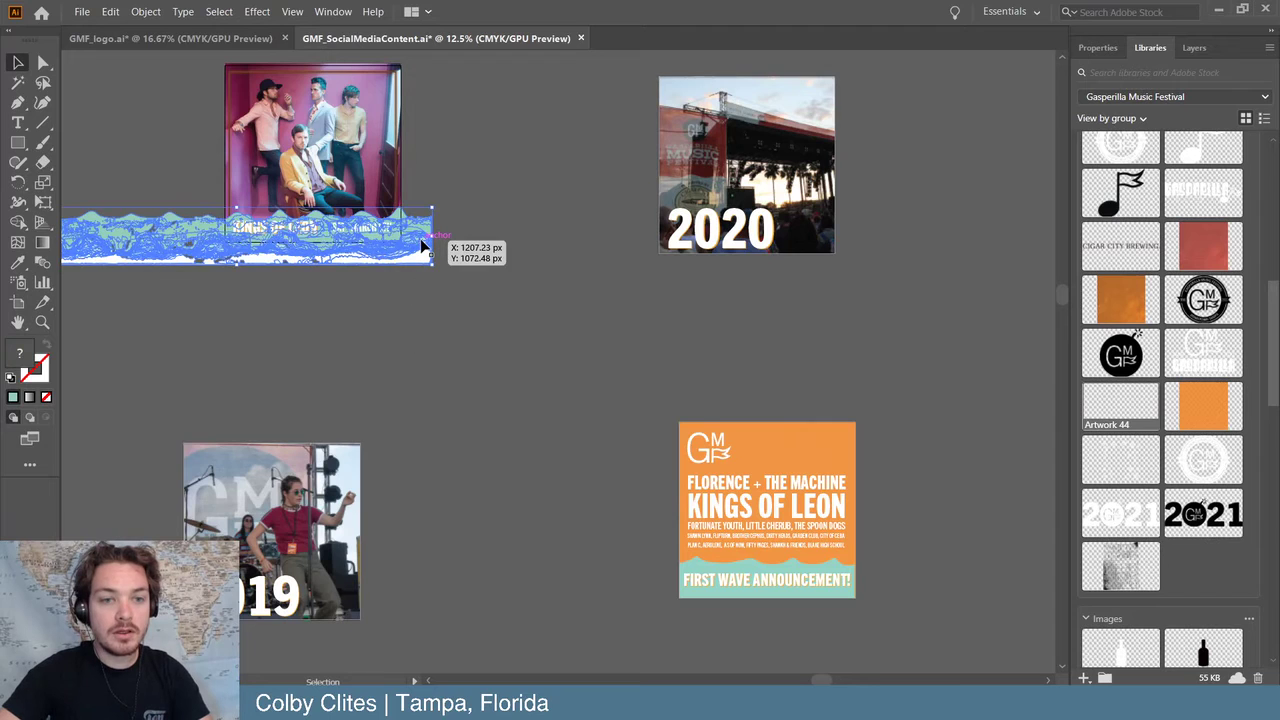
pyautogui.hscroll(3, 670, 544)
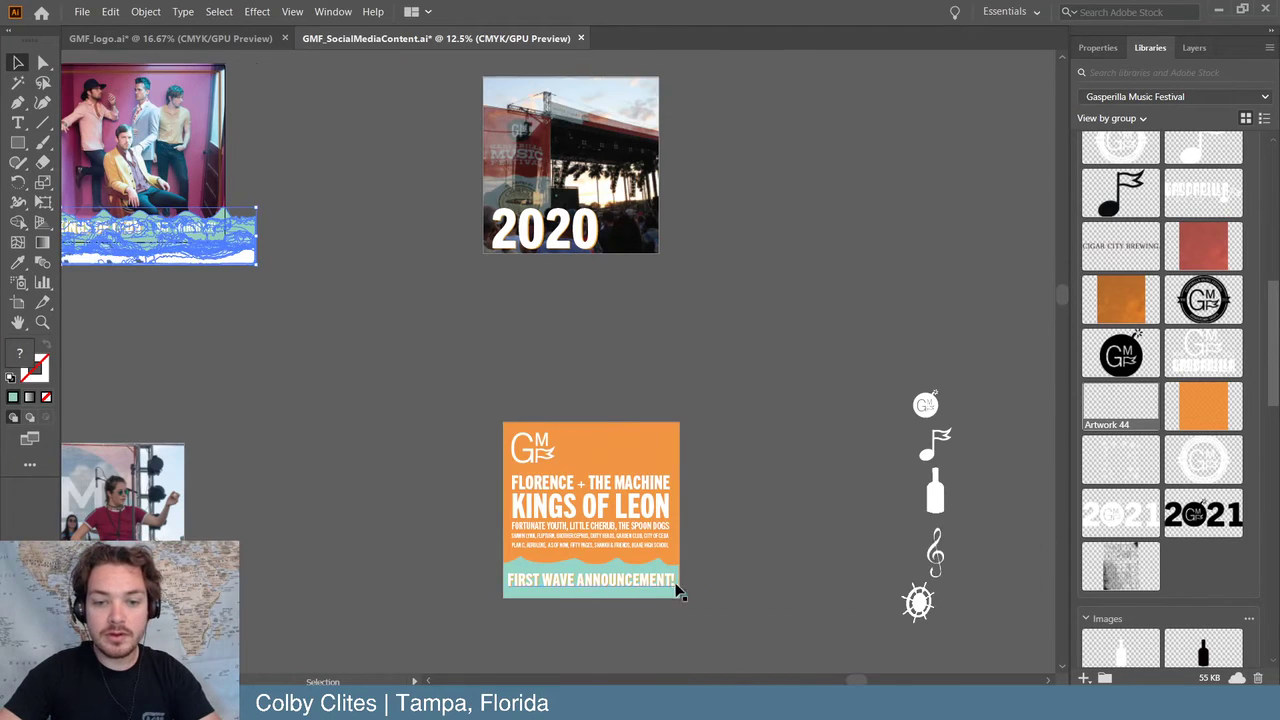
# - Ungroup the First Wave Announcement post's artwork and delete its plain teal wave
pyautogui.click(622, 596)
pyautogui.press('Delete')
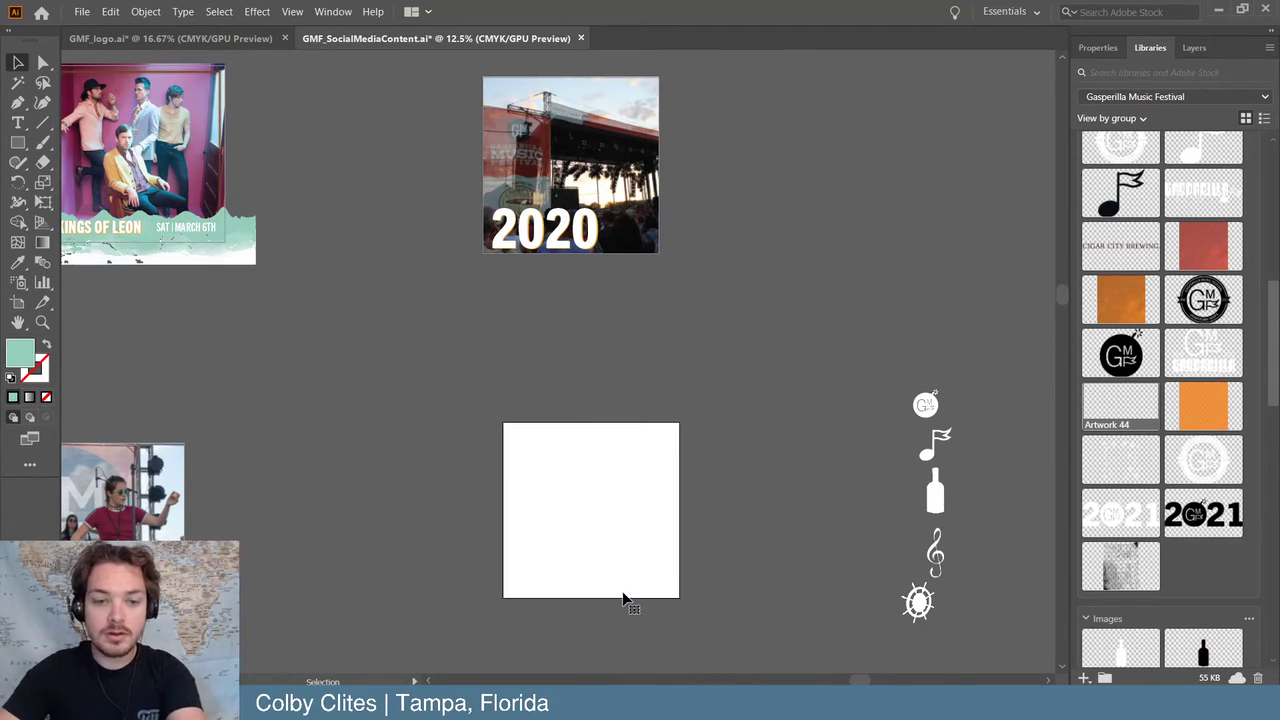
pyautogui.hotkey('ctrl', 'z')
pyautogui.hotkey('ctrl', '=')
pyautogui.hotkey('ctrl', '=')
pyautogui.hotkey('ctrl', '=')
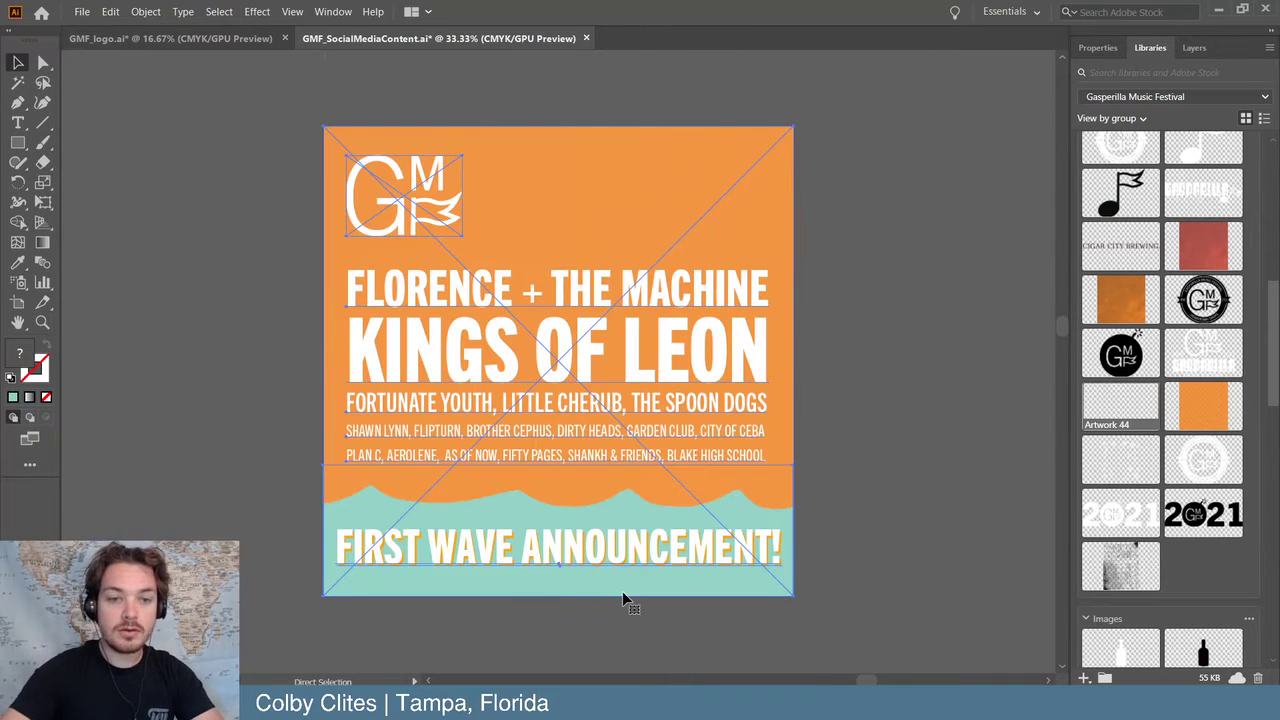
pyautogui.click(145, 11)
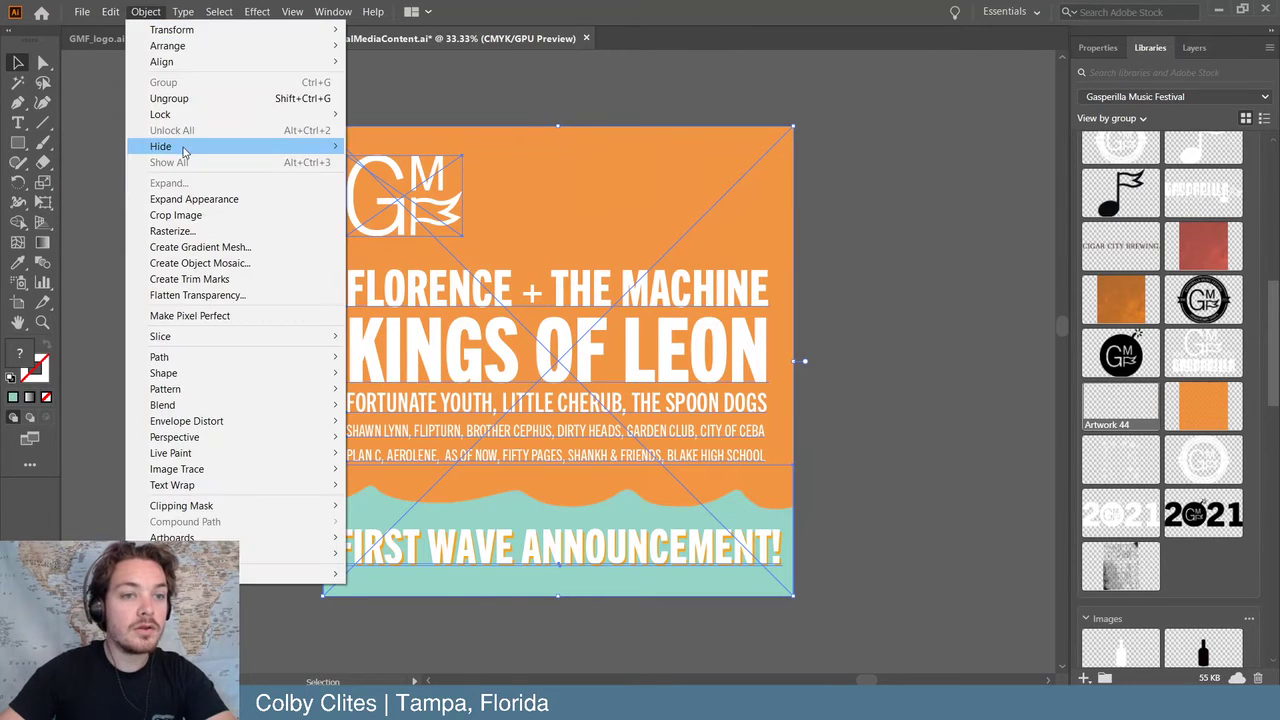
pyautogui.click(170, 98)
pyautogui.click(492, 636)
pyautogui.click(500, 591)
pyautogui.press('Delete')
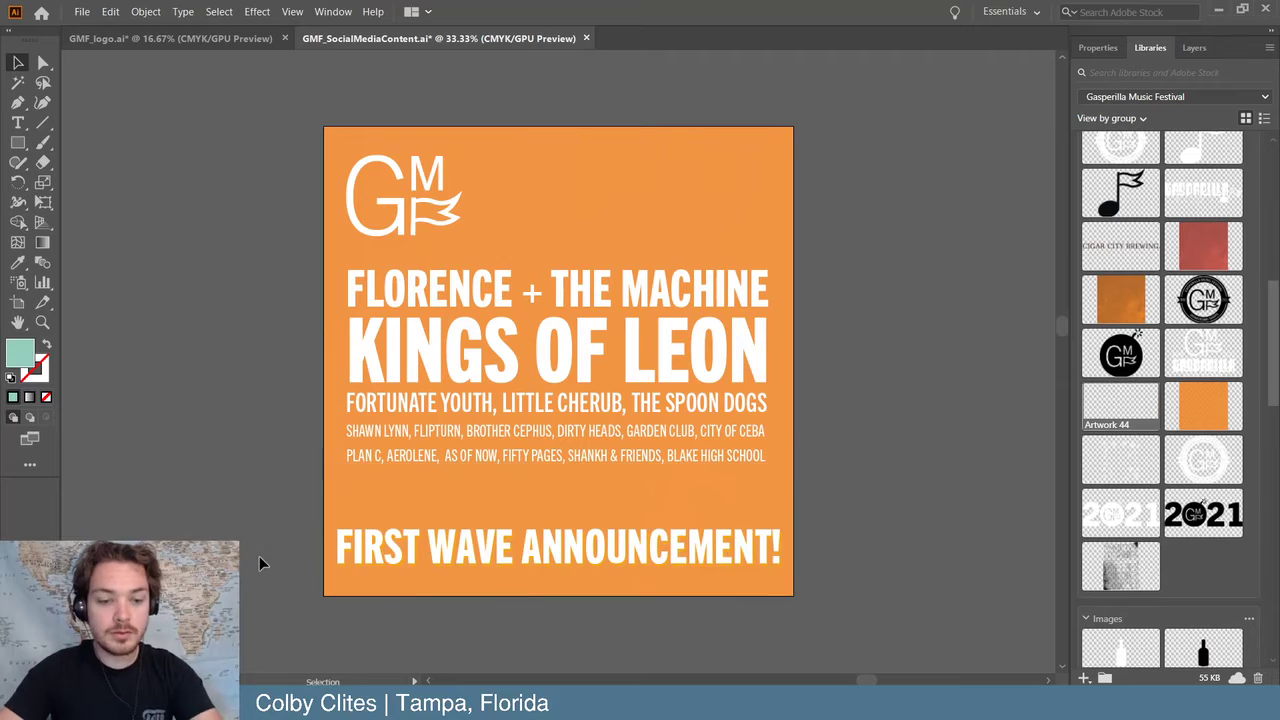
# - Paste the distressed wave along the announcement post's lower edge, send it behind the text and shift it slightly left
pyautogui.press('a')
pyautogui.hotkey('ctrl', 'v')
pyautogui.moveTo(574, 403); pyautogui.dragTo(465, 551)
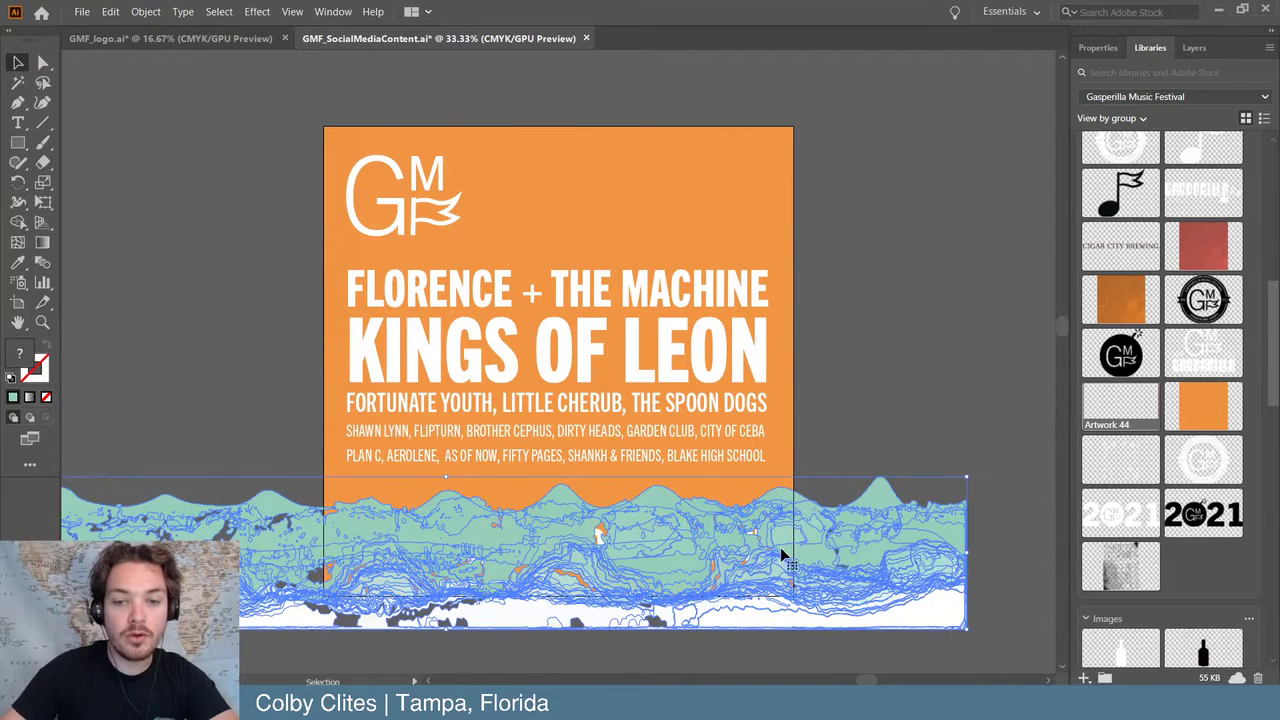
pyautogui.hotkey('ctrl', 'shift', '[')
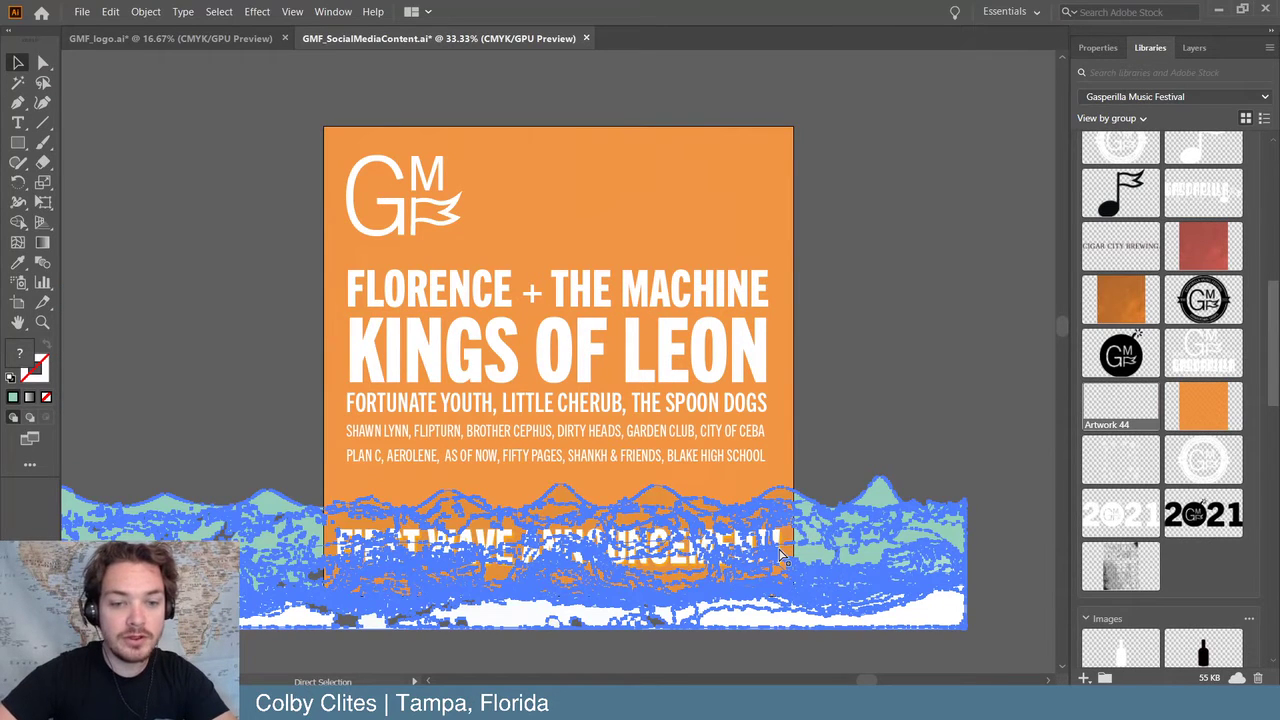
pyautogui.click(313, 298)
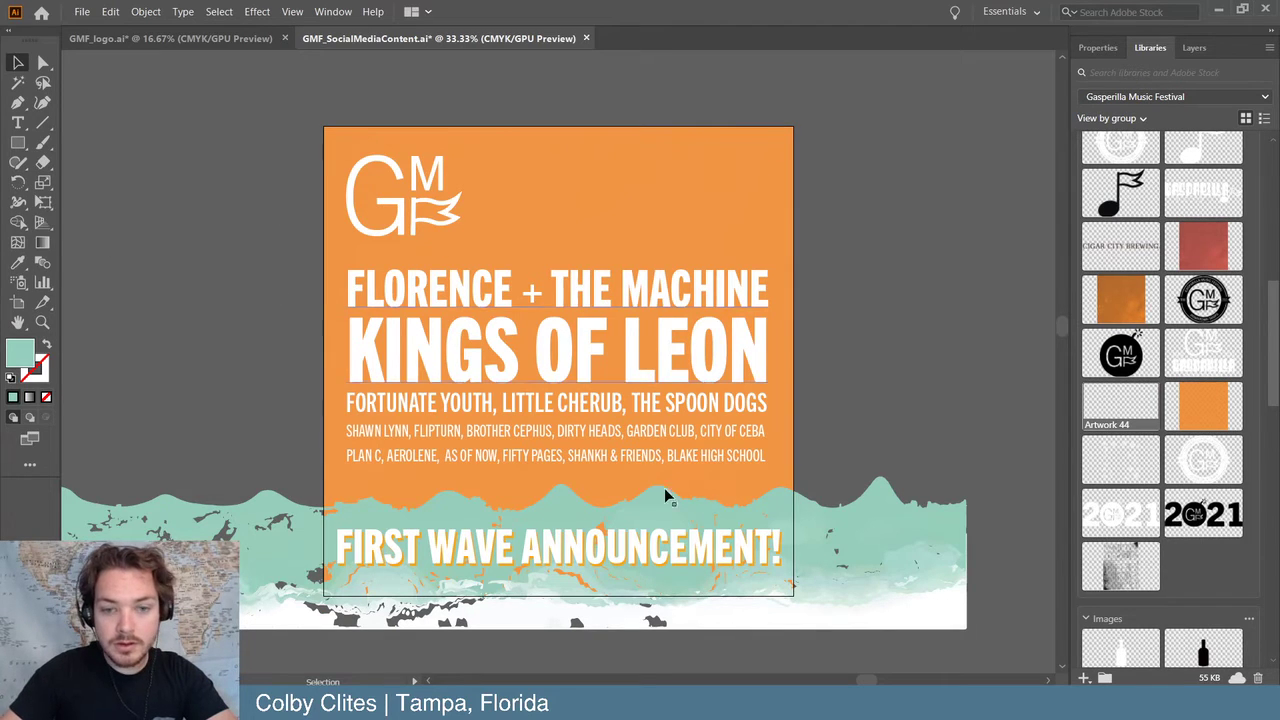
pyautogui.moveTo(913, 523); pyautogui.dragTo(862, 523)
pyautogui.click(940, 396)
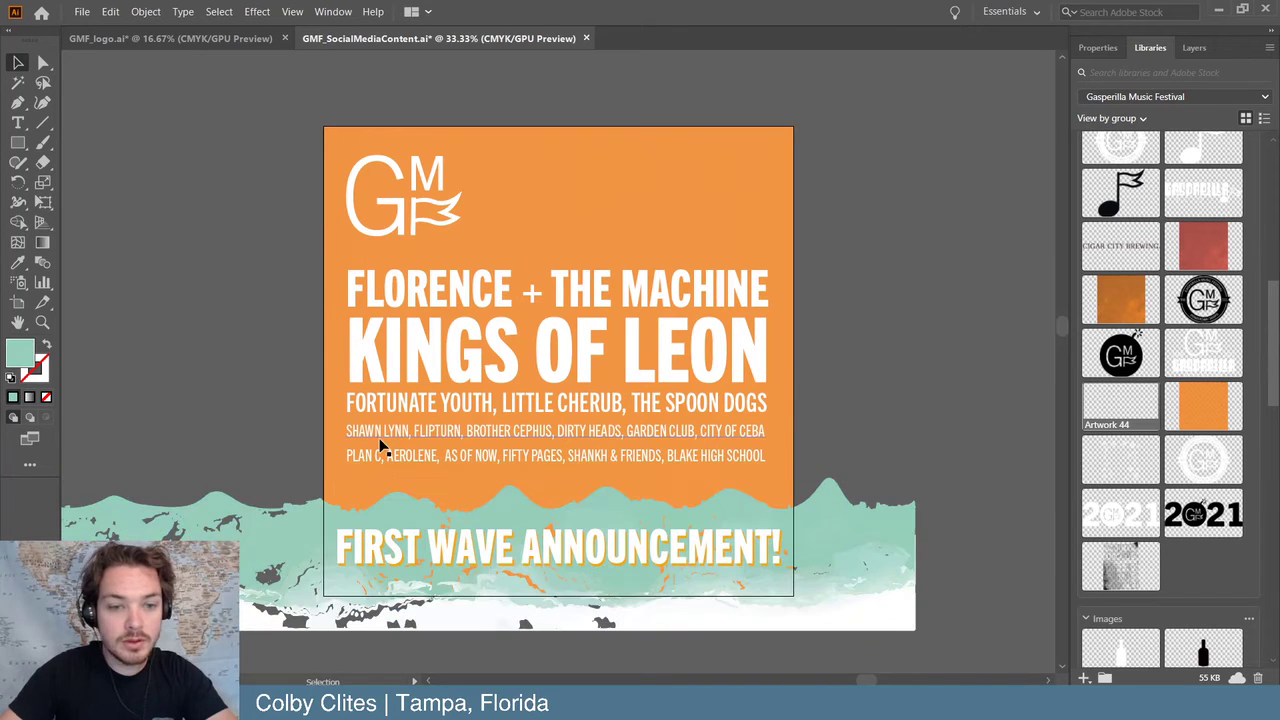
# - Draw a teal rectangle around "FIRST WAVE ANNOUNCEMENT!" and send it behind the lettering as a patch over the wave's cracks
pyautogui.click(18, 142)
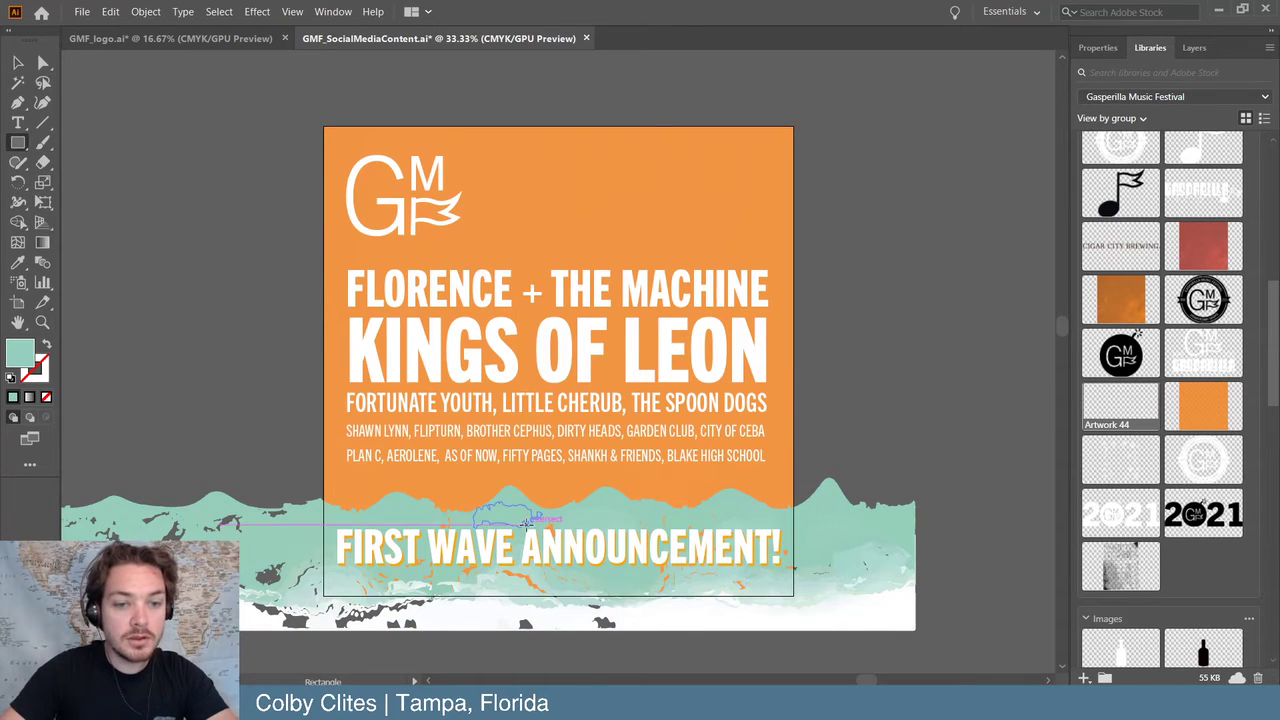
pyautogui.moveTo(330, 528); pyautogui.dragTo(788, 571)
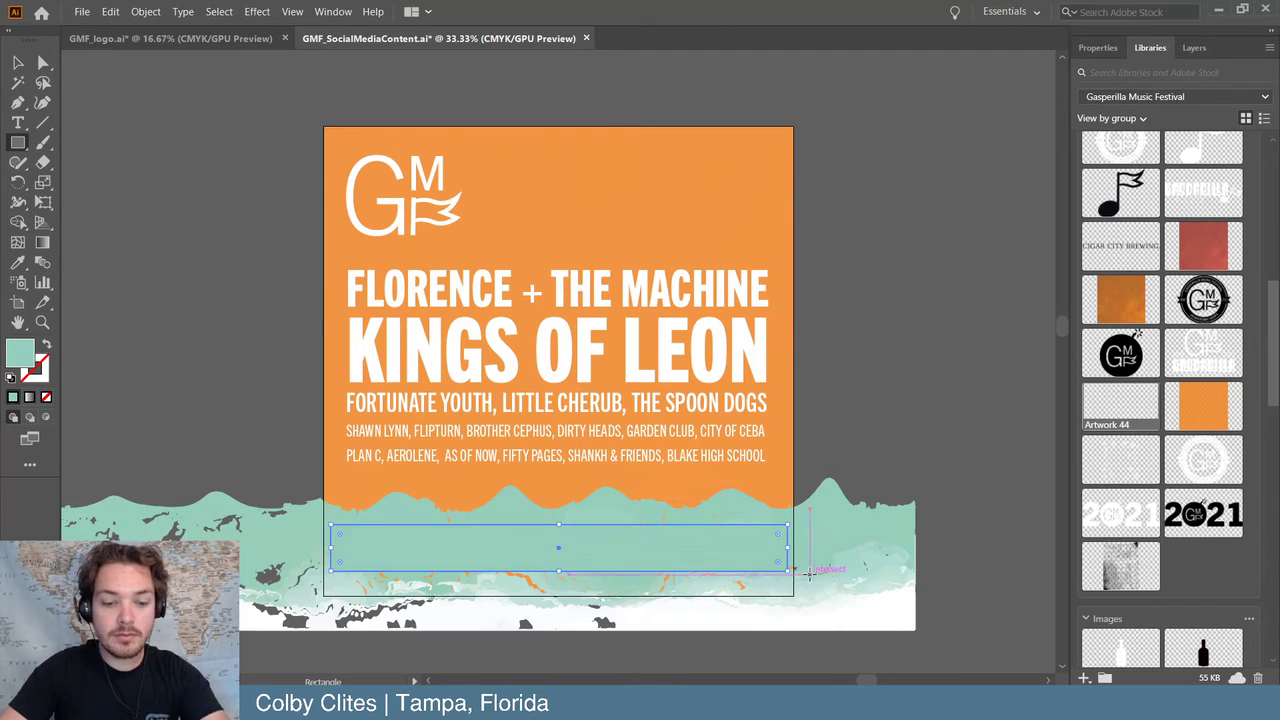
pyautogui.press('v')
pyautogui.hotkey('ctrl', '[')
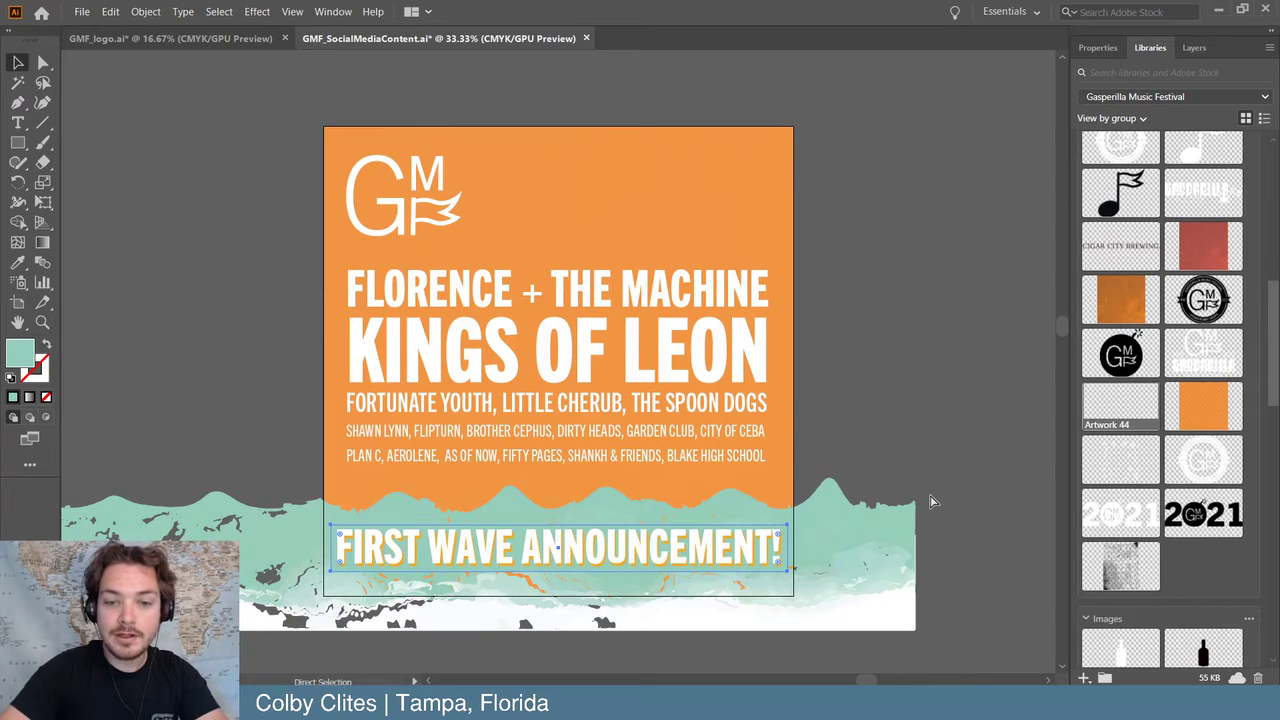
pyautogui.click(929, 490)
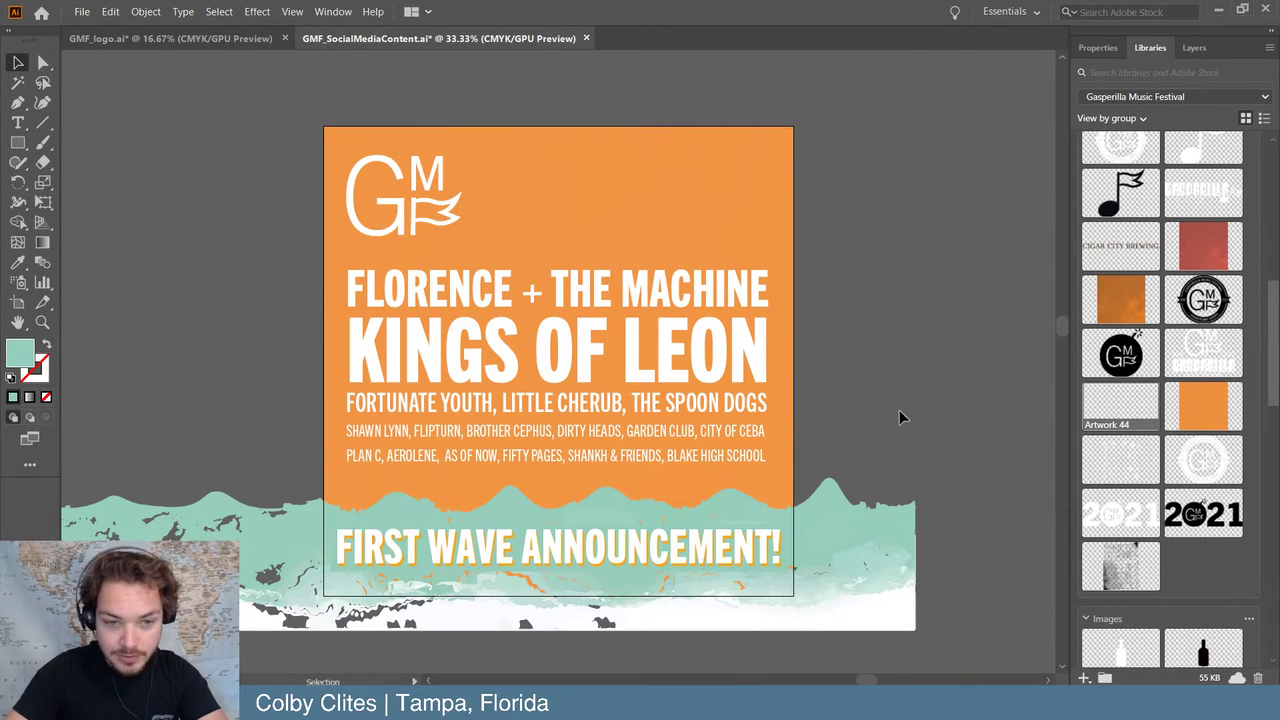
# - Undo the teal rectangle's stacking changes, back to where it covers the announcement lettering
pyautogui.hotkey('ctrl', '=')
pyautogui.hotkey('ctrl', '=')
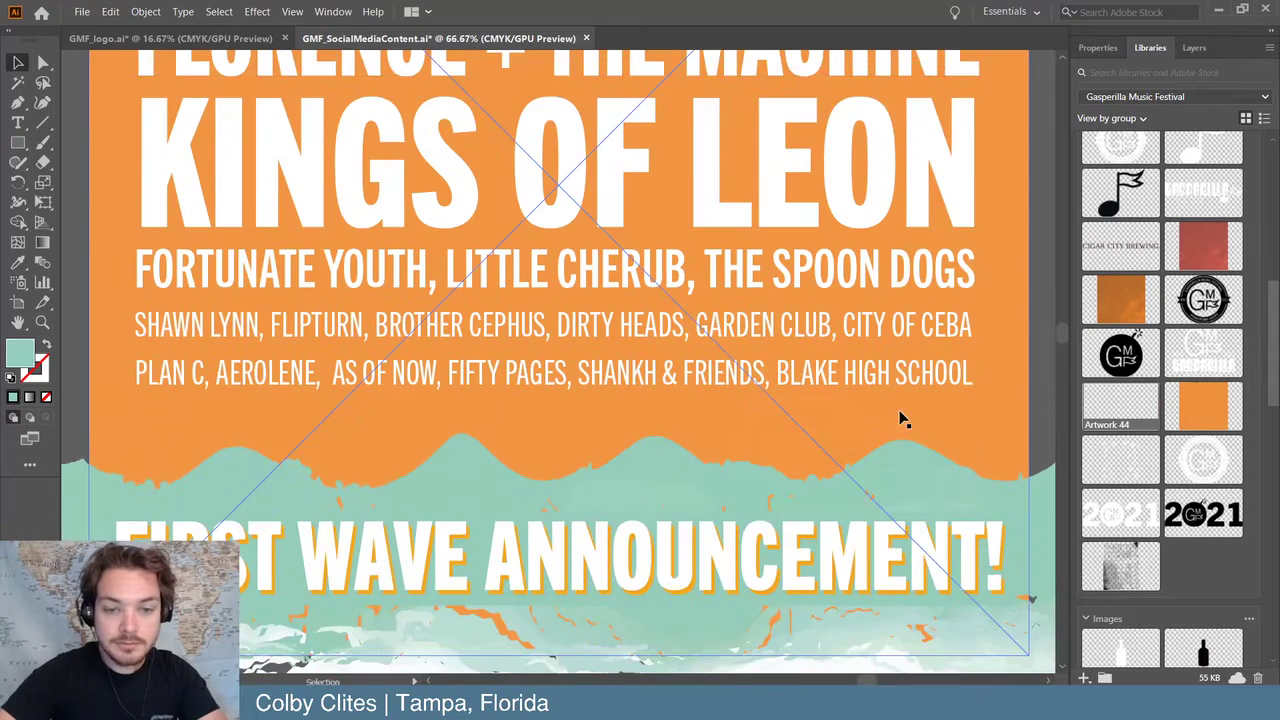
pyautogui.scroll(-2, 900, 418)
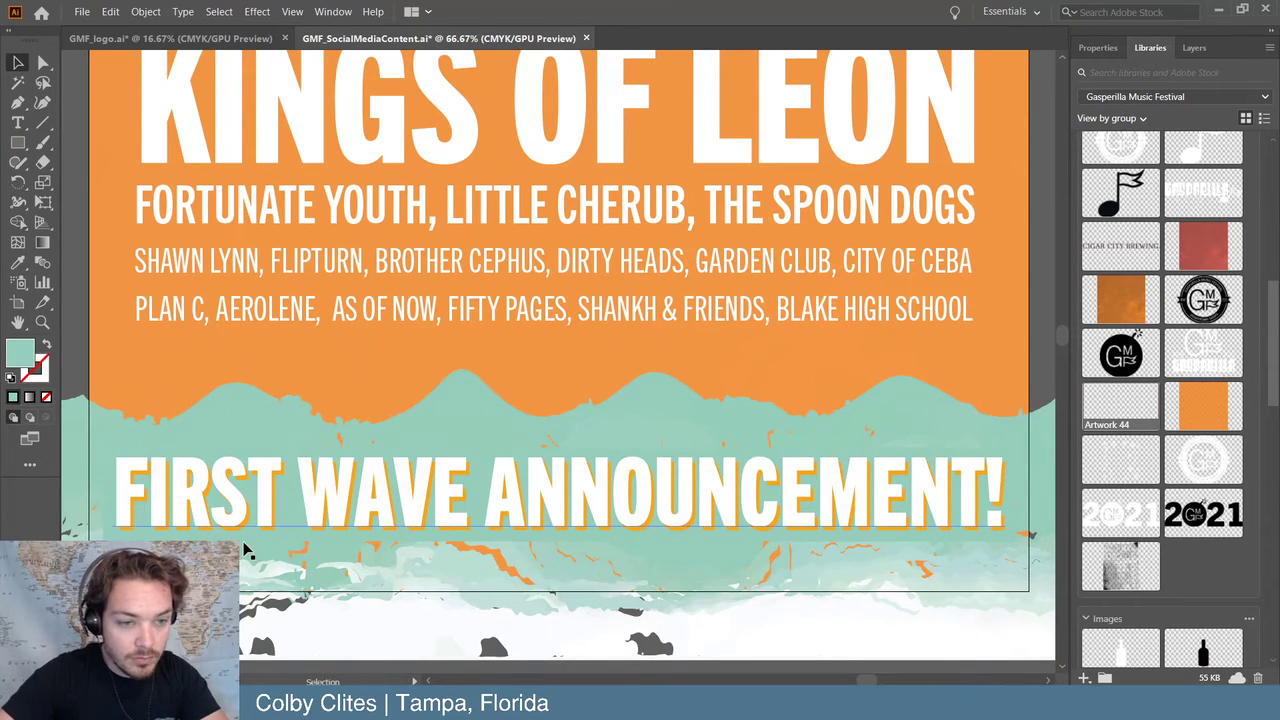
pyautogui.press('a')
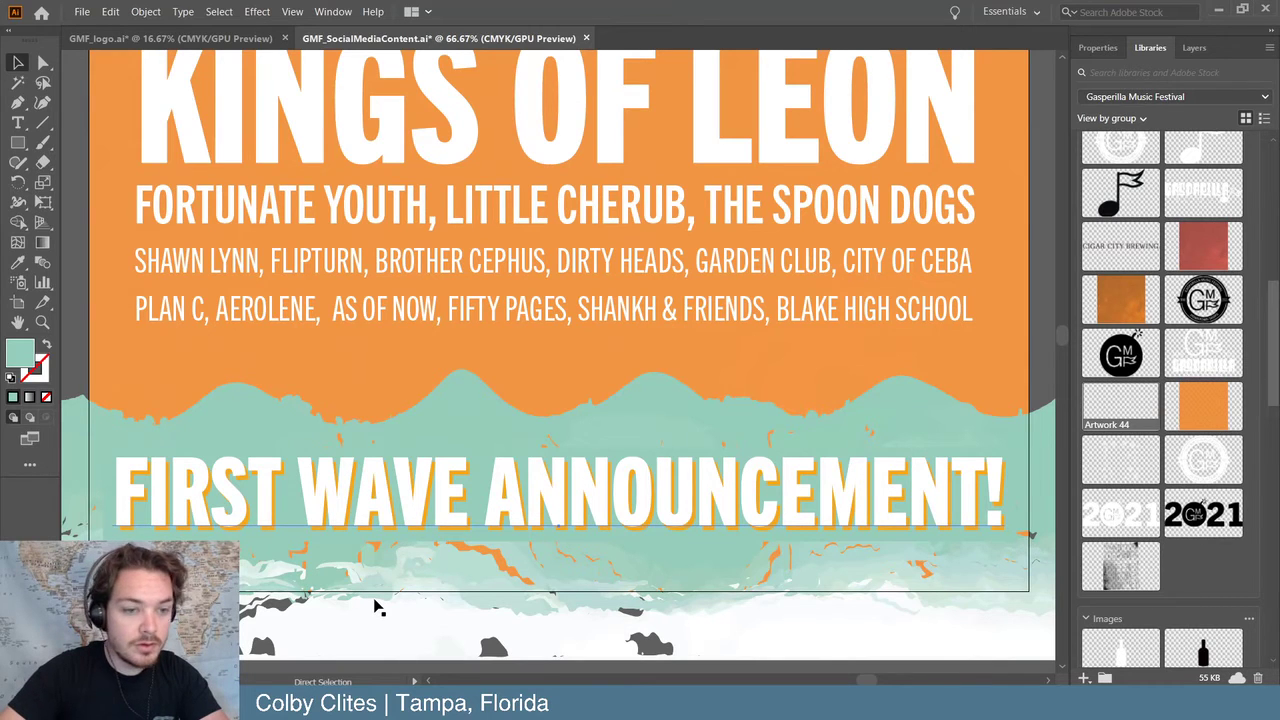
pyautogui.hotkey('ctrl', 'z')
pyautogui.hotkey('ctrl', 'z')
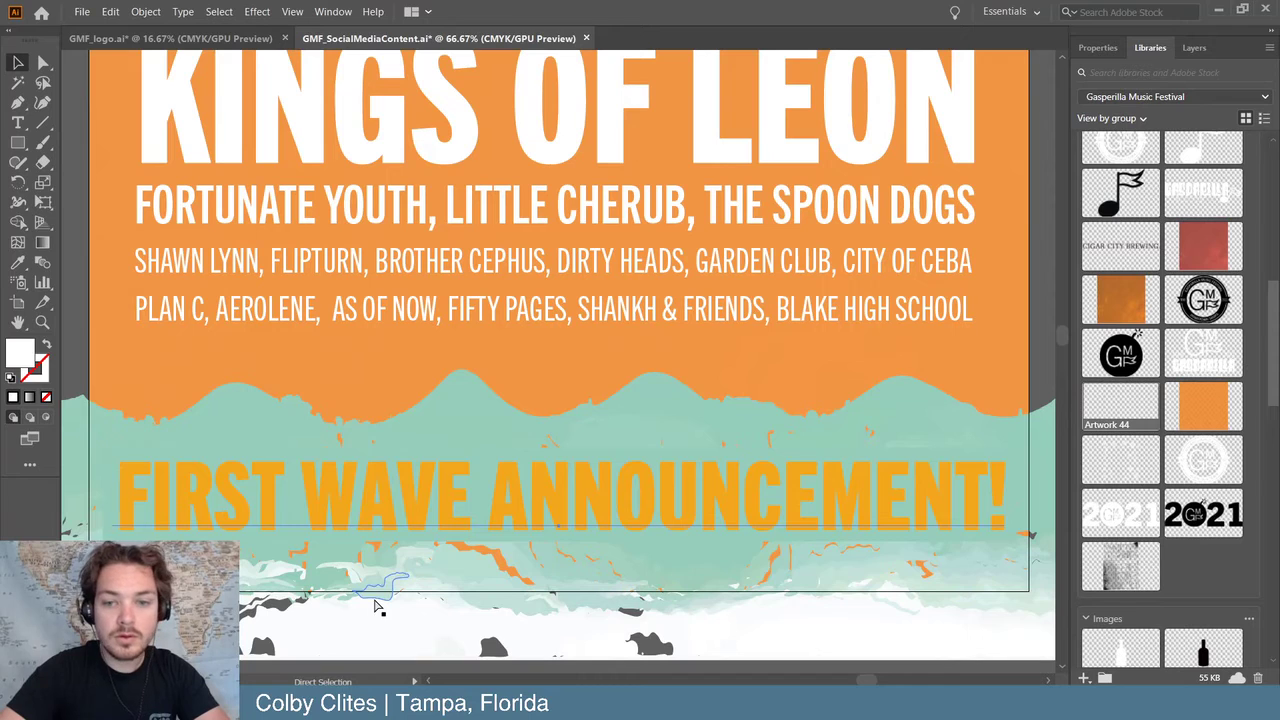
pyautogui.hotkey('ctrl', 'shift', 'z')
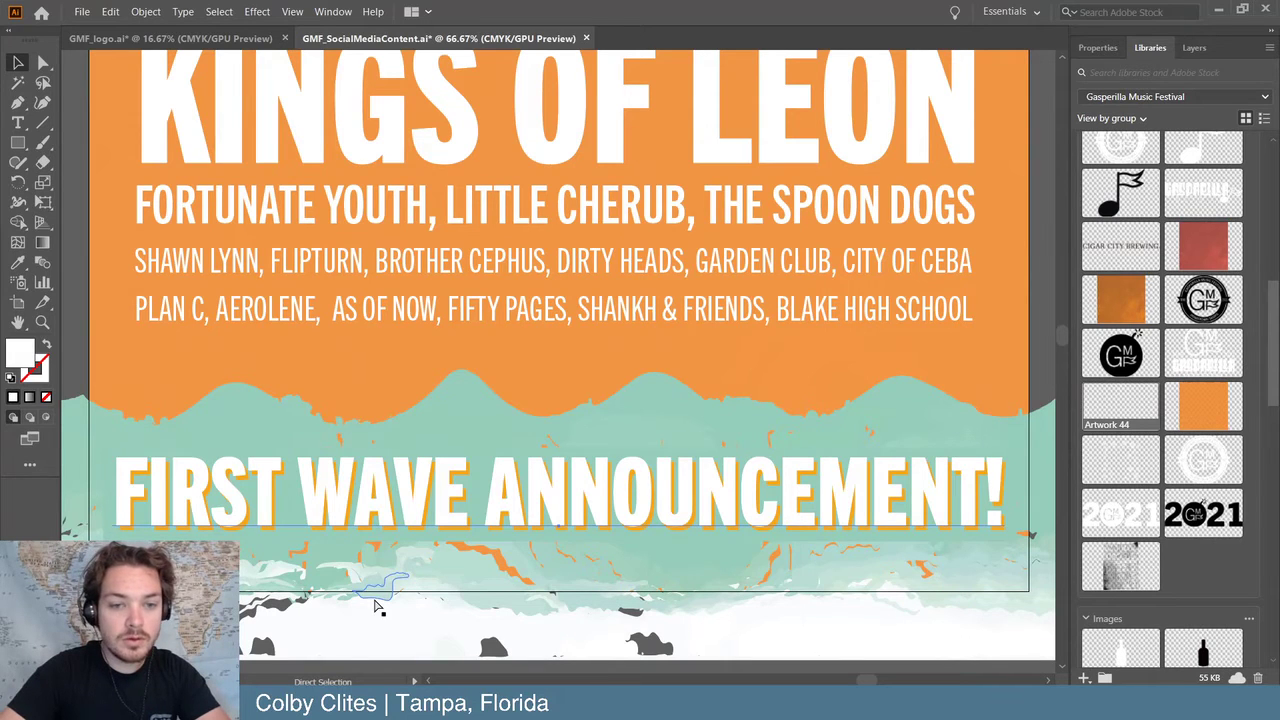
pyautogui.hotkey('ctrl', 'z')
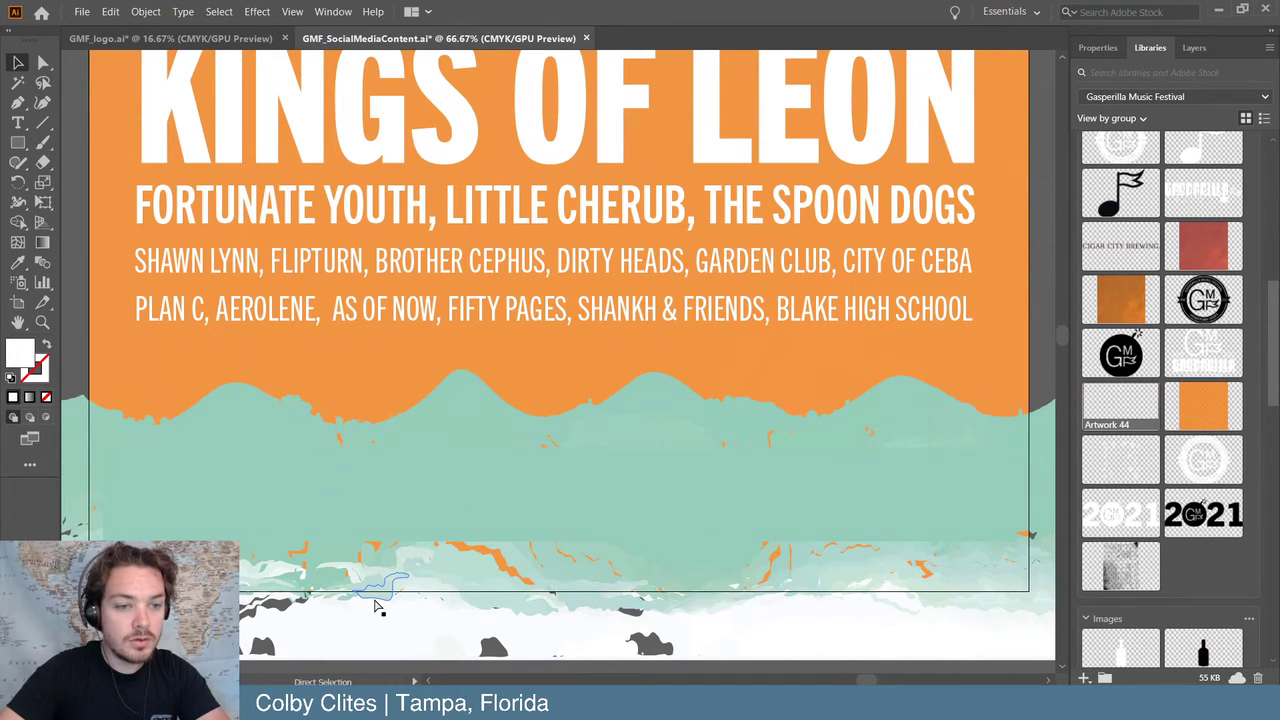
# - Send the teal rectangle behind the announcement text and the wave, keeping it in front of the orange background
pyautogui.moveTo(565, 496); pyautogui.dragTo(583, 530)
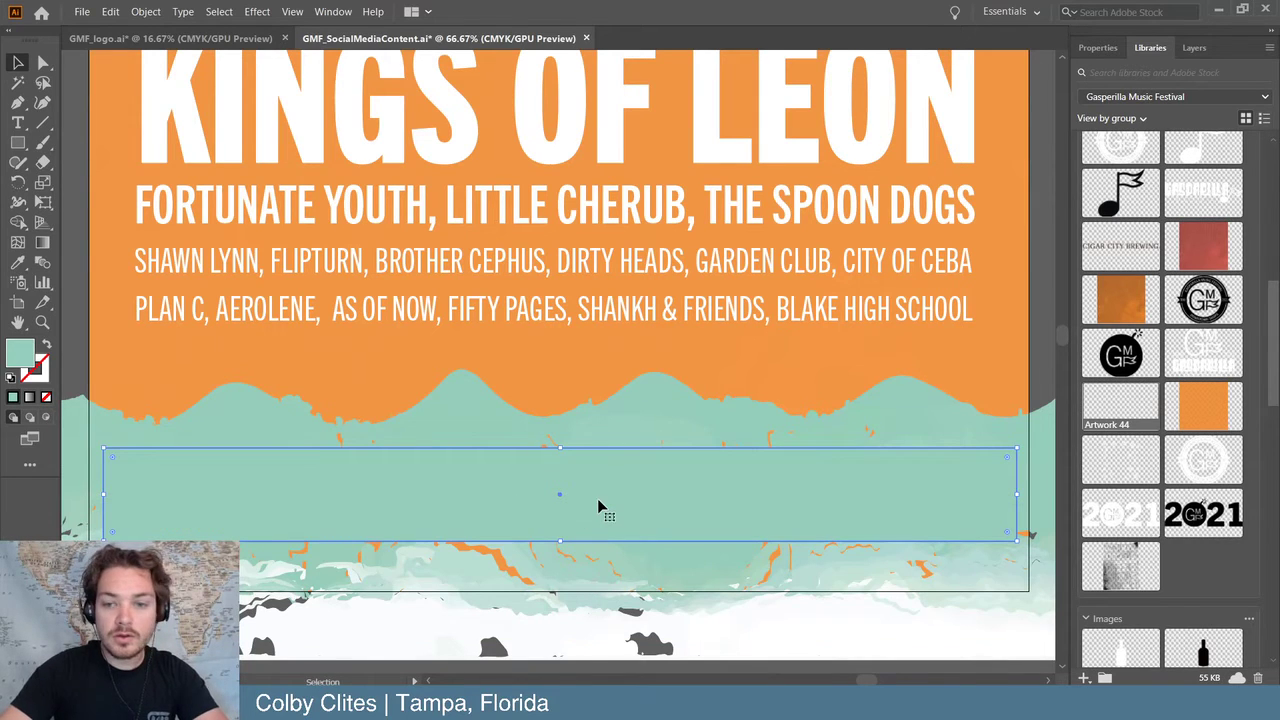
pyautogui.click(145, 11)
pyautogui.moveTo(168, 46)
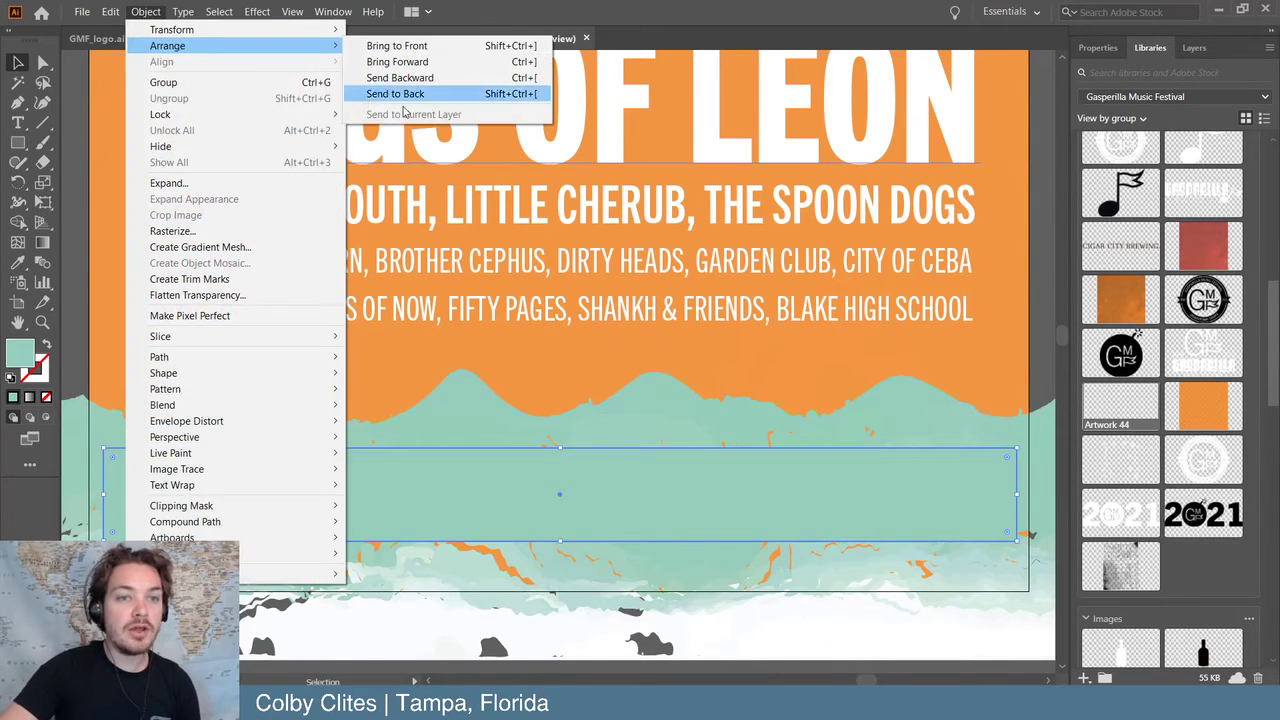
pyautogui.click(405, 98)
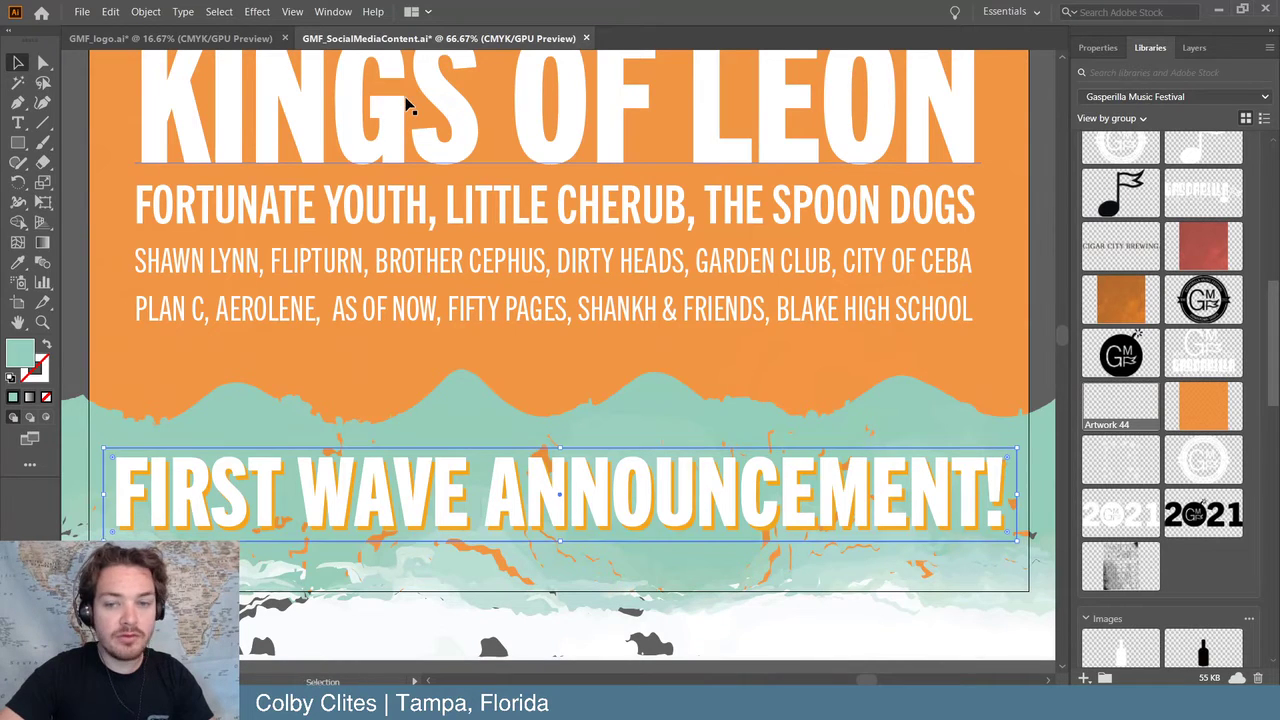
pyautogui.press('v')
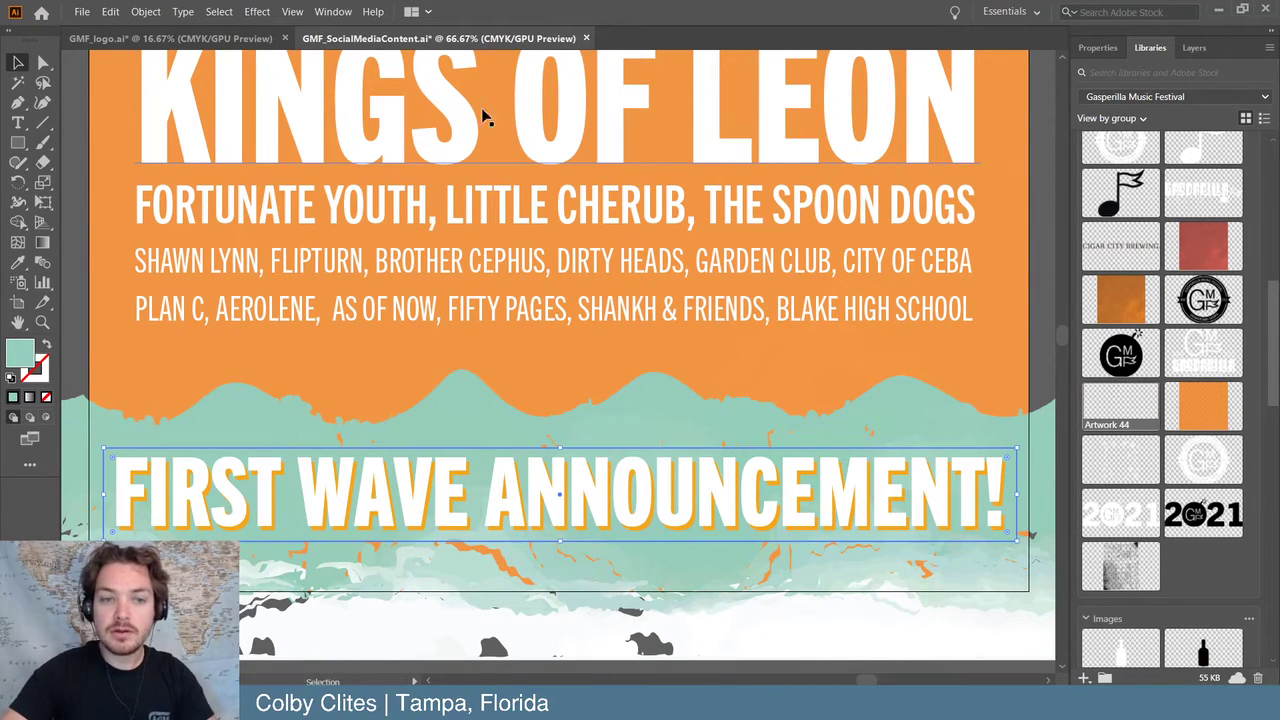
pyautogui.click(78, 295)
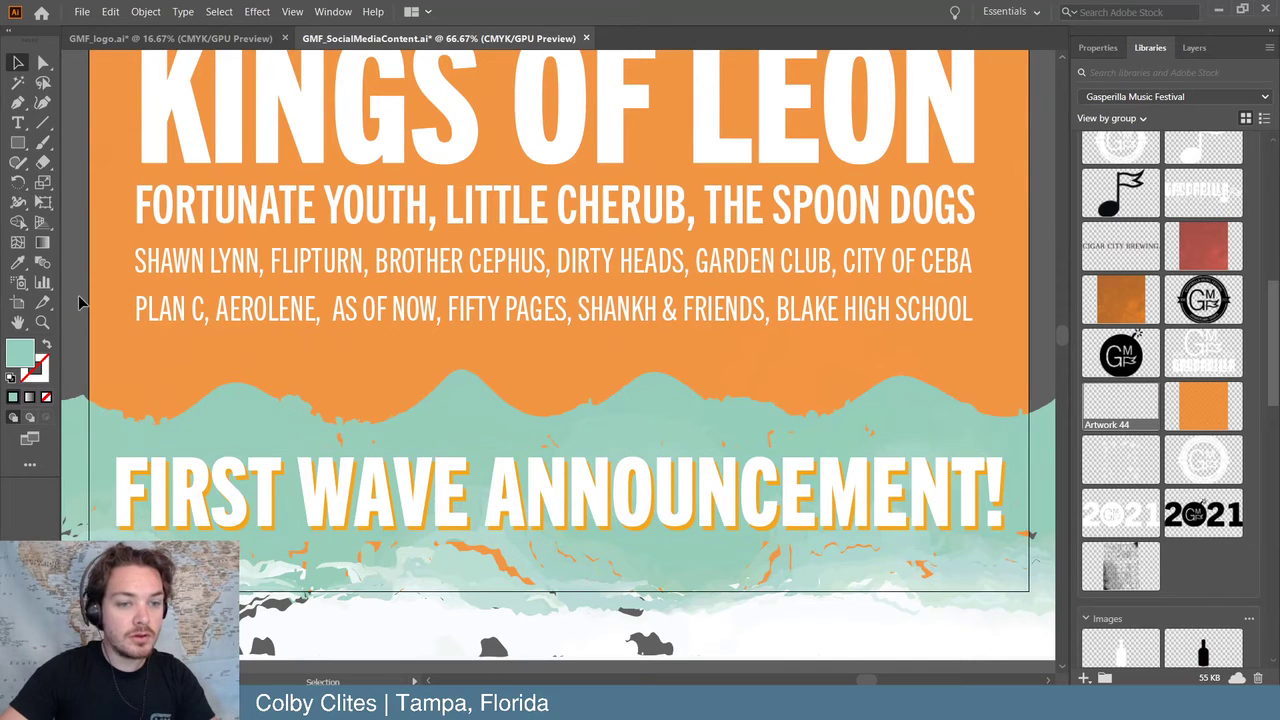
# - Pull the textured orange background out of the announcement post and delete it
pyautogui.hotkey('ctrl', '-')
pyautogui.hotkey('ctrl', '-')
pyautogui.hotkey('ctrl', '-')
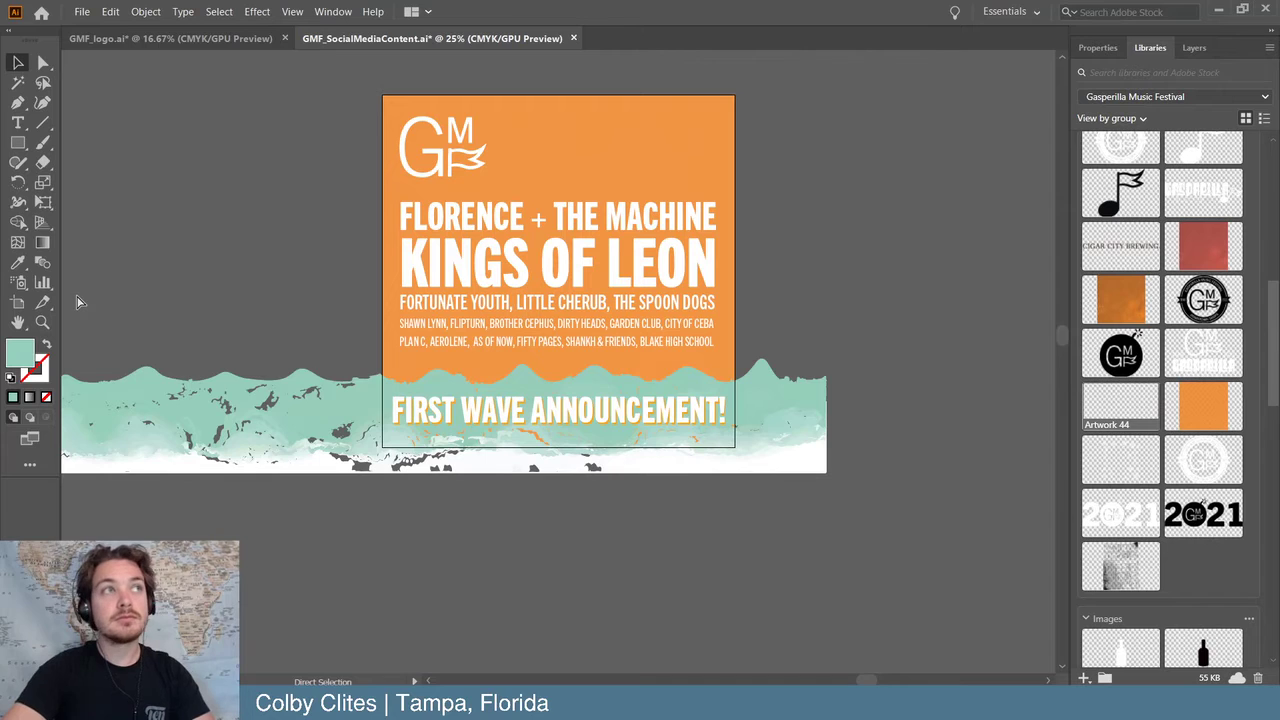
pyautogui.scroll(2, 209, 302)
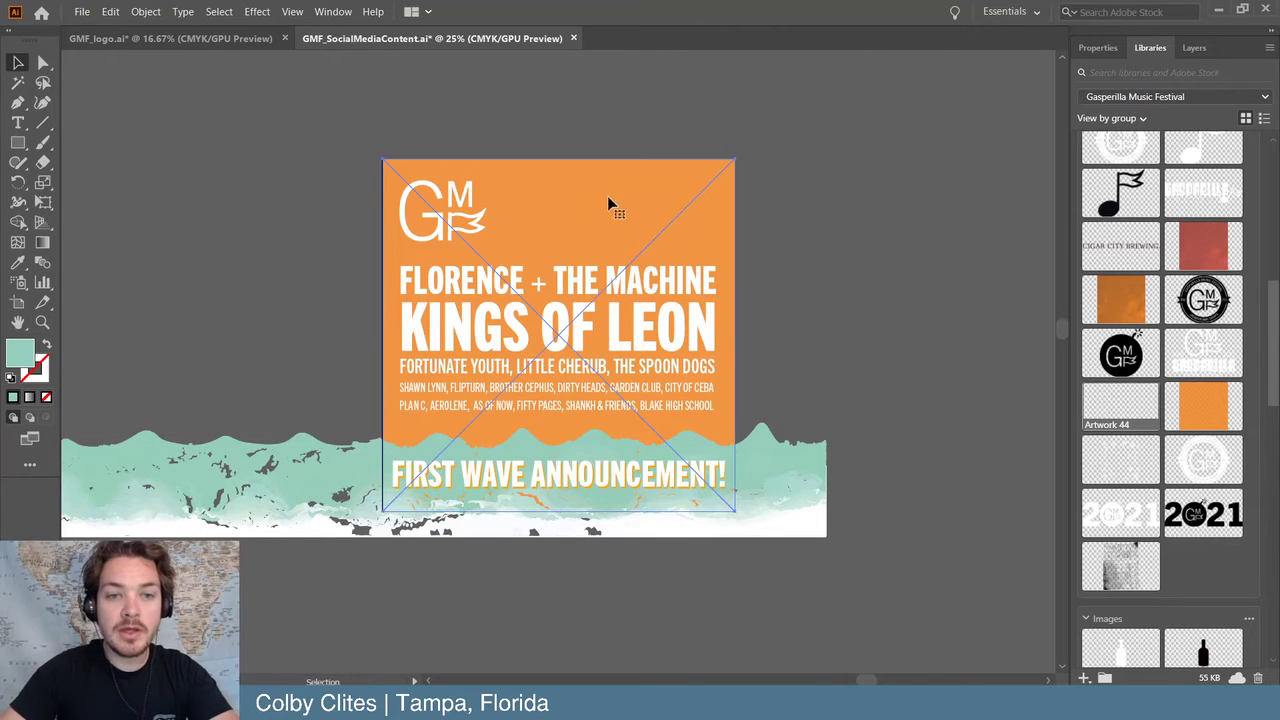
pyautogui.moveTo(634, 194); pyautogui.dragTo(871, 202)
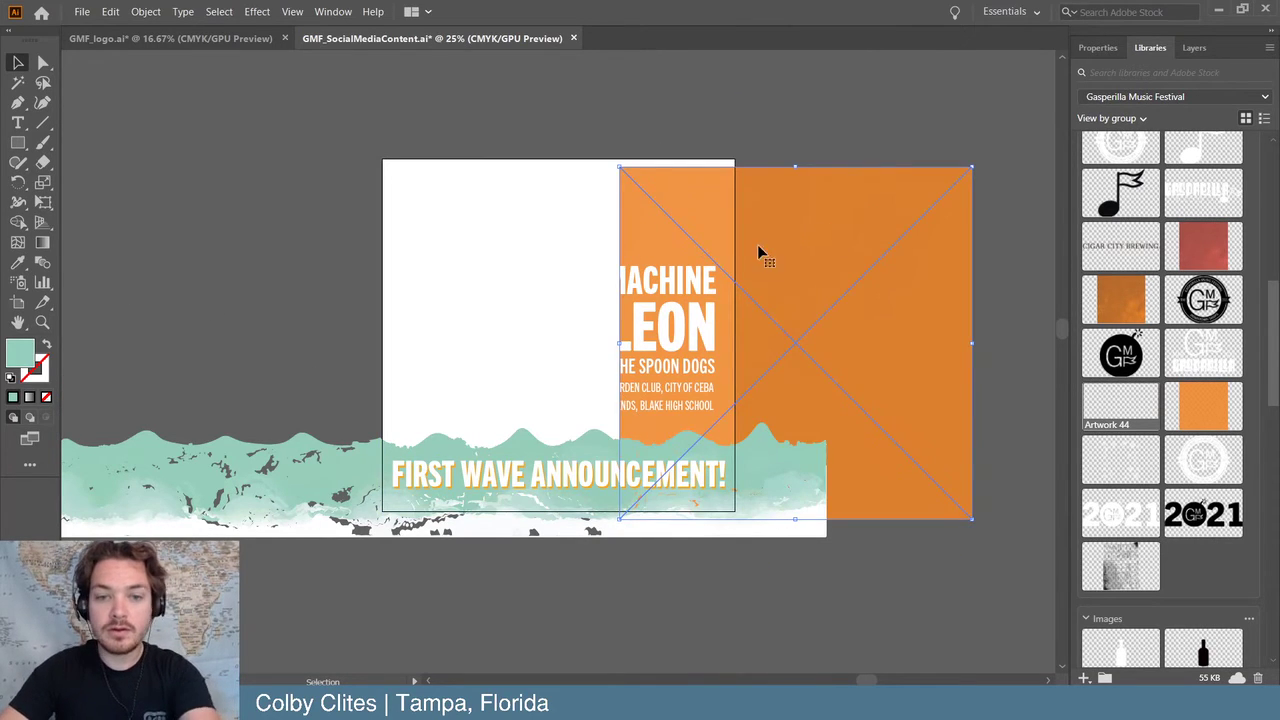
pyautogui.press('Delete')
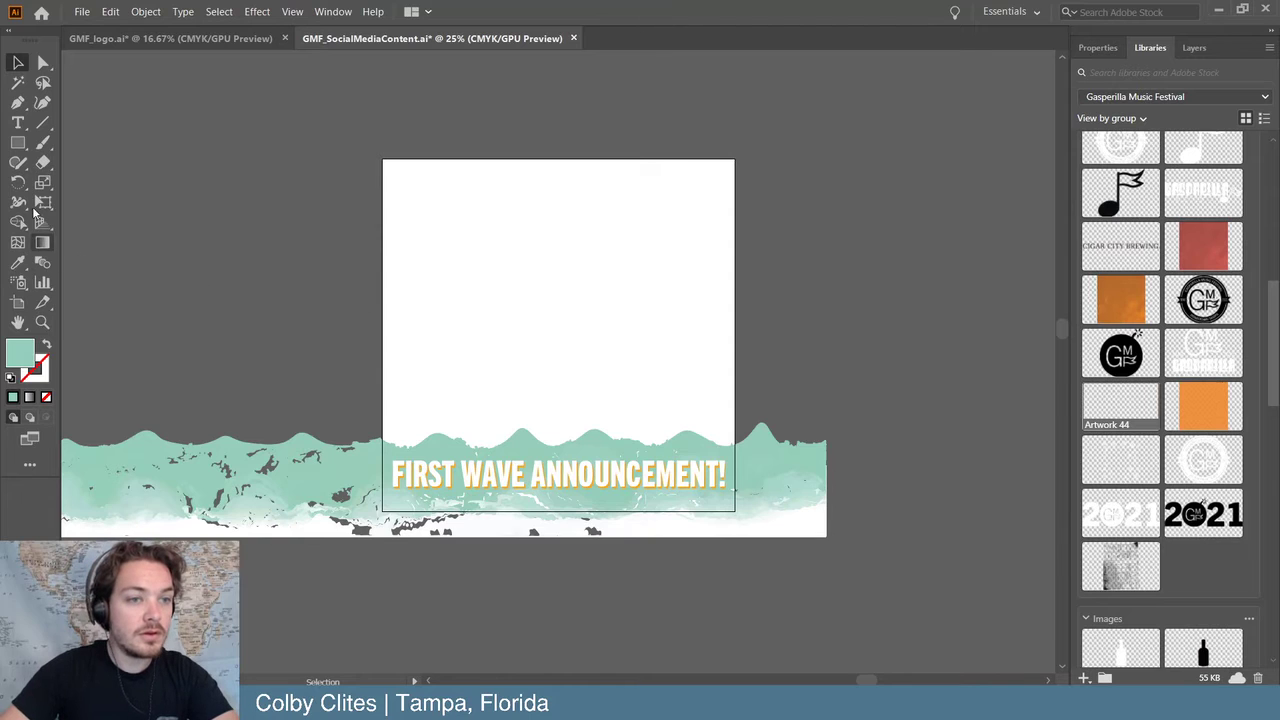
# - Draw a rectangle slightly larger than the announcement artboard and fill it with the orange from the library's colour theme
pyautogui.click(18, 142)
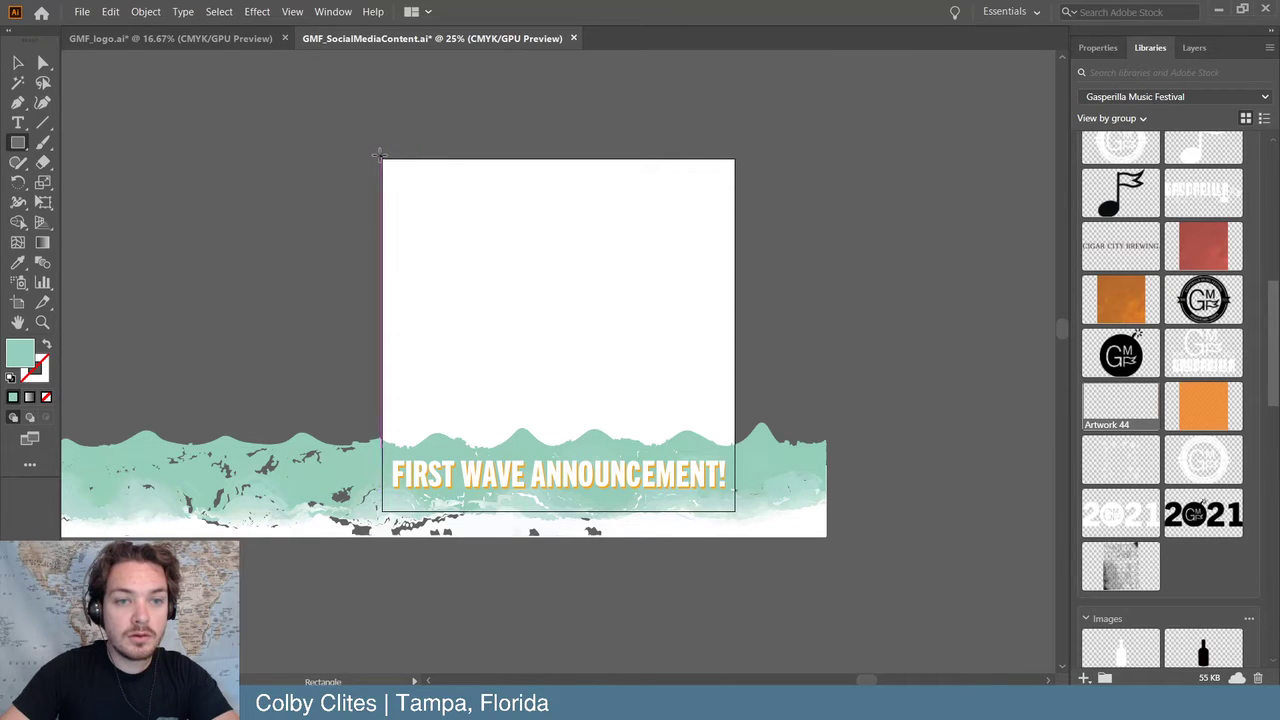
pyautogui.moveTo(377, 156); pyautogui.dragTo(740, 518)
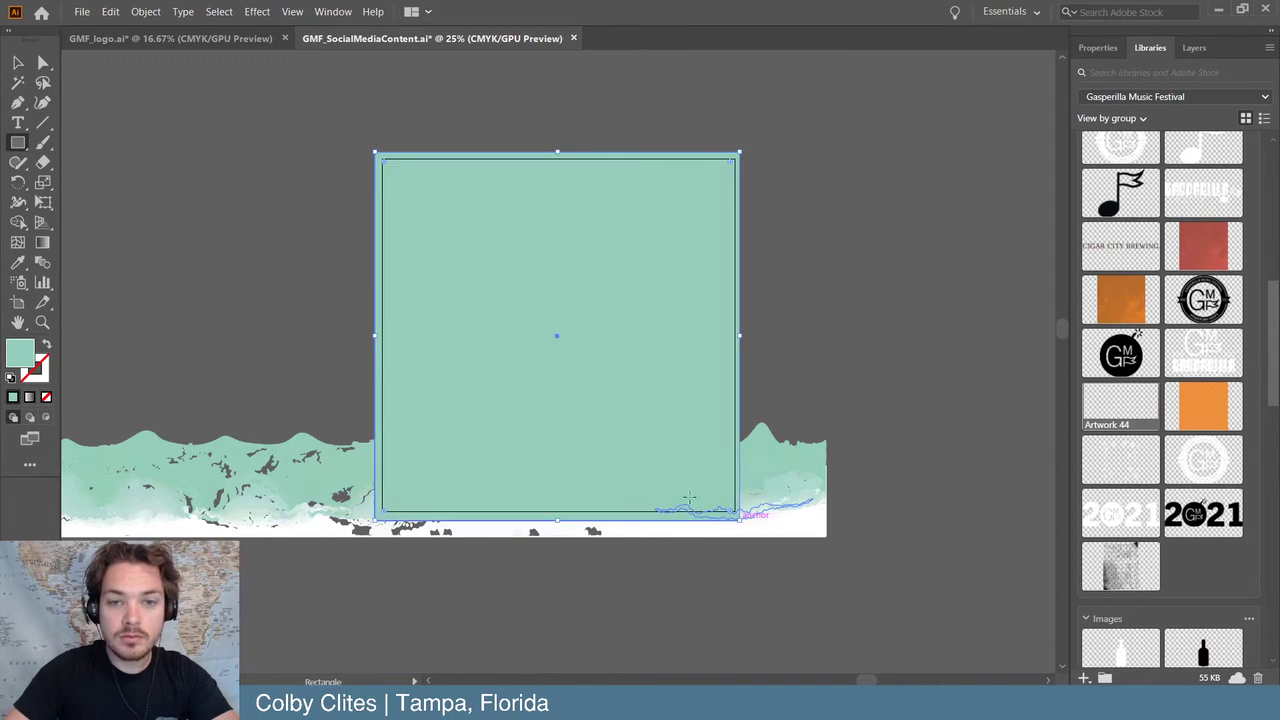
pyautogui.scroll(4, 1208, 232)
pyautogui.scroll(4, 1180, 260)
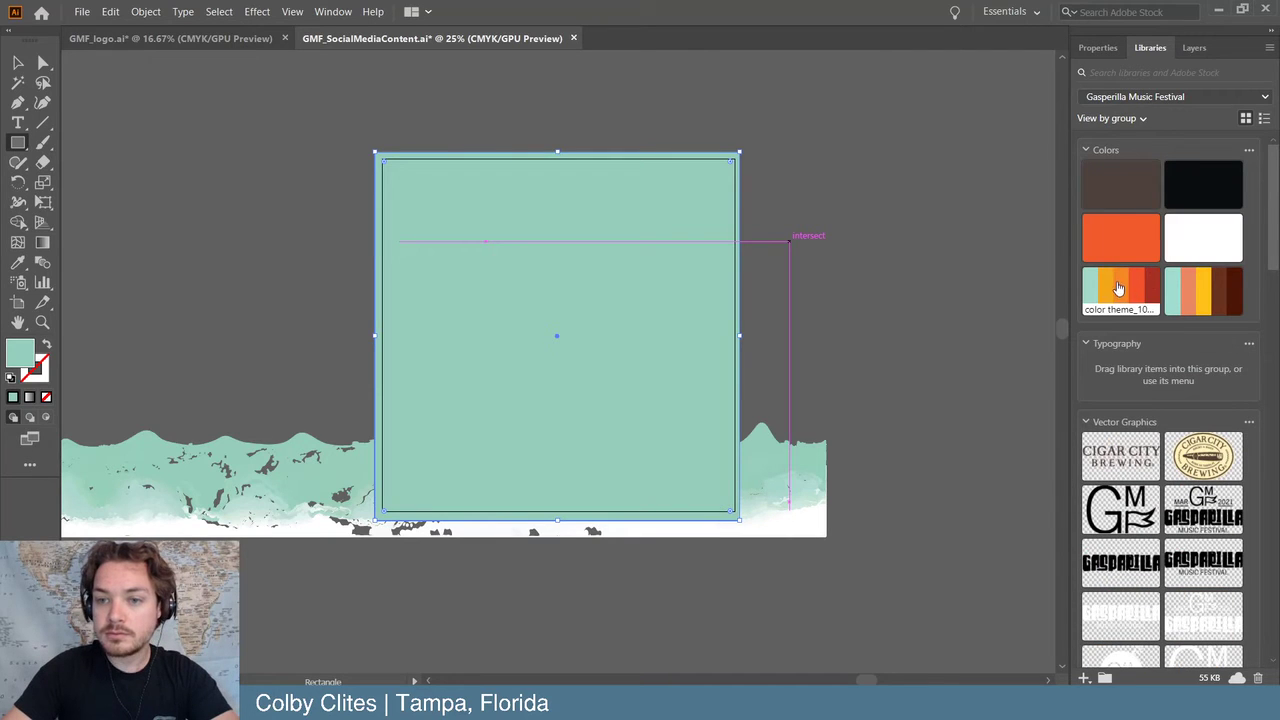
pyautogui.click(1118, 289)
pyautogui.click(18, 64)
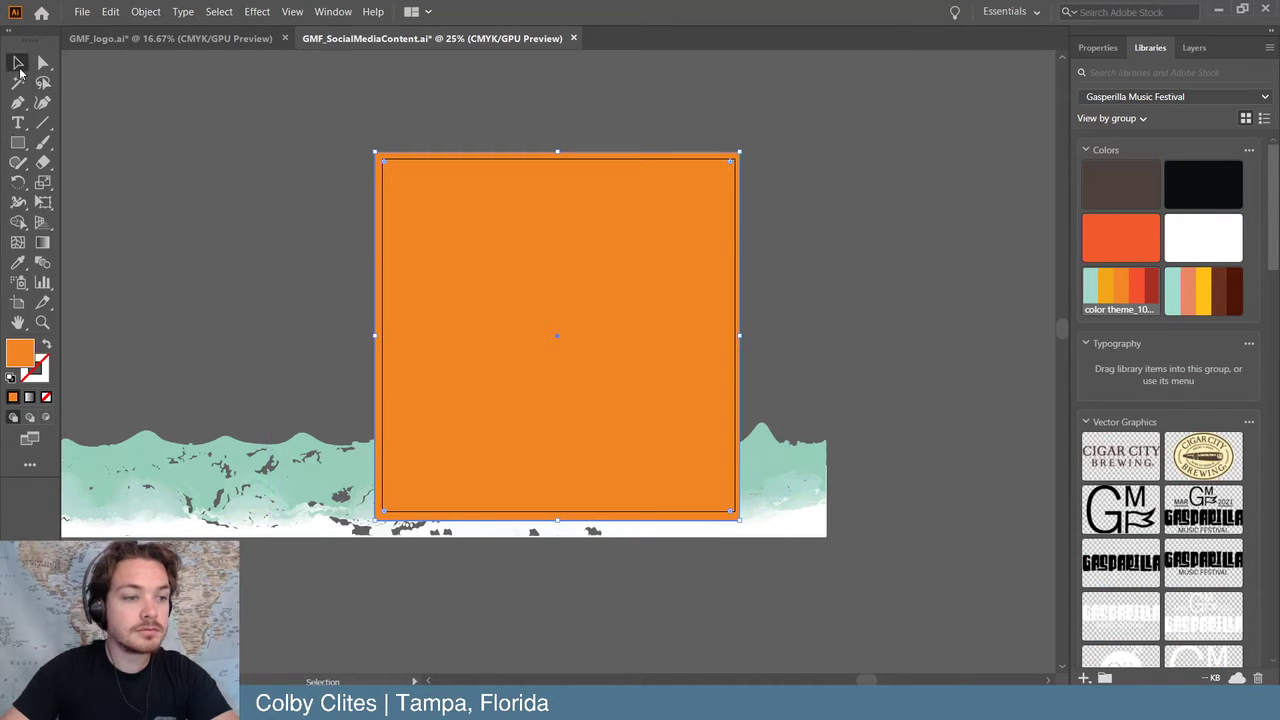
# - Send the plain orange rectangle behind all the announcement post's lettering, logo and wave
pyautogui.click(145, 12)
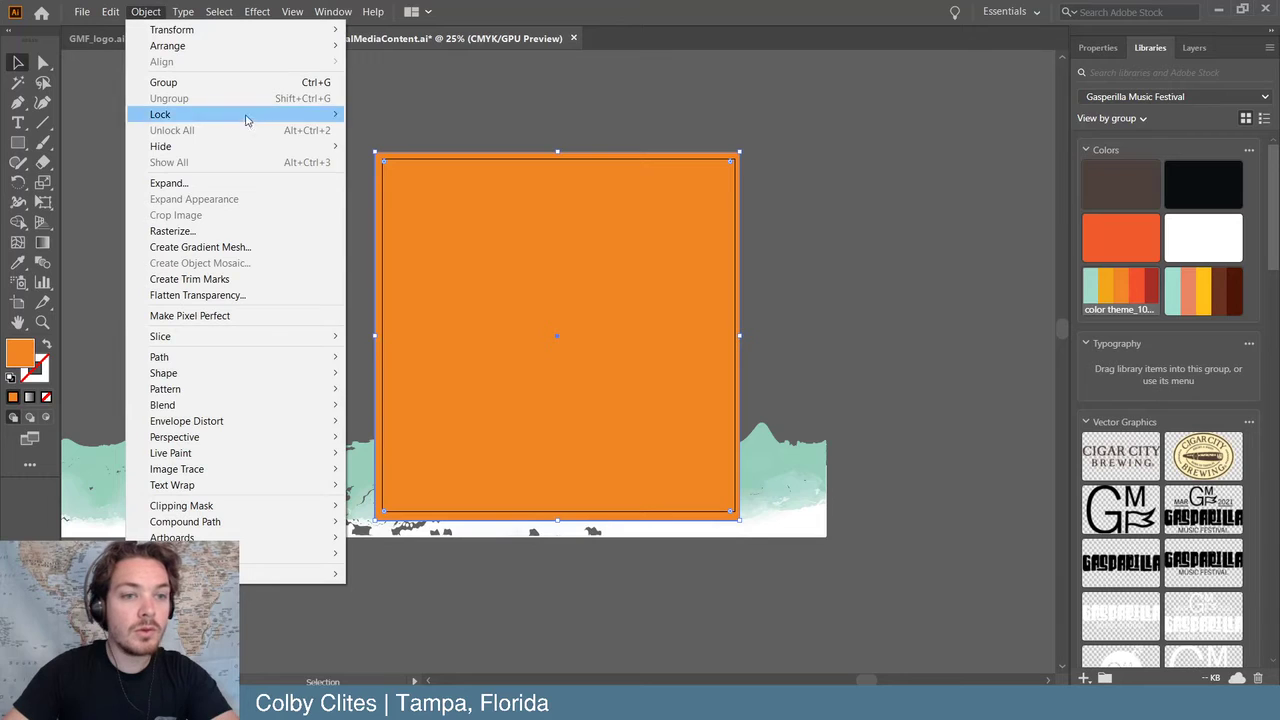
pyautogui.moveTo(249, 47)
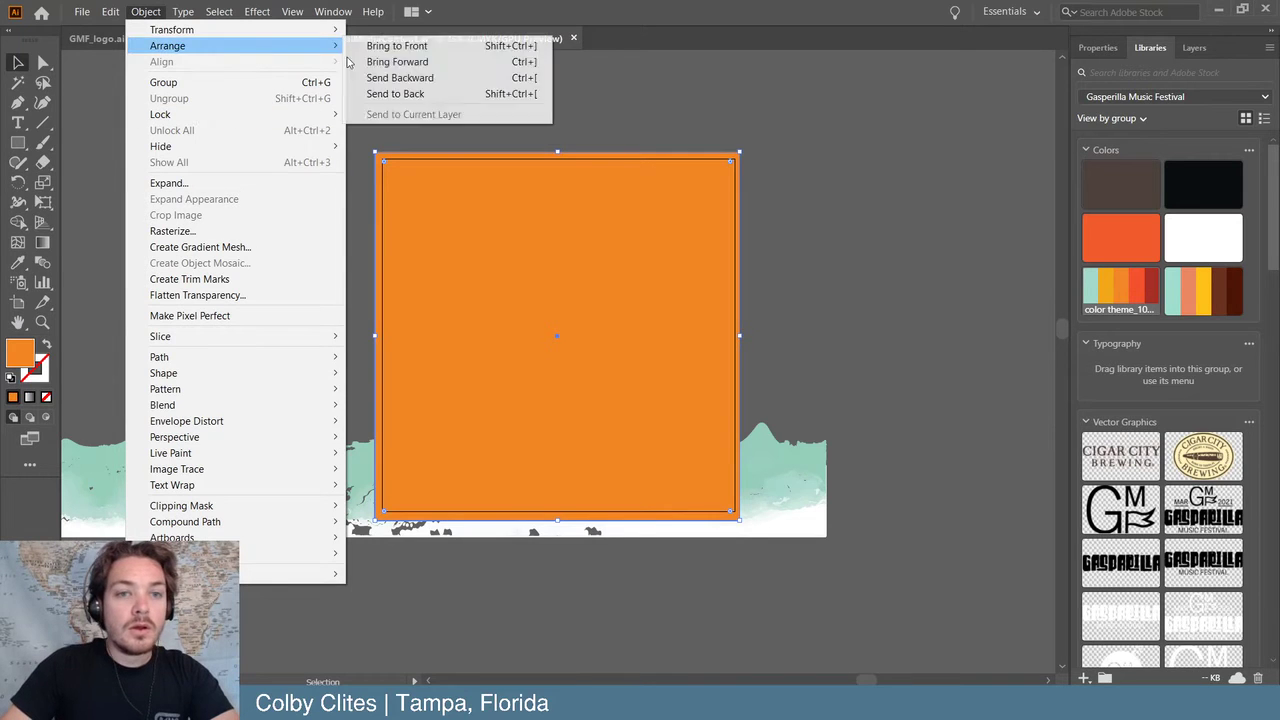
pyautogui.click(404, 94)
pyautogui.click(834, 196)
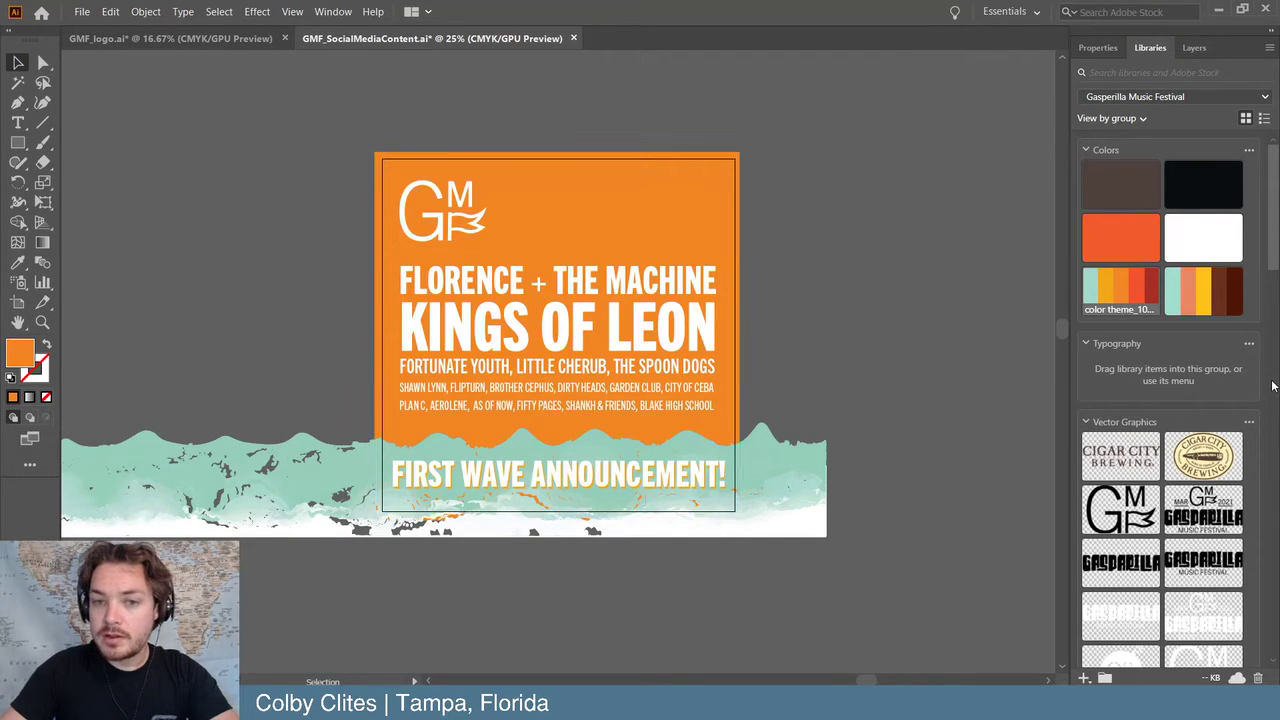
# - Place the Shape 6 scratch texture from the Gasperilla Music Festival library over the First Wave Announcement post
pyautogui.hotkey('ctrl', '0')
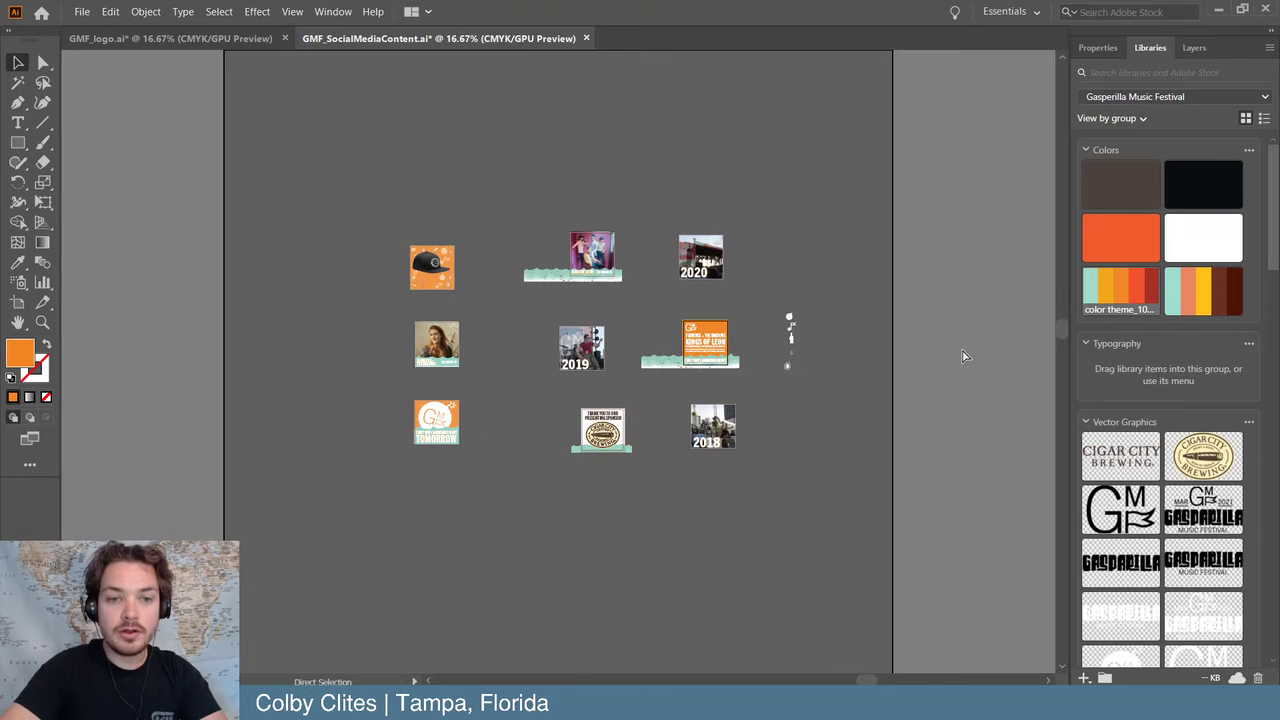
pyautogui.hotkey('ctrl', '=')
pyautogui.hotkey('ctrl', '=')
pyautogui.hotkey('ctrl', '=')
pyautogui.hotkey('ctrl', '=')
pyautogui.hotkey('ctrl', '=')
pyautogui.hotkey('ctrl', '=')
pyautogui.hscroll(5, 963, 356)
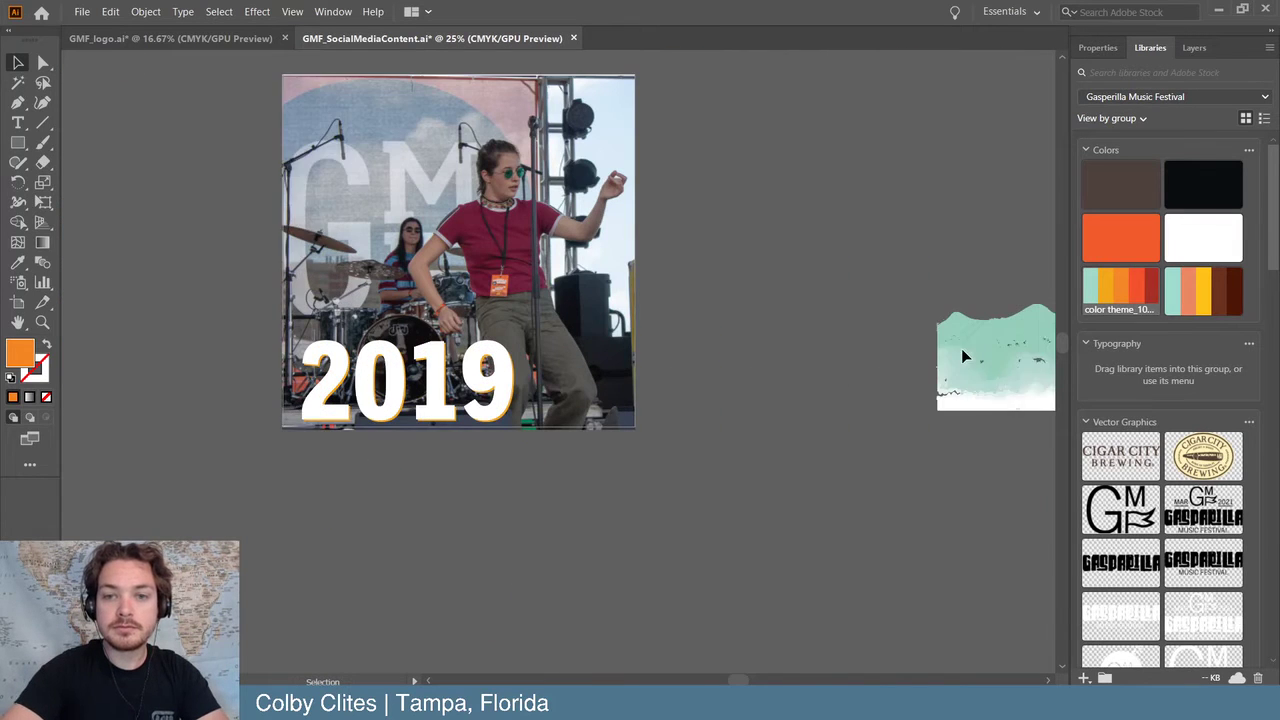
pyautogui.hscroll(-5, 961, 348)
pyautogui.scroll(3, 961, 348)
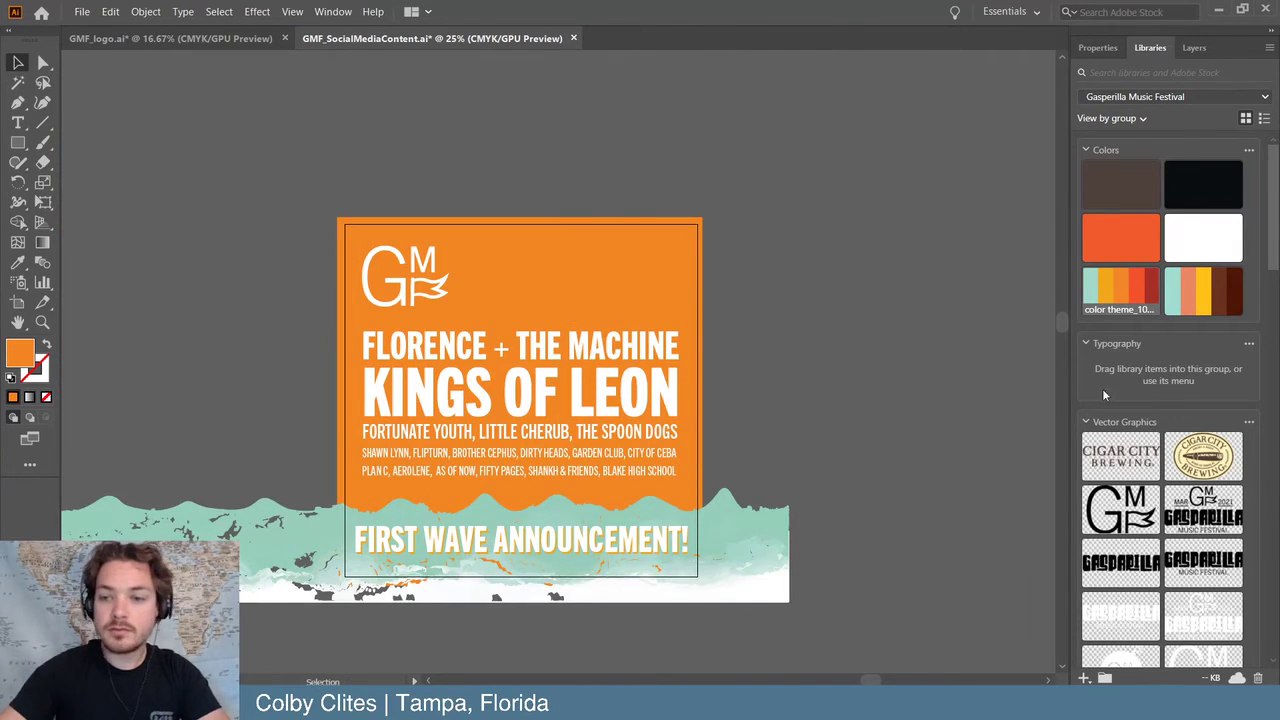
pyautogui.scroll(-5, 1172, 481)
pyautogui.scroll(-10, 1172, 481)
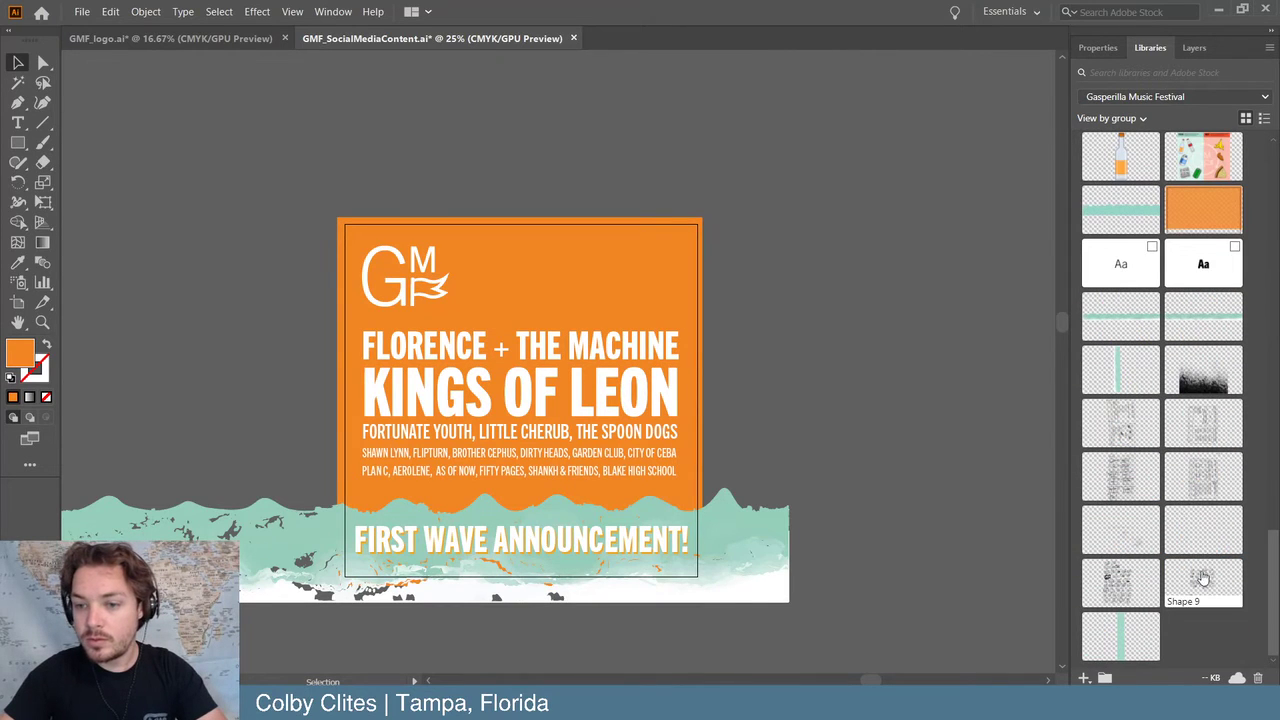
pyautogui.moveTo(1131, 526); pyautogui.dragTo(349, 125)
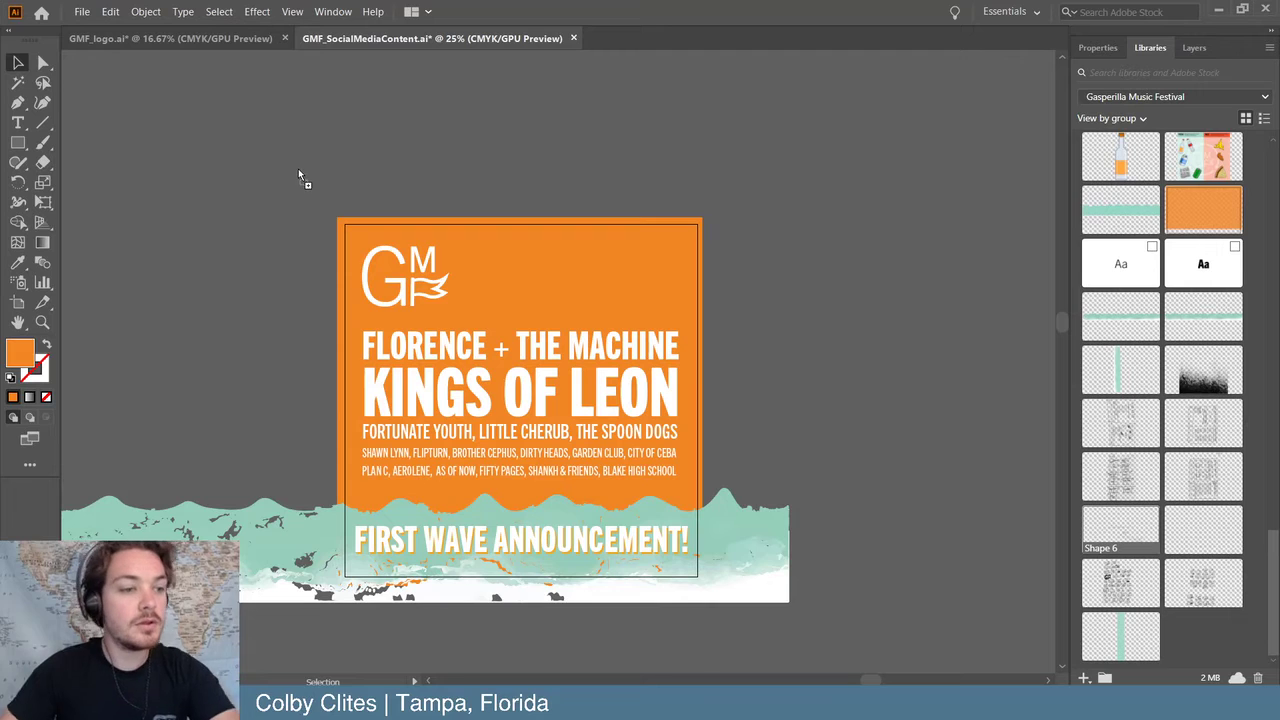
pyautogui.moveTo(294, 167); pyautogui.dragTo(291, 163)
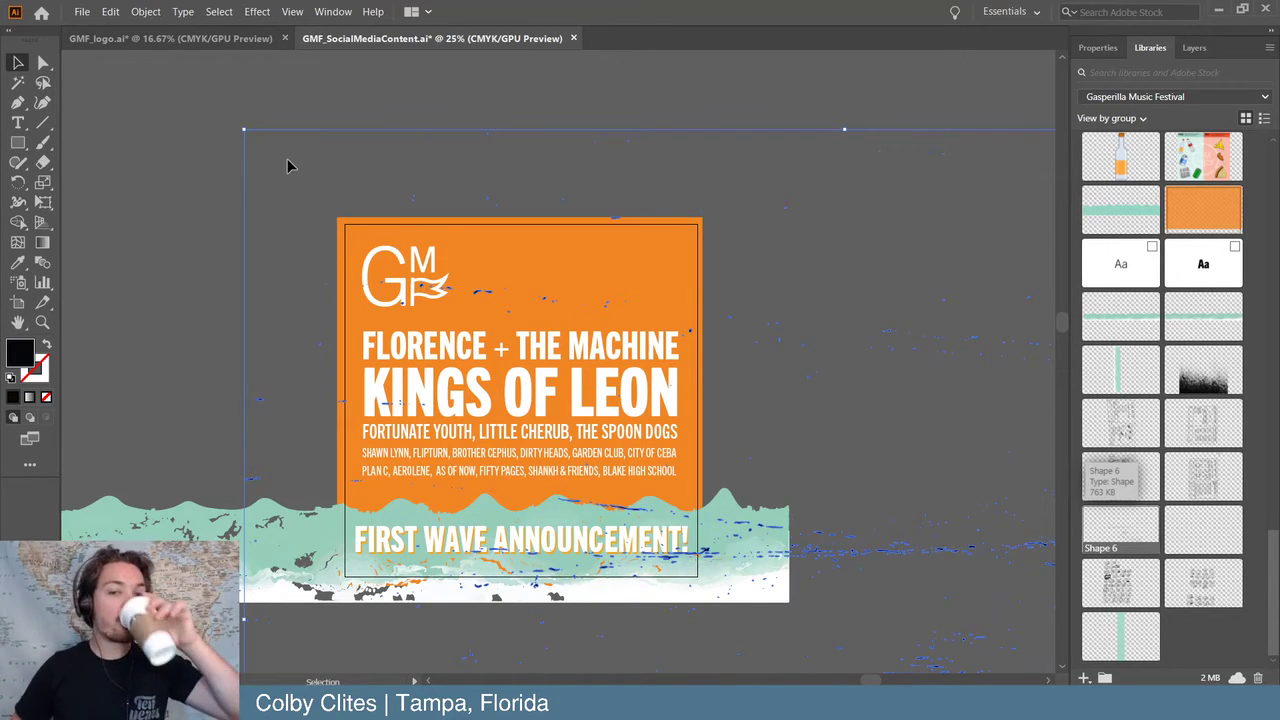
# - Rotate the scratch texture about 2° clockwise and position it so its densest scratches cross the orange background's upper part
pyautogui.moveTo(900, 333); pyautogui.dragTo(178, 272)
pyautogui.moveTo(589, 294); pyautogui.dragTo(686, 316)
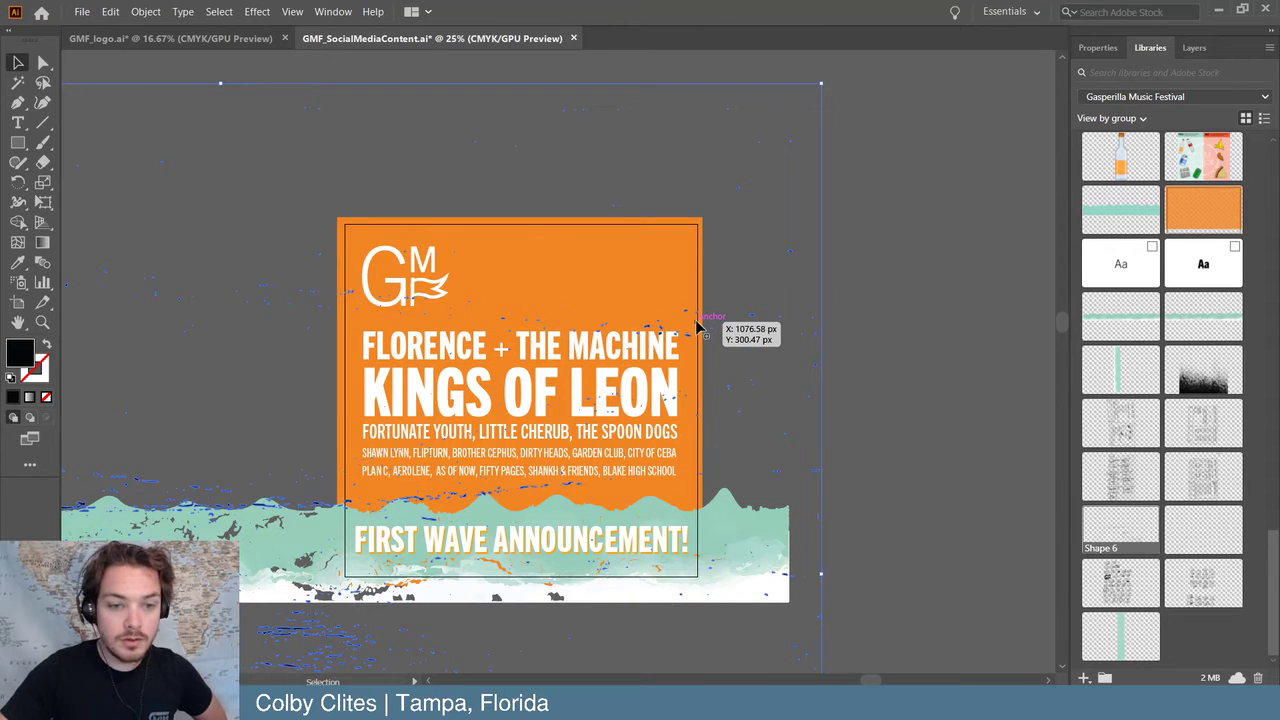
pyautogui.press('Up')
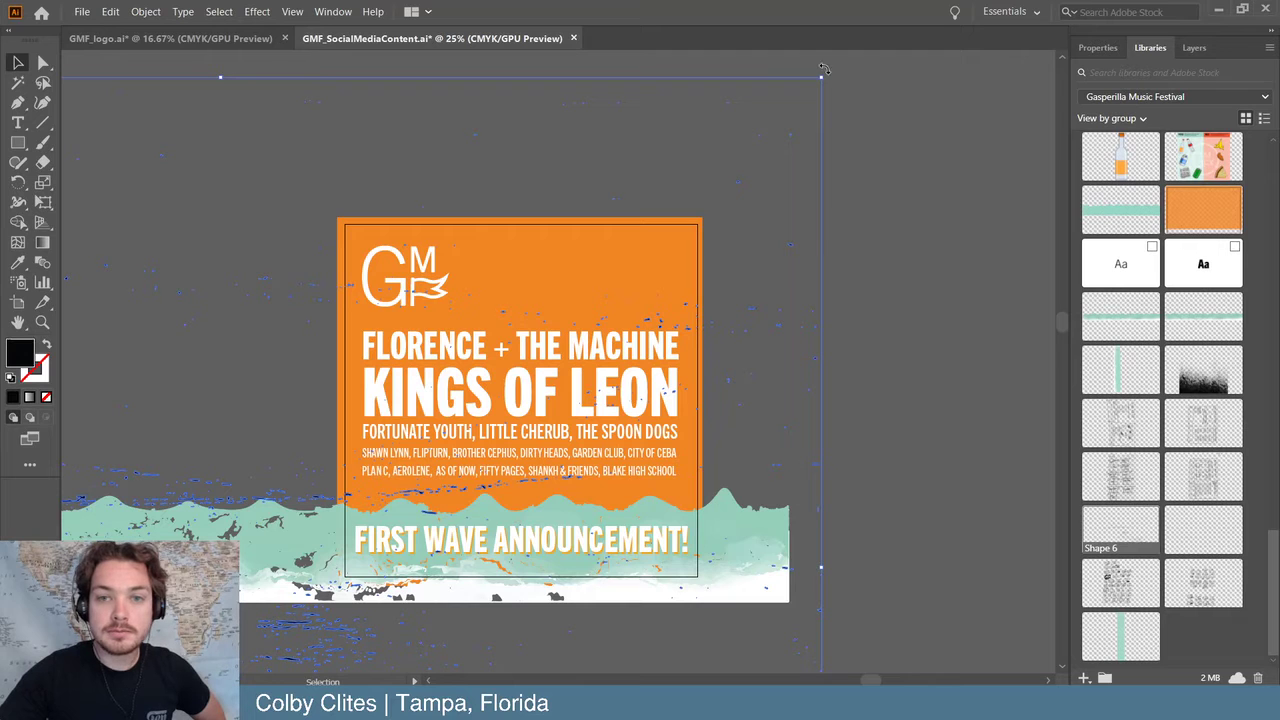
pyautogui.moveTo(822, 70); pyautogui.dragTo(845, 92)
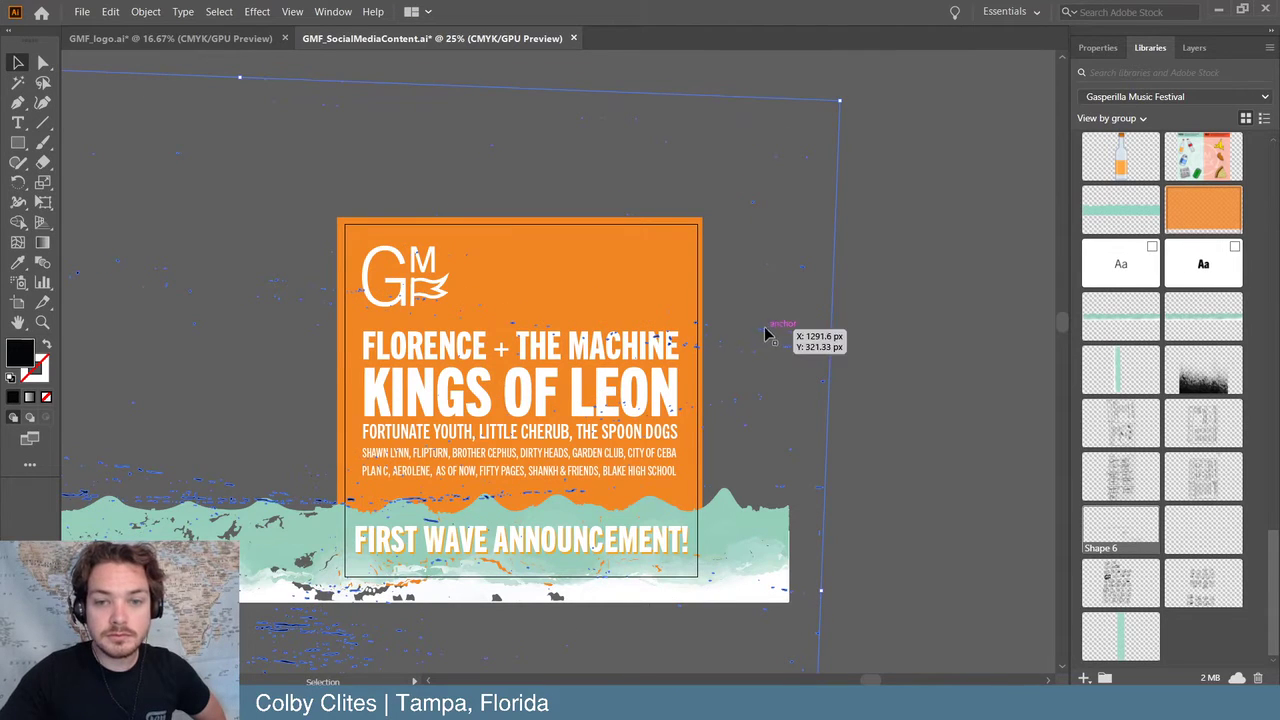
pyautogui.moveTo(765, 333); pyautogui.dragTo(931, 153)
pyautogui.moveTo(698, 340); pyautogui.dragTo(947, 247)
pyautogui.moveTo(785, 413); pyautogui.dragTo(816, 423)
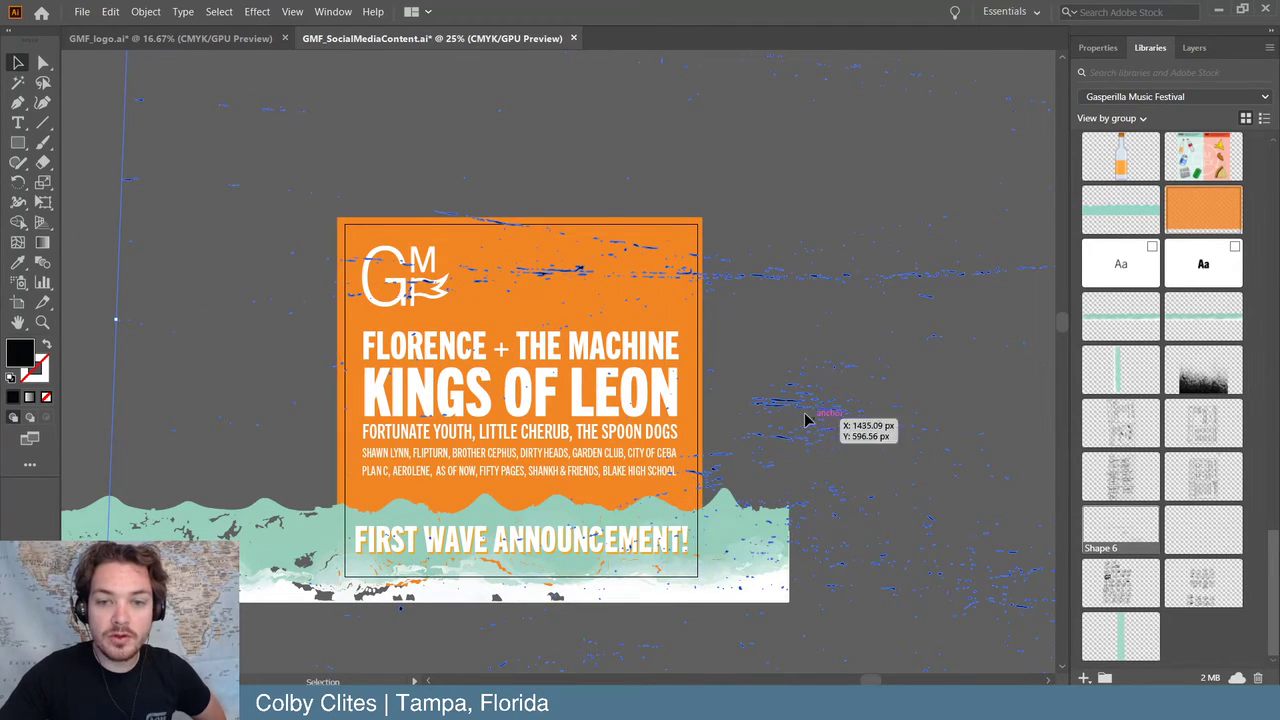
pyautogui.moveTo(785, 407); pyautogui.dragTo(775, 407)
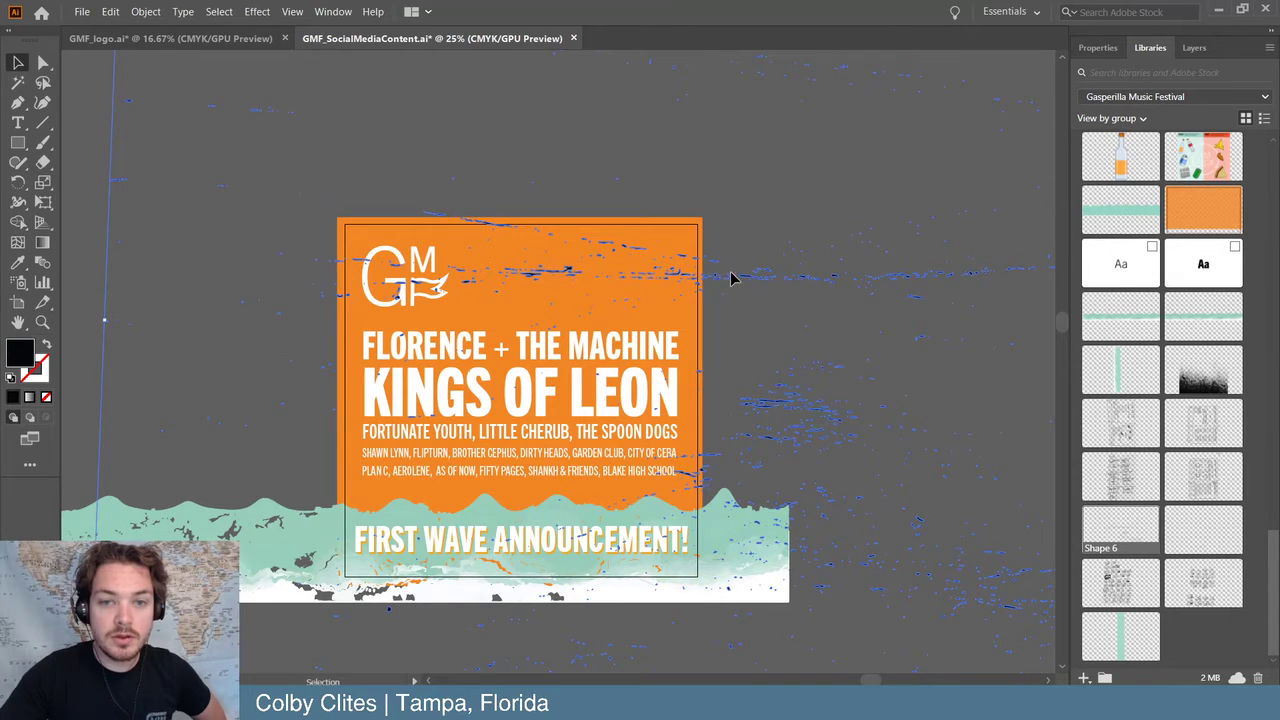
pyautogui.moveTo(731, 284); pyautogui.dragTo(731, 303)
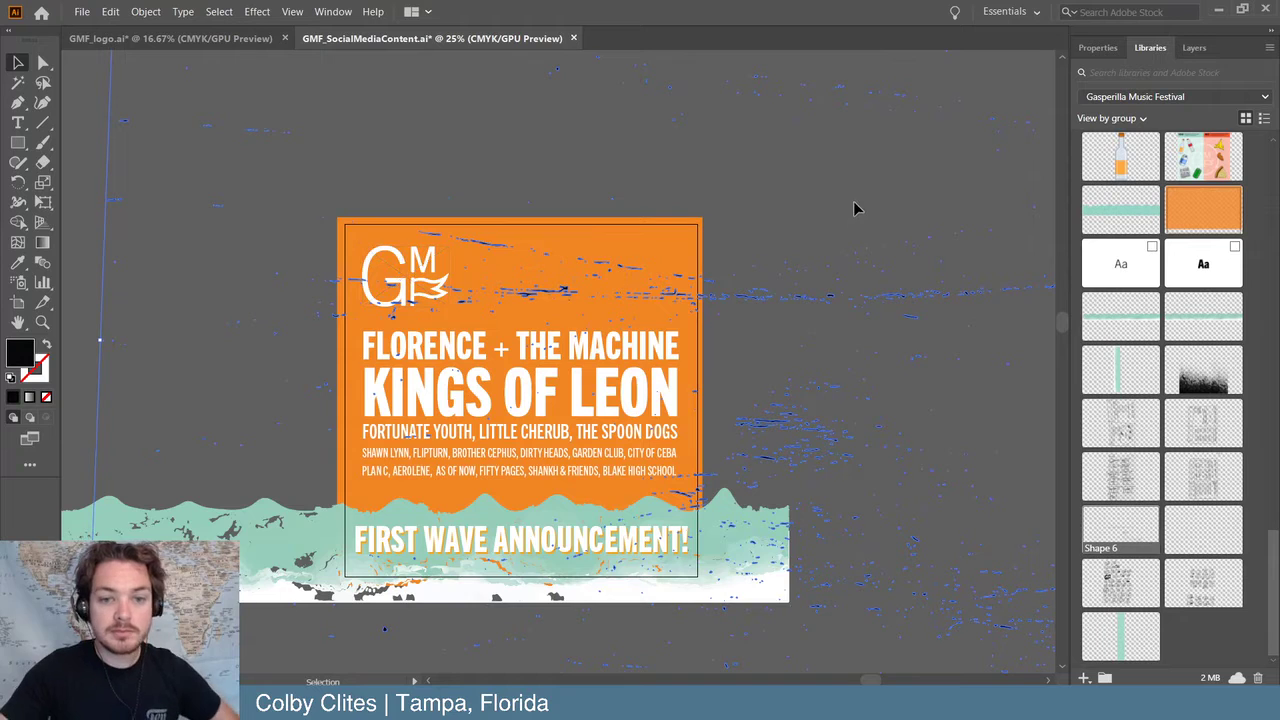
# - Subtract the scratch texture from the orange rectangle with the Minus Front pathfinder operation
pyautogui.keyDown('shift'); pyautogui.click(673, 238); pyautogui.keyUp('shift')
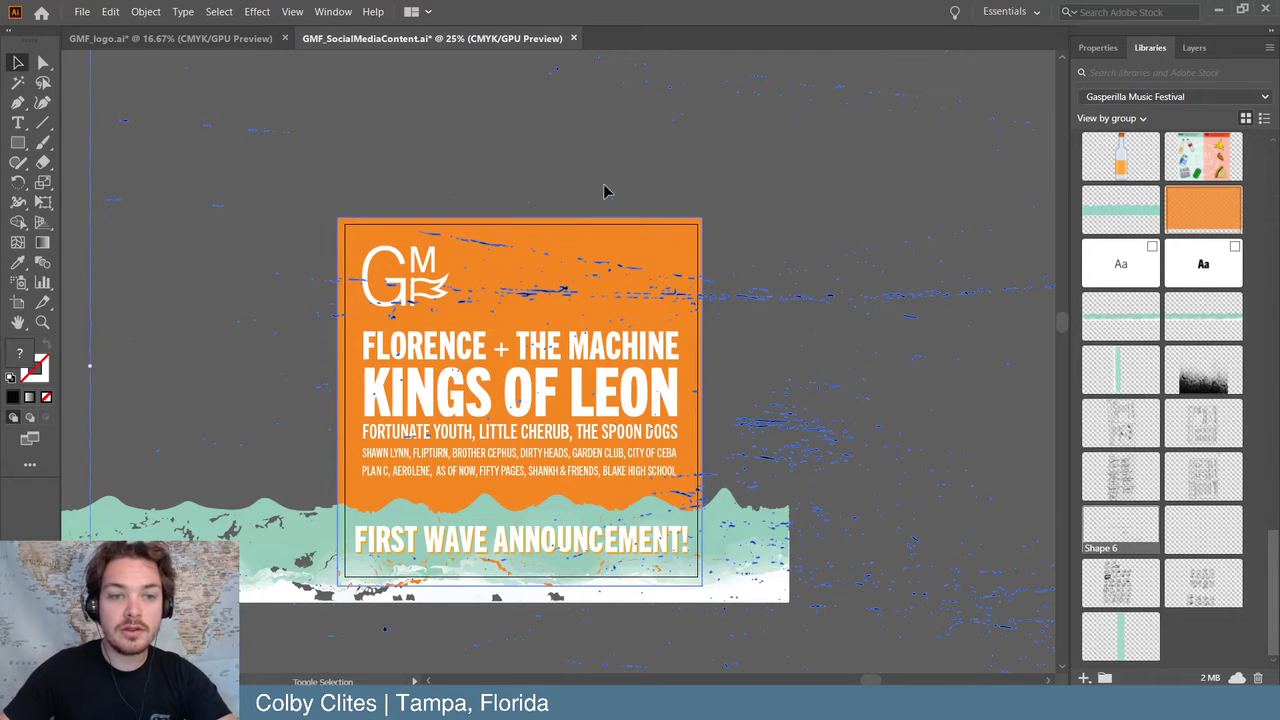
pyautogui.click(1097, 48)
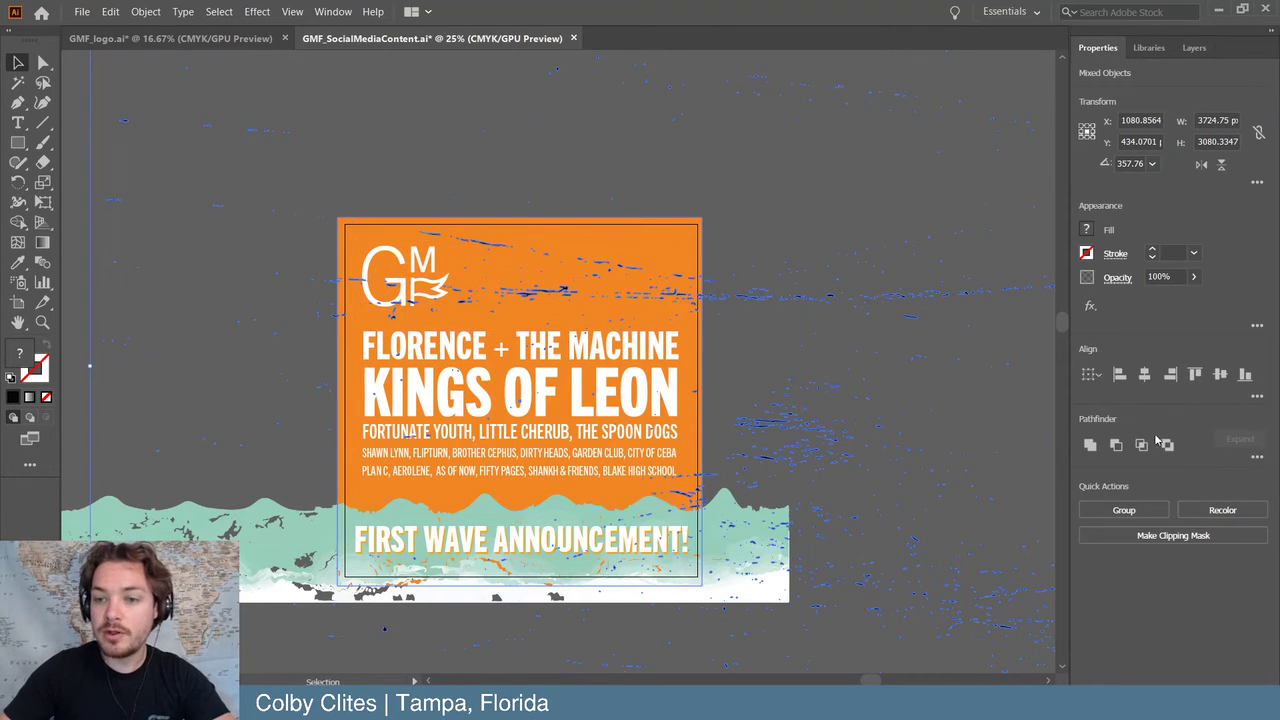
pyautogui.hotkey('ctrl', '8')
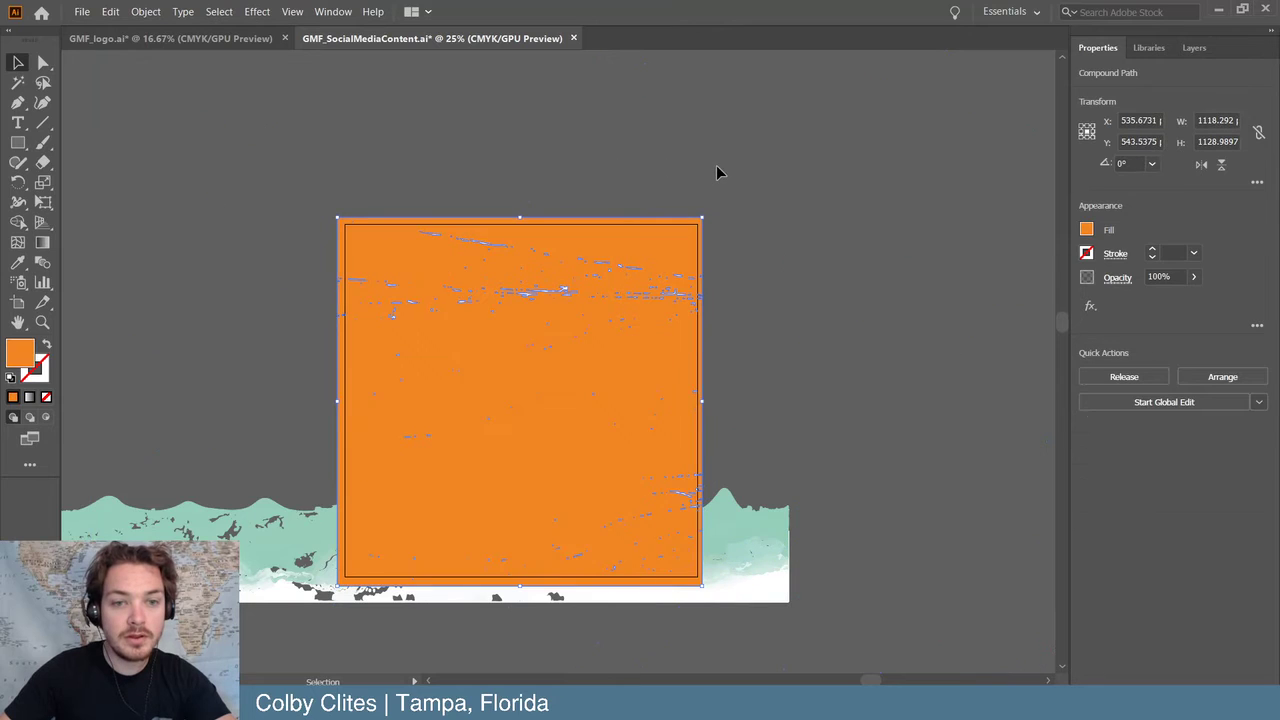
pyautogui.click(848, 198)
# - Send the distressed orange background behind the announcement post's text, logo and wave
pyautogui.click(643, 380)
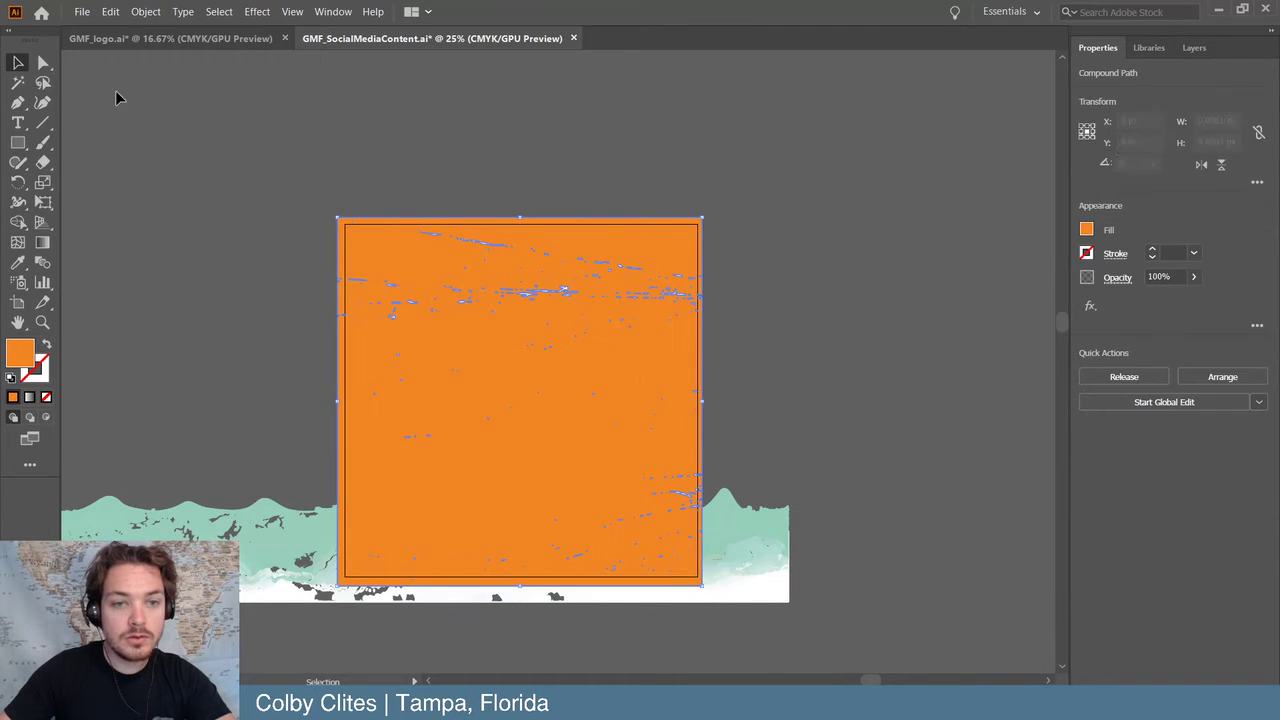
pyautogui.click(146, 11)
pyautogui.moveTo(160, 46)
pyautogui.click(373, 95)
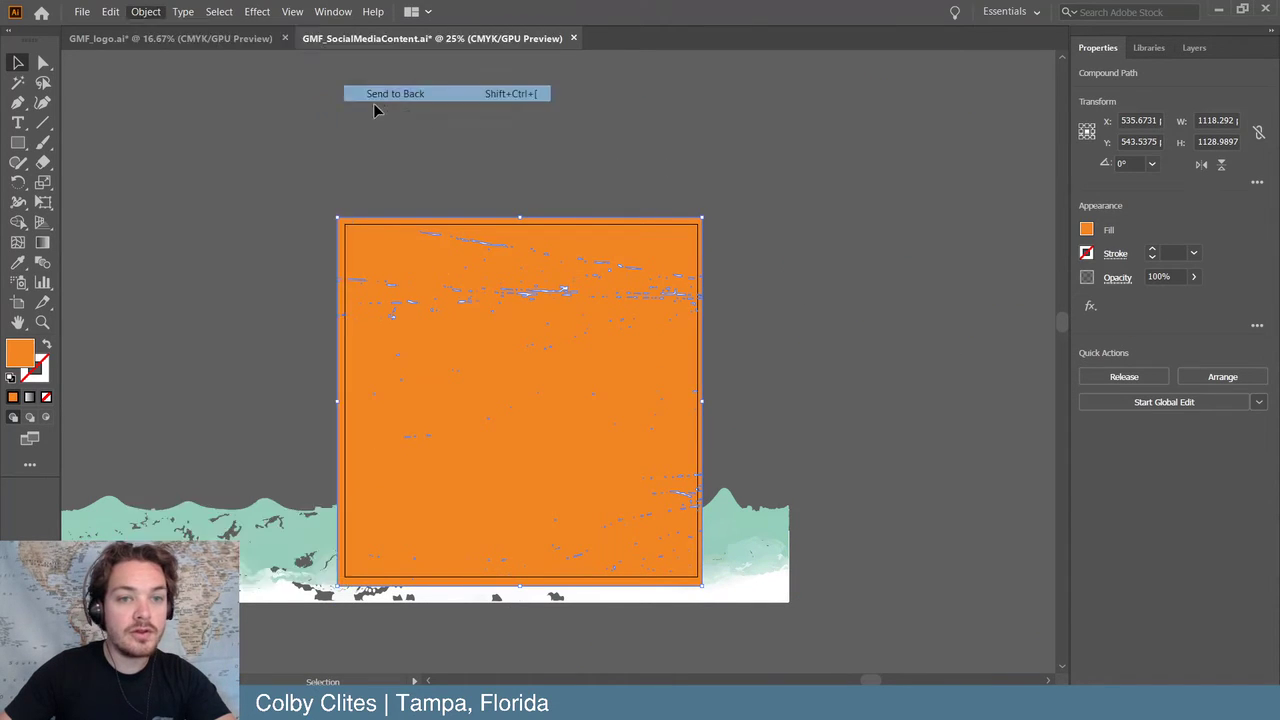
pyautogui.click(197, 208)
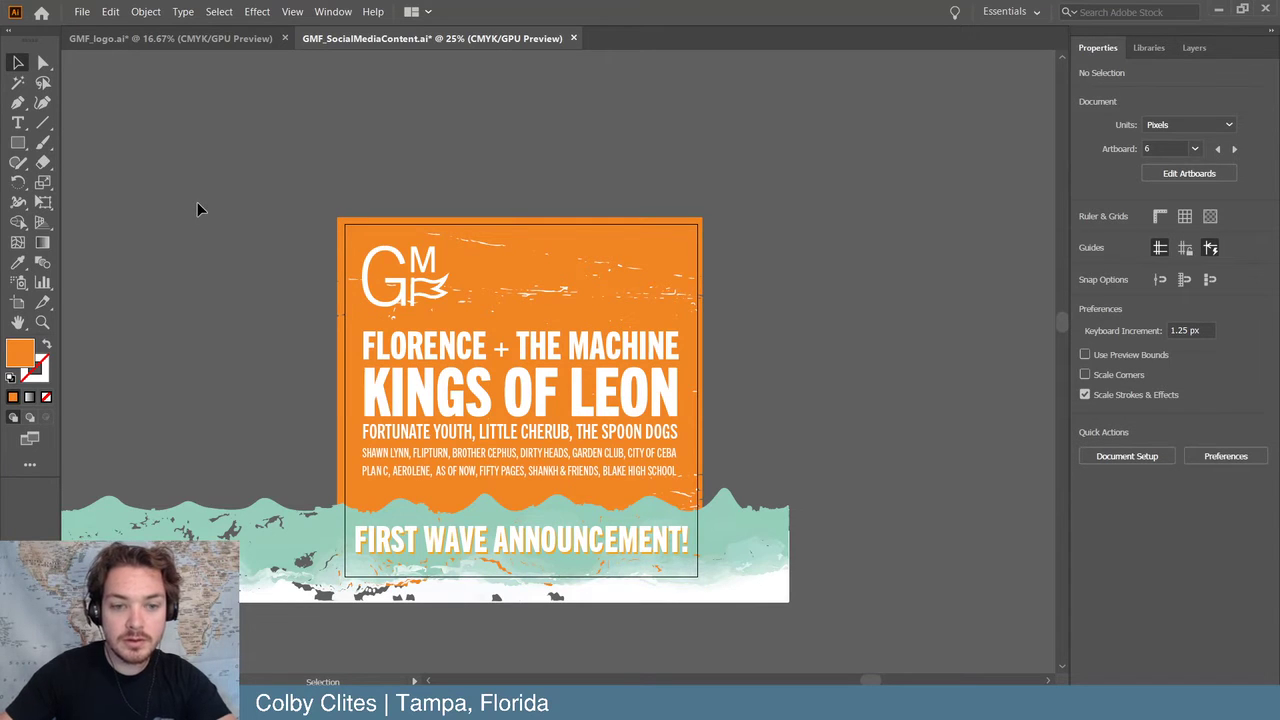
# - Examine the distressed announcement post up close and alongside the neighbouring social media posts
pyautogui.hotkey('ctrl', '-')
pyautogui.hotkey('ctrl', '=')
pyautogui.hotkey('ctrl', '=')
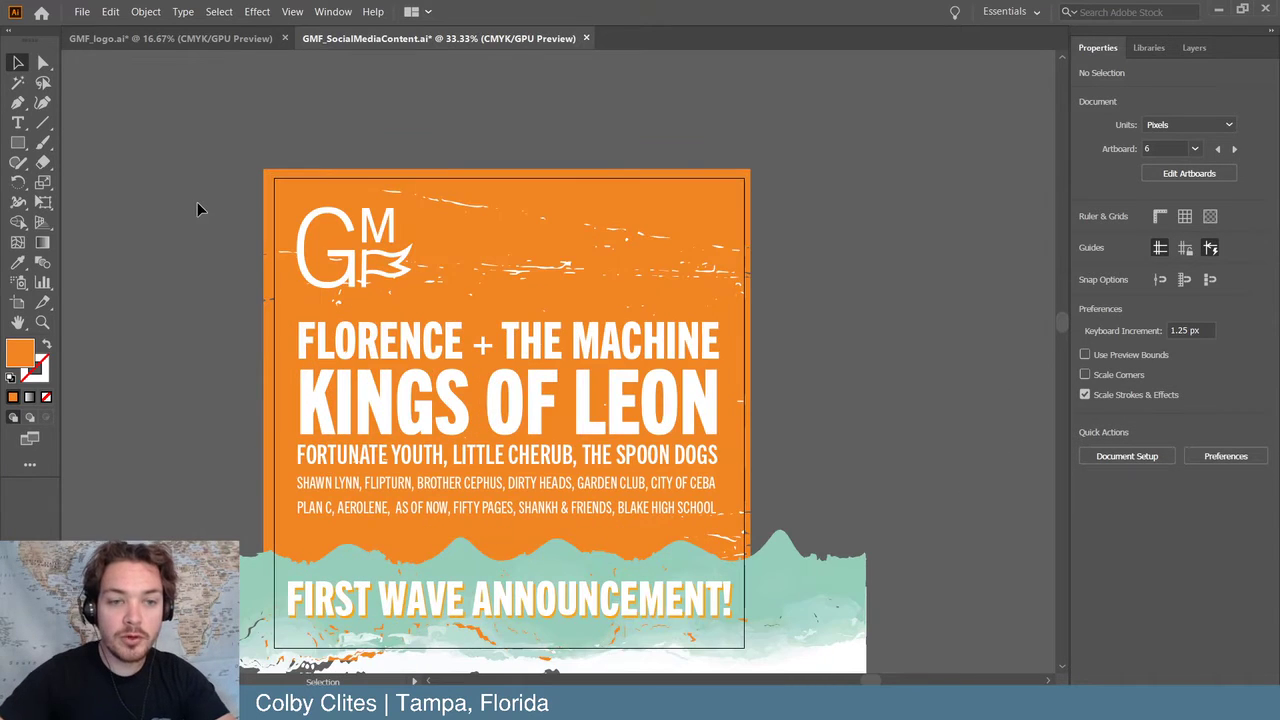
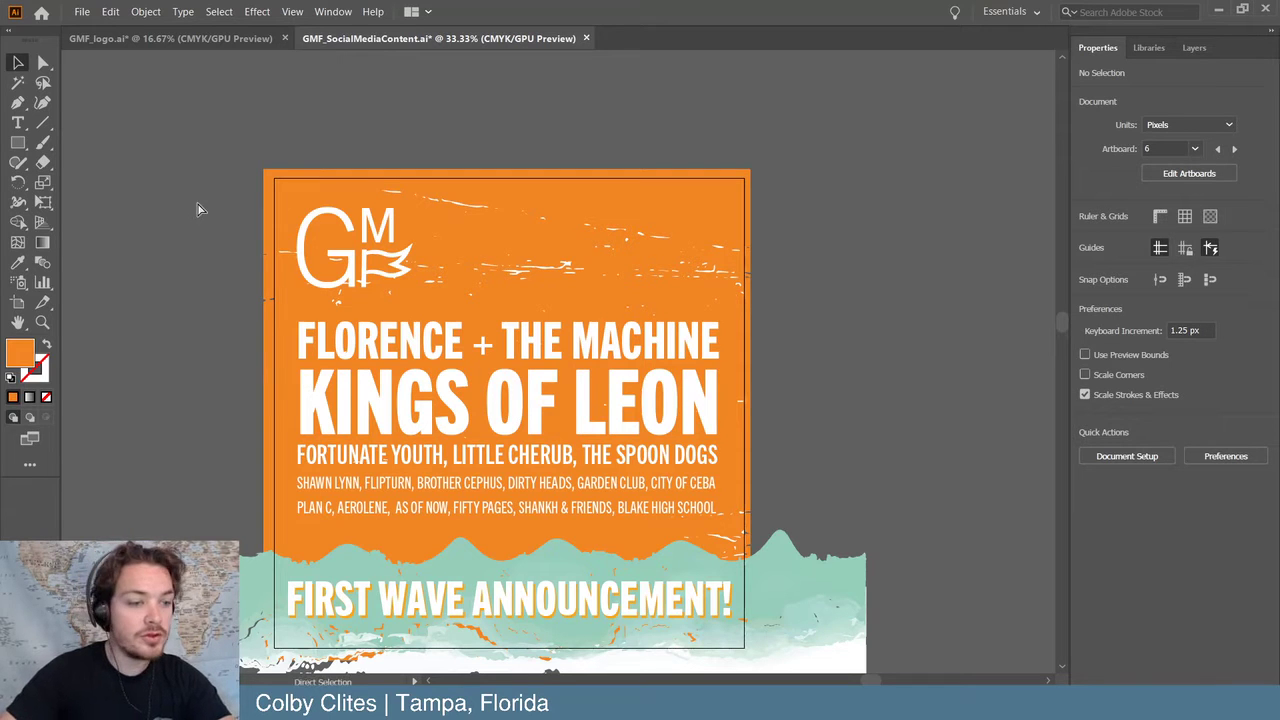
pyautogui.hotkey('ctrl', '-')
pyautogui.hotkey('ctrl', '-')
pyautogui.hotkey('ctrl', '-')
pyautogui.hotkey('ctrl', '-')
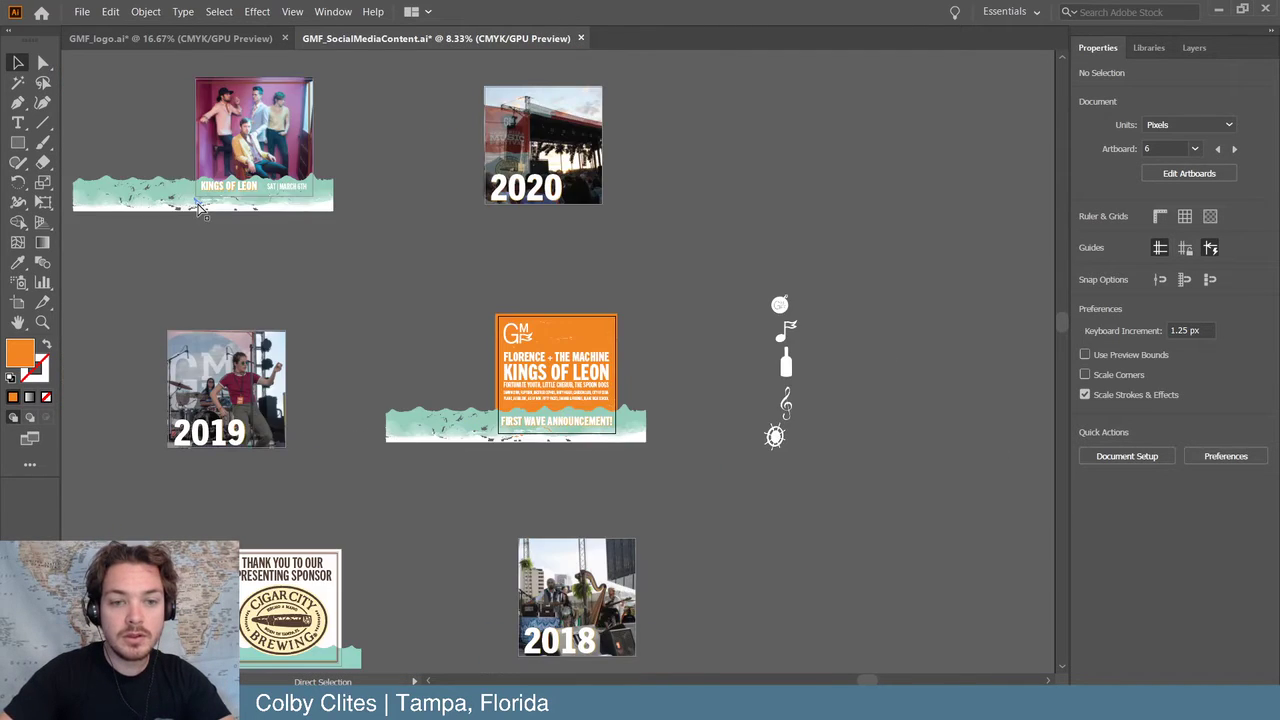
pyautogui.hotkey('ctrl', '=')
pyautogui.hotkey('ctrl', '=')
pyautogui.hotkey('ctrl', '=')
pyautogui.hotkey('ctrl', '-')
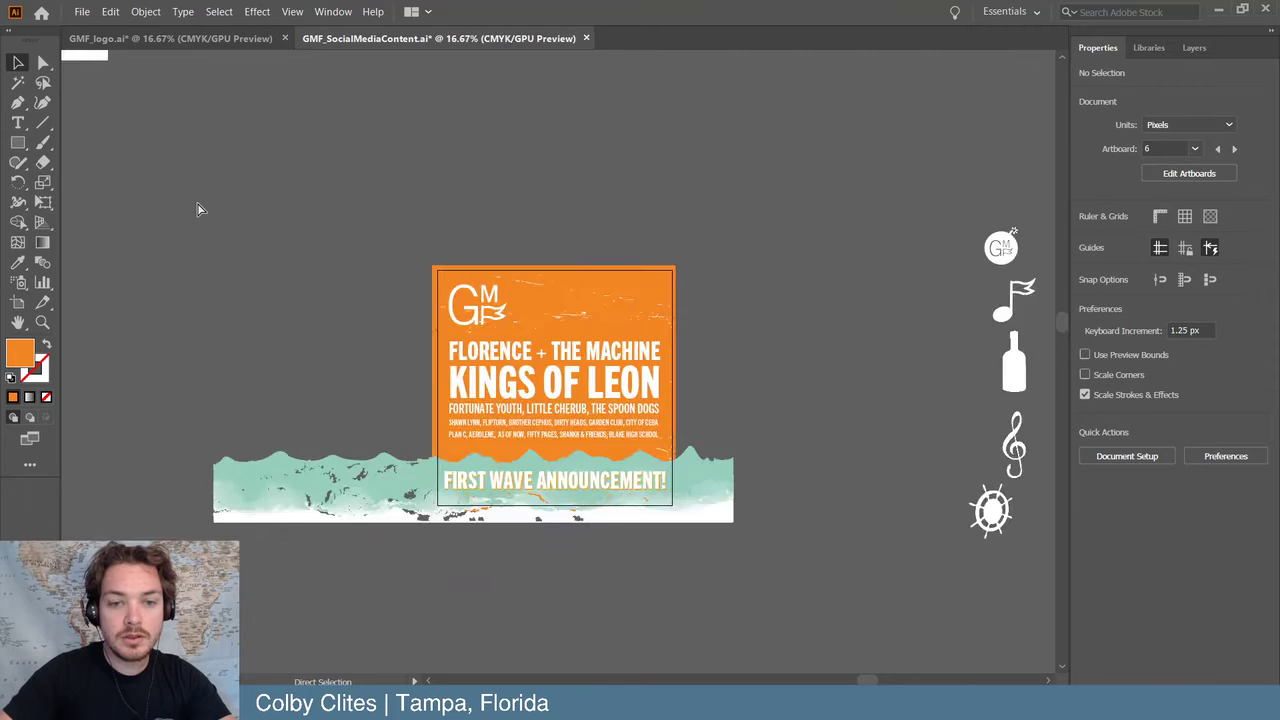
pyautogui.hotkey('ctrl', '-')
pyautogui.hotkey('ctrl', '=')
pyautogui.hotkey('ctrl', '=')
pyautogui.hotkey('ctrl', '=')
pyautogui.hotkey('ctrl', '=')
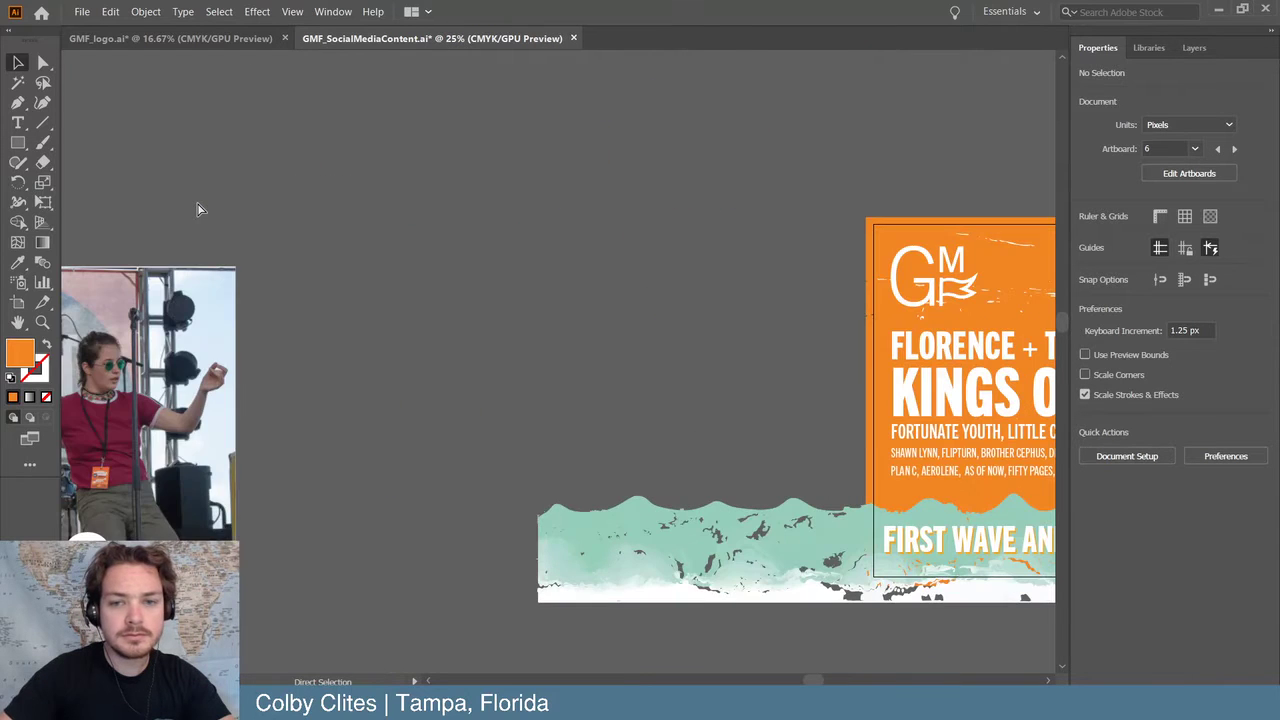
pyautogui.hotkey('ctrl', '=')
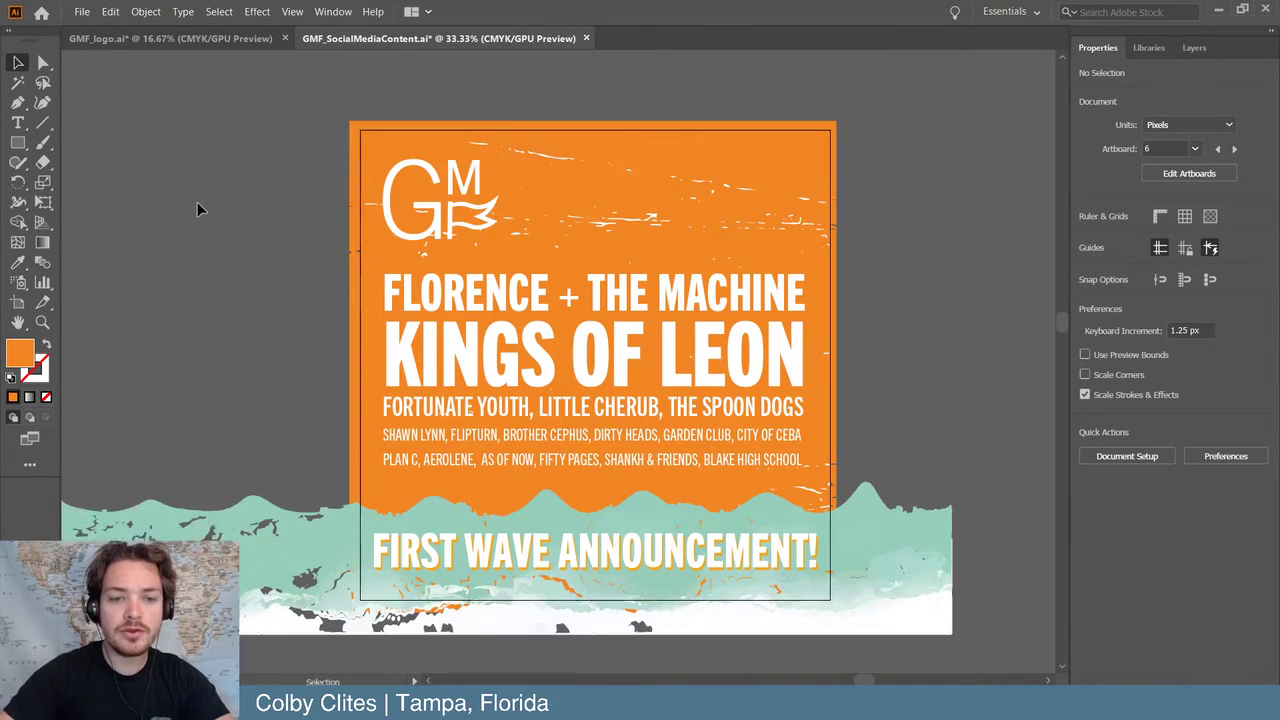
pyautogui.hotkey('ctrl', '=')
pyautogui.hotkey('ctrl', '-')
# - Start placing an image file and open the GMF Photos folder
pyautogui.click(82, 11)
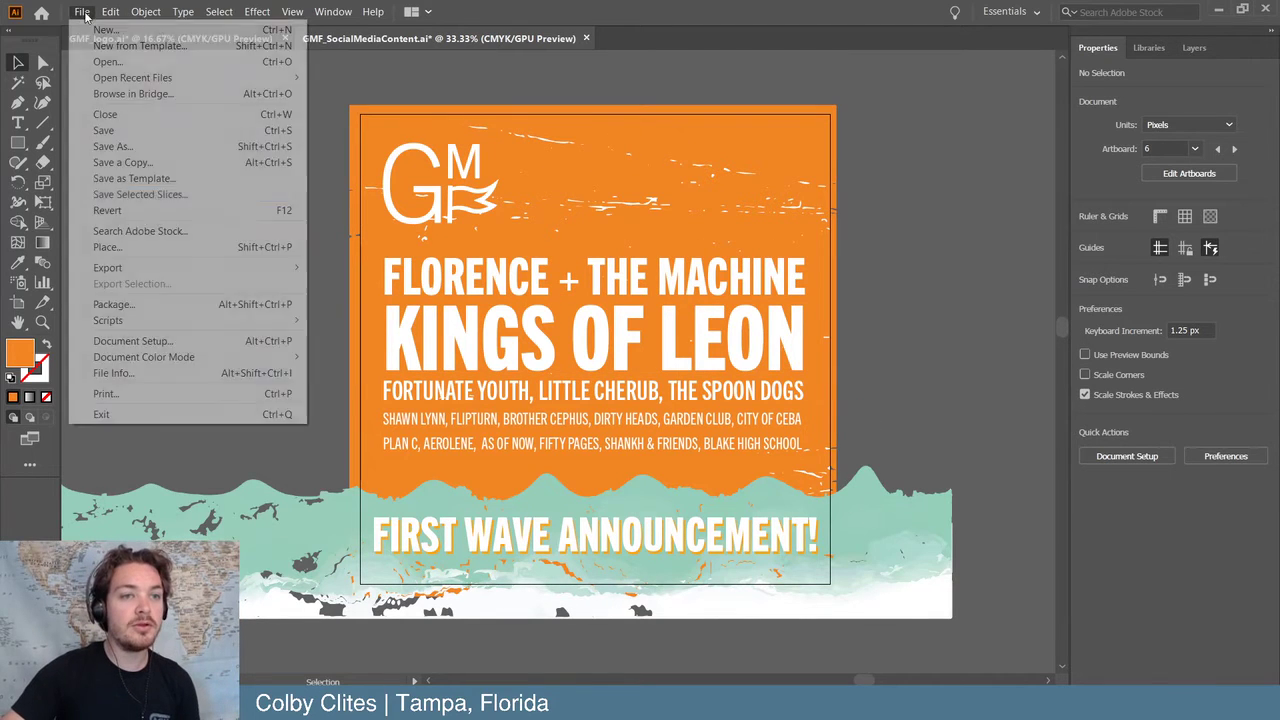
pyautogui.click(150, 246)
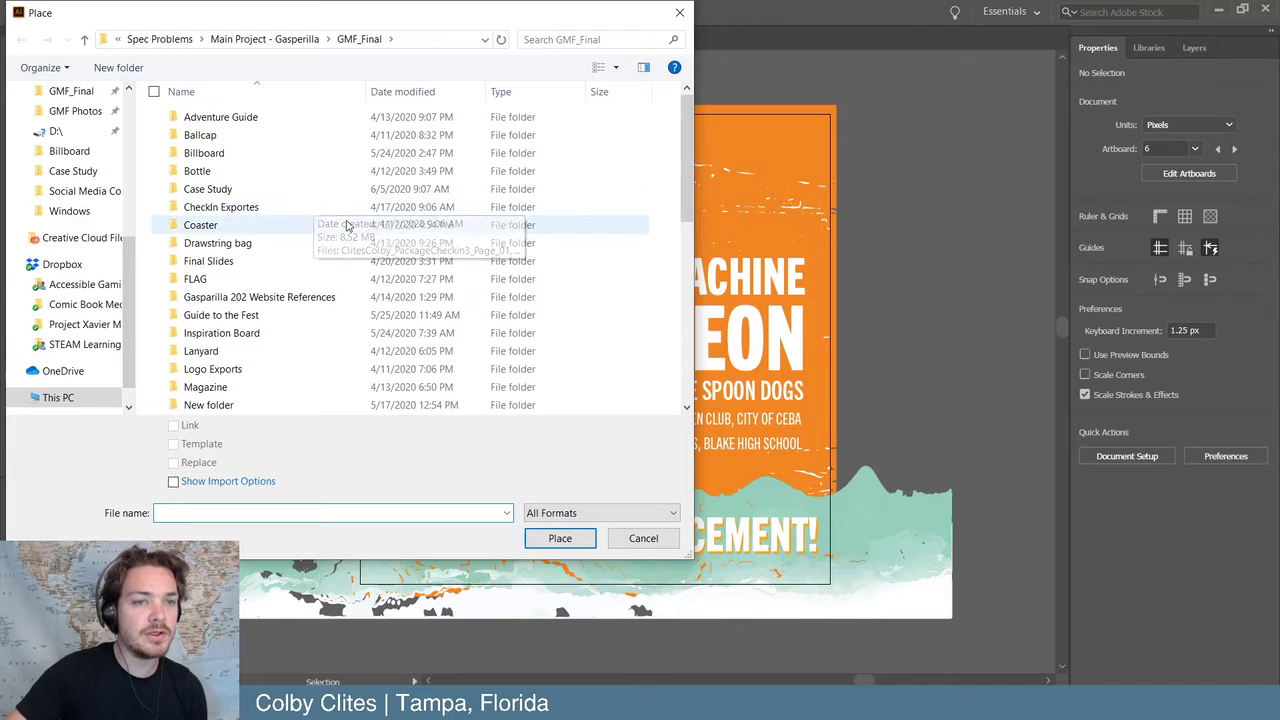
pyautogui.scroll(-8, 340, 255)
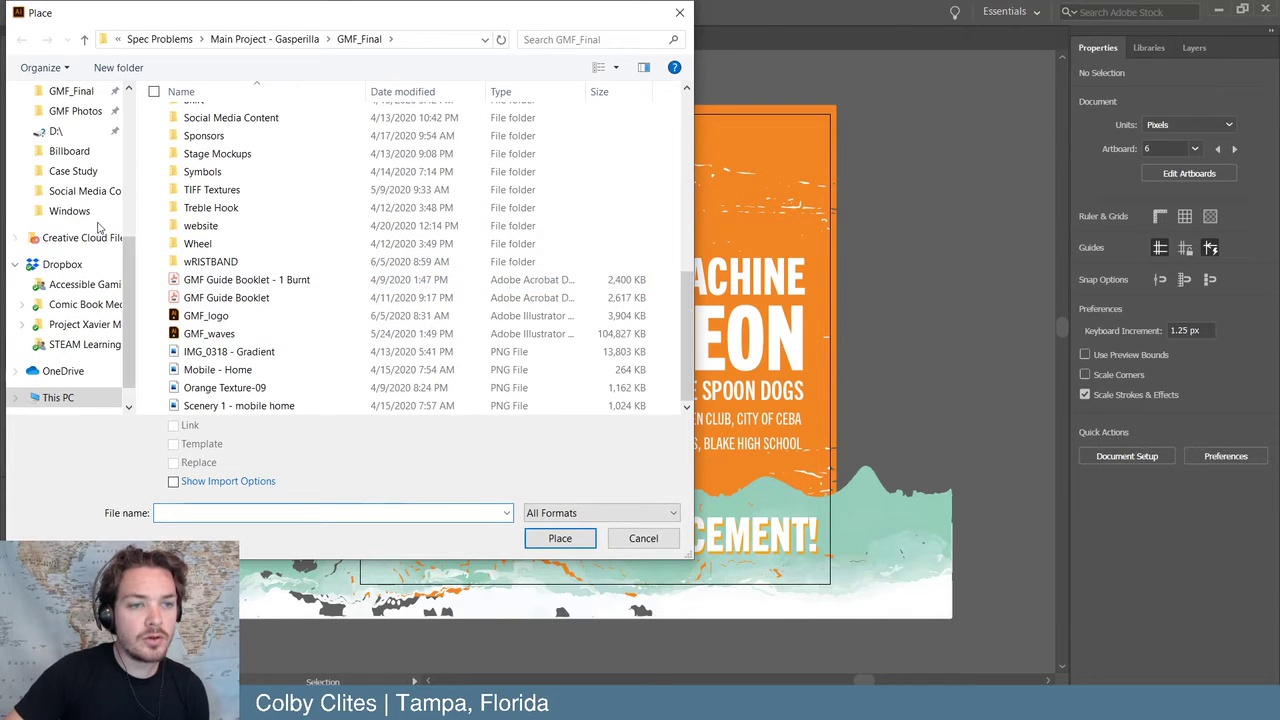
pyautogui.scroll(2, 100, 193)
pyautogui.click(84, 190)
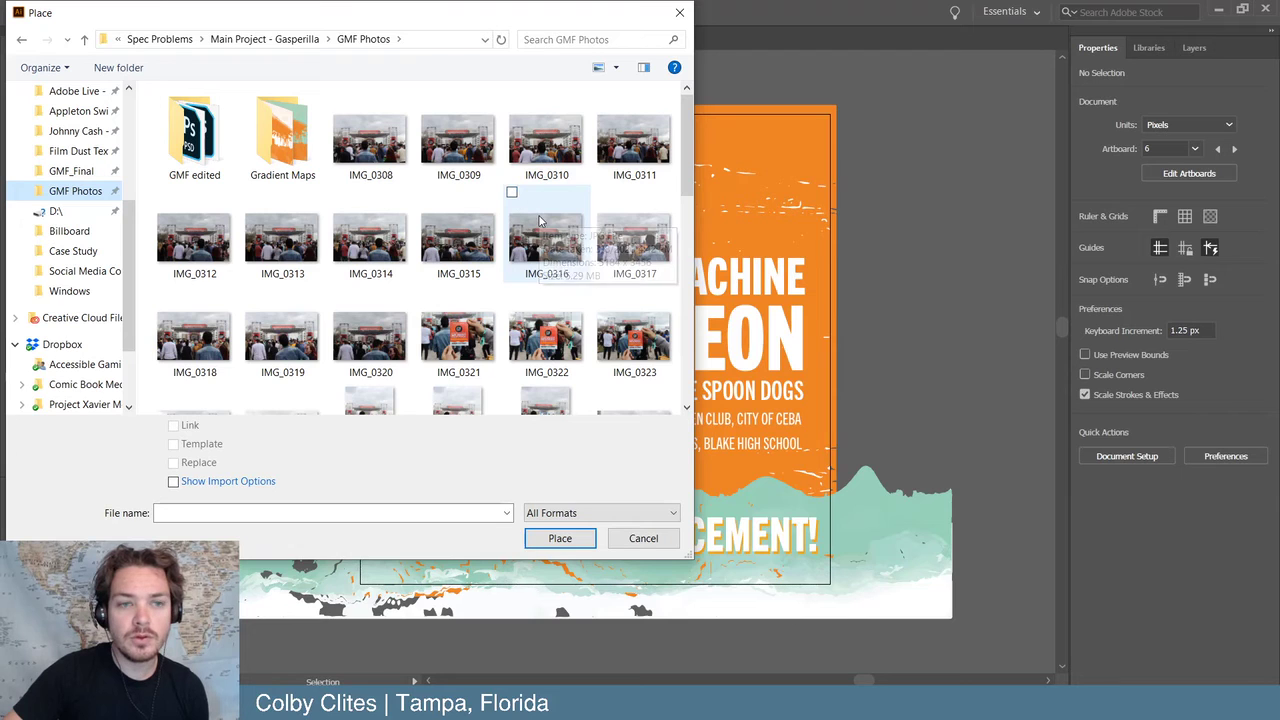
# - Browse the GMF Photos folder and its GMF edited subfolder for a festival photo to place
pyautogui.scroll(-3, 540, 220)
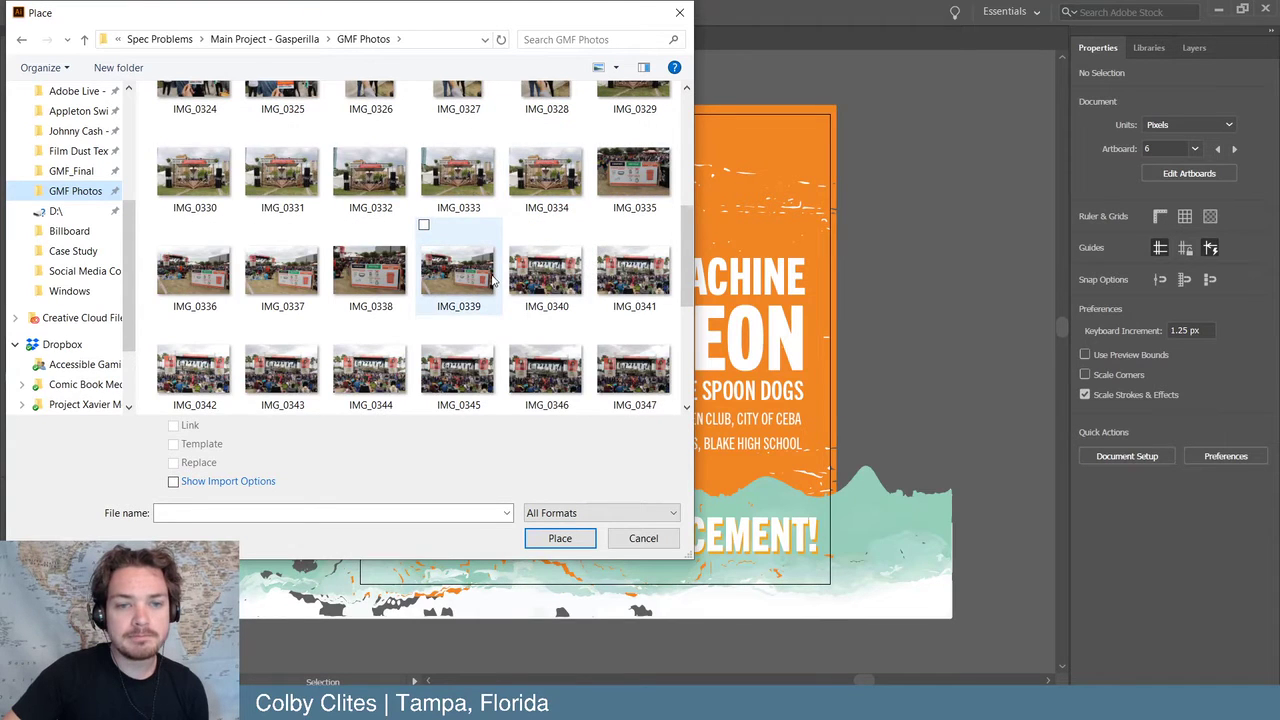
pyautogui.scroll(-3, 492, 282)
pyautogui.scroll(2, 330, 343)
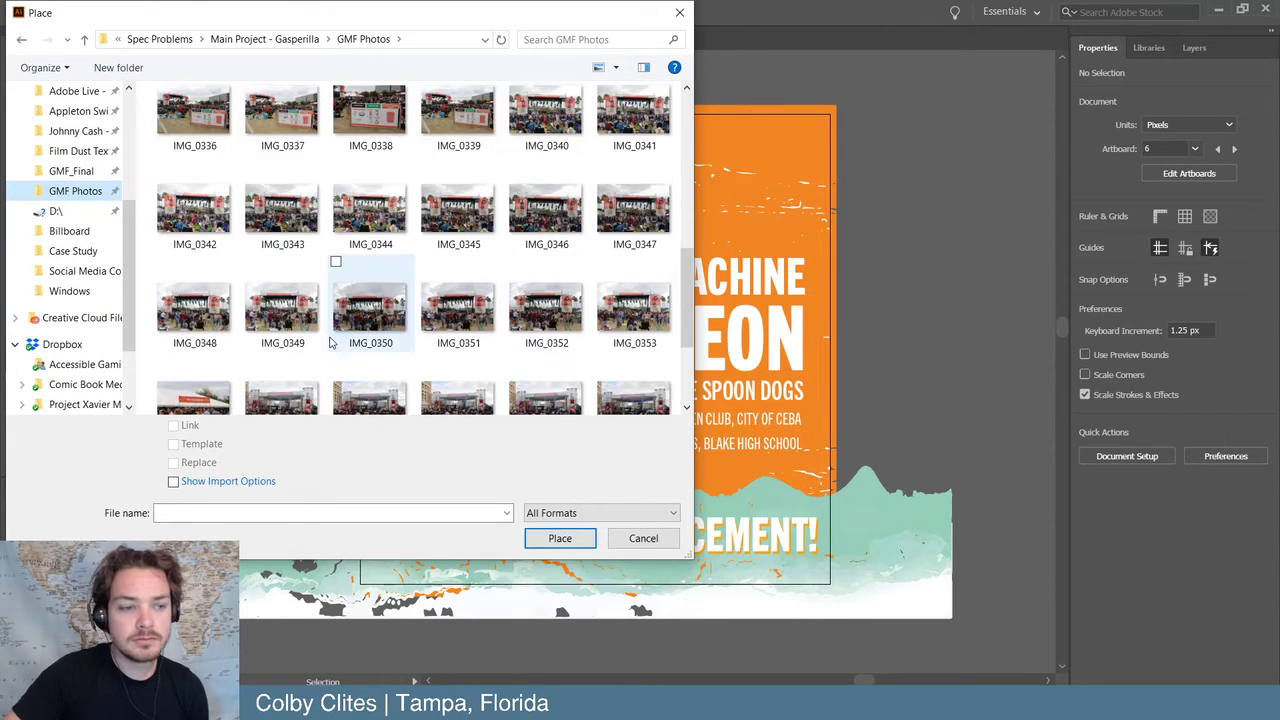
pyautogui.scroll(6, 333, 343)
pyautogui.doubleClick(228, 150)
pyautogui.click(465, 153)
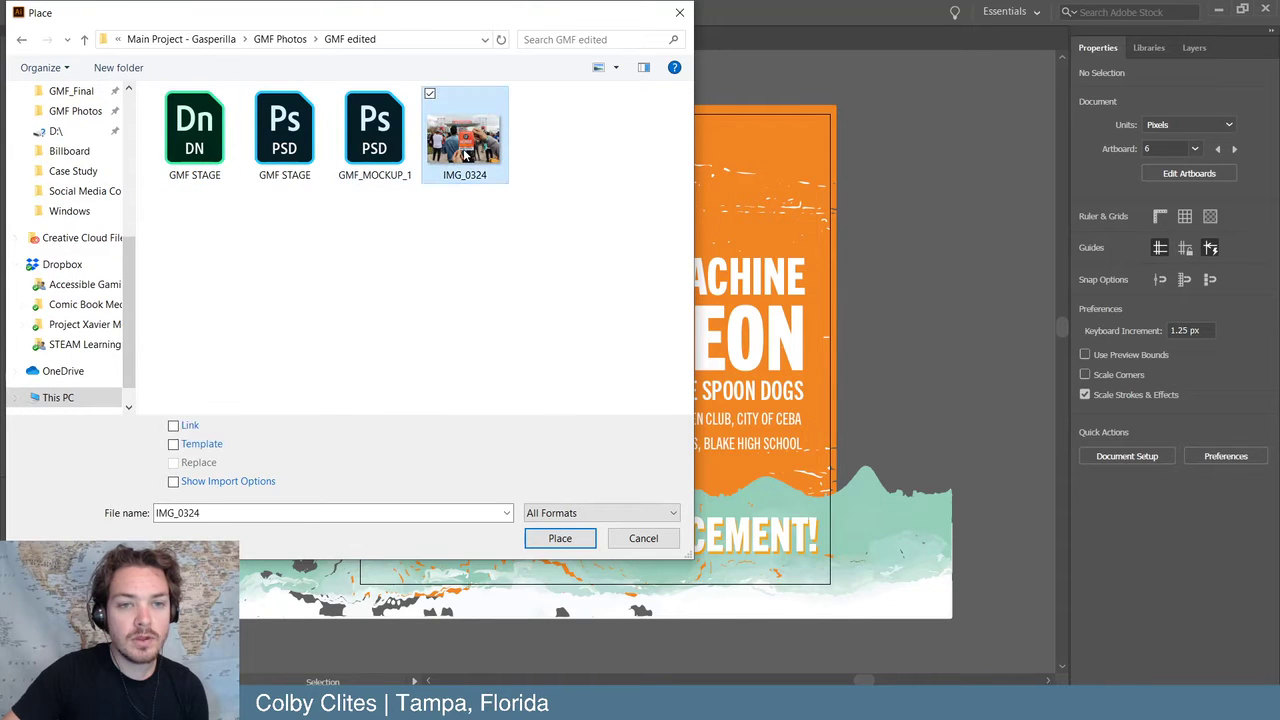
pyautogui.click(22, 39)
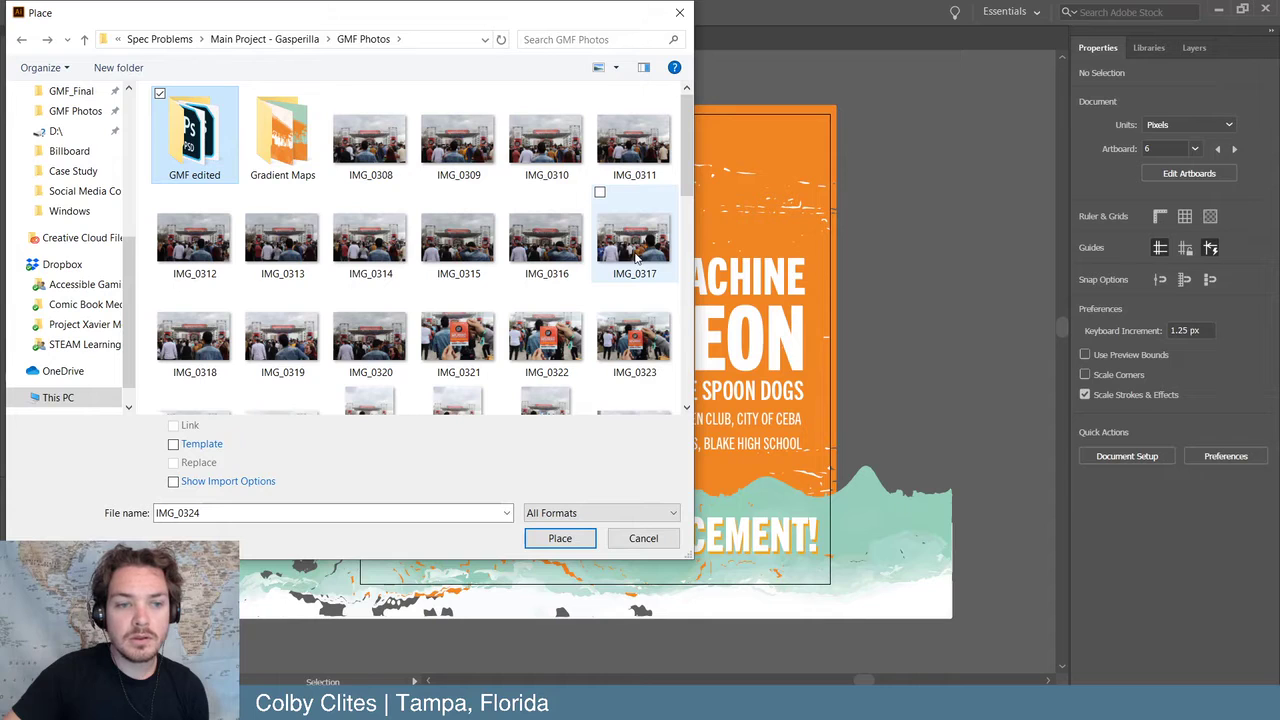
# - Try to place the festival photo IMG_0319 beside the First Wave Announcement post
pyautogui.click(305, 358)
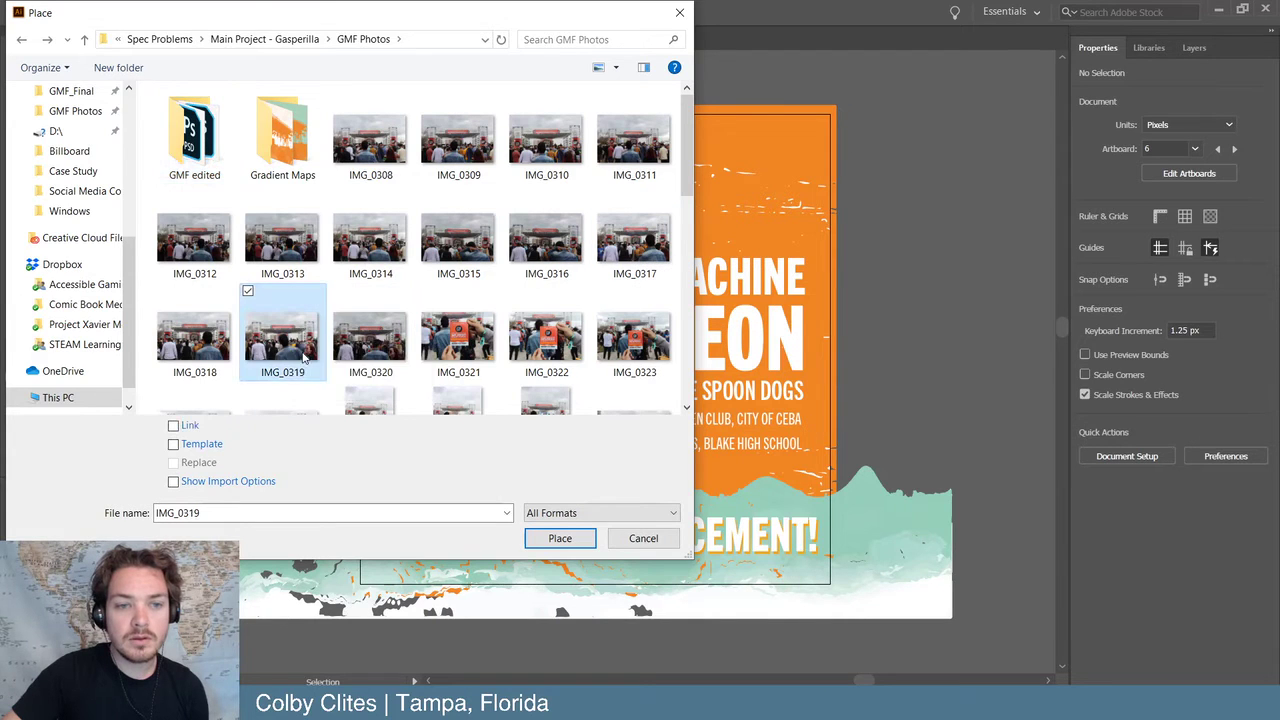
pyautogui.click(560, 538)
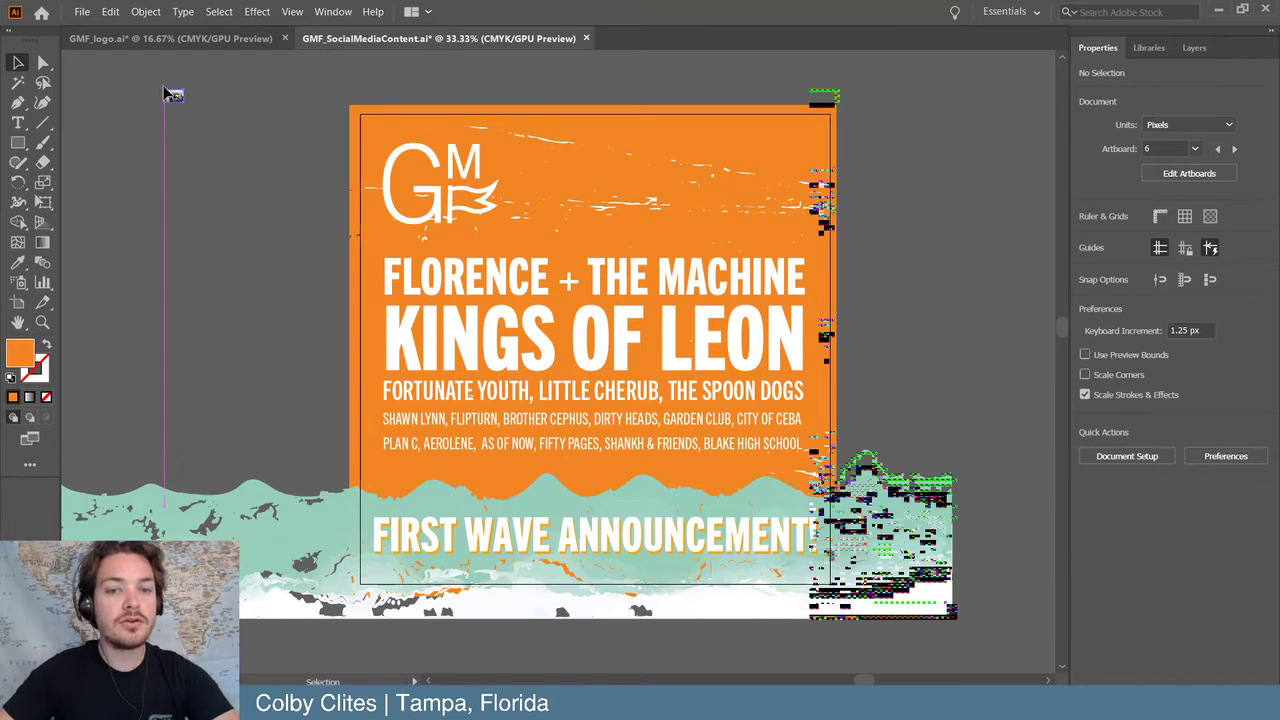
pyautogui.click(170, 93)
pyautogui.hotkey('ctrl', '-')
pyautogui.hotkey('ctrl', '-')
pyautogui.hotkey('ctrl', '-')
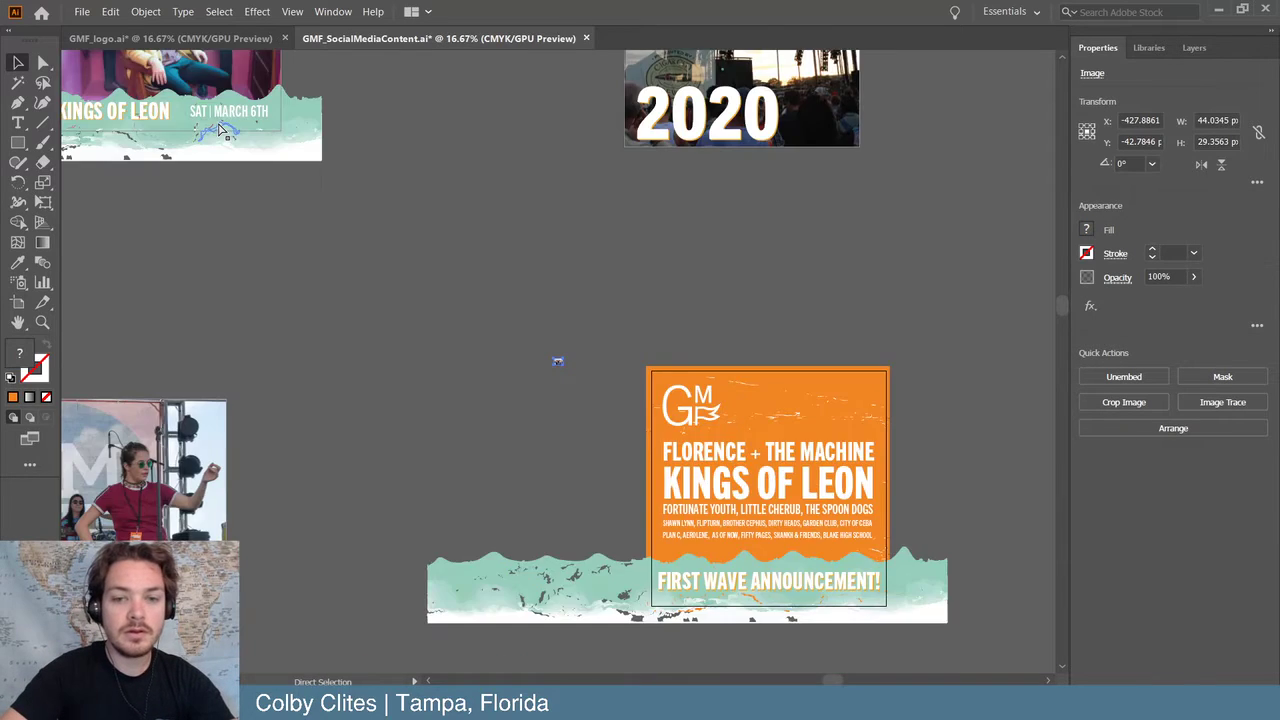
pyautogui.hotkey('ctrl', '+')
pyautogui.hotkey('ctrl', '+')
pyautogui.hotkey('ctrl', '+')
pyautogui.hotkey('ctrl', '+')
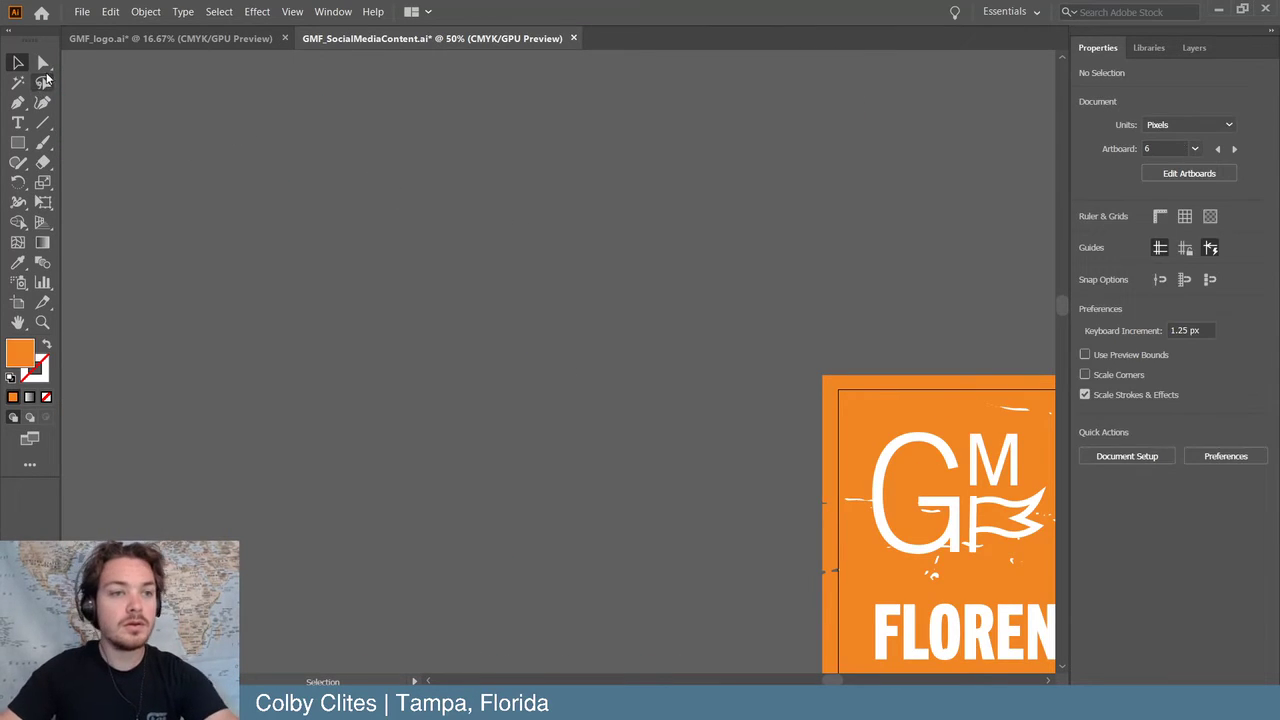
# - Place the stage photo IMG_0317 from the GMF Photos folder at its full size near the announcement post
pyautogui.click(82, 11)
pyautogui.click(151, 249)
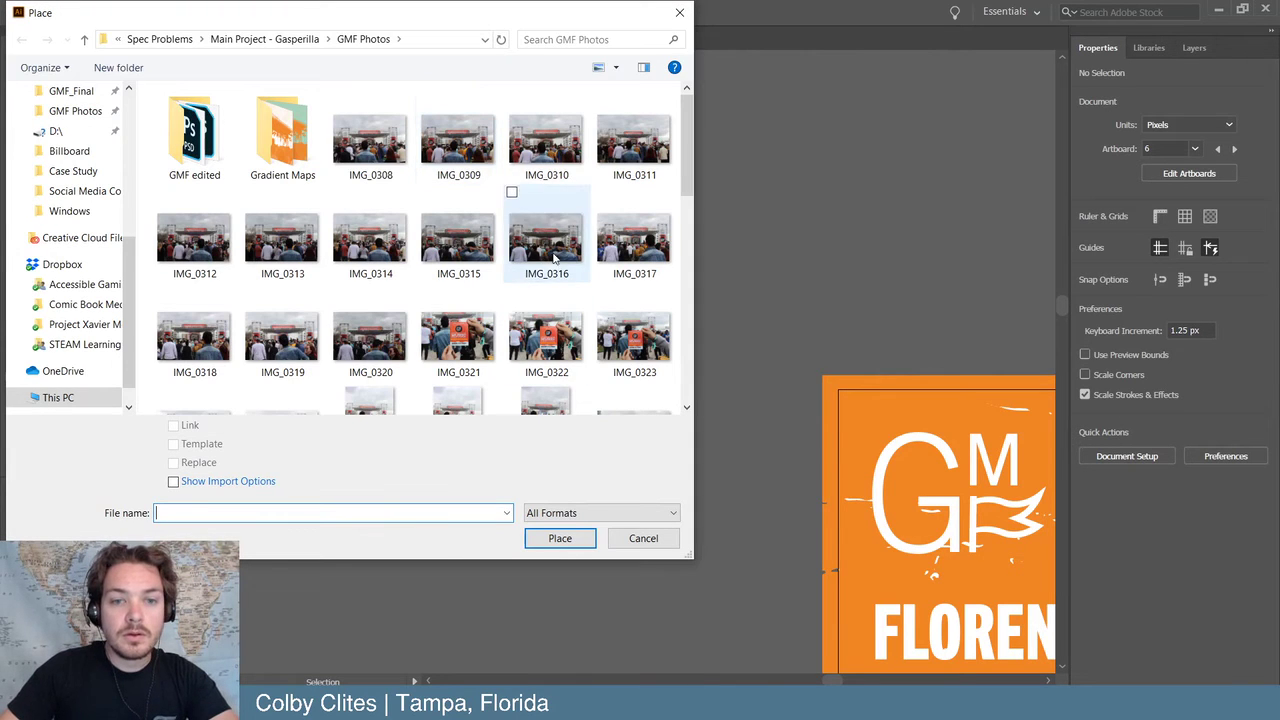
pyautogui.click(621, 255)
pyautogui.click(560, 538)
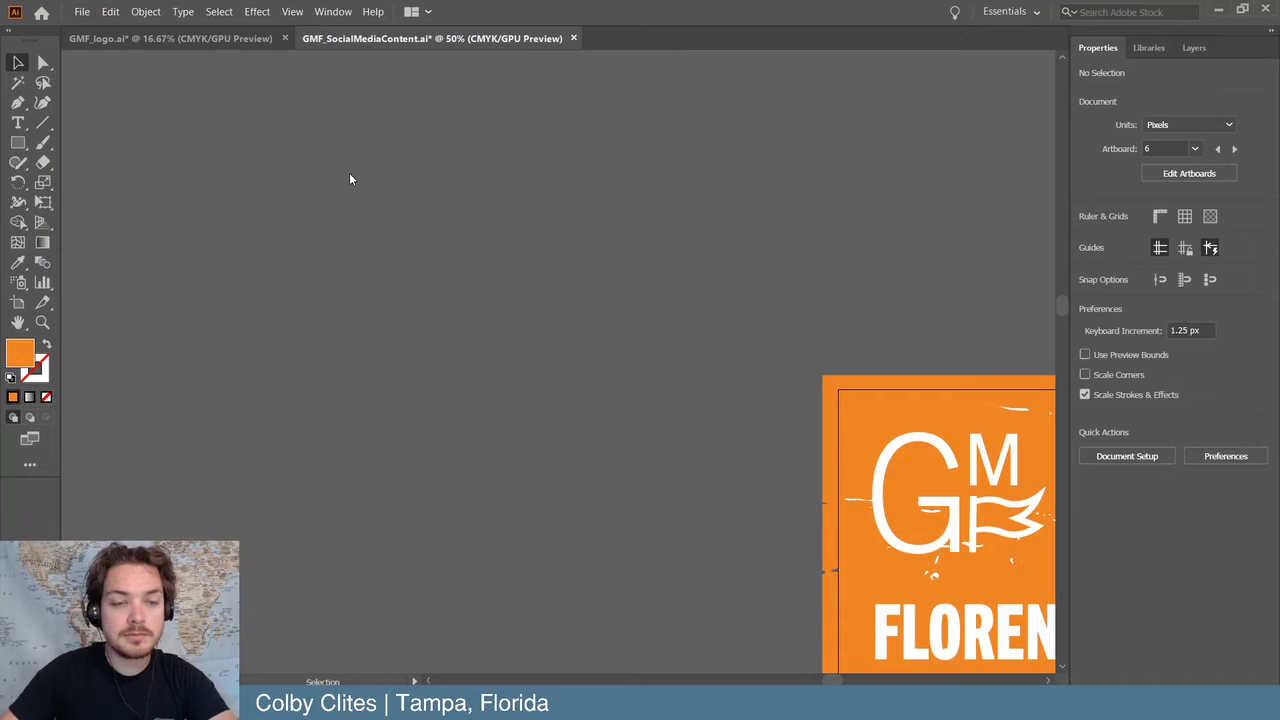
pyautogui.click(383, 180)
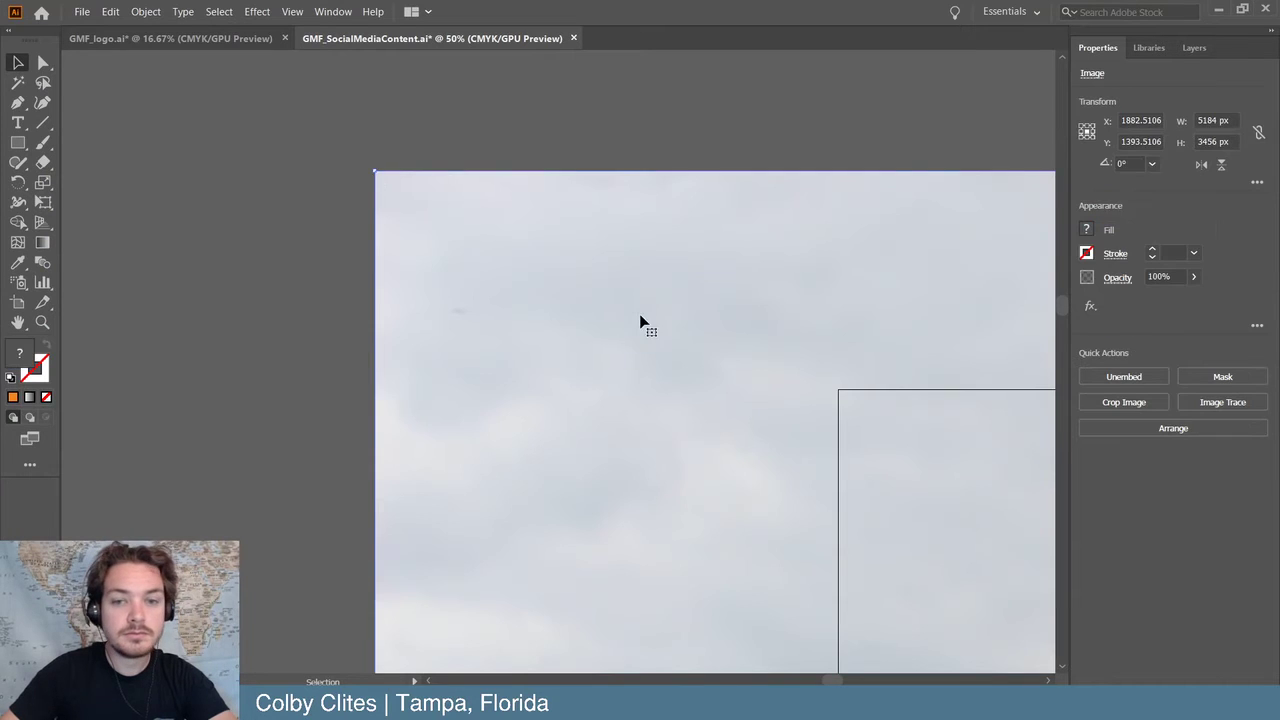
# - Scale the stage photo down to about 1947 px wide and move it over the announcement post's artboard
pyautogui.hotkey('ctrl', '-')
pyautogui.hotkey('ctrl', '-')
pyautogui.hotkey('ctrl', '-')
pyautogui.hotkey('ctrl', '-')
pyautogui.hotkey('ctrl', '-')
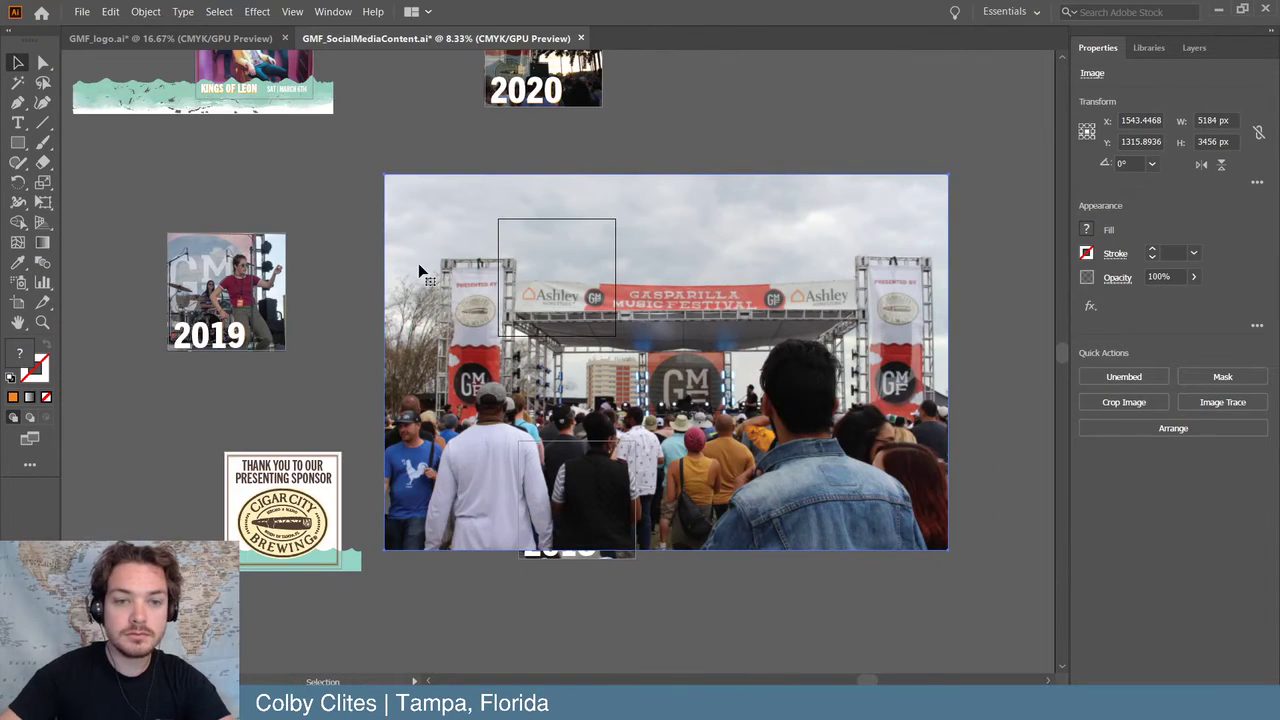
pyautogui.moveTo(384, 174); pyautogui.dragTo(736, 408)
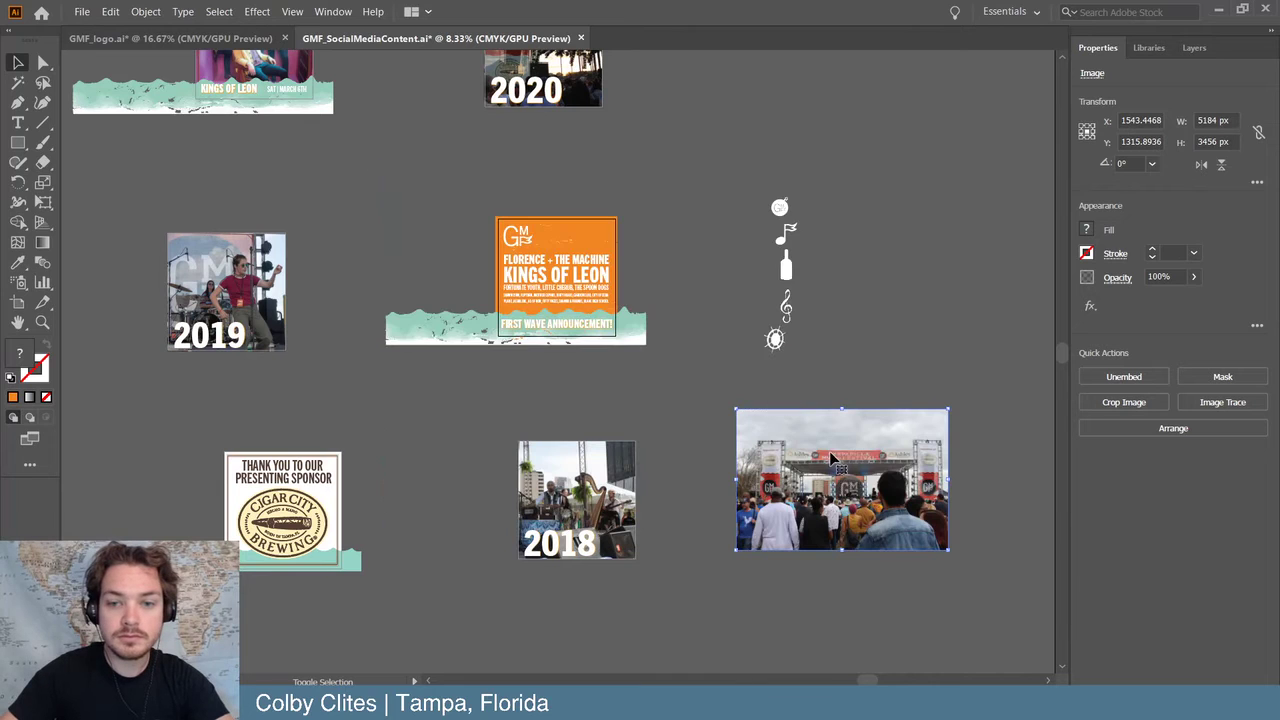
pyautogui.moveTo(839, 470); pyautogui.dragTo(541, 268)
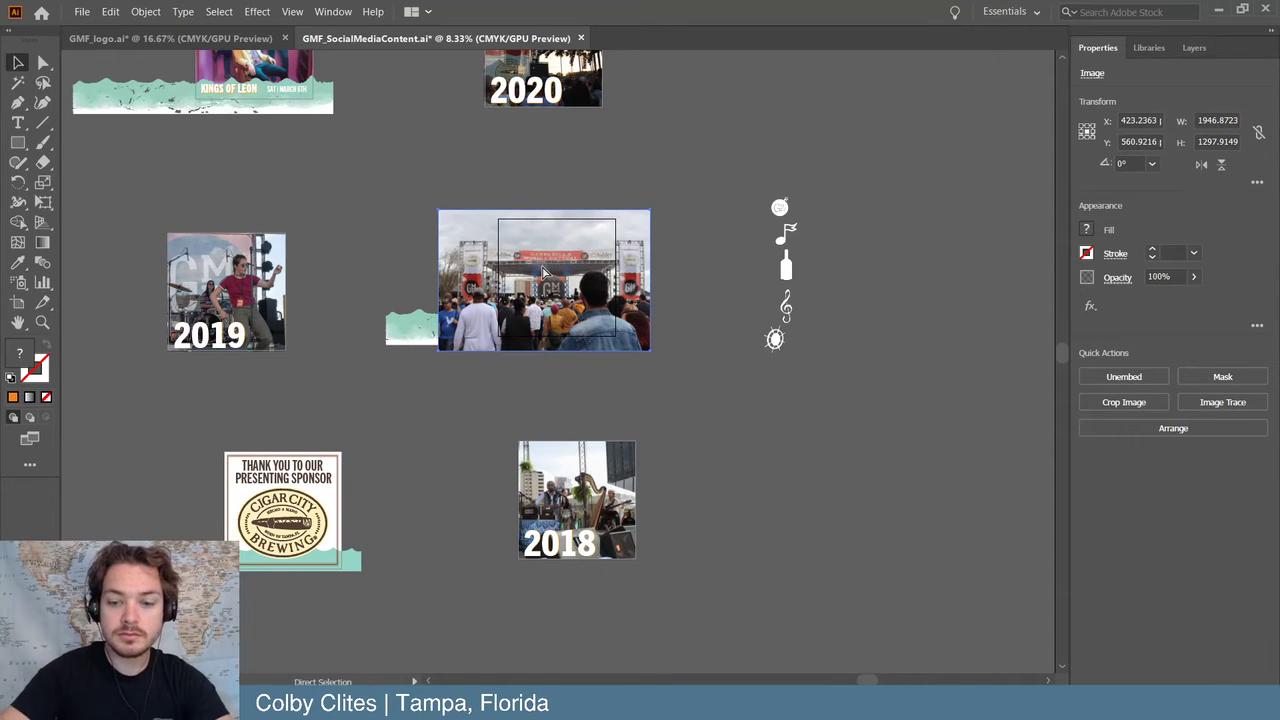
# - Send the stage photo to the back, behind the announcement post's artwork
pyautogui.click(145, 11)
pyautogui.moveTo(206, 48)
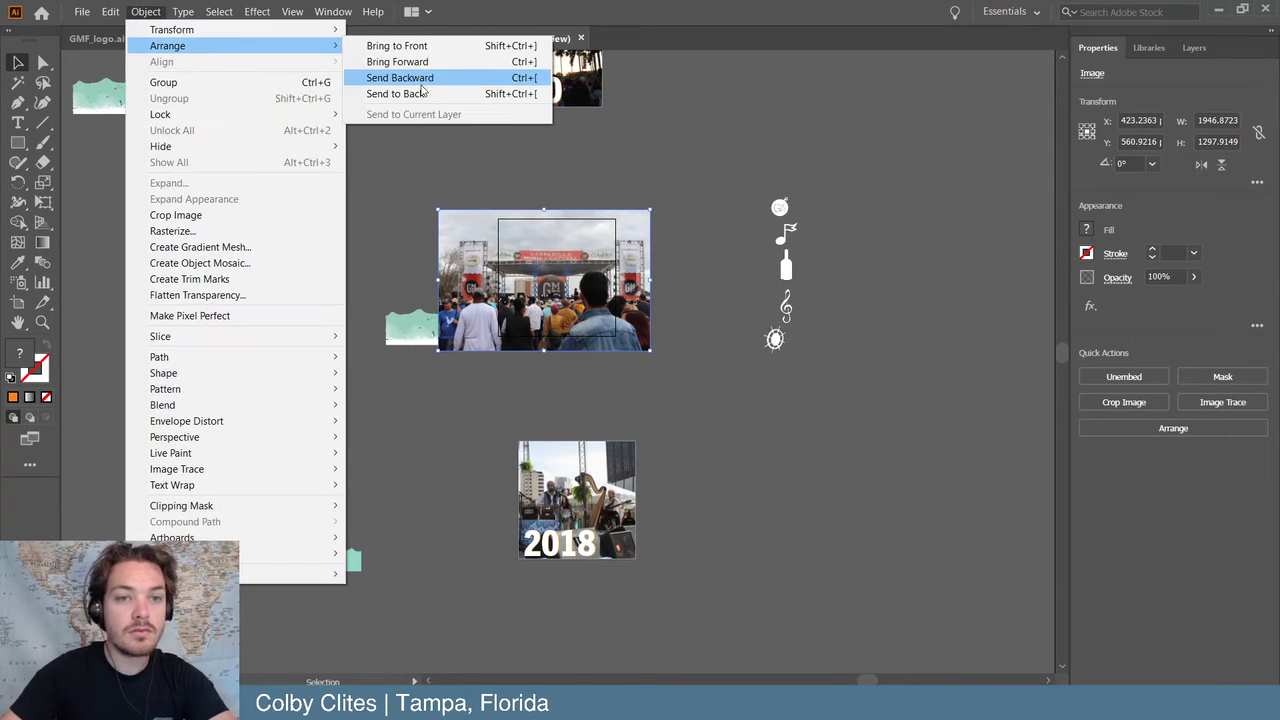
pyautogui.click(426, 94)
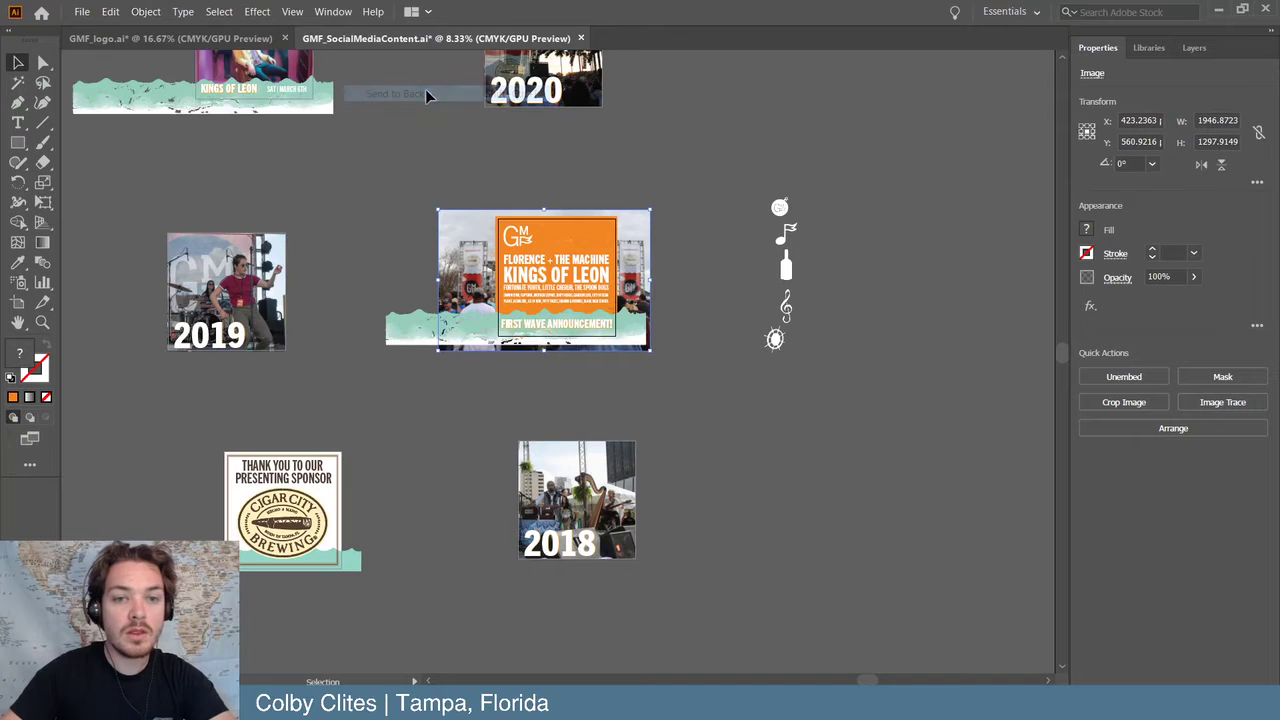
# - Try 60% opacity on the distressed orange background over the stage photo, and undo it after checking the look
pyautogui.click(590, 232)
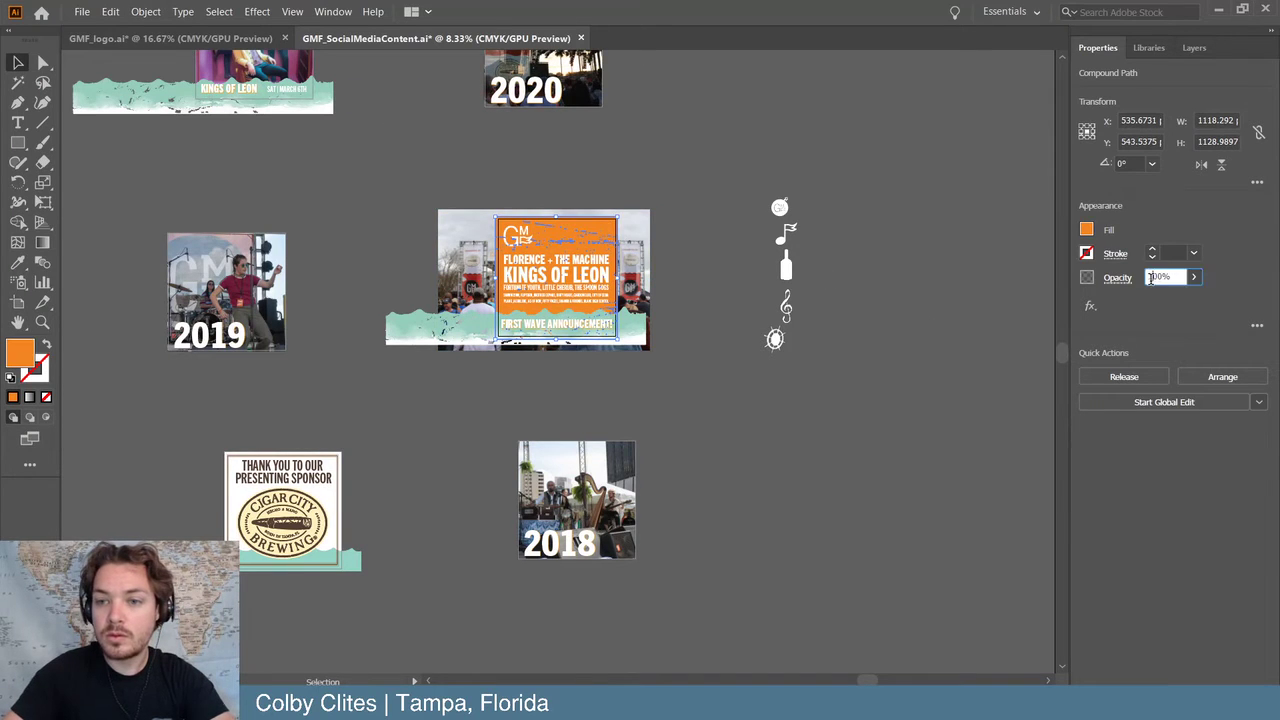
pyautogui.write('60')
pyautogui.press('Return')
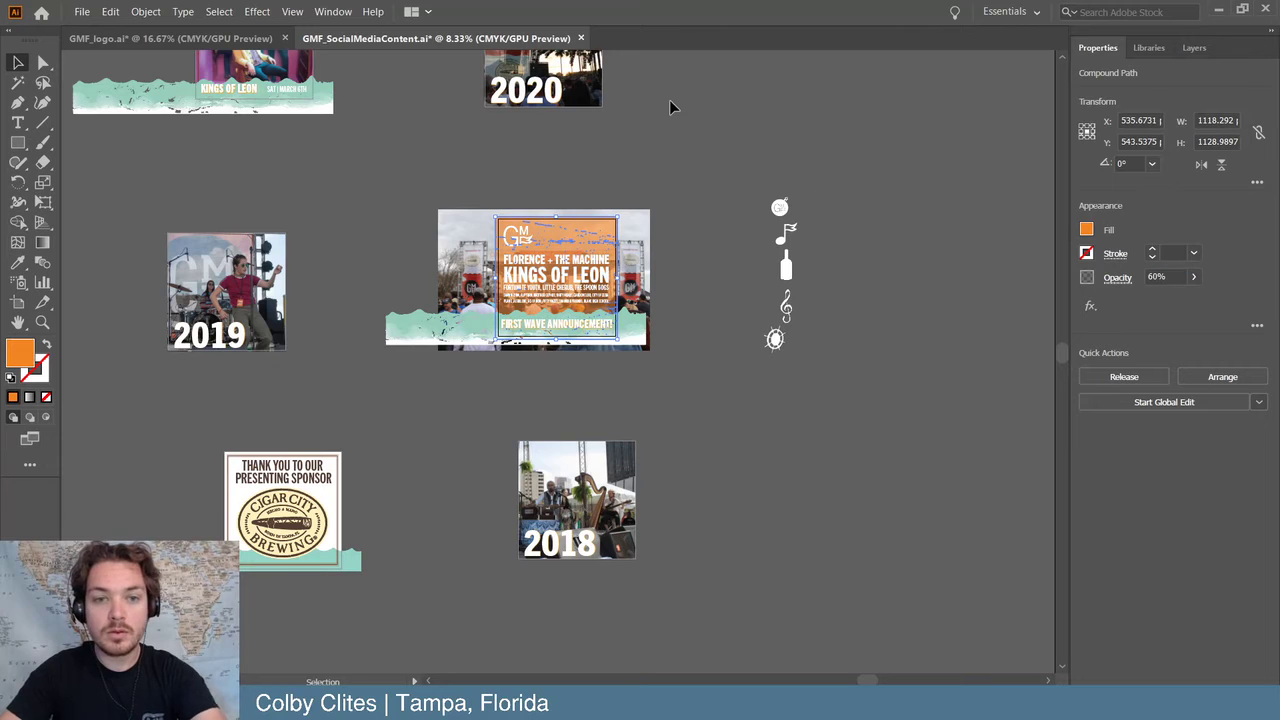
pyautogui.hotkey('ctrl', '=')
pyautogui.hotkey('ctrl', '=')
pyautogui.hotkey('ctrl', '=')
pyautogui.hotkey('ctrl', '=')
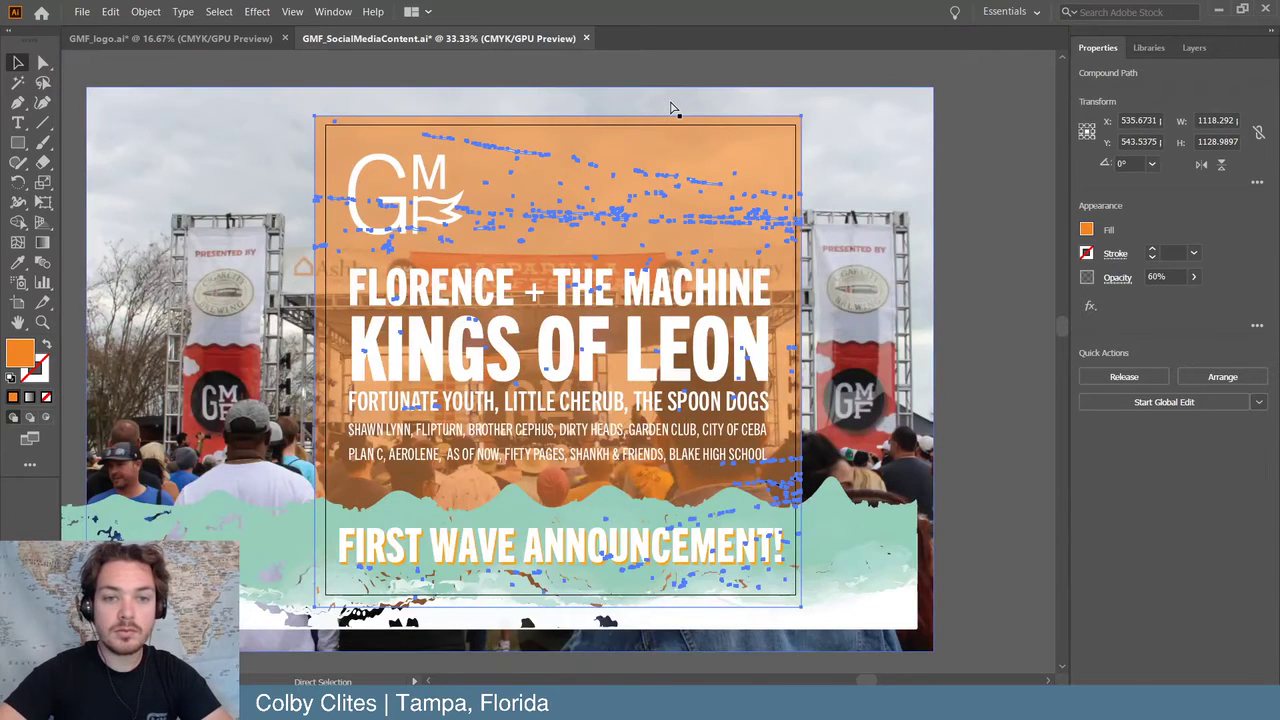
pyautogui.hotkey('ctrl', '-')
pyautogui.hotkey('ctrl', '-')
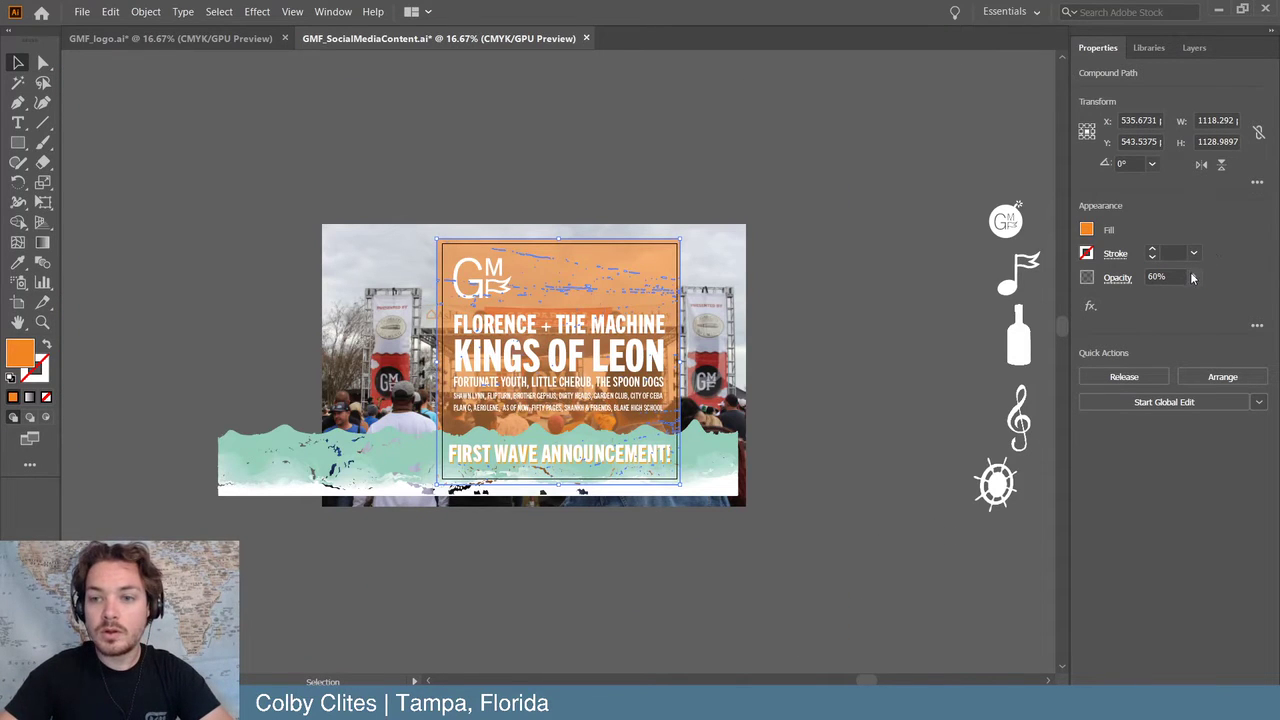
pyautogui.hotkey('ctrl', 'z')
pyautogui.click(518, 120)
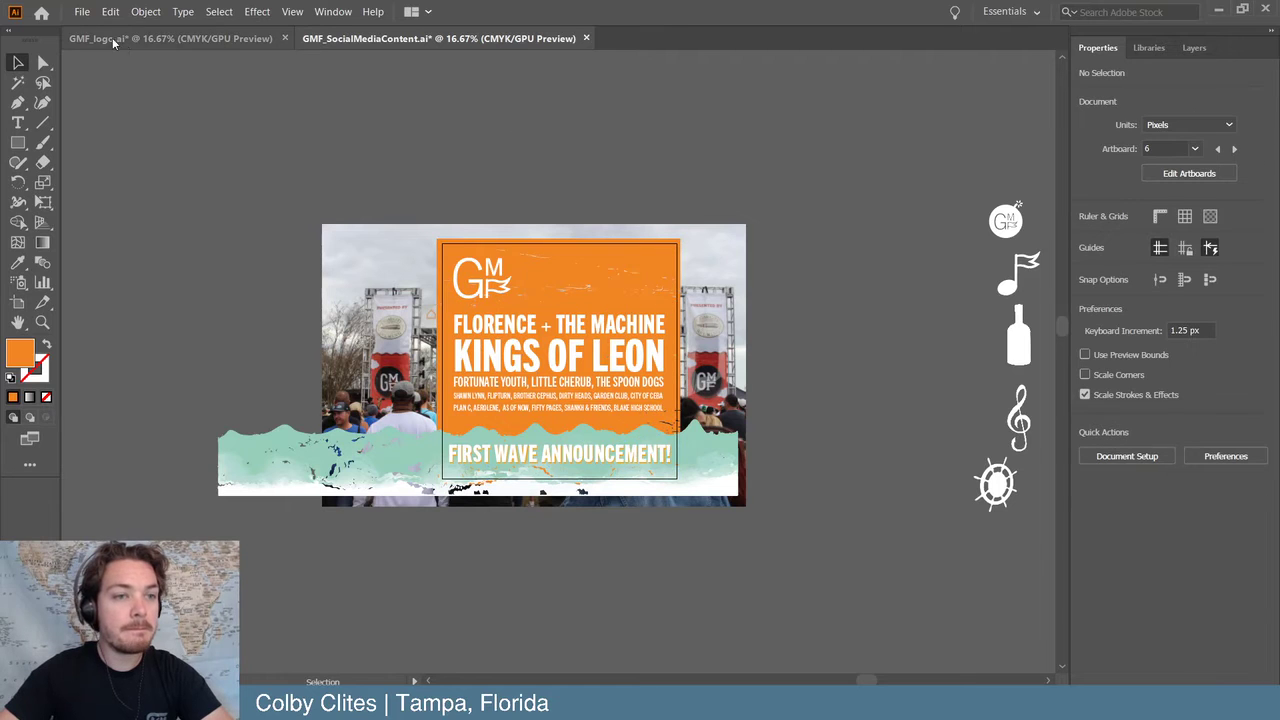
# - Place the paper texture Scan_20190626 (8) from the Portfolio's Handmade Paper Textures folder beside the announcement post
pyautogui.click(82, 11)
pyautogui.click(150, 247)
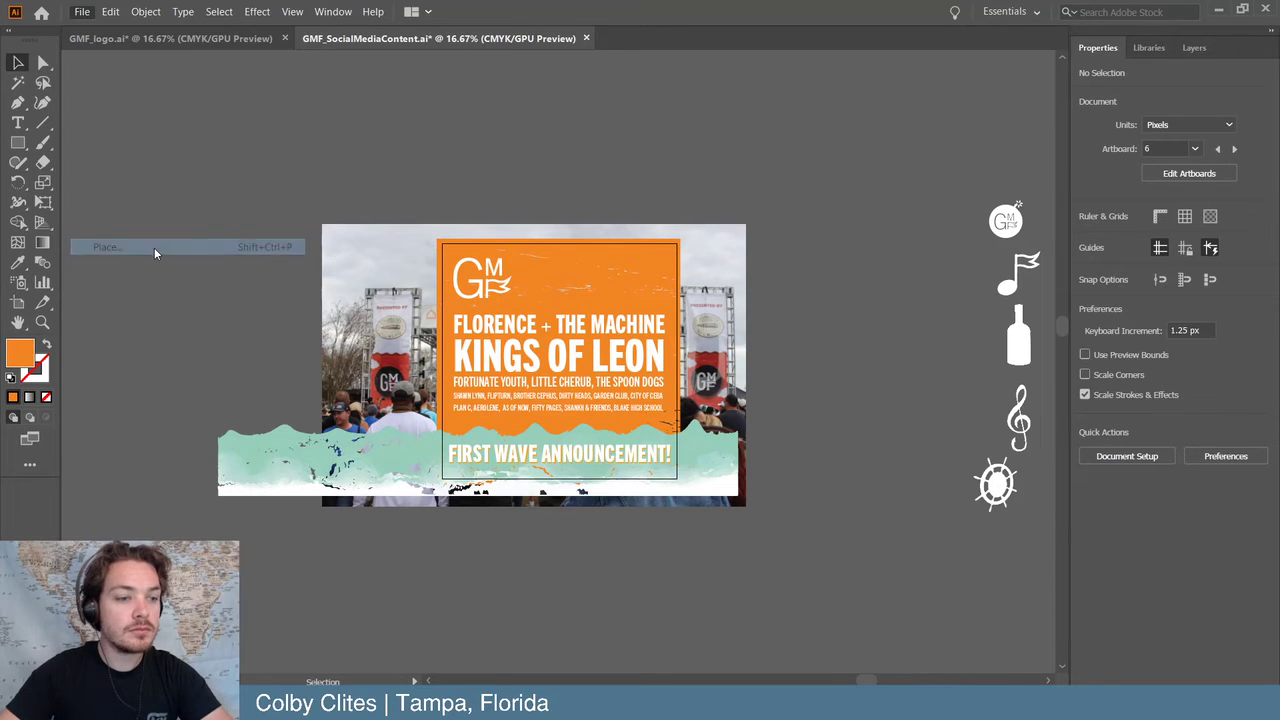
pyautogui.scroll(3, 88, 296)
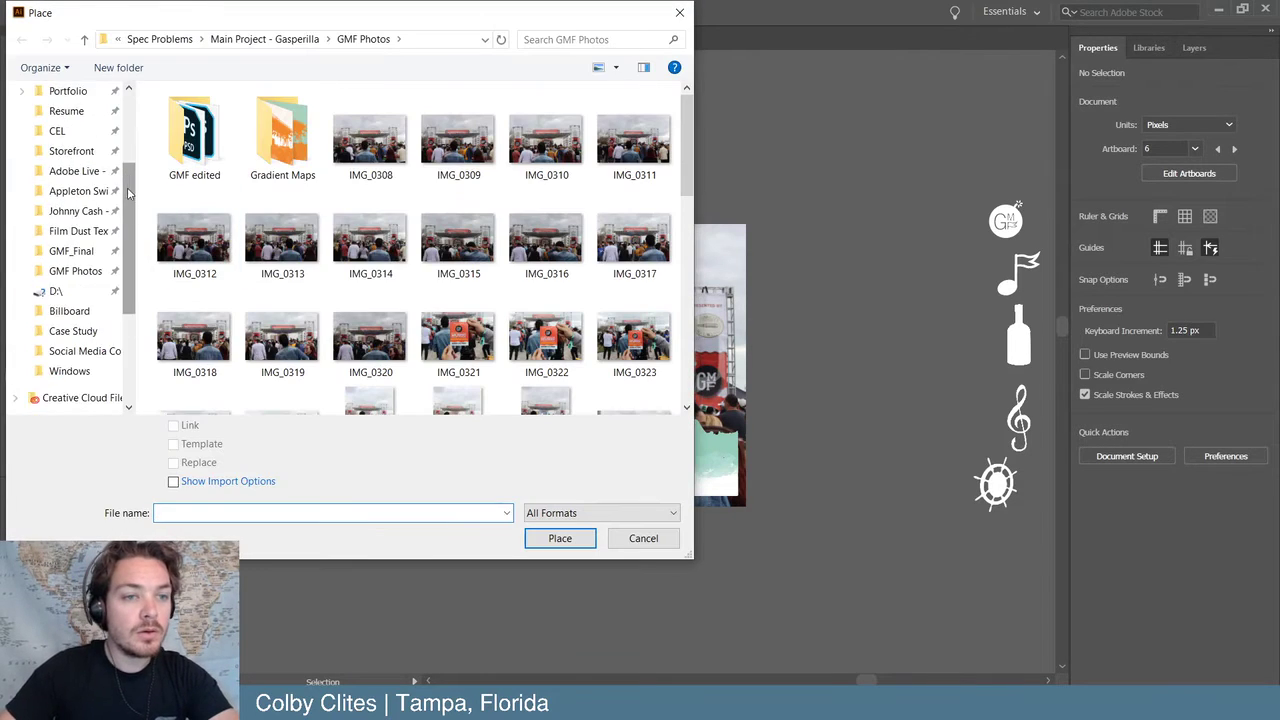
pyautogui.scroll(2, 72, 326)
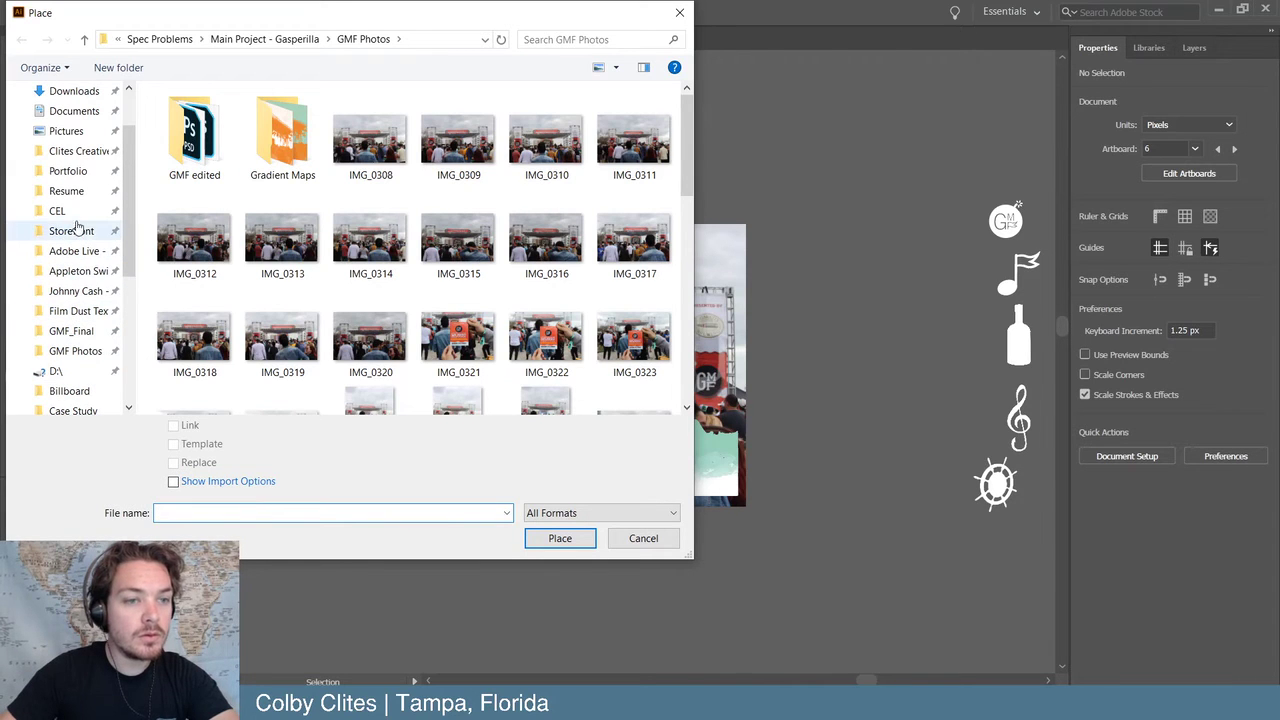
pyautogui.click(72, 175)
pyautogui.scroll(-3, 552, 303)
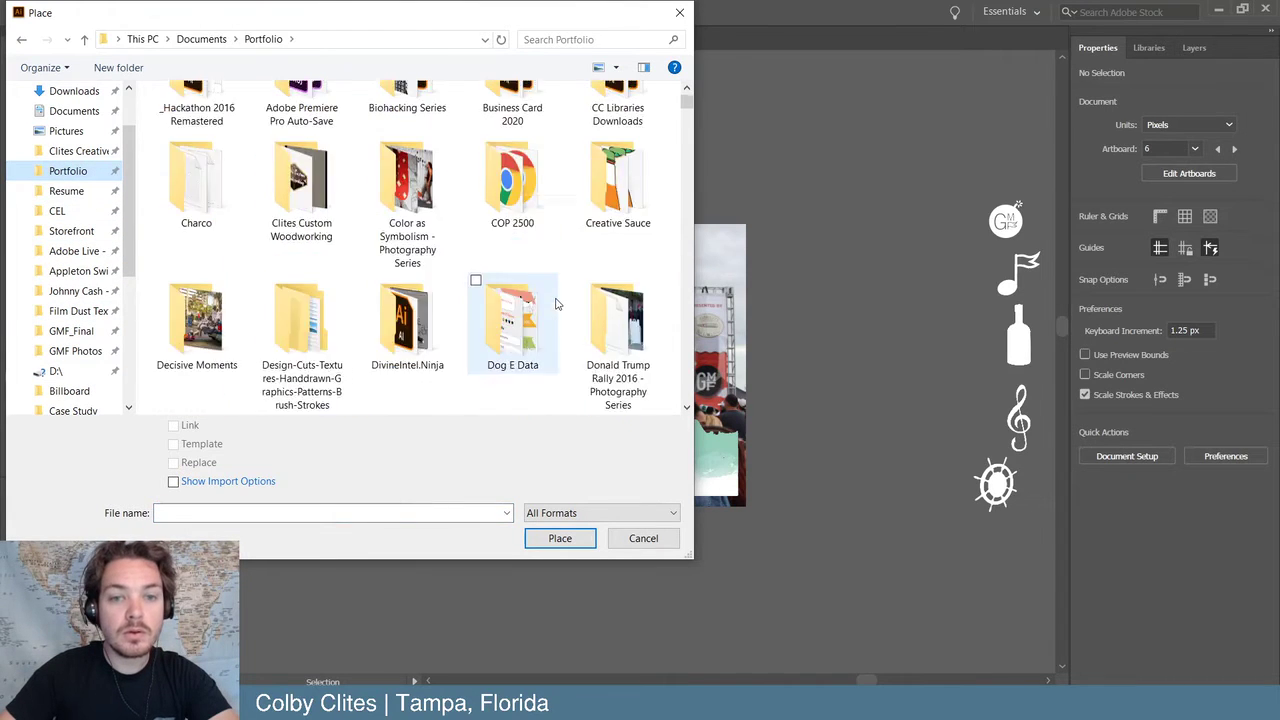
pyautogui.scroll(-8, 555, 303)
pyautogui.scroll(2, 545, 300)
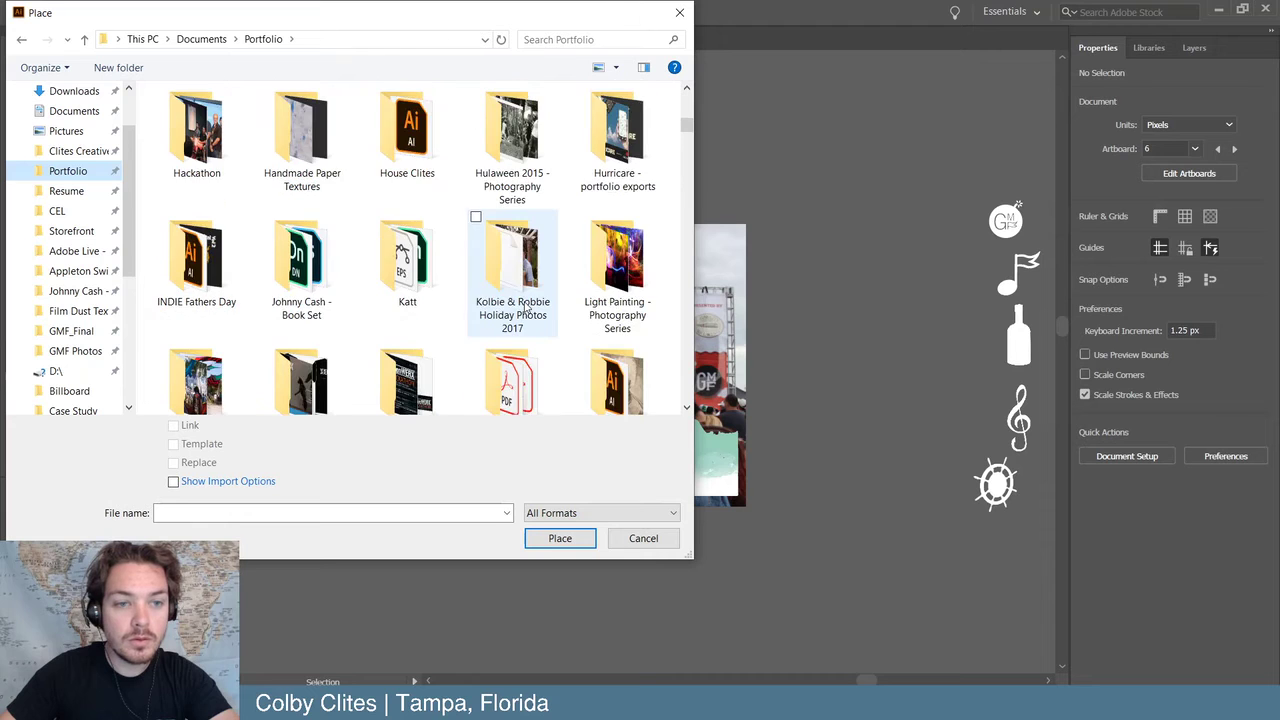
pyautogui.doubleClick(272, 155)
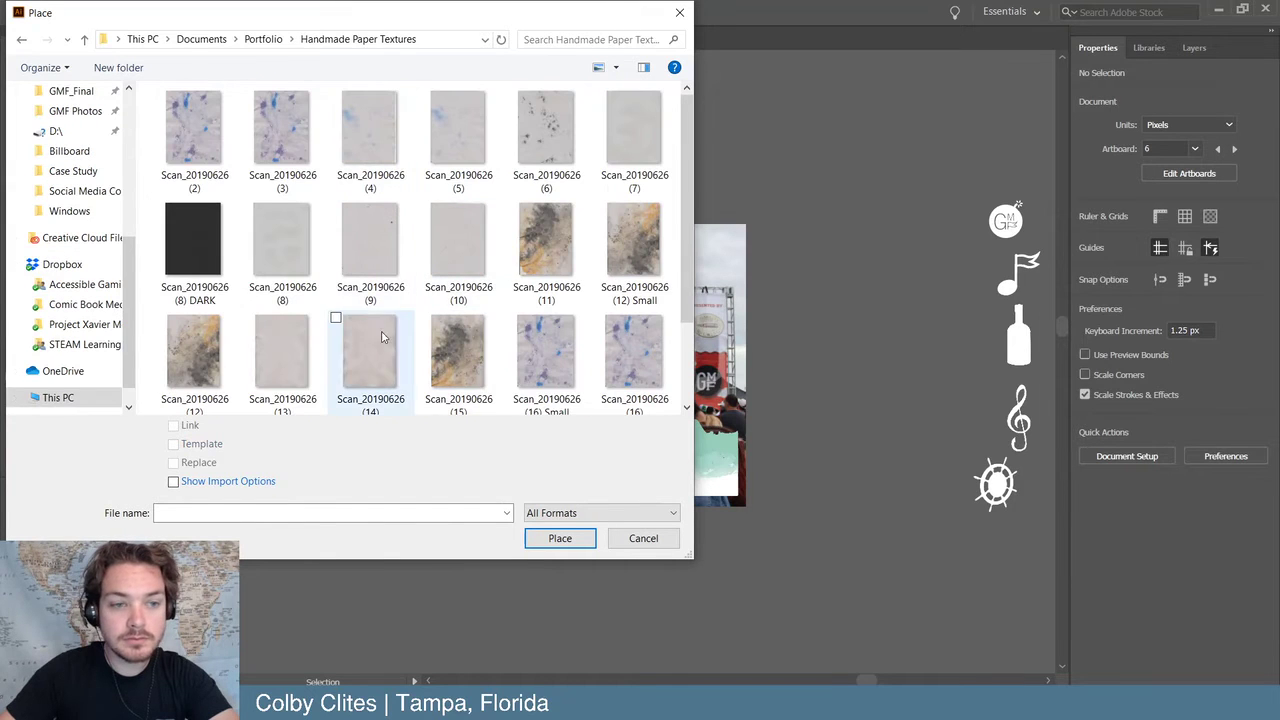
pyautogui.click(282, 240)
pyautogui.click(558, 539)
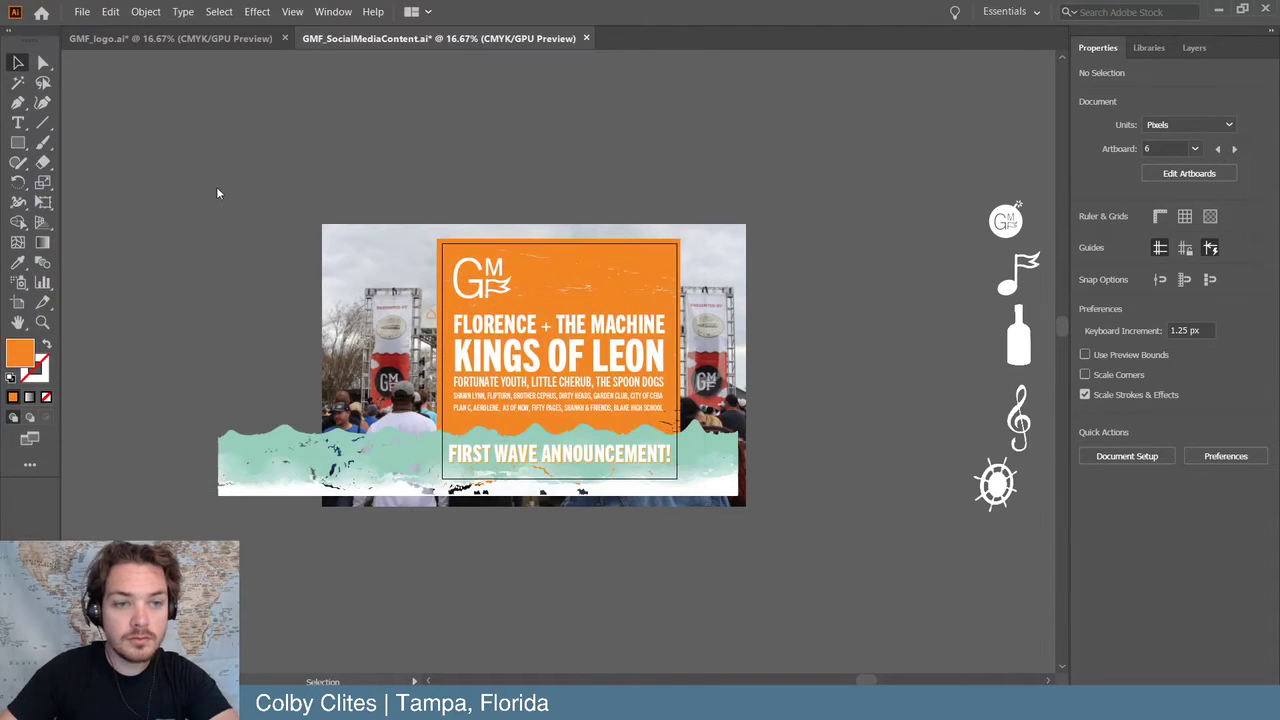
pyautogui.click(195, 110)
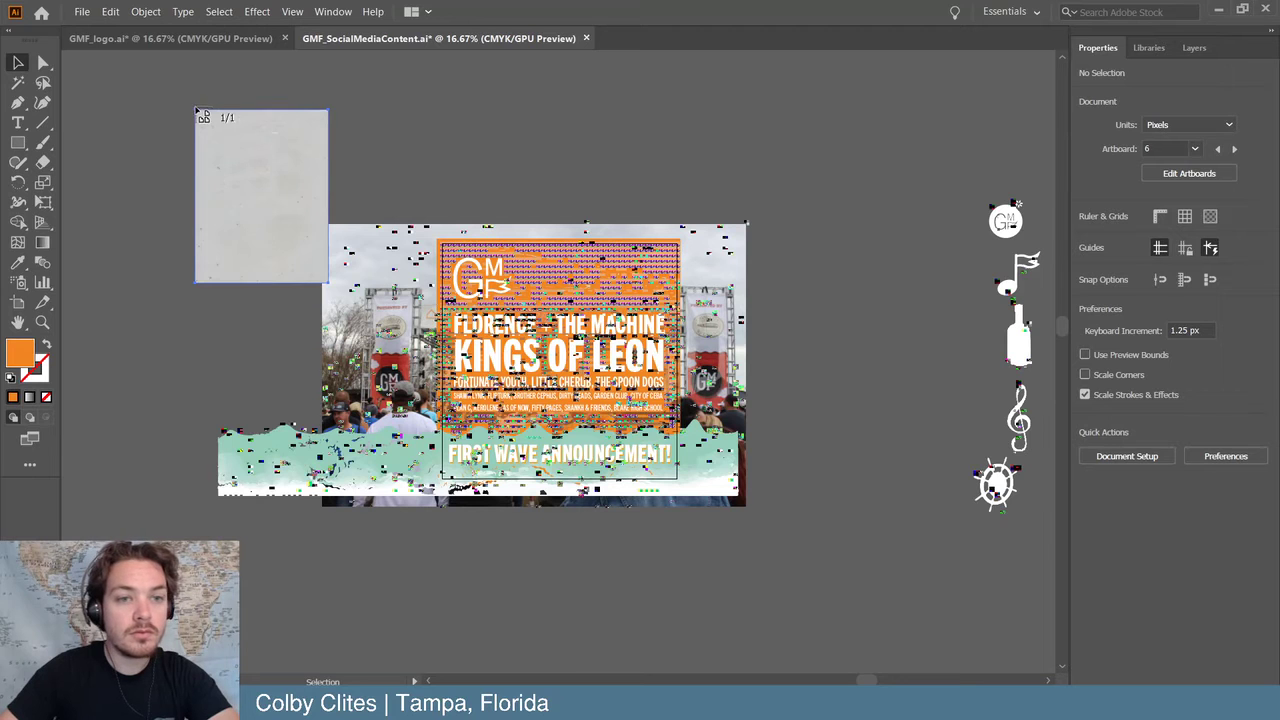
# - Select the announcement post's distressed orange background and open the Transparency settings for it
pyautogui.hotkey('ctrl', '+')
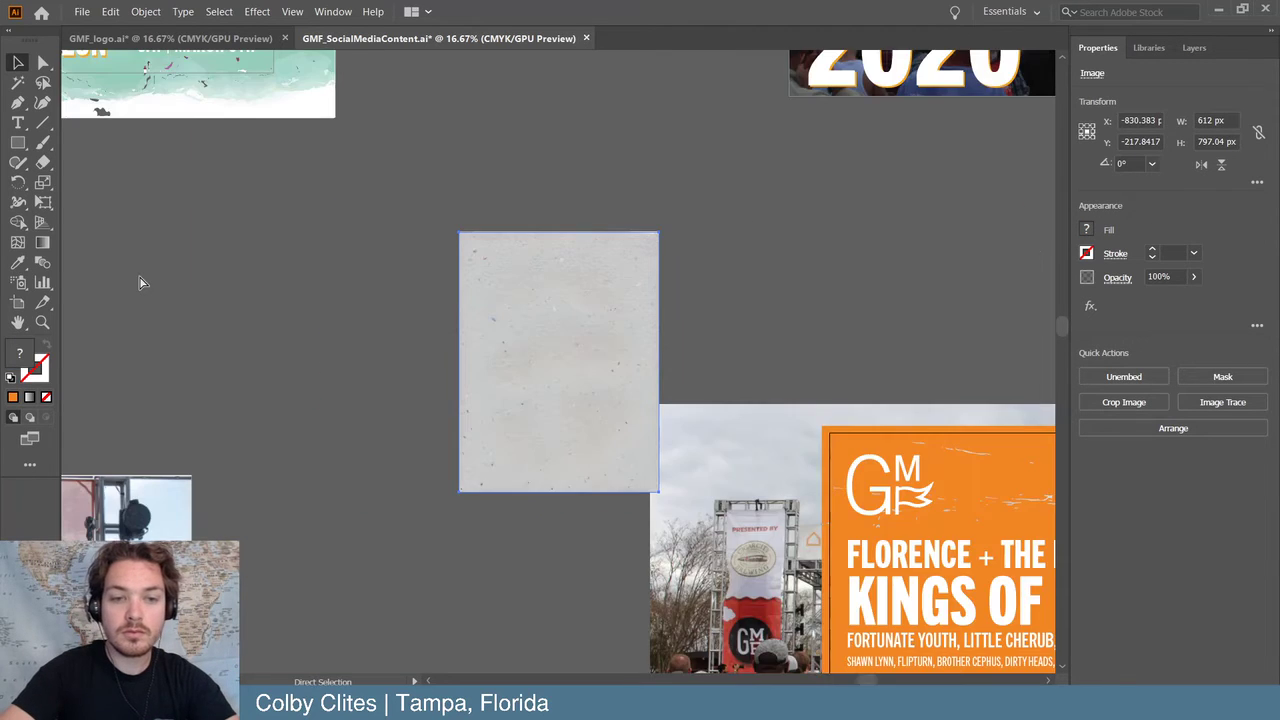
pyautogui.hscroll(5, 139, 282)
pyautogui.scroll(-2, 139, 282)
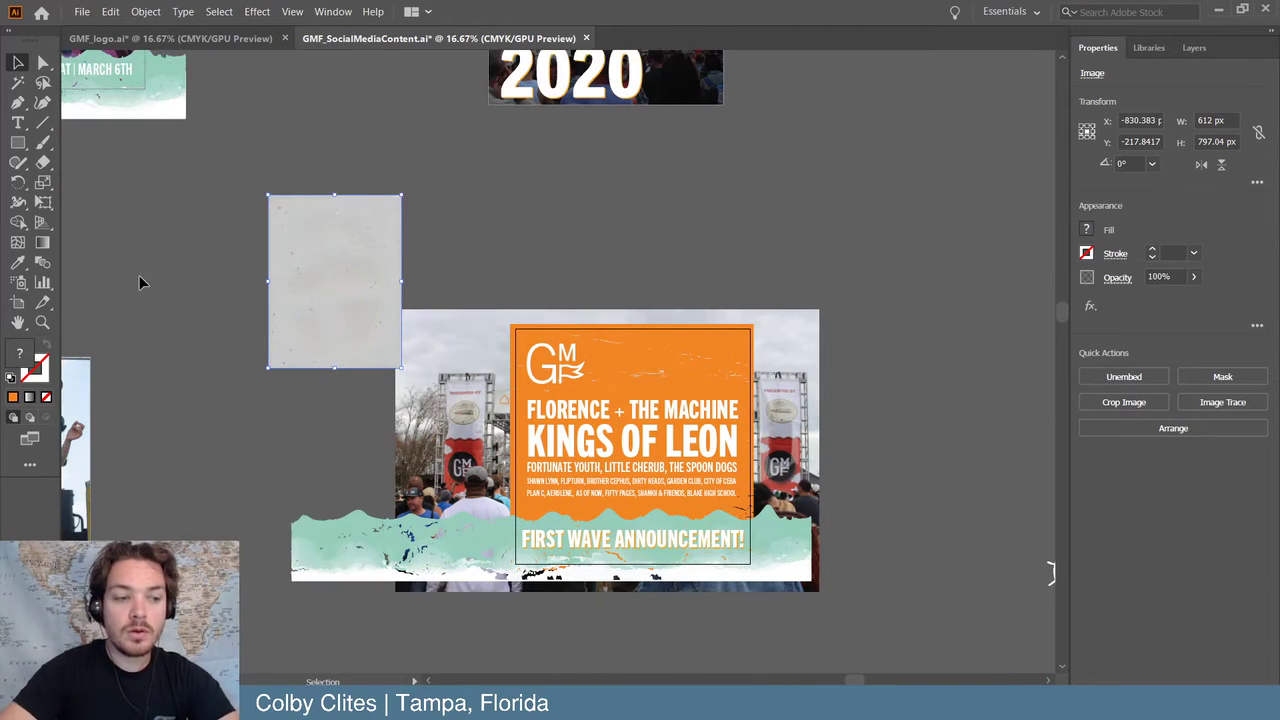
pyautogui.click(710, 218)
pyautogui.press('a')
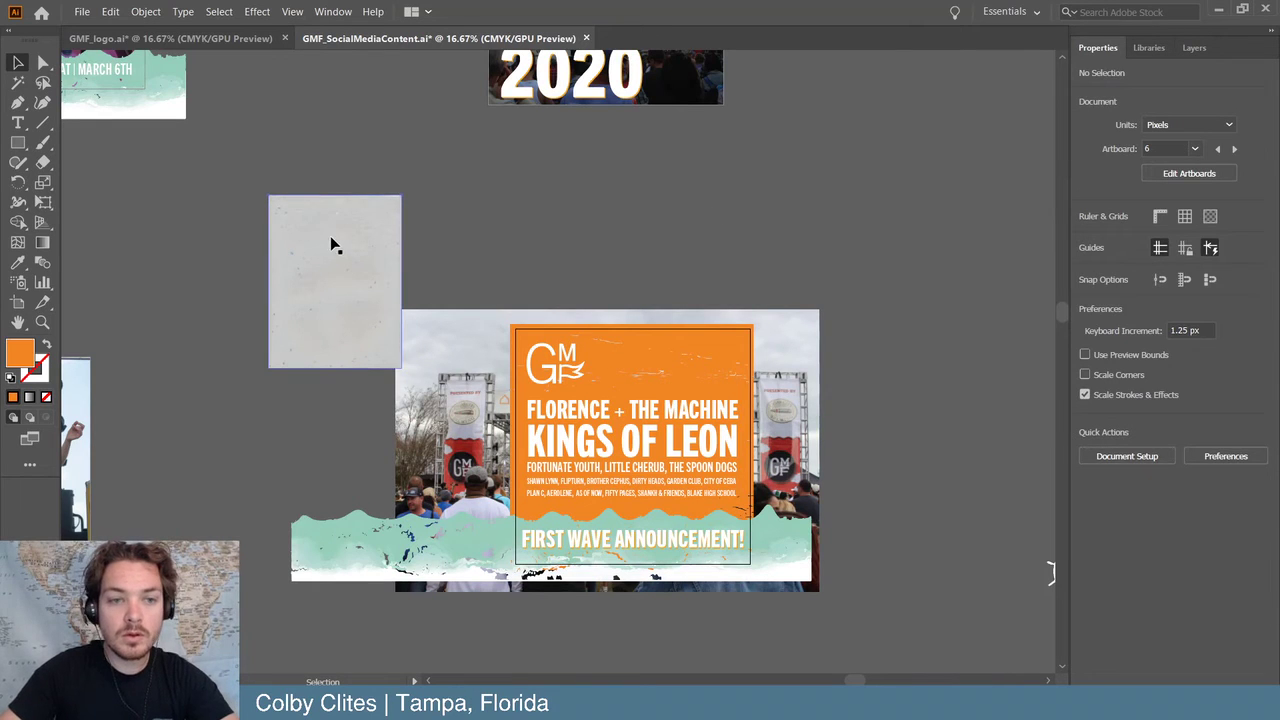
pyautogui.click(328, 246)
pyautogui.press('v')
pyautogui.click(648, 334)
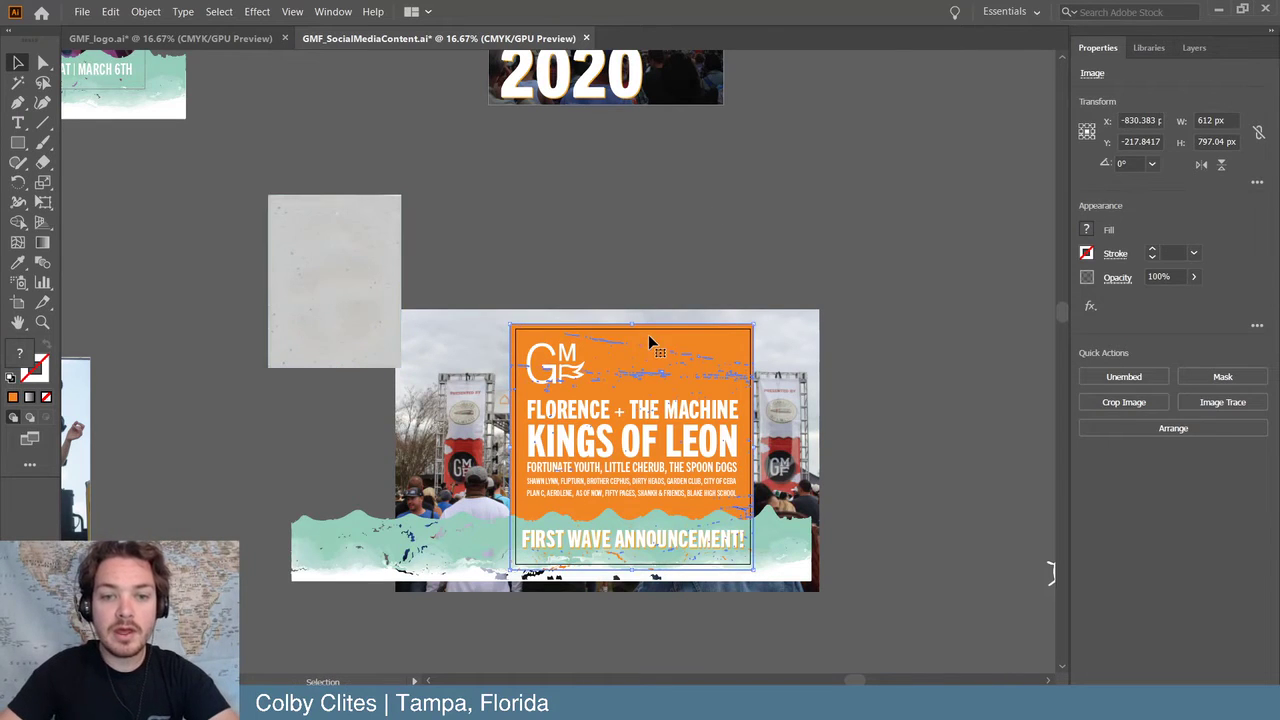
pyautogui.click(332, 11)
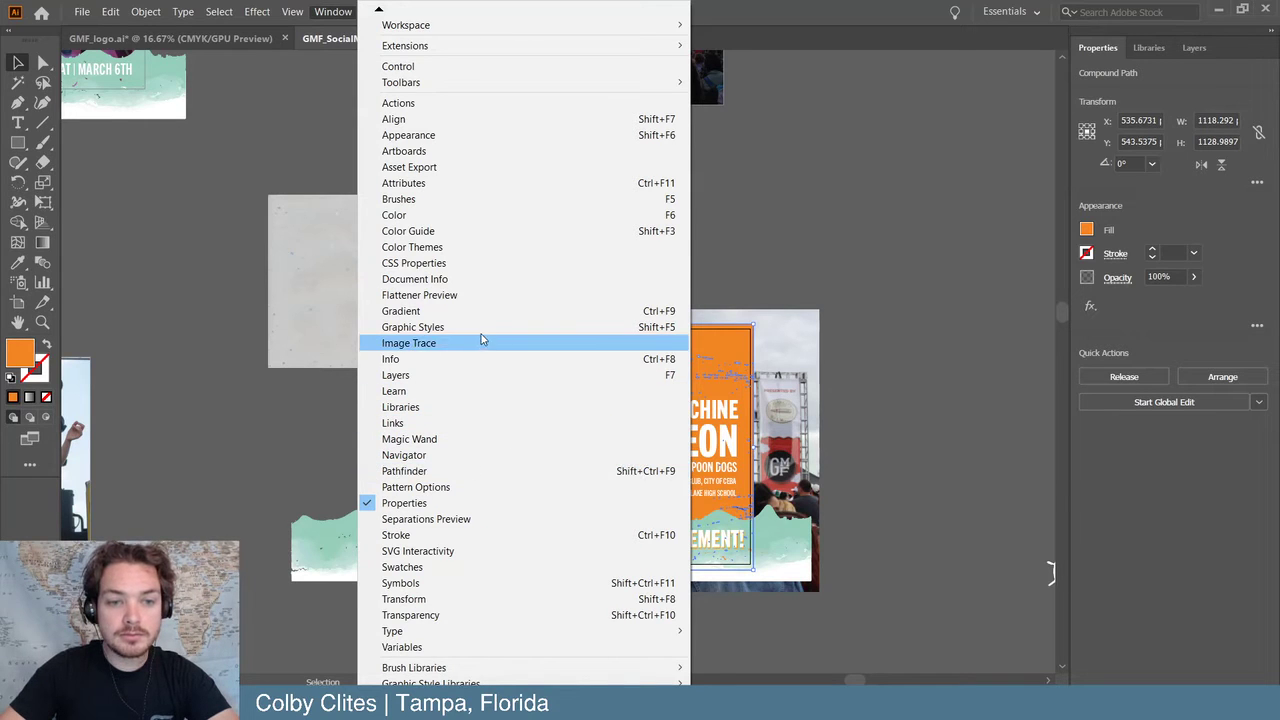
pyautogui.click(478, 613)
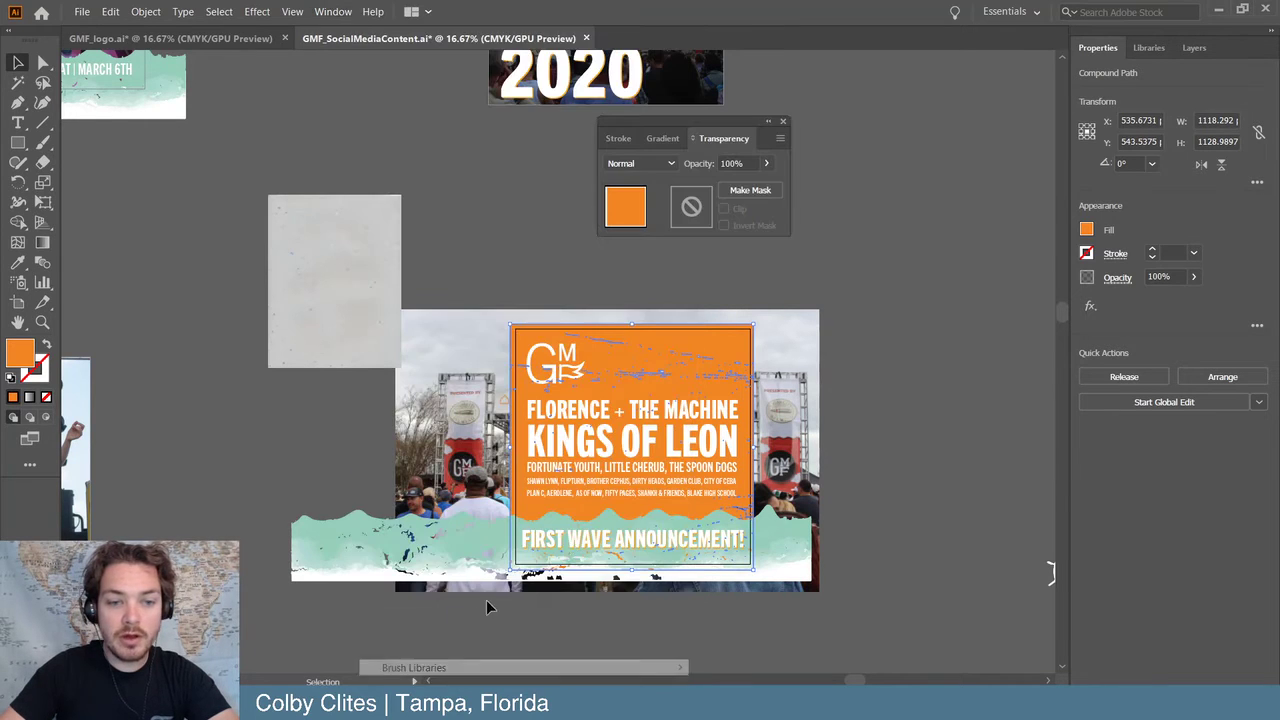
# - Paste the paper texture into an opacity mask on the orange background and enlarge it to about 1173 × 1528 px to cover the background
pyautogui.click(700, 206)
pyautogui.hotkey('ctrl', 'v')
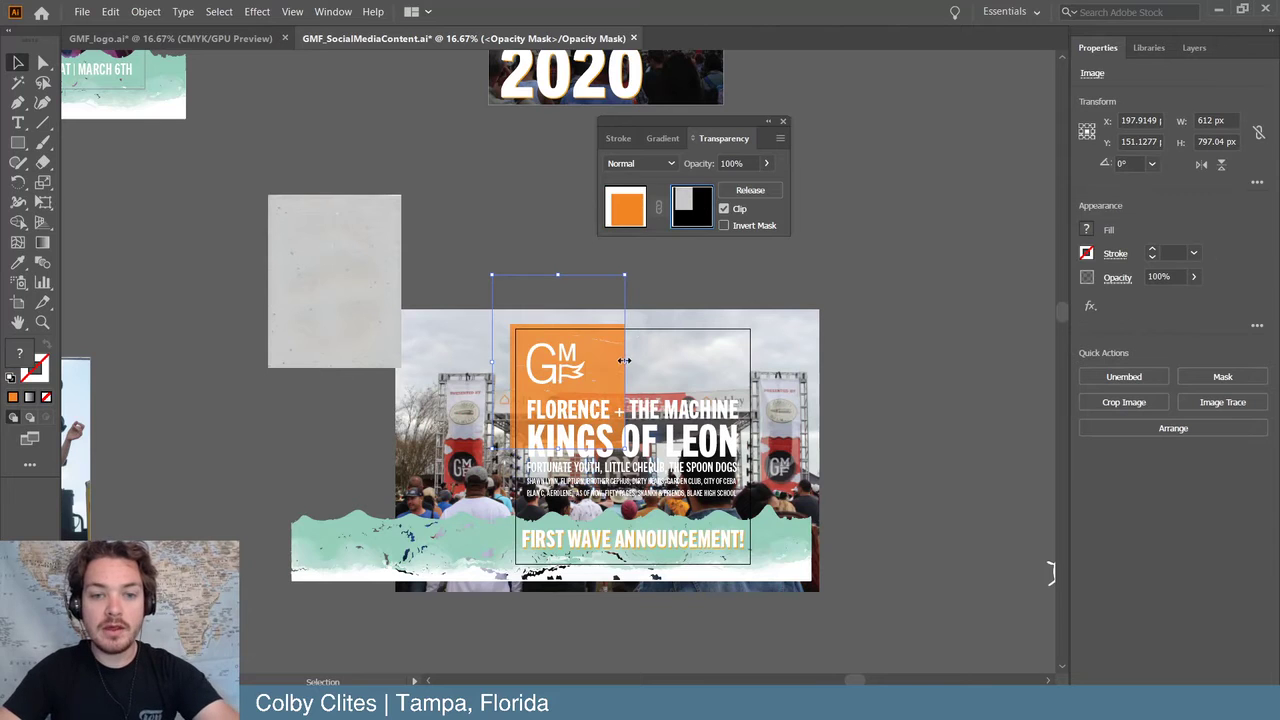
pyautogui.moveTo(604, 366); pyautogui.dragTo(619, 404)
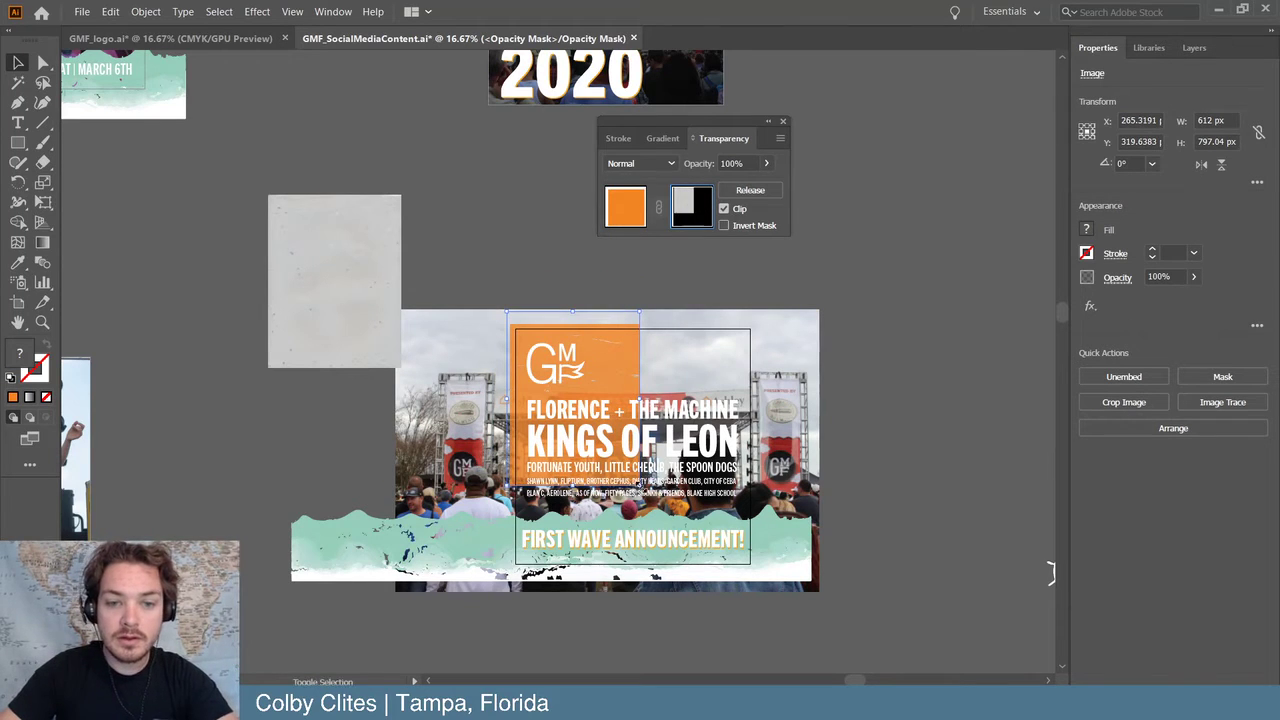
pyautogui.moveTo(640, 486); pyautogui.dragTo(784, 643)
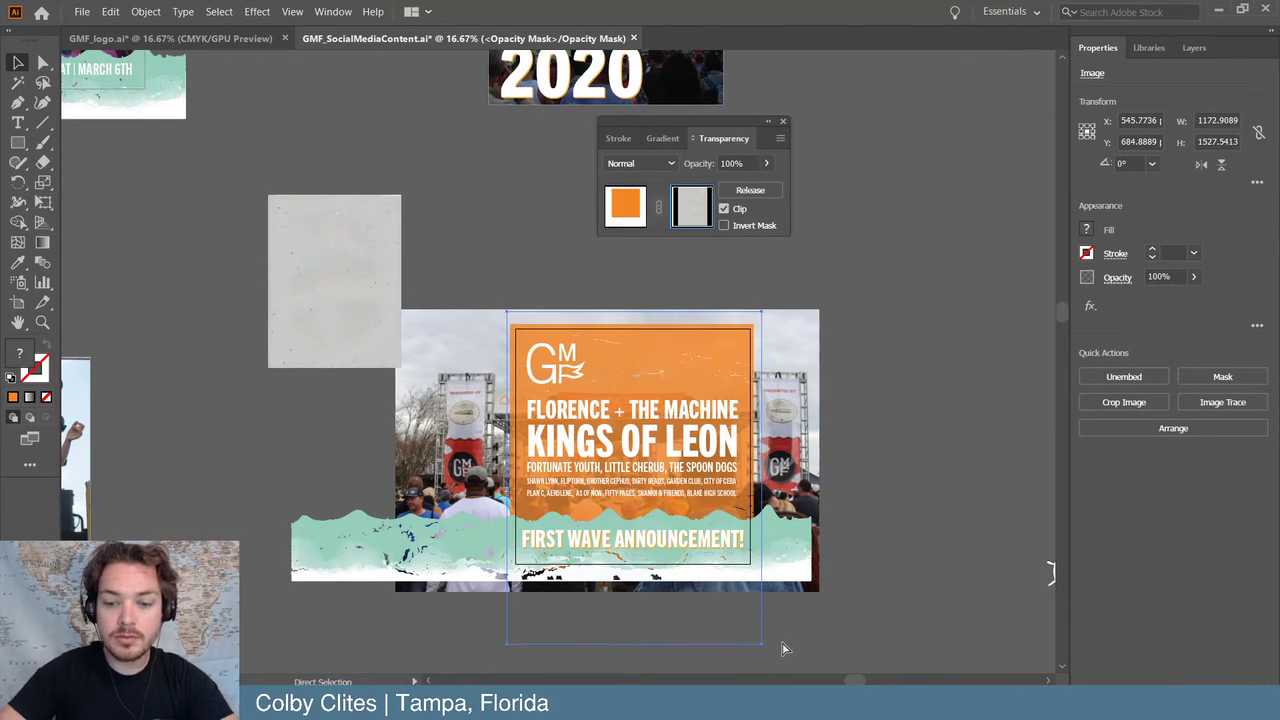
pyautogui.scroll(4, 783, 645)
pyautogui.scroll(3, 783, 645)
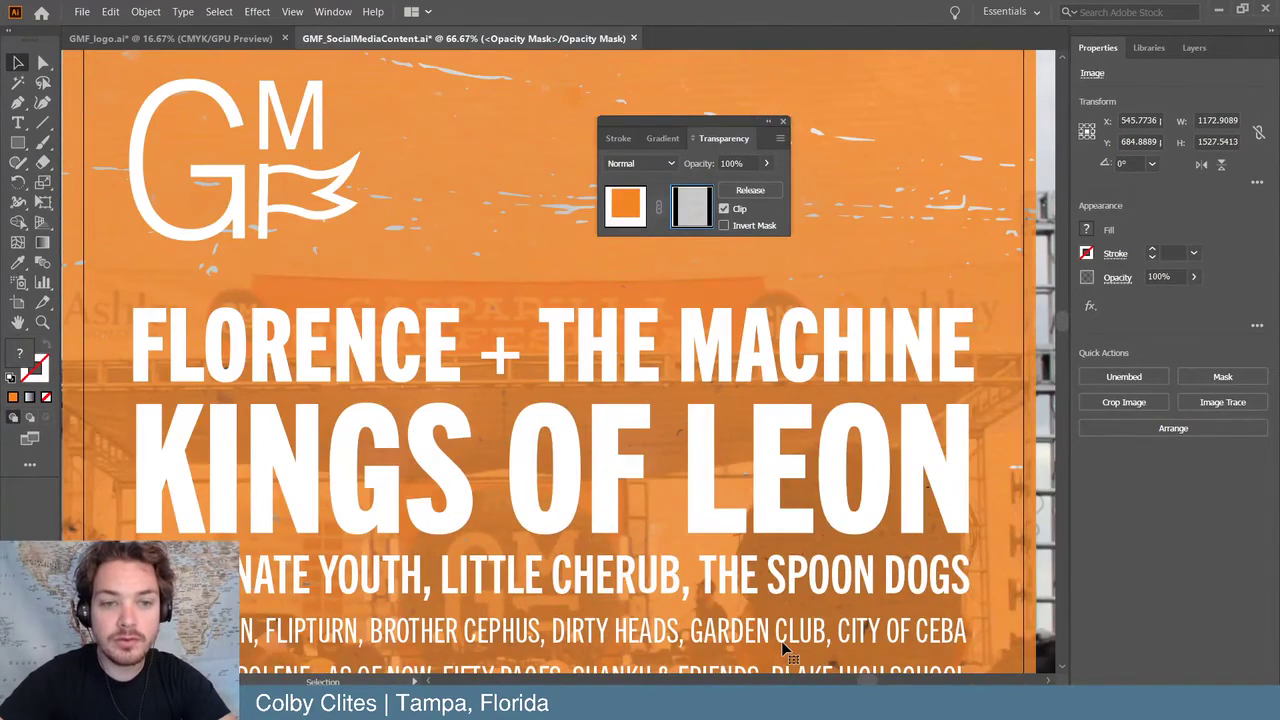
pyautogui.scroll(3, 783, 648)
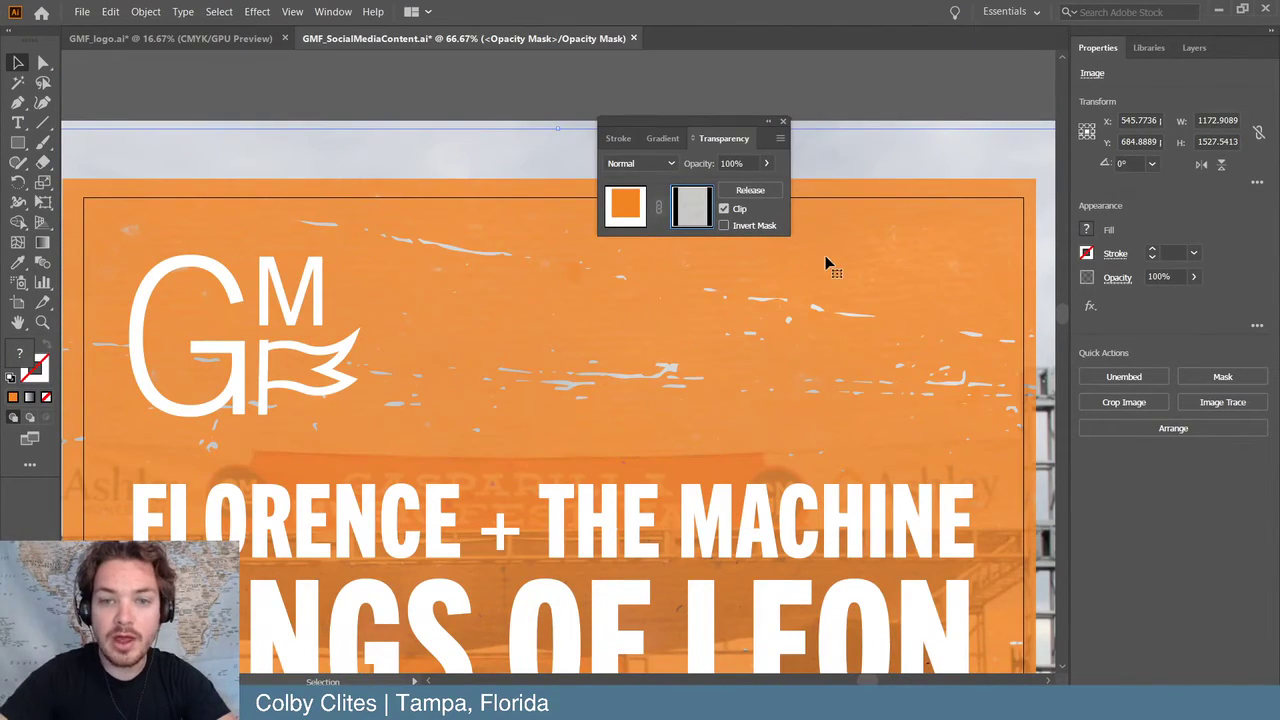
pyautogui.scroll(-2, 825, 263)
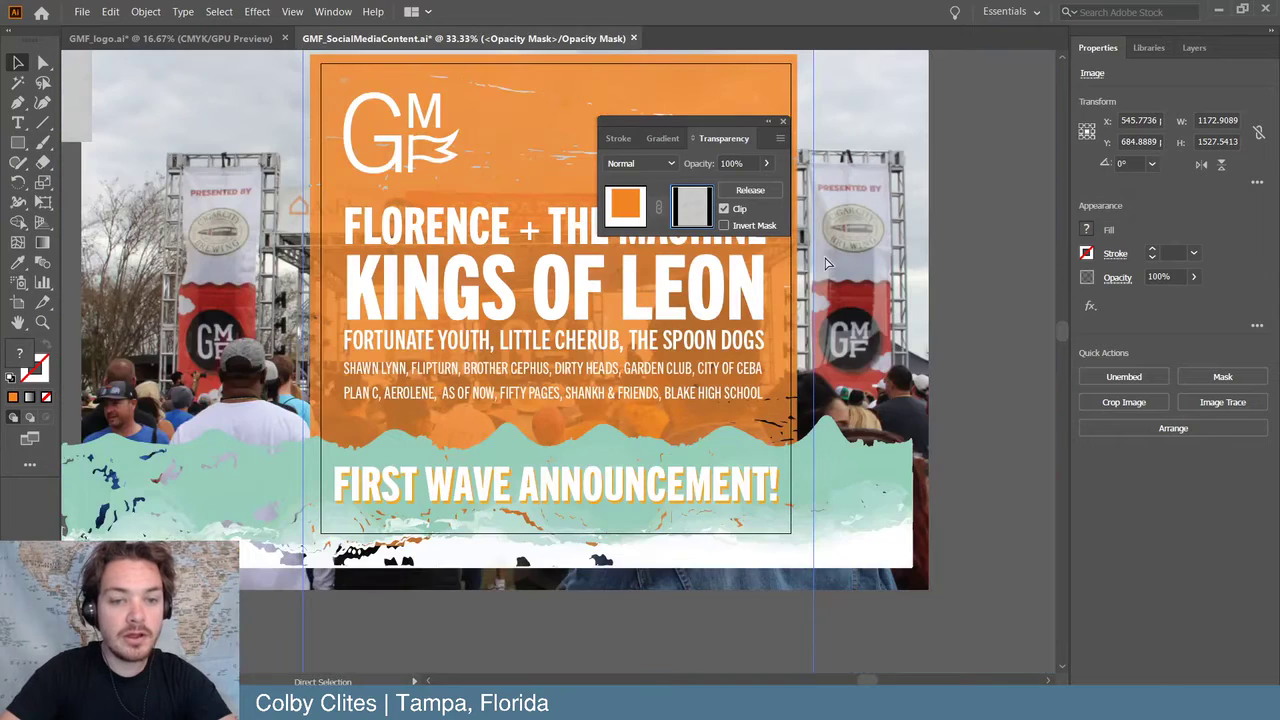
# - Leave opacity mask editing and return to the announcement post's orange artwork
pyautogui.click(783, 121)
pyautogui.click(969, 127)
pyautogui.scroll(2, 968, 130)
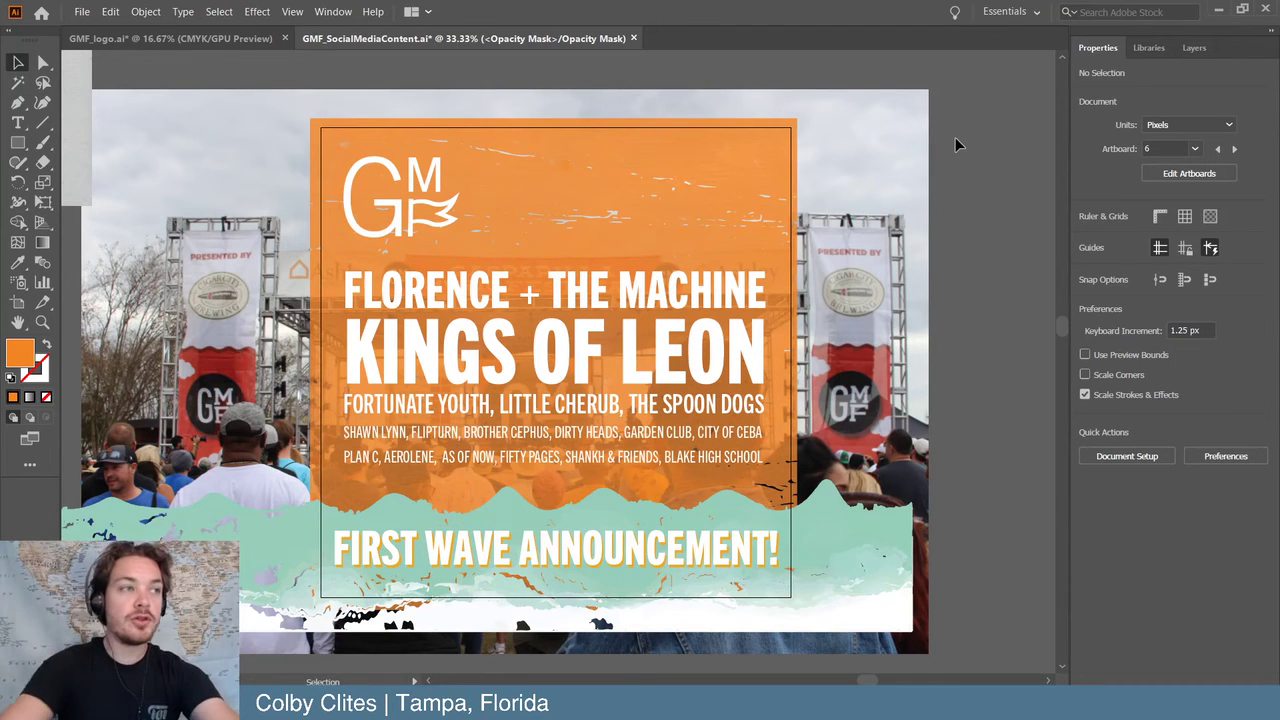
pyautogui.hotkey('ctrl', '-')
pyautogui.hotkey('ctrl', '-')
pyautogui.hotkey('ctrl', '-')
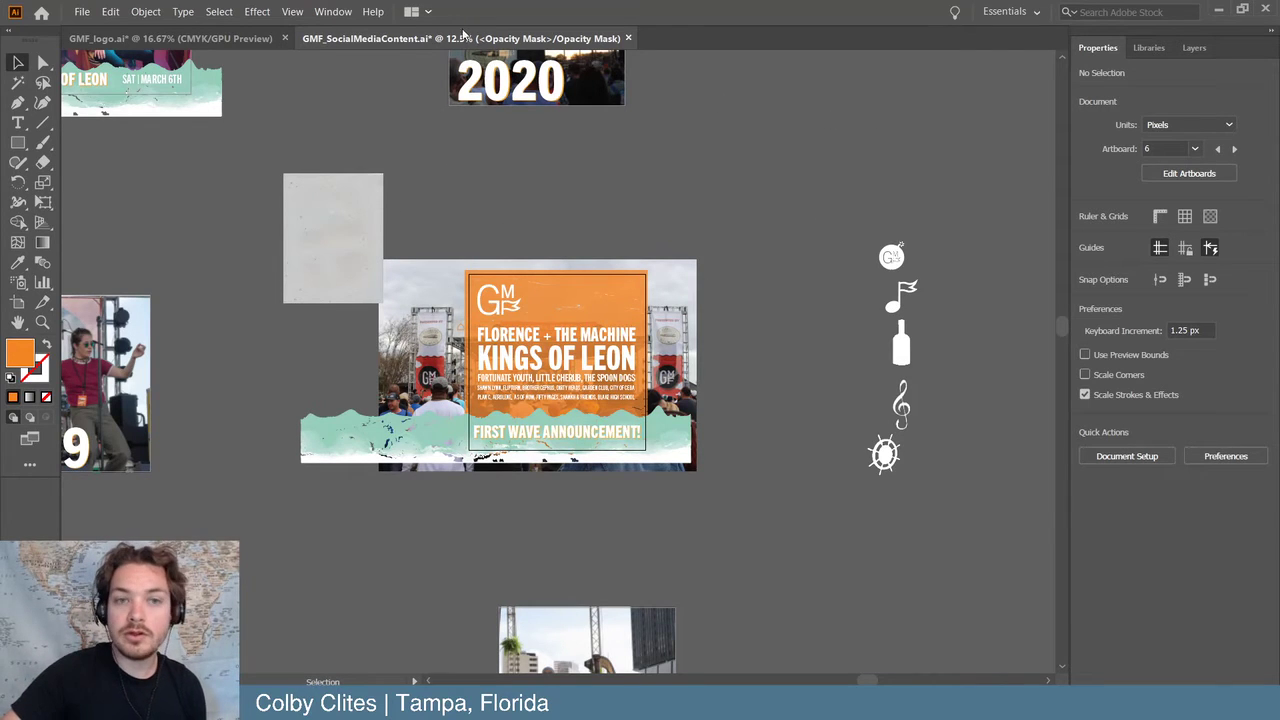
pyautogui.click(333, 12)
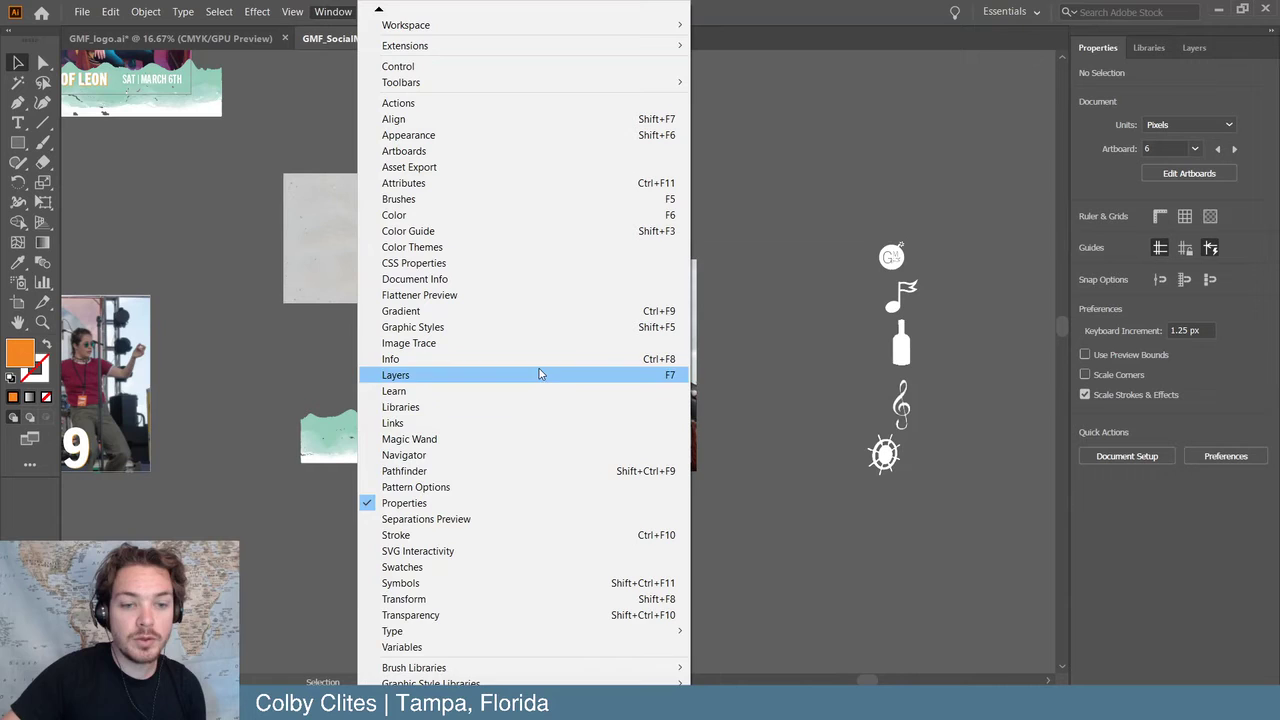
pyautogui.click(537, 620)
pyautogui.click(613, 215)
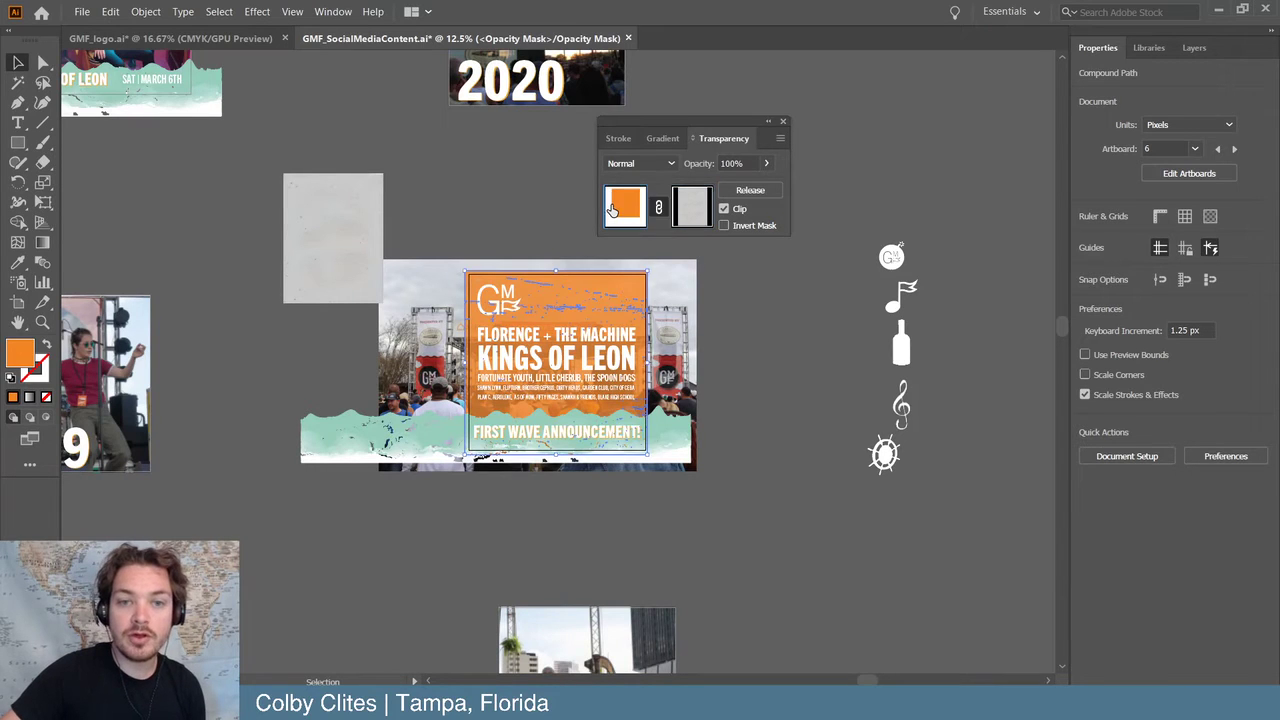
# - Move the loose paper texture above the white festival icons and park the Transparency settings clear of the artboards
pyautogui.click(491, 177)
pyautogui.moveTo(327, 222); pyautogui.dragTo(925, 117)
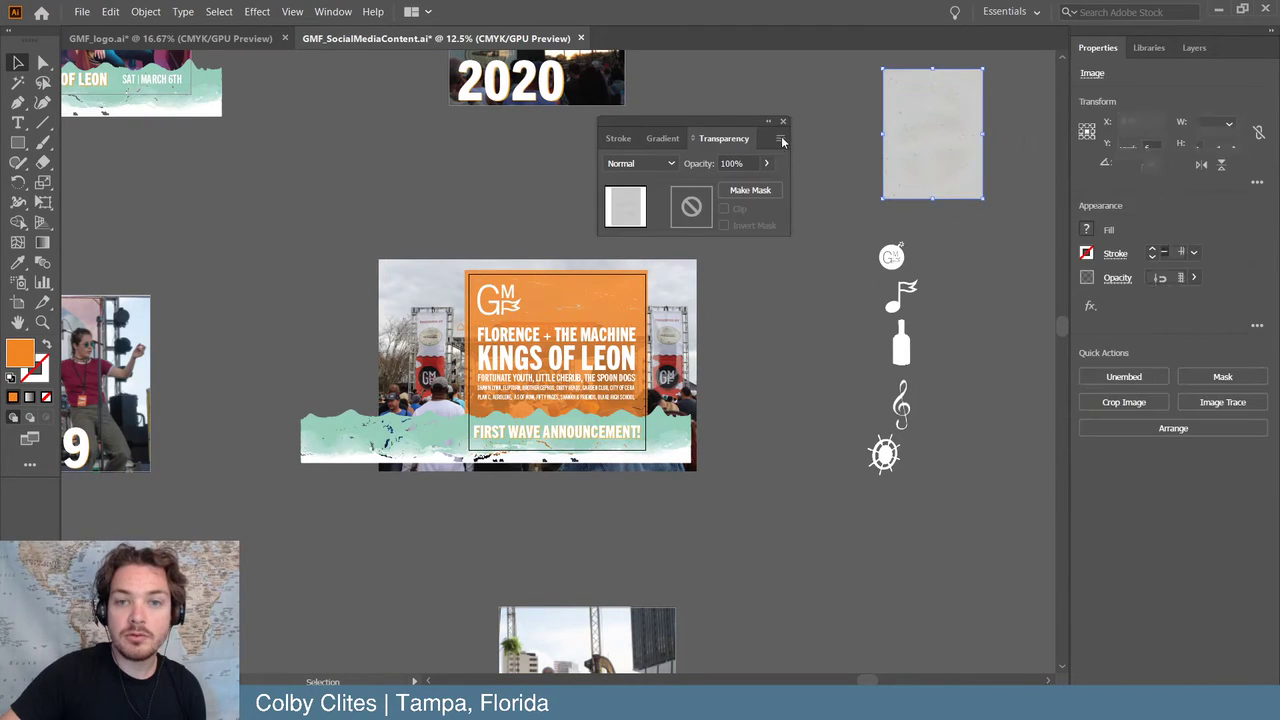
pyautogui.moveTo(712, 131); pyautogui.dragTo(1200, 510)
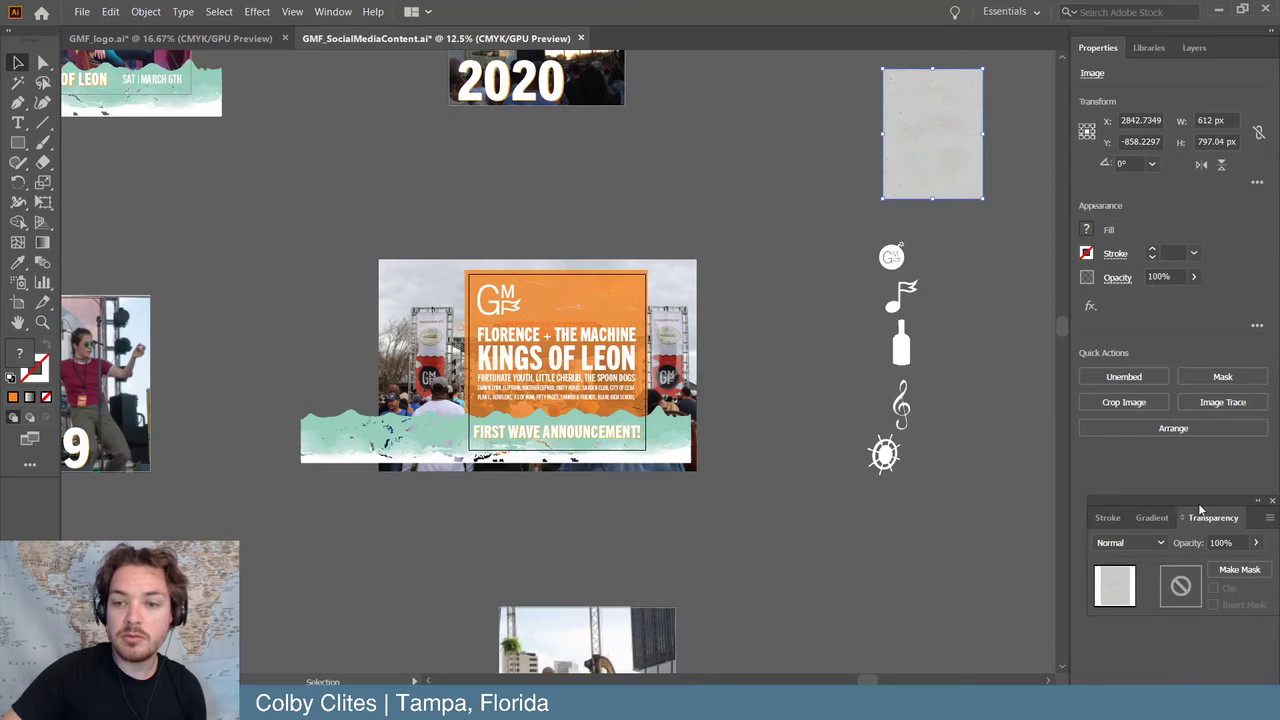
# - Look over the Kings of Leon, 2020 and 2019 posts alongside the announcement post
pyautogui.click(782, 409)
pyautogui.scroll(4, 782, 409)
pyautogui.hscroll(-5, 782, 409)
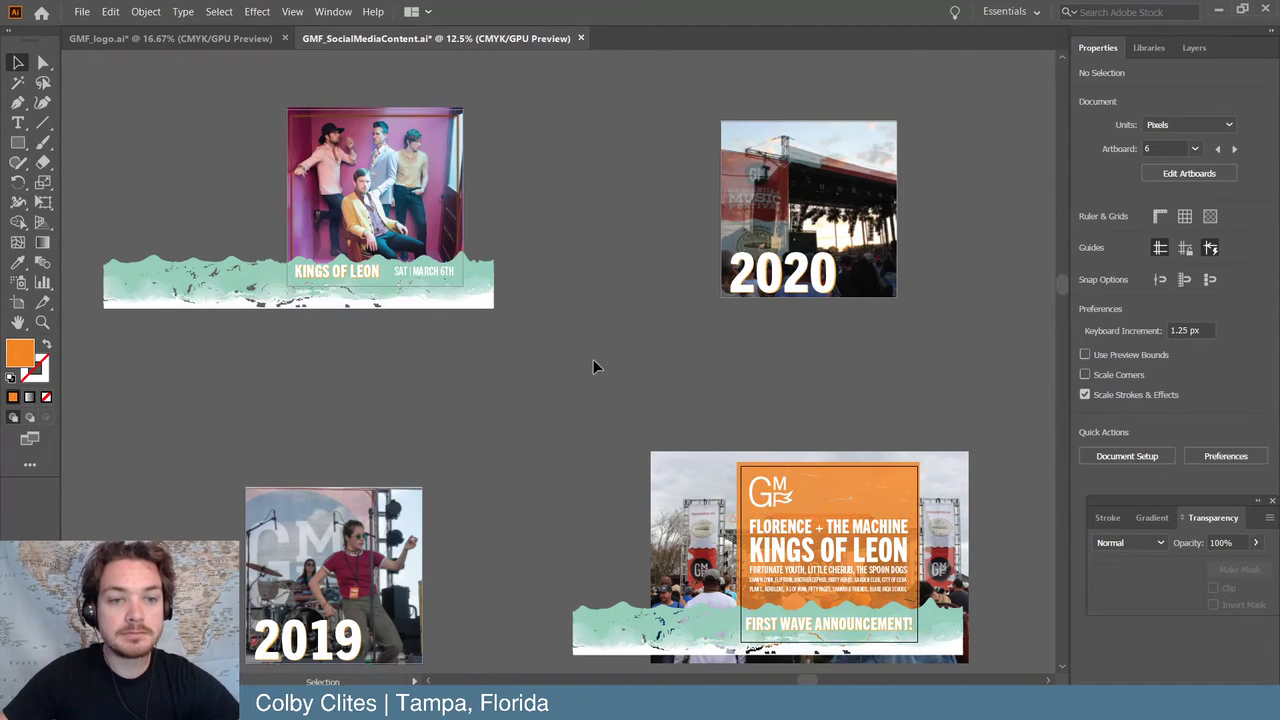
pyautogui.hscroll(-2, 593, 366)
pyautogui.hscroll(3, 593, 366)
pyautogui.hscroll(1, 582, 356)
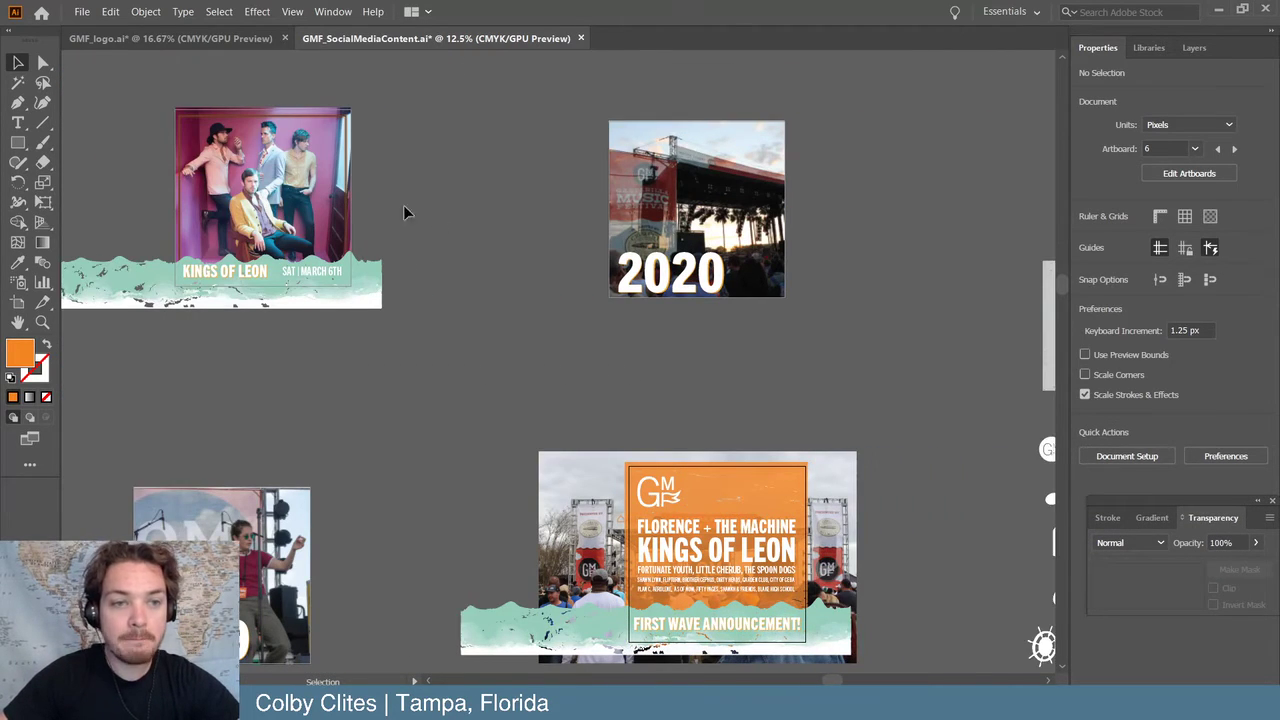
pyautogui.click(250, 127)
pyautogui.click(472, 196)
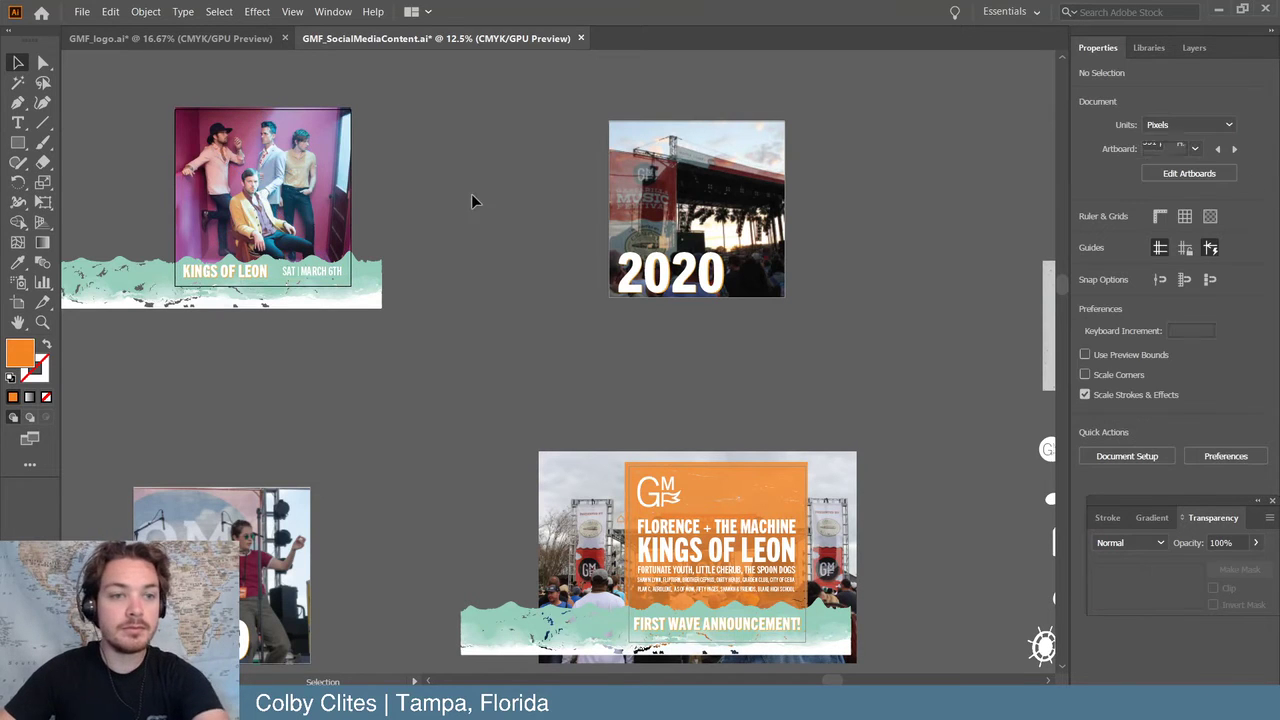
pyautogui.hscroll(5, 476, 201)
pyautogui.scroll(-4, 287, 293)
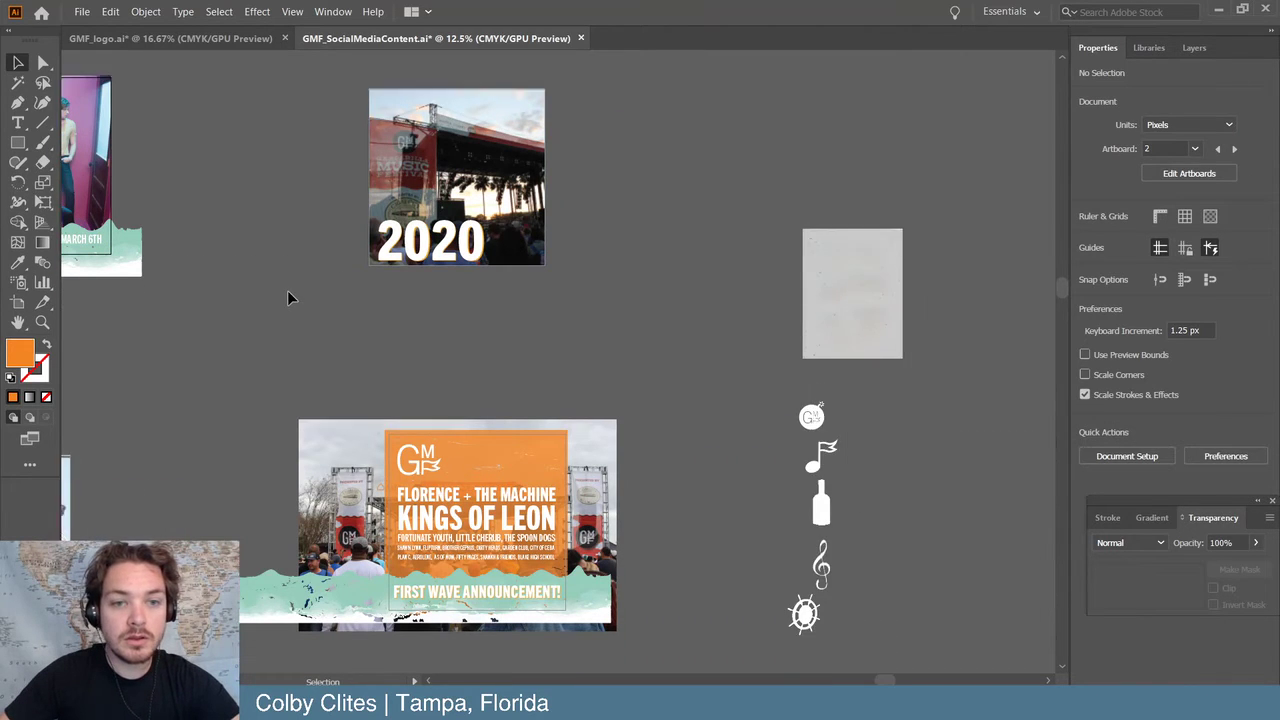
pyautogui.hscroll(-1, 287, 295)
pyautogui.hscroll(-3, 287, 297)
pyautogui.scroll(4, 287, 297)
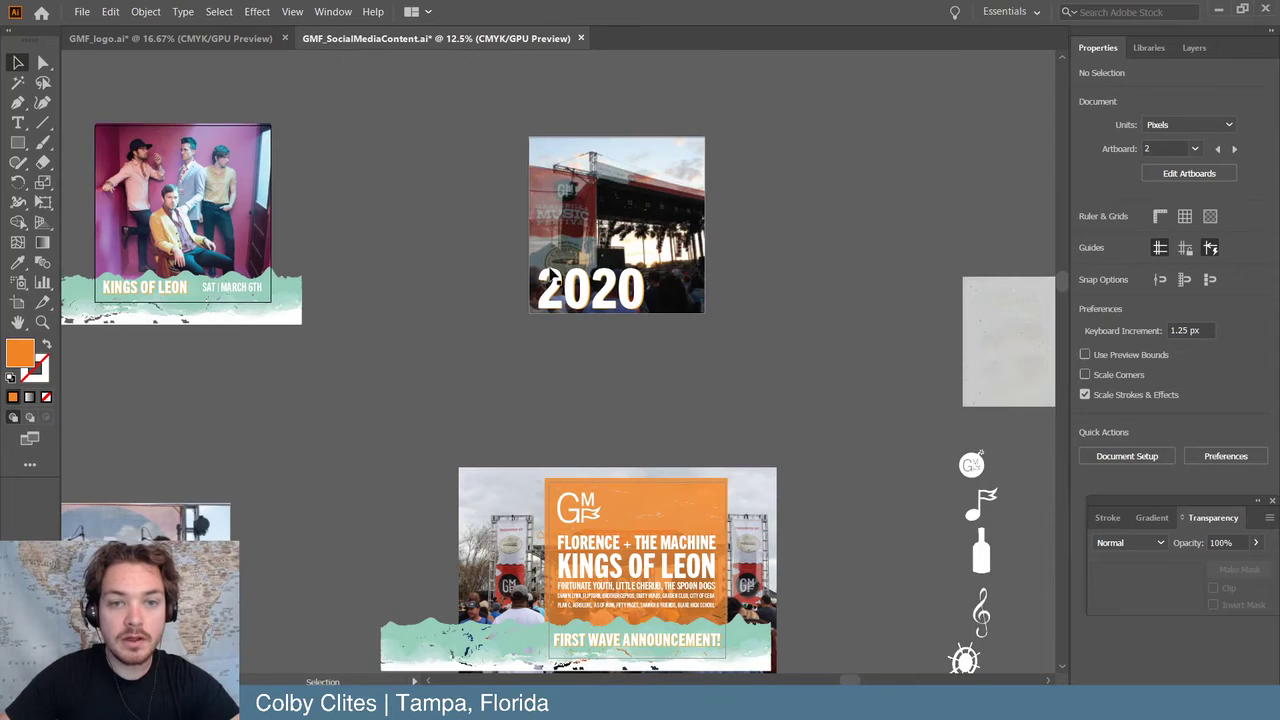
# - Place a copy of the masked orange background over the 2020 post and bring it to the front
pyautogui.click(665, 497)
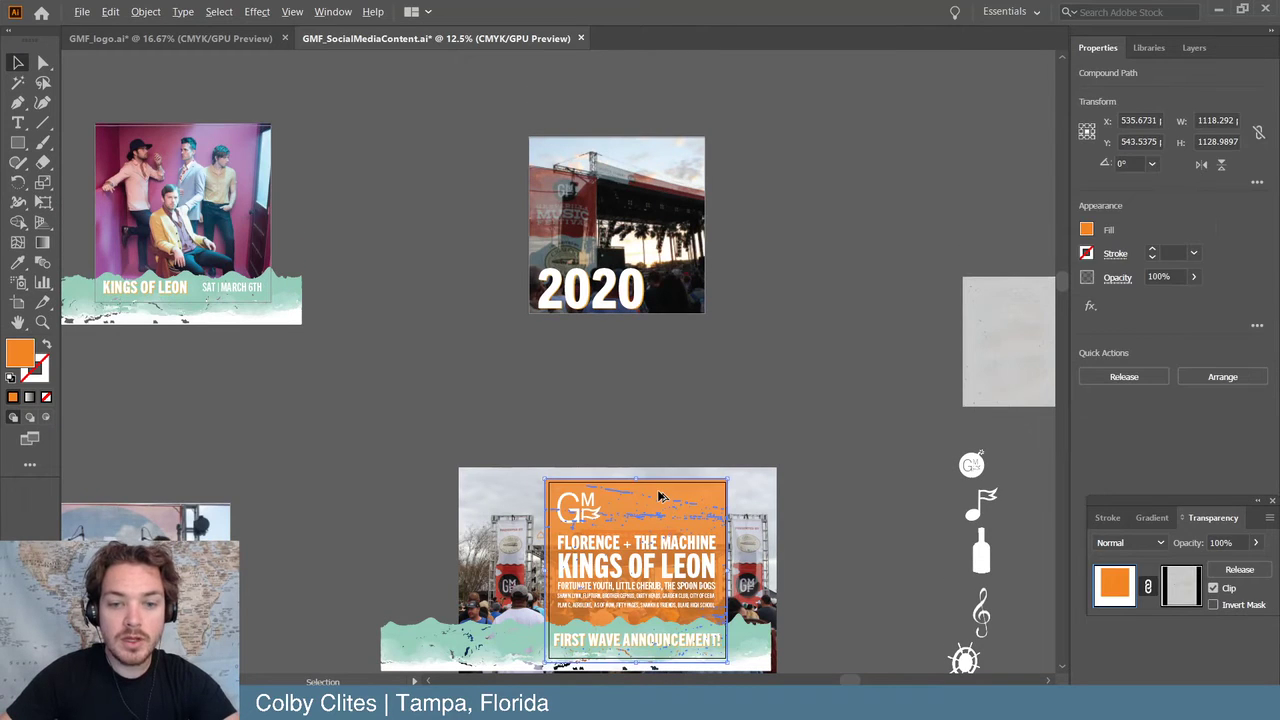
pyautogui.moveTo(665, 497); pyautogui.dragTo(639, 147)
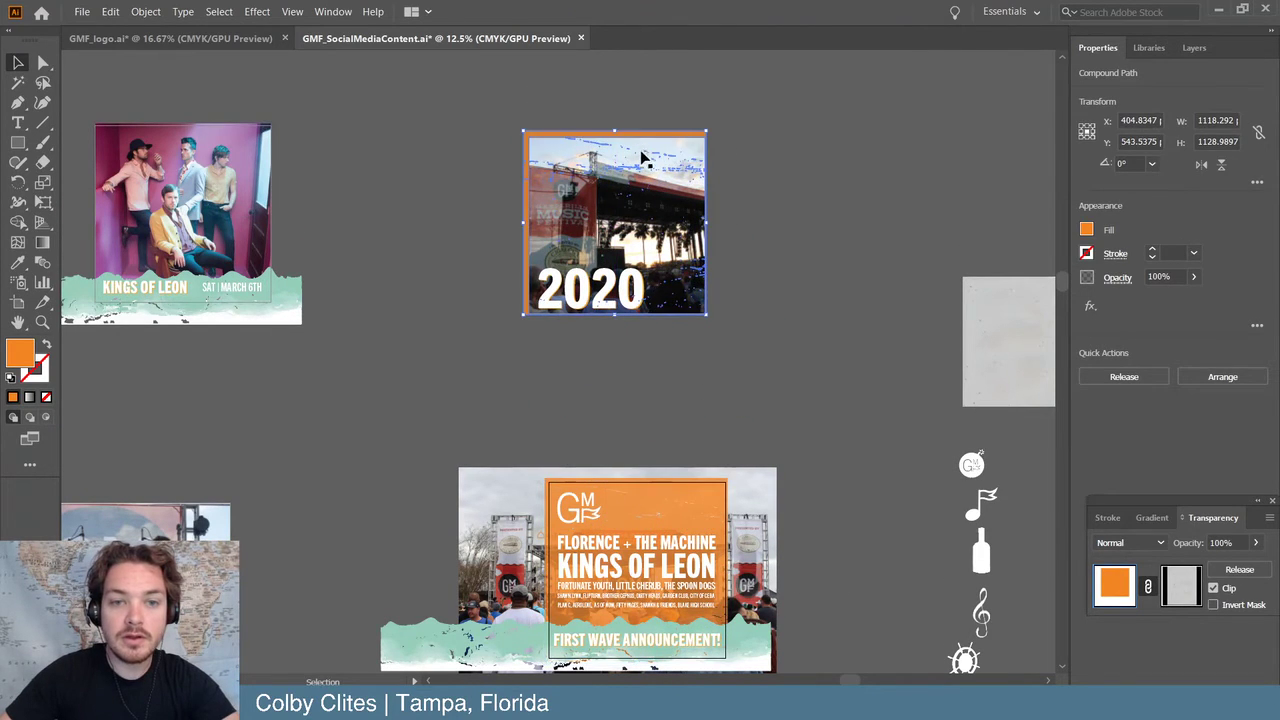
pyautogui.click(145, 11)
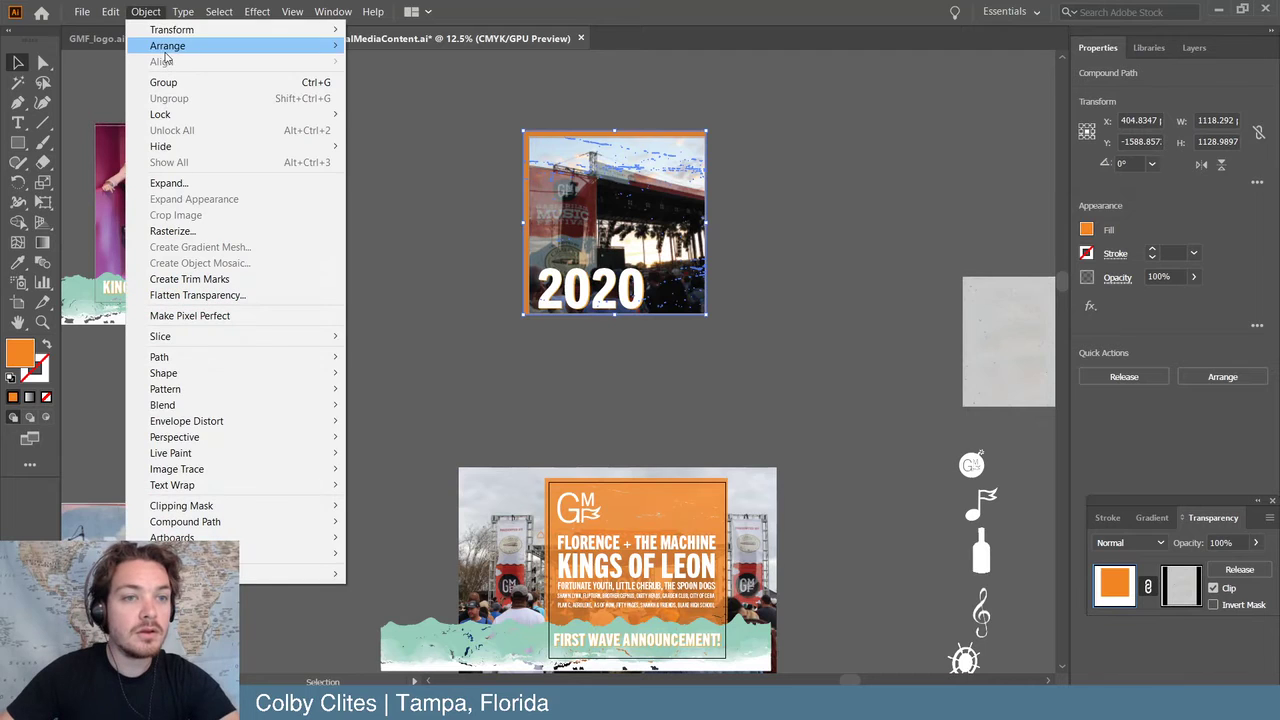
pyautogui.moveTo(166, 48)
pyautogui.click(398, 46)
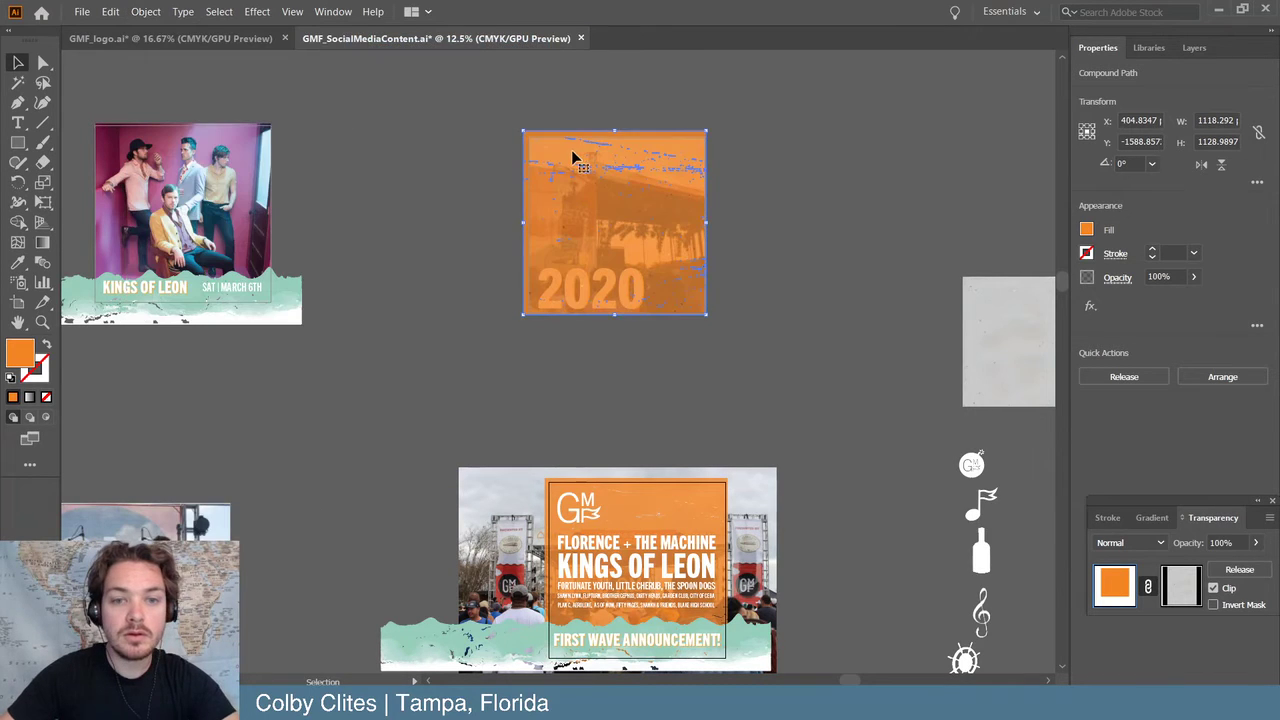
# - Move the orange copy beside the 2020 post and bring the 2020 text to the front
pyautogui.moveTo(566, 146); pyautogui.dragTo(805, 160)
pyautogui.click(595, 295)
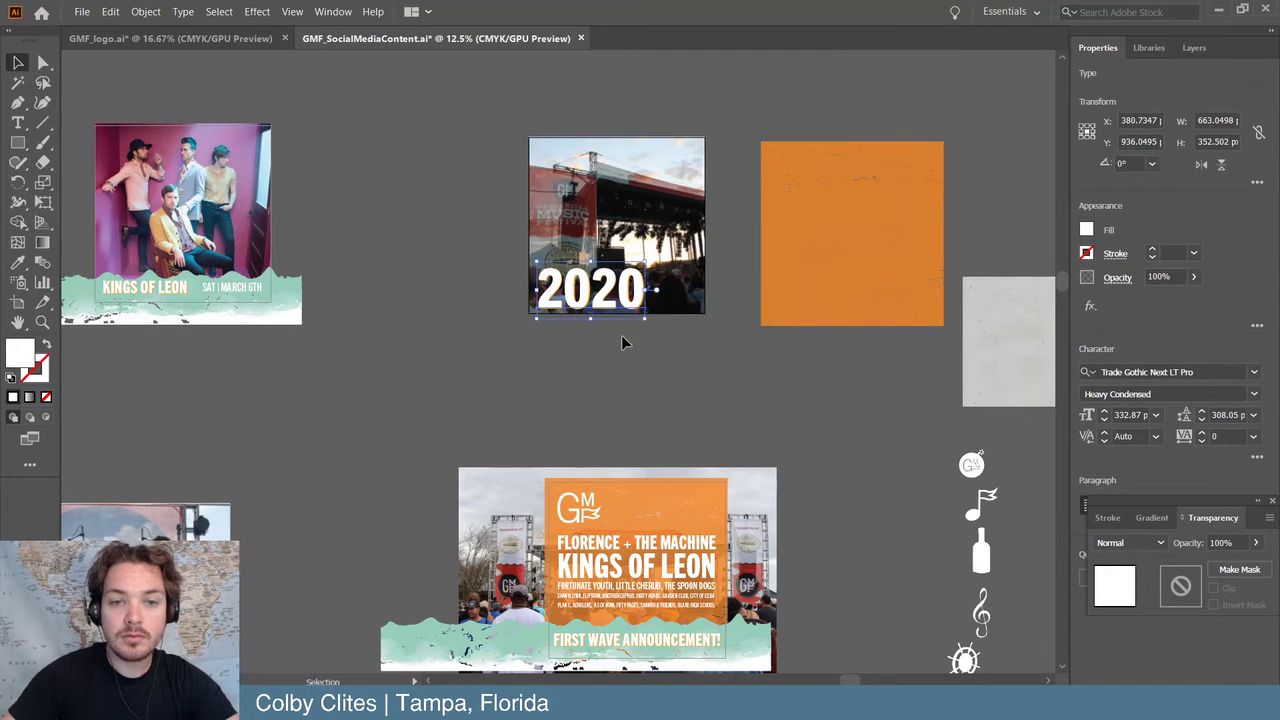
pyautogui.moveTo(635, 318)
pyautogui.mouseDown()
pyautogui.moveTo(618, 360)
pyautogui.moveTo(635, 318)
pyautogui.mouseUp()
pyautogui.keyDown('shift'); pyautogui.click(617, 234); pyautogui.keyUp('shift')
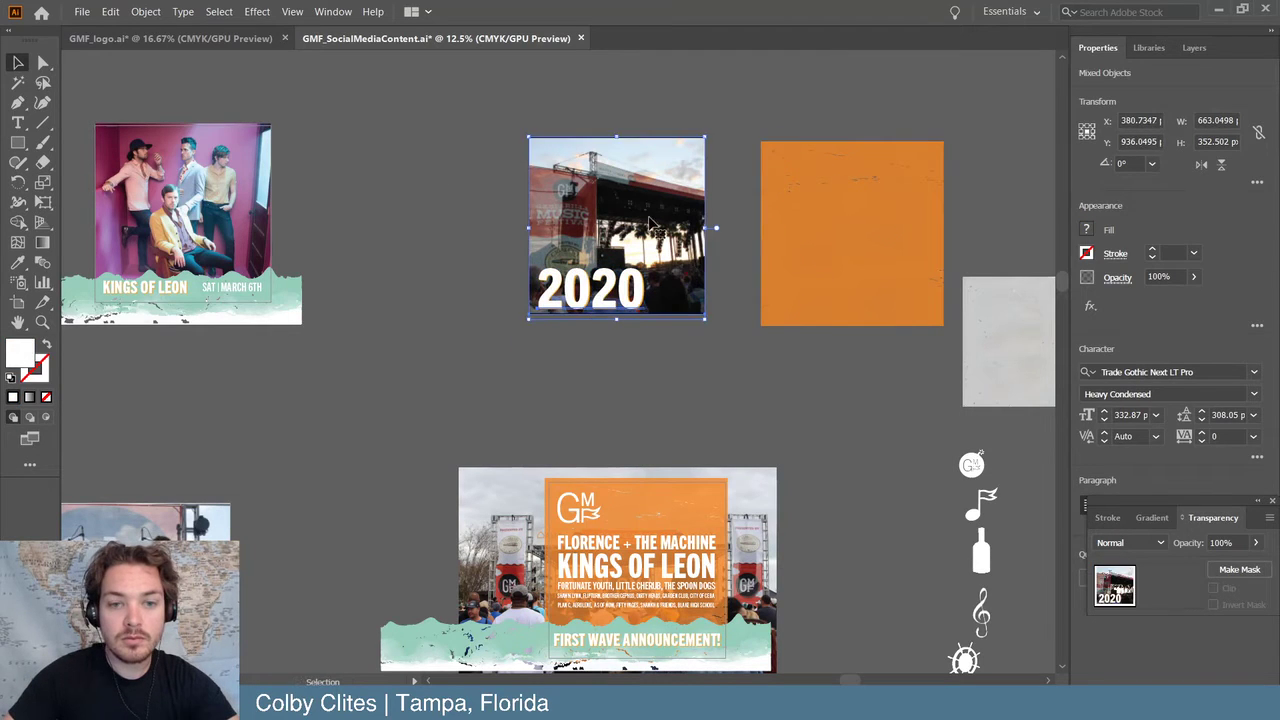
pyautogui.click(145, 12)
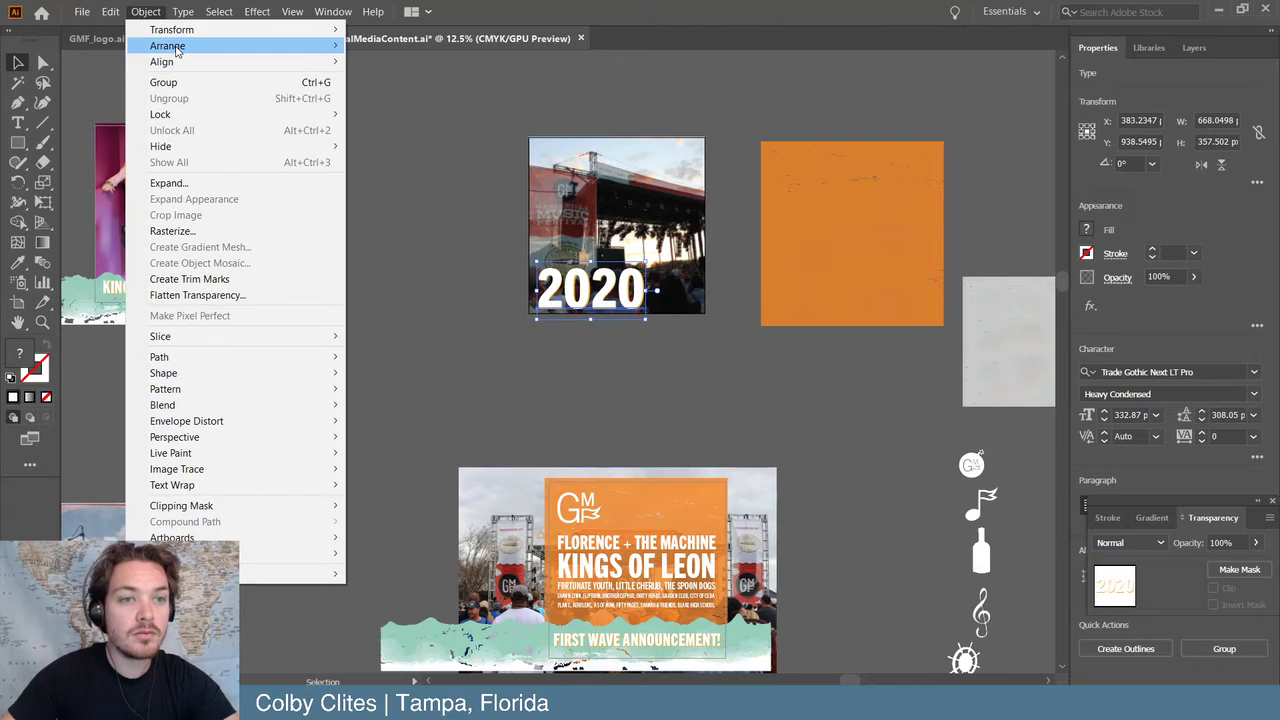
pyautogui.moveTo(175, 46)
pyautogui.click(391, 43)
# - Try the masked orange background over the 2020 post's stage photo, behind the 2020 text, and check the look
pyautogui.click(876, 257)
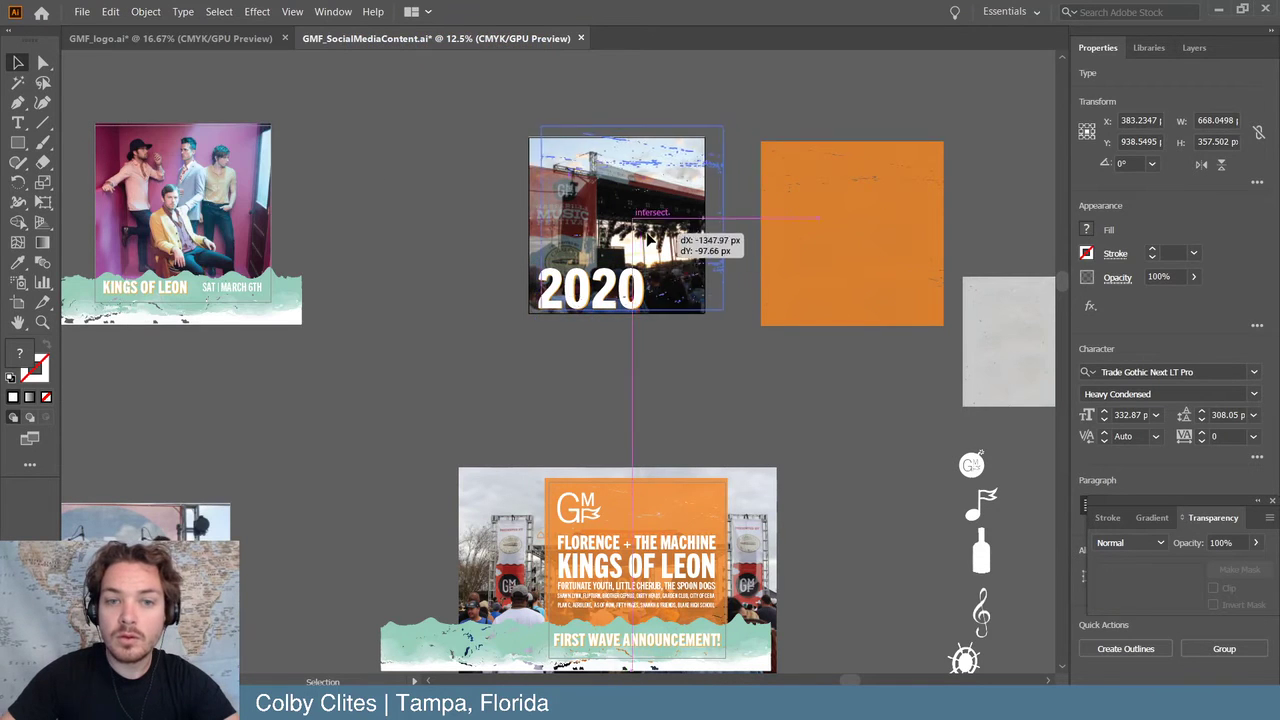
pyautogui.moveTo(634, 243); pyautogui.dragTo(638, 246)
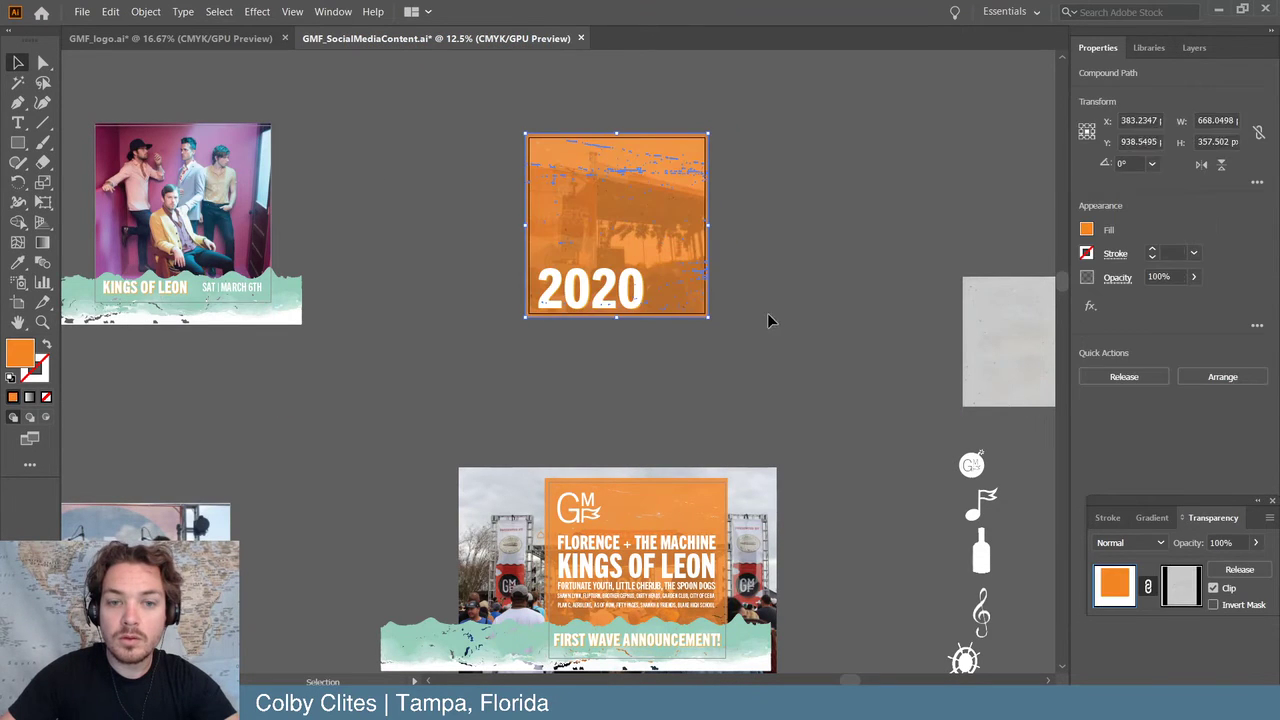
pyautogui.hotkey('ctrl', '=')
pyautogui.hotkey('ctrl', '=')
pyautogui.hotkey('ctrl', '=')
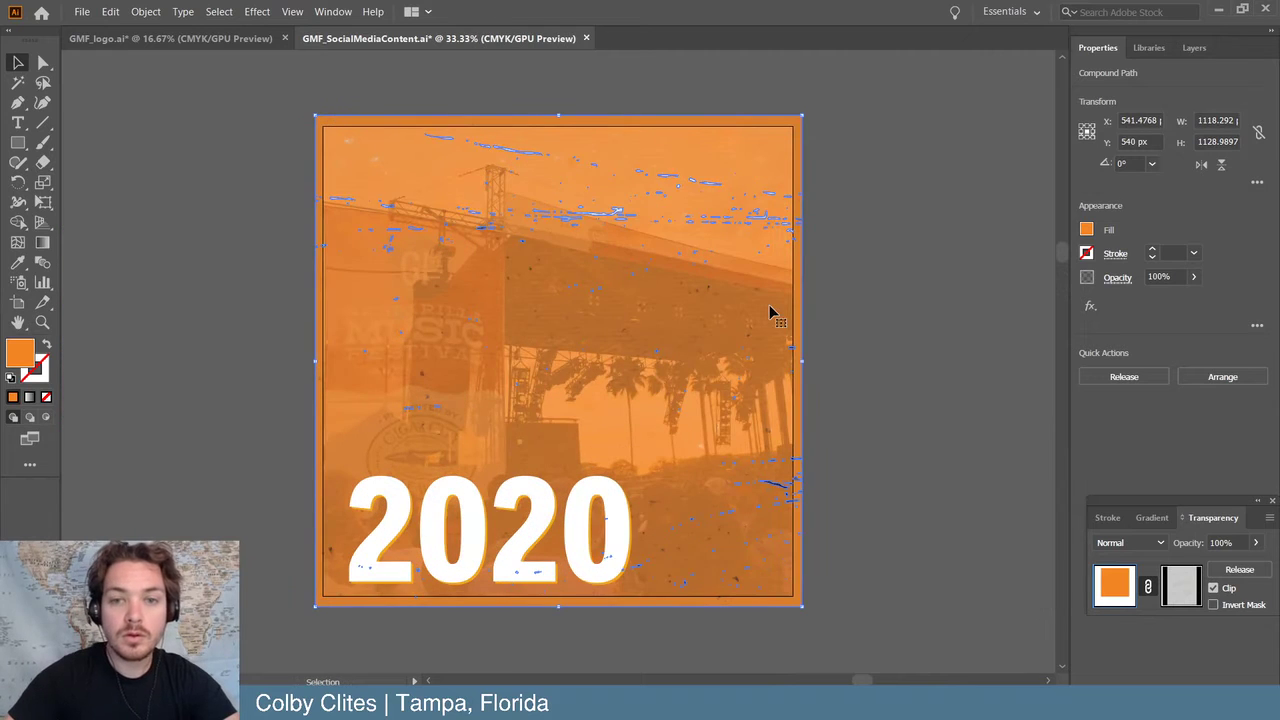
pyautogui.click(909, 305)
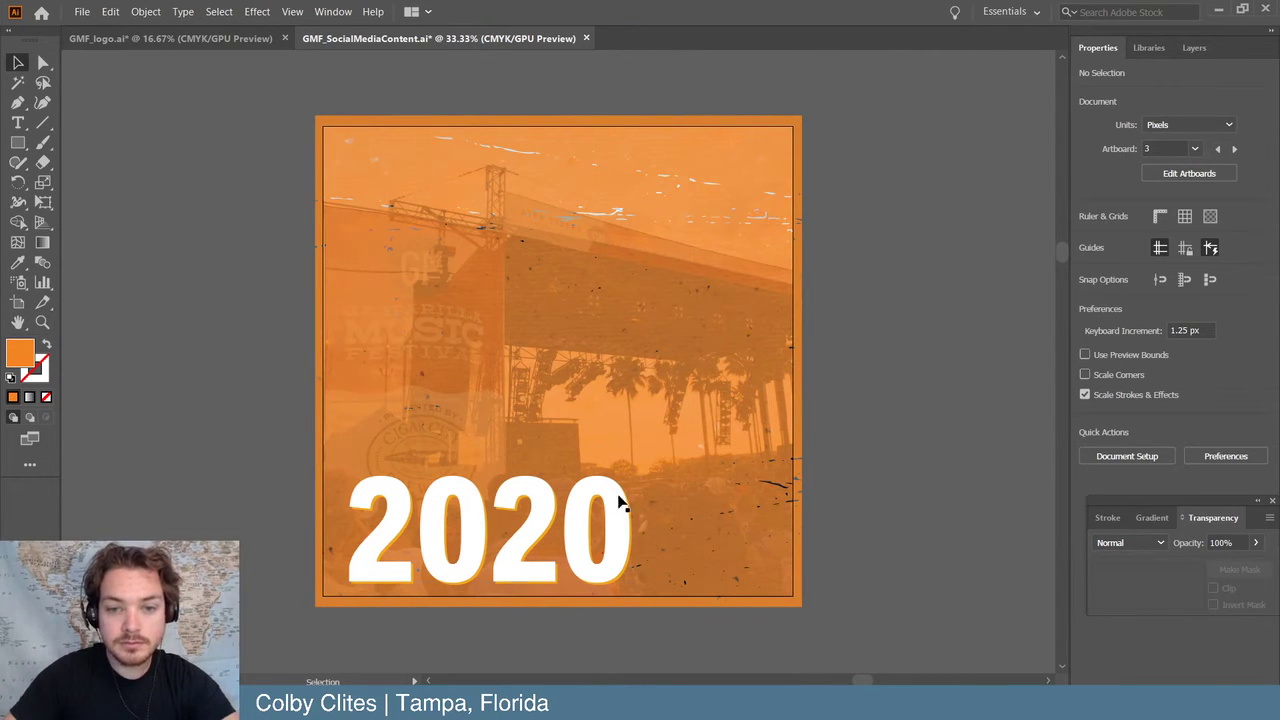
# - Move the orange background off the 2020 post to the empty canvas above the Kings of Leon post
pyautogui.click(727, 440)
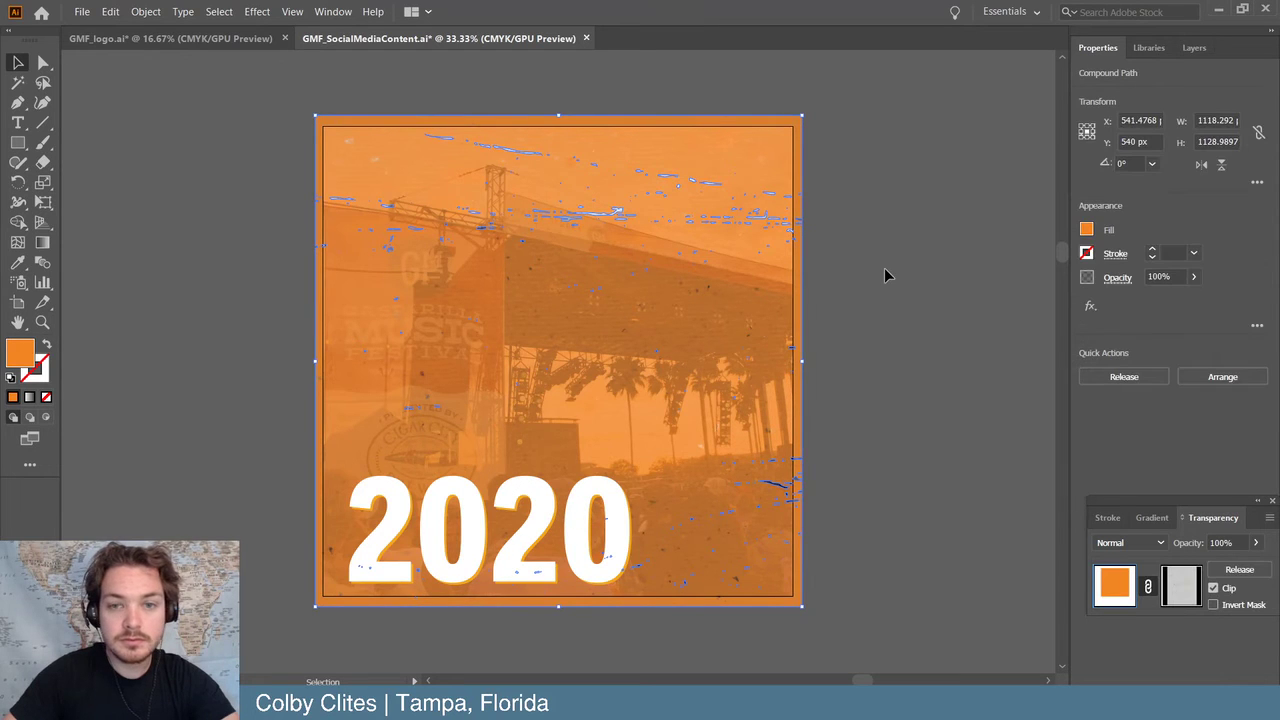
pyautogui.hotkey('ctrl', '-')
pyautogui.hotkey('ctrl', '-')
pyautogui.hotkey('ctrl', '-')
pyautogui.hotkey('ctrl', '-')
pyautogui.hotkey('ctrl', '-')
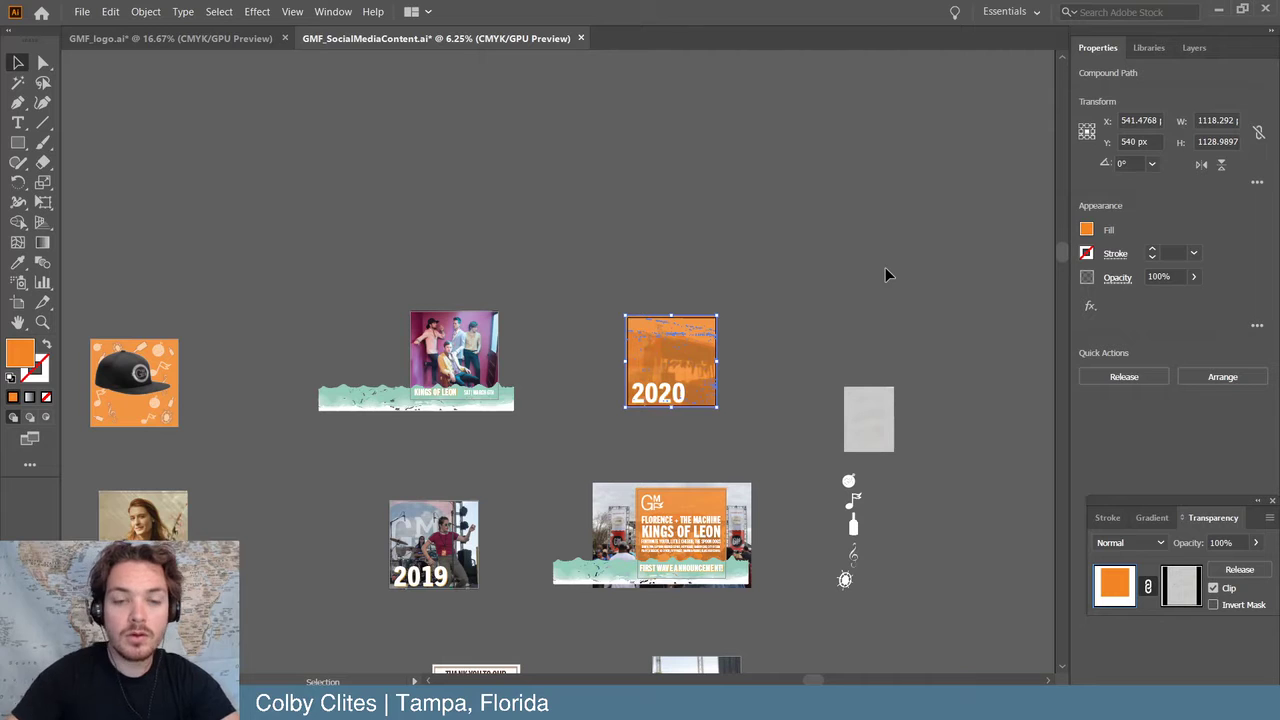
pyautogui.moveTo(682, 360); pyautogui.dragTo(536, 164)
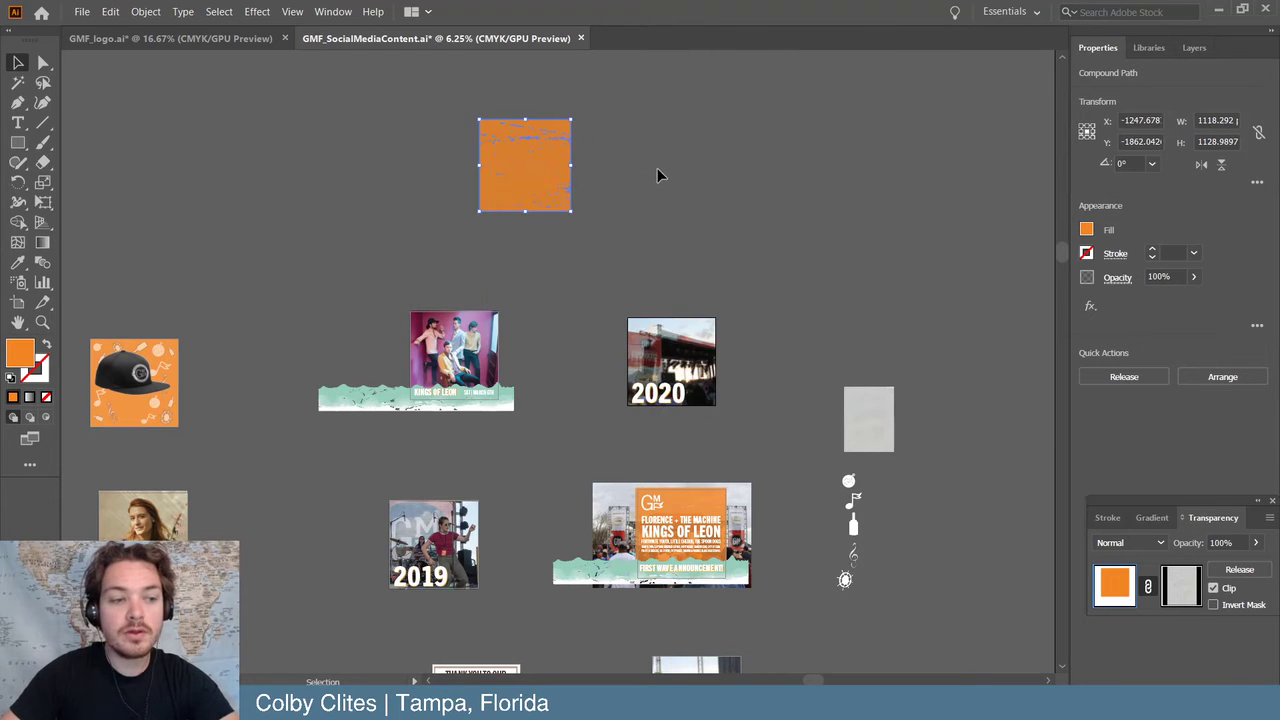
# - Examine the paper texture on the isolated orange background up close, with nothing selected
pyautogui.hotkey('ctrl', '+')
pyautogui.hotkey('ctrl', '+')
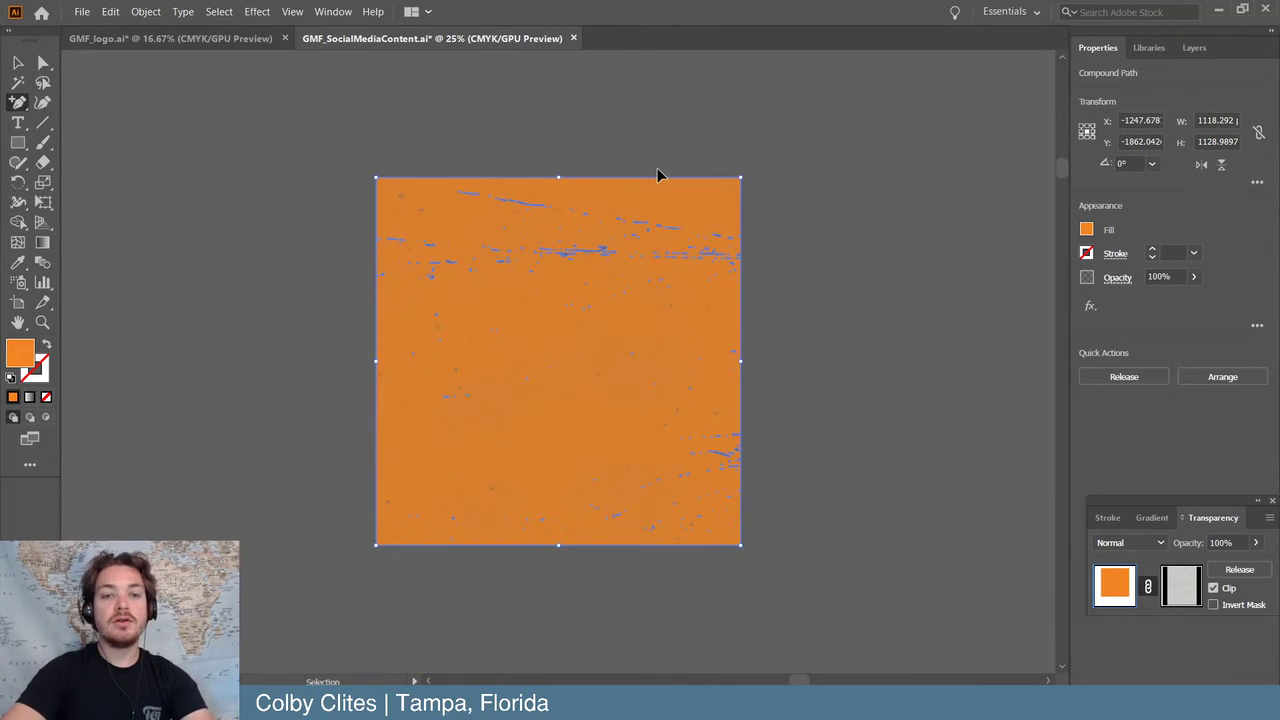
pyautogui.click(590, 128)
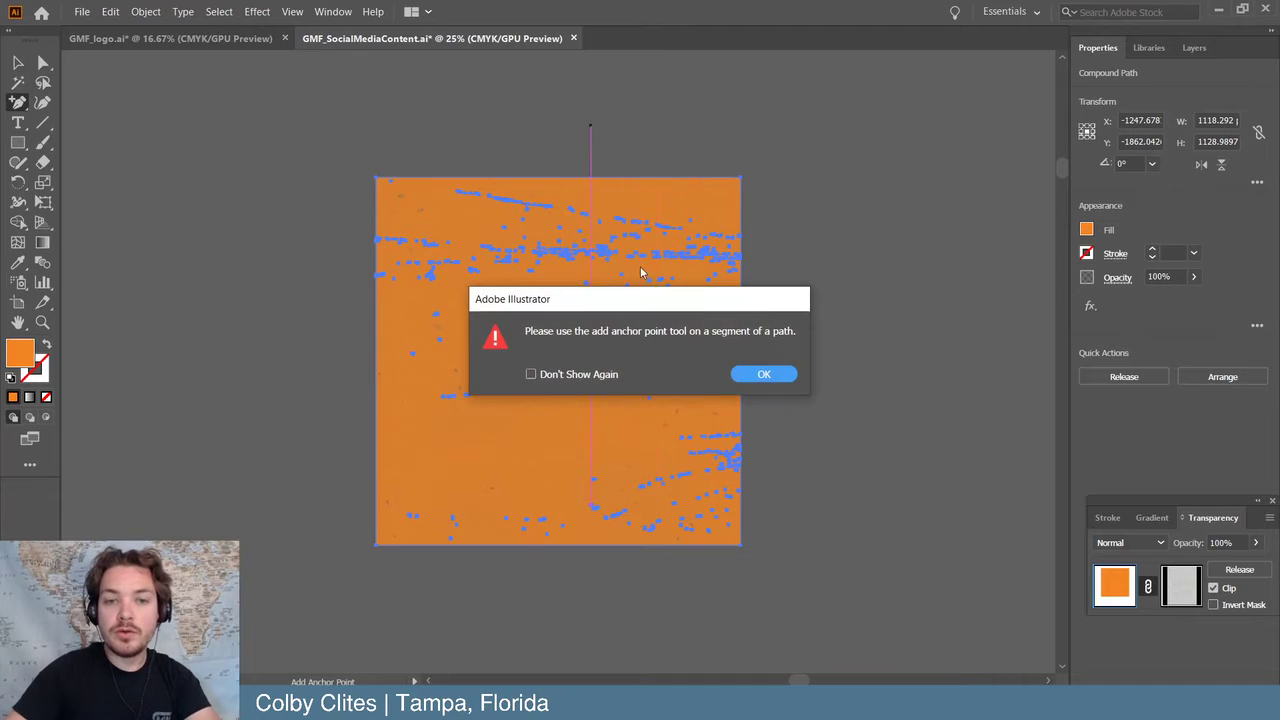
pyautogui.click(764, 374)
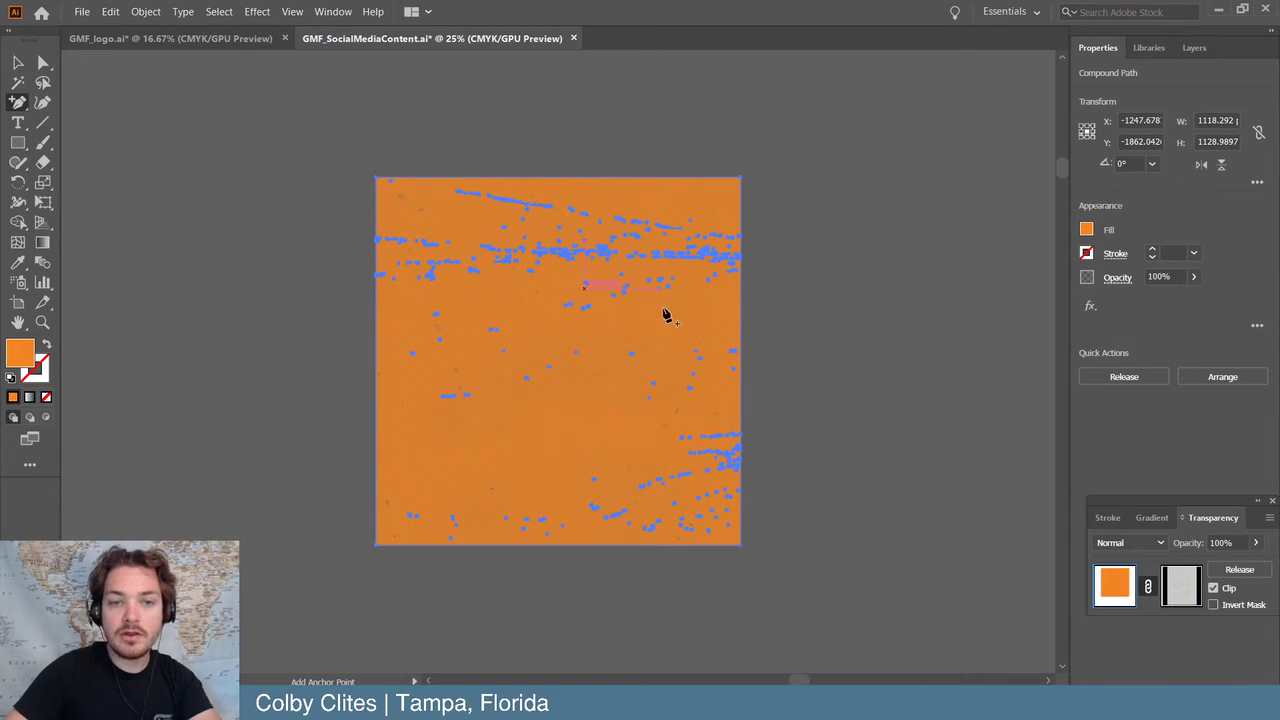
pyautogui.click(21, 63)
pyautogui.click(247, 128)
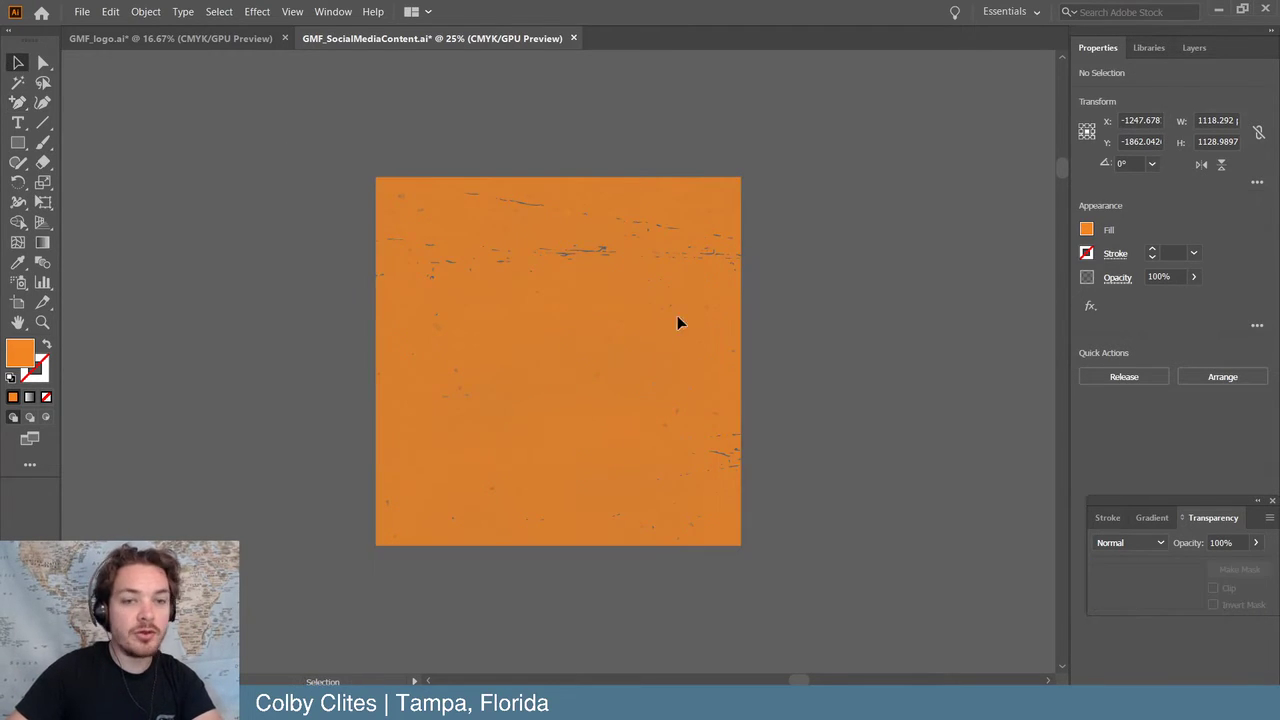
# - Delete the isolated orange background that carries the paper-texture mask
pyautogui.click(590, 260)
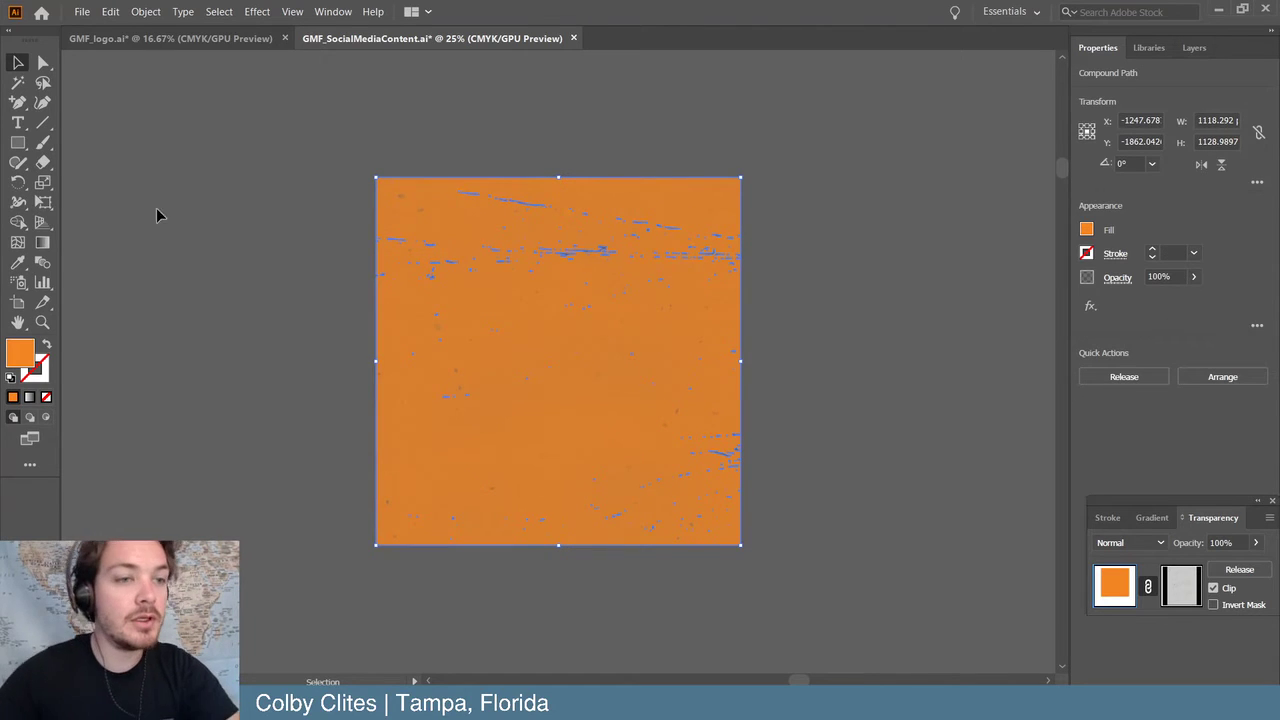
pyautogui.press('Delete')
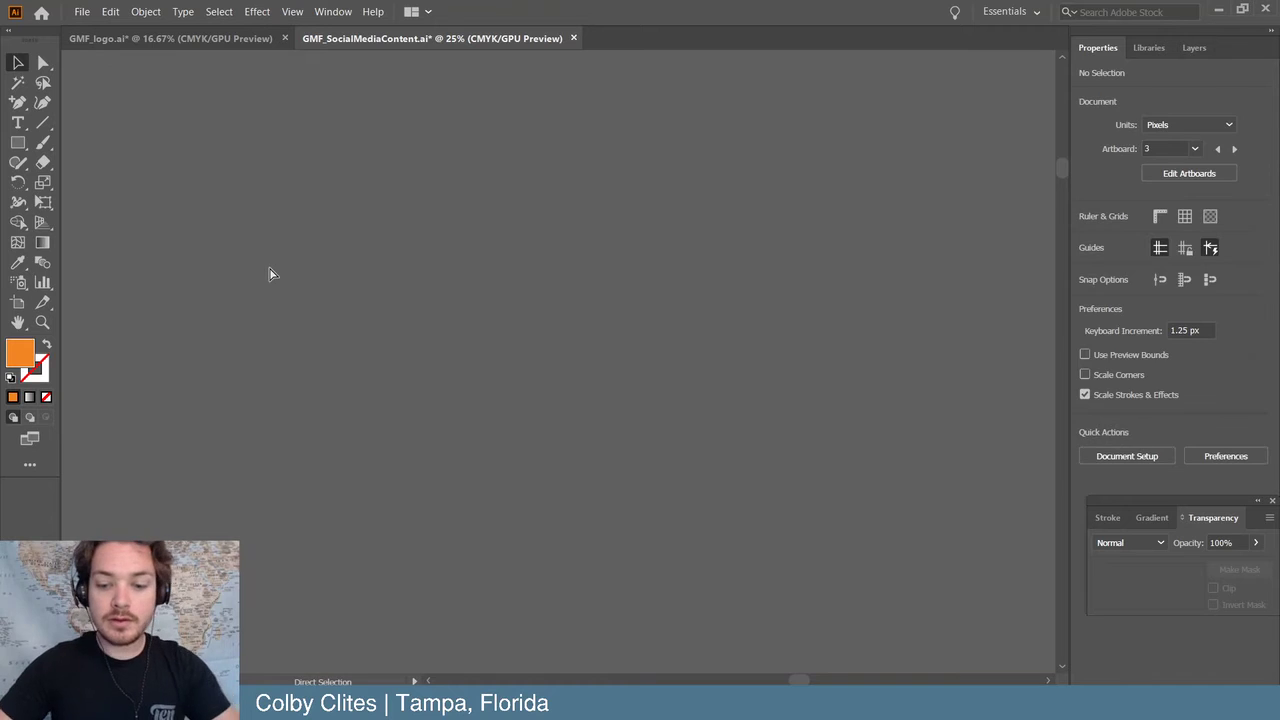
# - Draw an orange rectangle of 1080.2 by 1080.2 px covering the whole 2020 post
pyautogui.hotkey('ctrl', '-')
pyautogui.hotkey('ctrl', '-')
pyautogui.hotkey('ctrl', '-')
pyautogui.hotkey('ctrl', '-')
pyautogui.hotkey('ctrl', '-')
pyautogui.hotkey('ctrl', '-')
pyautogui.scroll(-2, 269, 274)
pyautogui.hscroll(2, 269, 274)
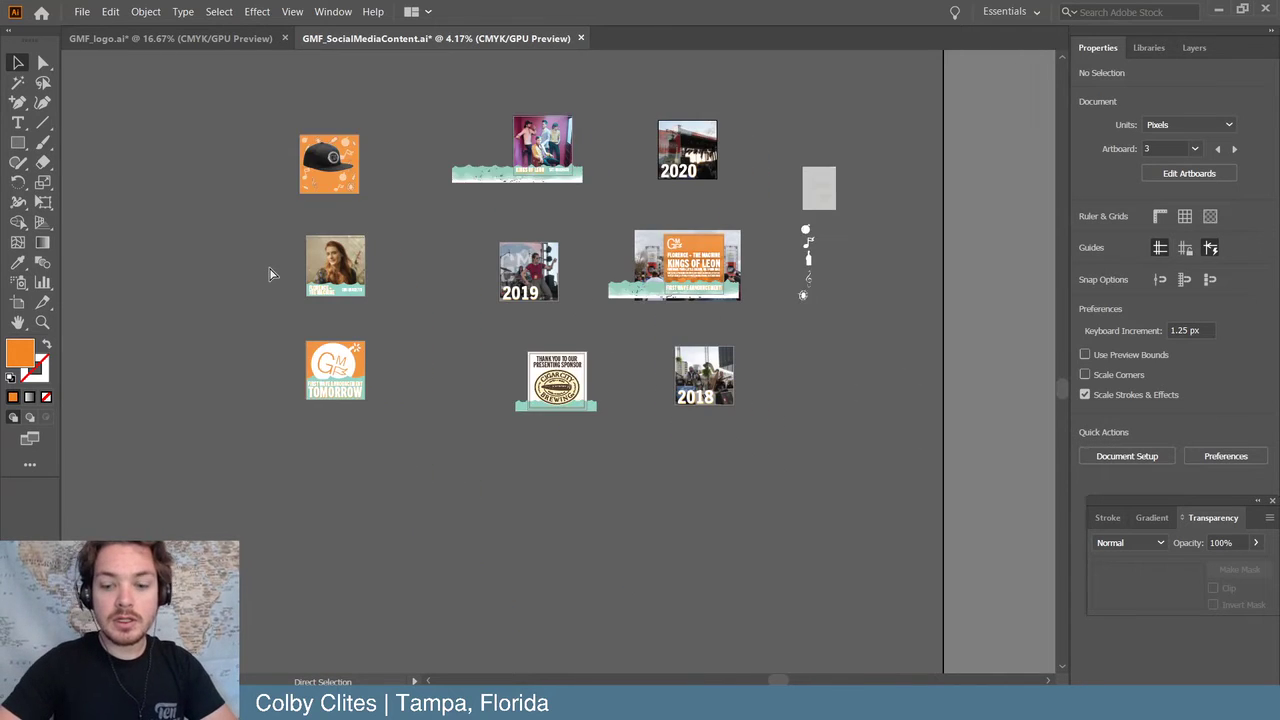
pyautogui.hotkey('ctrl', '=')
pyautogui.hotkey('ctrl', '=')
pyautogui.hotkey('ctrl', '=')
pyautogui.scroll(4, 940, 208)
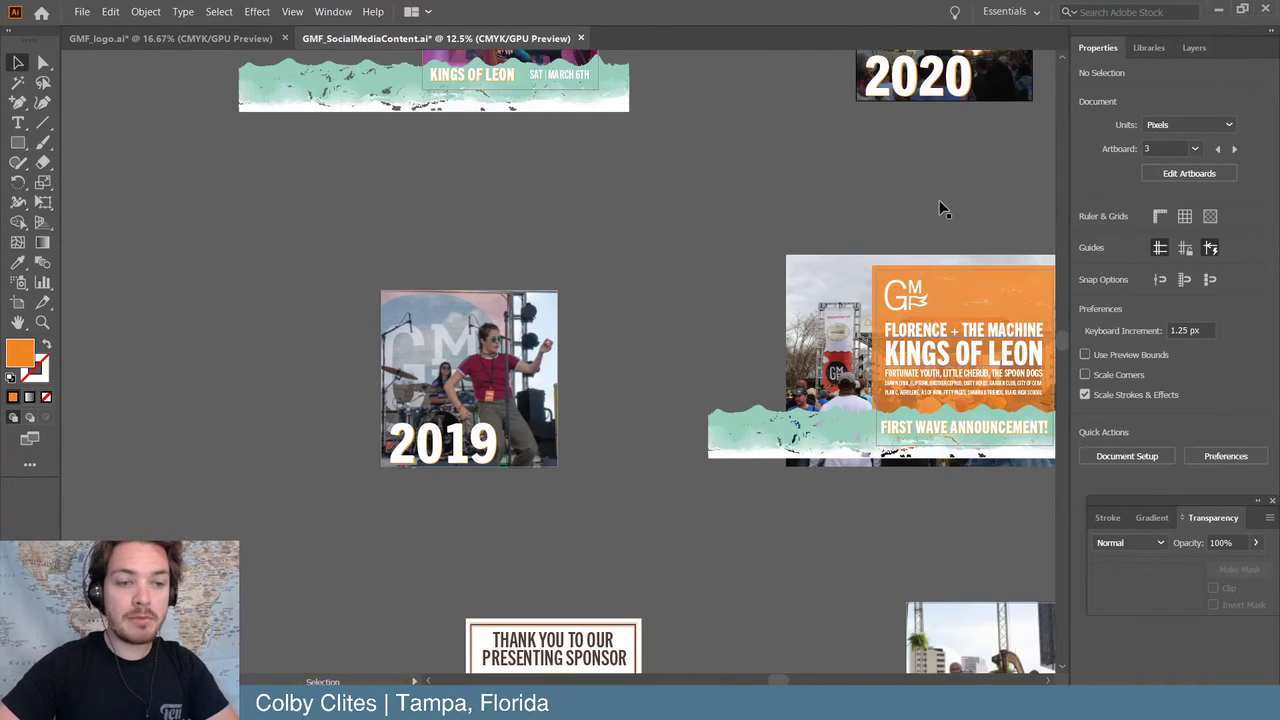
pyautogui.hscroll(2, 940, 208)
pyautogui.scroll(2, 940, 208)
pyautogui.hscroll(3, 940, 208)
pyautogui.hotkey('ctrl', '=')
pyautogui.hotkey('ctrl', '=')
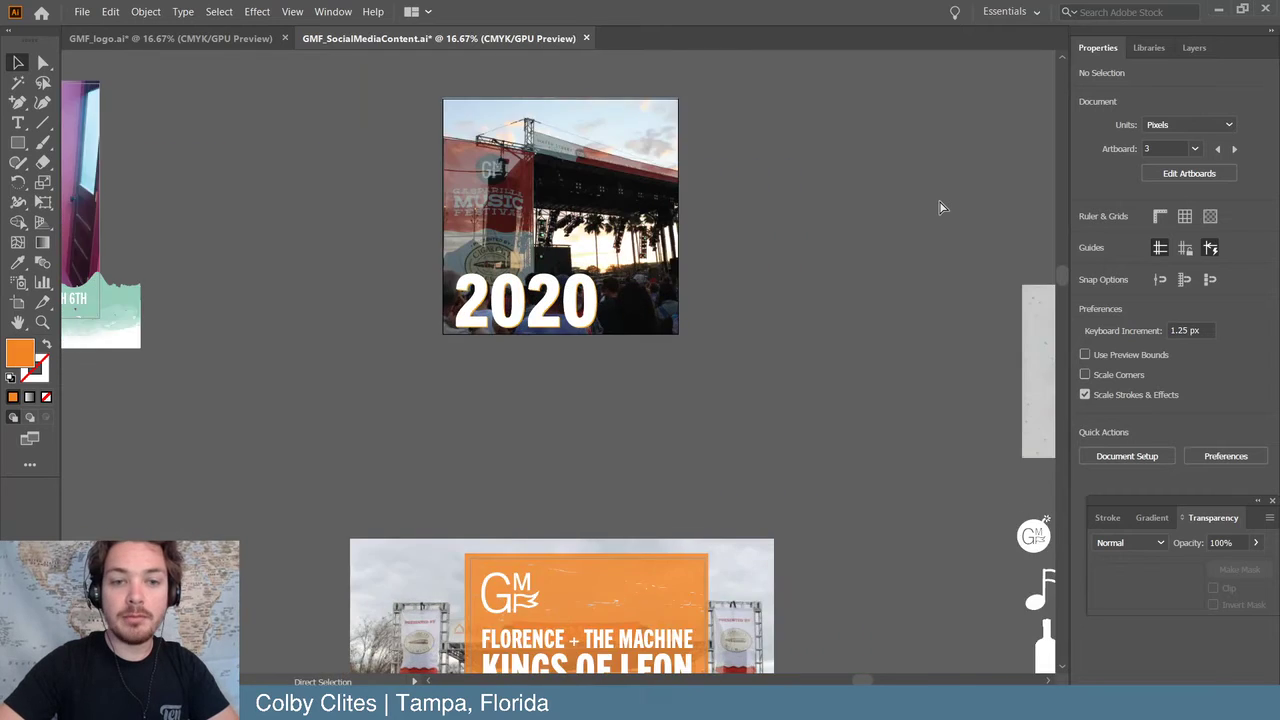
pyautogui.scroll(1, 939, 207)
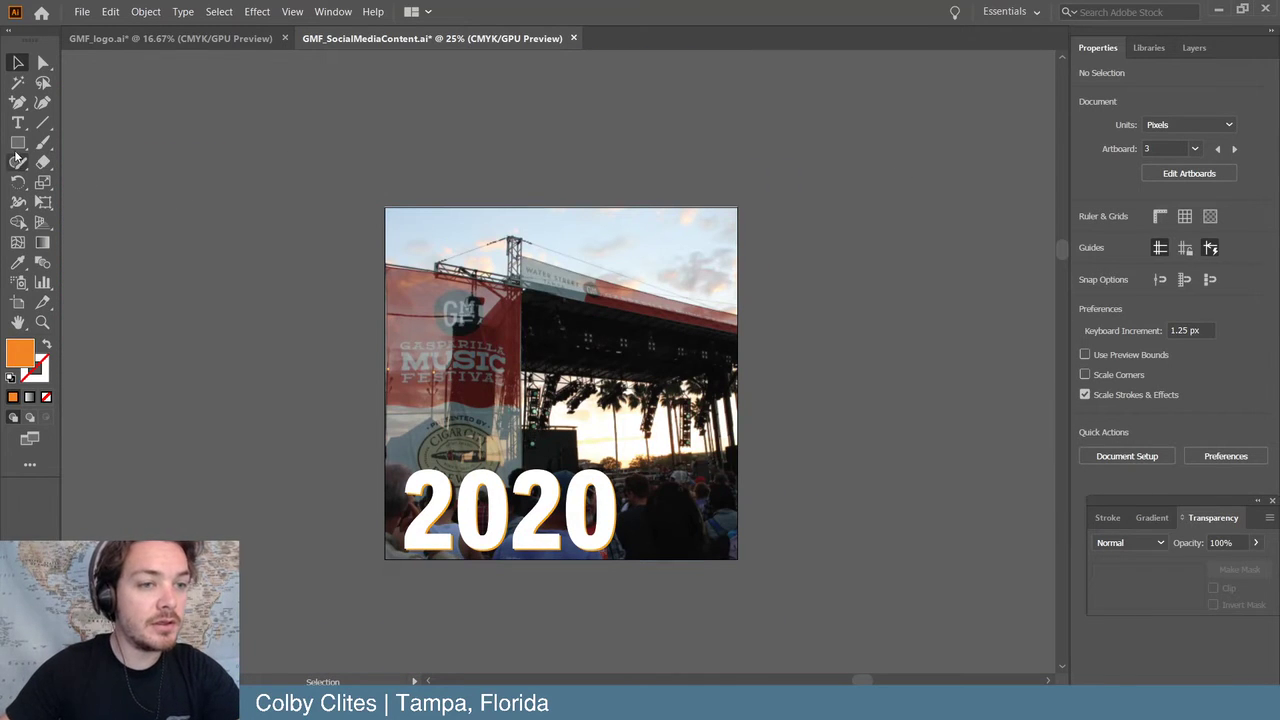
pyautogui.press('m')
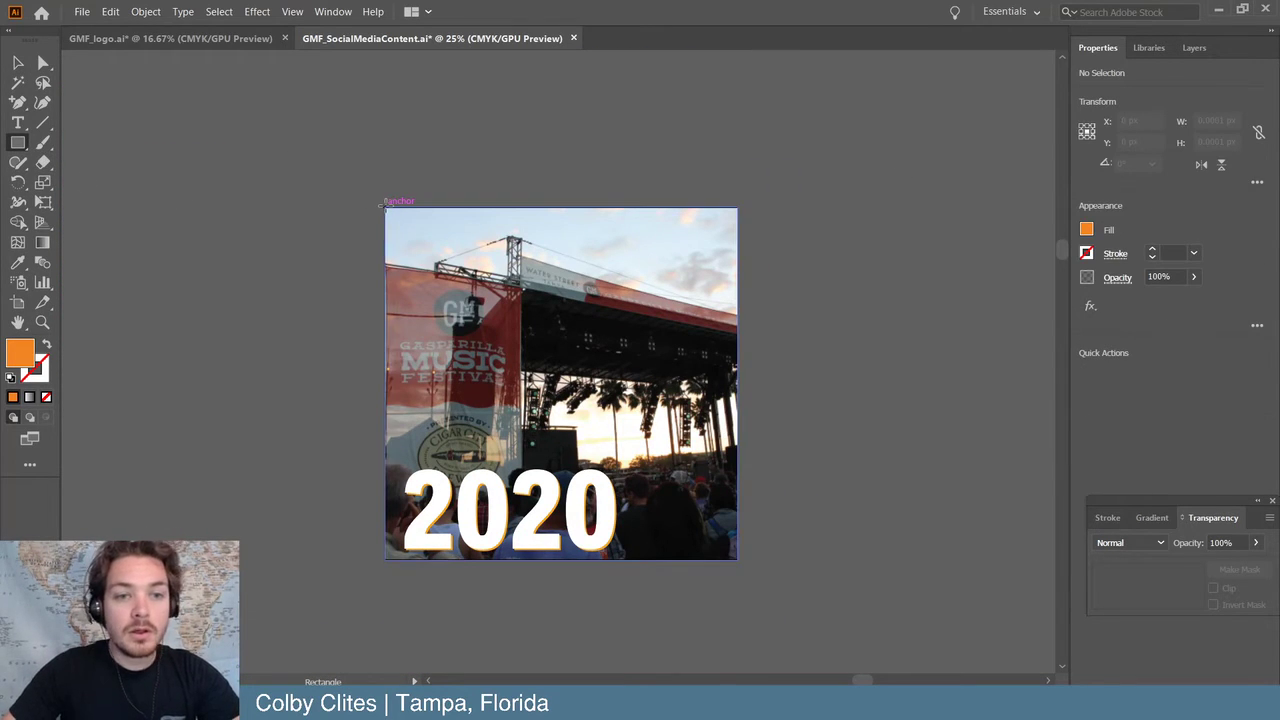
pyautogui.moveTo(394, 209); pyautogui.dragTo(738, 558)
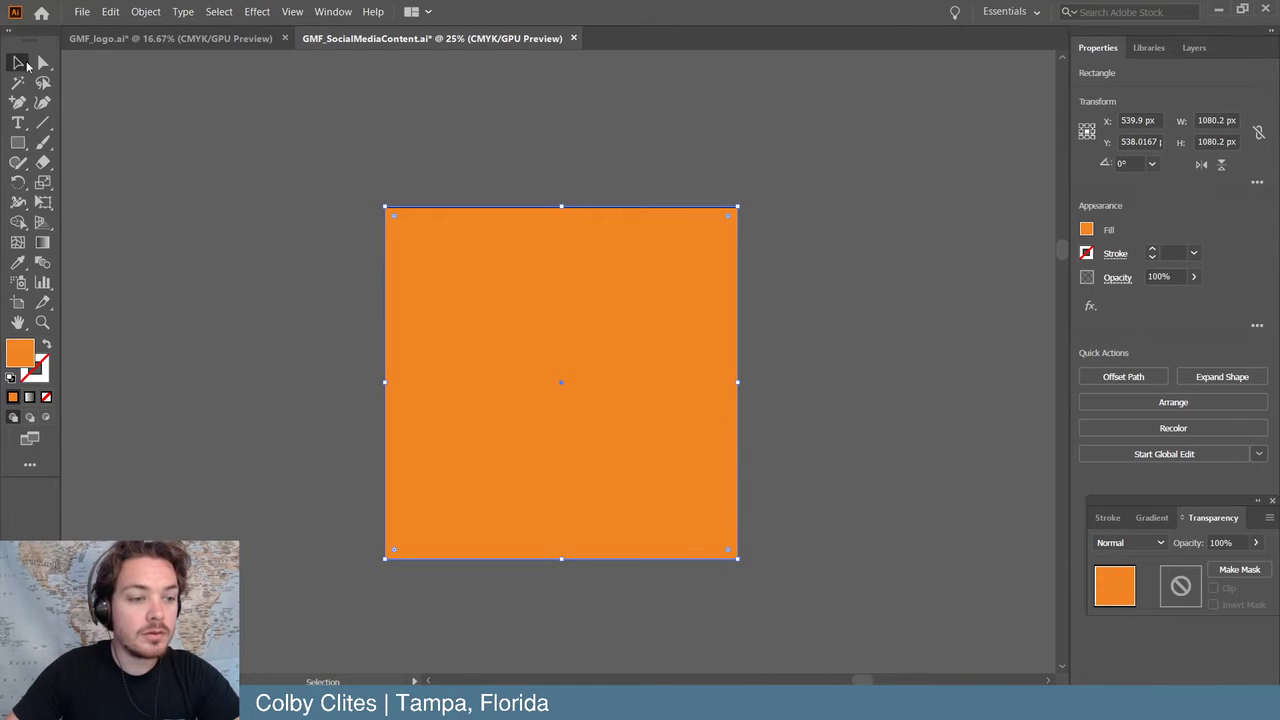
# - Place the Shape 6 distress texture from the Gasperilla Music Festival library over the orange square, moving the Transparency panel out of the way
pyautogui.click(1149, 48)
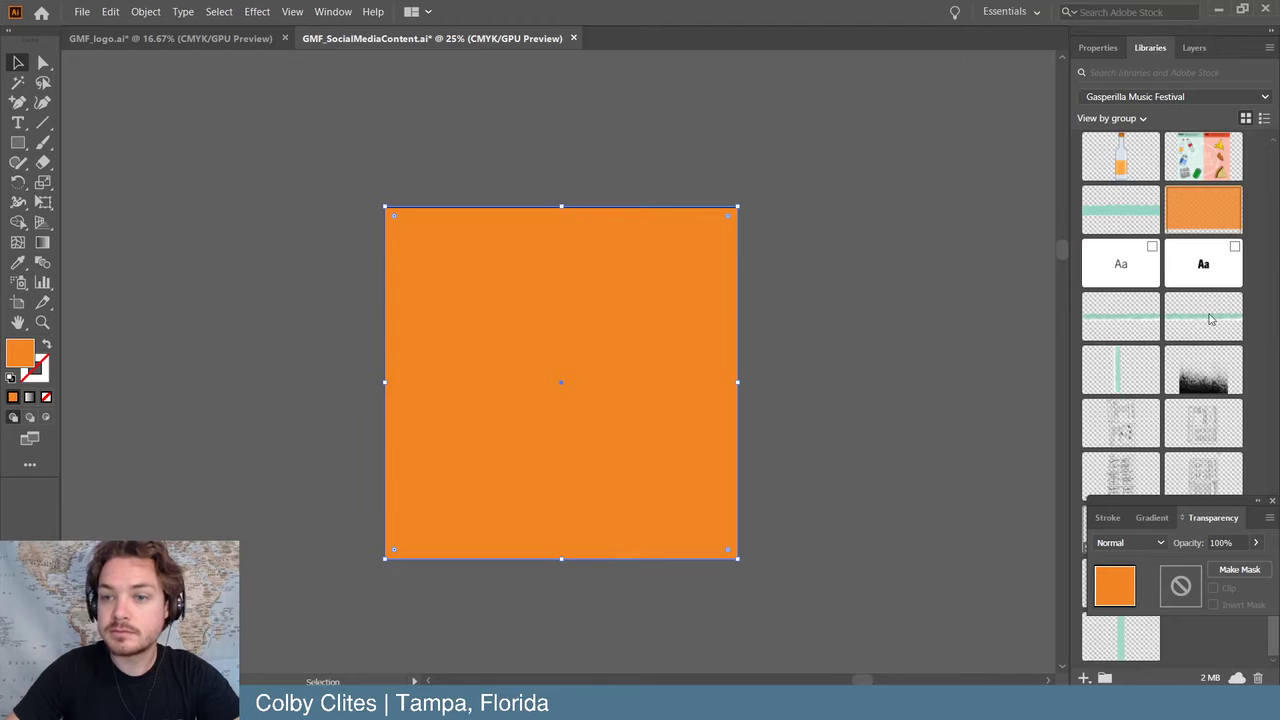
pyautogui.moveTo(1199, 508); pyautogui.dragTo(956, 79)
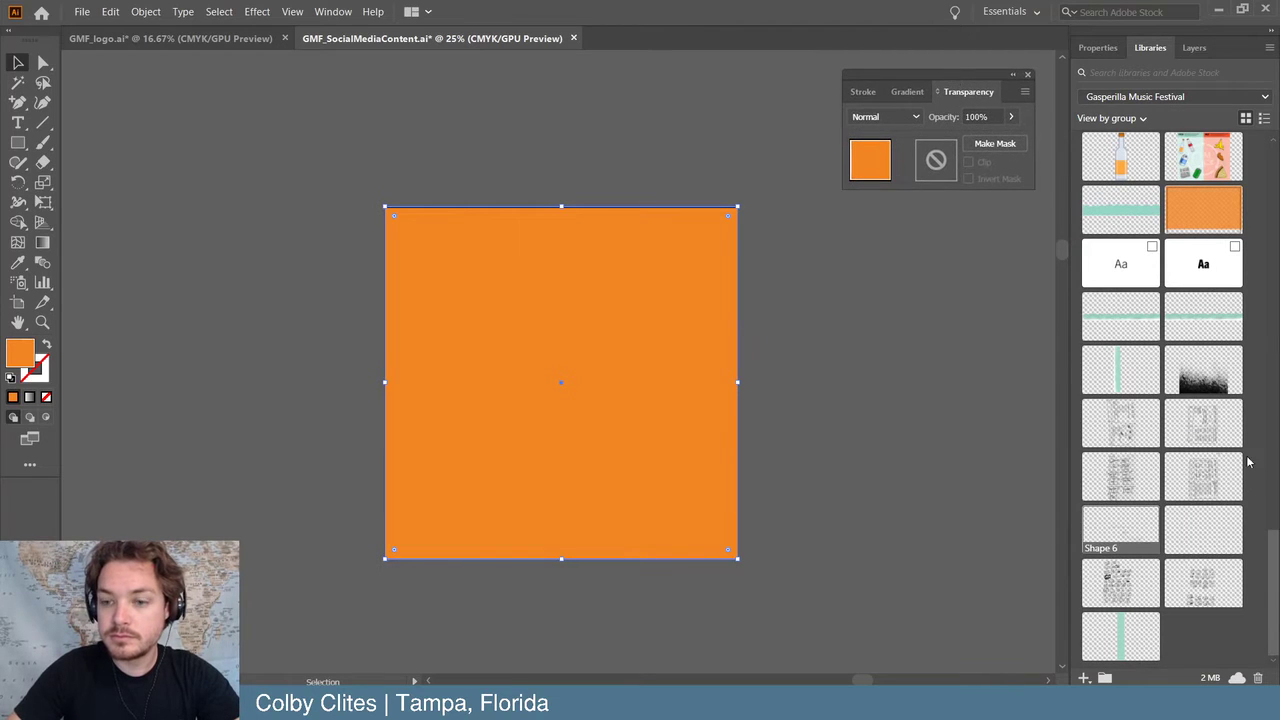
pyautogui.moveTo(1137, 521); pyautogui.dragTo(281, 148)
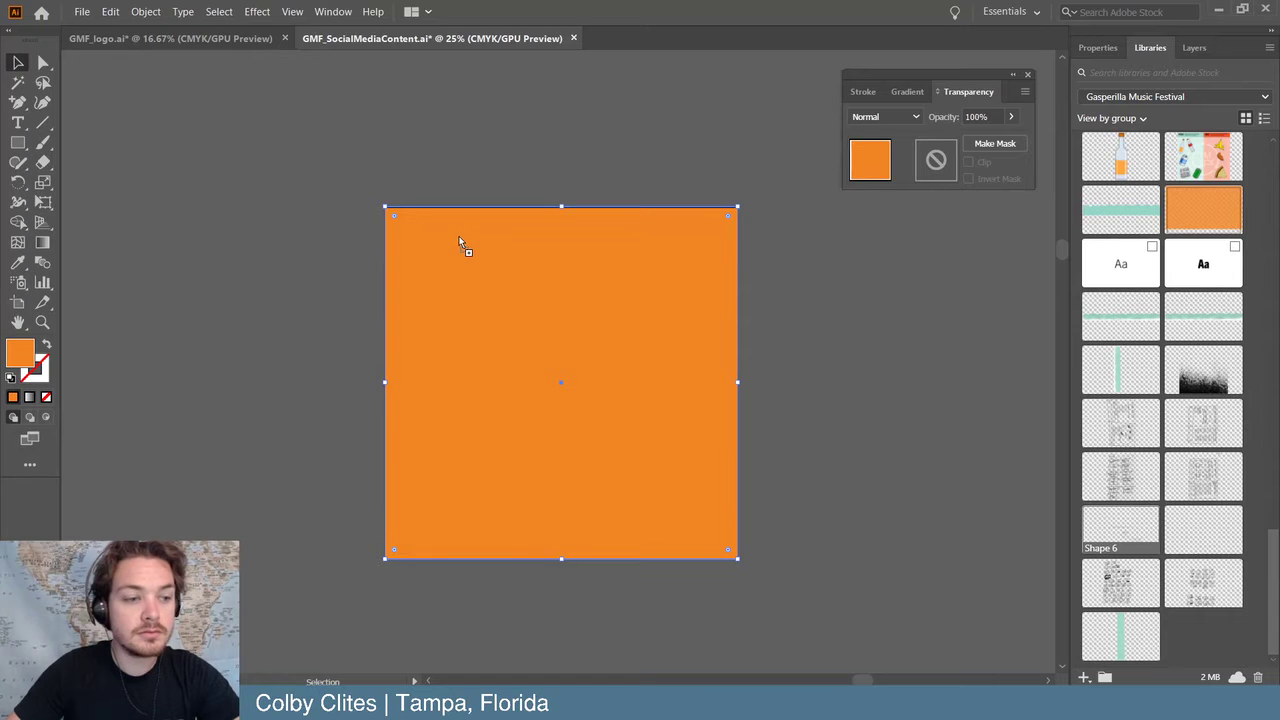
pyautogui.moveTo(459, 236); pyautogui.dragTo(462, 244)
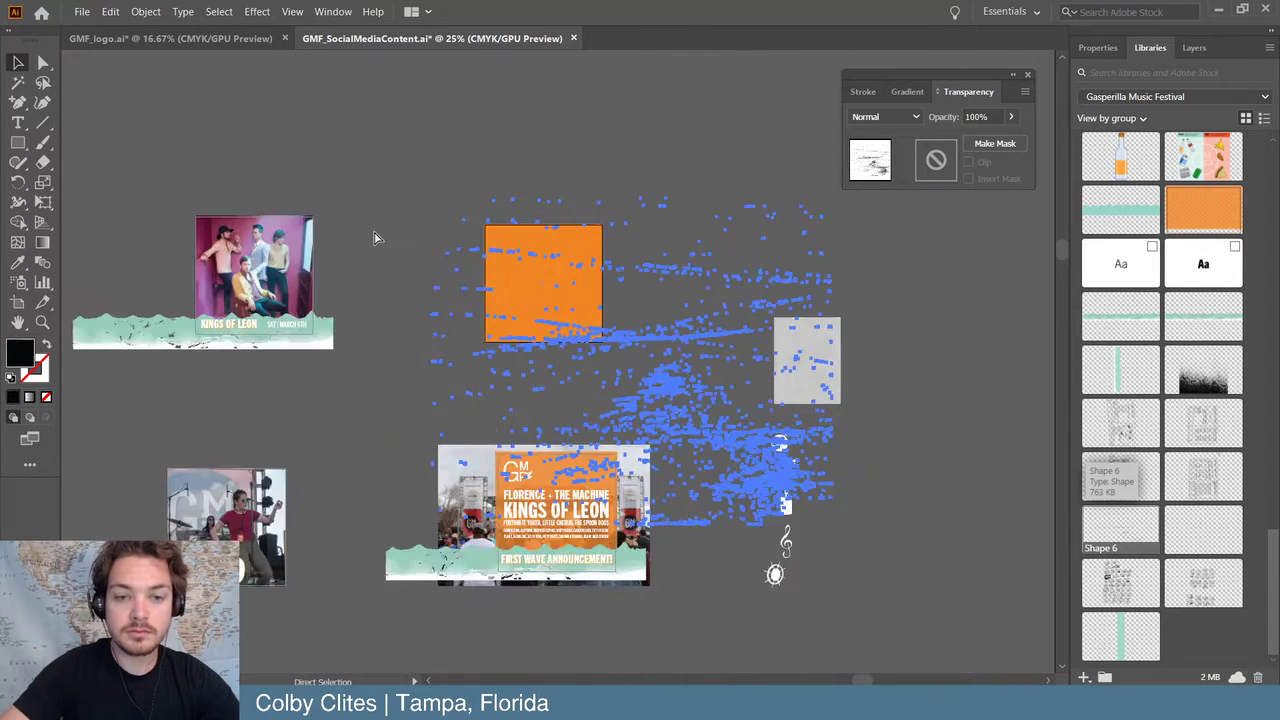
# - Move the orange square onto the empty canvas above the 2020 post and duplicate it into a row of four squares
pyautogui.hotkey('ctrl', '-')
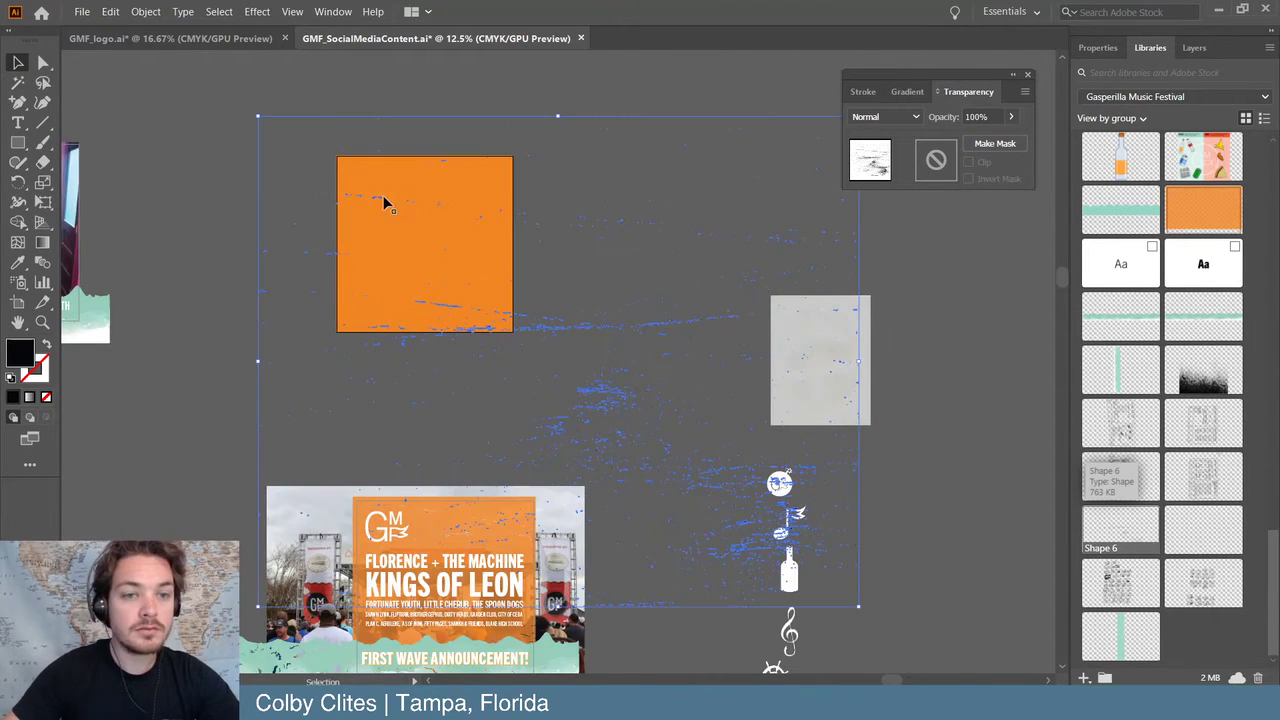
pyautogui.scroll(3, 630, 165)
pyautogui.click(581, 108)
pyautogui.moveTo(466, 326); pyautogui.dragTo(462, 82)
pyautogui.scroll(5, 488, 186)
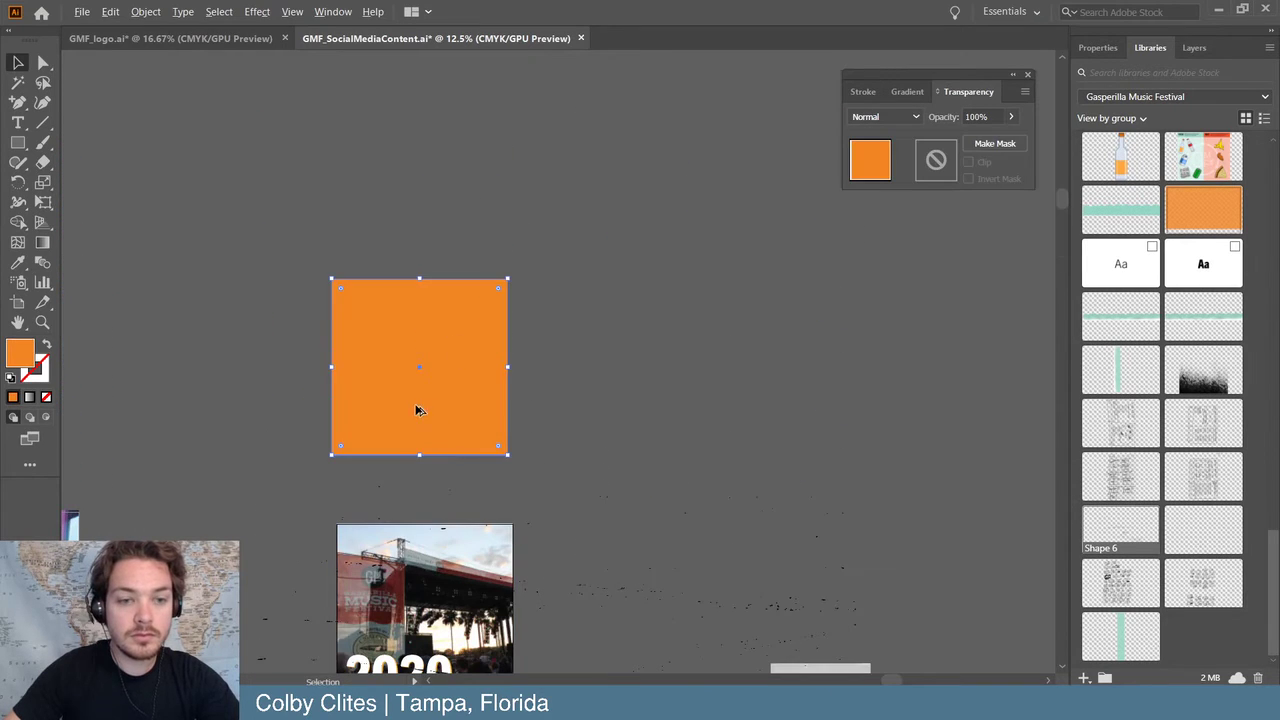
pyautogui.moveTo(418, 410); pyautogui.dragTo(819, 412)
pyautogui.scroll(-3, 740, 415)
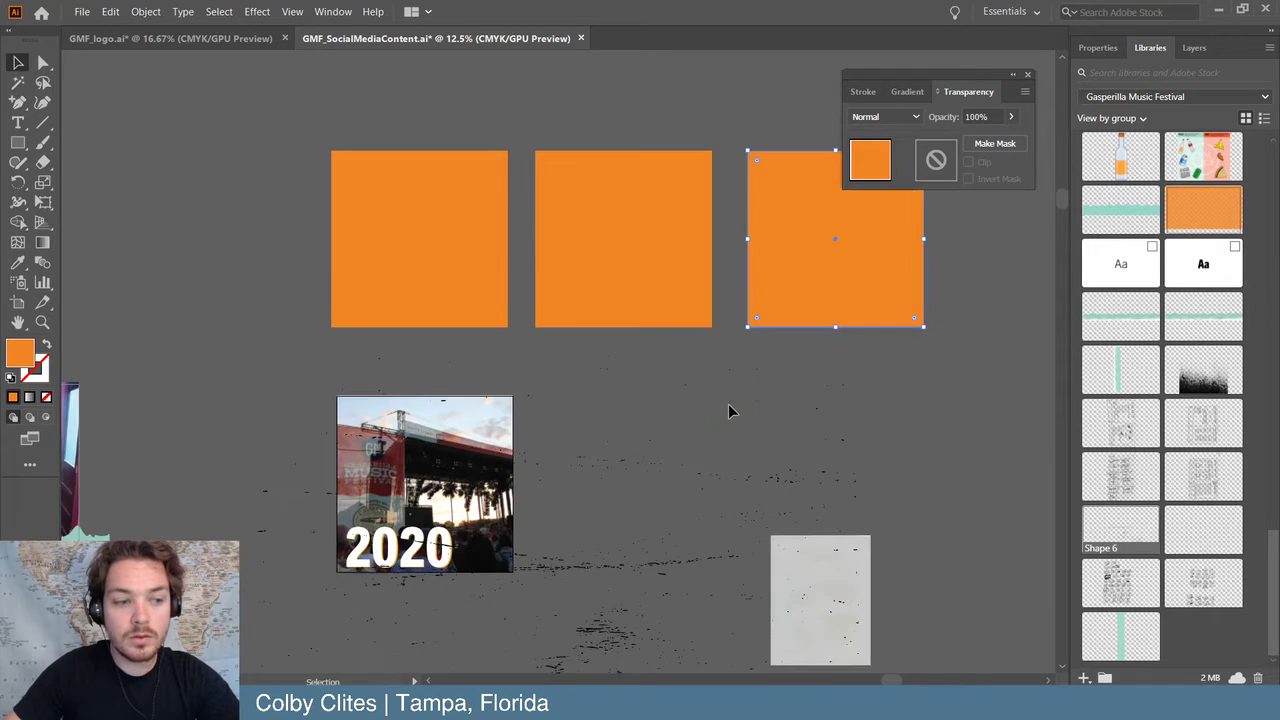
pyautogui.scroll(3, 728, 410)
pyautogui.moveTo(811, 330); pyautogui.dragTo(1014, 334)
# - Position the distress texture over the first orange square and subtract it from the square
pyautogui.scroll(-2, 900, 400)
pyautogui.moveTo(745, 550); pyautogui.dragTo(307, 206)
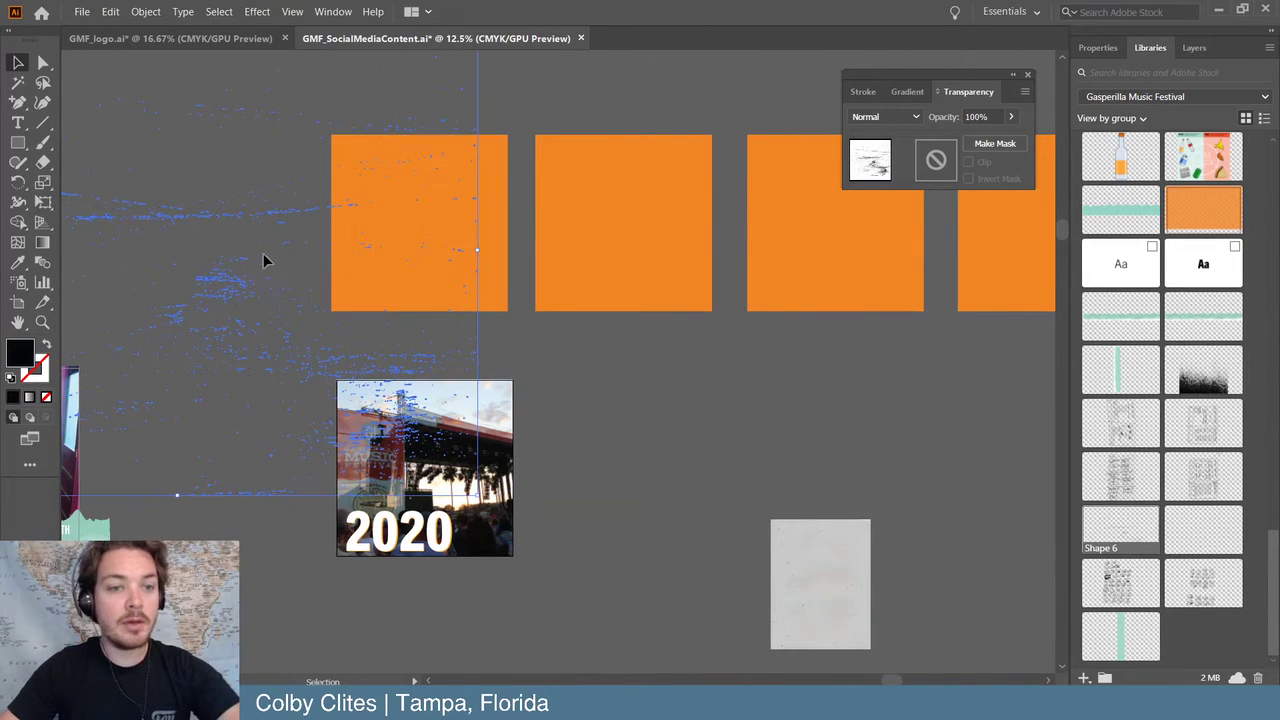
pyautogui.moveTo(240, 280); pyautogui.dragTo(283, 300)
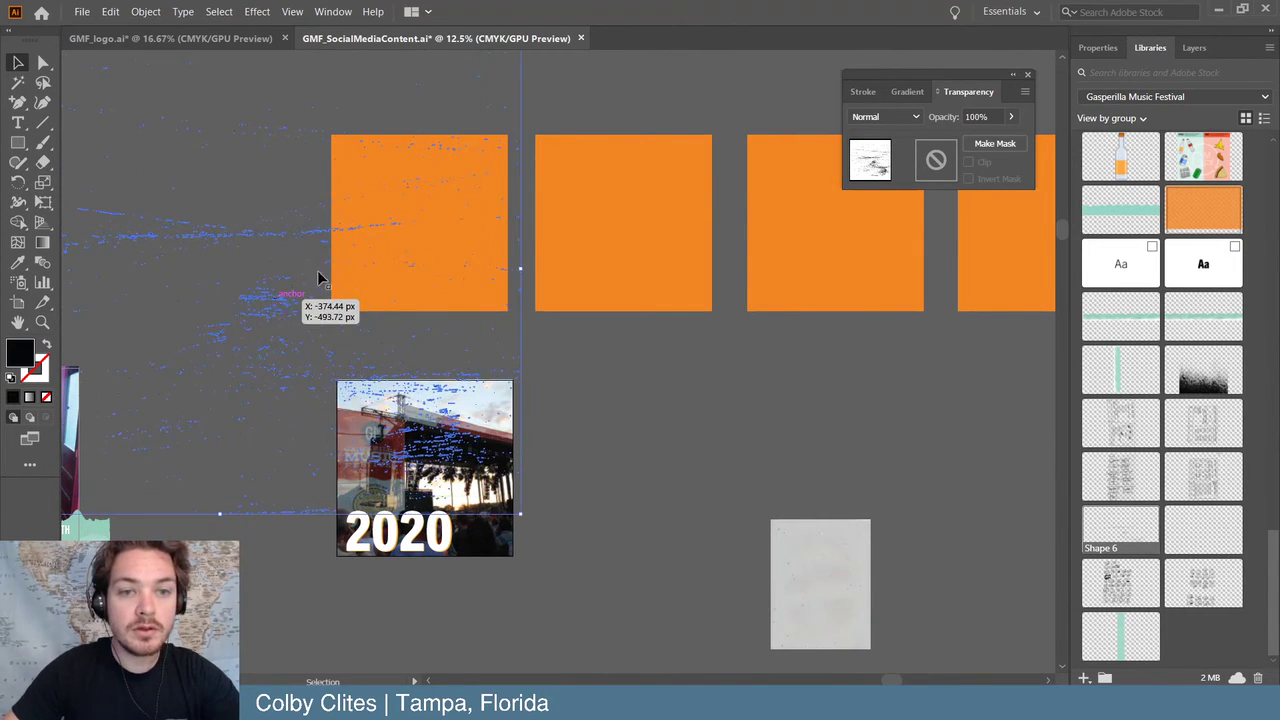
pyautogui.keyDown('shift'); pyautogui.click(462, 200); pyautogui.keyUp('shift')
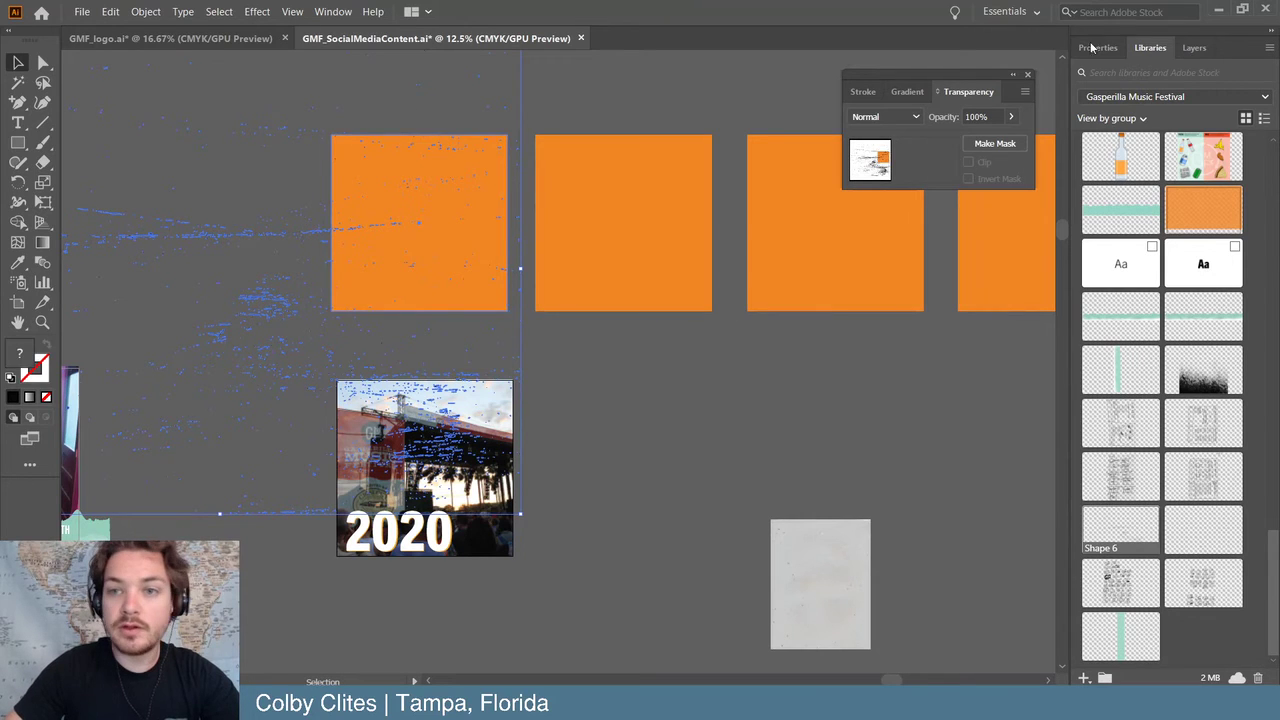
pyautogui.click(1098, 48)
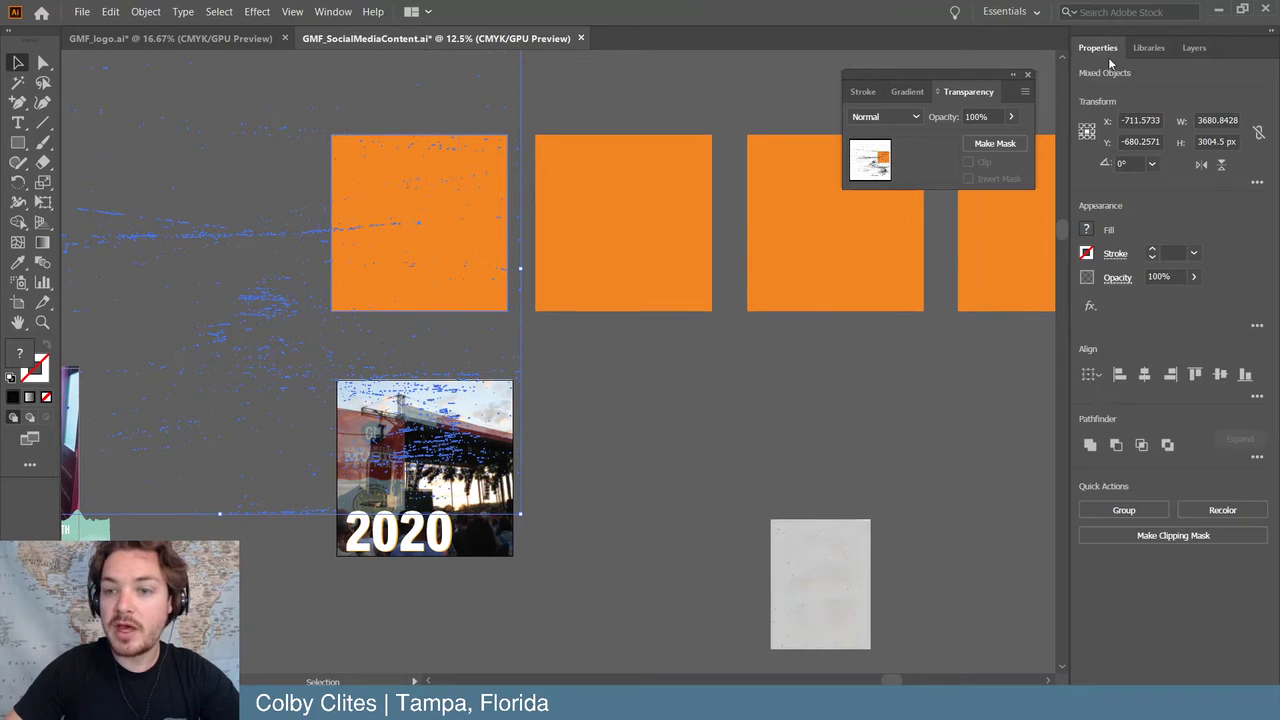
pyautogui.click(631, 389)
# - Position another copy of the distress texture over the second orange square and cut it out using Minus Front
pyautogui.scroll(2, 600, 390)
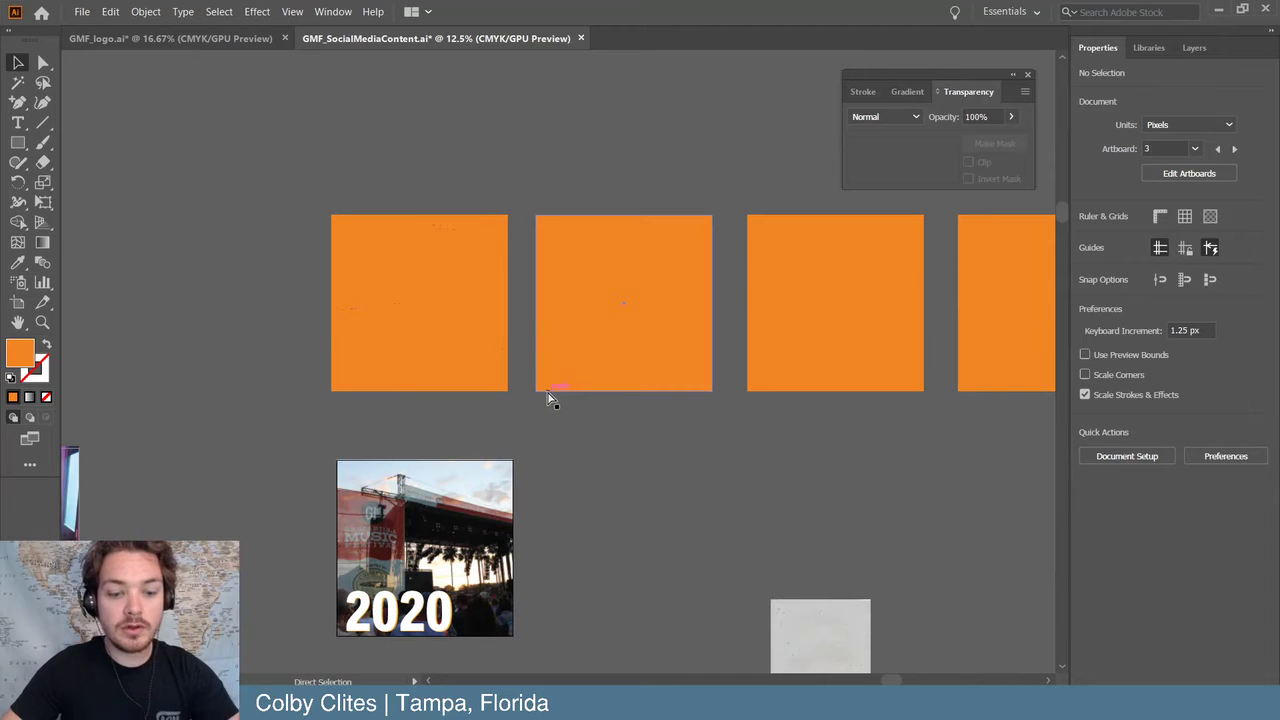
pyautogui.click(632, 392)
pyautogui.moveTo(597, 399); pyautogui.dragTo(567, 297)
pyautogui.keyDown('shift'); pyautogui.click(670, 298); pyautogui.keyUp('shift')
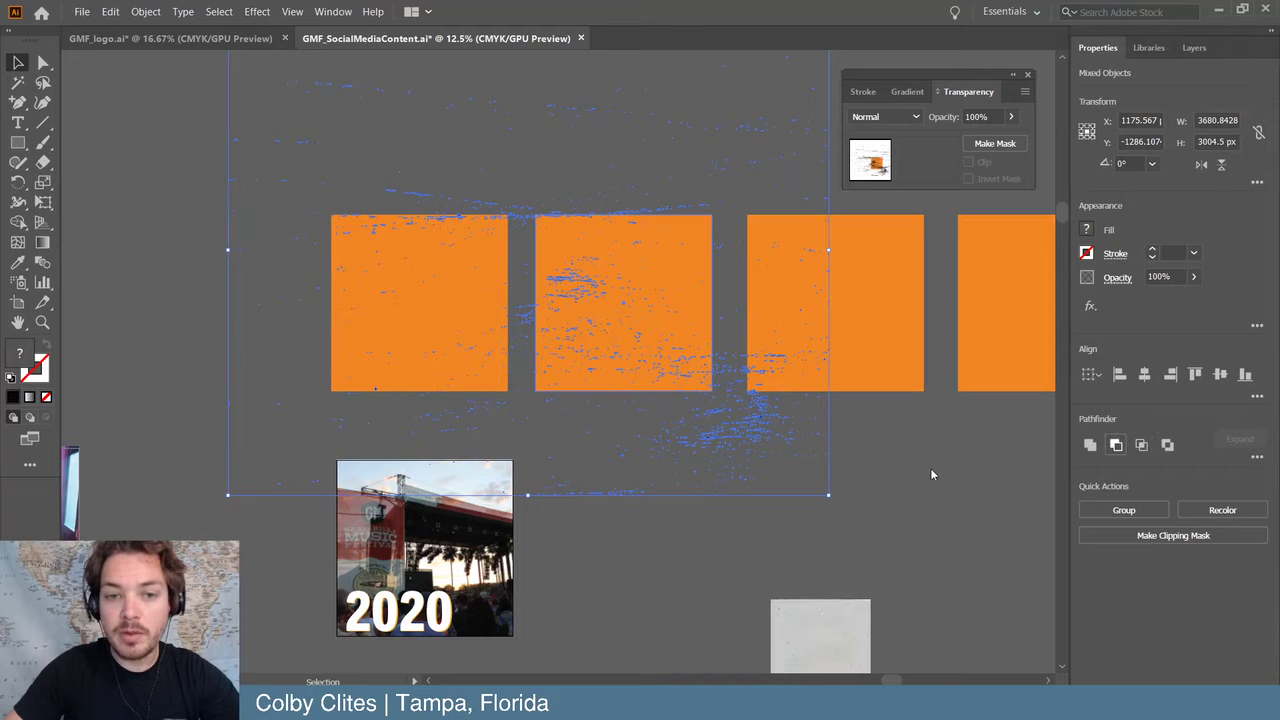
pyautogui.click(853, 442)
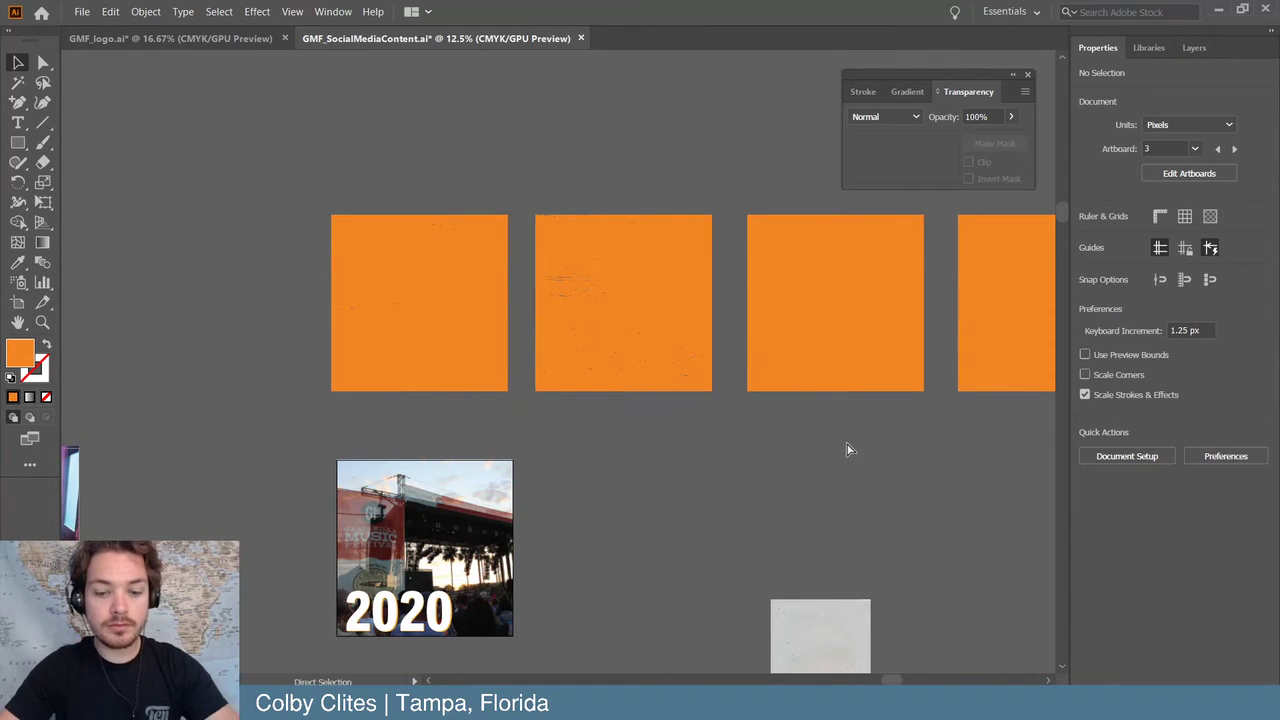
# - Try to paste another copy of the distress texture near the third and fourth orange squares
pyautogui.hotkey('ctrl', '=')
pyautogui.hotkey('ctrl', '=')
pyautogui.hscroll(4, 836, 420)
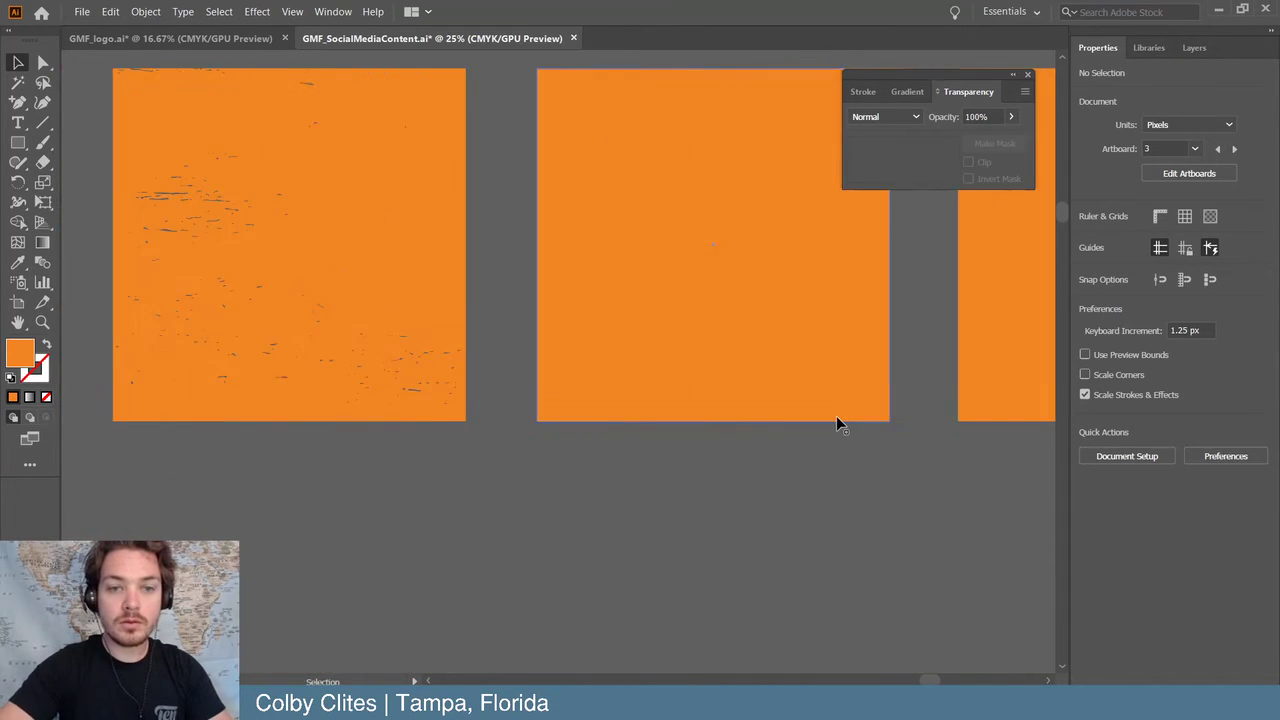
pyautogui.scroll(3, 837, 420)
pyautogui.hscroll(4, 837, 420)
pyautogui.hotkey('ctrl', 'v')
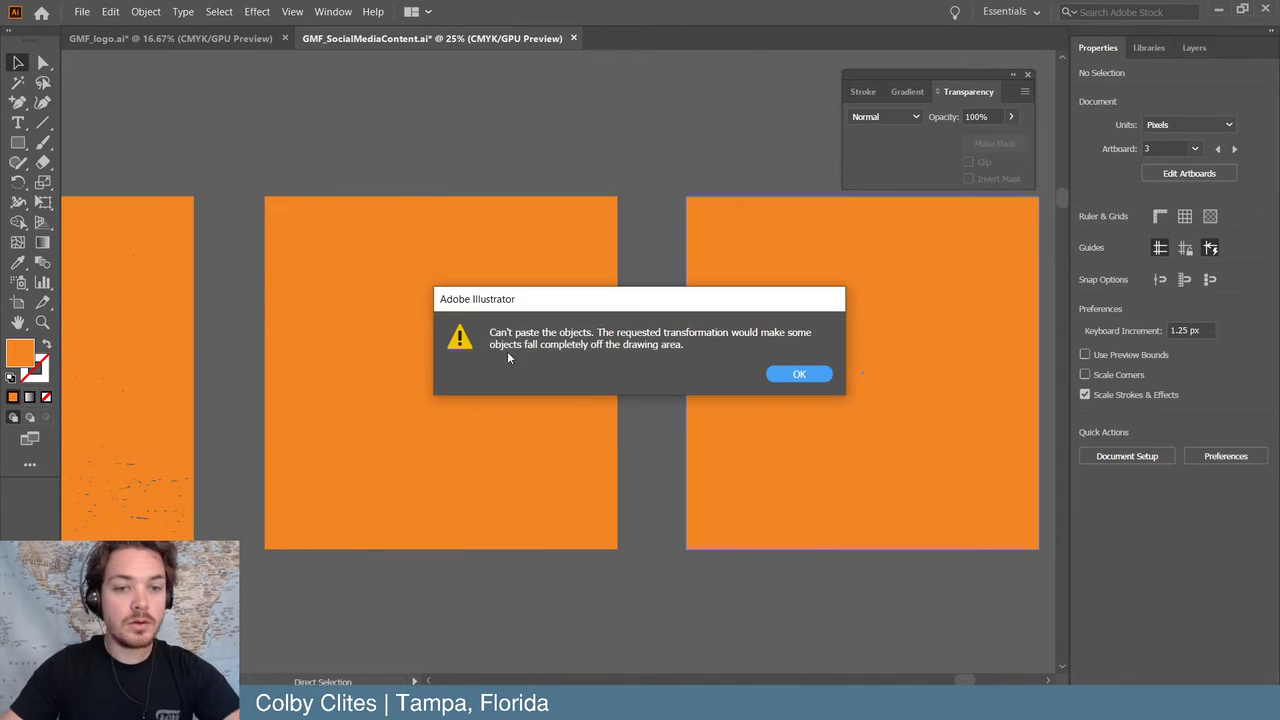
pyautogui.click(770, 374)
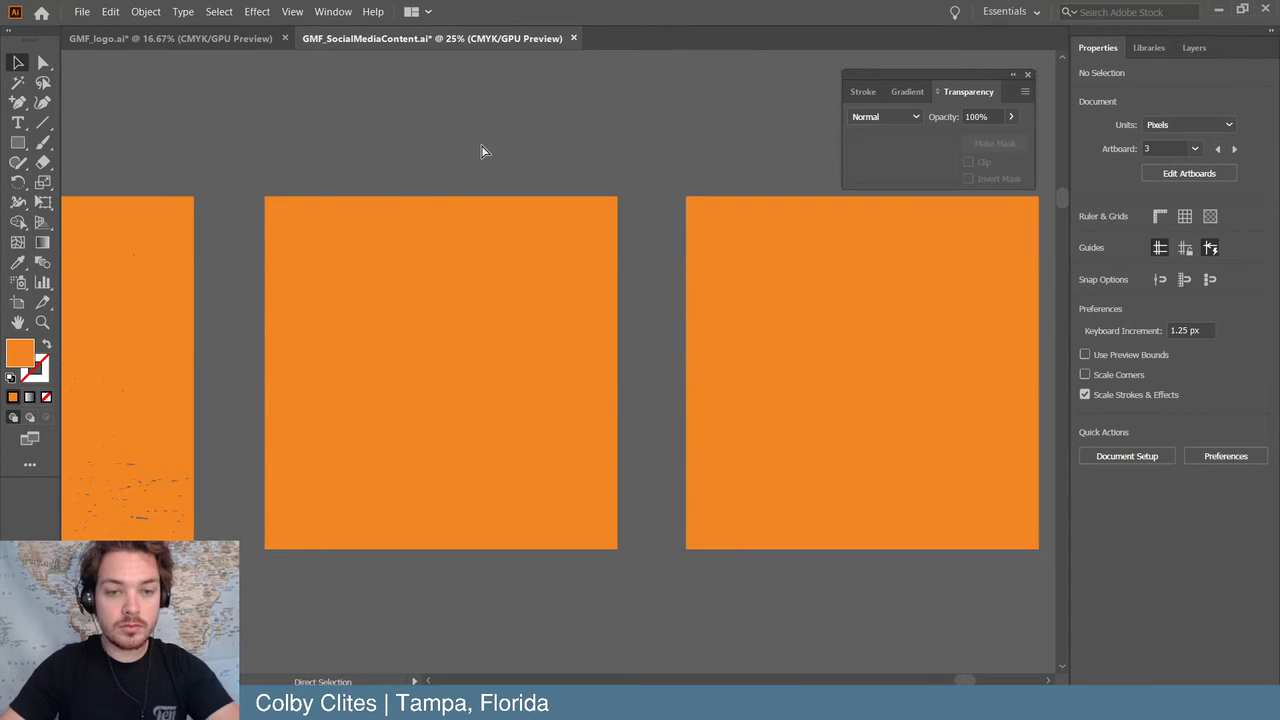
pyautogui.hotkey('ctrl', 'v')
pyautogui.click(799, 375)
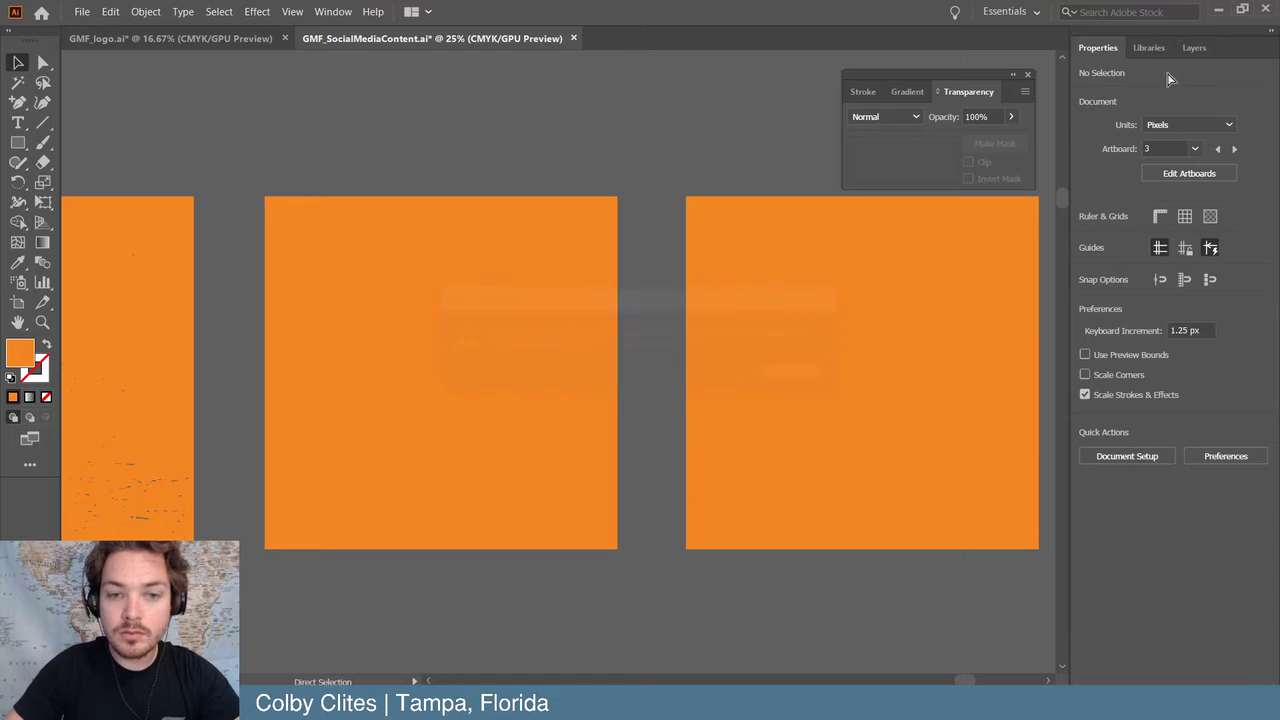
# - Paste another copy of the distress texture, rotate it 180°, and move it over the third and fourth orange squares
pyautogui.hotkey('ctrl', '-')
pyautogui.hotkey('ctrl', '-')
pyautogui.hotkey('ctrl', '-')
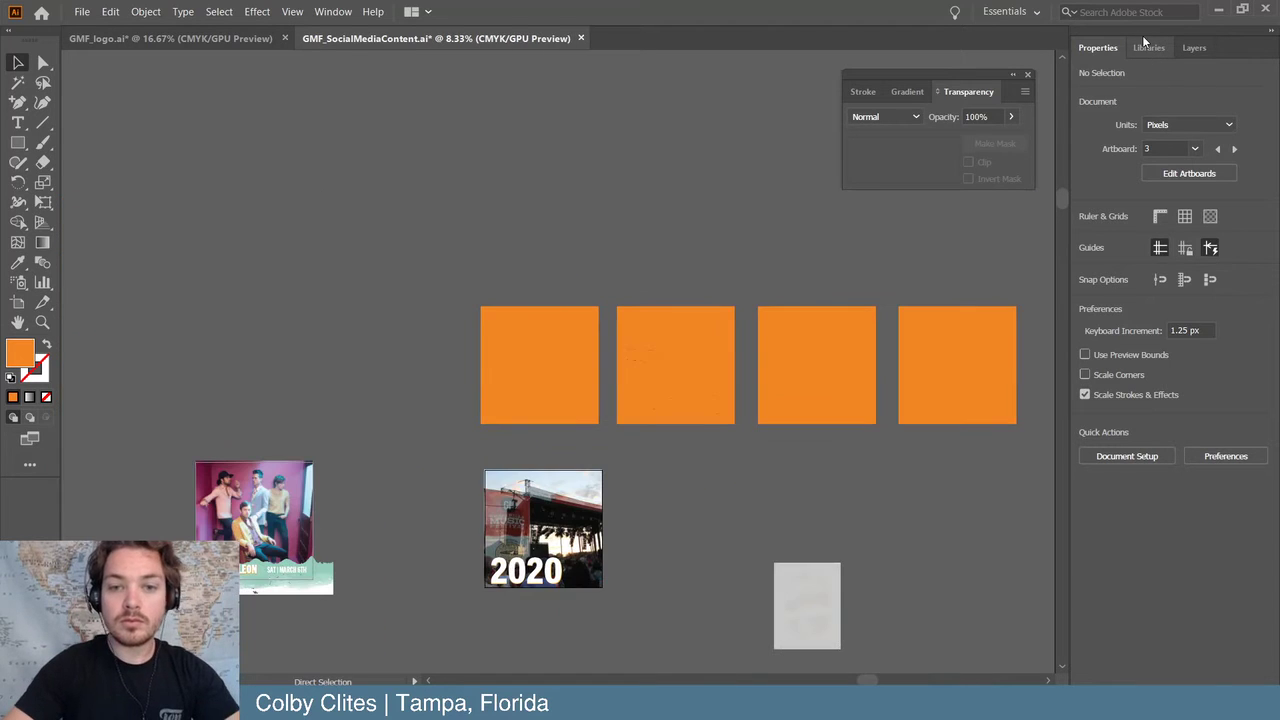
pyautogui.hotkey('ctrl', 'v')
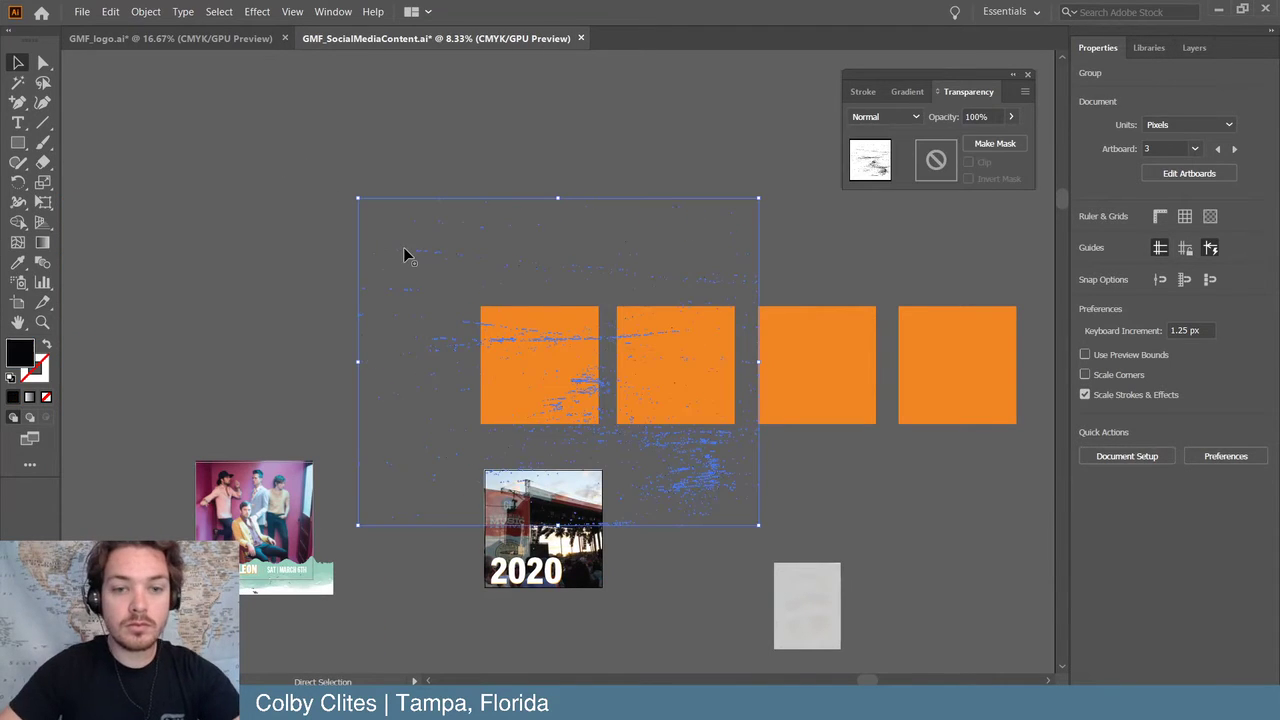
pyautogui.moveTo(655, 468); pyautogui.dragTo(1005, 376)
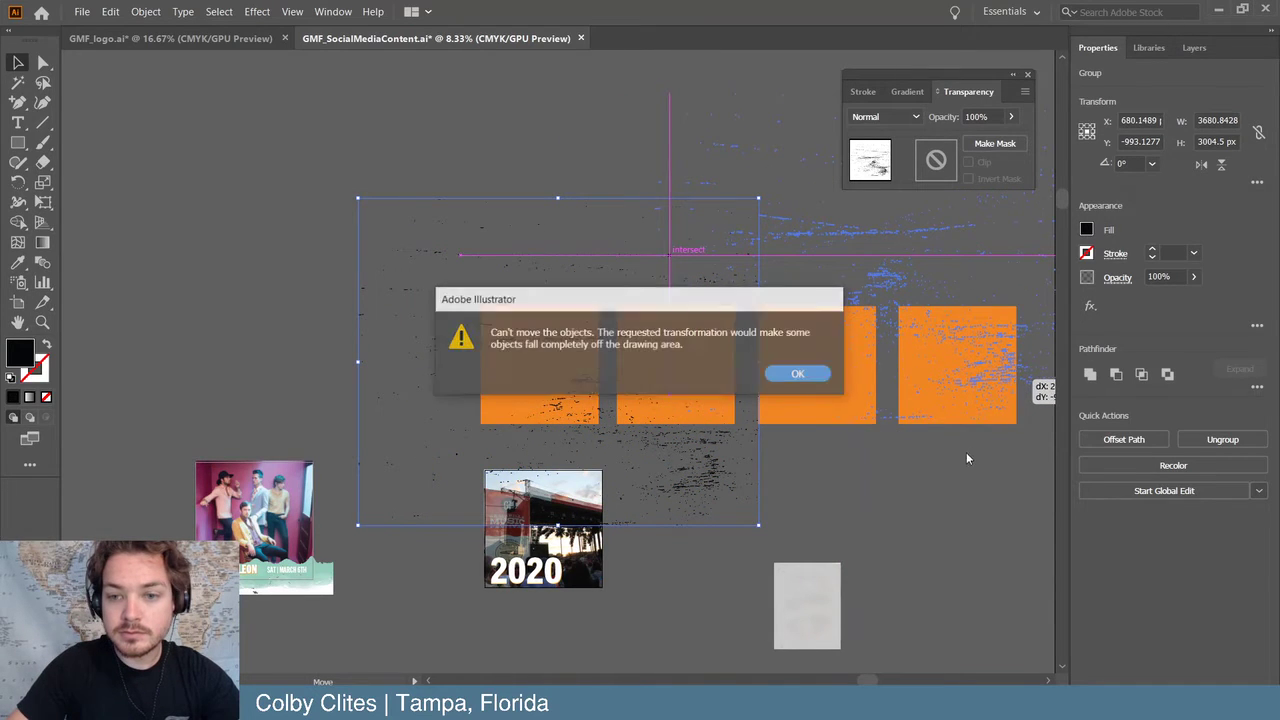
pyautogui.click(799, 376)
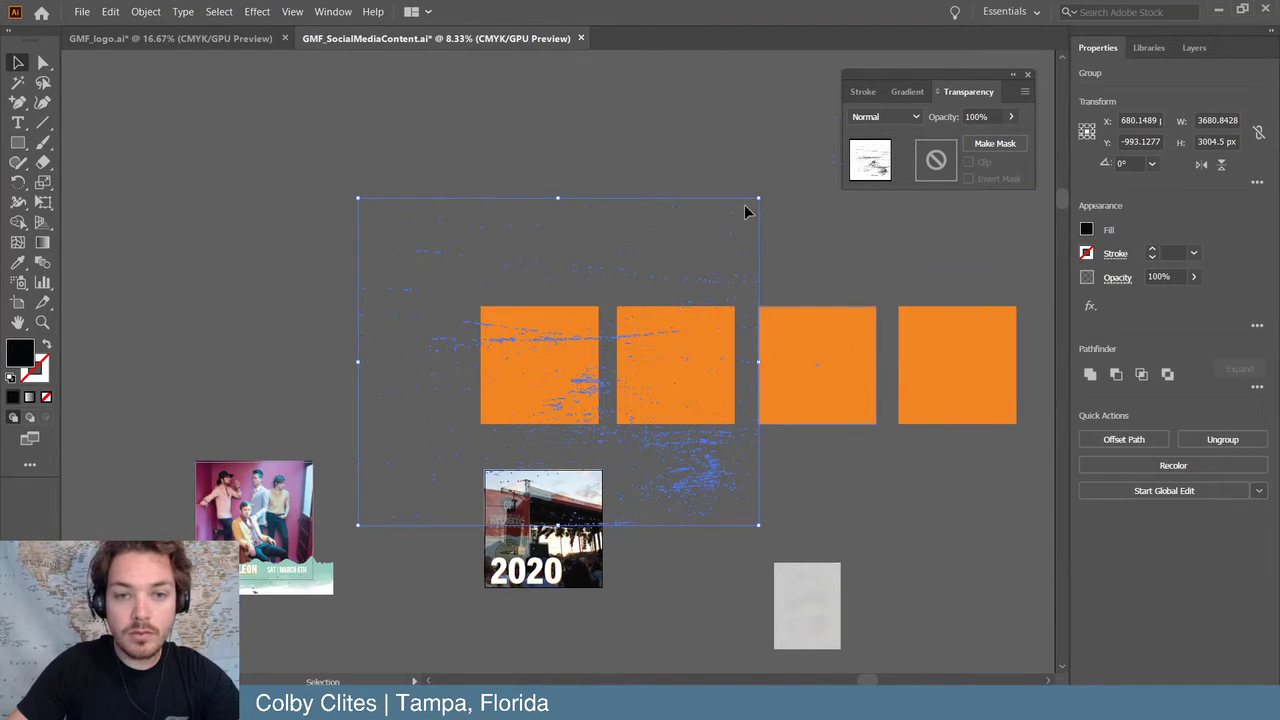
pyautogui.moveTo(763, 191); pyautogui.dragTo(398, 291)
pyautogui.moveTo(654, 366); pyautogui.dragTo(689, 249)
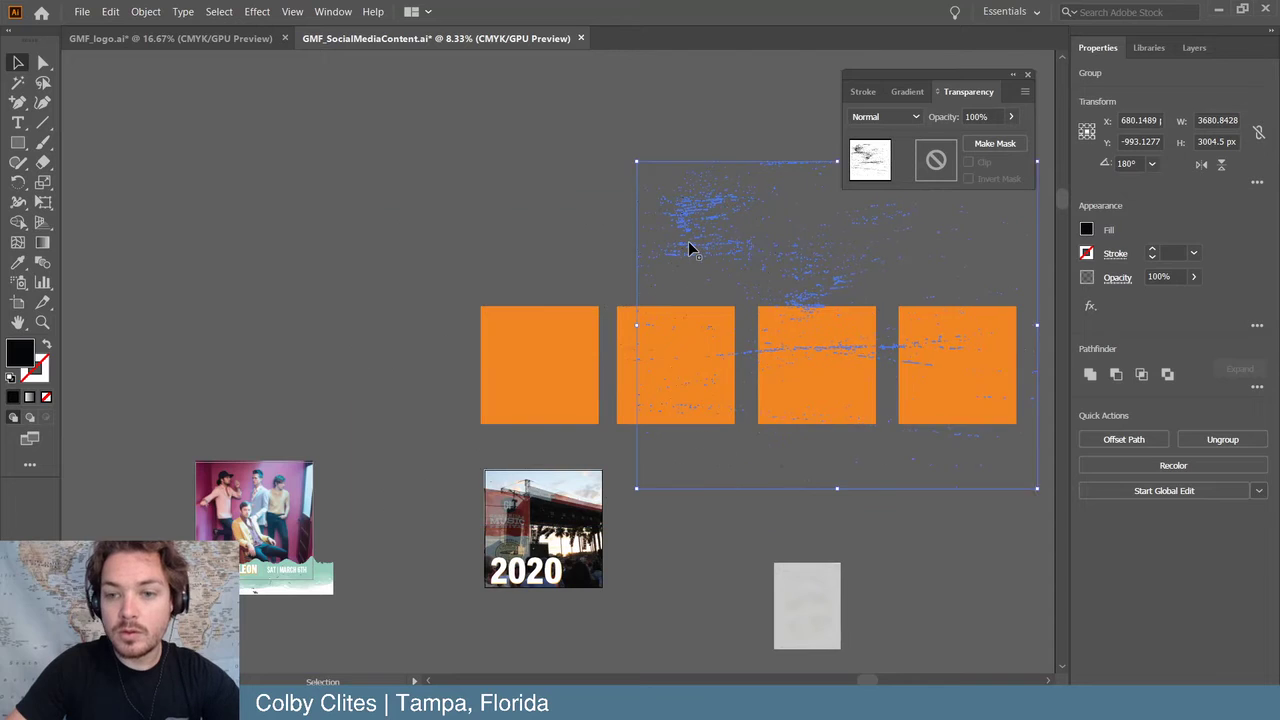
# - Rearrange the four orange squares into a two-by-two grid by moving the fourth above the first and the third above the second
pyautogui.hscroll(5, 689, 249)
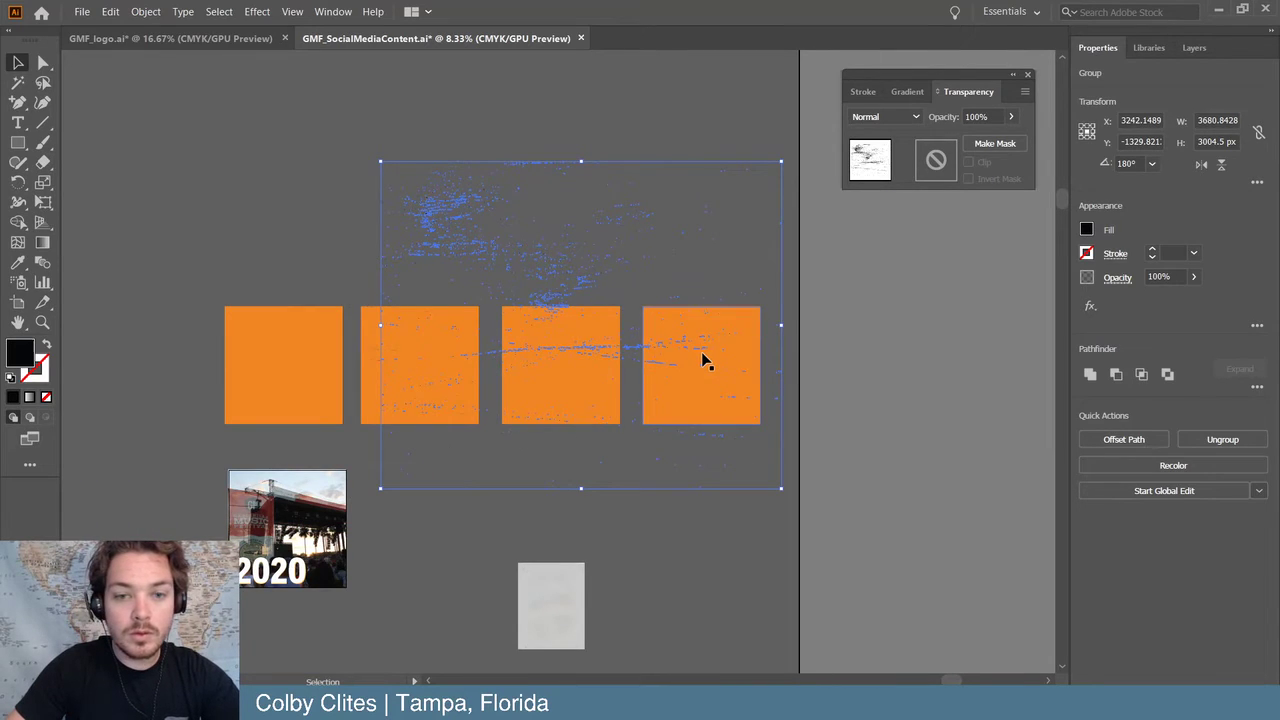
pyautogui.moveTo(704, 361); pyautogui.dragTo(286, 220)
pyautogui.moveTo(546, 341); pyautogui.dragTo(407, 192)
# - Shift the rotated distress texture over the grid's upper-right orange square and subtract it from that square
pyautogui.click(628, 350)
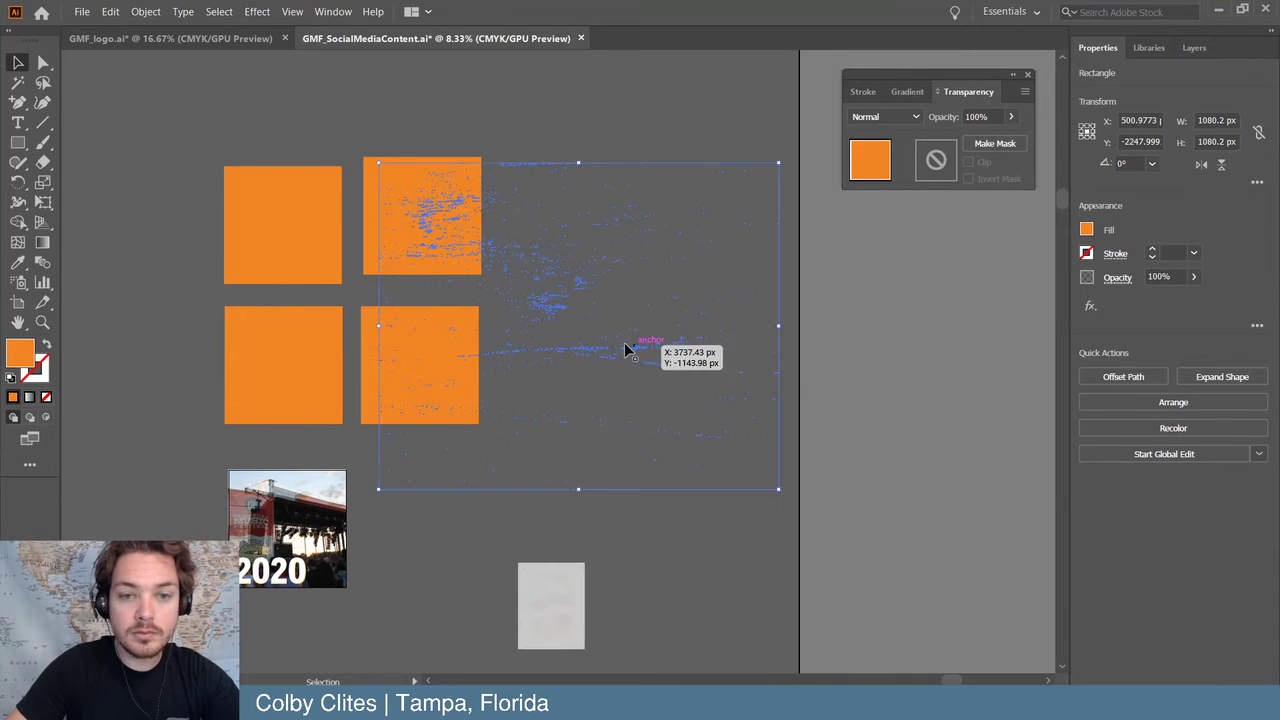
pyautogui.moveTo(625, 350); pyautogui.dragTo(607, 323)
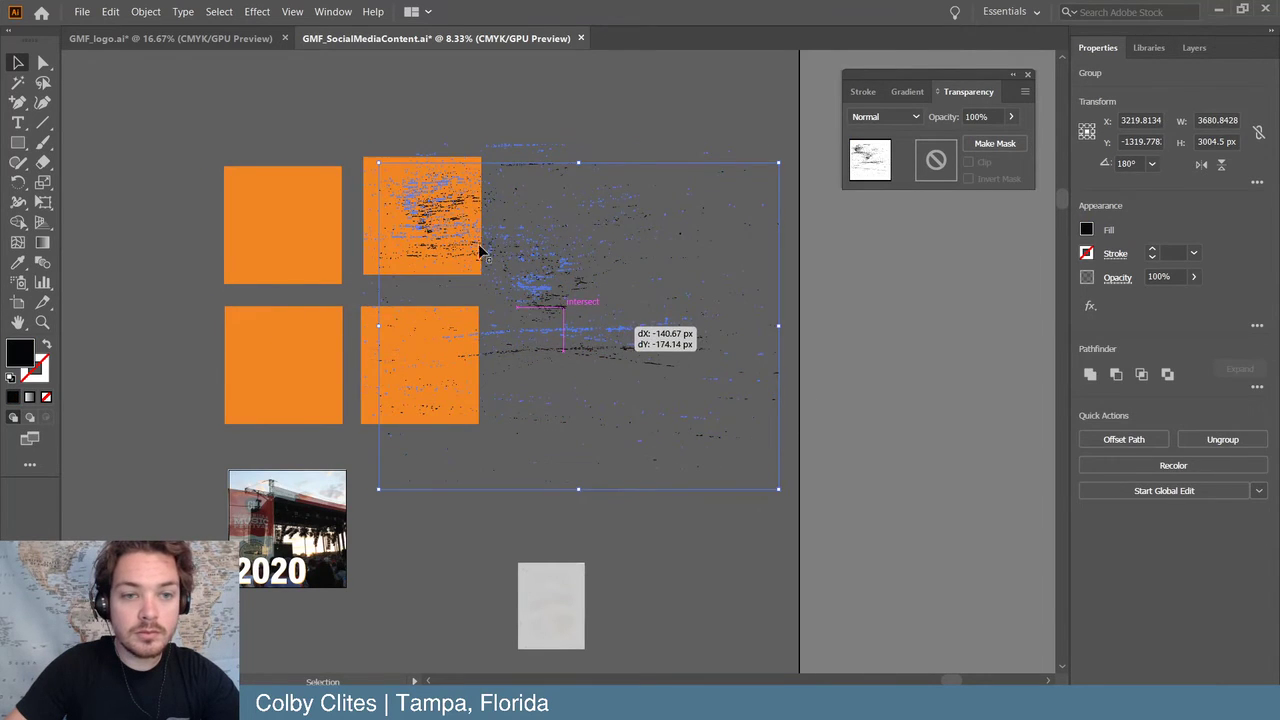
pyautogui.keyDown('shift'); pyautogui.click(647, 267); pyautogui.keyUp('shift')
pyautogui.hotkey('ctrl', '7')
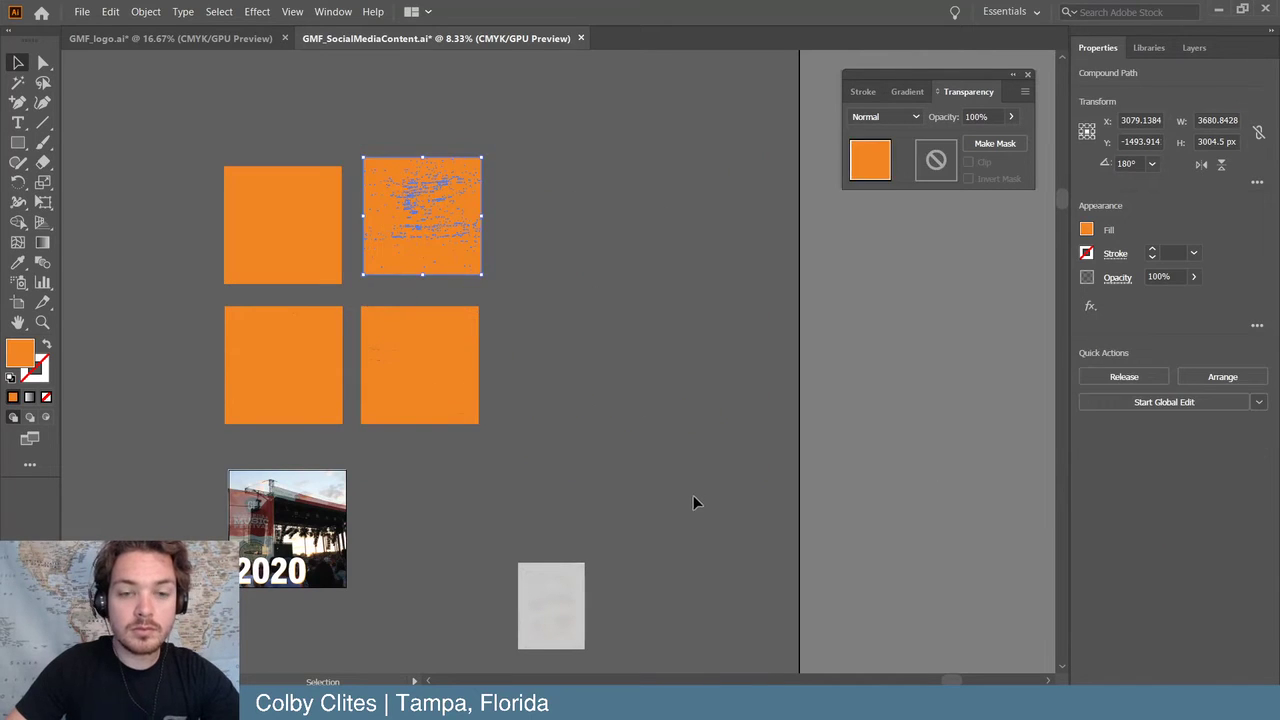
# - Paste another copy of the distress texture and move it over the grid's upper-left orange square
pyautogui.click(688, 498)
pyautogui.hotkey('ctrl', 'v')
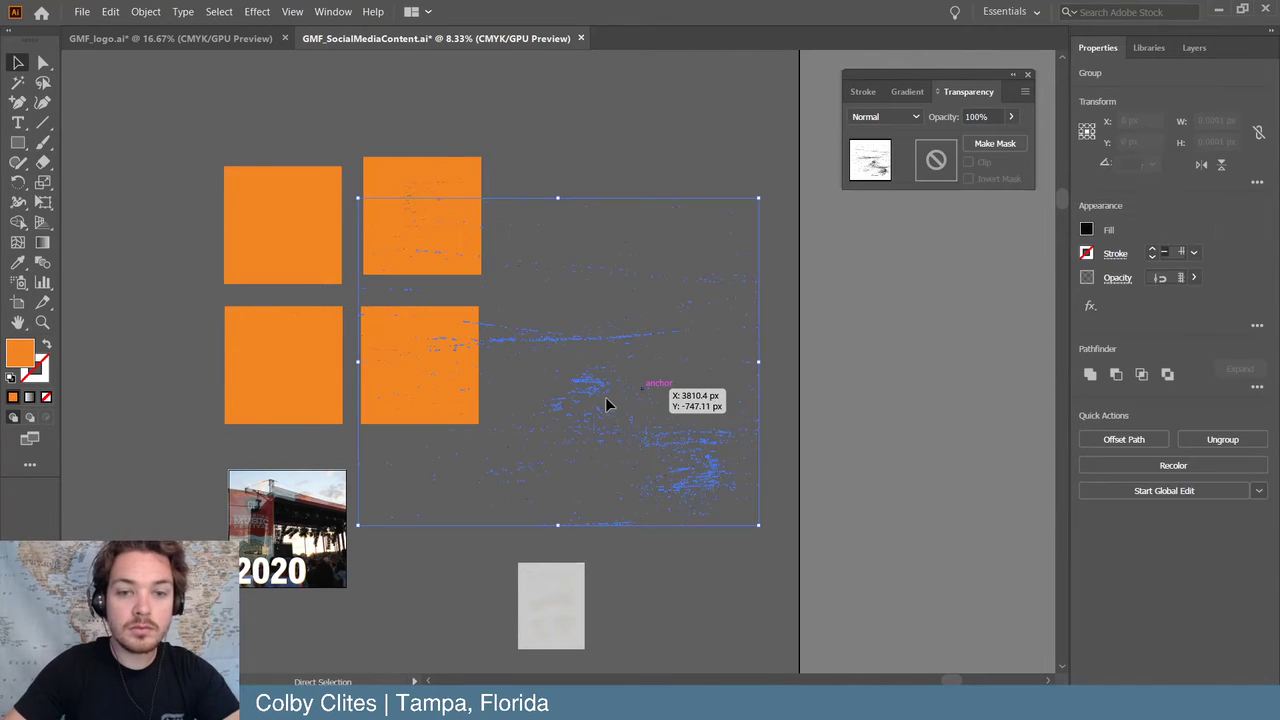
pyautogui.moveTo(576, 388); pyautogui.dragTo(323, 266)
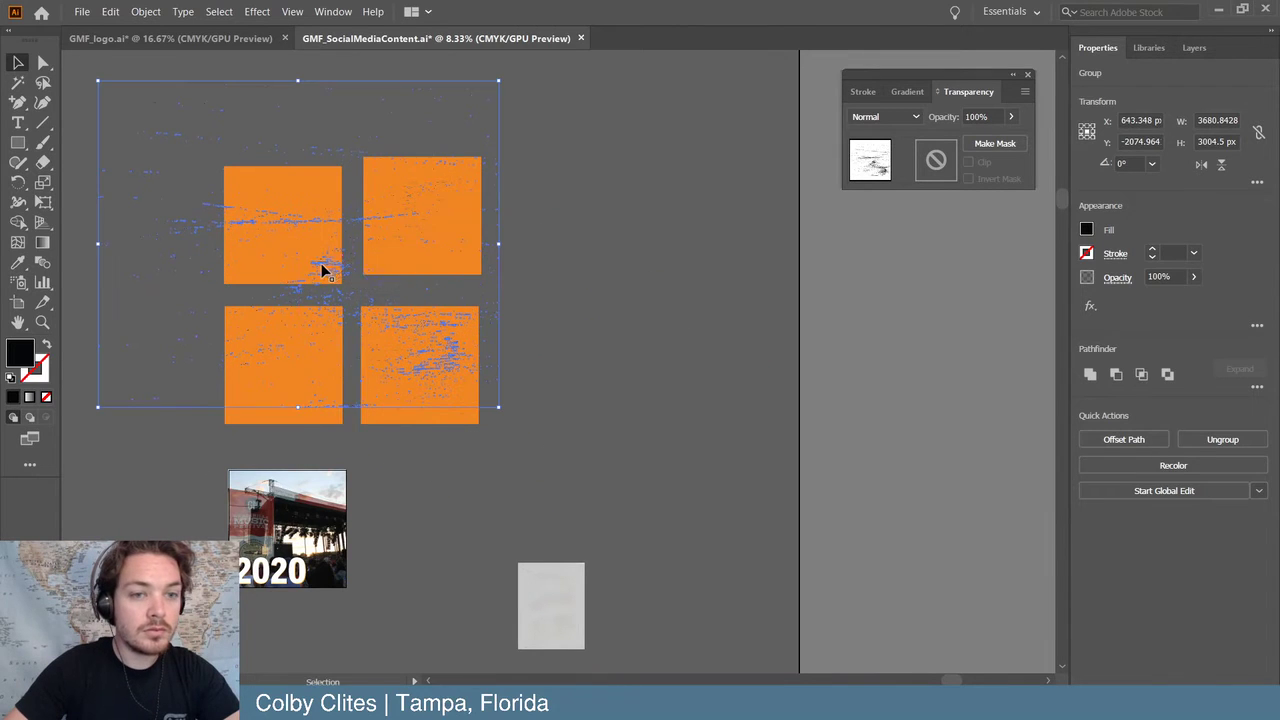
# - Shift the distress texture further left over the upper-left orange square and subtract it from that square
pyautogui.hotkey('ctrl', '=')
pyautogui.hotkey('ctrl', '=')
pyautogui.hotkey('ctrl', '=')
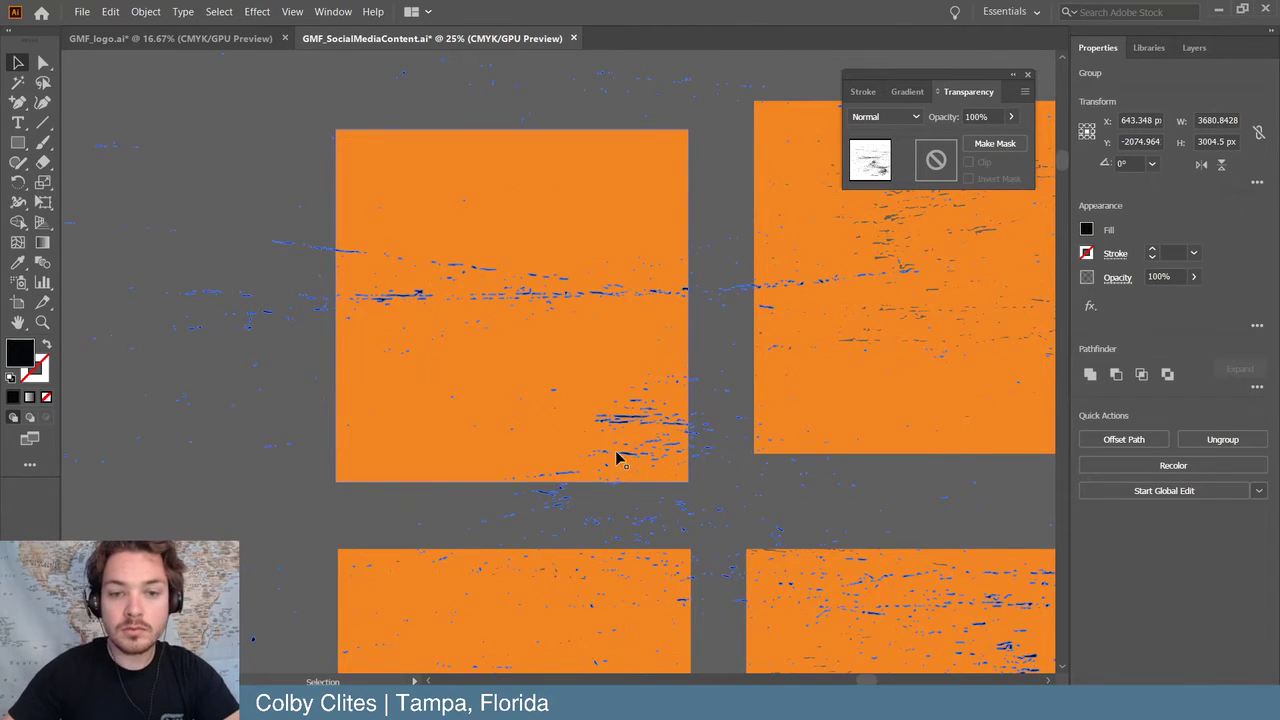
pyautogui.moveTo(617, 458); pyautogui.dragTo(370, 381)
pyautogui.keyDown('shift'); pyautogui.click(505, 287); pyautogui.keyUp('shift')
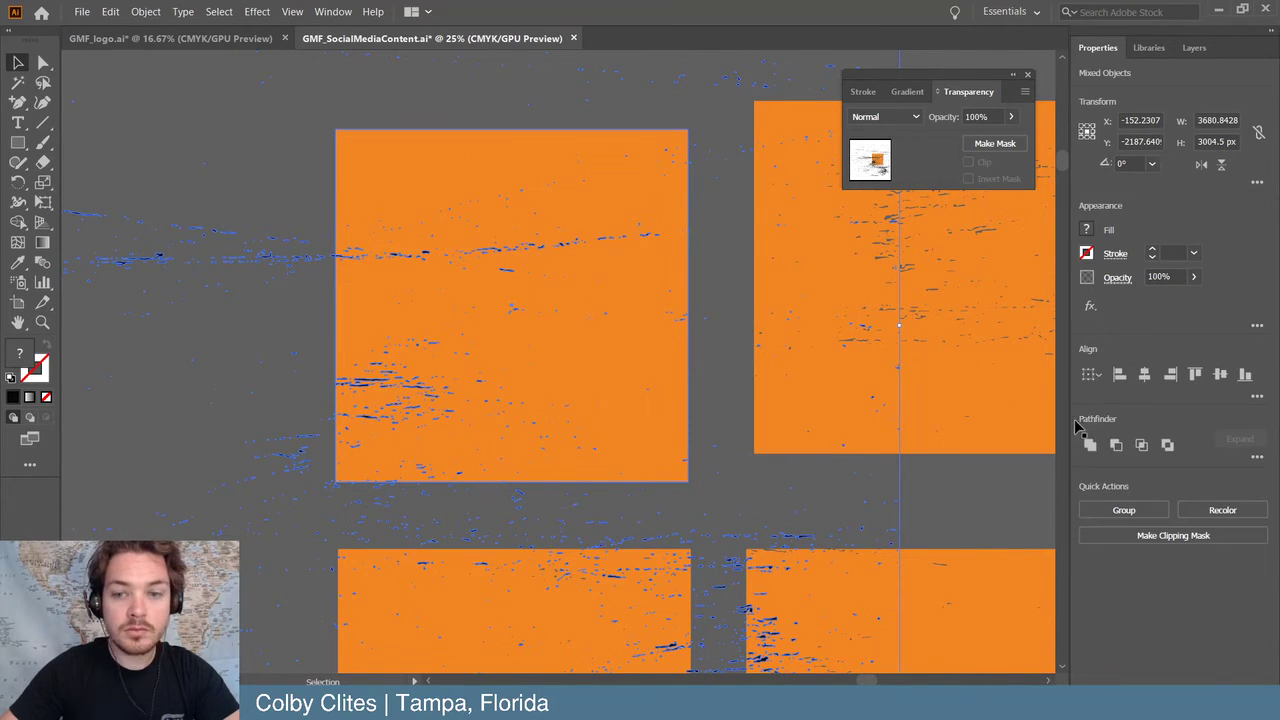
pyautogui.hotkey('ctrl', '7')
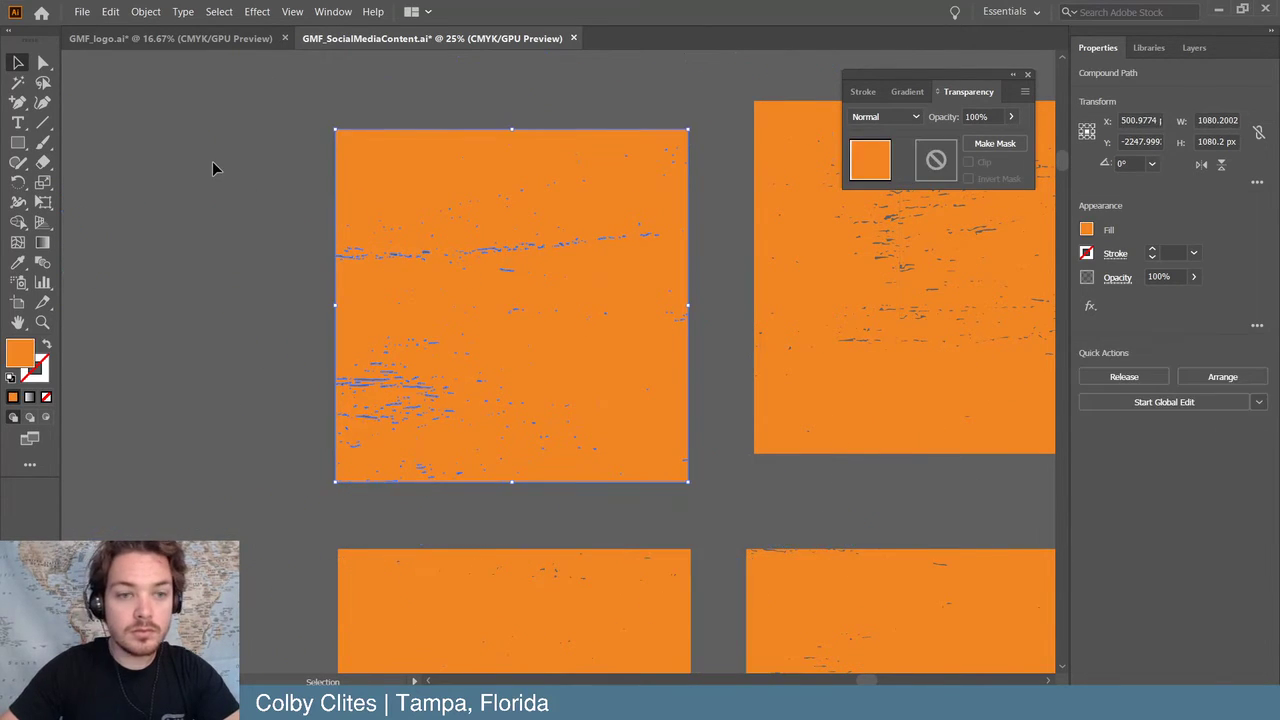
pyautogui.click(226, 174)
pyautogui.hotkey('ctrl', '-')
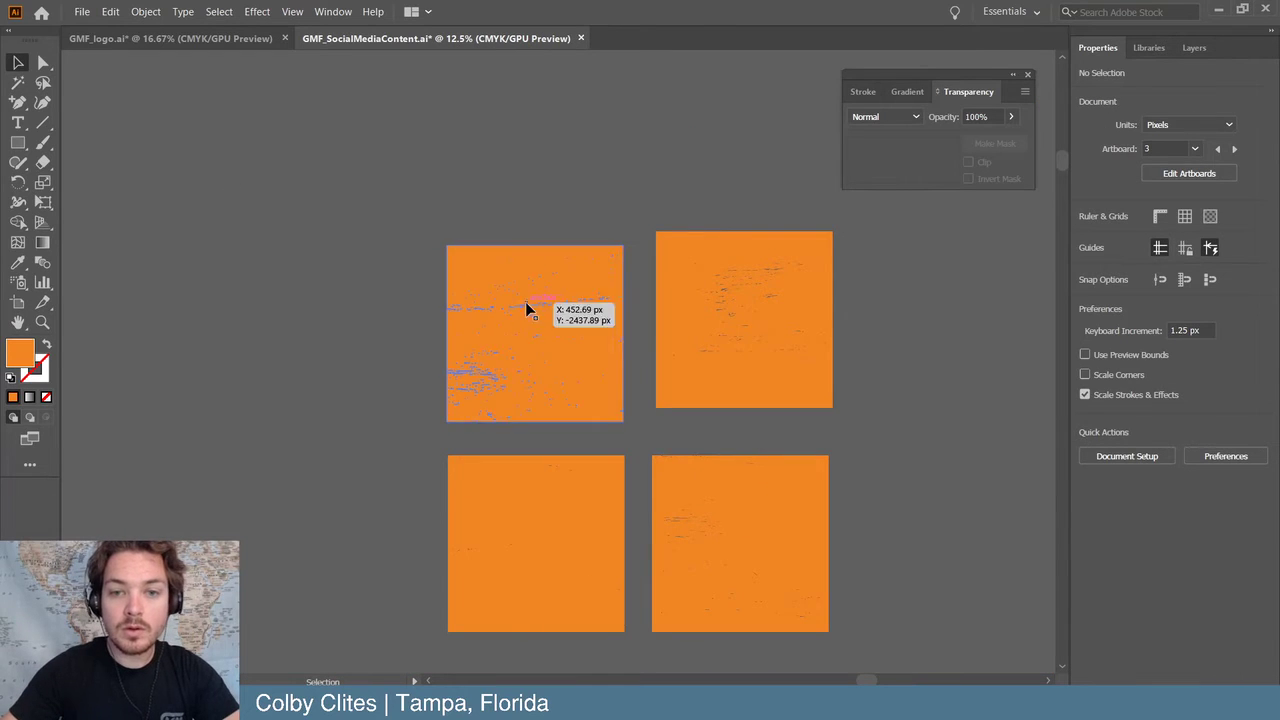
# - Copy the grey paper texture image and create an opacity mask on the grid's lower-left orange square
pyautogui.scroll(-5, 680, 414)
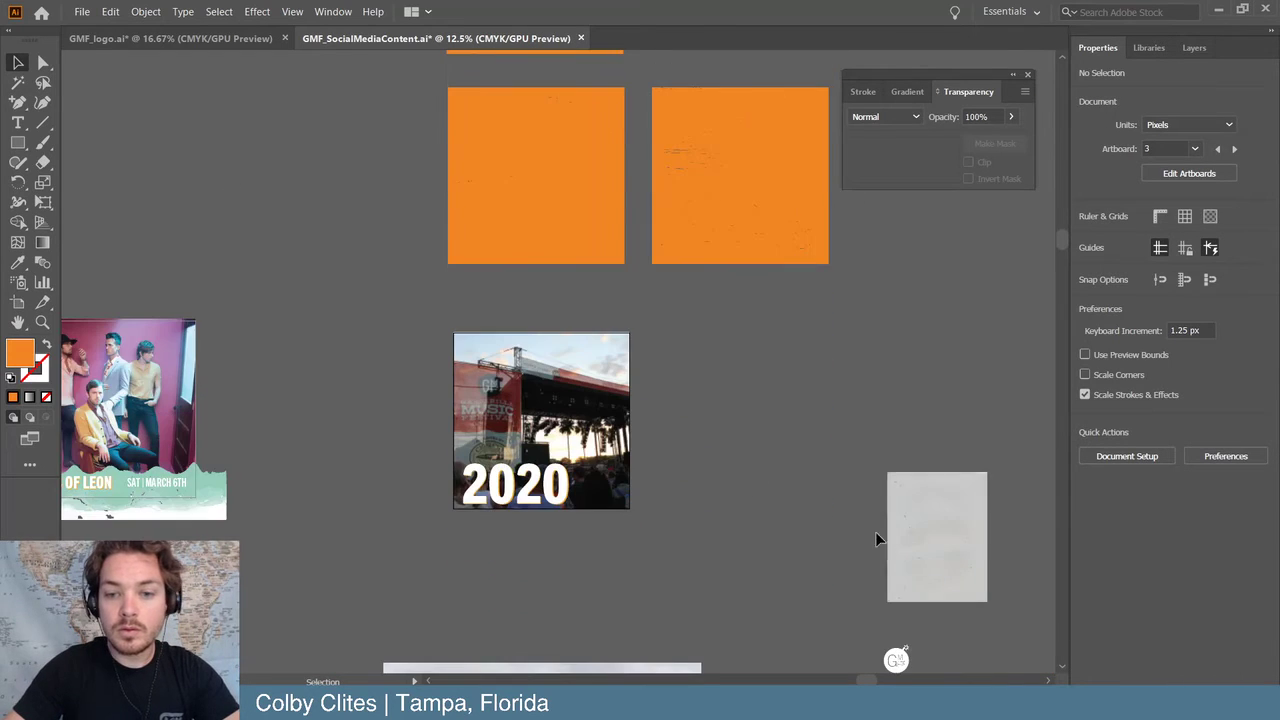
pyautogui.click(975, 548)
pyautogui.scroll(3, 799, 425)
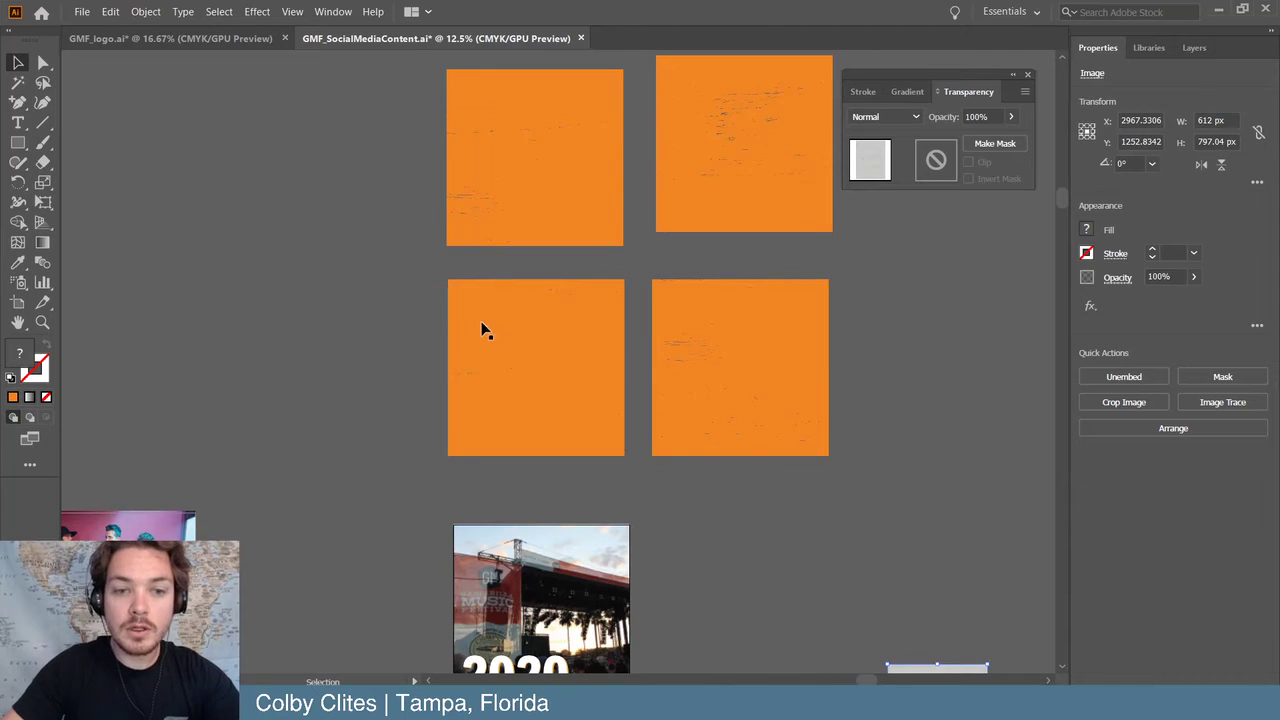
pyautogui.click(486, 329)
pyautogui.click(937, 163)
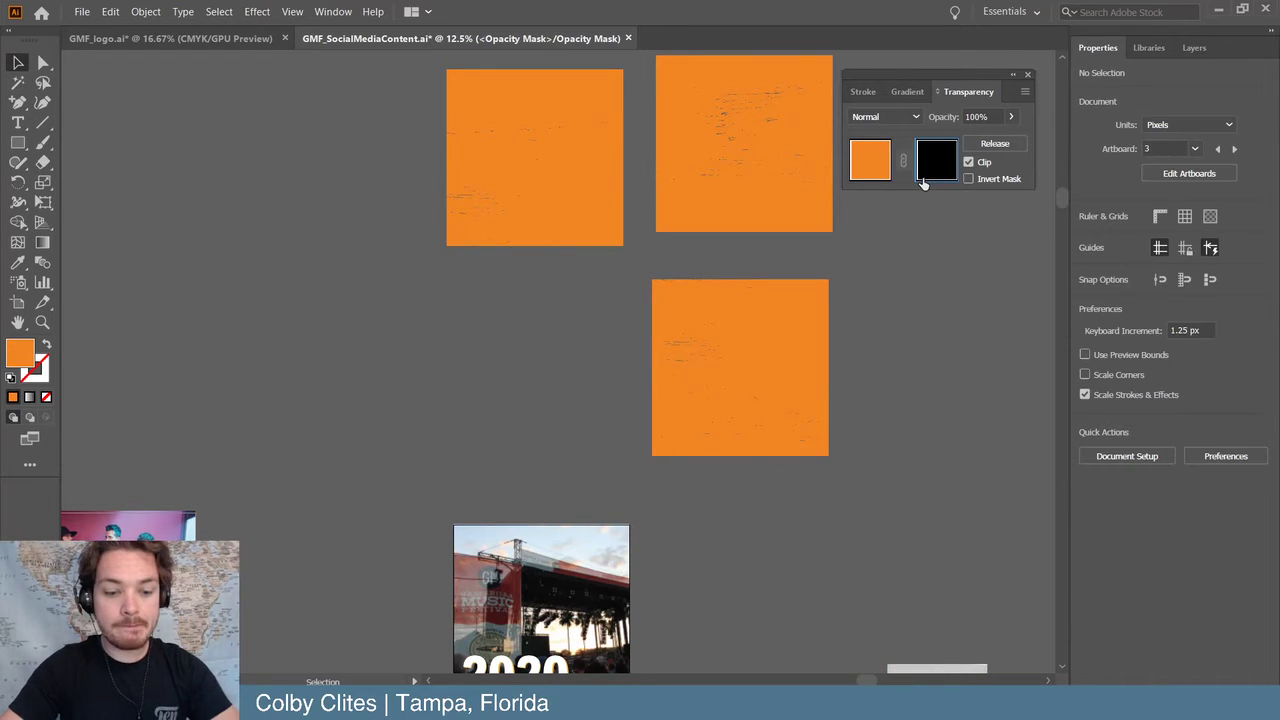
# - Paste the paper texture into the lower-left square's opacity mask, enlarge it to cover the whole square, and leave mask editing
pyautogui.hotkey('ctrl', 'v')
pyautogui.moveTo(606, 298); pyautogui.dragTo(692, 217)
pyautogui.moveTo(509, 426); pyautogui.dragTo(405, 560)
pyautogui.moveTo(606, 297); pyautogui.dragTo(656, 234)
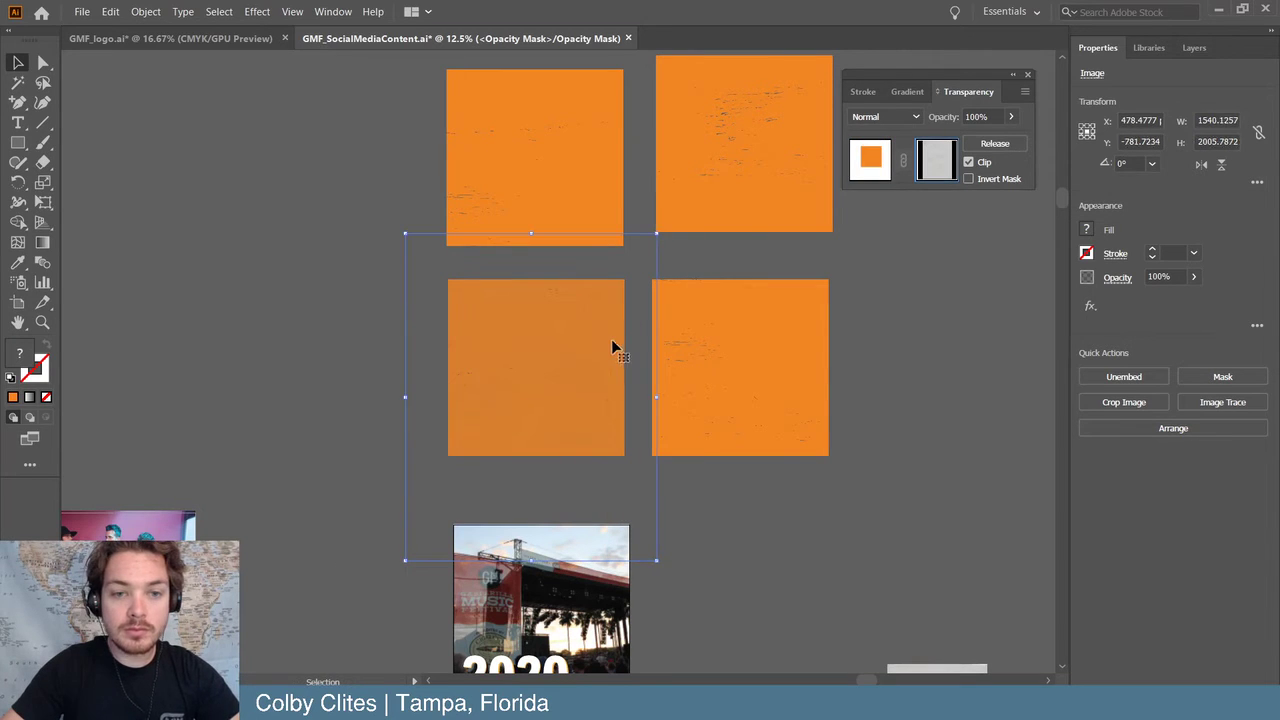
pyautogui.click(837, 311)
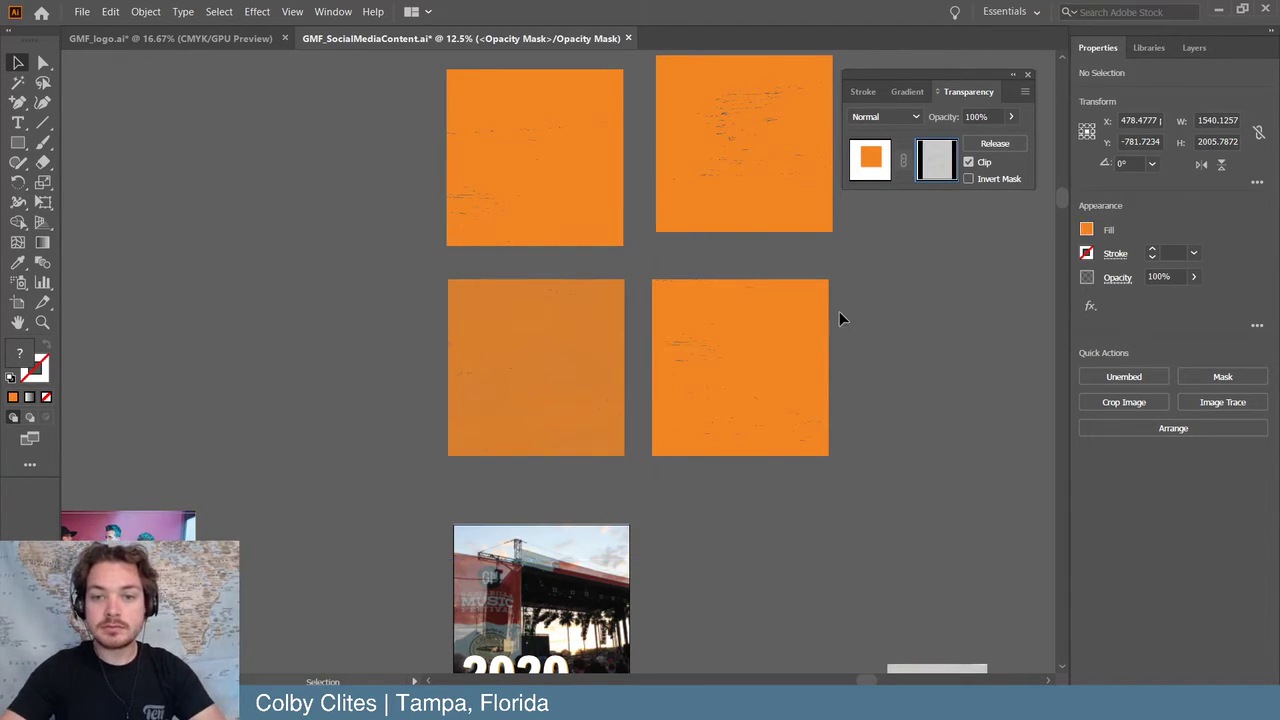
pyautogui.click(875, 160)
# - Add an opacity mask to the lower-right orange square using the paper texture, scaled to cover the square
pyautogui.click(776, 350)
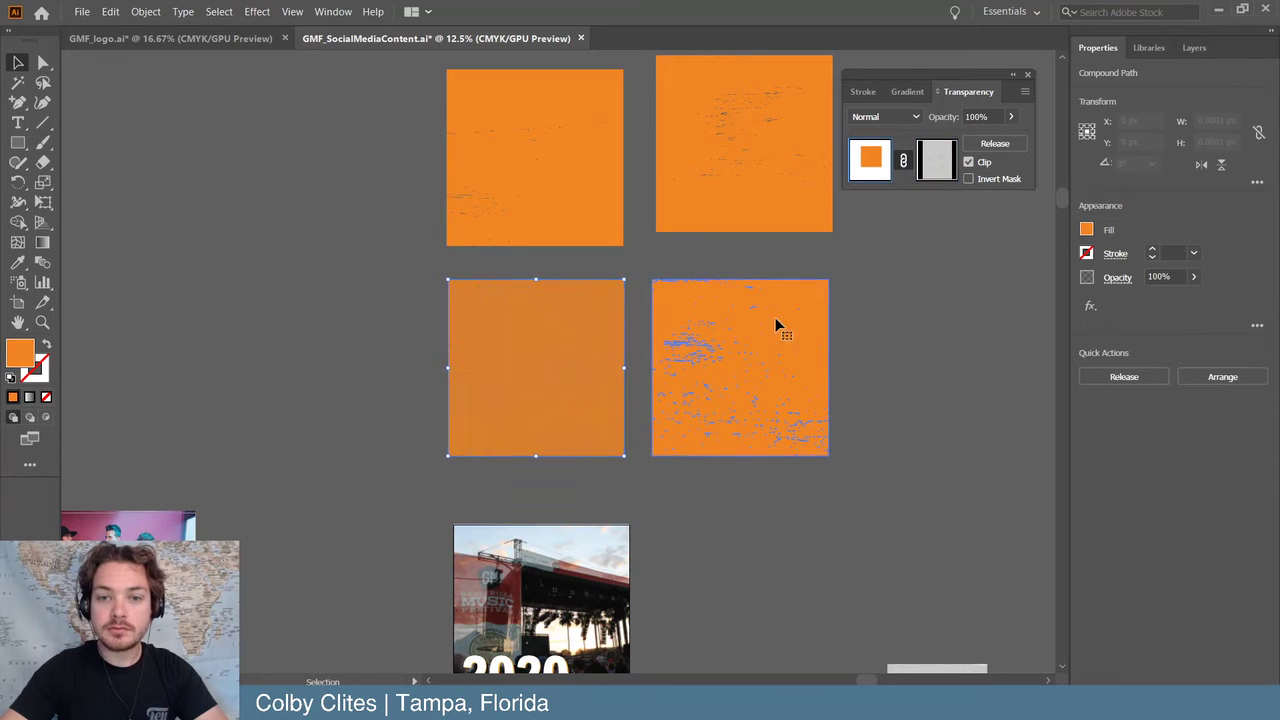
pyautogui.click(933, 163)
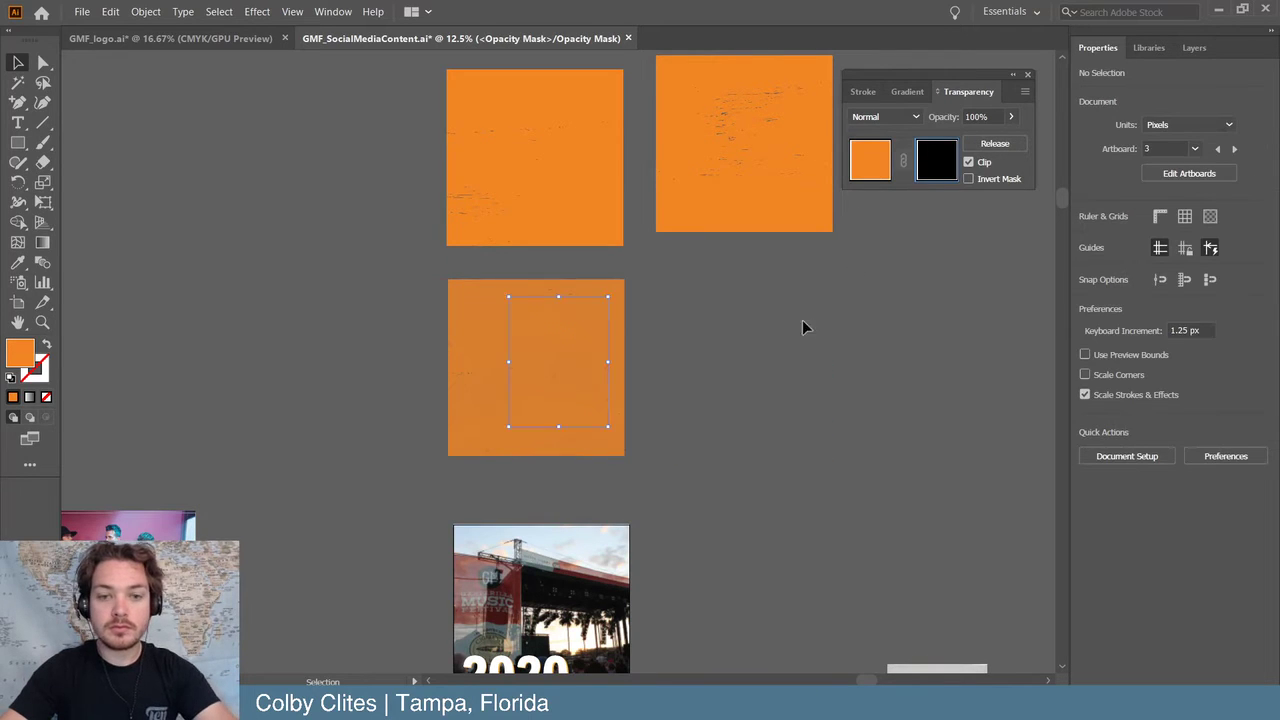
pyautogui.click(580, 351)
pyautogui.moveTo(580, 351); pyautogui.dragTo(850, 258)
pyautogui.moveTo(757, 343)
pyautogui.mouseDown()
pyautogui.moveTo(766, 354)
pyautogui.moveTo(739, 356)
pyautogui.mouseUp()
pyautogui.click(865, 168)
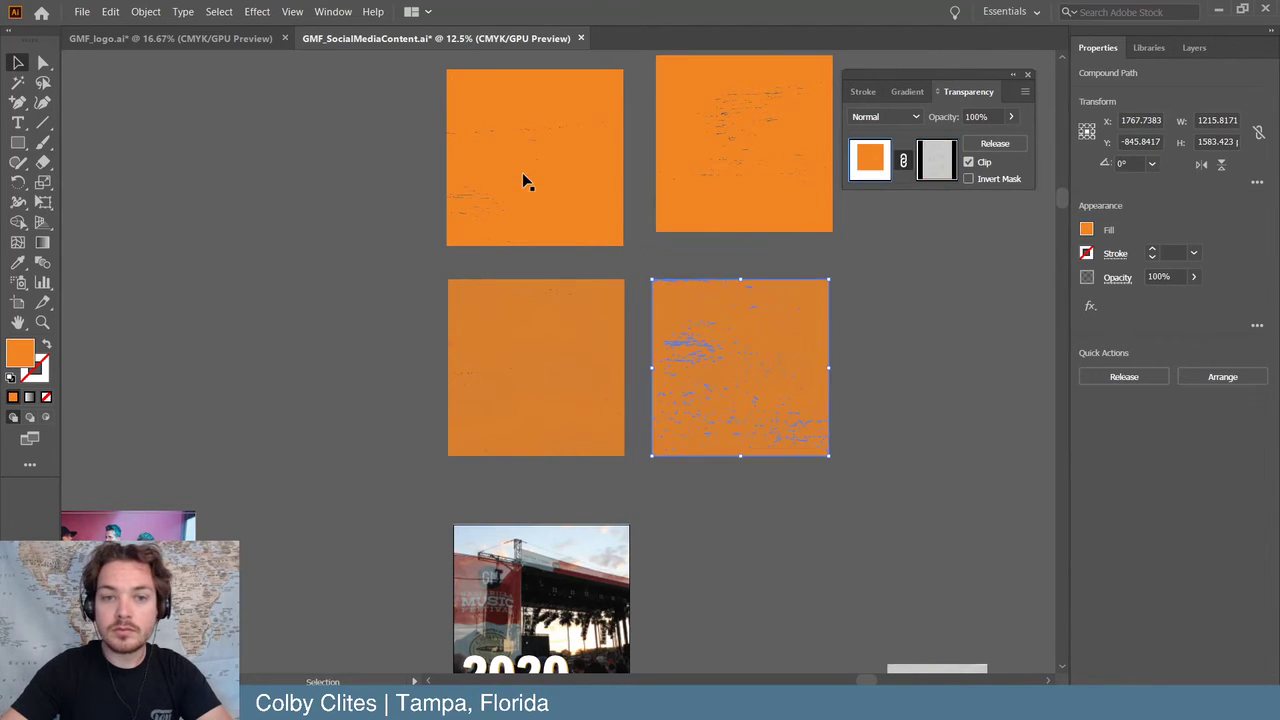
# - Mask the upper-left orange square with a pasted paper texture enlarged to cover it, and return to the artwork
pyautogui.click(523, 180)
pyautogui.click(932, 165)
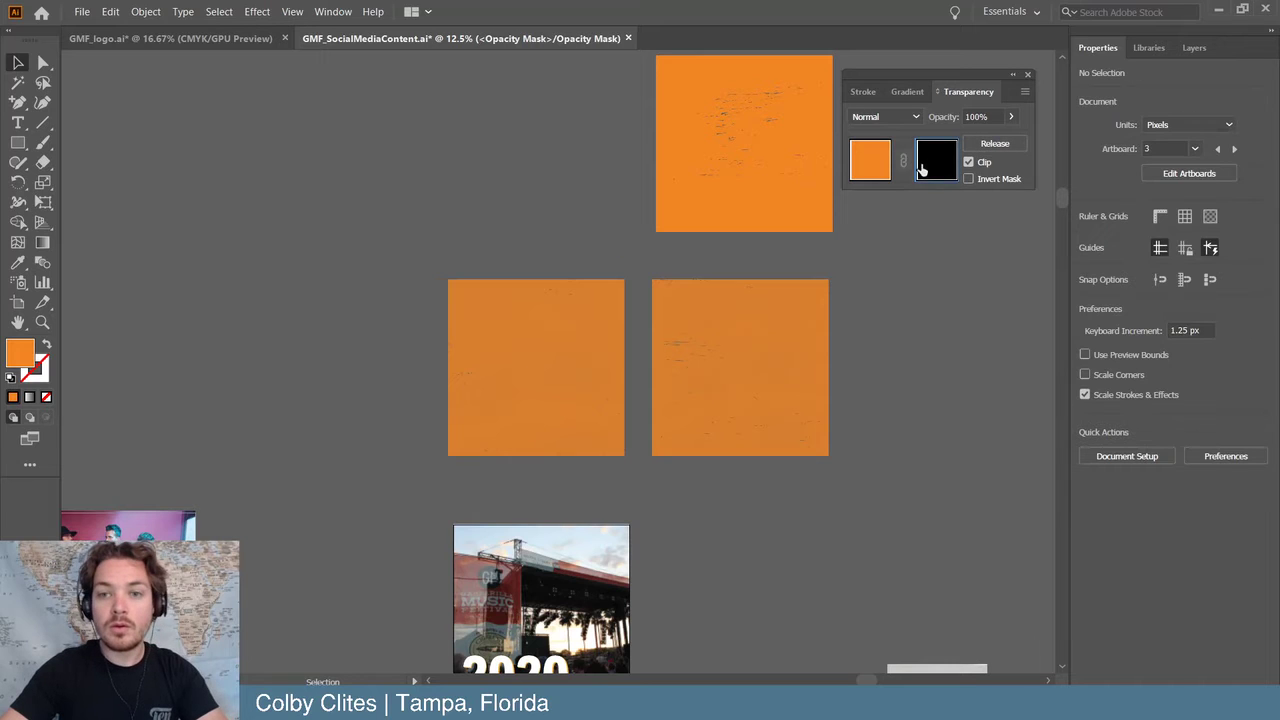
pyautogui.hotkey('ctrl', 'v')
pyautogui.moveTo(571, 360); pyautogui.dragTo(645, 97)
pyautogui.scroll(2, 498, 250)
pyautogui.click(794, 187)
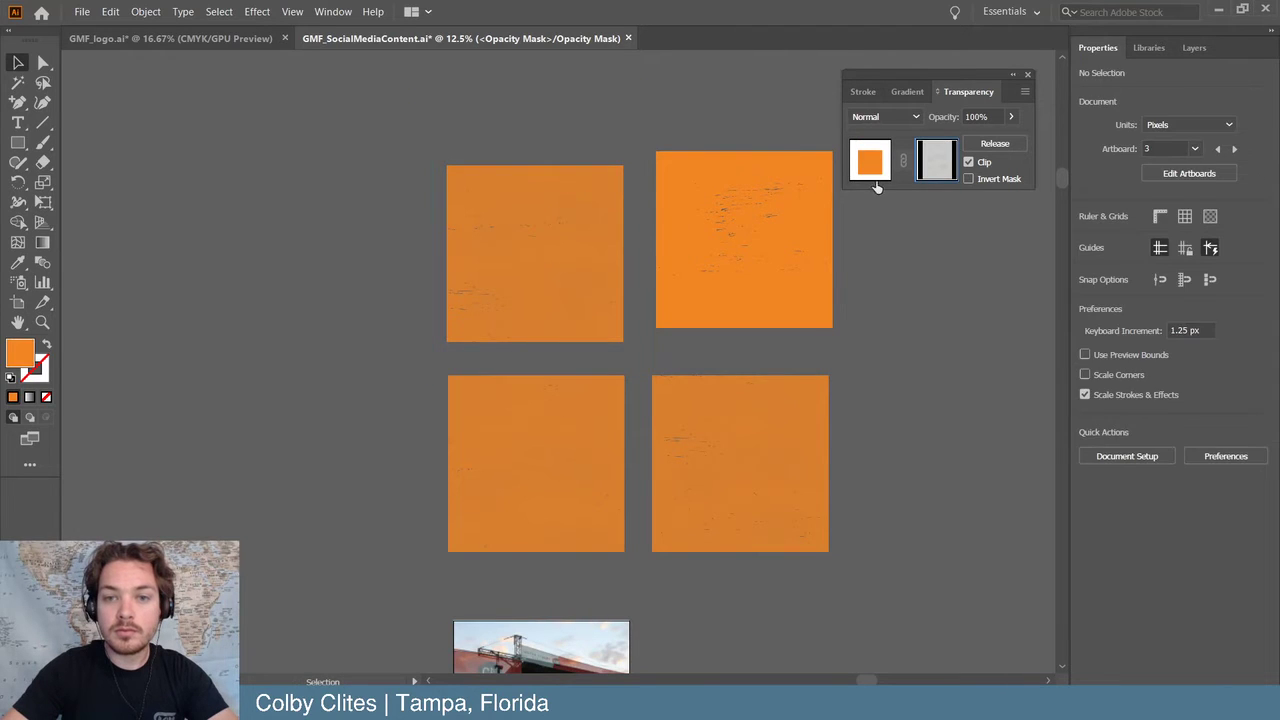
pyautogui.click(870, 172)
# - Give the upper-right orange square an opacity mask from the pasted paper texture, enlarged over the square, and hide the transparency controls
pyautogui.click(722, 156)
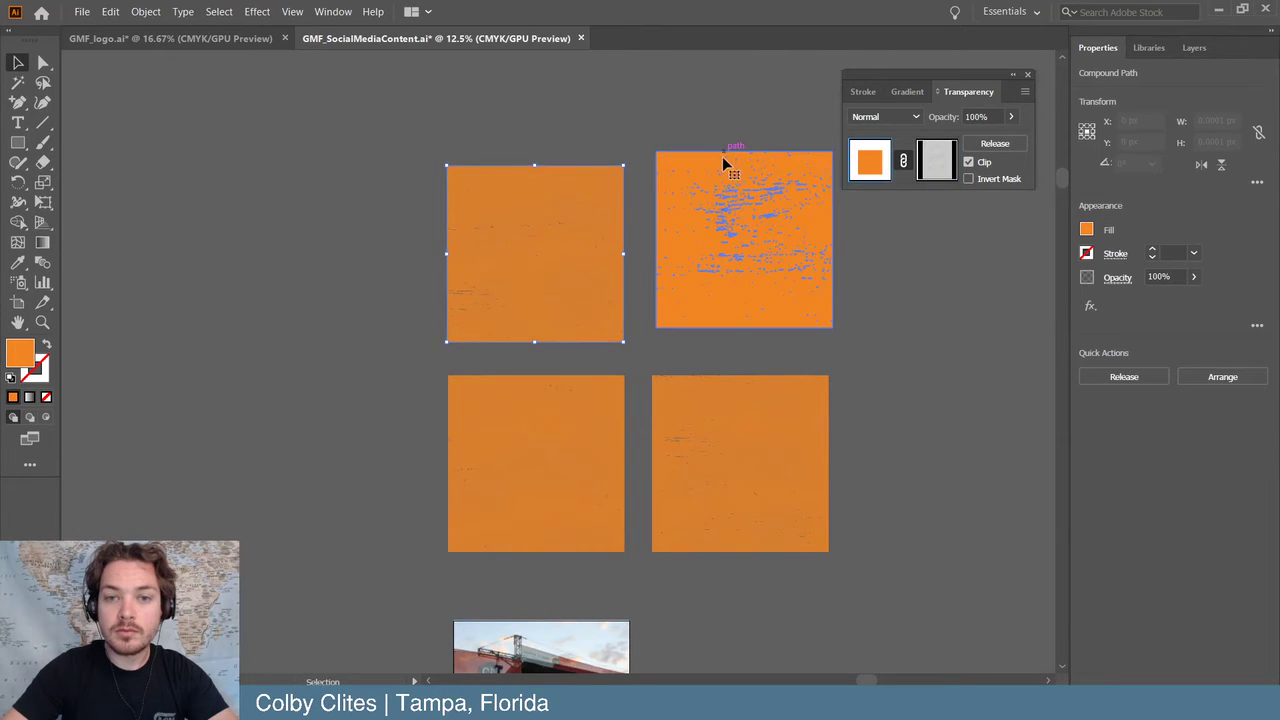
pyautogui.click(935, 163)
pyautogui.hotkey('ctrl', 'v')
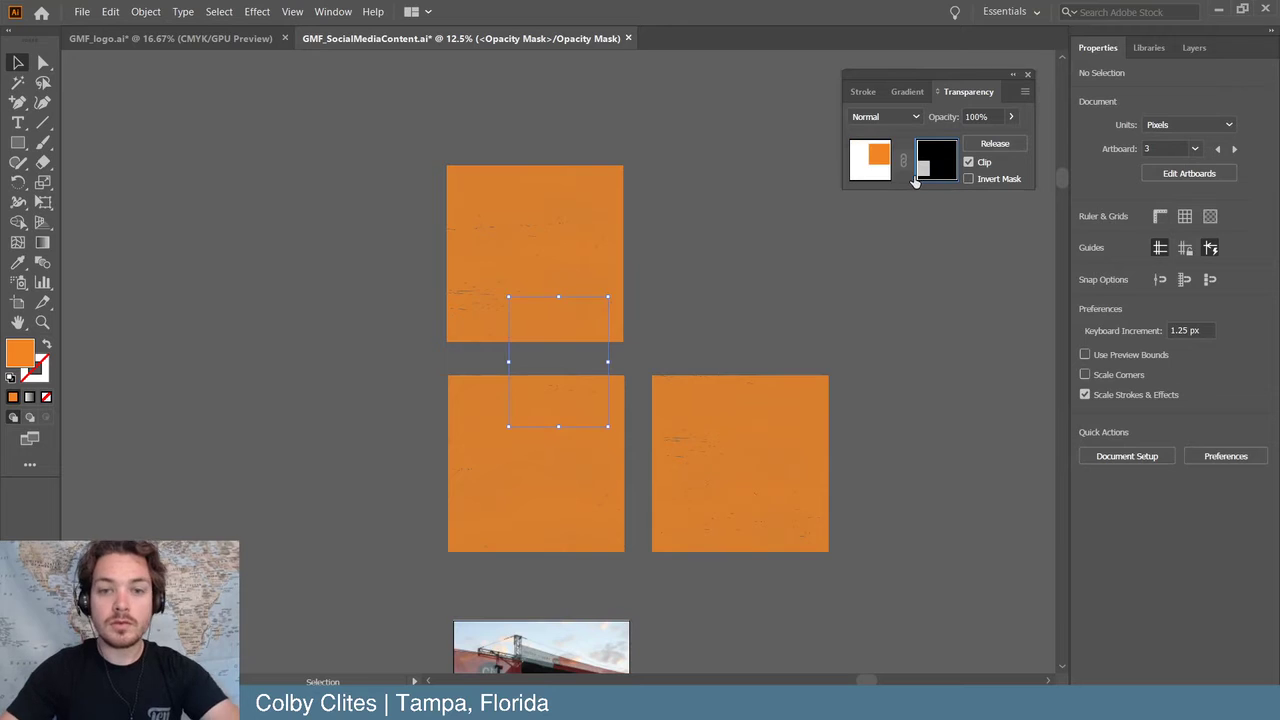
pyautogui.moveTo(585, 347); pyautogui.dragTo(745, 240)
pyautogui.moveTo(837, 112); pyautogui.dragTo(776, 222)
pyautogui.click(1027, 77)
pyautogui.click(943, 194)
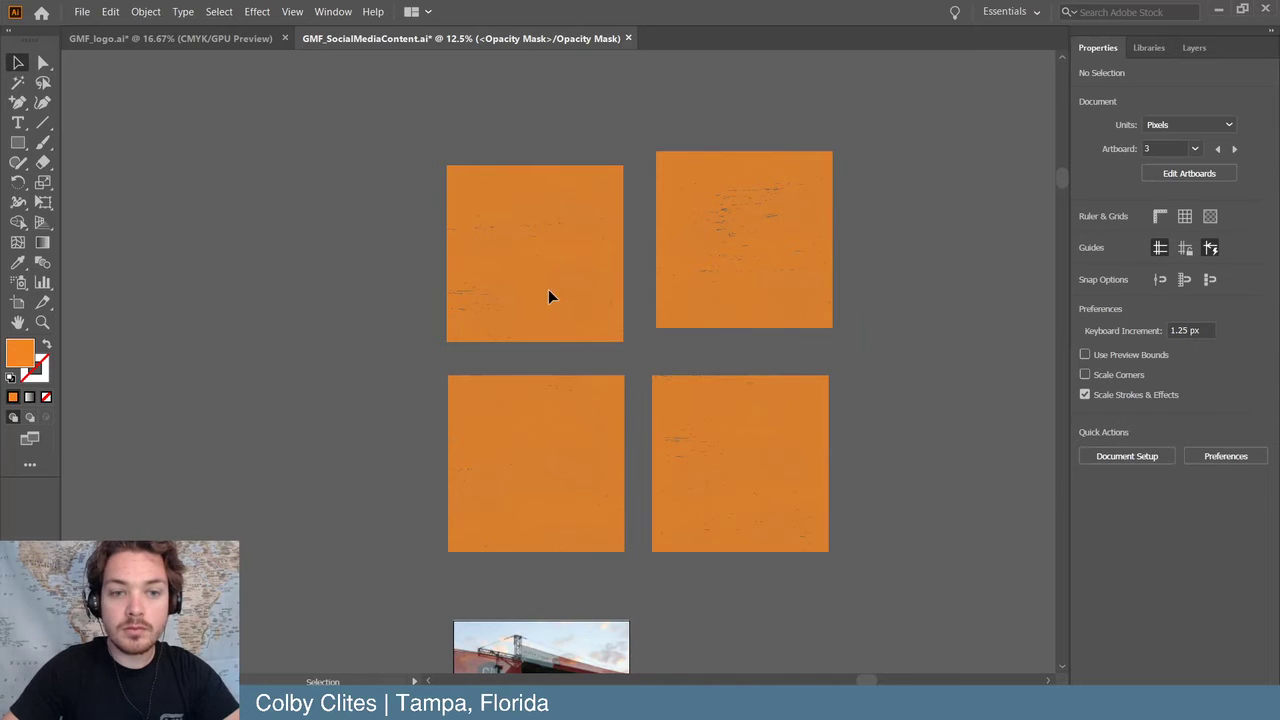
# - Examine the paper texture and distress cut-outs on the masked orange squares up close
pyautogui.hotkey('ctrl', '=')
pyautogui.hotkey('ctrl', '=')
pyautogui.hotkey('ctrl', '=')
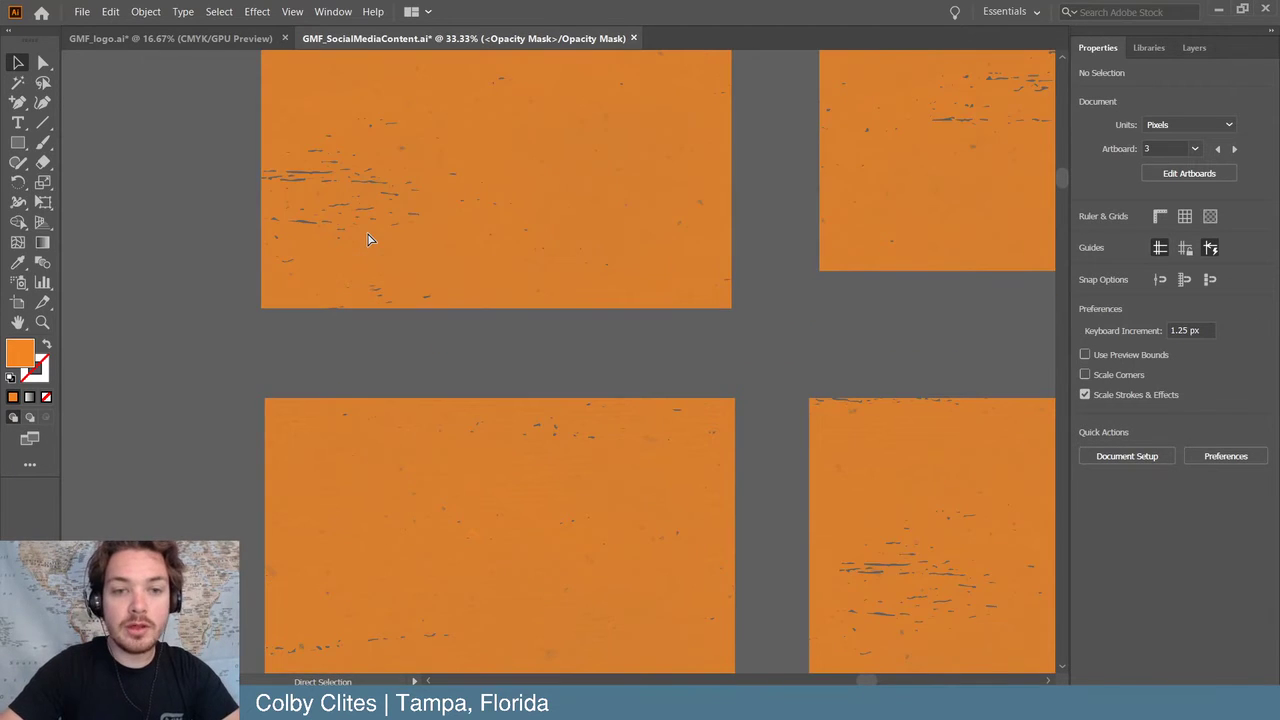
pyautogui.scroll(3, 367, 238)
pyautogui.hotkey('ctrl', '-')
pyautogui.hotkey('ctrl', '-')
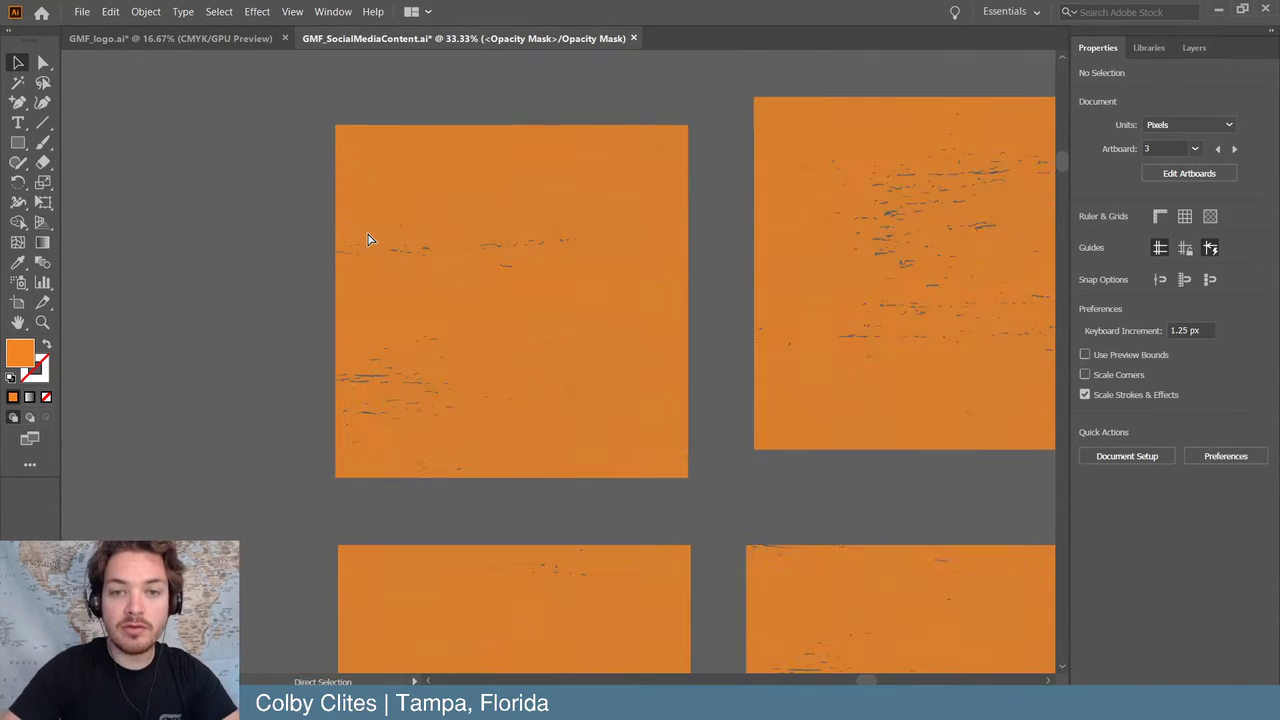
pyautogui.scroll(-2, 360, 245)
# - Bring back the transparency controls and exit the upper-right square's opacity mask to return to normal artwork editing
pyautogui.click(720, 375)
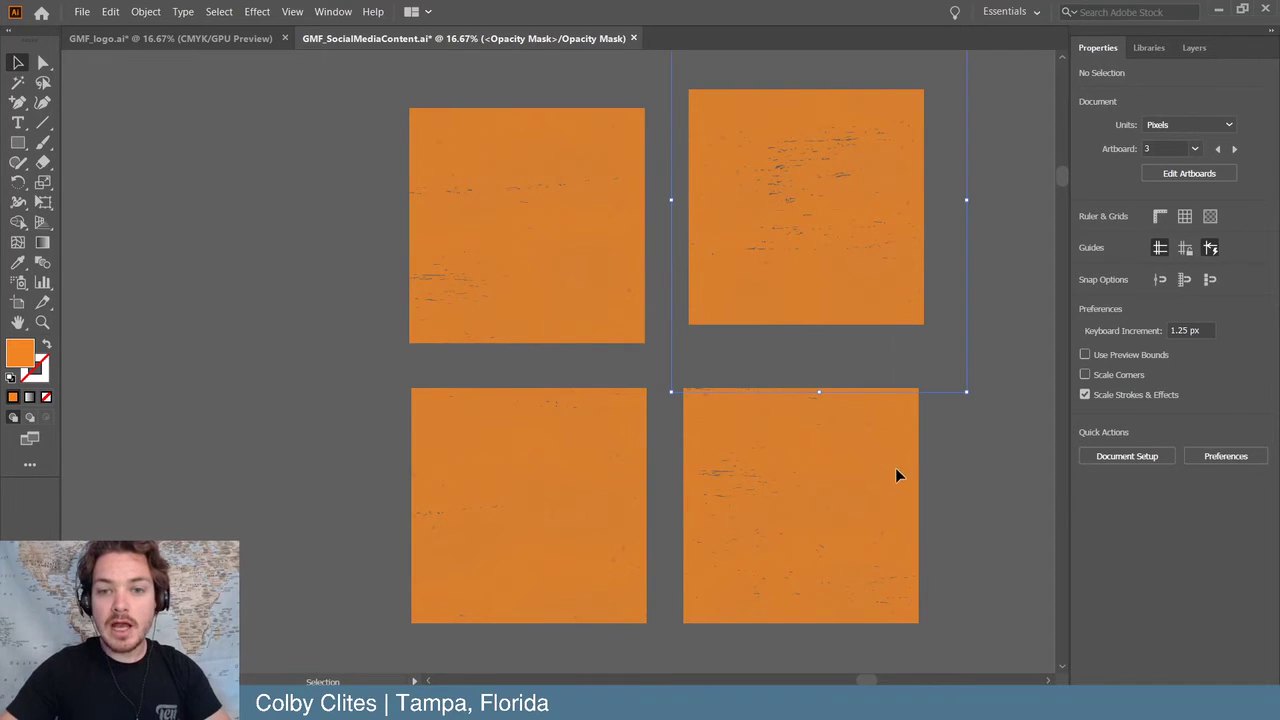
pyautogui.click(333, 11)
pyautogui.click(480, 614)
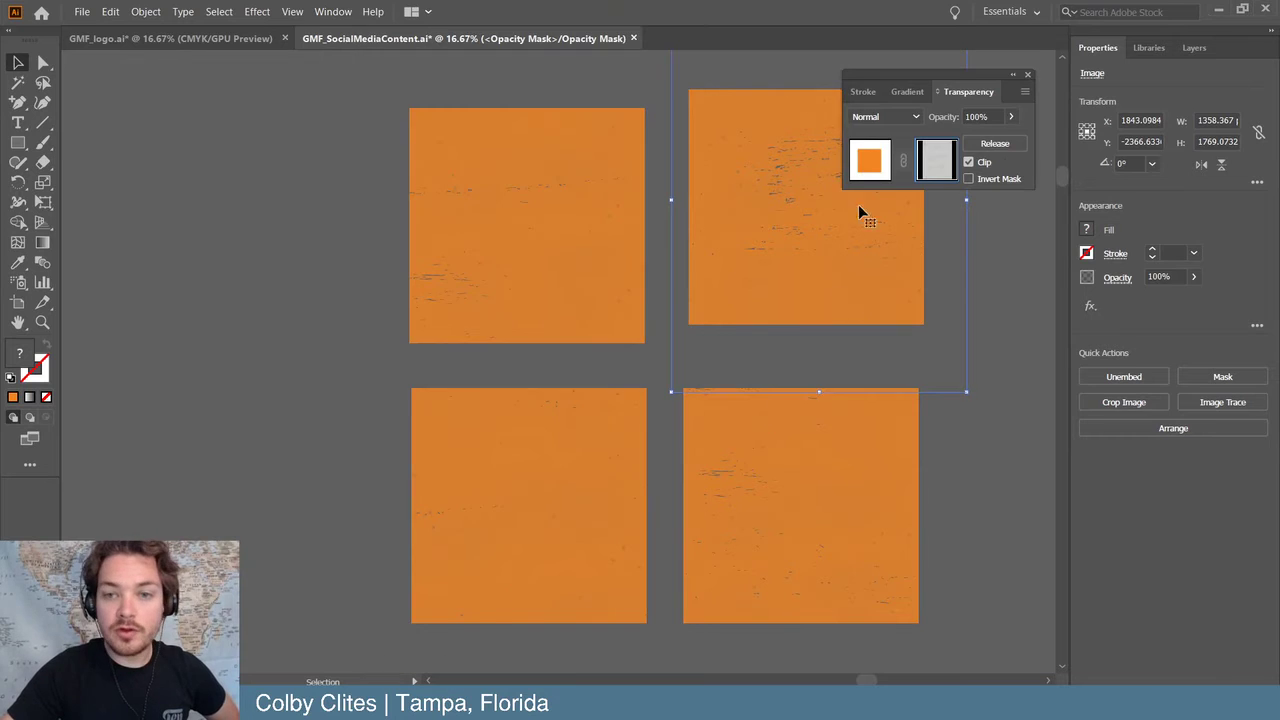
pyautogui.click(857, 161)
# - Copy all four textured orange squares into the GMF_logo.ai document and place them above the two orange rectangles
pyautogui.click(177, 191)
pyautogui.press('a')
pyautogui.hotkey('ctrl', 'a')
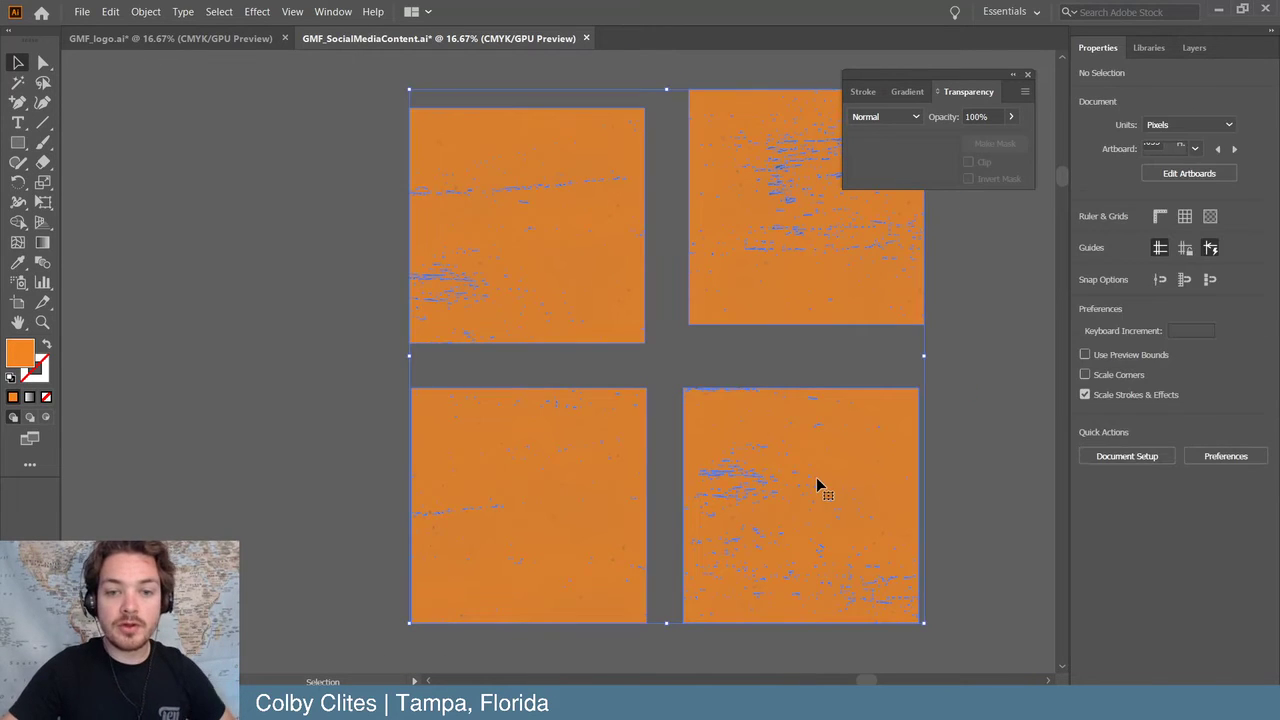
pyautogui.click(164, 39)
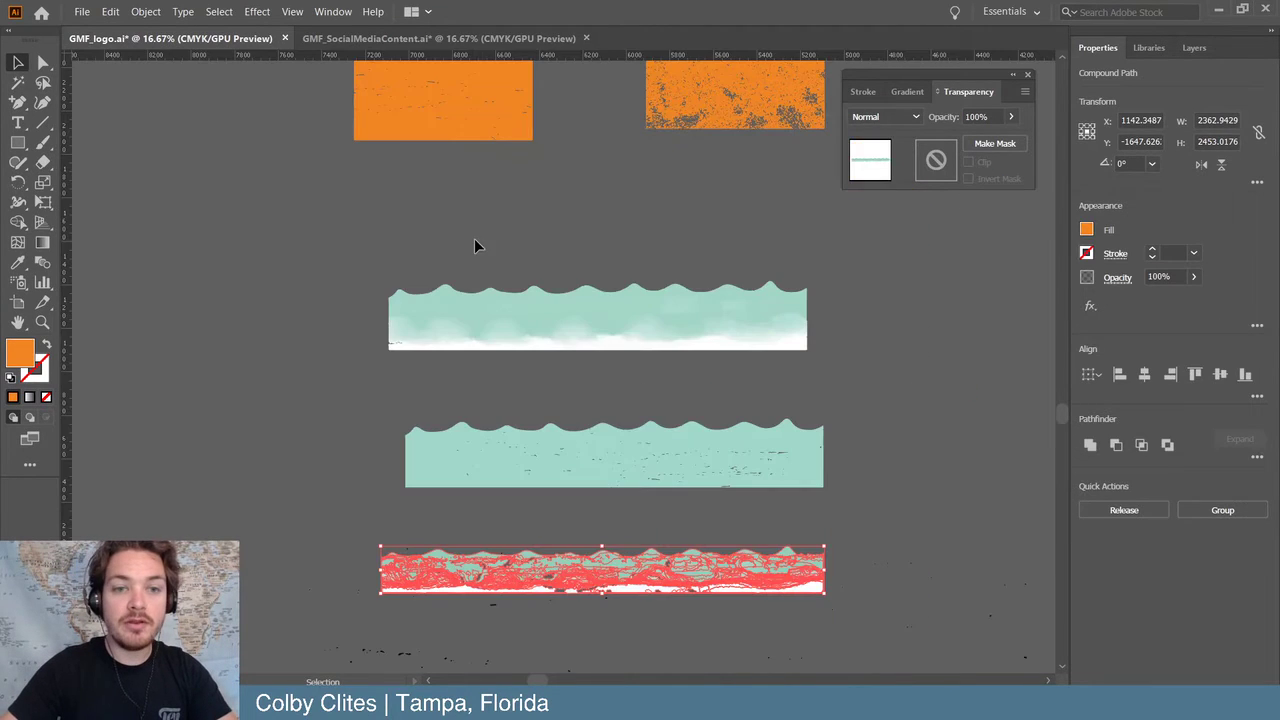
pyautogui.scroll(-5, 473, 244)
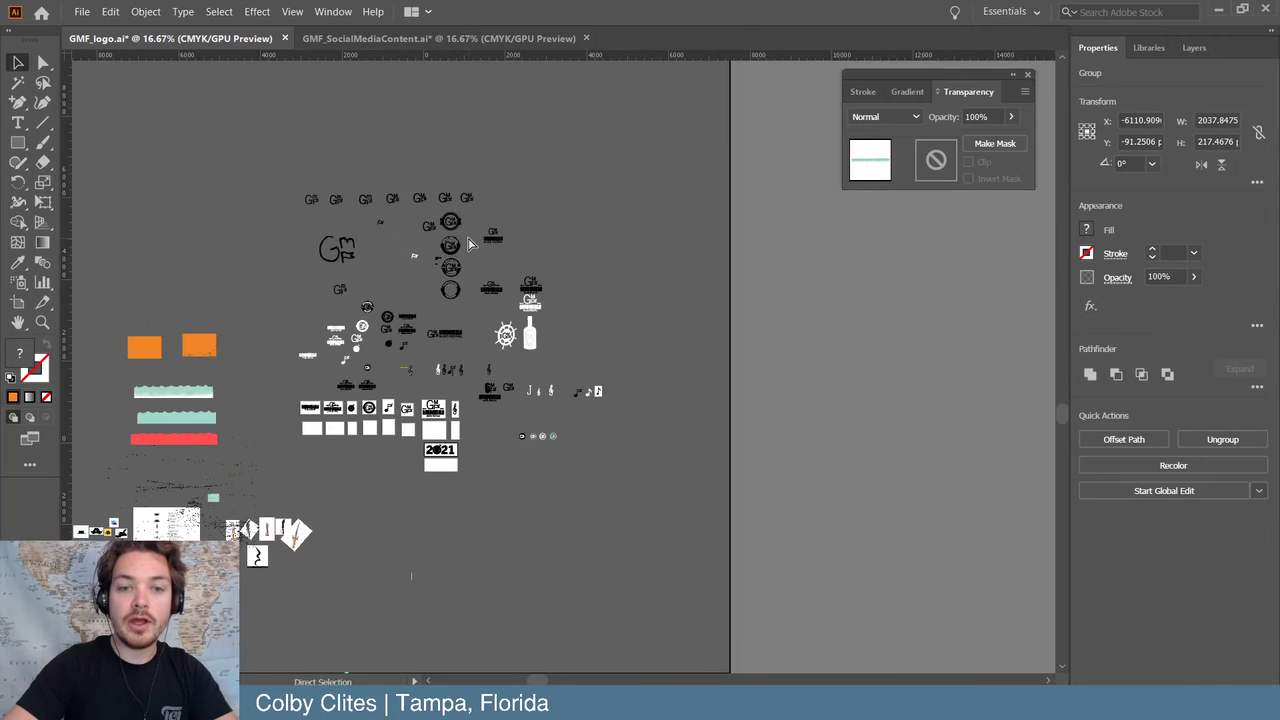
pyautogui.scroll(3, 468, 244)
pyautogui.scroll(4, 467, 236)
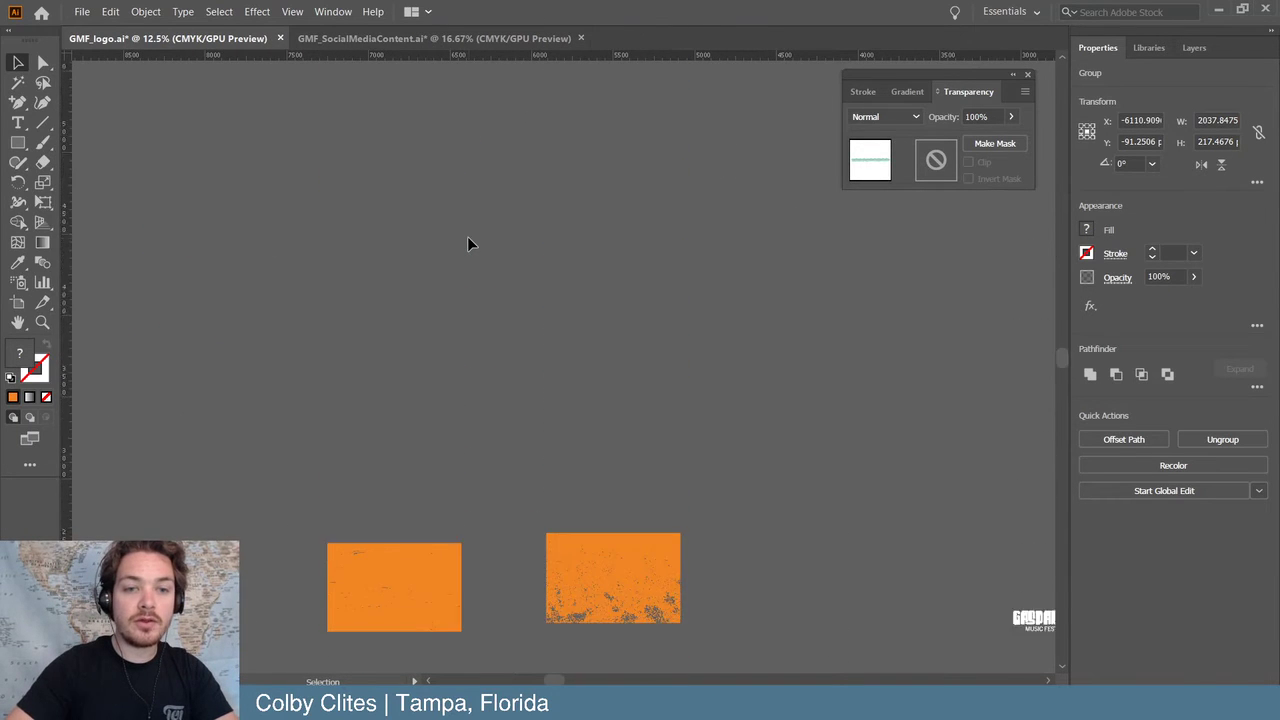
pyautogui.click(279, 196)
pyautogui.hotkey('ctrl', 'v')
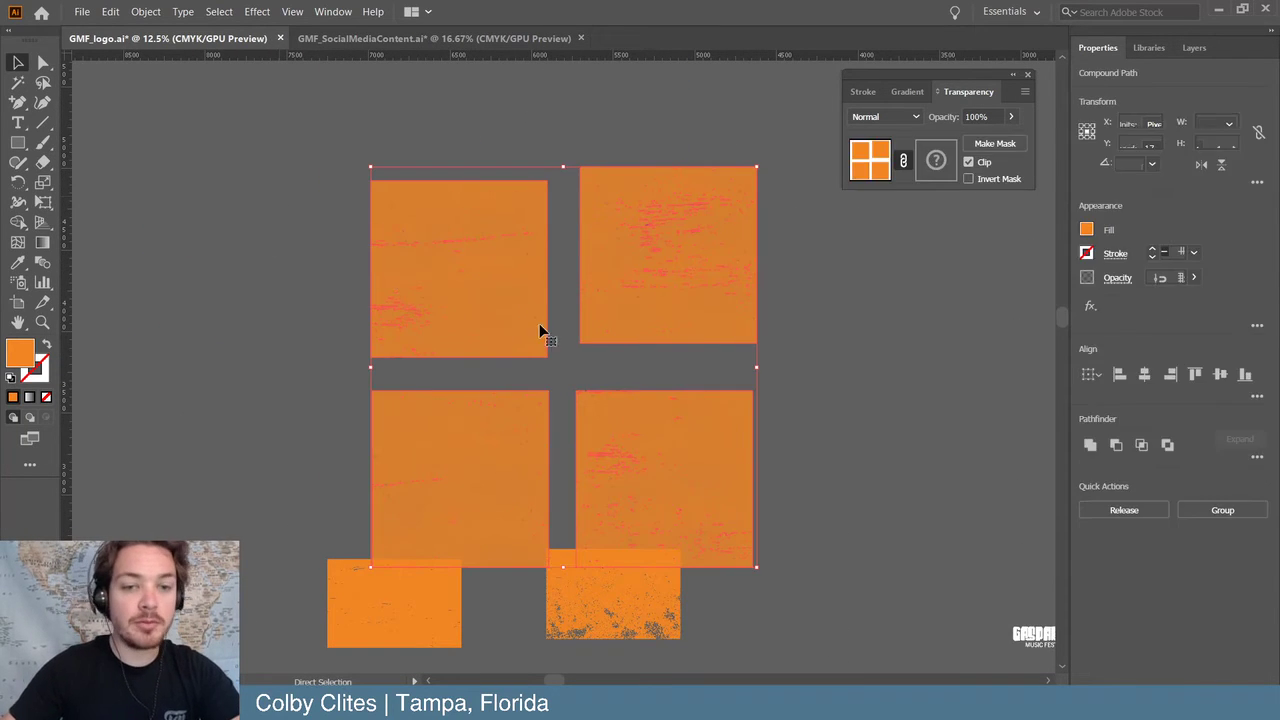
pyautogui.moveTo(419, 400); pyautogui.dragTo(271, 295)
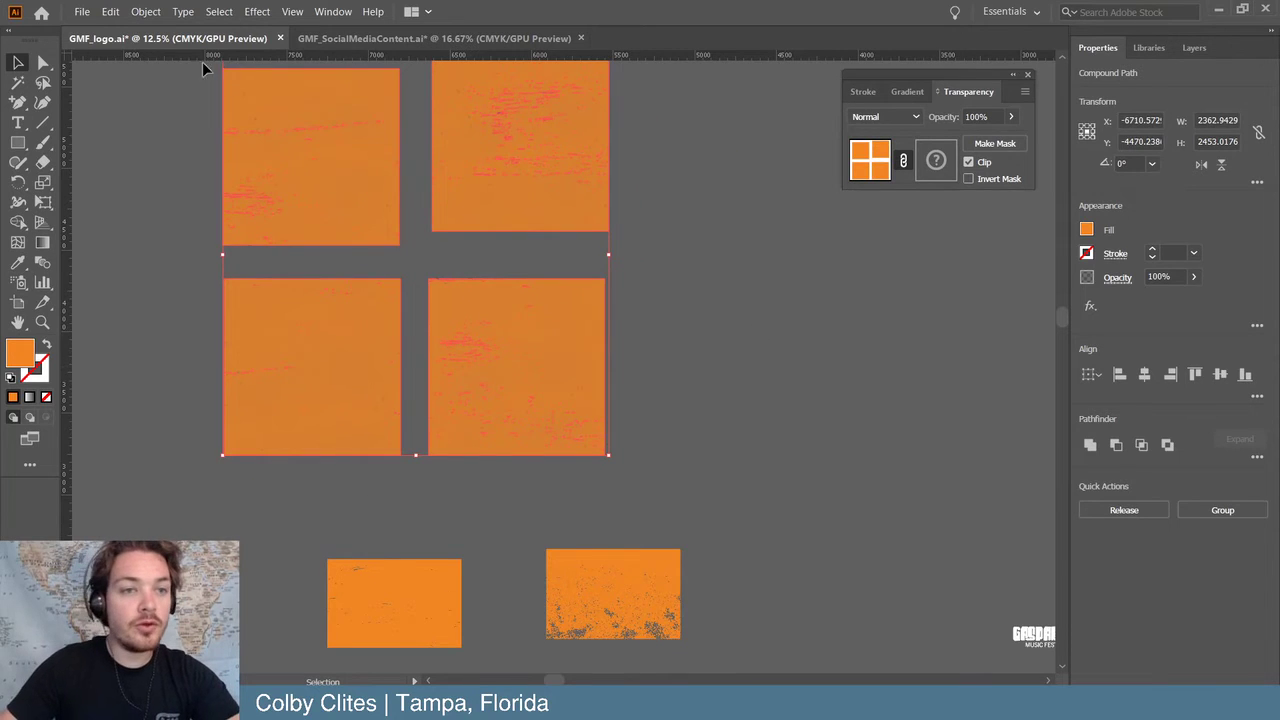
# - Return to the GMF_SocialMediaContent.ai document and put the transparency controls away
pyautogui.click(397, 38)
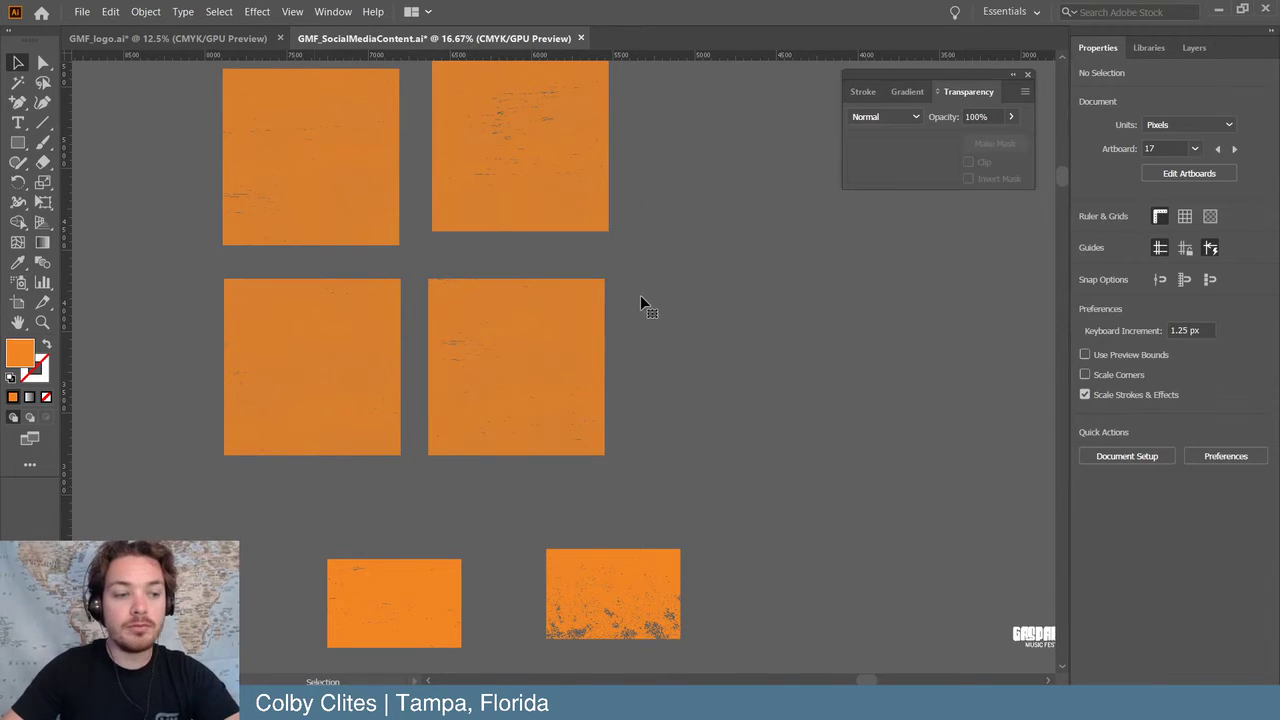
pyautogui.hotkey('ctrl', 'v')
pyautogui.hotkey('ctrl', '-')
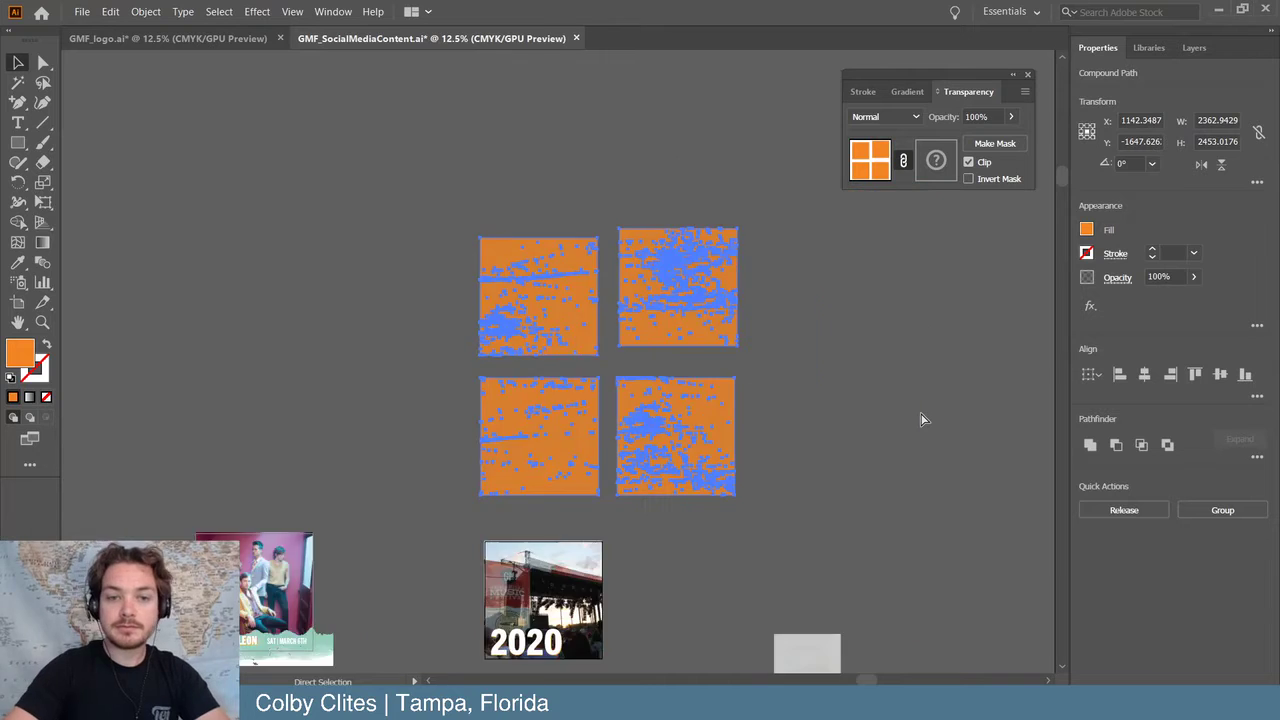
pyautogui.hotkey('ctrl', '+')
pyautogui.scroll(-3, 922, 419)
pyautogui.scroll(1, 922, 419)
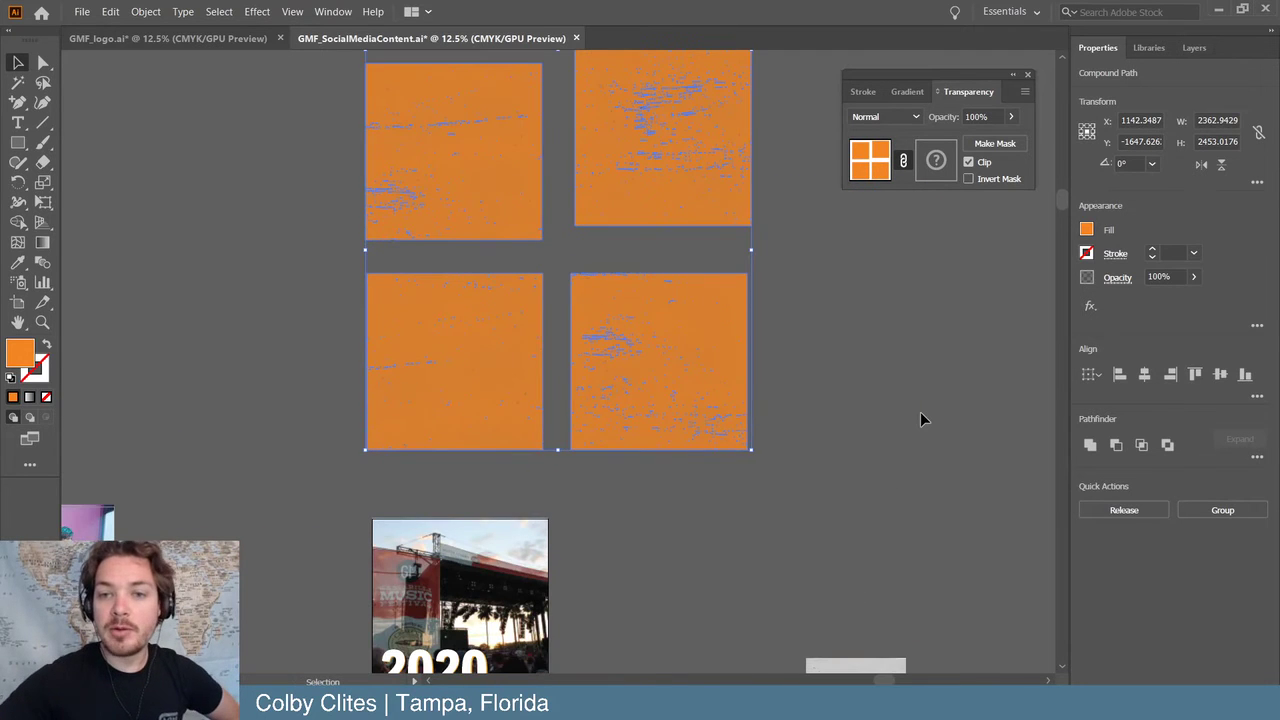
pyautogui.click(1029, 75)
pyautogui.scroll(-3, 969, 235)
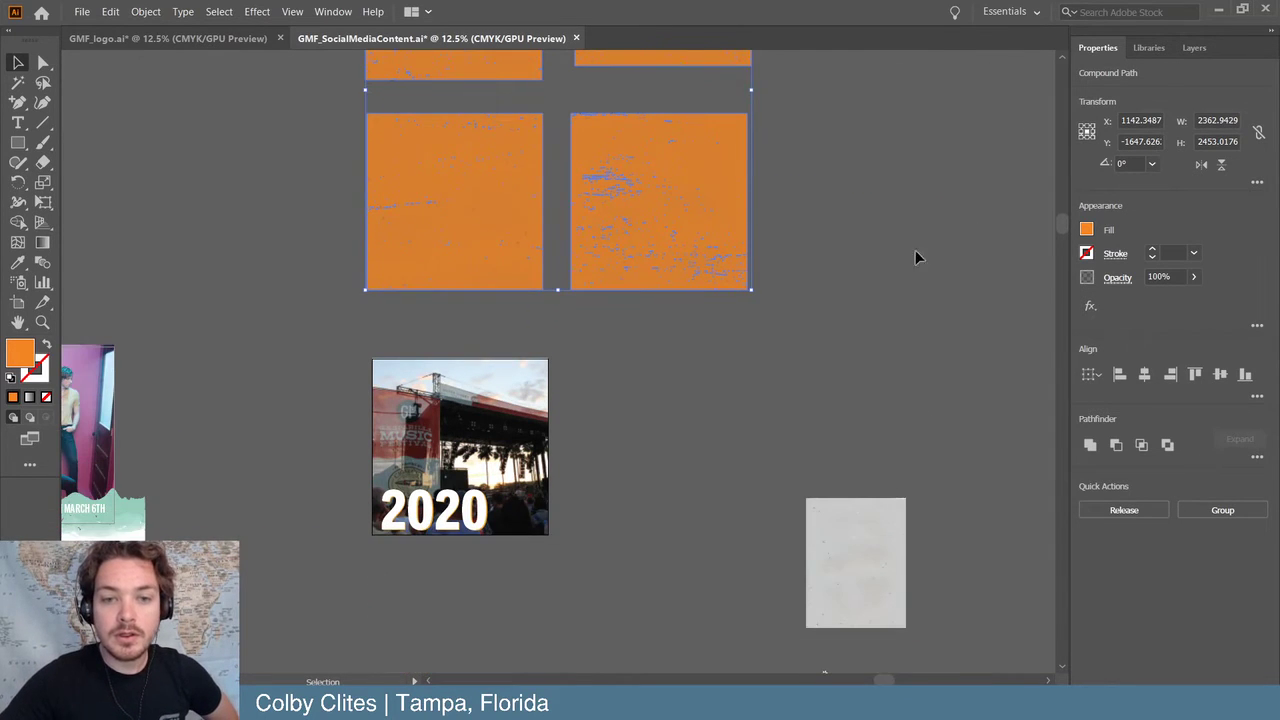
# - Try repositioning individual orange squares in the grid and undo the last move
pyautogui.click(452, 288)
pyautogui.moveTo(460, 209)
pyautogui.mouseDown()
pyautogui.moveTo(471, 457)
pyautogui.moveTo(460, 205)
pyautogui.mouseUp()
pyautogui.scroll(2, 457, 257)
pyautogui.click(749, 166)
pyautogui.scroll(1, 703, 205)
pyautogui.moveTo(703, 205); pyautogui.dragTo(745, 301)
pyautogui.hotkey('ctrl', 'z')
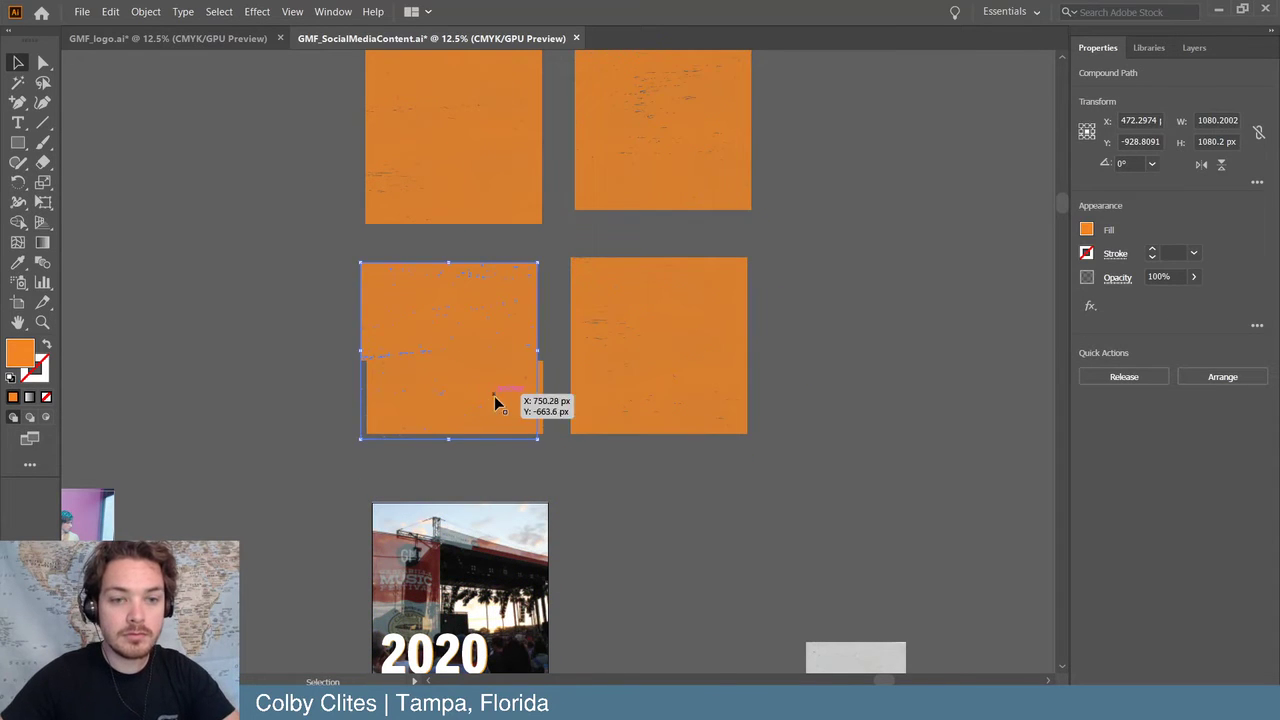
# - Remove the leftover orange strip between the lower squares and reposition the lower-left textured square in the grid
pyautogui.moveTo(494, 396); pyautogui.dragTo(531, 400)
pyautogui.hotkey('ctrl', 'z')
pyautogui.click(544, 417)
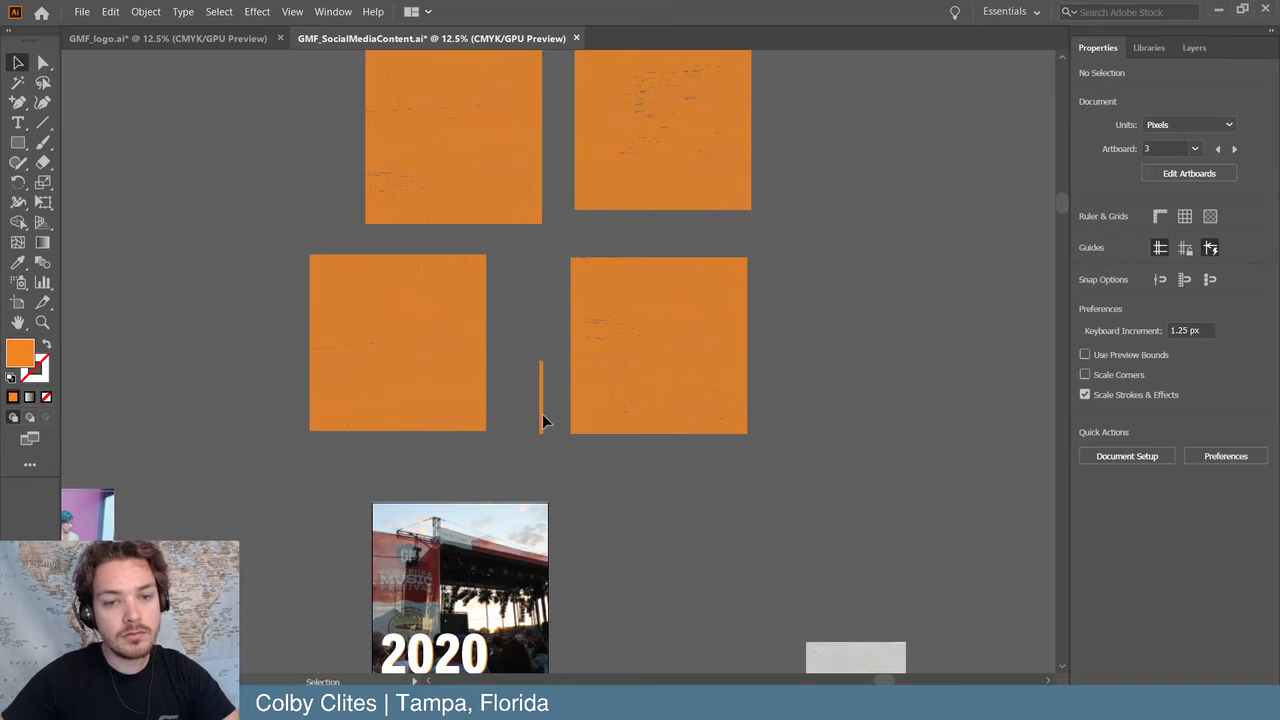
pyautogui.moveTo(422, 375)
pyautogui.mouseDown()
pyautogui.moveTo(498, 374)
pyautogui.moveTo(432, 372)
pyautogui.mouseUp()
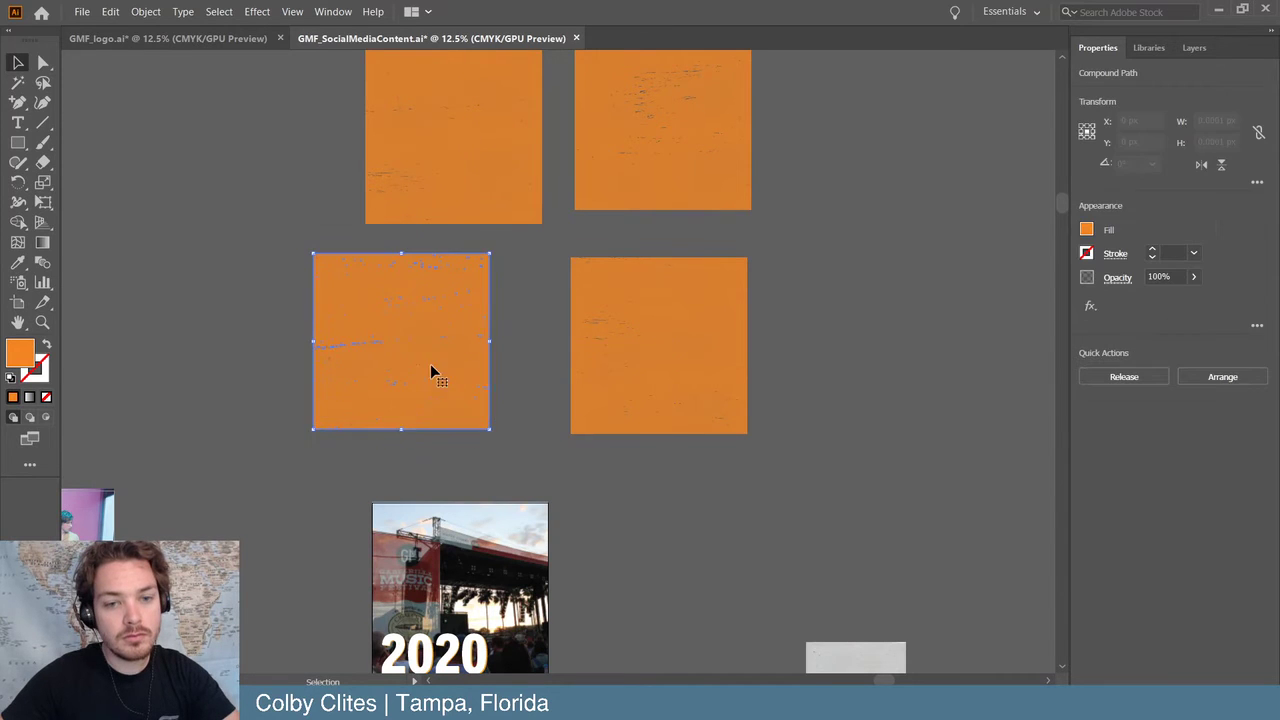
# - Move the upper-right textured orange square onto the 2020 stage photo post so it covers the artboard
pyautogui.moveTo(708, 130); pyautogui.dragTo(525, 584)
pyautogui.scroll(-1, 646, 458)
pyautogui.scroll(-3, 646, 458)
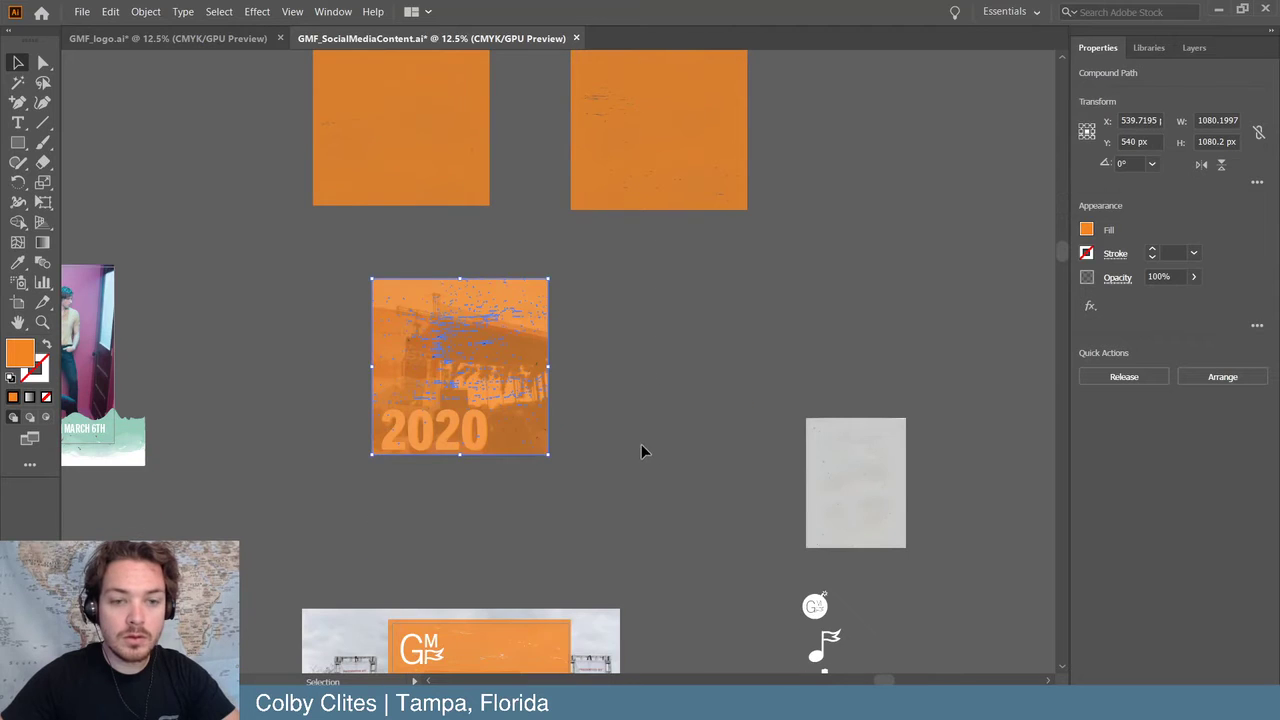
pyautogui.press('a')
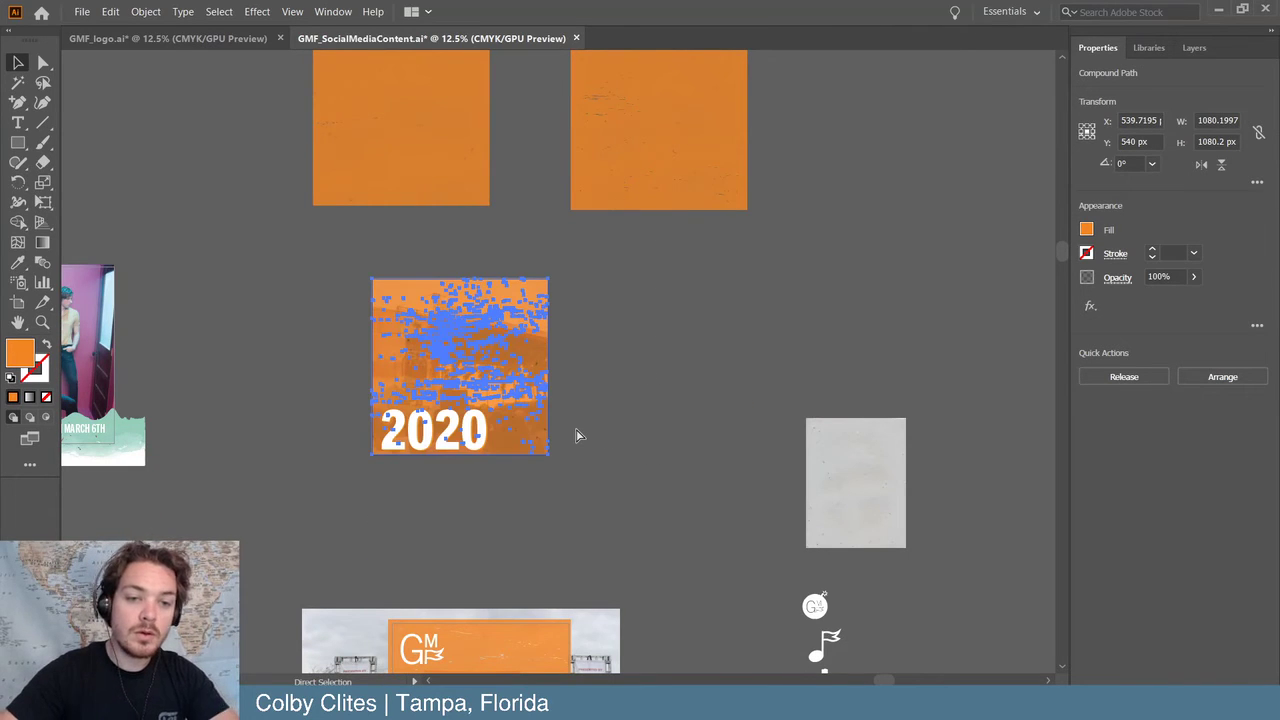
pyautogui.click(613, 410)
pyautogui.hotkey('ctrl', '=')
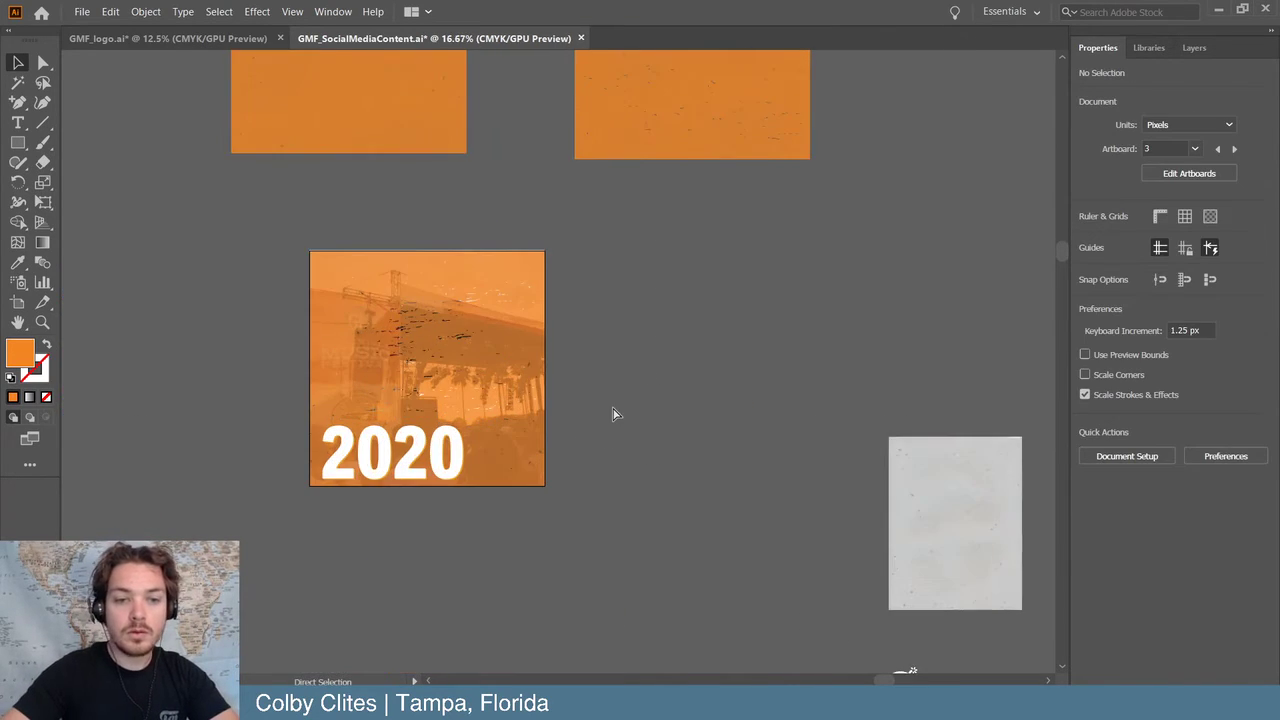
pyautogui.hotkey('ctrl', '=')
pyautogui.hotkey('ctrl', '=')
pyautogui.hscroll(-3, 612, 406)
# - Offset and enlarge the orange overlay to about 1135 px square so it extends past every artboard edge
pyautogui.keyDown('ctrl'); pyautogui.click(577, 405); pyautogui.keyUp('ctrl')
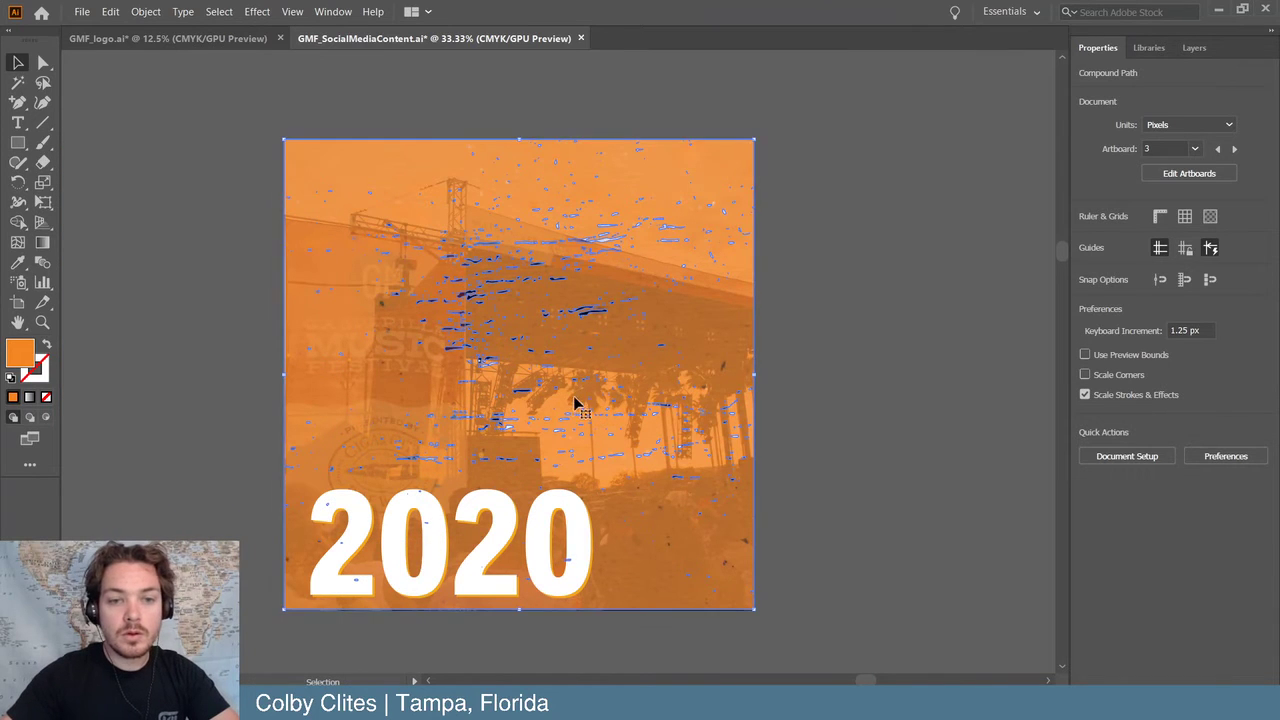
pyautogui.moveTo(577, 405); pyautogui.dragTo(628, 389)
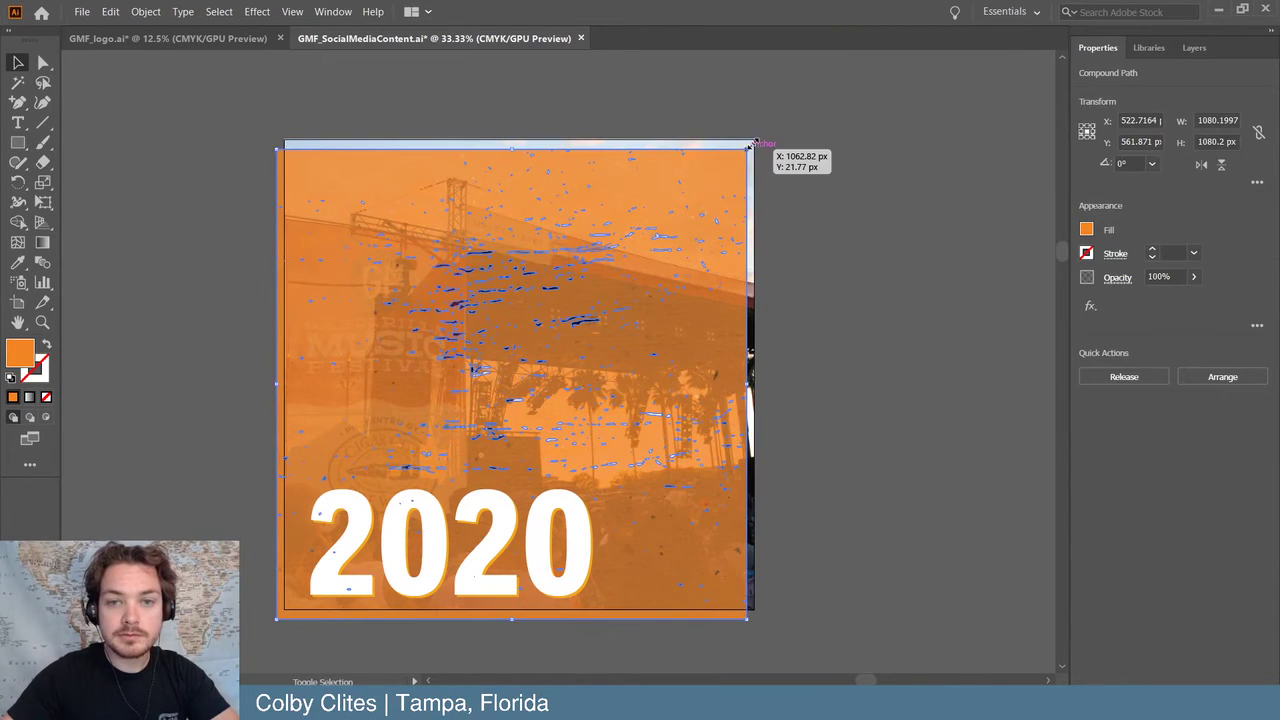
pyautogui.moveTo(753, 143); pyautogui.dragTo(772, 124)
pyautogui.click(830, 195)
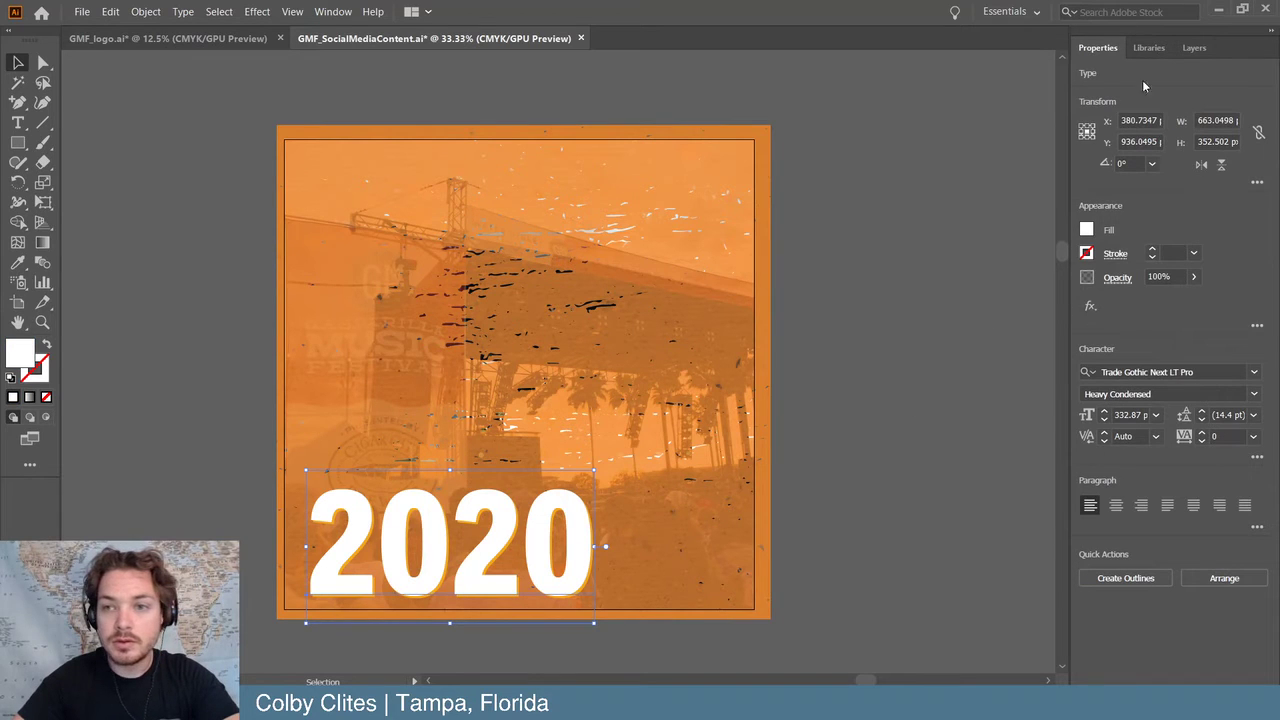
# - Place the white music note graphic from the Gasperilla Music Festival library in the upper-left corner of the post
pyautogui.click(1162, 49)
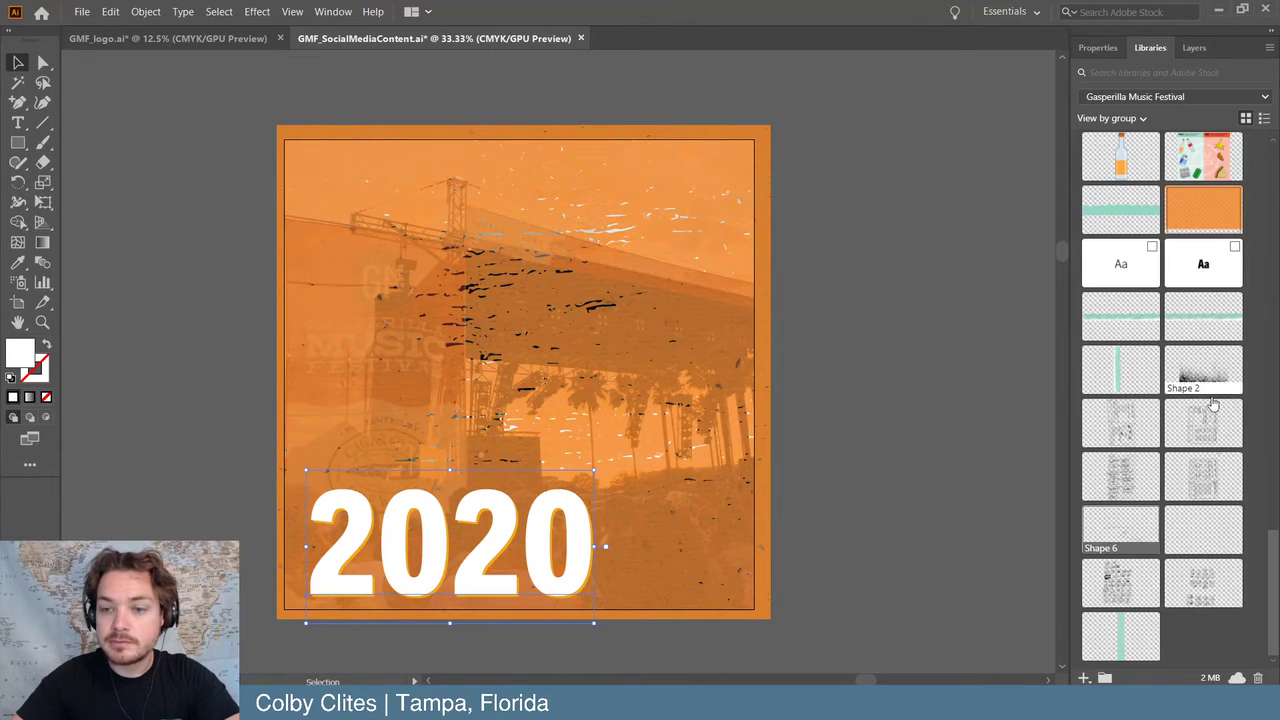
pyautogui.scroll(-5, 1200, 410)
pyautogui.scroll(2, 1194, 405)
pyautogui.scroll(8, 1194, 405)
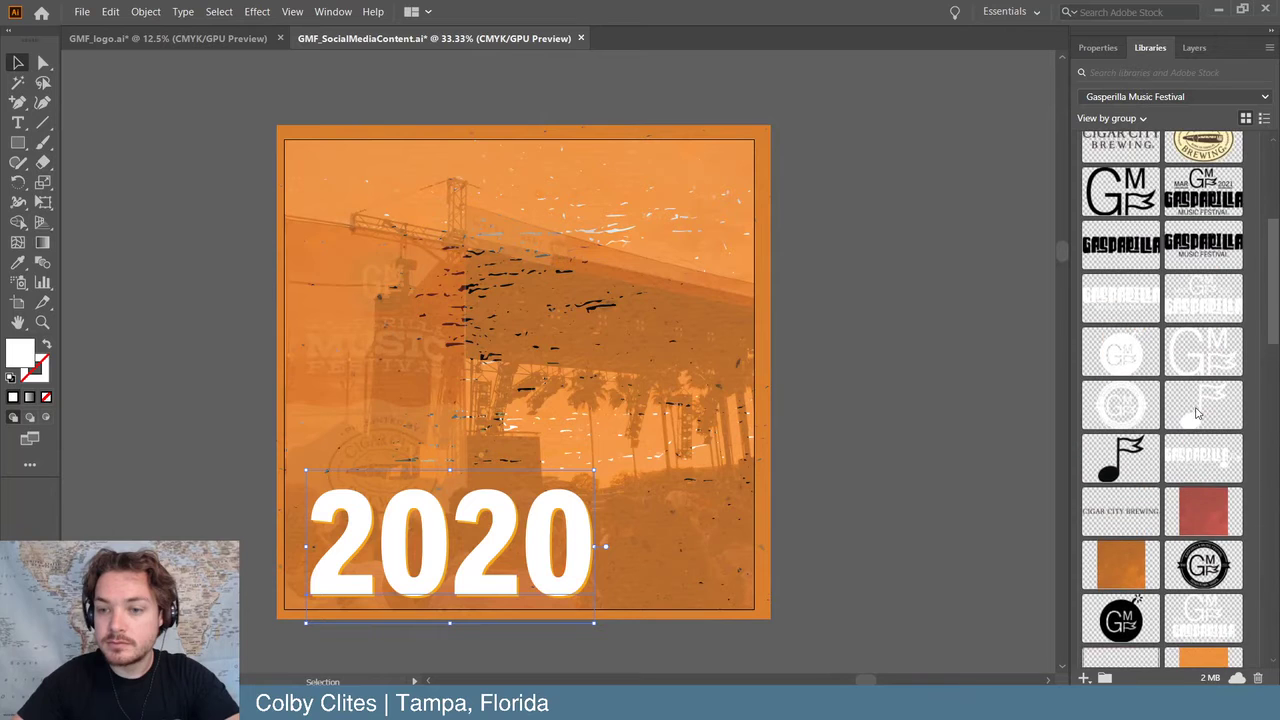
pyautogui.scroll(-3, 1200, 410)
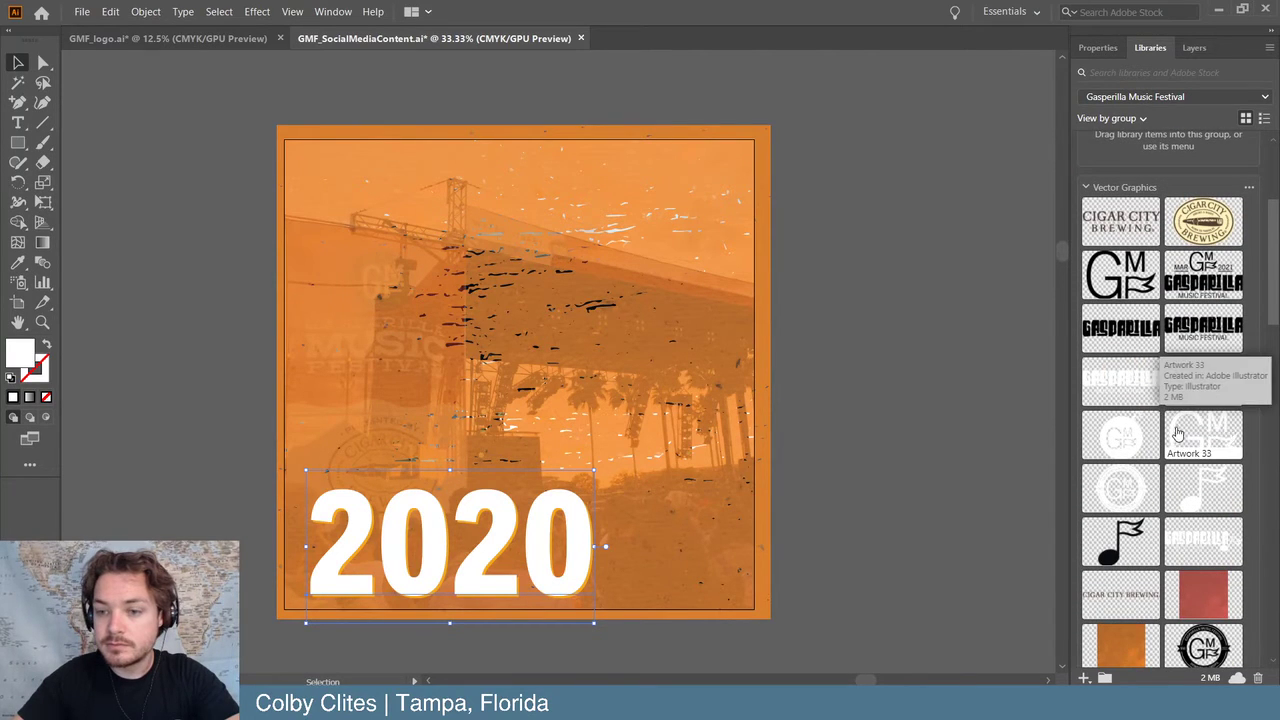
pyautogui.scroll(-3, 1178, 432)
pyautogui.moveTo(1206, 323); pyautogui.dragTo(165, 192)
pyautogui.moveTo(200, 285); pyautogui.dragTo(388, 288)
pyautogui.moveTo(410, 226); pyautogui.dragTo(420, 150)
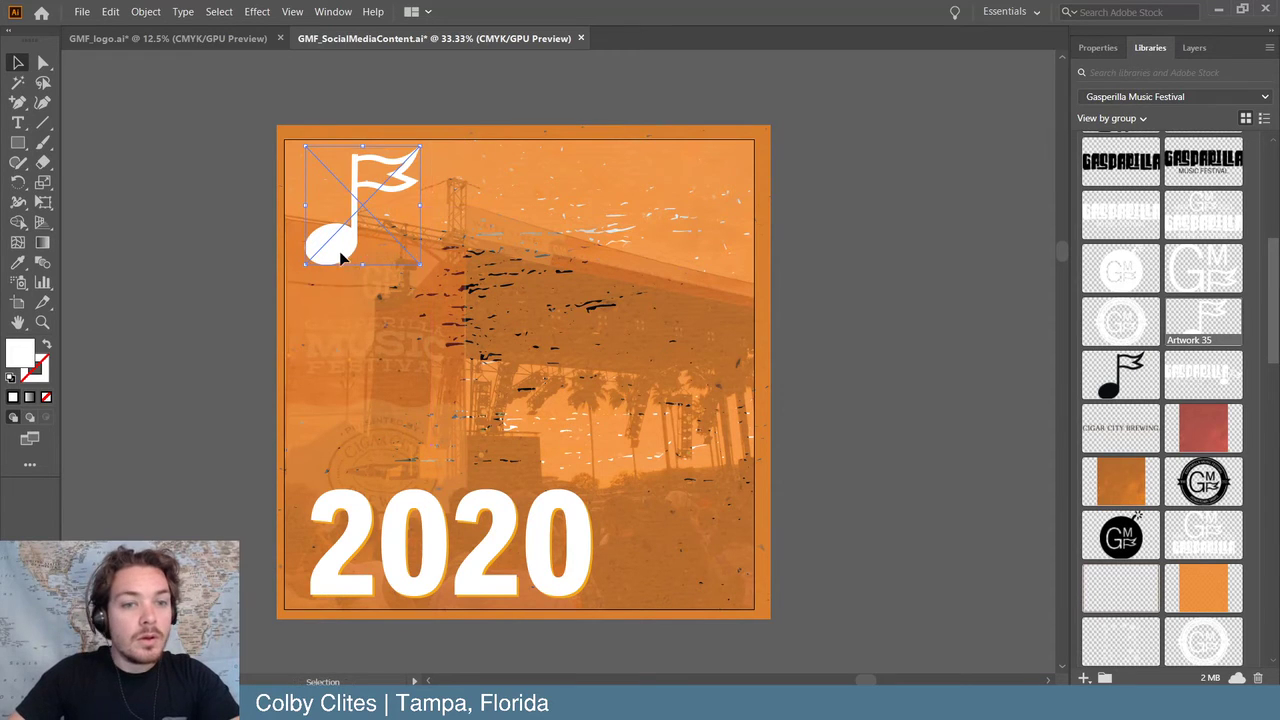
# - Try the music note in the lower-right area of the post and delete it
pyautogui.moveTo(339, 251); pyautogui.dragTo(629, 566)
pyautogui.click(222, 276)
pyautogui.press('Delete')
# - Move both the white 2020 text and its yellow shadow copy off the post, below the artboard
pyautogui.scroll(-2, 950, 495)
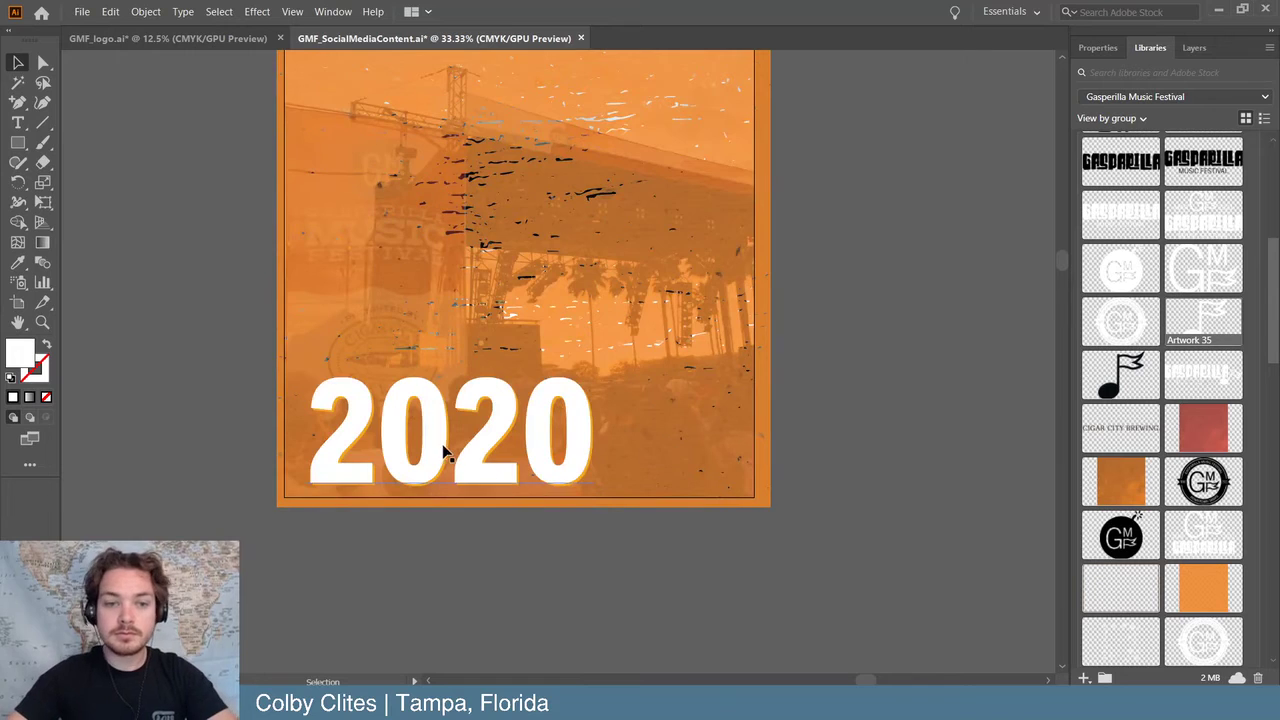
pyautogui.press('Delete')
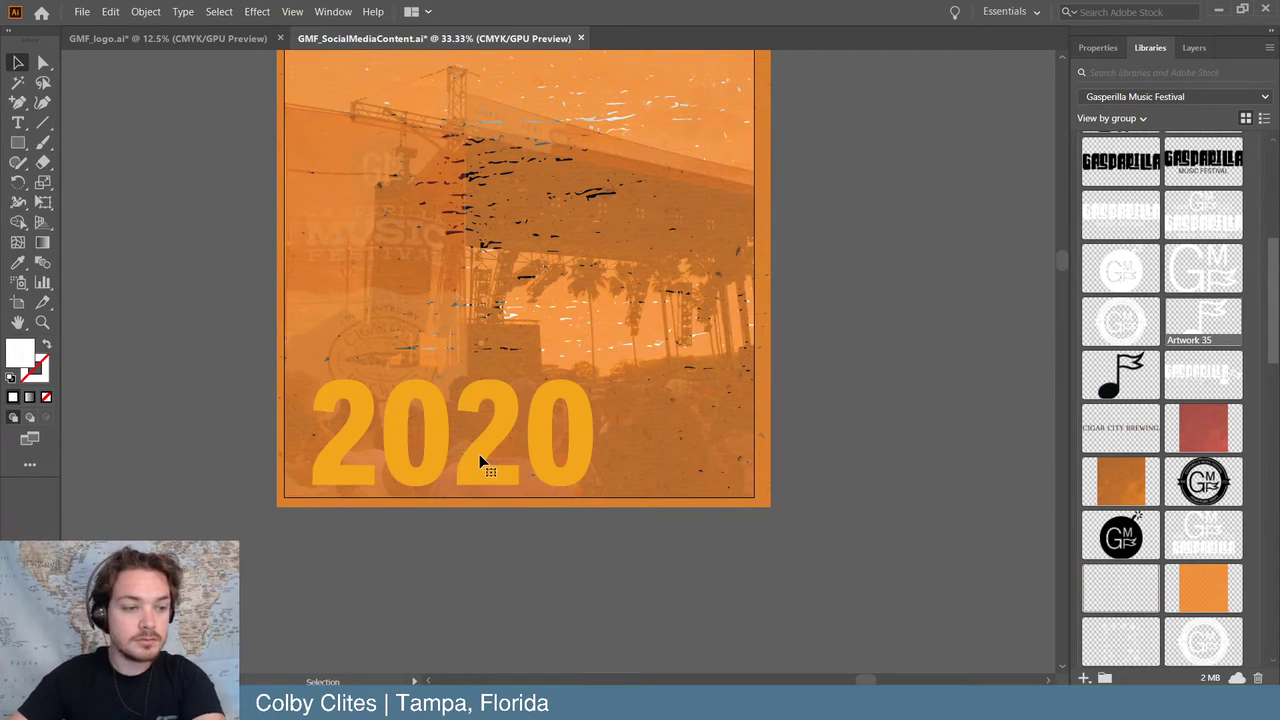
pyautogui.hotkey('ctrl', 'z')
pyautogui.click(655, 465)
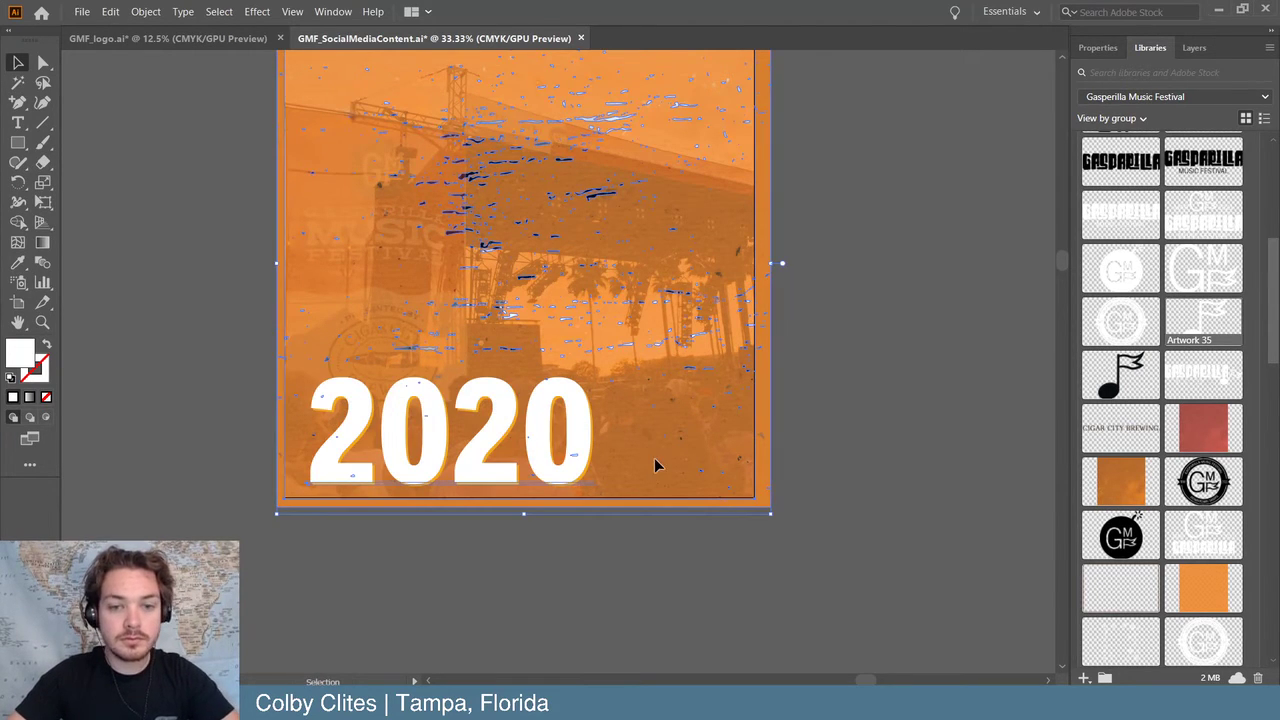
pyautogui.click(496, 444)
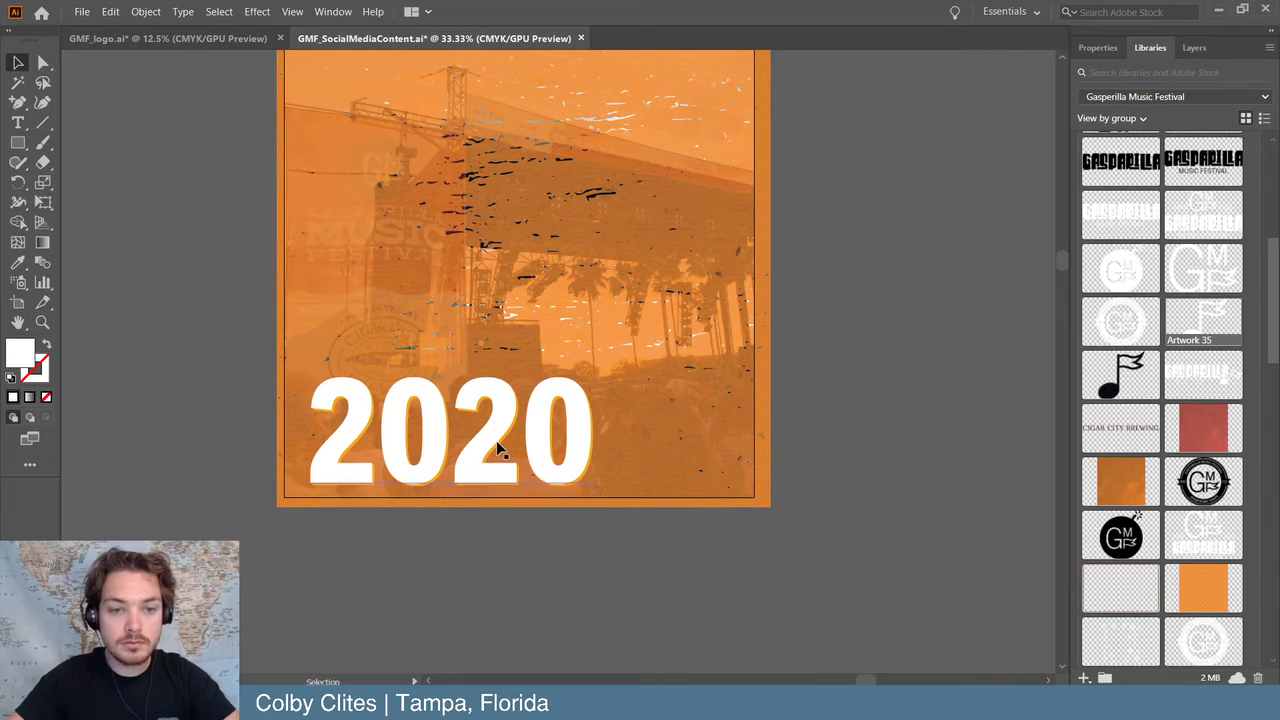
pyautogui.moveTo(496, 444); pyautogui.dragTo(823, 632)
pyautogui.moveTo(418, 457); pyautogui.dragTo(729, 645)
# - Place the white 2021 graphic with the GMF bomb from the library in the lower-left of the post
pyautogui.scroll(-5, 1162, 447)
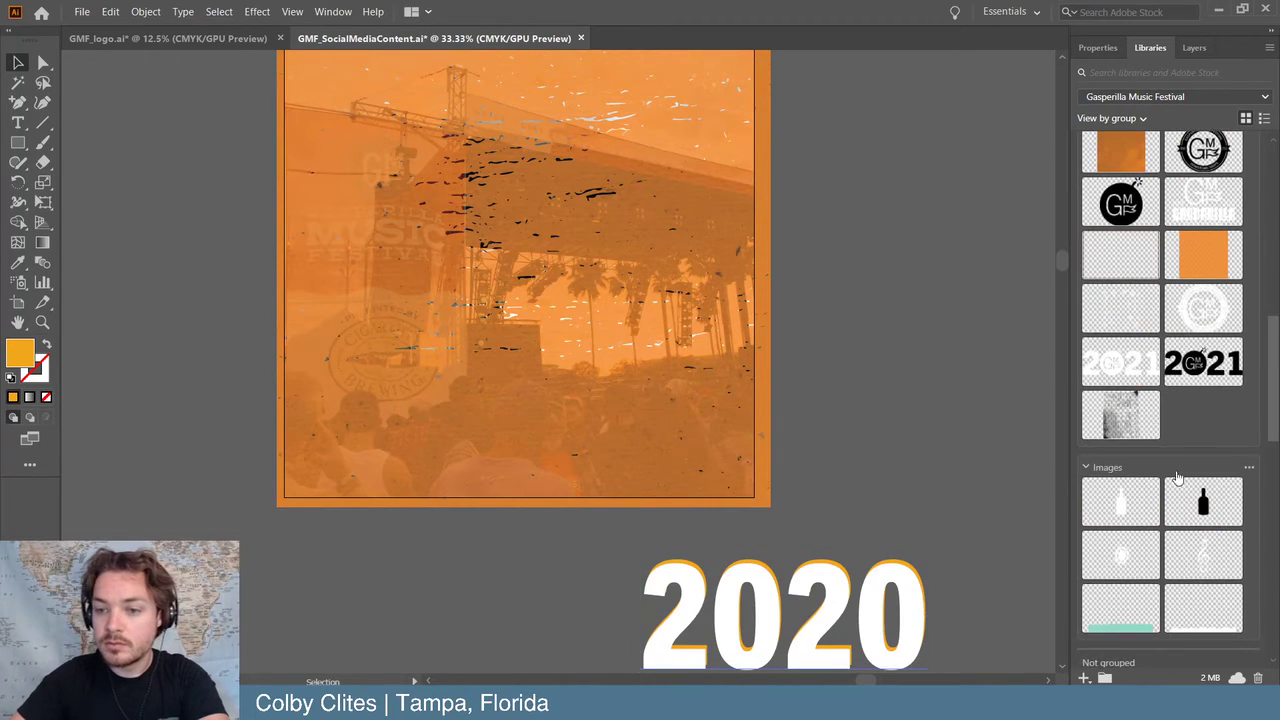
pyautogui.scroll(3, 1150, 485)
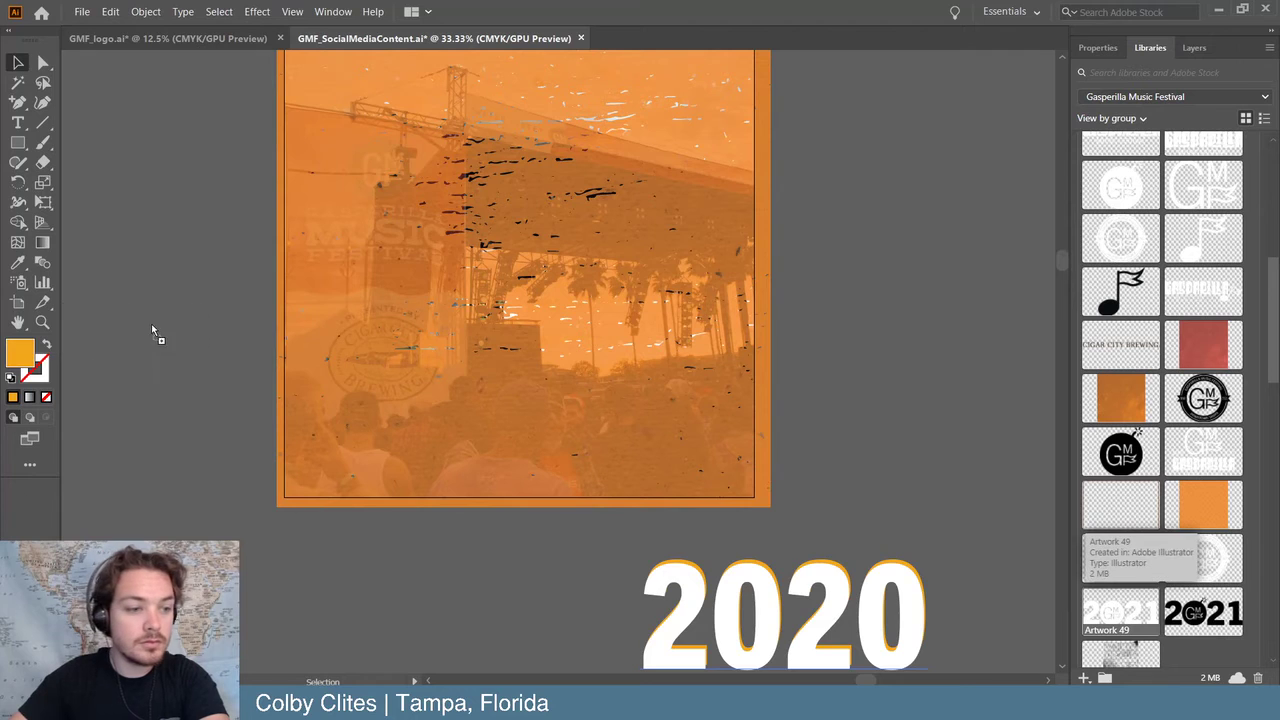
pyautogui.click(190, 296)
pyautogui.moveTo(305, 363); pyautogui.dragTo(434, 450)
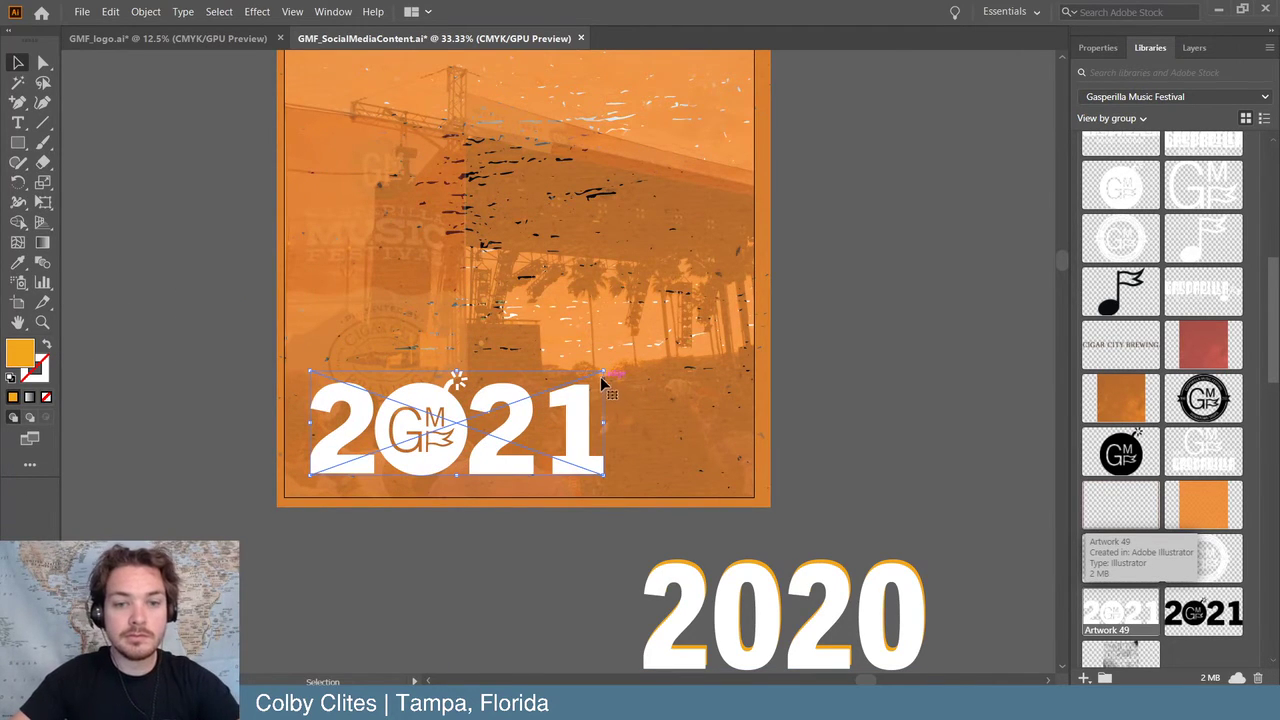
# - Resize the 2021 graphic to about 644 px wide and position it near the post's lower-left corner
pyautogui.moveTo(604, 372); pyautogui.dragTo(735, 320)
pyautogui.click(883, 366)
pyautogui.scroll(2, 901, 374)
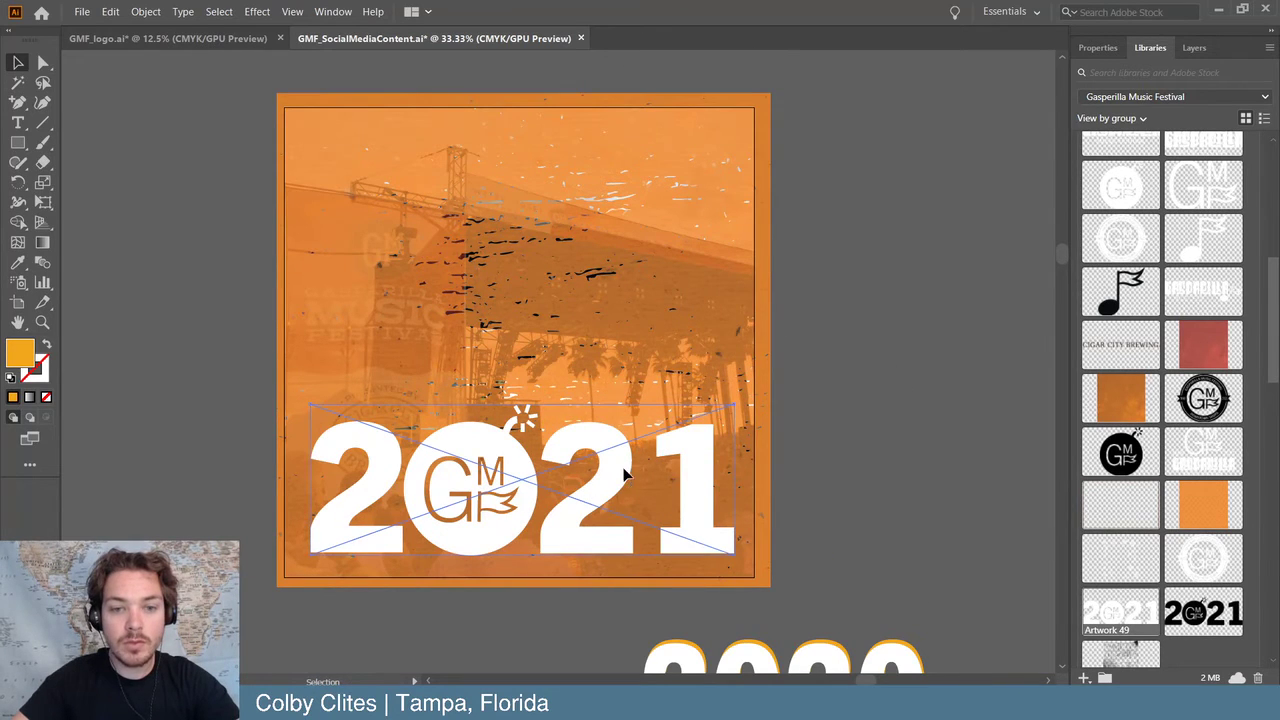
pyautogui.moveTo(735, 408); pyautogui.dragTo(592, 455)
pyautogui.moveTo(508, 490); pyautogui.dragTo(500, 502)
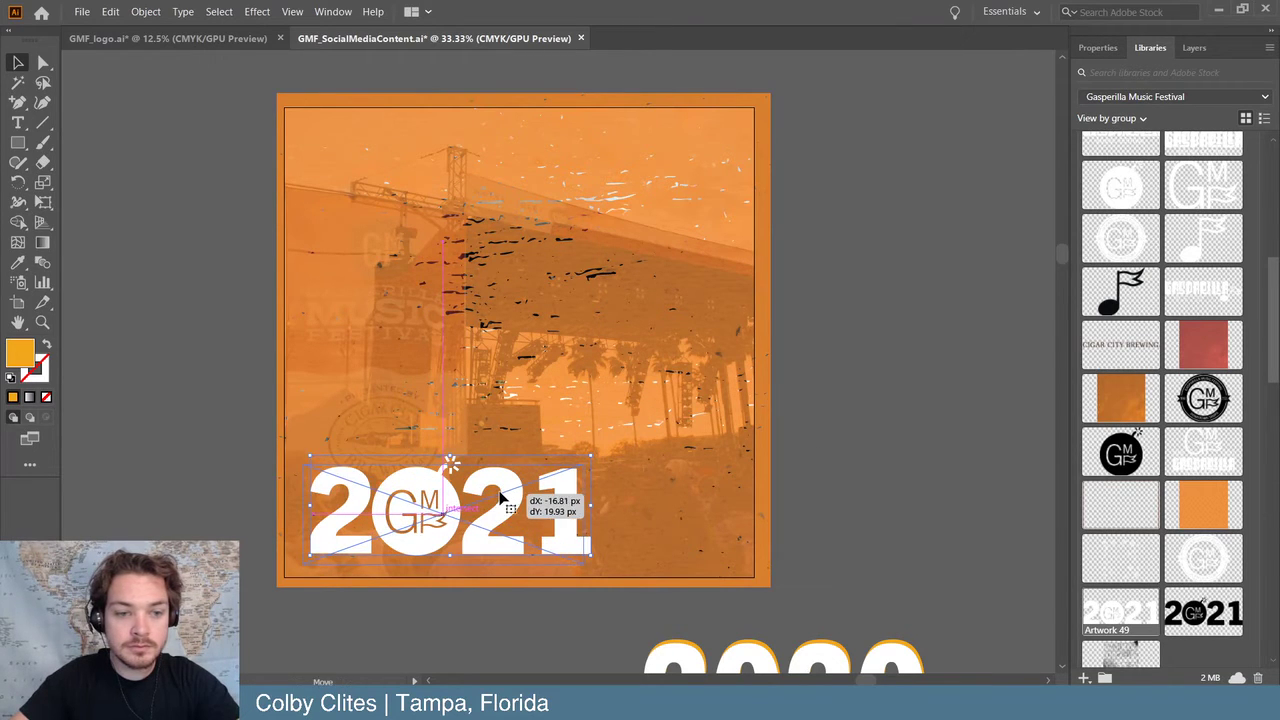
pyautogui.click(218, 418)
pyautogui.scroll(1, 220, 417)
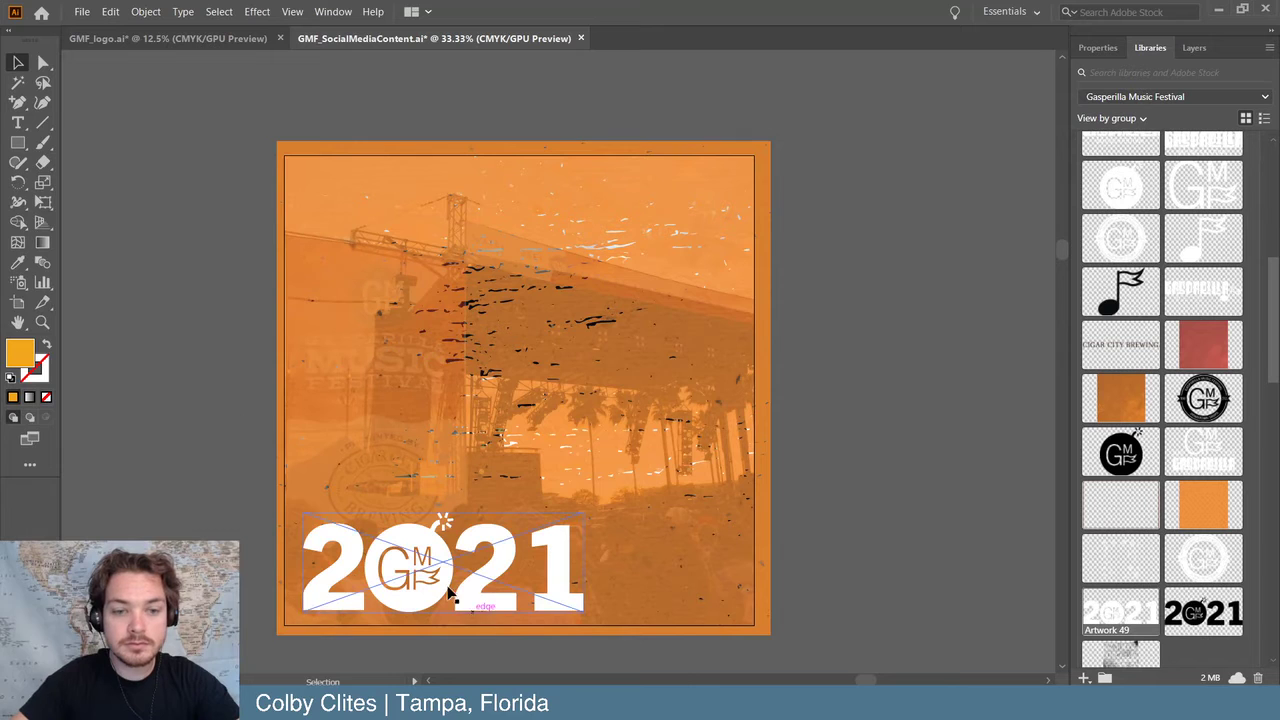
pyautogui.hotkey('ctrl', 'z')
pyautogui.click(192, 514)
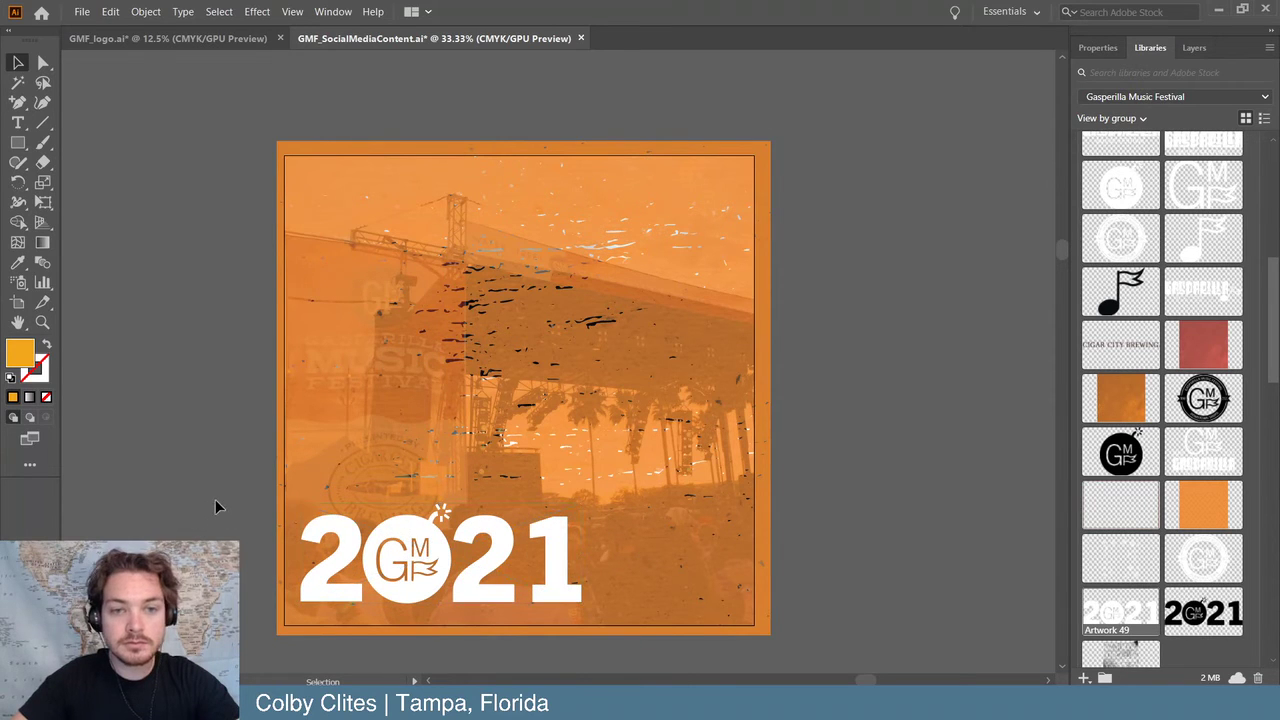
# - Try lowering the orange overlay's opacity to about 57%
pyautogui.click(661, 309)
pyautogui.click(1097, 47)
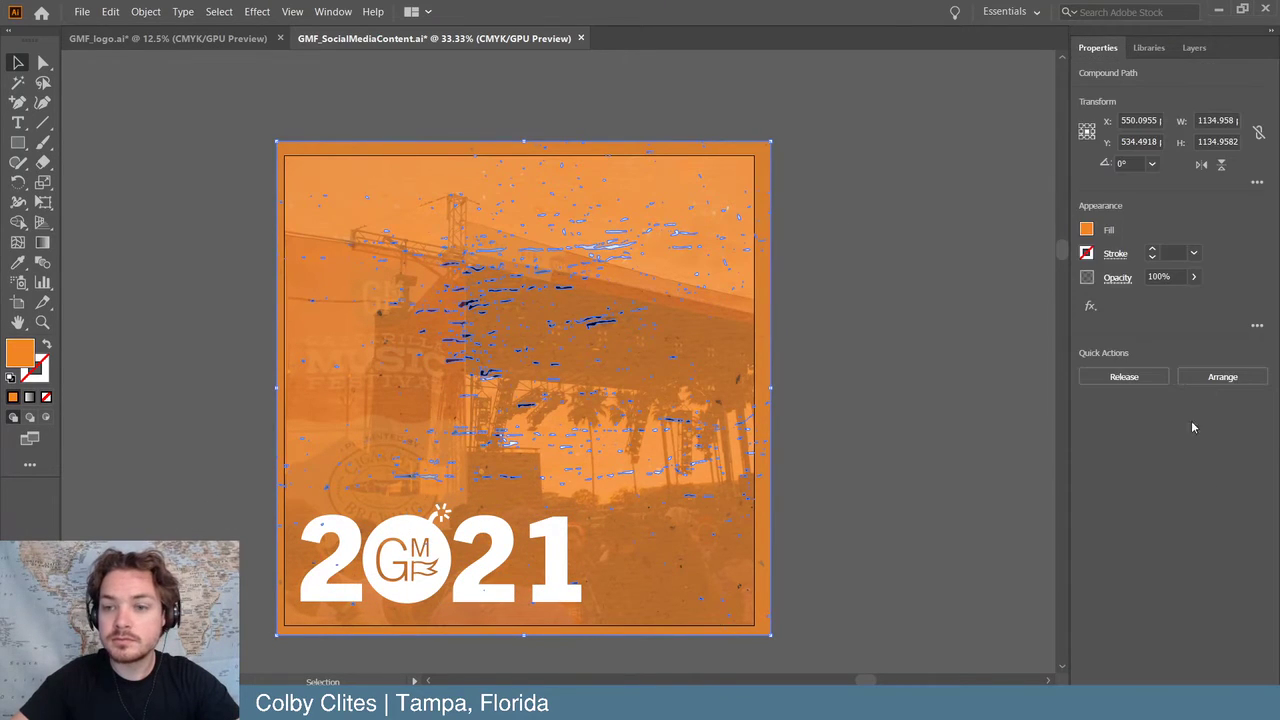
pyautogui.moveTo(1177, 297); pyautogui.dragTo(1166, 299)
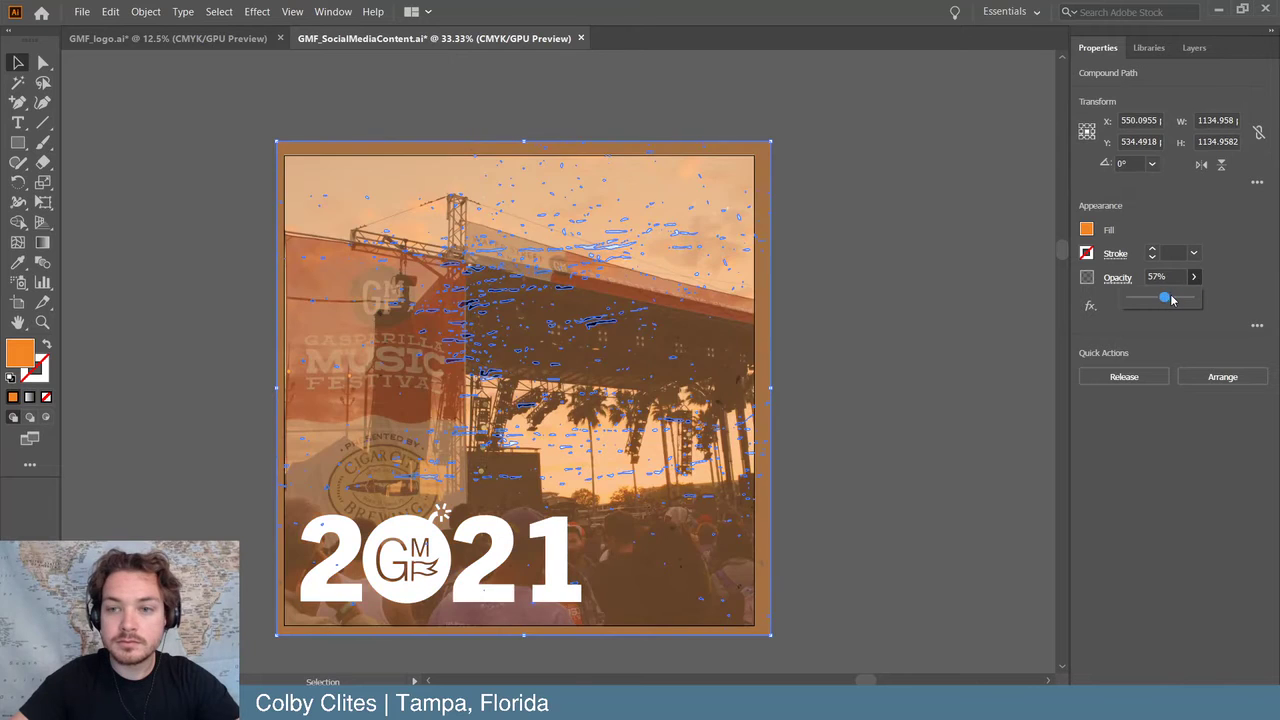
pyautogui.click(883, 313)
pyautogui.hotkey('ctrl', 'z')
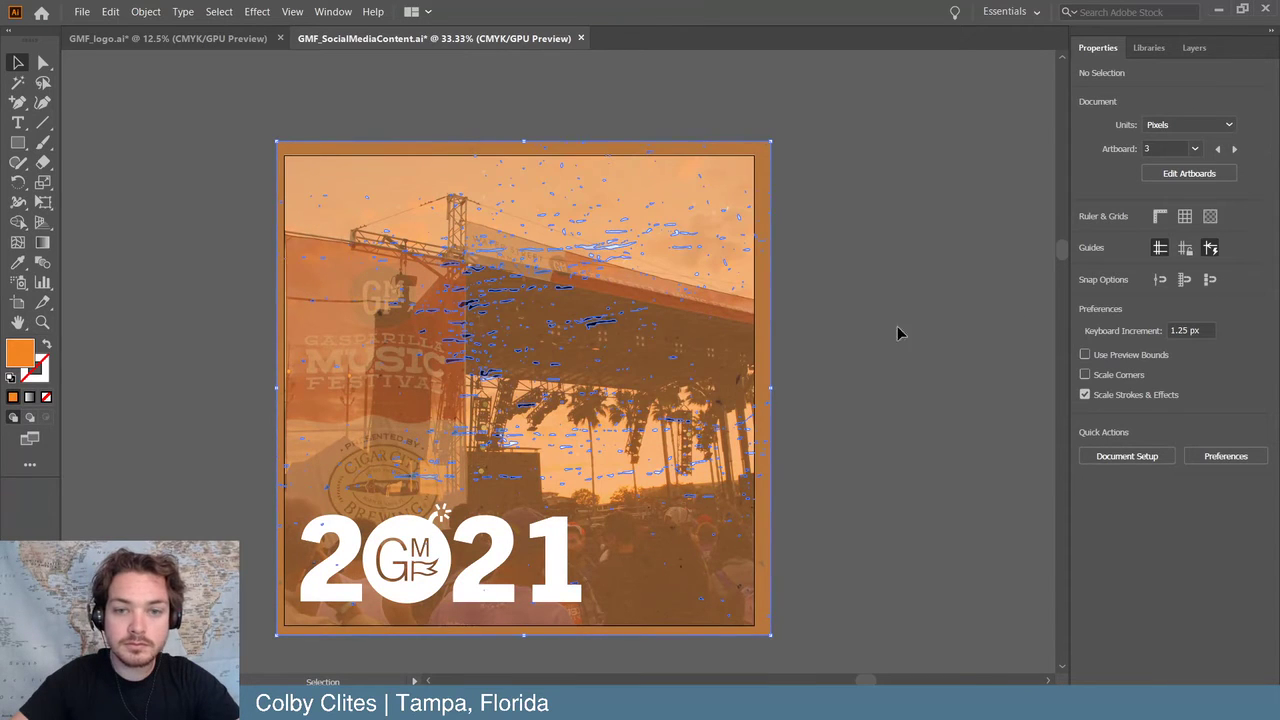
# - Set the orange overlay's opacity to about 91%, letting the stage photo show through faintly
pyautogui.moveTo(1185, 300); pyautogui.dragTo(1186, 296)
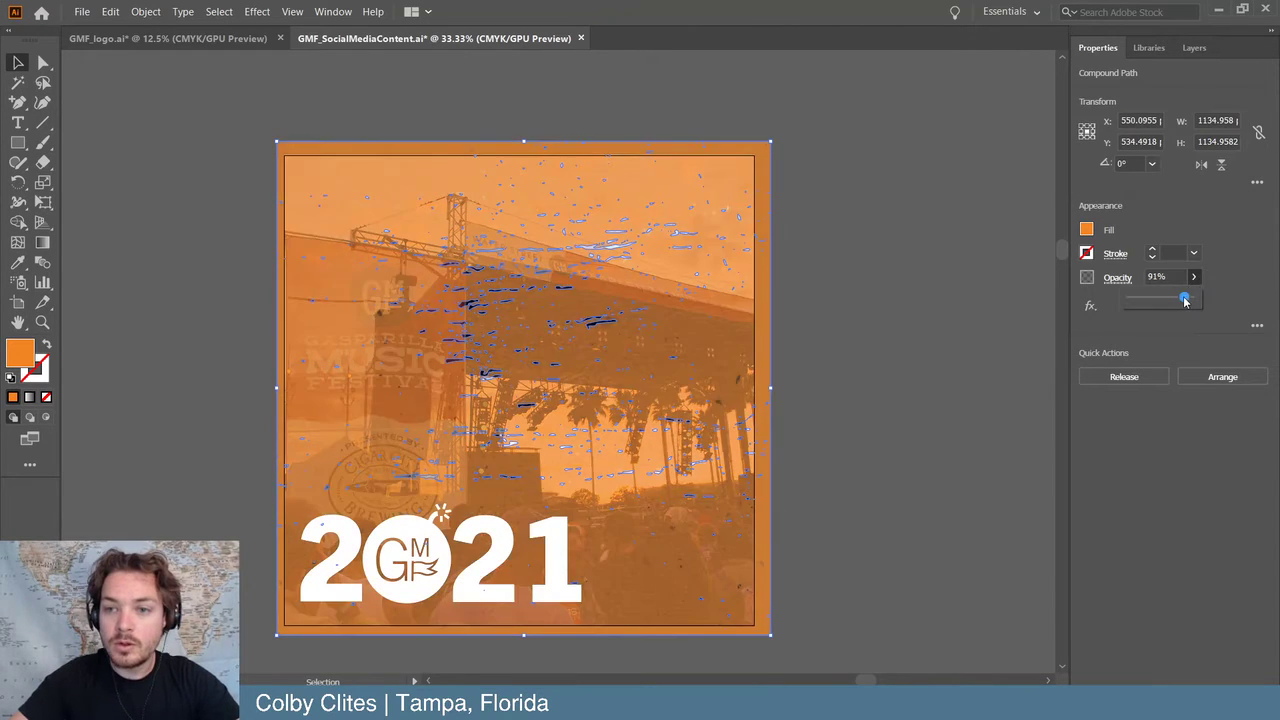
pyautogui.click(934, 294)
pyautogui.click(705, 330)
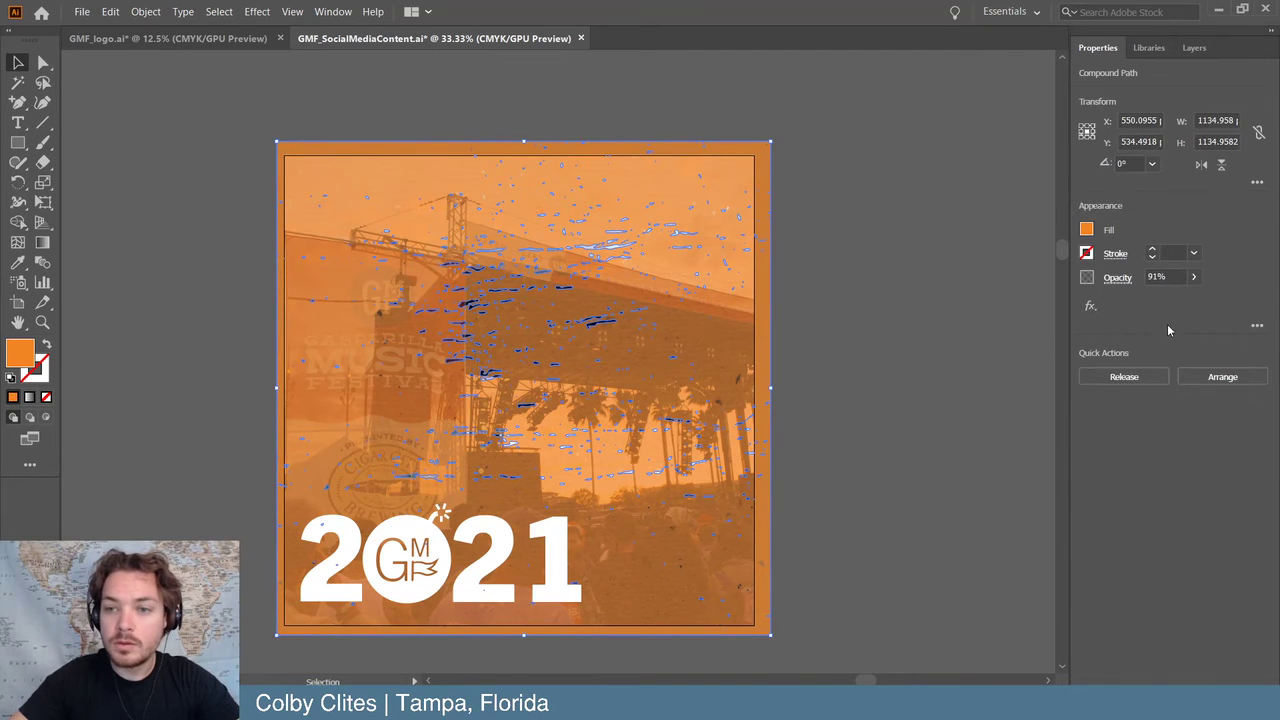
pyautogui.click(1155, 277)
pyautogui.write('9')
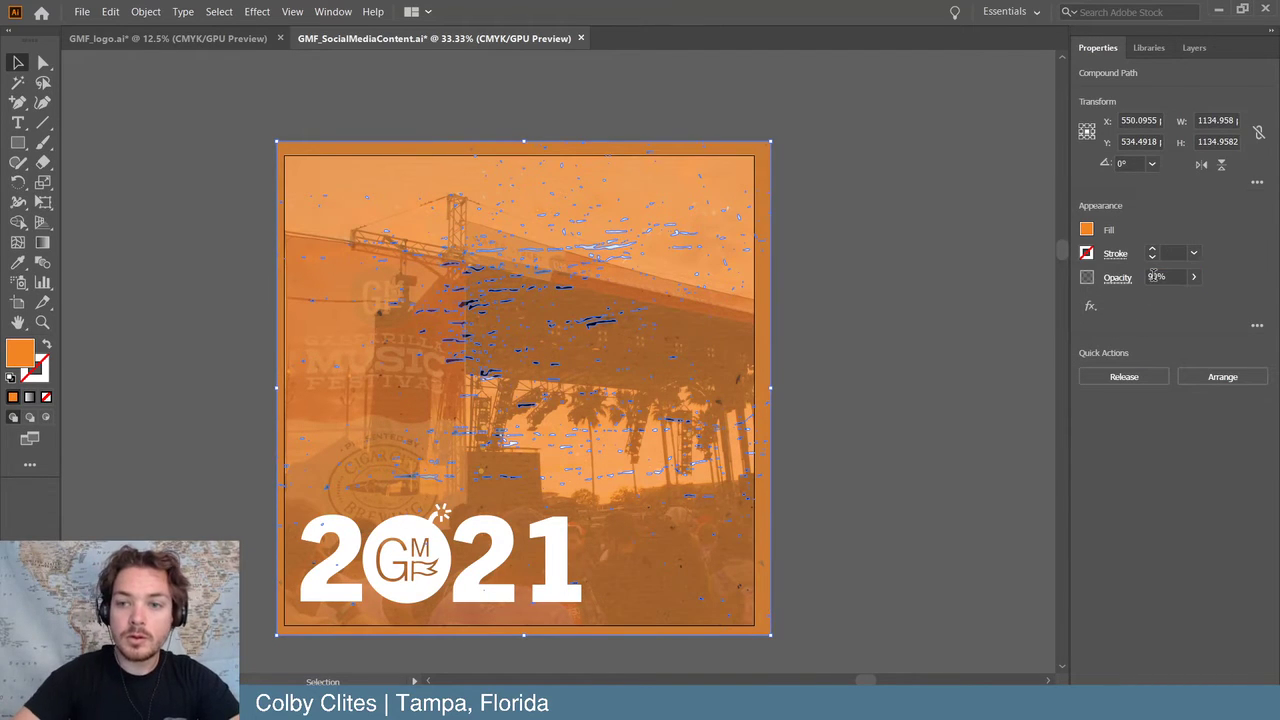
pyautogui.click(881, 434)
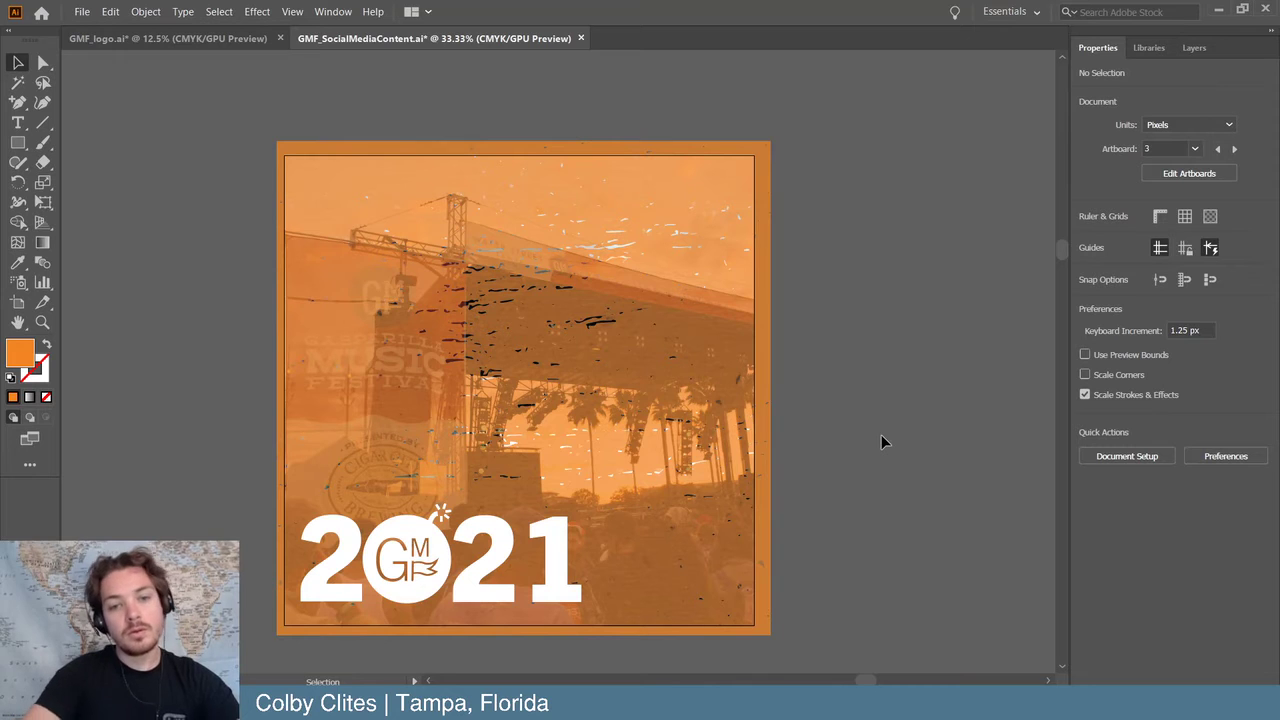
# - Examine the orange 2021 post as a whole and up close to judge the overlay and graphic
pyautogui.press('ctrl')
pyautogui.hotkey('ctrl', '-')
pyautogui.hotkey('ctrl', '-')
pyautogui.hotkey('ctrl', '-')
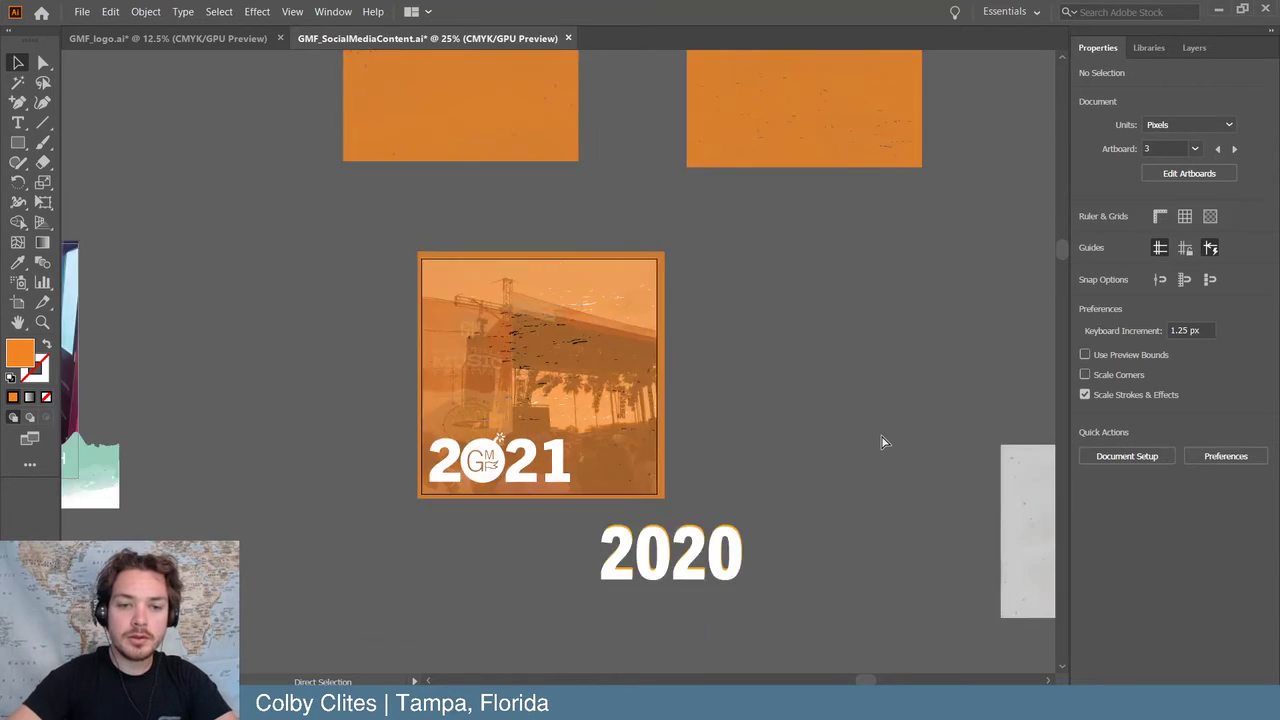
pyautogui.hotkey('ctrl', '+')
pyautogui.hotkey('ctrl', '+')
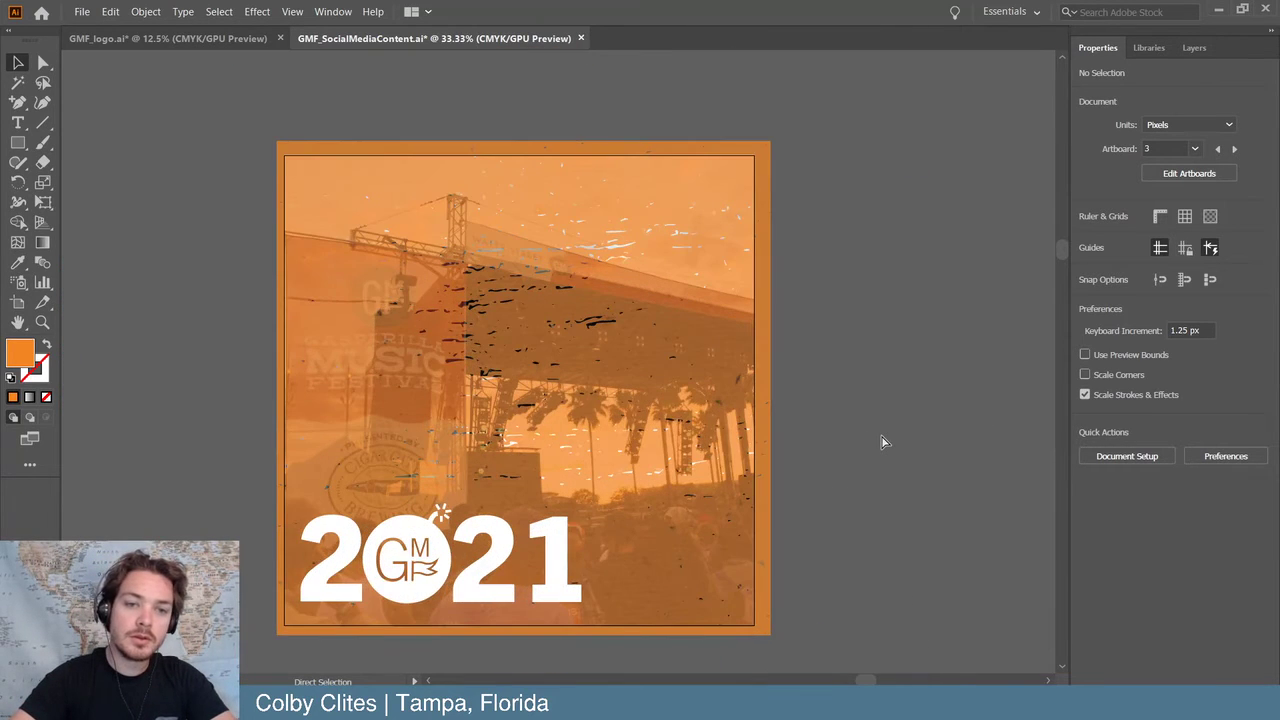
pyautogui.hotkey('ctrl', '-')
pyautogui.scroll(-1, 925, 423)
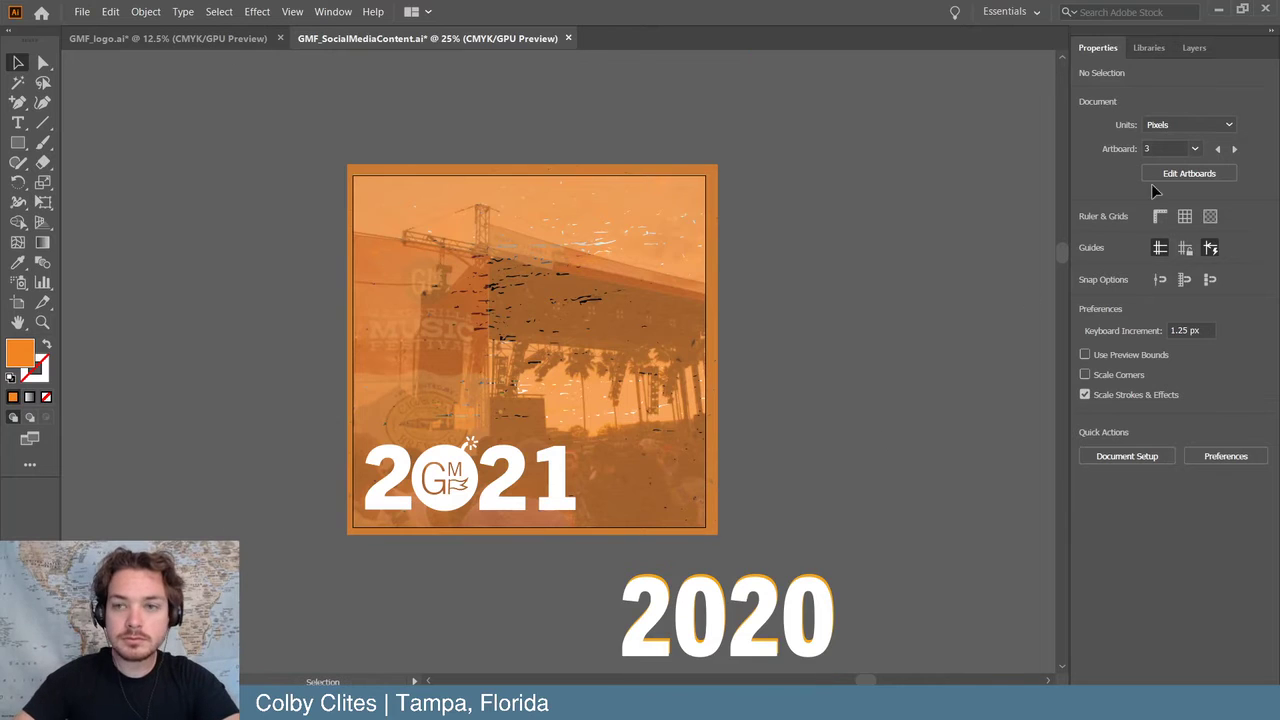
# - Shift the 2021 graphic inward from the post's corner and add the library's double-line frame (Artwork 44), sized to fit inside the post
pyautogui.moveTo(469, 482); pyautogui.dragTo(482, 472)
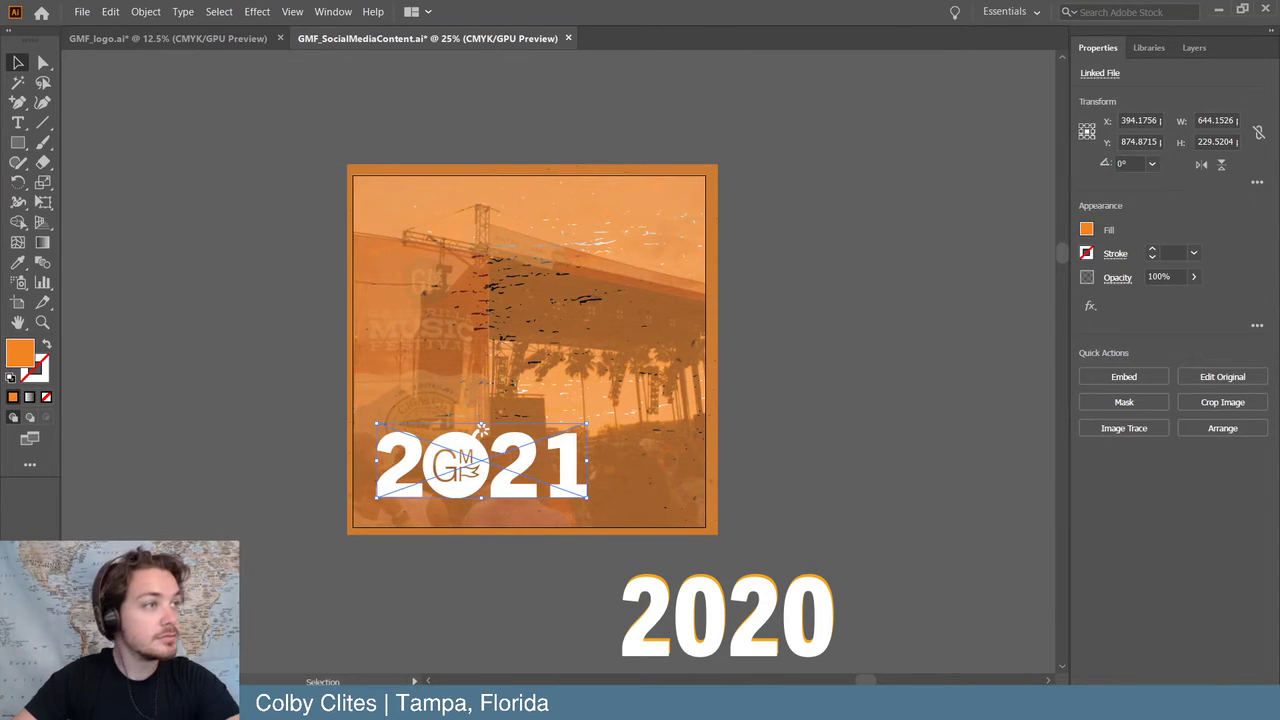
pyautogui.click(1150, 49)
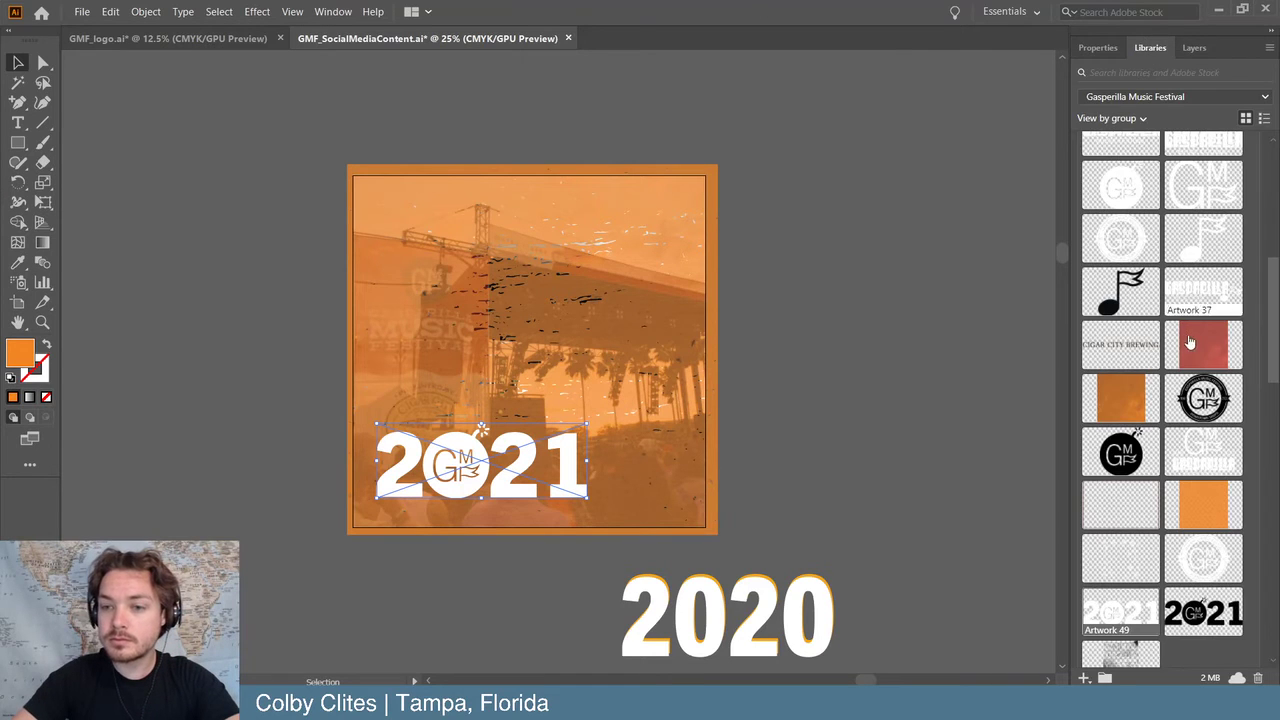
pyautogui.scroll(-6, 1118, 502)
pyautogui.scroll(-10, 1118, 502)
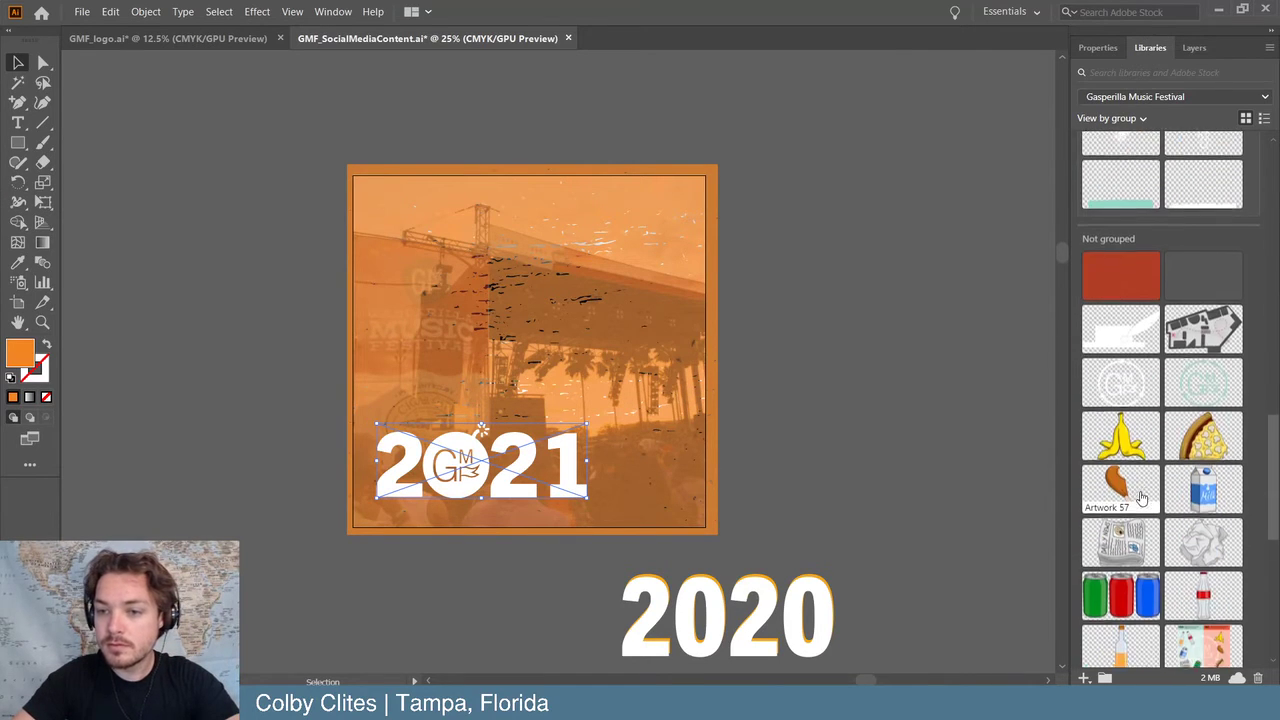
pyautogui.scroll(10, 1157, 455)
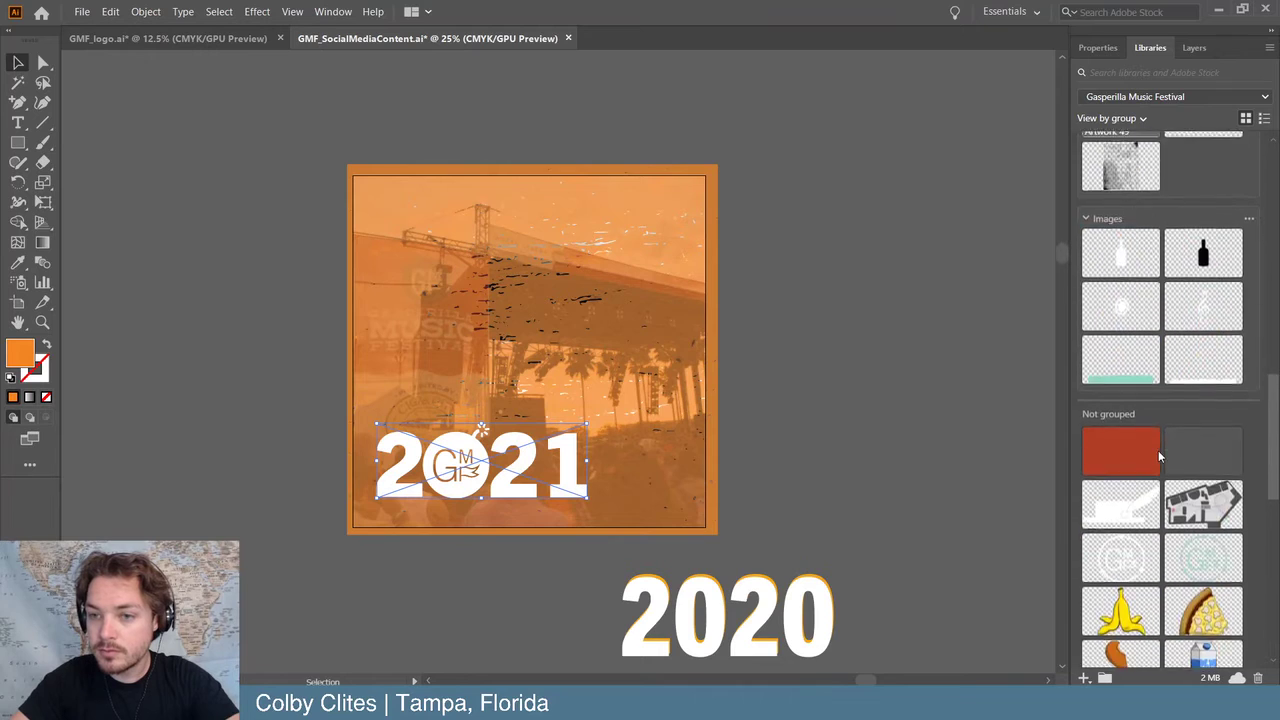
pyautogui.moveTo(1119, 581); pyautogui.dragTo(214, 228)
pyautogui.moveTo(288, 352); pyautogui.dragTo(431, 323)
pyautogui.moveTo(565, 320); pyautogui.dragTo(695, 519)
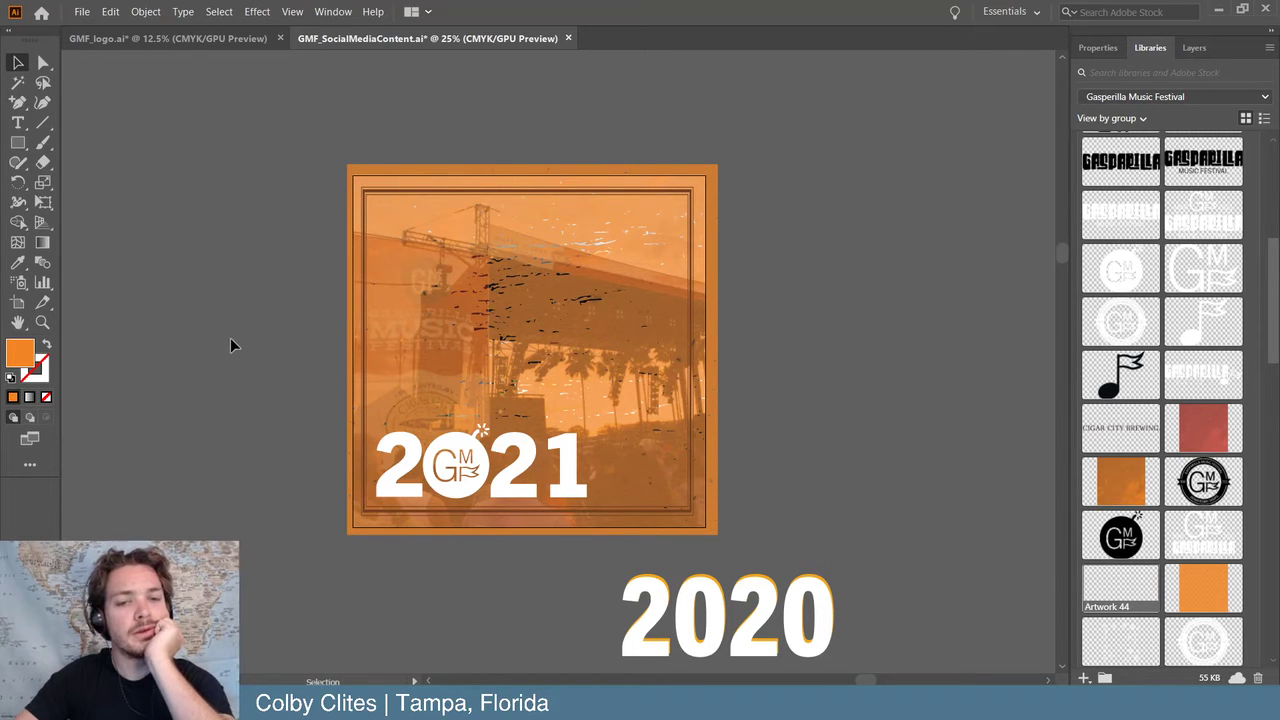
# - Copy one of the orange textured squares to the empty space beside the black cap post
pyautogui.scroll(-2, 221, 345)
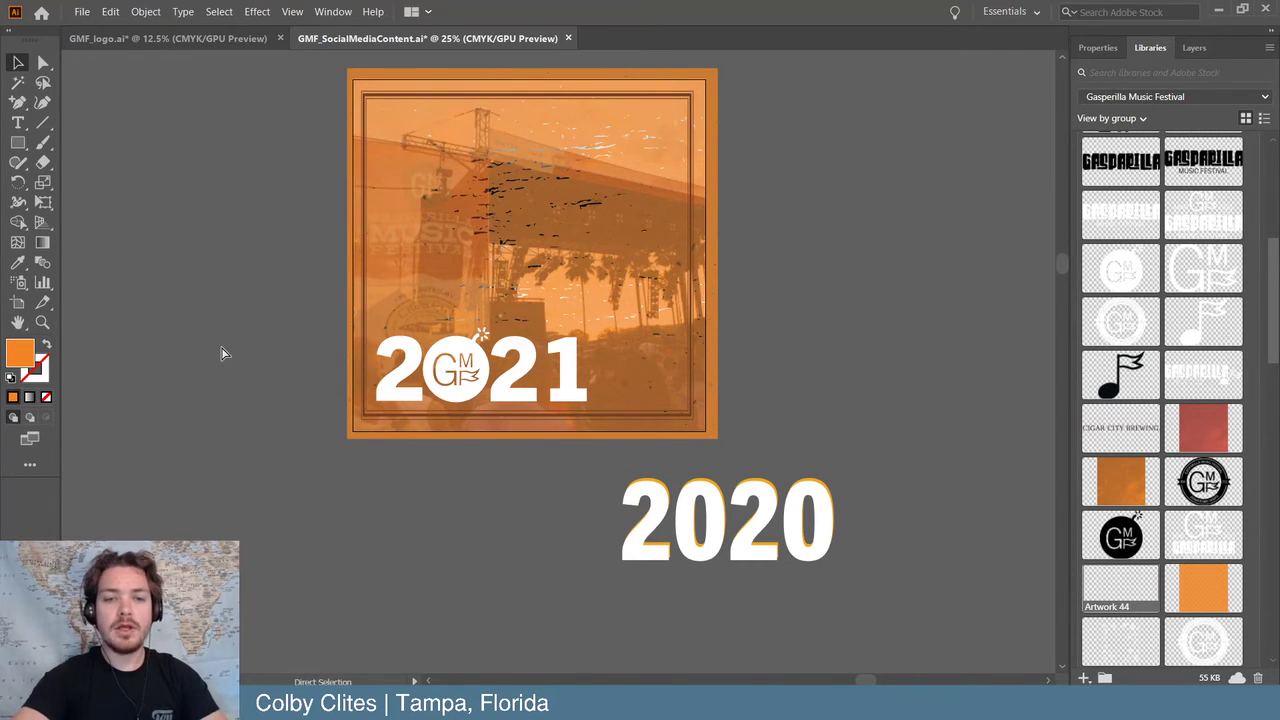
pyautogui.hotkey('ctrl', '-')
pyautogui.hotkey('ctrl', '-')
pyautogui.hotkey('ctrl', '-')
pyautogui.hotkey('ctrl', '-')
pyautogui.scroll(-2, 221, 346)
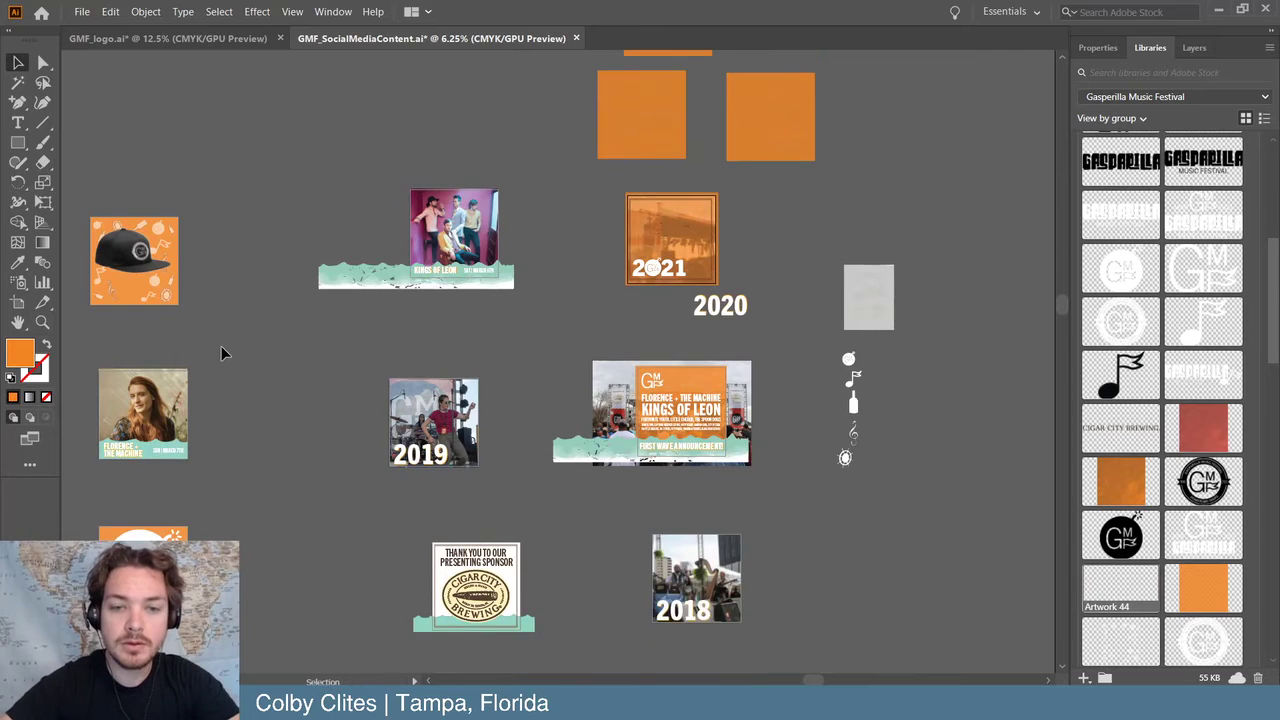
pyautogui.hscroll(-4, 221, 346)
pyautogui.hscroll(-3, 221, 346)
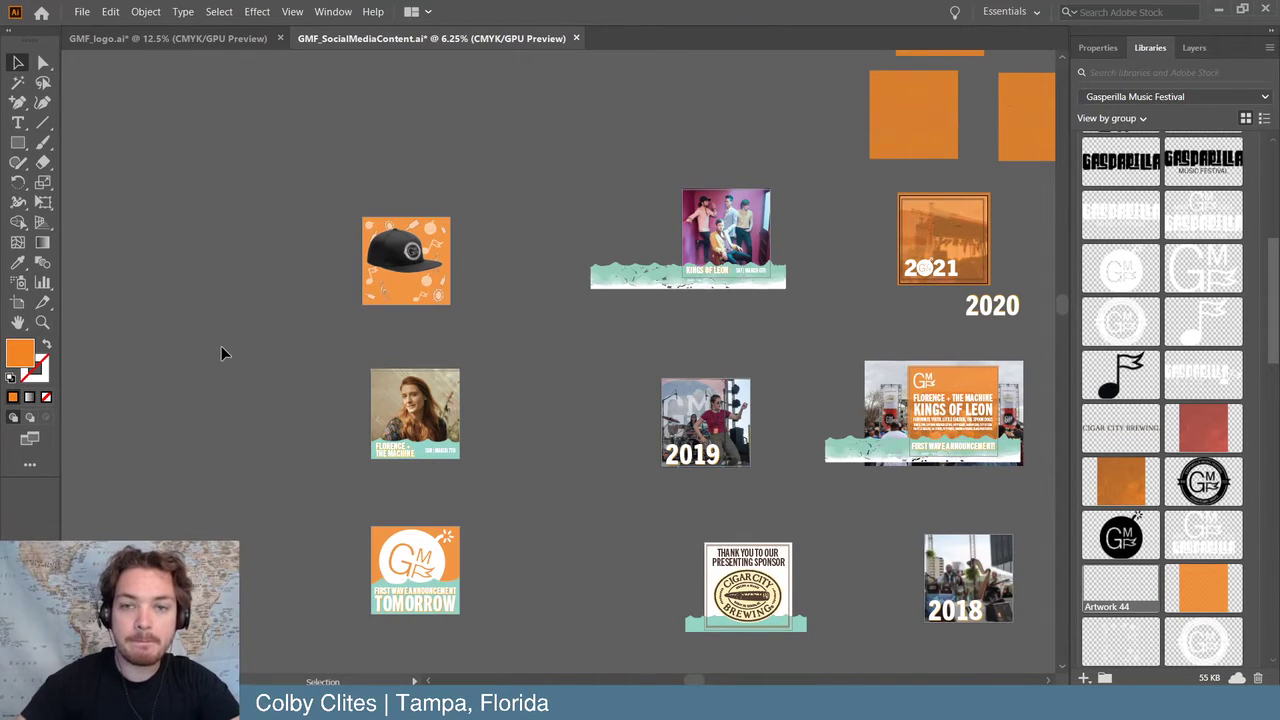
pyautogui.scroll(1, 221, 346)
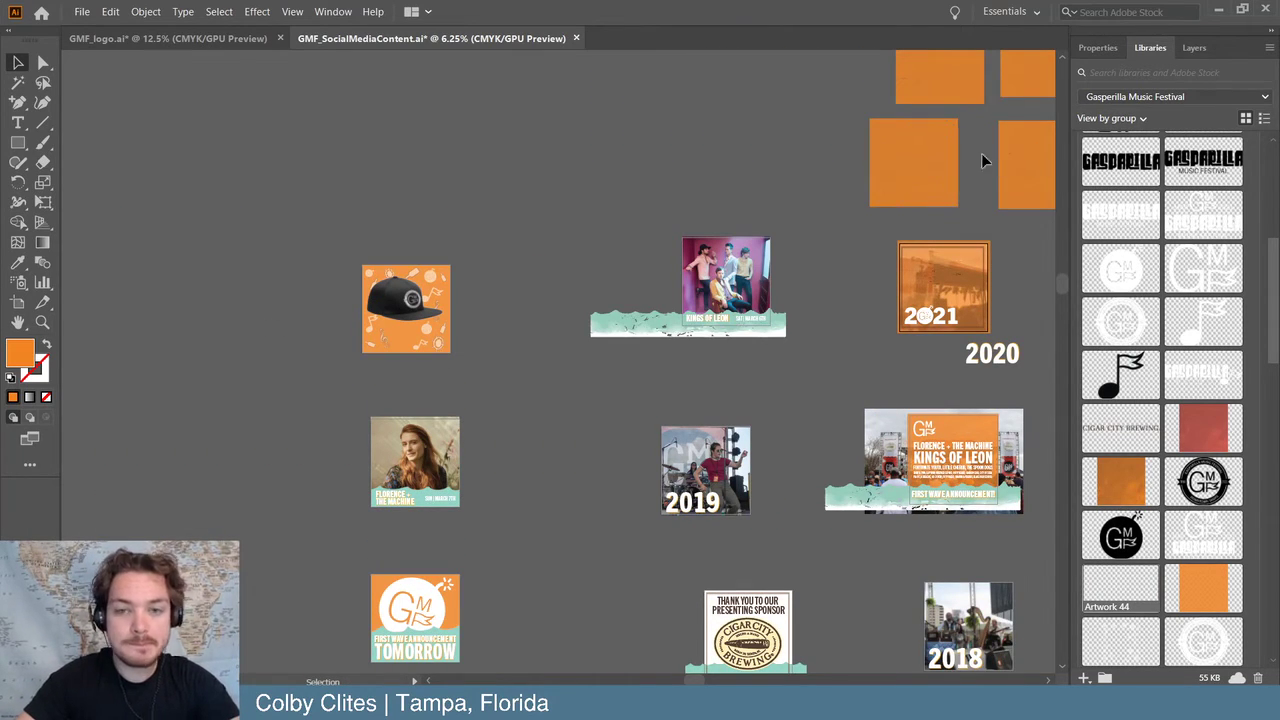
pyautogui.moveTo(927, 163); pyautogui.dragTo(278, 316)
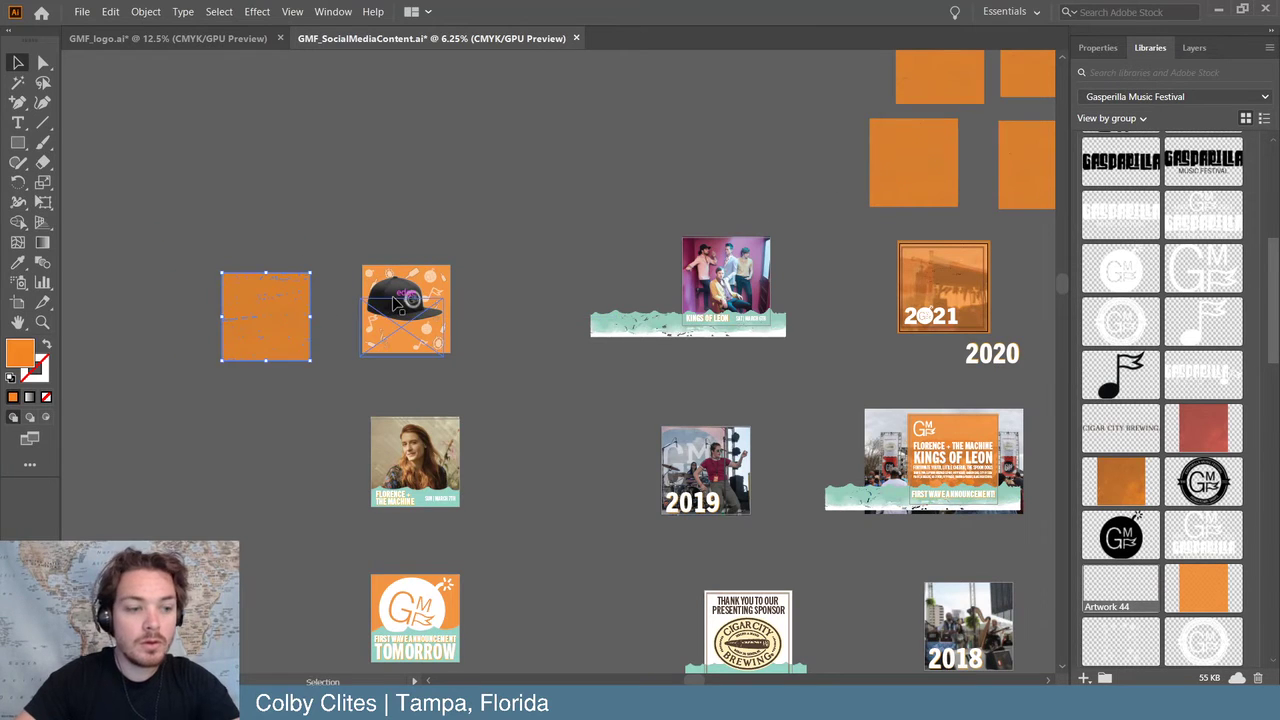
# - Ungroup the cap post's artwork so that its cap, icons and background can be moved separately
pyautogui.hotkey('ctrl', '+')
pyautogui.hotkey('ctrl', '+')
pyautogui.hotkey('ctrl', '+')
pyautogui.hotkey('ctrl', '+')
pyautogui.hscroll(5, 393, 300)
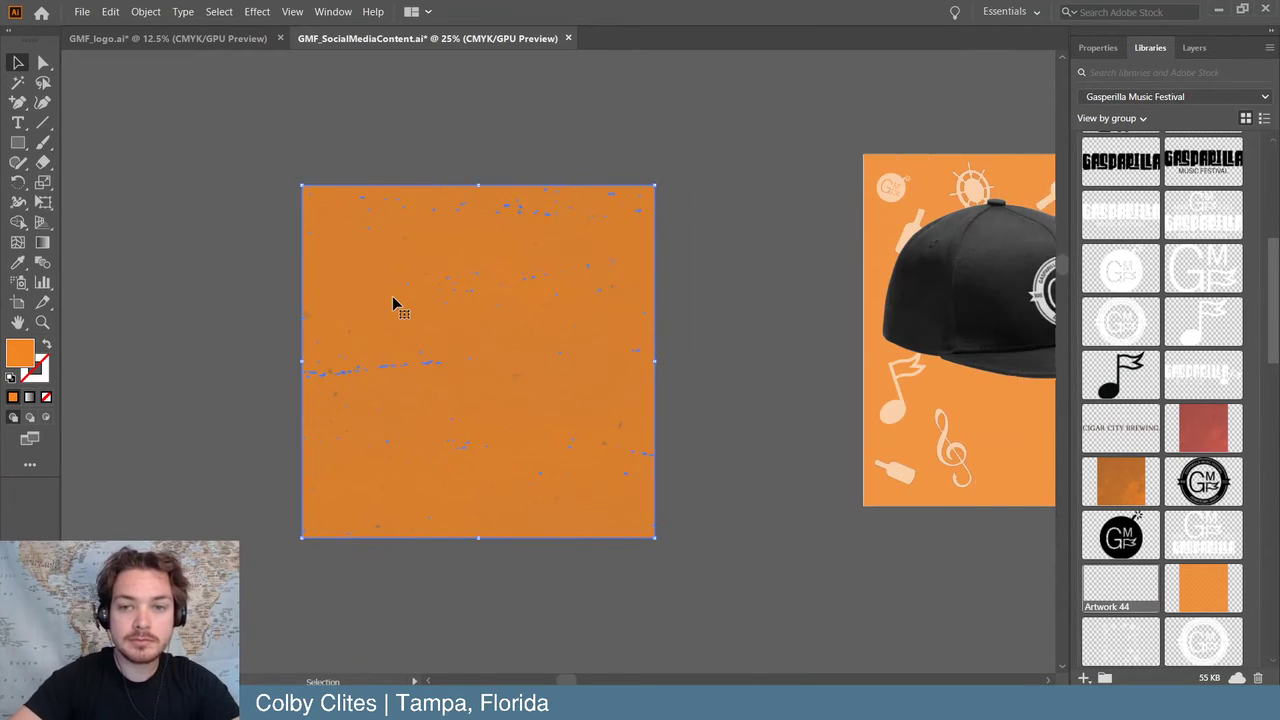
pyautogui.moveTo(830, 278); pyautogui.dragTo(692, 299)
pyautogui.hotkey('ctrl', 'z')
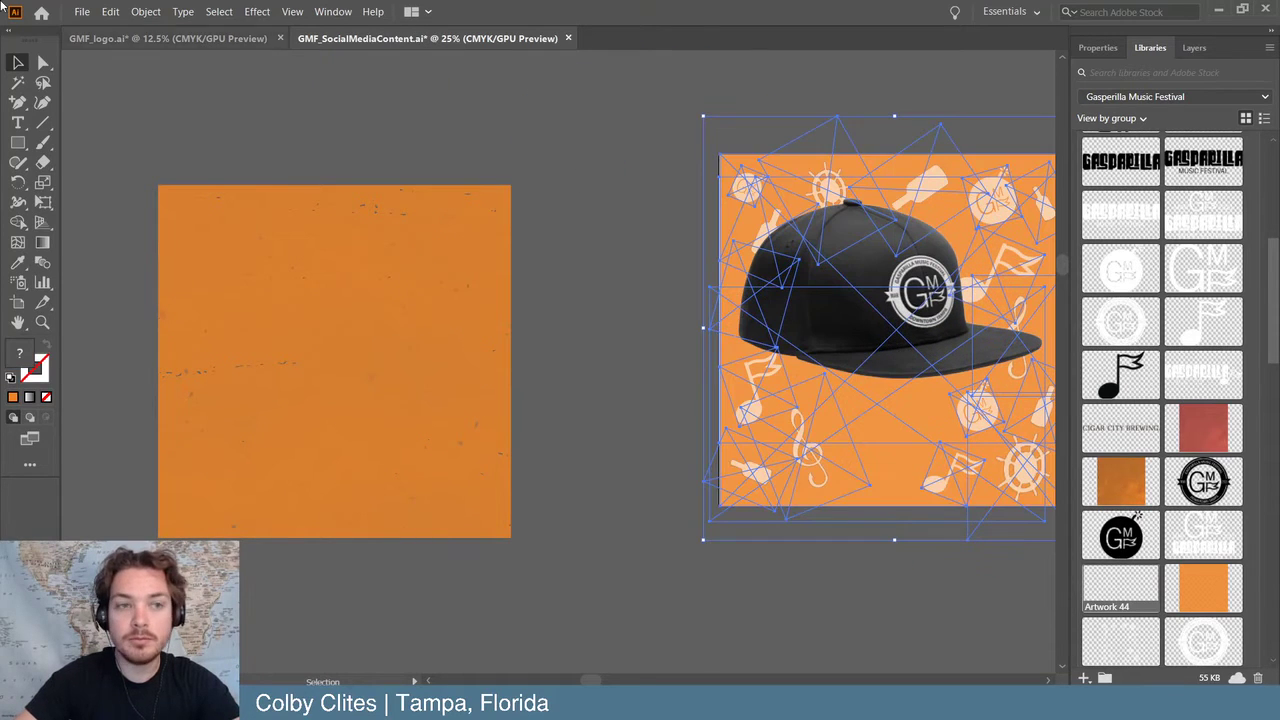
pyautogui.click(146, 12)
pyautogui.click(200, 101)
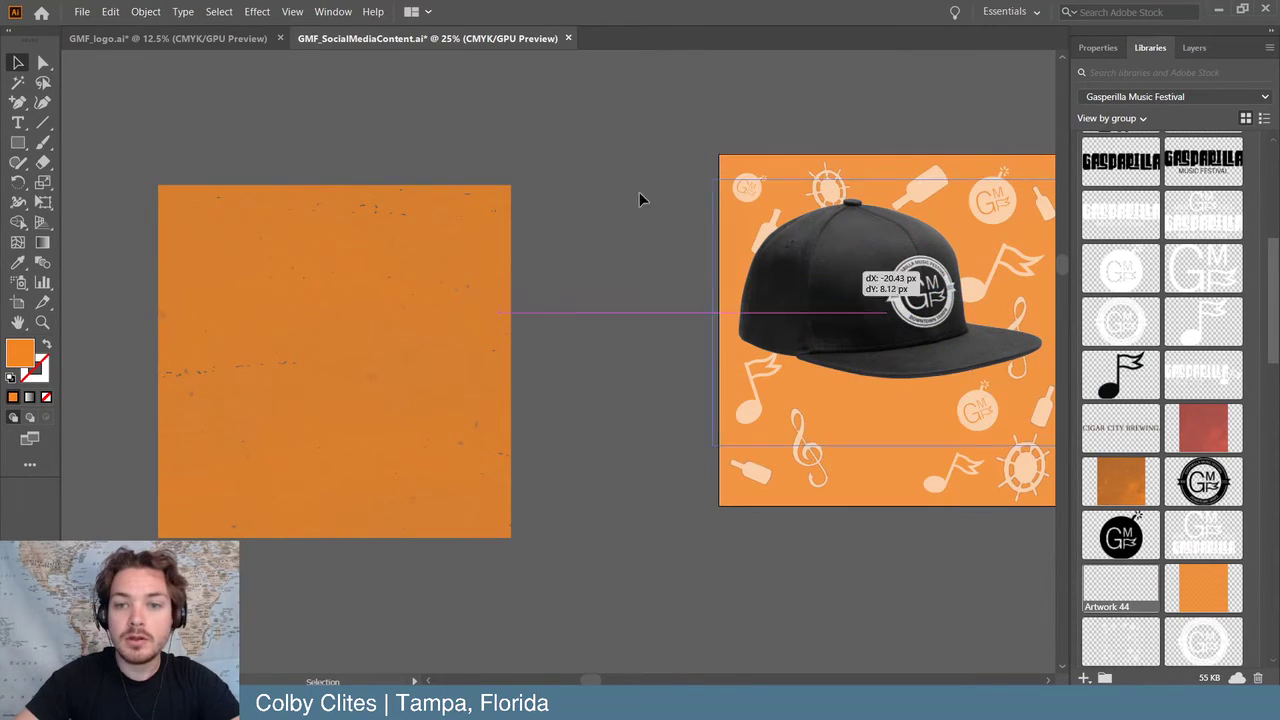
# - Move the cap image out of its post to above the textured square and bring it to the front
pyautogui.moveTo(850, 310); pyautogui.dragTo(738, 507)
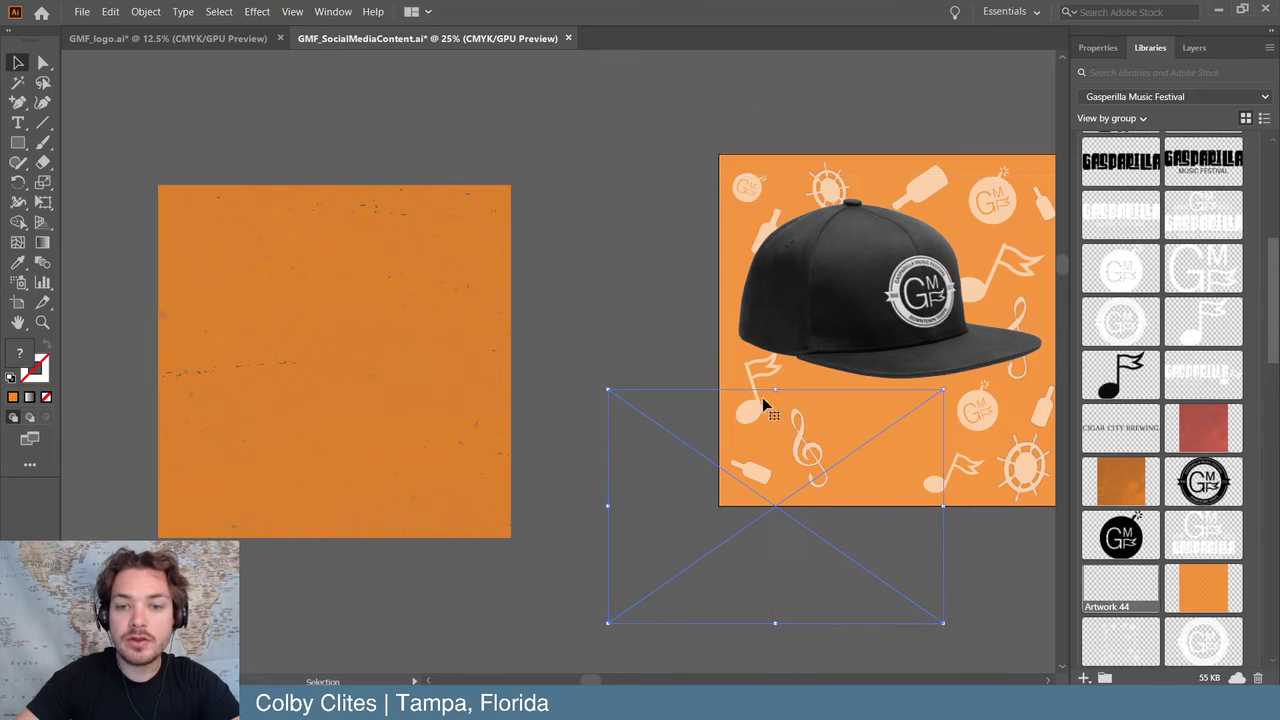
pyautogui.moveTo(868, 318); pyautogui.dragTo(374, 274)
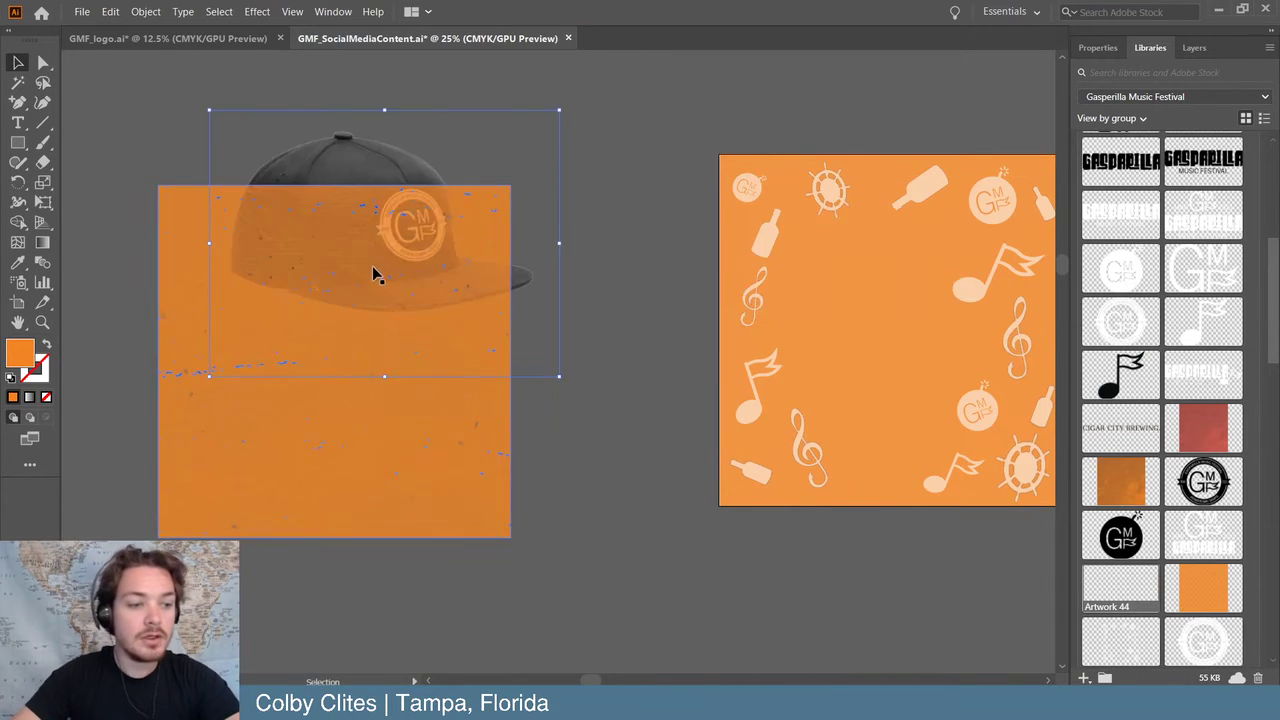
pyautogui.scroll(4, 408, 345)
pyautogui.moveTo(408, 345); pyautogui.dragTo(420, 170)
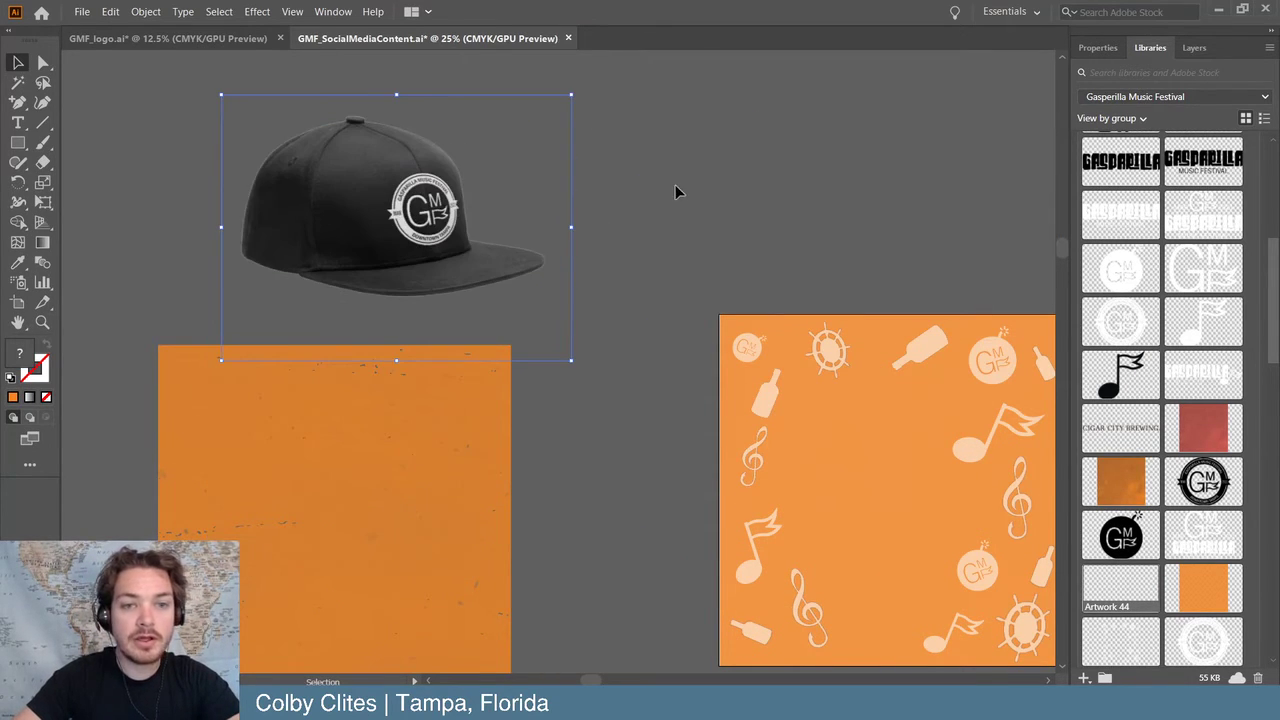
pyautogui.rightClick(398, 224)
pyautogui.click(445, 344)
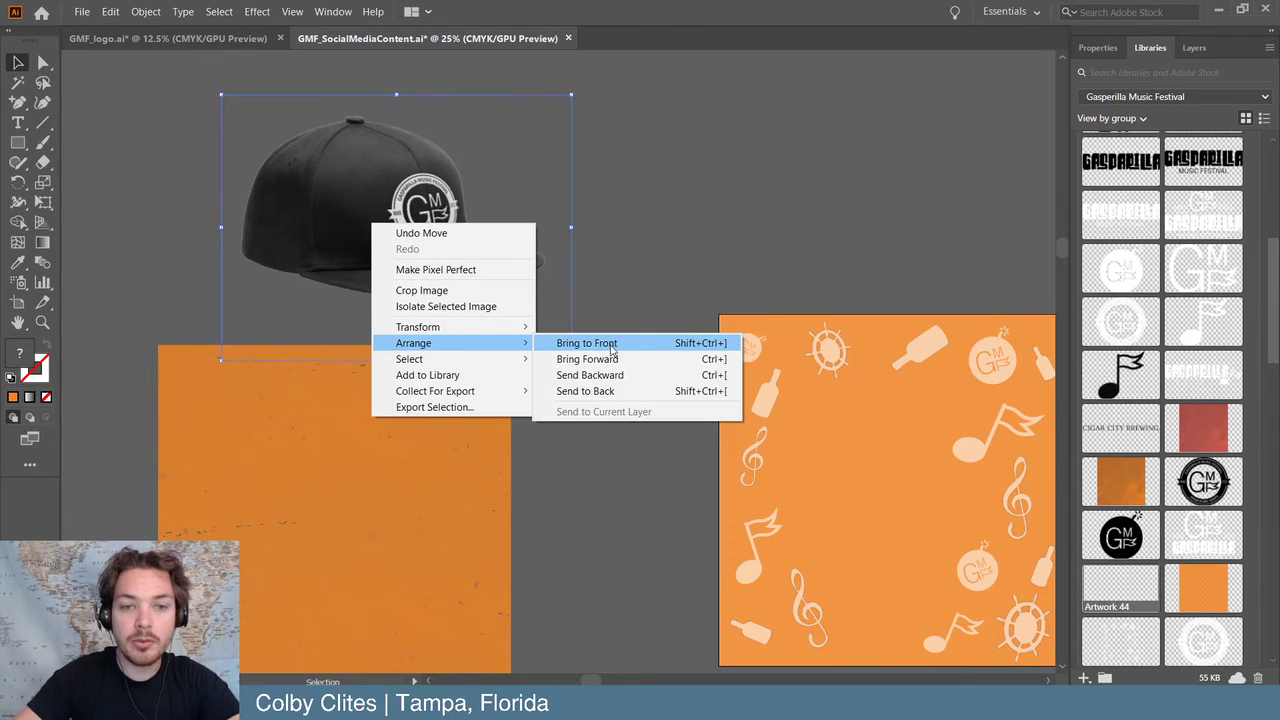
pyautogui.click(612, 345)
# - Delete the cap post's orange background and icon pattern, and cover the empty artboard with the textured orange square
pyautogui.scroll(-3, 660, 300)
pyautogui.hscroll(6, 685, 310)
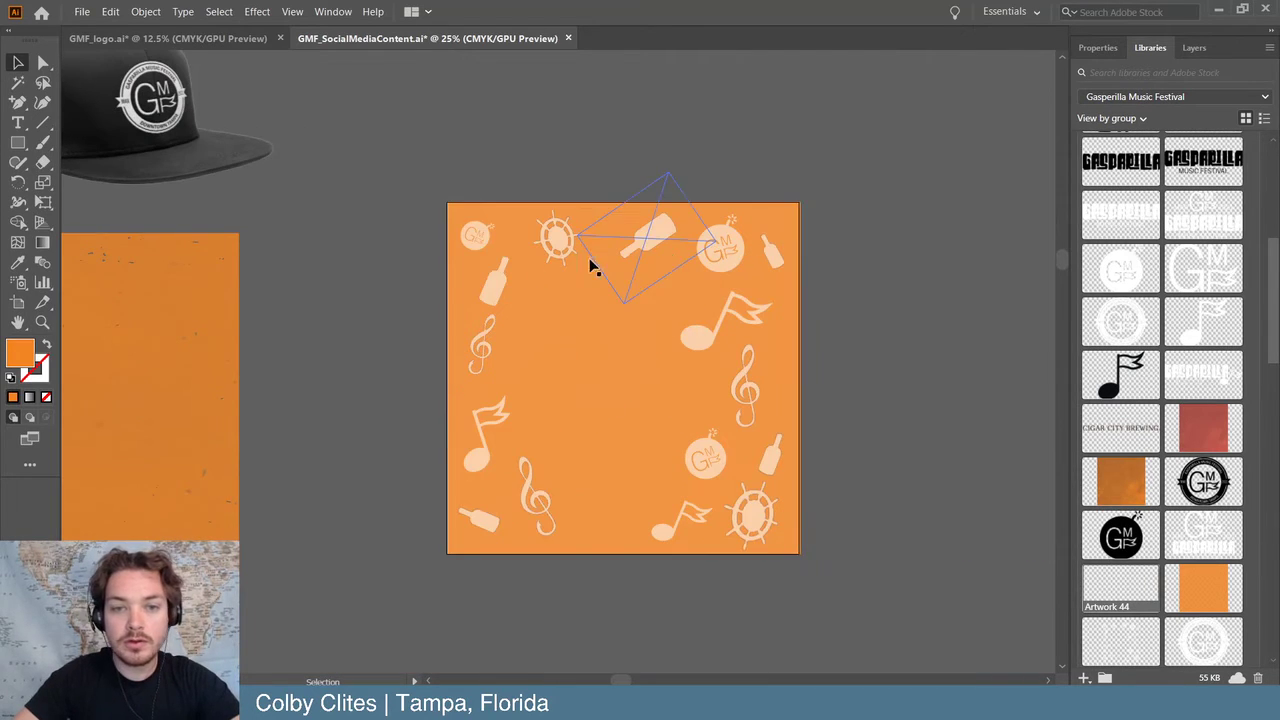
pyautogui.click(590, 265)
pyautogui.hotkey('ctrl', 'a')
pyautogui.press('Delete')
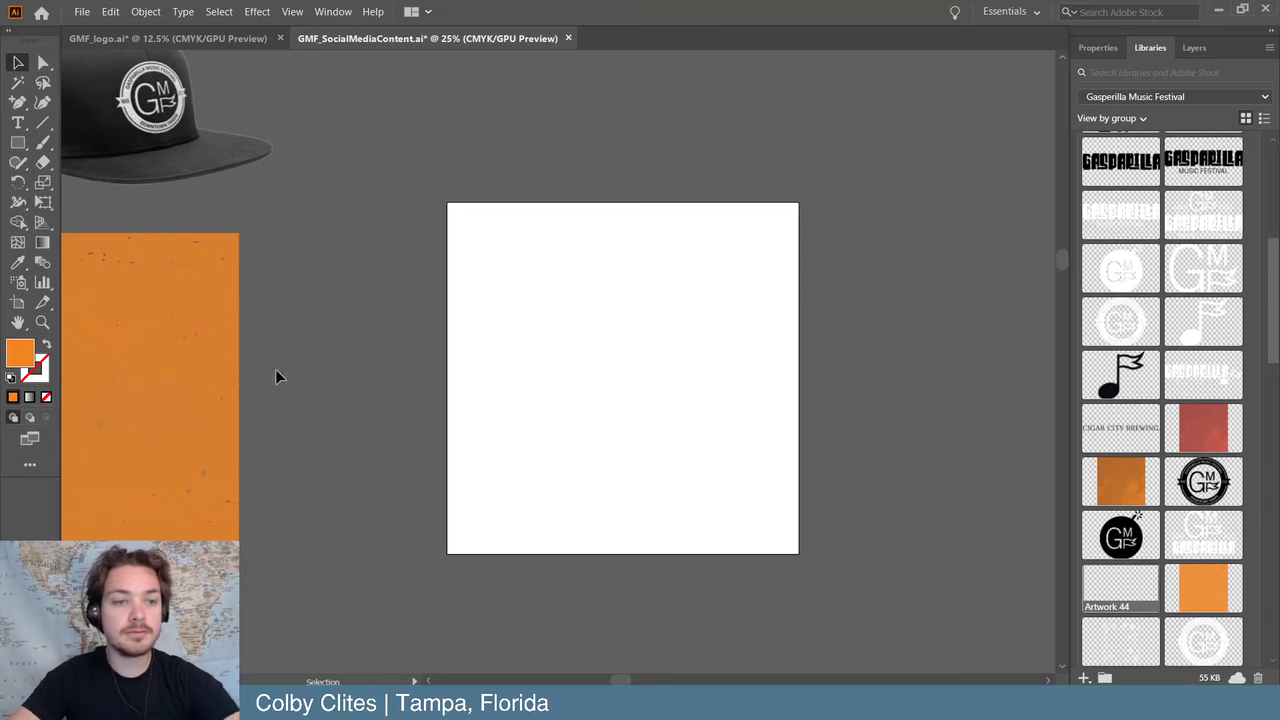
pyautogui.moveTo(320, 340); pyautogui.dragTo(755, 317)
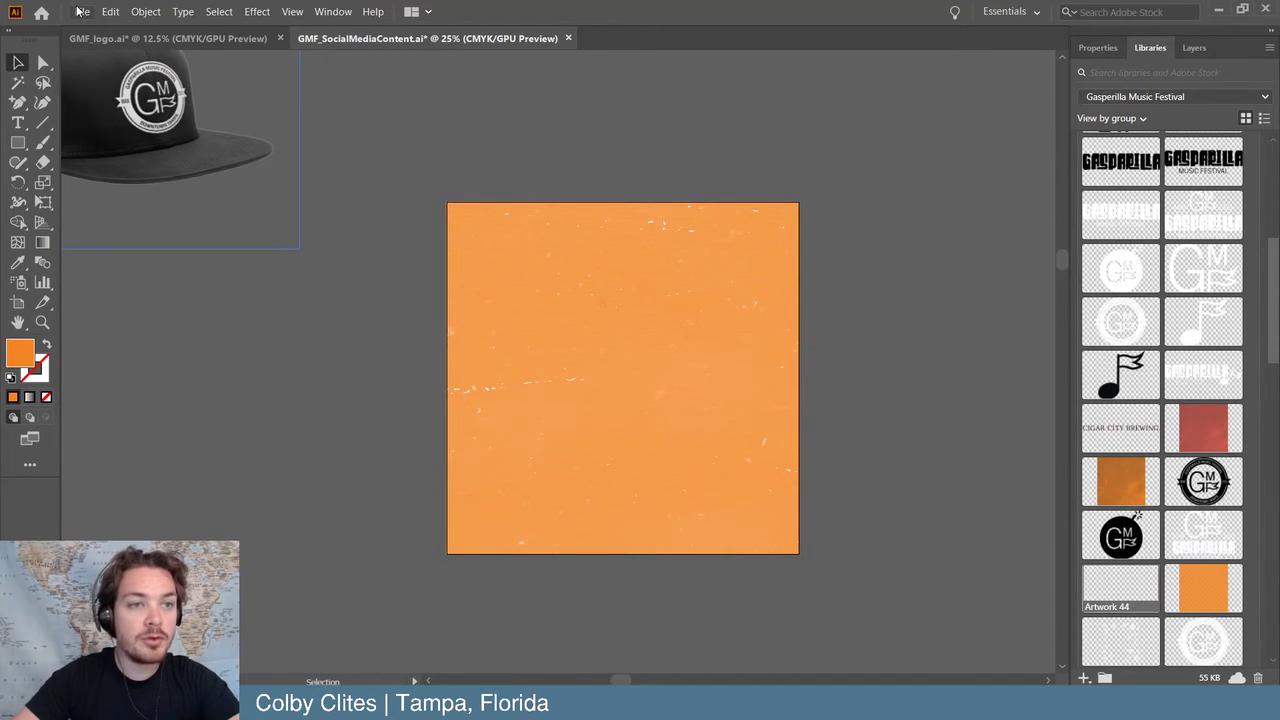
# - Place the photo IMG_0358 from the GMF Photos folder and position it over the orange square's artboard
pyautogui.click(78, 11)
pyautogui.click(165, 247)
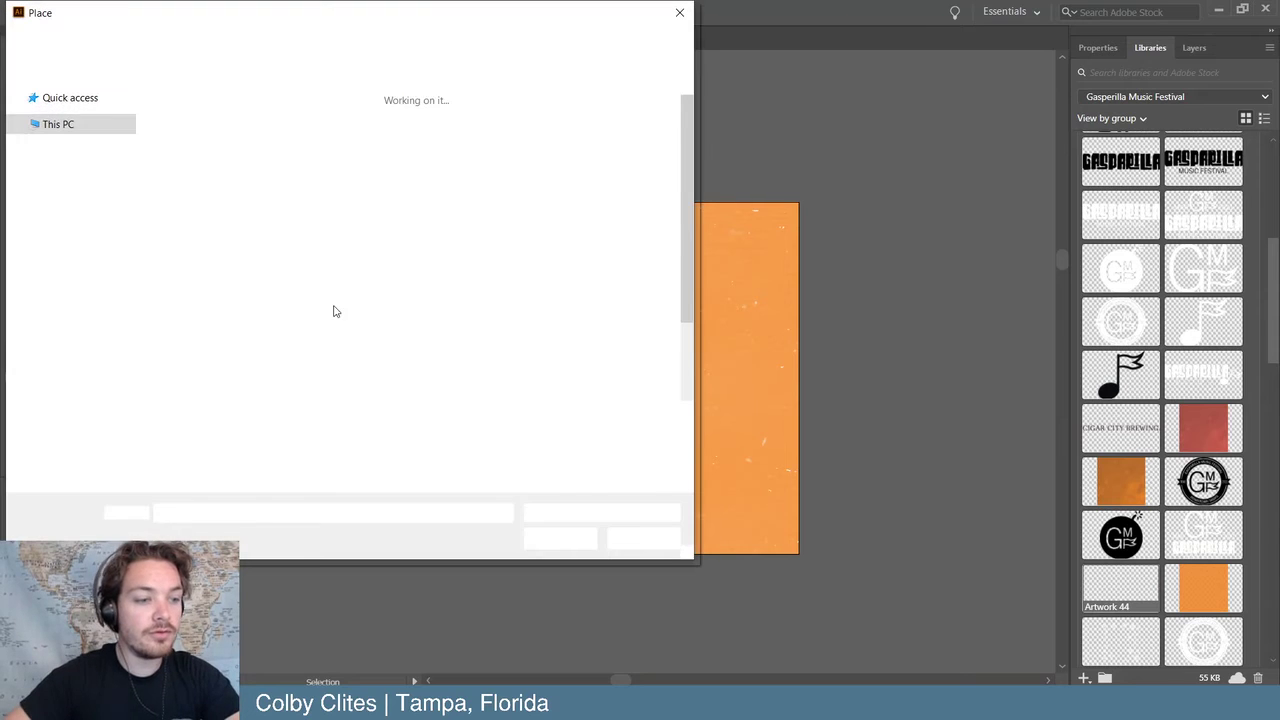
pyautogui.scroll(2, 100, 225)
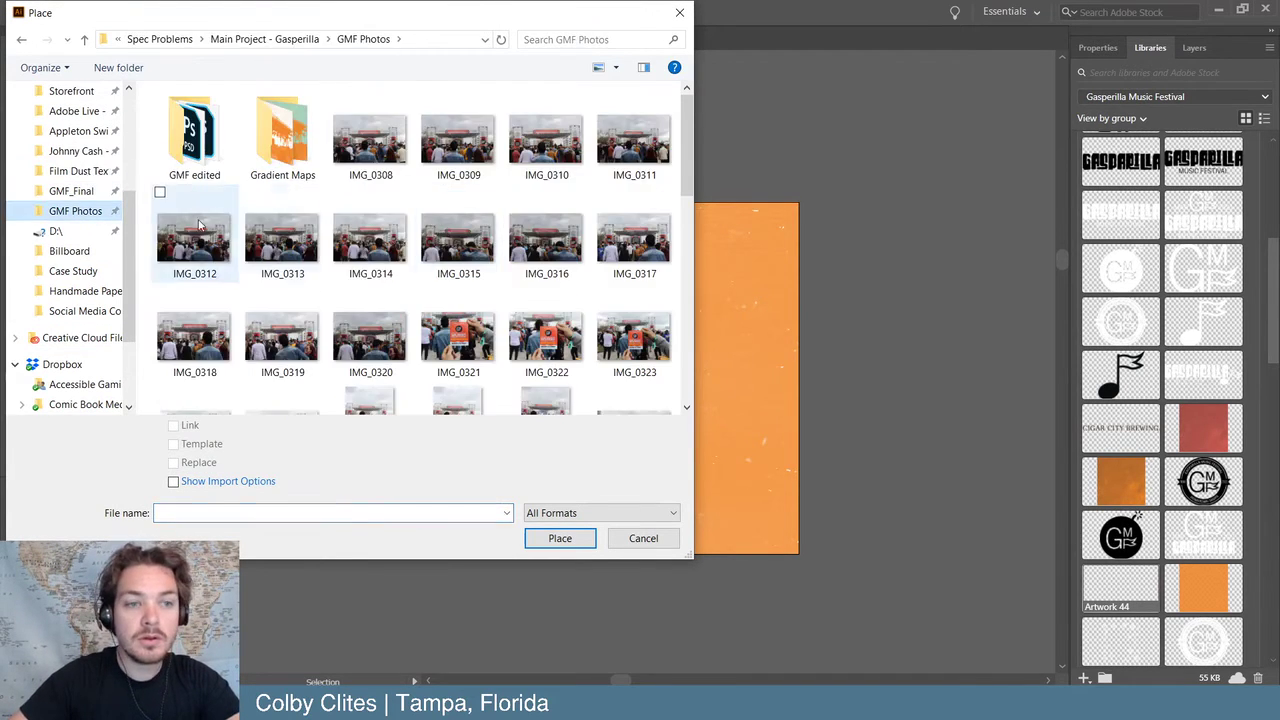
pyautogui.scroll(-10, 484, 265)
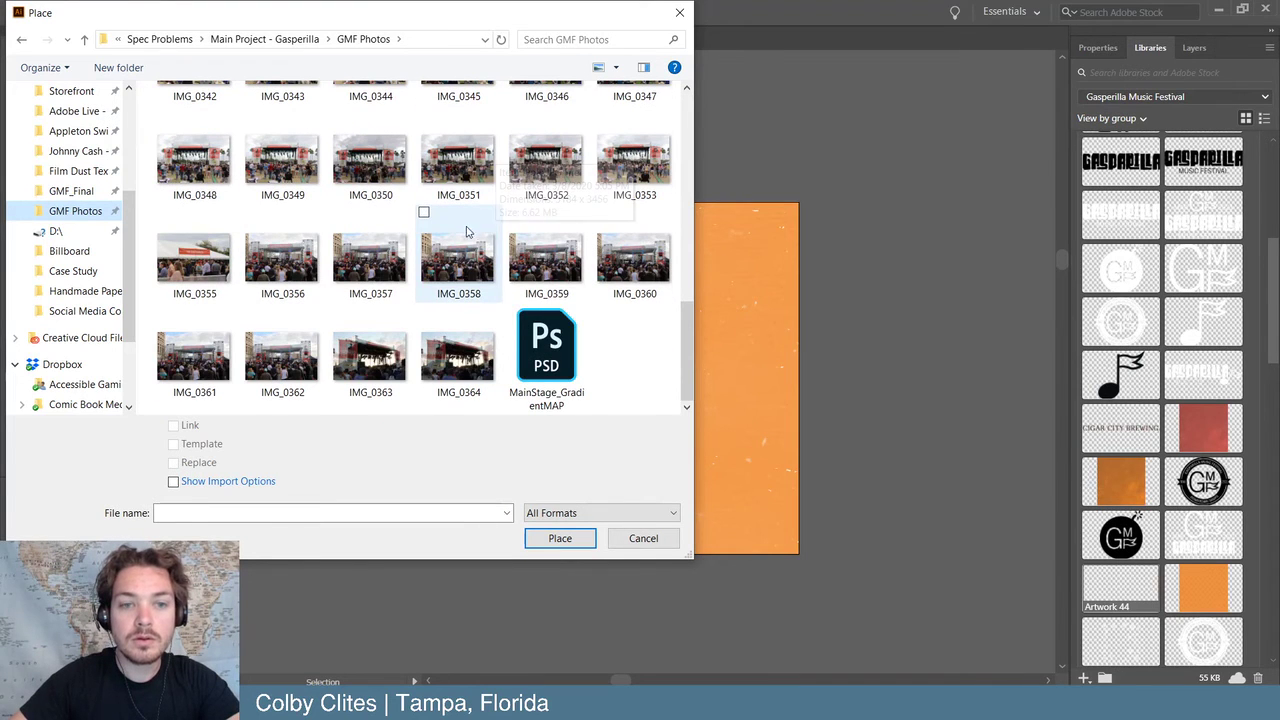
pyautogui.click(471, 272)
pyautogui.click(566, 541)
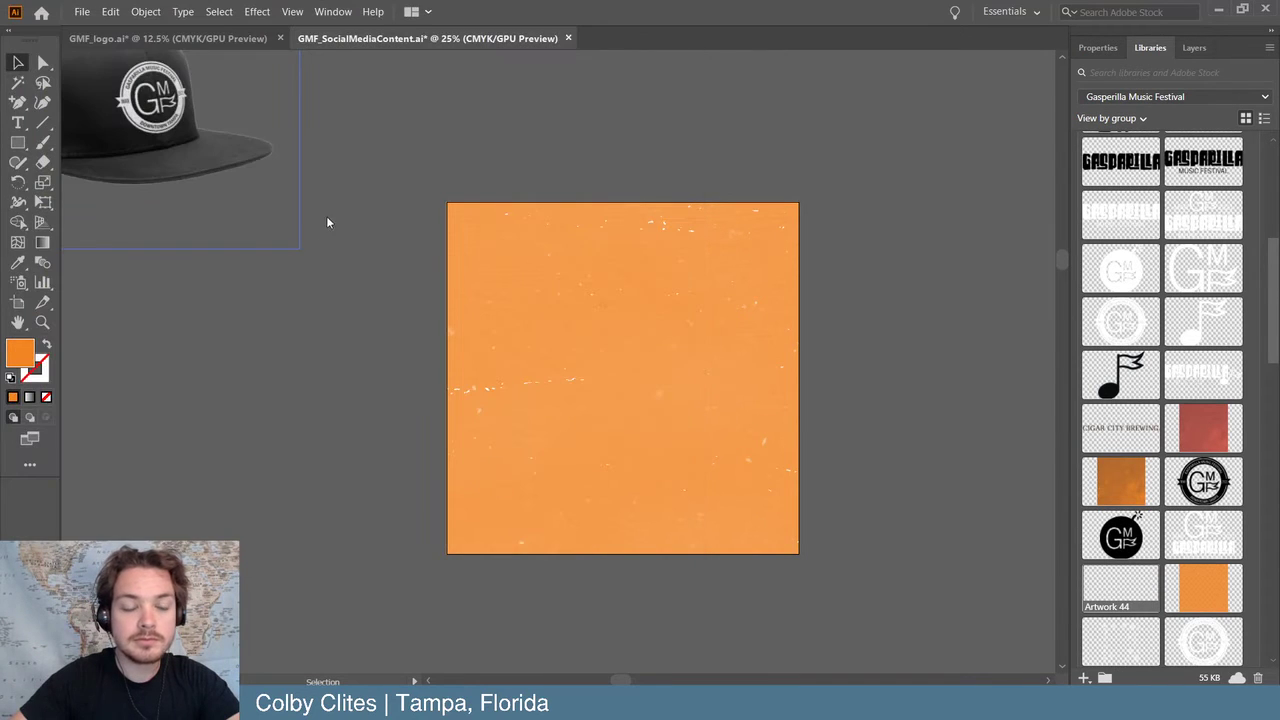
pyautogui.moveTo(511, 277); pyautogui.dragTo(314, 249)
pyautogui.moveTo(455, 397); pyautogui.dragTo(458, 341)
# - Send the stage crowd photo to the back, behind the textured orange square
pyautogui.rightClick(414, 313)
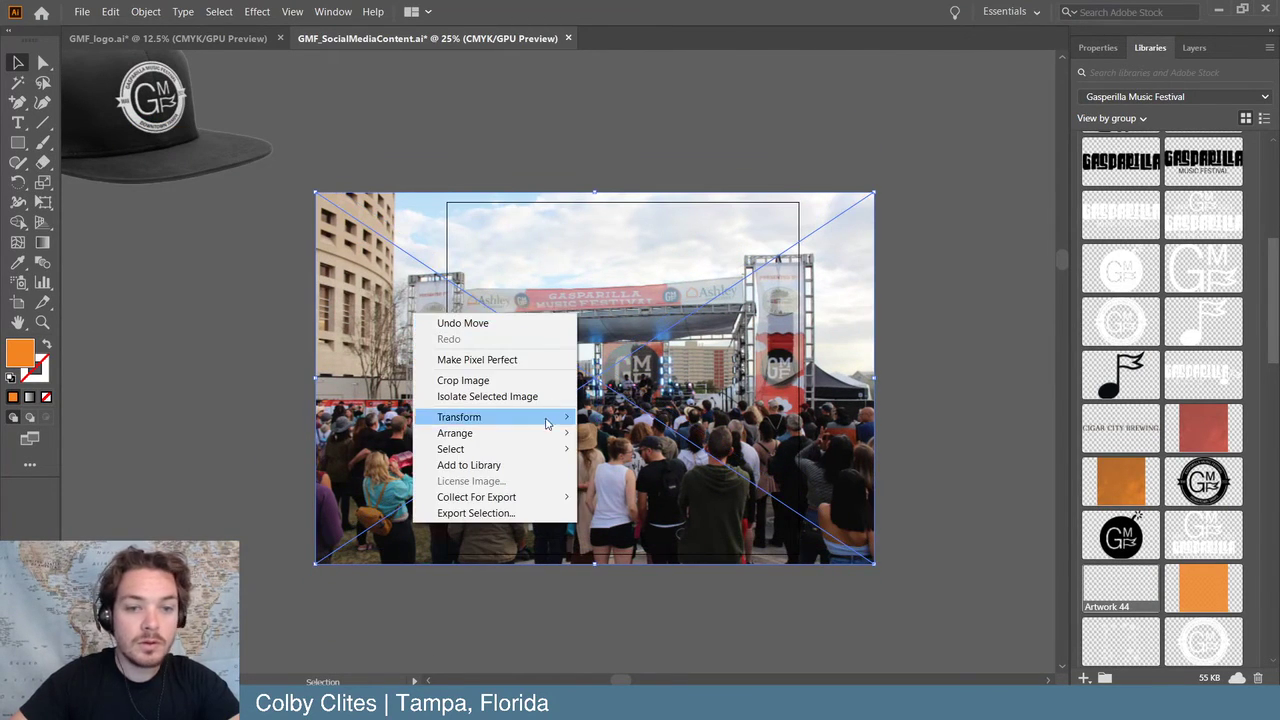
pyautogui.moveTo(545, 433)
pyautogui.click(620, 481)
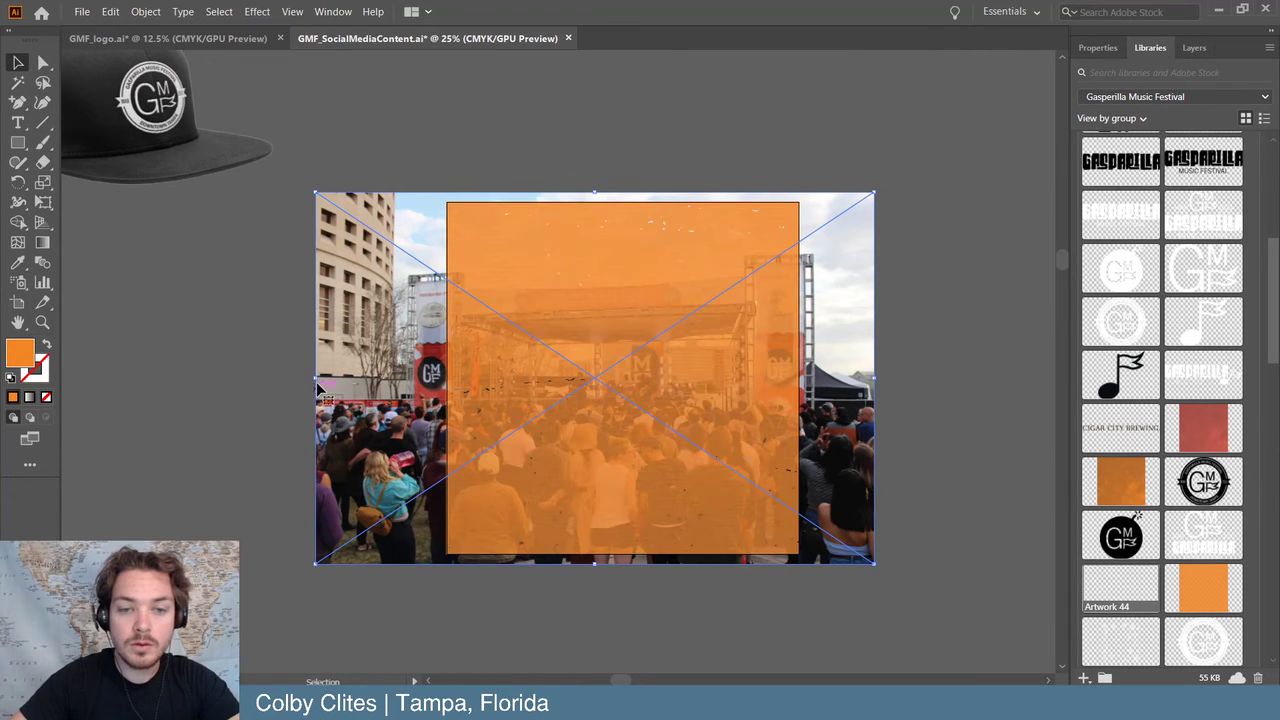
# - Align the photo with the artboard's top edge, scale it down to the artboard's height, and shift it sideways over the artboard
pyautogui.moveTo(353, 362); pyautogui.dragTo(313, 333)
pyautogui.moveTo(335, 269); pyautogui.dragTo(638, 483)
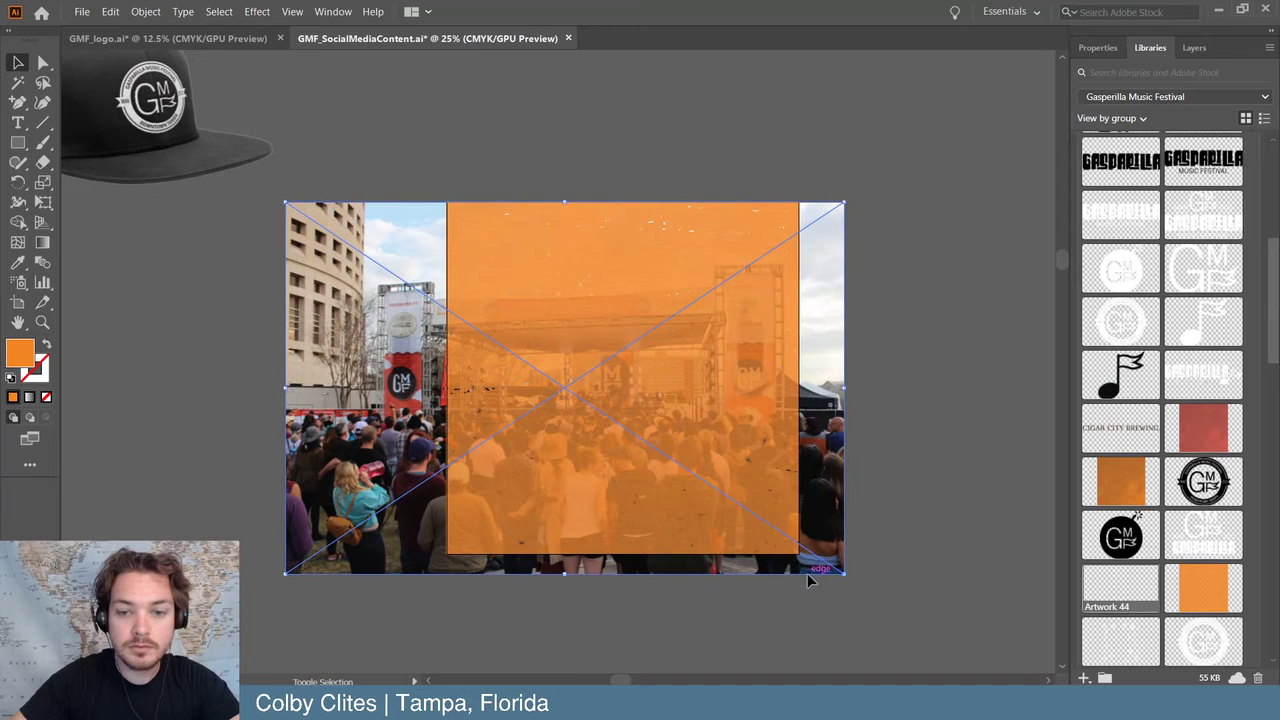
pyautogui.moveTo(845, 573); pyautogui.dragTo(814, 554)
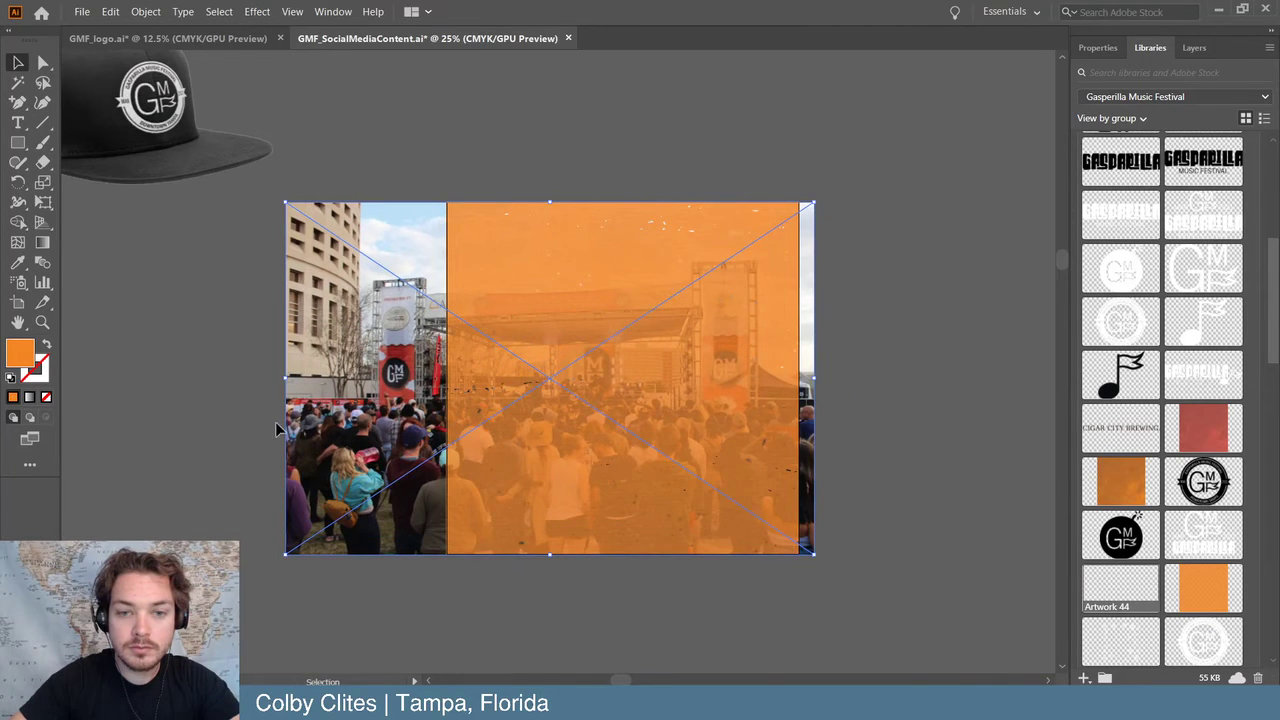
pyautogui.moveTo(295, 420); pyautogui.dragTo(366, 425)
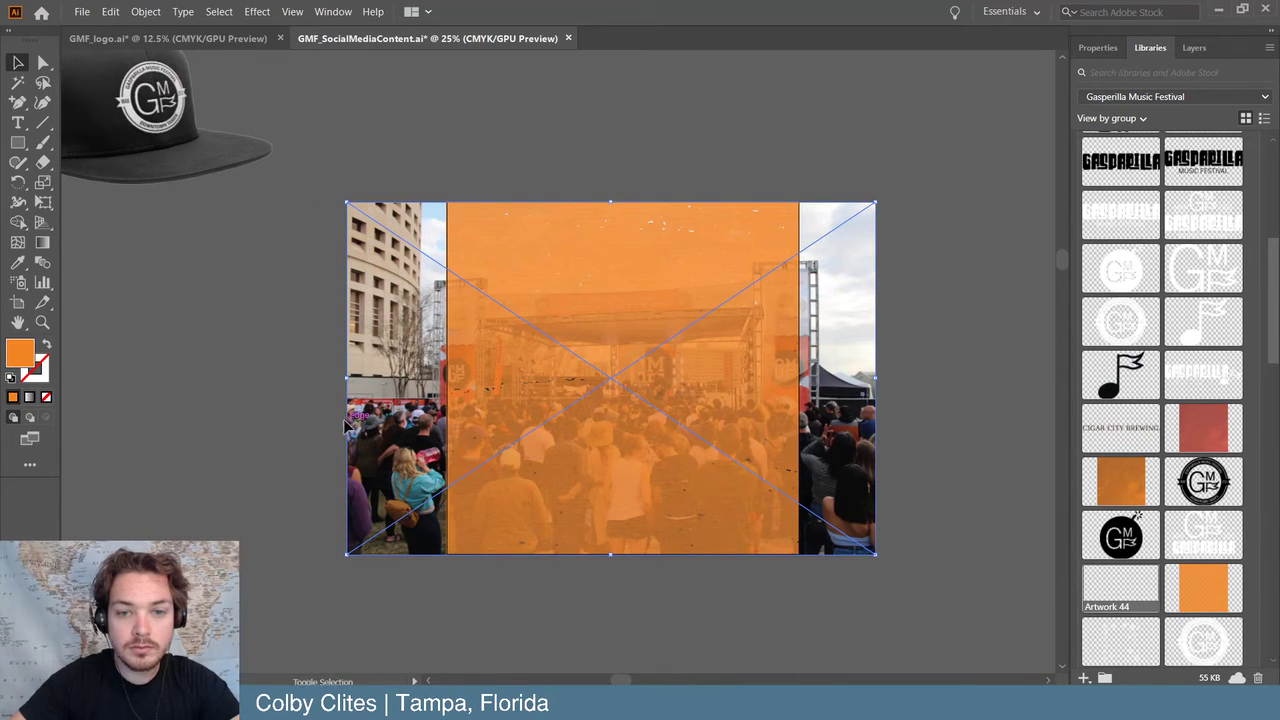
# - Fine-tune the photo's horizontal position so the stage sits roughly centred behind the orange square
pyautogui.click(206, 432)
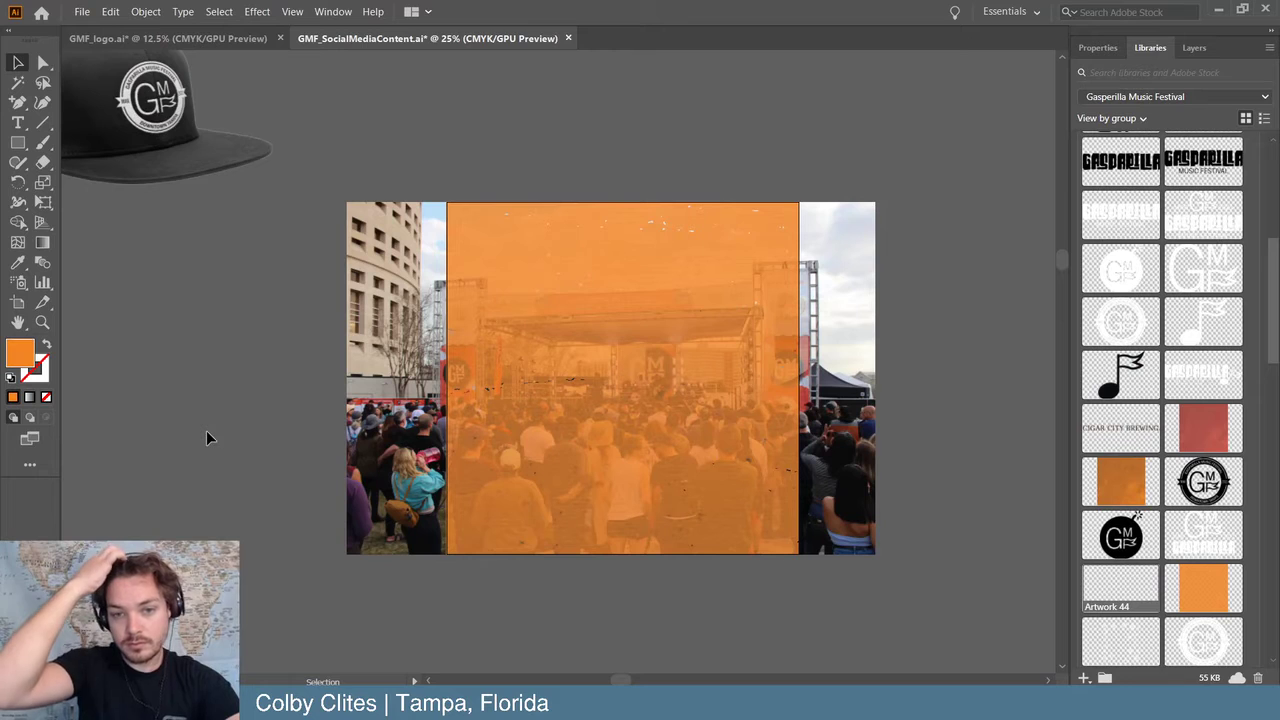
pyautogui.click(423, 393)
pyautogui.moveTo(425, 398); pyautogui.dragTo(396, 400)
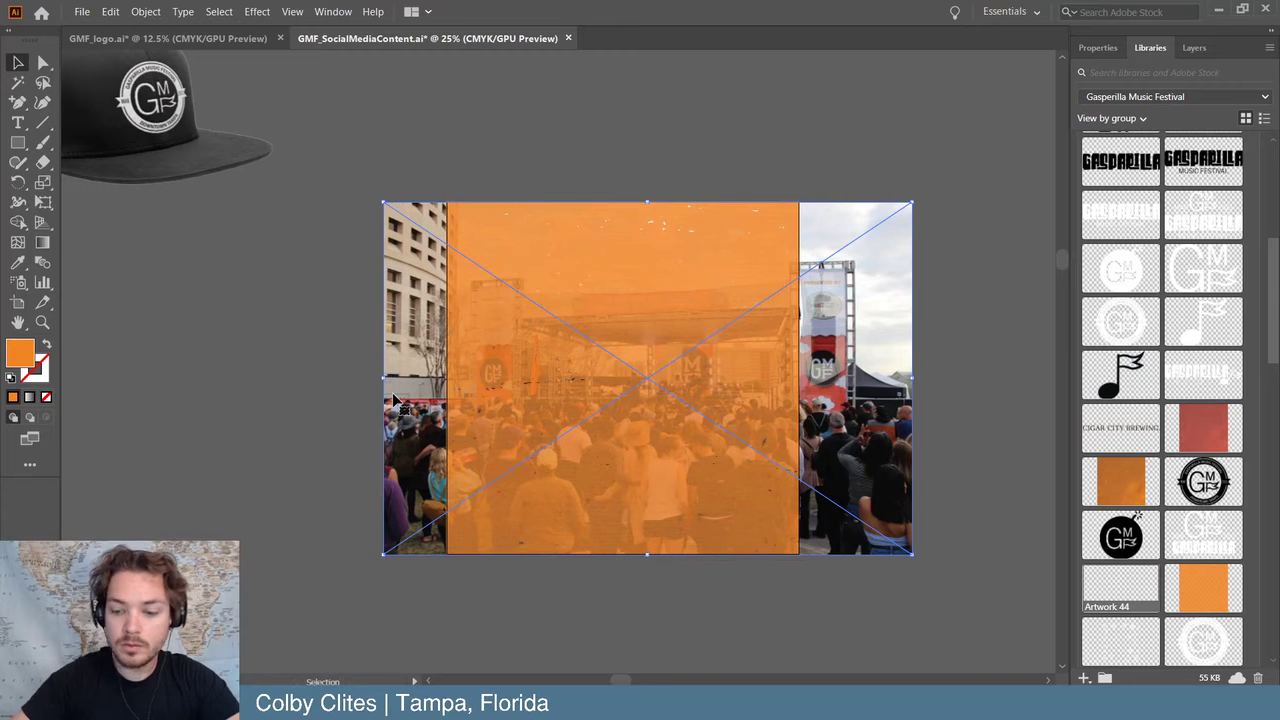
pyautogui.press('Left')
pyautogui.press('Left')
pyautogui.press('Left')
pyautogui.press('Left')
pyautogui.press('Left')
pyautogui.press('Left')
pyautogui.press('Left')
pyautogui.press('Left')
pyautogui.press('Left')
pyautogui.press('Left')
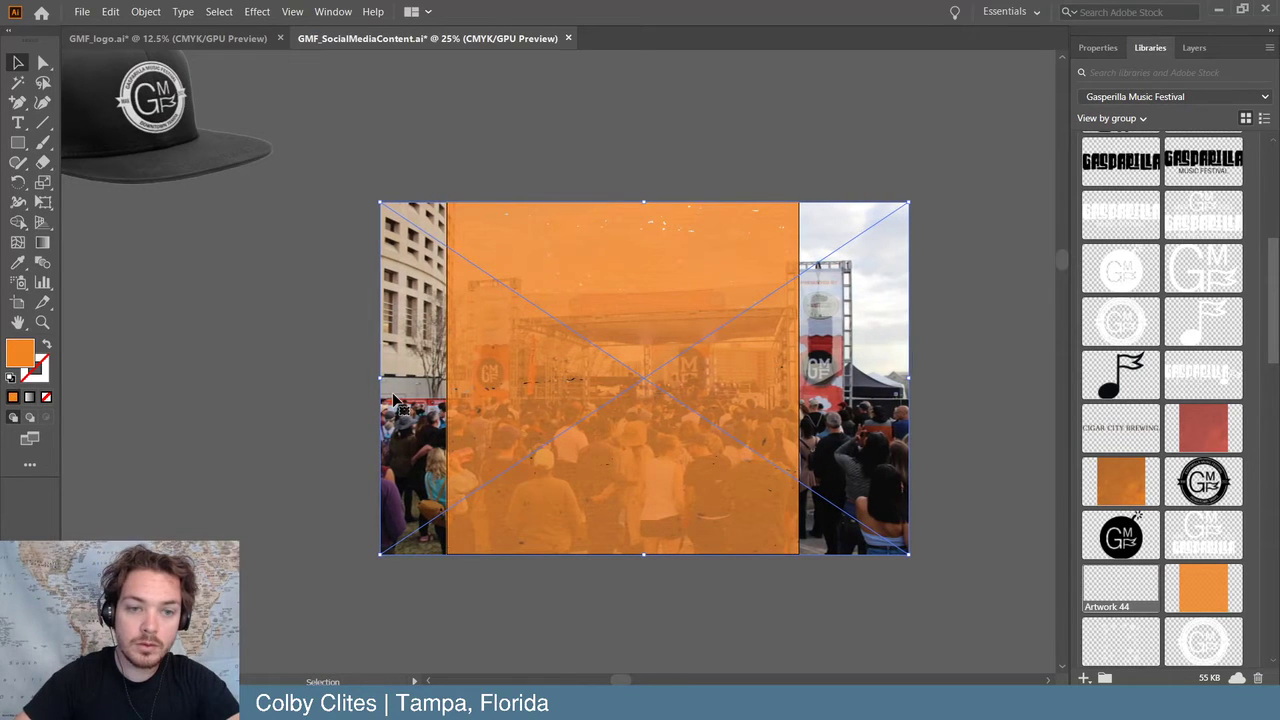
pyautogui.press('Left')
pyautogui.press('Left')
pyautogui.press('Left')
pyautogui.press('Left')
pyautogui.press('Left')
pyautogui.press('Left')
pyautogui.press('Left')
pyautogui.press('Left')
pyautogui.press('Left')
pyautogui.press('Left')
pyautogui.press('Left')
pyautogui.press('Left')
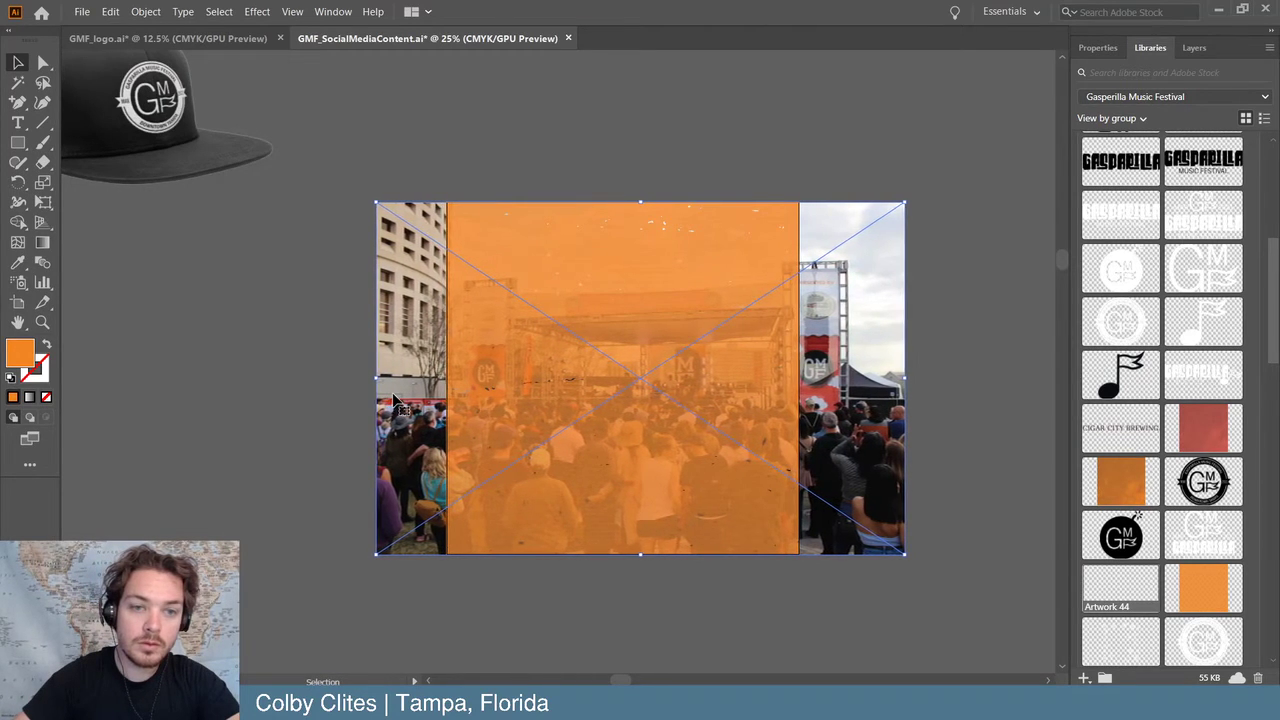
pyautogui.press('Left')
pyautogui.press('Left')
pyautogui.press('Left')
pyautogui.press('Left')
pyautogui.press('Left')
pyautogui.press('Left')
pyautogui.press('Left')
pyautogui.press('Left')
pyautogui.press('Left')
pyautogui.press('Left')
pyautogui.press('Left')
pyautogui.press('Left')
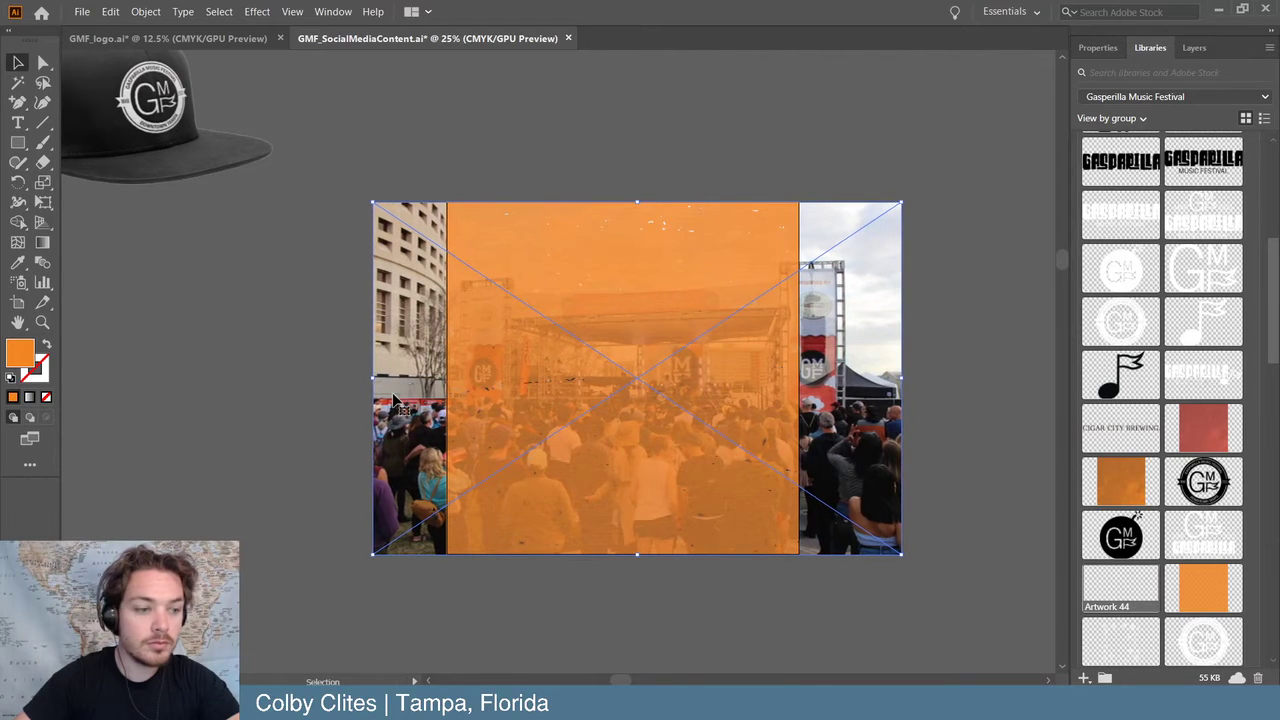
pyautogui.press('Left')
pyautogui.press('Left')
pyautogui.click(222, 376)
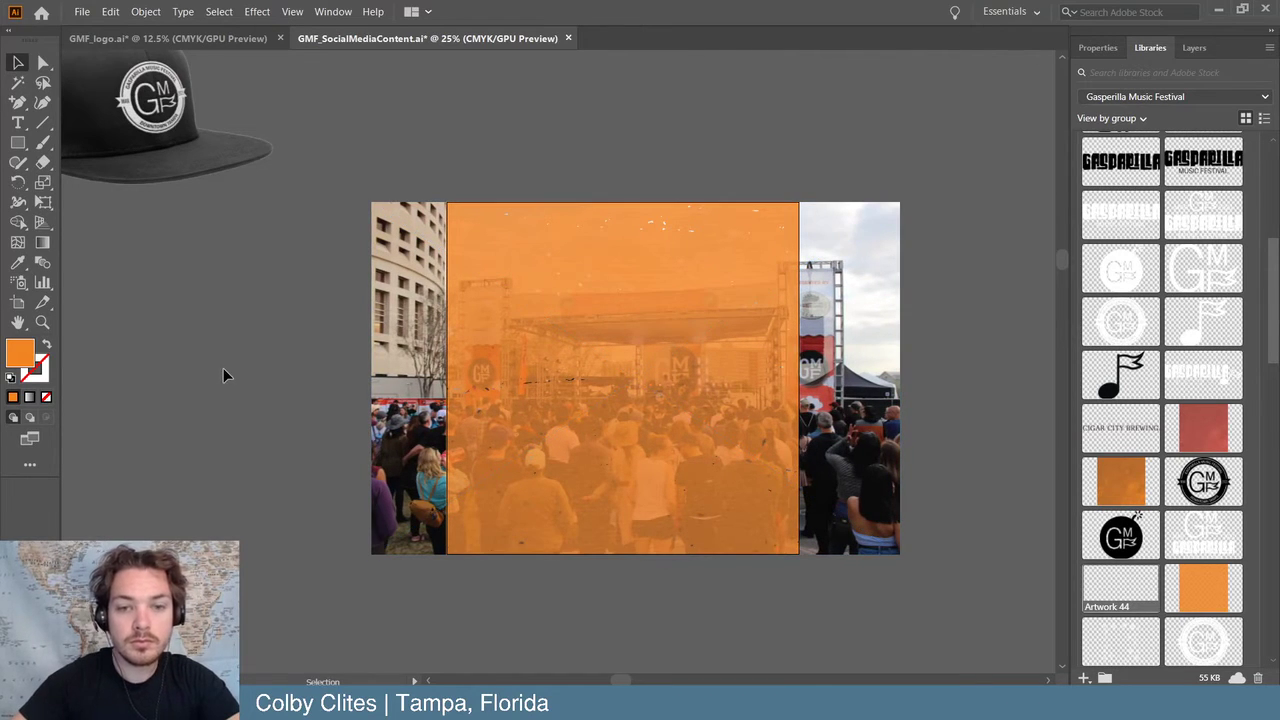
# - Move the black cap mockup onto the orange square, scale it down to fit inside the artboard, and centre it
pyautogui.moveTo(192, 168); pyautogui.dragTo(669, 415)
pyautogui.moveTo(630, 338); pyautogui.dragTo(650, 384)
pyautogui.keyDown('shift'); pyautogui.click(812, 300); pyautogui.keyUp('shift')
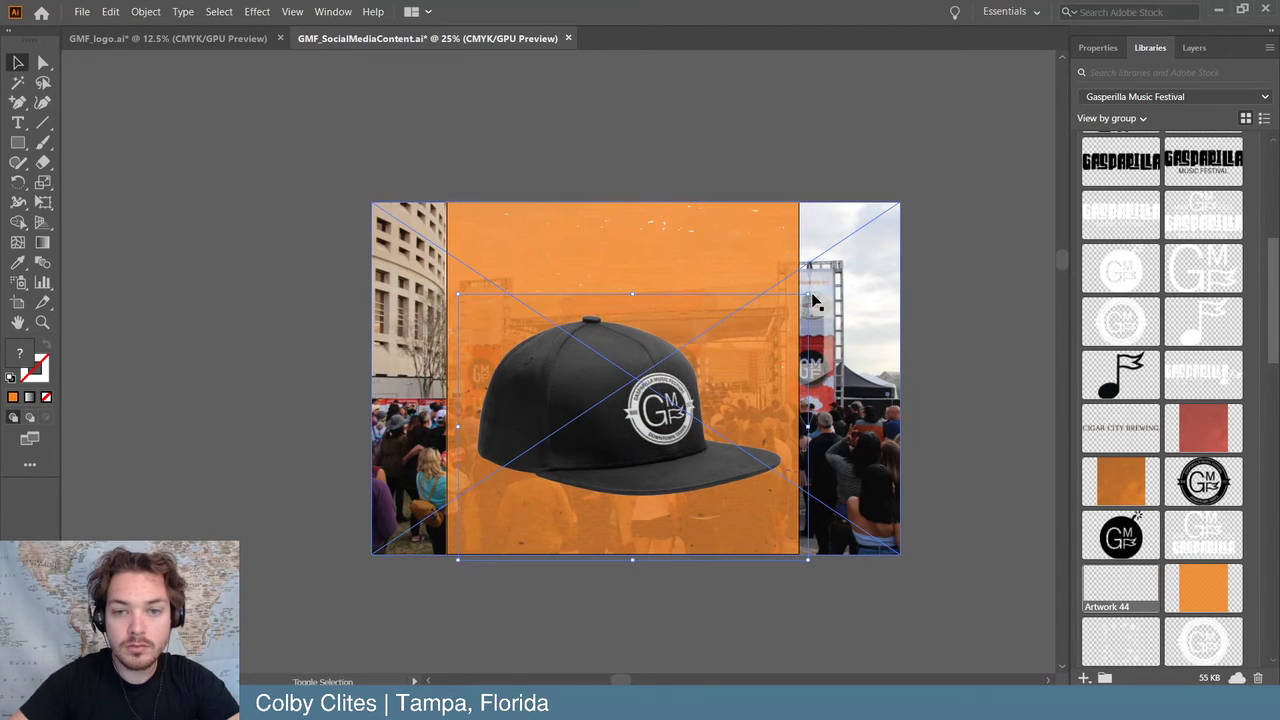
pyautogui.moveTo(810, 296); pyautogui.dragTo(810, 259)
pyautogui.moveTo(672, 363); pyautogui.dragTo(647, 363)
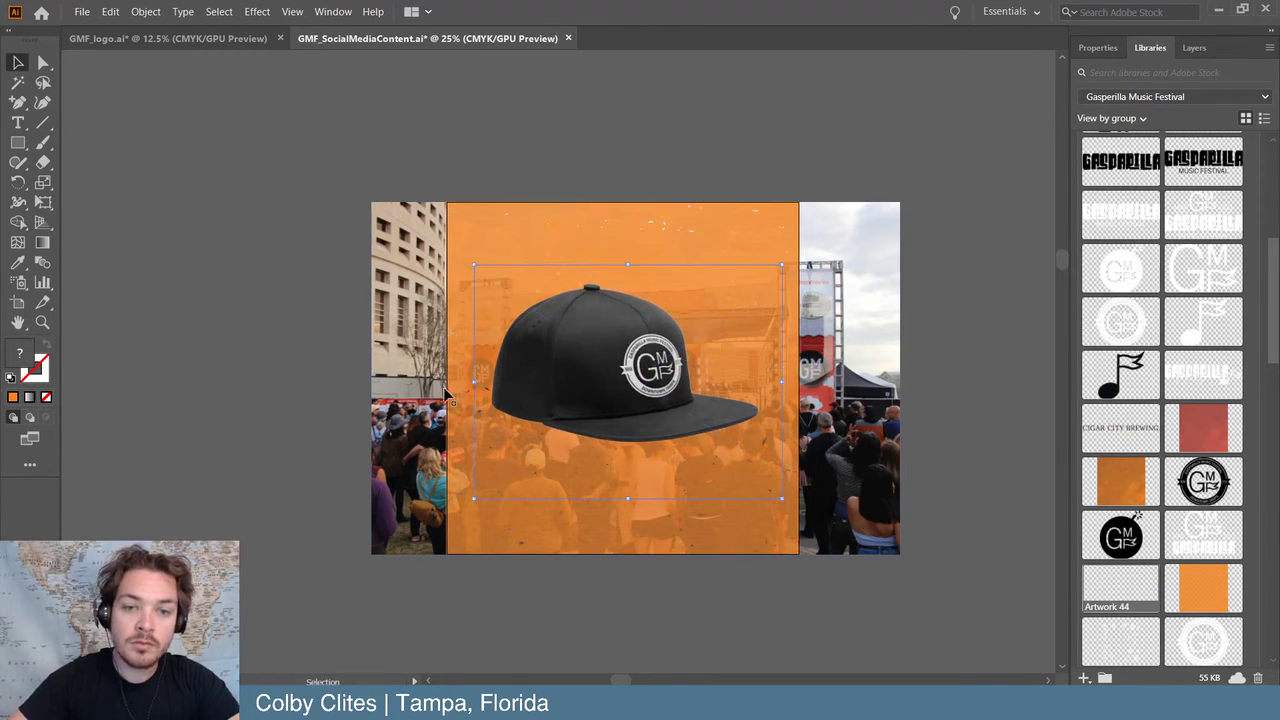
pyautogui.click(294, 365)
# - Copy the teal wave strip from the Kings of Leon post to the lower edge of the cap artboard
pyautogui.scroll(5, 1000, 420)
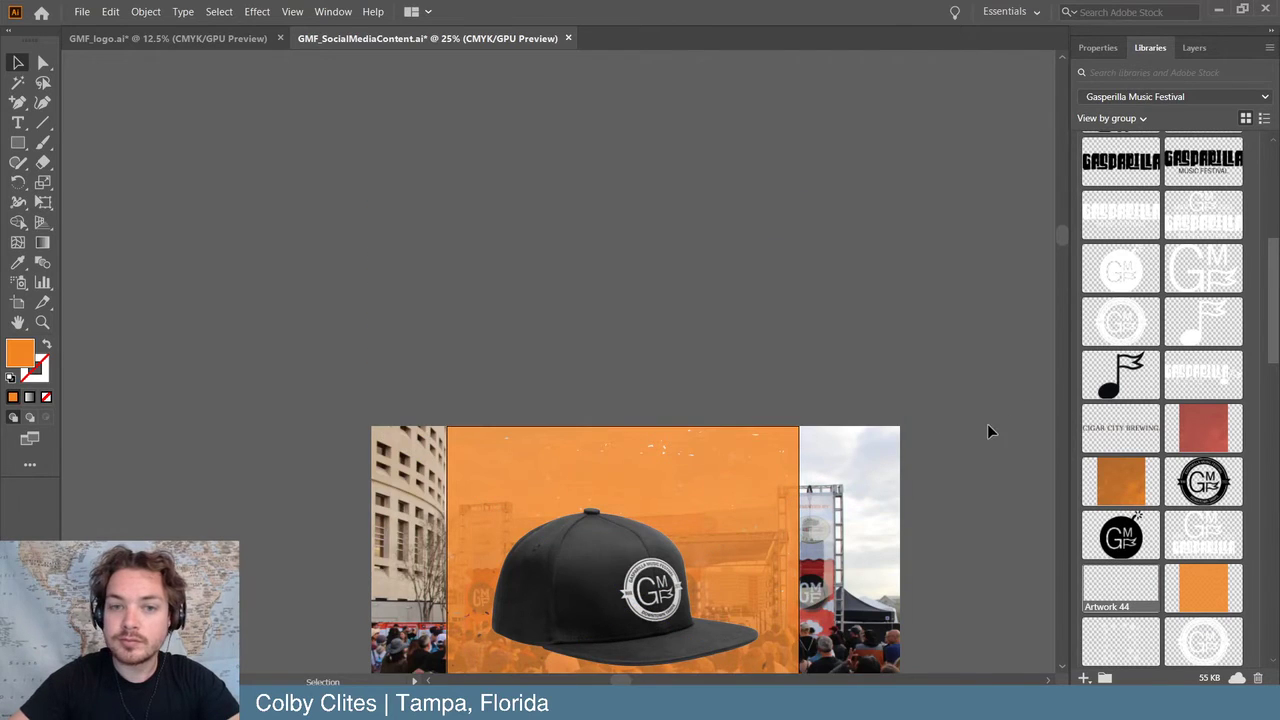
pyautogui.scroll(2, 960, 420)
pyautogui.hotkey('ctrl', '-')
pyautogui.hotkey('ctrl', '-')
pyautogui.hotkey('ctrl', '-')
pyautogui.hotkey('ctrl', '-')
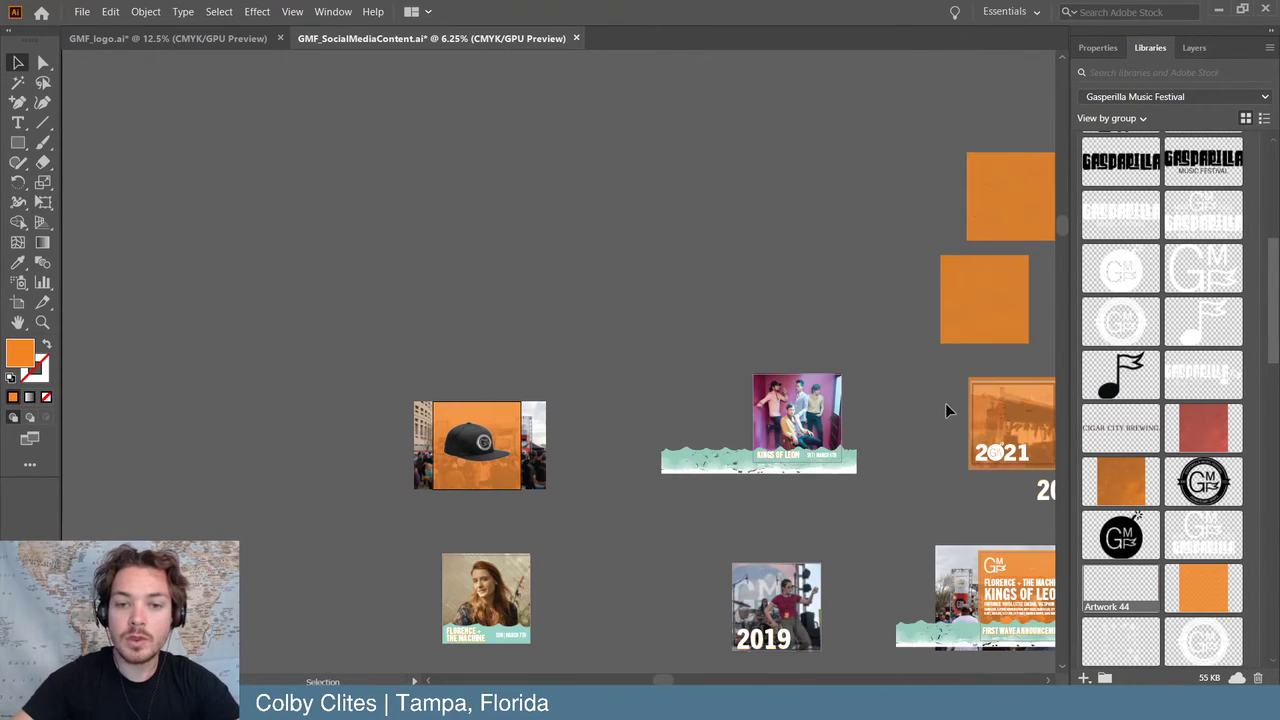
pyautogui.click(706, 460)
pyautogui.moveTo(706, 460); pyautogui.dragTo(414, 506)
# - Move the copied wave strip up over the lower part of the cap artboard
pyautogui.hotkey('ctrl', '+')
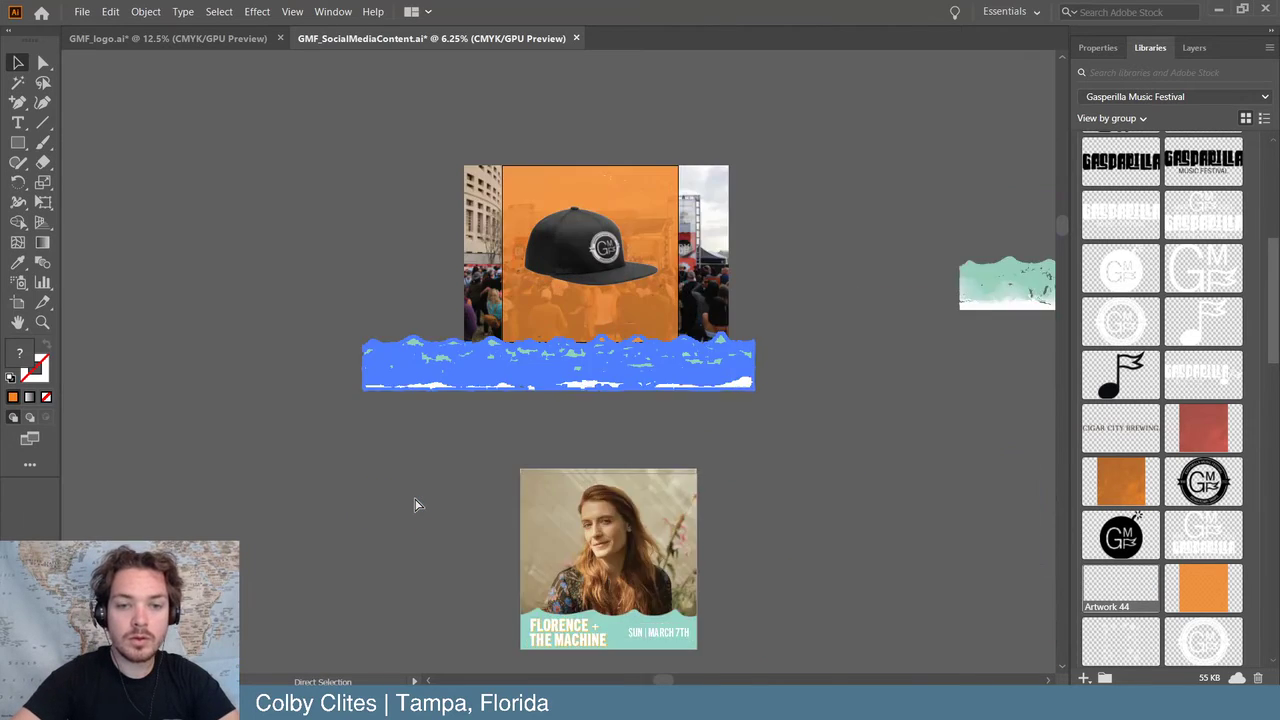
pyautogui.hotkey('ctrl', '+')
pyautogui.hotkey('ctrl', '+')
pyautogui.hotkey('ctrl', '+')
pyautogui.hotkey('ctrl', '+')
pyautogui.hotkey('ctrl', '+')
pyautogui.scroll(3, 414, 497)
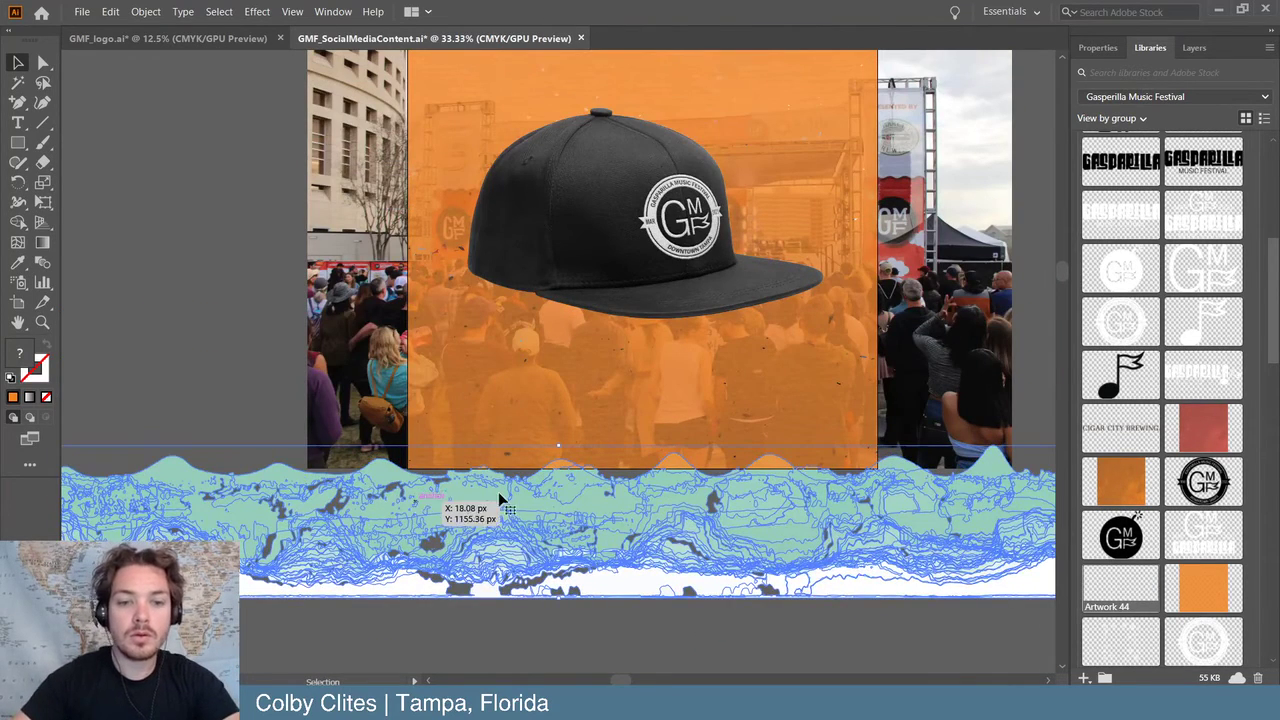
pyautogui.moveTo(498, 492); pyautogui.dragTo(501, 418)
# - Bring the wave strip to the front and align its lower edge with the artboard's bottom edge
pyautogui.click(146, 11)
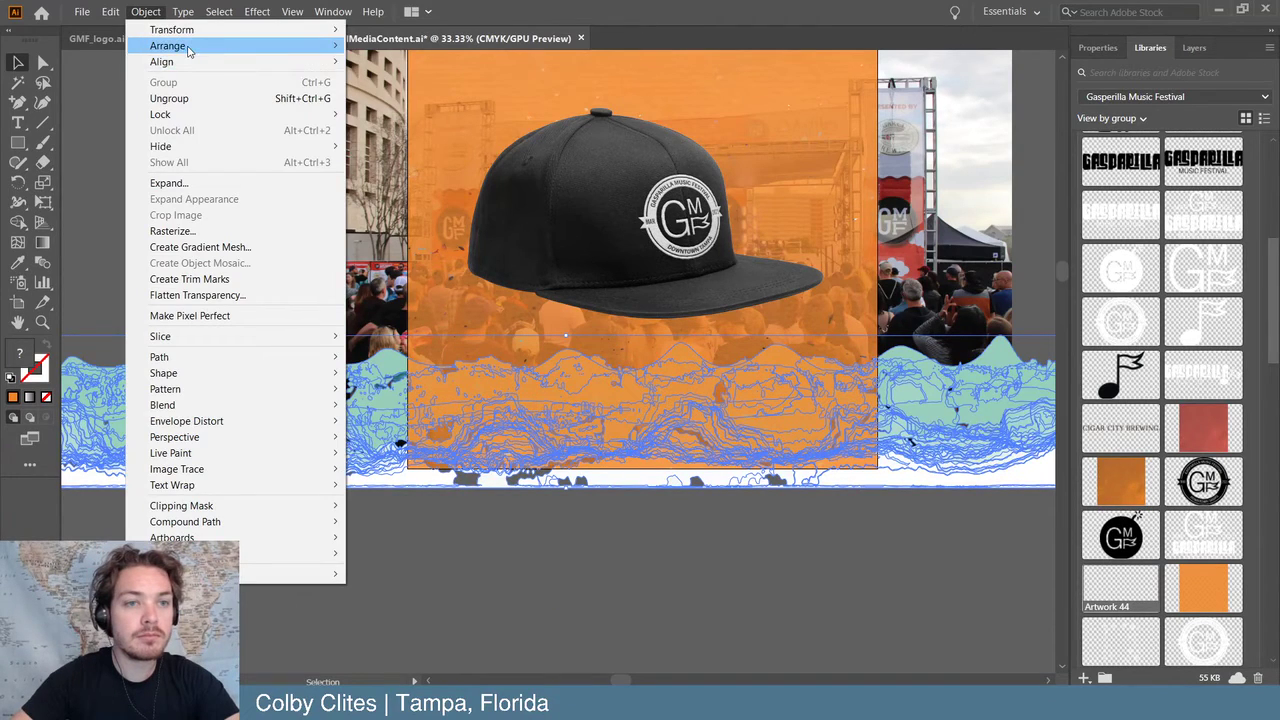
pyautogui.moveTo(188, 47)
pyautogui.click(385, 45)
pyautogui.moveTo(192, 390); pyautogui.dragTo(197, 380)
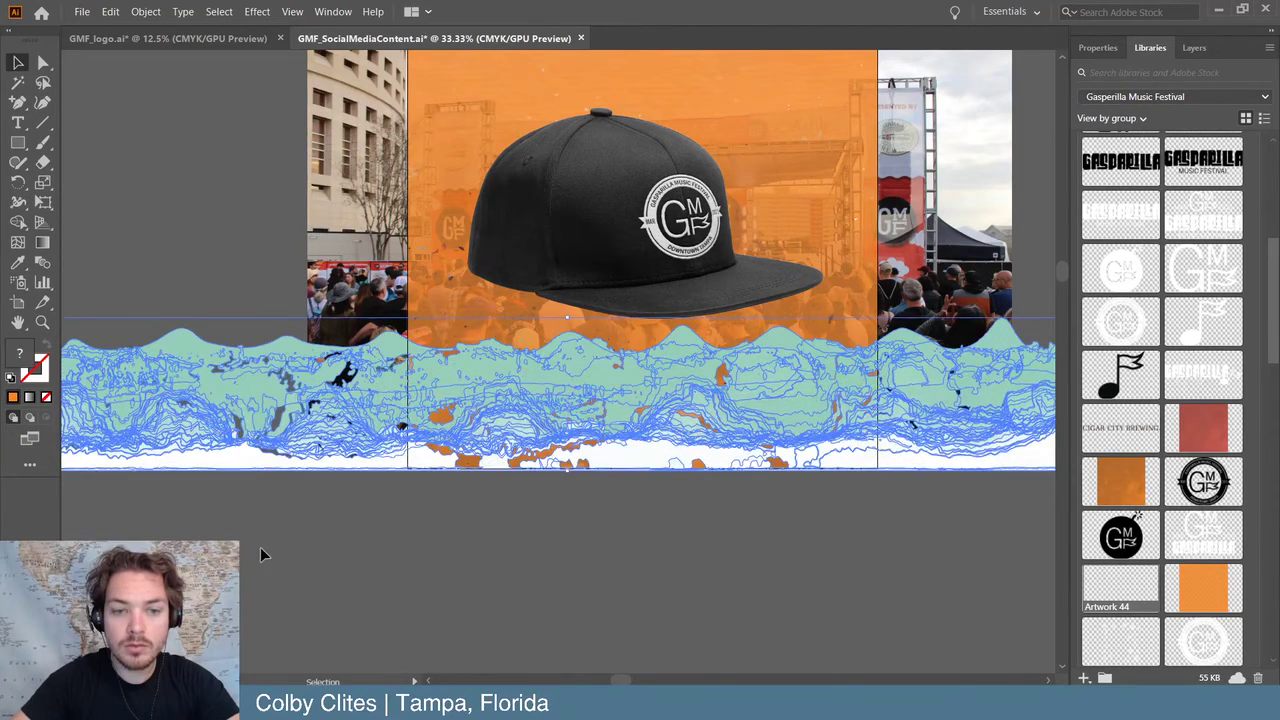
pyautogui.click(260, 547)
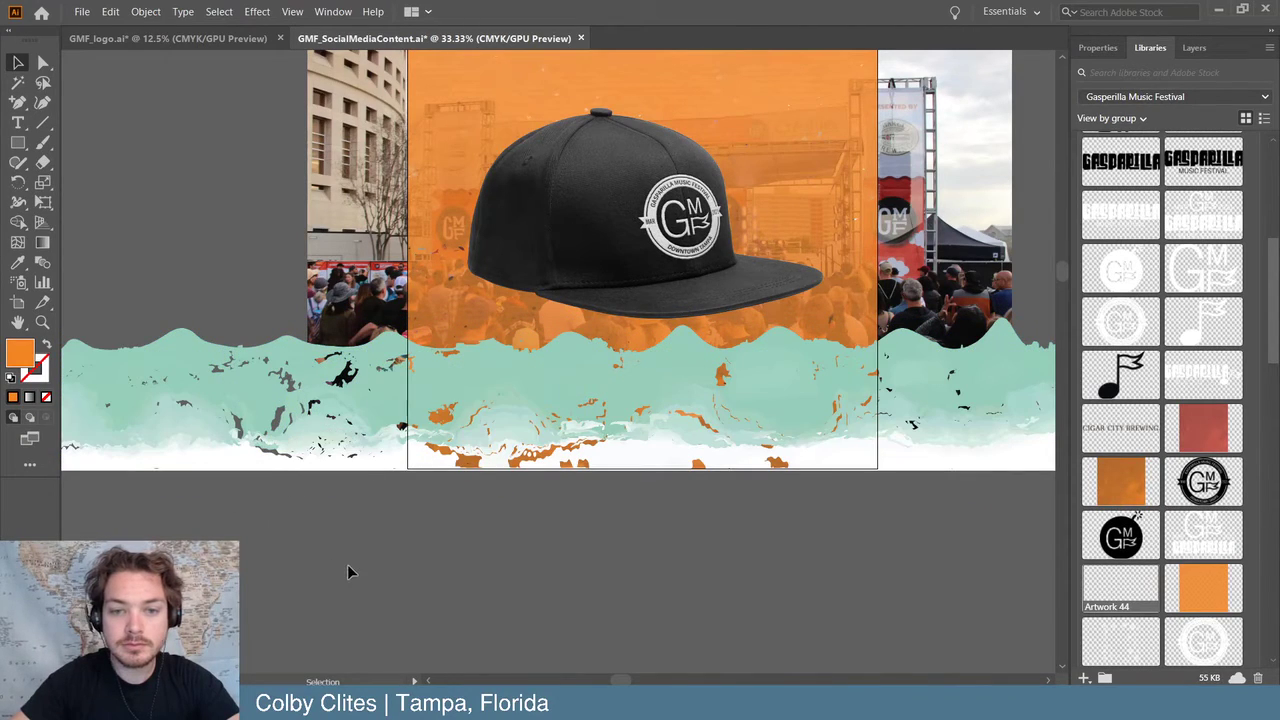
# - Lower the wave strip slightly past the artboard's bottom edge and shift the cap a little to the right
pyautogui.scroll(2, 349, 566)
pyautogui.hotkey('ctrl', '-')
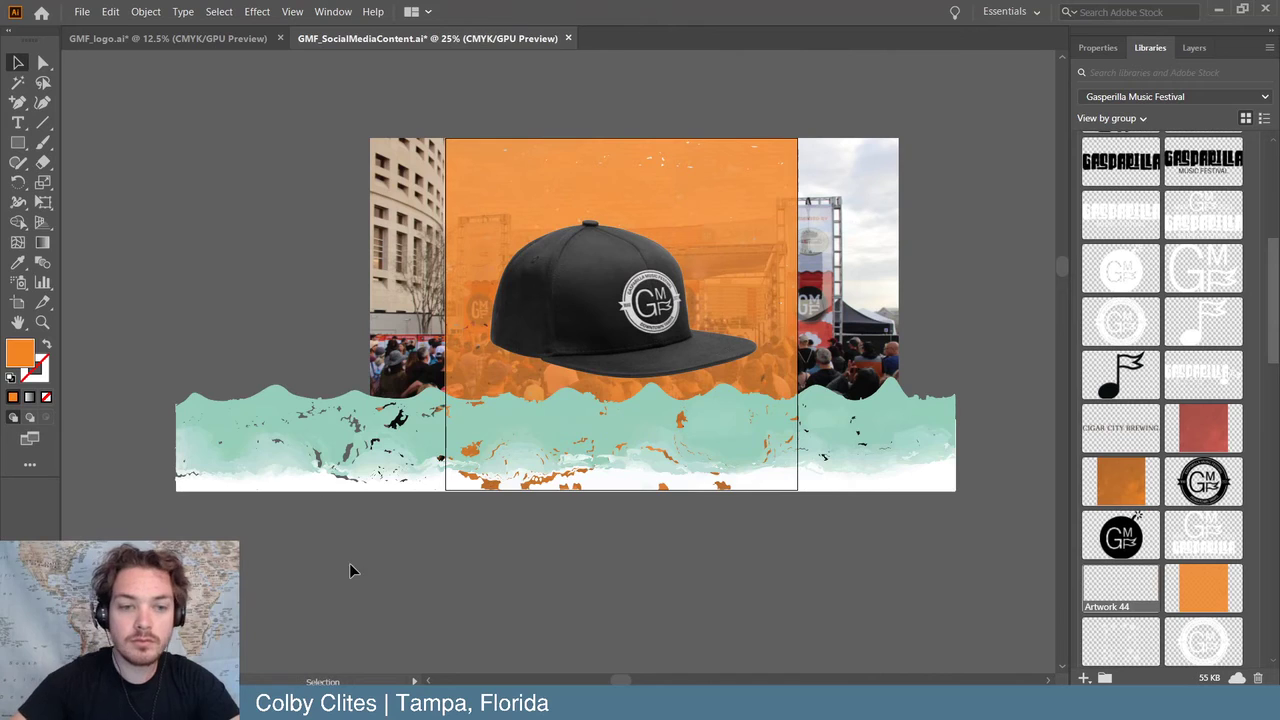
pyautogui.moveTo(278, 434); pyautogui.dragTo(277, 443)
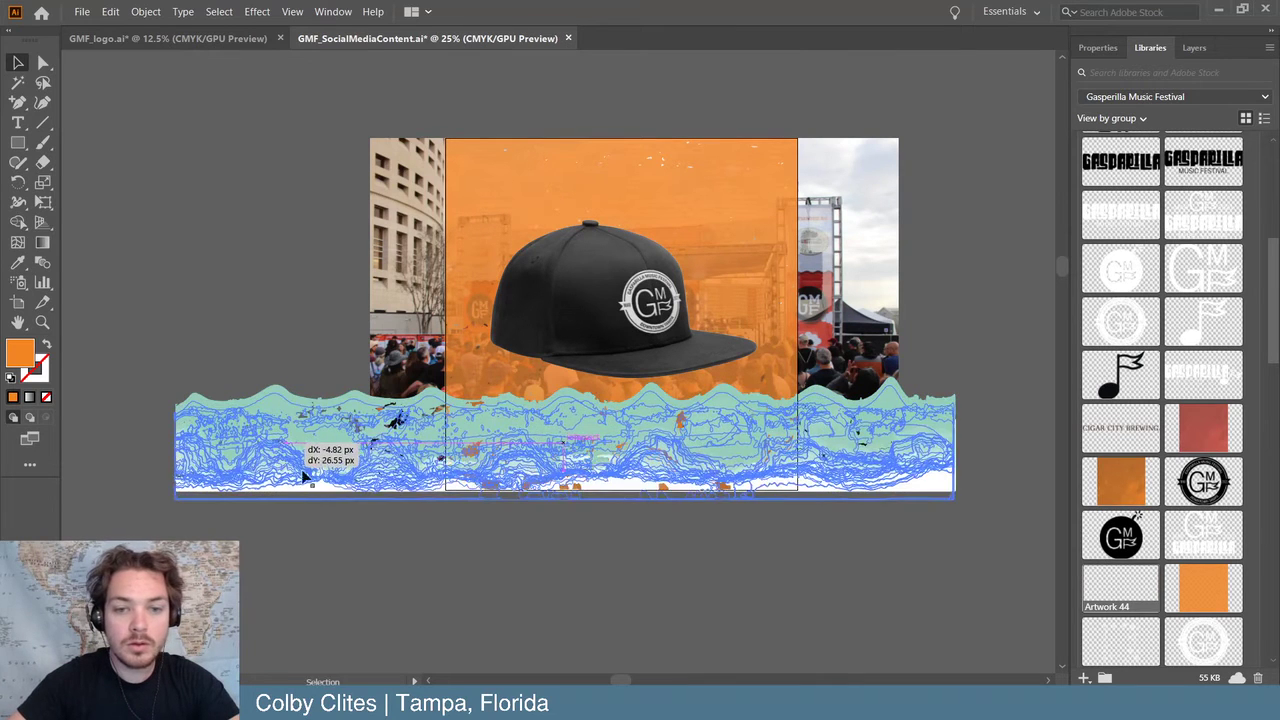
pyautogui.click(381, 575)
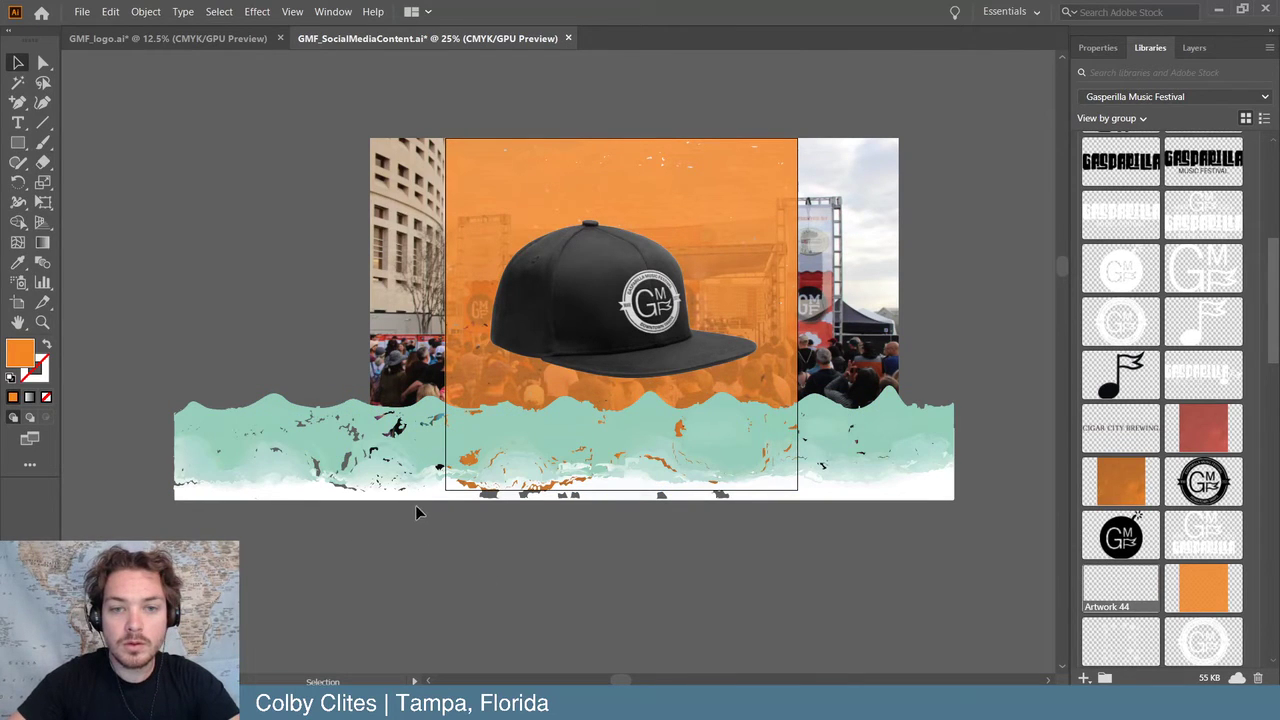
pyautogui.moveTo(610, 315); pyautogui.dragTo(623, 312)
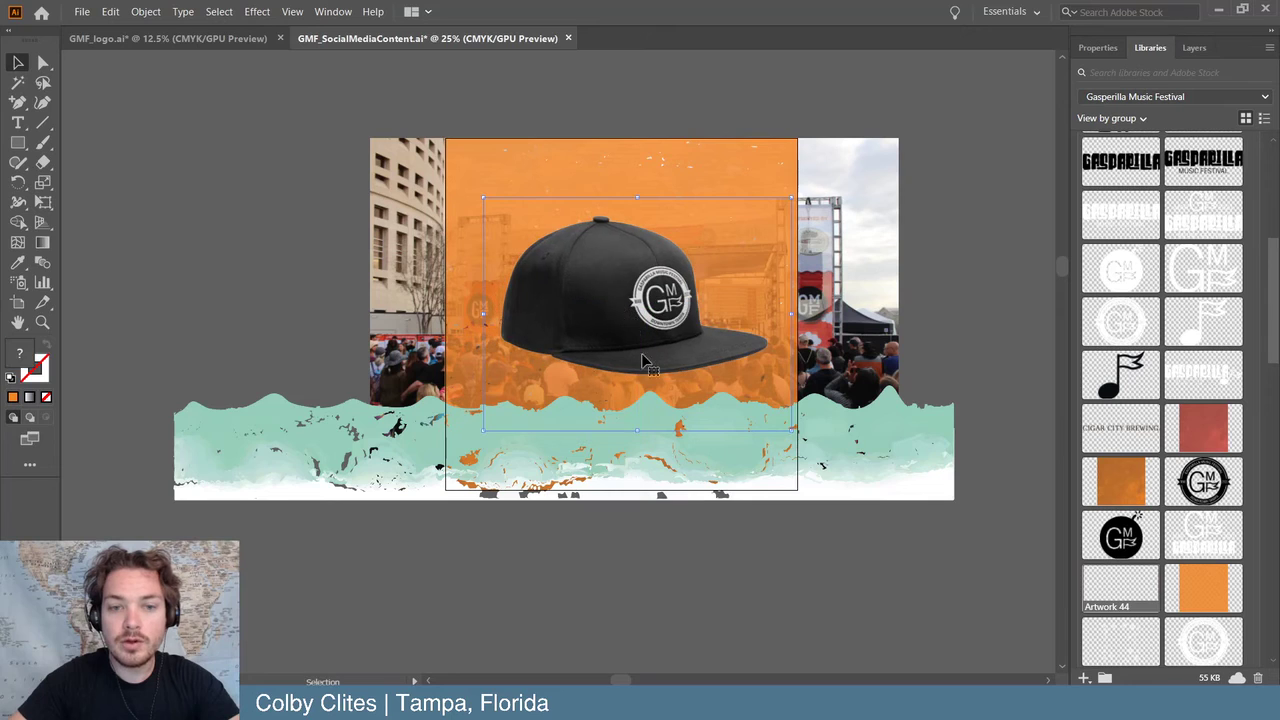
pyautogui.click(951, 340)
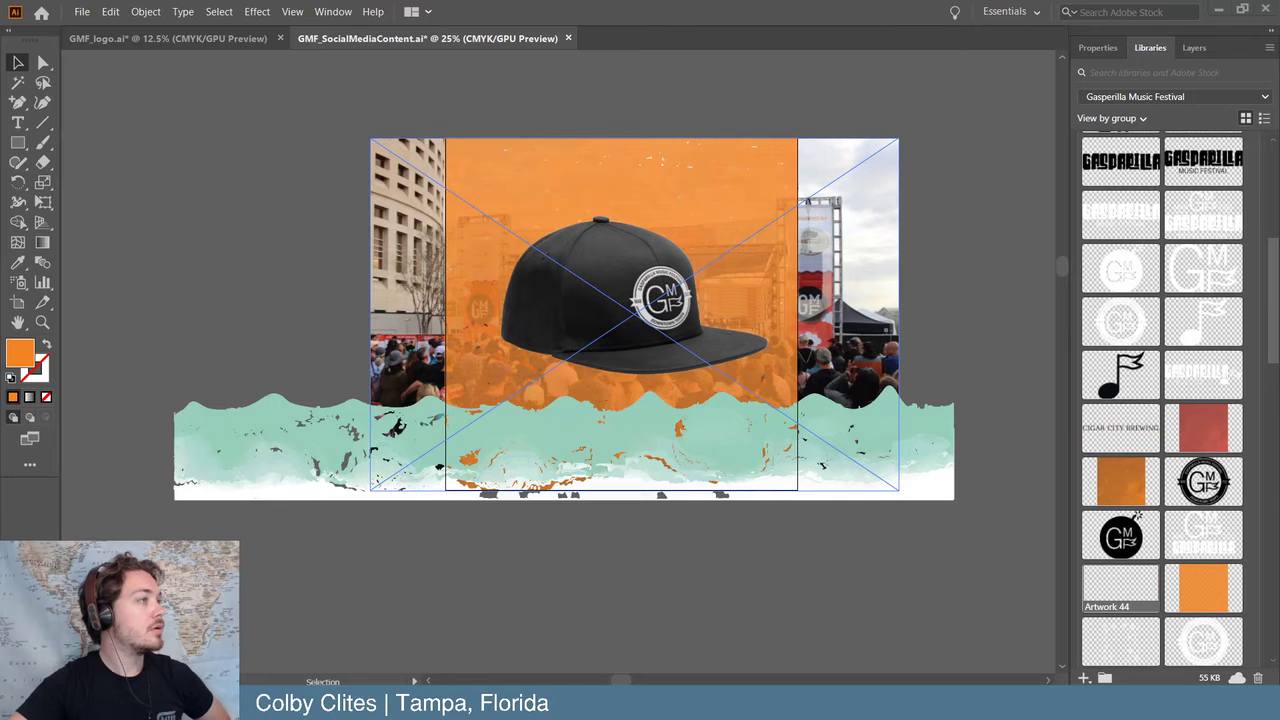
# - Switch to the Snapback Cap mockup in Photoshop and hide and reshow its Background layer to examine the cap's cutout
pyautogui.hotkey('alt', 'Tab')
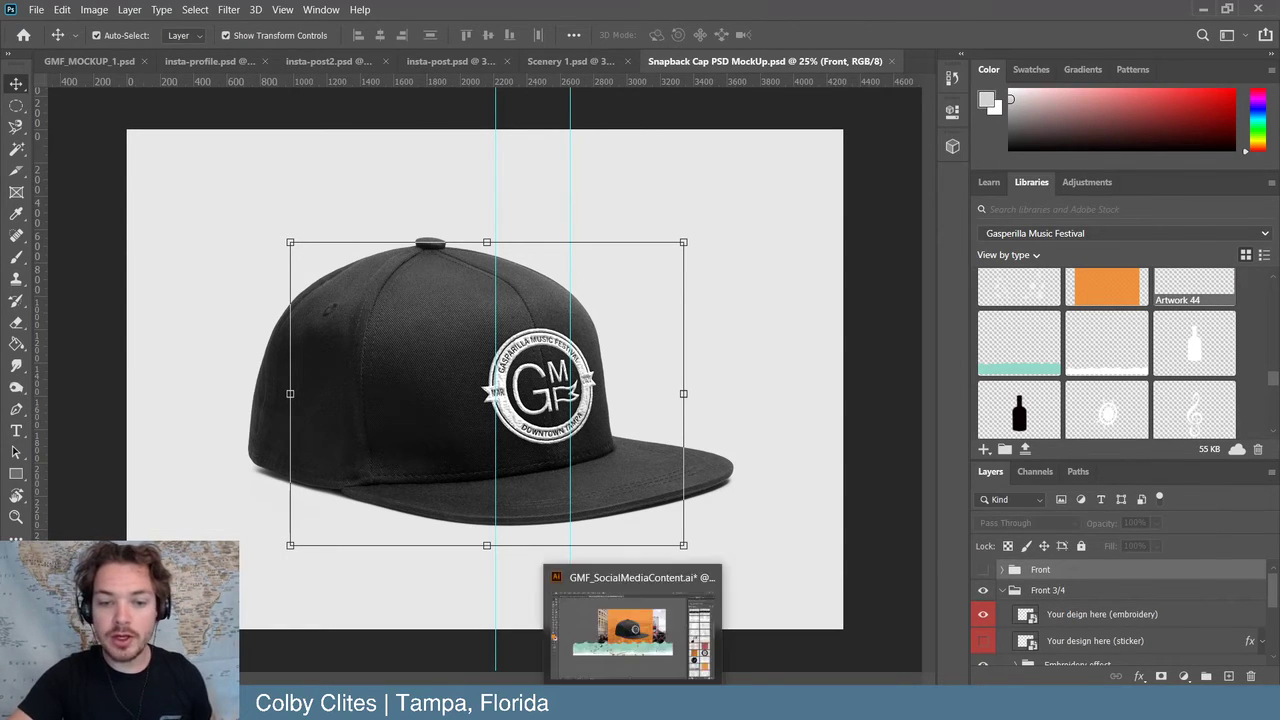
pyautogui.click(640, 600)
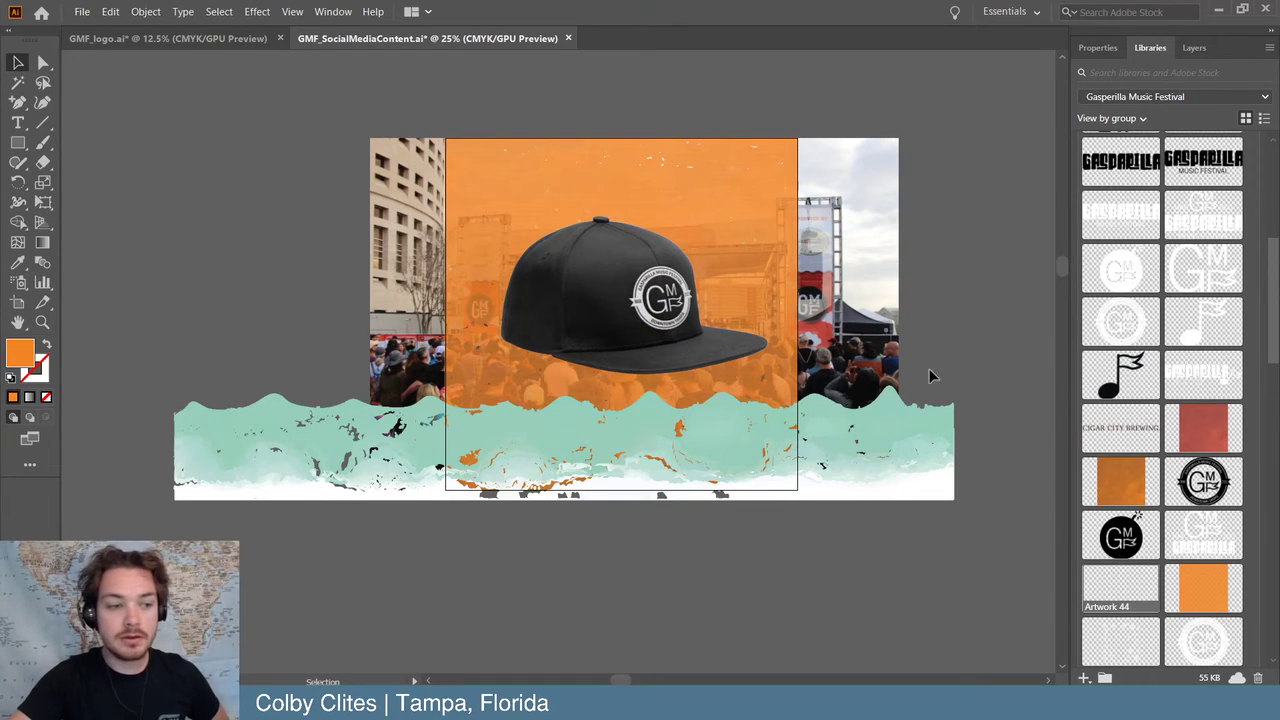
pyautogui.click(1218, 10)
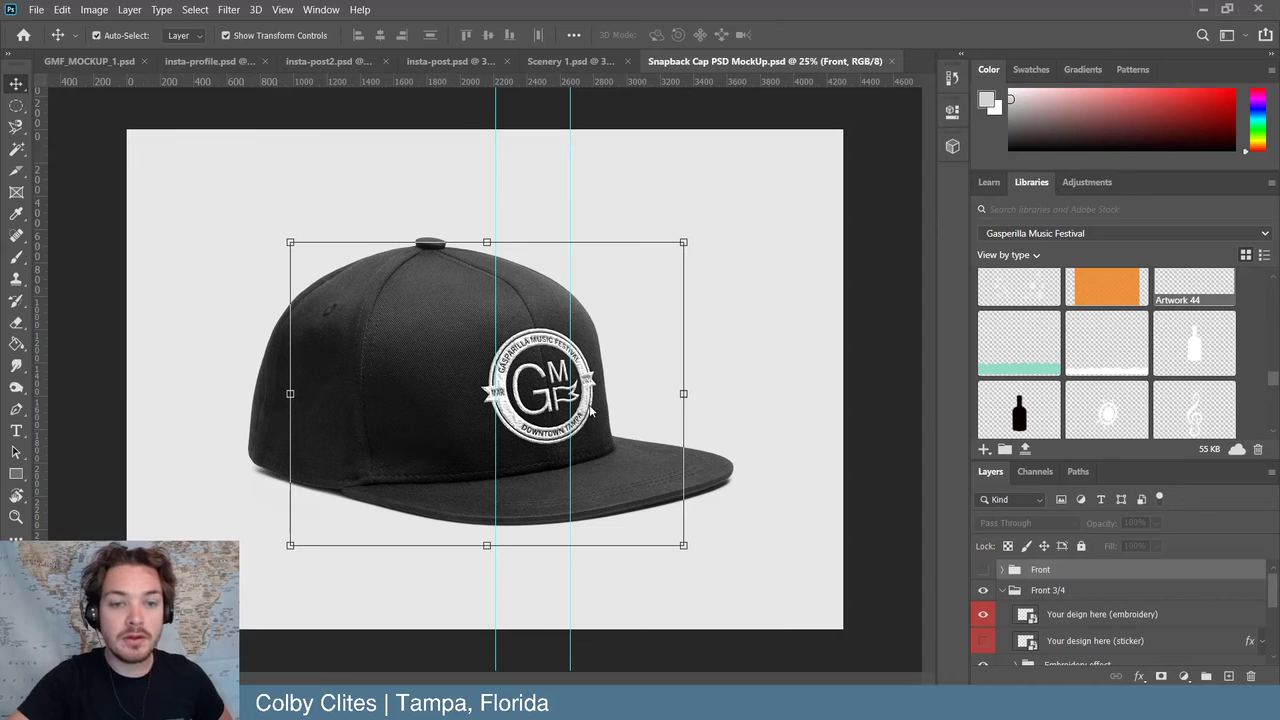
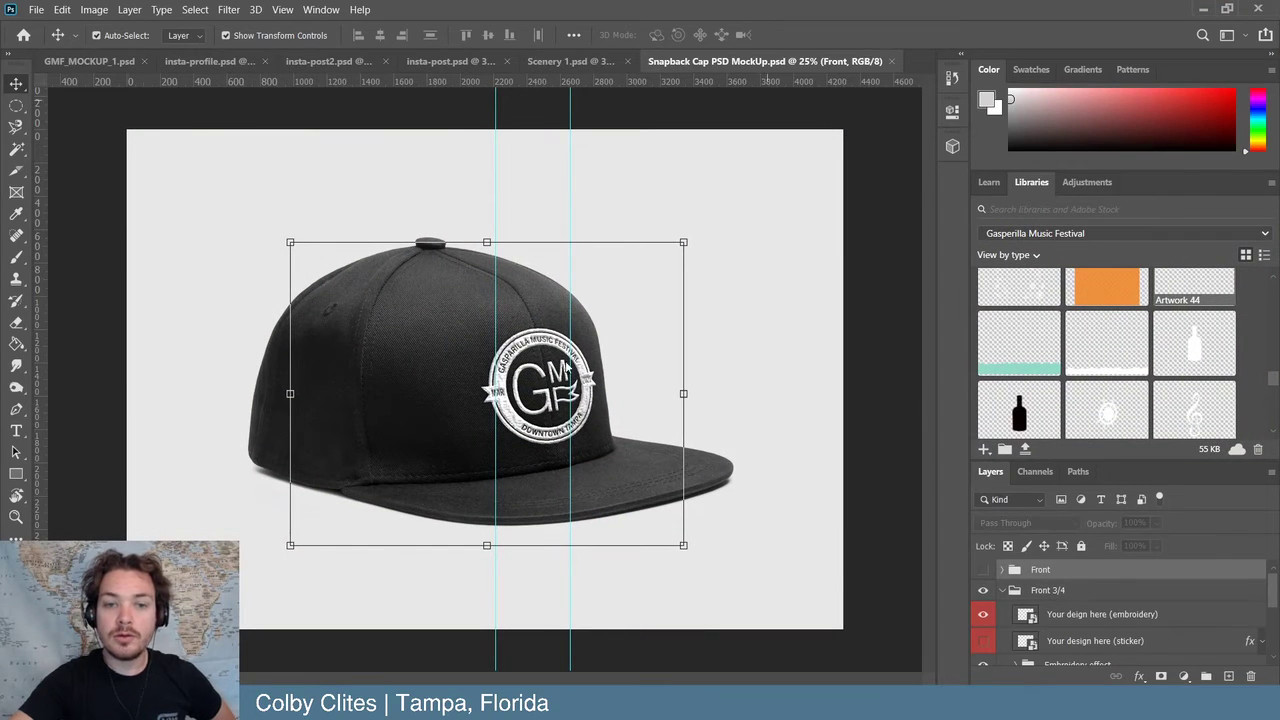
pyautogui.scroll(-5, 990, 600)
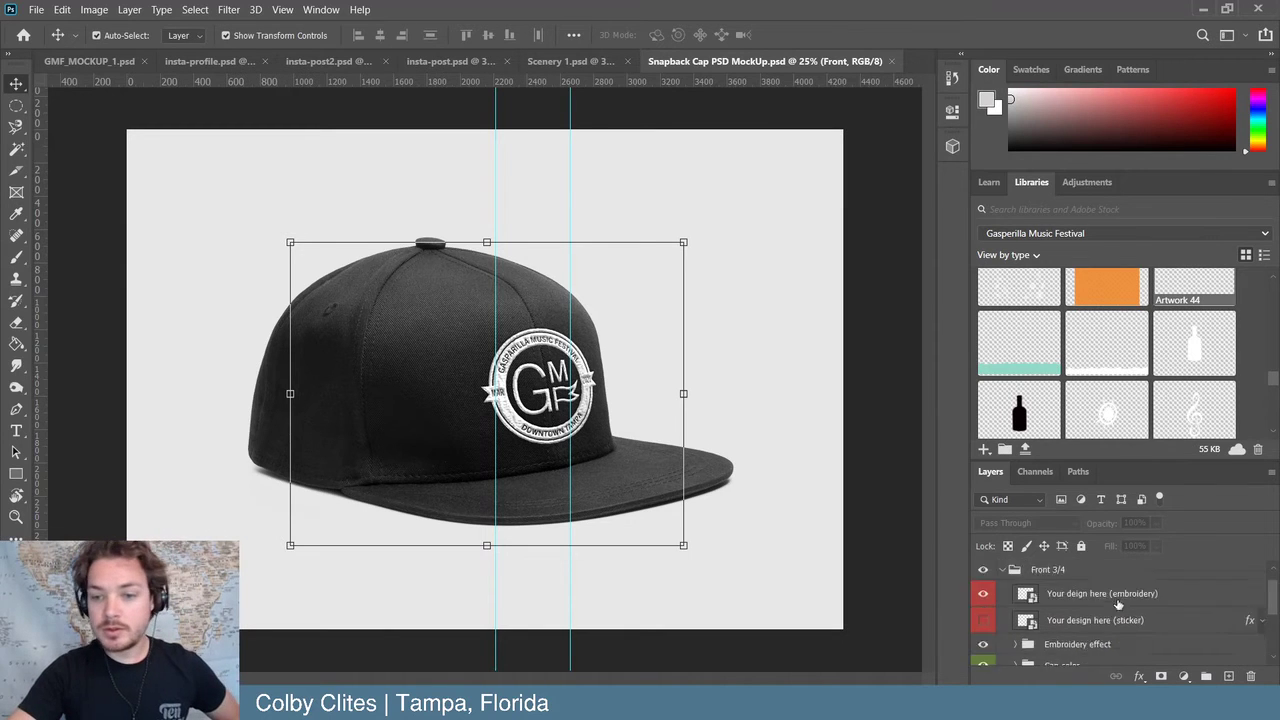
pyautogui.click(983, 652)
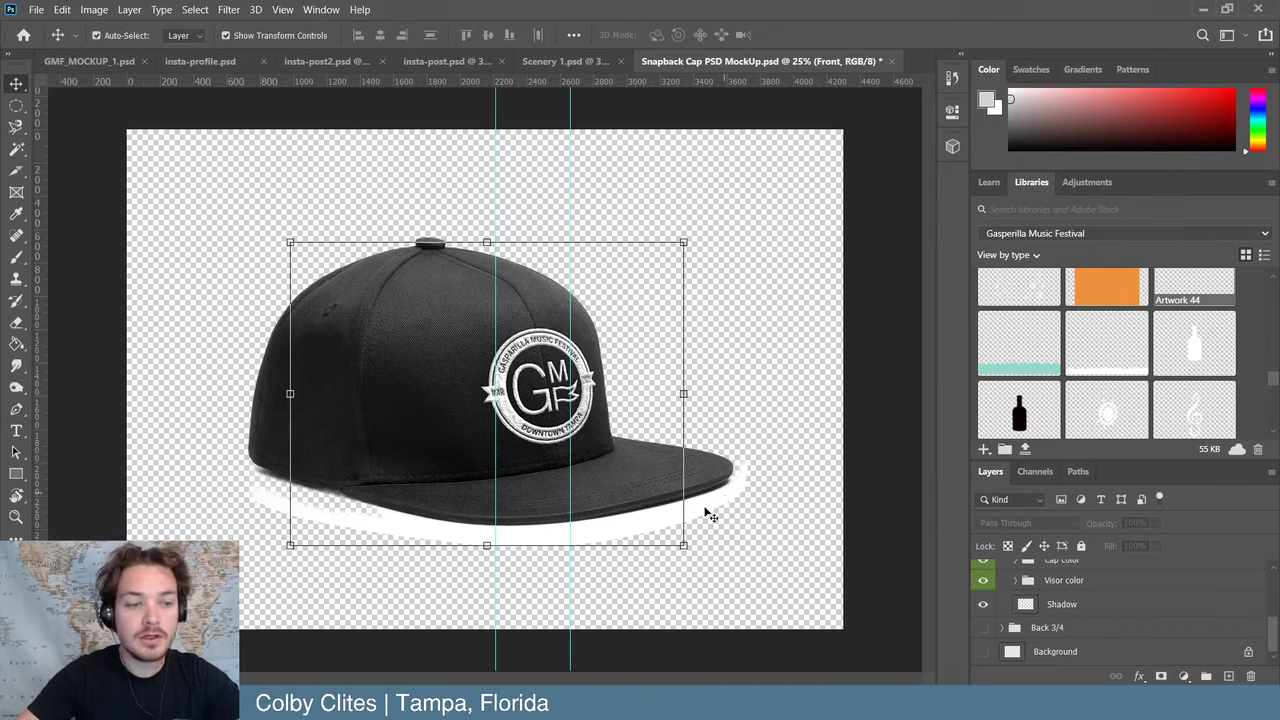
pyautogui.click(983, 652)
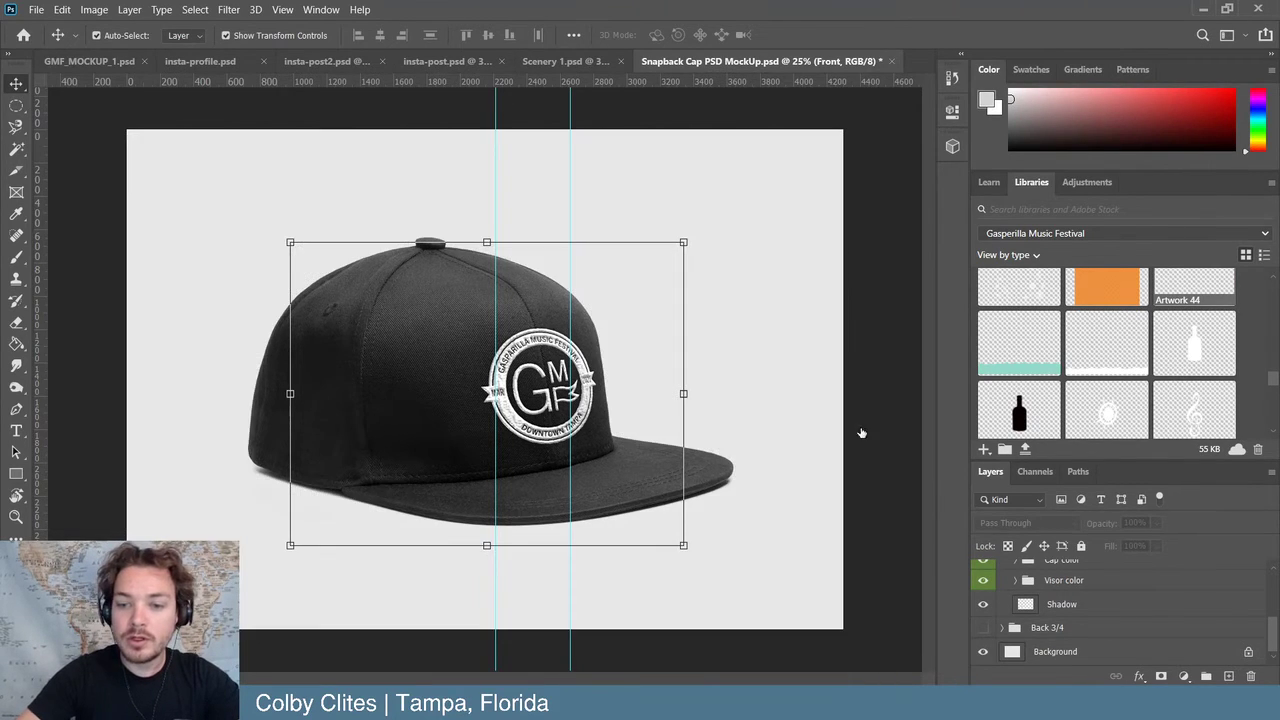
# - Close Snapback Cap PSD MockUp.psd without saving and return to GMF_SocialMediaContent.ai in Illustrator
pyautogui.click(893, 61)
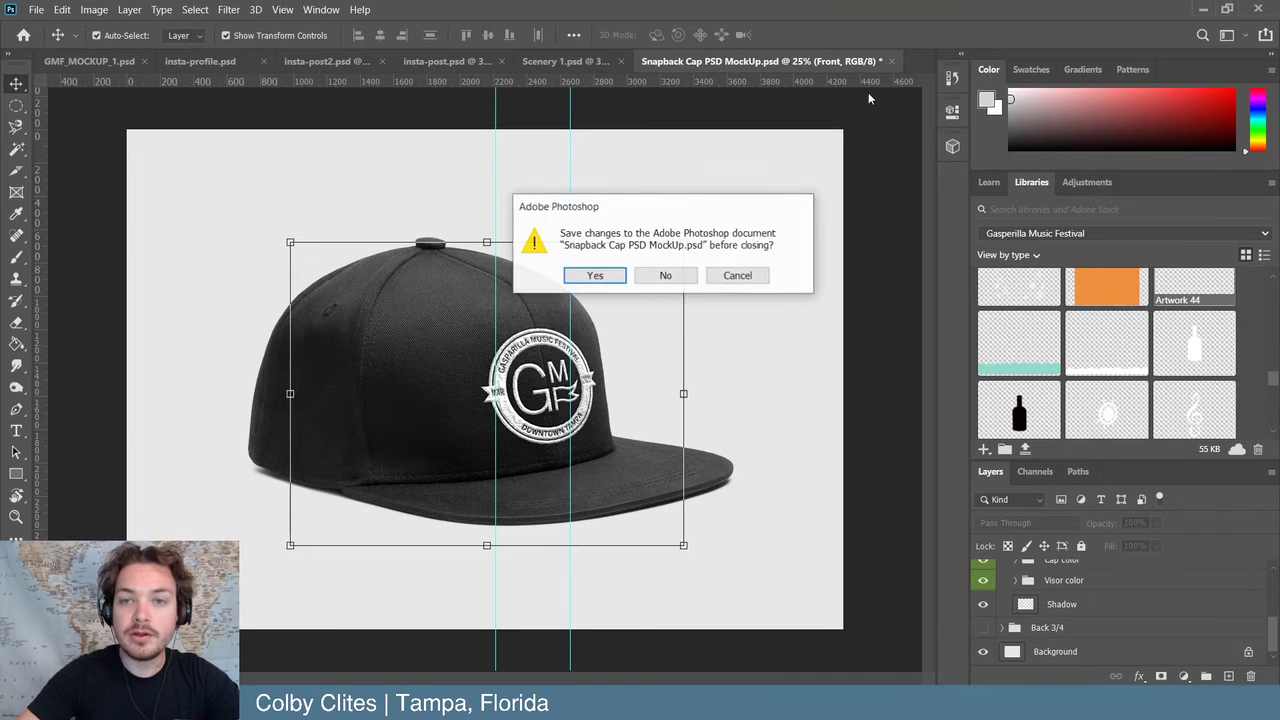
pyautogui.click(663, 275)
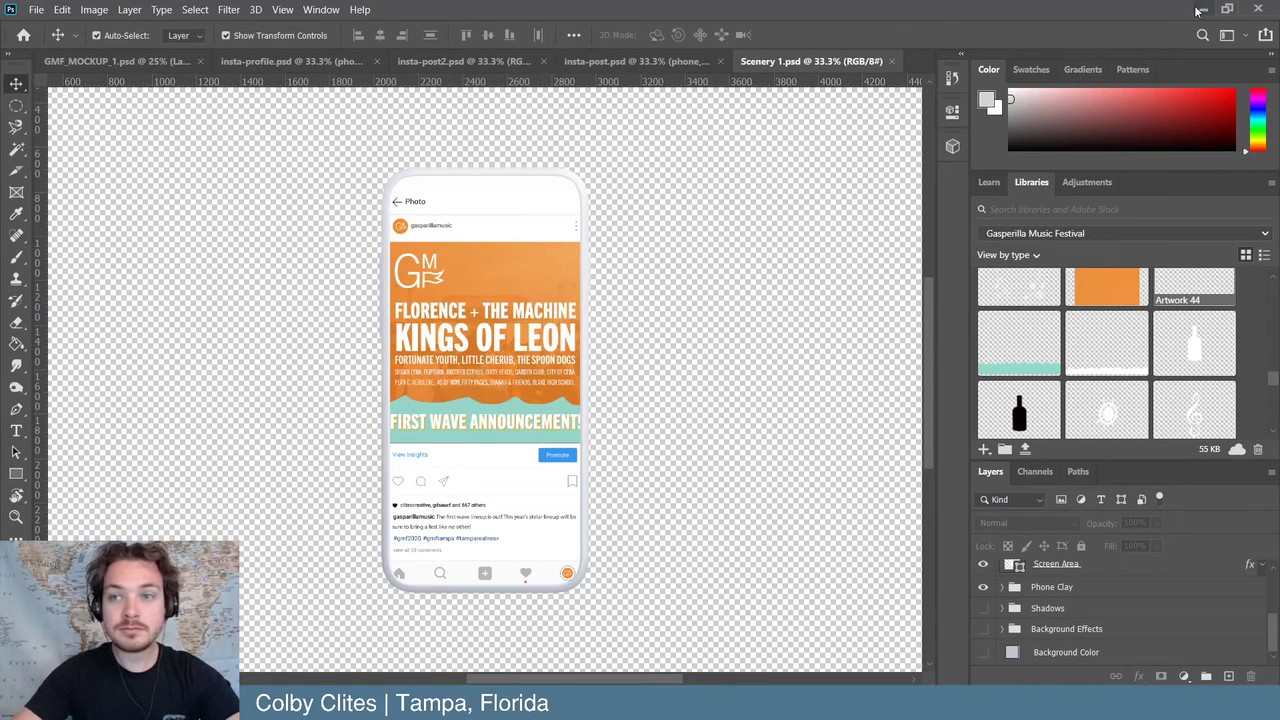
pyautogui.click(1203, 9)
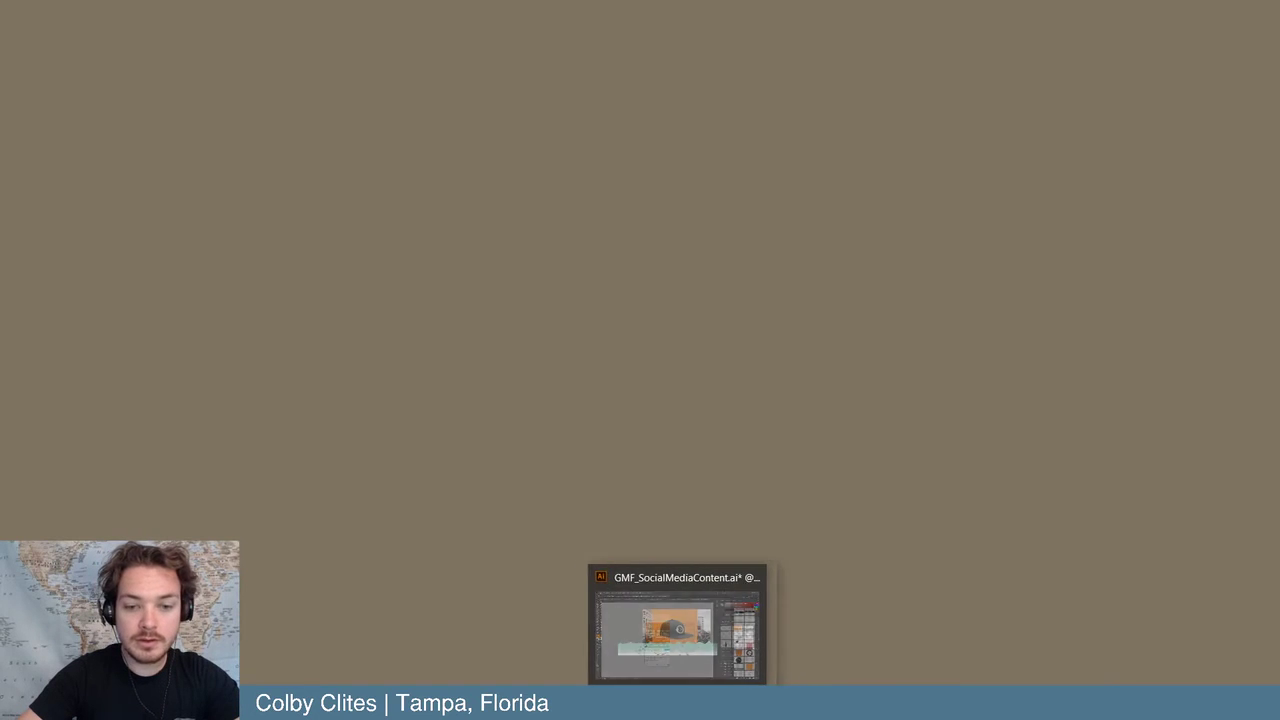
pyautogui.click(680, 615)
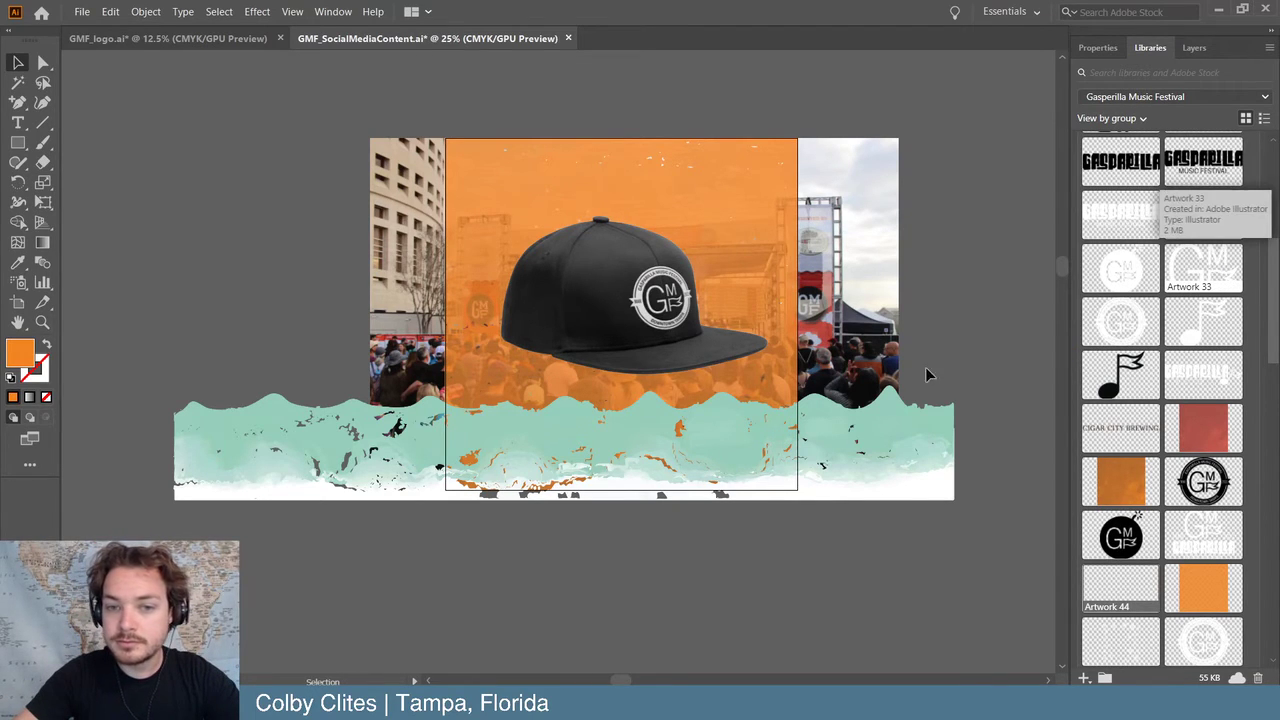
# - Enlarge the cap to slightly more than the artboard's width and bring it to the front
pyautogui.moveTo(483, 197)
pyautogui.mouseDown()
pyautogui.moveTo(790, 430)
pyautogui.moveTo(815, 432)
pyautogui.moveTo(933, 555)
pyautogui.mouseUp()
pyautogui.moveTo(637, 307); pyautogui.dragTo(588, 280)
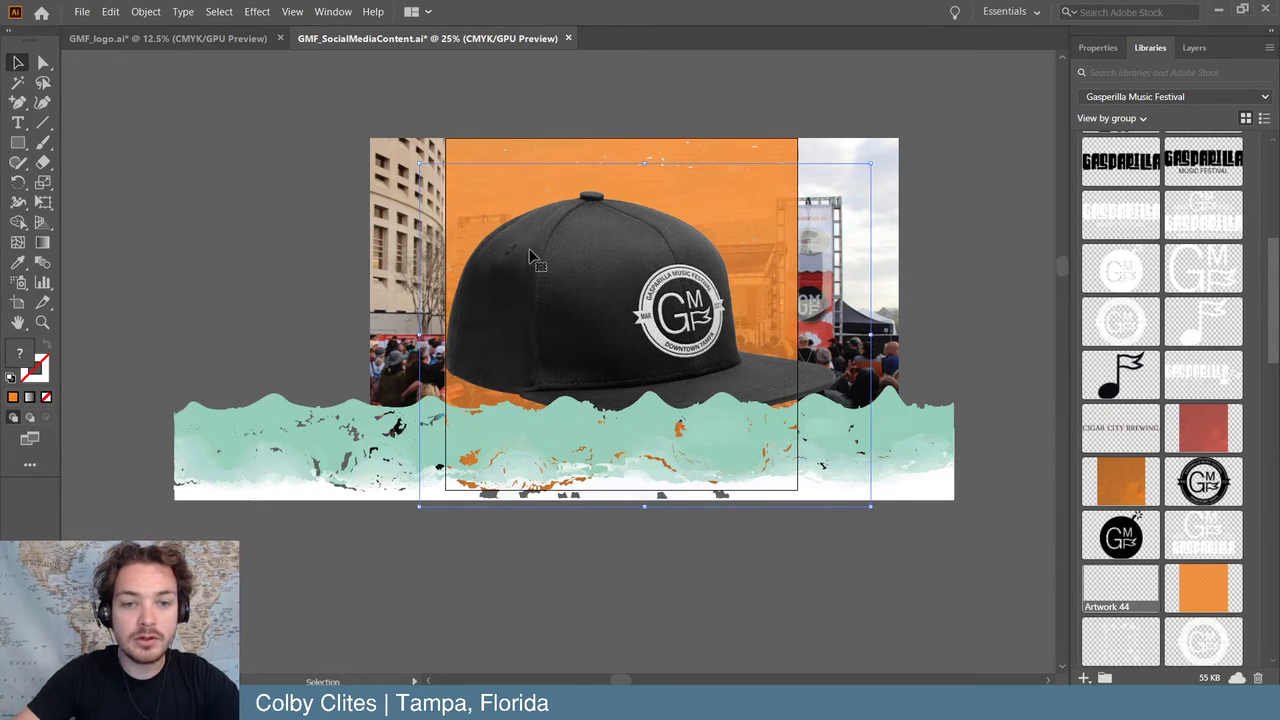
pyautogui.click(150, 11)
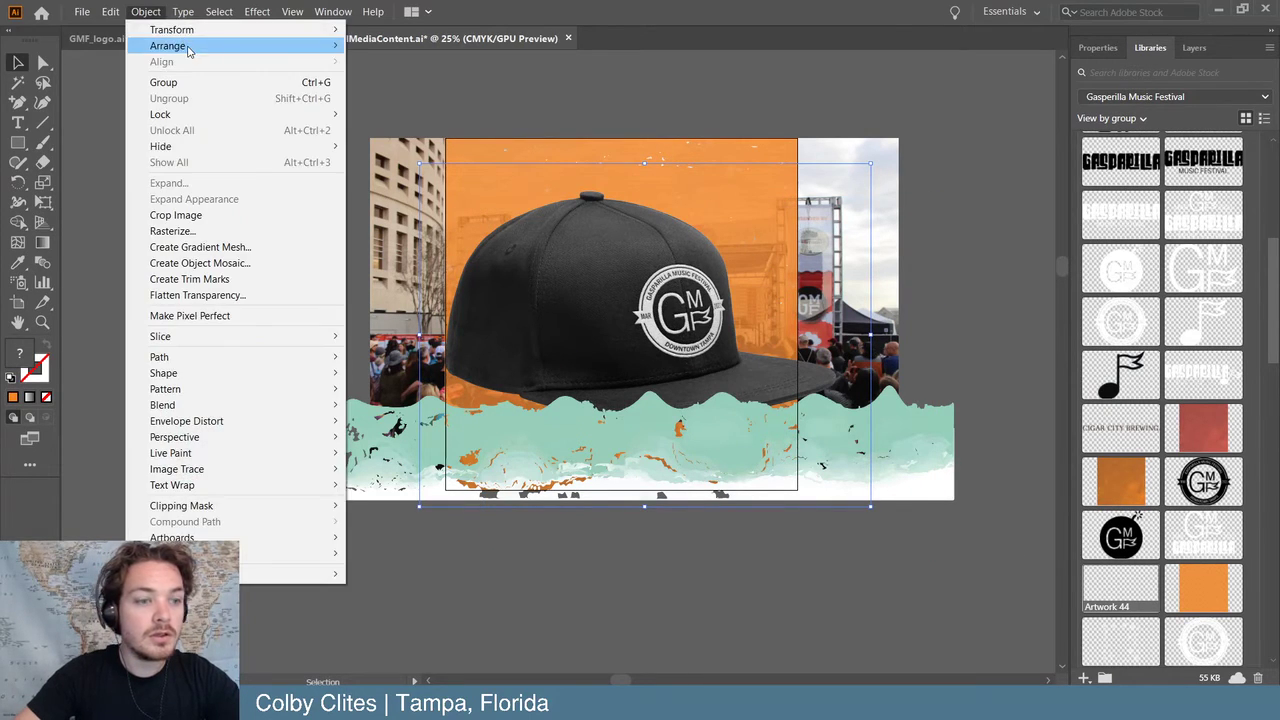
pyautogui.moveTo(175, 46)
pyautogui.click(396, 45)
# - Scale the cap up further and place it so its back extends past the artboard's left edge, with the visor inside the right edge
pyautogui.moveTo(592, 297); pyautogui.dragTo(462, 332)
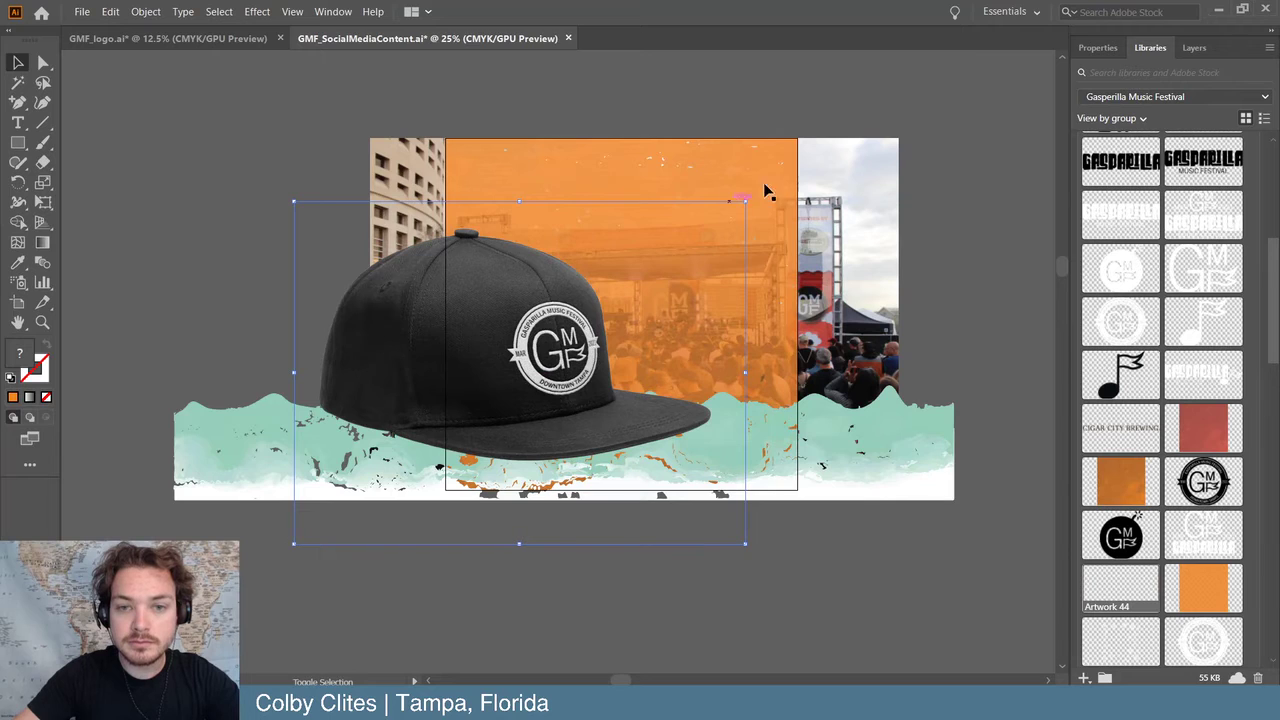
pyautogui.moveTo(744, 203); pyautogui.dragTo(853, 117)
pyautogui.moveTo(612, 306); pyautogui.dragTo(576, 314)
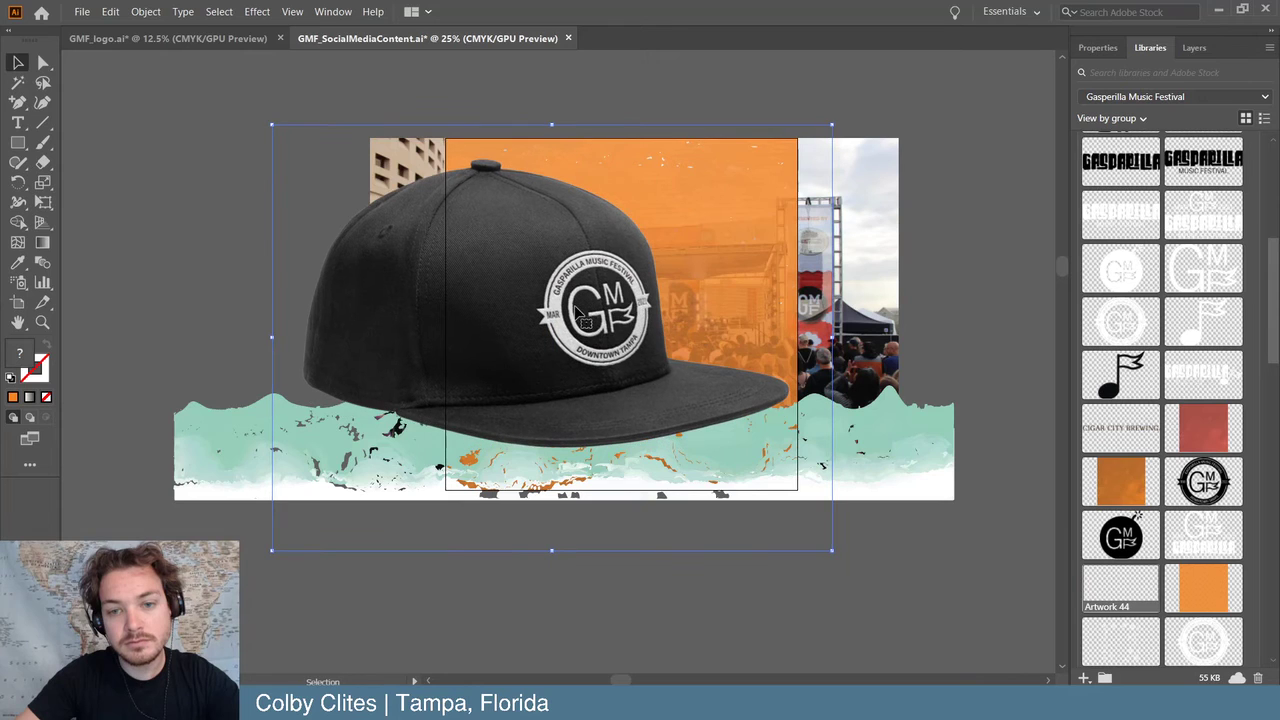
# - Bring the wave strip in front of the cap and lower it so it overlaps only the underside of the visor
pyautogui.click(938, 450)
pyautogui.click(145, 11)
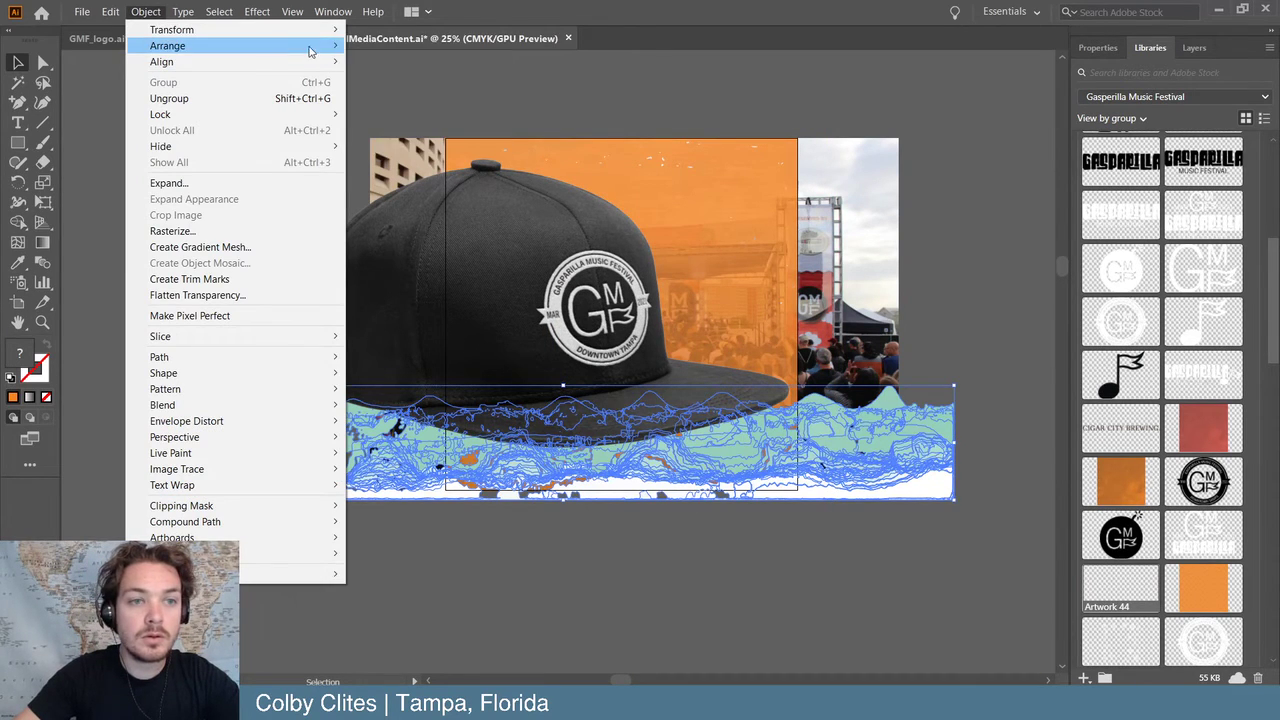
pyautogui.click(385, 46)
pyautogui.click(188, 230)
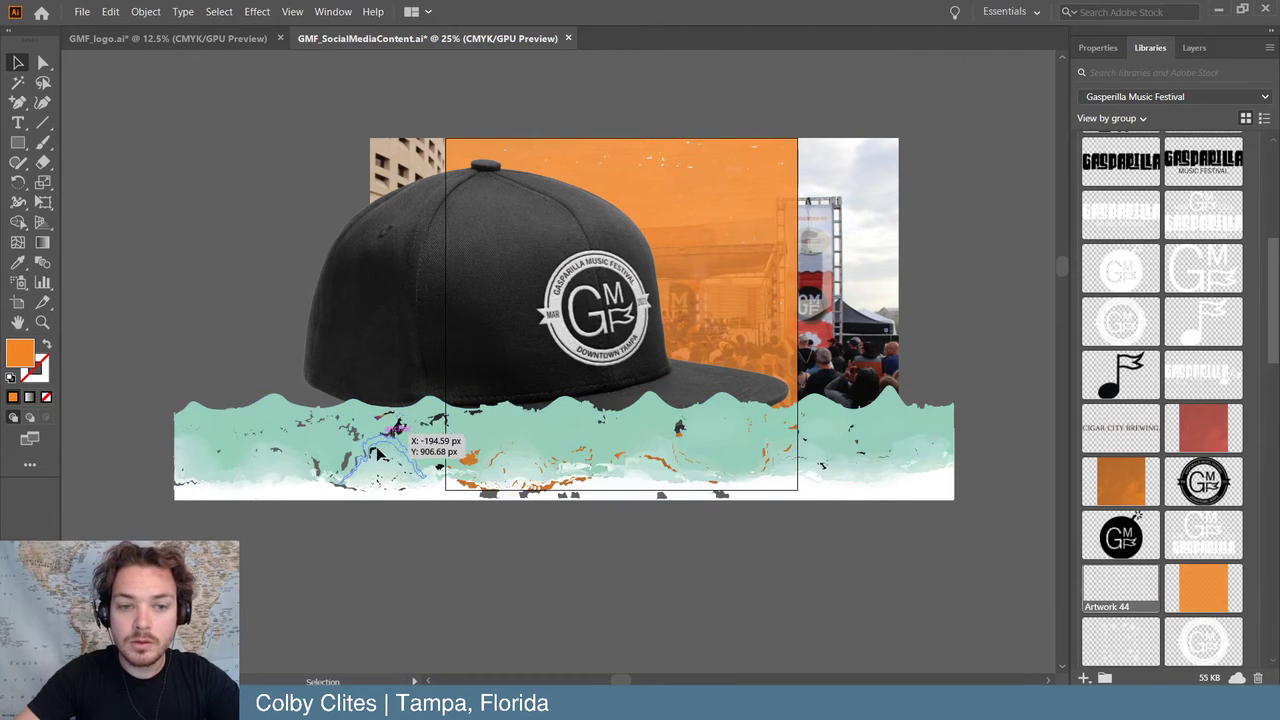
pyautogui.moveTo(380, 444); pyautogui.dragTo(372, 458)
pyautogui.click(271, 584)
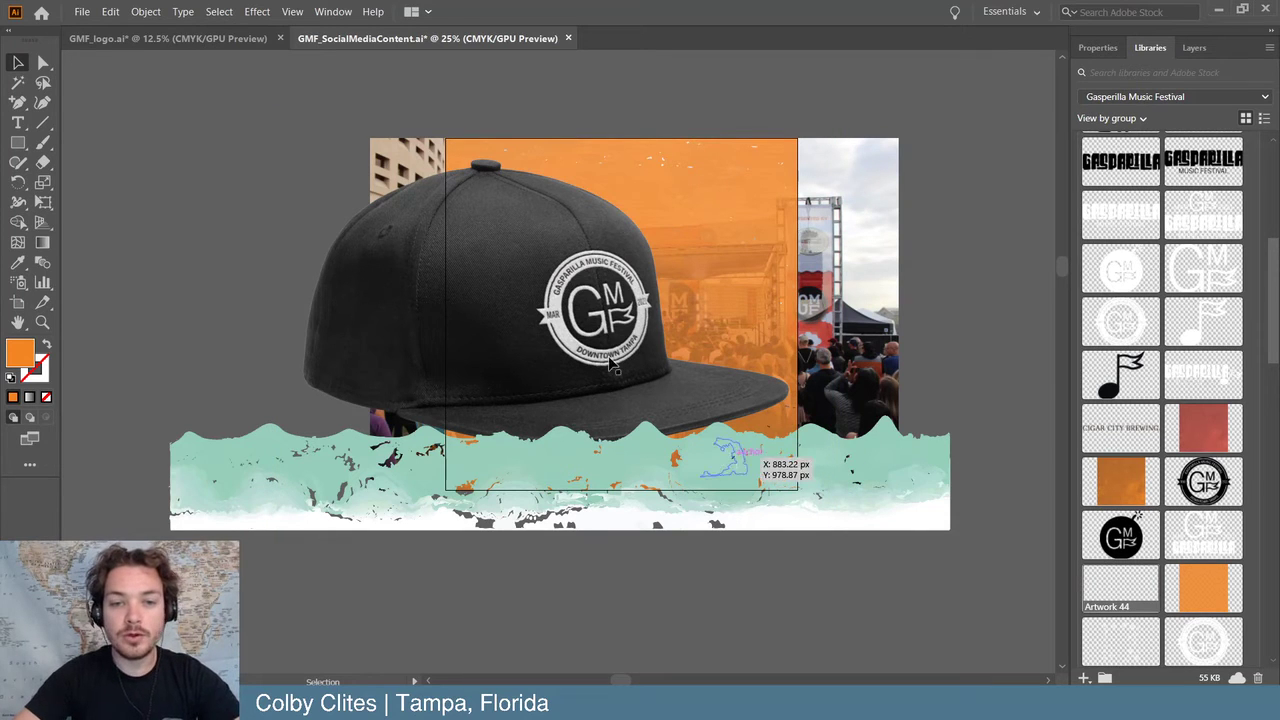
# - Delete the teal wave from the cap post, then enlarge the cap and shift it down and outward over the artboard
pyautogui.click(853, 476)
pyautogui.press('Delete')
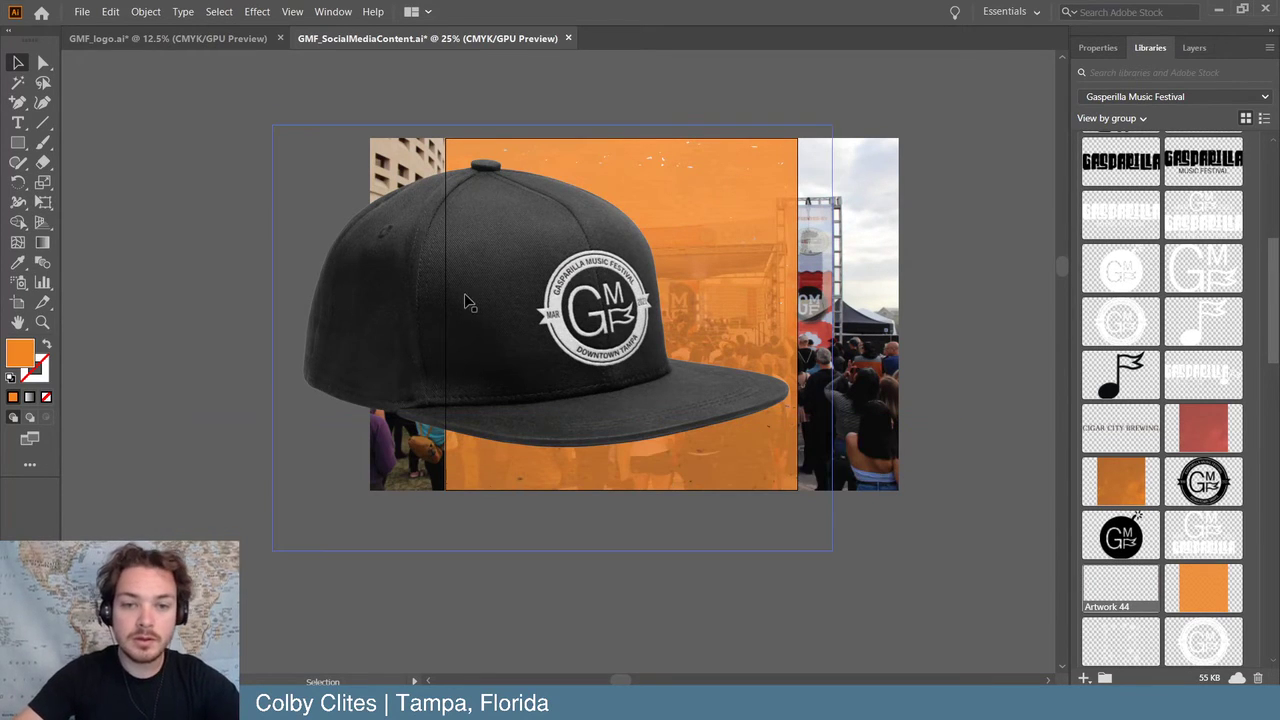
pyautogui.moveTo(466, 298); pyautogui.dragTo(447, 338)
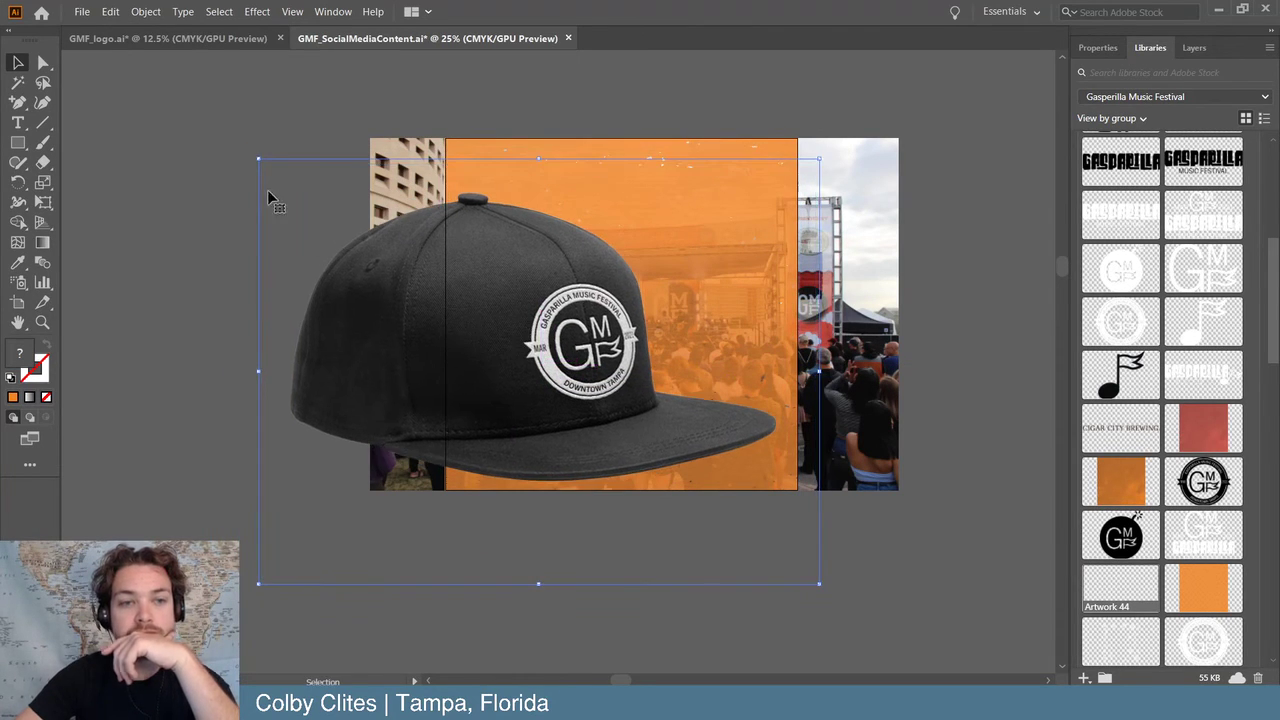
pyautogui.moveTo(258, 158); pyautogui.dragTo(215, 130)
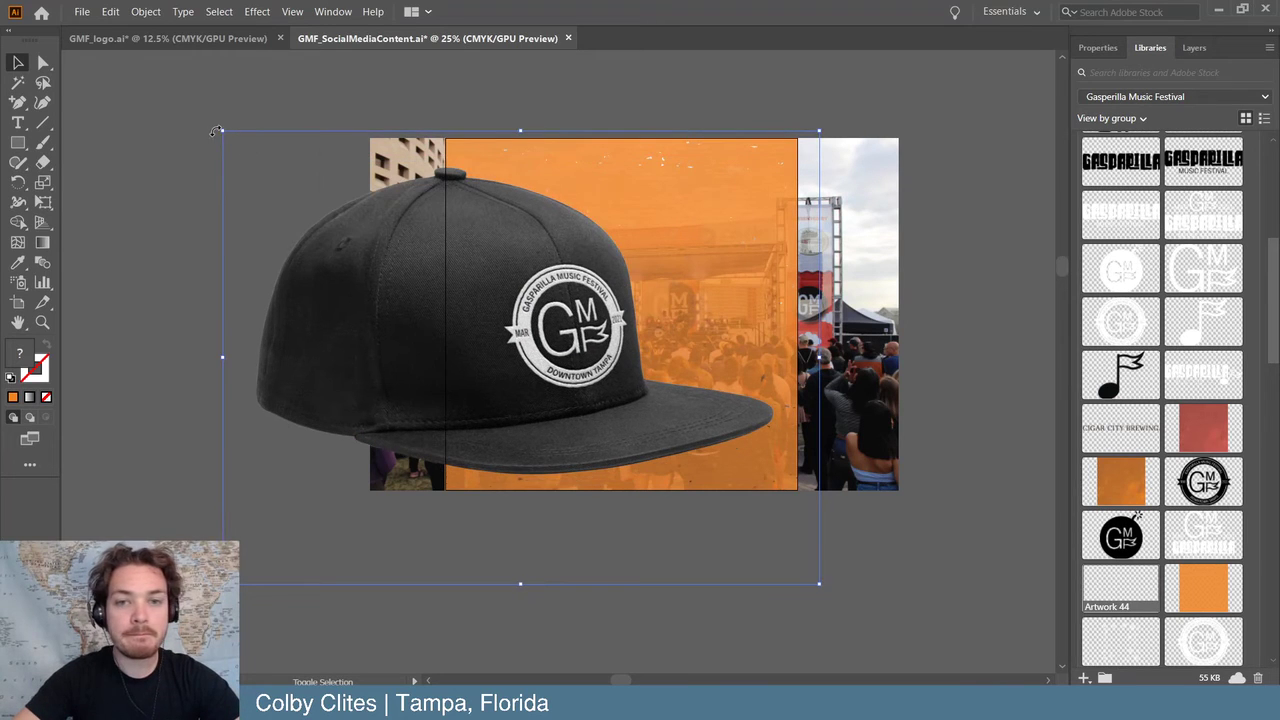
pyautogui.moveTo(488, 378)
pyautogui.mouseDown()
pyautogui.moveTo(505, 378)
pyautogui.moveTo(480, 371)
pyautogui.moveTo(478, 383)
pyautogui.mouseUp()
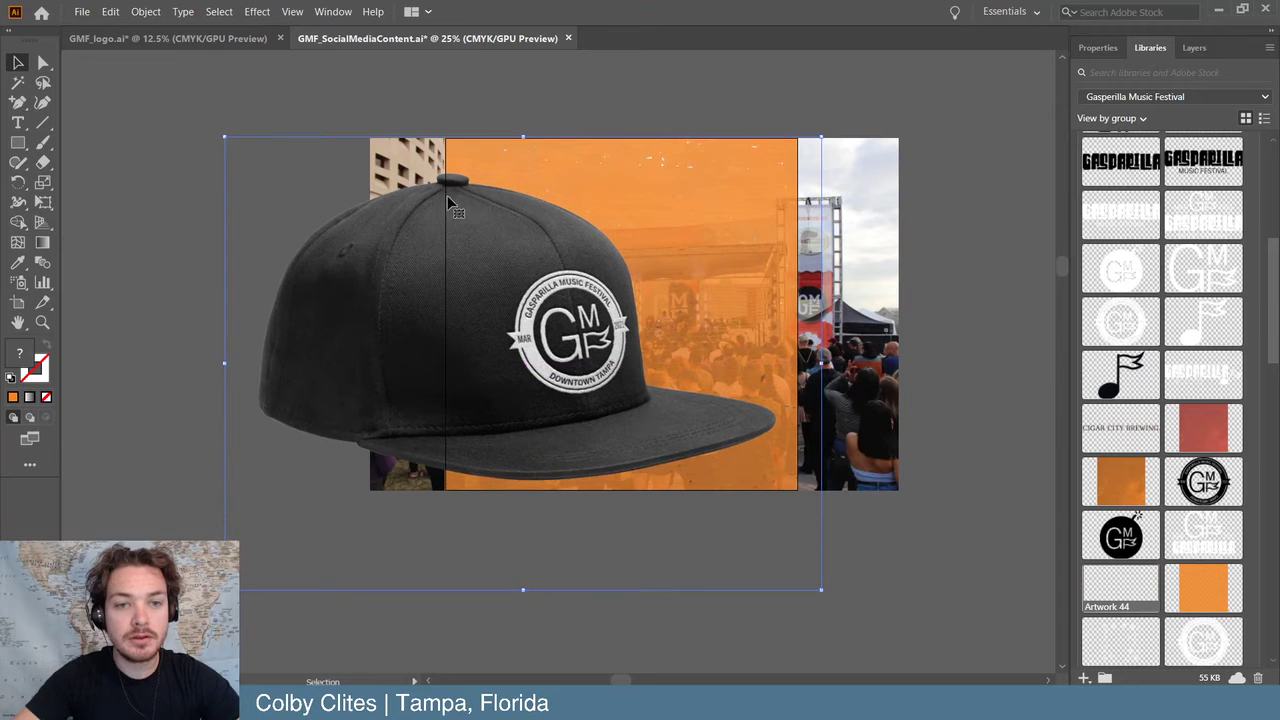
pyautogui.click(169, 230)
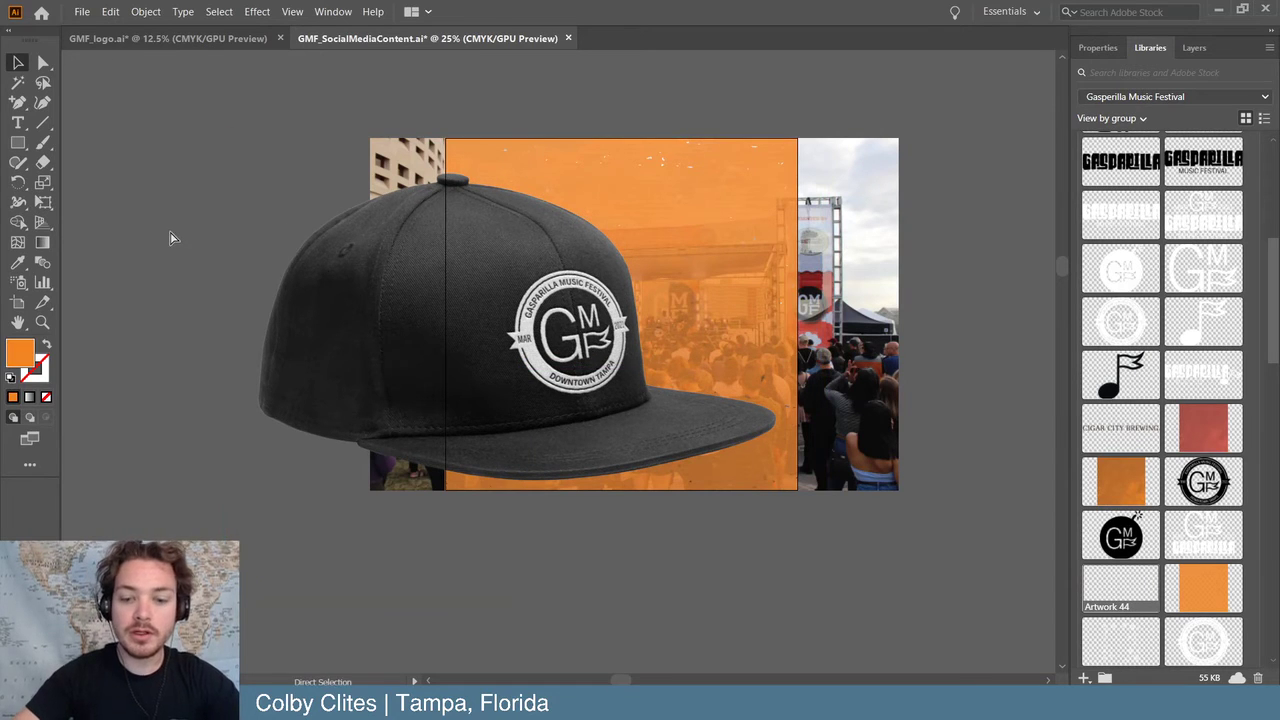
# - Bring the textured teal wave from the Kings of Leon post over beside the Florence + The Machine post
pyautogui.hotkey('ctrl', '-')
pyautogui.hotkey('ctrl', '-')
pyautogui.hotkey('ctrl', '-')
pyautogui.hotkey('ctrl', '-')
pyautogui.scroll(-3, 169, 230)
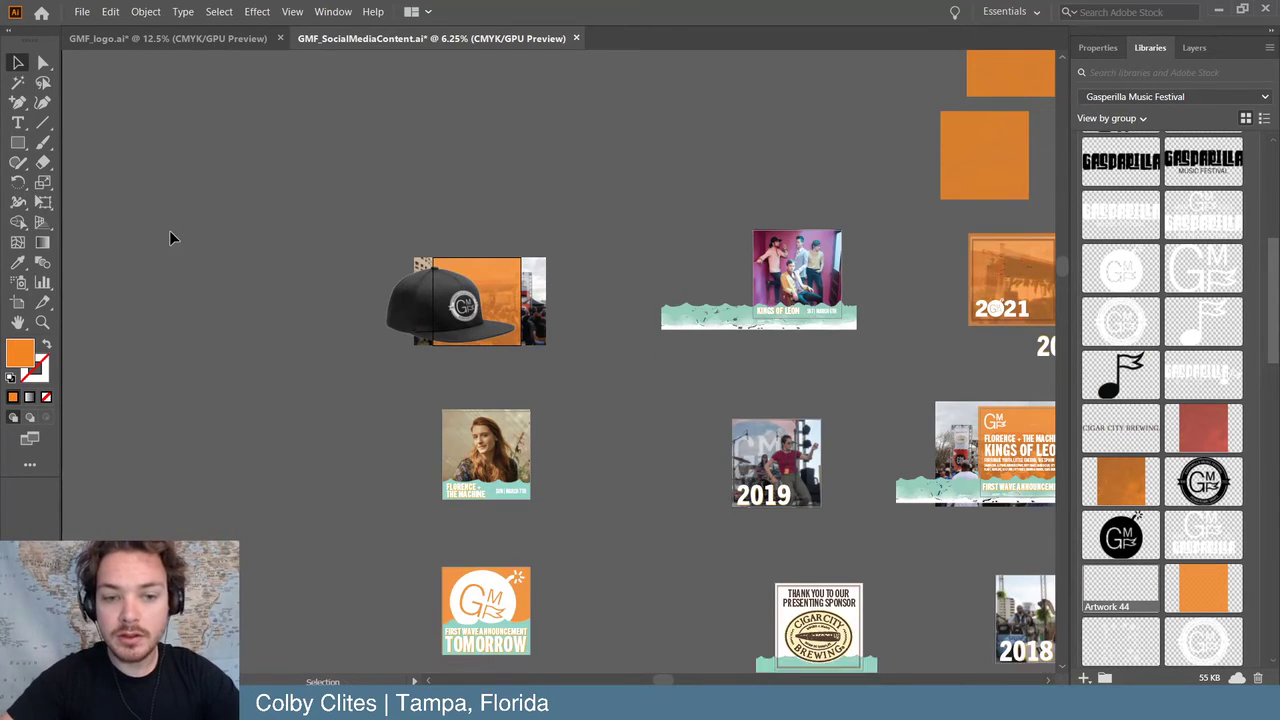
pyautogui.hscroll(2, 169, 230)
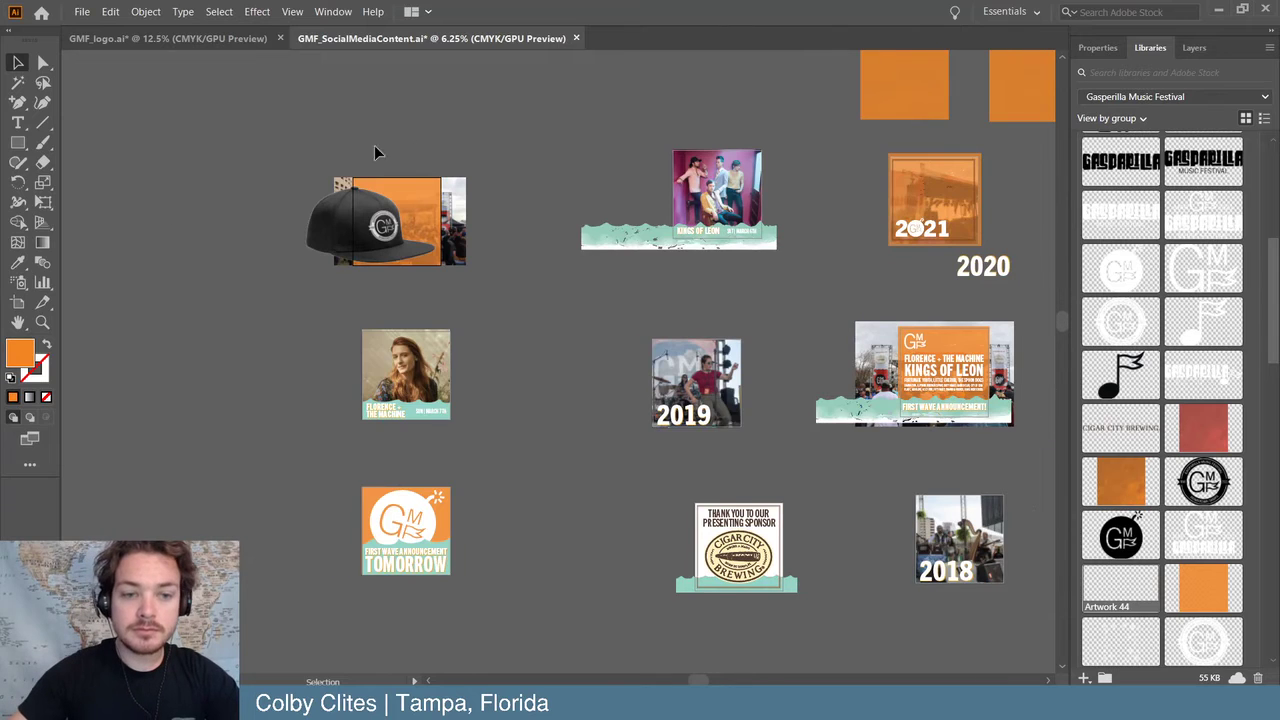
pyautogui.click(408, 418)
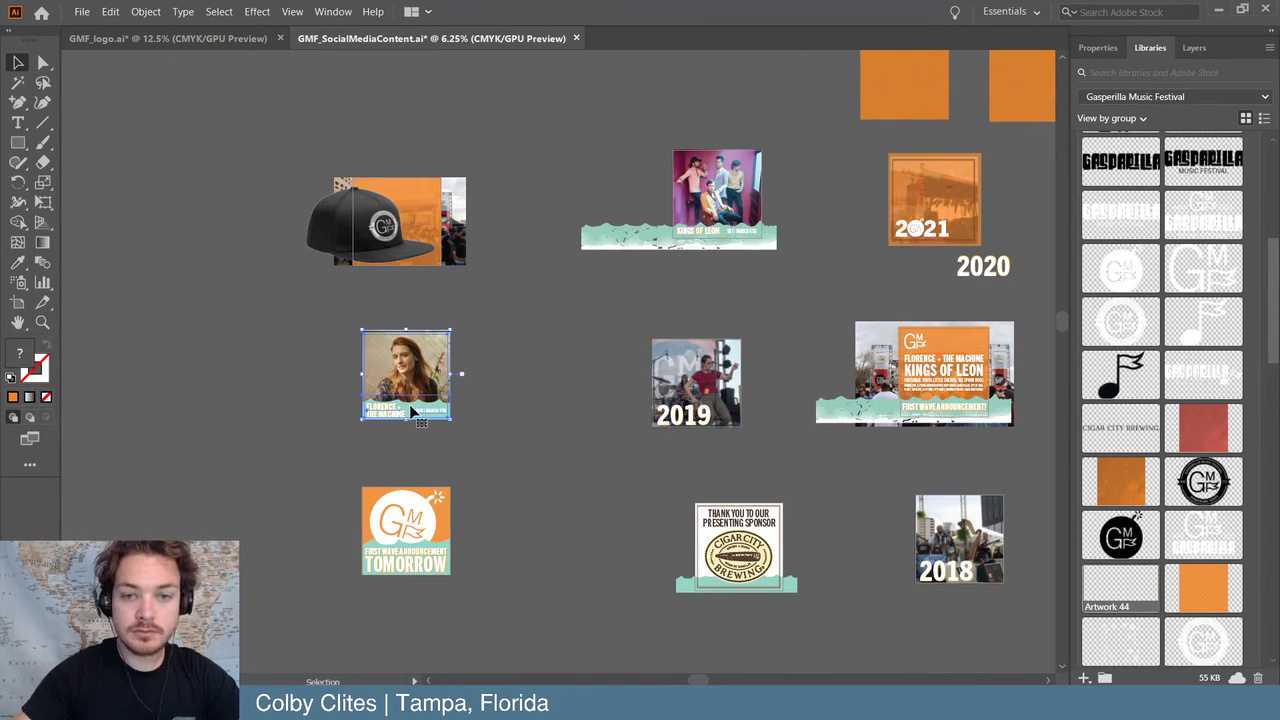
pyautogui.click(615, 232)
pyautogui.moveTo(617, 245); pyautogui.dragTo(222, 420)
pyautogui.scroll(4, 222, 420)
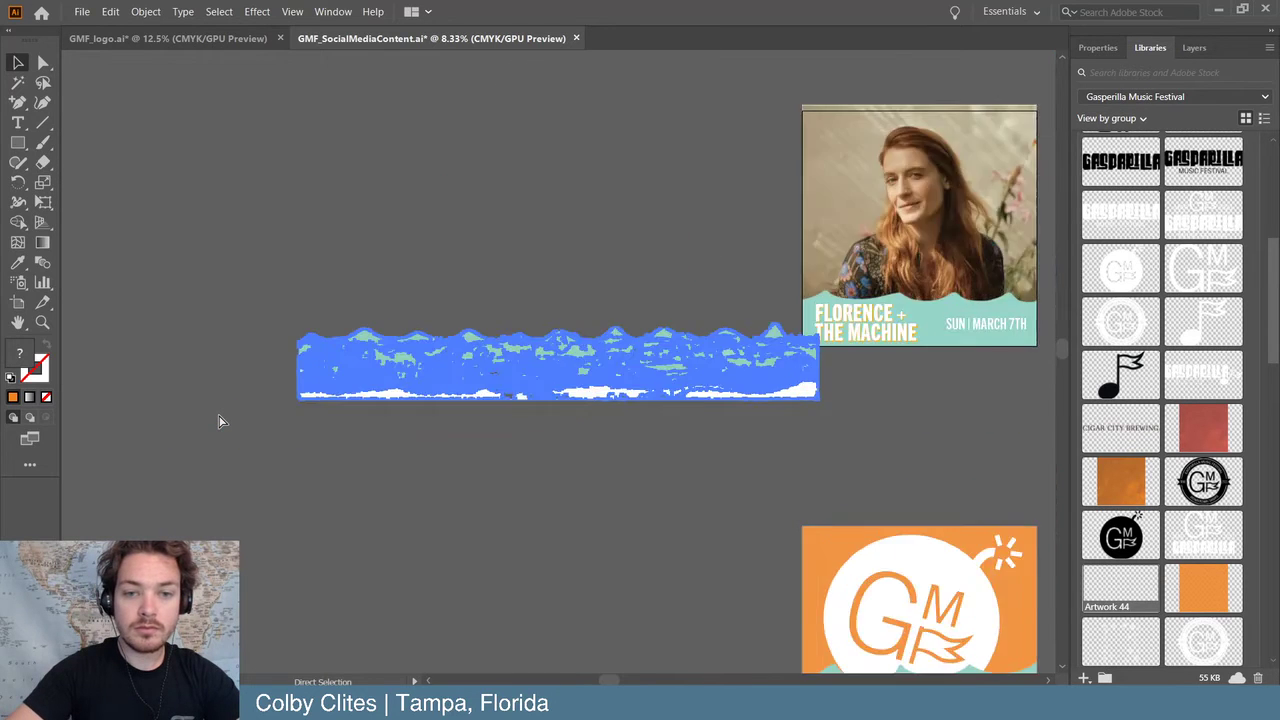
pyautogui.hscroll(5, 222, 420)
pyautogui.scroll(2, 220, 418)
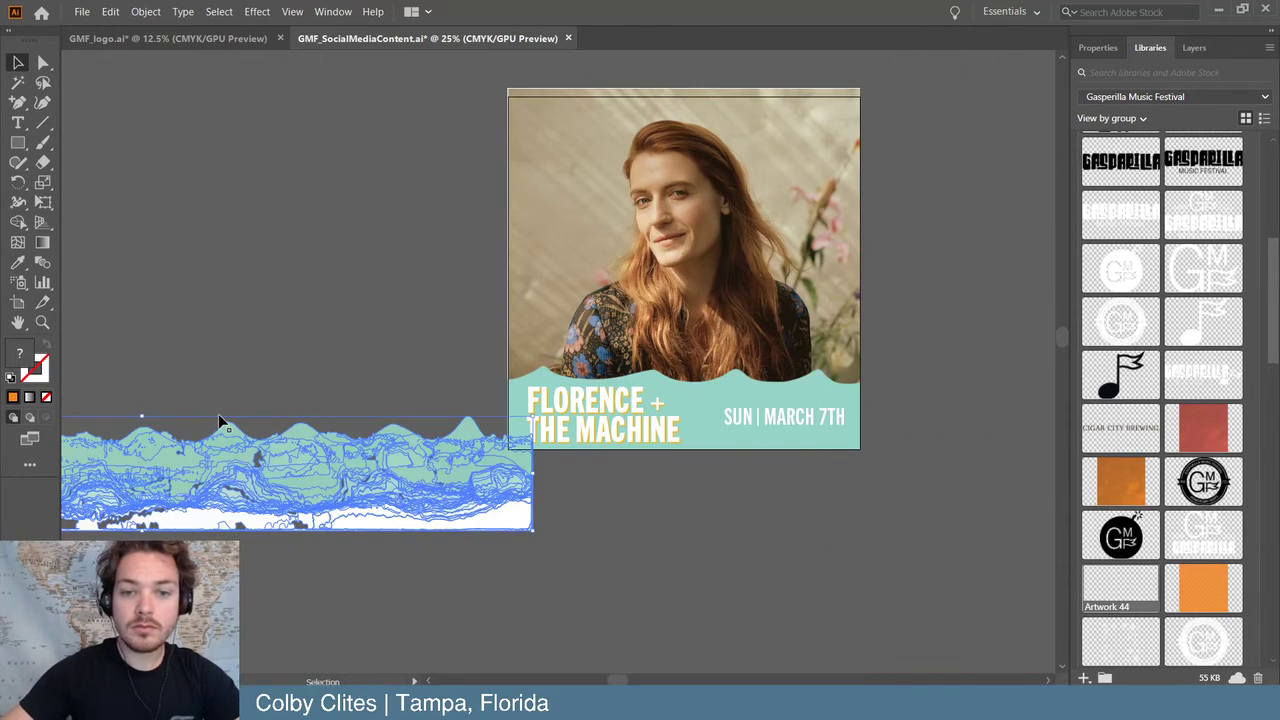
# - Ungroup the Florence + The Machine post and delete its flat teal wave shape
pyautogui.click(708, 415)
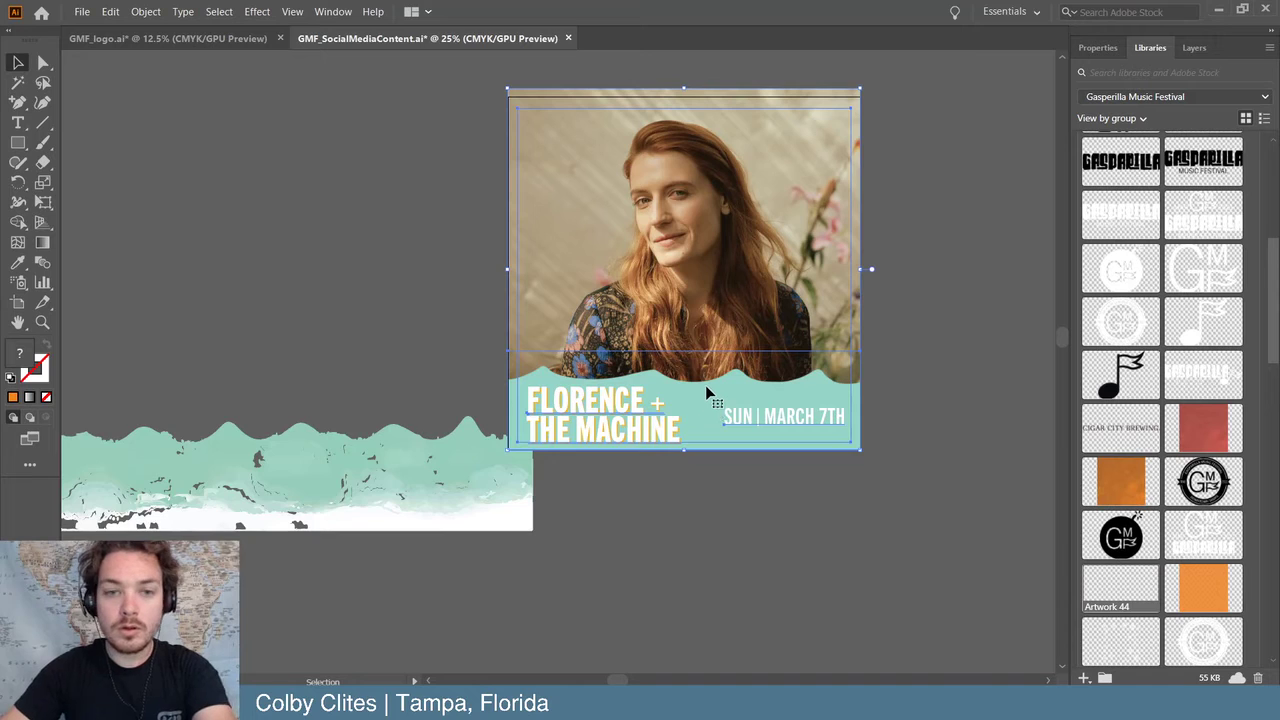
pyautogui.doubleClick(705, 387)
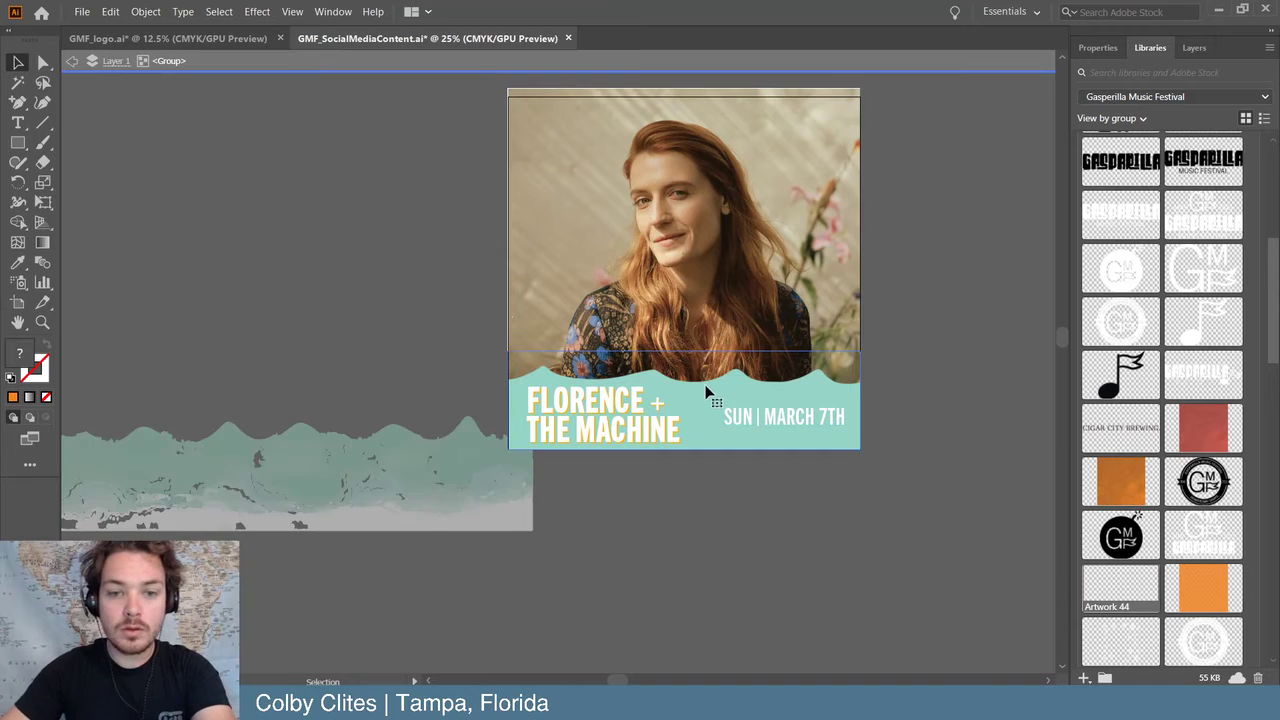
pyautogui.doubleClick(348, 226)
pyautogui.click(584, 217)
pyautogui.click(145, 11)
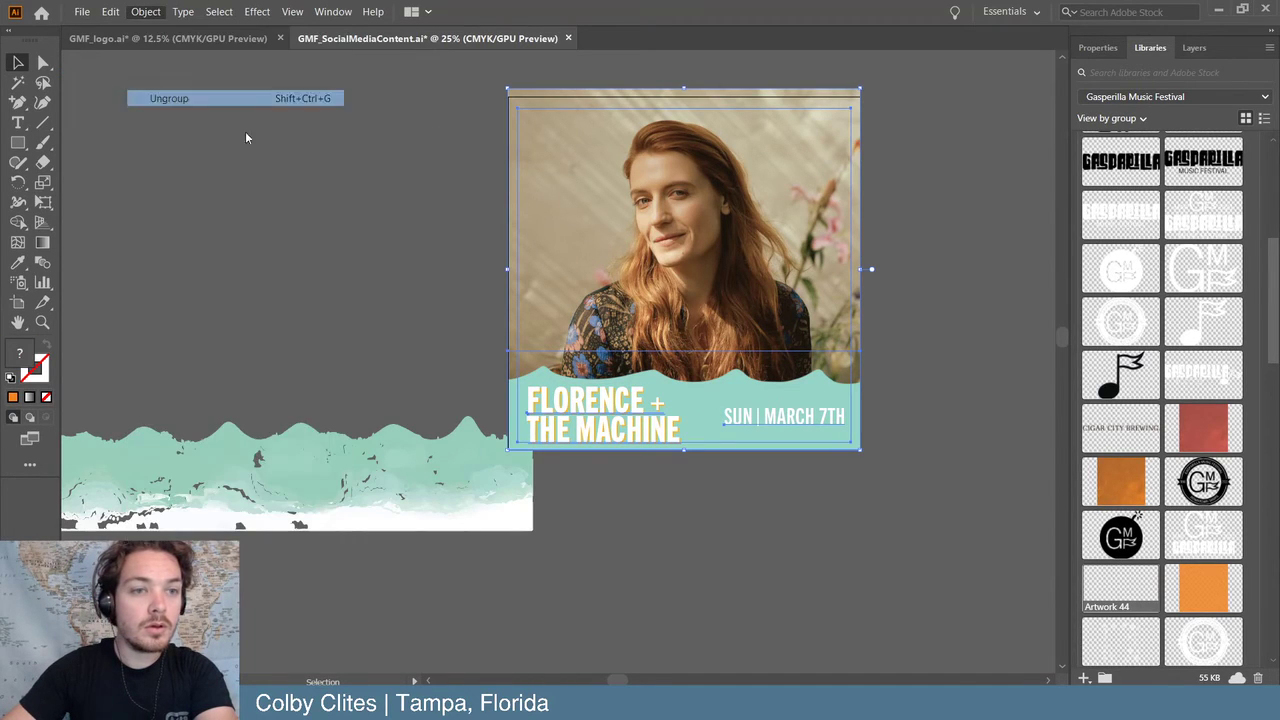
pyautogui.click(706, 390)
pyautogui.click(763, 387)
pyautogui.press('Delete')
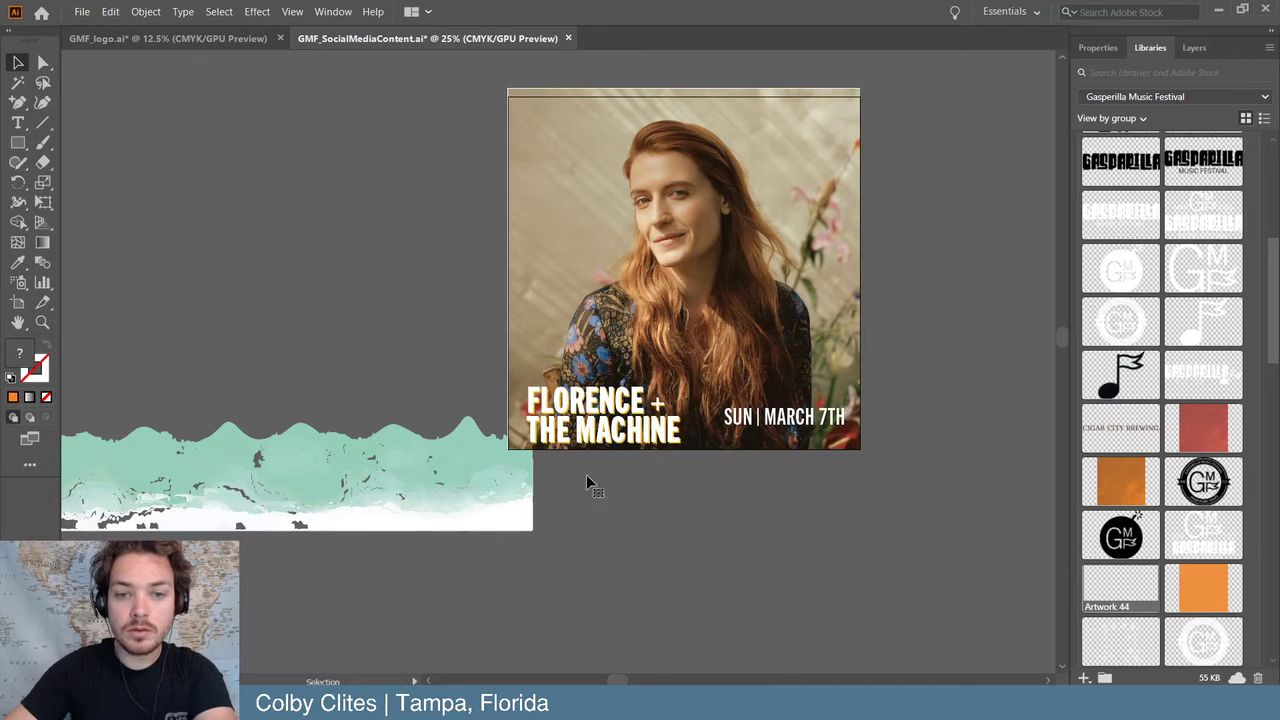
# - Move the textured wave across the base of the Florence + The Machine post and send it to the back
pyautogui.moveTo(423, 480); pyautogui.dragTo(790, 416)
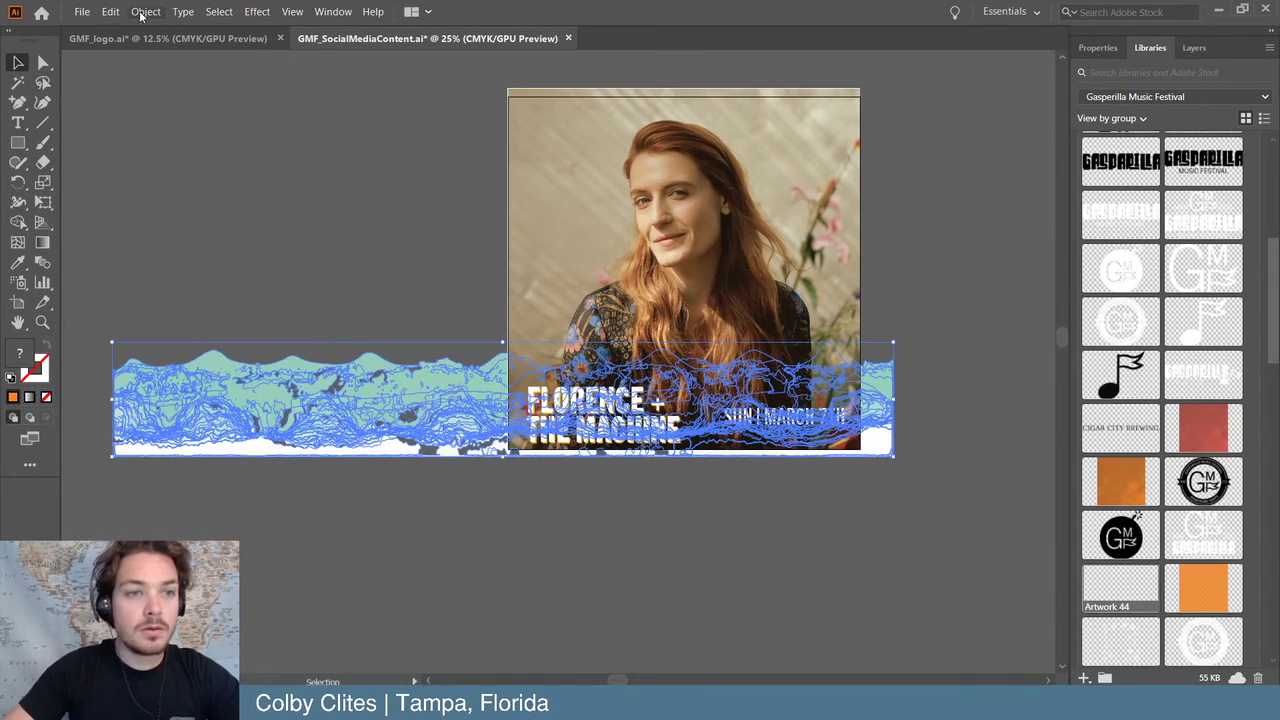
pyautogui.click(146, 11)
pyautogui.moveTo(165, 45)
pyautogui.click(418, 61)
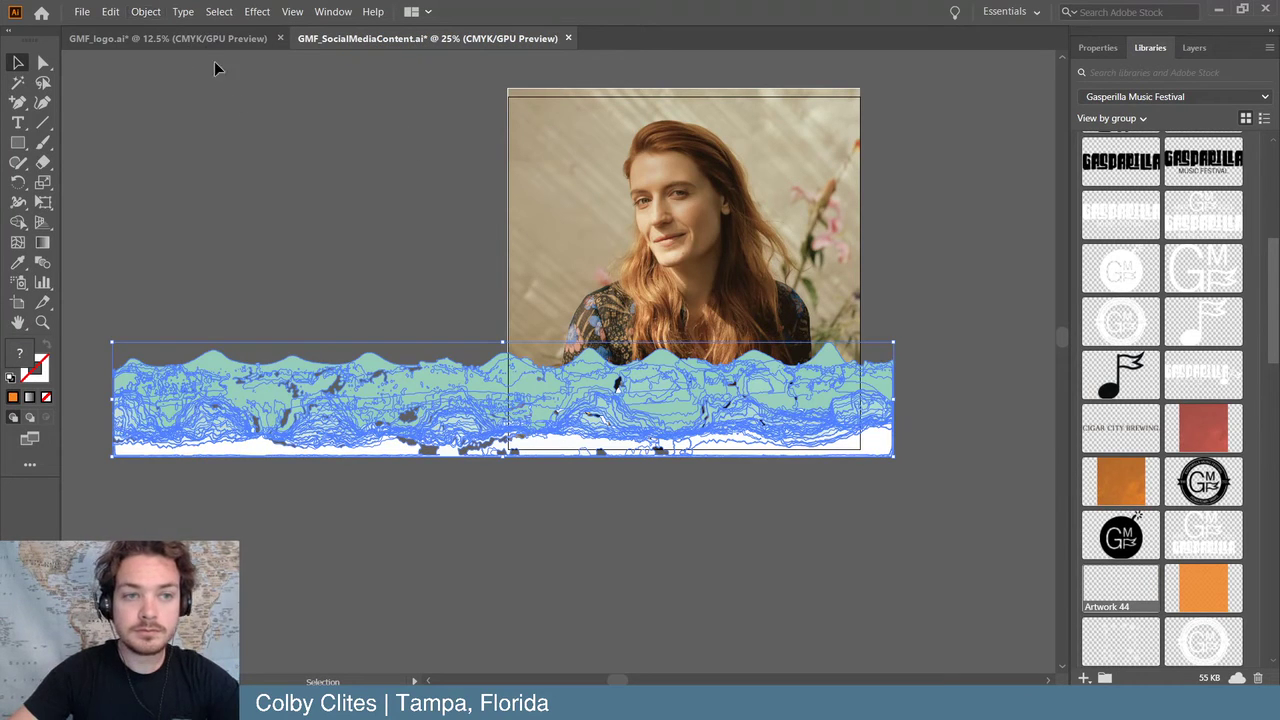
pyautogui.click(150, 11)
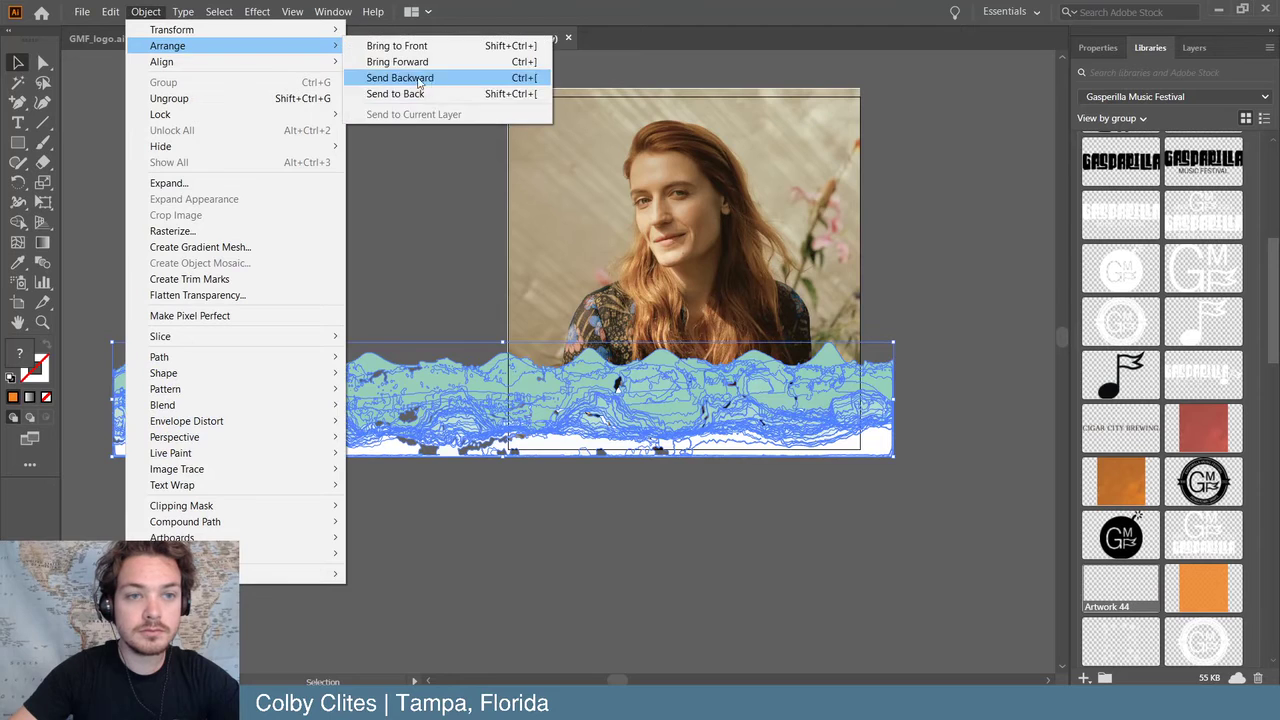
pyautogui.click(399, 94)
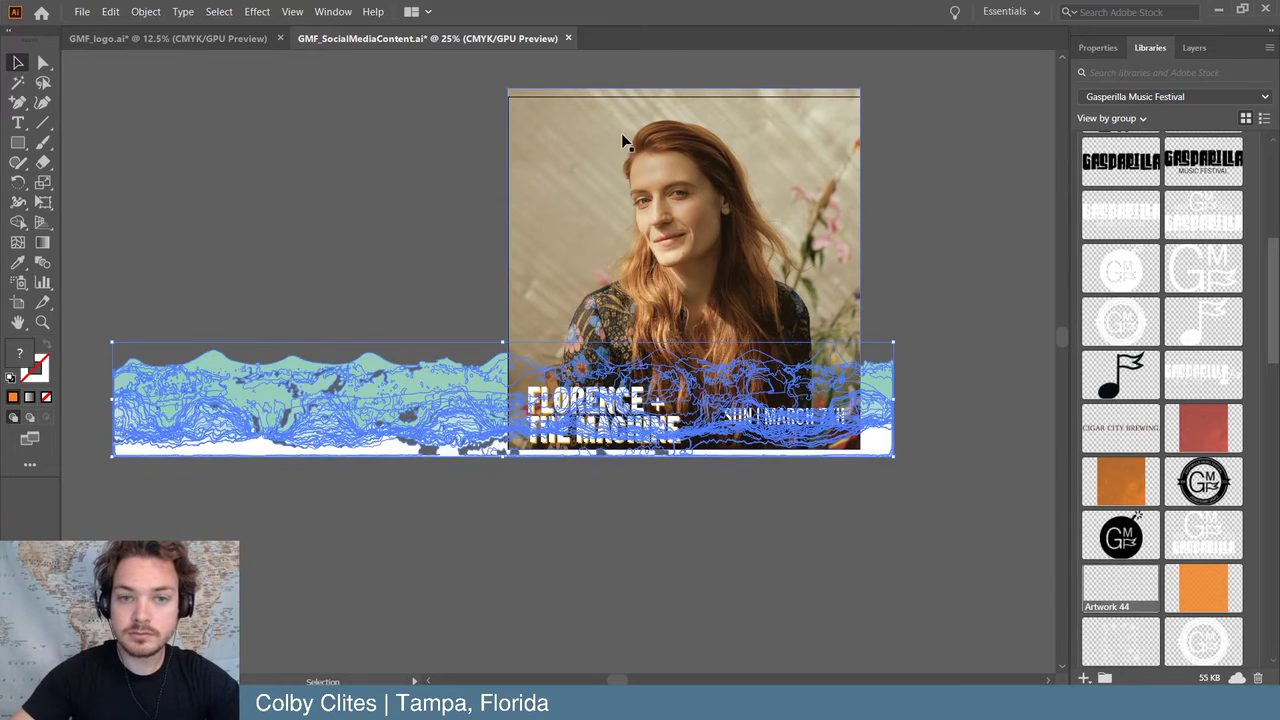
# - Send the portrait photo to the back so the textured wave sits above it and beneath the text
pyautogui.click(621, 133)
pyautogui.click(146, 11)
pyautogui.moveTo(180, 52)
pyautogui.click(399, 93)
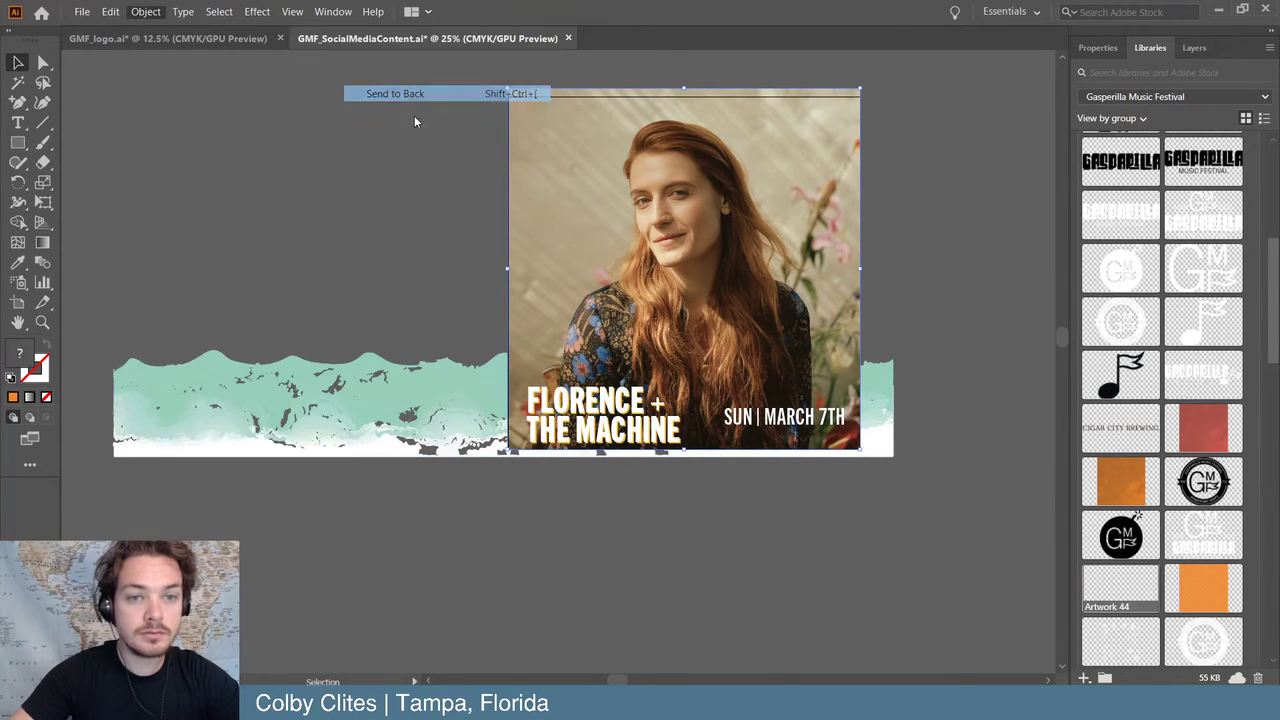
pyautogui.click(690, 193)
pyautogui.press('Delete')
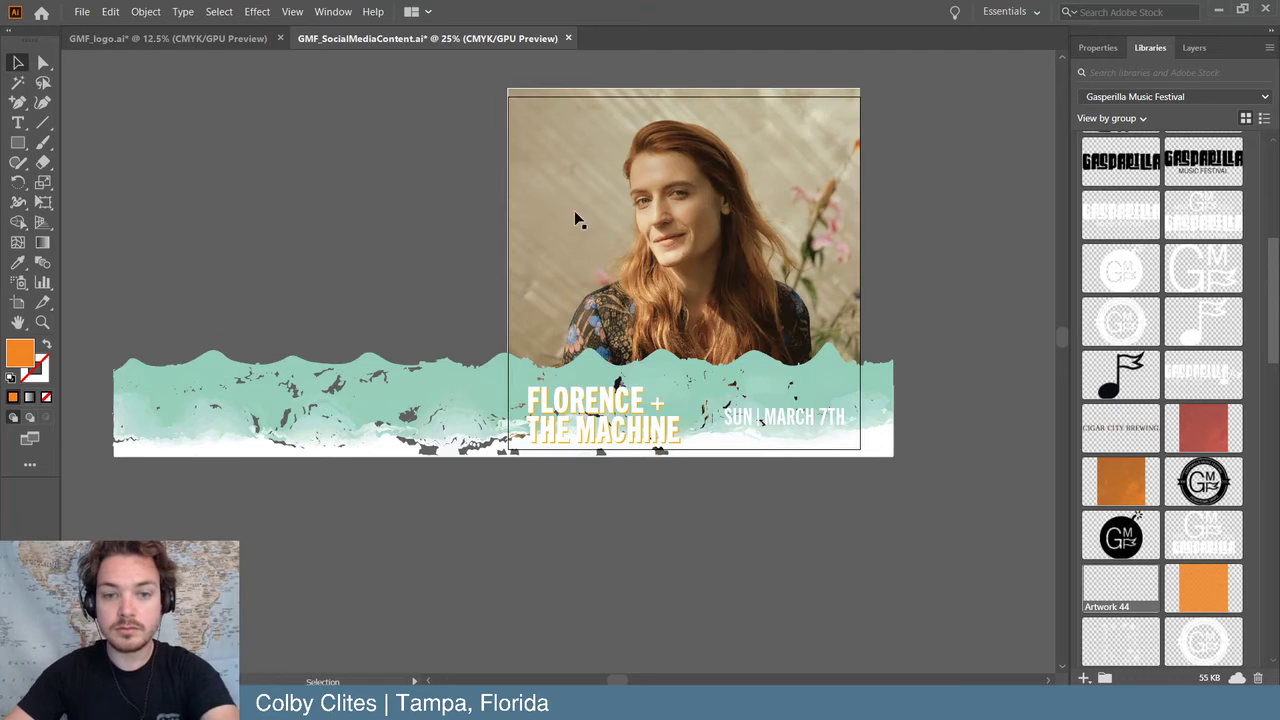
# - Enlarge the textured wave proportionally and reposition it slightly lower behind the artist name and date text
pyautogui.click(512, 396)
pyautogui.moveTo(366, 382); pyautogui.dragTo(361, 389)
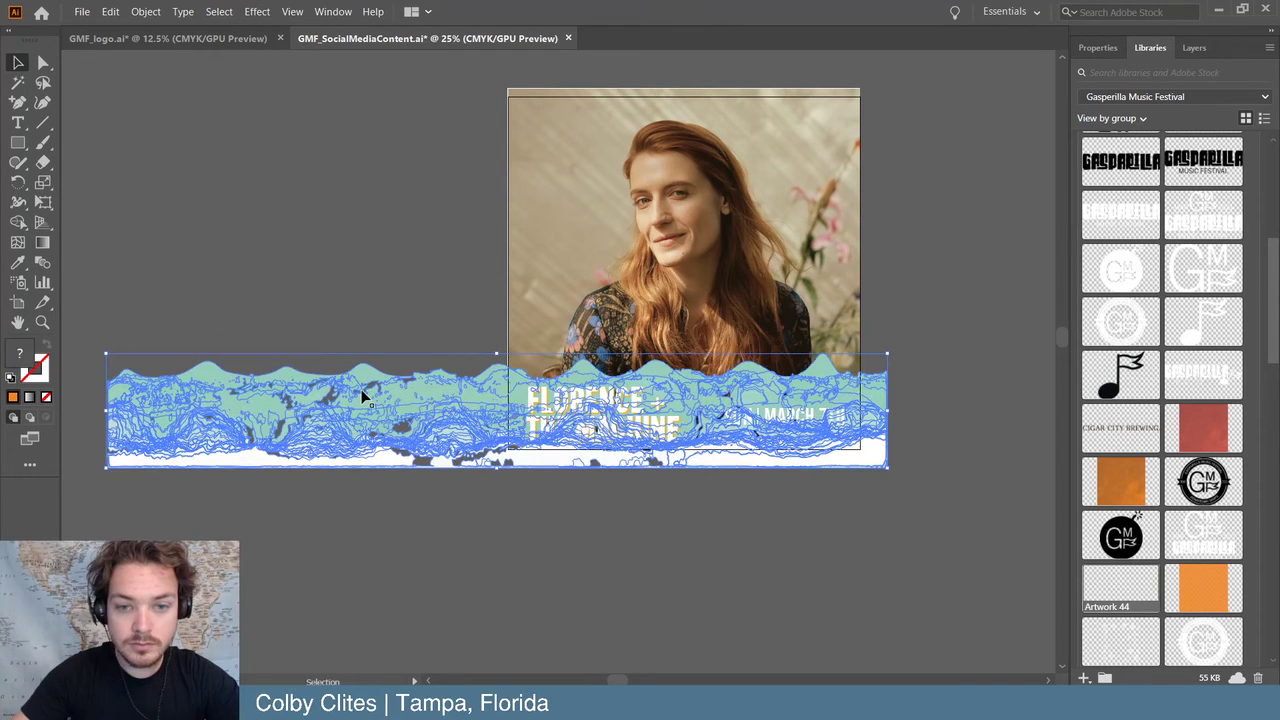
pyautogui.click(830, 516)
pyautogui.click(886, 466)
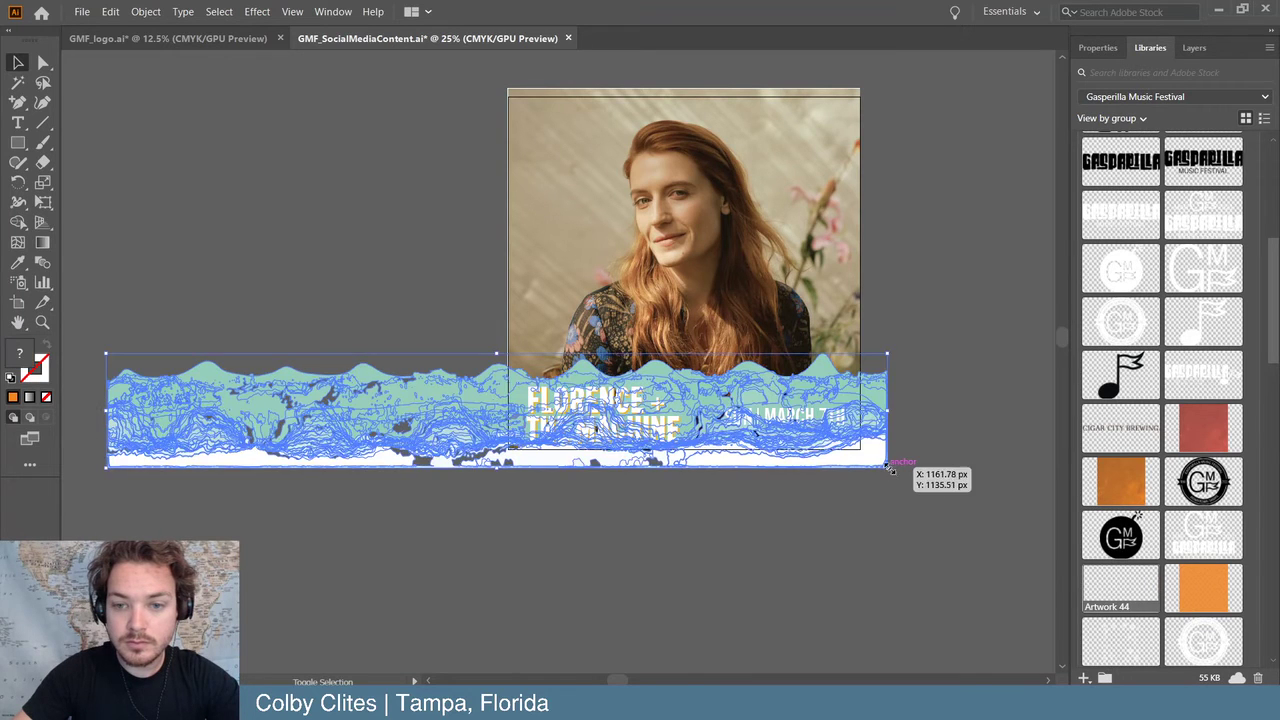
pyautogui.moveTo(888, 467); pyautogui.dragTo(983, 527)
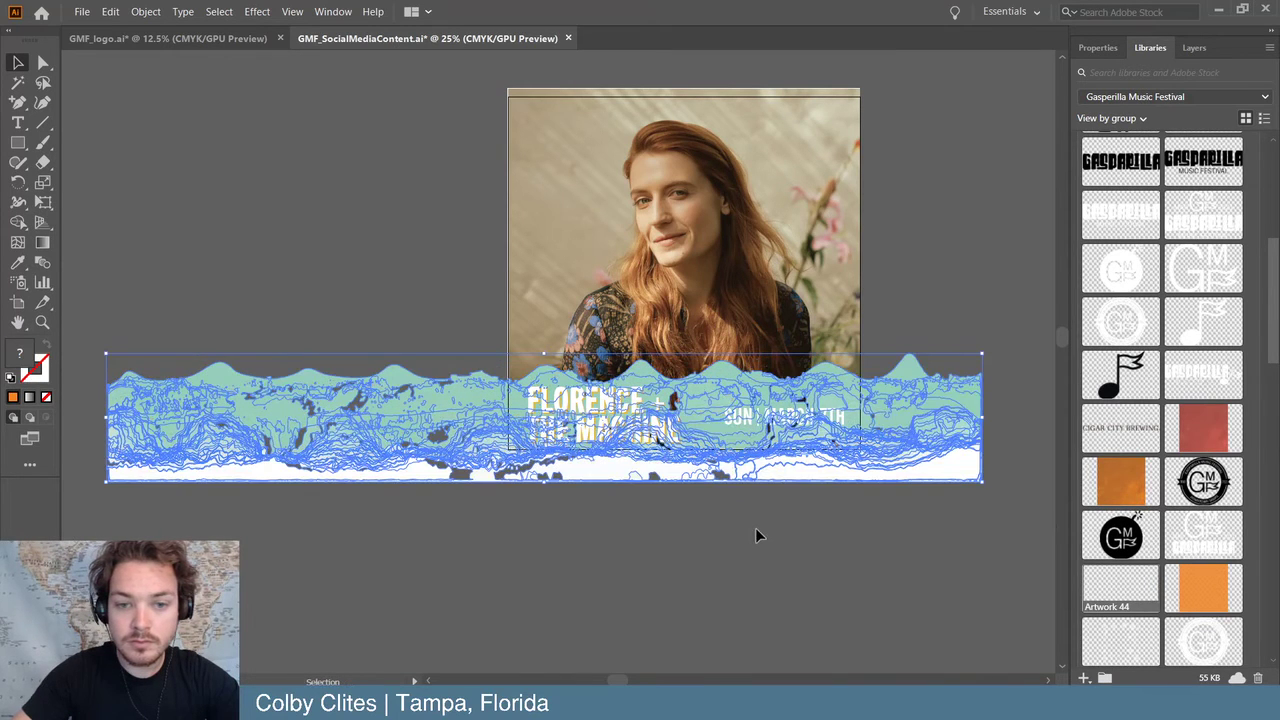
pyautogui.click(751, 529)
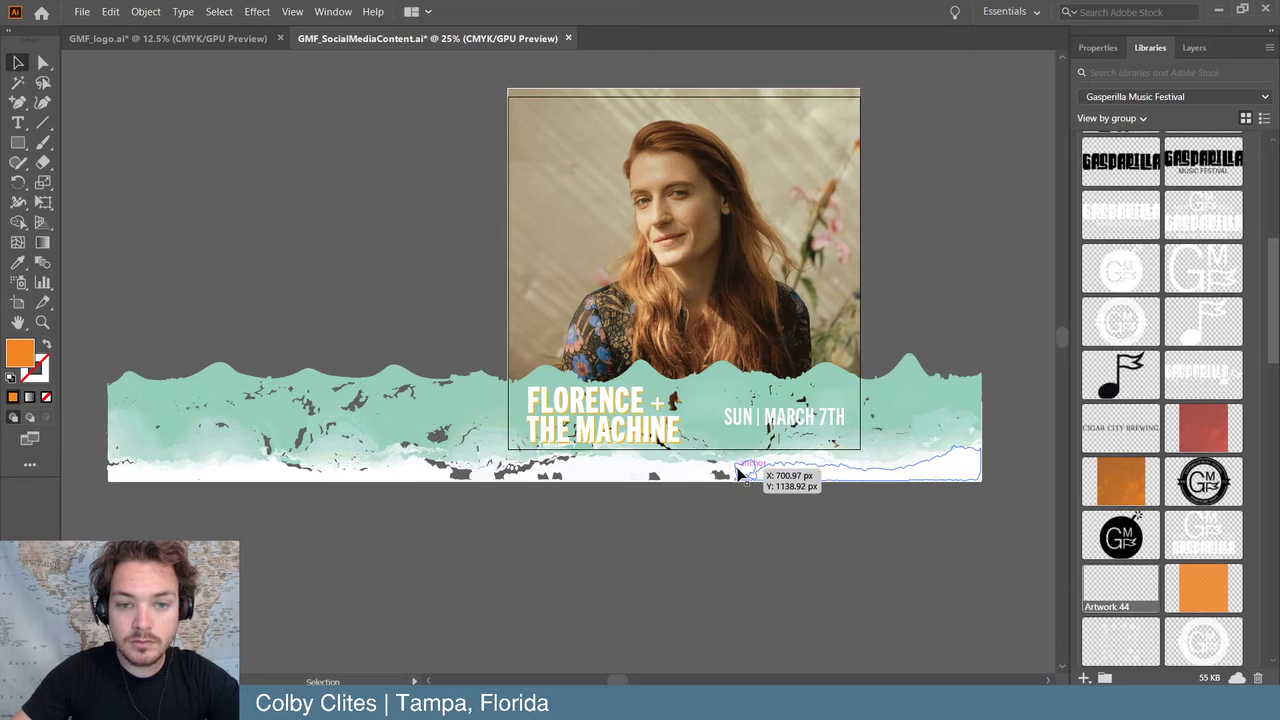
pyautogui.moveTo(738, 473); pyautogui.dragTo(701, 472)
pyautogui.click(623, 542)
pyautogui.click(651, 531)
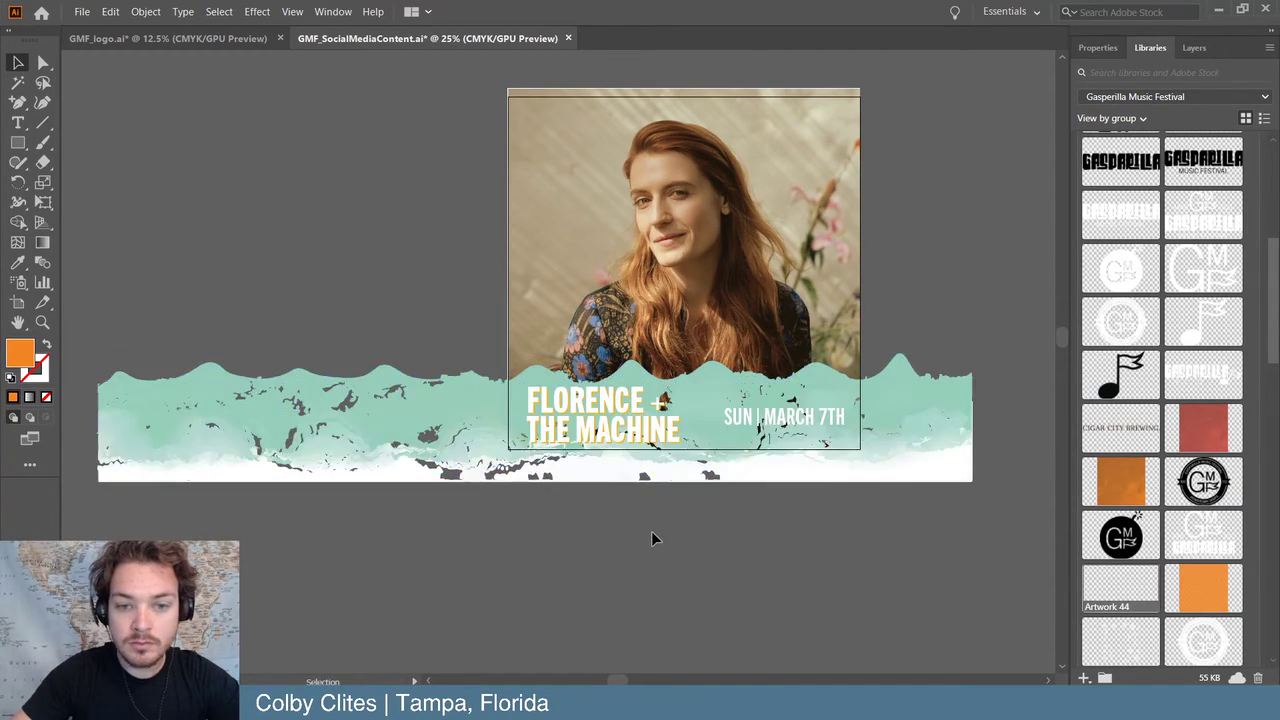
# - Draw a rectangle covering the artist name and fill it with the wave's teal using the Eyedropper
pyautogui.click(18, 142)
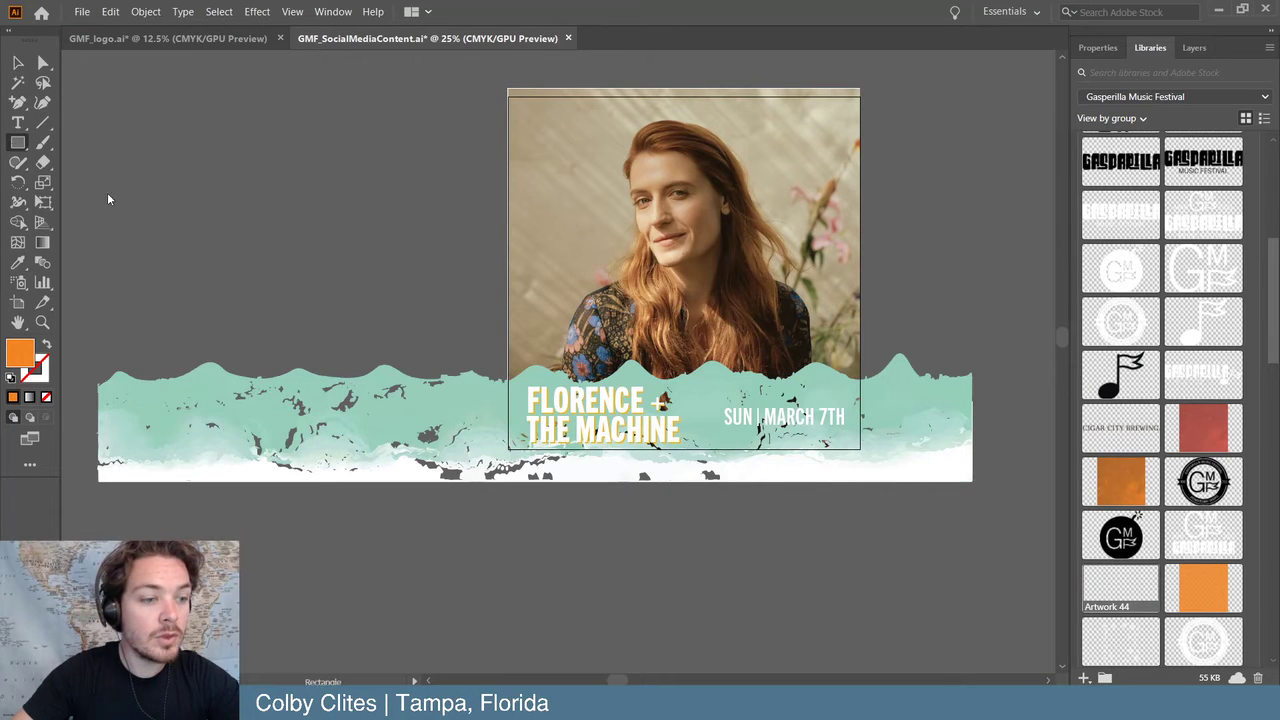
pyautogui.moveTo(514, 451); pyautogui.dragTo(693, 410)
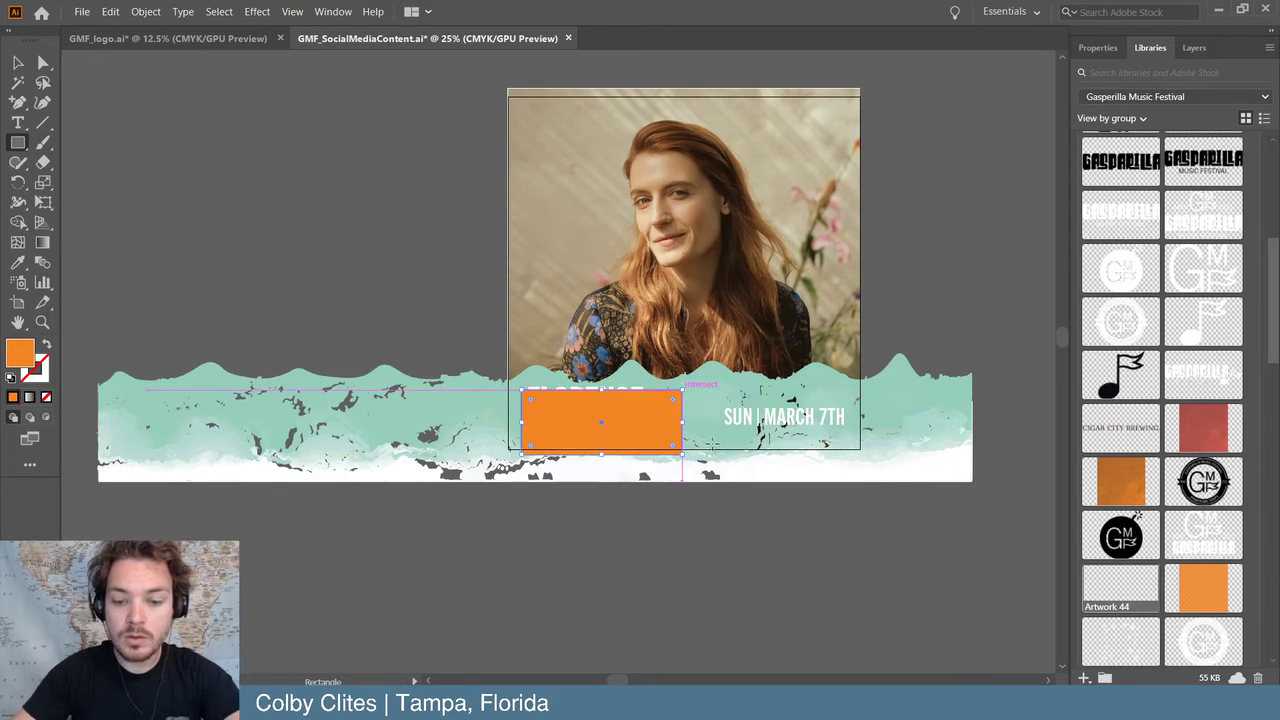
pyautogui.press('i')
pyautogui.click(705, 420)
pyautogui.press('ctrl')
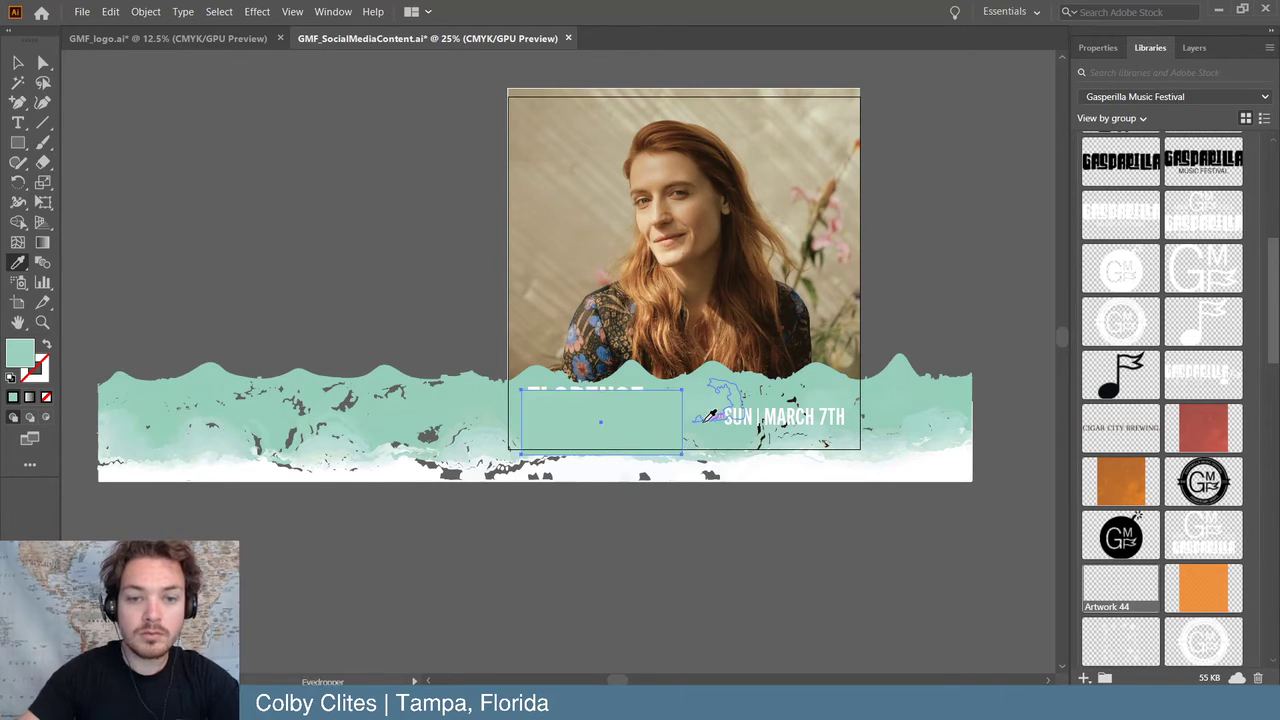
pyautogui.press('v')
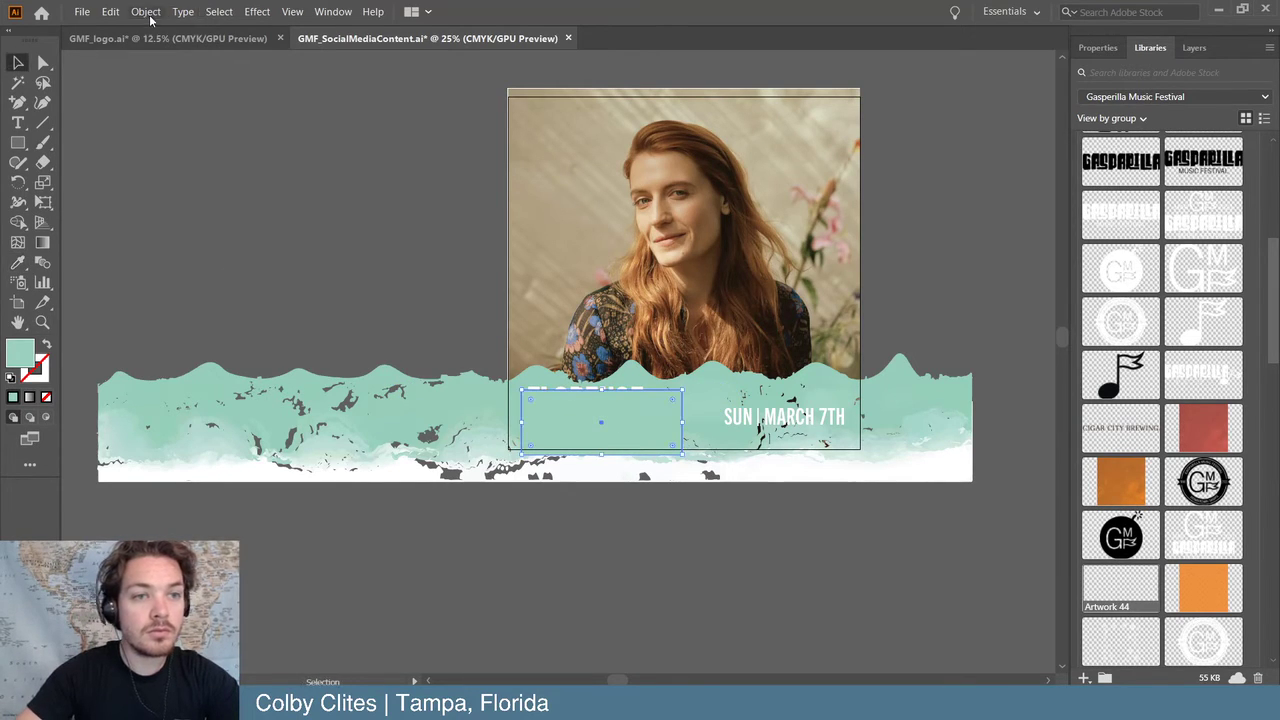
# - Send the teal rectangle over the artist name to the back and deselect it
pyautogui.click(147, 13)
pyautogui.moveTo(172, 46)
pyautogui.click(432, 95)
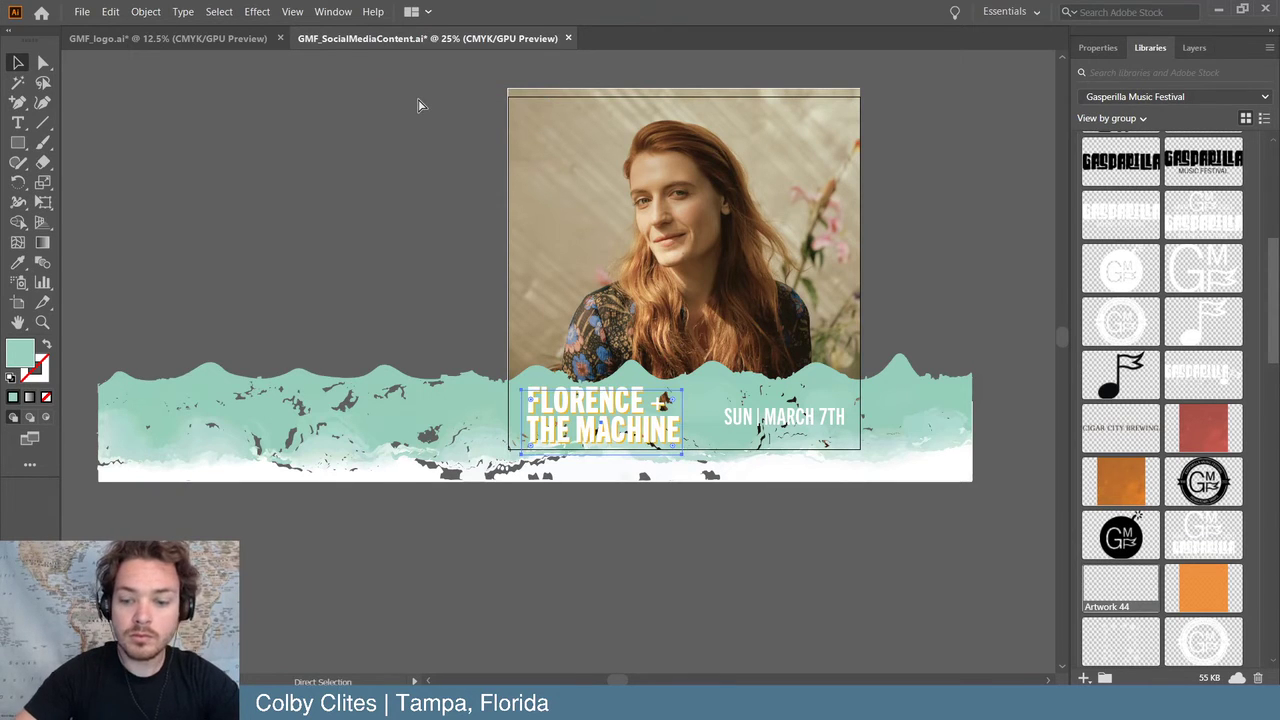
pyautogui.click(420, 104)
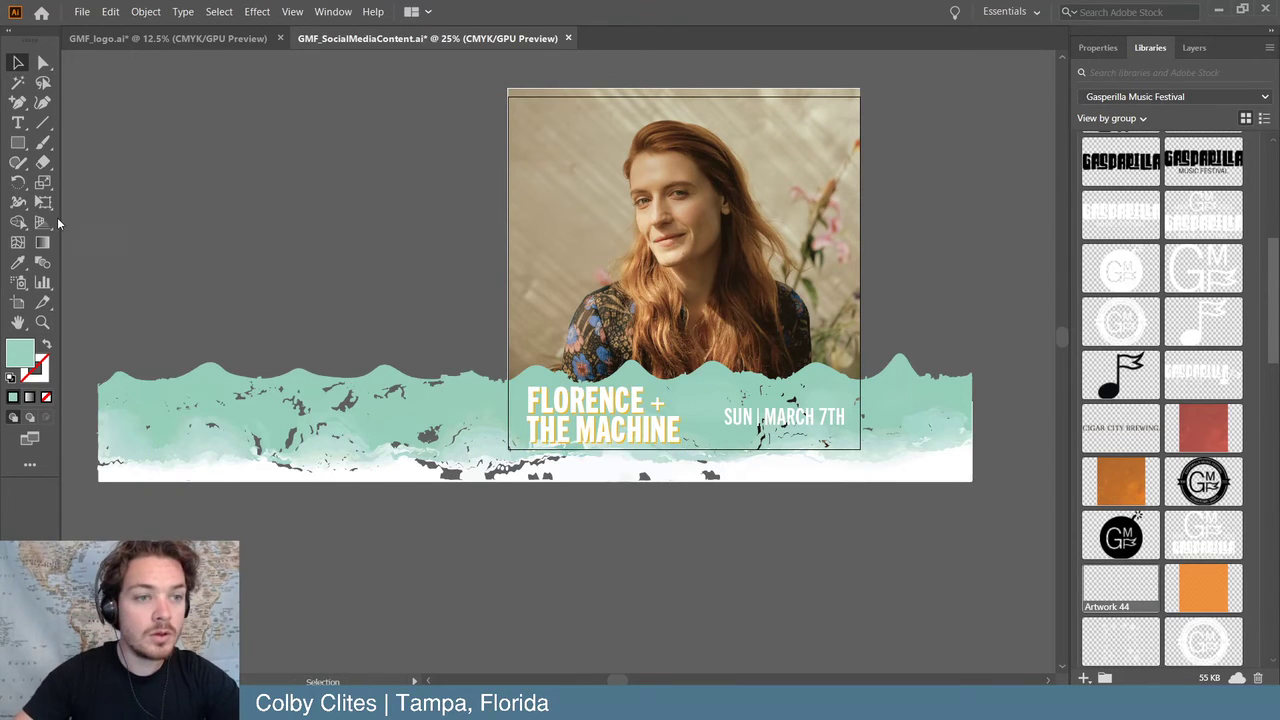
# - Draw a teal rectangle over the "SUN | MARCH 7TH" text and send it to the back
pyautogui.click(18, 142)
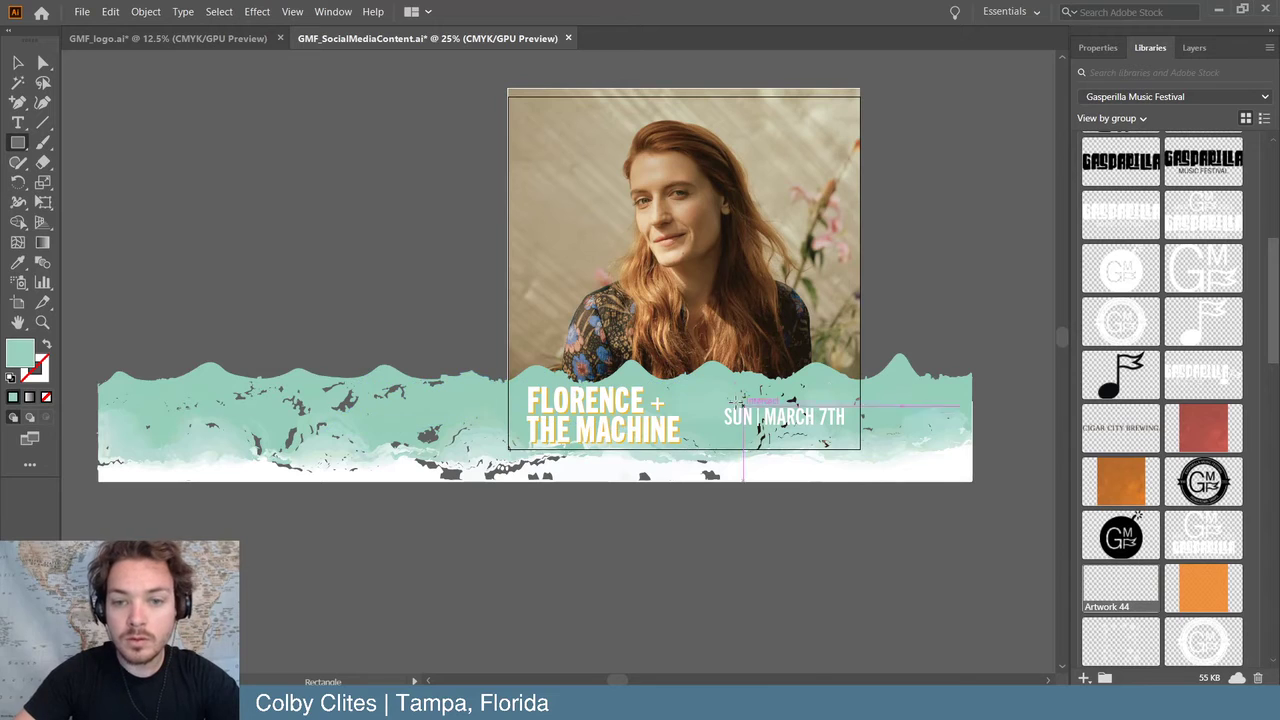
pyautogui.moveTo(718, 405); pyautogui.dragTo(848, 430)
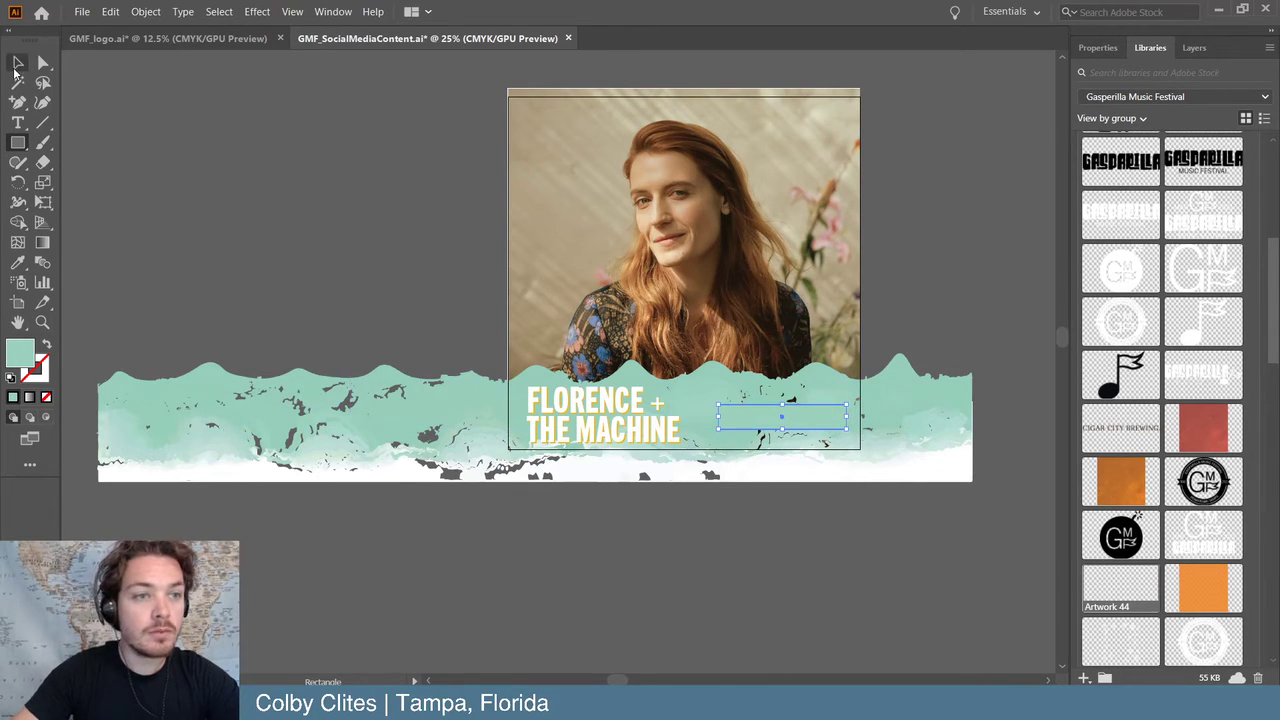
pyautogui.click(18, 63)
pyautogui.click(145, 11)
pyautogui.moveTo(200, 45)
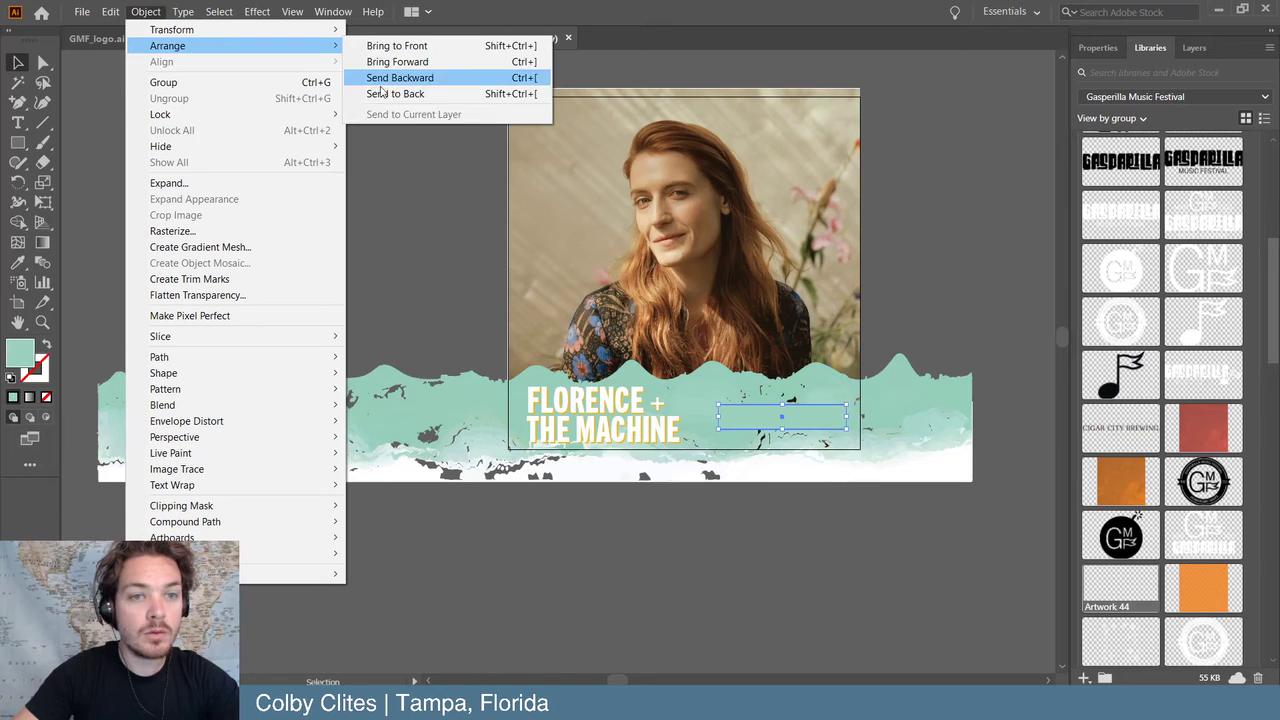
pyautogui.click(380, 93)
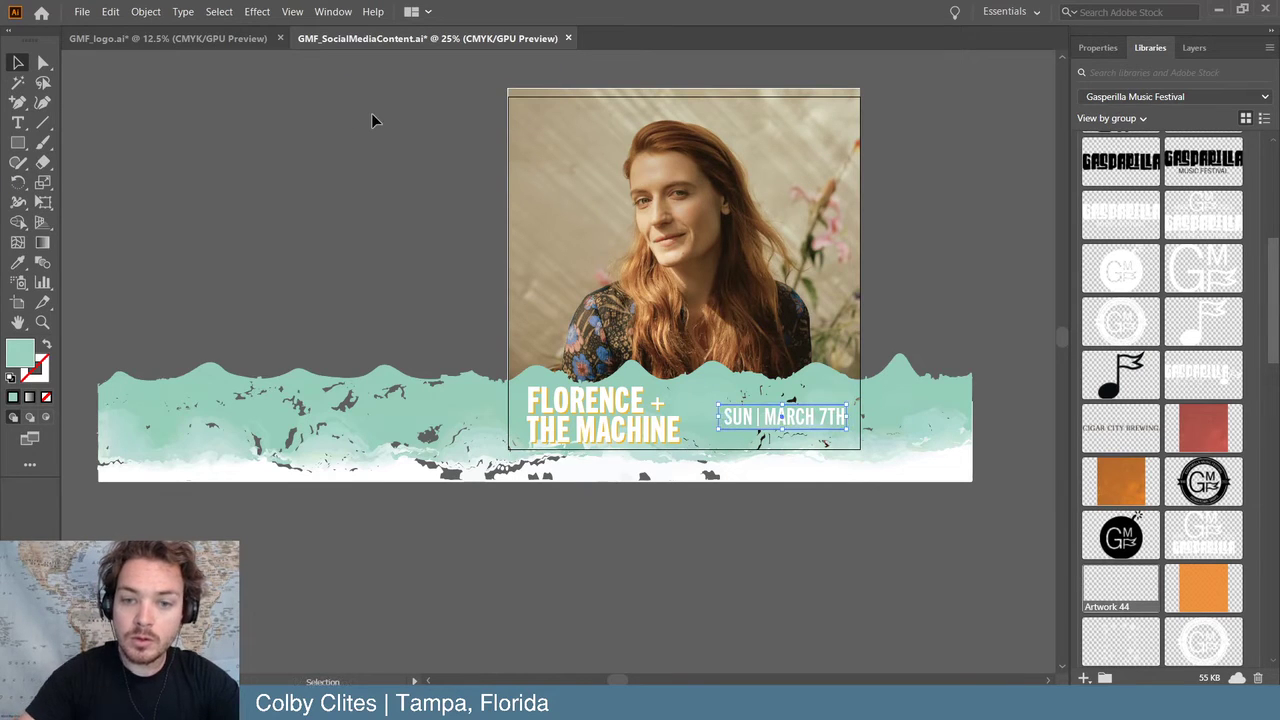
# - Clear the selection on the Florence + The Machine post and save the social media document
pyautogui.click(361, 149)
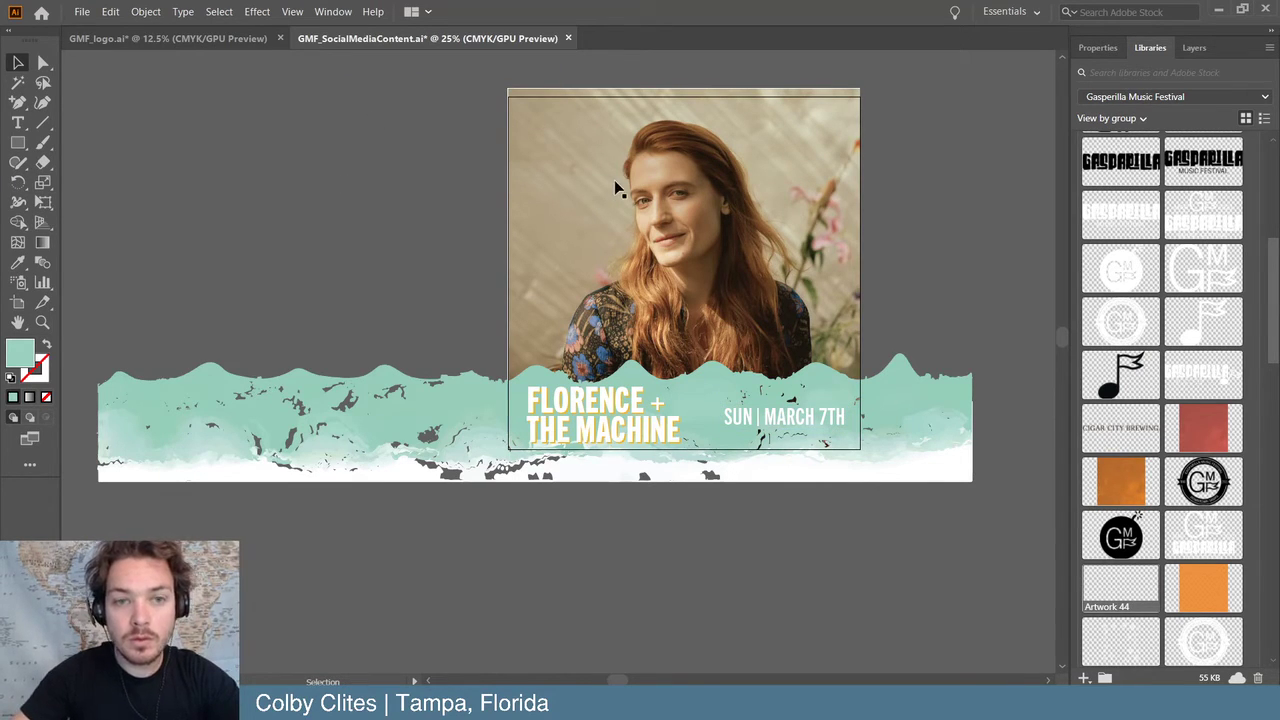
pyautogui.click(540, 190)
pyautogui.moveTo(508, 89); pyautogui.dragTo(504, 90)
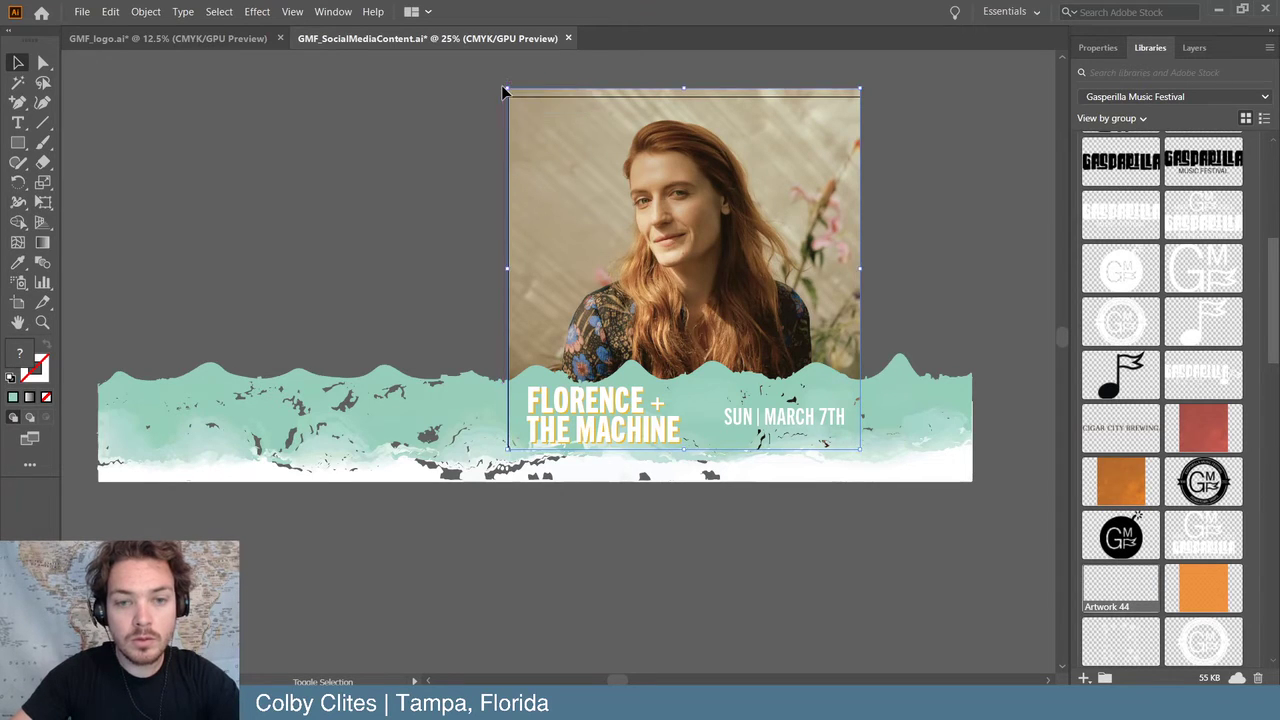
pyautogui.click(429, 147)
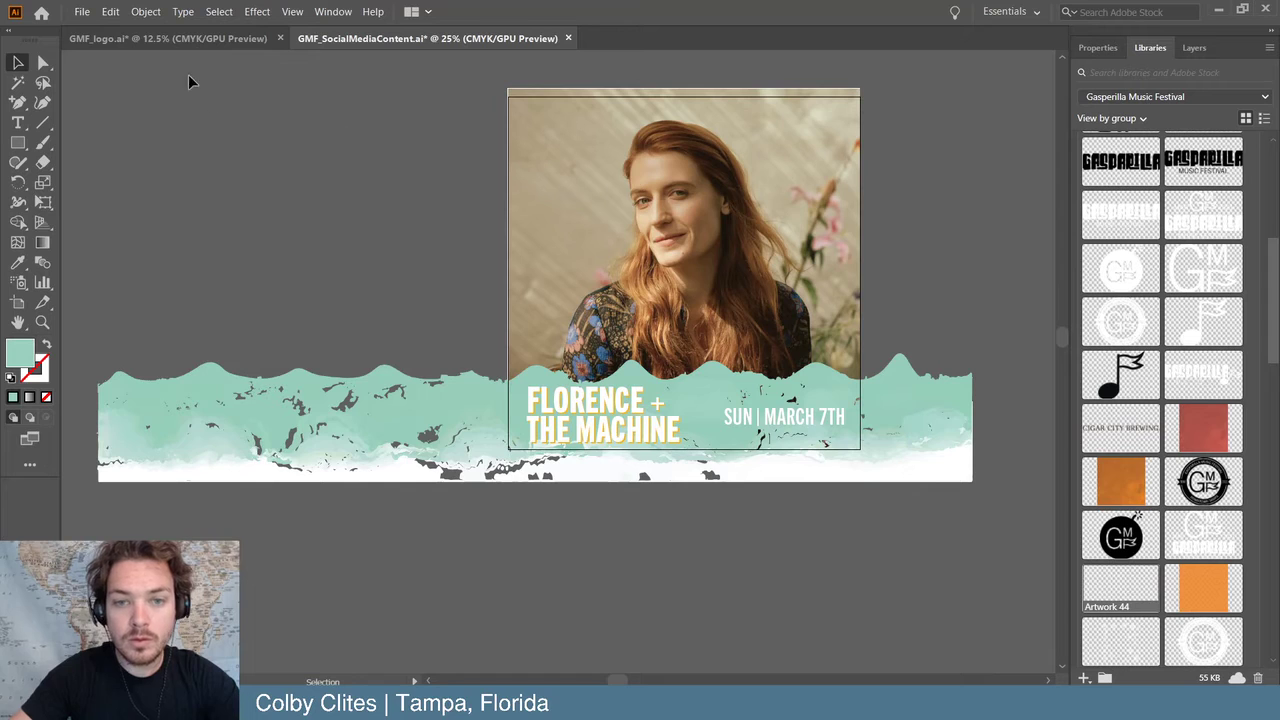
pyautogui.click(84, 13)
pyautogui.click(126, 129)
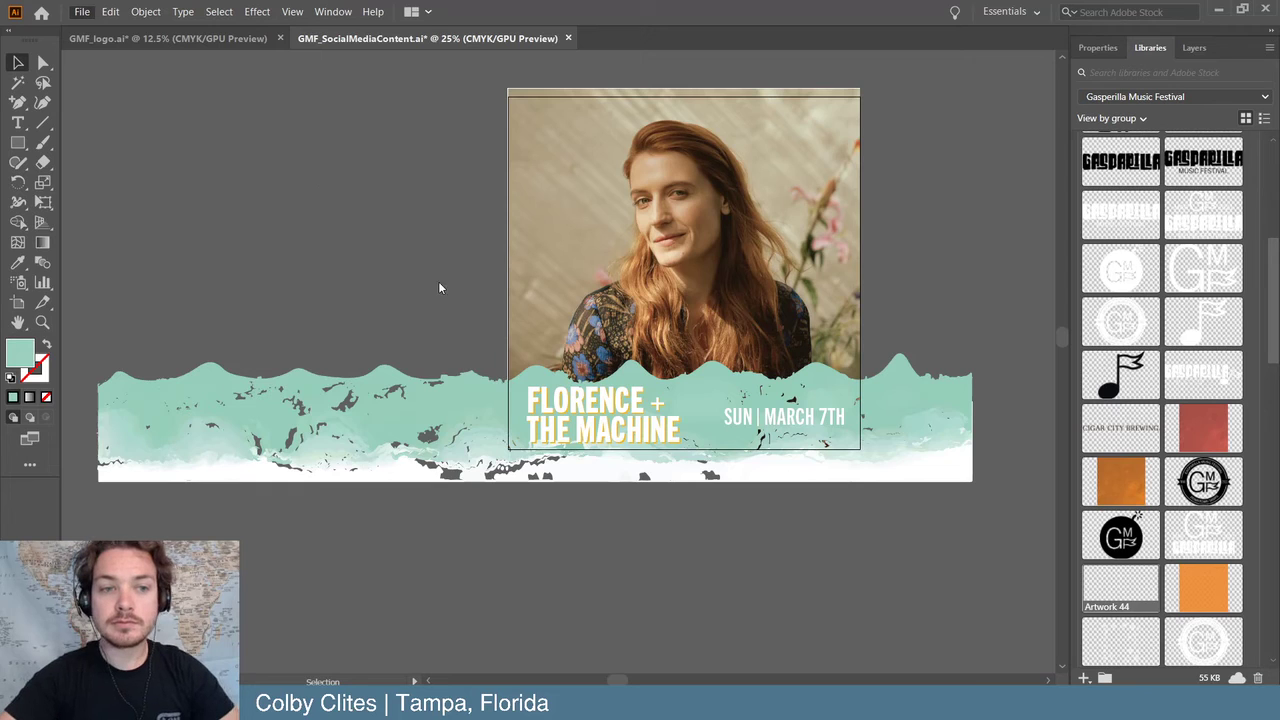
pyautogui.hotkey('ctrl', 's')
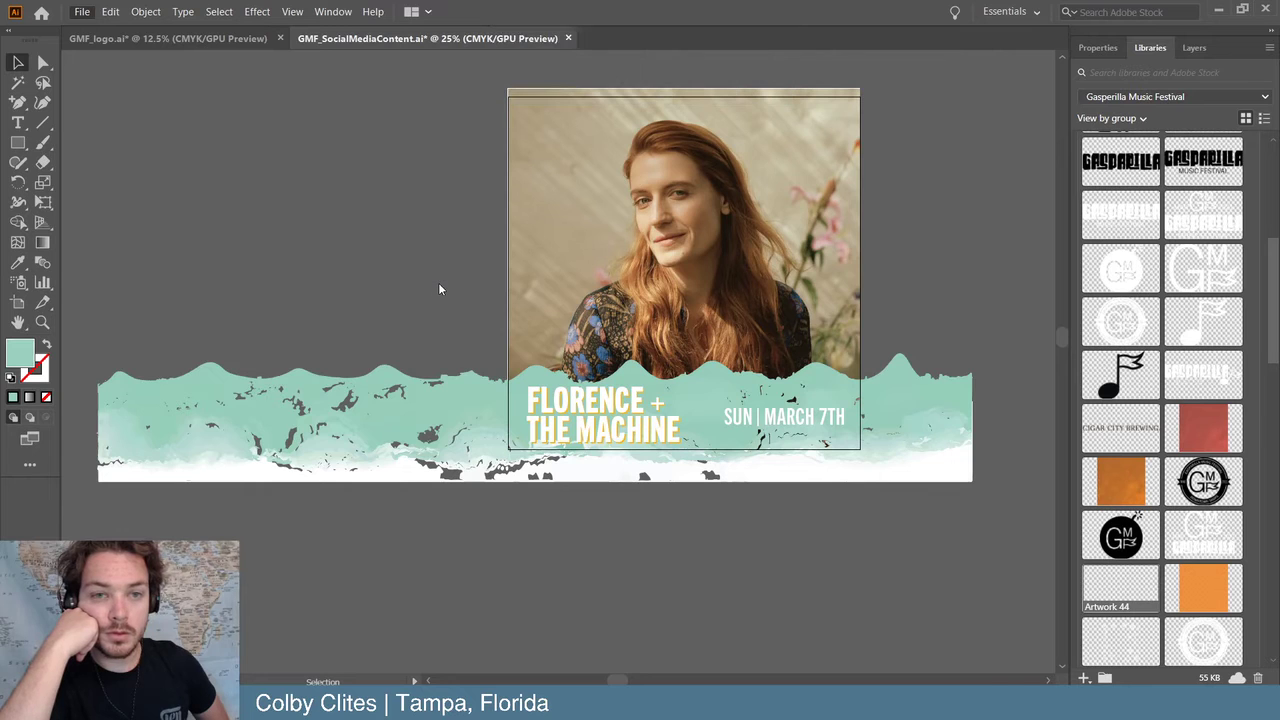
# - Look over the artboards, examining the textured wave on the Kings of Leon post and the 2019 post
pyautogui.hotkey('ctrl', '-')
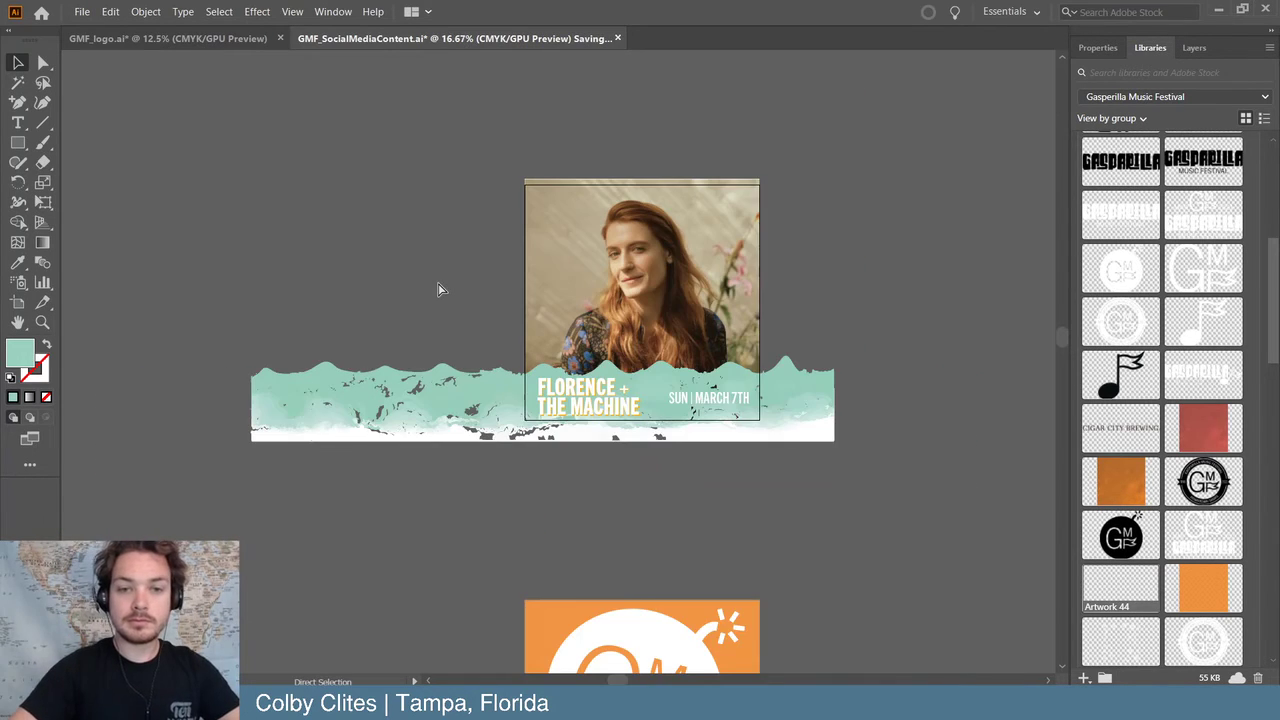
pyautogui.hotkey('ctrl', '-')
pyautogui.hotkey('ctrl', '-')
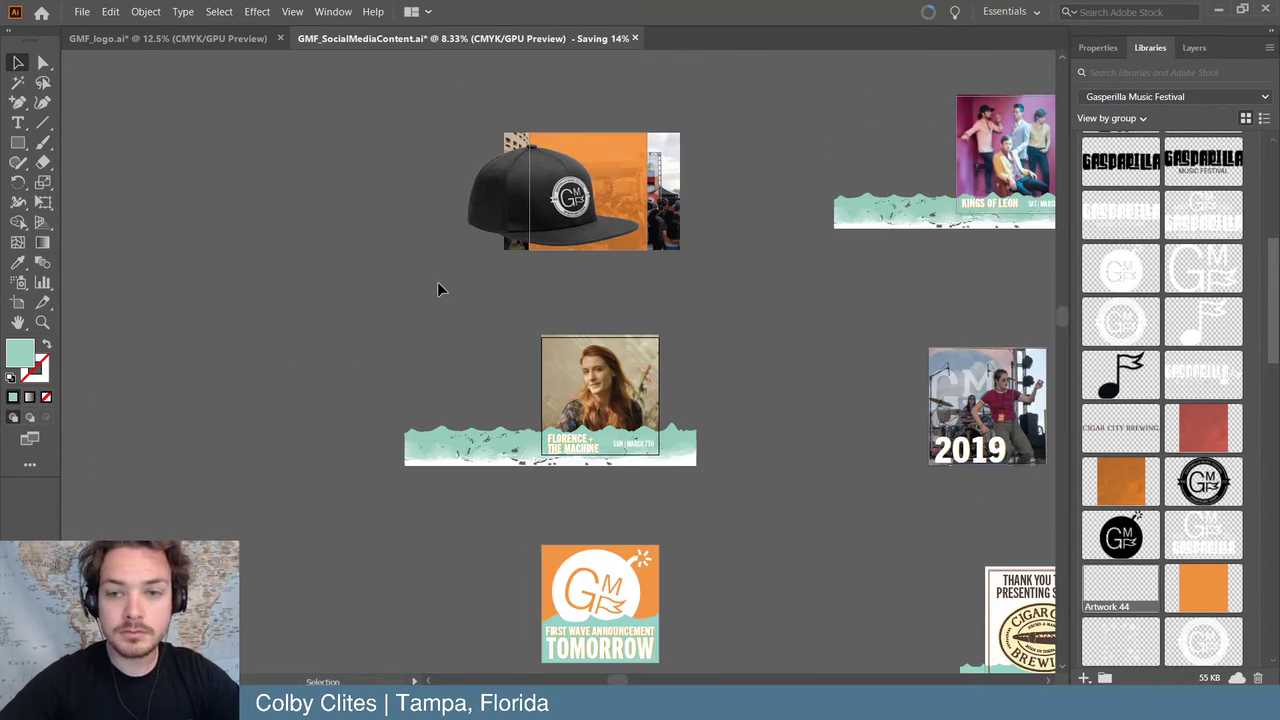
pyautogui.hscroll(6, 546, 310)
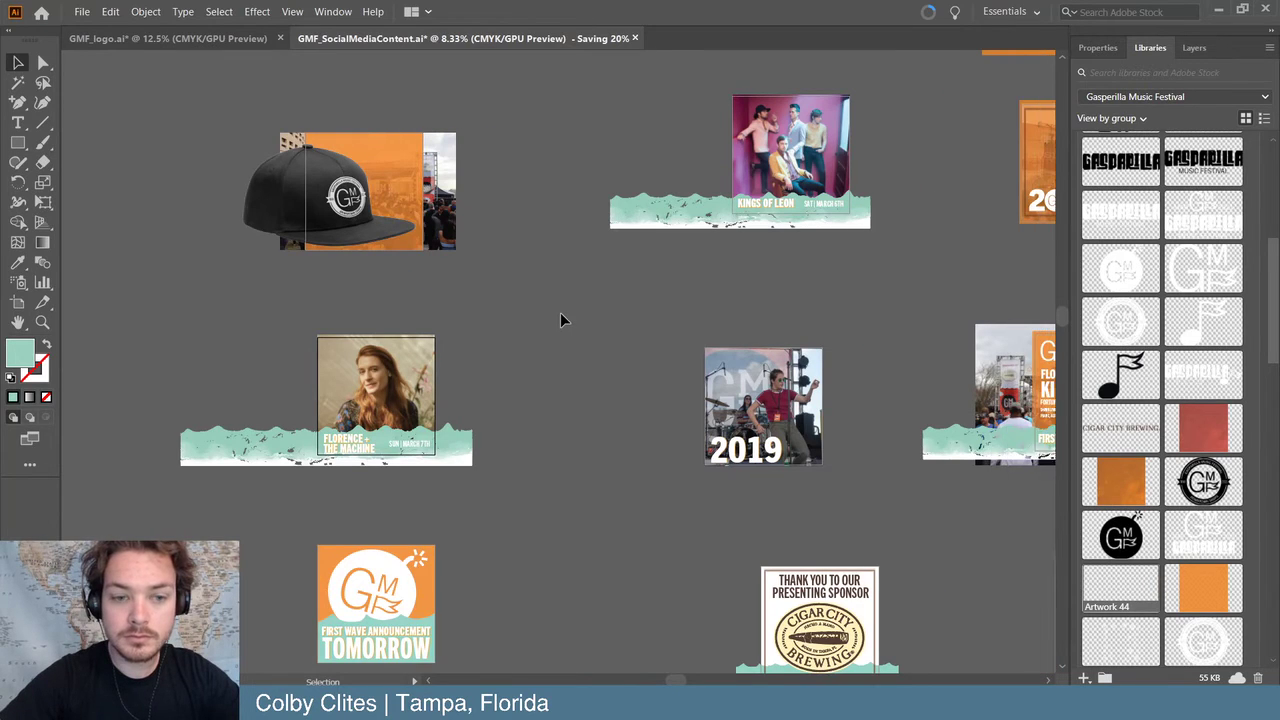
pyautogui.hscroll(2, 560, 320)
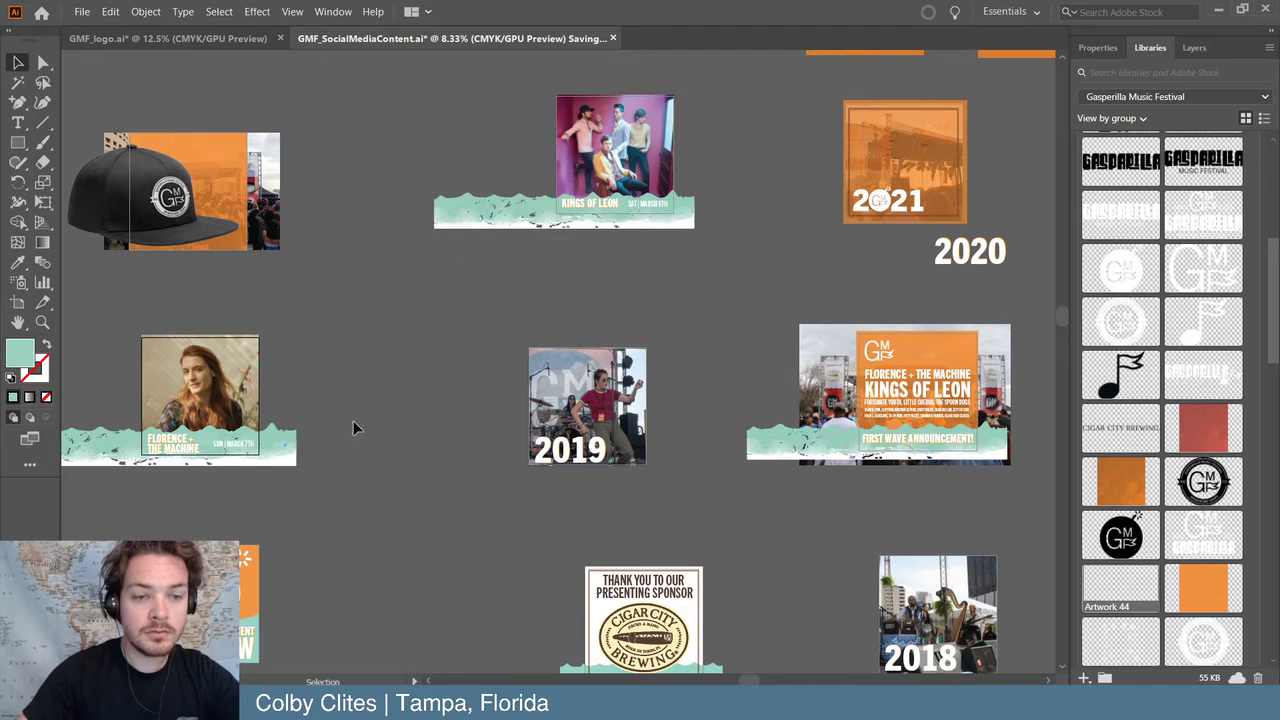
pyautogui.hotkey('ctrl', '+')
pyautogui.hotkey('ctrl', '+')
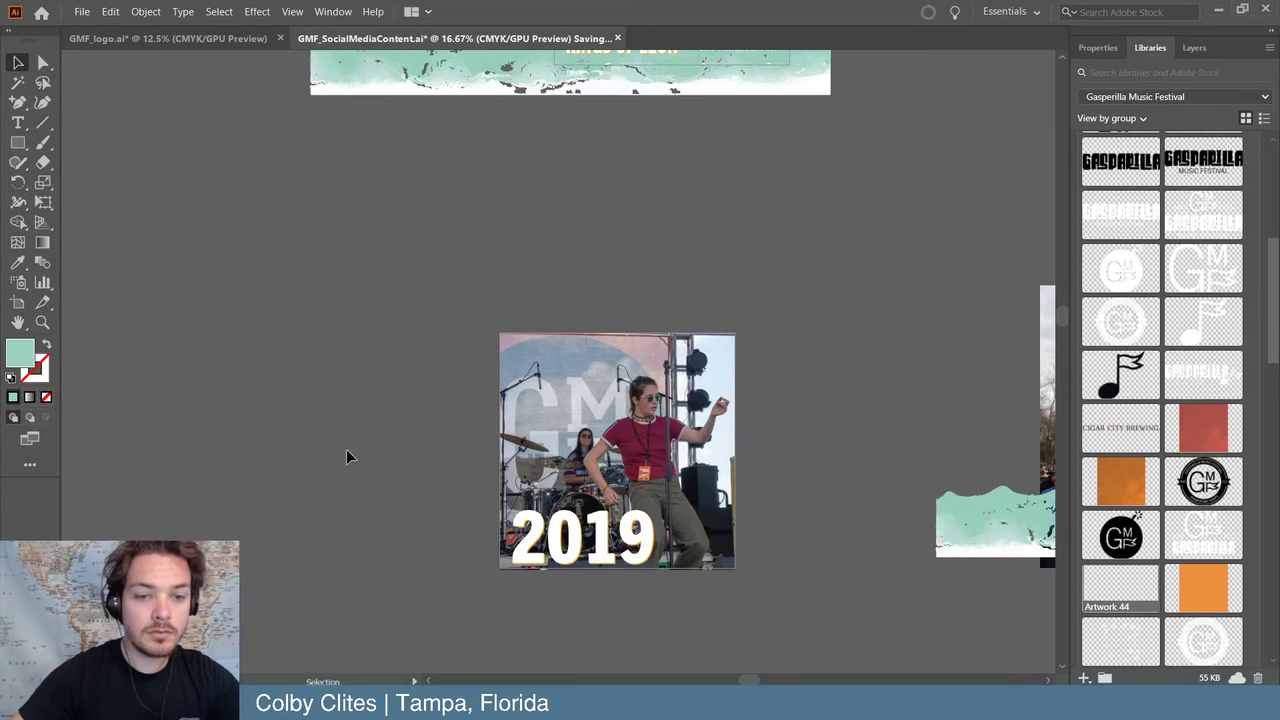
pyautogui.scroll(4, 345, 429)
pyautogui.click(393, 285)
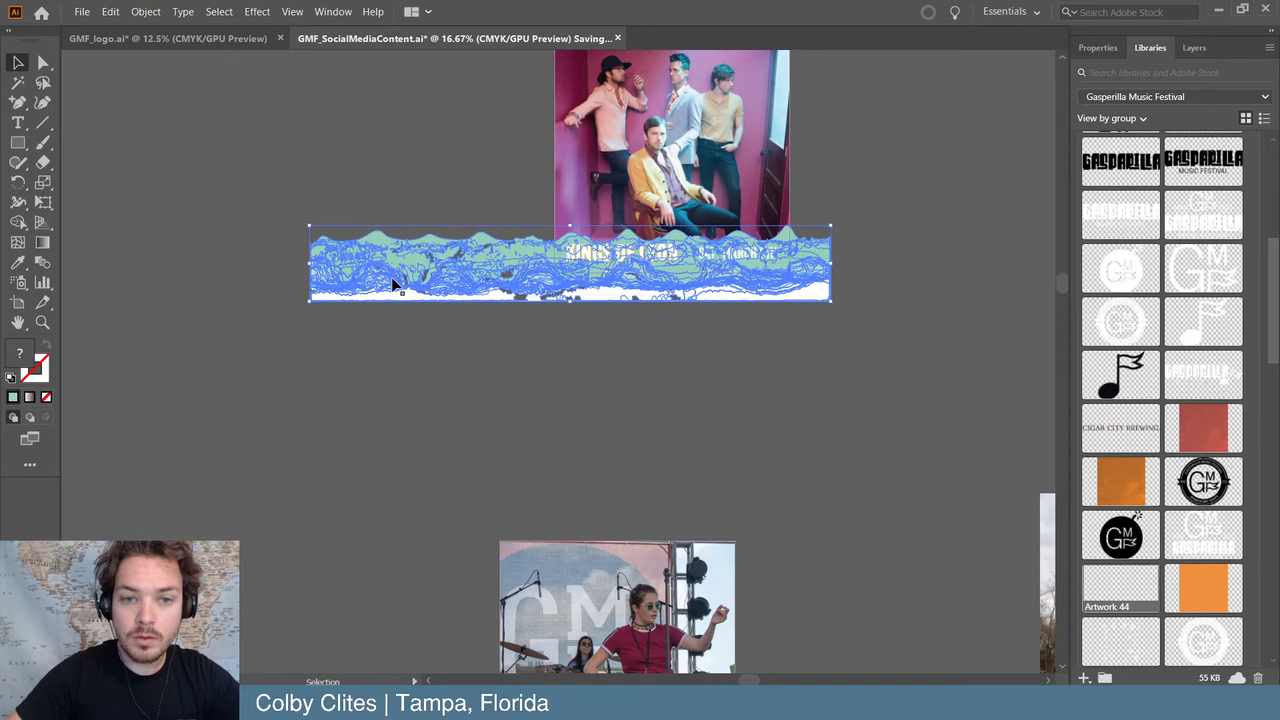
pyautogui.click(445, 361)
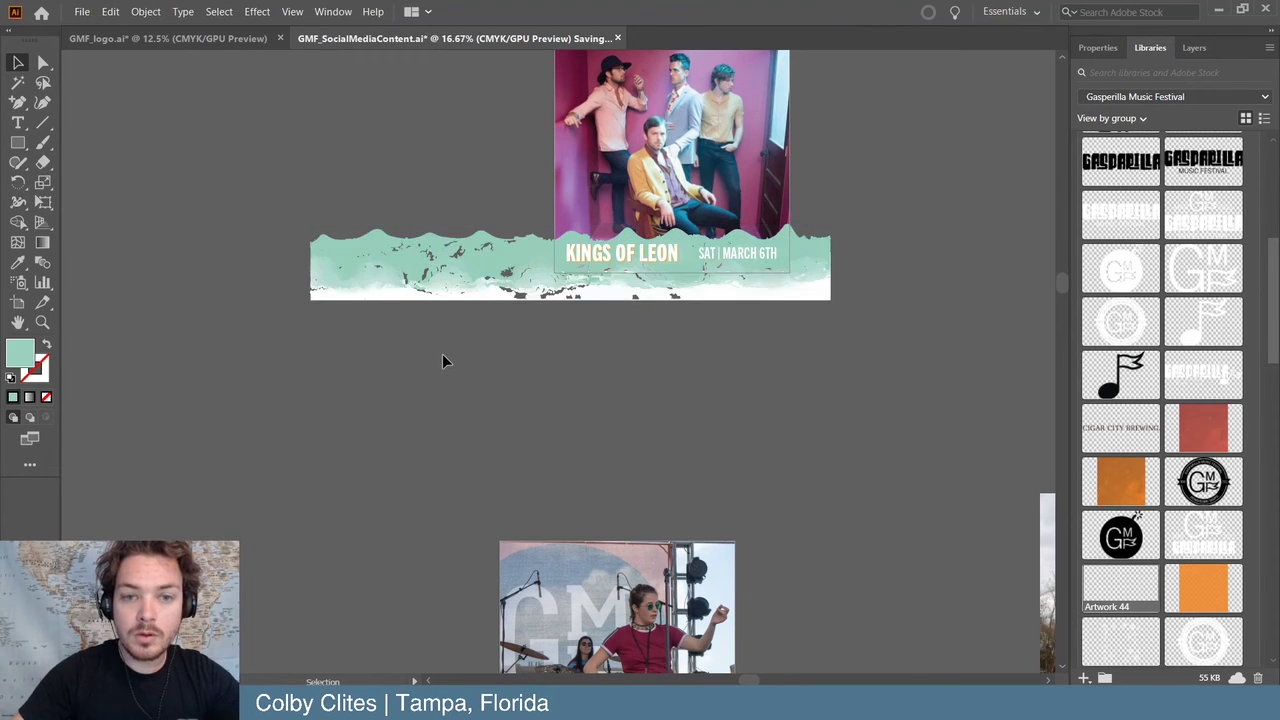
pyautogui.scroll(-4, 880, 417)
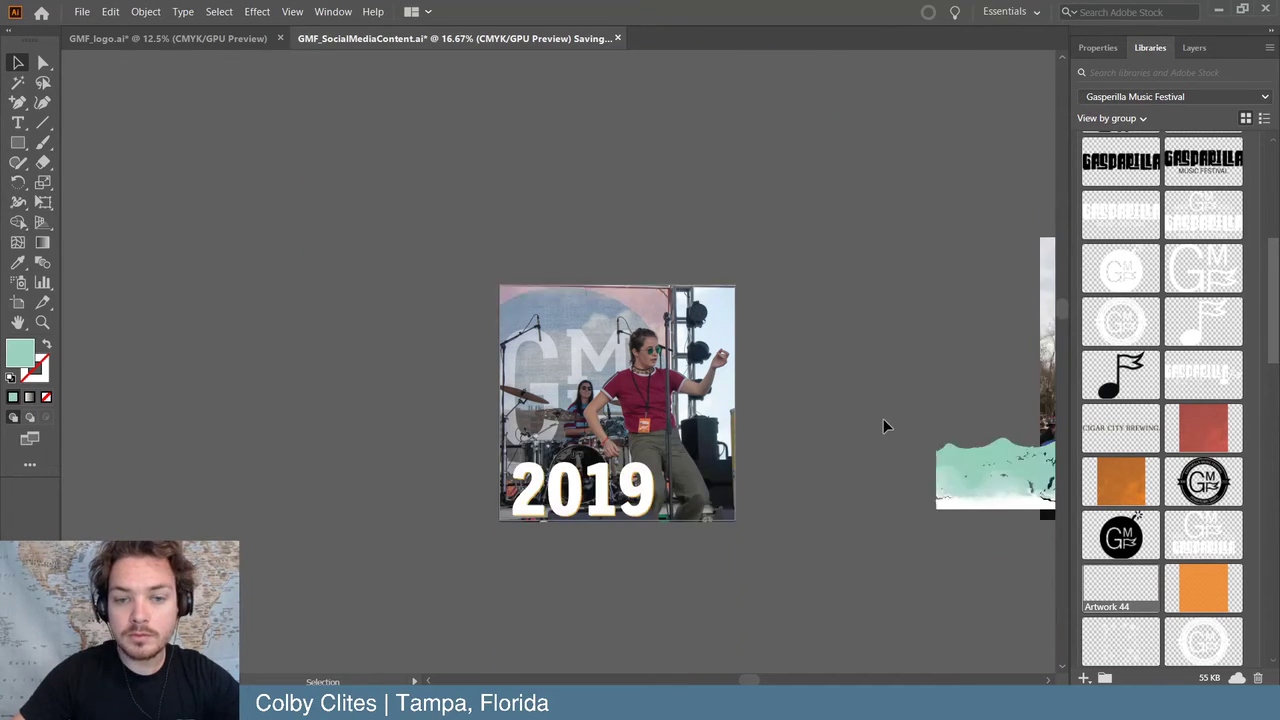
# - Copy the scratched orange texture square above the 2021 post and paste it over the 2019 post
pyautogui.hscroll(2, 871, 419)
pyautogui.hscroll(4, 846, 417)
pyautogui.scroll(3, 829, 408)
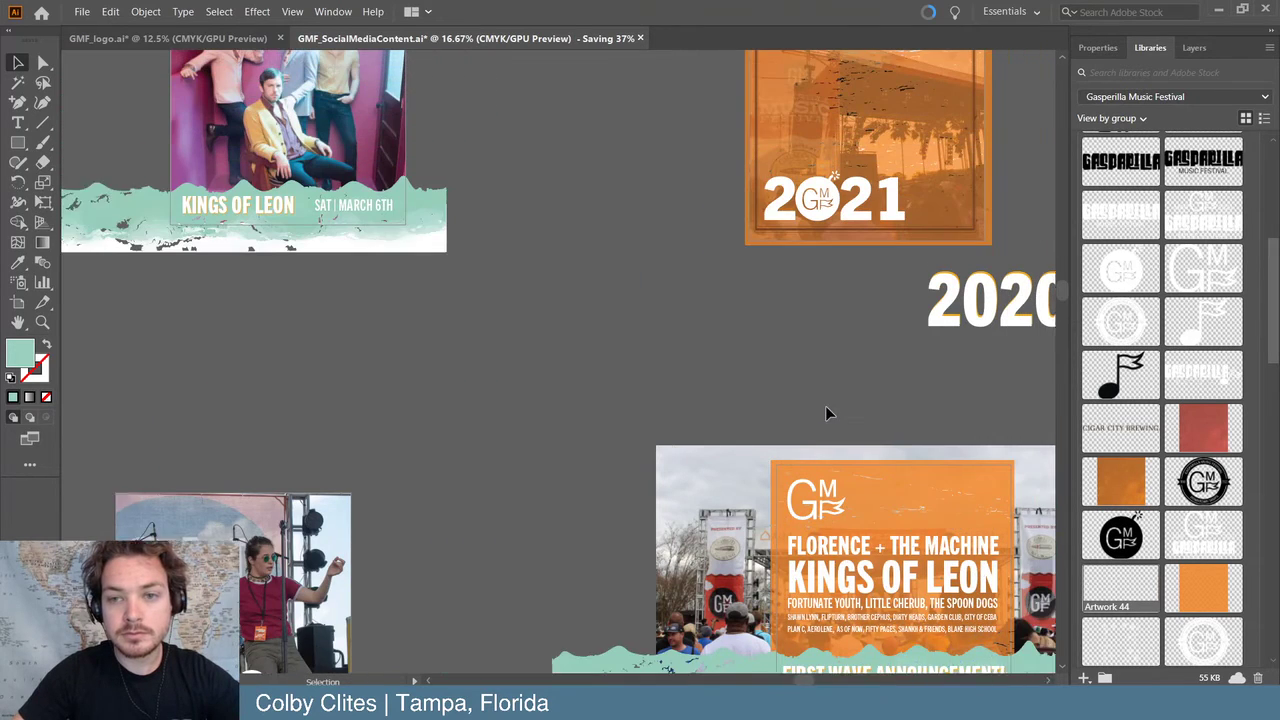
pyautogui.hscroll(2, 810, 405)
pyautogui.scroll(2, 794, 403)
pyautogui.scroll(3, 589, 277)
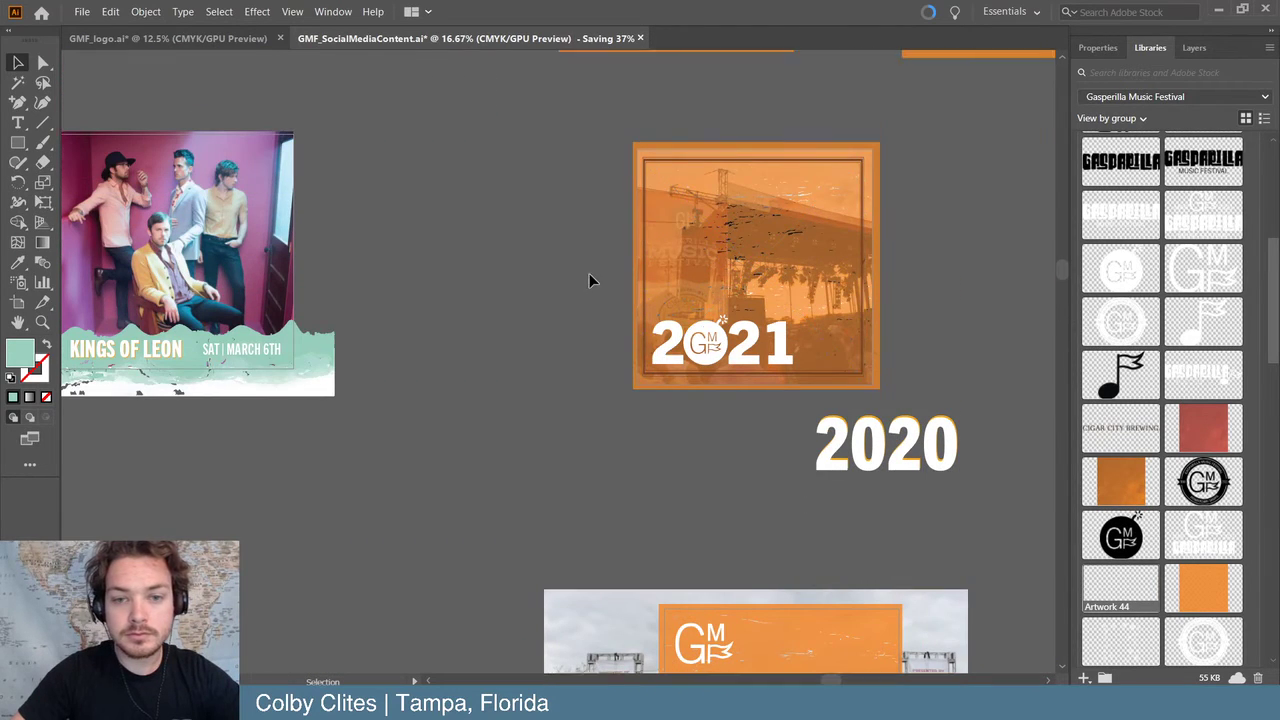
pyautogui.scroll(4, 570, 295)
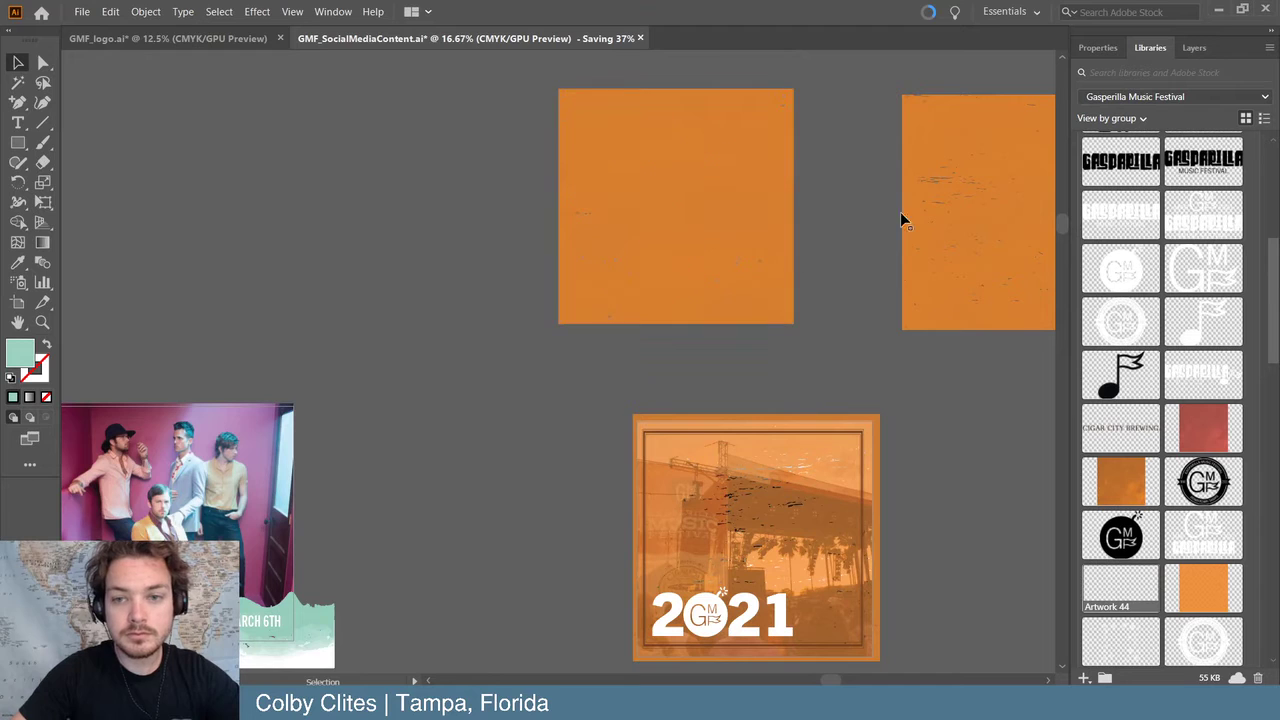
pyautogui.click(951, 206)
pyautogui.scroll(-7, 634, 360)
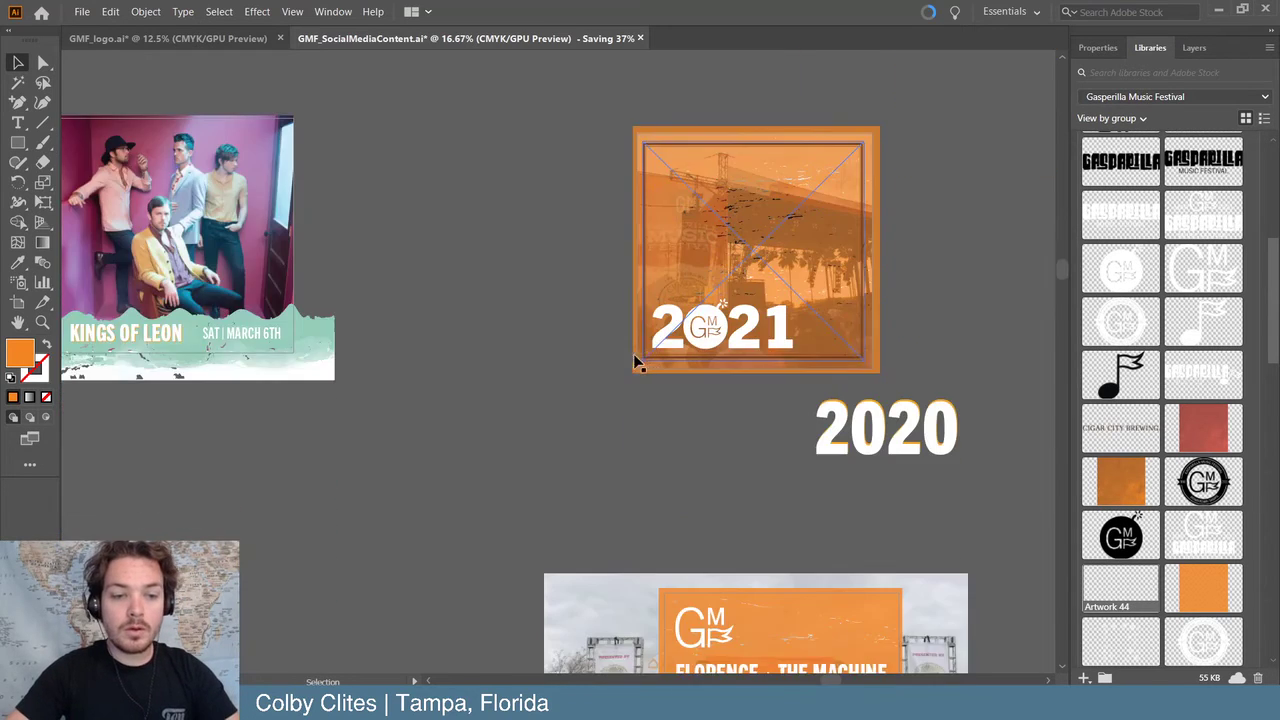
pyautogui.hscroll(-3, 600, 357)
pyautogui.scroll(-3, 600, 357)
pyautogui.hscroll(-5, 587, 358)
pyautogui.scroll(-5, 587, 358)
pyautogui.hotkey('ctrl', 'v')
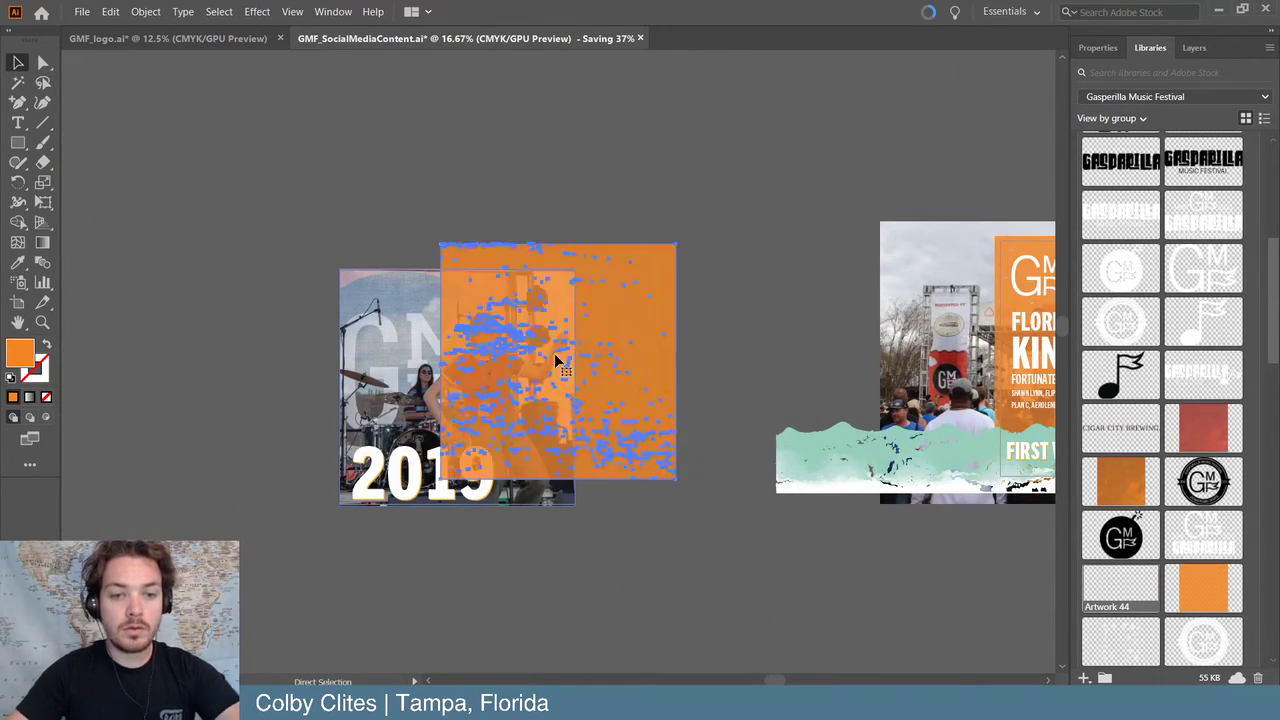
# - Align the pasted orange texture with the 2019 post and enlarge it to about 1126 px square, covering the artboard
pyautogui.moveTo(554, 353); pyautogui.dragTo(417, 379)
pyautogui.moveTo(469, 340); pyautogui.dragTo(475, 343)
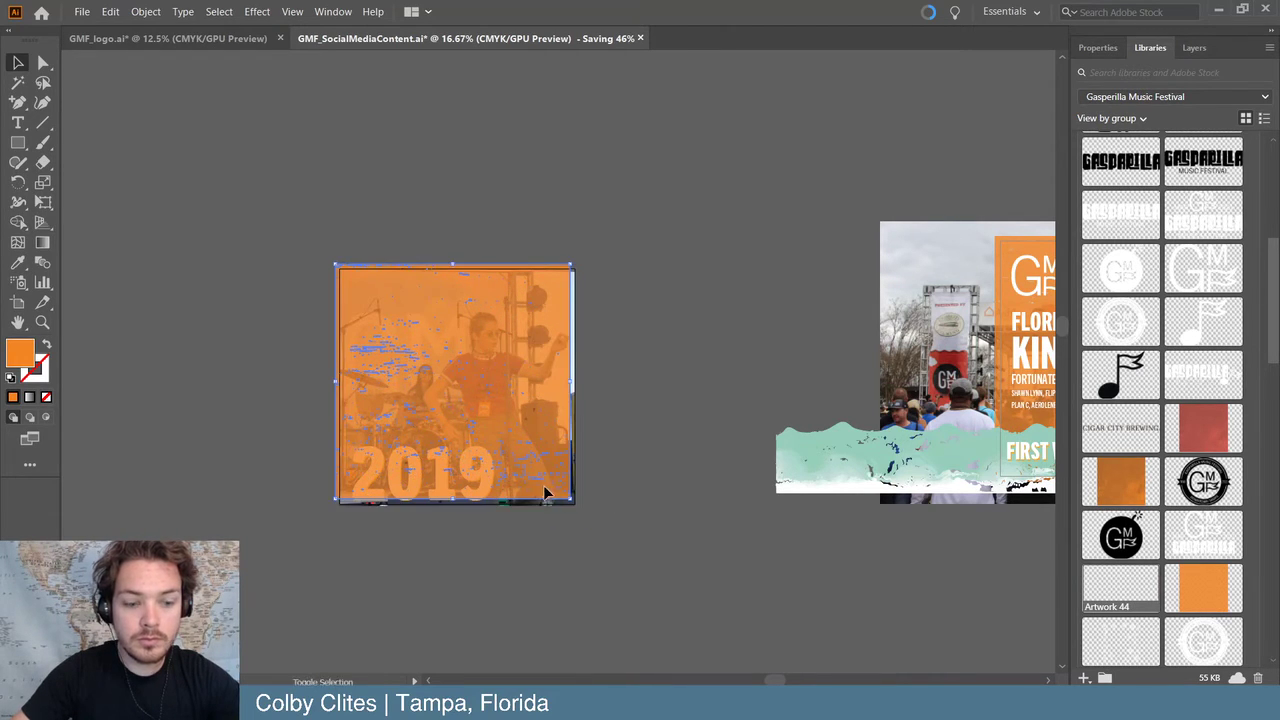
pyautogui.moveTo(572, 501); pyautogui.dragTo(580, 512)
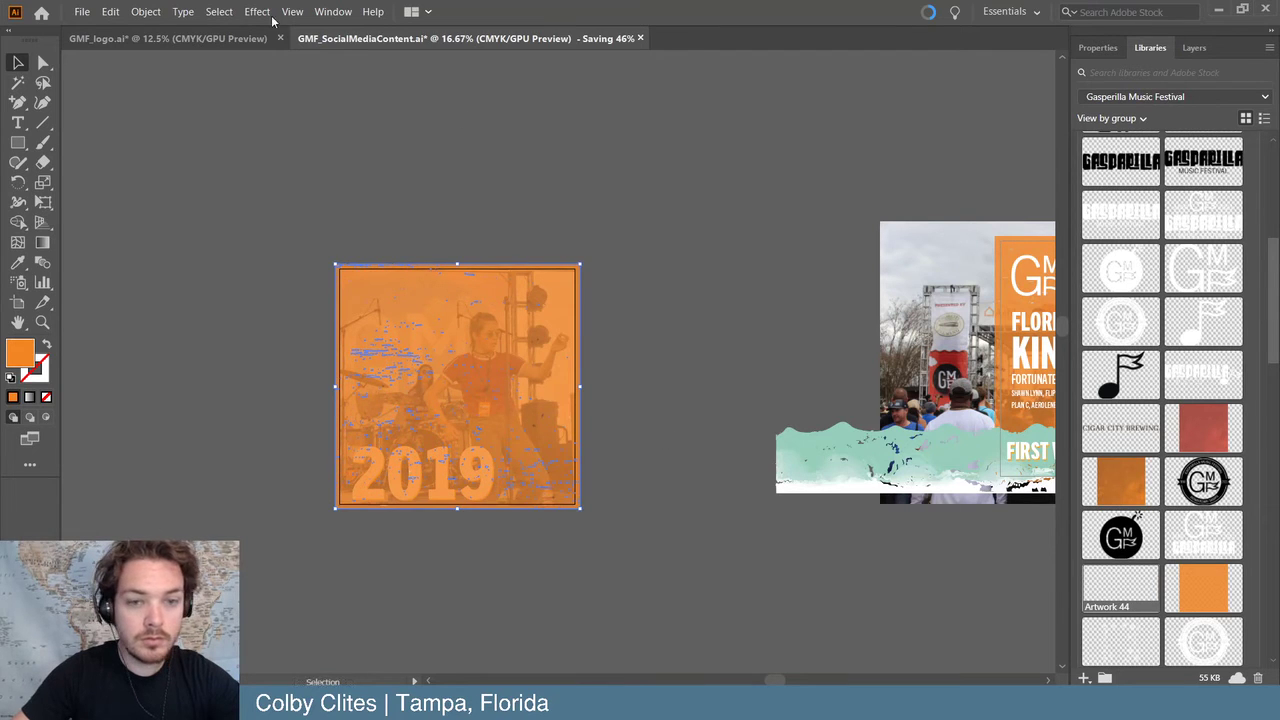
# - Send the orange texture behind the 2019 post's photo and year text and deselect it
pyautogui.click(146, 12)
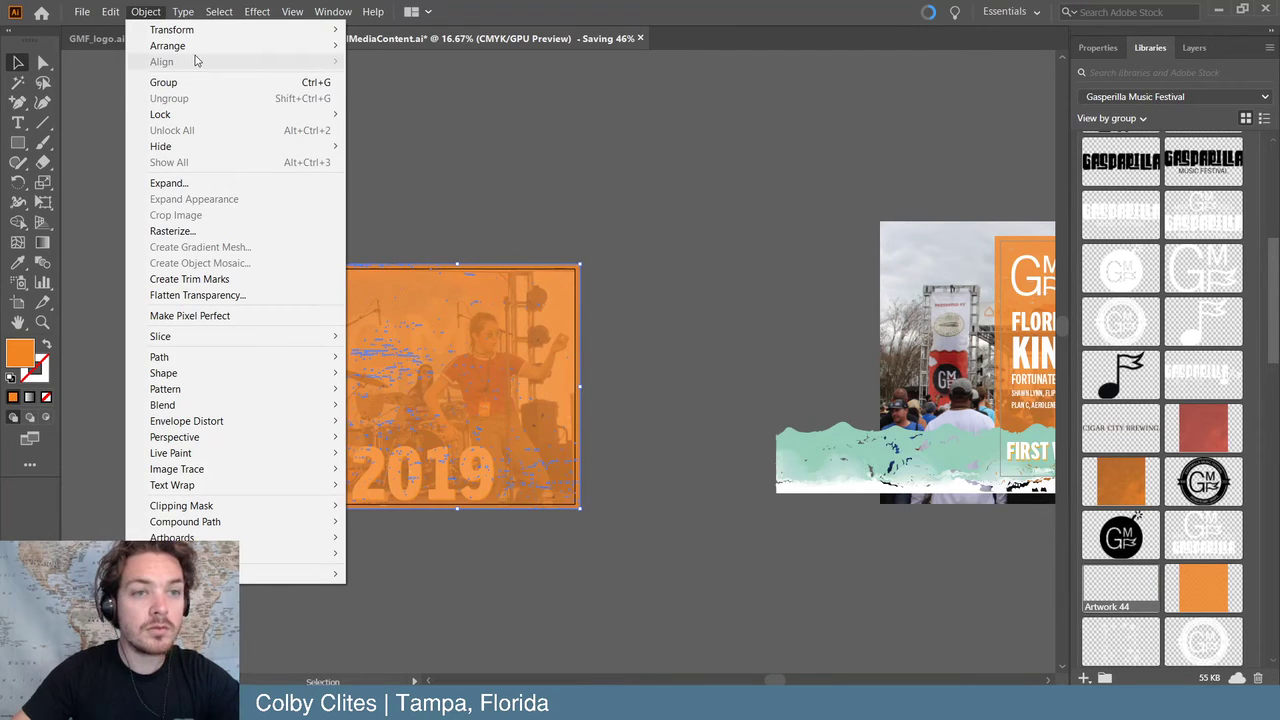
pyautogui.moveTo(198, 50)
pyautogui.click(400, 94)
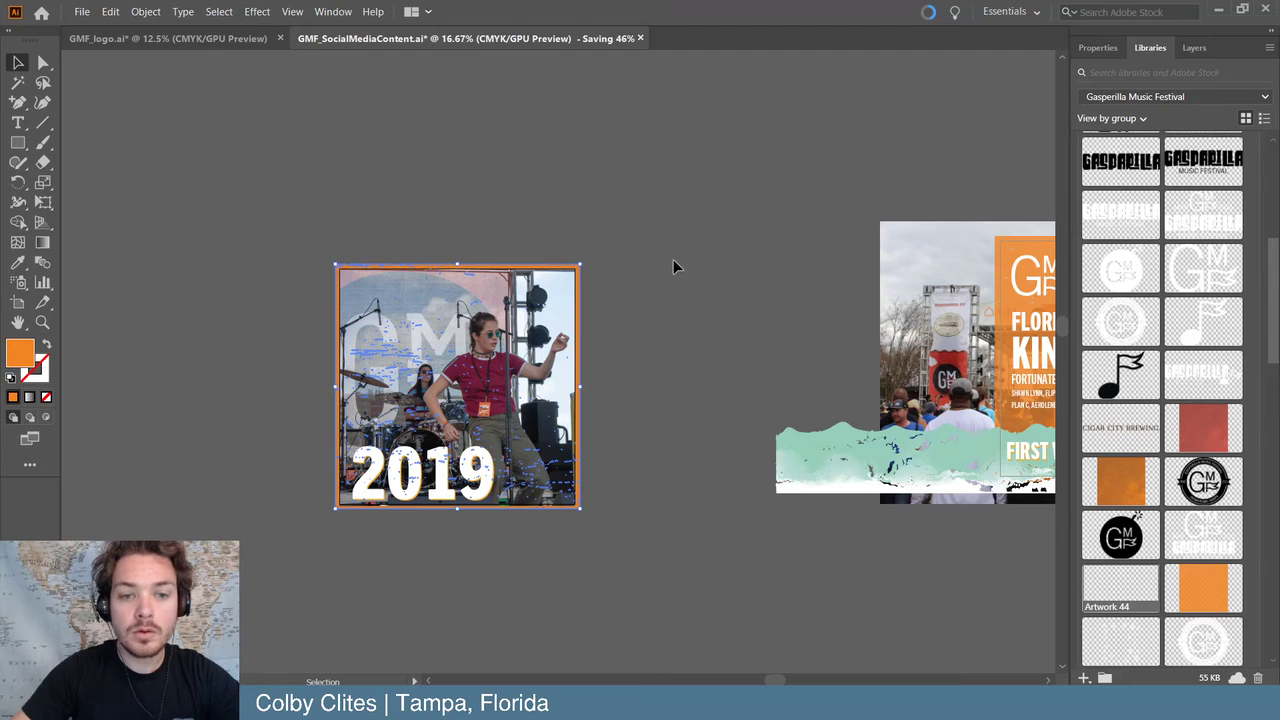
pyautogui.press('a')
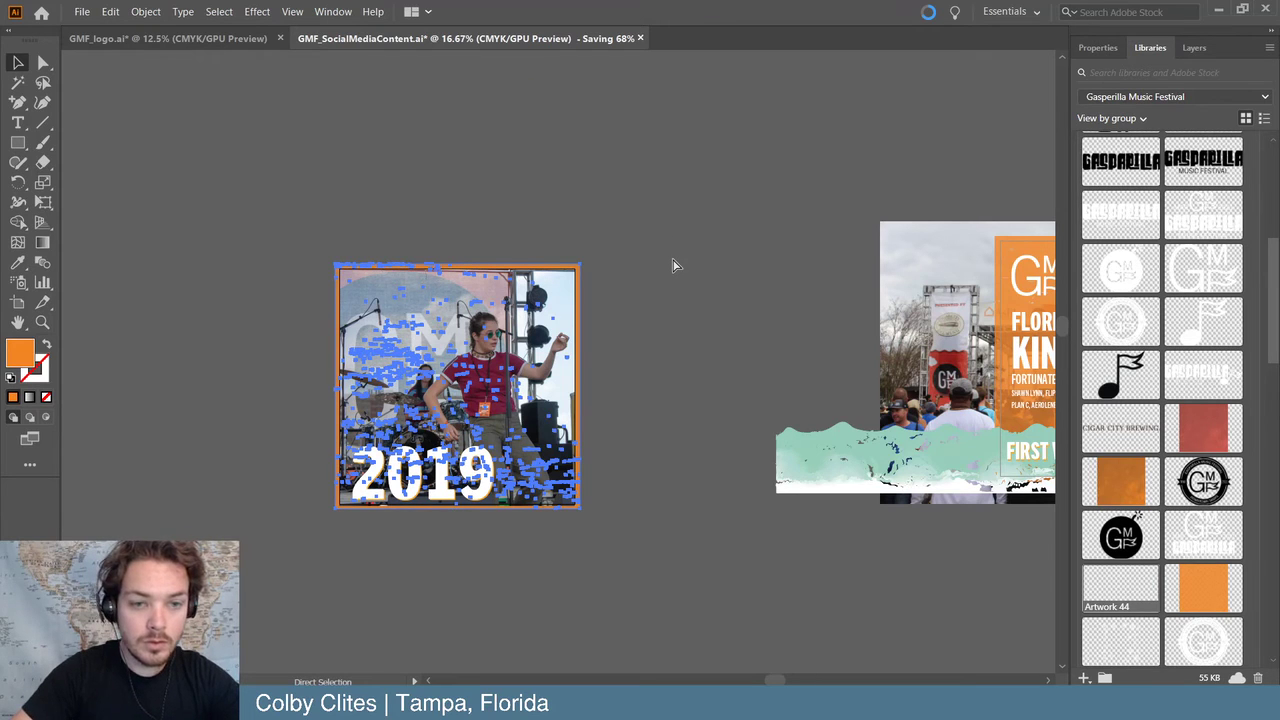
pyautogui.press('v')
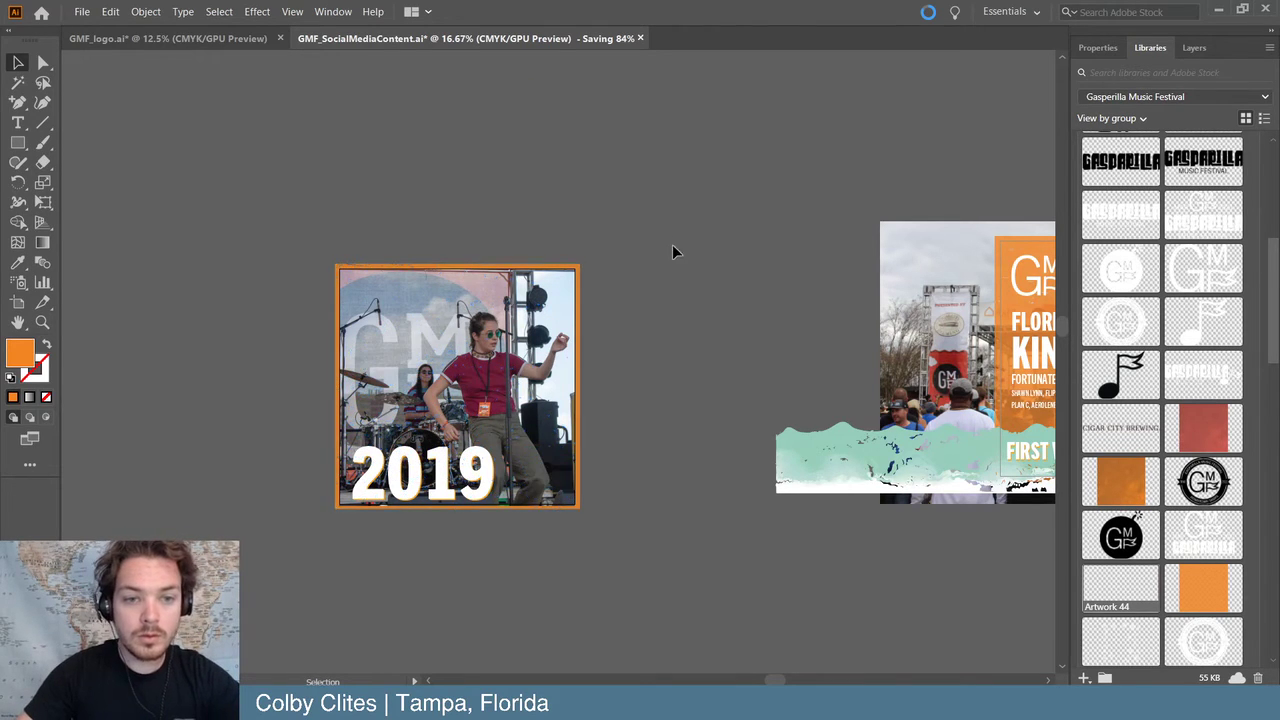
pyautogui.click(150, 13)
pyautogui.moveTo(190, 47)
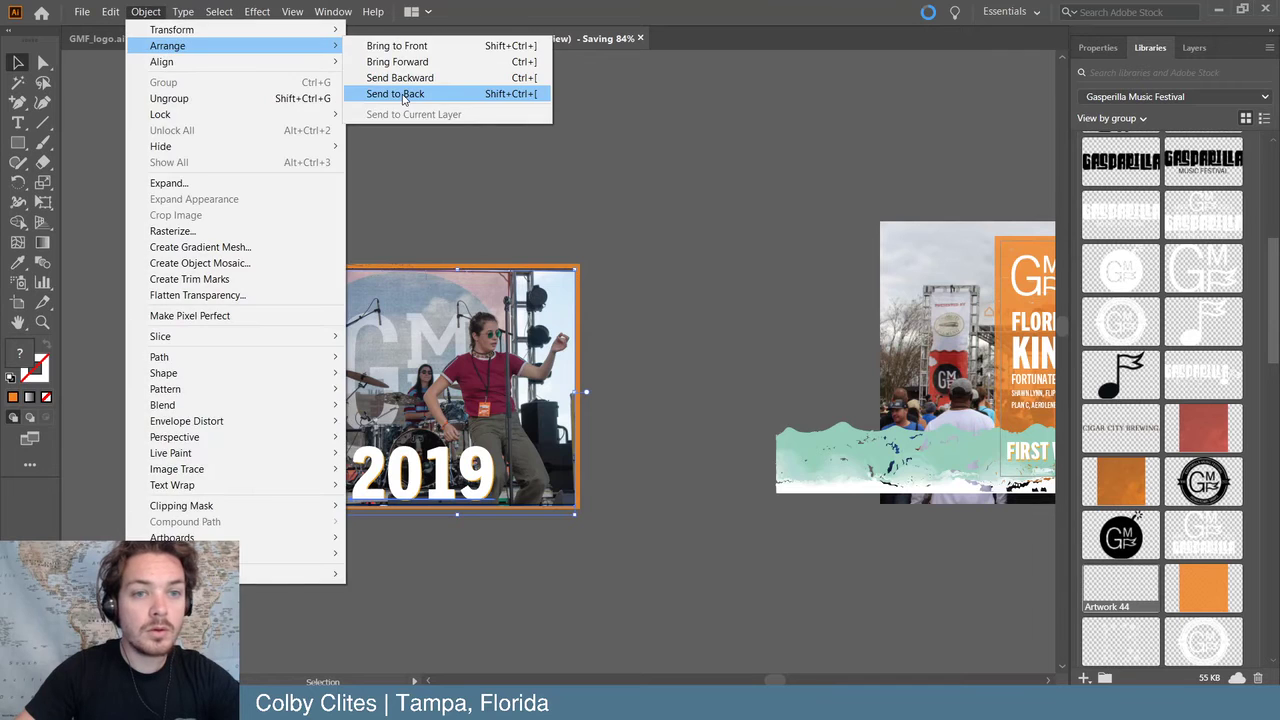
pyautogui.click(400, 92)
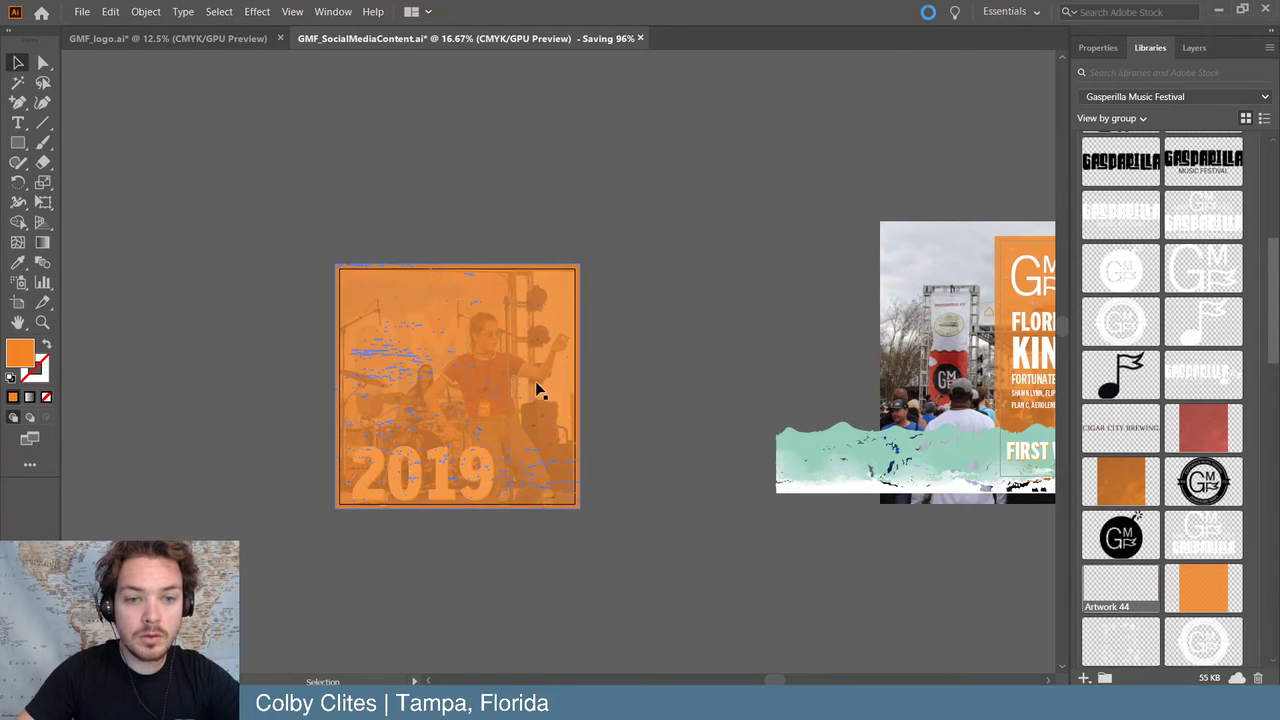
pyautogui.moveTo(537, 389); pyautogui.dragTo(668, 329)
pyautogui.hotkey('ctrl', 'z')
pyautogui.hotkey('ctrl', 'z')
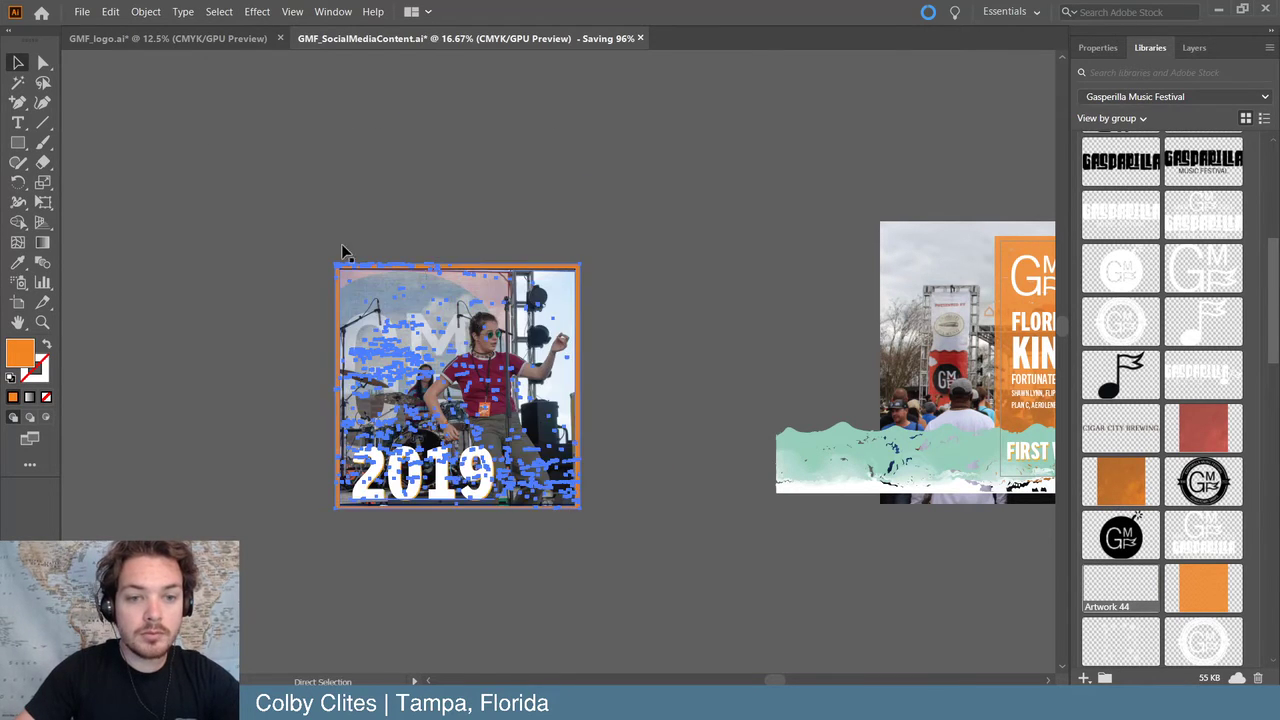
# - Ungroup the 2019 post's photo and year text, and send only the photo to the back
pyautogui.press('v')
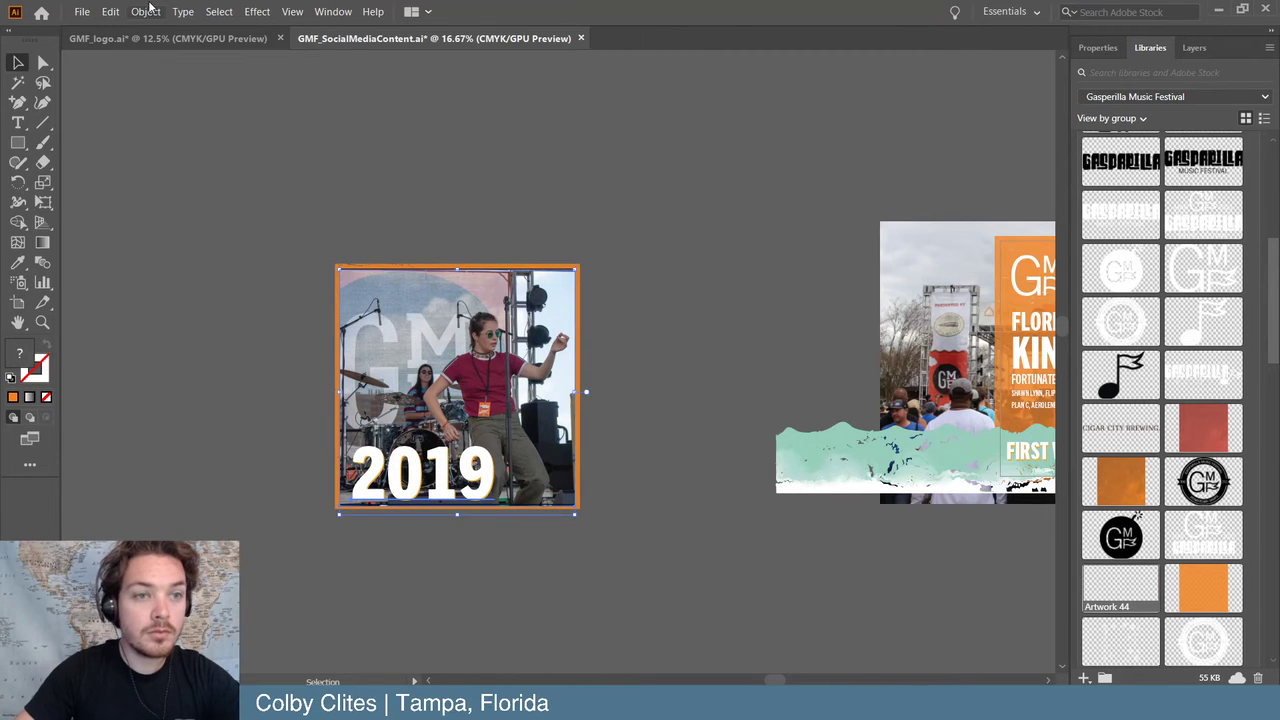
pyautogui.click(148, 10)
pyautogui.click(170, 94)
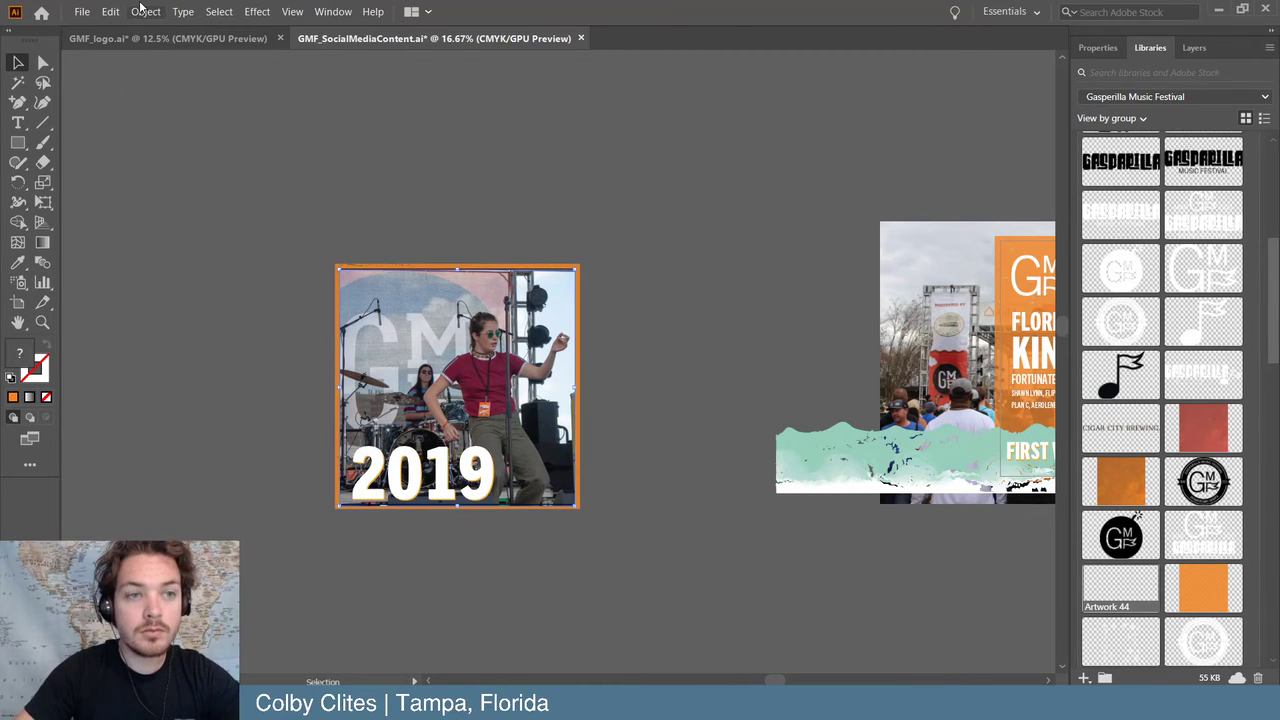
pyautogui.click(143, 10)
pyautogui.moveTo(199, 47)
pyautogui.click(405, 98)
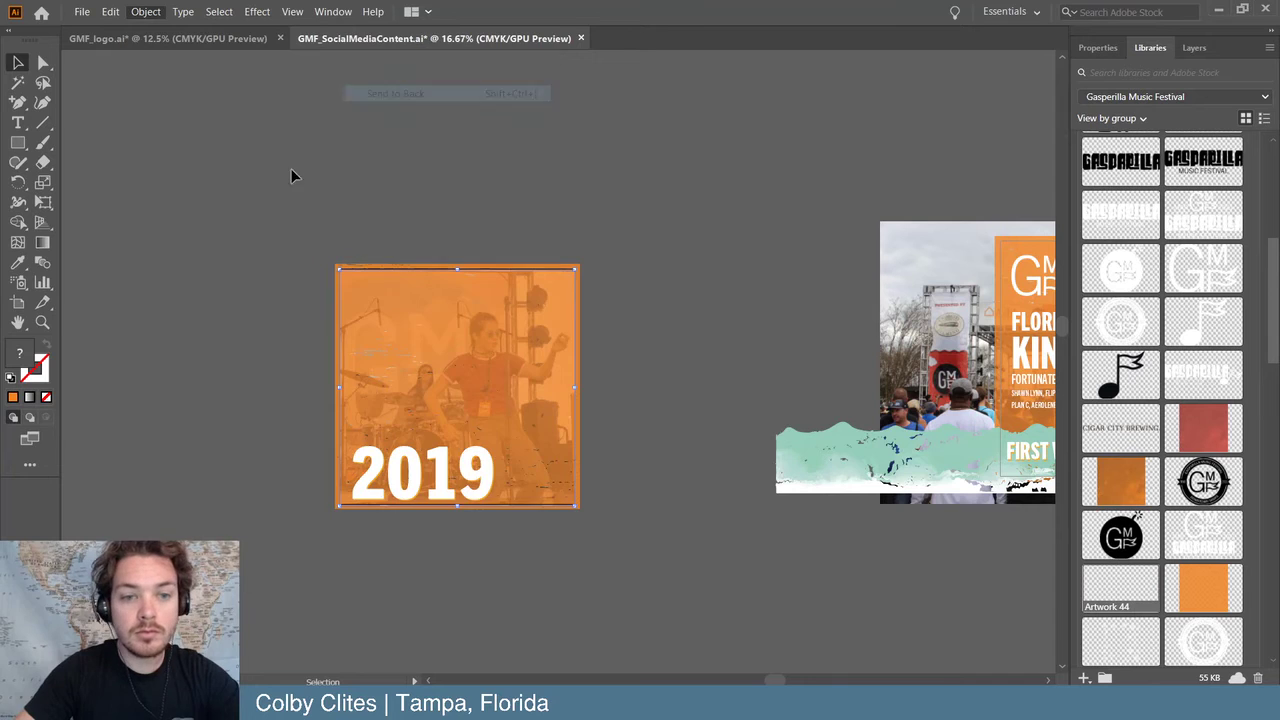
# - Lower the opacity of the orange texture over the 2019 photo and deselect it
pyautogui.press('a')
pyautogui.hotkey('ctrl', '=')
pyautogui.hscroll(-3, 277, 180)
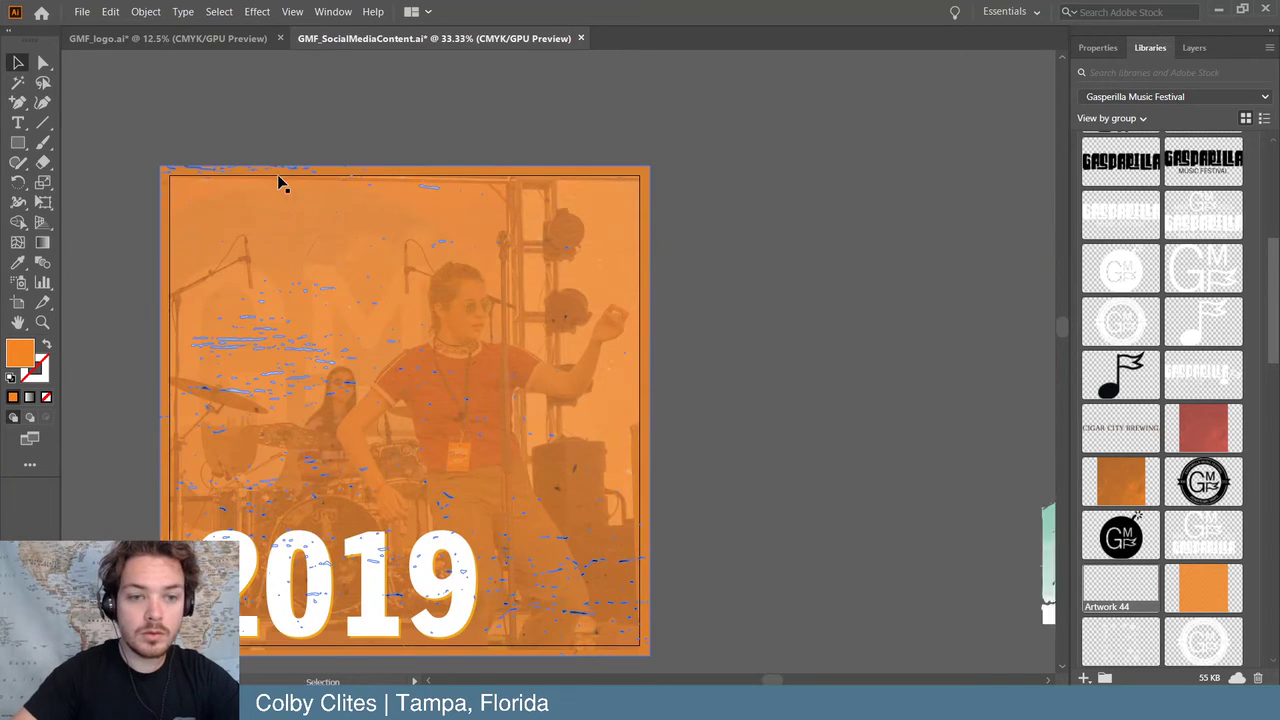
pyautogui.scroll(-2, 277, 180)
pyautogui.press('v')
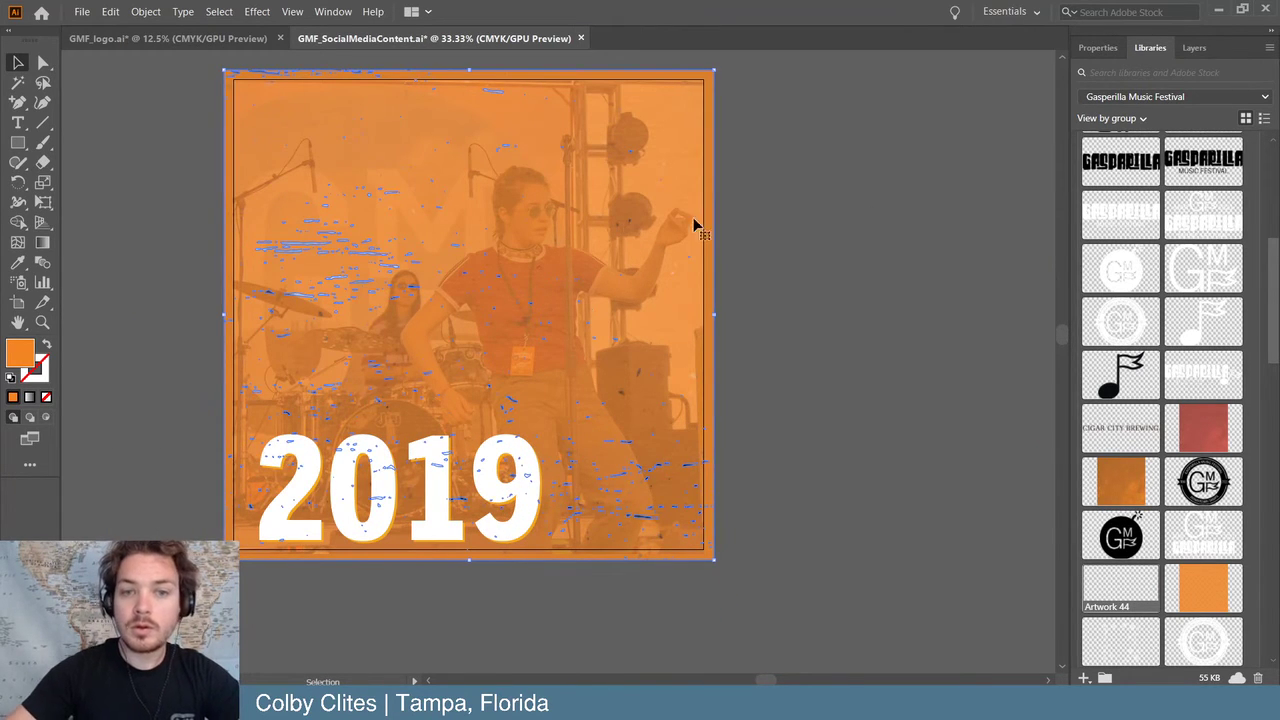
pyautogui.click(1097, 48)
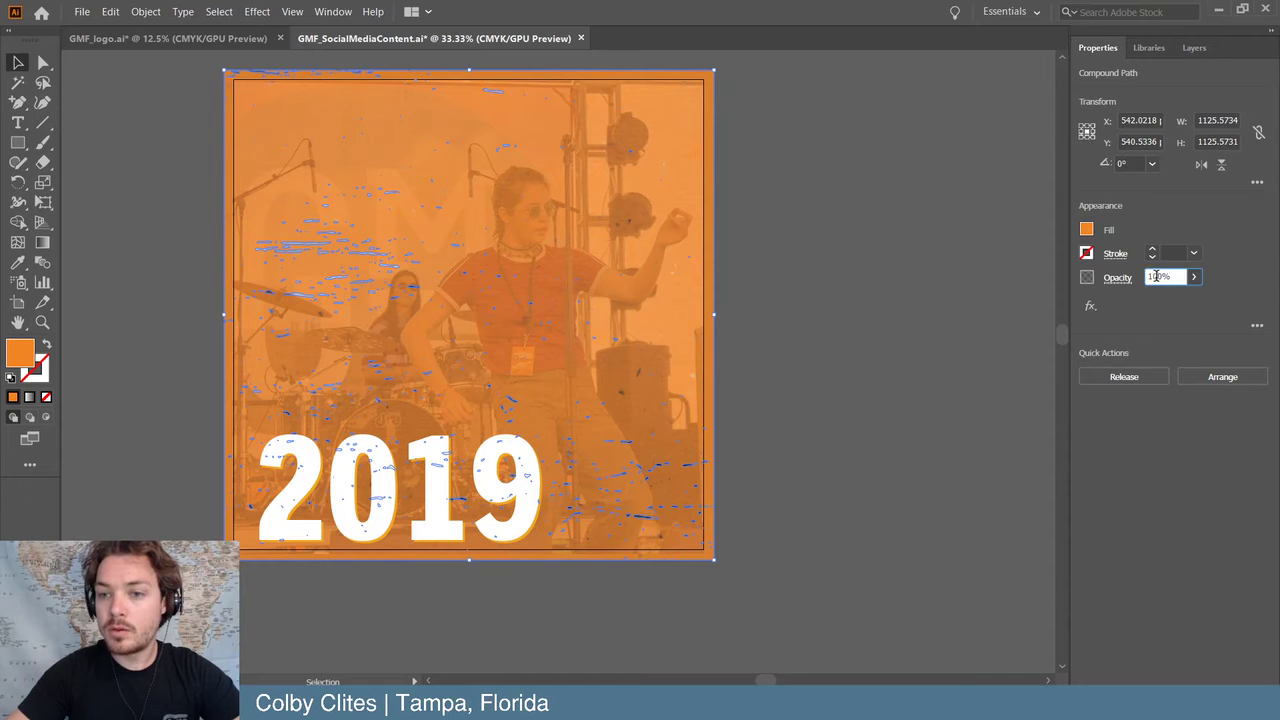
pyautogui.click(905, 334)
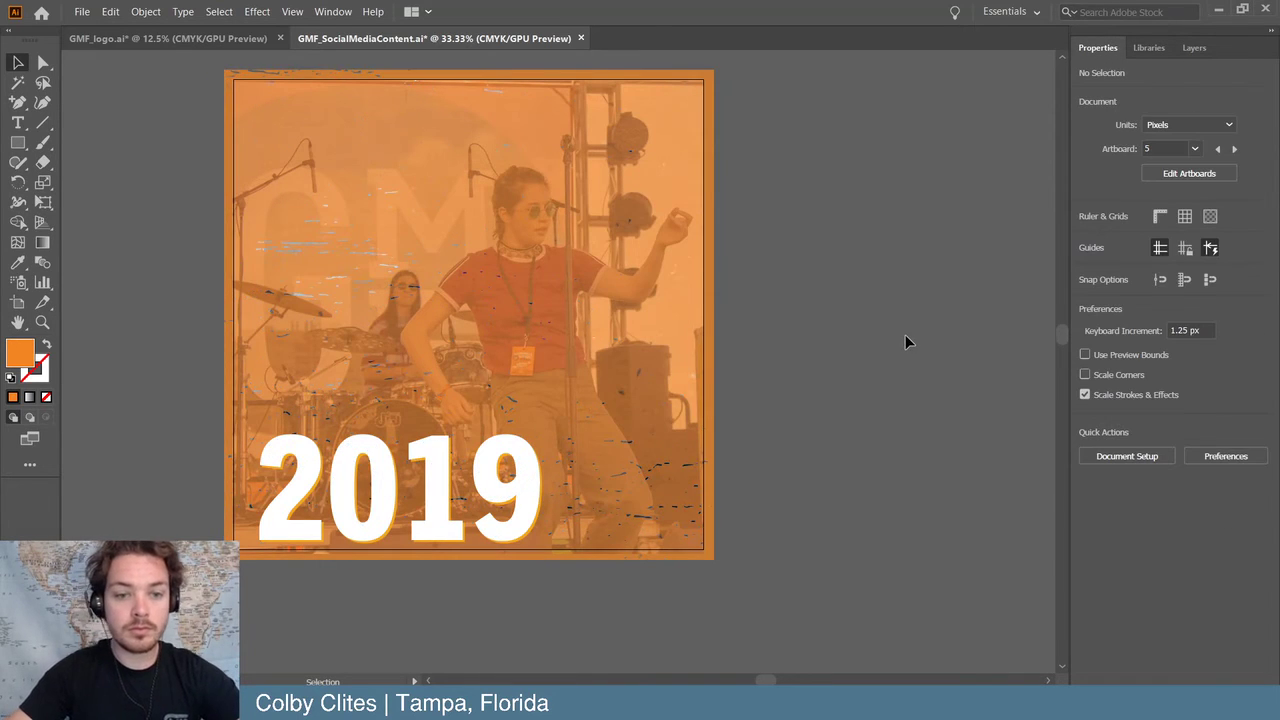
pyautogui.press('a')
pyautogui.hotkey('ctrl', '-')
pyautogui.hotkey('ctrl', '-')
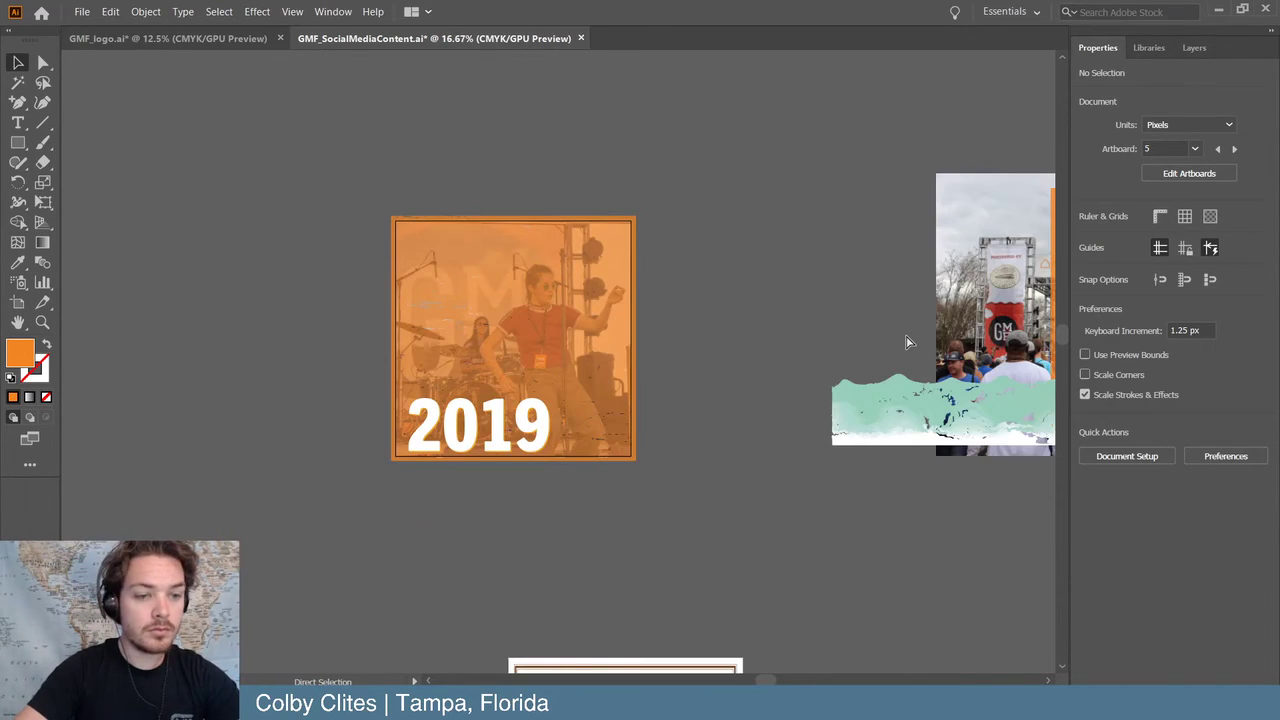
# - Copy the thin border frame from the 2021 post and place it over the 2019 post
pyautogui.hotkey('ctrl', '-')
pyautogui.hotkey('ctrl', '-')
pyautogui.hotkey('ctrl', '-')
pyautogui.hotkey('ctrl', '+')
pyautogui.hotkey('ctrl', '+')
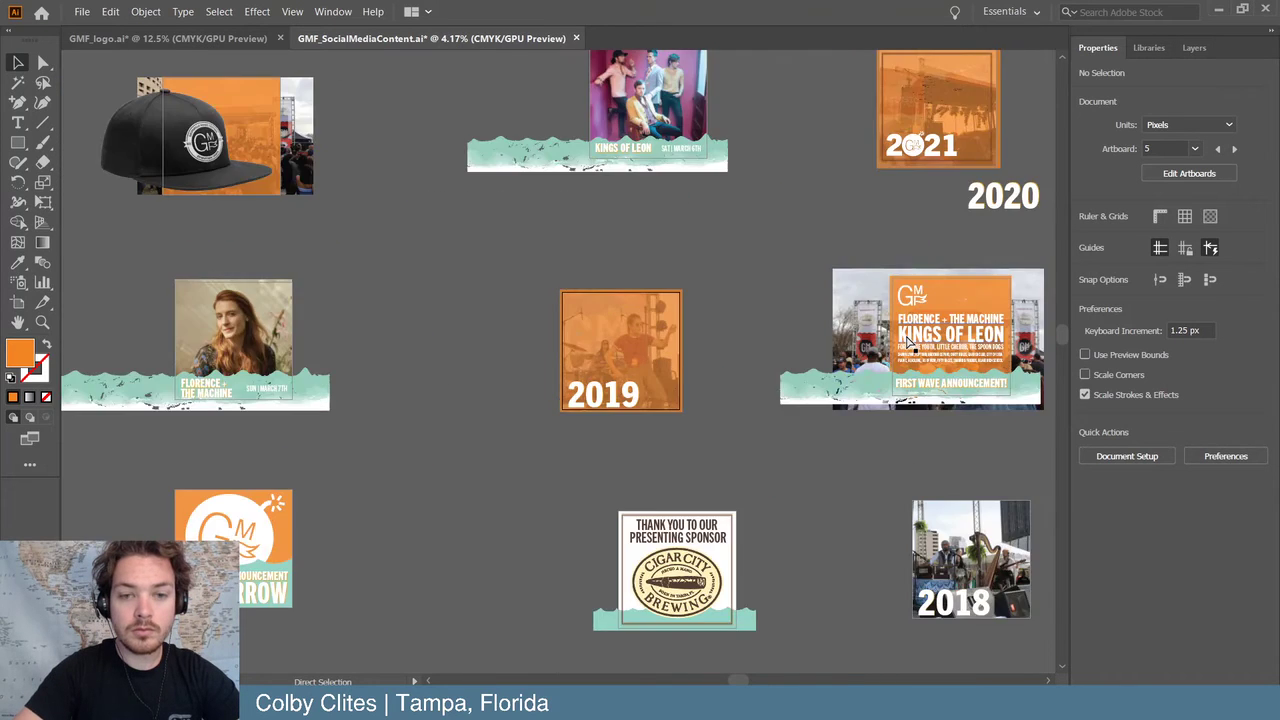
pyautogui.hotkey('ctrl', '+')
pyautogui.hotkey('ctrl', '+')
pyautogui.hscroll(3, 905, 336)
pyautogui.scroll(4, 887, 330)
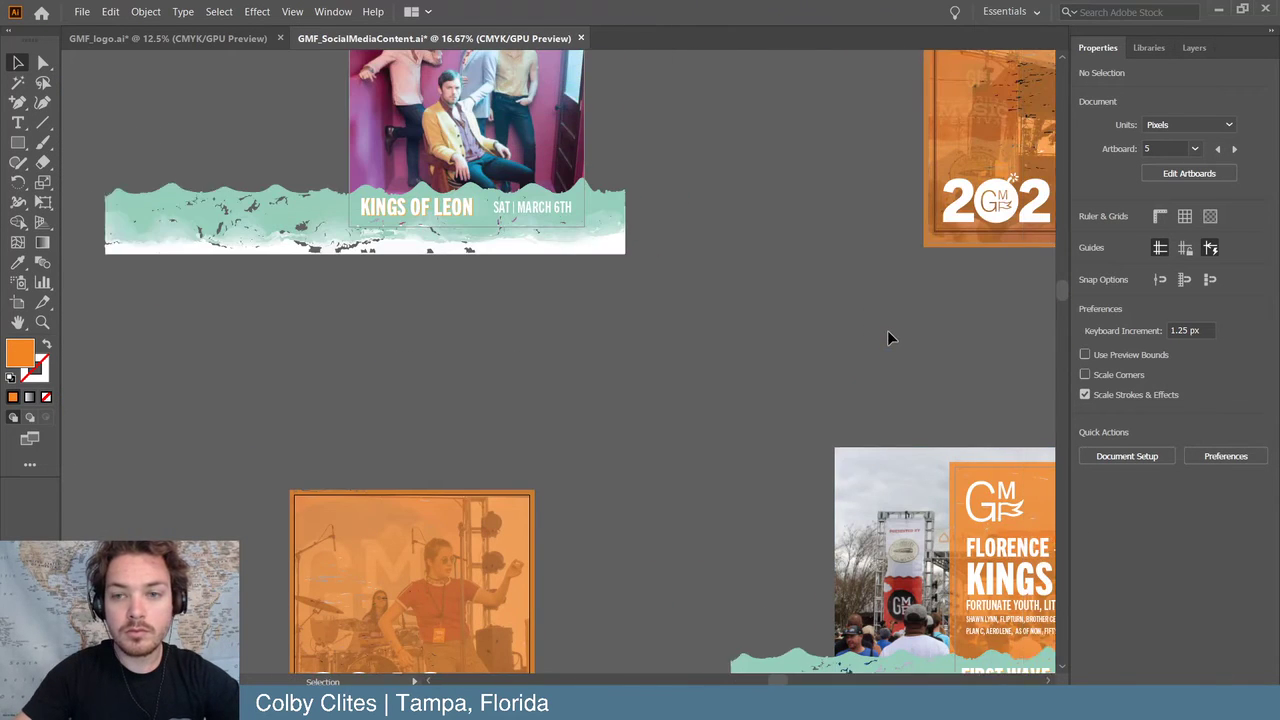
pyautogui.hscroll(3, 875, 285)
pyautogui.moveTo(888, 236); pyautogui.dragTo(457, 484)
pyautogui.scroll(-5, 457, 480)
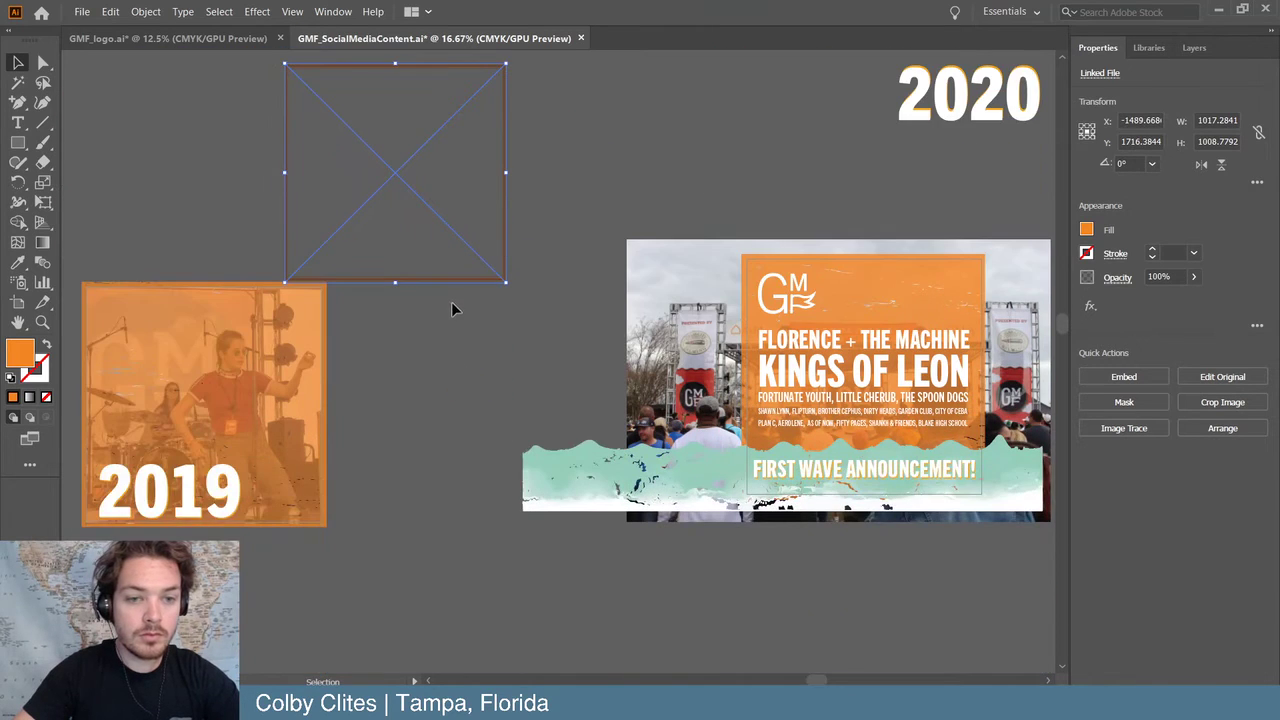
pyautogui.hscroll(-3, 452, 301)
pyautogui.moveTo(531, 285); pyautogui.dragTo(343, 511)
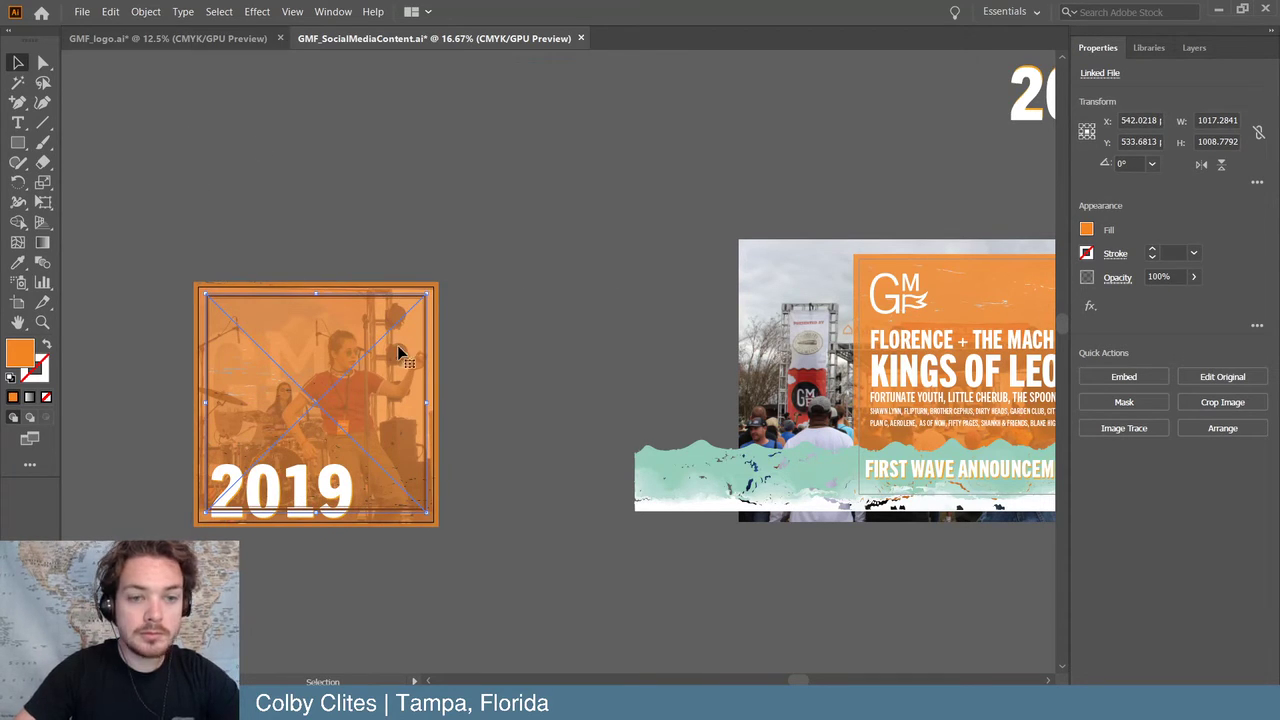
# - Move the border frame aside so it sits mostly off the 2019 post
pyautogui.hotkey('ctrl', '=')
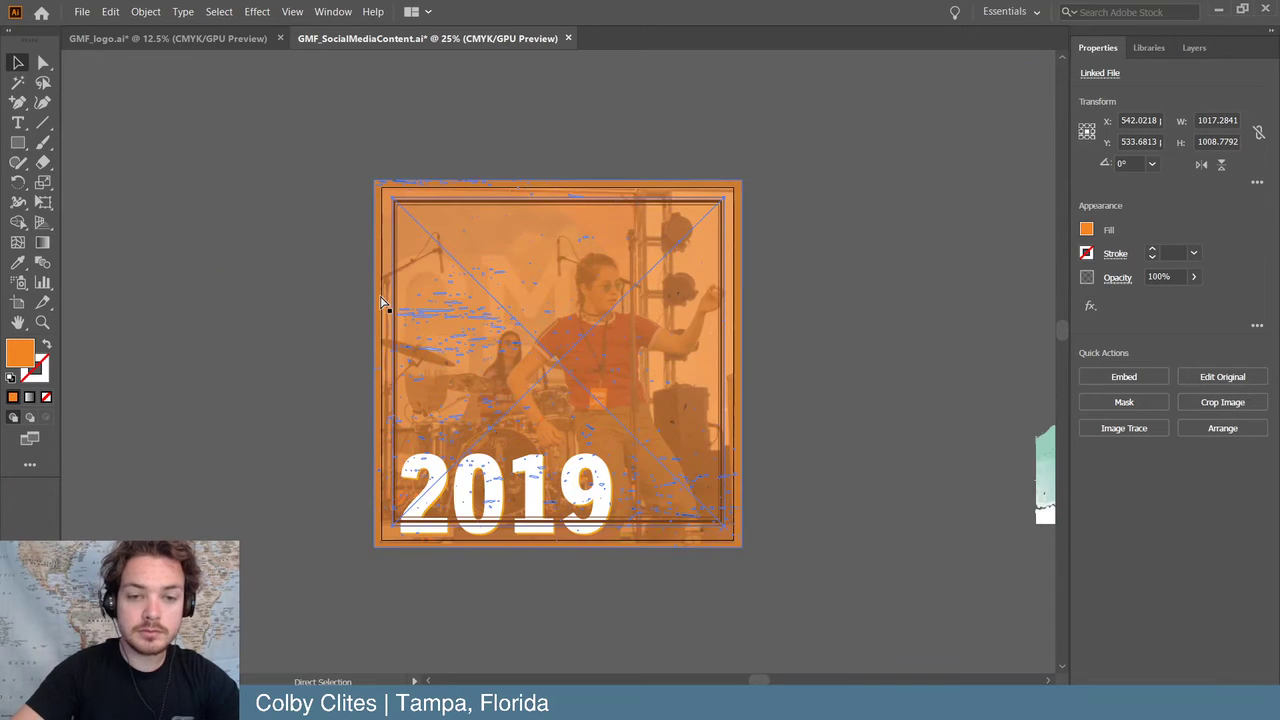
pyautogui.hotkey('ctrl', '=')
pyautogui.hotkey('ctrl', '=')
pyautogui.hotkey('ctrl', '-')
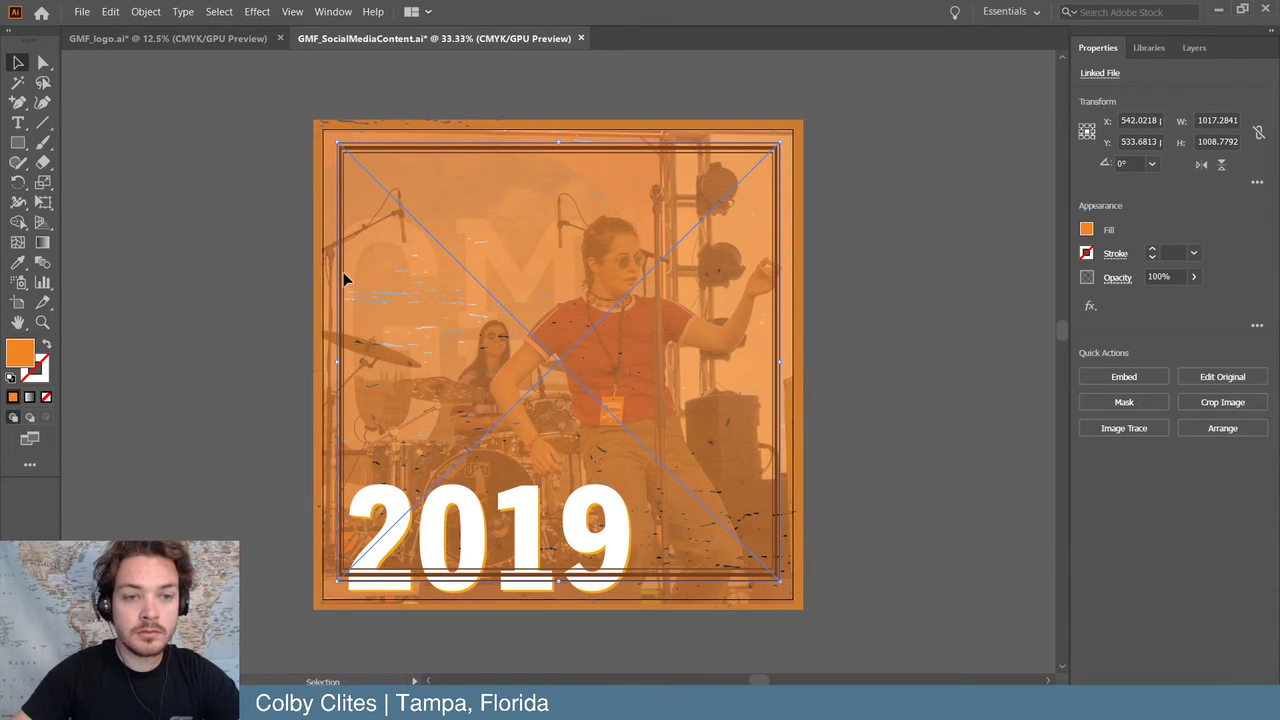
pyautogui.moveTo(343, 280); pyautogui.dragTo(757, 252)
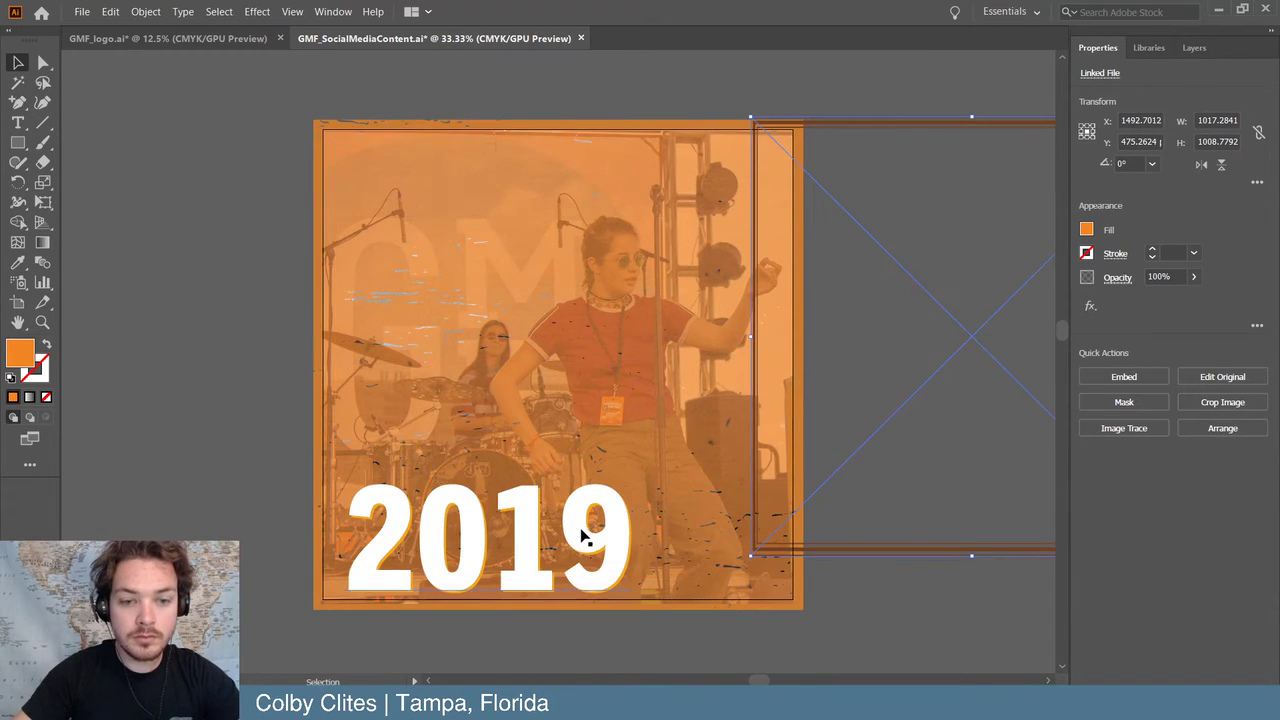
# - Group the 2019 post's photo with its orange texture, excluding the year text, and center the group on the artboard
pyautogui.doubleClick(377, 563)
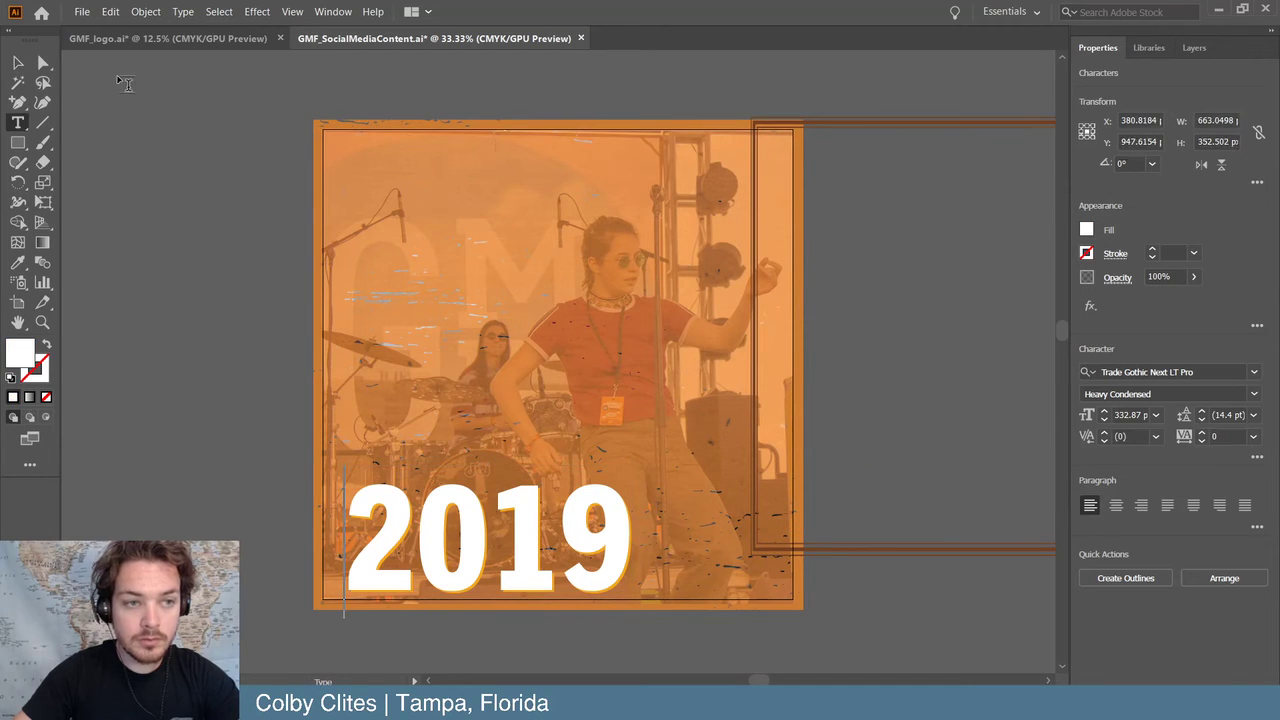
pyautogui.click(21, 66)
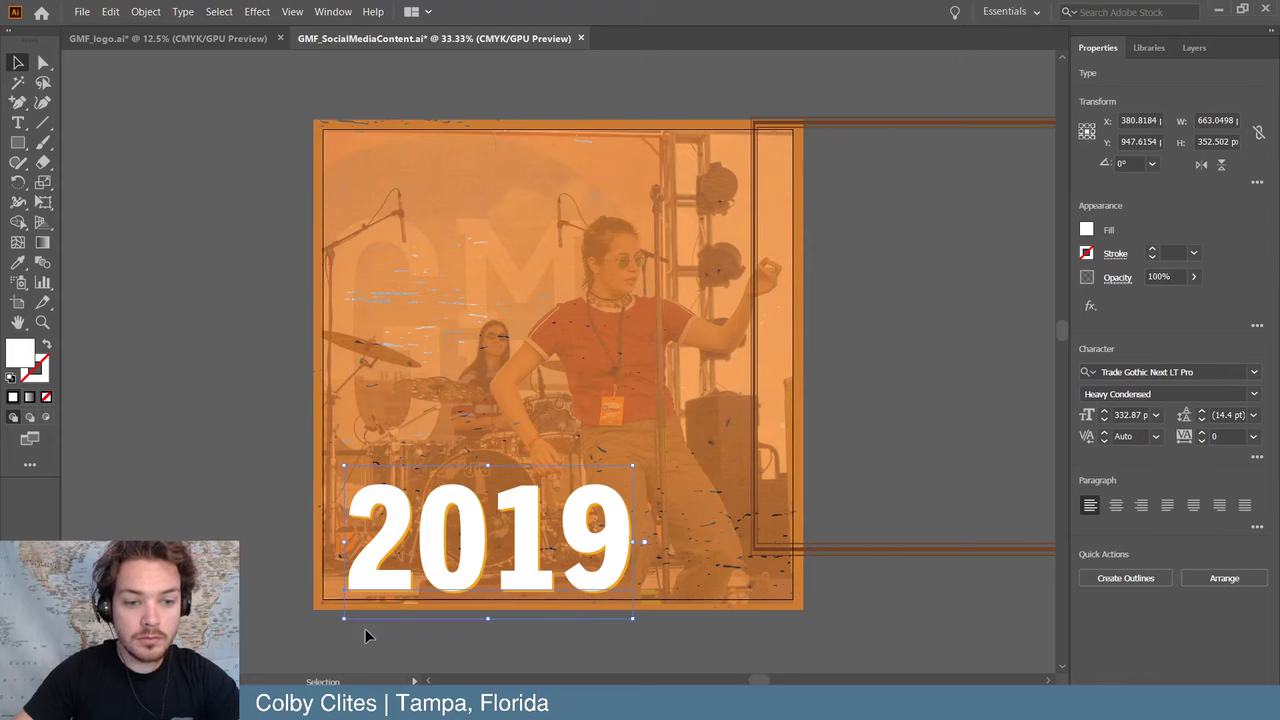
pyautogui.keyDown('shift'); pyautogui.click(380, 548); pyautogui.keyUp('shift')
pyautogui.keyDown('shift'); pyautogui.click(400, 556); pyautogui.keyUp('shift')
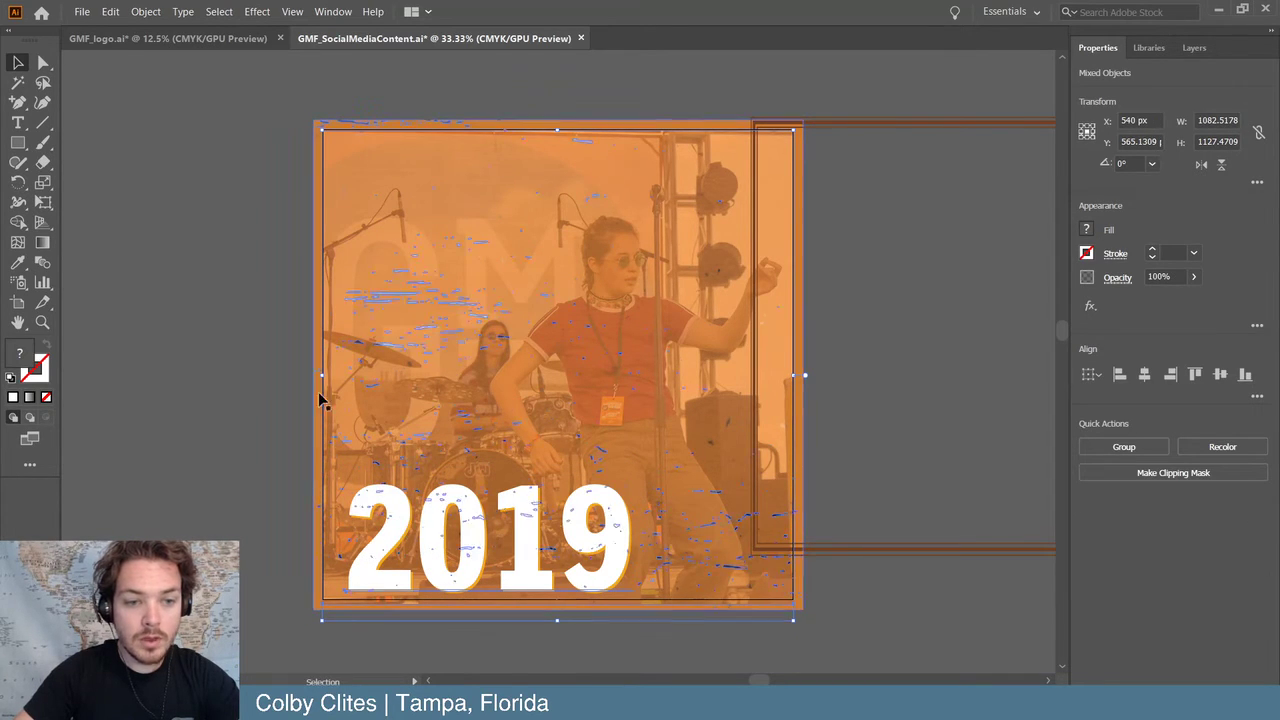
pyautogui.click(343, 343)
pyautogui.moveTo(349, 349); pyautogui.dragTo(490, 342)
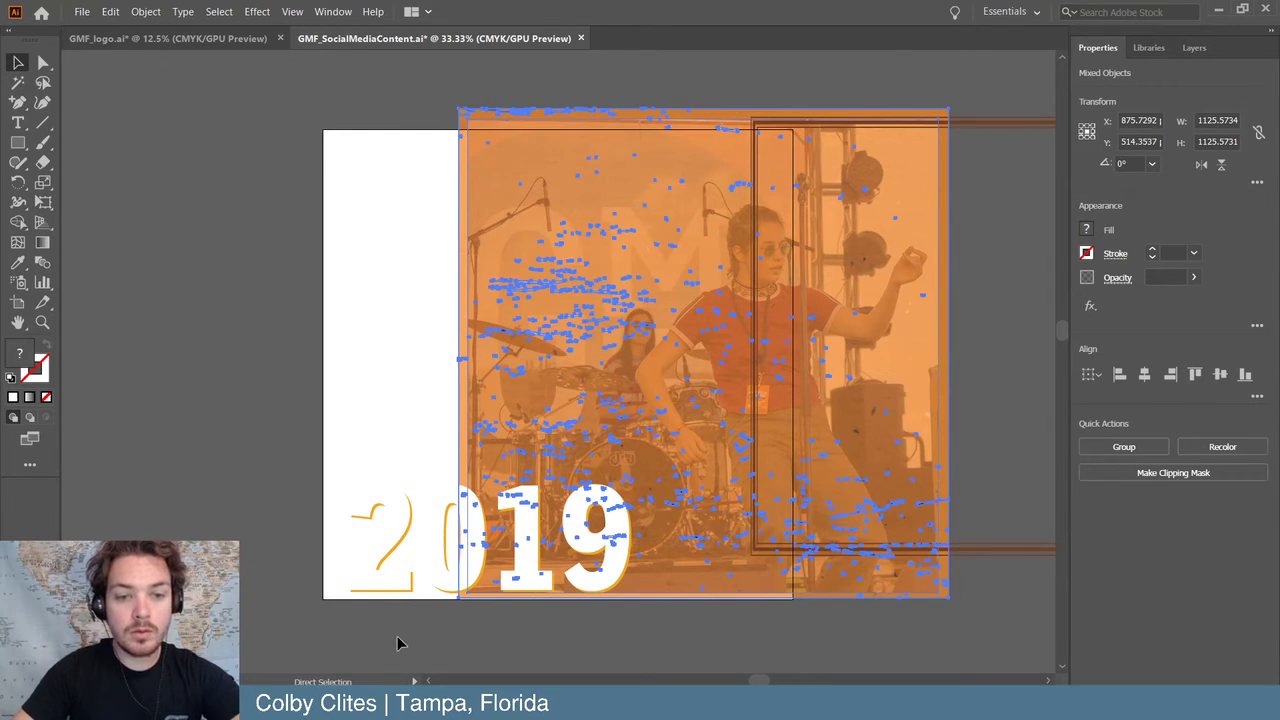
pyautogui.click(380, 555)
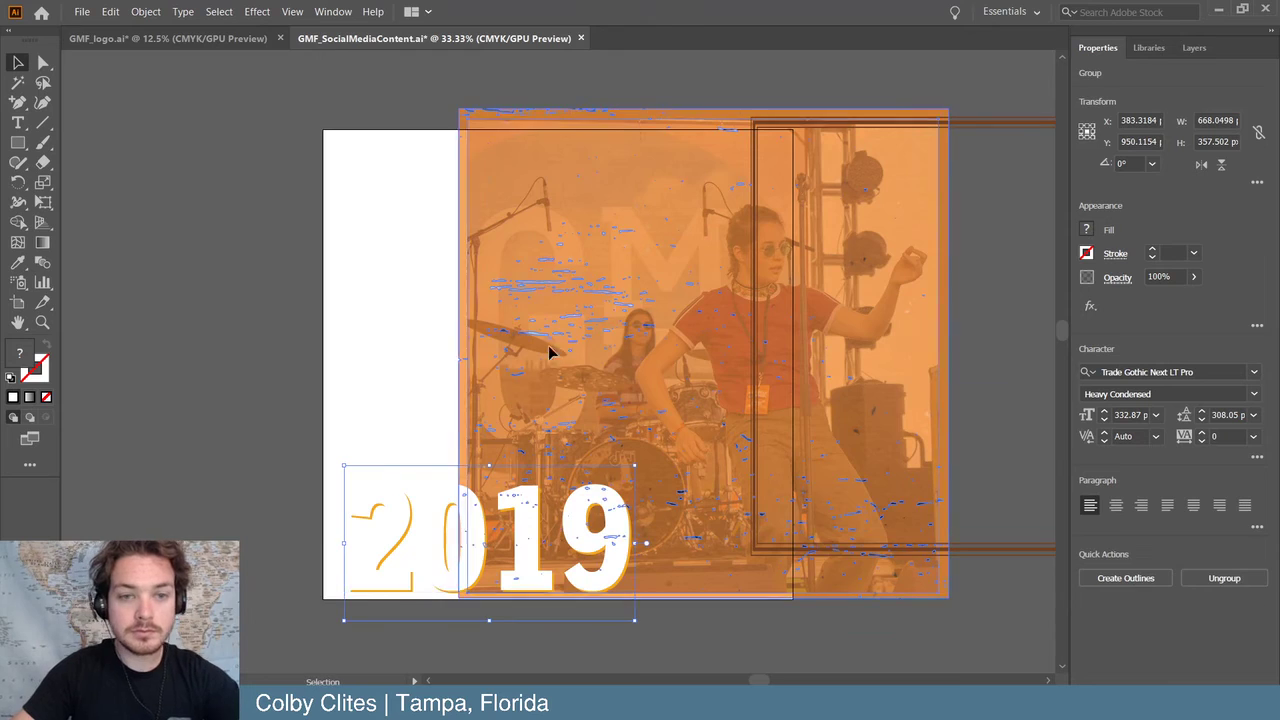
pyautogui.moveTo(549, 349); pyautogui.dragTo(416, 361)
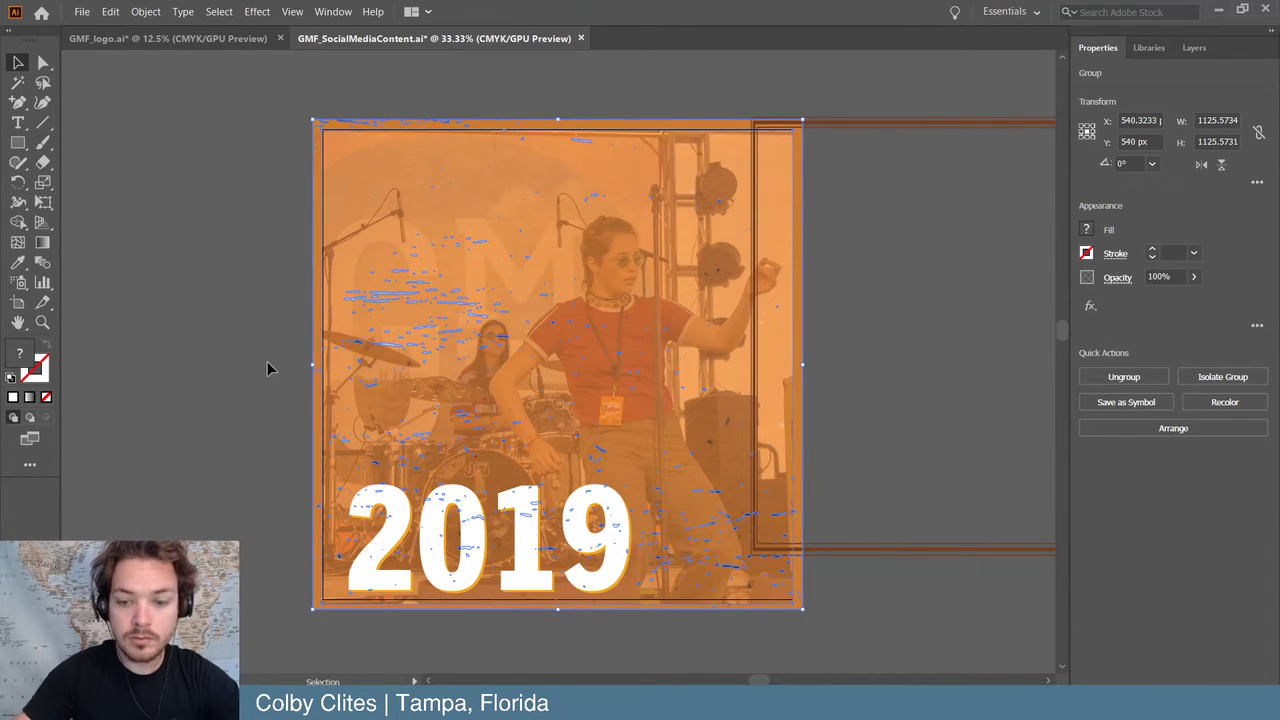
# - Nudge the grouped 2019 photo and texture up to a Y position of 531.25 px and deselect it
pyautogui.press('Up')
pyautogui.press('Up')
pyautogui.press('Up')
pyautogui.press('Up')
pyautogui.press('Up')
pyautogui.press('Up')
pyautogui.press('Up')
pyautogui.press('Up')
pyautogui.press('Up')
pyautogui.press('Up')
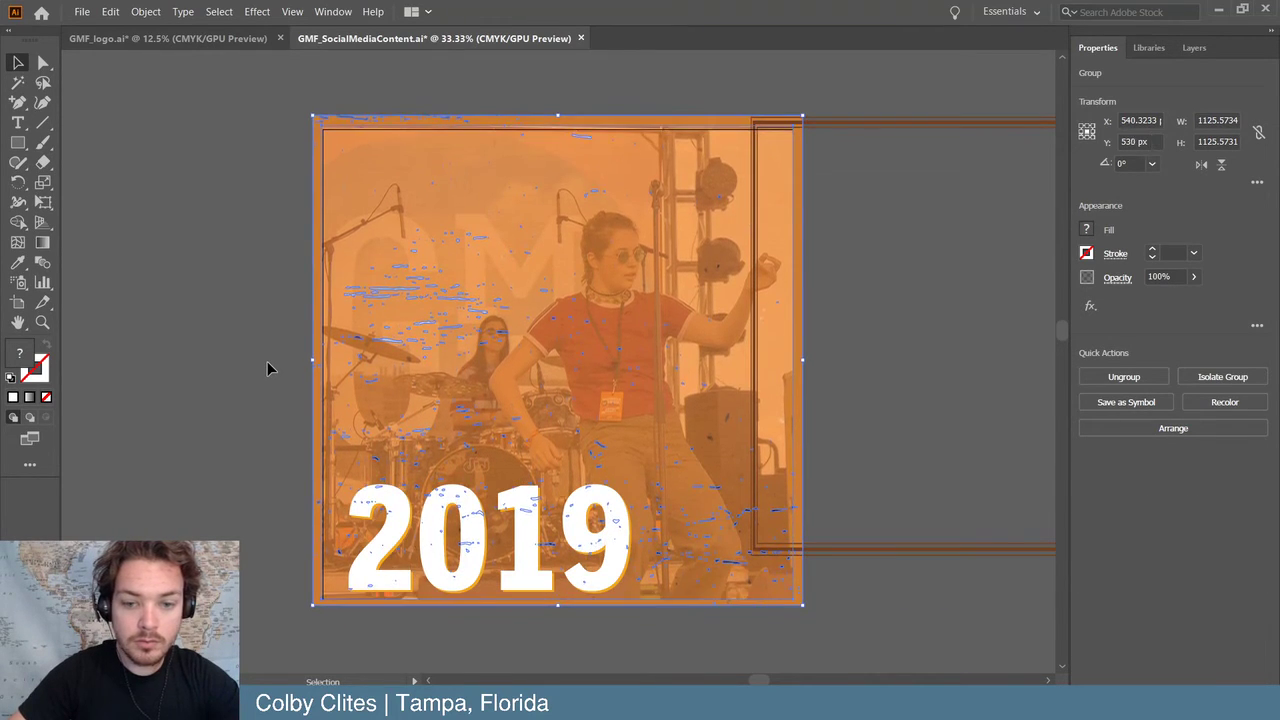
pyautogui.press('Up')
pyautogui.click(218, 502)
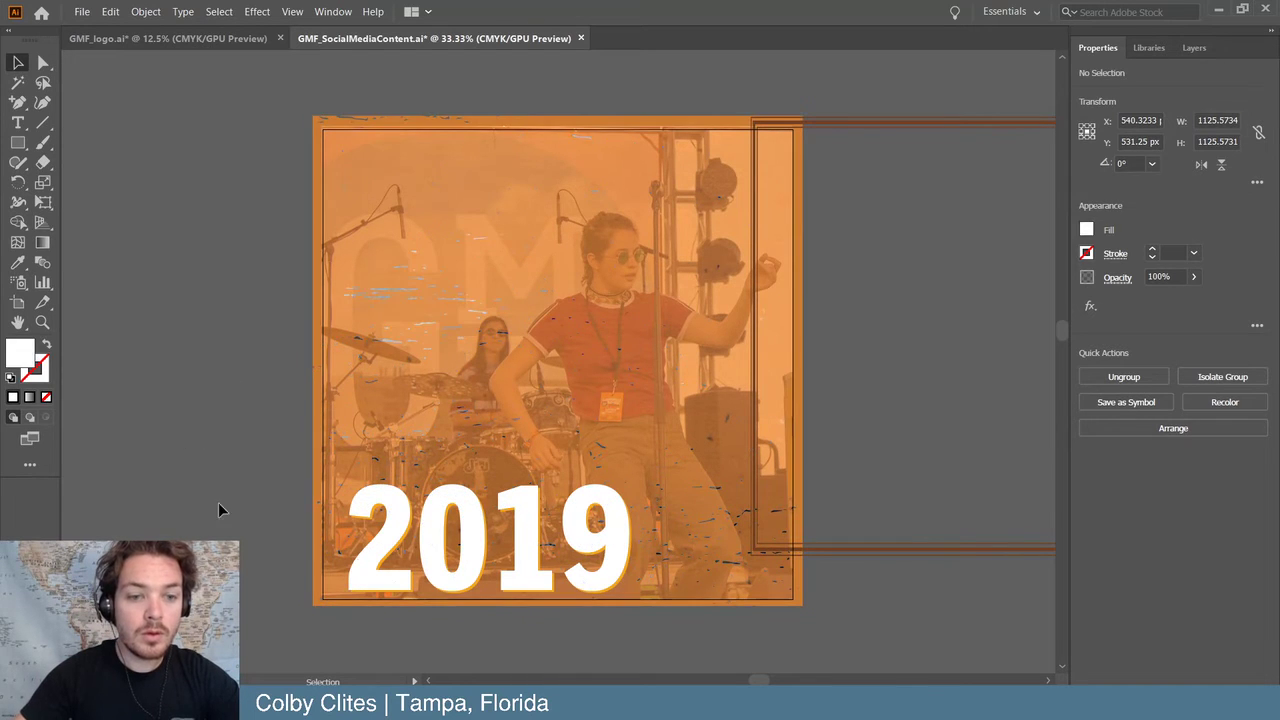
# - Place the border frame over the 2019 photo with the year text set back inside its lower area
pyautogui.click(398, 540)
pyautogui.moveTo(402, 527); pyautogui.dragTo(155, 104)
pyautogui.click(876, 171)
pyautogui.moveTo(915, 117); pyautogui.dragTo(502, 142)
pyautogui.click(935, 264)
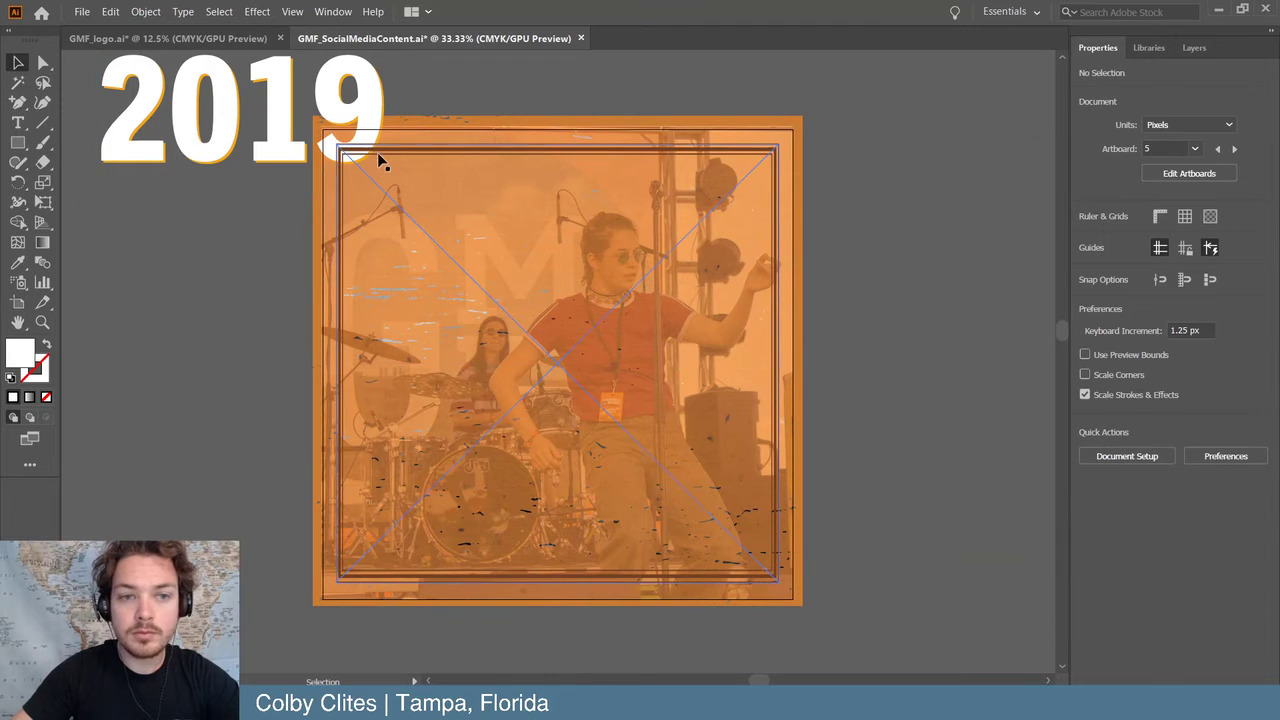
pyautogui.moveTo(240, 125); pyautogui.dragTo(496, 523)
pyautogui.click(871, 449)
# - Ungroup the 2018 post's photo and year text
pyautogui.hotkey('ctrl', '-')
pyautogui.hotkey('ctrl', '-')
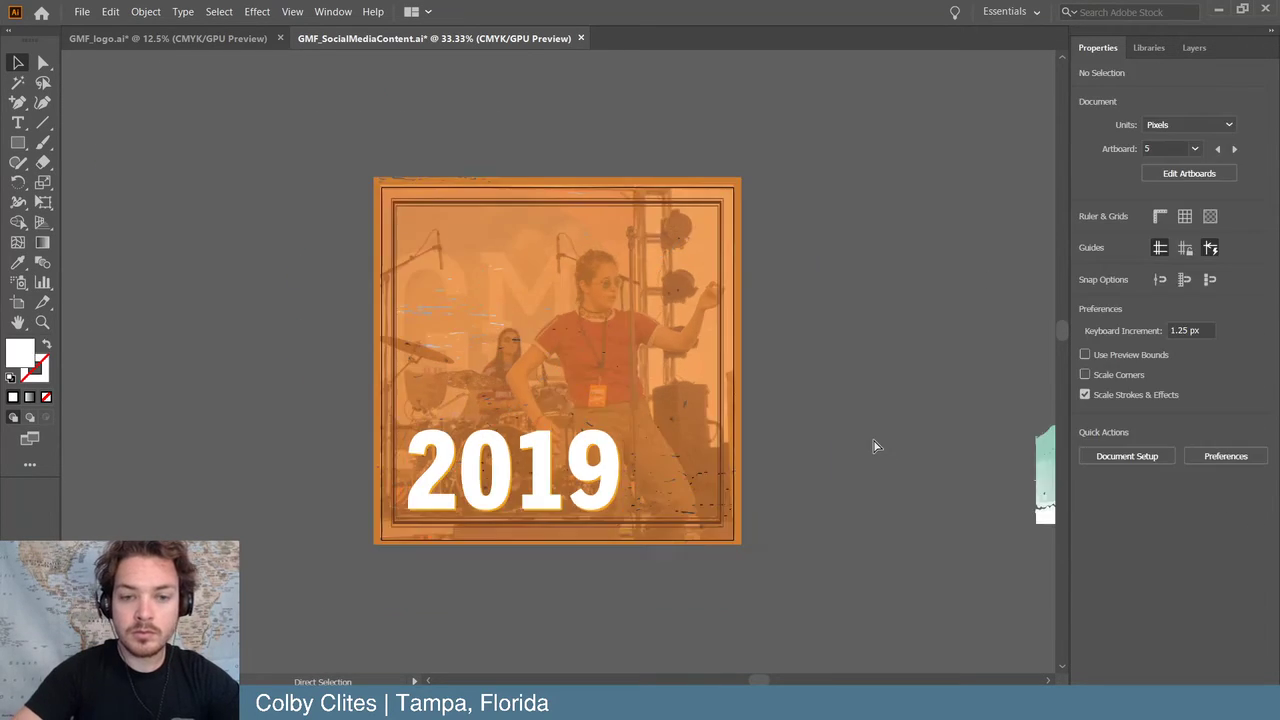
pyautogui.hotkey('ctrl', '-')
pyautogui.hotkey('ctrl', '-')
pyautogui.hotkey('ctrl', '-')
pyautogui.hscroll(-2, 873, 440)
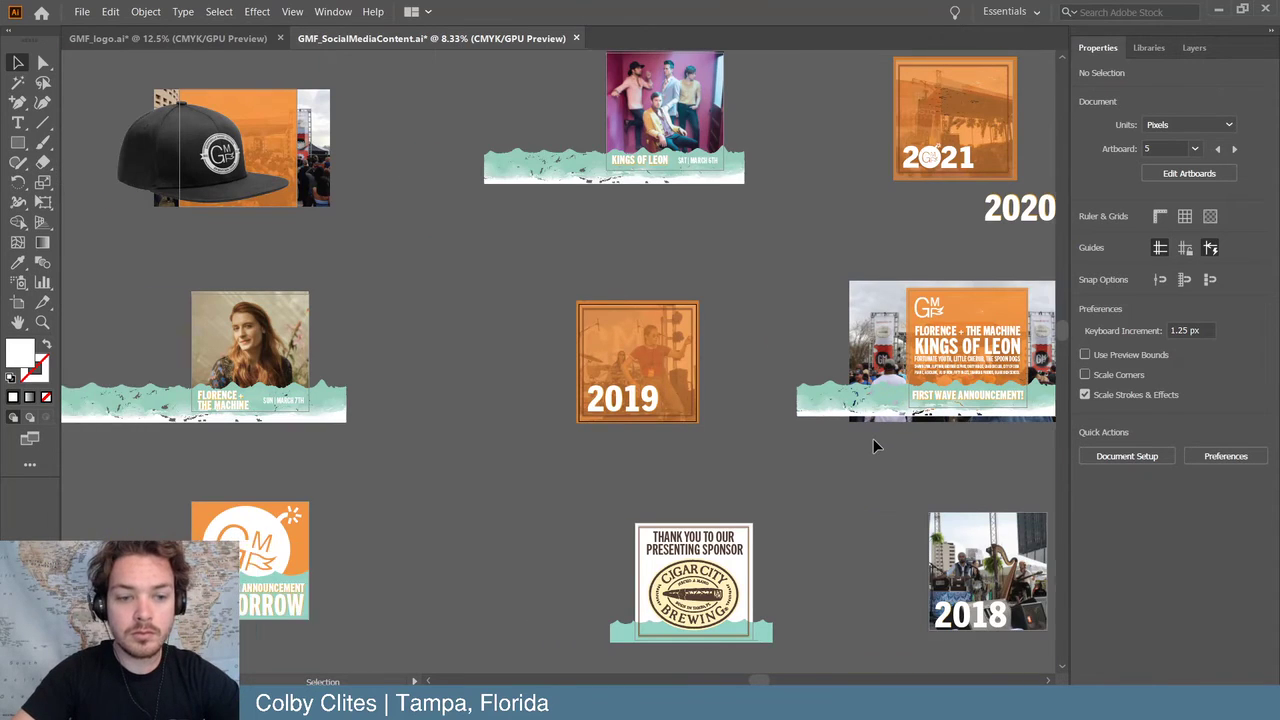
pyautogui.hscroll(5, 873, 440)
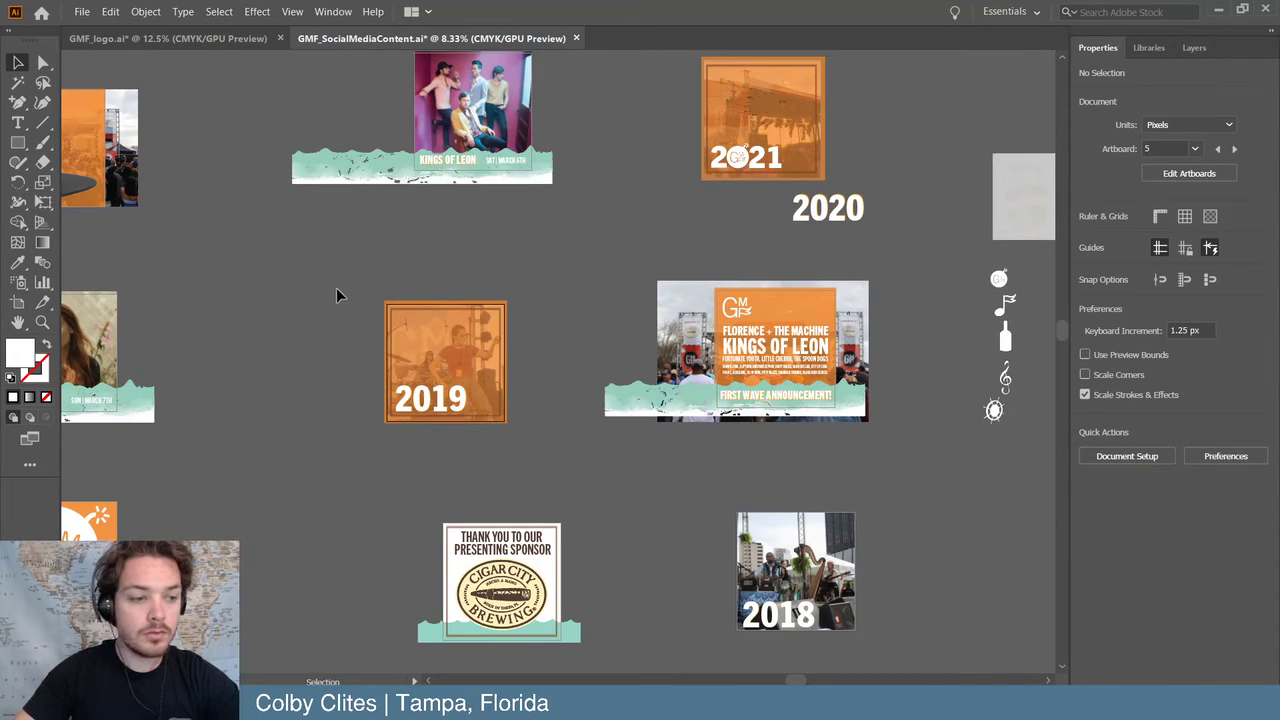
pyautogui.hotkey('ctrl', '+')
pyautogui.hotkey('ctrl', '+')
pyautogui.hotkey('ctrl', '+')
pyautogui.hotkey('ctrl', '+')
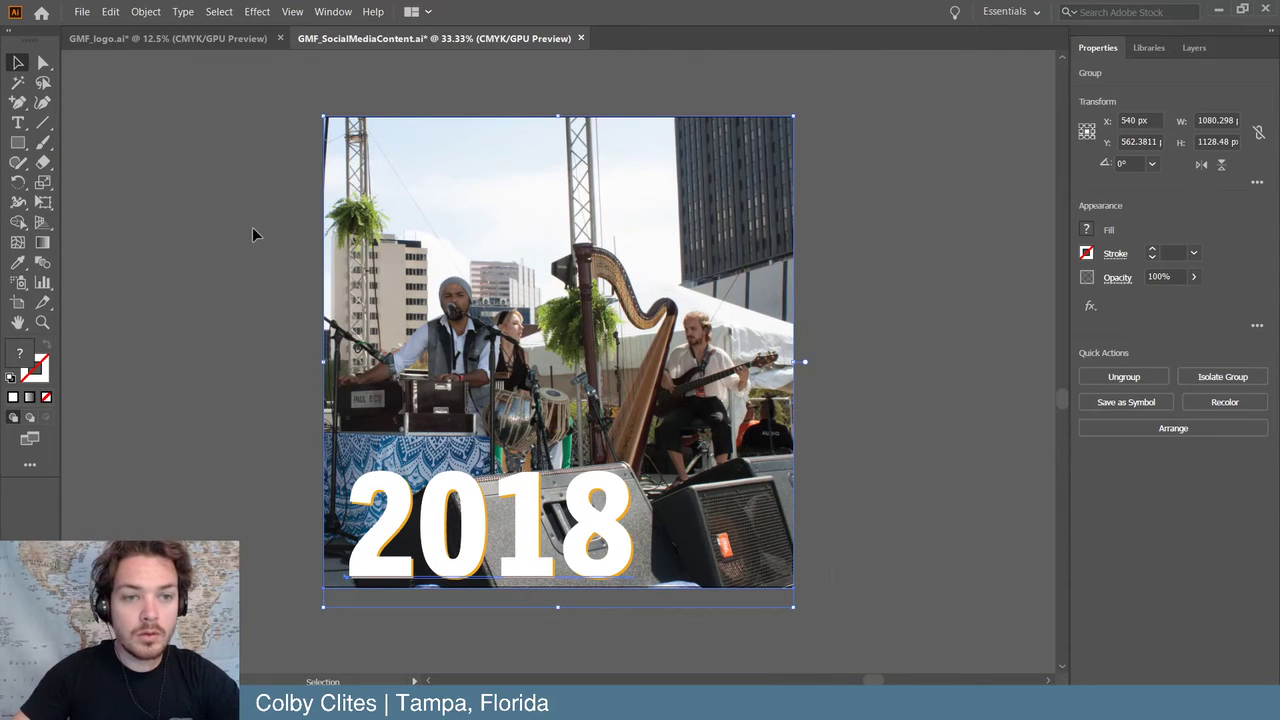
pyautogui.click(279, 189)
pyautogui.moveTo(490, 520); pyautogui.dragTo(1020, 565)
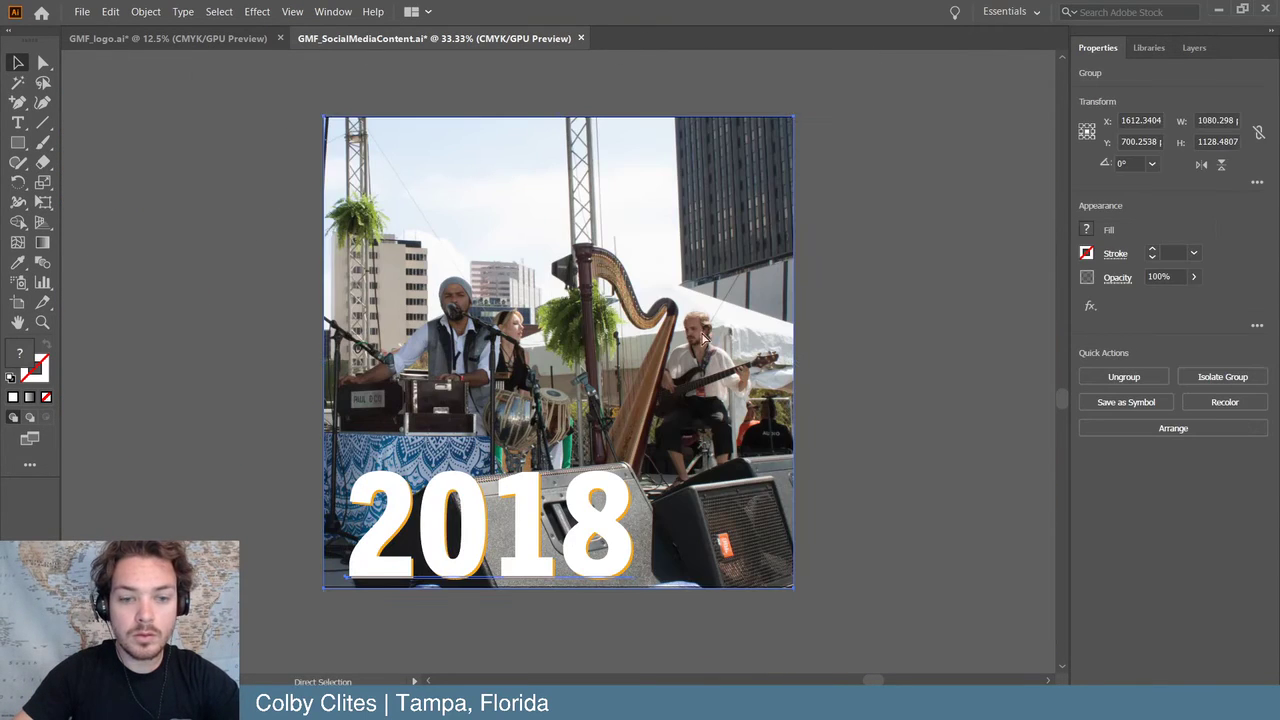
pyautogui.click(145, 11)
pyautogui.click(190, 96)
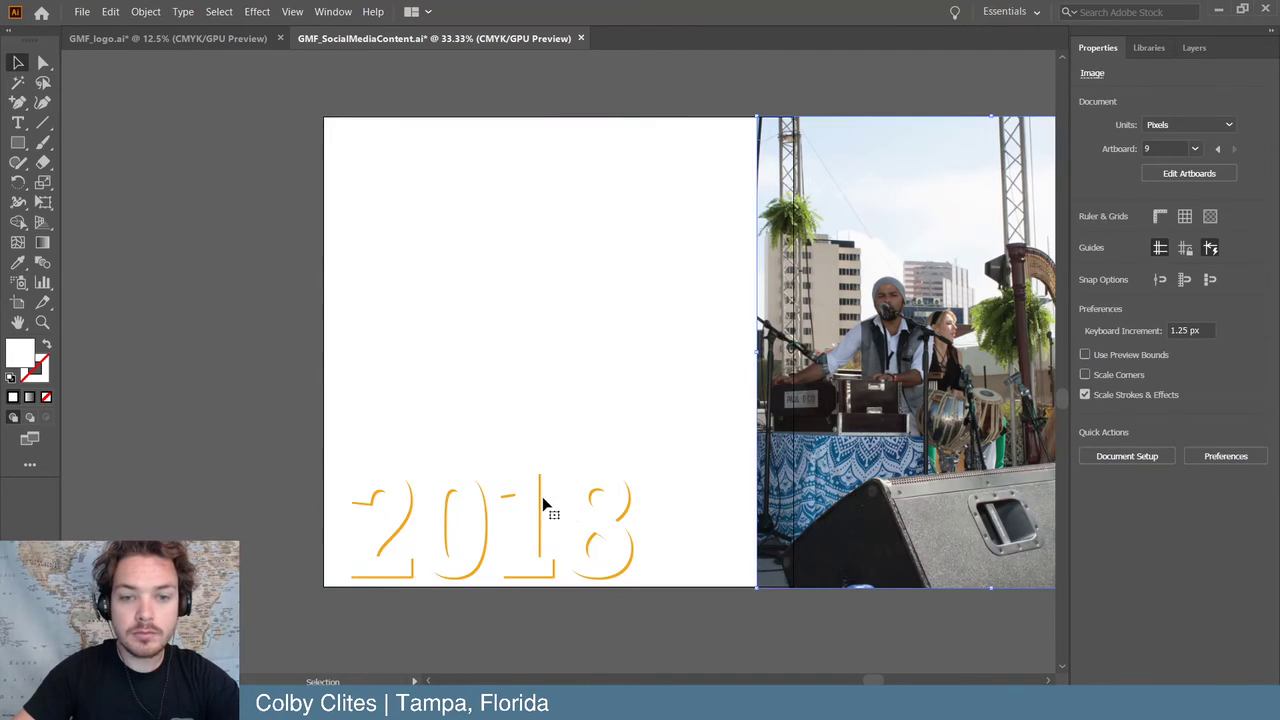
# - Return the 2018 photo to its artboard and move the year text out beside it
pyautogui.moveTo(542, 496); pyautogui.dragTo(658, 559)
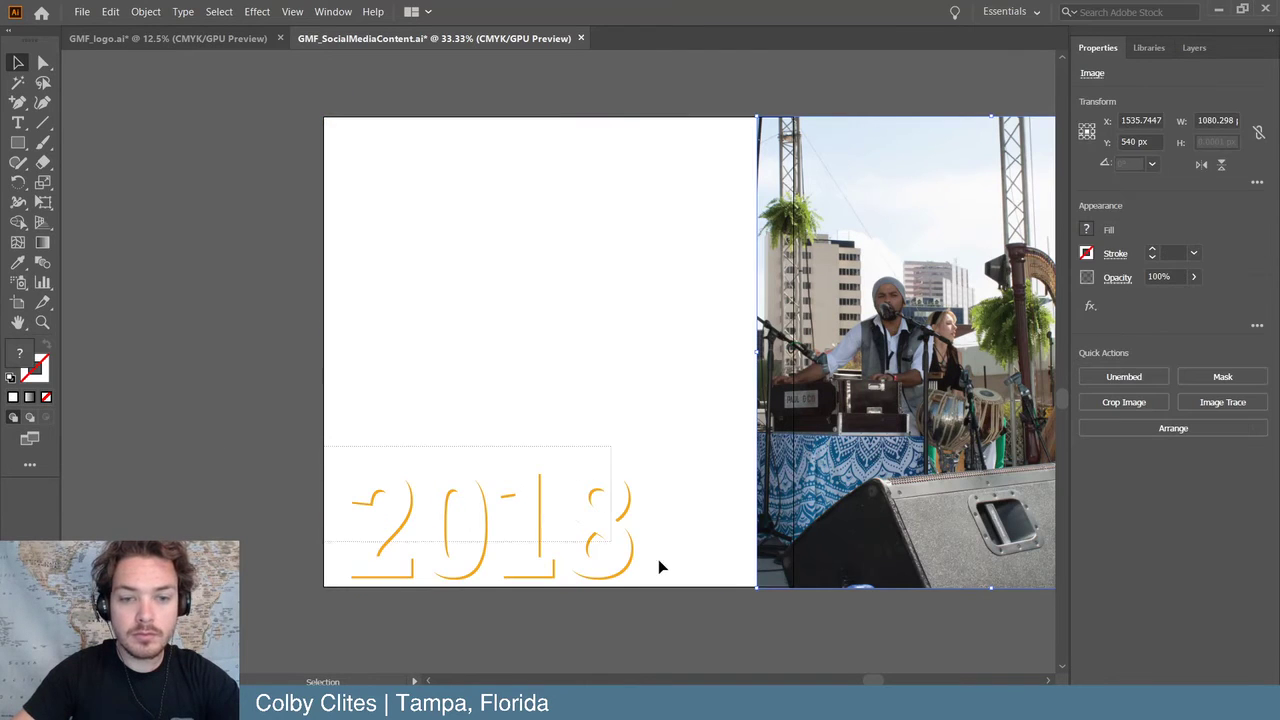
pyautogui.click(620, 560)
pyautogui.moveTo(768, 387); pyautogui.dragTo(437, 389)
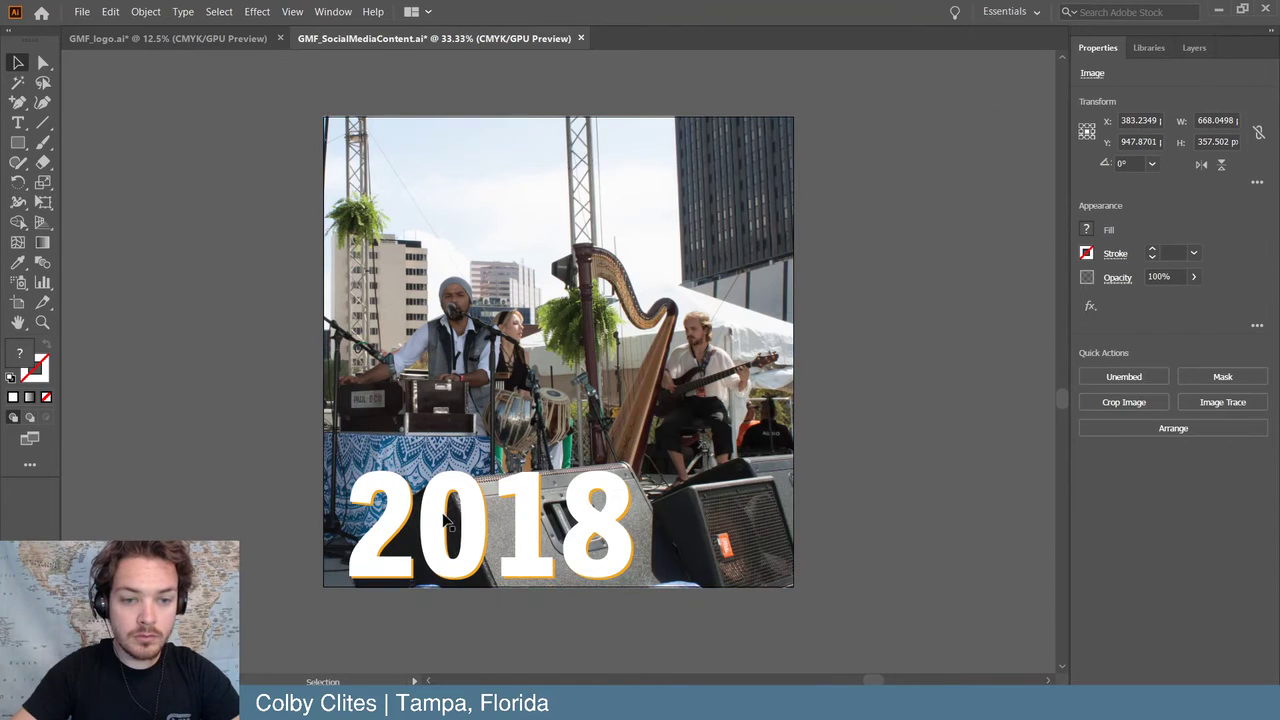
pyautogui.moveTo(562, 488); pyautogui.dragTo(969, 436)
# - Copy the border frame from the 2019 post to the empty area near the 2018 post
pyautogui.hscroll(-3, 538, 402)
pyautogui.scroll(-2, 538, 402)
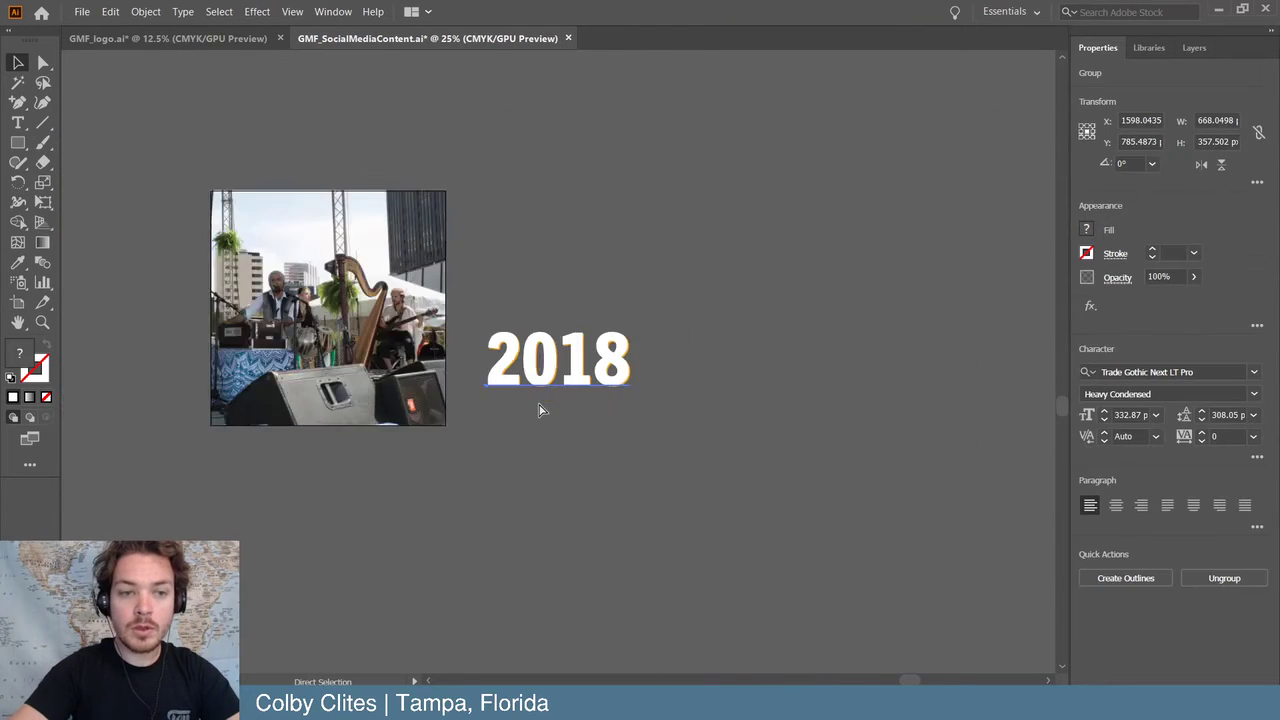
pyautogui.scroll(3, 430, 370)
pyautogui.hscroll(-3, 310, 300)
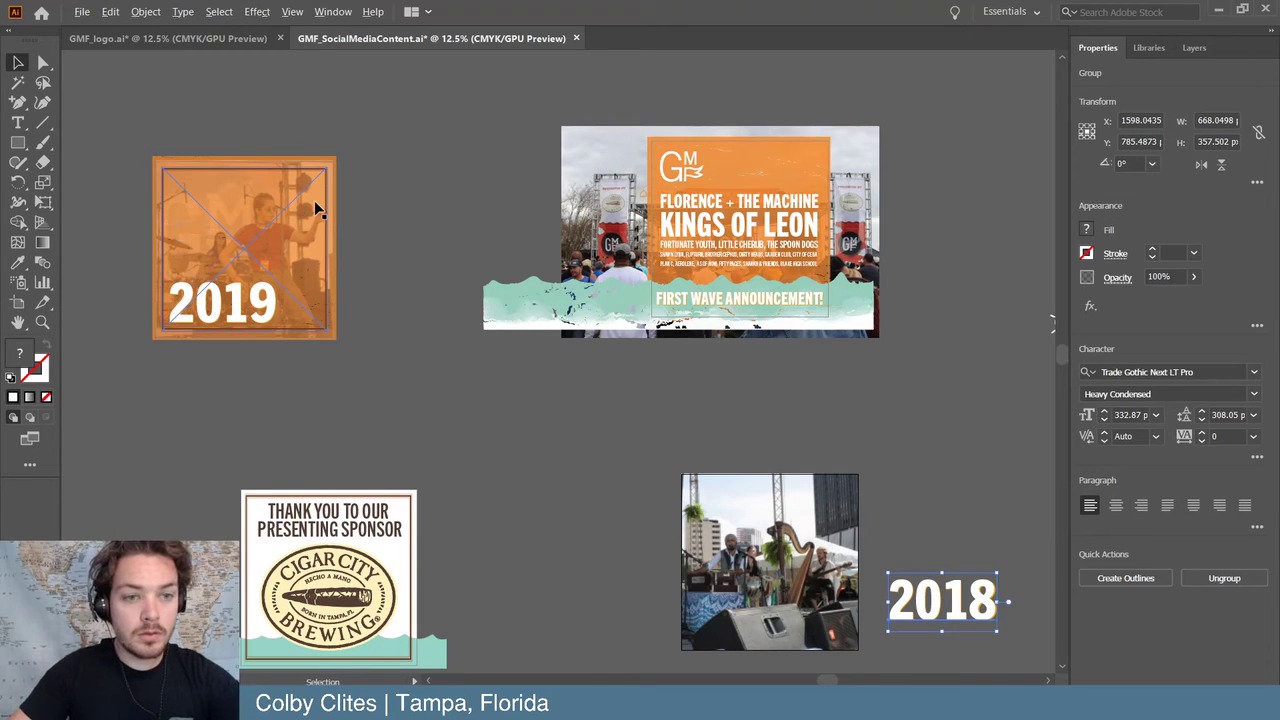
pyautogui.moveTo(315, 208); pyautogui.dragTo(591, 430)
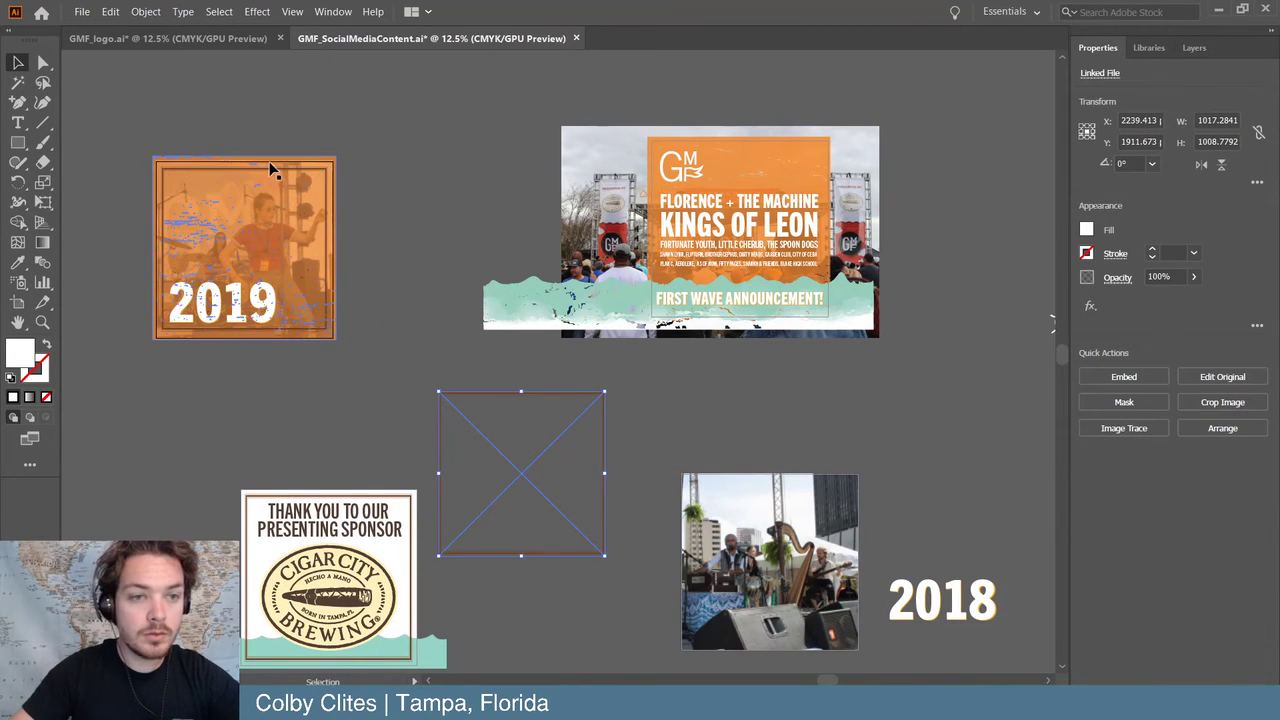
# - Bring one of the textured orange squares from above the 2021 post down over the 2018 photo
pyautogui.scroll(9, 523, 286)
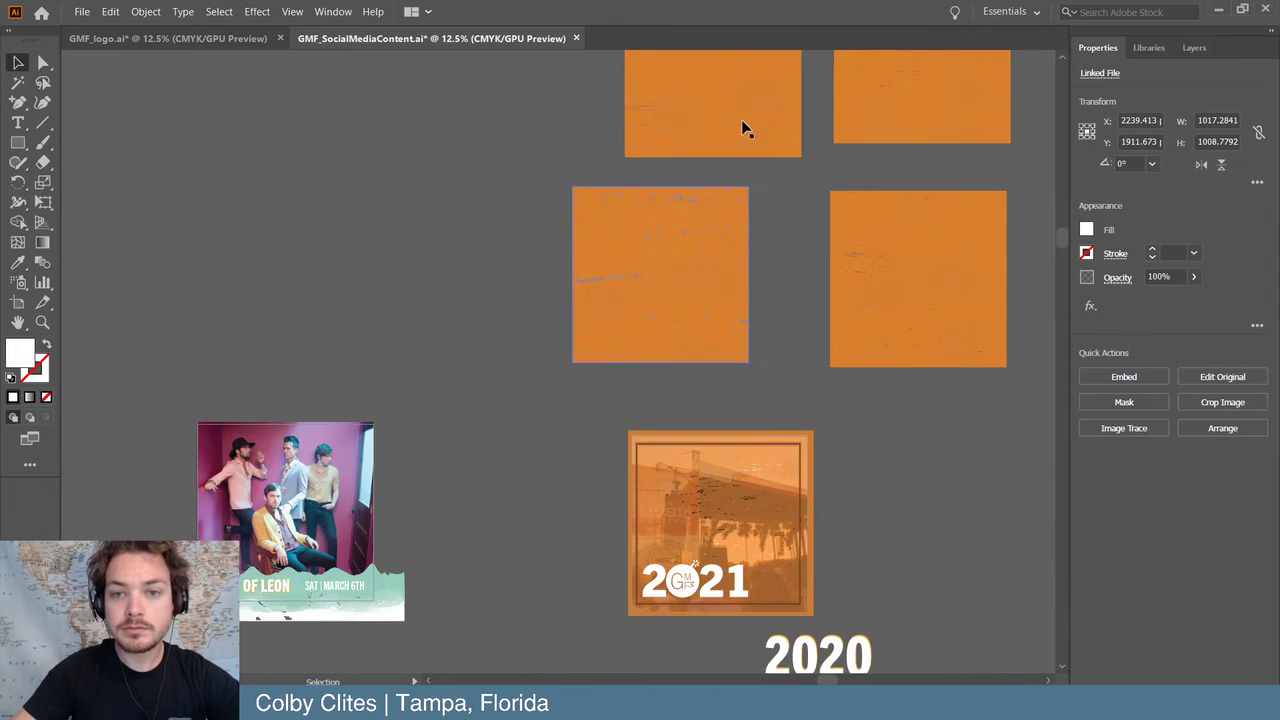
pyautogui.moveTo(897, 148); pyautogui.dragTo(516, 559)
pyautogui.scroll(-5, 505, 551)
pyautogui.scroll(-2, 489, 536)
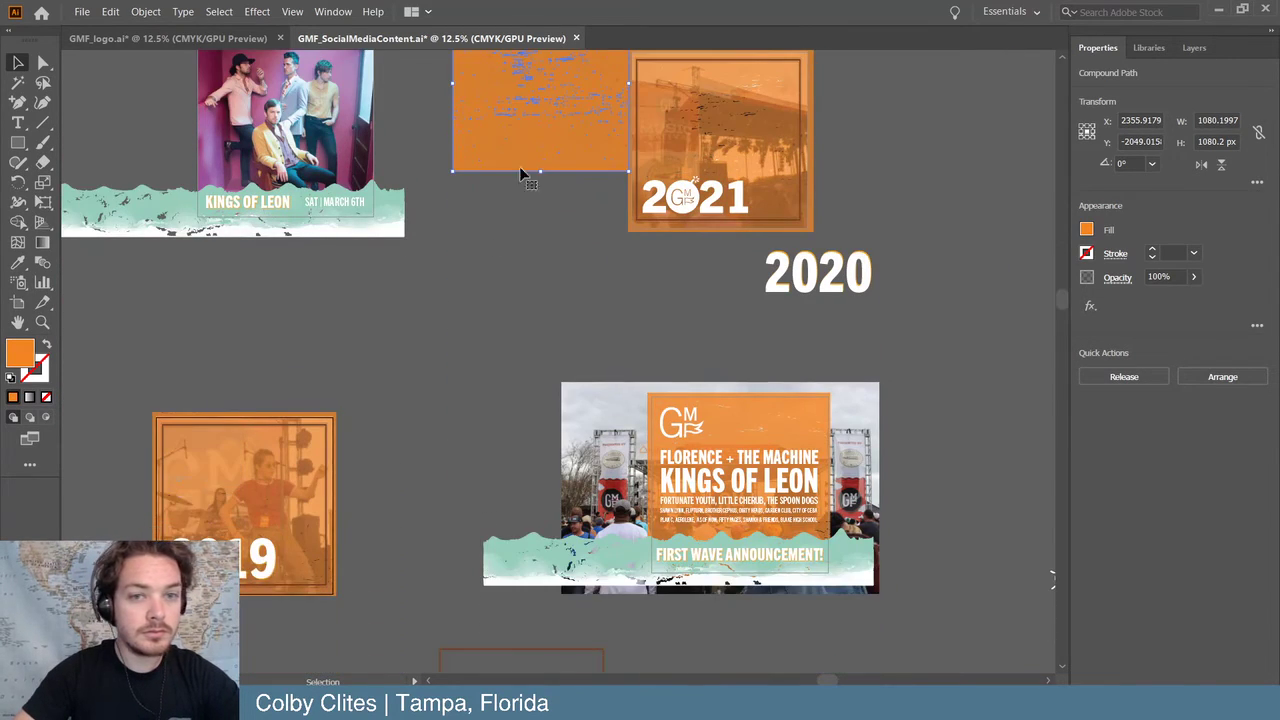
pyautogui.moveTo(524, 122); pyautogui.dragTo(484, 496)
pyautogui.scroll(-5, 480, 480)
pyautogui.moveTo(436, 189); pyautogui.dragTo(731, 510)
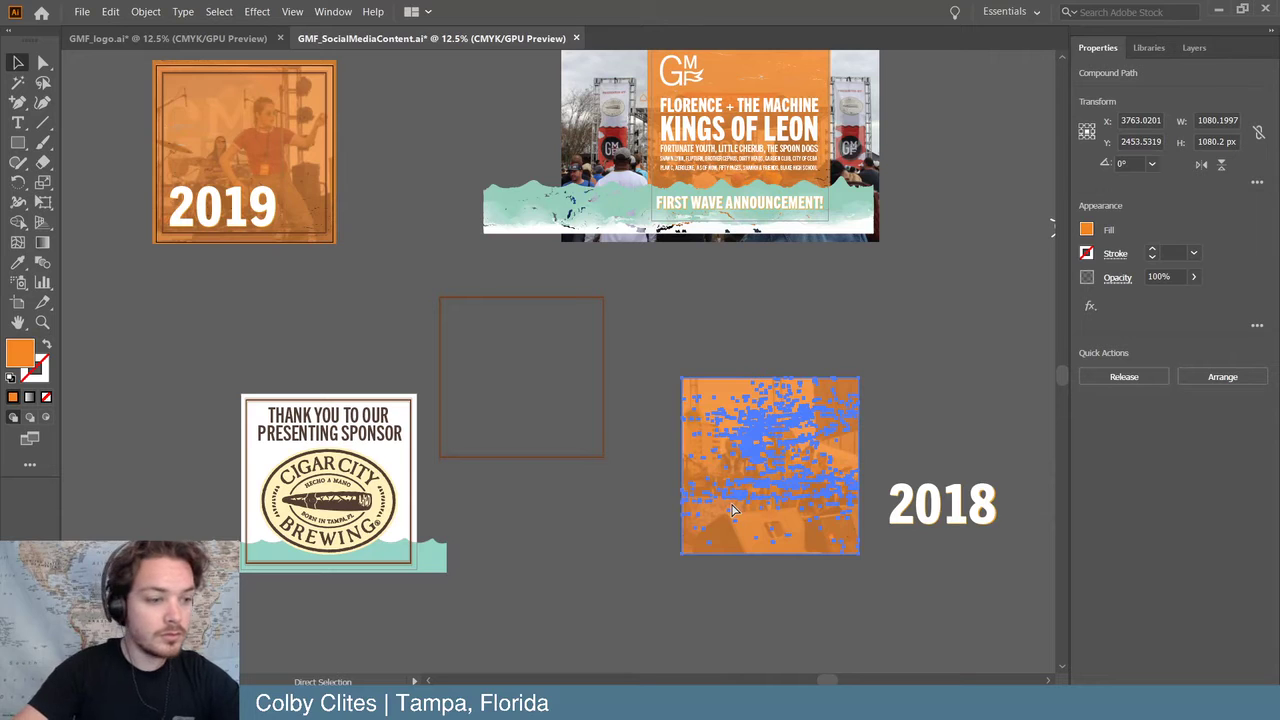
# - Enlarge the orange texture to about 1108 px square so it extends past the 2018 artboard, and deselect it
pyautogui.hotkey('ctrl', '+')
pyautogui.hotkey('ctrl', '+')
pyautogui.hotkey('ctrl', '+')
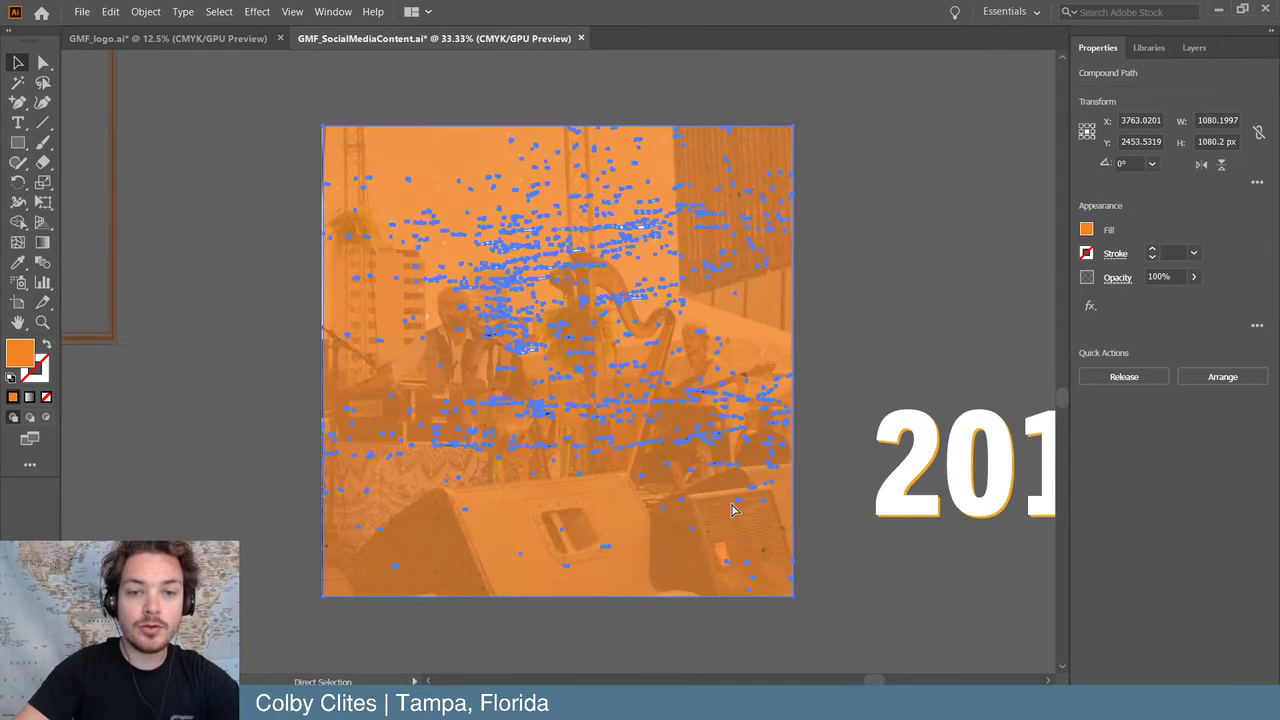
pyautogui.moveTo(646, 163); pyautogui.dragTo(640, 157)
pyautogui.moveTo(791, 597); pyautogui.dragTo(797, 601)
pyautogui.click(883, 346)
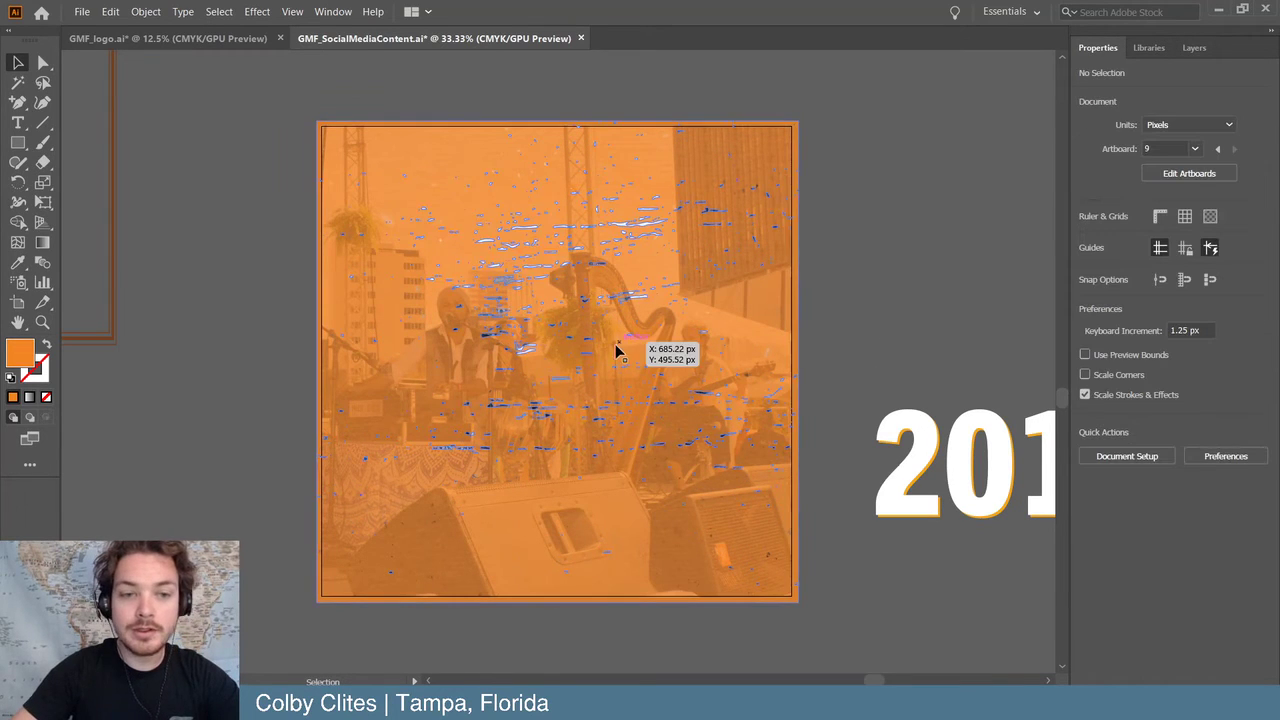
# - Set the opacity of the orange texture over the 2018 photo to 90% and deselect it
pyautogui.click(381, 175)
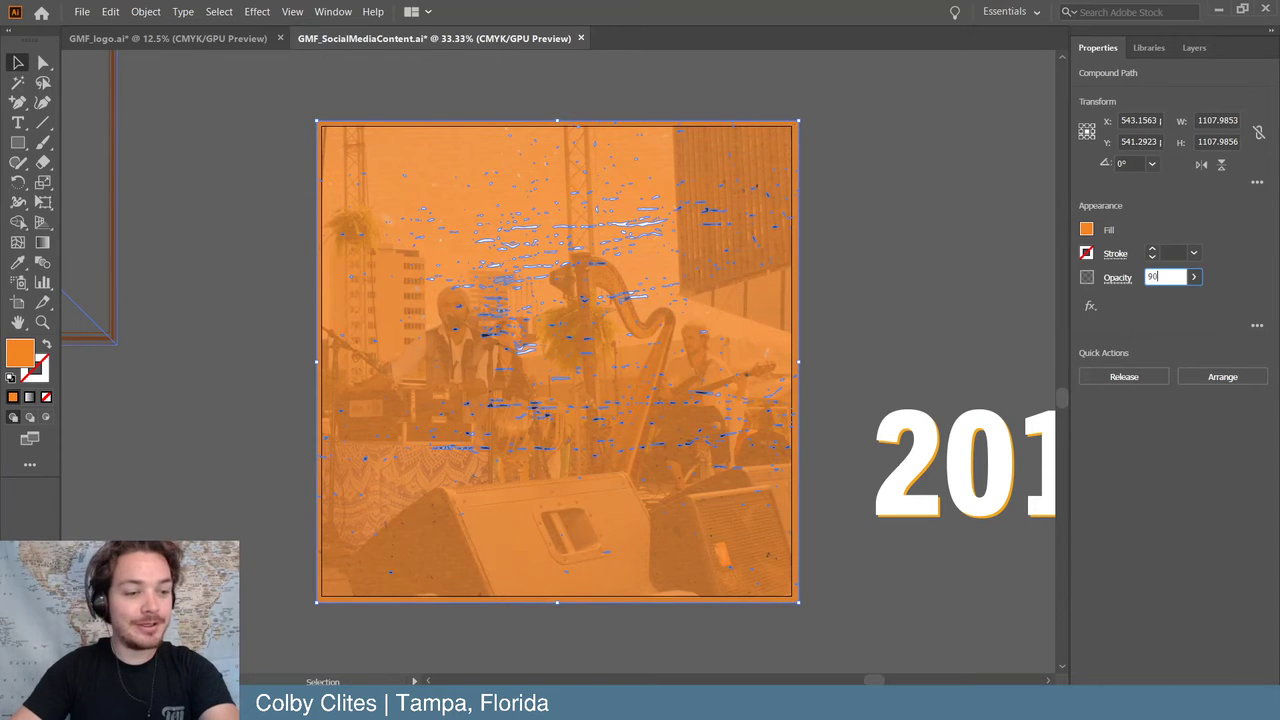
pyautogui.write('90')
pyautogui.press('Return')
pyautogui.click(128, 292)
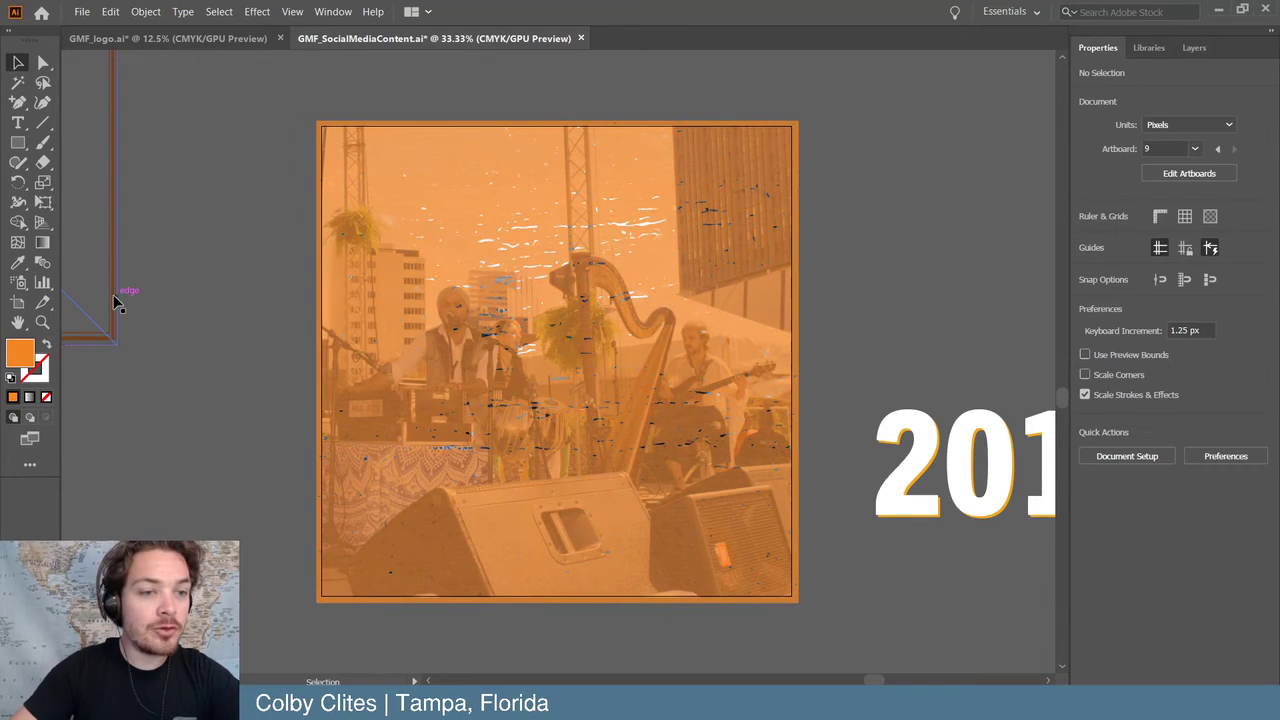
# - Move the copied border frame onto the 2018 post, inside the artboard edges
pyautogui.moveTo(115, 301); pyautogui.dragTo(774, 526)
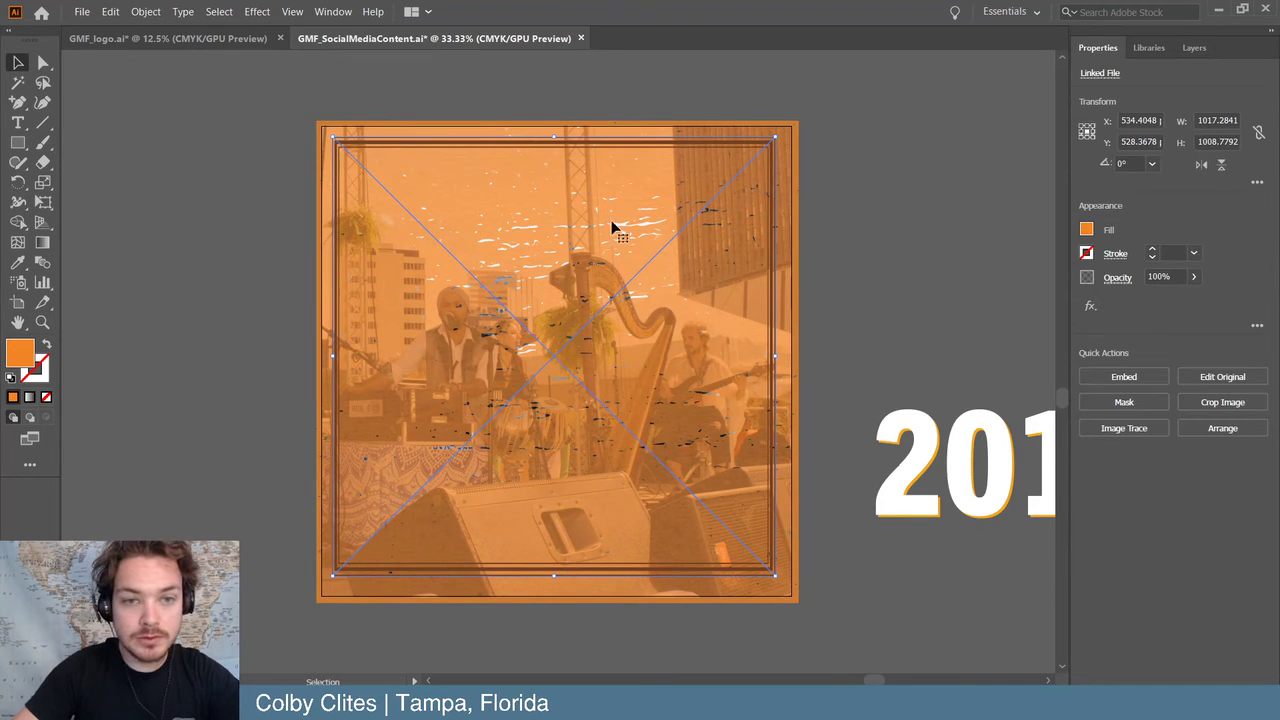
# - Nudge the border frame slightly down so it sits evenly inside the edges of the 2018 post, and deselect it
pyautogui.moveTo(614, 149); pyautogui.dragTo(612, 154)
pyautogui.click(824, 138)
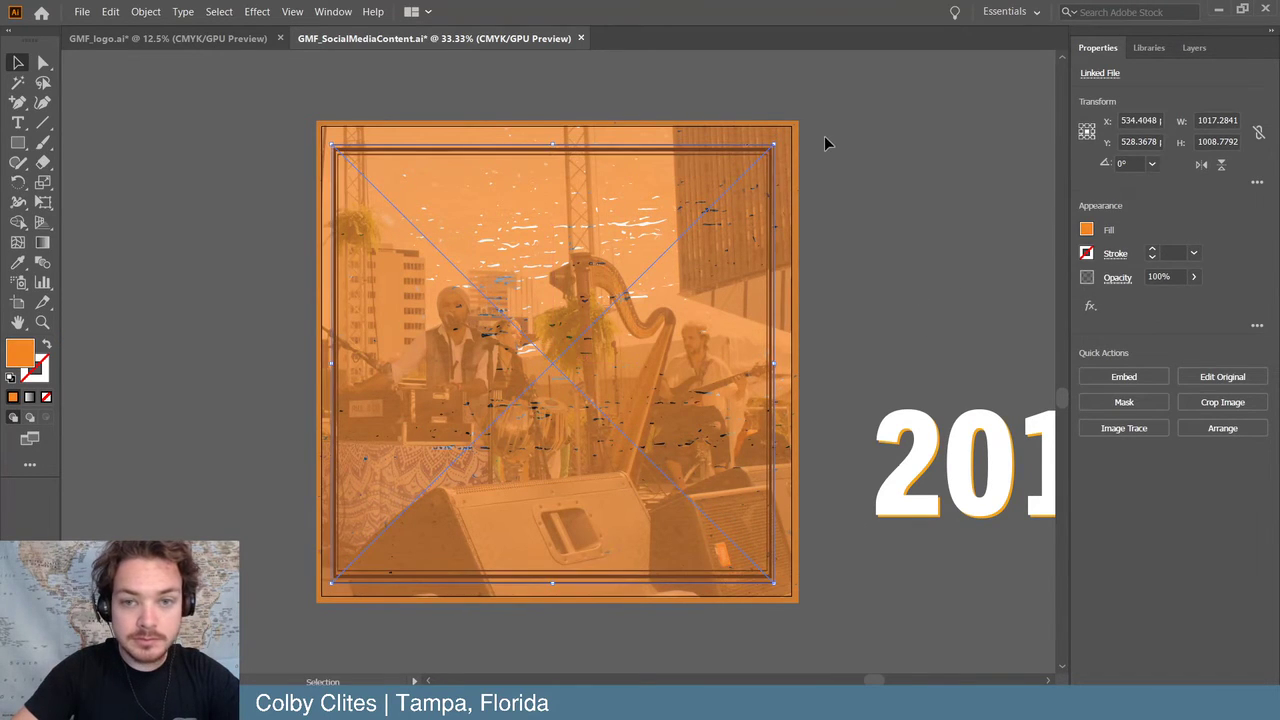
pyautogui.moveTo(940, 445); pyautogui.dragTo(404, 478)
pyautogui.click(229, 450)
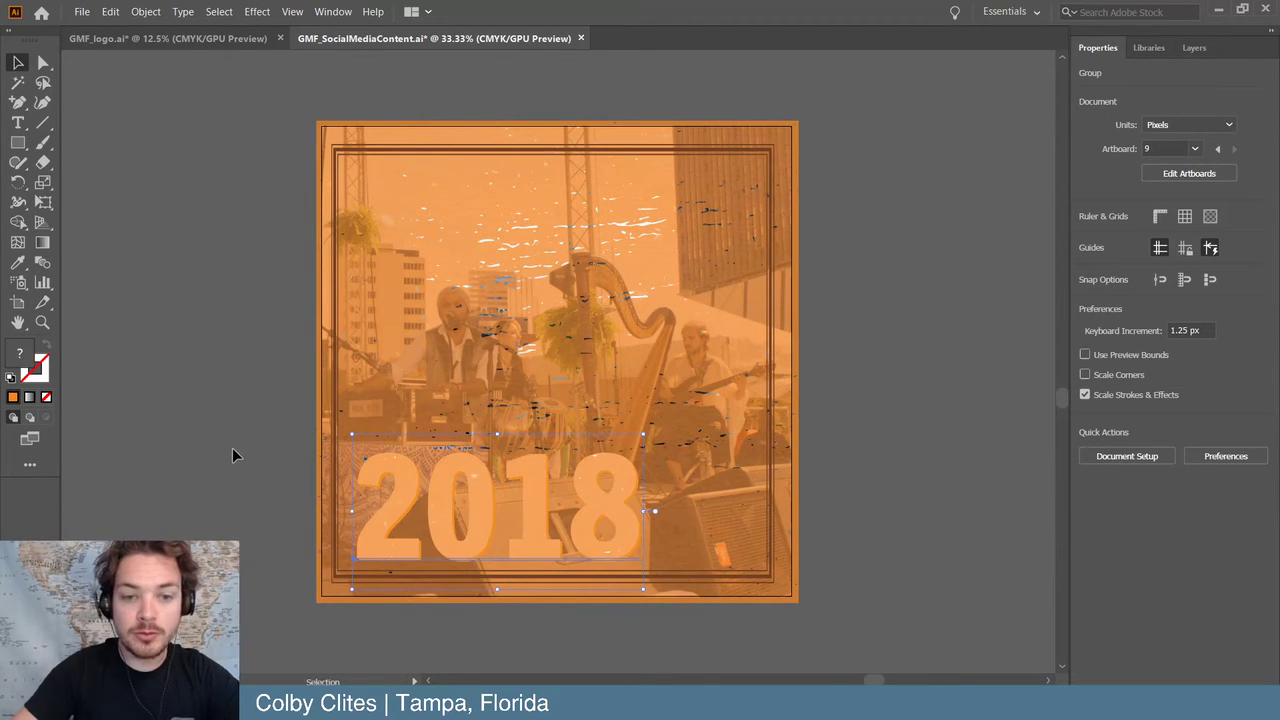
pyautogui.hotkey('ctrl', 'z')
# - Move the 2018 text inside the lower-left corner of the post's frame, bring it to the front, and deselect it
pyautogui.moveTo(940, 465); pyautogui.dragTo(401, 495)
pyautogui.click(146, 11)
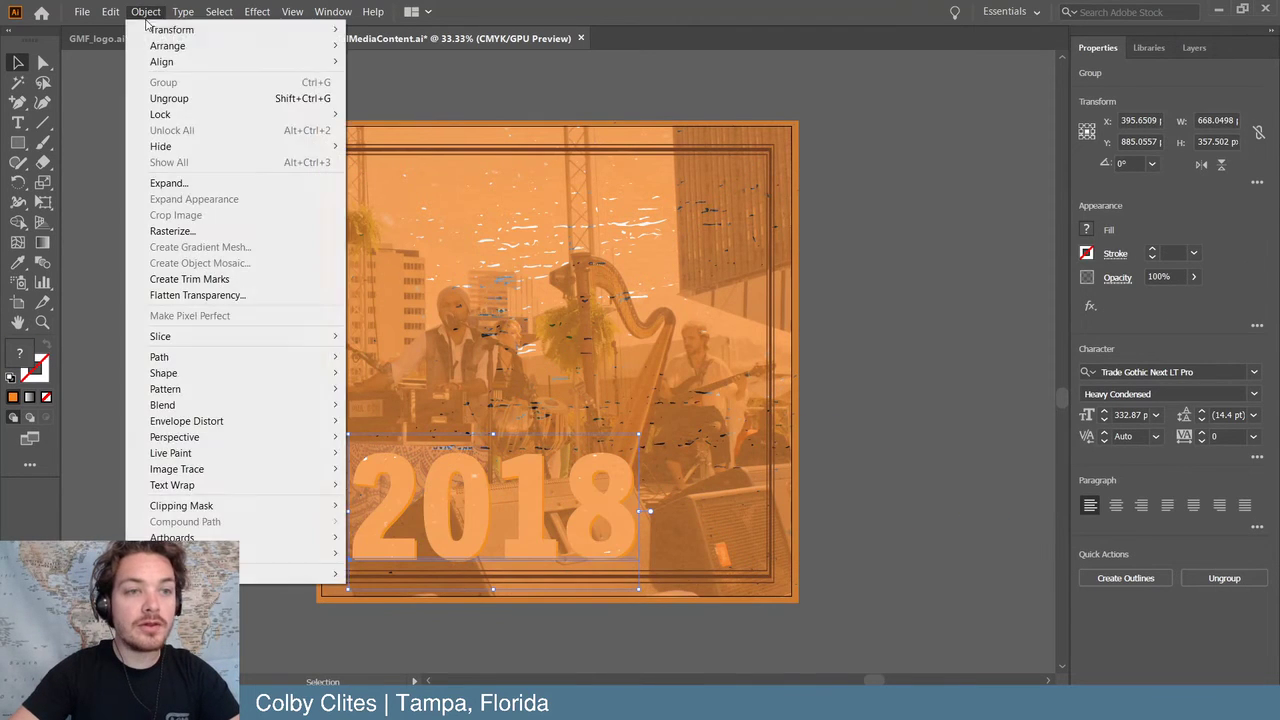
pyautogui.moveTo(160, 46)
pyautogui.click(385, 44)
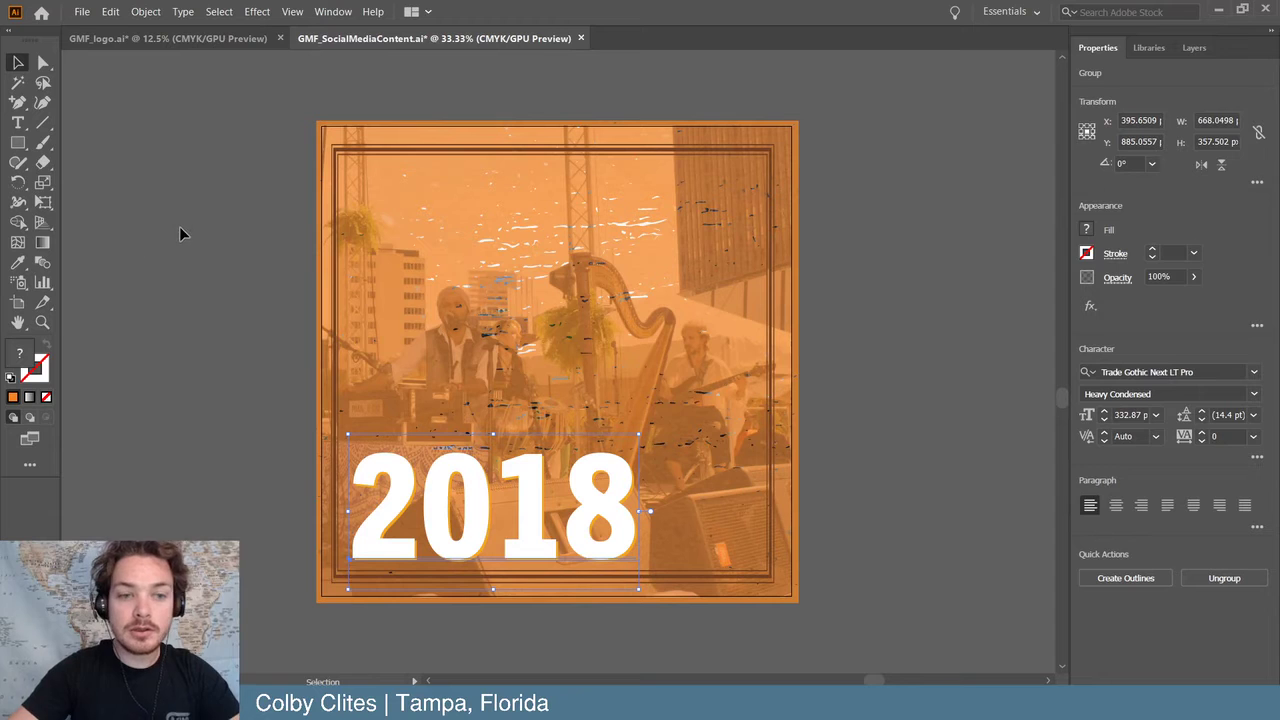
pyautogui.hotkey('ctrl', 'shift', 'a')
pyautogui.hotkey('ctrl', '-')
pyautogui.hotkey('ctrl', '-')
pyautogui.hotkey('ctrl', '-')
pyautogui.hotkey('ctrl', '-')
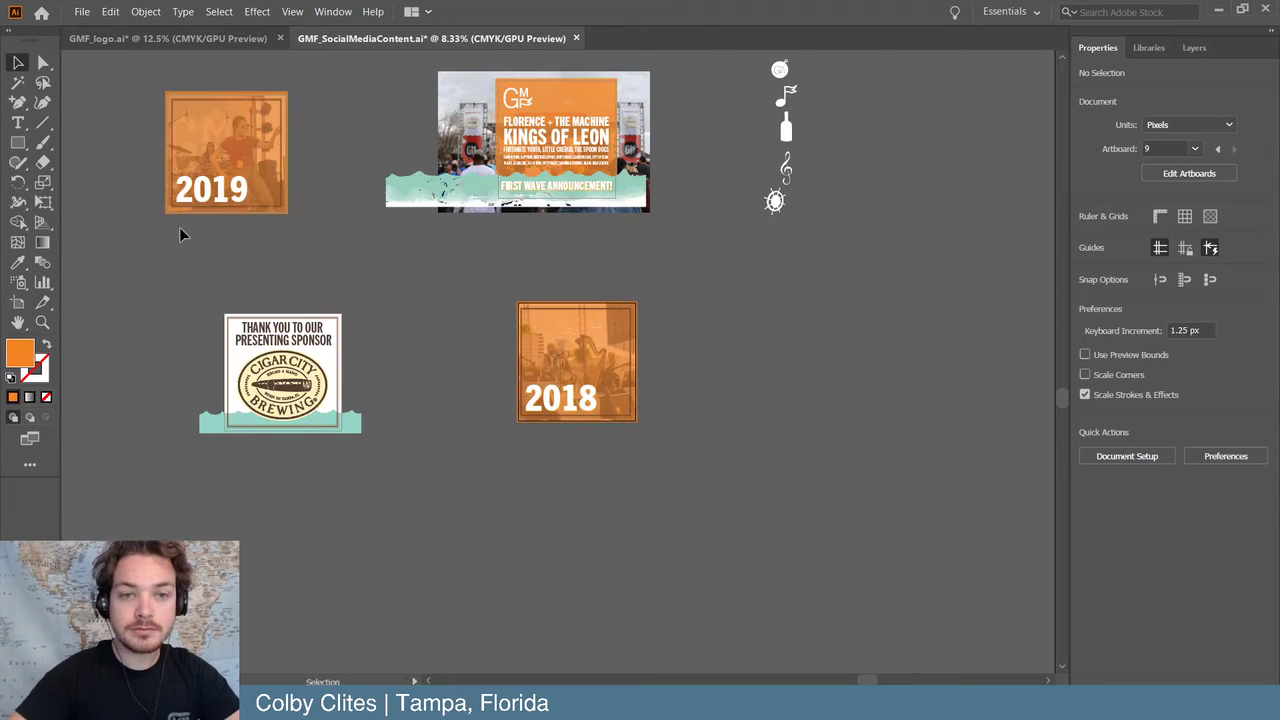
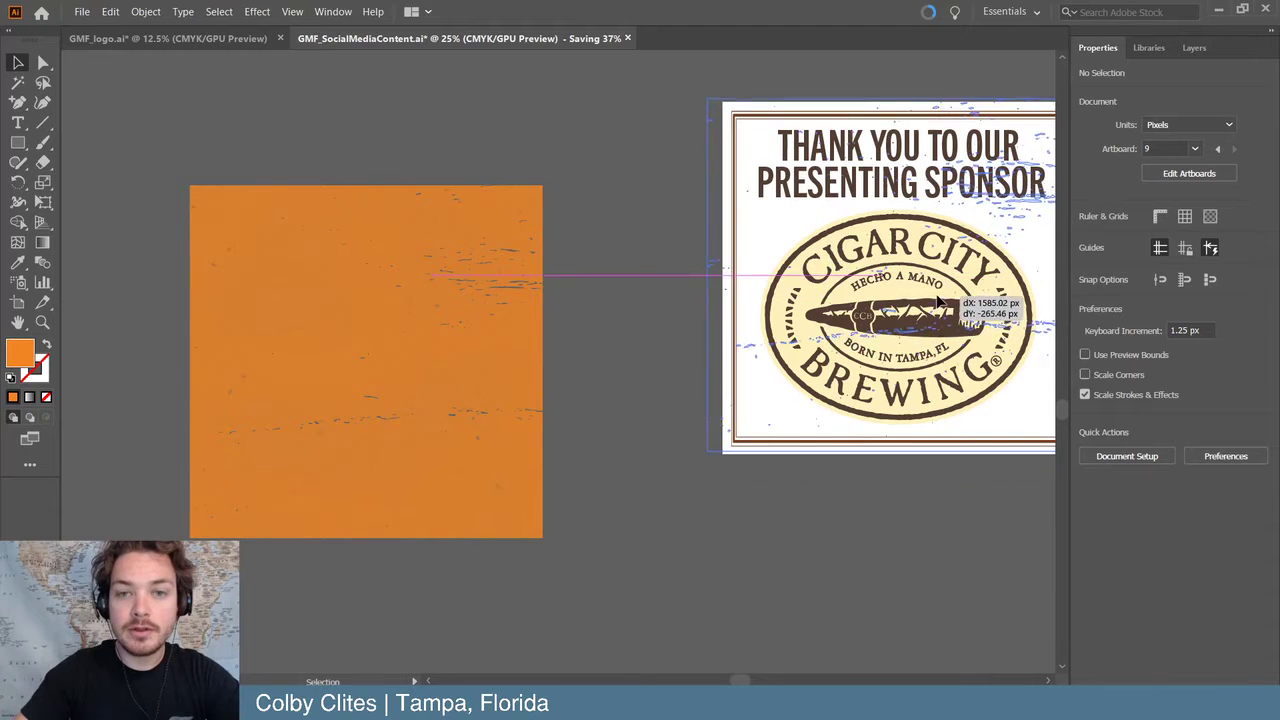
# - Place the textured orange square over the Cigar City presenting sponsor artboard, send it to the back, and deselect it
pyautogui.hscroll(3, 908, 306)
pyautogui.moveTo(812, 300); pyautogui.dragTo(758, 300)
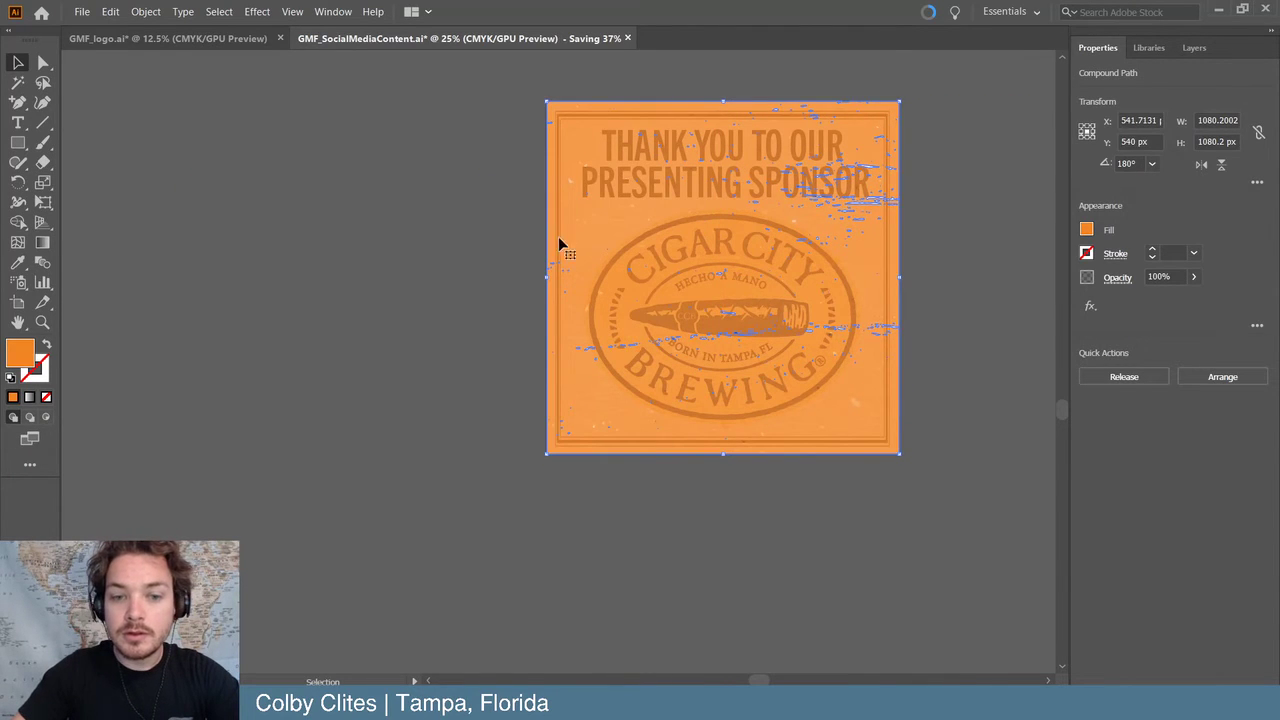
pyautogui.click(145, 11)
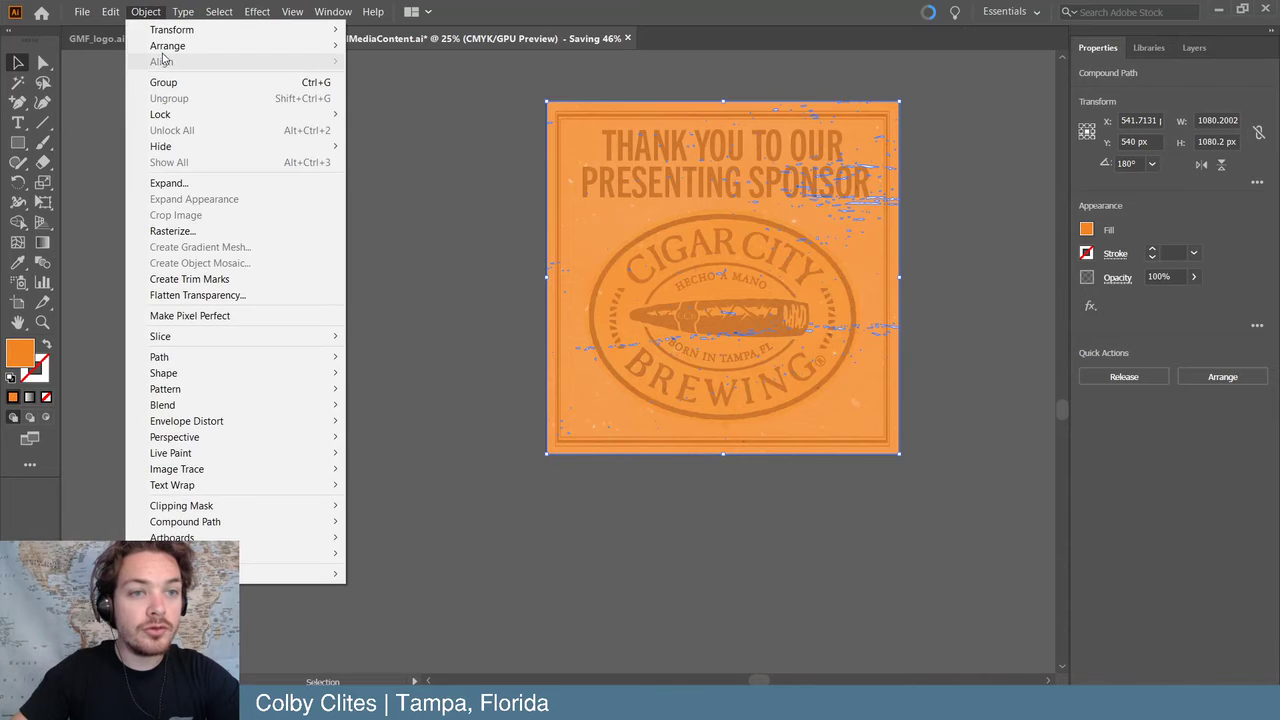
pyautogui.click(410, 93)
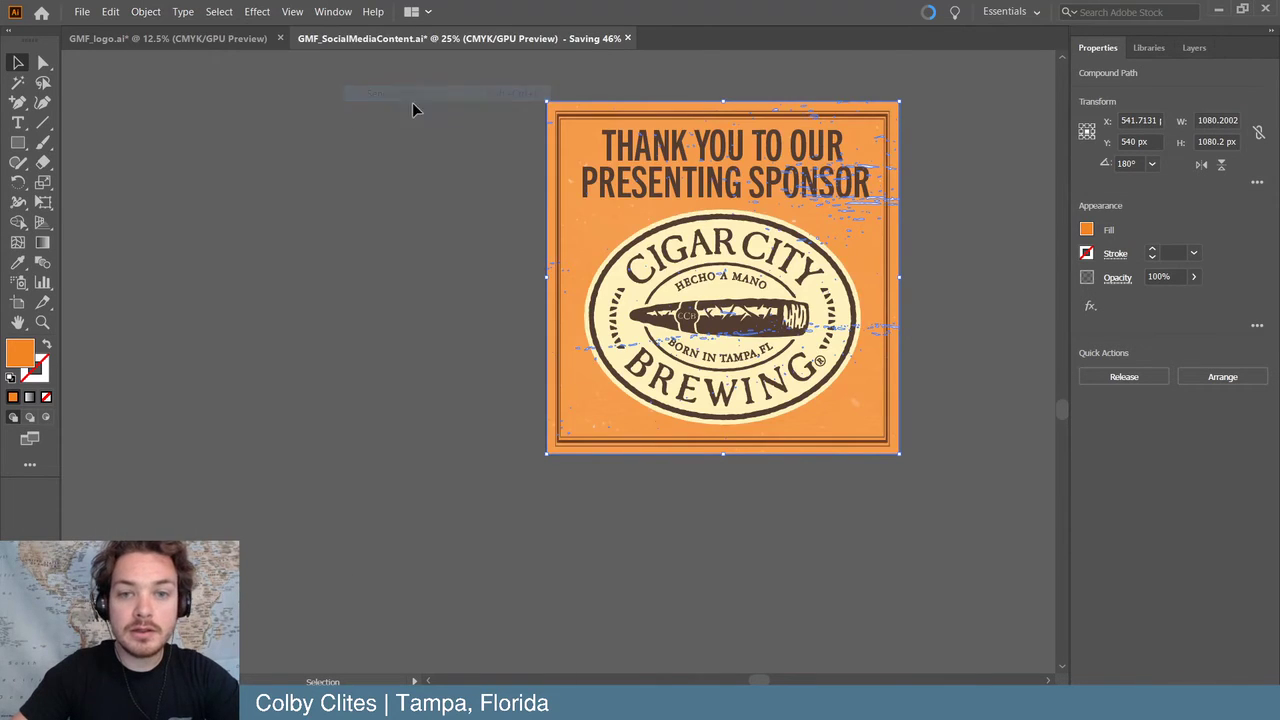
pyautogui.click(426, 145)
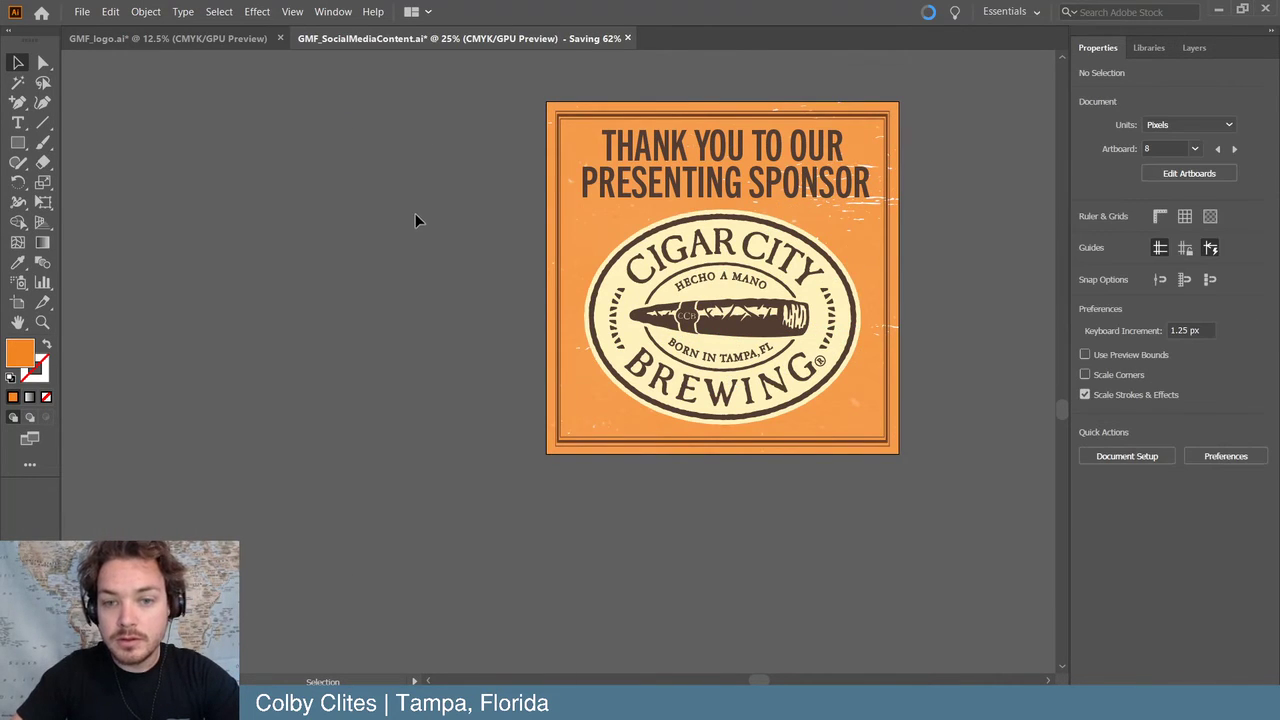
# - Look through the graphics in the Gasperilla Music Festival library
pyautogui.hscroll(3, 394, 221)
pyautogui.hscroll(2, 291, 215)
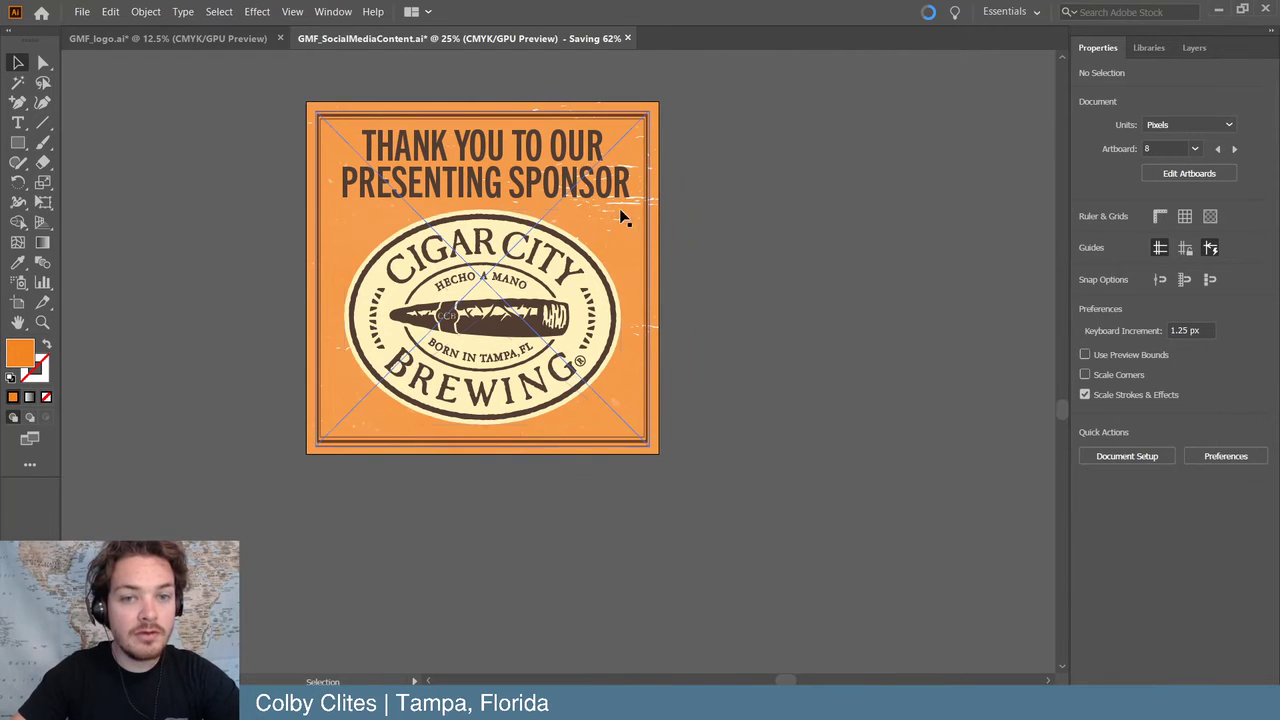
pyautogui.click(1152, 49)
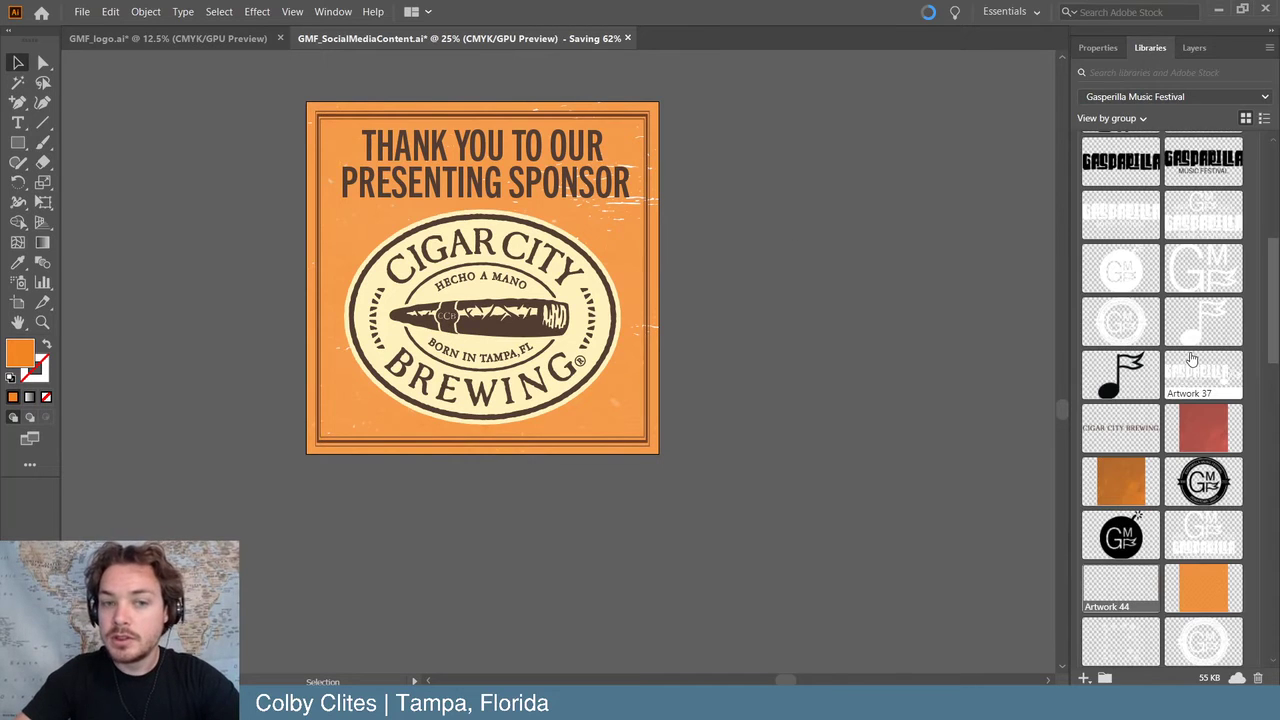
pyautogui.scroll(-5, 1190, 355)
pyautogui.scroll(-5, 1192, 357)
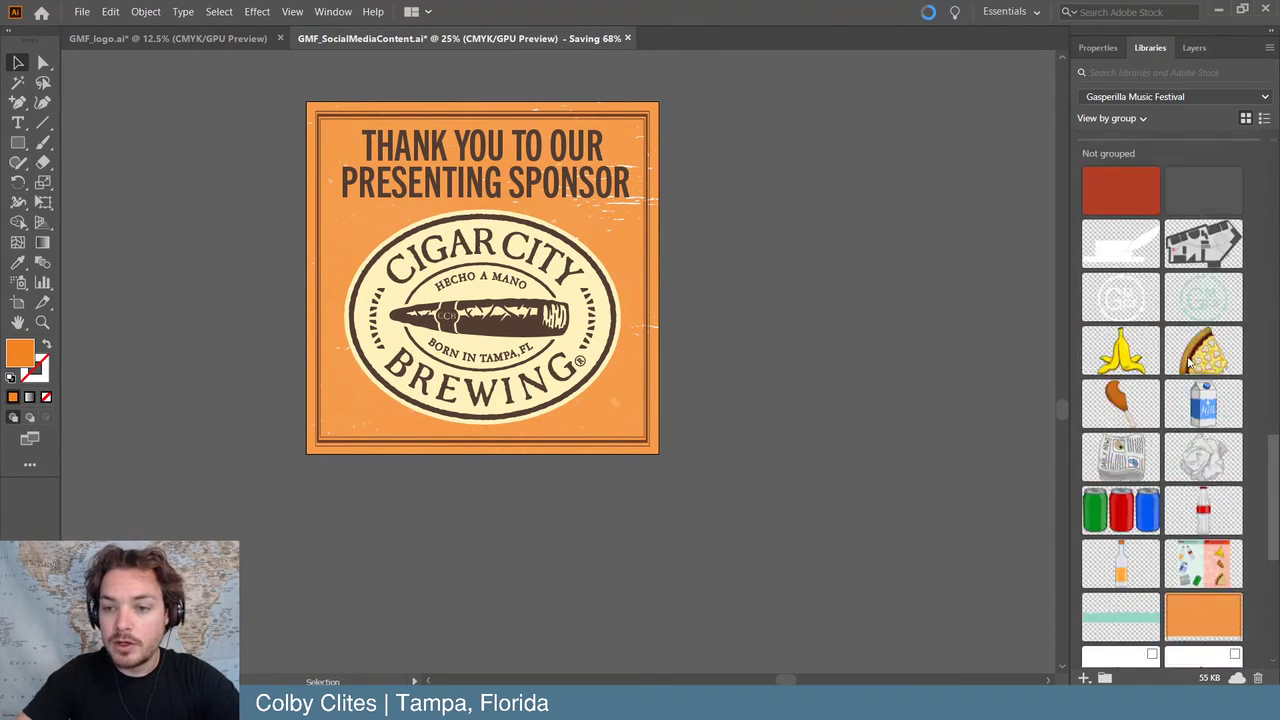
pyautogui.scroll(5, 1192, 357)
pyautogui.hotkey('ctrl', '-')
pyautogui.hotkey('ctrl', '-')
pyautogui.hotkey('ctrl', '-')
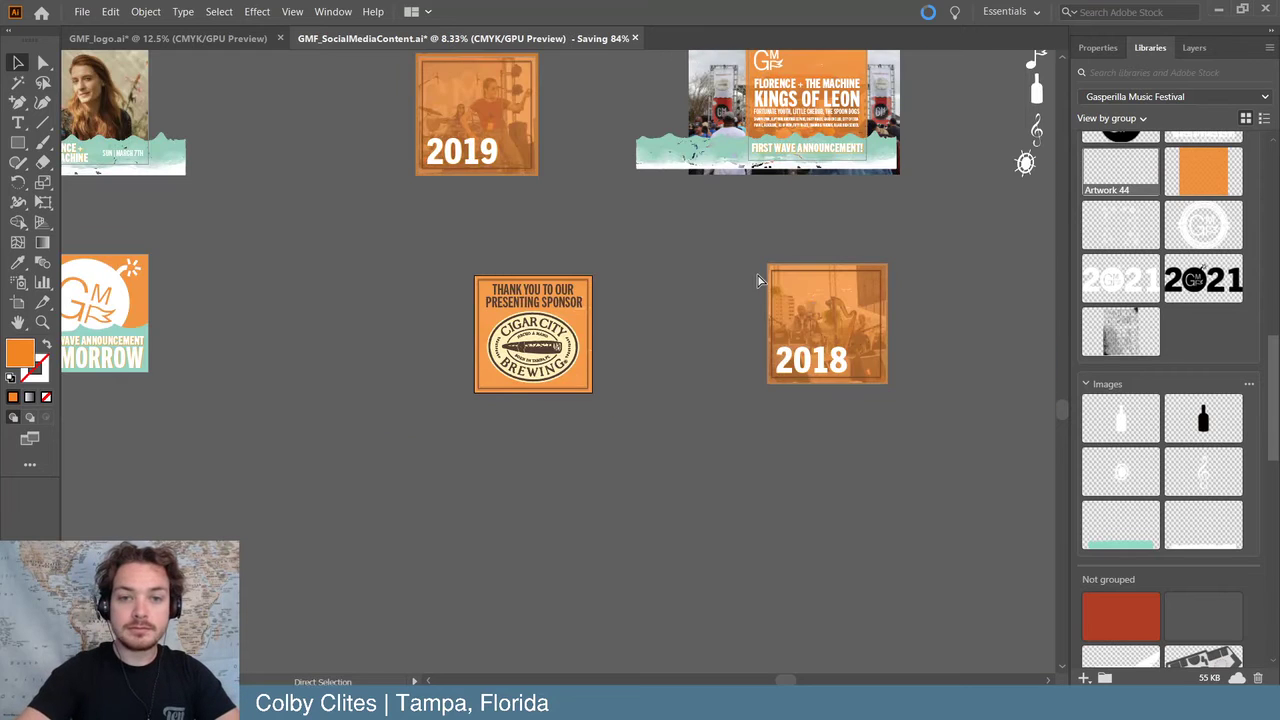
# - Copy the textured teal wave strip from the First Wave Announcement post and move it onto the bottom of the sponsor post
pyautogui.moveTo(675, 155); pyautogui.dragTo(428, 428)
pyautogui.hotkey('ctrl', '+')
pyautogui.hotkey('ctrl', '+')
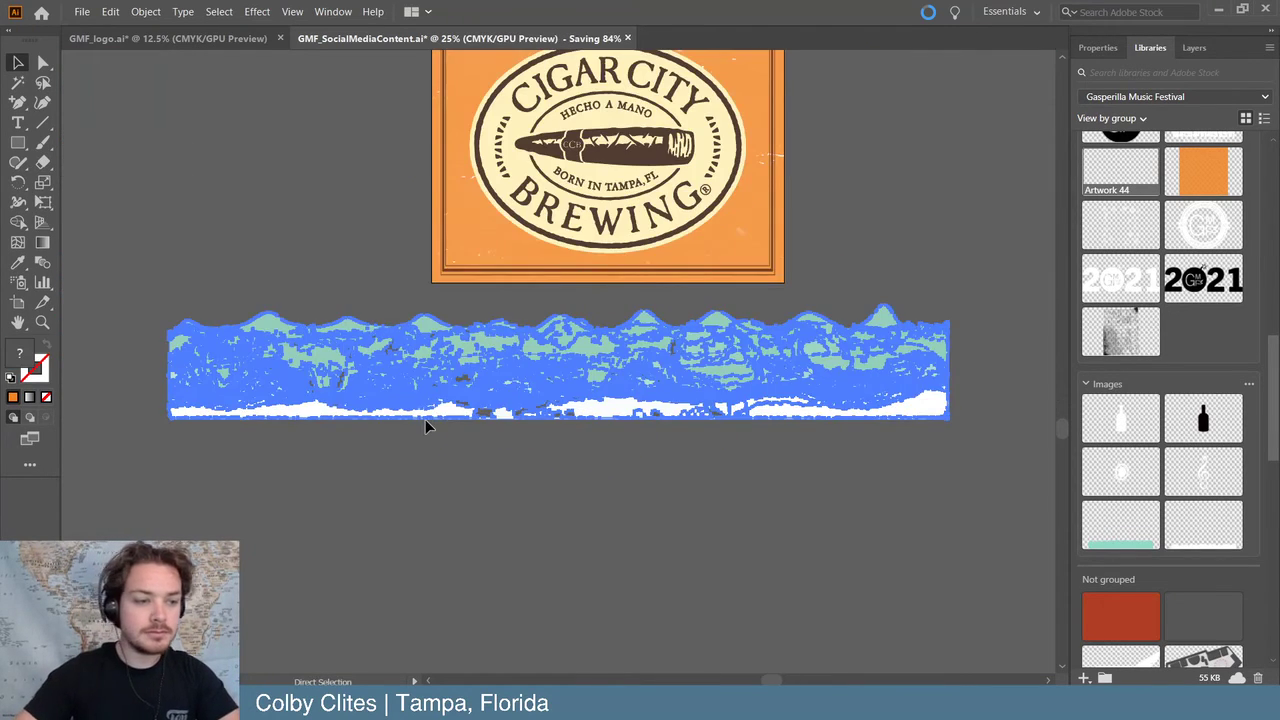
pyautogui.scroll(3, 412, 437)
pyautogui.moveTo(529, 517); pyautogui.dragTo(534, 434)
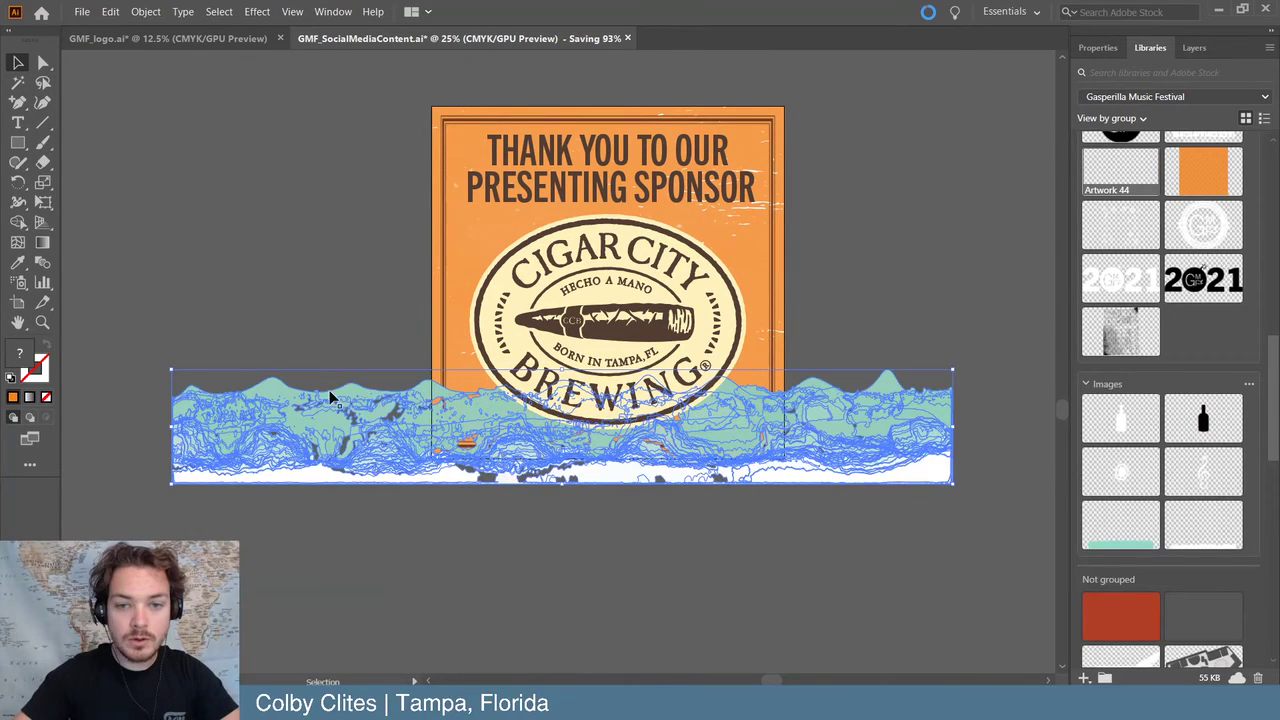
# - Reposition the wave strip so it covers the sponsor post's bottom edge and extends past both sides, and deselect it
pyautogui.click(229, 289)
pyautogui.click(380, 430)
pyautogui.moveTo(378, 431); pyautogui.dragTo(352, 473)
pyautogui.click(223, 266)
pyautogui.moveTo(326, 418); pyautogui.dragTo(567, 436)
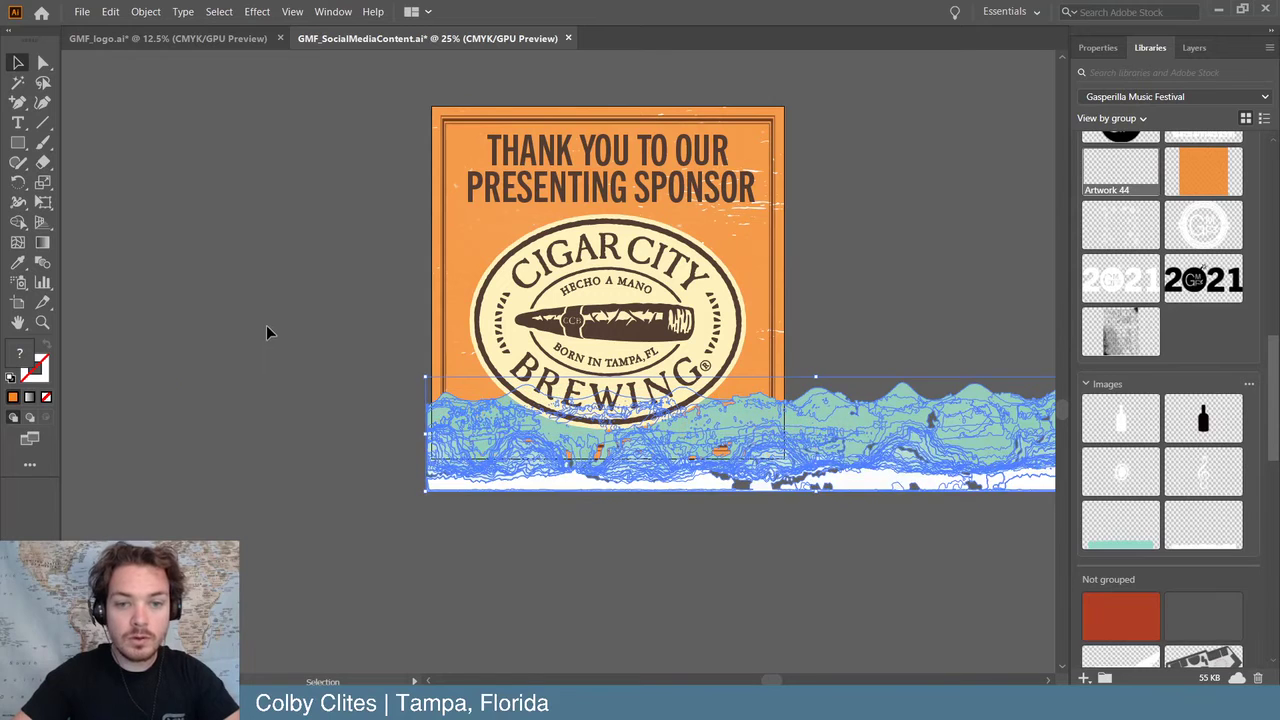
pyautogui.click(278, 322)
pyautogui.moveTo(739, 453)
pyautogui.mouseDown()
pyautogui.moveTo(761, 445)
pyautogui.moveTo(761, 458)
pyautogui.mouseUp()
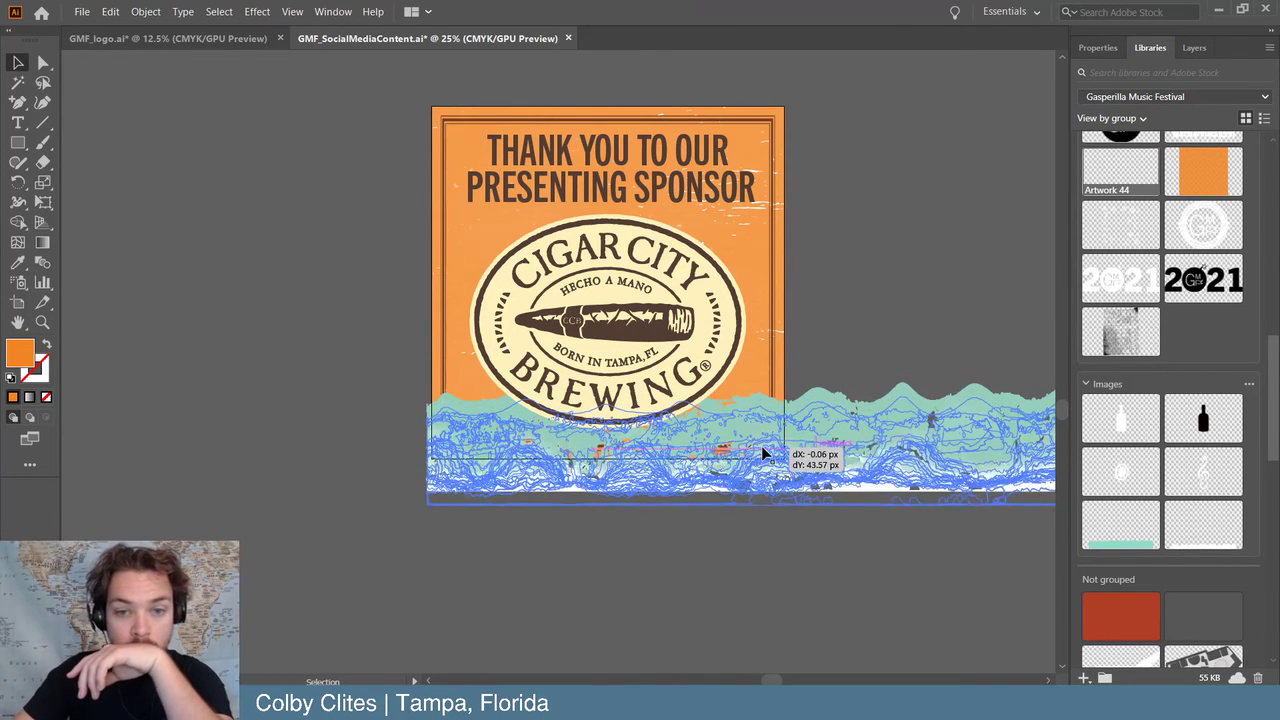
pyautogui.moveTo(473, 460); pyautogui.dragTo(382, 461)
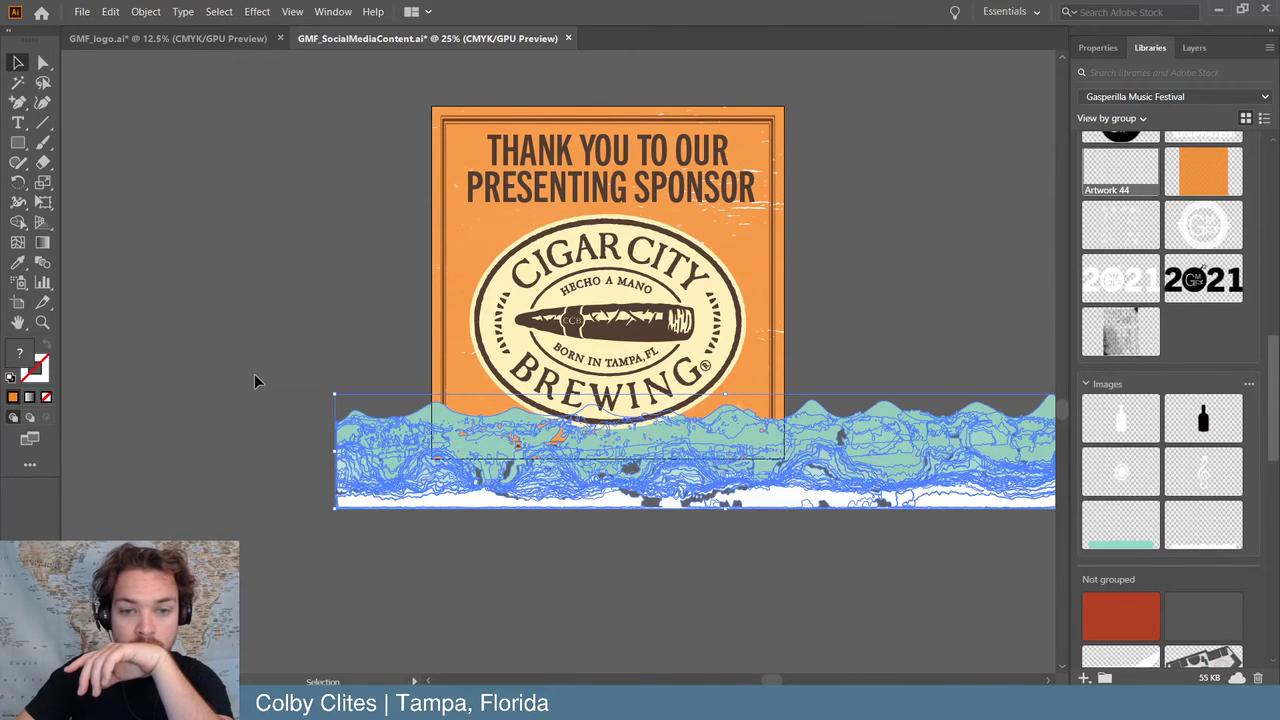
pyautogui.click(253, 374)
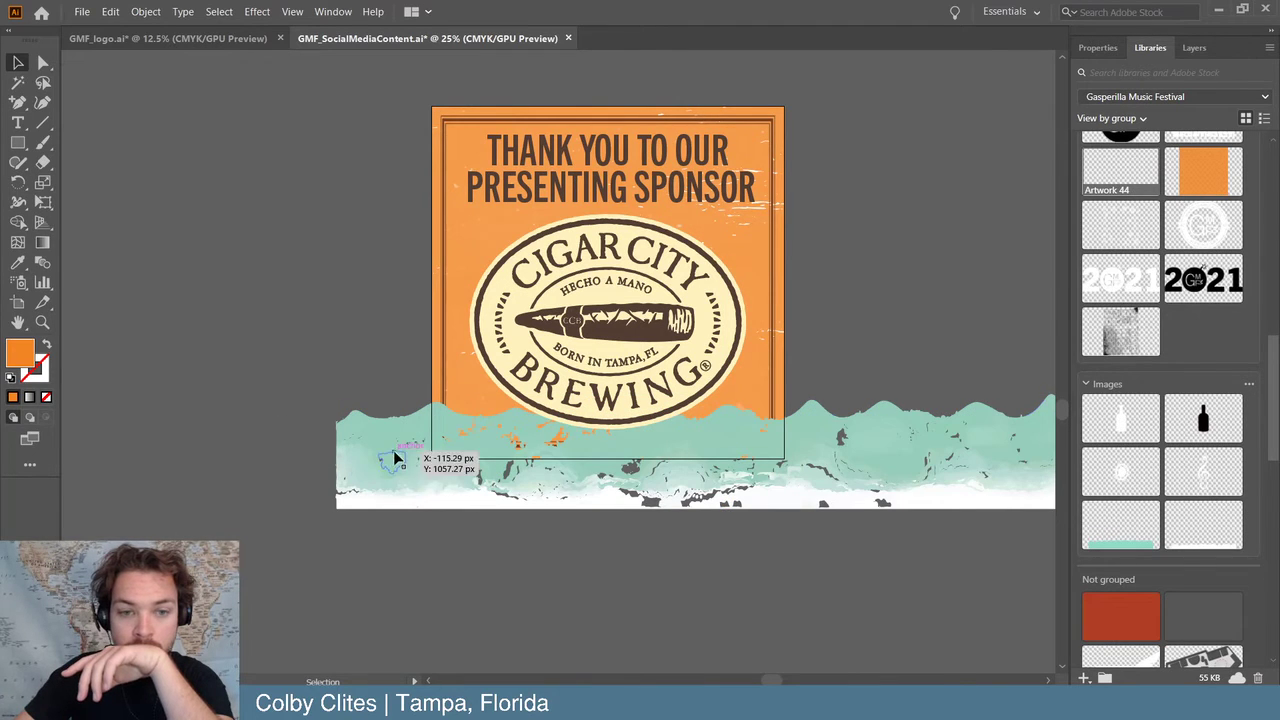
pyautogui.moveTo(394, 450); pyautogui.dragTo(403, 453)
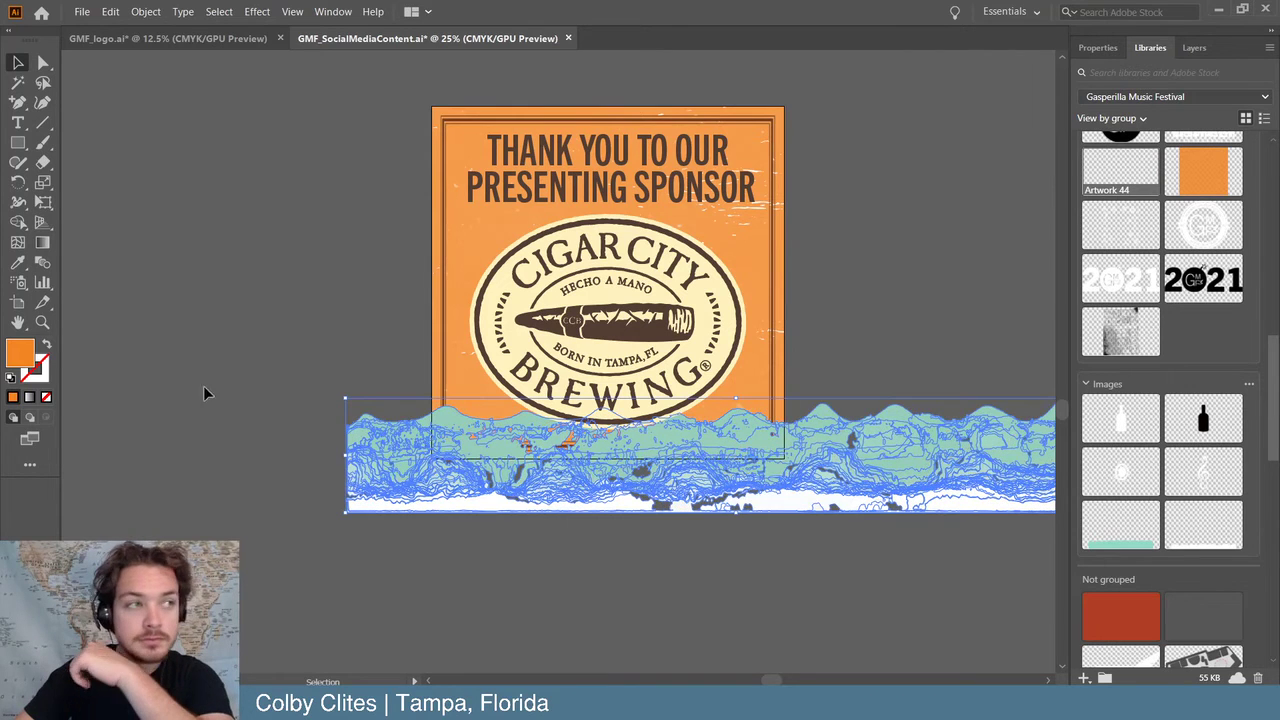
pyautogui.click(175, 337)
pyautogui.moveTo(683, 448); pyautogui.dragTo(636, 431)
pyautogui.click(315, 355)
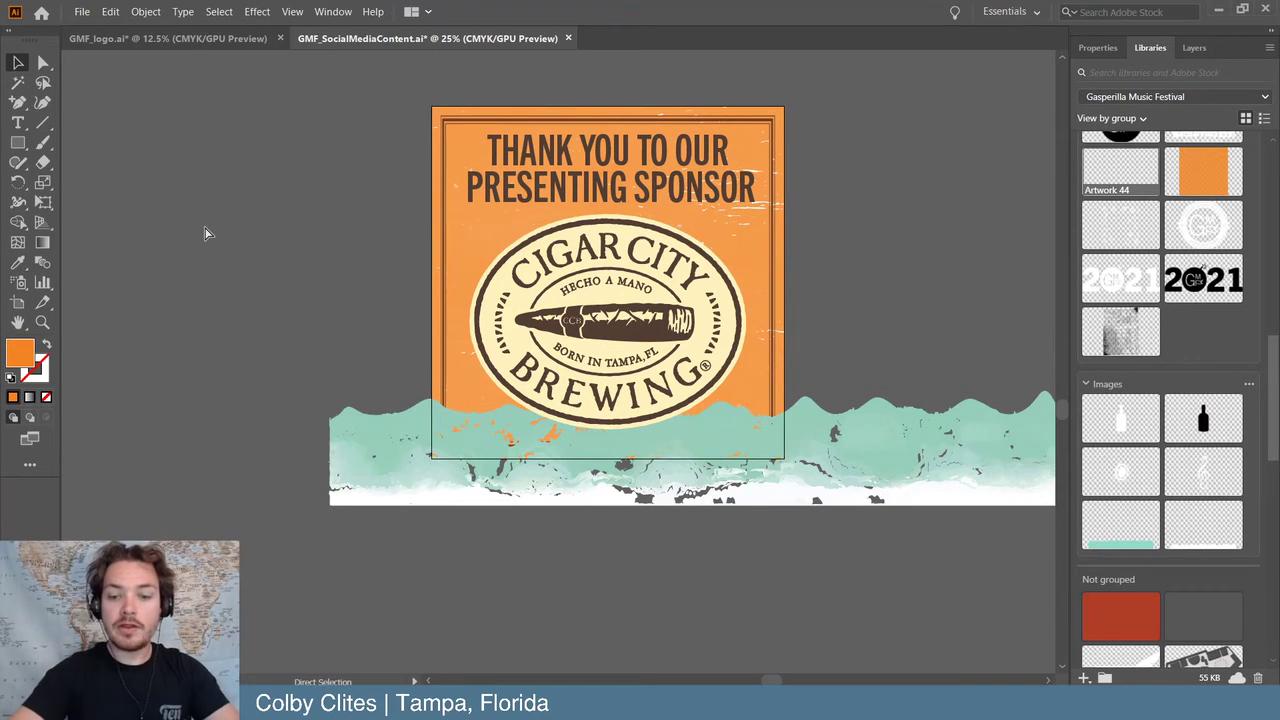
# - Copy the textured wave strip from the sponsor post to just below the First Wave Announcement Tomorrow post
pyautogui.hotkey('ctrl', '-')
pyautogui.hotkey('ctrl', '-')
pyautogui.hscroll(-8, 204, 231)
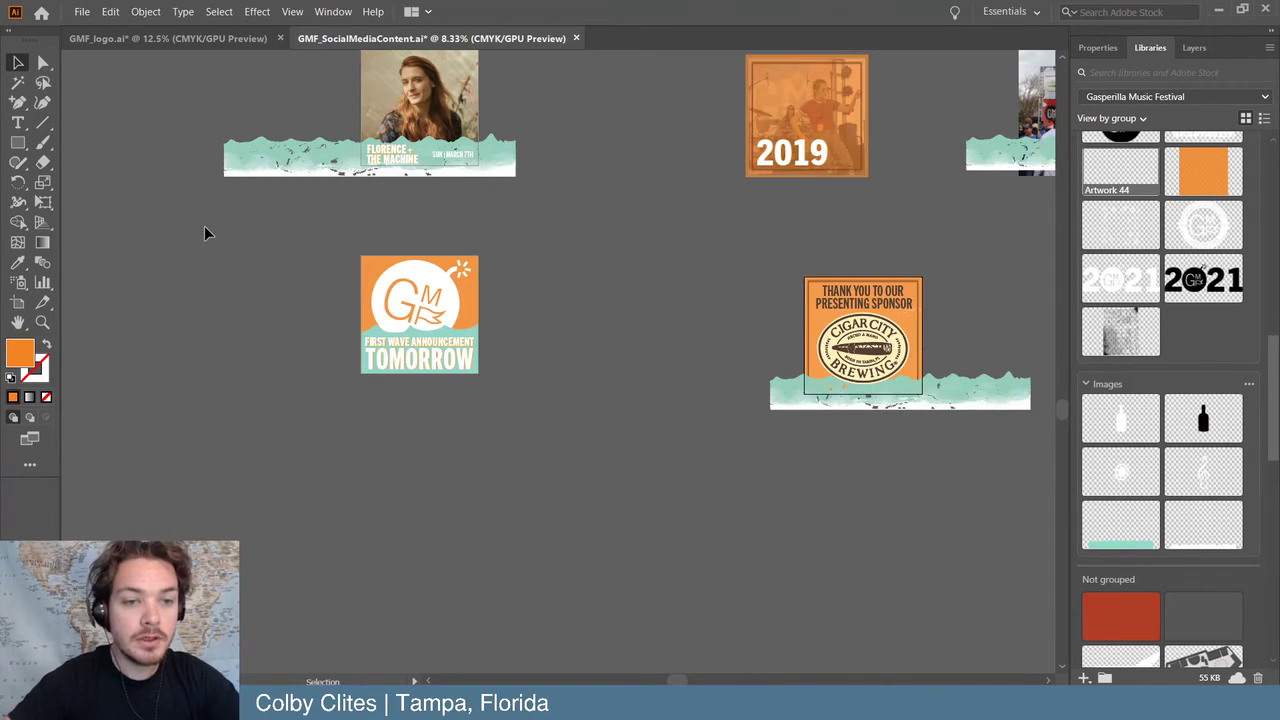
pyautogui.moveTo(944, 399); pyautogui.dragTo(460, 428)
pyautogui.hotkey('ctrl', '+')
pyautogui.hotkey('ctrl', '+')
pyautogui.hotkey('ctrl', '+')
pyautogui.hotkey('ctrl', '+')
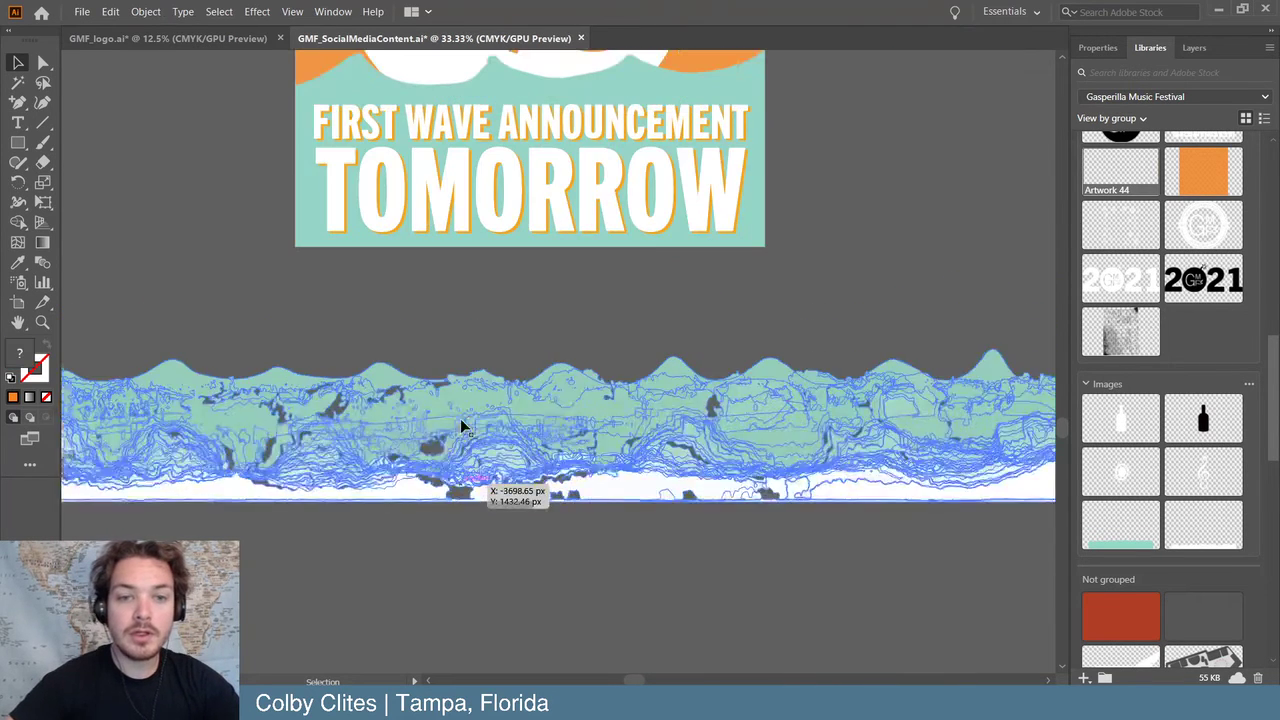
pyautogui.hotkey('ctrl', '-')
pyautogui.hotkey('ctrl', '-')
pyautogui.hotkey('ctrl', '-')
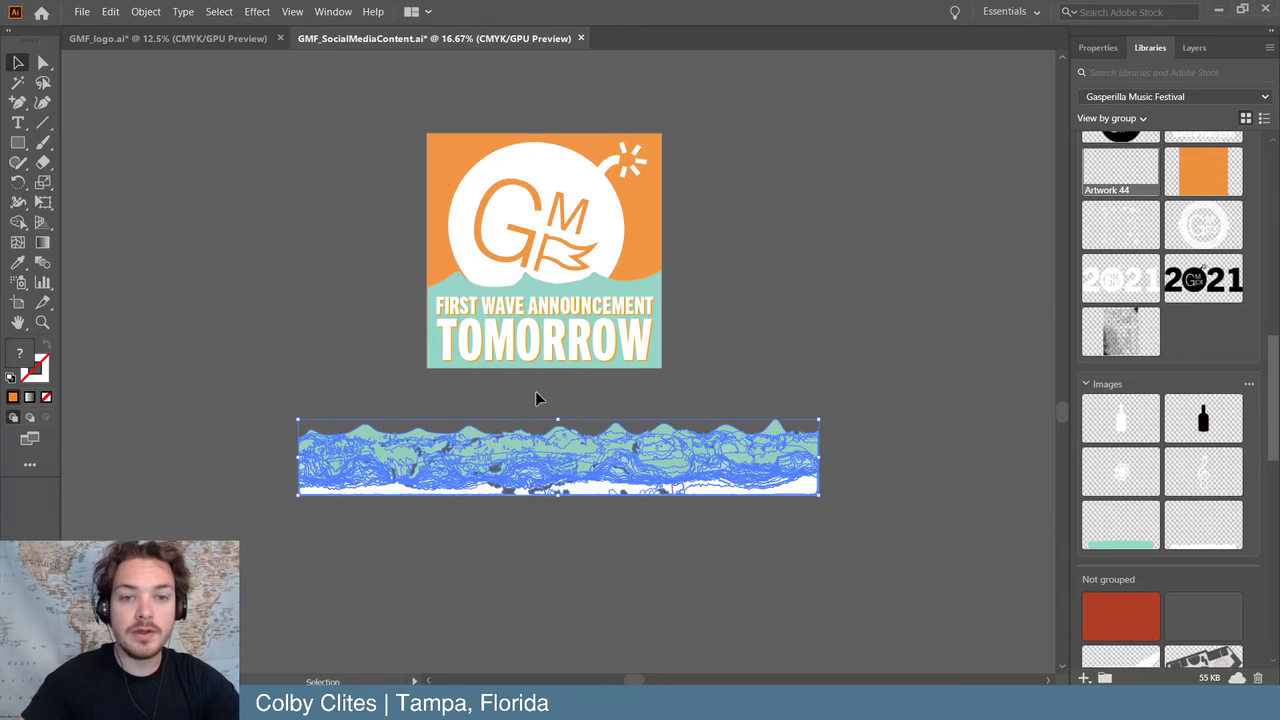
# - Ungroup the First Wave Announcement Tomorrow artwork and delete its plain orange background
pyautogui.click(650, 288)
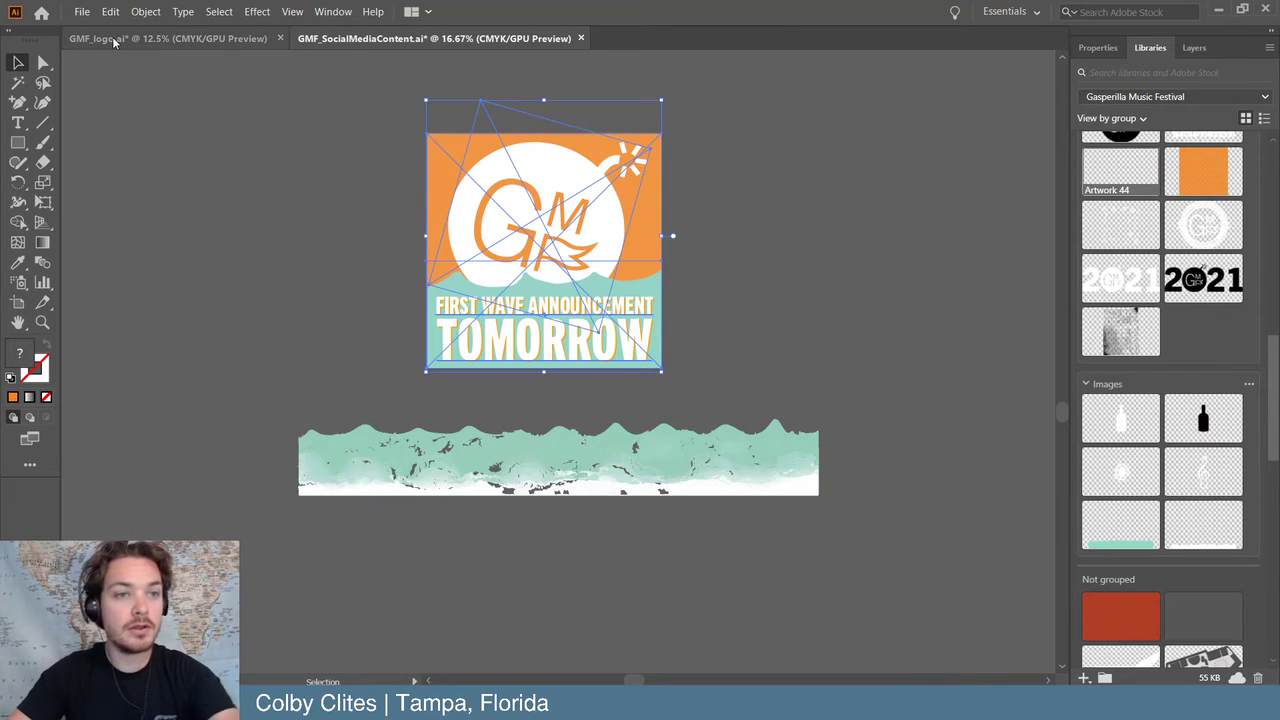
pyautogui.click(142, 12)
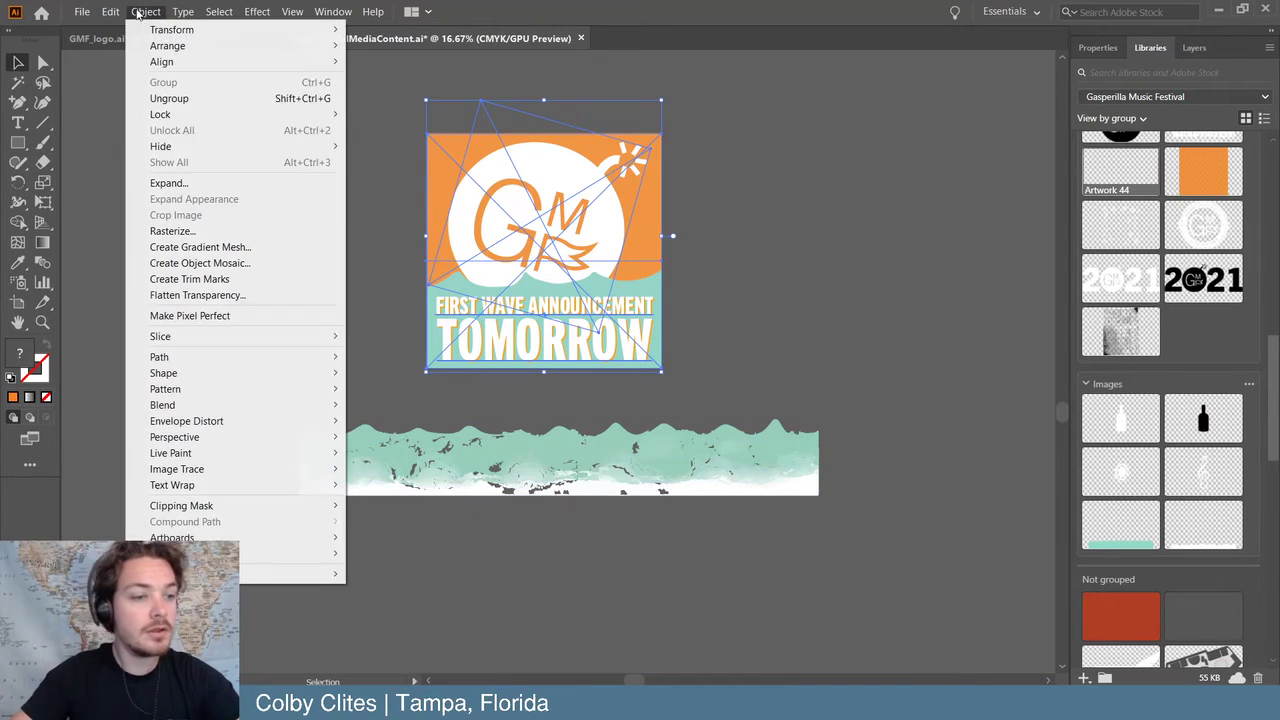
pyautogui.click(202, 100)
pyautogui.click(449, 147)
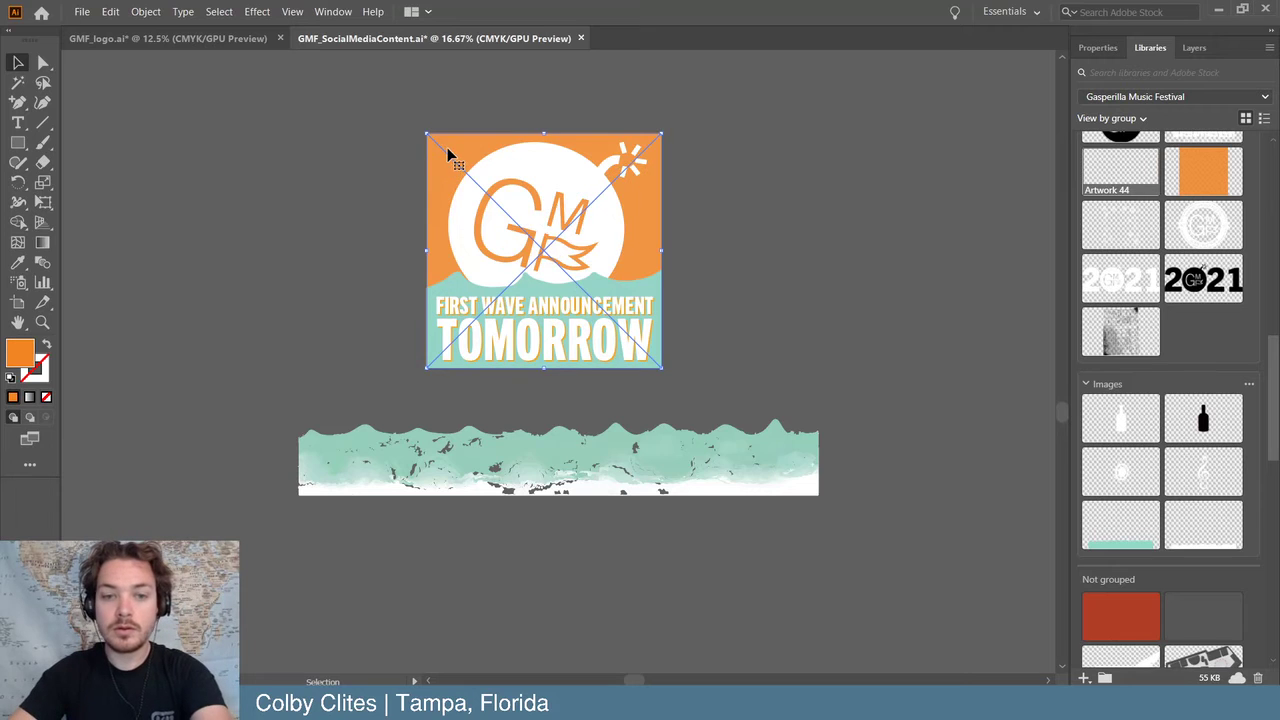
pyautogui.press('Delete')
# - Bring one of the textured orange squares from above the 2021 post over beside the First Wave Announcement Tomorrow post
pyautogui.scroll(-4, 738, 316)
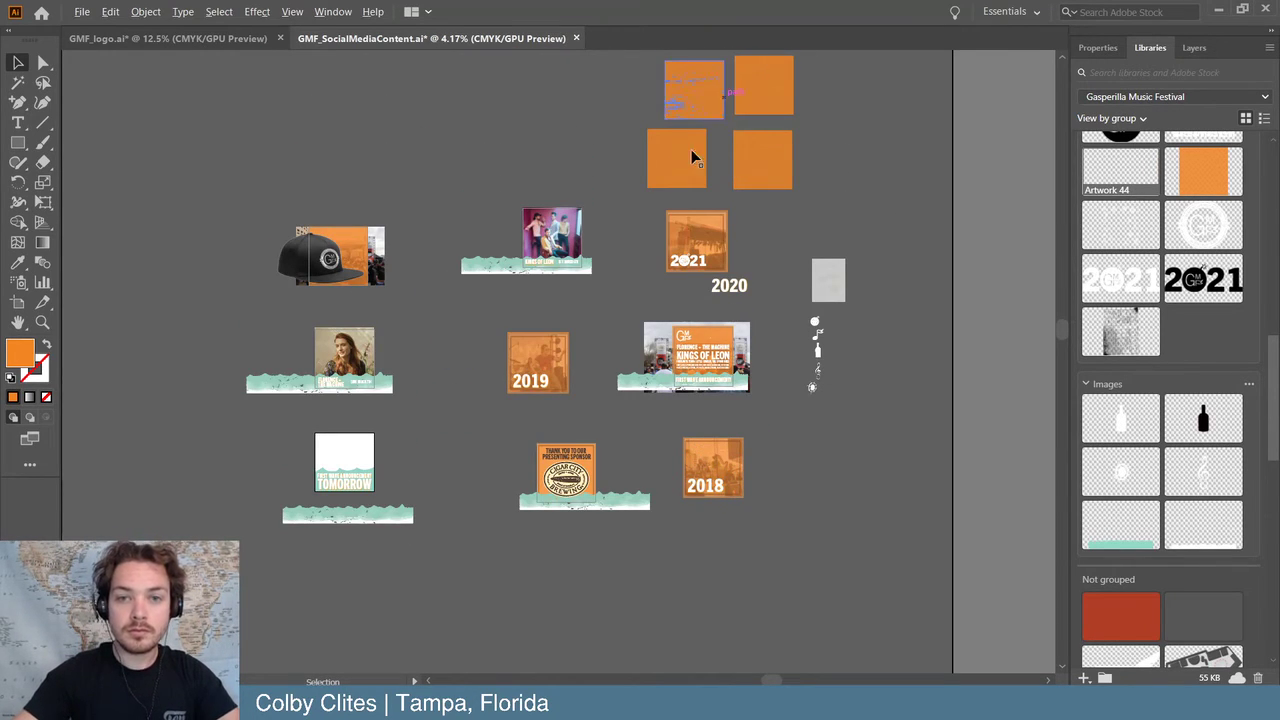
pyautogui.moveTo(691, 157); pyautogui.dragTo(232, 472)
pyautogui.hotkey('ctrl', '=')
pyautogui.hotkey('ctrl', '=')
pyautogui.hotkey('ctrl', '=')
pyautogui.hotkey('ctrl', '=')
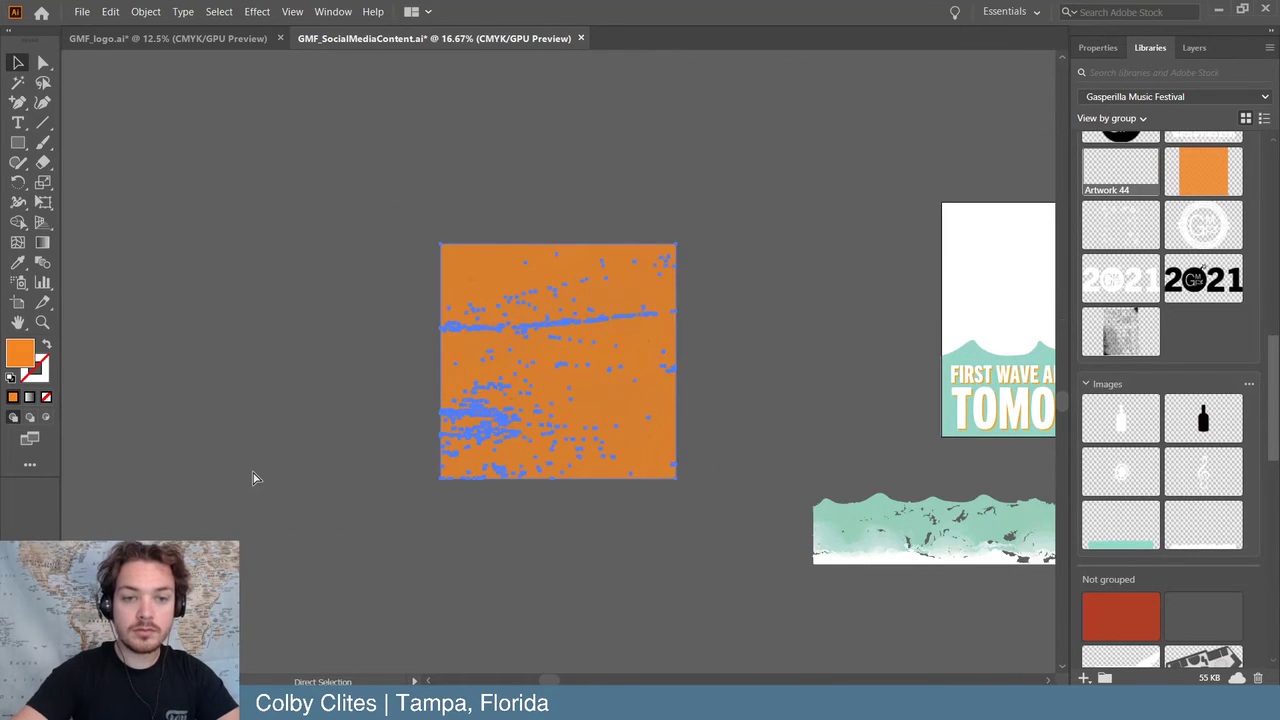
pyautogui.press('v')
pyautogui.hscroll(5, 270, 440)
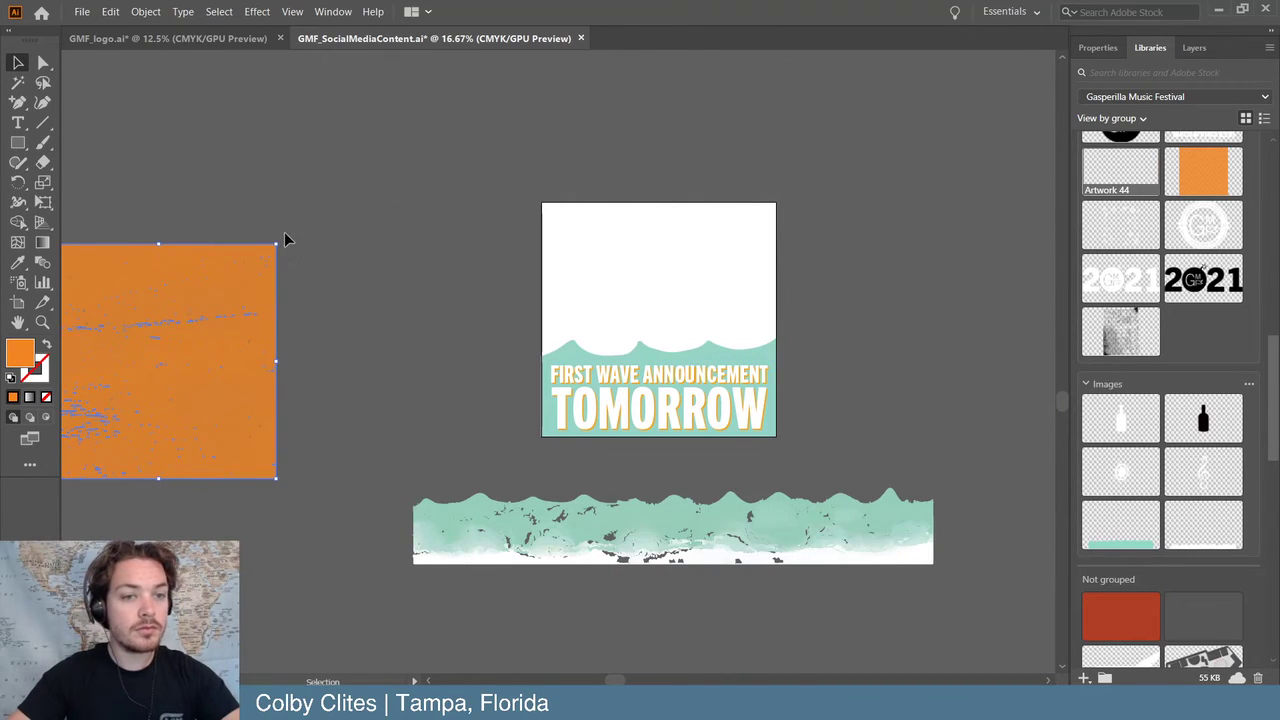
# - Rotate the textured orange square 180°, align it with the Tomorrow artboard, send it to the back, and deselect it
pyautogui.moveTo(279, 237); pyautogui.dragTo(106, 449)
pyautogui.moveTo(180, 389); pyautogui.dragTo(657, 346)
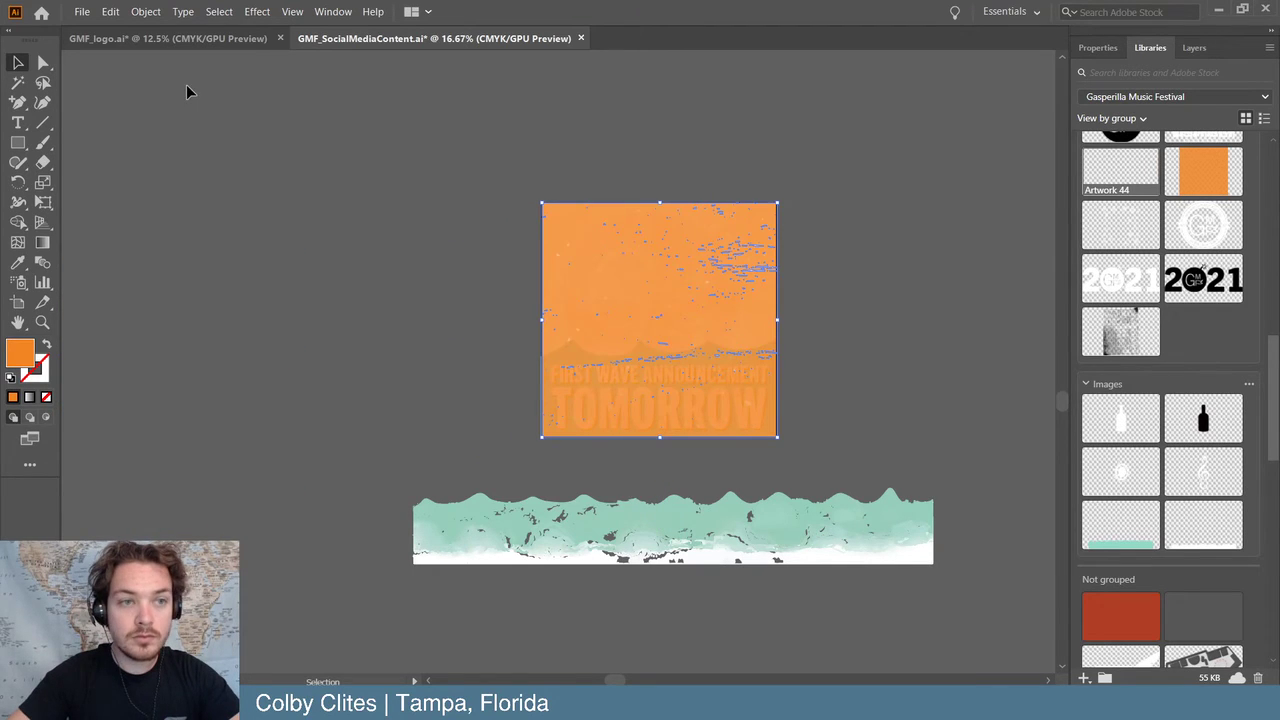
pyautogui.click(146, 11)
pyautogui.moveTo(171, 46)
pyautogui.click(425, 95)
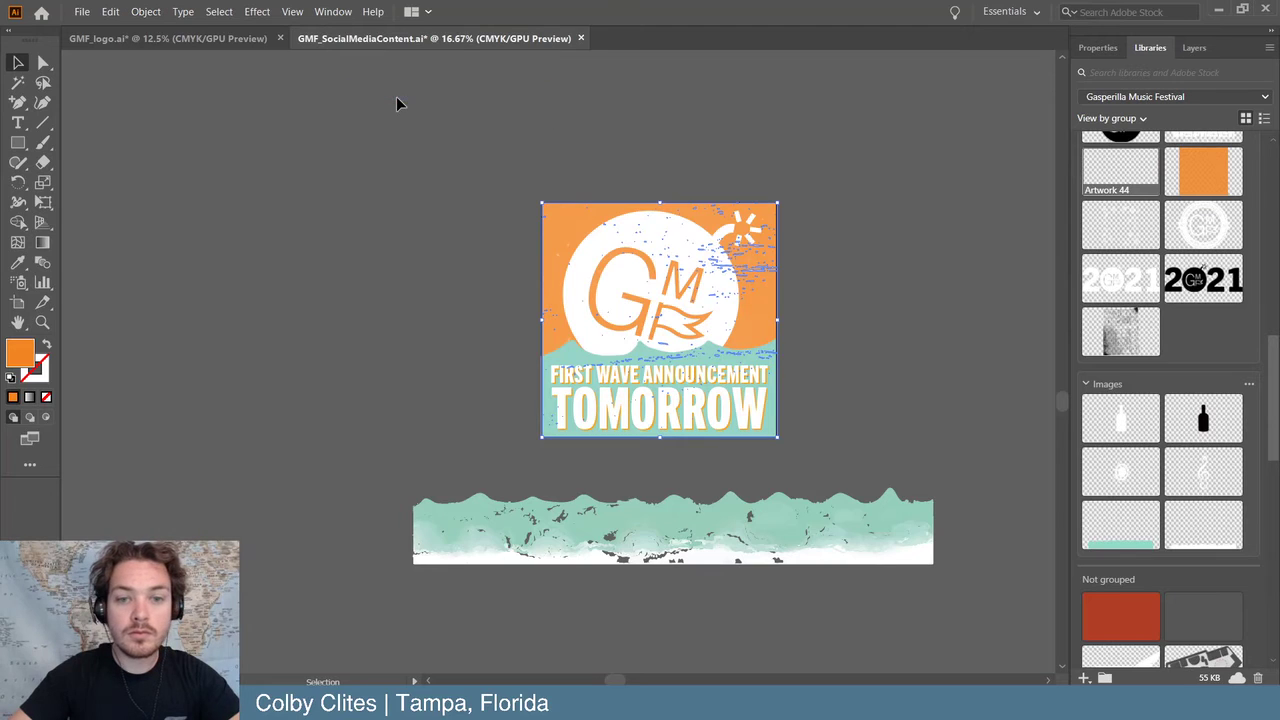
pyautogui.click(397, 102)
# - Delete the flat teal wave behind the text of the First Wave Announcement Tomorrow post
pyautogui.click(851, 528)
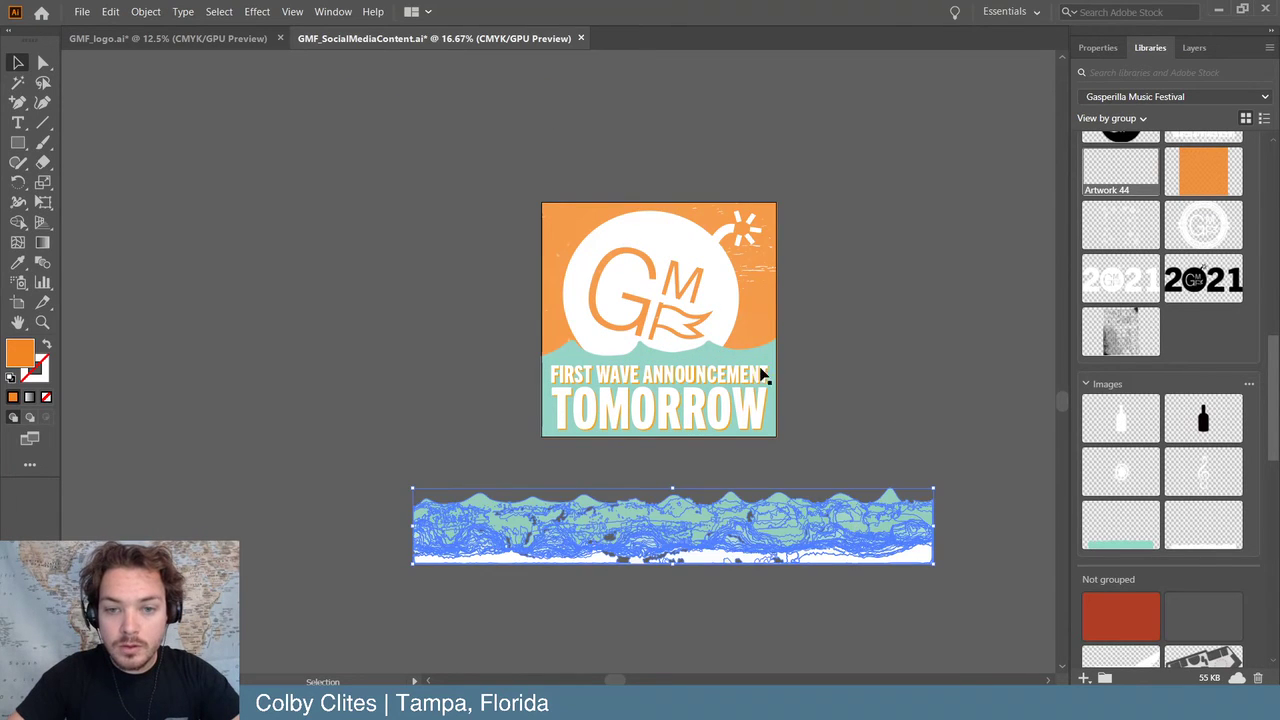
pyautogui.click(770, 349)
pyautogui.press('Delete')
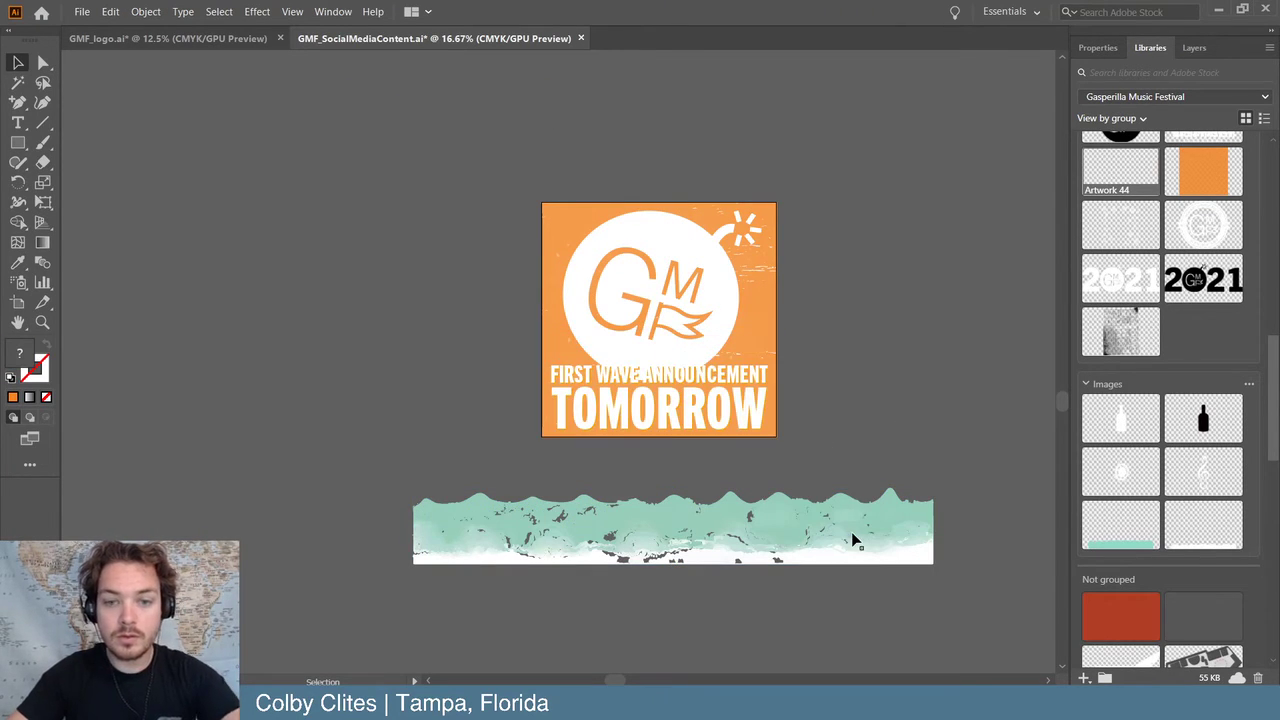
# - Move the textured teal wave over the lower part of the First Wave Announcement Tomorrow post and enlarge it well beyond the artboard
pyautogui.moveTo(855, 530); pyautogui.dragTo(780, 368)
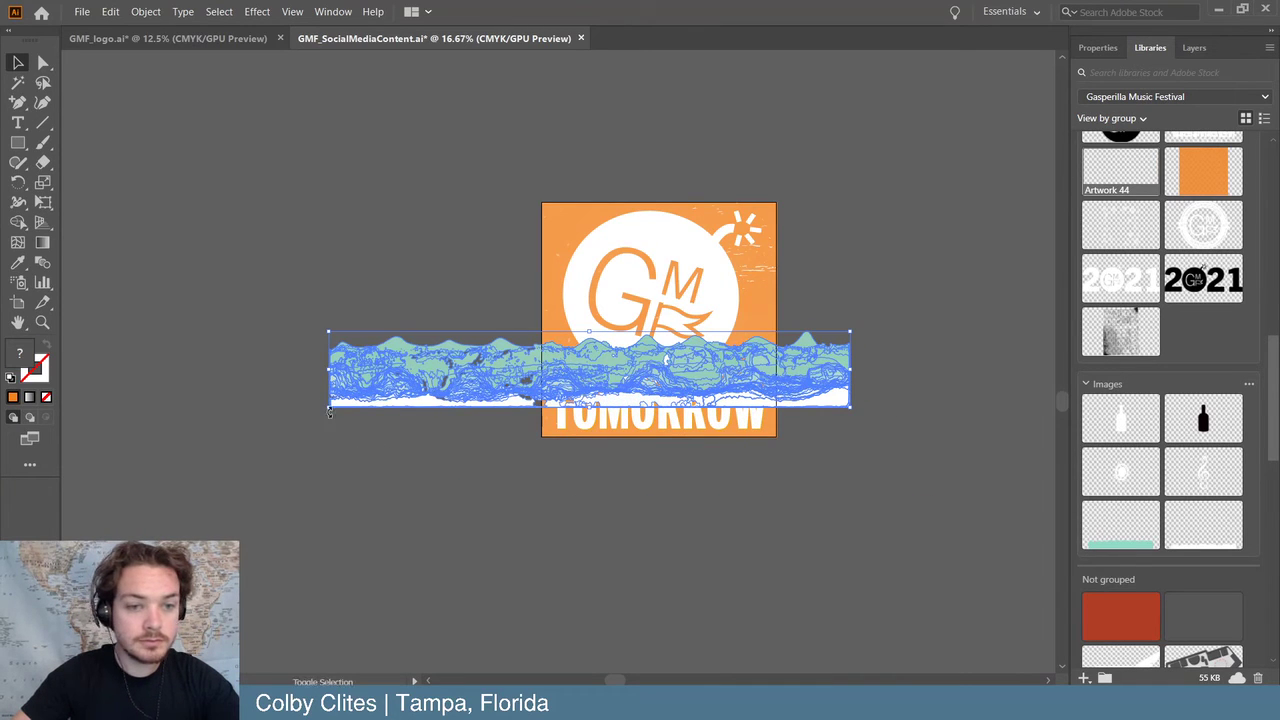
pyautogui.moveTo(328, 410); pyautogui.dragTo(92, 510)
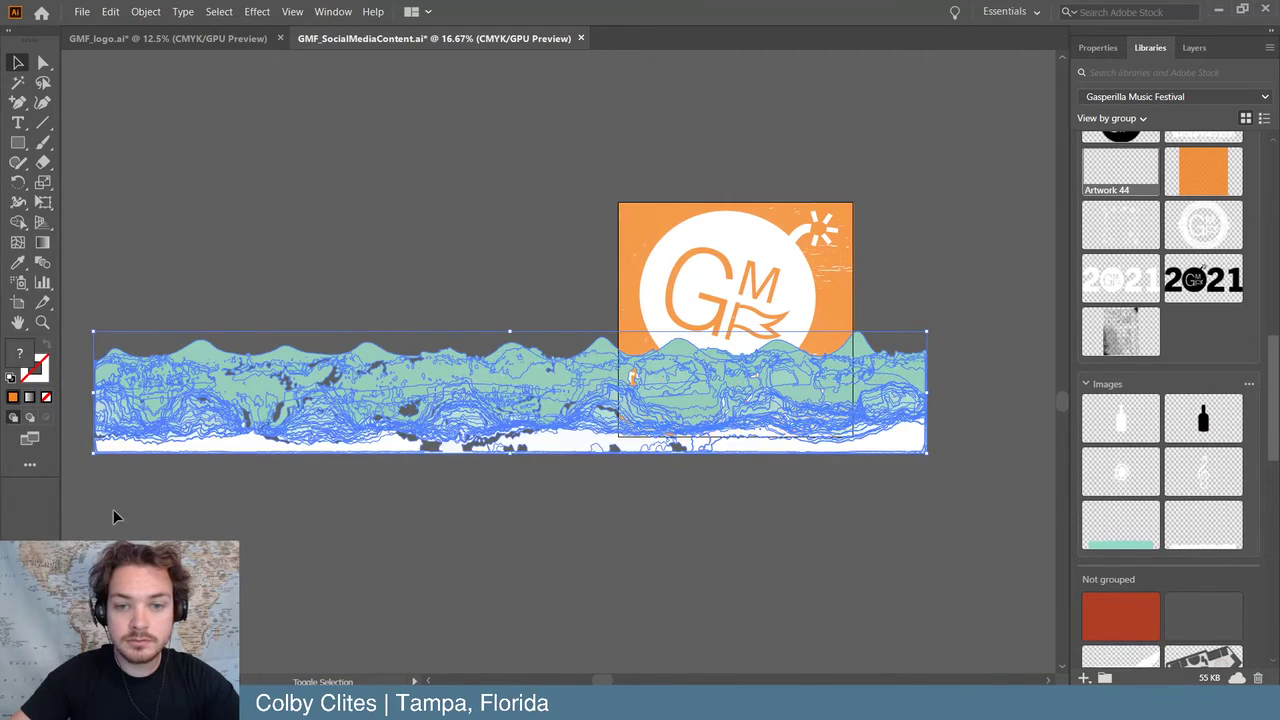
pyautogui.hscroll(4, 170, 25)
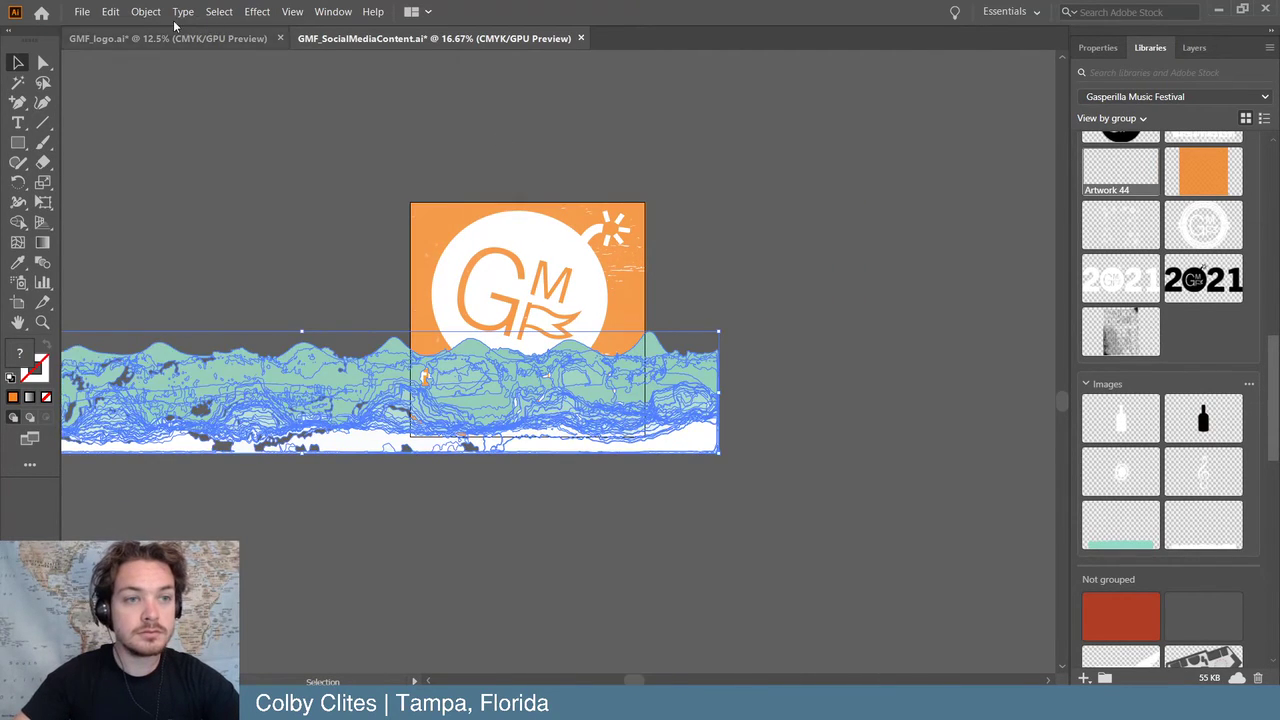
# - Arrange the textured wave behind the announcement text but in front of the textured orange background
pyautogui.click(145, 11)
pyautogui.moveTo(163, 46)
pyautogui.click(400, 92)
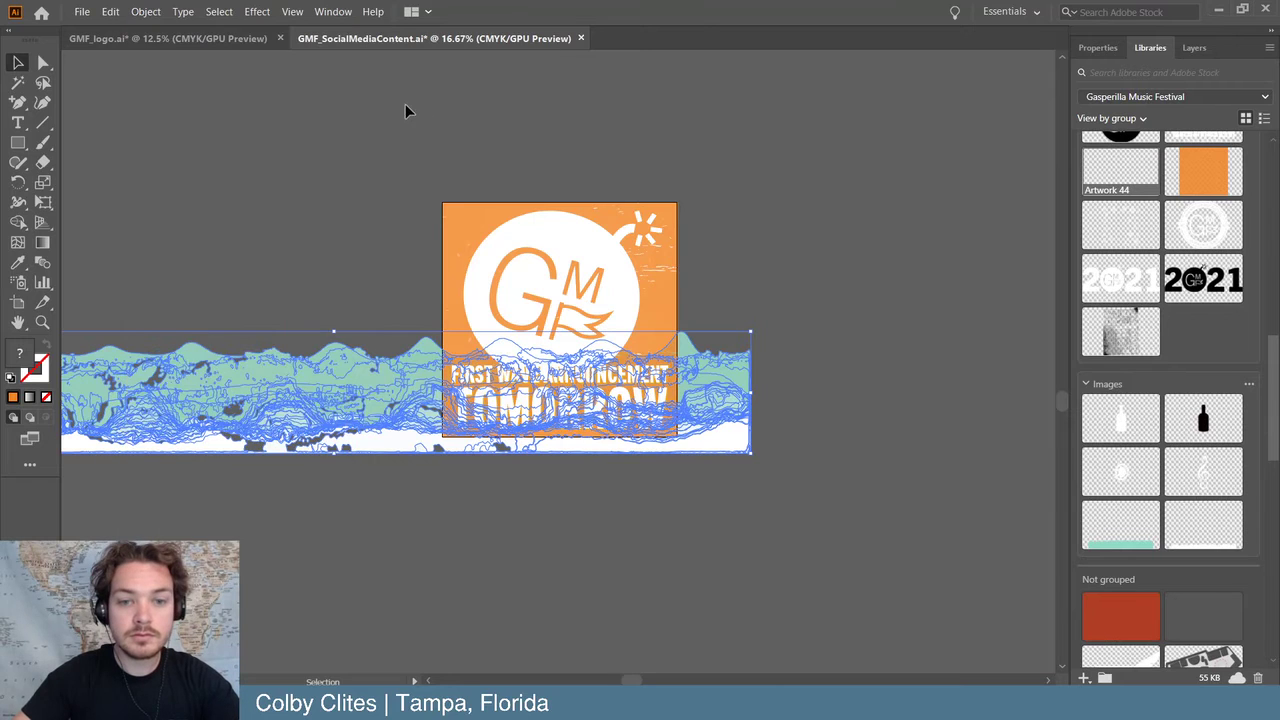
pyautogui.press('a')
pyautogui.hotkey('ctrl', 'a')
pyautogui.press('v')
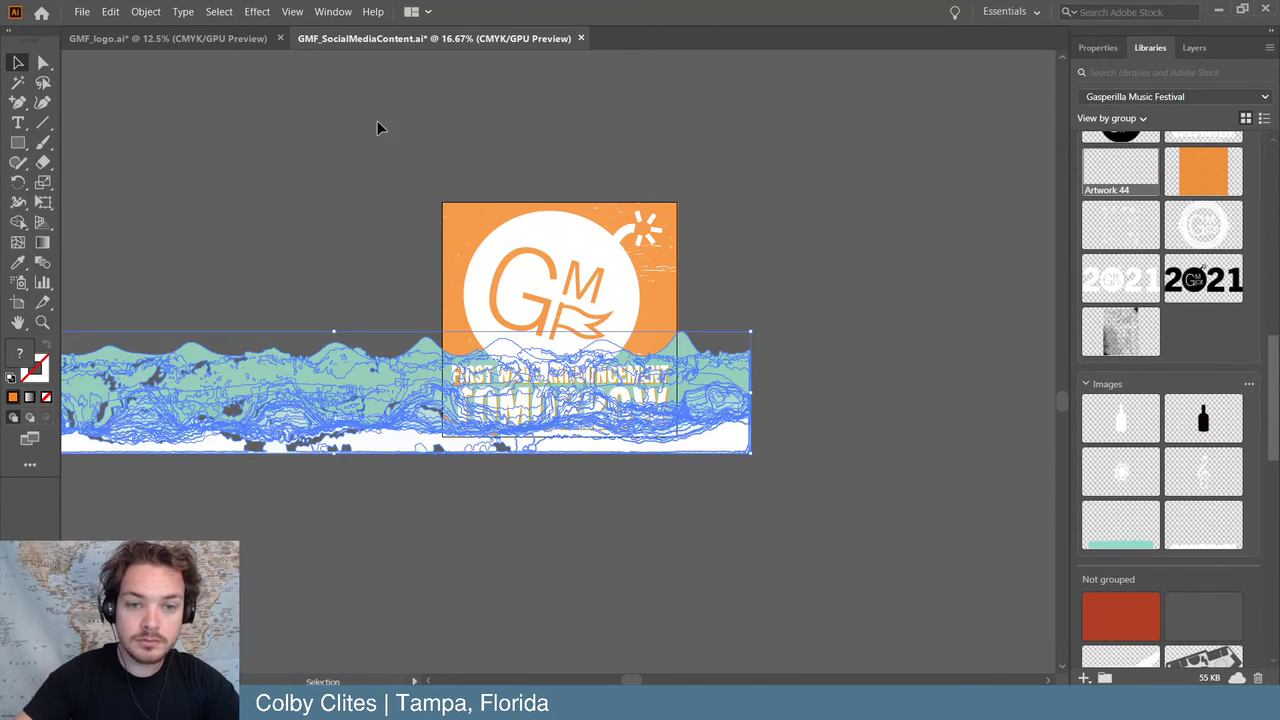
# - Shift the textured wave slightly down on the Tomorrow post and deselect it
pyautogui.click(309, 205)
pyautogui.click(705, 373)
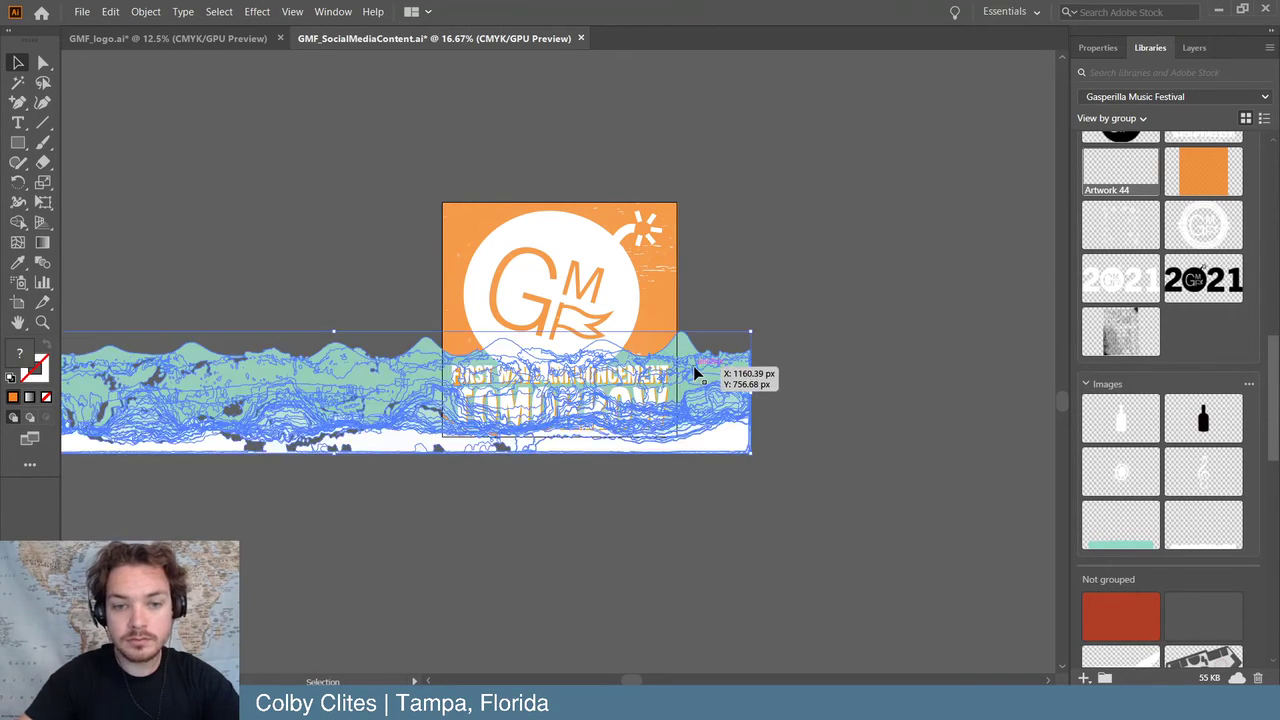
pyautogui.click(818, 358)
pyautogui.click(718, 365)
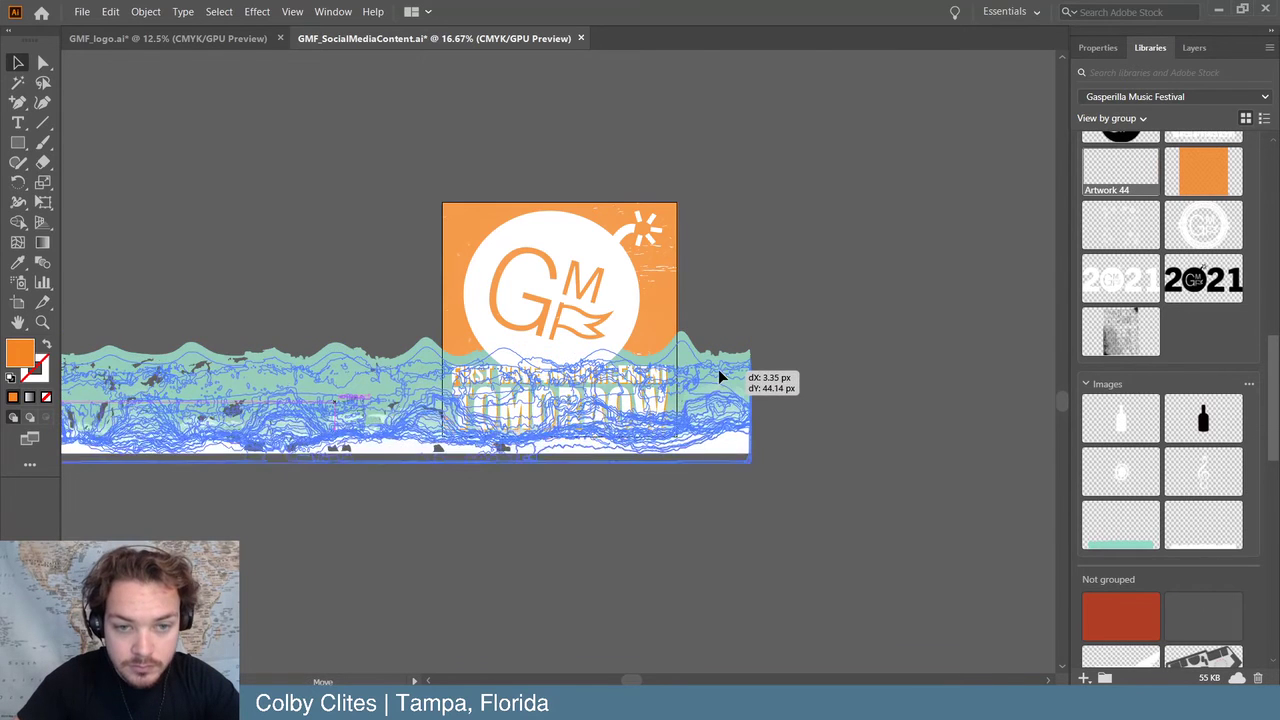
pyautogui.click(860, 338)
pyautogui.moveTo(740, 404); pyautogui.dragTo(735, 396)
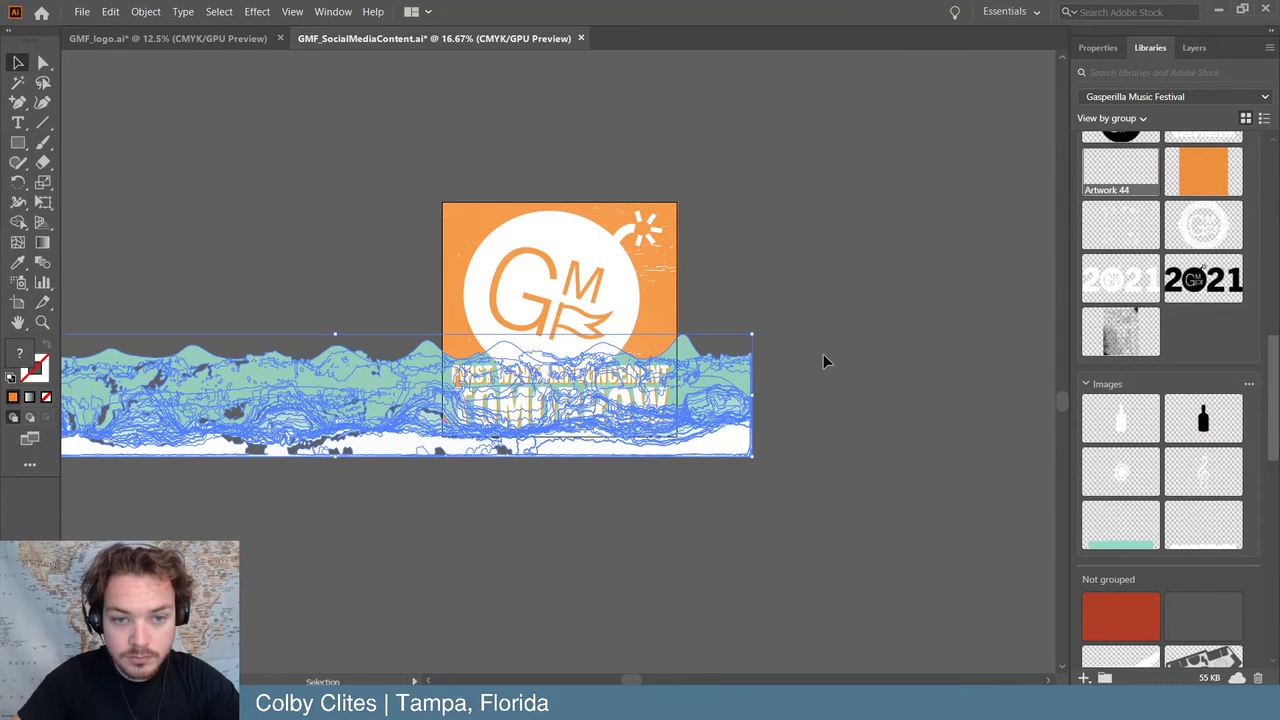
pyautogui.click(823, 354)
# - Place the white GMF bomb logo behind the wave, nudge it slightly right and down, and deselect it
pyautogui.click(628, 280)
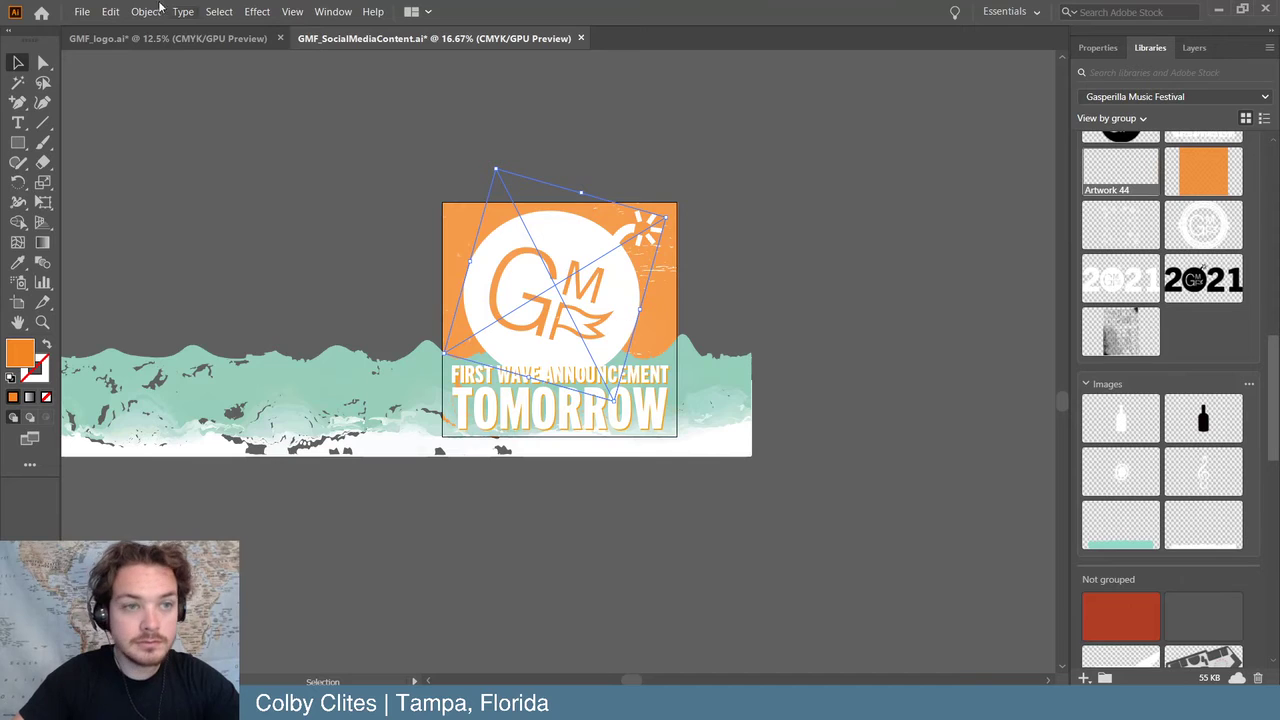
pyautogui.click(146, 11)
pyautogui.moveTo(191, 46)
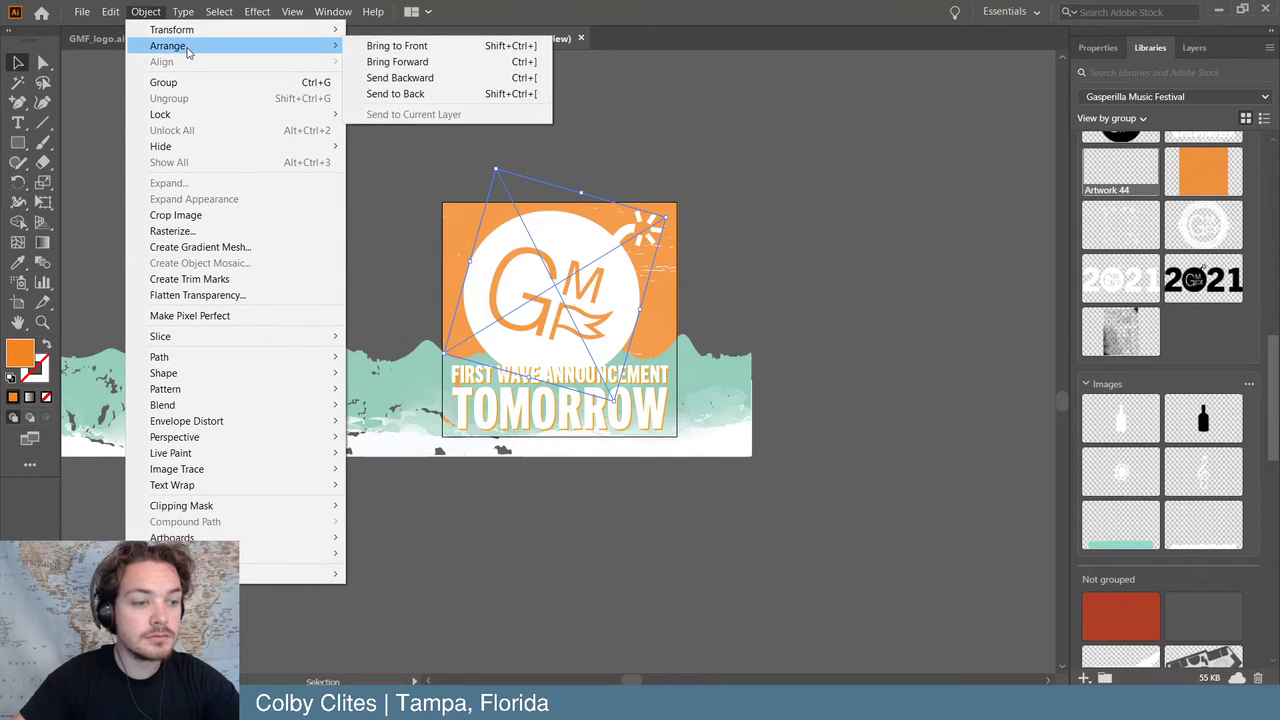
pyautogui.click(449, 94)
pyautogui.hotkey('ctrl', 'z')
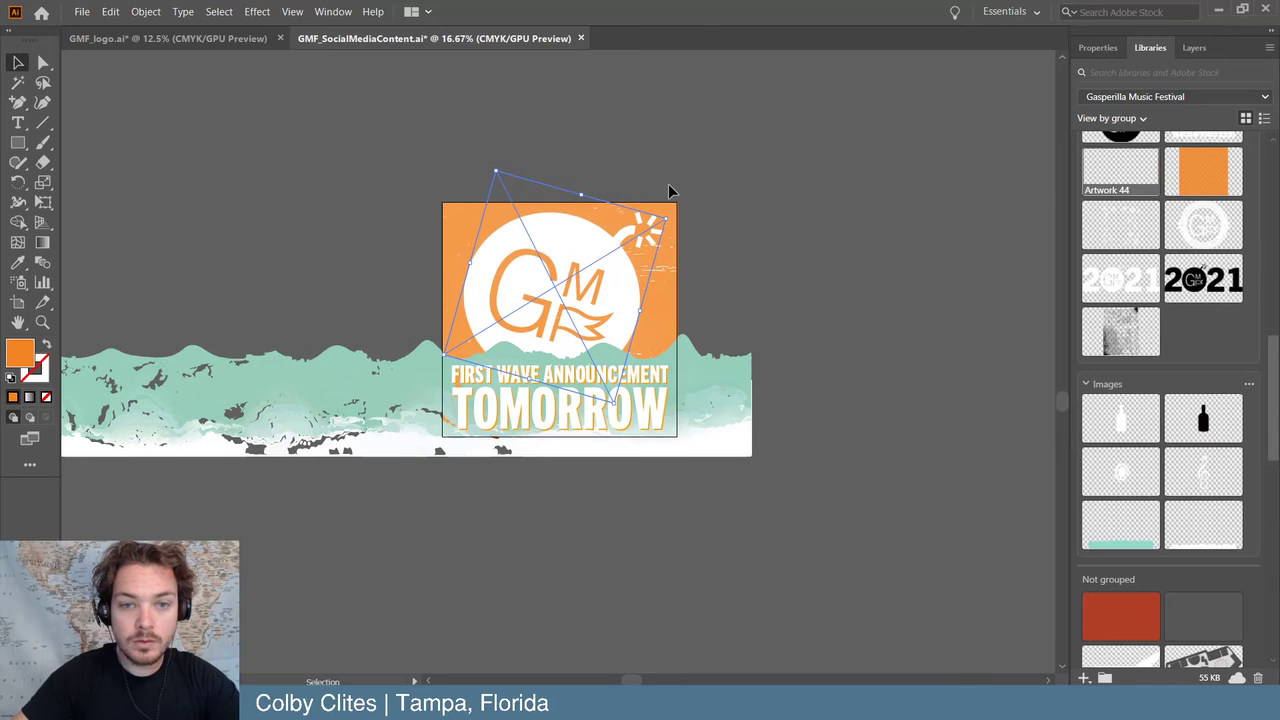
pyautogui.hotkey('shift', 'Right')
pyautogui.hotkey('shift', 'Down')
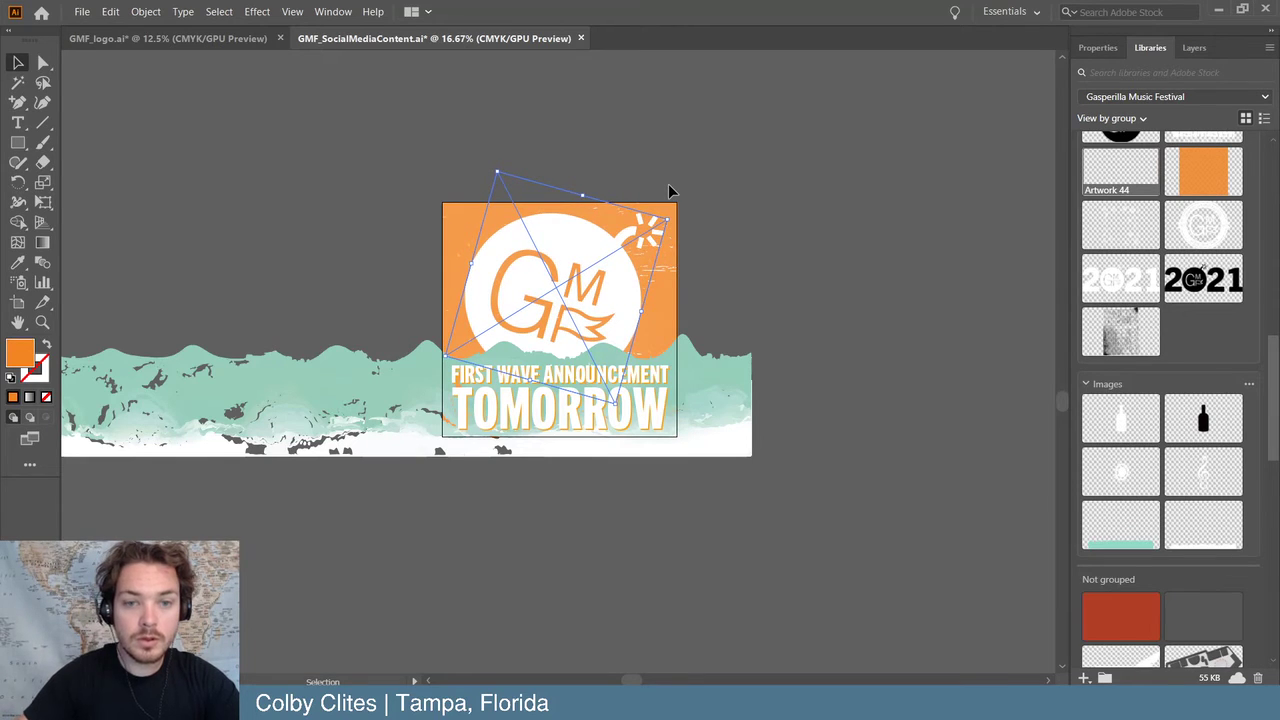
pyautogui.click(665, 176)
# - Draw a rectangle covering the First Wave Announcement Tomorrow text and fill it with teal sampled from the wave
pyautogui.hotkey('ctrl', '=')
pyautogui.hotkey('ctrl', '=')
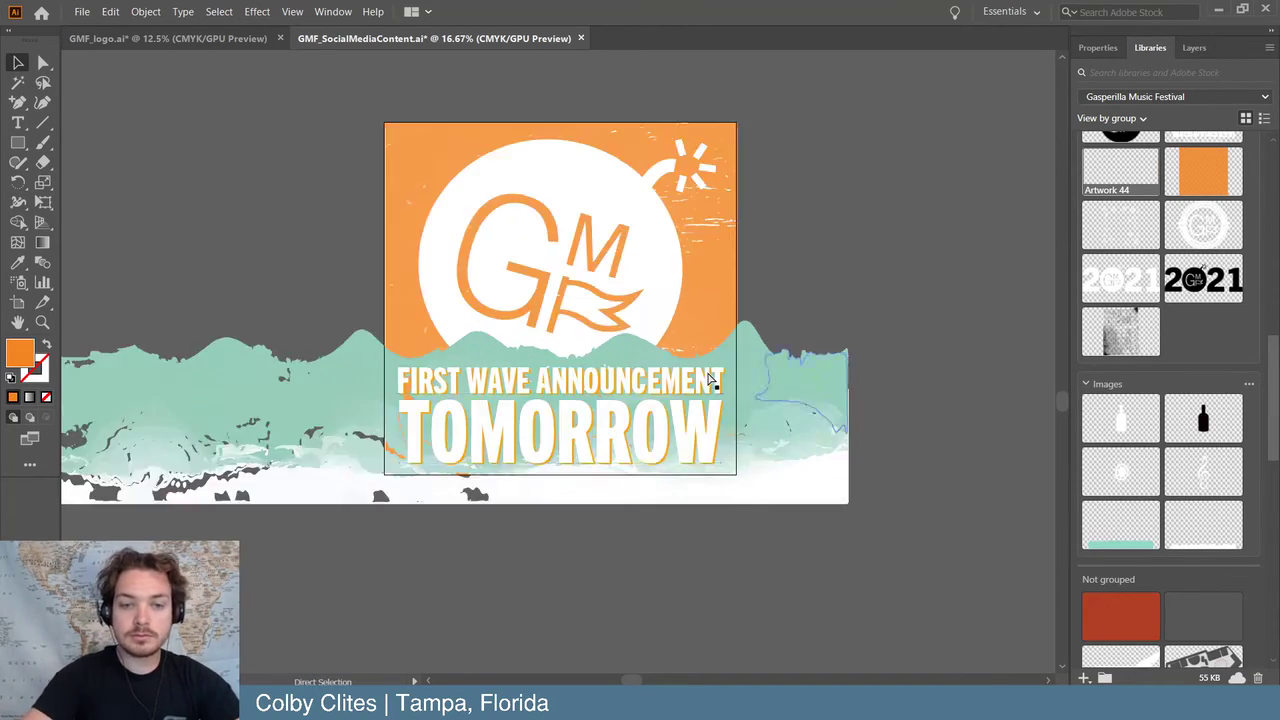
pyautogui.click(20, 143)
pyautogui.moveTo(220, 366); pyautogui.dragTo(893, 574)
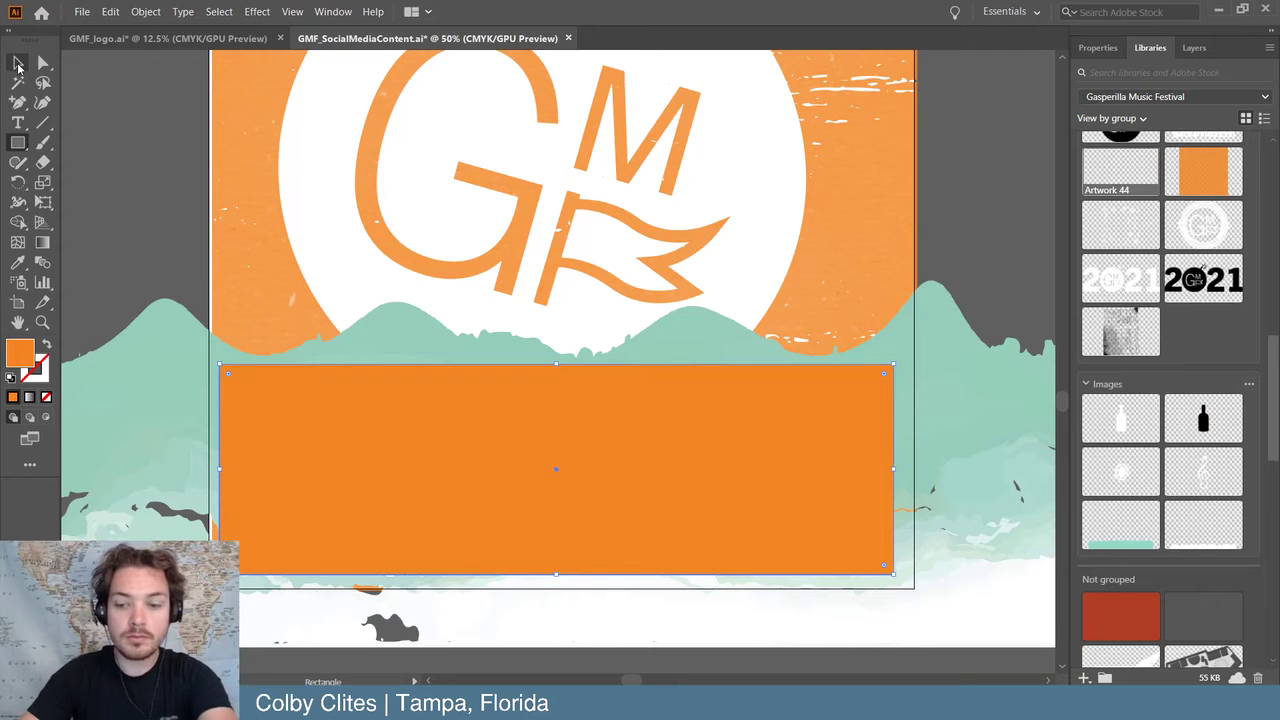
pyautogui.hotkey('ctrl', 'z')
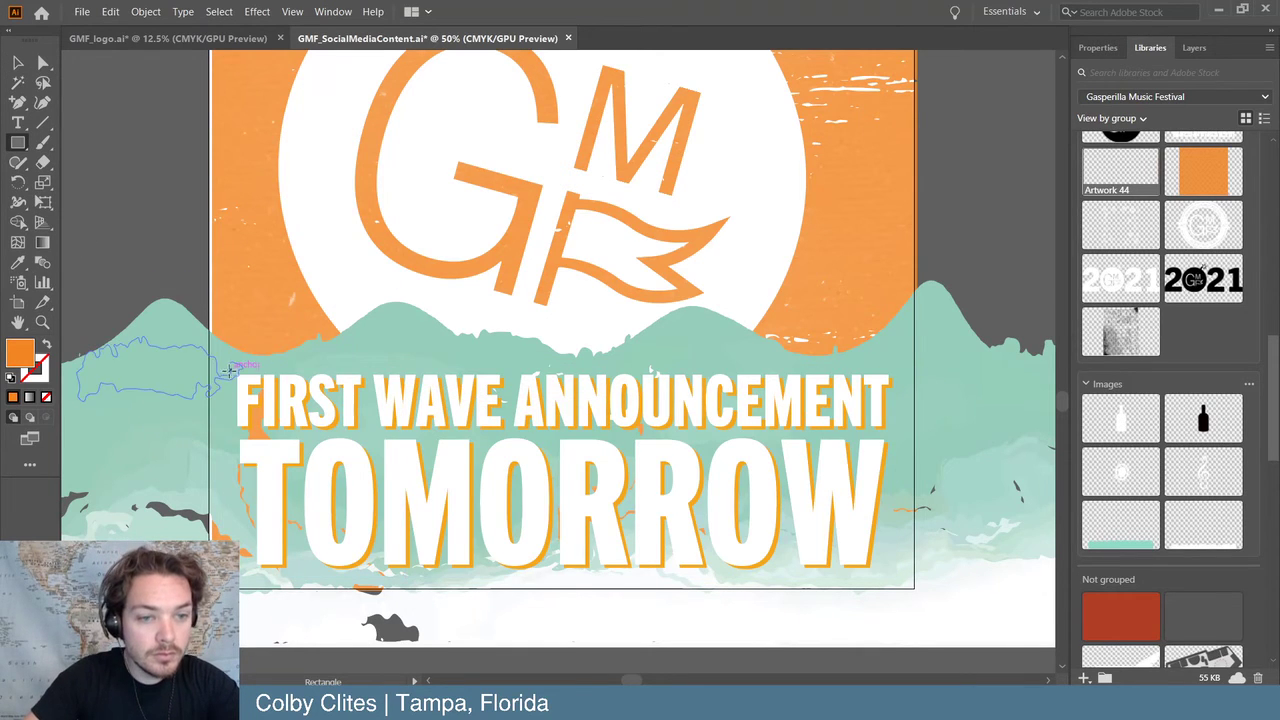
pyautogui.moveTo(238, 376); pyautogui.dragTo(887, 563)
pyautogui.press('i')
pyautogui.click(894, 337)
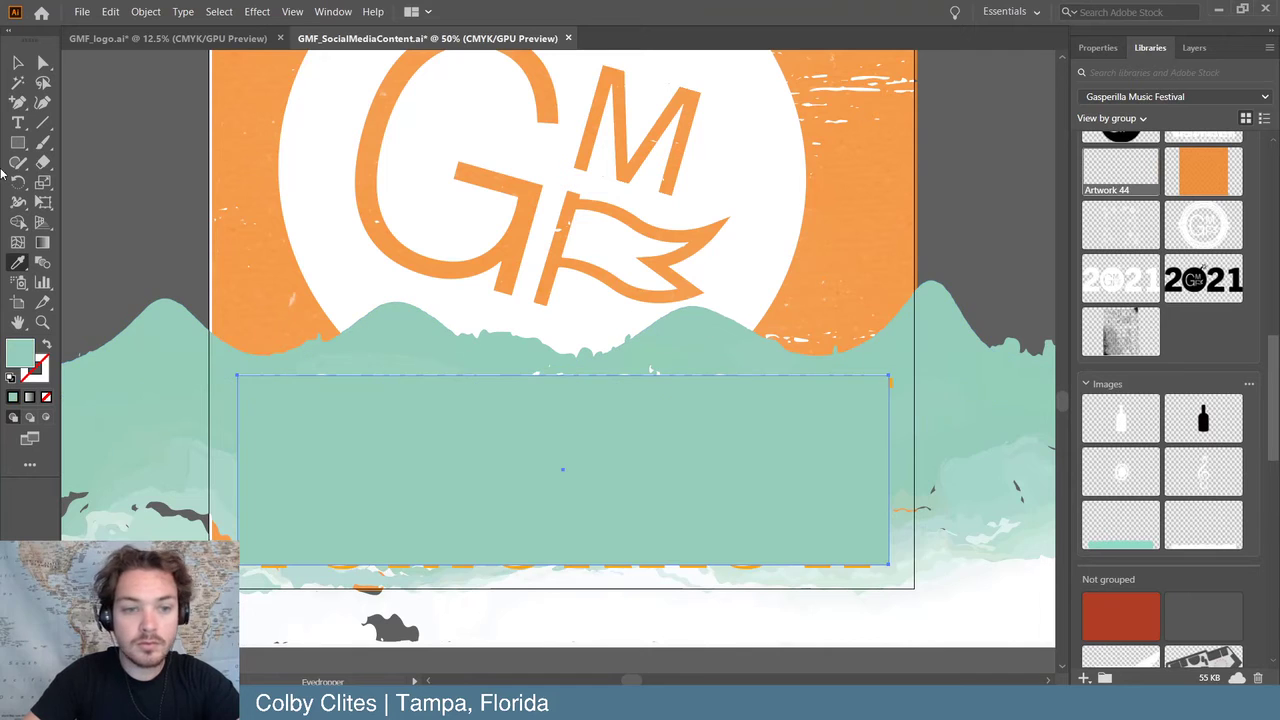
# - Send the teal rectangle behind the announcement text and deselect it
pyautogui.click(18, 64)
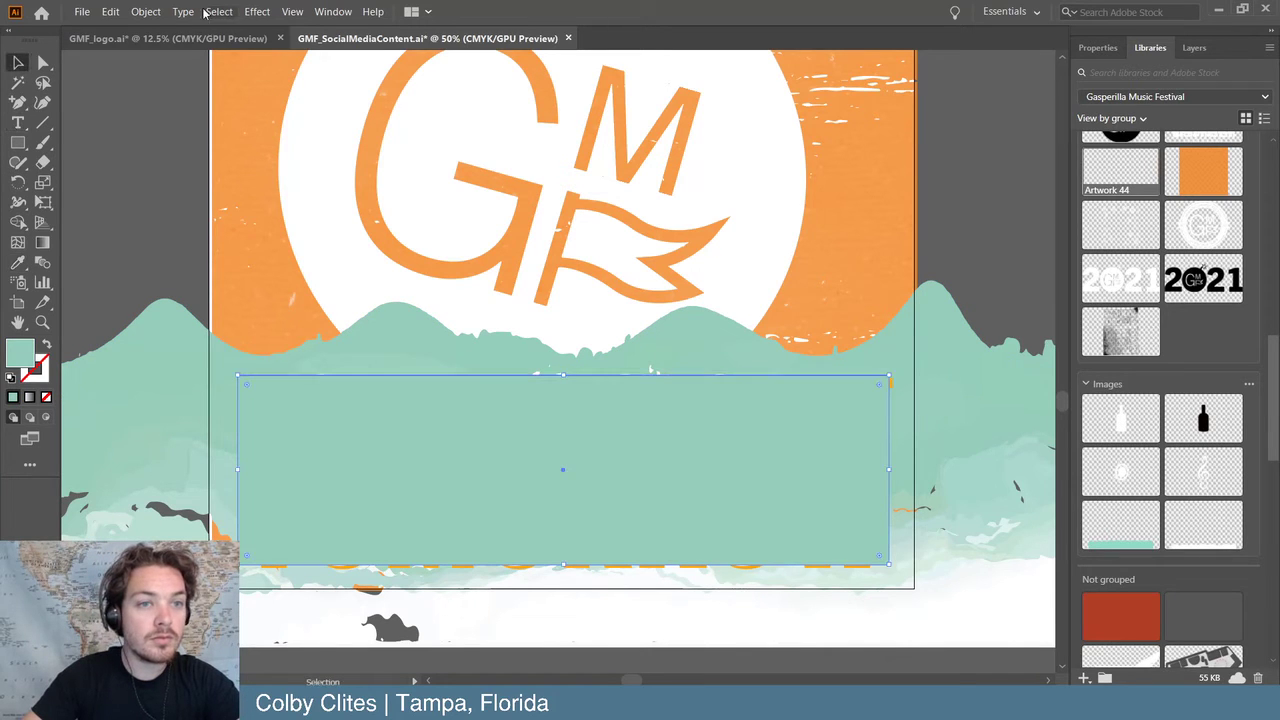
pyautogui.click(146, 11)
pyautogui.moveTo(190, 47)
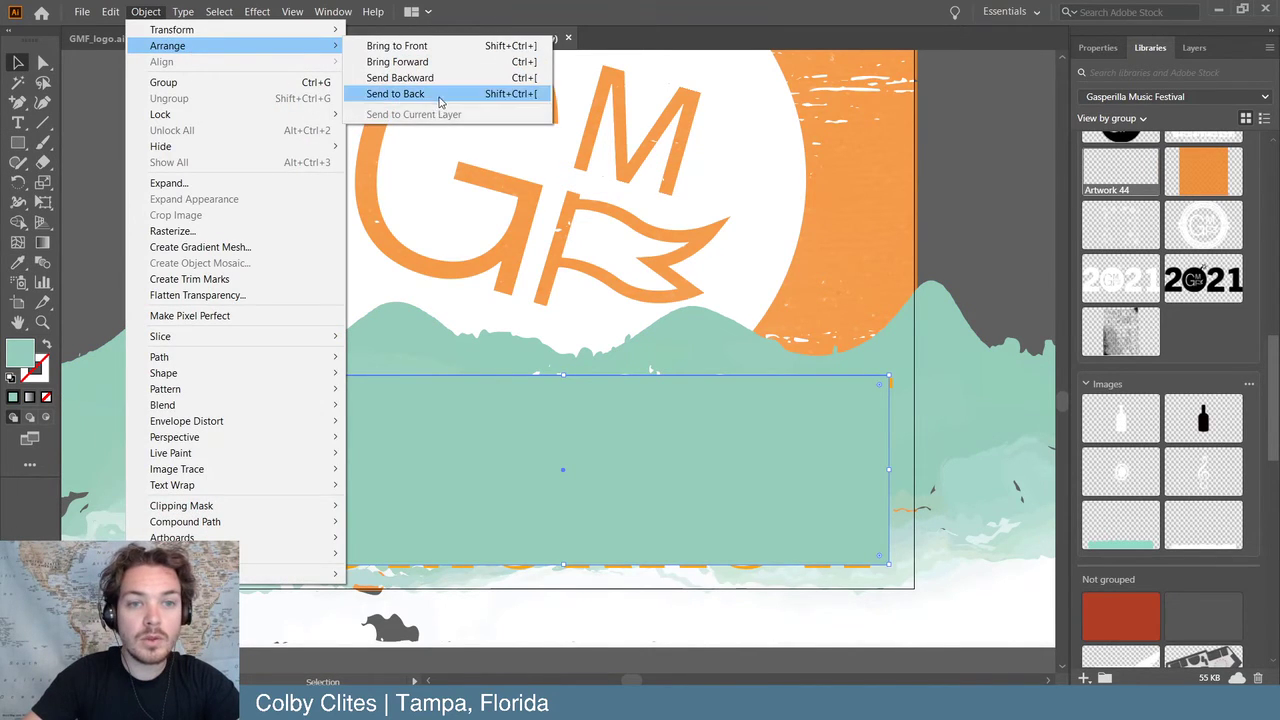
pyautogui.click(410, 93)
pyautogui.press('a')
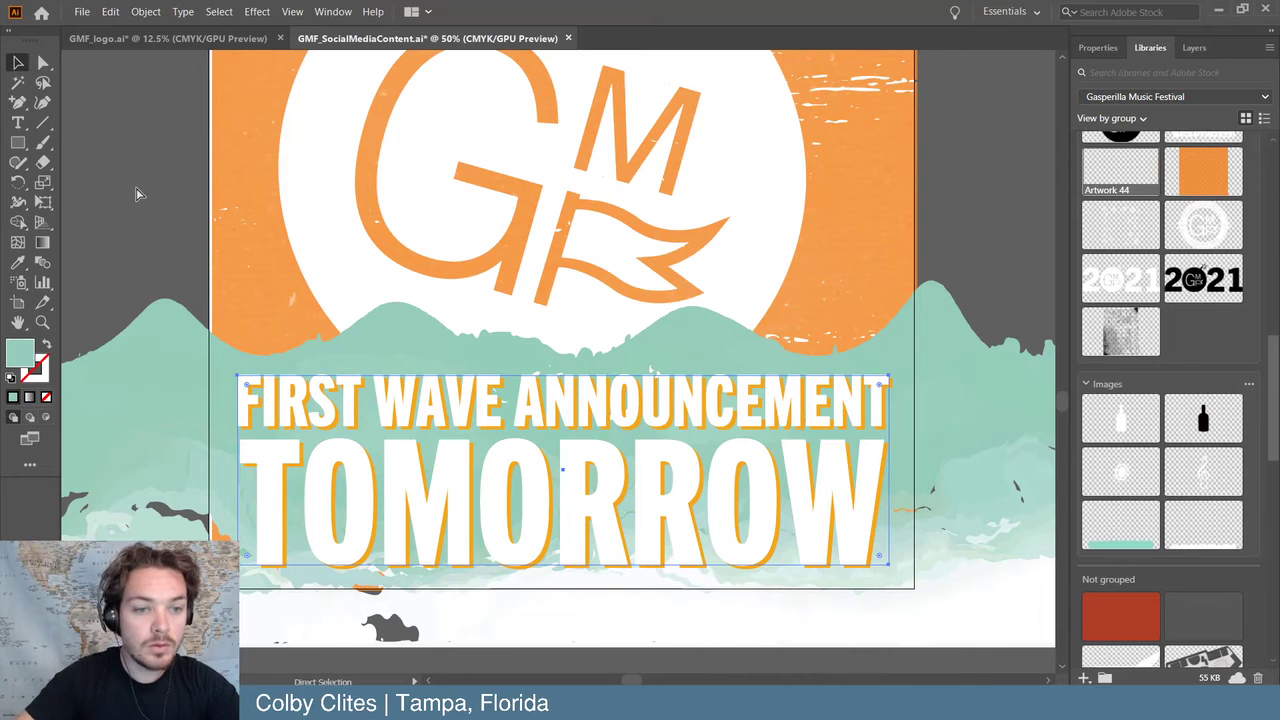
pyautogui.click(143, 187)
# - Review the full set of social media posts across the artboards for consistency
pyautogui.hotkey('ctrl', '-')
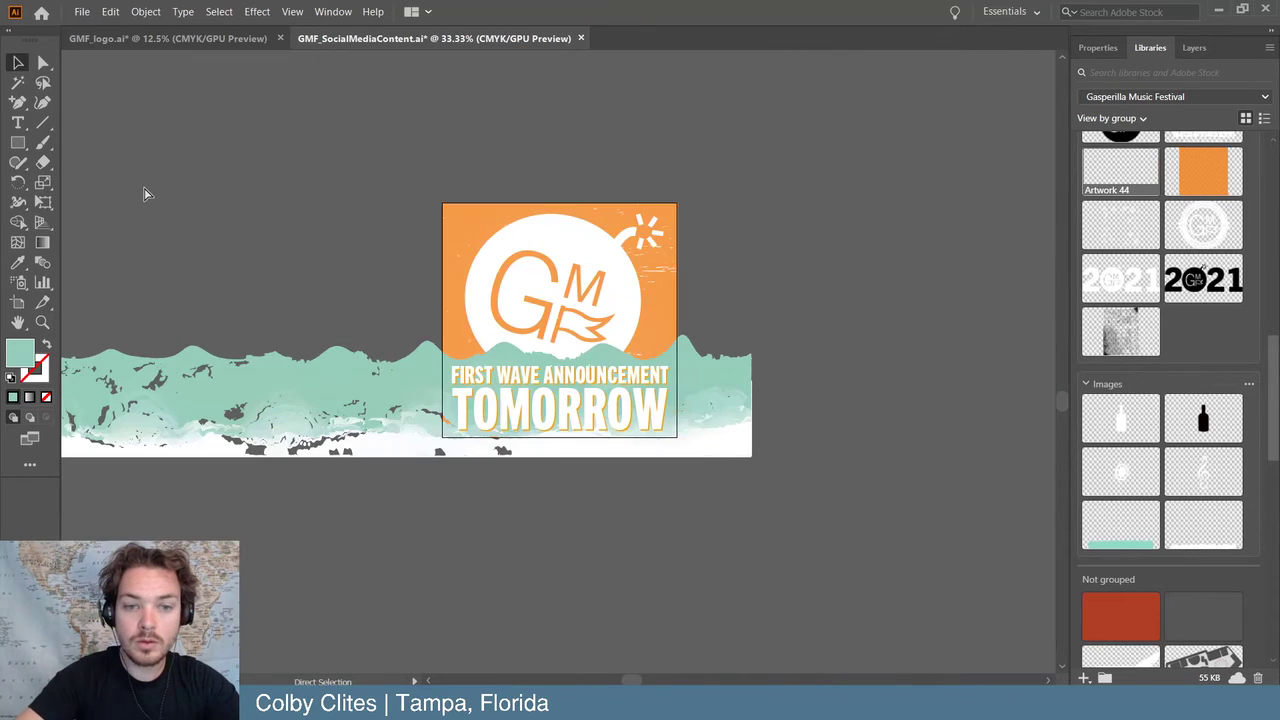
pyautogui.hotkey('ctrl', '-')
pyautogui.hotkey('ctrl', '-')
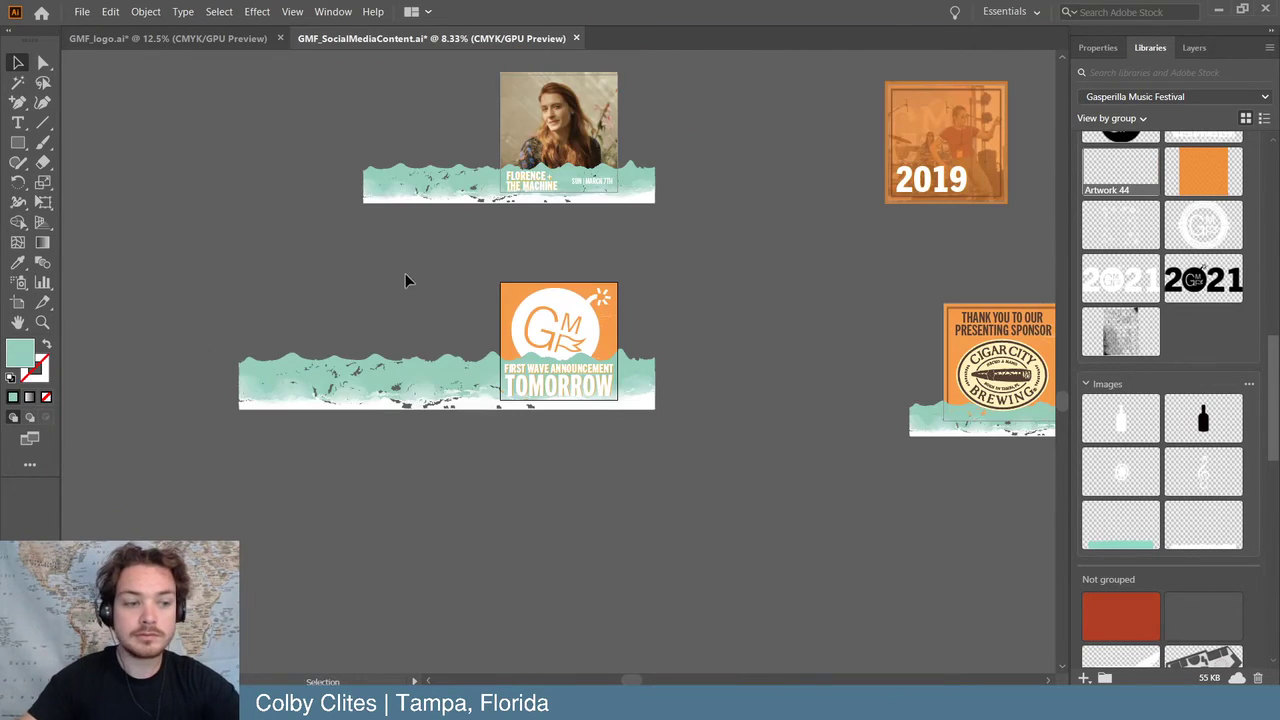
pyautogui.scroll(3, 346, 253)
pyautogui.hscroll(4, 346, 253)
pyautogui.scroll(2, 346, 253)
pyautogui.scroll(-1, 304, 228)
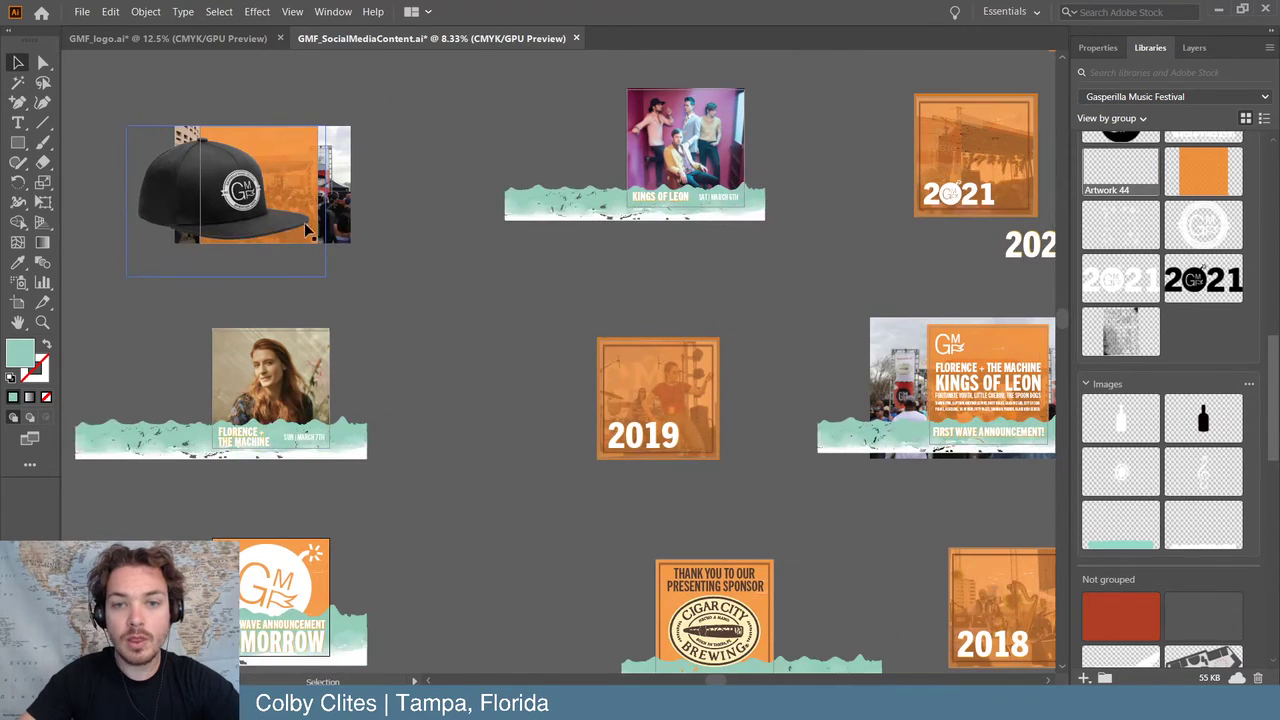
pyautogui.hscroll(3, 304, 228)
pyautogui.scroll(-1, 290, 338)
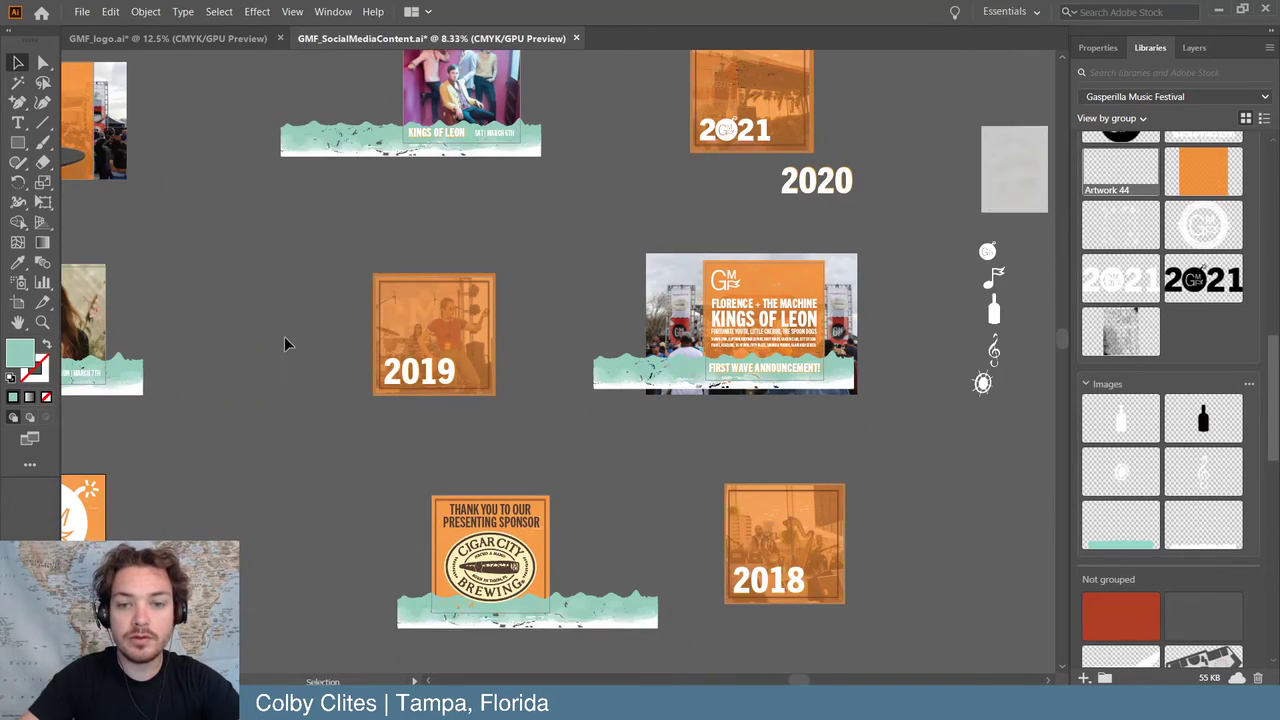
pyautogui.hscroll(-2, 285, 338)
# - Save the GMF_SocialMediaContent.ai document
pyautogui.click(82, 11)
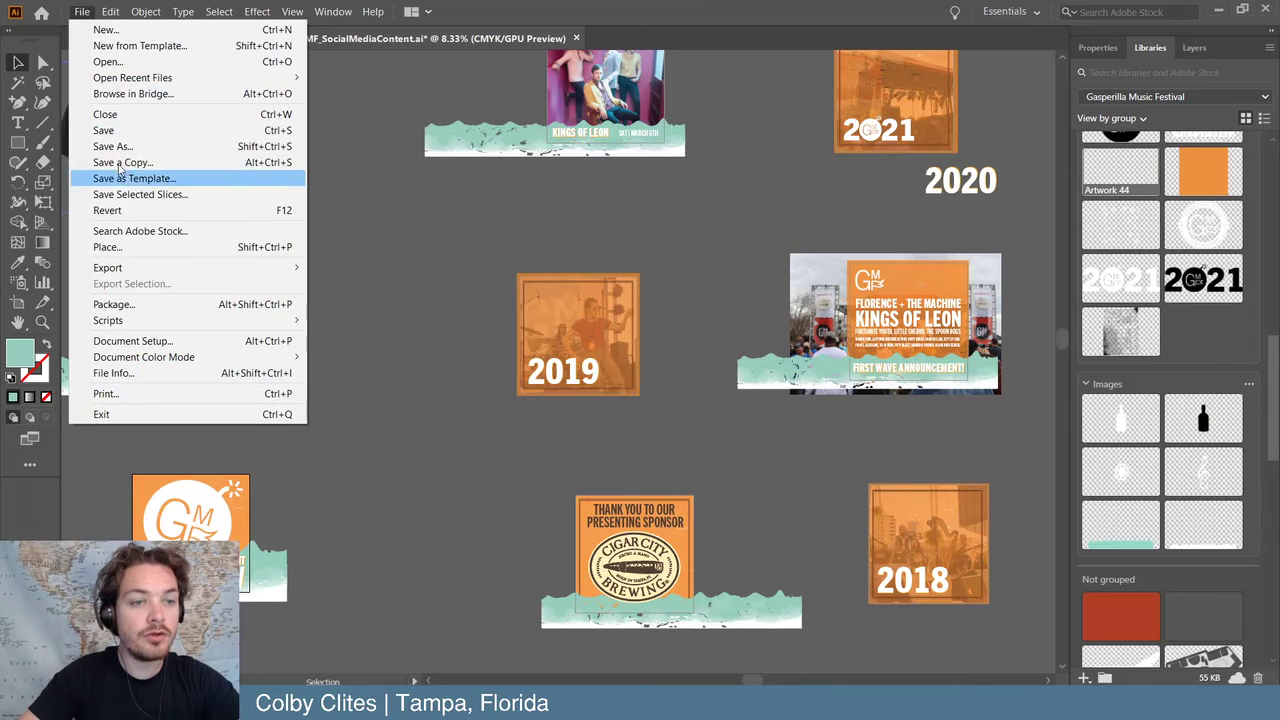
pyautogui.click(124, 131)
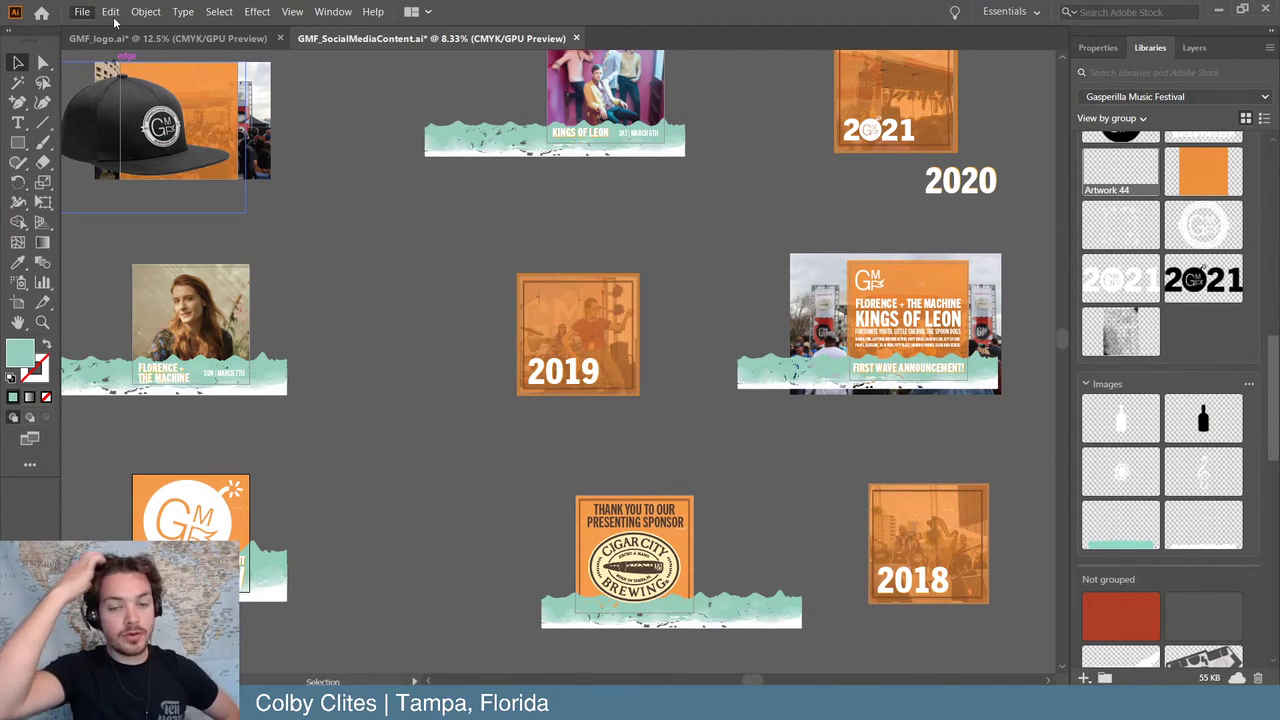
pyautogui.hotkey('ctrl', 's')
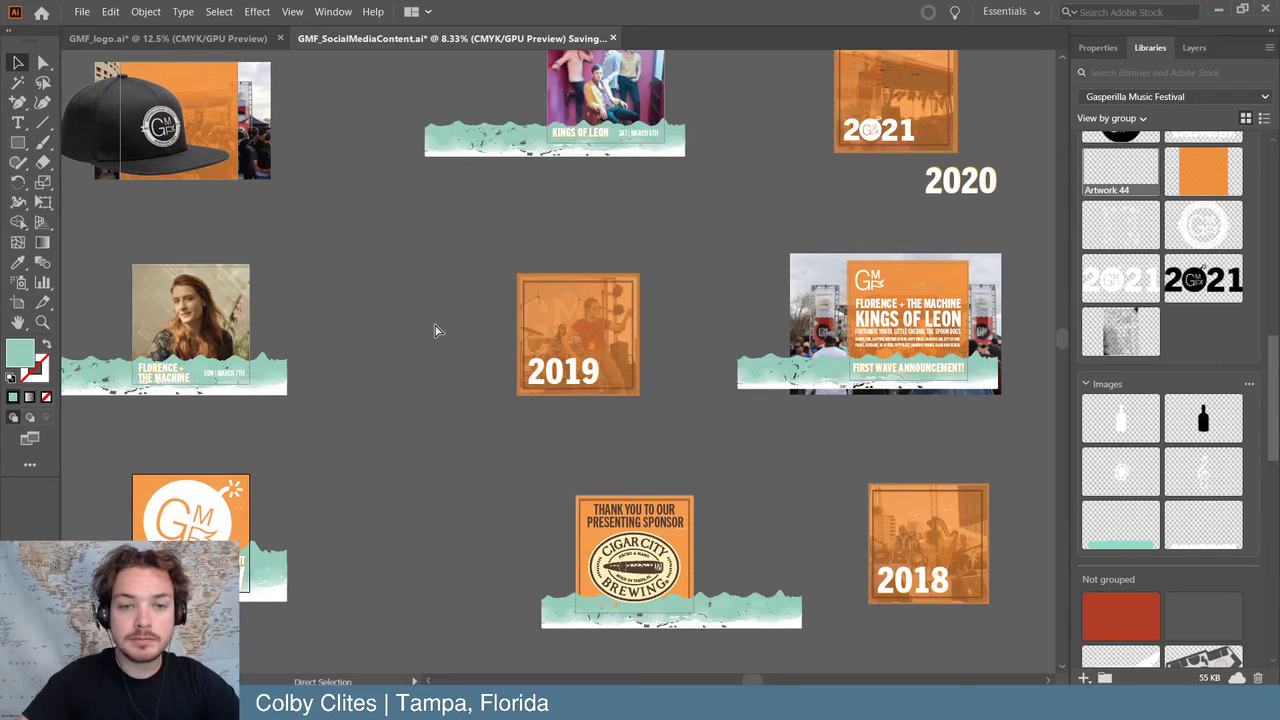
pyautogui.hotkey('ctrl', '=')
pyautogui.hotkey('ctrl', '=')
pyautogui.hotkey('ctrl', '=')
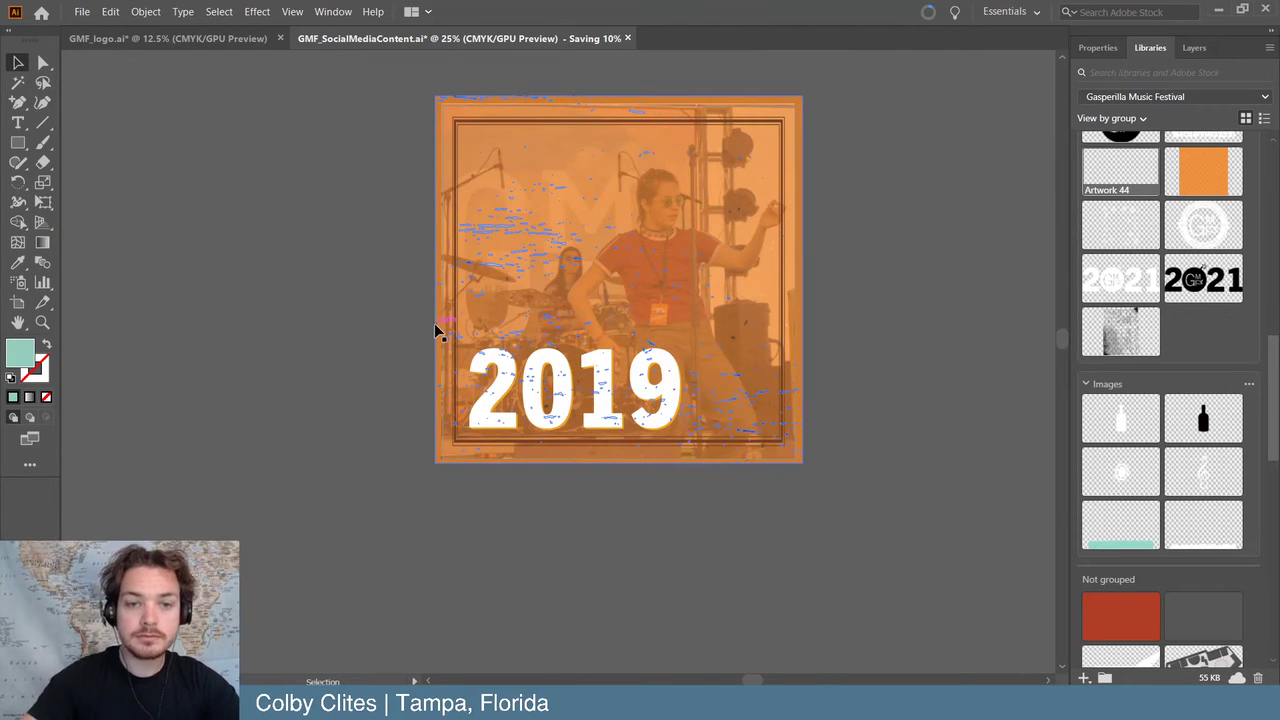
pyautogui.click(244, 324)
pyautogui.scroll(1, 140, 285)
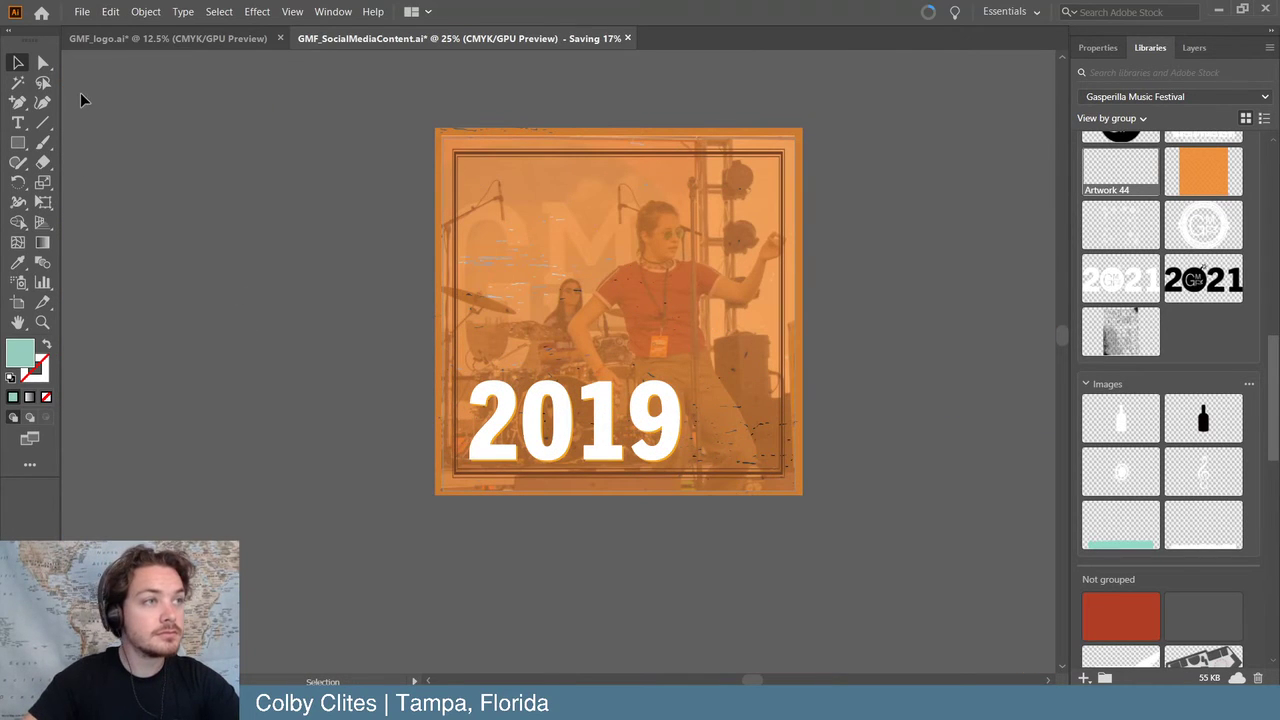
# - Open Export for Screens for all artboards and exclude the bleed from the export
pyautogui.click(83, 12)
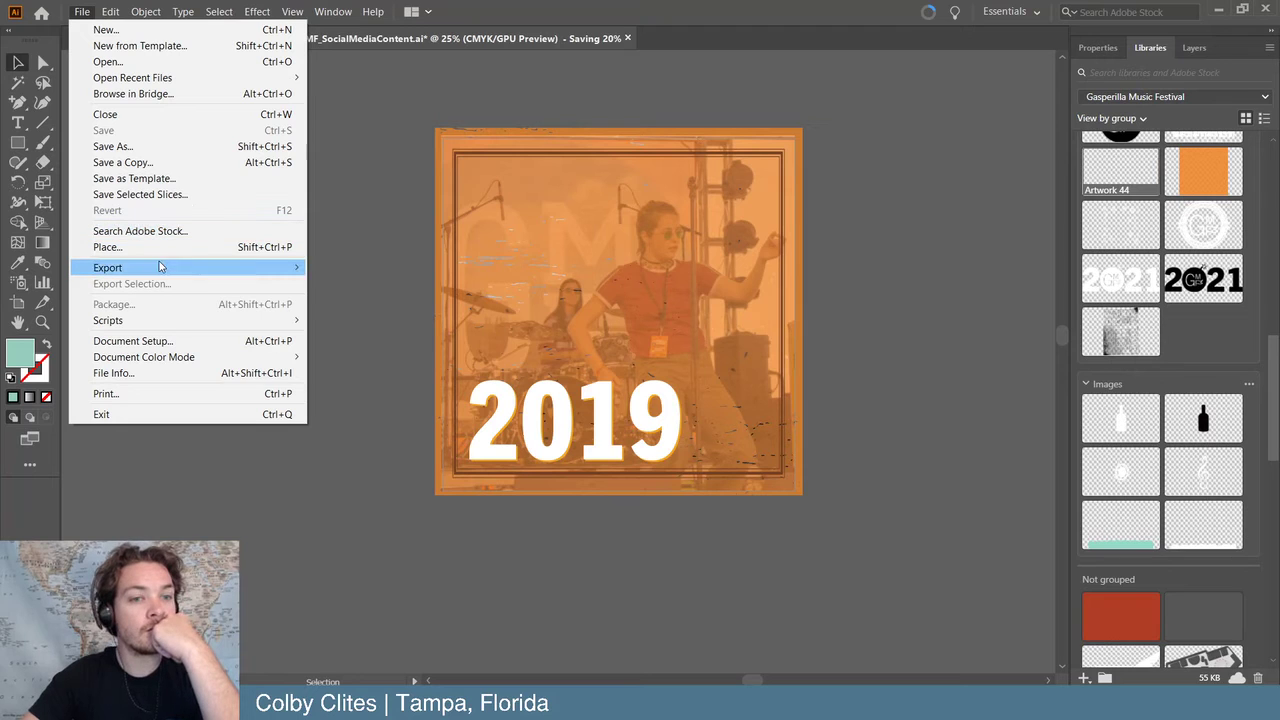
pyautogui.moveTo(165, 267)
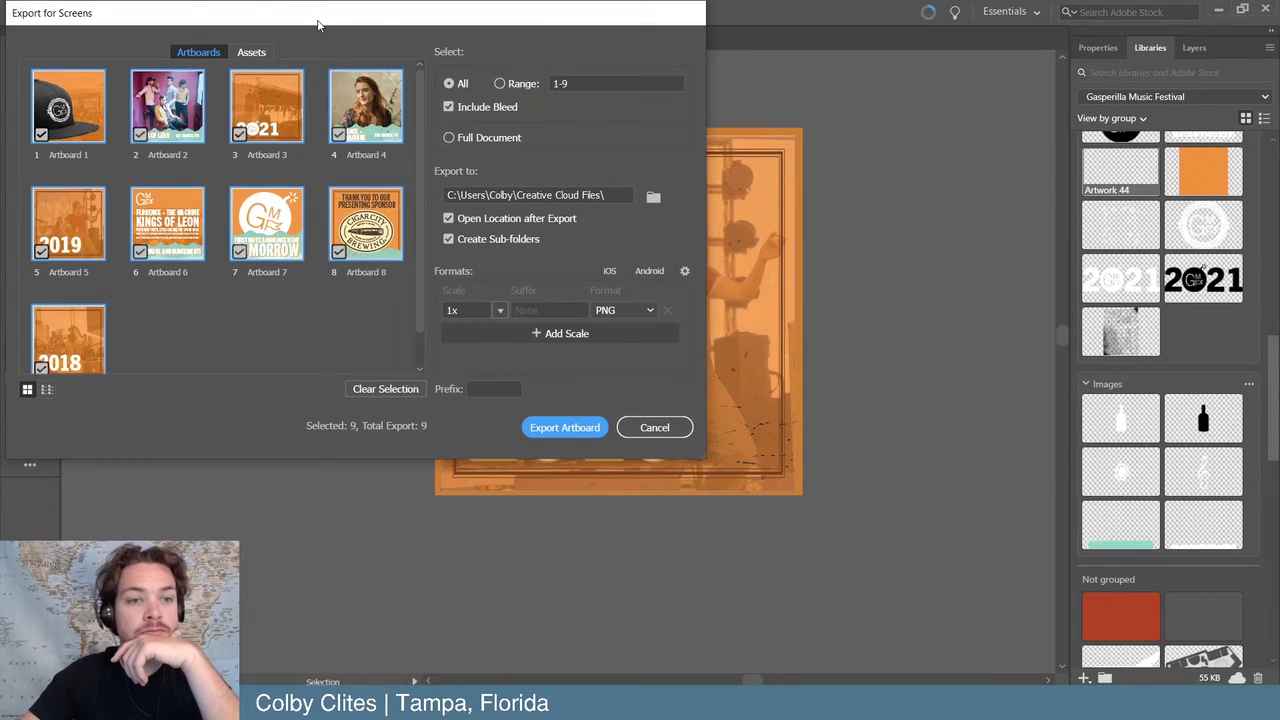
pyautogui.moveTo(318, 25); pyautogui.dragTo(353, 79)
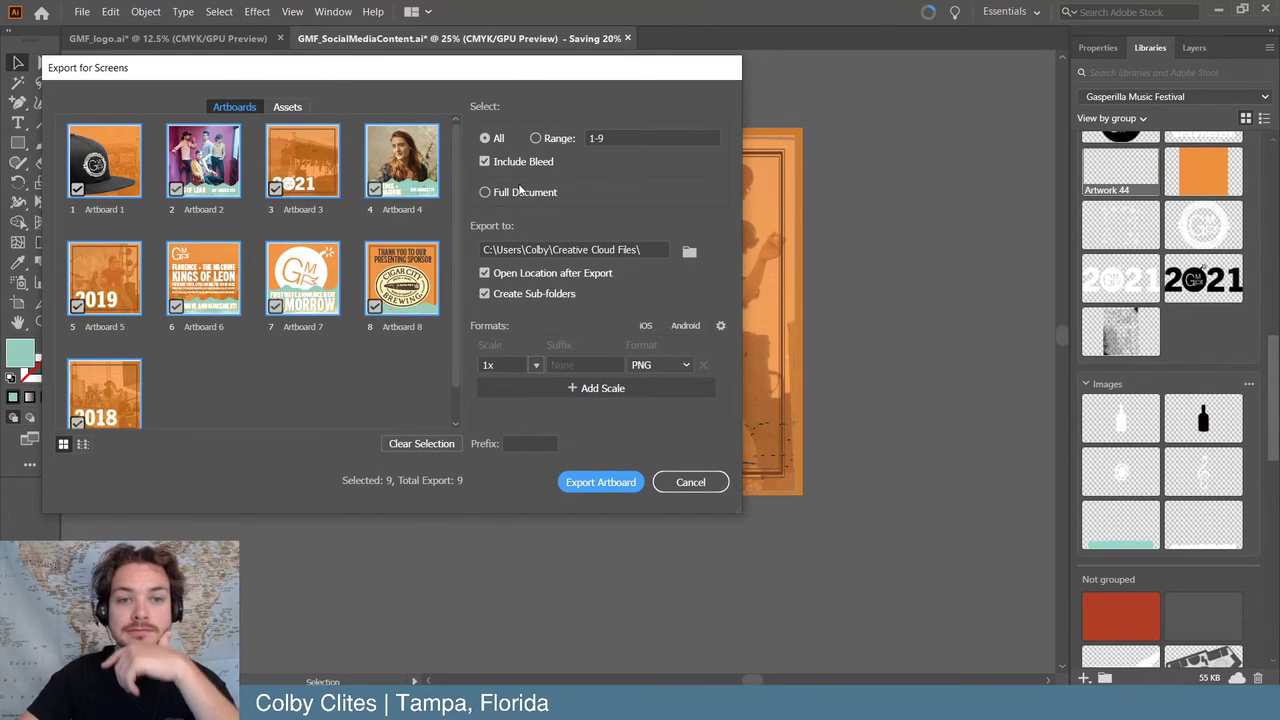
pyautogui.click(486, 165)
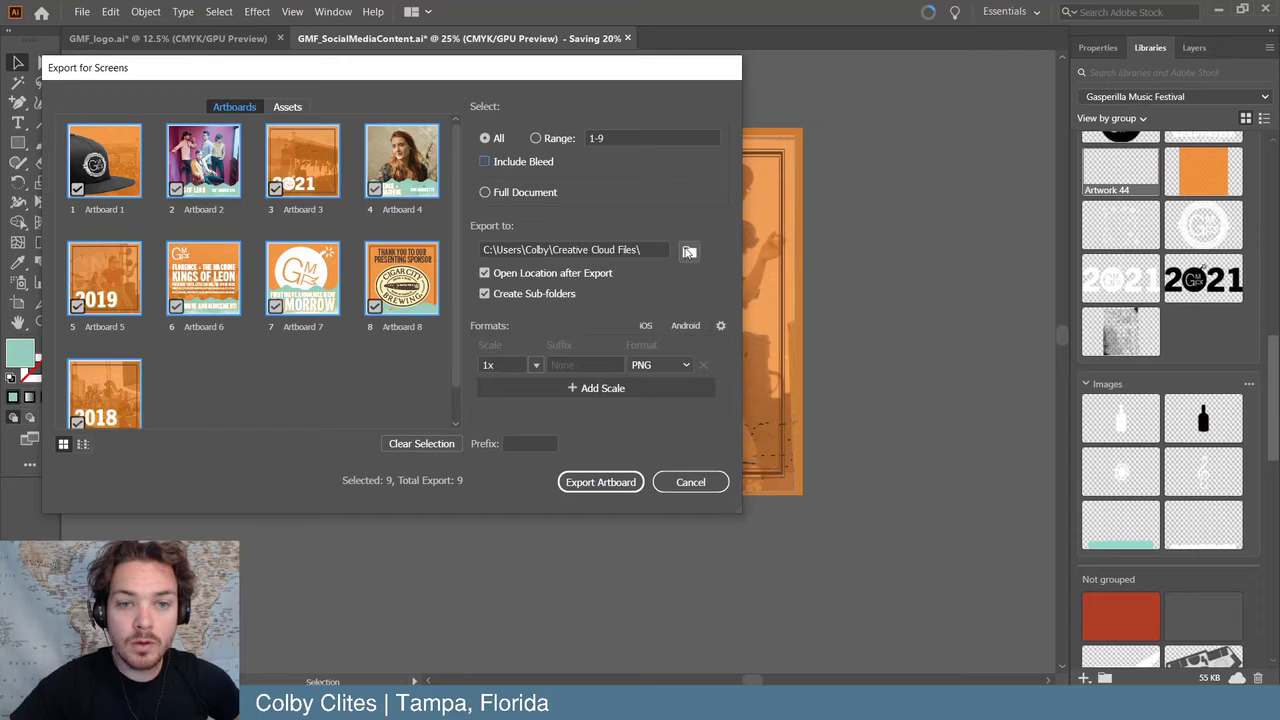
# - Browse for the export destination to the Social Media Content folder inside GMF_Final
pyautogui.click(689, 251)
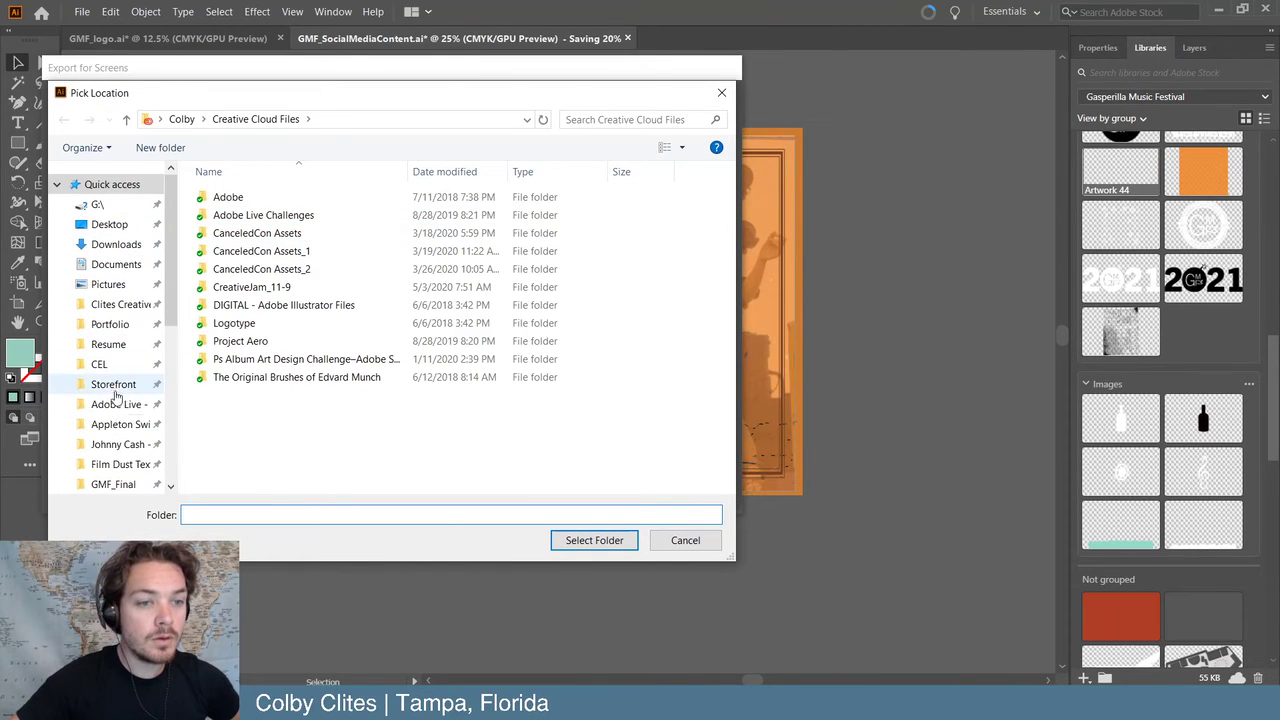
pyautogui.scroll(-2, 120, 385)
pyautogui.click(131, 352)
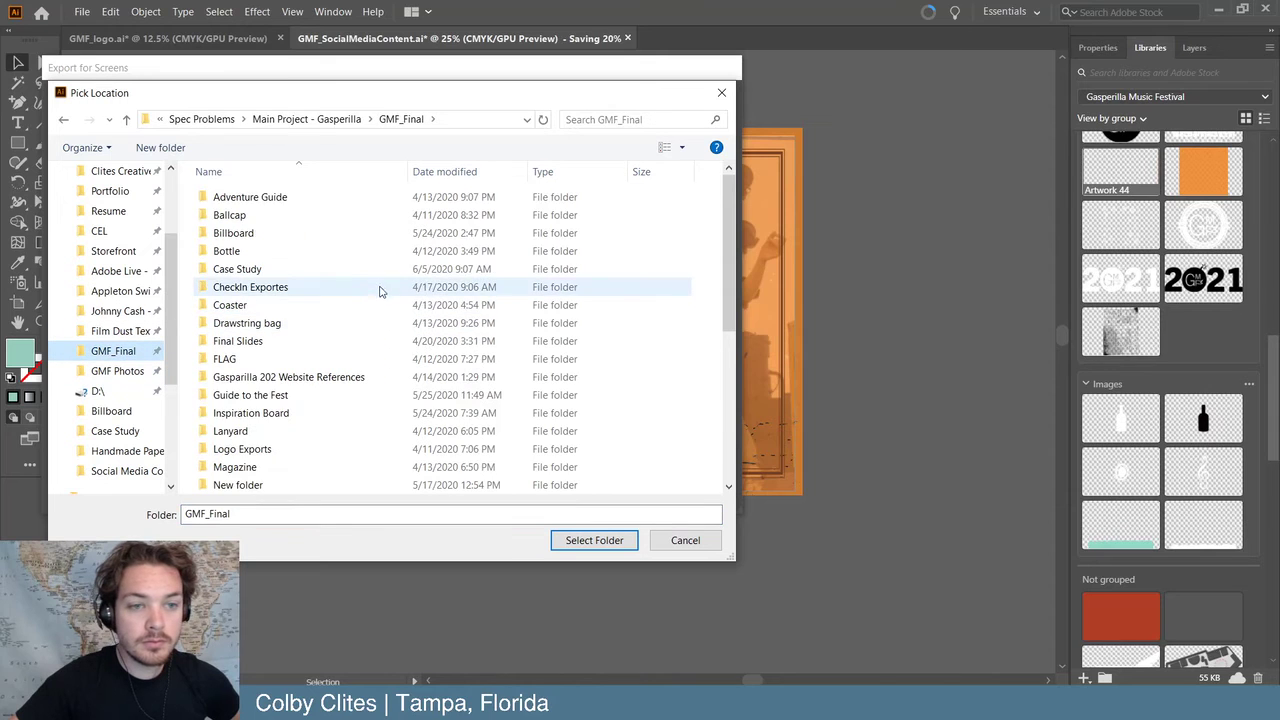
pyautogui.scroll(-3, 363, 297)
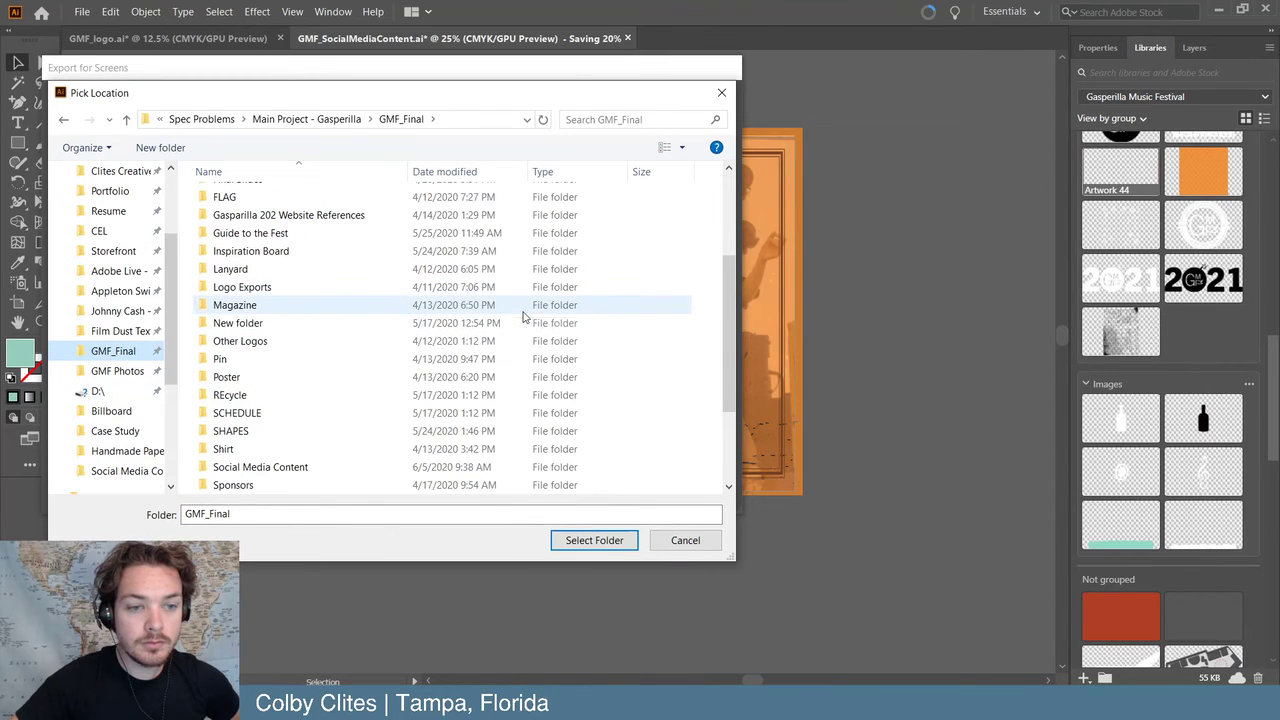
pyautogui.doubleClick(334, 467)
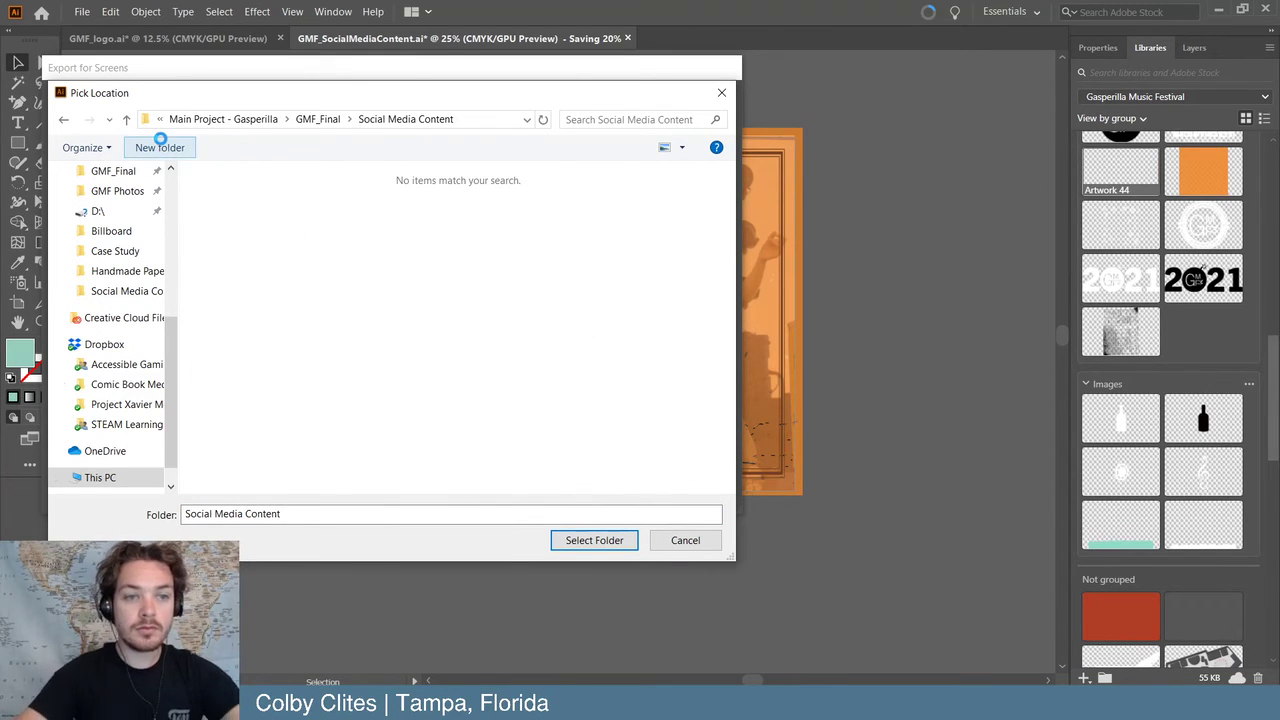
# - Create a folder named GMF_SocialMedia2, set it as the export location, and export all nine artboards as PNG at 1x
pyautogui.click(160, 140)
pyautogui.write('Social')
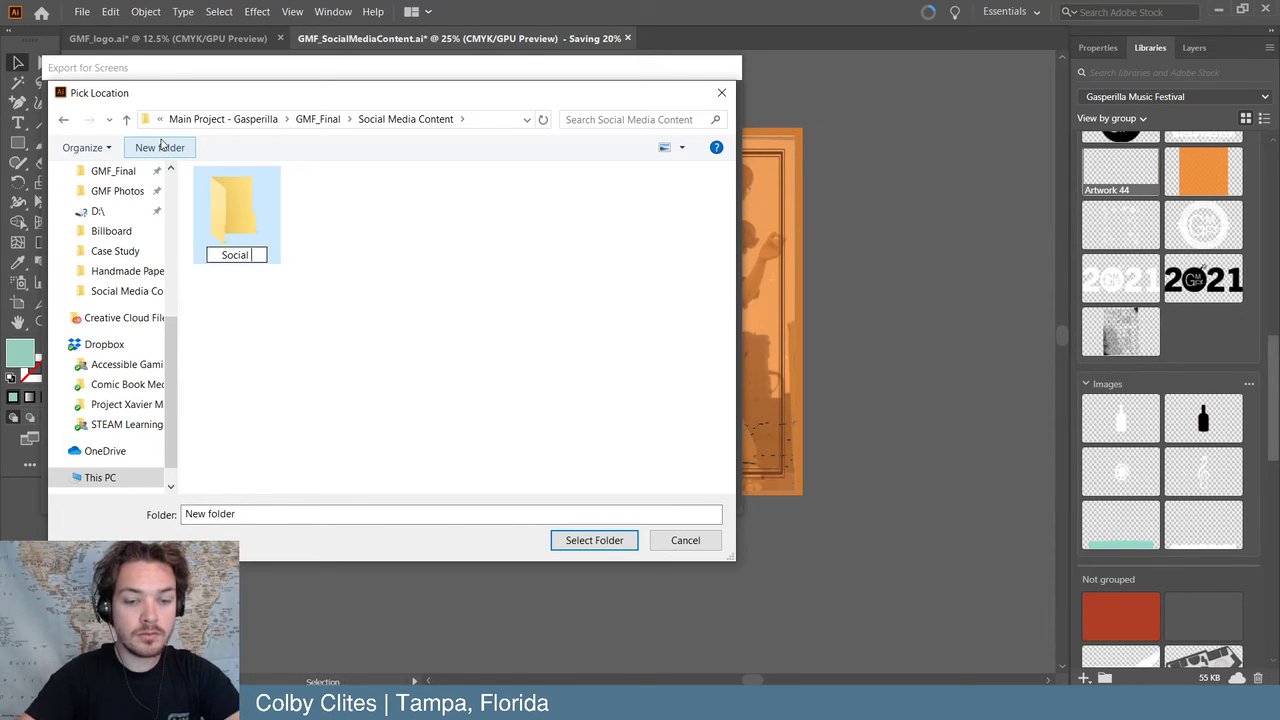
pyautogui.write('Media')
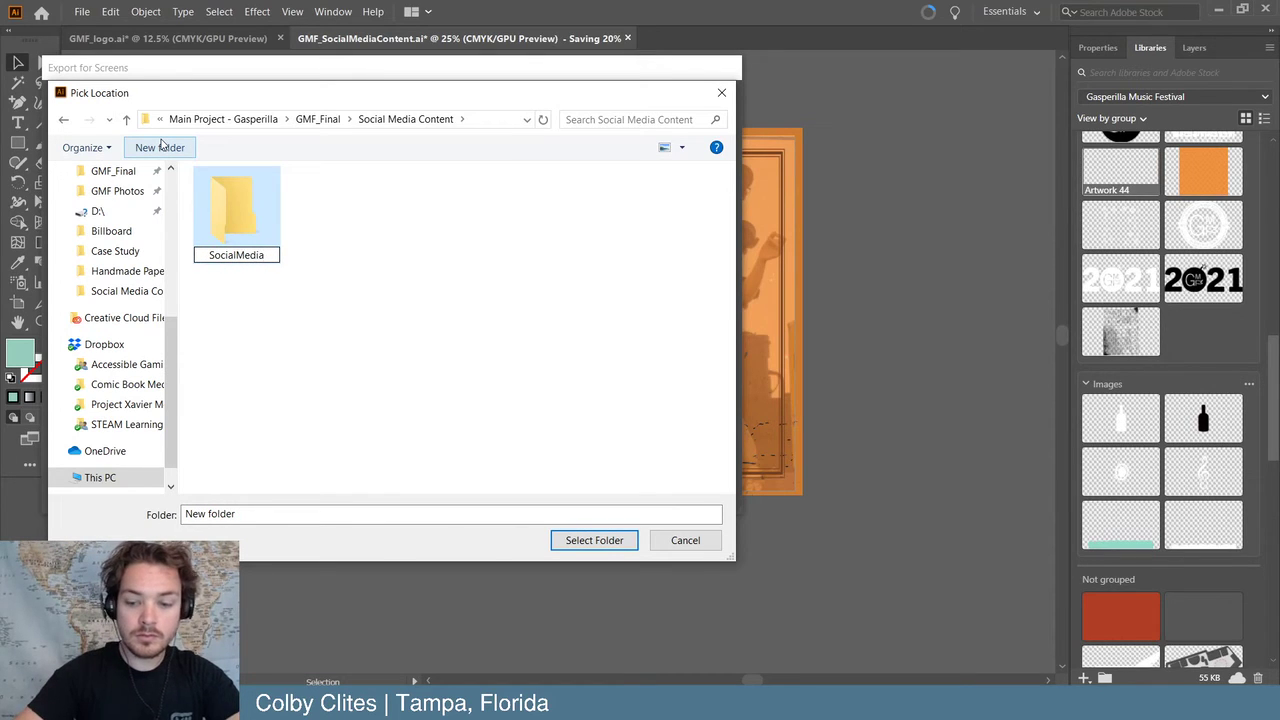
pyautogui.write('GMF_')
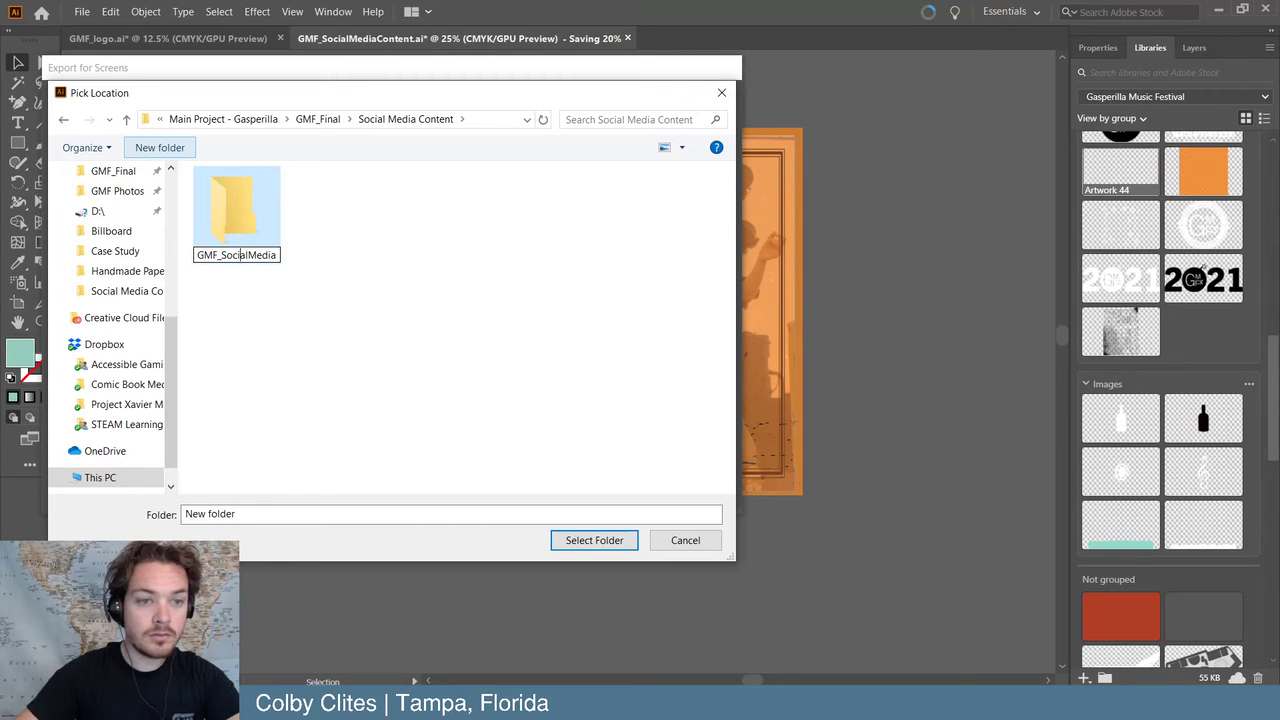
pyautogui.write('2')
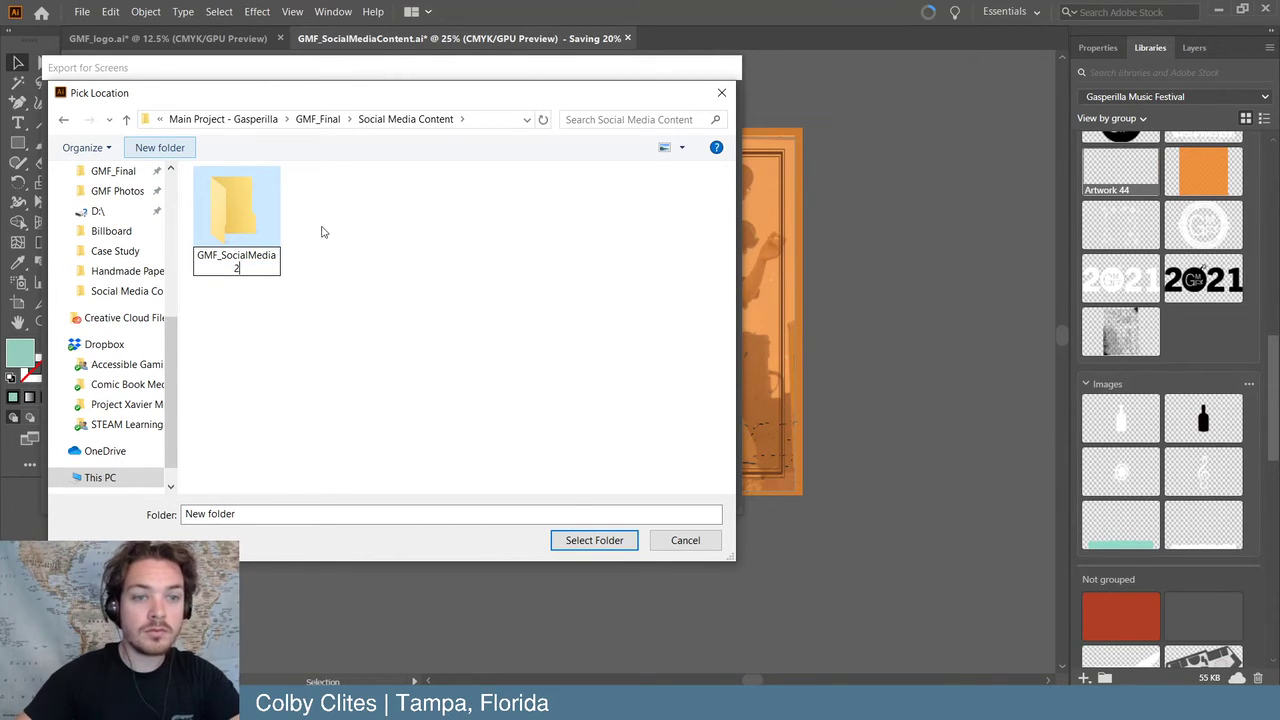
pyautogui.press('Return')
pyautogui.click(593, 539)
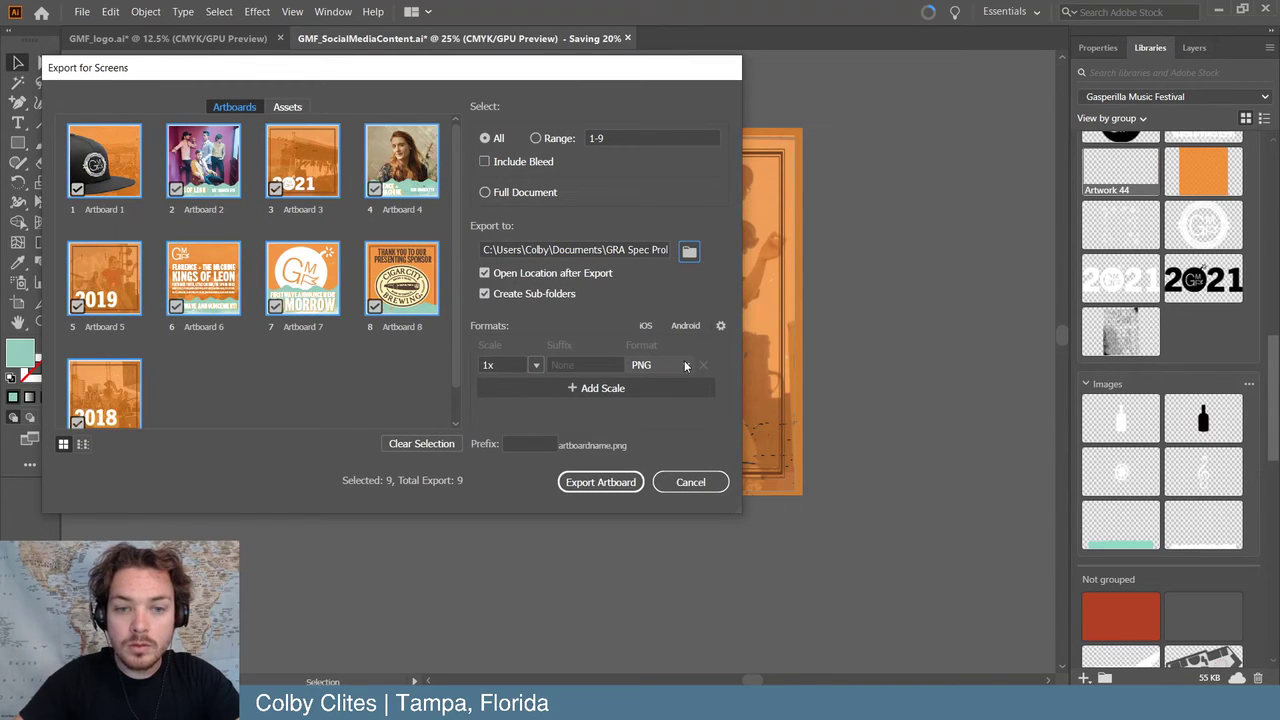
pyautogui.click(614, 483)
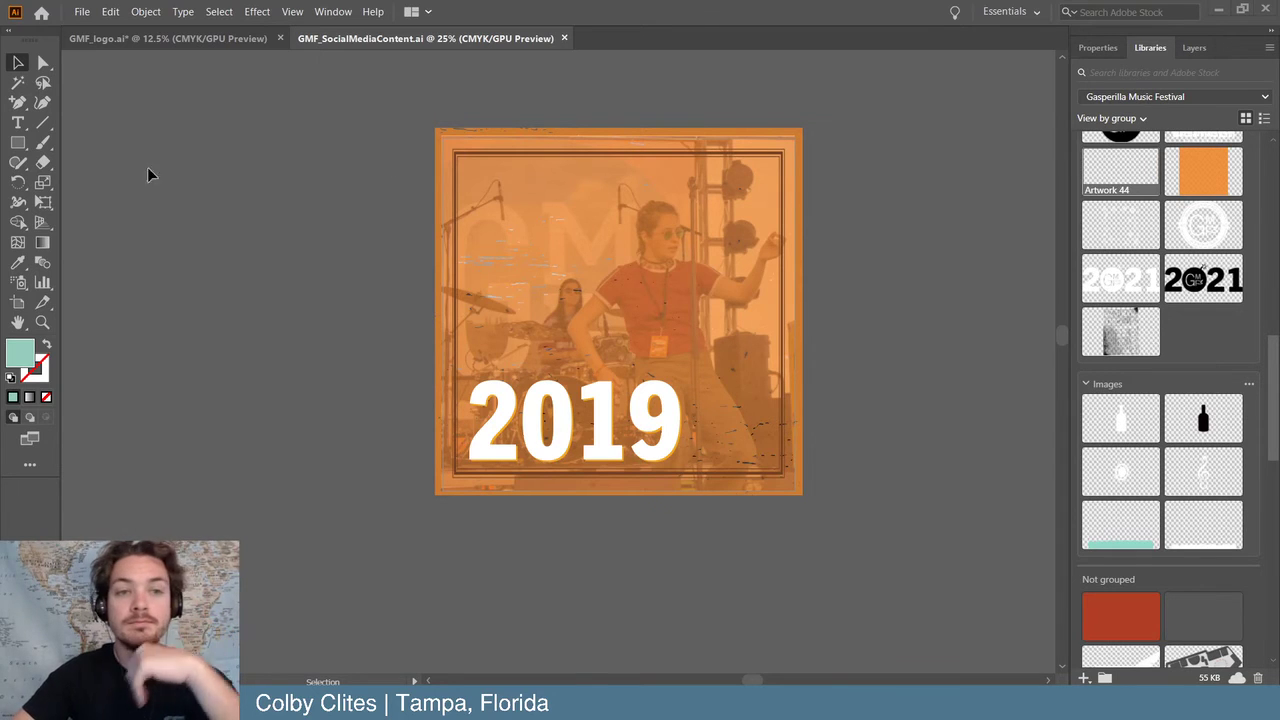
# - Switch to Photoshop, bring up the insta-profile.psd mockup, and enlarge the Layers panel
pyautogui.click(1219, 10)
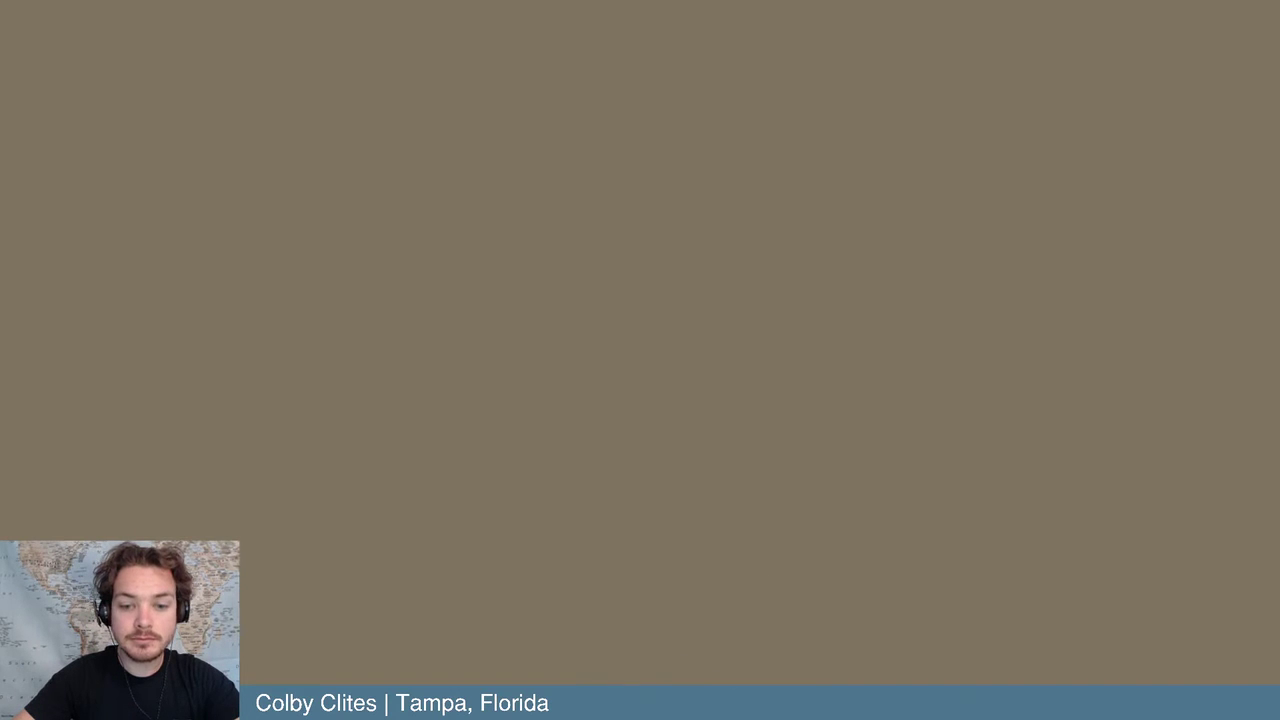
pyautogui.click(713, 705)
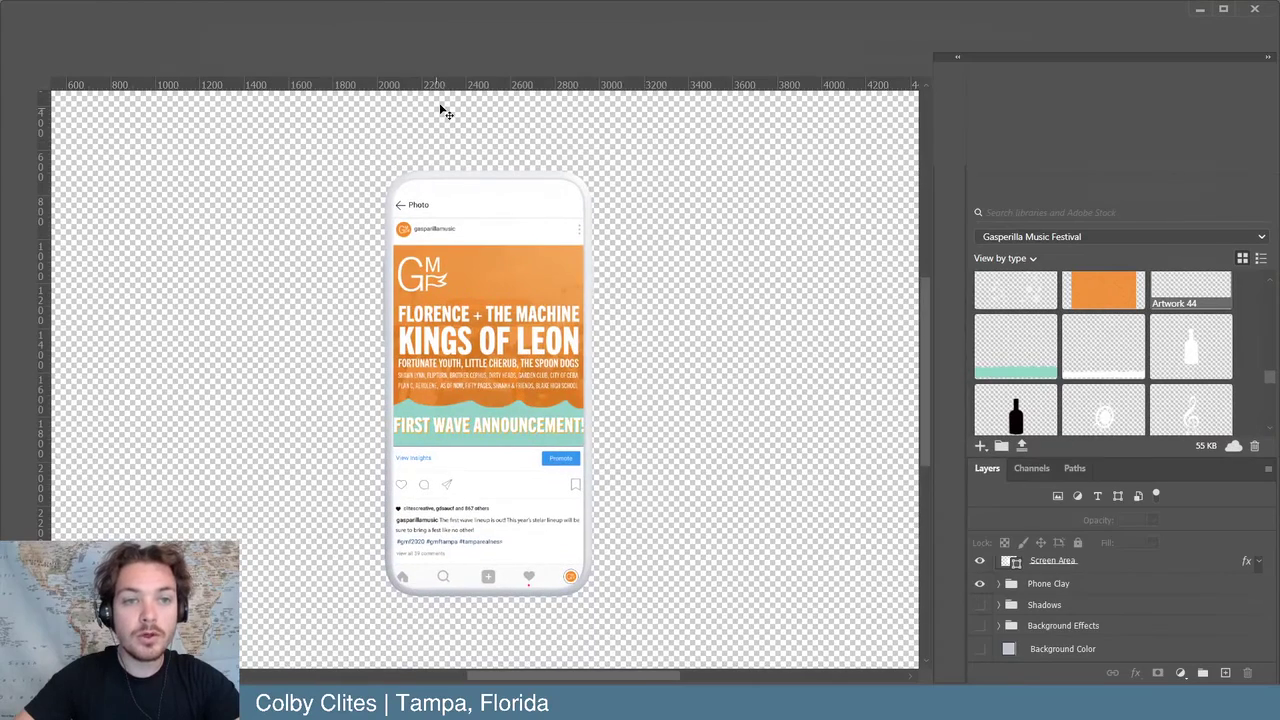
pyautogui.click(311, 66)
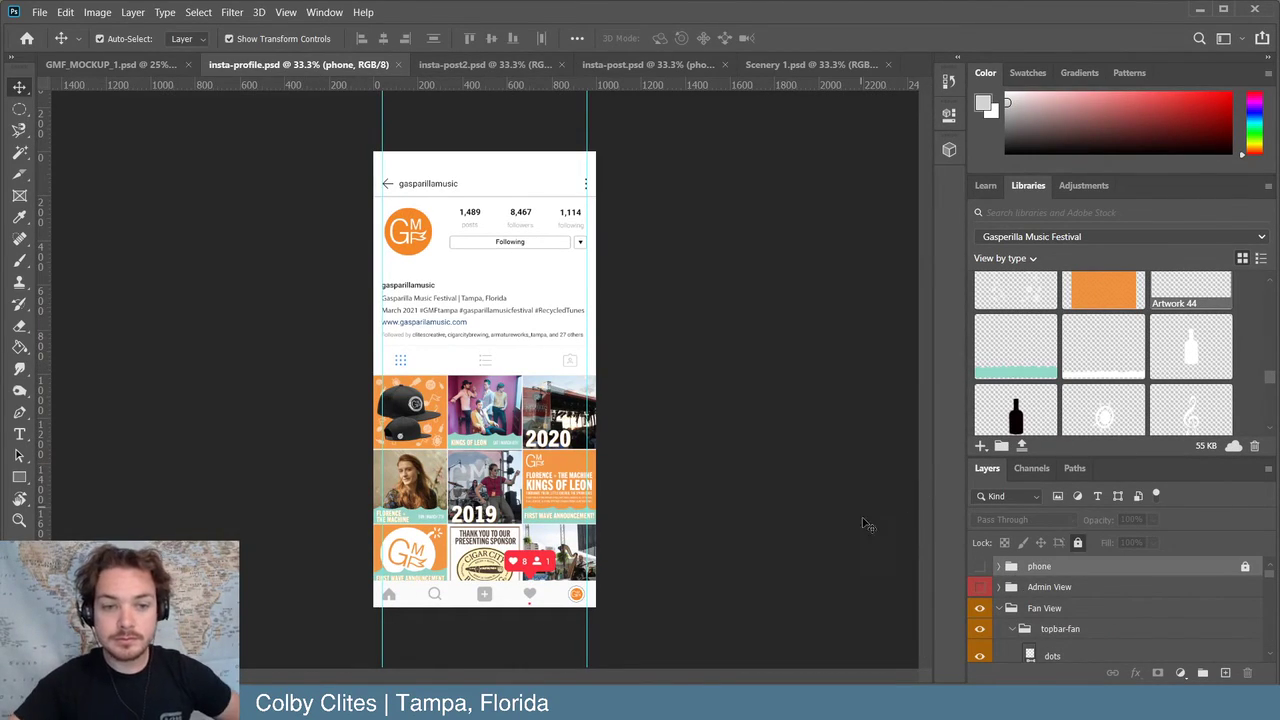
pyautogui.scroll(-5, 1111, 613)
pyautogui.scroll(-6, 1111, 613)
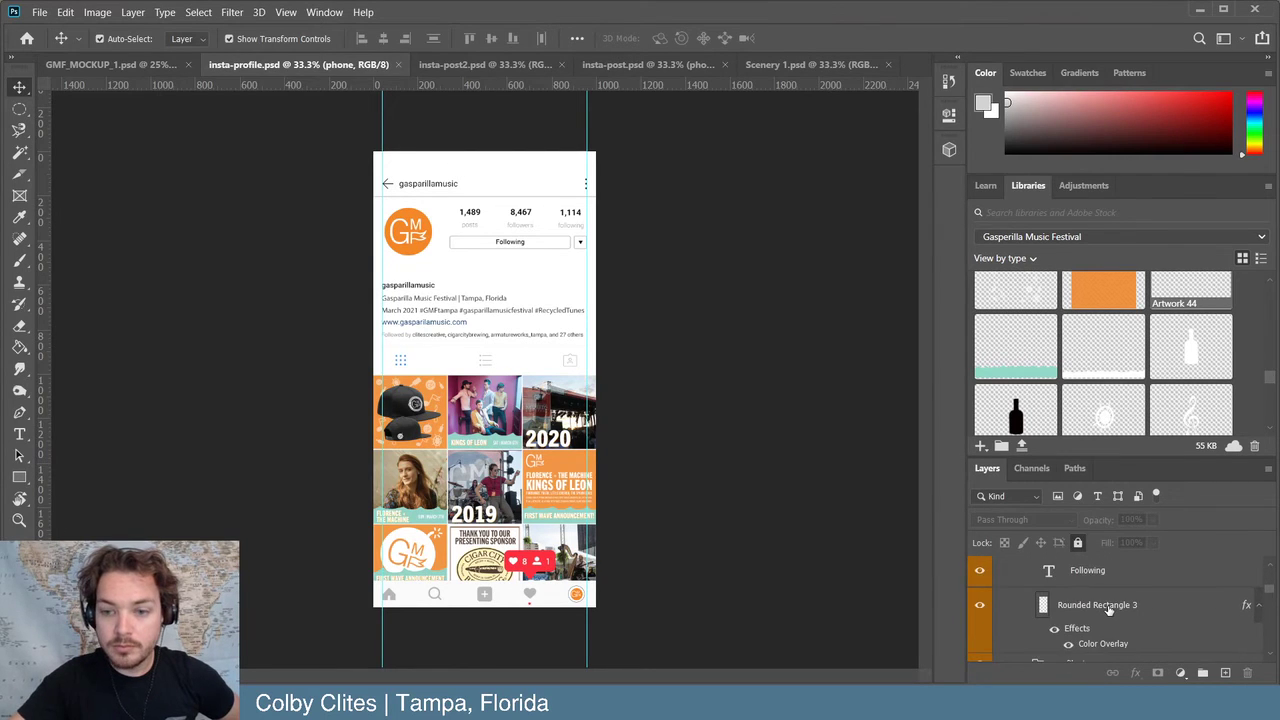
pyautogui.scroll(-3, 1108, 609)
pyautogui.moveTo(1128, 443); pyautogui.dragTo(1128, 324)
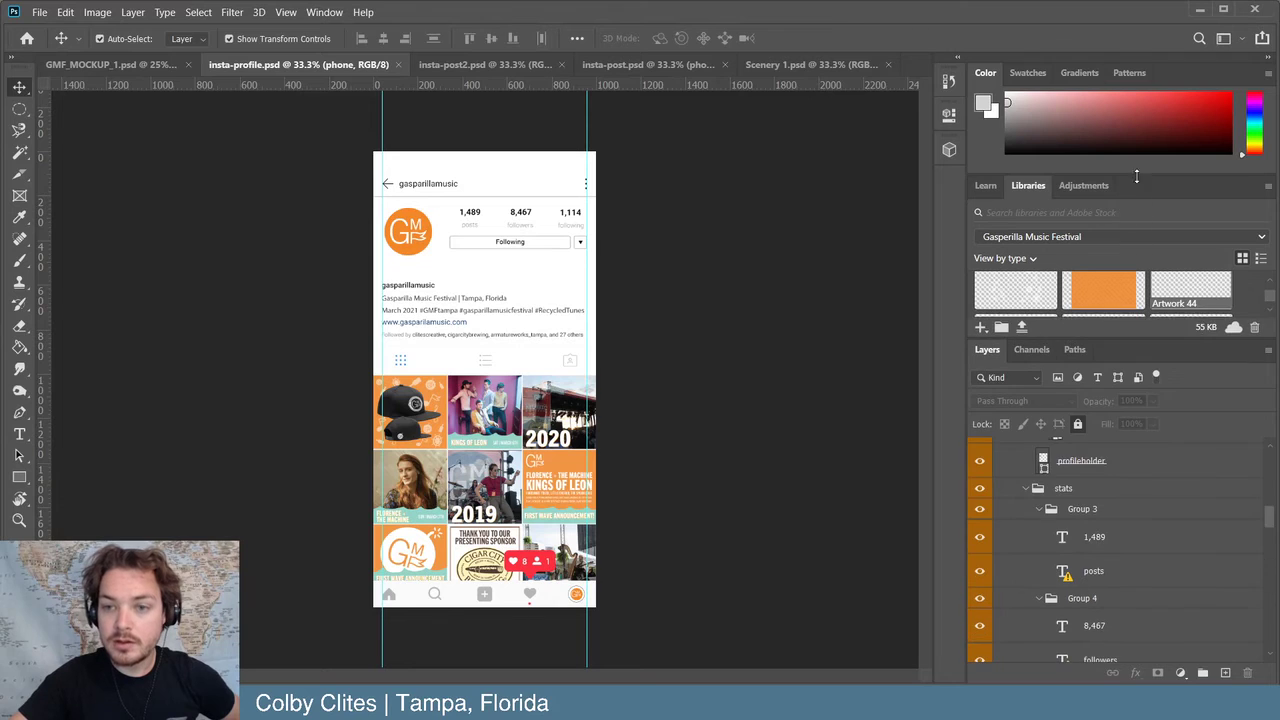
# - Look through the layer stack for the image Grid group's picha layers, toggling picha-3's visibility to check which post it holds
pyautogui.scroll(3, 1121, 548)
pyautogui.scroll(8, 1121, 548)
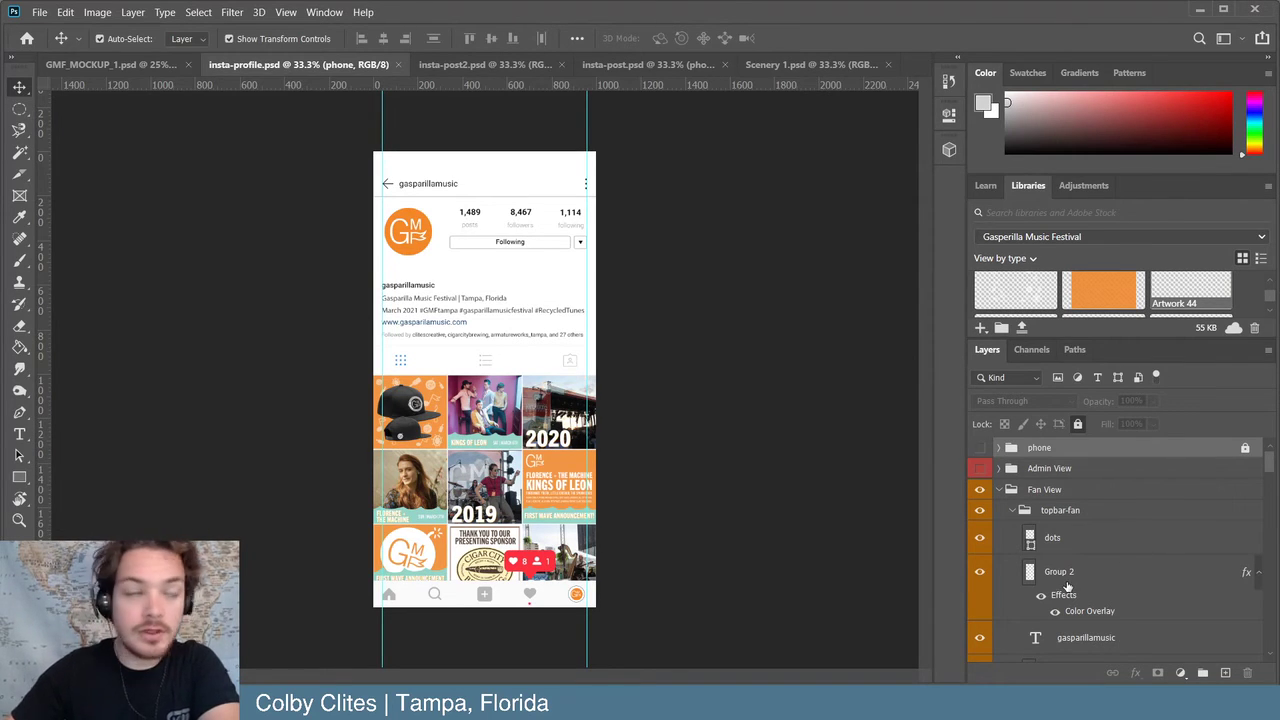
pyautogui.scroll(-3, 1085, 570)
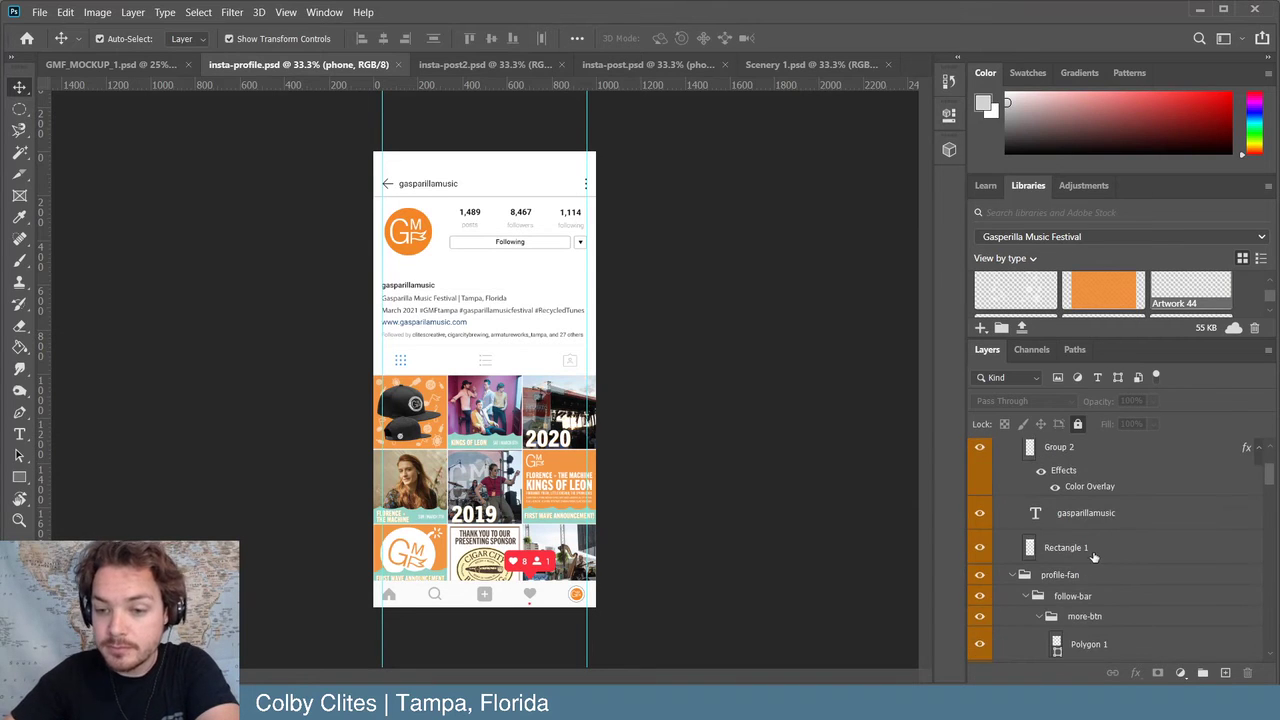
pyautogui.scroll(-6, 1080, 552)
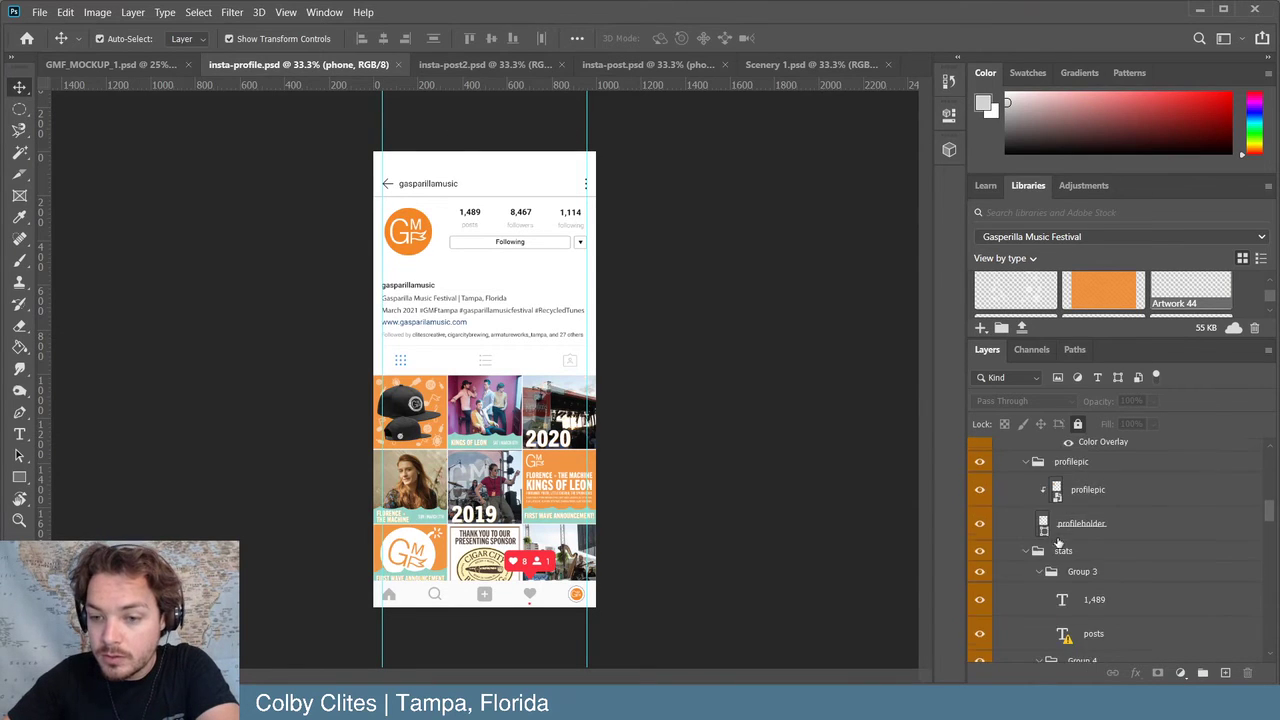
pyautogui.scroll(-3, 1060, 540)
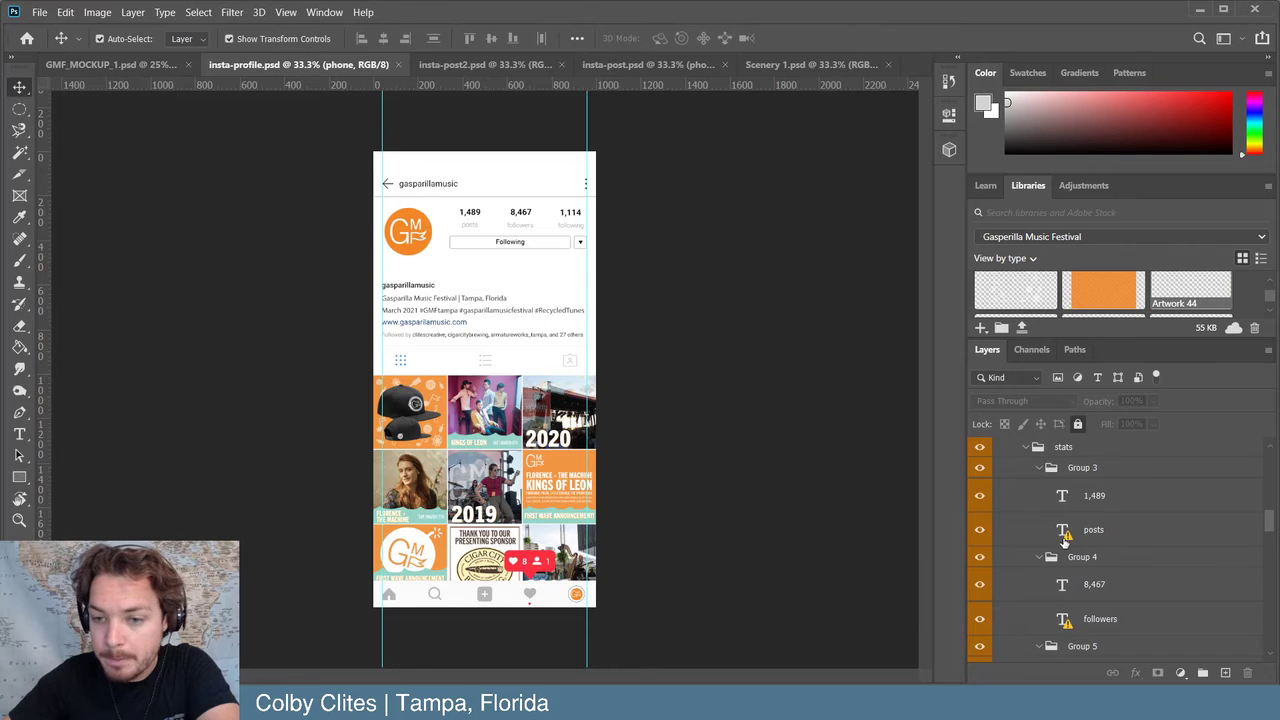
pyautogui.scroll(-8, 1066, 540)
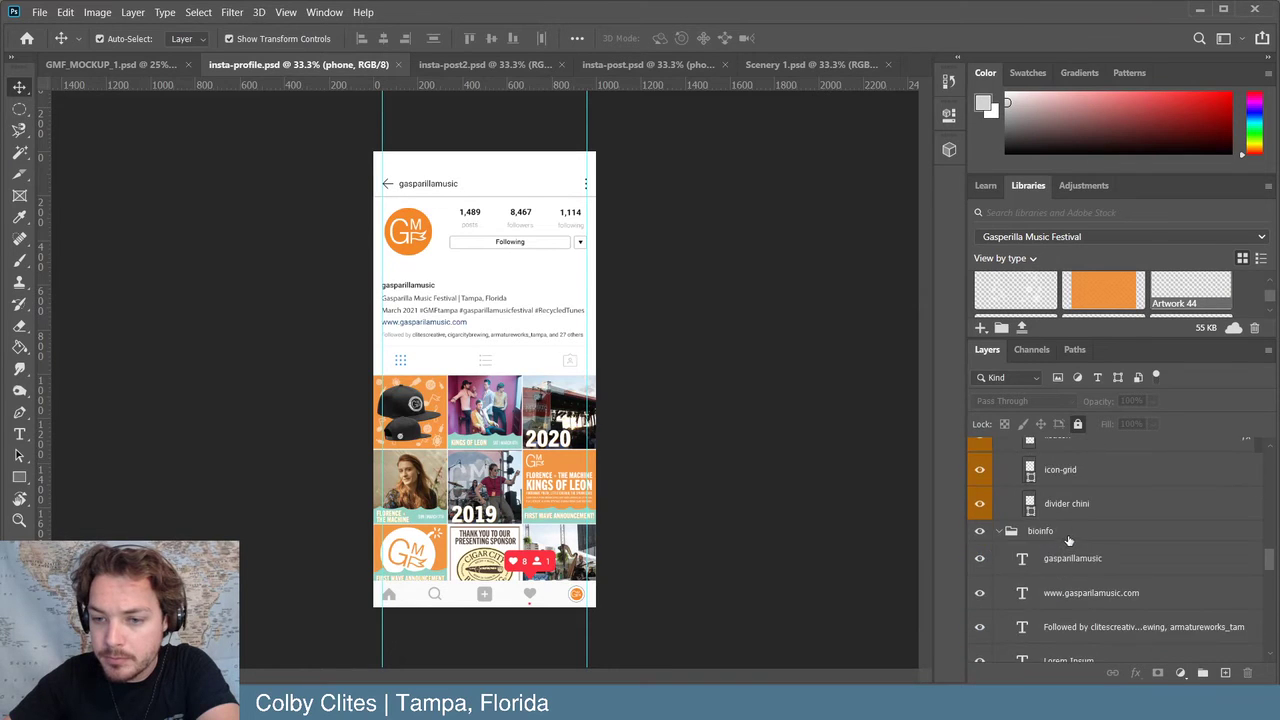
pyautogui.scroll(-8, 1068, 540)
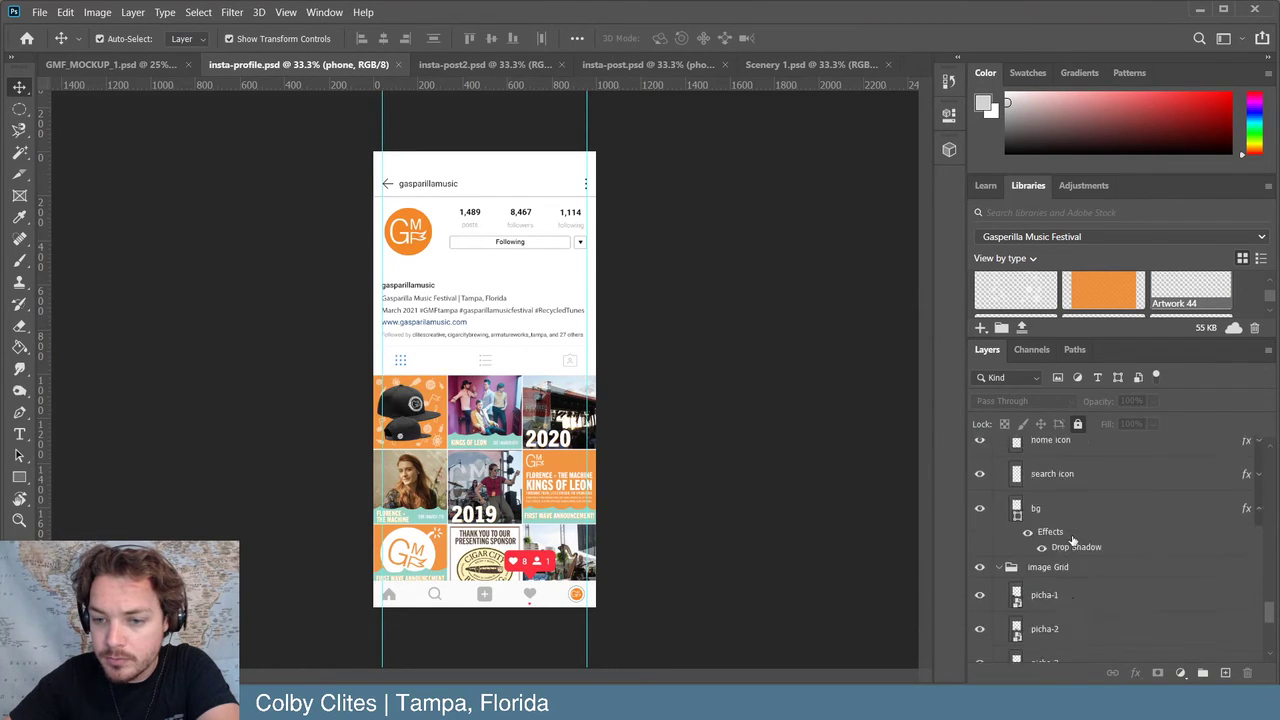
pyautogui.scroll(-5, 1072, 540)
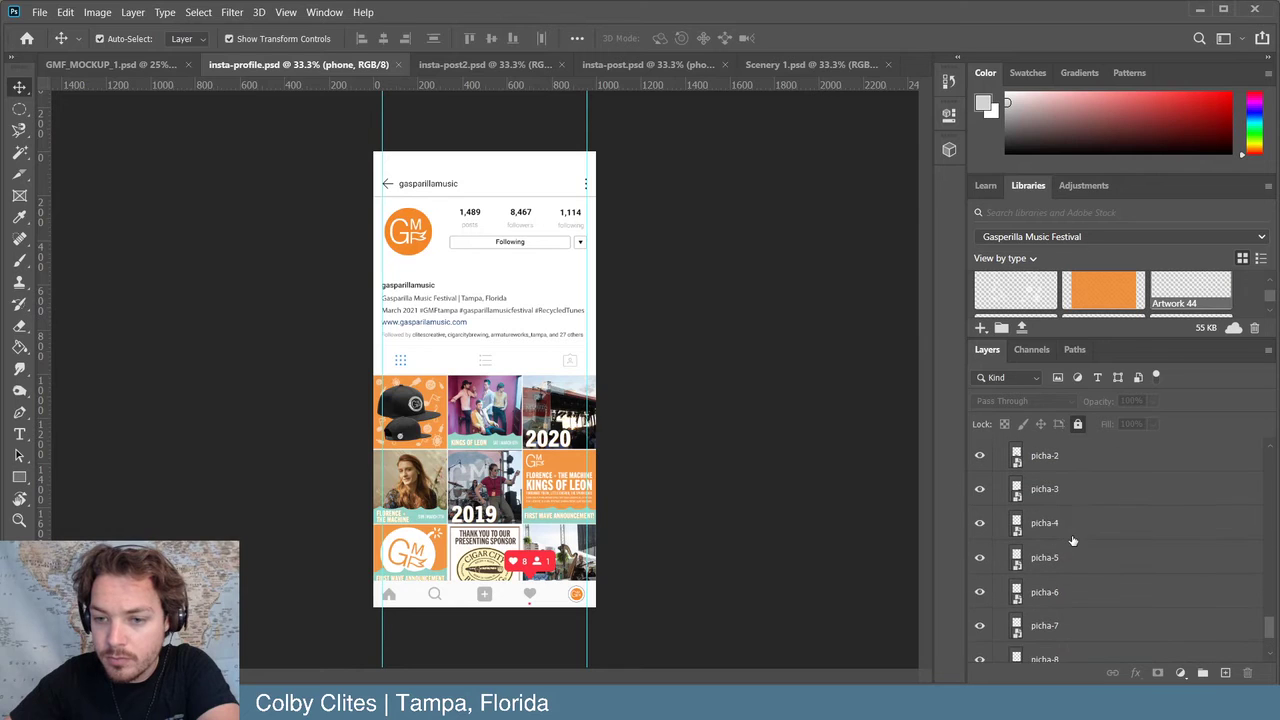
pyautogui.scroll(1, 1072, 540)
pyautogui.click(979, 509)
pyautogui.click(979, 509)
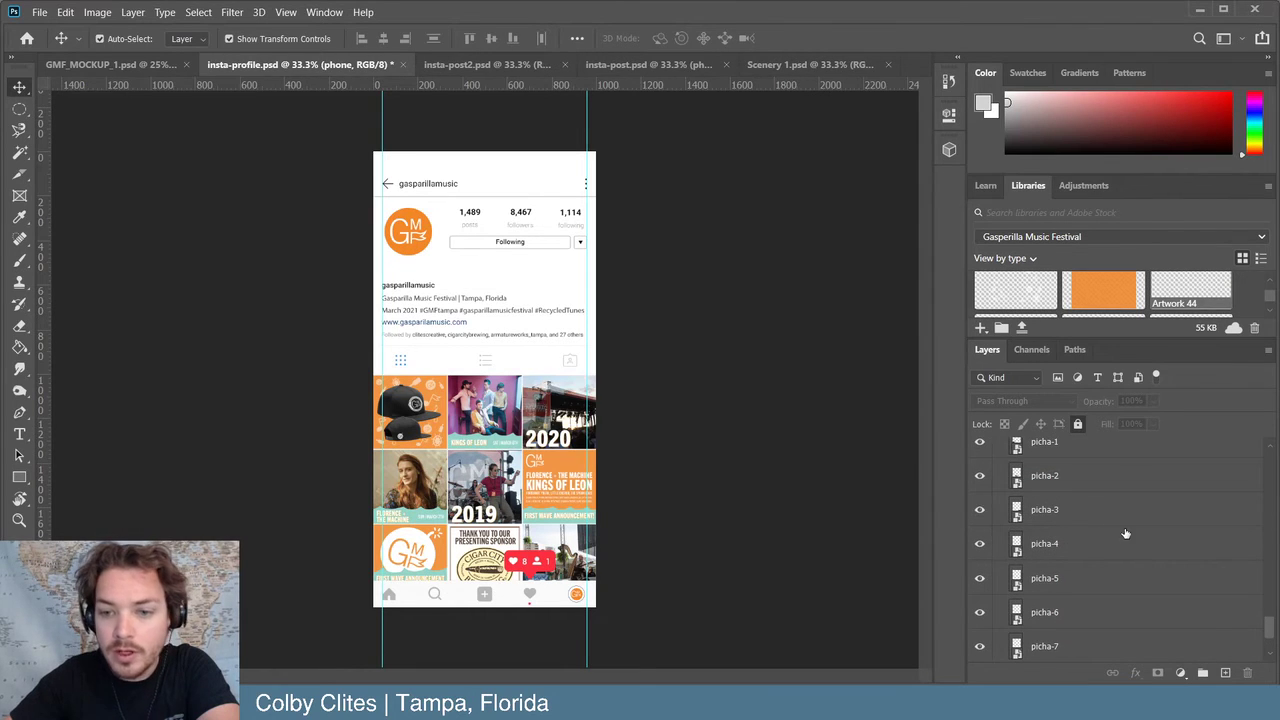
# - Open the contents of the picha-1 smart object and delete the old hat image layer
pyautogui.scroll(1, 1125, 533)
pyautogui.doubleClick(1016, 486)
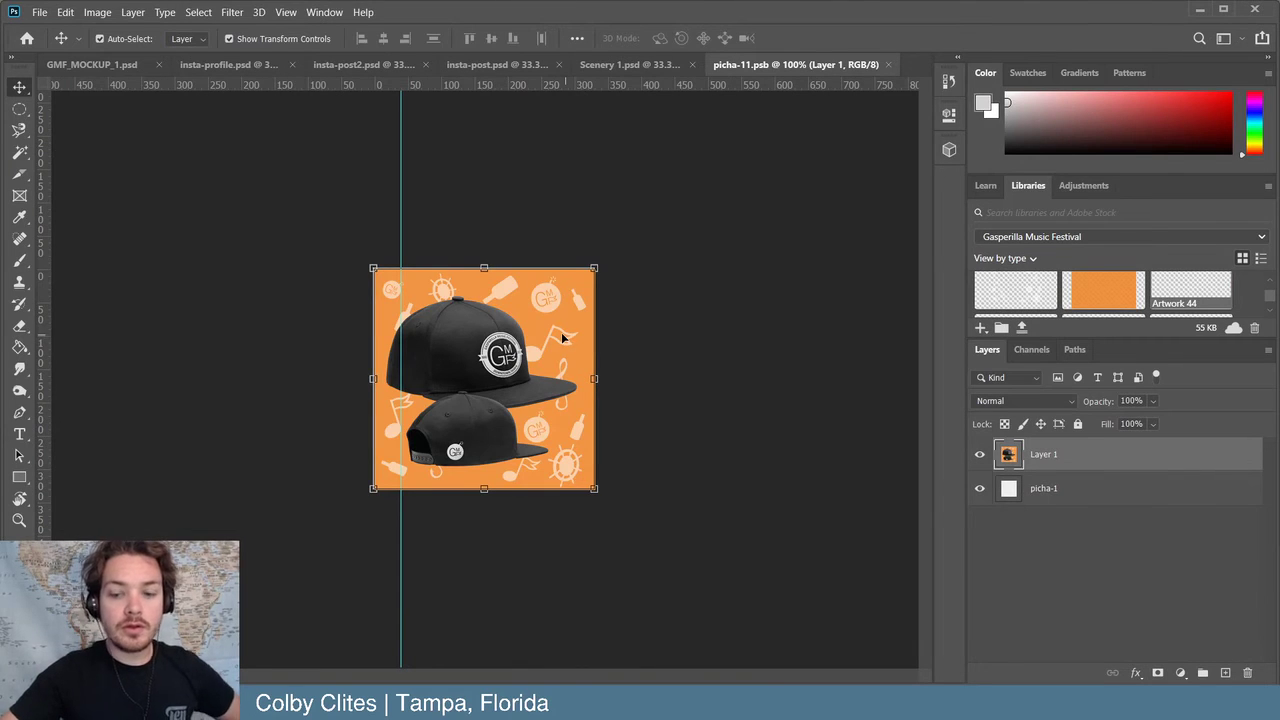
pyautogui.press('Delete')
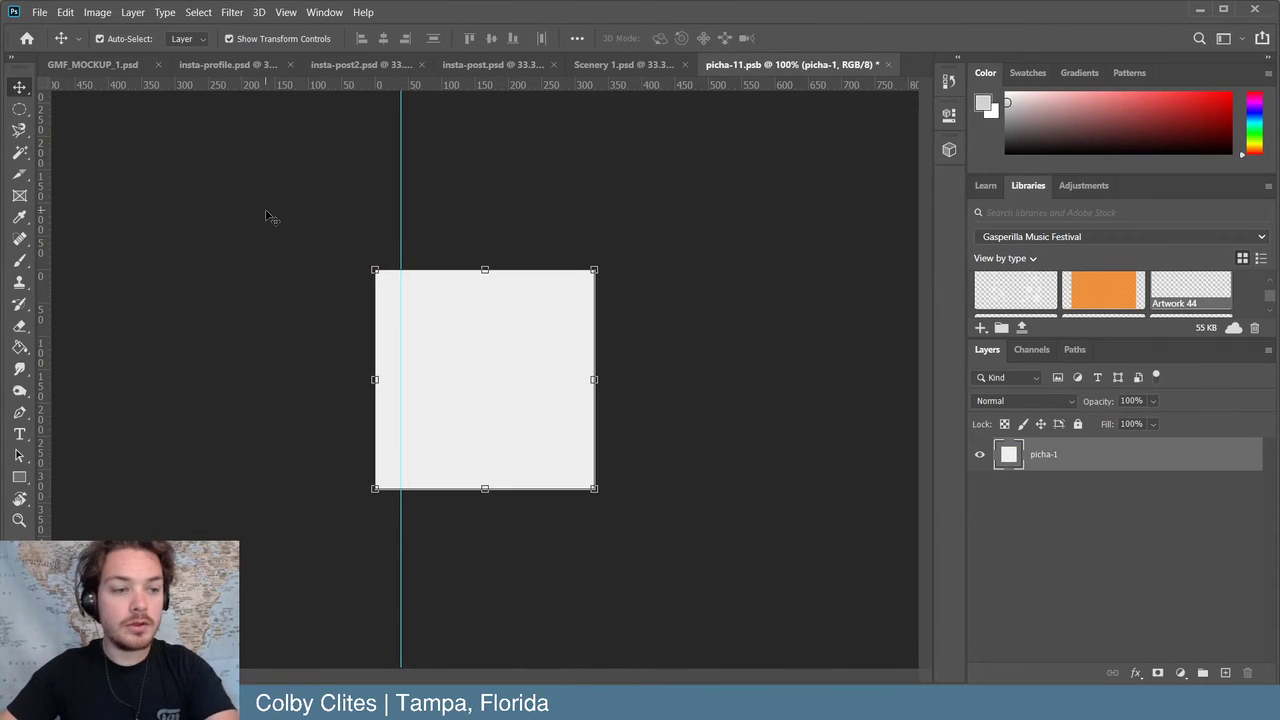
# - Start opening an image file and browse to the Social Media Content folder inside GMF_Final
pyautogui.click(40, 12)
pyautogui.click(121, 44)
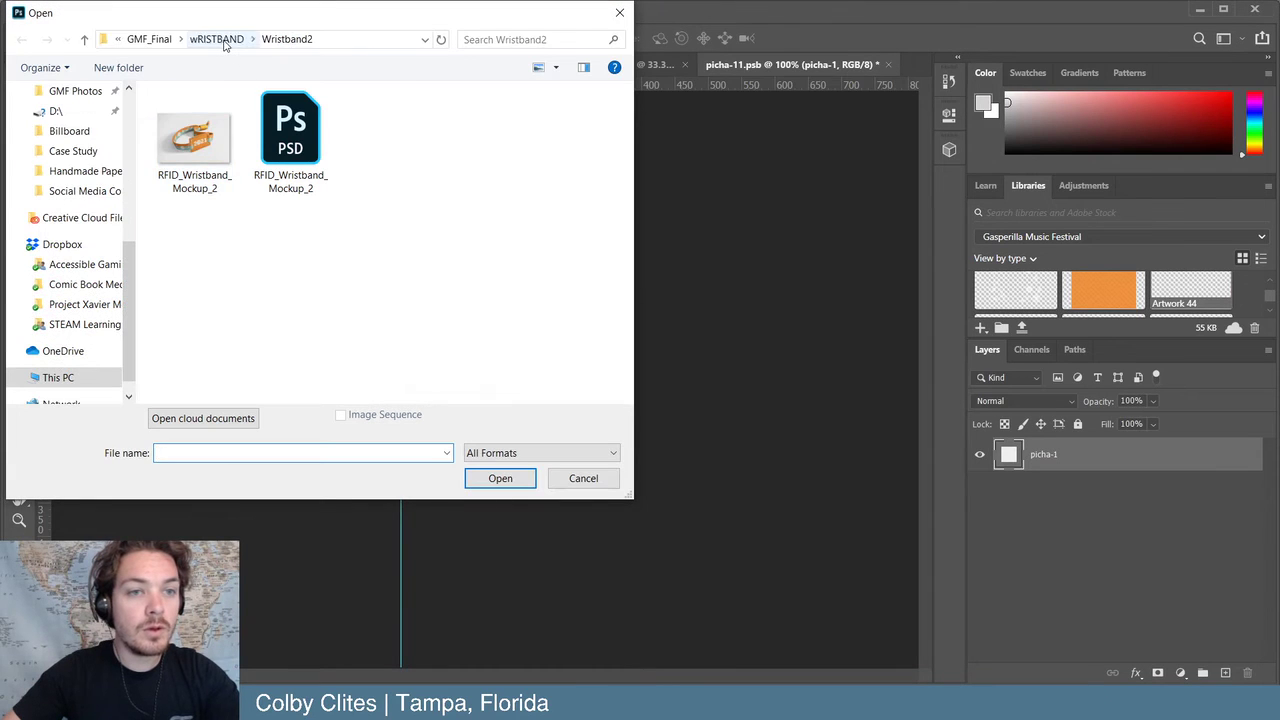
pyautogui.click(224, 42)
pyautogui.click(186, 39)
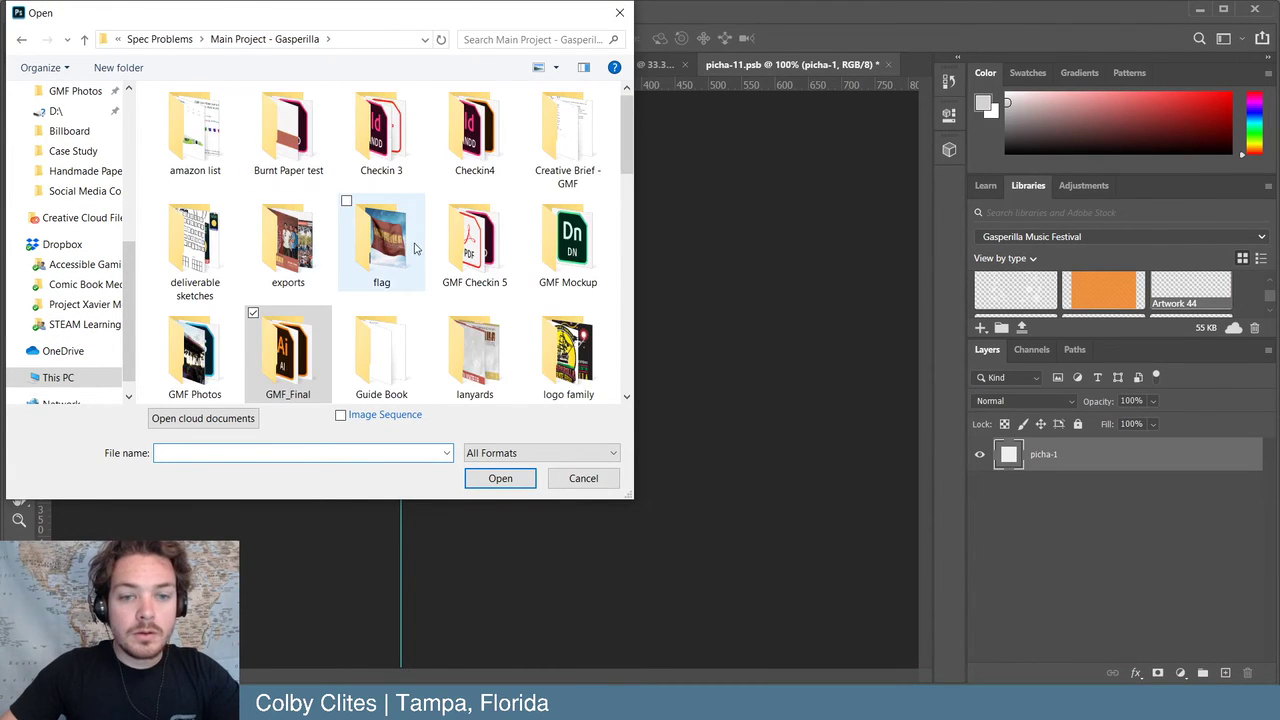
pyautogui.scroll(-5, 415, 248)
pyautogui.scroll(4, 470, 262)
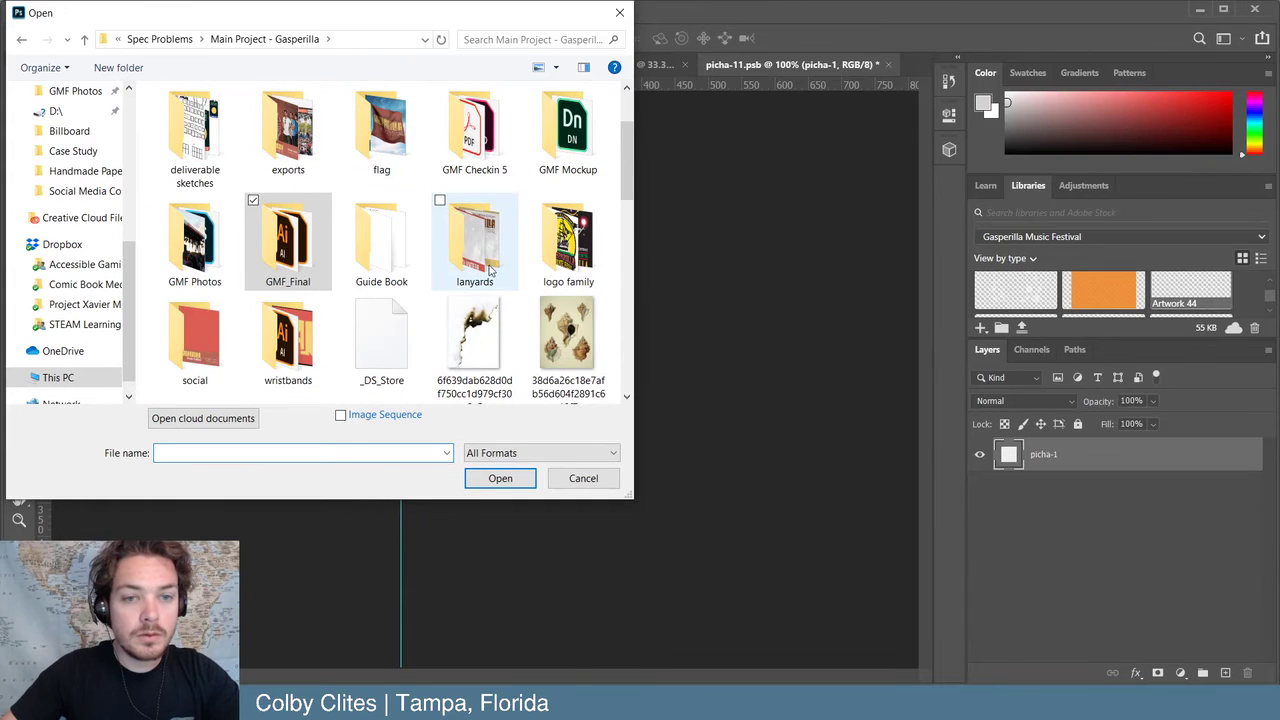
pyautogui.doubleClick(322, 216)
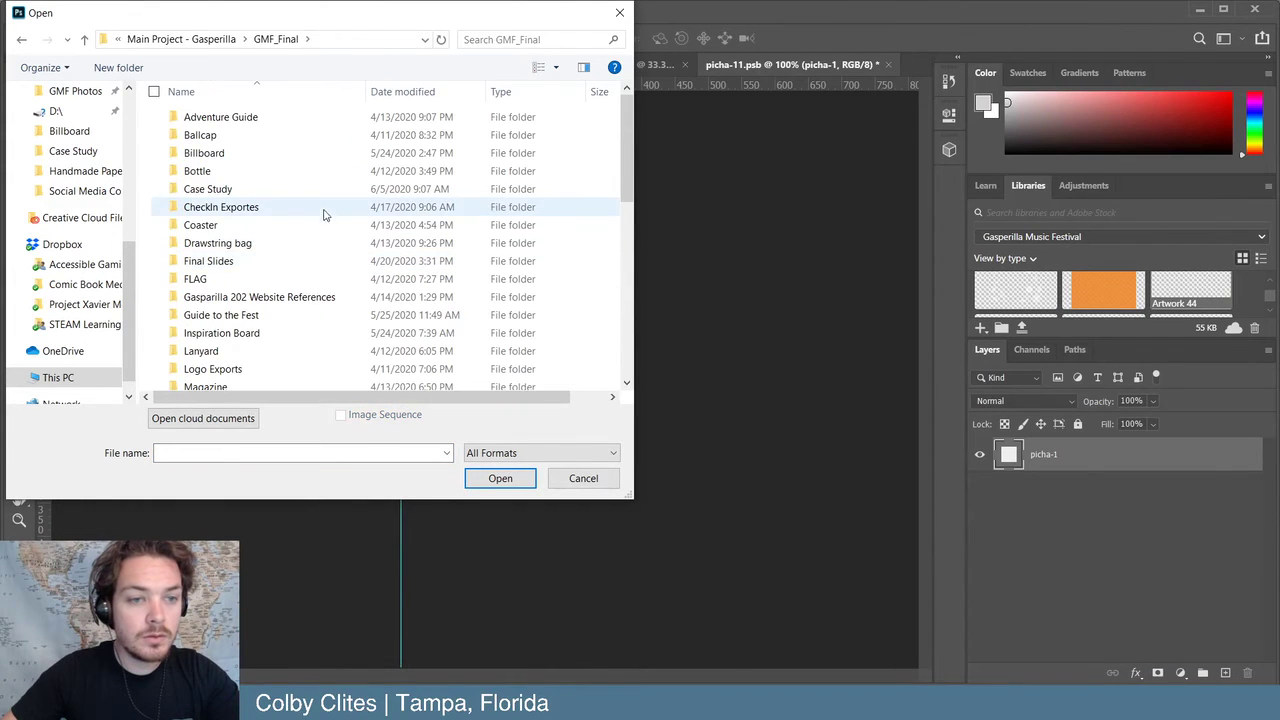
pyautogui.scroll(-2, 303, 260)
pyautogui.scroll(-1, 298, 272)
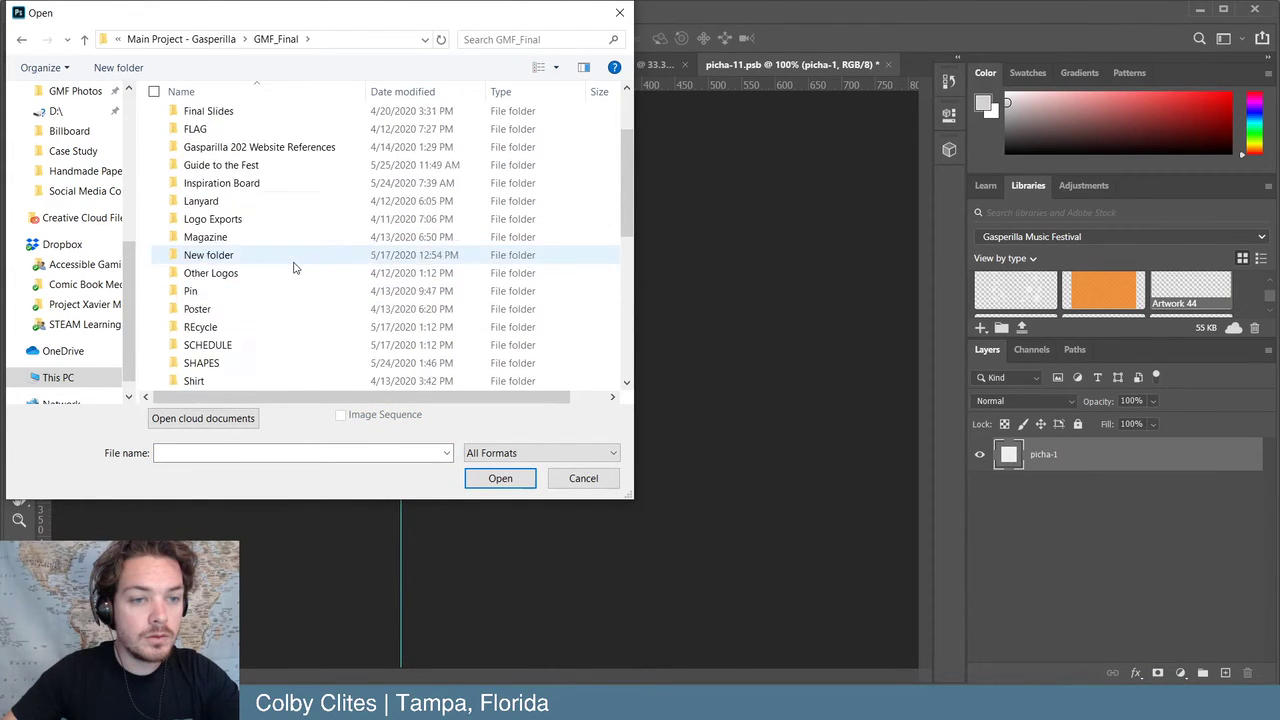
pyautogui.scroll(-1, 288, 300)
pyautogui.doubleClick(276, 342)
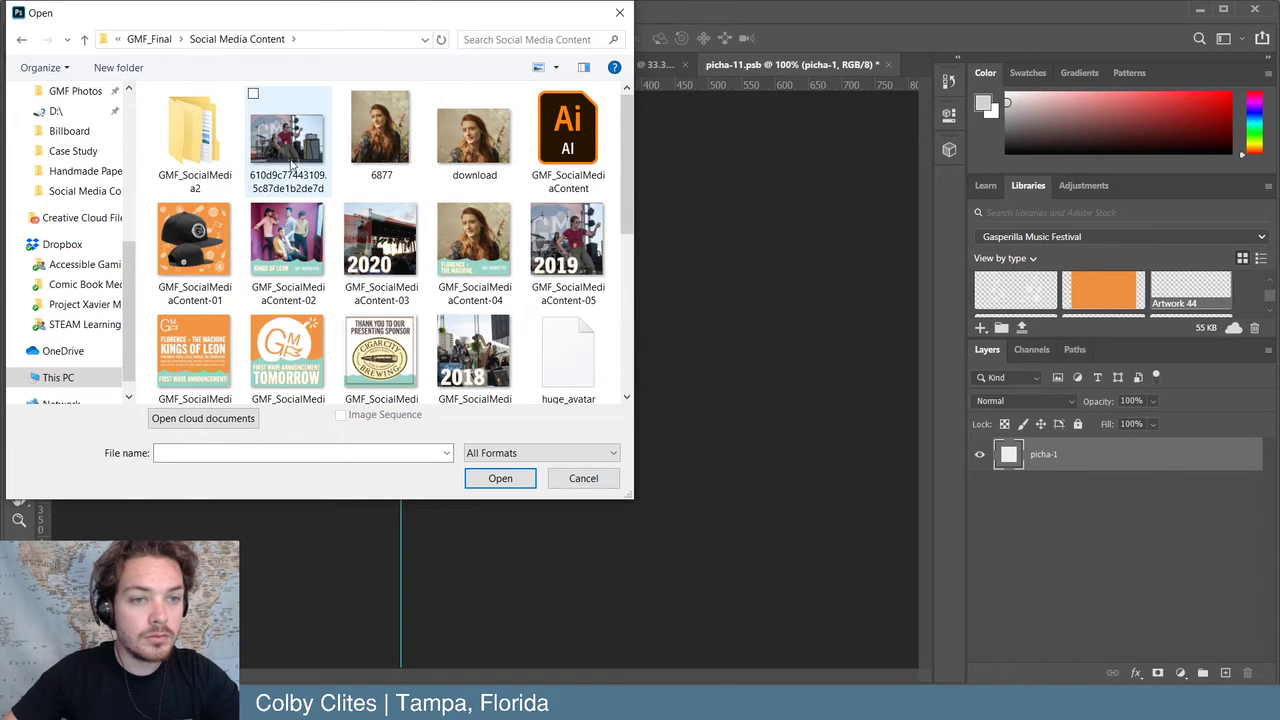
# - Open Artboard 1 from the 1x subfolder of GMF_SocialMedia2
pyautogui.doubleClick(210, 145)
pyautogui.doubleClick(225, 120)
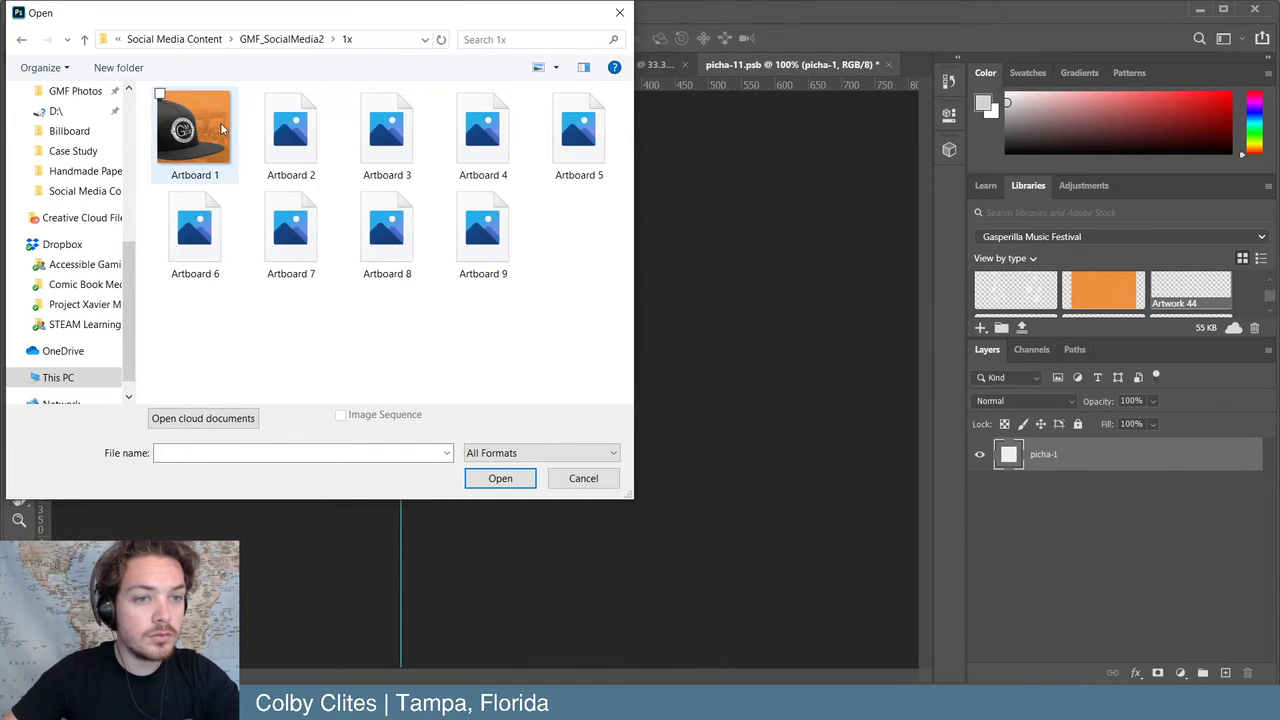
pyautogui.click(222, 128)
pyautogui.click(500, 478)
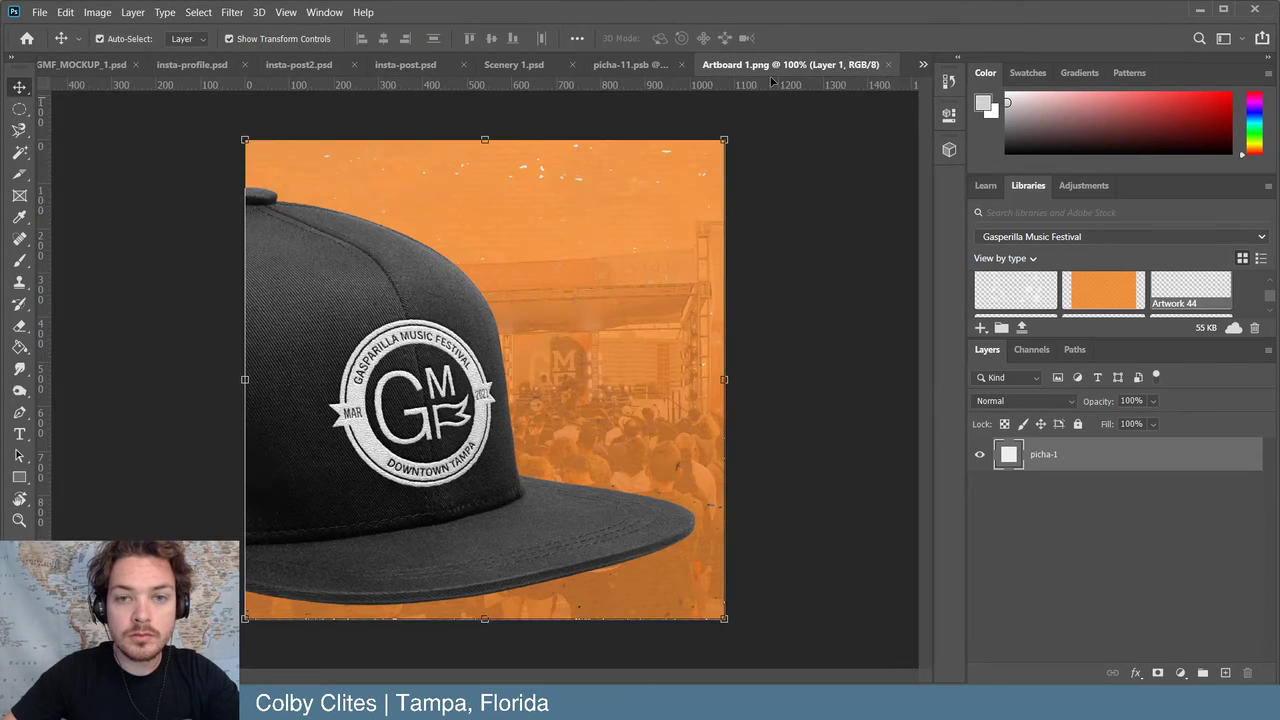
# - Float the Artboard 1.png document in its own window and paste its hat artwork into the picha-11.psb smart object
pyautogui.moveTo(785, 64); pyautogui.dragTo(815, 240)
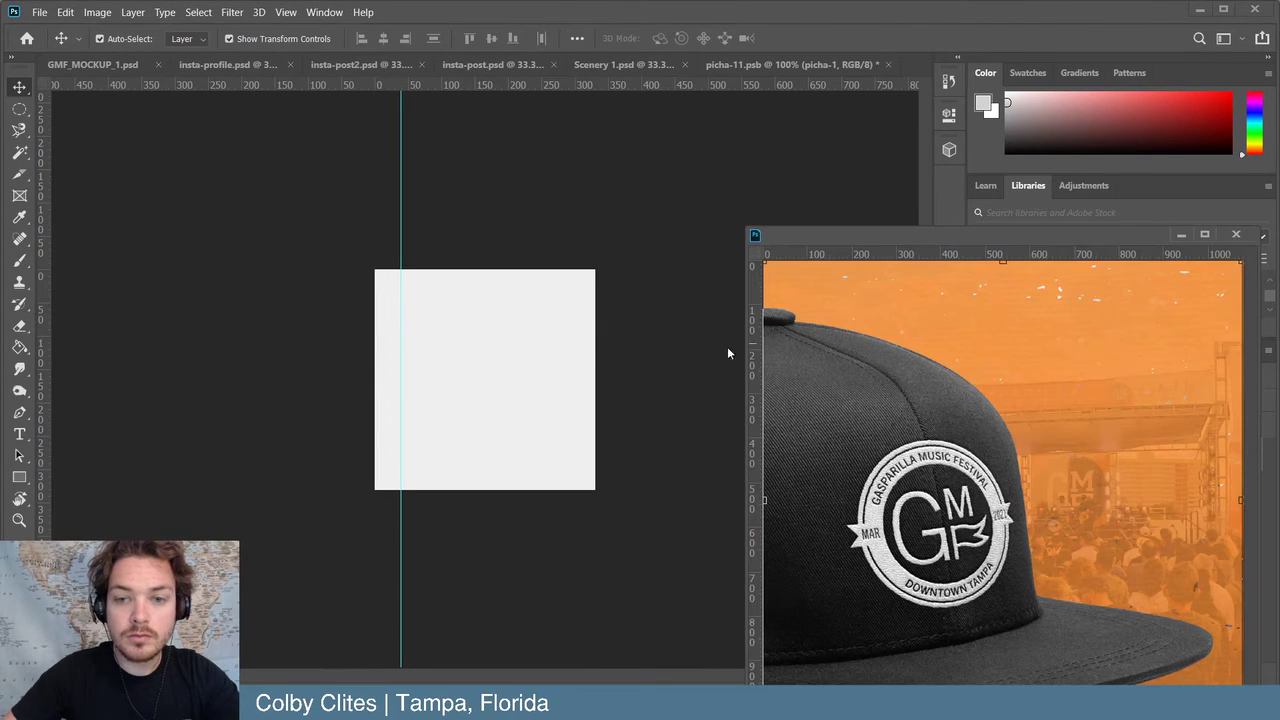
pyautogui.click(461, 348)
pyautogui.hotkey('ctrl', 'v')
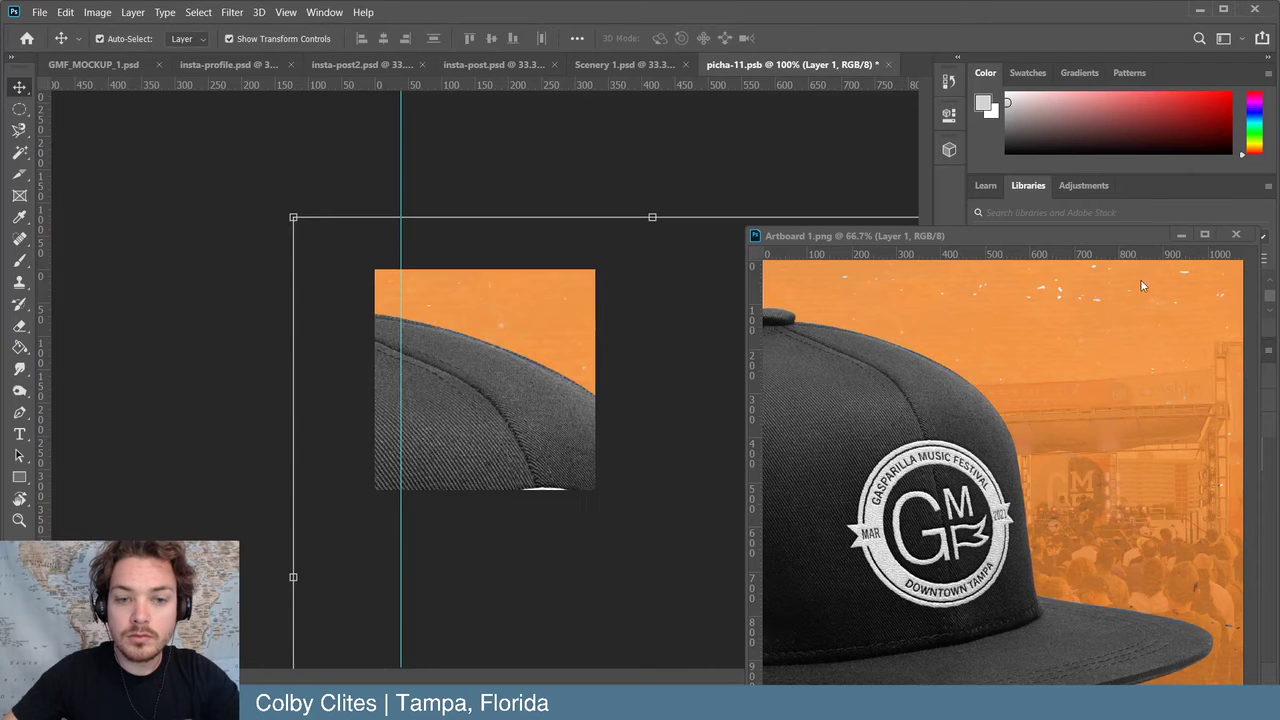
# - Scale the hat artwork to about 31% and position it to fill the square canvas of picha-11.psb
pyautogui.click(1189, 237)
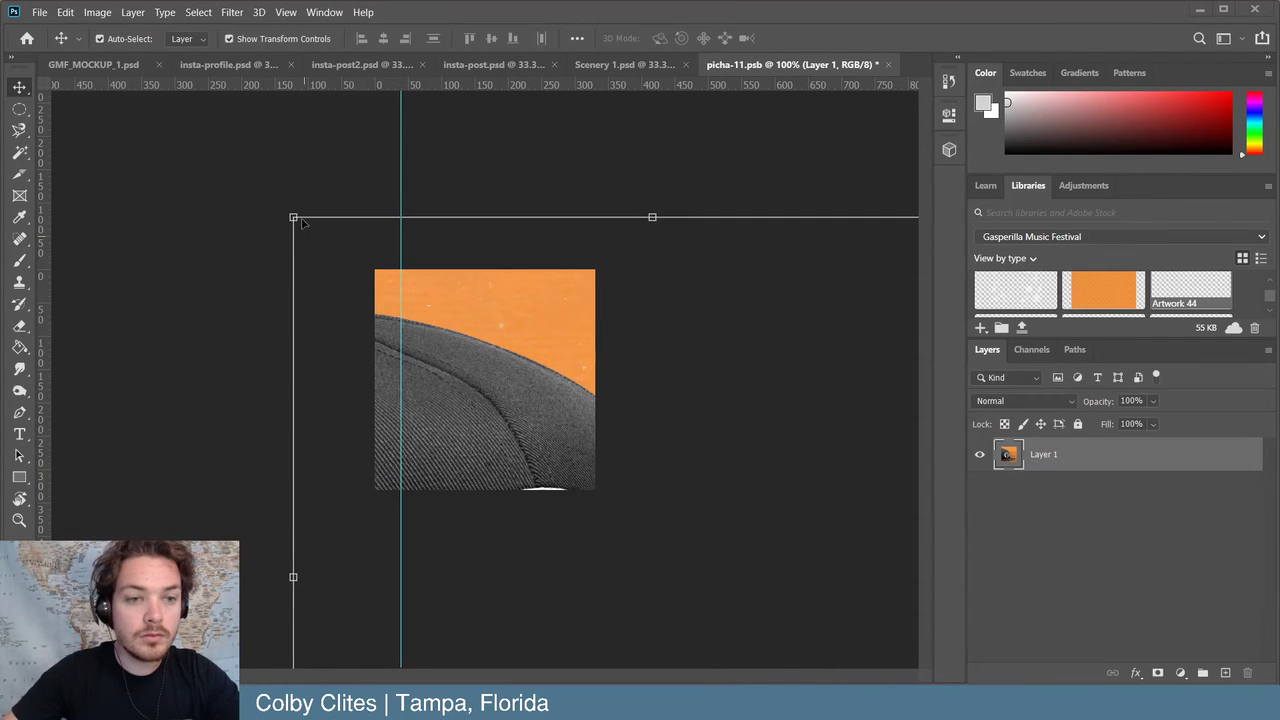
pyautogui.moveTo(436, 300); pyautogui.dragTo(221, 212)
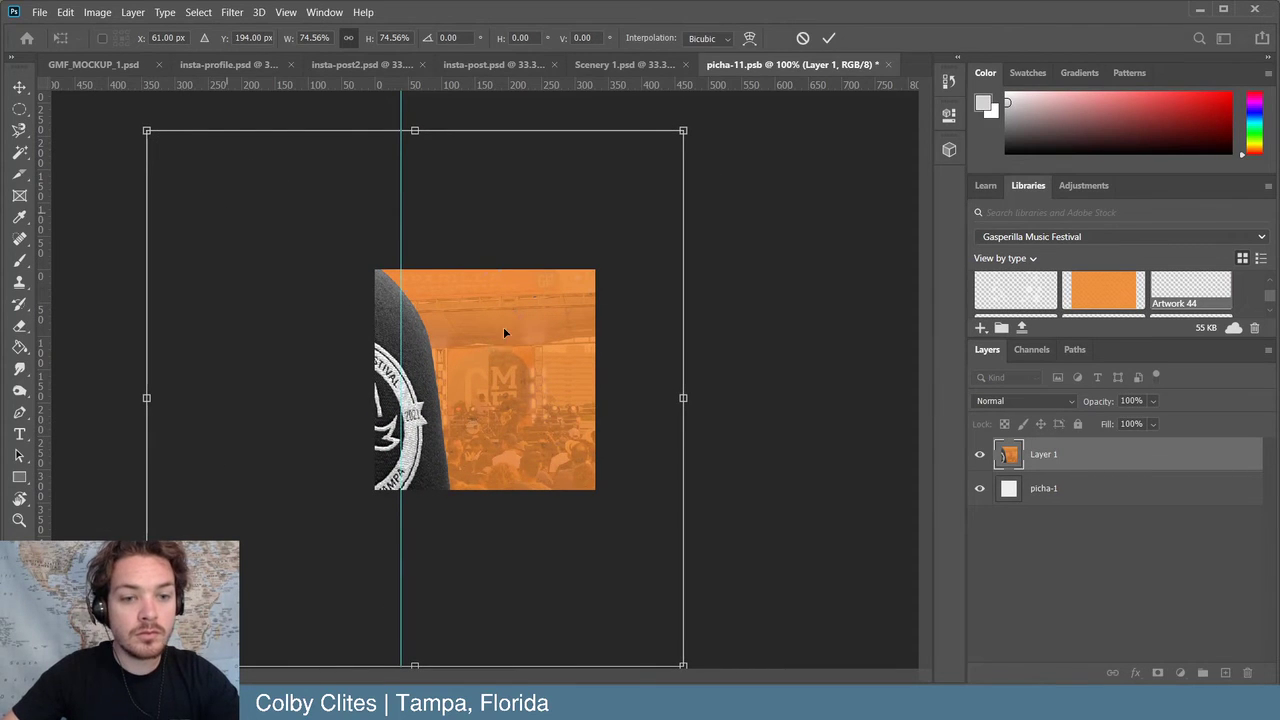
pyautogui.moveTo(506, 382); pyautogui.dragTo(646, 363)
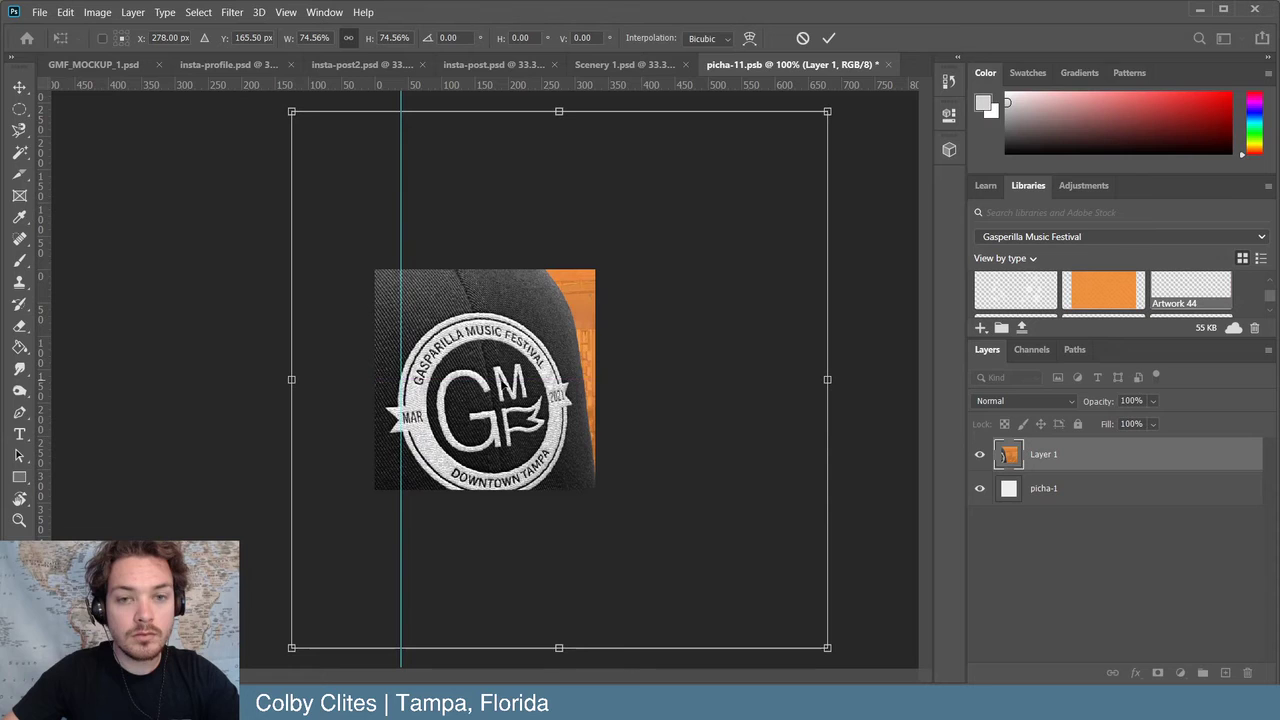
pyautogui.moveTo(292, 112); pyautogui.dragTo(380, 310)
pyautogui.moveTo(362, 258); pyautogui.dragTo(371, 267)
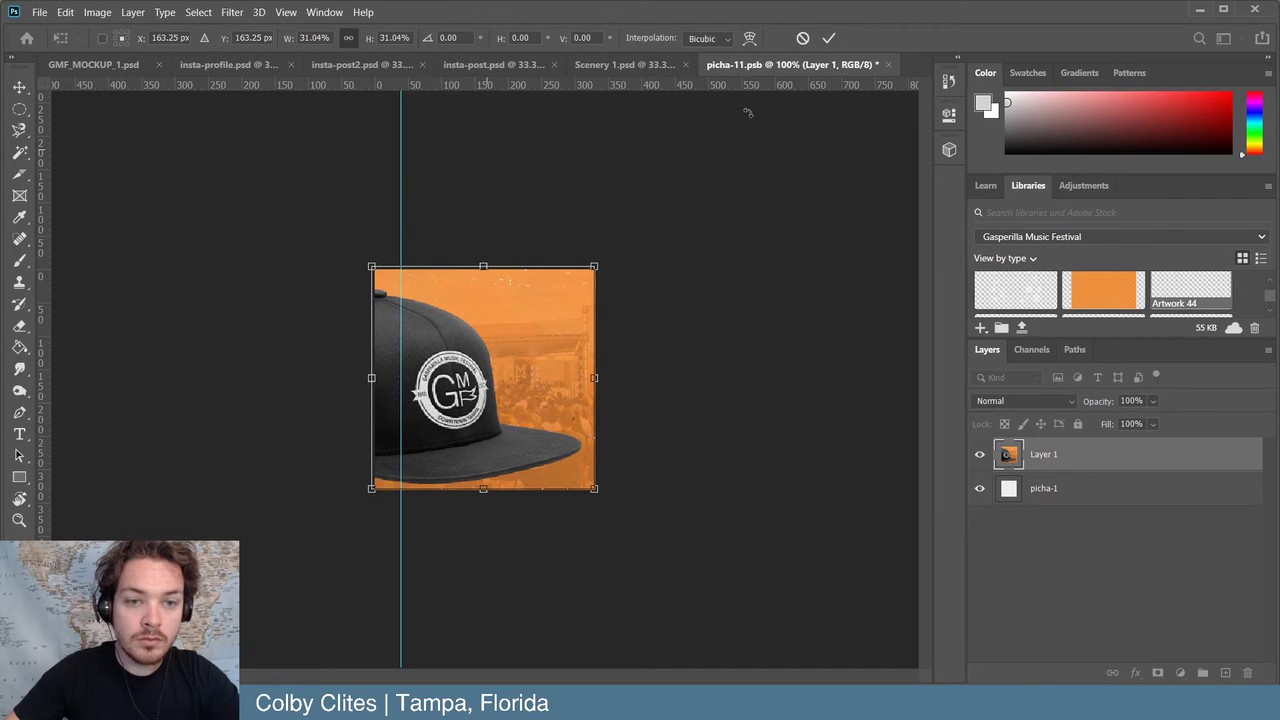
pyautogui.click(829, 38)
pyautogui.click(803, 197)
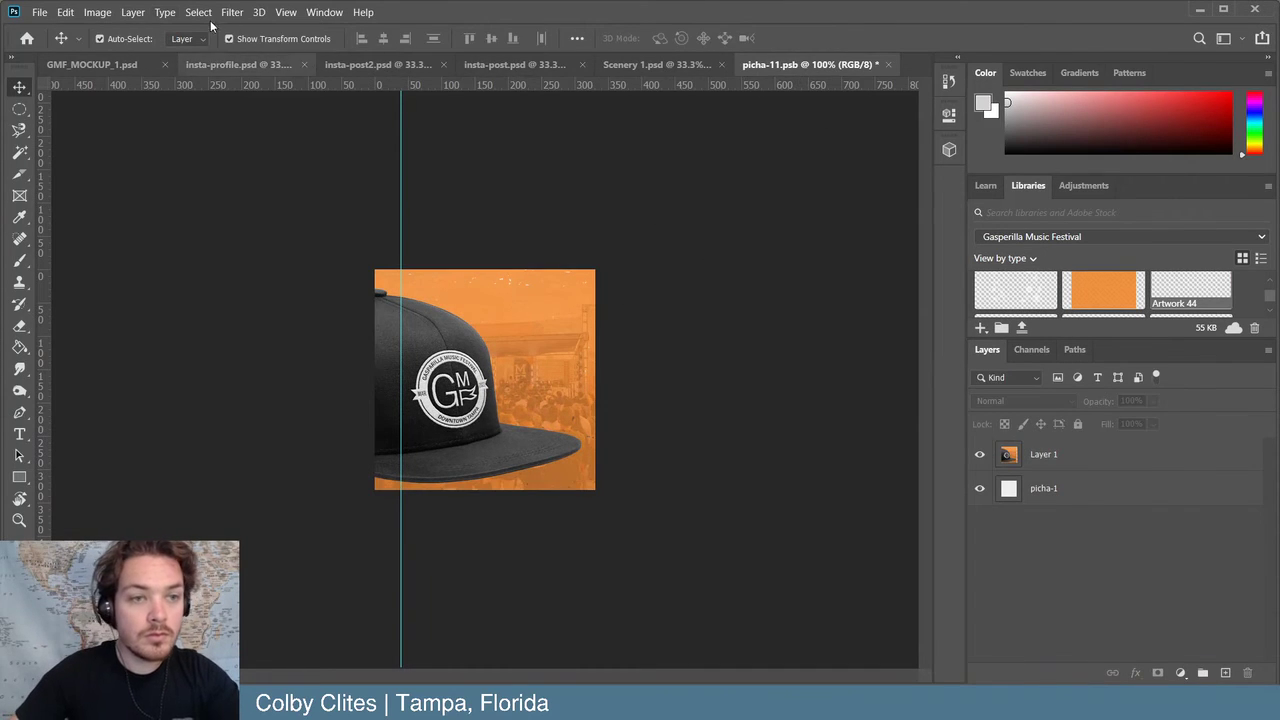
# - Save the picha-11.psb smart object contents and close the document
pyautogui.click(40, 12)
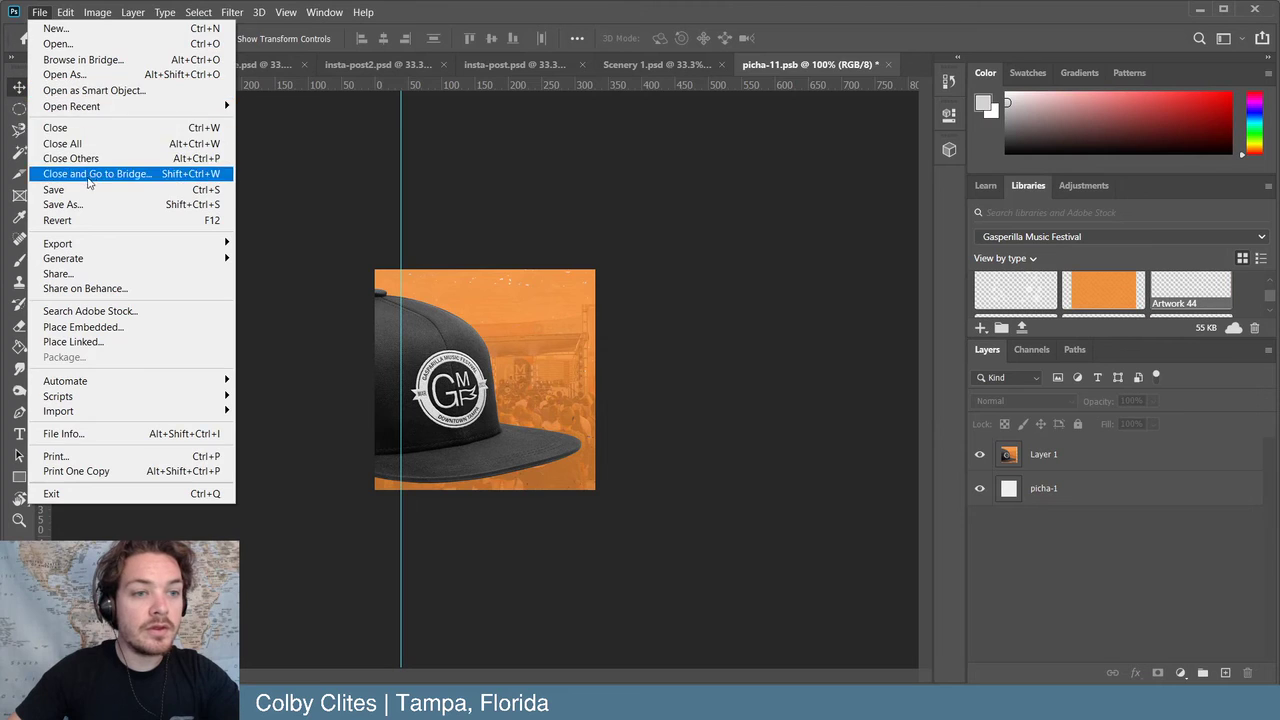
pyautogui.click(88, 189)
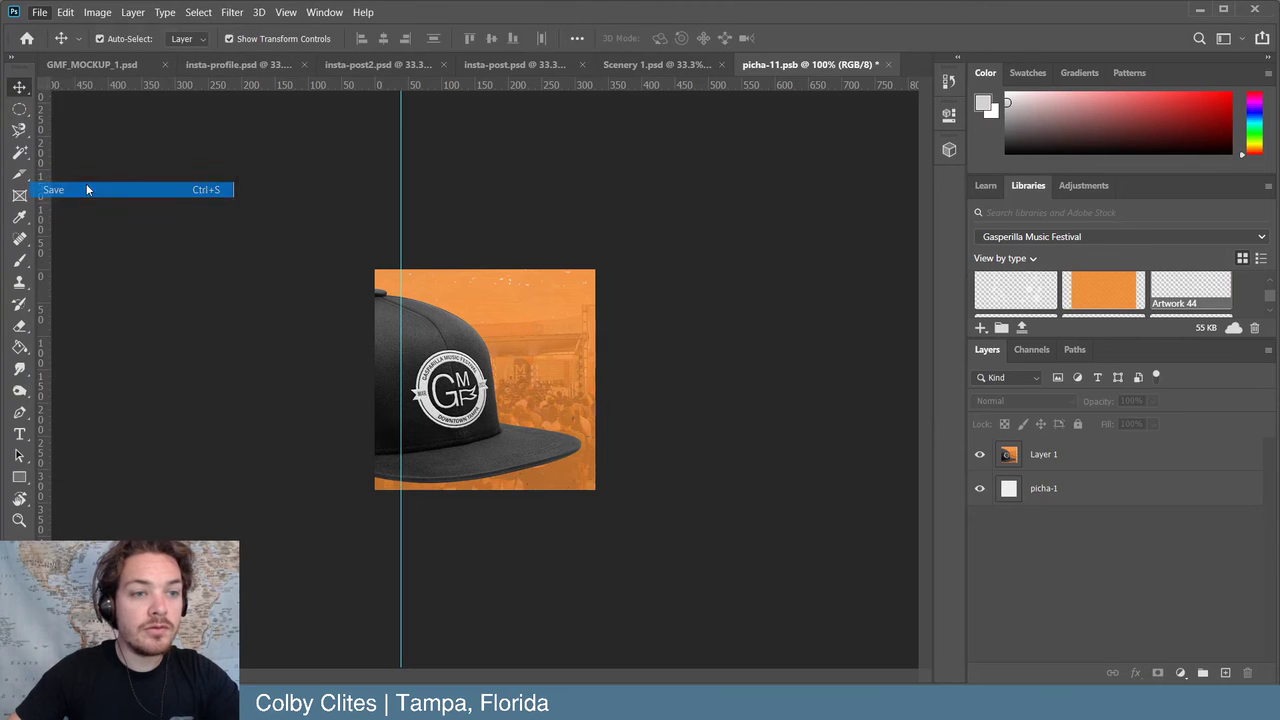
pyautogui.click(891, 64)
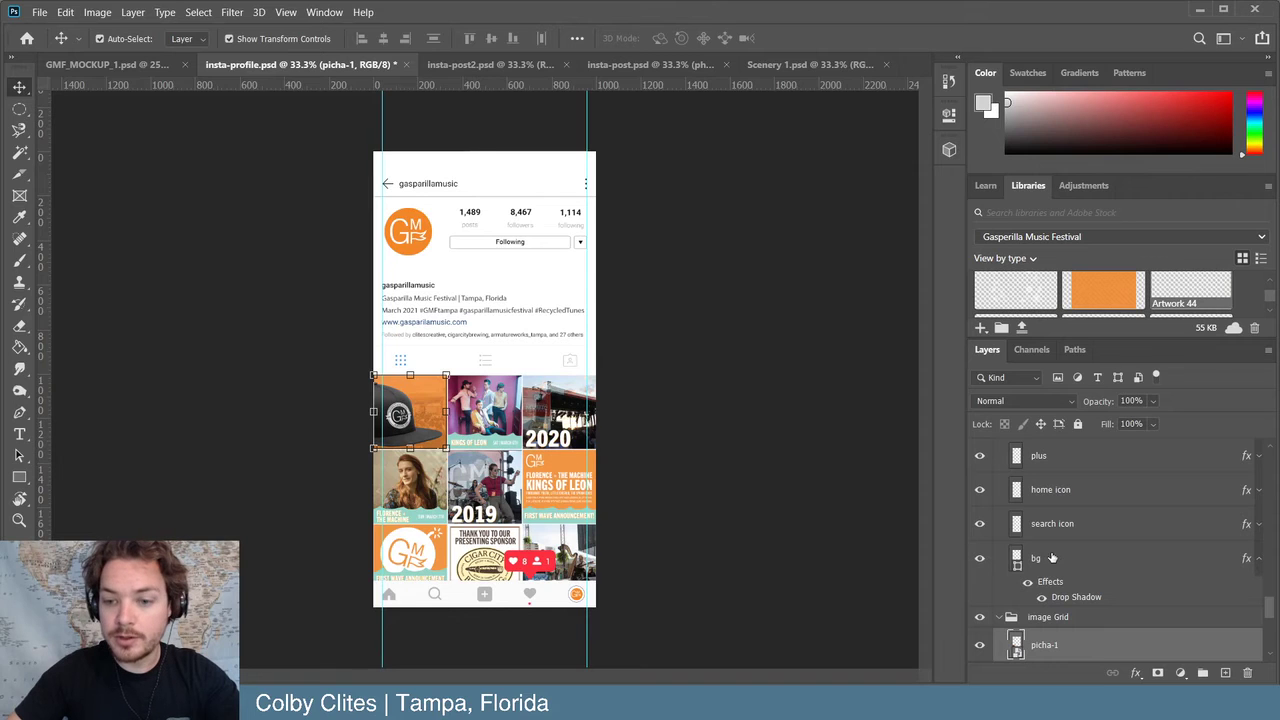
# - Open the contents of the picha-2 smart object and delete the old Kings of Leon image layer
pyautogui.scroll(-2, 1052, 558)
pyautogui.doubleClick(1017, 617)
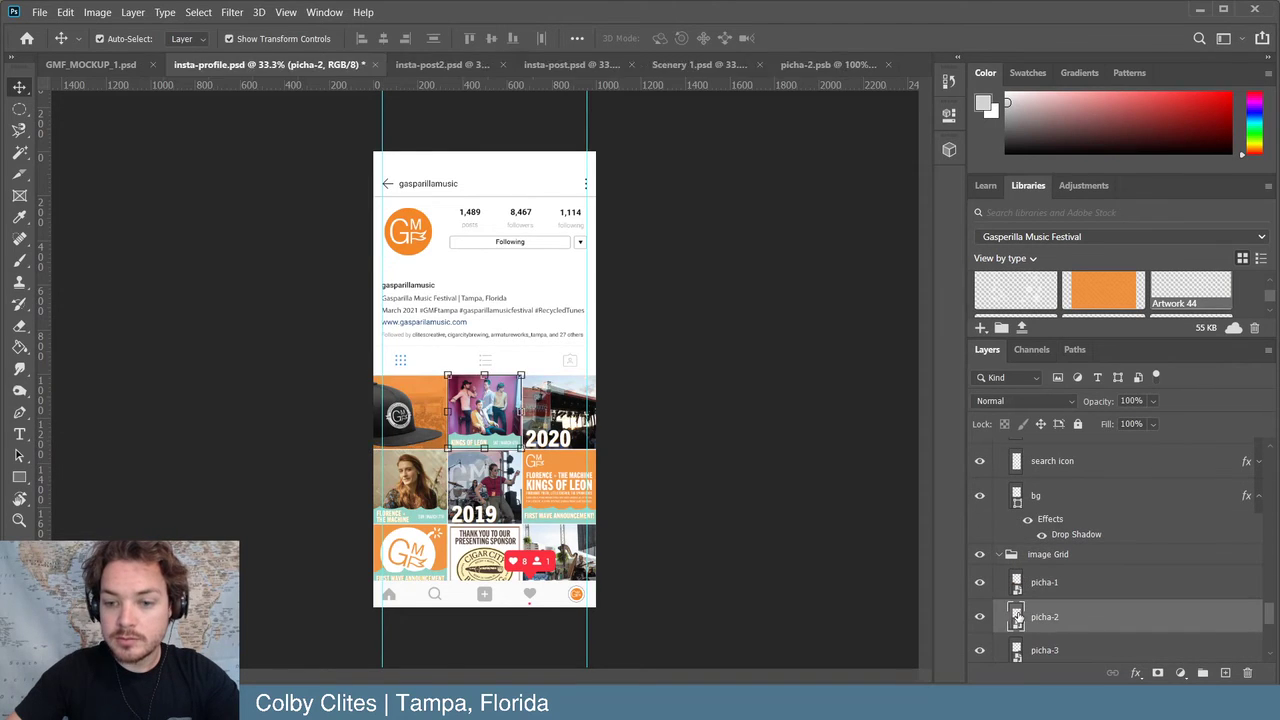
pyautogui.press('Delete')
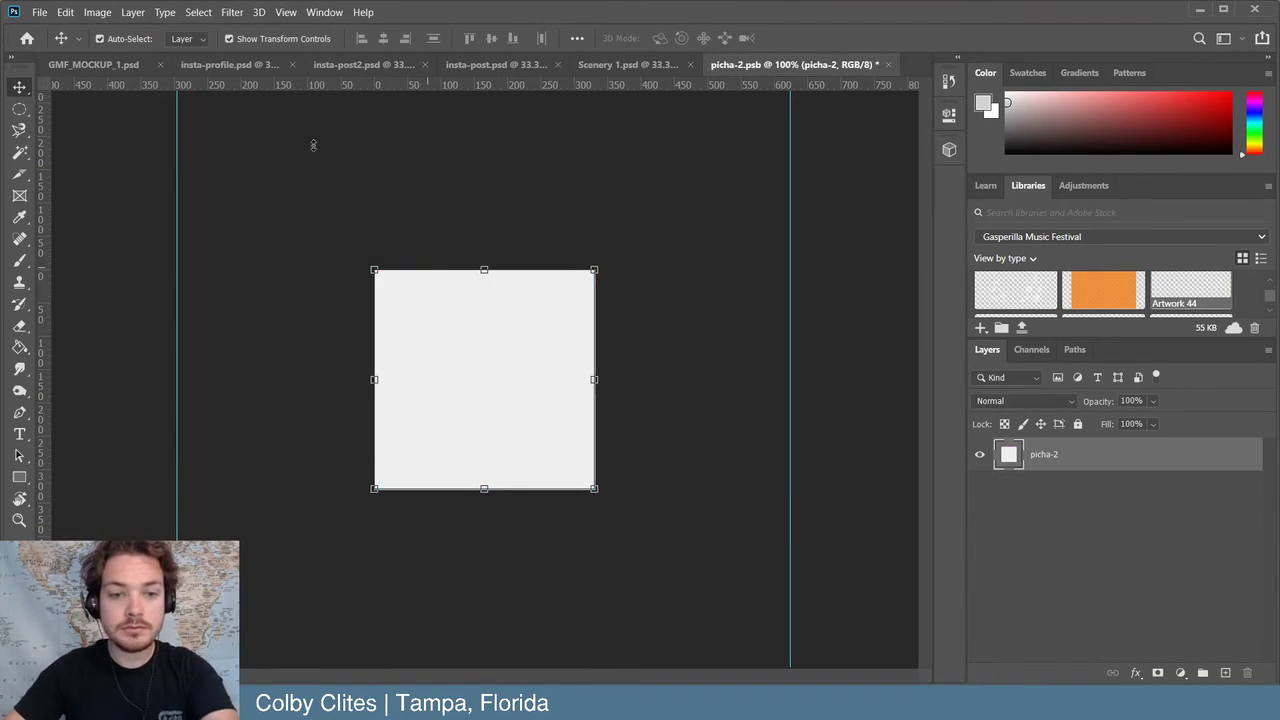
# - Open Artboard 2, float it in its own window, and copy its Kings of Leon artwork into picha-2.psb
pyautogui.click(40, 12)
pyautogui.click(79, 48)
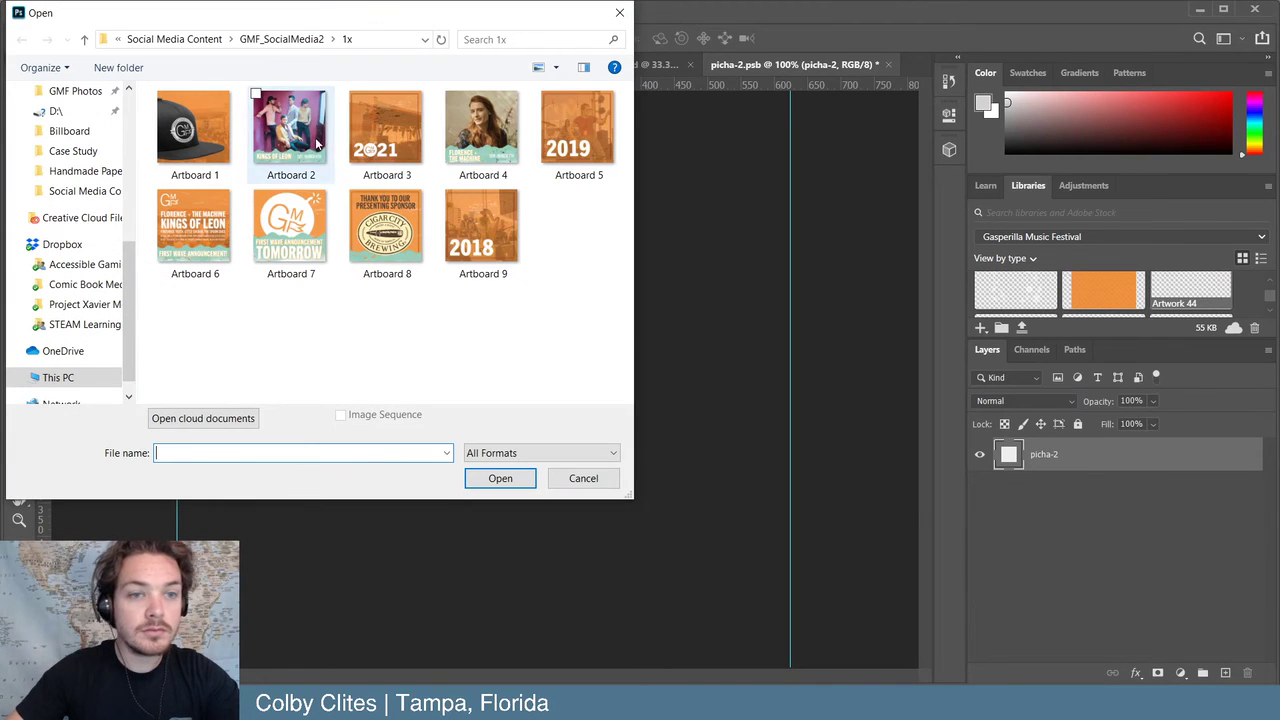
pyautogui.click(290, 130)
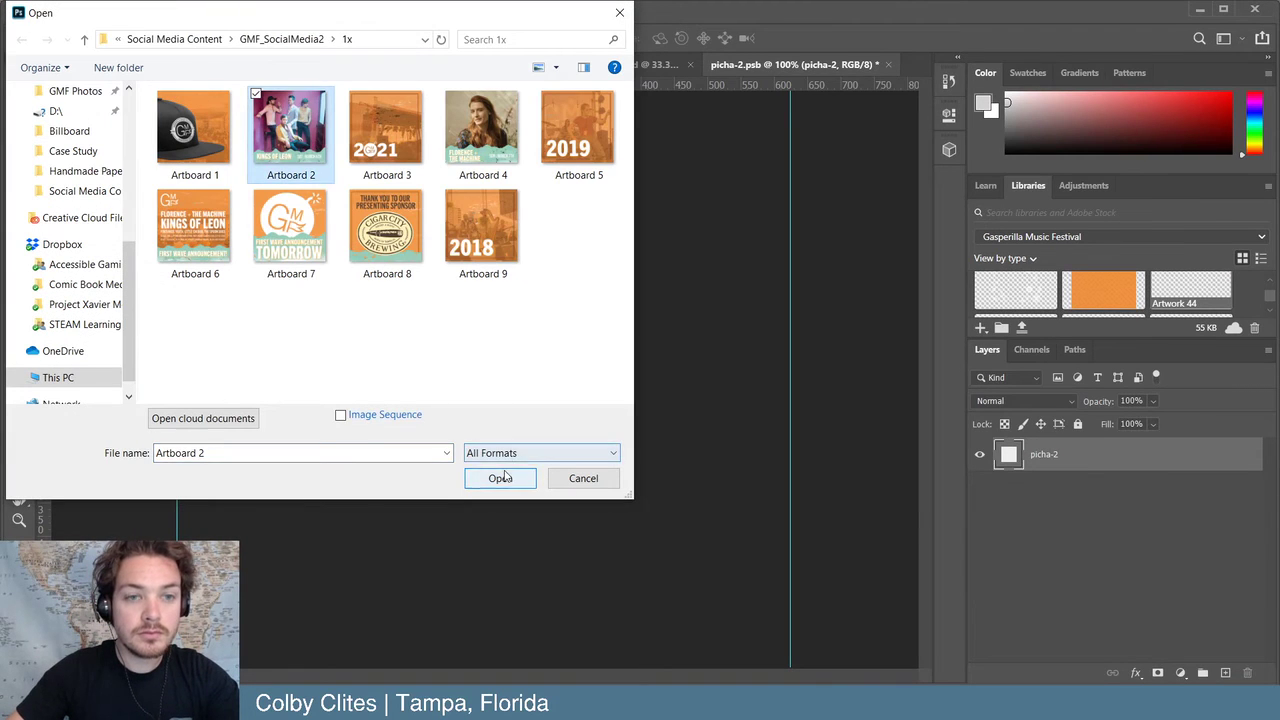
pyautogui.click(500, 478)
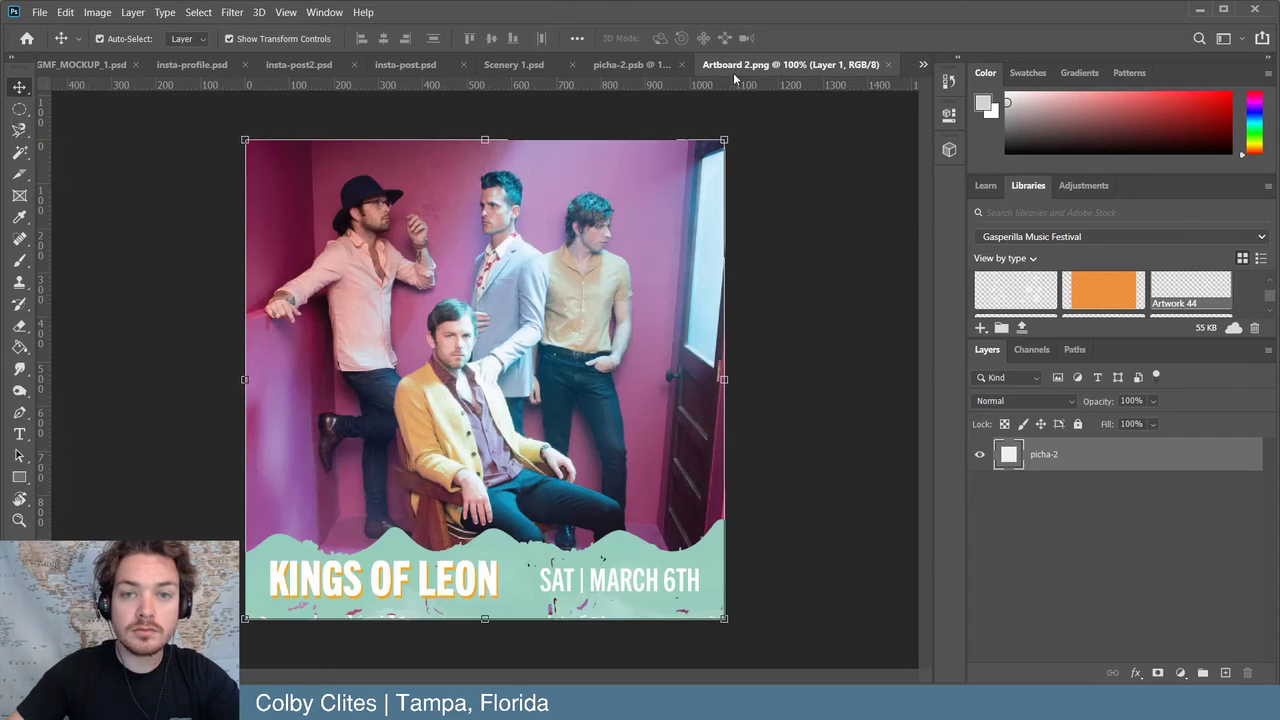
pyautogui.moveTo(764, 73); pyautogui.dragTo(821, 187)
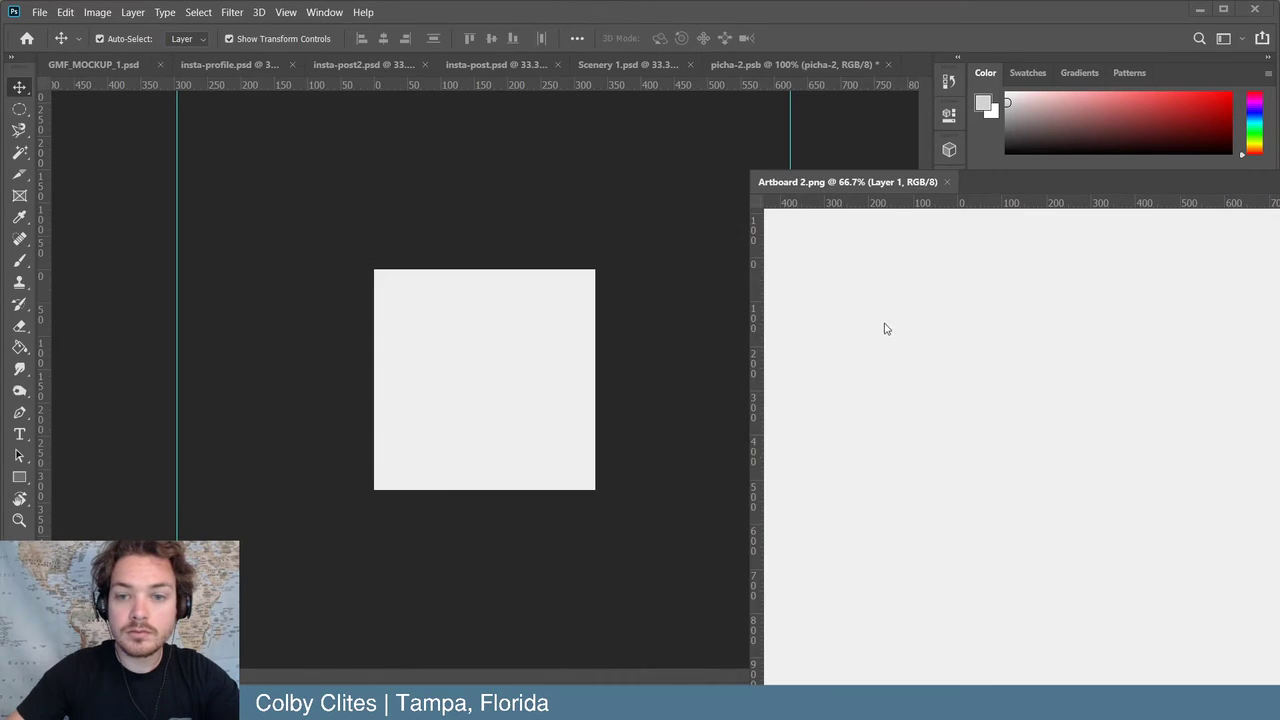
pyautogui.moveTo(858, 261); pyautogui.dragTo(481, 316)
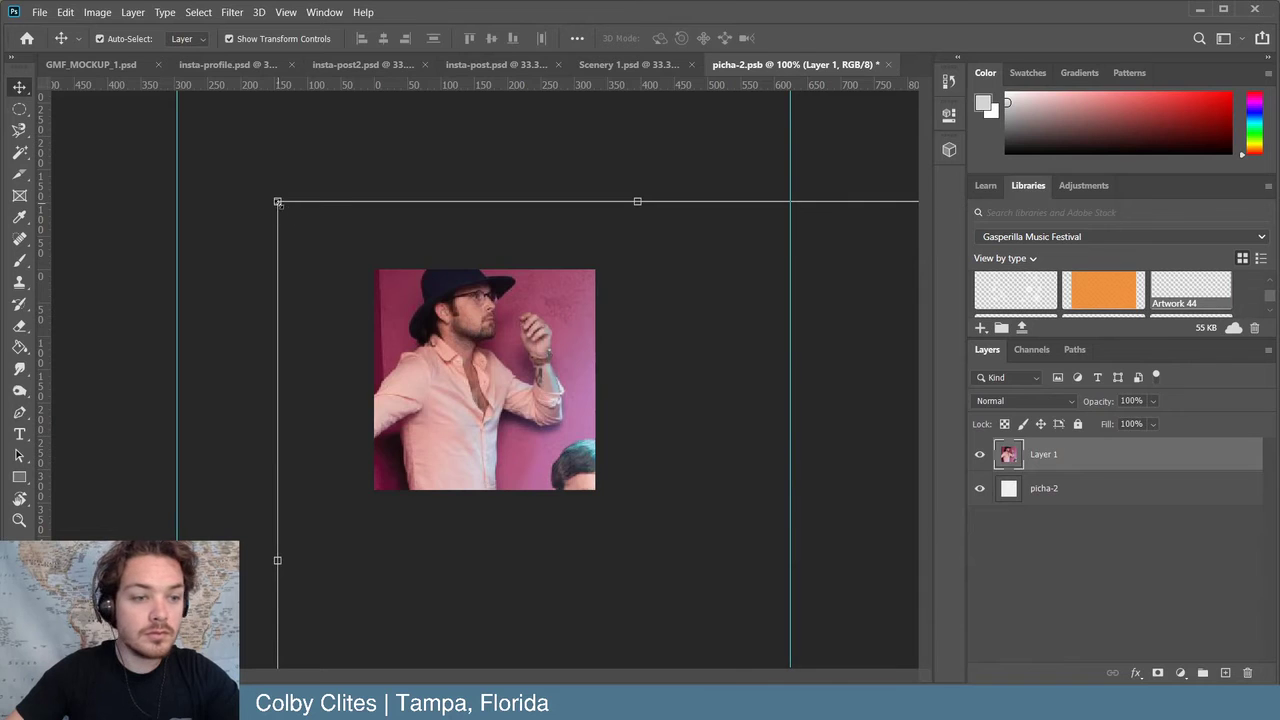
# - Scale the Kings of Leon artwork to fill the square canvas, then save and close picha-2.psb
pyautogui.moveTo(277, 202); pyautogui.dragTo(363, 267)
pyautogui.click(829, 38)
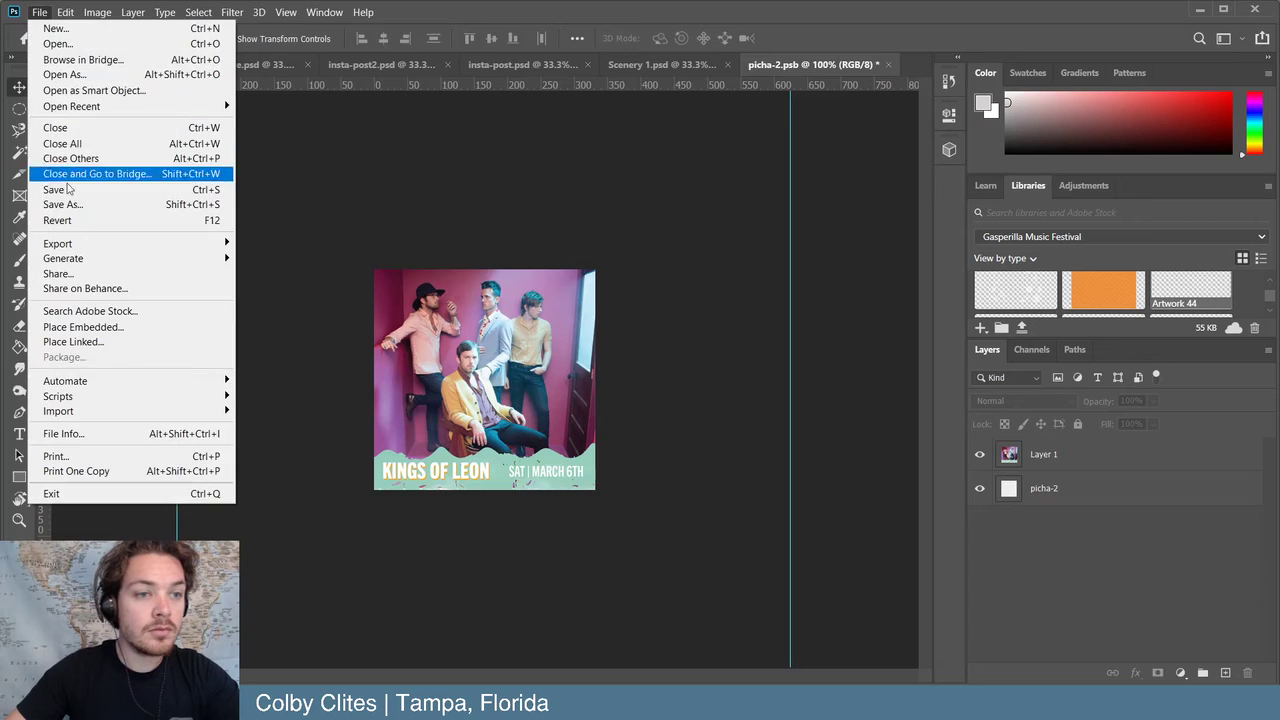
pyautogui.click(53, 189)
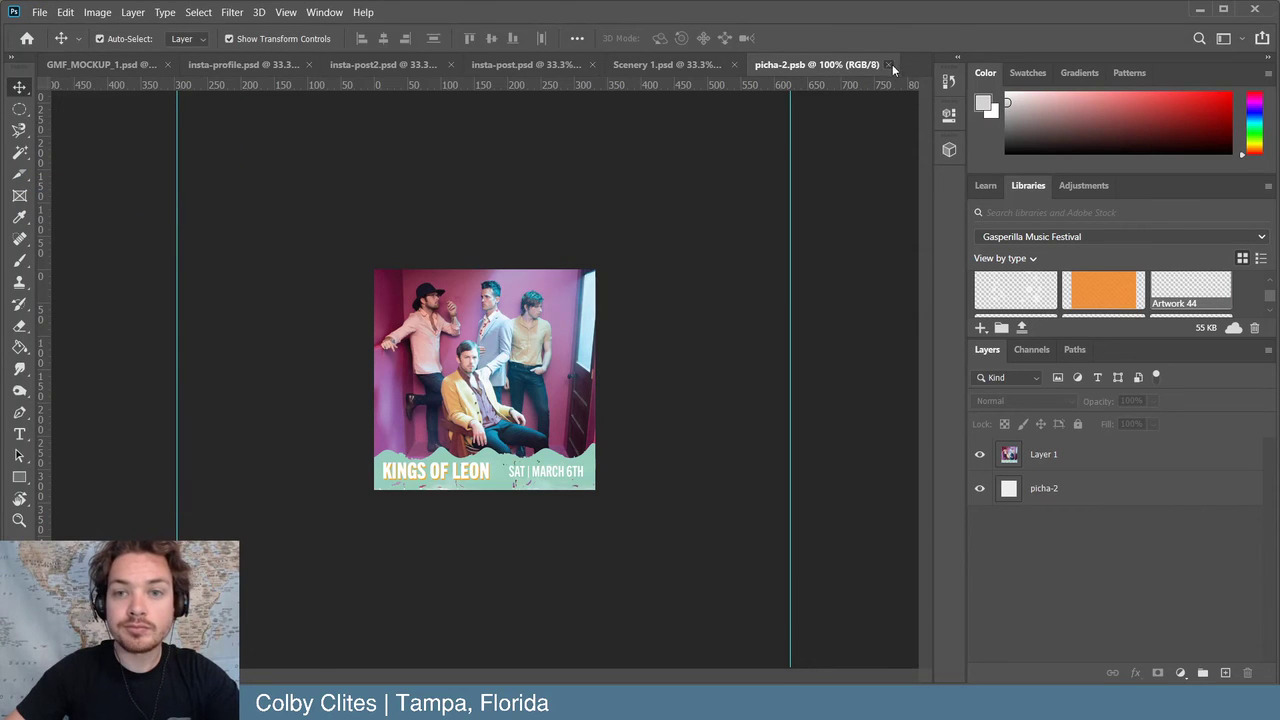
pyautogui.click(890, 64)
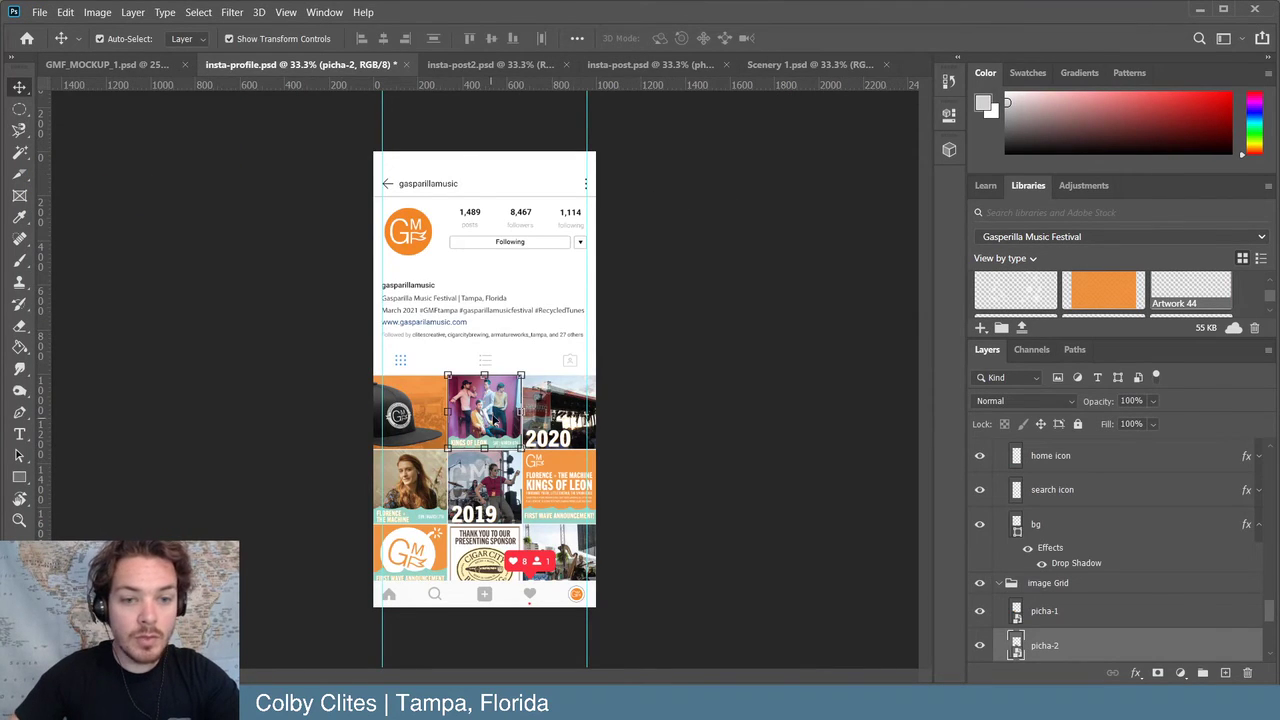
# - Open the contents of the picha-3 smart object and hide the old 2020 image layer
pyautogui.scroll(-3, 1017, 560)
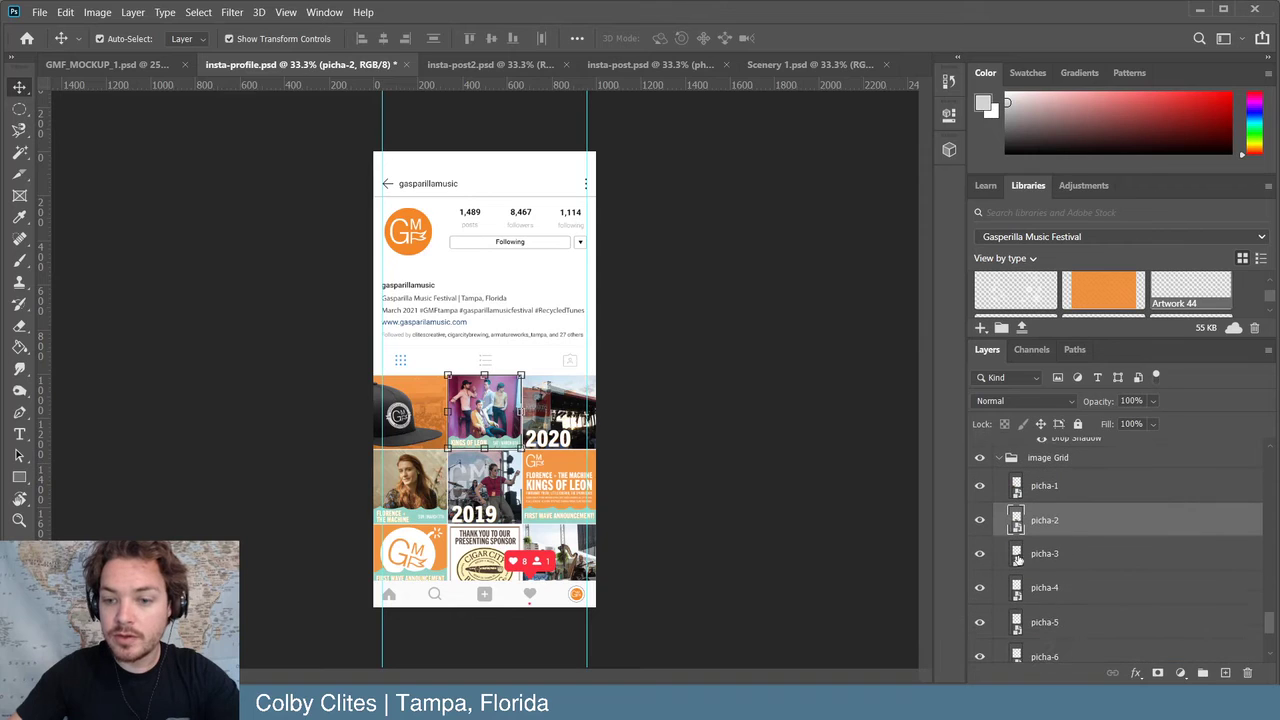
pyautogui.doubleClick(1017, 552)
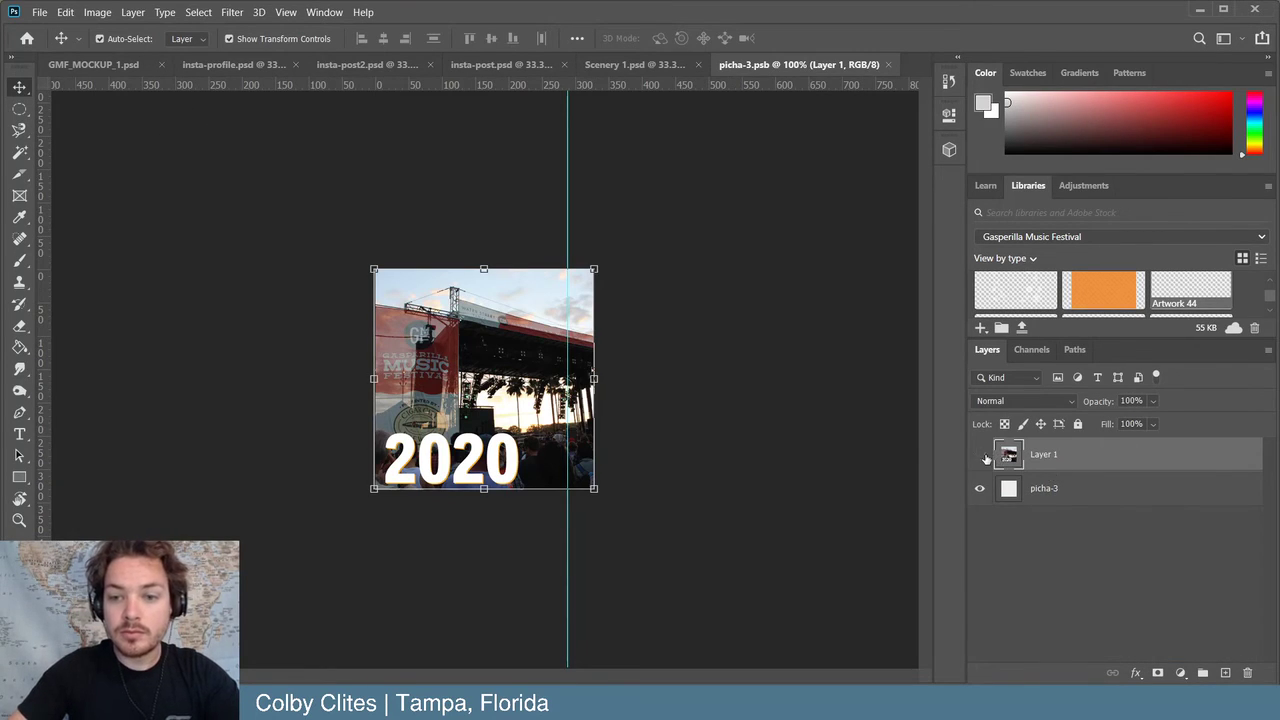
pyautogui.click(983, 455)
# - Open Artboard 3, float it in its own window, and copy its 2021 artwork into picha-3.psb
pyautogui.click(46, 12)
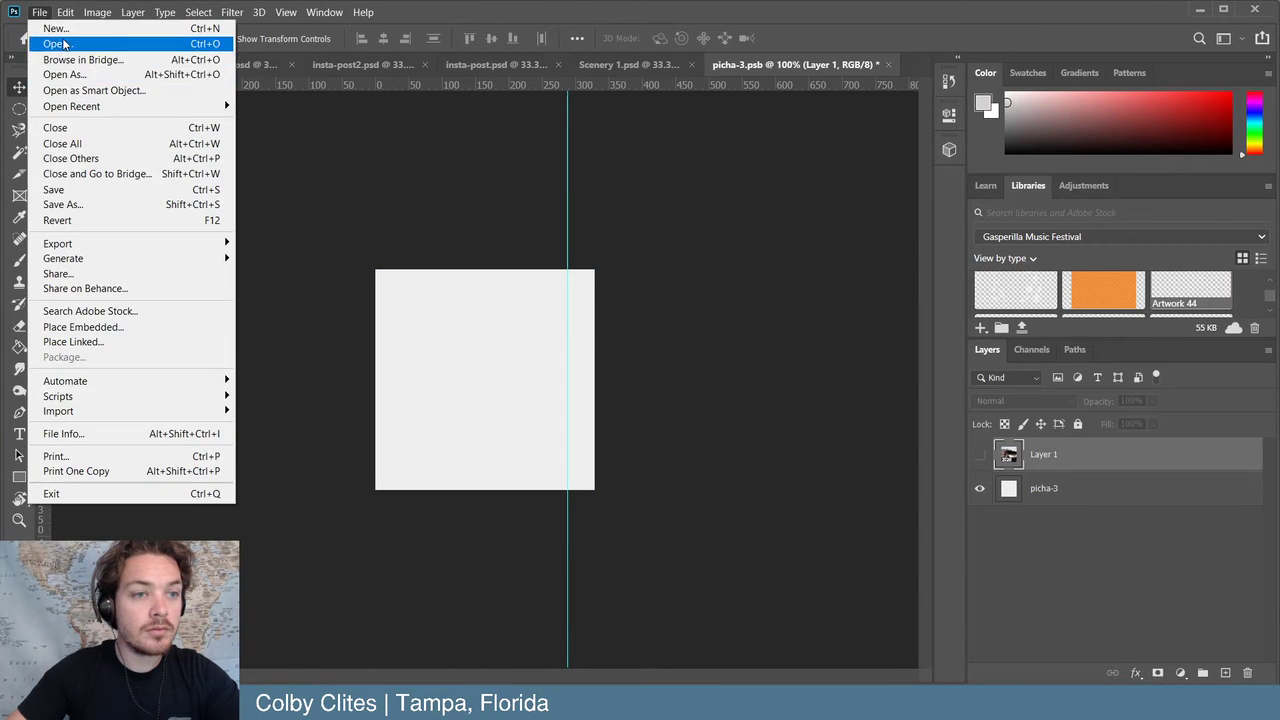
pyautogui.click(62, 42)
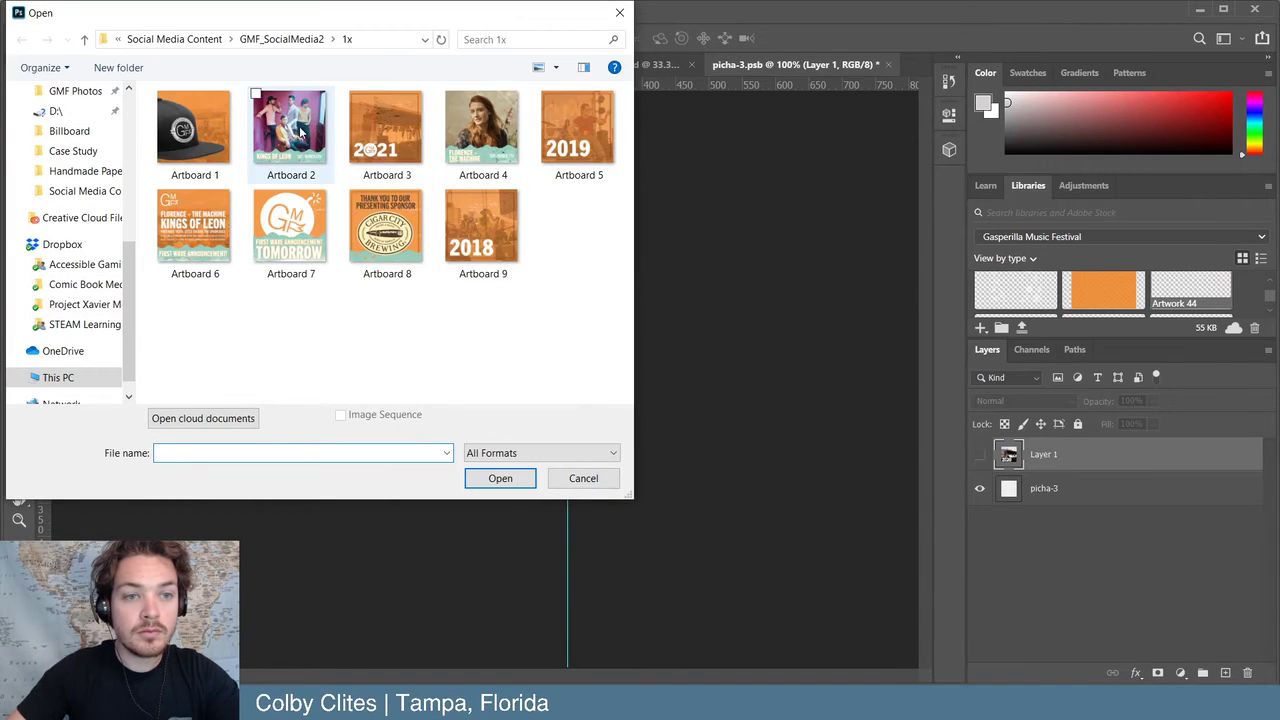
pyautogui.click(387, 130)
pyautogui.click(518, 482)
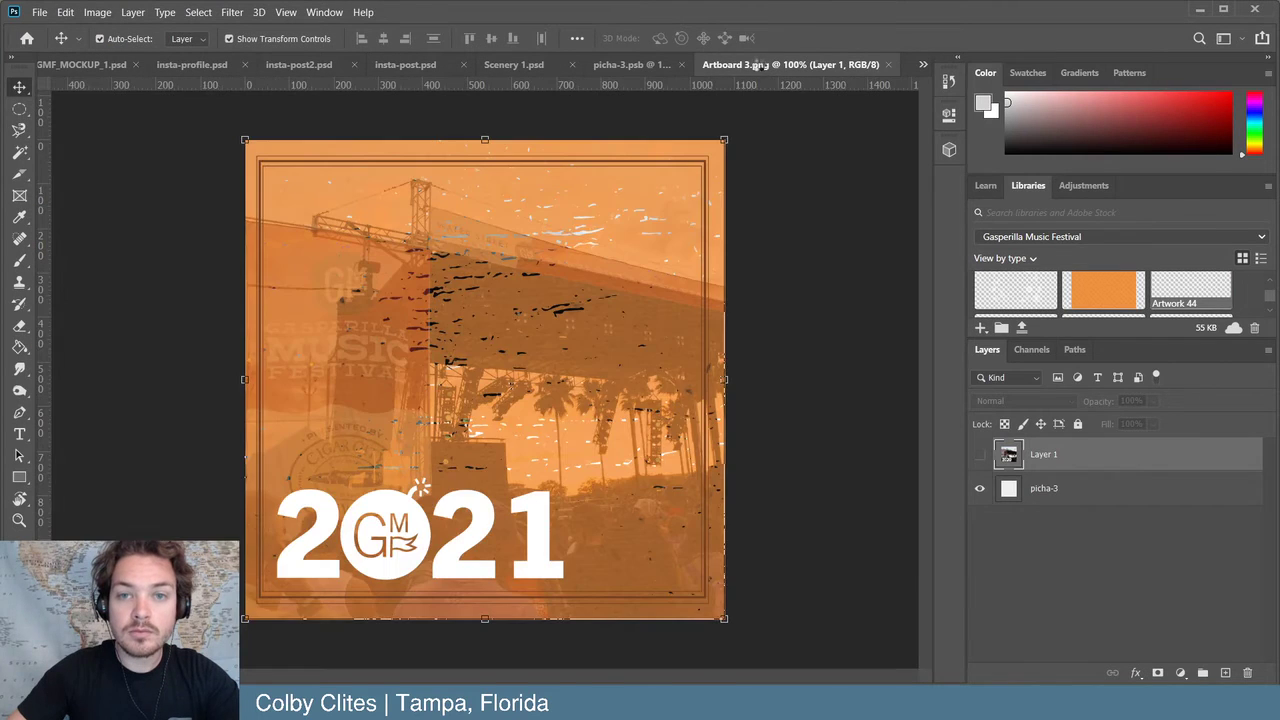
pyautogui.moveTo(760, 64); pyautogui.dragTo(917, 371)
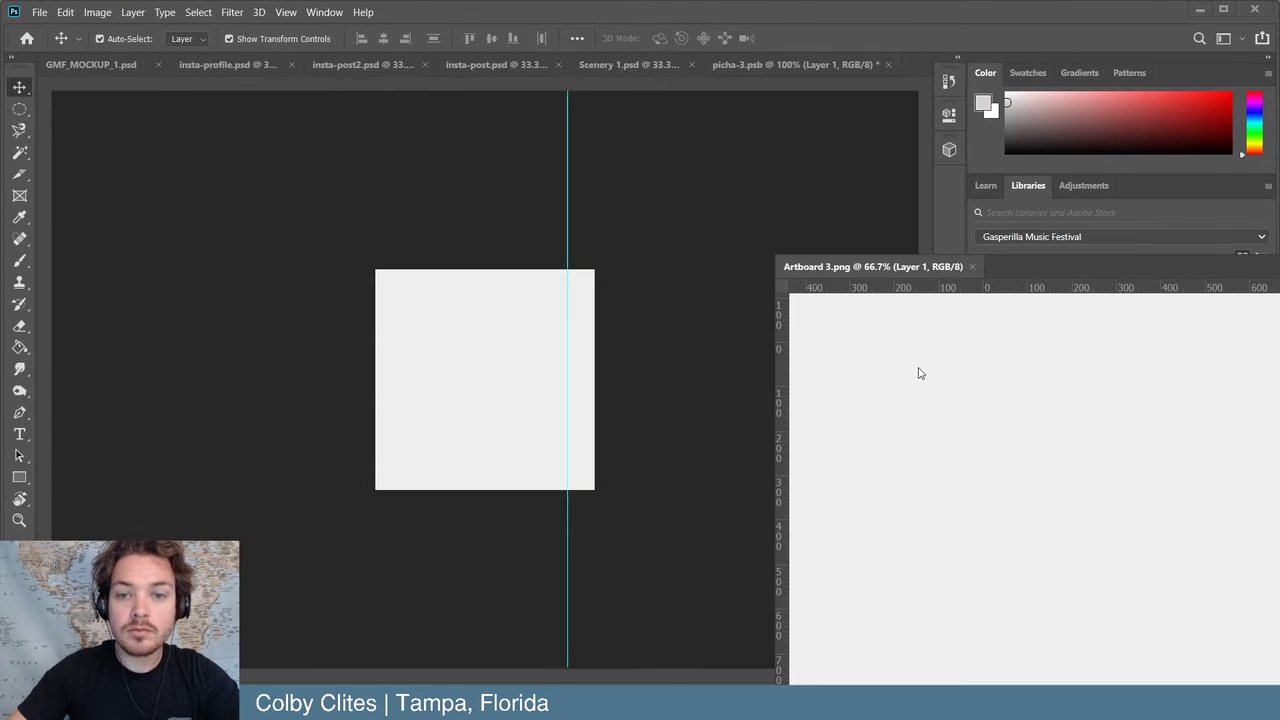
pyautogui.moveTo(1071, 297); pyautogui.dragTo(736, 260)
pyautogui.click(1205, 271)
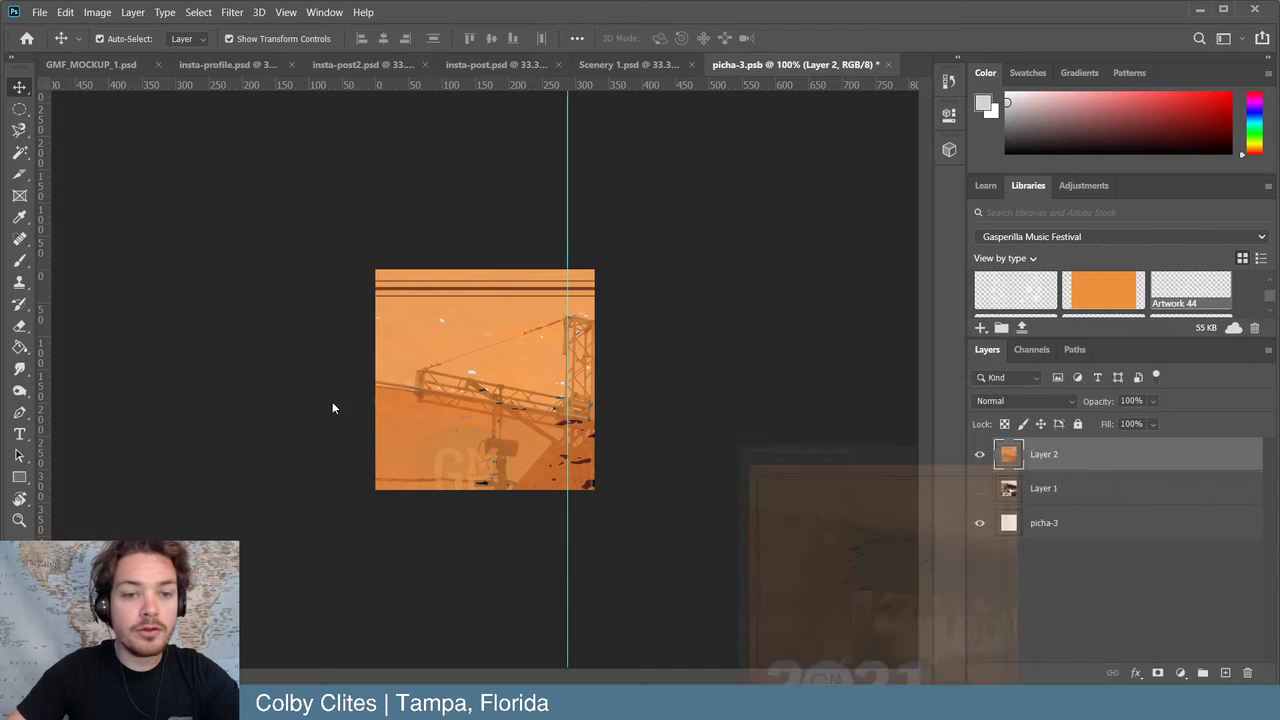
# - Scale the 2021 artwork to about 31.7% and position it to cover the square canvas, nudging it 2 px to the right
pyautogui.moveTo(428, 333); pyautogui.dragTo(428, 296)
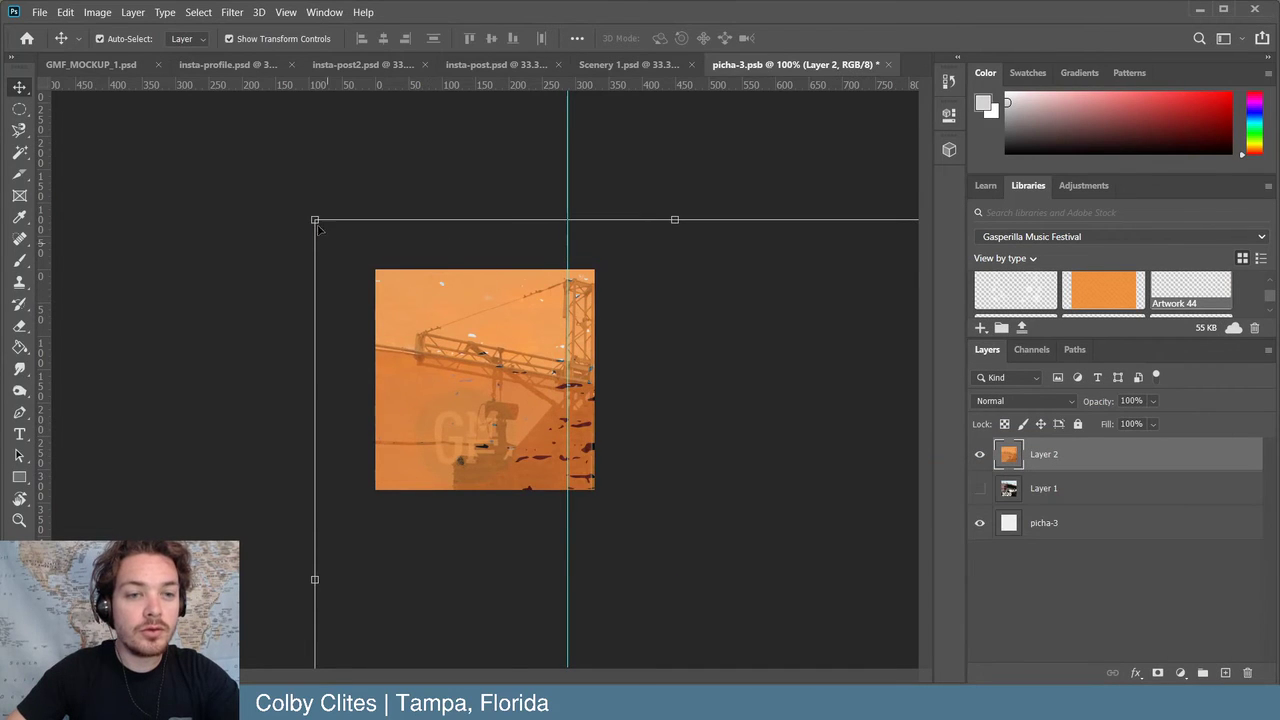
pyautogui.moveTo(315, 219); pyautogui.dragTo(468, 417)
pyautogui.moveTo(450, 400); pyautogui.dragTo(416, 297)
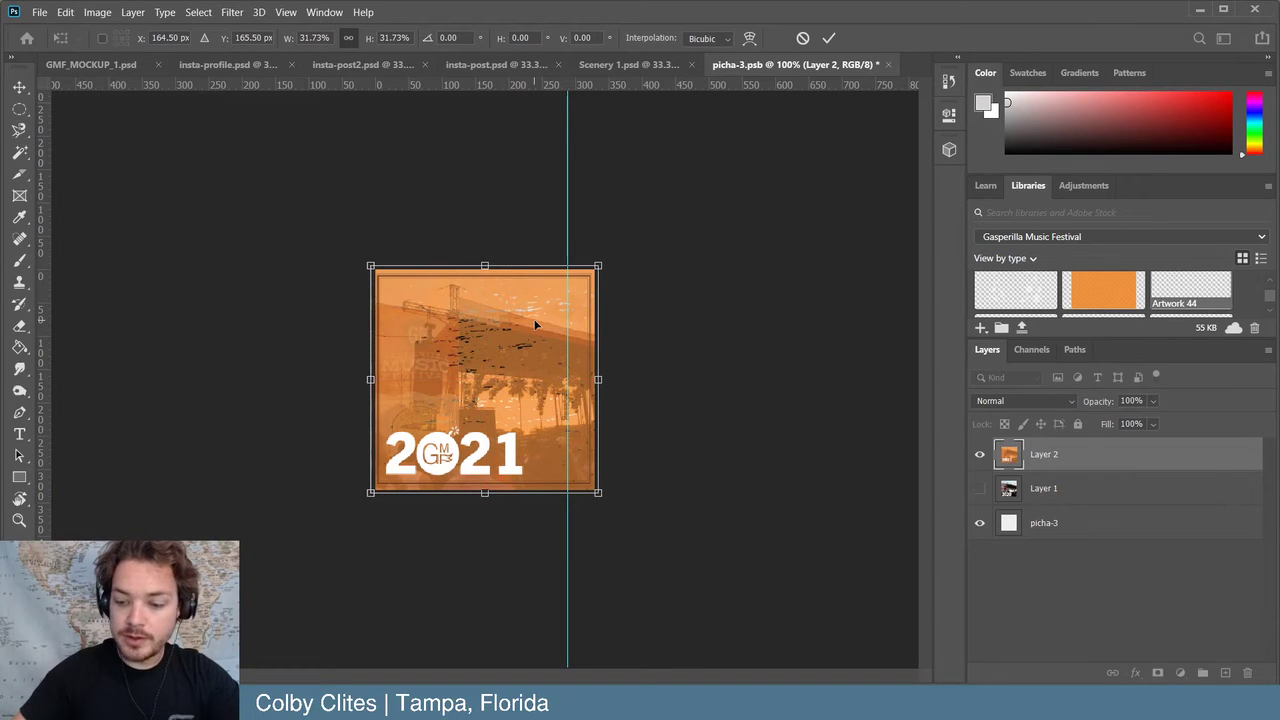
pyautogui.press('Right')
pyautogui.press('Right')
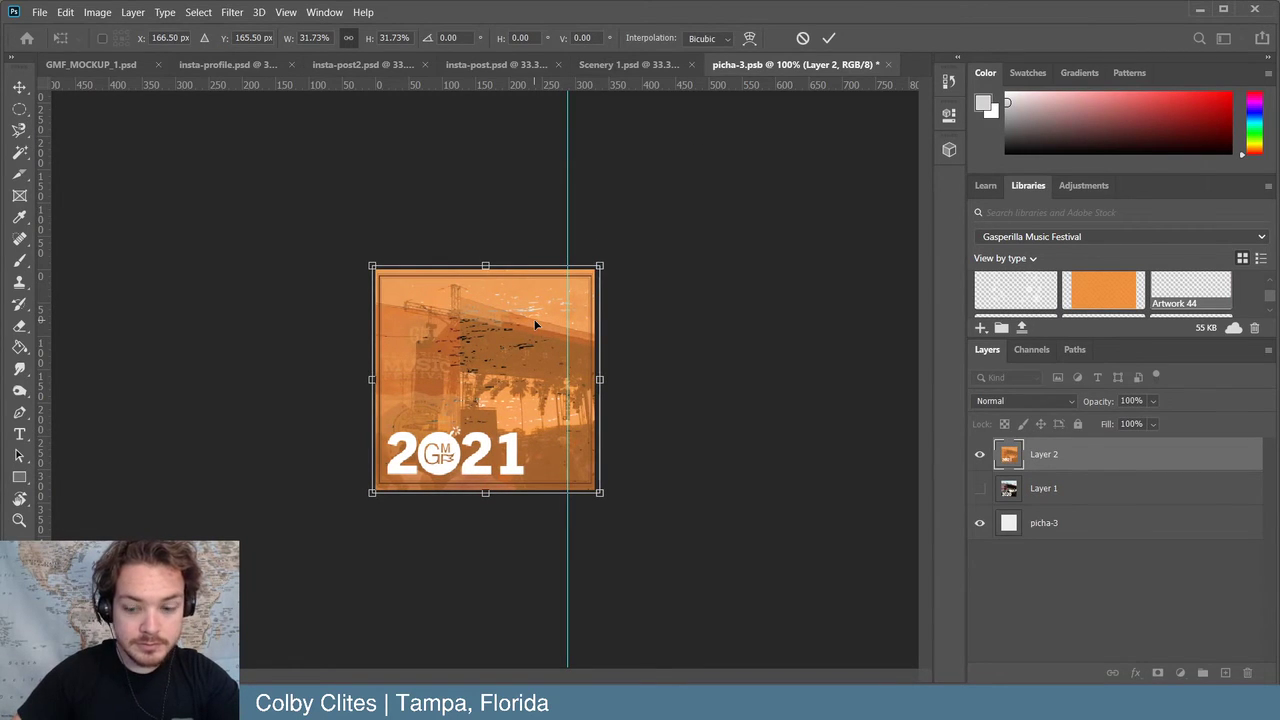
pyautogui.click(826, 38)
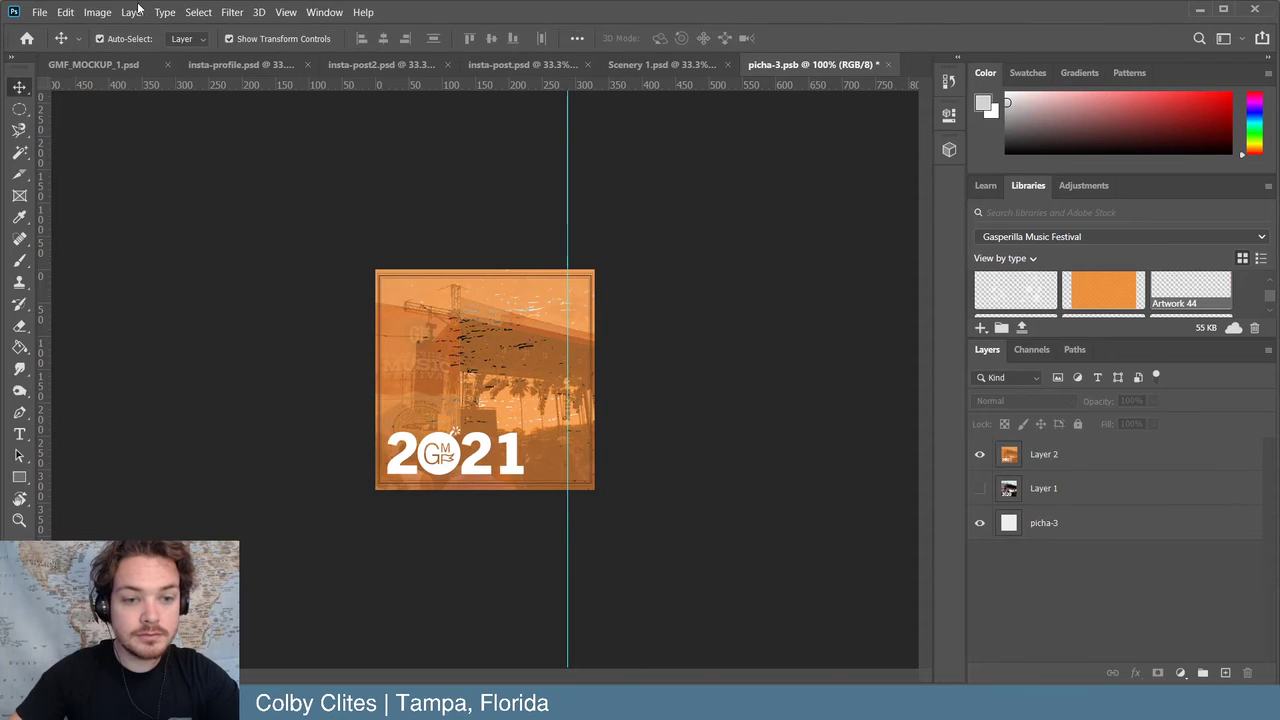
# - Save the picha-3.psb smart object contents and close the document
pyautogui.click(40, 12)
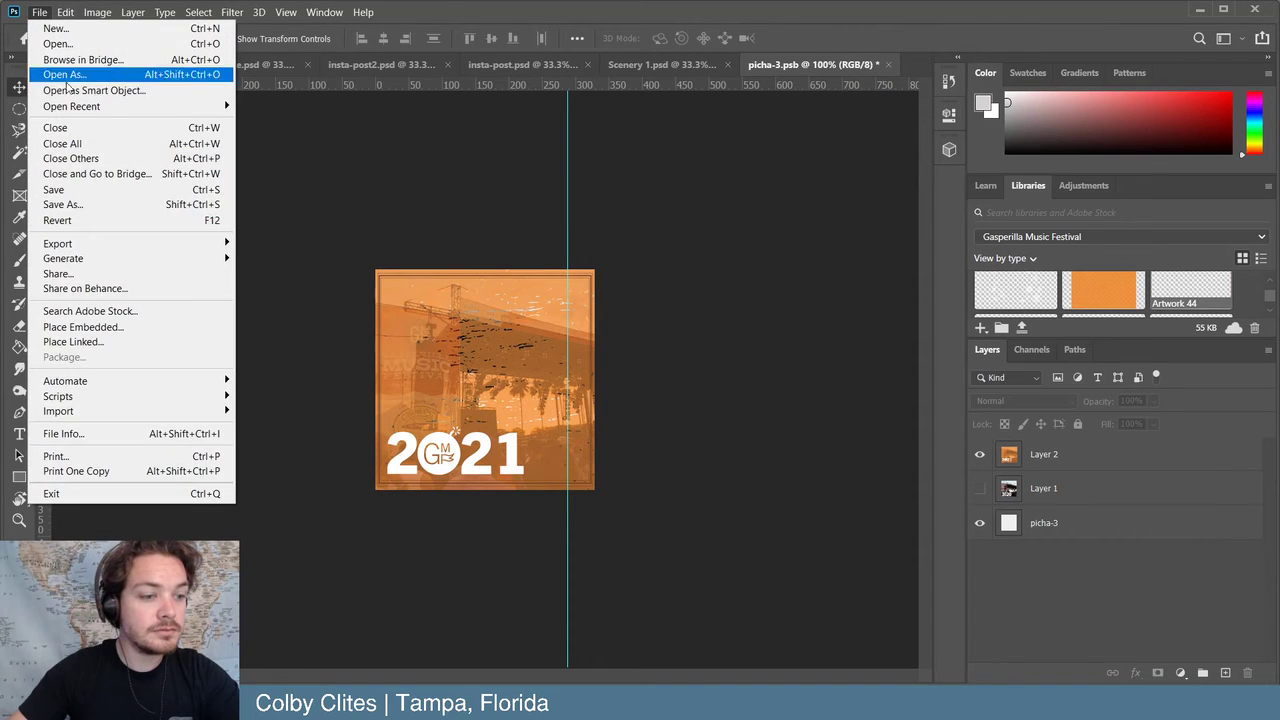
pyautogui.click(93, 194)
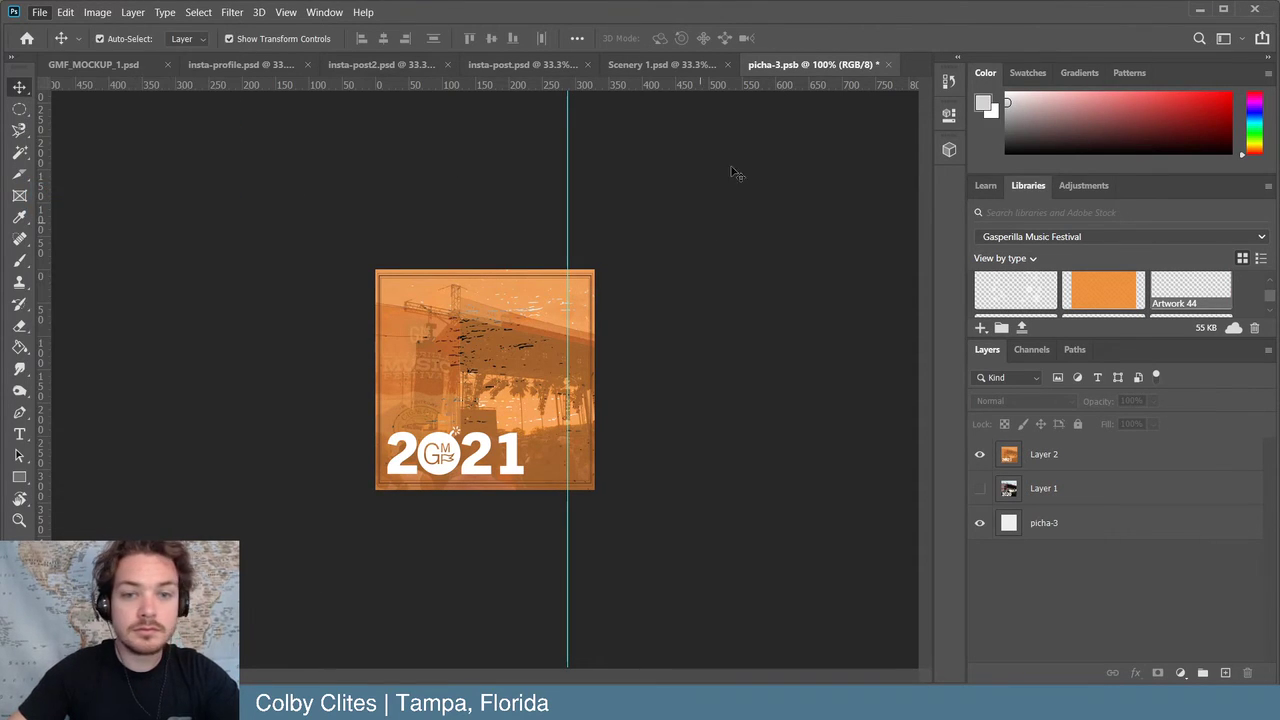
pyautogui.click(889, 64)
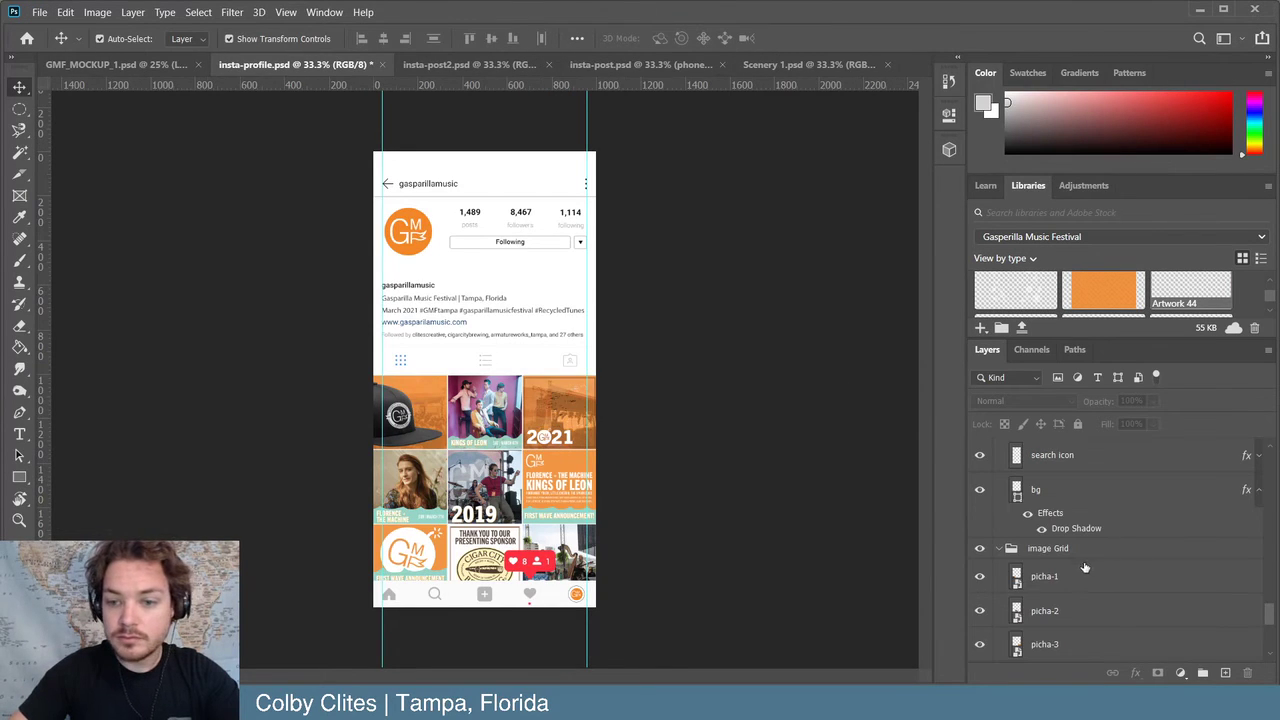
# - Open the contents of the picha-4 smart object and hide the old Florence + The Machine image layer
pyautogui.scroll(-2, 1085, 567)
pyautogui.doubleClick(1016, 614)
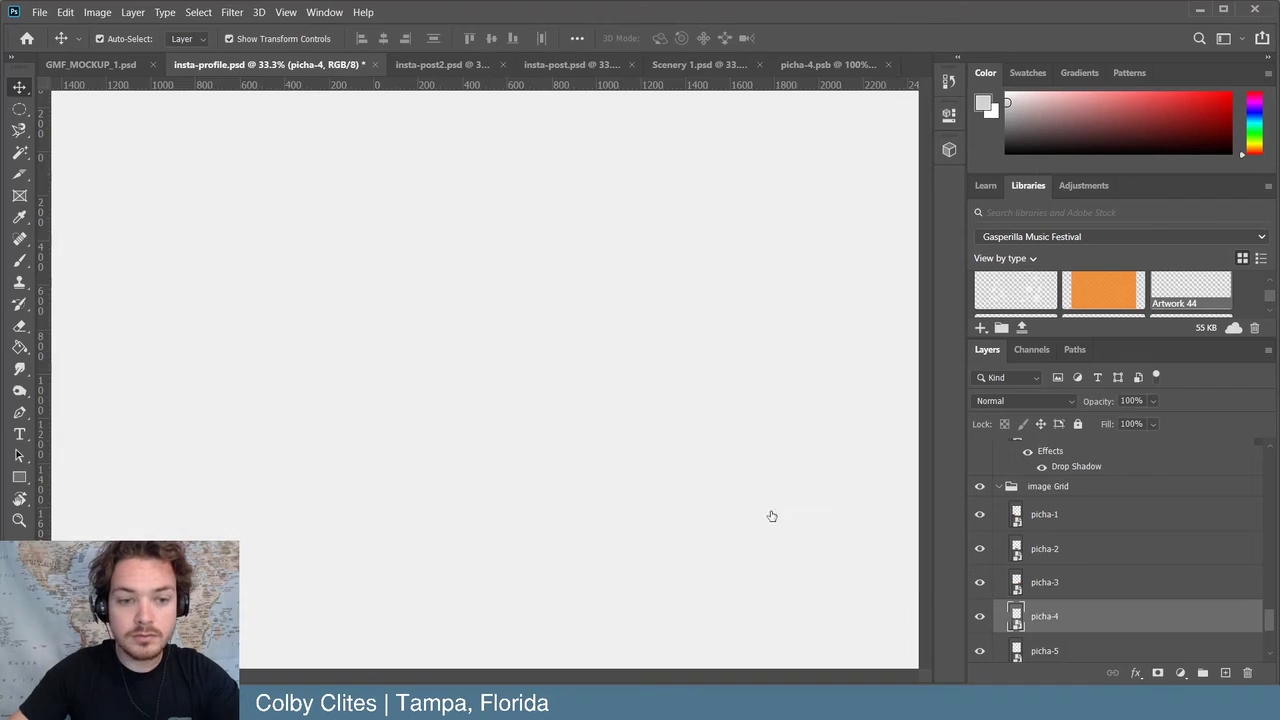
pyautogui.click(979, 455)
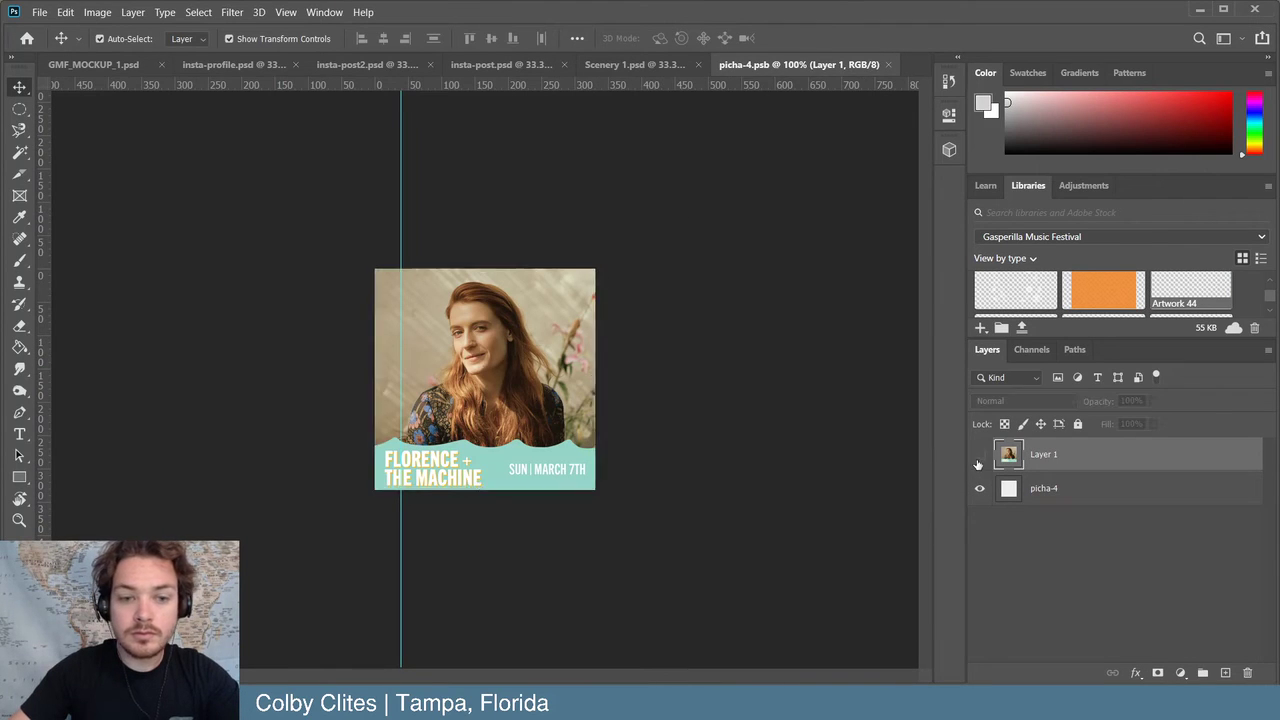
# - Open Artboard 4, float it in its own window, and copy its Florence + The Machine artwork into picha-4.psb
pyautogui.click(38, 14)
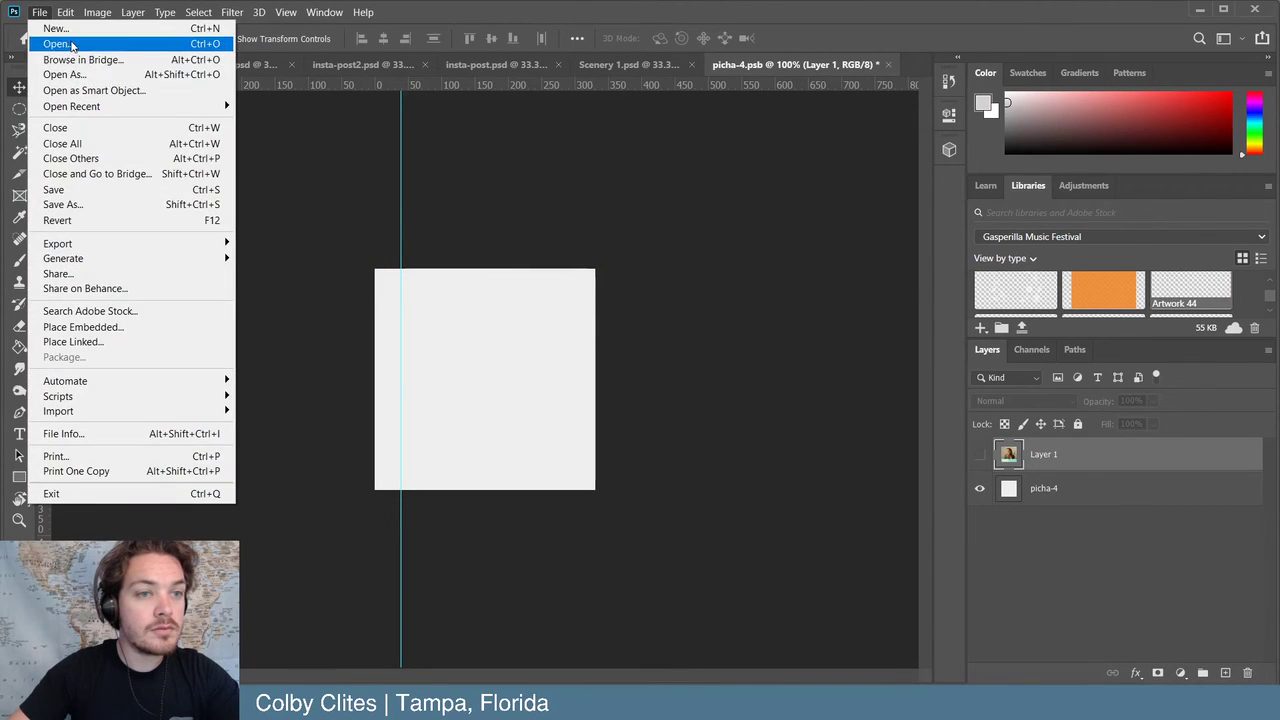
pyautogui.click(120, 43)
pyautogui.click(503, 175)
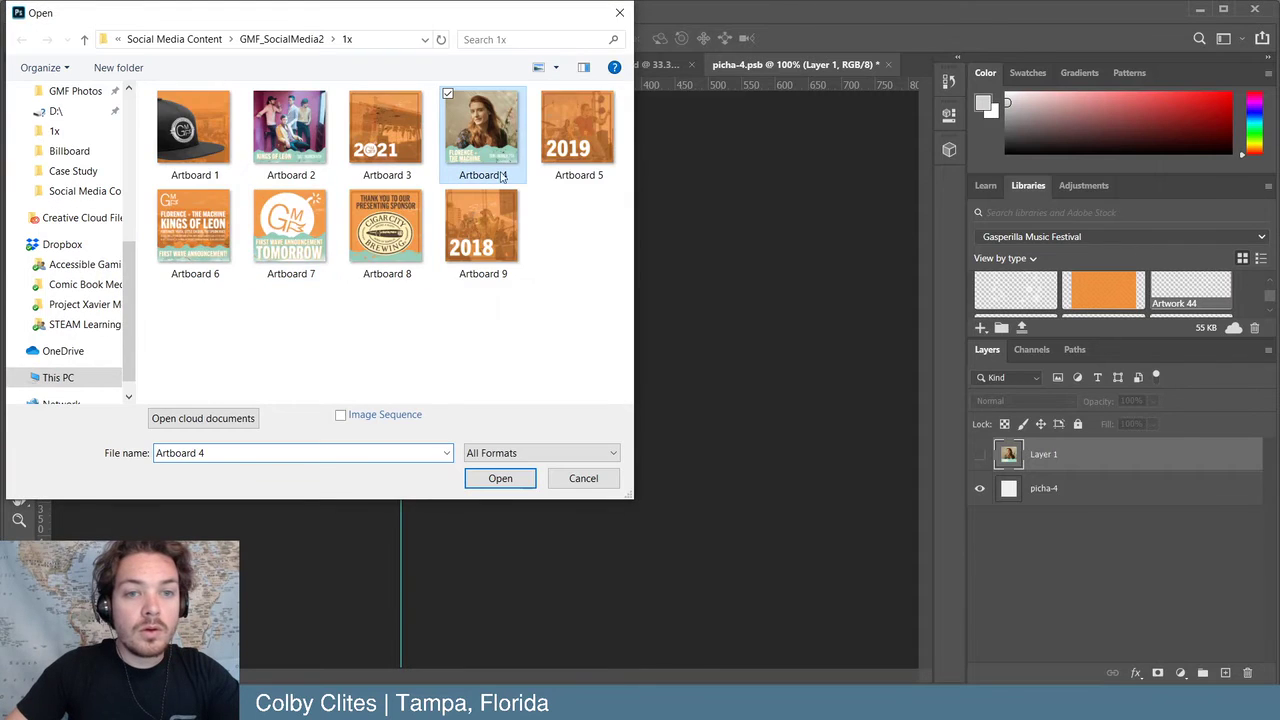
pyautogui.click(509, 486)
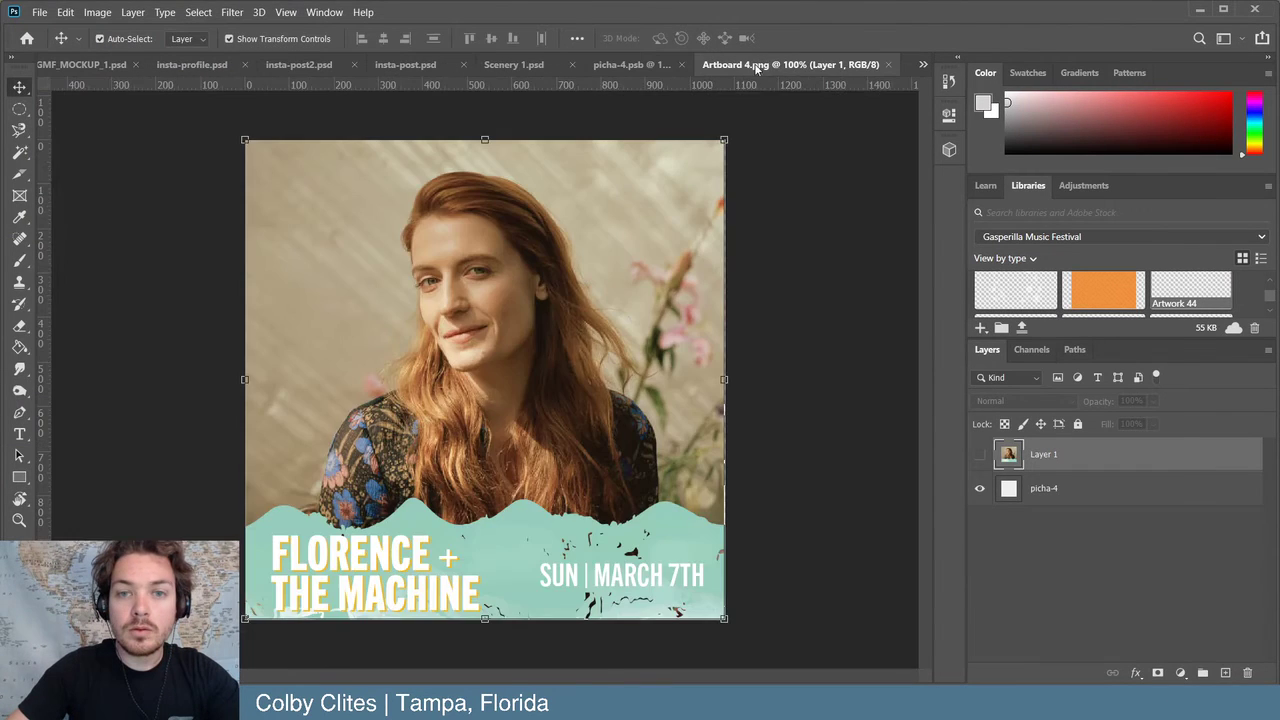
pyautogui.moveTo(789, 64); pyautogui.dragTo(714, 210)
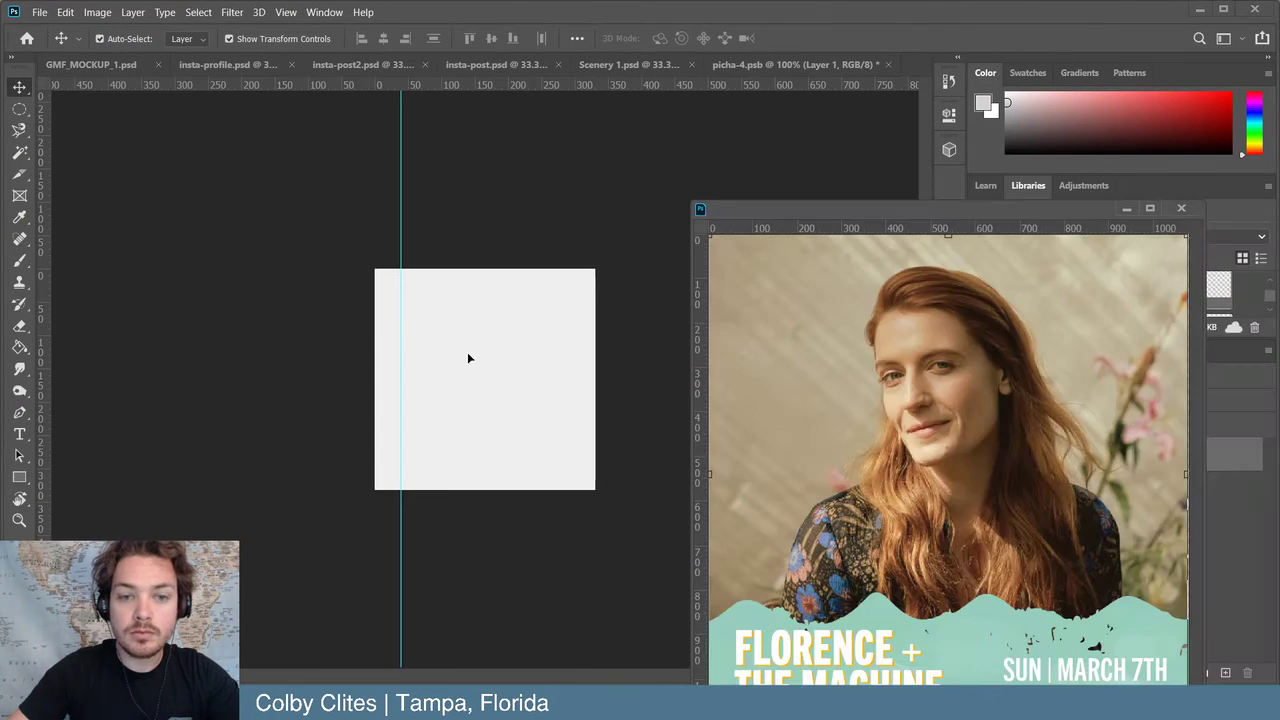
pyautogui.moveTo(838, 350); pyautogui.dragTo(471, 363)
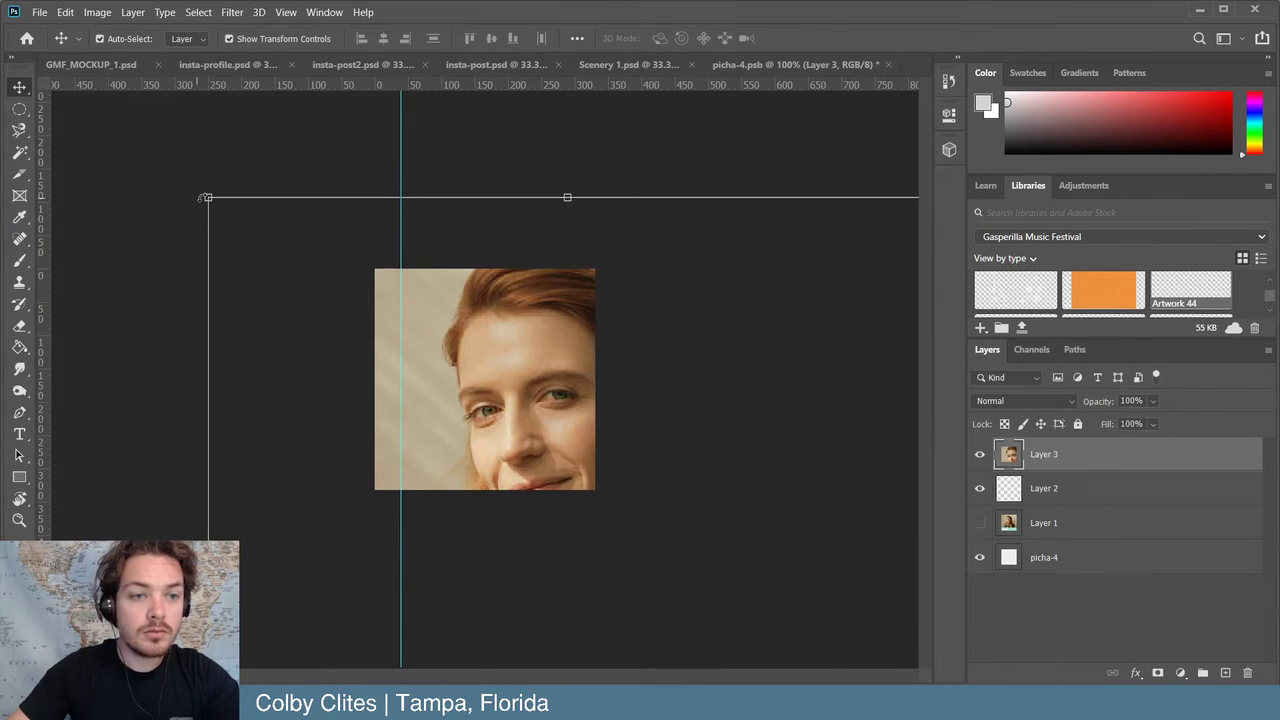
# - Scale the Florence + The Machine artwork to about 30.85% and position it to cover the square canvas
pyautogui.moveTo(205, 197); pyautogui.dragTo(301, 178)
pyautogui.moveTo(250, 126); pyautogui.dragTo(484, 322)
pyautogui.moveTo(323, 218); pyautogui.dragTo(371, 267)
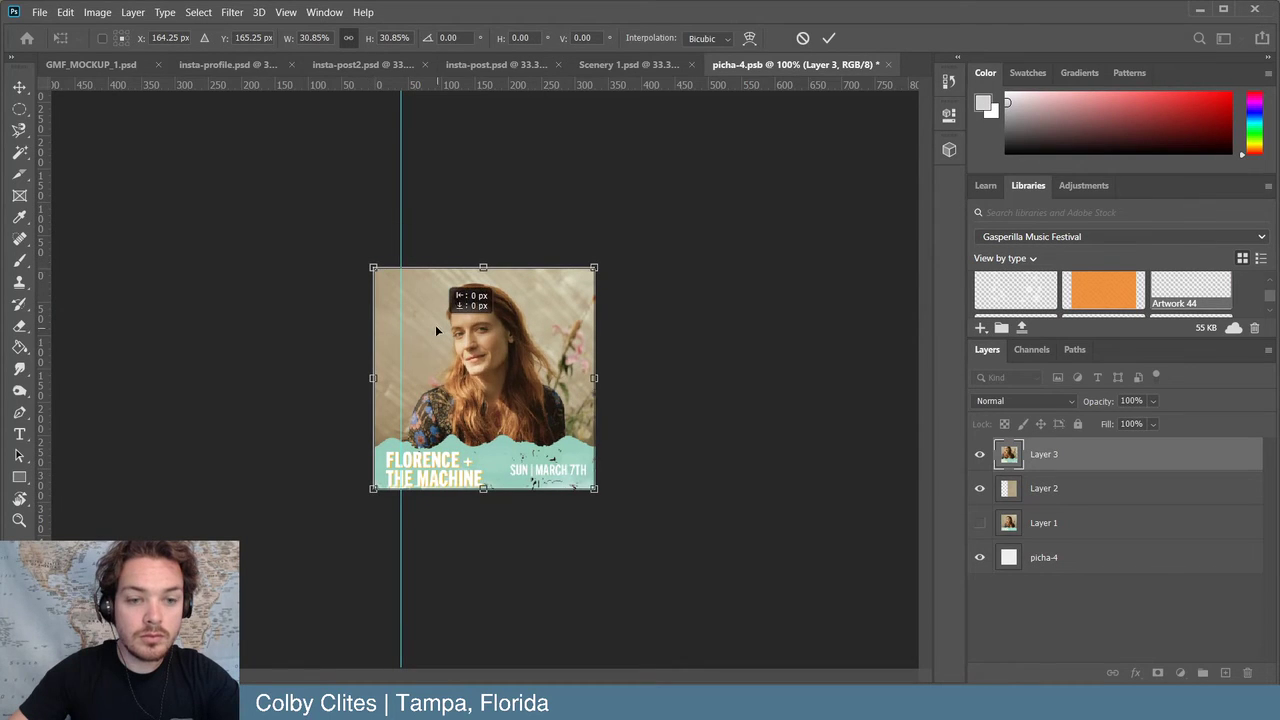
pyautogui.click(830, 38)
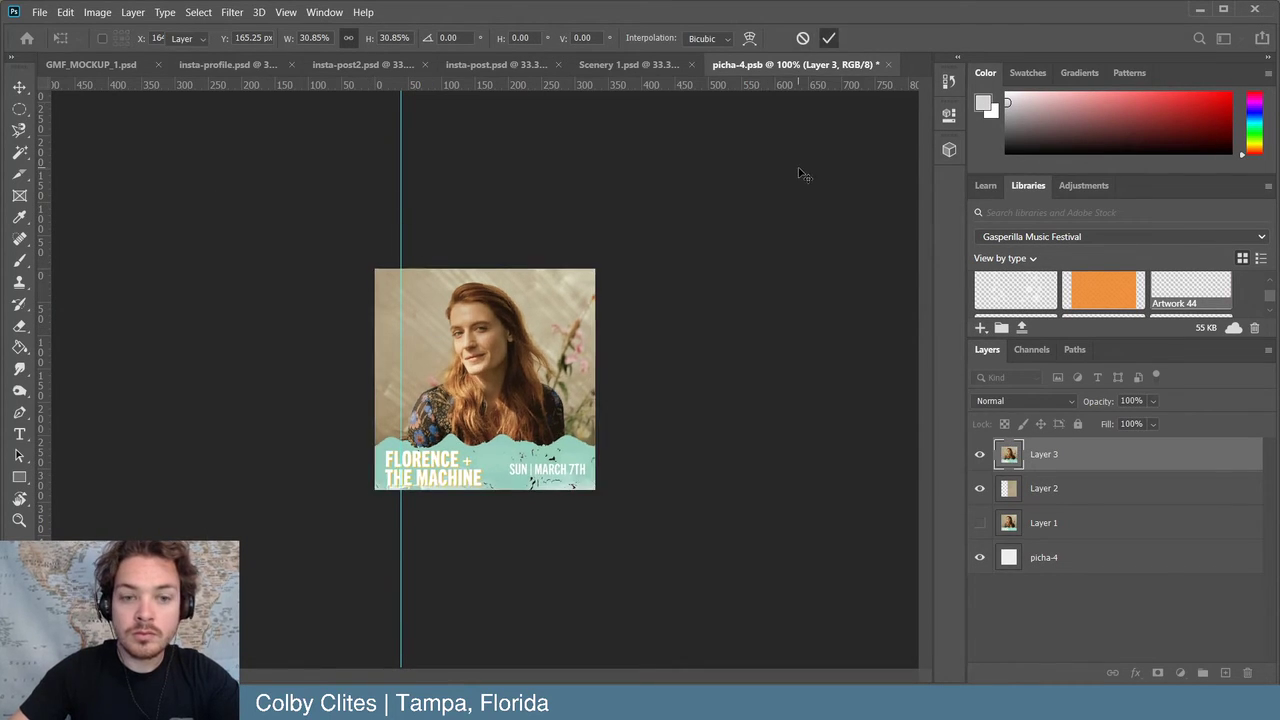
pyautogui.click(803, 174)
# - Save the picha-4.psb smart object contents and close the document
pyautogui.click(40, 12)
pyautogui.click(107, 190)
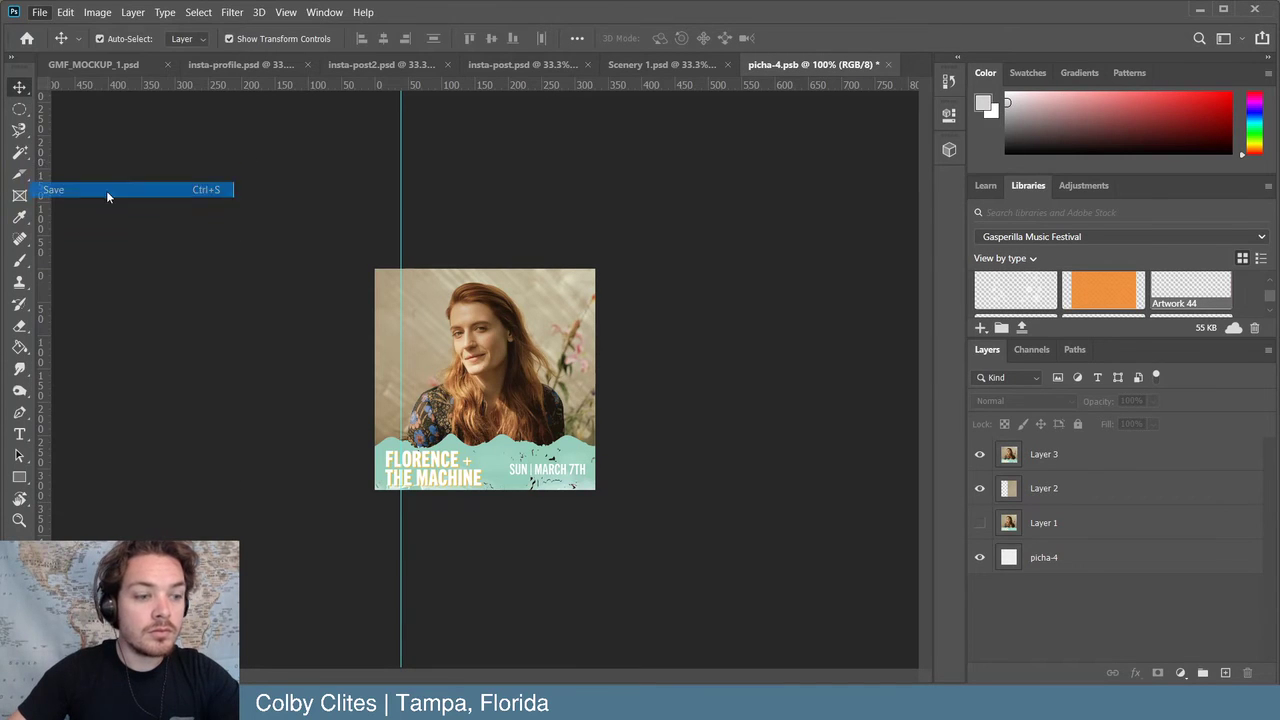
pyautogui.click(888, 64)
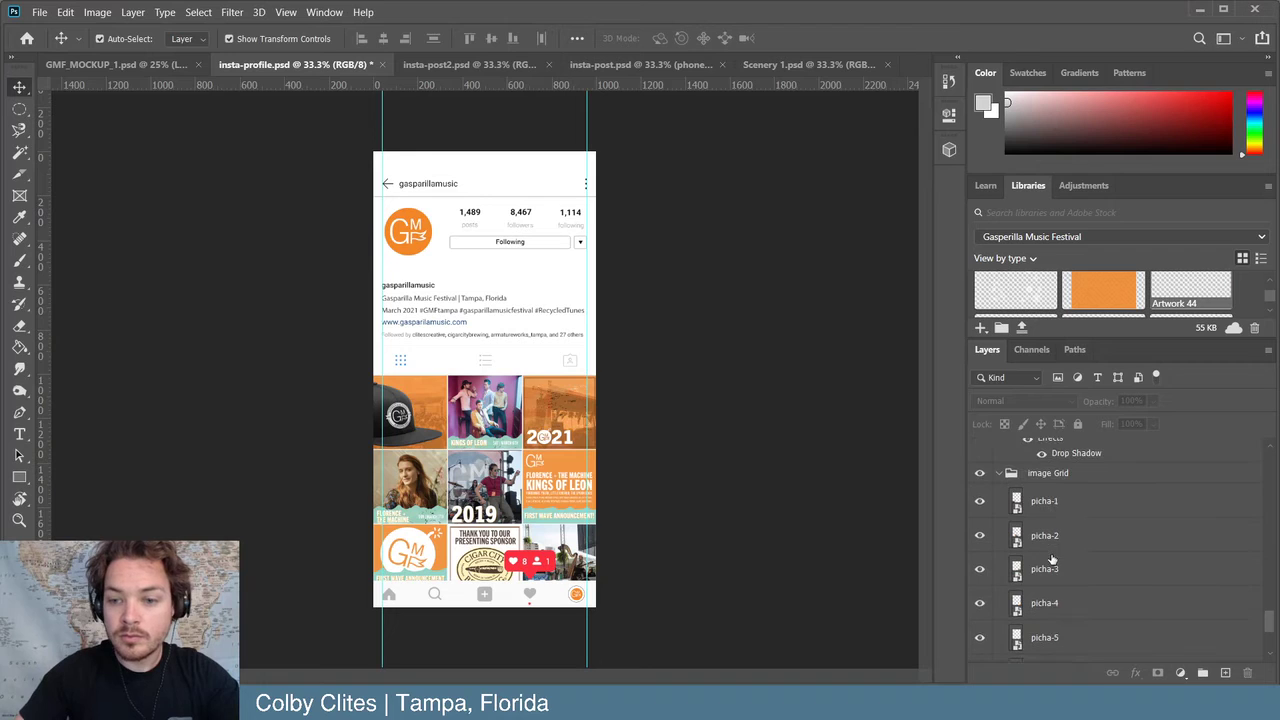
# - Open the contents of the picha-5 smart object and hide the old 2019 image layer
pyautogui.click(980, 603)
pyautogui.click(980, 603)
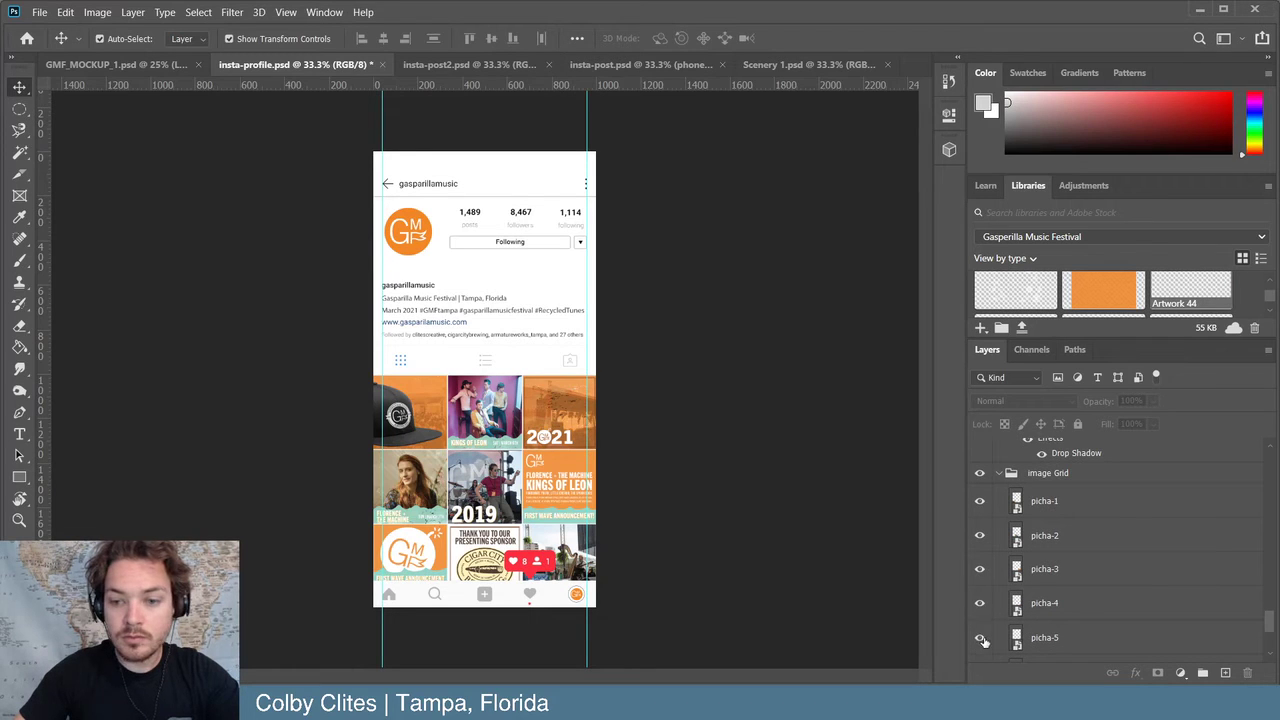
pyautogui.doubleClick(1018, 641)
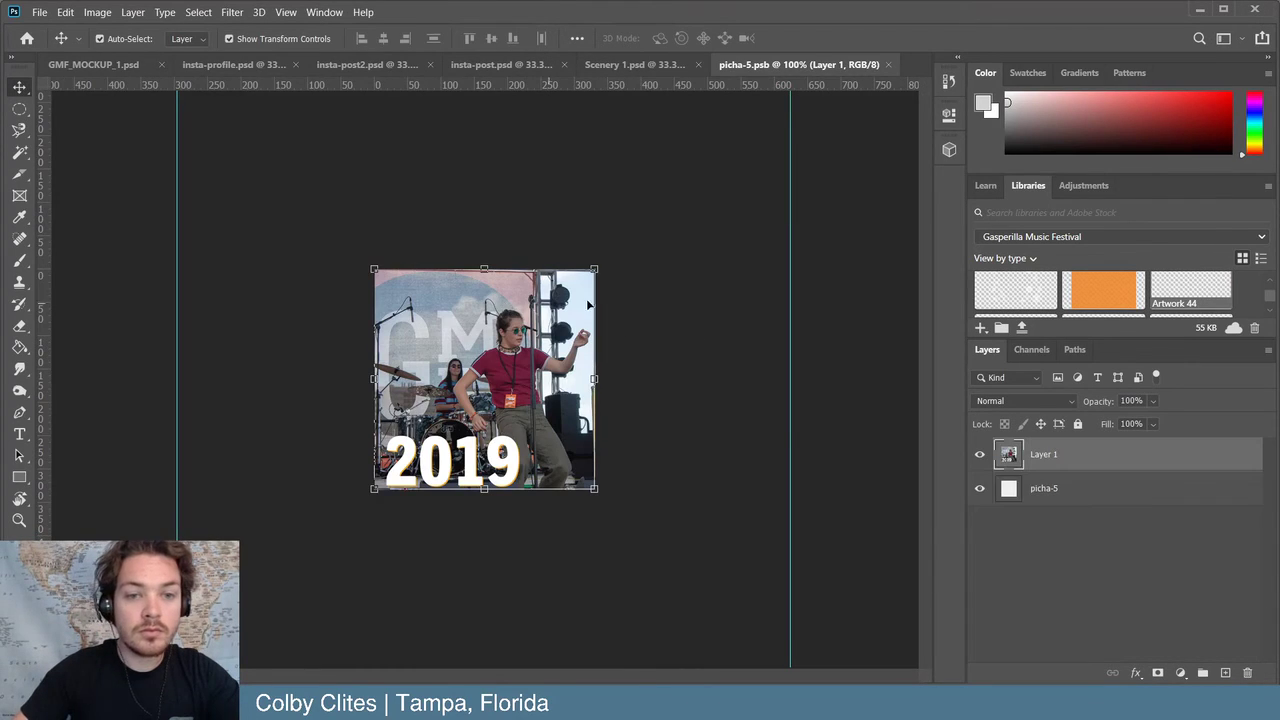
pyautogui.click(980, 455)
# - Open Artboard 5, float it, copy its orange 2019 artwork into picha-5.psb, and close the source image
pyautogui.click(40, 12)
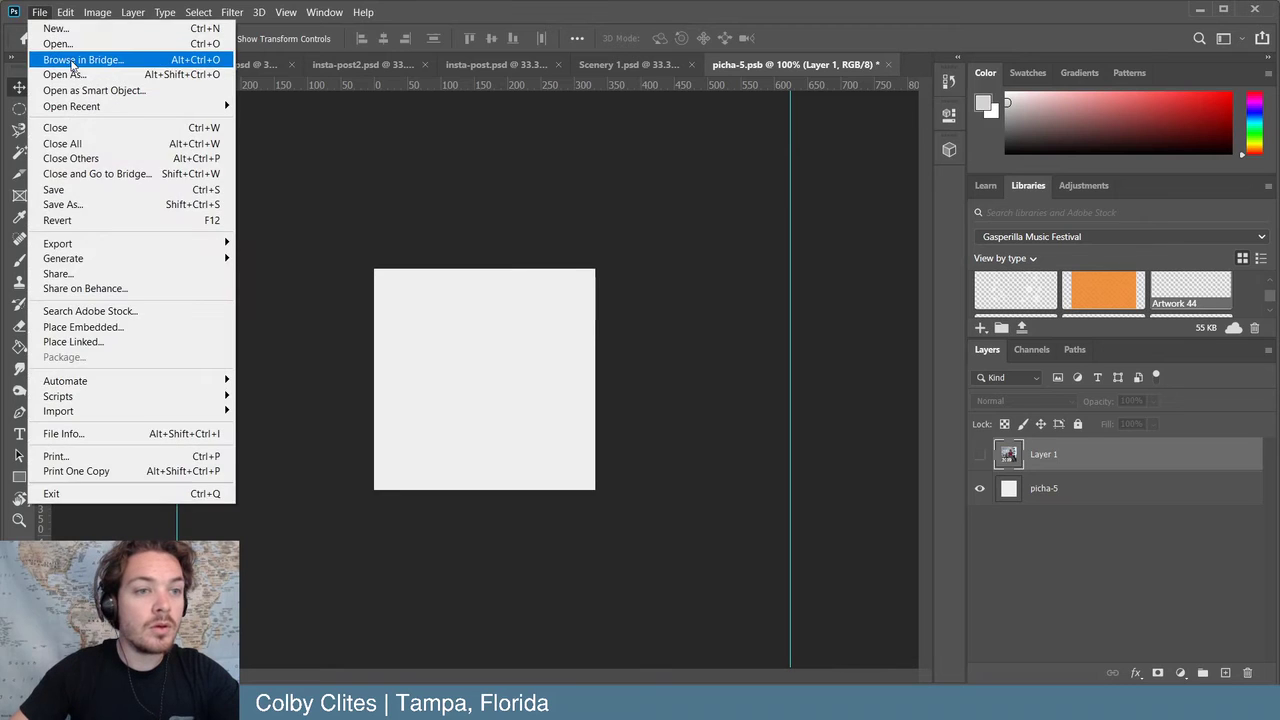
pyautogui.click(86, 46)
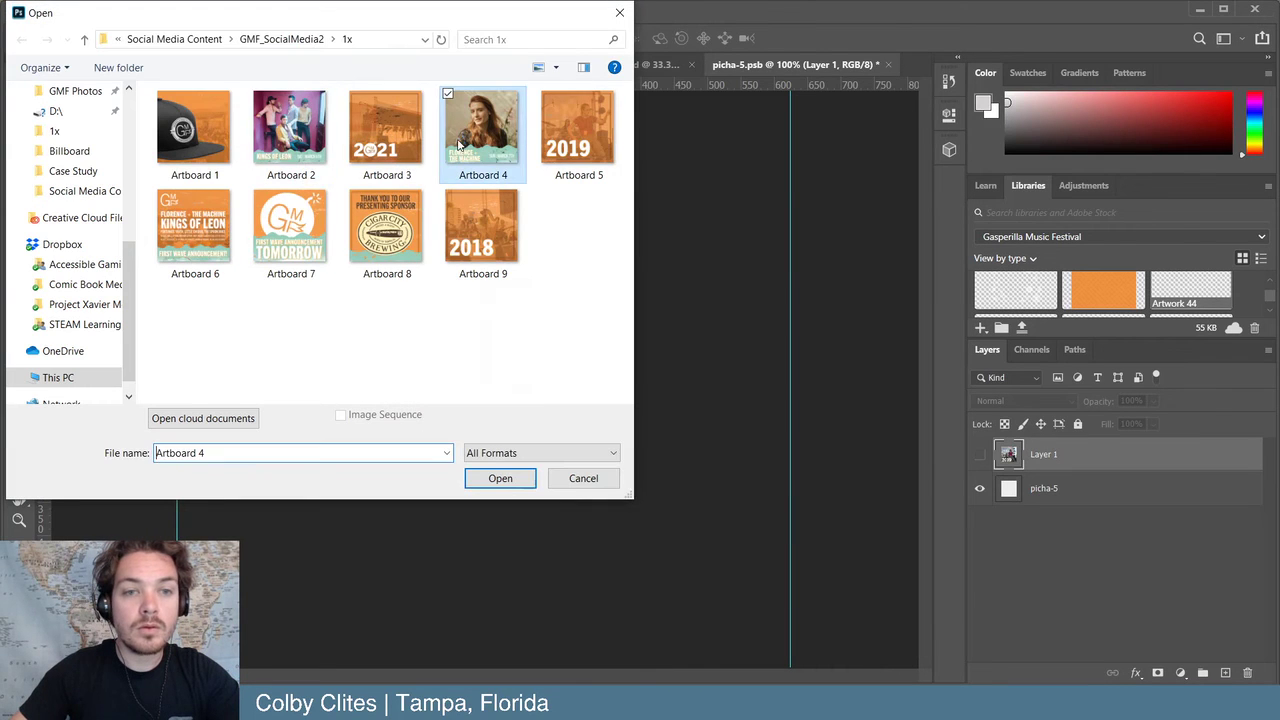
pyautogui.click(499, 479)
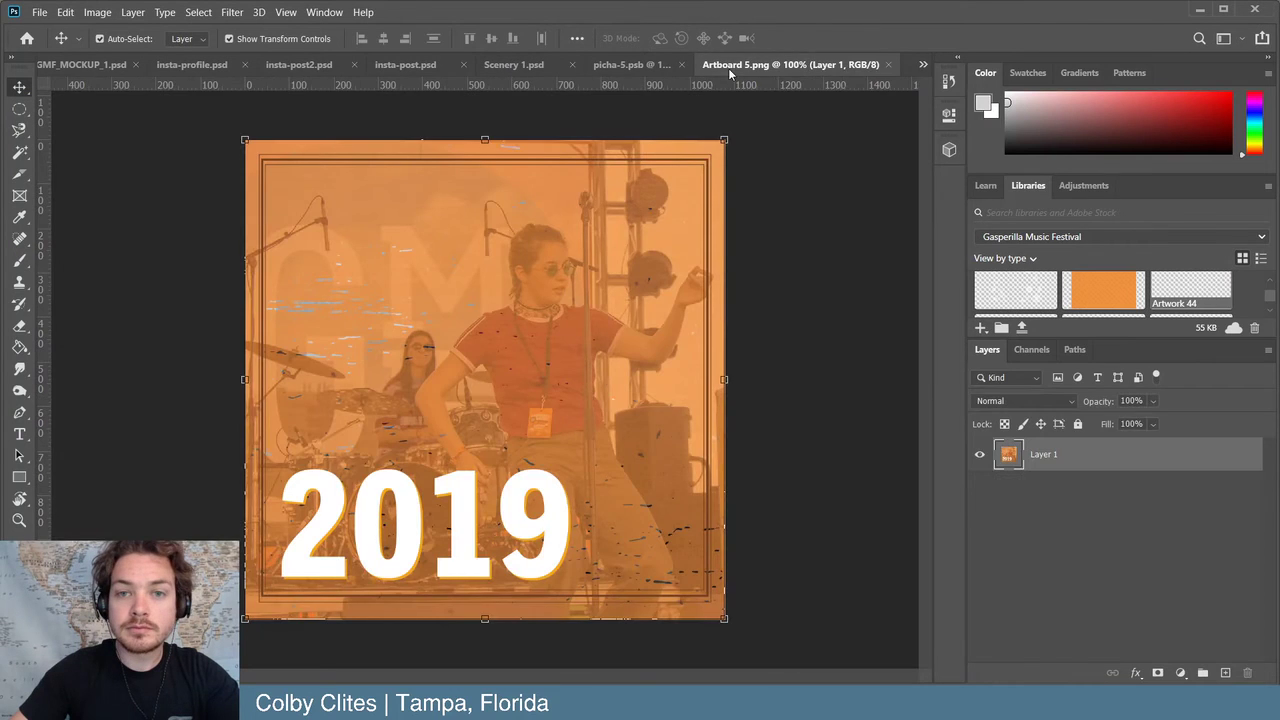
pyautogui.moveTo(728, 68); pyautogui.dragTo(872, 211)
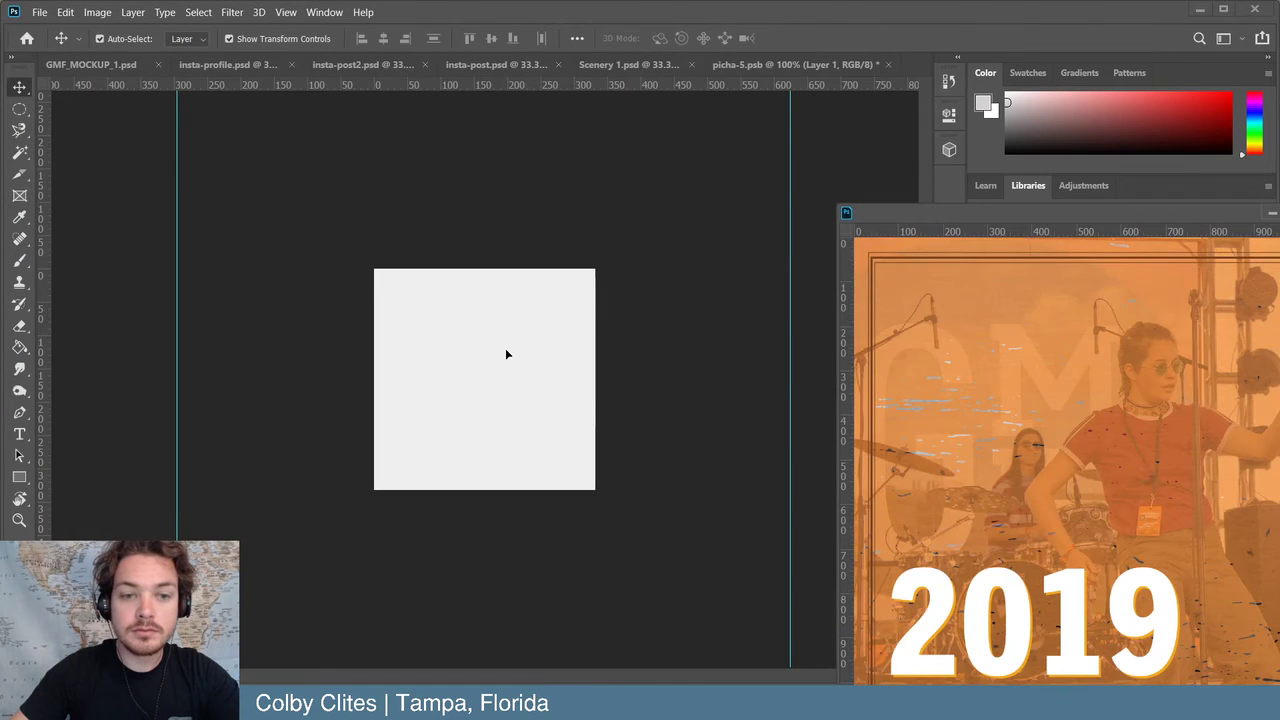
pyautogui.moveTo(1066, 316); pyautogui.dragTo(480, 305)
pyautogui.moveTo(1140, 217); pyautogui.dragTo(864, 222)
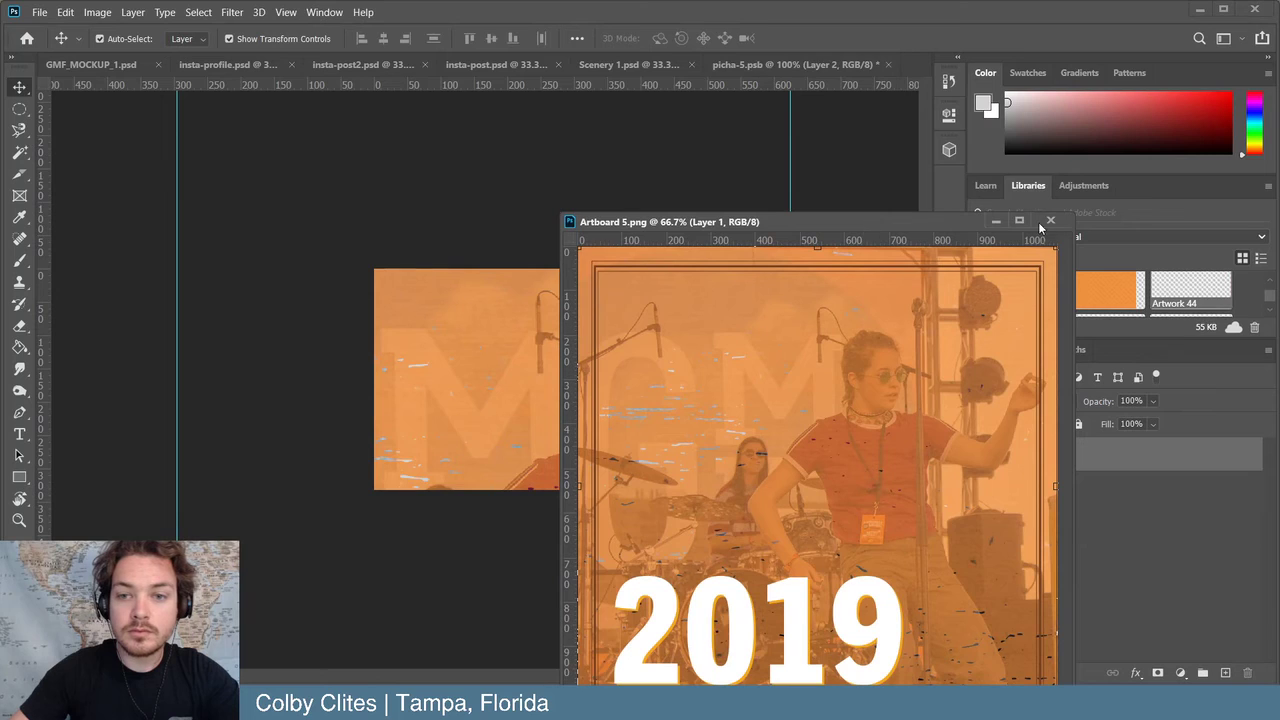
pyautogui.click(1049, 220)
# - Scale the orange 2019 artwork to about 30.9% and position it to cover the square canvas
pyautogui.moveTo(545, 331); pyautogui.dragTo(627, 339)
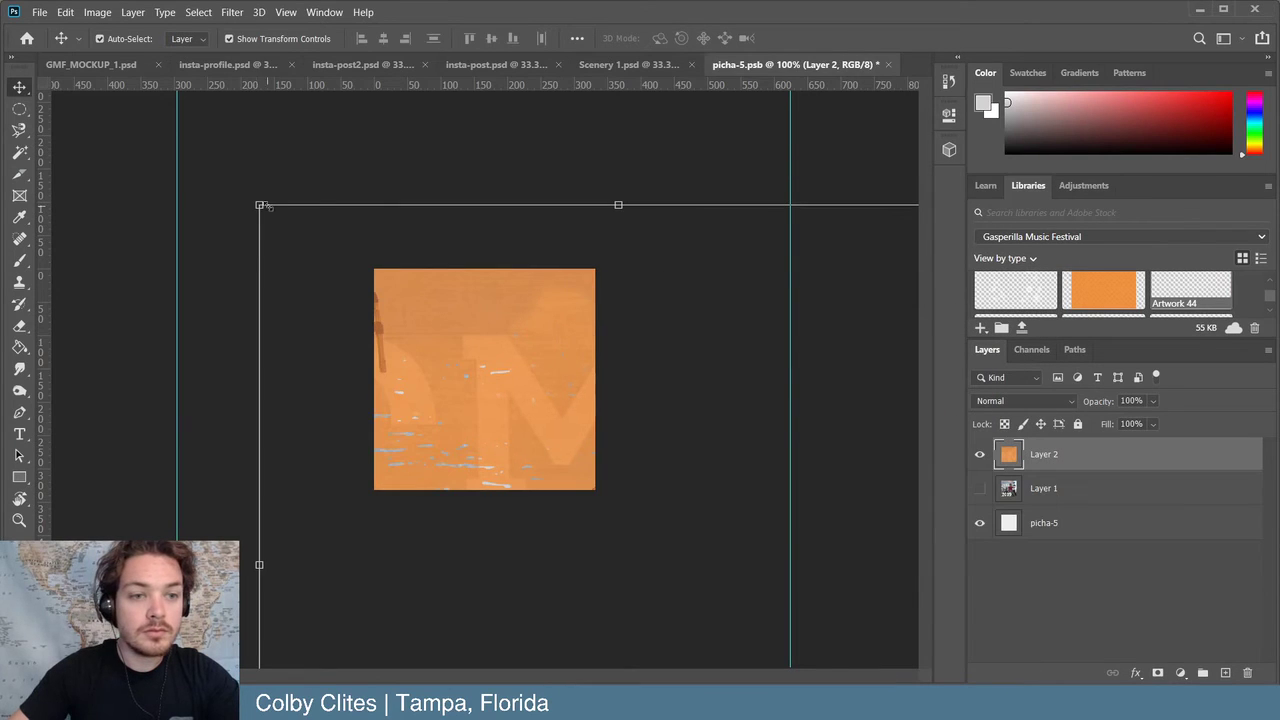
pyautogui.moveTo(259, 205); pyautogui.dragTo(623, 459)
pyautogui.moveTo(334, 301); pyautogui.dragTo(252, 184)
pyautogui.moveTo(181, 121); pyautogui.dragTo(369, 300)
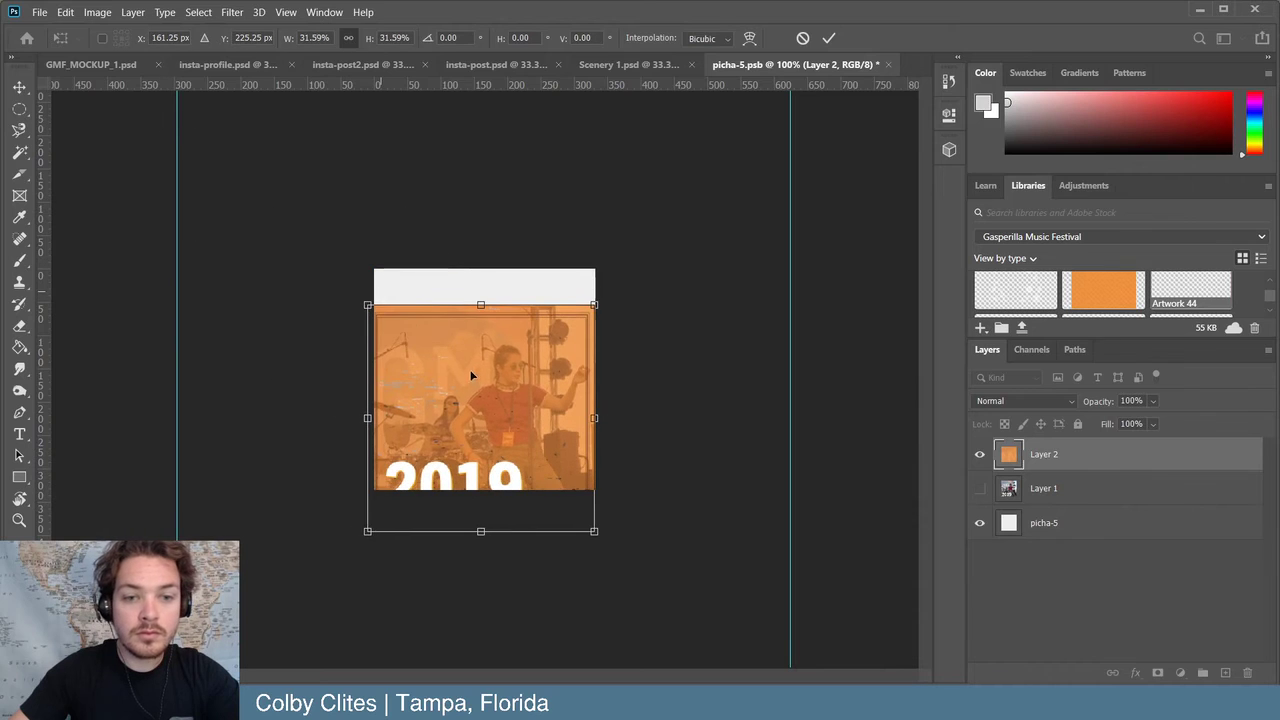
pyautogui.moveTo(471, 371); pyautogui.dragTo(466, 332)
pyautogui.moveTo(368, 267); pyautogui.dragTo(373, 270)
pyautogui.moveTo(445, 320); pyautogui.dragTo(447, 308)
pyautogui.click(673, 206)
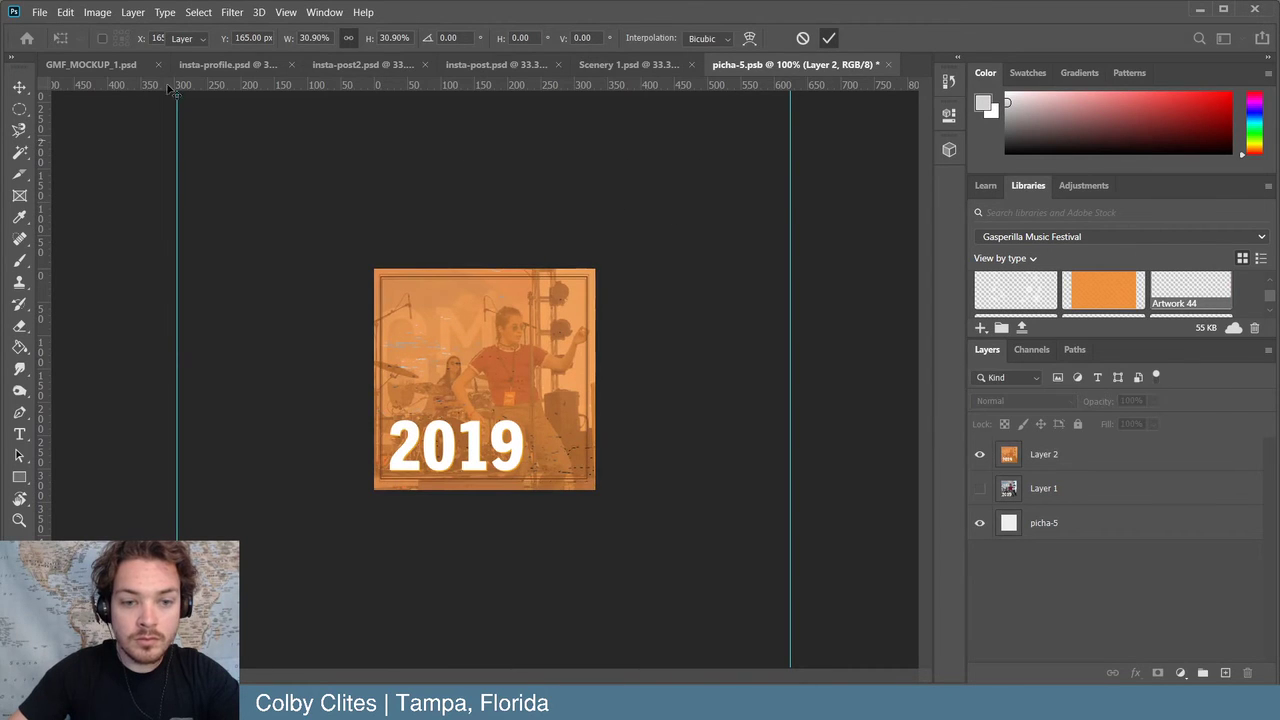
# - Save the picha-5.psb smart object contents and close the document
pyautogui.click(38, 12)
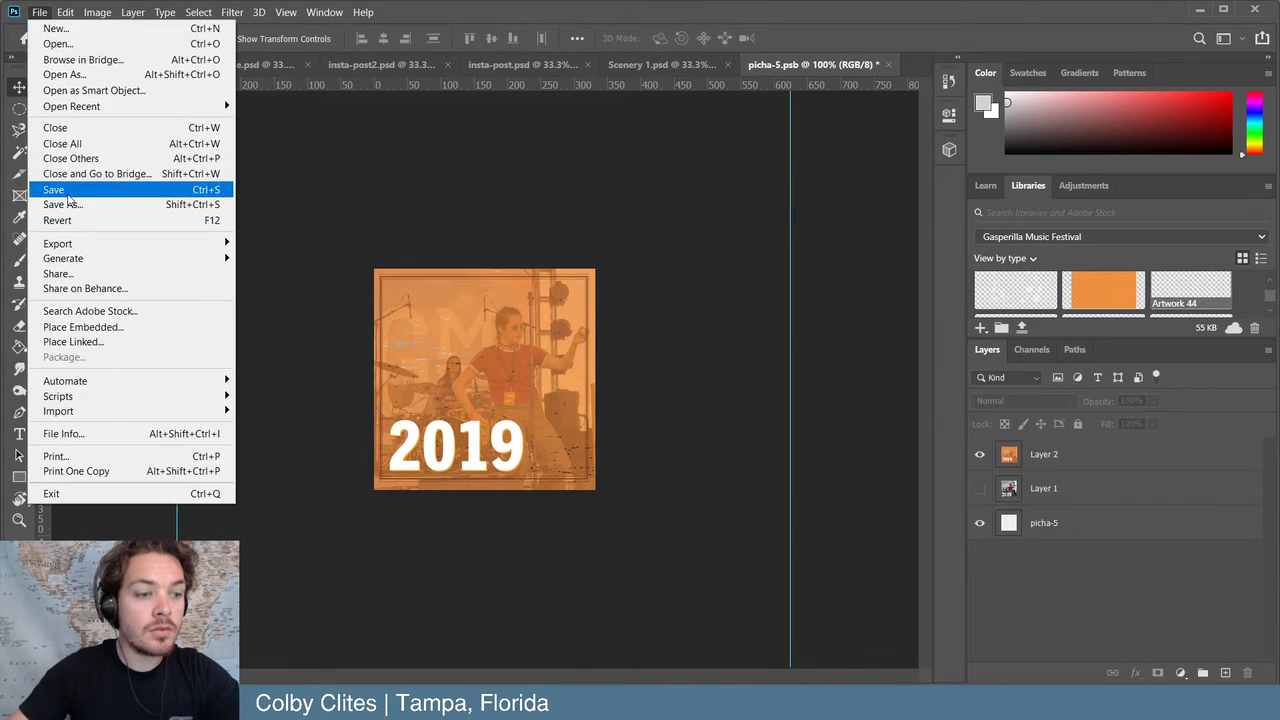
pyautogui.click(66, 193)
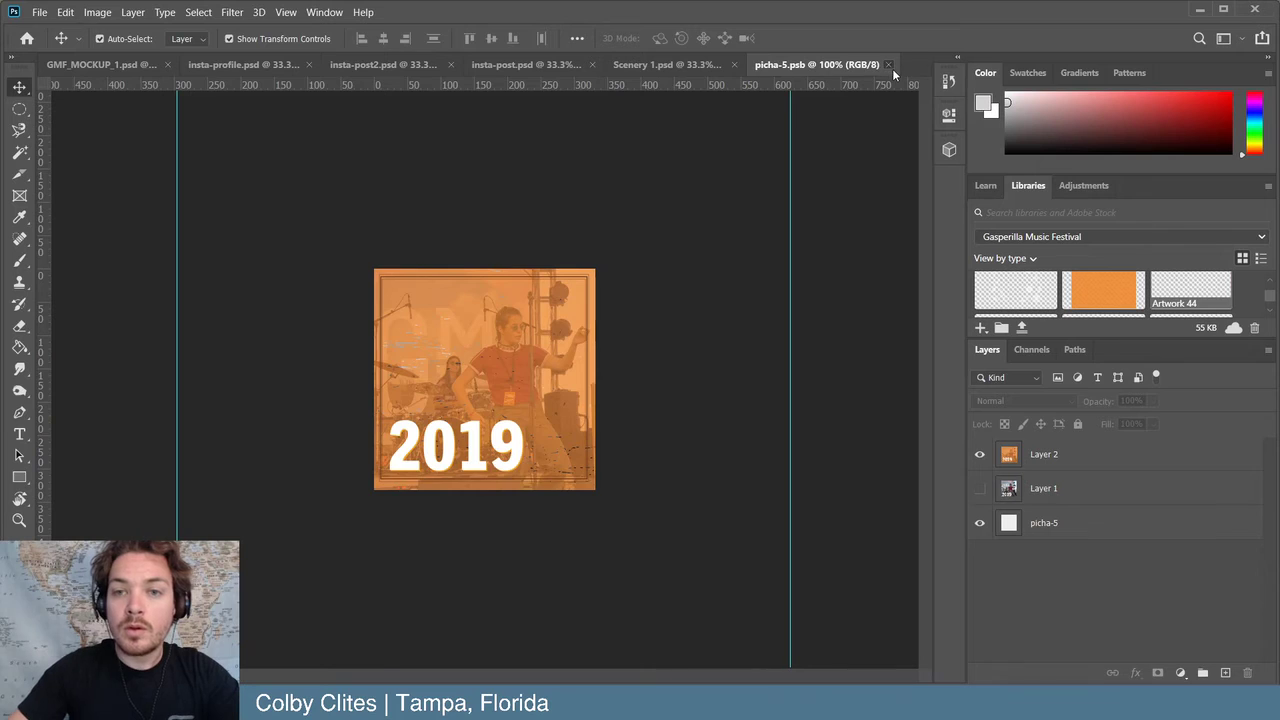
pyautogui.click(887, 64)
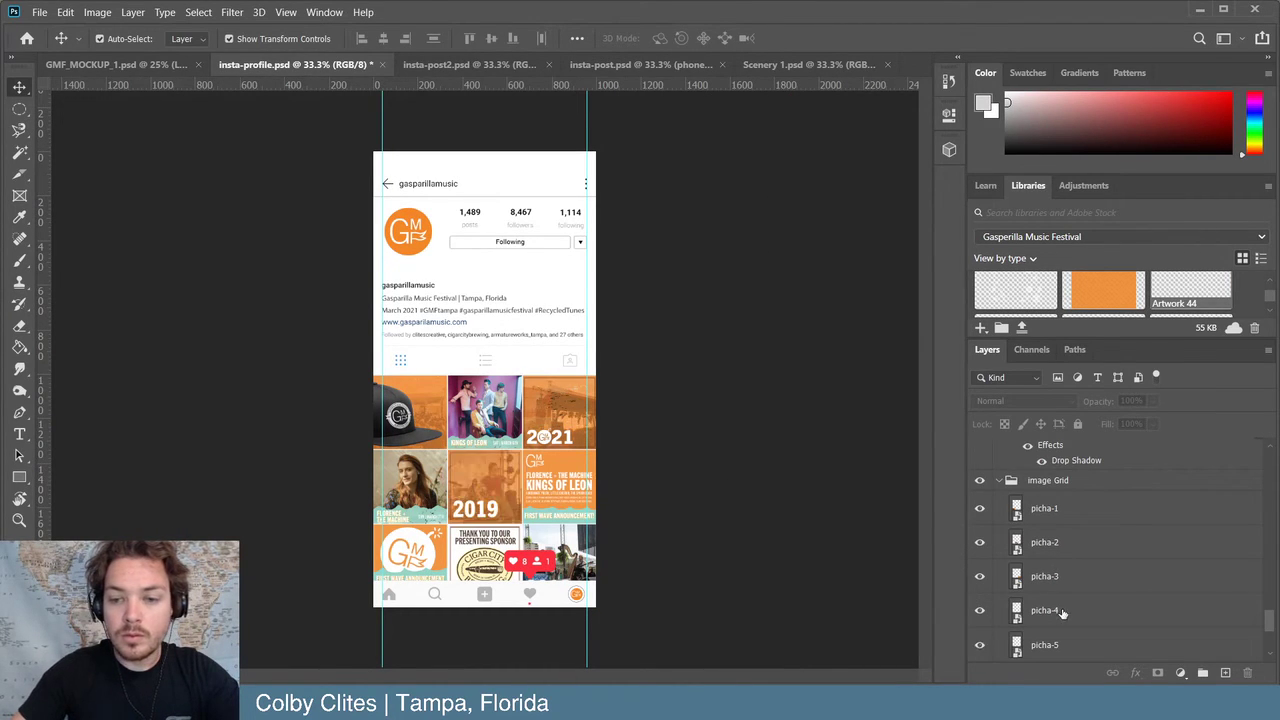
# - Open the contents of the picha-6 smart object and open the Artboard 6 image
pyautogui.scroll(-3, 1062, 613)
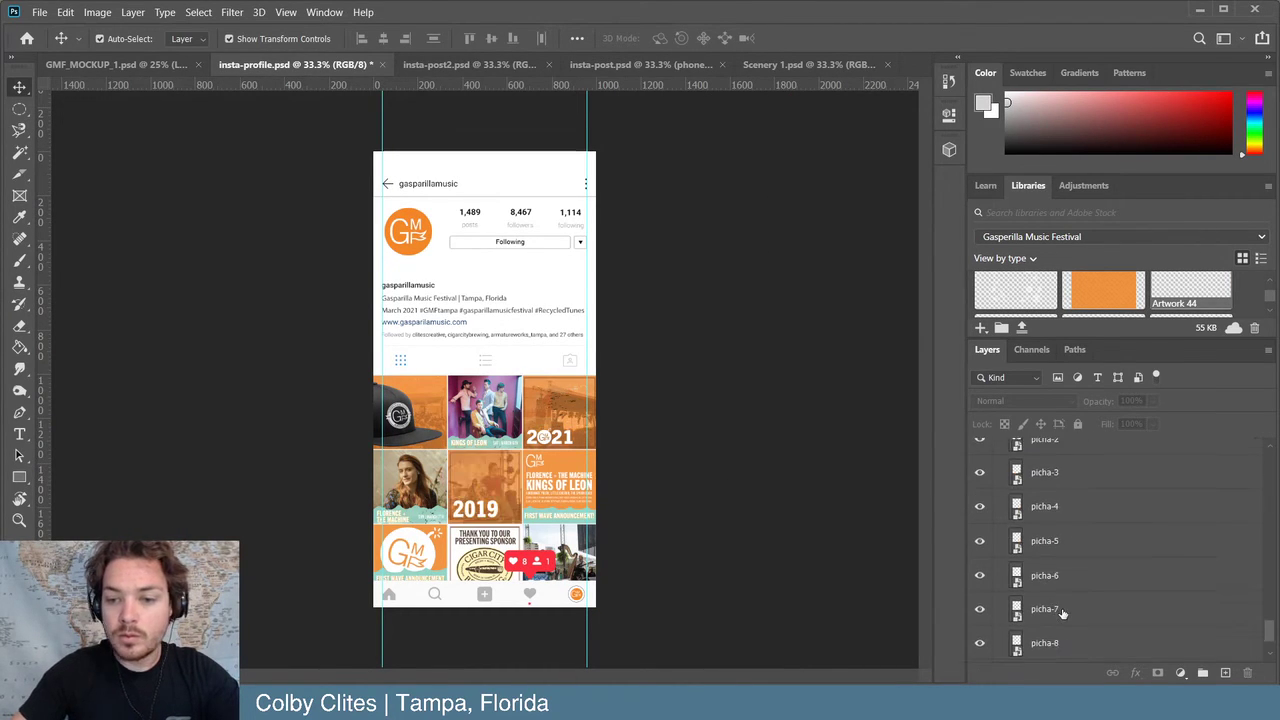
pyautogui.doubleClick(1016, 577)
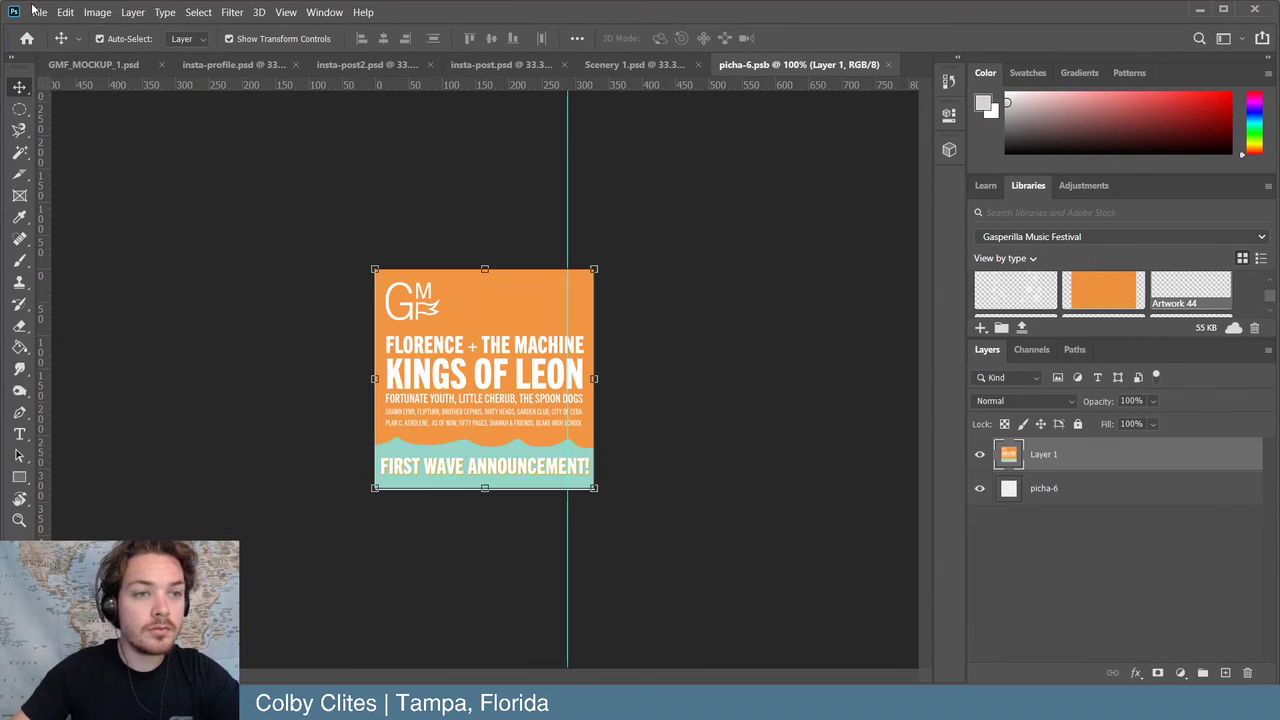
pyautogui.click(40, 12)
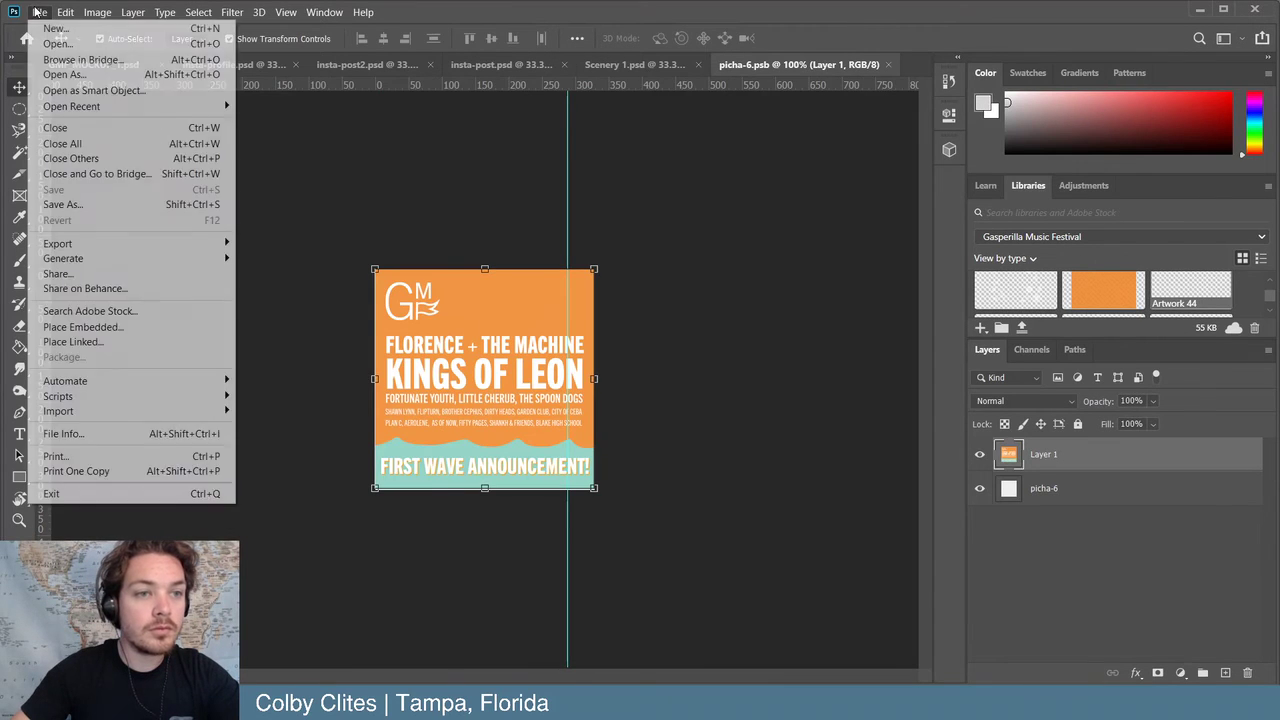
pyautogui.click(166, 117)
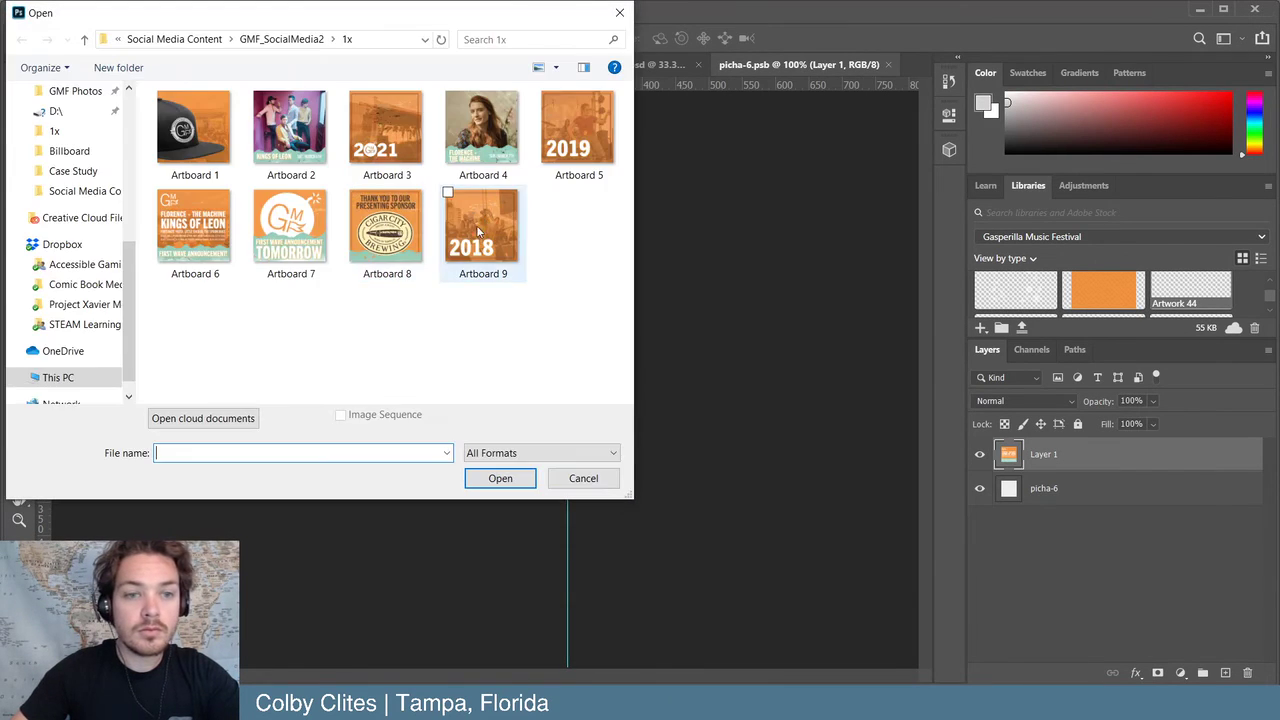
pyautogui.click(194, 232)
pyautogui.click(518, 486)
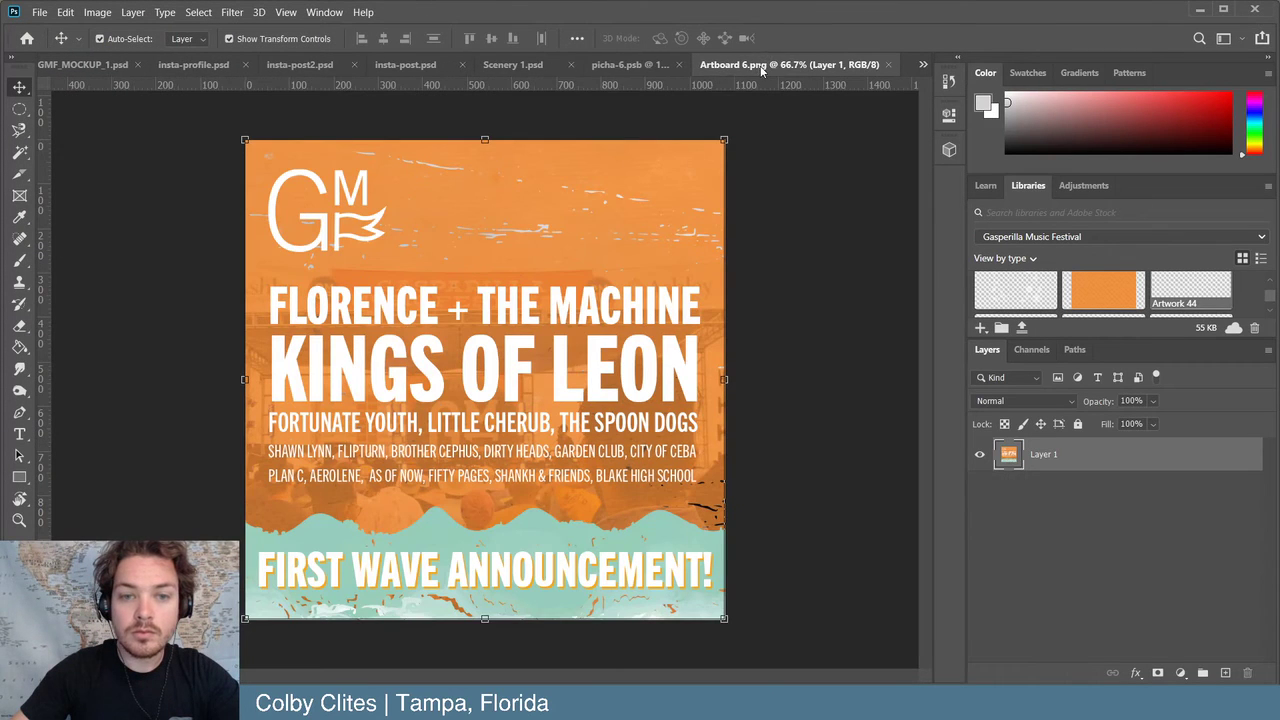
# - Float Artboard 6 in its own window, copy its First Wave Announcement artwork into picha-6.psb, and close the source image
pyautogui.moveTo(762, 66); pyautogui.dragTo(748, 214)
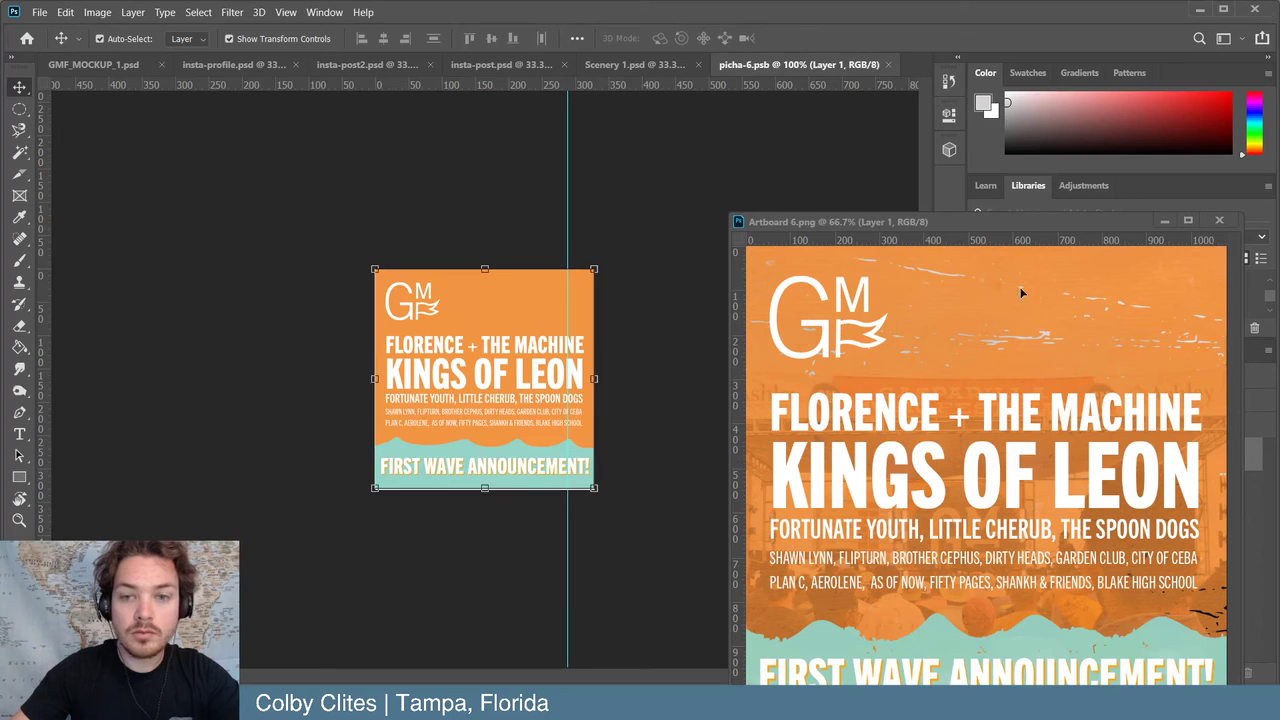
pyautogui.moveTo(1023, 289); pyautogui.dragTo(613, 317)
pyautogui.click(1219, 220)
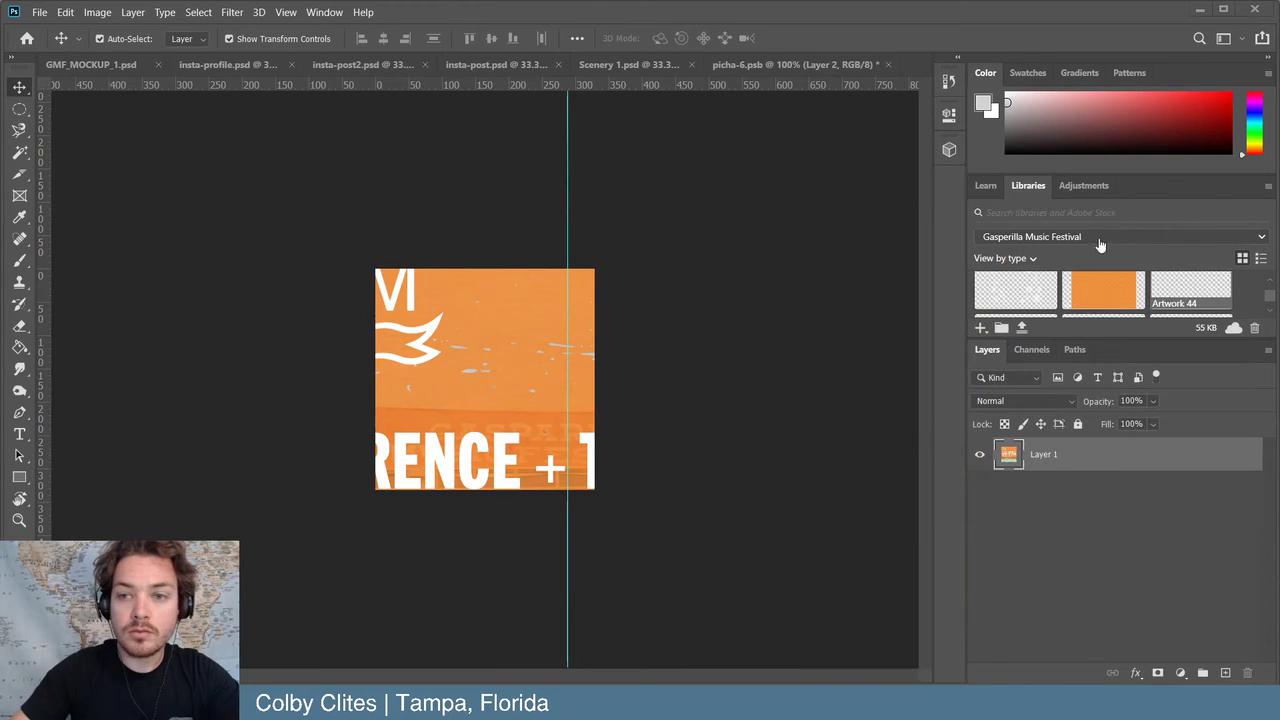
# - Scale the First Wave Announcement artwork to about 30.85% and position it to cover the square canvas
pyautogui.moveTo(457, 314); pyautogui.dragTo(474, 312)
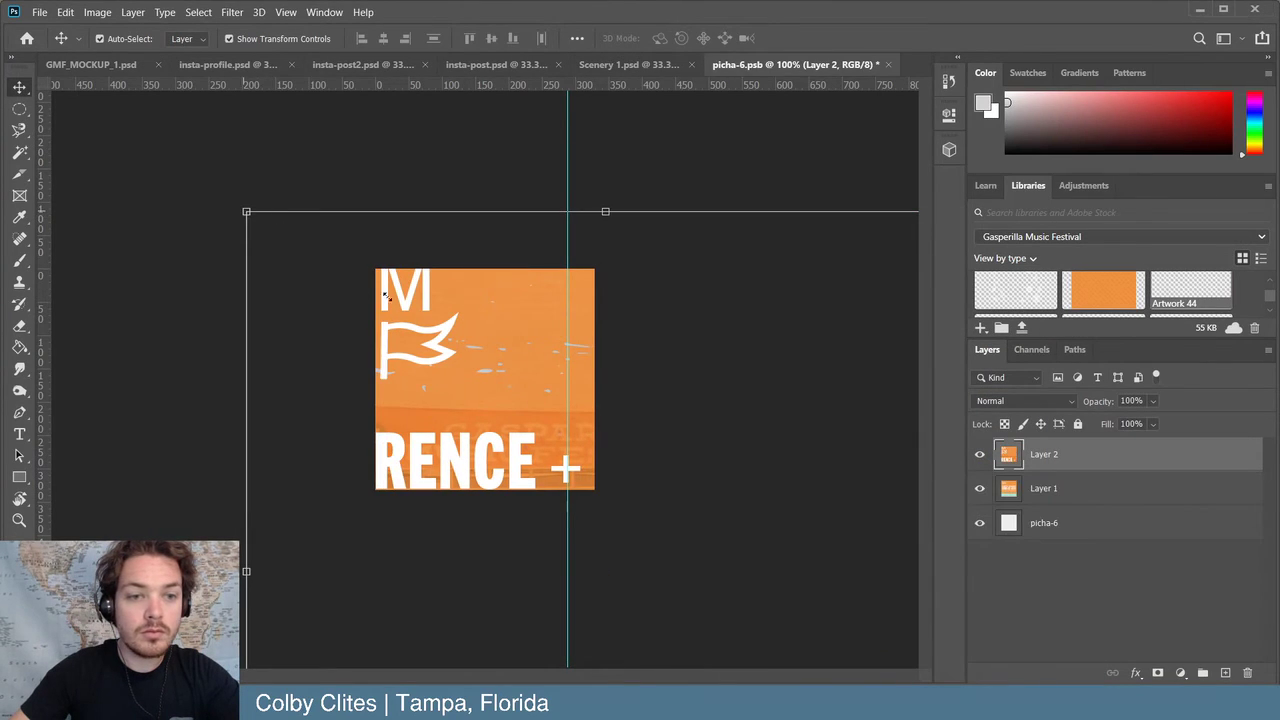
pyautogui.moveTo(256, 220); pyautogui.dragTo(420, 366)
pyautogui.moveTo(571, 465); pyautogui.dragTo(453, 287)
pyautogui.moveTo(307, 202); pyautogui.dragTo(391, 252)
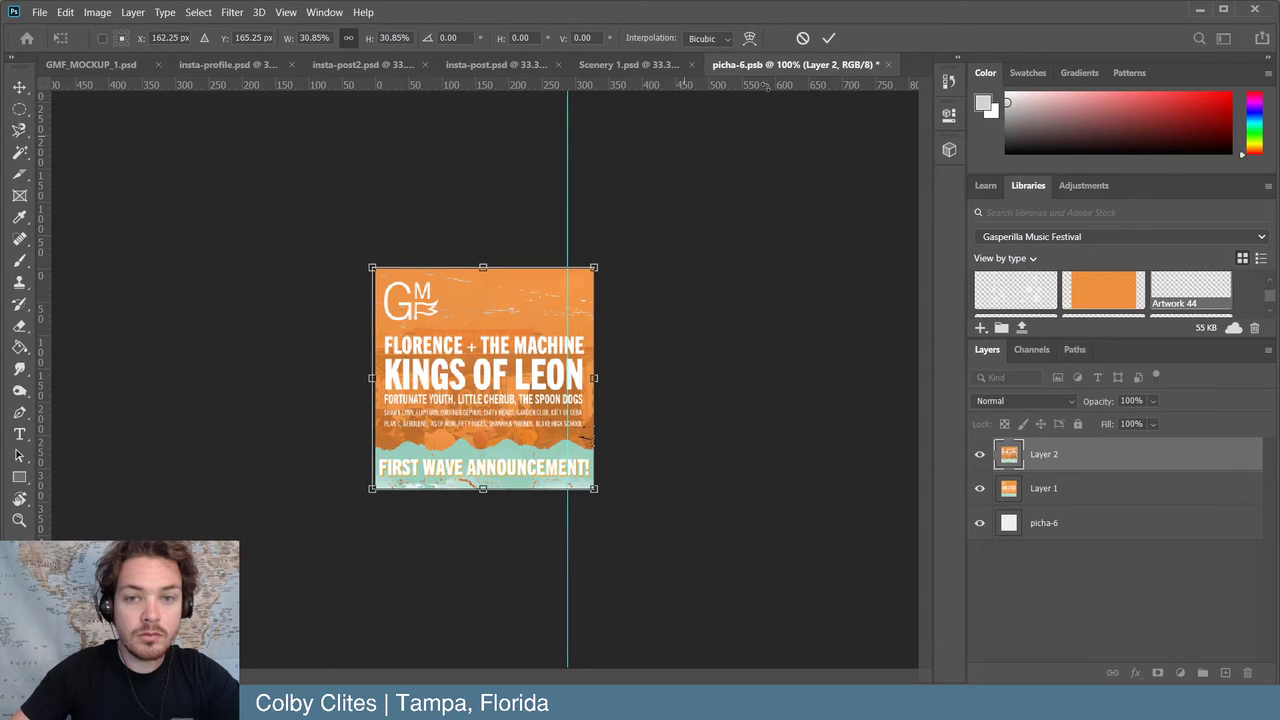
pyautogui.click(829, 38)
pyautogui.click(786, 214)
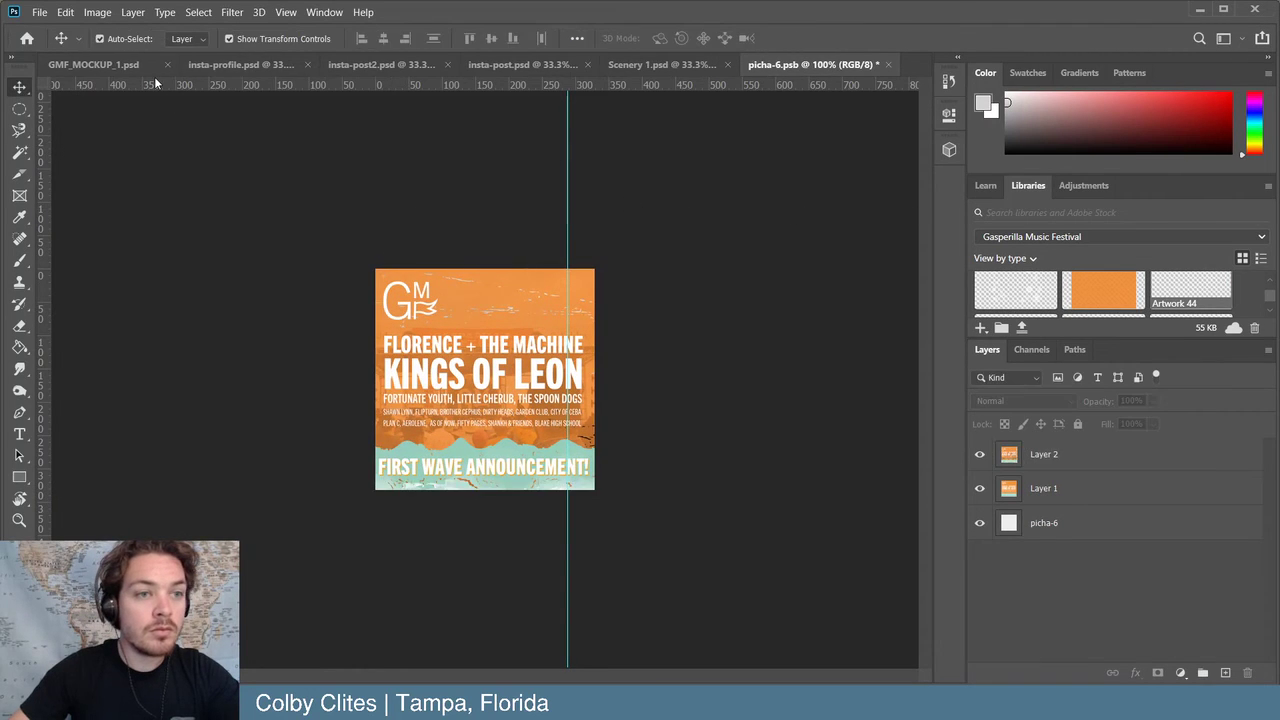
# - Save the picha-6.psb smart object contents, close the document, and deselect the layer in insta-profile.psd
pyautogui.click(39, 12)
pyautogui.click(60, 185)
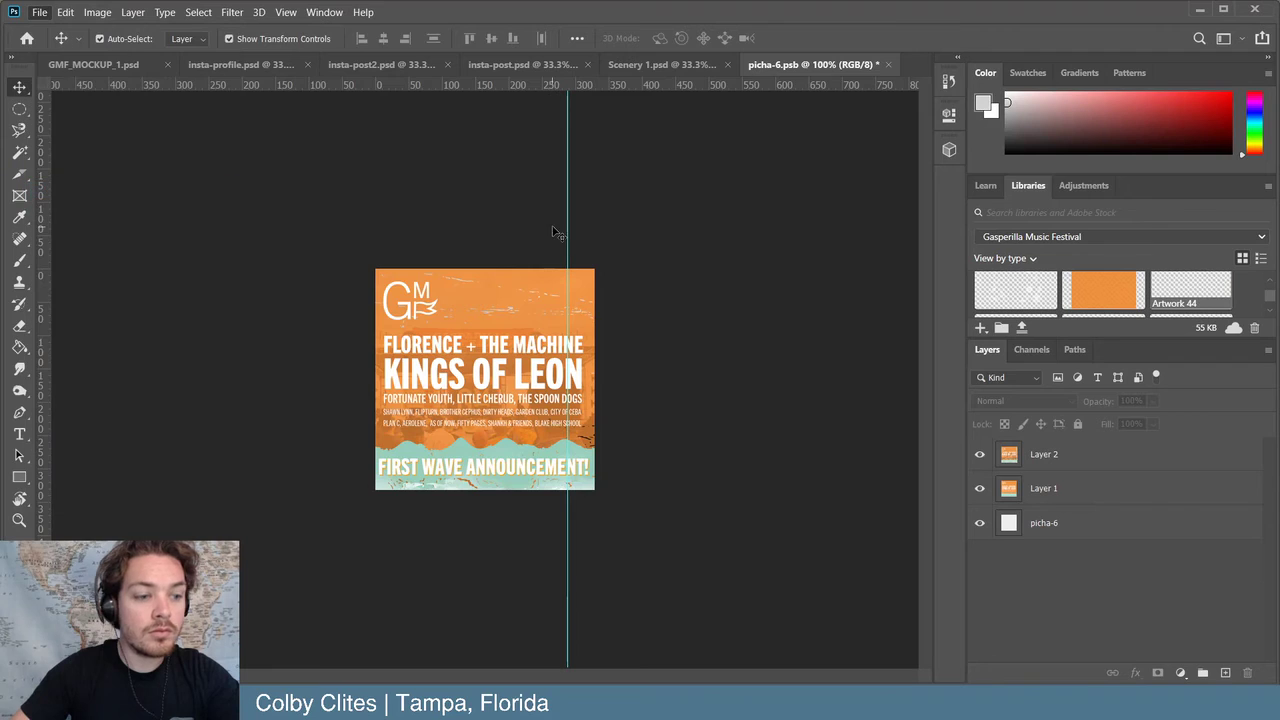
pyautogui.click(888, 64)
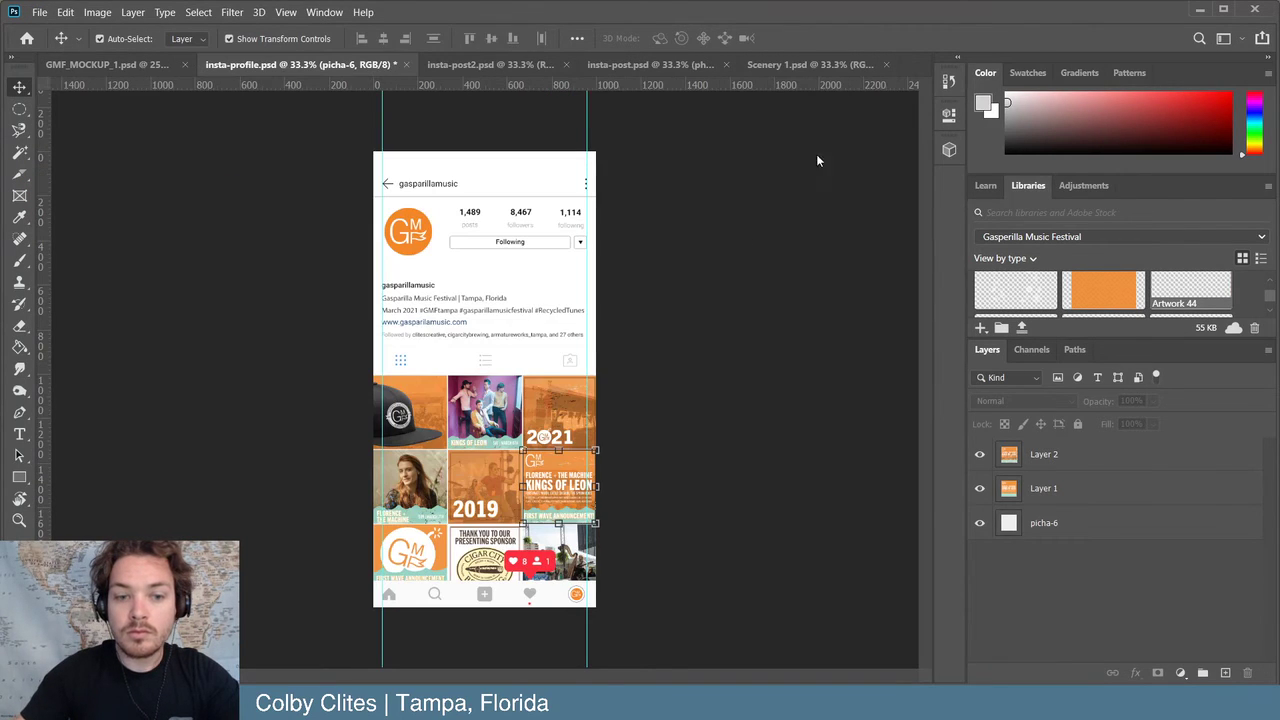
pyautogui.click(740, 288)
pyautogui.scroll(-3, 1010, 610)
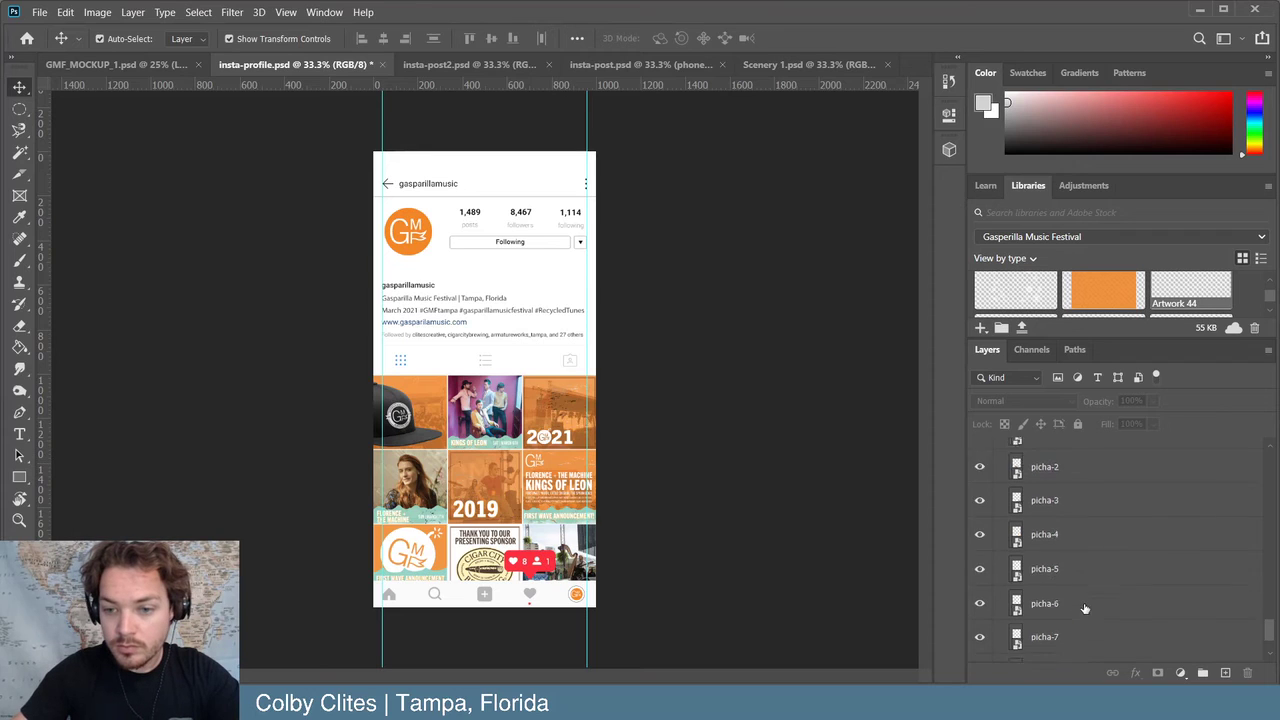
# - In the picha-7 smart object's contents, hide the existing artwork in Layer 1 and open the Artboard 7 image
pyautogui.doubleClick(1015, 575)
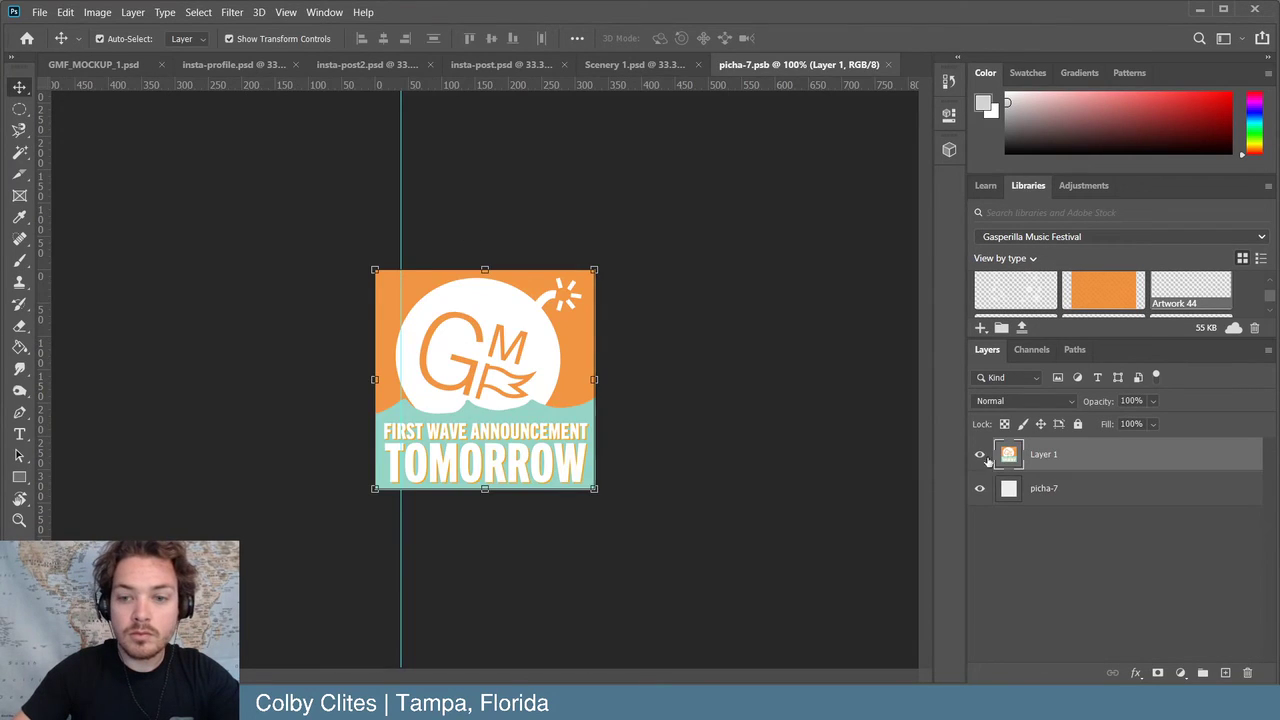
pyautogui.click(979, 455)
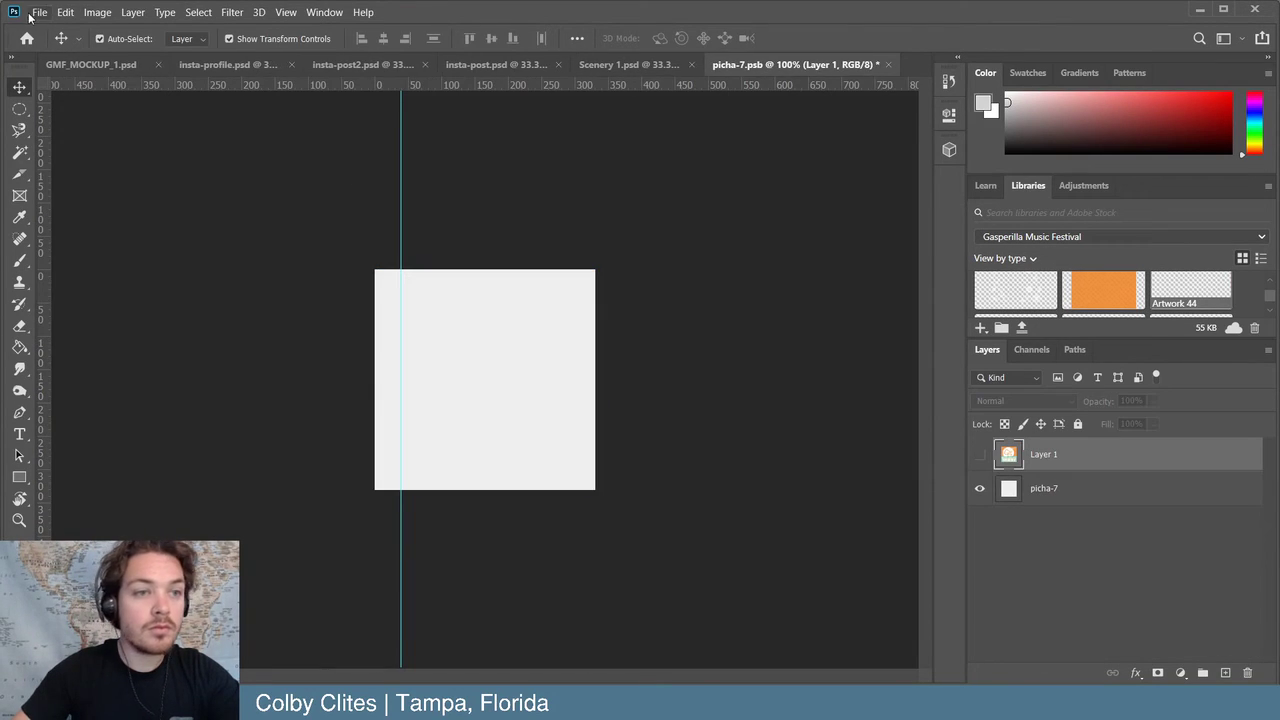
pyautogui.click(40, 12)
pyautogui.click(58, 44)
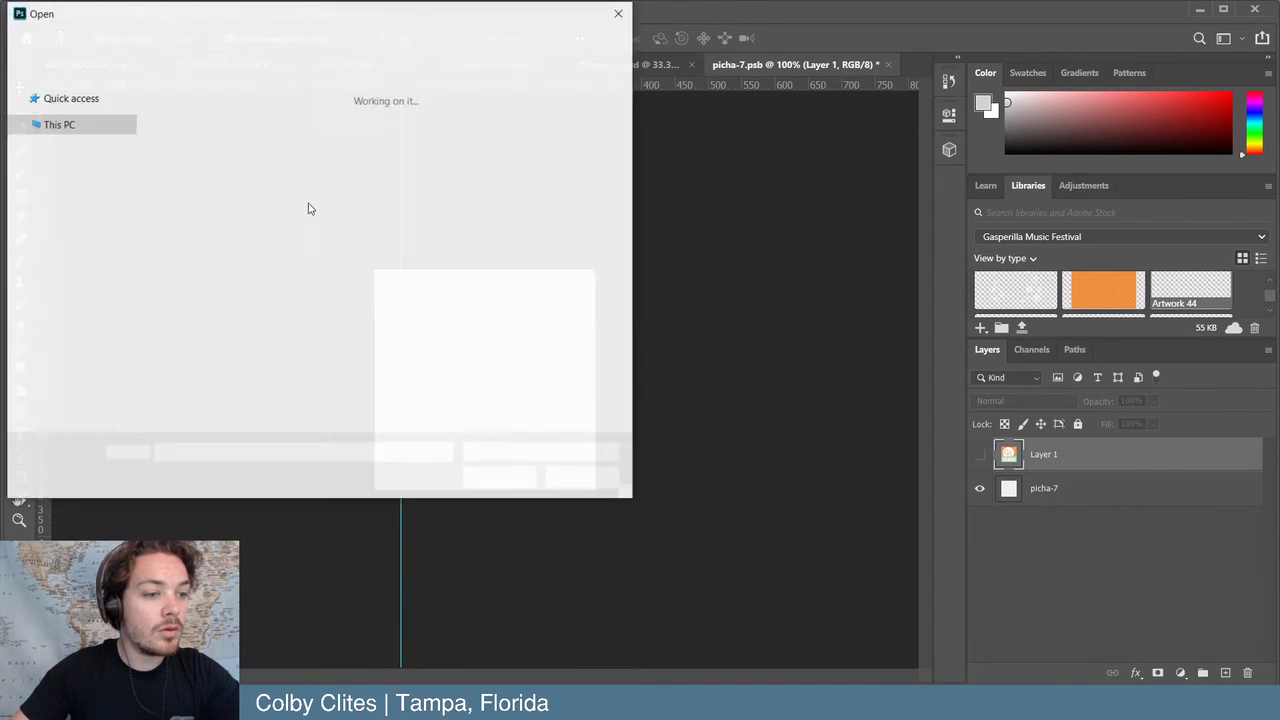
pyautogui.click(305, 252)
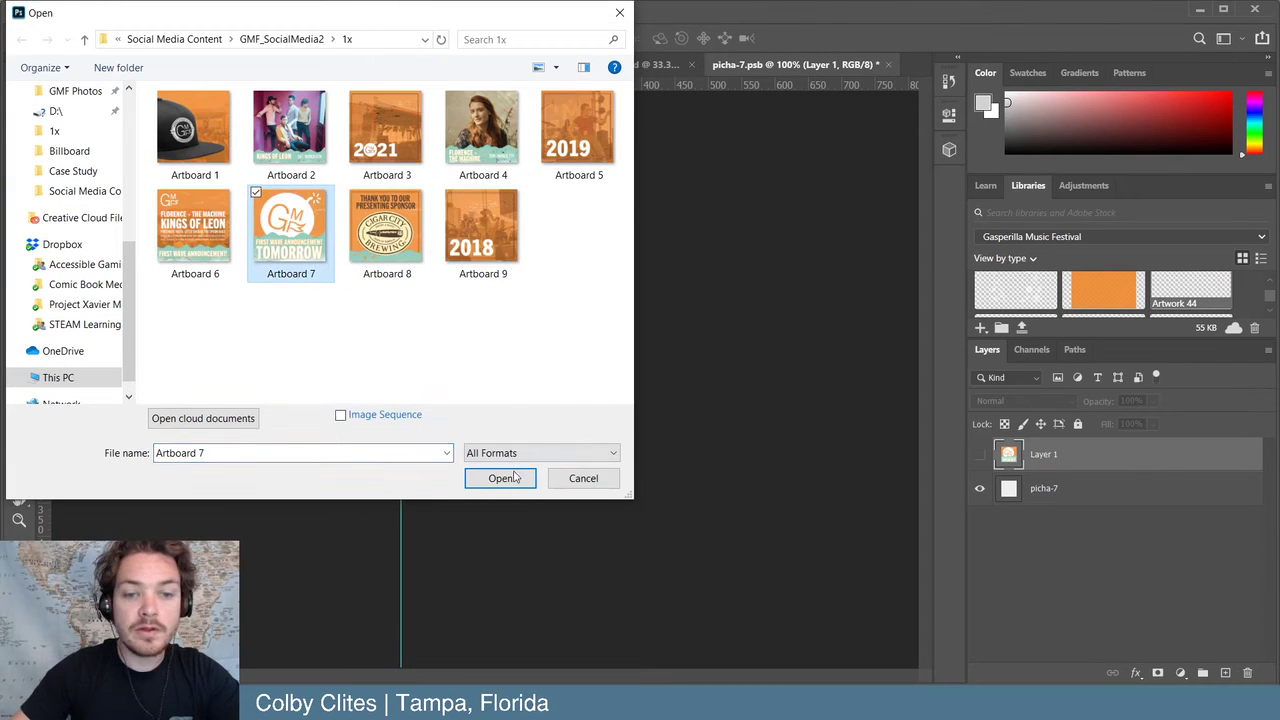
pyautogui.click(503, 478)
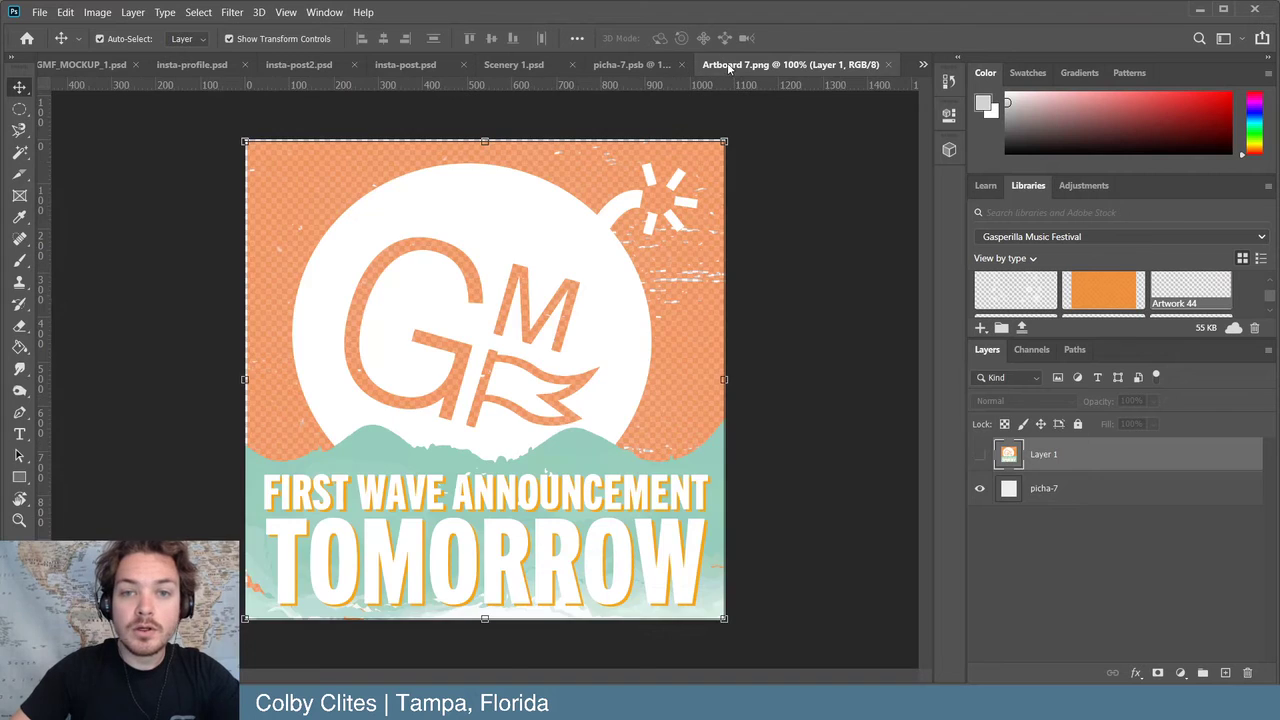
# - Float Artboard 7 in its own window, copy its First Wave Announcement Tomorrow artwork into picha-7.psb, and close the source image
pyautogui.moveTo(730, 66); pyautogui.dragTo(880, 248)
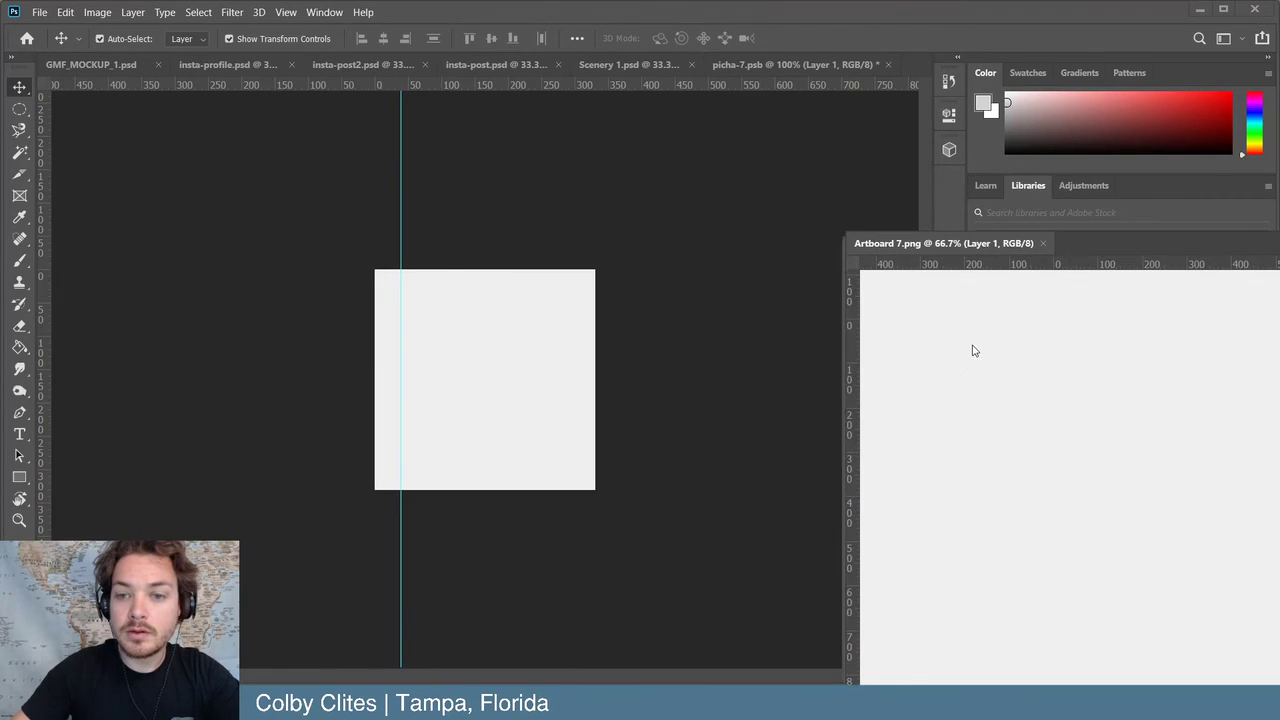
pyautogui.moveTo(1028, 366); pyautogui.dragTo(507, 407)
pyautogui.moveTo(1000, 248); pyautogui.dragTo(784, 248)
pyautogui.click(462, 330)
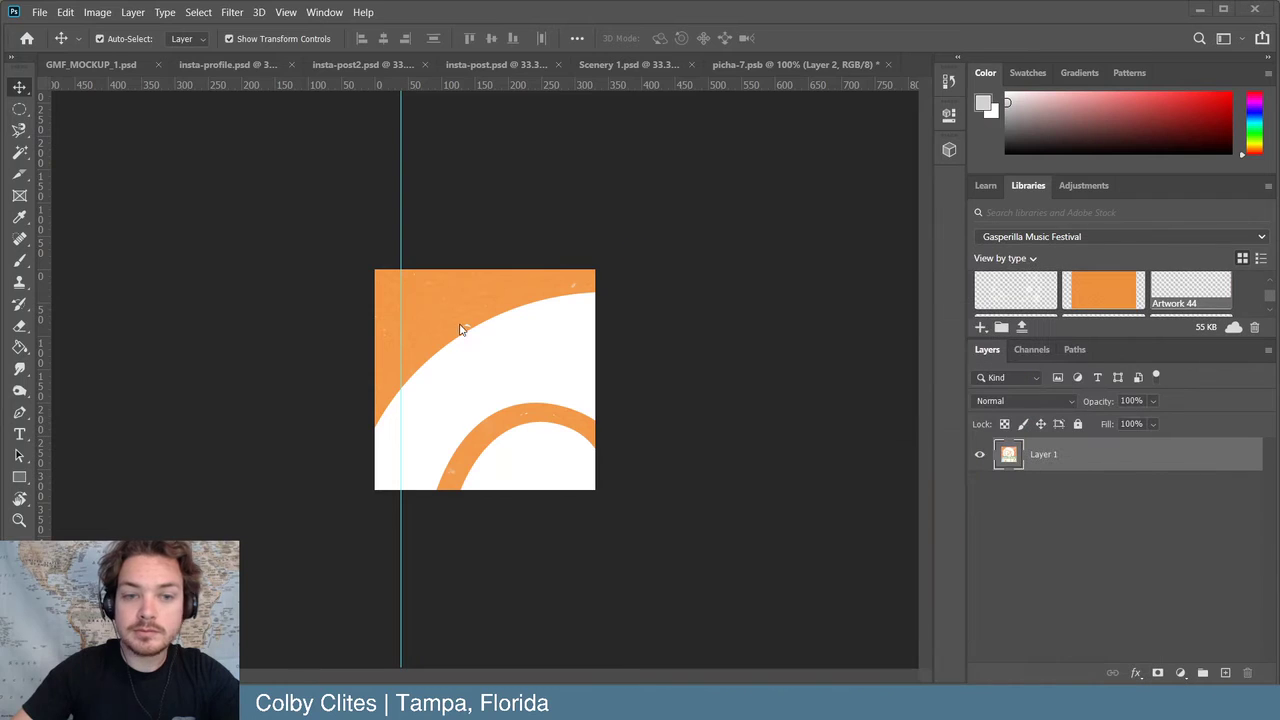
# - Scale the First Wave Announcement Tomorrow artwork to about 30.73% and position it to cover the square canvas
pyautogui.moveTo(511, 337); pyautogui.dragTo(237, 224)
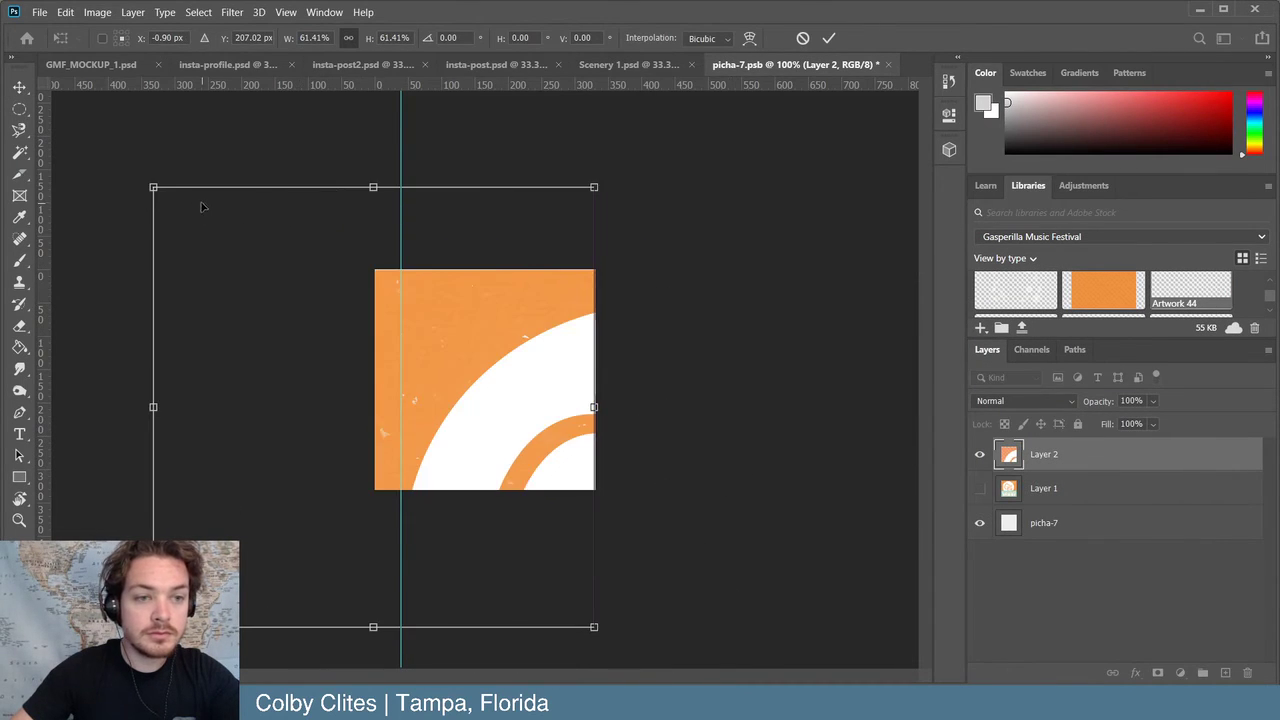
pyautogui.moveTo(154, 187); pyautogui.dragTo(394, 349)
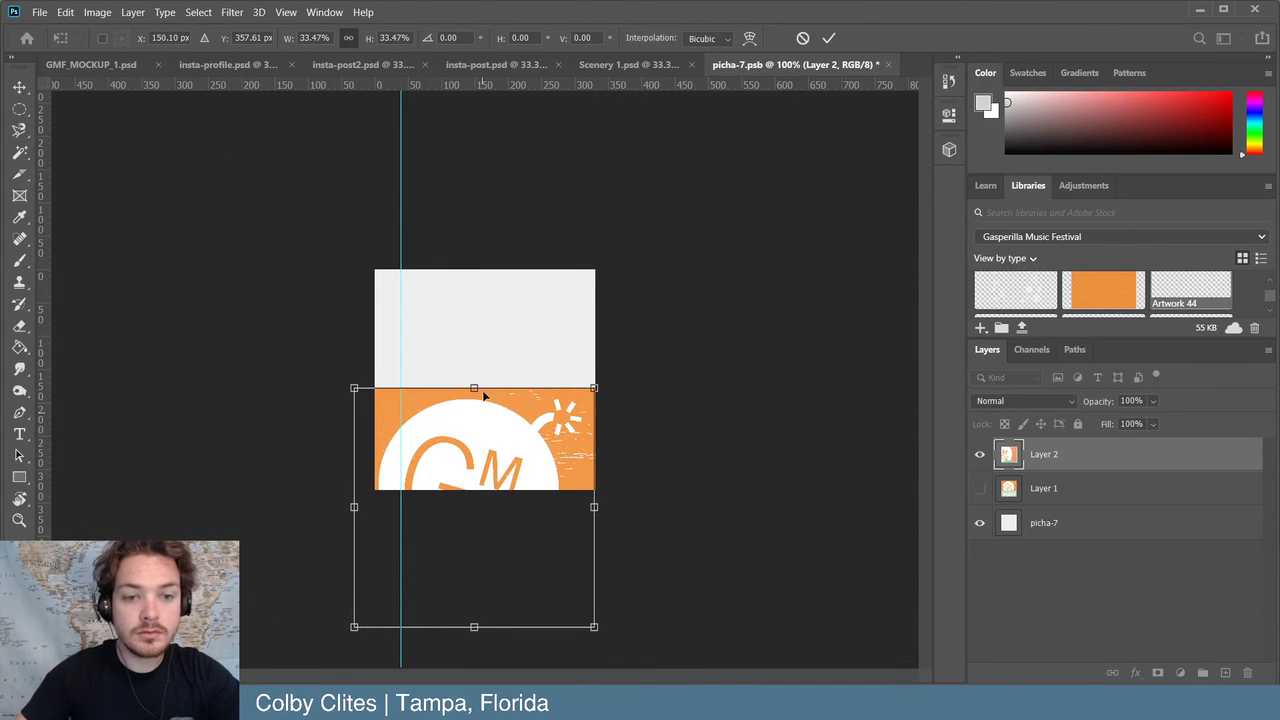
pyautogui.moveTo(480, 391); pyautogui.dragTo(483, 276)
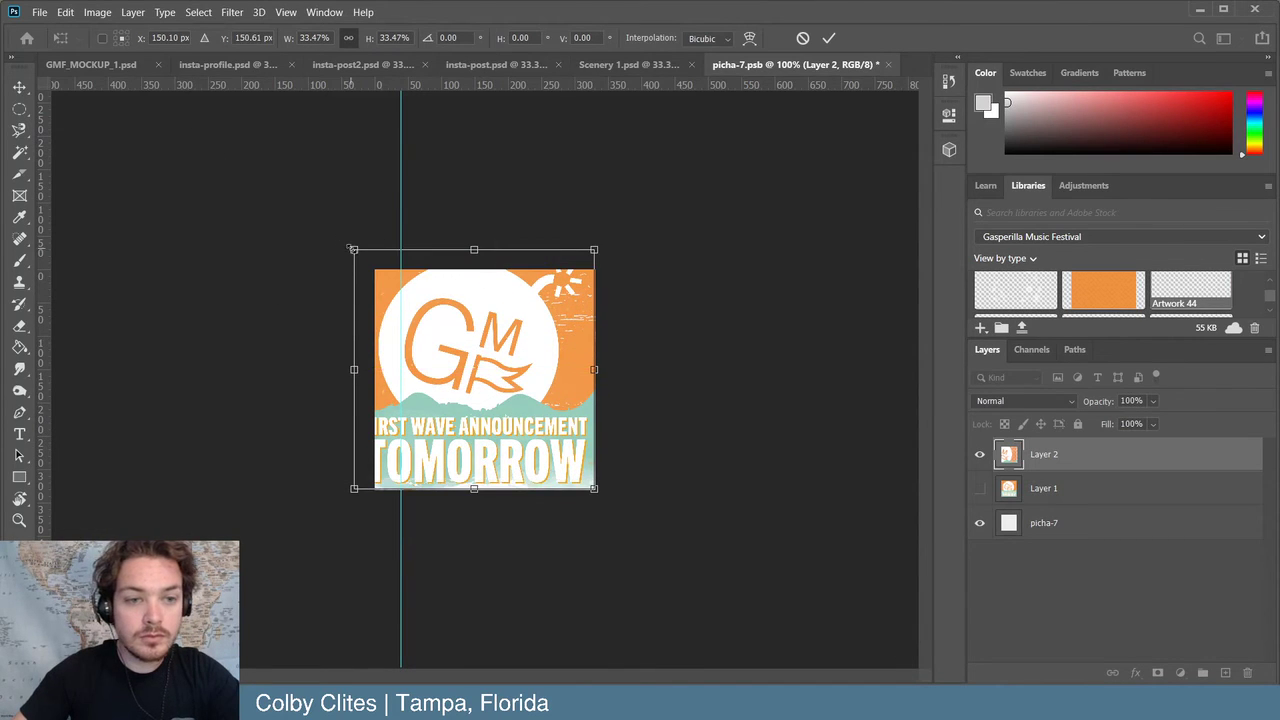
pyautogui.moveTo(354, 249); pyautogui.dragTo(374, 266)
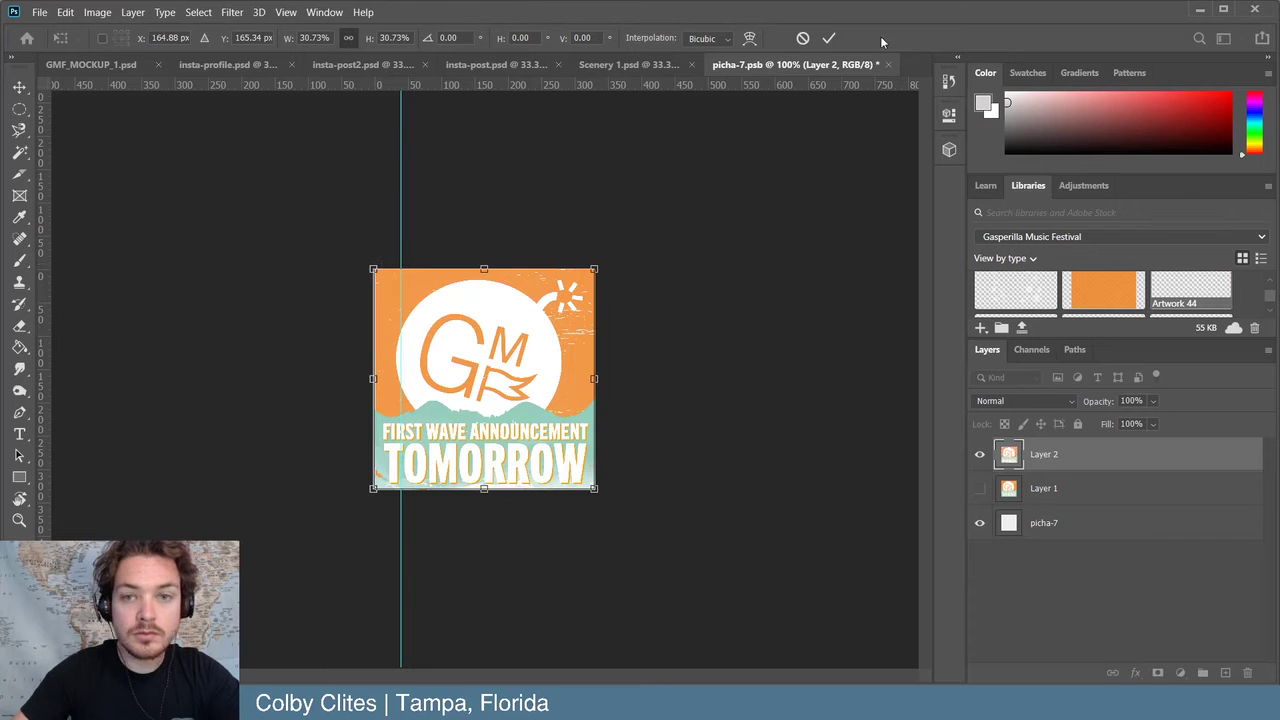
pyautogui.click(774, 229)
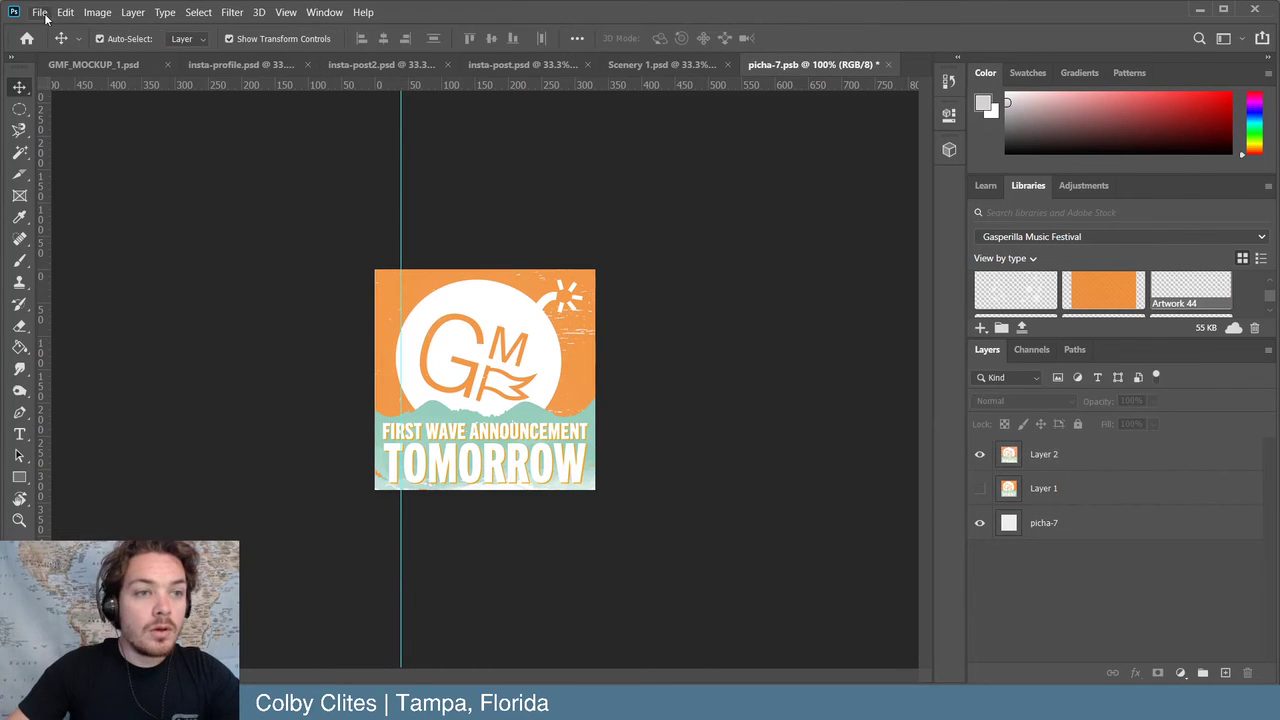
# - Save the picha-7.psb smart object contents and close the document
pyautogui.click(40, 12)
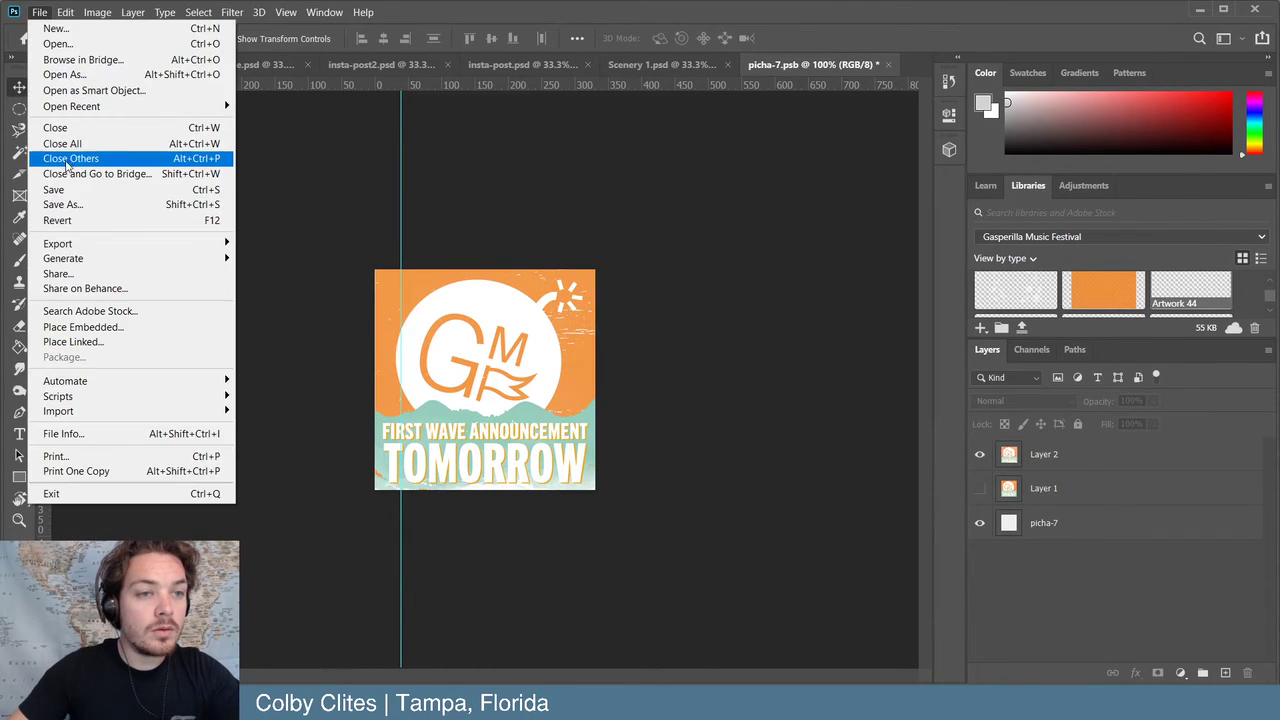
pyautogui.click(78, 191)
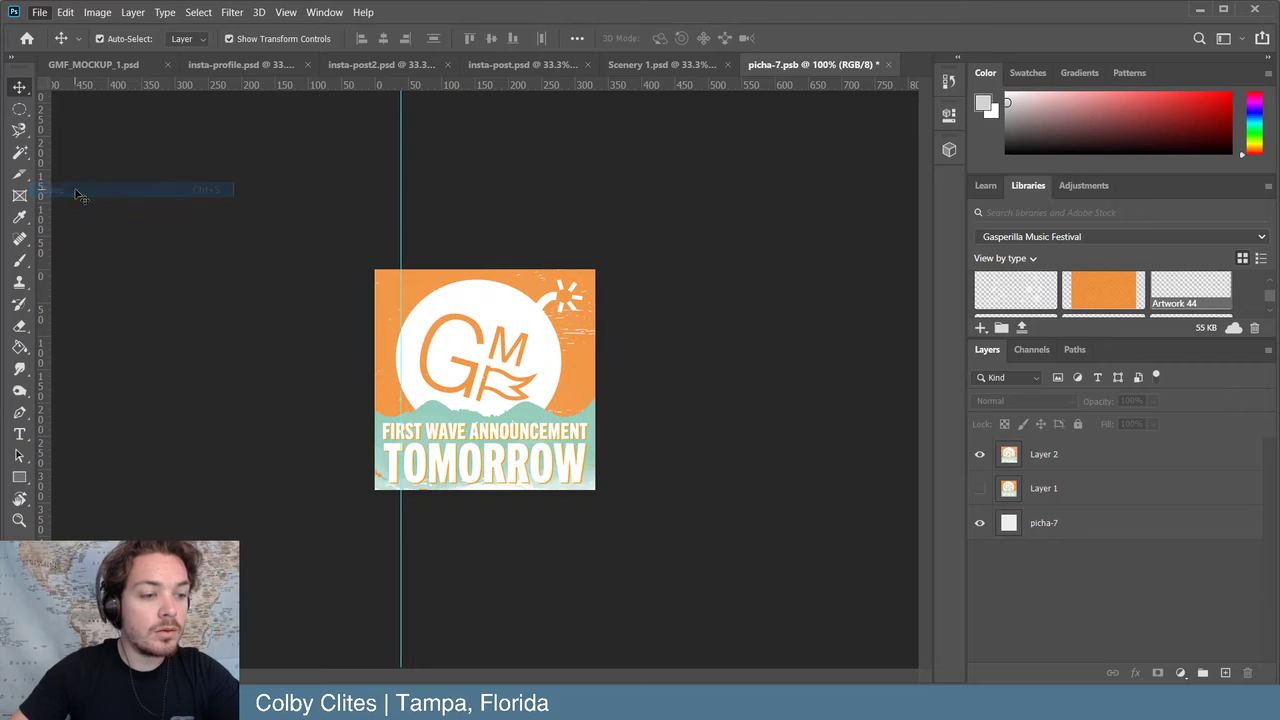
pyautogui.click(889, 64)
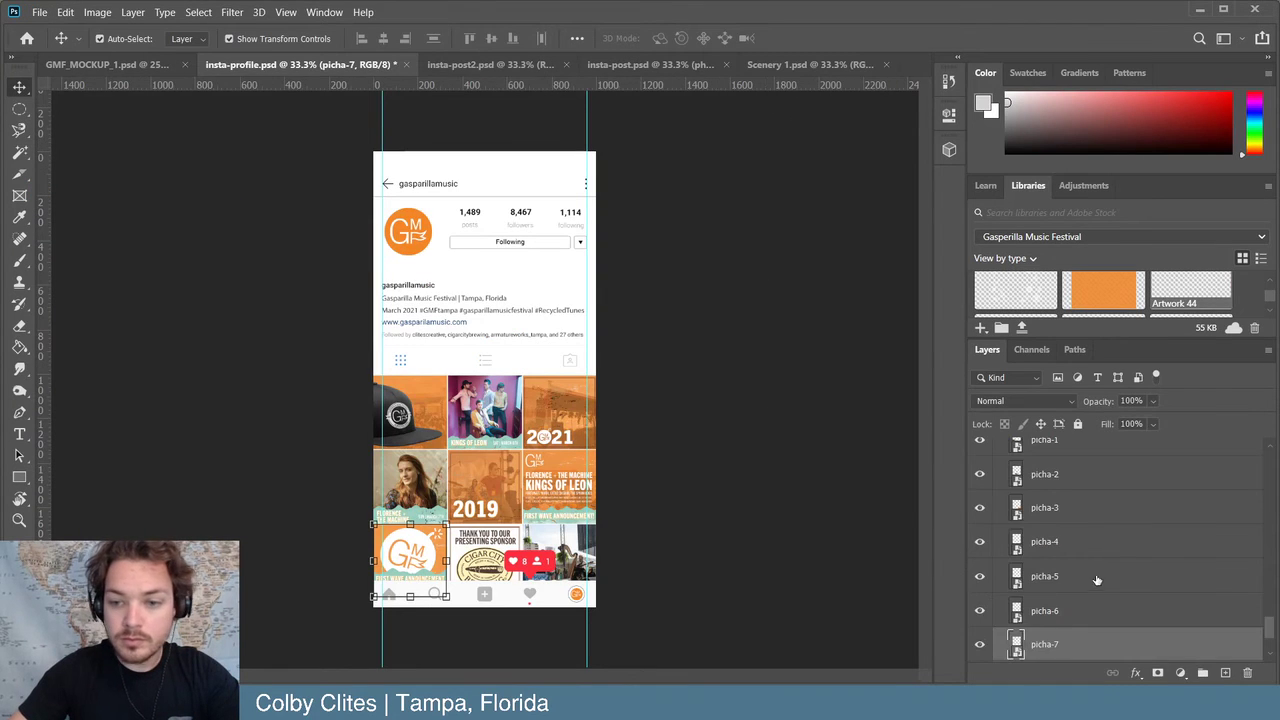
# - In the picha-8 smart object's contents, hide the existing sponsor artwork in Layer 1 and open the Artboard 8 image
pyautogui.doubleClick(1016, 596)
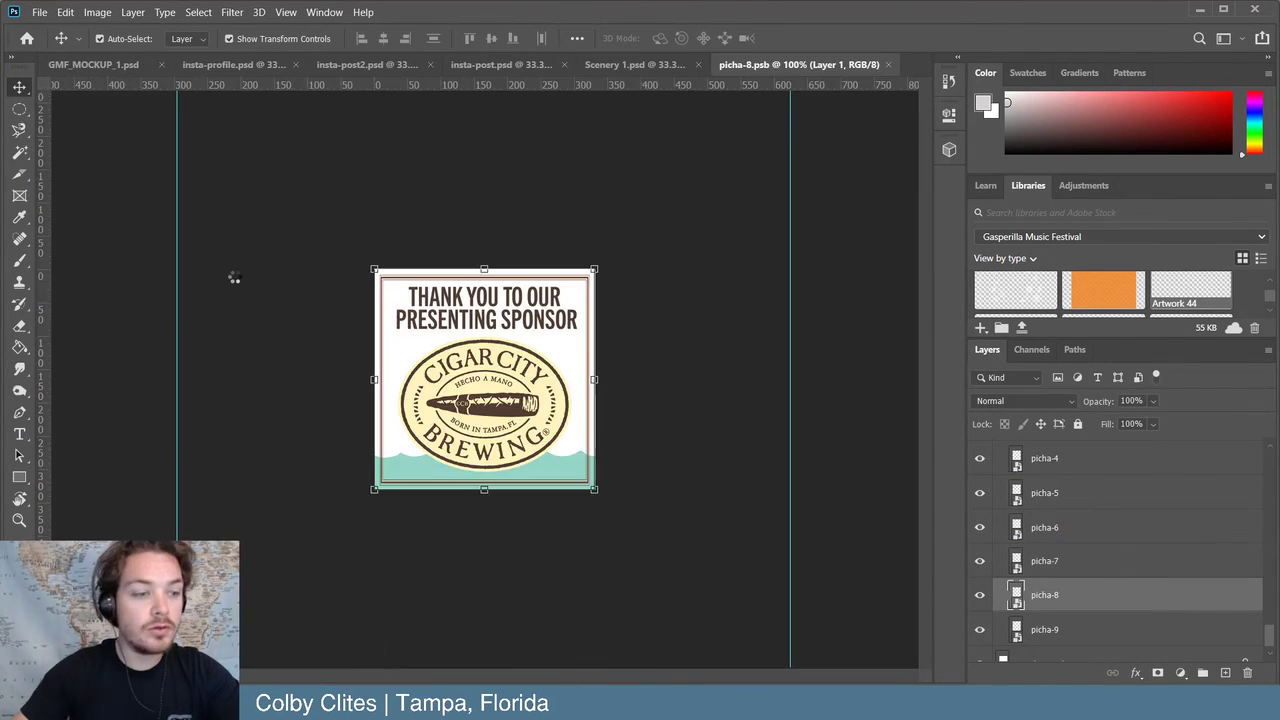
pyautogui.click(980, 454)
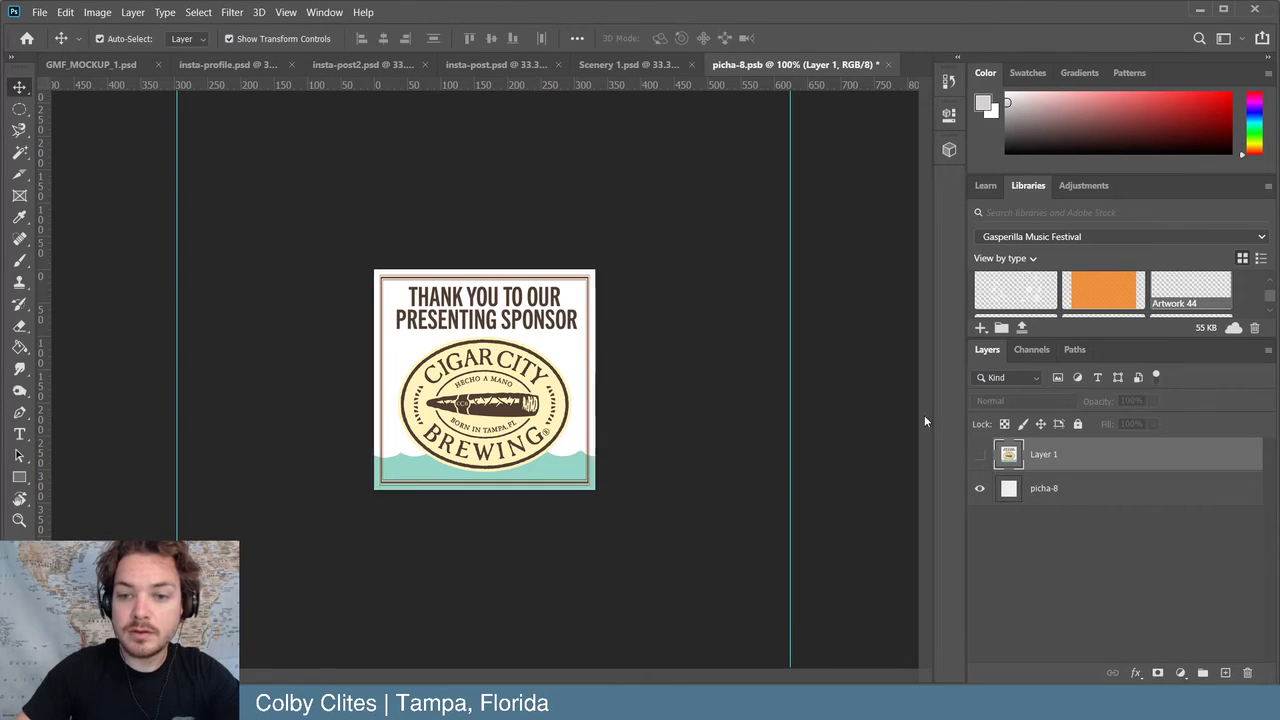
pyautogui.click(40, 12)
pyautogui.click(66, 44)
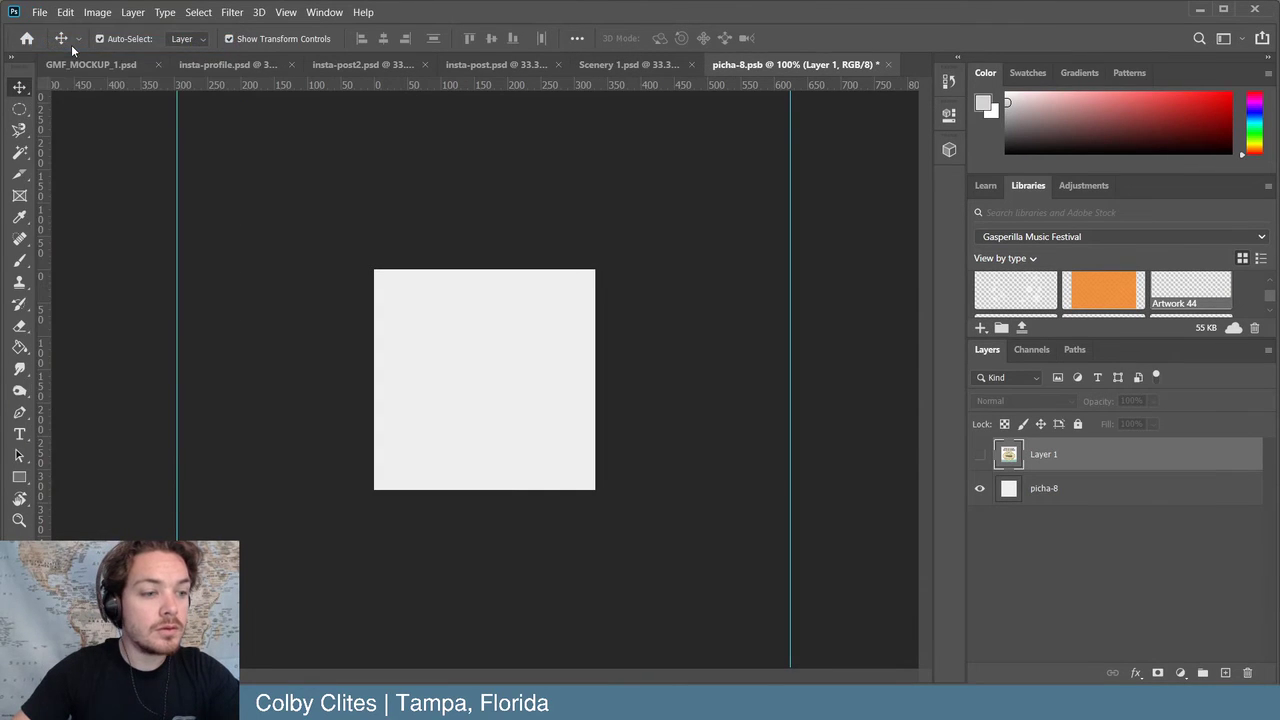
pyautogui.click(399, 227)
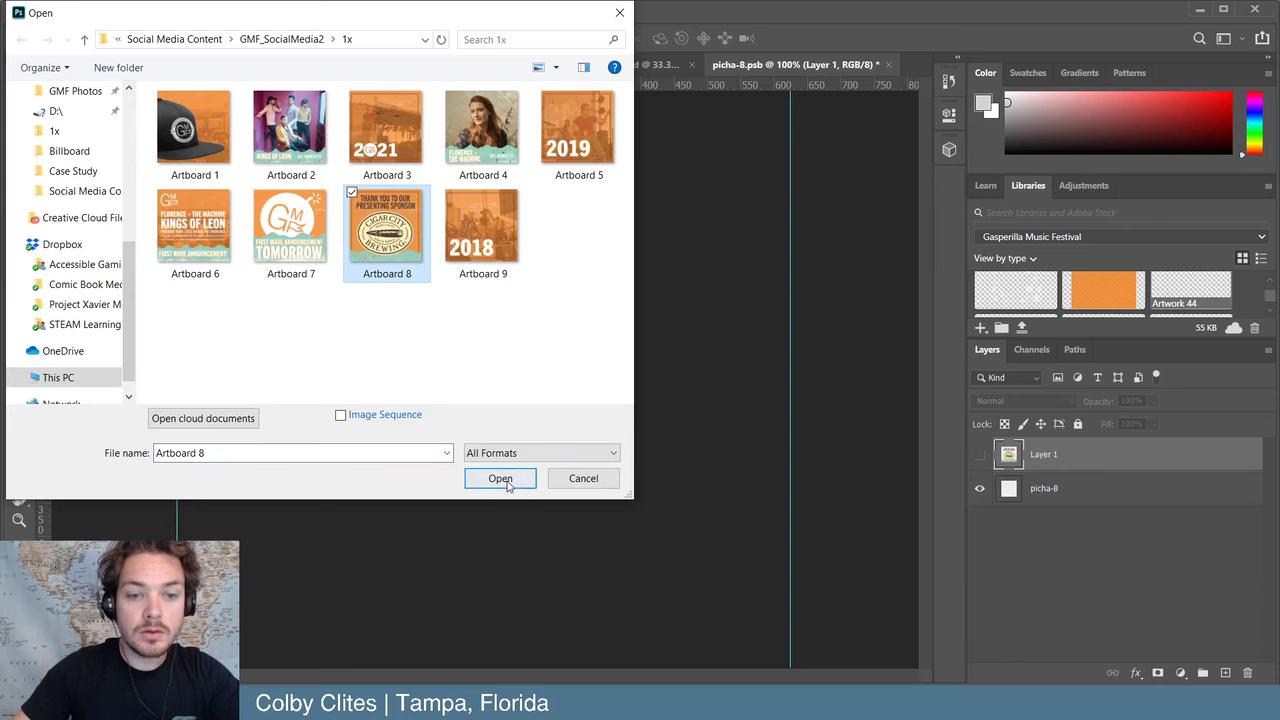
pyautogui.click(500, 479)
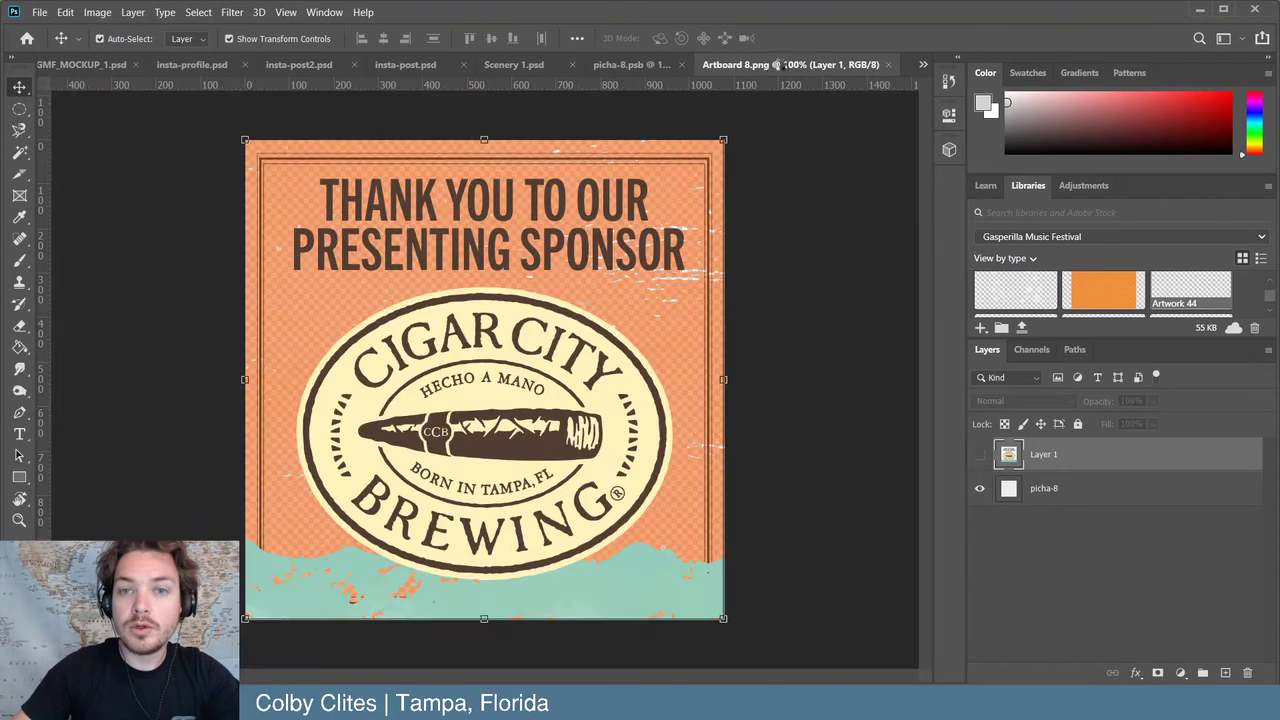
# - Float Artboard 8 in its own window, copy its Cigar City Brewing artwork into picha-8.psb, and close the source image
pyautogui.moveTo(776, 64); pyautogui.dragTo(1000, 228)
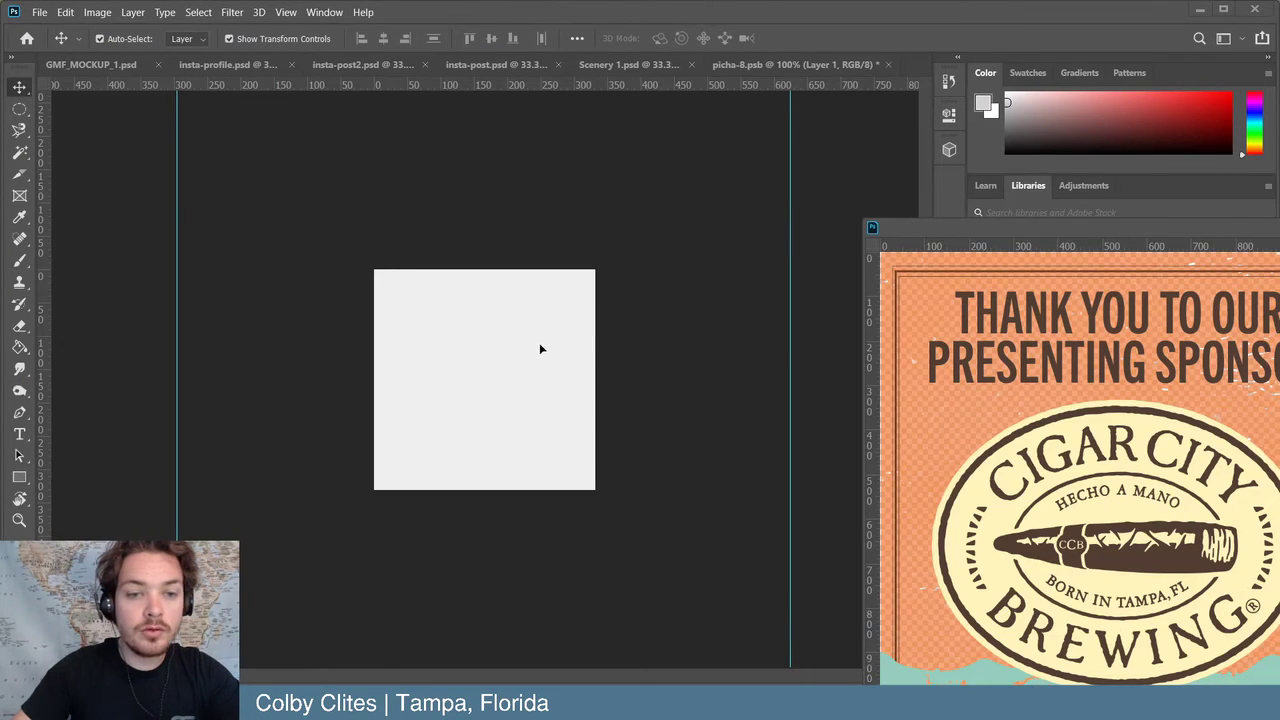
pyautogui.moveTo(540, 349); pyautogui.dragTo(440, 384)
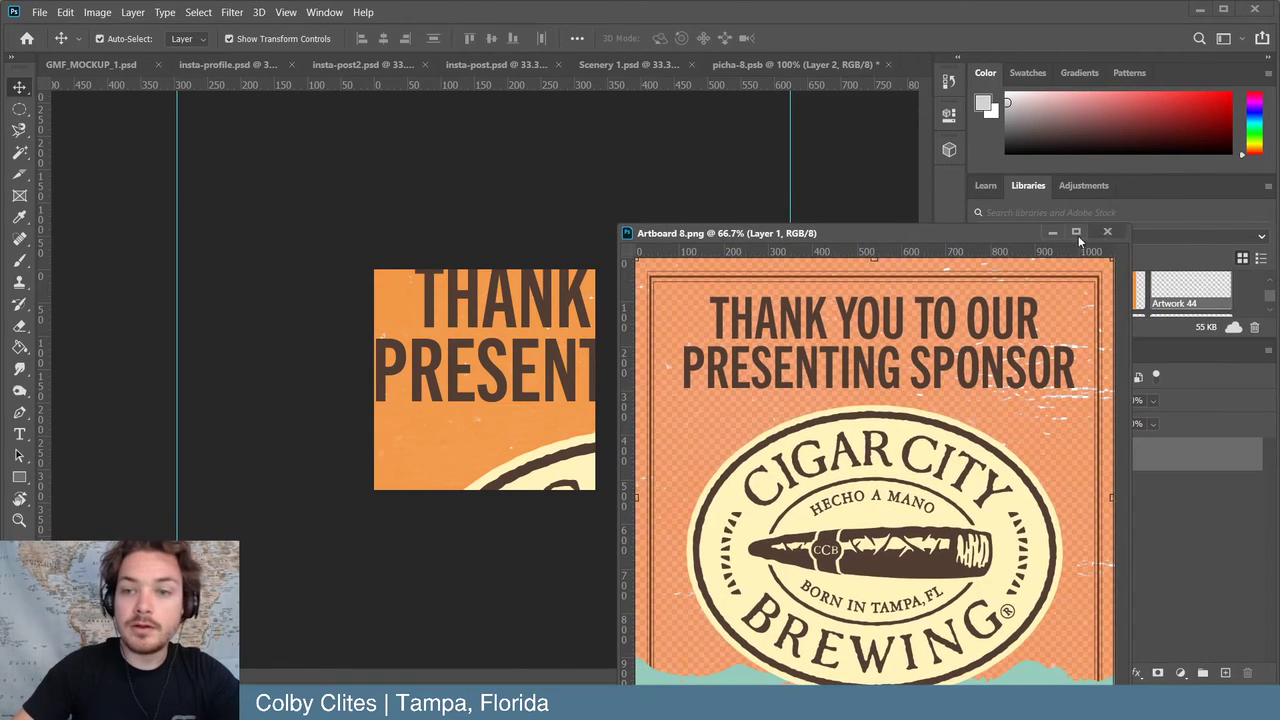
pyautogui.click(1107, 231)
# - Scale the Cigar City Brewing artwork to about 30.55% and align it with the square canvas
pyautogui.moveTo(393, 280); pyautogui.dragTo(404, 319)
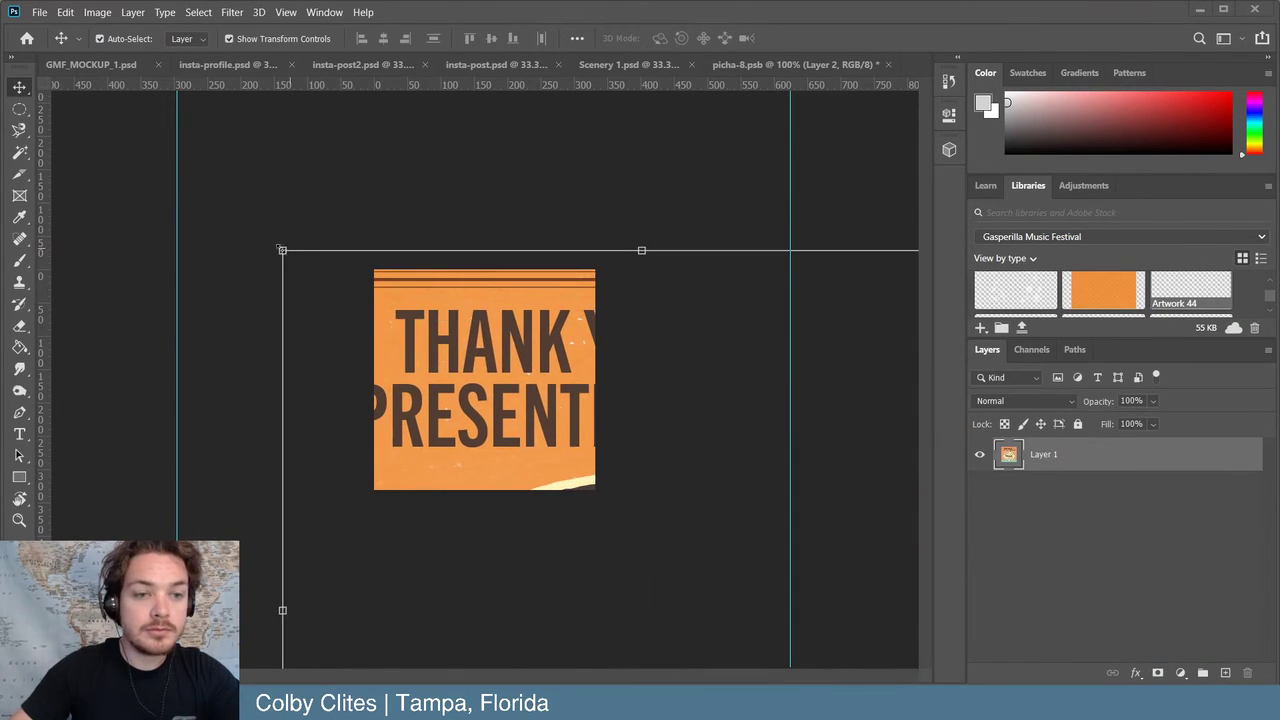
pyautogui.moveTo(282, 249); pyautogui.dragTo(652, 520)
pyautogui.moveTo(665, 611); pyautogui.dragTo(307, 196)
pyautogui.moveTo(246, 158); pyautogui.dragTo(374, 286)
pyautogui.moveTo(444, 351); pyautogui.dragTo(398, 286)
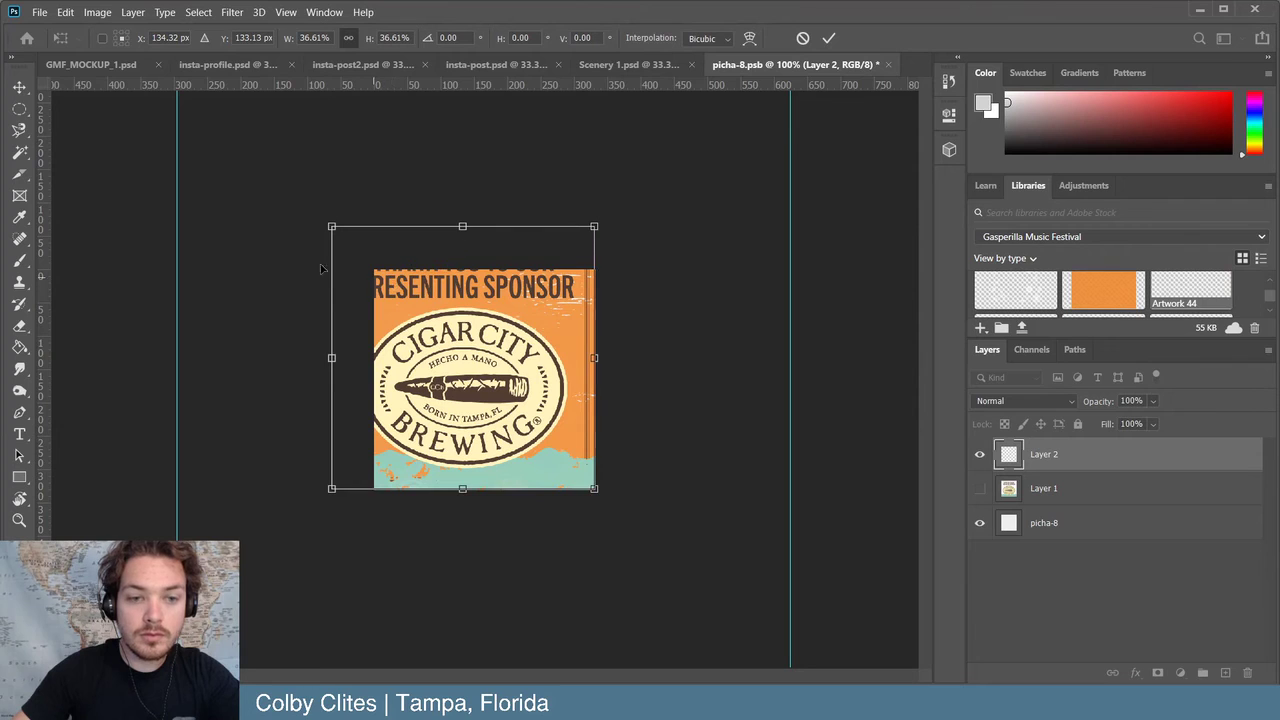
pyautogui.moveTo(332, 224); pyautogui.dragTo(379, 265)
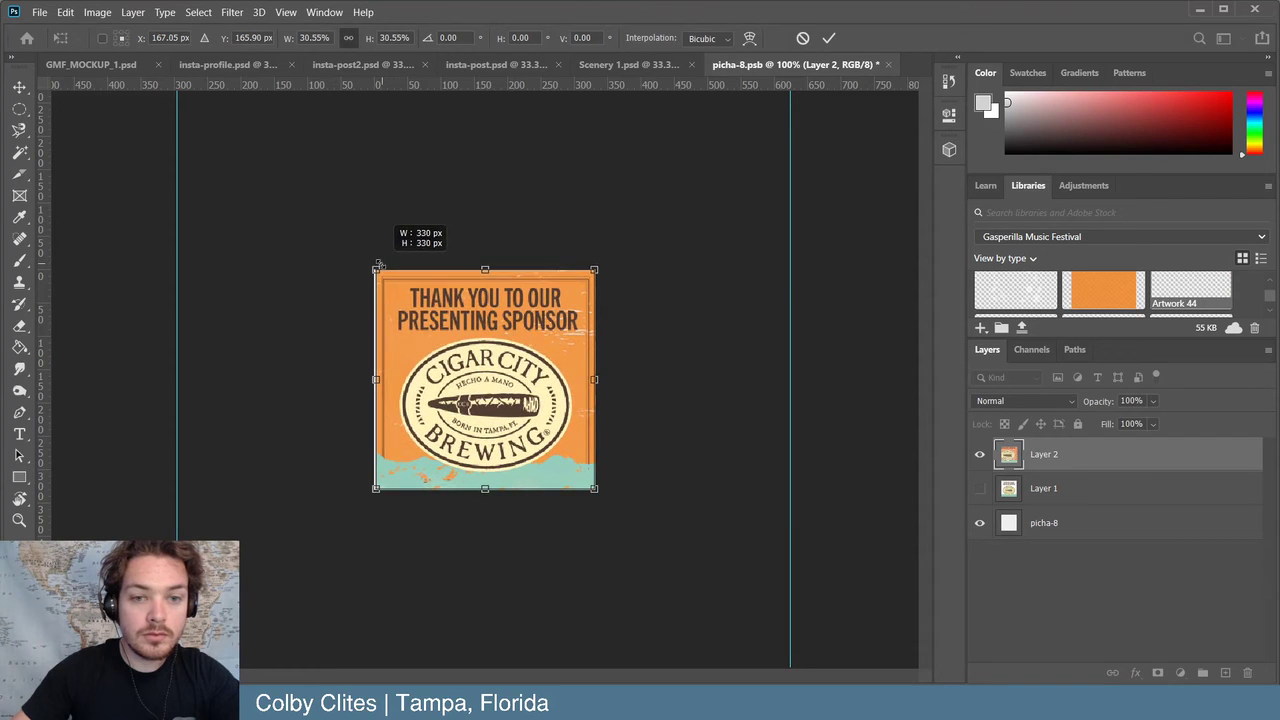
pyautogui.press('Return')
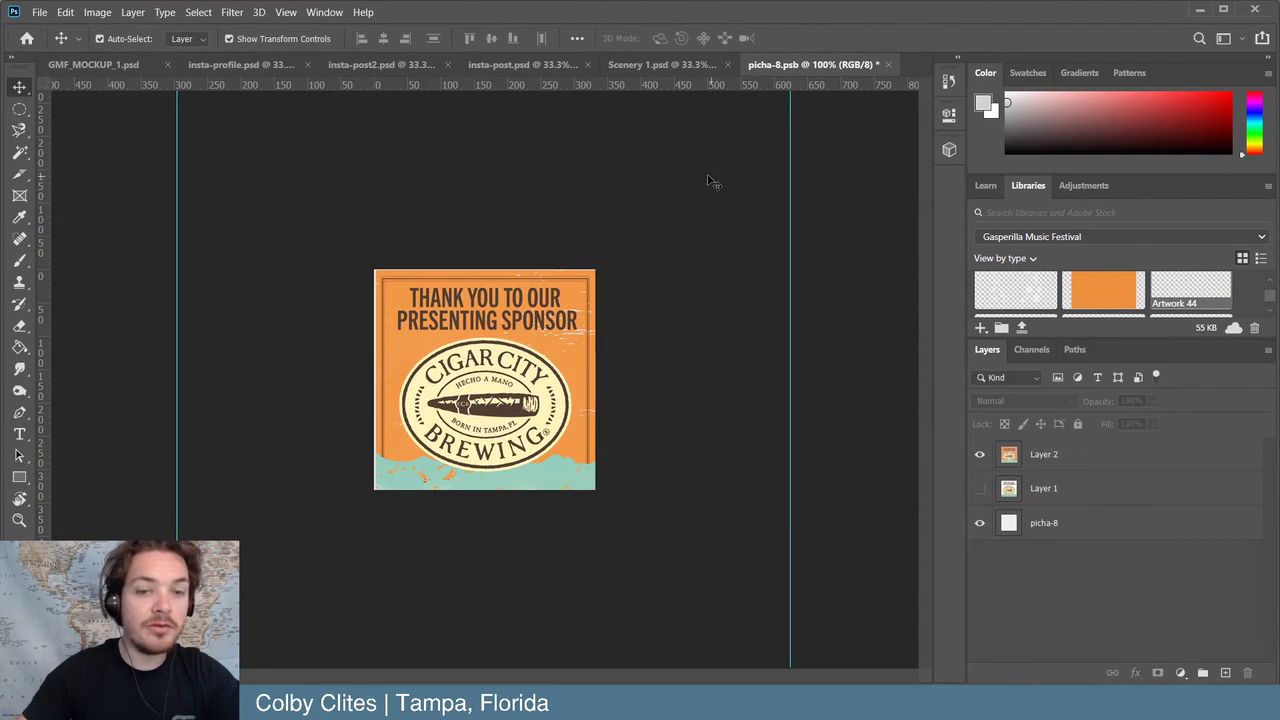
# - Enlarge the Cigar City Brewing artwork to about 101.52% so it covers the canvas edges, then deselect it
pyautogui.moveTo(376, 270); pyautogui.dragTo(372, 266)
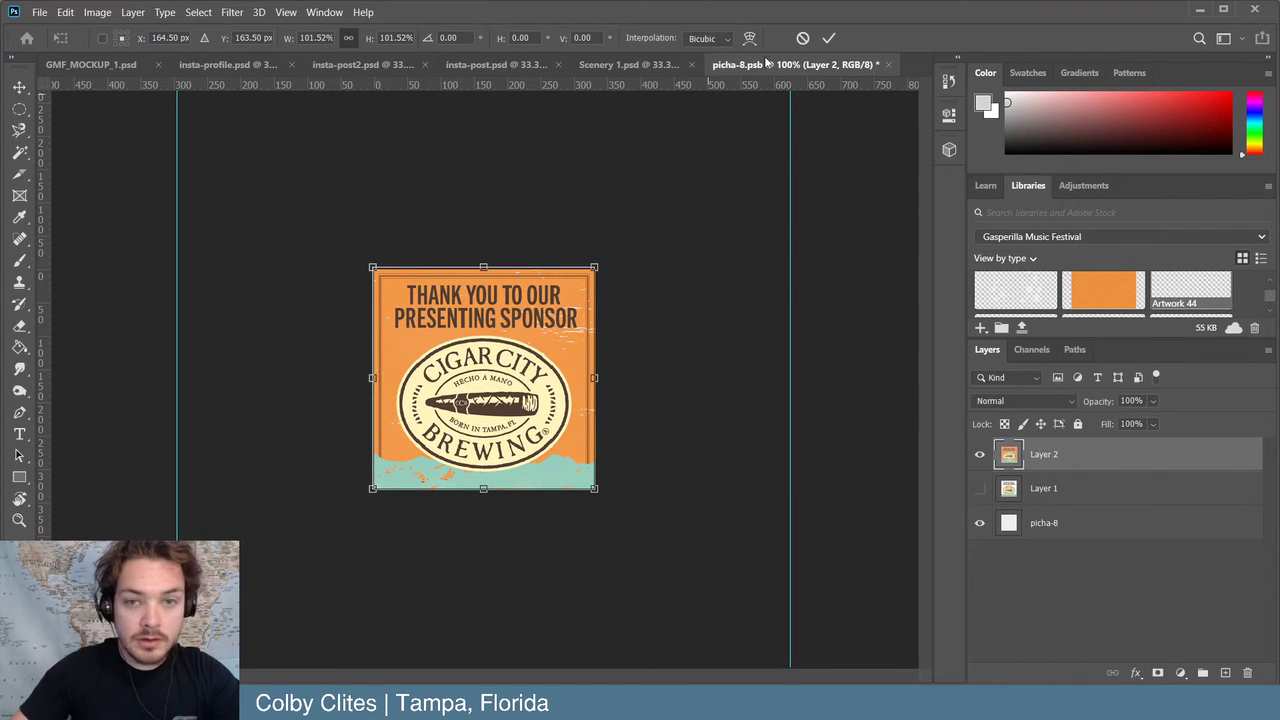
pyautogui.click(829, 38)
pyautogui.click(620, 171)
# - Save the picha-8.psb smart object contents and close the document
pyautogui.click(39, 12)
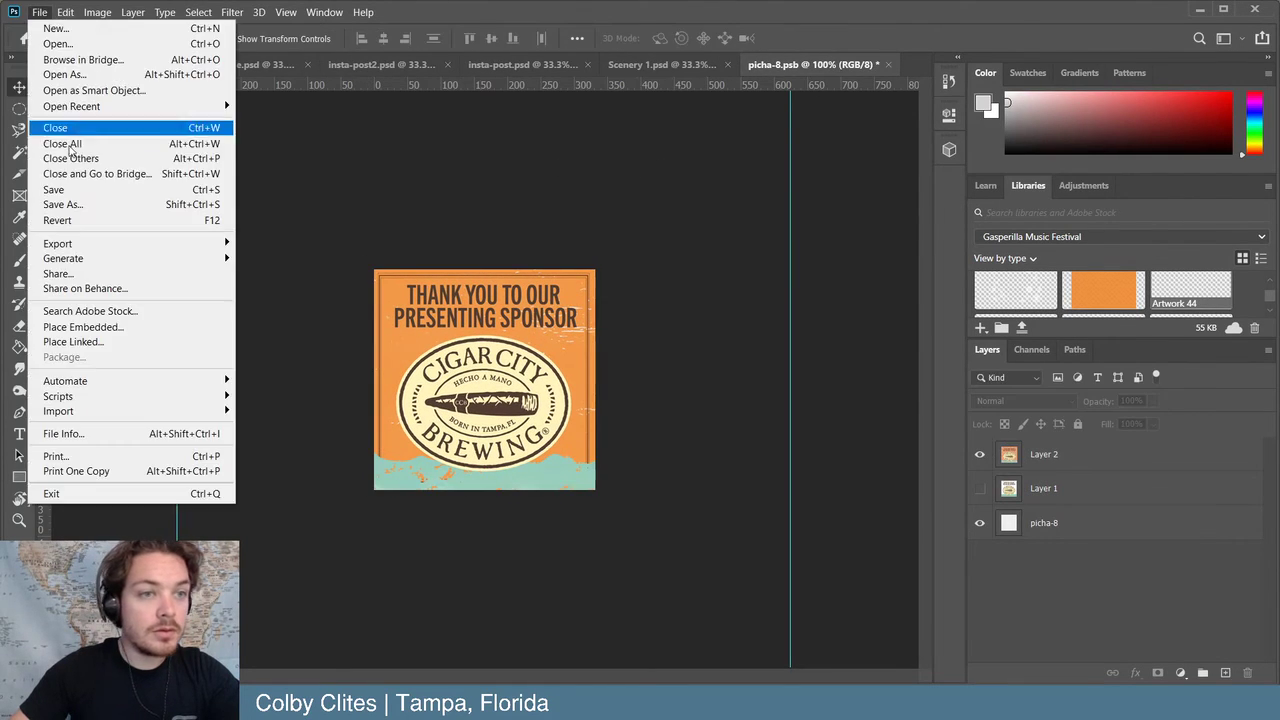
pyautogui.click(60, 190)
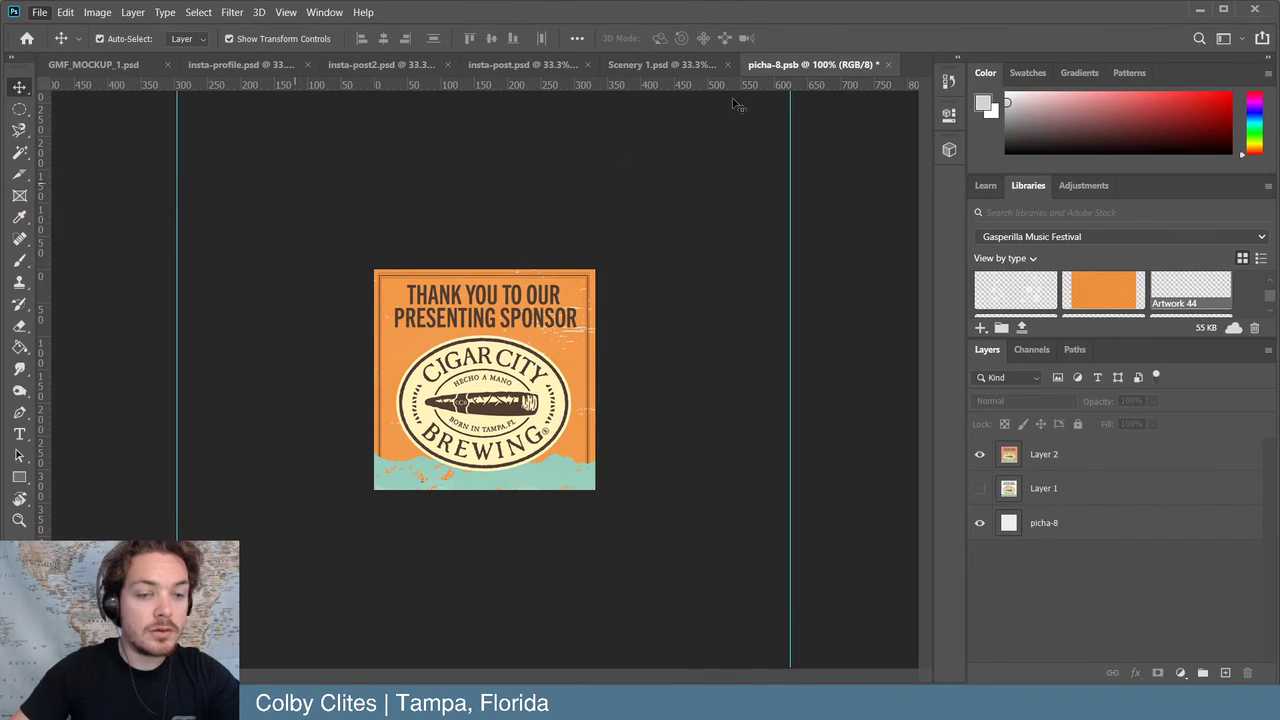
pyautogui.click(886, 65)
# - Open the contents of the picha-9 smart object and hide the existing 2018 artwork in Layer 1
pyautogui.scroll(-2, 1130, 620)
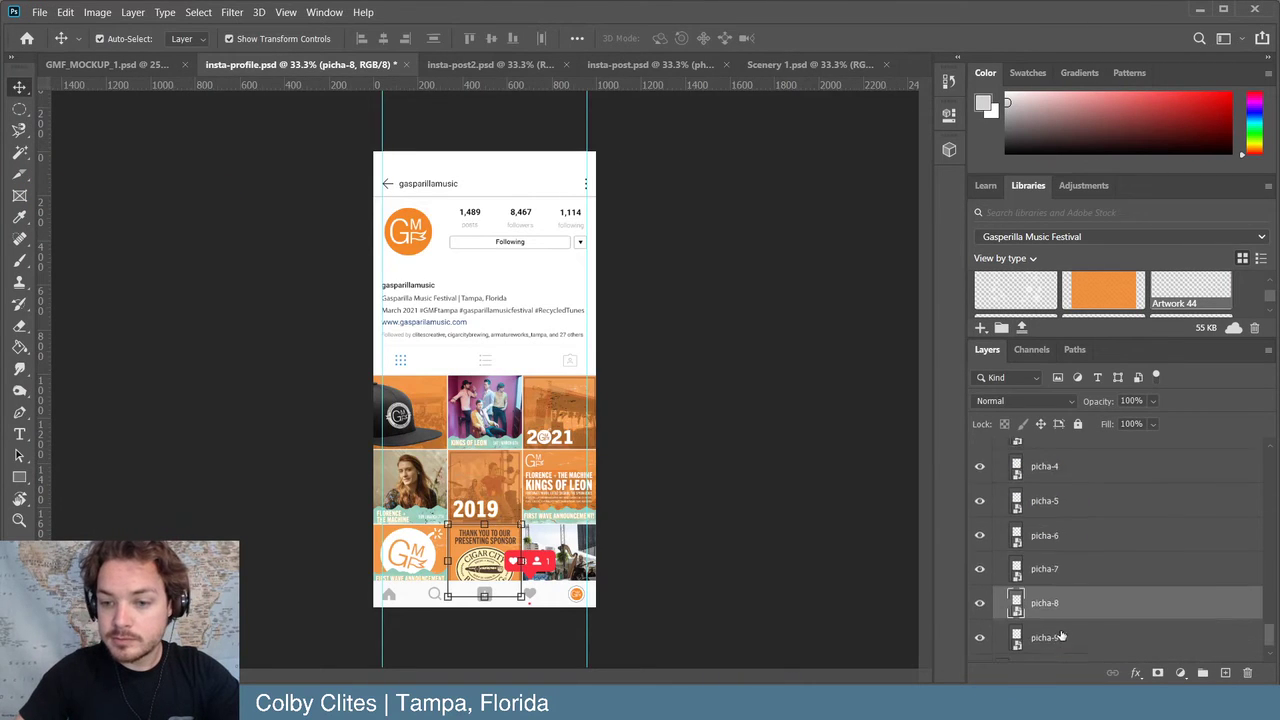
pyautogui.click(1025, 610)
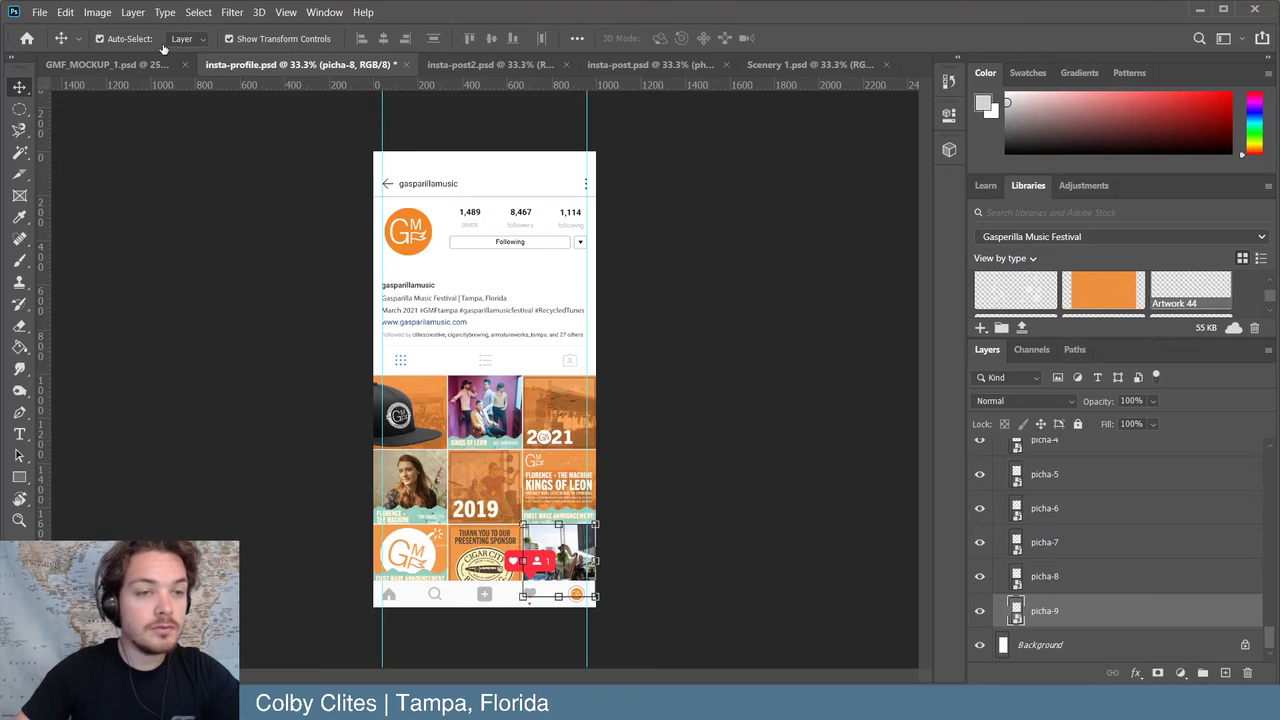
pyautogui.press('h')
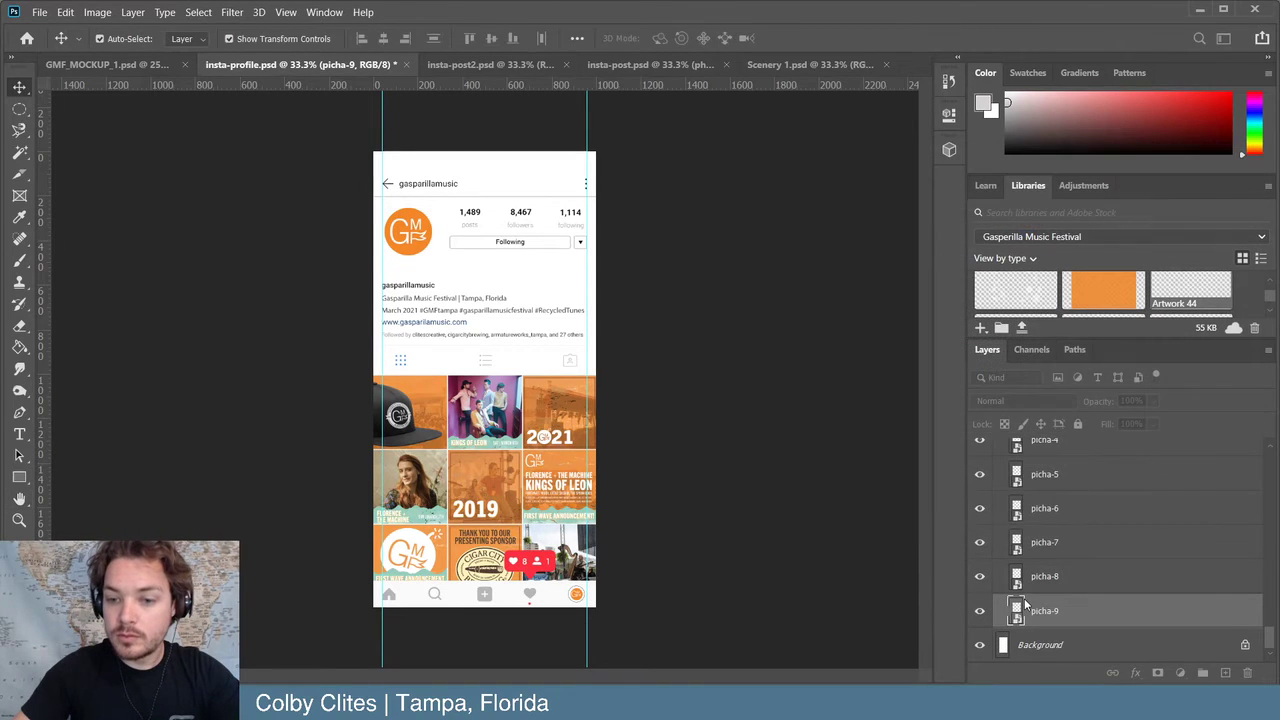
pyautogui.doubleClick(1017, 608)
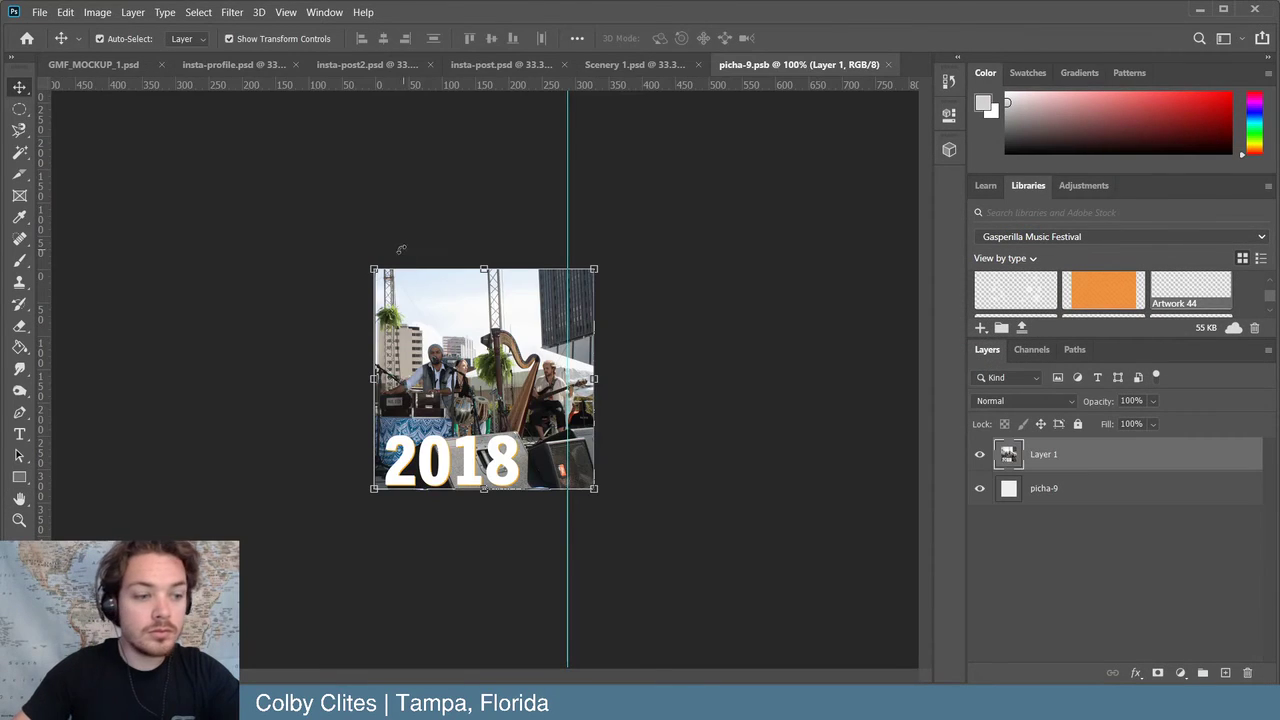
pyautogui.click(980, 454)
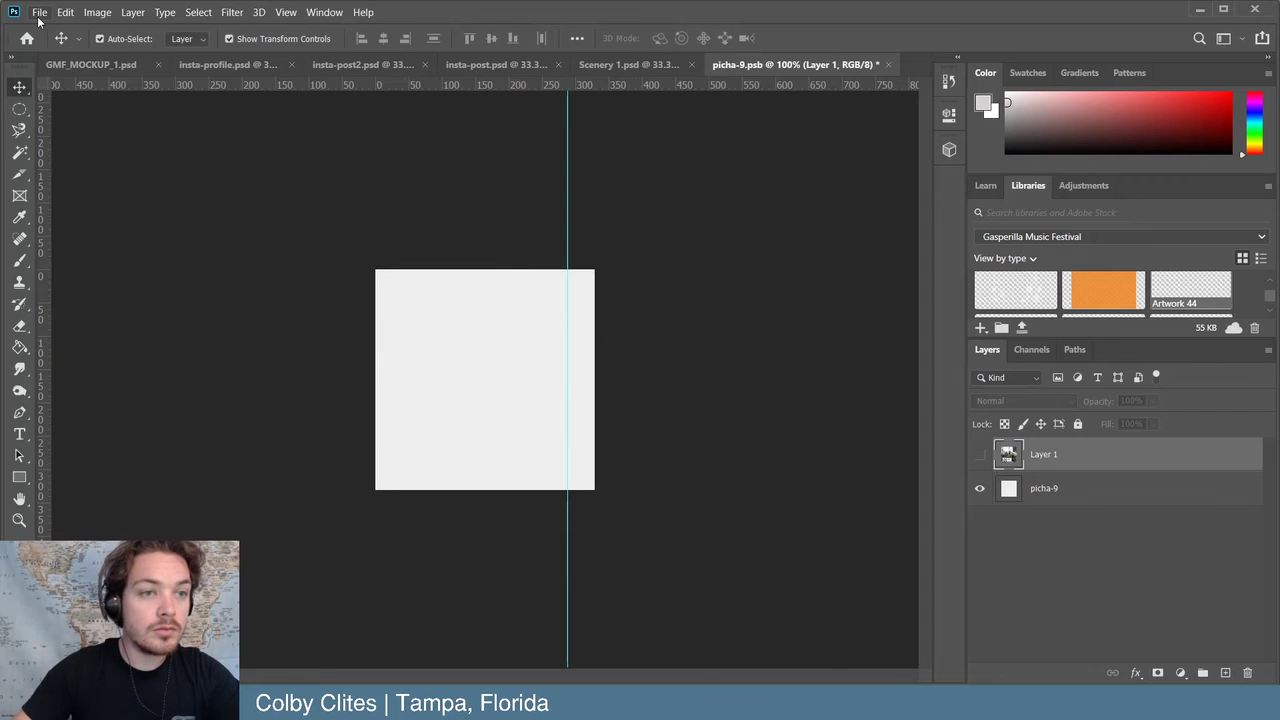
# - Open the Artboard 9 image from the 1x export folder
pyautogui.click(40, 12)
pyautogui.click(322, 155)
pyautogui.click(40, 12)
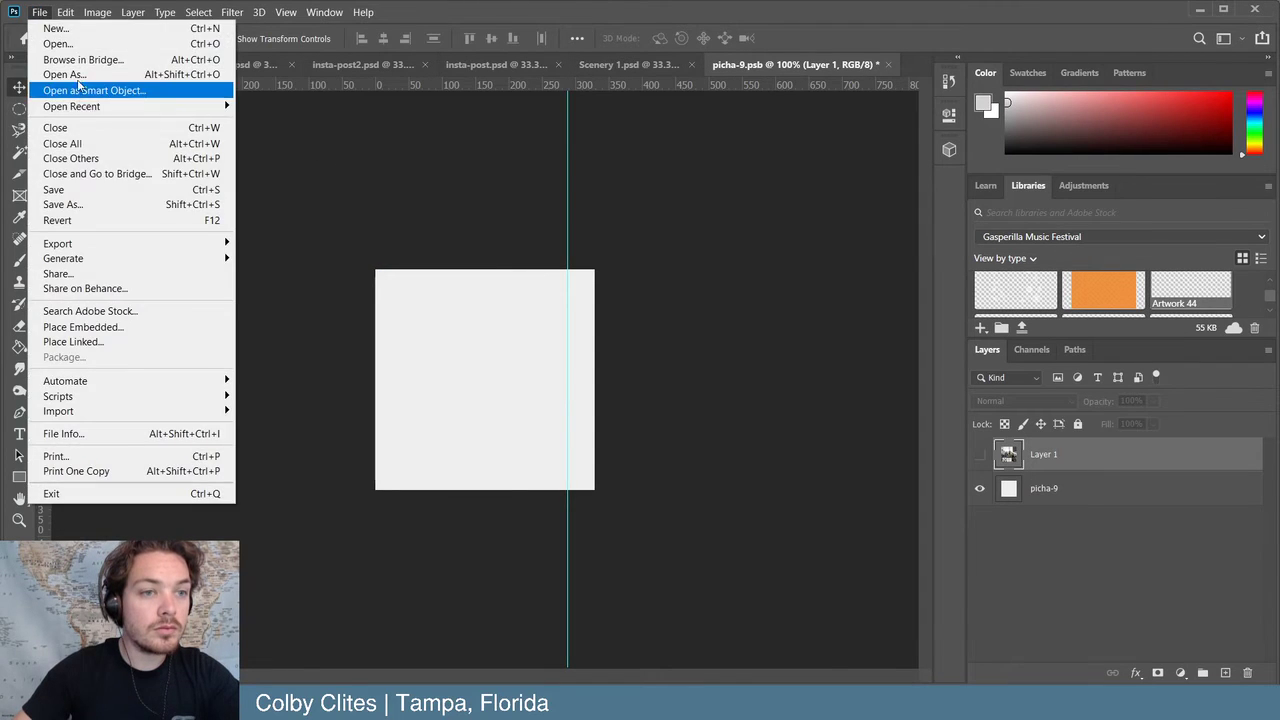
pyautogui.press('Escape')
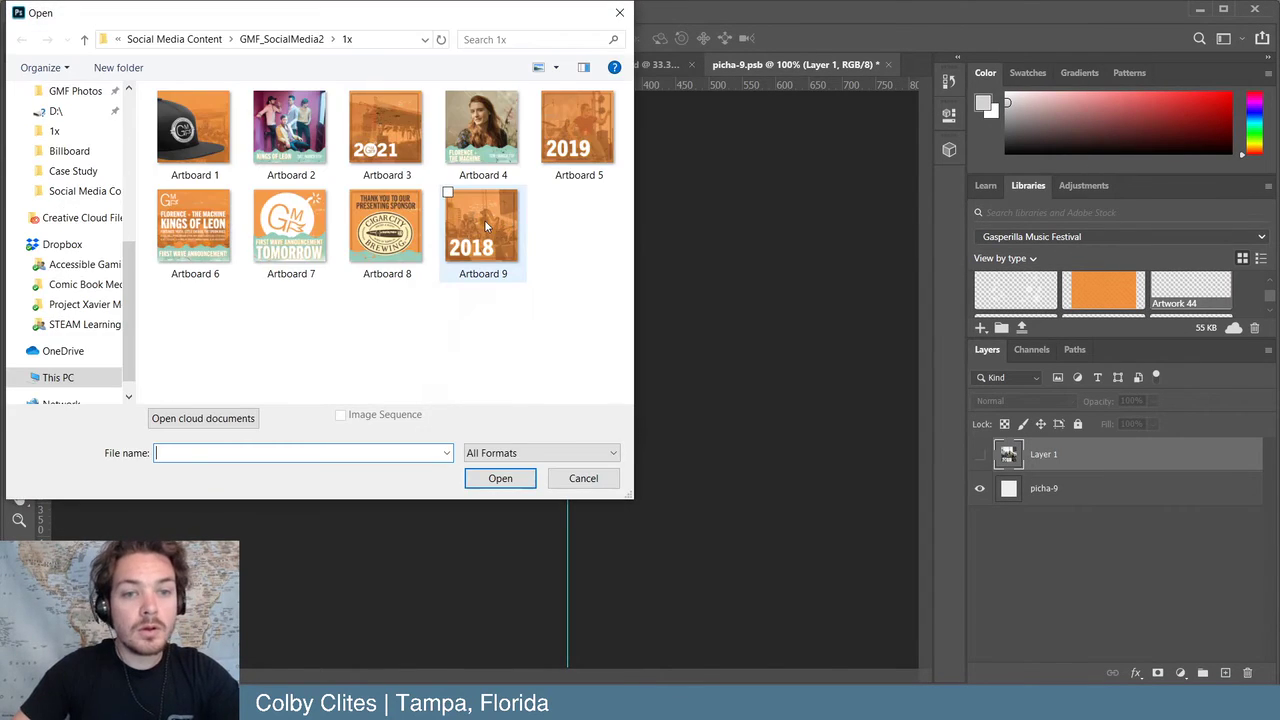
pyautogui.click(483, 226)
pyautogui.click(497, 477)
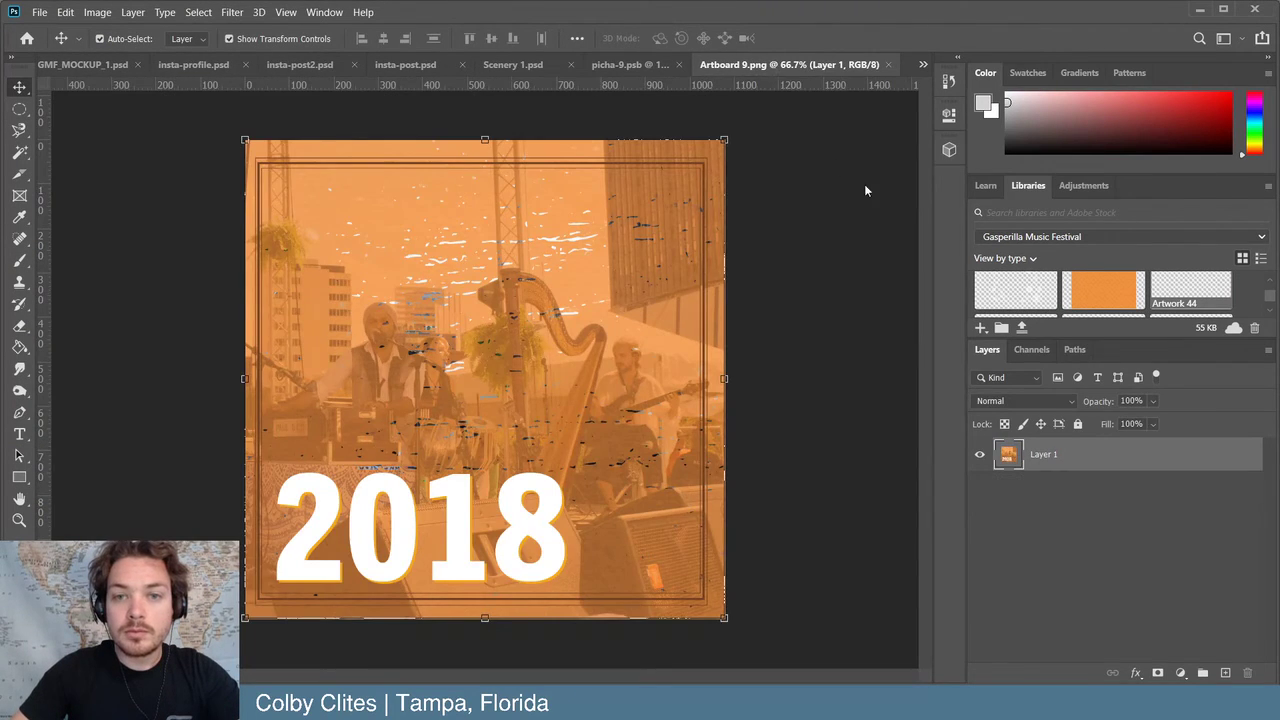
# - Copy the orange 2018 artwork from Artboard 9.png into picha-9.psb and close the source image
pyautogui.moveTo(790, 64); pyautogui.dragTo(937, 360)
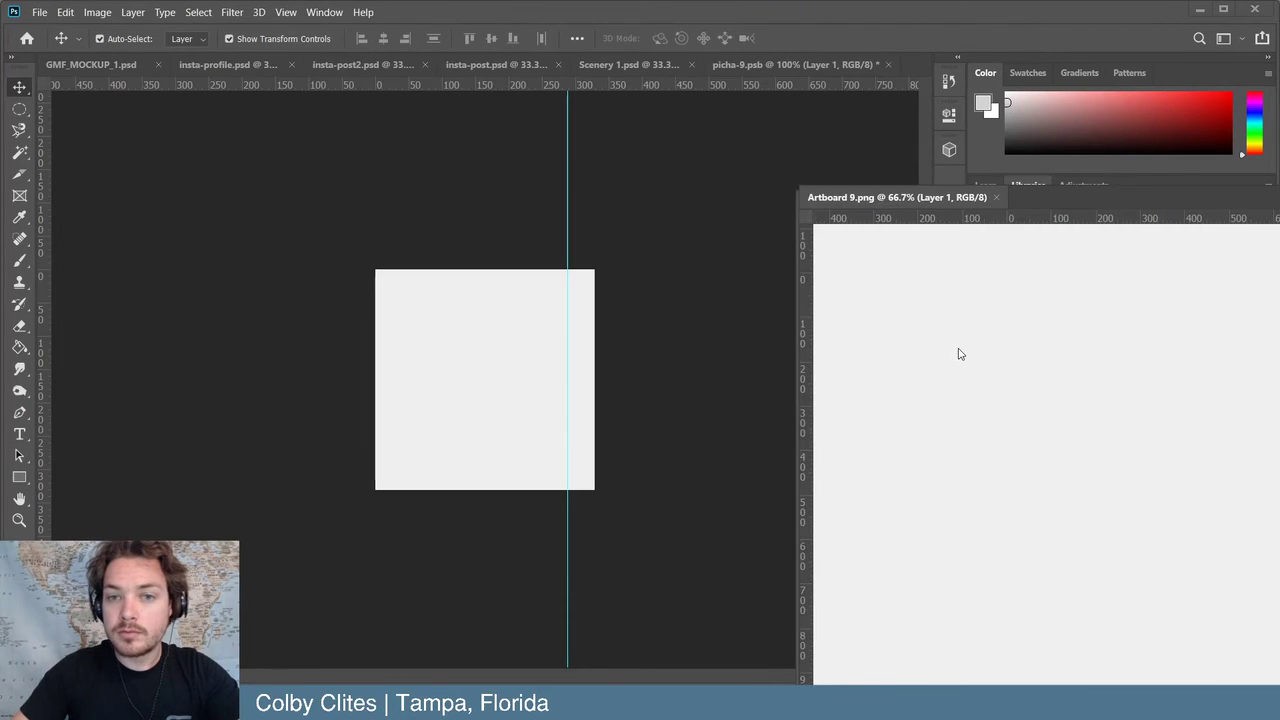
pyautogui.moveTo(1079, 234); pyautogui.dragTo(573, 170)
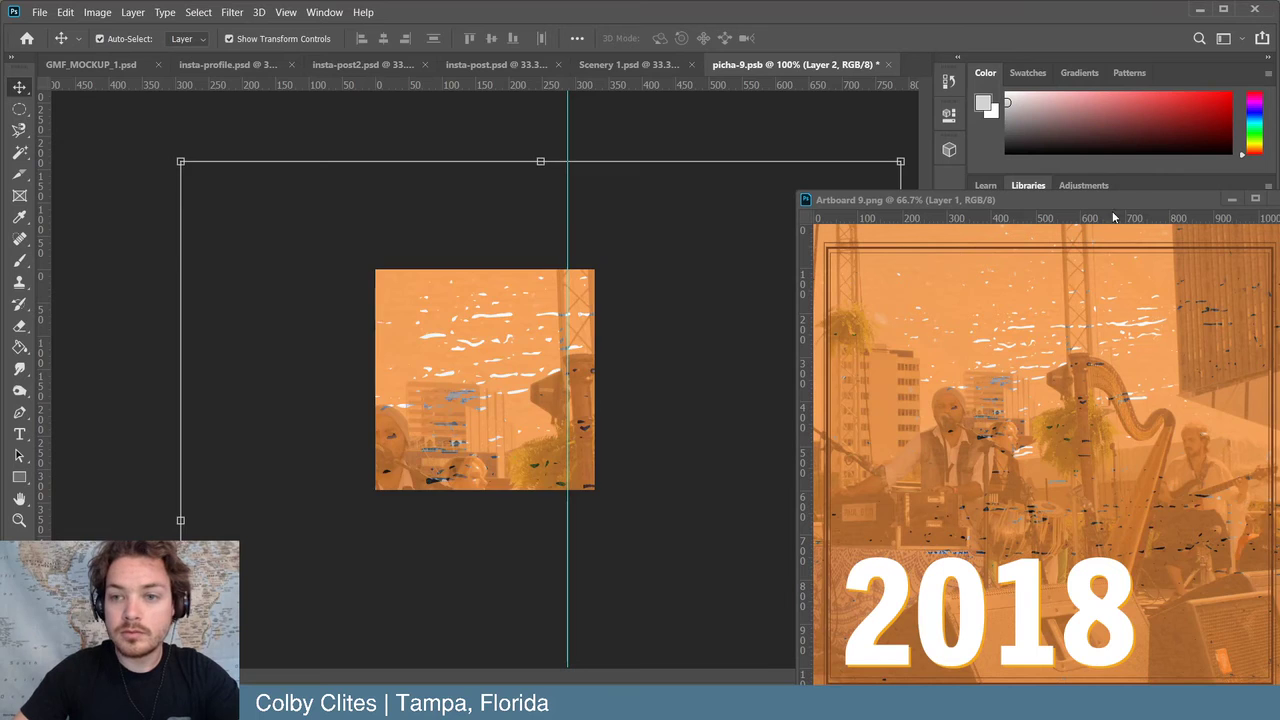
pyautogui.moveTo(1240, 198); pyautogui.dragTo(1105, 204)
pyautogui.click(1146, 203)
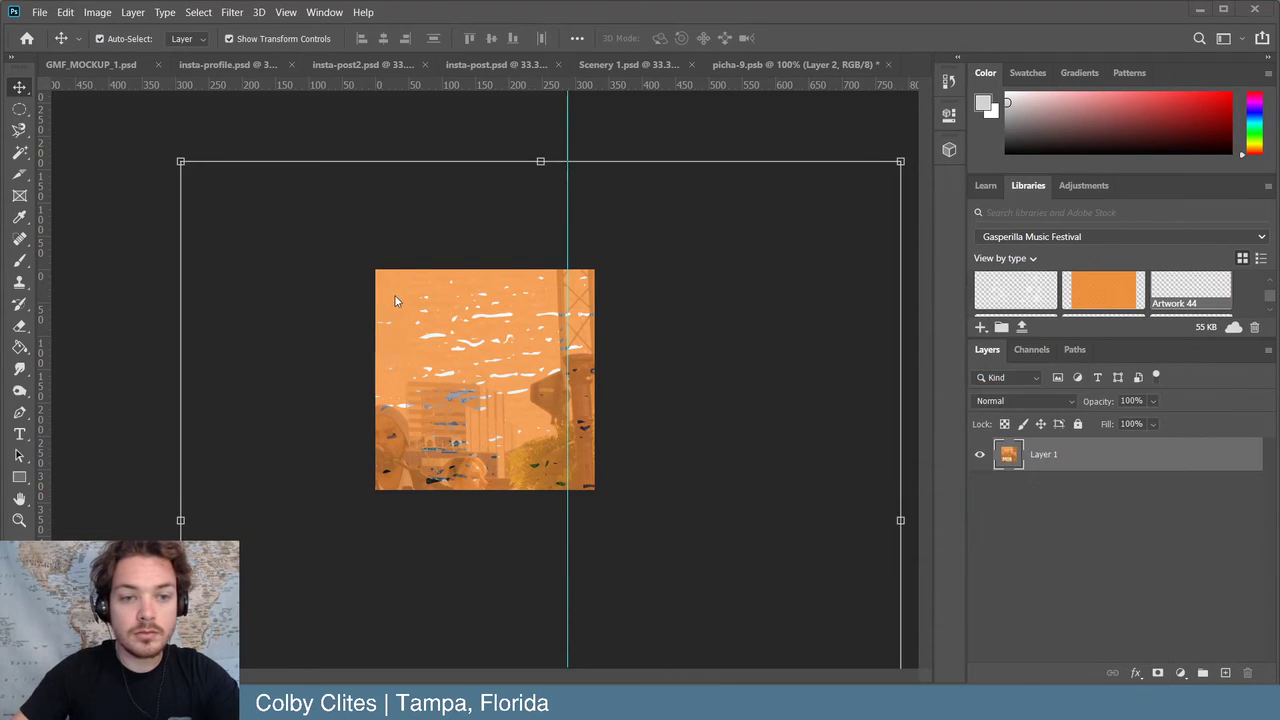
# - Scale the 2018 artwork to about 30.68%, align it with the square canvas, and deselect it
pyautogui.moveTo(178, 160); pyautogui.dragTo(373, 269)
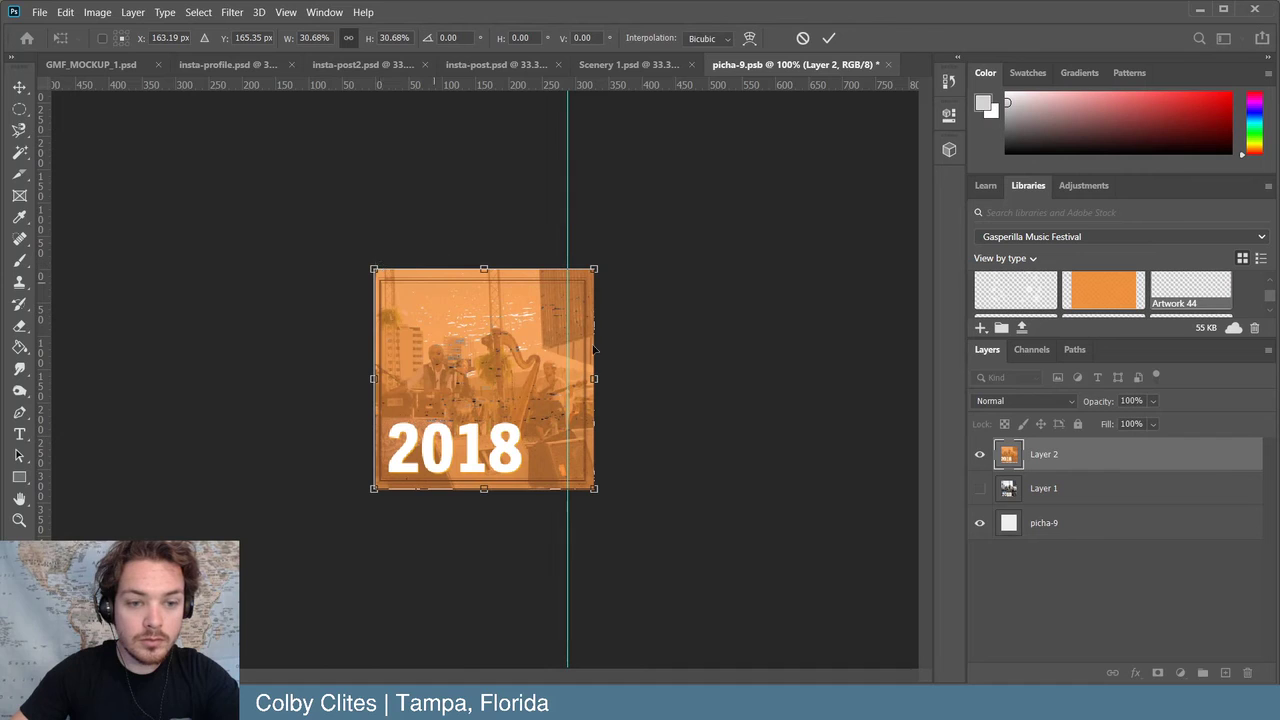
pyautogui.click(828, 38)
pyautogui.moveTo(440, 304); pyautogui.dragTo(440, 291)
pyautogui.click(257, 163)
# - Save the picha-9.psb smart object contents and close the document
pyautogui.click(38, 10)
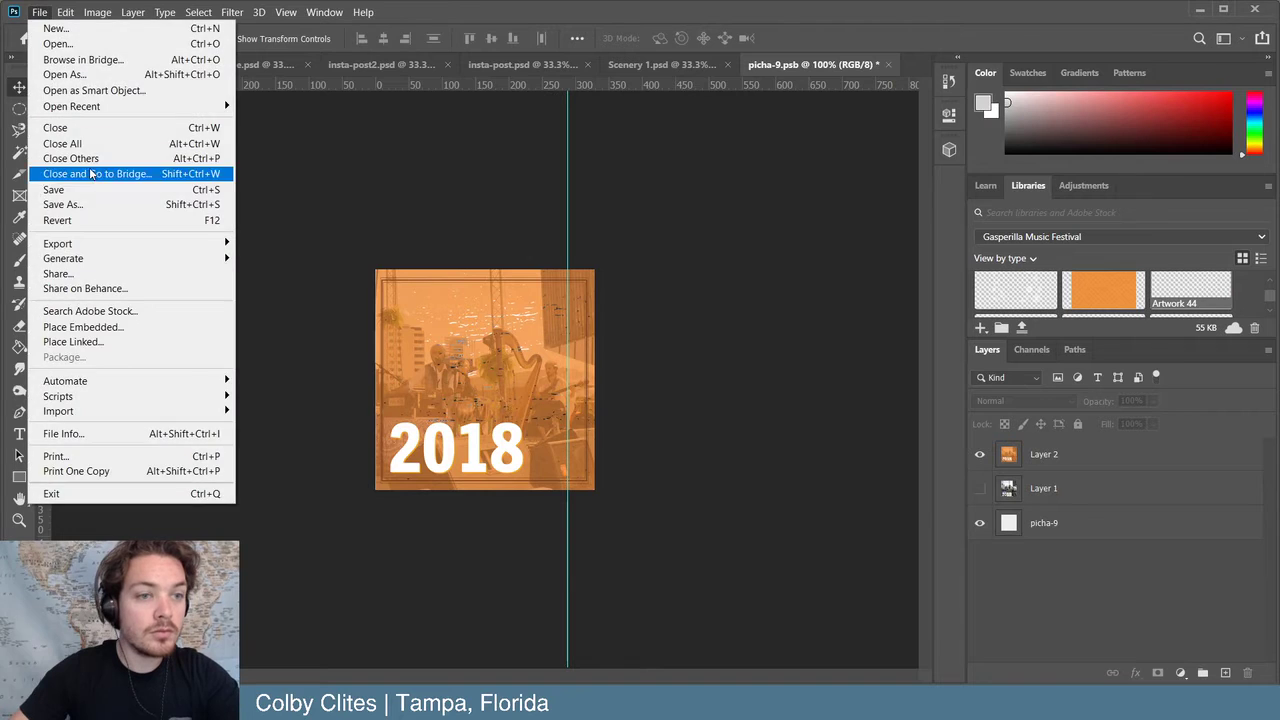
pyautogui.click(60, 188)
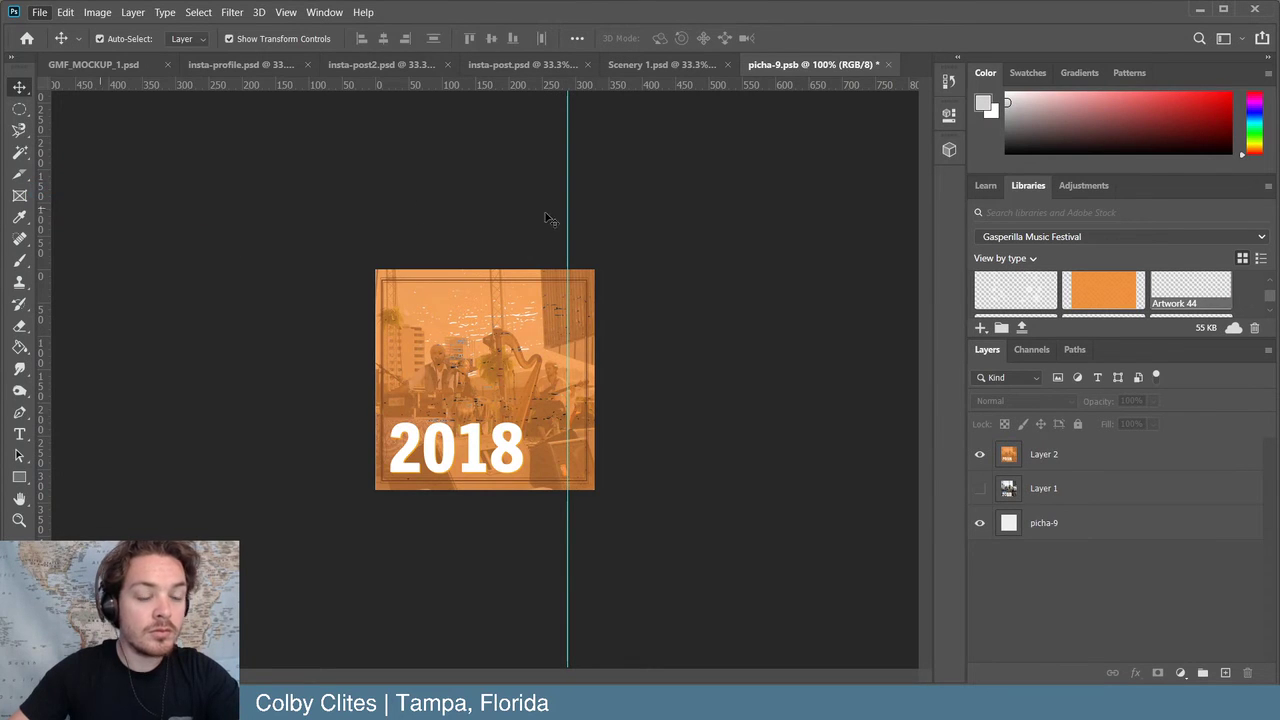
pyautogui.click(887, 64)
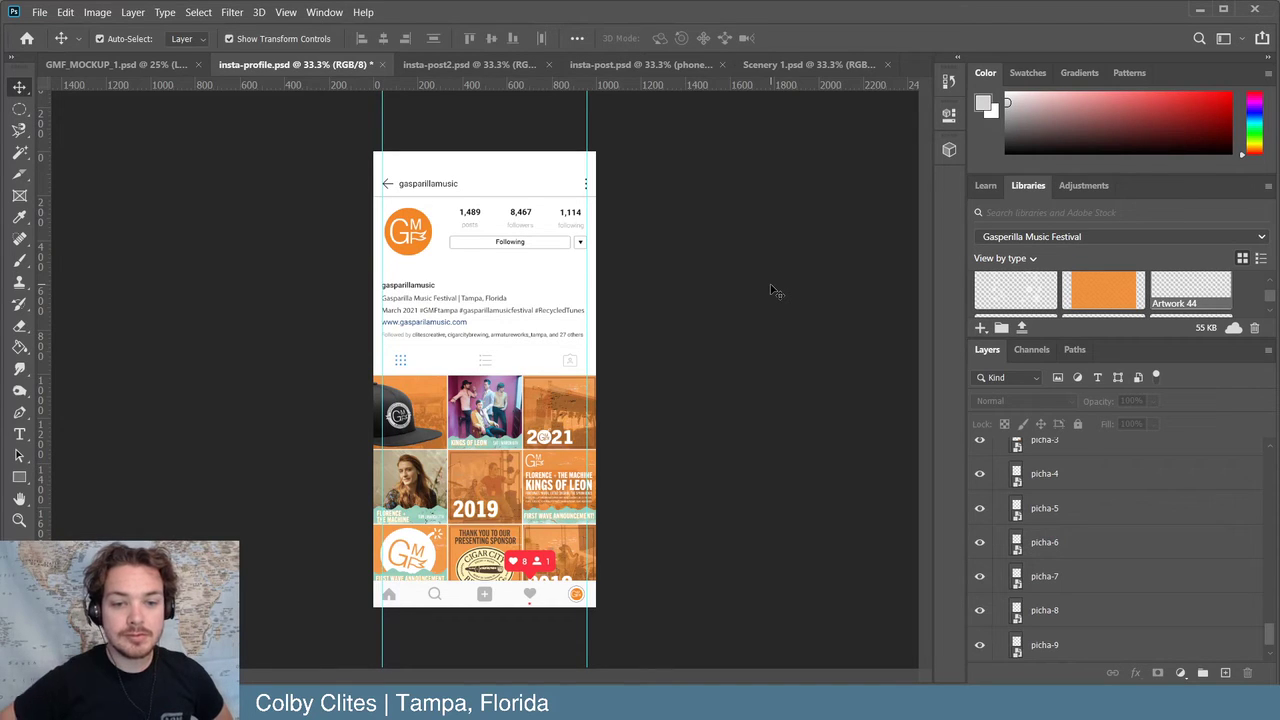
# - Hide the red notification bubble shape above the footer in the Instagram profile mockup
pyautogui.scroll(-2, 1059, 563)
pyautogui.scroll(5, 1034, 640)
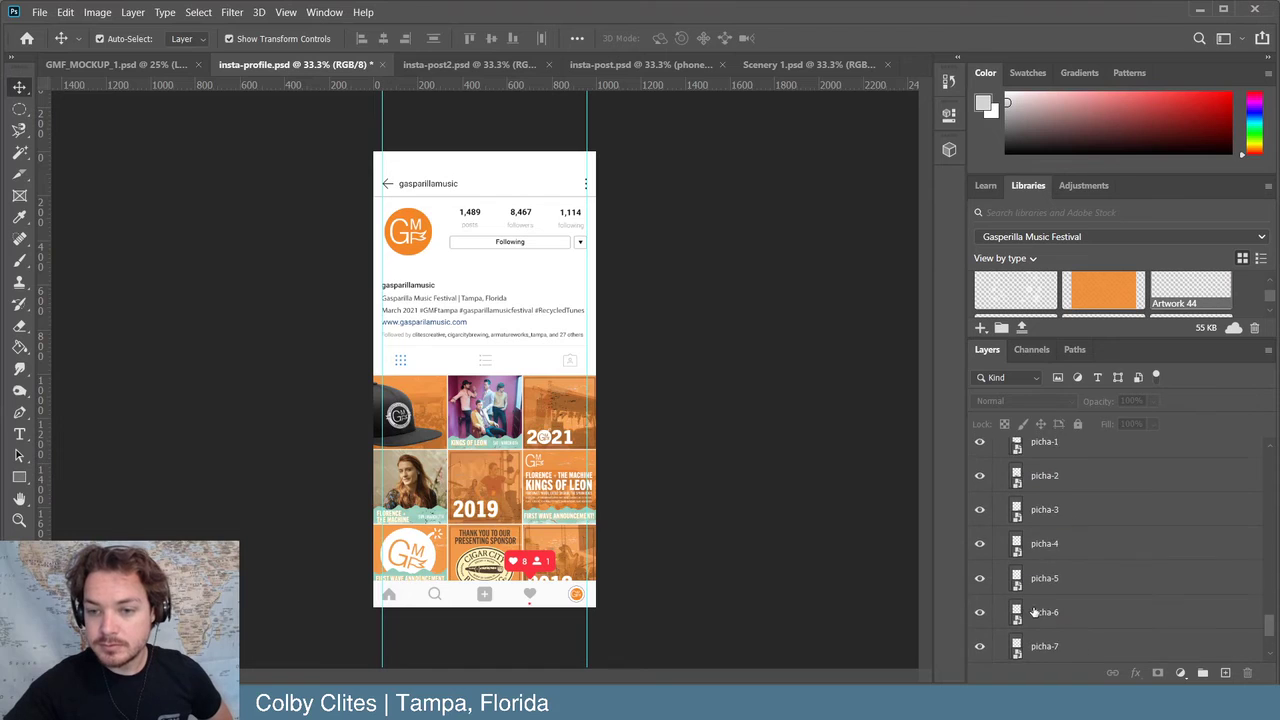
pyautogui.click(540, 563)
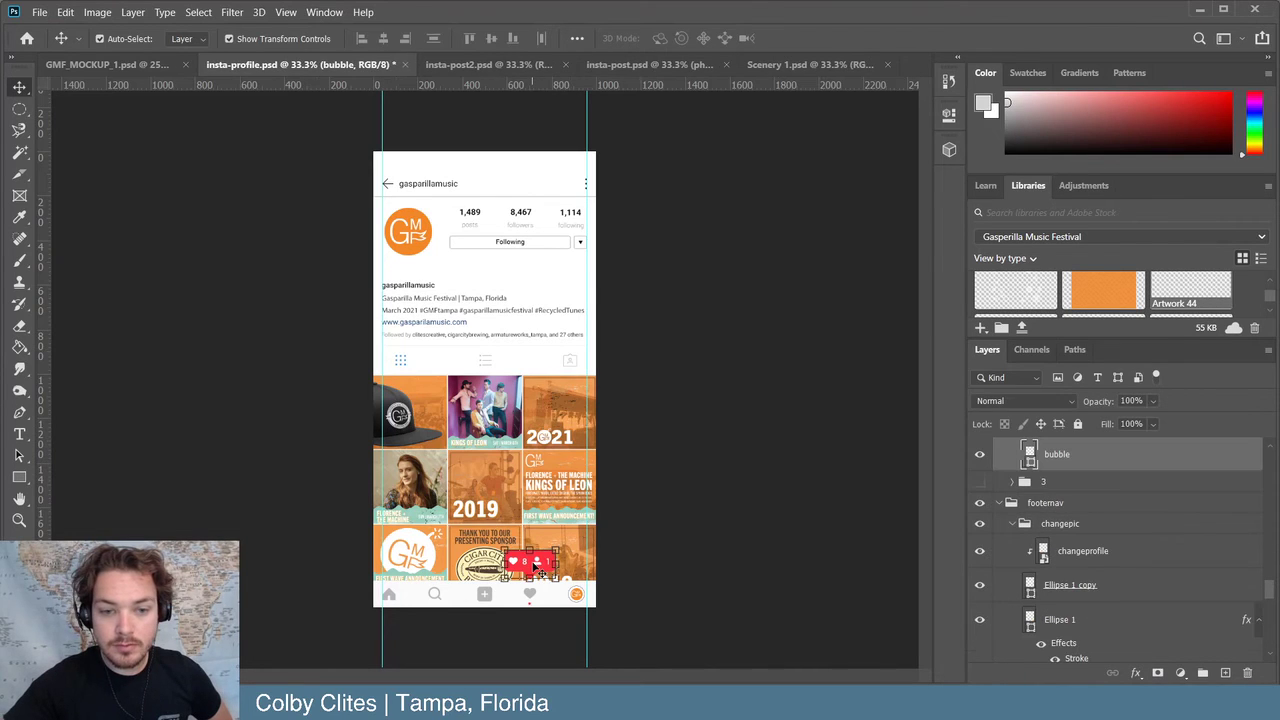
pyautogui.click(980, 454)
pyautogui.click(818, 449)
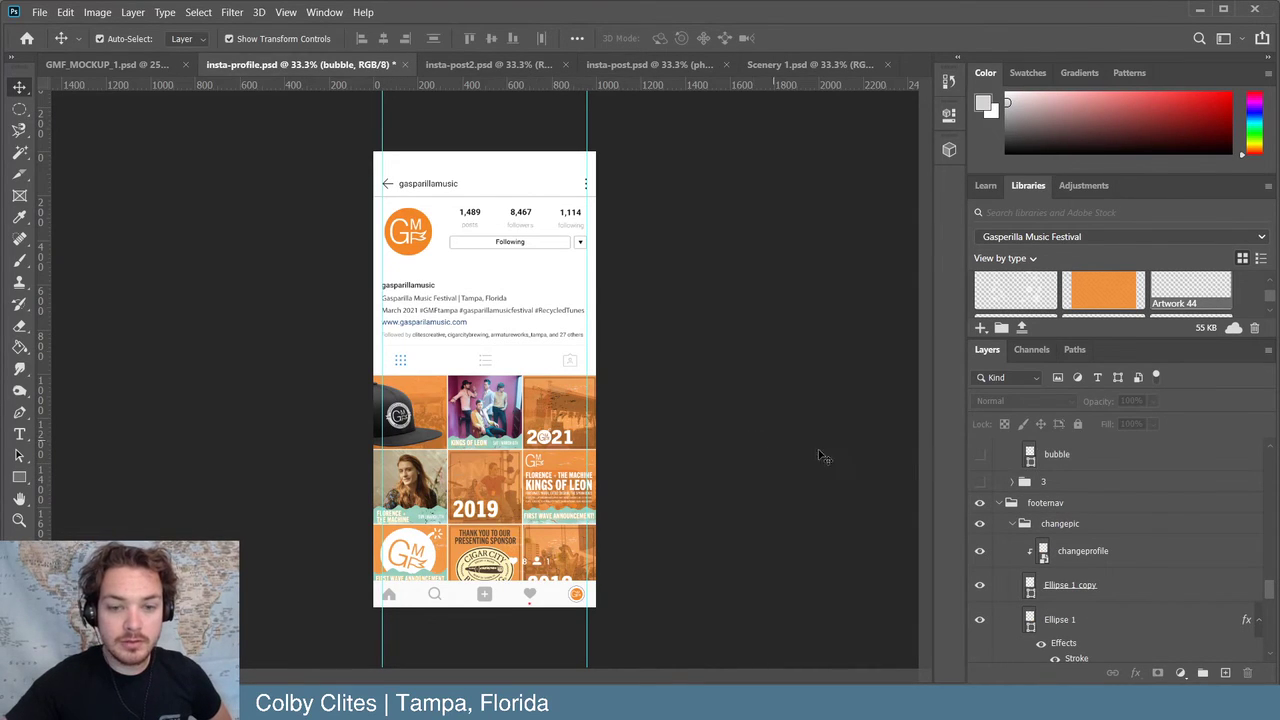
# - Hide the notification's heart icon, follow icon and the 8 and 1 text layers, and save insta-profile.psd
pyautogui.scroll(1, 1010, 495)
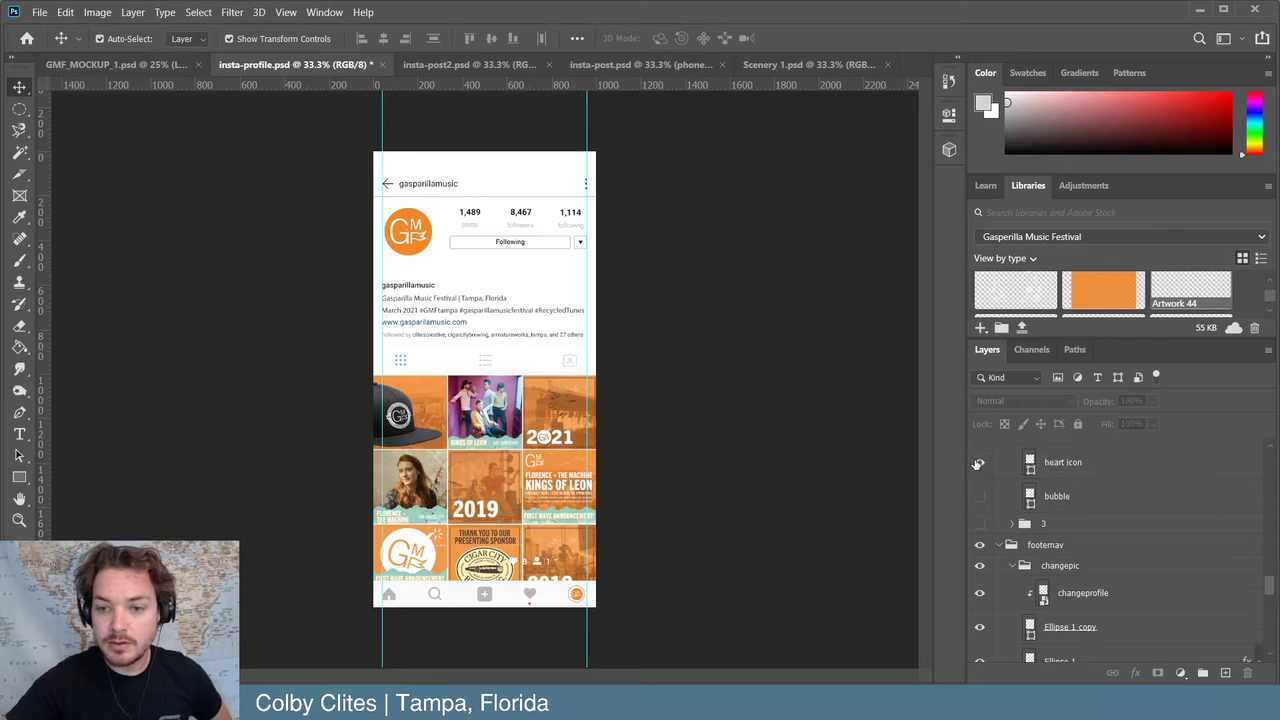
pyautogui.click(978, 463)
pyautogui.scroll(1, 970, 478)
pyautogui.scroll(1, 978, 460)
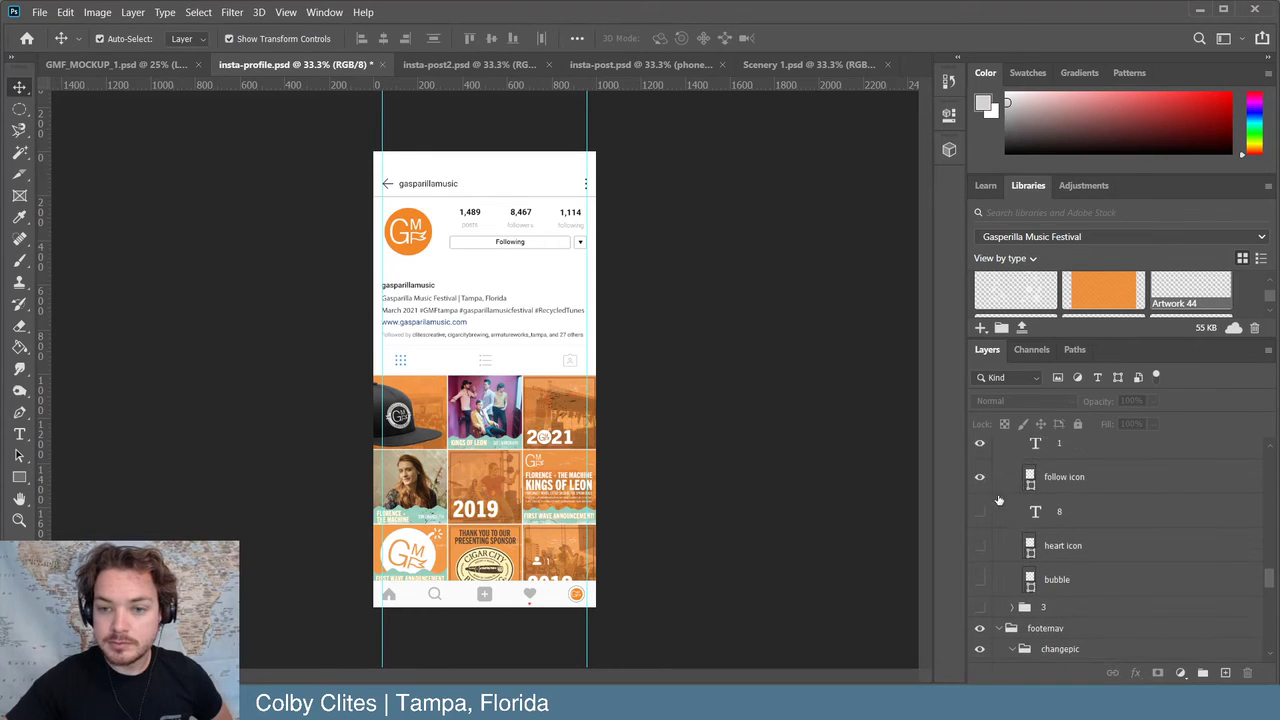
pyautogui.click(981, 484)
pyautogui.scroll(1, 981, 484)
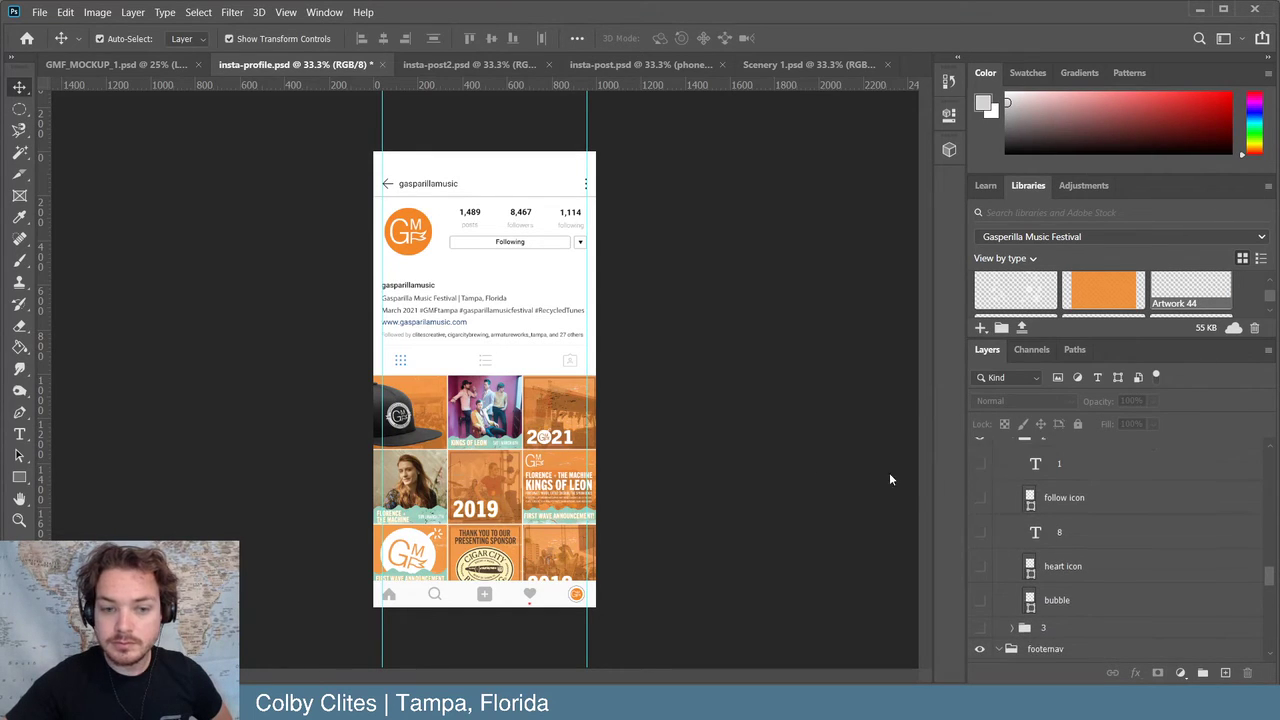
pyautogui.click(40, 12)
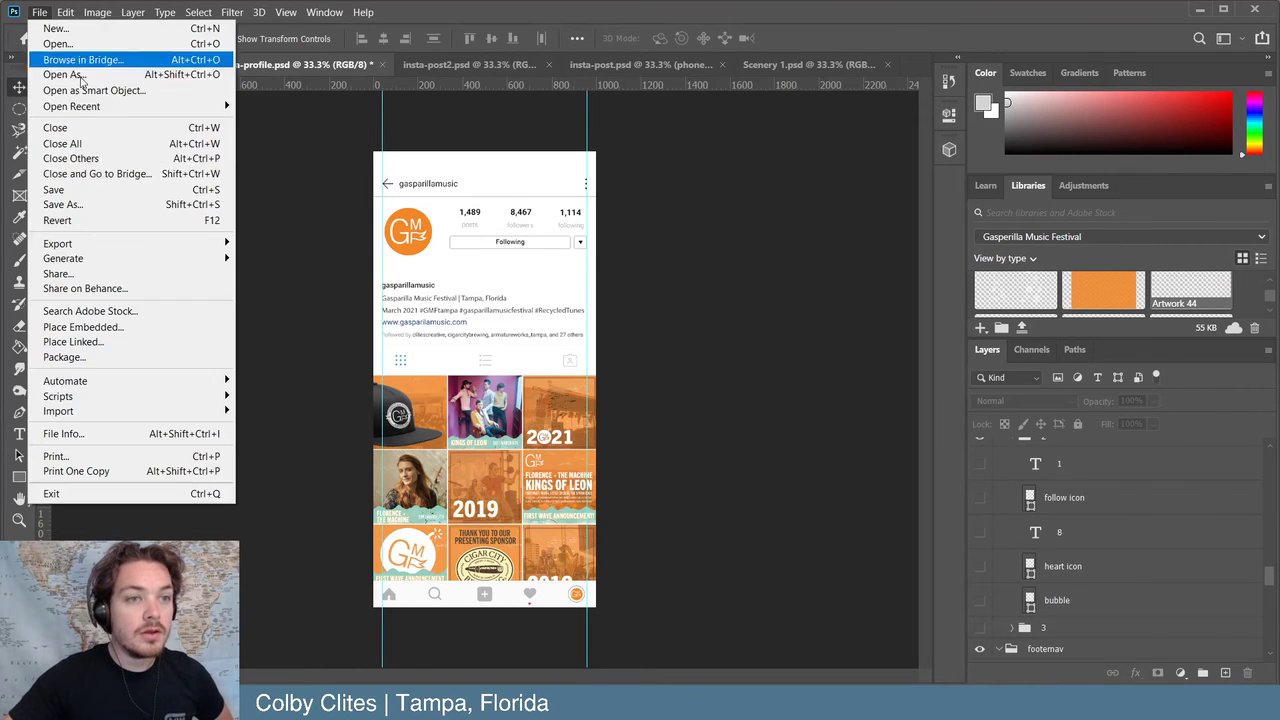
pyautogui.click(60, 189)
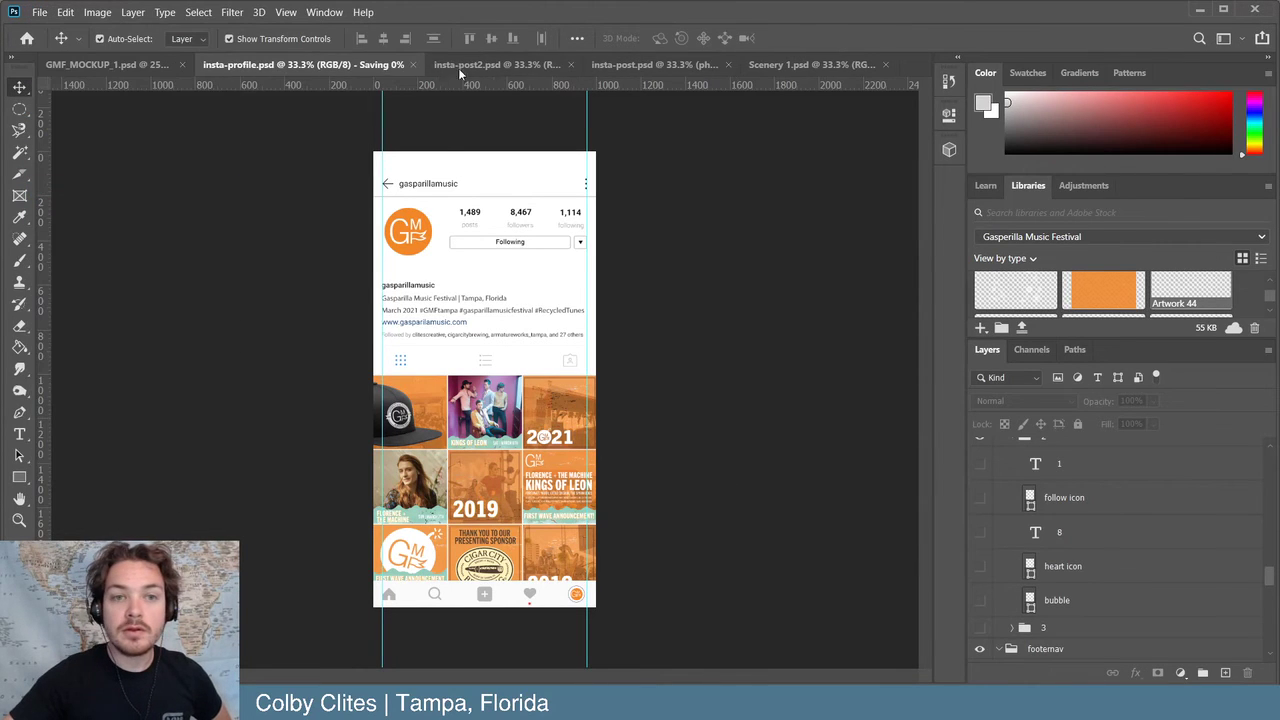
# - Close insta-post.psd and GMF_MOCKUP_1.psd, and return to insta-profile.psd
pyautogui.click(494, 65)
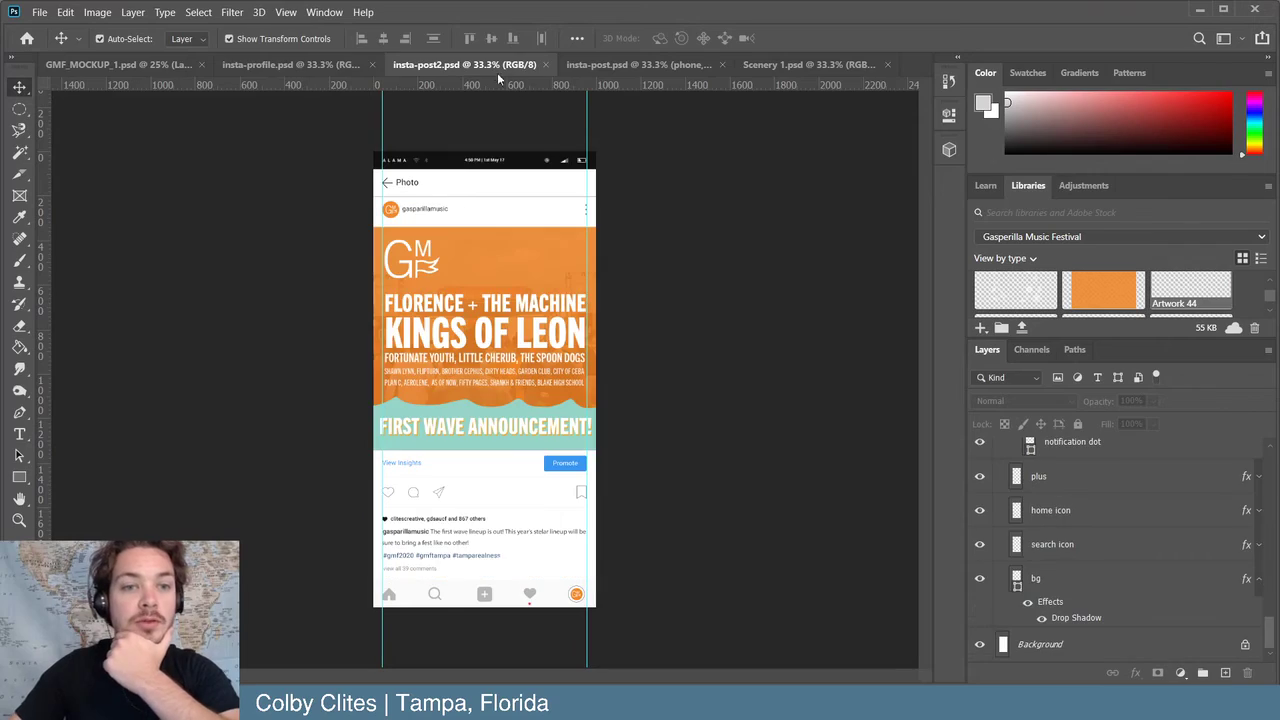
pyautogui.click(604, 65)
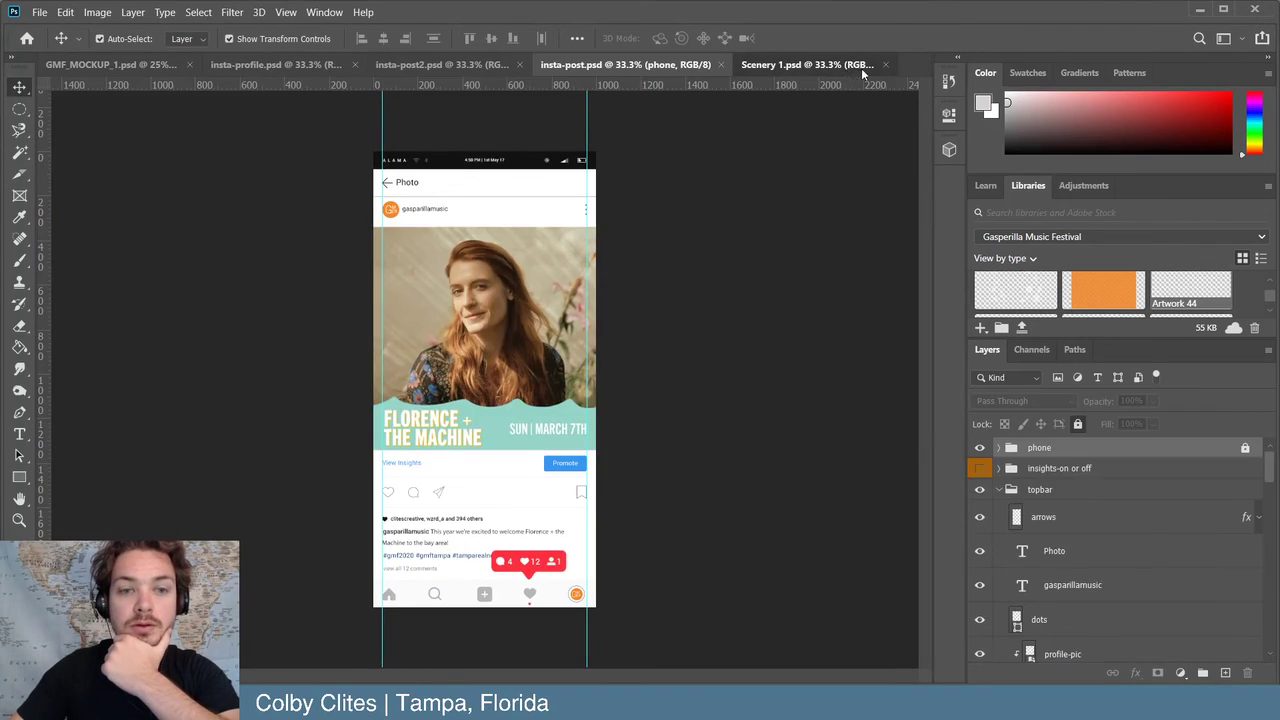
pyautogui.click(861, 68)
pyautogui.click(716, 65)
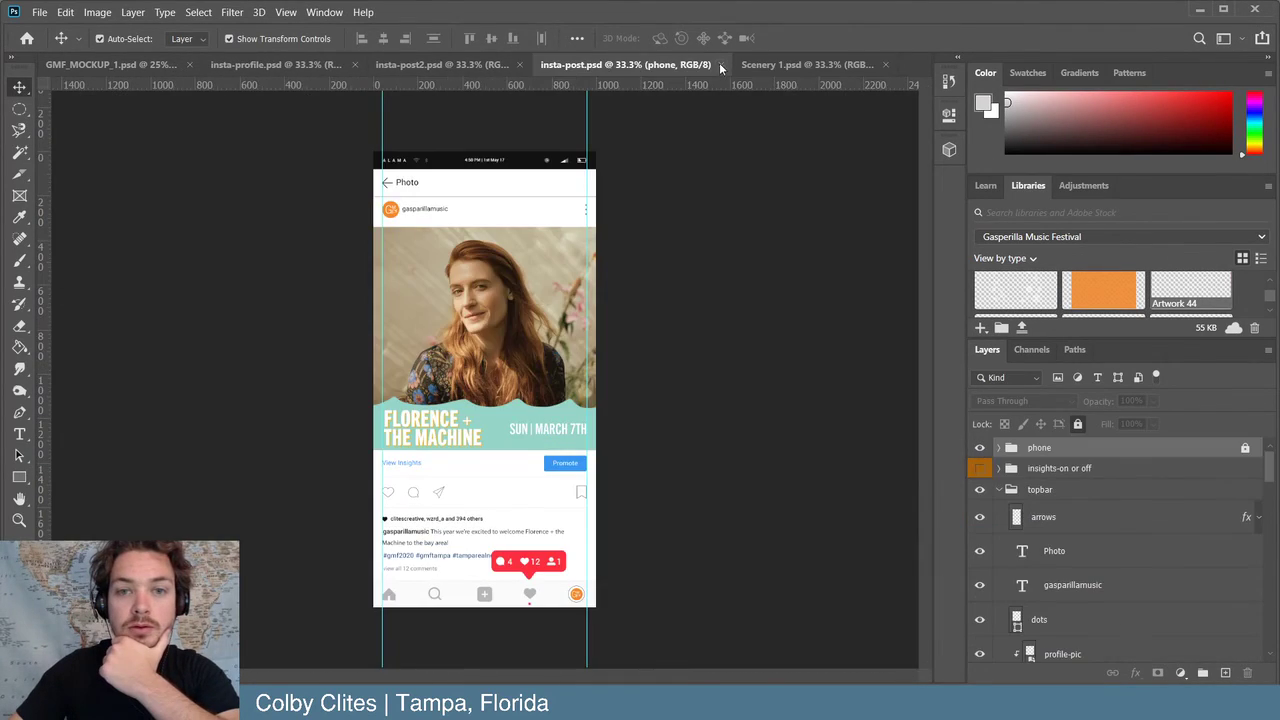
pyautogui.click(720, 65)
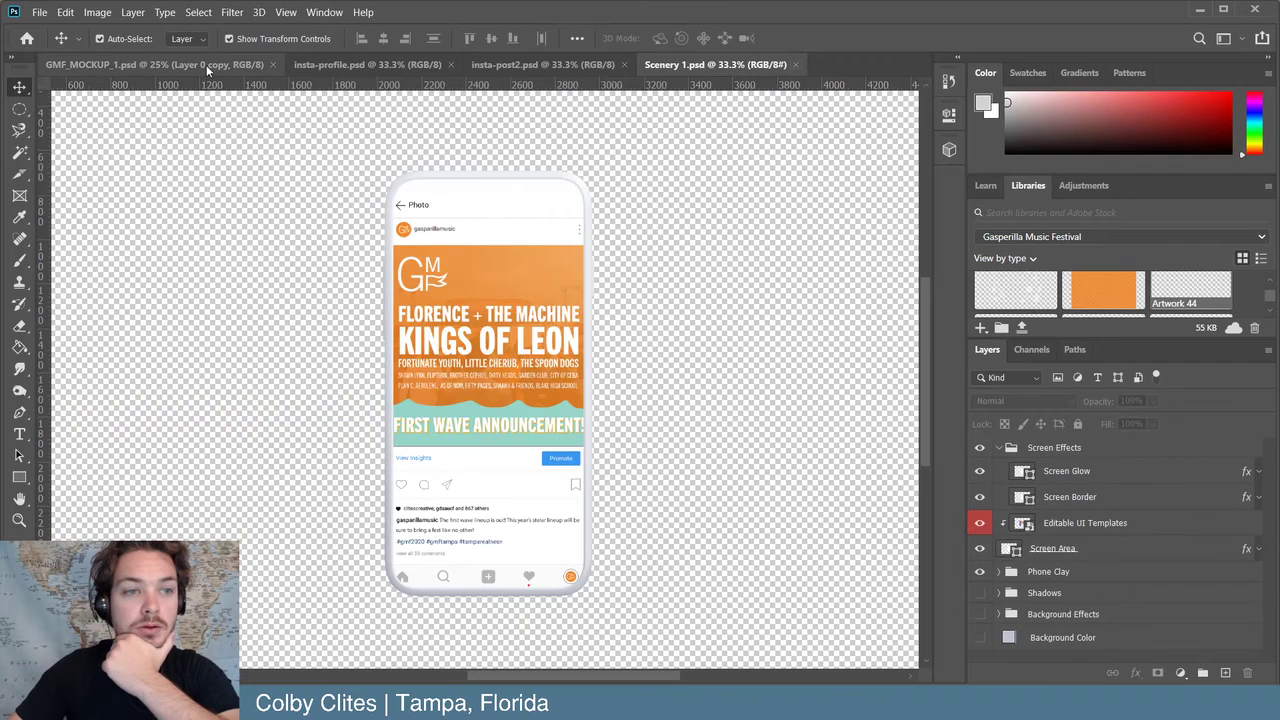
pyautogui.click(272, 65)
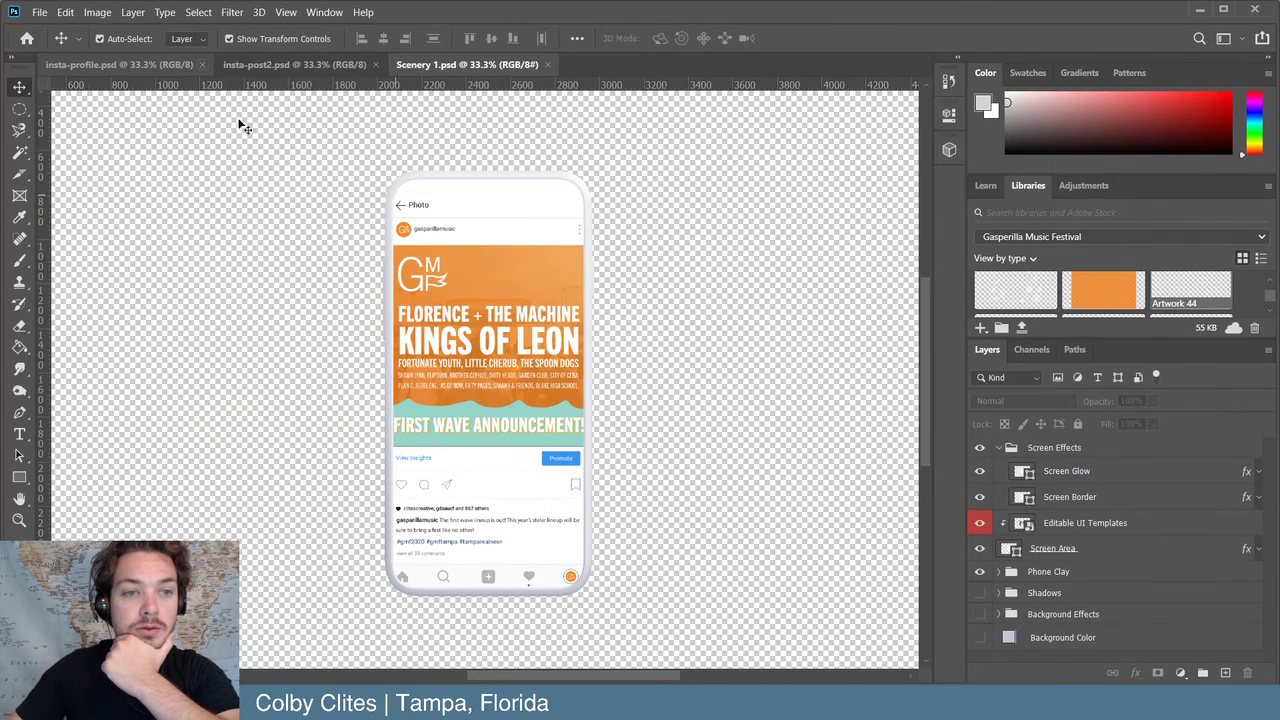
pyautogui.click(160, 66)
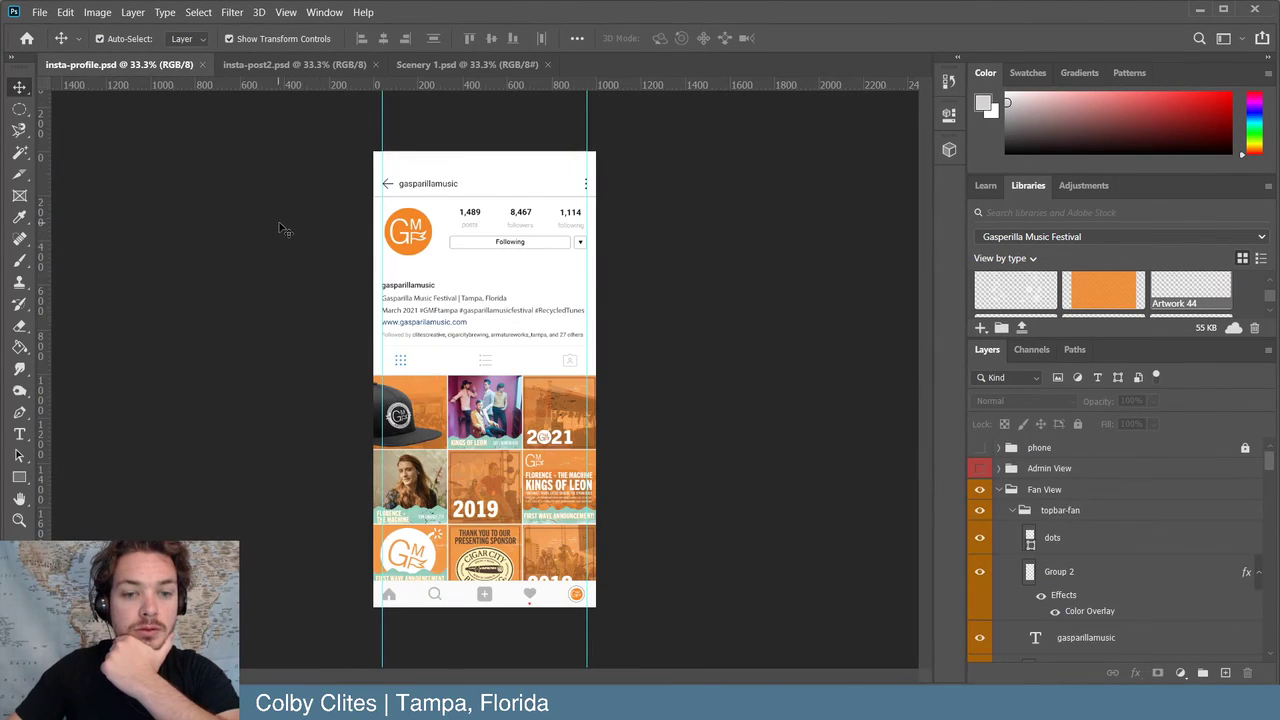
# - Open the stage performance photo 610d9c77443109.5c87de1b2de7d from the Social Media Content folder
pyautogui.click(40, 12)
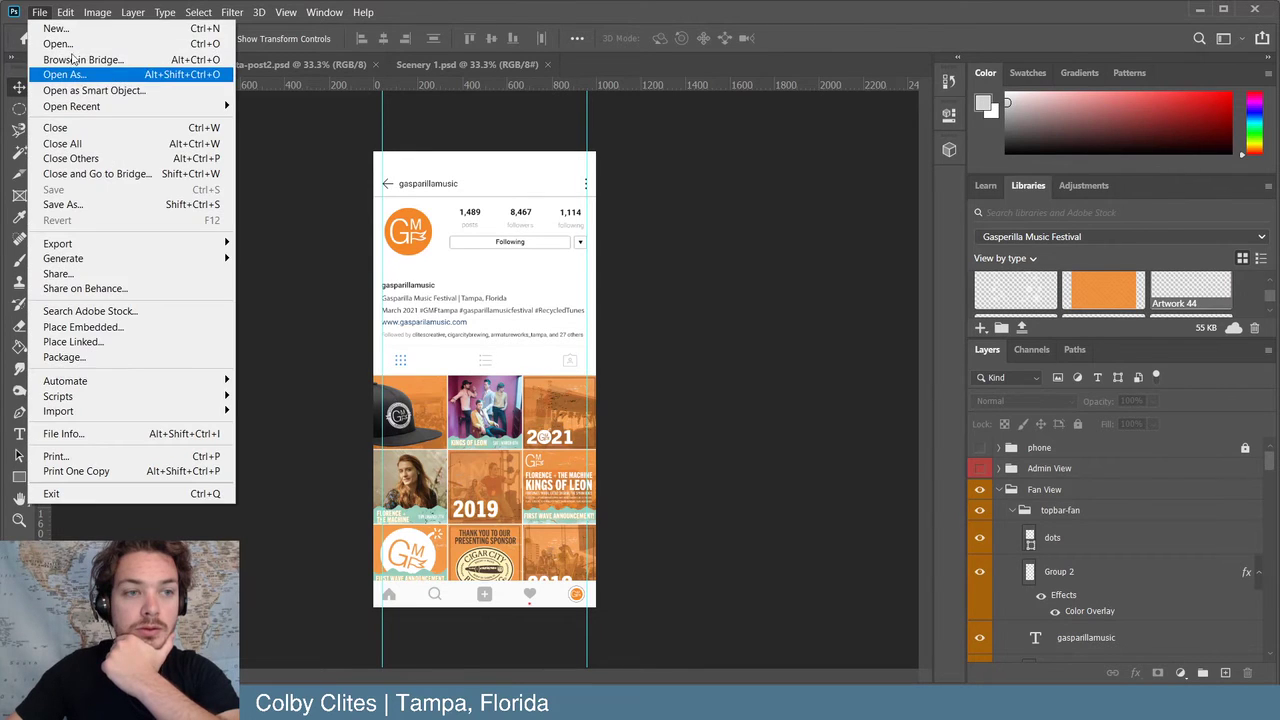
pyautogui.click(40, 12)
pyautogui.hotkey('ctrl', 'o')
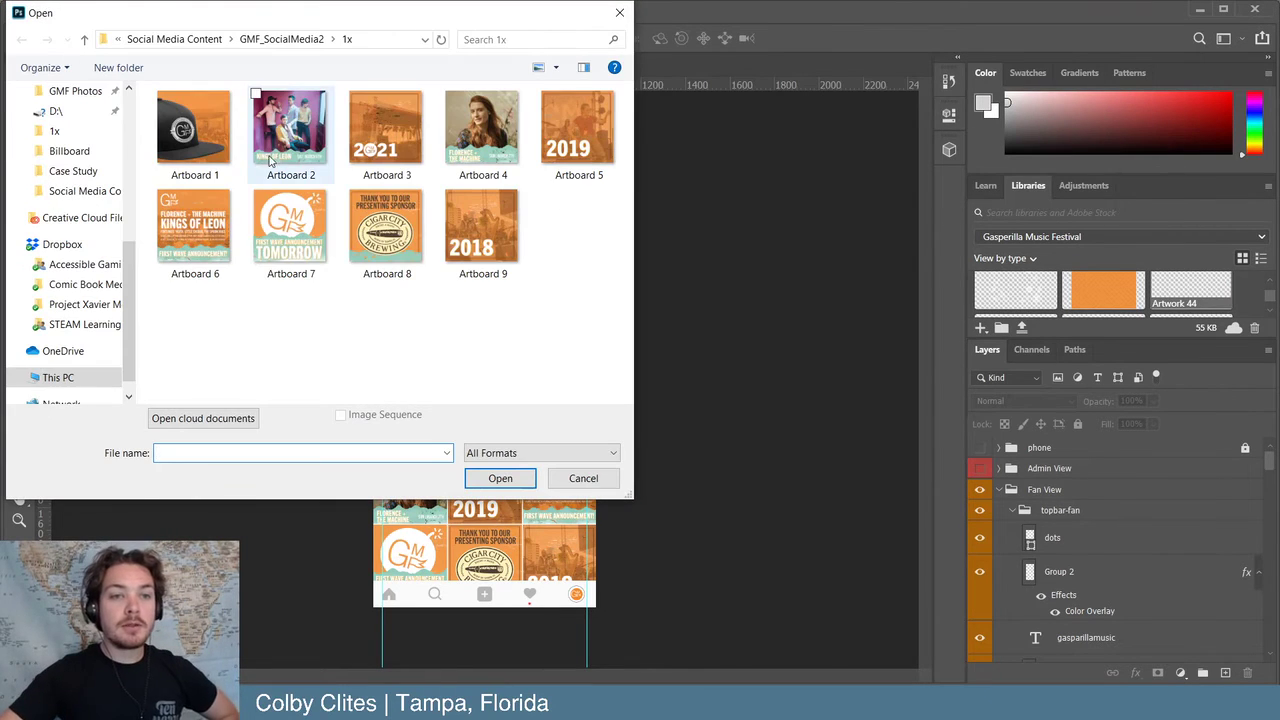
pyautogui.click(170, 40)
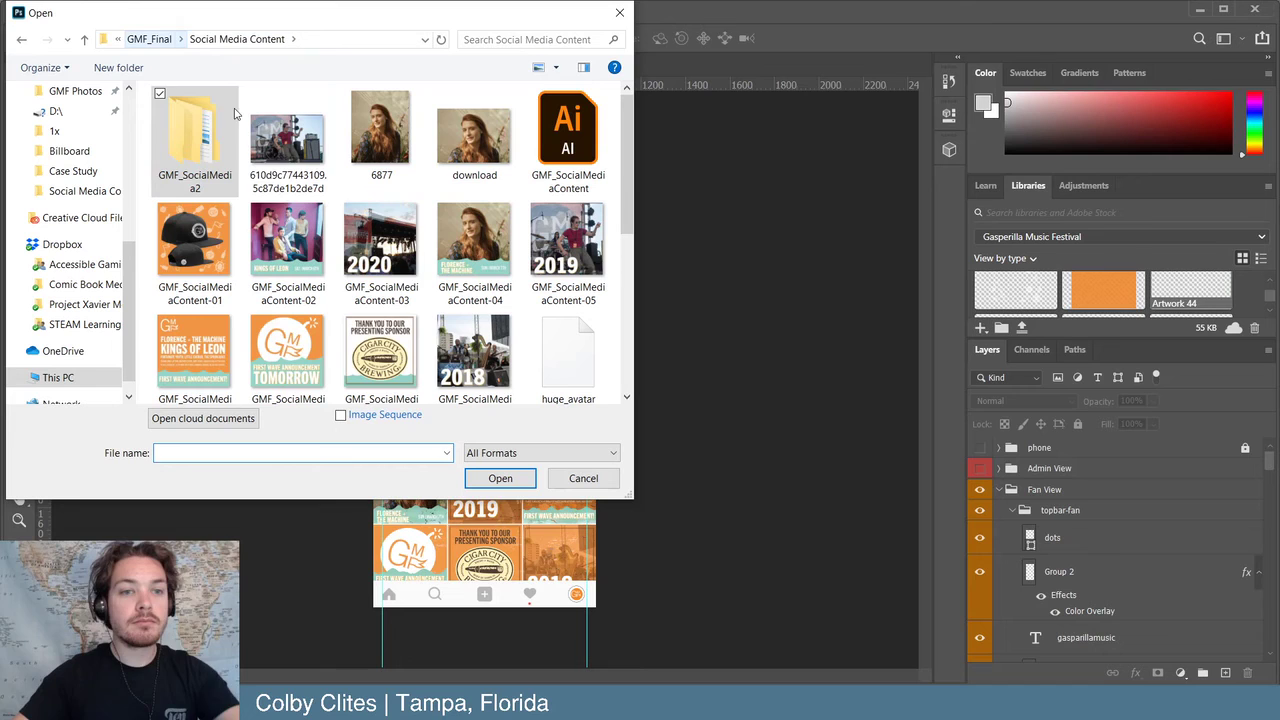
pyautogui.click(287, 140)
pyautogui.click(502, 479)
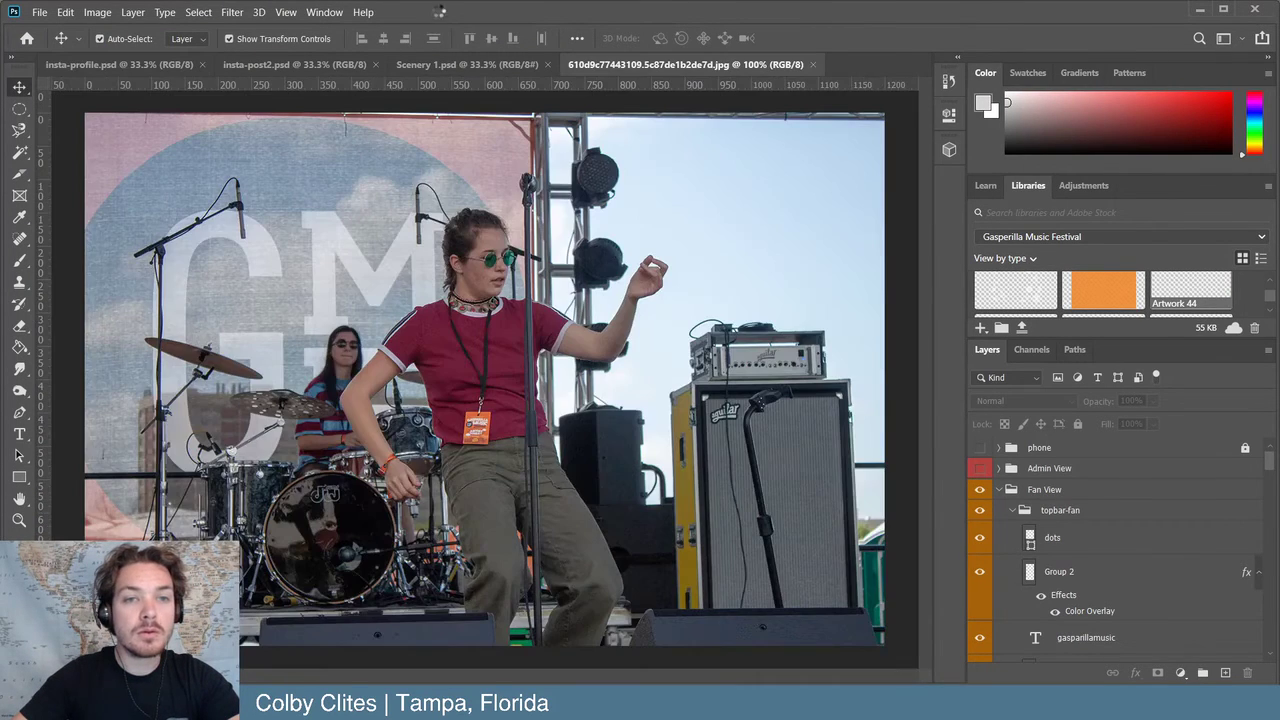
# - Open the sunset stage photo IMG_0364.JPG from the GMF Photos folder, and open the harp and guitar performance photo
pyautogui.click(39, 12)
pyautogui.click(90, 43)
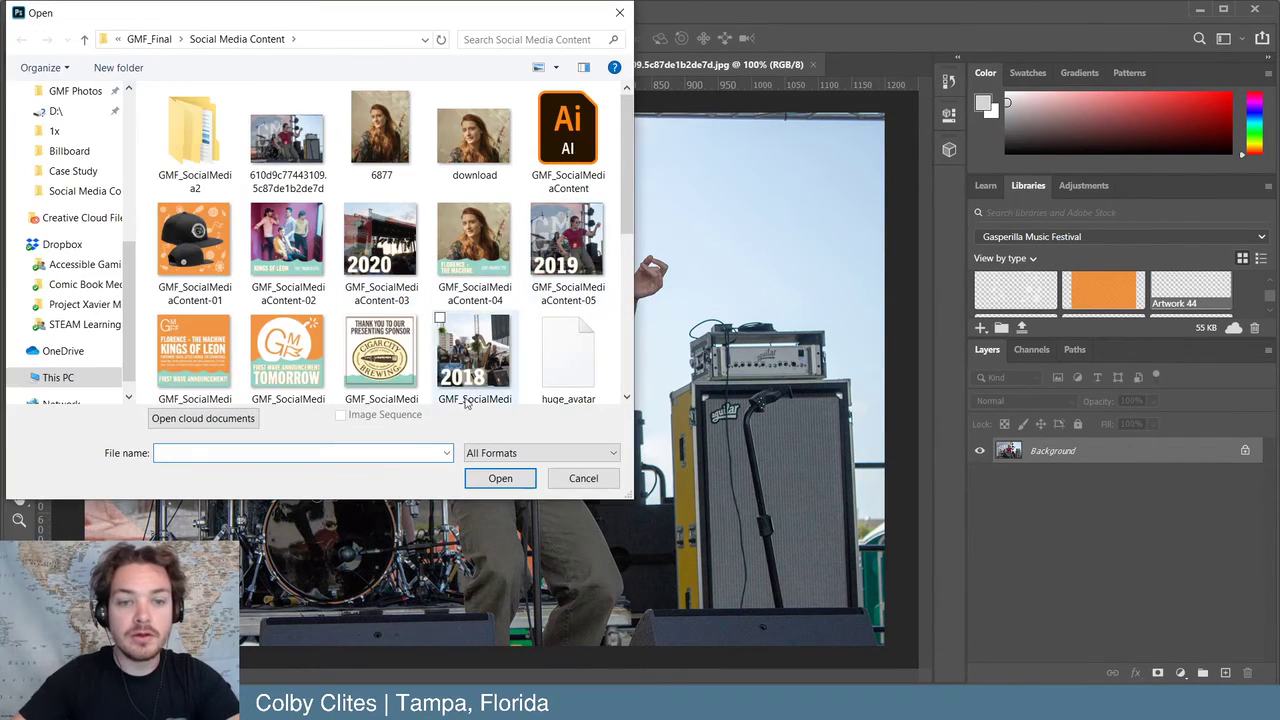
pyautogui.scroll(-5, 395, 230)
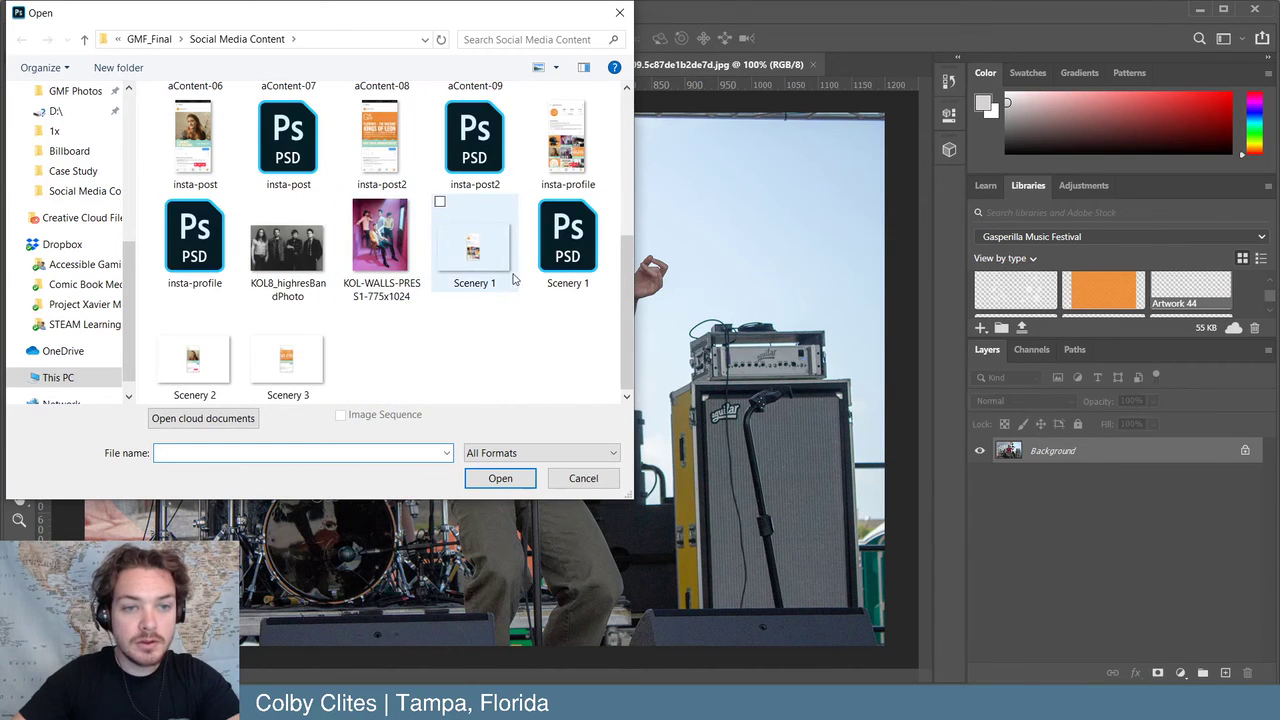
pyautogui.scroll(4, 470, 230)
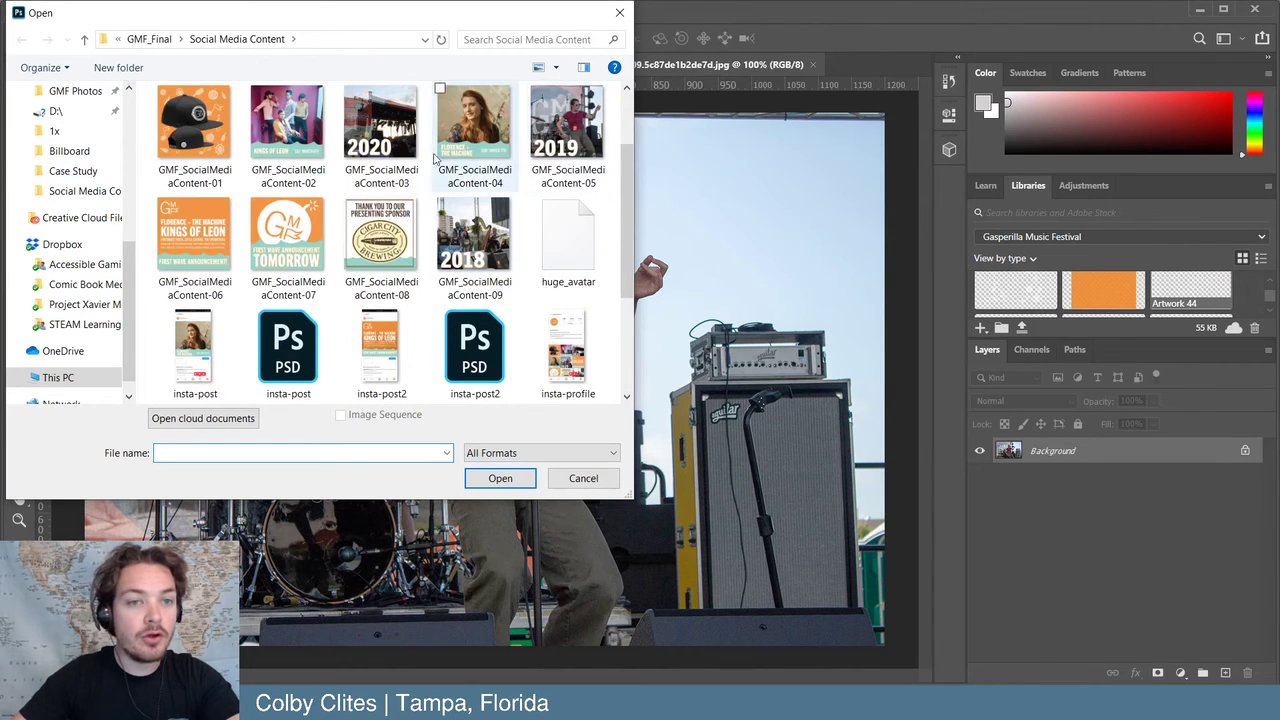
pyautogui.scroll(-3, 478, 316)
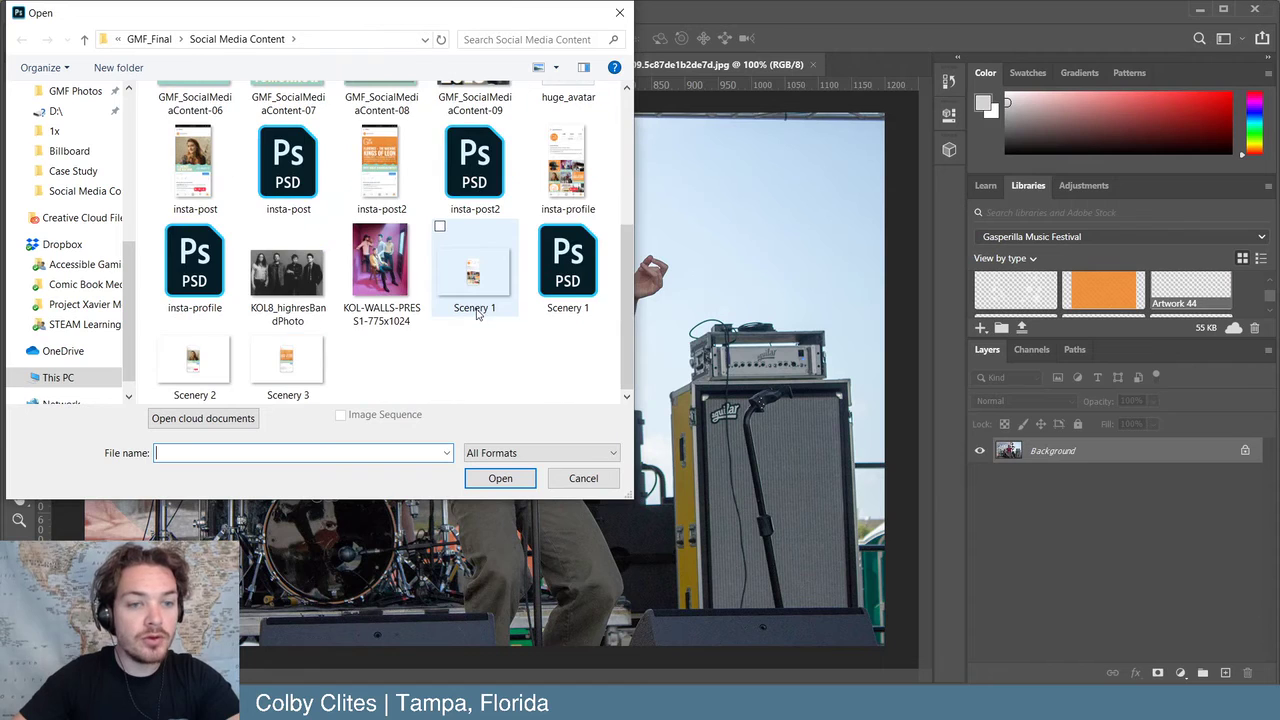
pyautogui.scroll(5, 480, 318)
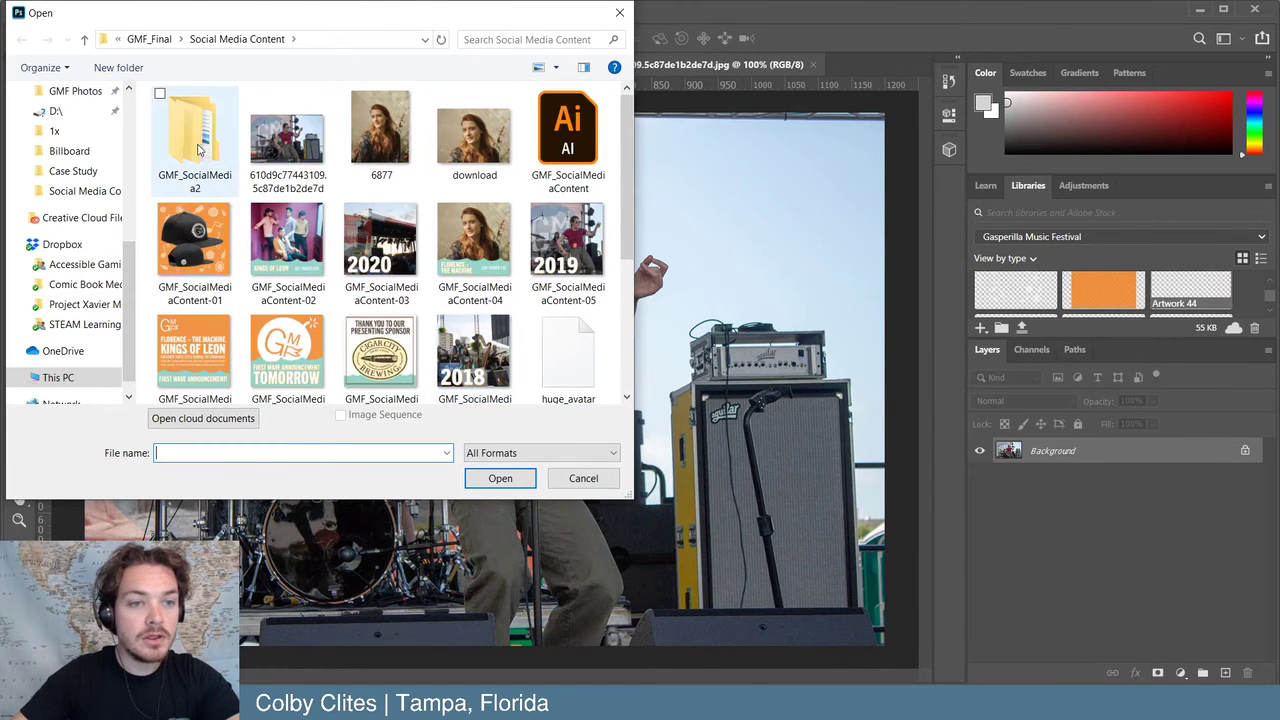
pyautogui.scroll(3, 90, 160)
pyautogui.scroll(2, 87, 138)
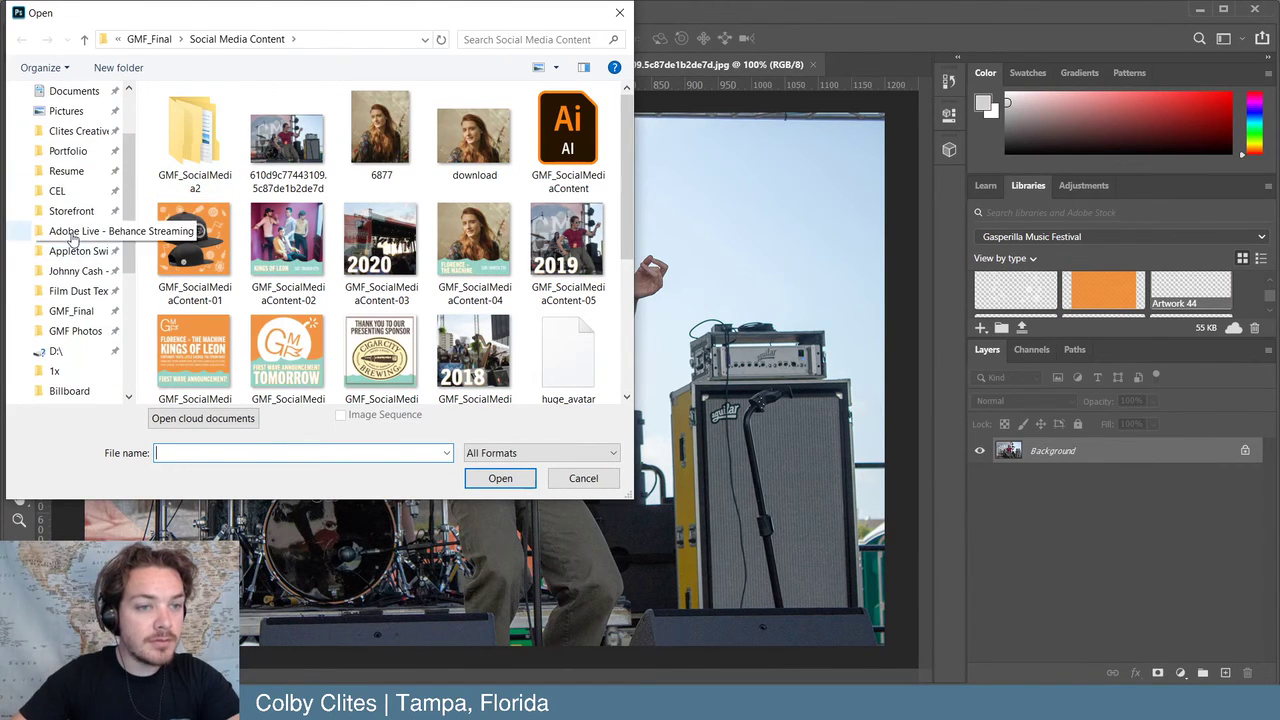
pyautogui.click(68, 330)
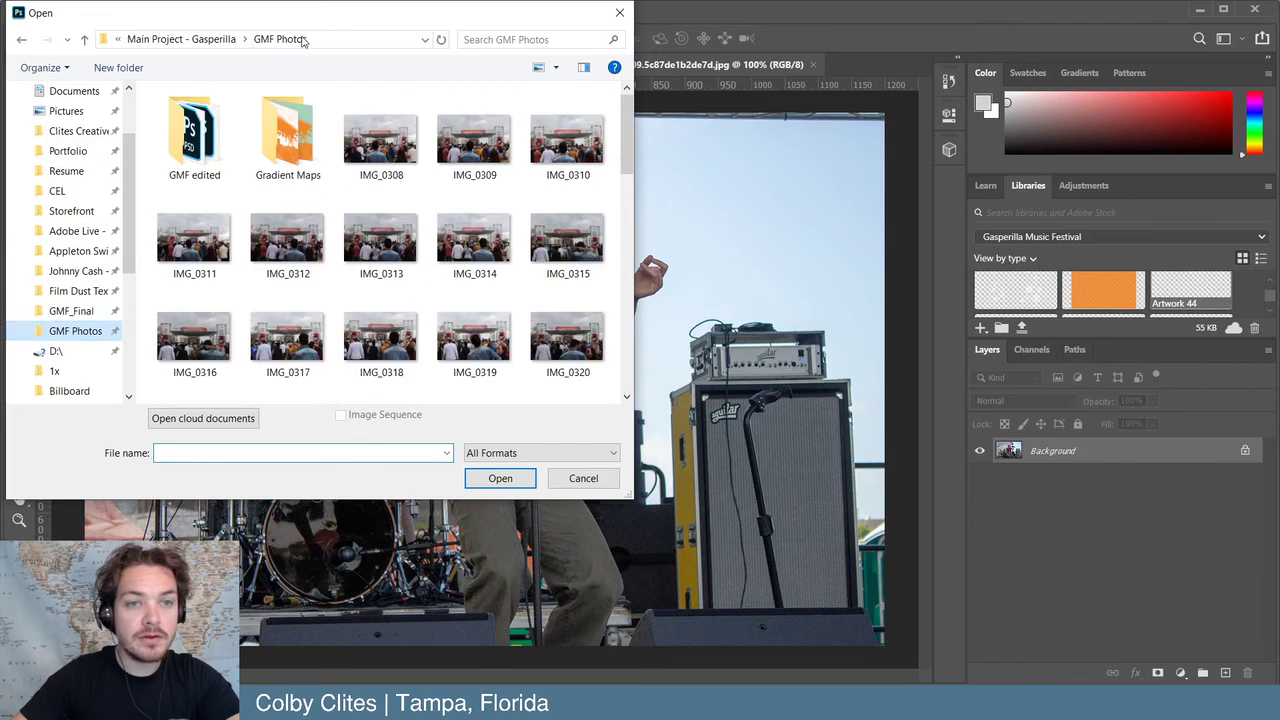
pyautogui.moveTo(280, 14); pyautogui.dragTo(1279, 700)
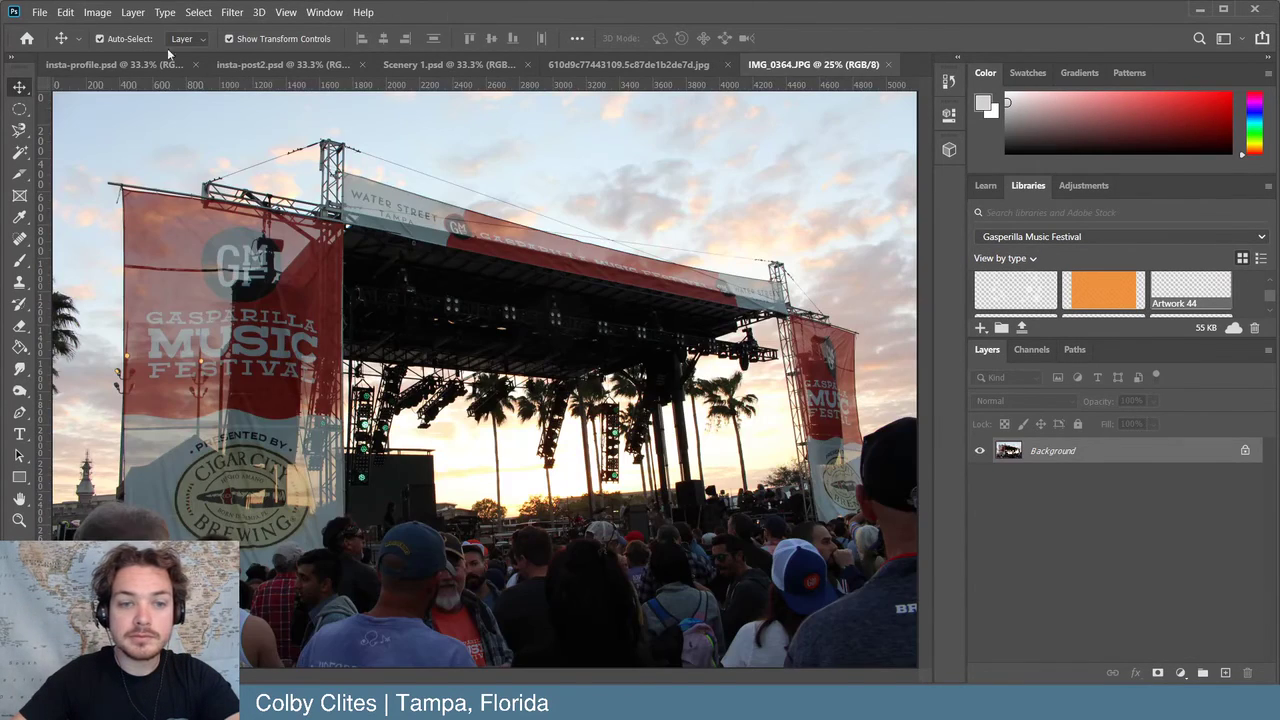
pyautogui.click(40, 13)
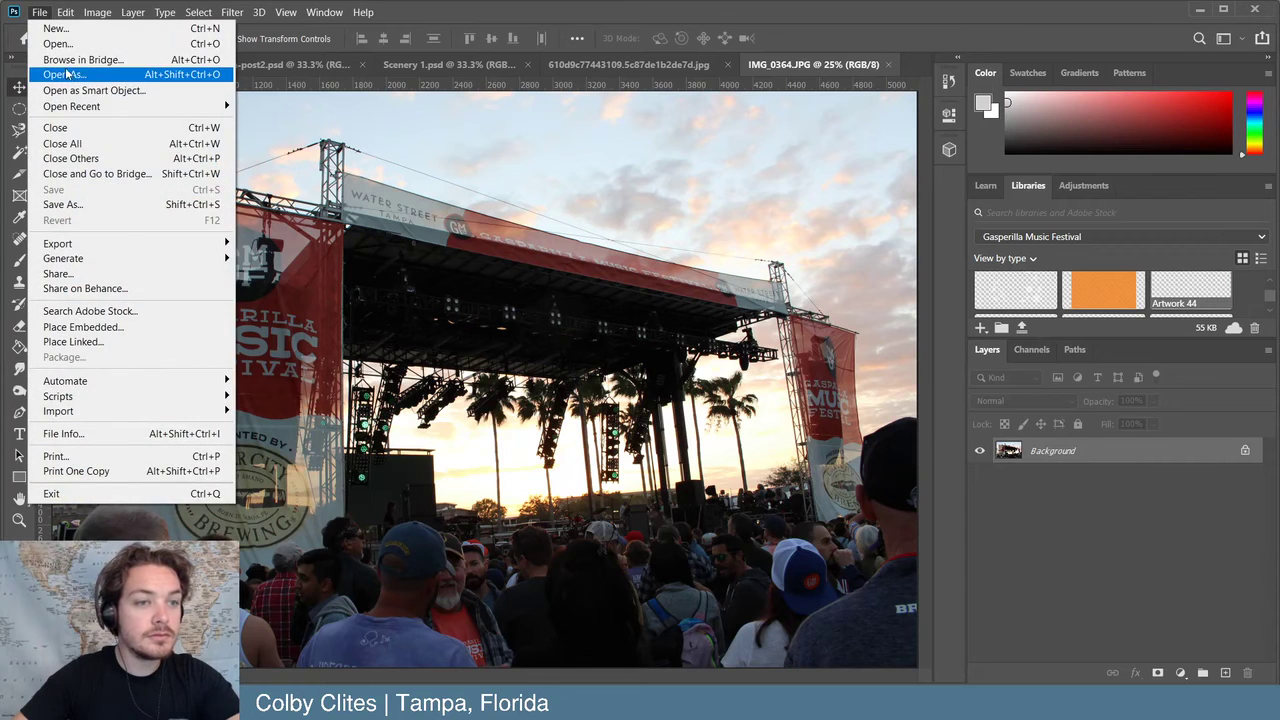
pyautogui.click(70, 45)
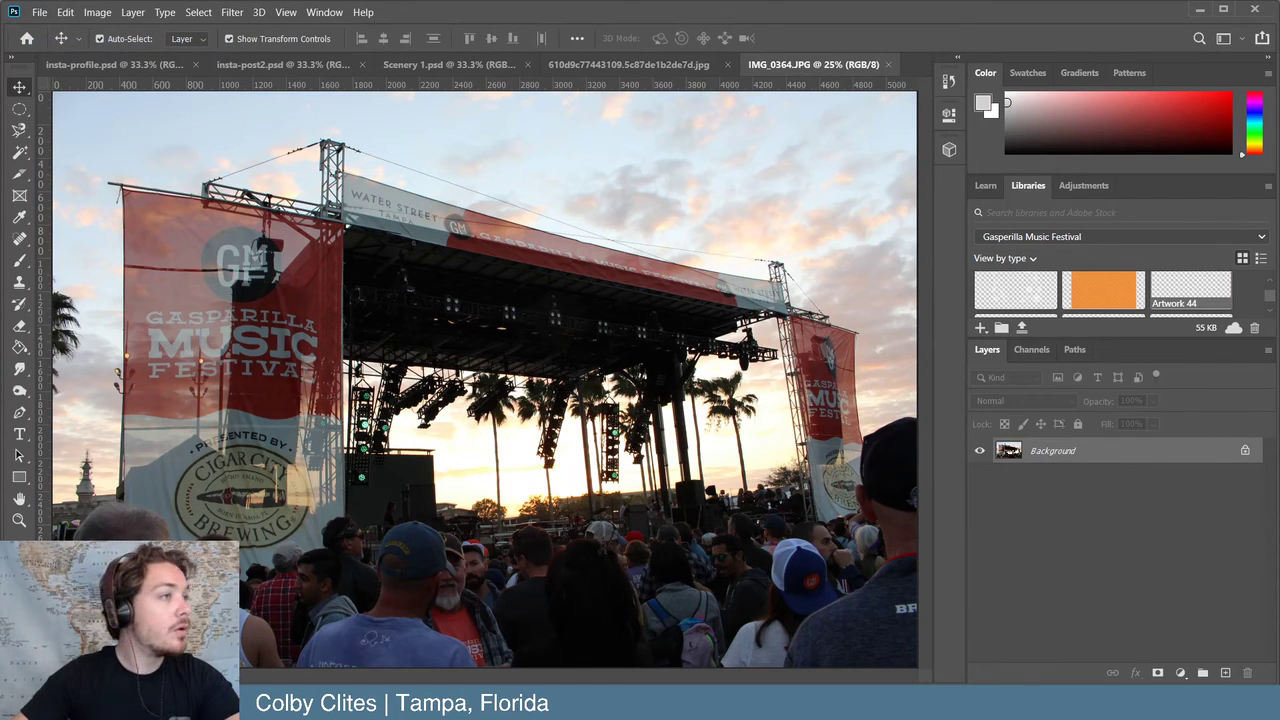
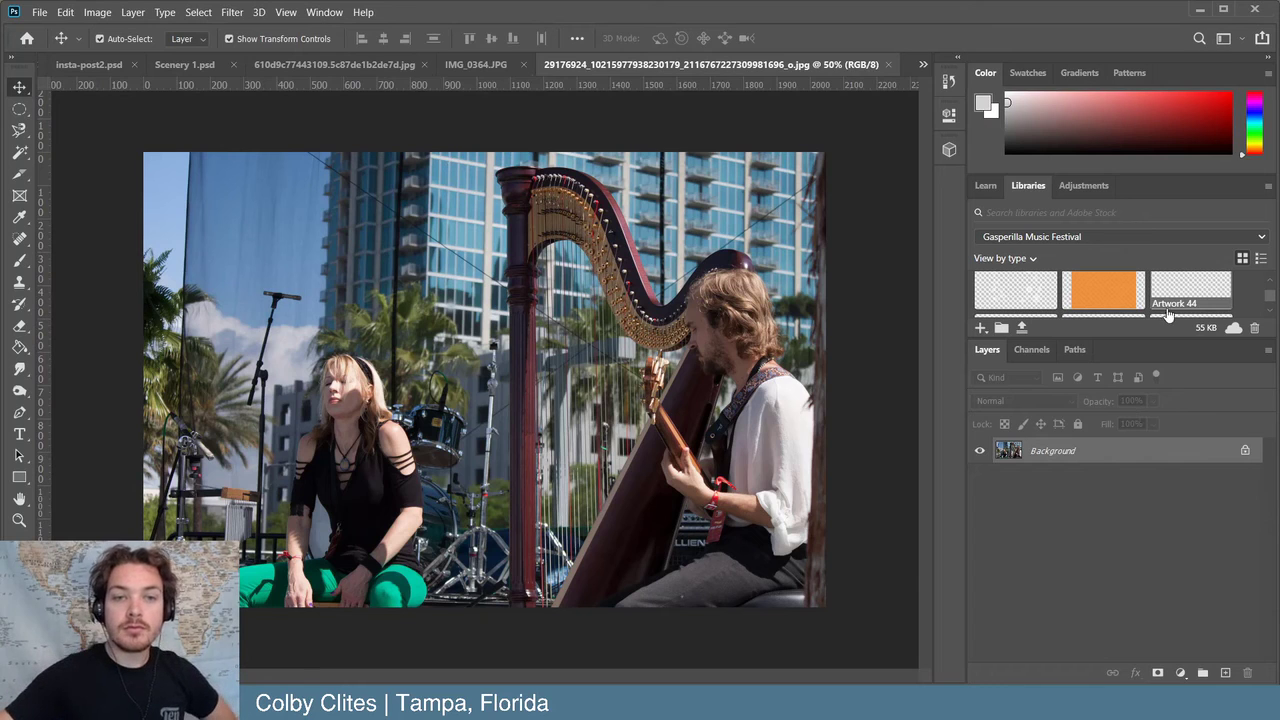
# - Add a Gradient Map adjustment layer to the stage performance photo 610d9c77443109.5c87de1b2de7d.jpg
pyautogui.click(325, 68)
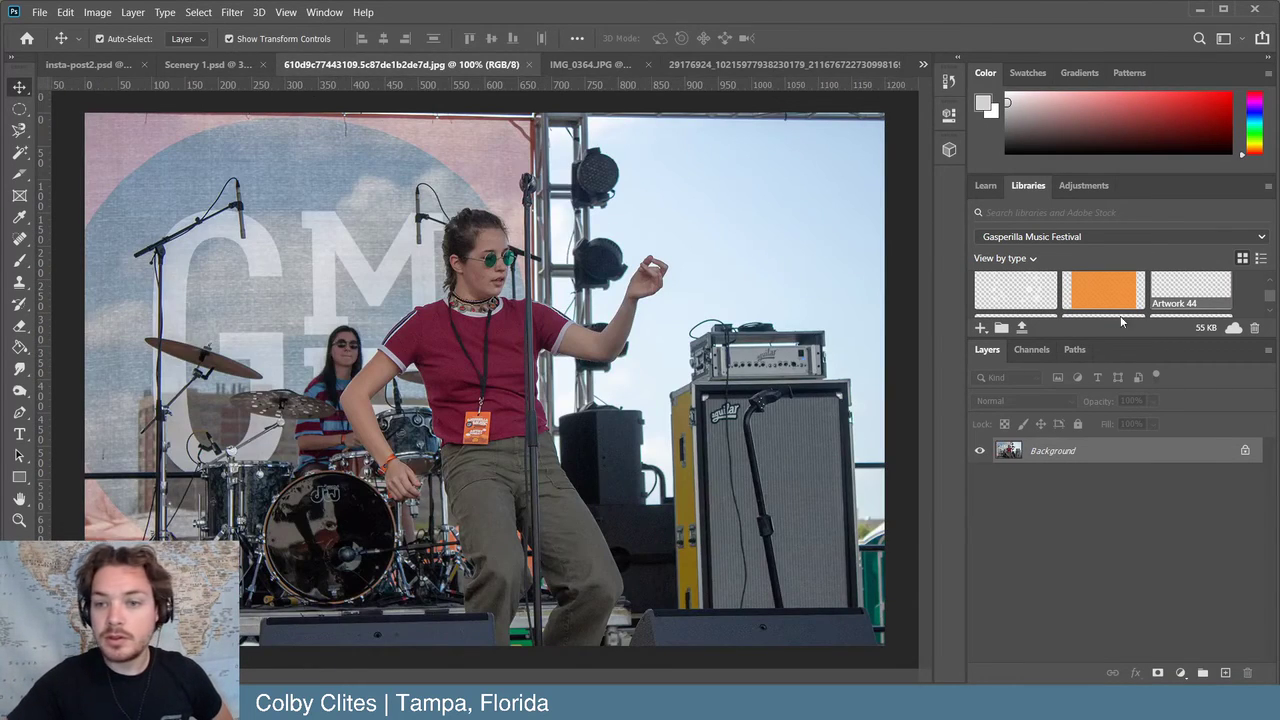
pyautogui.moveTo(1120, 364); pyautogui.dragTo(1120, 508)
pyautogui.click(1084, 185)
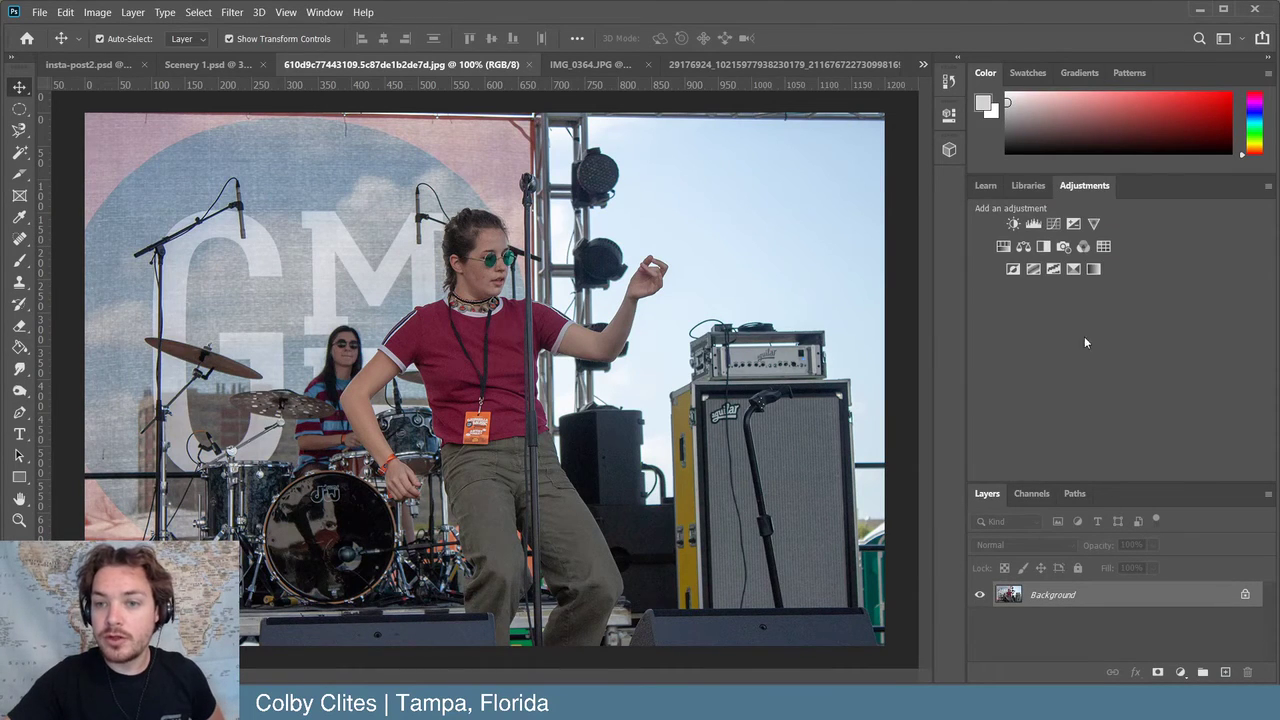
pyautogui.click(1093, 268)
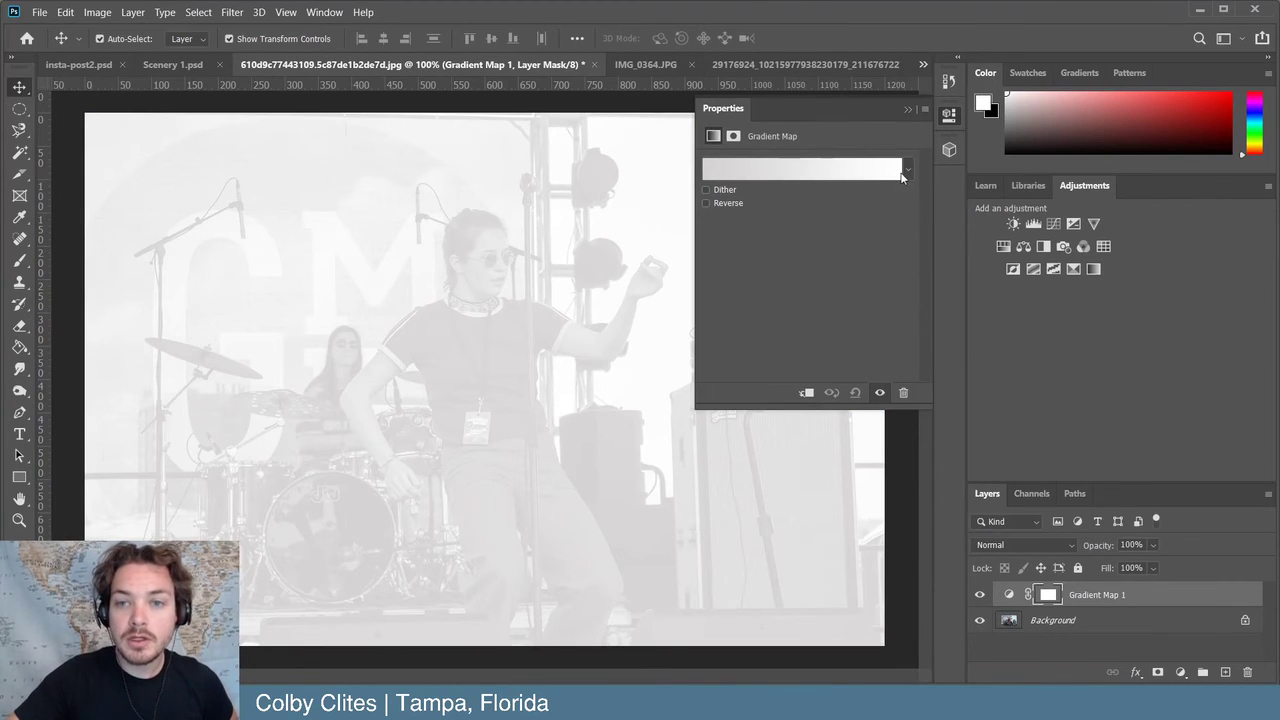
pyautogui.click(900, 172)
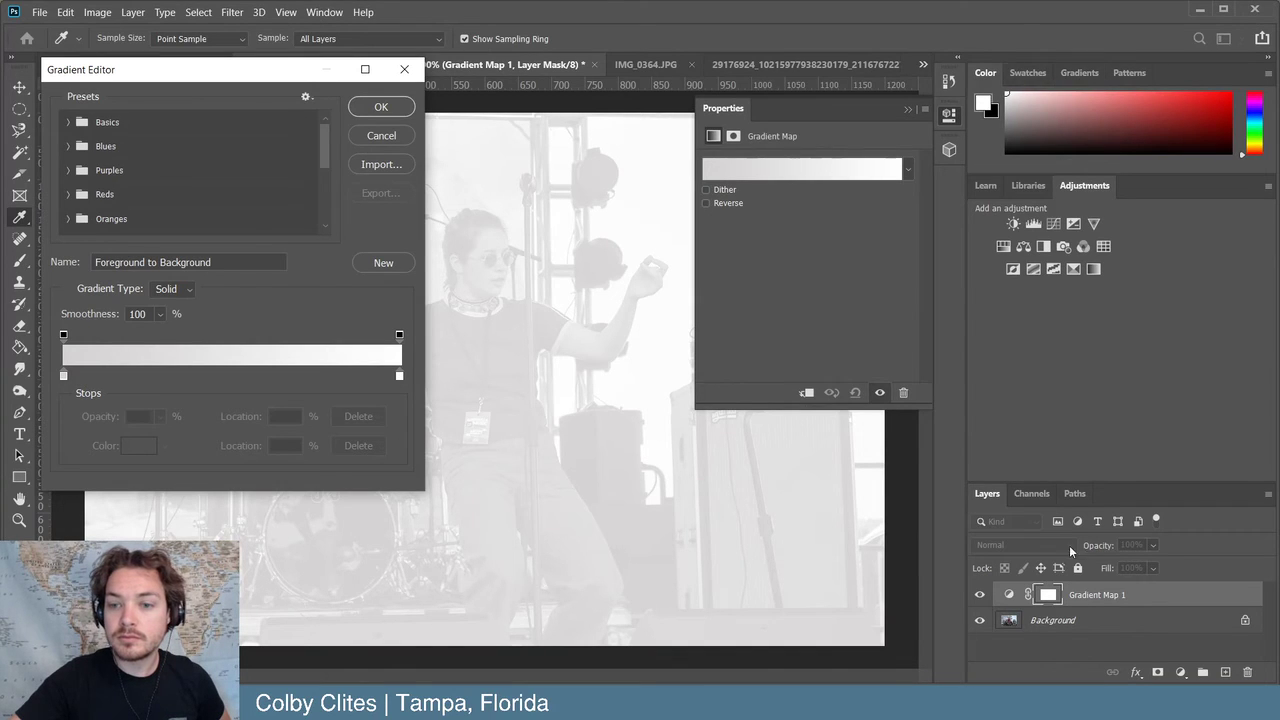
pyautogui.click(1027, 186)
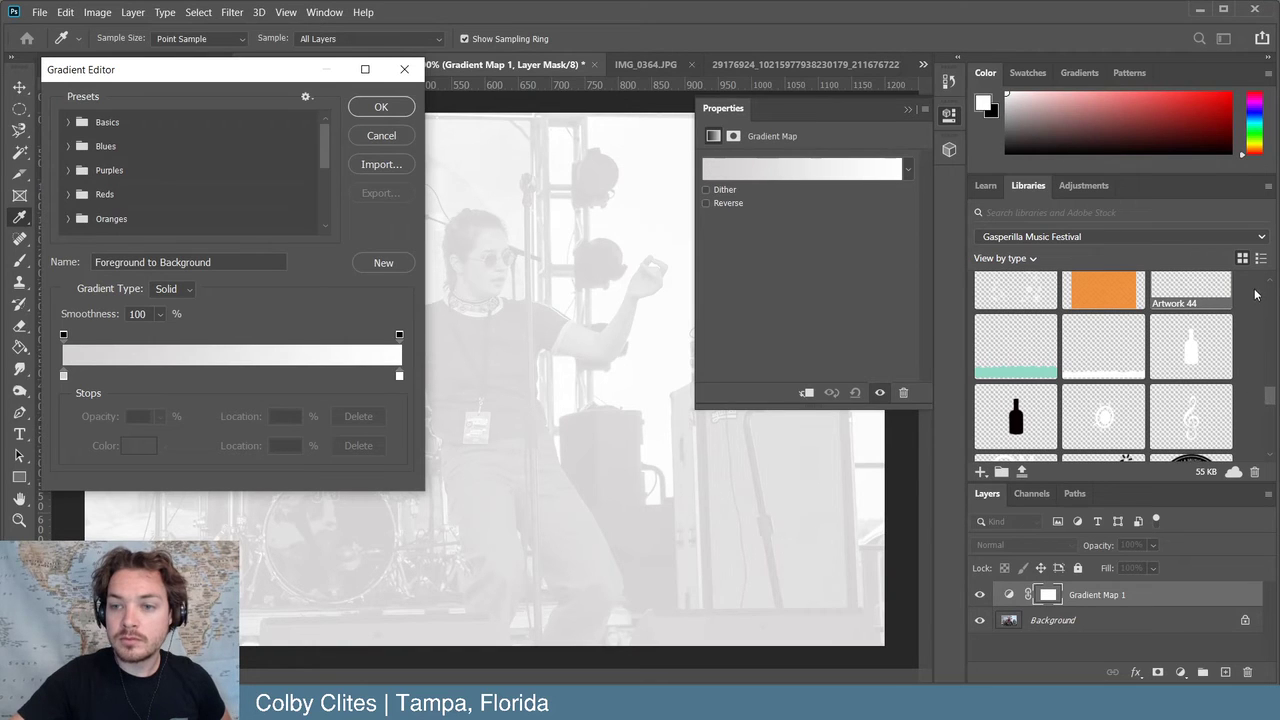
pyautogui.click(381, 136)
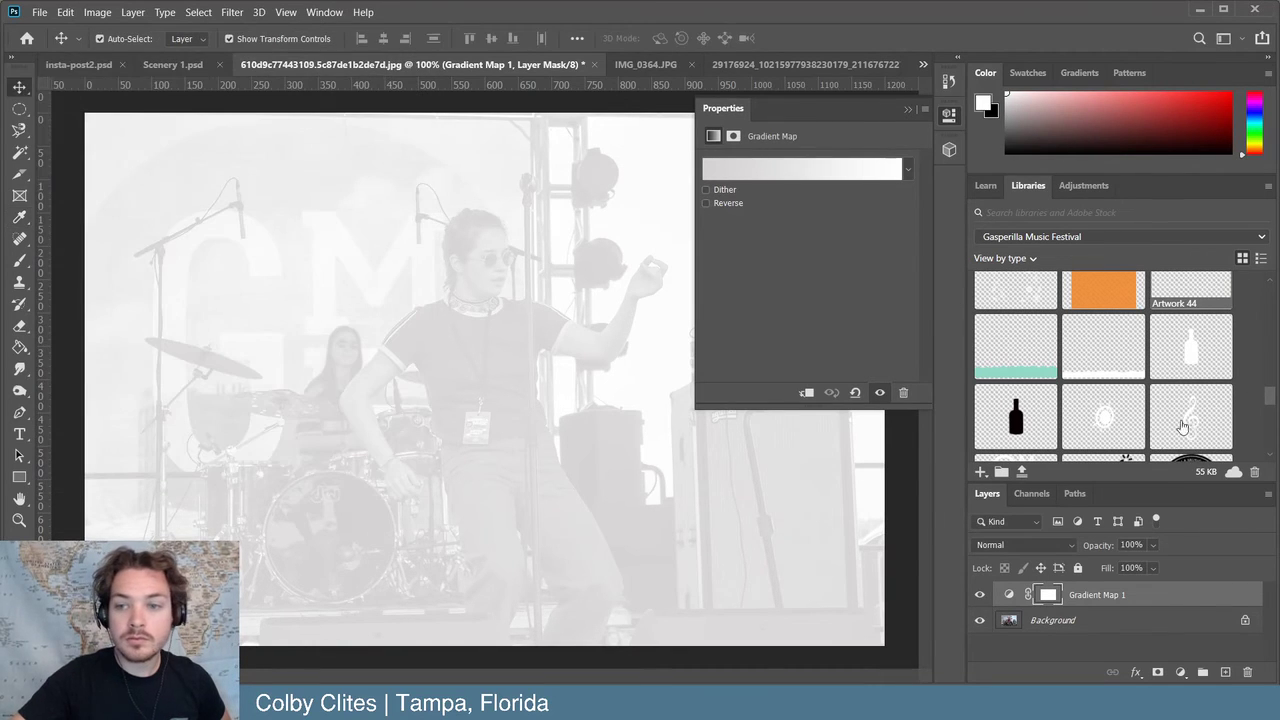
pyautogui.scroll(5, 1177, 423)
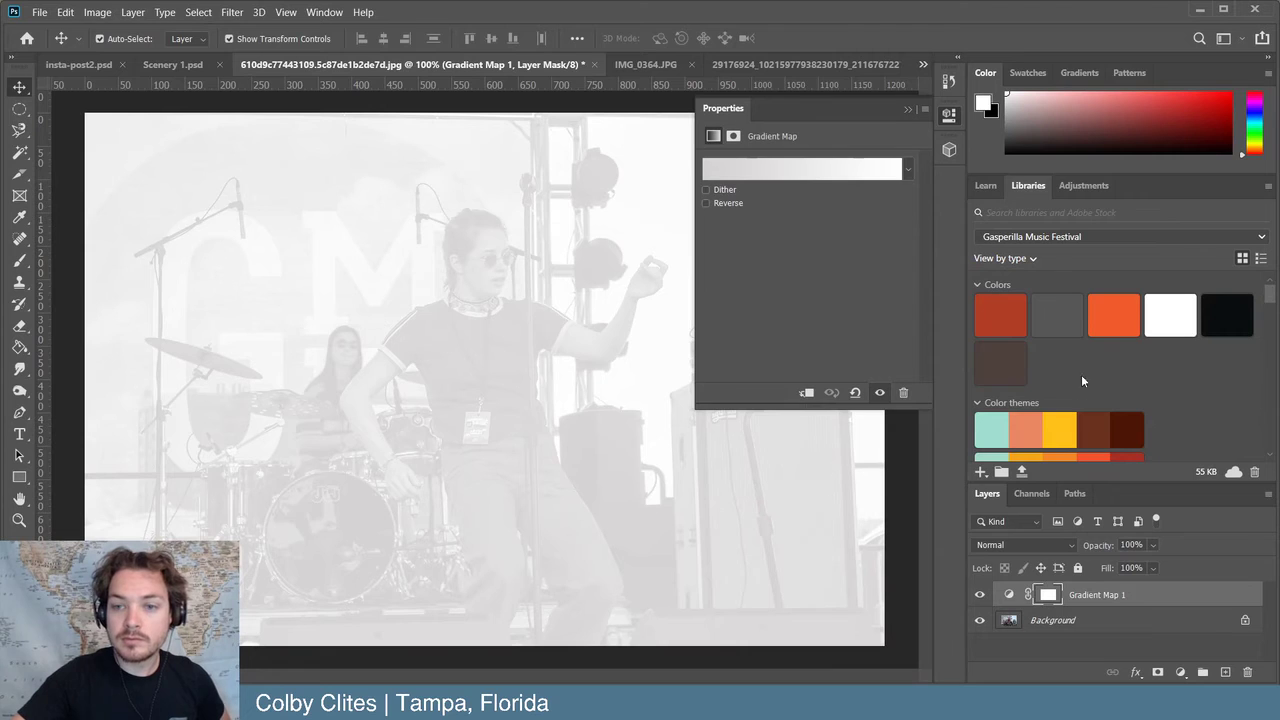
pyautogui.scroll(-2, 1082, 381)
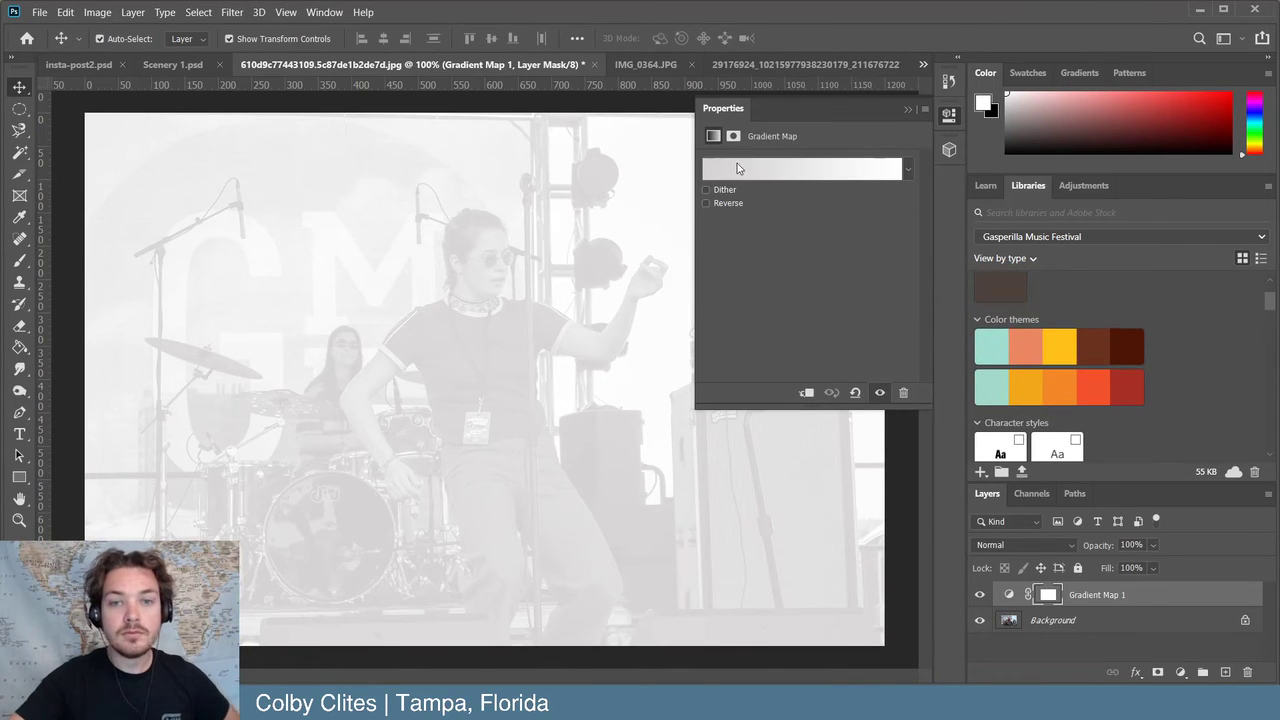
pyautogui.click(728, 174)
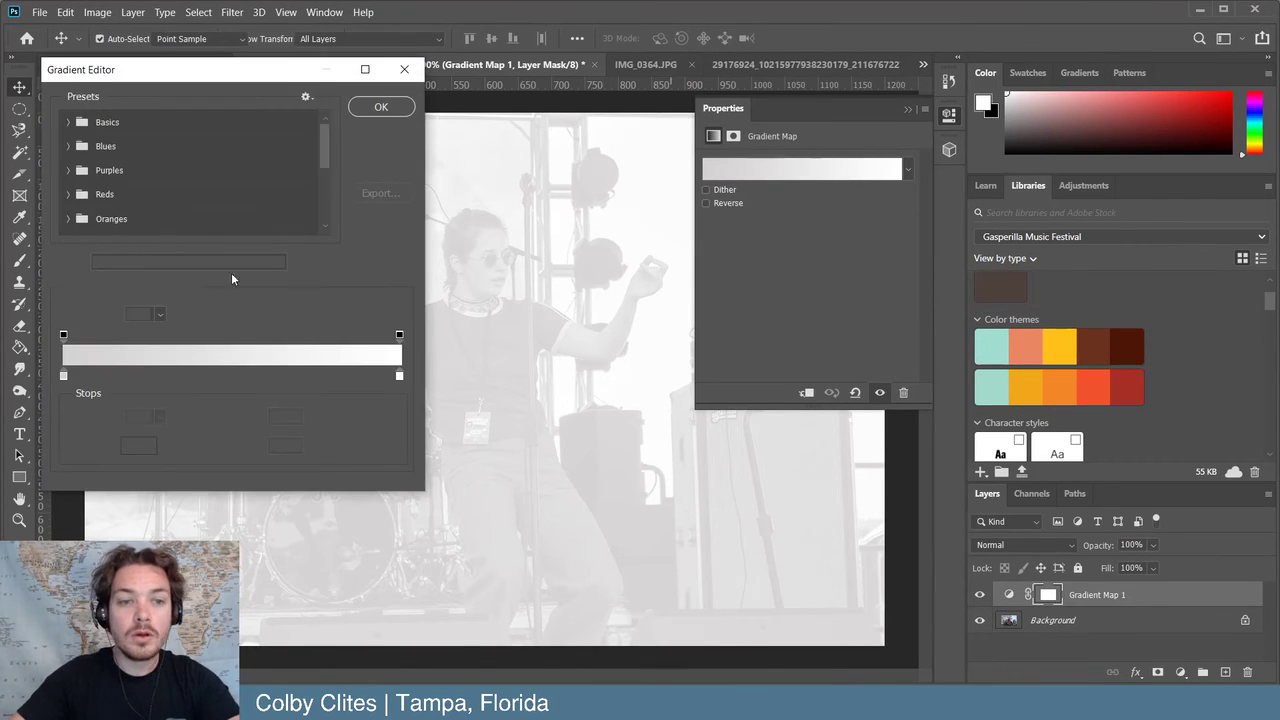
pyautogui.doubleClick(63, 377)
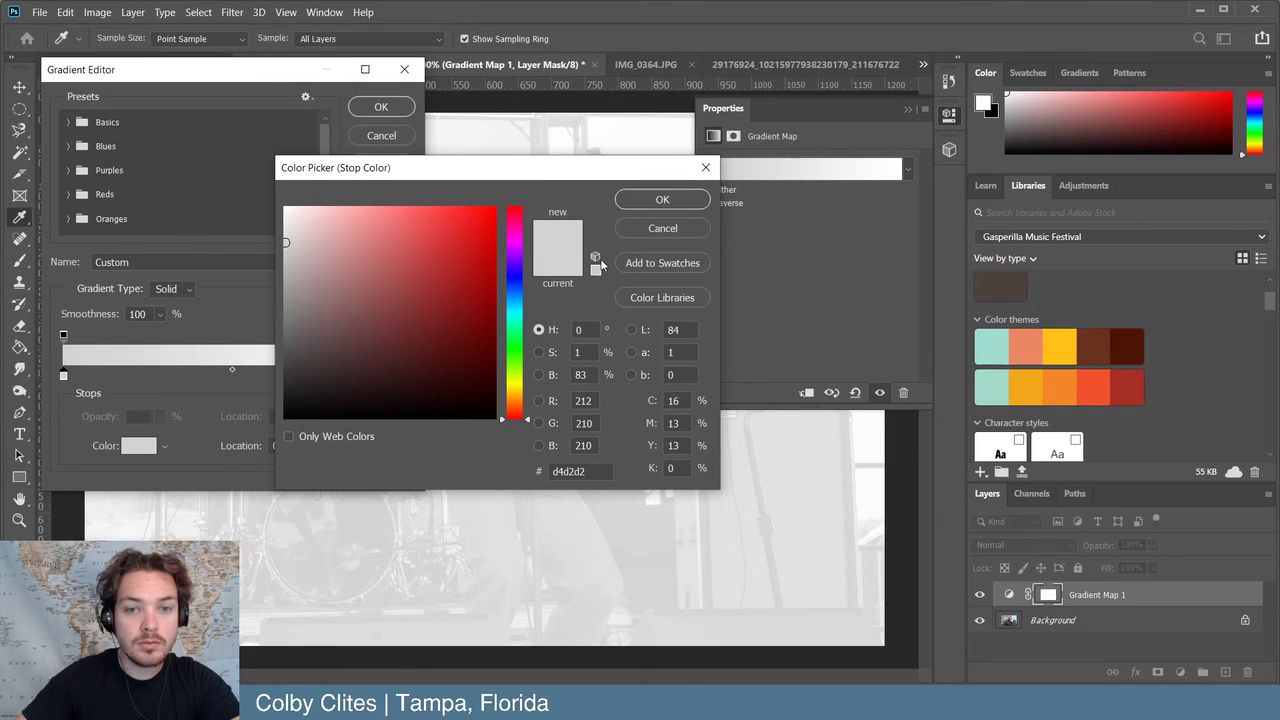
pyautogui.click(640, 298)
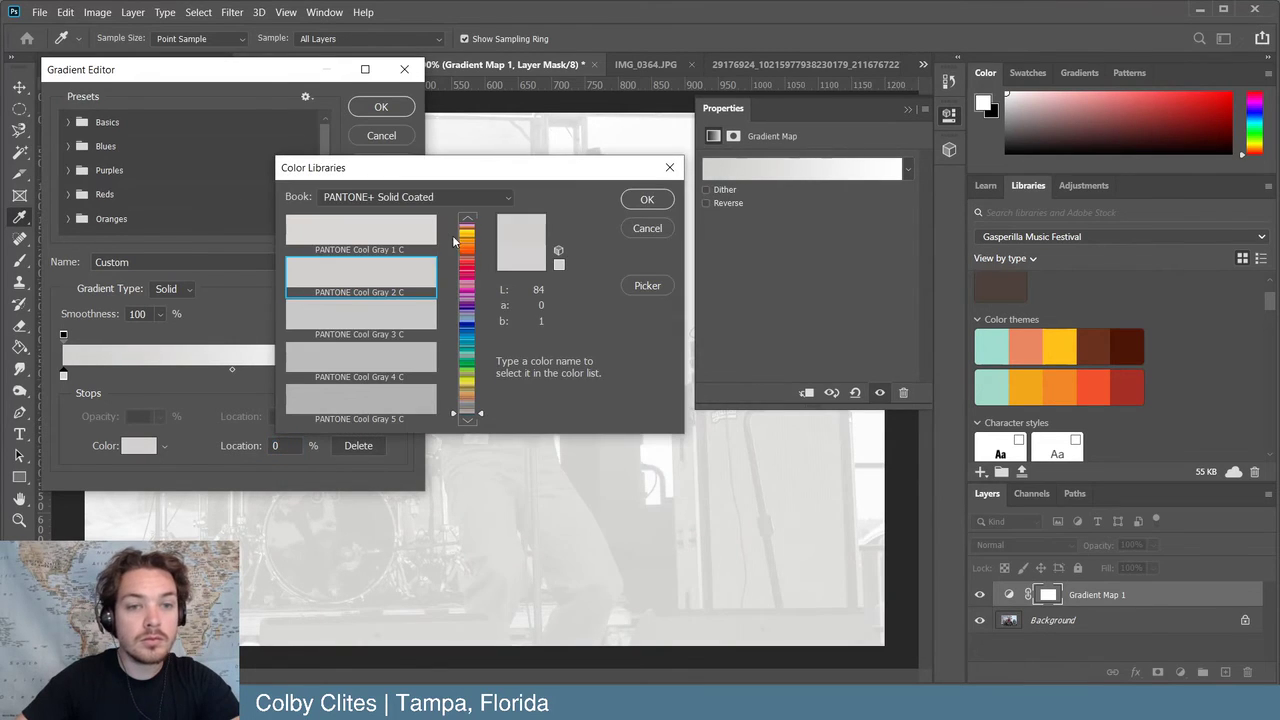
pyautogui.moveTo(483, 172); pyautogui.dragTo(633, 158)
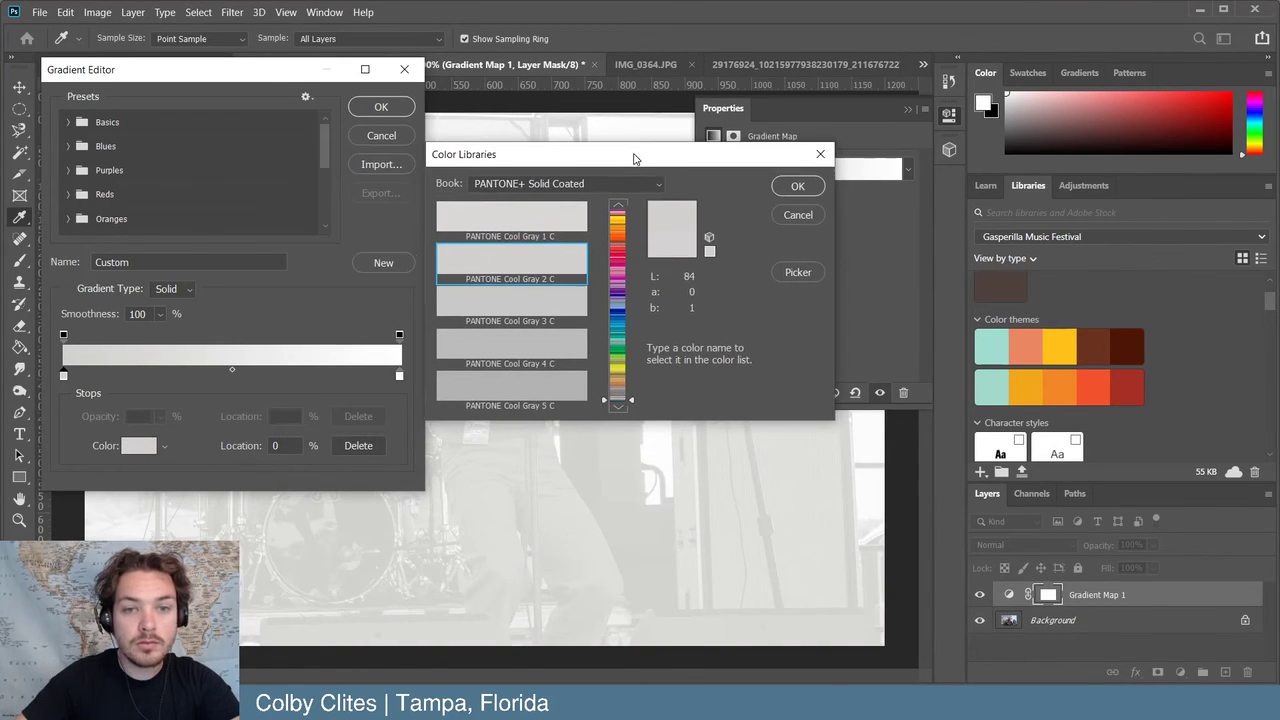
pyautogui.click(797, 217)
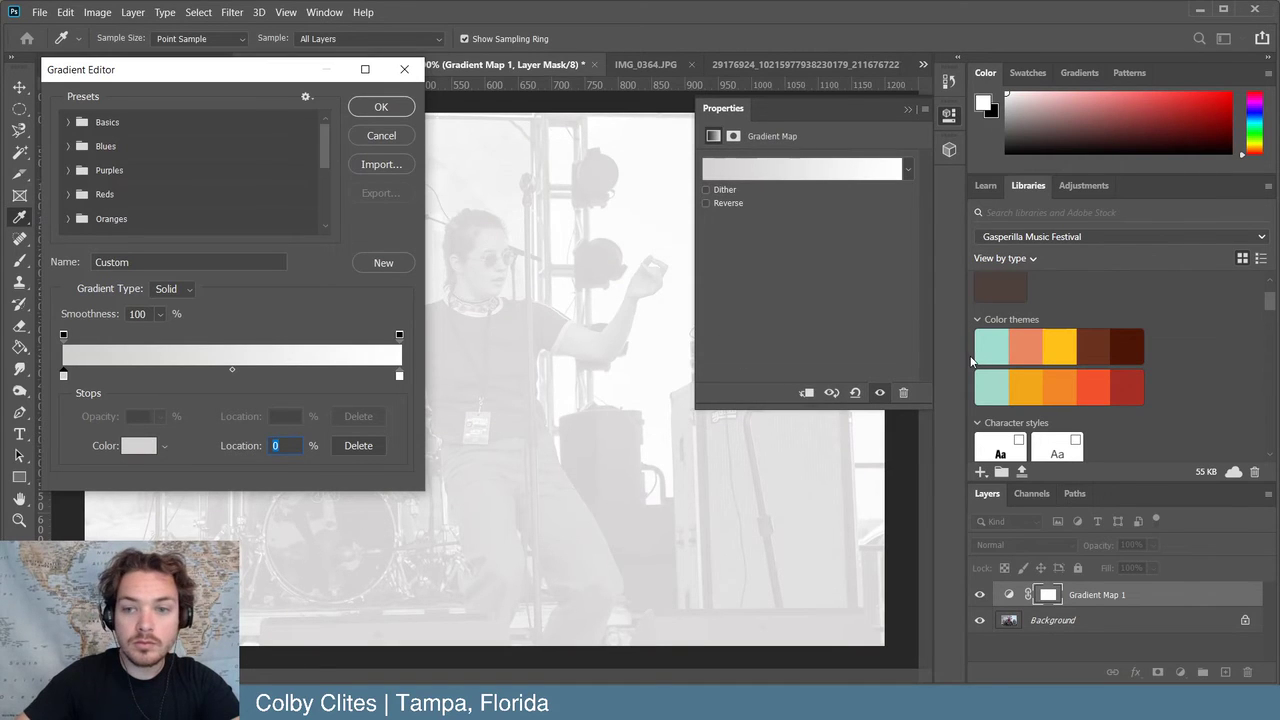
pyautogui.click(372, 137)
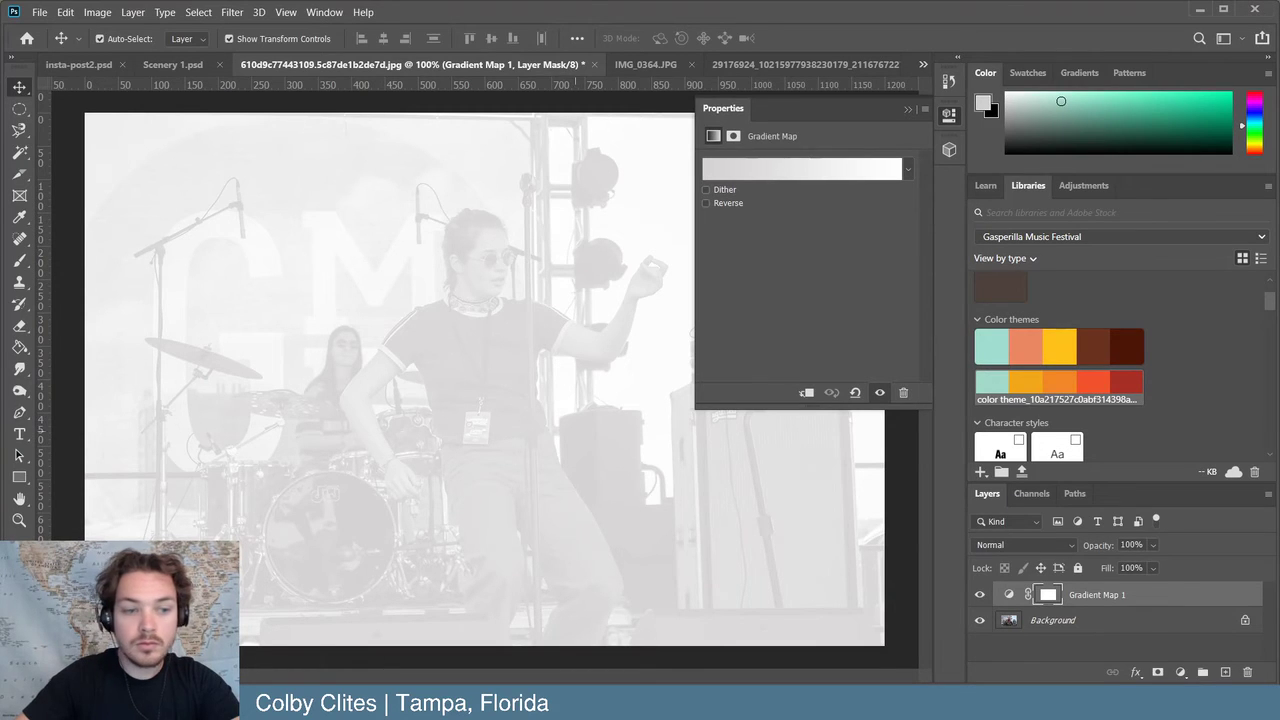
# - Switch to Illustrator, draw two small teal rectangles beside the 2019 post, and copy the teal fill's hex code
pyautogui.click(757, 178)
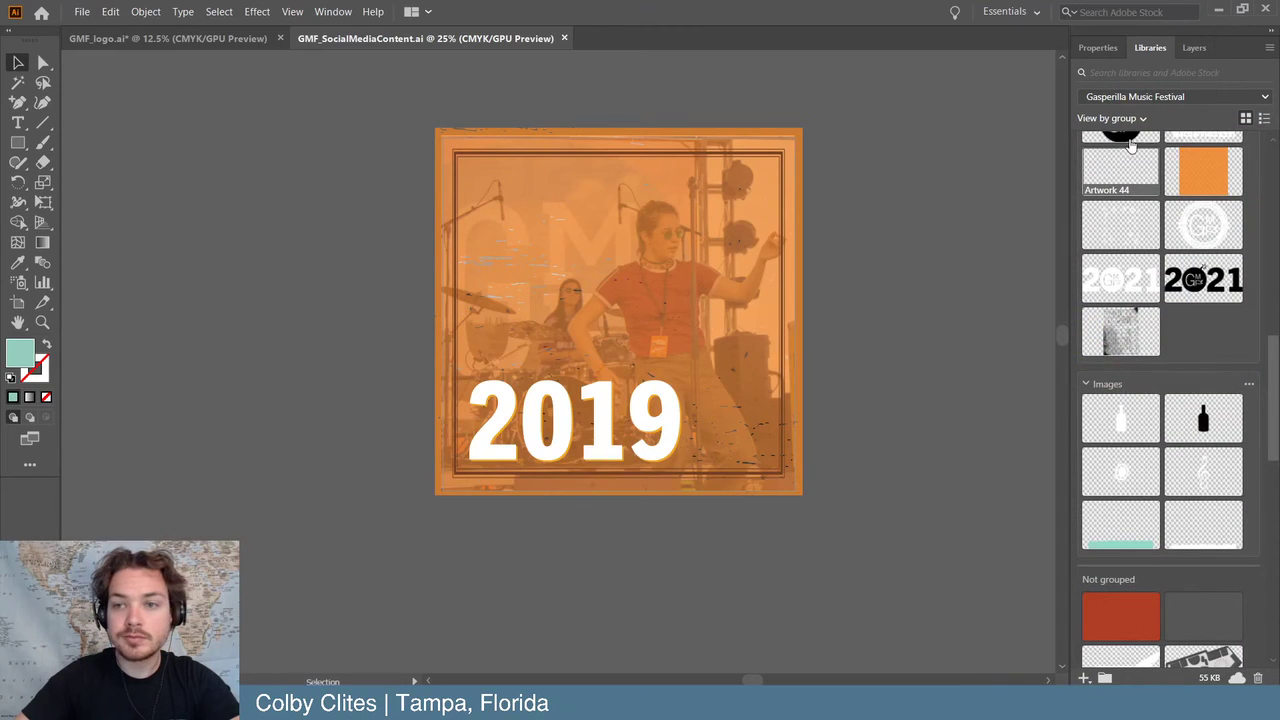
pyautogui.scroll(10, 1130, 145)
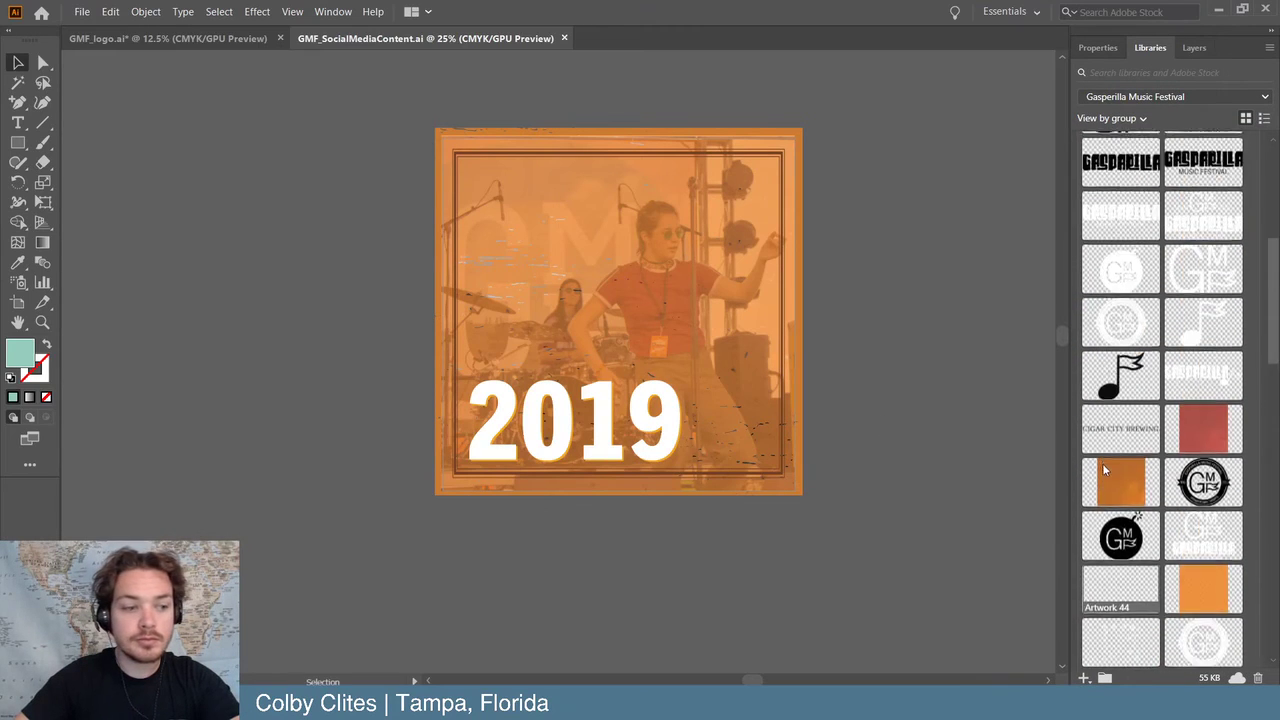
pyautogui.click(18, 146)
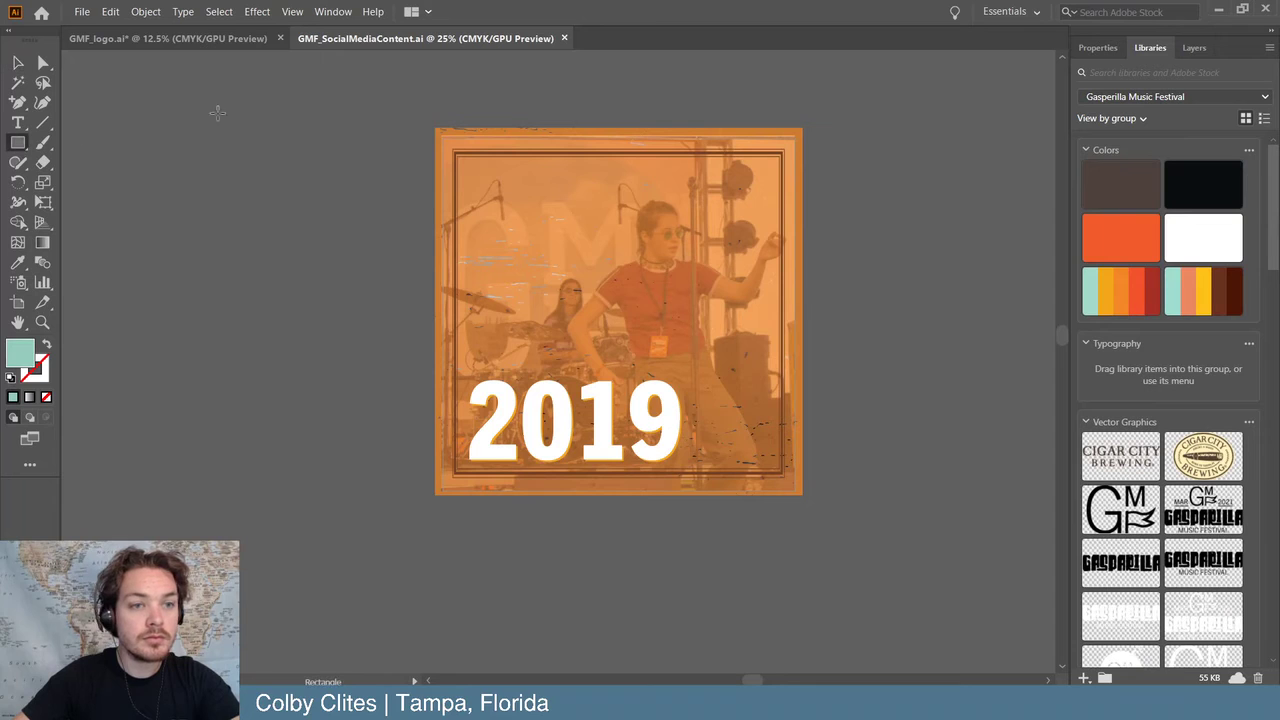
pyautogui.moveTo(182, 89); pyautogui.dragTo(221, 114)
pyautogui.moveTo(260, 93)
pyautogui.mouseDown()
pyautogui.moveTo(282, 99)
pyautogui.moveTo(300, 131)
pyautogui.mouseUp()
pyautogui.press('v')
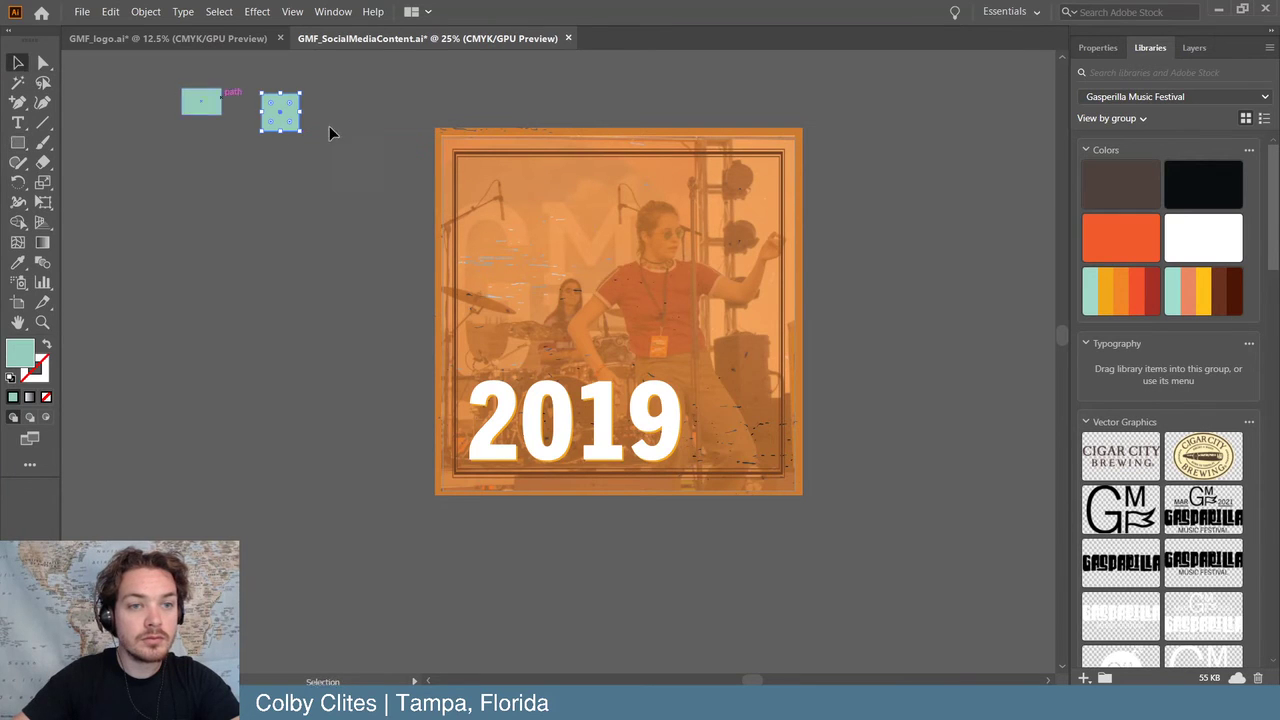
pyautogui.doubleClick(19, 354)
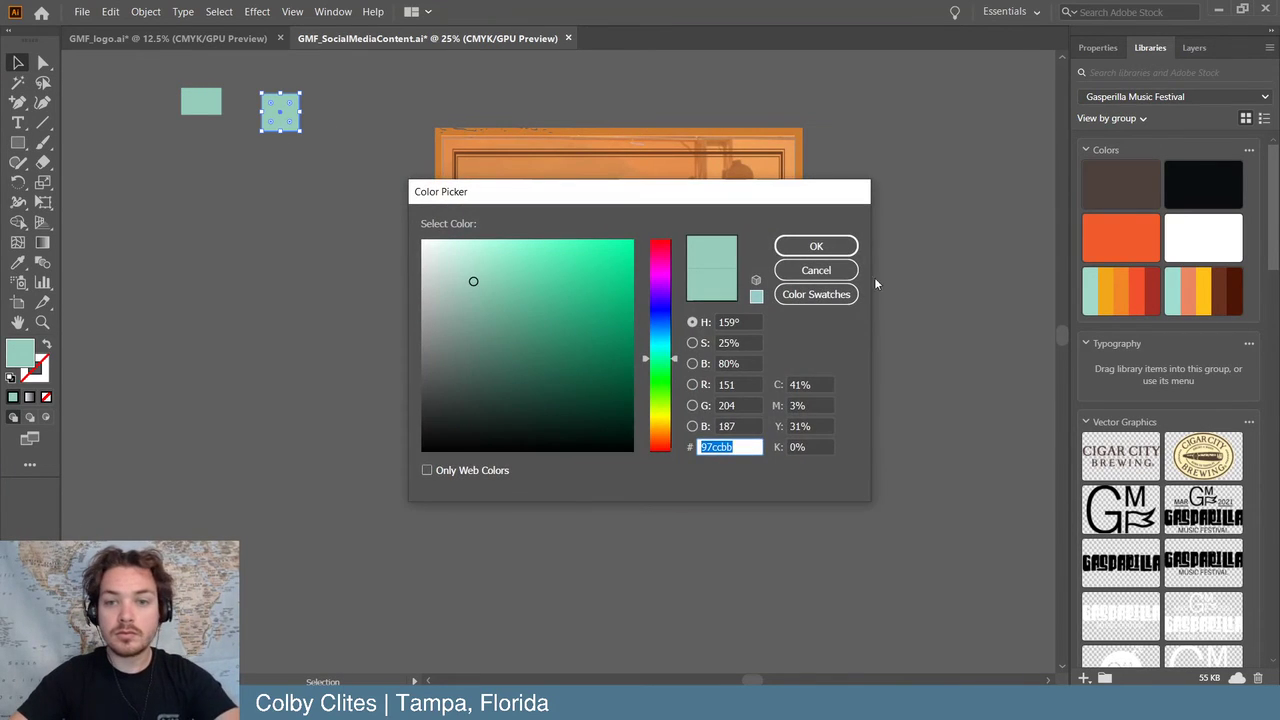
pyautogui.press('Return')
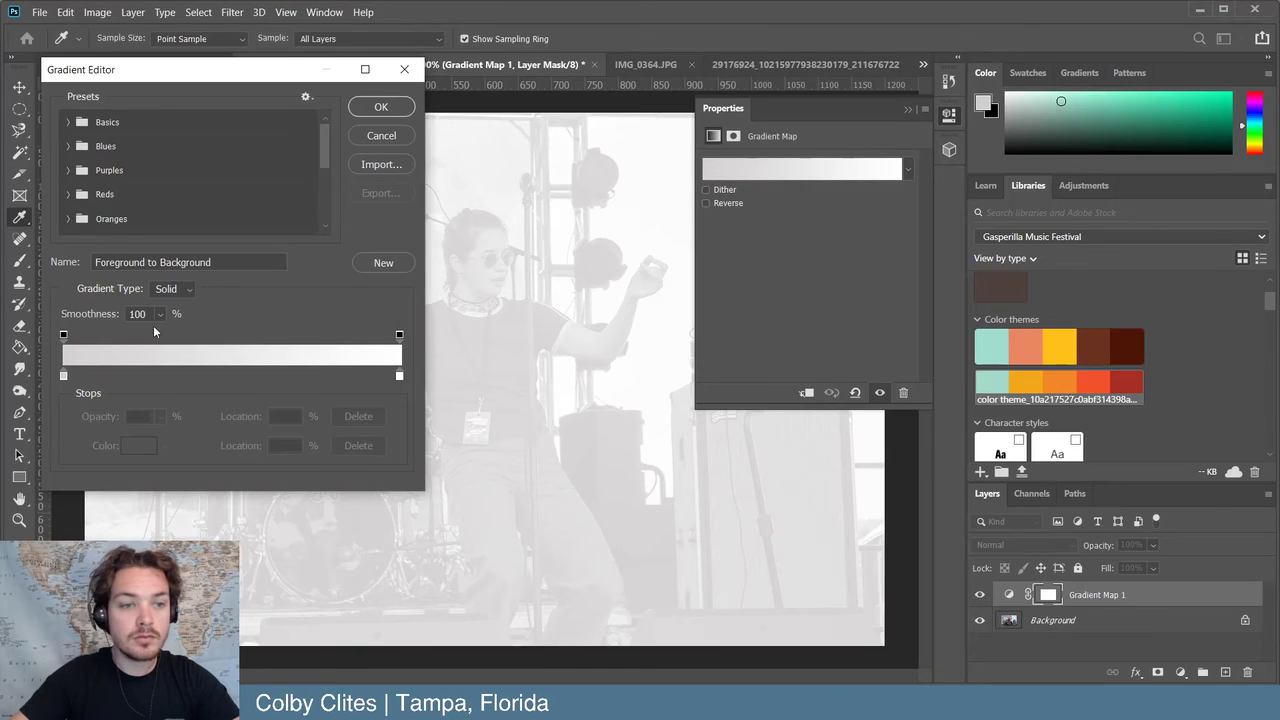
# - Back in Photoshop, set the Gradient Map's starting colour stop to 97ccbb
pyautogui.click(64, 377)
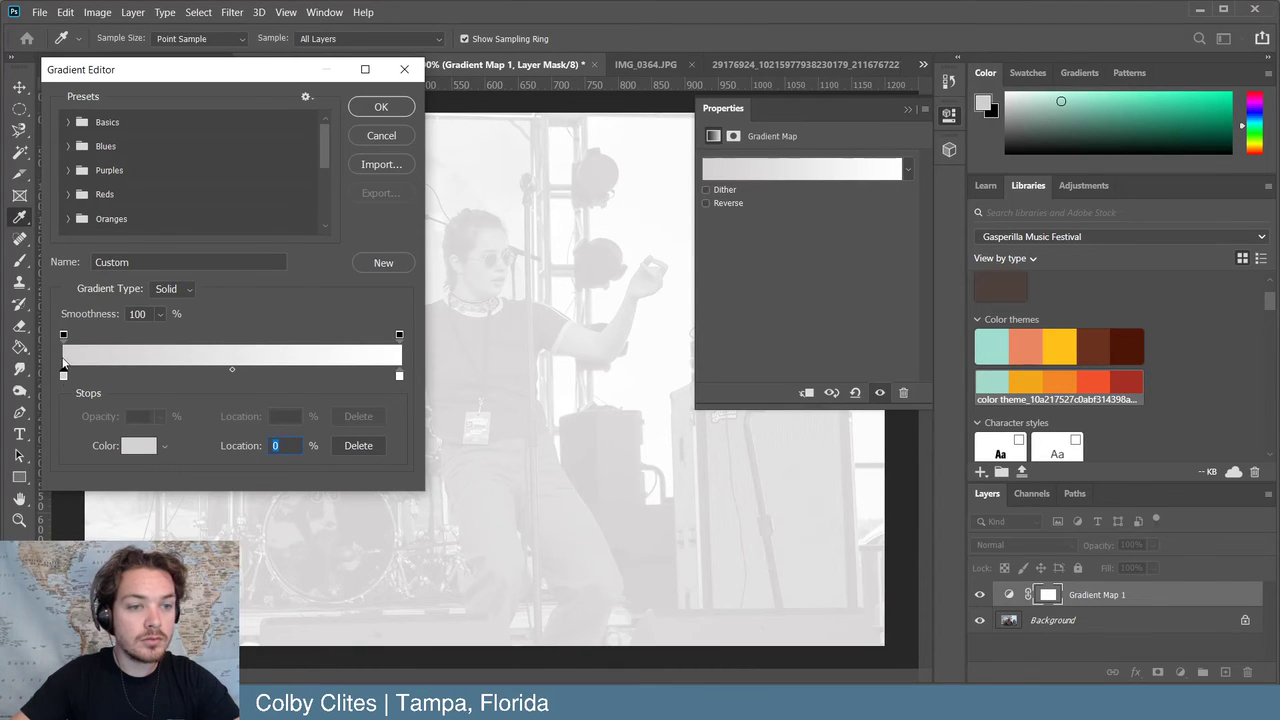
pyautogui.doubleClick(61, 374)
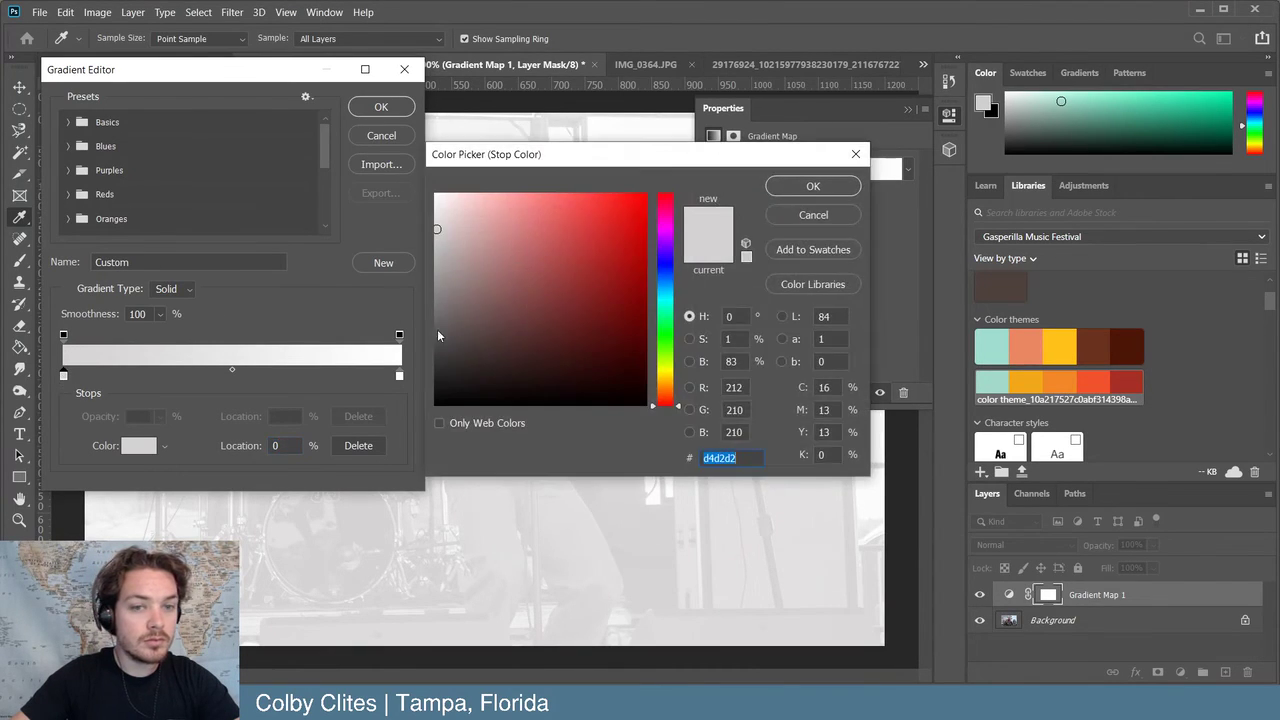
pyautogui.write('97ccbb')
pyautogui.click(815, 187)
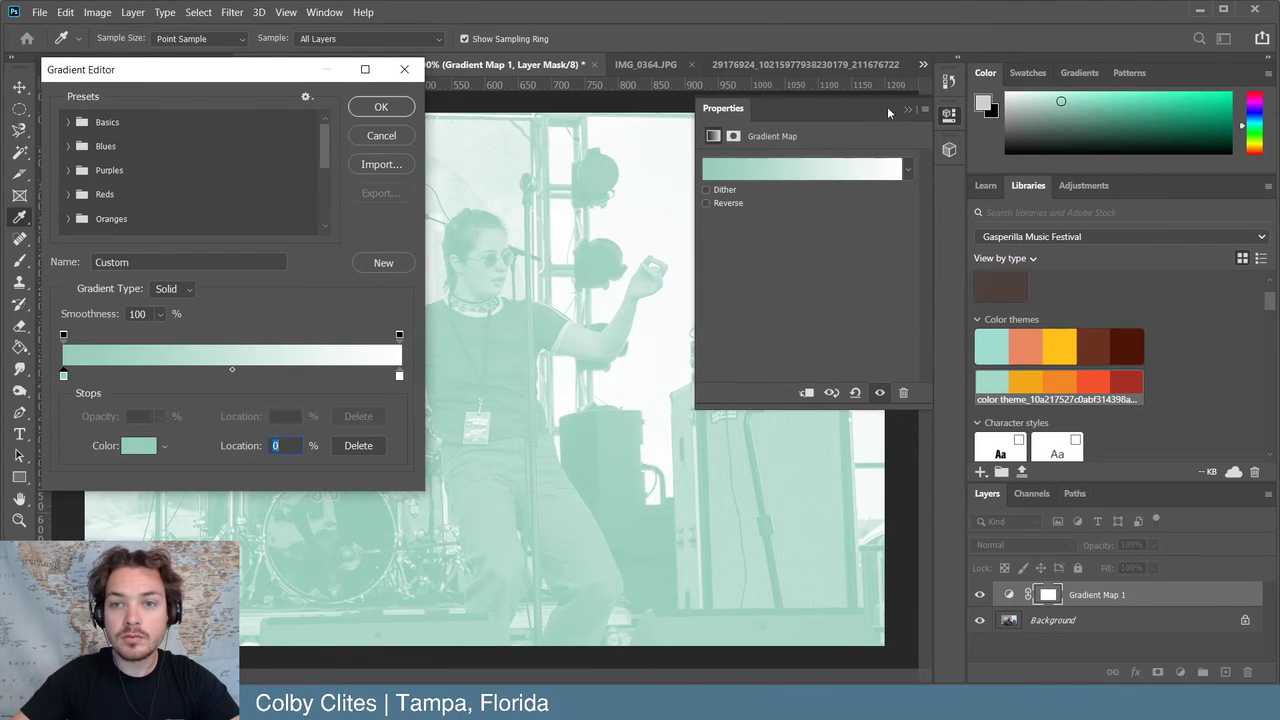
# - Dock the Properties panel above the Libraries panel and move the Gradient Editor clear of the performer in the photo
pyautogui.moveTo(888, 112); pyautogui.dragTo(990, 180)
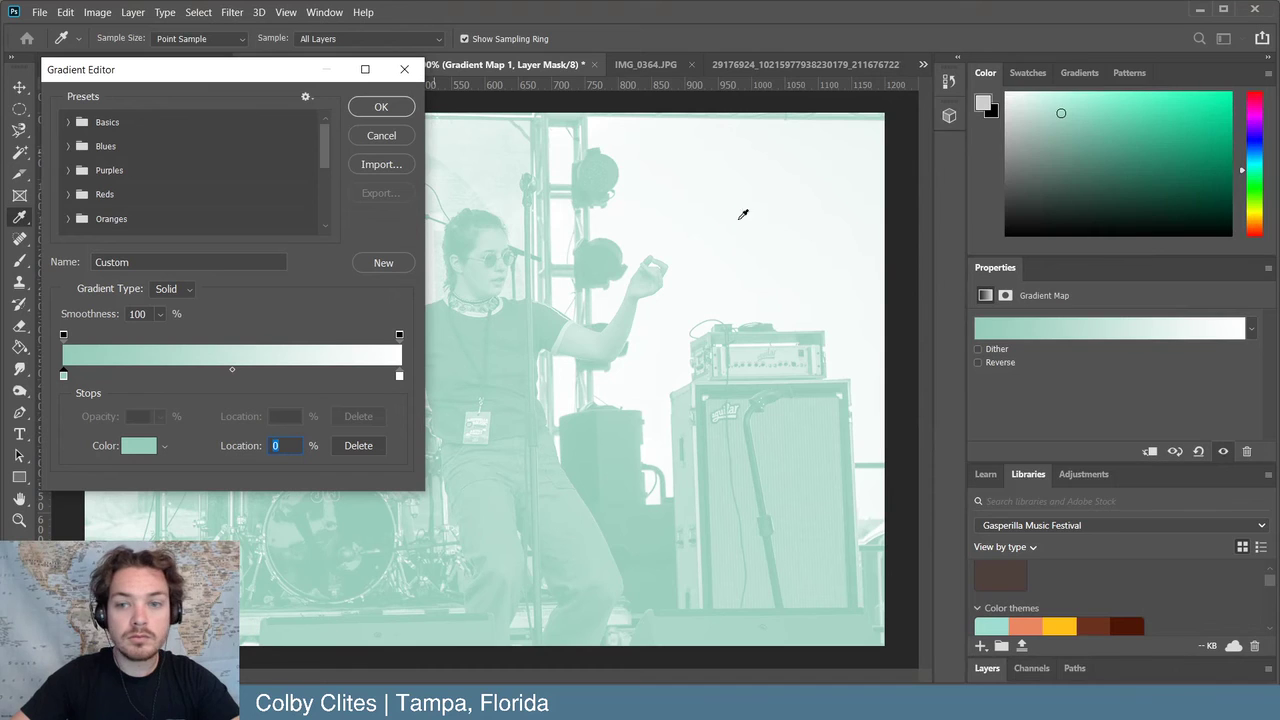
pyautogui.moveTo(248, 78); pyautogui.dragTo(909, 120)
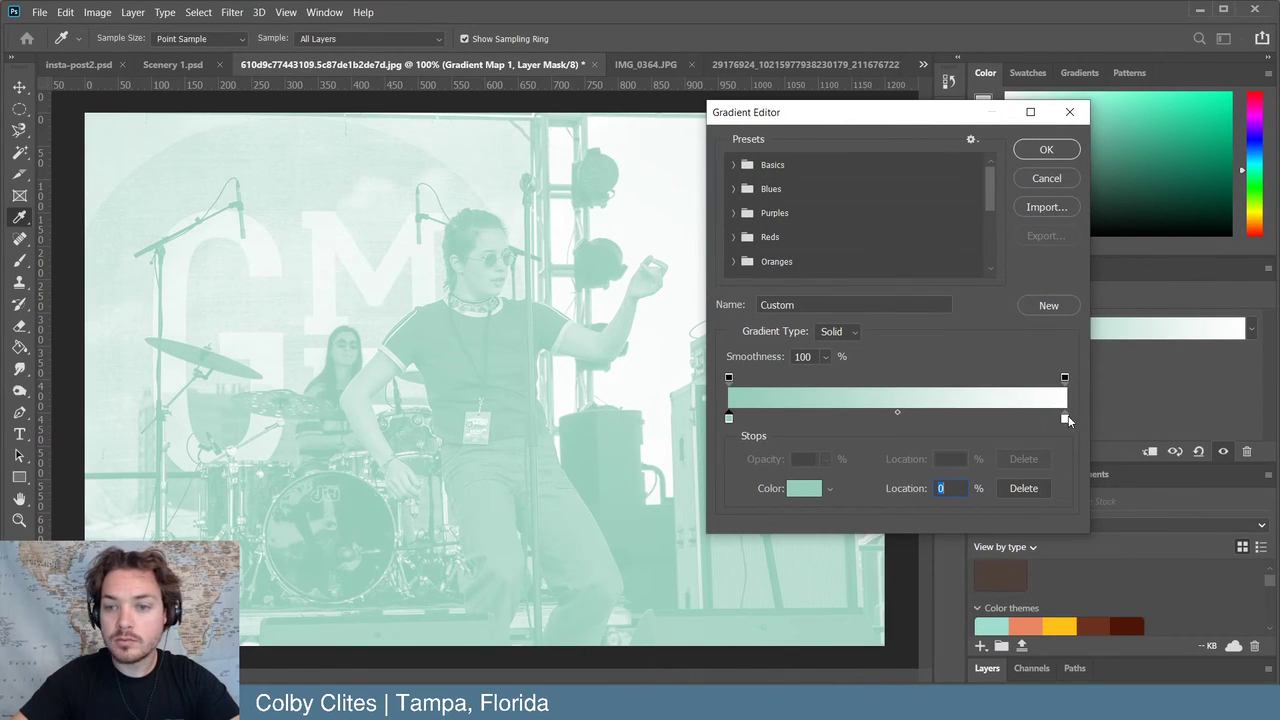
# - Switch to Illustrator, fill the small teal square with the library theme's orange, and look up its hex code
pyautogui.moveTo(634, 705)
pyautogui.click(634, 622)
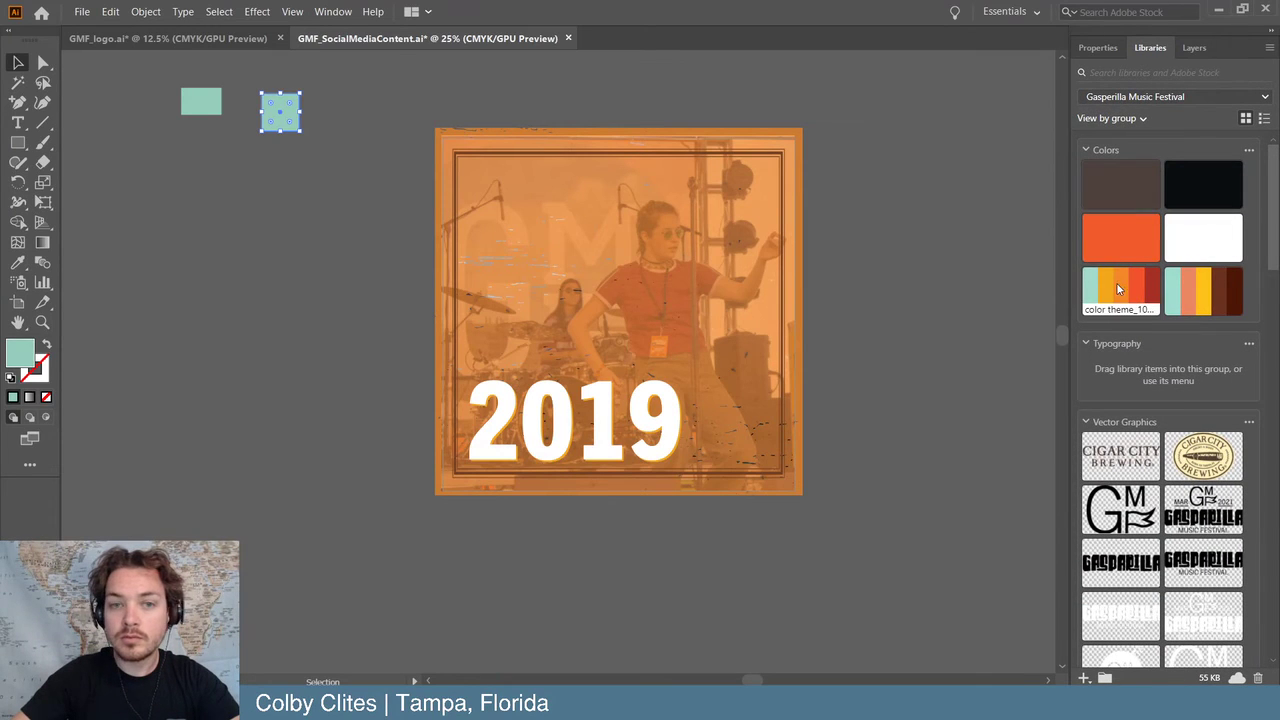
pyautogui.click(1118, 292)
pyautogui.click(1103, 291)
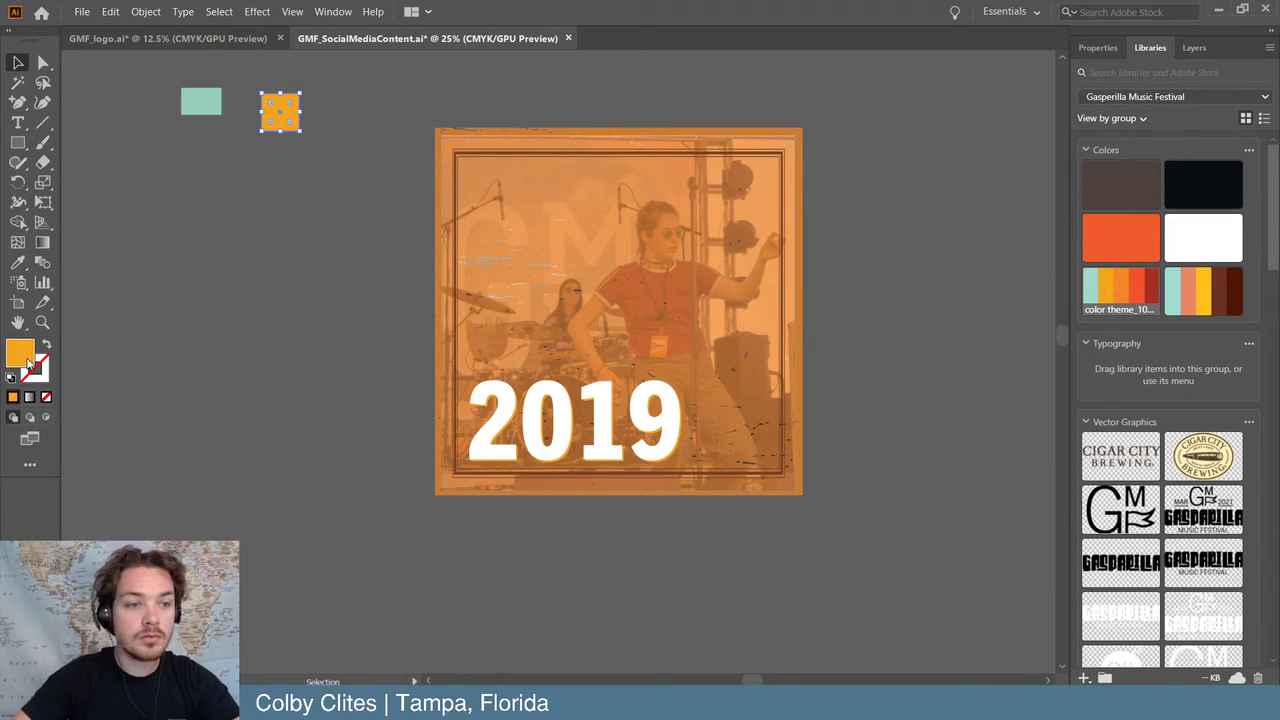
pyautogui.doubleClick(20, 355)
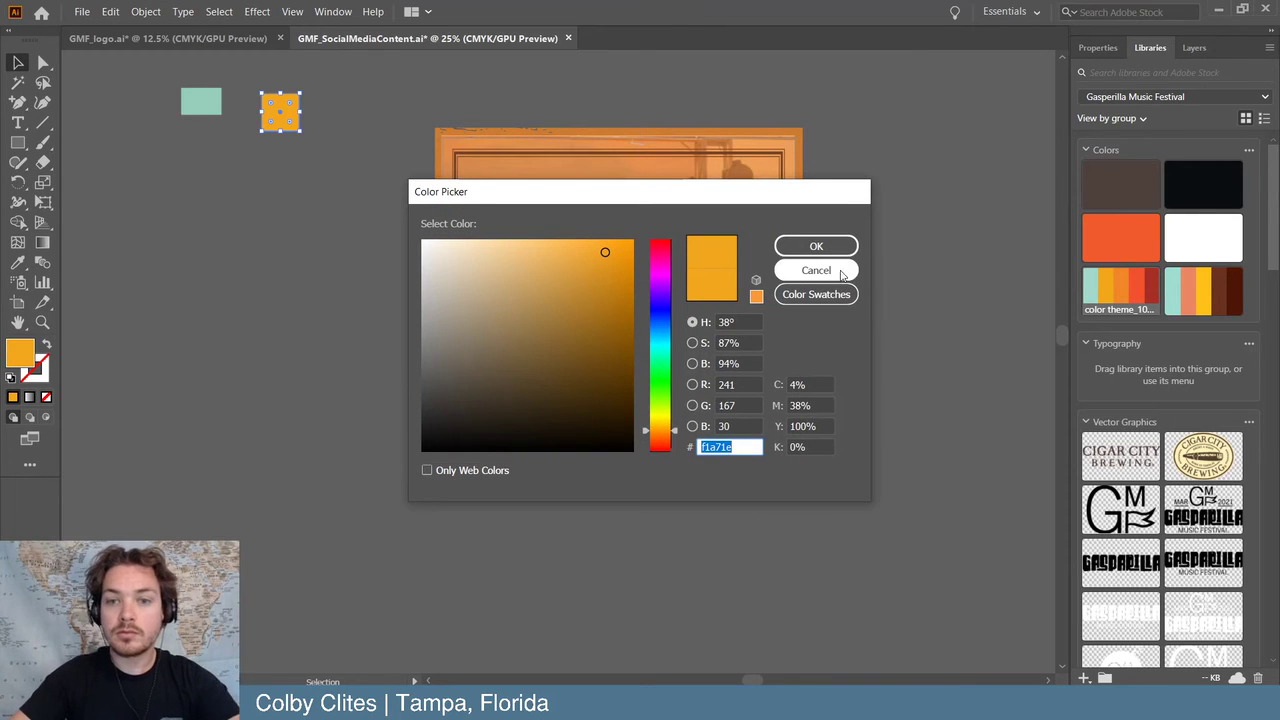
pyautogui.click(816, 270)
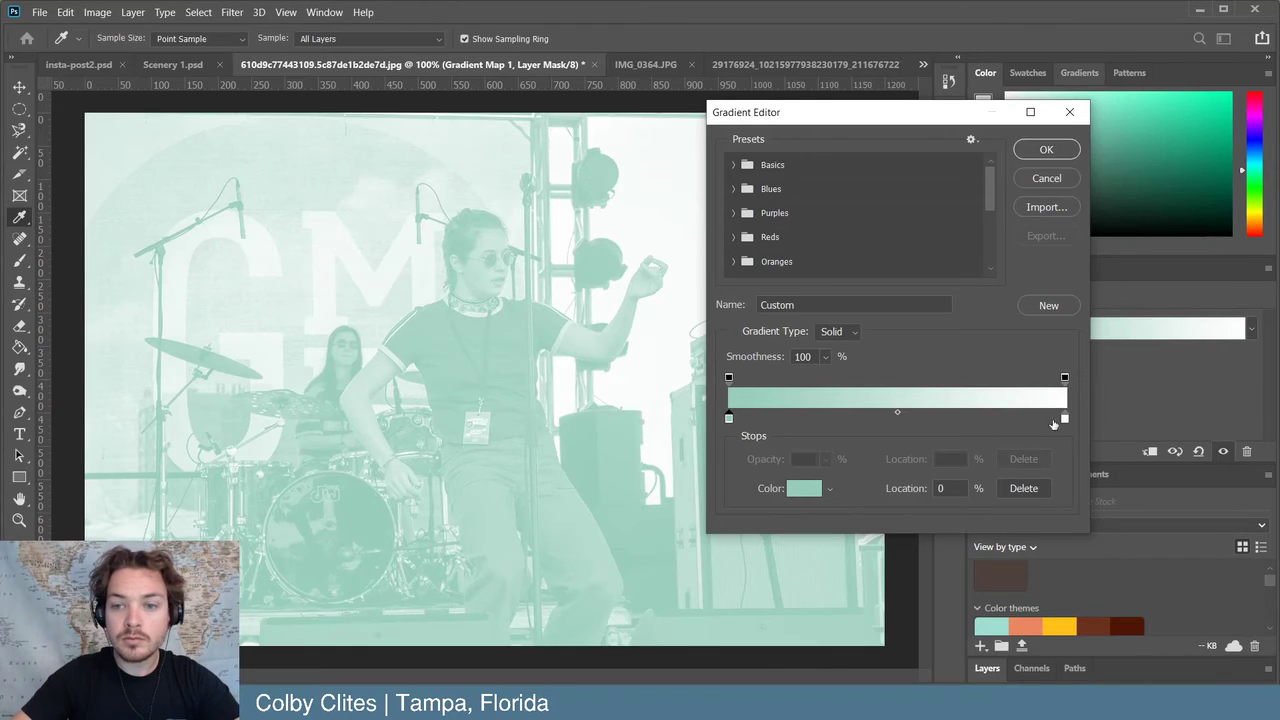
# - Switch to Photoshop and try f1a71e as the colour of the gradient map's white end stop
pyautogui.click(1064, 420)
pyautogui.doubleClick(1066, 421)
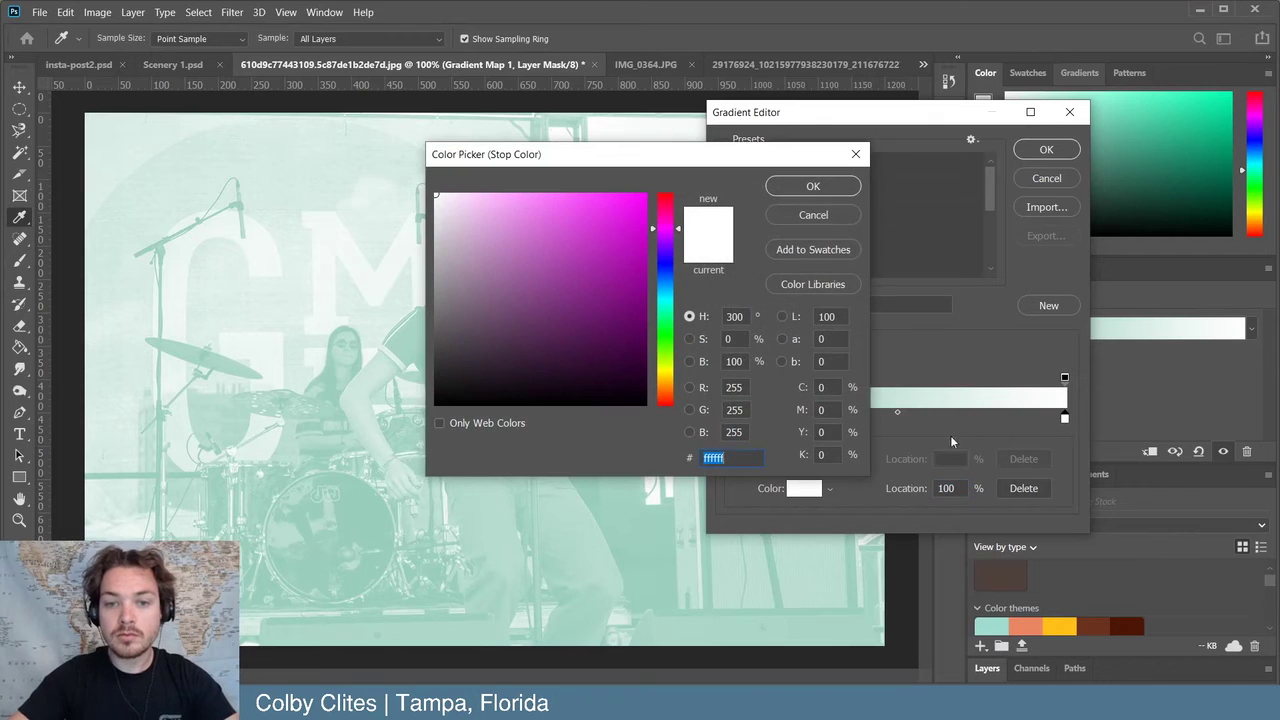
pyautogui.write('f1a71e')
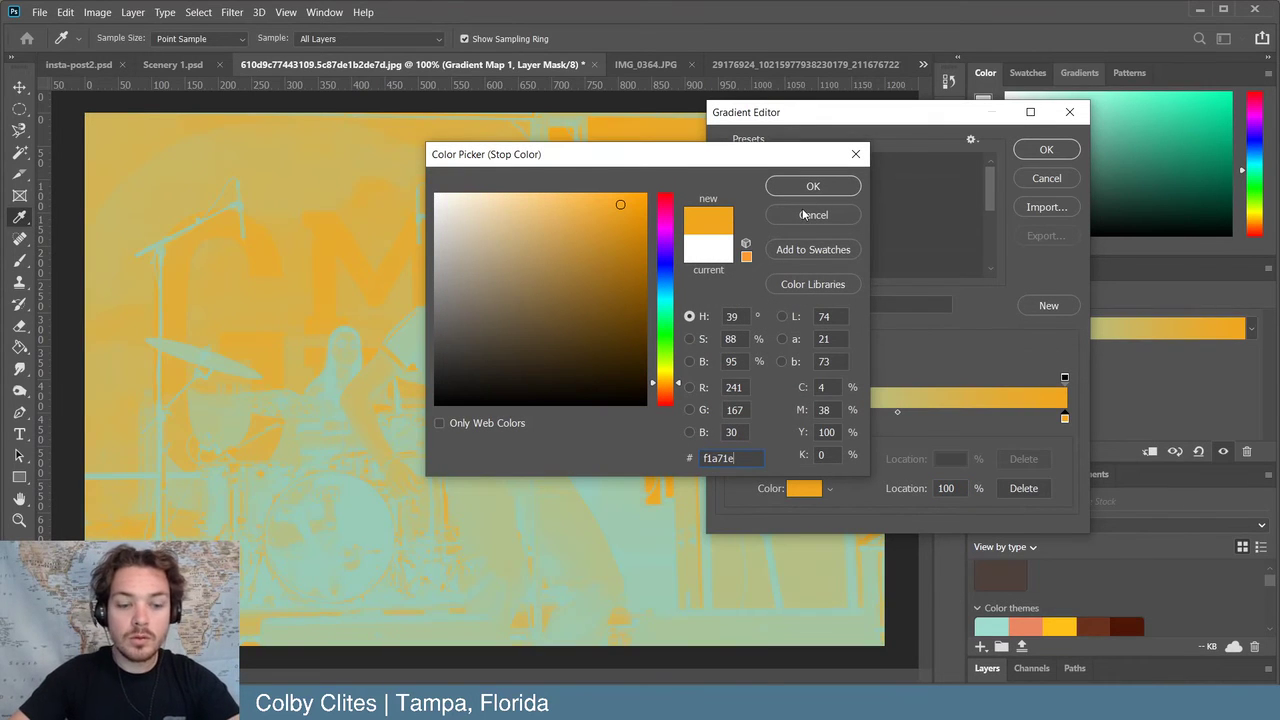
pyautogui.click(810, 215)
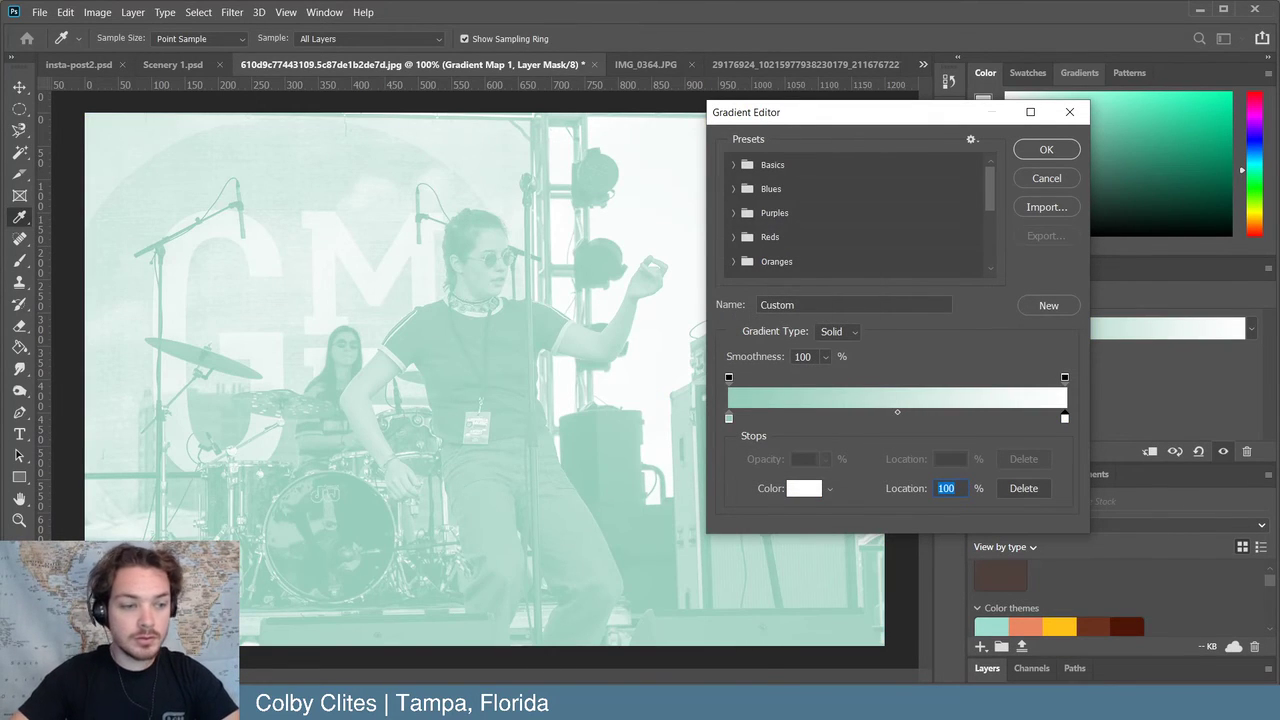
# - Switch to Illustrator, fill the small orange square with the library's brown #4E413C, and get its hex code
pyautogui.click(628, 615)
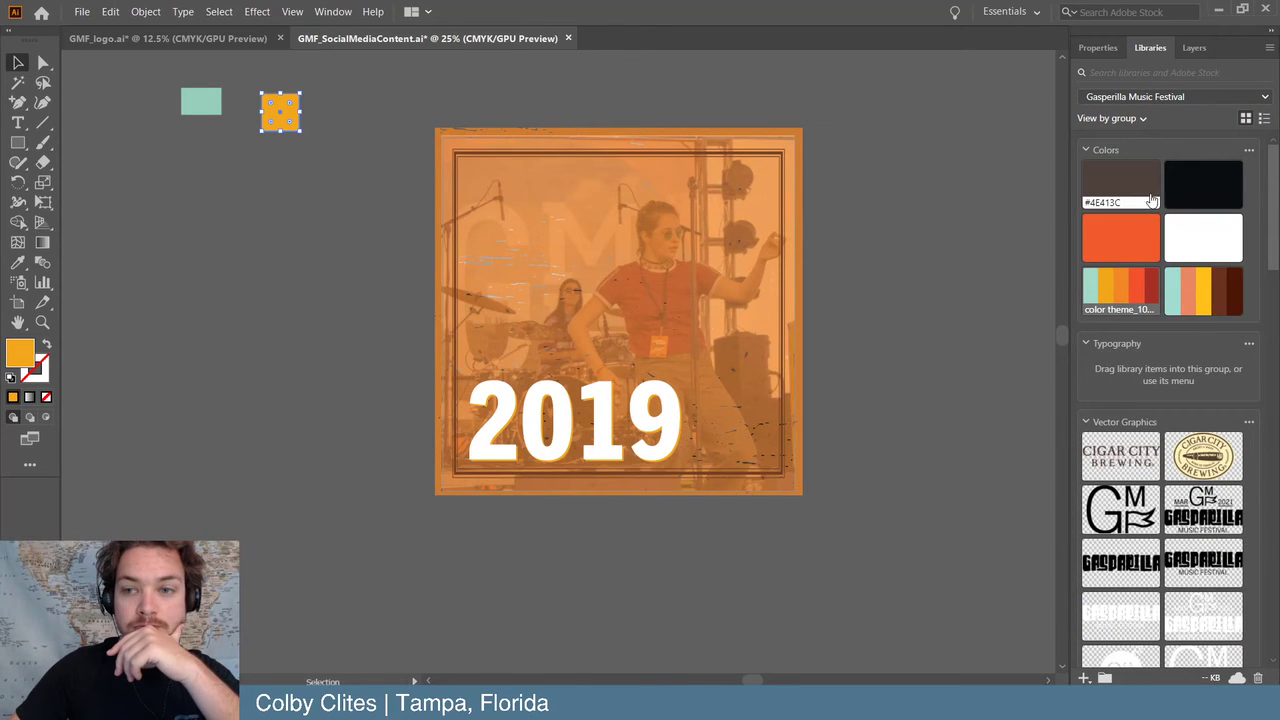
pyautogui.click(1150, 200)
pyautogui.doubleClick(20, 354)
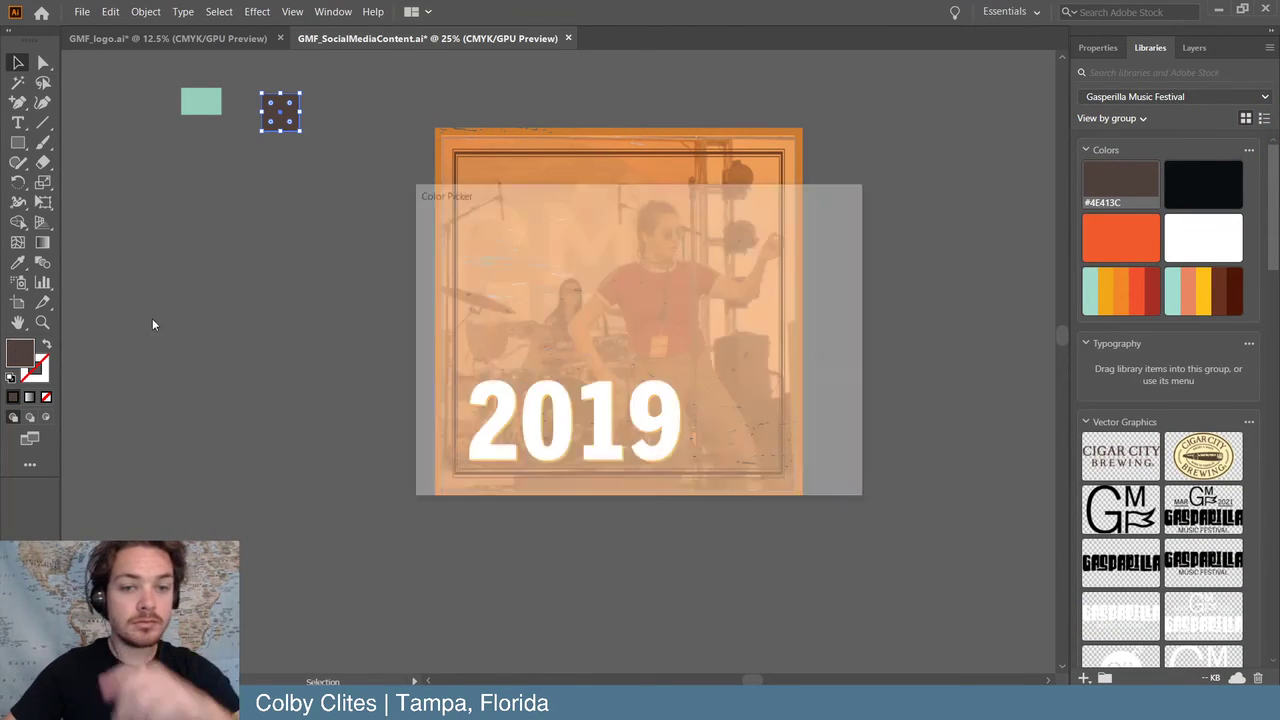
pyautogui.click(815, 270)
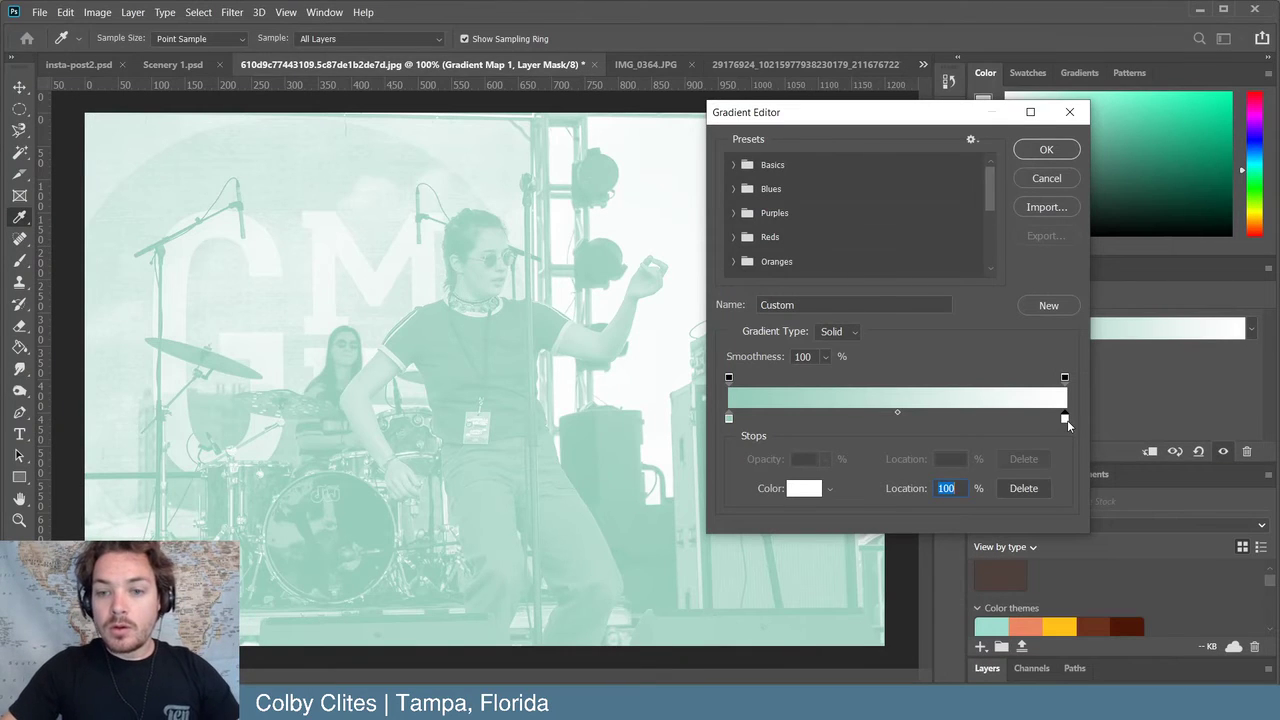
# - Switch to Photoshop, try 4e413c as the colour of the gradient's white end stop, and undo that change
pyautogui.doubleClick(1065, 419)
pyautogui.write('4e413c')
pyautogui.click(810, 190)
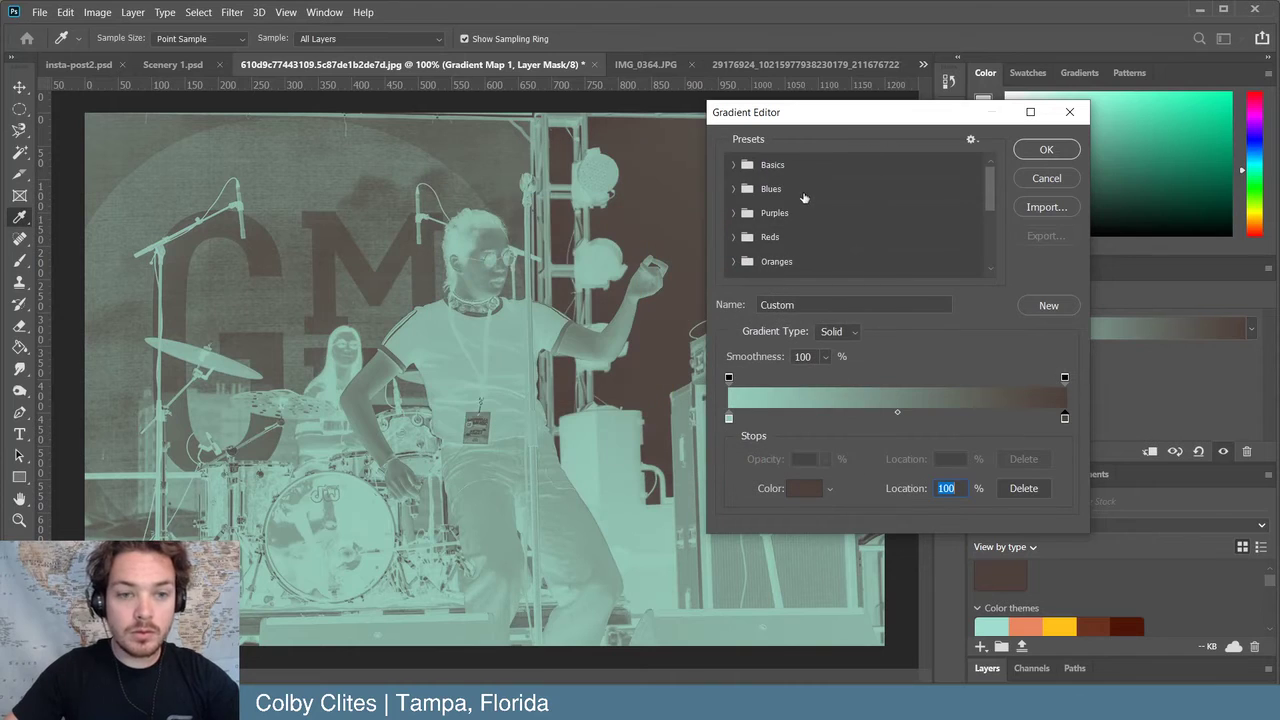
pyautogui.hotkey('ctrl', 'z')
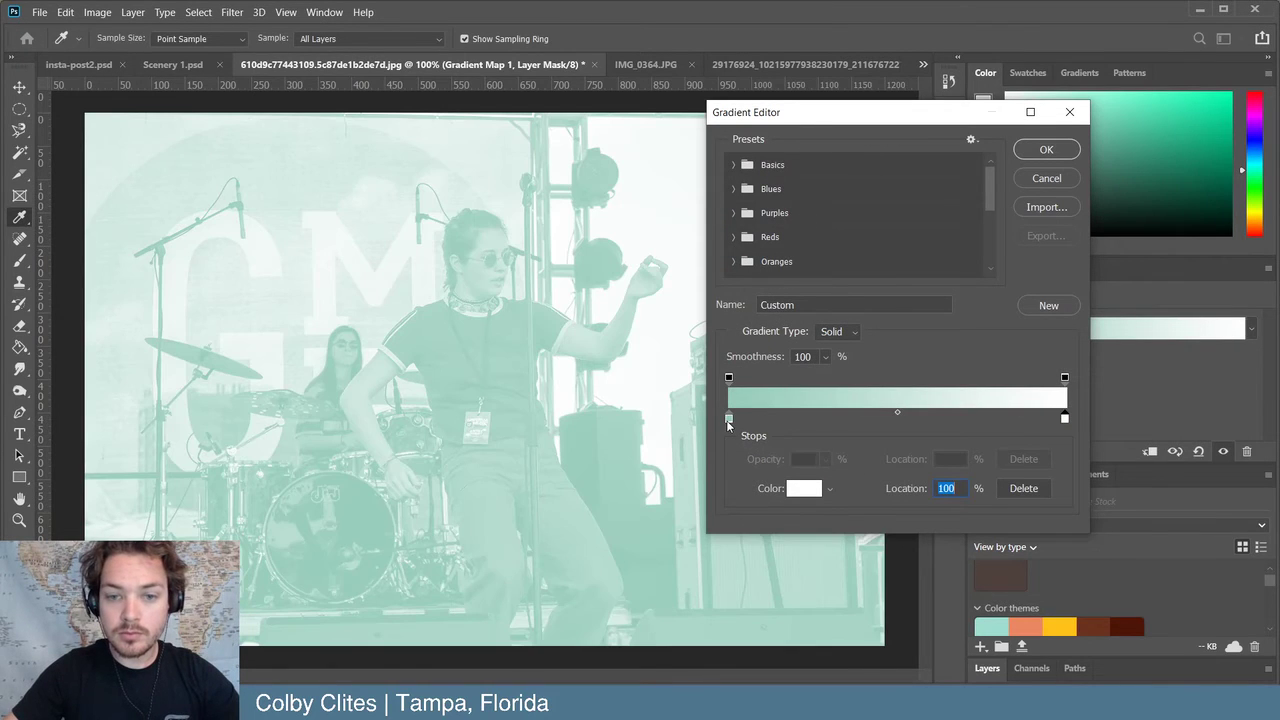
# - Swap the gradient's two colour stops, placing white at 0% and teal at 100%
pyautogui.moveTo(729, 420); pyautogui.dragTo(988, 420)
pyautogui.moveTo(1065, 418); pyautogui.dragTo(729, 418)
pyautogui.moveTo(988, 421); pyautogui.dragTo(1065, 418)
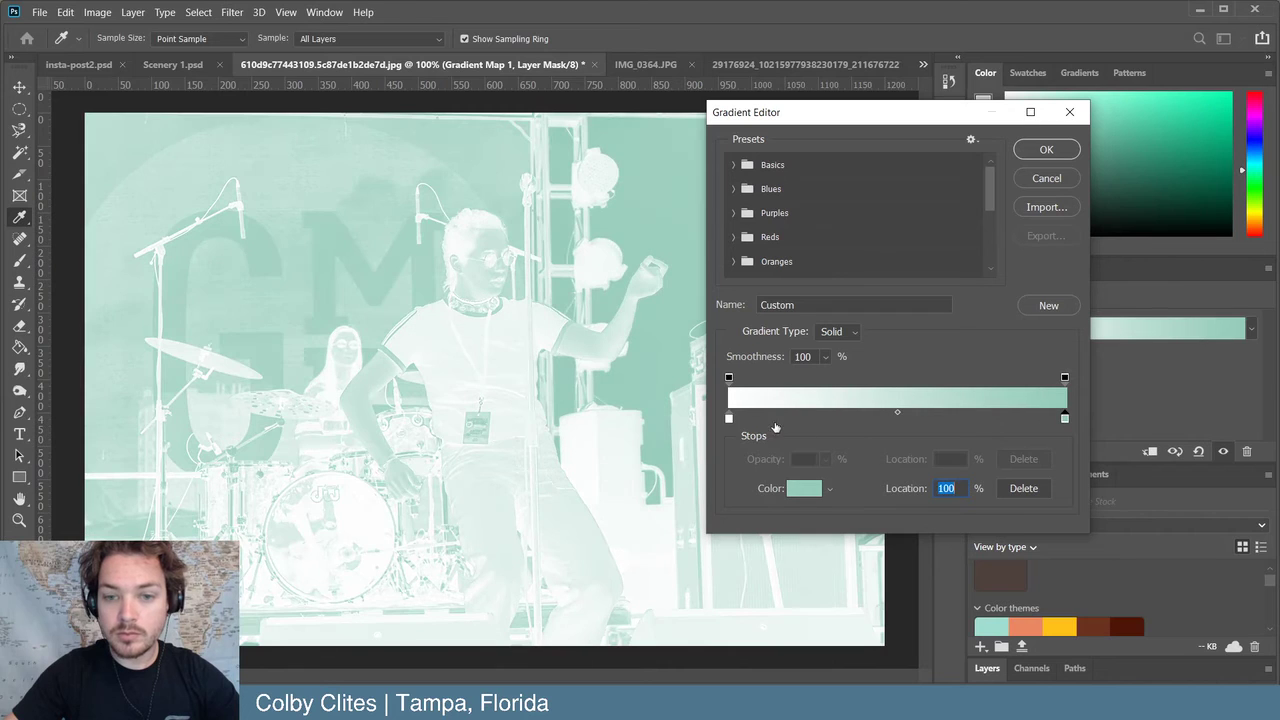
# - Change the gradient's white start stop to brown 4e413c and apply the edited gradient map
pyautogui.click(729, 420)
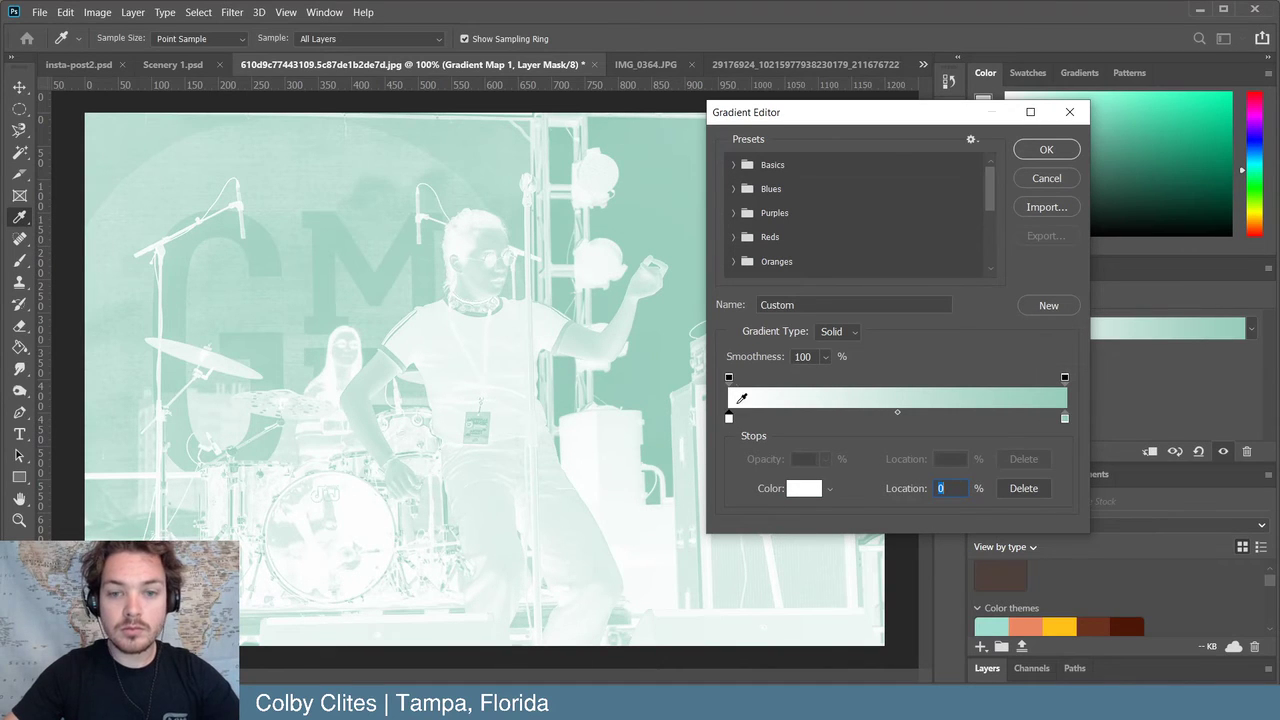
pyautogui.doubleClick(729, 418)
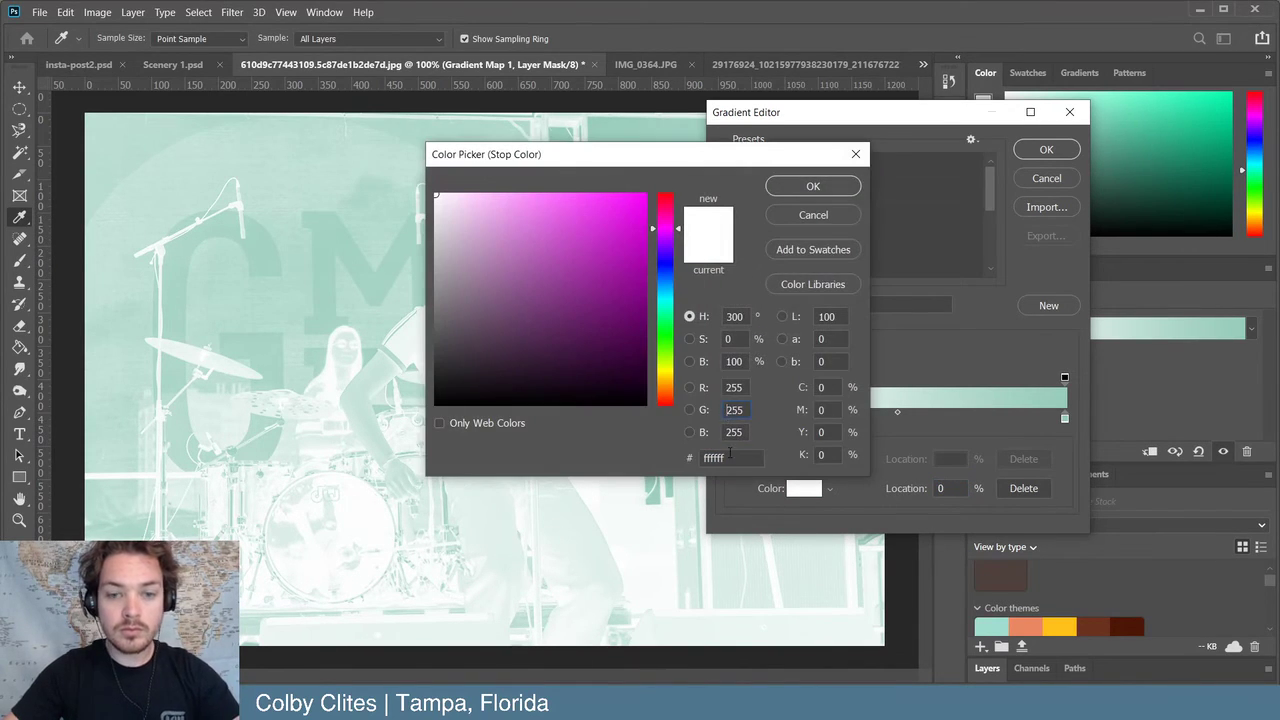
pyautogui.doubleClick(729, 456)
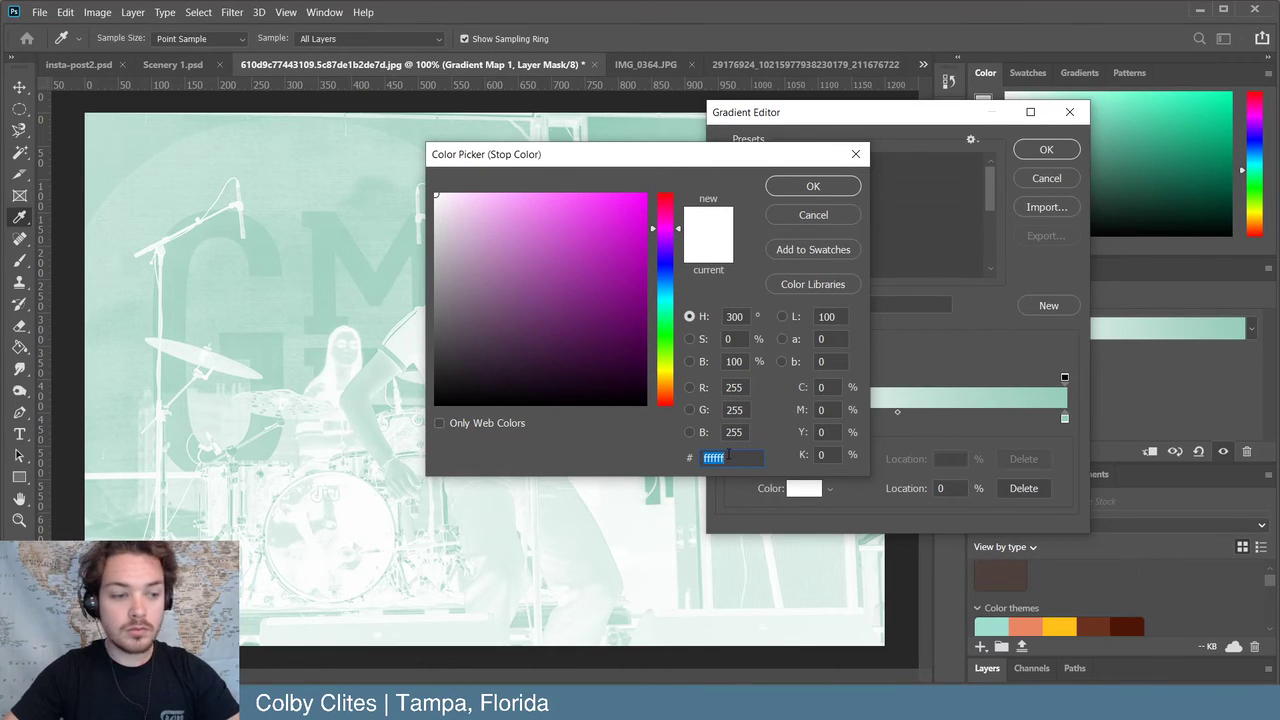
pyautogui.hotkey('ctrl', 'v')
pyautogui.click(813, 186)
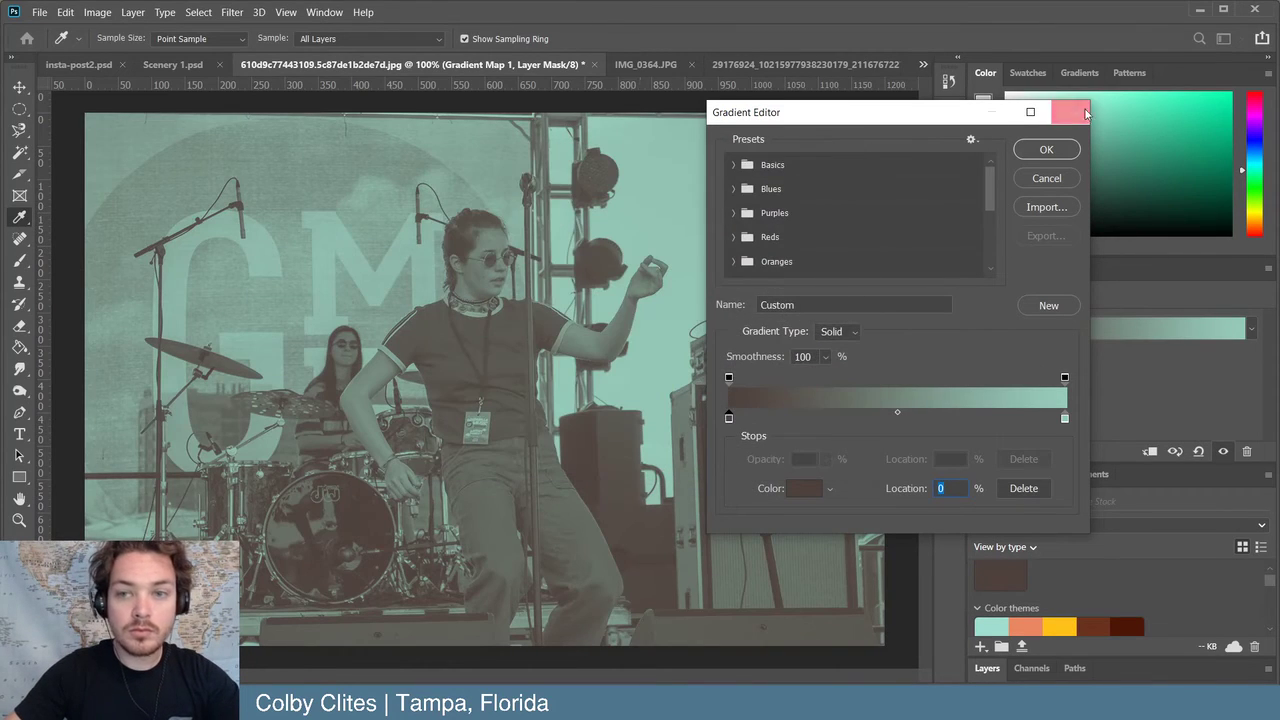
pyautogui.click(1046, 149)
# - Export the brown-and-teal singer photo as a 1200 × 800 px JPG at 100% quality
pyautogui.click(40, 12)
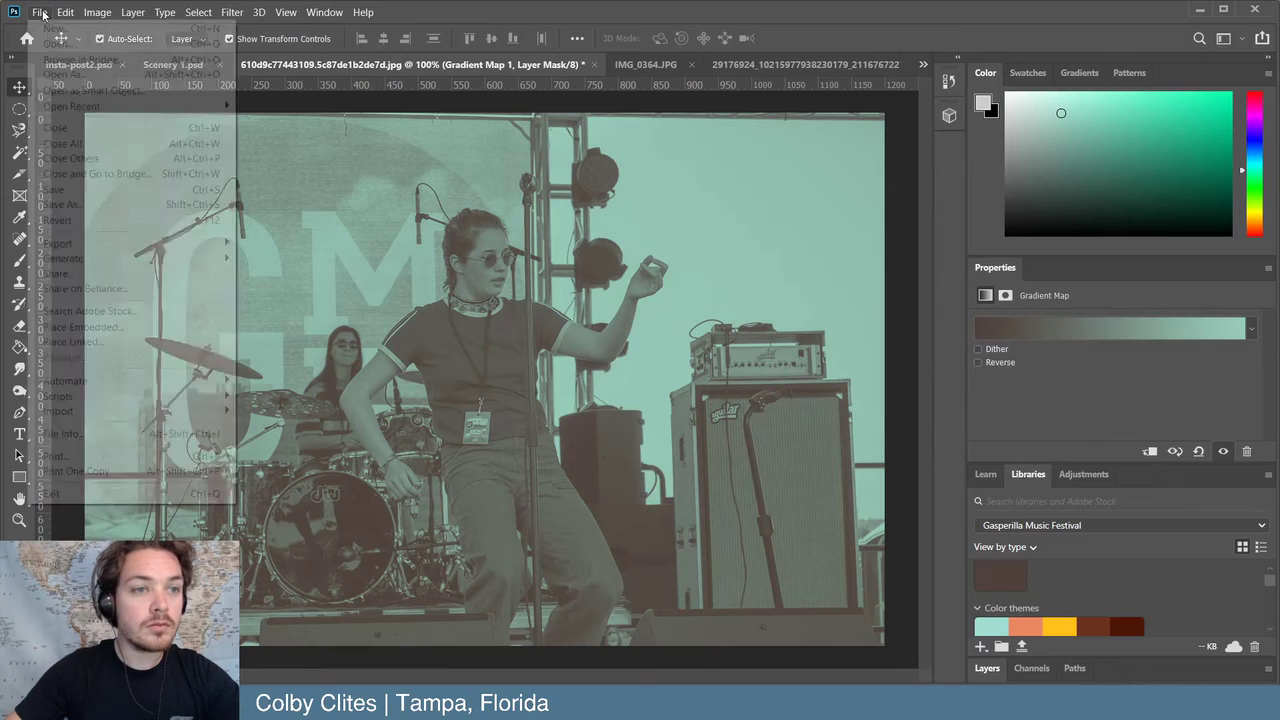
pyautogui.moveTo(100, 243)
pyautogui.click(340, 256)
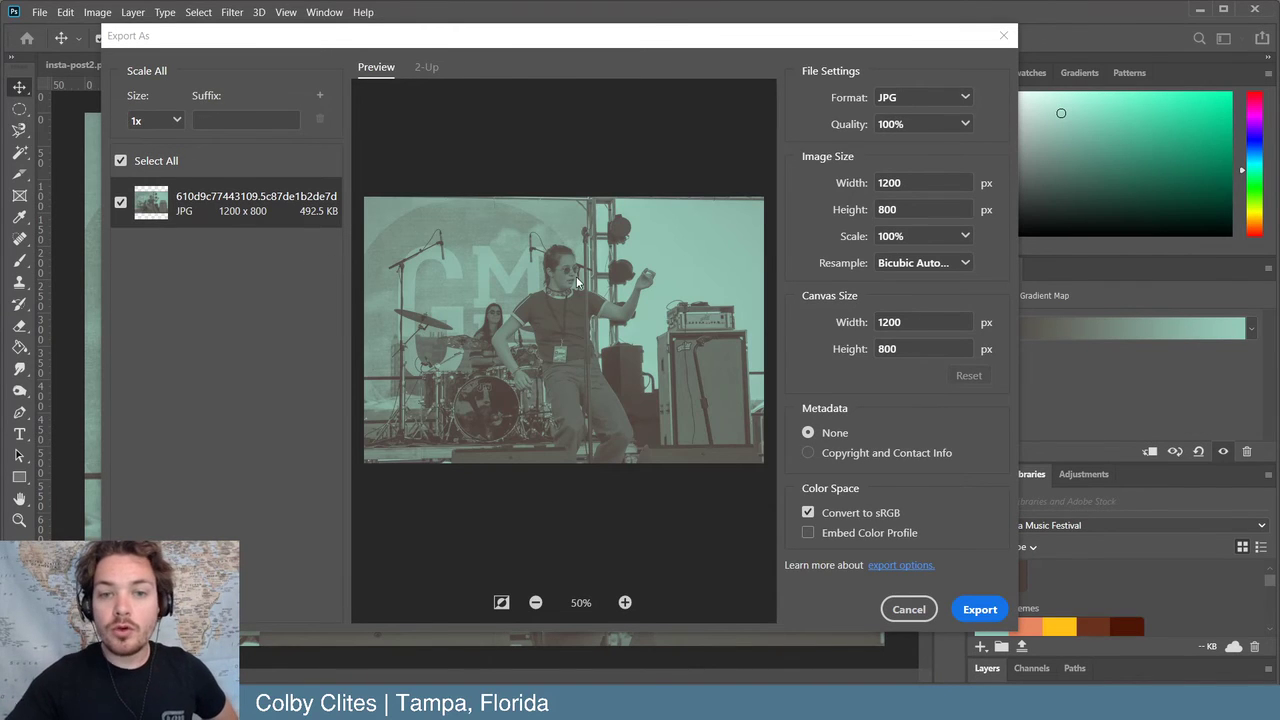
pyautogui.click(980, 610)
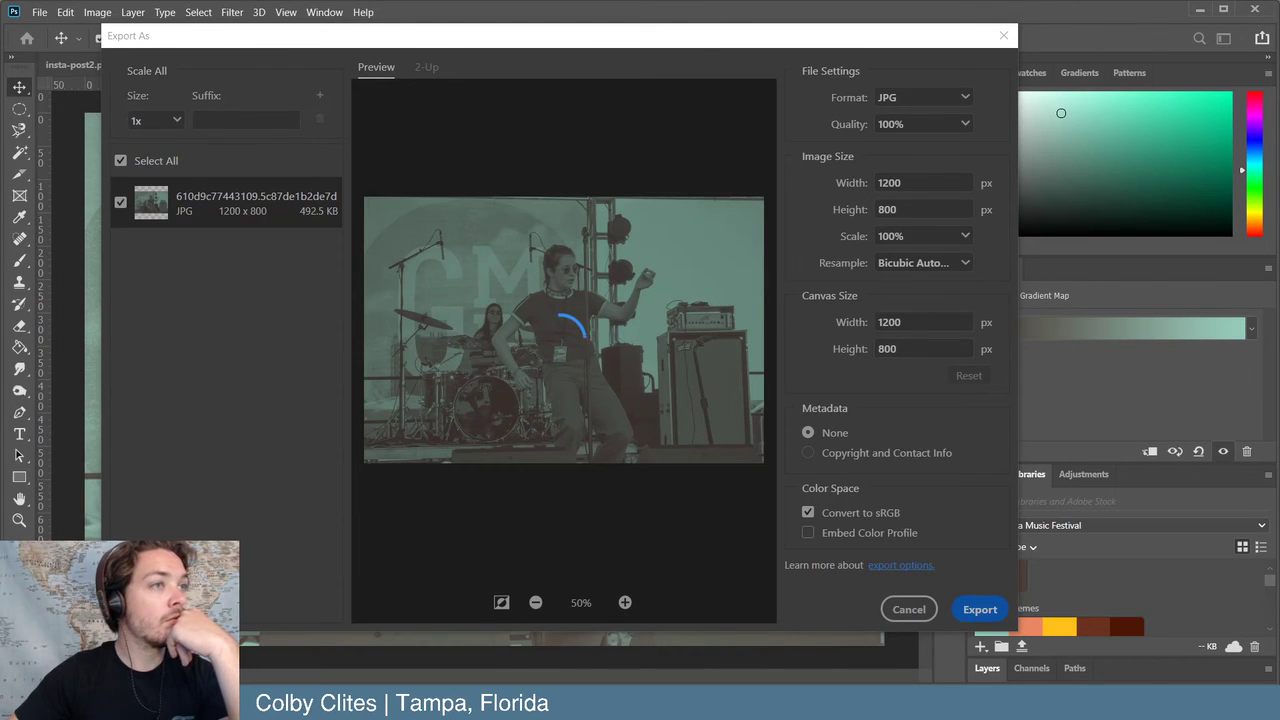
pyautogui.press('Escape')
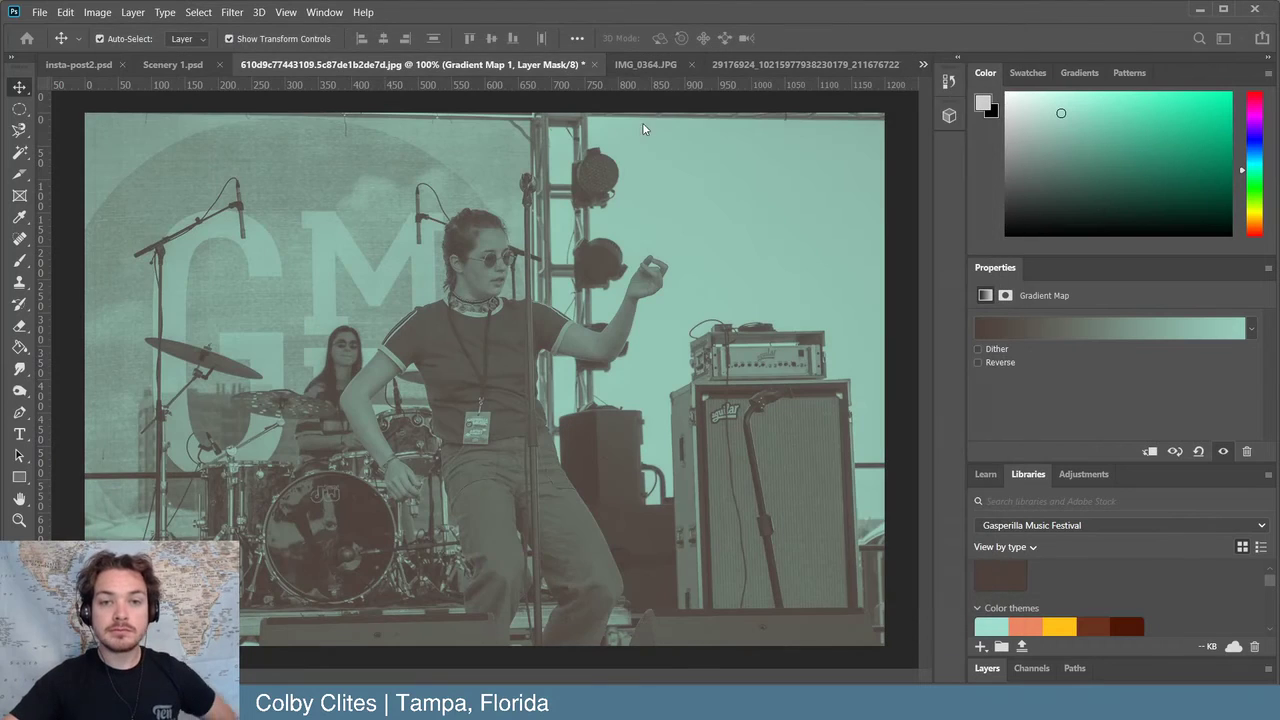
# - Move the IMG_0364.JPG document behind the harp photo in the document order, and return to the singer photo
pyautogui.click(653, 64)
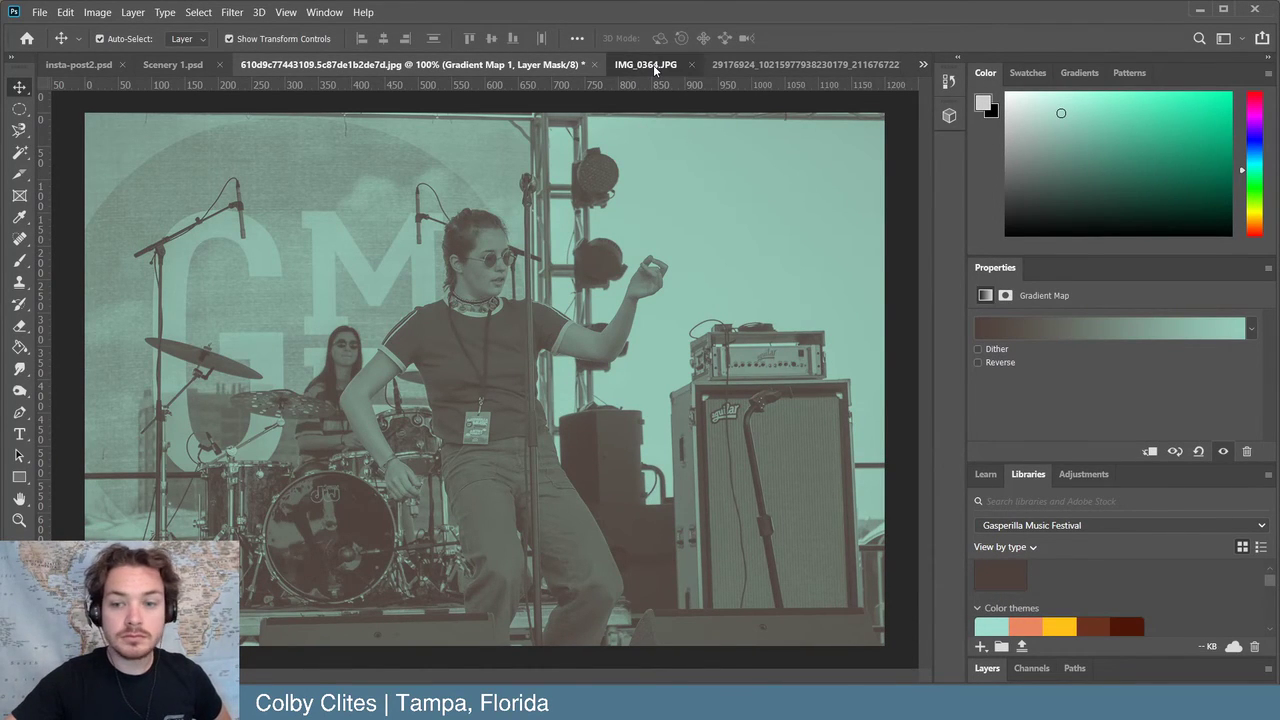
pyautogui.moveTo(653, 64); pyautogui.dragTo(532, 72)
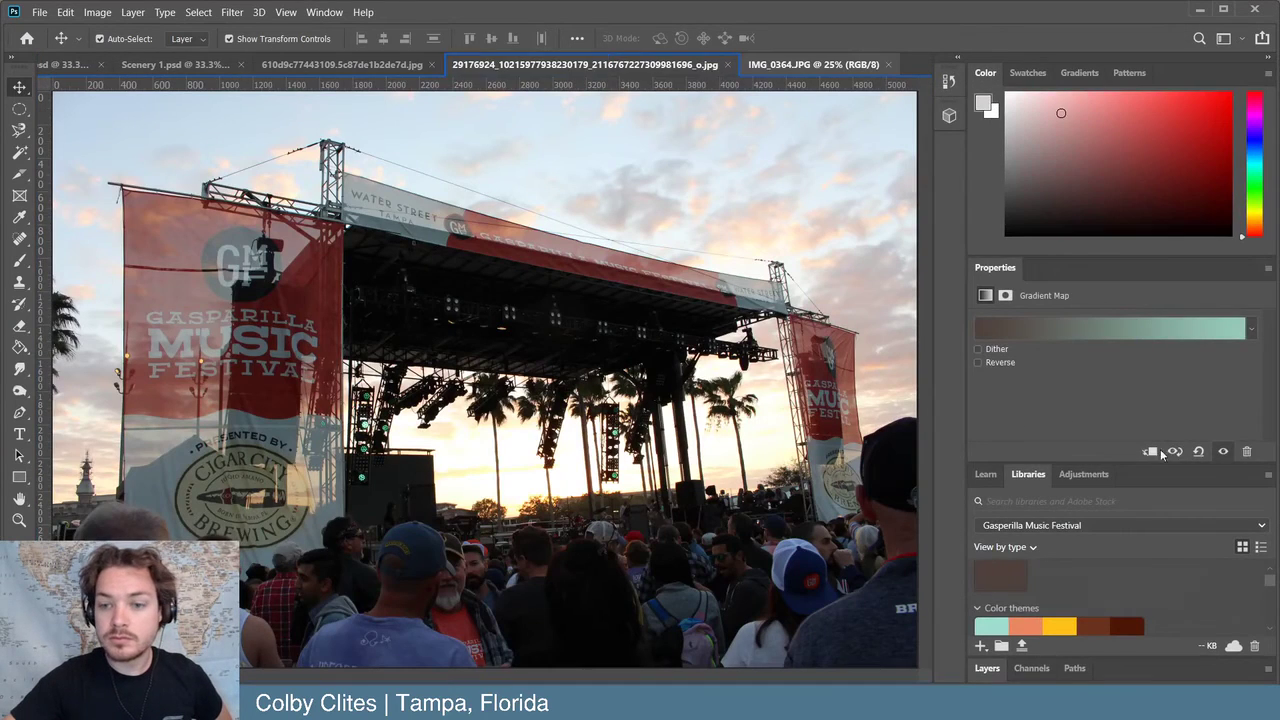
pyautogui.scroll(-2, 1158, 567)
pyautogui.click(336, 64)
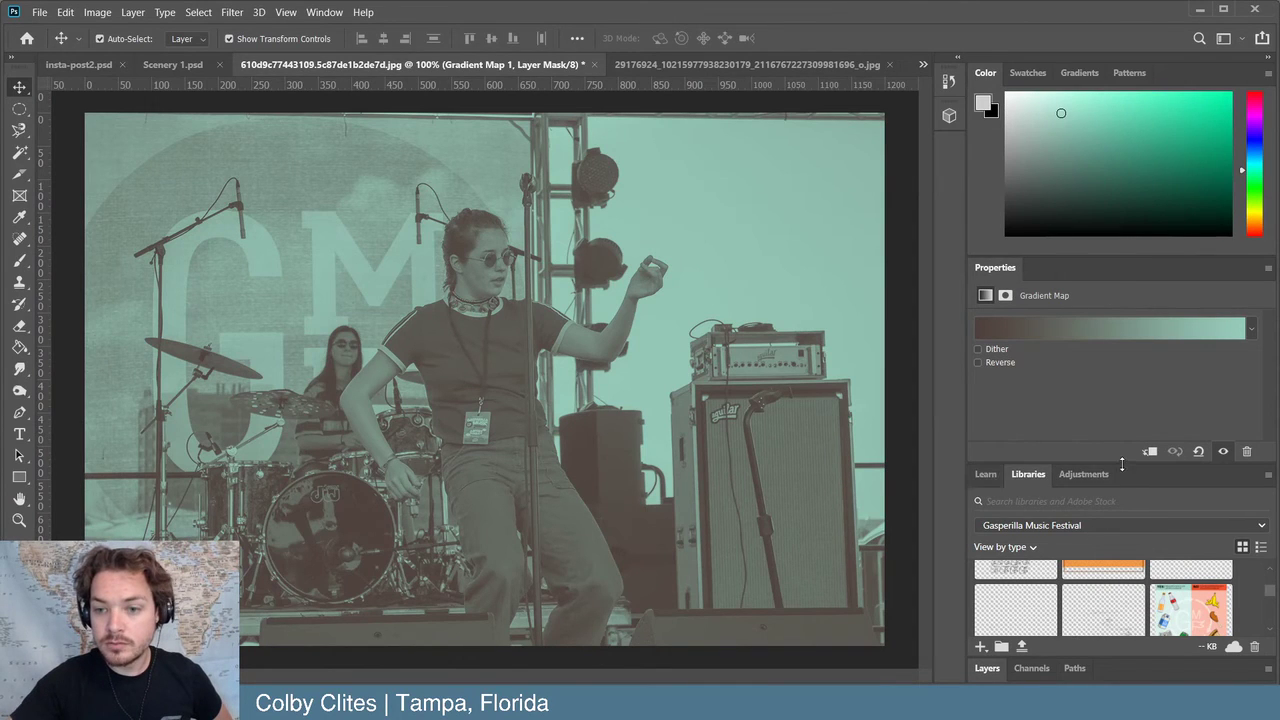
# - Reveal the singer photo's layers and copy its Gradient Map 1 layer onto the harp photo
pyautogui.moveTo(1120, 463); pyautogui.dragTo(1116, 381)
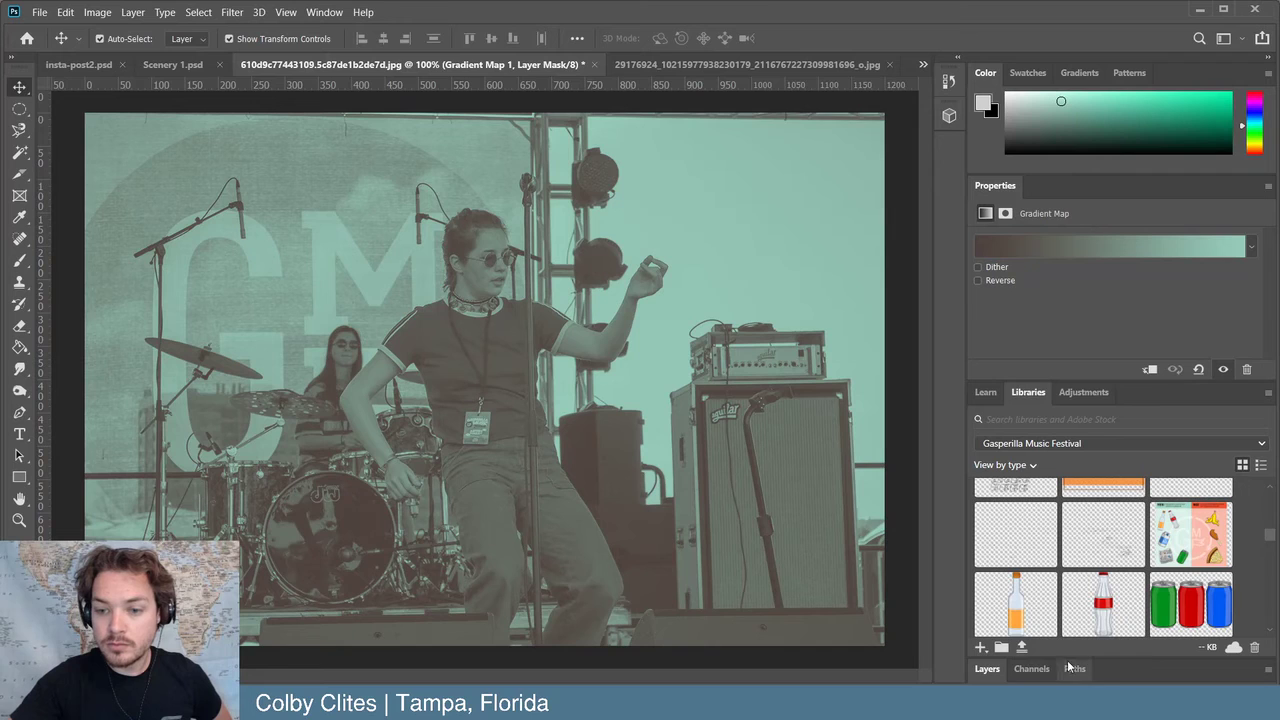
pyautogui.click(1031, 668)
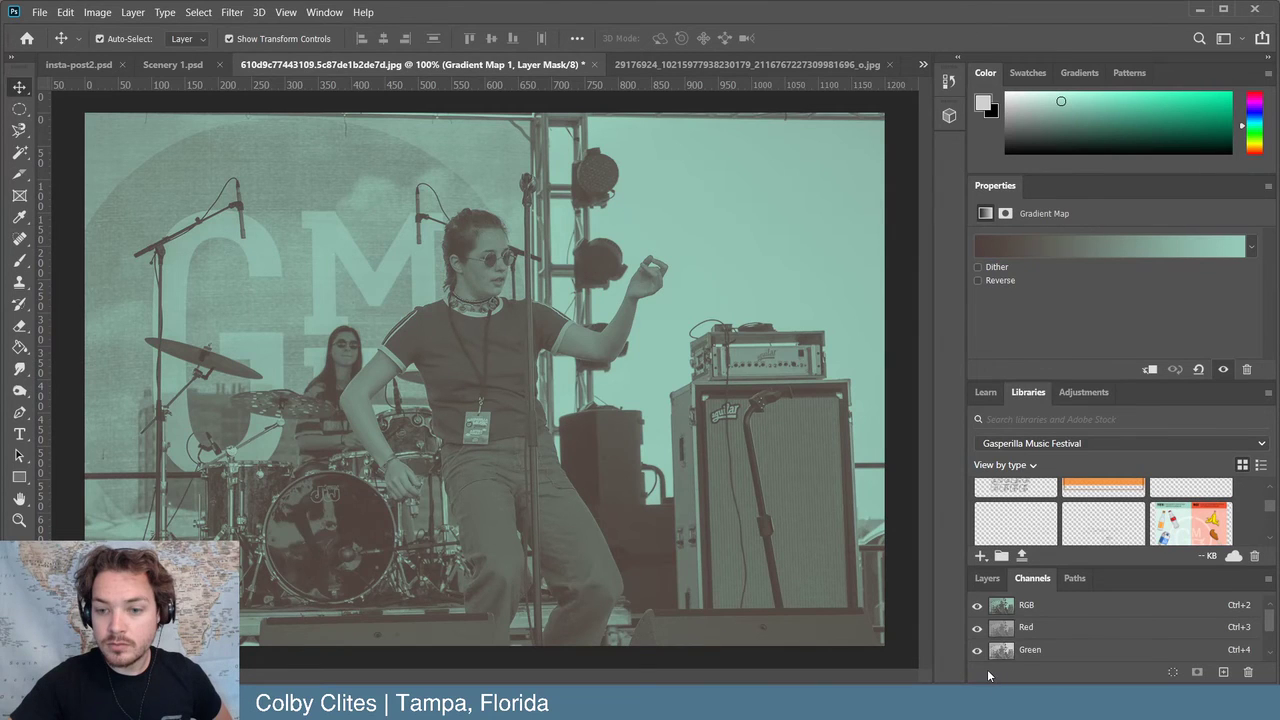
pyautogui.click(988, 578)
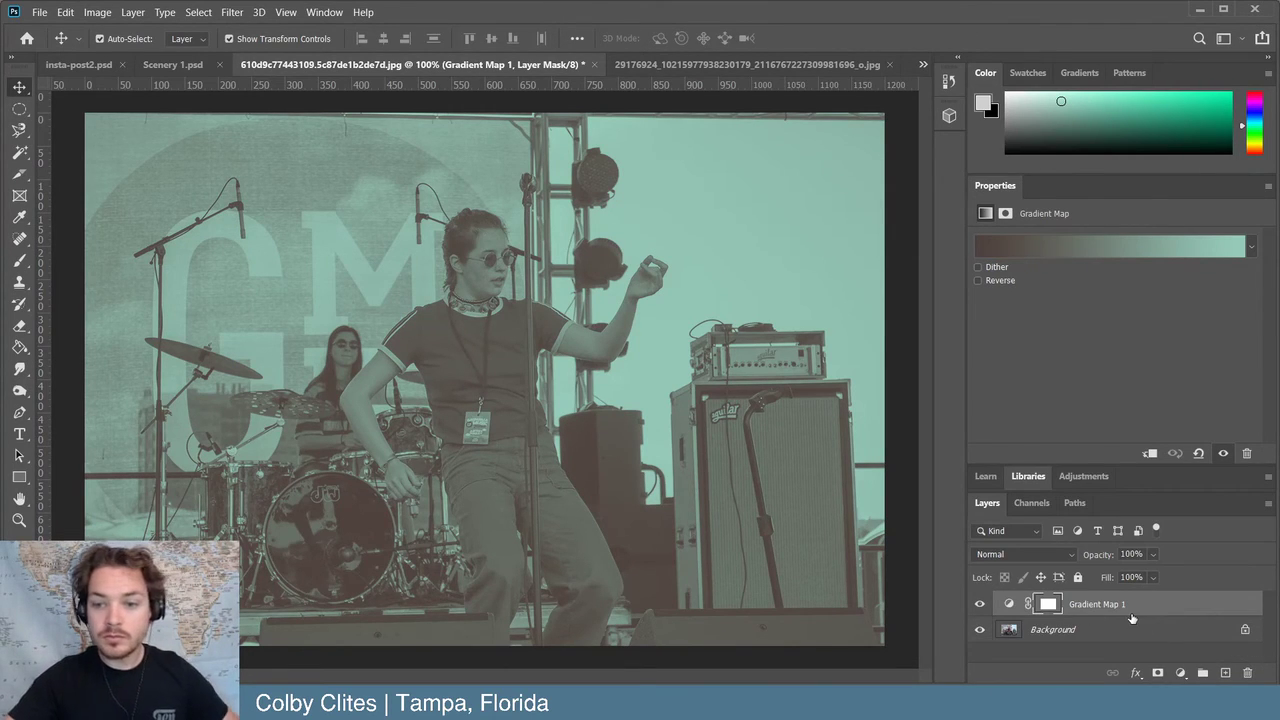
pyautogui.click(745, 64)
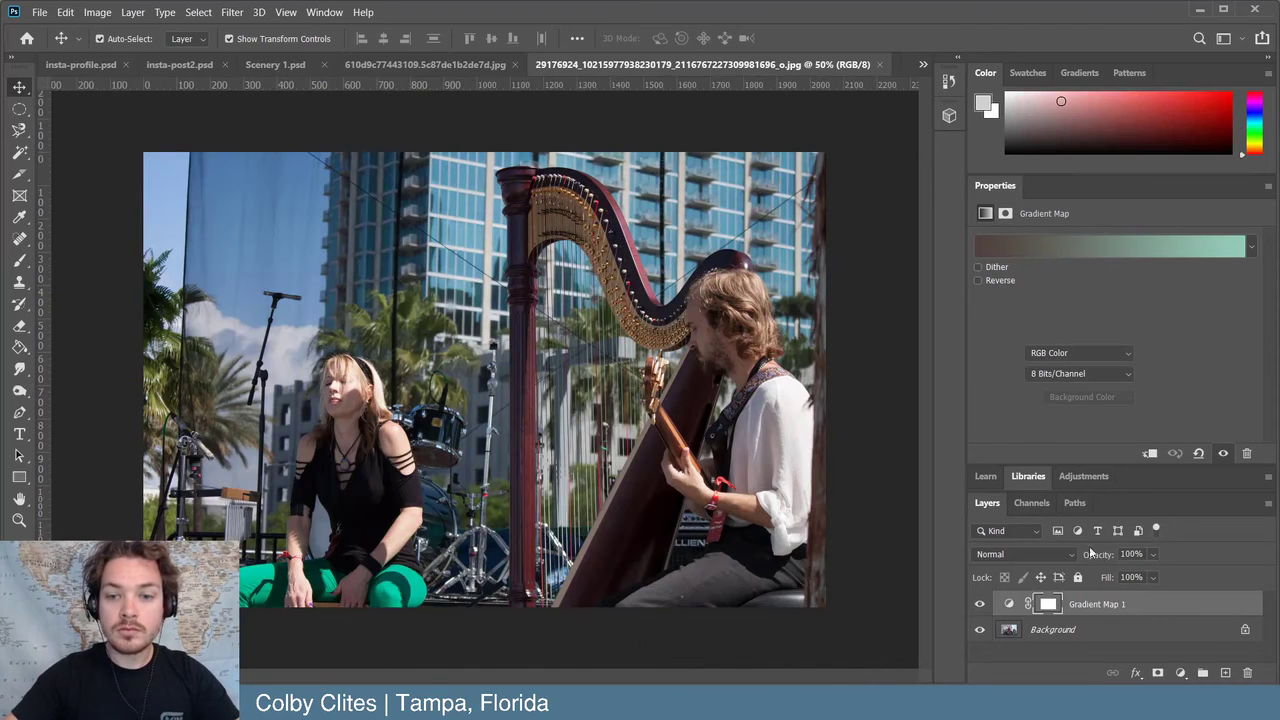
pyautogui.moveTo(1088, 601); pyautogui.dragTo(1088, 599)
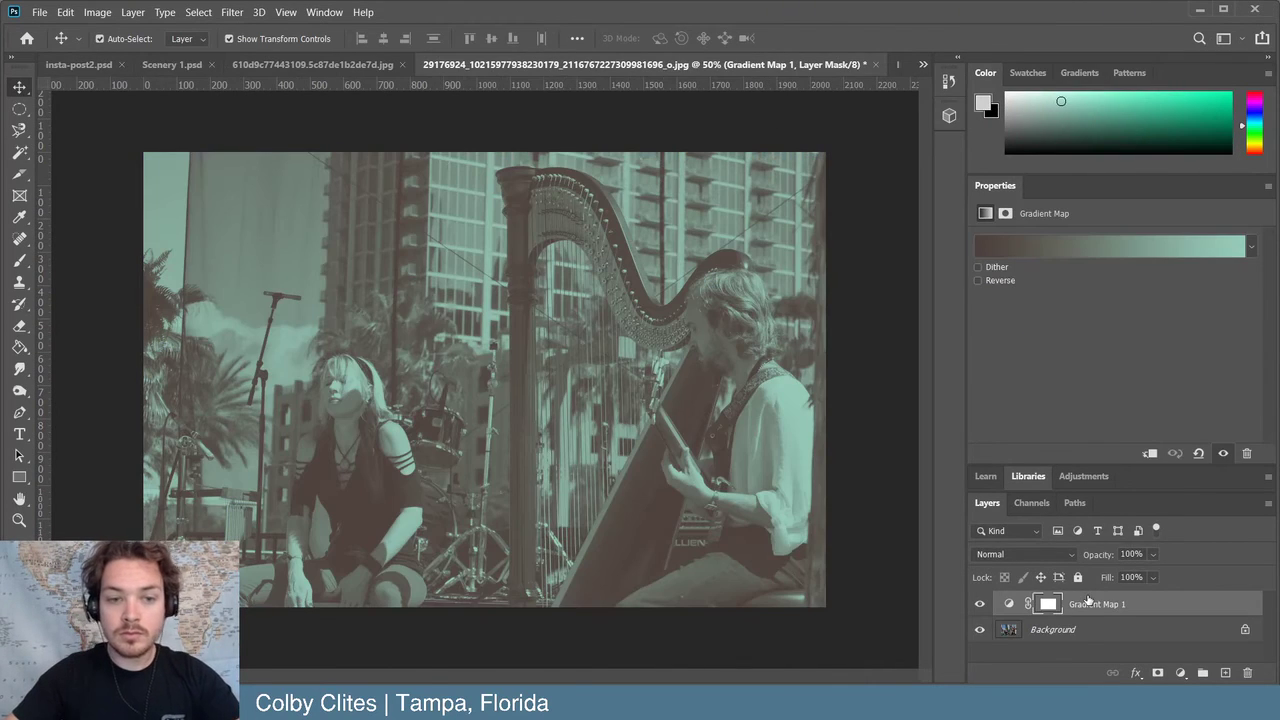
# - Export the recoloured harp photo as a 2048 × 1365 px JPG at 100% quality
pyautogui.click(40, 12)
pyautogui.moveTo(100, 249)
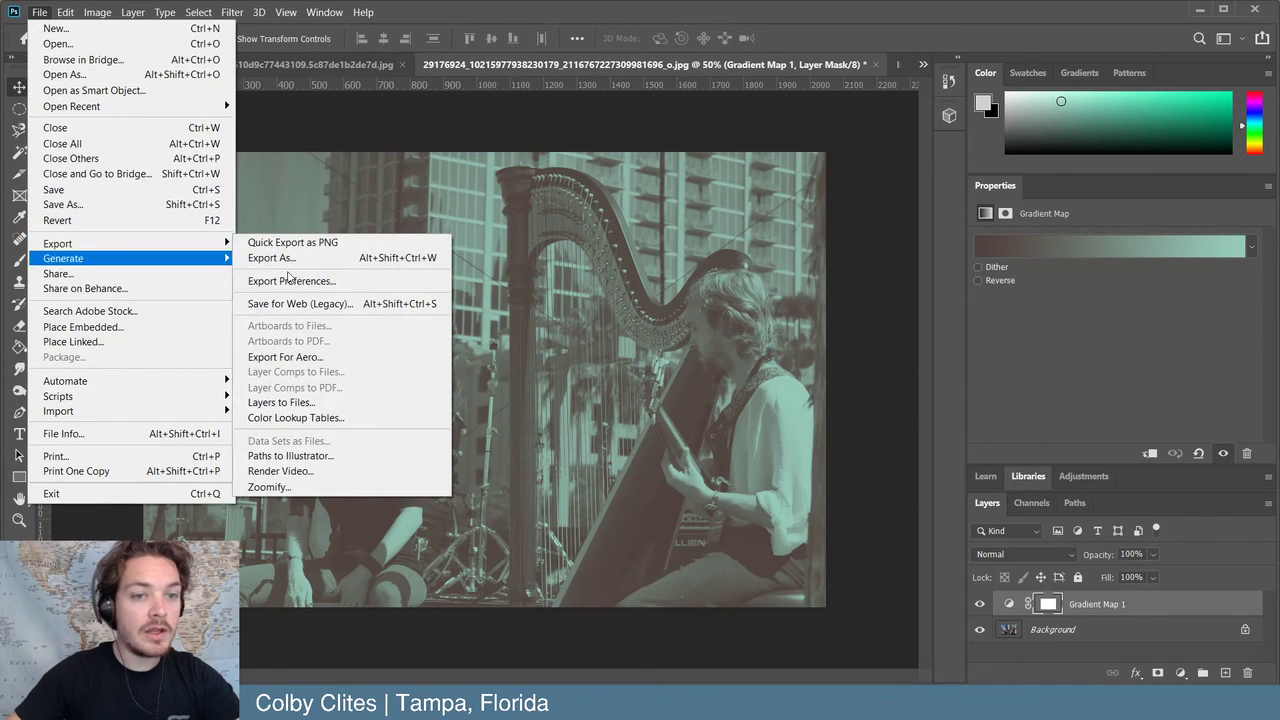
pyautogui.click(350, 259)
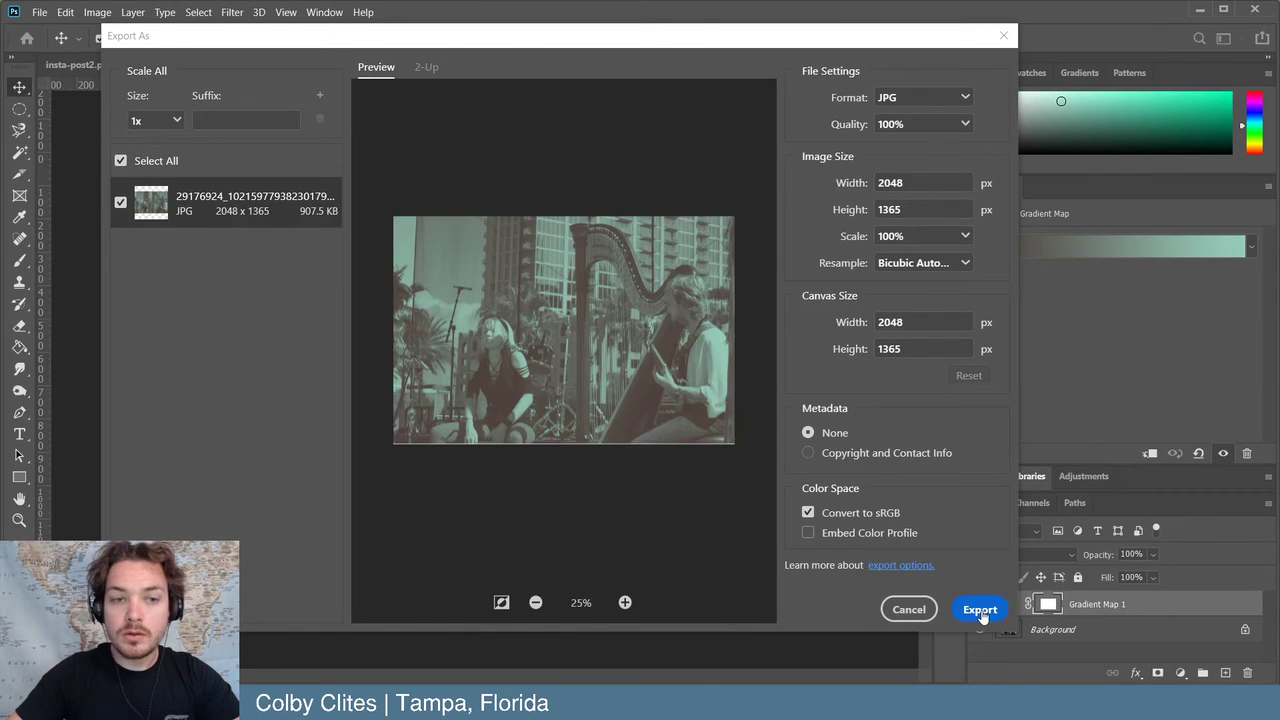
pyautogui.click(980, 609)
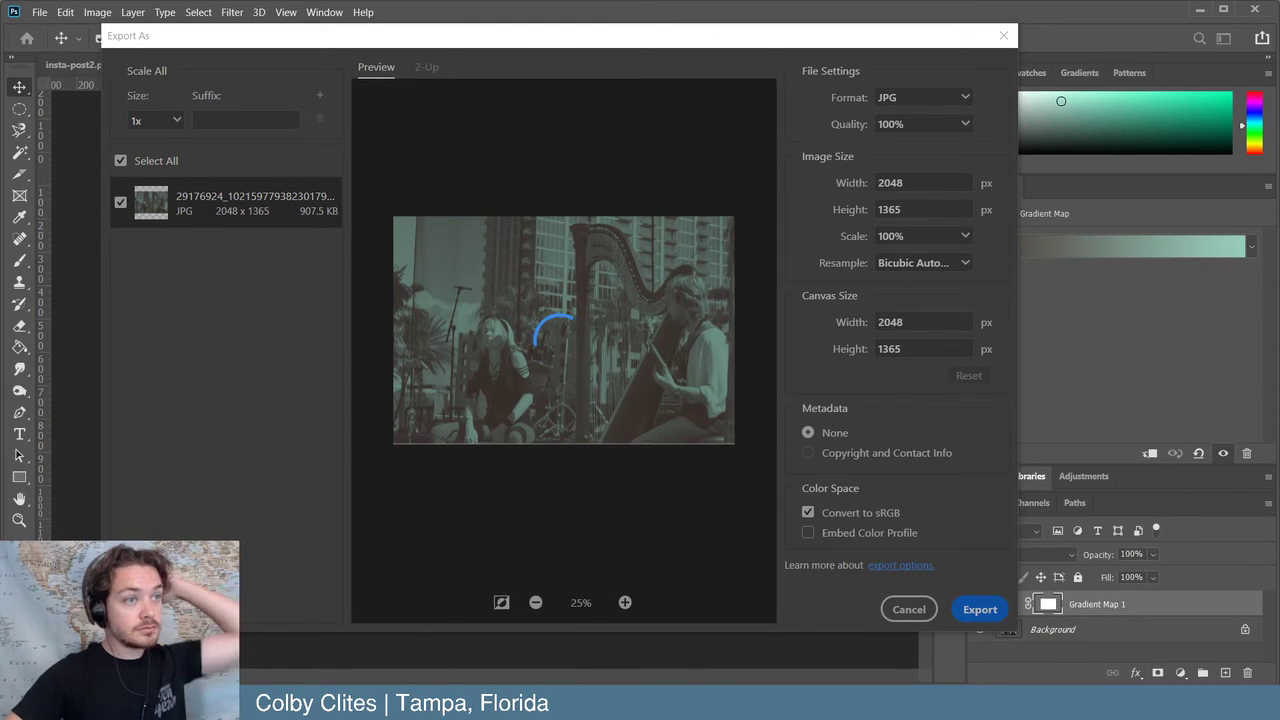
pyautogui.press('Escape')
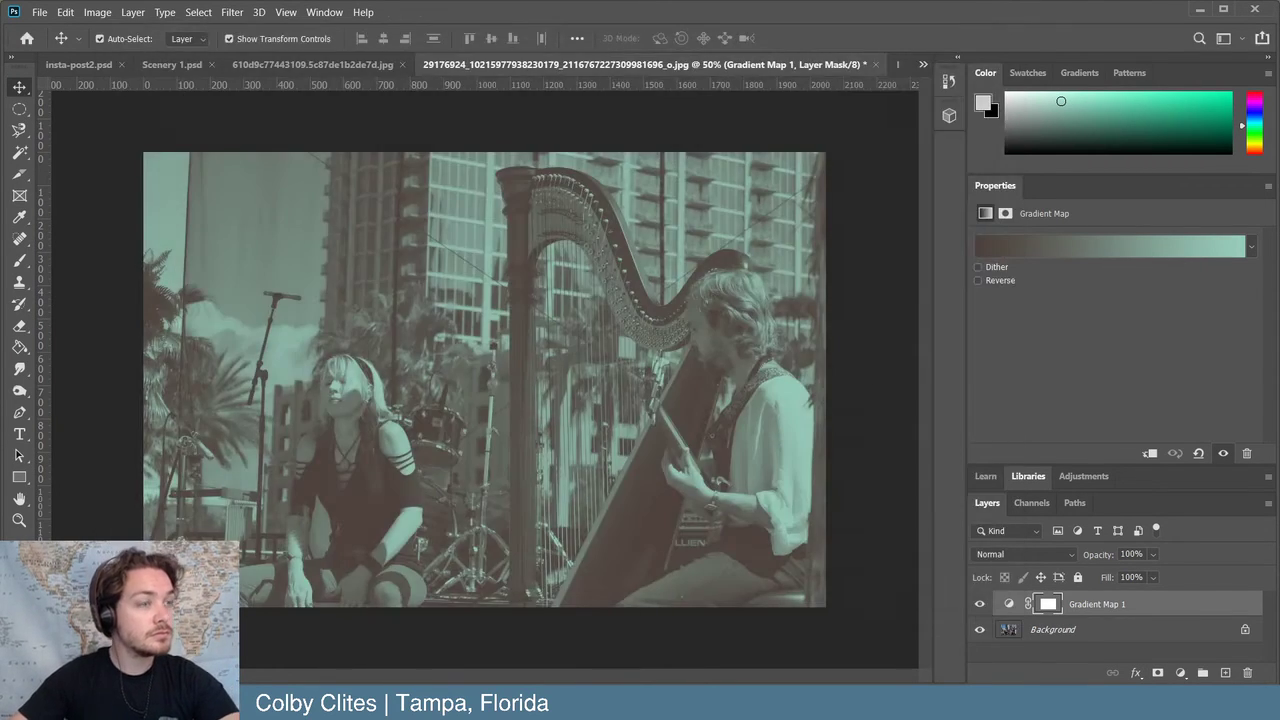
# - Switch to the IMG_0364.JPG stage photo and apply the same brown-to-teal Gradient Map layer to it
pyautogui.click(307, 64)
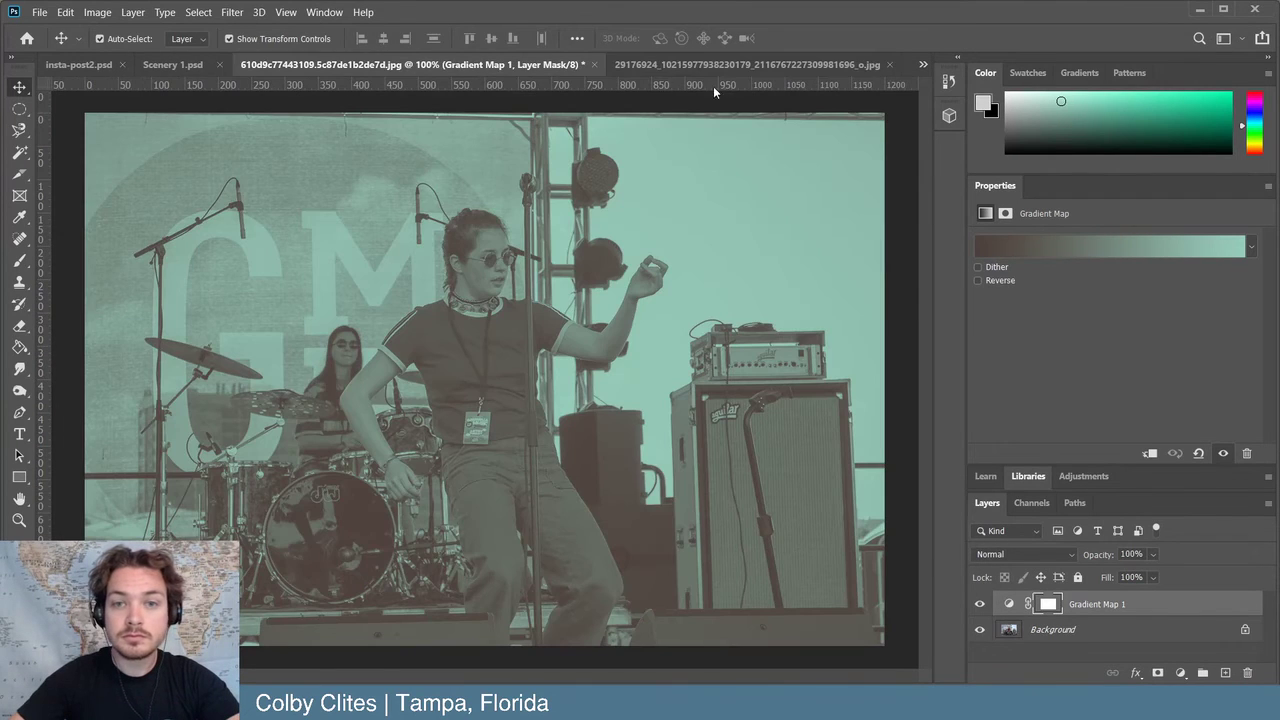
pyautogui.click(730, 64)
pyautogui.click(923, 64)
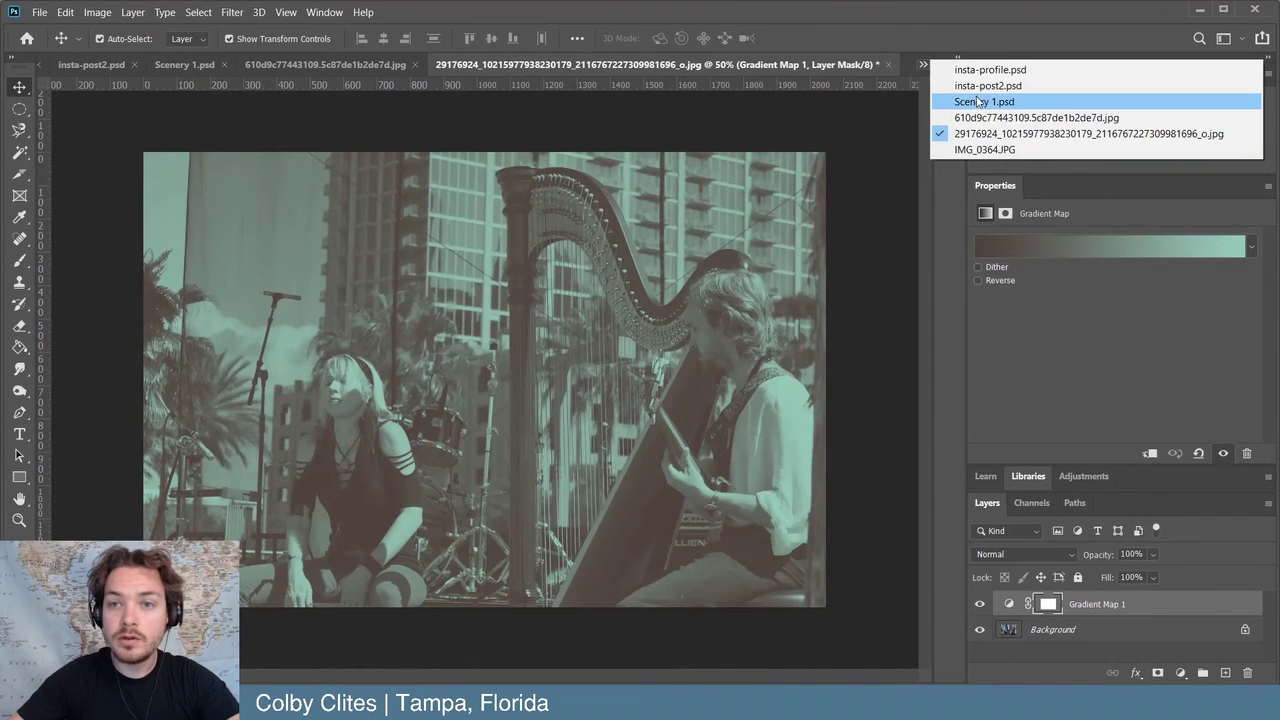
pyautogui.click(984, 149)
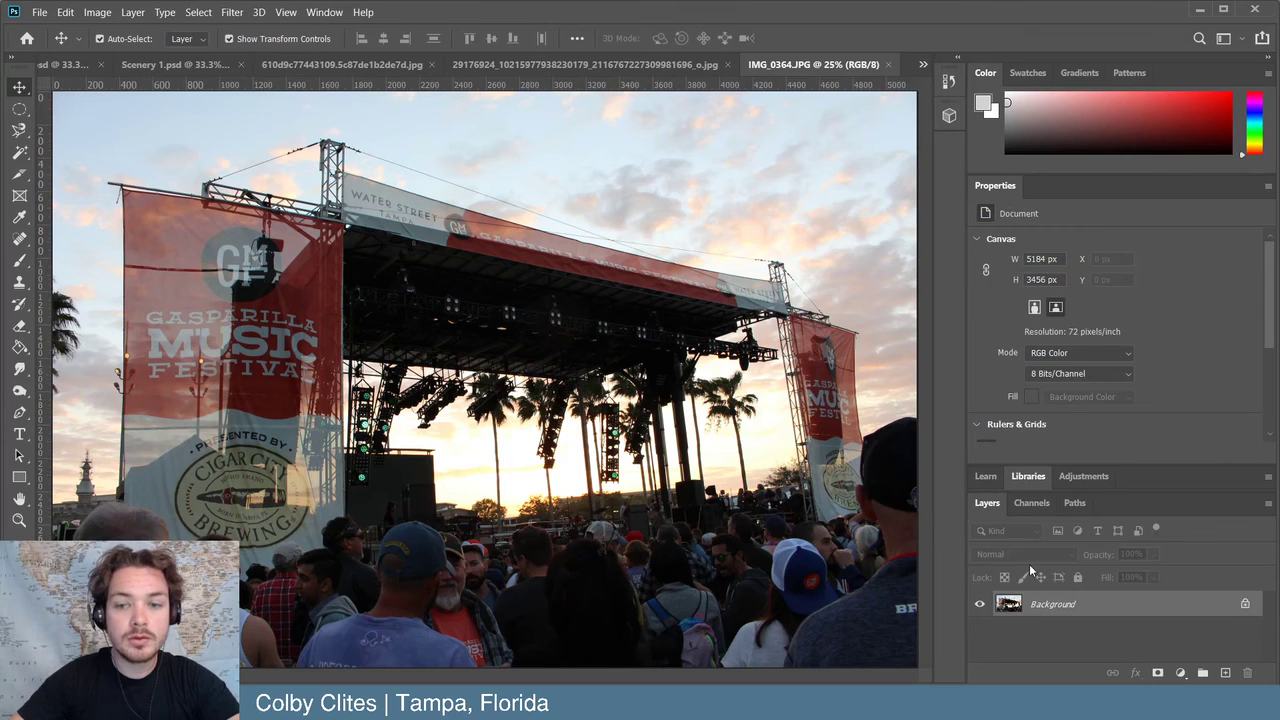
pyautogui.press('F2')
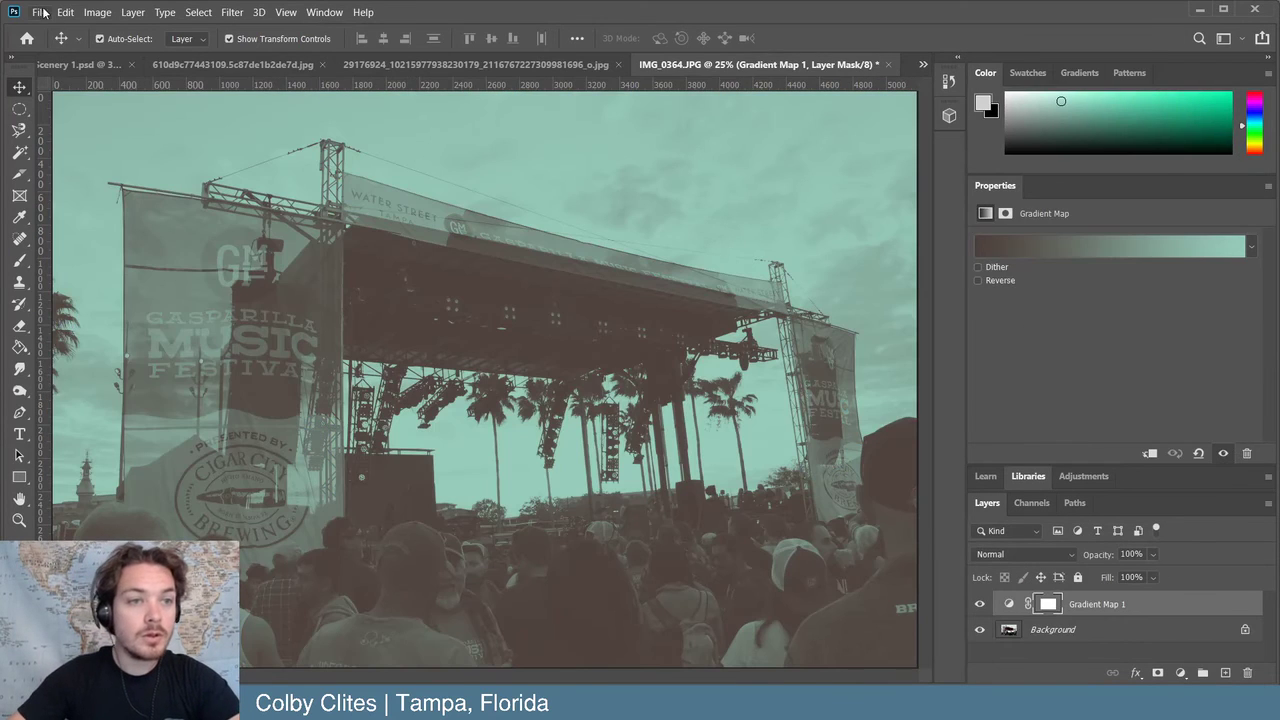
# - Export the recoloured IMG_0364 stage photo as a 5184 × 3456 px JPG at 100% quality
pyautogui.click(42, 12)
pyautogui.moveTo(143, 246)
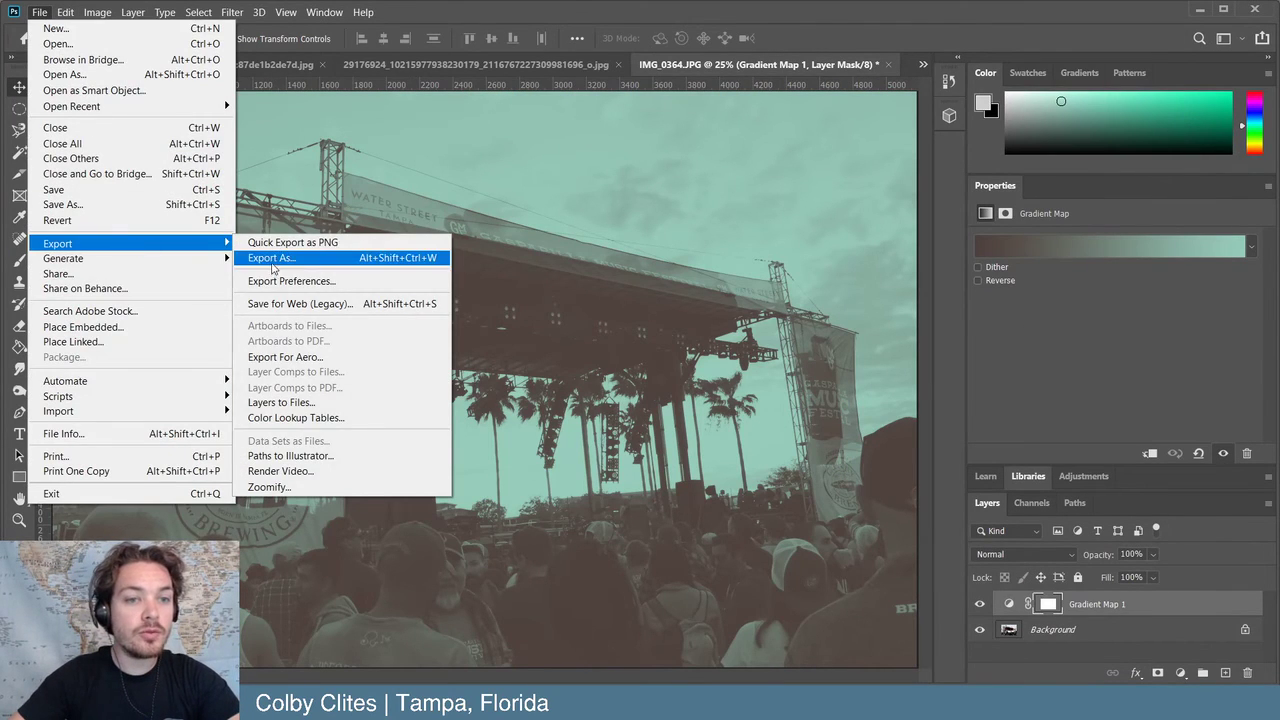
pyautogui.click(272, 258)
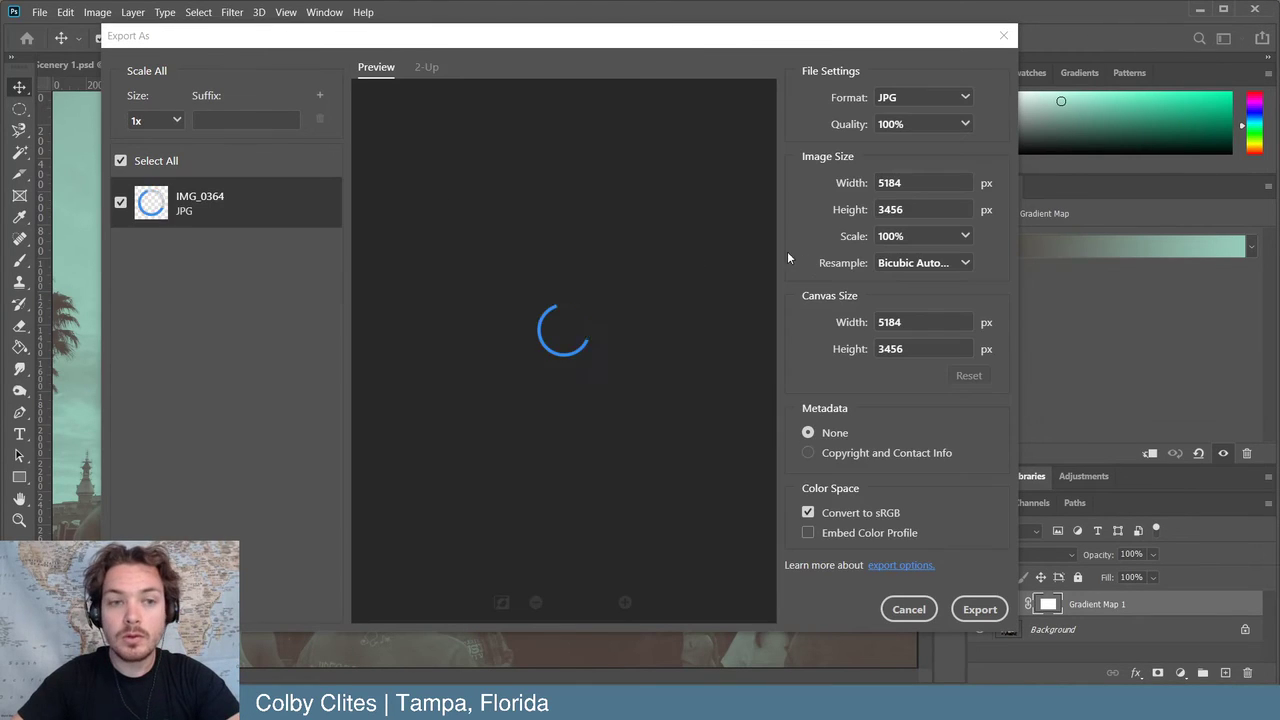
pyautogui.click(979, 610)
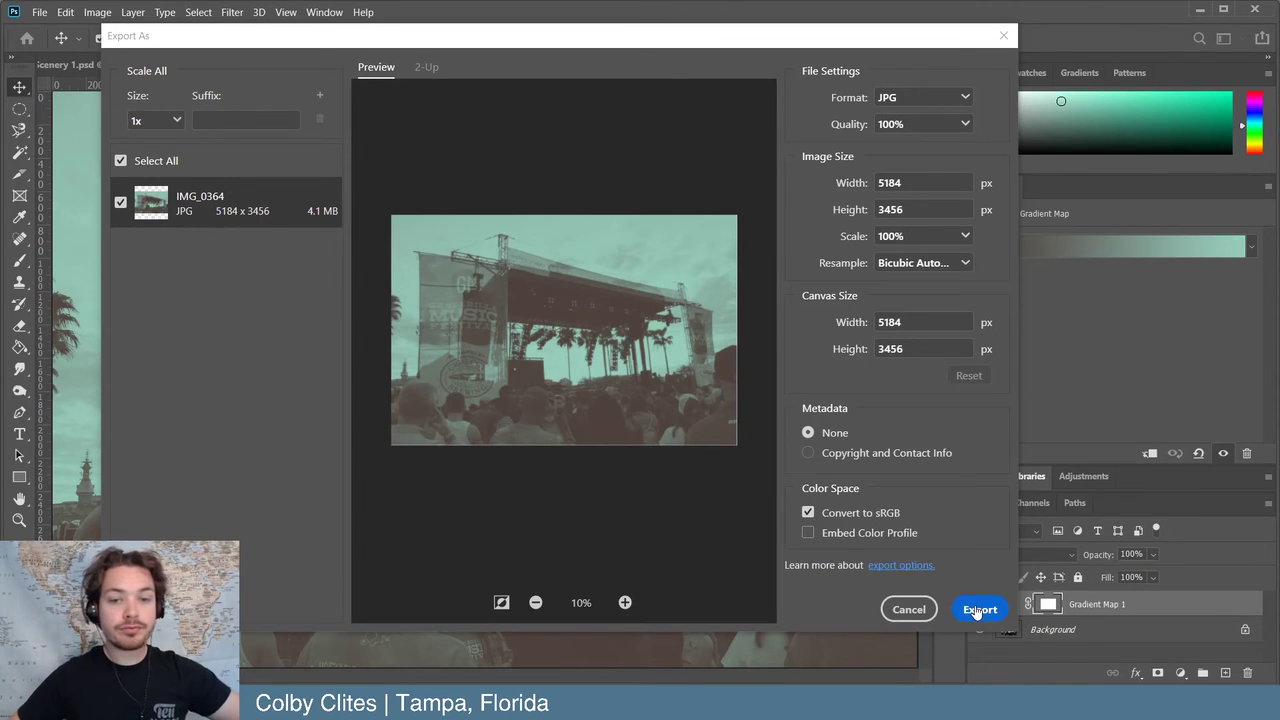
pyautogui.click(976, 612)
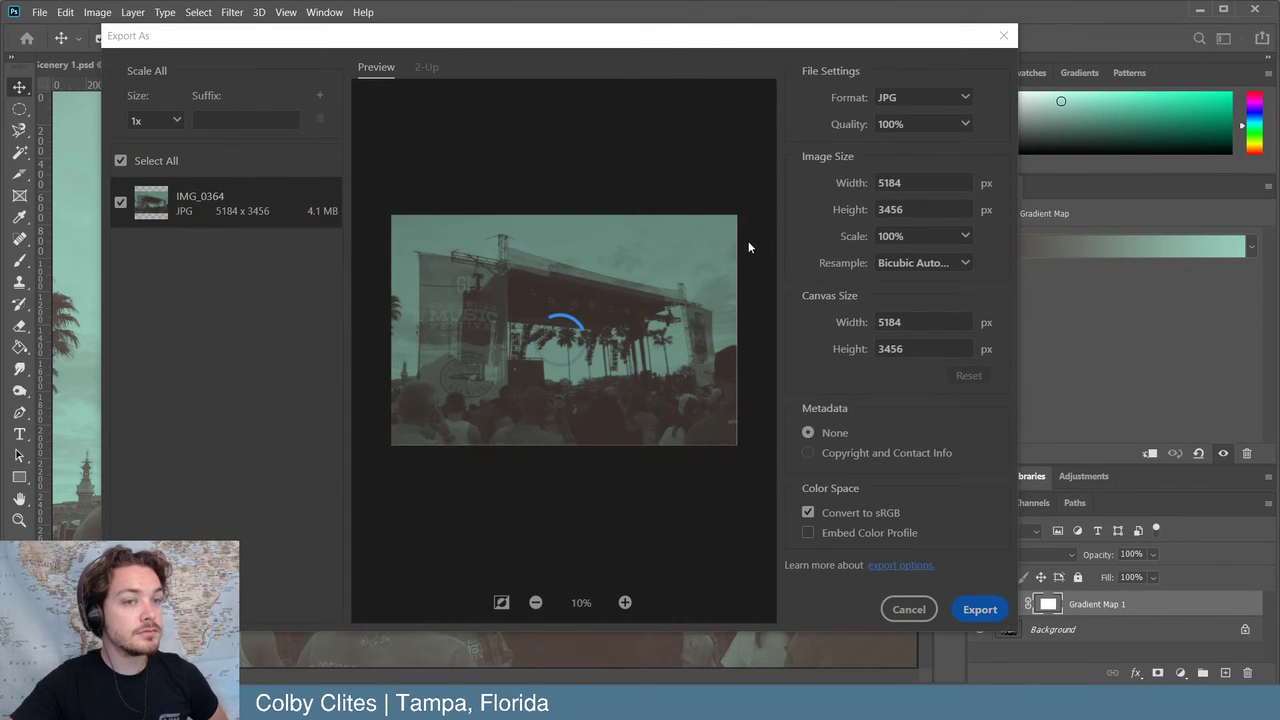
pyautogui.press('Escape')
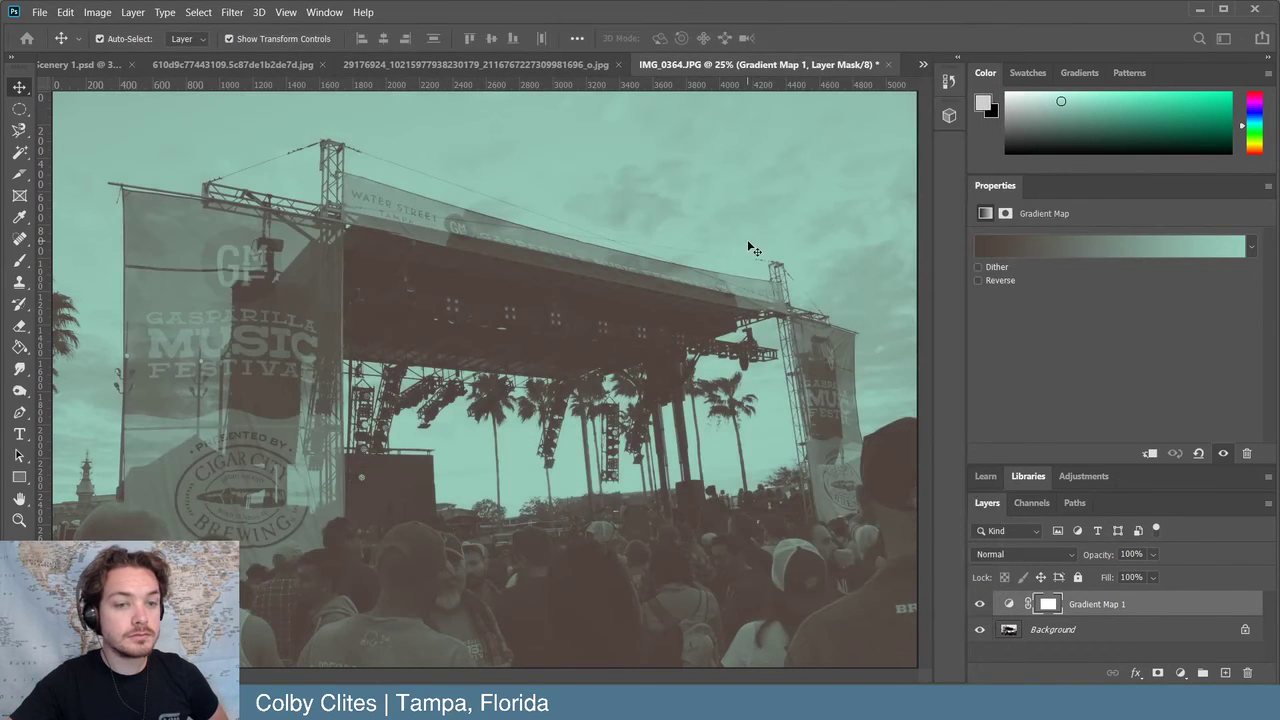
# - Return to the singer photo and switch to the GMF_SocialMediaContent.ai document in Illustrator
pyautogui.click(537, 64)
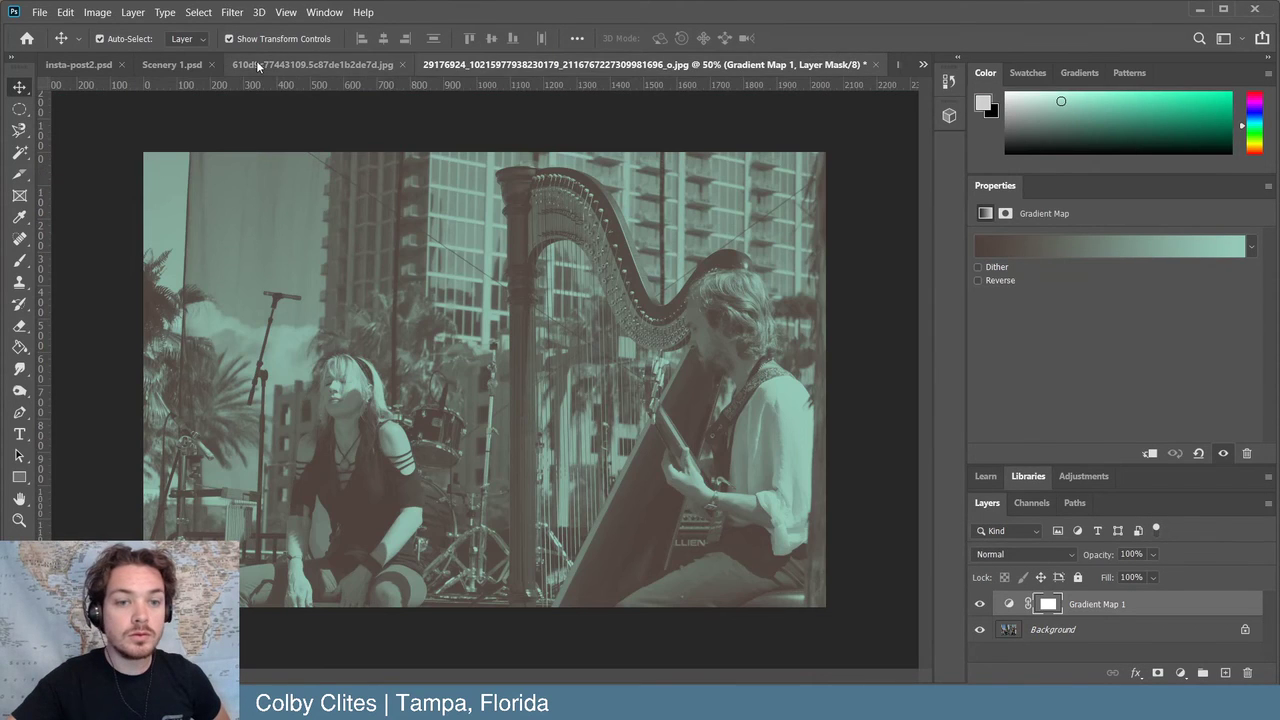
pyautogui.click(258, 65)
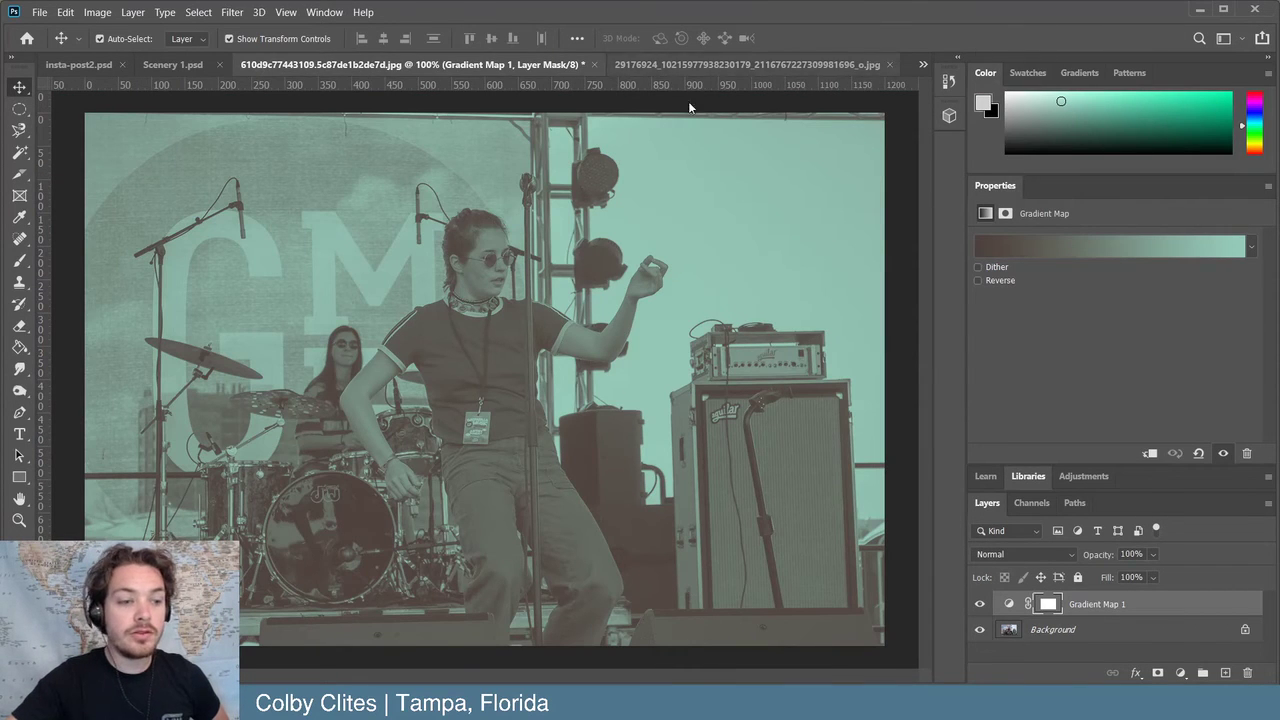
pyautogui.click(1199, 12)
pyautogui.hotkey('alt', 'Tab')
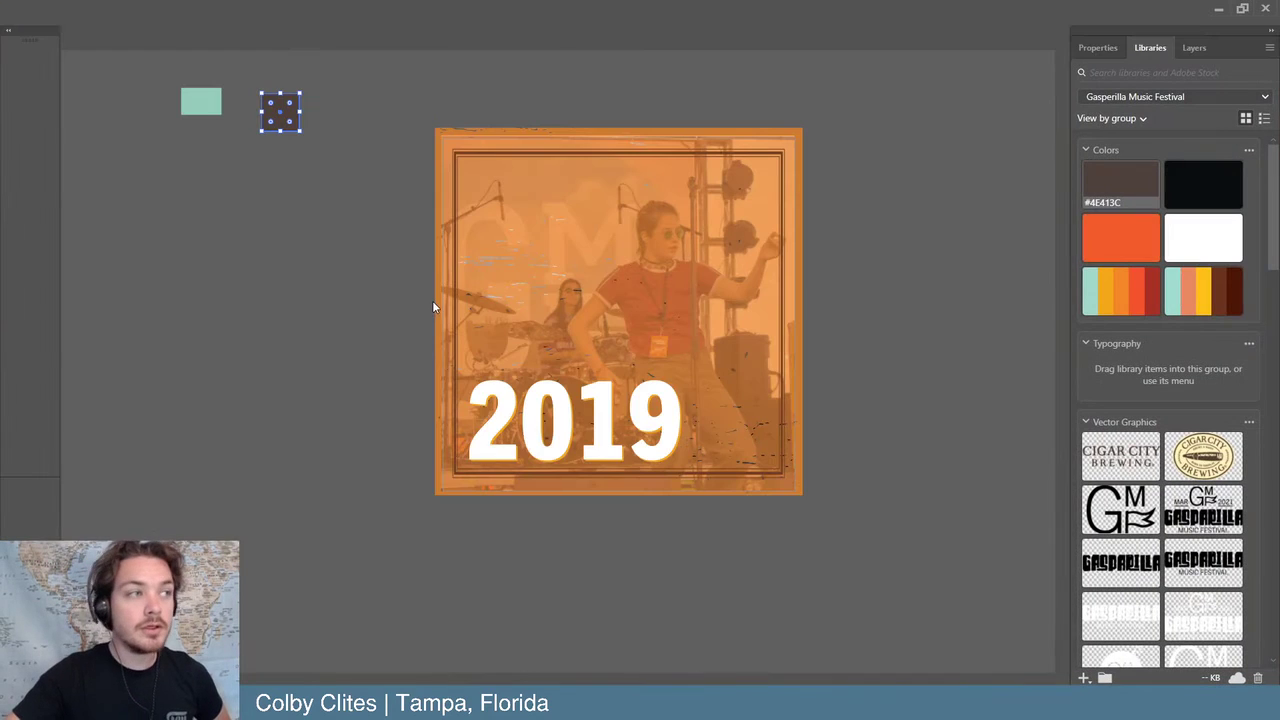
# - Delete the orange singer artwork from the 2019 post, keeping the year text
pyautogui.hotkey('ctrl', '-')
pyautogui.hotkey('ctrl', '-')
pyautogui.hotkey('ctrl', '-')
pyautogui.hotkey('ctrl', '-')
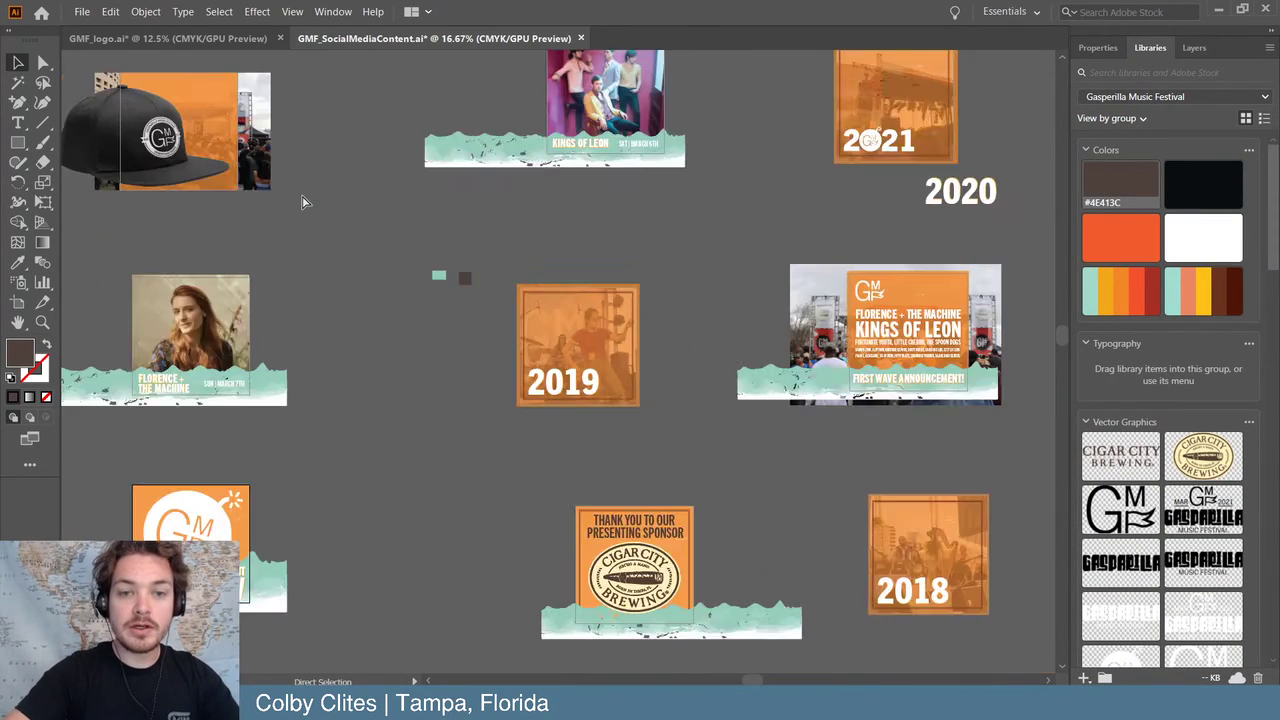
pyautogui.hotkey('ctrl', '+')
pyautogui.hotkey('ctrl', '+')
pyautogui.hotkey('ctrl', '+')
pyautogui.hotkey('ctrl', '+')
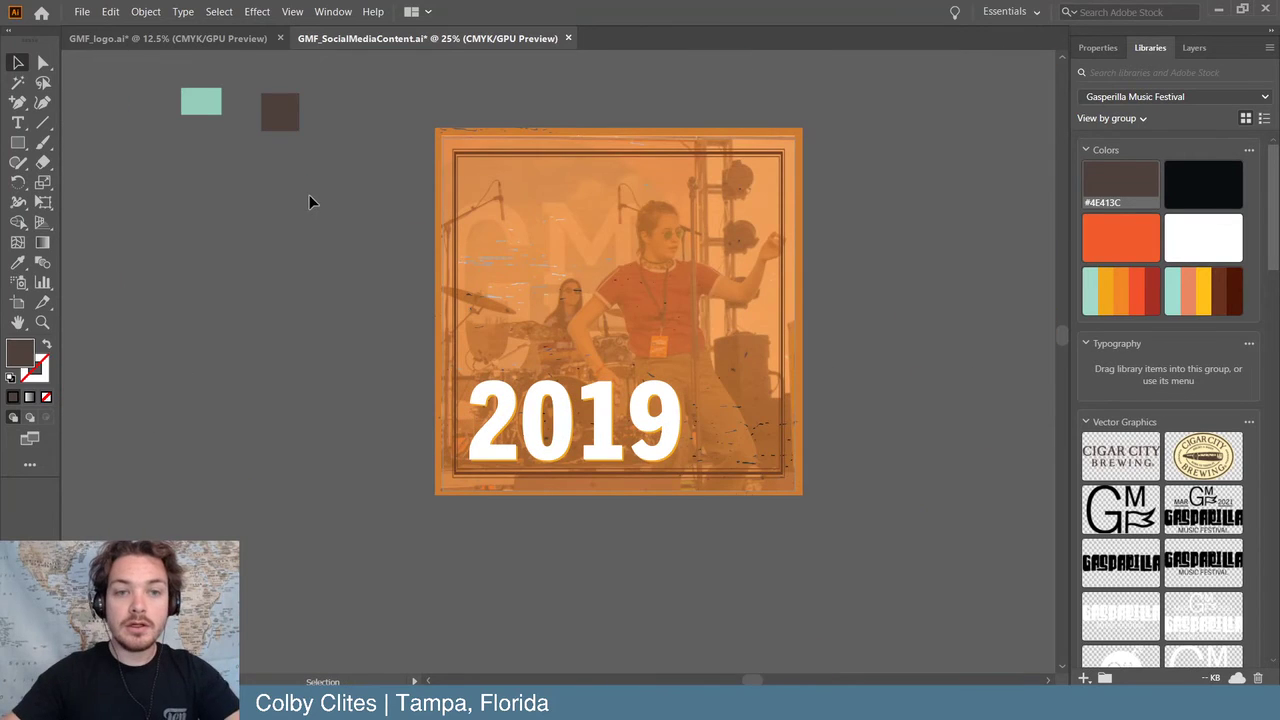
pyautogui.click(820, 356)
pyautogui.press('Delete')
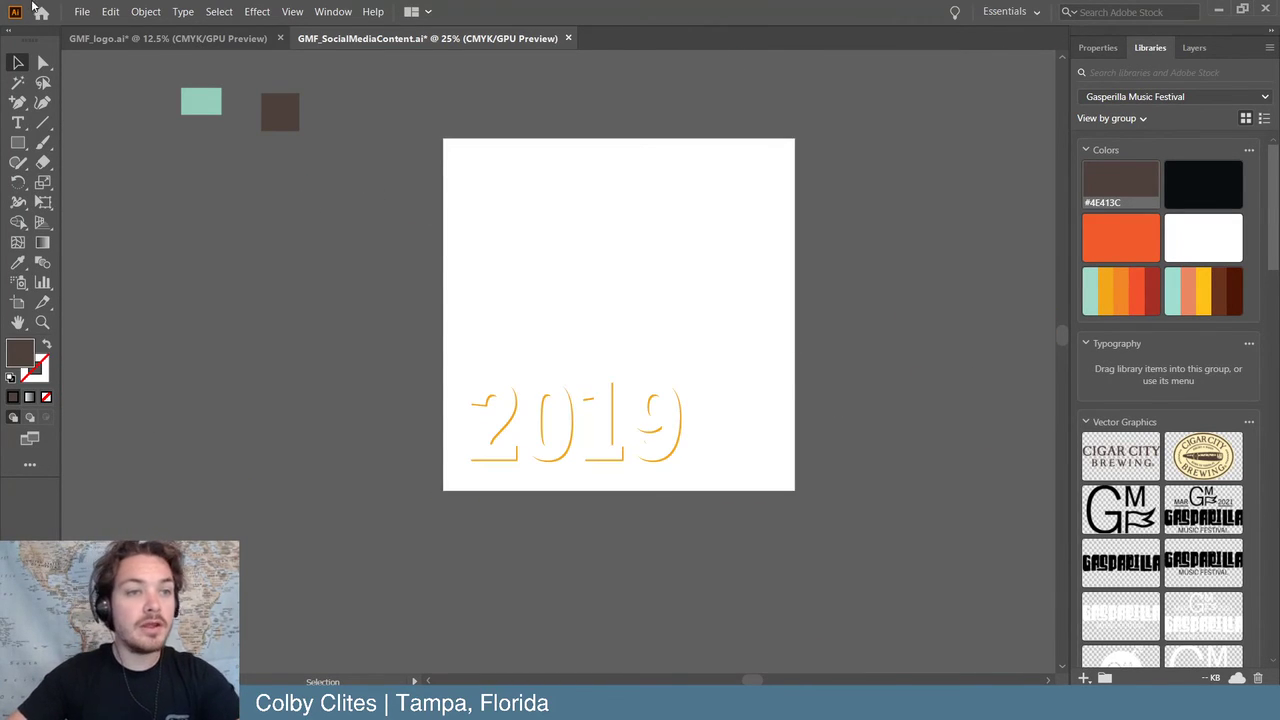
# - Start placing a file and browse to the GMF_SocialMedia2 folder inside GMF_Final's Social Media Content folder
pyautogui.click(82, 11)
pyautogui.click(182, 246)
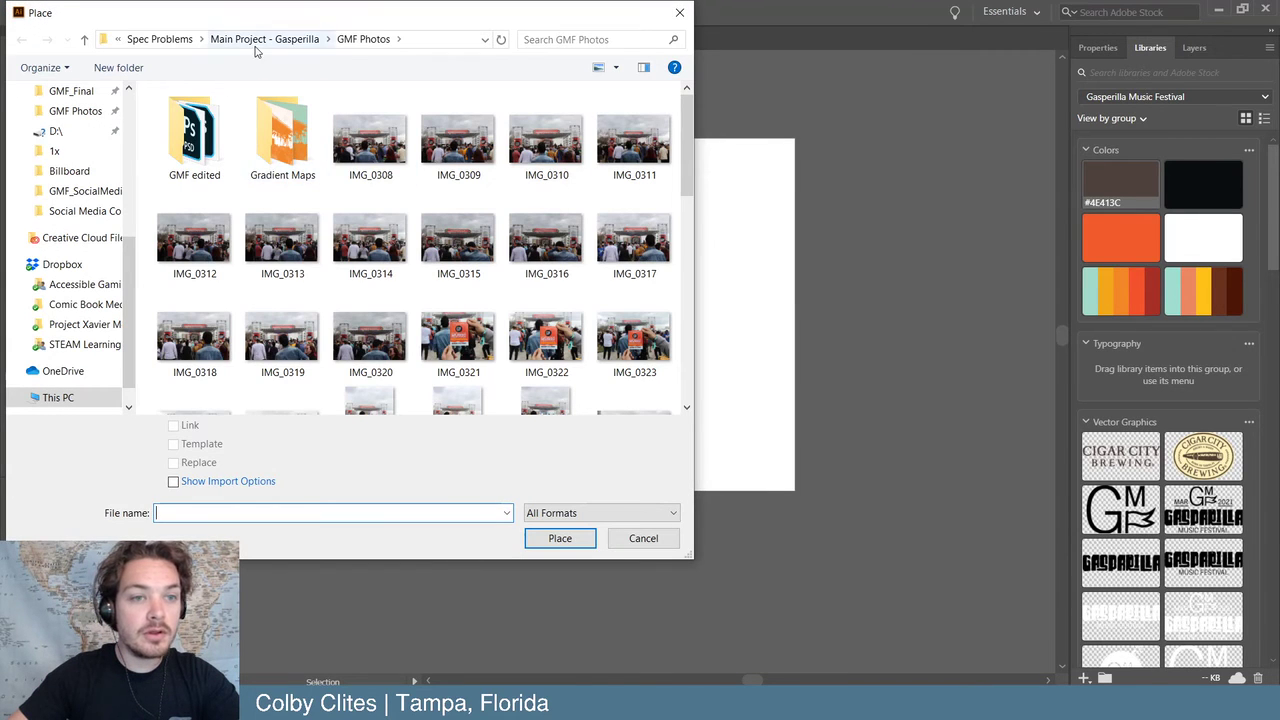
pyautogui.scroll(2, 80, 190)
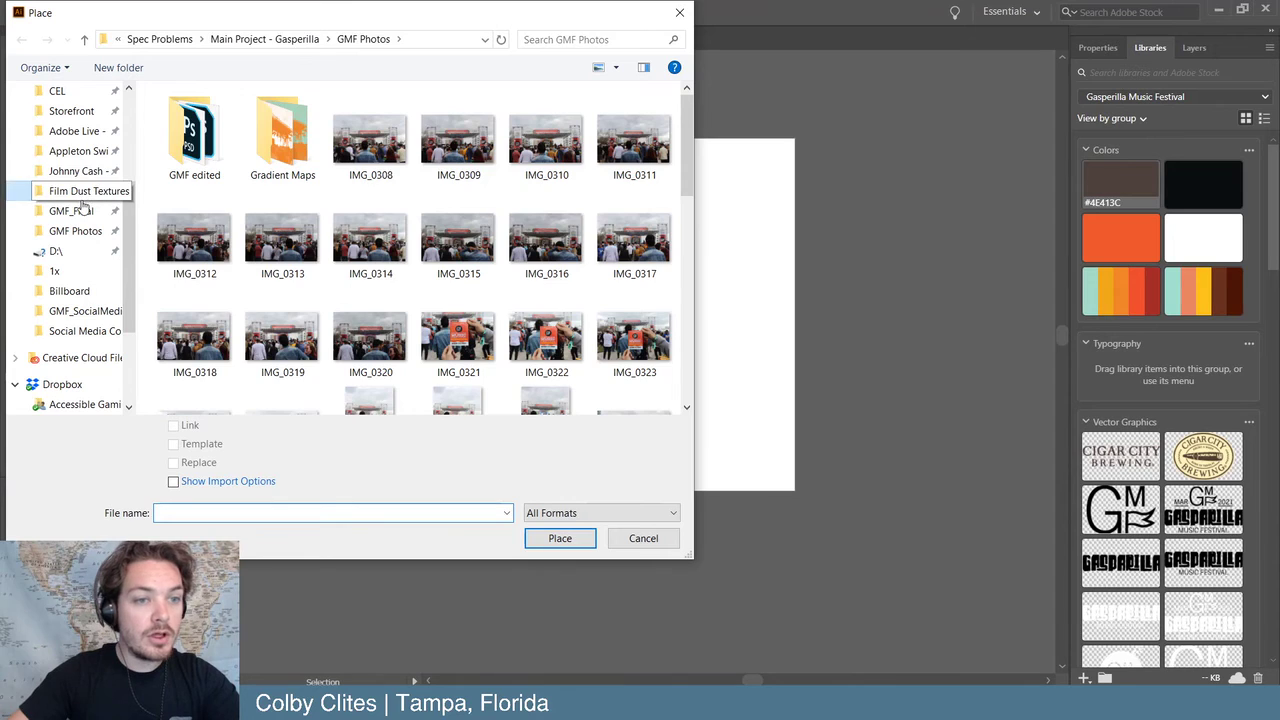
pyautogui.click(83, 197)
pyautogui.click(72, 210)
pyautogui.scroll(-5, 300, 334)
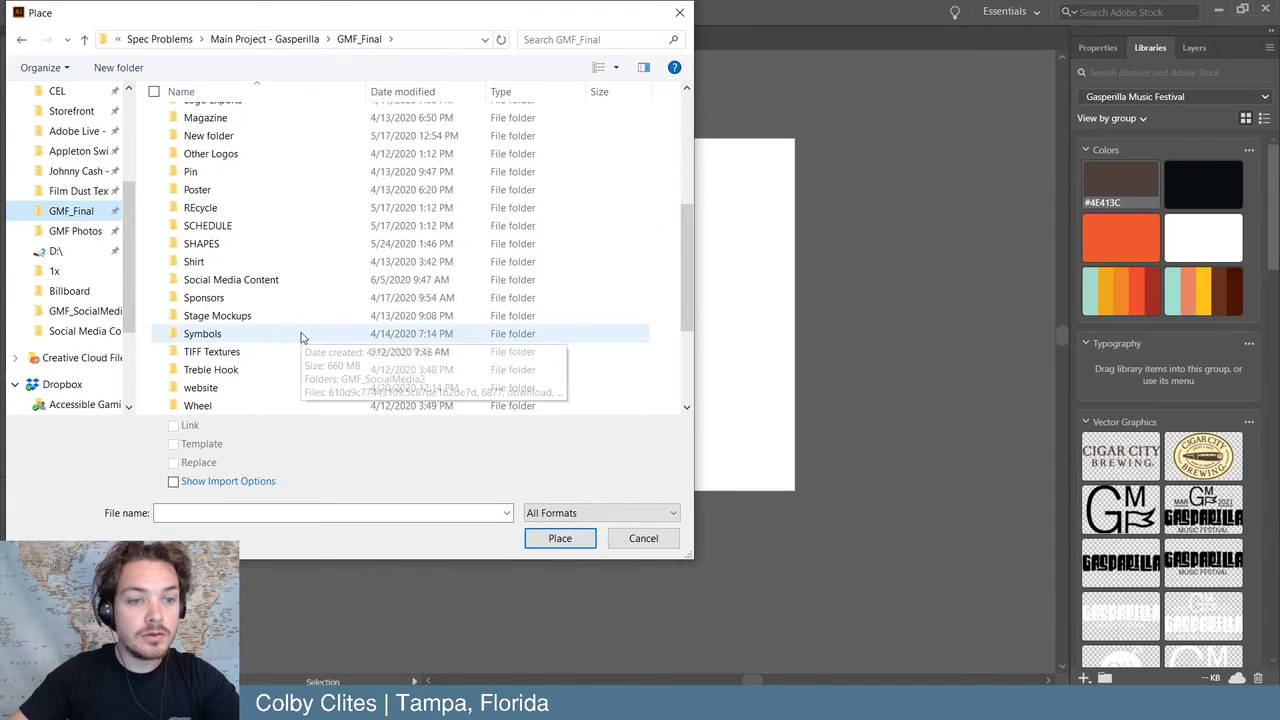
pyautogui.doubleClick(230, 280)
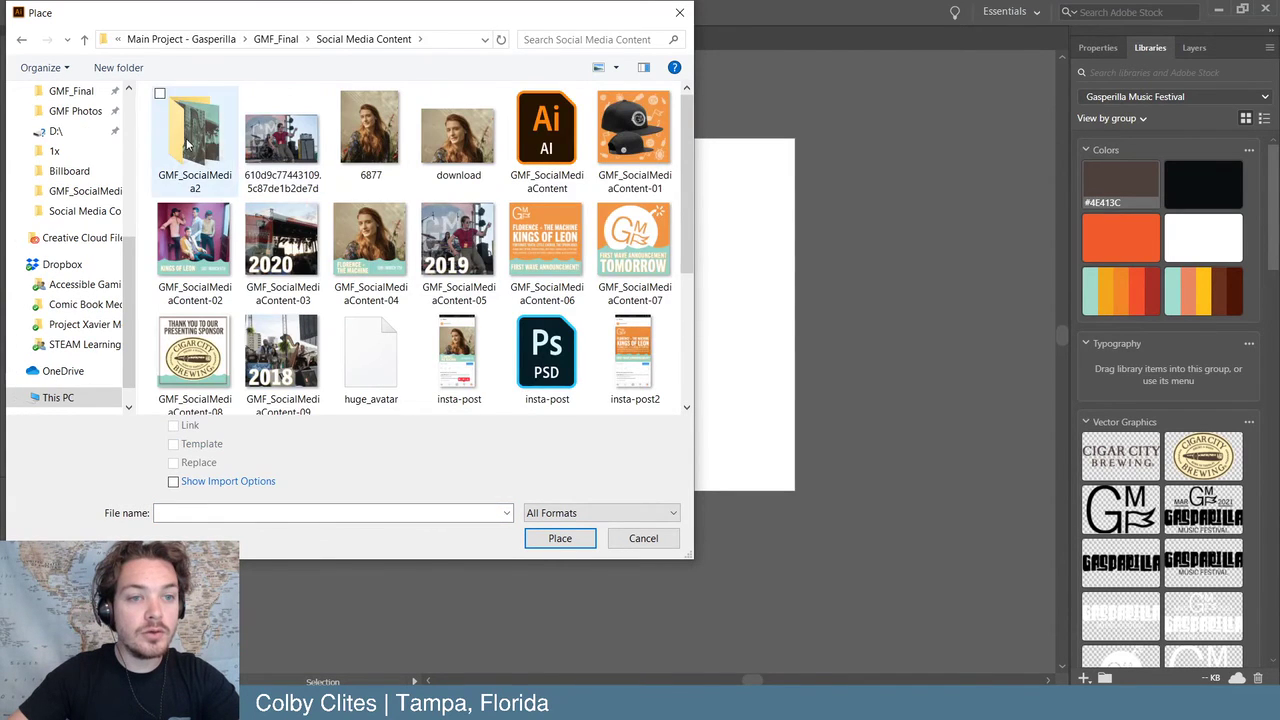
pyautogui.doubleClick(186, 145)
# - Try to place the brown-and-teal singer photo as a linked image at the 2019 artboard's upper-left corner
pyautogui.click(284, 140)
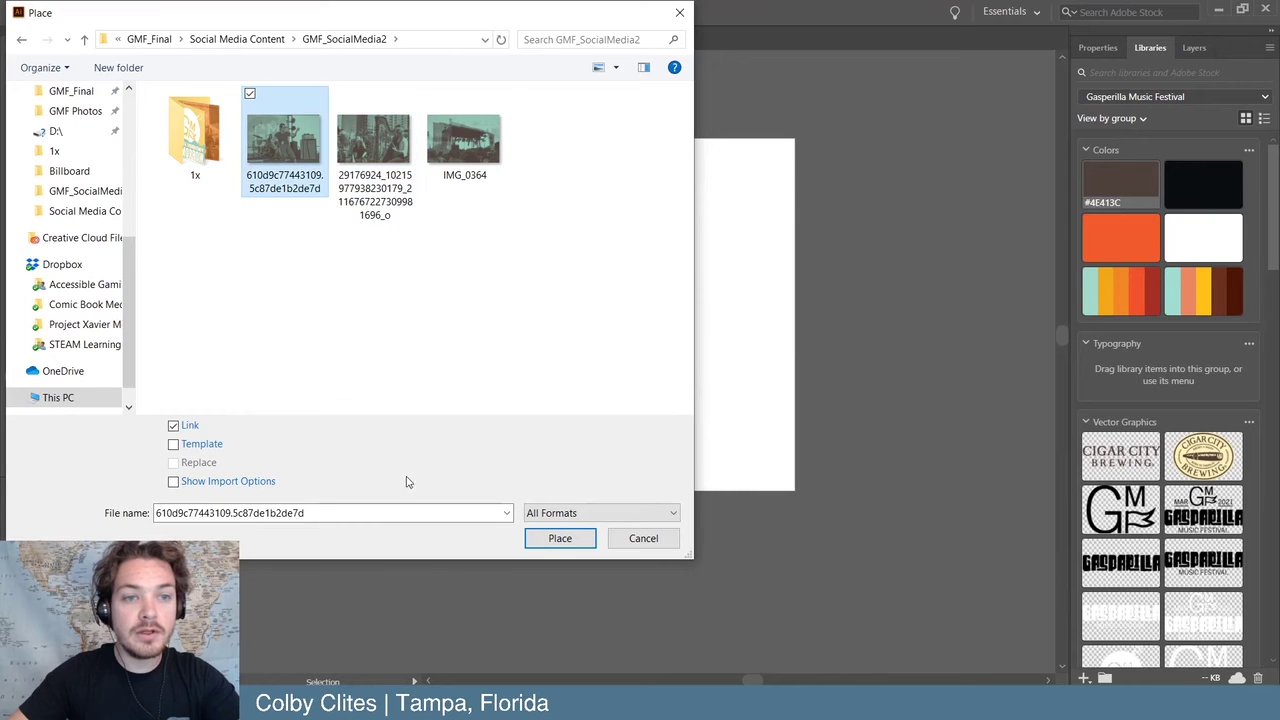
pyautogui.click(559, 539)
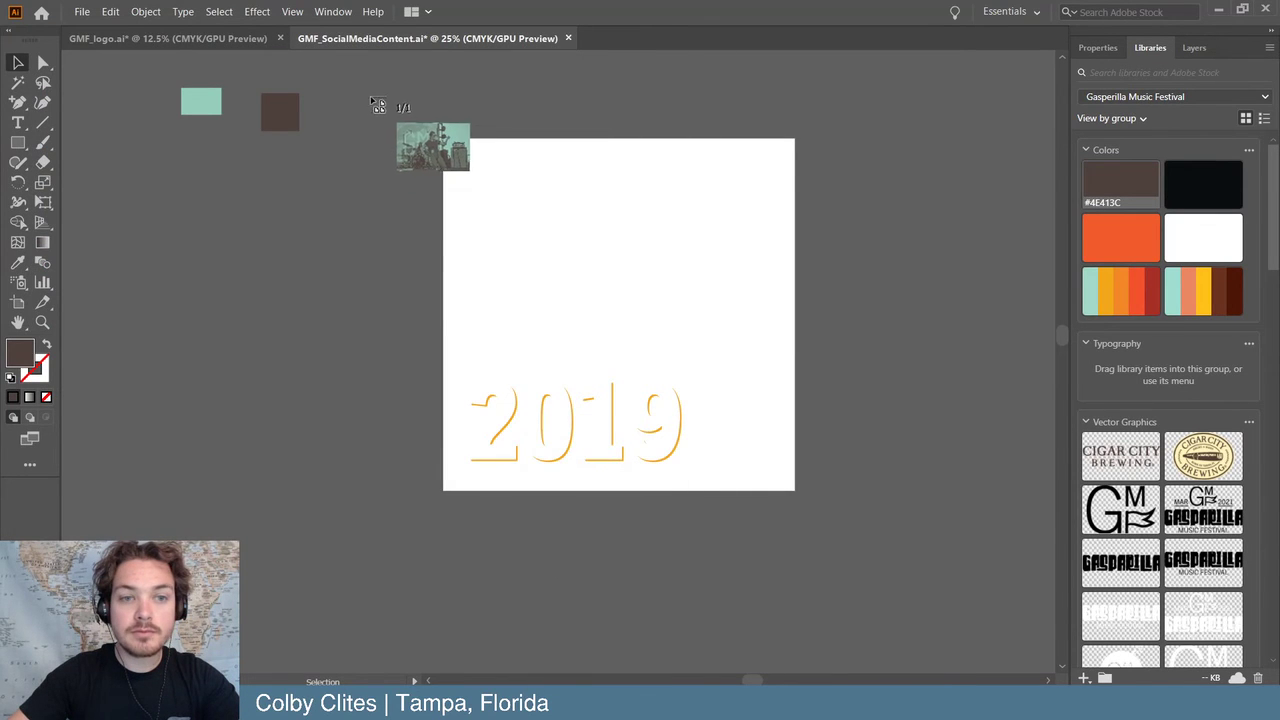
pyautogui.click(436, 128)
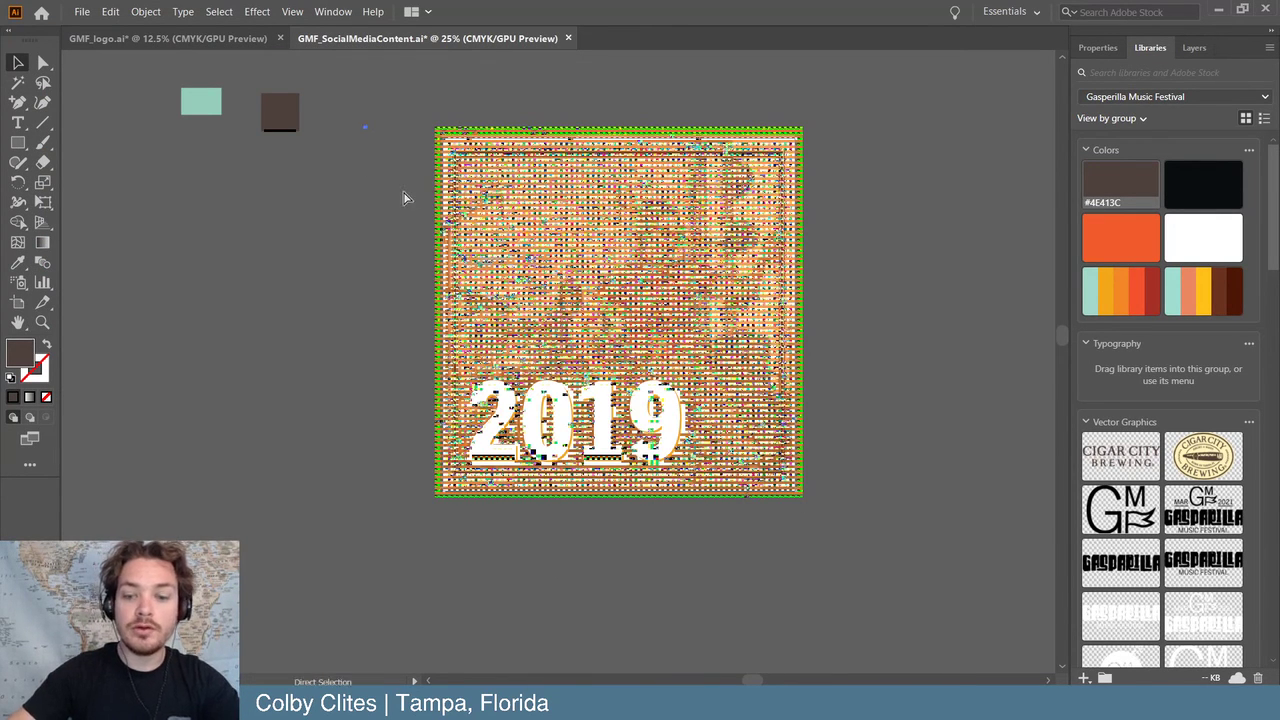
# - Place the brown-and-teal singer photo from GMF_SocialMedia2 over the 2019 artboard and enlarge it to cover the whole artboard
pyautogui.hotkey('ctrl', '=')
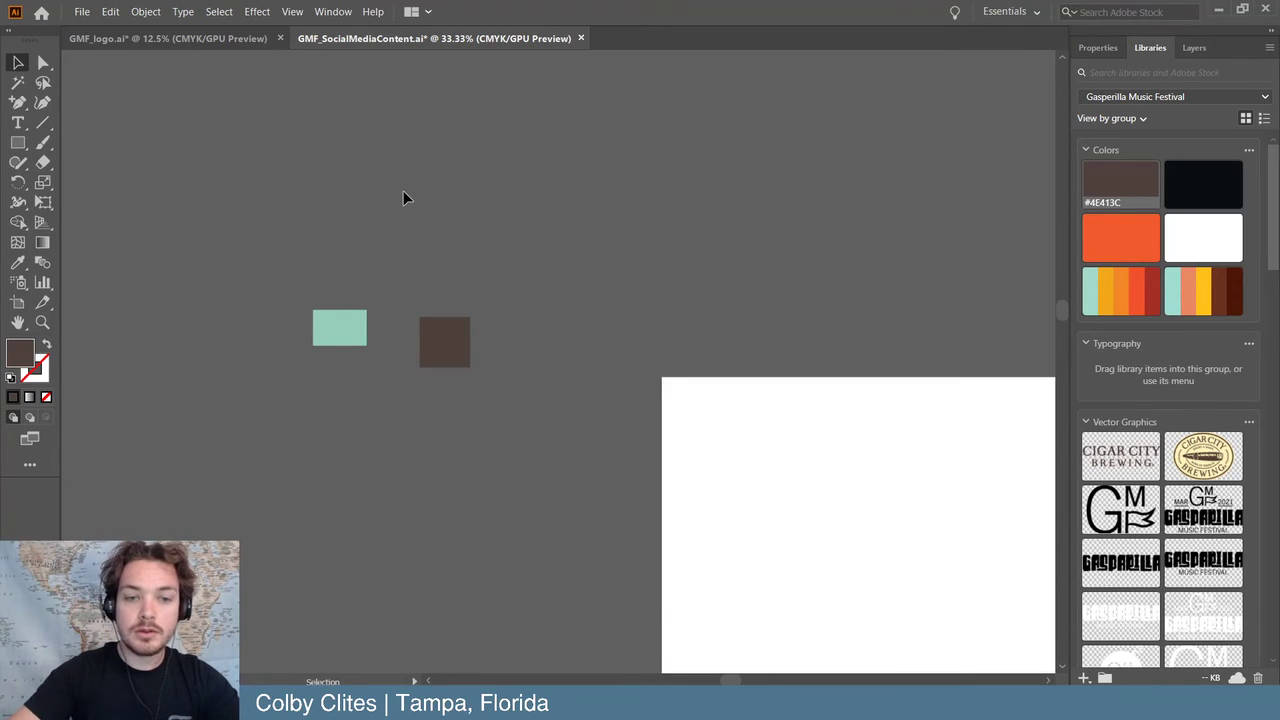
pyautogui.hotkey('ctrl', '-')
pyautogui.hotkey('ctrl', '-')
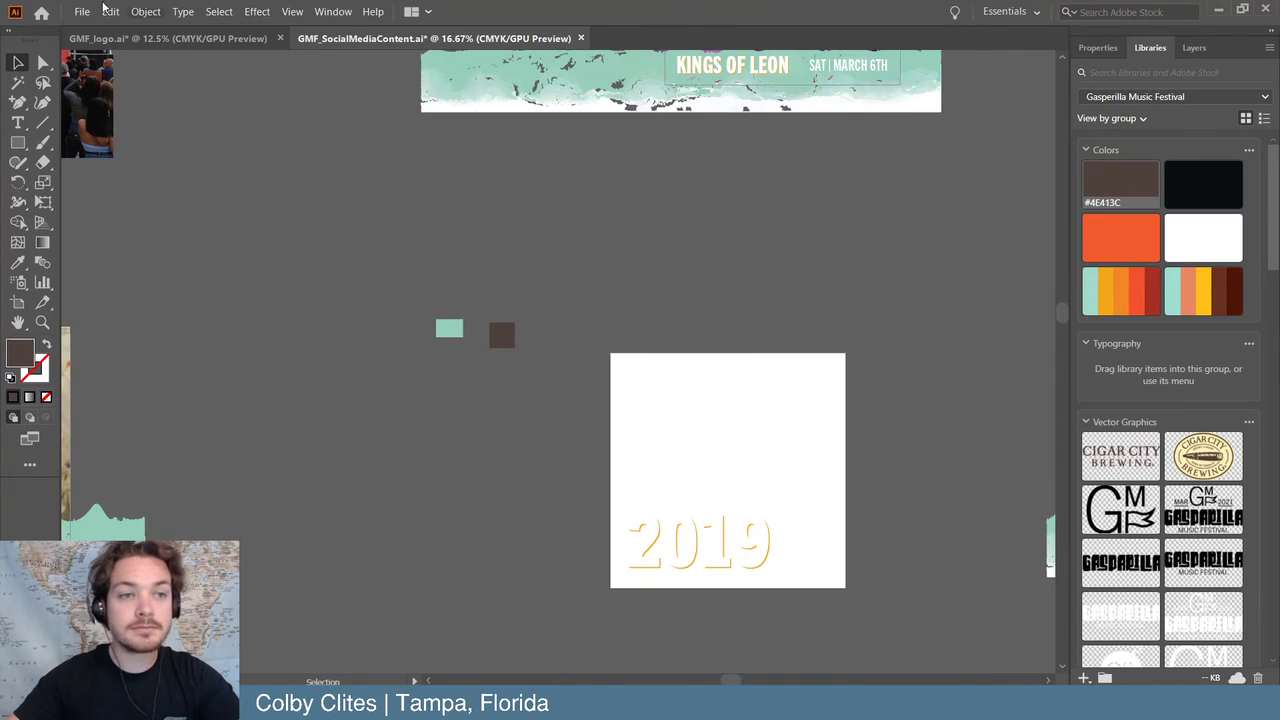
pyautogui.click(80, 12)
pyautogui.click(151, 247)
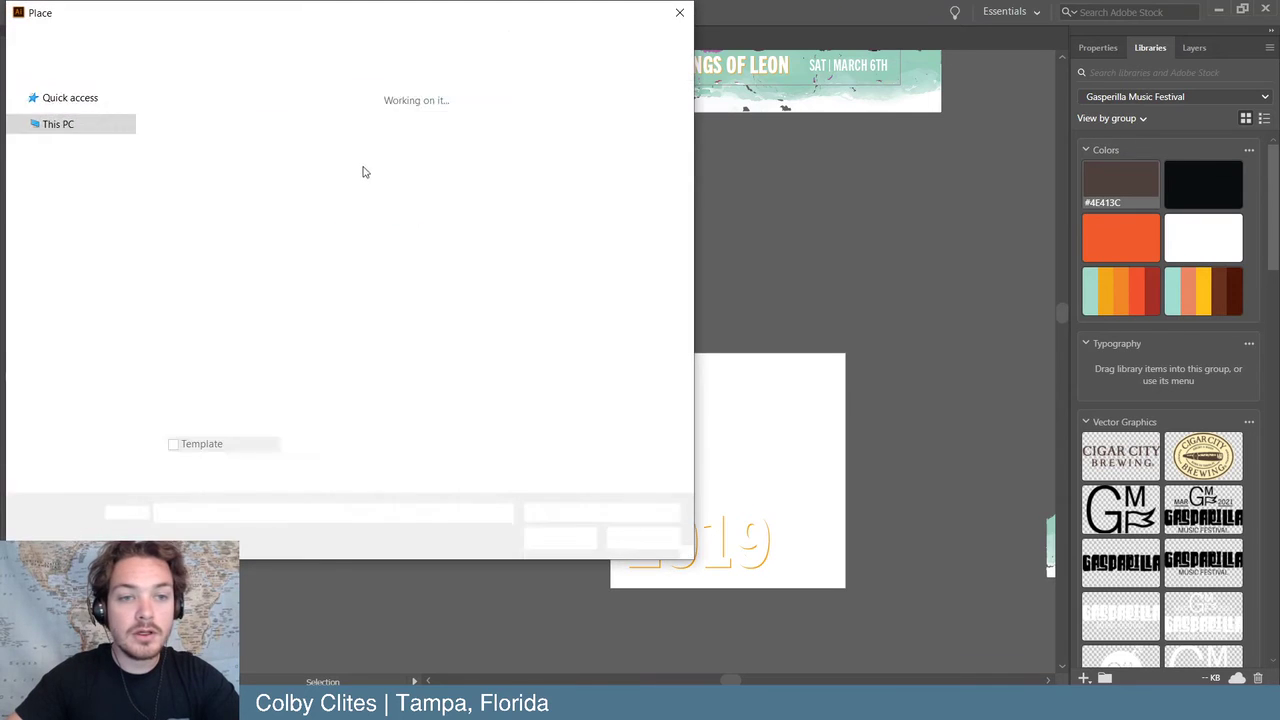
pyautogui.click(283, 140)
pyautogui.click(583, 537)
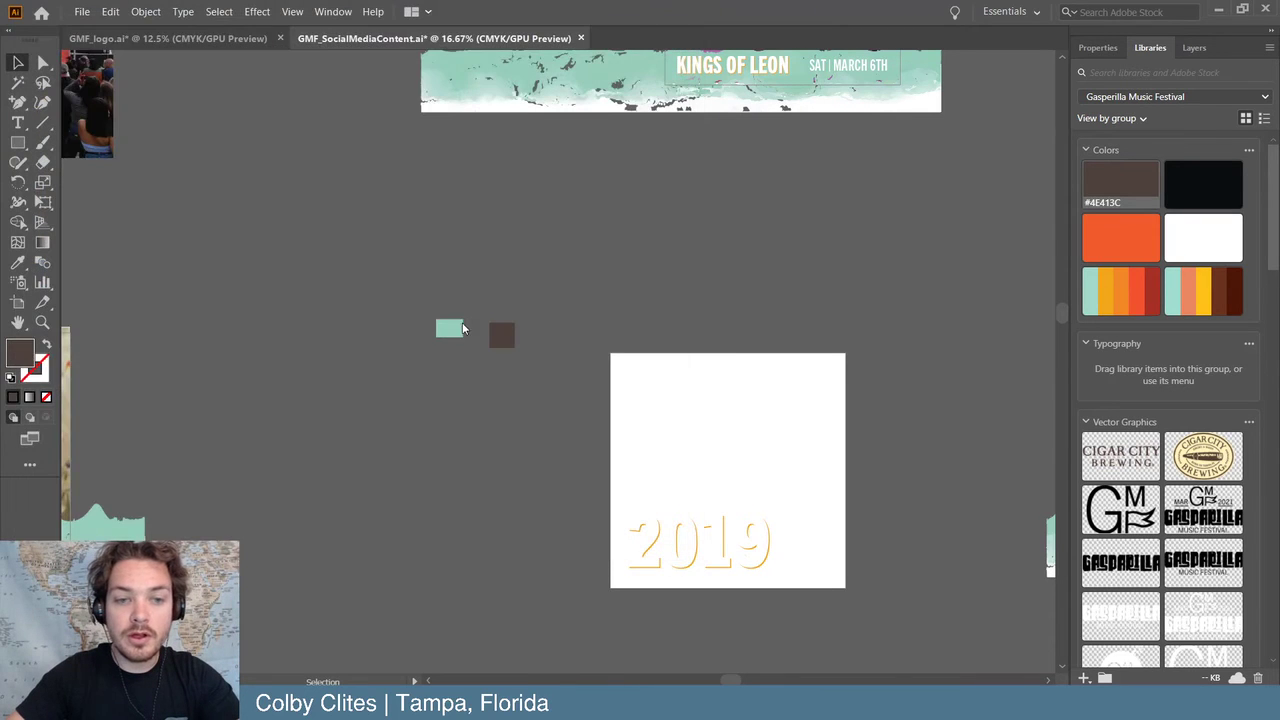
pyautogui.click(397, 295)
pyautogui.moveTo(560, 364); pyautogui.dragTo(766, 494)
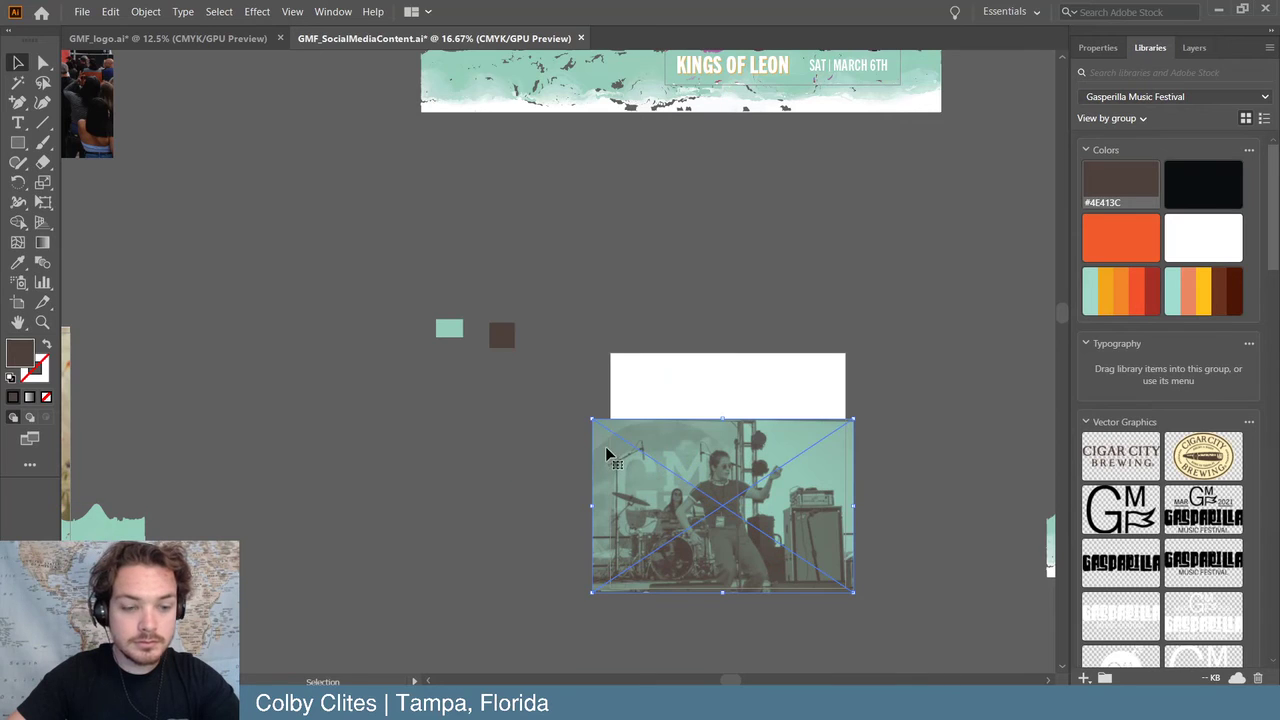
pyautogui.moveTo(588, 418); pyautogui.dragTo(482, 347)
pyautogui.moveTo(562, 447); pyautogui.dragTo(597, 447)
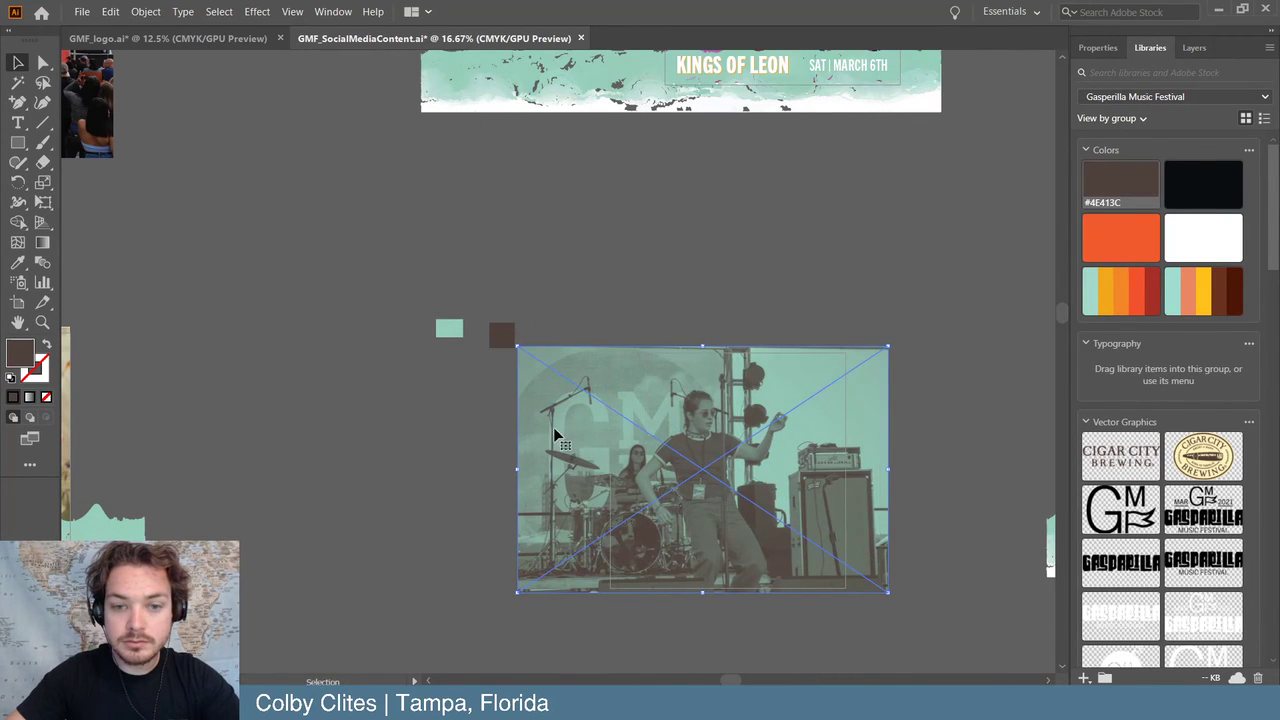
# - Send the singer photo to the back behind the 2019 text and shift it sideways to reframe the singer on the artboard
pyautogui.rightClick(556, 430)
pyautogui.moveTo(660, 549)
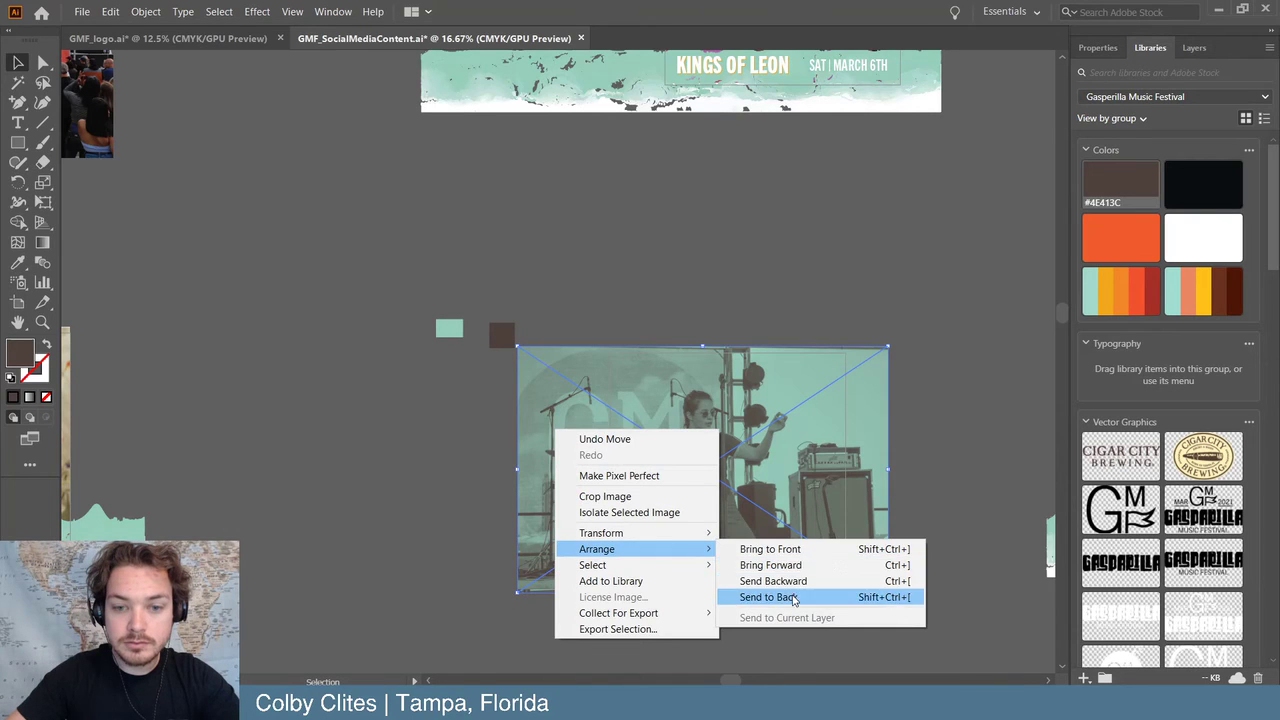
pyautogui.click(785, 594)
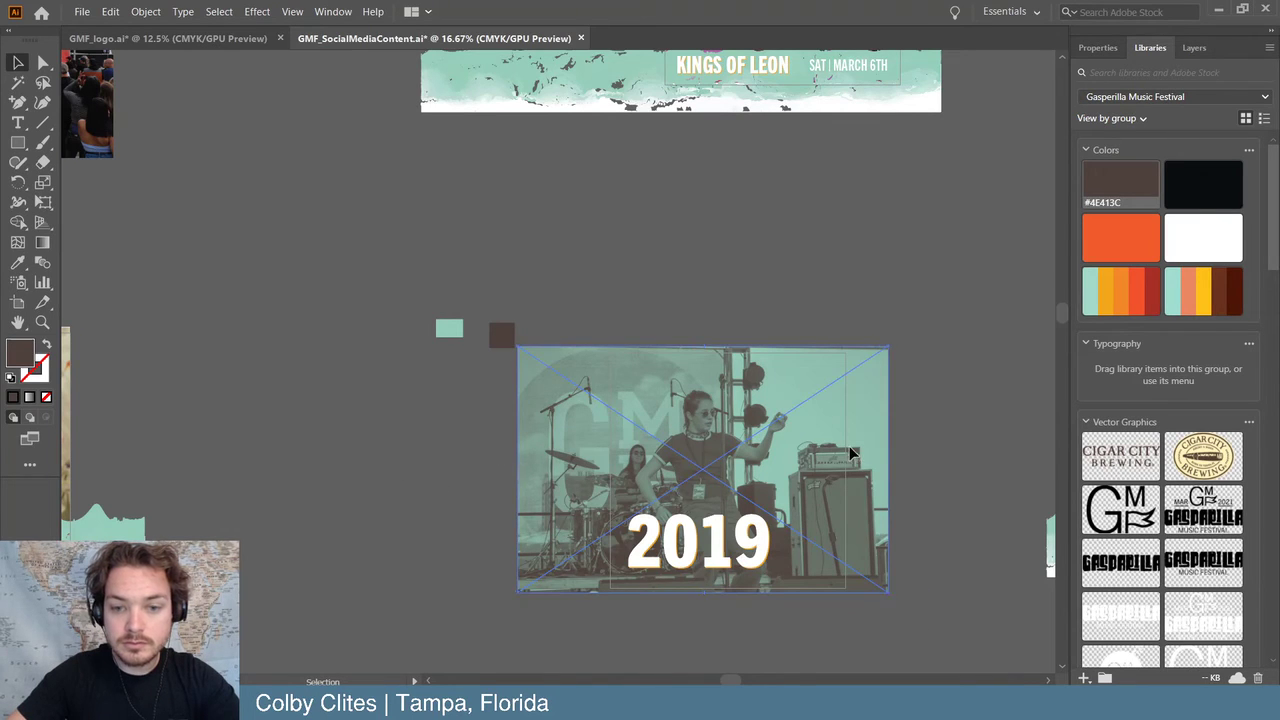
pyautogui.moveTo(854, 455)
pyautogui.mouseDown()
pyautogui.moveTo(876, 455)
pyautogui.moveTo(862, 437)
pyautogui.mouseUp()
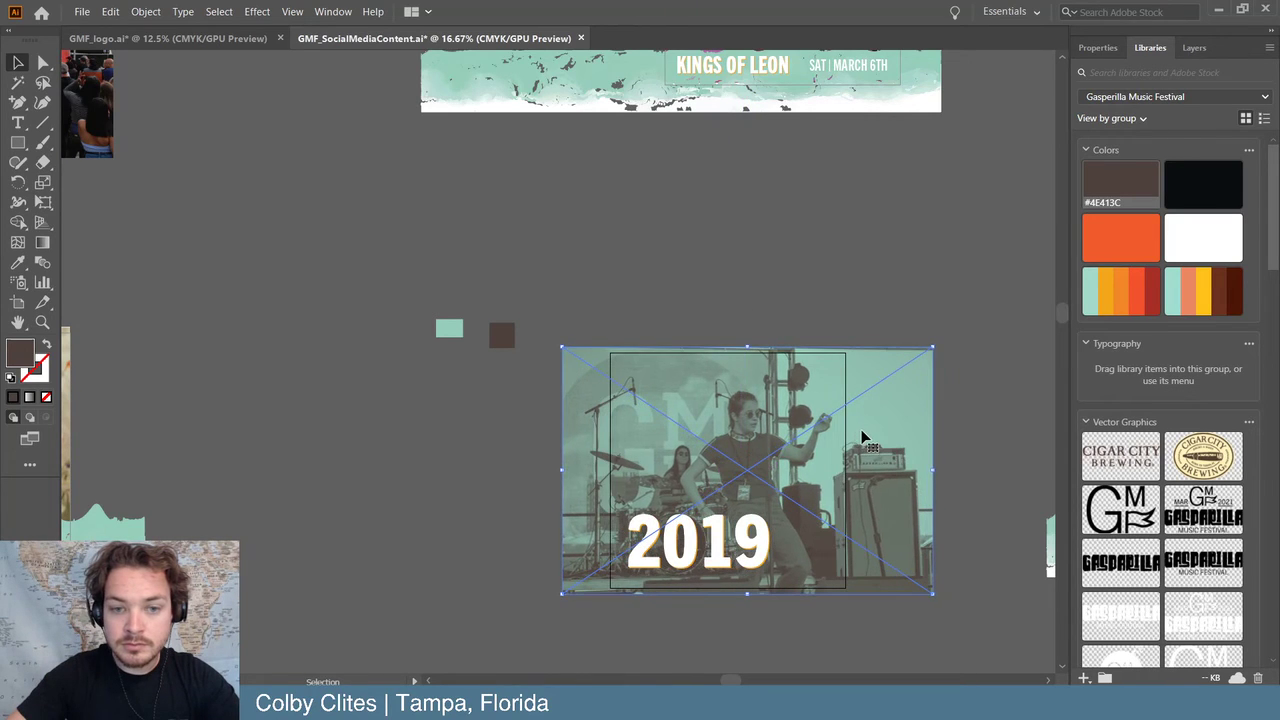
# - Delete the orange stage artwork from the 2021 post
pyautogui.click(405, 325)
pyautogui.hotkey('ctrl', '-')
pyautogui.hotkey('ctrl', '-')
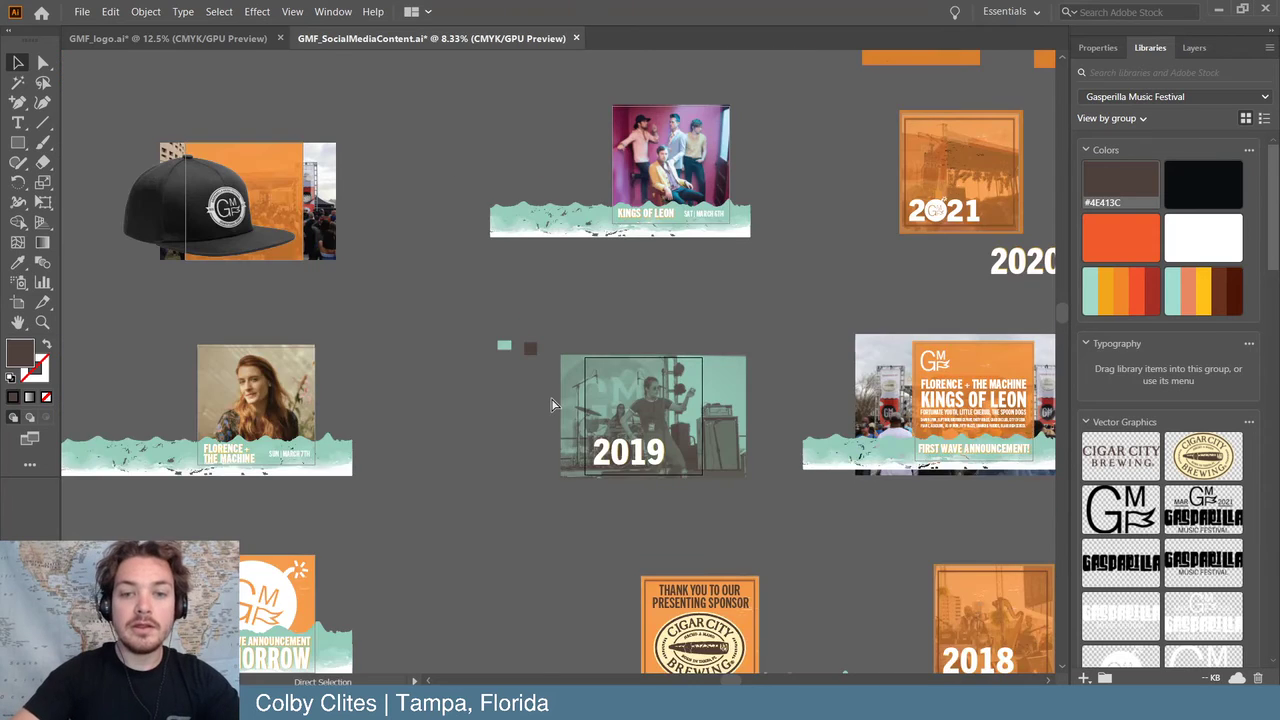
pyautogui.scroll(3, 551, 404)
pyautogui.hscroll(5, 588, 242)
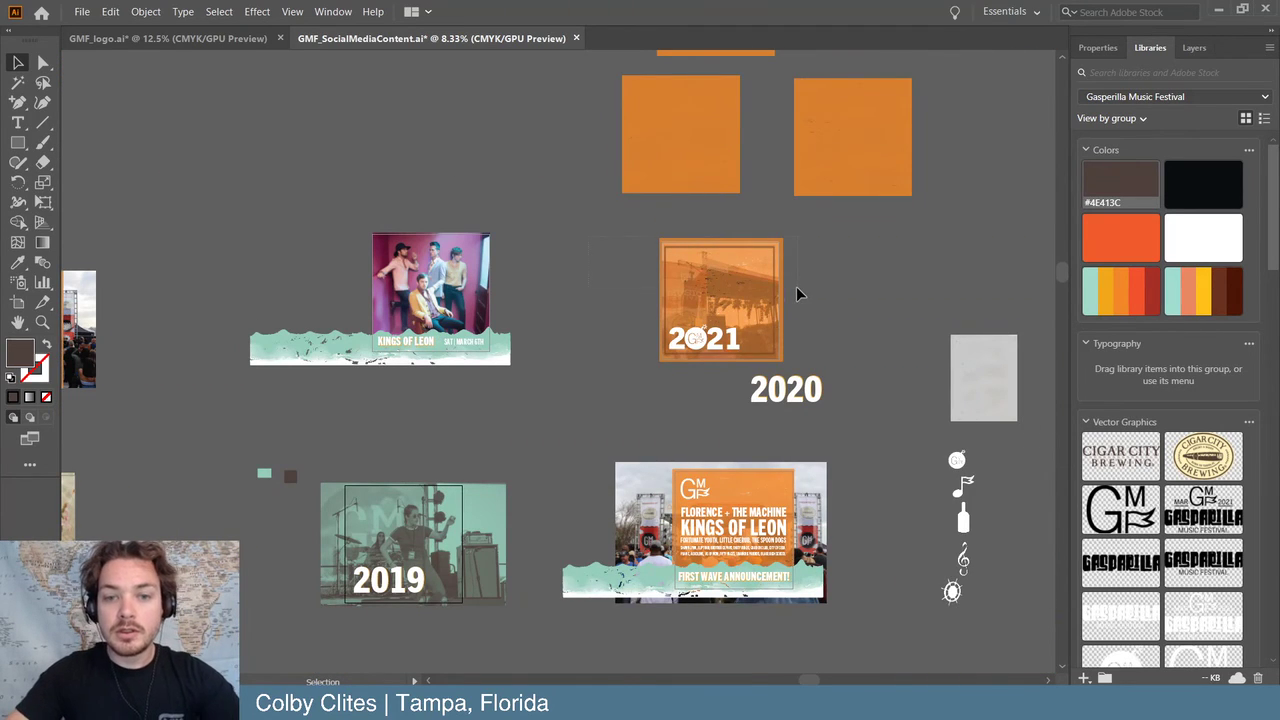
pyautogui.click(792, 293)
pyautogui.press('Delete')
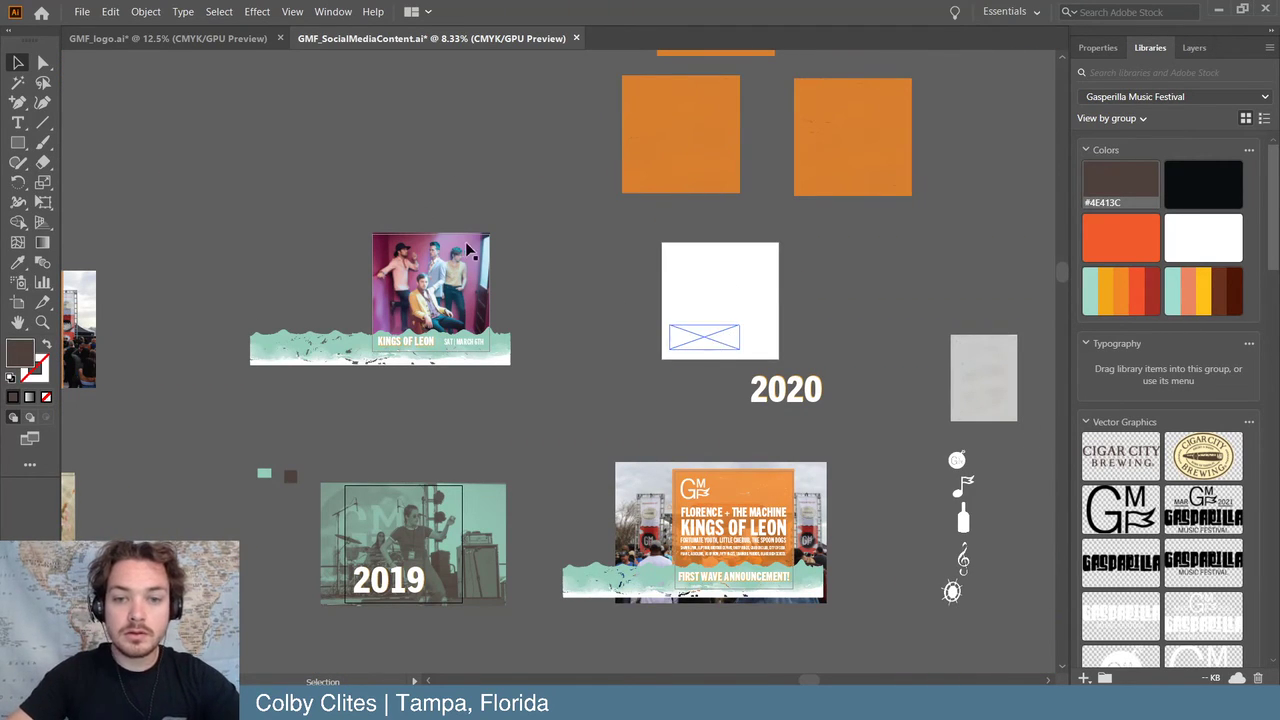
# - Place the teal harp photo and the IMG_0364 stage photo from GMF_SocialMedia2 as linked images on the canvas
pyautogui.click(82, 11)
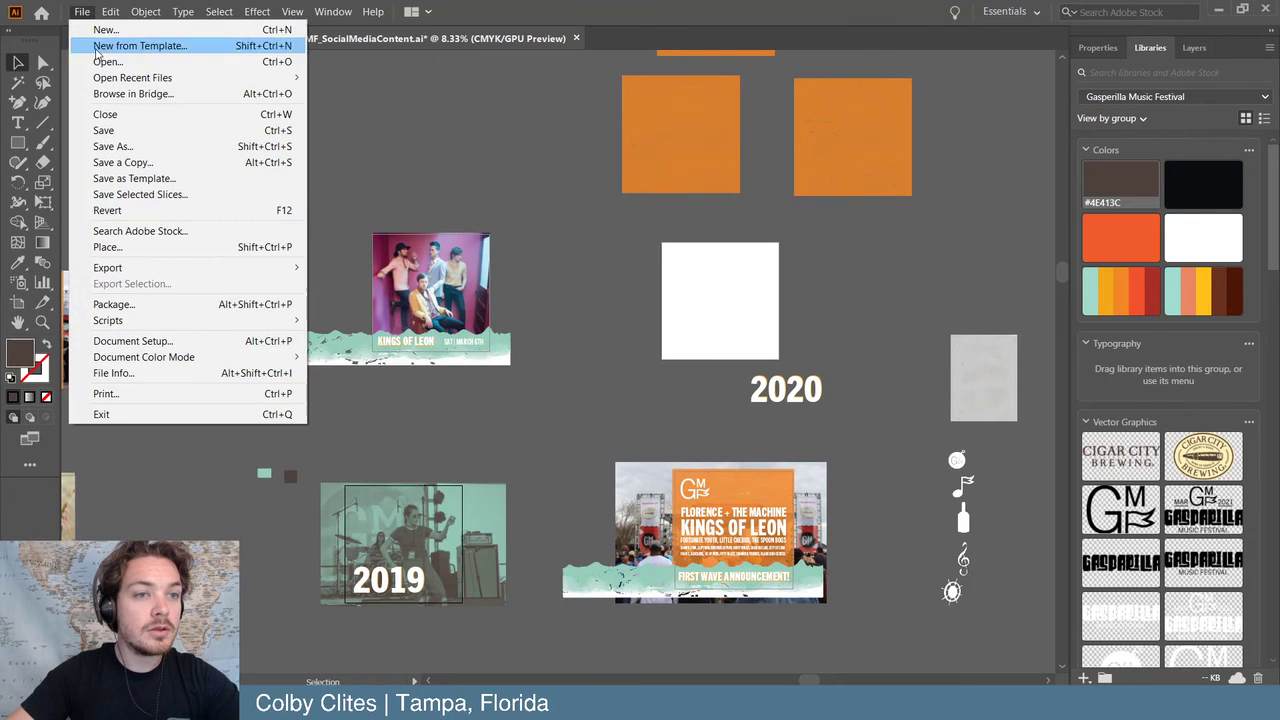
pyautogui.click(154, 246)
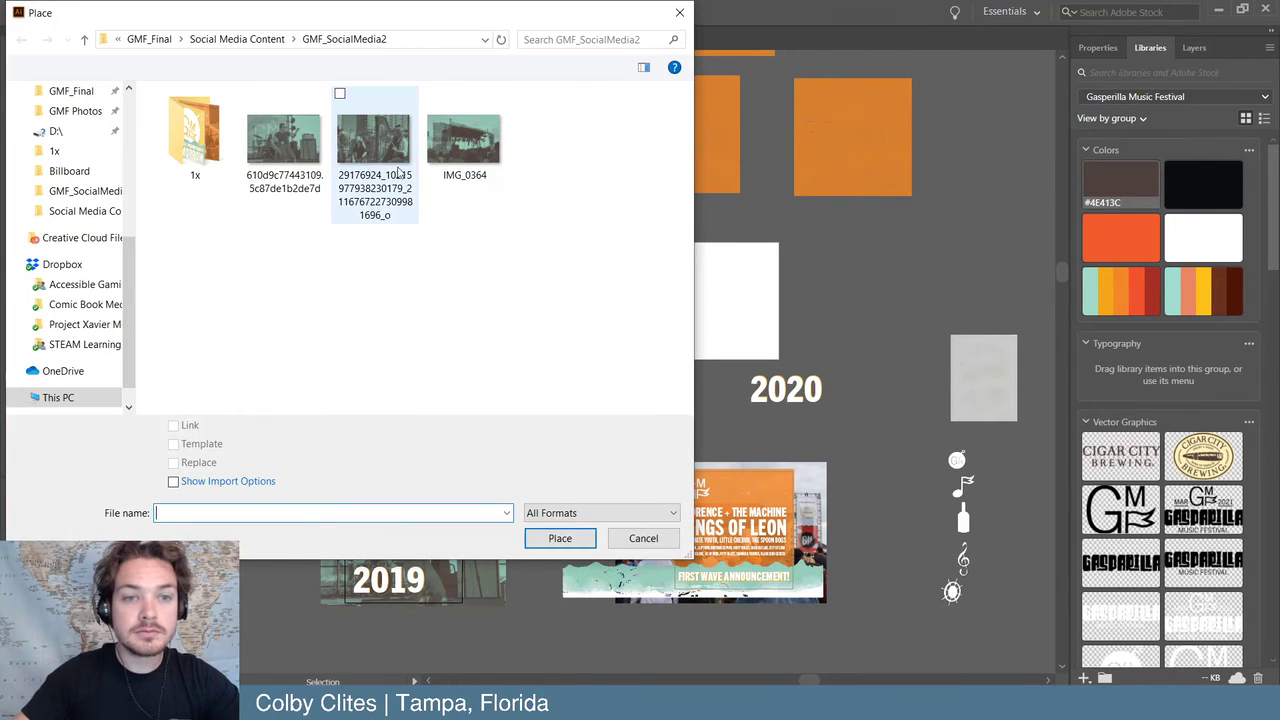
pyautogui.click(374, 150)
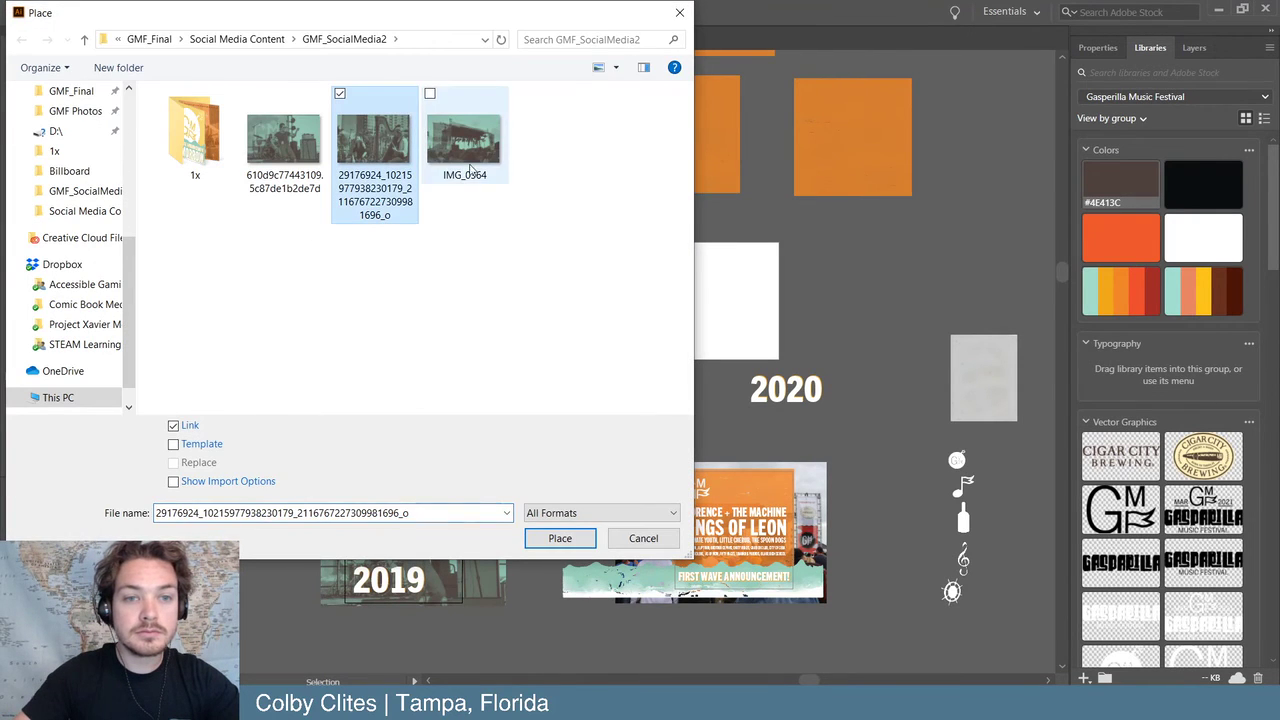
pyautogui.keyDown('ctrl'); pyautogui.click(464, 140); pyautogui.keyUp('ctrl')
pyautogui.click(560, 539)
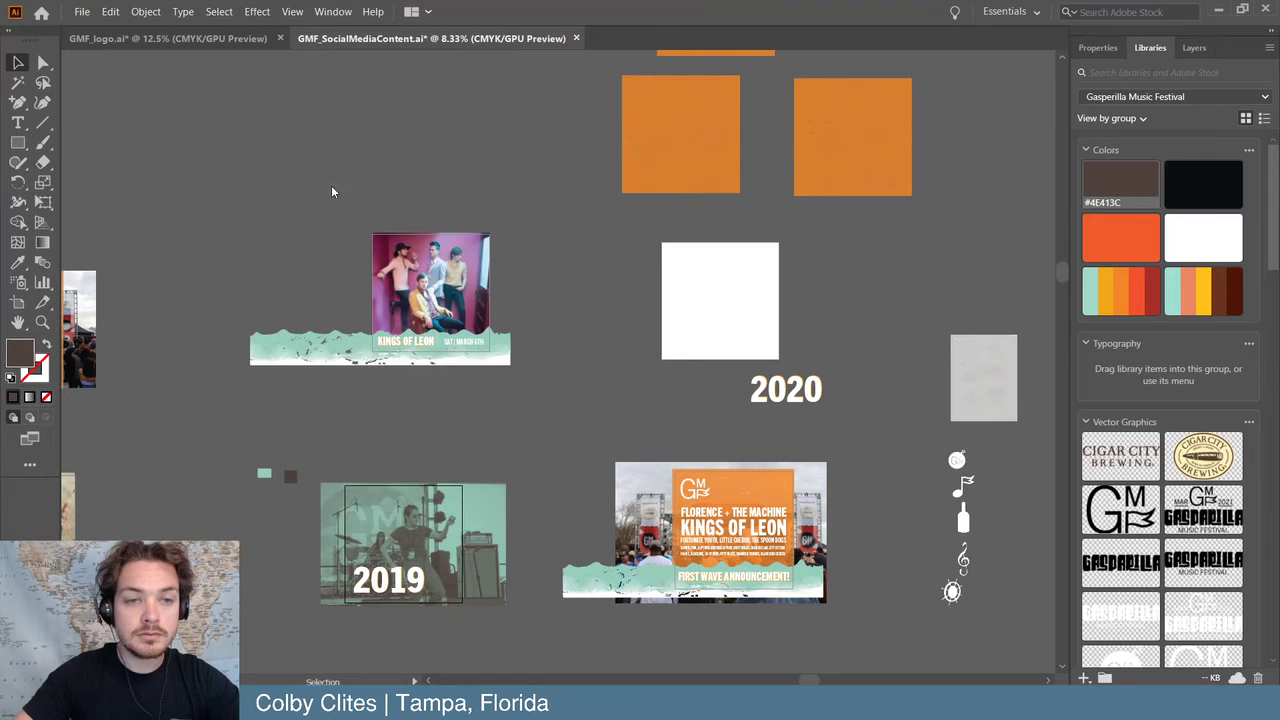
pyautogui.click(141, 508)
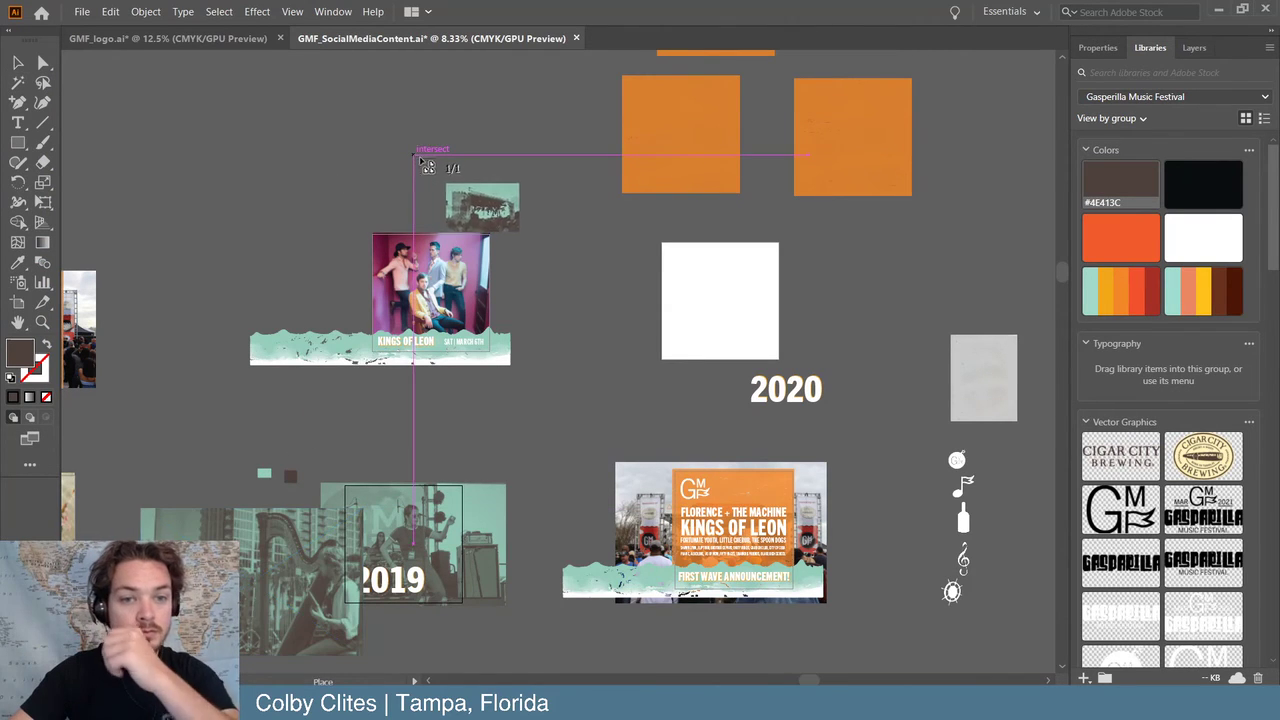
pyautogui.click(420, 160)
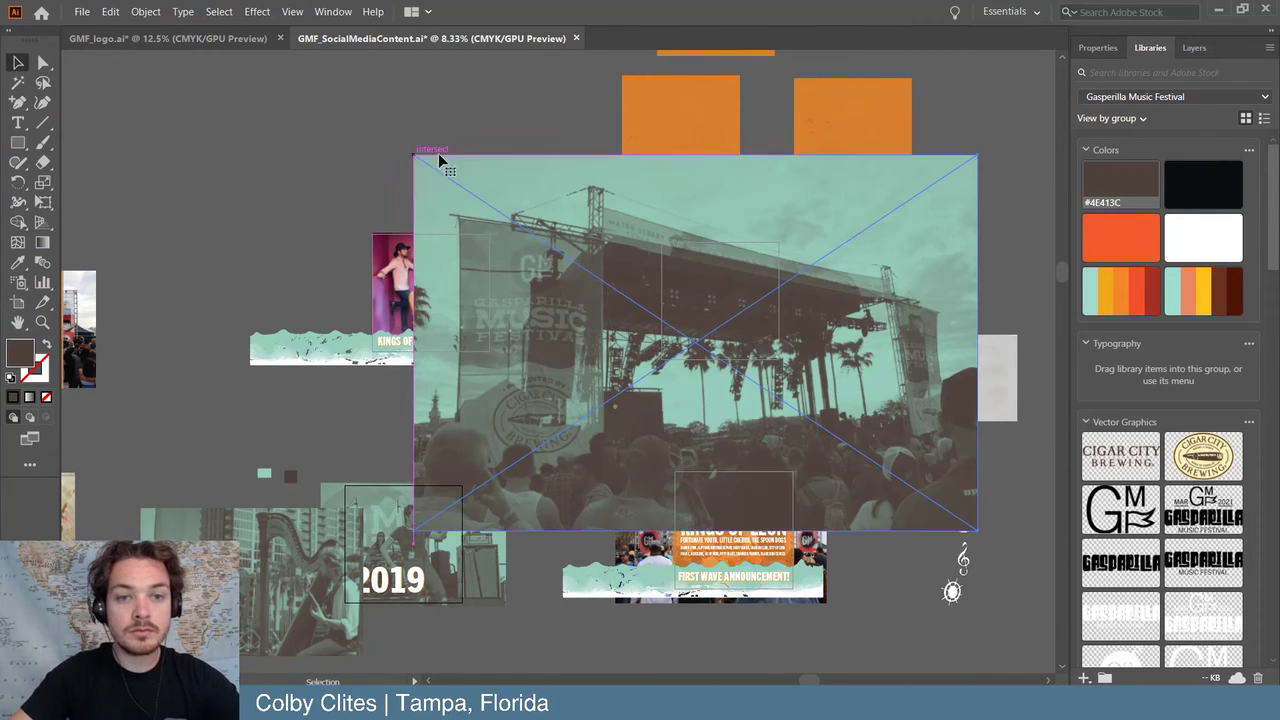
# - Send the stage photo to the back and scale it down over the 2021 artboard, behind the 2021 lettering
pyautogui.rightClick(652, 291)
pyautogui.moveTo(727, 414)
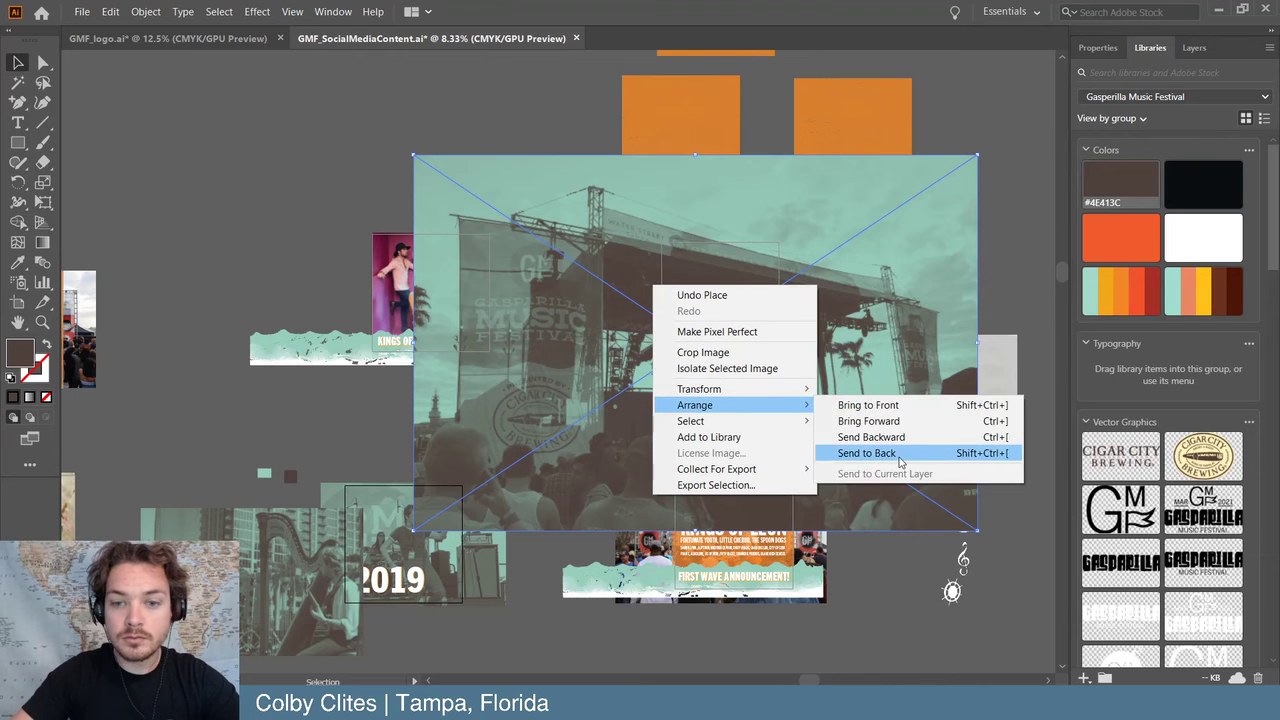
pyautogui.click(866, 453)
pyautogui.moveTo(418, 157); pyautogui.dragTo(595, 276)
pyautogui.moveTo(871, 457); pyautogui.dragTo(521, 463)
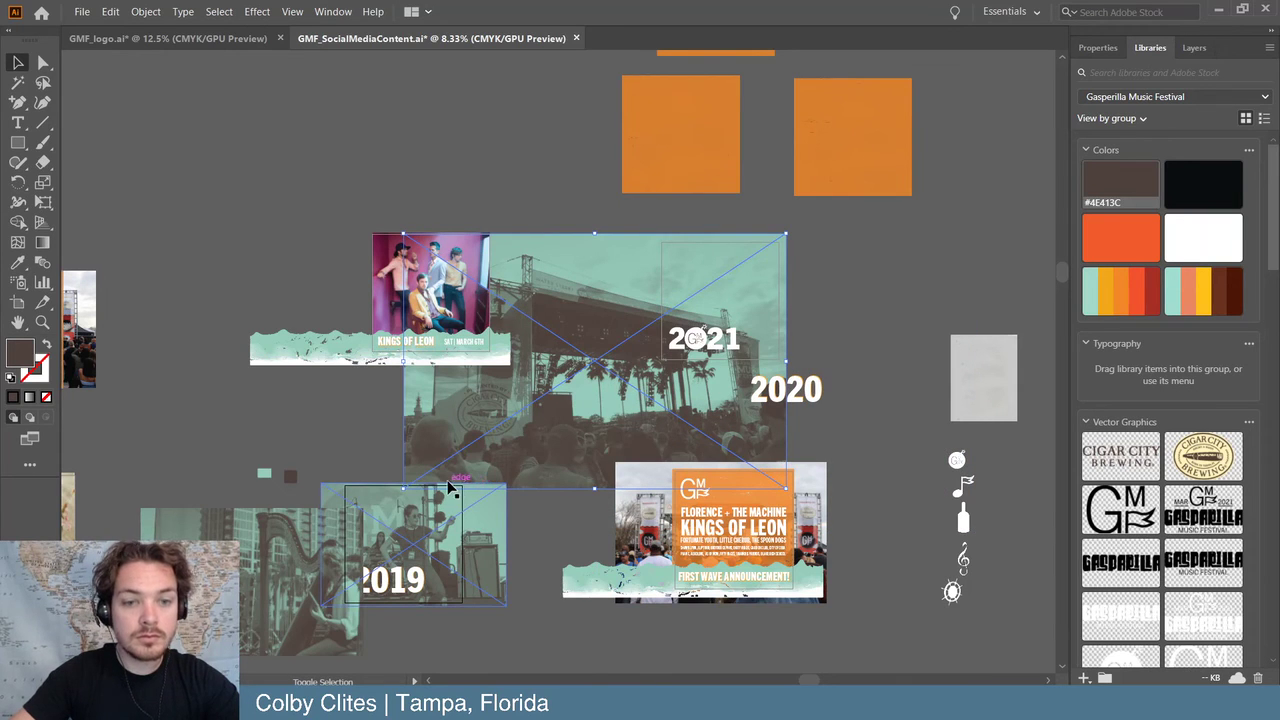
pyautogui.moveTo(404, 488); pyautogui.dragTo(590, 418)
# - Shrink the stage photo to roughly the 2021 artboard's height and shift it left to frame the stage within the artboard
pyautogui.hotkey('ctrl', '=')
pyautogui.hotkey('ctrl', '=')
pyautogui.hotkey('ctrl', '=')
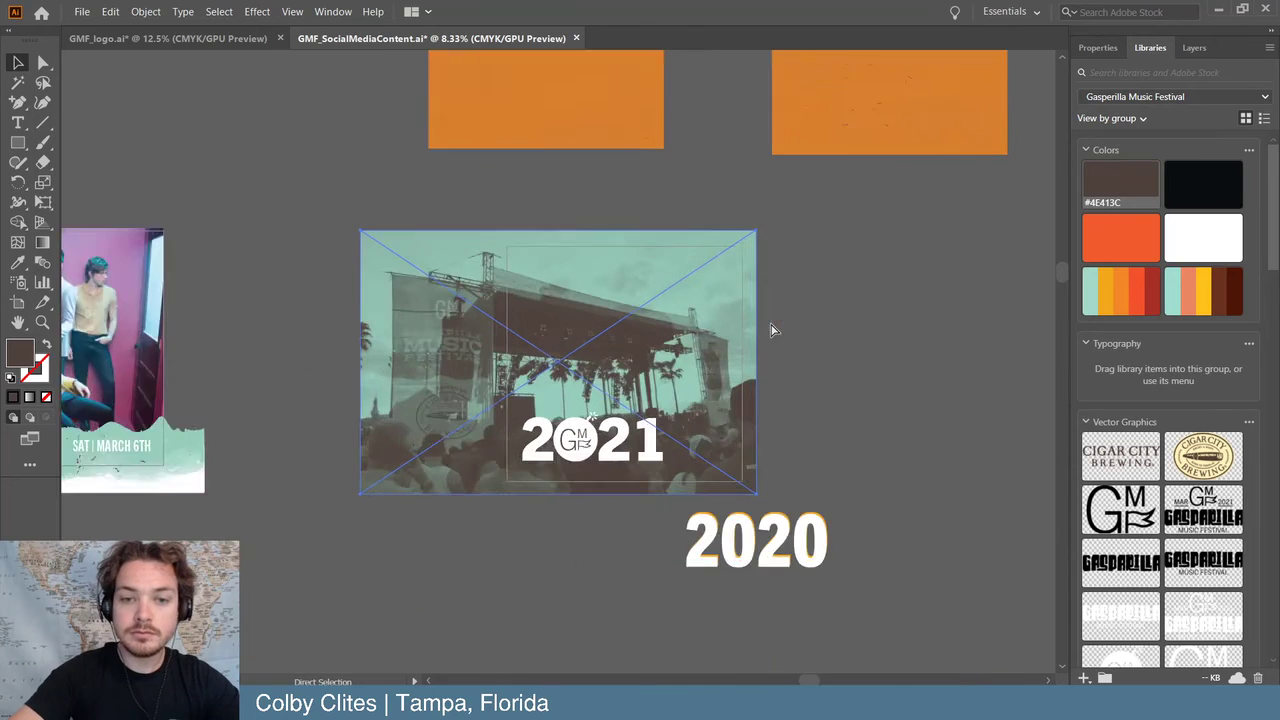
pyautogui.moveTo(518, 330); pyautogui.dragTo(659, 344)
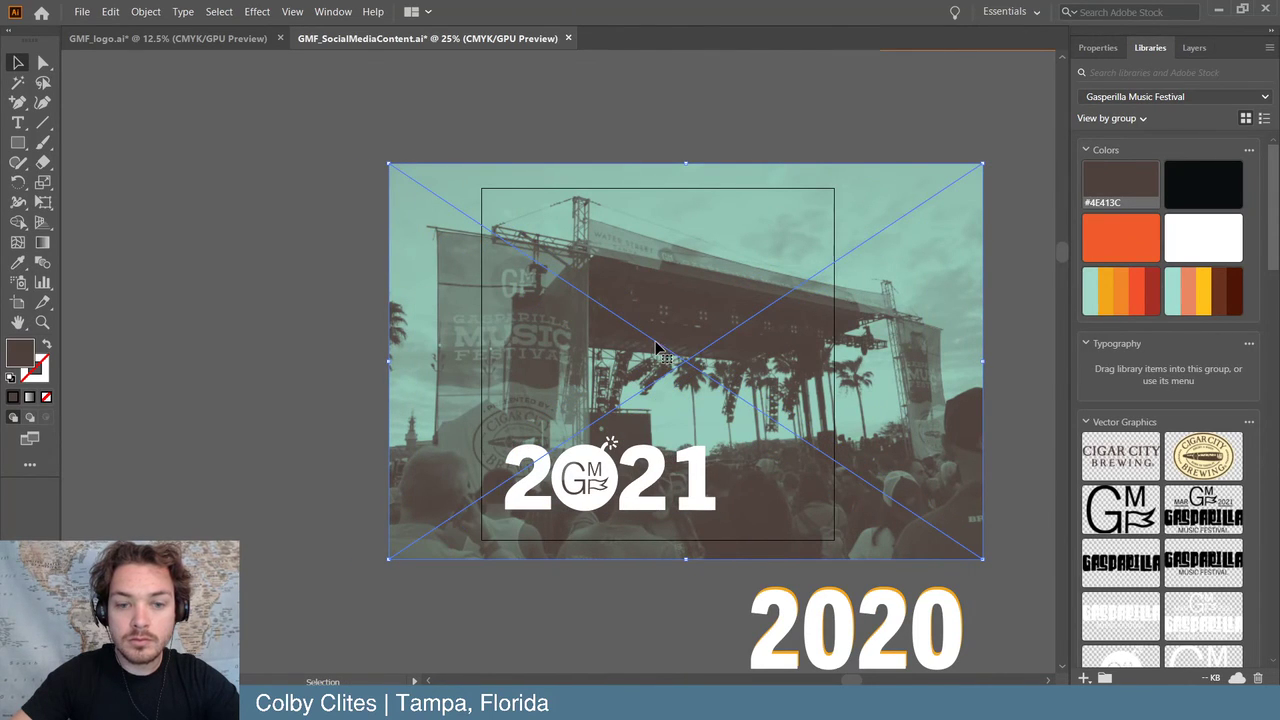
pyautogui.moveTo(655, 342); pyautogui.dragTo(659, 325)
pyautogui.moveTo(389, 145); pyautogui.dragTo(410, 178)
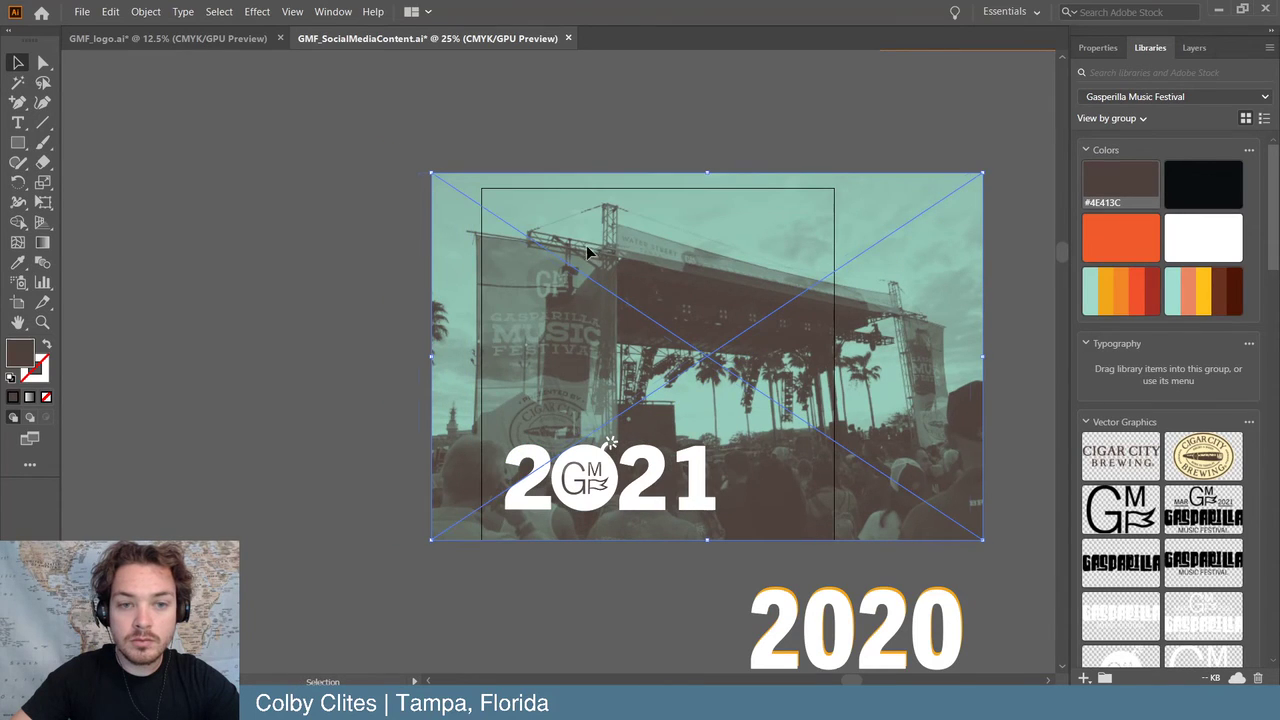
pyautogui.moveTo(587, 252); pyautogui.dragTo(577, 250)
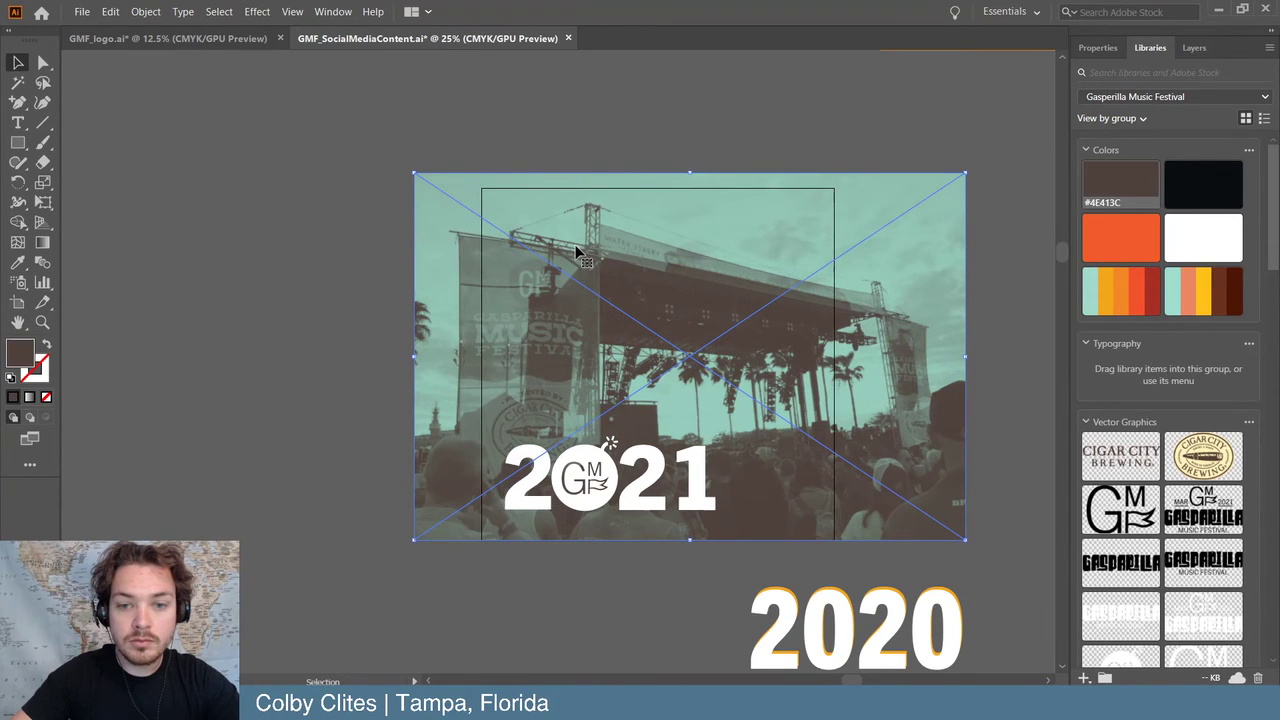
pyautogui.click(320, 220)
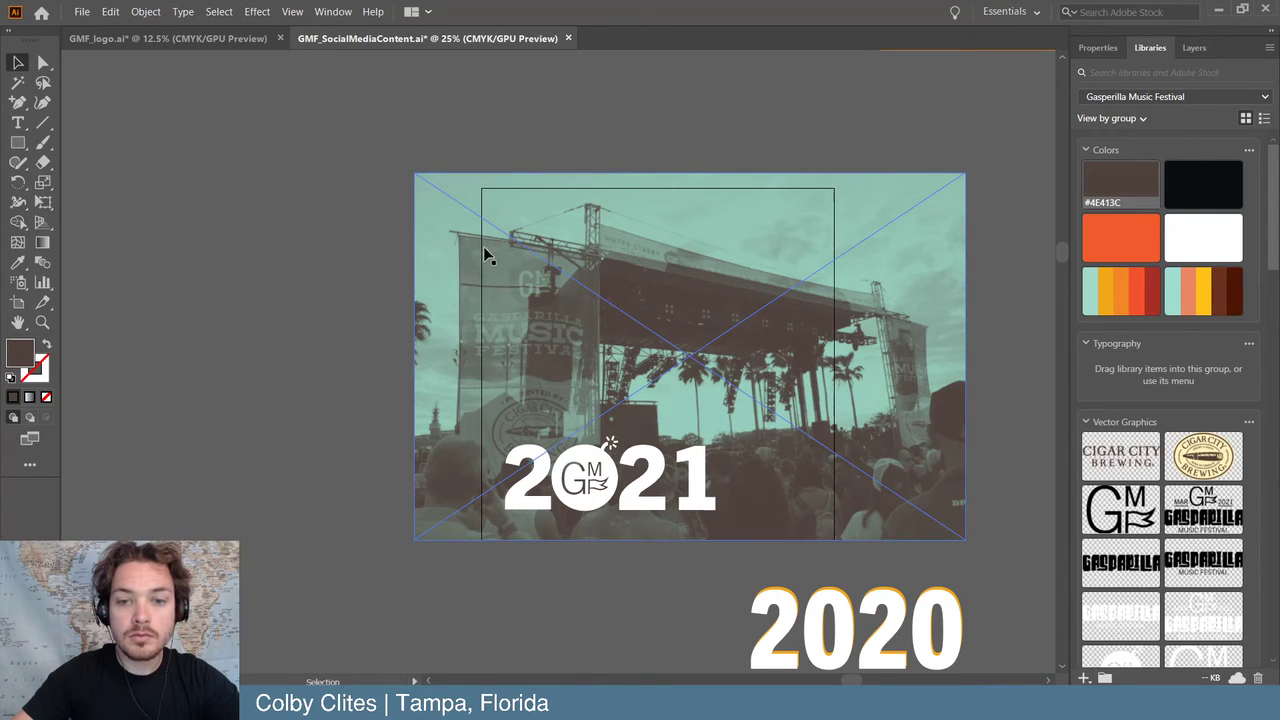
pyautogui.moveTo(481, 246); pyautogui.dragTo(348, 248)
pyautogui.moveTo(571, 297)
pyautogui.mouseDown()
pyautogui.moveTo(609, 297)
pyautogui.moveTo(589, 303)
pyautogui.mouseUp()
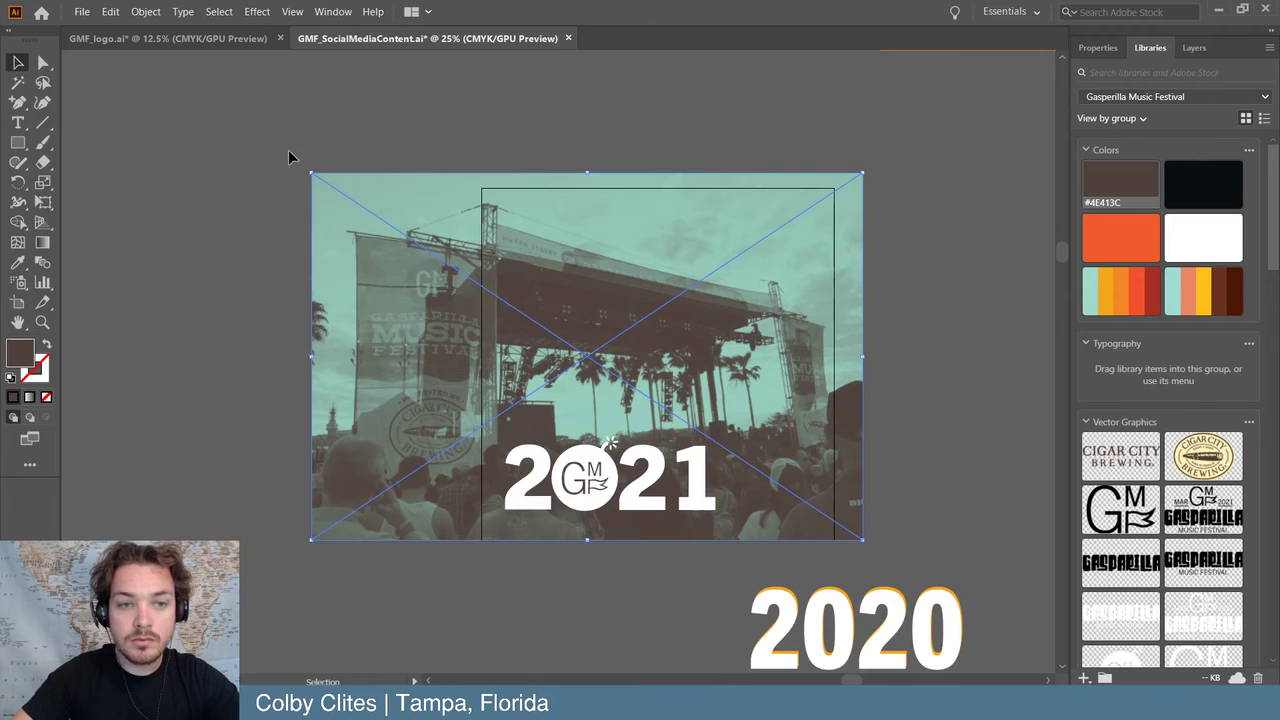
pyautogui.moveTo(310, 173); pyautogui.dragTo(328, 184)
pyautogui.moveTo(568, 264); pyautogui.dragTo(523, 250)
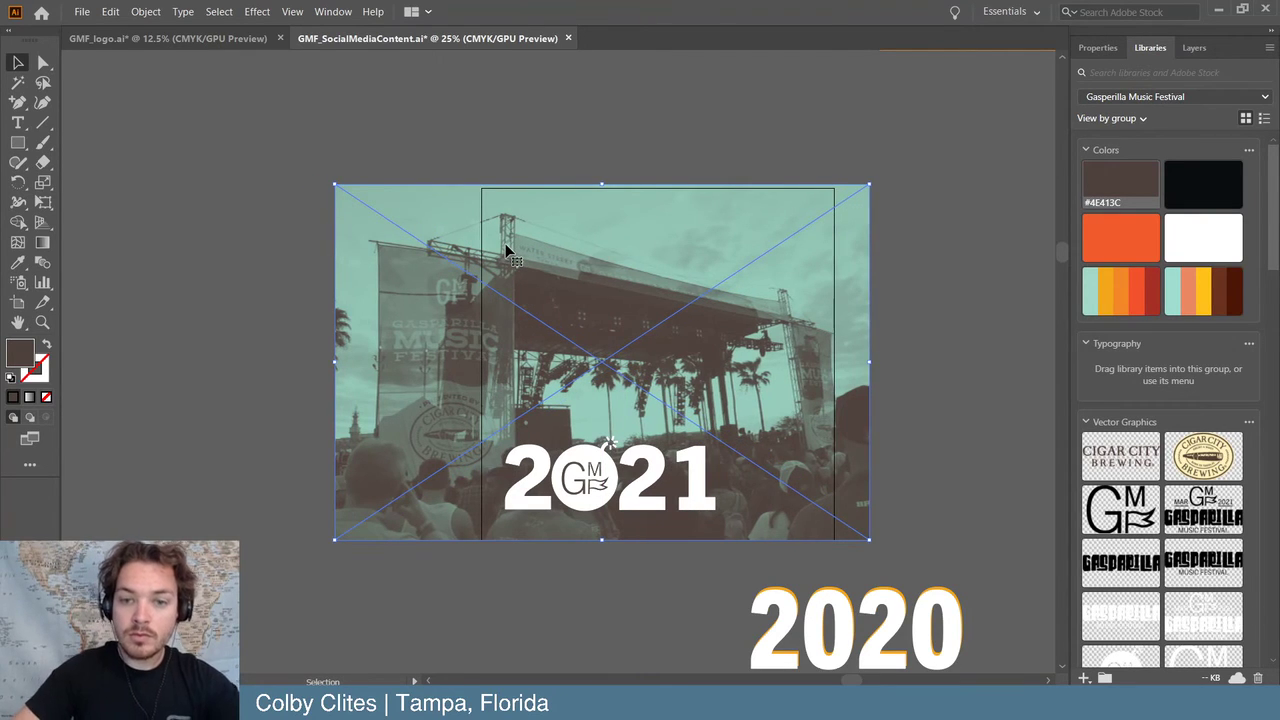
# - Nudge the stage photo slightly further left to fine-tune its framing on the 2021 artboard, then deselect it
pyautogui.hotkey('shift', 'Left')
pyautogui.hotkey('shift', 'Left')
pyautogui.hotkey('shift', 'Left')
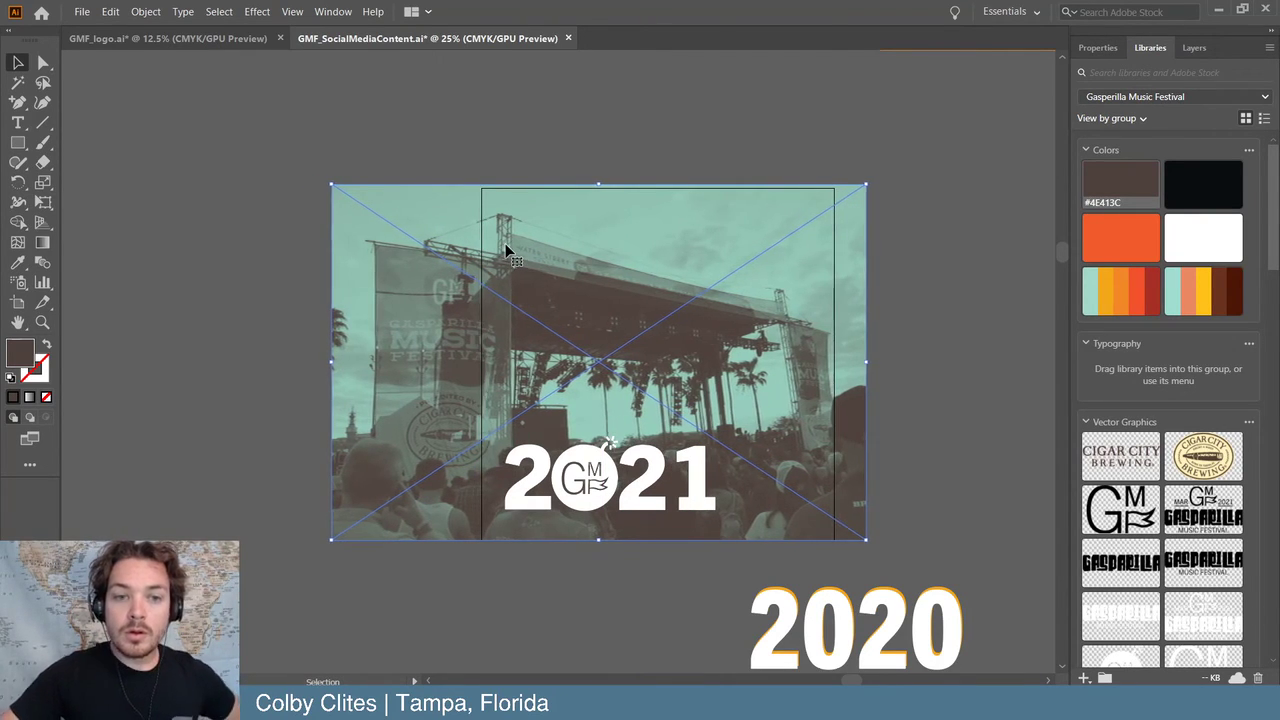
pyautogui.press('Left')
pyautogui.press('Left')
pyautogui.press('Left')
pyautogui.press('Left')
pyautogui.press('Left')
pyautogui.press('Left')
pyautogui.press('Left')
pyautogui.press('Left')
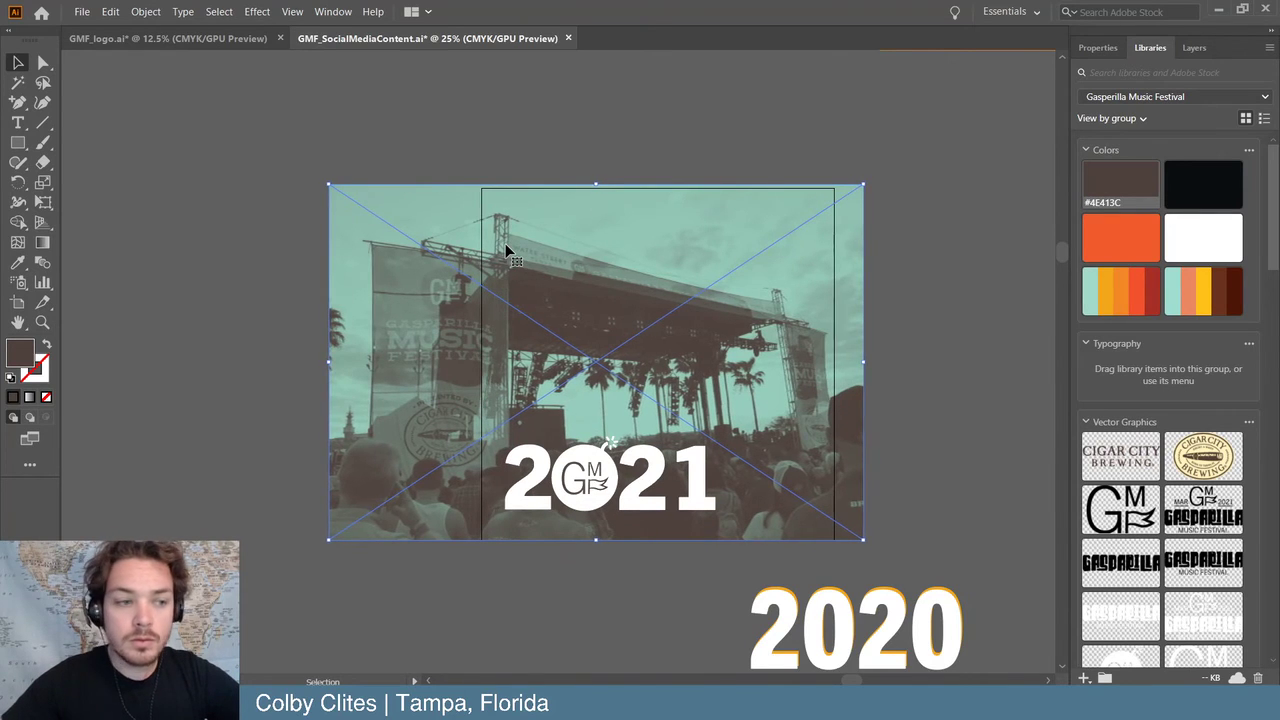
pyautogui.hotkey('shift', 'Left')
pyautogui.hotkey('shift', 'Left')
pyautogui.hotkey('shift', 'Left')
pyautogui.hotkey('shift', 'Left')
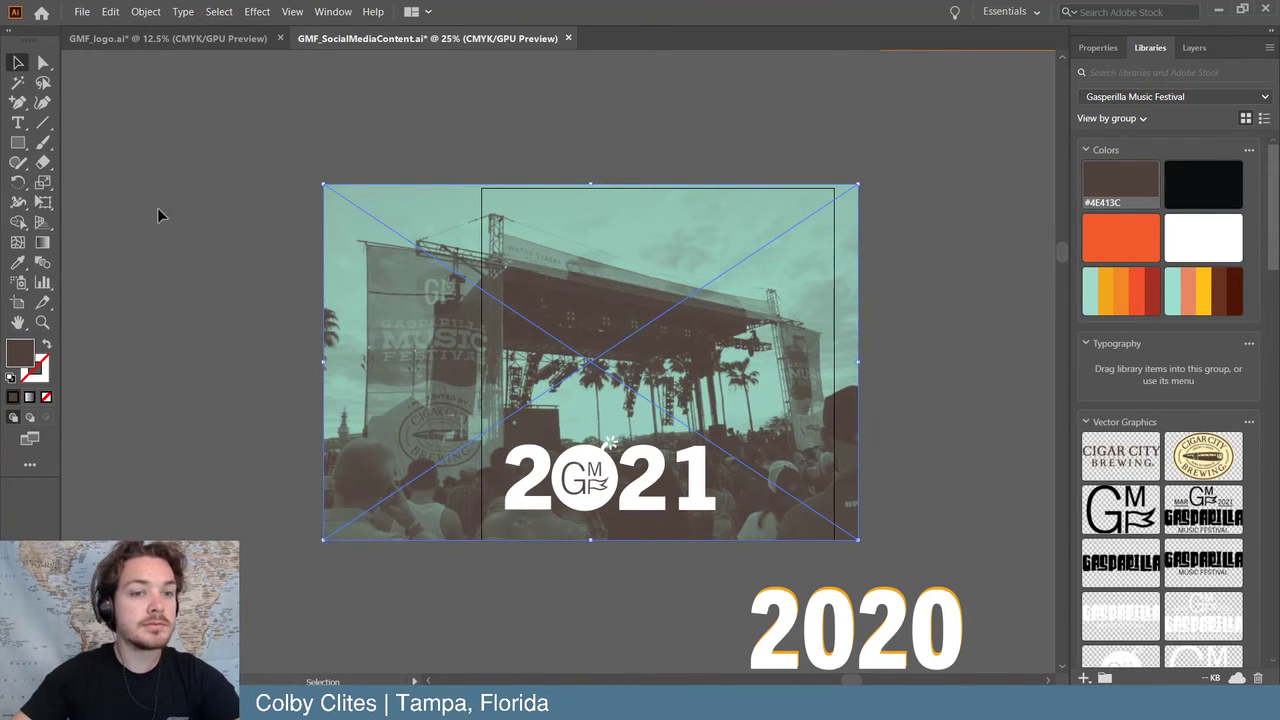
pyautogui.click(182, 174)
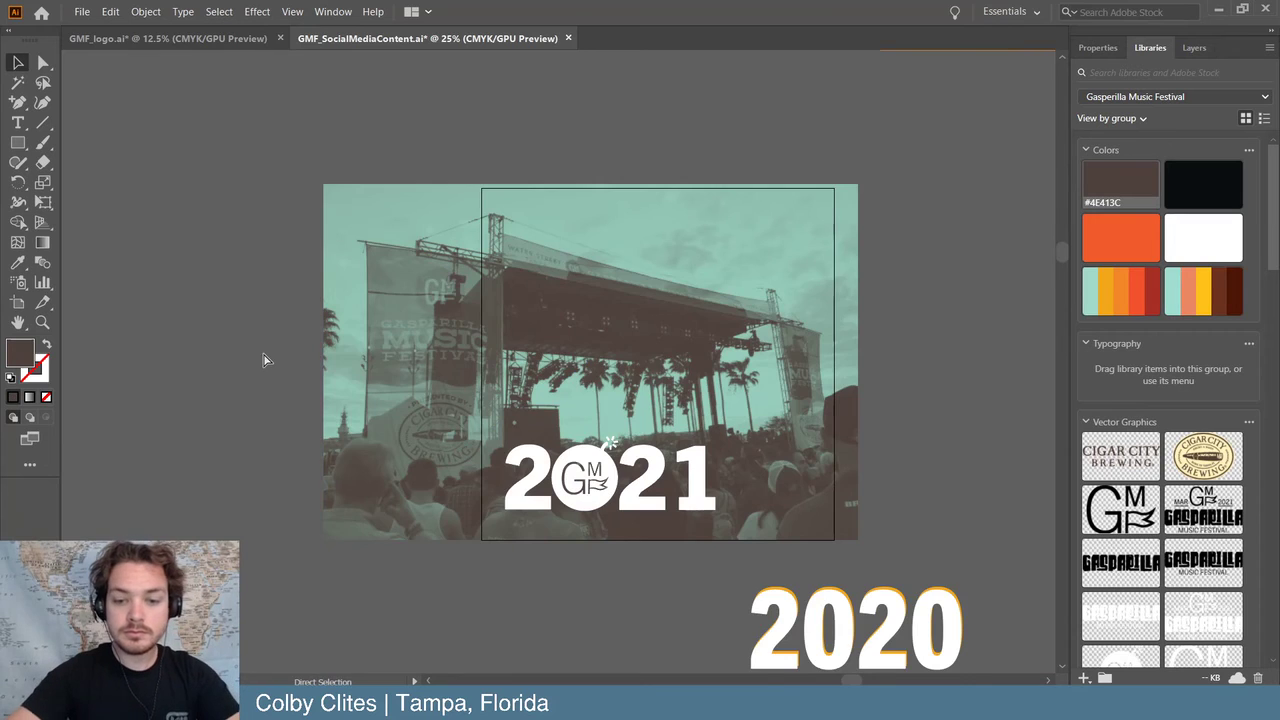
# - Move the teal harp photo from beside the 2019 post onto the 2018 artboard
pyautogui.hotkey('ctrl', '-')
pyautogui.hotkey('ctrl', '-')
pyautogui.hotkey('ctrl', '-')
pyautogui.scroll(-5, 263, 361)
pyautogui.hscroll(-1, 263, 361)
pyautogui.hscroll(-6, 263, 361)
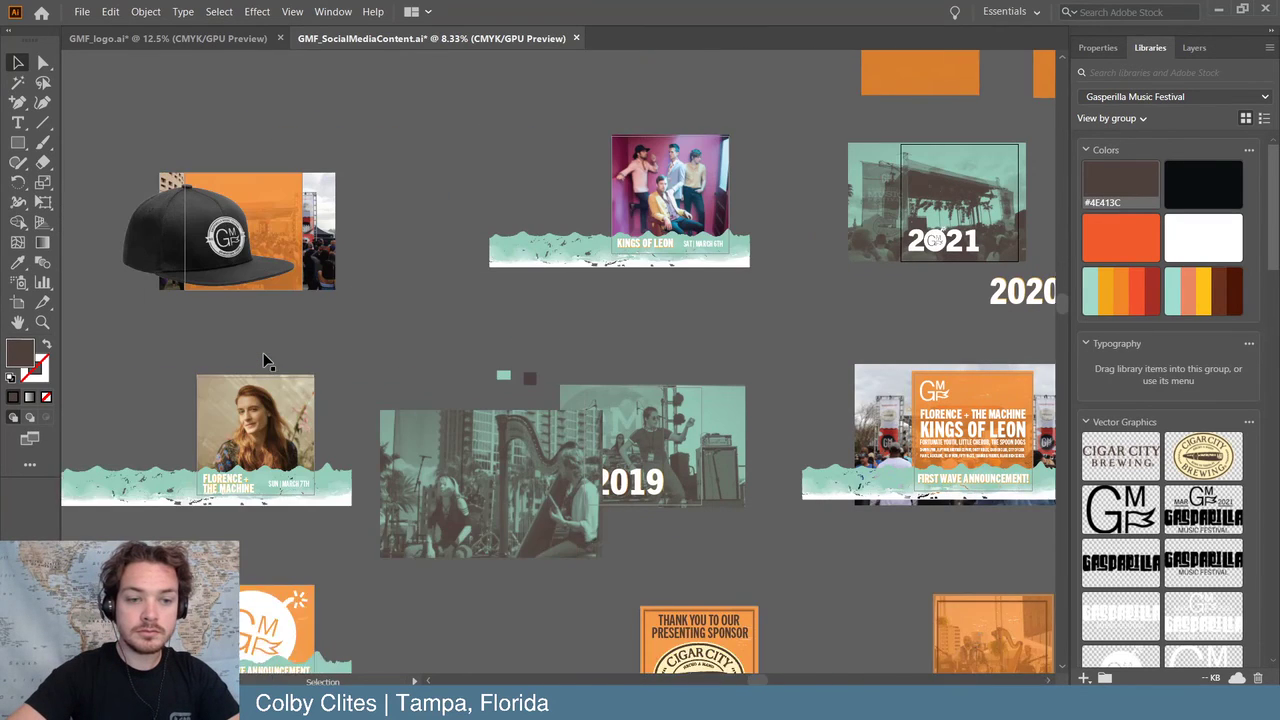
pyautogui.scroll(-2, 263, 361)
pyautogui.hscroll(3, 263, 361)
pyautogui.scroll(-2, 265, 360)
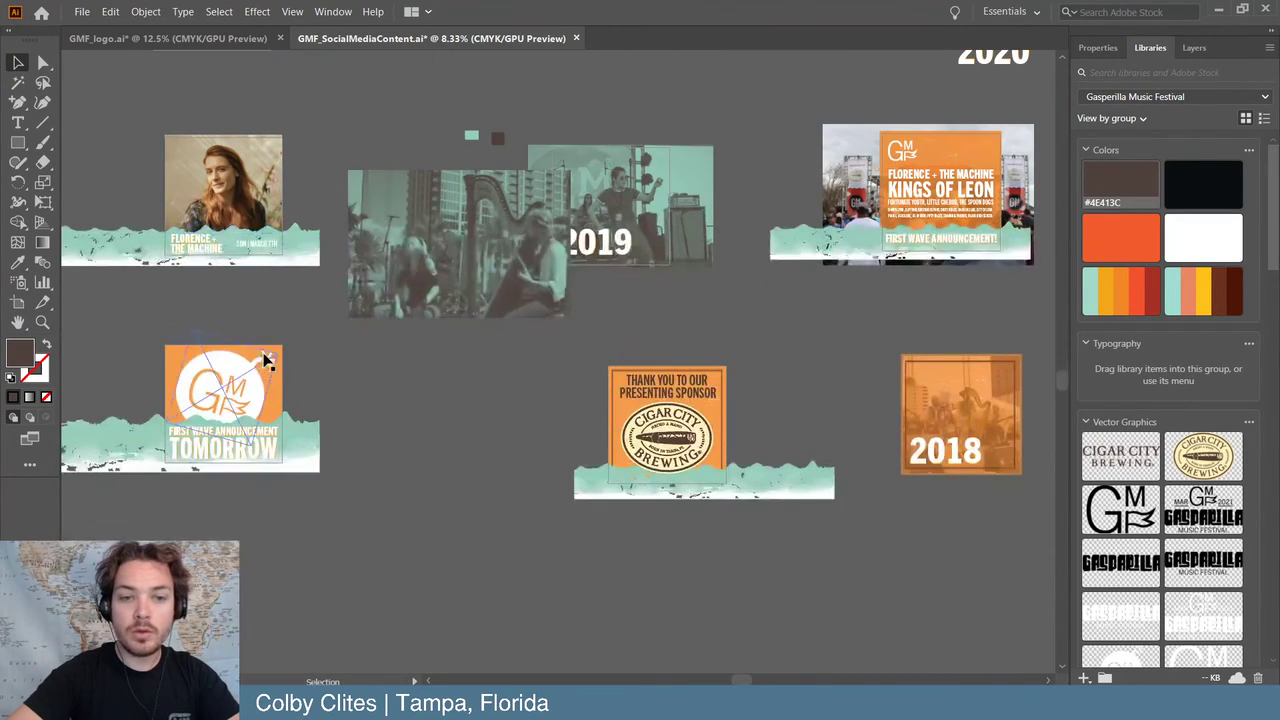
pyautogui.click(477, 228)
pyautogui.moveTo(478, 222); pyautogui.dragTo(945, 399)
# - Move the harp photo below the 2018 artboard and delete the orange photo artwork behind the 2018 text
pyautogui.hotkey('ctrl', '+')
pyautogui.hotkey('ctrl', '+')
pyautogui.hotkey('ctrl', '+')
pyautogui.hotkey('ctrl', '+')
pyautogui.hotkey('ctrl', '-')
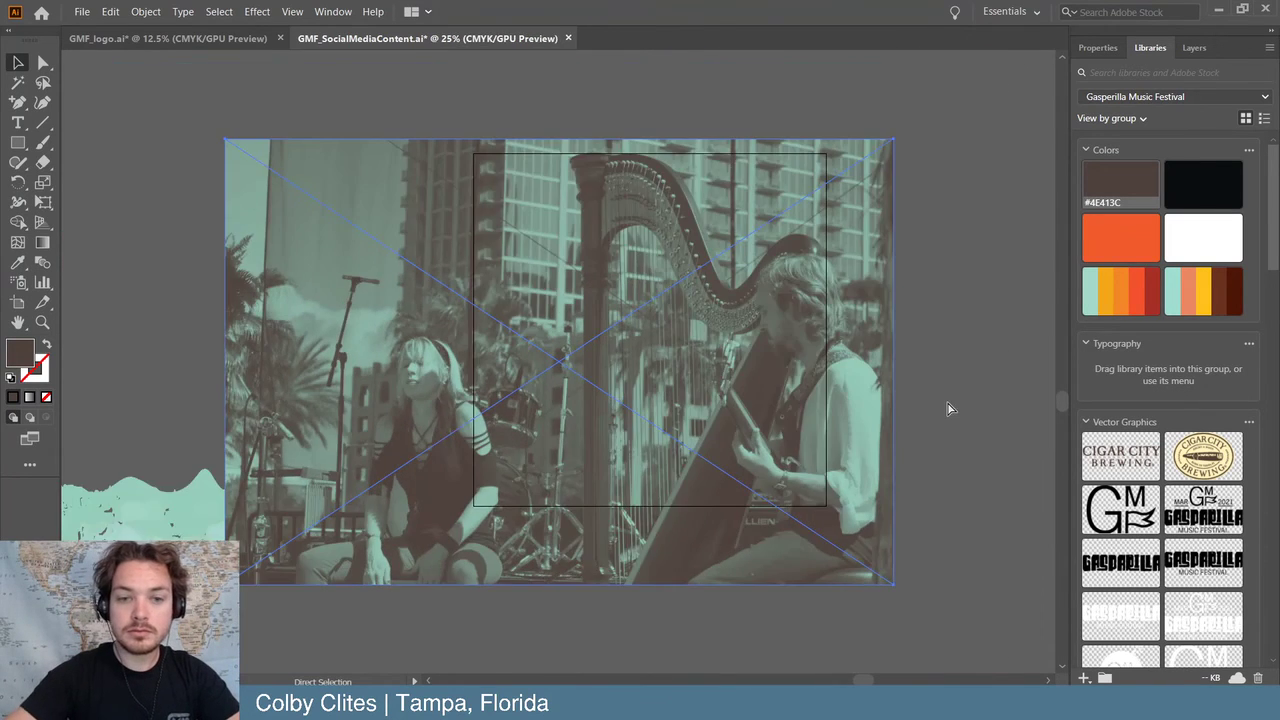
pyautogui.hotkey('ctrl', '-')
pyautogui.rightClick(415, 303)
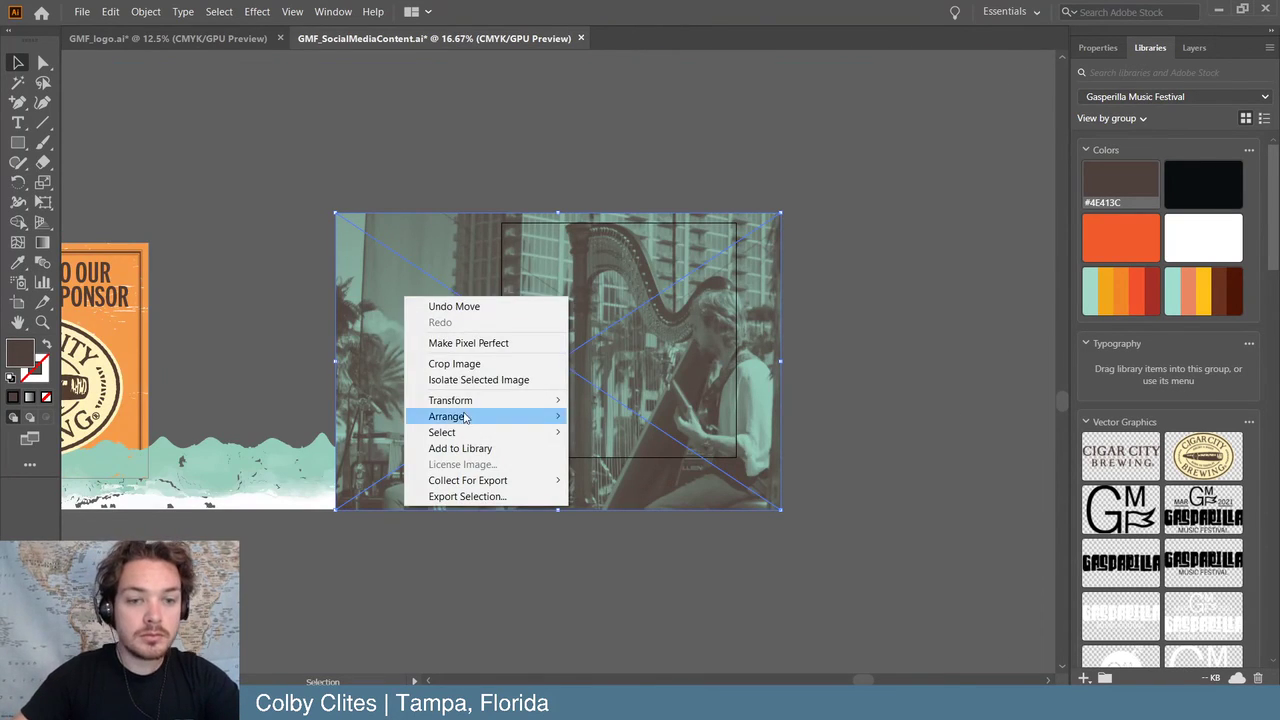
pyautogui.click(400, 171)
pyautogui.moveTo(445, 367); pyautogui.dragTo(531, 630)
pyautogui.click(740, 322)
pyautogui.press('Delete')
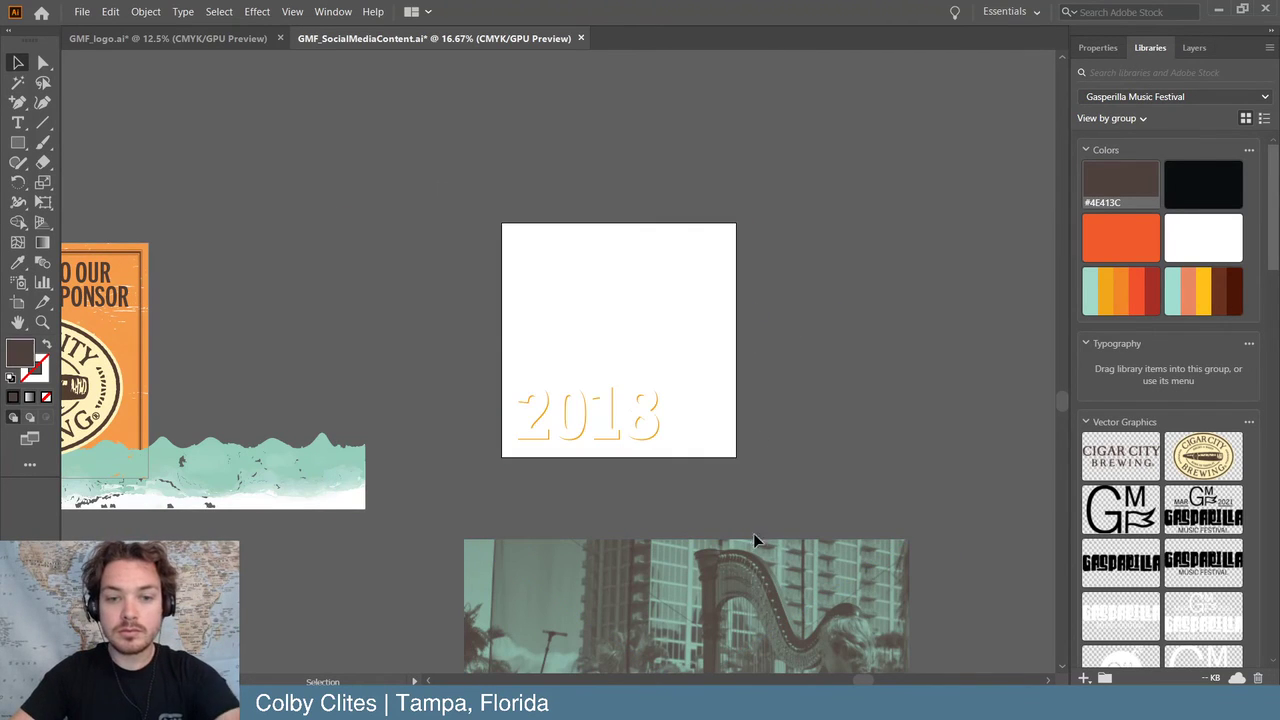
# - Scale the harp photo down over the 2018 artboard, send it behind the 2018 text, and line up their right edges
pyautogui.moveTo(753, 533); pyautogui.dragTo(650, 199)
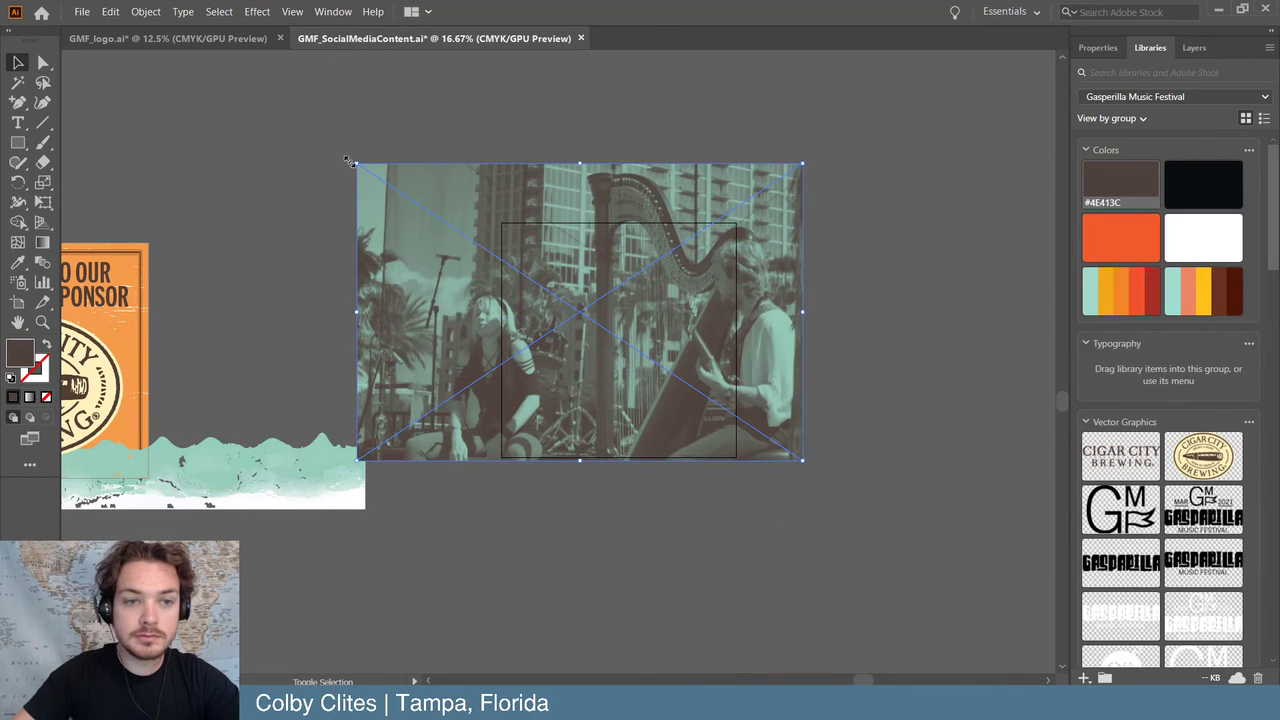
pyautogui.moveTo(356, 162); pyautogui.dragTo(440, 219)
pyautogui.click(145, 11)
pyautogui.moveTo(178, 46)
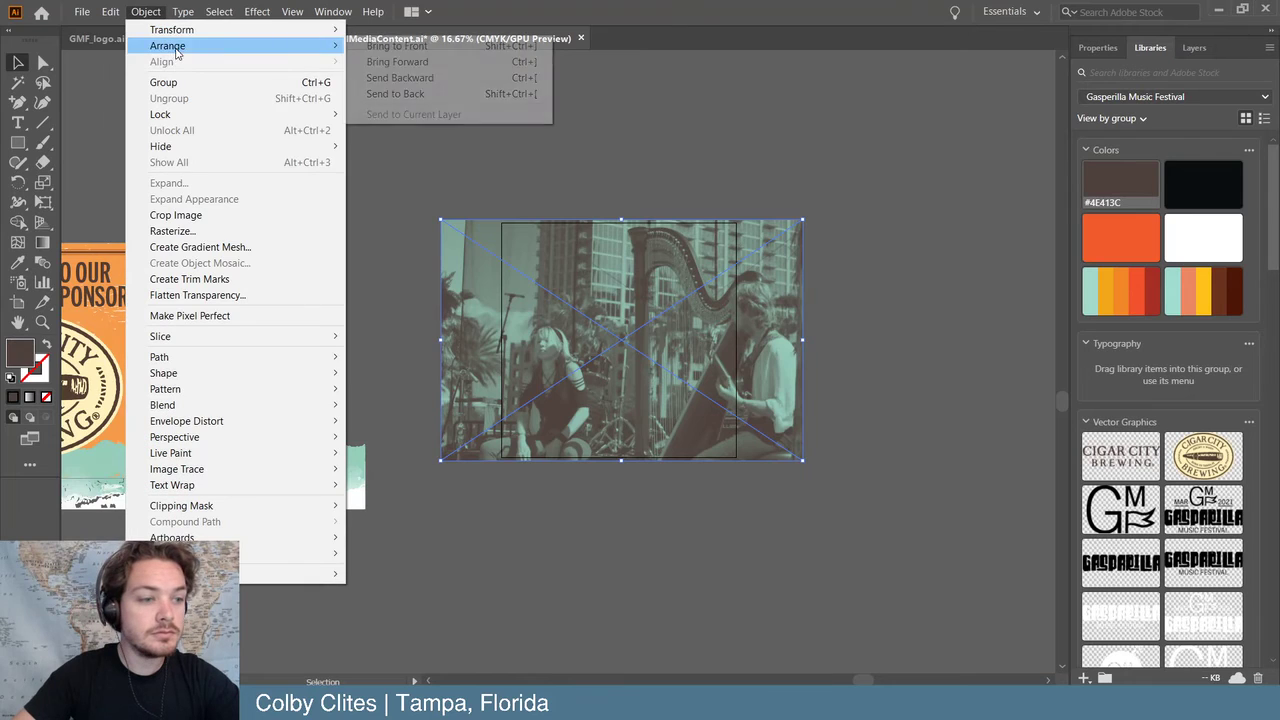
pyautogui.click(400, 93)
pyautogui.moveTo(770, 305); pyautogui.dragTo(707, 314)
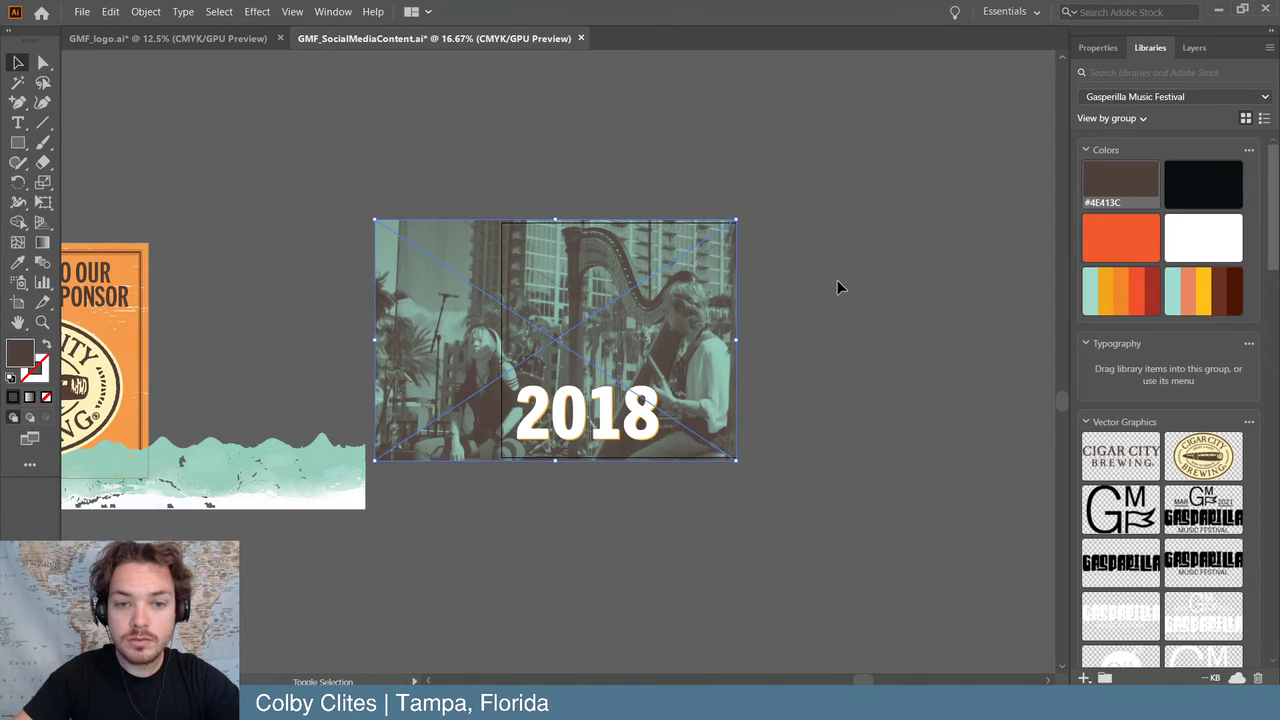
pyautogui.hotkey('ctrl', '=')
pyautogui.hotkey('ctrl', '=')
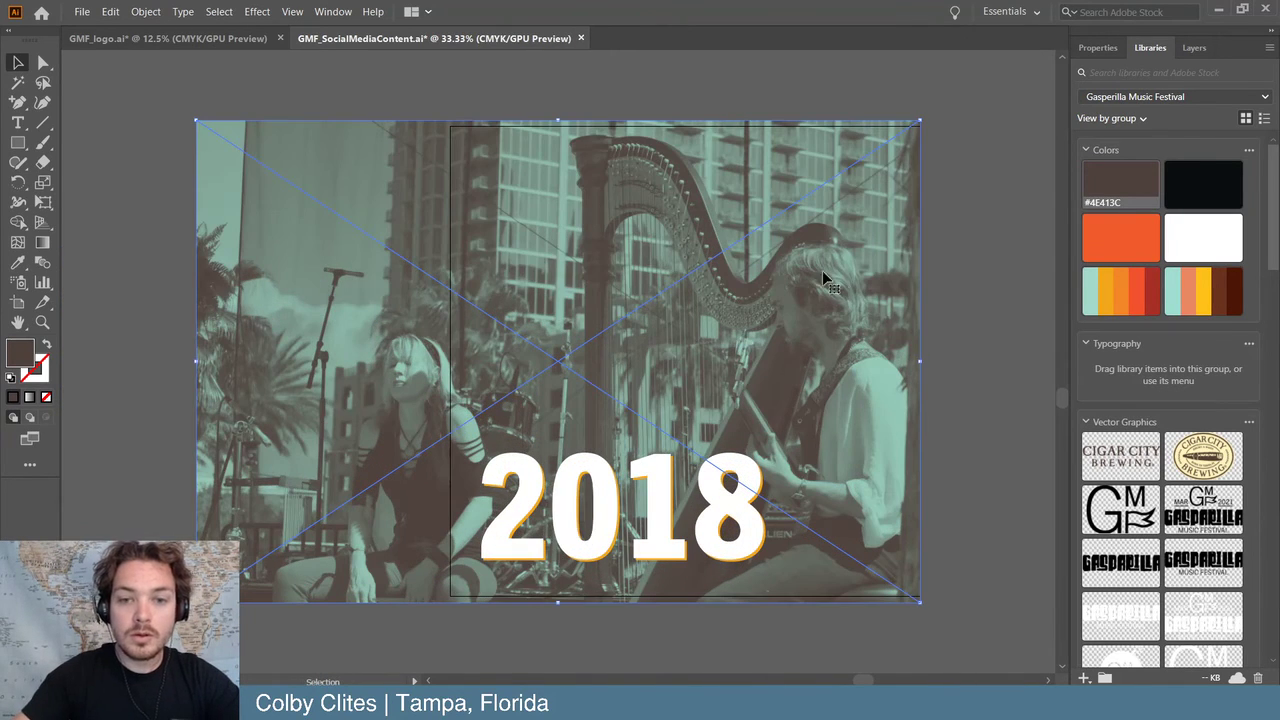
pyautogui.moveTo(198, 122); pyautogui.dragTo(160, 96)
pyautogui.moveTo(410, 168); pyautogui.dragTo(412, 204)
pyautogui.hotkey('ctrl', 'z')
pyautogui.hotkey('ctrl', 'z')
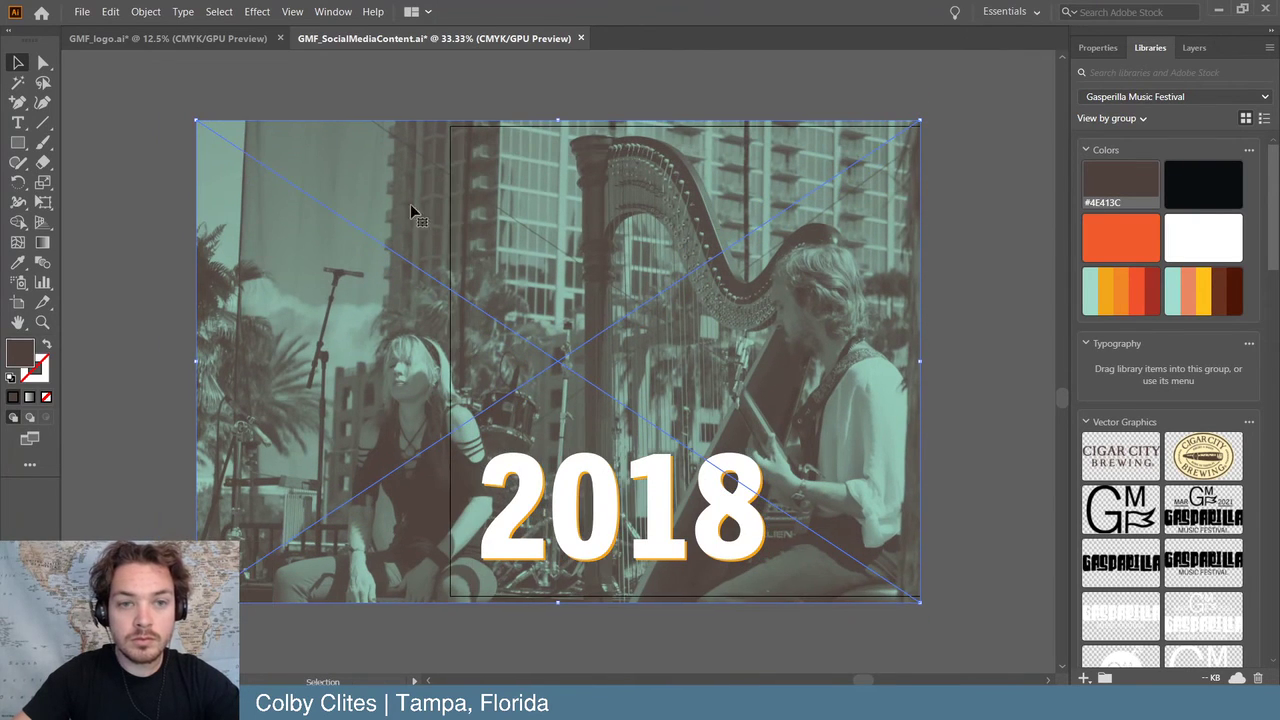
# - Enlarge and reposition the harp photo so it covers the 2018 artboard with the harpist inside the frame
pyautogui.moveTo(196, 602); pyautogui.dragTo(139, 640)
pyautogui.moveTo(377, 337); pyautogui.dragTo(372, 337)
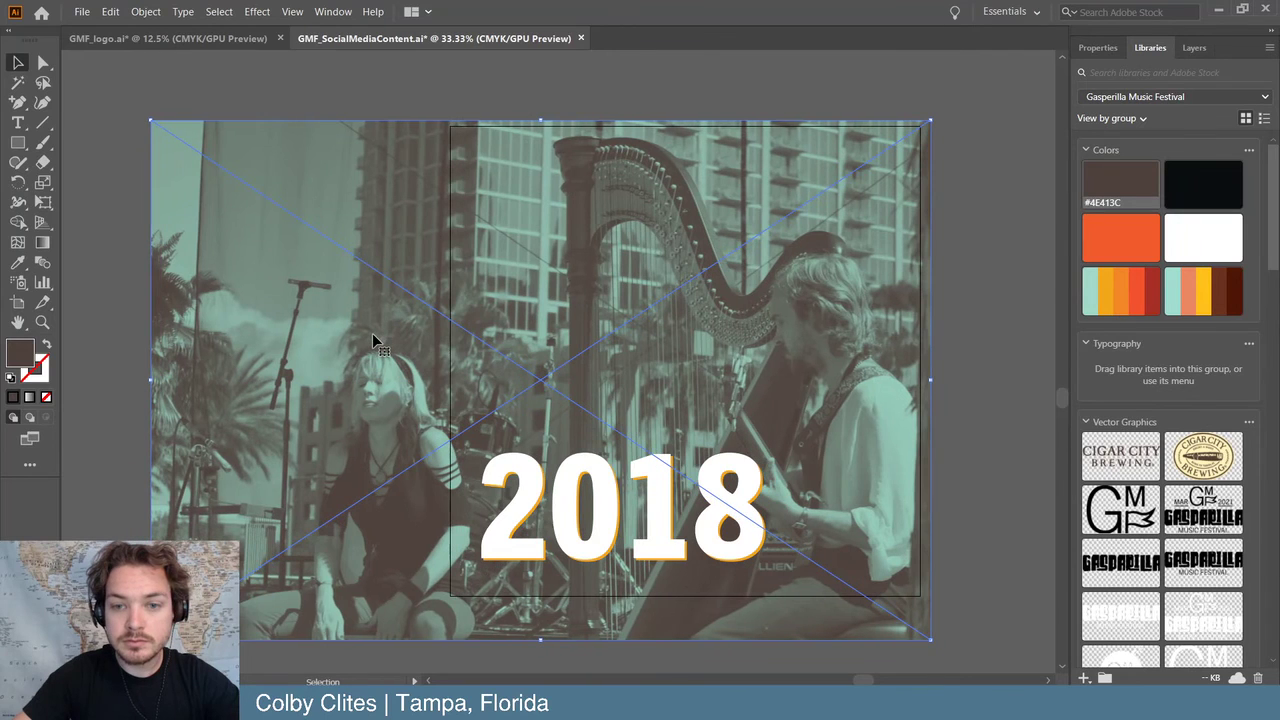
pyautogui.scroll(-1, 356, 320)
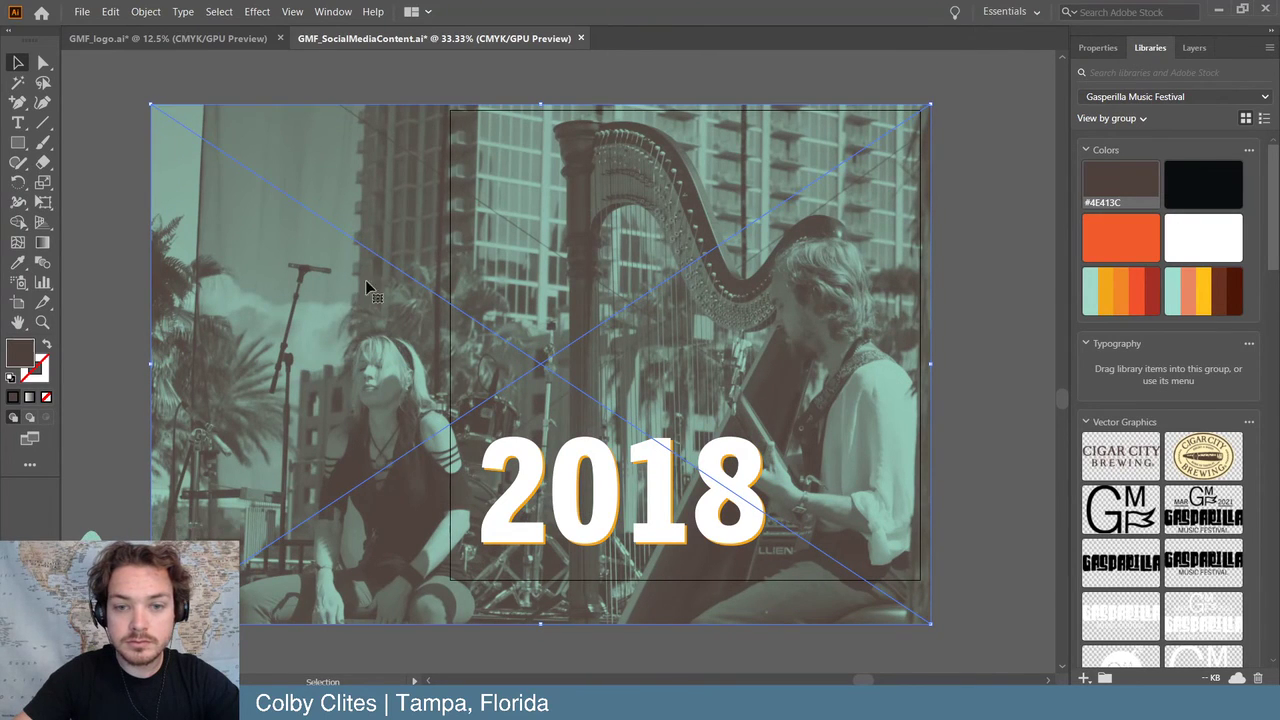
pyautogui.moveTo(314, 229); pyautogui.dragTo(310, 270)
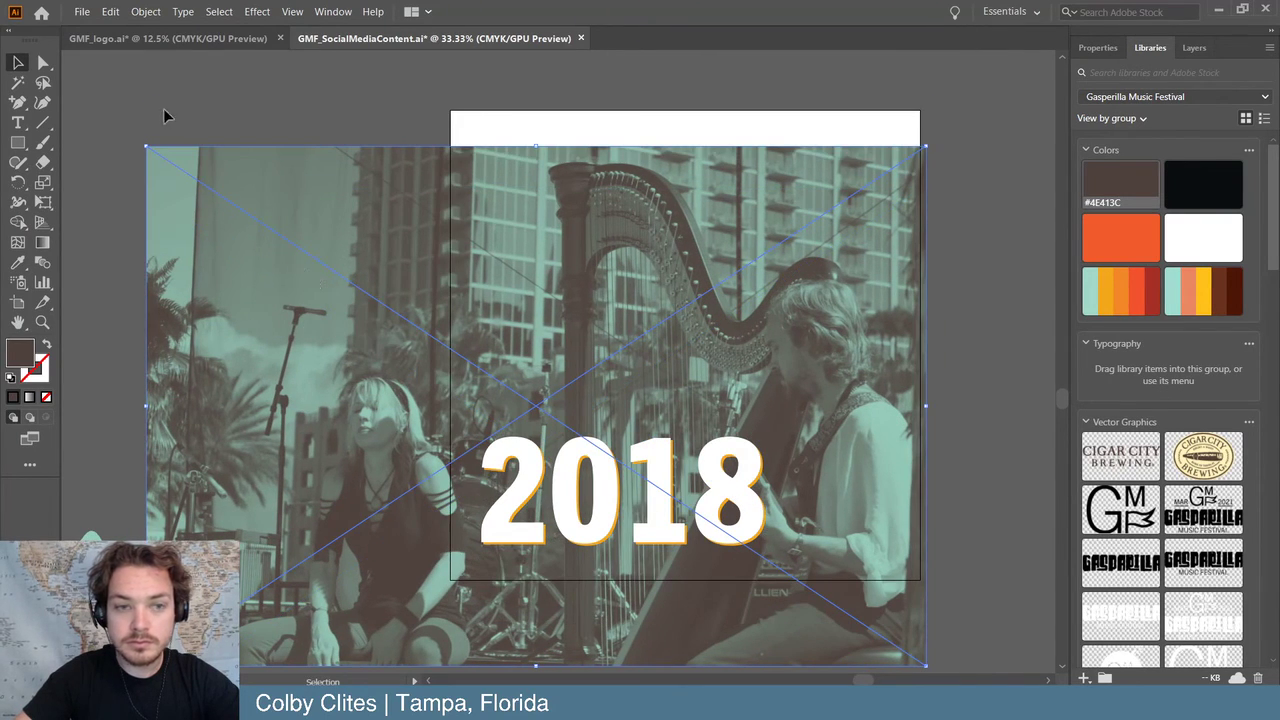
pyautogui.moveTo(146, 146); pyautogui.dragTo(92, 101)
pyautogui.click(962, 227)
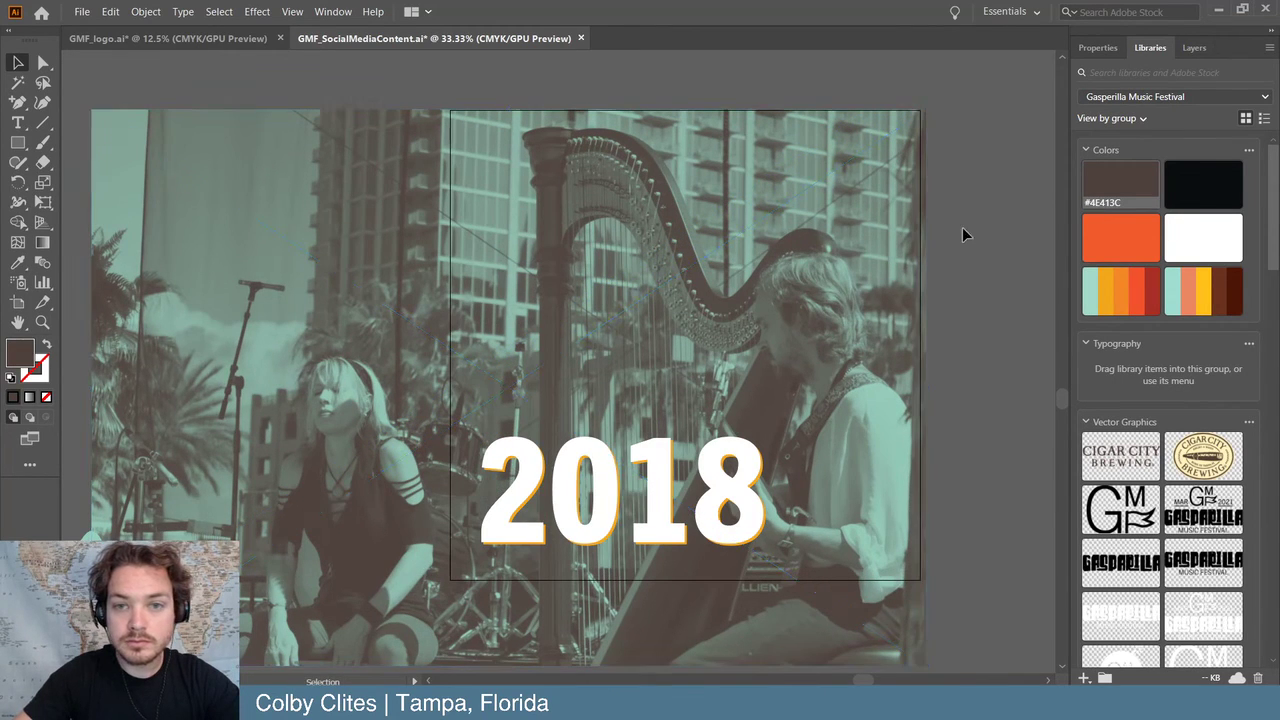
pyautogui.scroll(2, 995, 270)
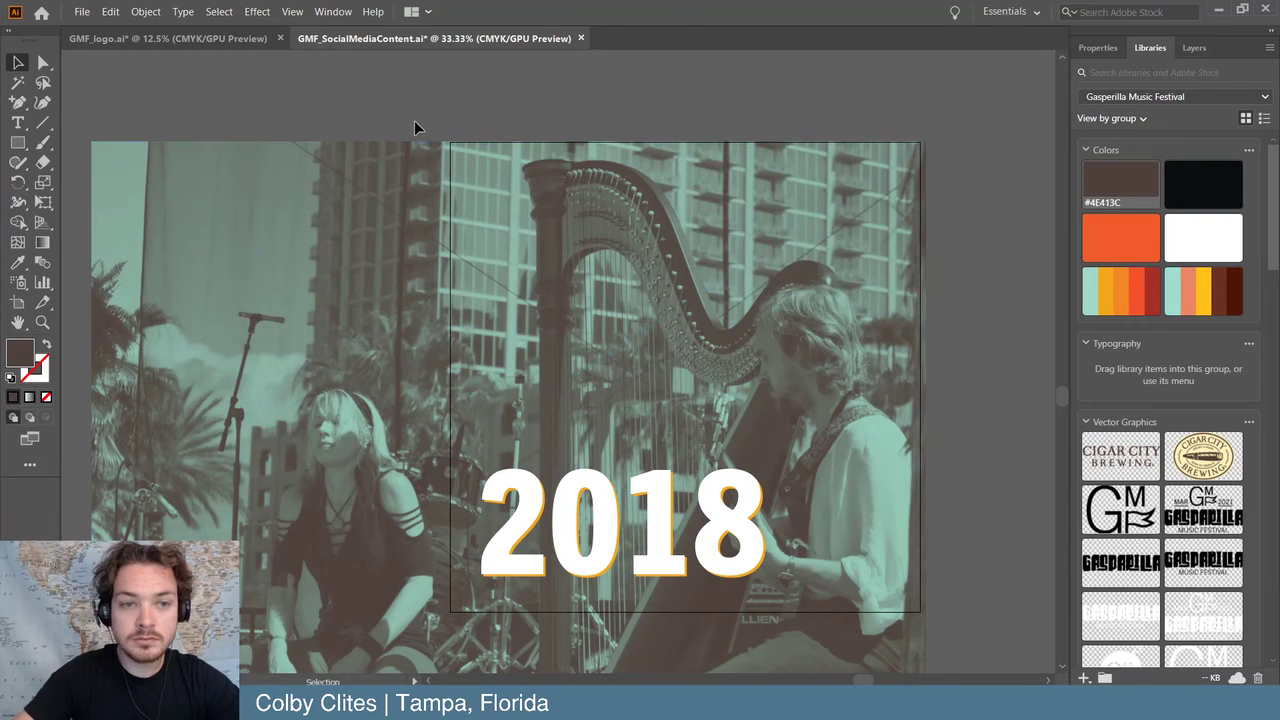
pyautogui.hotkey('ctrl', '-')
pyautogui.hotkey('ctrl', '-')
pyautogui.hotkey('ctrl', '-')
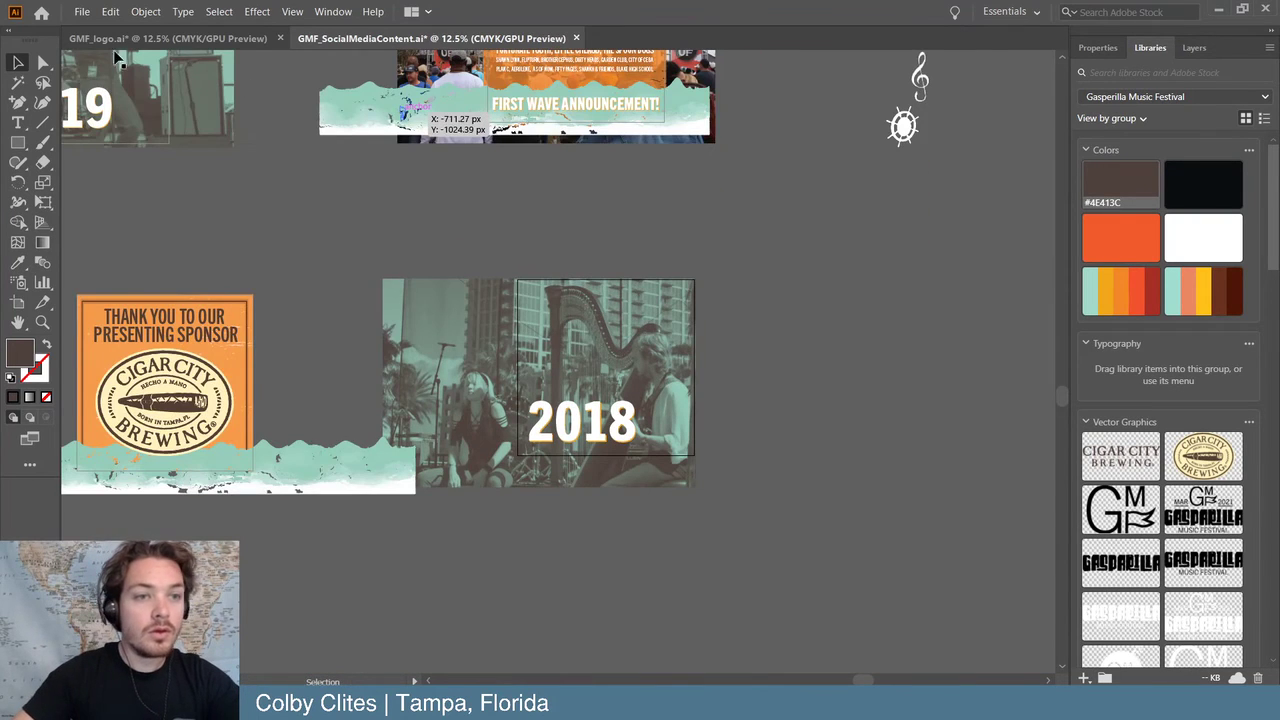
# - Check which numbered artboards hold the 2018, 2019 and 2021 posts
pyautogui.click(82, 12)
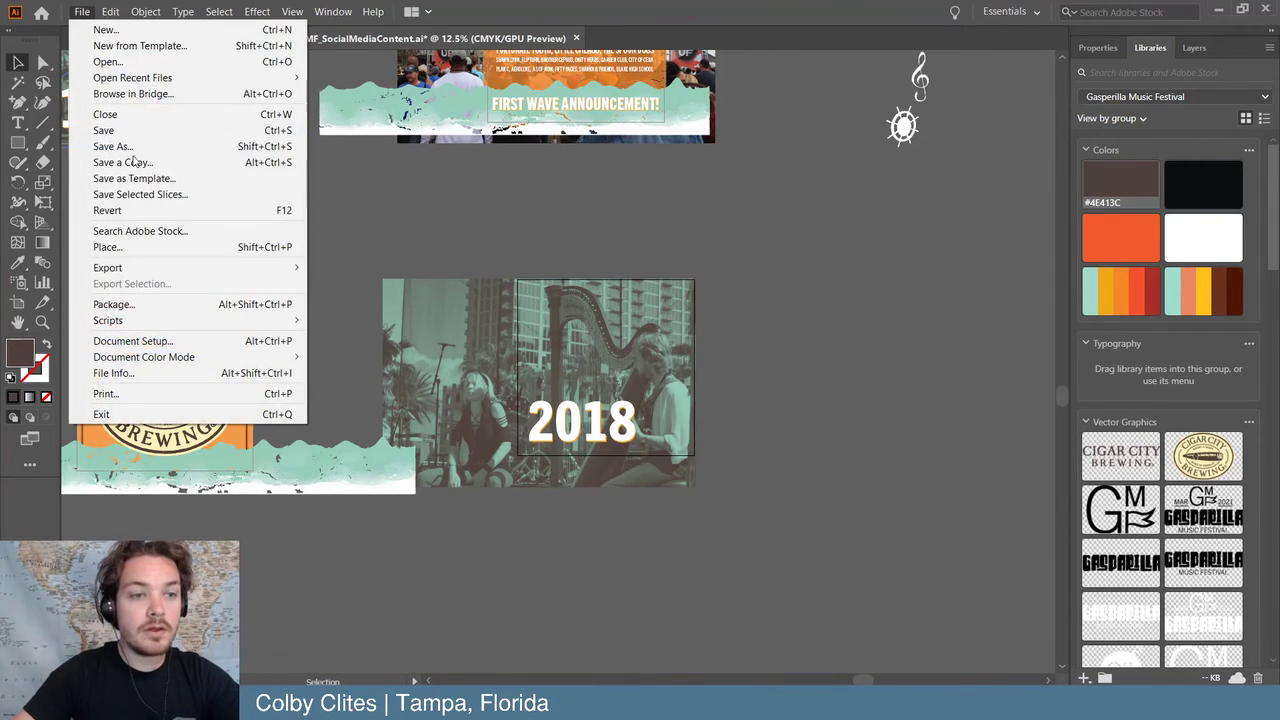
pyautogui.click(135, 162)
pyautogui.hotkey('ctrl', '-')
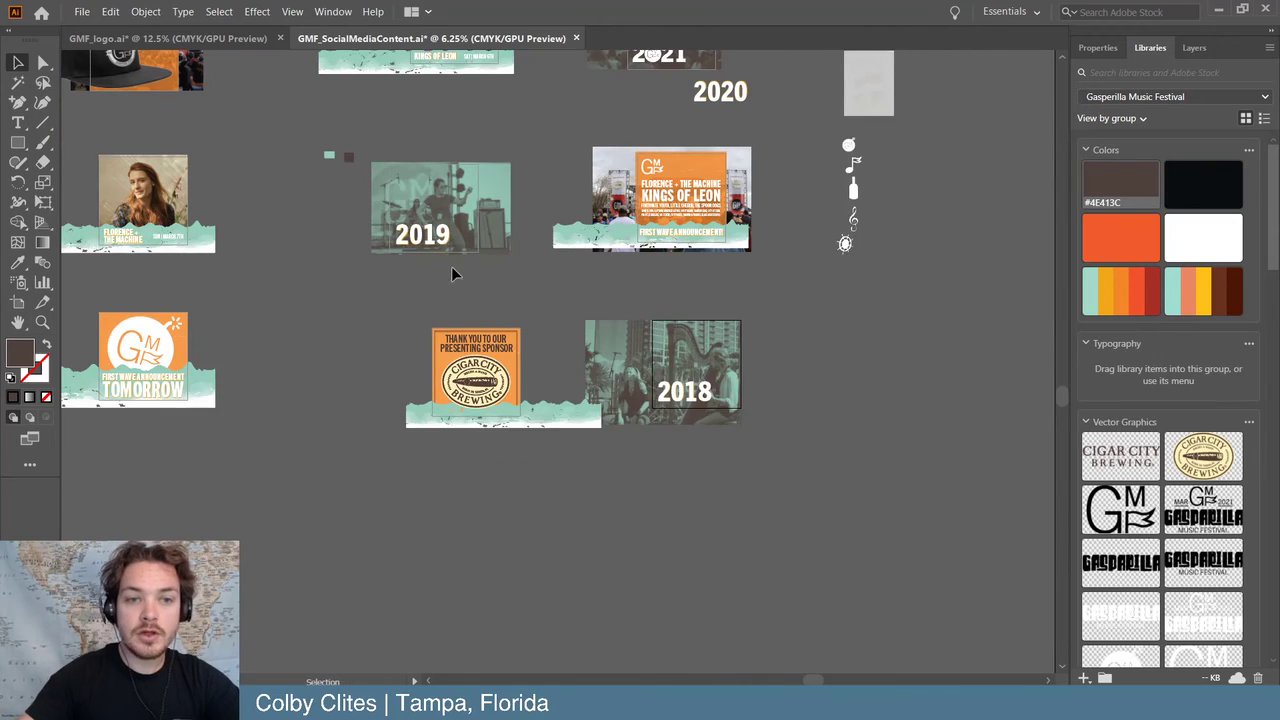
pyautogui.scroll(2, 452, 275)
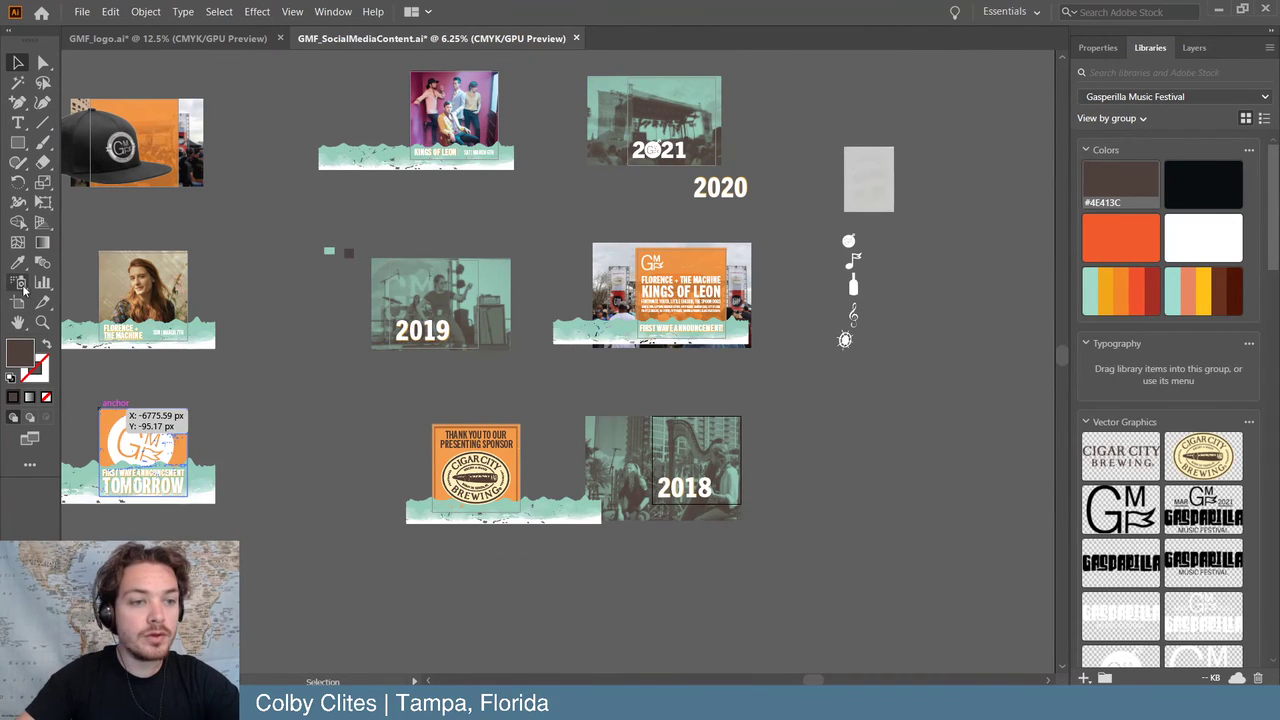
pyautogui.click(20, 302)
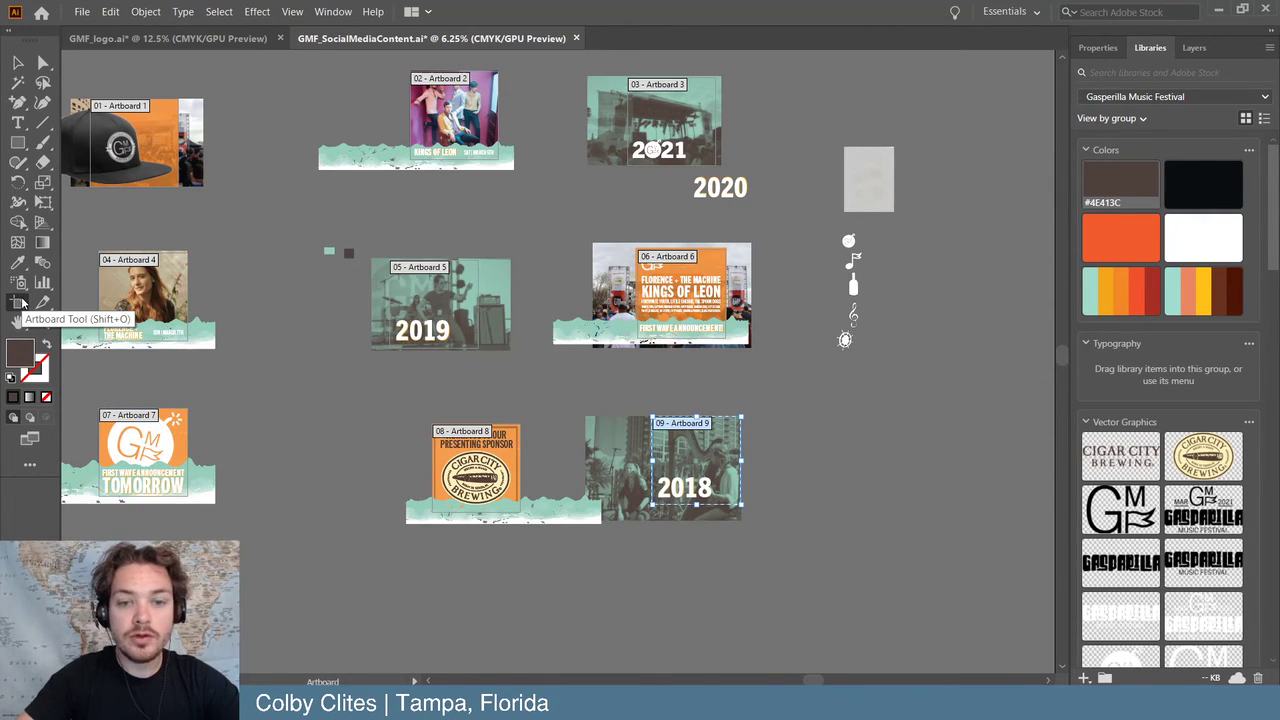
pyautogui.click(17, 62)
# - Export only artboards 3, 5 and 9 as 1x PNG files to the GMF_SocialMedia2 folder using Export for Screens
pyautogui.click(82, 11)
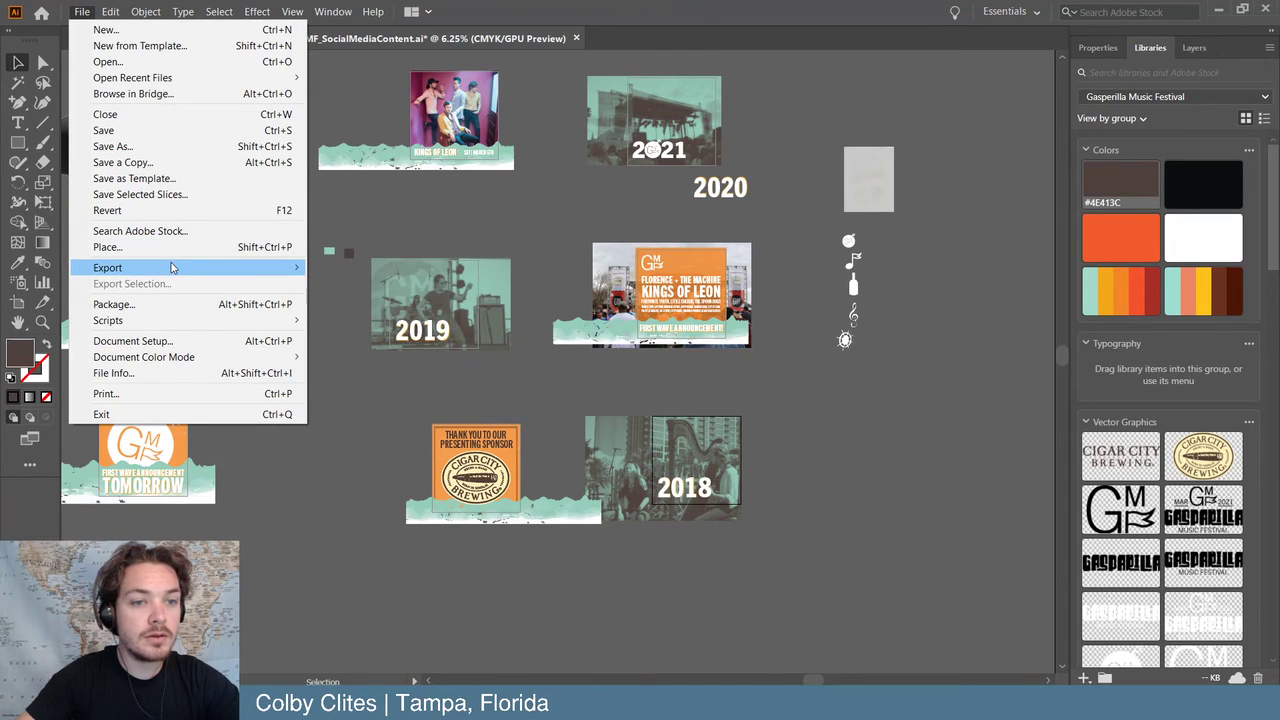
pyautogui.moveTo(172, 267)
pyautogui.click(379, 266)
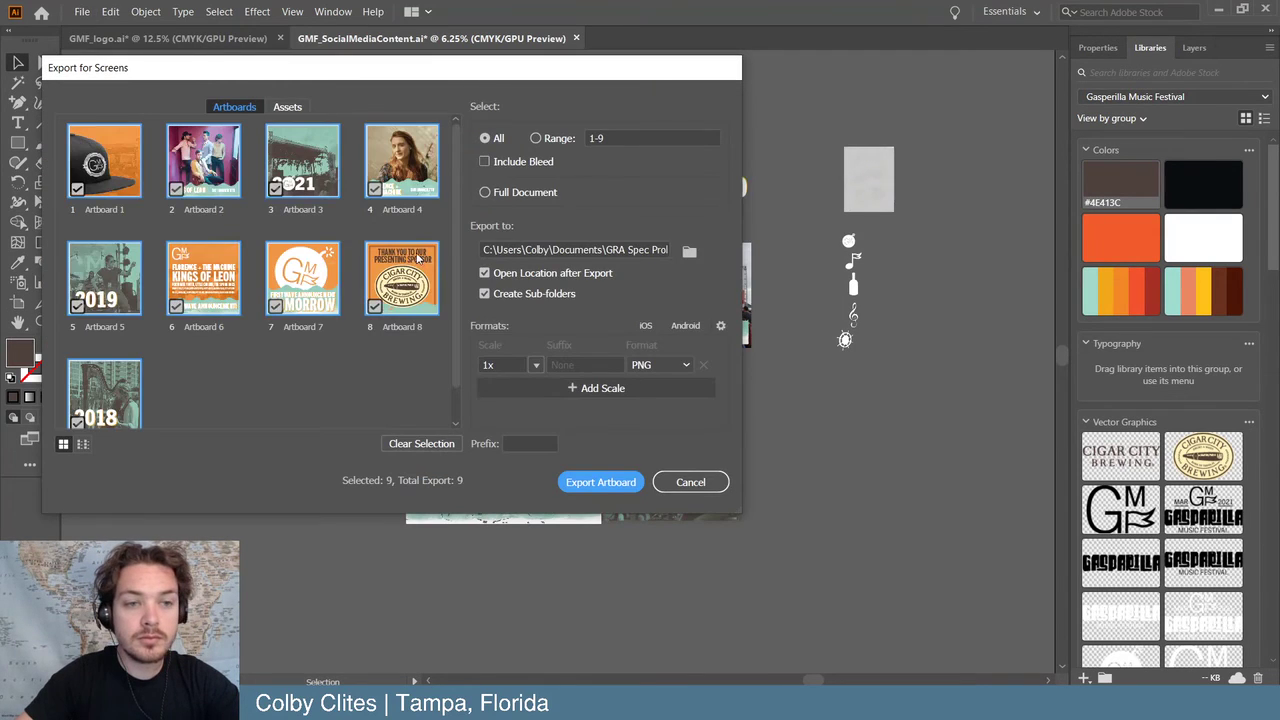
pyautogui.click(175, 191)
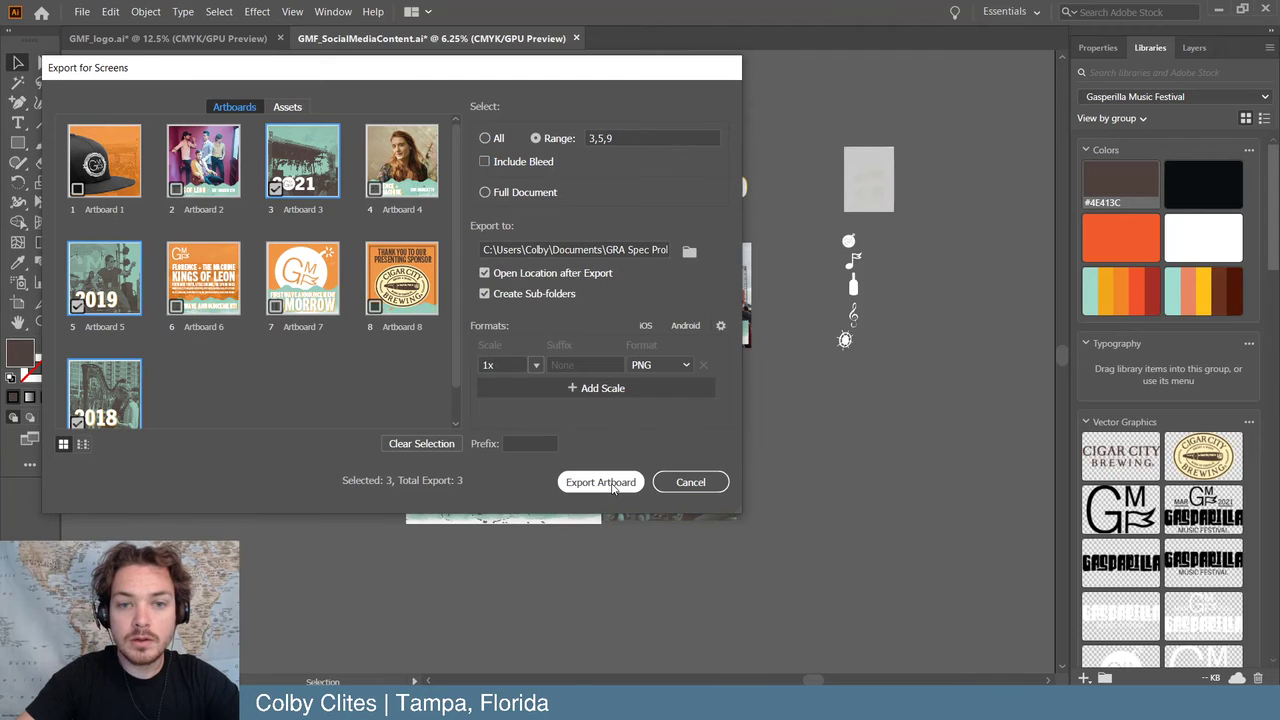
pyautogui.click(682, 252)
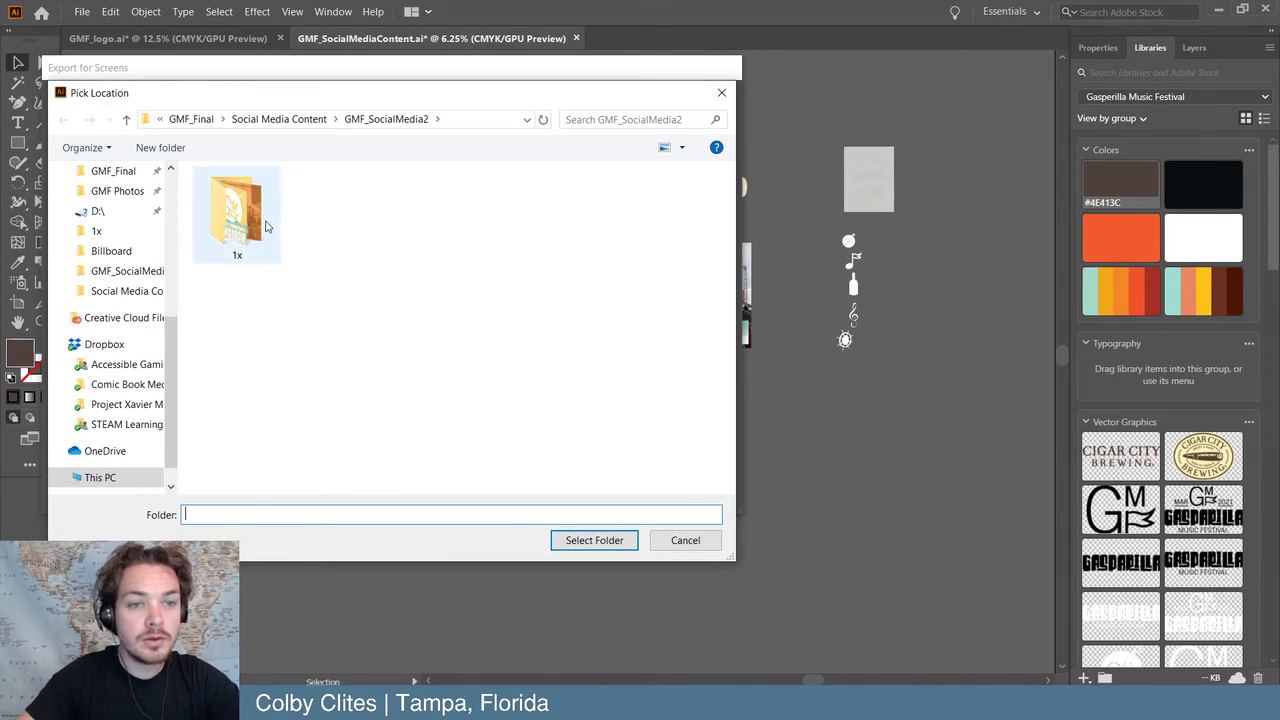
pyautogui.click(685, 546)
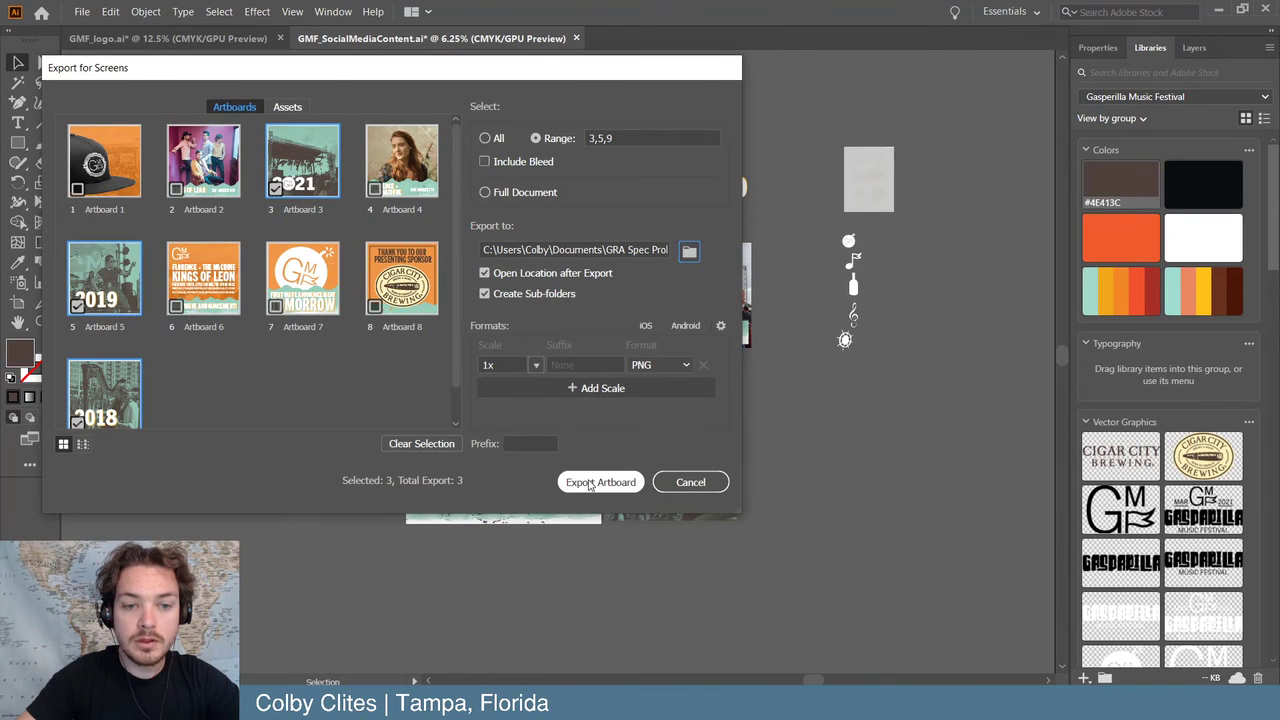
pyautogui.click(600, 482)
pyautogui.click(790, 407)
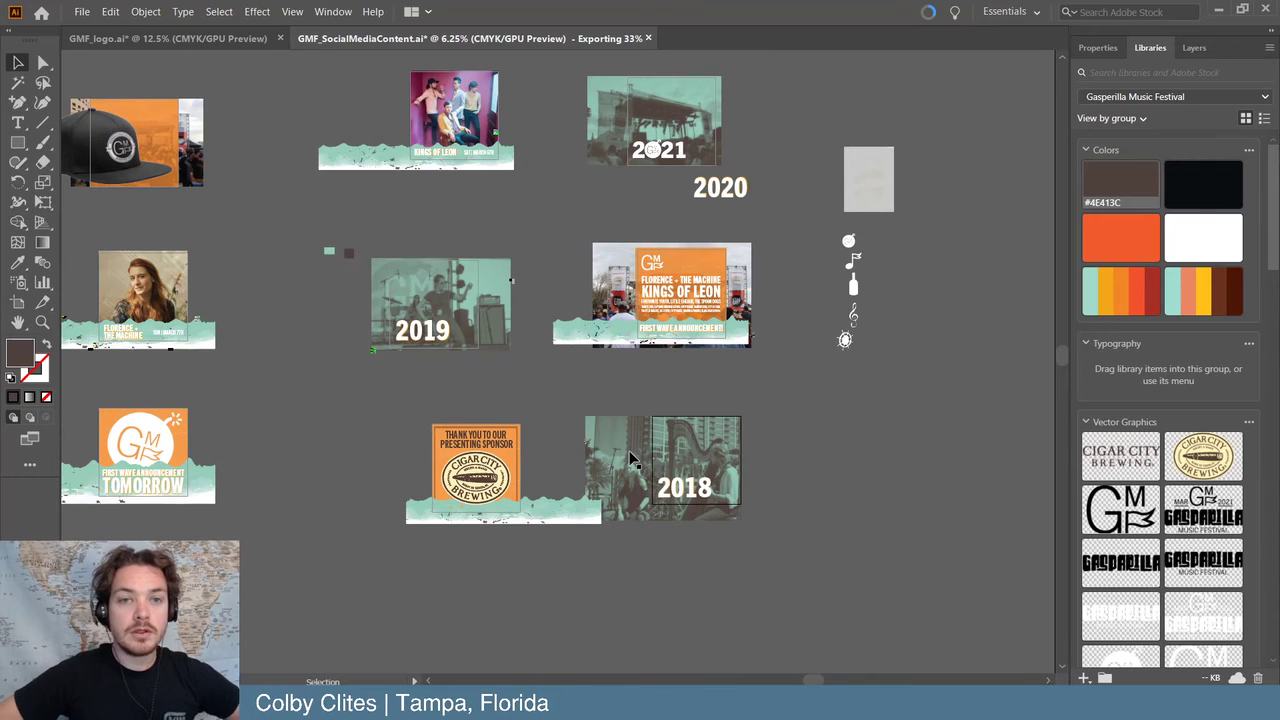
pyautogui.click(630, 458)
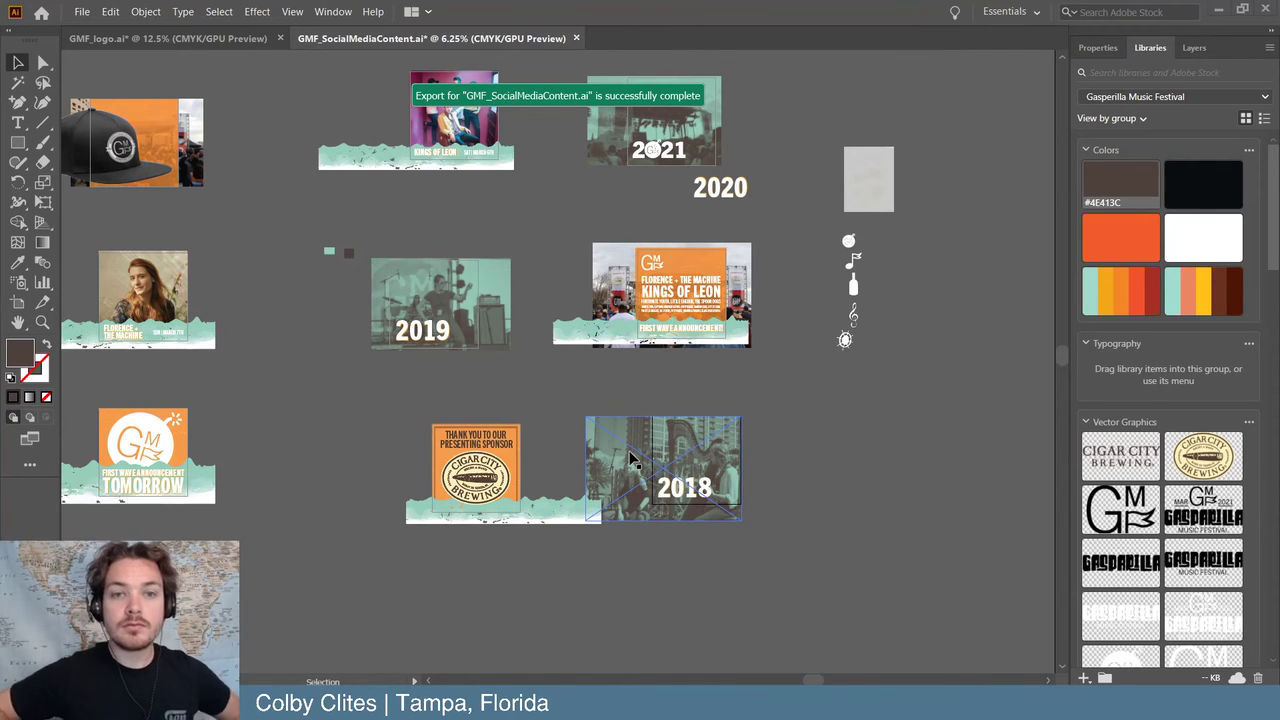
# - Switch to Photoshop and close the three gradient-mapped photos, including IMG_0364.JPG, without saving their changes
pyautogui.click(1224, 11)
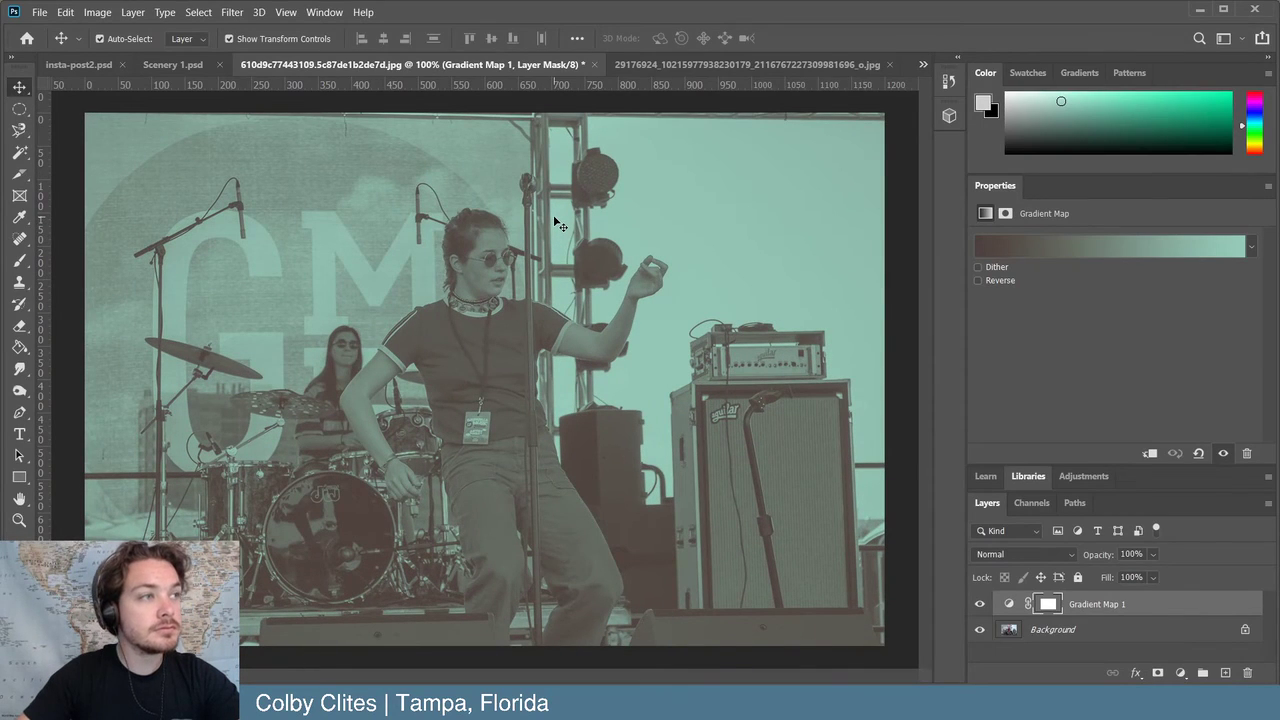
pyautogui.click(594, 64)
pyautogui.click(641, 290)
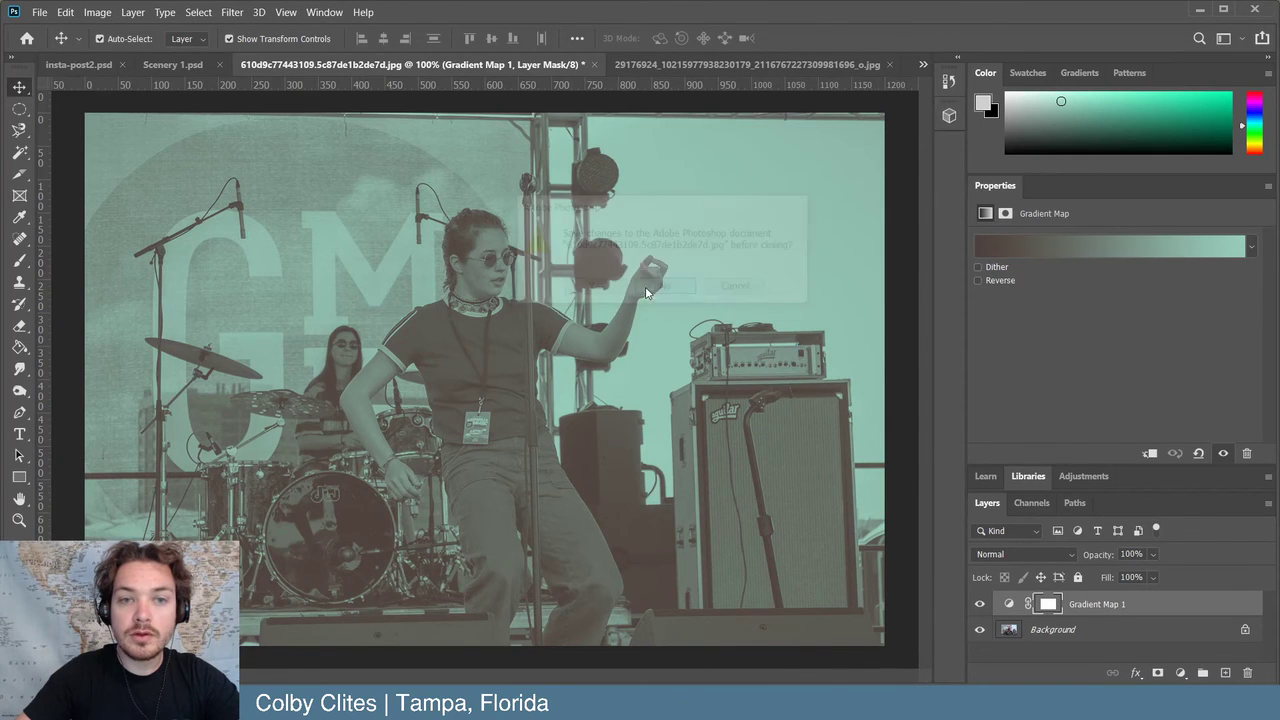
pyautogui.click(796, 65)
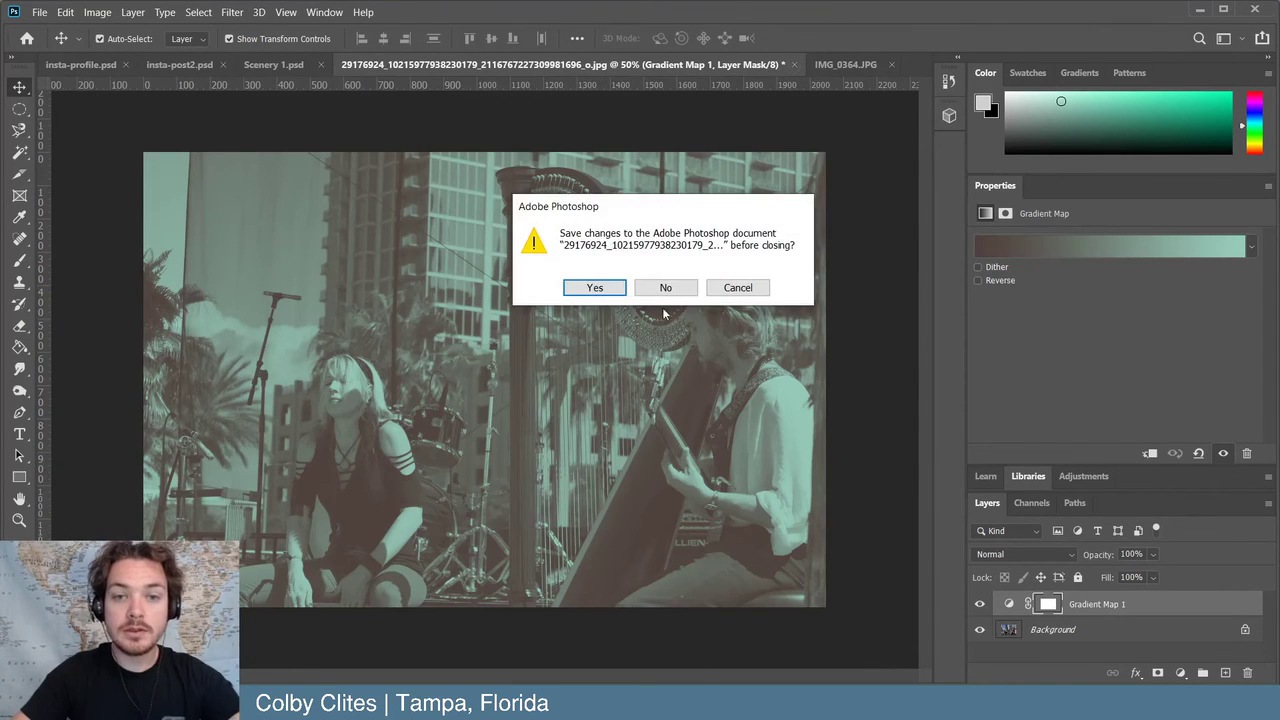
pyautogui.click(663, 288)
pyautogui.click(818, 65)
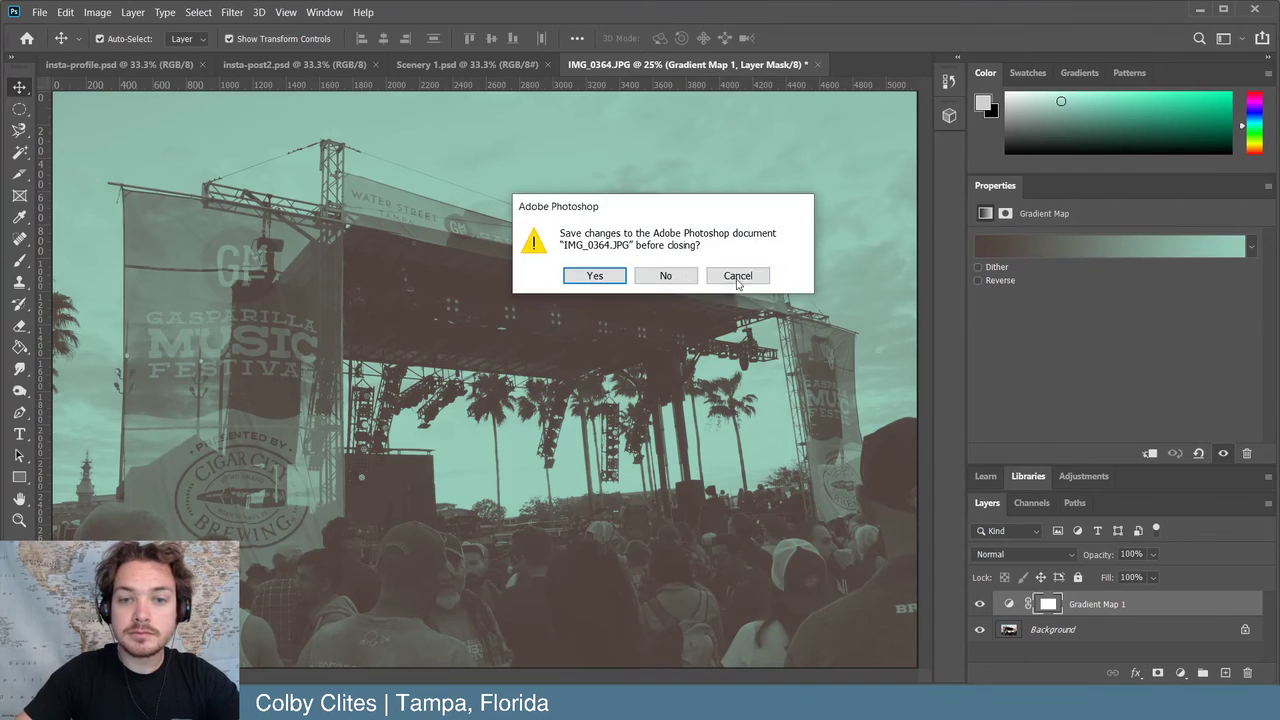
pyautogui.click(672, 274)
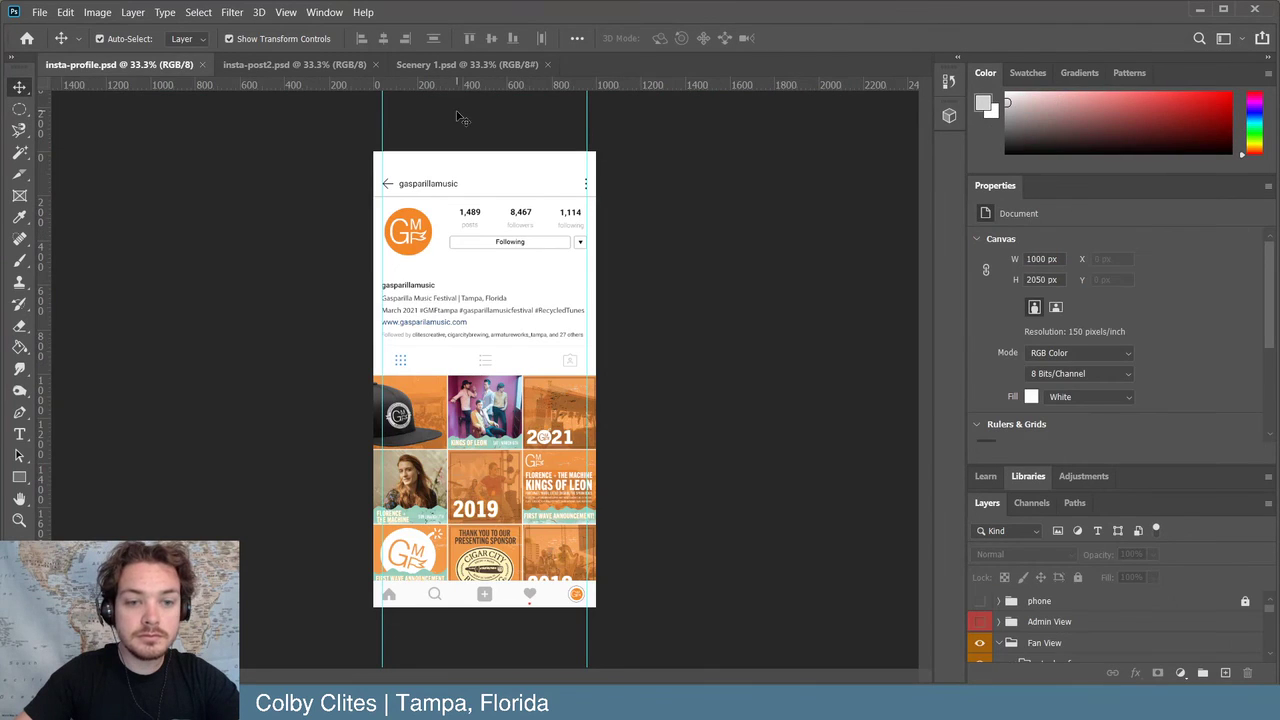
# - Open the picha-5 smart object behind the 2019 thumbnail in insta-profile.psd and delete its orange 2019 image and white background layer
pyautogui.scroll(-2, 1014, 614)
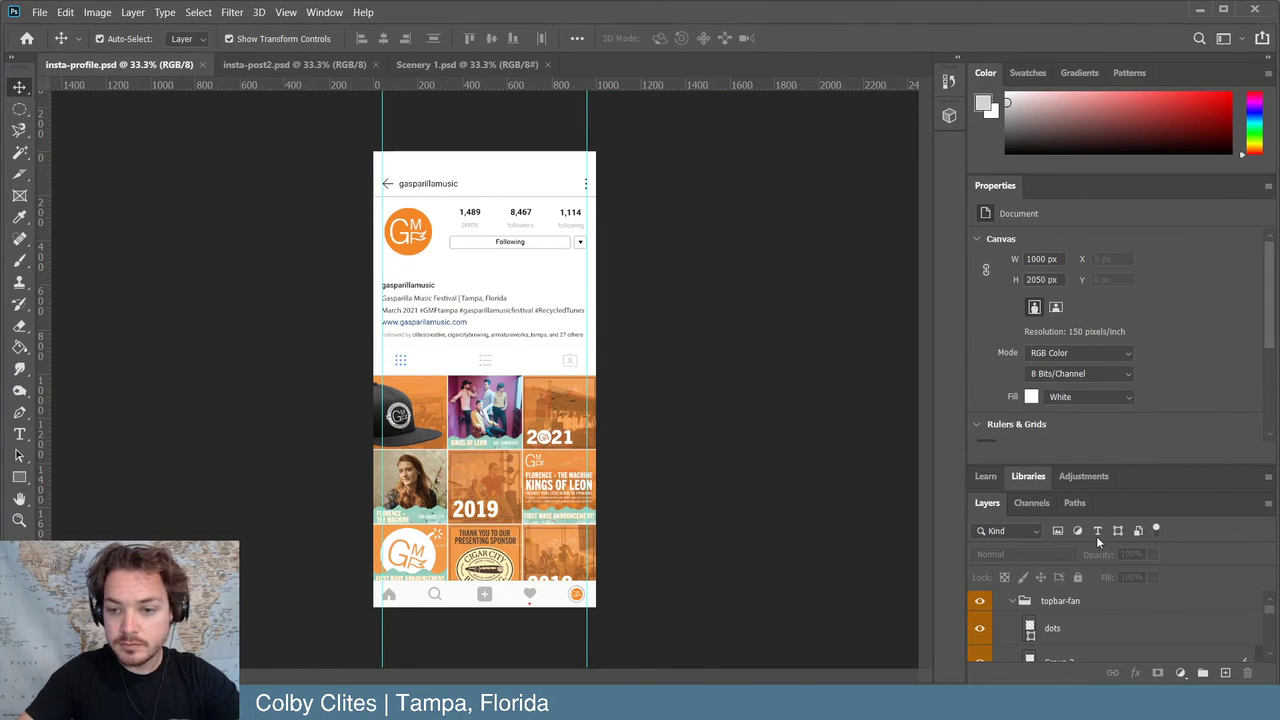
pyautogui.click(1084, 476)
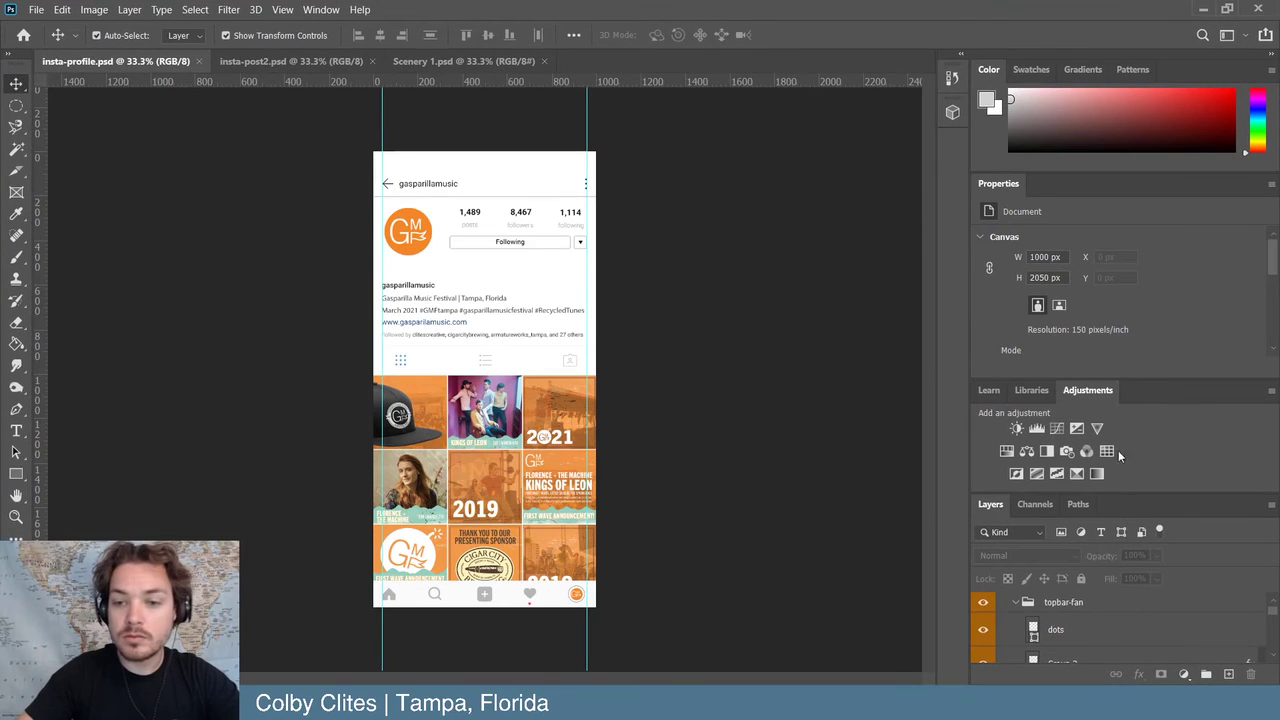
pyautogui.scroll(-5, 1098, 633)
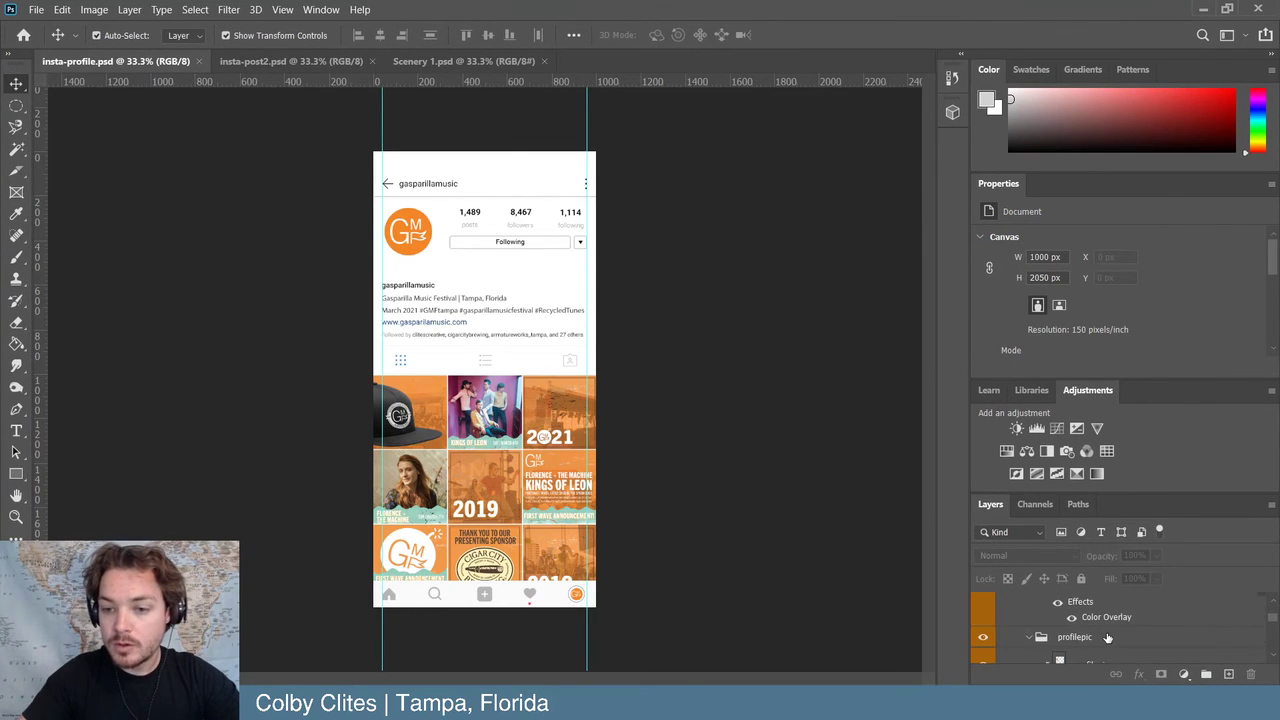
pyautogui.scroll(-8, 1104, 638)
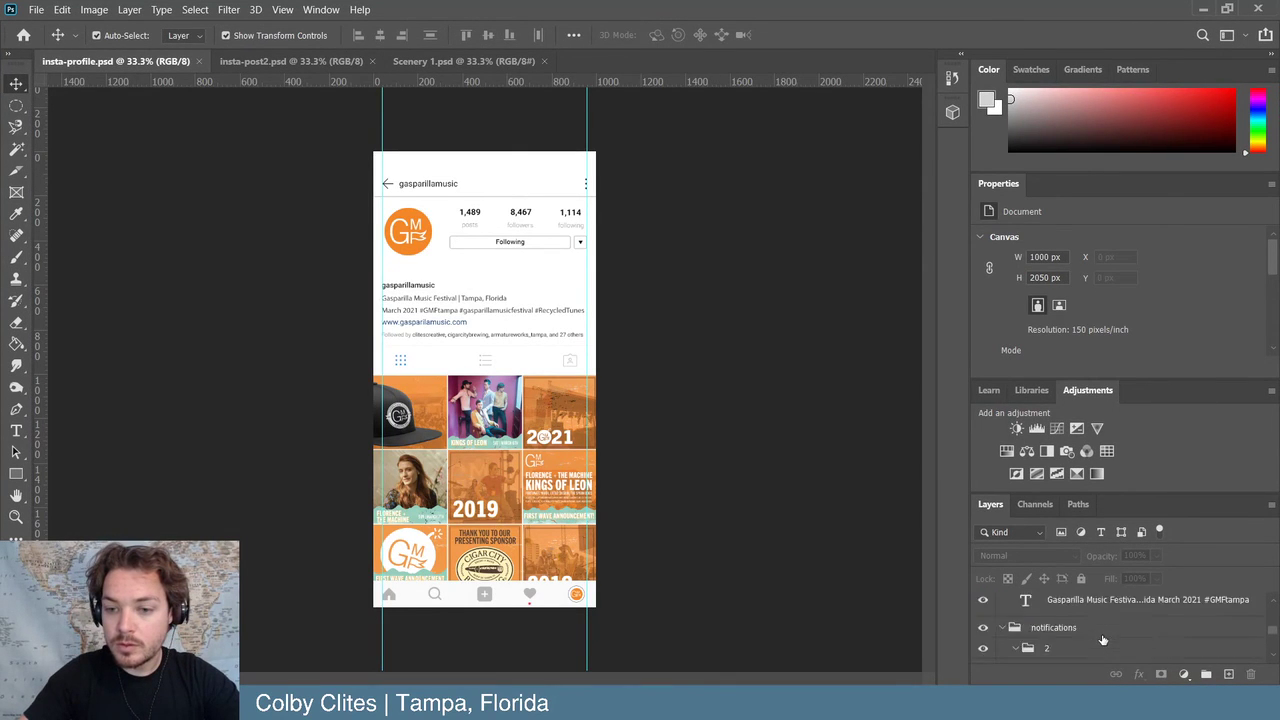
pyautogui.scroll(-6, 1104, 638)
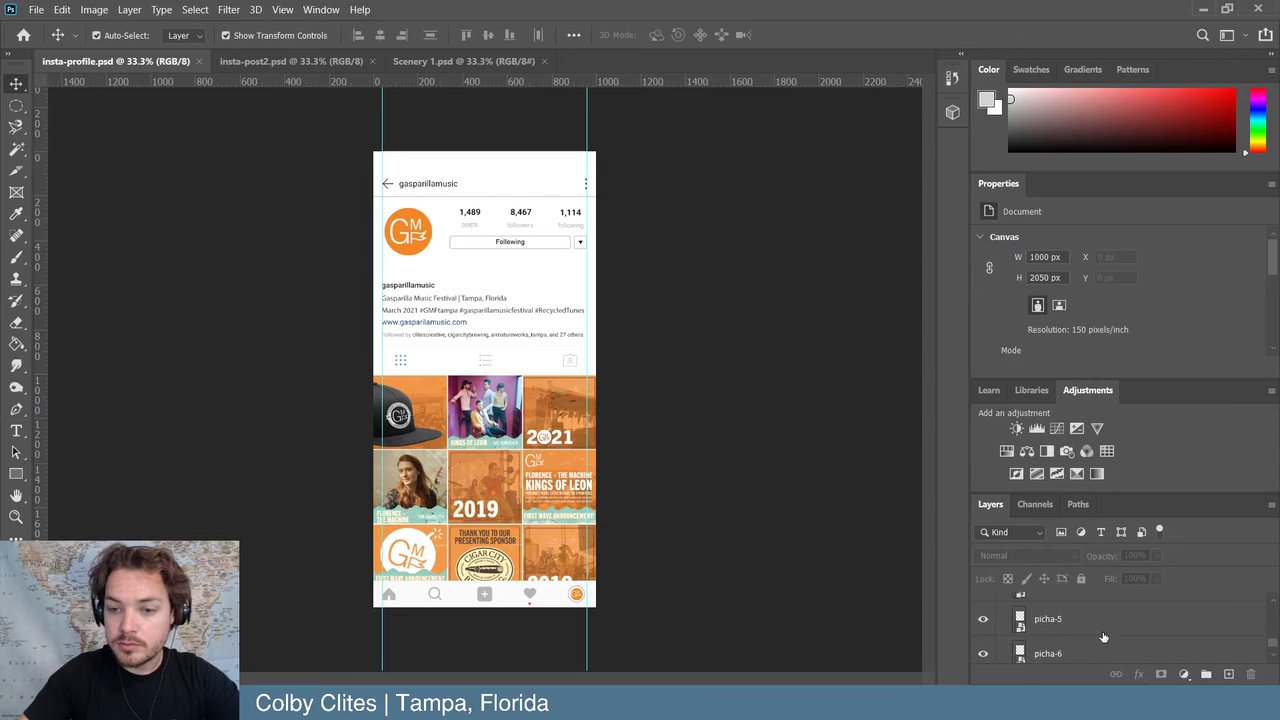
pyautogui.click(982, 621)
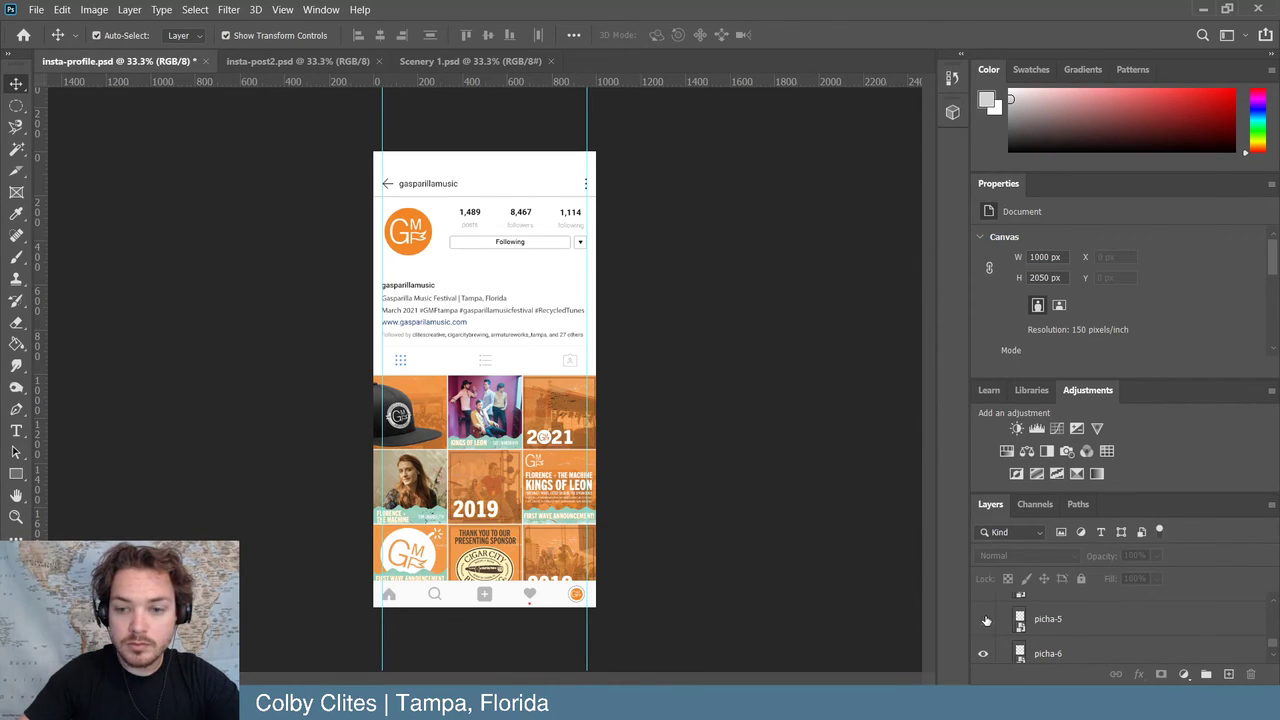
pyautogui.click(984, 620)
pyautogui.click(983, 621)
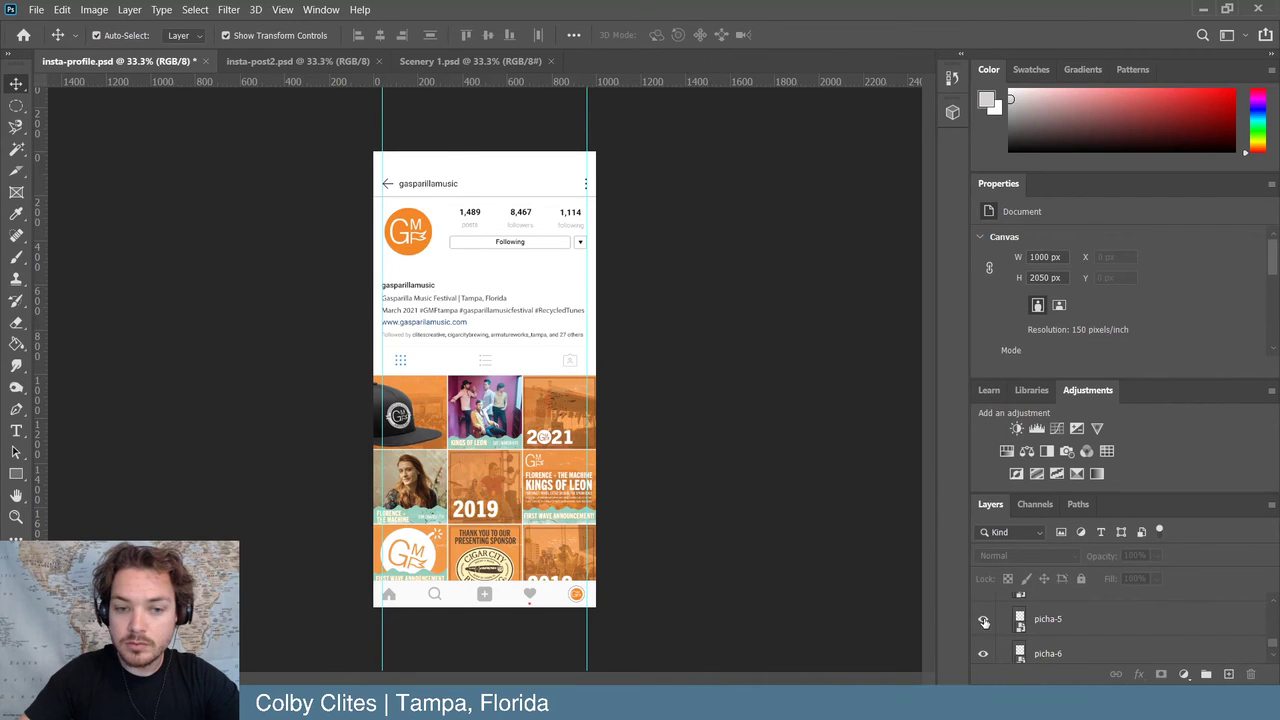
pyautogui.doubleClick(1020, 622)
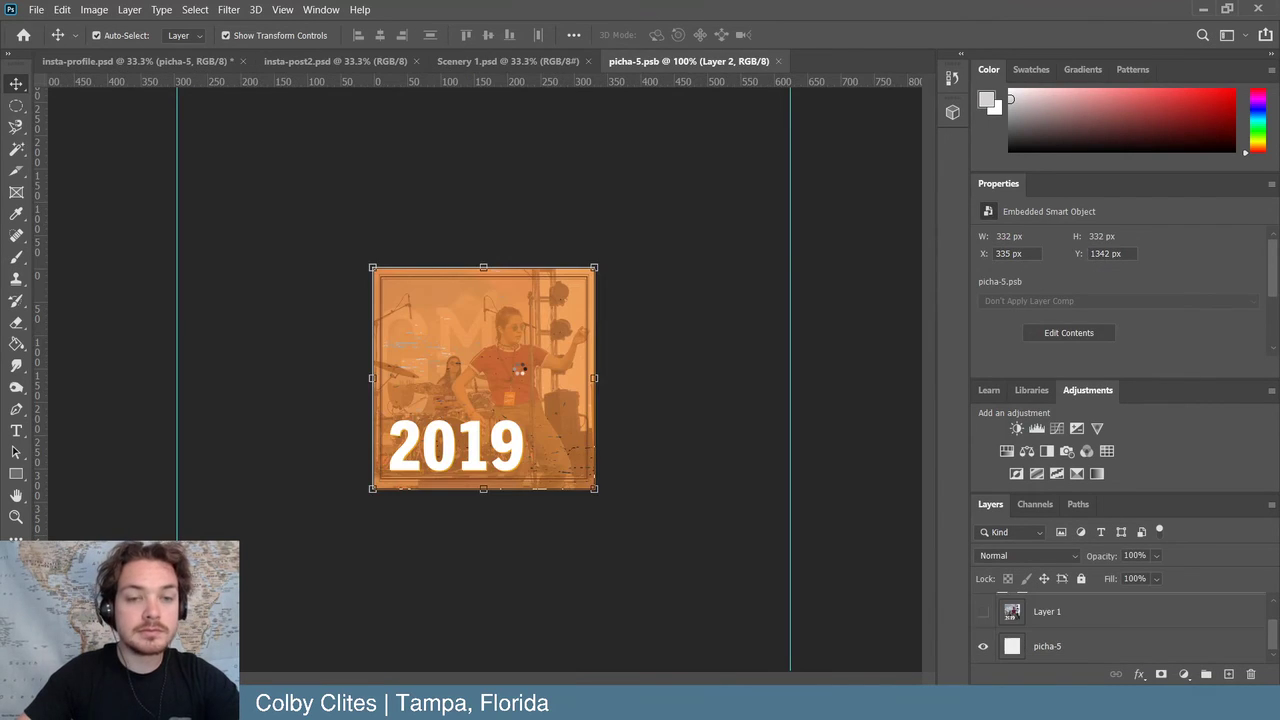
pyautogui.press('Delete')
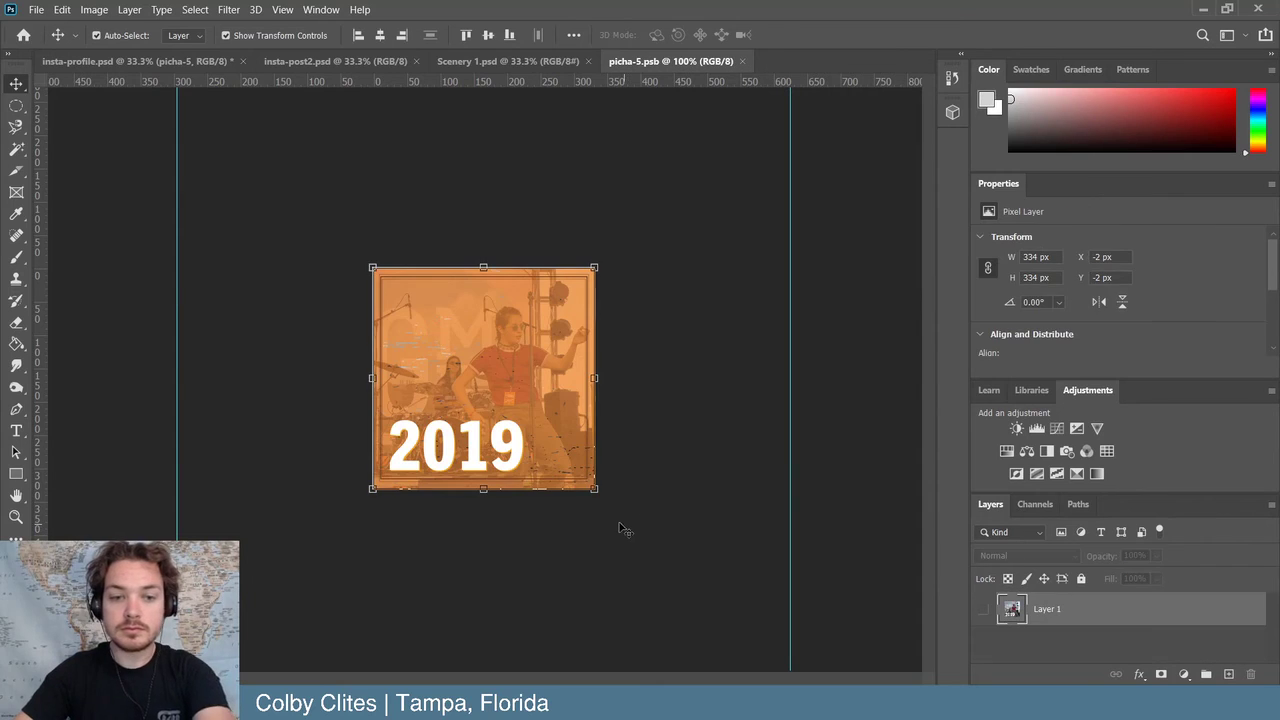
# - Open the Artboard 5 image from GMF_Final > Social Media Content > GMF_SocialMedia2 > 1x
pyautogui.click(36, 10)
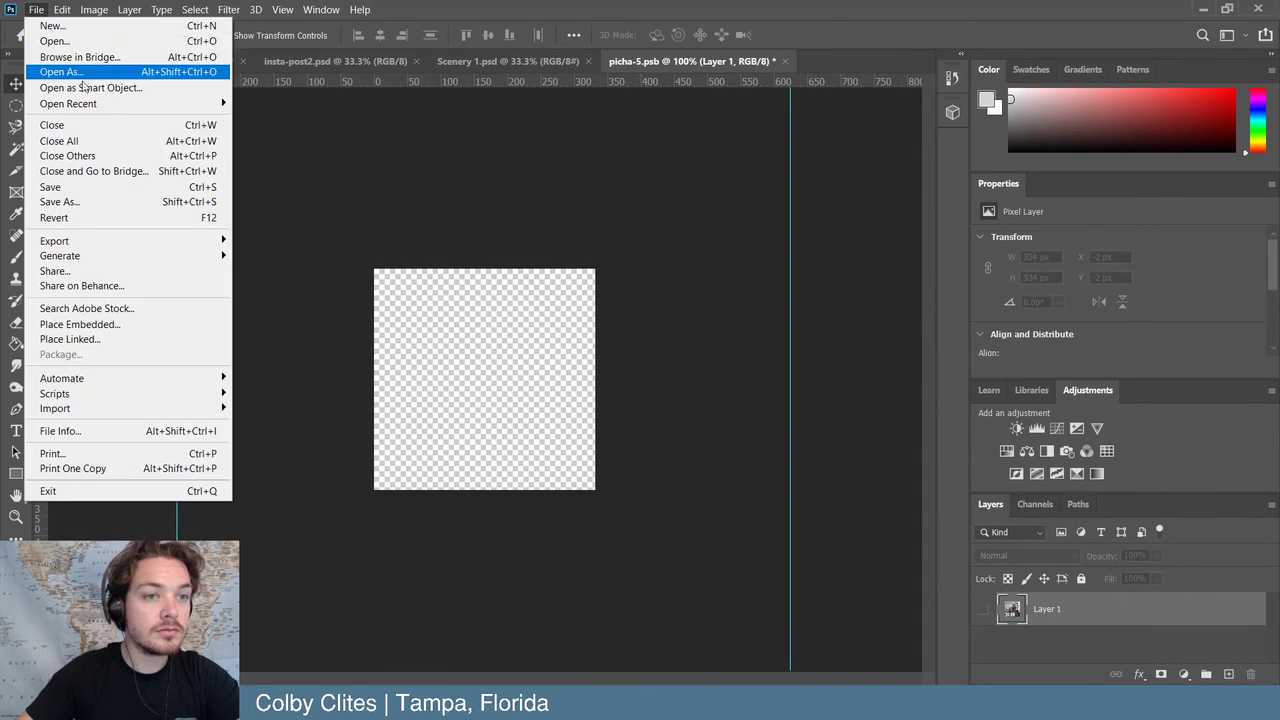
pyautogui.click(62, 42)
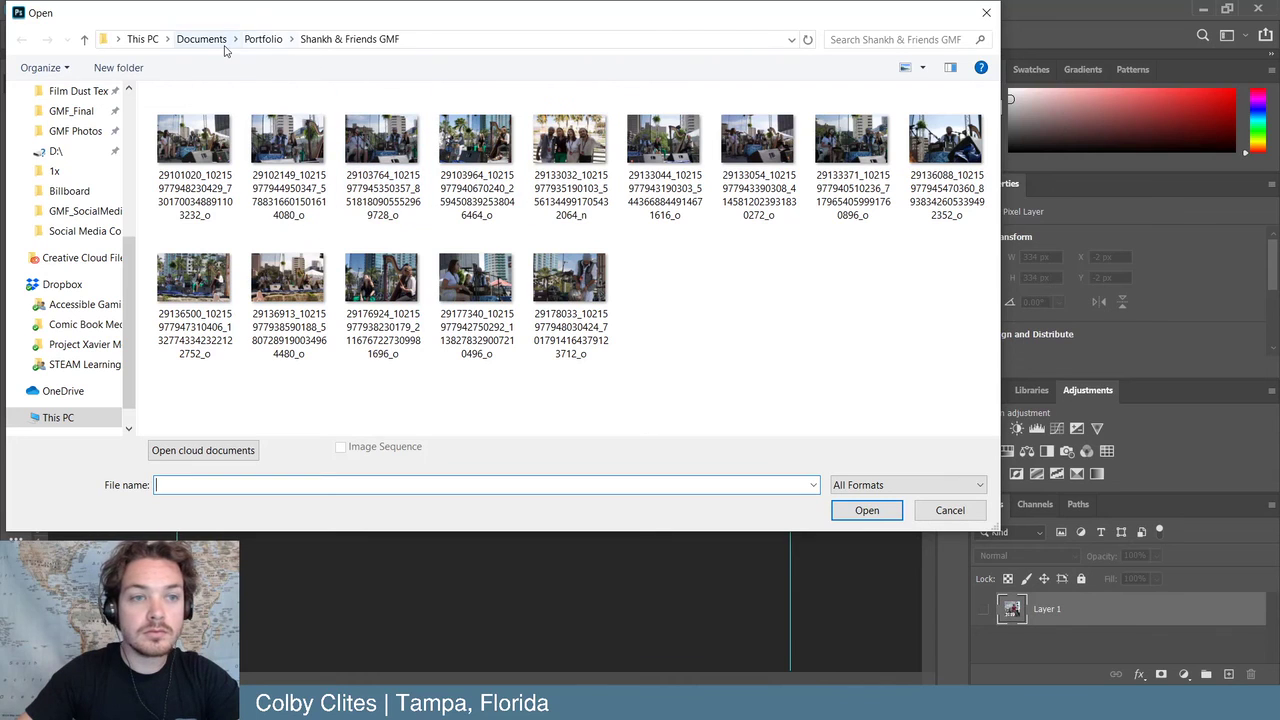
pyautogui.scroll(2, 78, 210)
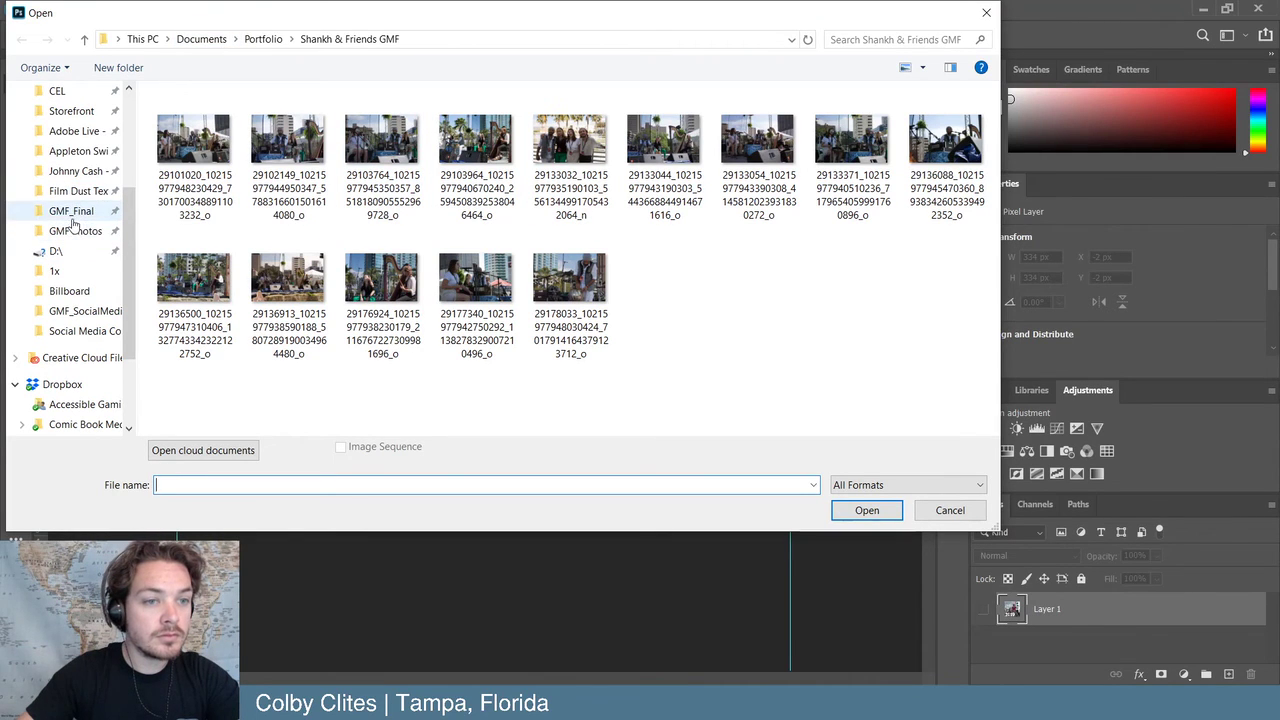
pyautogui.click(72, 215)
pyautogui.scroll(-6, 260, 378)
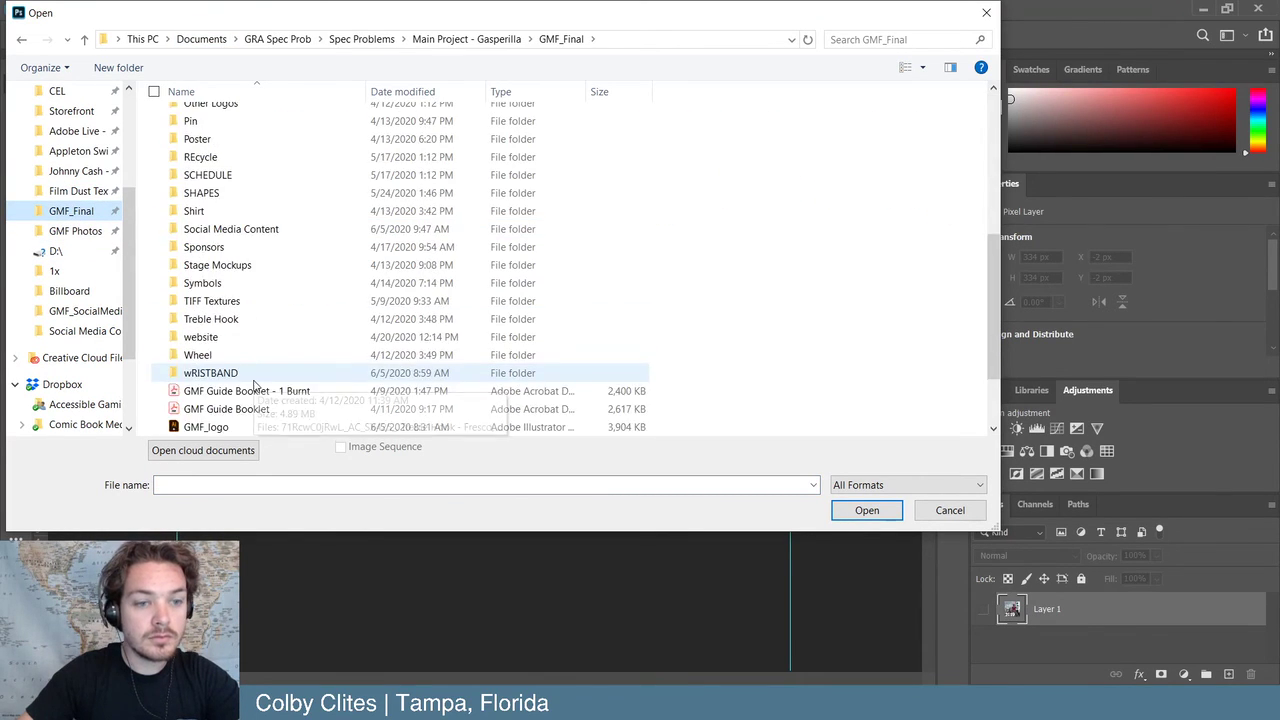
pyautogui.doubleClick(271, 229)
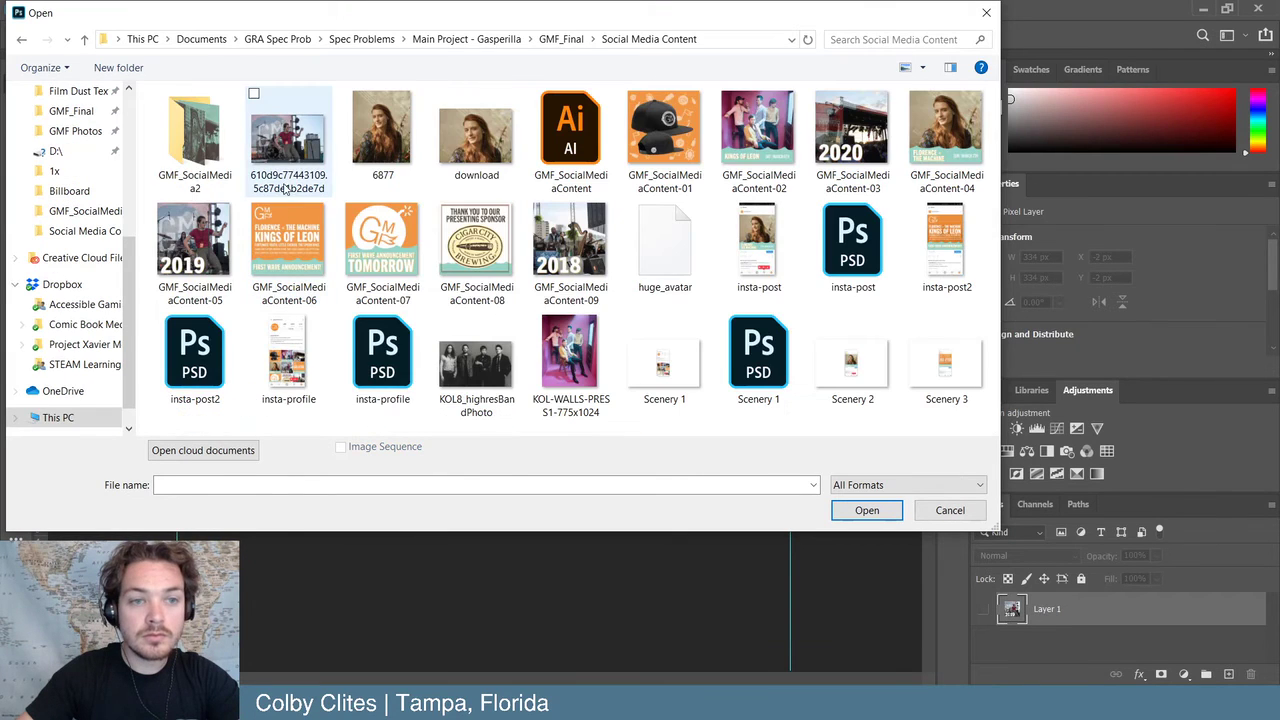
pyautogui.doubleClick(195, 138)
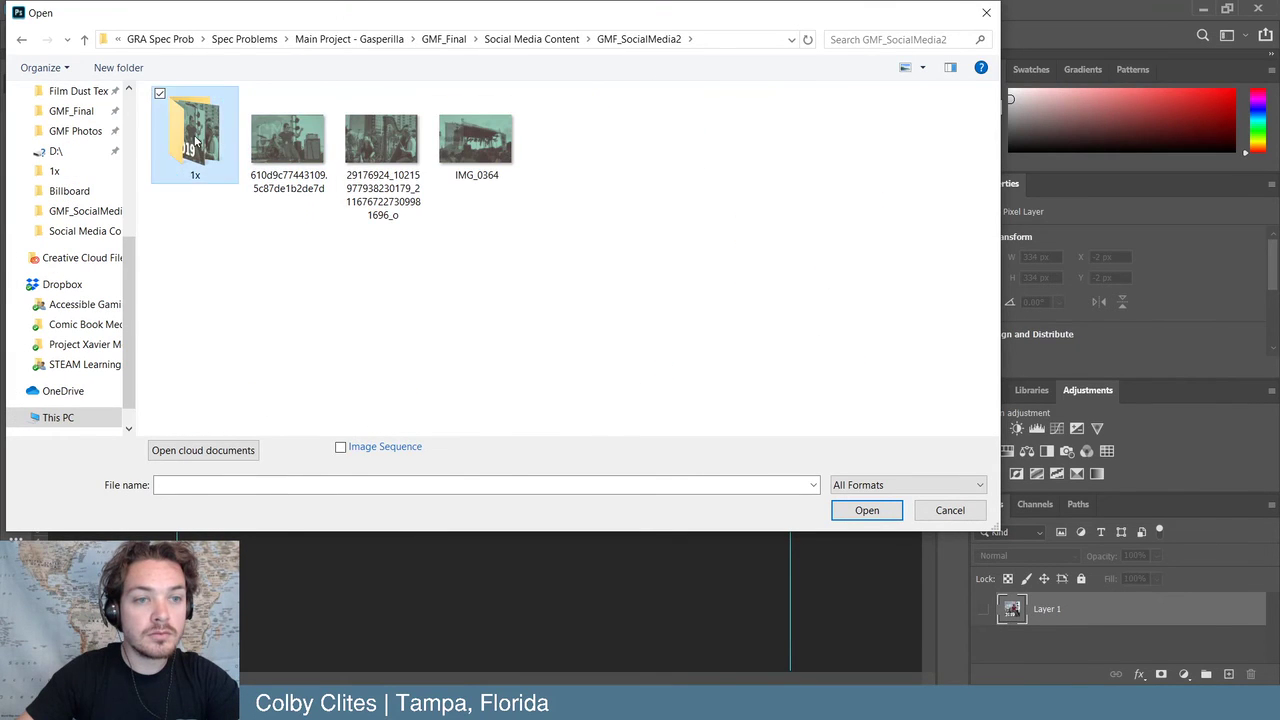
pyautogui.doubleClick(195, 141)
pyautogui.click(570, 130)
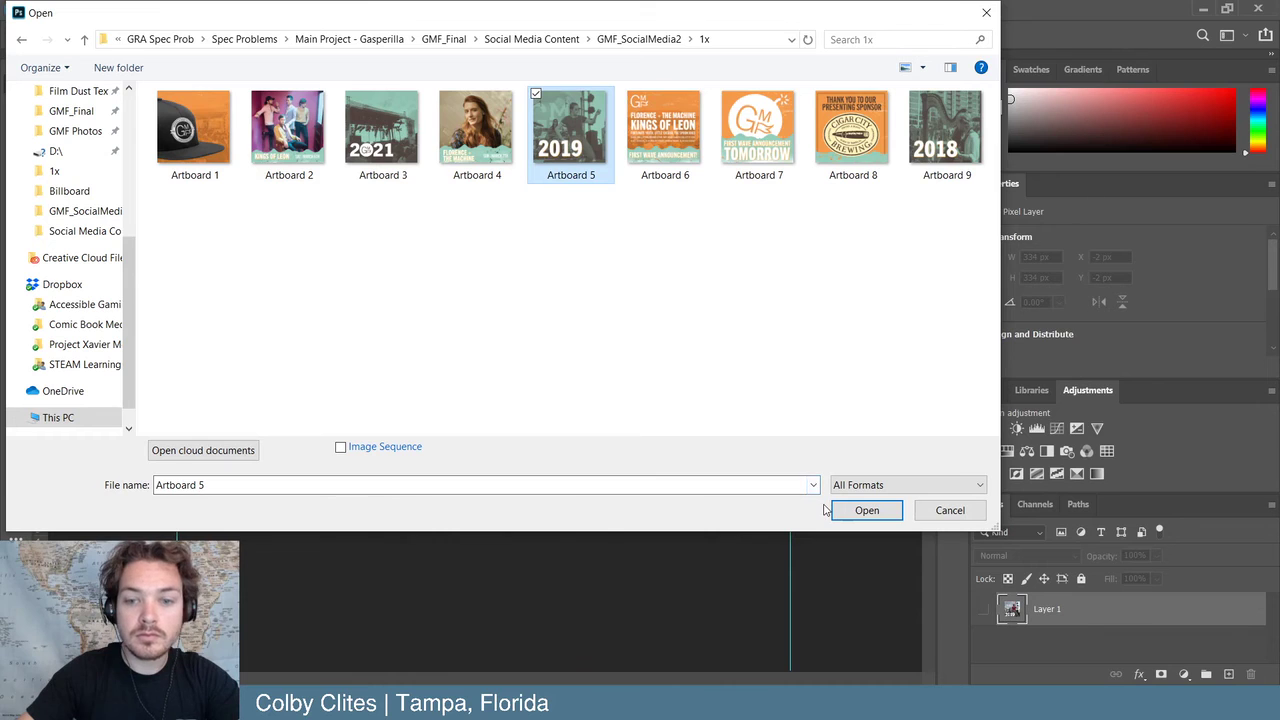
pyautogui.click(866, 510)
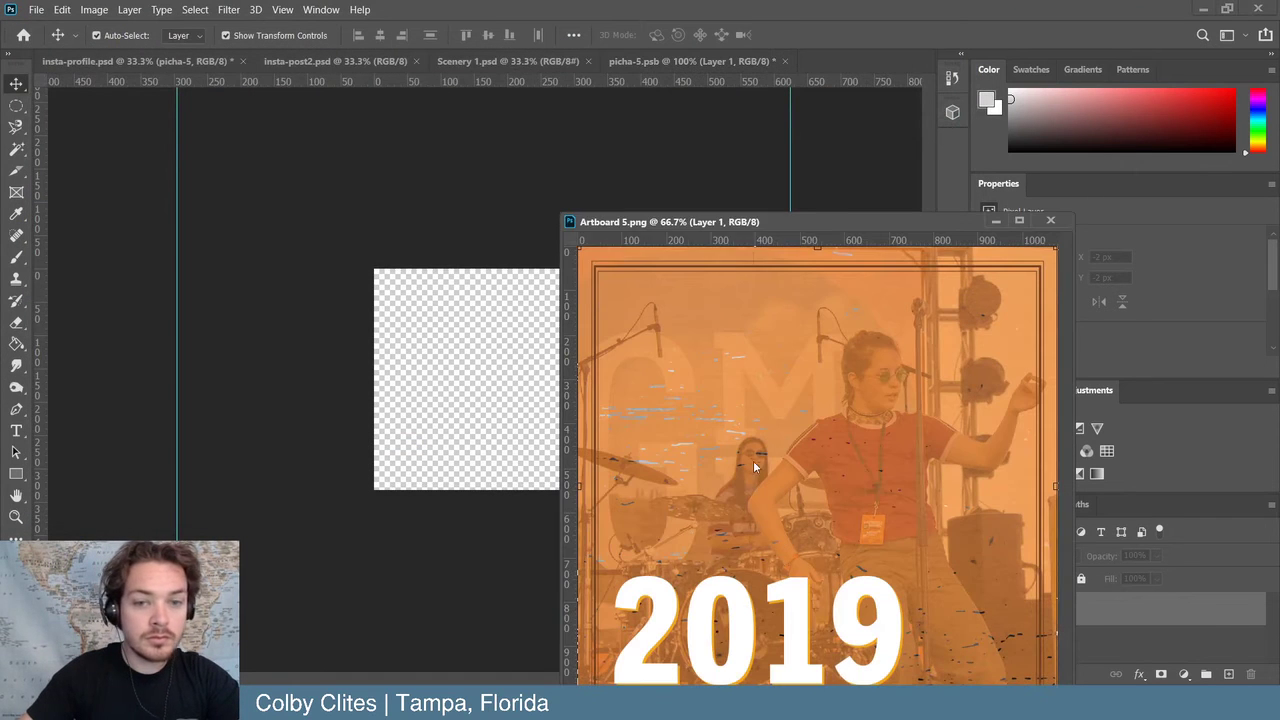
# - Update Artboard 5.png from disk, copy its teal 2019 image into picha-5.psb, and scale it to 30.85% to fill the canvas
pyautogui.click(703, 288)
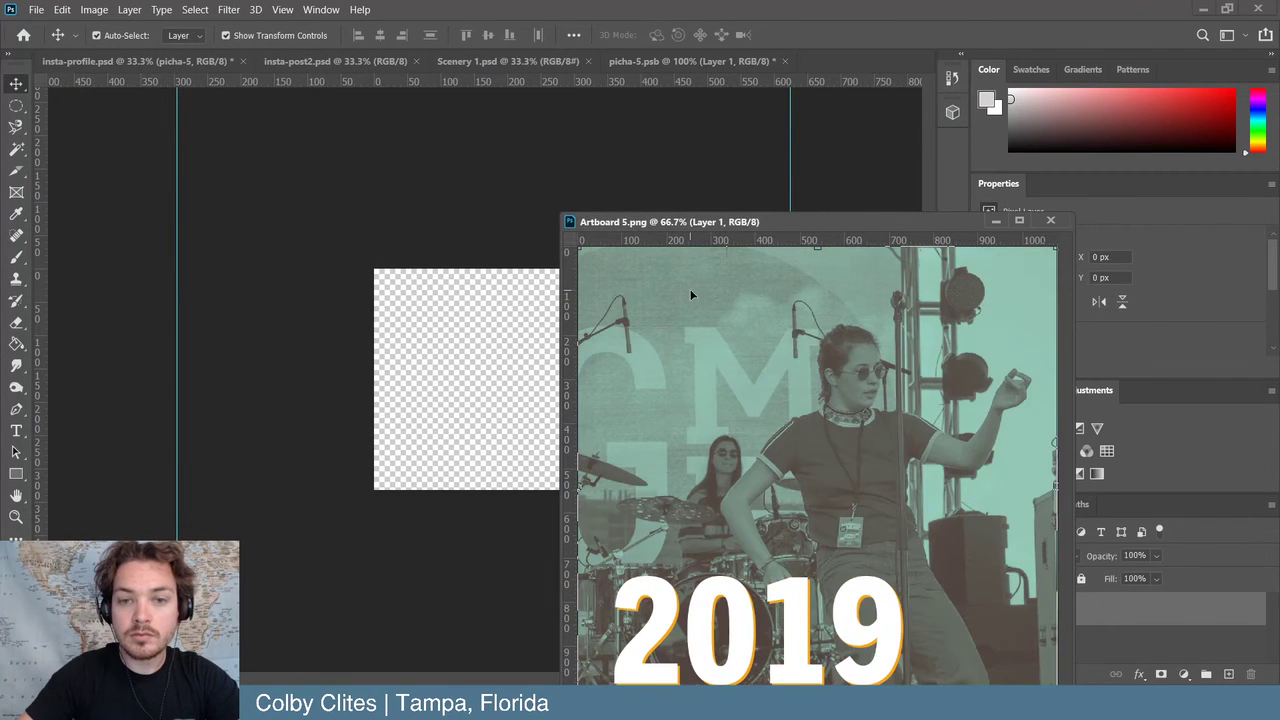
pyautogui.moveTo(833, 365); pyautogui.dragTo(604, 315)
pyautogui.click(995, 222)
pyautogui.moveTo(863, 161); pyautogui.dragTo(438, 408)
pyautogui.moveTo(368, 509); pyautogui.dragTo(530, 357)
pyautogui.moveTo(358, 256); pyautogui.dragTo(372, 267)
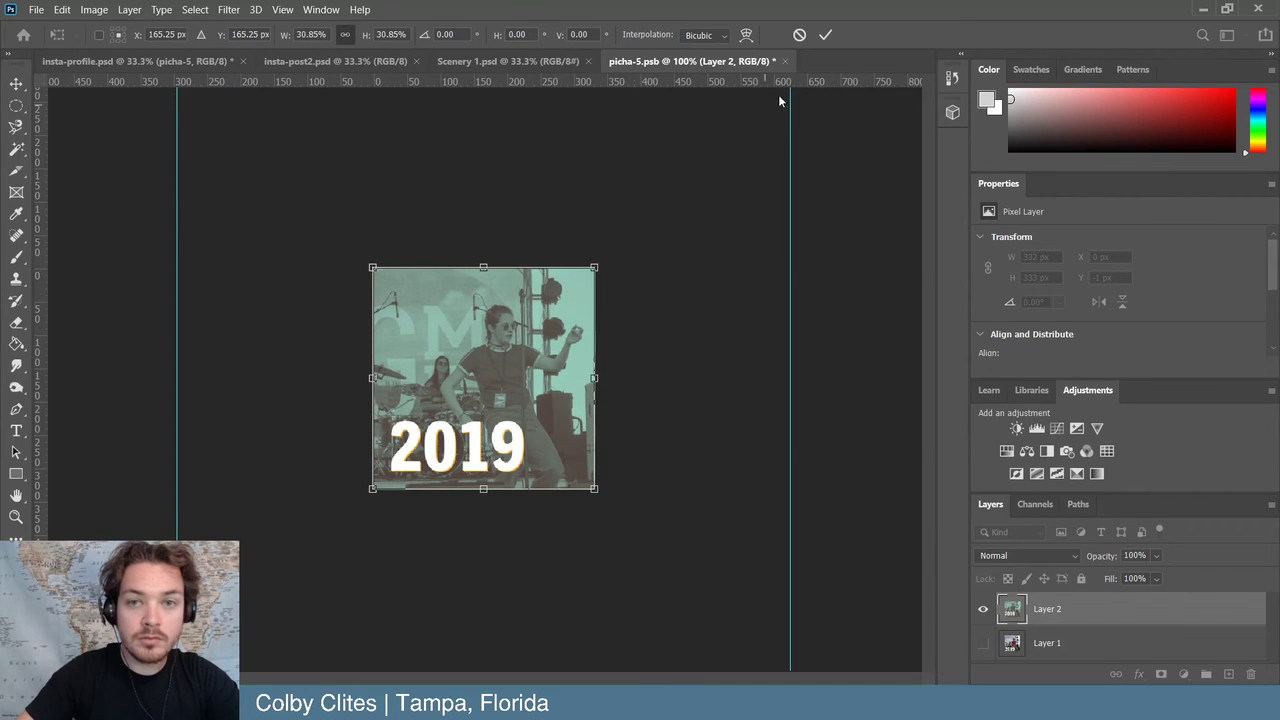
pyautogui.click(823, 35)
# - Save the picha-5 smart object and close it to return to insta-profile.psd
pyautogui.click(35, 9)
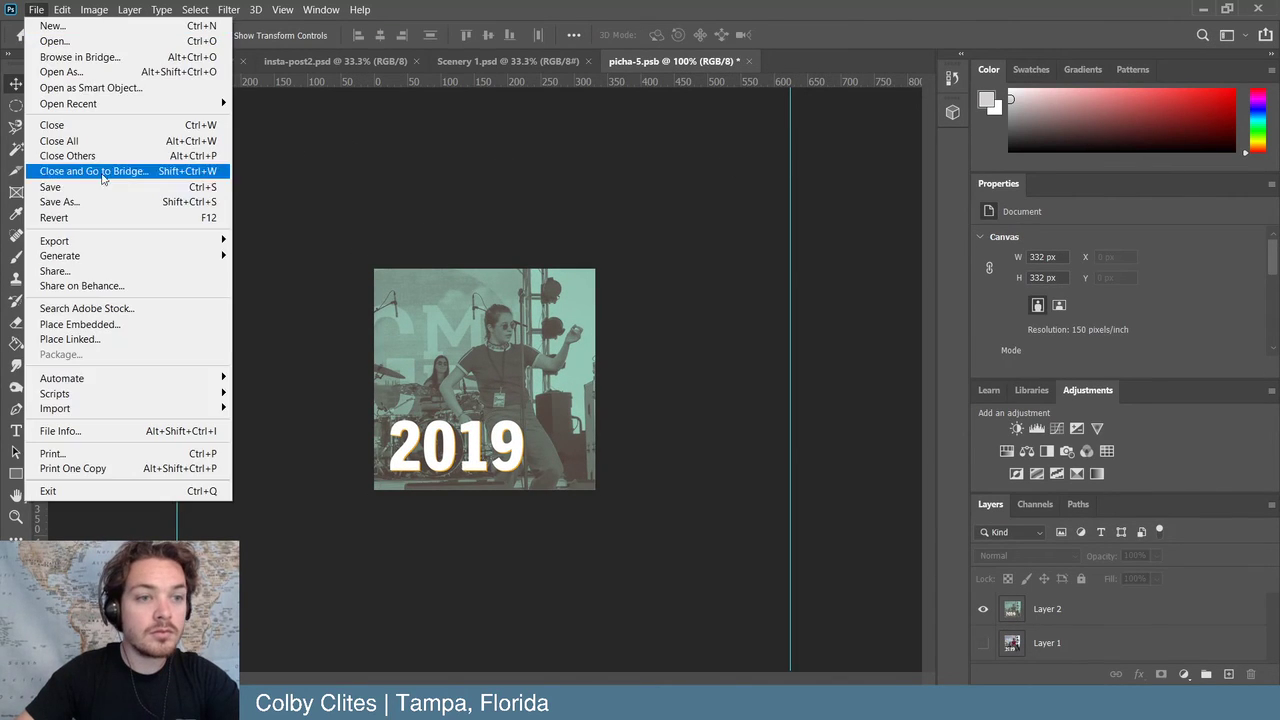
pyautogui.click(100, 187)
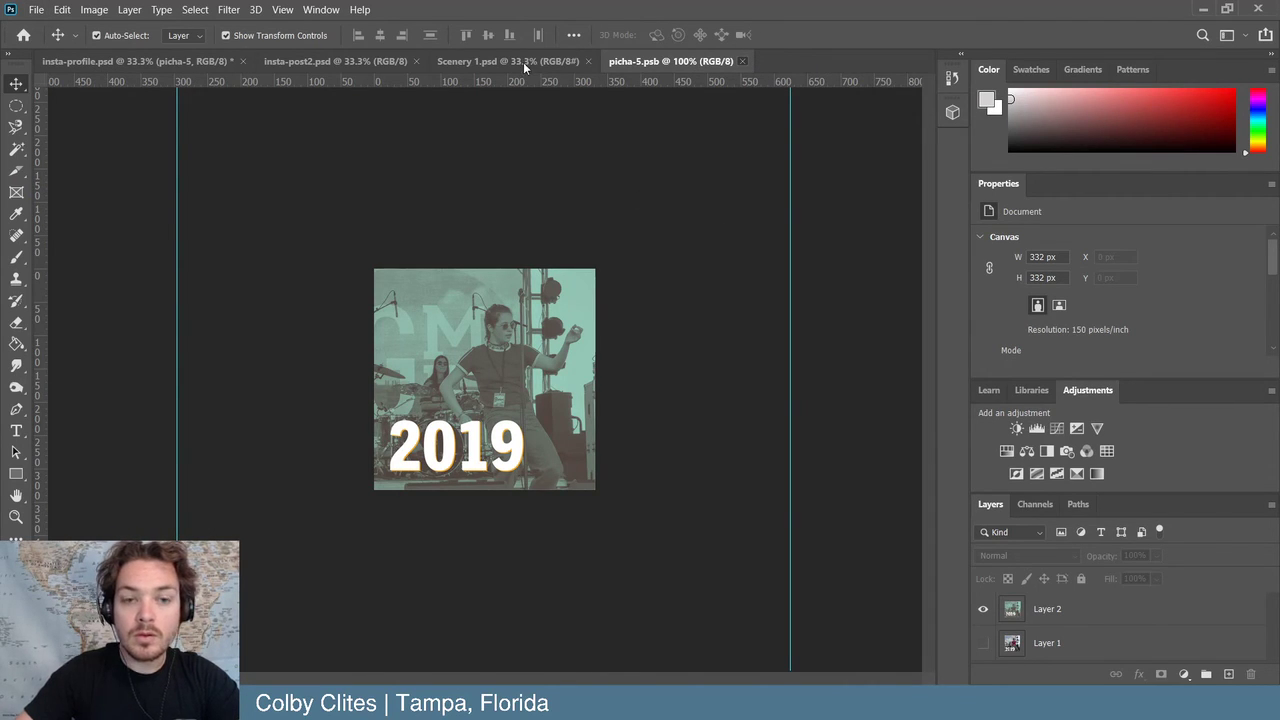
pyautogui.hotkey('ctrl', 'w')
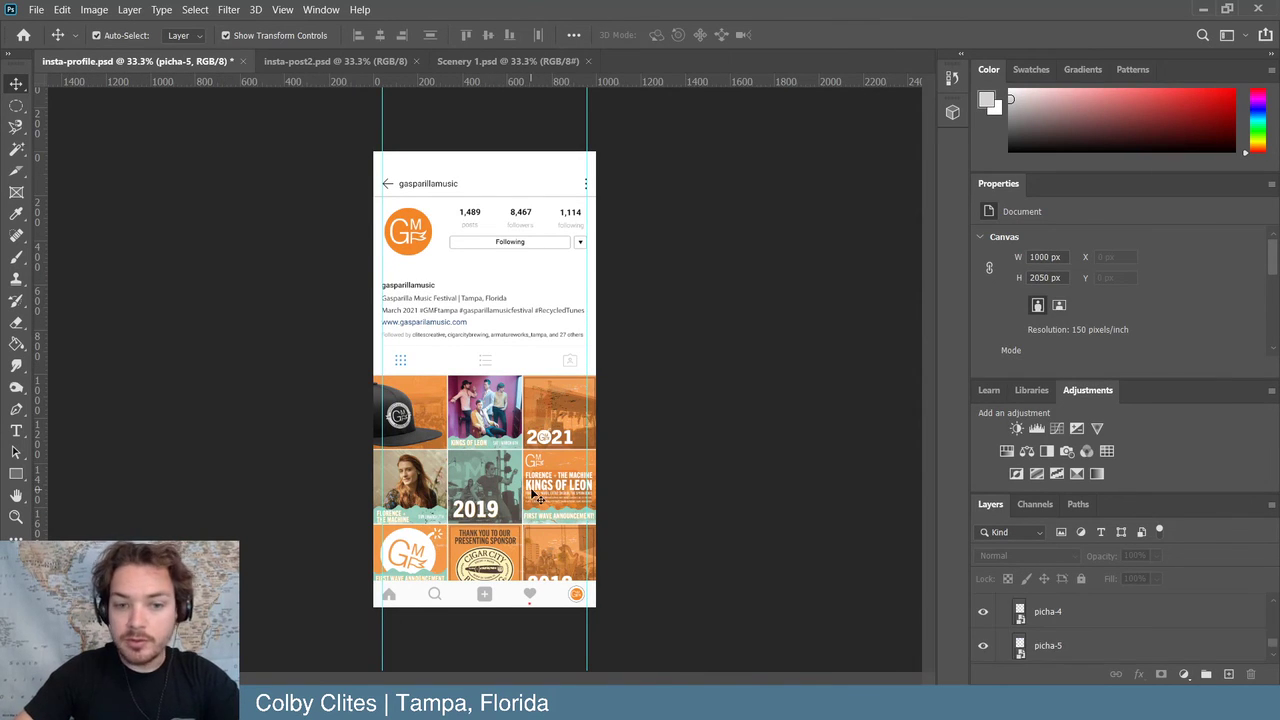
# - Open the picha-3 smart object behind the 2021 thumbnail and delete its orange 2021 image layer
pyautogui.scroll(1, 1008, 633)
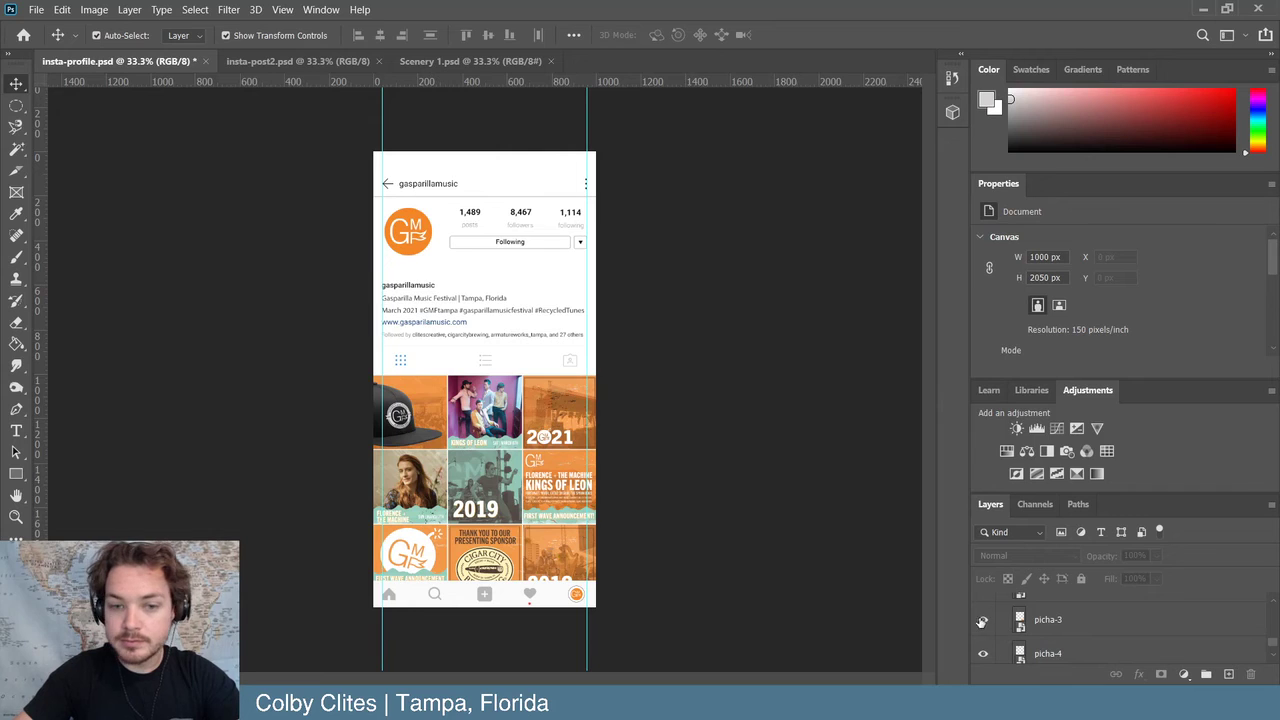
pyautogui.click(982, 621)
pyautogui.click(982, 621)
pyautogui.doubleClick(1019, 621)
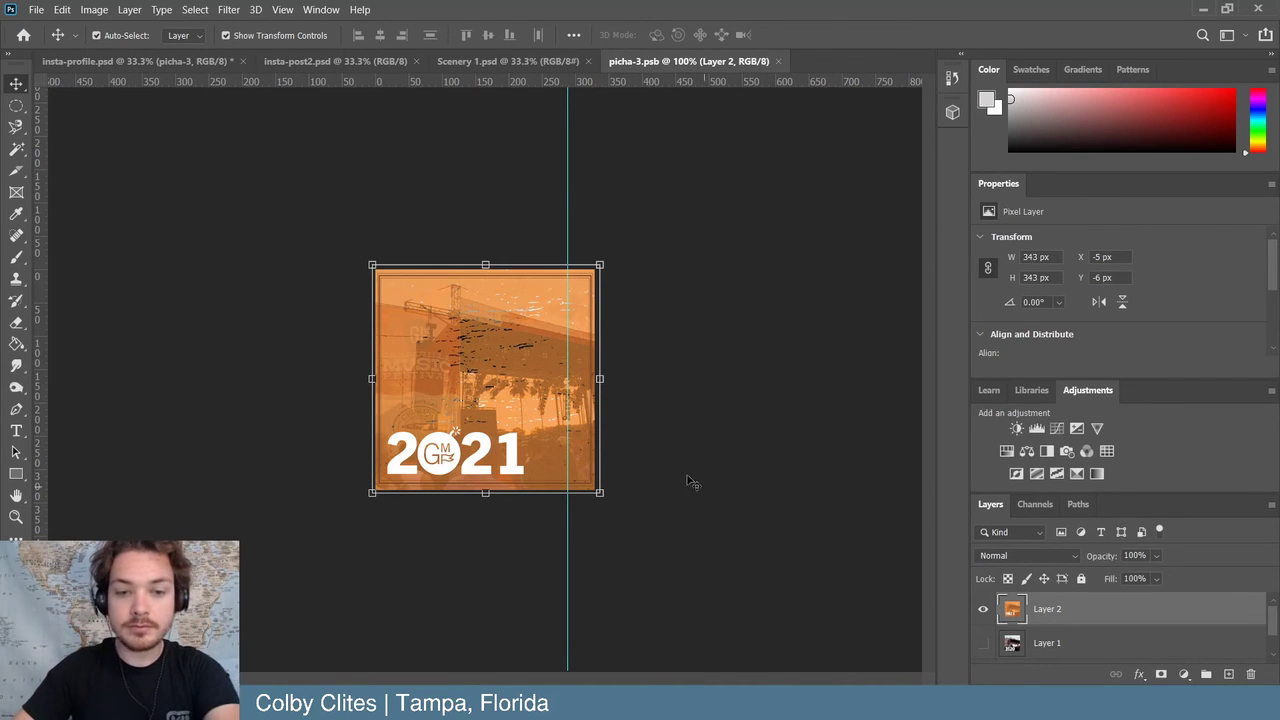
pyautogui.press('Delete')
# - Open the Artboard 3 image from the GMF_SocialMedia2 > 1x folder and update it to the changed disk copy
pyautogui.click(36, 10)
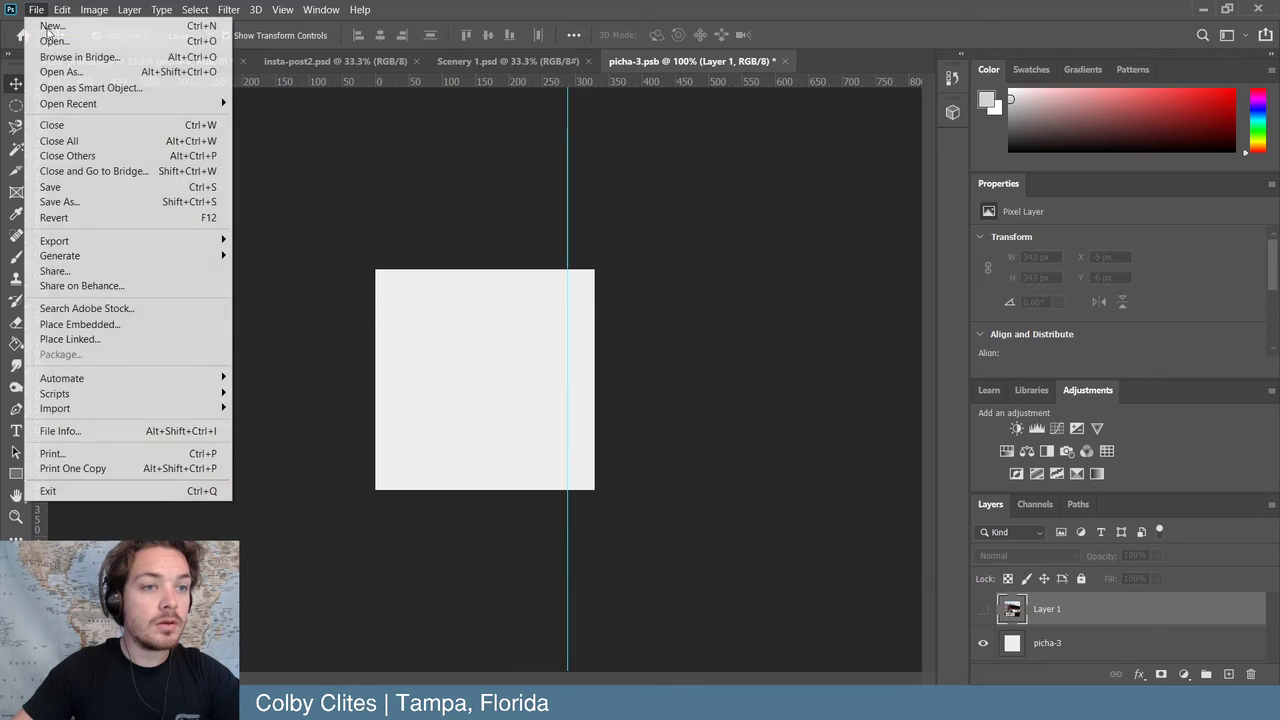
pyautogui.click(44, 50)
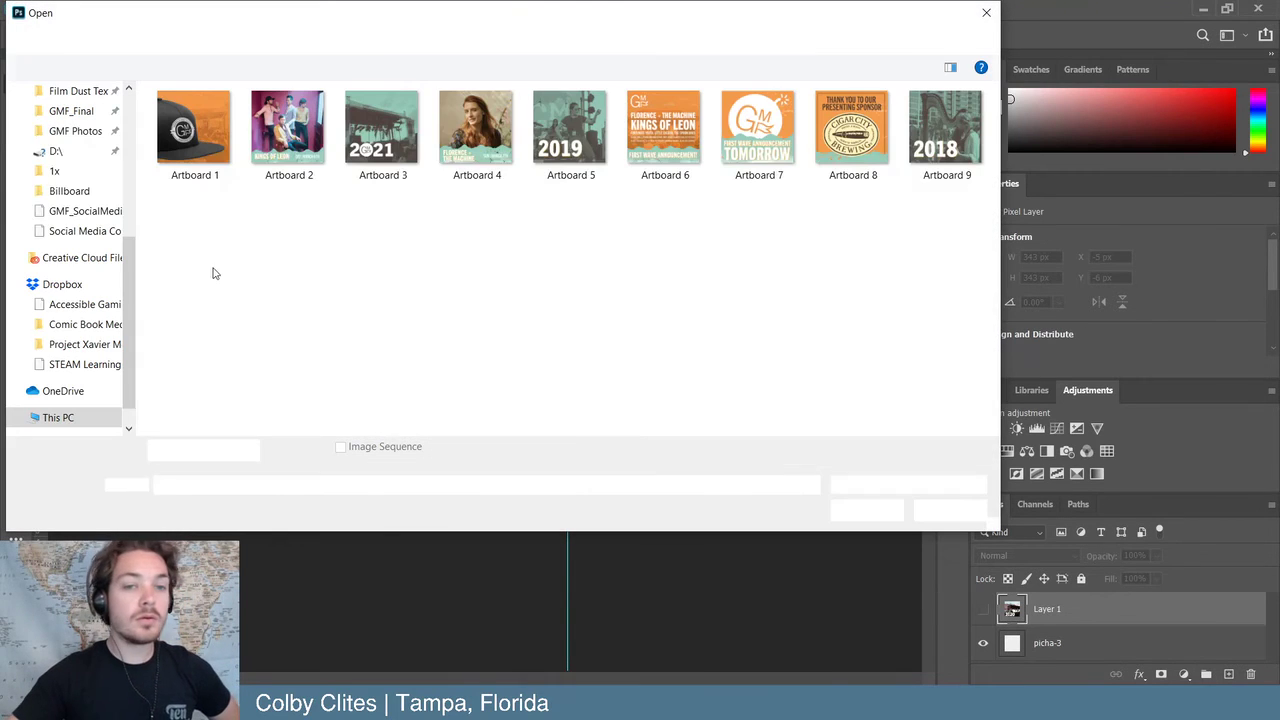
pyautogui.click(289, 128)
pyautogui.click(385, 135)
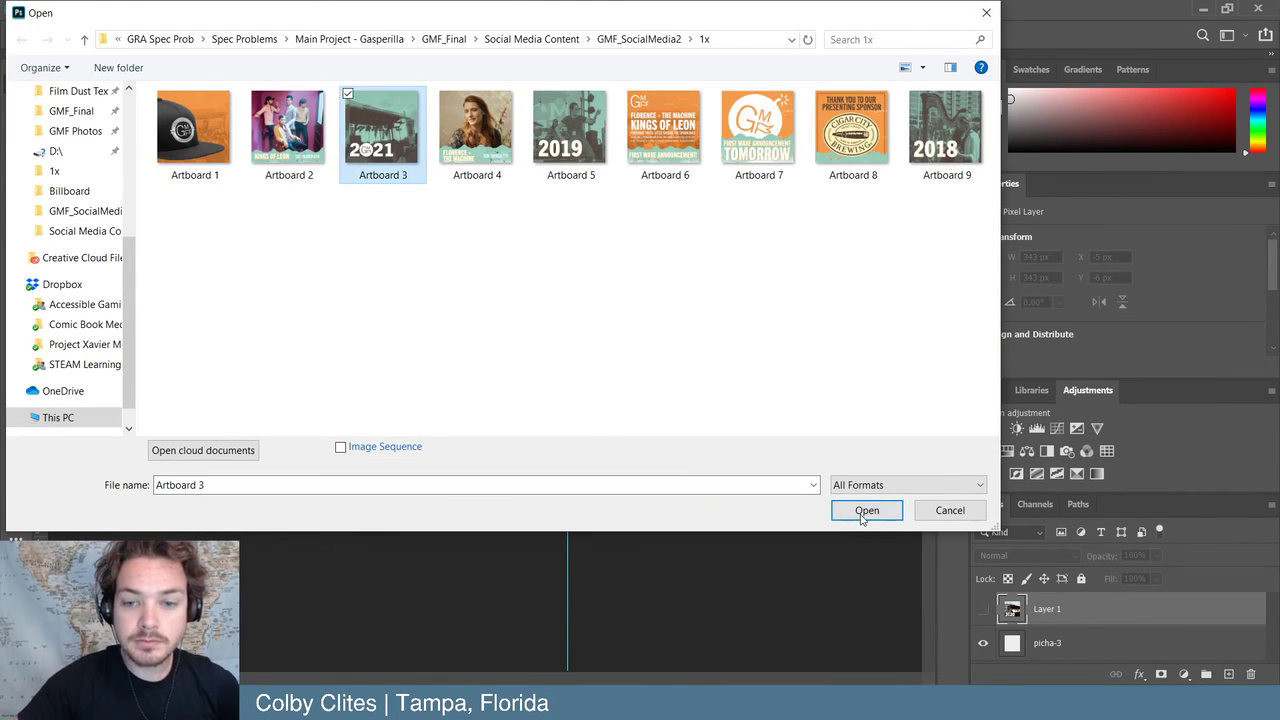
pyautogui.click(864, 511)
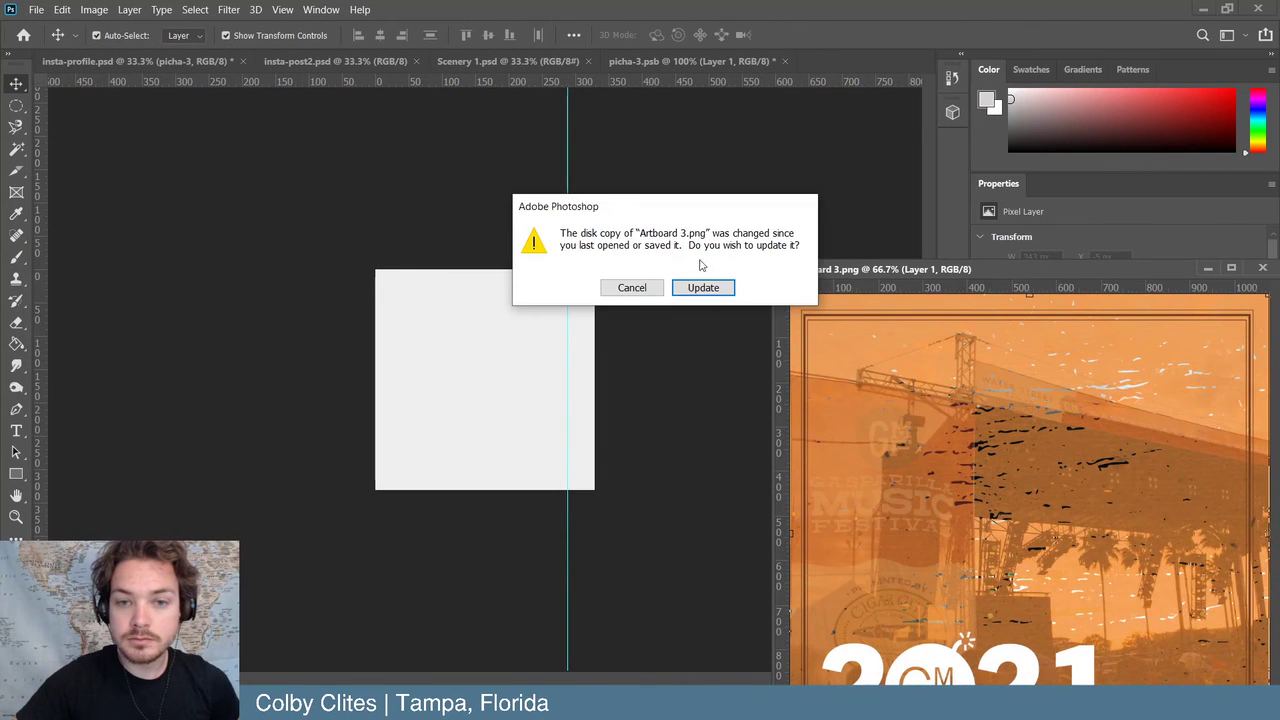
pyautogui.click(703, 287)
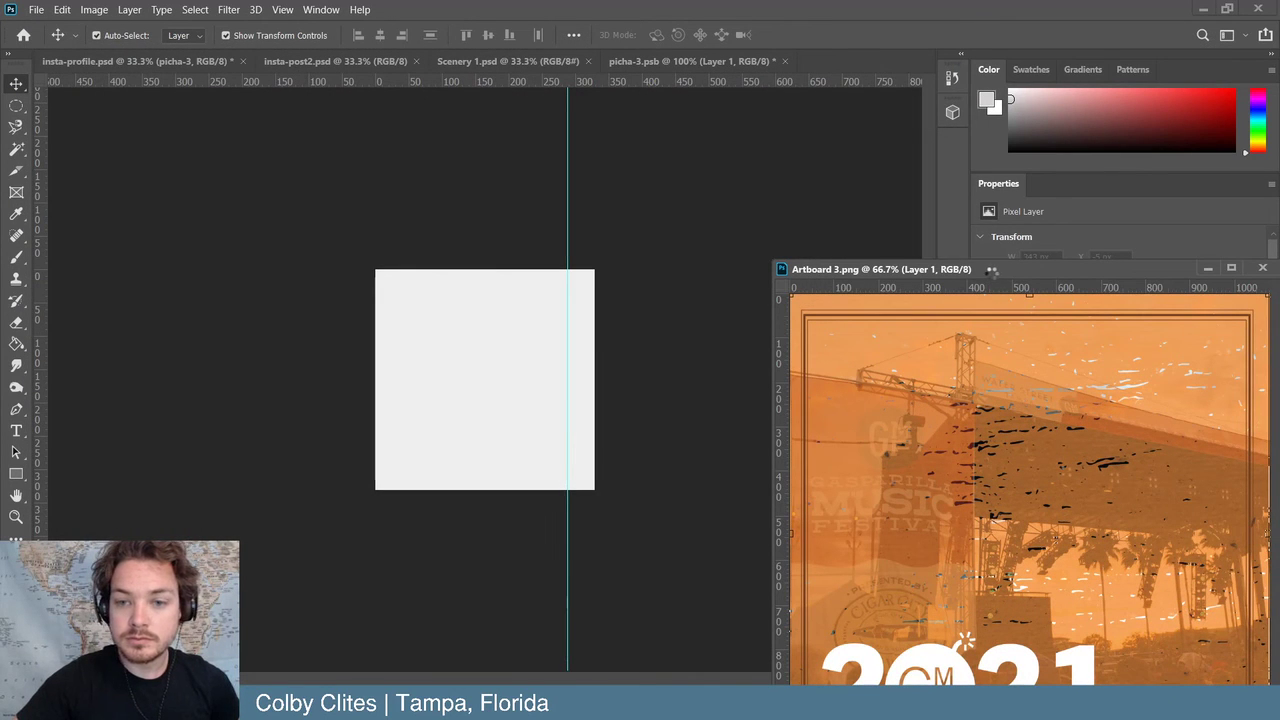
# - Copy the teal 2021 image into picha-3.psb and scale it to 30.80% so it fills the square canvas
pyautogui.moveTo(984, 268); pyautogui.dragTo(964, 132)
pyautogui.click(724, 291)
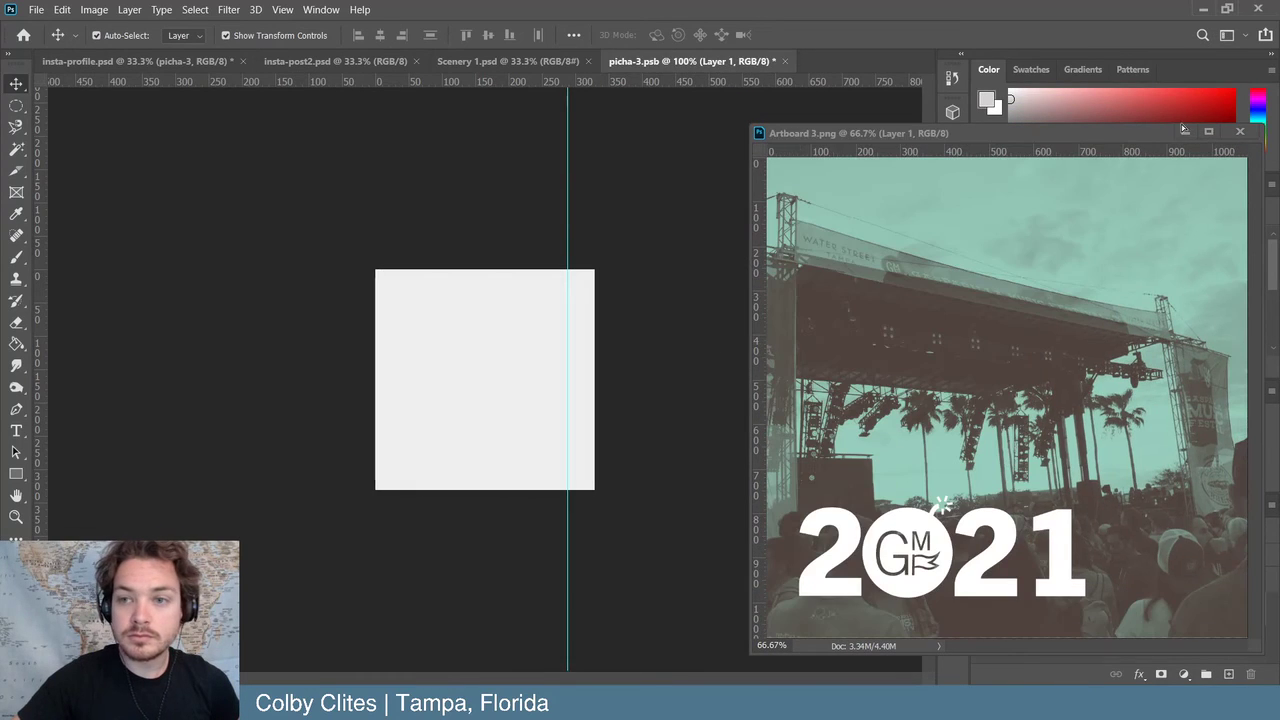
pyautogui.hotkey('ctrl', 'v')
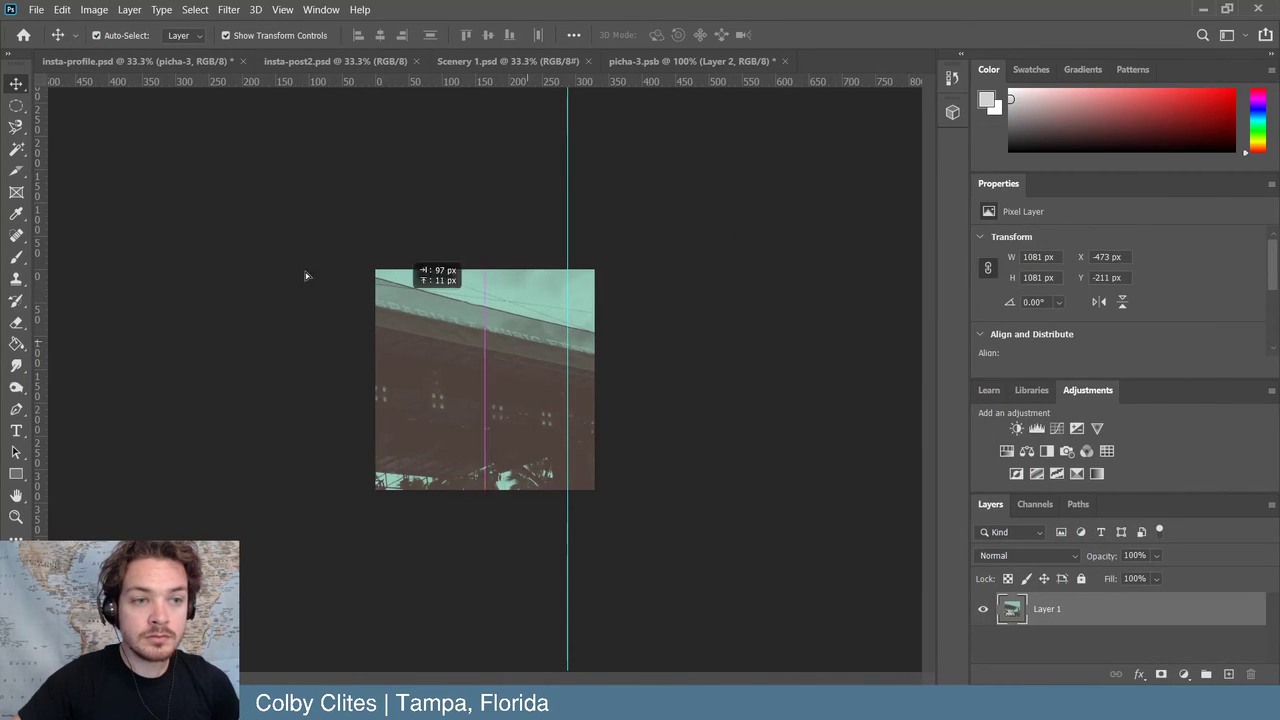
pyautogui.moveTo(124, 121); pyautogui.dragTo(320, 218)
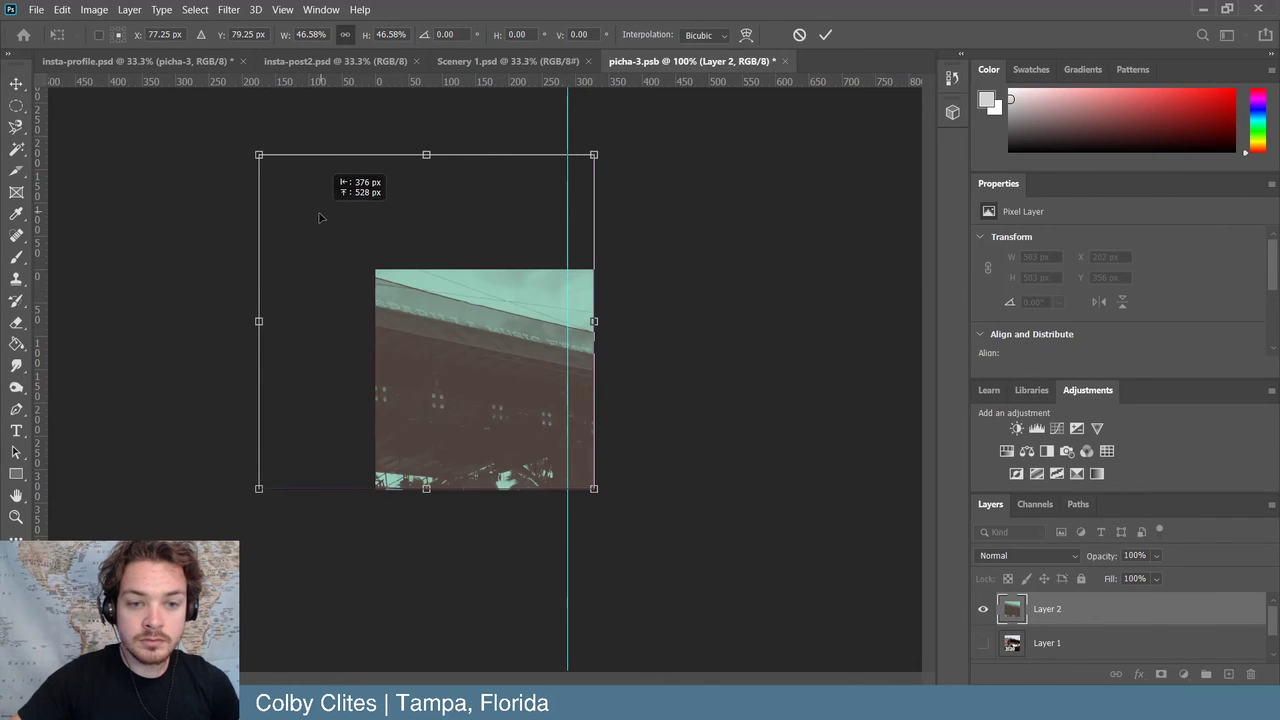
pyautogui.moveTo(241, 154); pyautogui.dragTo(367, 267)
pyautogui.click(824, 36)
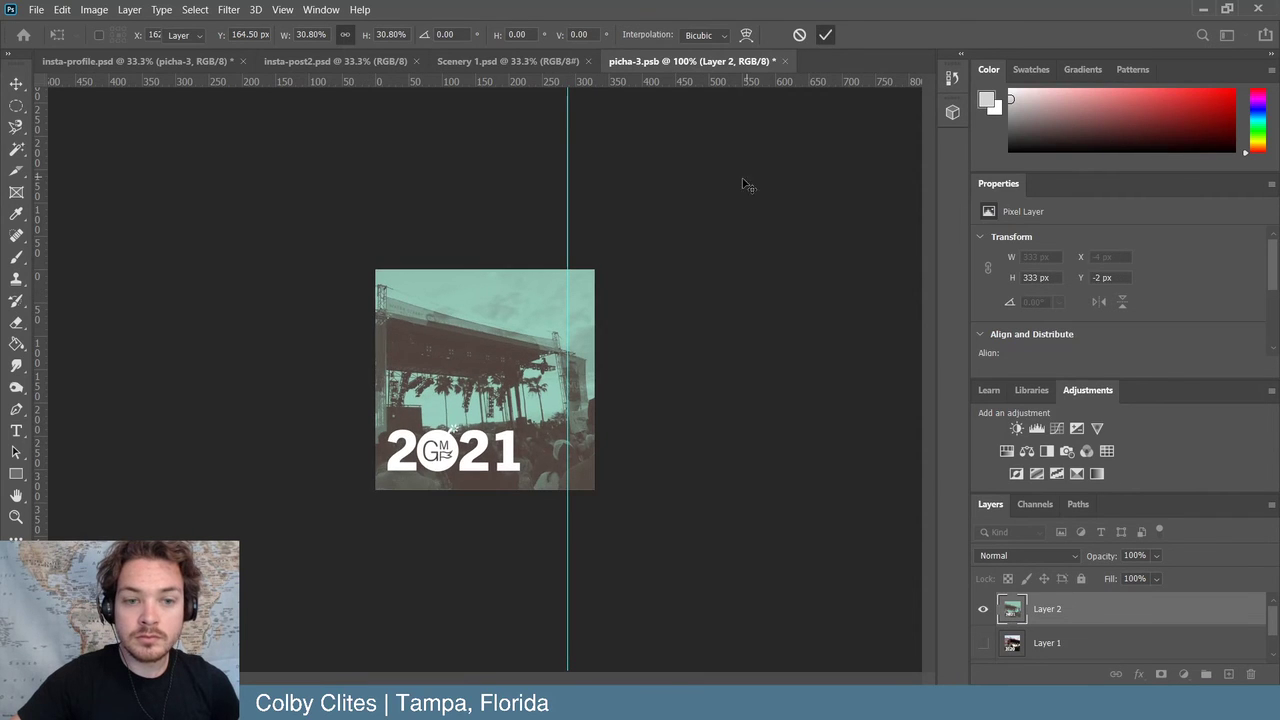
pyautogui.click(743, 186)
# - Save the picha-3 smart object and close it to return to the profile mockup
pyautogui.click(35, 9)
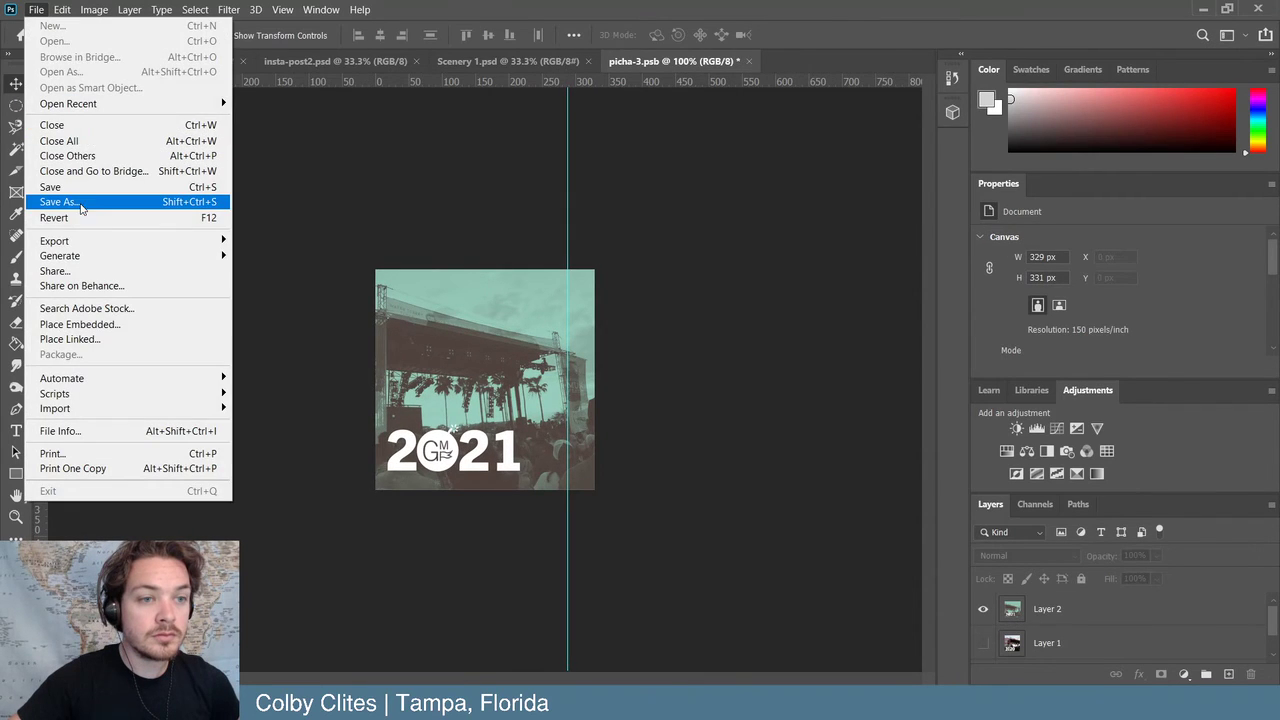
pyautogui.click(83, 187)
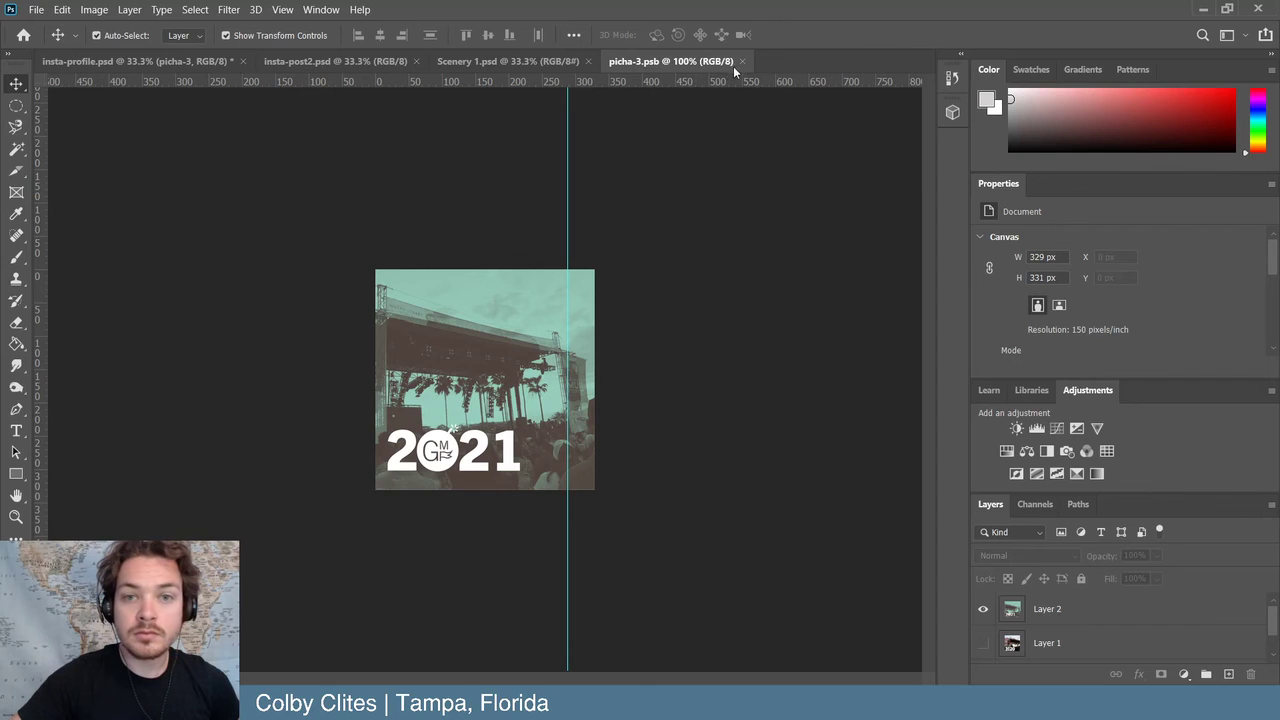
pyautogui.click(742, 61)
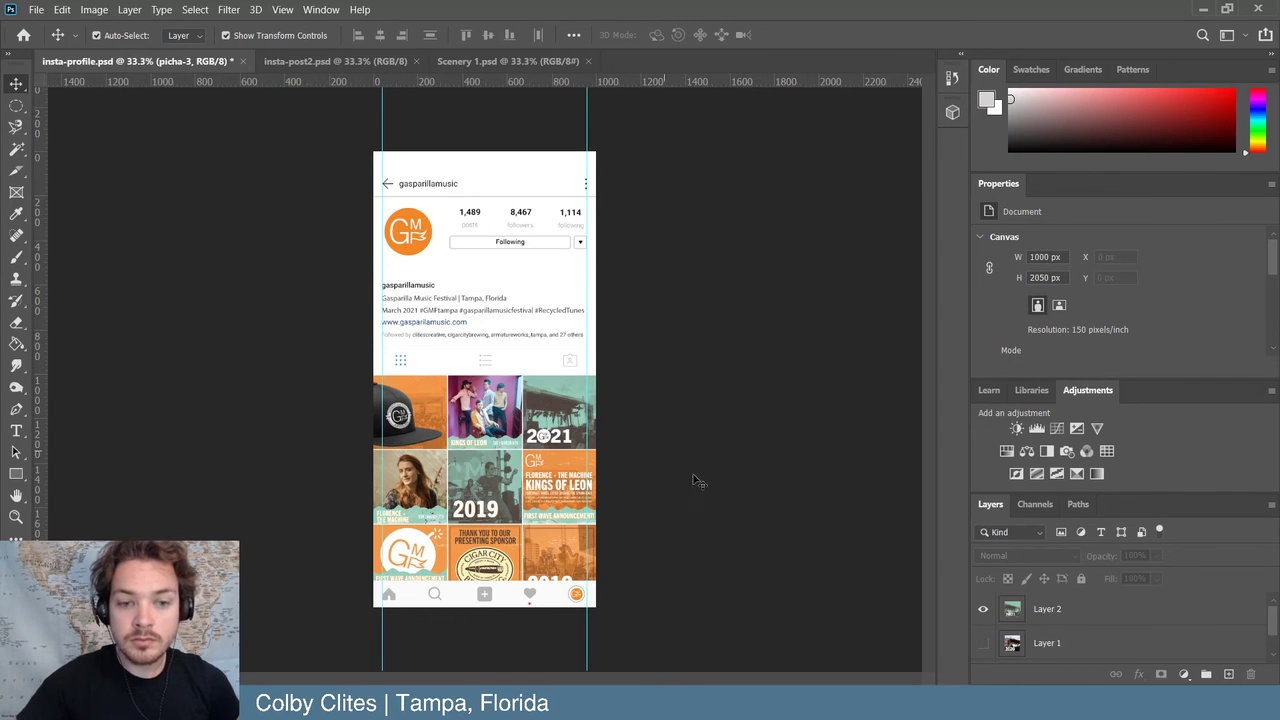
# - Open the picha-9 smart object behind the 2018 thumbnail and delete its orange 2018 image layer
pyautogui.click(885, 580)
pyautogui.scroll(-4, 1108, 615)
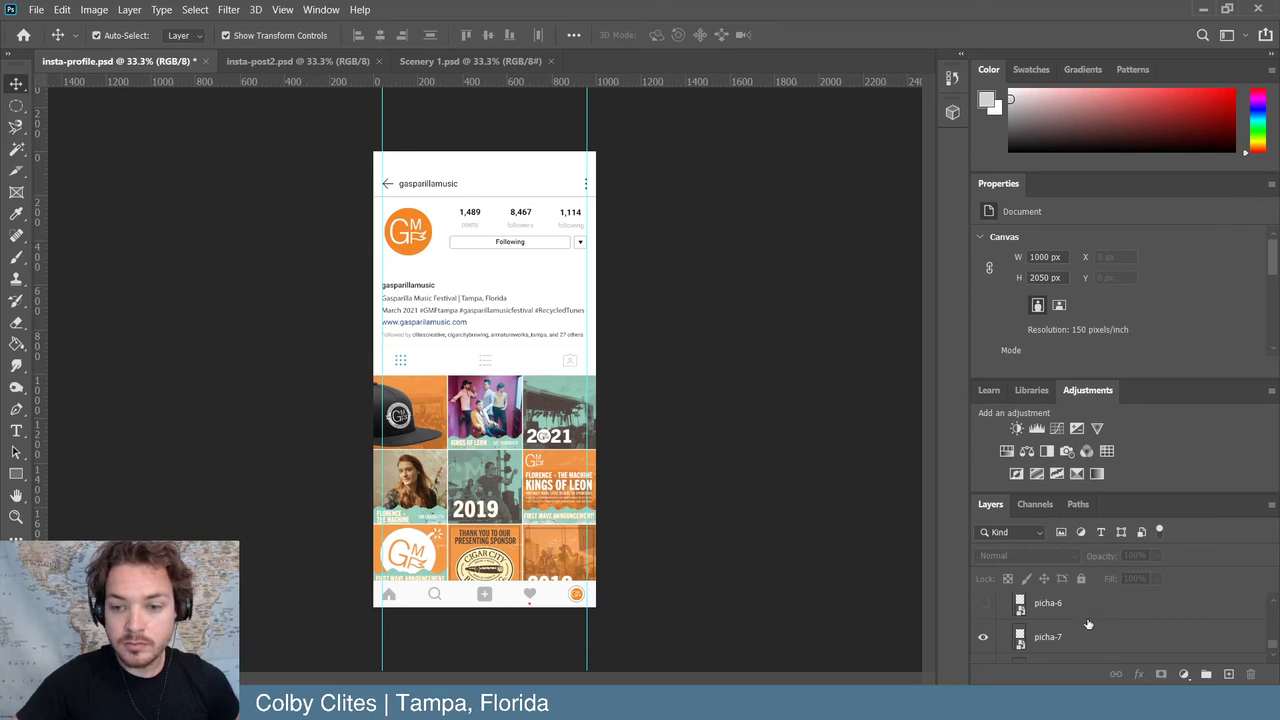
pyautogui.scroll(-3, 1088, 624)
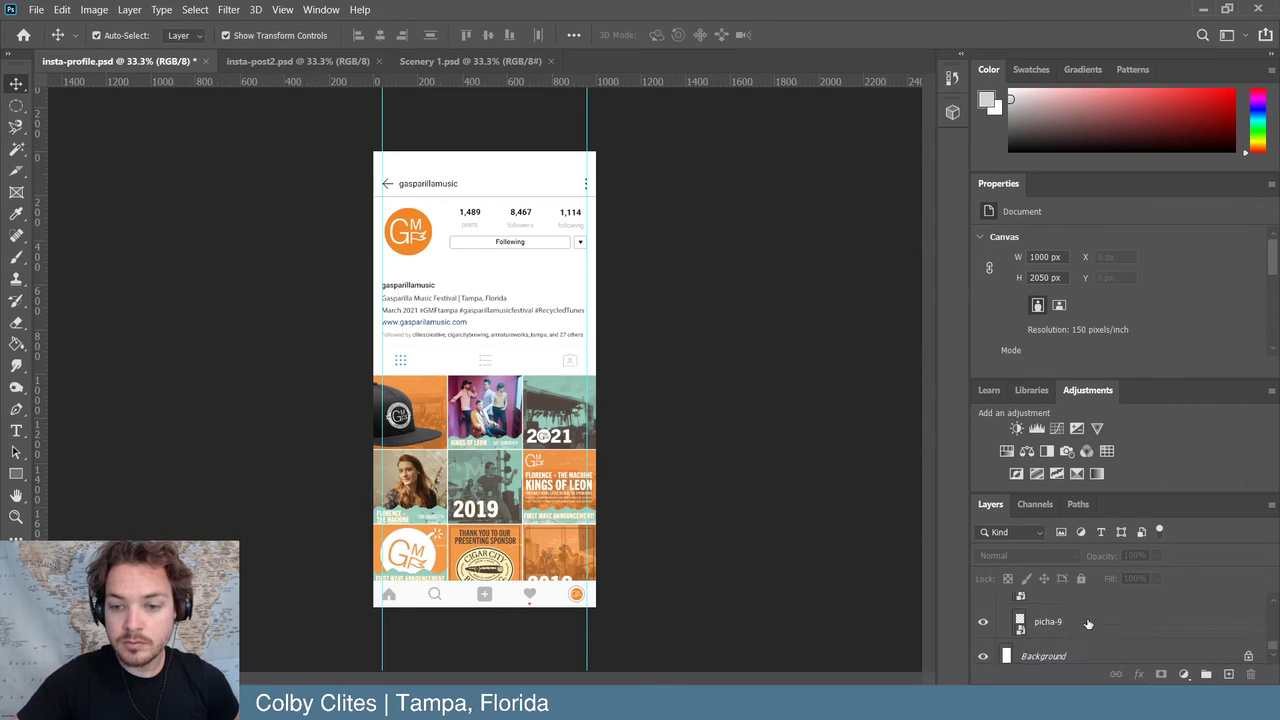
pyautogui.click(982, 622)
pyautogui.click(982, 622)
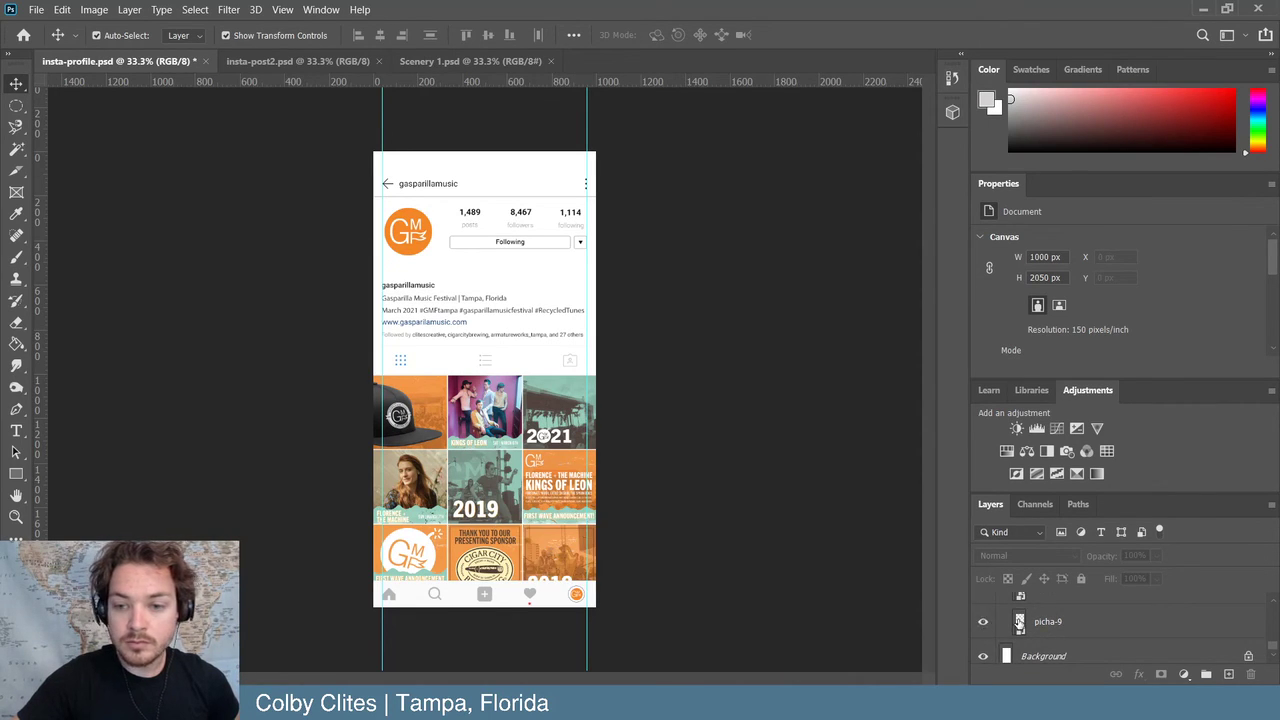
pyautogui.doubleClick(1020, 622)
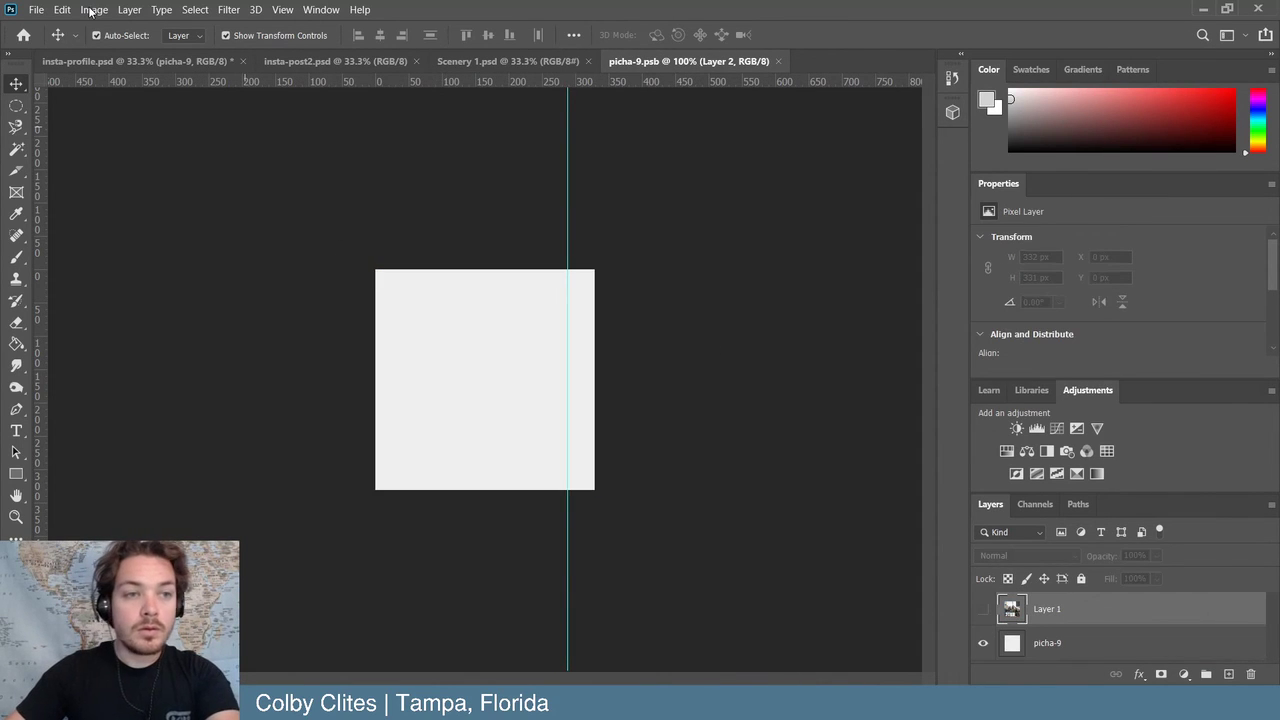
# - Open the Artboard 9 image from the 1x folder and update it to the changed disk copy
pyautogui.click(46, 10)
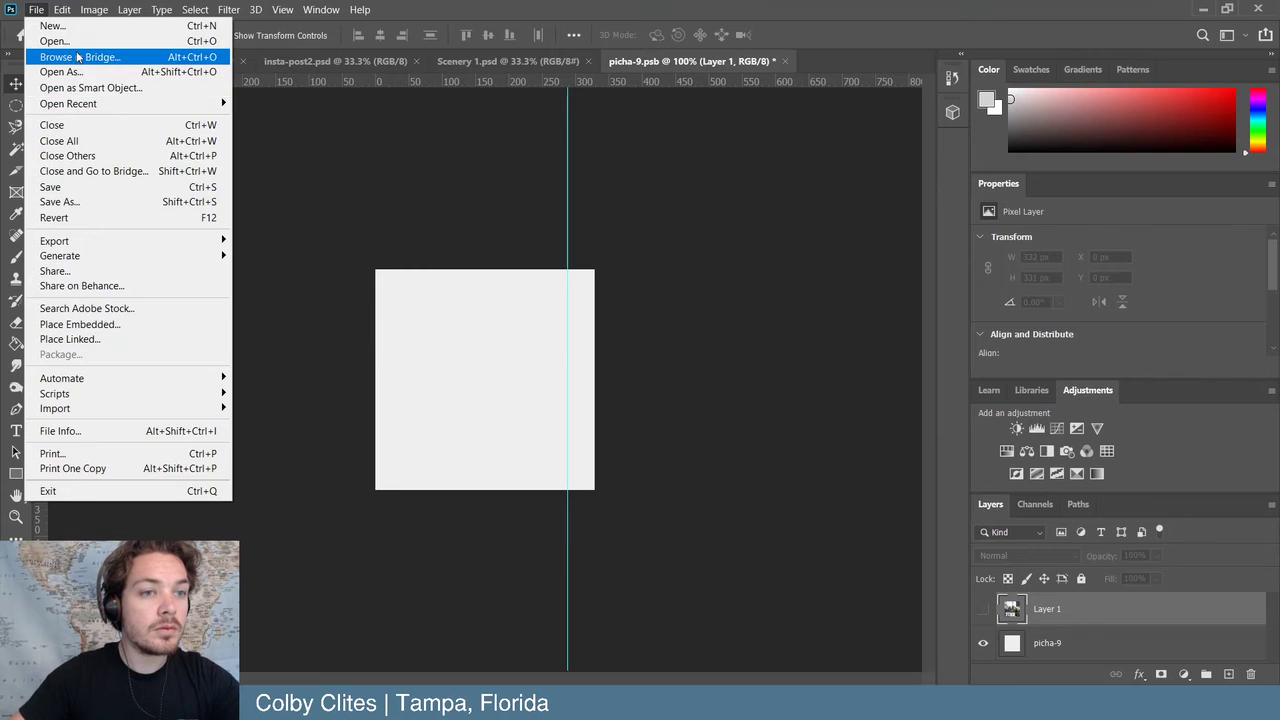
pyautogui.press('Escape')
pyautogui.hotkey('ctrl', 'o')
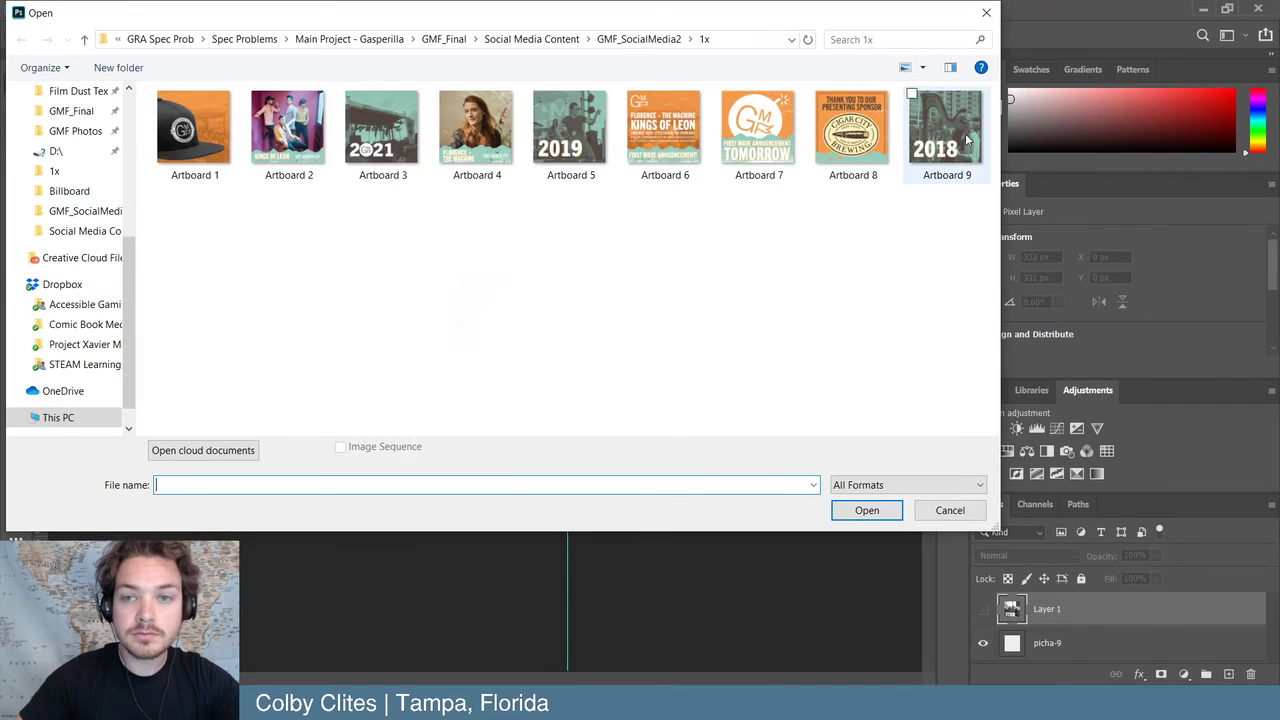
pyautogui.click(946, 130)
pyautogui.click(865, 510)
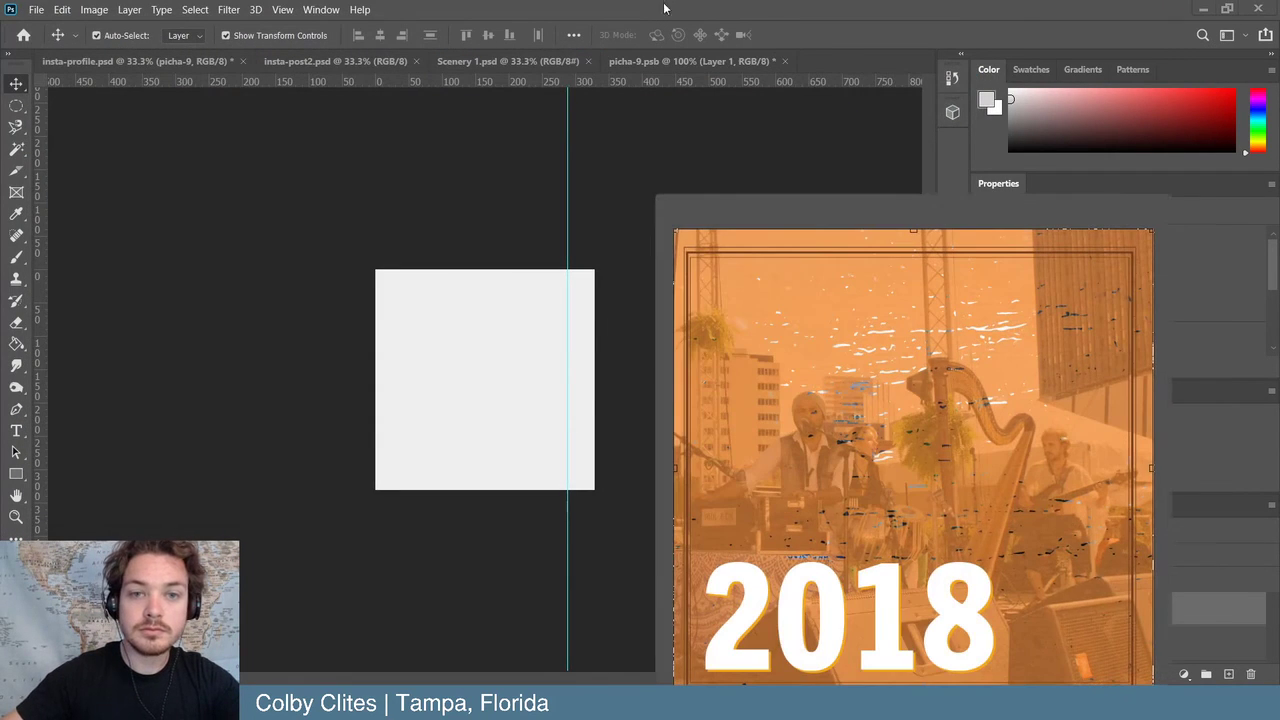
pyautogui.press('Return')
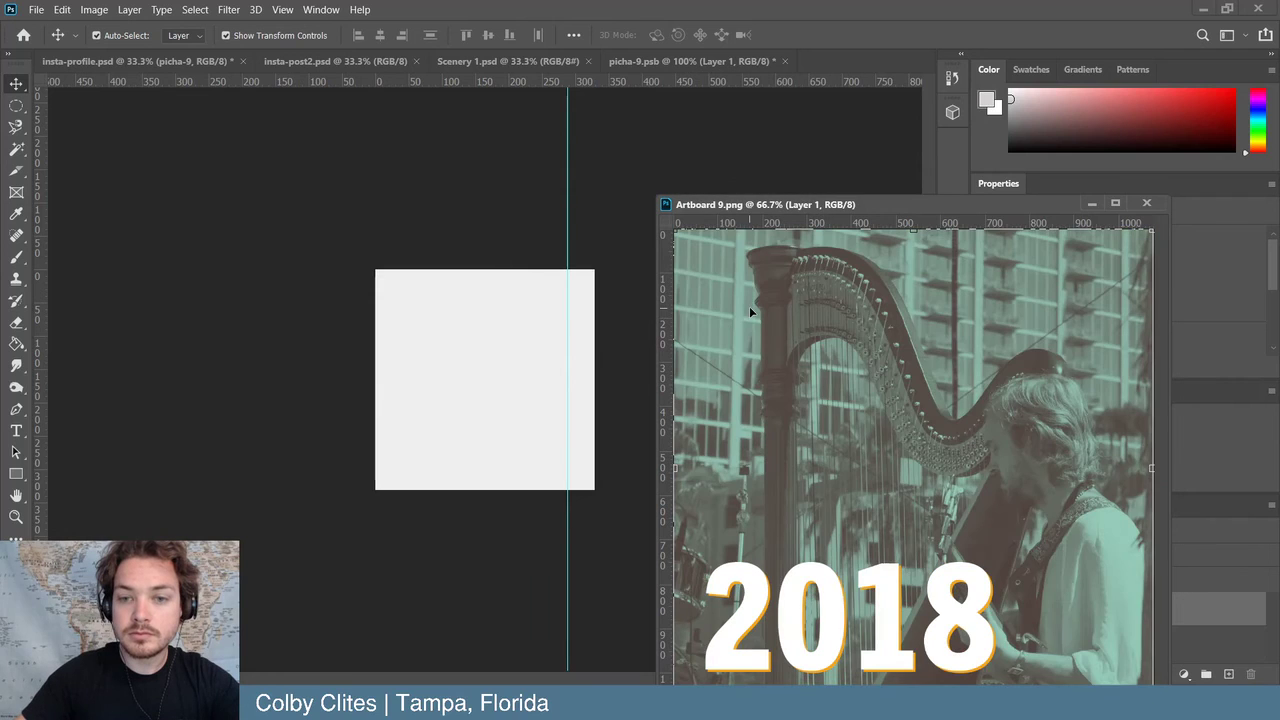
# - Copy the teal 2018 image from Artboard 9.png into picha-9.psb and close the source image
pyautogui.moveTo(936, 202); pyautogui.dragTo(1002, 107)
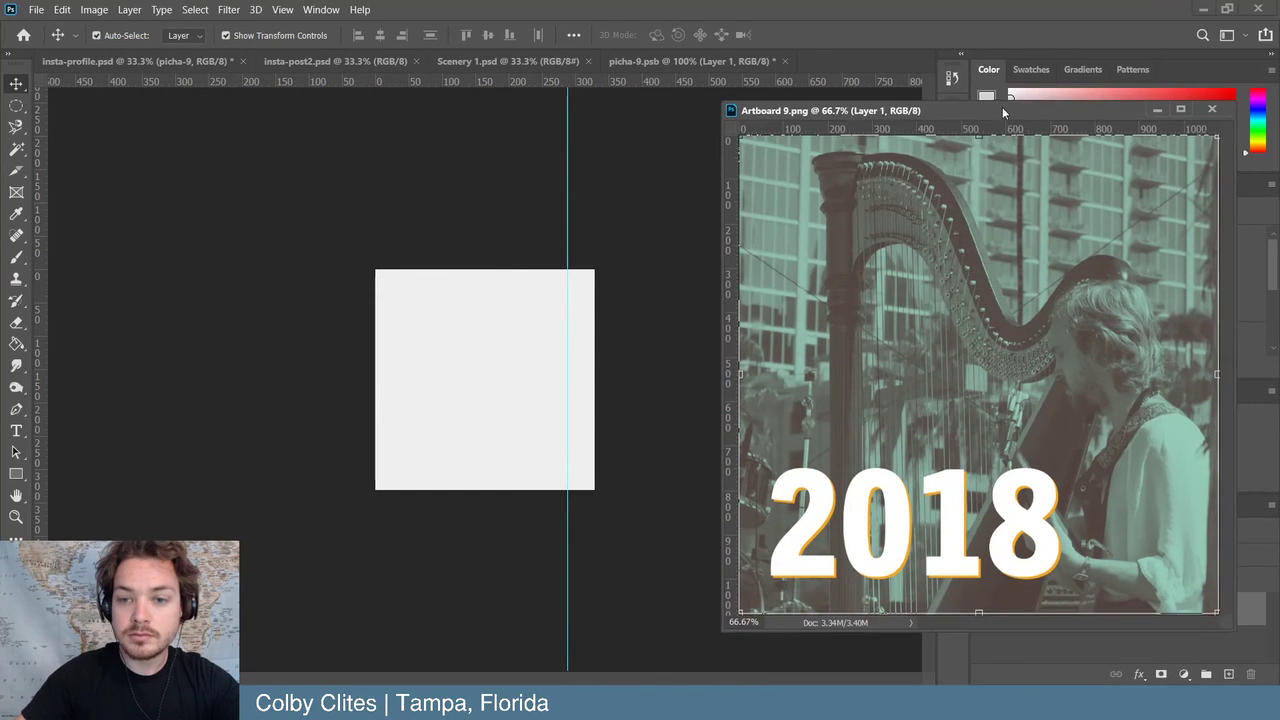
pyautogui.click(471, 334)
pyautogui.moveTo(918, 152); pyautogui.dragTo(574, 338)
pyautogui.click(1212, 108)
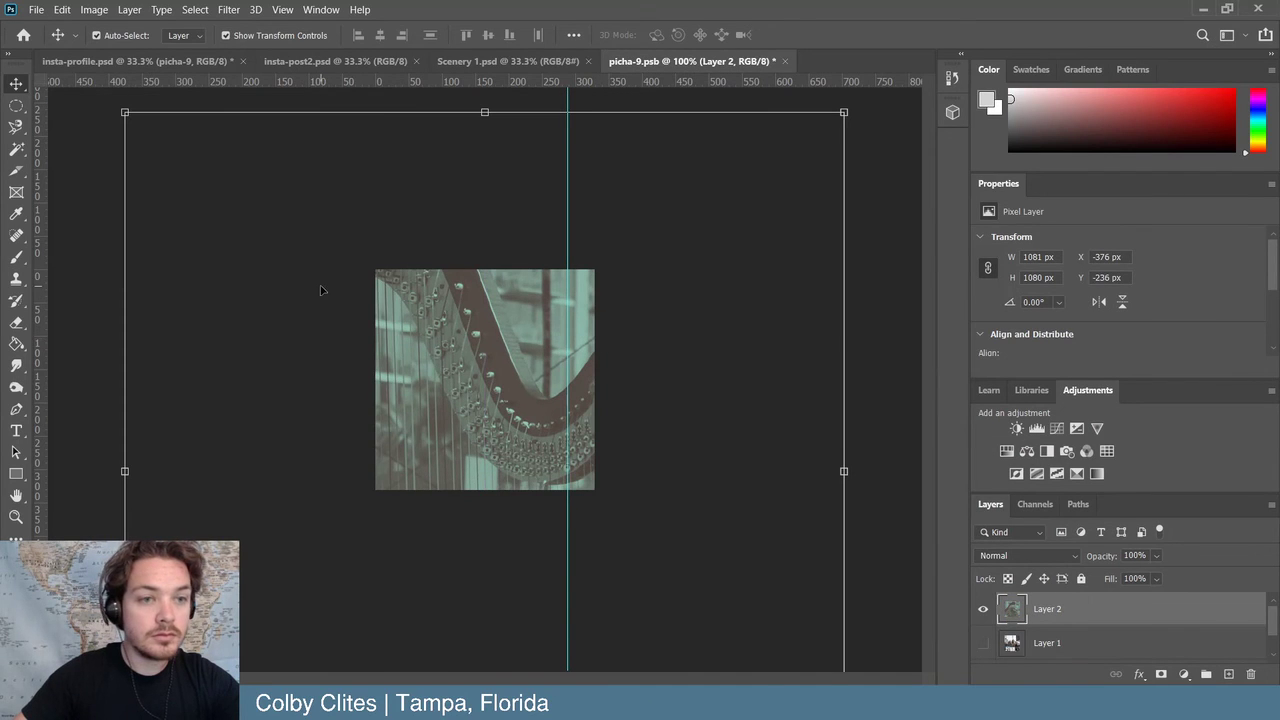
# - Scale the teal 2018 image to 30.59% and position it to fill the picha-9.psb canvas
pyautogui.moveTo(125, 112); pyautogui.dragTo(469, 457)
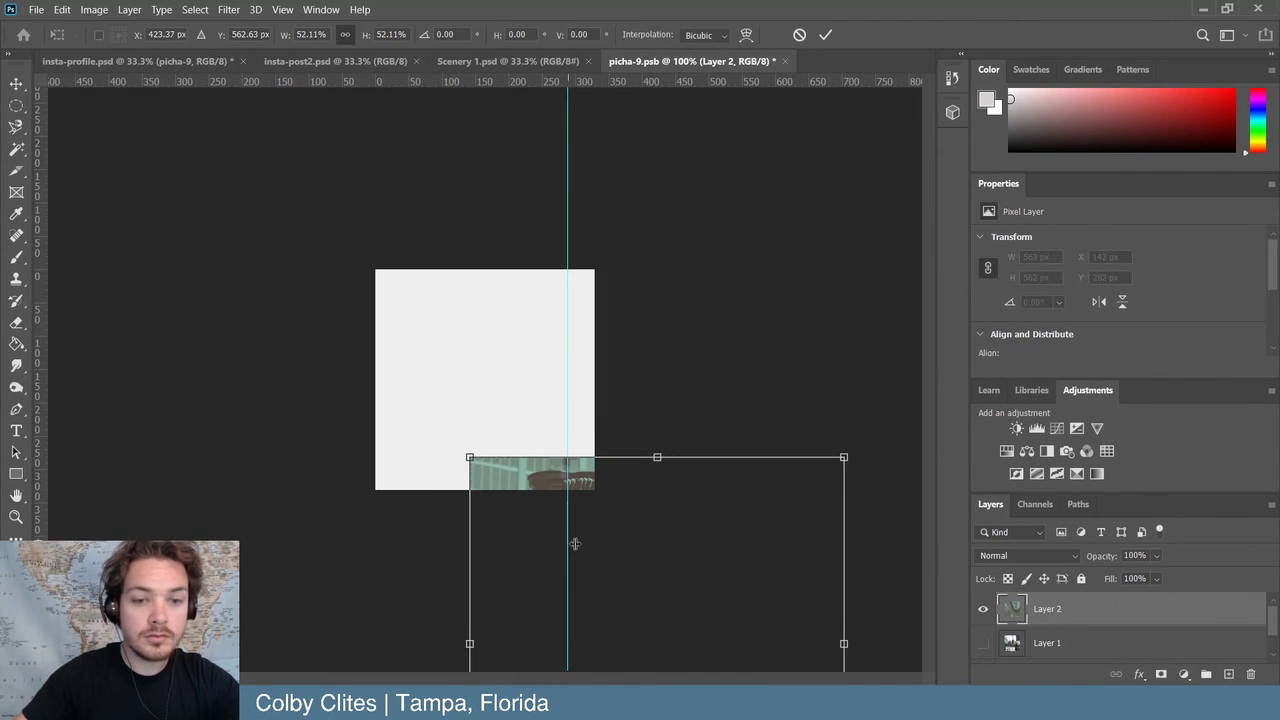
pyautogui.moveTo(540, 550); pyautogui.dragTo(297, 238)
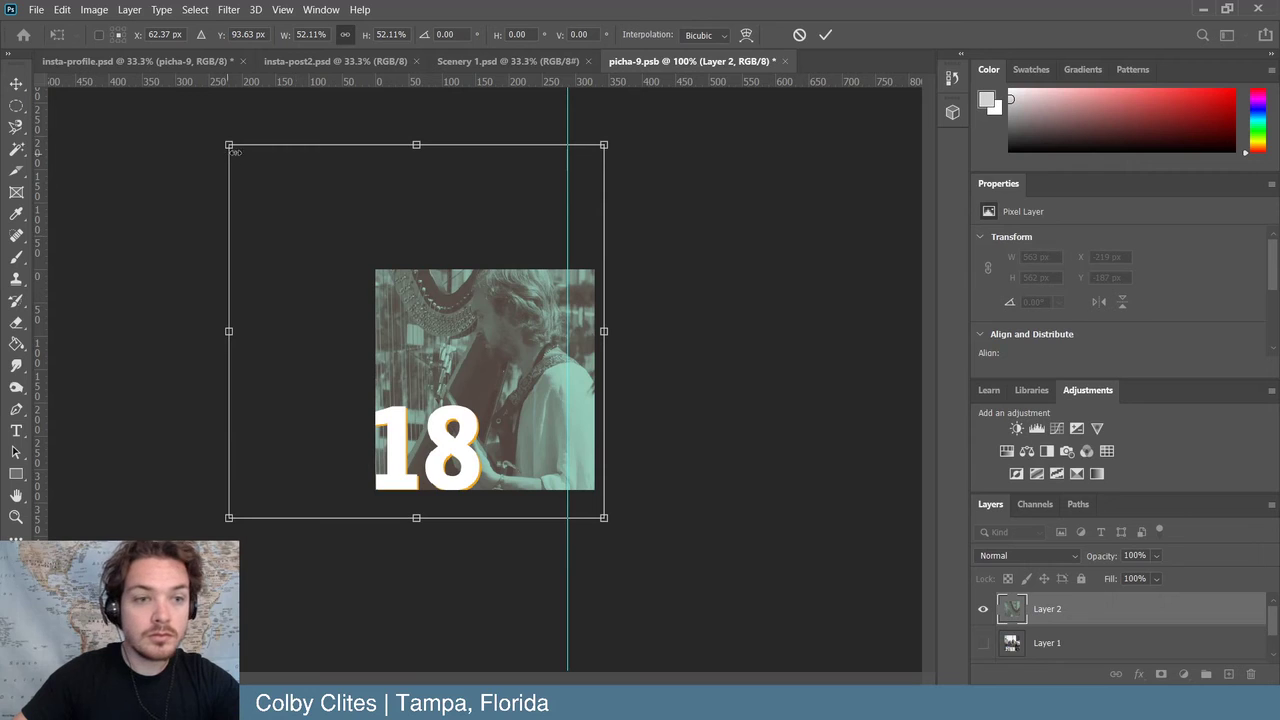
pyautogui.moveTo(231, 147); pyautogui.dragTo(360, 274)
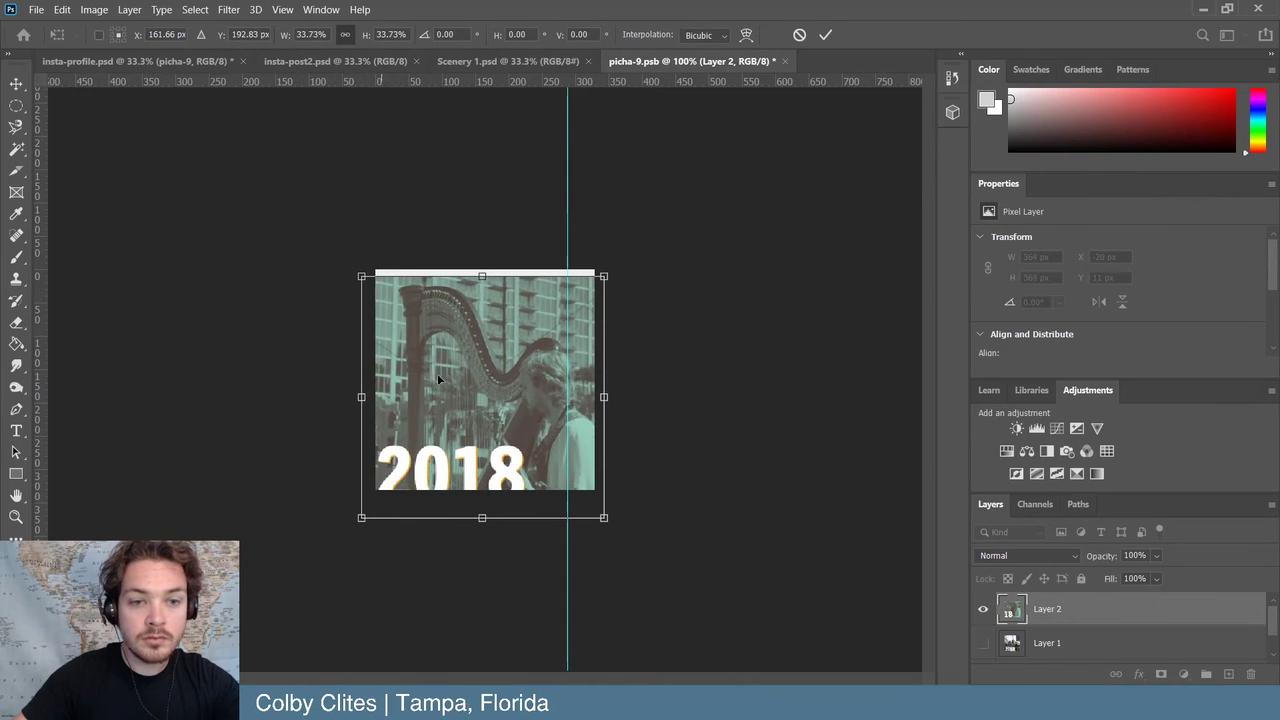
pyautogui.moveTo(437, 373); pyautogui.dragTo(384, 318)
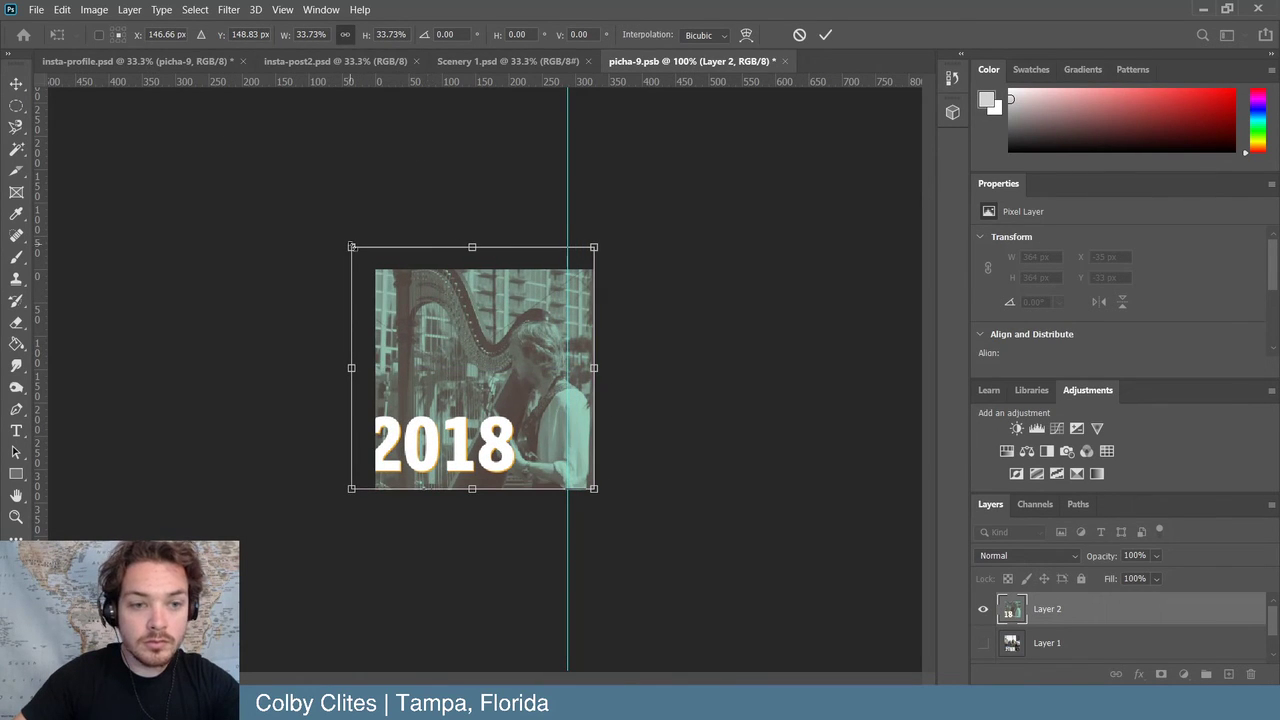
pyautogui.moveTo(352, 246); pyautogui.dragTo(373, 269)
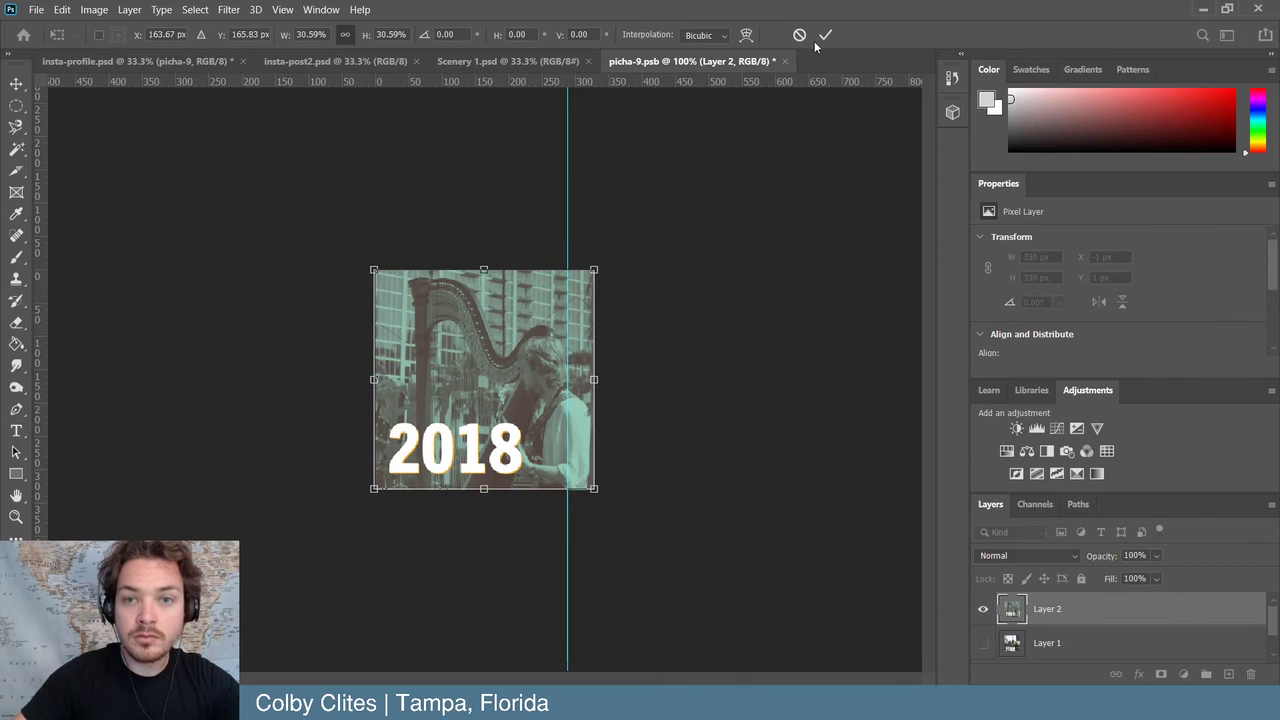
pyautogui.click(788, 156)
pyautogui.click(788, 156)
# - Enlarge the teal 2018 image to 100.45% to cover the canvas edge, and save and close picha-9.psb
pyautogui.click(35, 9)
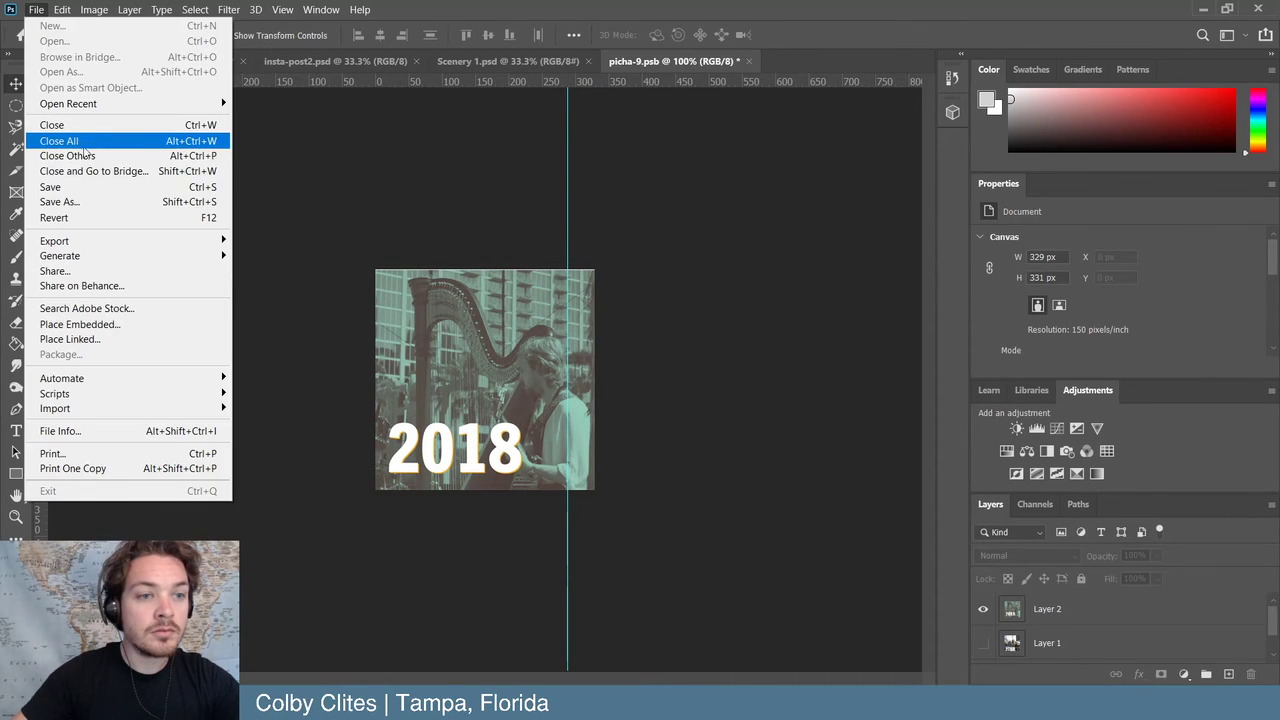
pyautogui.click(72, 190)
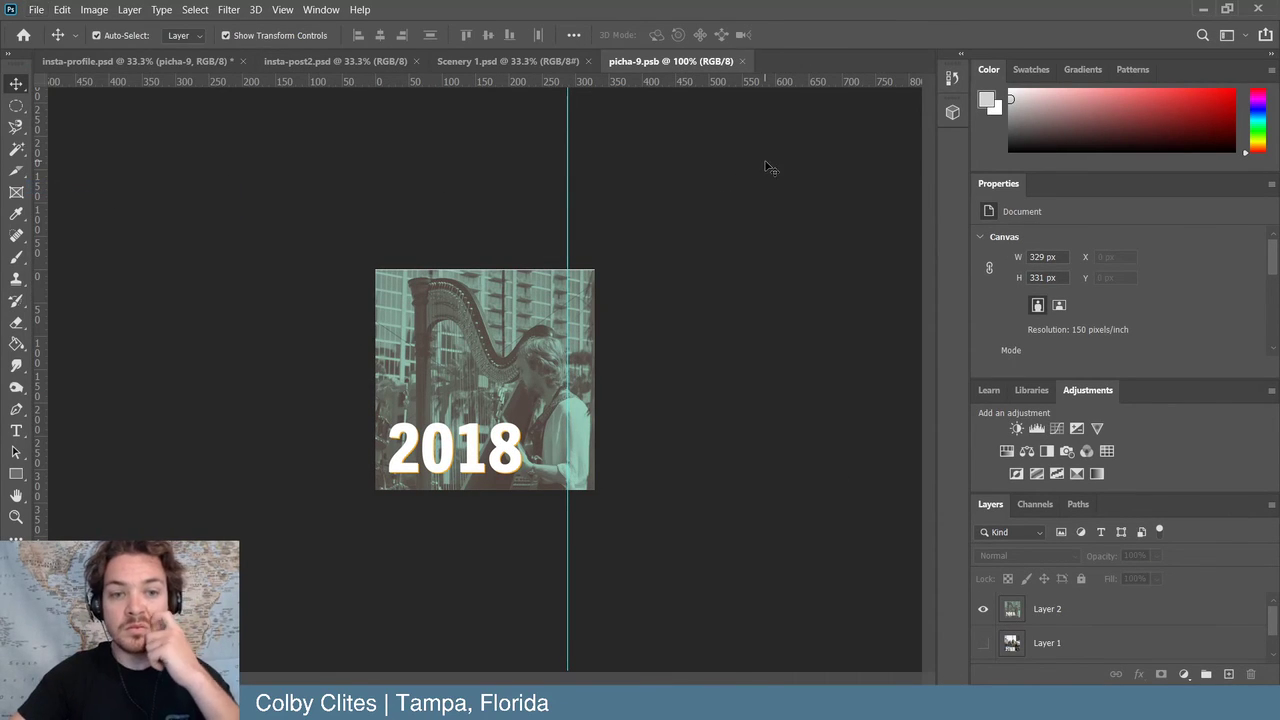
pyautogui.moveTo(531, 320); pyautogui.dragTo(533, 322)
pyautogui.hotkey('ctrl', 't')
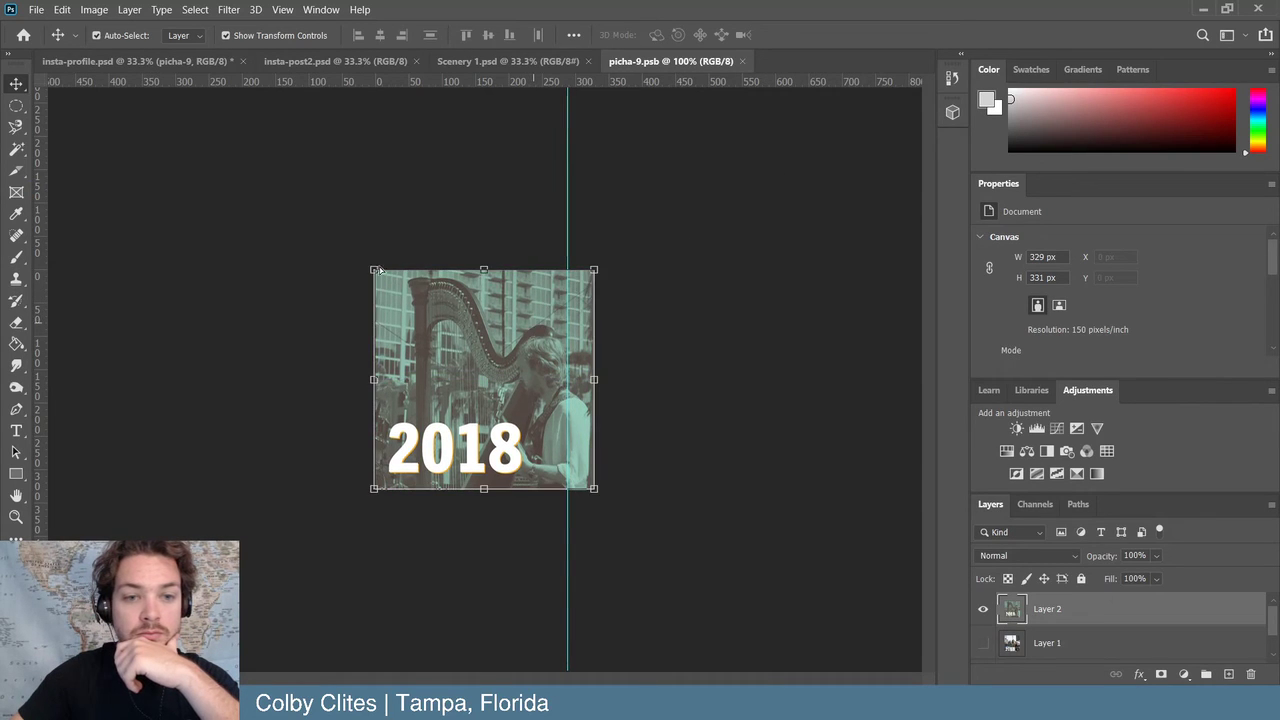
pyautogui.moveTo(374, 268); pyautogui.dragTo(373, 269)
pyautogui.click(825, 34)
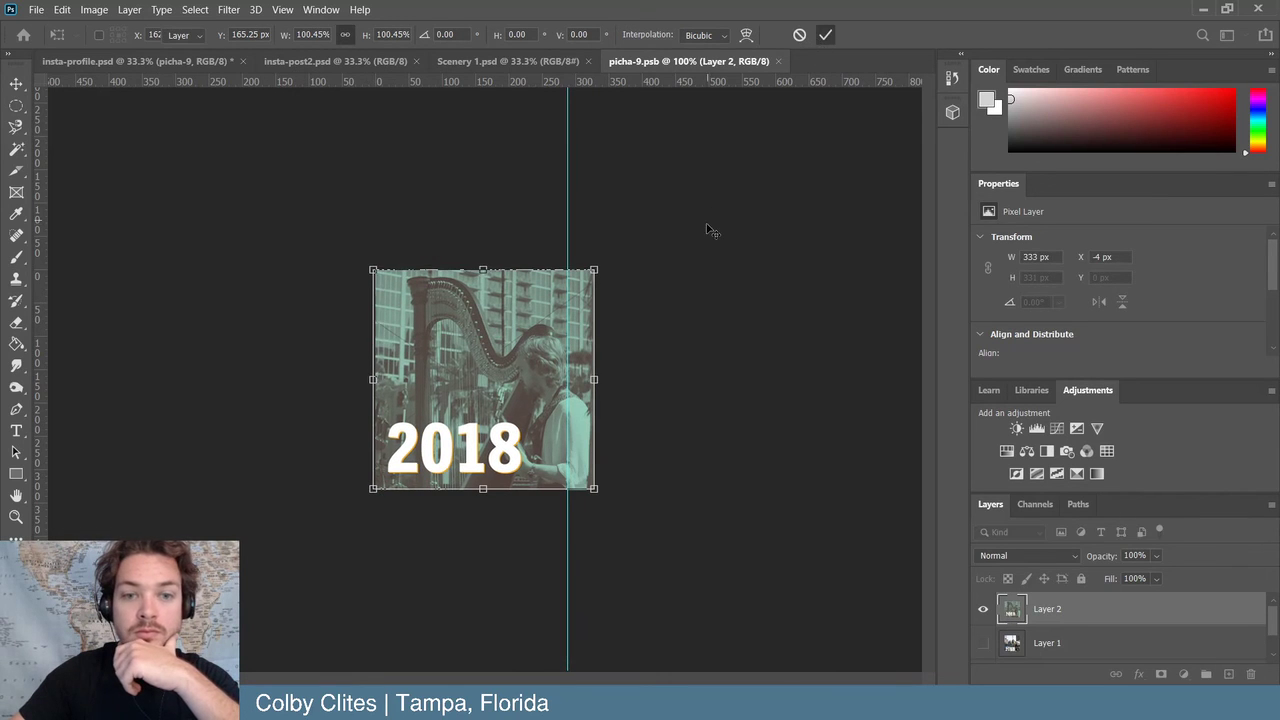
pyautogui.click(36, 11)
pyautogui.click(86, 186)
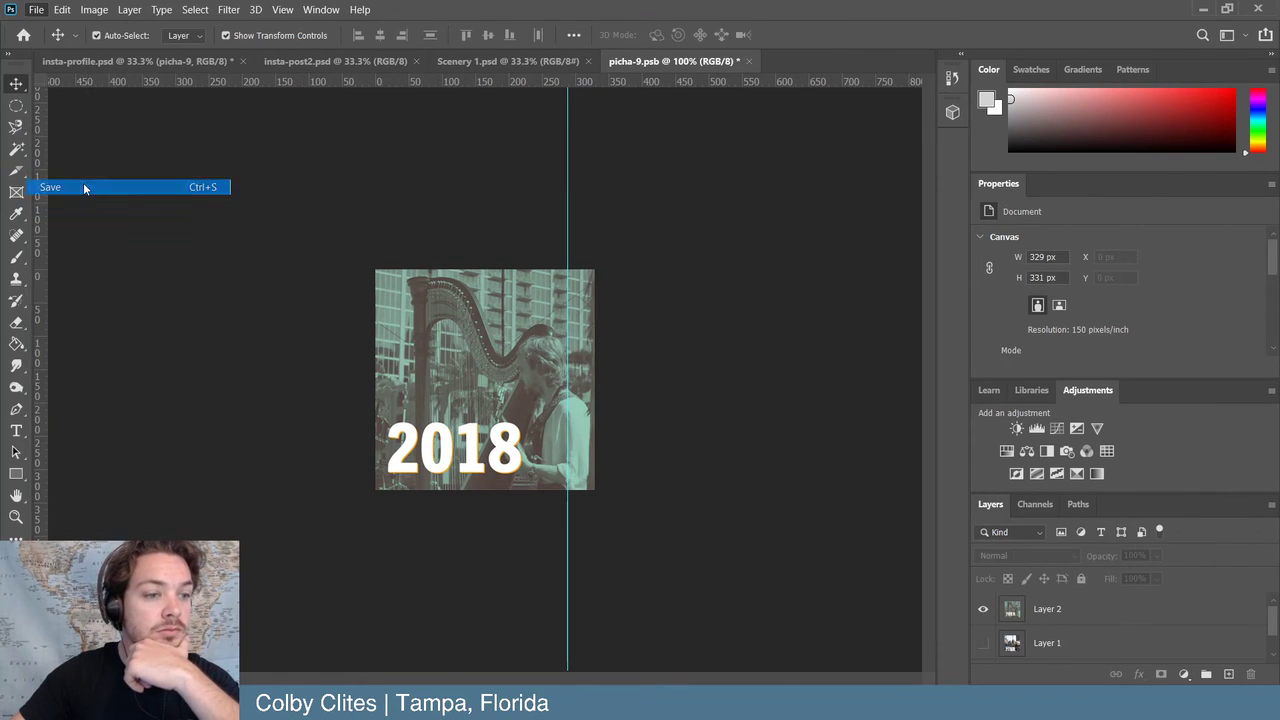
pyautogui.click(744, 61)
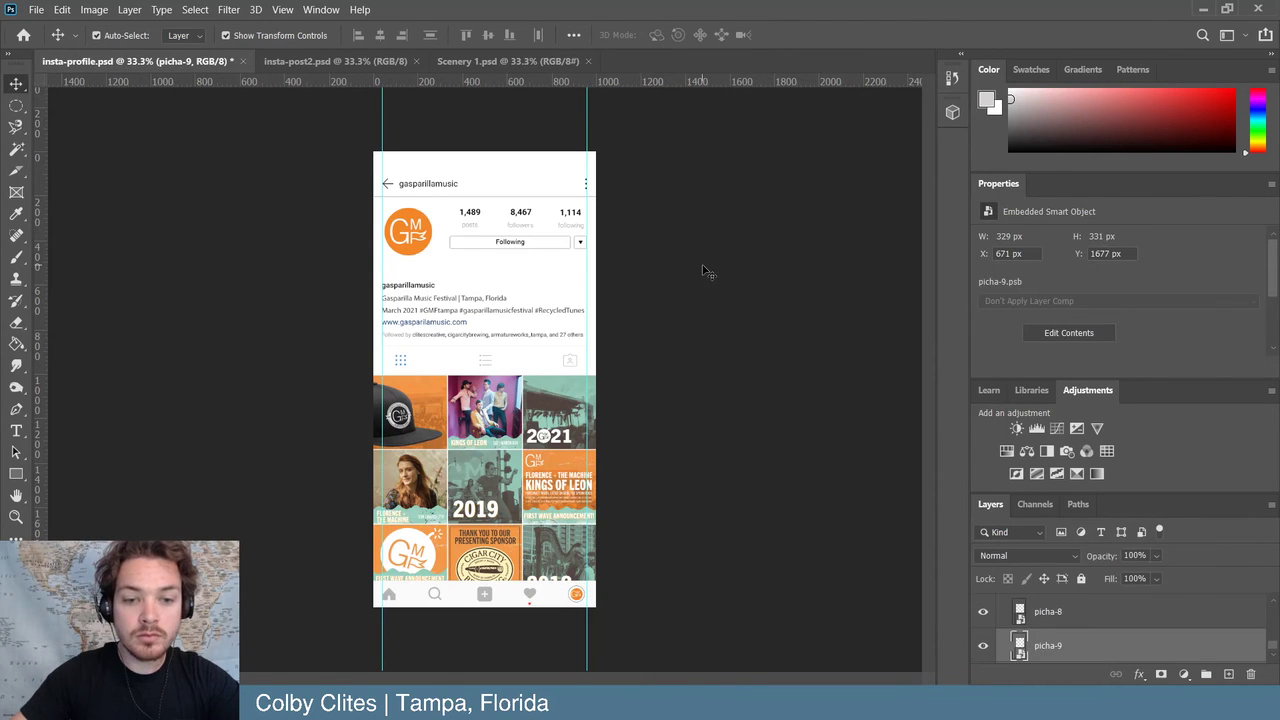
# - Check the updated profile mockup's thumbnails and export insta-profile as a 1000 × 2050 px JPG at 100% quality
pyautogui.hotkey('ctrl', 's')
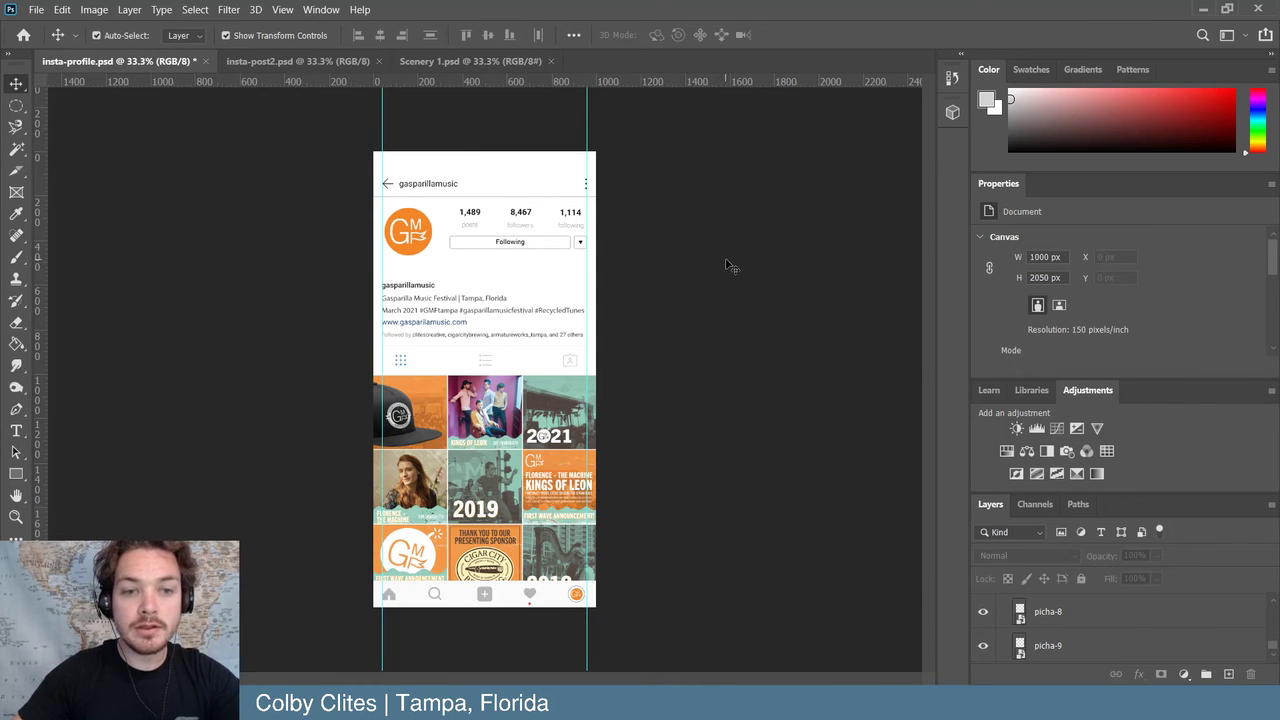
pyautogui.hotkey('ctrl', '+')
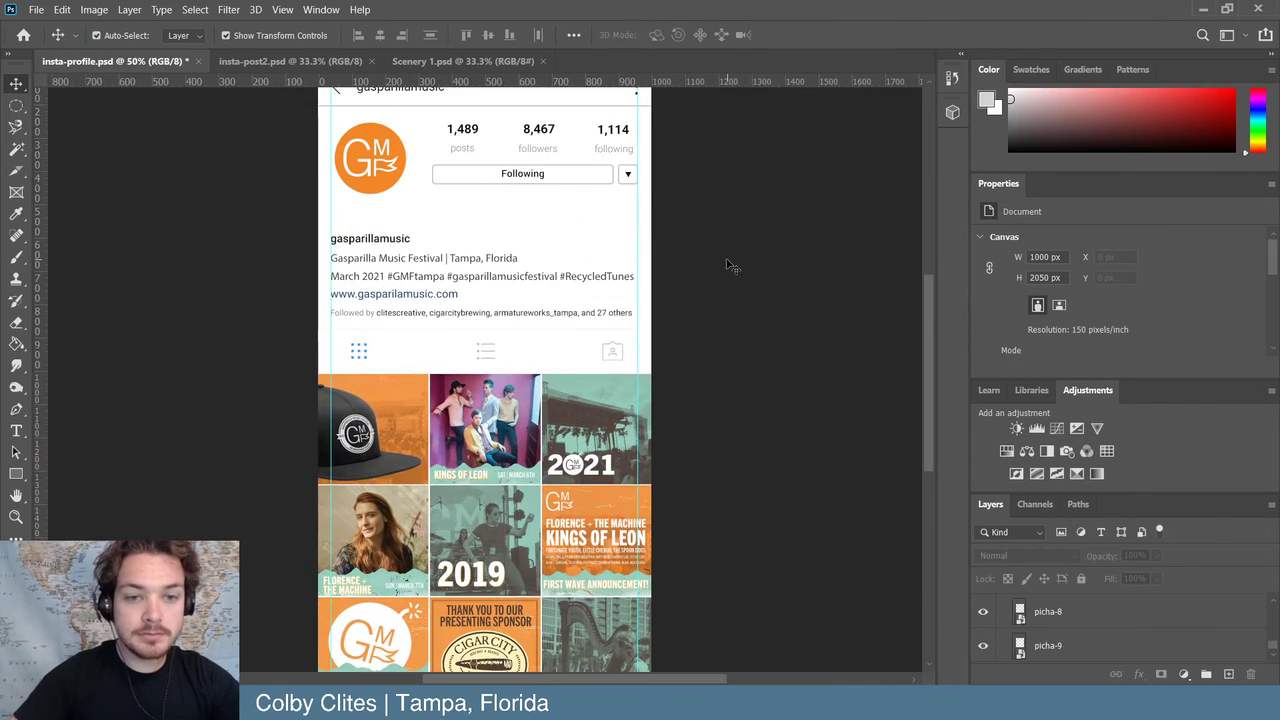
pyautogui.scroll(2, 727, 265)
pyautogui.scroll(-4, 727, 265)
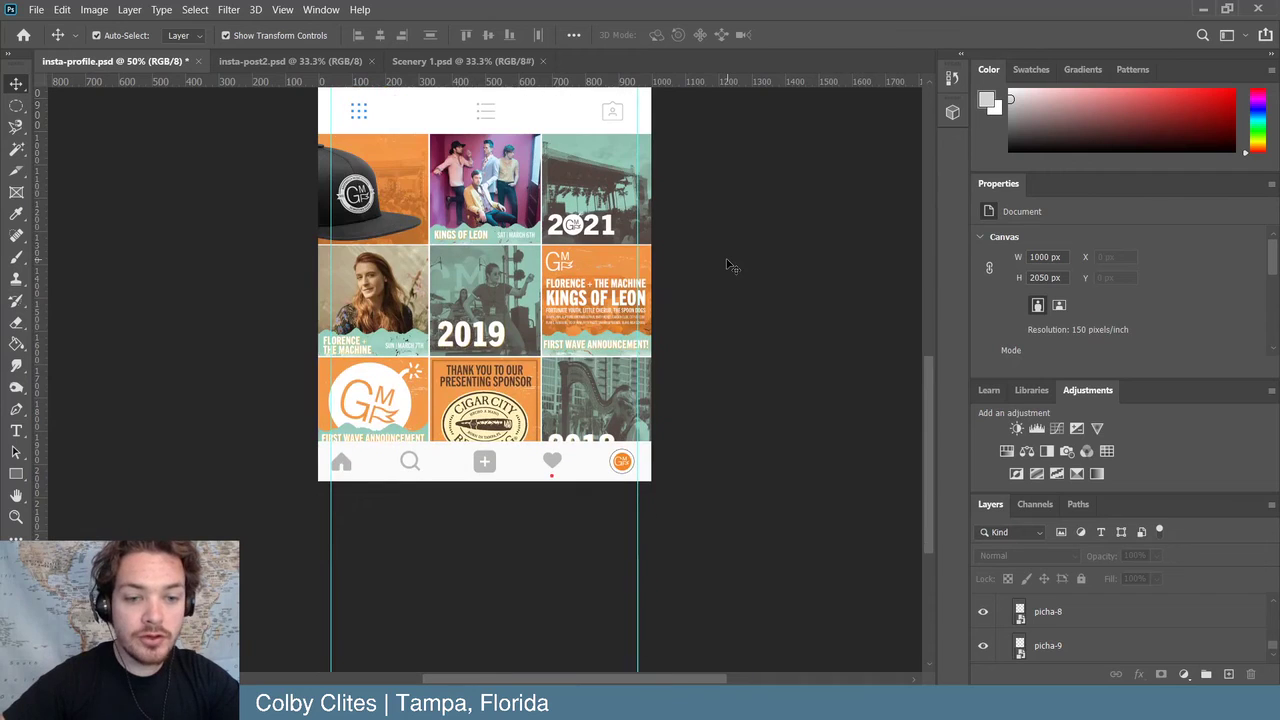
pyautogui.scroll(3, 727, 265)
pyautogui.hotkey('ctrl', '-')
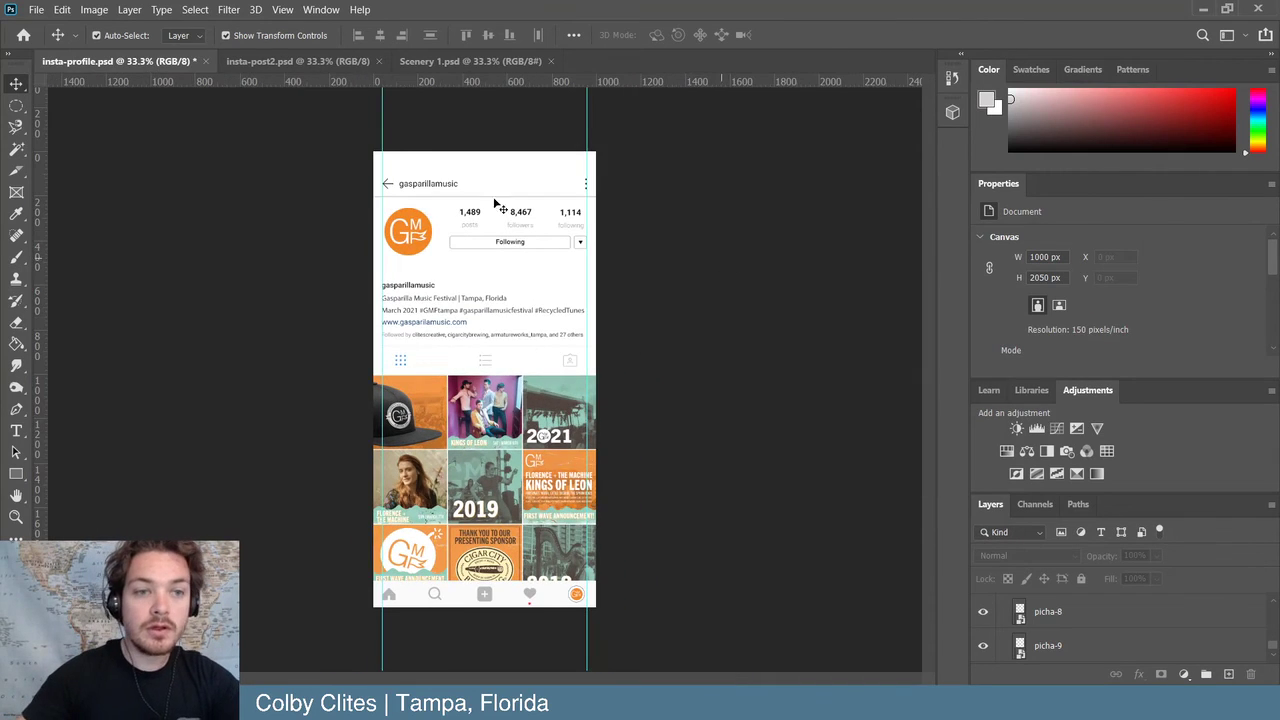
pyautogui.click(36, 10)
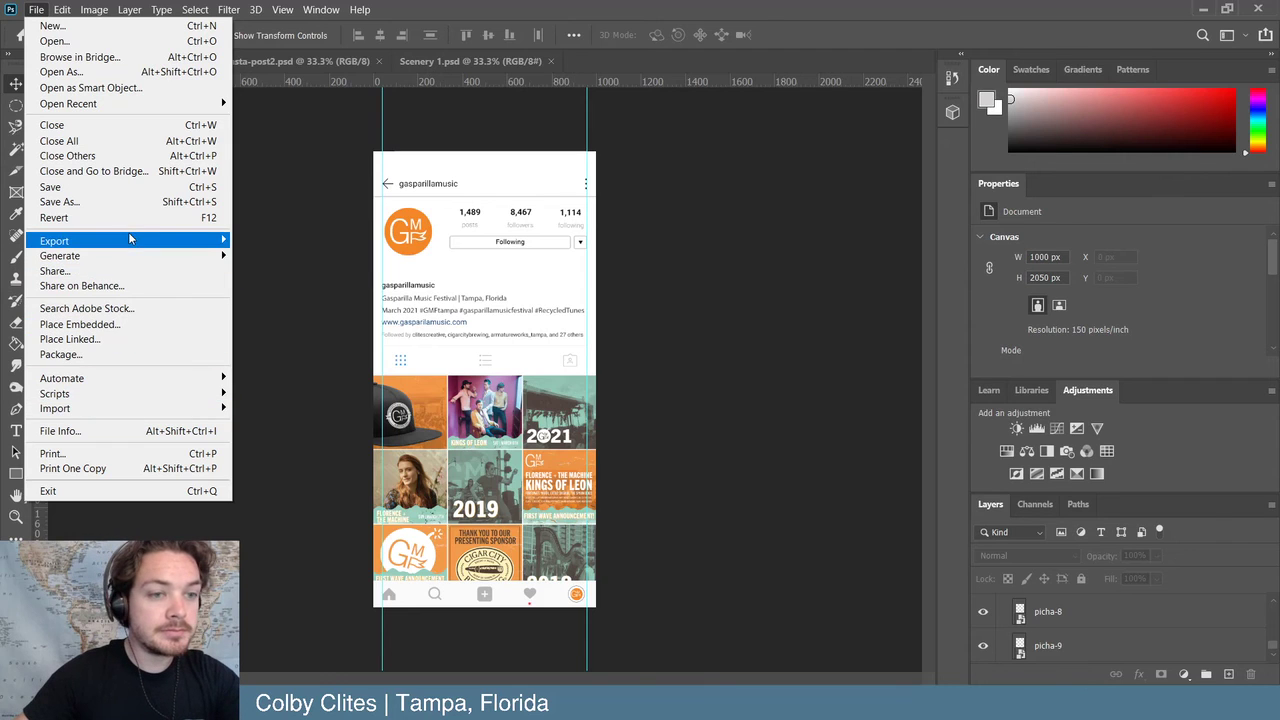
pyautogui.moveTo(110, 241)
pyautogui.click(325, 255)
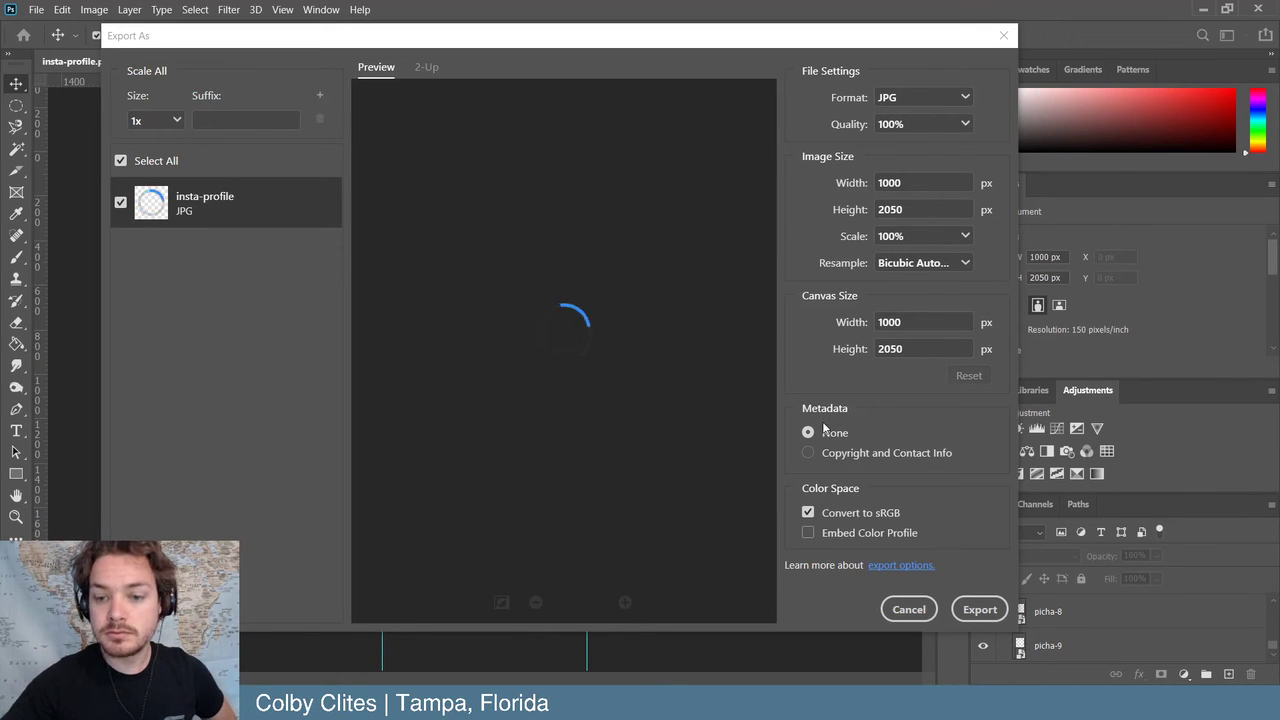
pyautogui.click(982, 612)
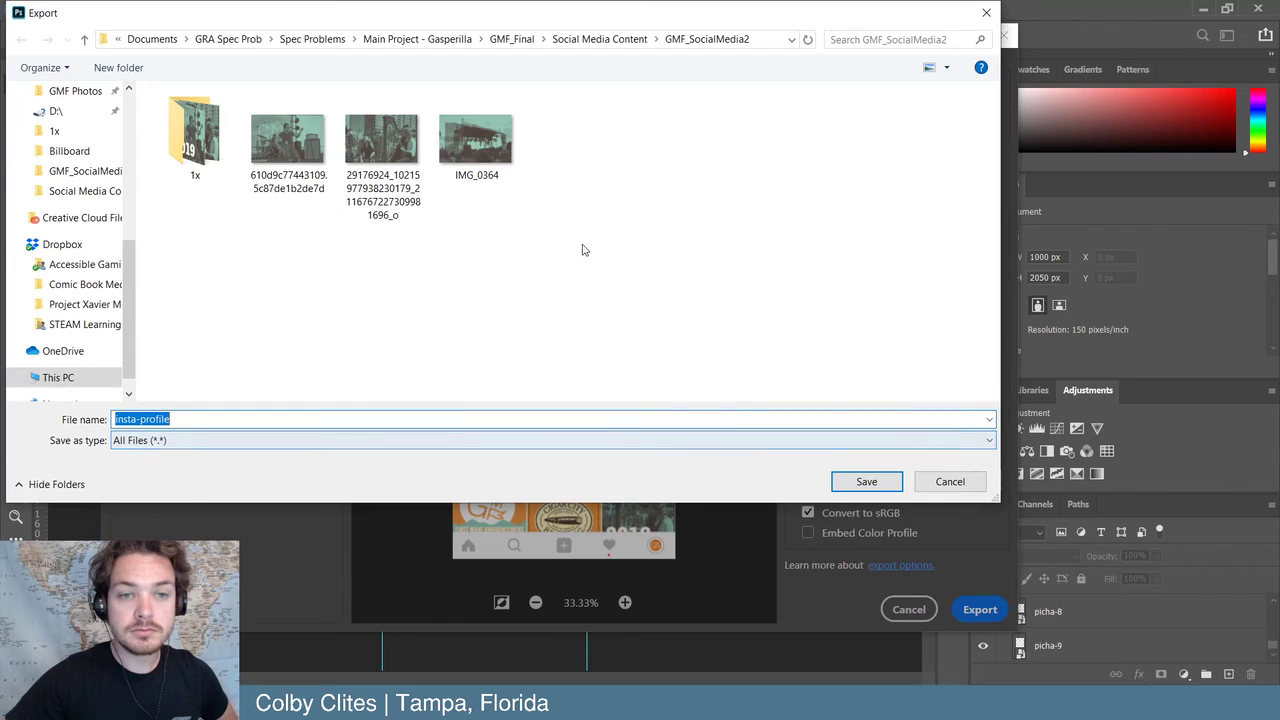
# - Create a Social Mockups folder inside GMF_SocialMedia2 and save the insta-profile export in it
pyautogui.click(143, 72)
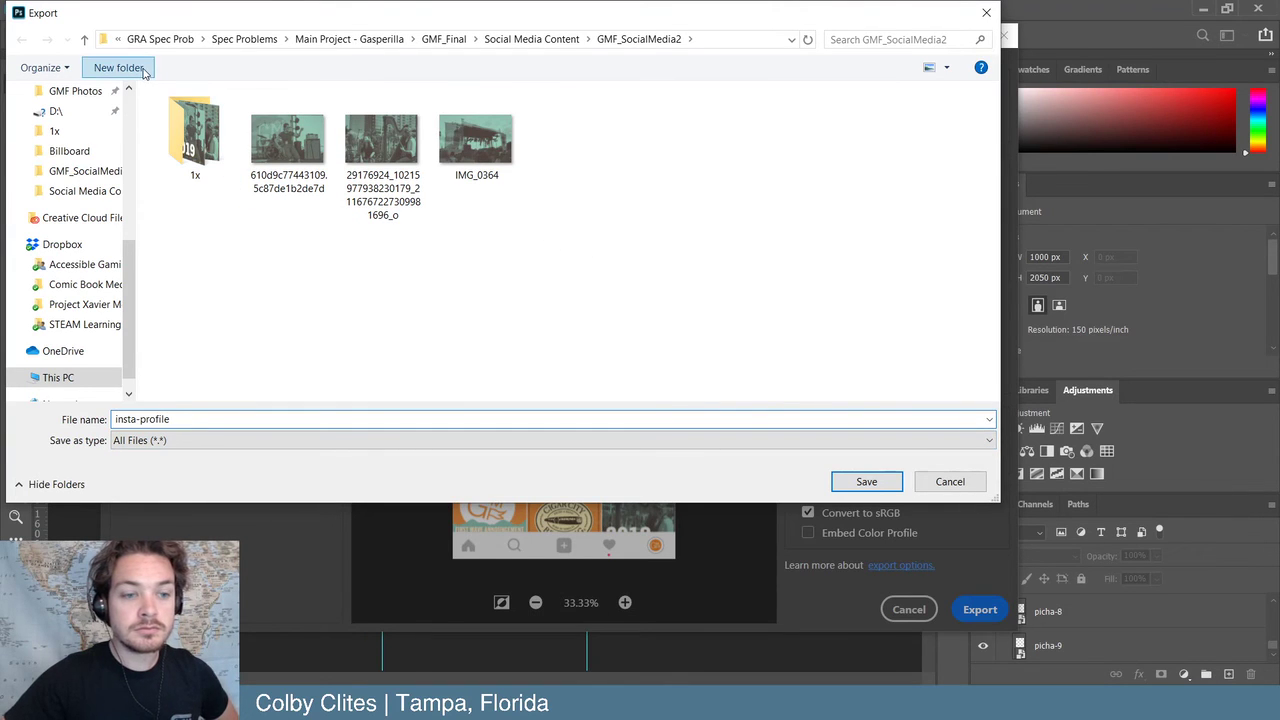
pyautogui.write('Social Mok')
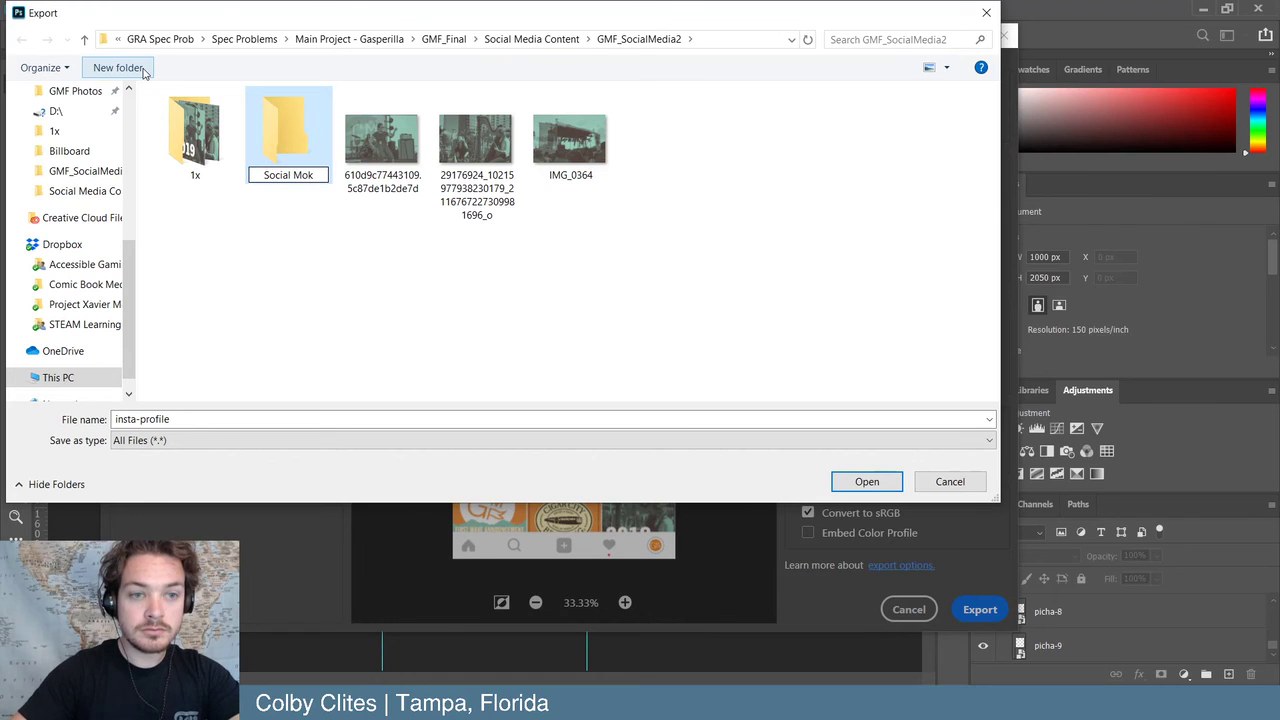
pyautogui.press('BackSpace')
pyautogui.write('ckups')
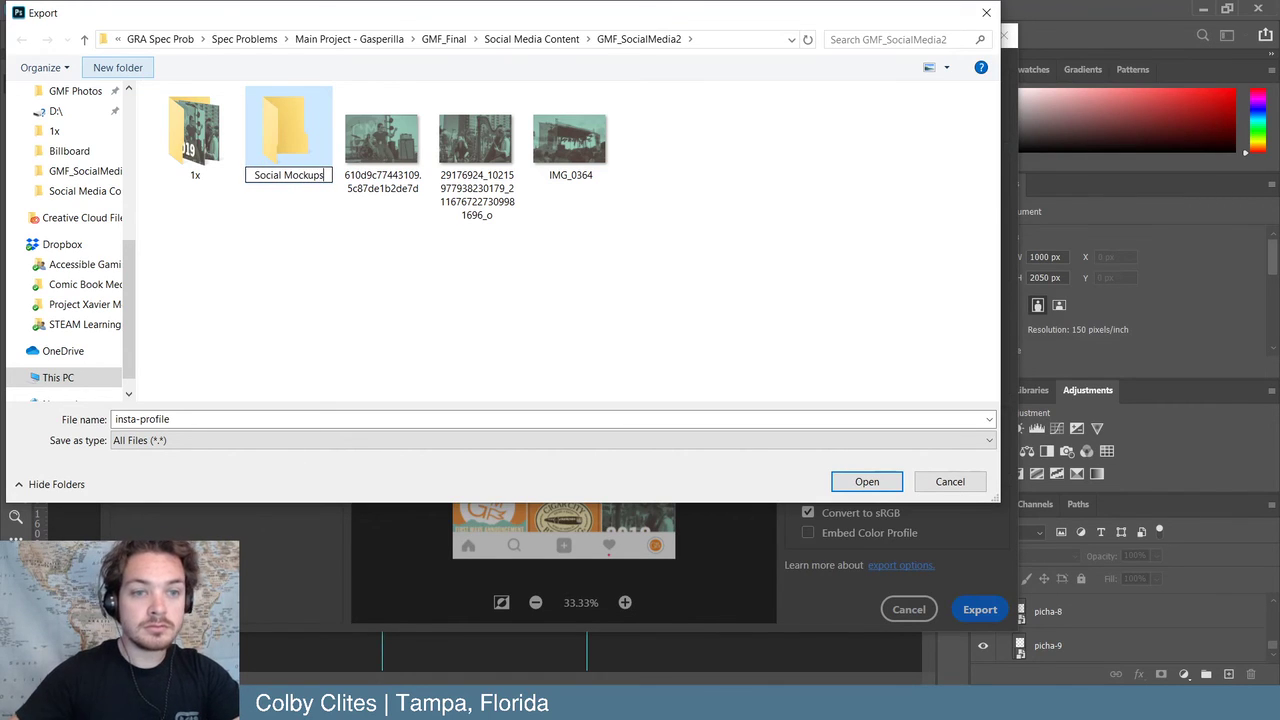
pyautogui.press('Return')
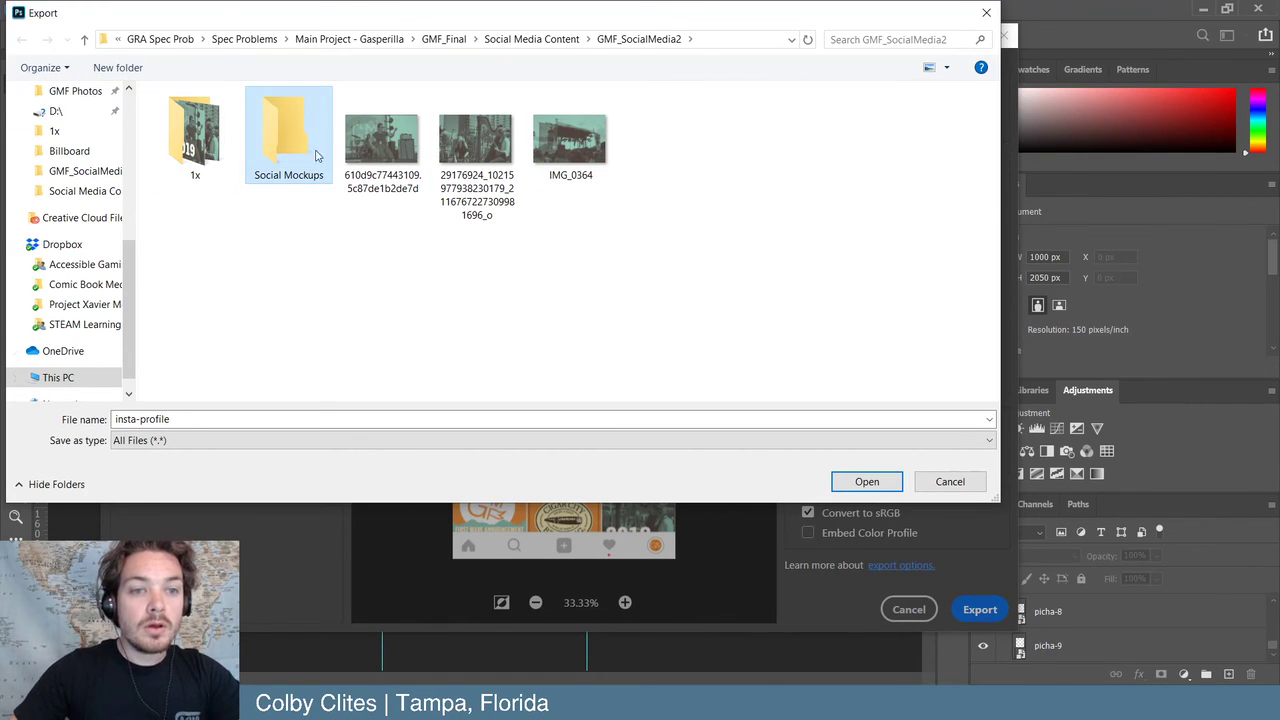
pyautogui.doubleClick(277, 149)
pyautogui.click(867, 481)
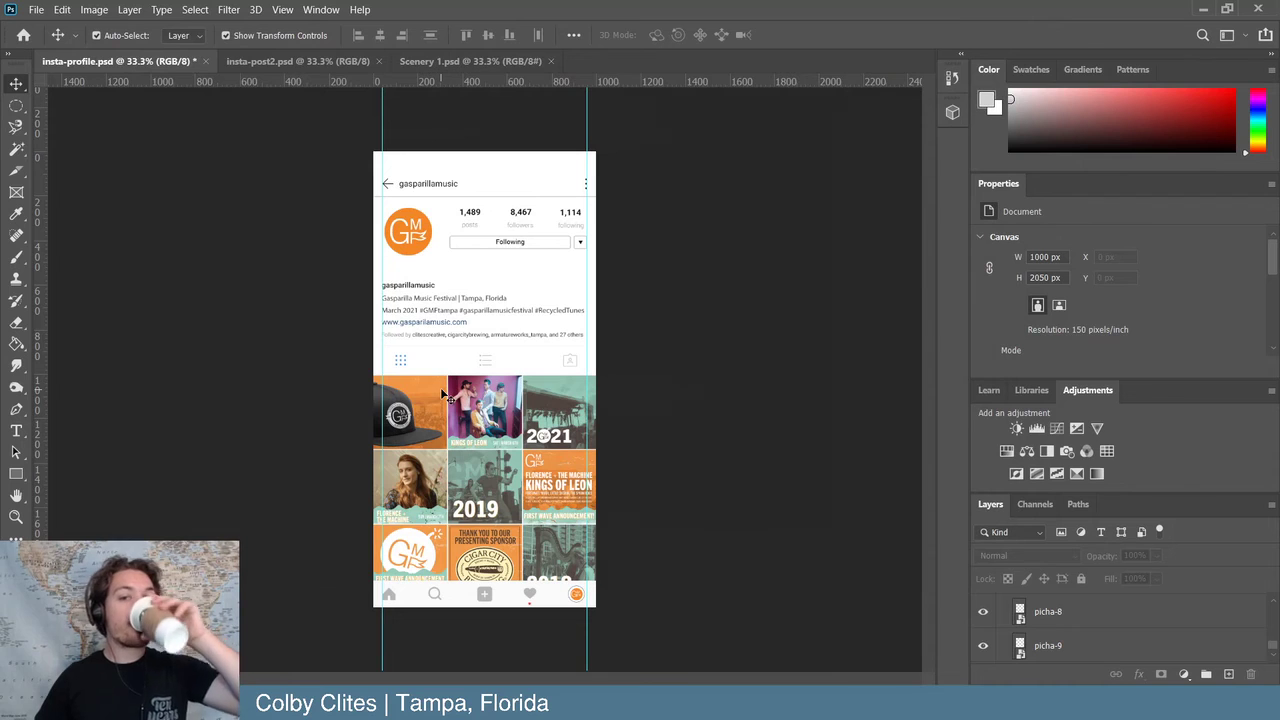
# - Switch to insta-post2.psd and open the contents of its postimage smart object
pyautogui.click(279, 62)
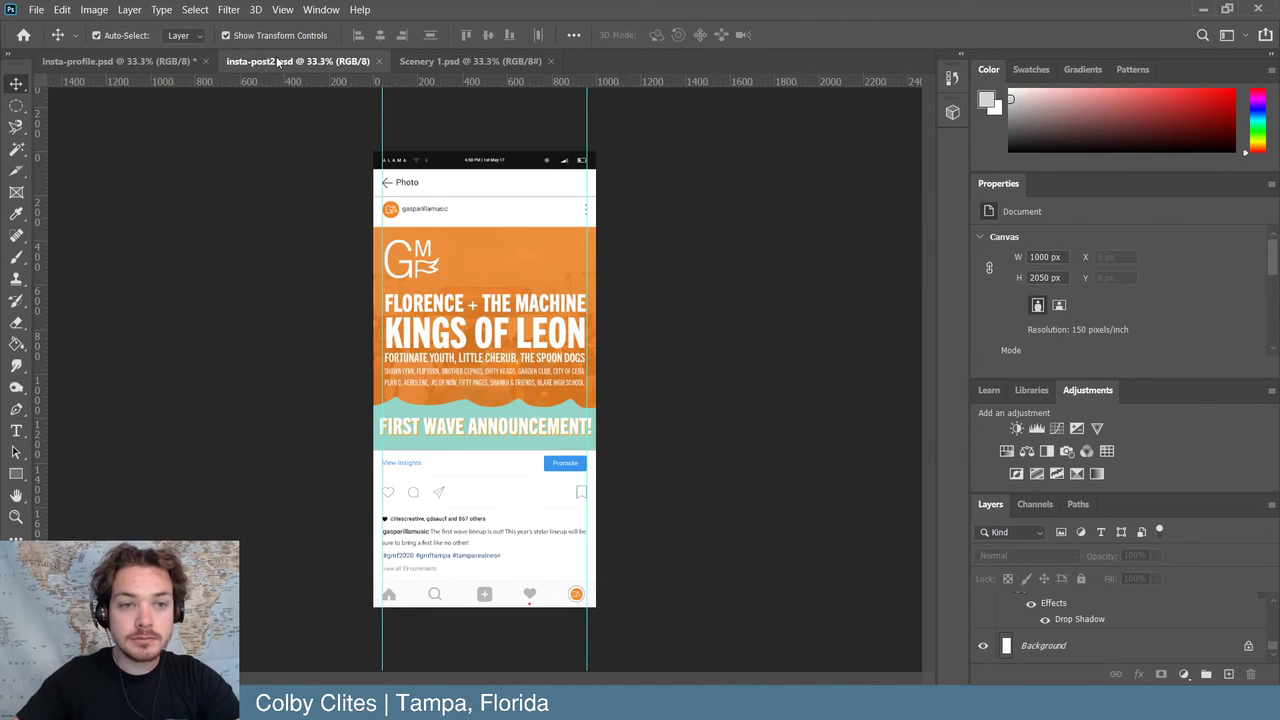
pyautogui.click(454, 63)
pyautogui.click(300, 62)
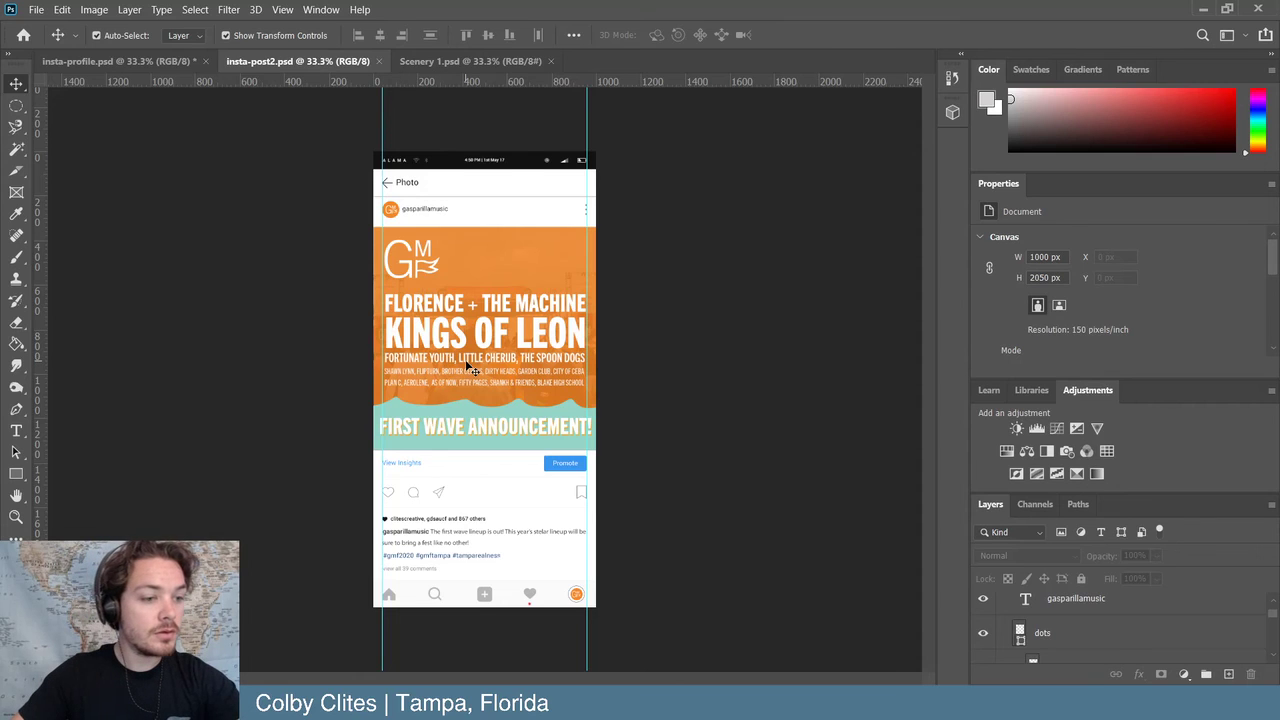
pyautogui.scroll(-3, 1168, 615)
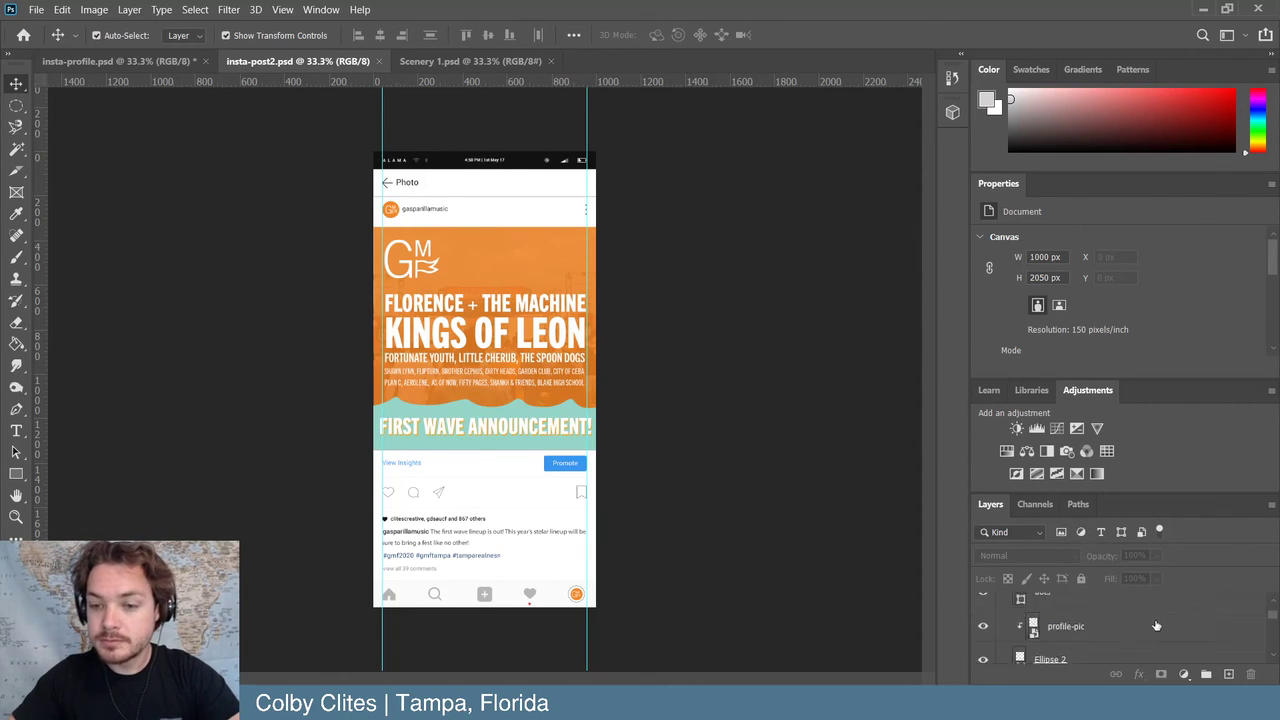
pyautogui.click(984, 606)
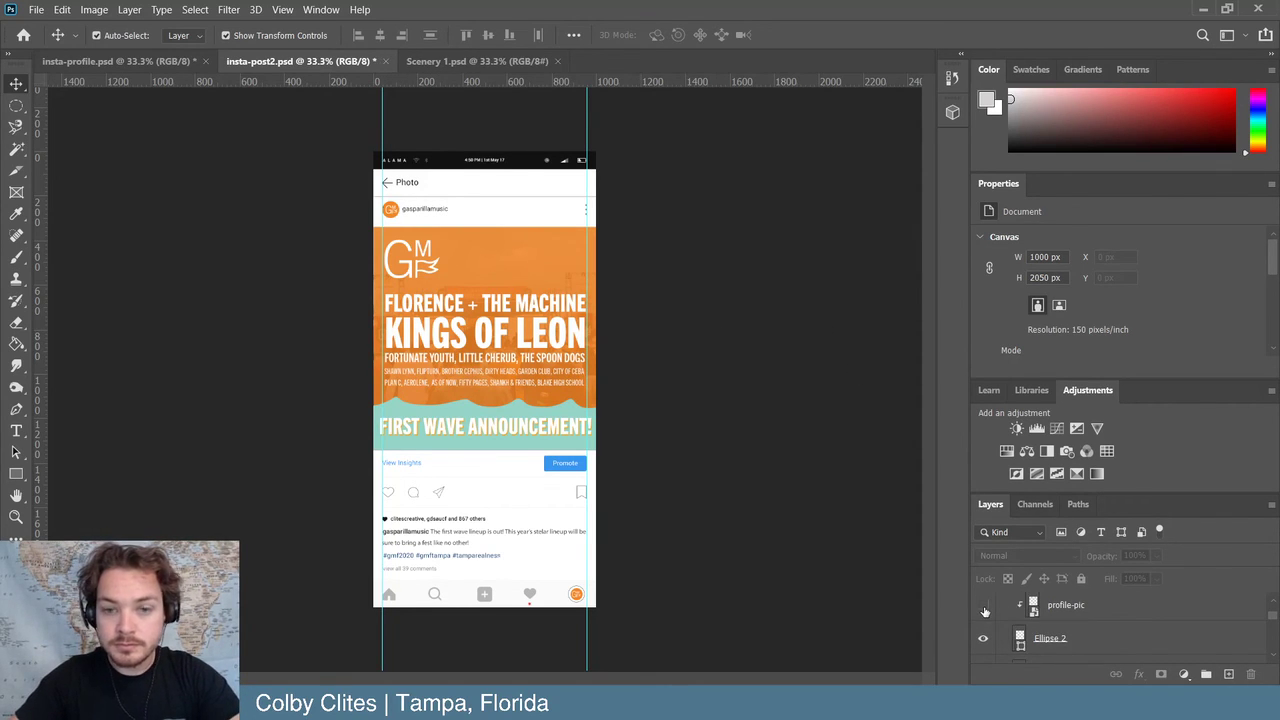
pyautogui.click(984, 608)
pyautogui.click(984, 608)
pyautogui.scroll(-3, 1100, 630)
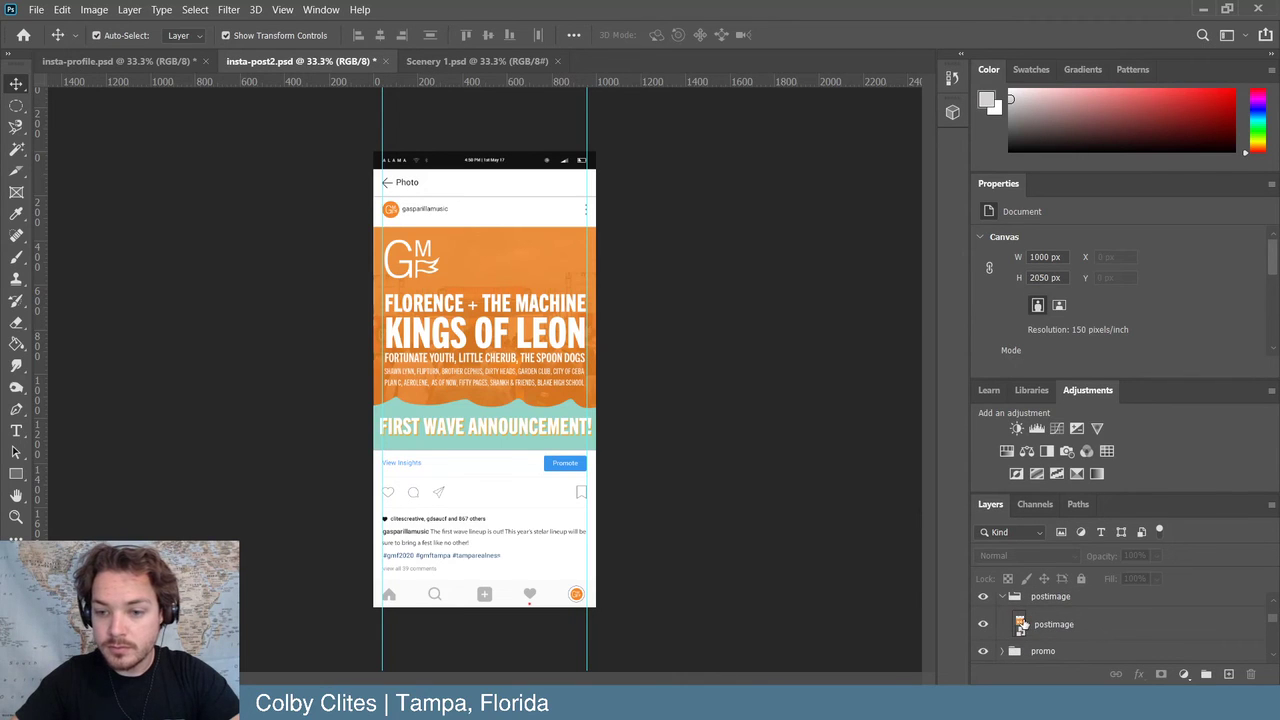
pyautogui.doubleClick(1020, 623)
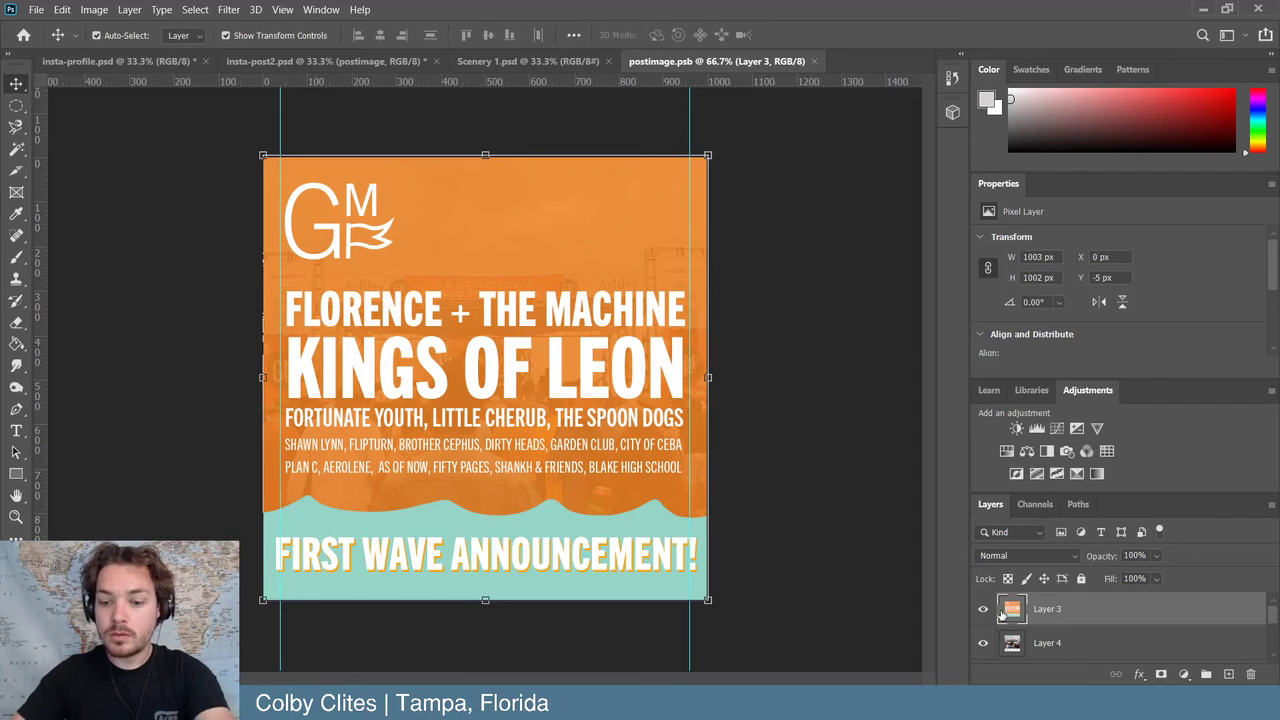
# - Hide Layer 3, Layer 4 and the purple postimage shape in postimage.psb
pyautogui.click(983, 608)
pyautogui.click(983, 642)
pyautogui.click(1046, 657)
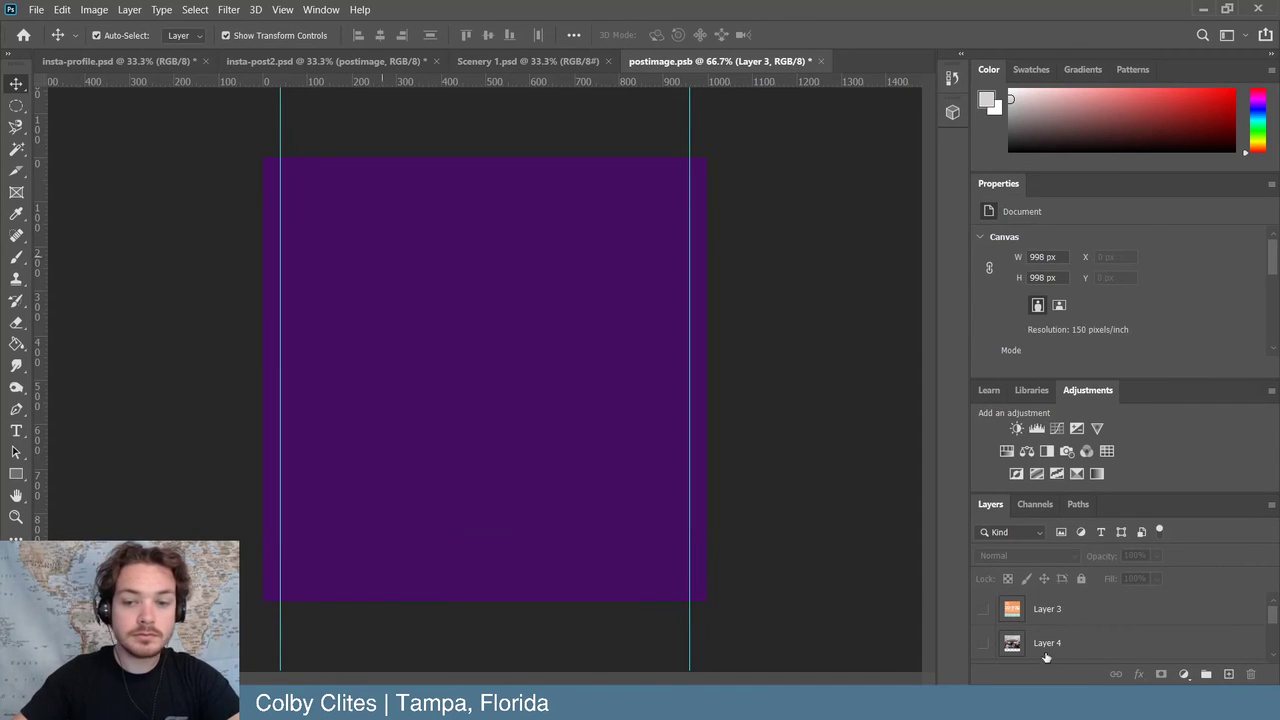
pyautogui.scroll(-3, 1058, 650)
pyautogui.click(983, 614)
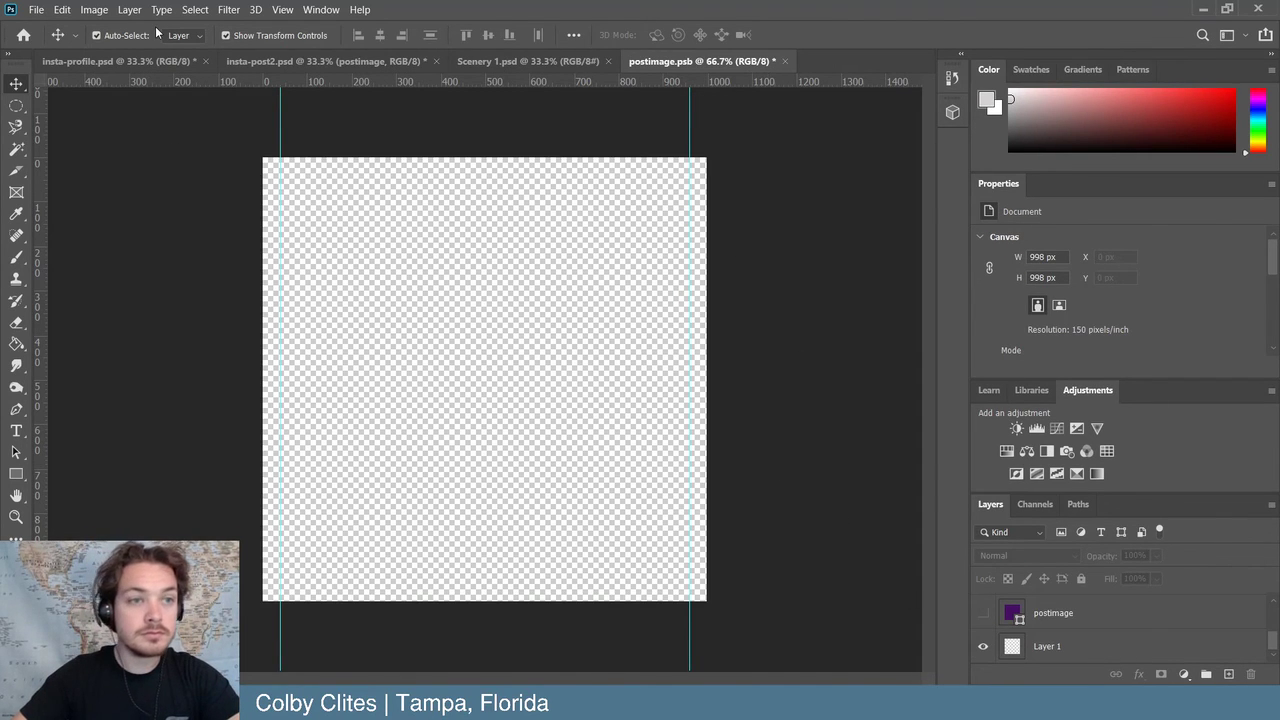
# - Open the Artboard 6 image from the 1x folder and copy the textured lineup post into postimage.psb
pyautogui.click(35, 9)
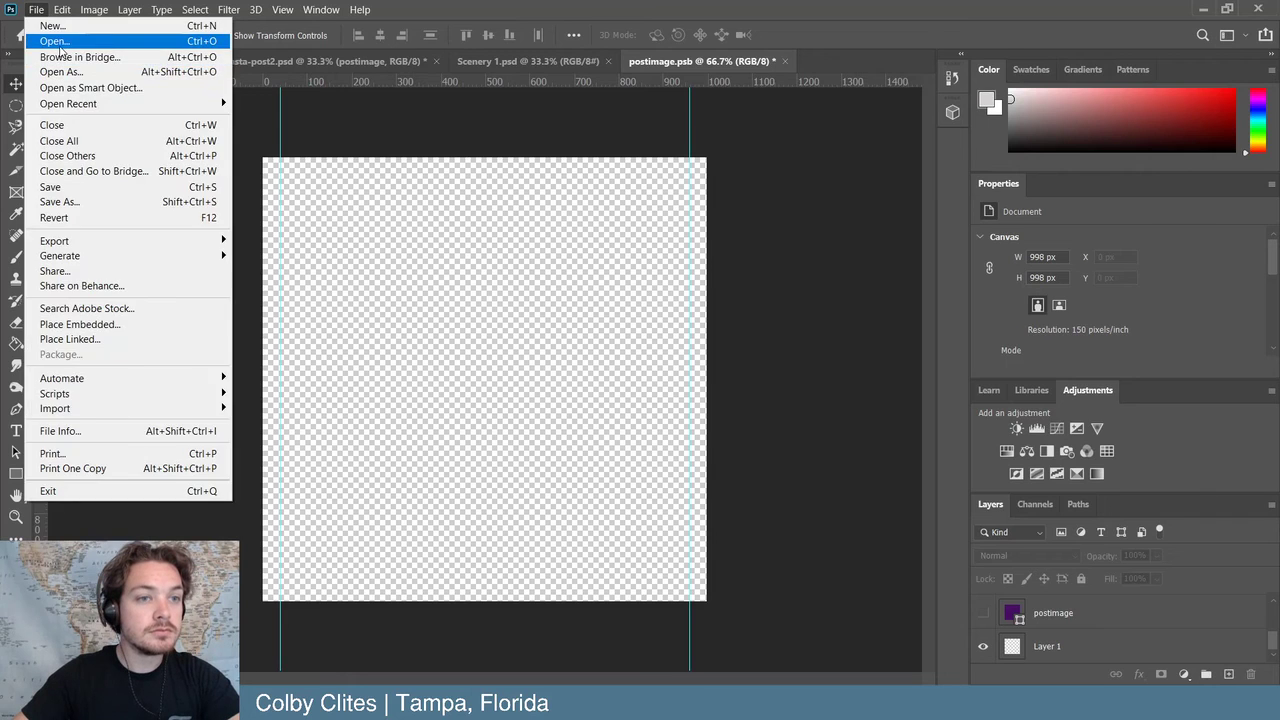
pyautogui.click(70, 40)
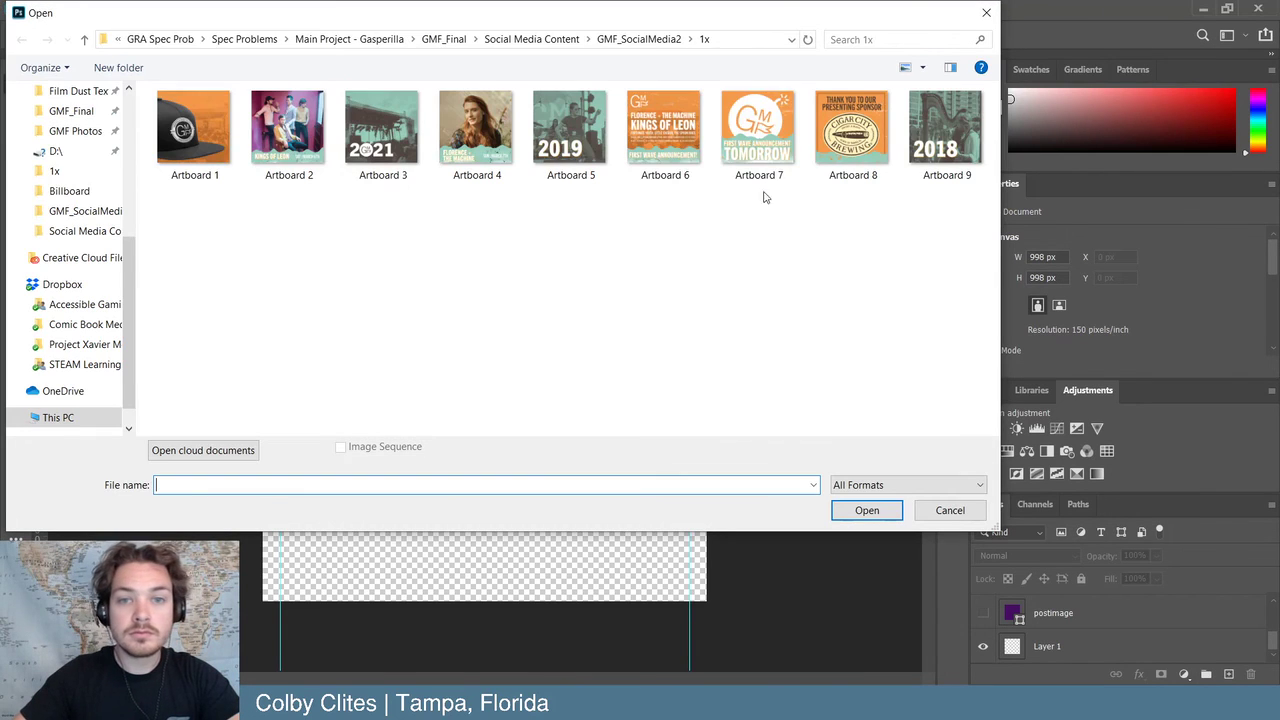
pyautogui.click(665, 135)
pyautogui.click(866, 510)
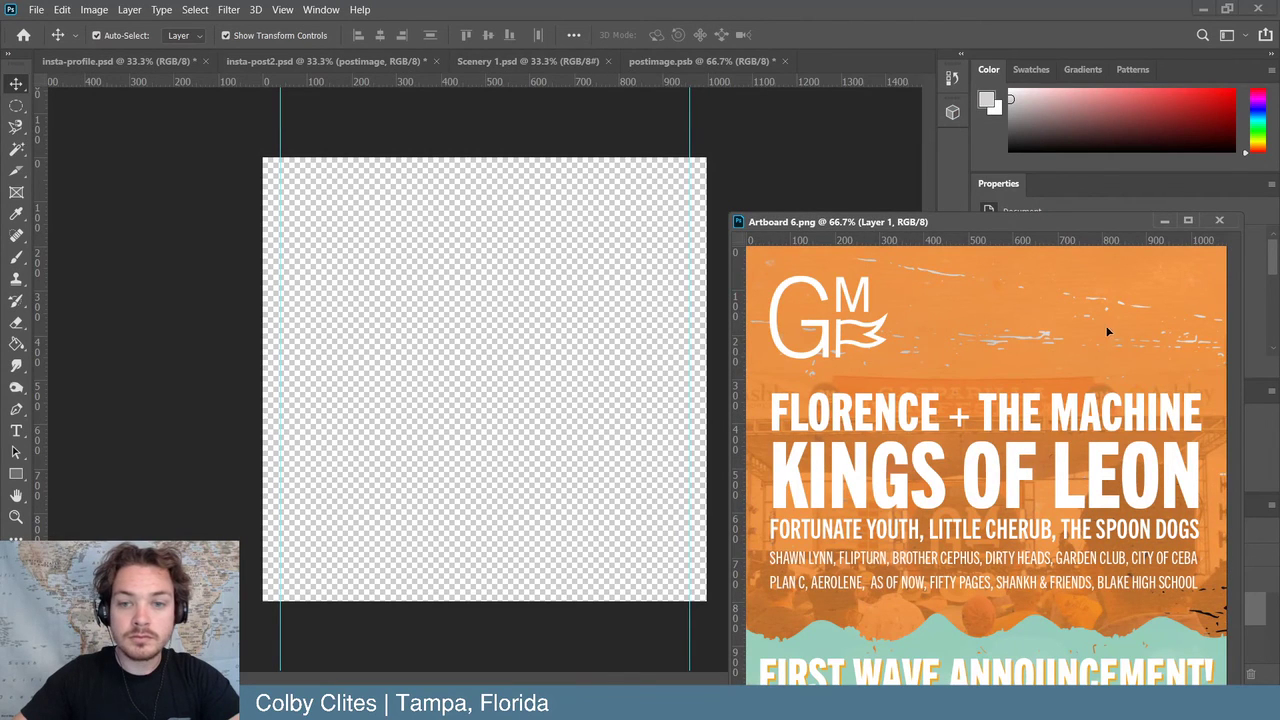
pyautogui.moveTo(1107, 331); pyautogui.dragTo(590, 280)
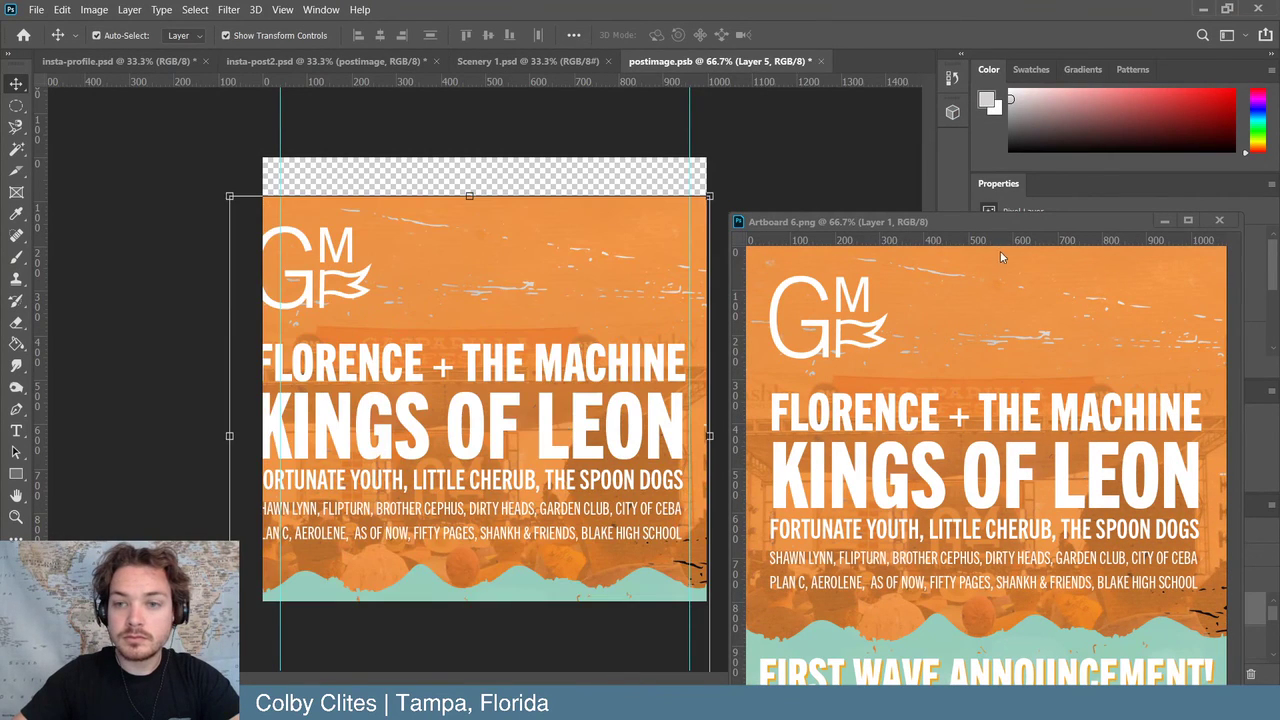
pyautogui.moveTo(1152, 222); pyautogui.dragTo(1174, 124)
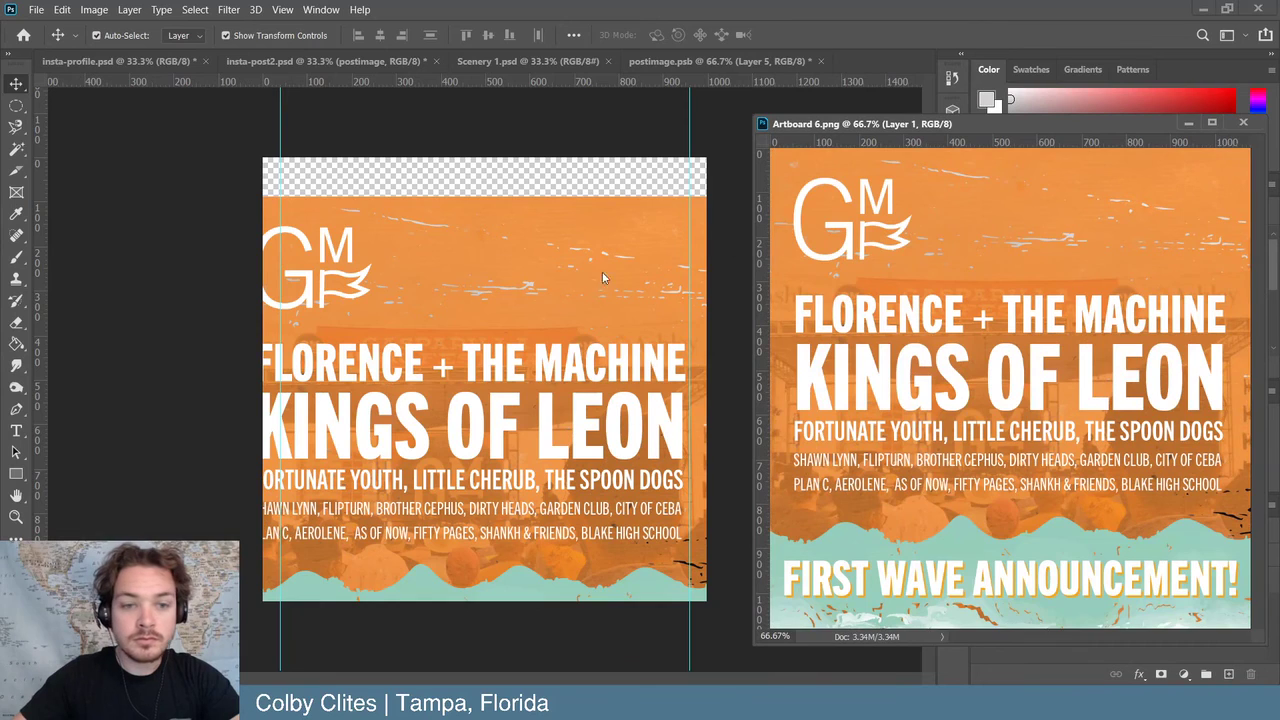
# - Align the lineup post with the canvas corner, scale it to 93.35% to fill postimage.psb, and close Artboard 6.png
pyautogui.moveTo(543, 246)
pyautogui.mouseDown()
pyautogui.moveTo(569, 214)
pyautogui.moveTo(551, 233)
pyautogui.mouseUp()
pyautogui.moveTo(742, 636); pyautogui.dragTo(700, 598)
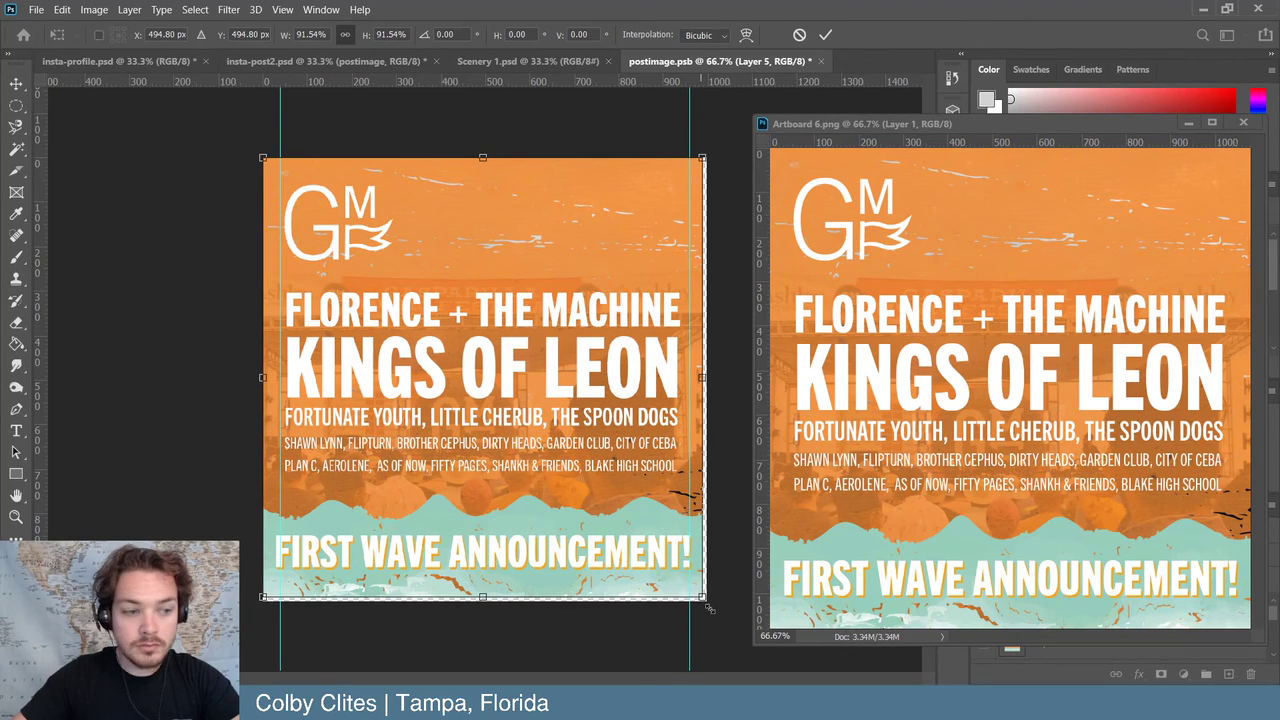
pyautogui.moveTo(708, 607); pyautogui.dragTo(716, 614)
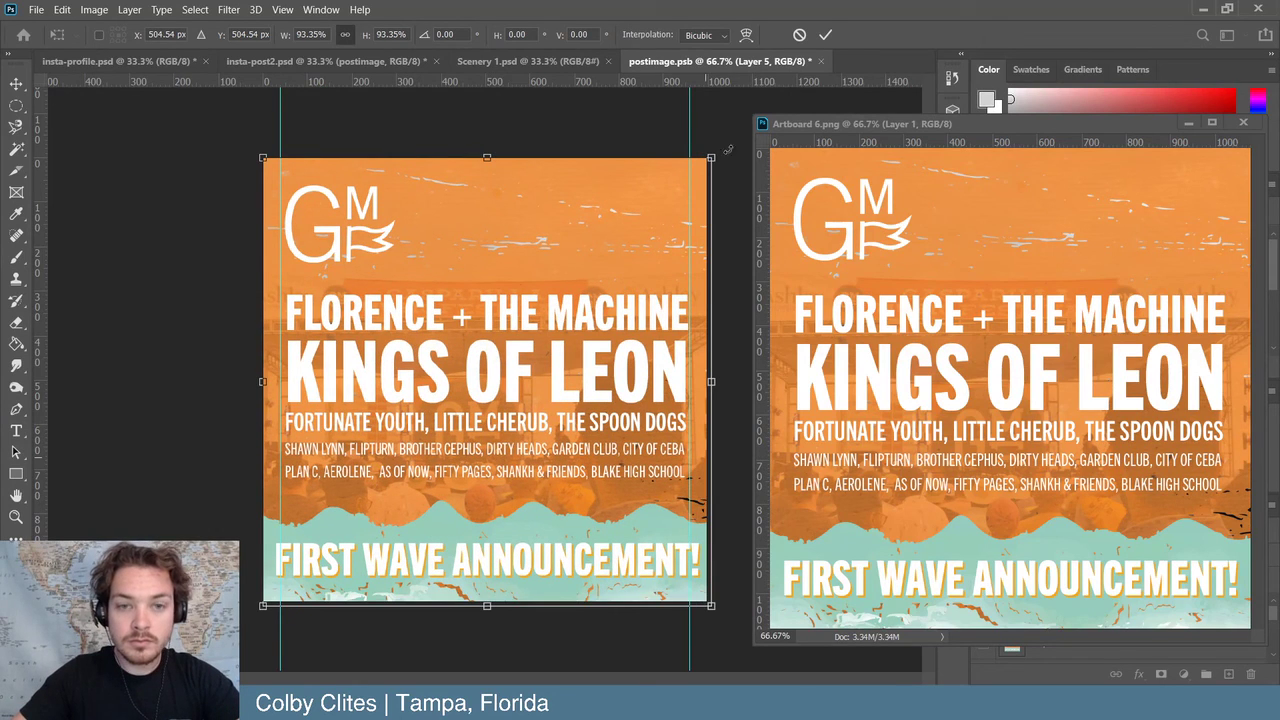
pyautogui.click(826, 40)
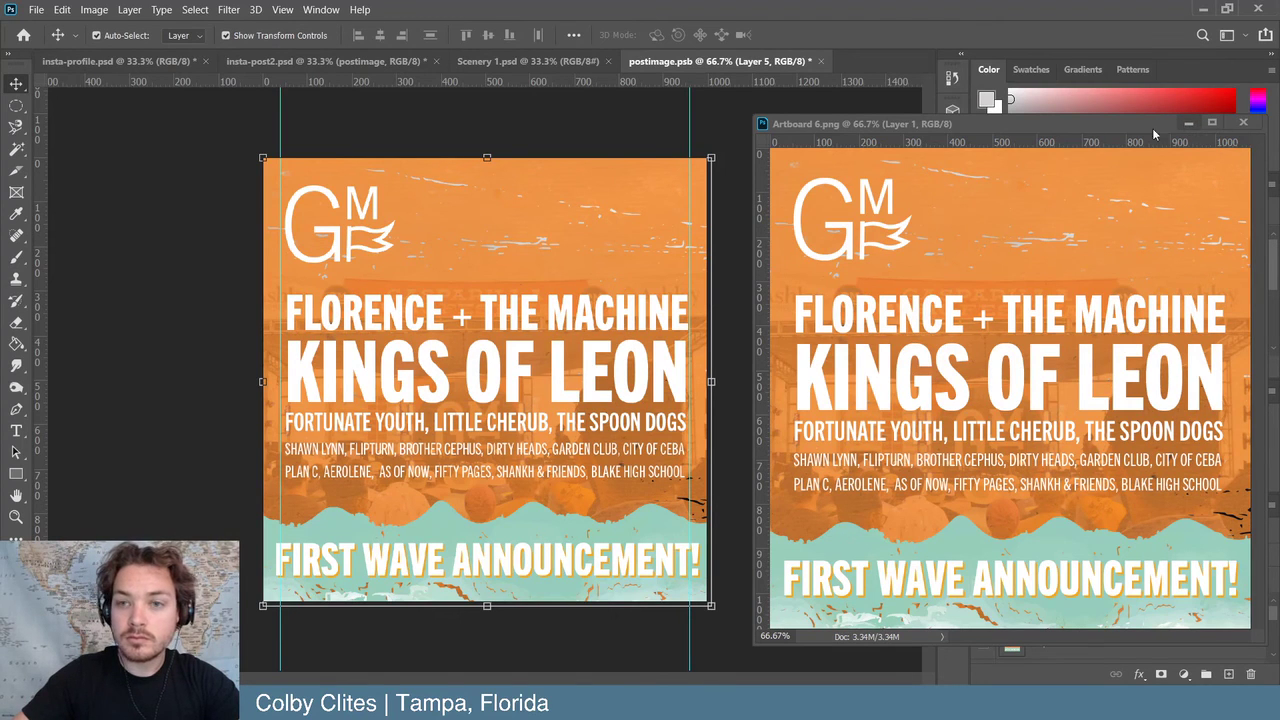
pyautogui.hotkey('ctrl', 'w')
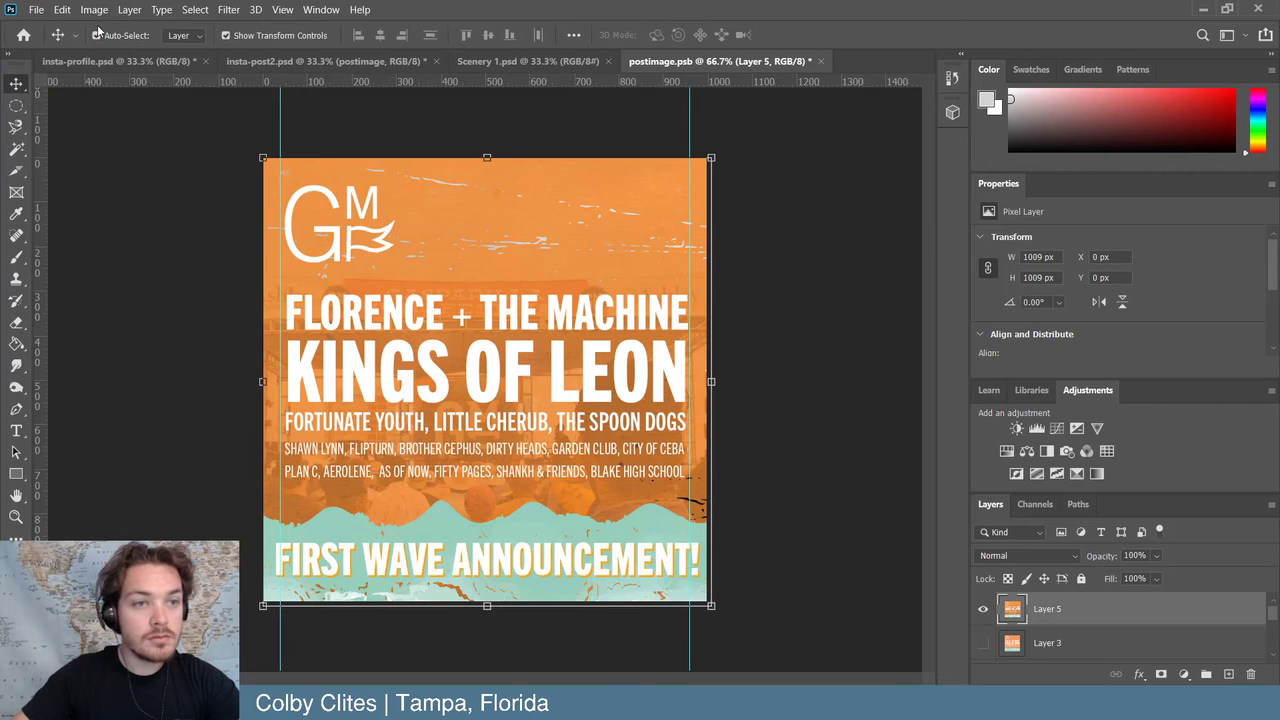
# - Save postimage.psb with the new lineup post and close it, returning to insta-post2.psd
pyautogui.click(36, 9)
pyautogui.click(73, 190)
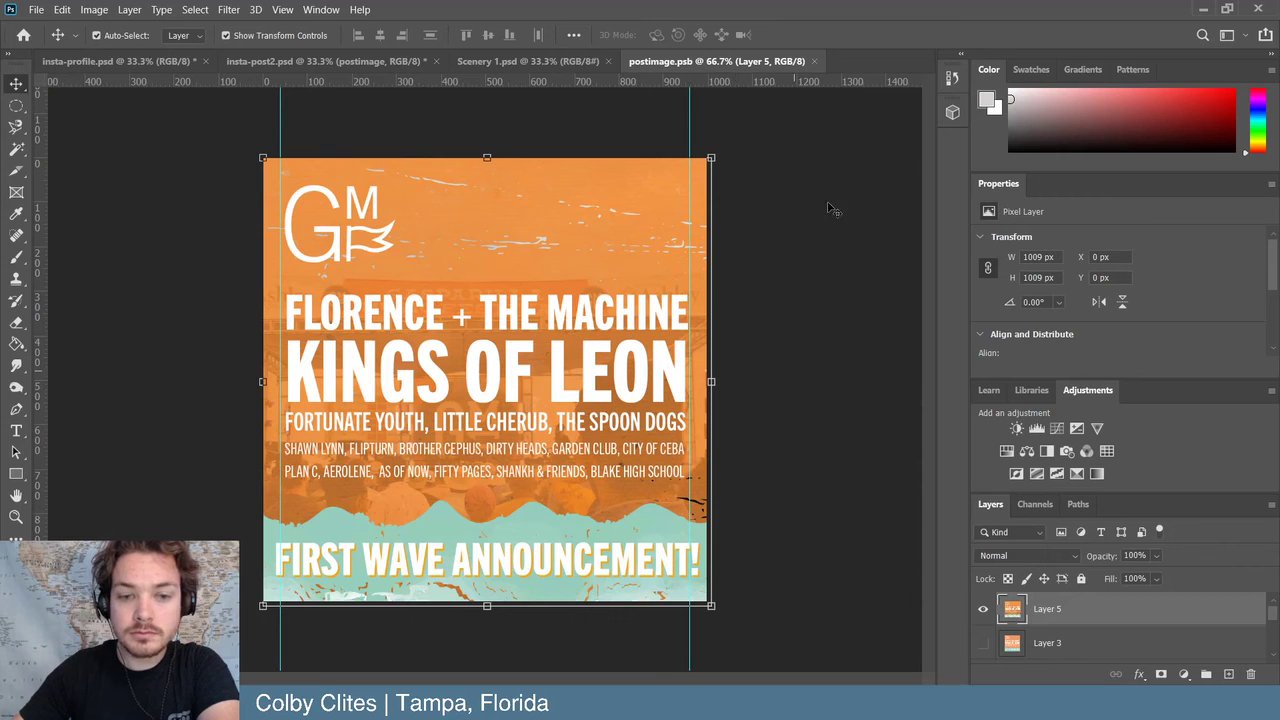
pyautogui.click(815, 62)
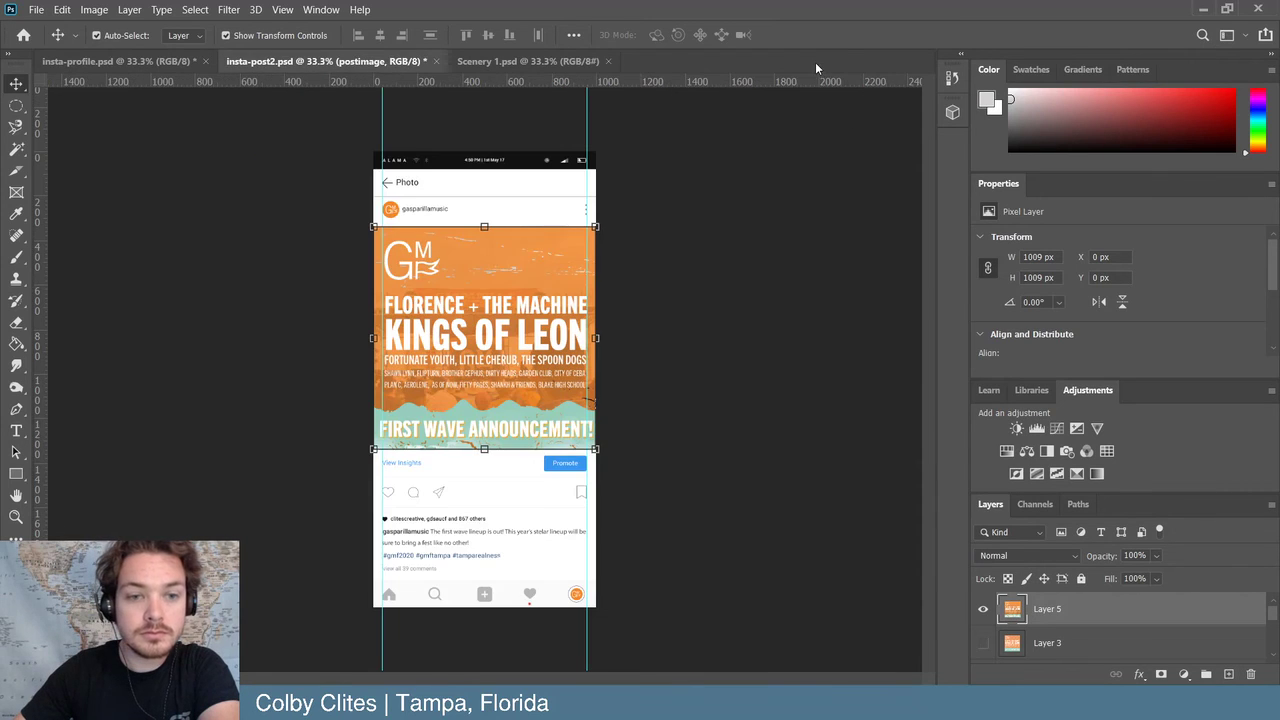
pyautogui.click(675, 283)
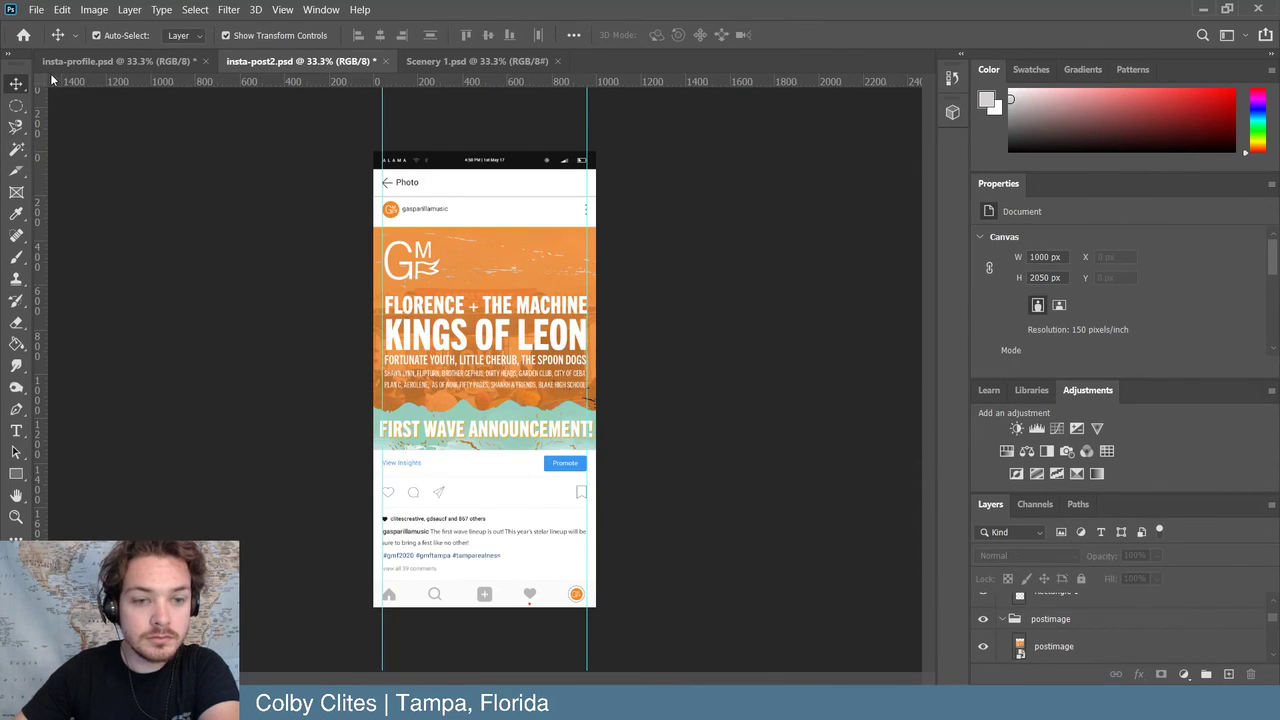
# - Export insta-post2 as a JPG at 100% quality and 1000 × 2050 px into the Social Mockups folder
pyautogui.click(35, 9)
pyautogui.moveTo(60, 240)
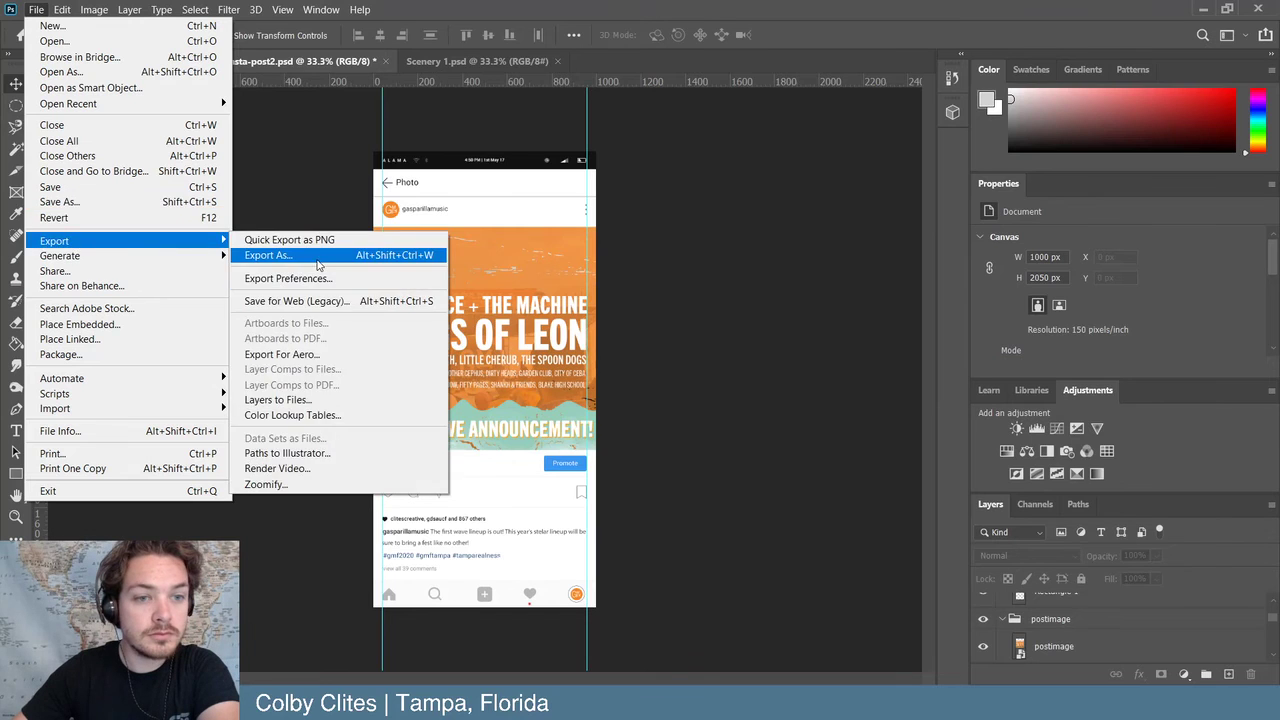
pyautogui.click(300, 256)
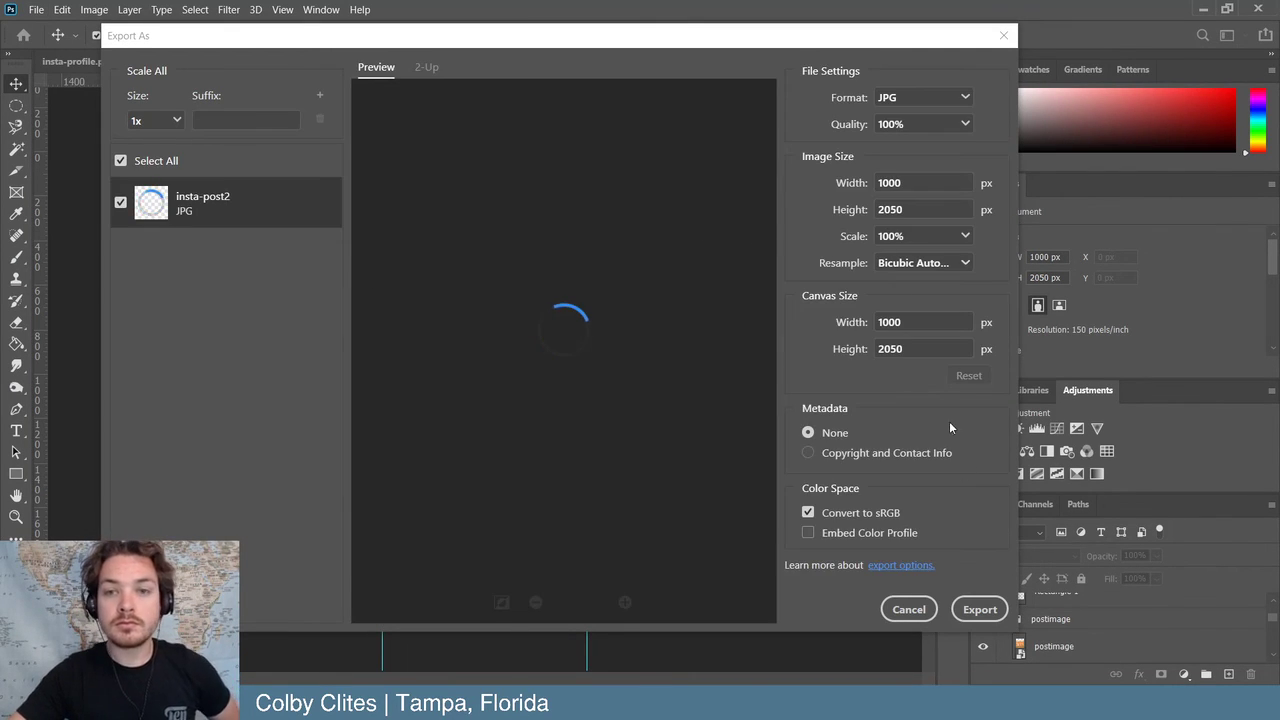
pyautogui.click(985, 609)
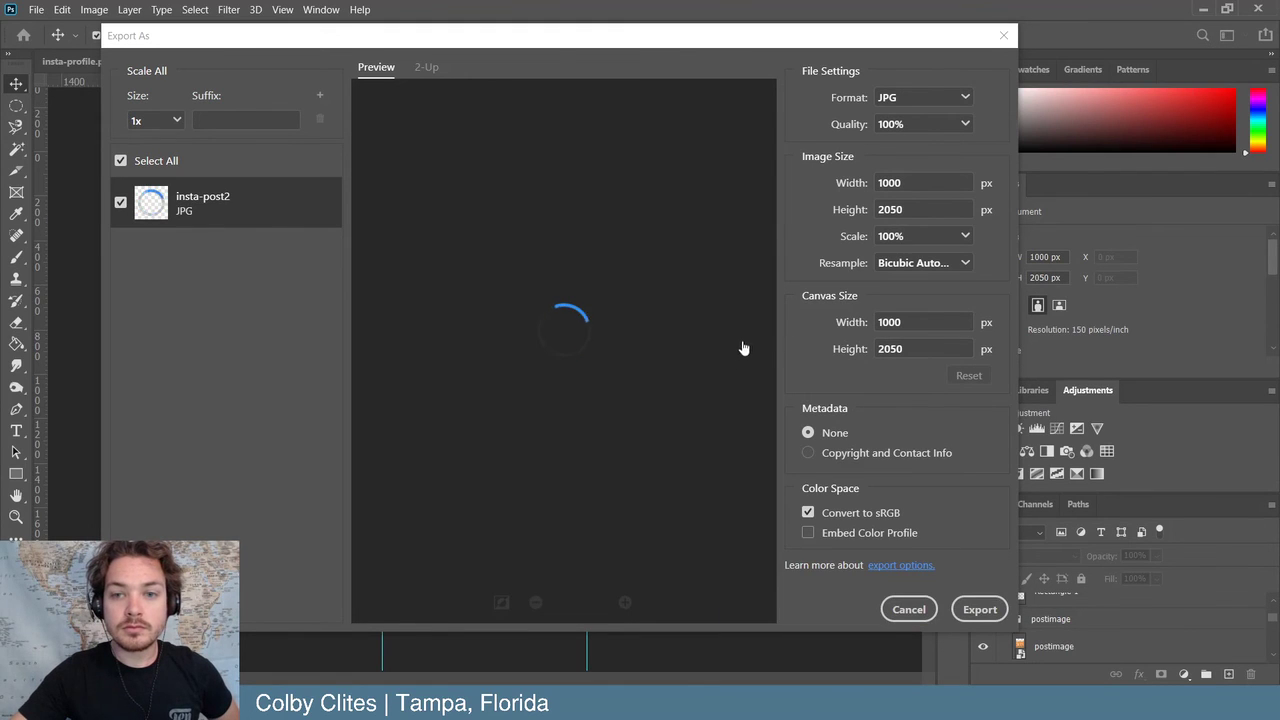
pyautogui.click(980, 609)
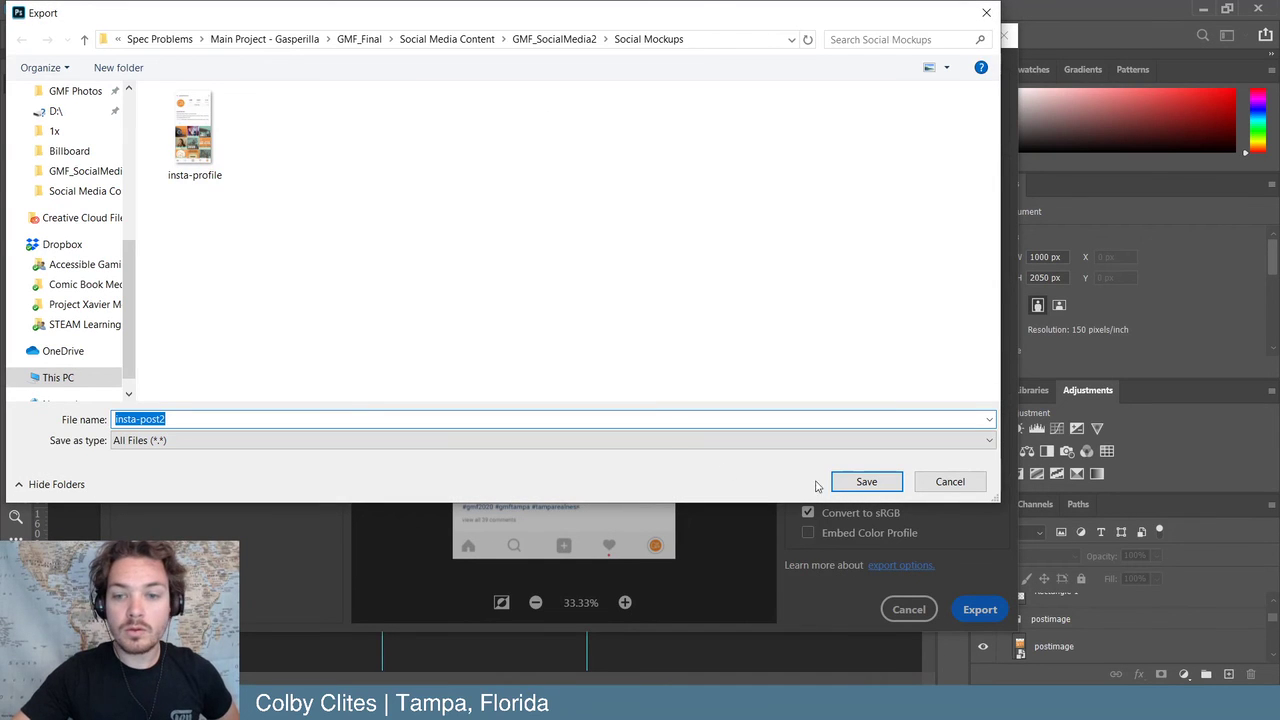
pyautogui.click(836, 484)
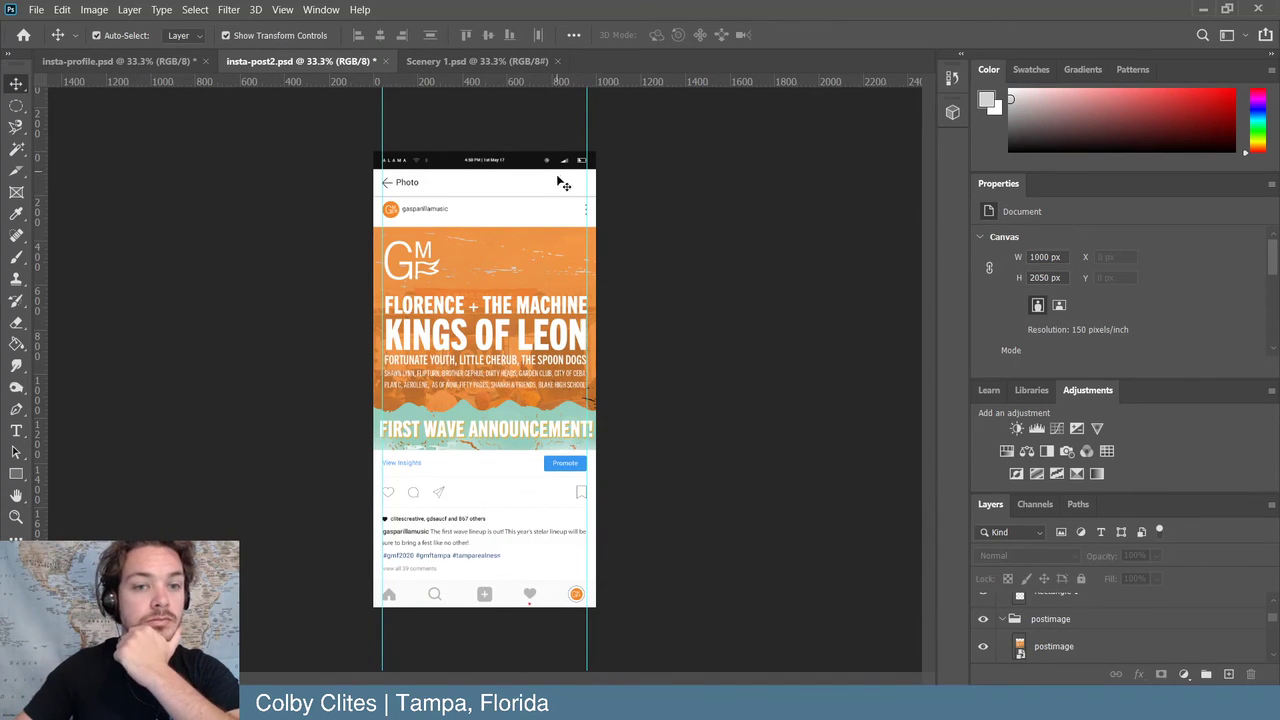
# - Switch to Scenery 1.psd and open the contents of its Editable UI Templates smart object
pyautogui.click(118, 61)
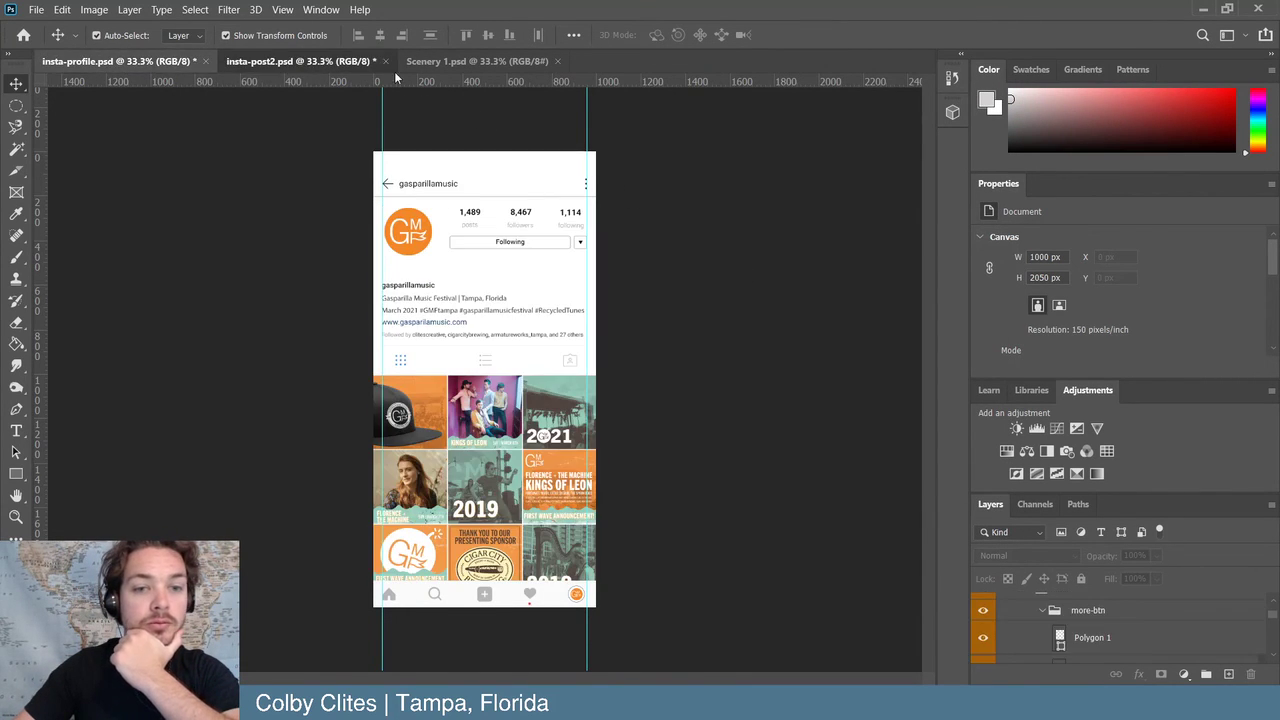
pyautogui.click(300, 61)
pyautogui.click(436, 62)
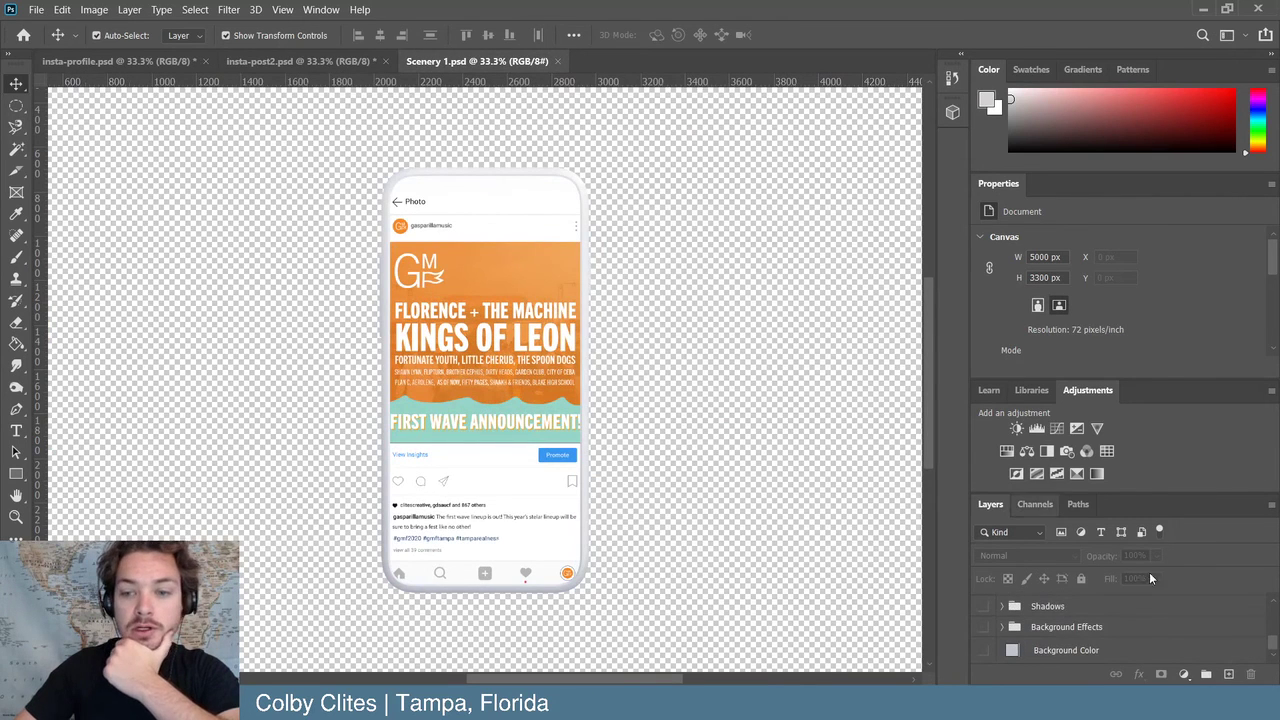
pyautogui.moveTo(1108, 492); pyautogui.dragTo(1108, 486)
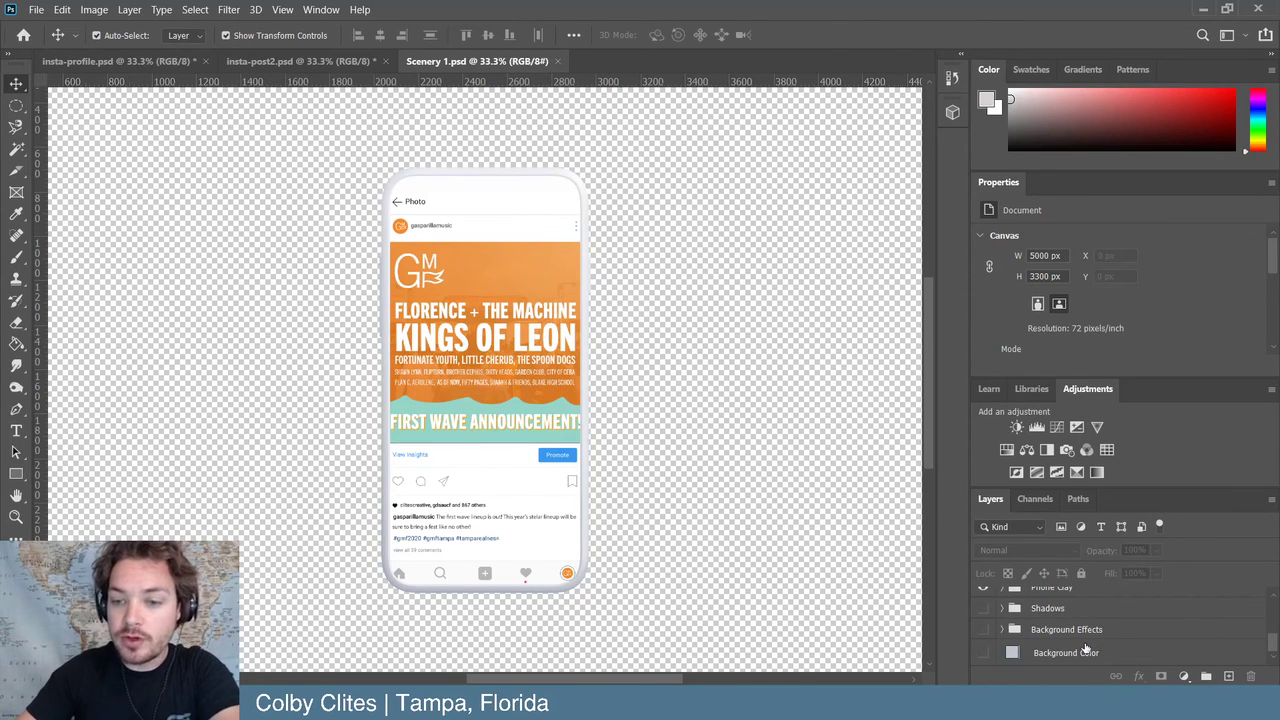
pyautogui.scroll(5, 1072, 643)
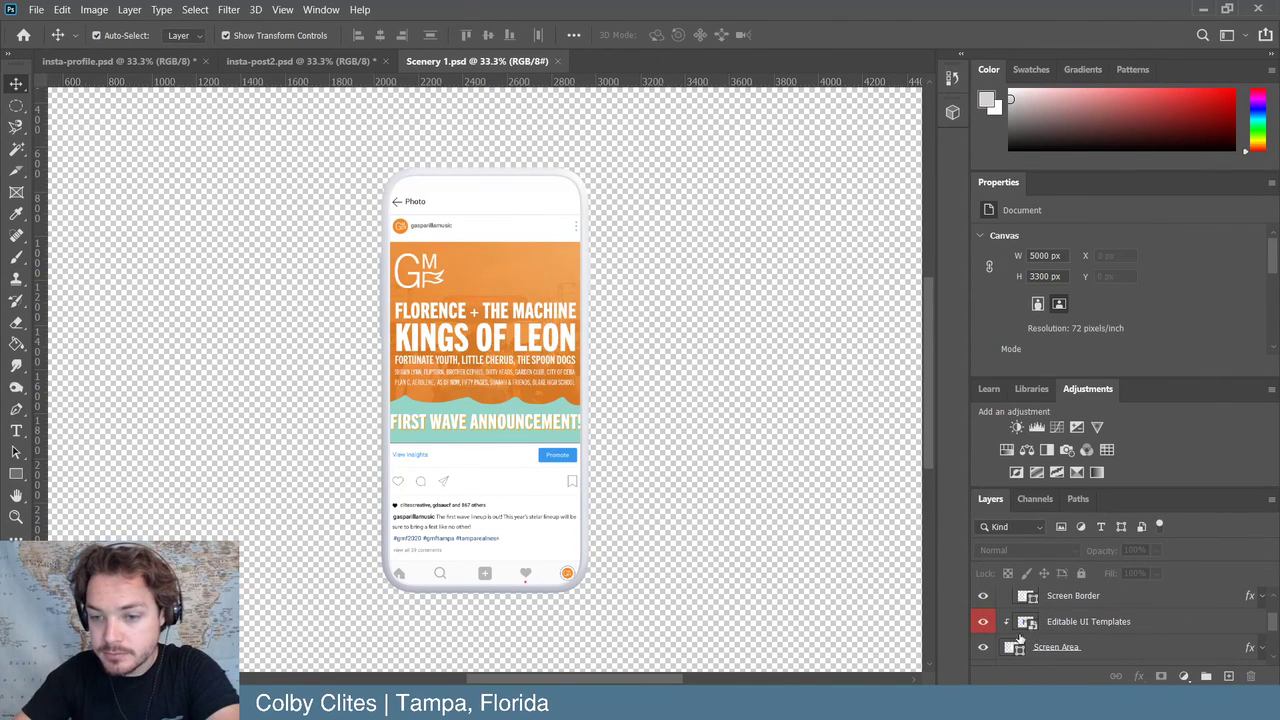
pyautogui.click(1021, 621)
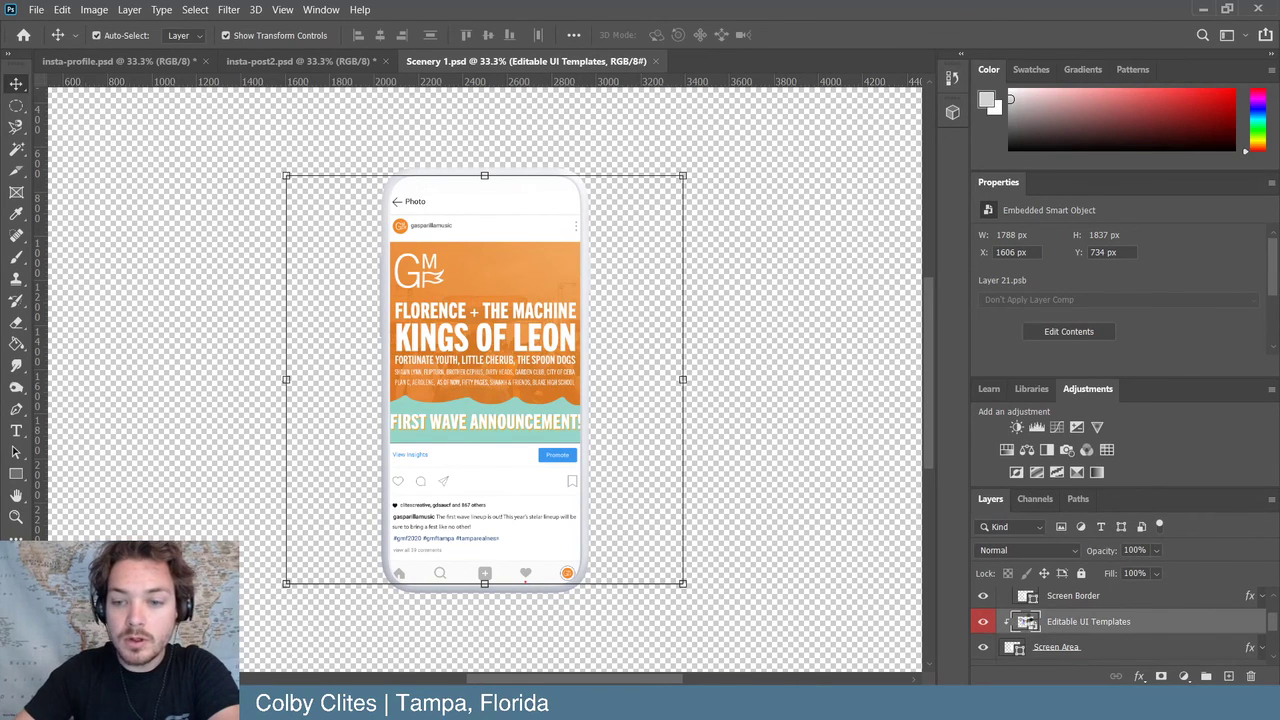
pyautogui.doubleClick(1027, 621)
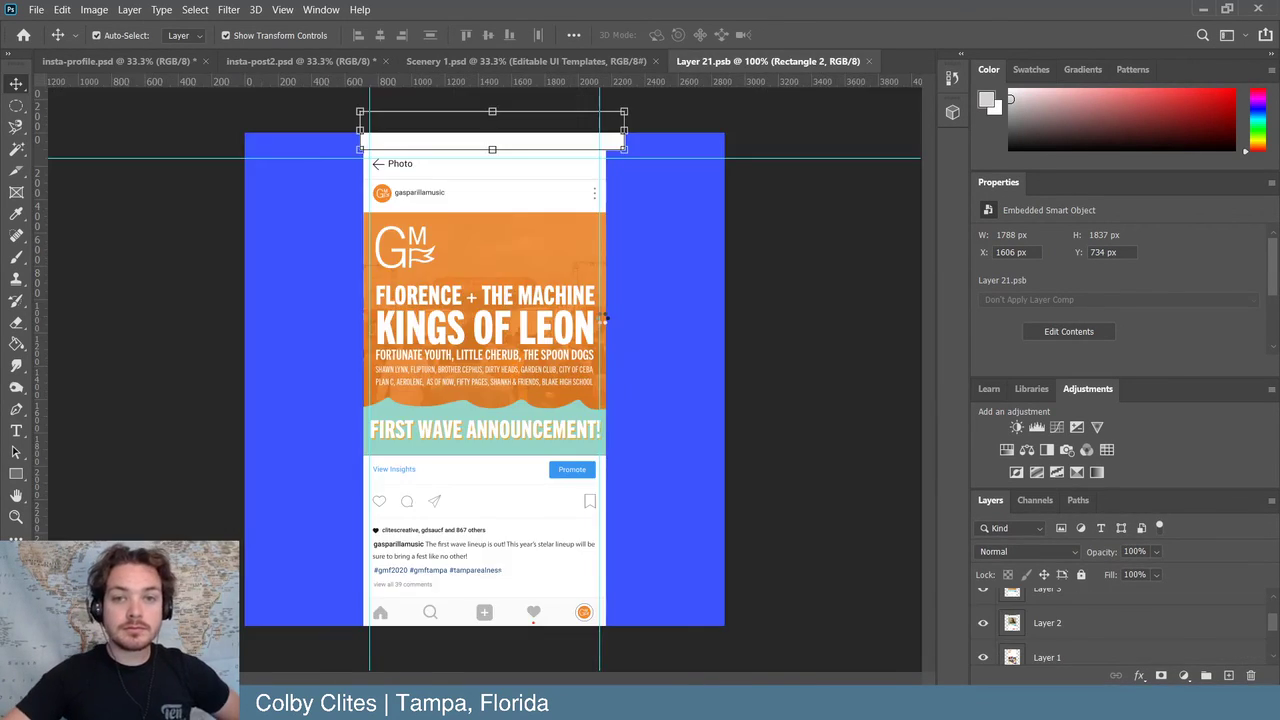
# - Open the exported insta-profile JPG from the Social Mockups folder inside GMF_SocialMedia2
pyautogui.click(531, 325)
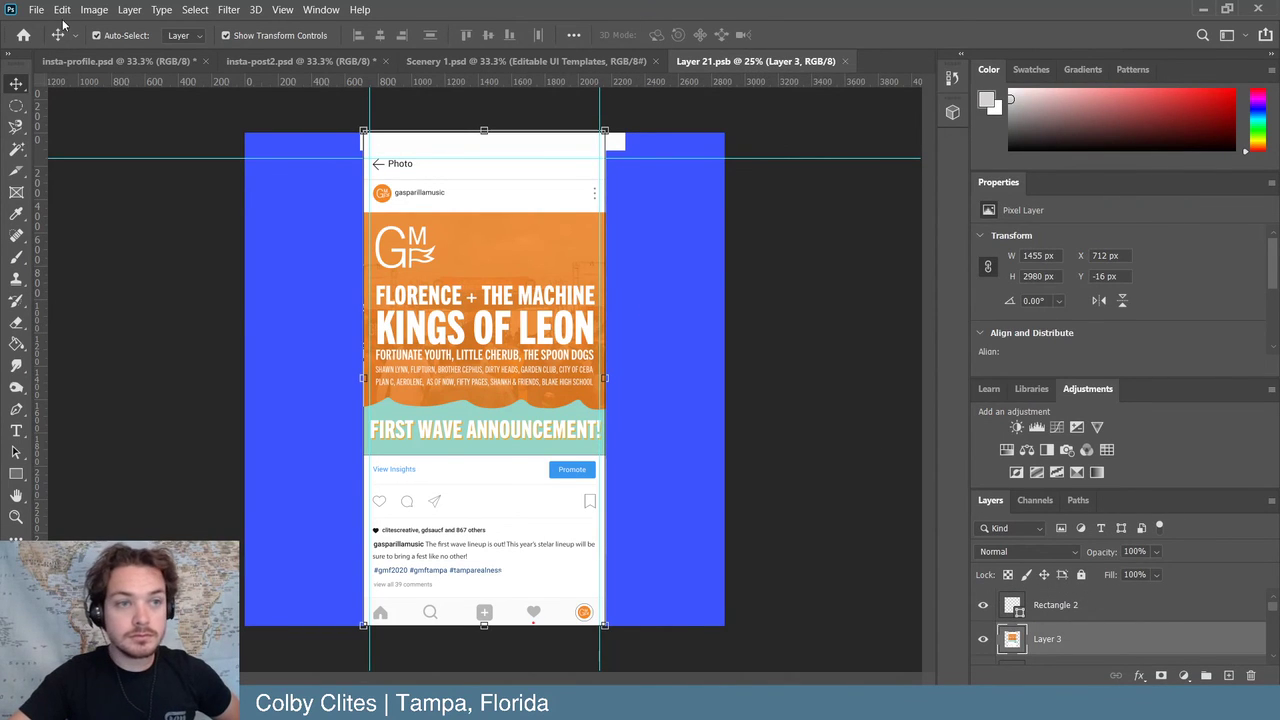
pyautogui.click(35, 9)
pyautogui.press('Escape')
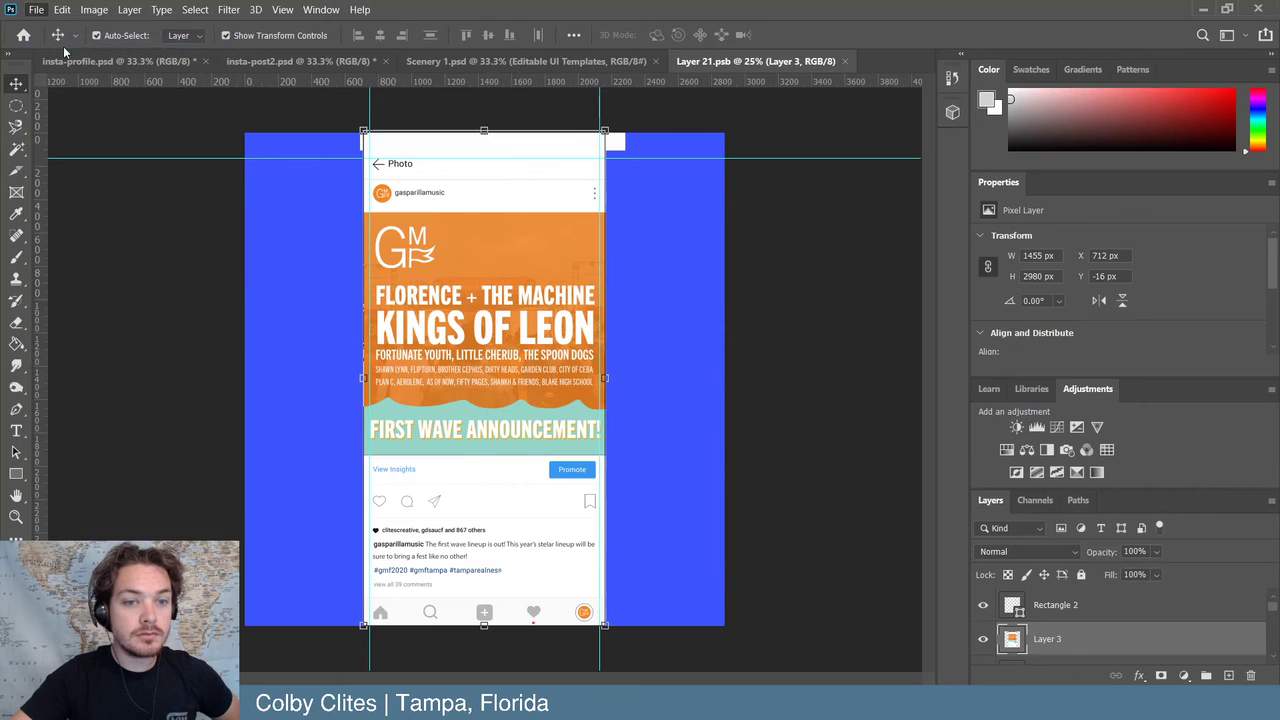
pyautogui.hotkey('ctrl', 'o')
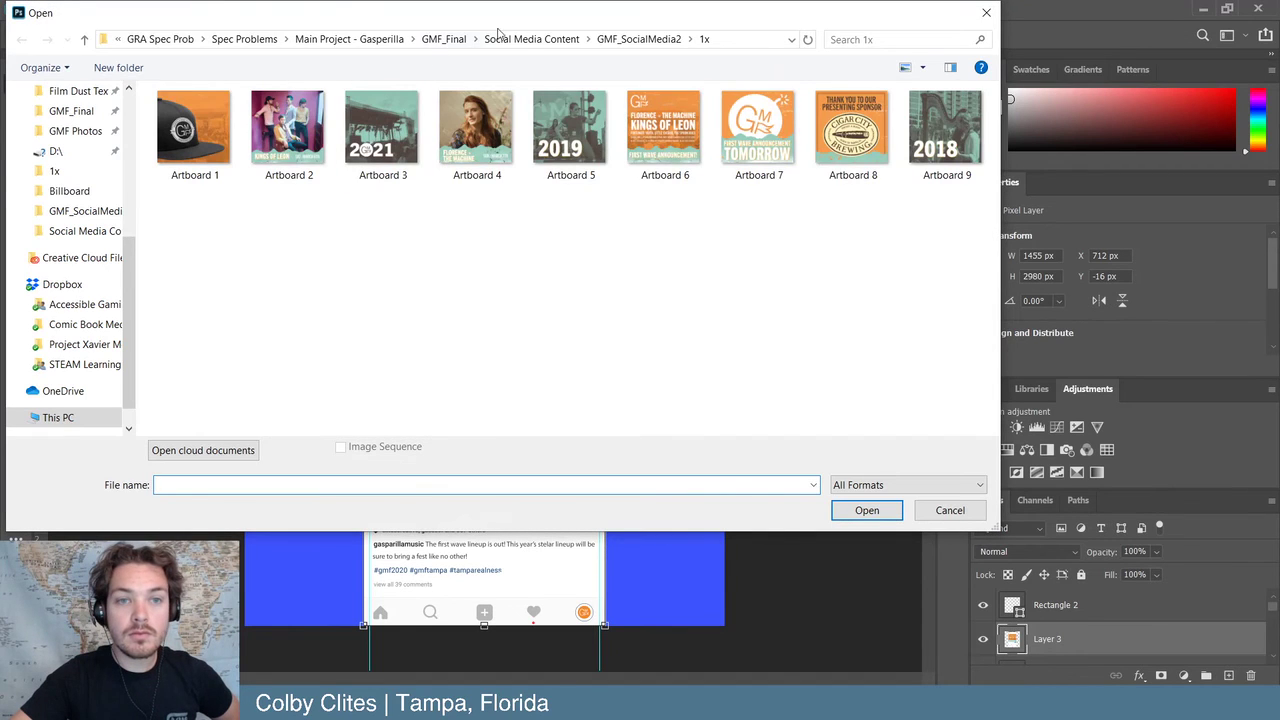
pyautogui.click(520, 39)
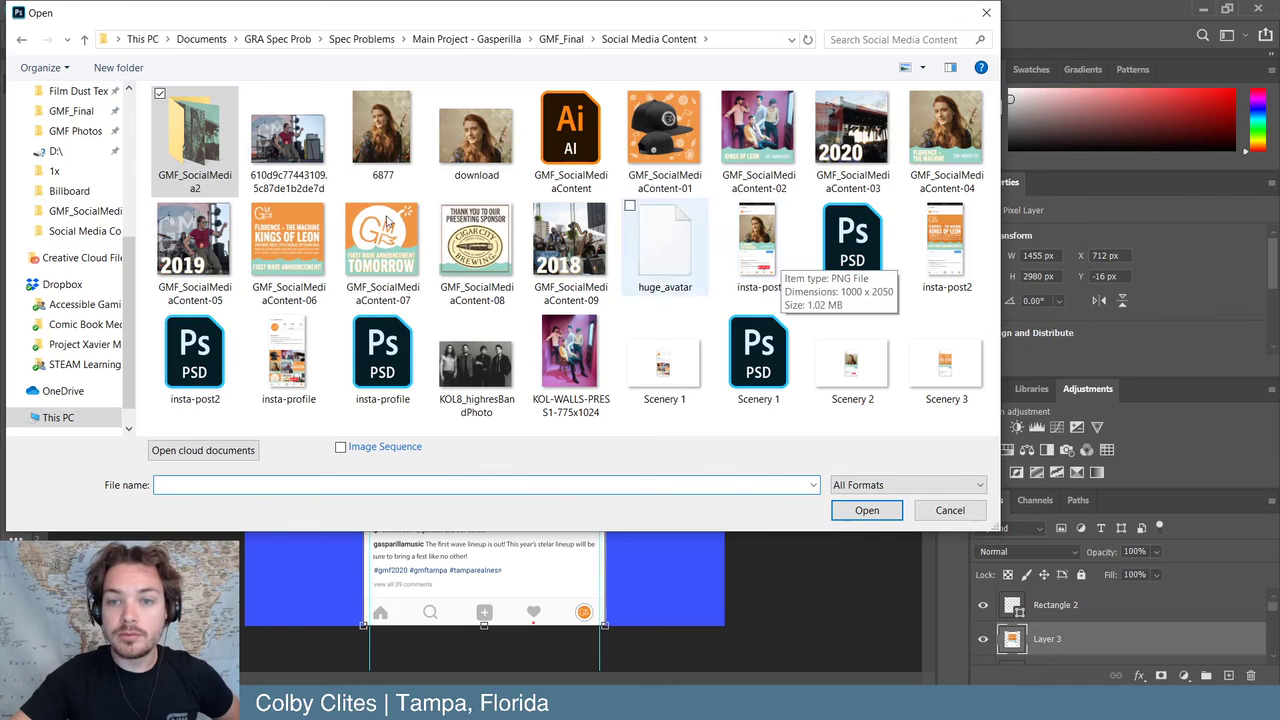
pyautogui.doubleClick(196, 152)
pyautogui.doubleClick(287, 155)
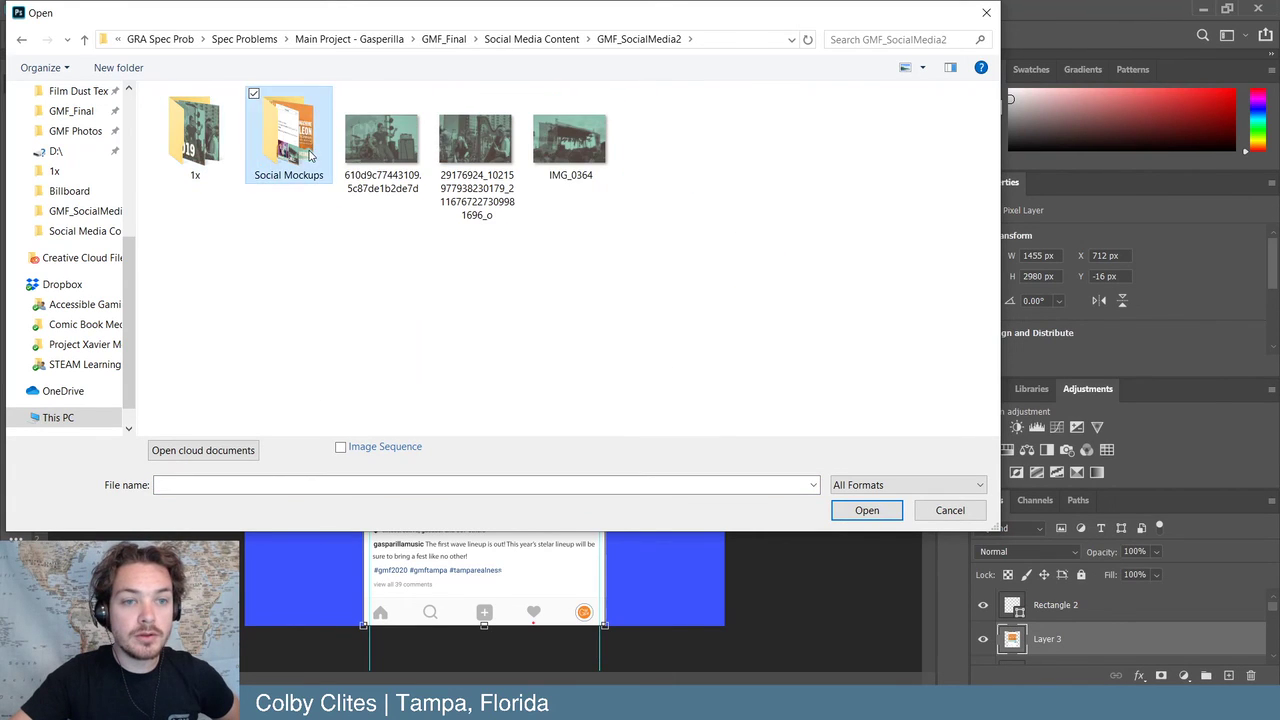
pyautogui.click(193, 145)
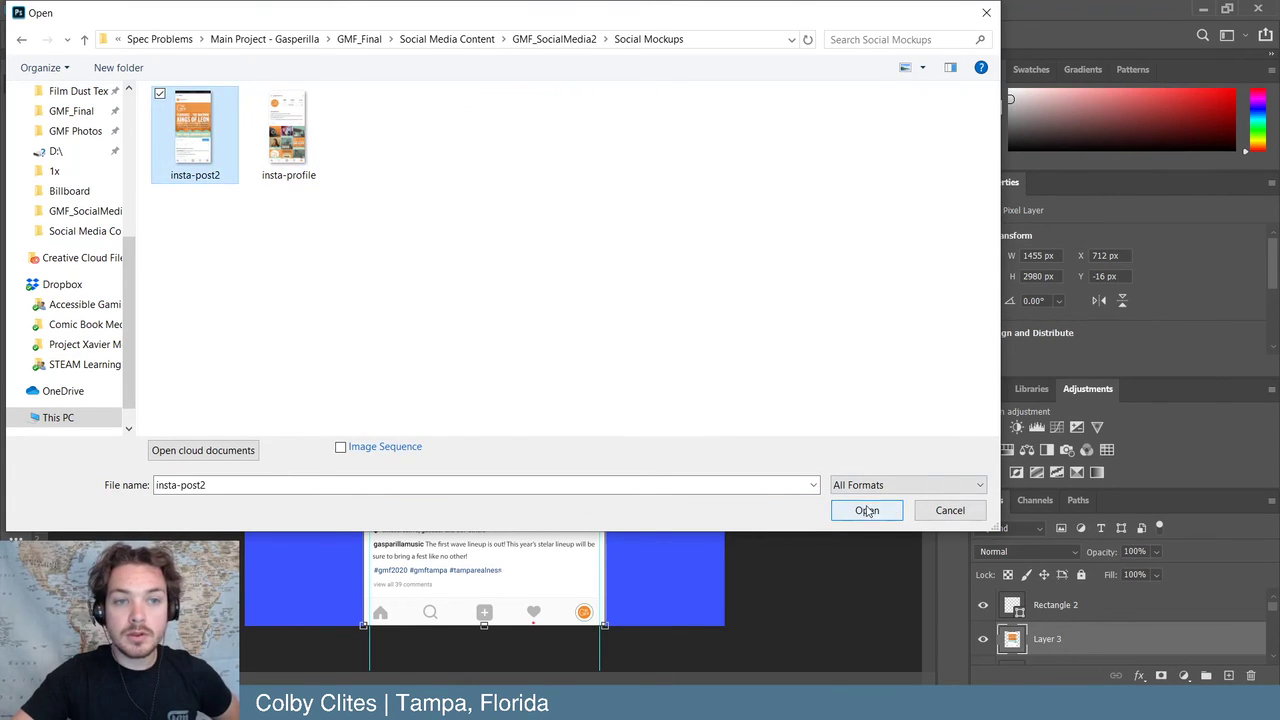
pyautogui.click(310, 140)
pyautogui.click(867, 511)
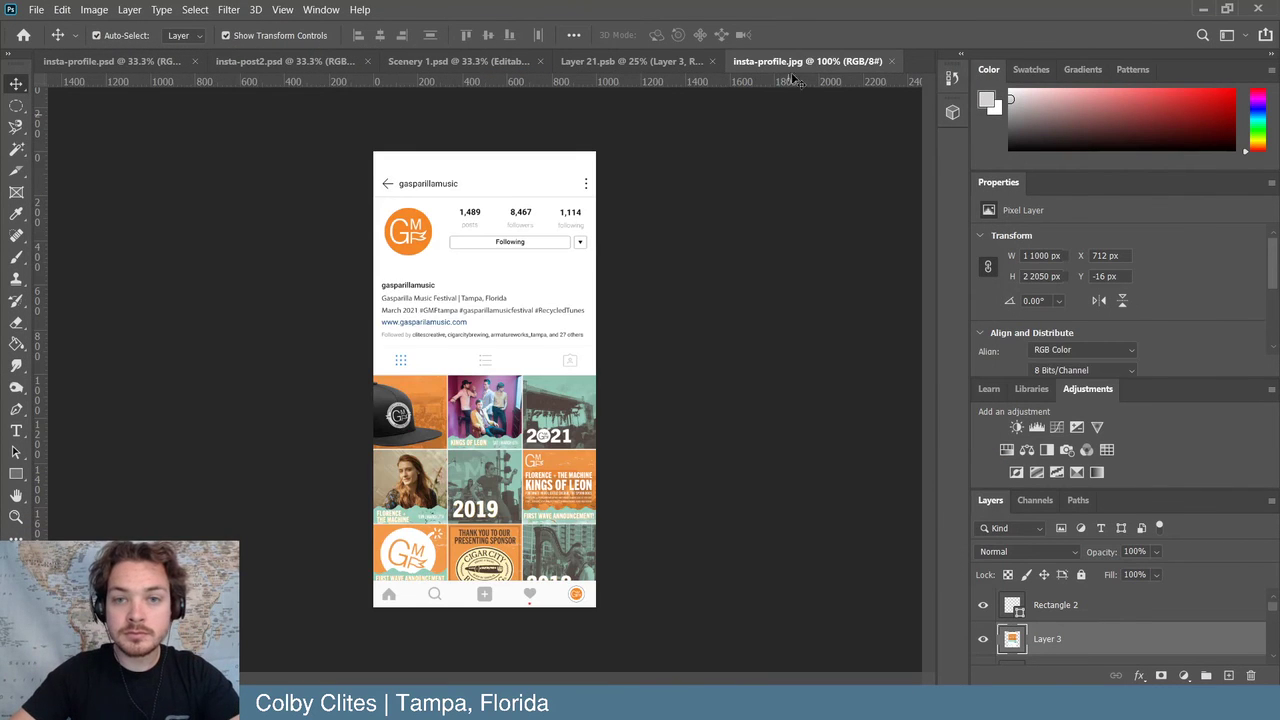
# - Return to Layer 21.psb and hide Layer 3, Layer 2 and Layer 1, keeping Rectangle 2 visible
pyautogui.click(630, 61)
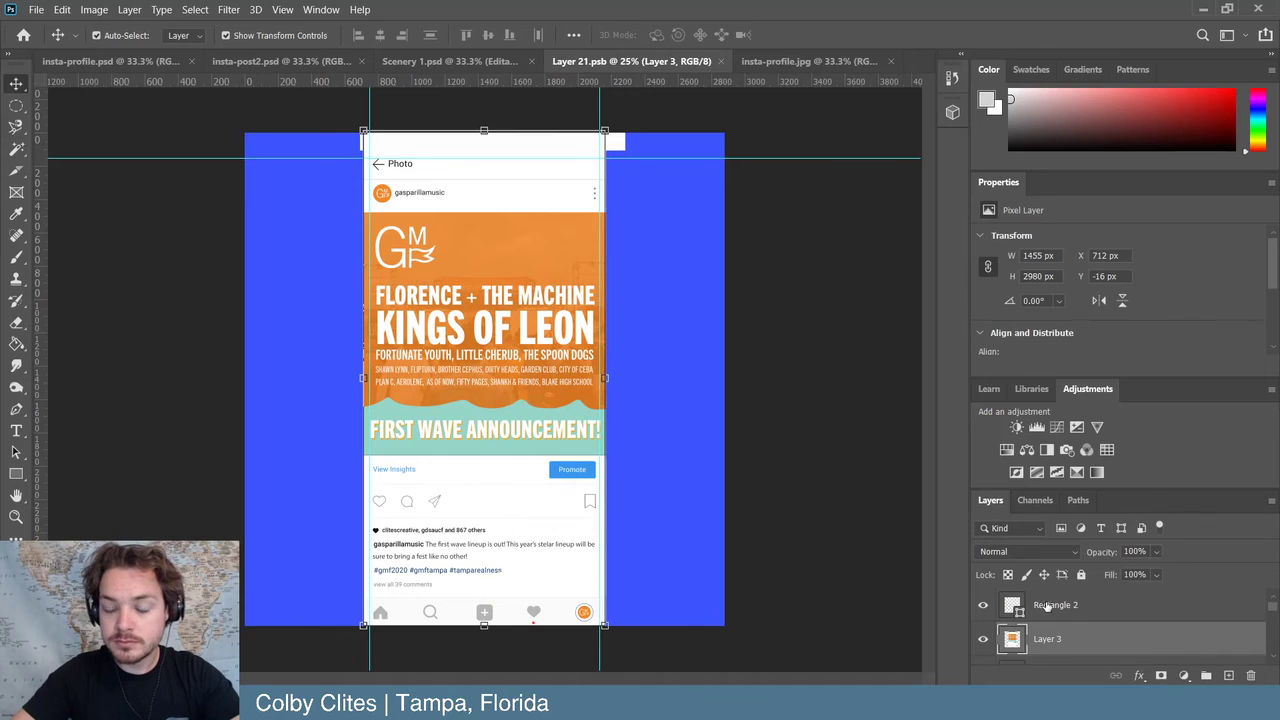
pyautogui.click(982, 606)
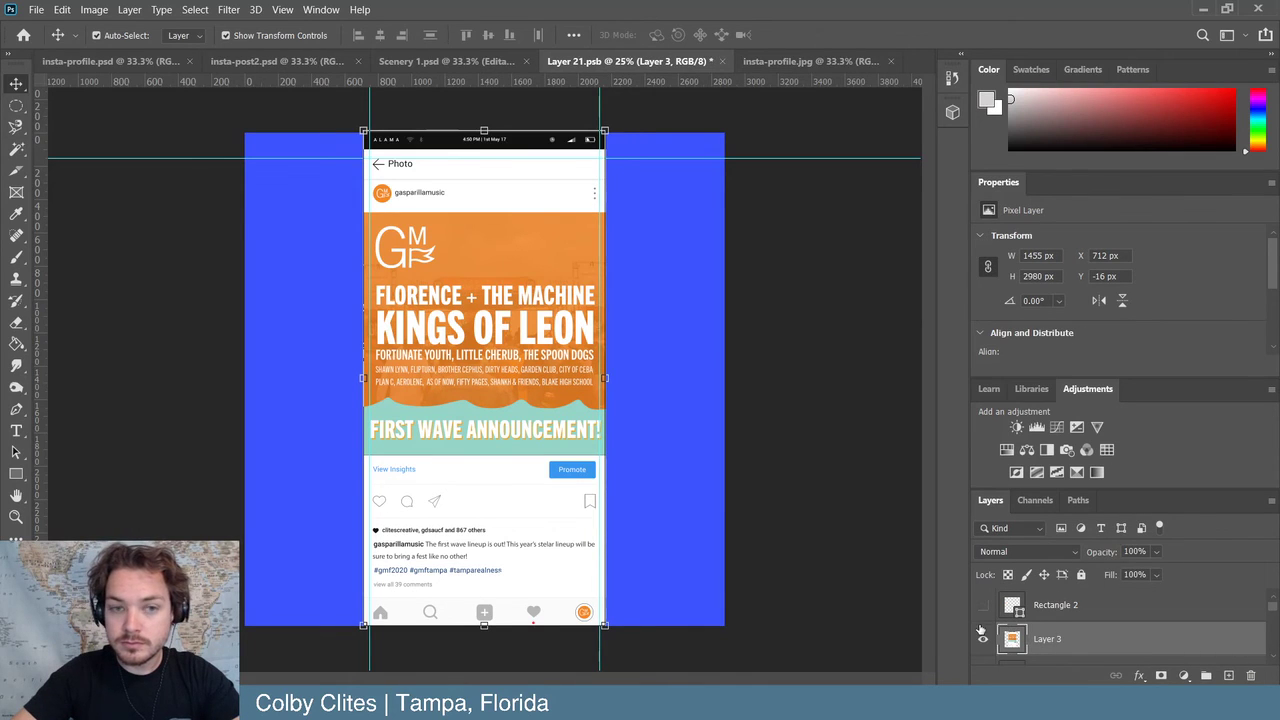
pyautogui.click(982, 606)
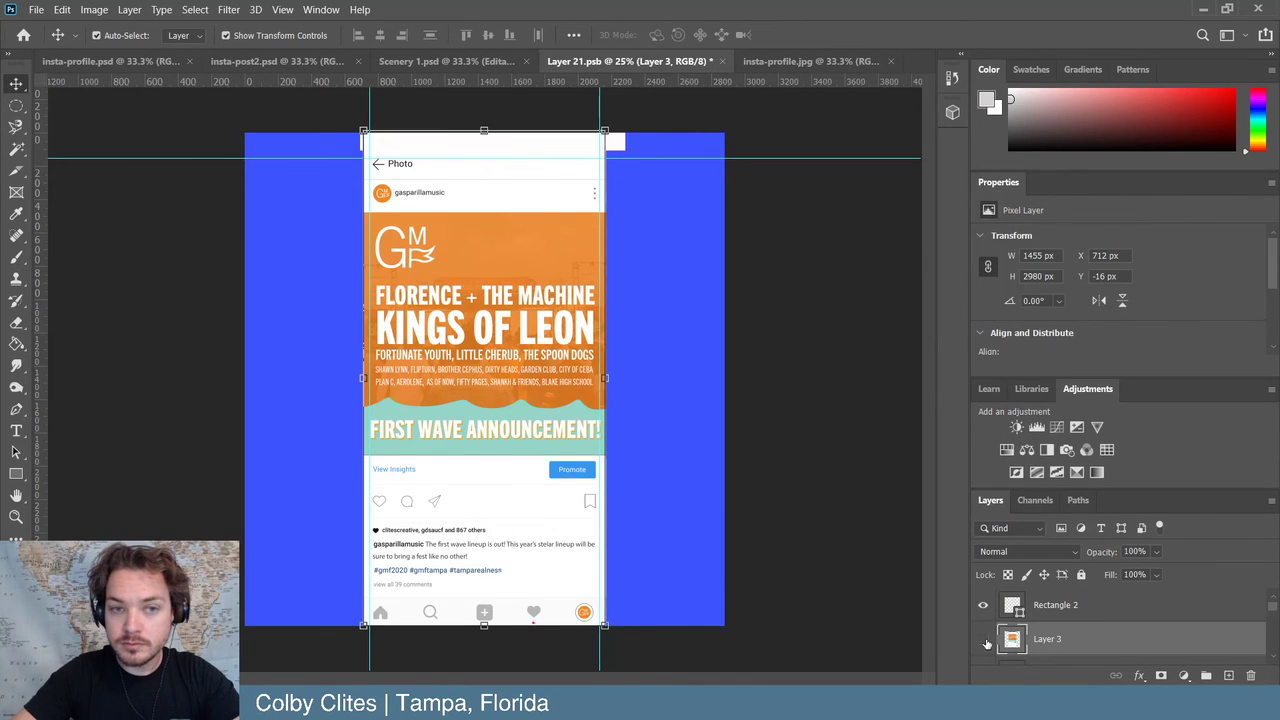
pyautogui.click(982, 639)
pyautogui.scroll(-2, 985, 640)
pyautogui.click(982, 606)
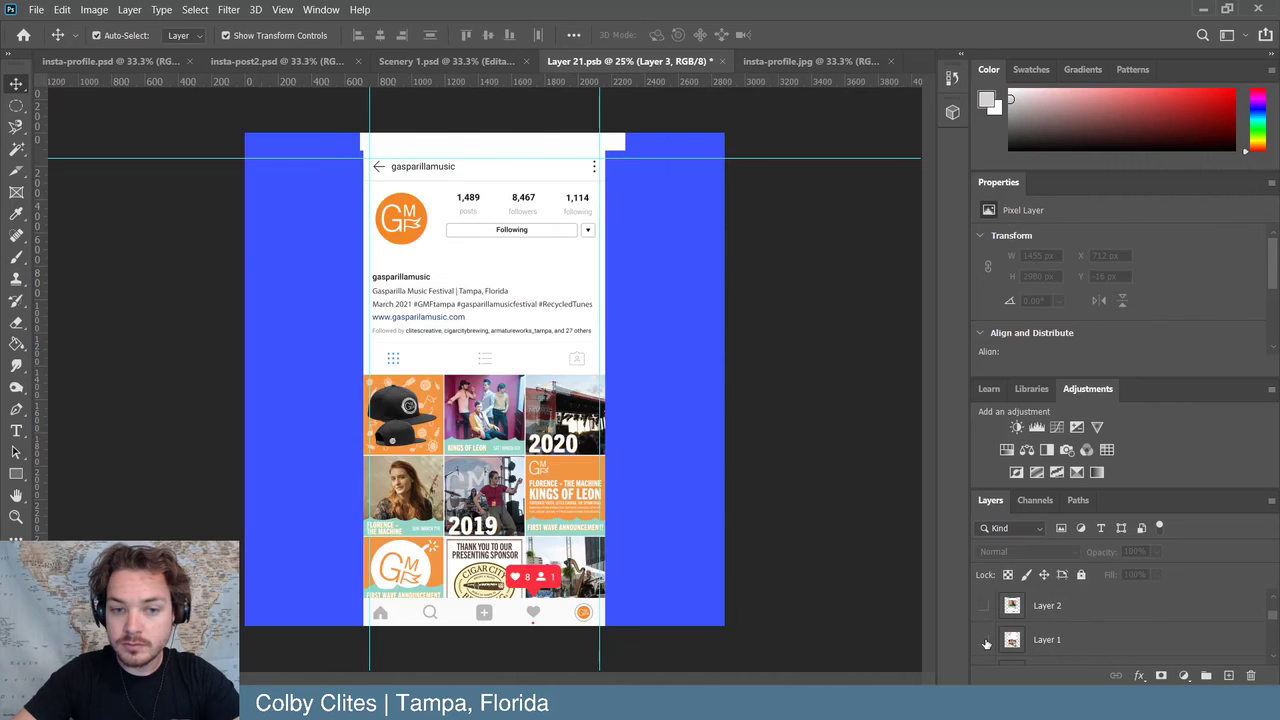
pyautogui.click(982, 639)
# - Hide the Register and Profile layers and the User Interface Template 2 group in Layer 21.psb
pyautogui.scroll(-2, 985, 640)
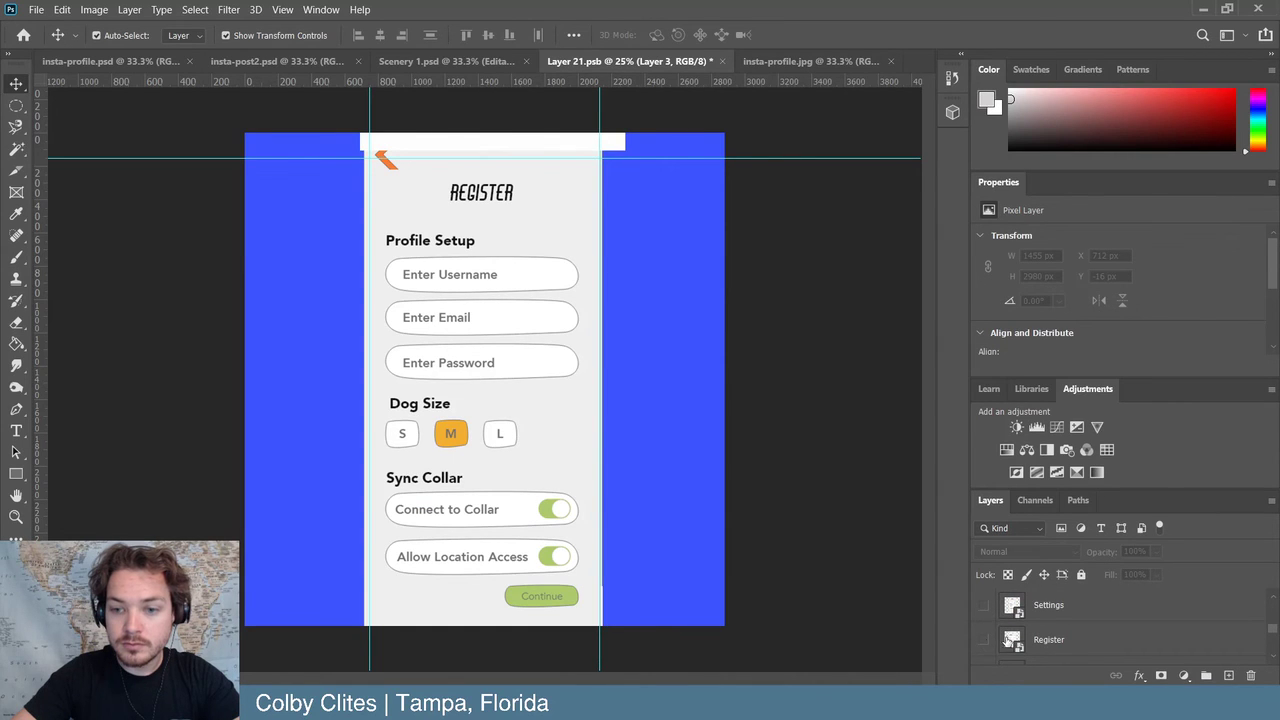
pyautogui.click(982, 639)
pyautogui.scroll(-2, 1050, 638)
pyautogui.click(983, 627)
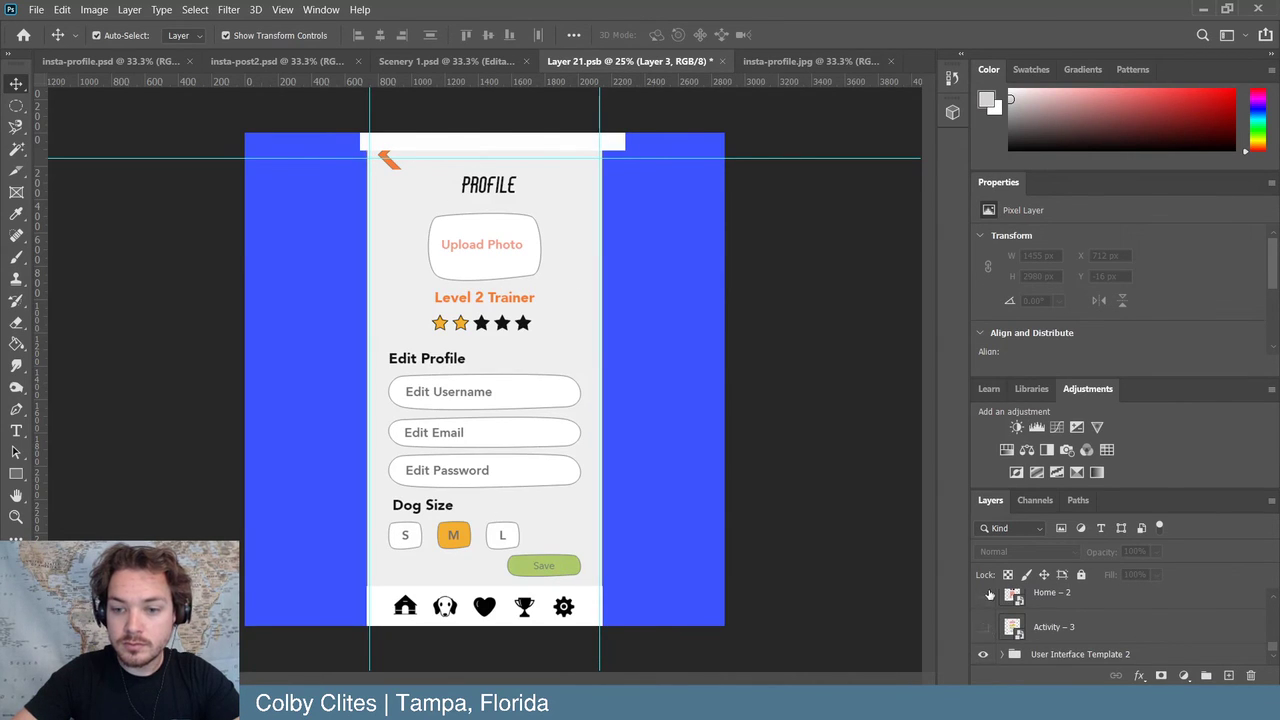
pyautogui.click(982, 653)
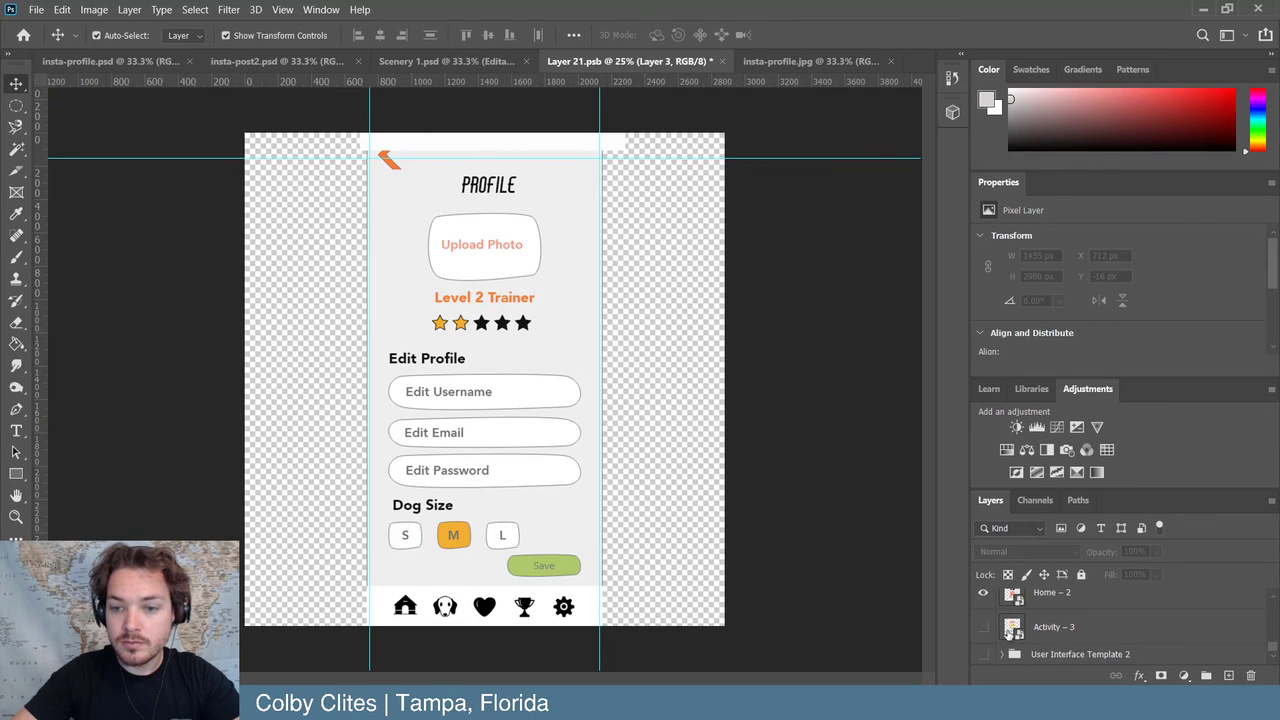
pyautogui.scroll(3, 988, 628)
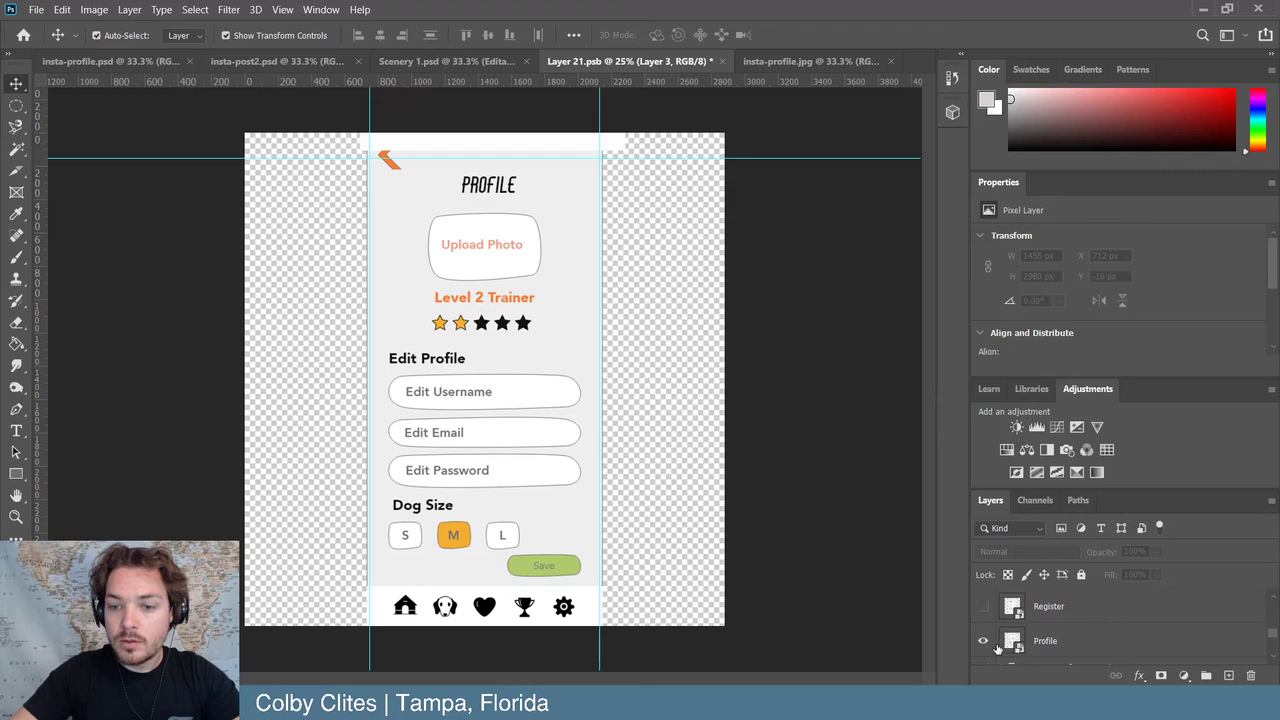
pyautogui.click(1000, 645)
pyautogui.click(983, 641)
pyautogui.scroll(1, 1100, 625)
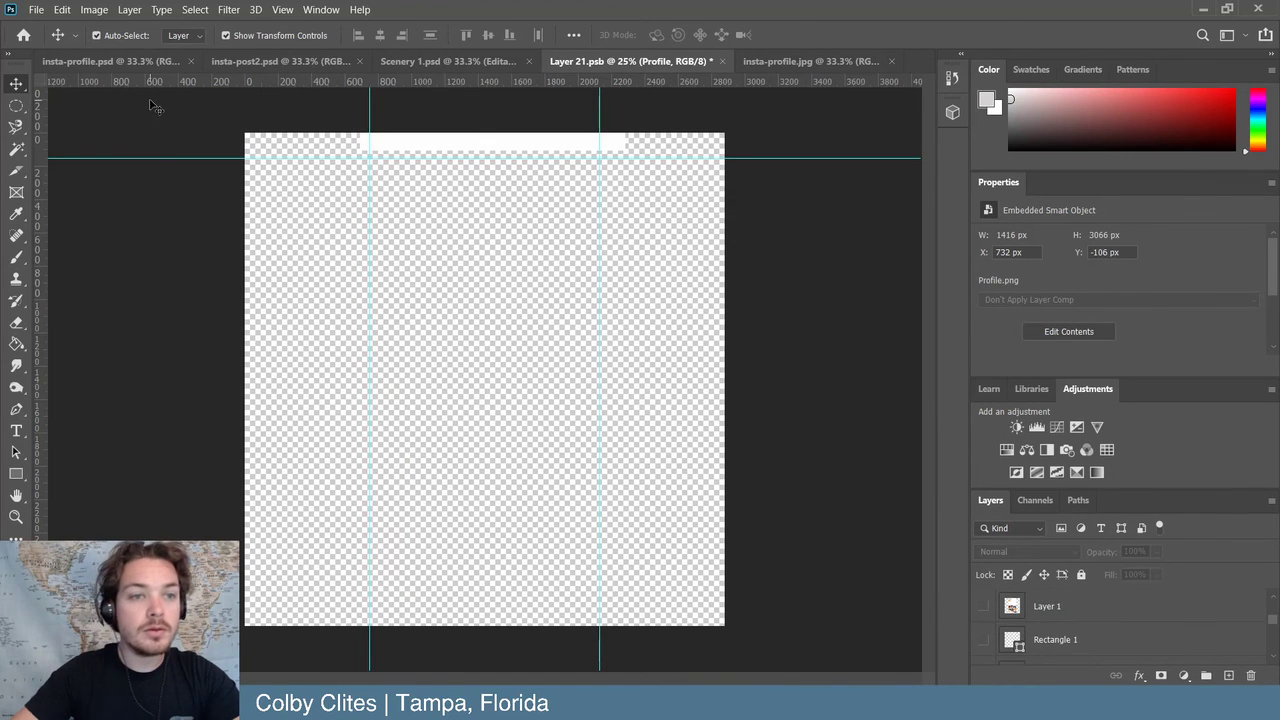
# - Float insta-profile.jpg in its own window, copy its image into Layer 21.psb, and minimize the floating window
pyautogui.click(790, 61)
pyautogui.moveTo(785, 58); pyautogui.dragTo(563, 190)
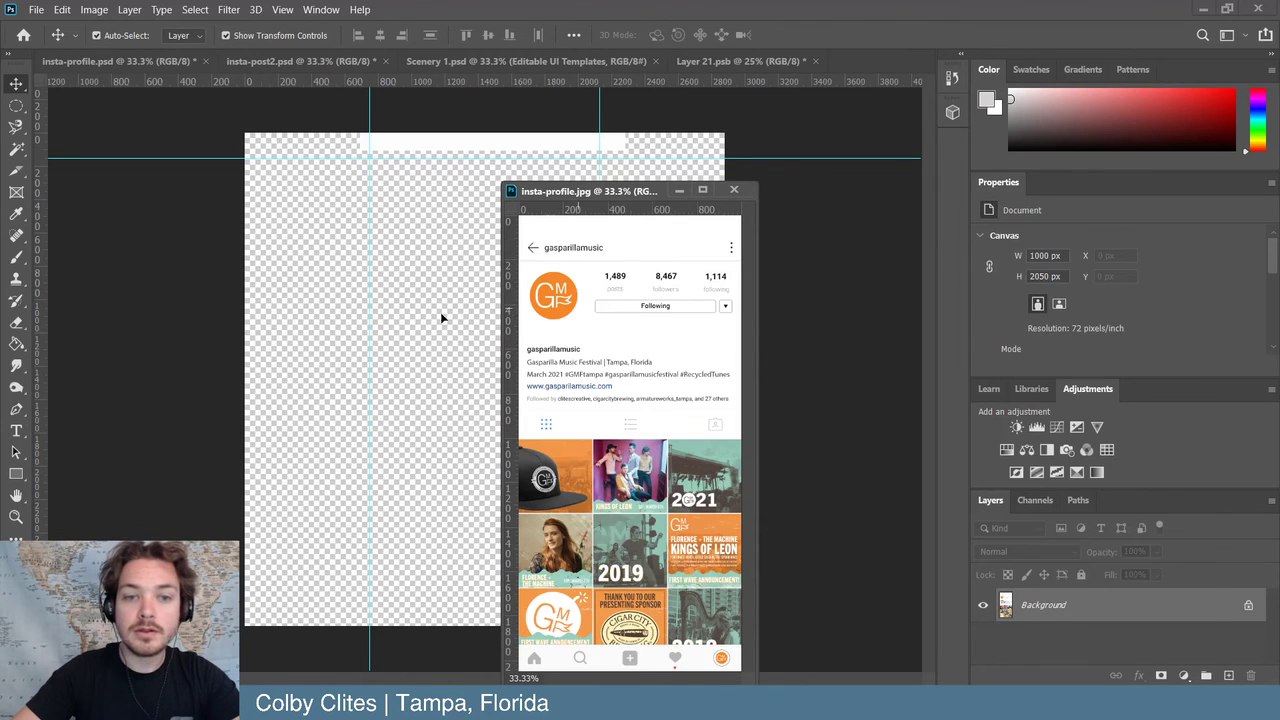
pyautogui.moveTo(442, 318); pyautogui.dragTo(428, 316)
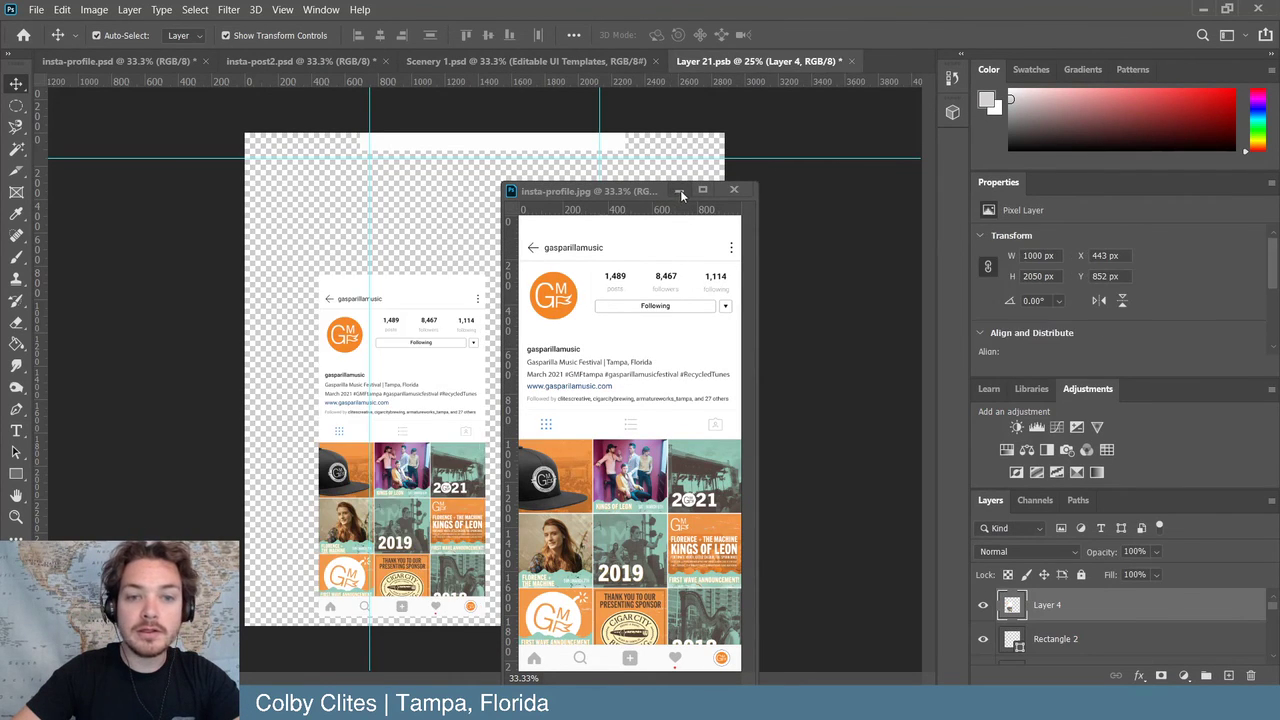
pyautogui.click(679, 190)
# - Position the profile image between the vertical guides and scale it to 139.20%, reaching the canvas's lower edge
pyautogui.moveTo(363, 412); pyautogui.dragTo(415, 258)
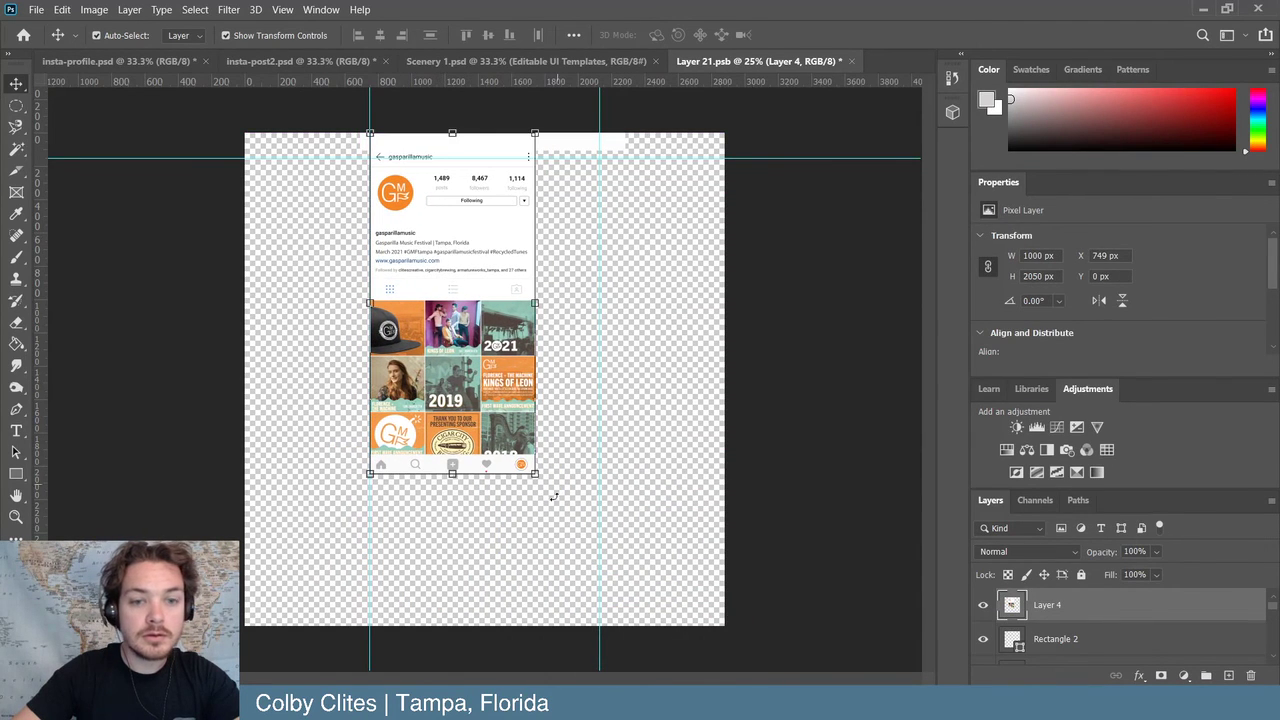
pyautogui.moveTo(534, 473)
pyautogui.mouseDown()
pyautogui.moveTo(614, 622)
pyautogui.moveTo(592, 619)
pyautogui.moveTo(599, 607)
pyautogui.moveTo(518, 479)
pyautogui.moveTo(518, 402)
pyautogui.moveTo(518, 486)
pyautogui.mouseUp()
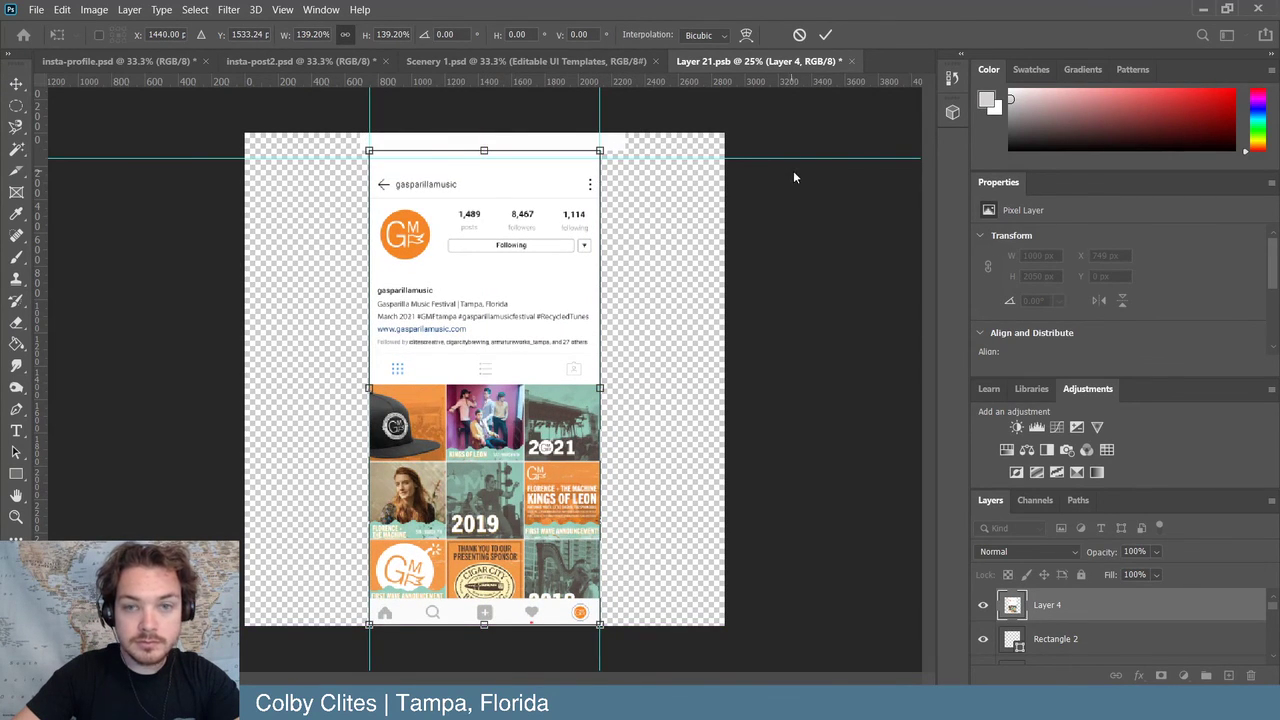
pyautogui.click(825, 35)
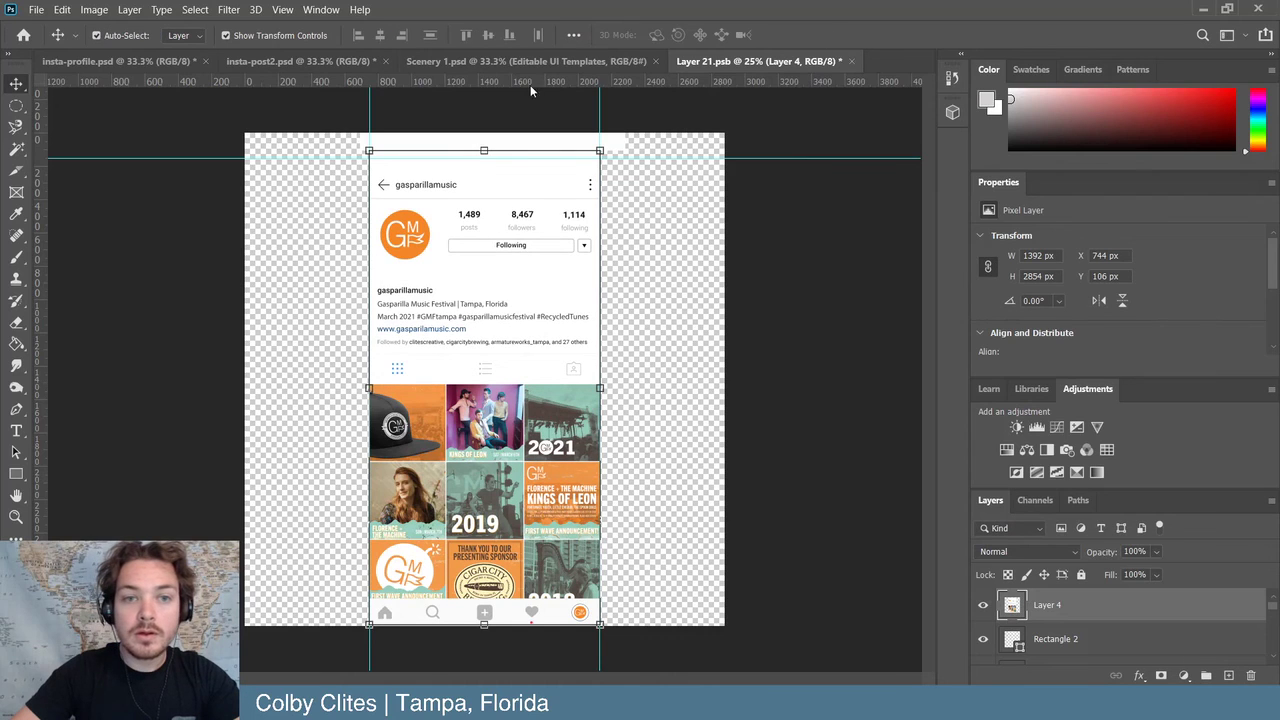
# - Save Layer 21.psb with the profile image and return to Scenery 1.psd with no layer selected
pyautogui.click(244, 123)
pyautogui.click(38, 10)
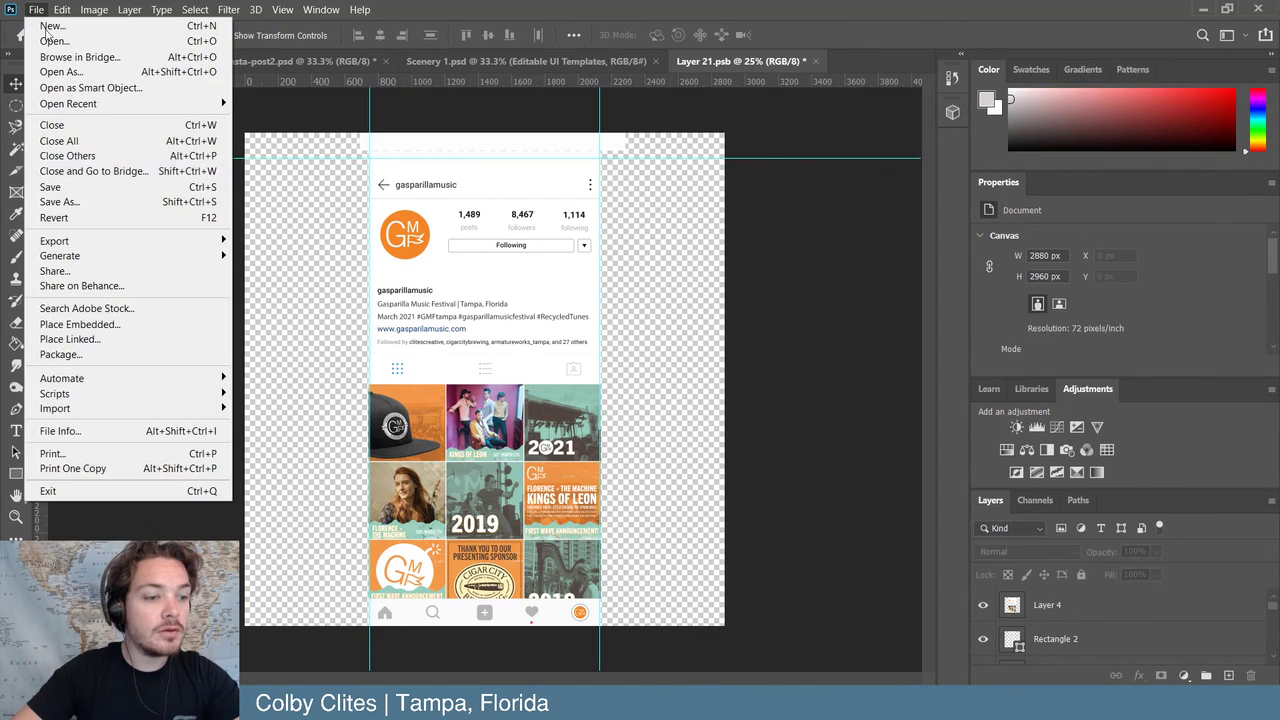
pyautogui.click(82, 187)
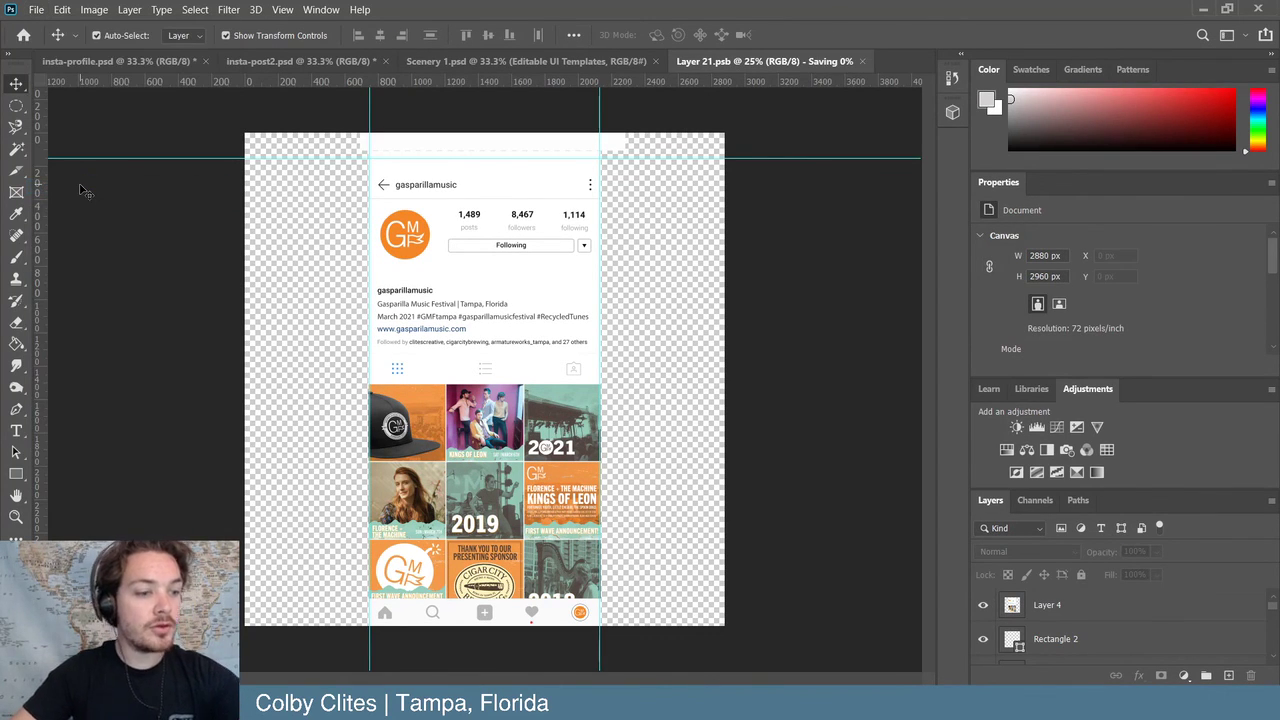
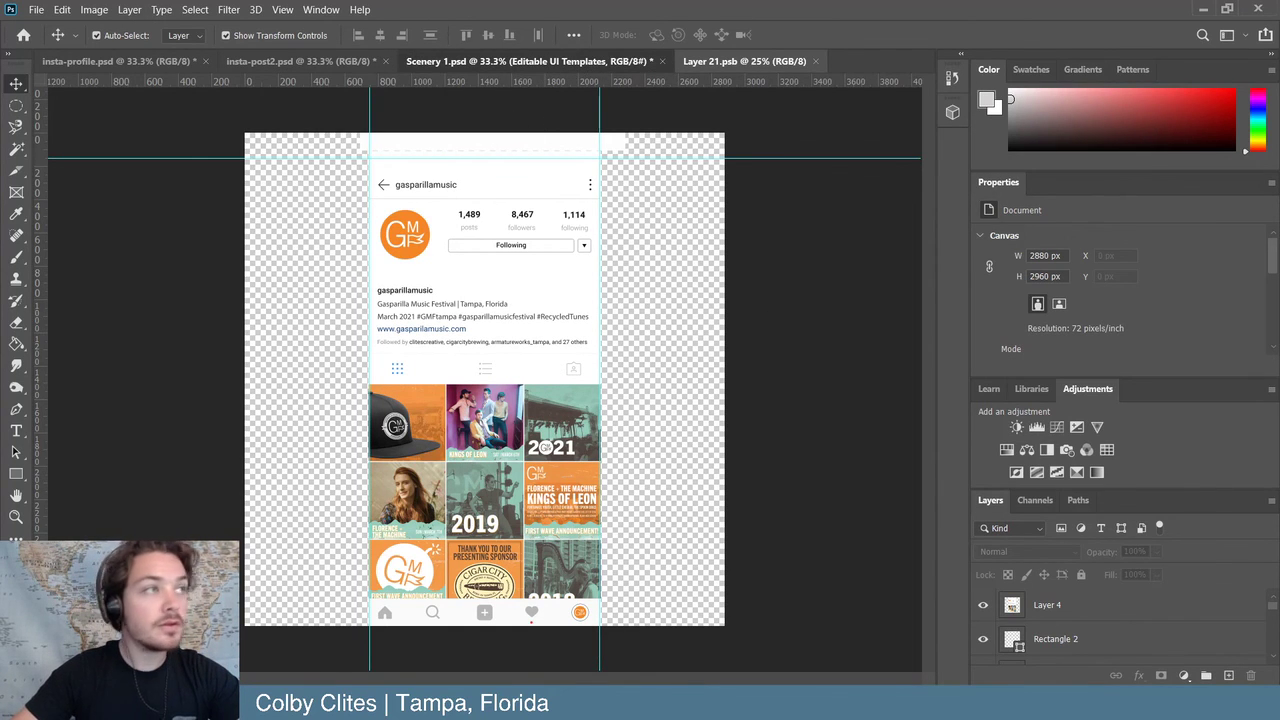
pyautogui.click(530, 61)
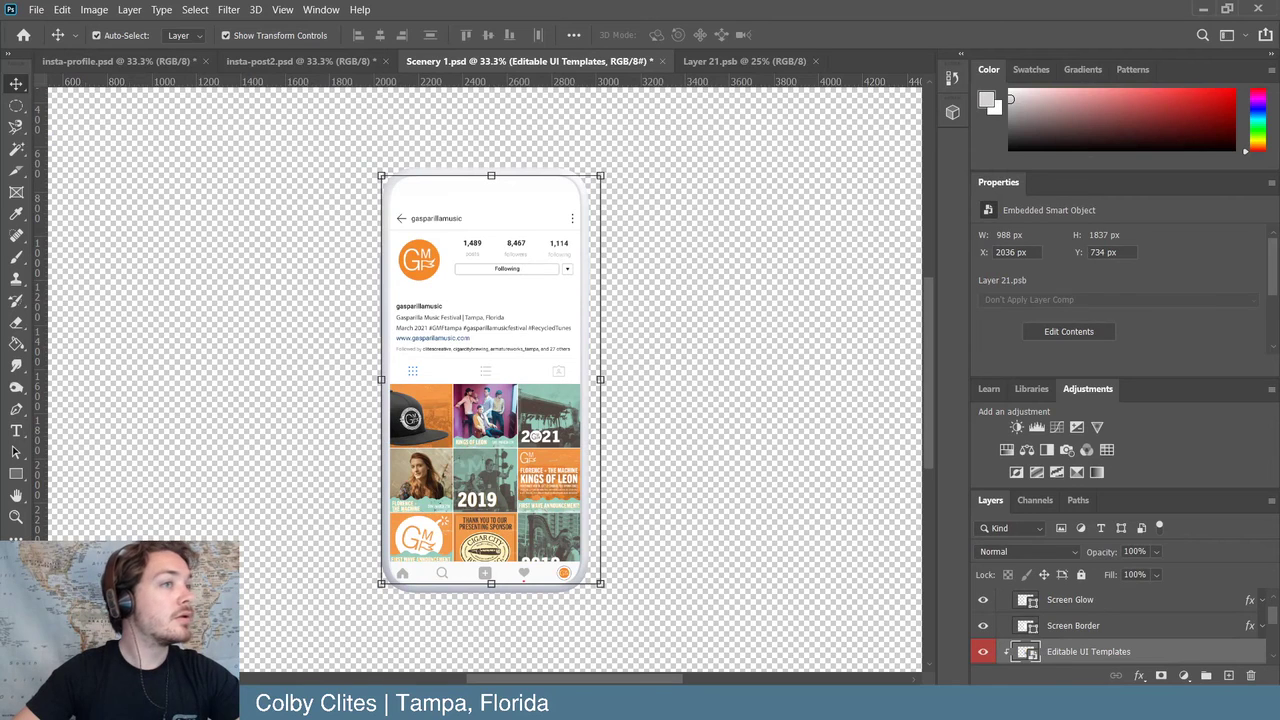
pyautogui.click(758, 280)
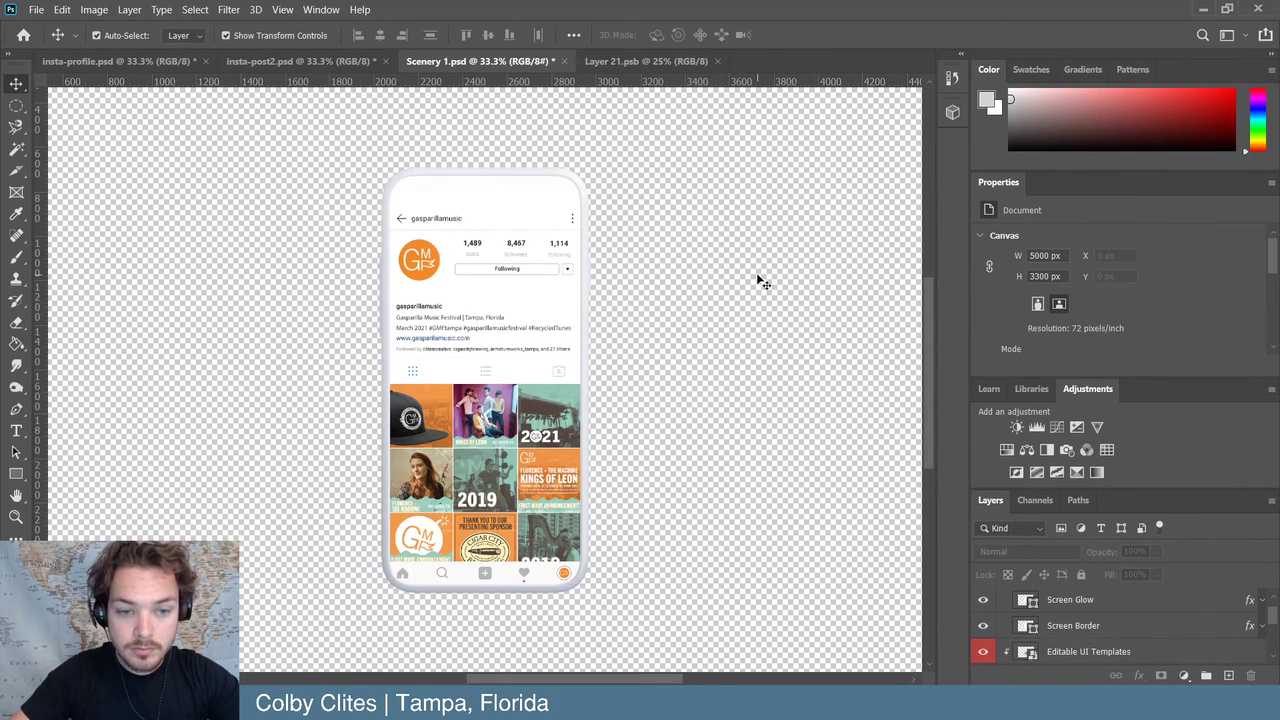
# - Export the profile phone mockup as a transparent PNG named Scenery 1 in the Social Mockups folder
pyautogui.click(27, 10)
pyautogui.moveTo(120, 241)
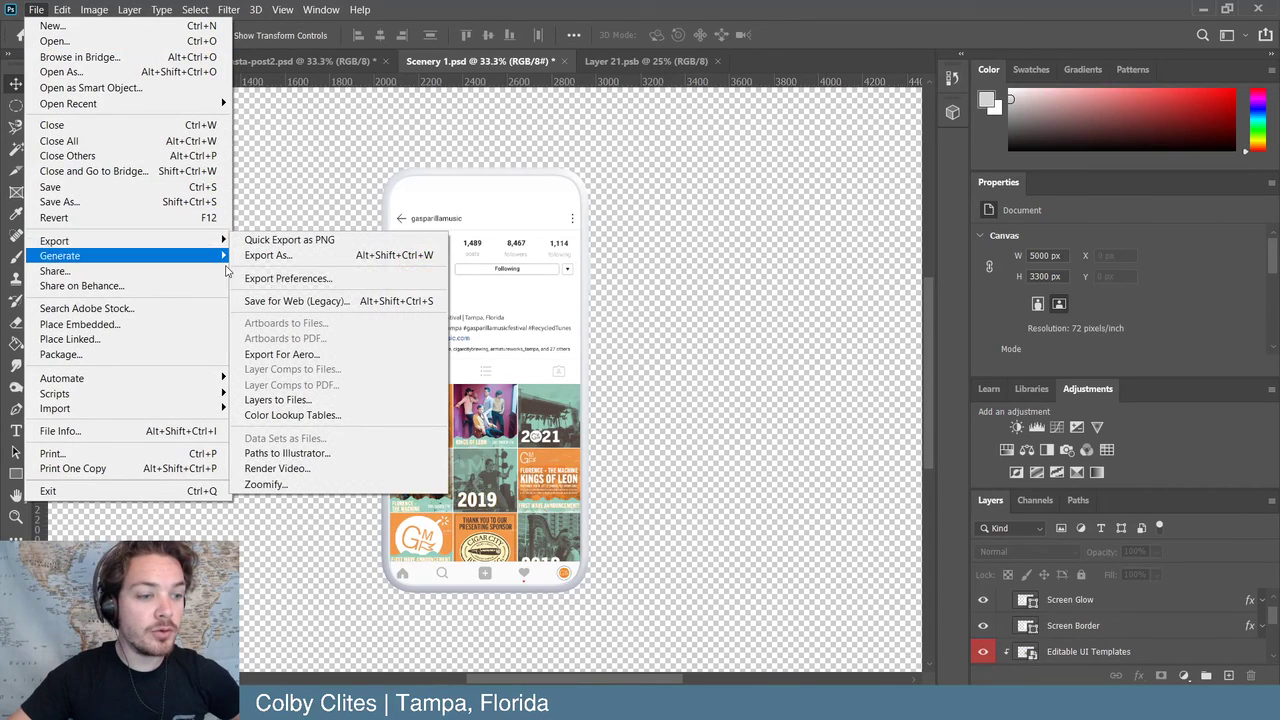
pyautogui.click(311, 257)
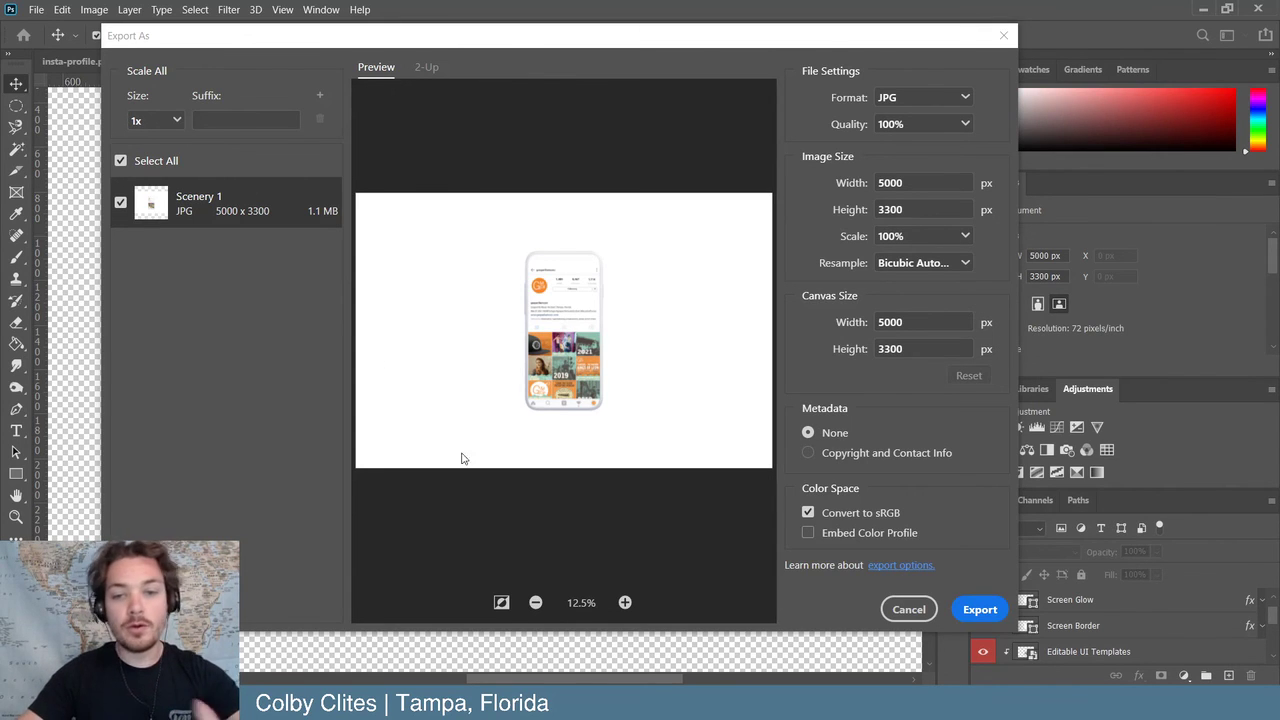
pyautogui.click(944, 104)
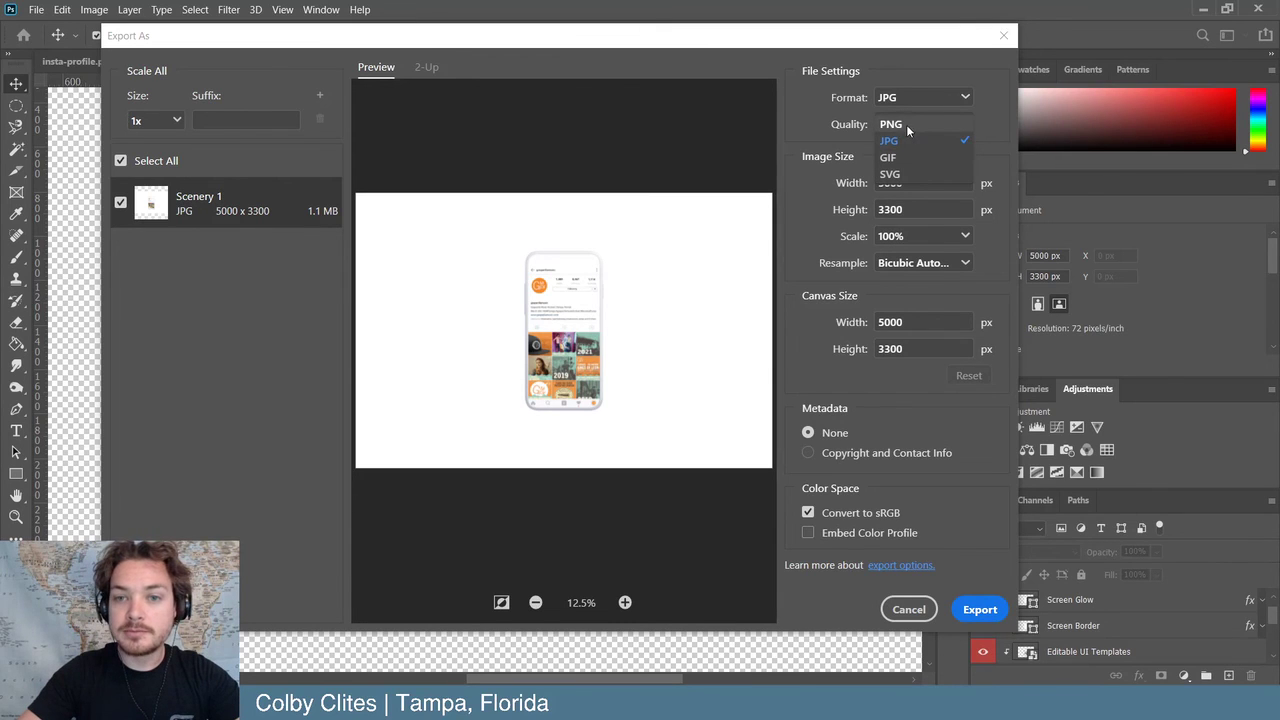
pyautogui.click(906, 124)
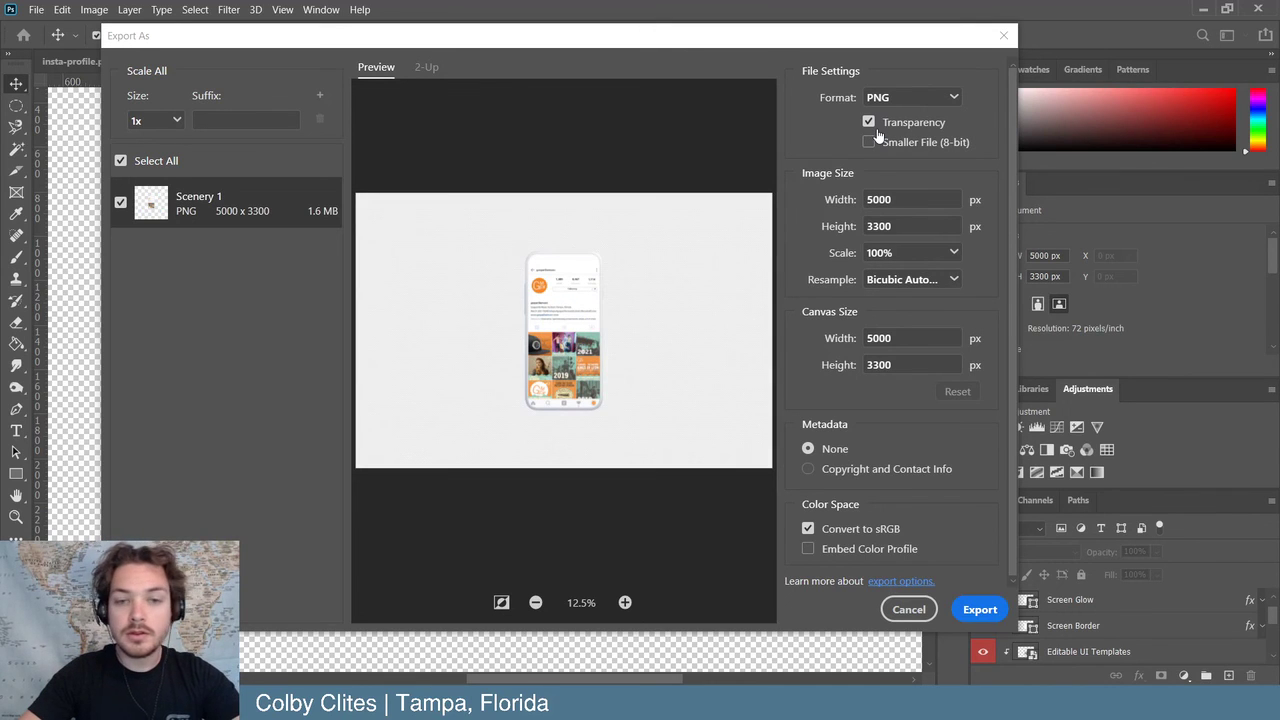
pyautogui.click(962, 612)
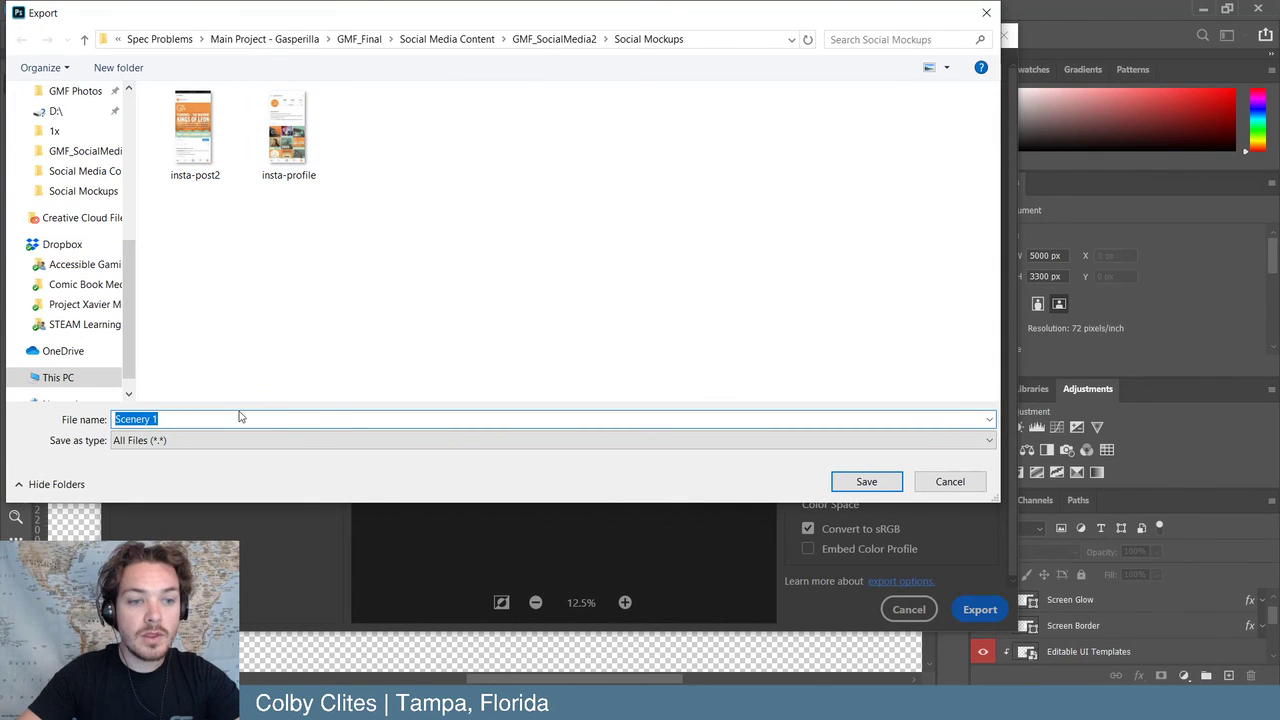
pyautogui.click(862, 482)
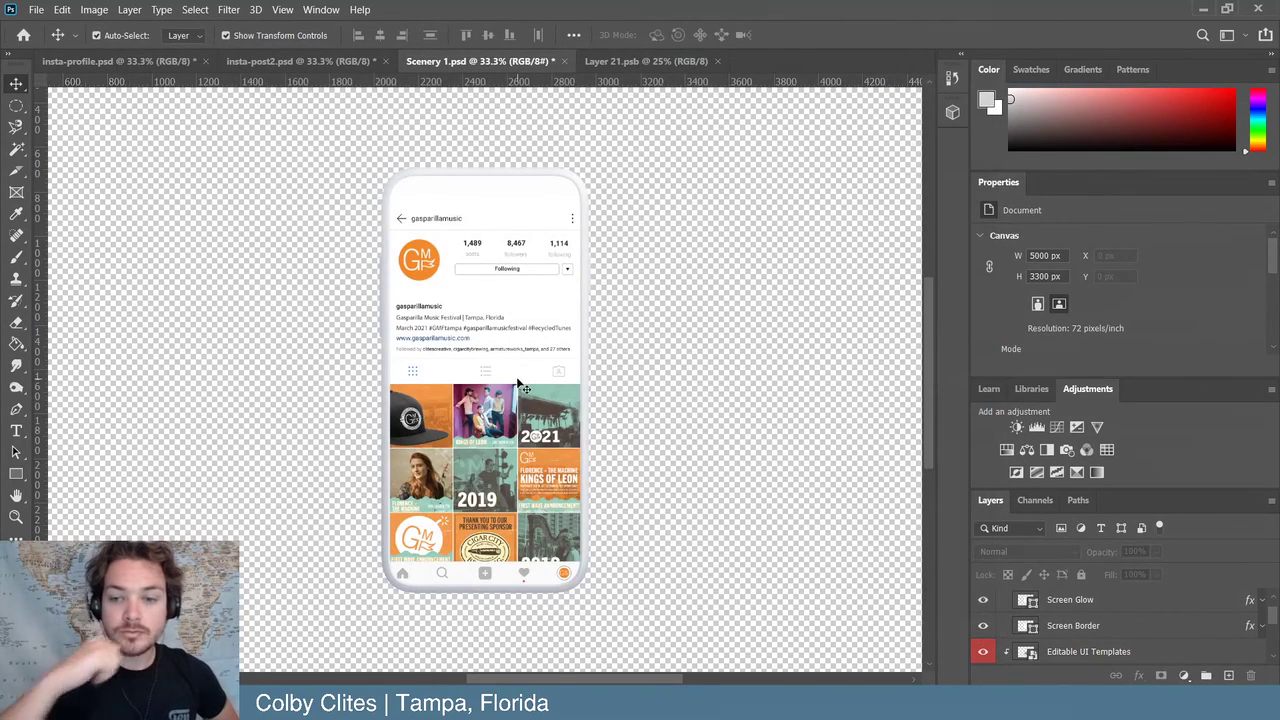
# - Save the mockup document as Scenery 1 in Photoshop format inside the GMF_SocialMedia2 folder, with Maximize Compatibility on
pyautogui.scroll(-1, 1040, 668)
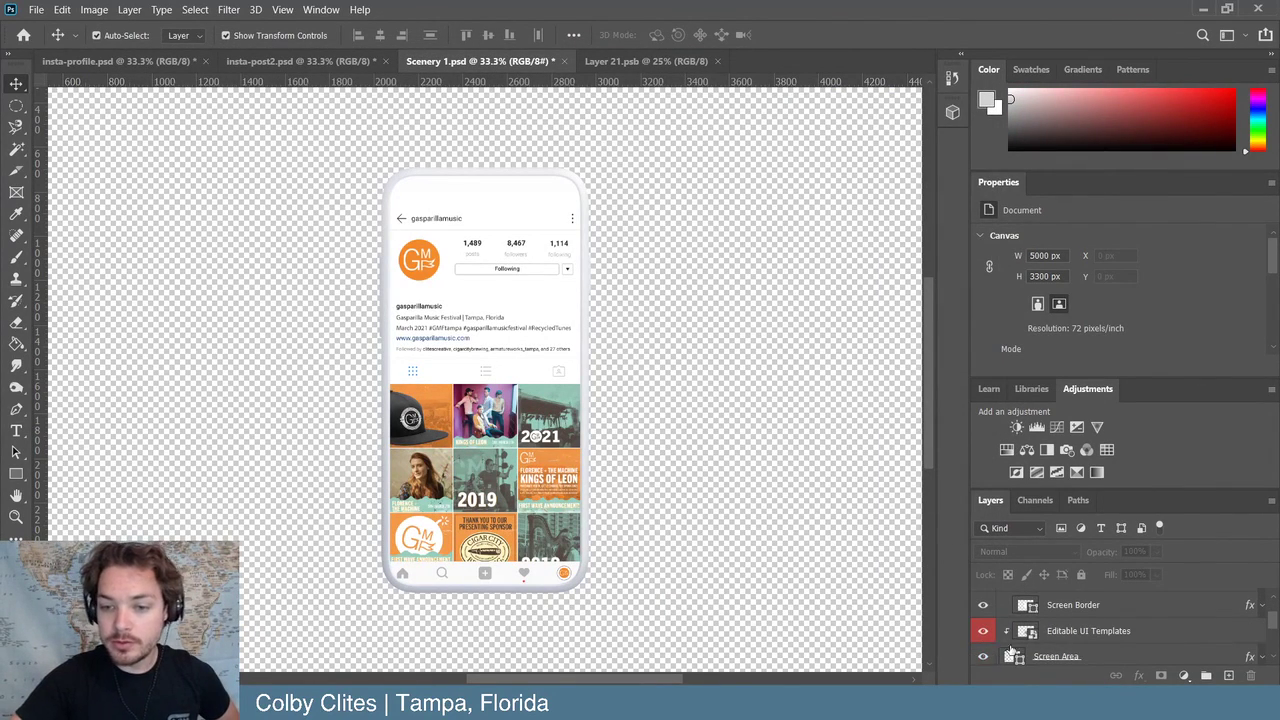
pyautogui.click(35, 9)
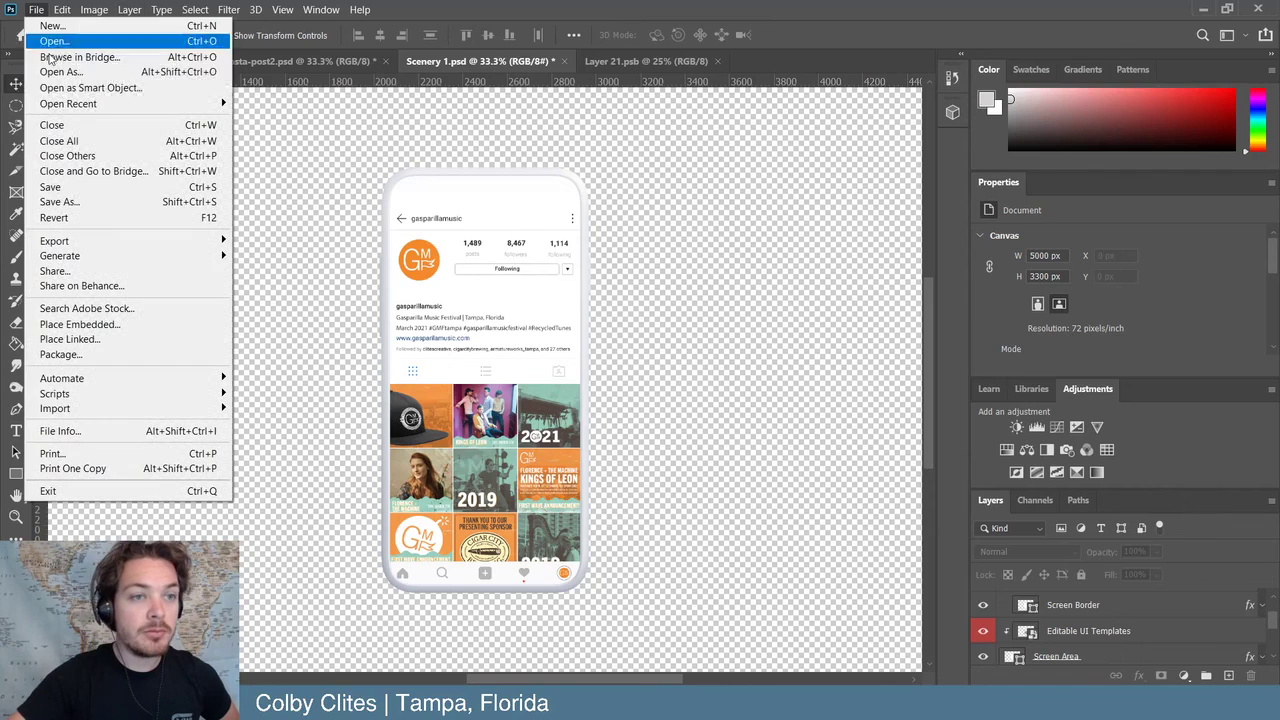
pyautogui.click(72, 203)
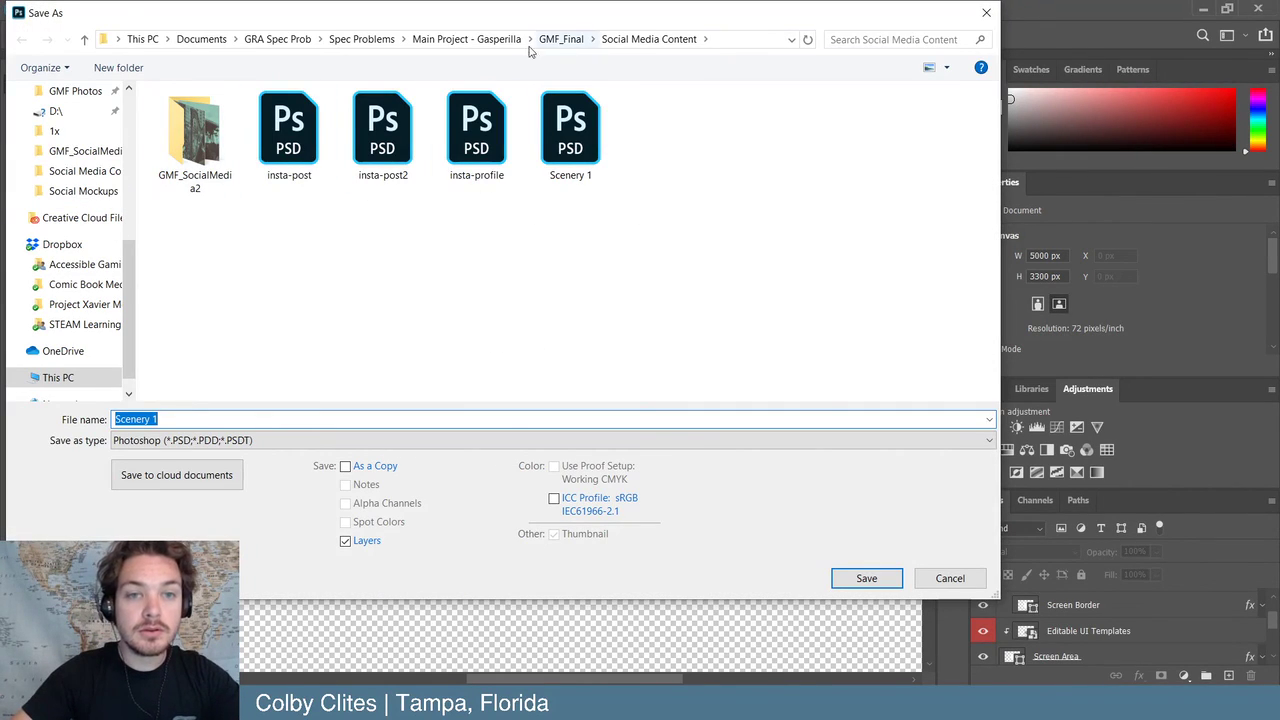
pyautogui.click(190, 147)
pyautogui.doubleClick(190, 147)
pyautogui.click(865, 579)
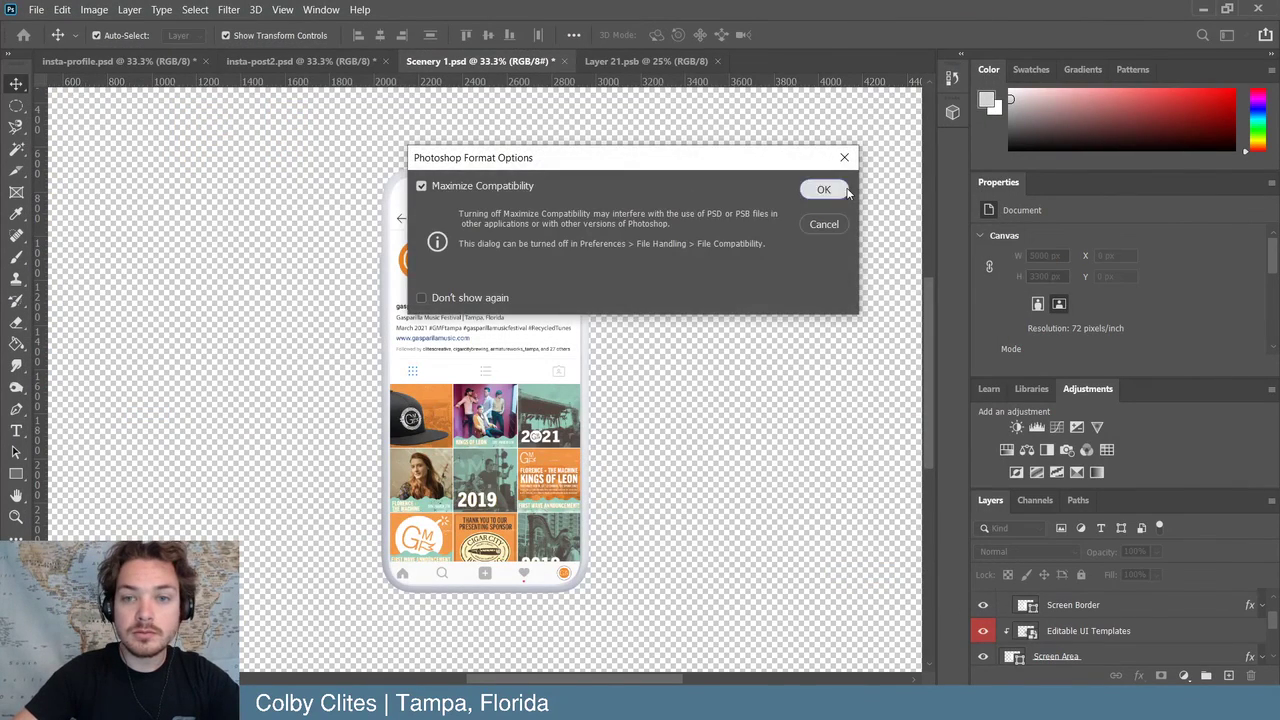
pyautogui.click(831, 189)
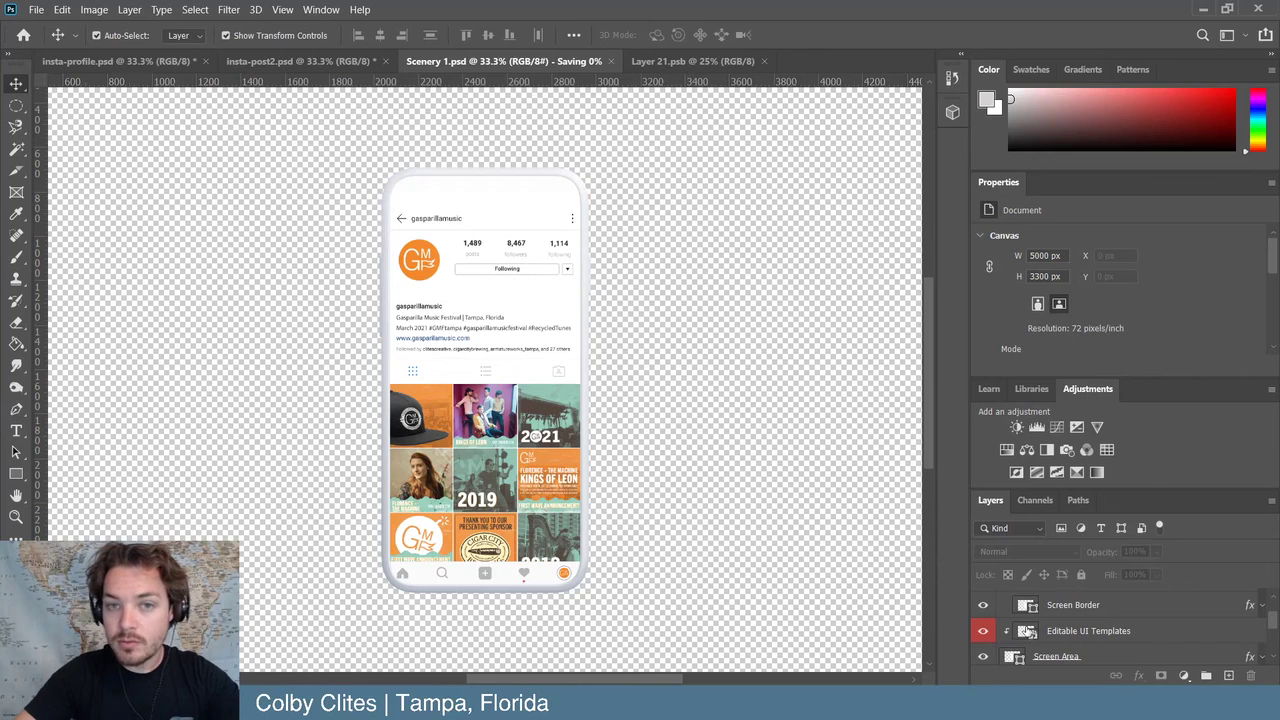
# - Return to Layer 21.psb and hide Layer 4 containing the profile image
pyautogui.click(687, 60)
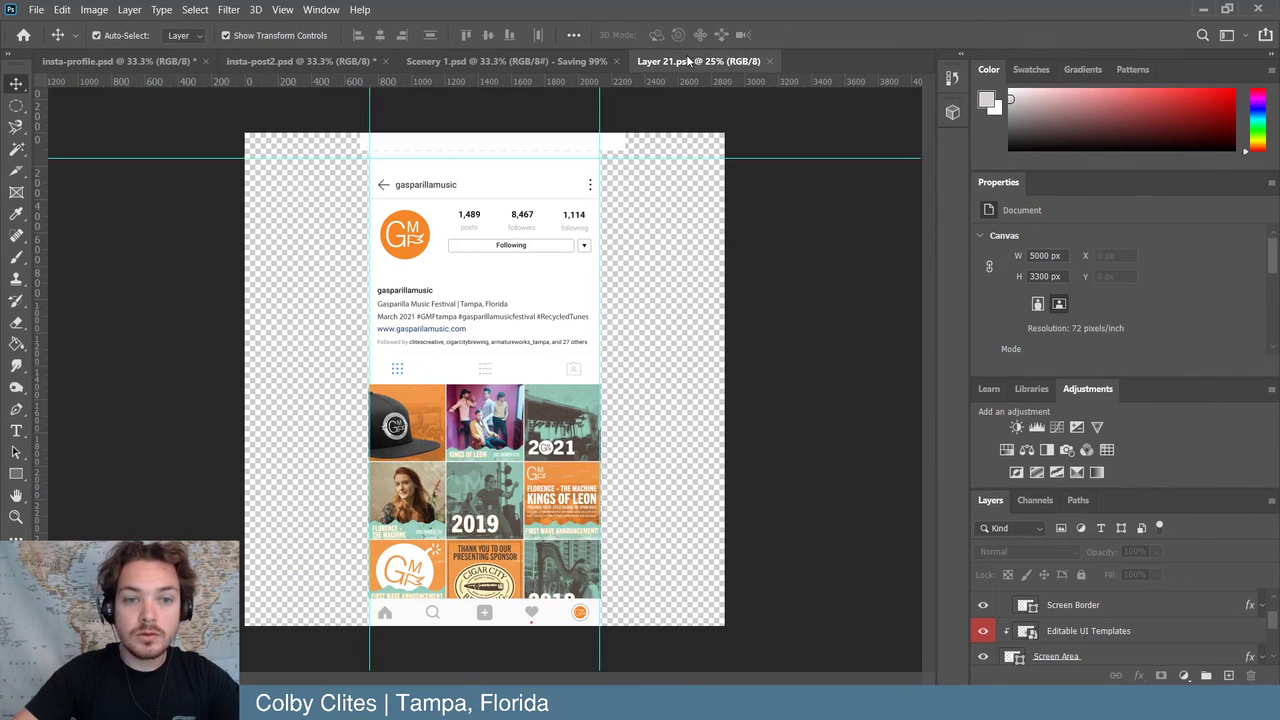
pyautogui.click(540, 345)
pyautogui.hotkey('ctrl', ',')
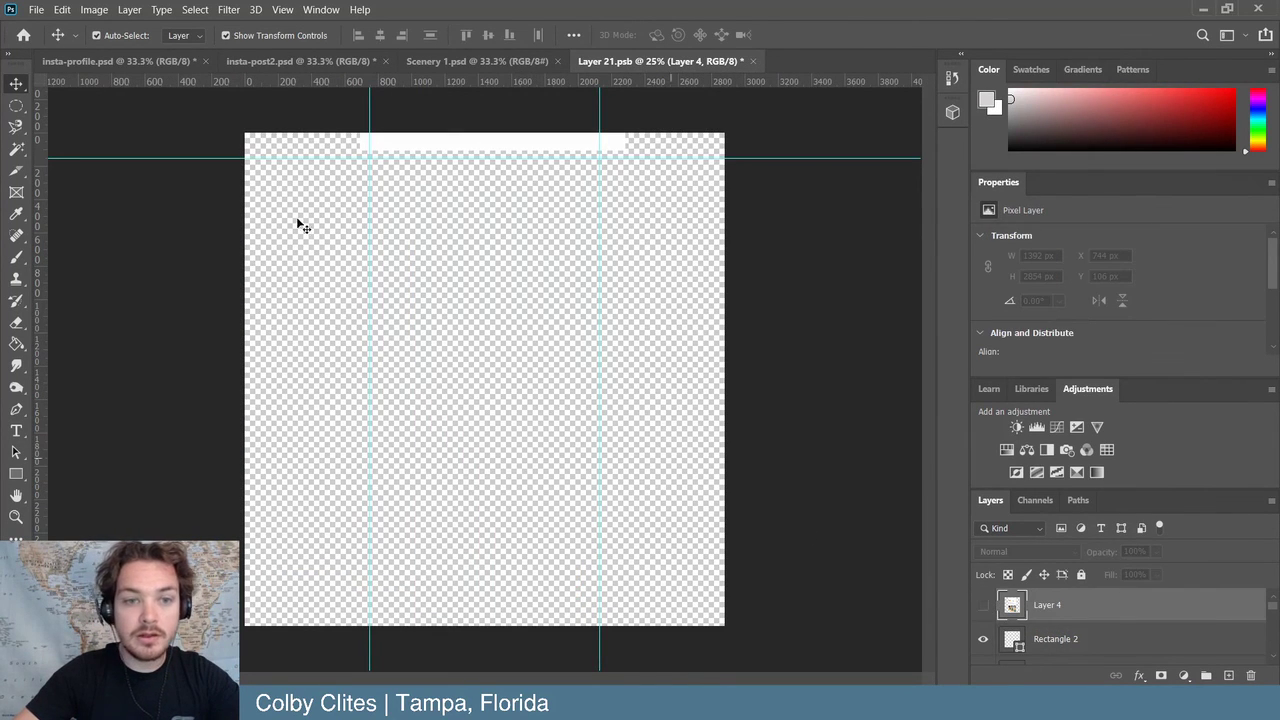
# - Open the insta-post2 JPG from the Social Mockups folder
pyautogui.click(30, 10)
pyautogui.click(60, 38)
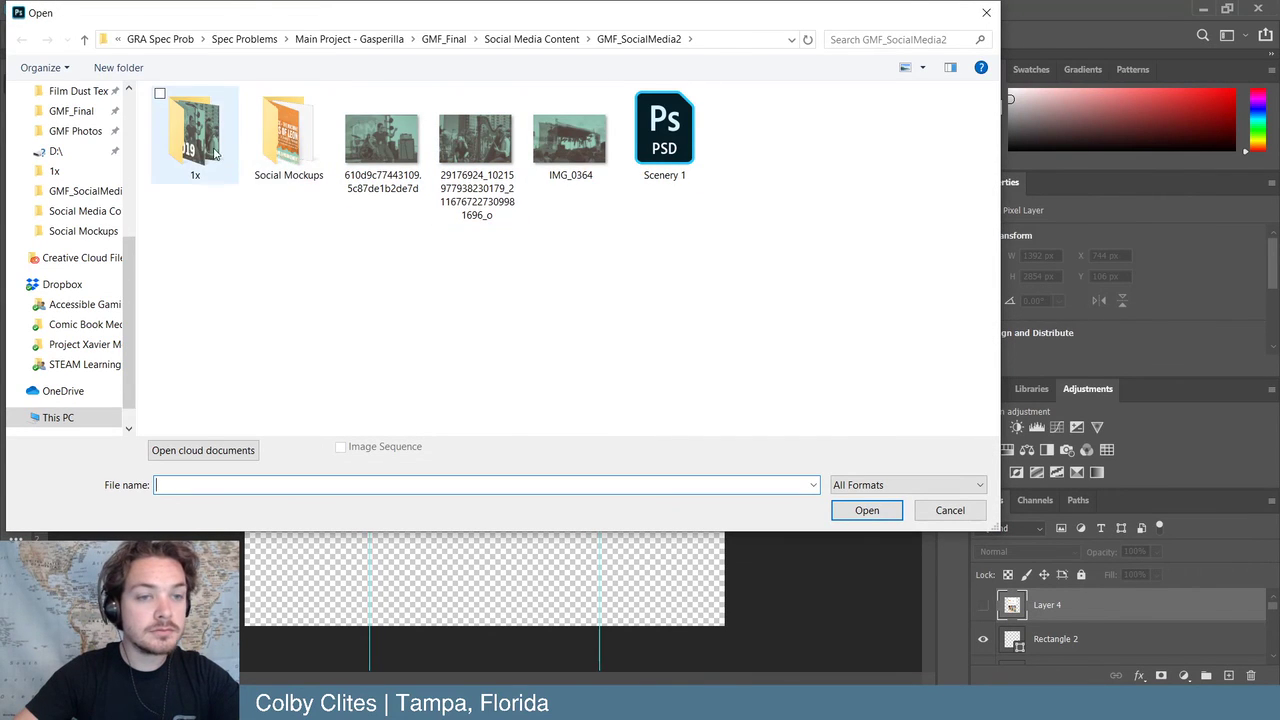
pyautogui.doubleClick(300, 148)
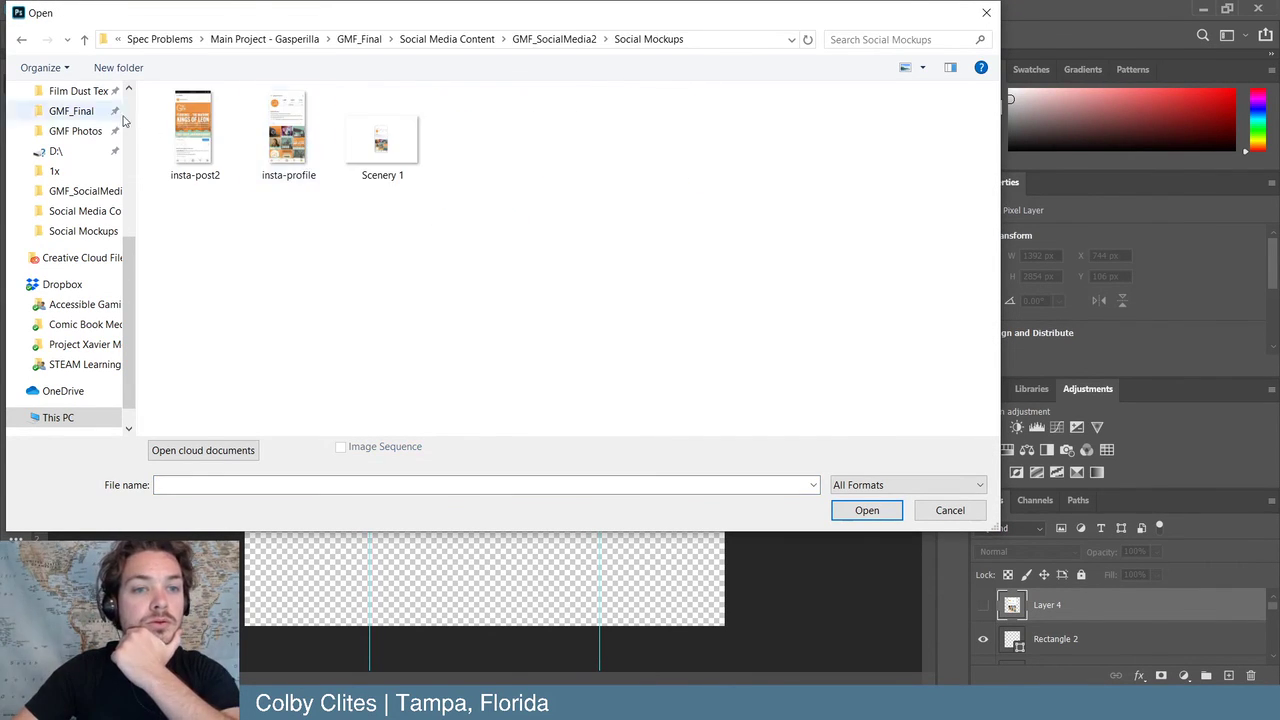
pyautogui.click(311, 165)
pyautogui.click(195, 130)
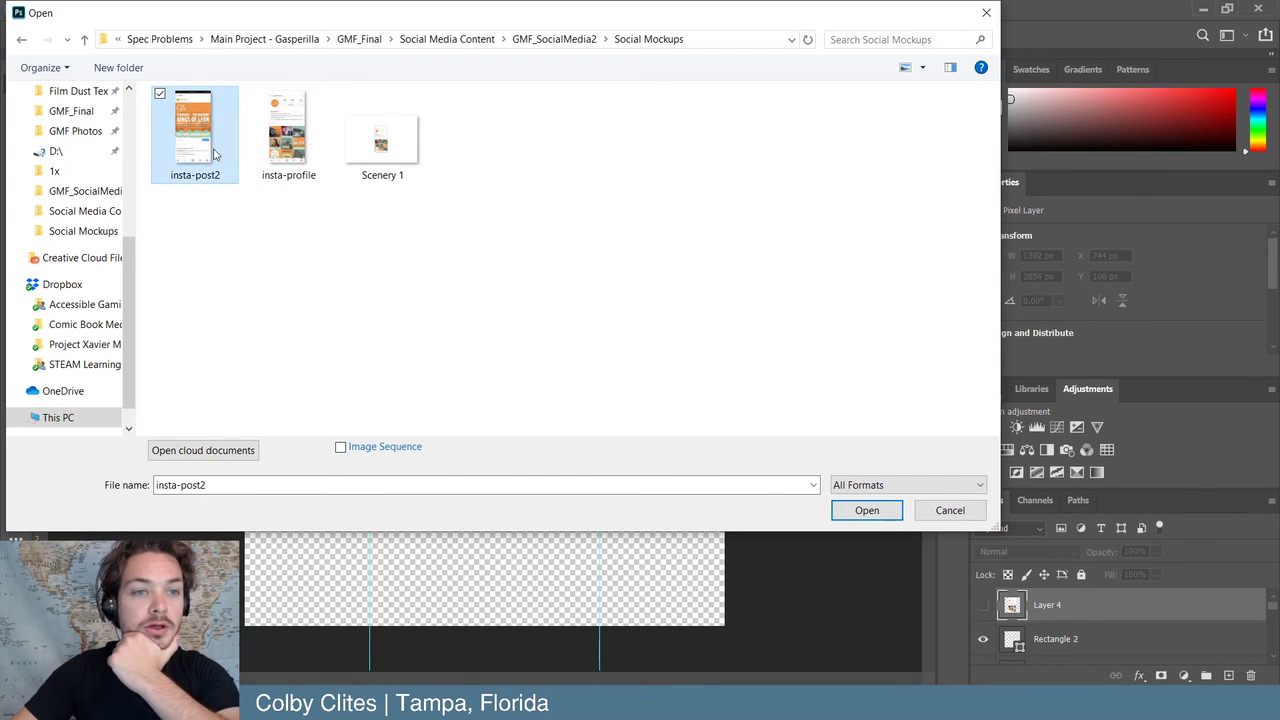
pyautogui.click(867, 510)
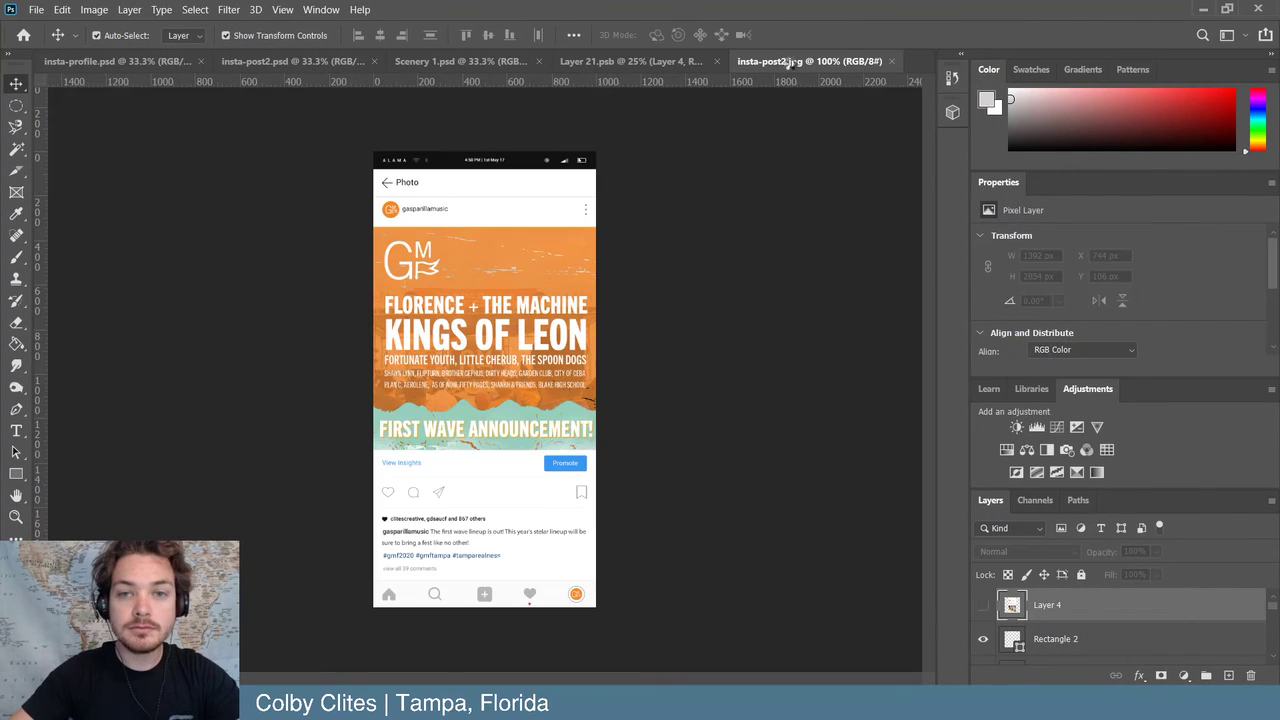
# - Float insta-post2.jpg in its own window and copy its image into Layer 21.psb, against the left vertical guide and the canvas's lower edge
pyautogui.moveTo(785, 63); pyautogui.dragTo(768, 130)
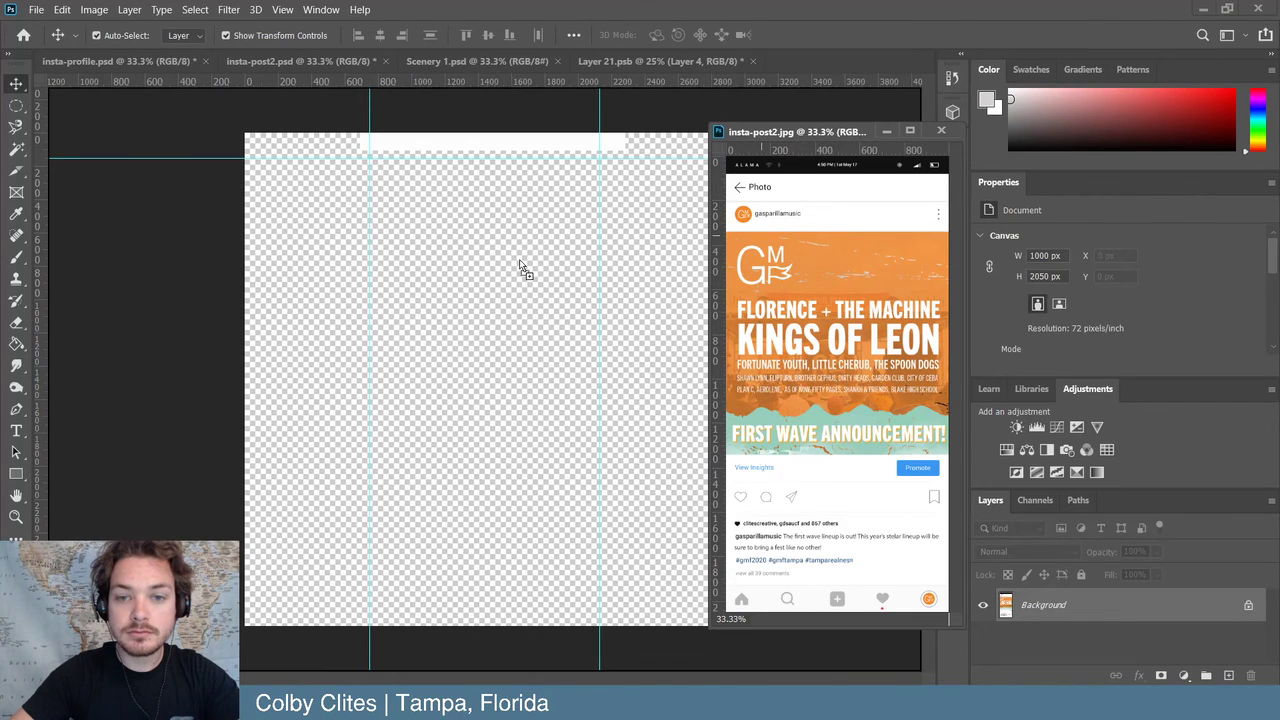
pyautogui.click(523, 269)
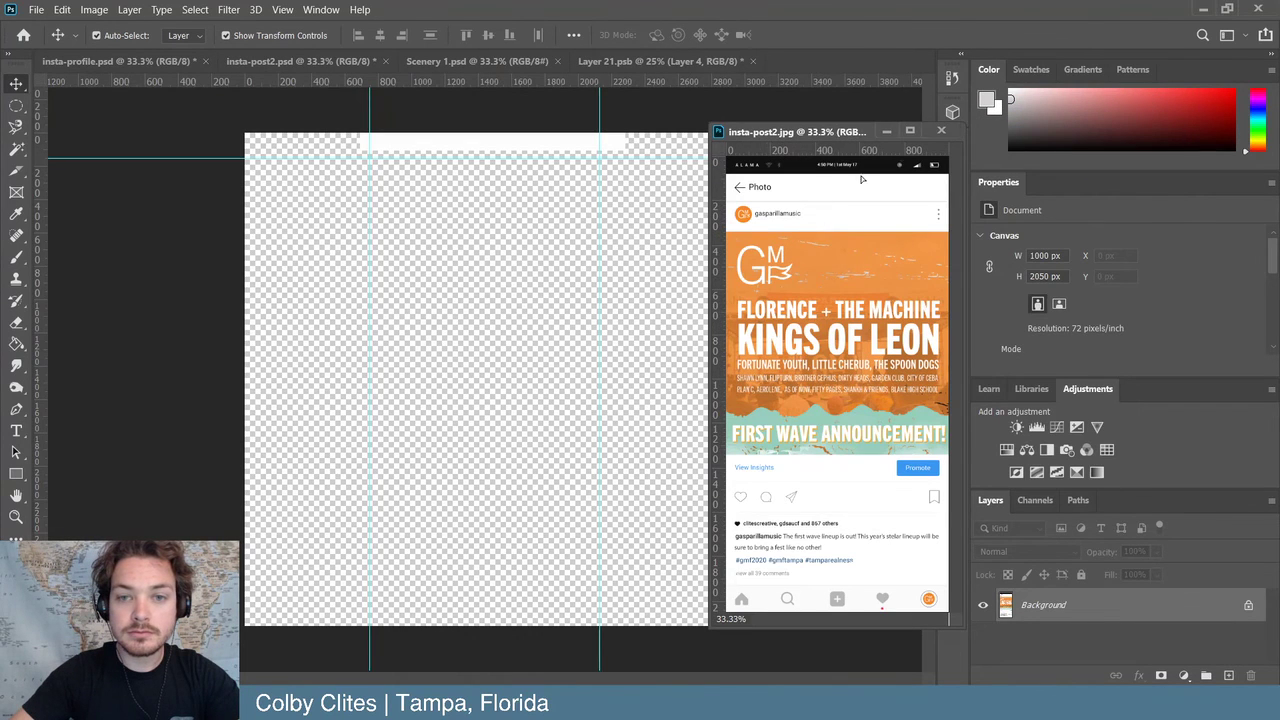
pyautogui.moveTo(797, 301); pyautogui.dragTo(430, 395)
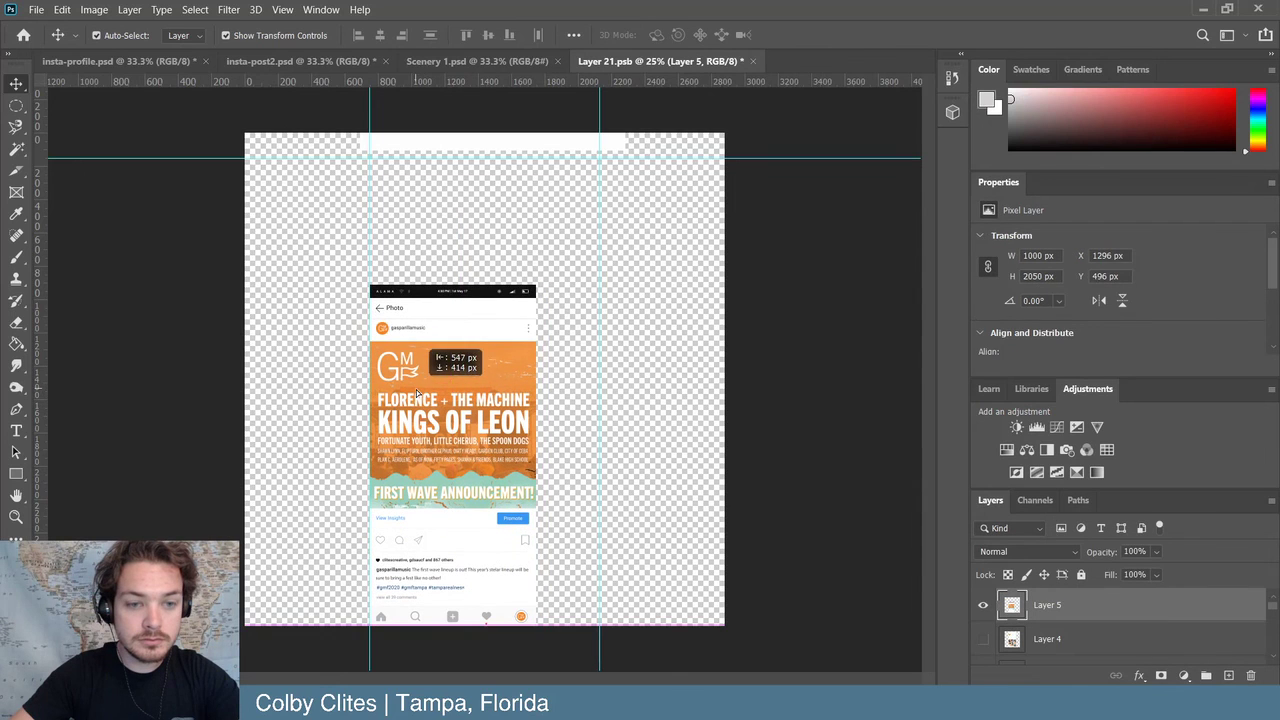
# - Scale the post image to 139.01% and fit it between the two vertical guides
pyautogui.moveTo(534, 285); pyautogui.dragTo(599, 151)
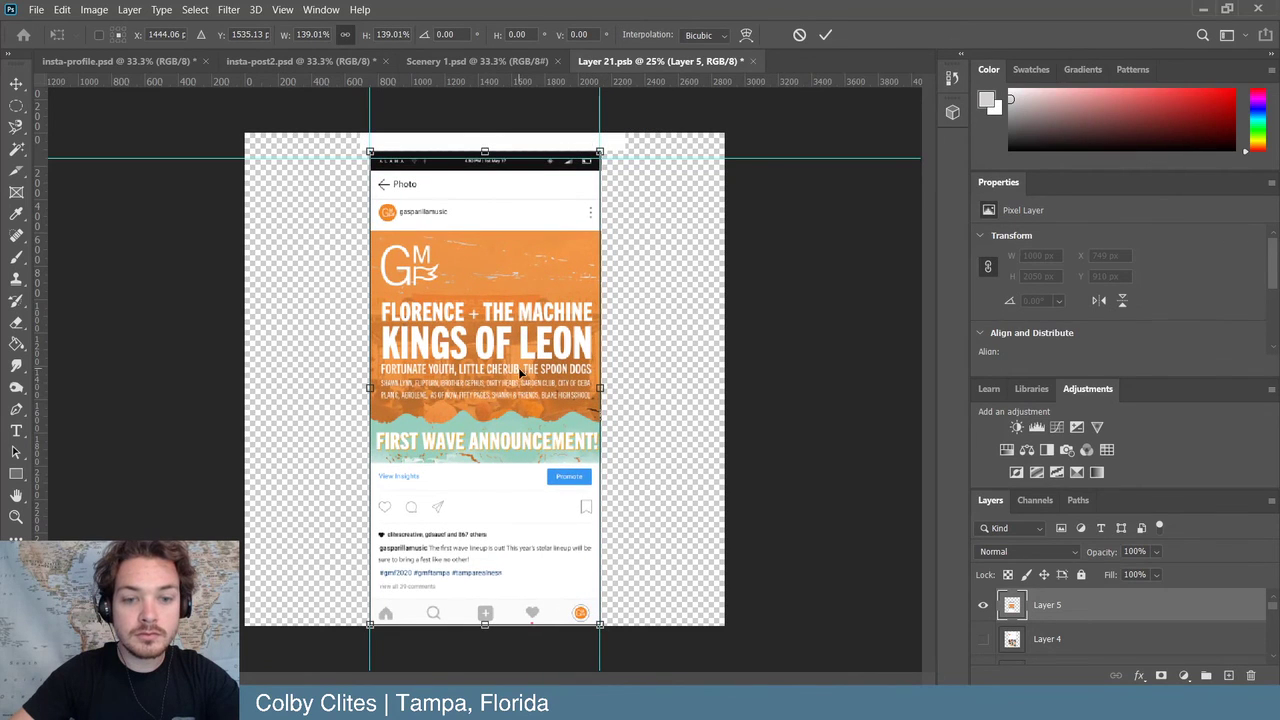
pyautogui.moveTo(518, 367)
pyautogui.mouseDown()
pyautogui.moveTo(512, 356)
pyautogui.moveTo(527, 370)
pyautogui.mouseUp()
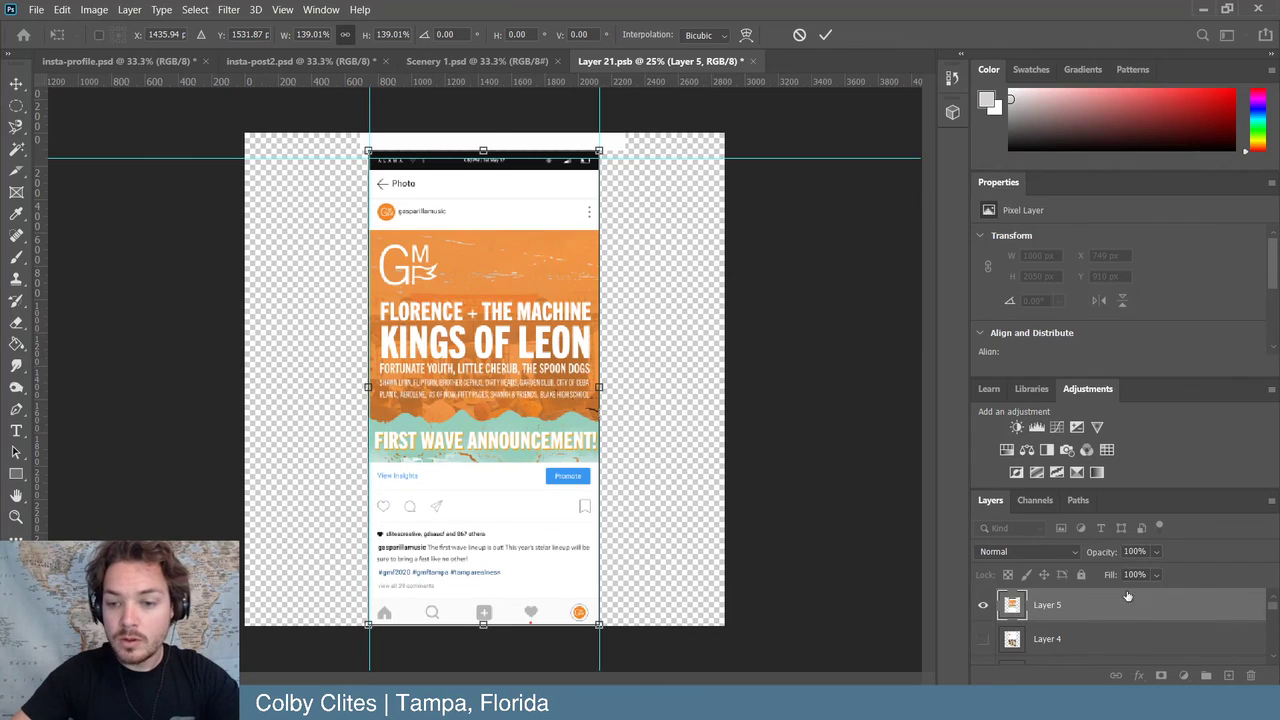
pyautogui.scroll(-3, 1051, 618)
pyautogui.scroll(2, 1030, 610)
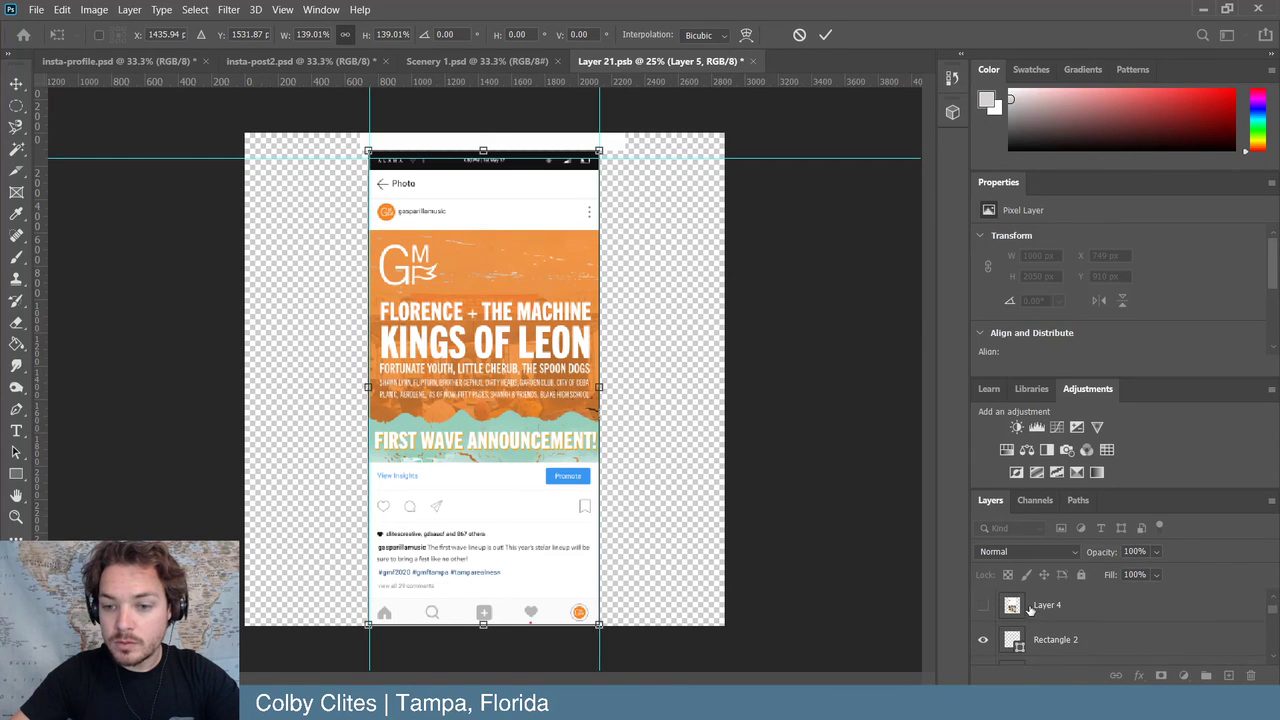
pyautogui.press('Return')
# - Move Rectangle 2 above Layer 5 and enlarge it to 155.93% to cover the post's black status bar
pyautogui.click(1055, 640)
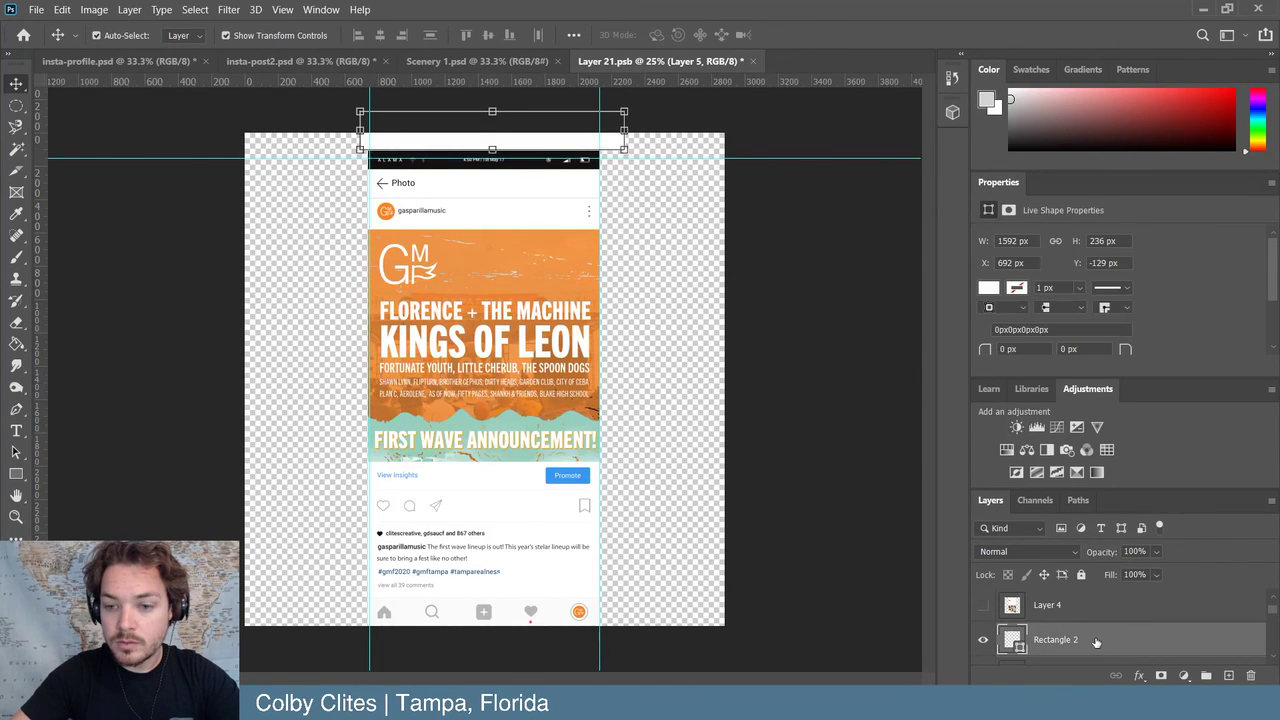
pyautogui.moveTo(1094, 646); pyautogui.dragTo(1080, 572)
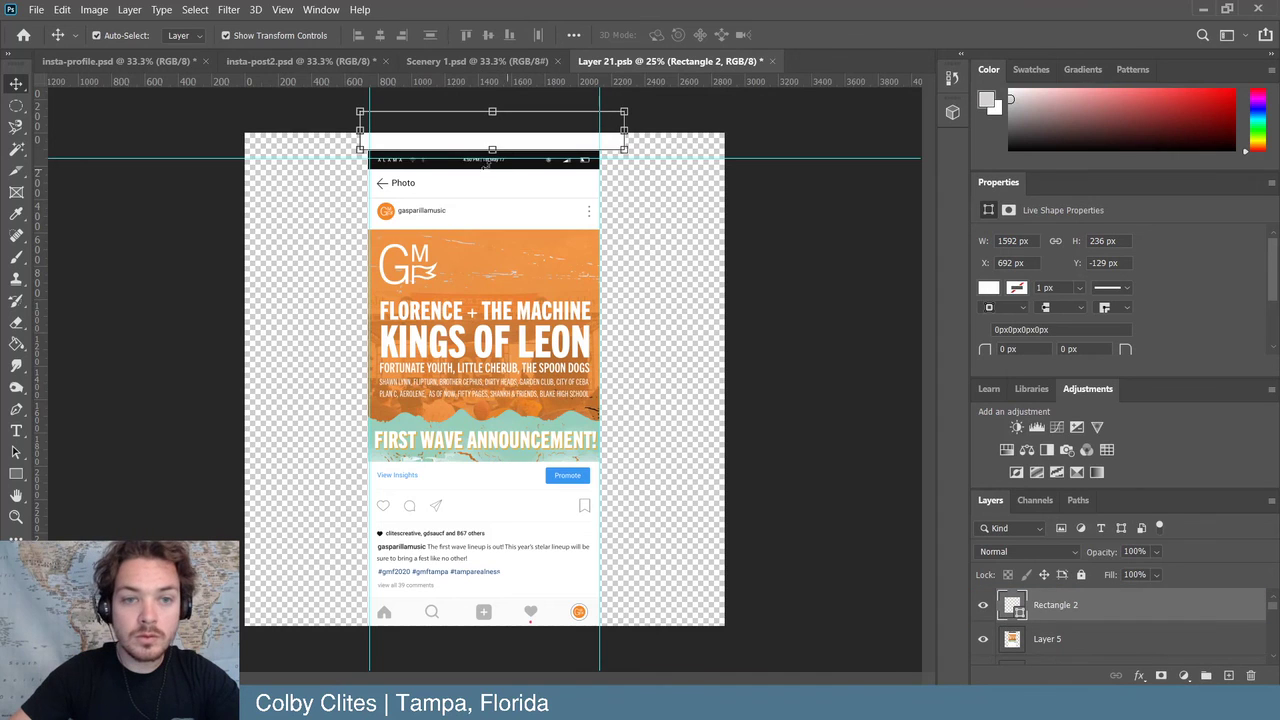
pyautogui.moveTo(493, 148); pyautogui.dragTo(494, 159)
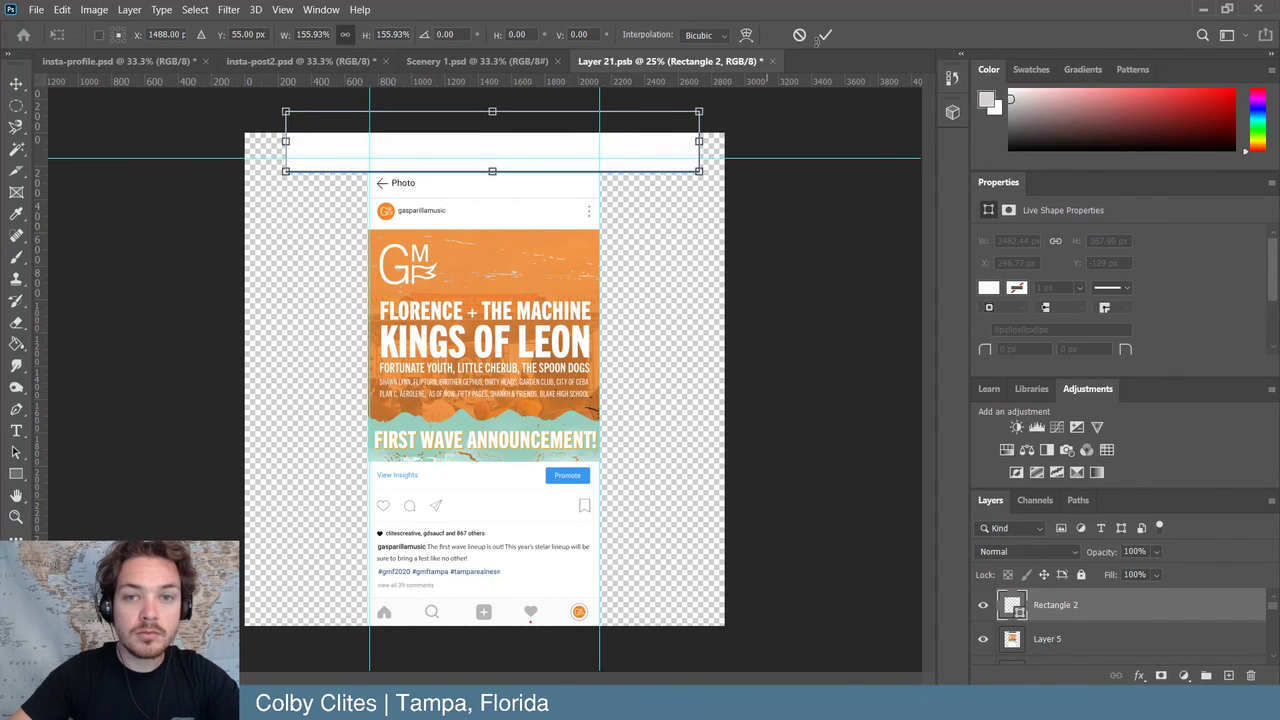
pyautogui.click(840, 117)
# - Save Layer 21.psb with the post image and switch back to Scenery 1.psd
pyautogui.click(35, 9)
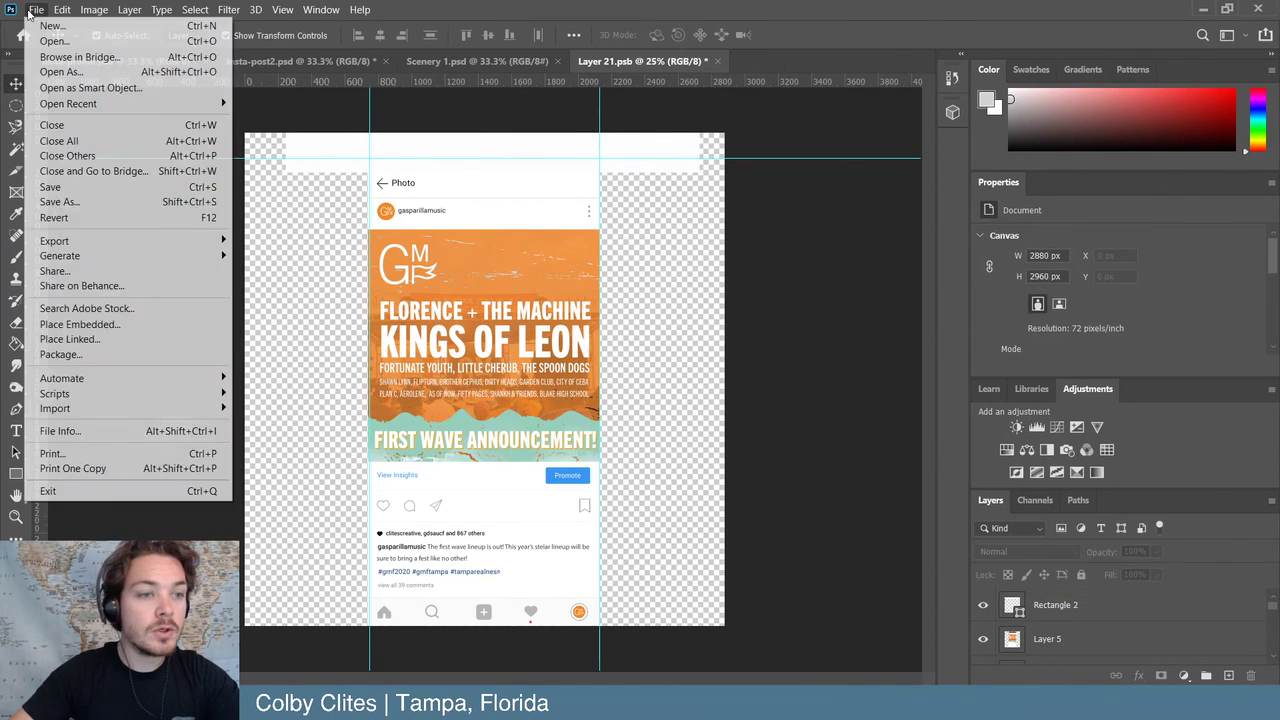
pyautogui.click(50, 187)
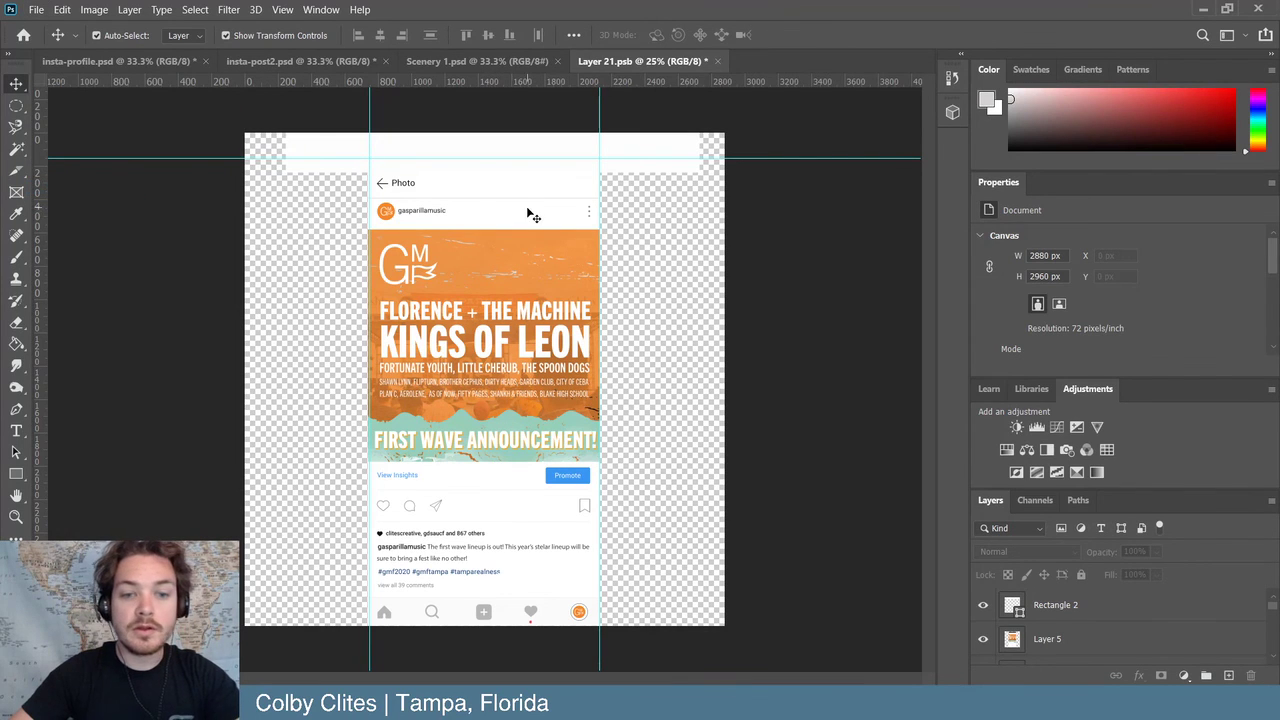
pyautogui.click(496, 61)
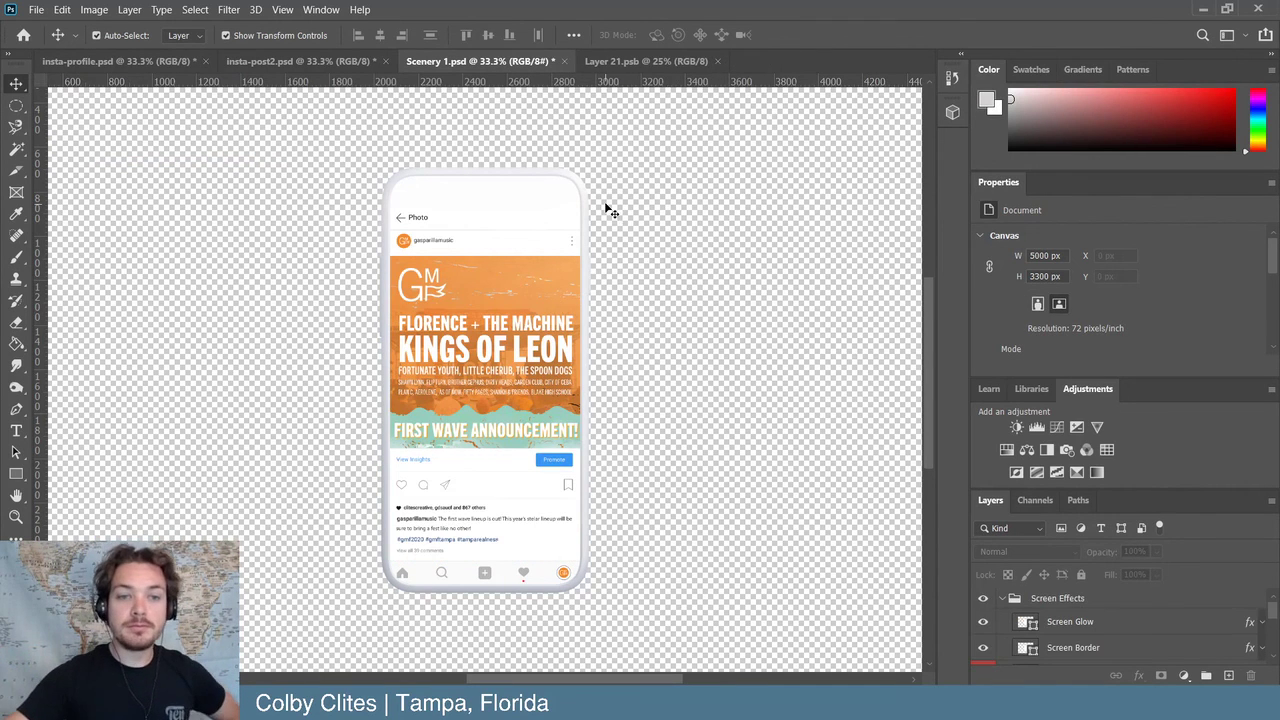
# - Export the post mockup as a transparent PNG named Scenery 2 in the Social Mockups folder
pyautogui.click(35, 9)
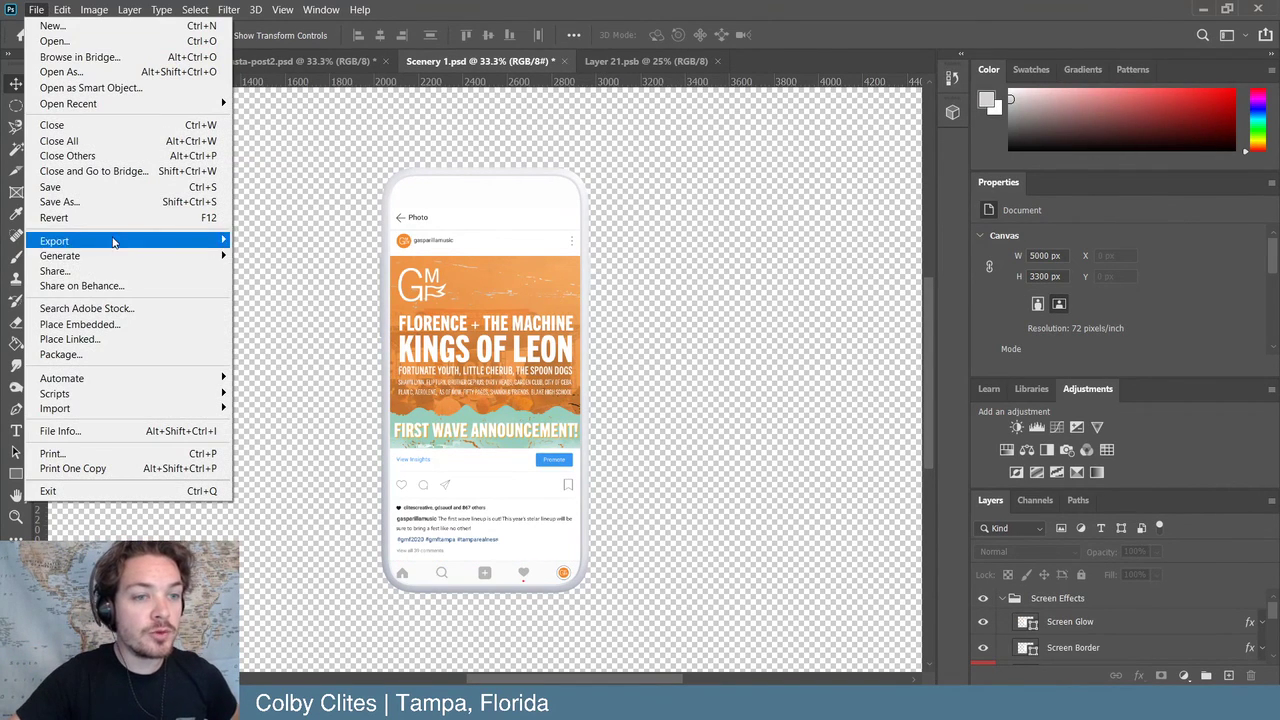
pyautogui.moveTo(113, 241)
pyautogui.click(352, 263)
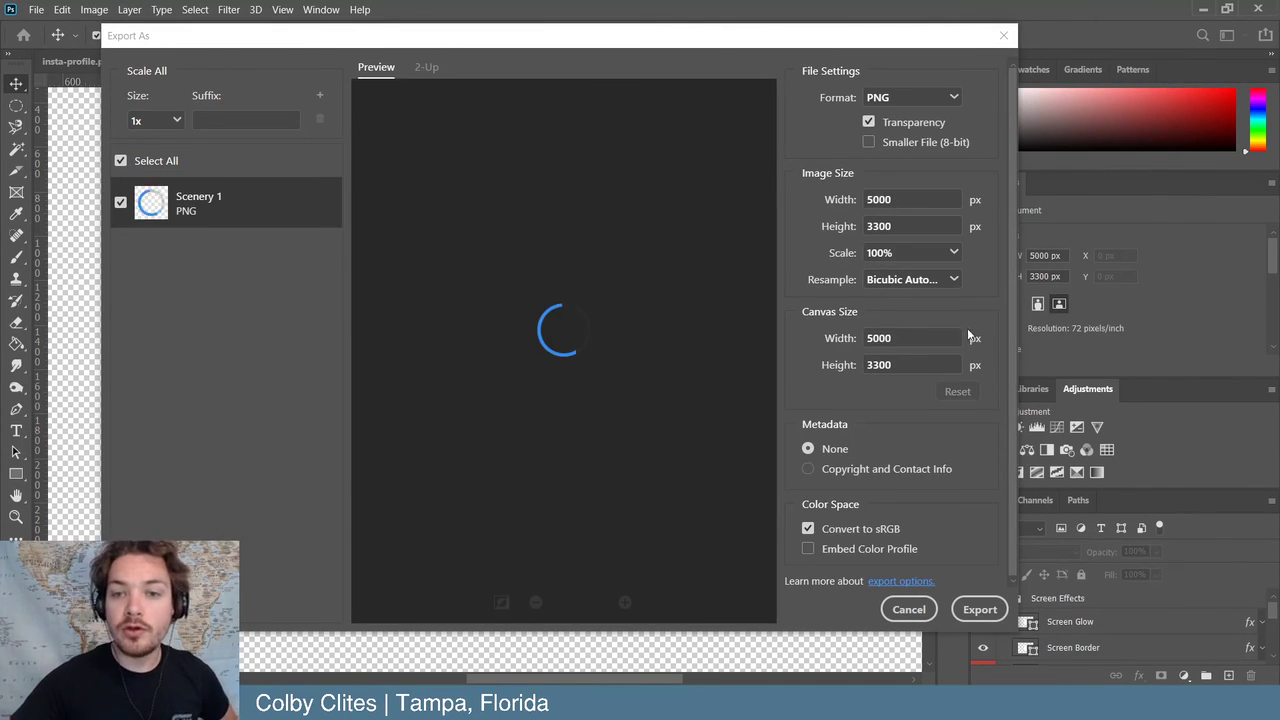
pyautogui.click(978, 609)
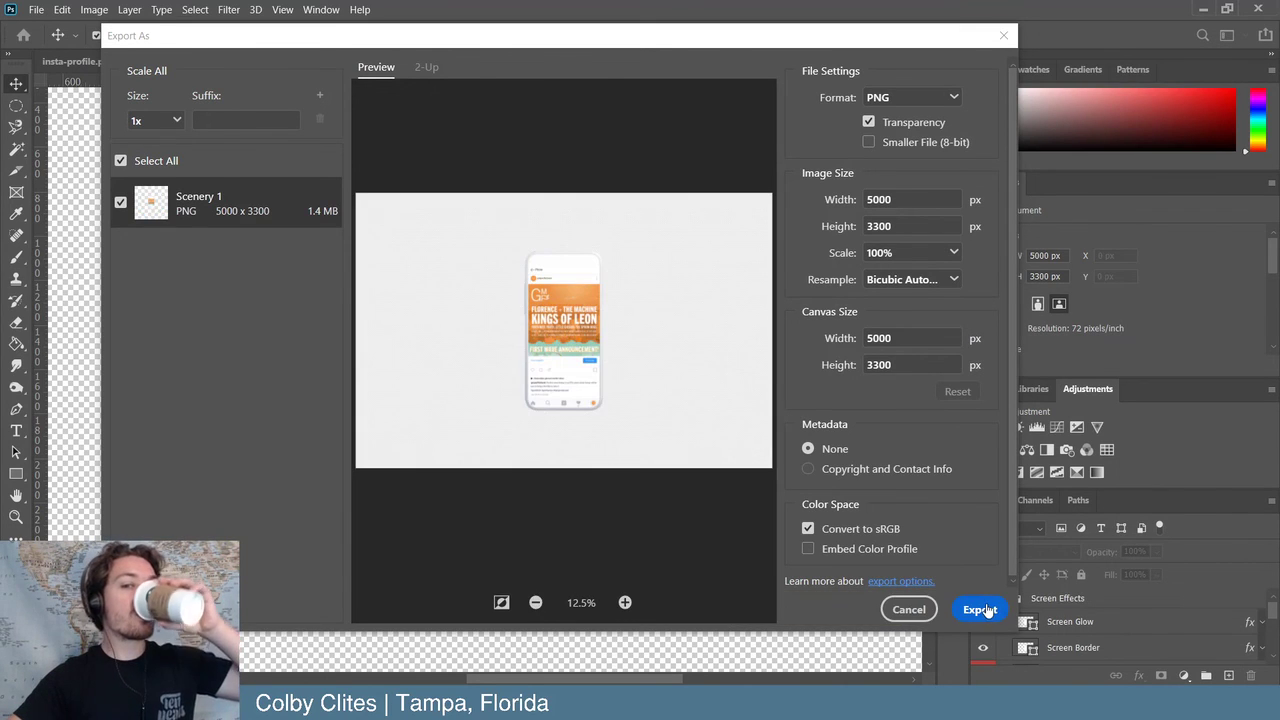
pyautogui.click(984, 612)
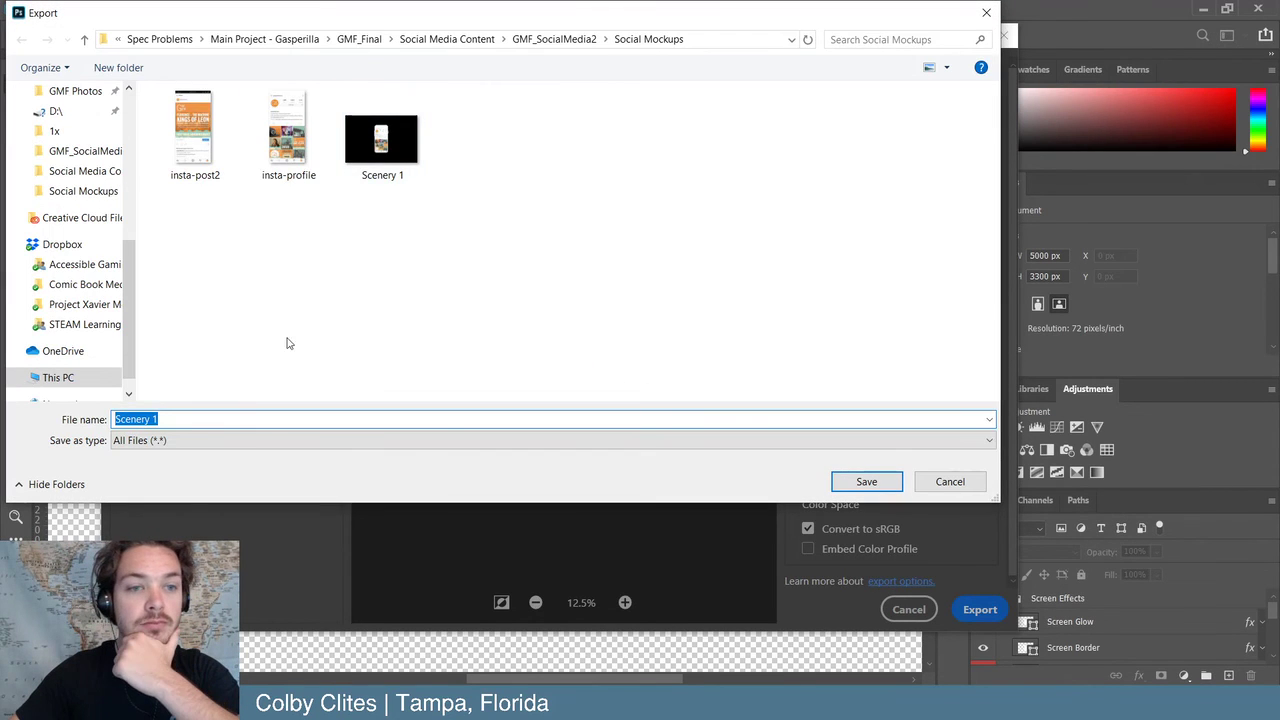
pyautogui.click(212, 420)
pyautogui.press('BackSpace')
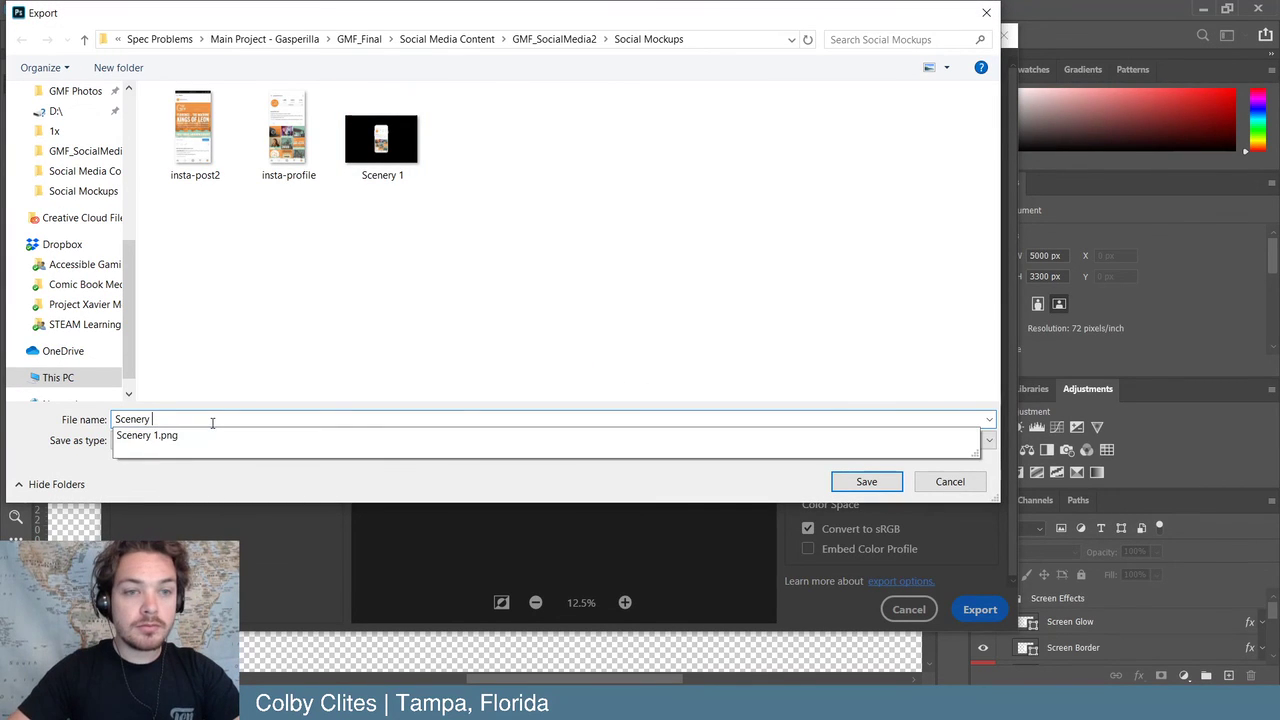
pyautogui.write('2')
pyautogui.press('Return')
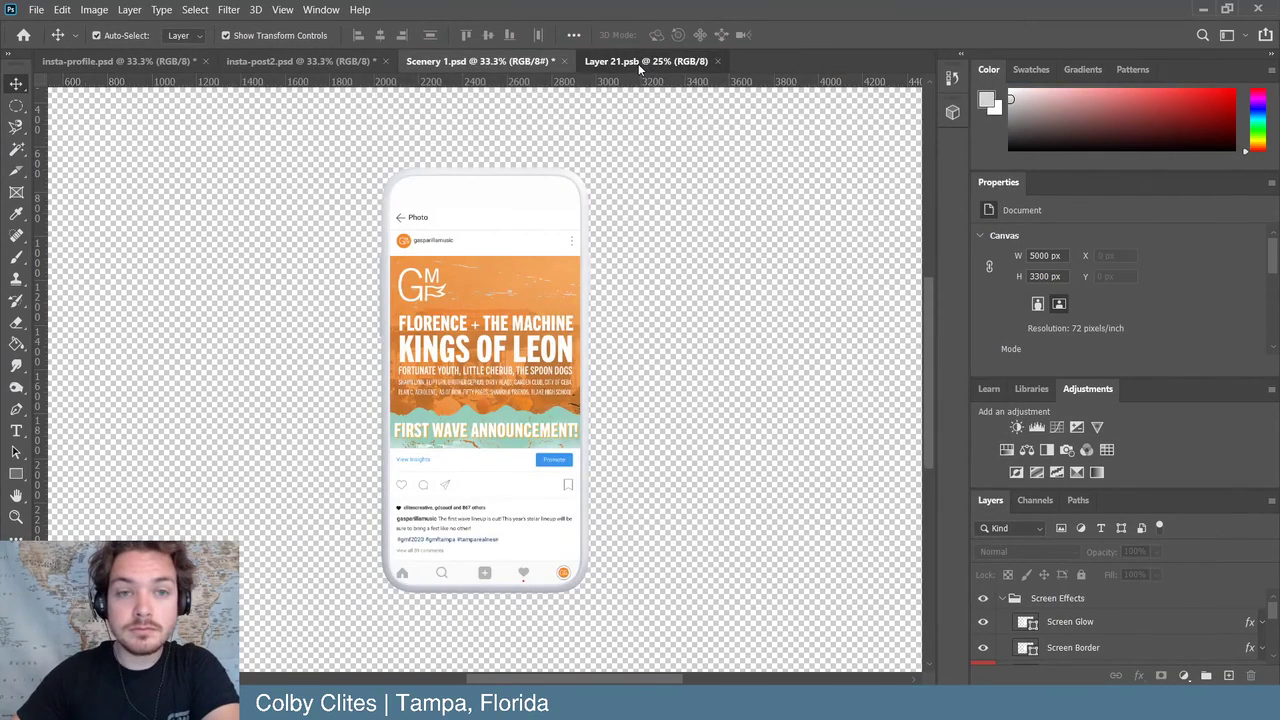
# - Close Layer 21.psb, discard the changes to Scenery 1.psd while closing it, and close insta-post2.psd and insta-profile.psd
pyautogui.click(640, 61)
pyautogui.click(717, 61)
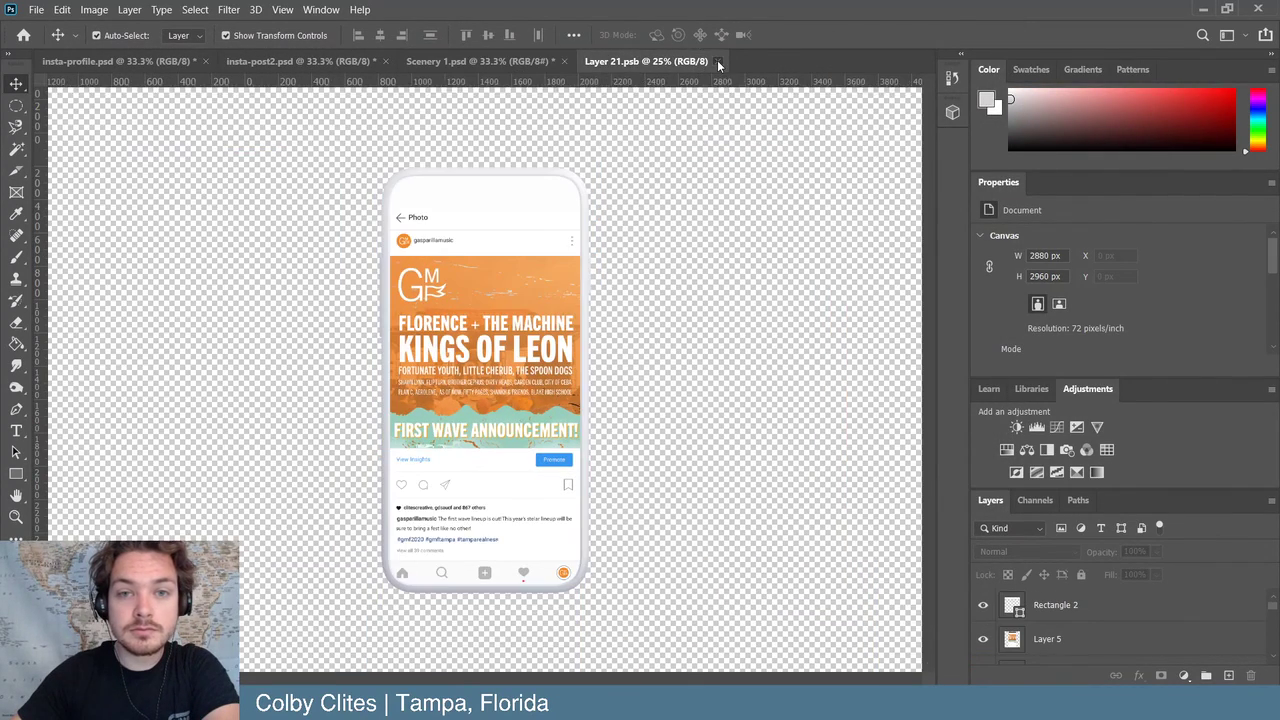
pyautogui.click(564, 61)
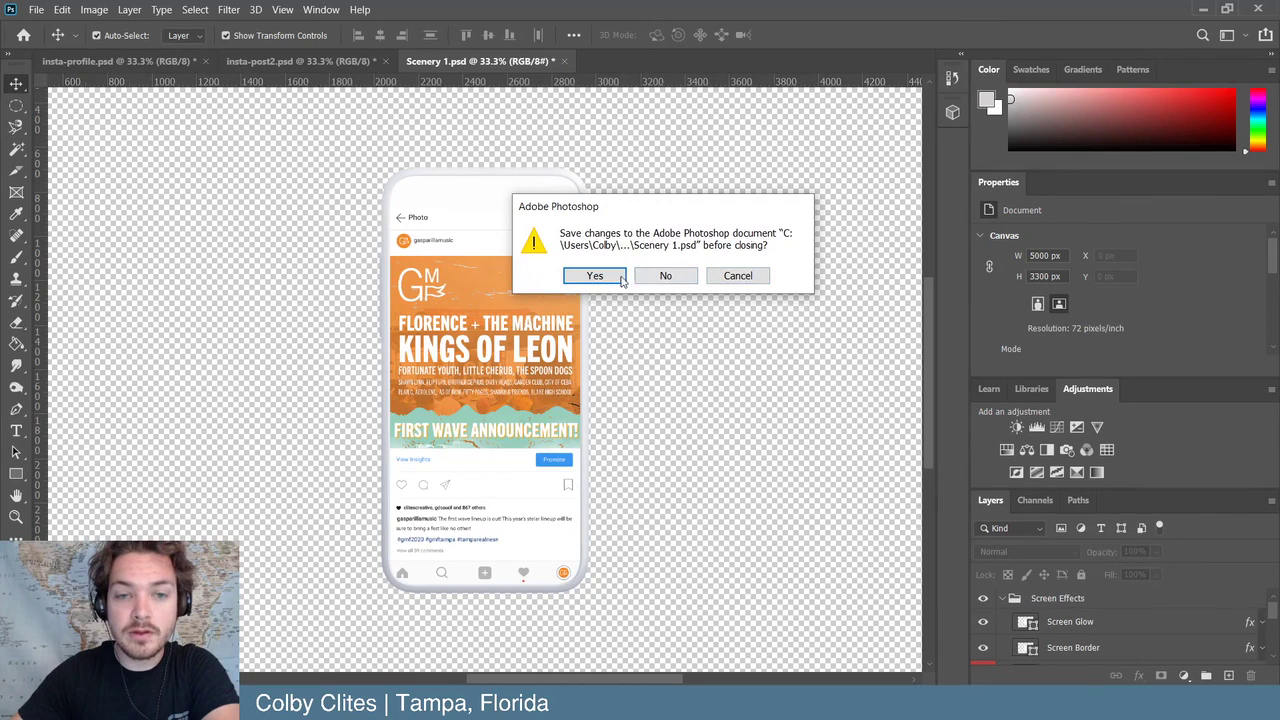
pyautogui.click(665, 275)
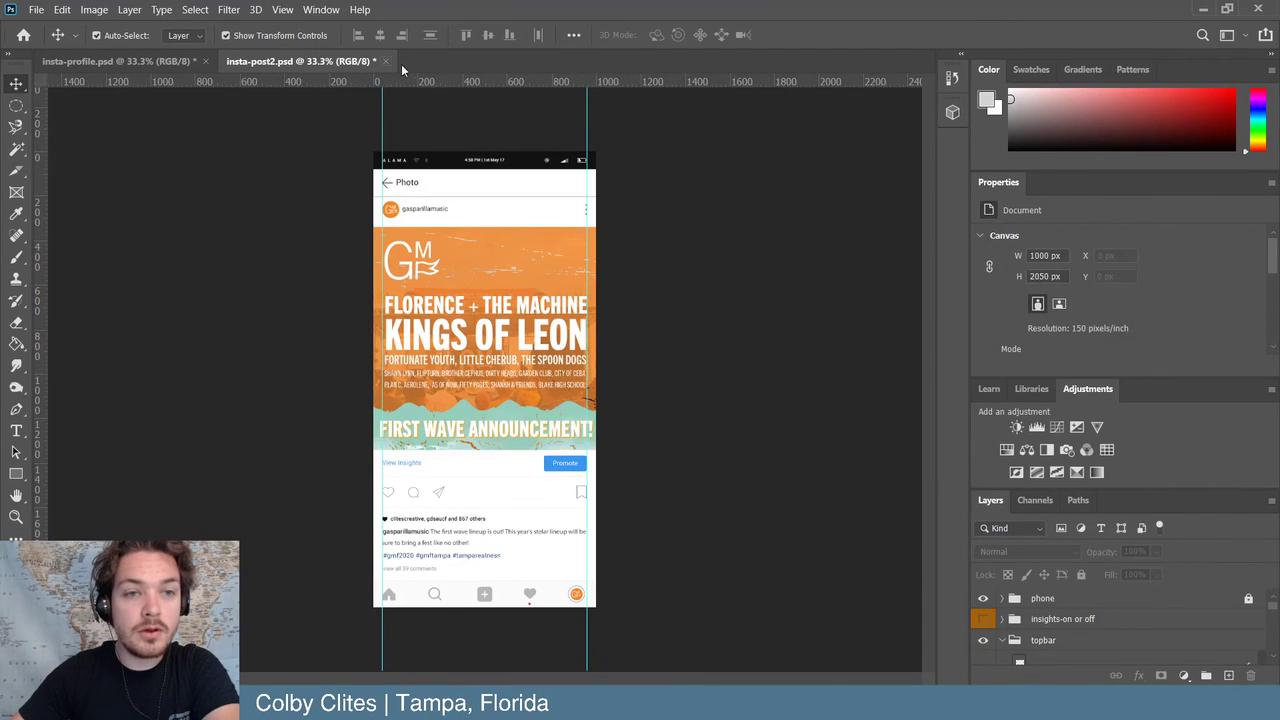
pyautogui.click(385, 61)
pyautogui.click(596, 276)
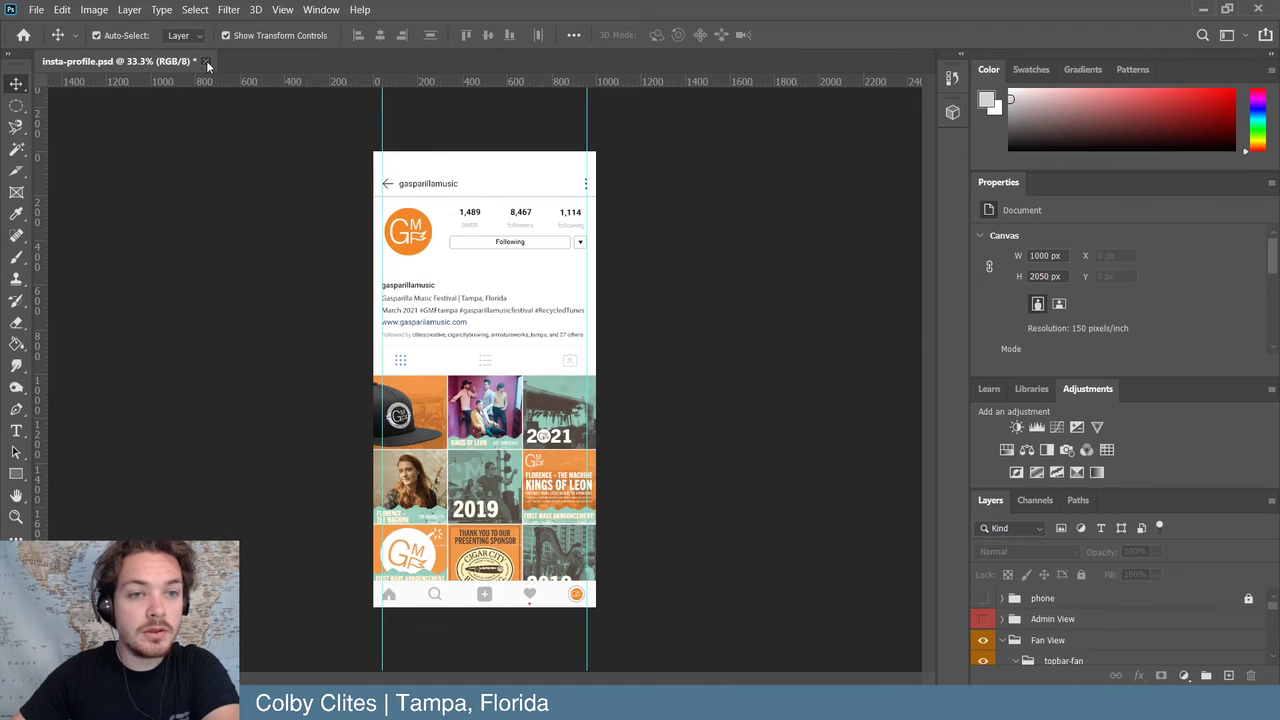
pyautogui.click(206, 61)
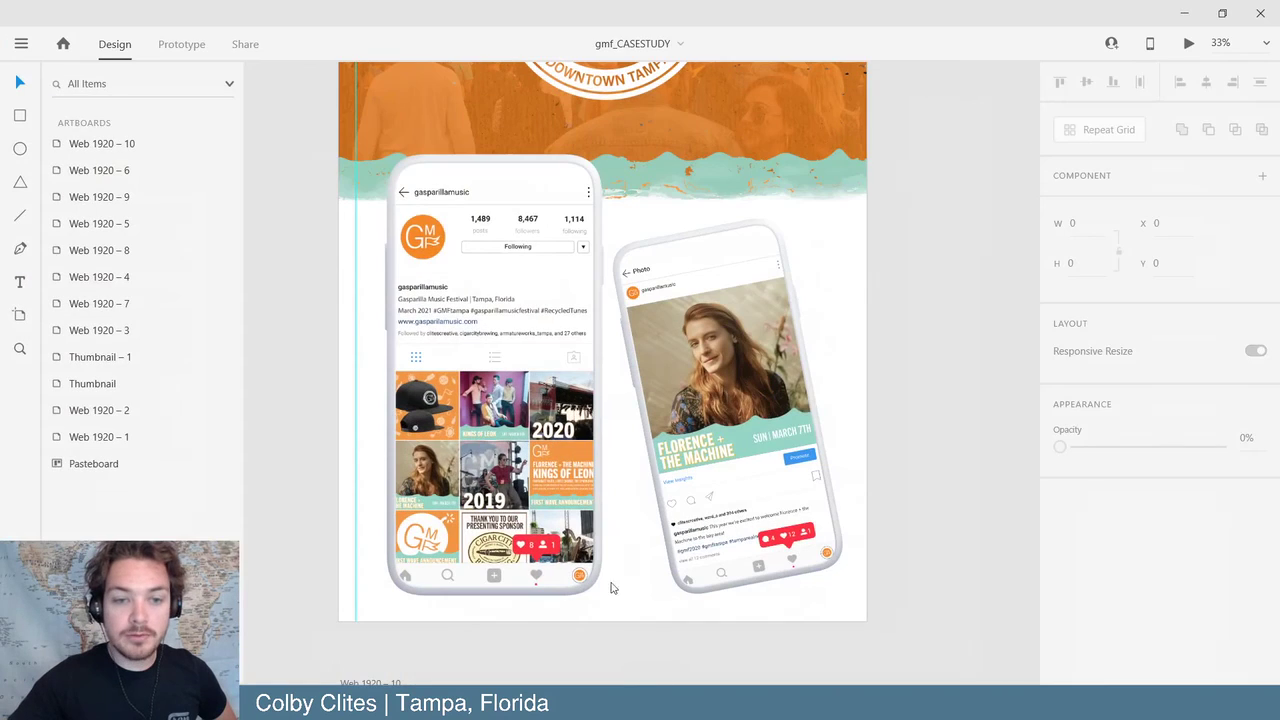
# - Switch to Adobe XD and delete both old phone mockup images from the Web 1920 – 9 artboard
pyautogui.scroll(2, 540, 286)
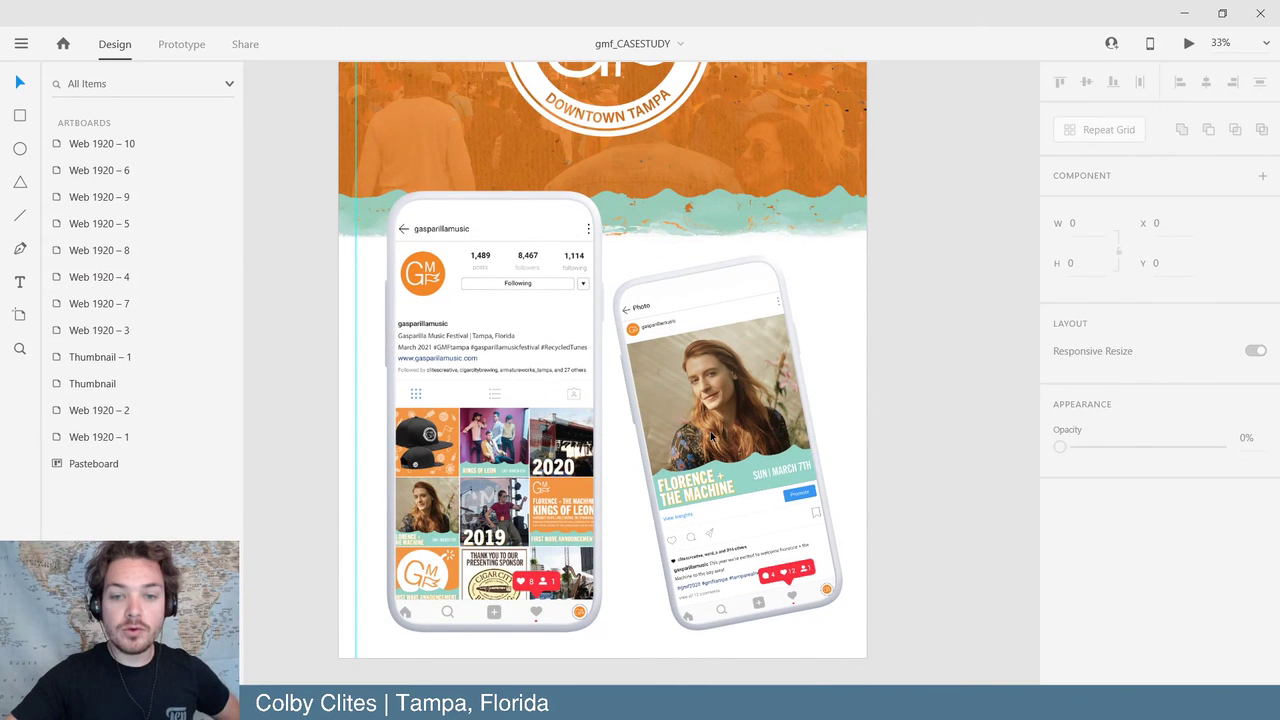
pyautogui.click(728, 362)
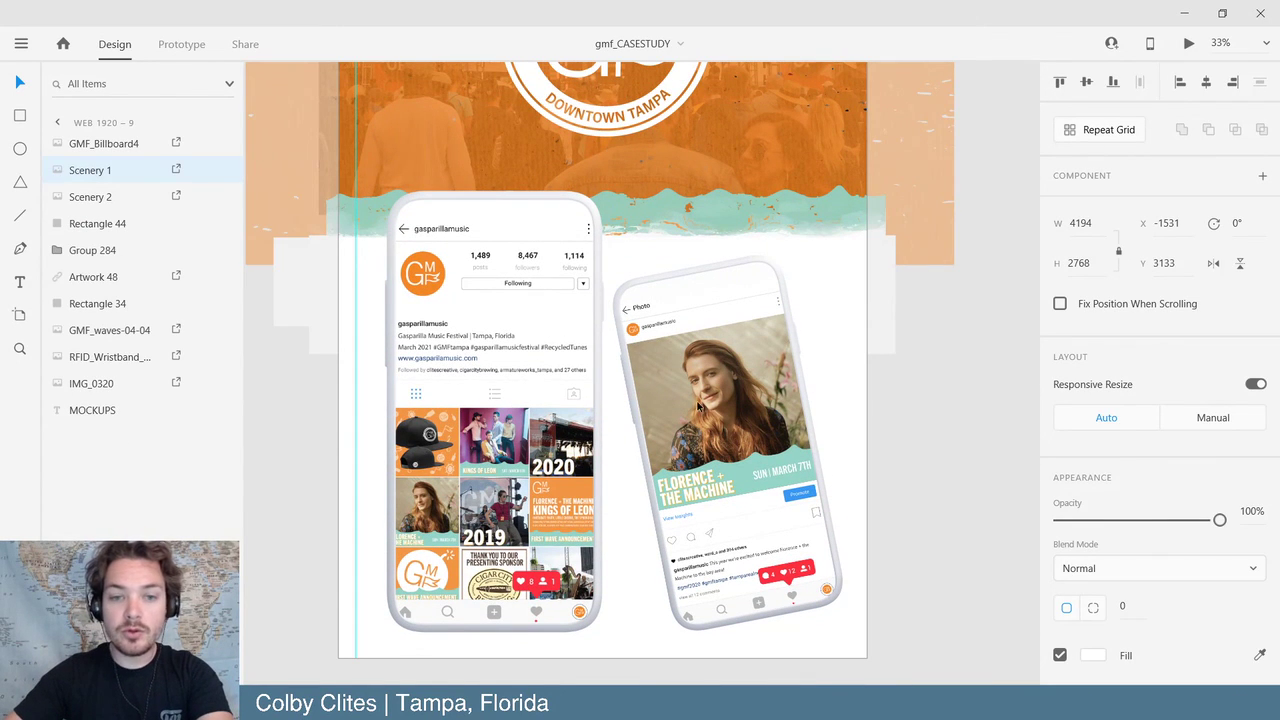
pyautogui.rightClick(463, 391)
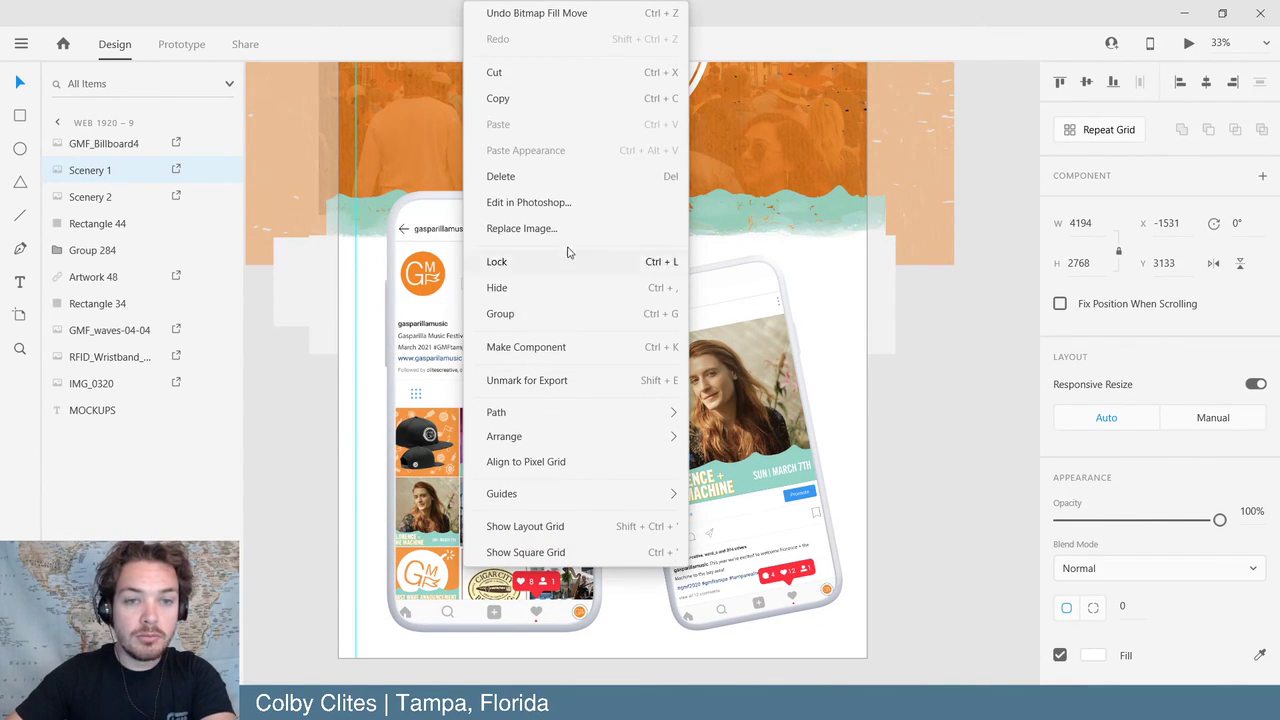
pyautogui.click(348, 464)
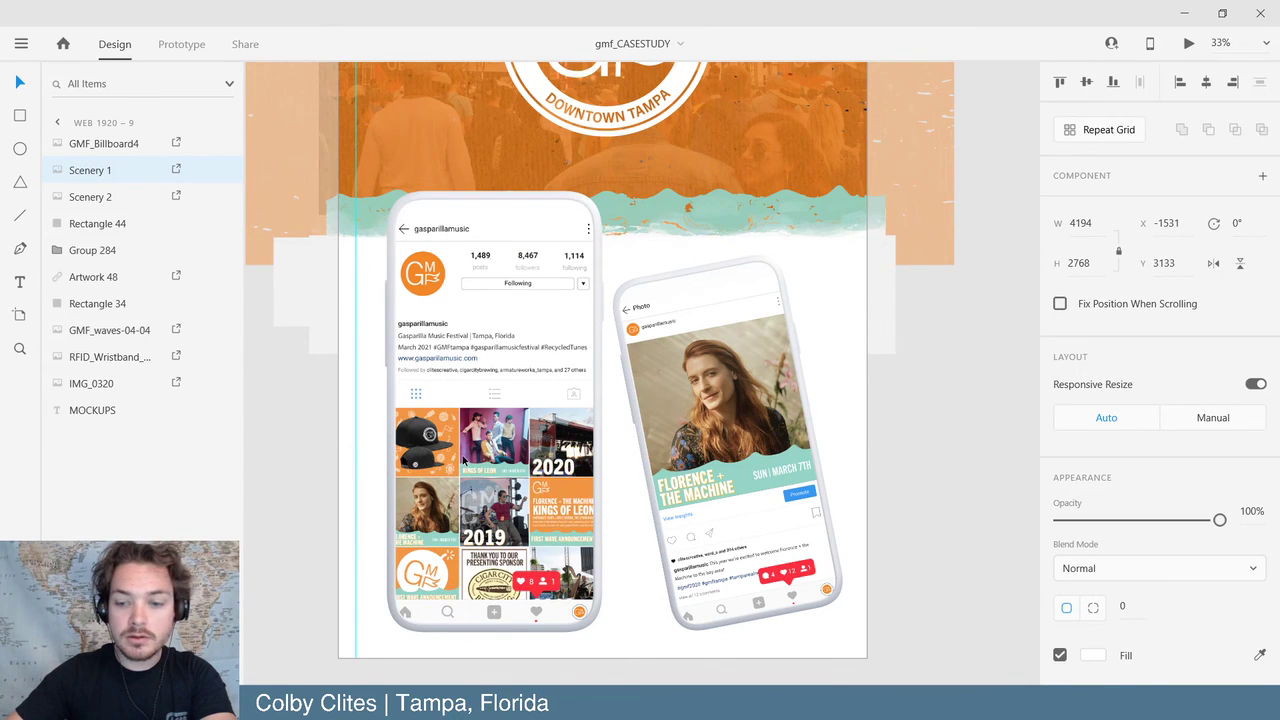
pyautogui.press('Delete')
pyautogui.click(756, 441)
pyautogui.press('Delete')
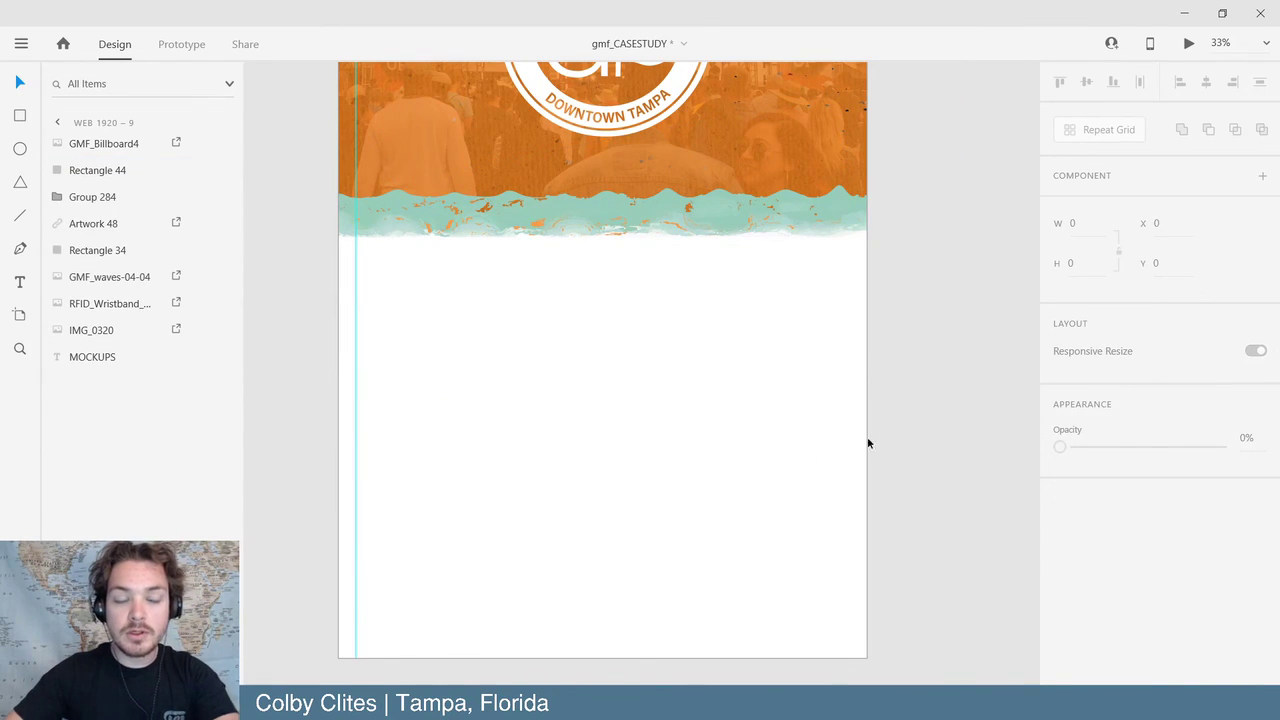
# - Bring the exported Scenery 1 image from the mockups folder into the Web 1920 – 9 artboard, over its empty white section
pyautogui.moveTo(470, 705)
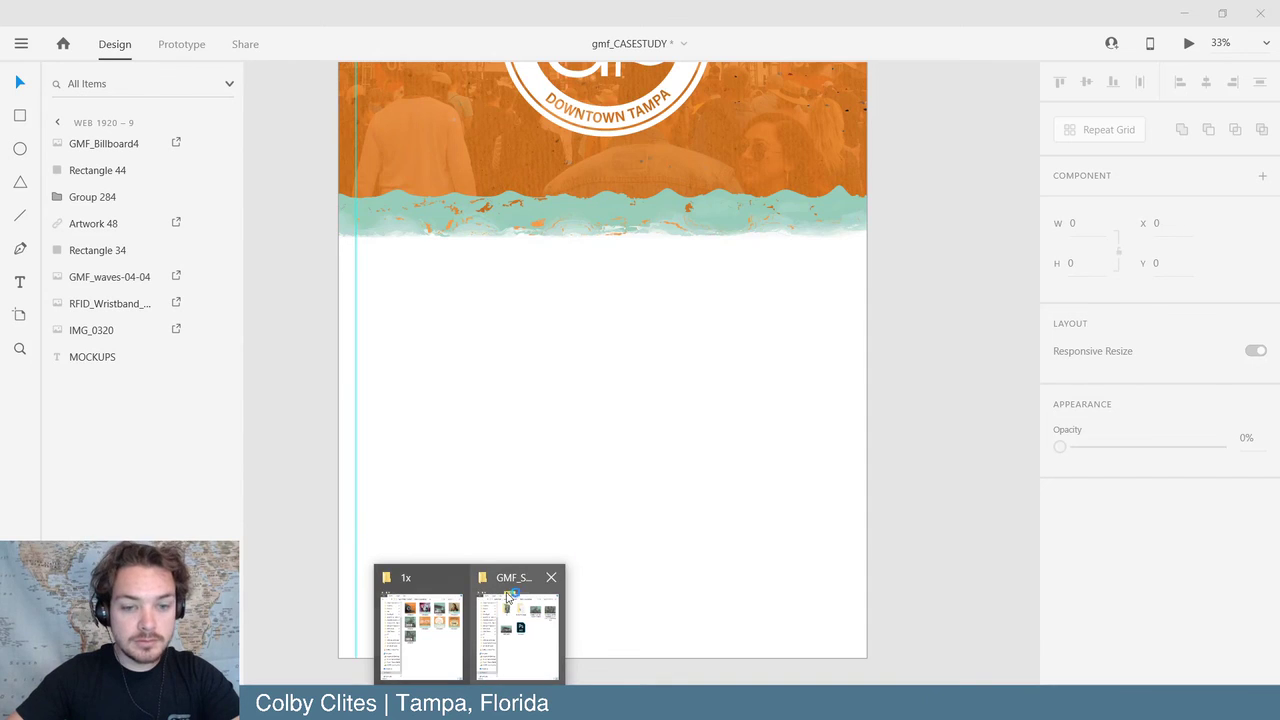
pyautogui.moveTo(531, 613)
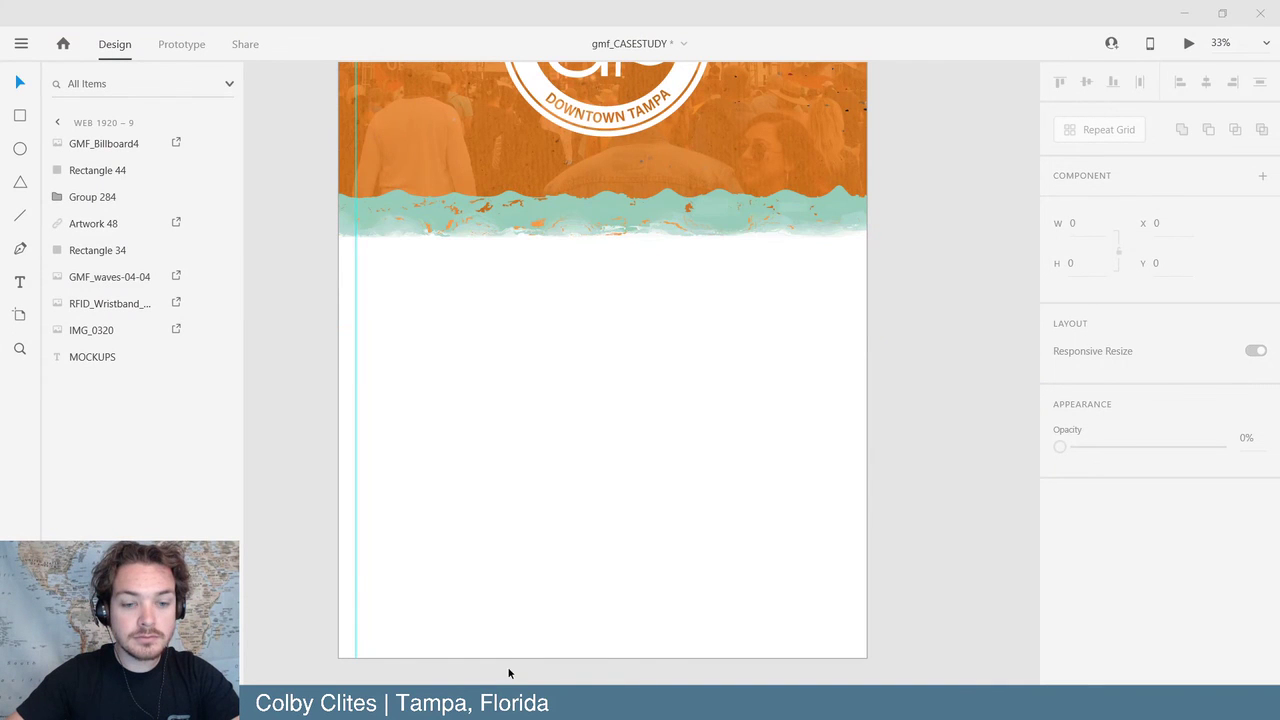
pyautogui.moveTo(508, 700)
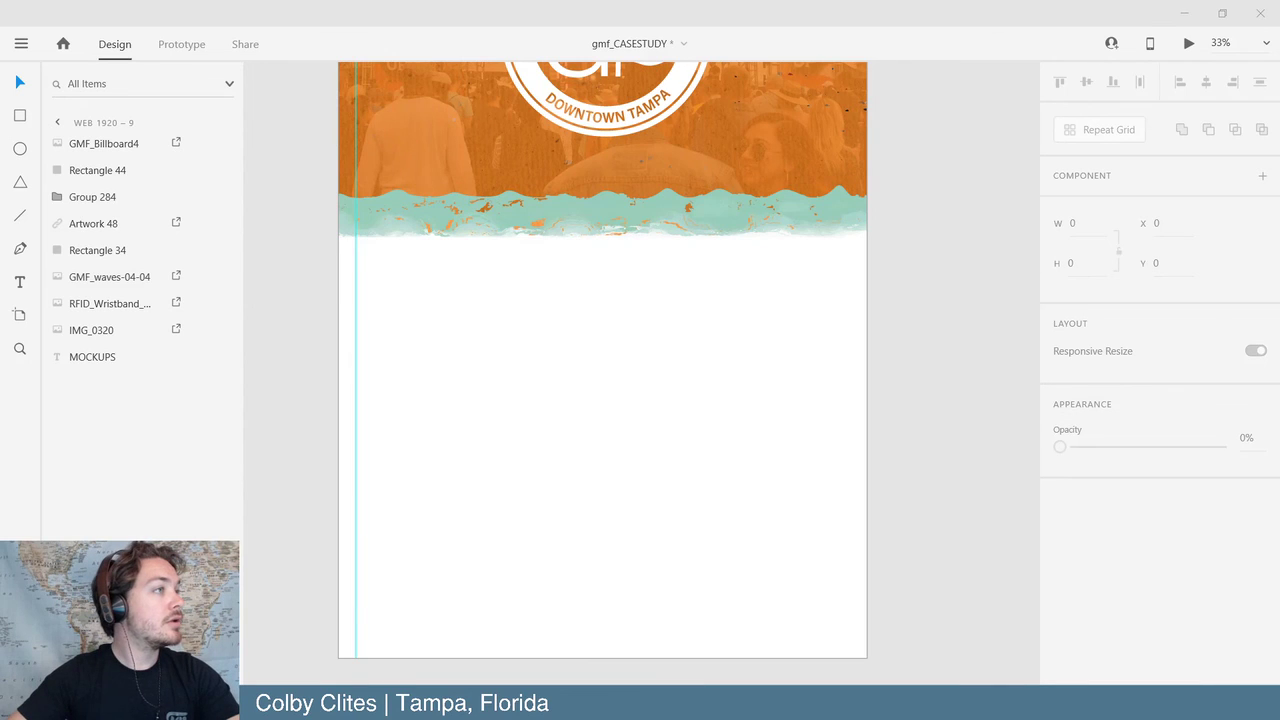
pyautogui.moveTo(895, 377); pyautogui.dragTo(277, 370)
pyautogui.moveTo(805, 542); pyautogui.dragTo(430, 131)
pyautogui.moveTo(551, 395); pyautogui.dragTo(559, 405)
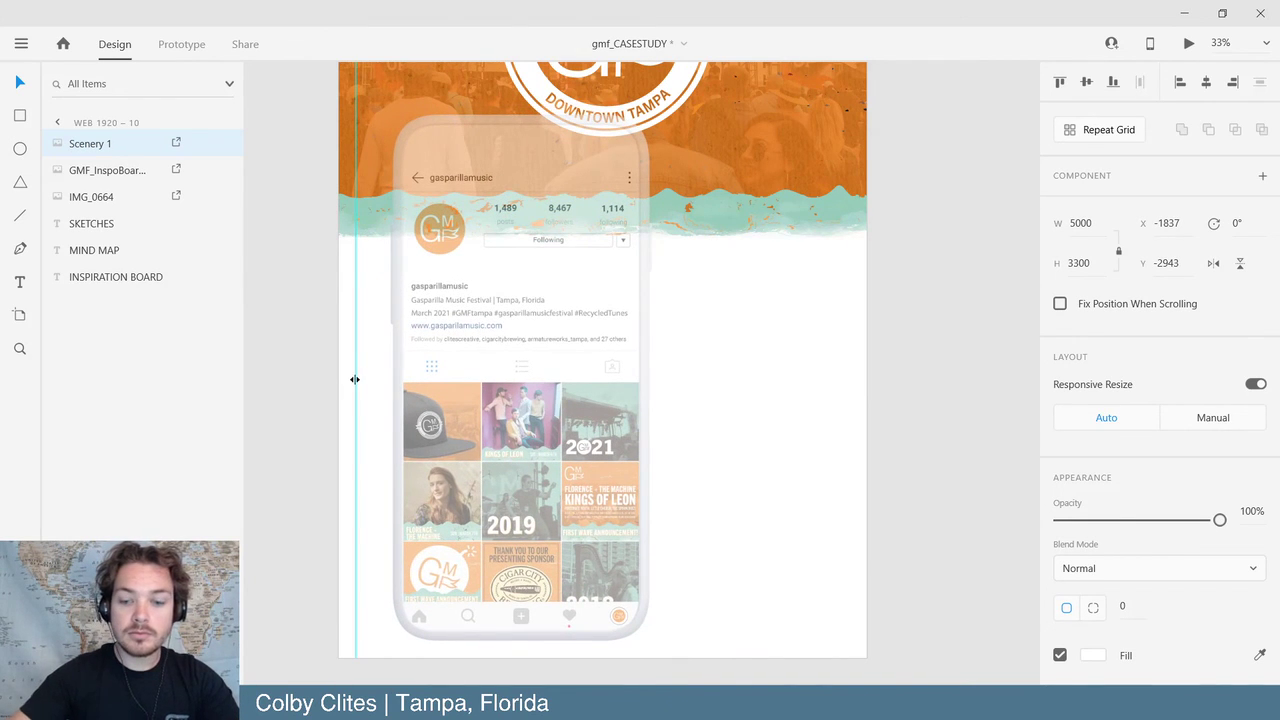
pyautogui.scroll(-5, 355, 379)
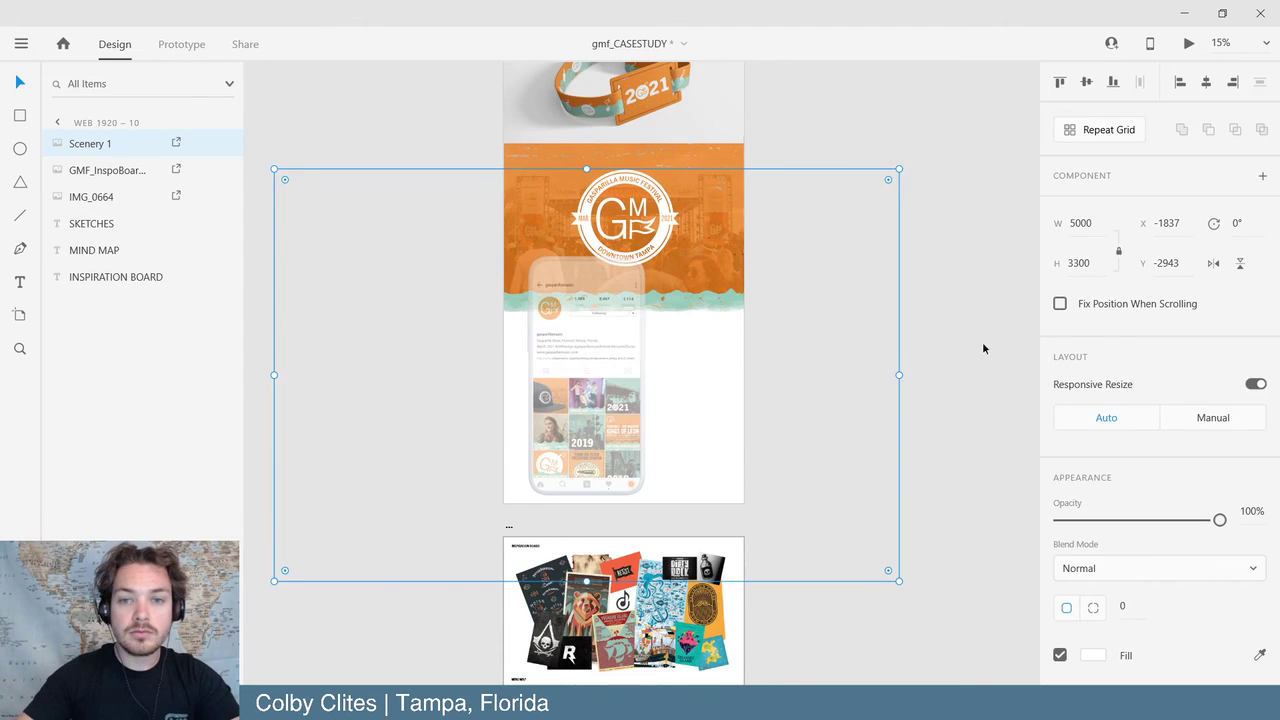
pyautogui.click(983, 348)
pyautogui.hotkey('ctrl', 'z')
pyautogui.moveTo(636, 394)
pyautogui.mouseDown()
pyautogui.moveTo(670, 398)
pyautogui.moveTo(682, 372)
pyautogui.moveTo(624, 390)
pyautogui.mouseUp()
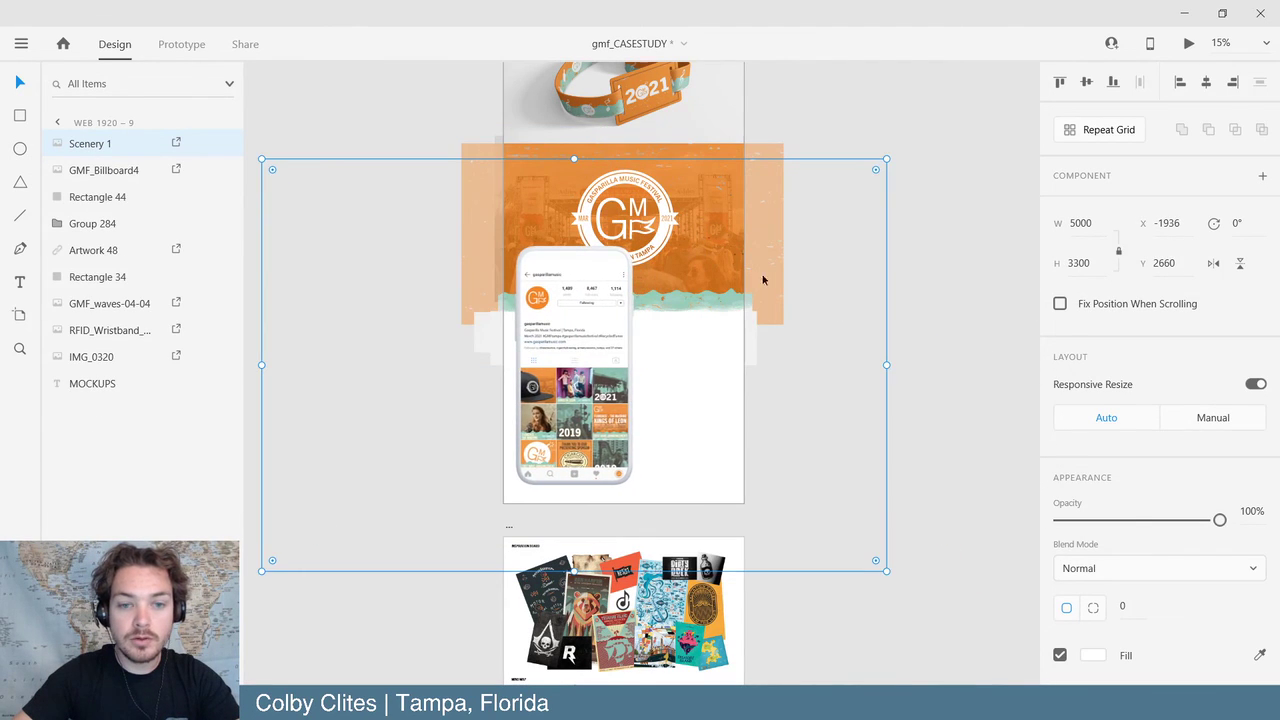
# - Scale the profile phone mockup to about 4155 × 2742 and position it in the left half of the white section, overlapping the wave
pyautogui.moveTo(887, 158); pyautogui.dragTo(817, 237)
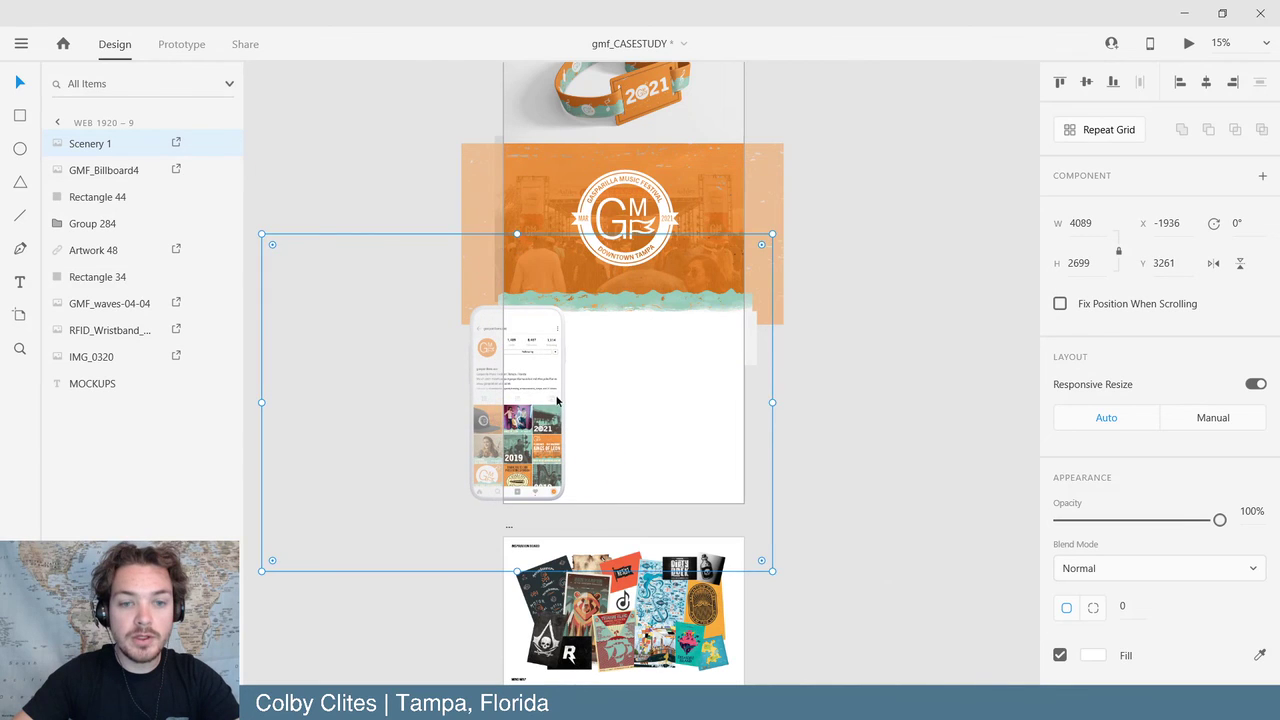
pyautogui.moveTo(552, 405); pyautogui.dragTo(603, 400)
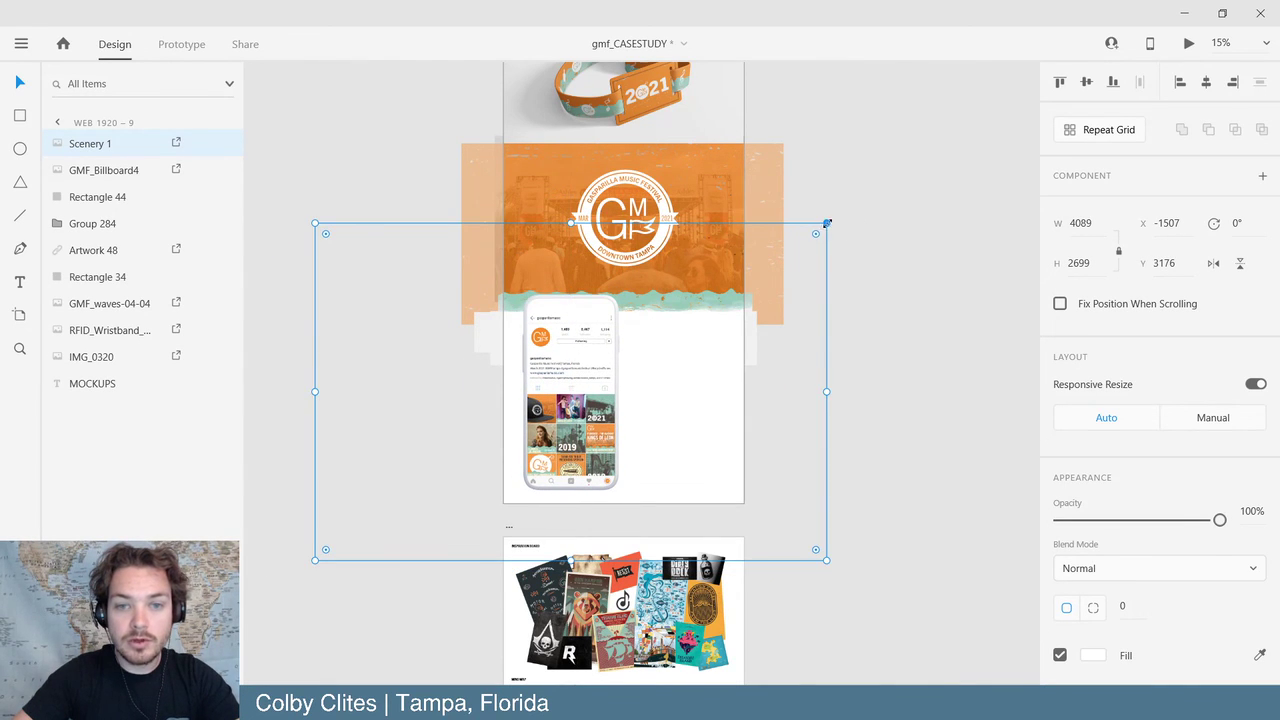
pyautogui.click(397, 300)
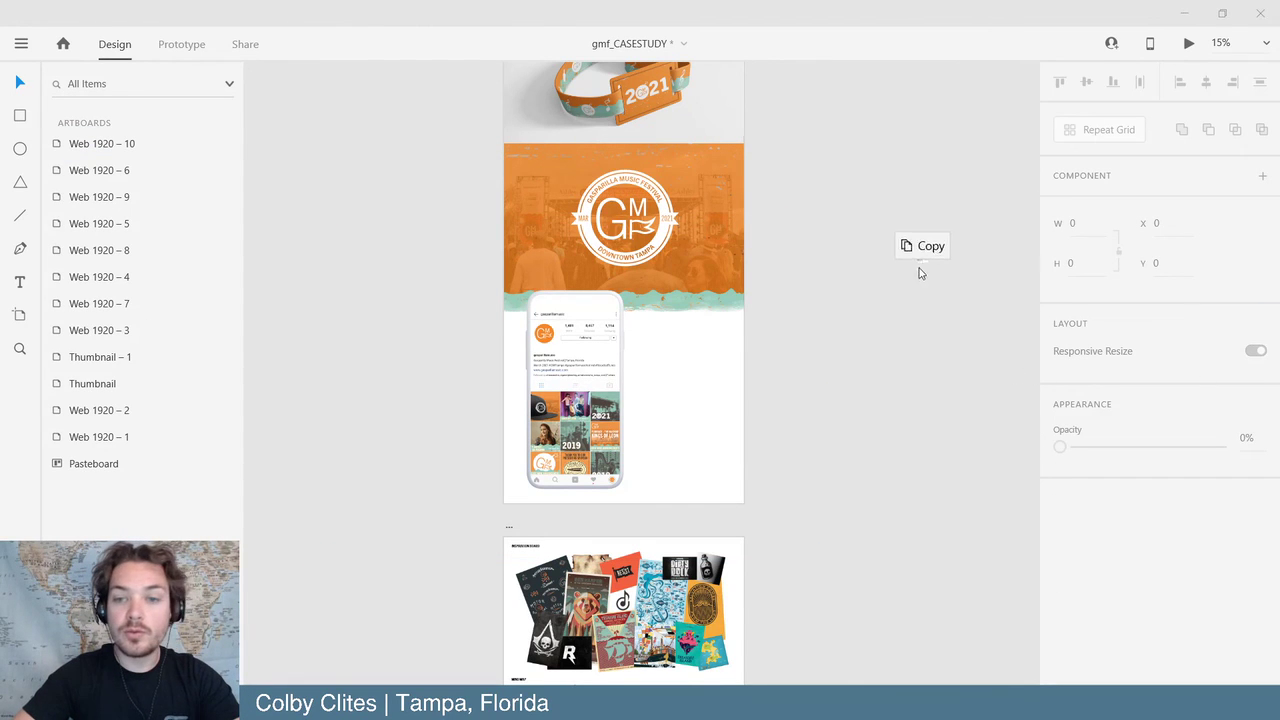
# - Add the Scenery 2 post mockup beside the profile phone, scaled to about 2900 × 1914 and rotated -13°
pyautogui.hotkey('ctrl', 'v')
pyautogui.moveTo(710, 270); pyautogui.dragTo(470, 248)
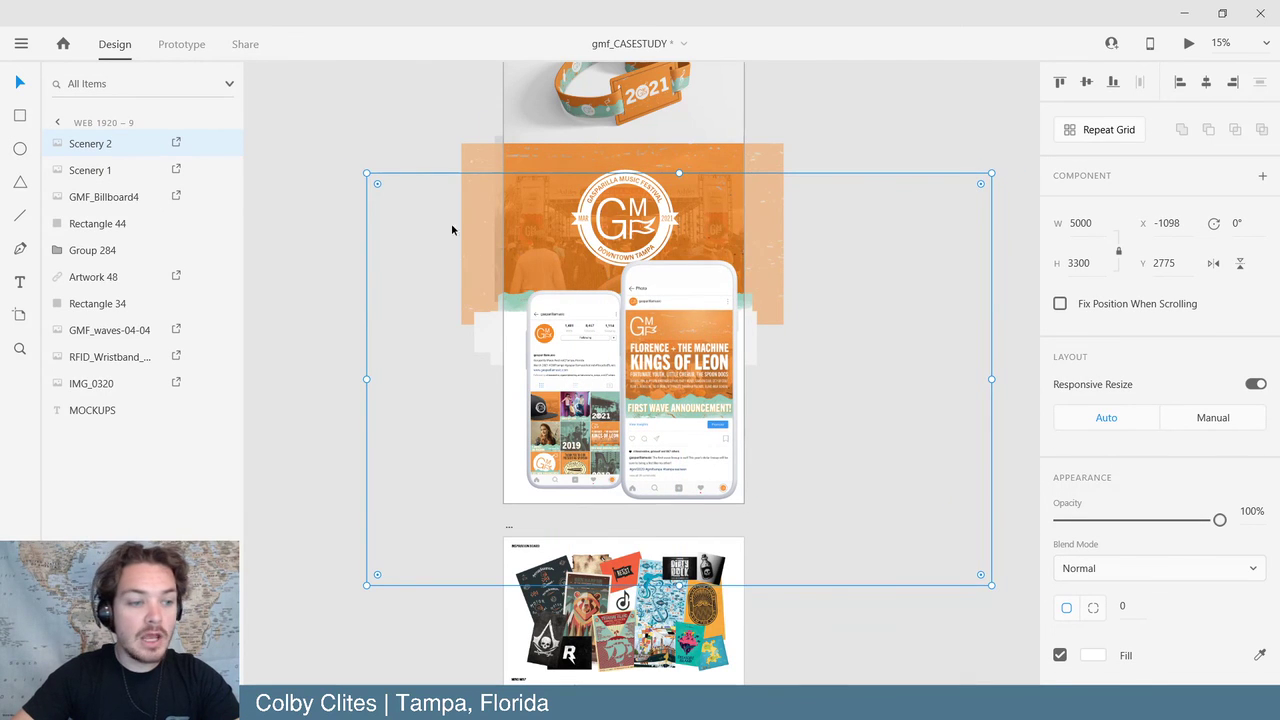
pyautogui.moveTo(376, 196); pyautogui.dragTo(638, 369)
pyautogui.moveTo(822, 460); pyautogui.dragTo(704, 420)
pyautogui.moveTo(866, 298); pyautogui.dragTo(809, 292)
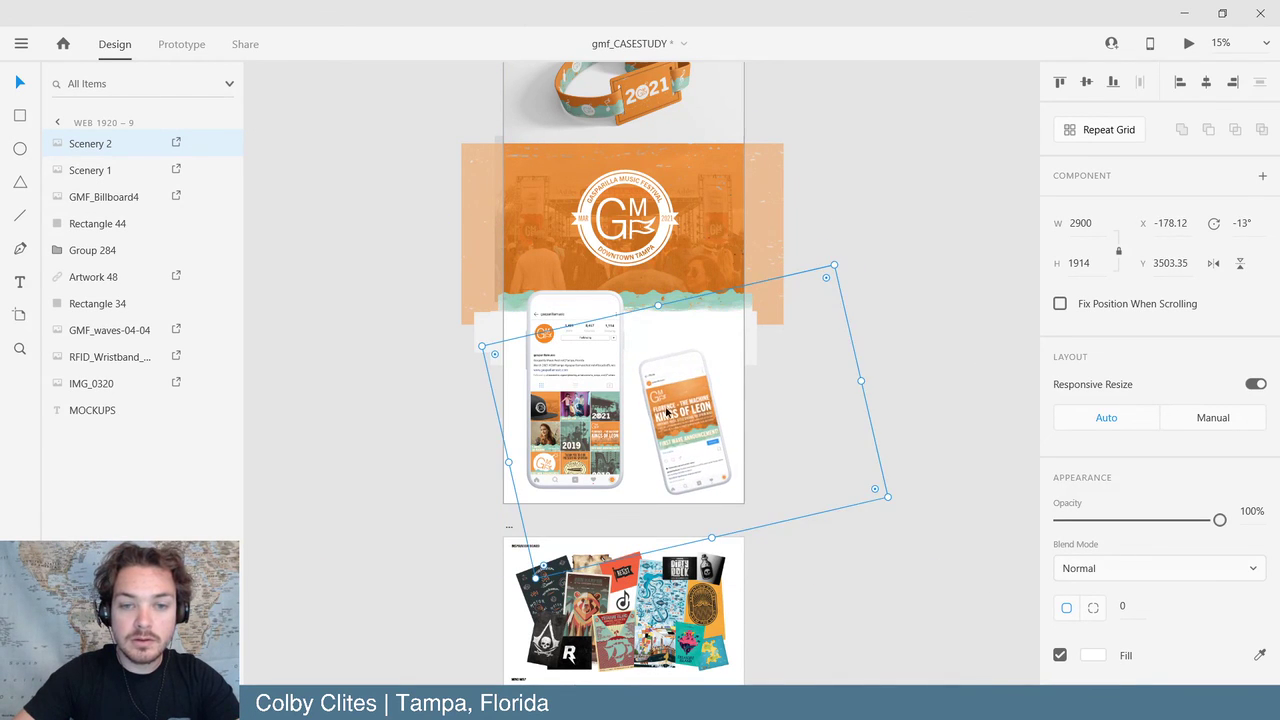
pyautogui.moveTo(672, 416); pyautogui.dragTo(656, 408)
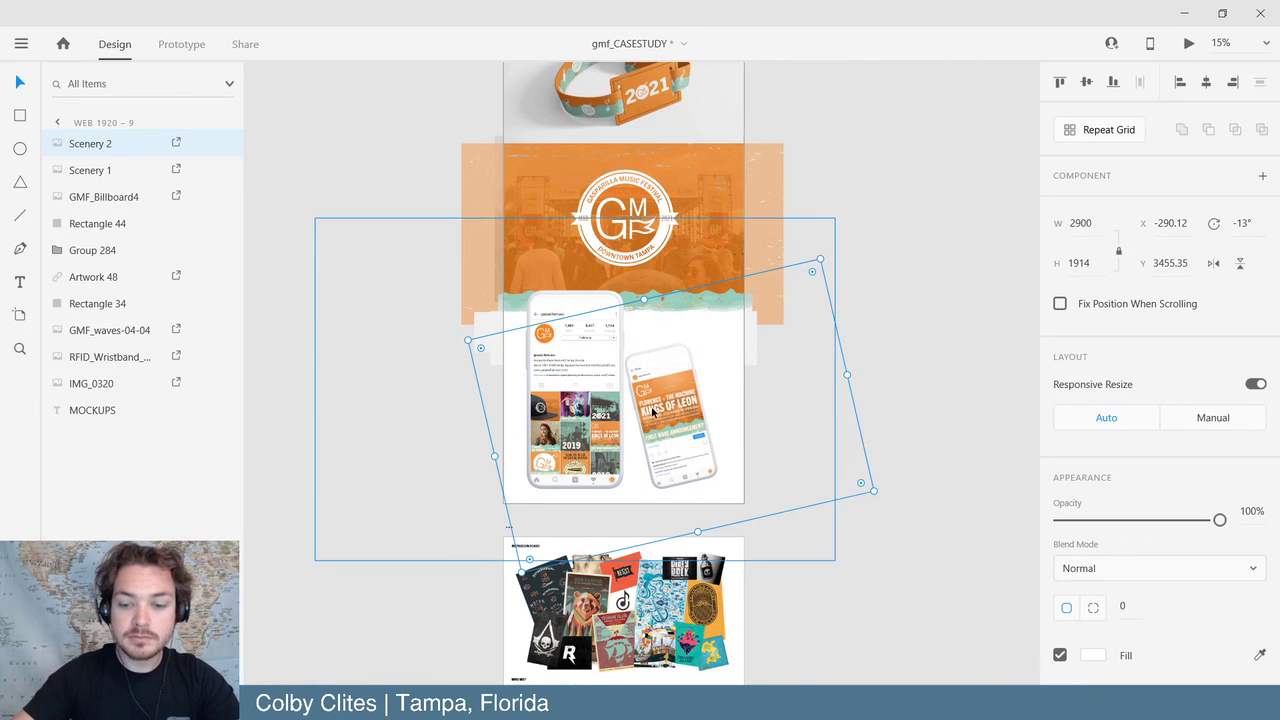
pyautogui.scroll(5, 655, 409)
pyautogui.moveTo(713, 458); pyautogui.dragTo(735, 427)
# - Move the profile phone mockup slightly right and down, to about X -1468, Y 3184
pyautogui.click(449, 214)
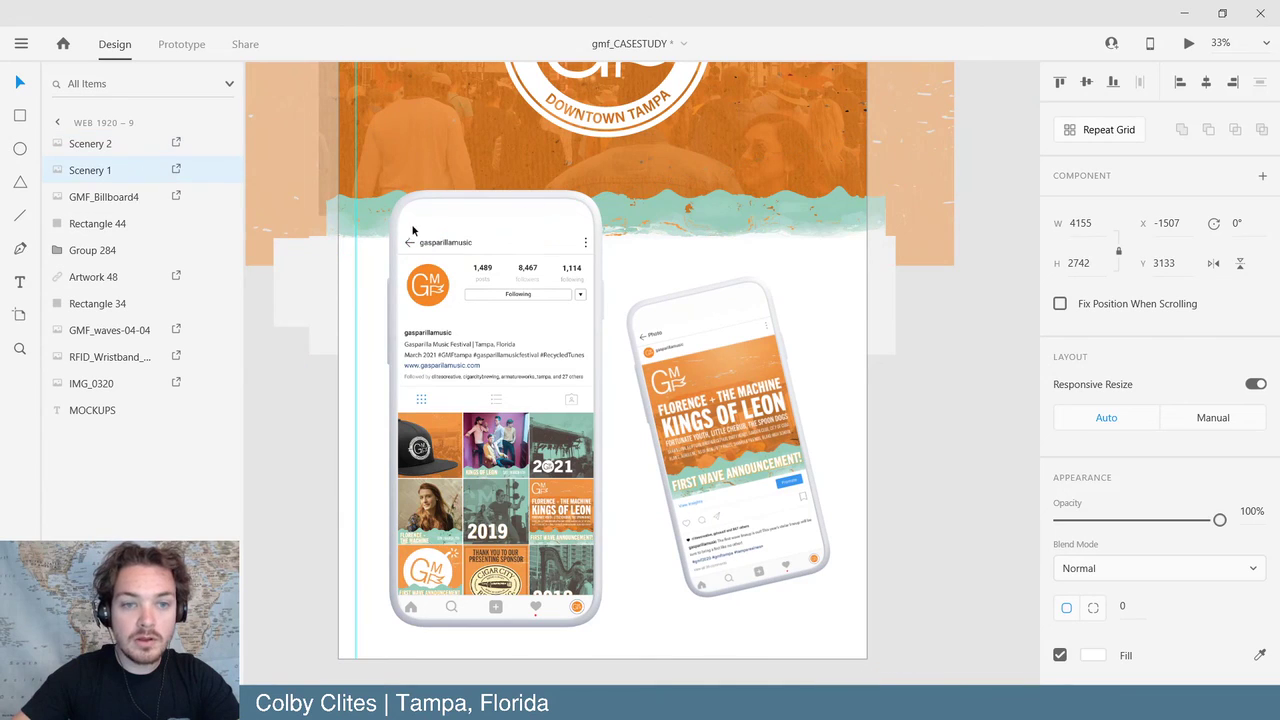
pyautogui.hotkey('shift', 'Right')
pyautogui.hotkey('shift', 'Right')
pyautogui.hotkey('shift', 'Right')
pyautogui.hotkey('shift', 'Right')
pyautogui.hotkey('shift', 'Right')
pyautogui.moveTo(431, 222); pyautogui.dragTo(425, 234)
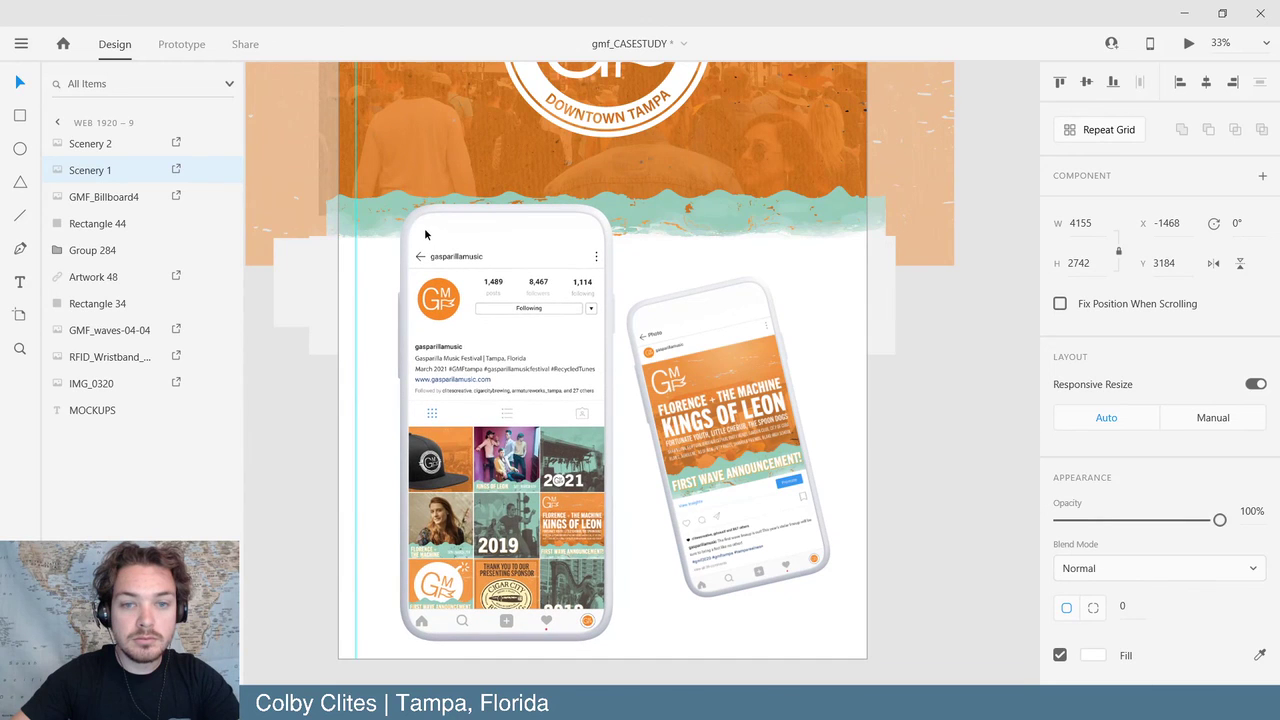
# - Shift the tilted post phone mockup slightly right, to about X -162, Y 3338
pyautogui.click(733, 383)
pyautogui.moveTo(773, 383); pyautogui.dragTo(786, 380)
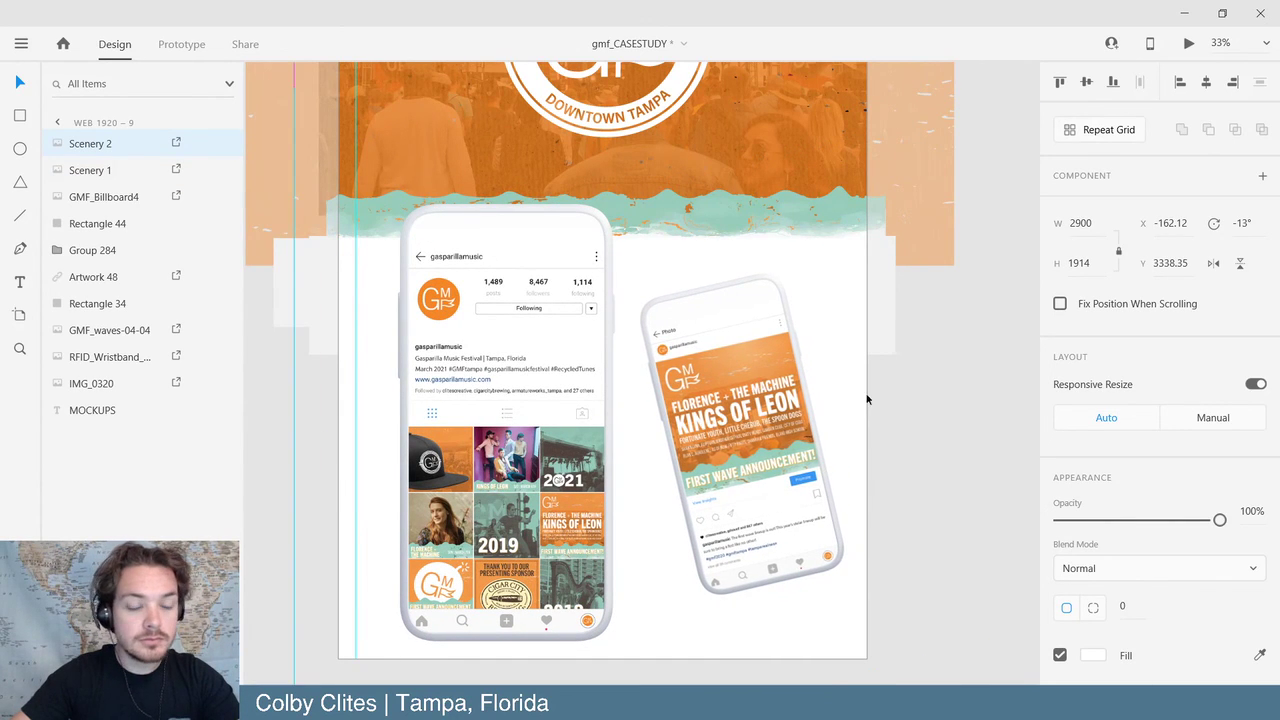
pyautogui.click(976, 637)
# - Select the four stacked case study artboards Web 1920 – 7, Web 1920 – 8, Web 1920 – 9 and Web 1920 – 10
pyautogui.scroll(-5, 976, 637)
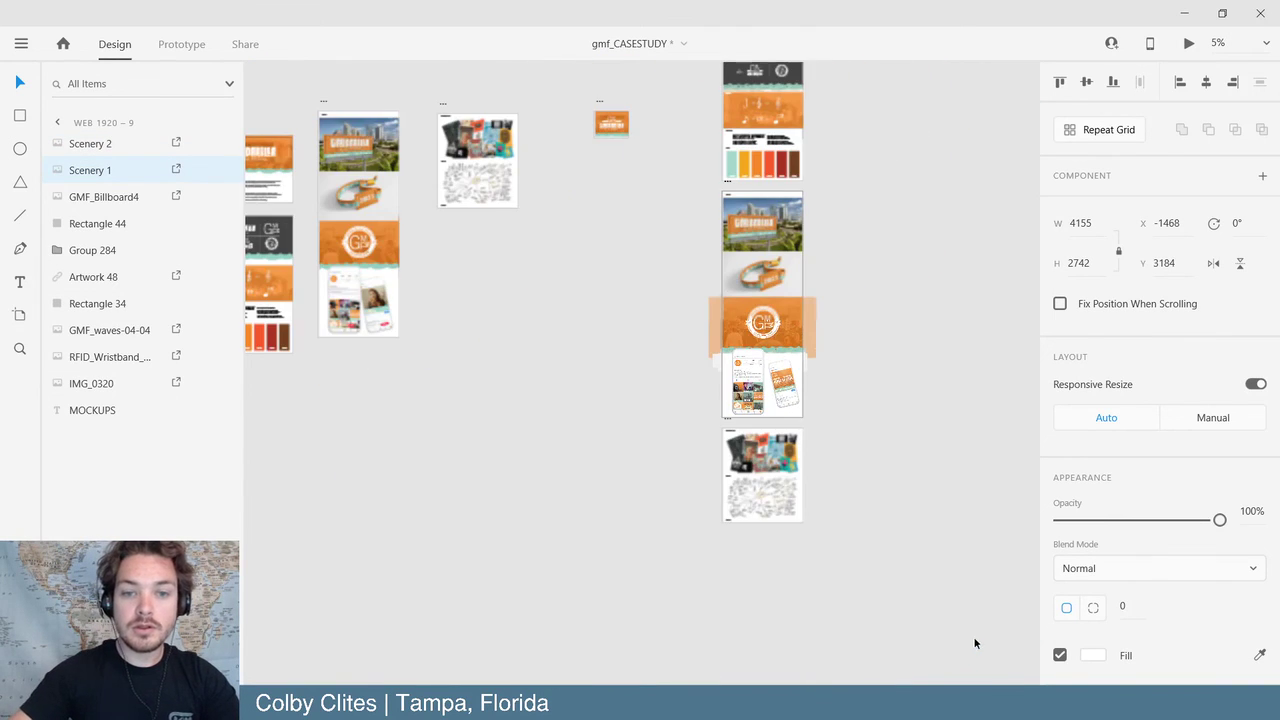
pyautogui.scroll(4, 817, 509)
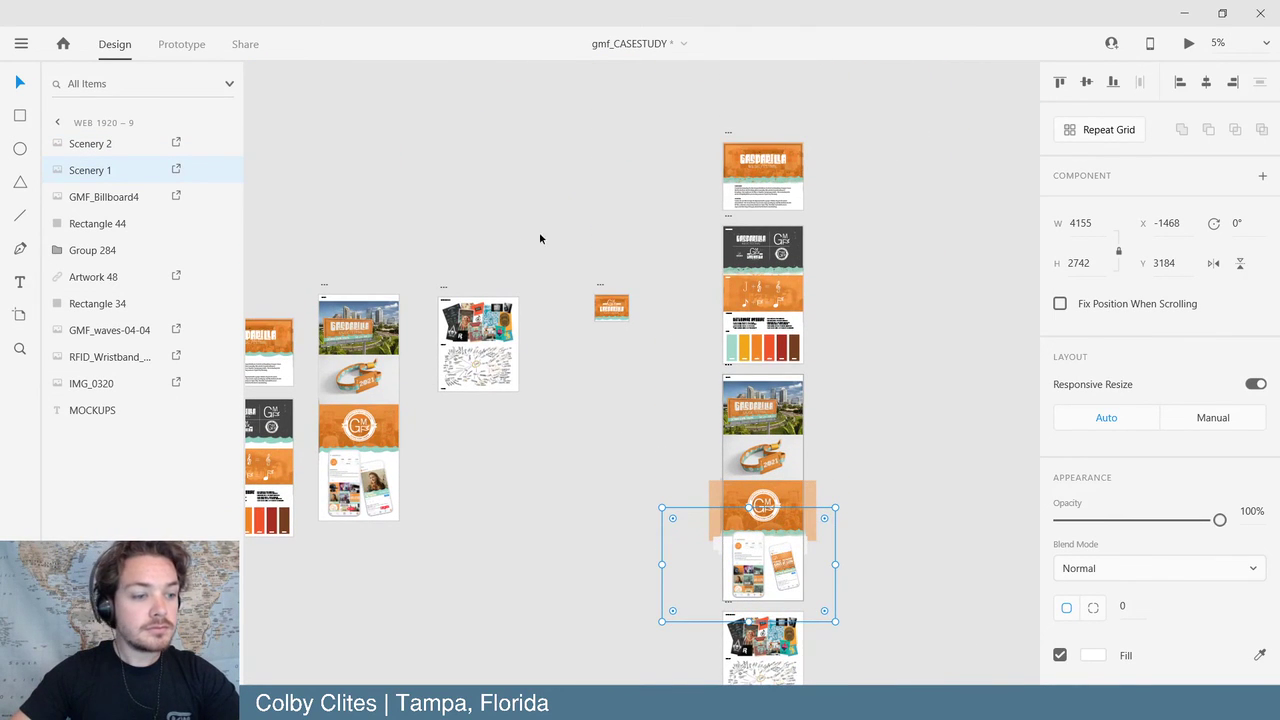
pyautogui.click(722, 137)
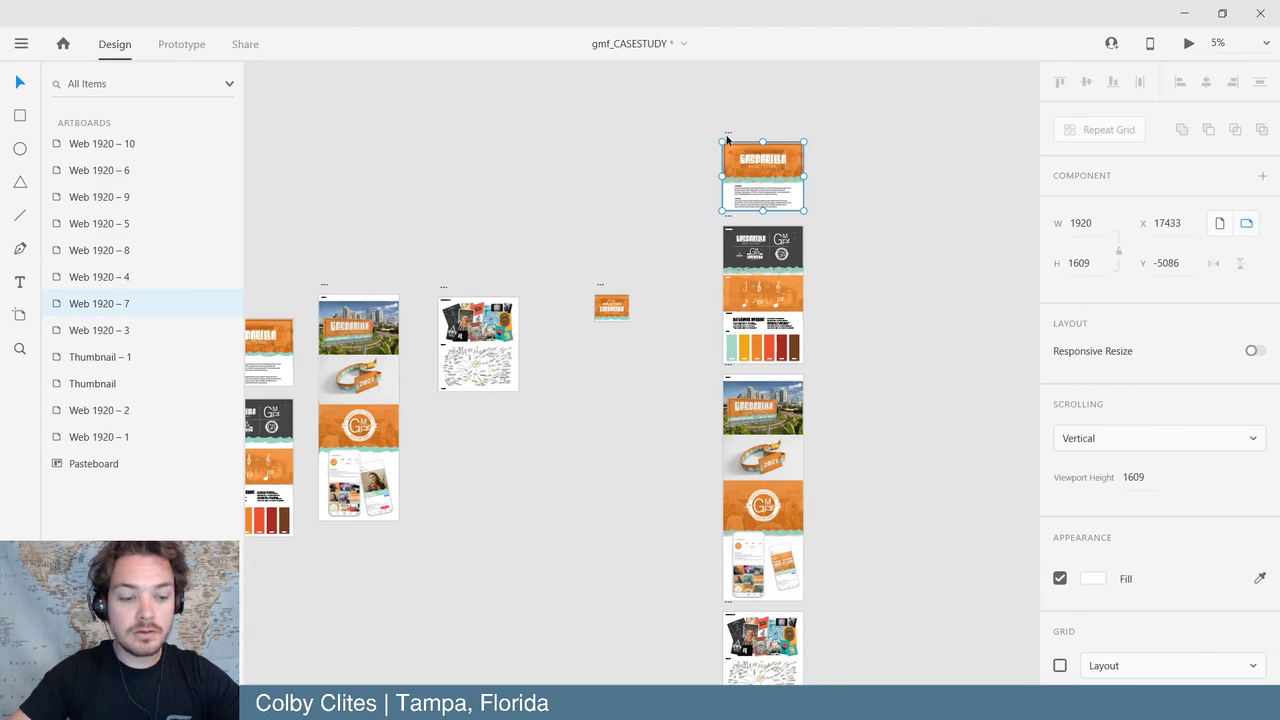
pyautogui.keyDown('shift'); pyautogui.click(728, 226); pyautogui.keyUp('shift')
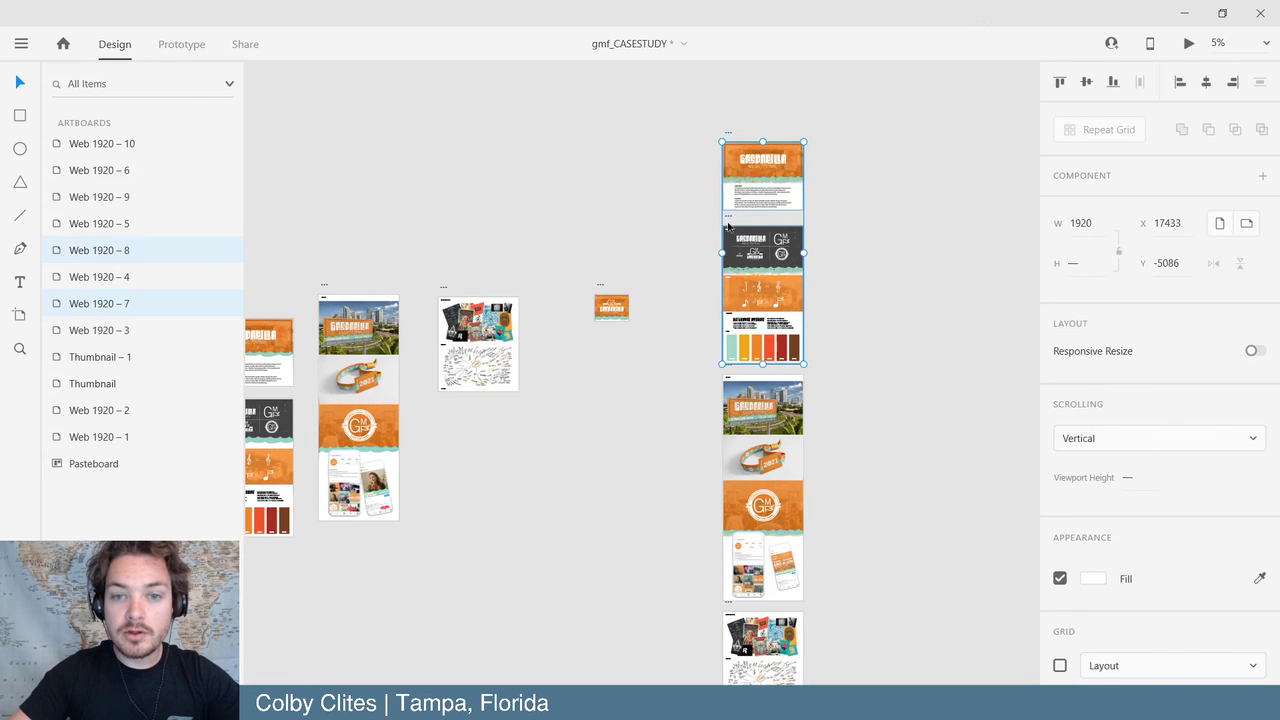
pyautogui.keyDown('shift'); pyautogui.click(730, 371); pyautogui.keyUp('shift')
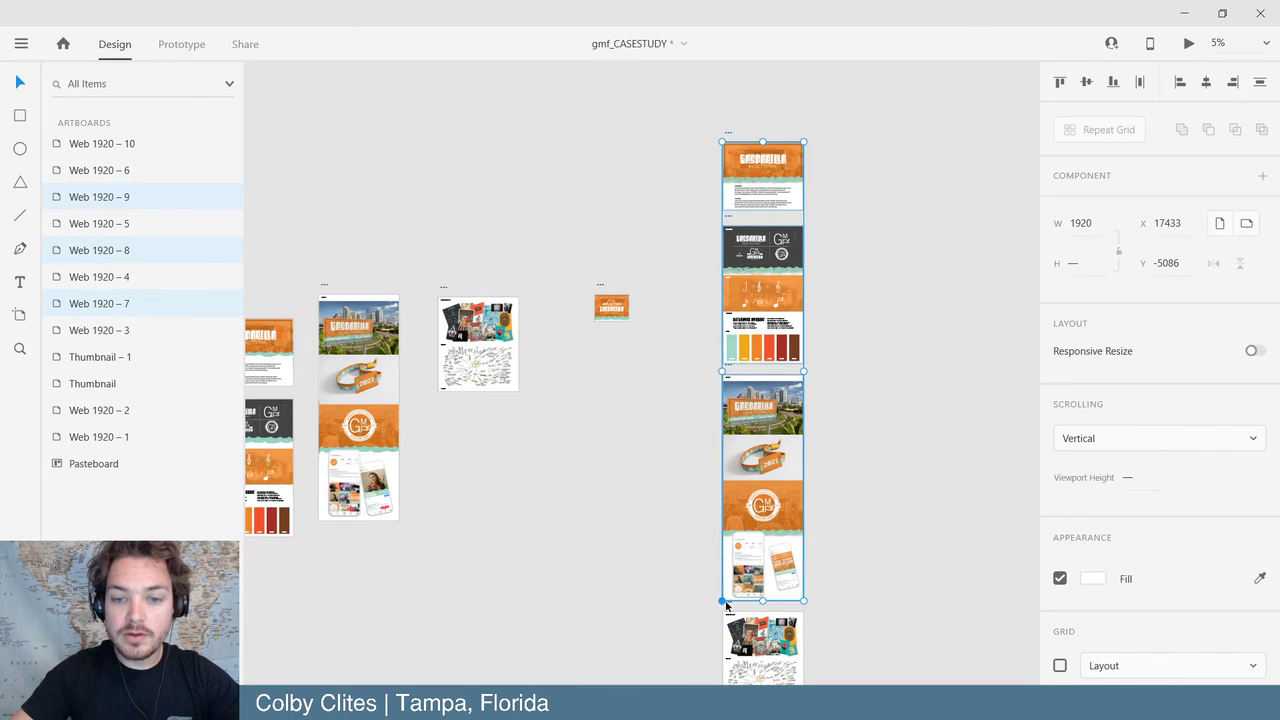
pyautogui.moveTo(836, 506); pyautogui.dragTo(662, 618)
pyautogui.scroll(-2, 683, 574)
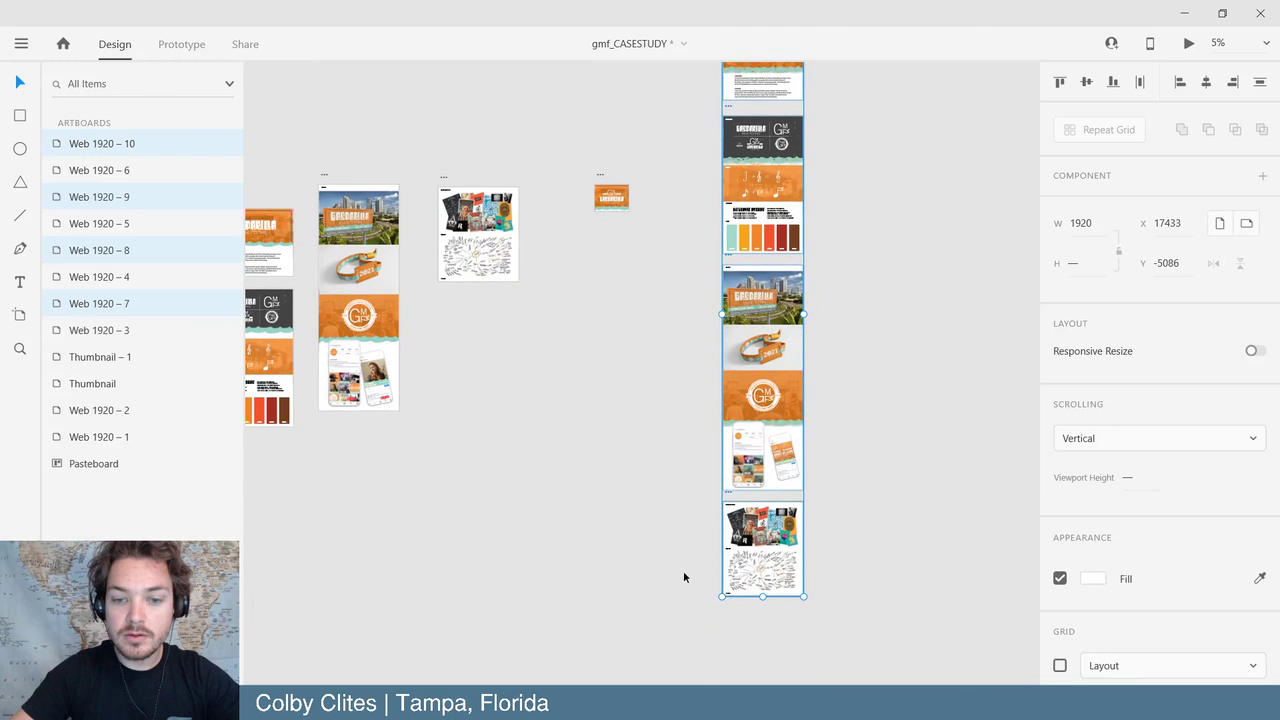
# - Export the selected artboards as PNG for Design into a new casestudy3 folder inside GMF_Final\Case Study, then clear the selection
pyautogui.click(20, 44)
pyautogui.moveTo(40, 560)
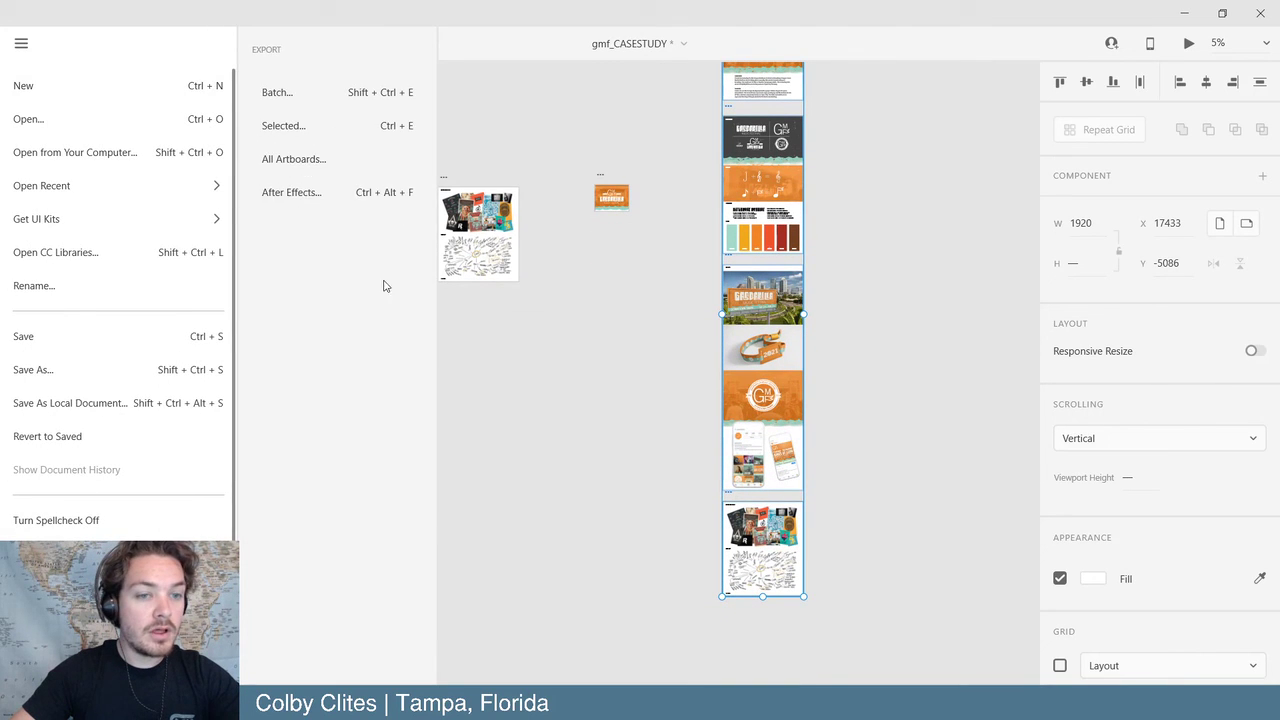
pyautogui.click(332, 140)
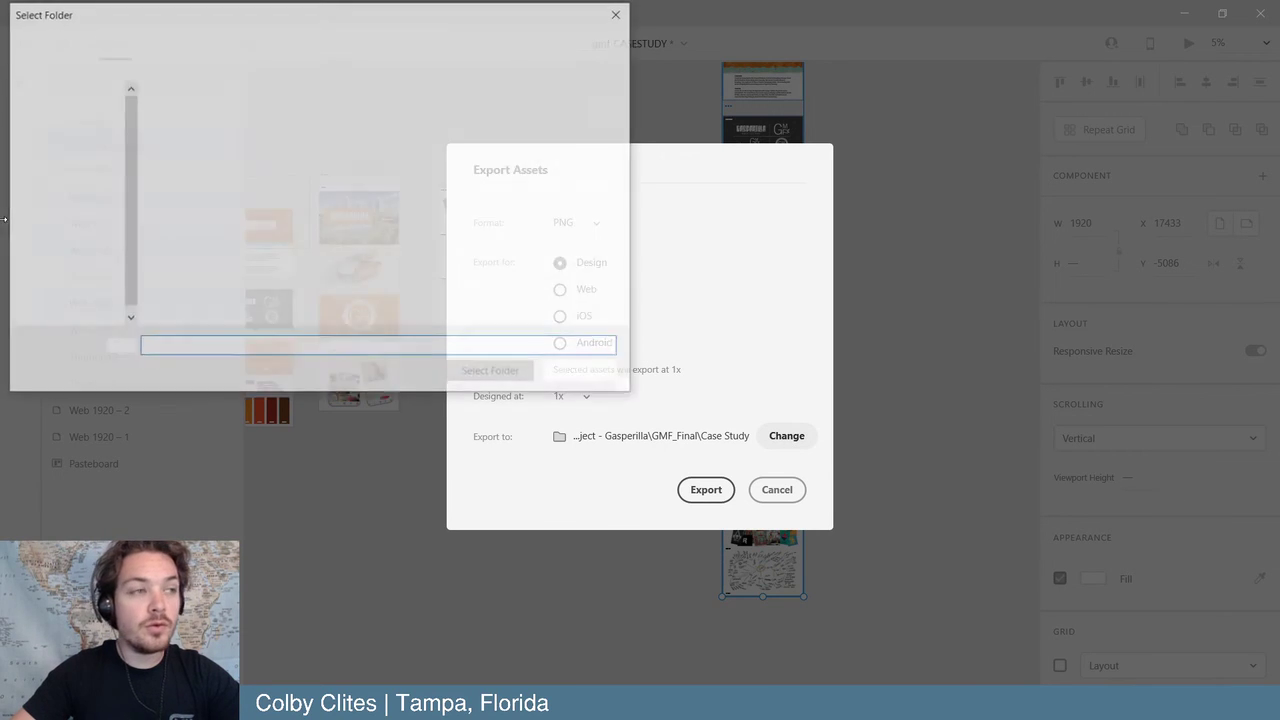
pyautogui.click(129, 70)
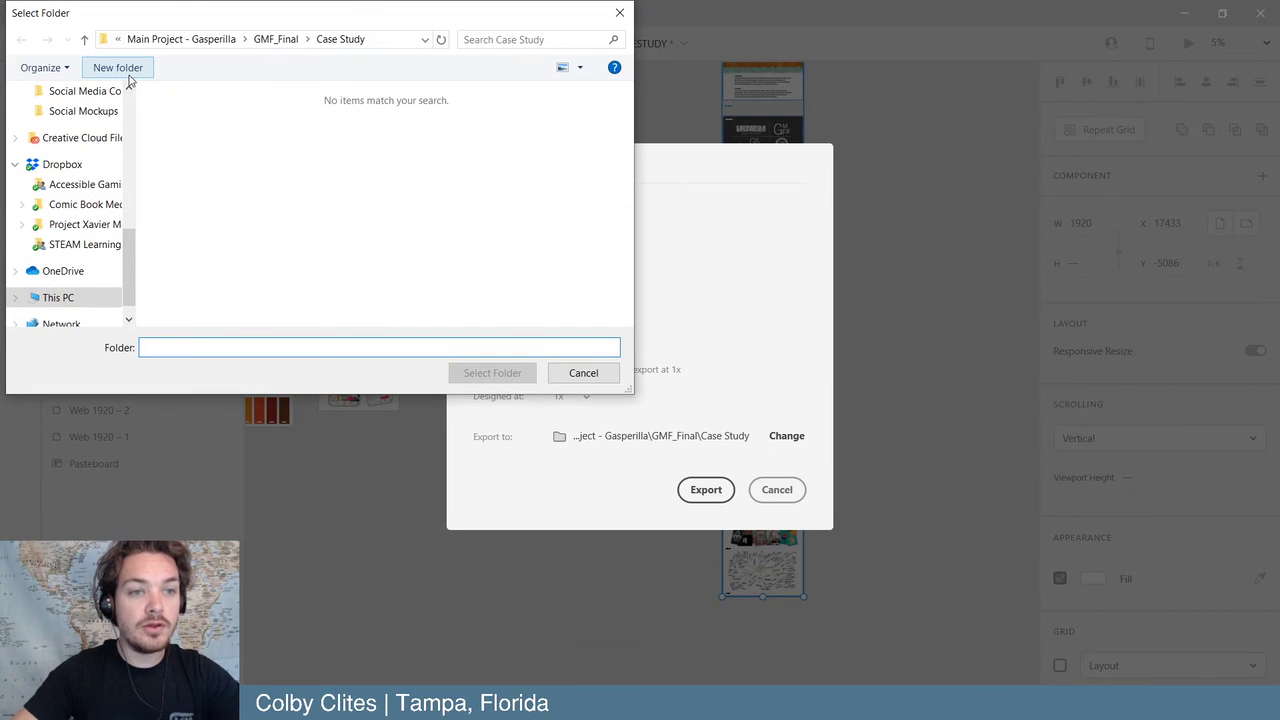
pyautogui.write('casestu')
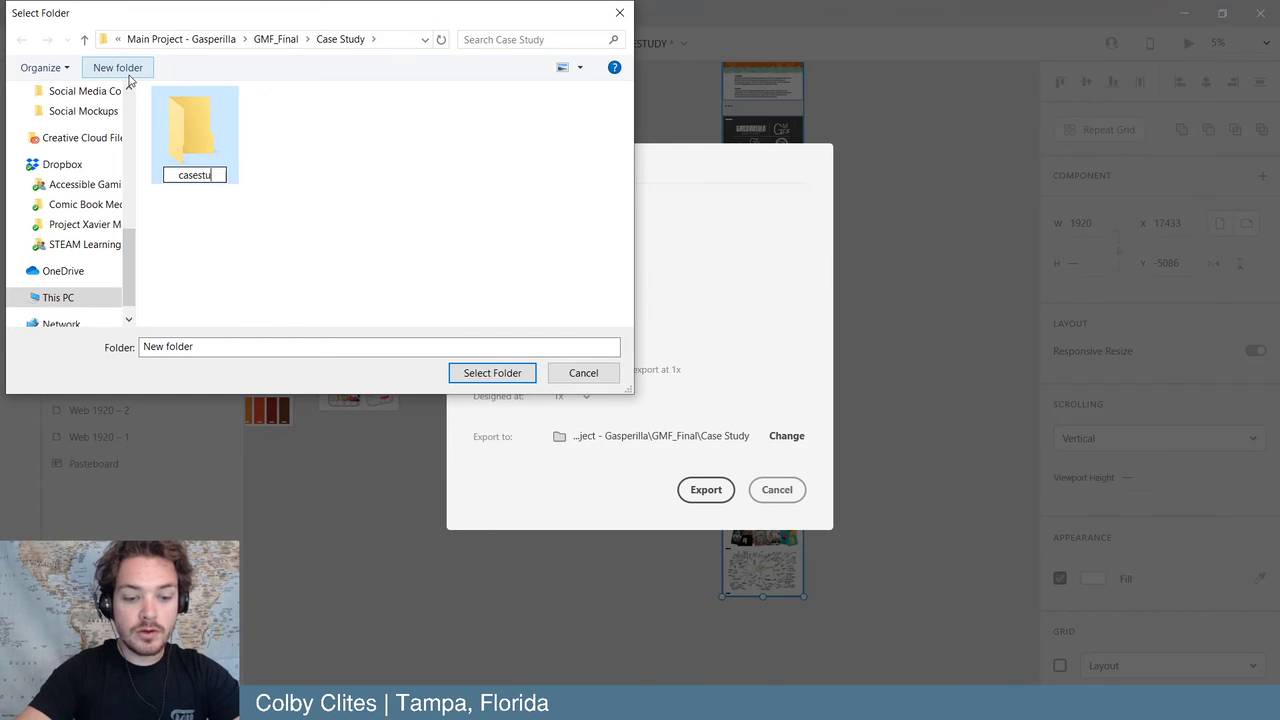
pyautogui.write('dy3')
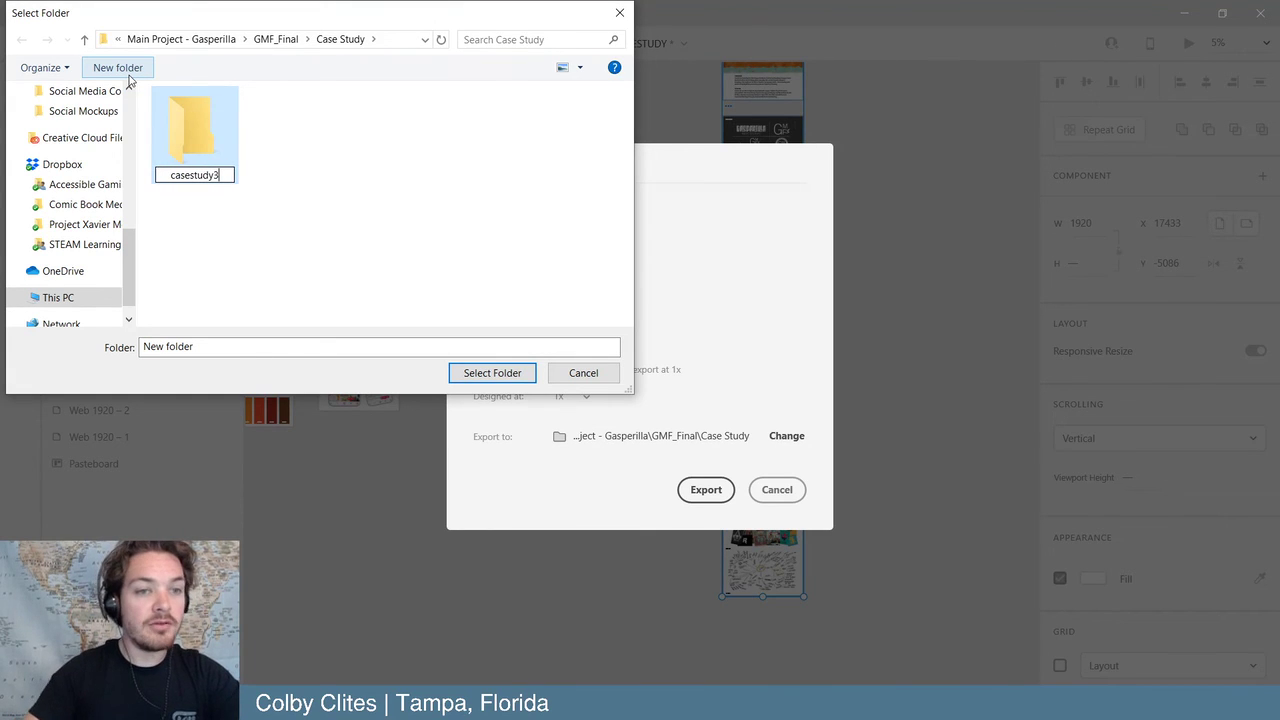
pyautogui.press('Return')
pyautogui.click(505, 378)
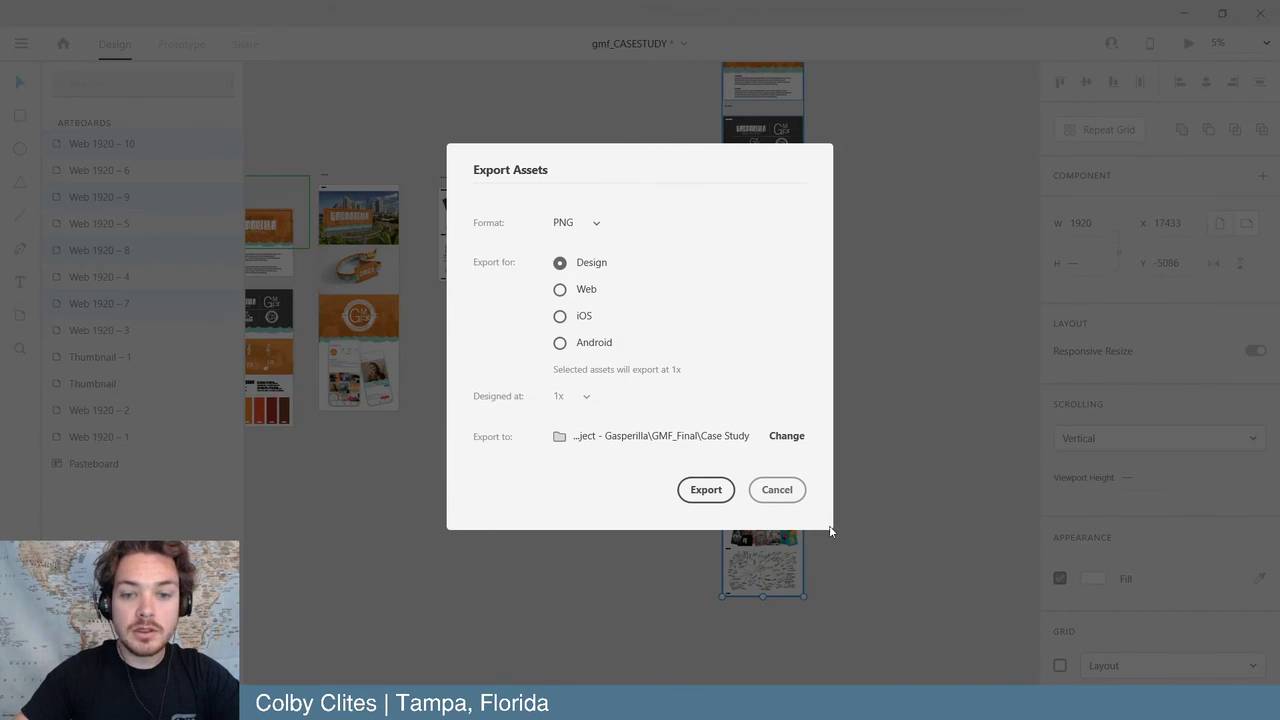
pyautogui.click(714, 492)
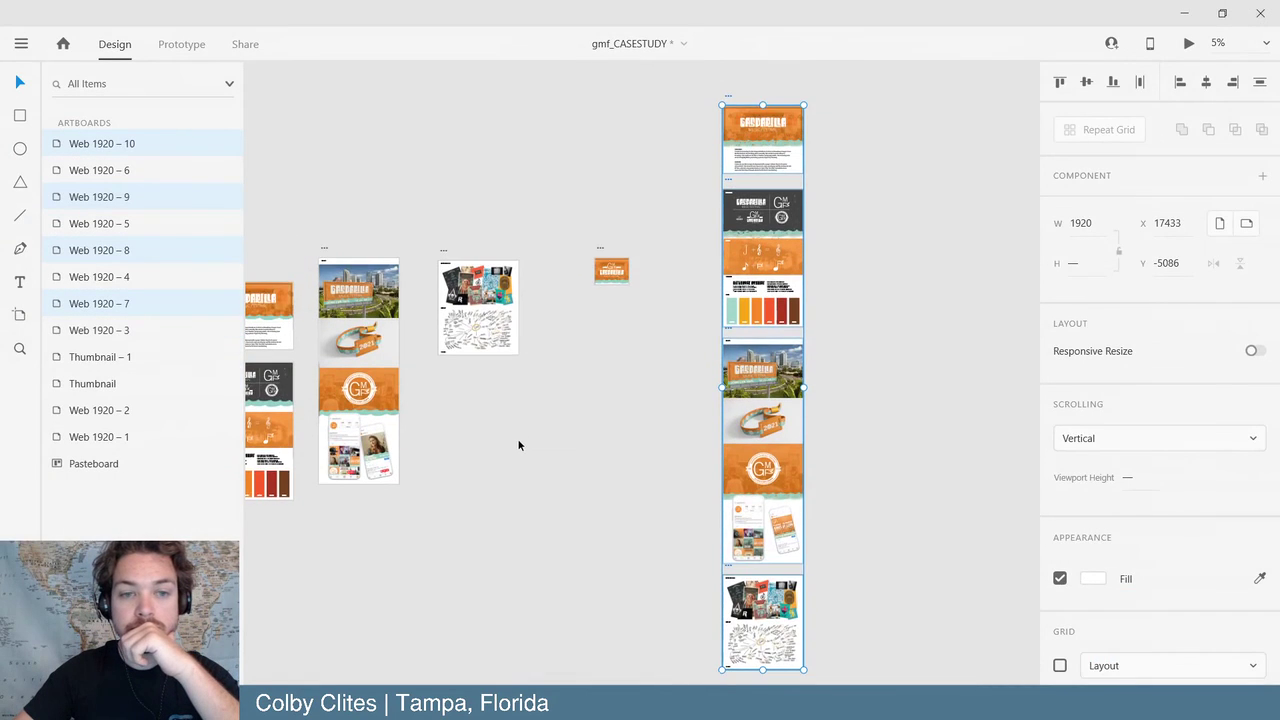
pyautogui.click(617, 449)
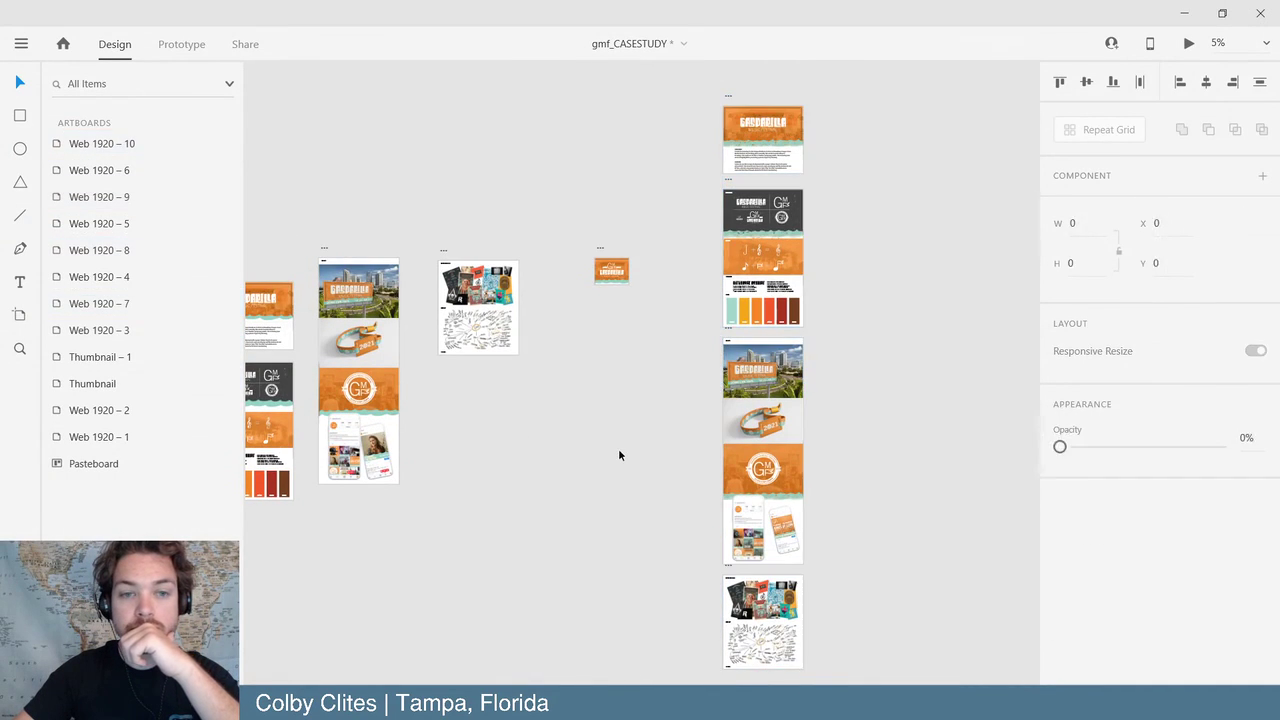
# - Switch to the Chrome window with the Gasparilla Music Festival project on Behance and return to the start of the project
pyautogui.click(1185, 15)
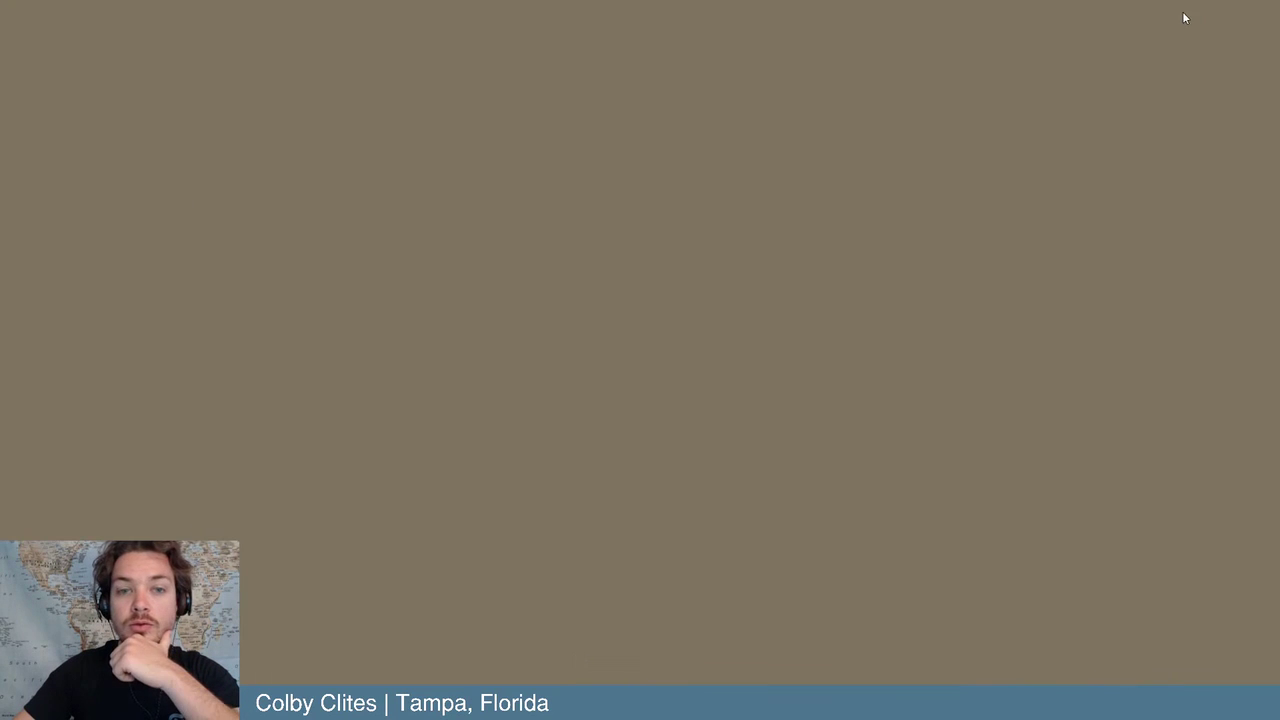
pyautogui.moveTo(512, 705)
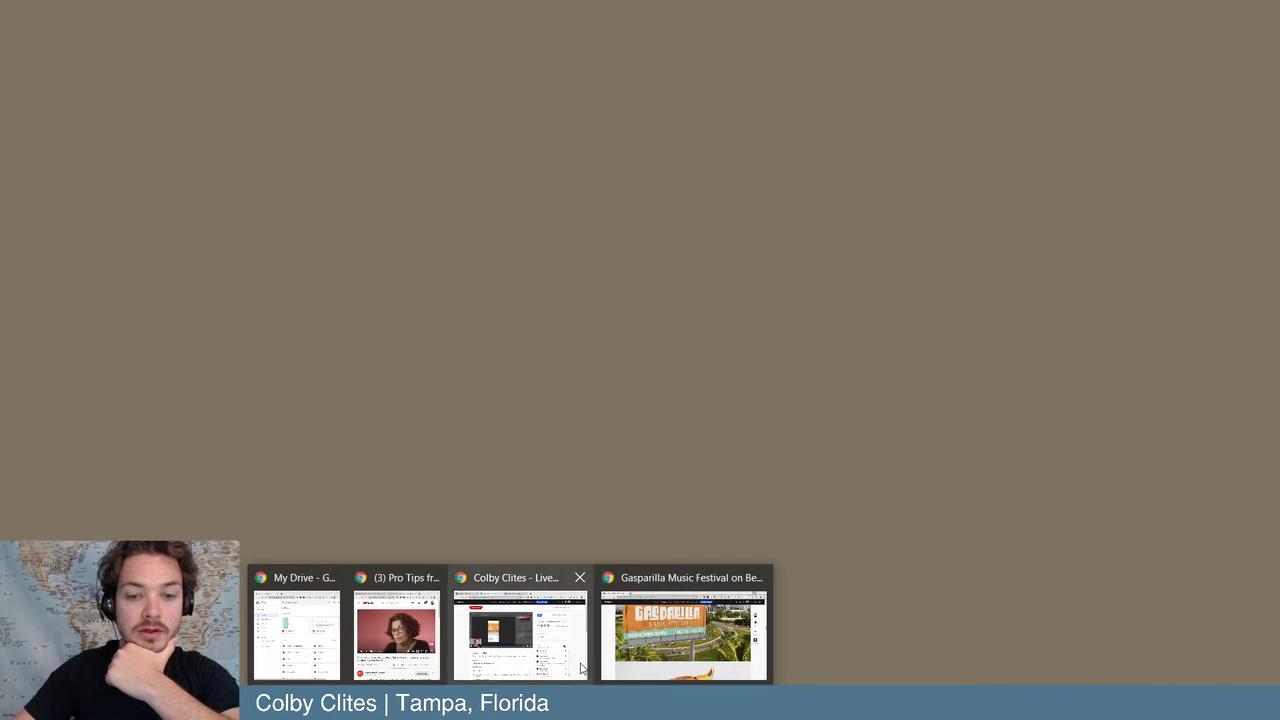
pyautogui.click(634, 653)
pyautogui.scroll(10, 373, 353)
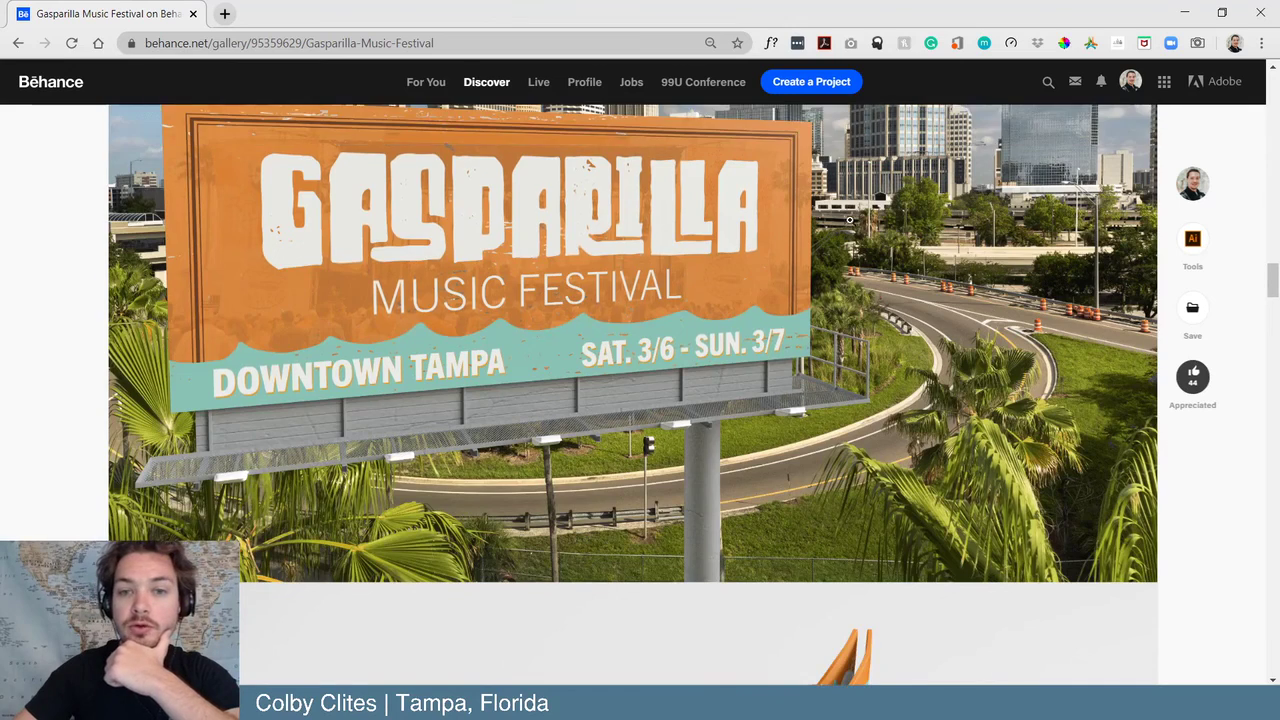
pyautogui.moveTo(1274, 197); pyautogui.dragTo(1272, 92)
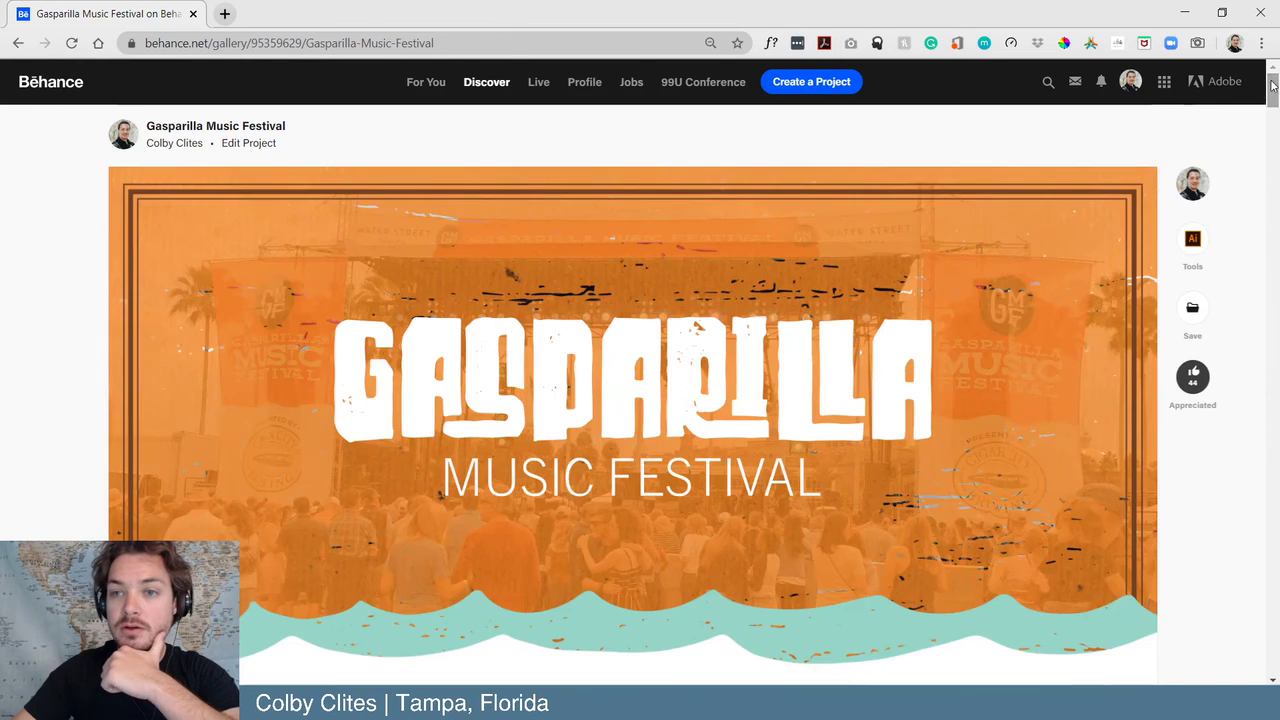
# - Open the Gasparilla Music Festival project from the profile's Work section and bring it into the project editor
pyautogui.click(1130, 84)
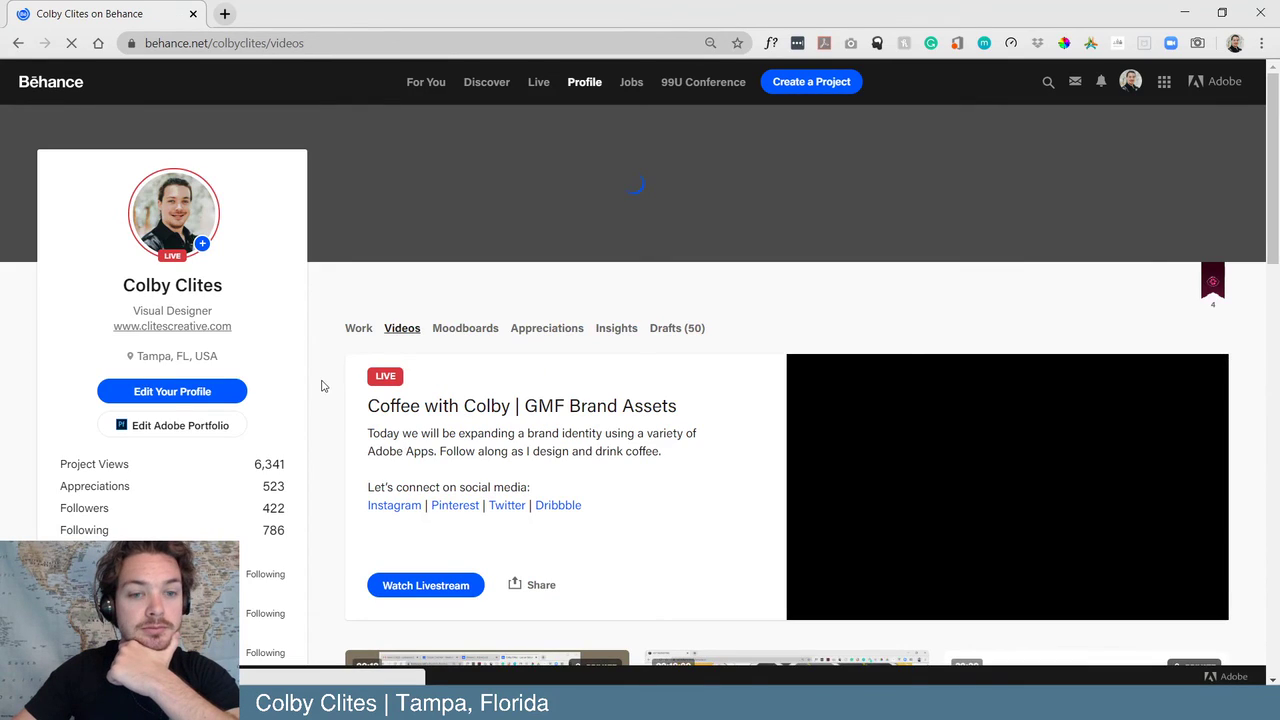
pyautogui.scroll(-3, 324, 382)
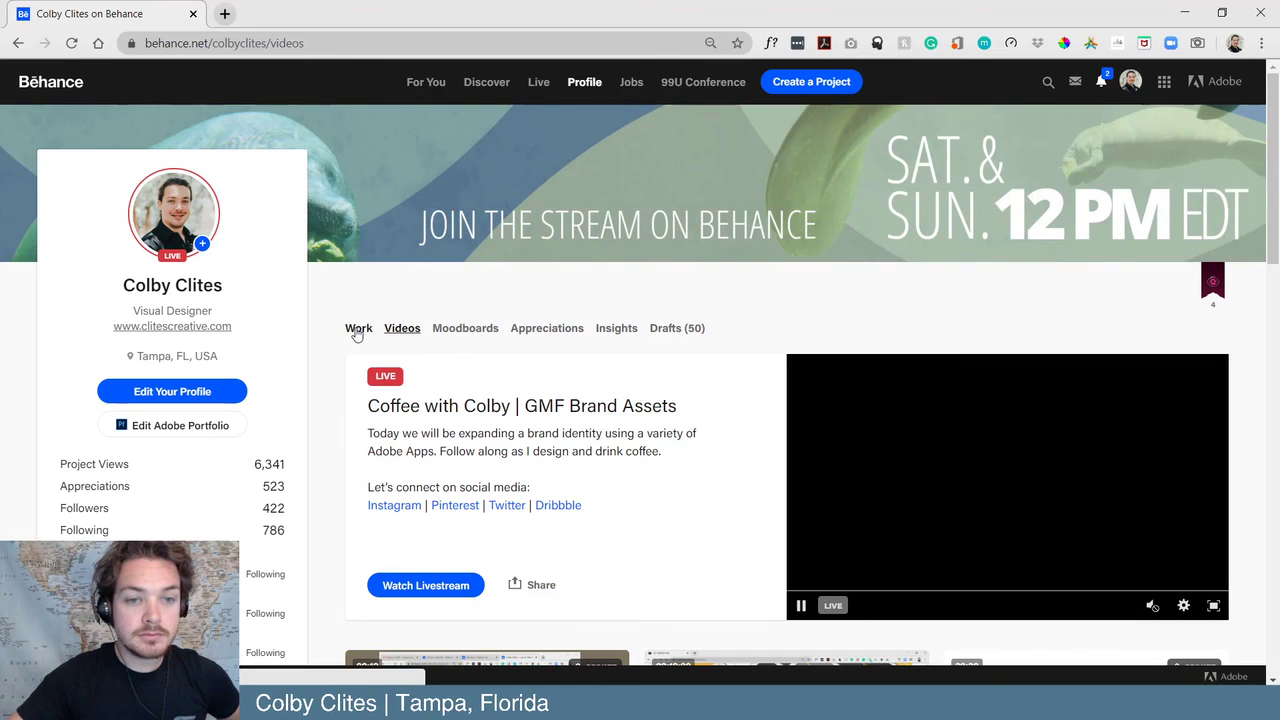
pyautogui.click(359, 330)
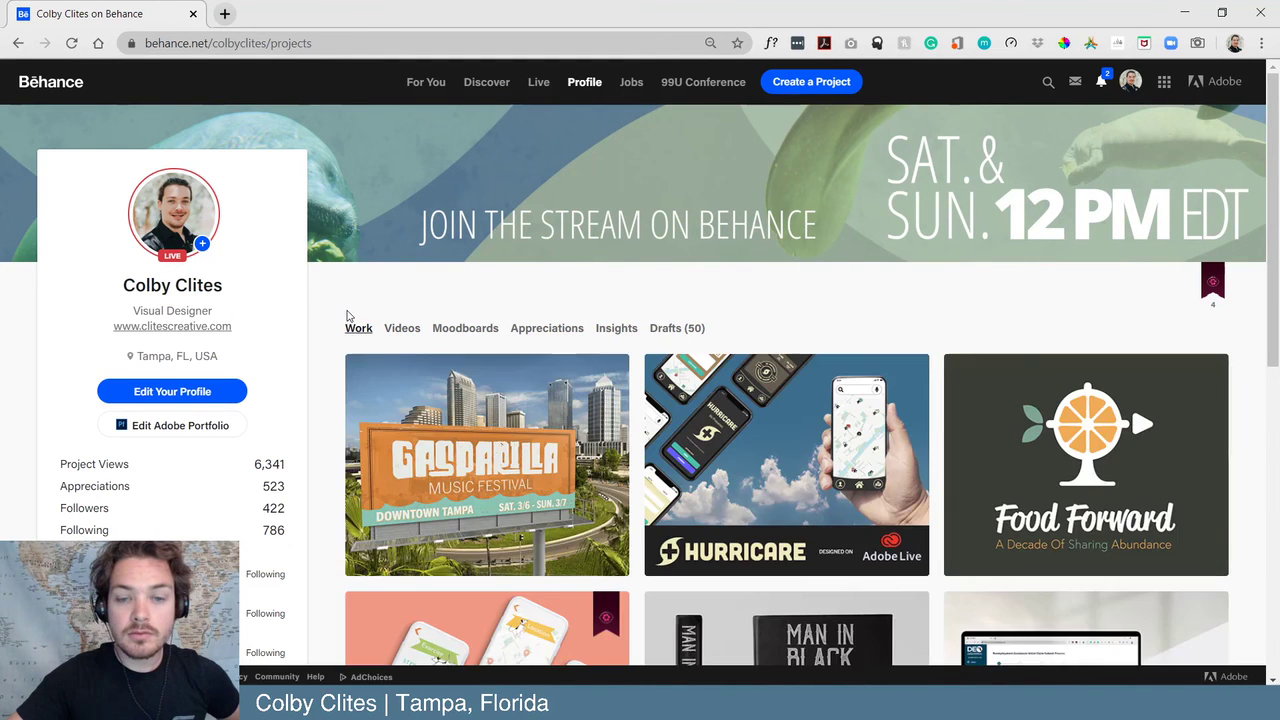
pyautogui.scroll(-2, 538, 297)
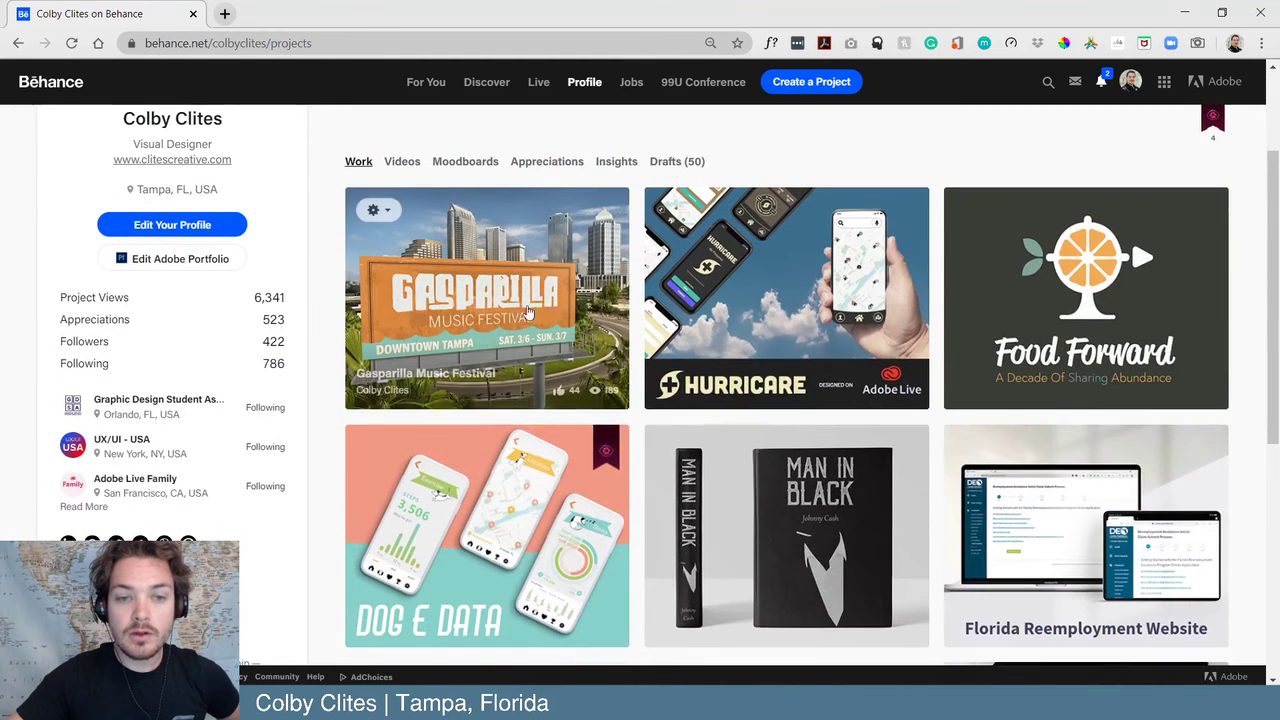
pyautogui.click(476, 270)
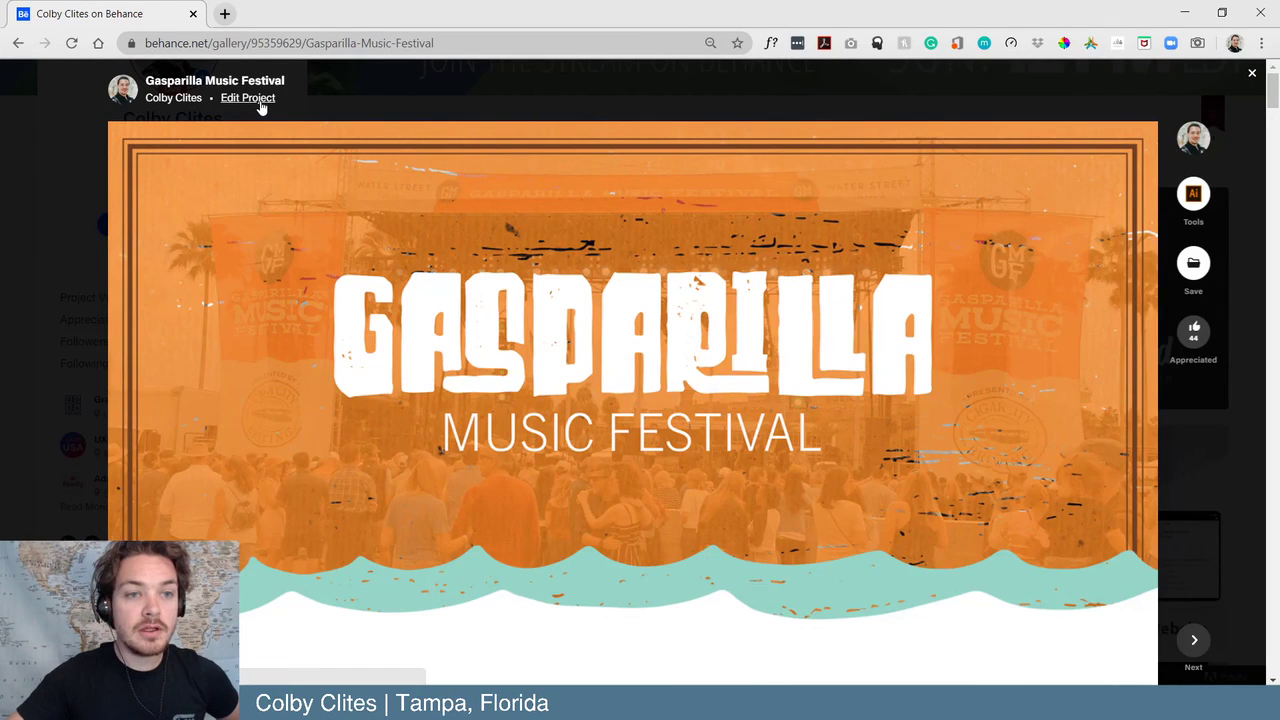
pyautogui.click(258, 100)
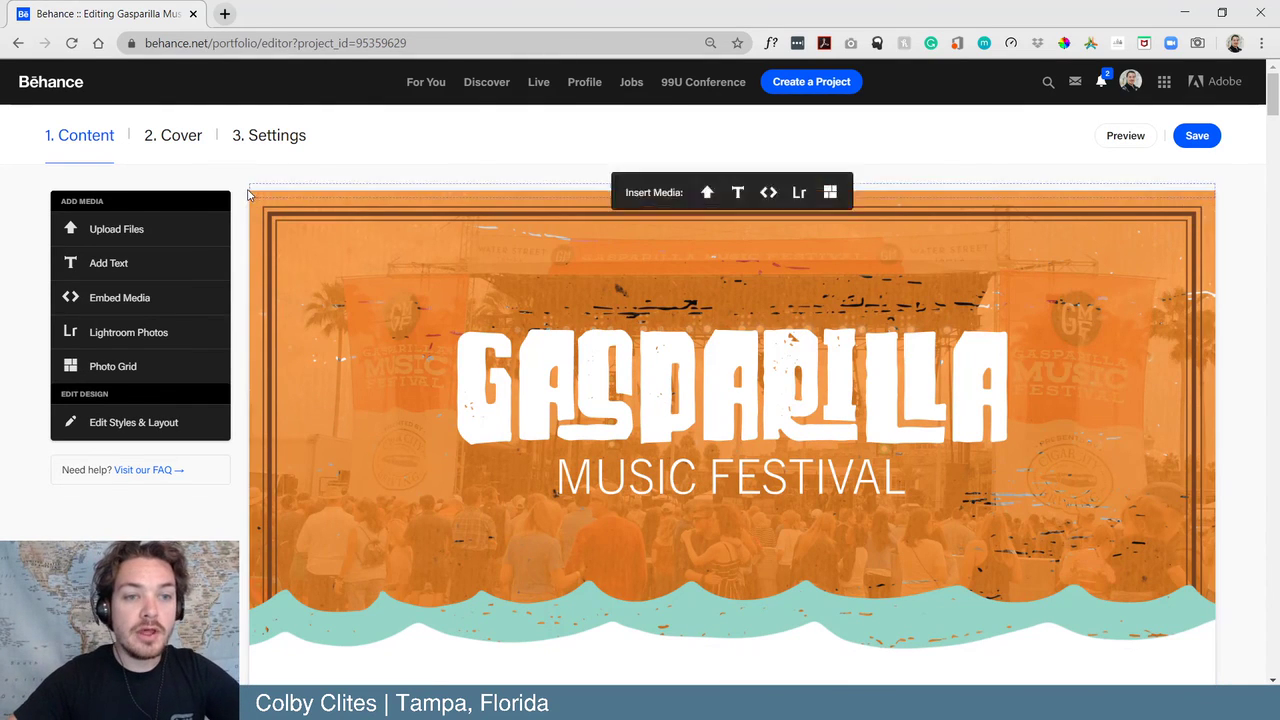
# - Replace the project's header image with Web 1920 – 7 from the GMF_Final\Case Study\casestudy3 folder
pyautogui.click(249, 191)
pyautogui.click(291, 280)
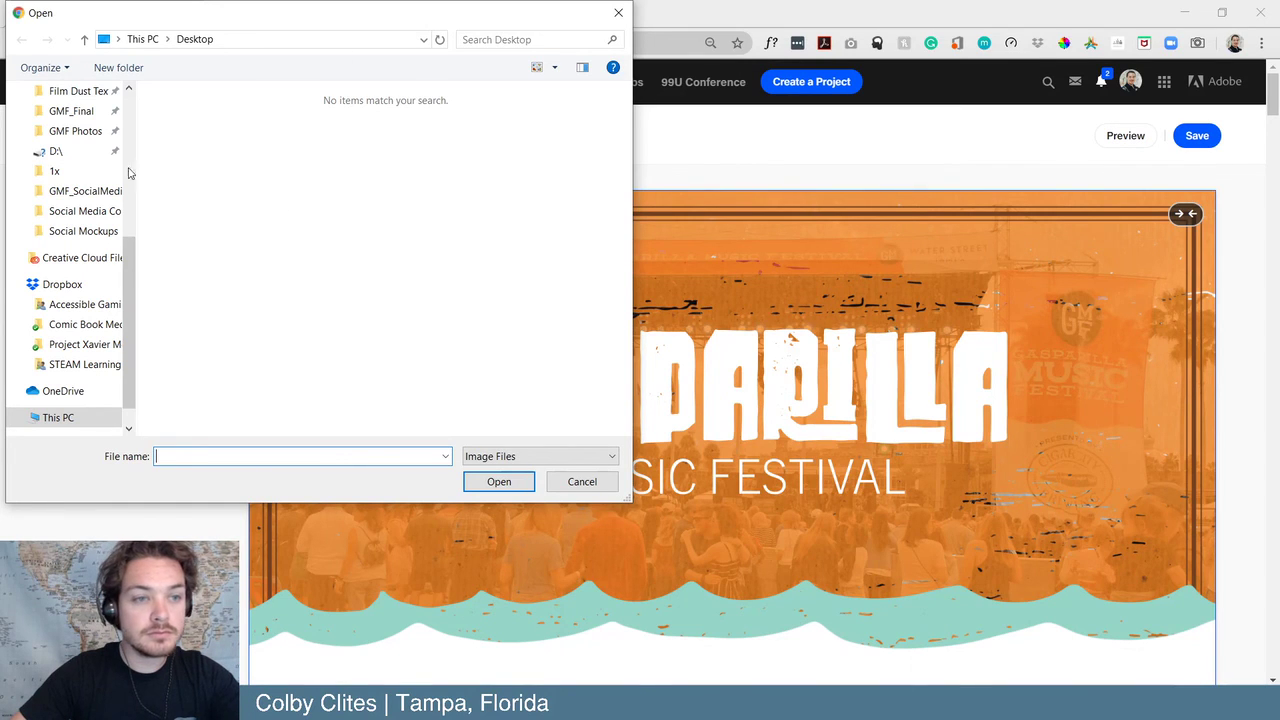
pyautogui.scroll(4, 80, 200)
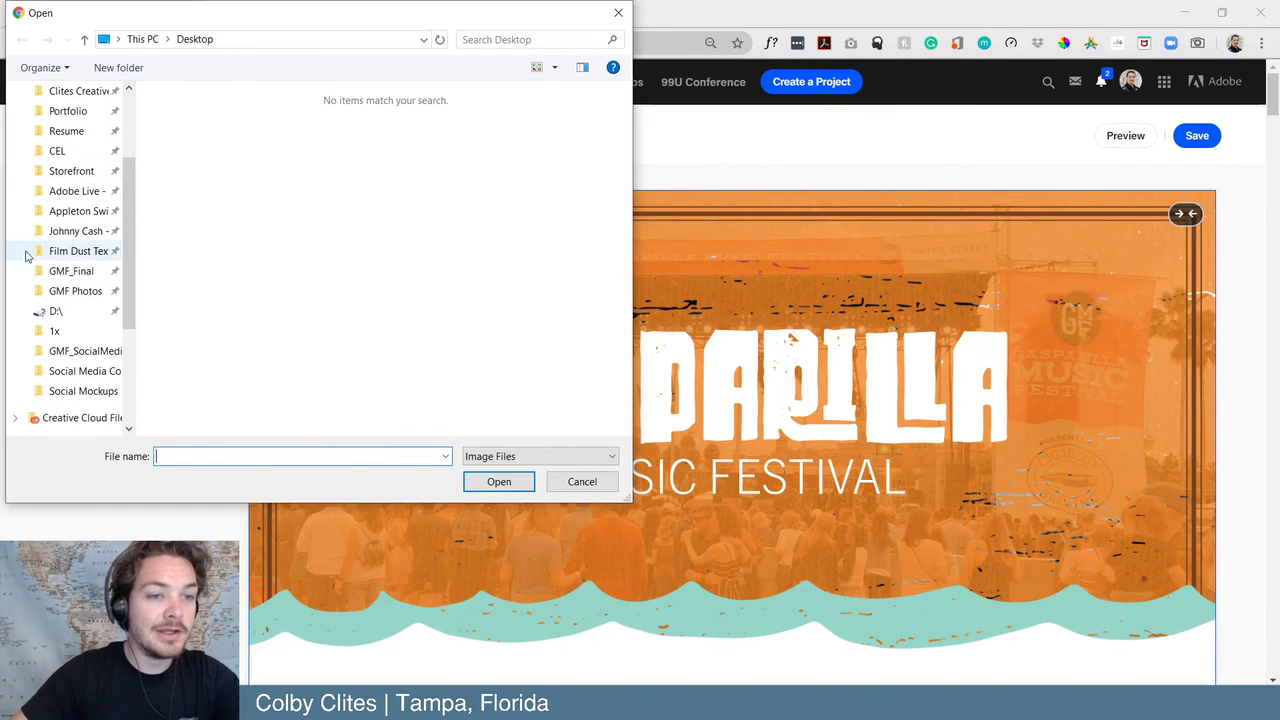
pyautogui.scroll(2, 27, 256)
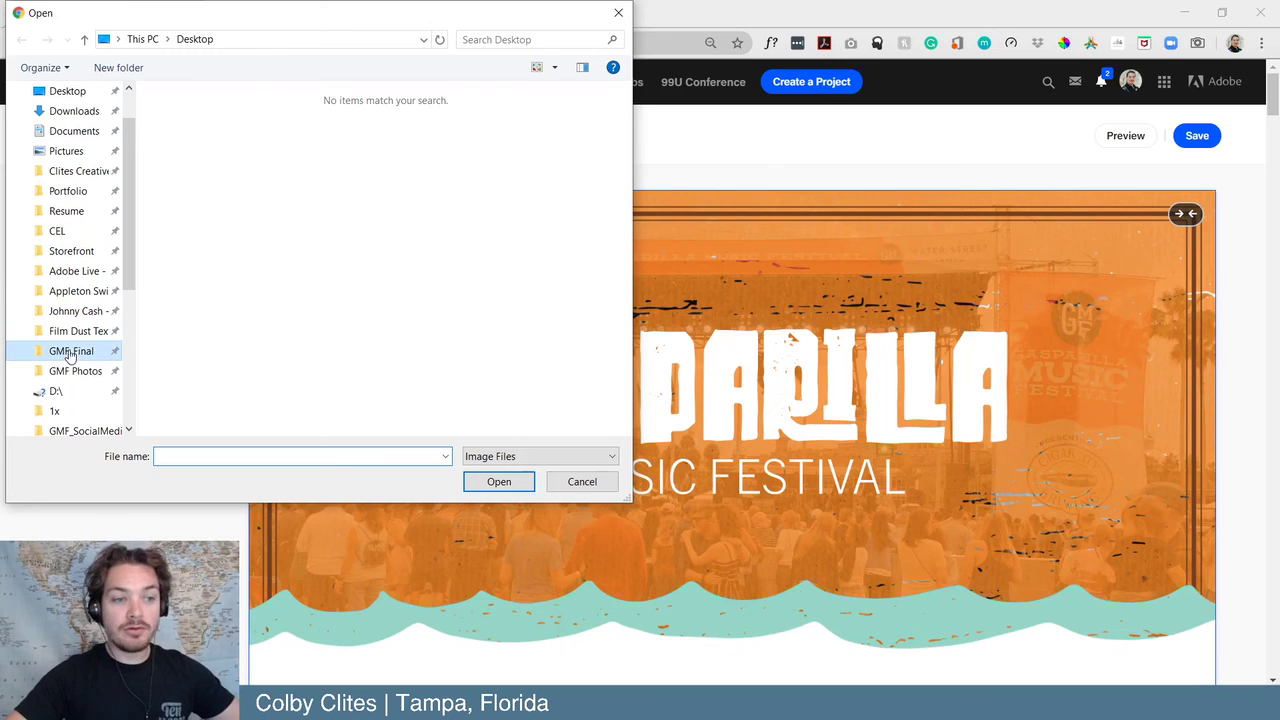
pyautogui.click(70, 352)
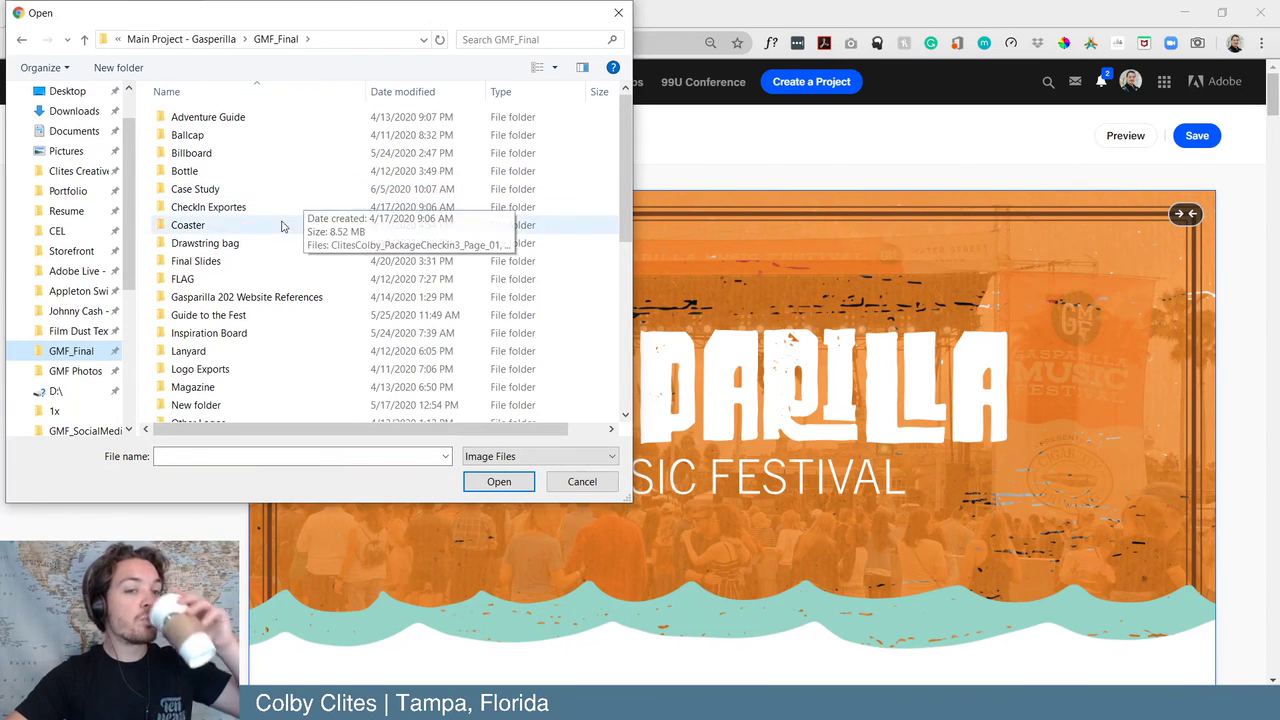
pyautogui.scroll(-2, 300, 333)
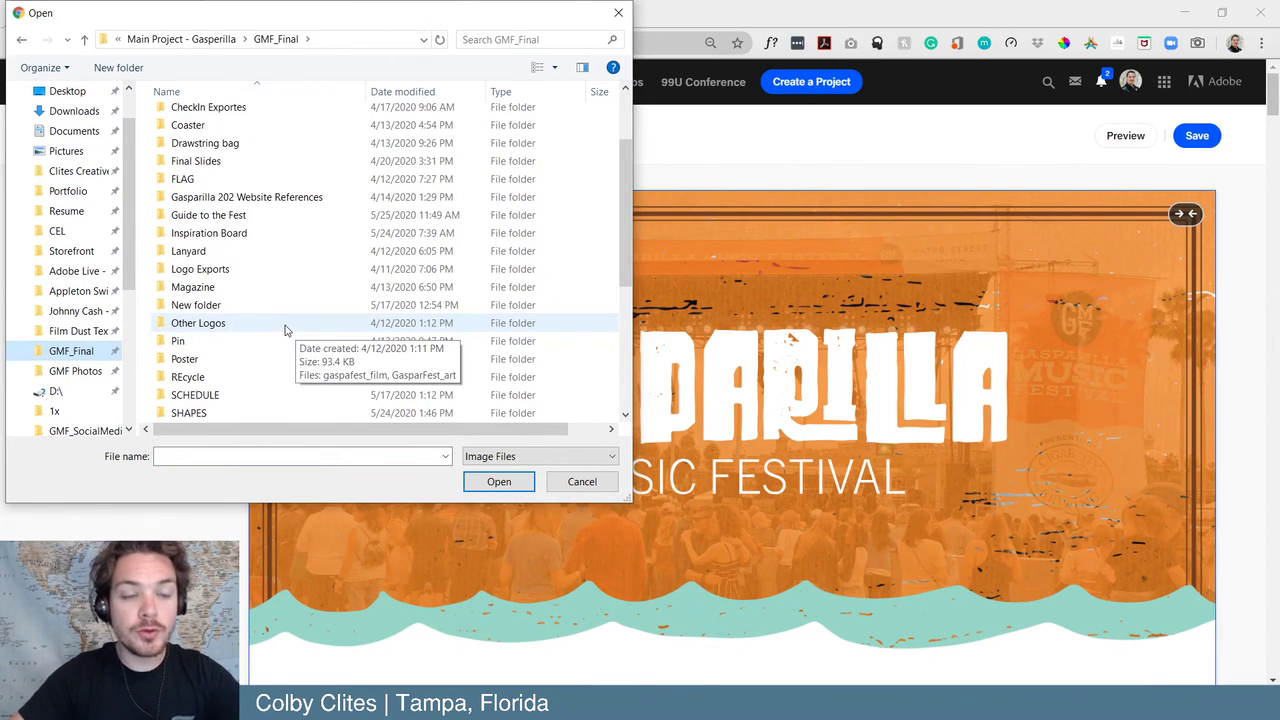
pyautogui.scroll(2, 285, 331)
pyautogui.doubleClick(263, 191)
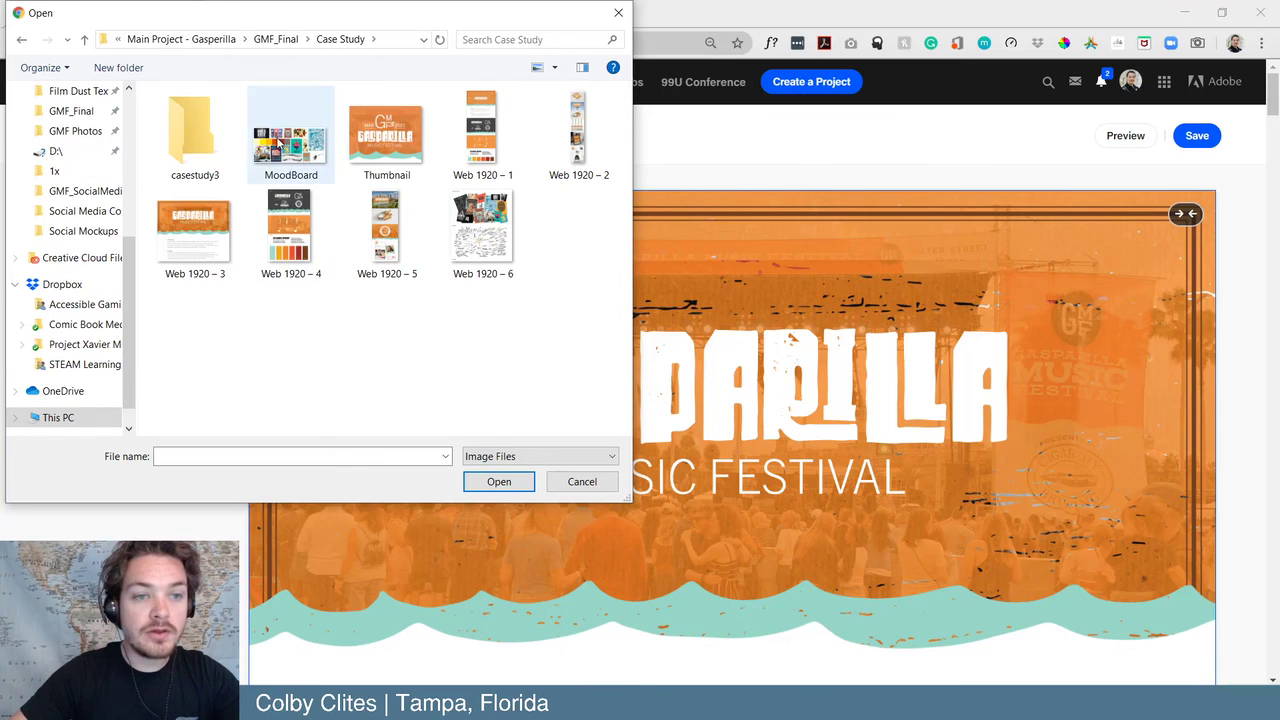
pyautogui.doubleClick(194, 135)
pyautogui.click(212, 160)
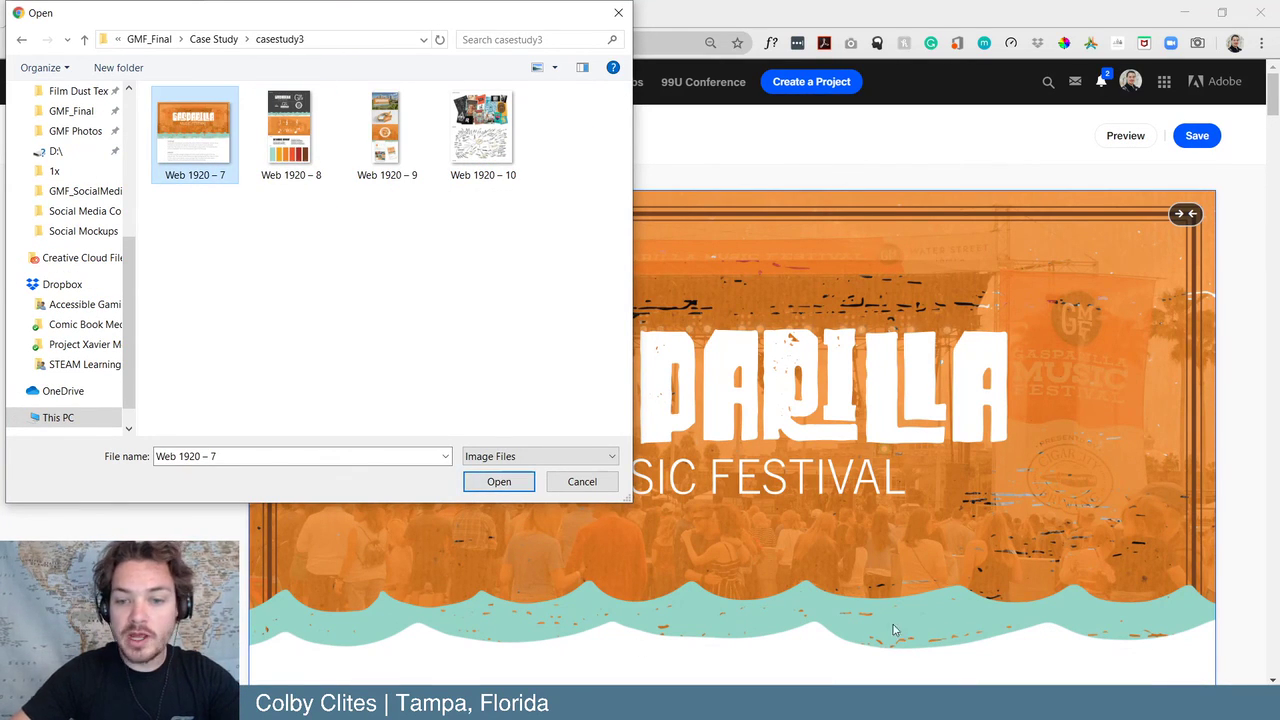
pyautogui.click(500, 481)
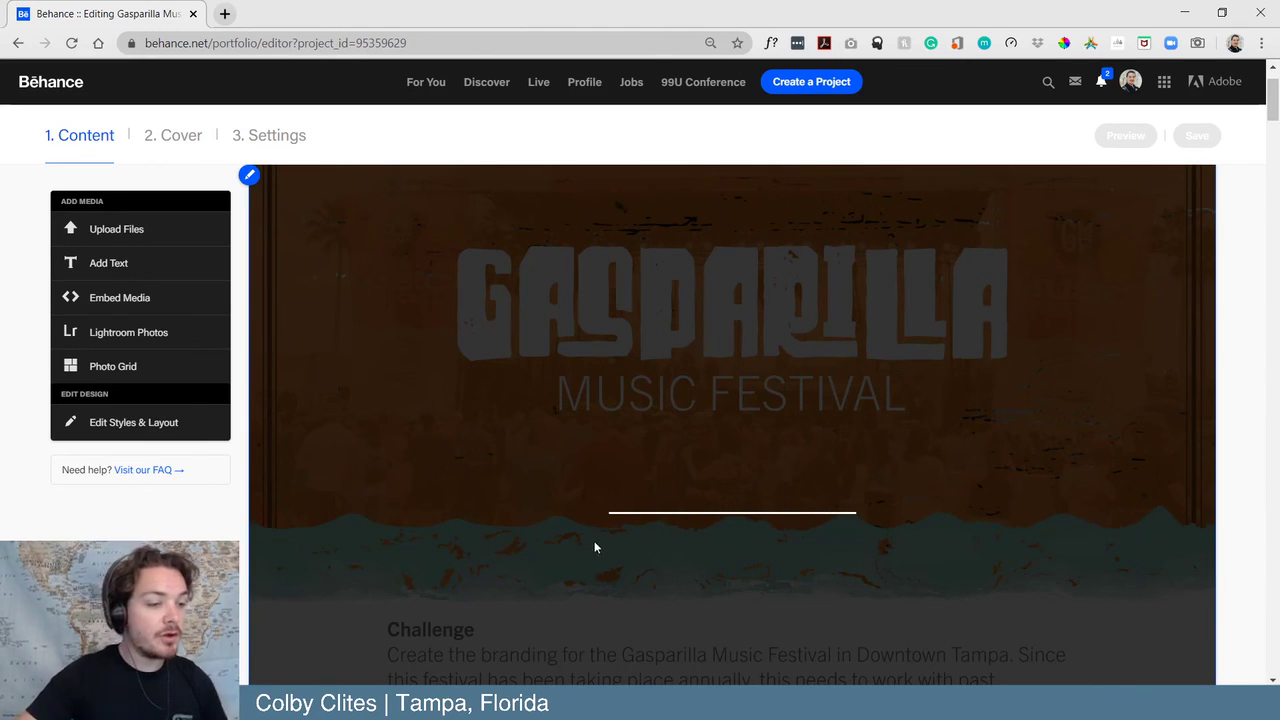
# - Replace the project's logo system image with Web 1920 – 8 from the casestudy3 folder
pyautogui.scroll(-3, 513, 478)
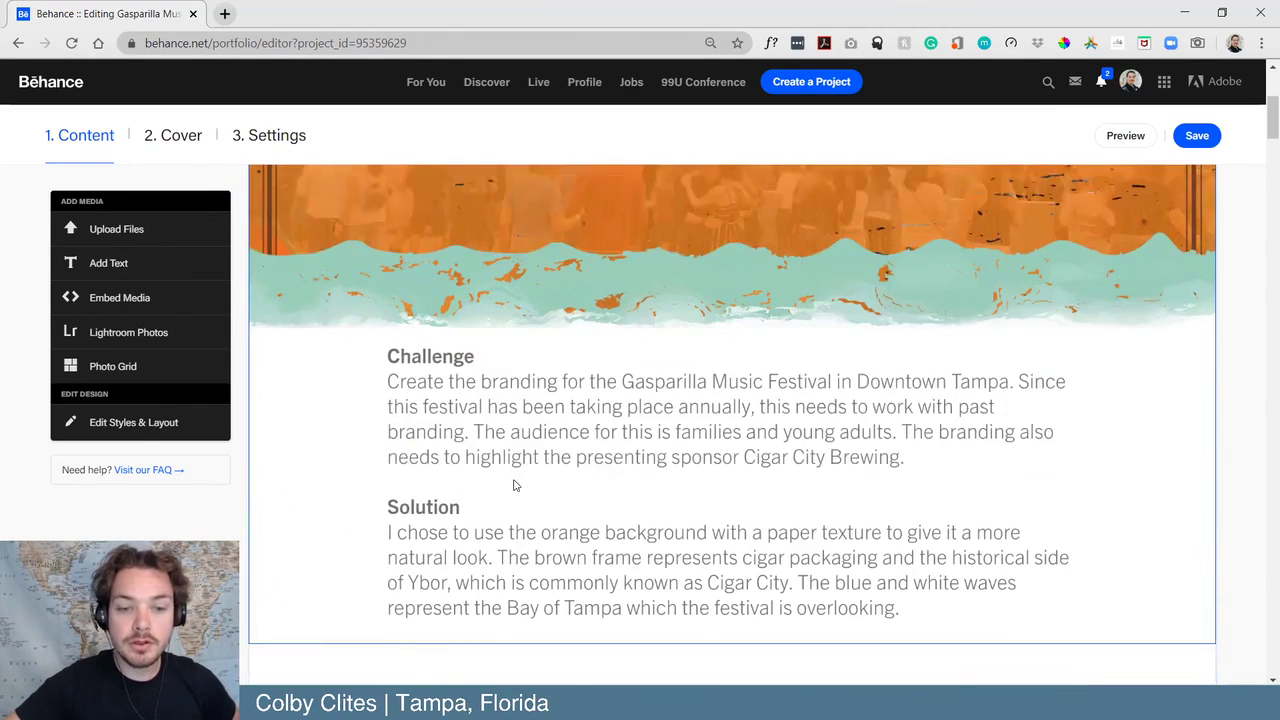
pyautogui.scroll(-4, 333, 486)
pyautogui.click(249, 211)
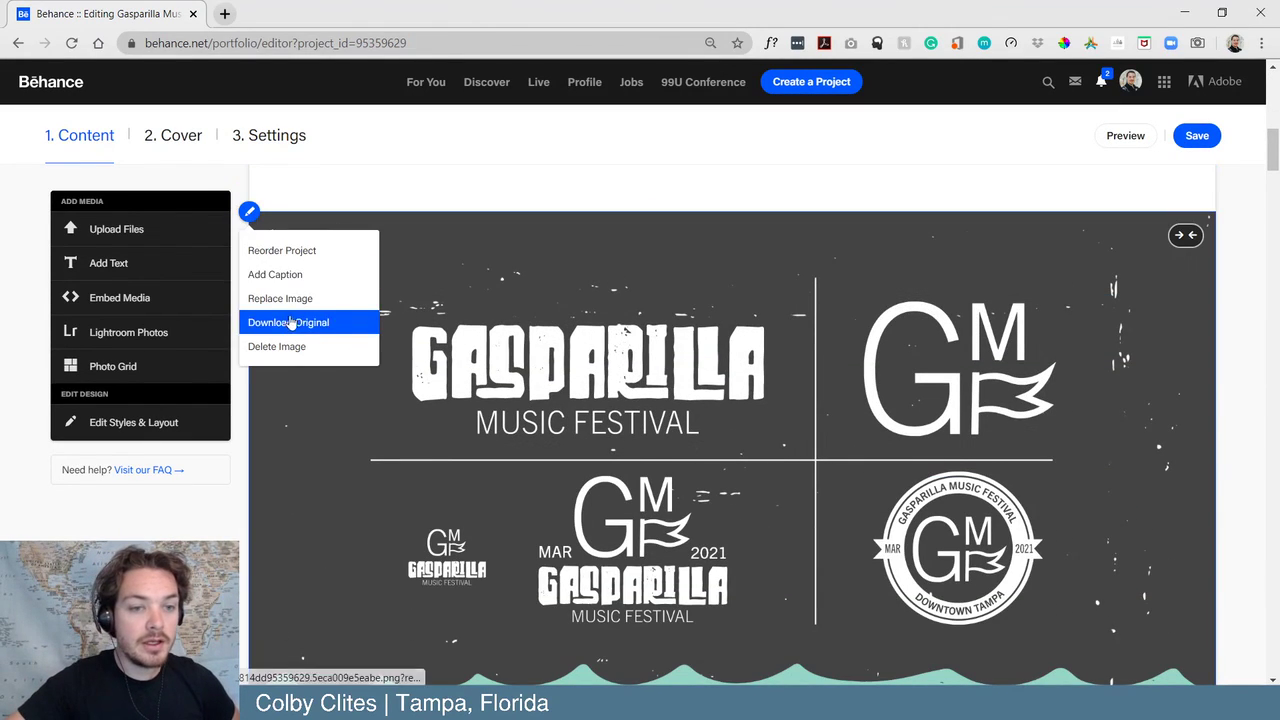
pyautogui.click(301, 300)
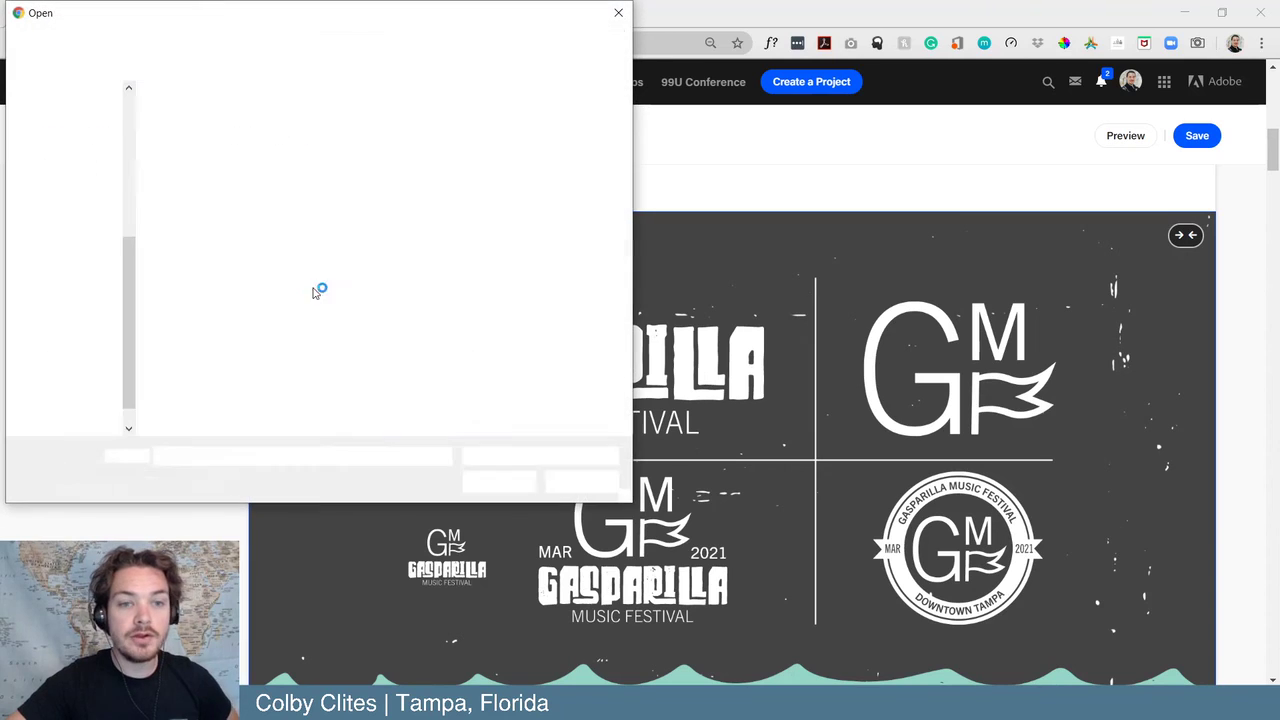
pyautogui.click(291, 135)
pyautogui.click(499, 481)
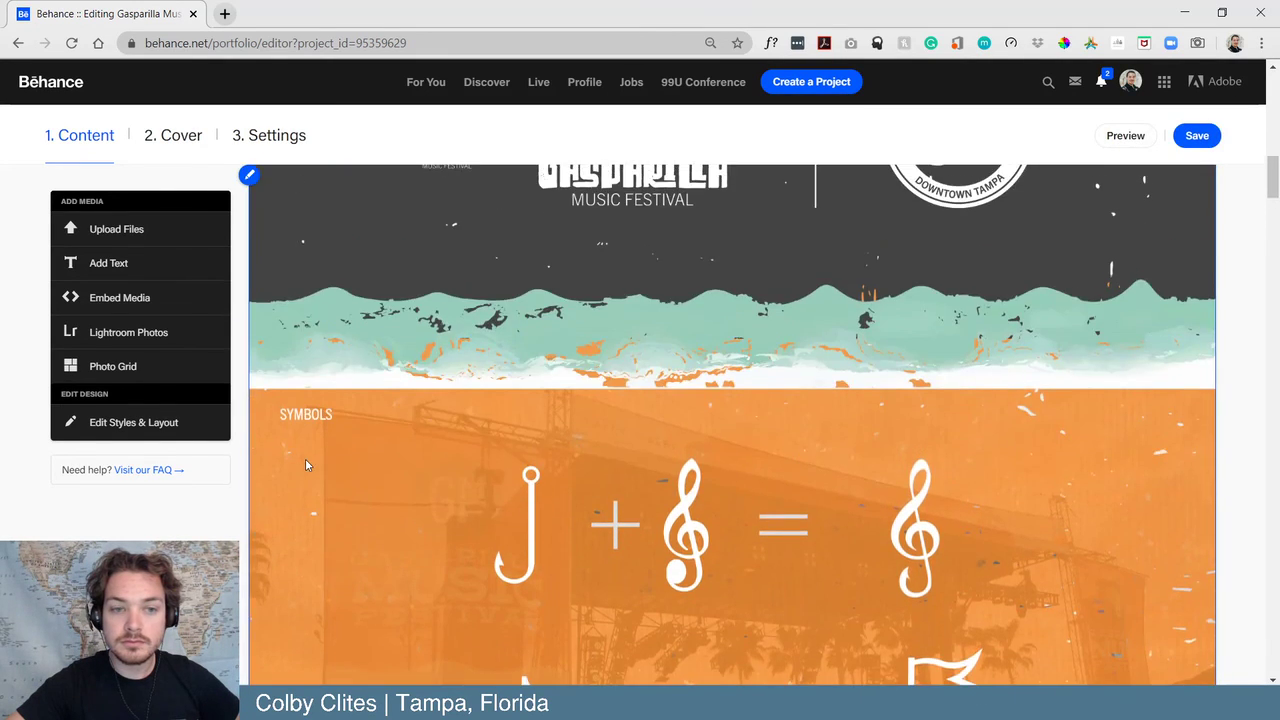
# - Replace the project's mockups image, below the flipsnack booklet, with Web 1920 – 9 from the casestudy3 folder
pyautogui.scroll(-10, 305, 450)
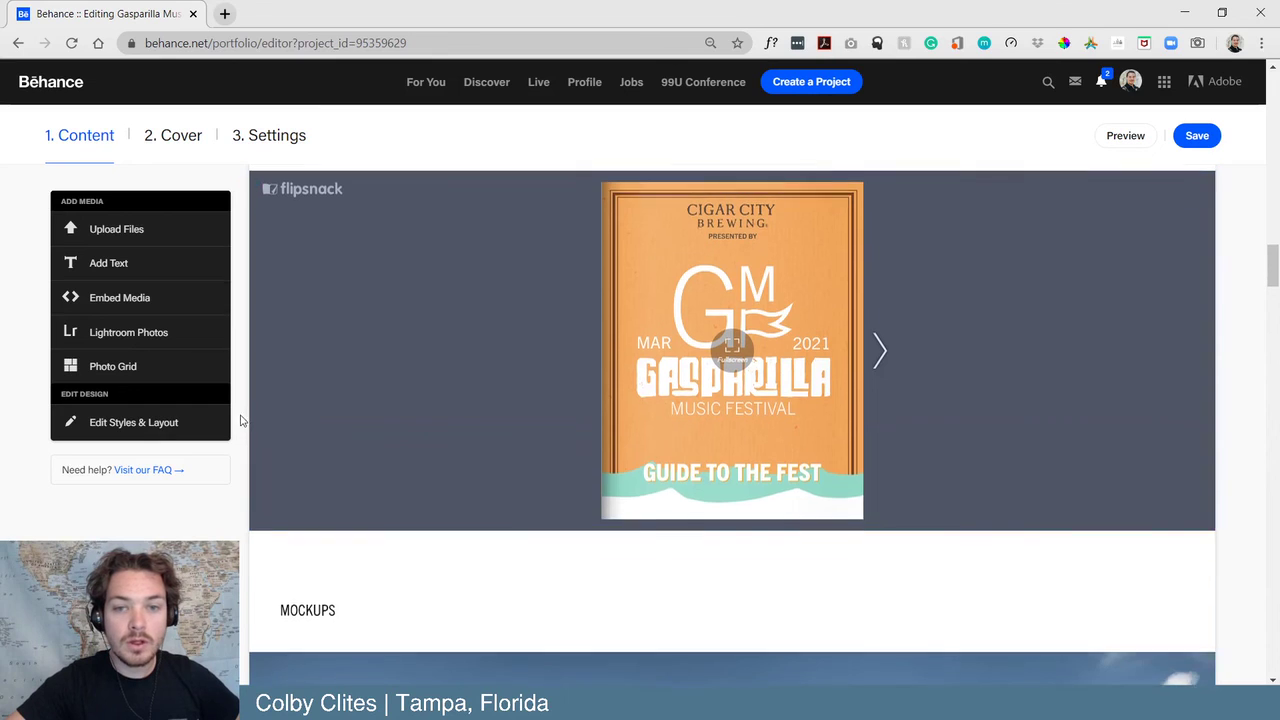
pyautogui.scroll(1, 243, 423)
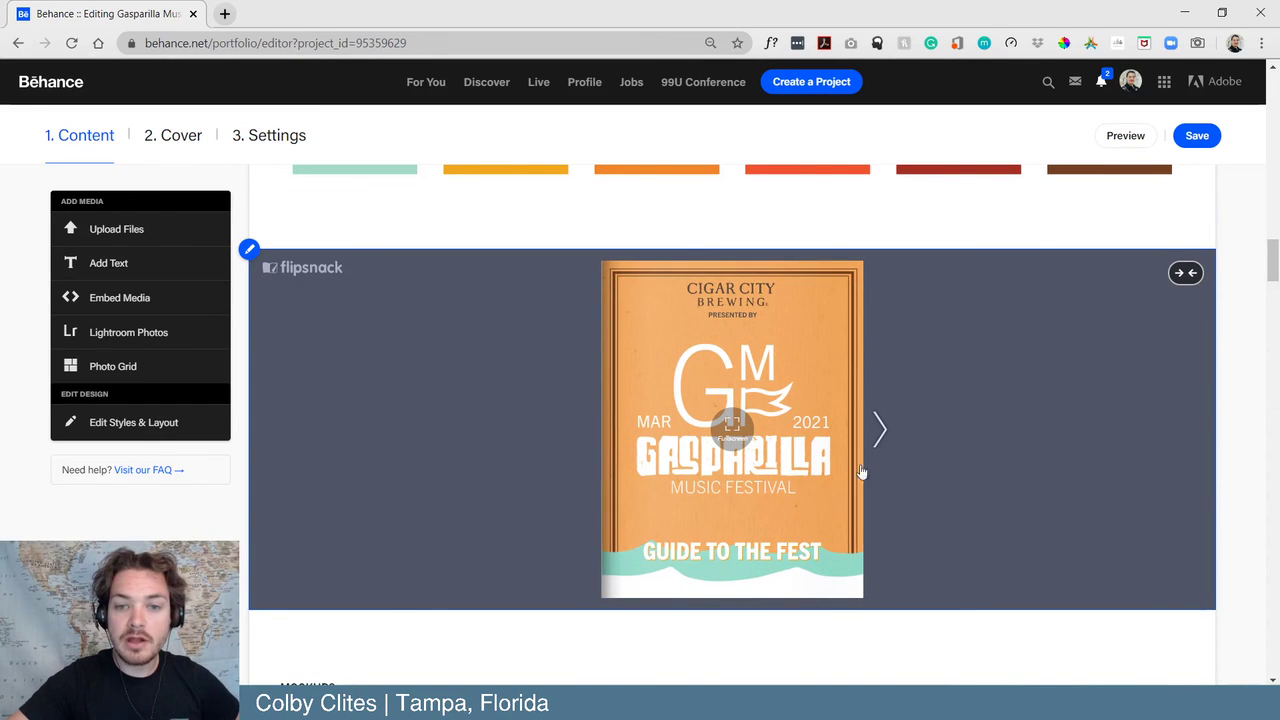
pyautogui.scroll(-4, 458, 516)
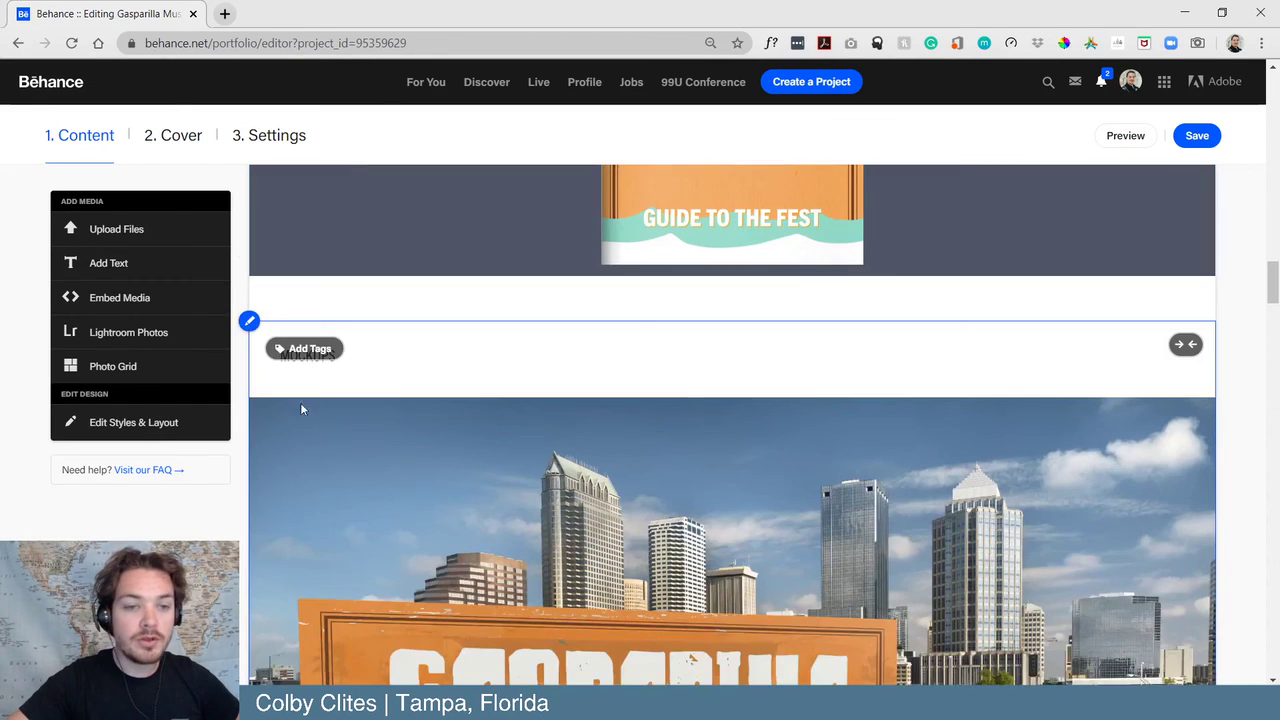
pyautogui.click(249, 321)
pyautogui.click(290, 408)
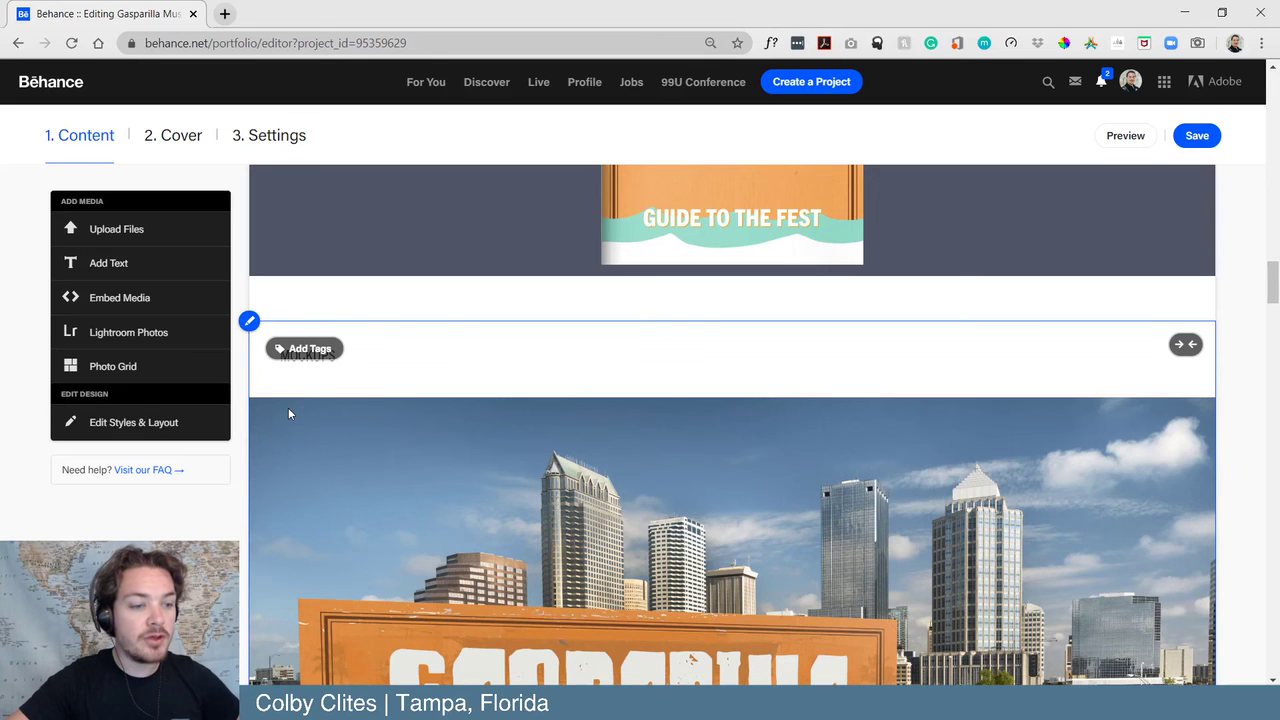
pyautogui.click(386, 140)
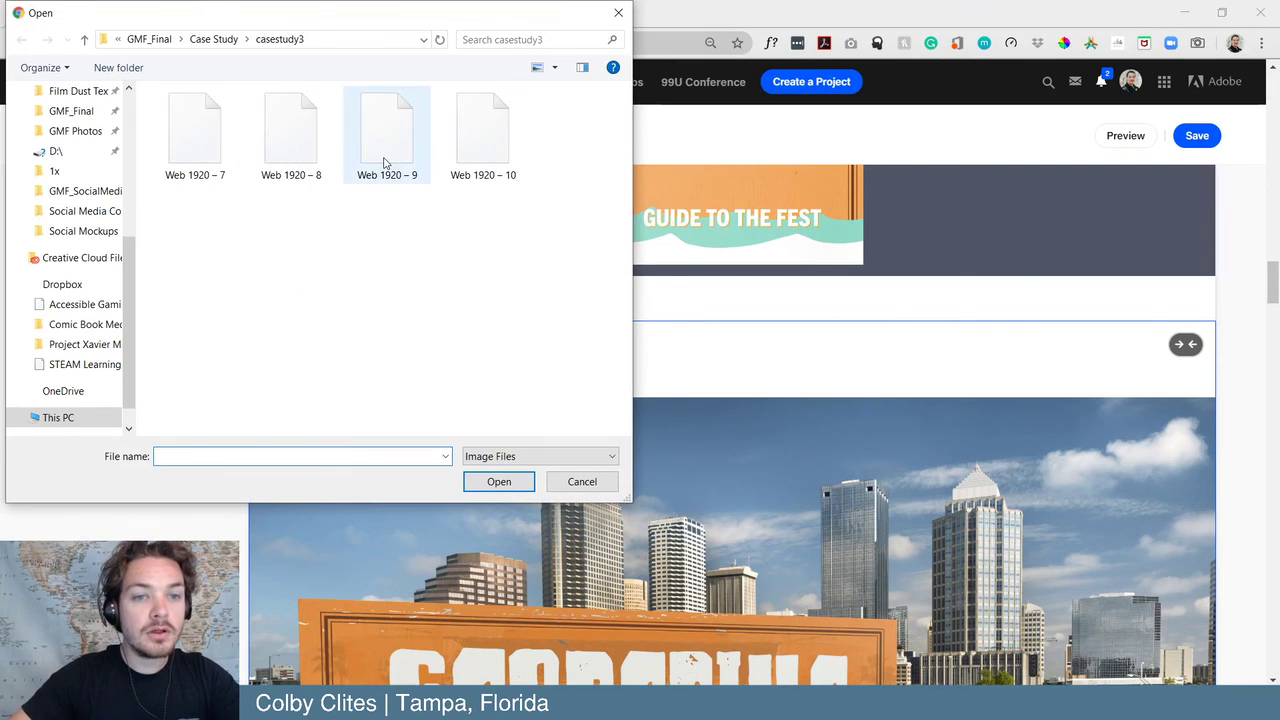
pyautogui.click(497, 481)
# - Examine the mockups image during its upload, from the billboard and wristband to the festival badge and phone screens
pyautogui.scroll(-4, 195, 478)
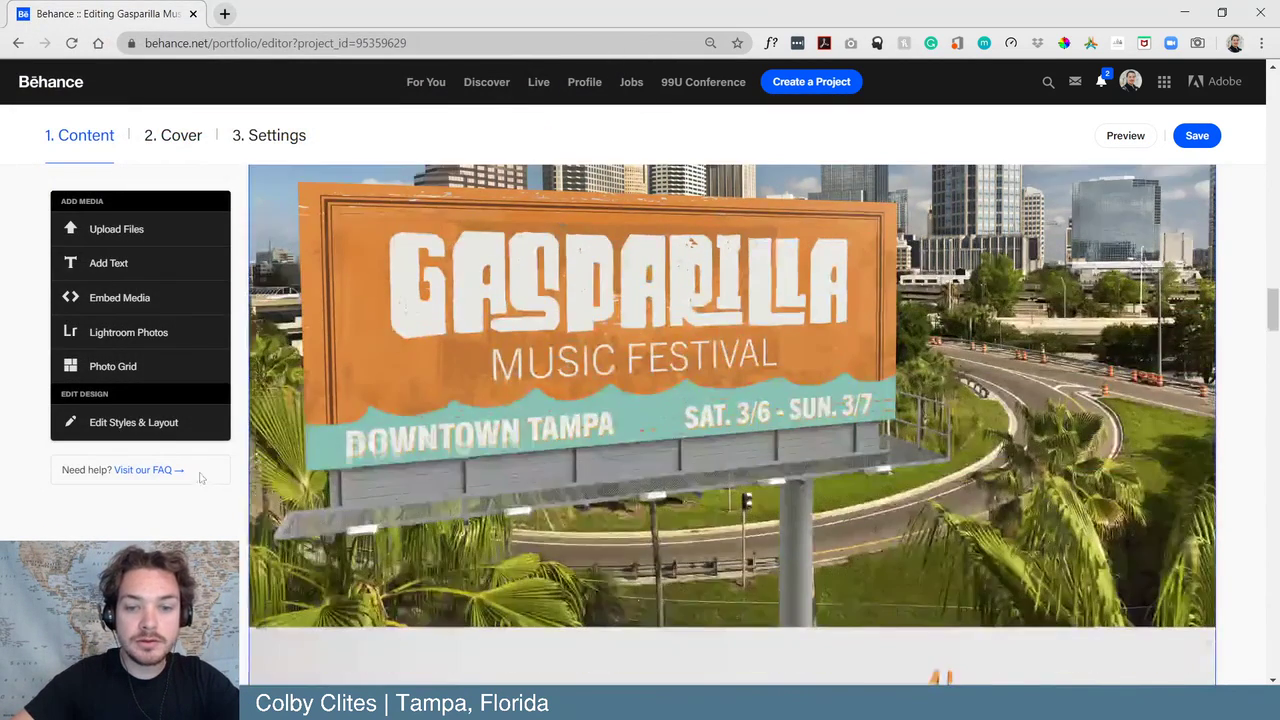
pyautogui.scroll(-7, 330, 430)
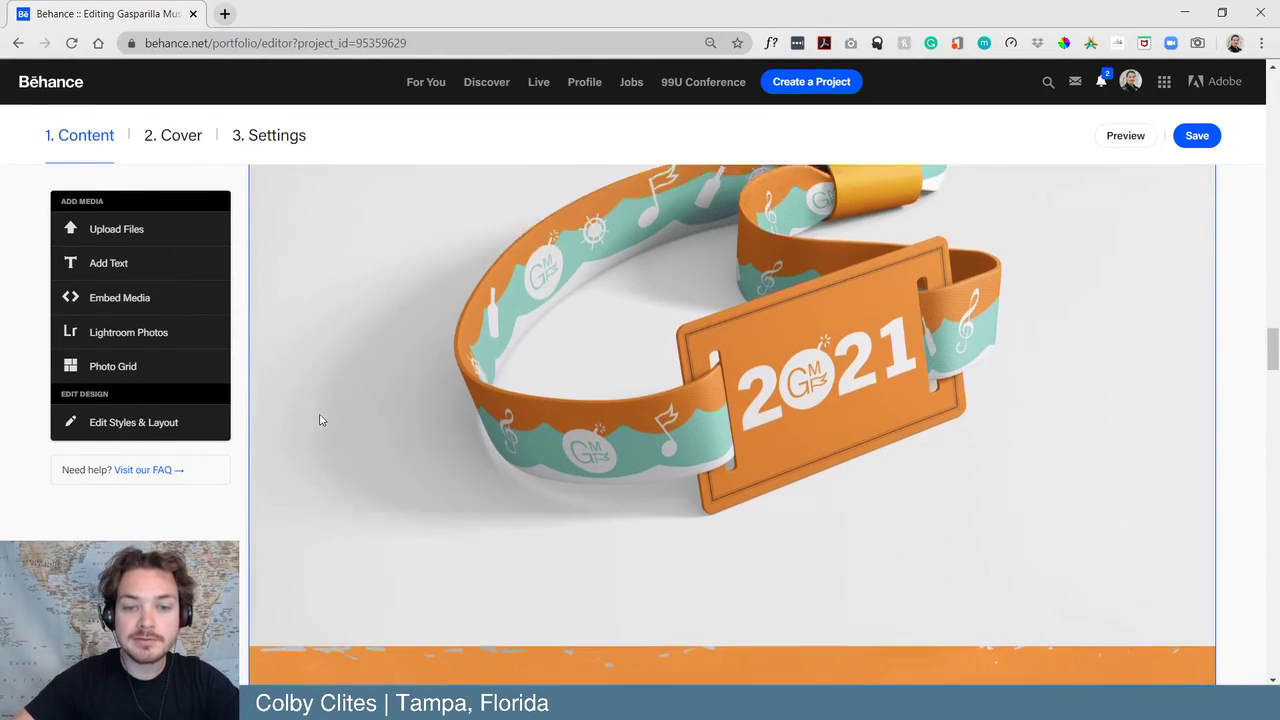
pyautogui.scroll(-8, 311, 416)
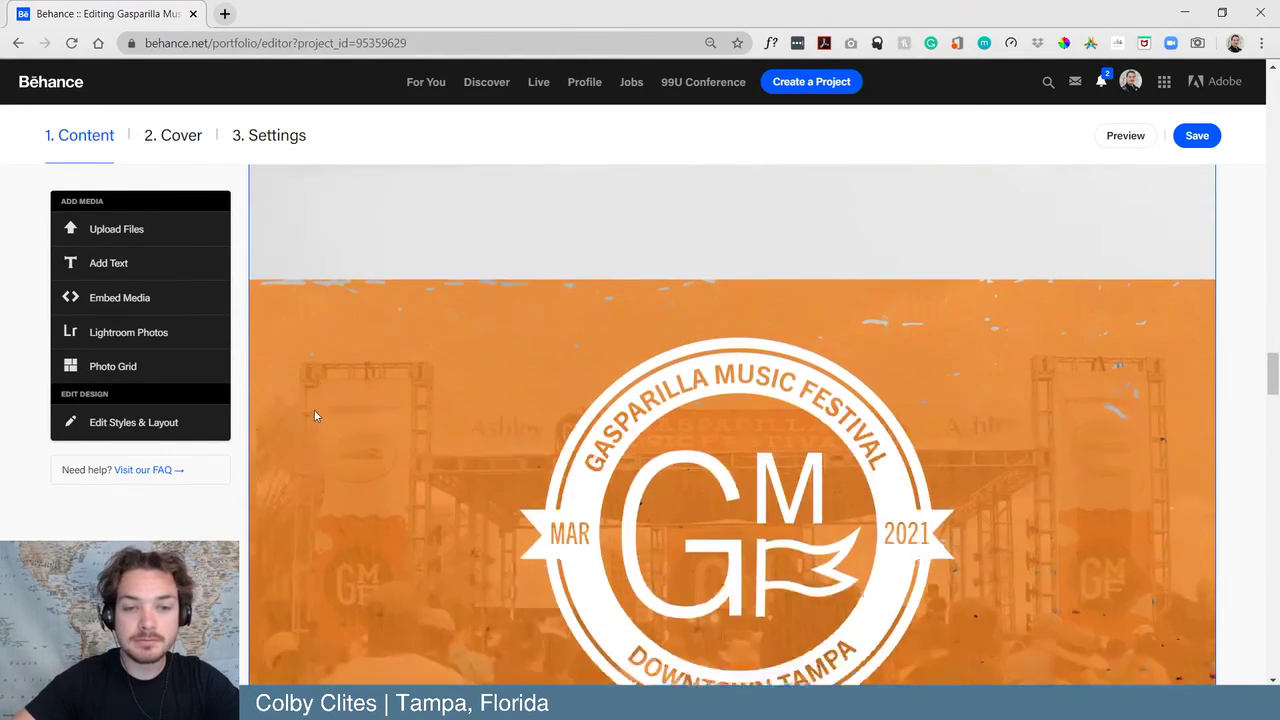
pyautogui.scroll(2, 258, 443)
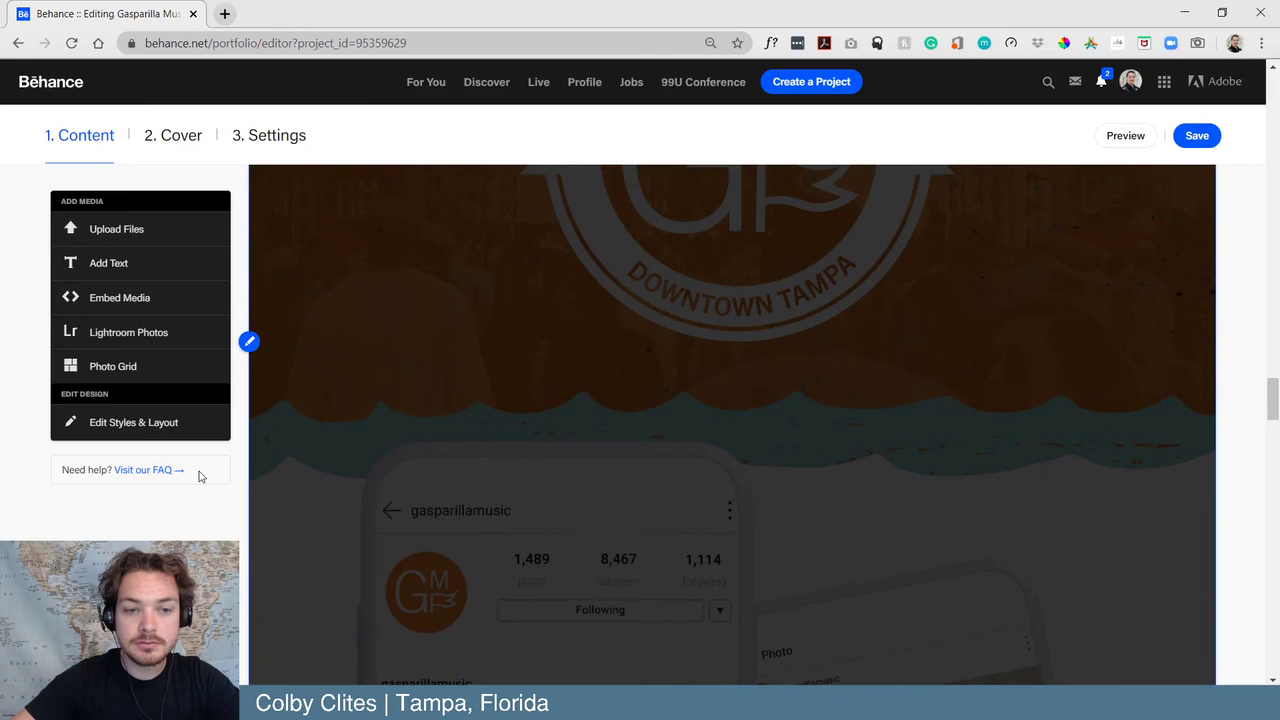
pyautogui.scroll(-6, 190, 478)
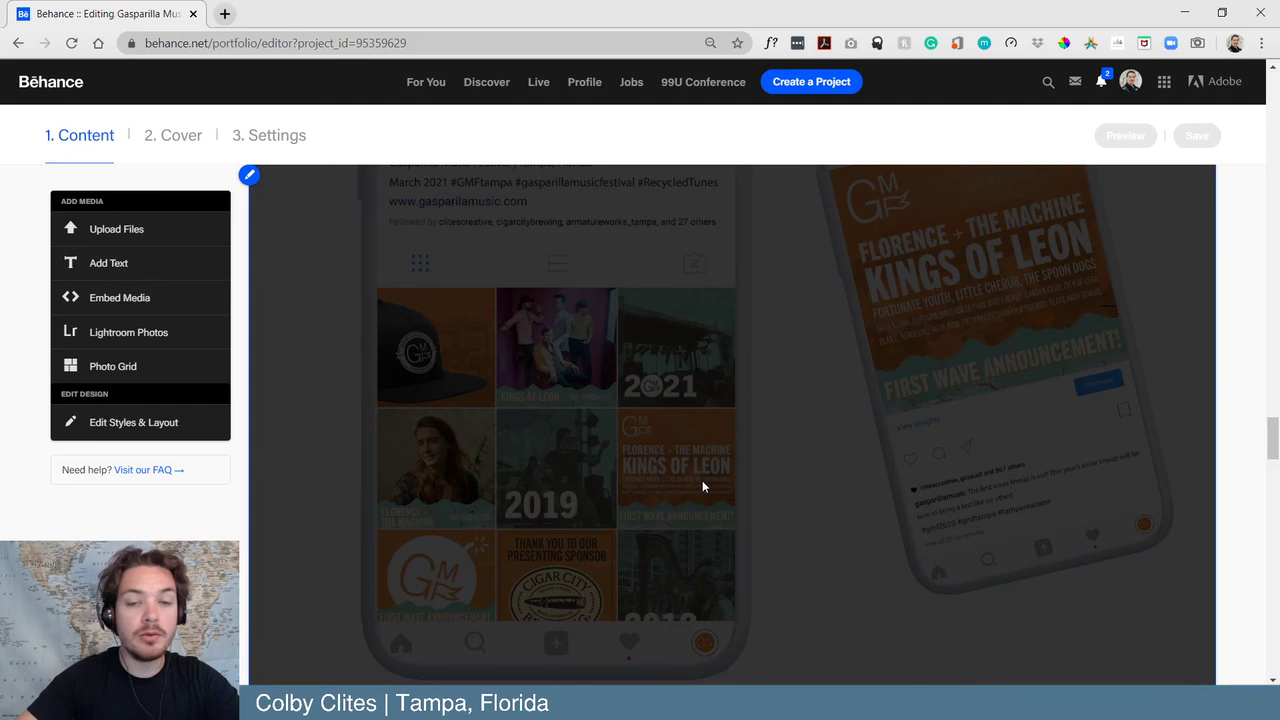
pyautogui.scroll(6, 276, 530)
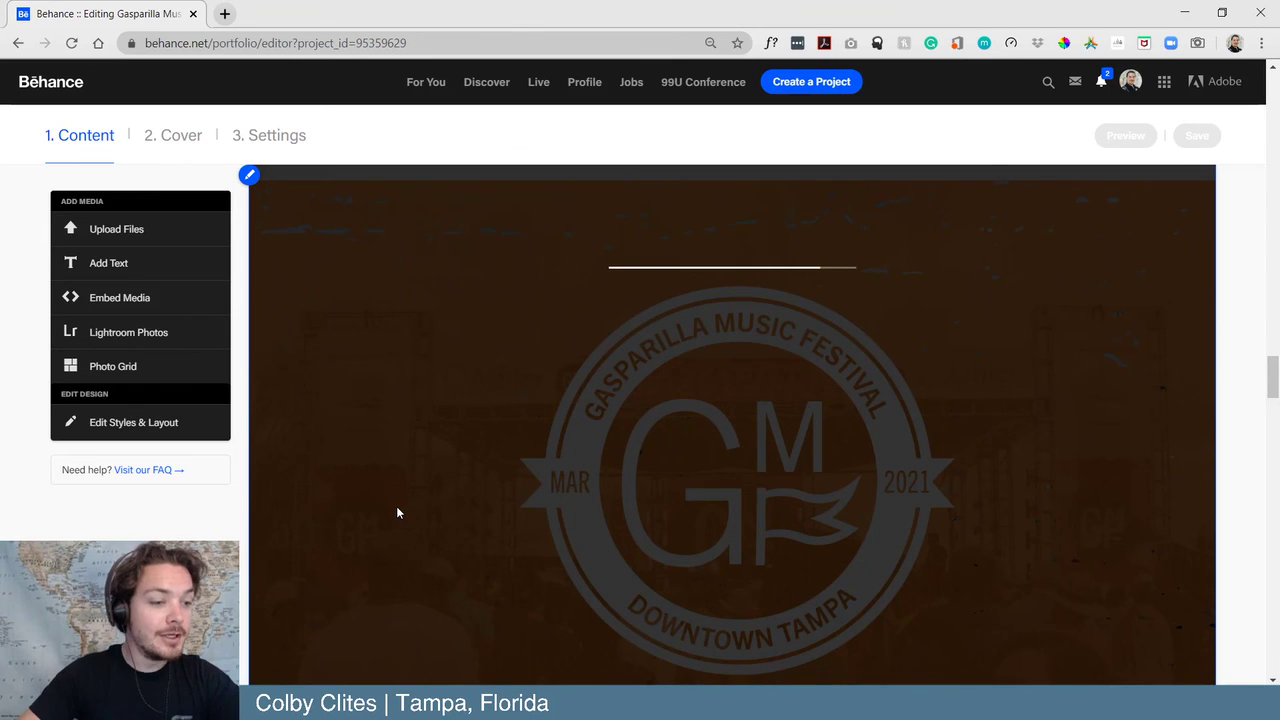
pyautogui.scroll(3, 349, 508)
pyautogui.scroll(1, 356, 508)
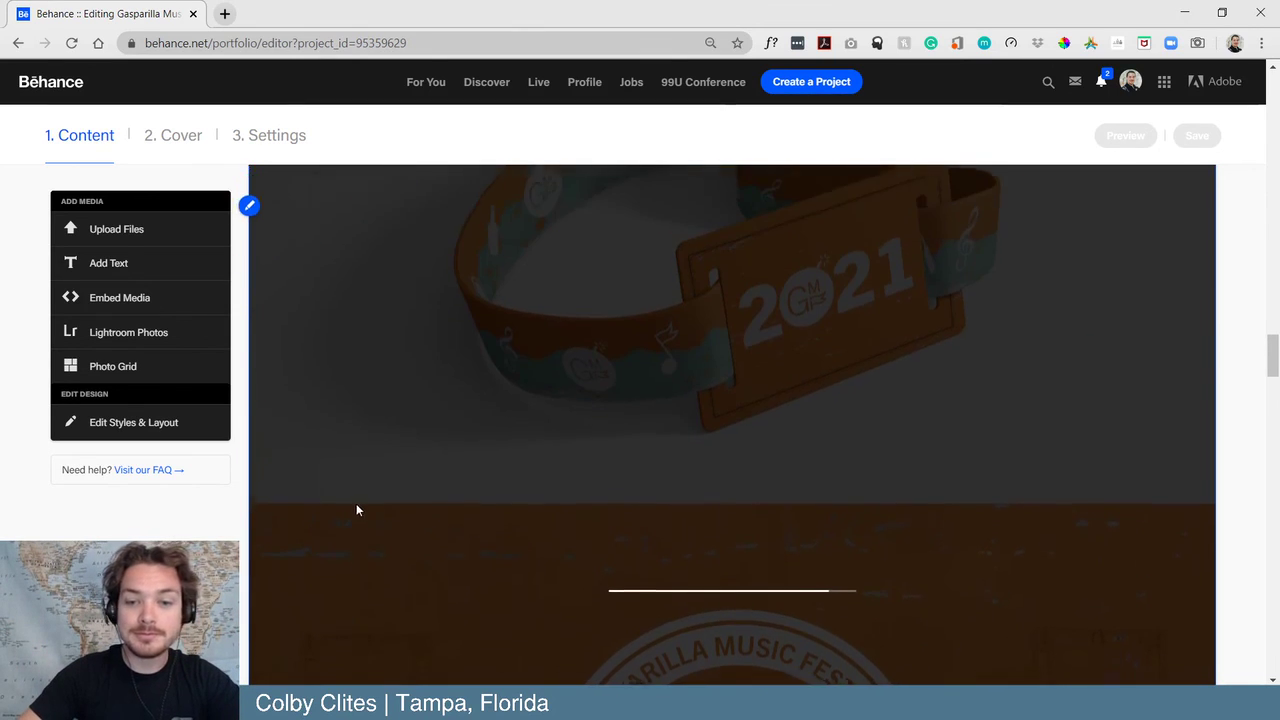
pyautogui.scroll(-1, 368, 510)
pyautogui.scroll(-1, 419, 515)
pyautogui.scroll(-2, 421, 517)
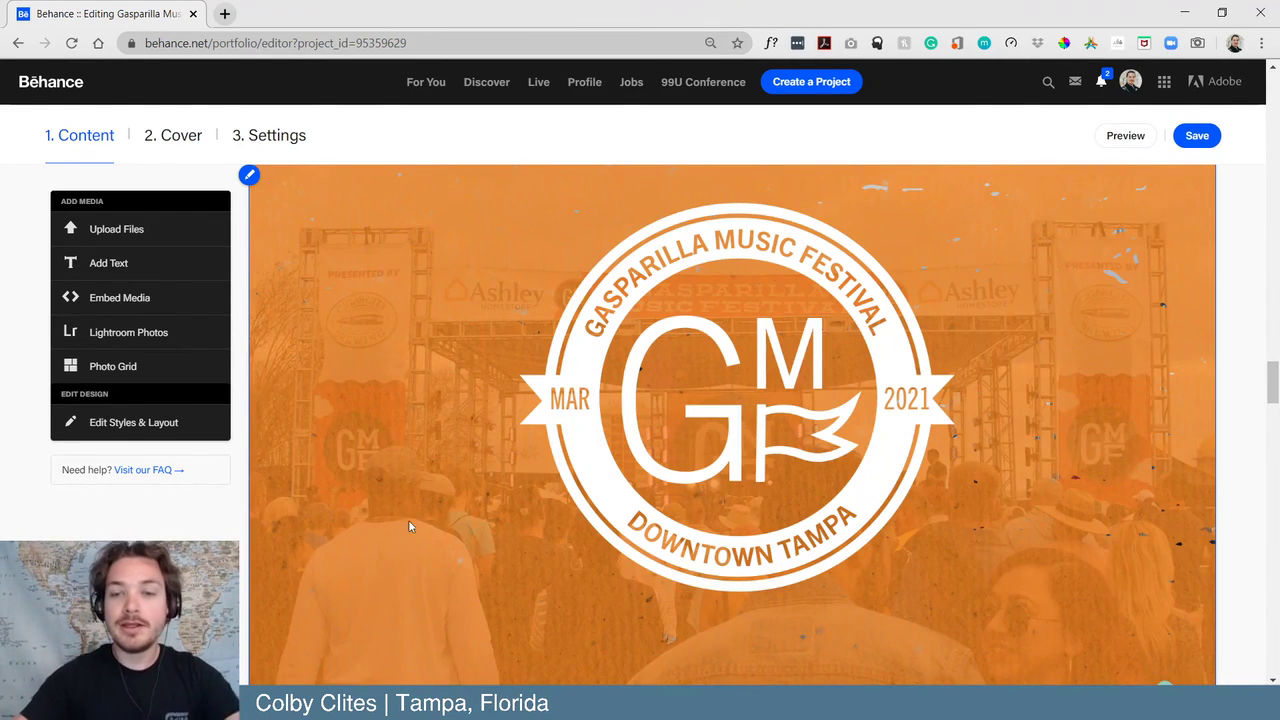
# - Replace the project's inspiration board image with Web 1920 – 10 from the casestudy3 folder
pyautogui.scroll(-2, 580, 530)
pyautogui.scroll(-8, 590, 525)
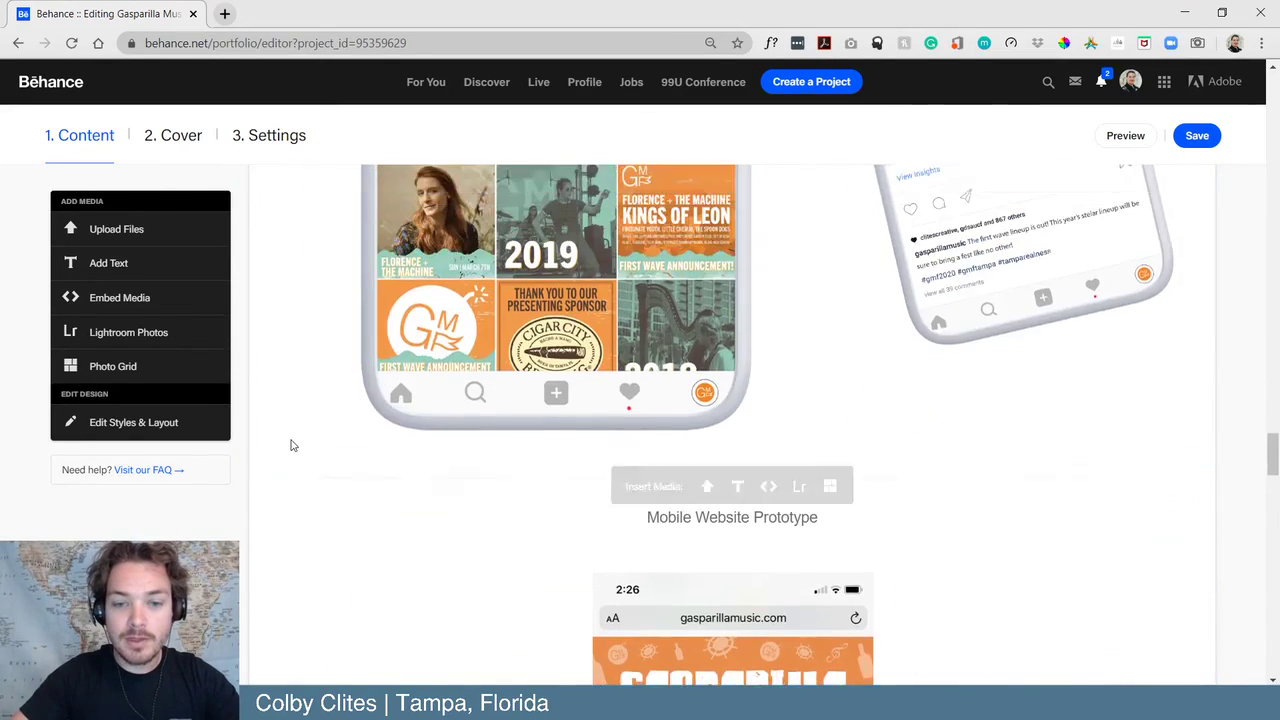
pyautogui.scroll(-15, 288, 443)
pyautogui.scroll(4, 252, 450)
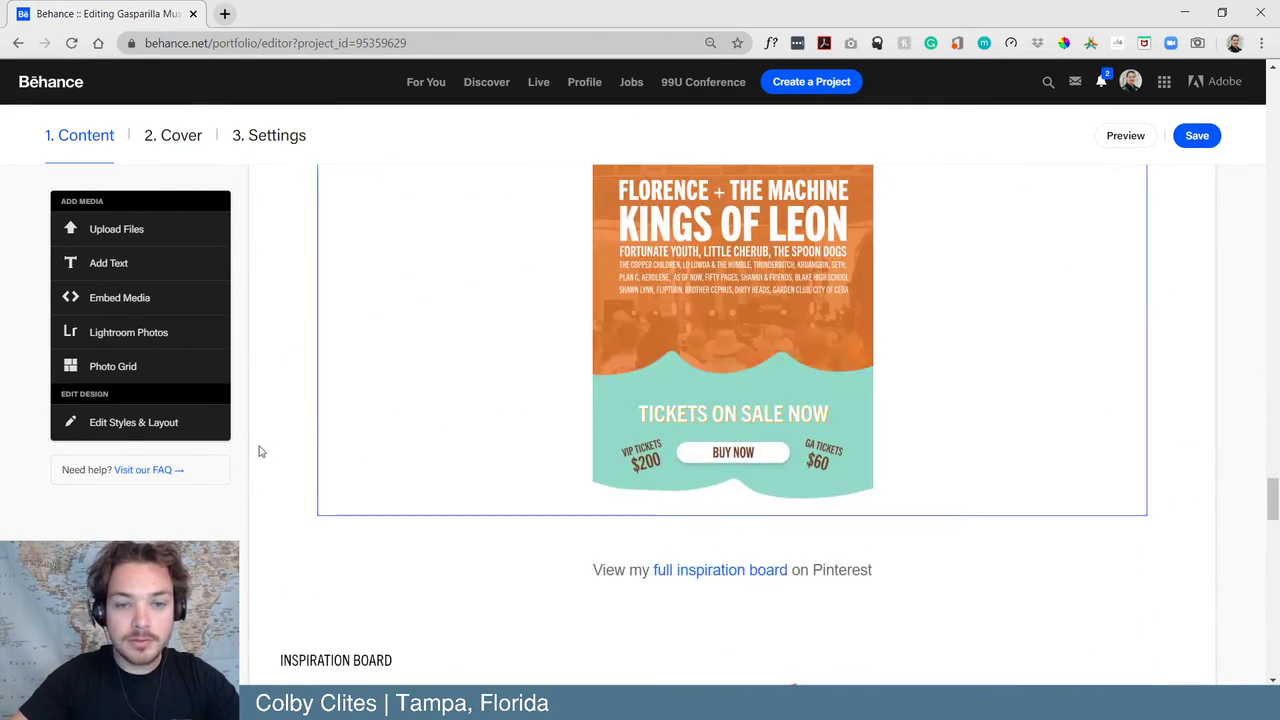
pyautogui.scroll(-3, 250, 400)
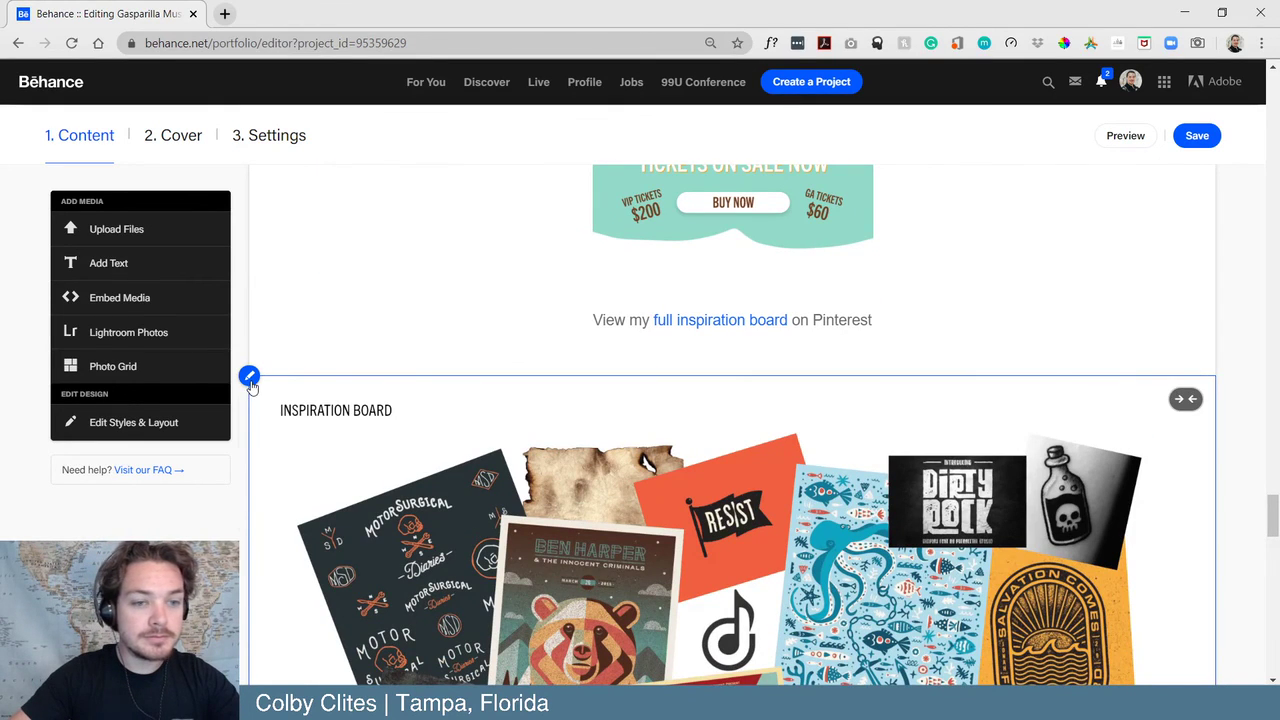
pyautogui.click(249, 377)
pyautogui.click(324, 460)
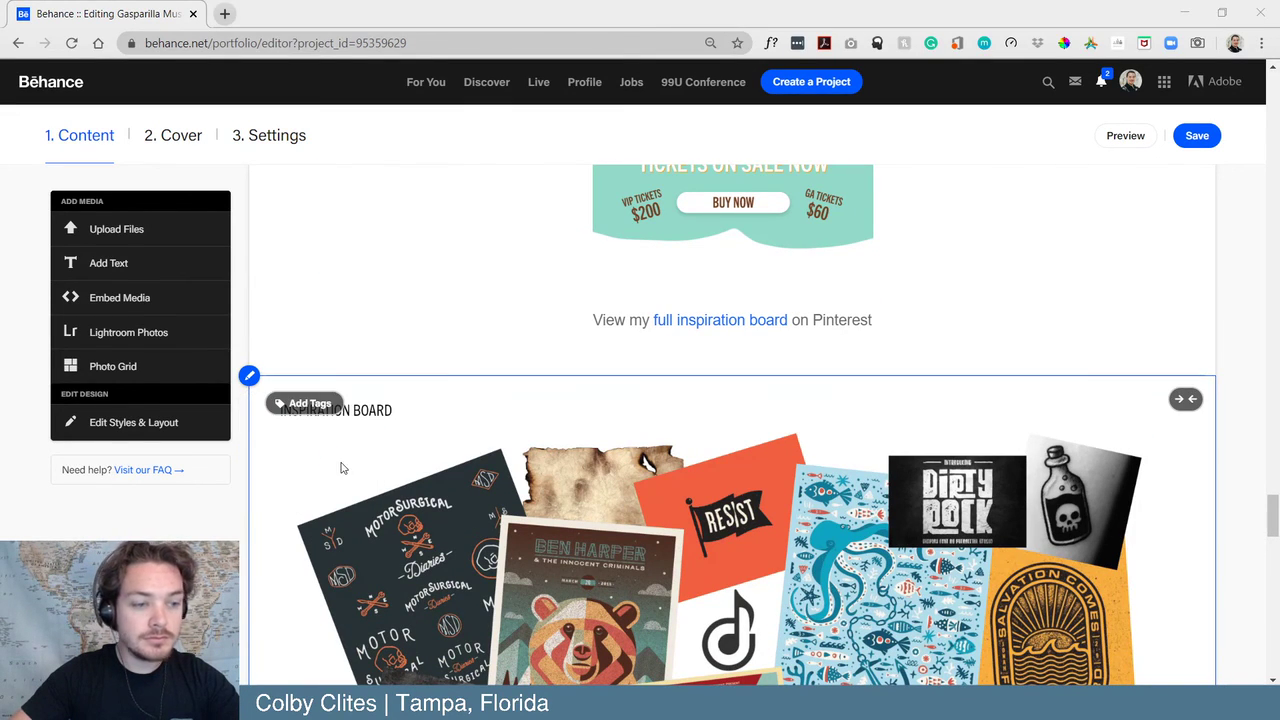
pyautogui.click(465, 172)
pyautogui.click(486, 477)
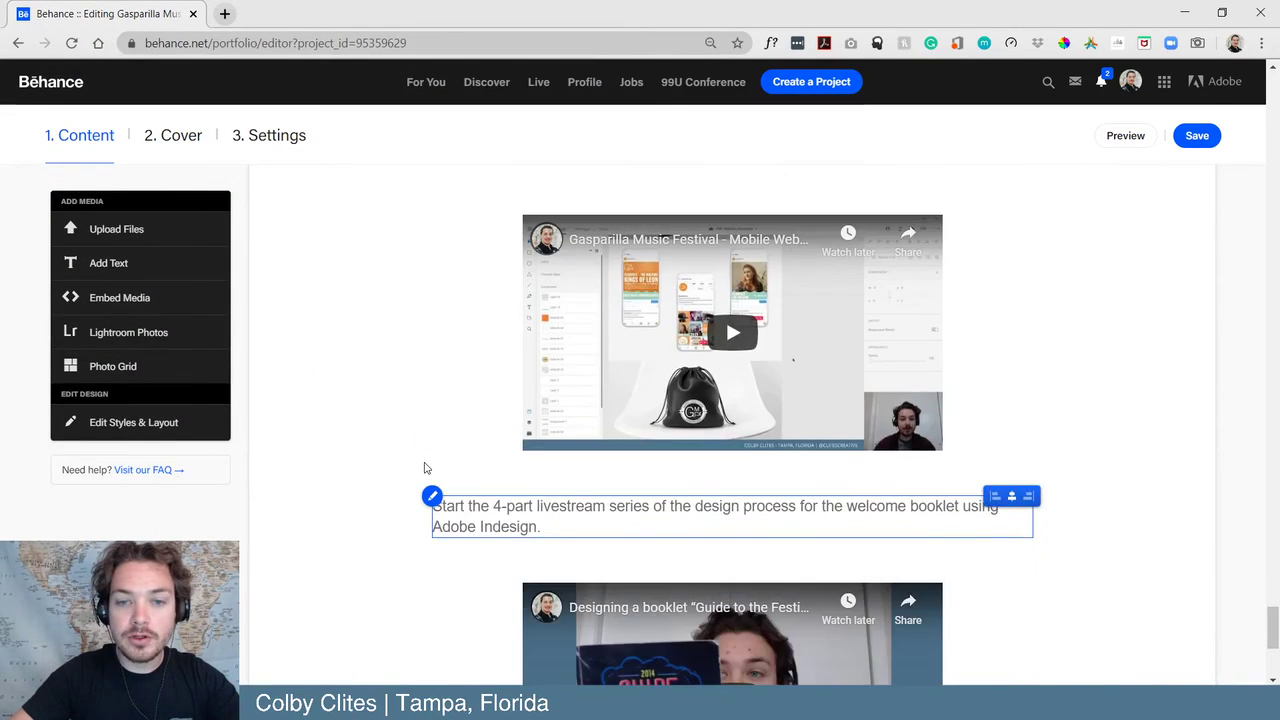
# - Preview the project and review it from the header through the logos, colors, mockups and inspiration board, then close the preview
pyautogui.click(1128, 136)
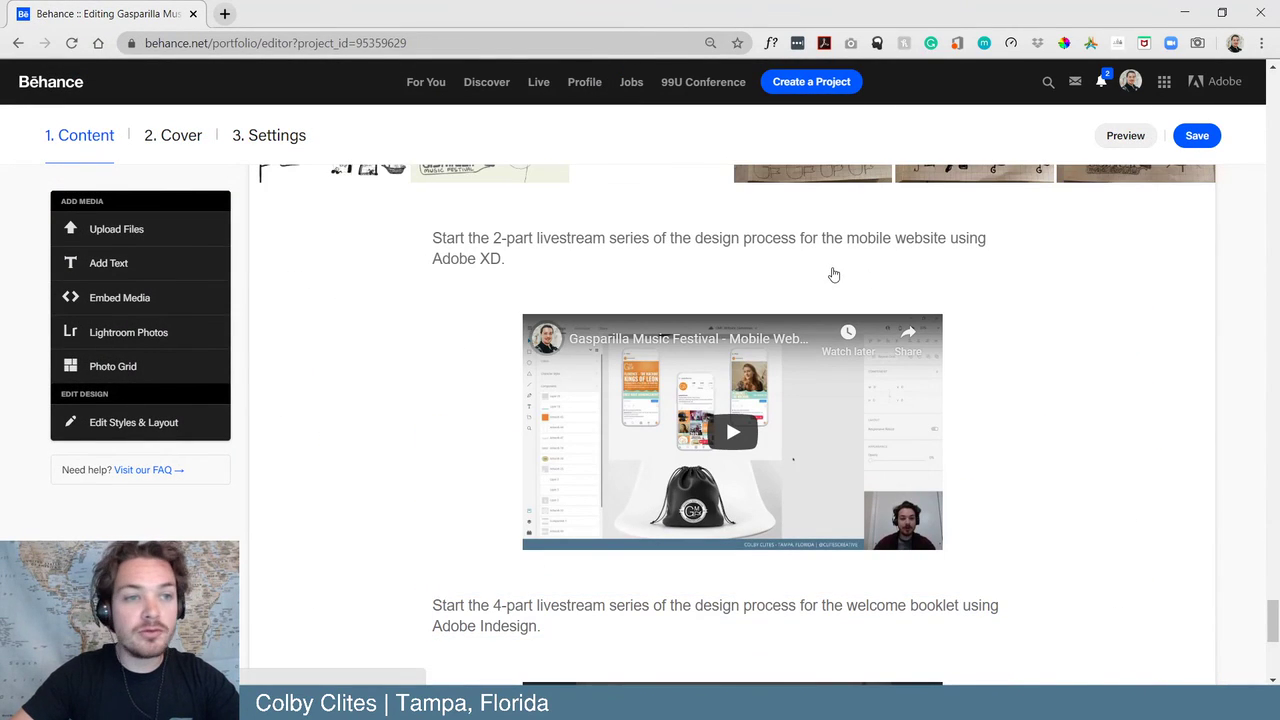
pyautogui.scroll(3, 766, 295)
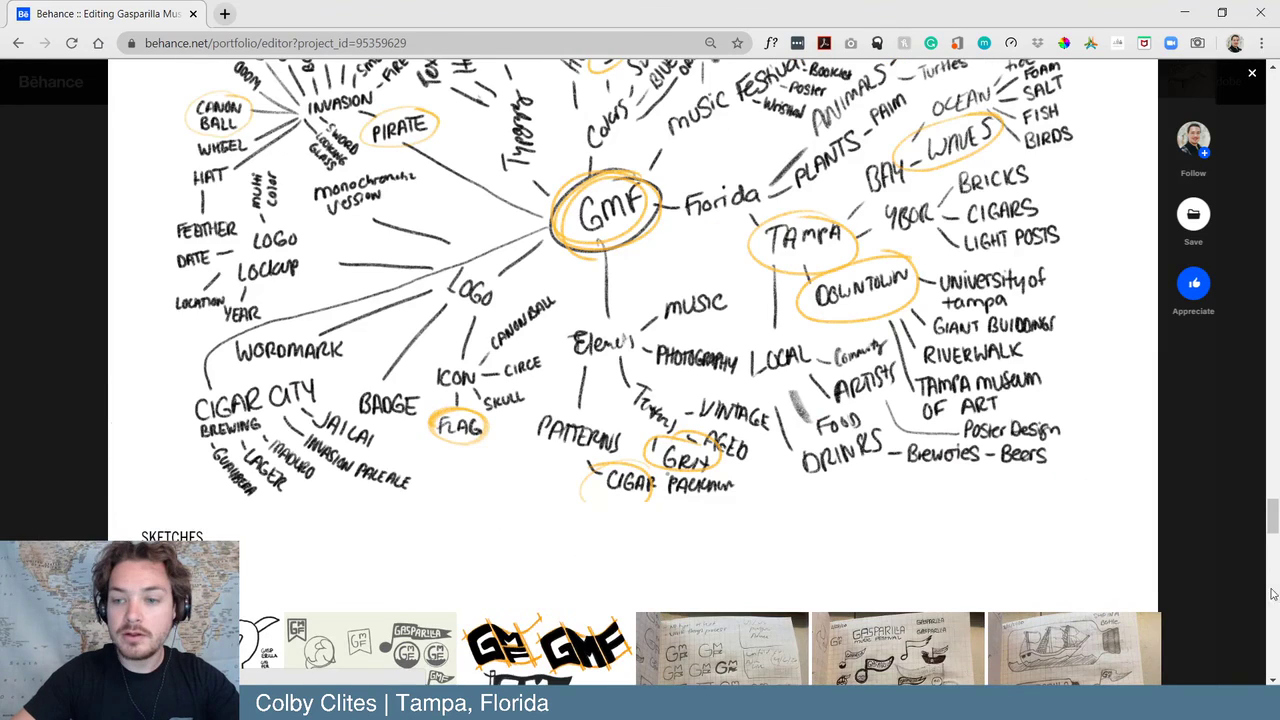
pyautogui.moveTo(1274, 530); pyautogui.dragTo(1274, 90)
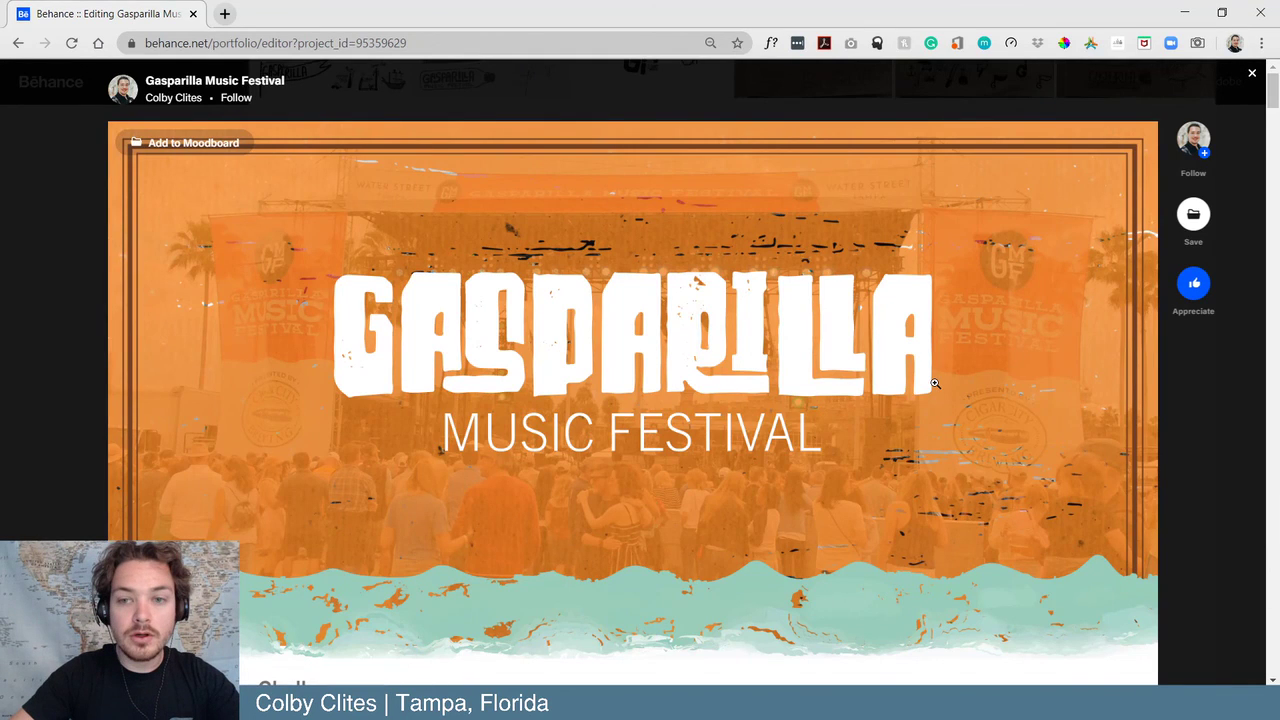
pyautogui.scroll(-15, 935, 383)
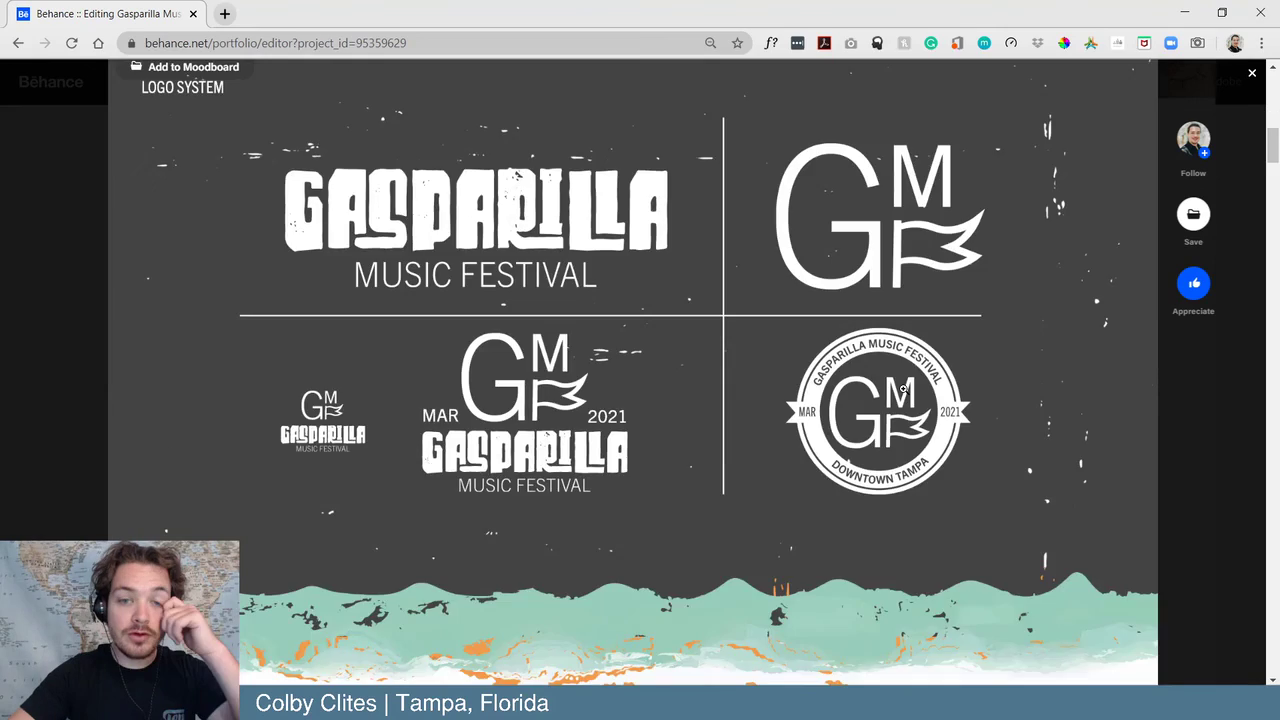
pyautogui.scroll(-3, 896, 391)
pyautogui.scroll(-20, 883, 396)
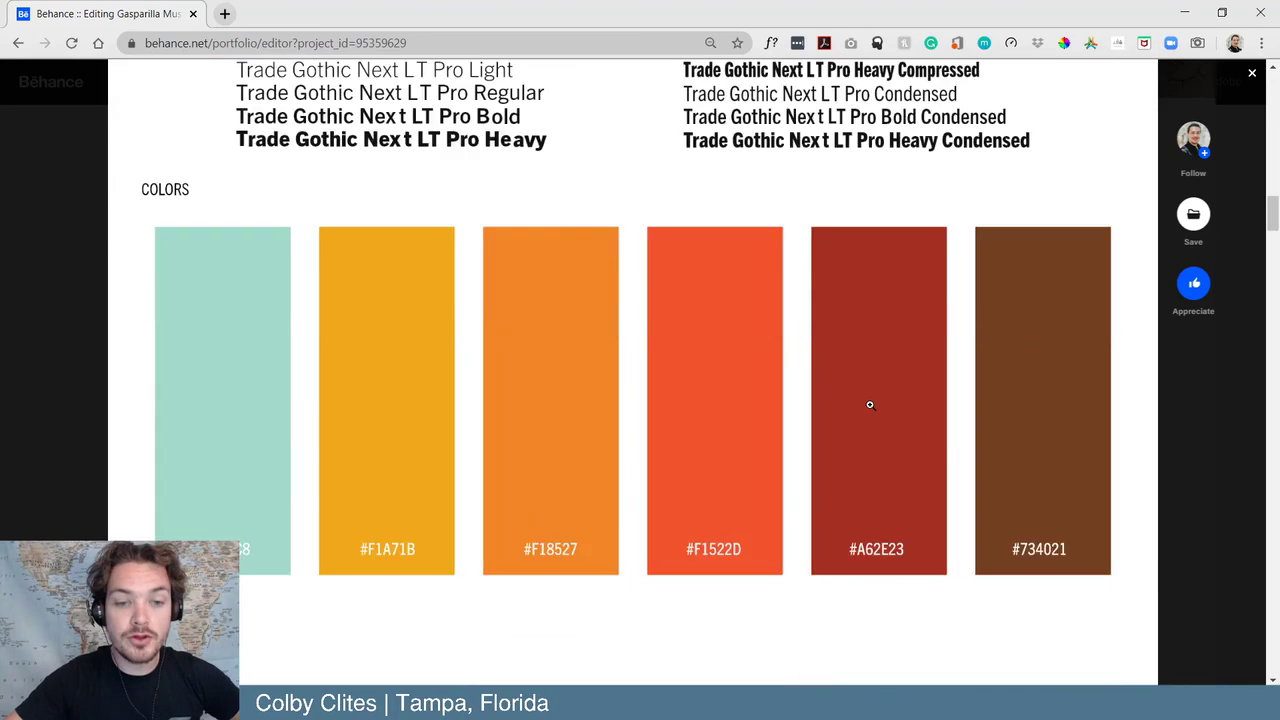
pyautogui.scroll(-5, 881, 401)
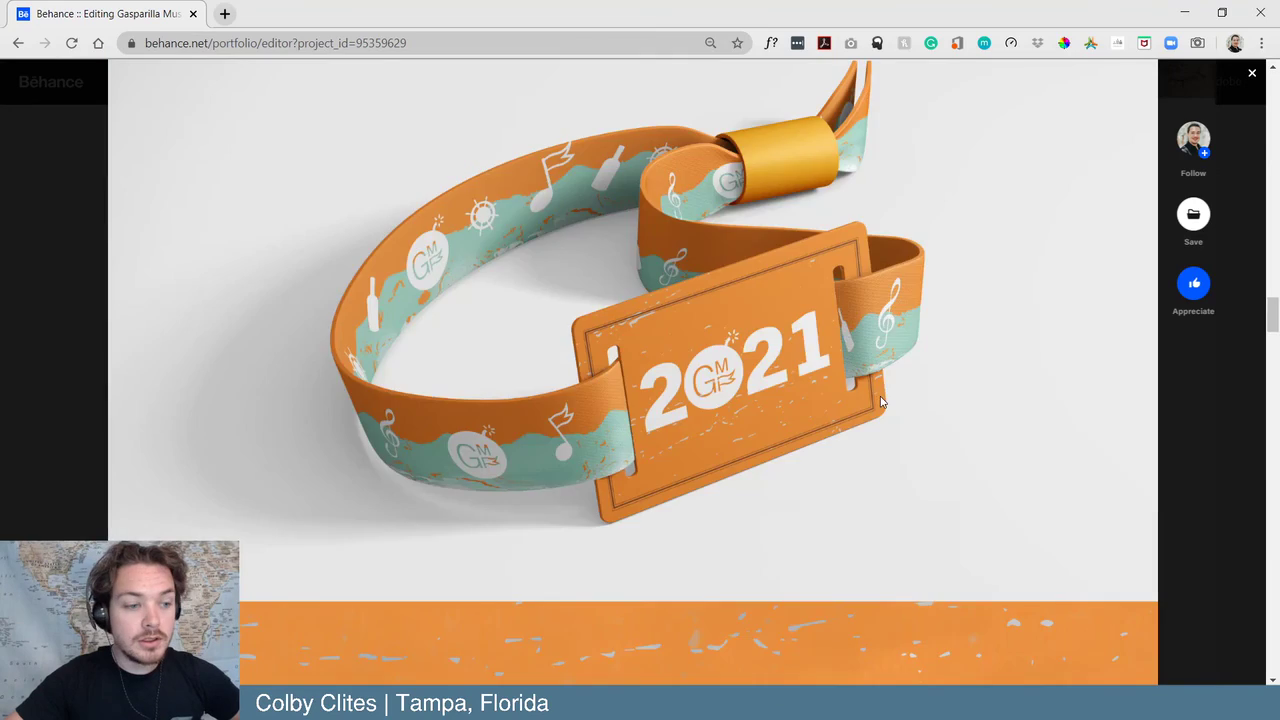
pyautogui.scroll(-15, 880, 395)
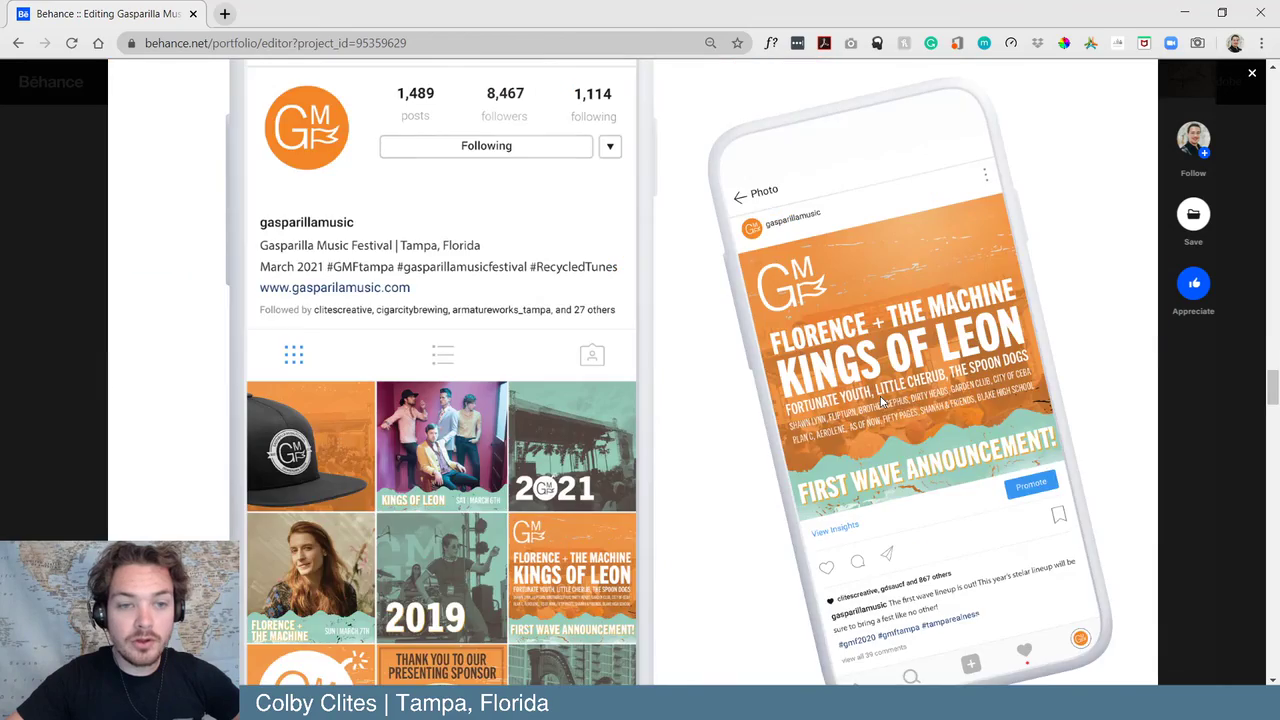
pyautogui.scroll(2, 539, 391)
pyautogui.scroll(-12, 575, 401)
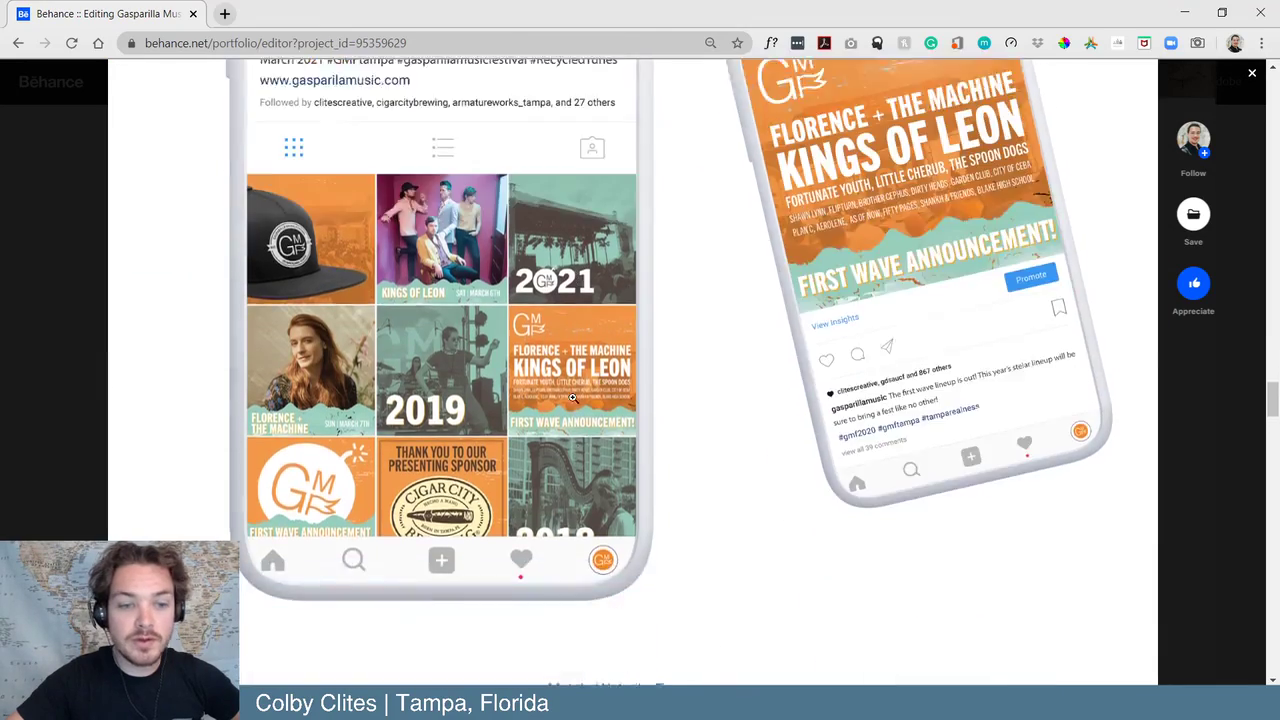
pyautogui.scroll(-10, 573, 399)
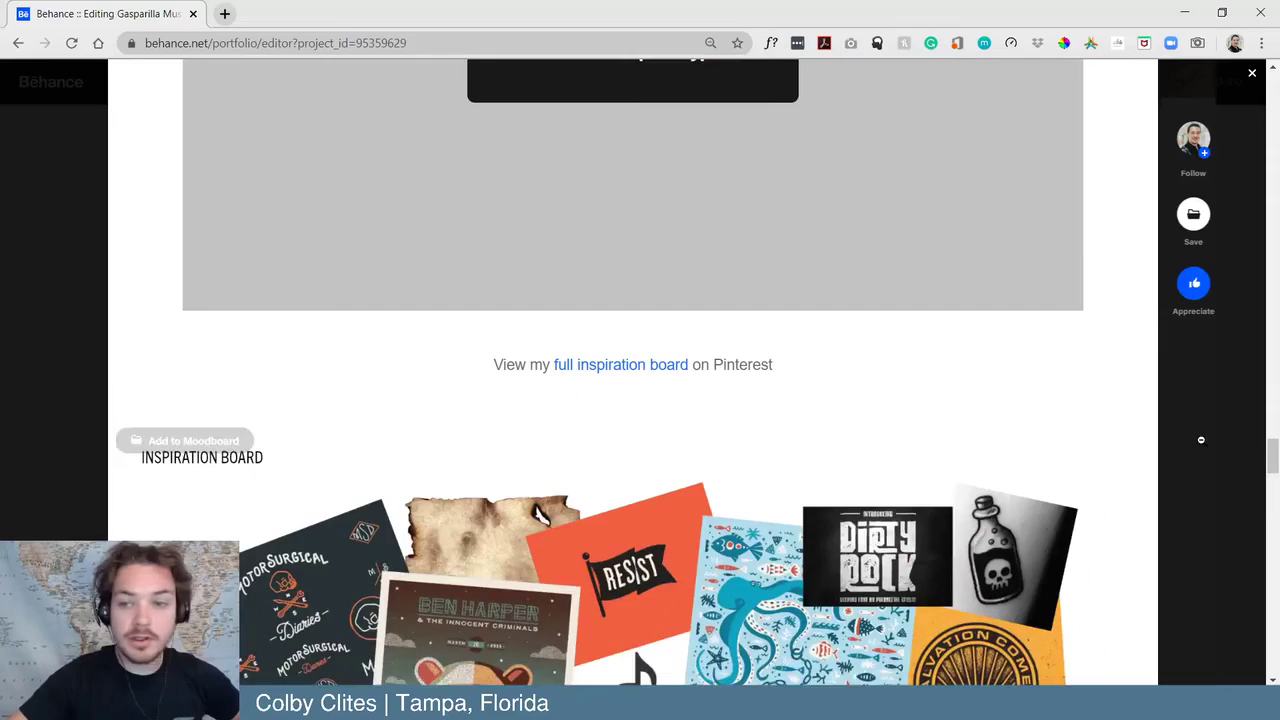
pyautogui.scroll(20, 1201, 440)
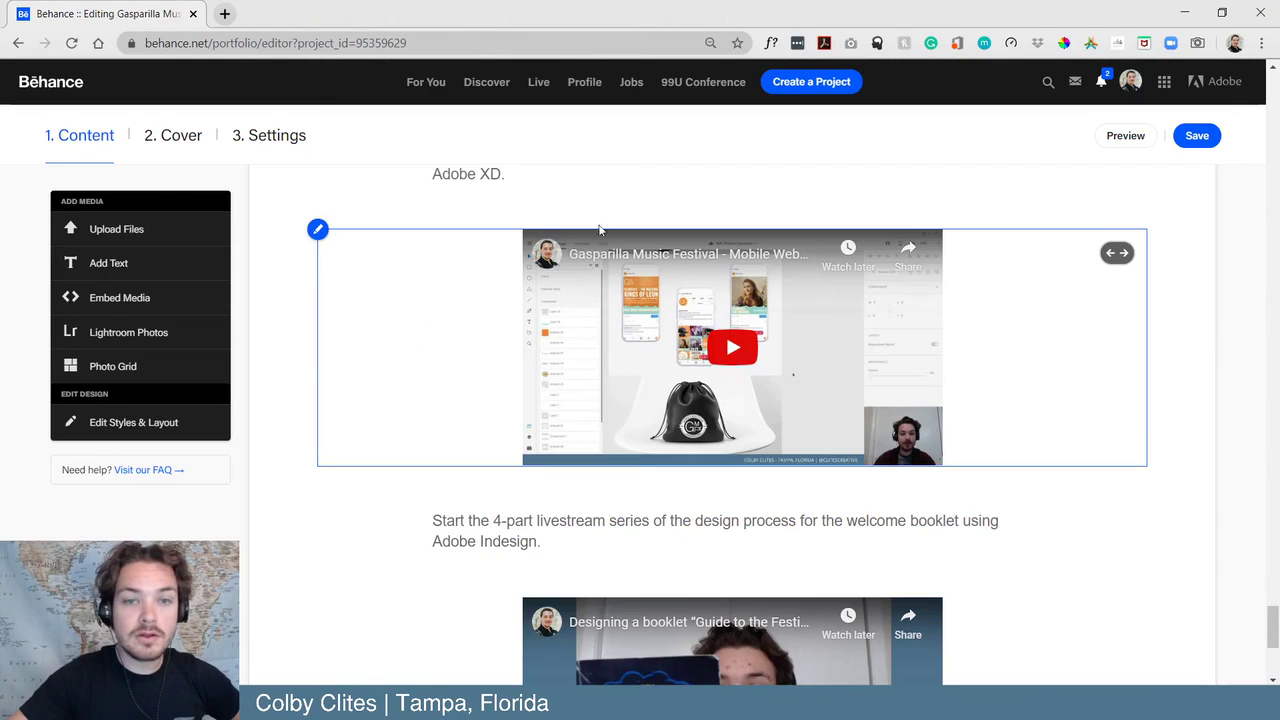
# - Save the project with its replaced images and minimize the browser window
pyautogui.click(1196, 134)
pyautogui.scroll(-4, 900, 205)
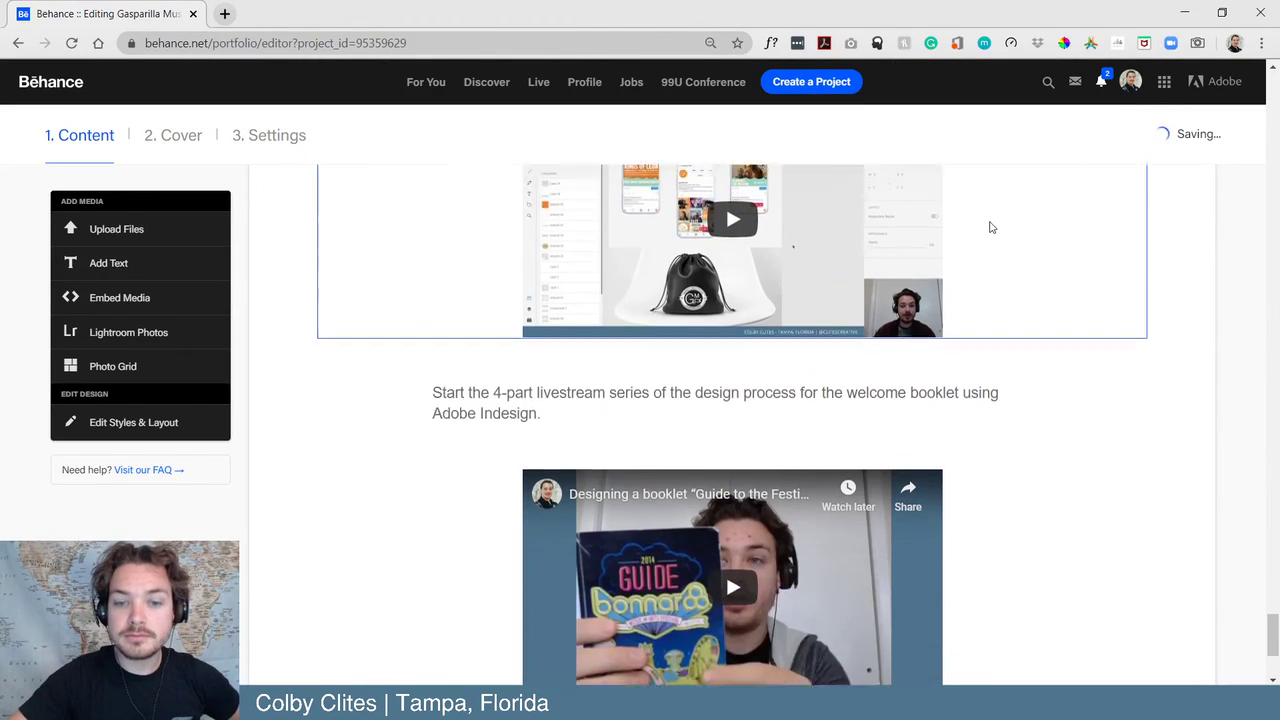
pyautogui.scroll(9, 1031, 237)
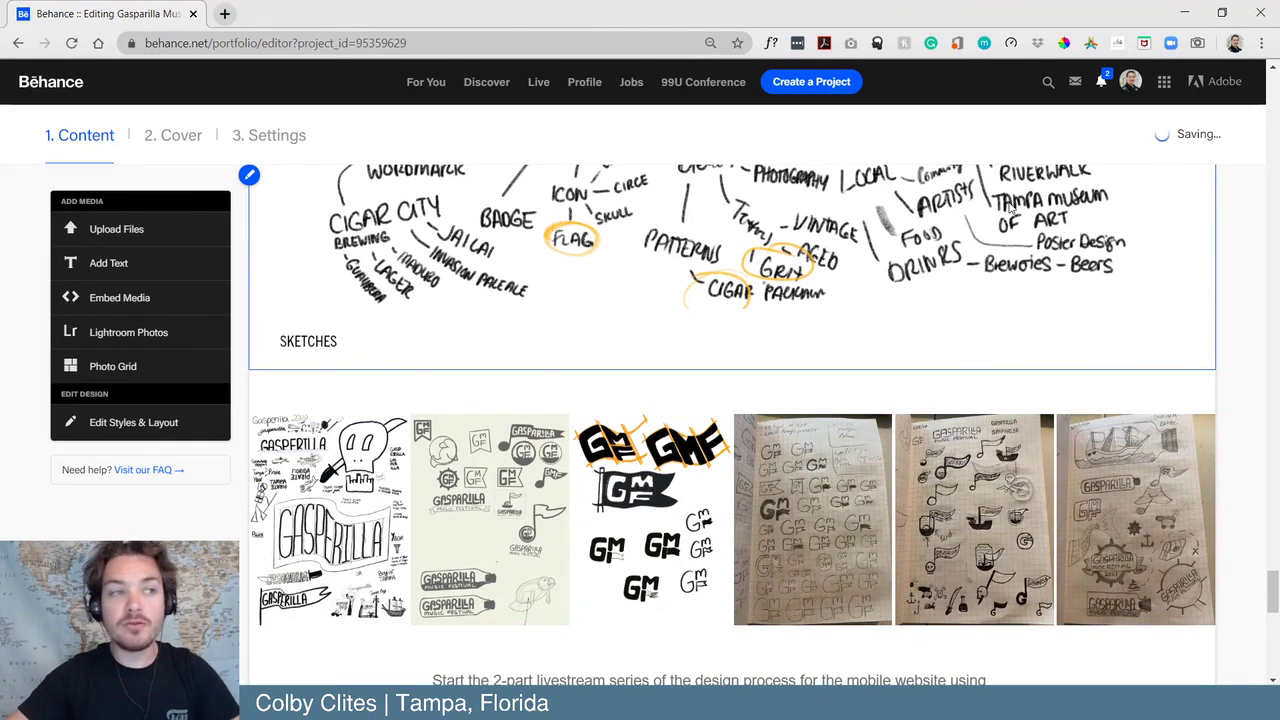
pyautogui.scroll(10, 1097, 205)
pyautogui.scroll(15, 1097, 205)
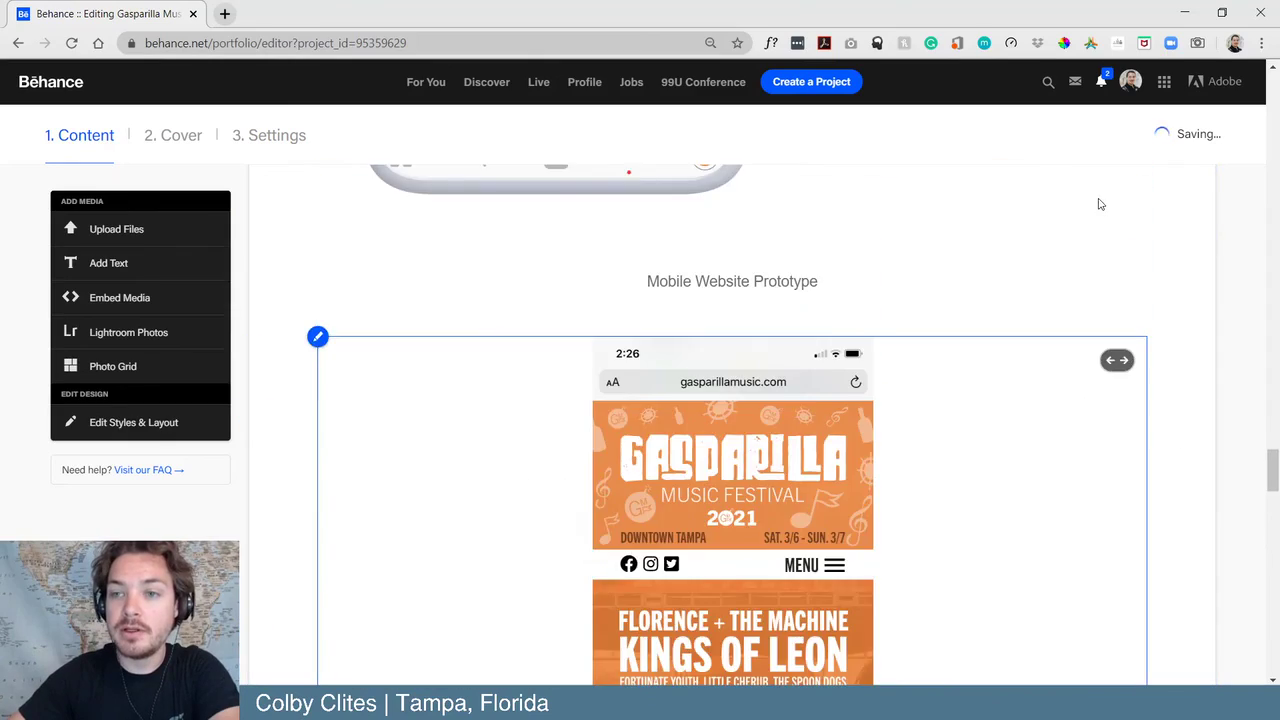
pyautogui.scroll(15, 1157, 237)
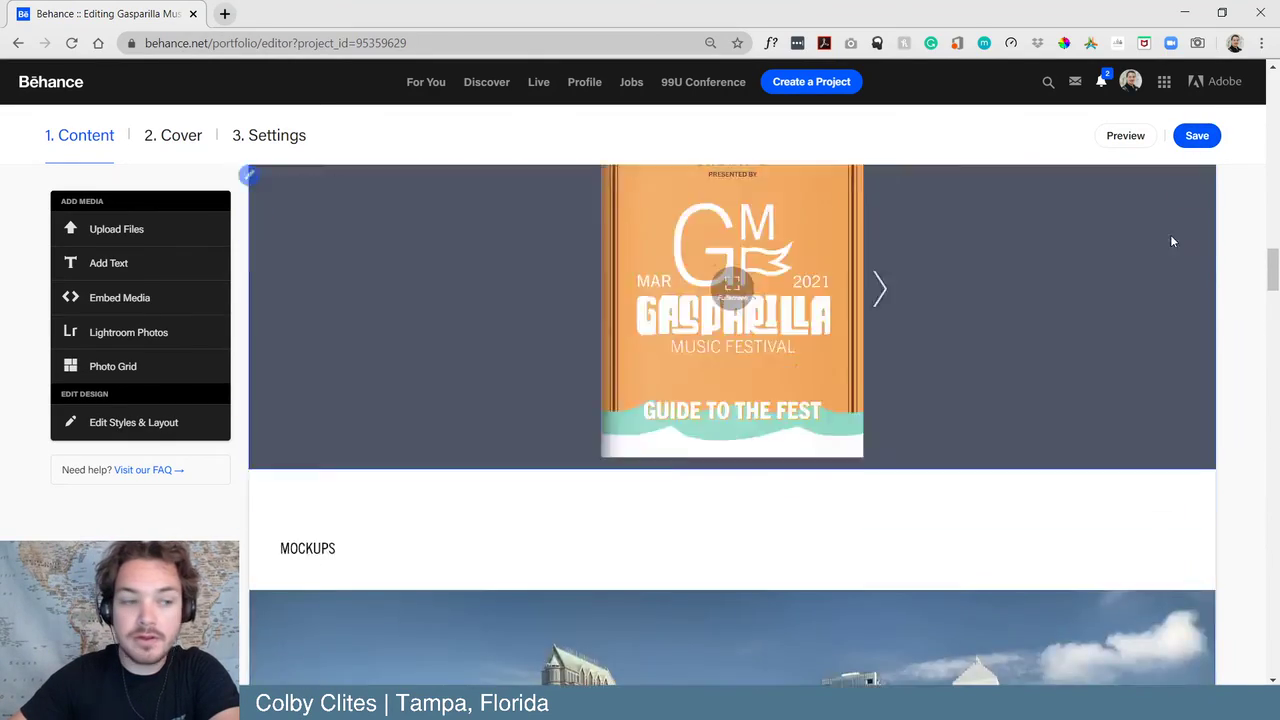
pyautogui.scroll(5, 1215, 150)
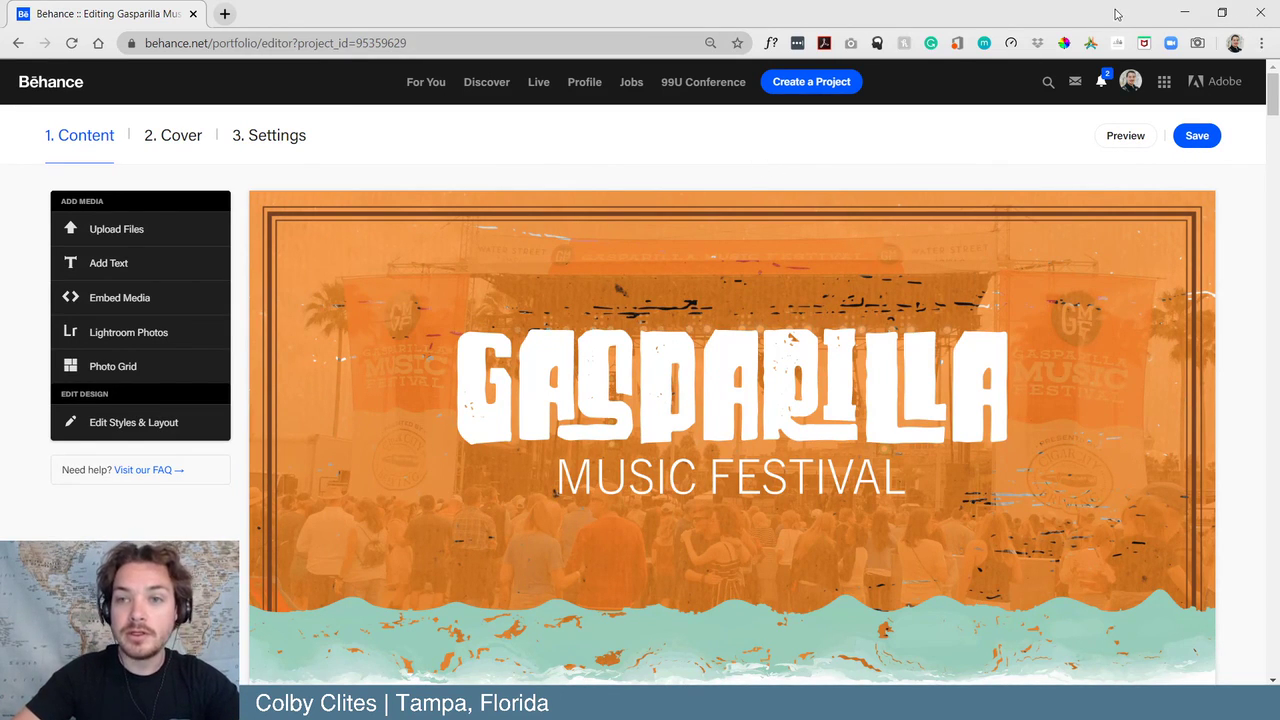
pyautogui.click(1182, 11)
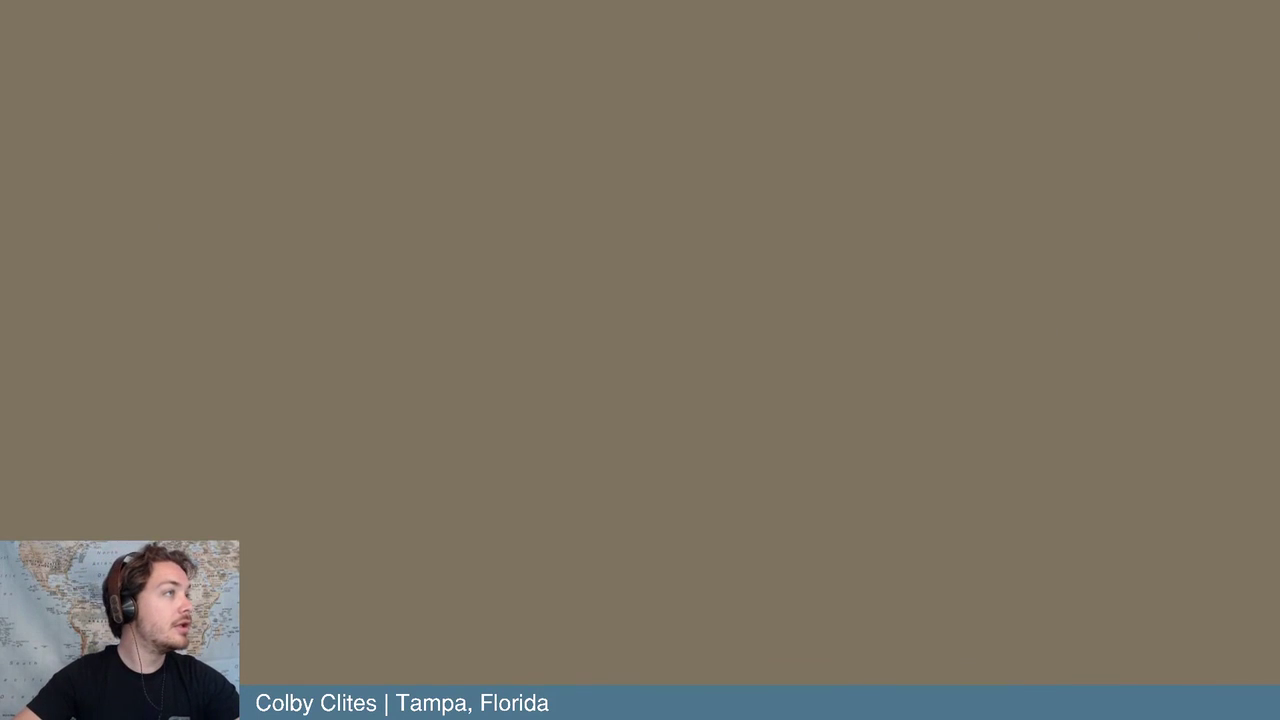